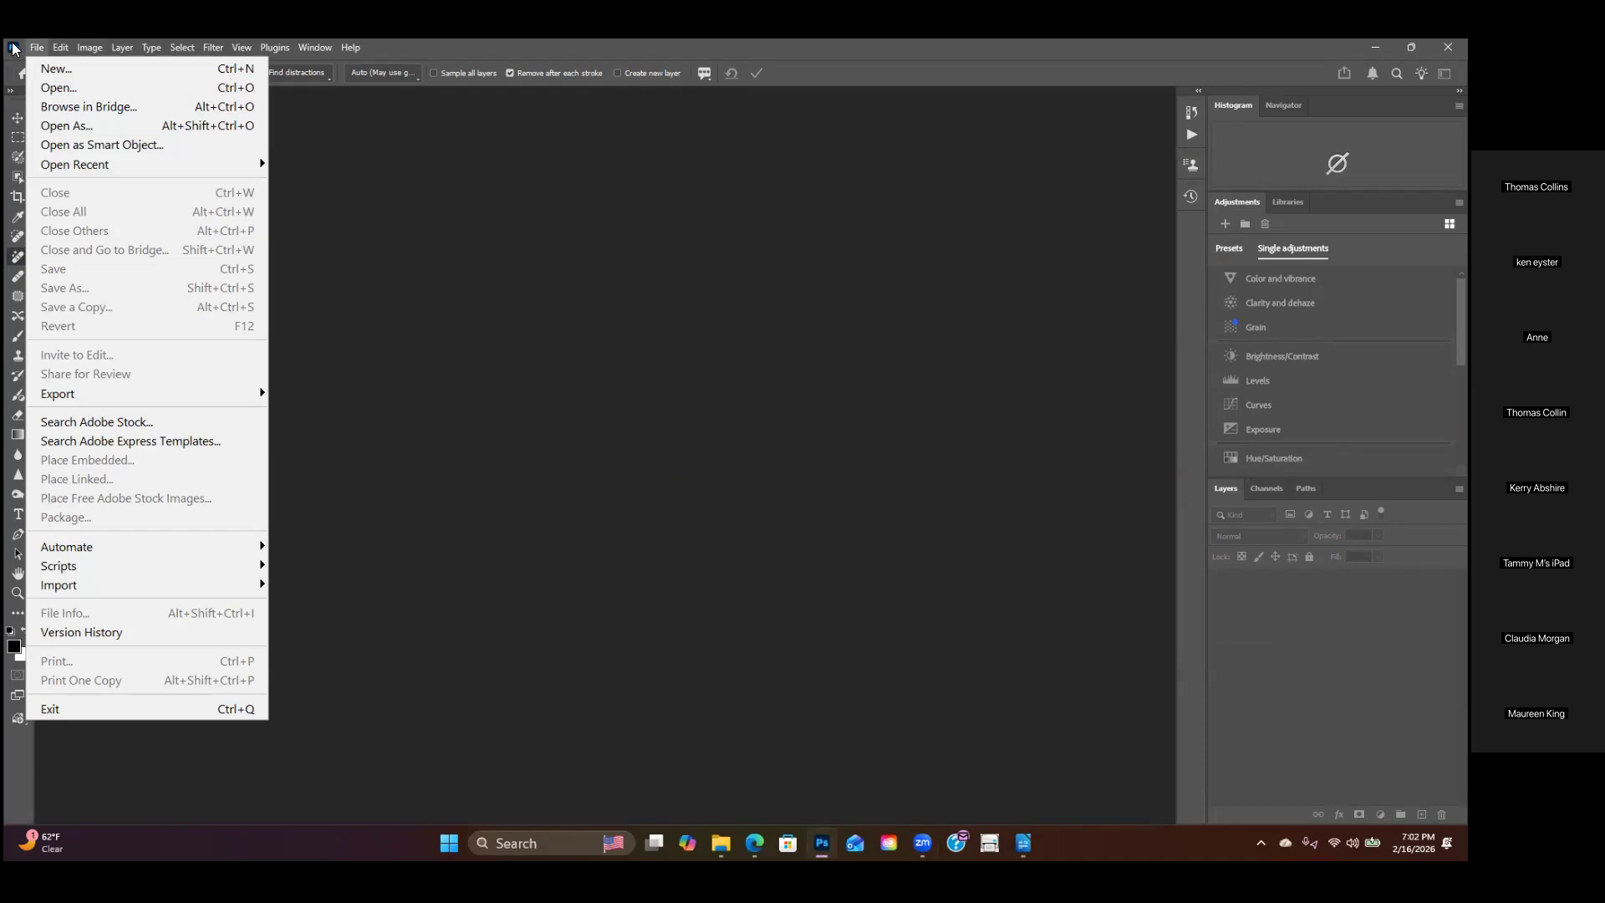
Step: Open the image file orange daisy stacked from the Daisy - RC folder
left_click(69, 92)
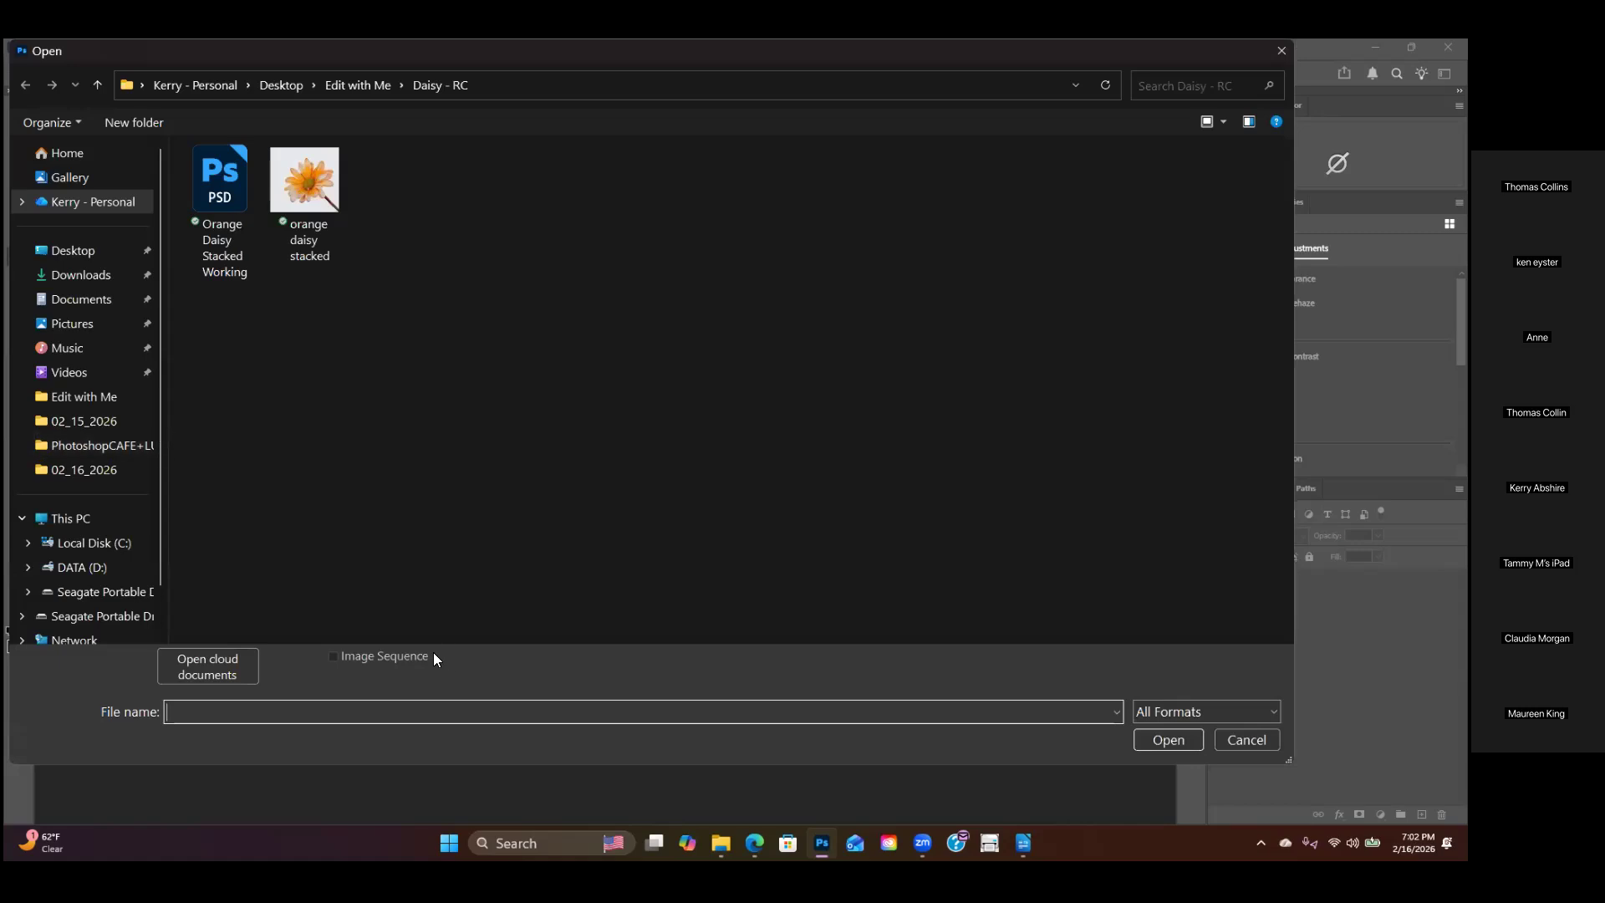
left_click(304, 184)
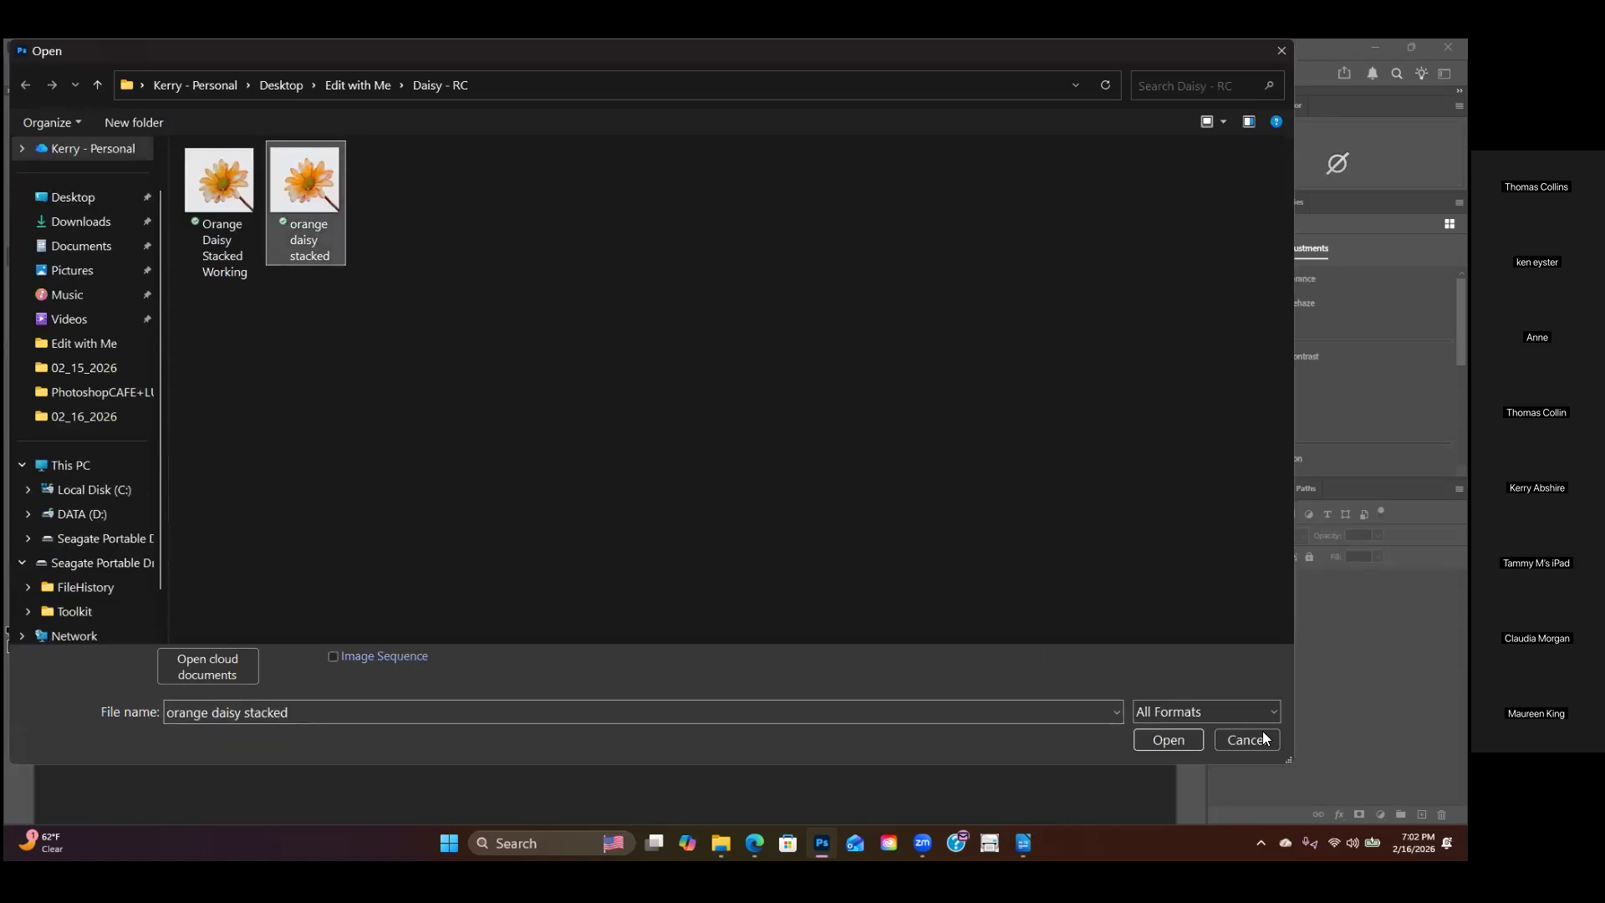
left_click(1174, 744)
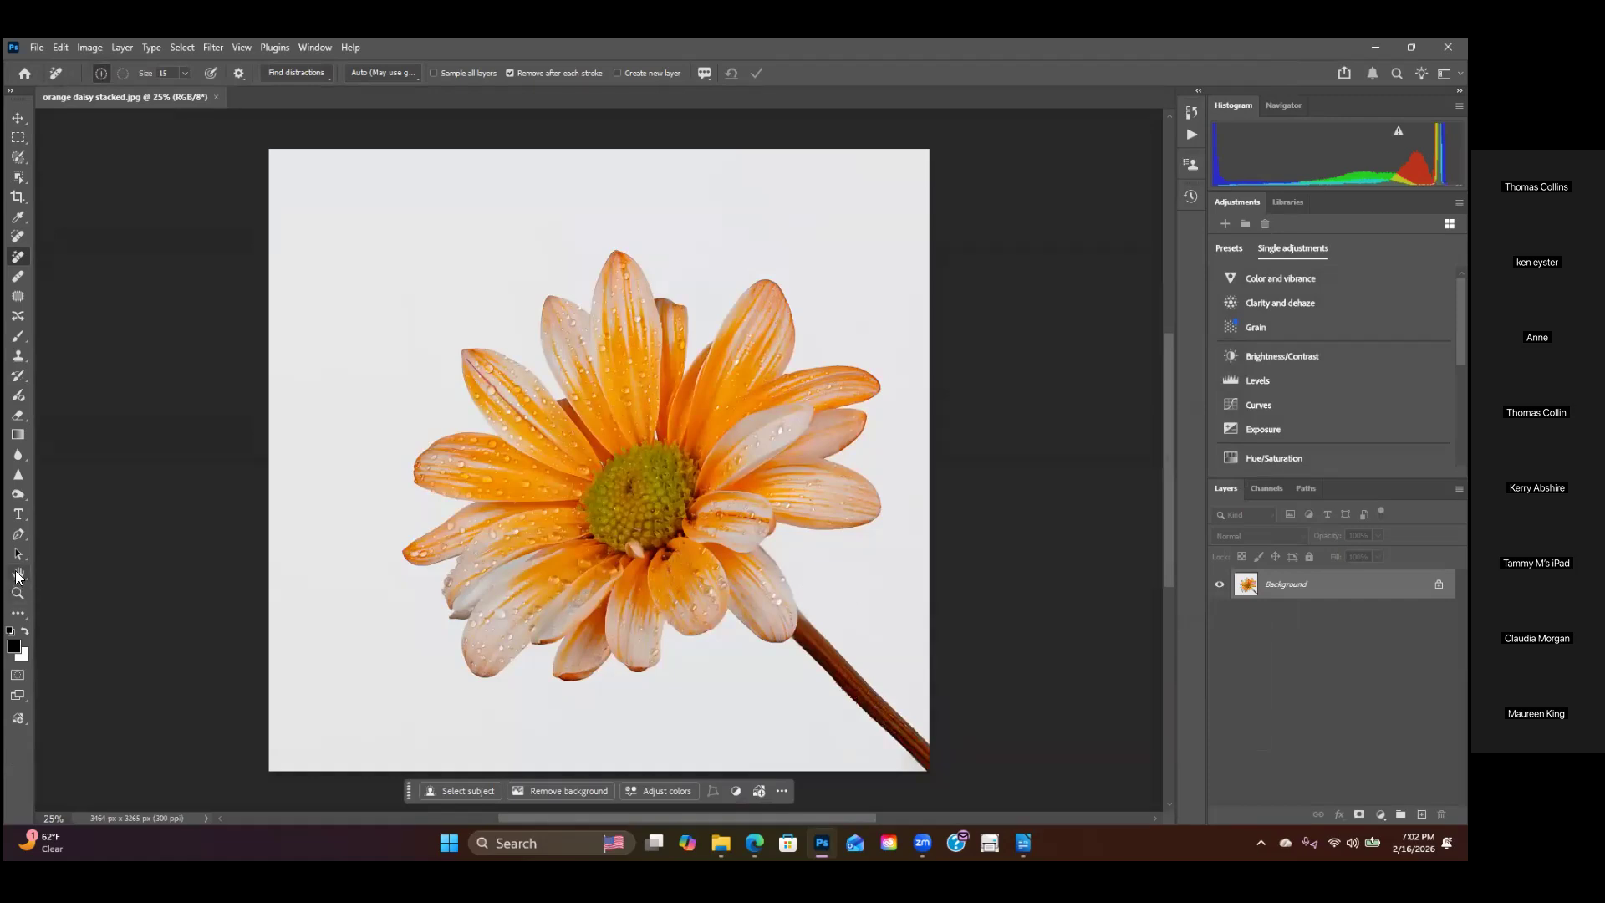
Step: Examine the daisy's petals, water droplets and green centre up close for areas that need retouching
left_click(26, 575)
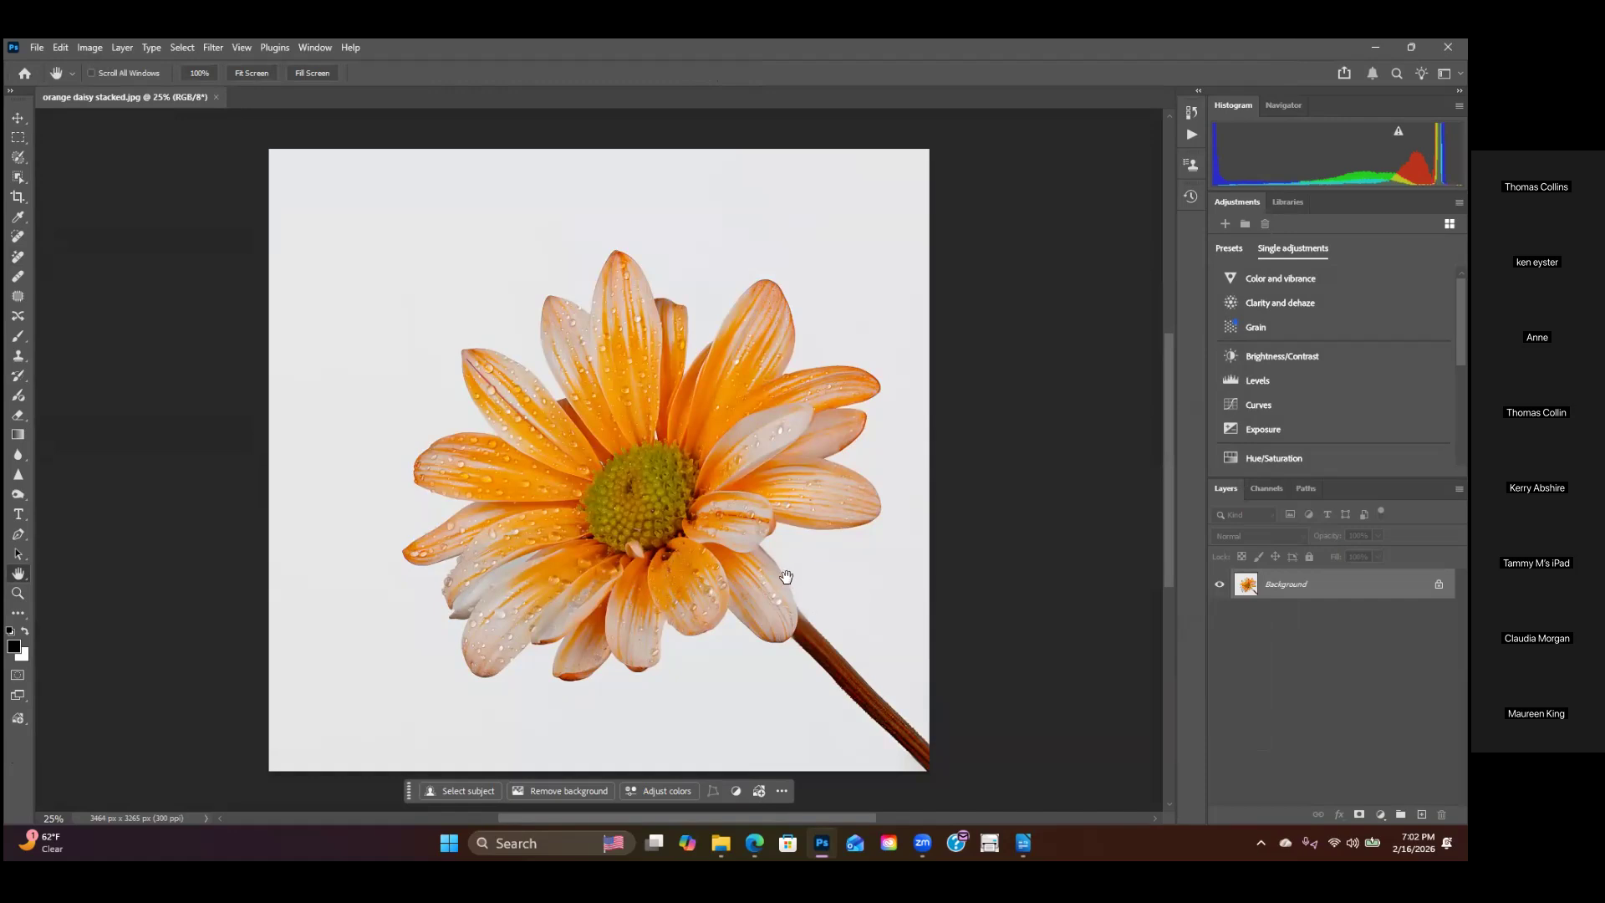
scroll(786, 577, "up", 1)
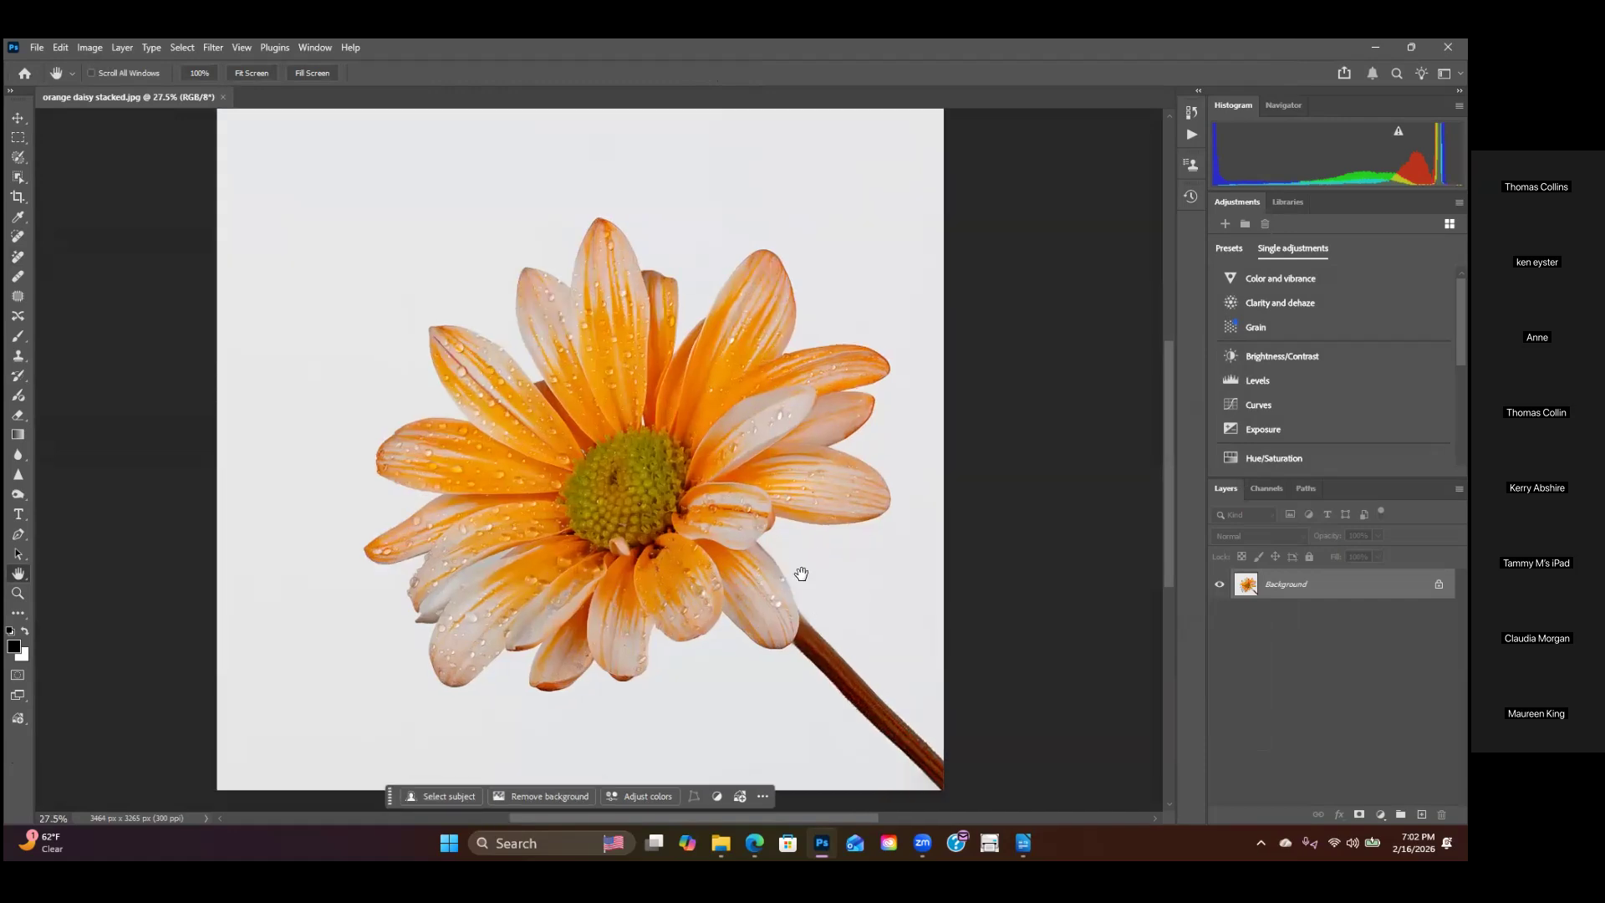
scroll(800, 585, "up", 1)
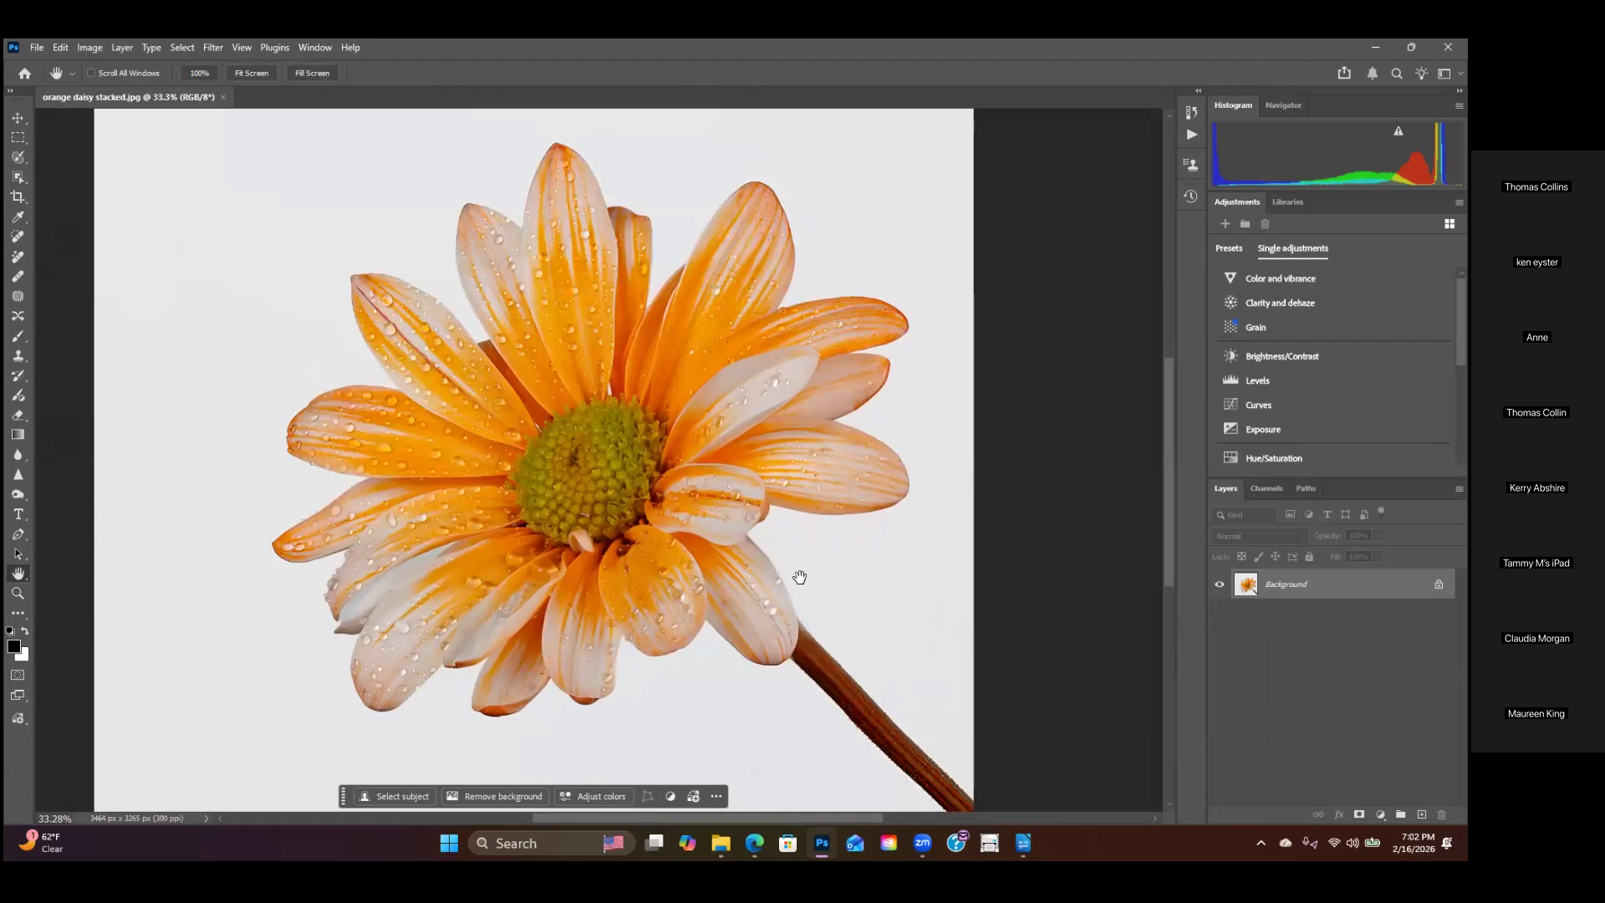
scroll(894, 572, "up", 1)
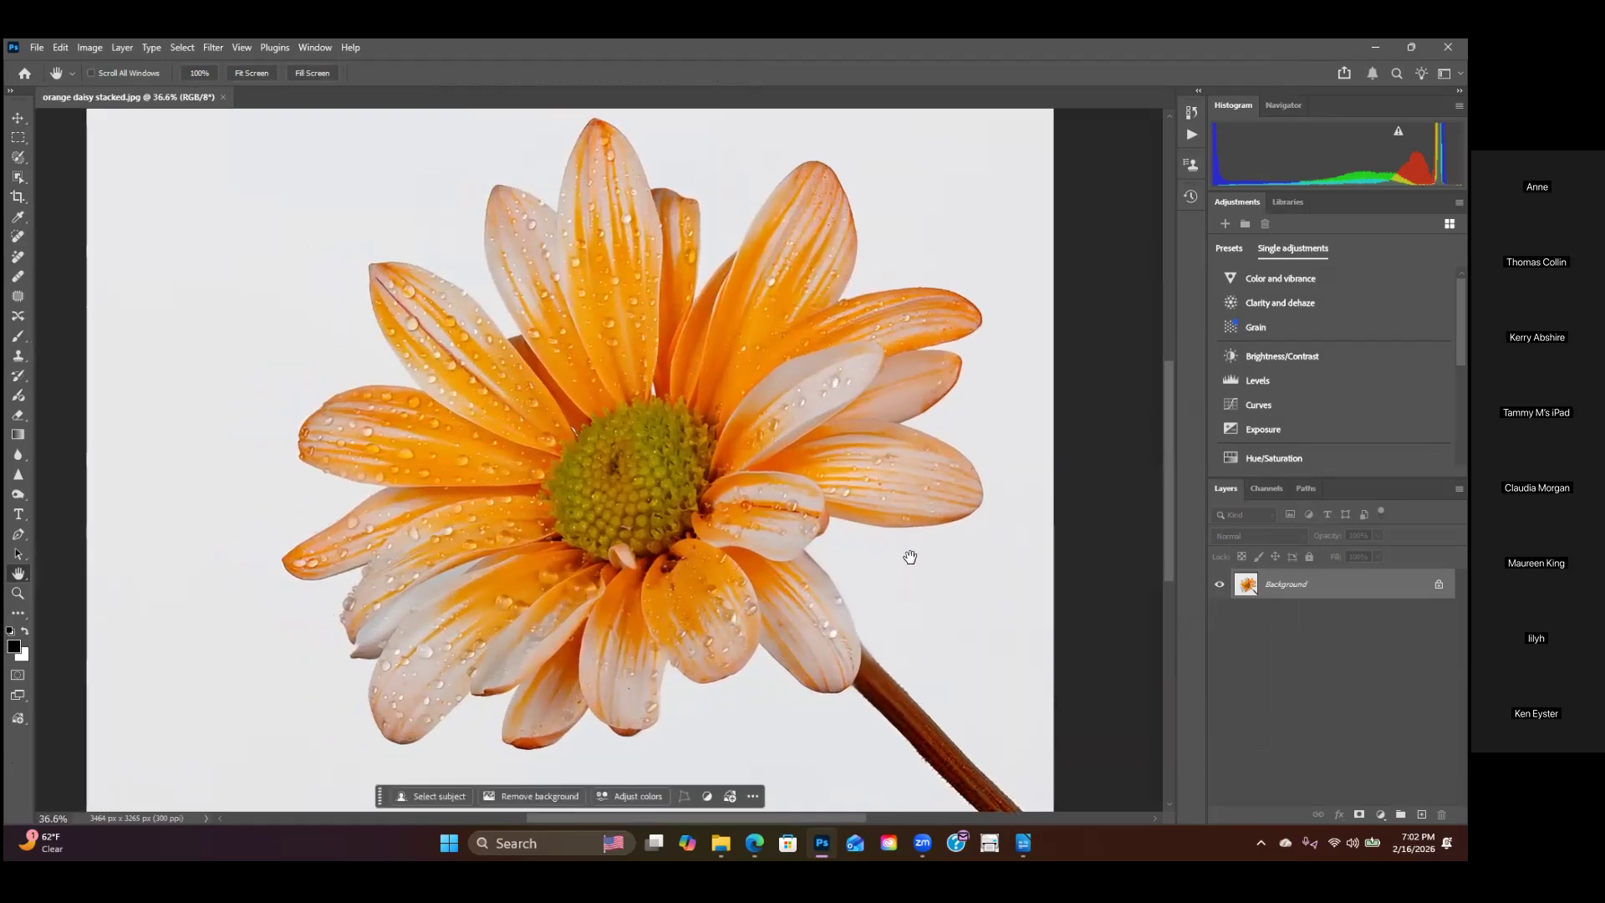
scroll(923, 575, "up", 1)
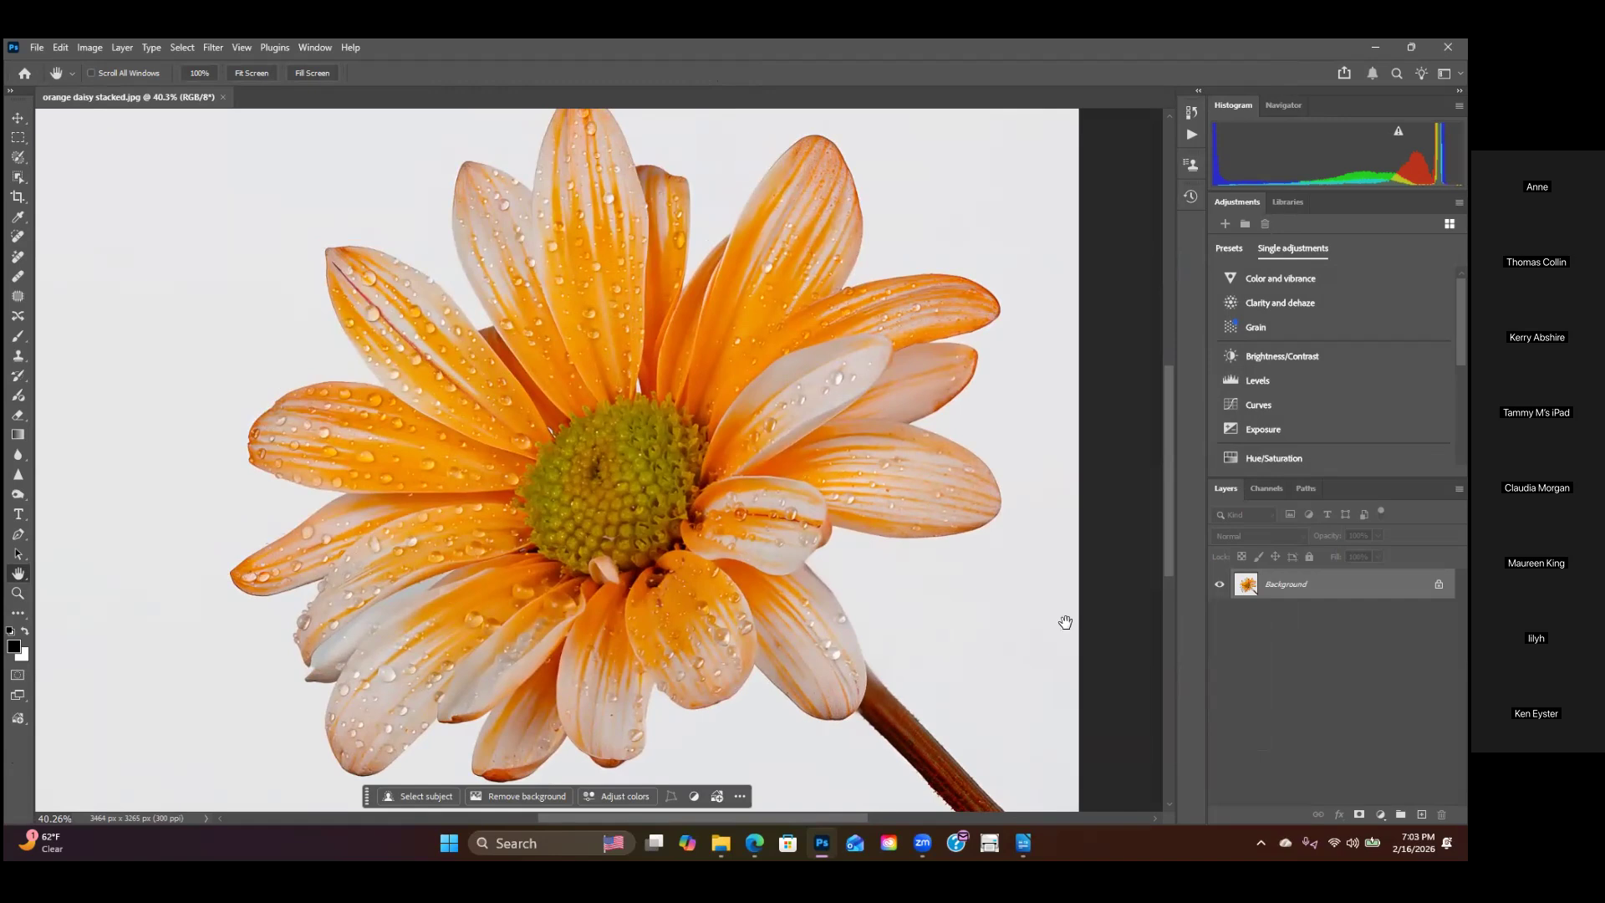
scroll(845, 552, "up", 4)
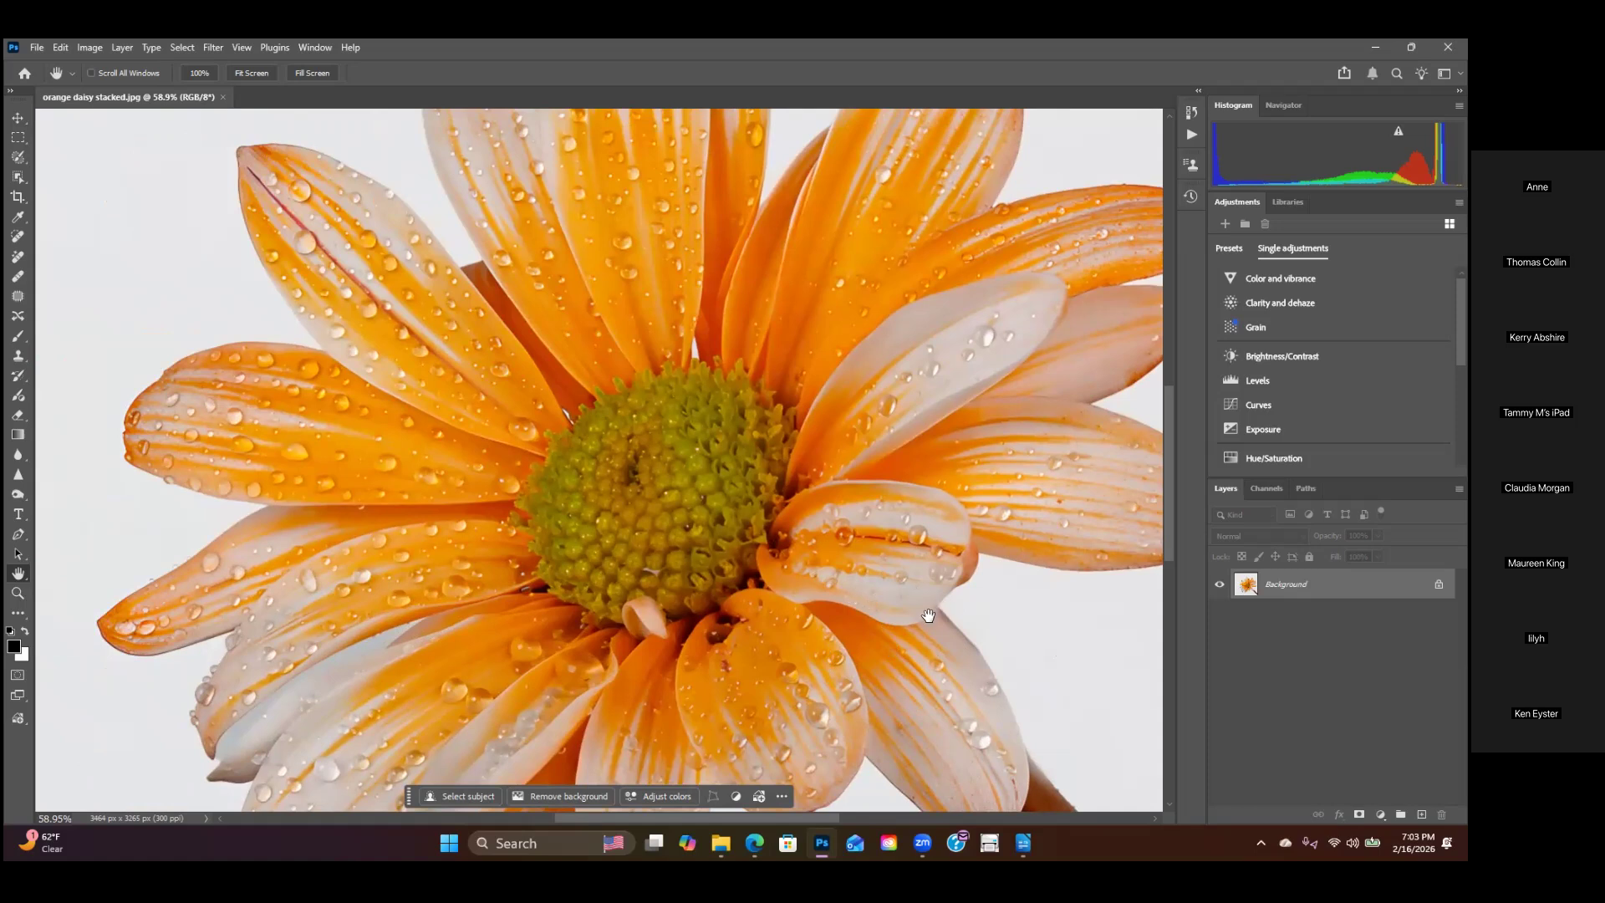
scroll(1071, 649, "down", 3)
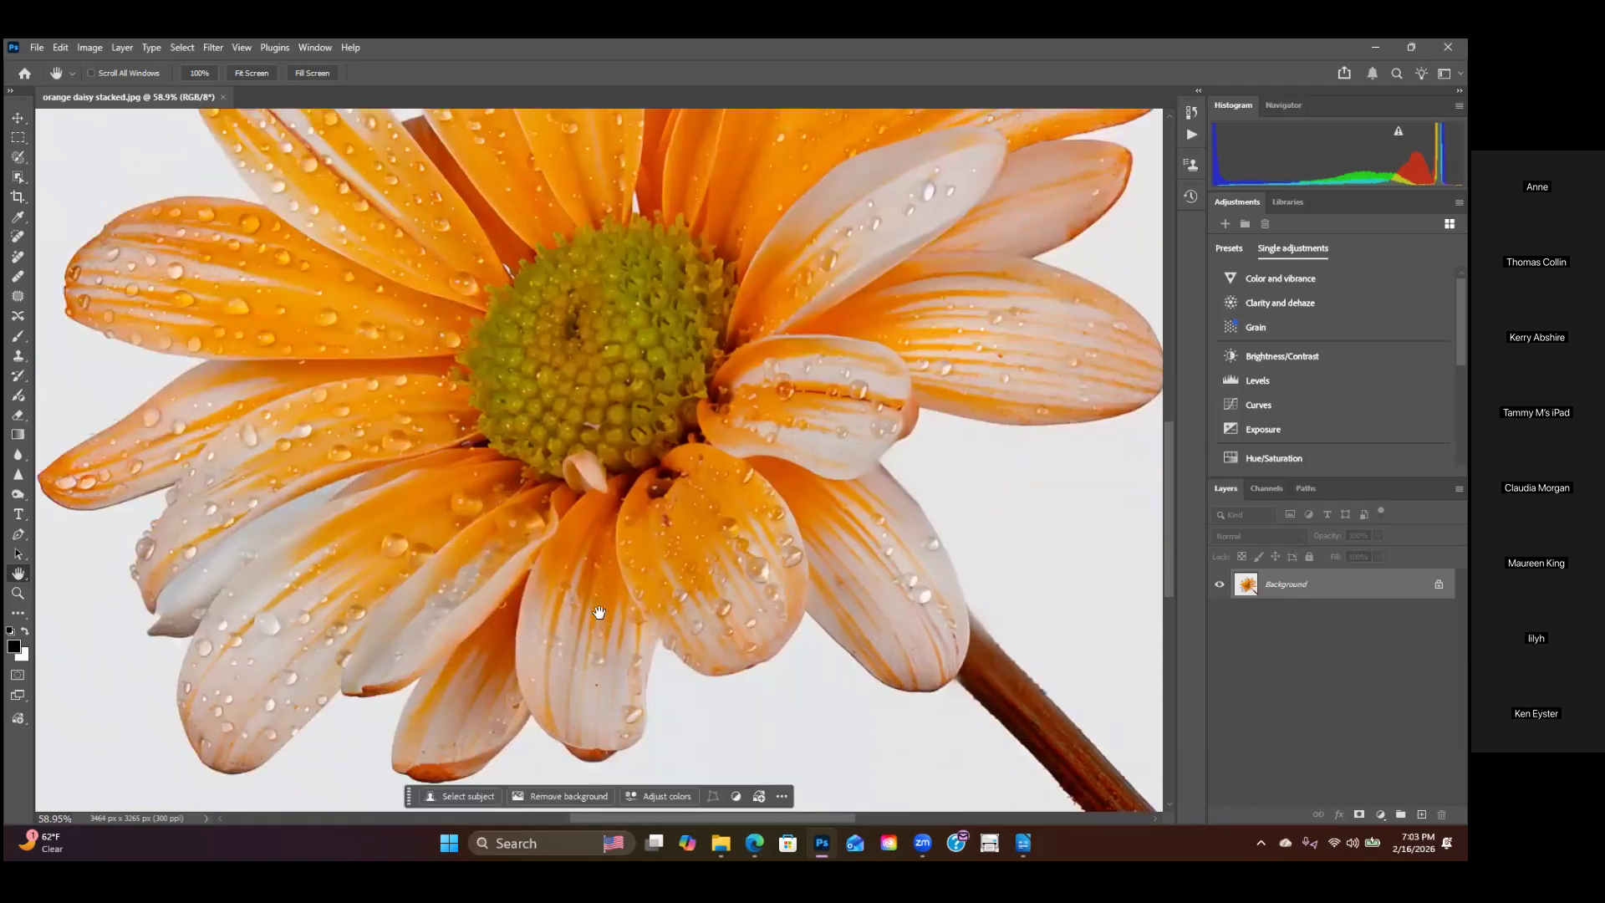
left_click_drag(597, 428, 540, 643)
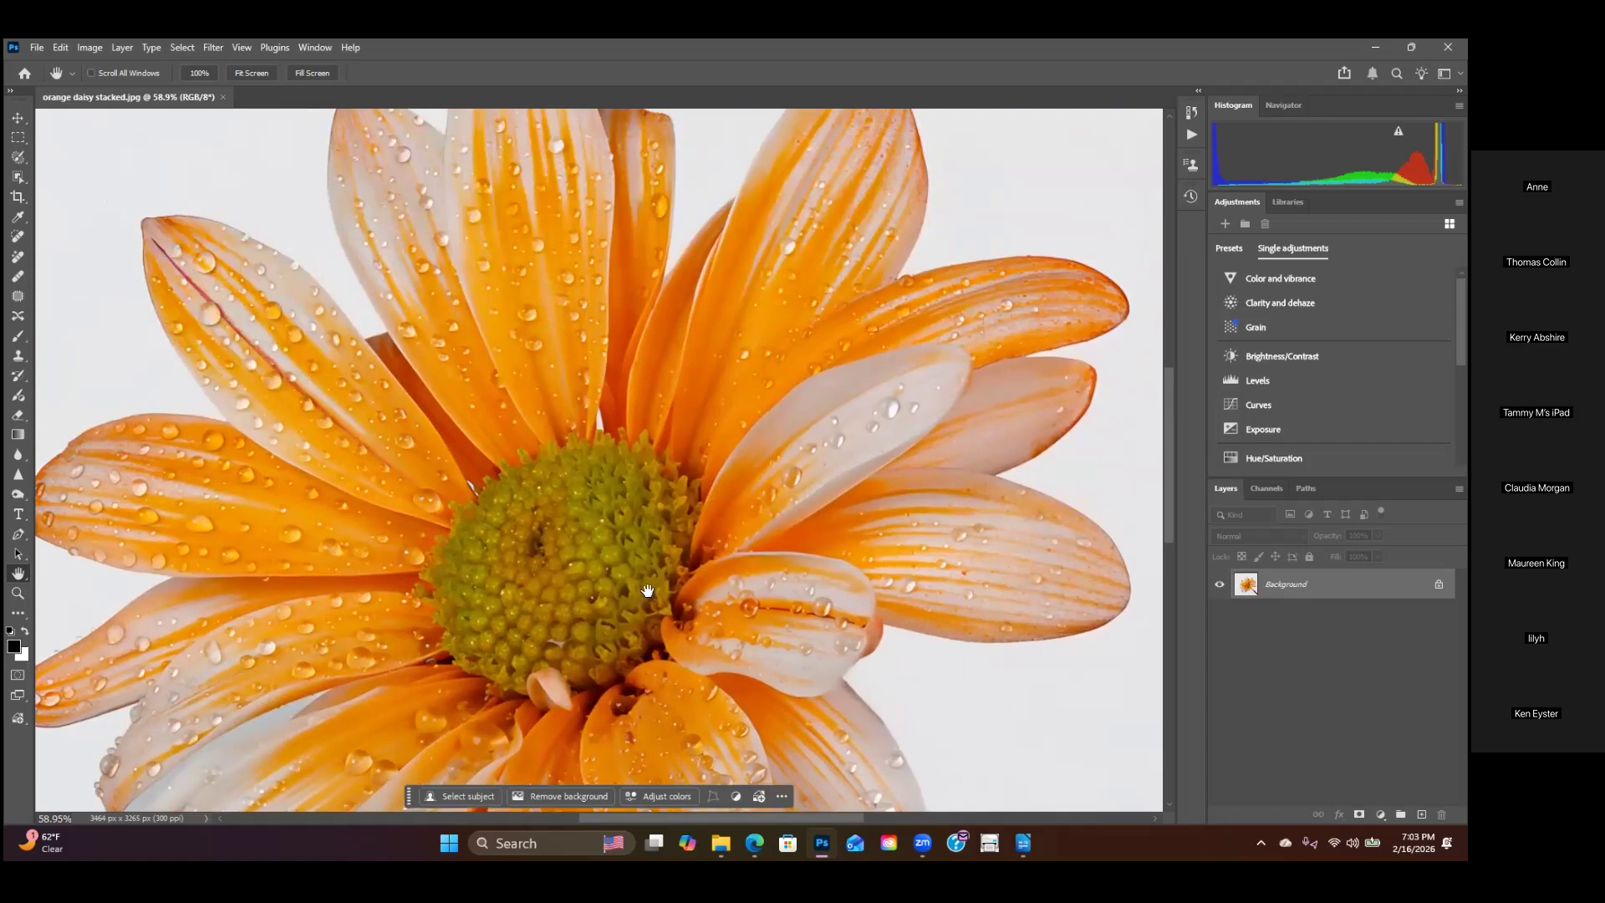
scroll(685, 560, "down", 2)
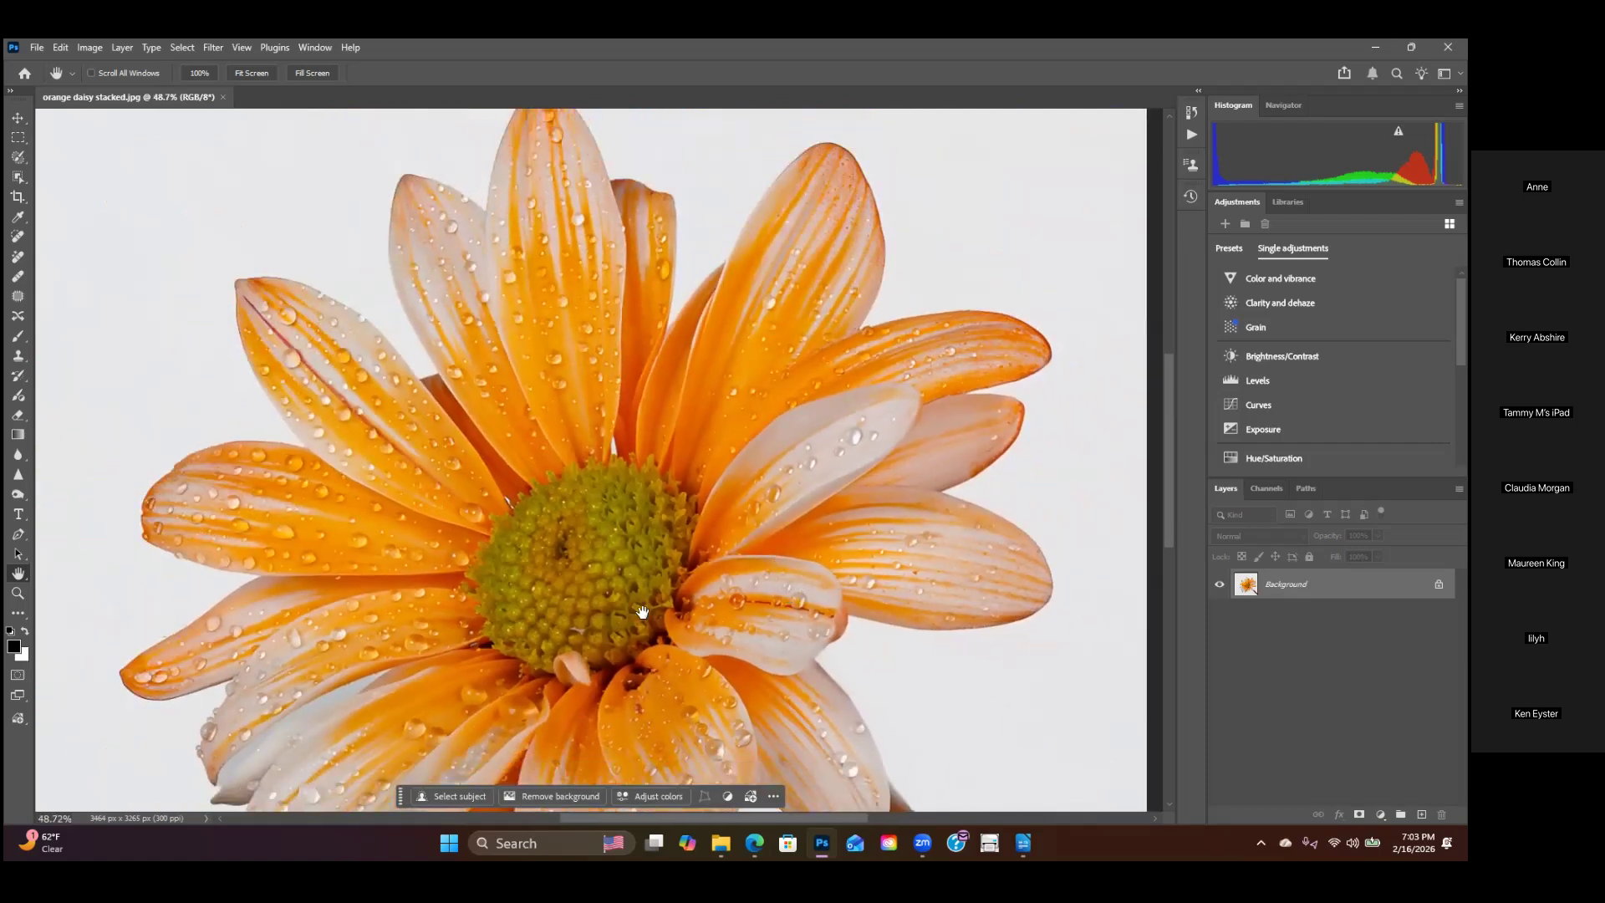
left_click_drag(641, 591, 561, 607)
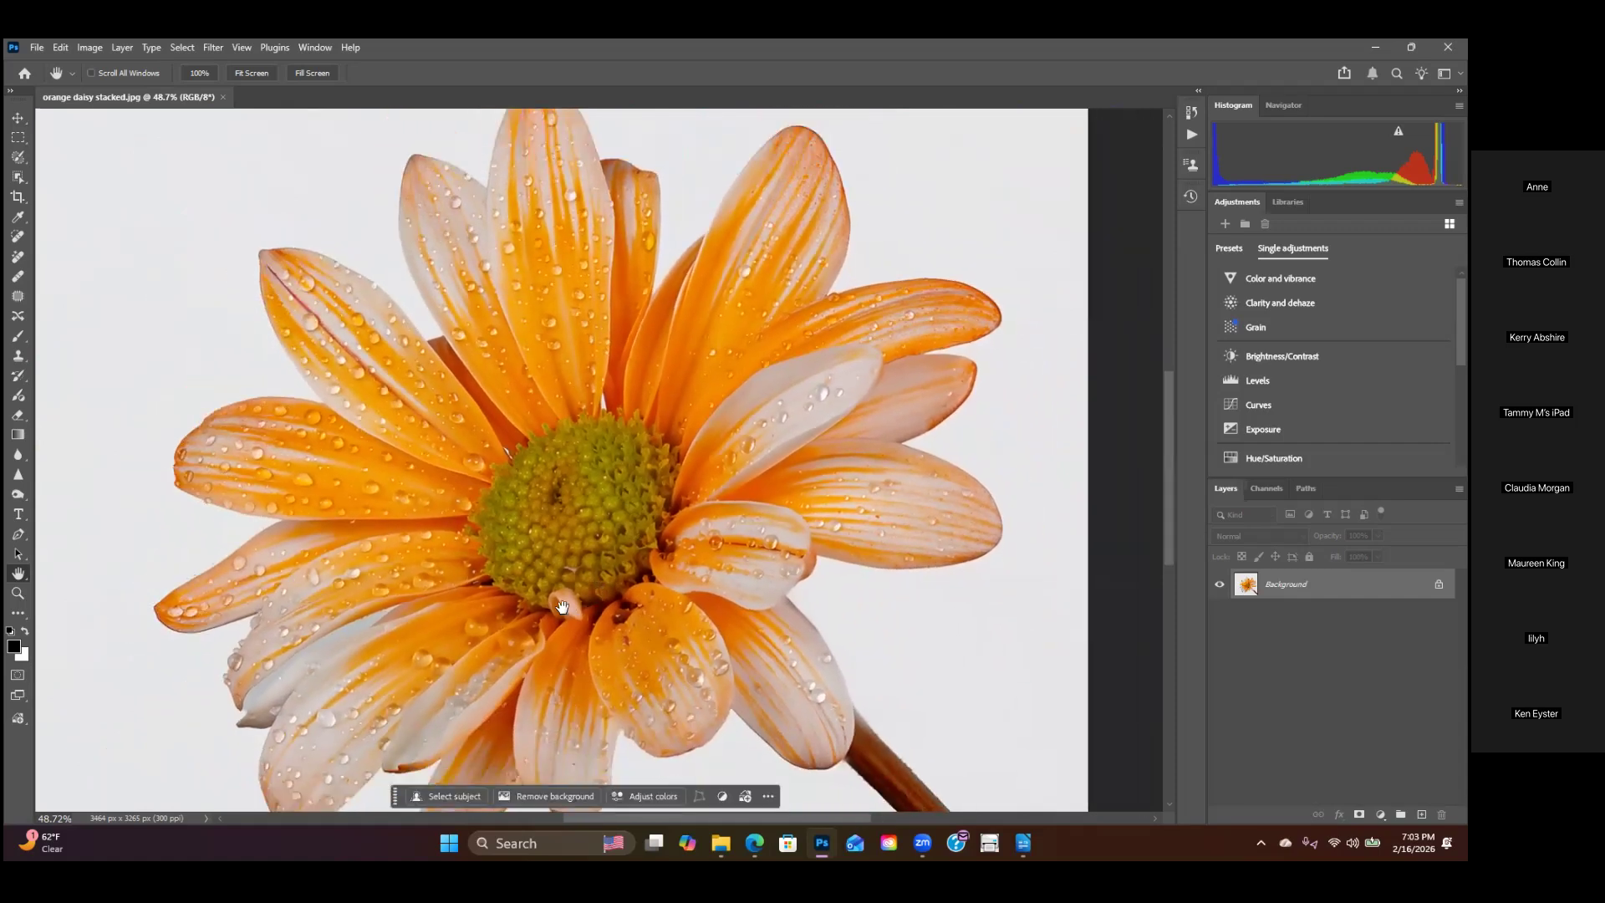
scroll(562, 607, "down", 1)
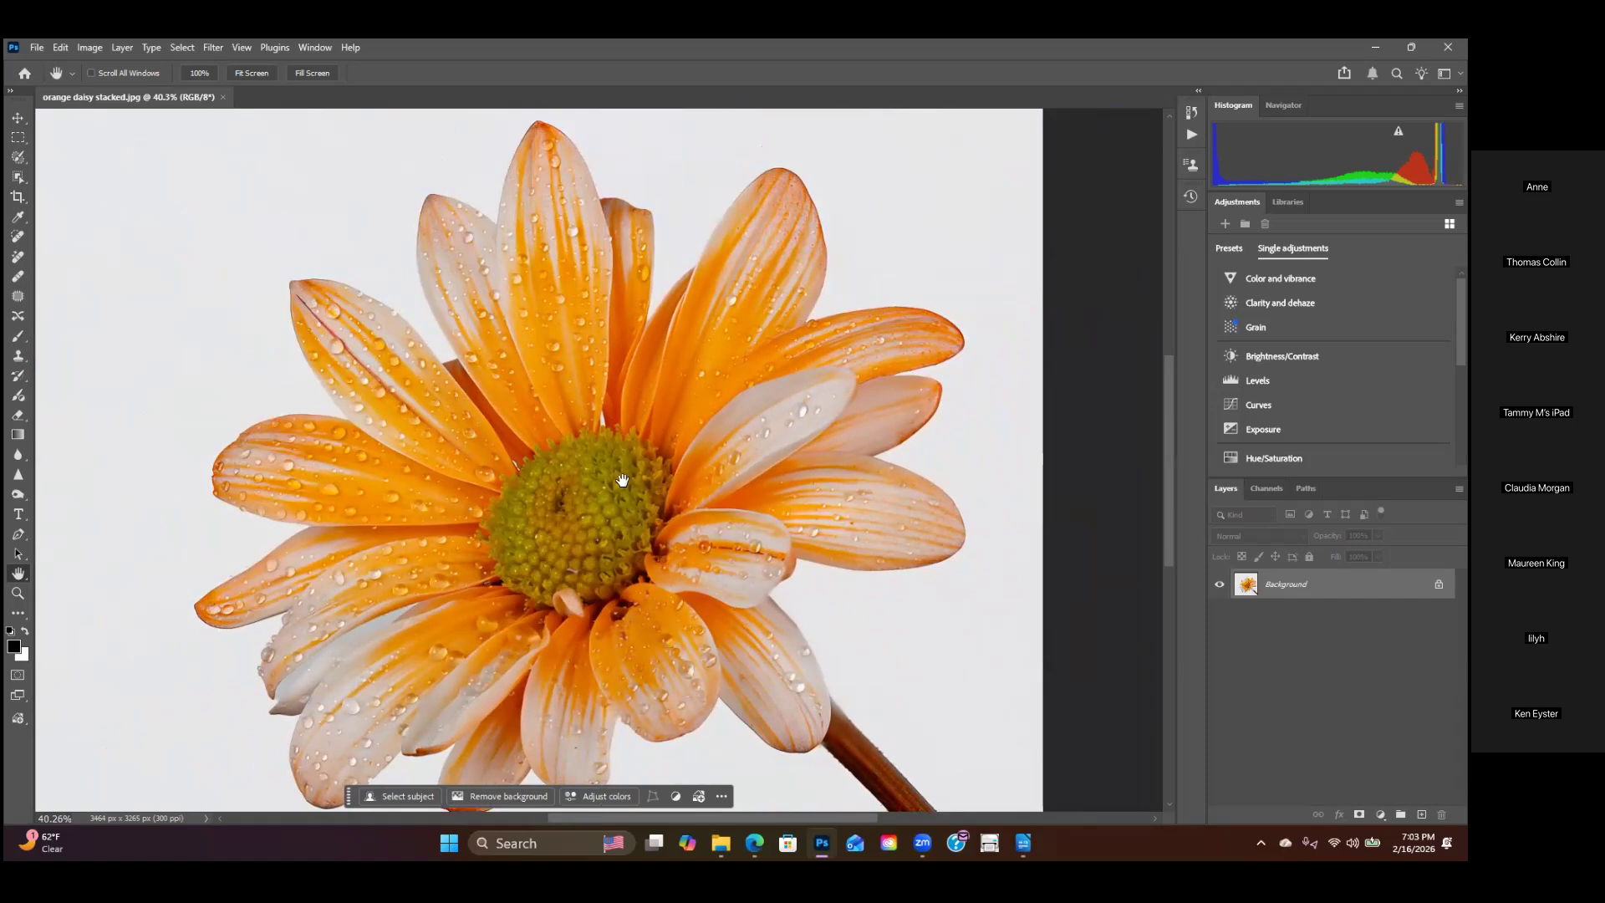
scroll(786, 656, "up", 1)
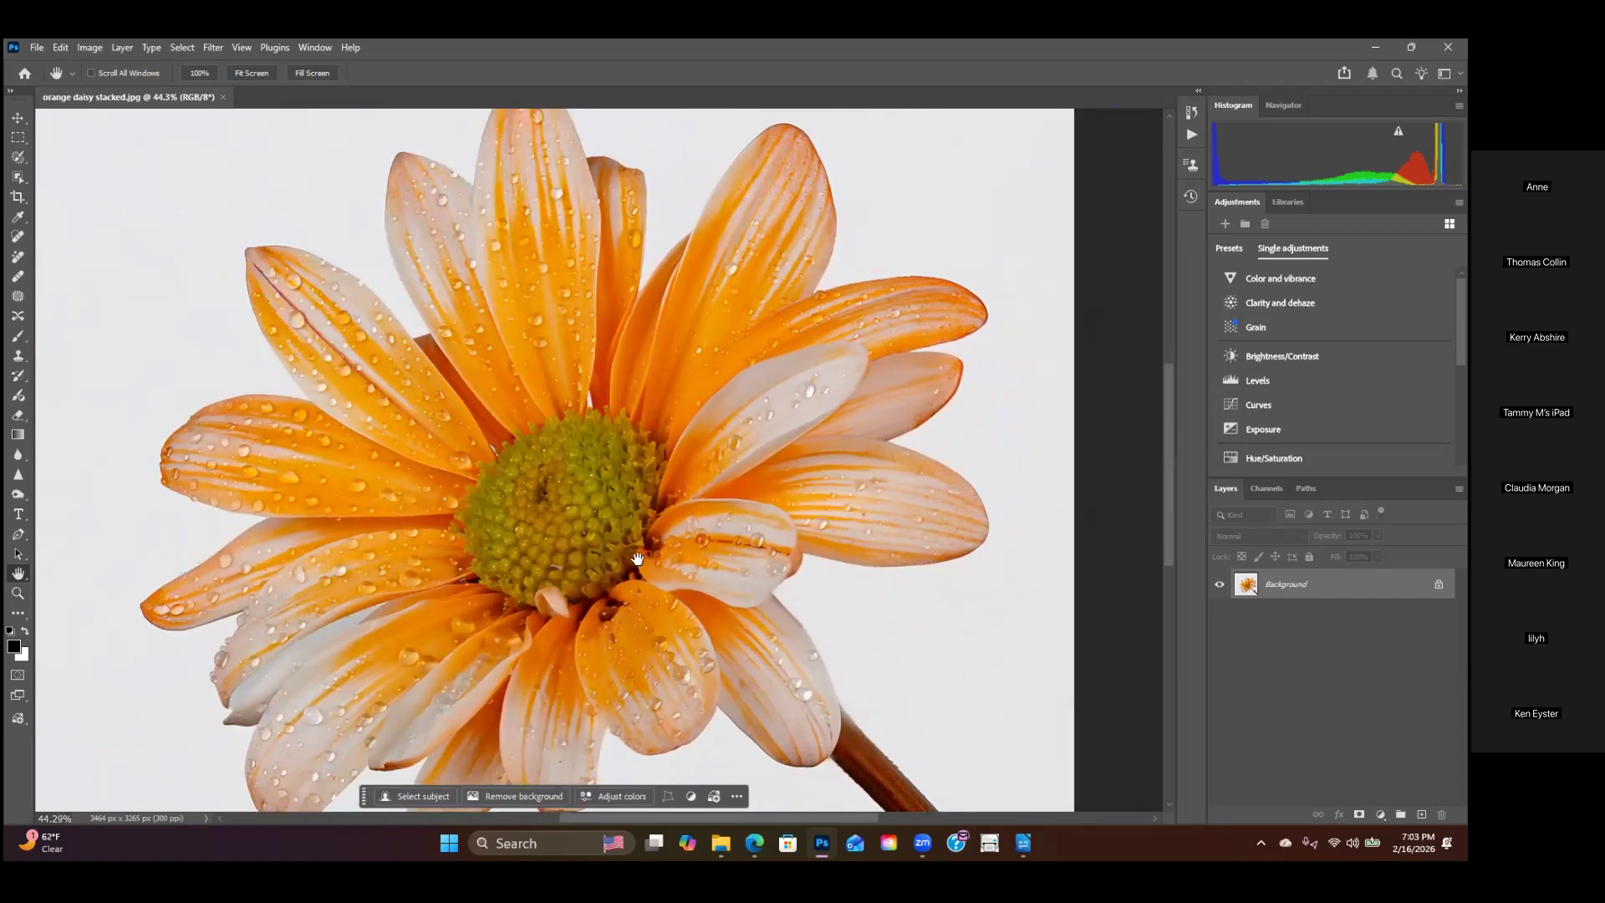
scroll(633, 561, "up", 1)
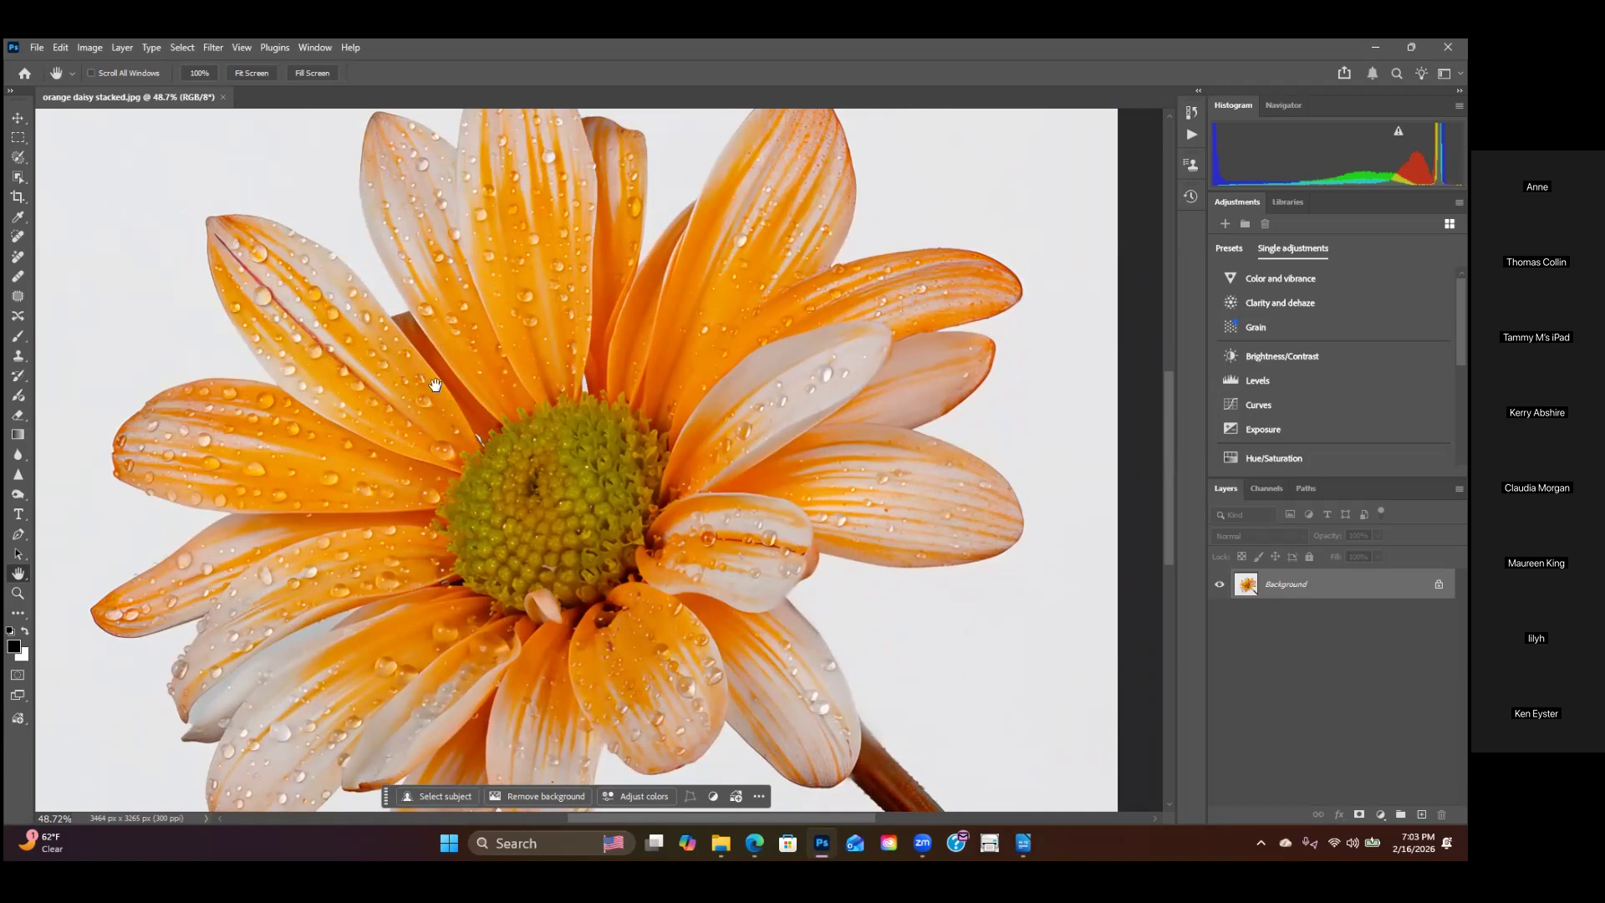
scroll(629, 679, "up", 2)
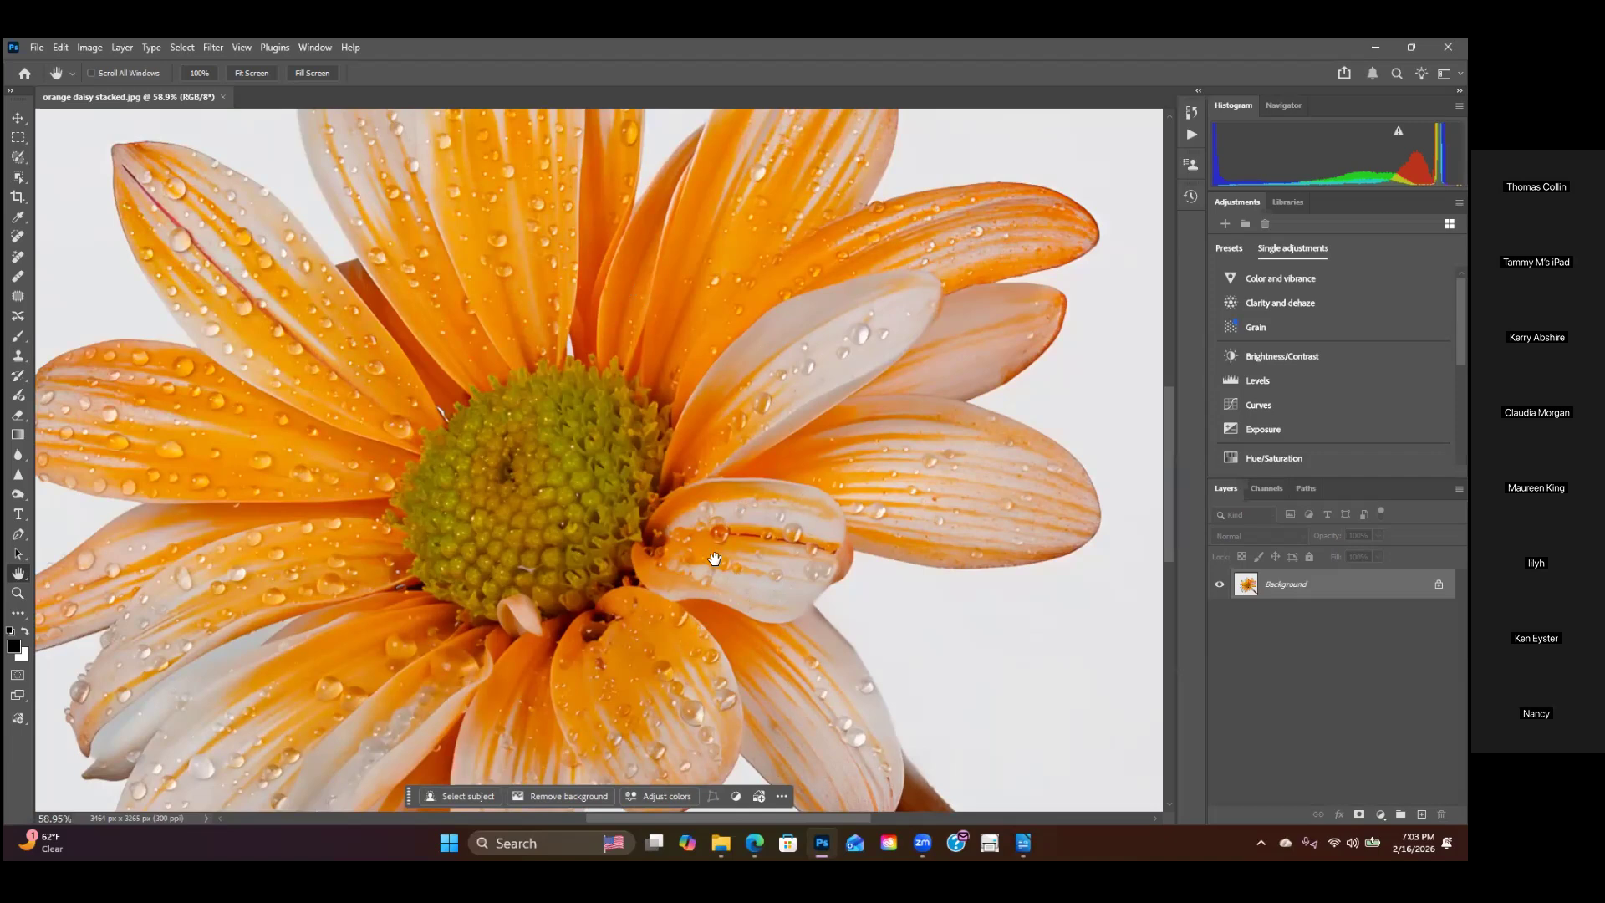
scroll(706, 512, "down", 2)
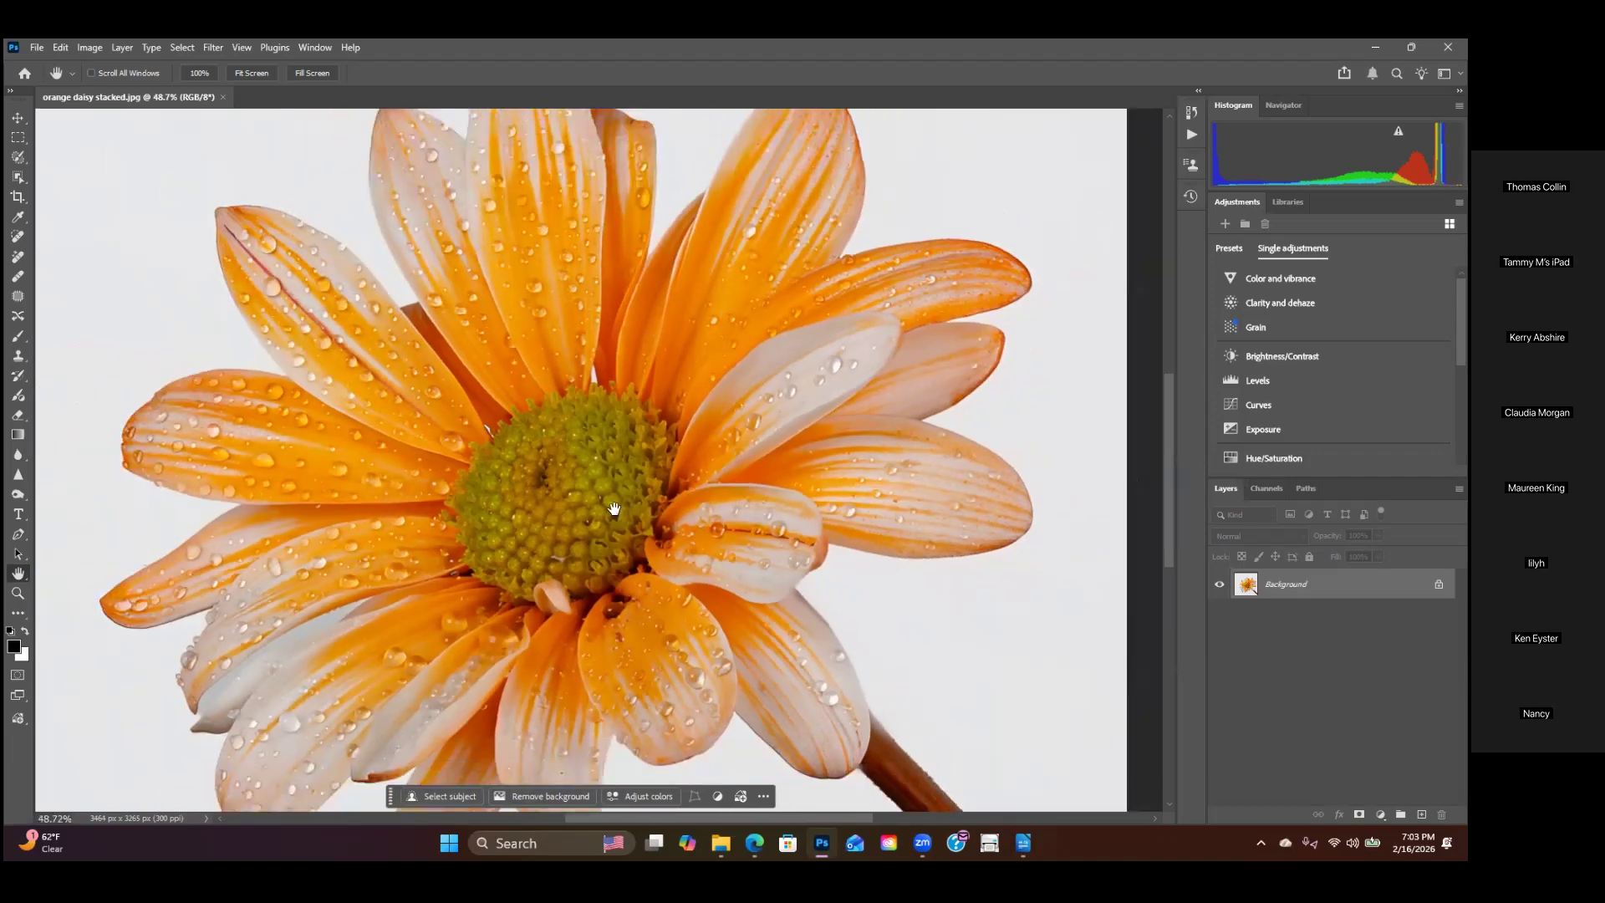
scroll(597, 555, "down", 1)
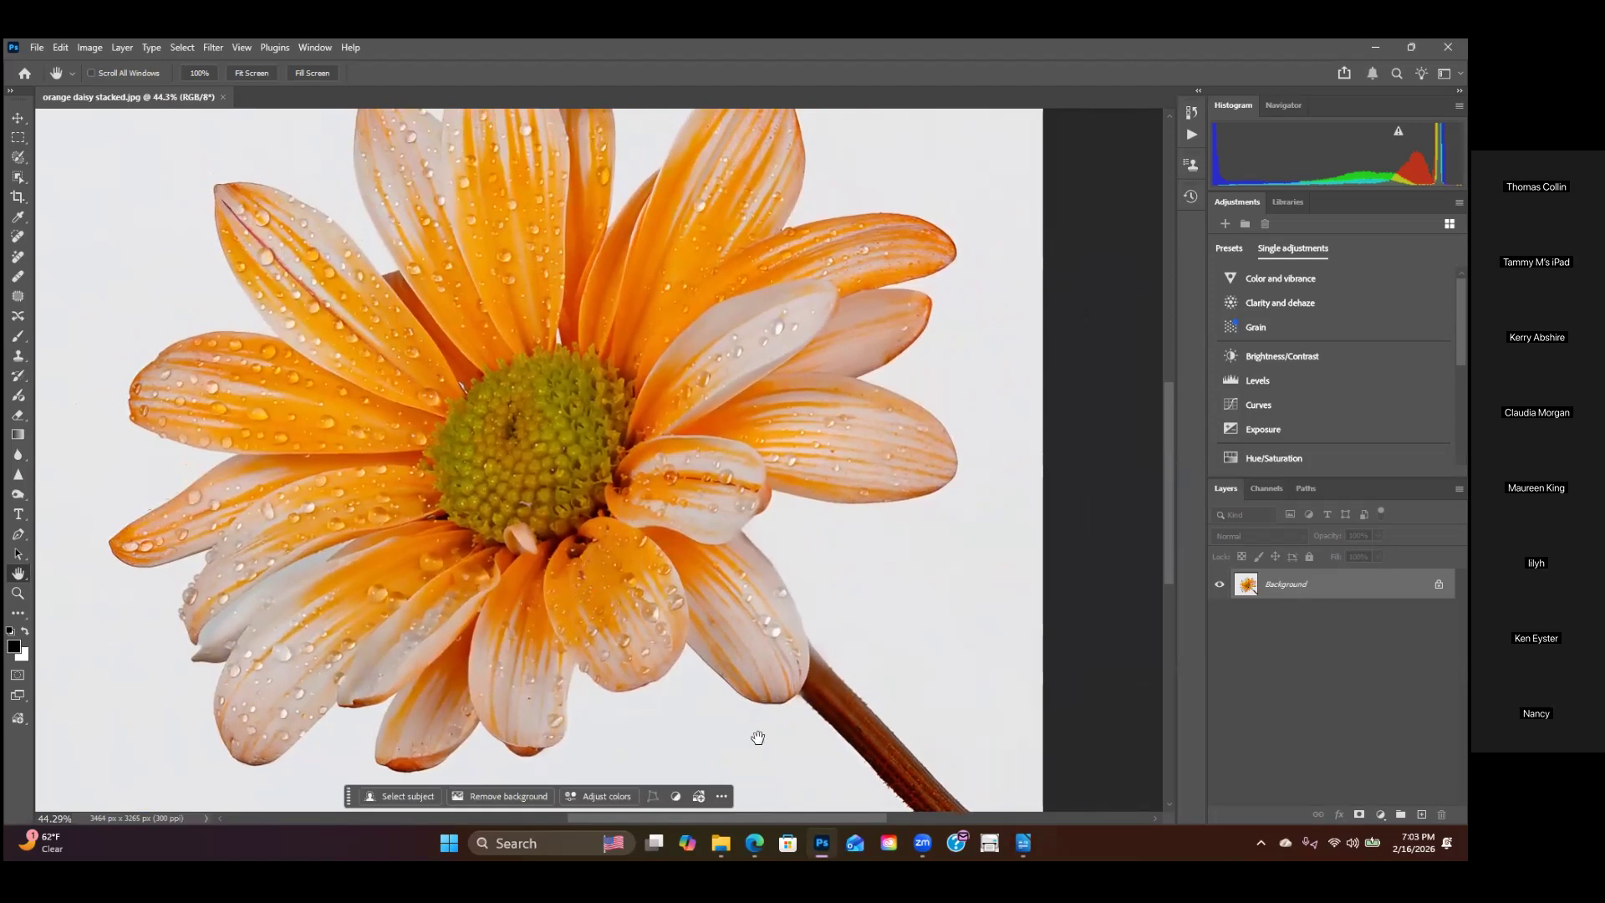
Step: Inspect the daisy's stem and its junction with the lower petals, and review the whole flower again
scroll(757, 734, "up", 4)
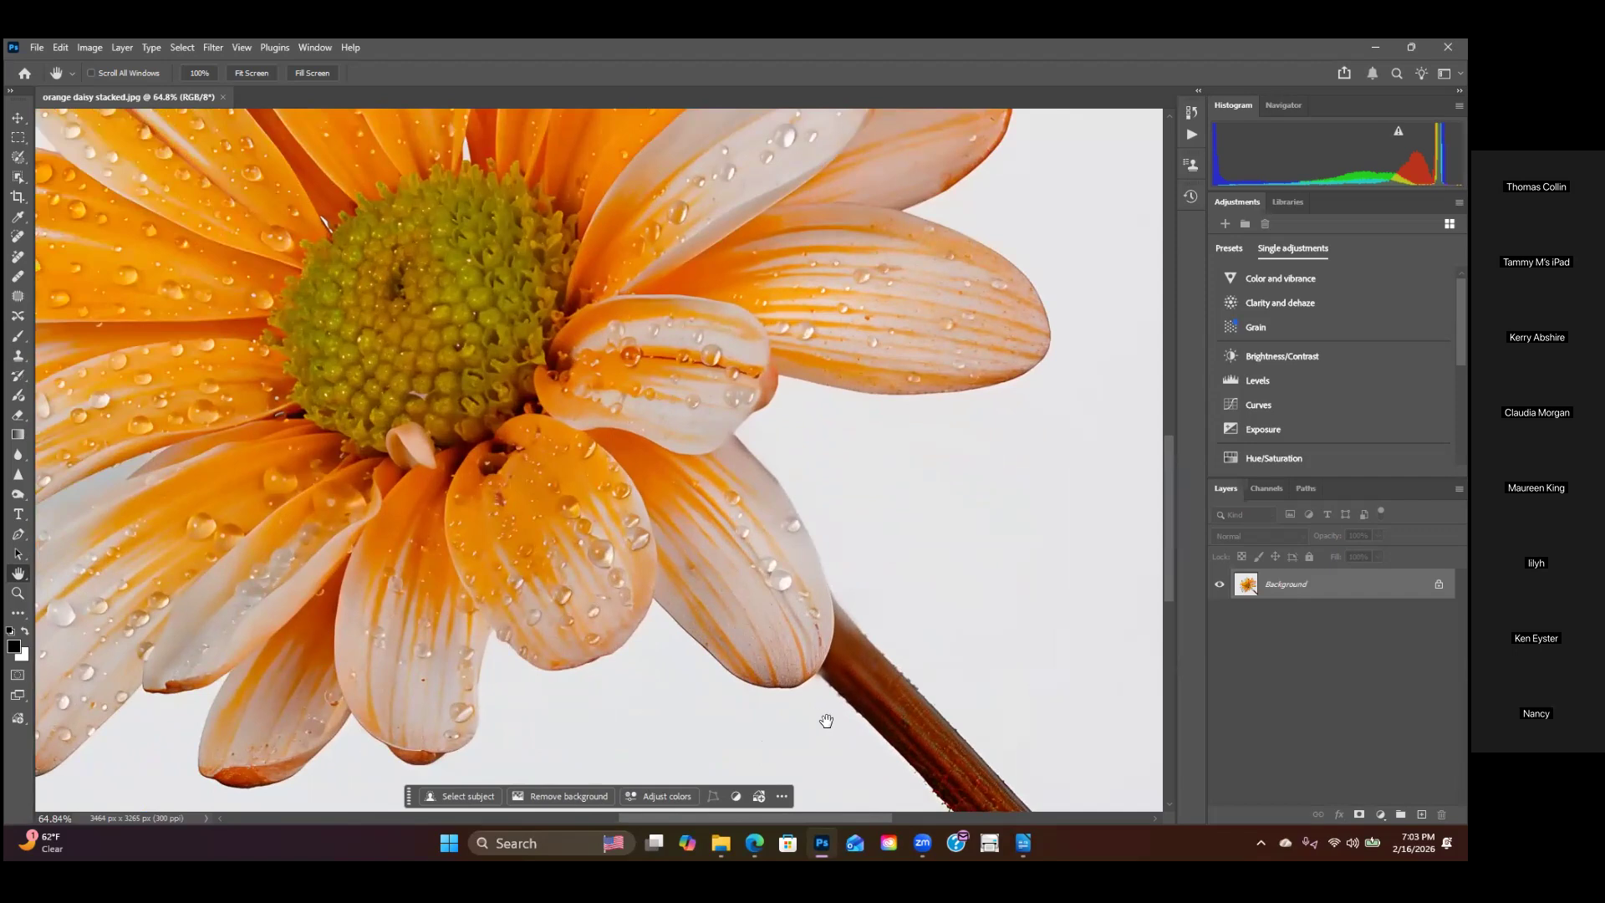
scroll(816, 717, "up", 1)
left_click_drag(816, 717, 678, 541)
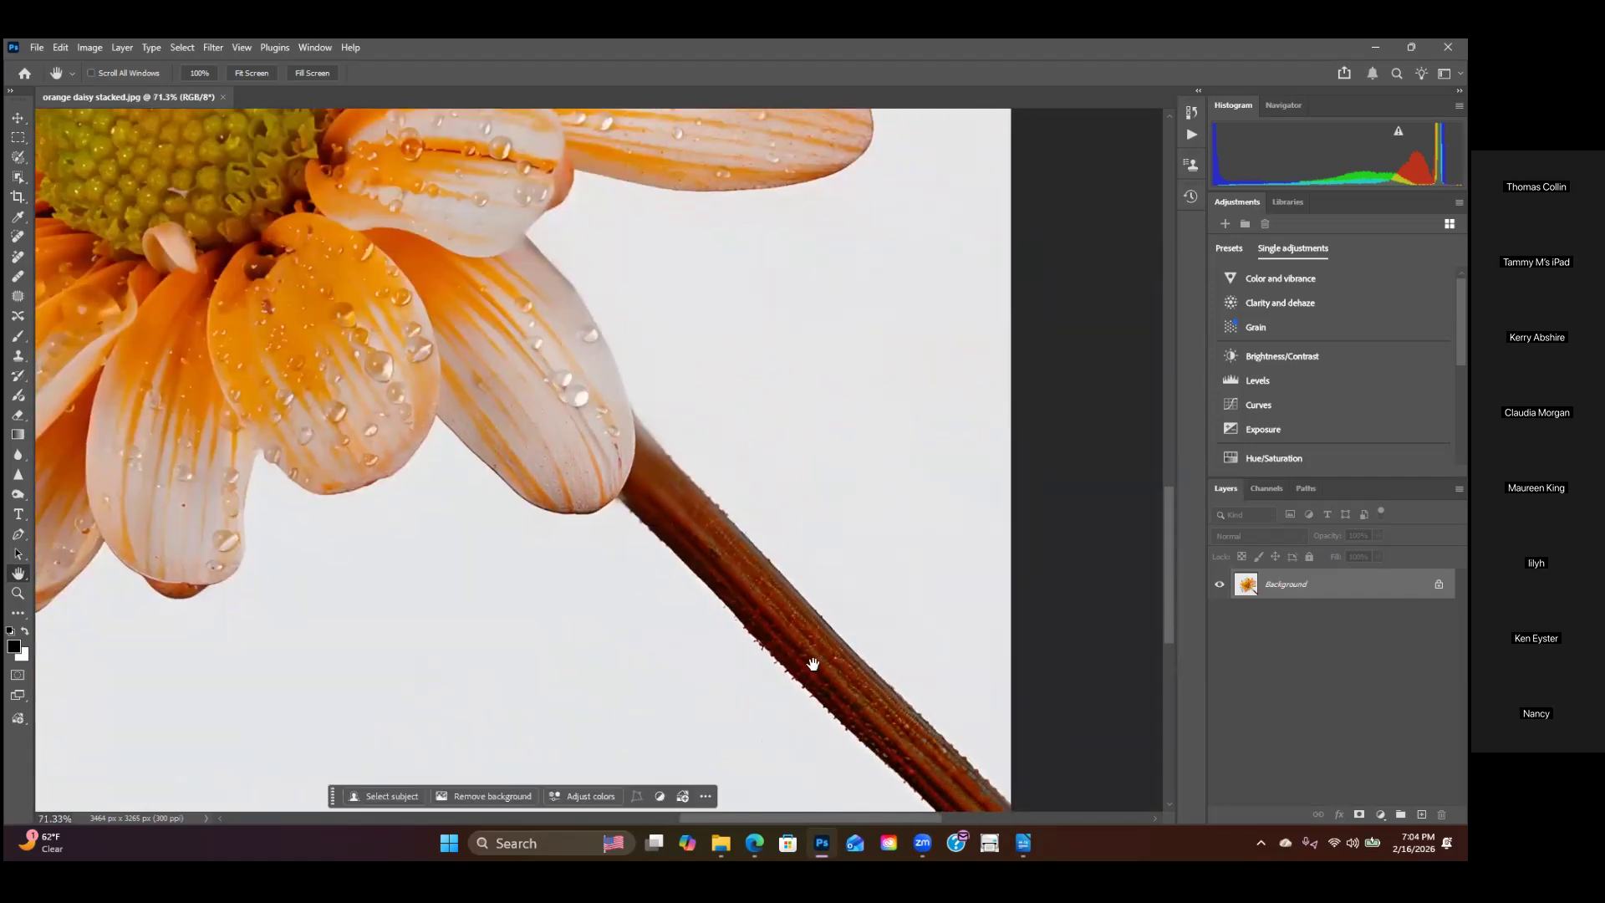
scroll(819, 664, "up", 2)
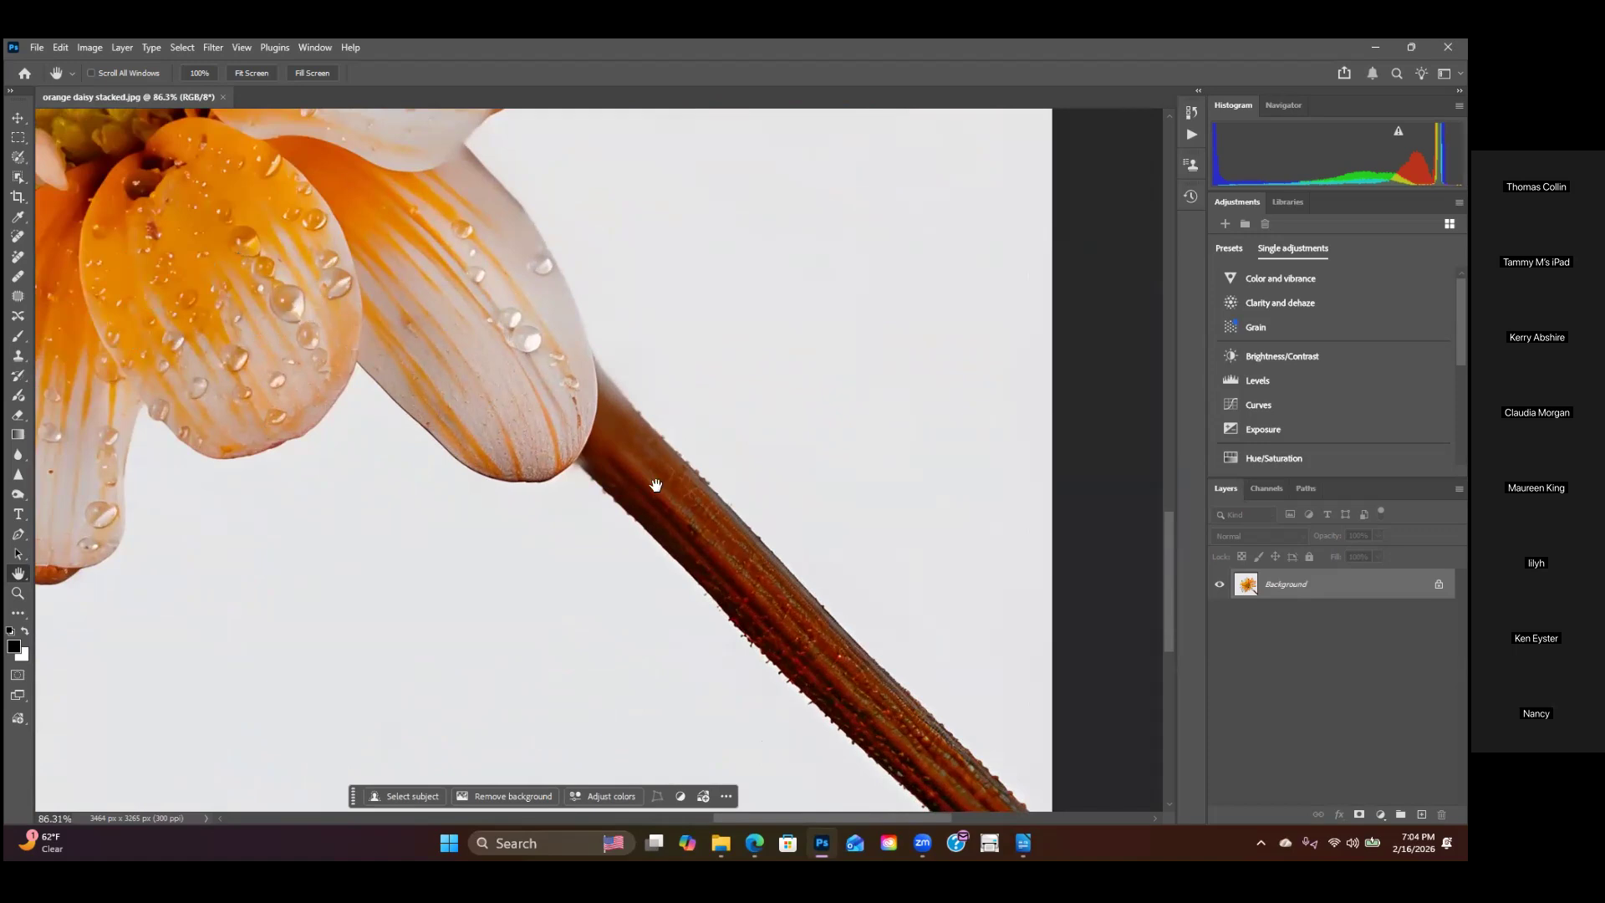
left_click_drag(630, 535, 752, 674)
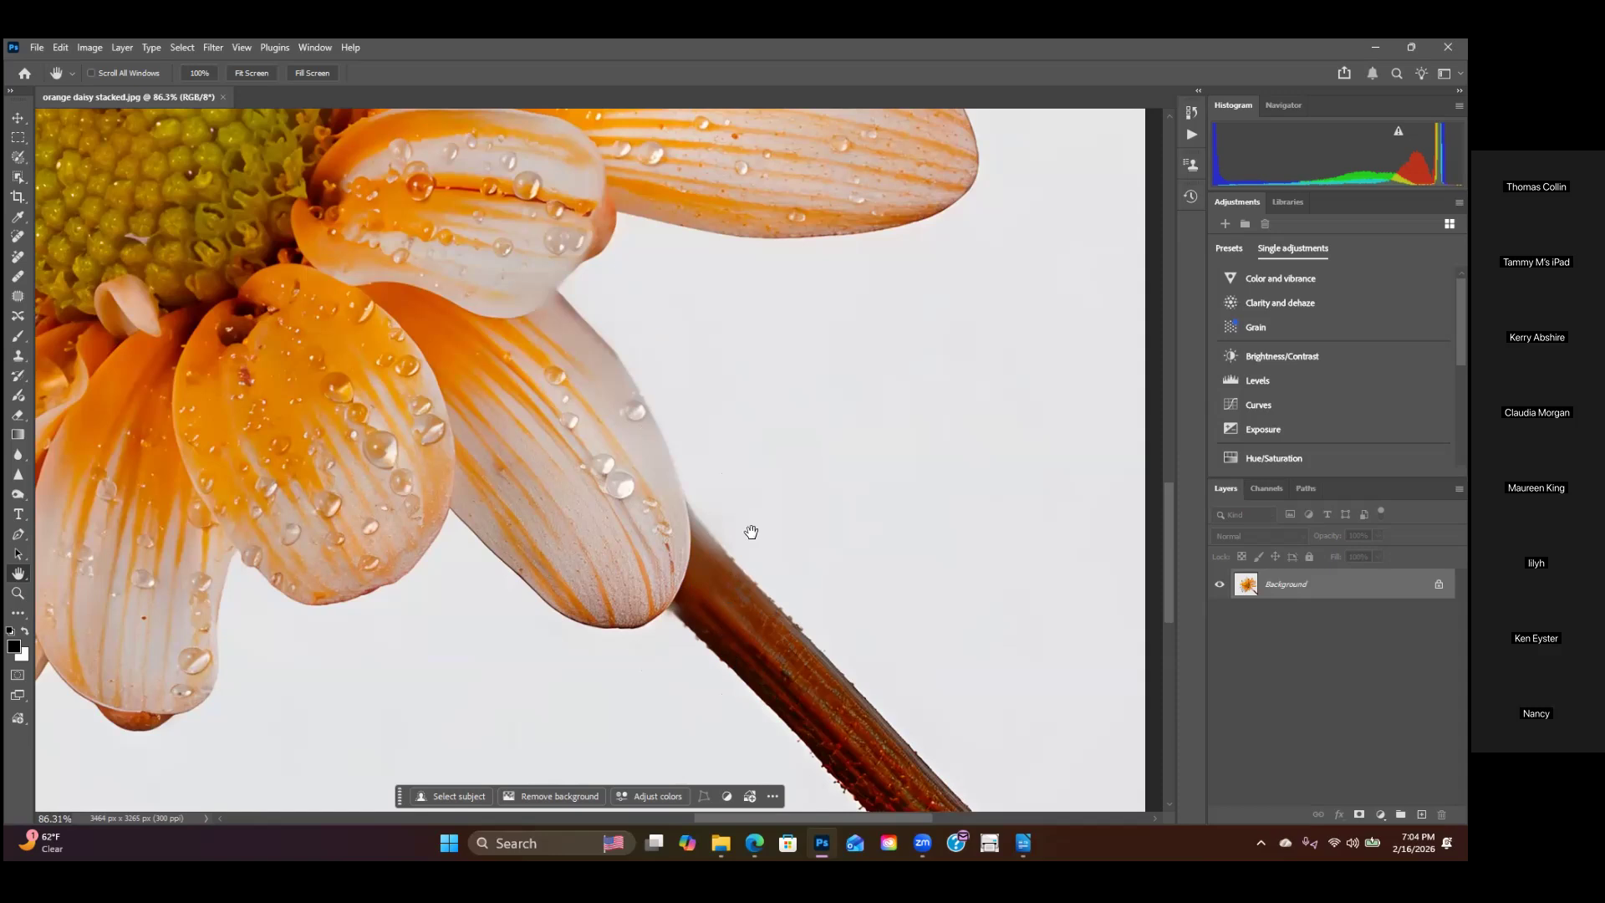
scroll(597, 561, "down", 5)
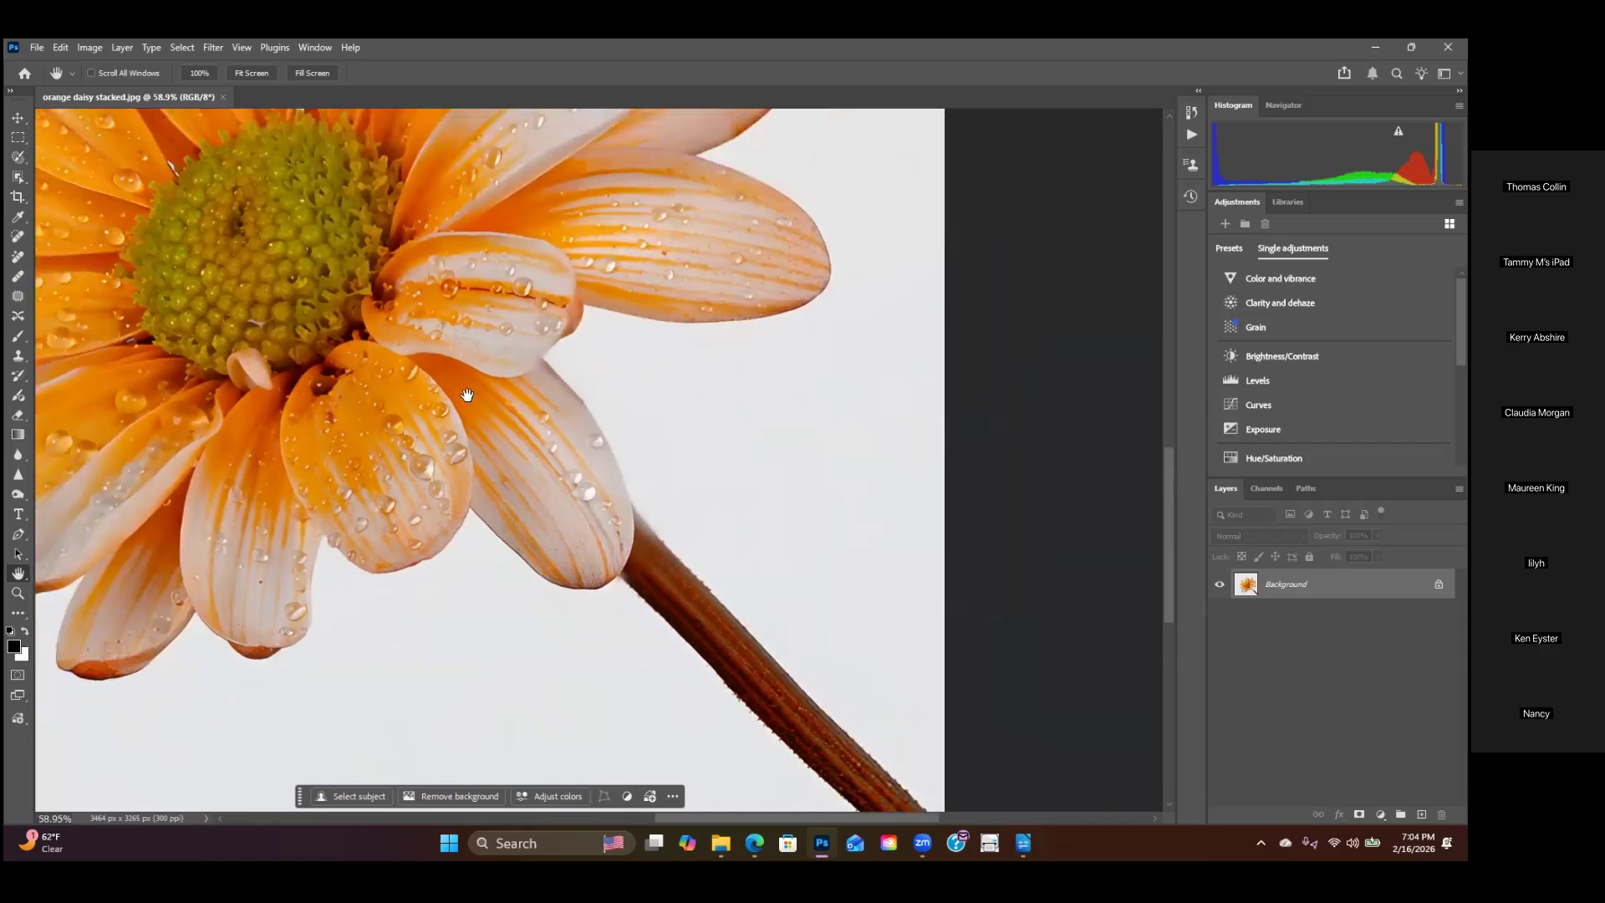
scroll(660, 557, "down", 2)
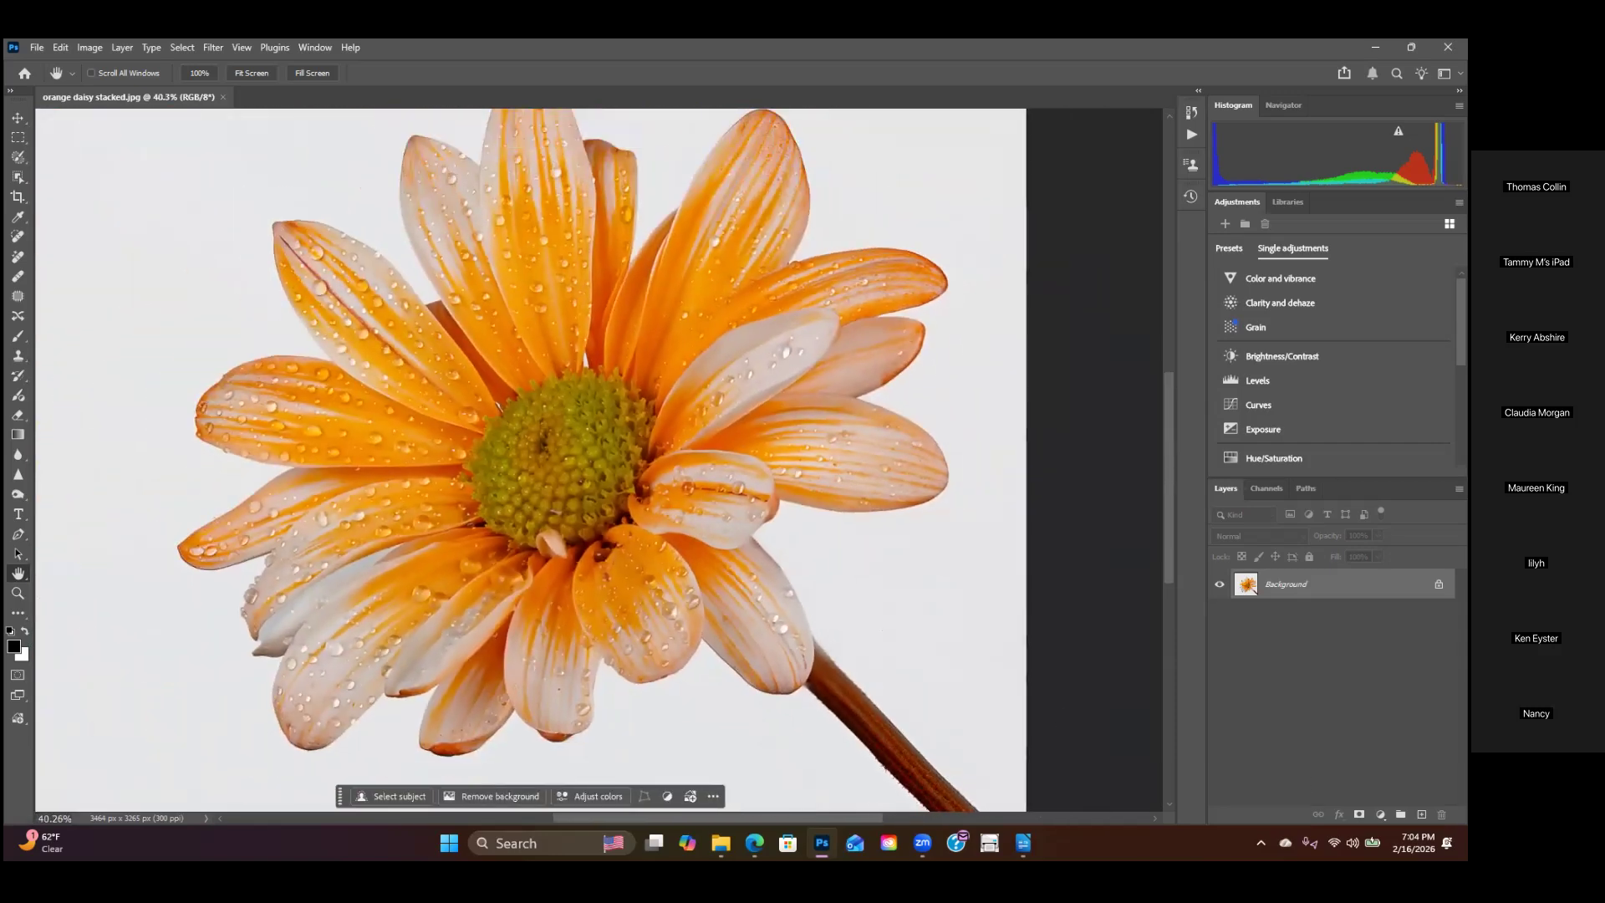
Step: Duplicate the Background layer and rename the copy "Camera Raw and Topa"
right_click(1314, 590)
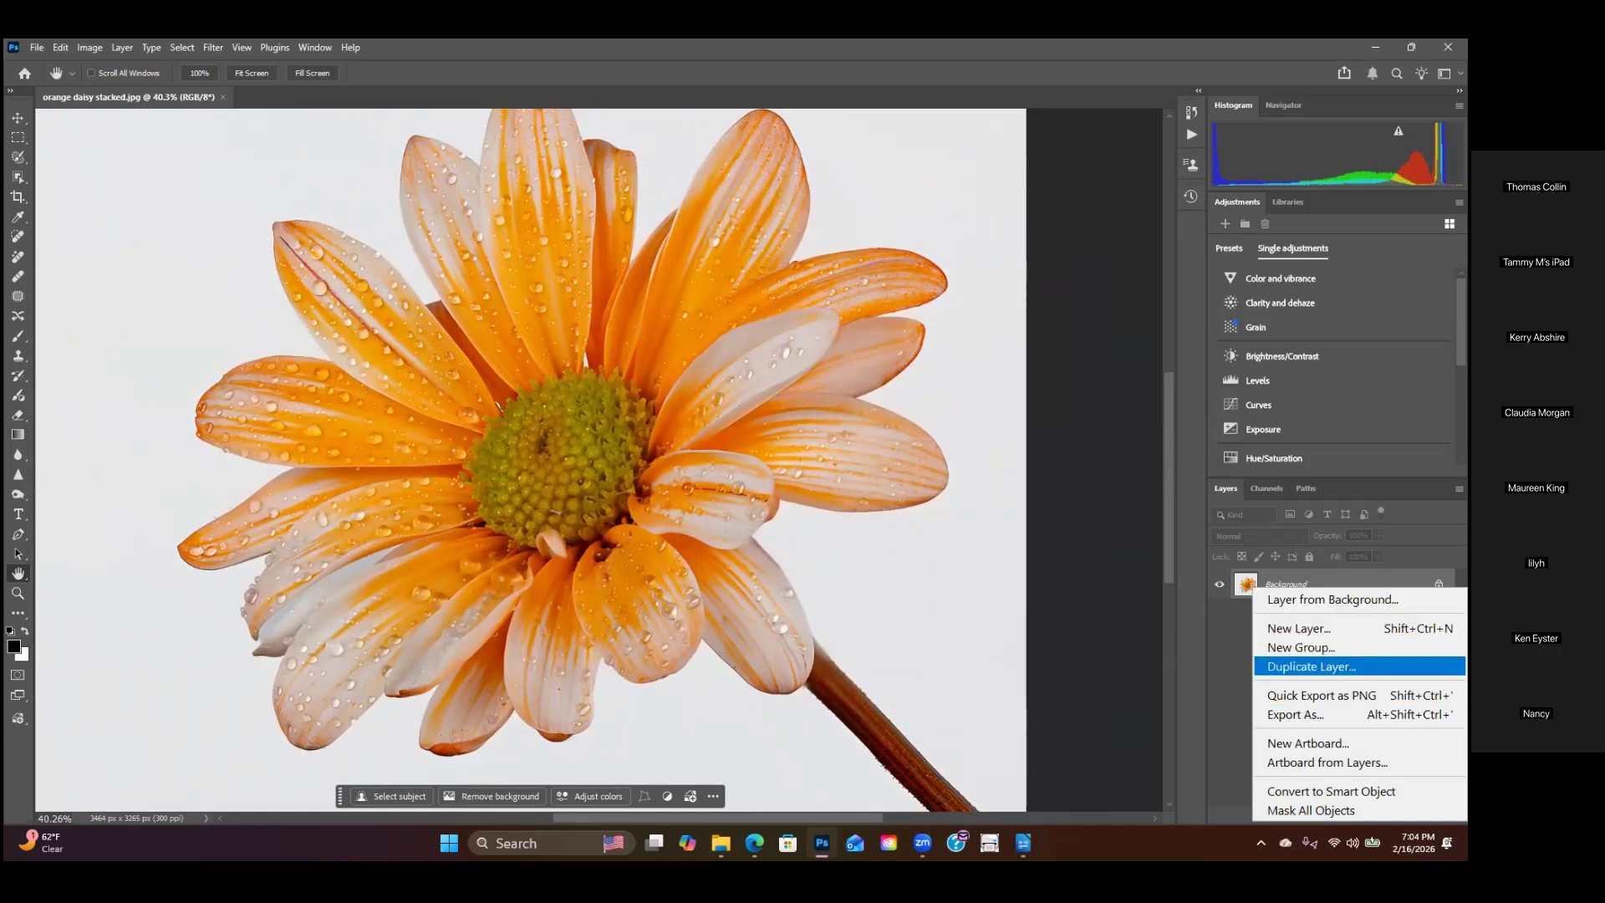
left_click(1310, 667)
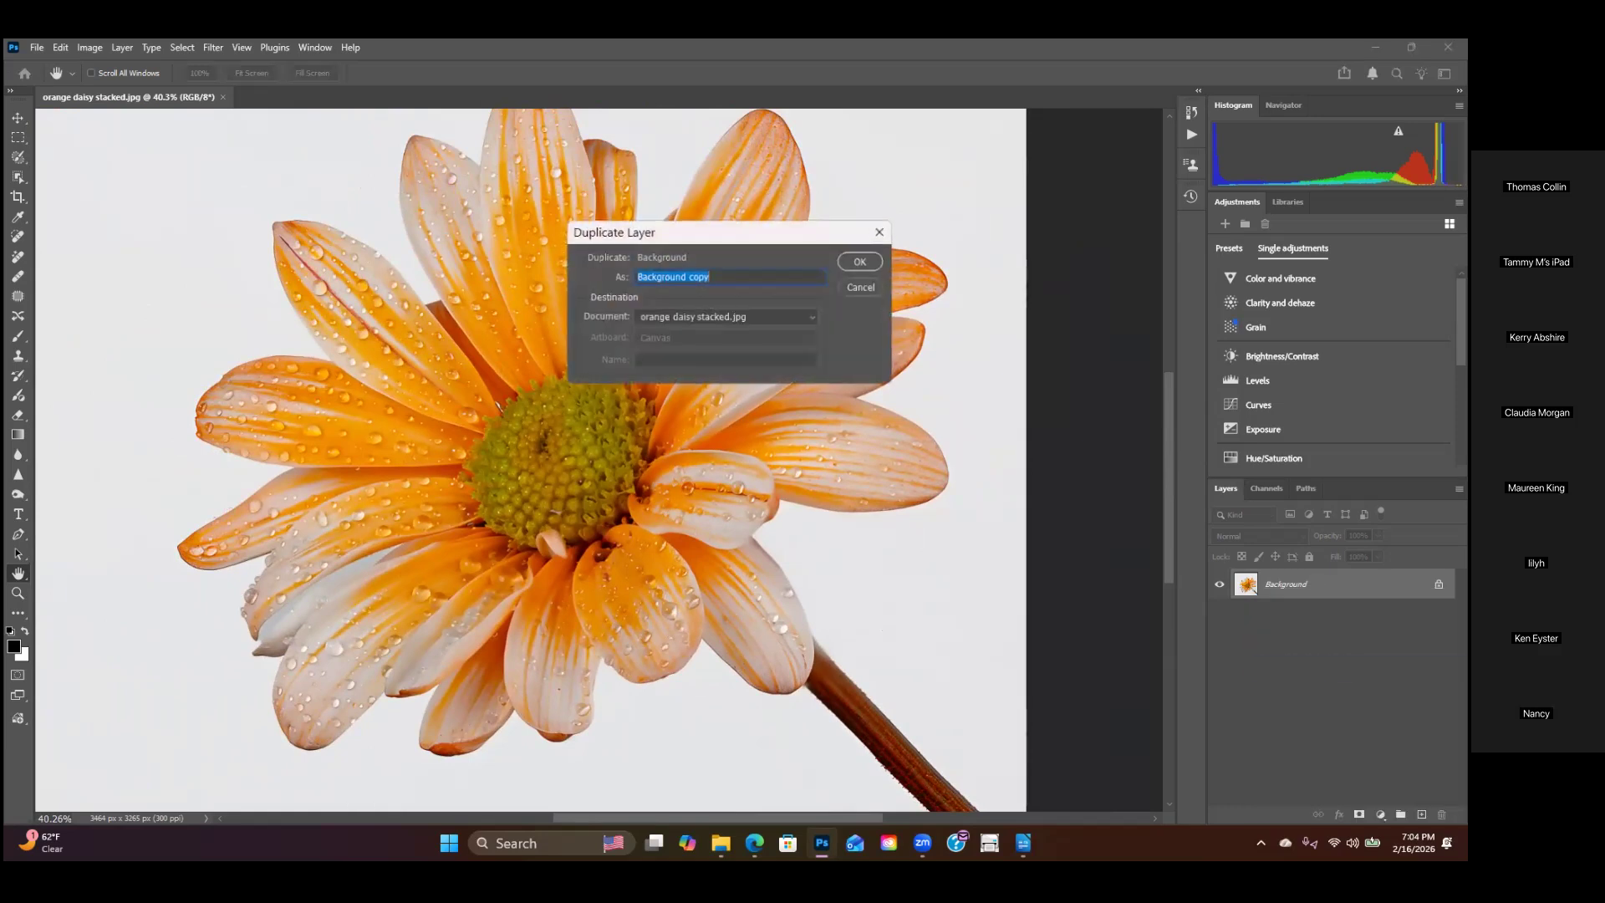
left_click(867, 262)
double_click(1298, 584)
type("Camera Raw and T")
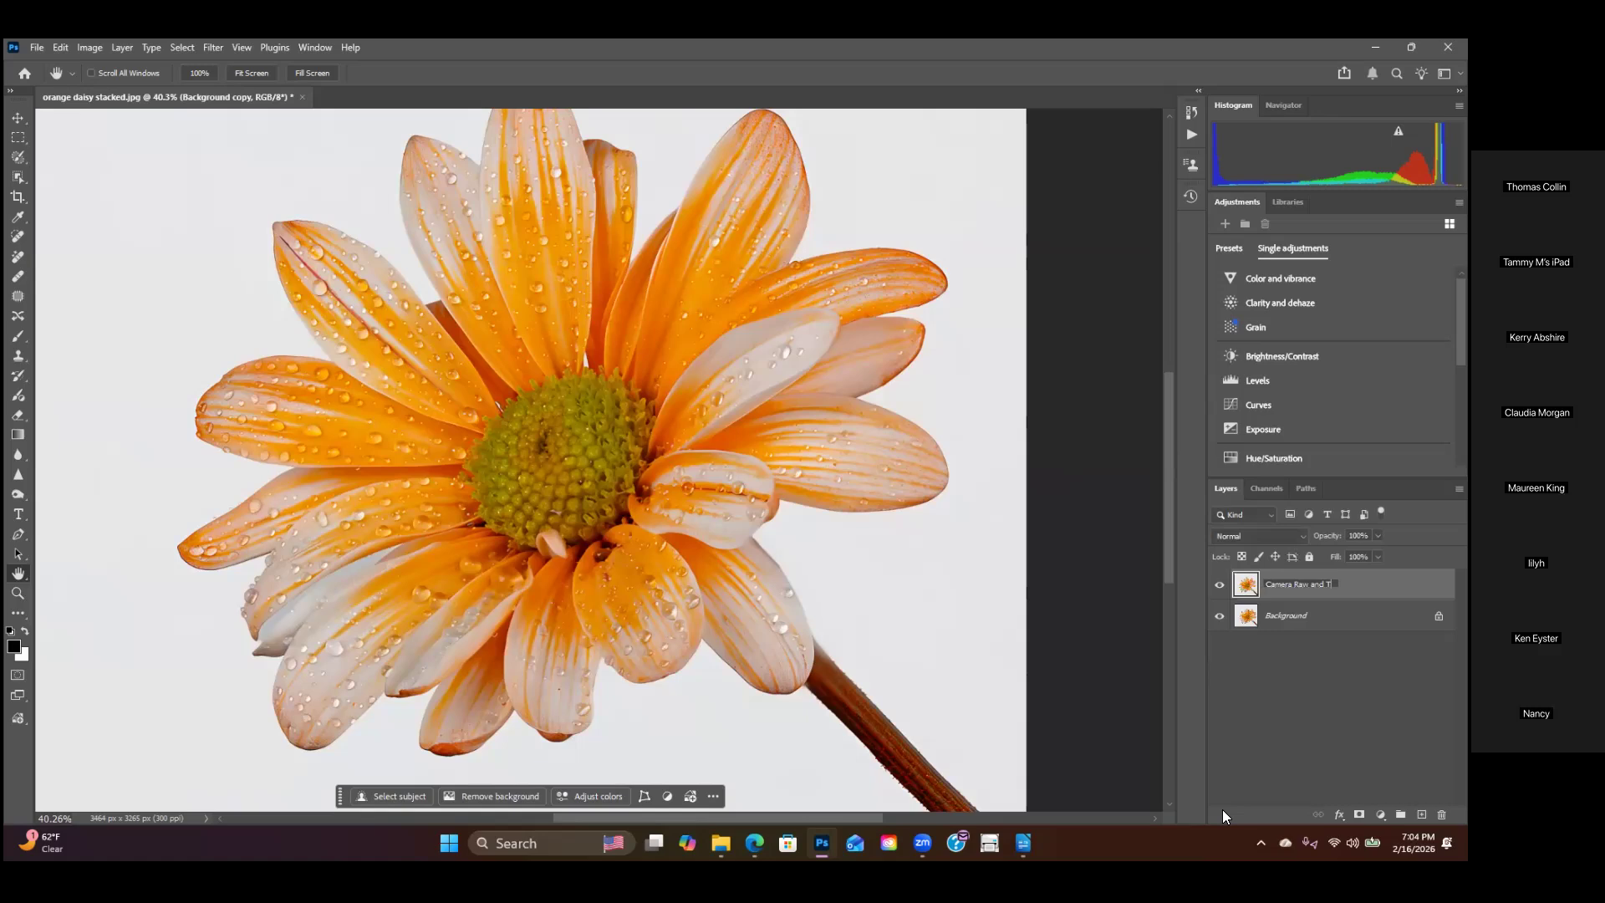
type("ooa")
key("super")
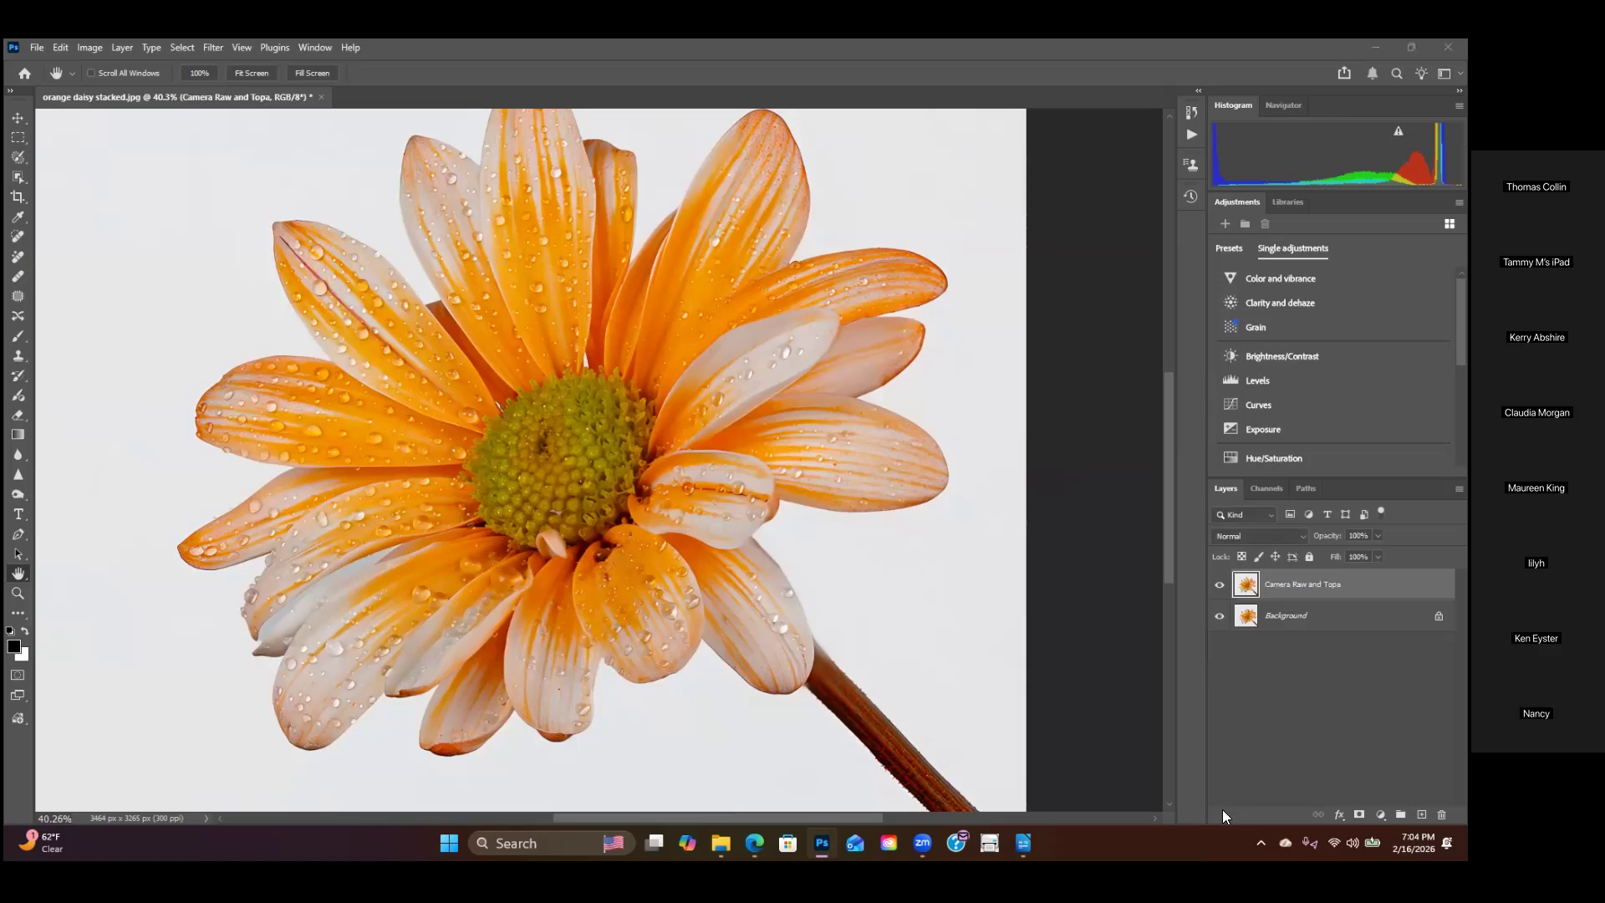
key("super")
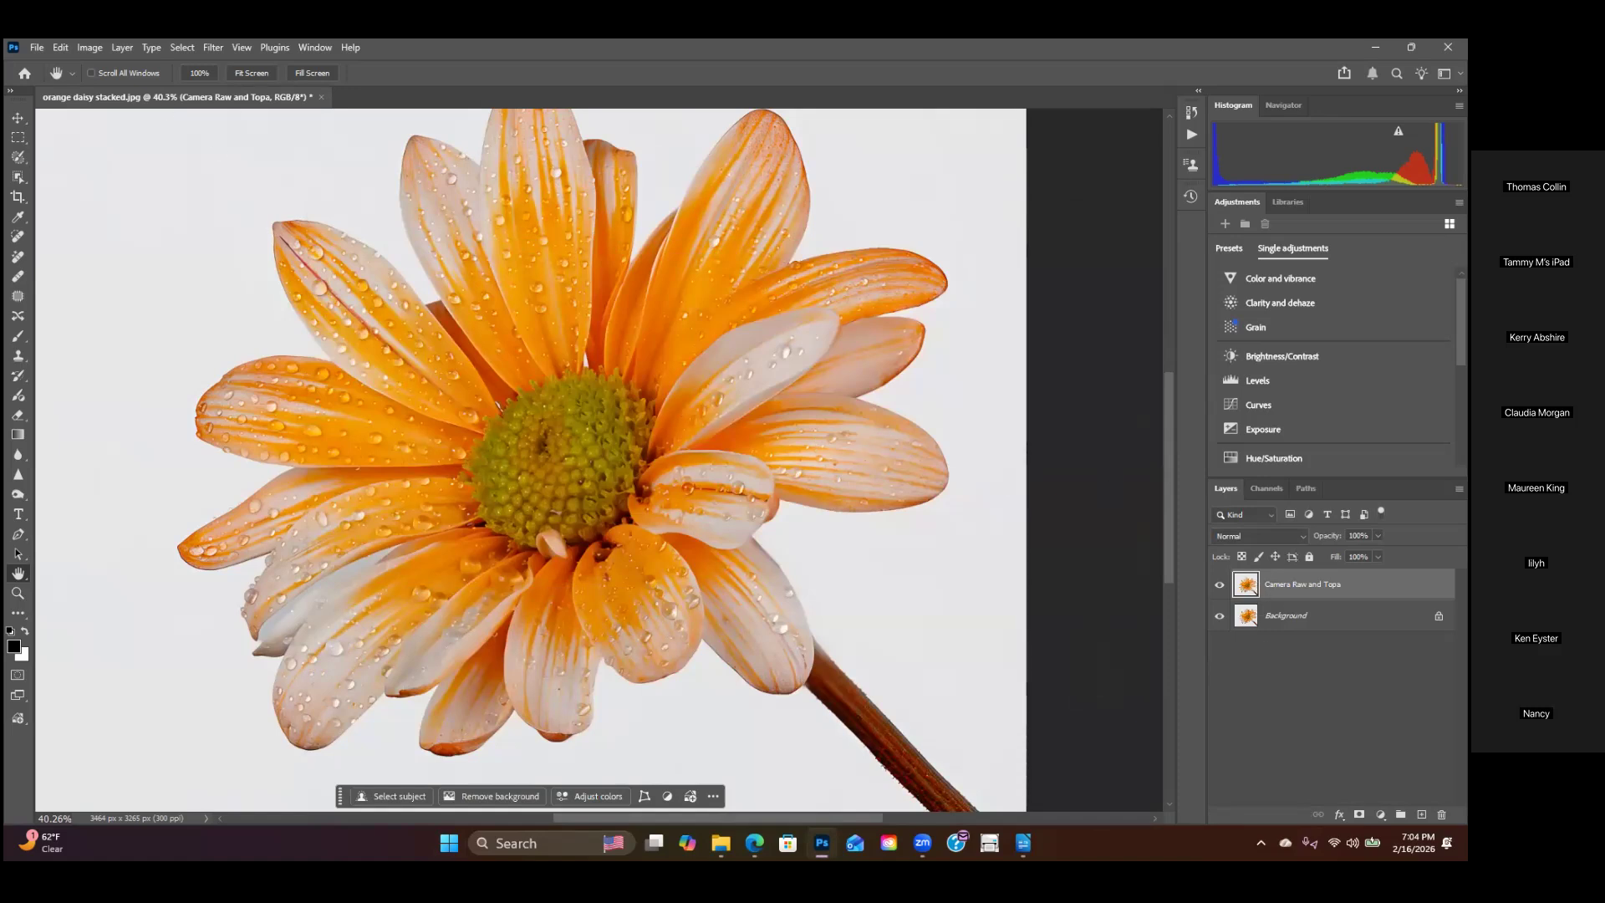
Step: Open the duplicated daisy layer in the Camera Raw Filter
left_click(212, 48)
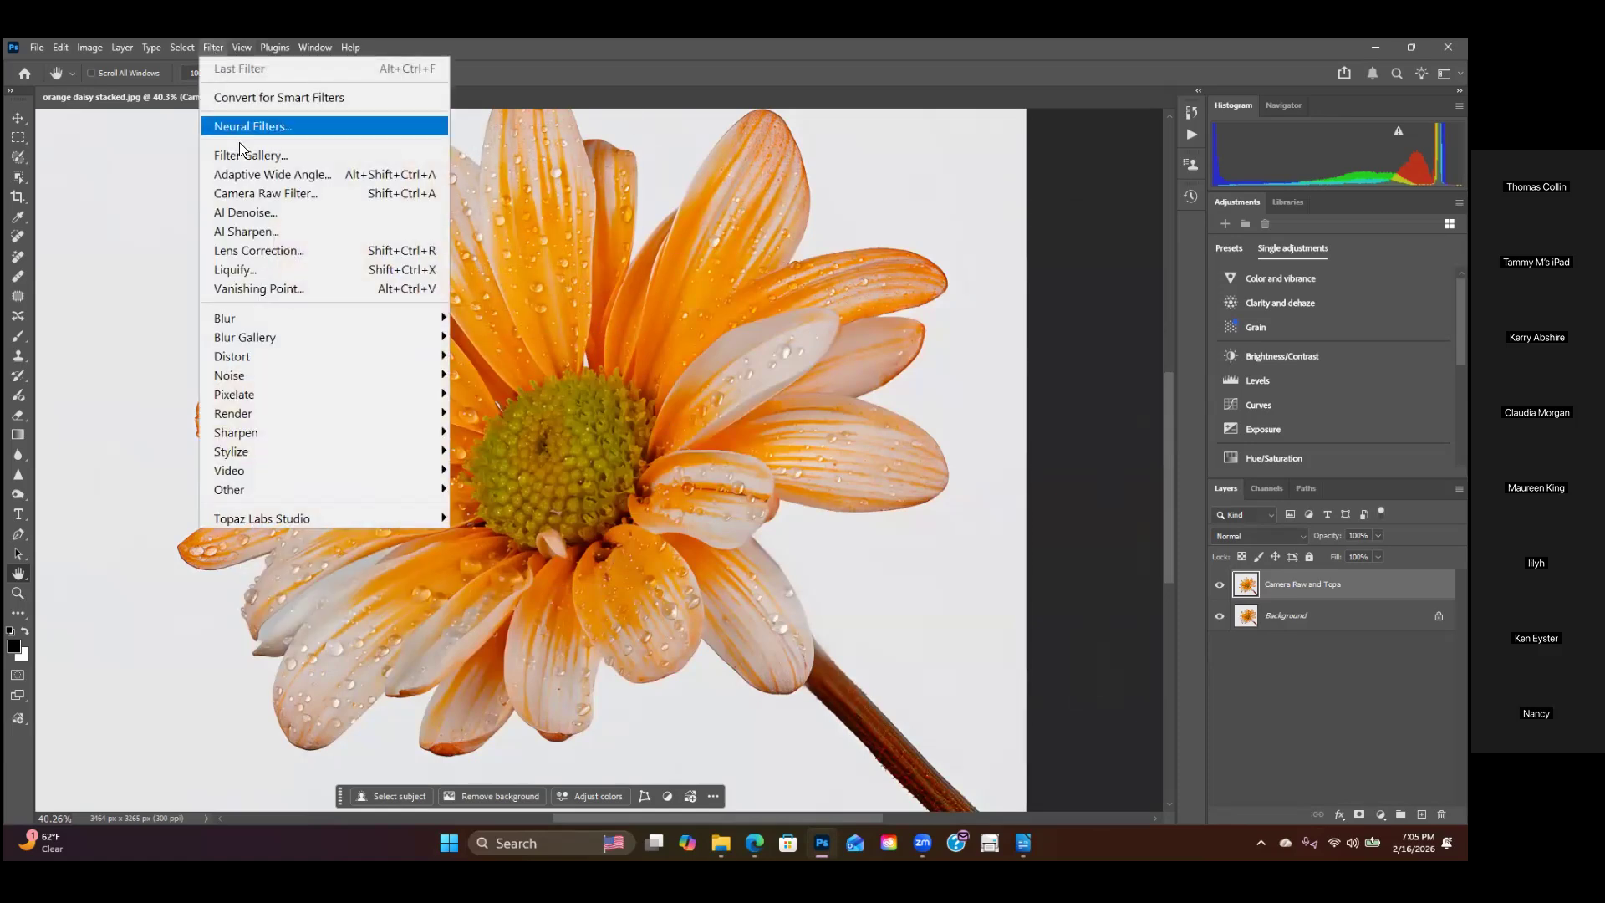
left_click(251, 193)
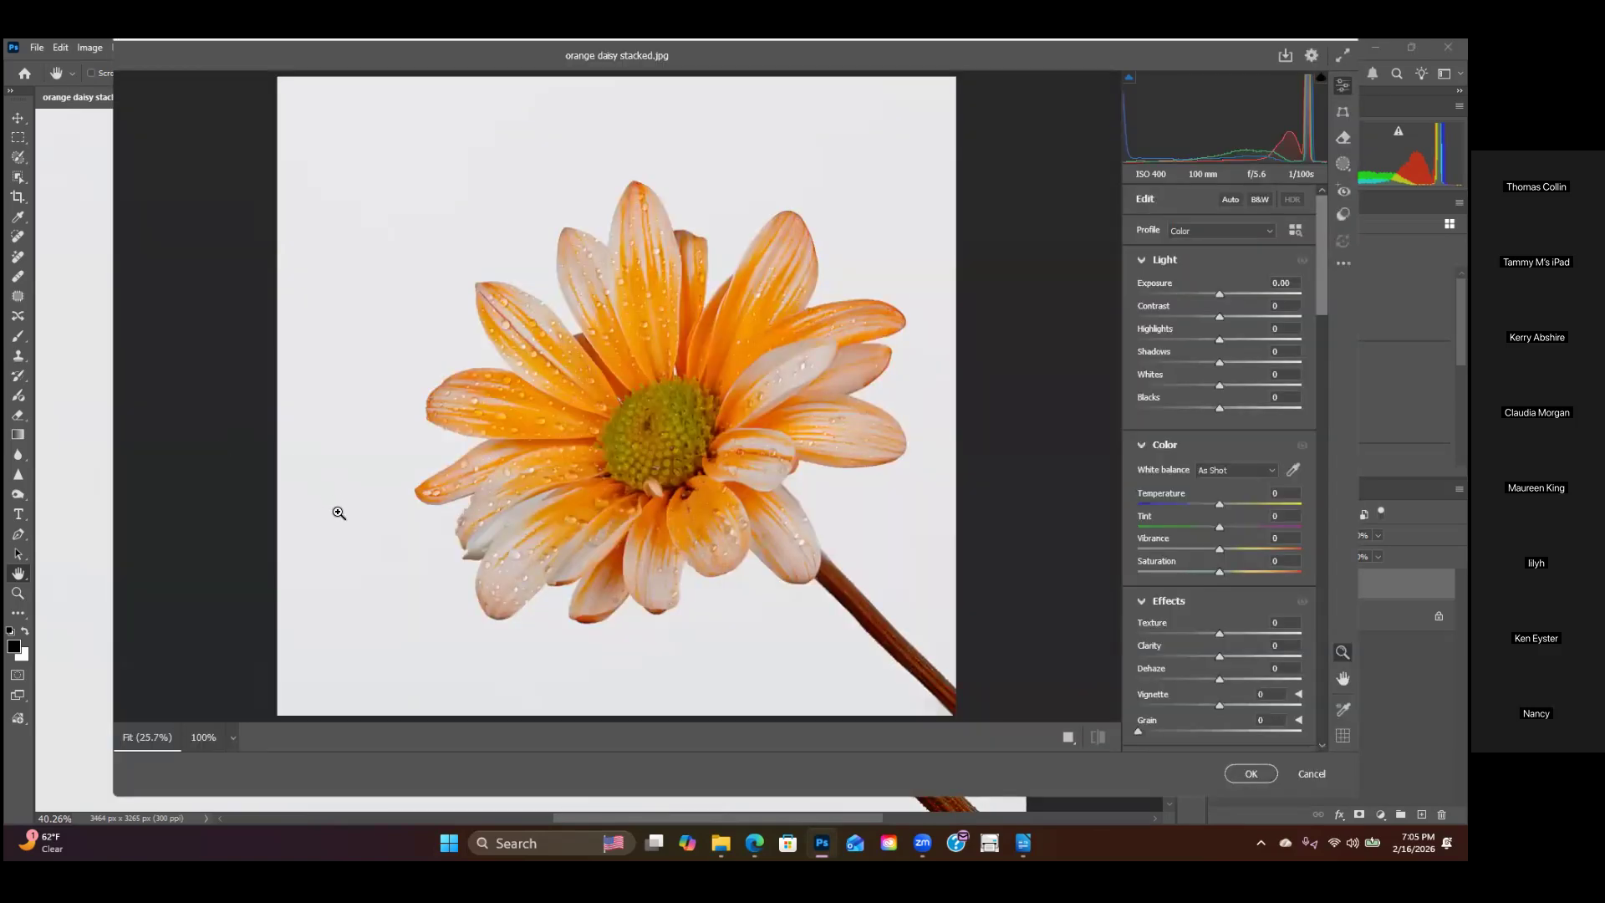
left_click_drag(684, 402, 728, 472)
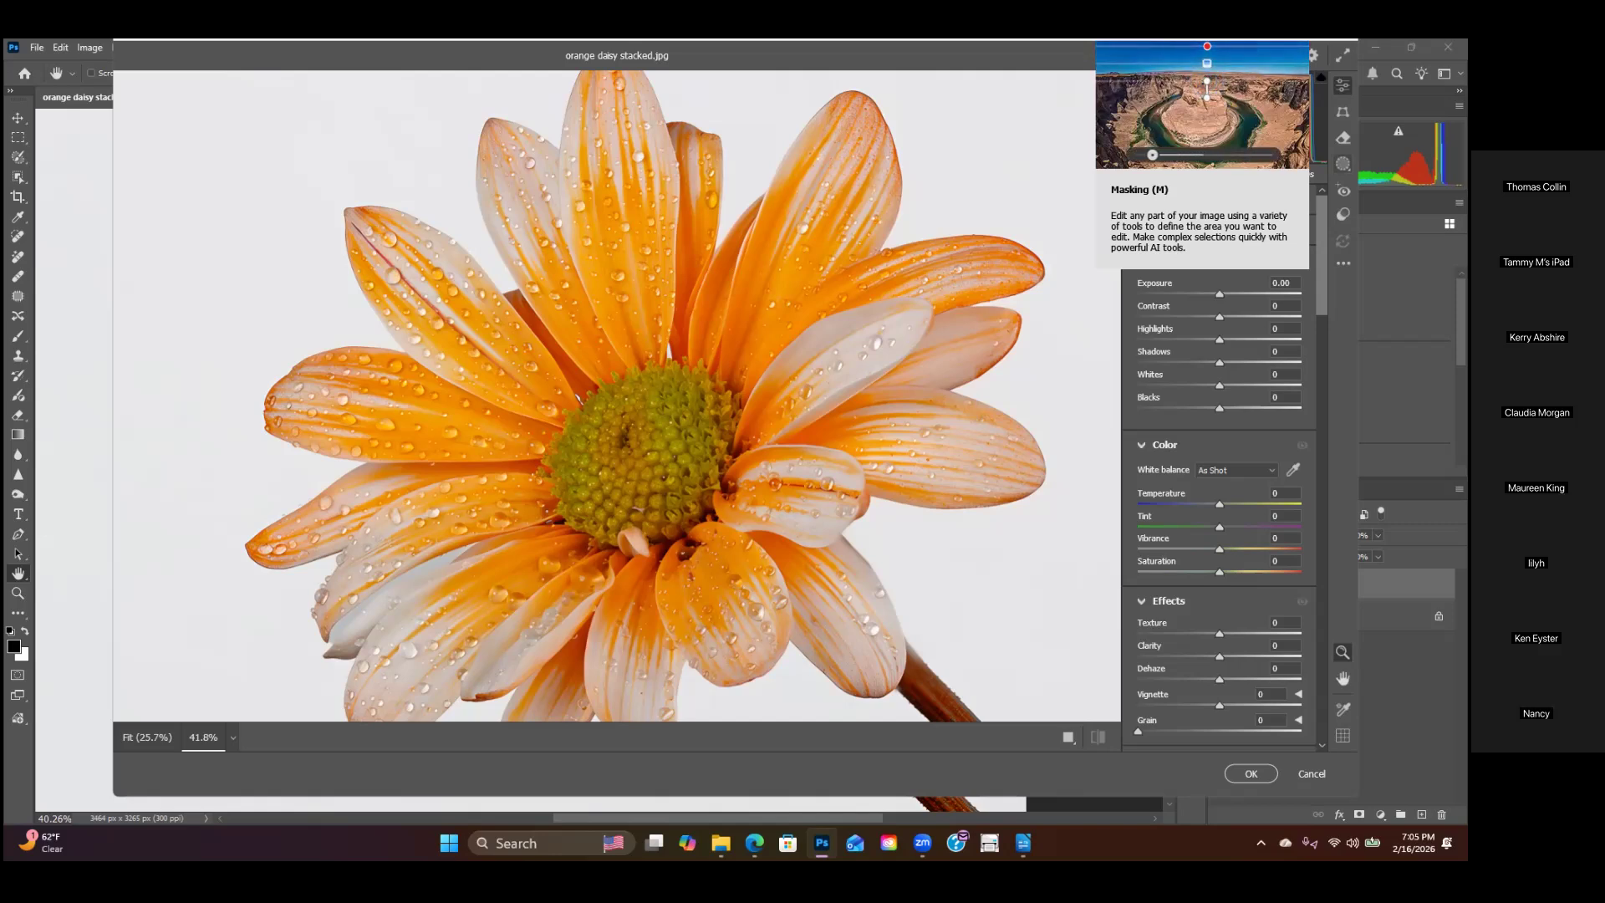
Step: Add a radial gradient mask with feather 100 and centre it over the daisy's green centre and inner petals
left_click(1343, 164)
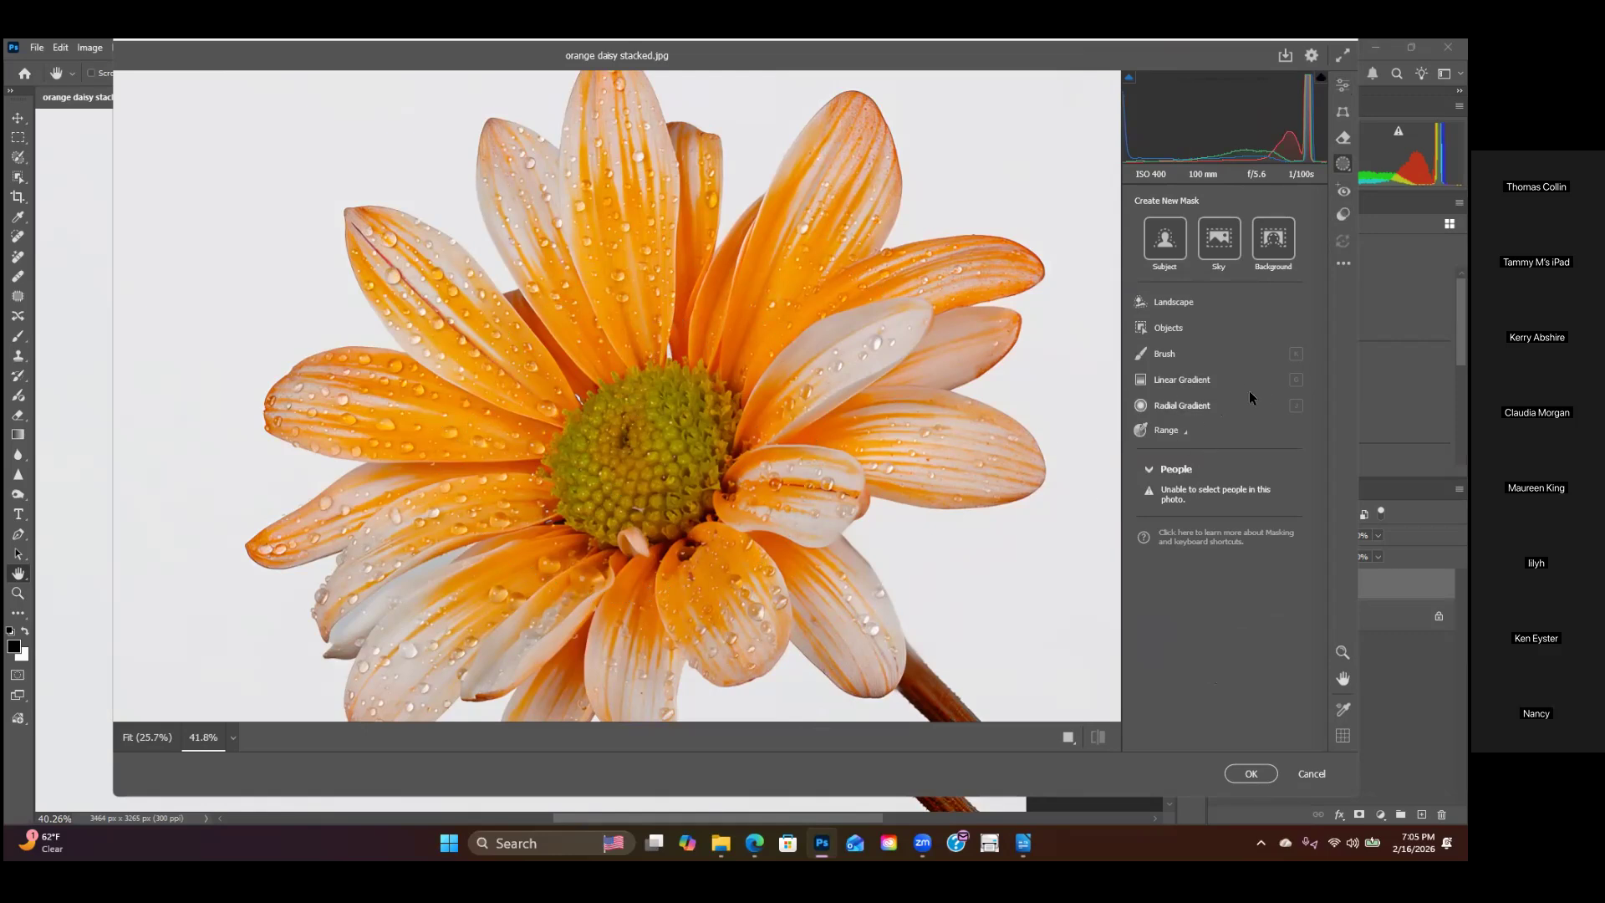
left_click(1173, 408)
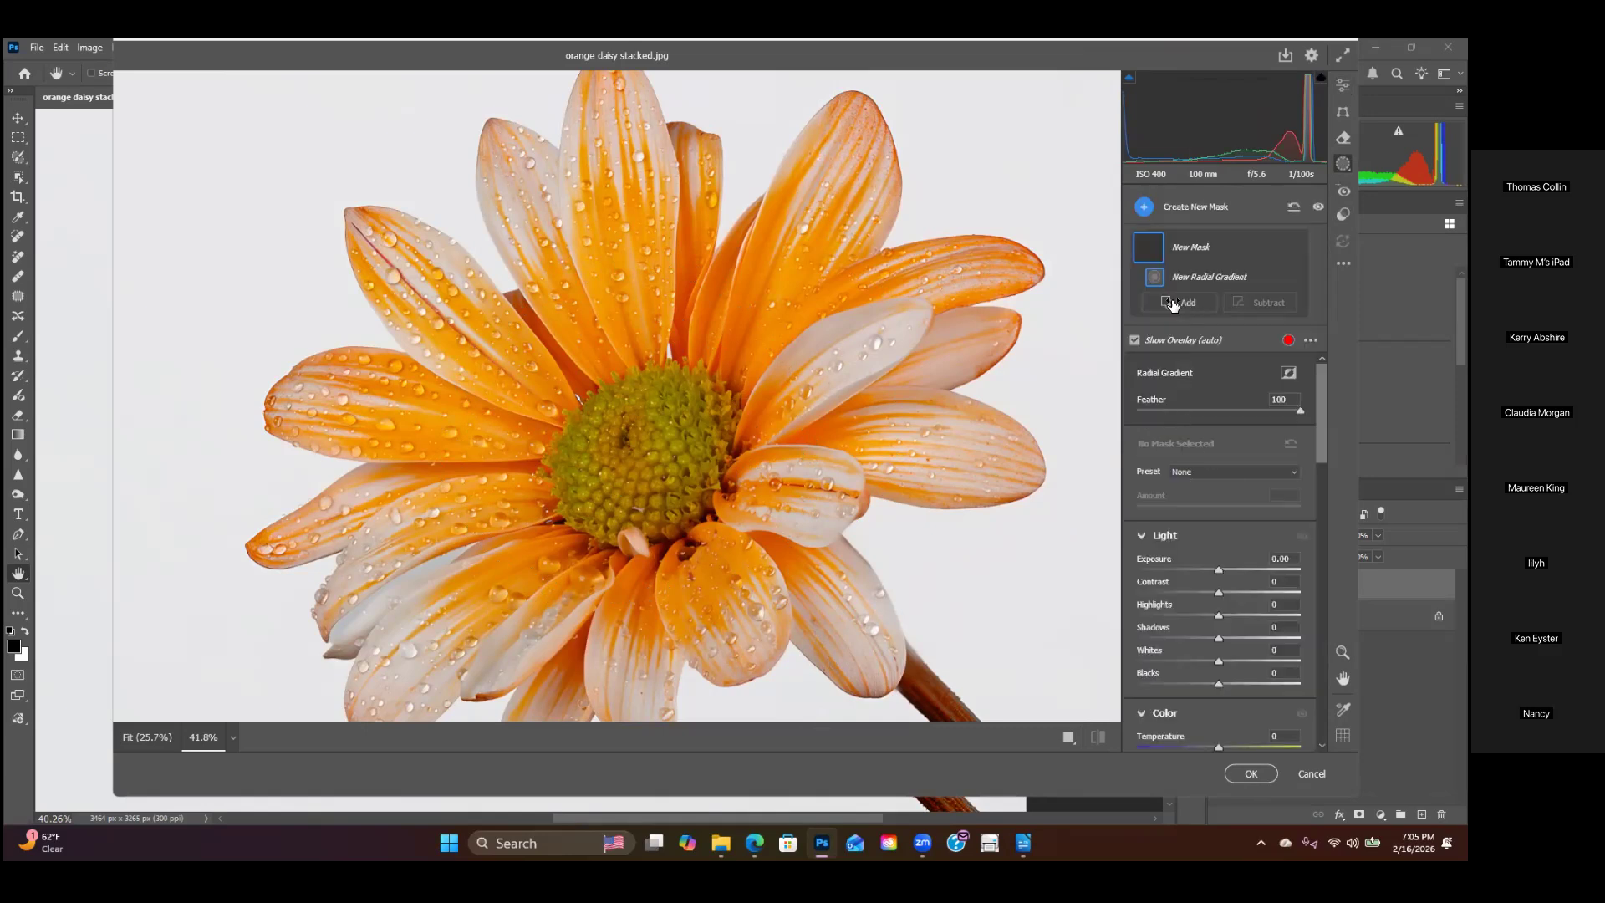
left_click_drag(622, 423, 754, 540)
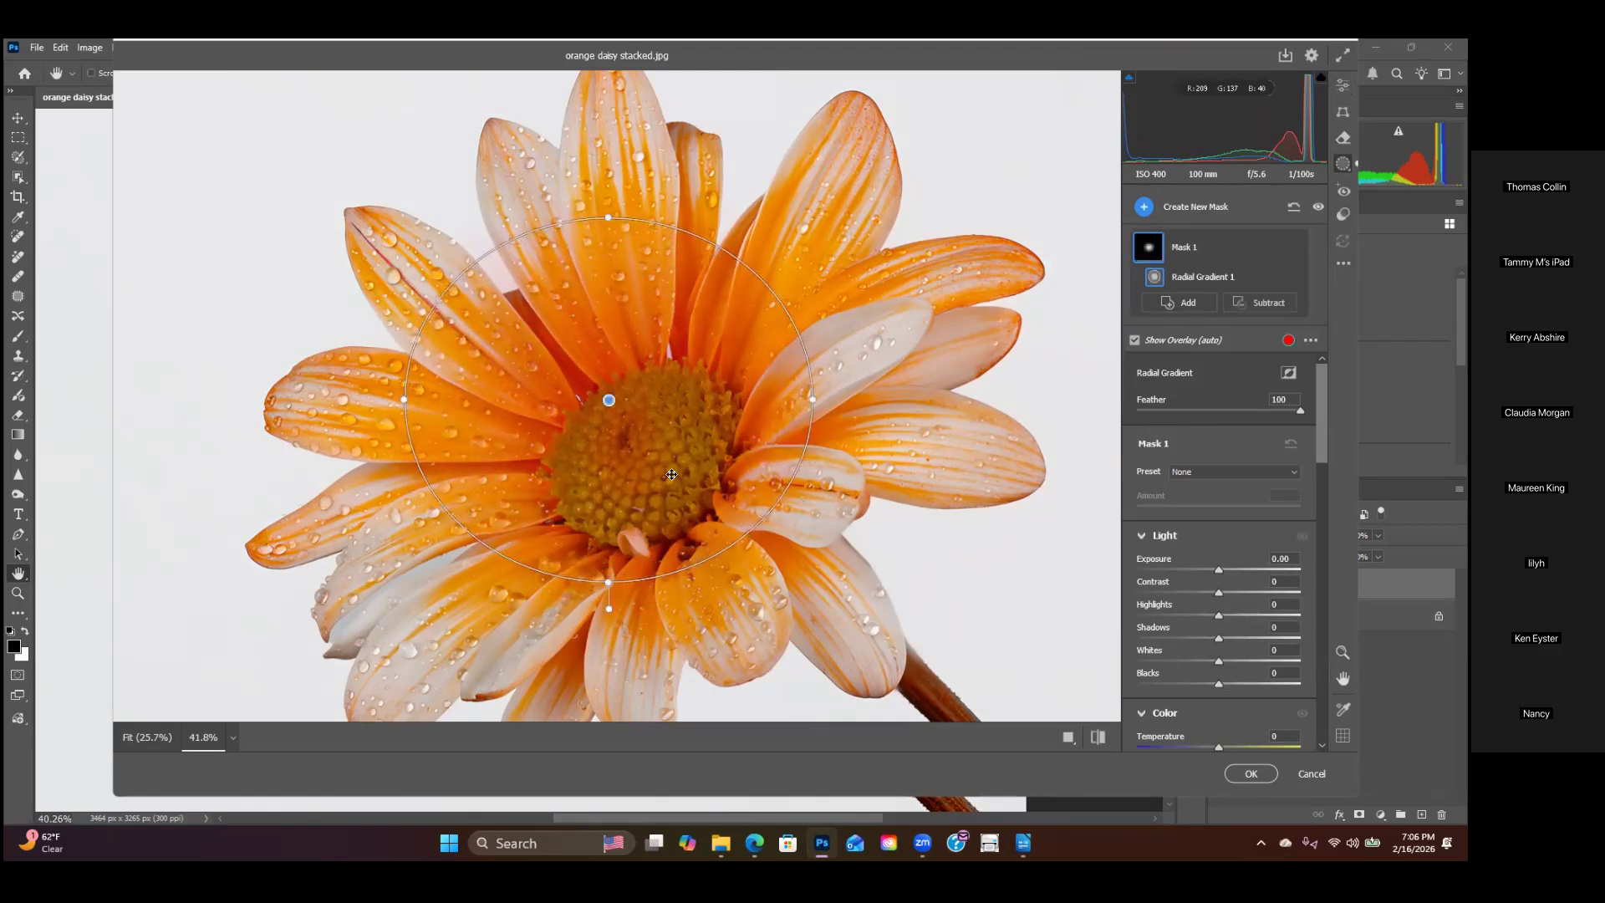
left_click_drag(609, 405, 637, 453)
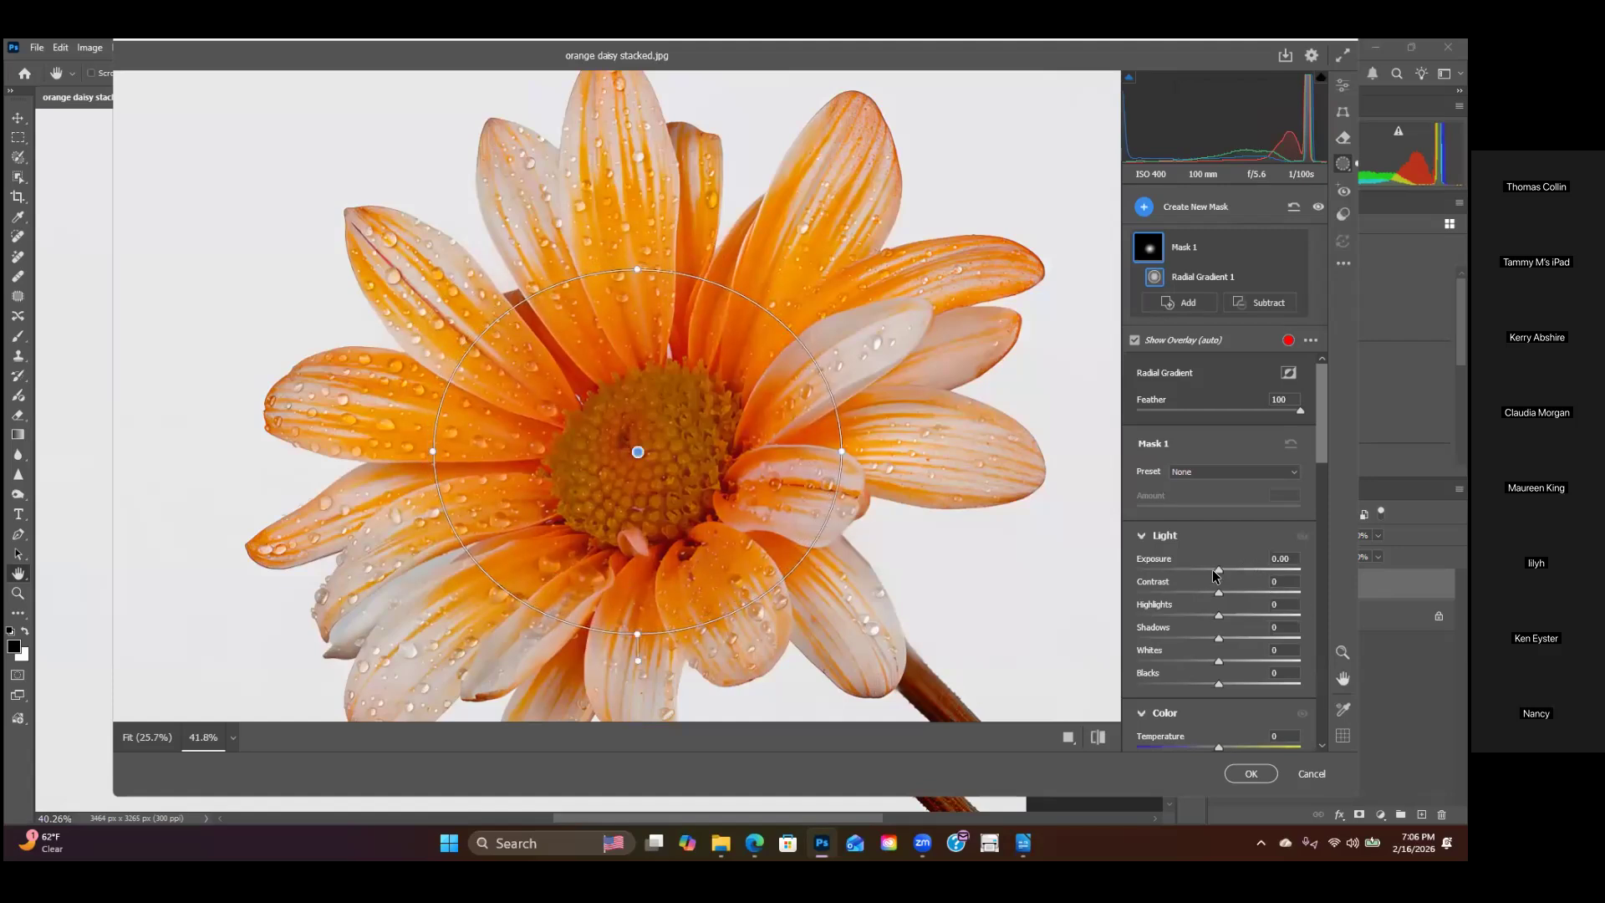
Step: Set the radial mask's exposure to +0.50 and warm its temperature to about +10
left_click_drag(1219, 571, 1223, 576)
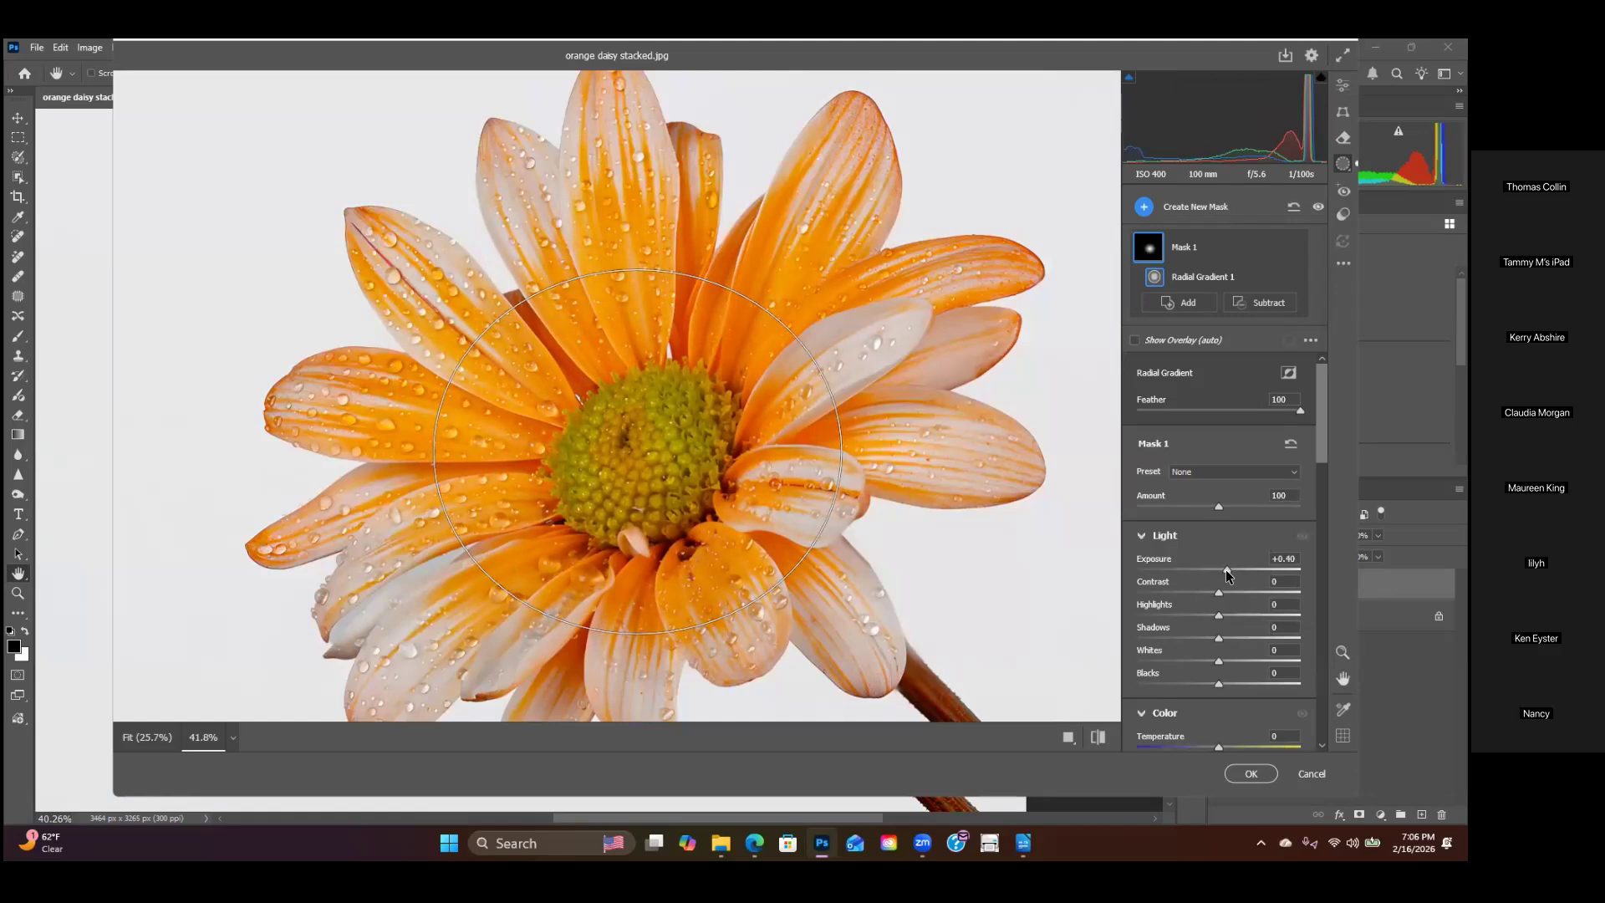
left_click_drag(1228, 573, 1229, 574)
scroll(1220, 551, "down", 4)
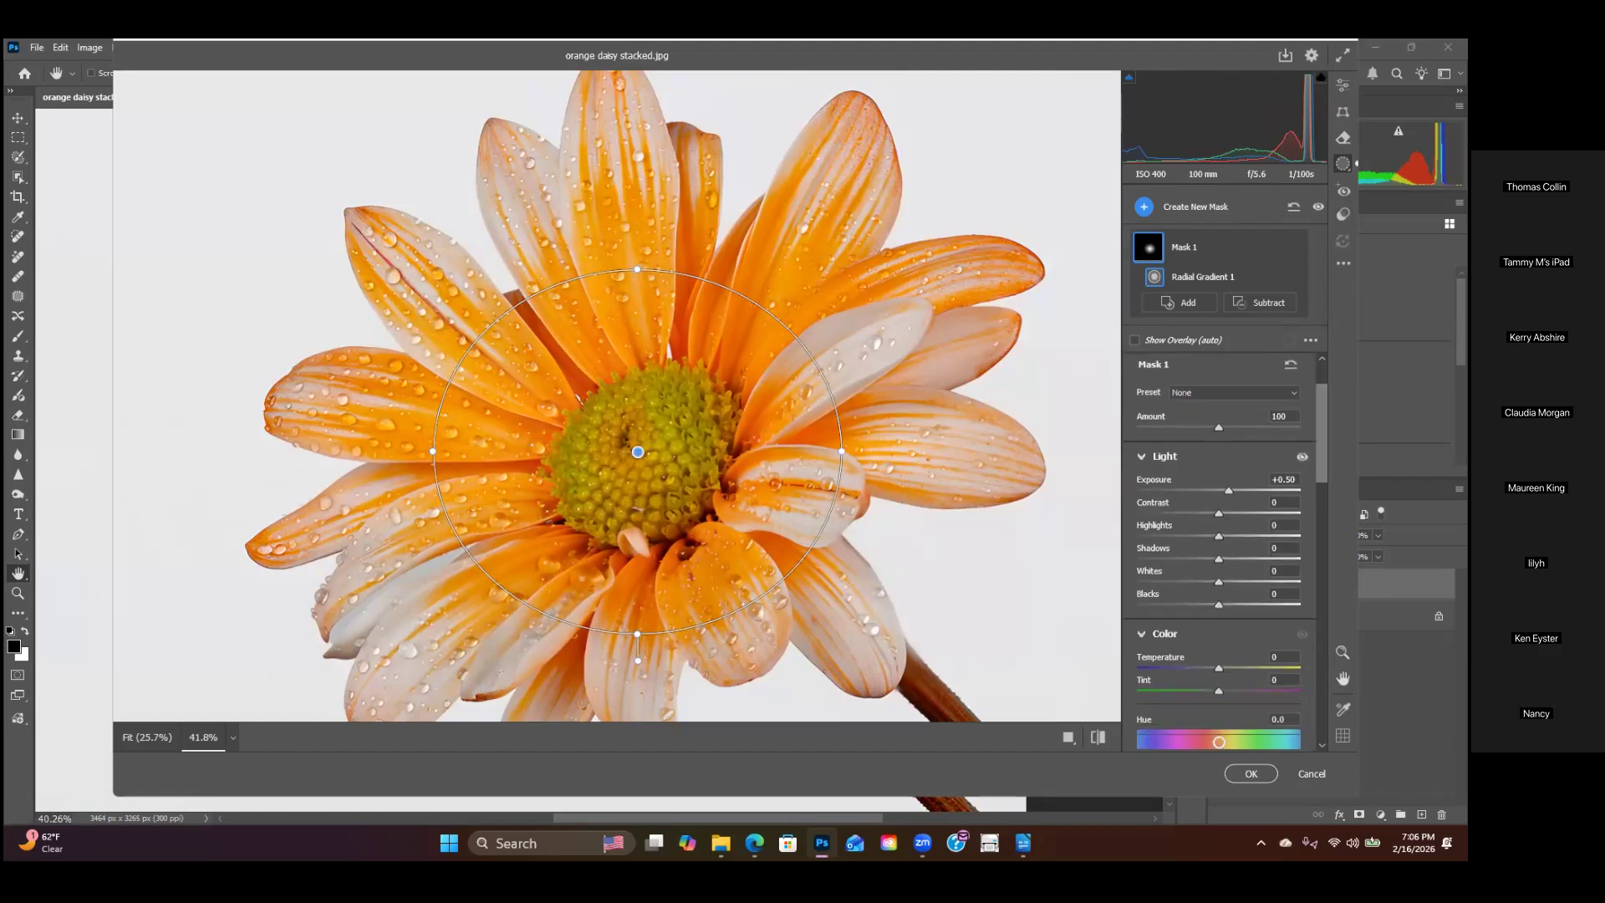
scroll(1221, 552, "down", 2)
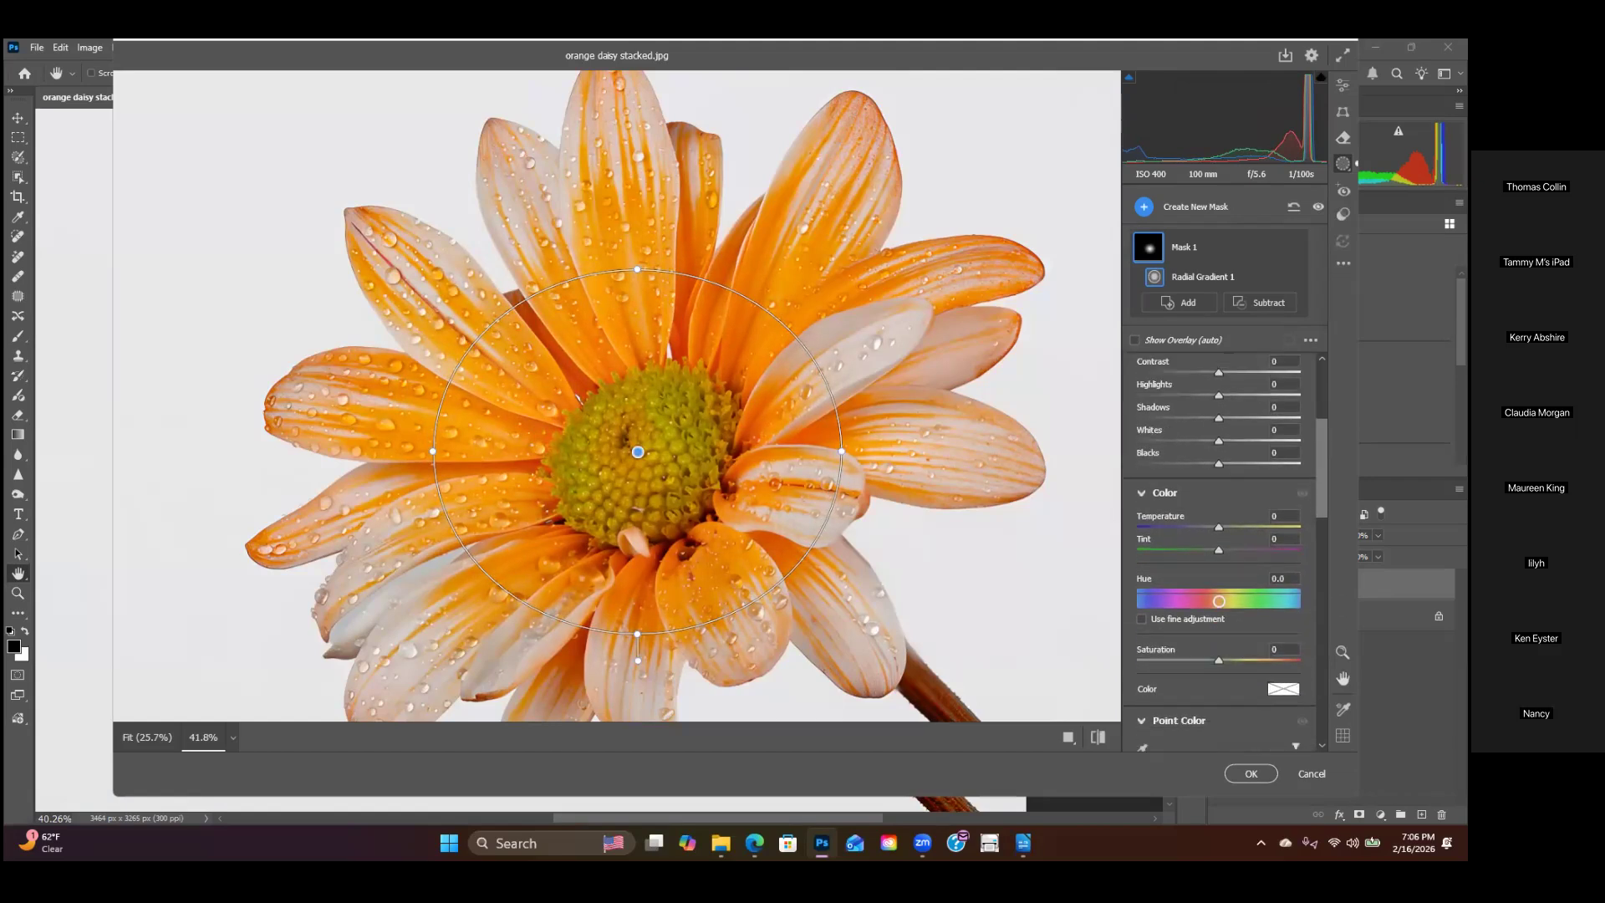
scroll(1220, 552, "down", 1)
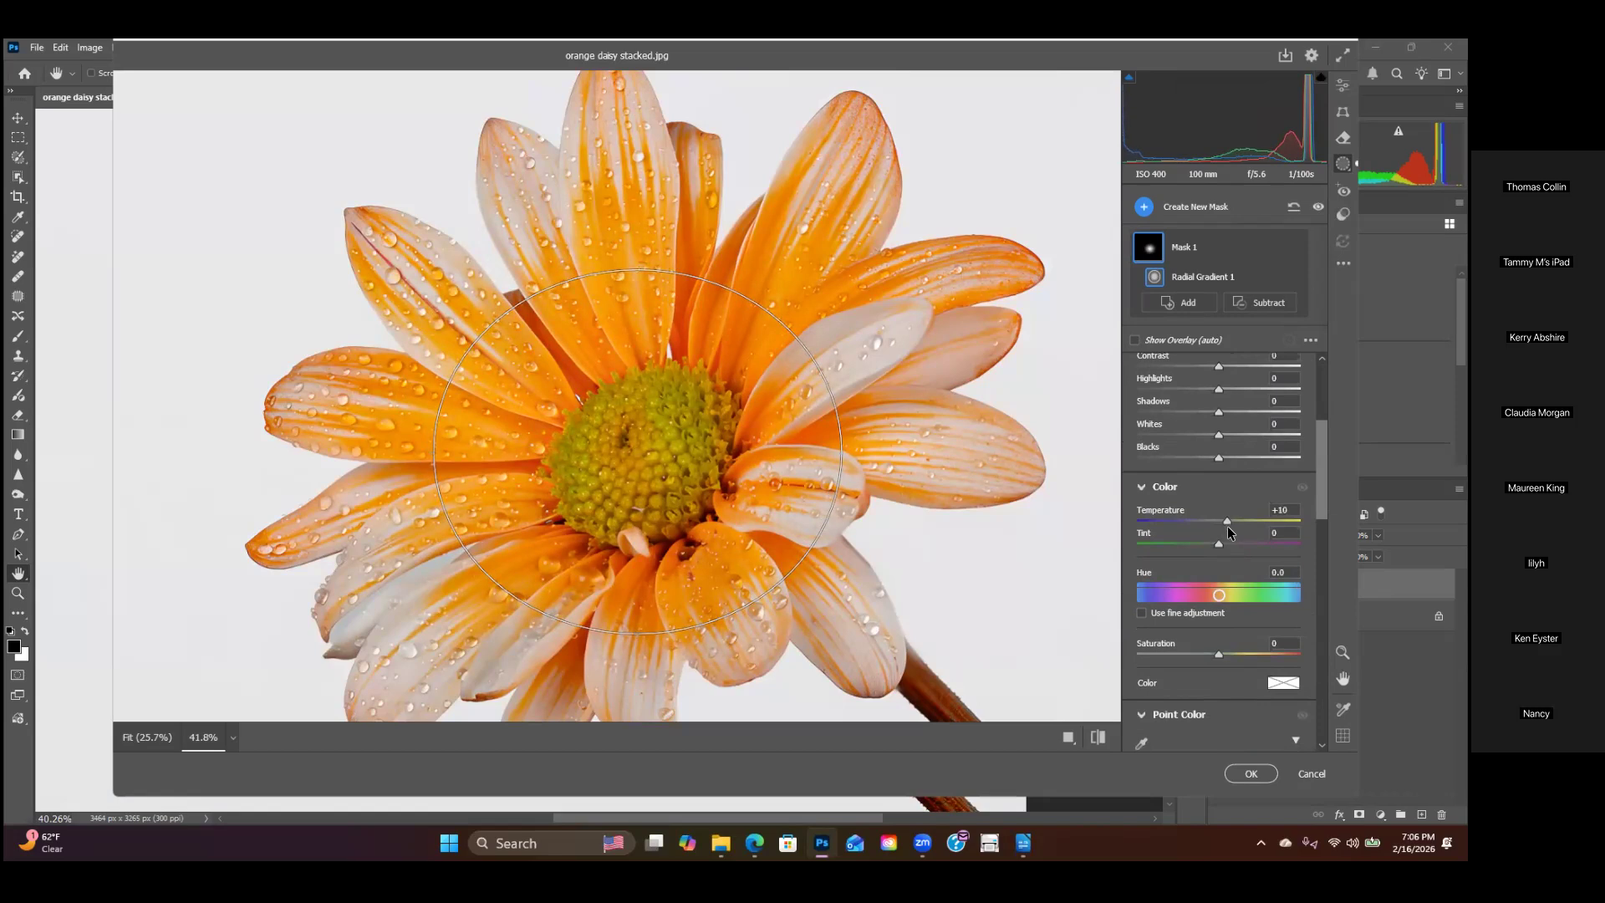
left_click_drag(1229, 528, 1231, 528)
Step: Leave mask editing, review the whole flower, and apply the Camera Raw adjustments to the layer
left_click(1342, 85)
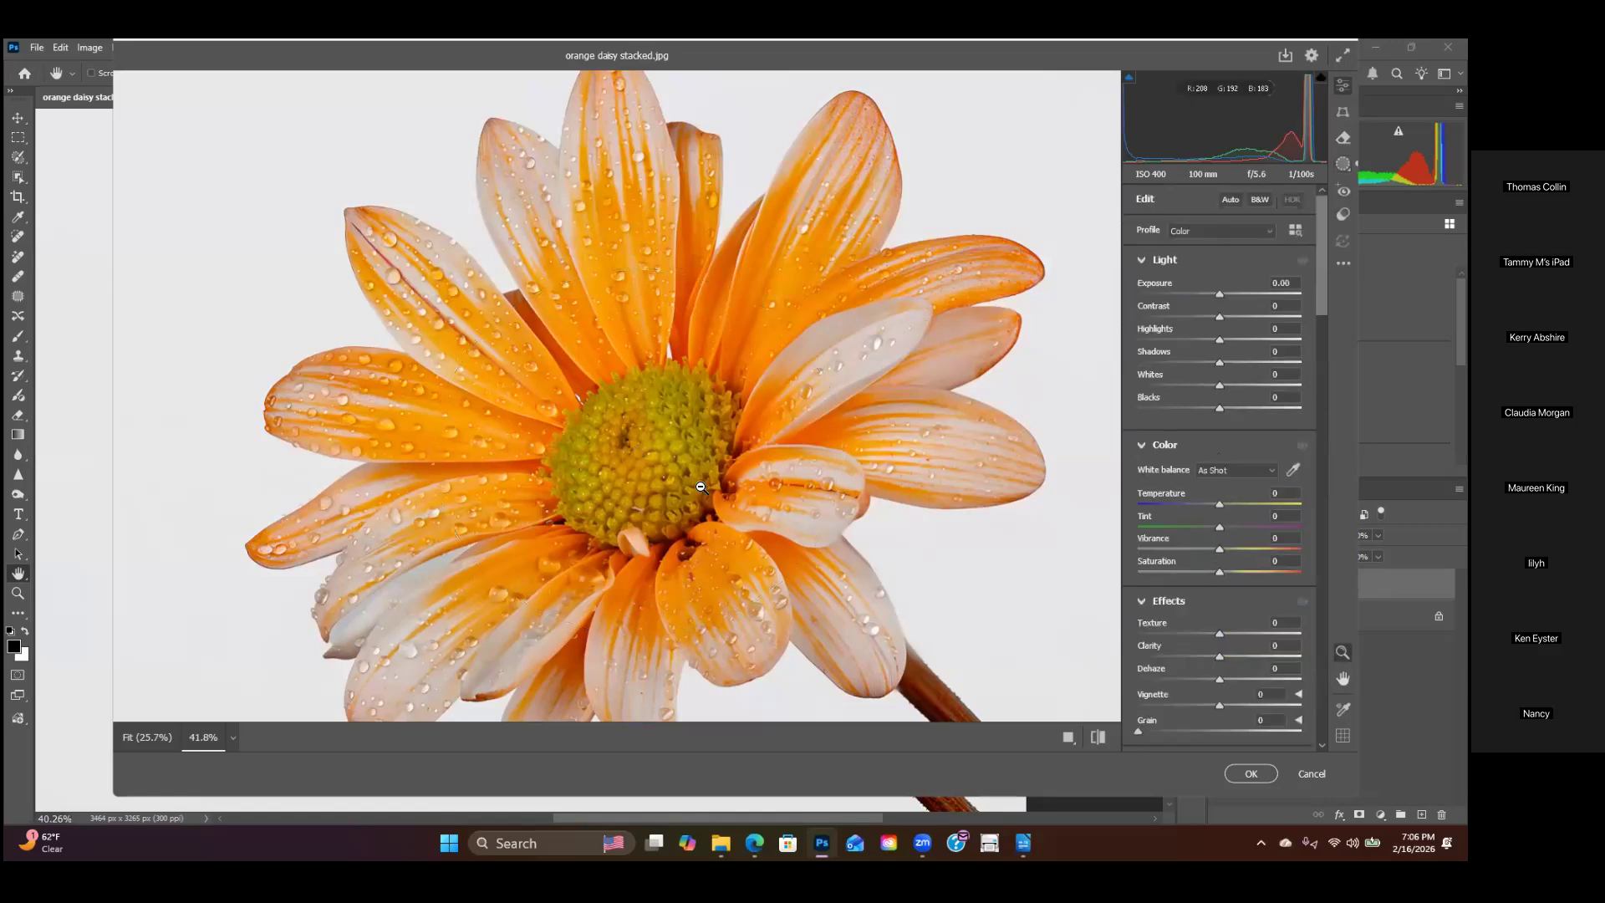
scroll(736, 413, "down", 2)
scroll(707, 411, "down", 1)
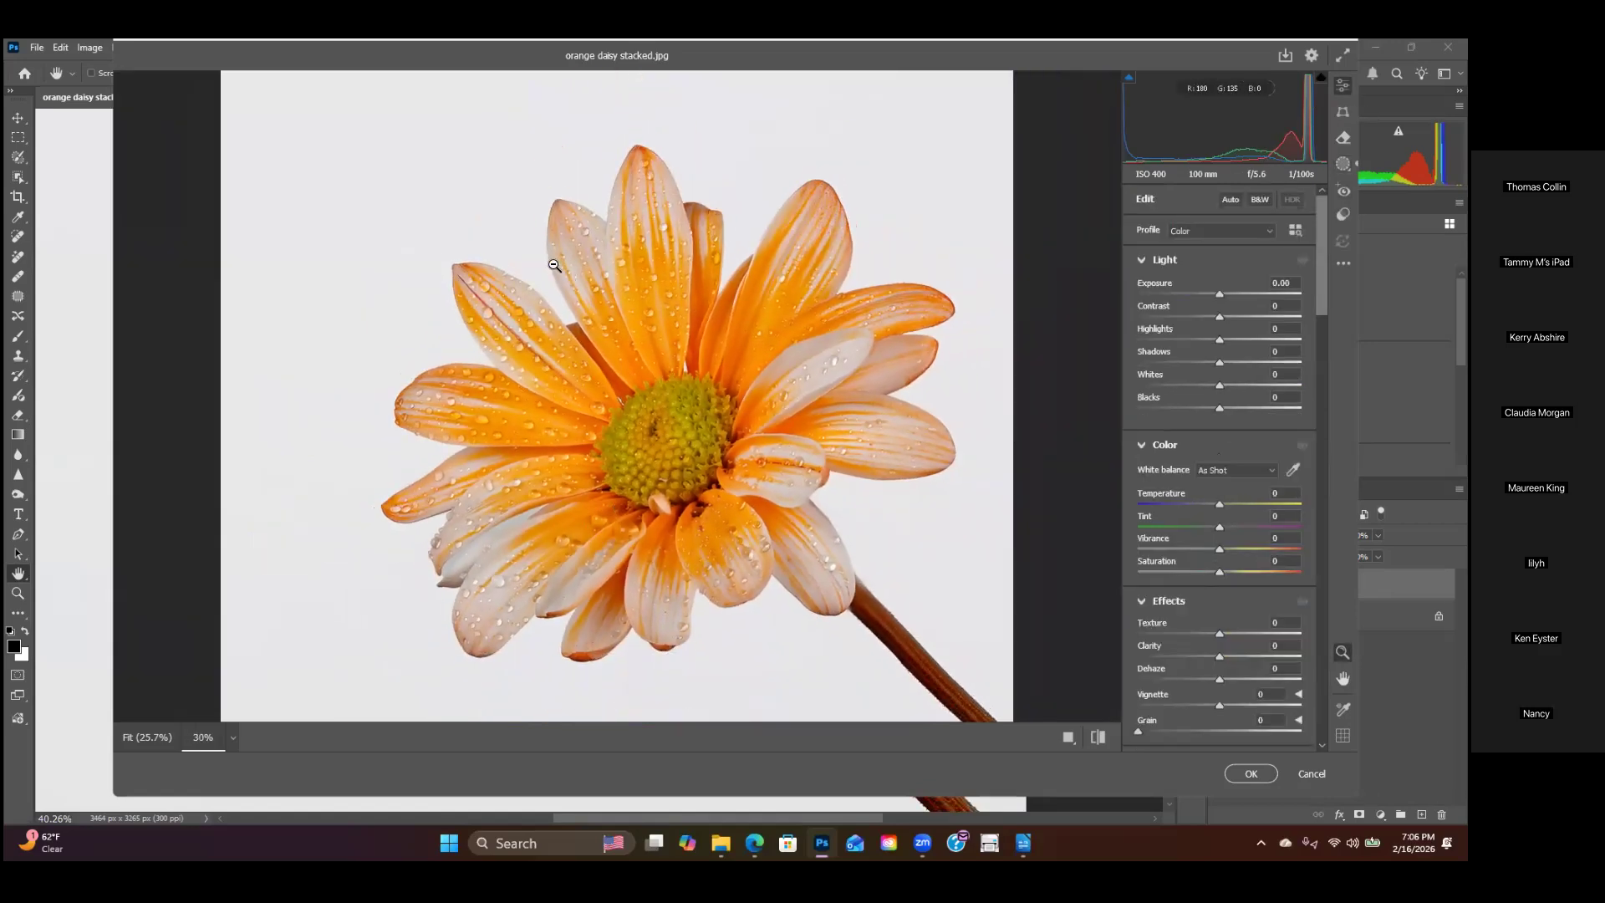
key("space")
left_click_drag(756, 466, 717, 468)
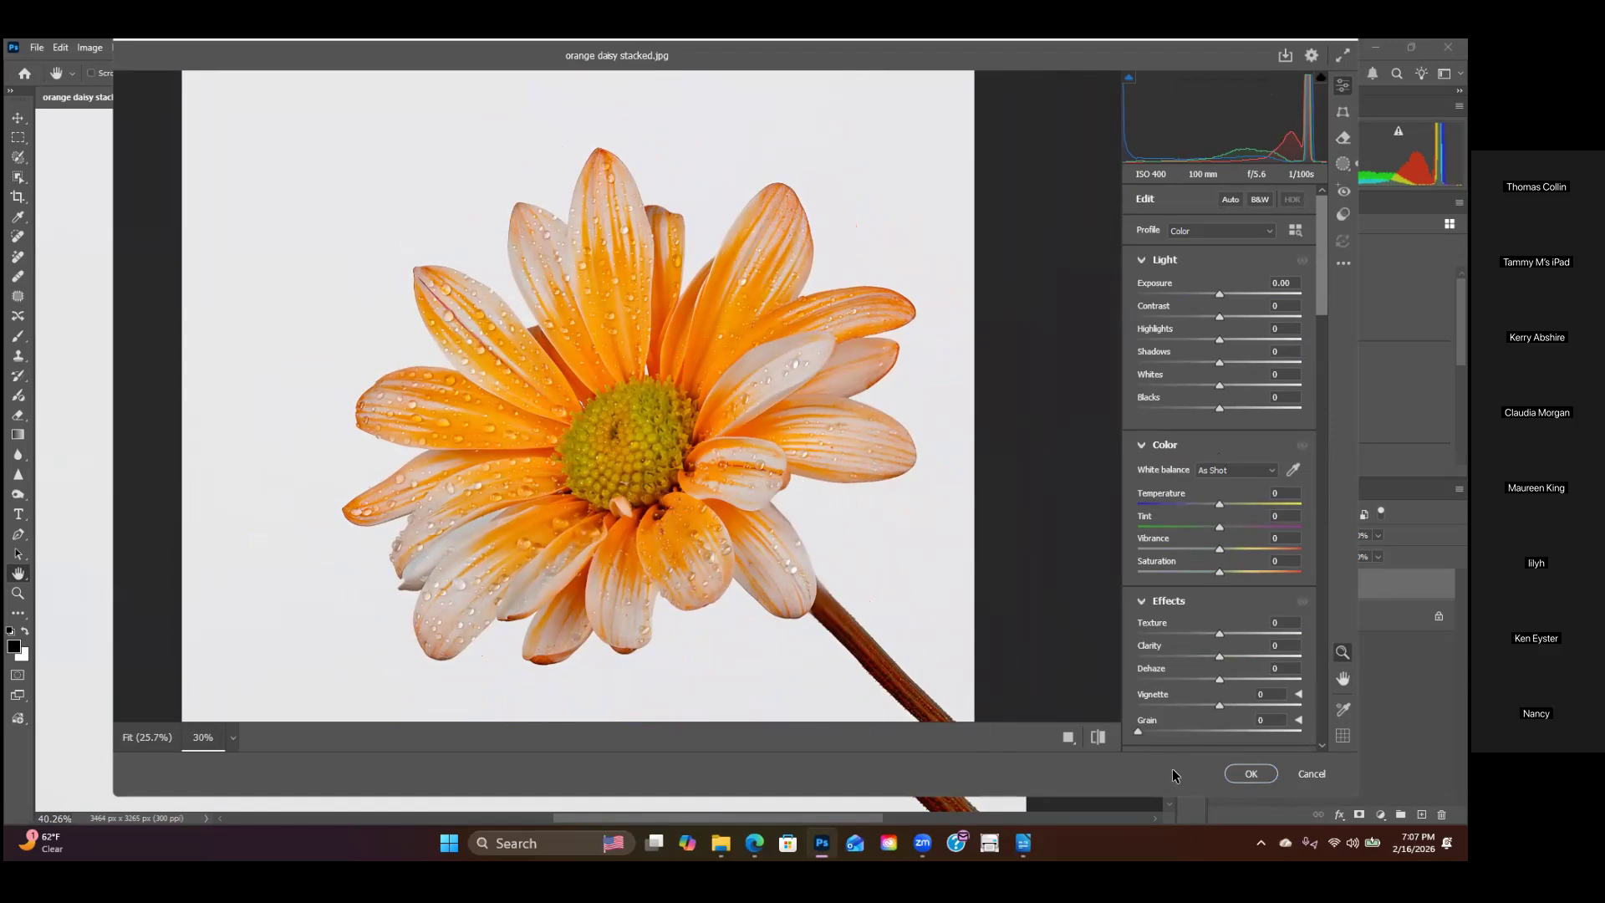
left_click(1247, 775)
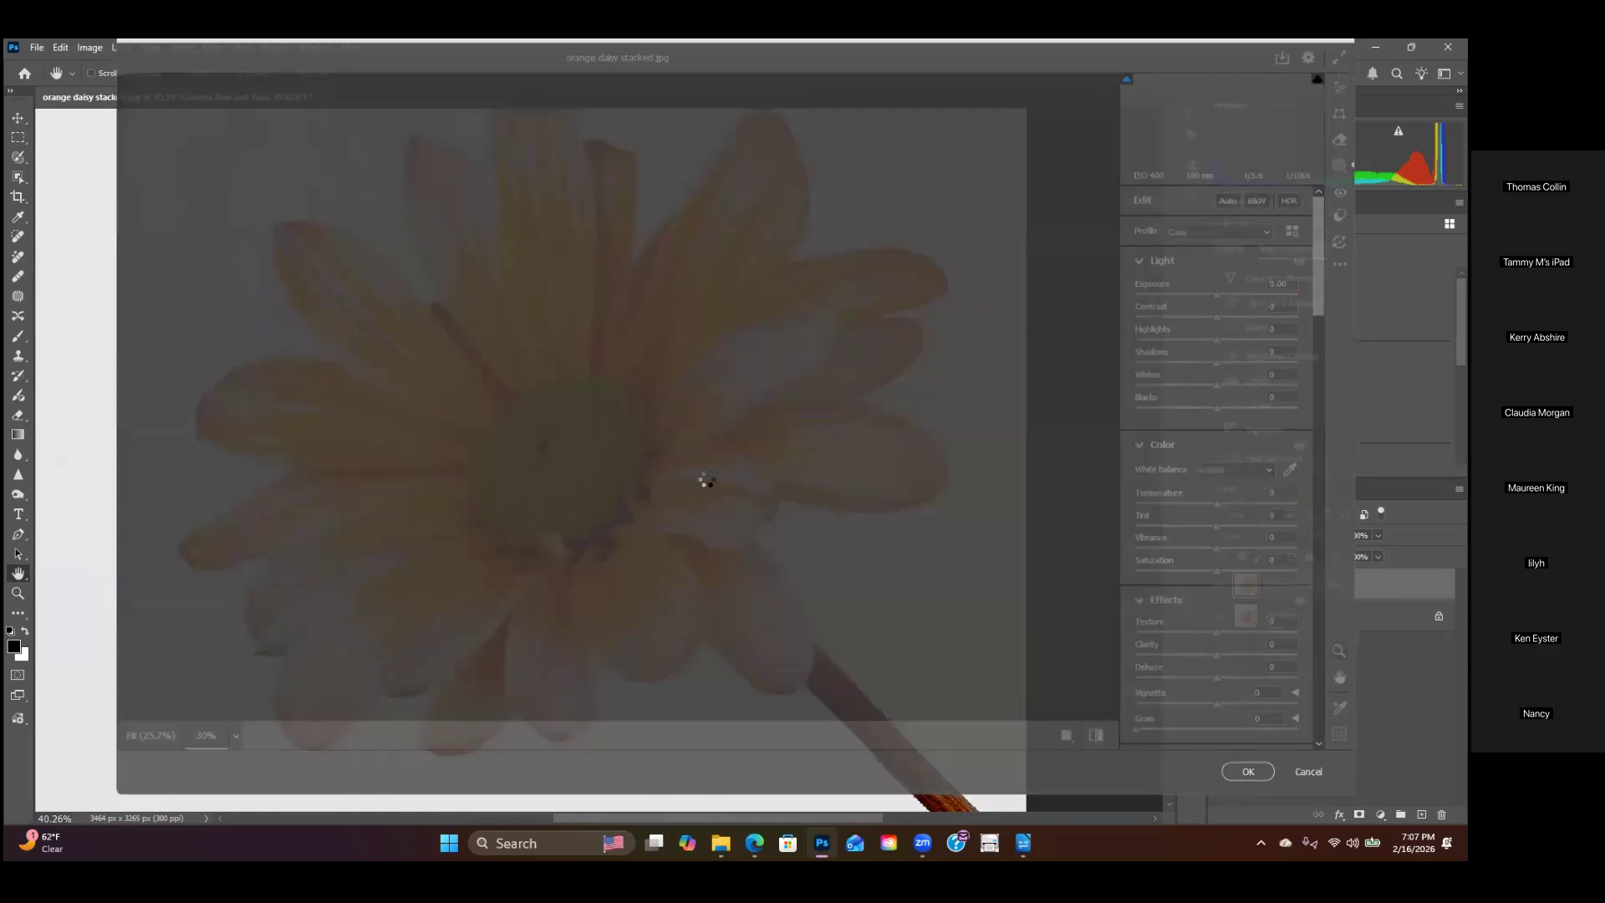
Step: Compare the daisy with and without the Camera Raw adjustments by toggling the "Camera Raw and Topa" layer's visibility
scroll(630, 469, "down", 2)
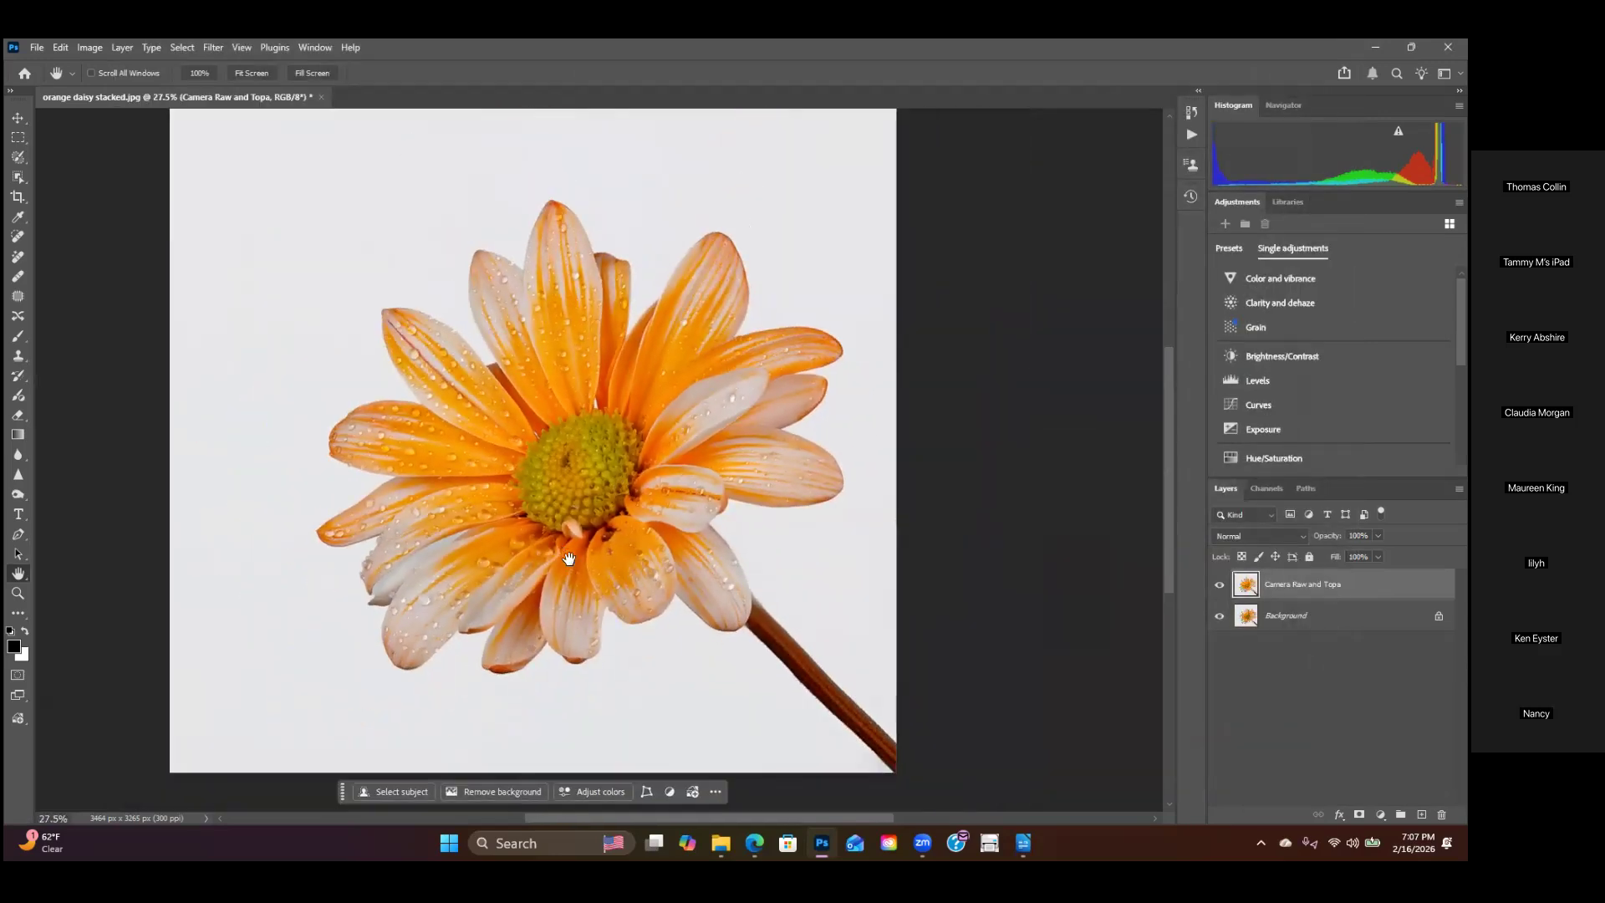
scroll(645, 513, "up", 1)
left_click(1219, 584)
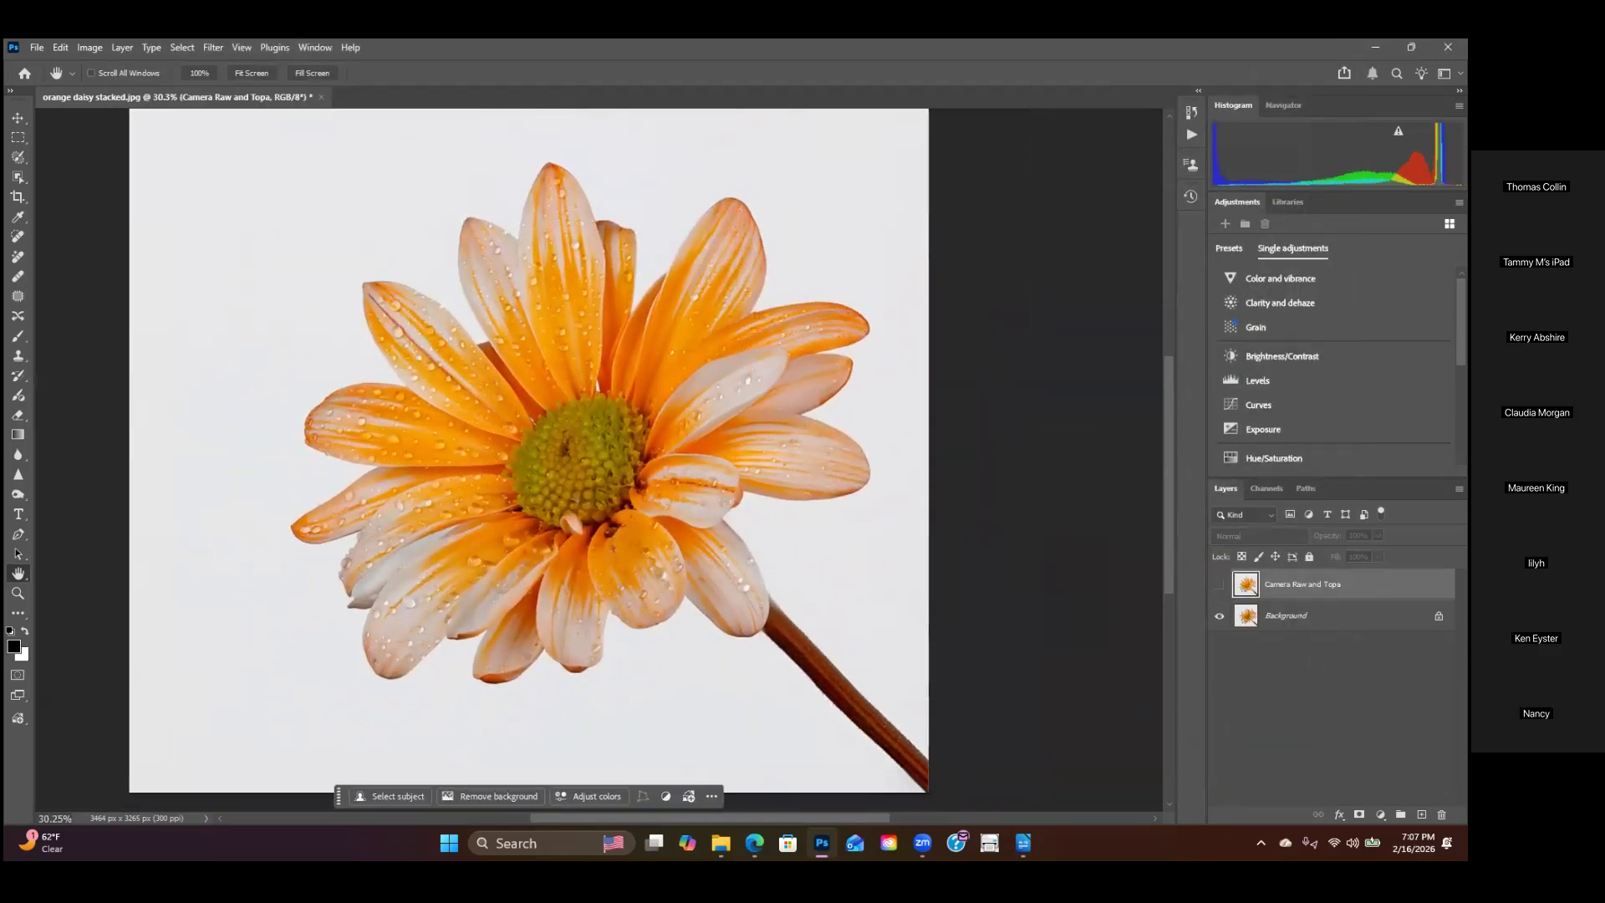
scroll(775, 595, "up", 4)
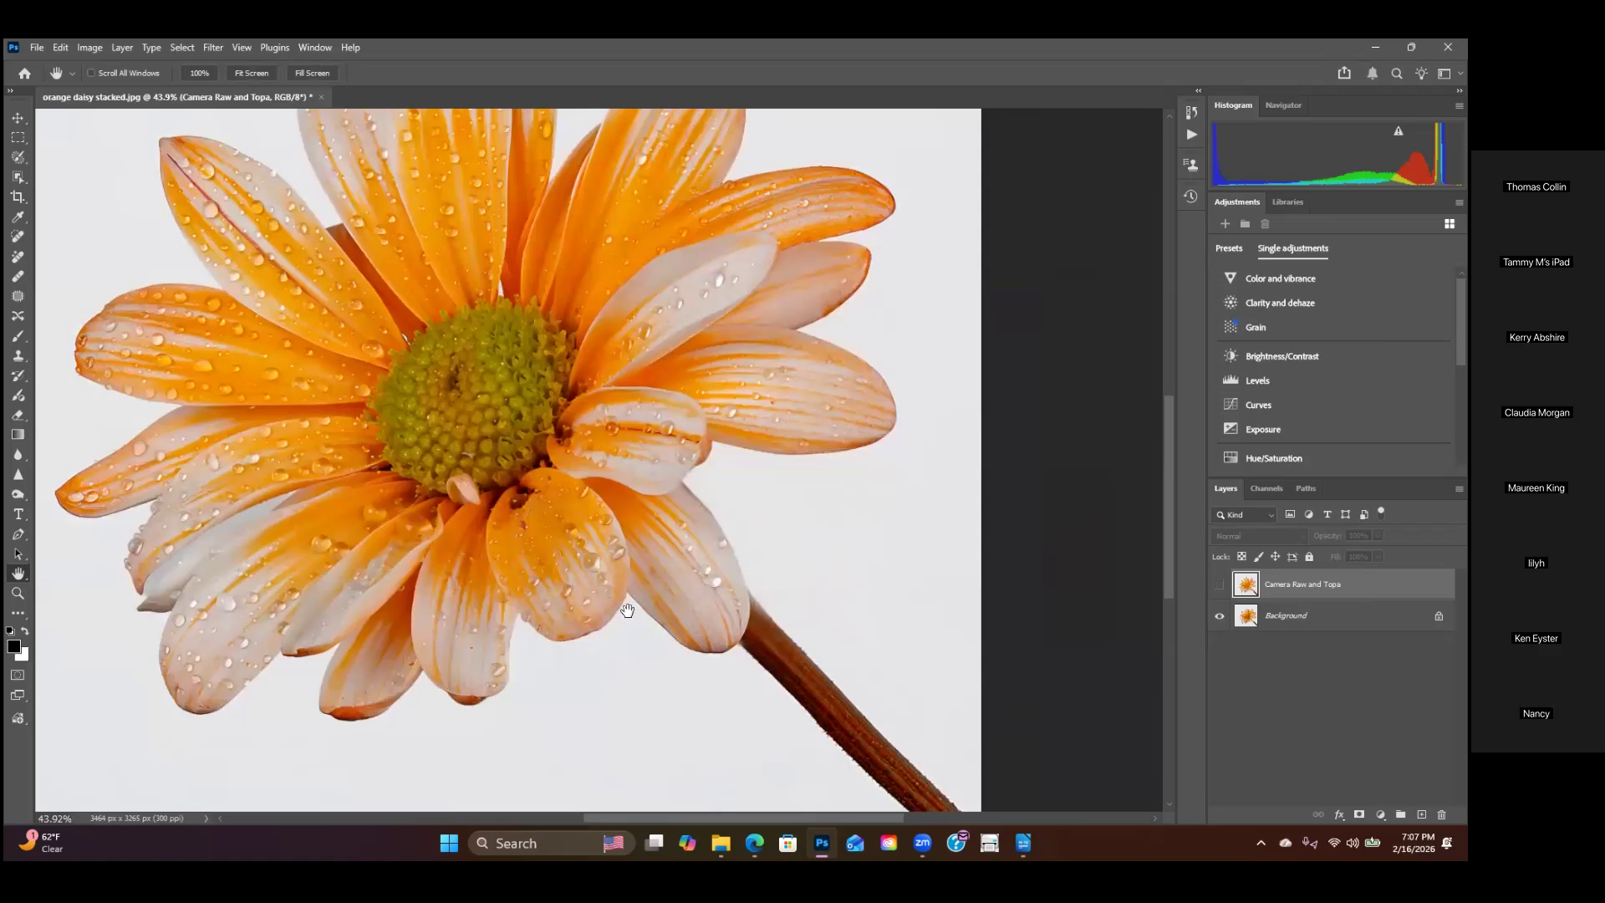
left_click(1218, 587)
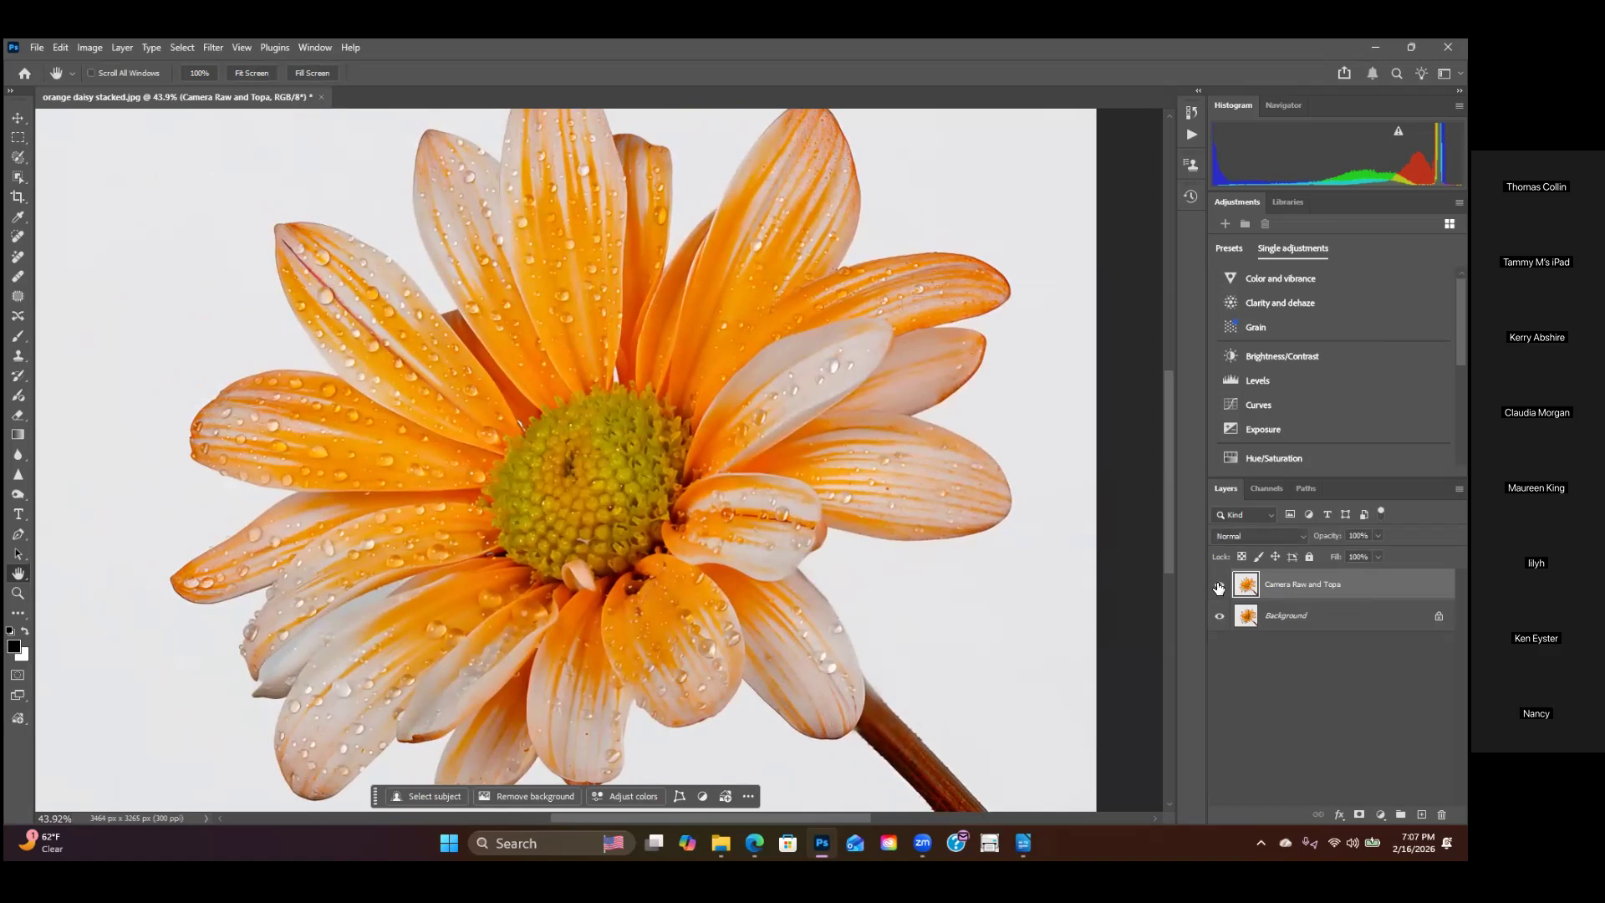
left_click(1218, 588)
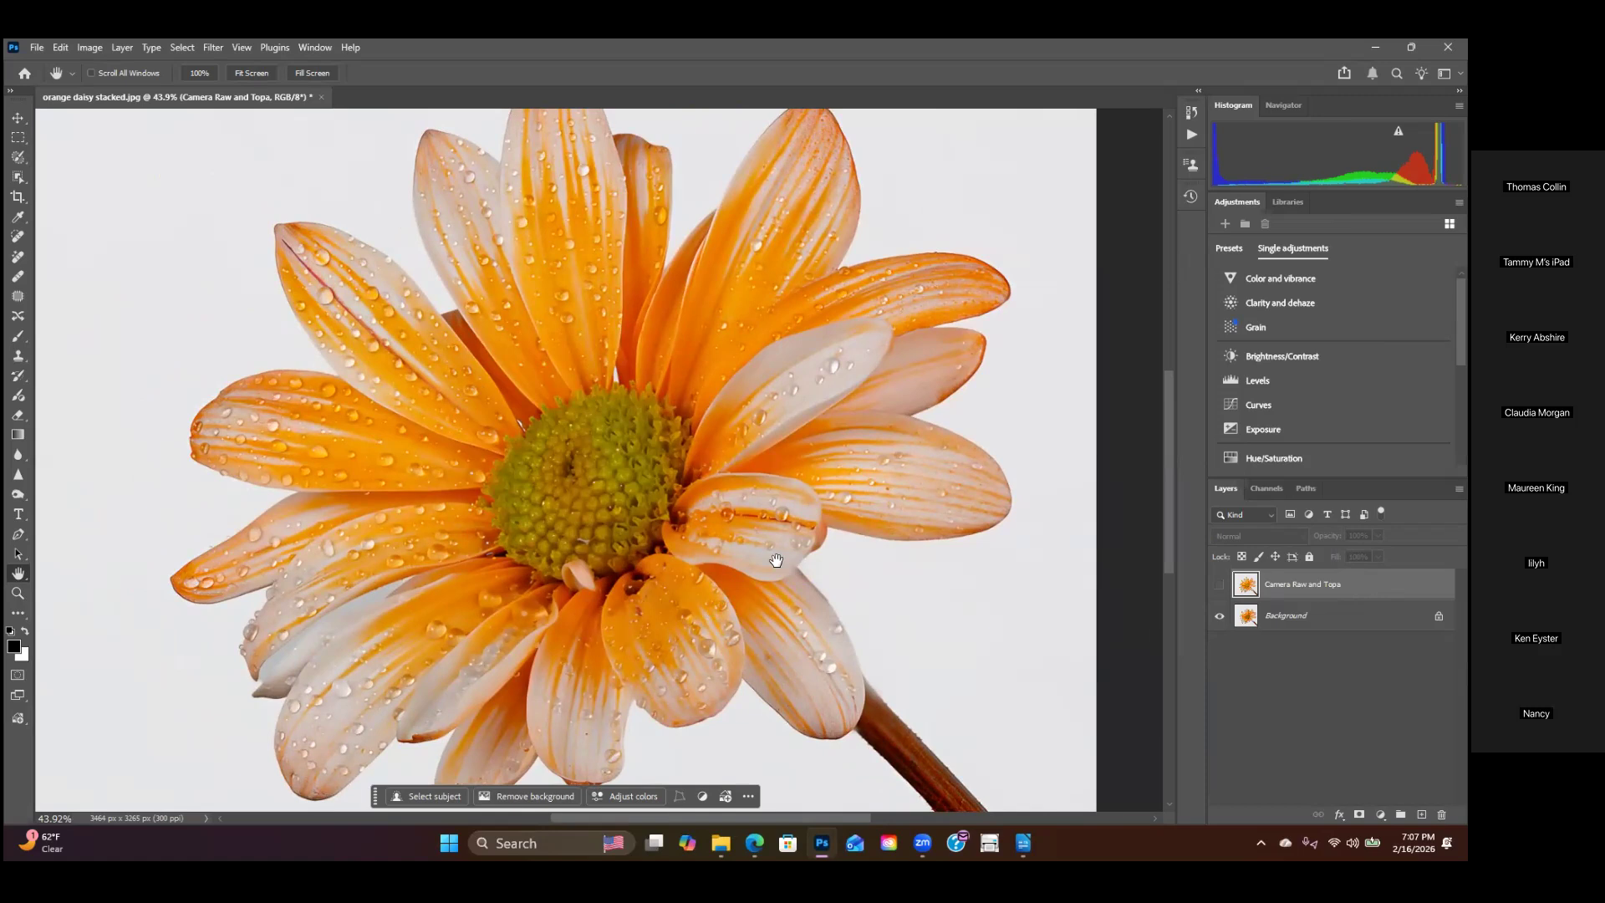
left_click(1219, 584)
Step: Paint over the dark brown petal between the two upper-left petals with the Remove tool at size 40
scroll(530, 452, "up", 1)
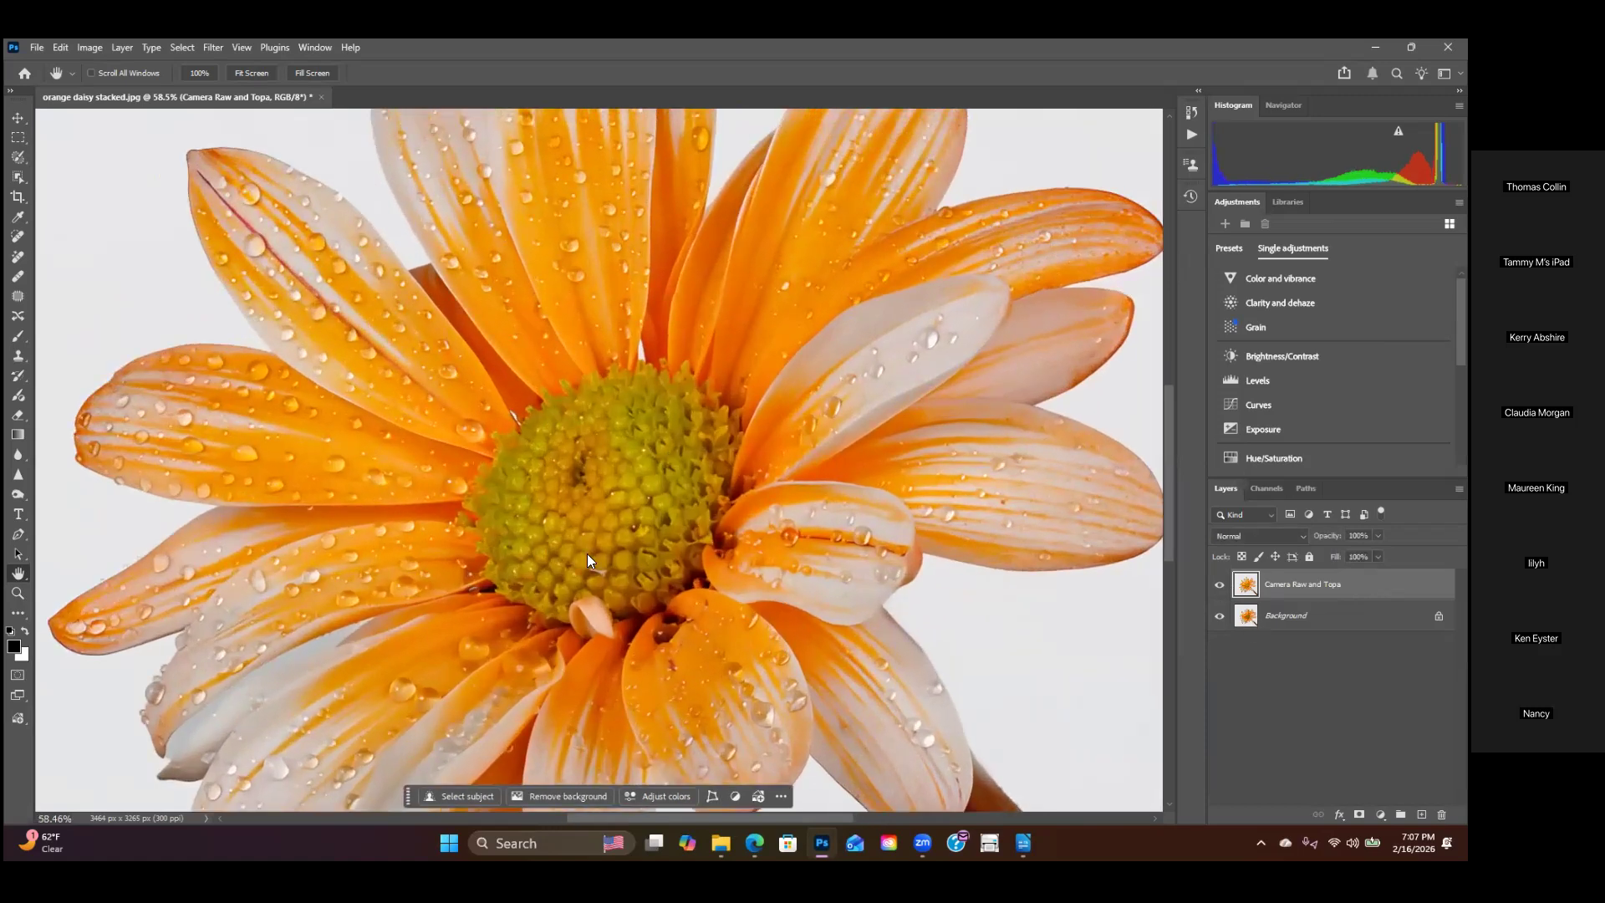
scroll(410, 365, "up", 1)
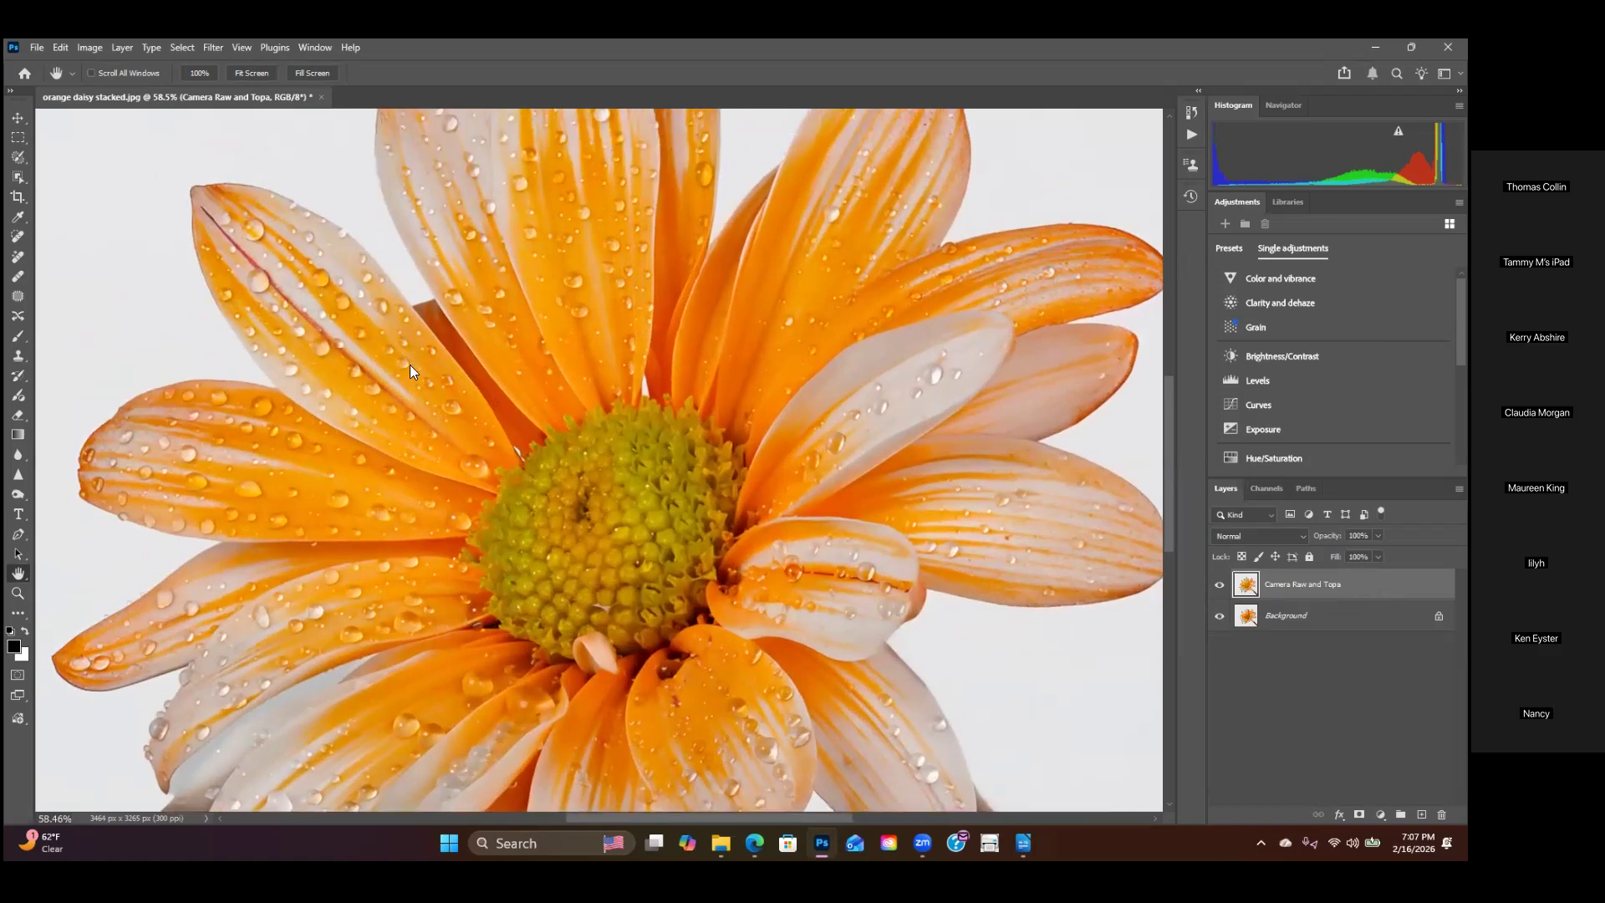
scroll(436, 391, "up", 1)
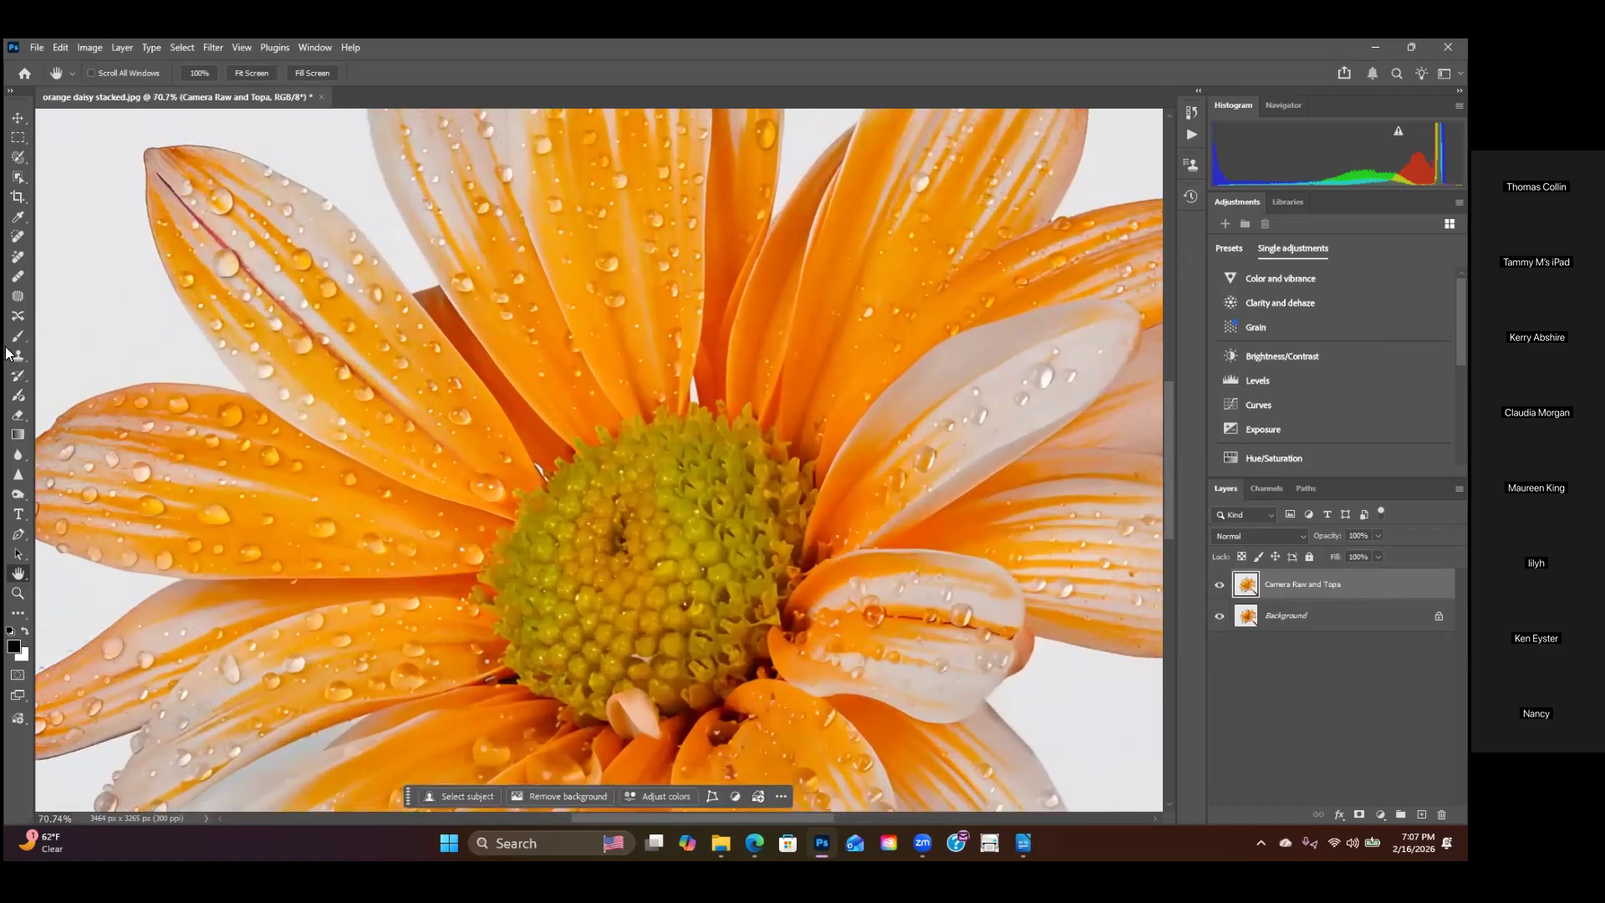
left_click(19, 258)
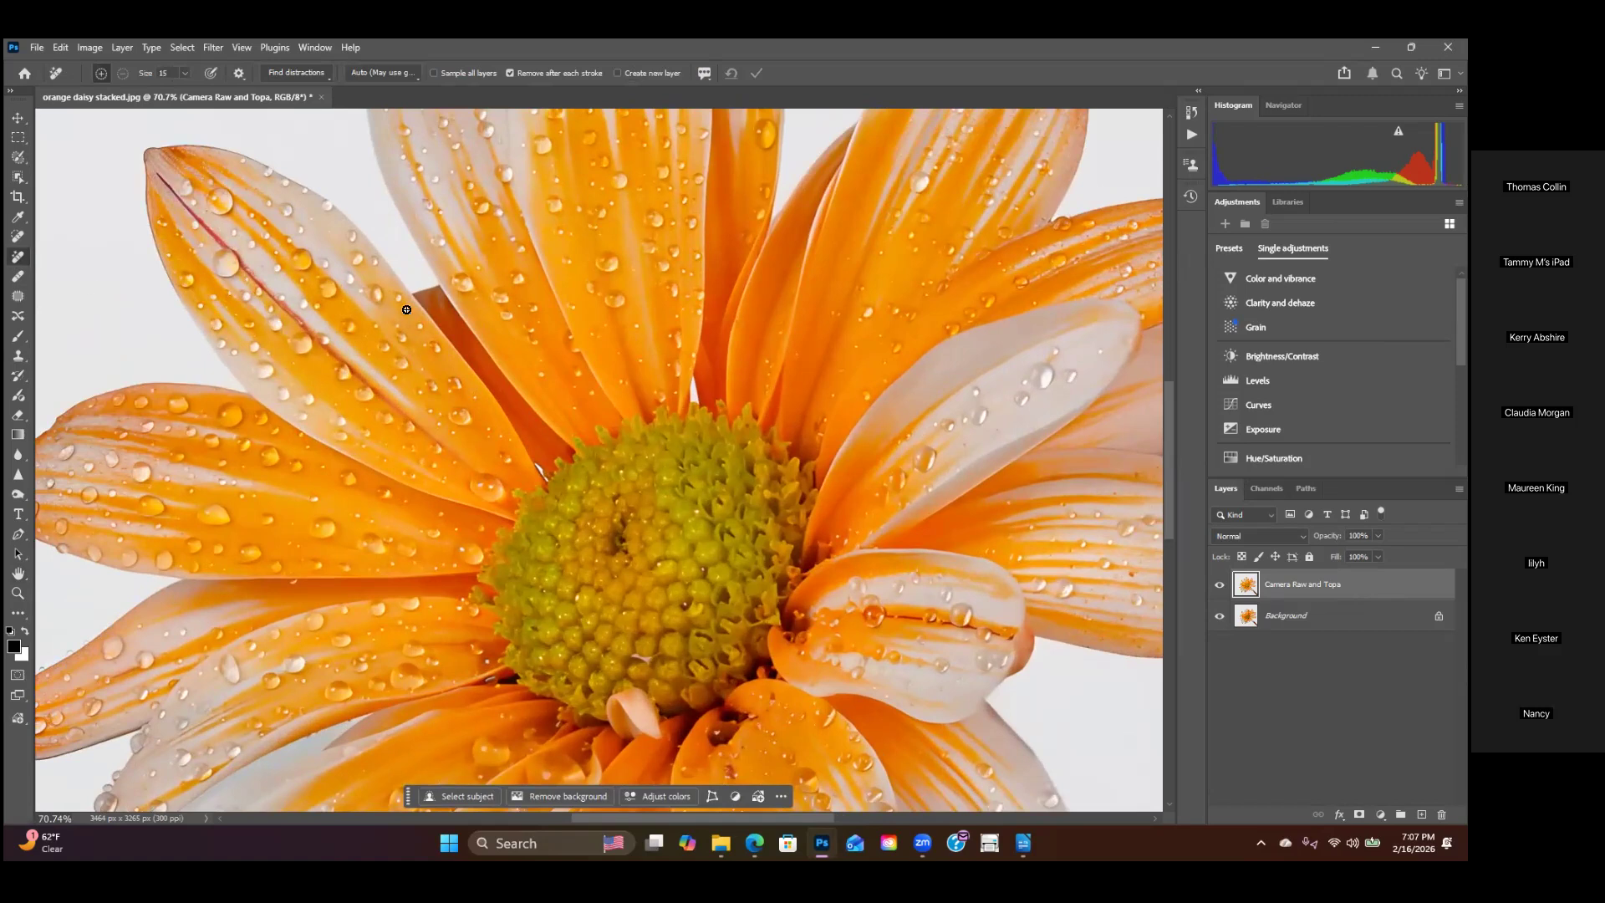
key("bracketright")
key("bracketright")
key("bracketright")
mouse_move(430, 271)
left_mouse_down()
mouse_move(573, 455)
mouse_move(551, 480)
mouse_move(417, 275)
left_mouse_up()
Step: Remove the leftover pale patch between the two upper-left petals so only the white background fills the gap
scroll(482, 501, "down", 2)
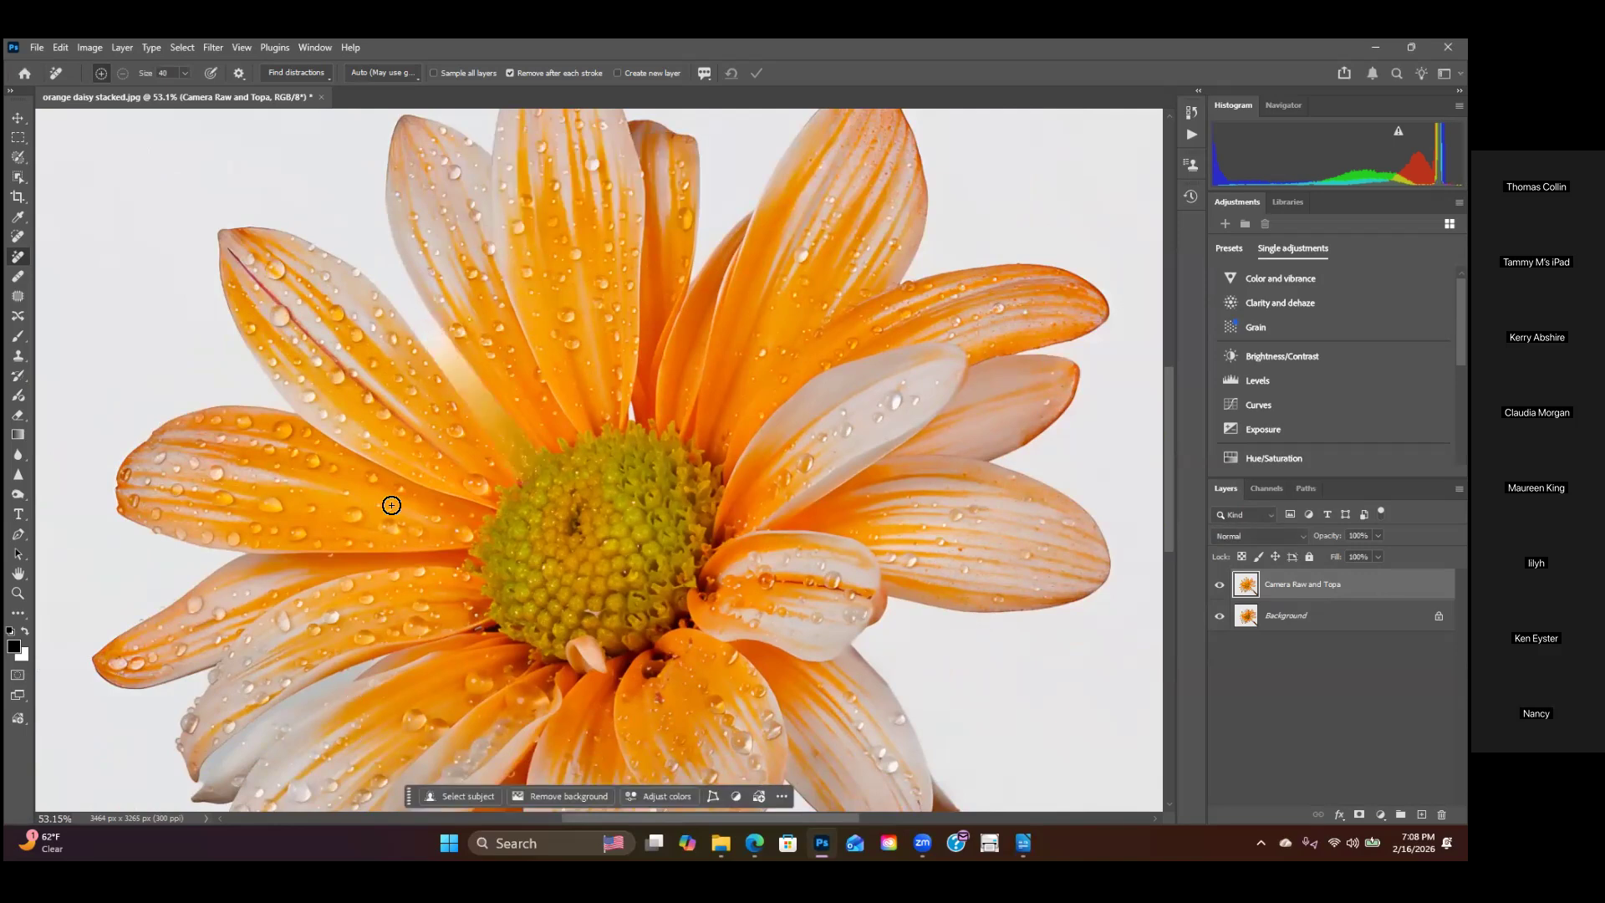
scroll(507, 542, "up", 1)
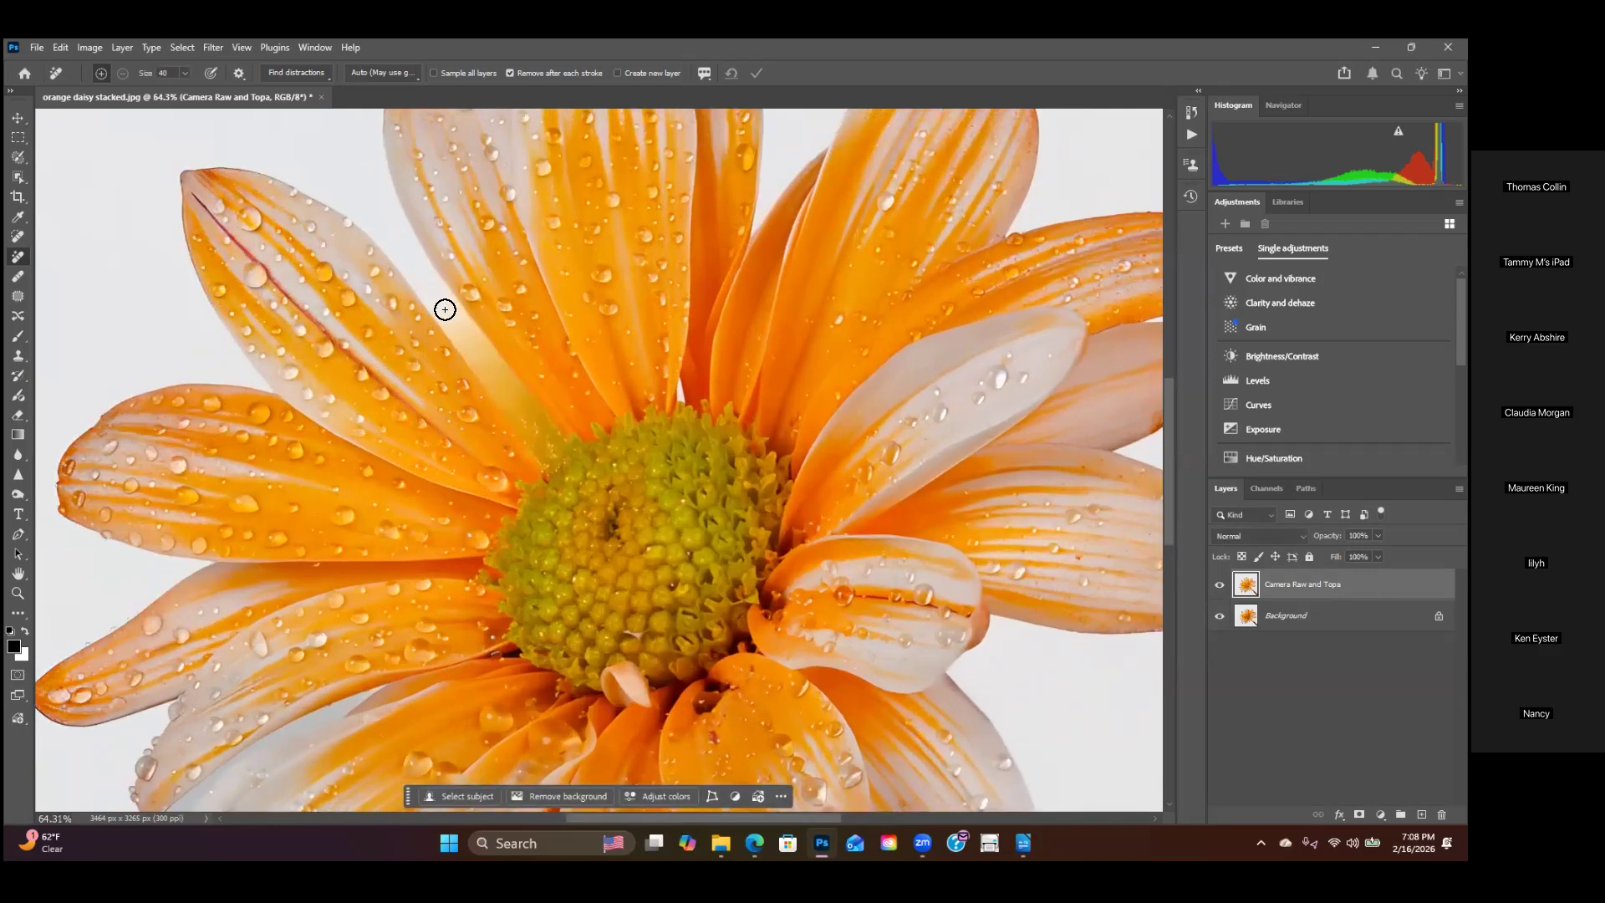
mouse_move(443, 286)
left_mouse_down()
mouse_move(562, 437)
mouse_move(555, 466)
mouse_move(465, 365)
mouse_move(415, 265)
mouse_move(487, 347)
left_mouse_up()
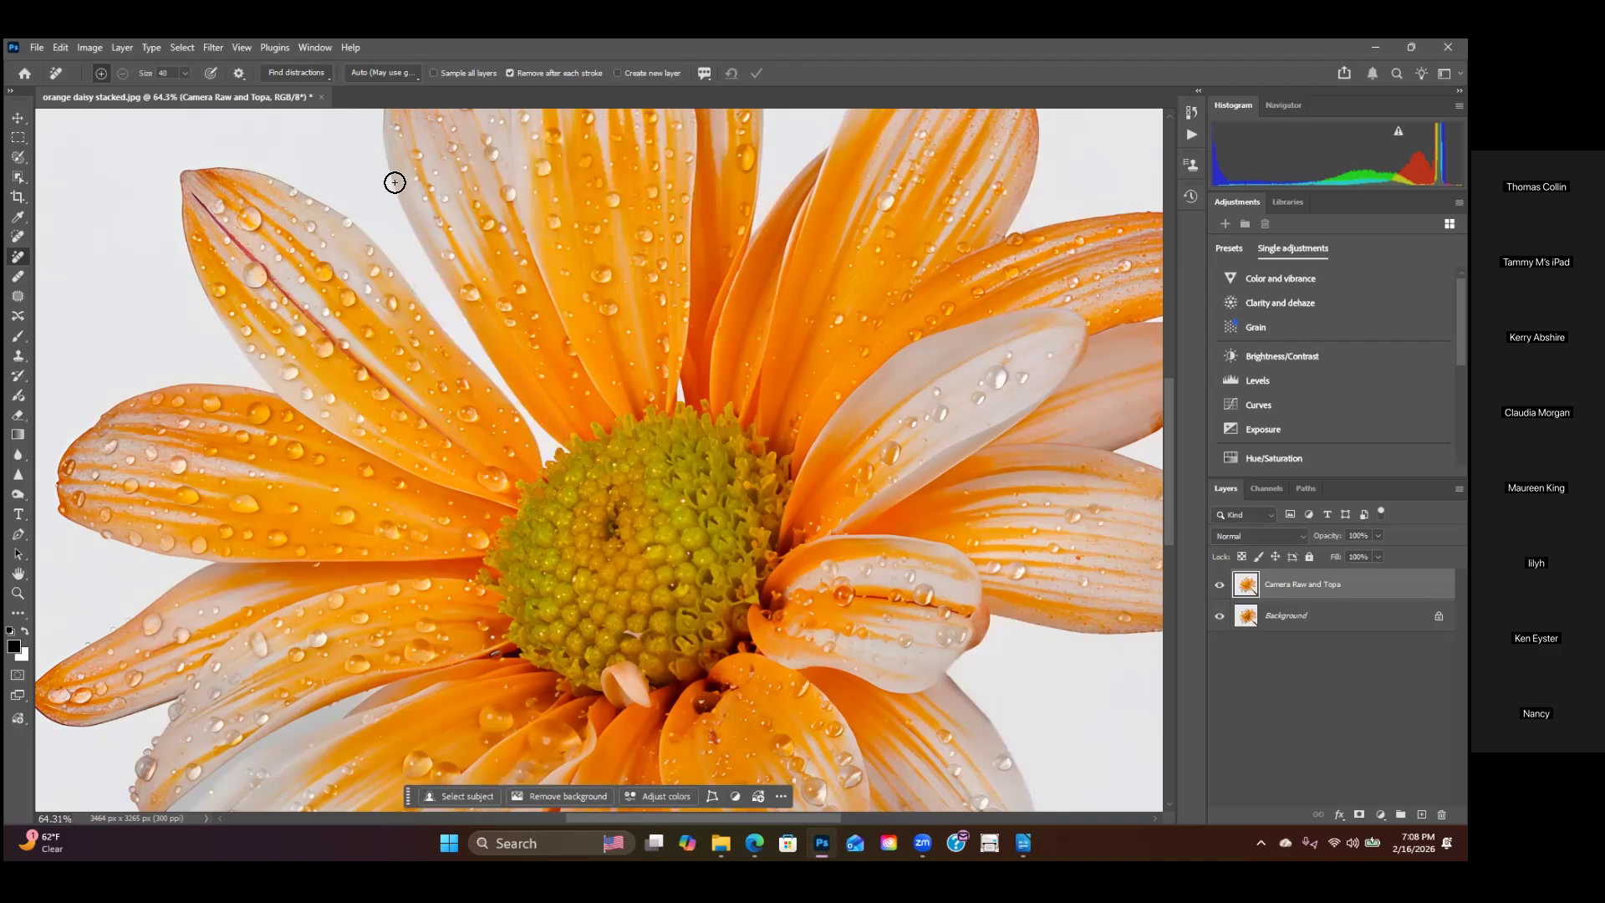
Step: Compare the retouched petal gap with the original by toggling the "Camera Raw and Topa" layer's visibility
key("ctrl+minus")
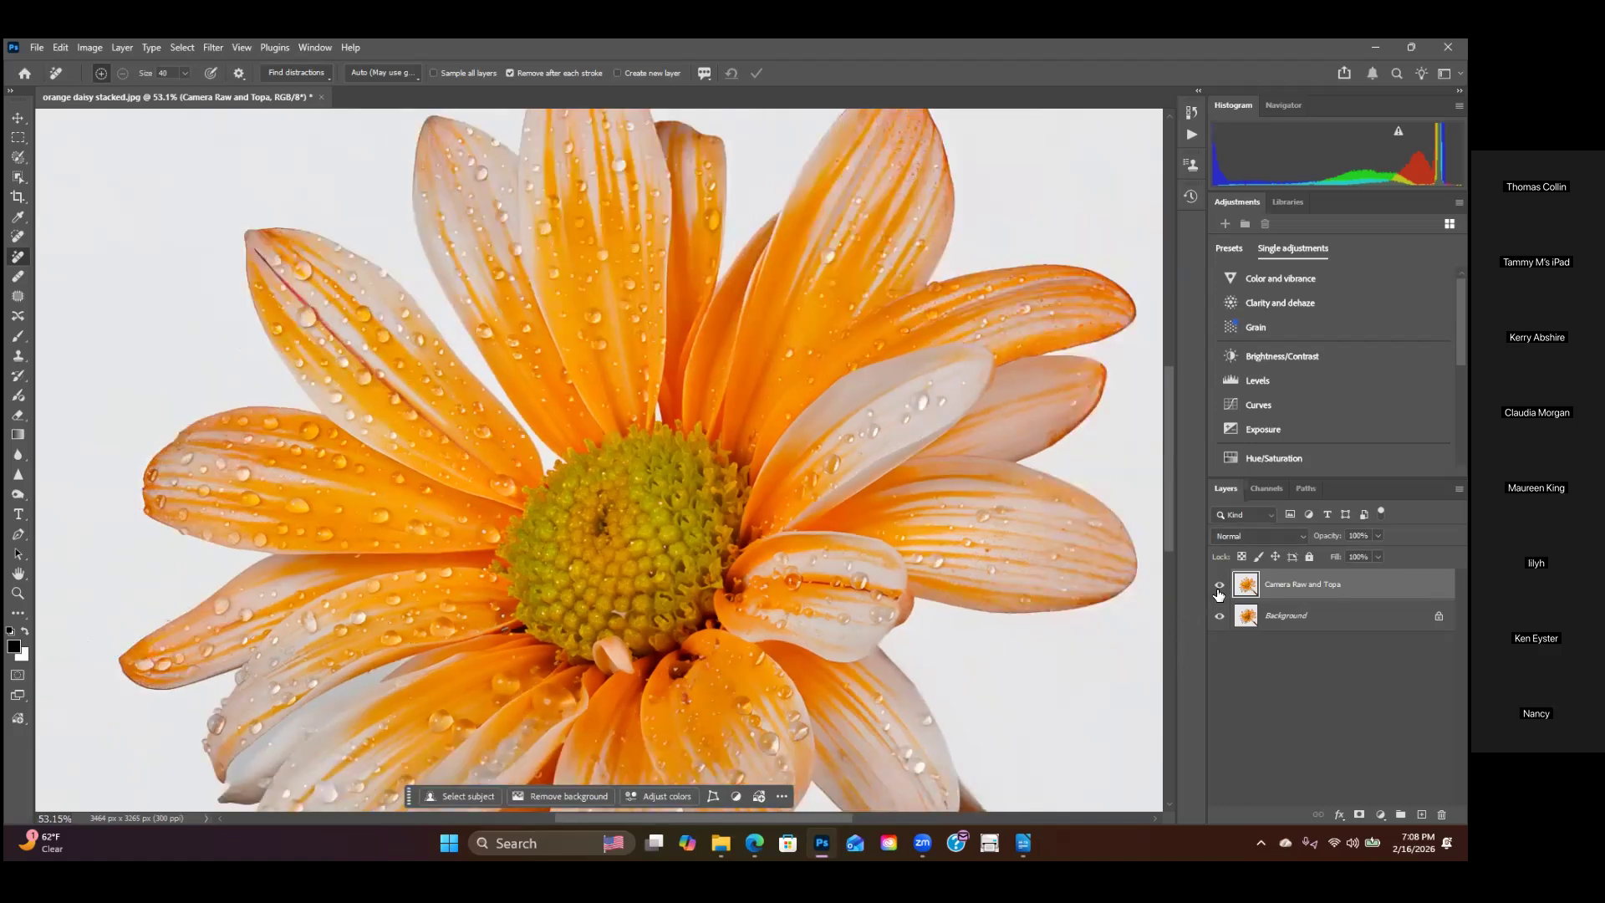
left_click(1219, 585)
left_click(1219, 585)
left_click(1218, 586)
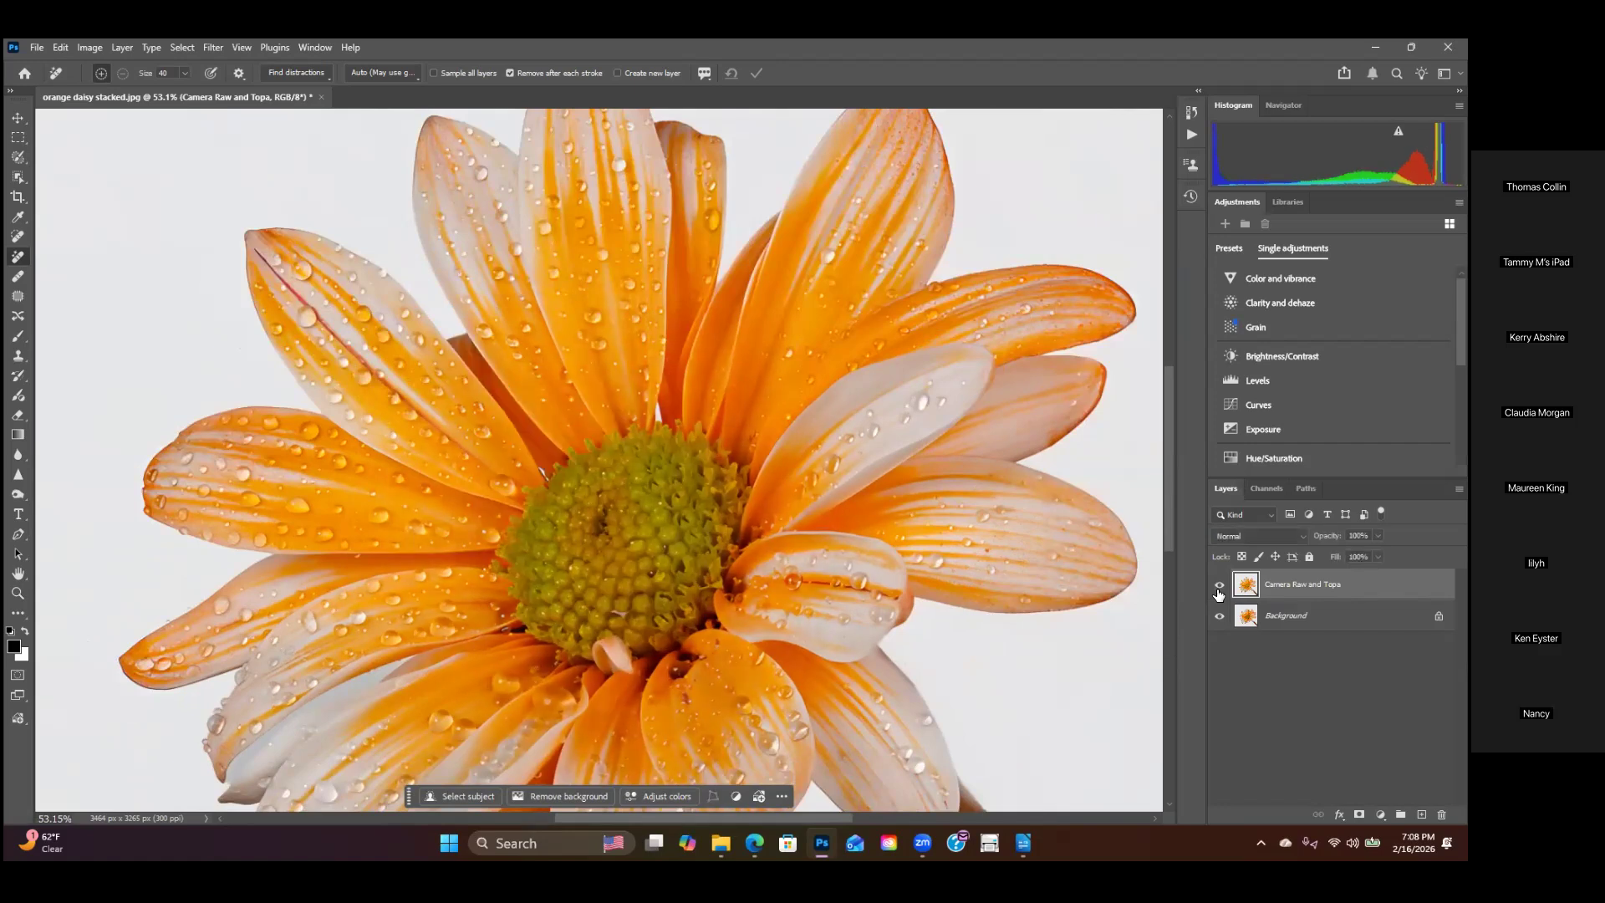
left_click(1218, 586)
Step: Draw a tall rectangular marquee selection around the junction of the stem and the lower-right petal
mouse_move(695, 623)
left_mouse_down()
mouse_move(742, 502)
mouse_move(658, 523)
mouse_move(632, 454)
left_mouse_up()
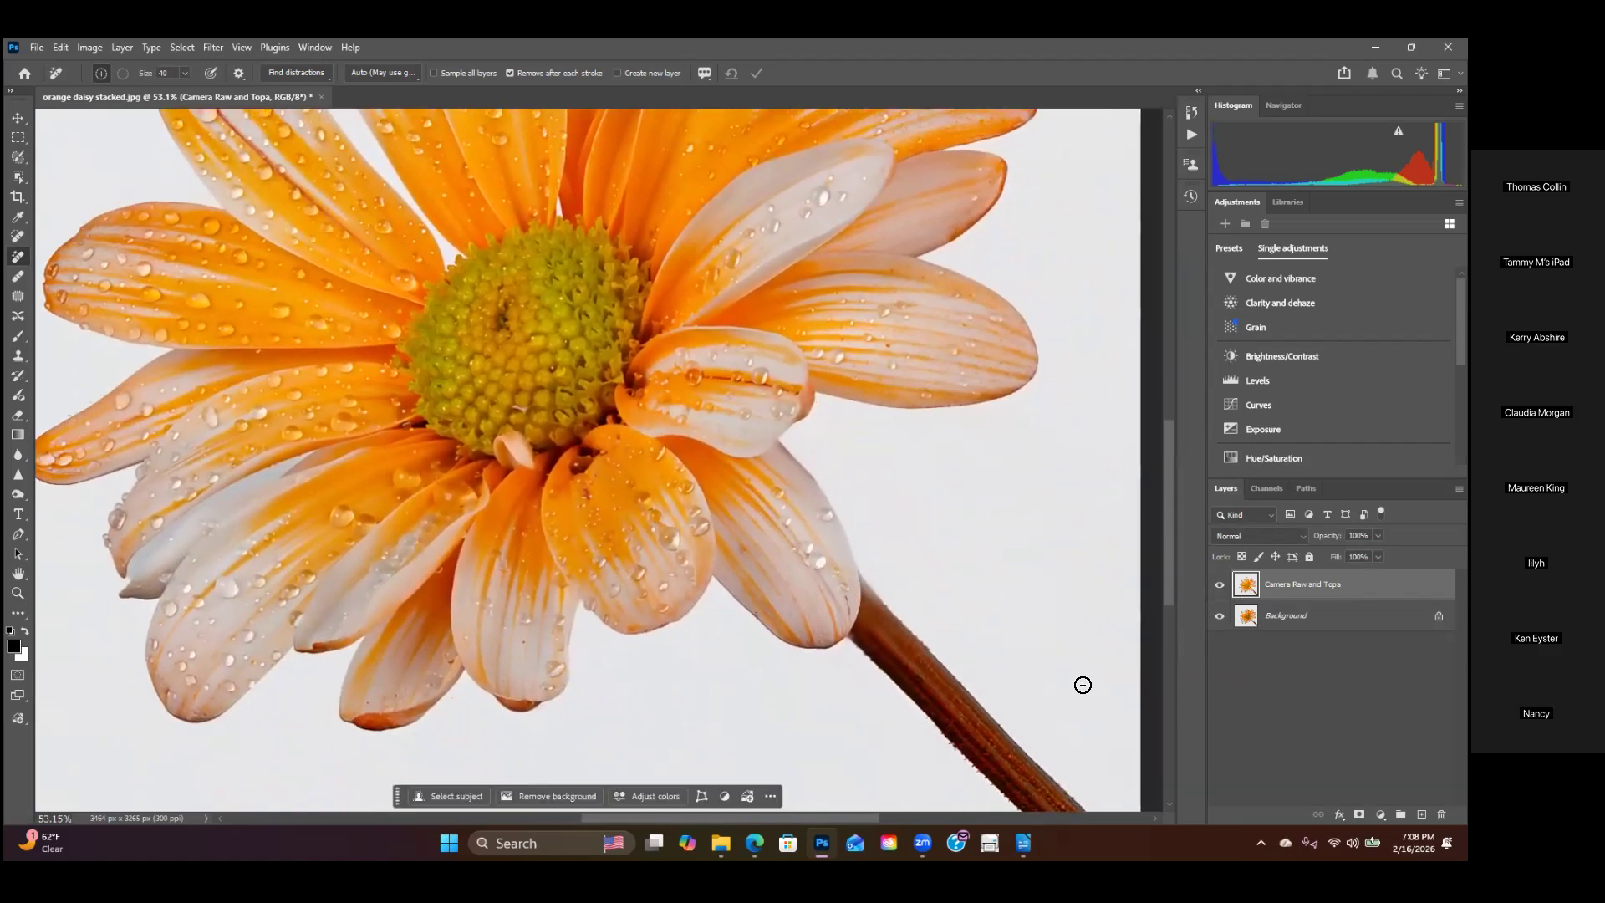
left_click(18, 138)
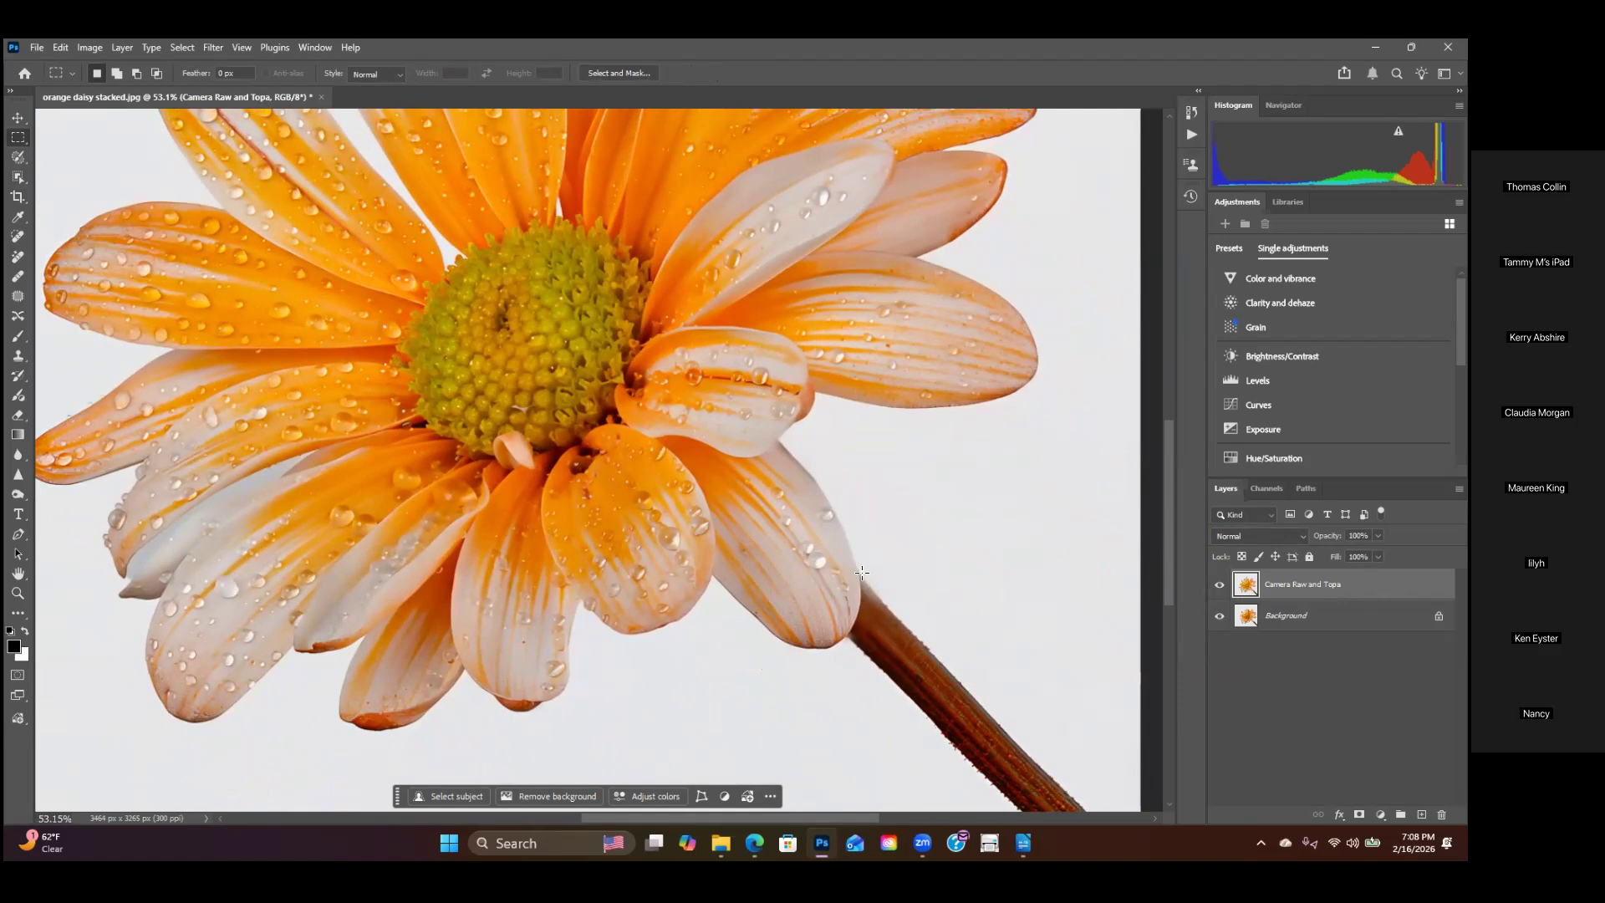
scroll(933, 606, "up", 5)
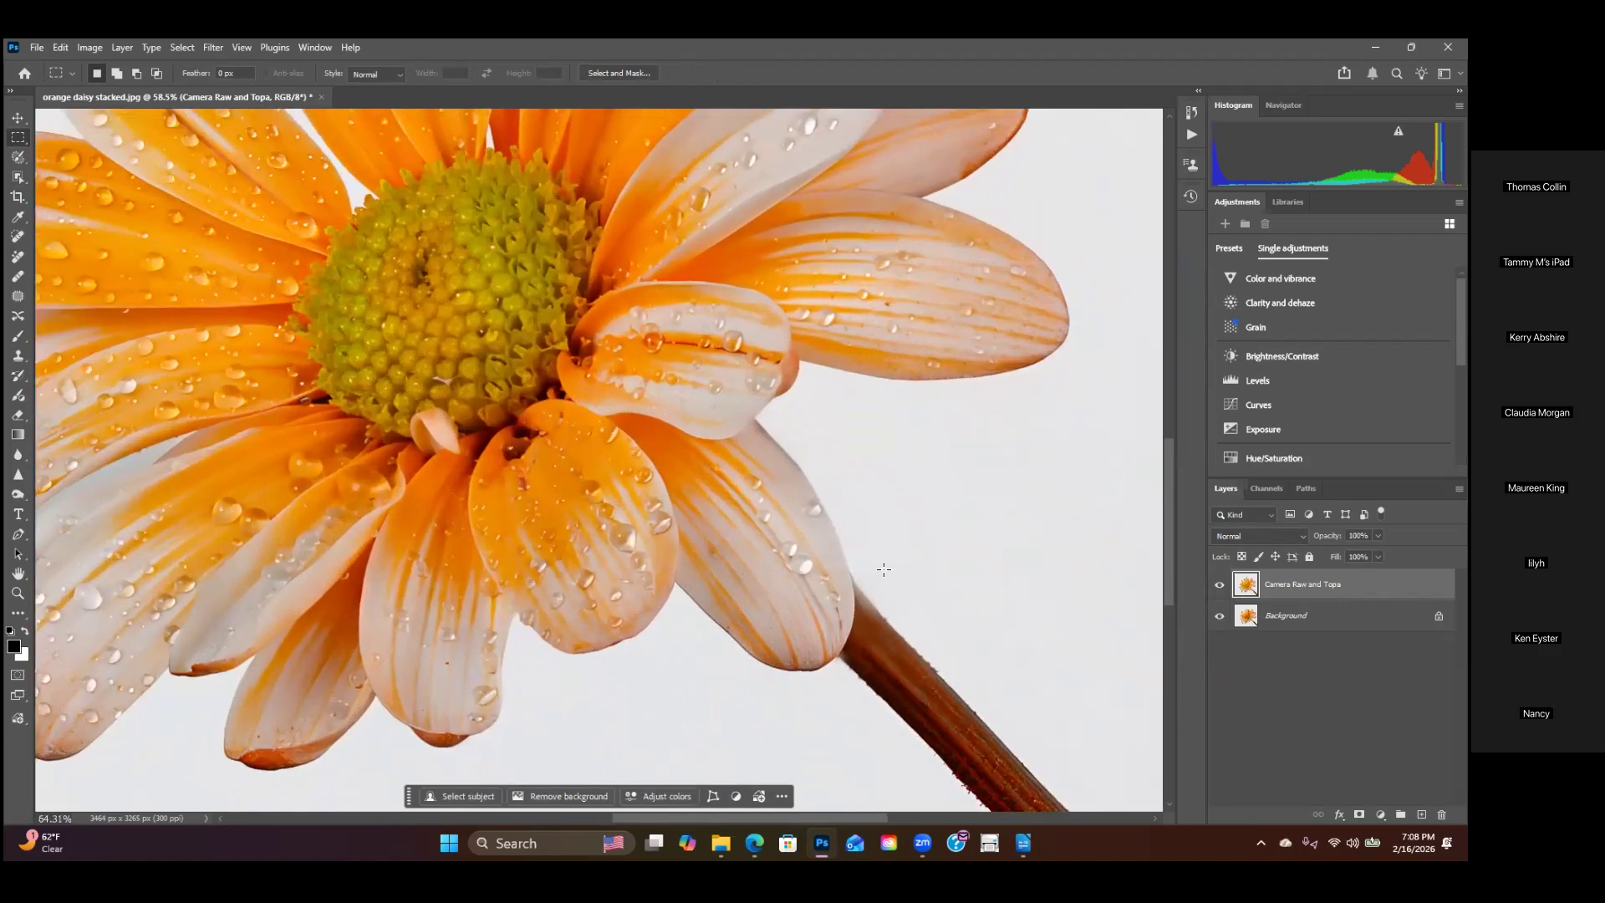
left_click_drag(936, 636, 867, 520)
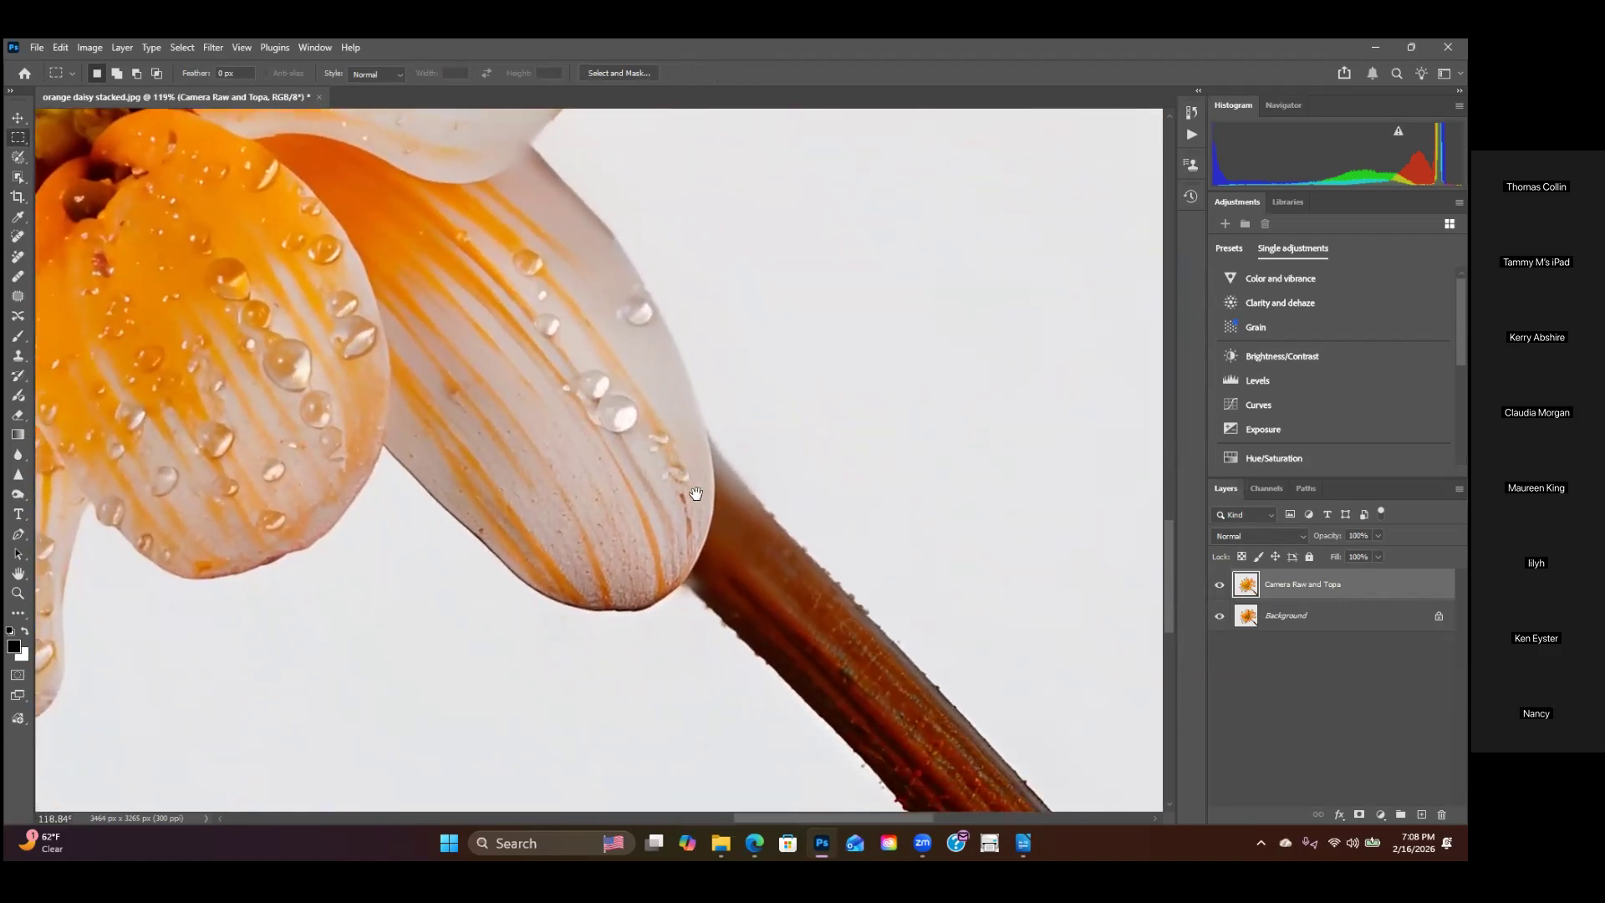
left_click_drag(778, 328, 631, 693)
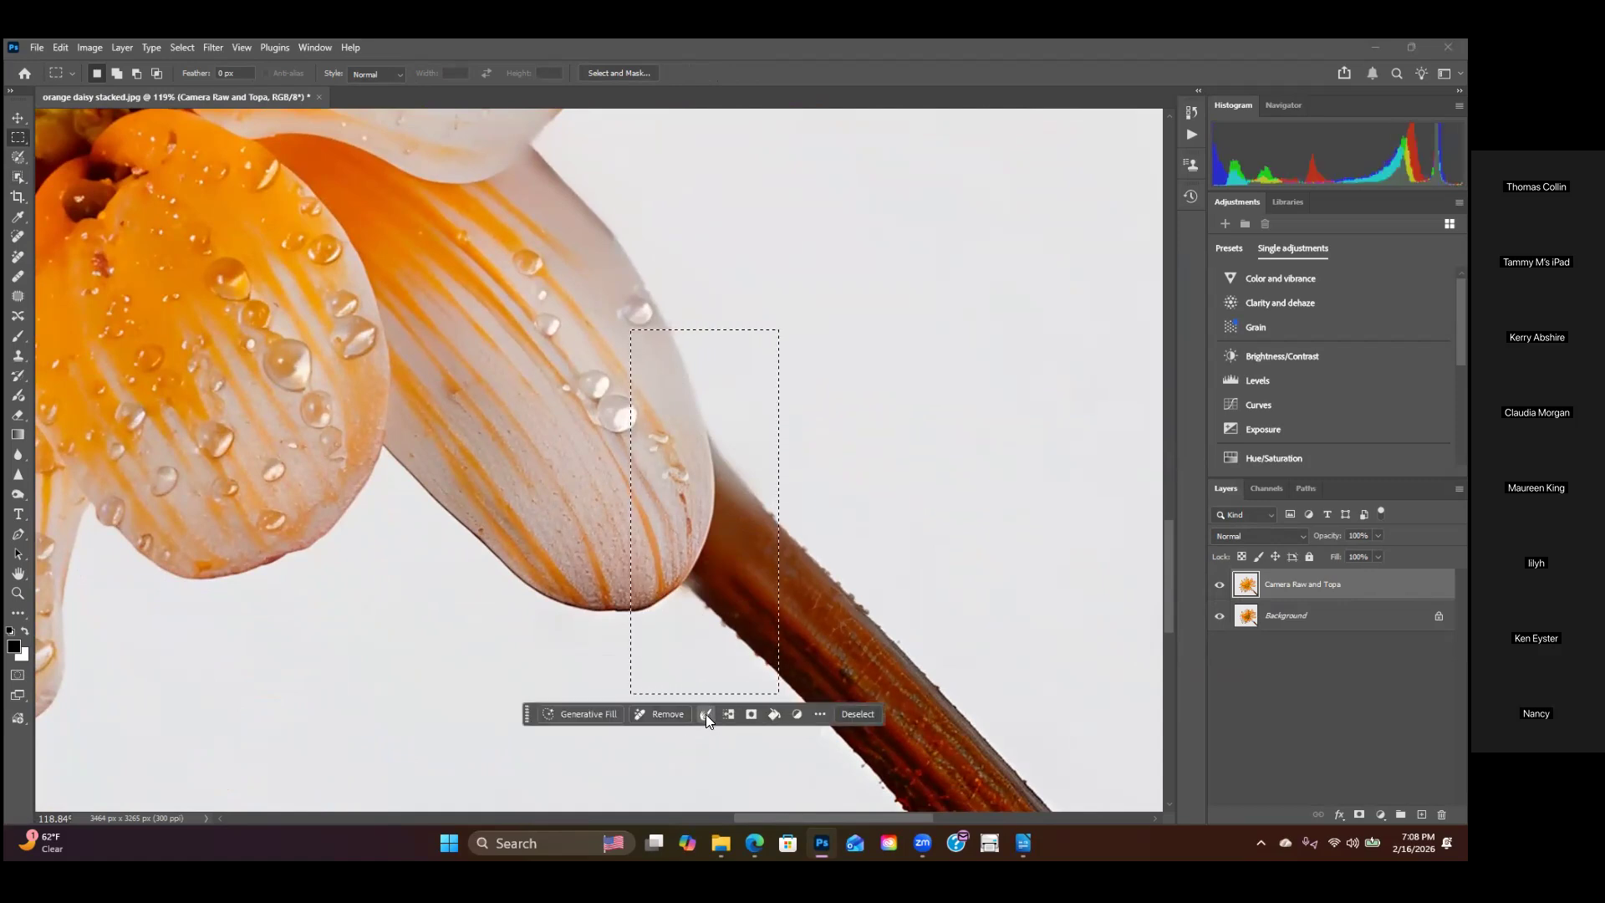
Step: Transform the selection outline to 126.52% of its size and shift it slightly right along the stem
left_click(705, 713)
key("ctrl+t")
left_click_drag(776, 512, 816, 529)
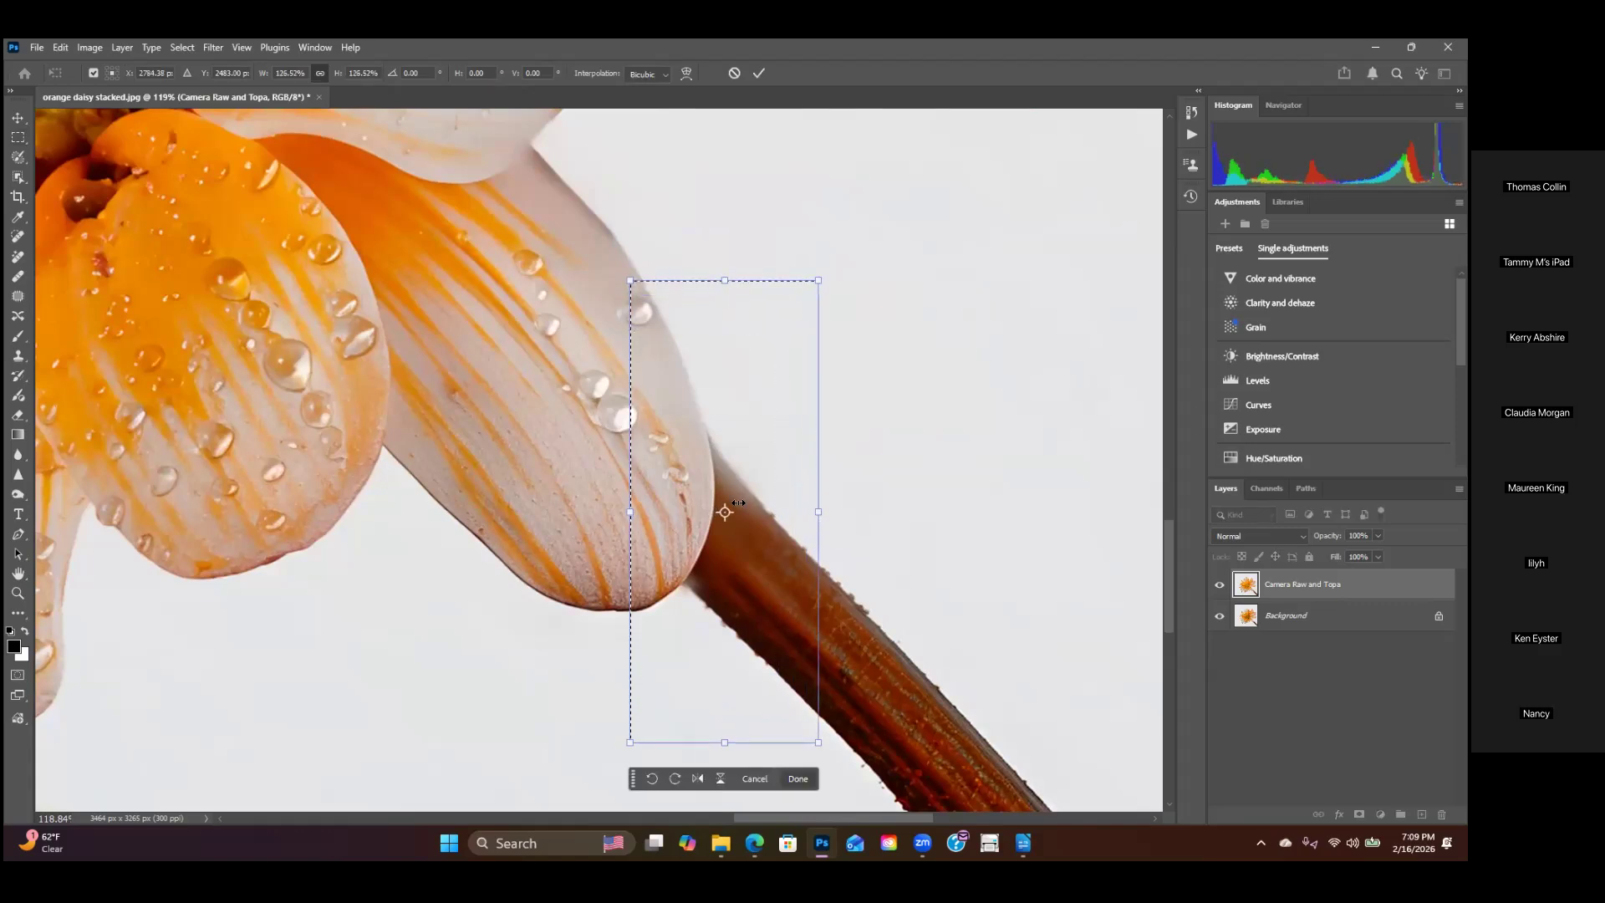
left_click_drag(733, 500, 754, 502)
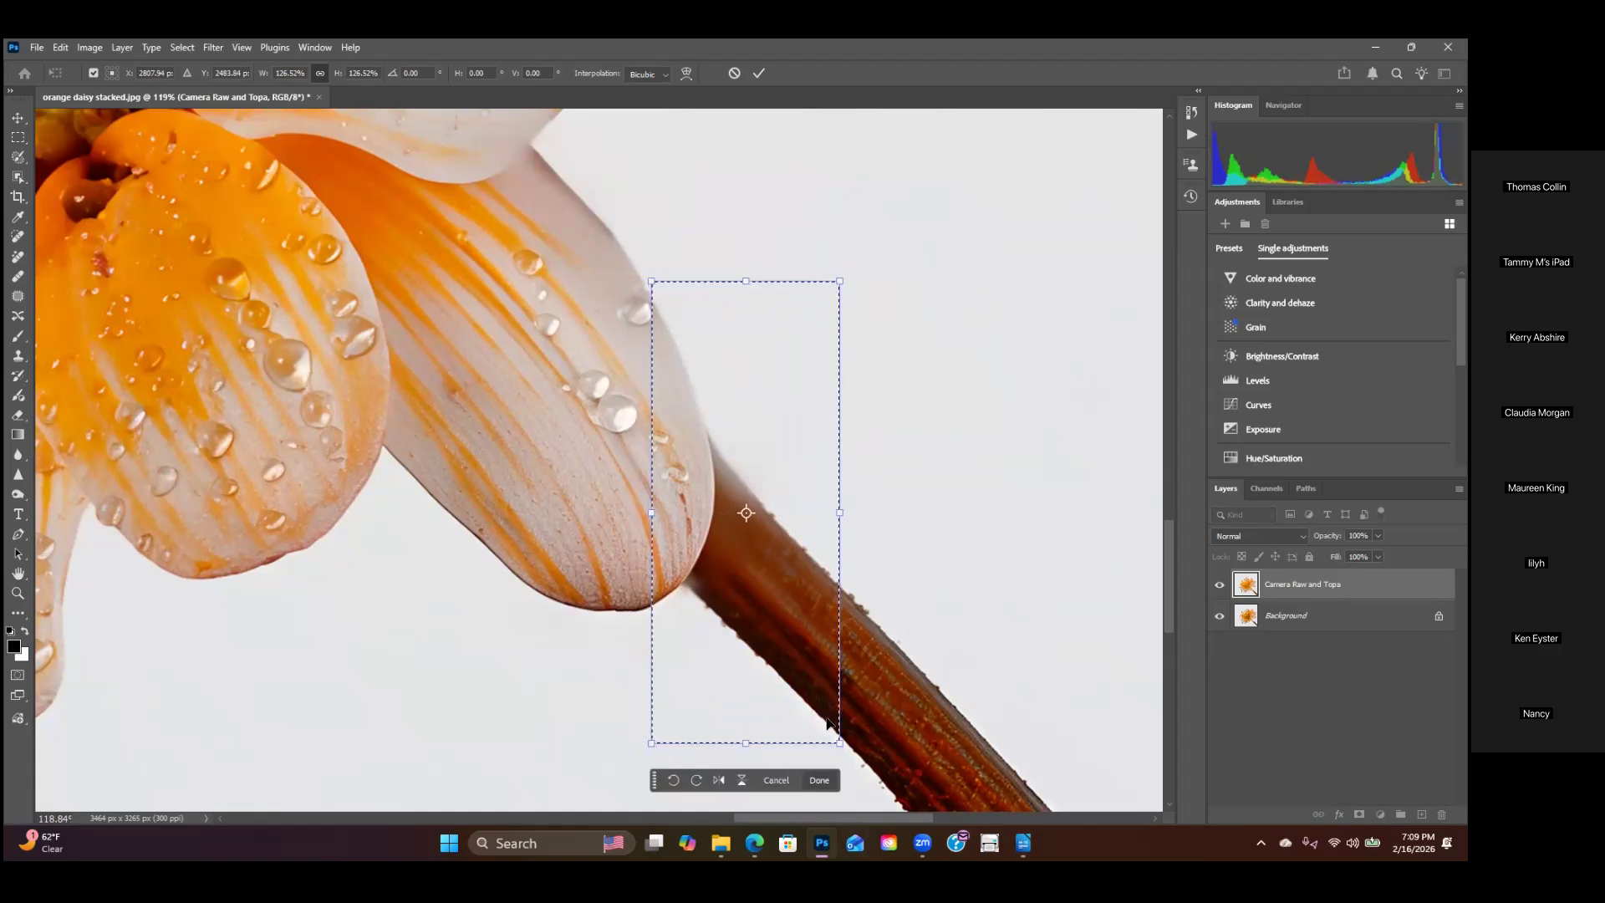
left_click(819, 780)
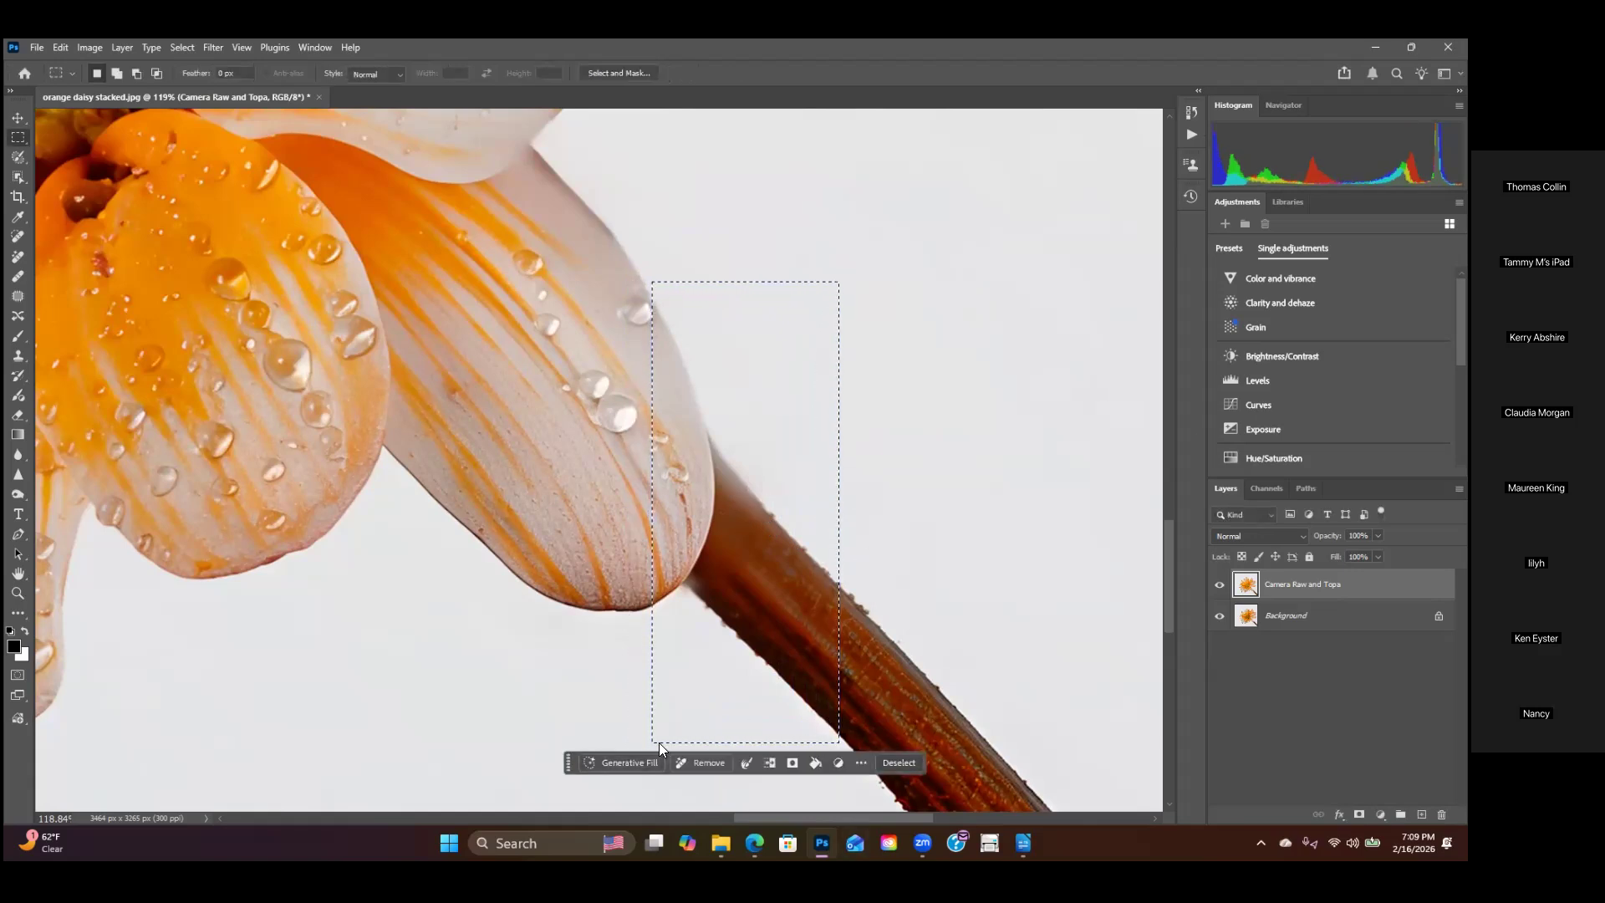
scroll(589, 702, "down", 2)
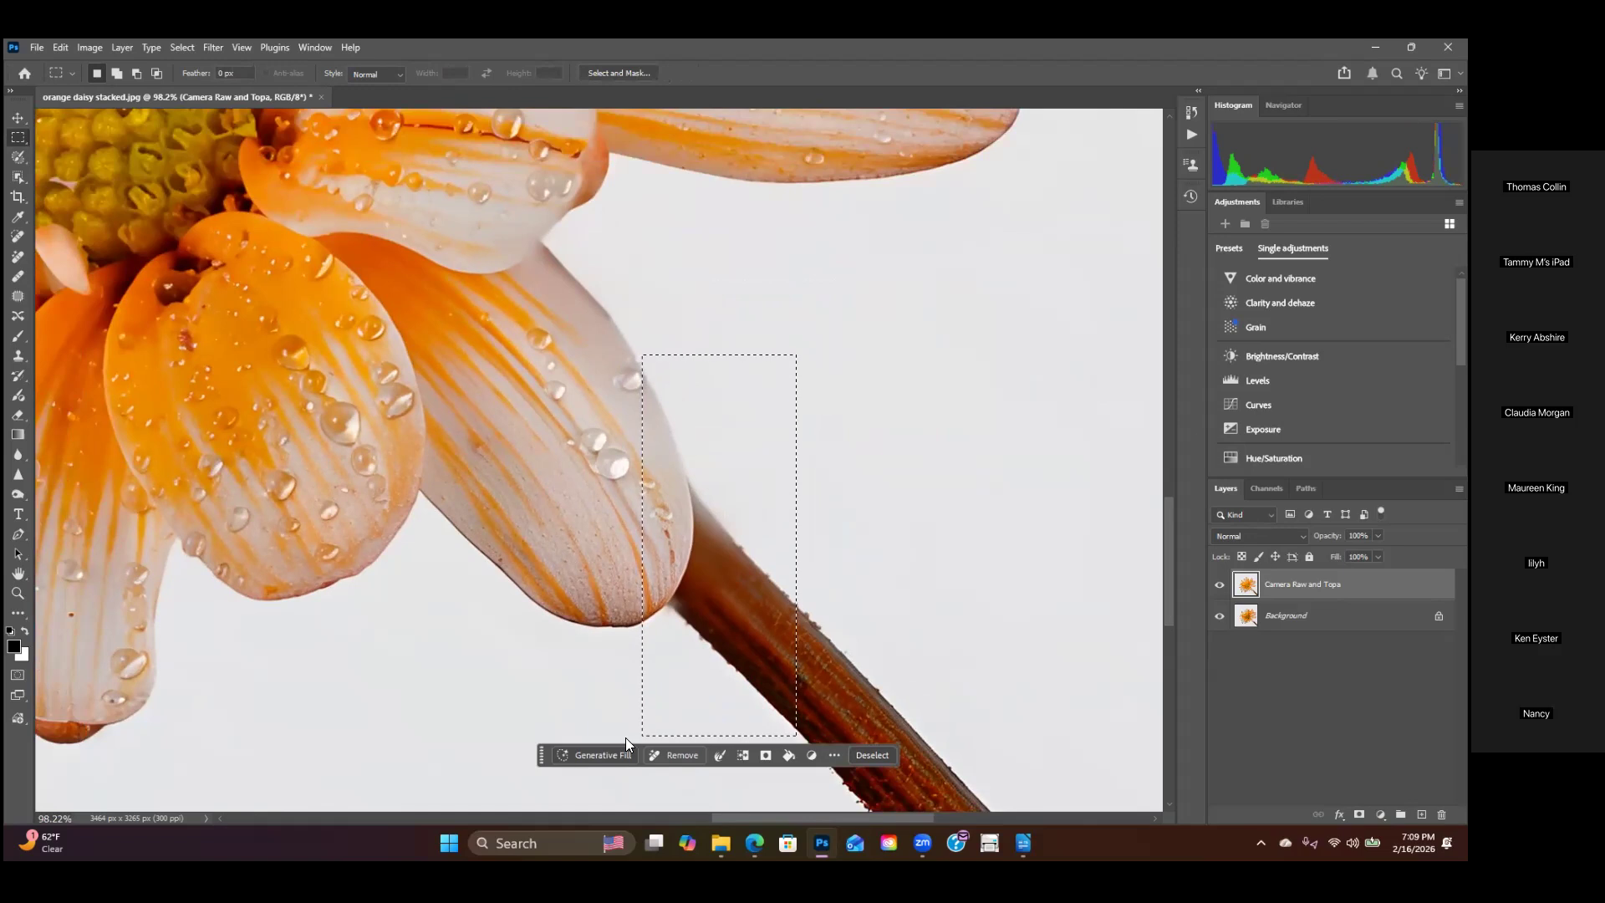
Step: Regenerate the selected petal-stem junction with an unprompted Generative Fill and keep the first of its three variations
left_click(618, 746)
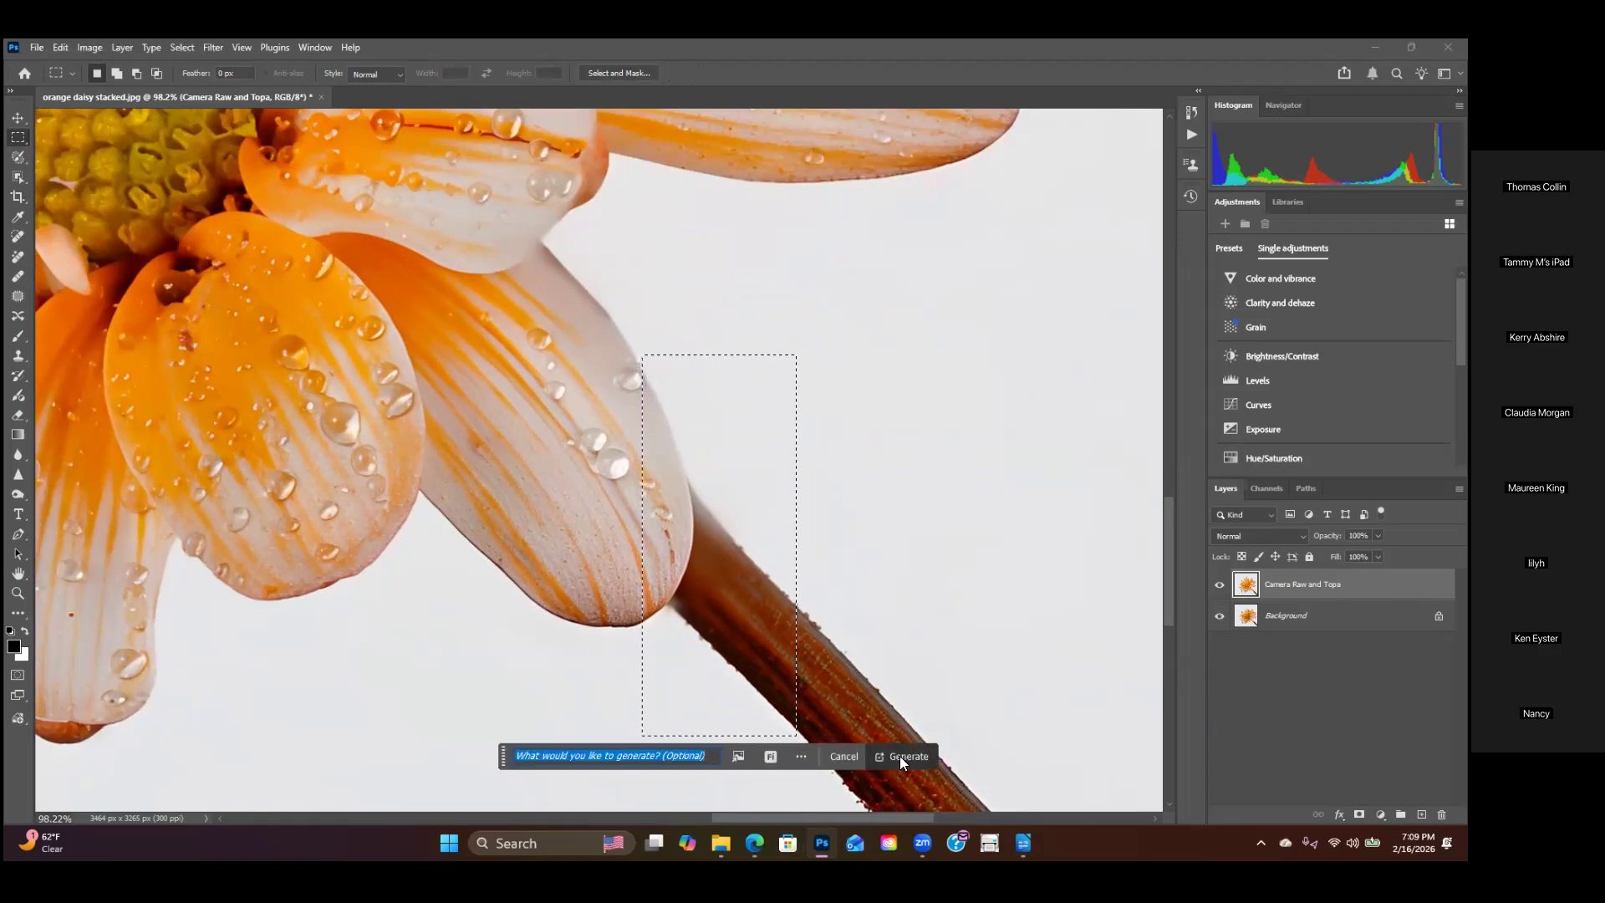
left_click(900, 755)
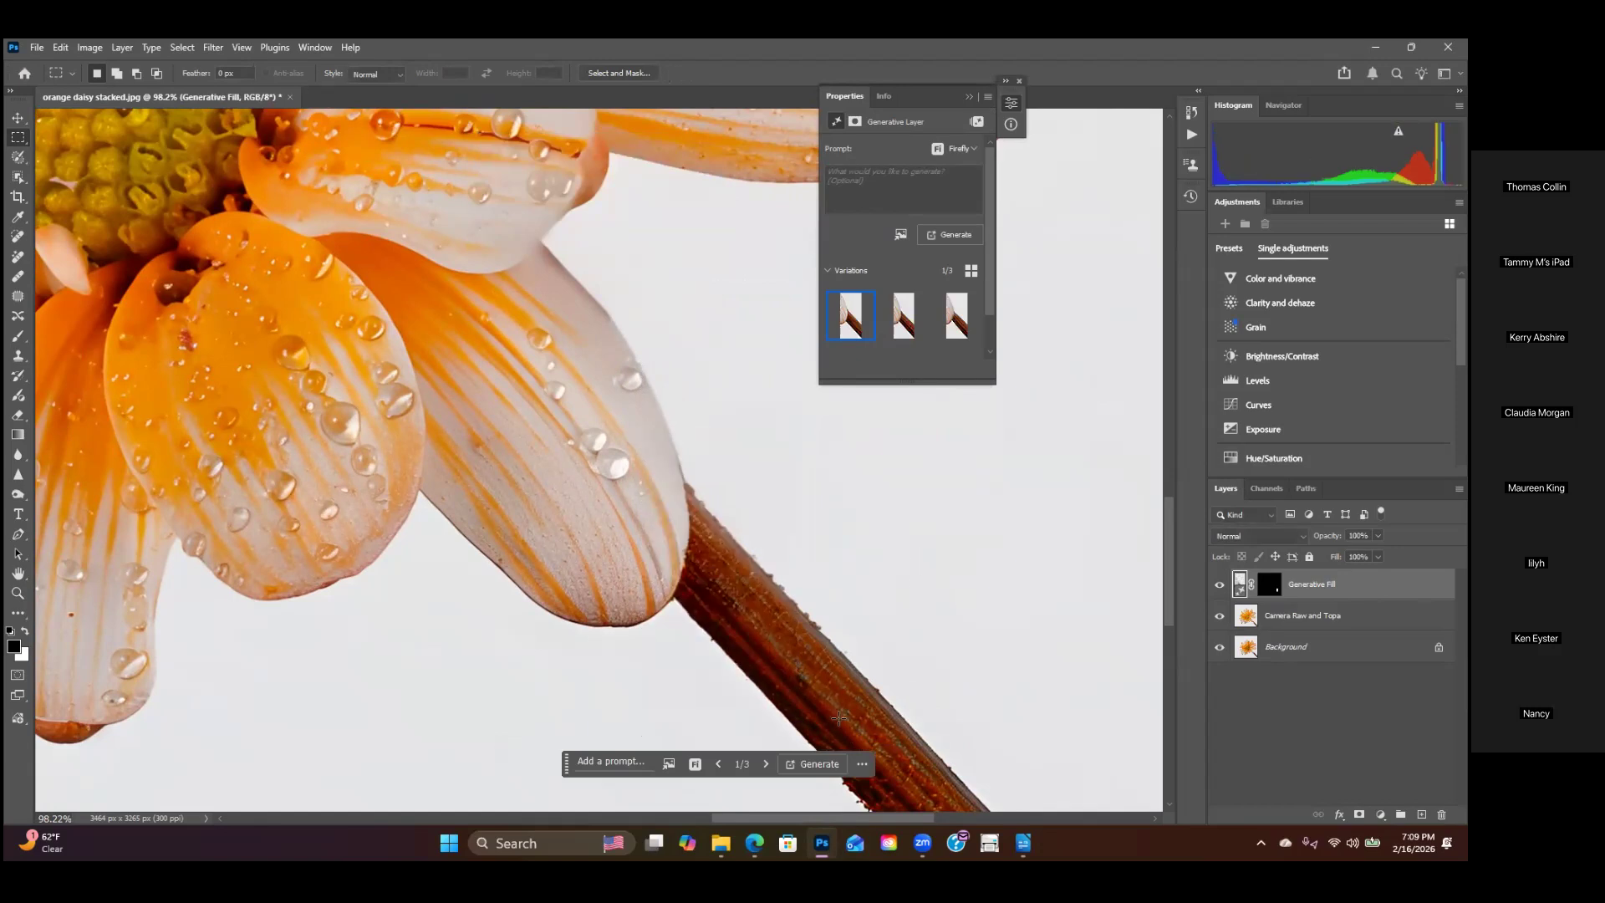
scroll(838, 716, "up", 3)
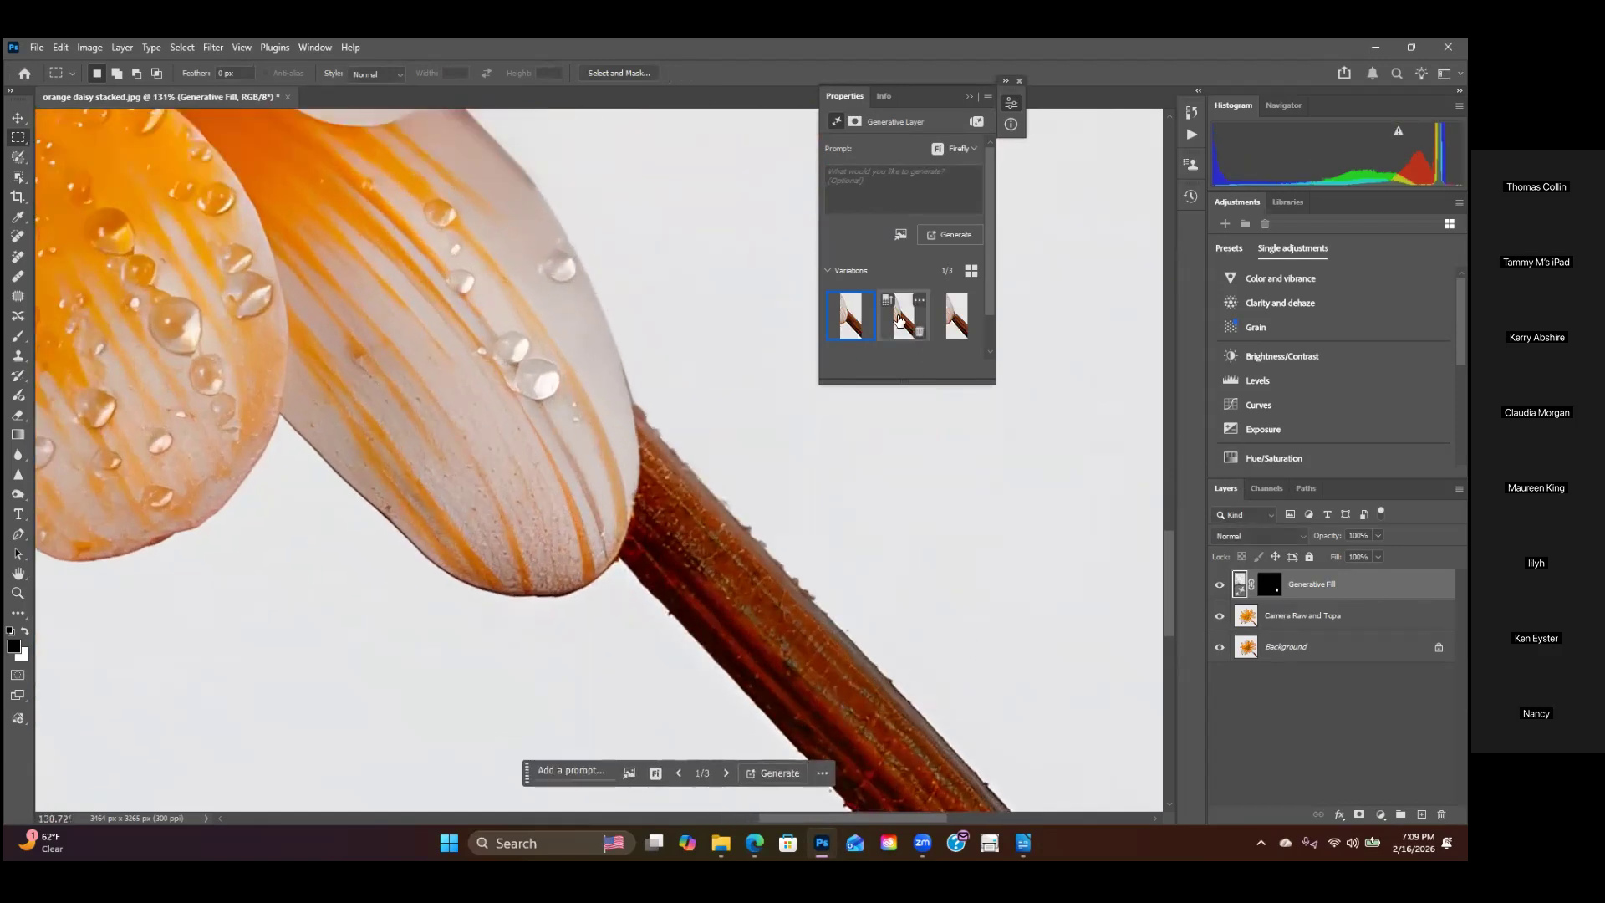
left_click(899, 319)
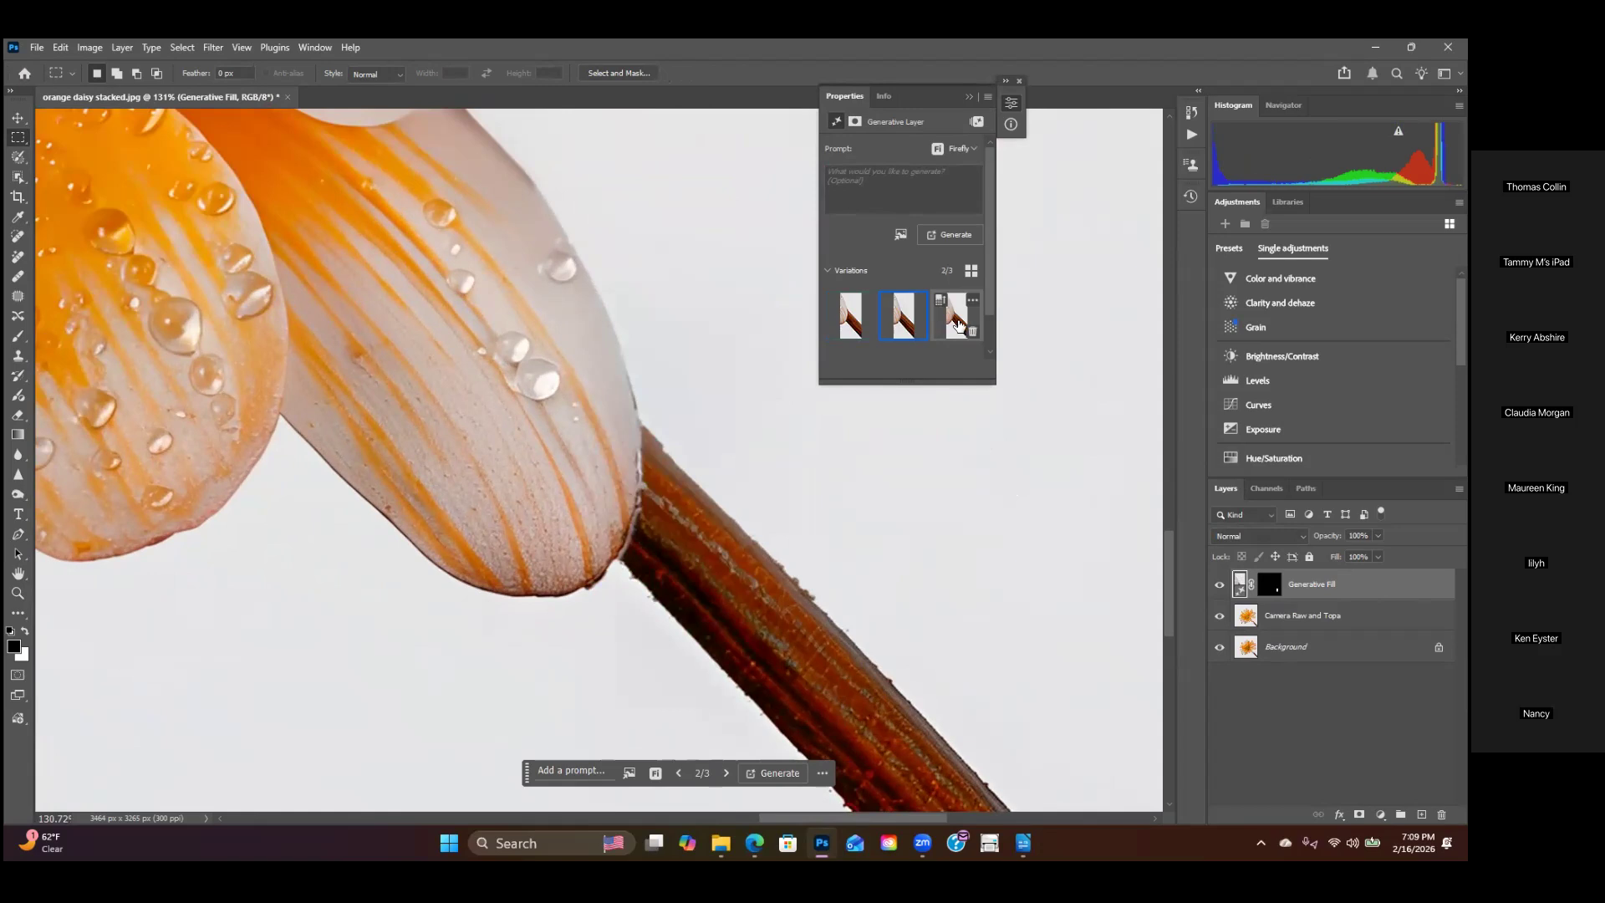
left_click(958, 330)
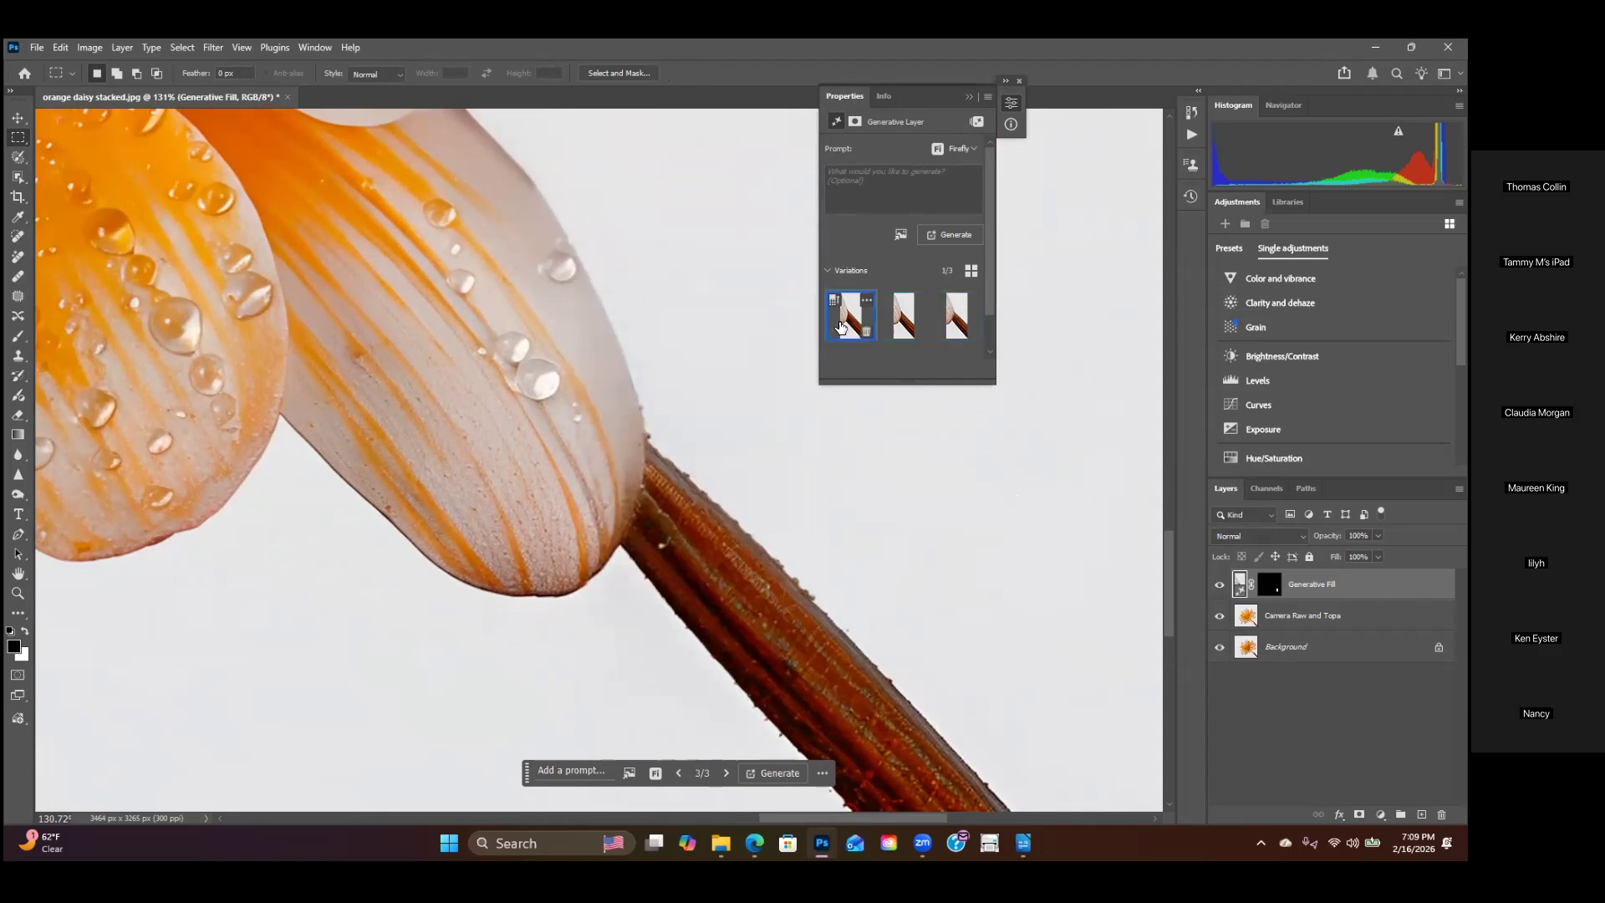
left_click(842, 328)
scroll(728, 455, "down", 6)
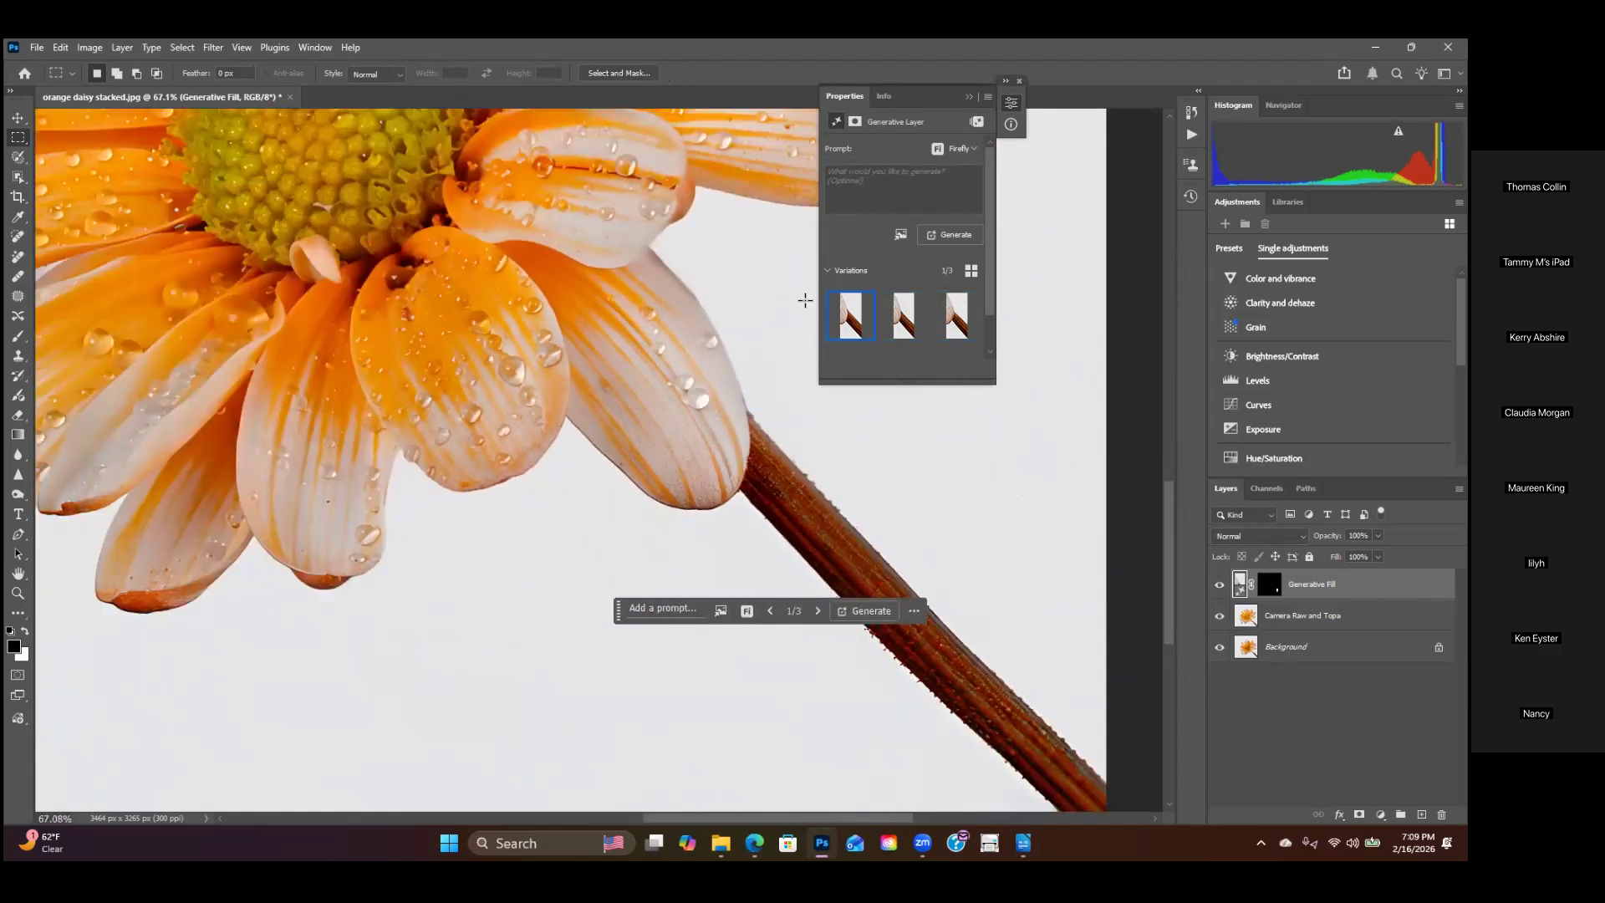
left_click(898, 334)
left_click(968, 98)
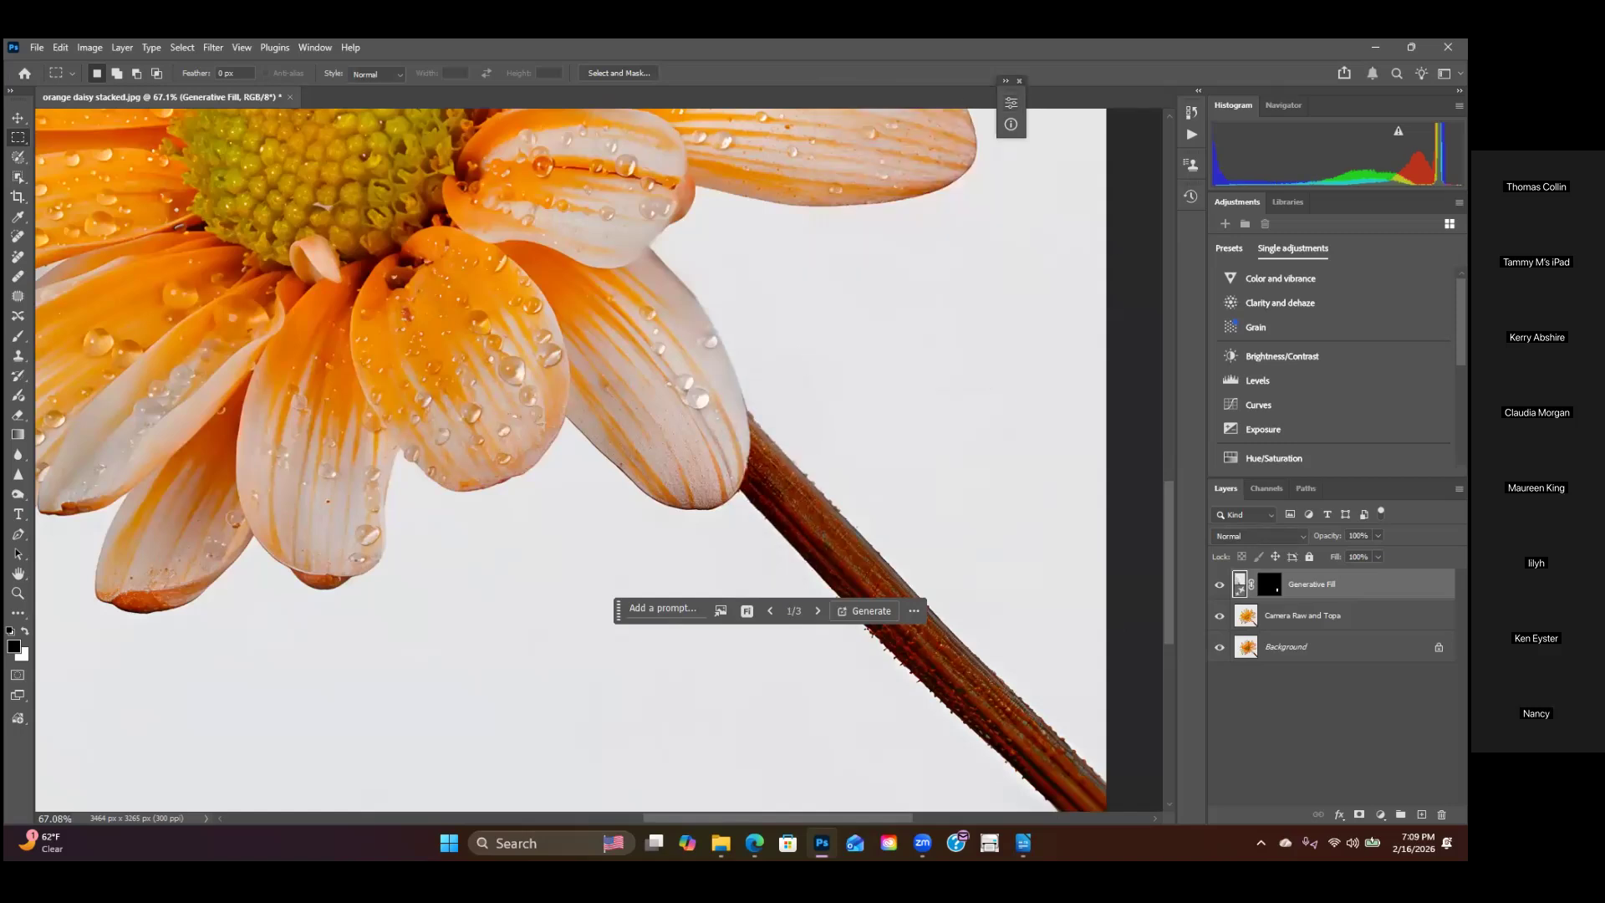
left_click(1019, 80)
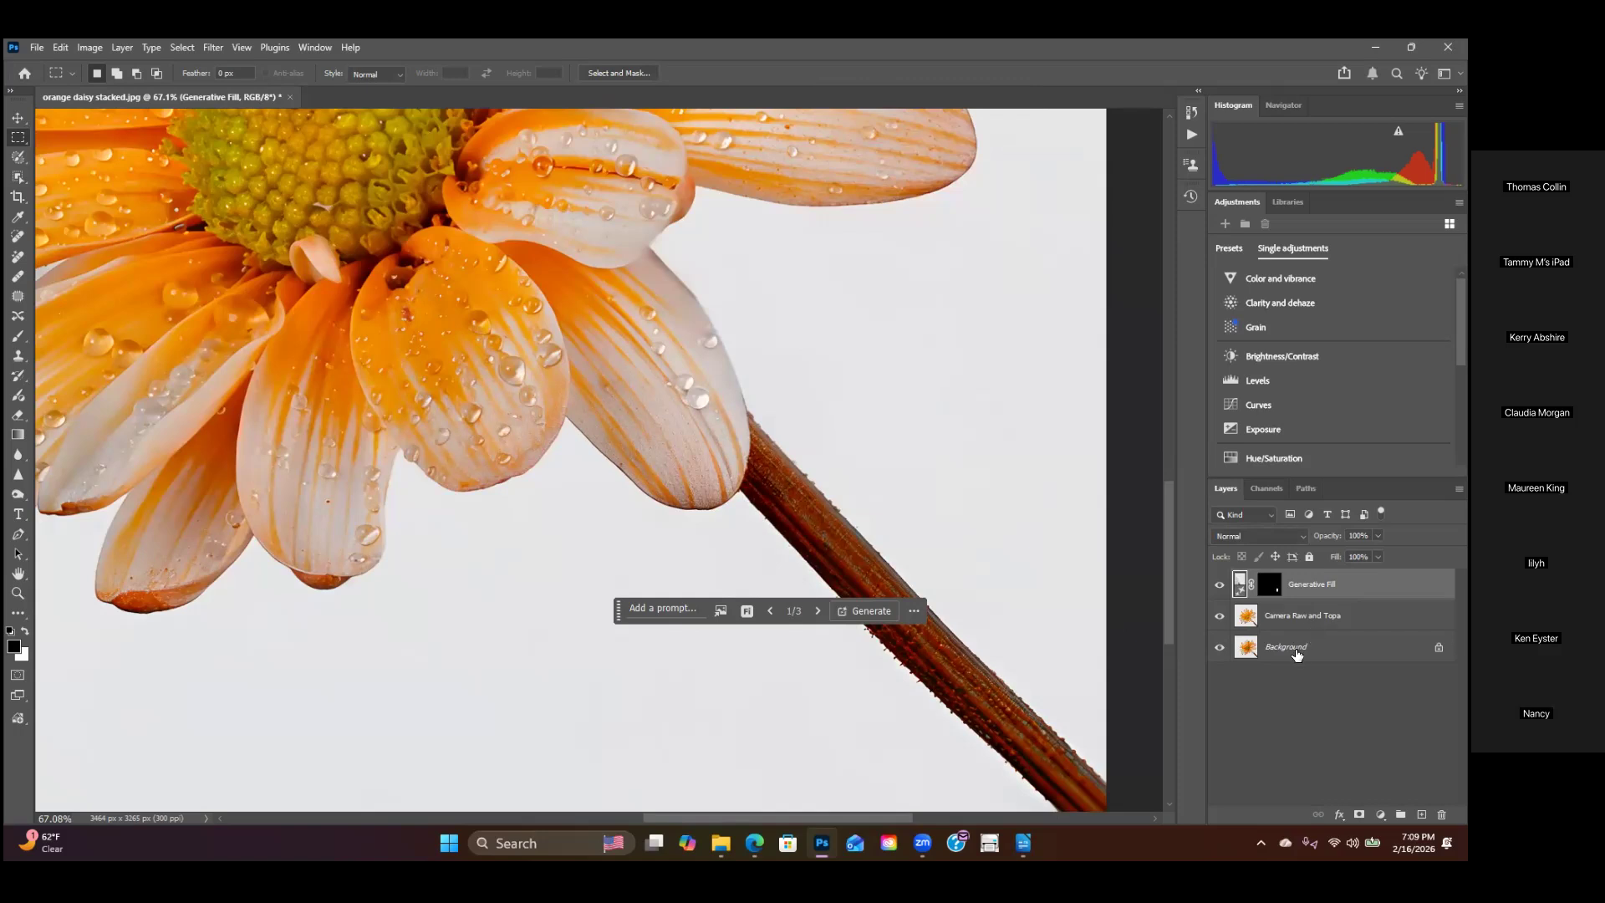
Step: On the "Camera Raw and Topa" layer, remove the dark speck on the lower middle petal with the Remove tool
left_click_drag(288, 657, 555, 691)
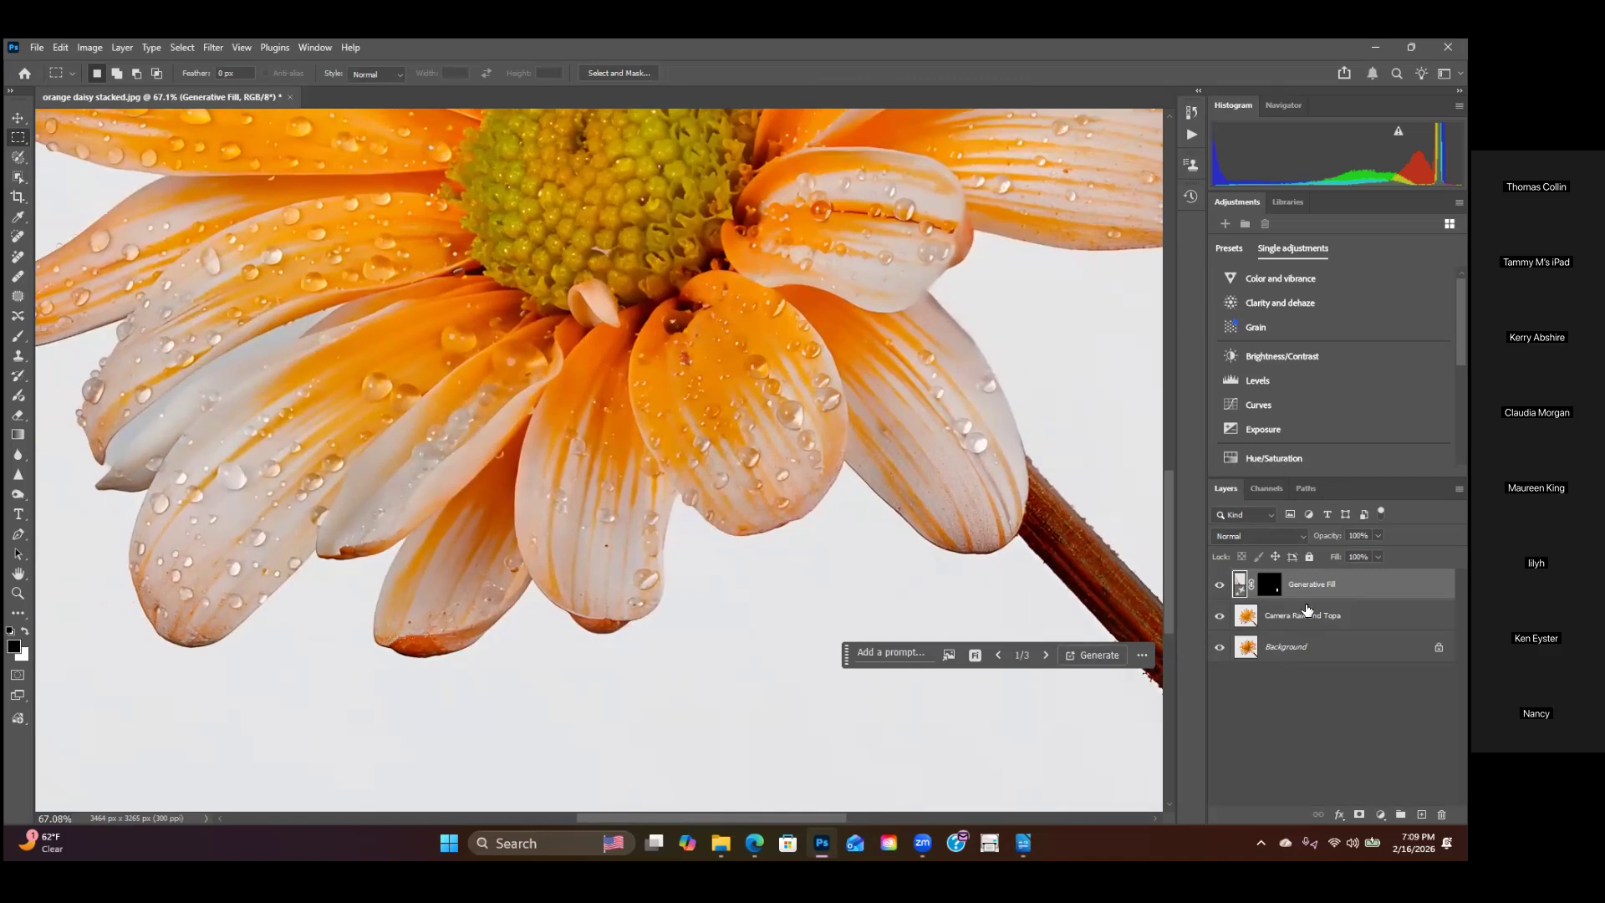
left_click(1308, 614)
scroll(425, 637, "up", 6)
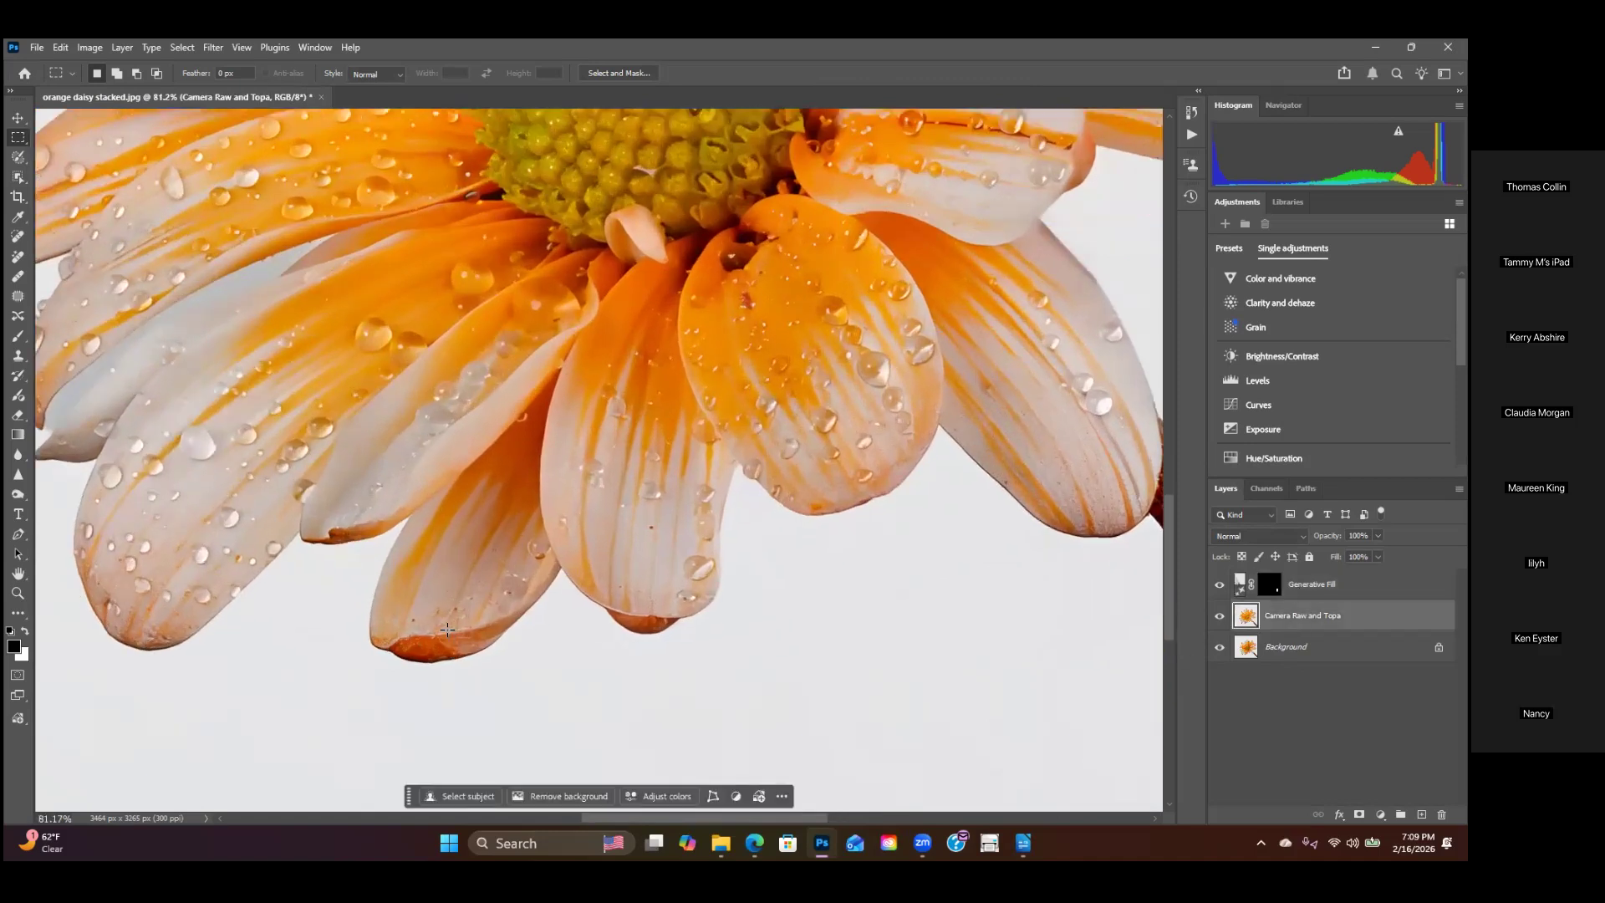
left_click_drag(739, 517, 697, 582)
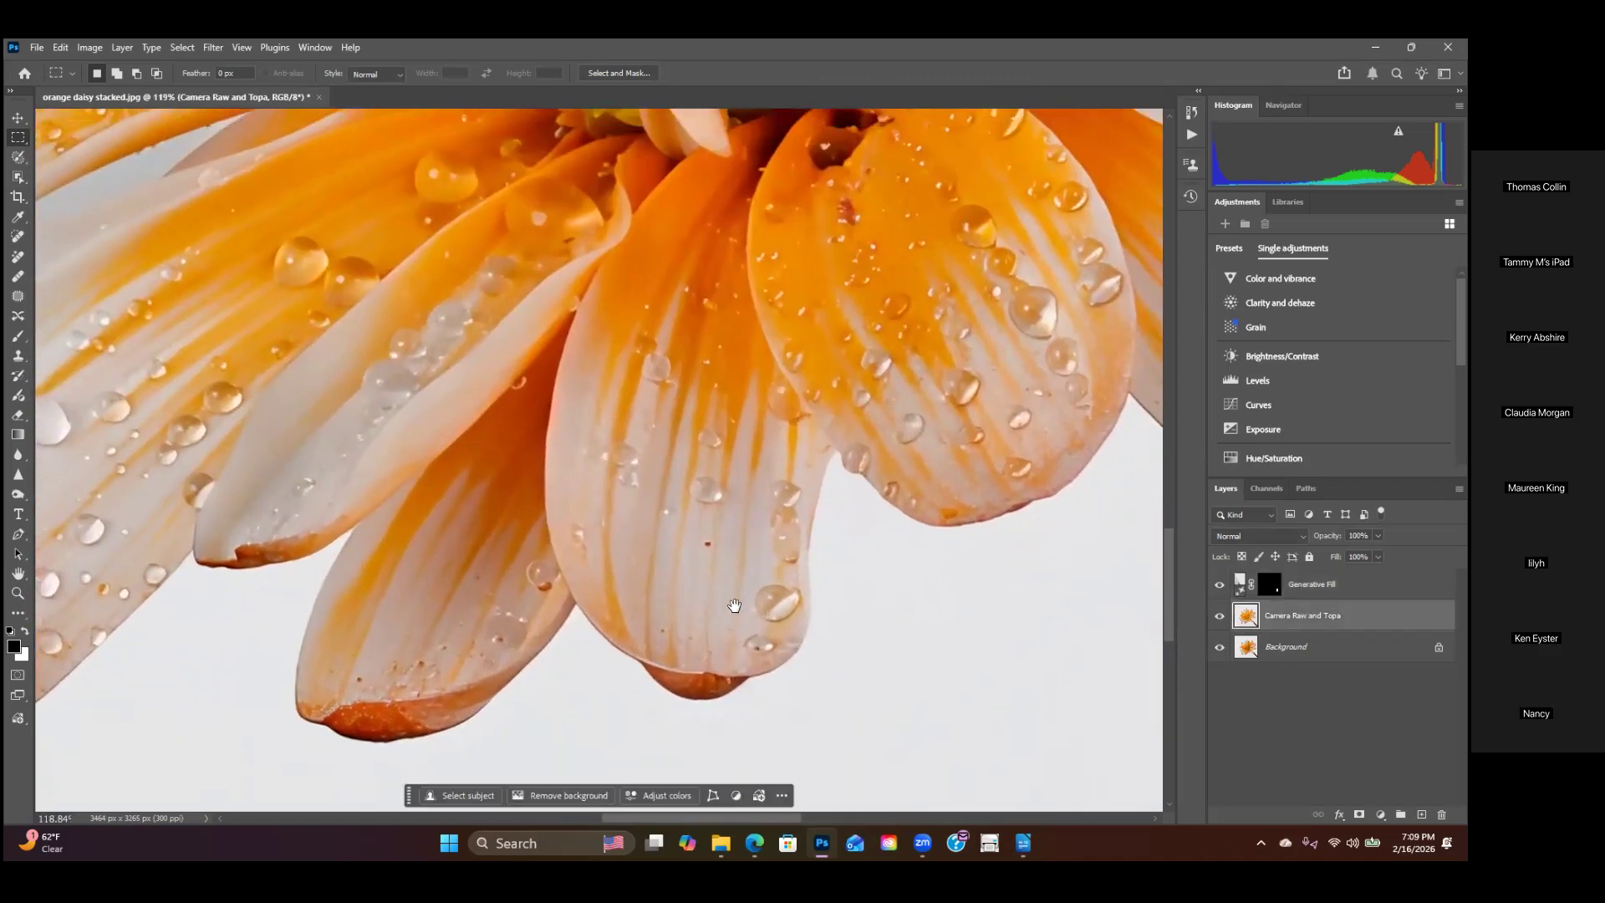
left_click(19, 257)
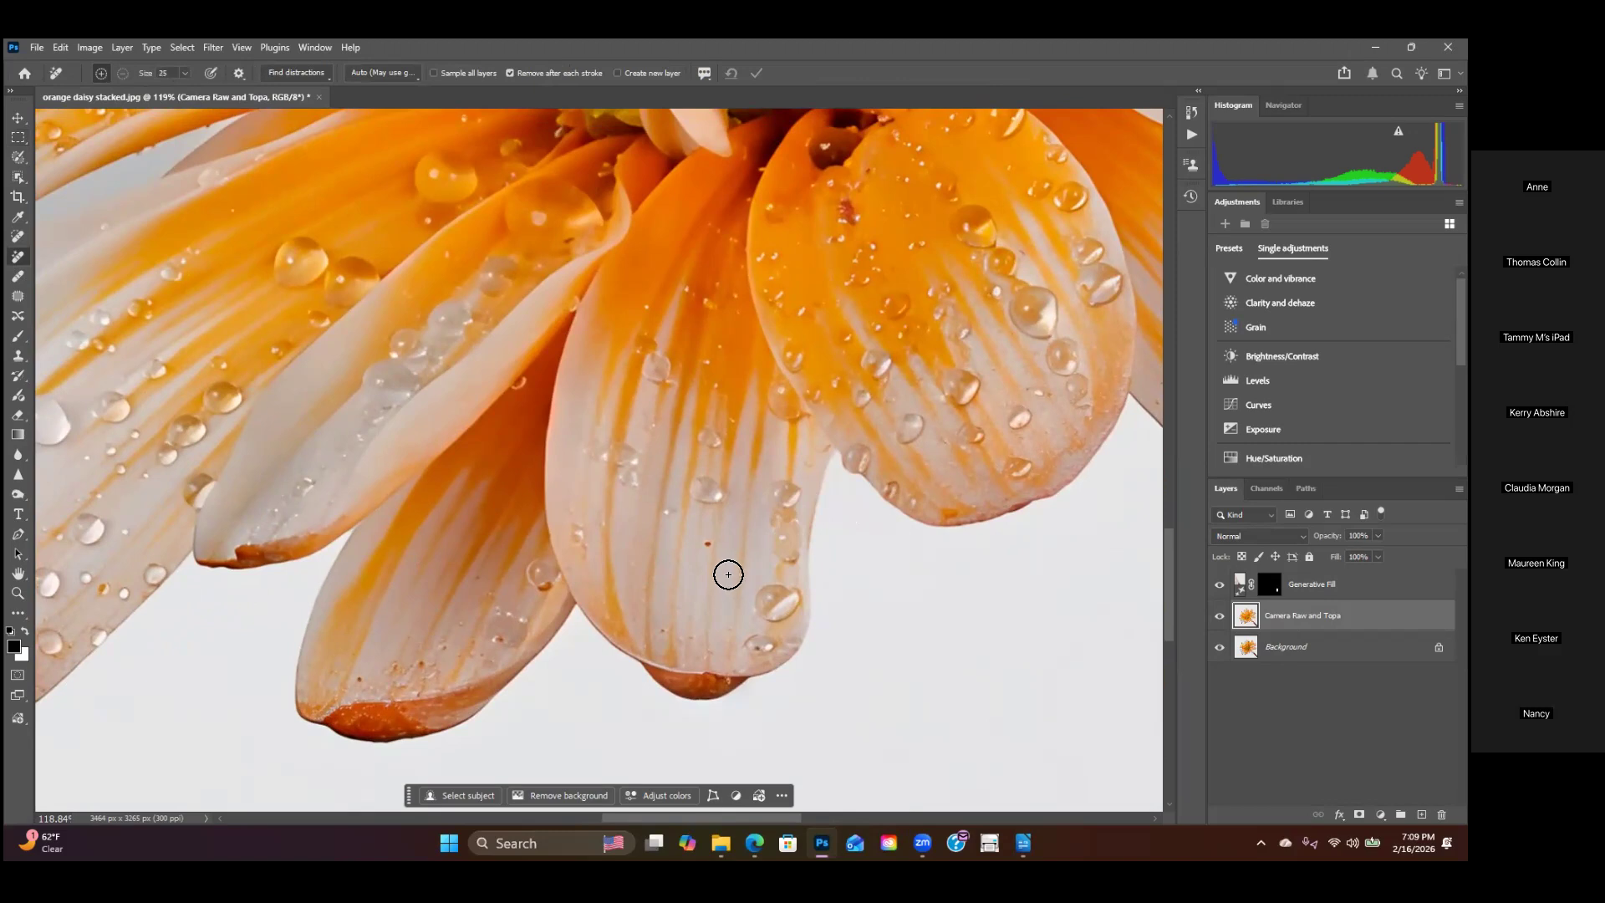
left_click(706, 547)
Step: Examine the petals around the flower's lower and right sides up close for remaining blemishes
left_click_drag(695, 590, 604, 699)
left_click_drag(836, 615, 633, 569)
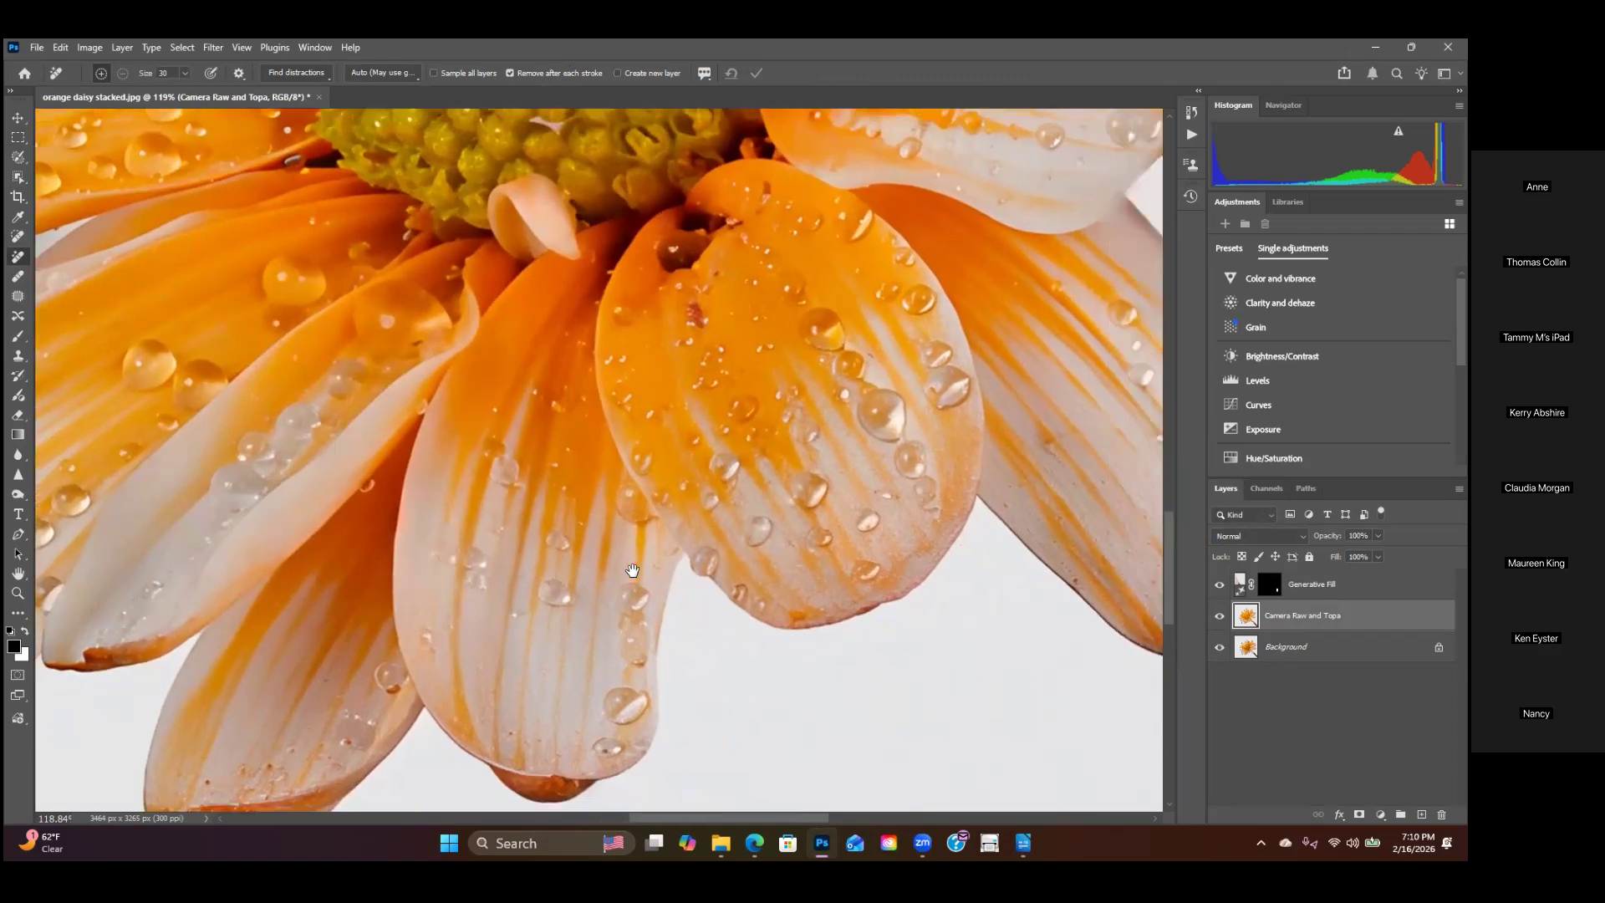
left_click_drag(971, 571, 832, 605)
left_click_drag(890, 468, 945, 704)
left_click_drag(897, 500, 766, 661)
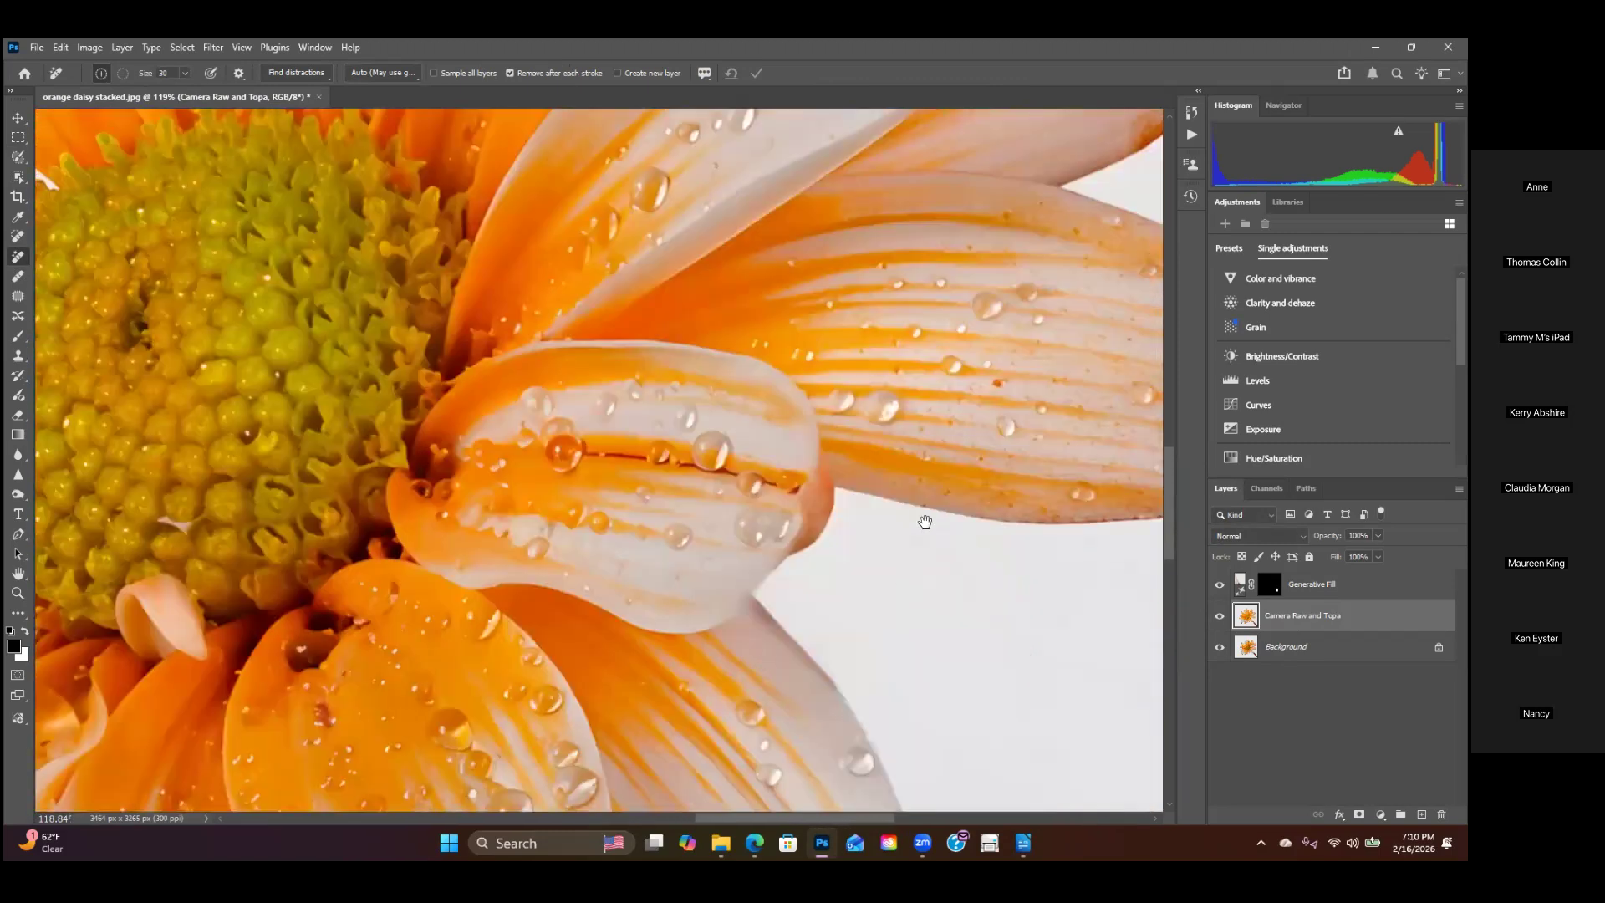
left_click_drag(925, 522, 752, 559)
left_click_drag(869, 393, 861, 711)
left_click_drag(919, 396, 908, 618)
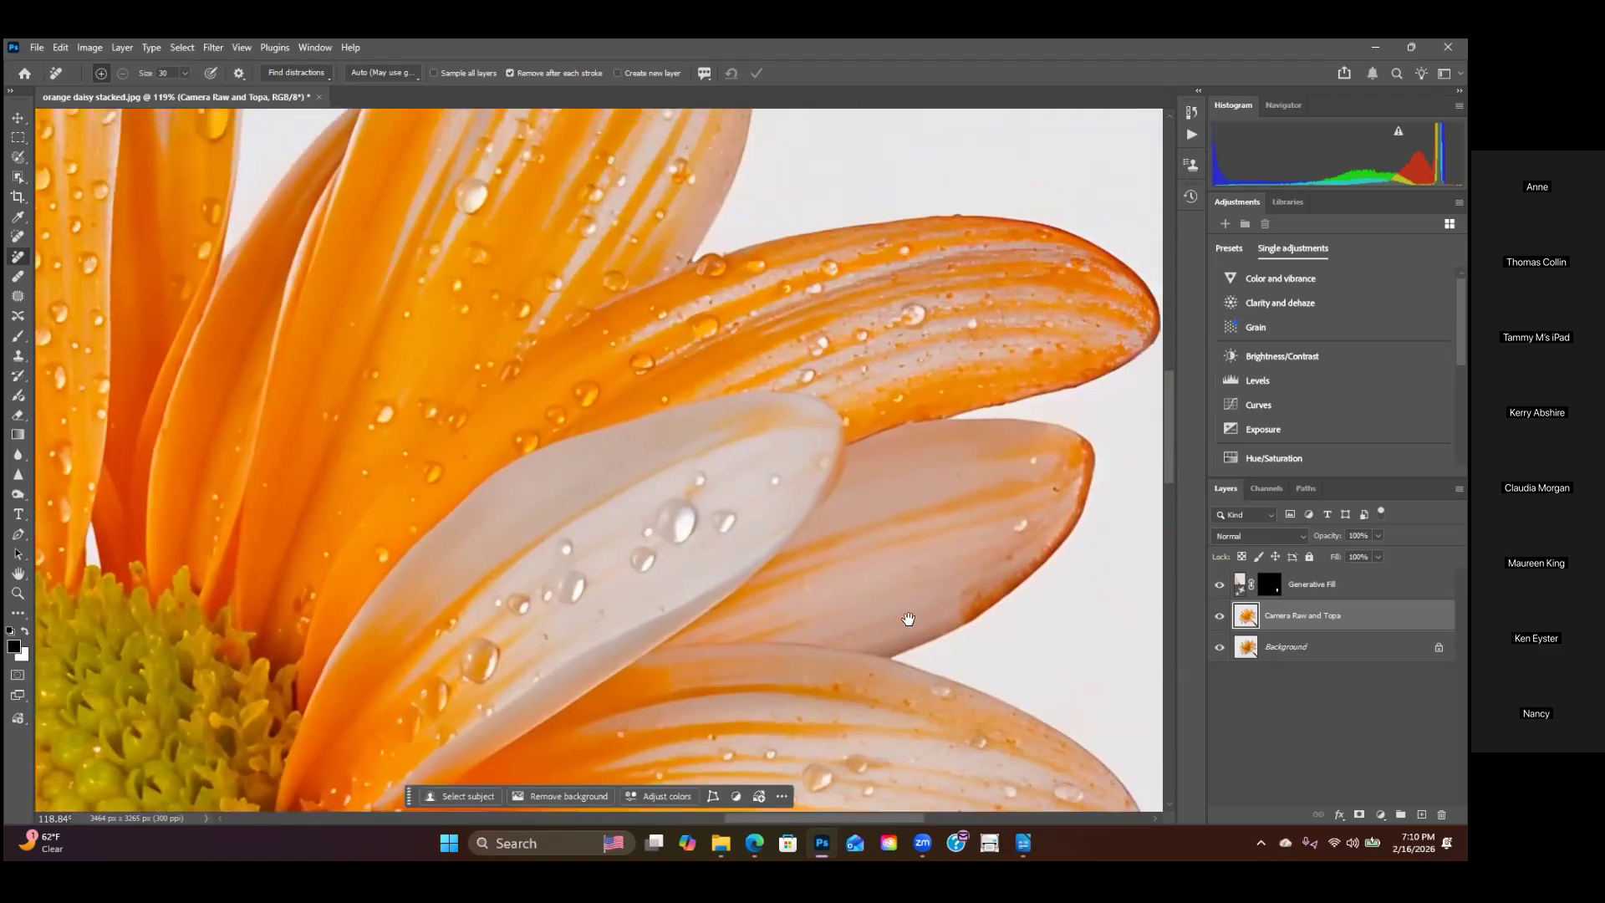
left_click_drag(836, 522, 995, 798)
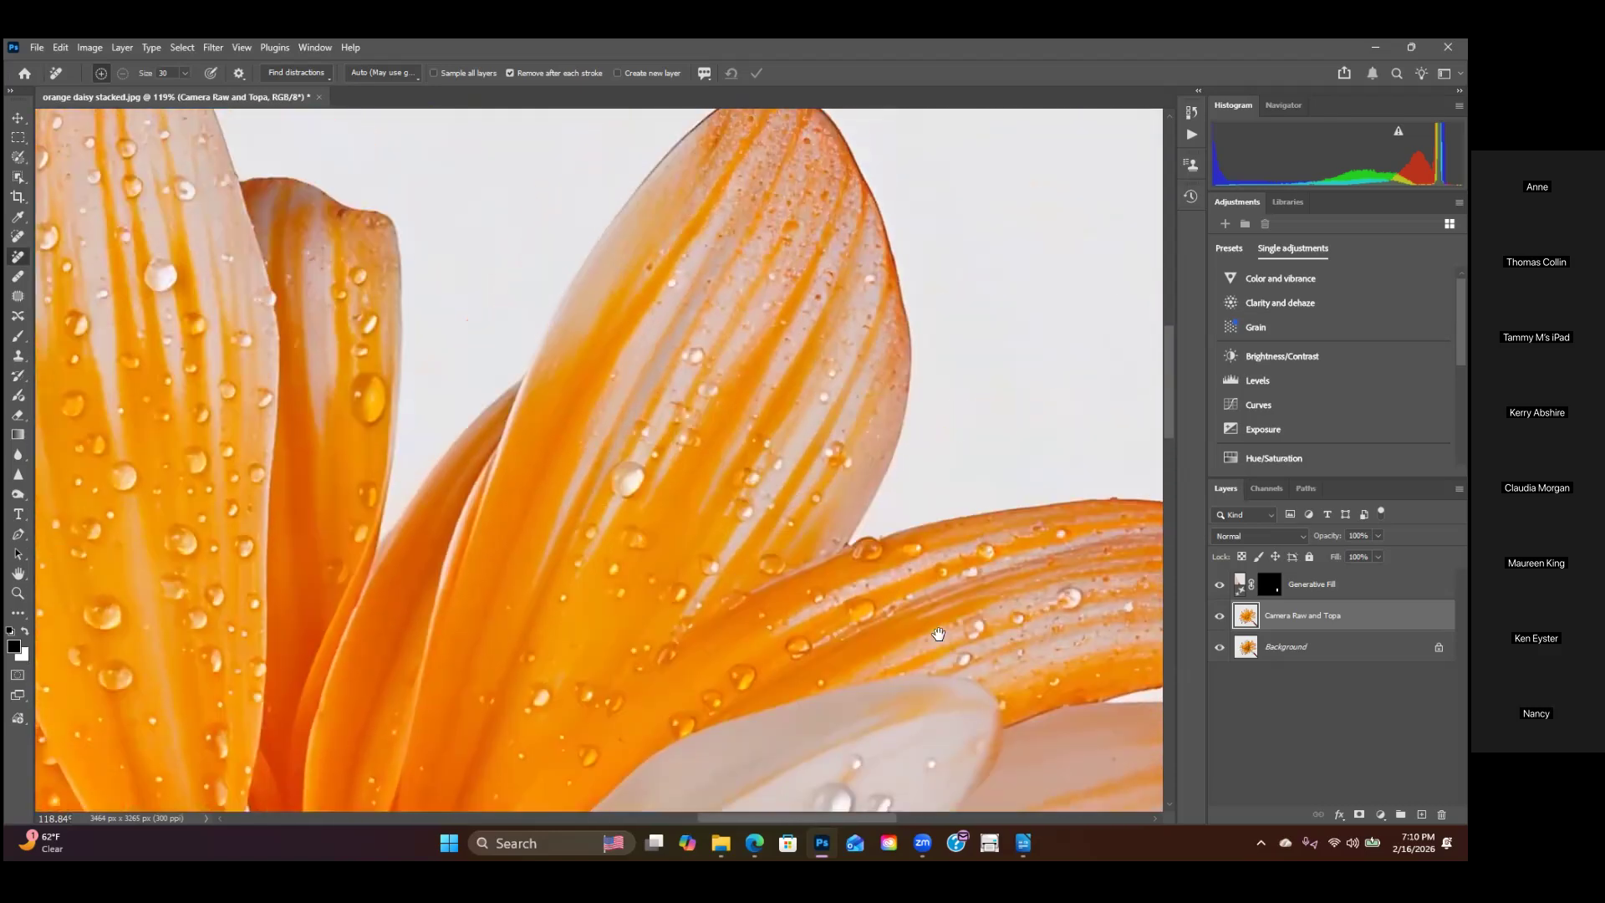
left_click_drag(729, 405, 911, 560)
Step: Remove the blemishes on the upper edge of the short rear petal and at the tip of the tall top petal
left_click_drag(599, 448, 804, 512)
scroll(680, 394, "up", 1)
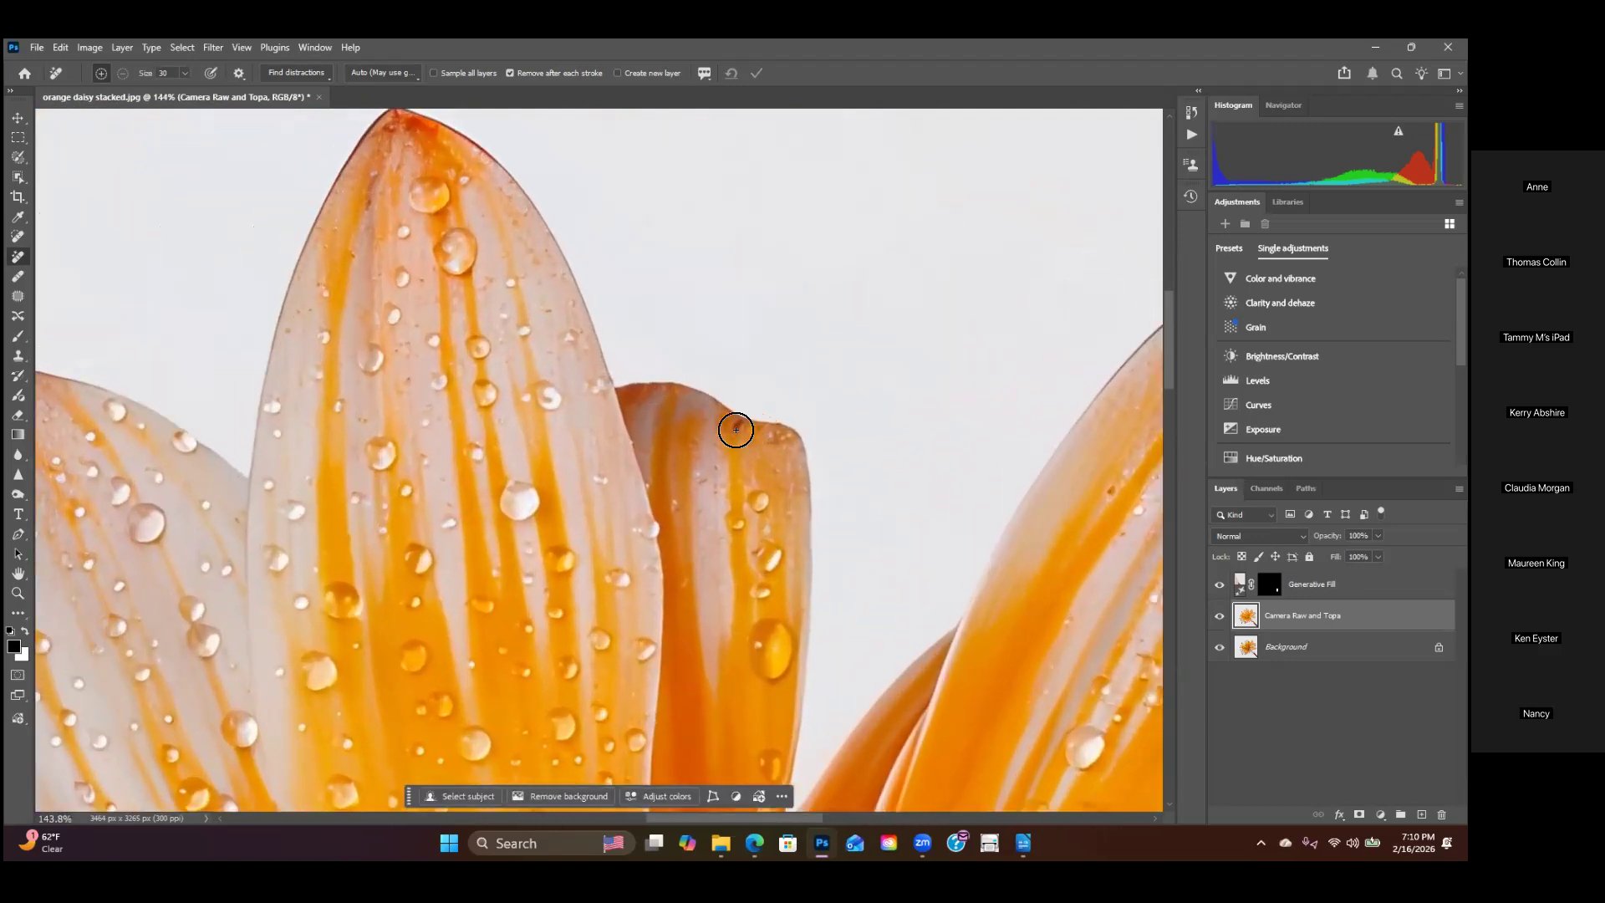
scroll(590, 489, "down", 1)
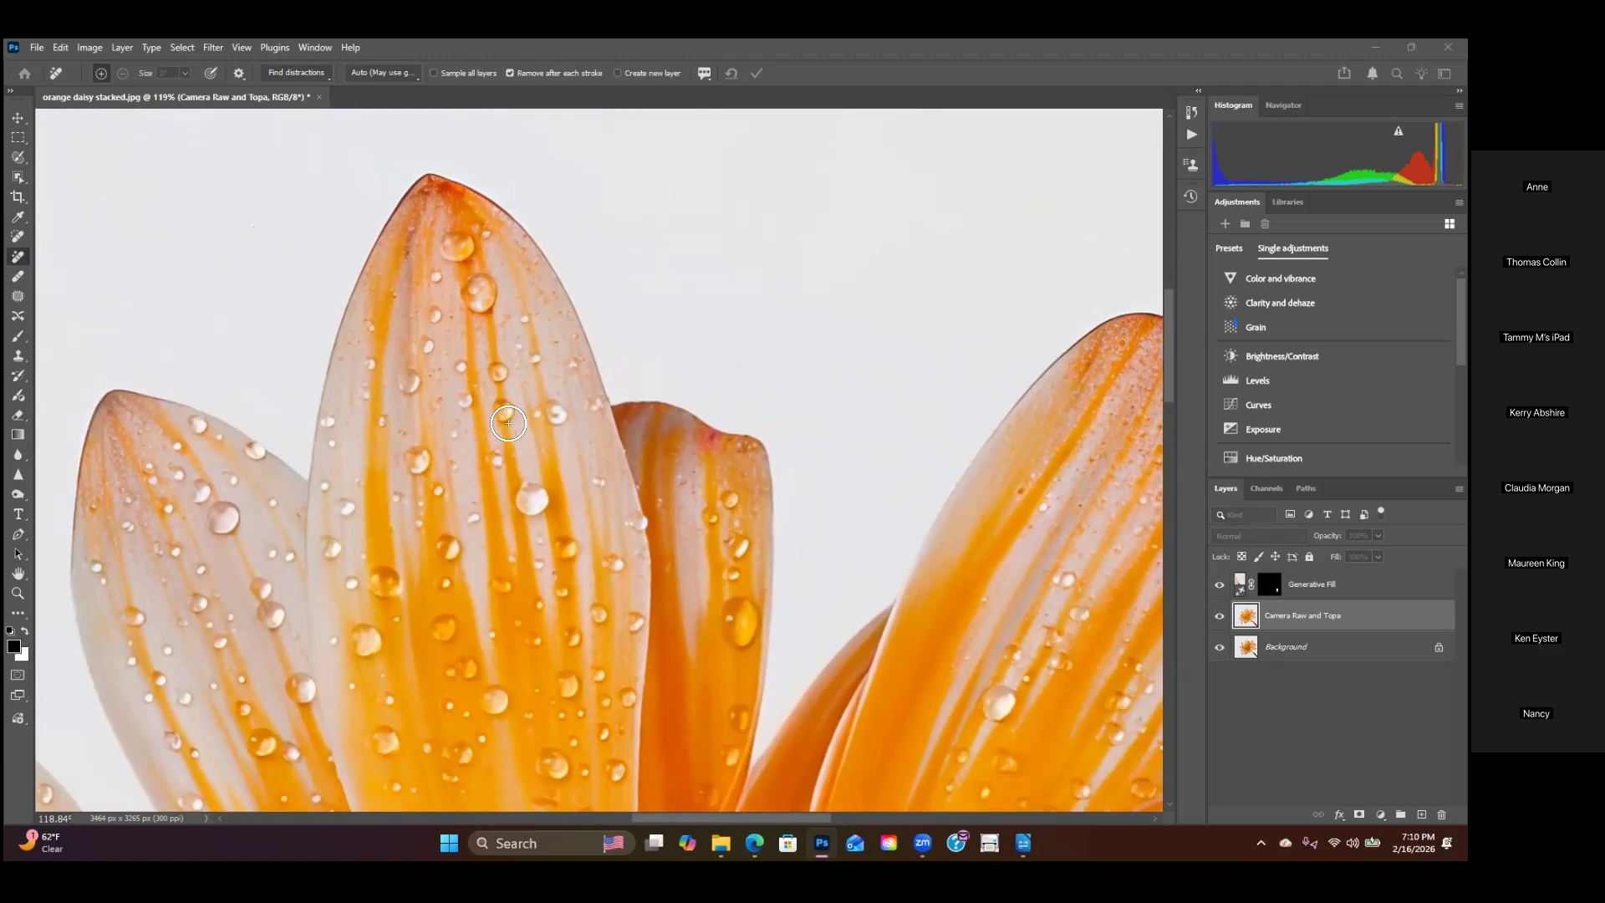
left_click(527, 441)
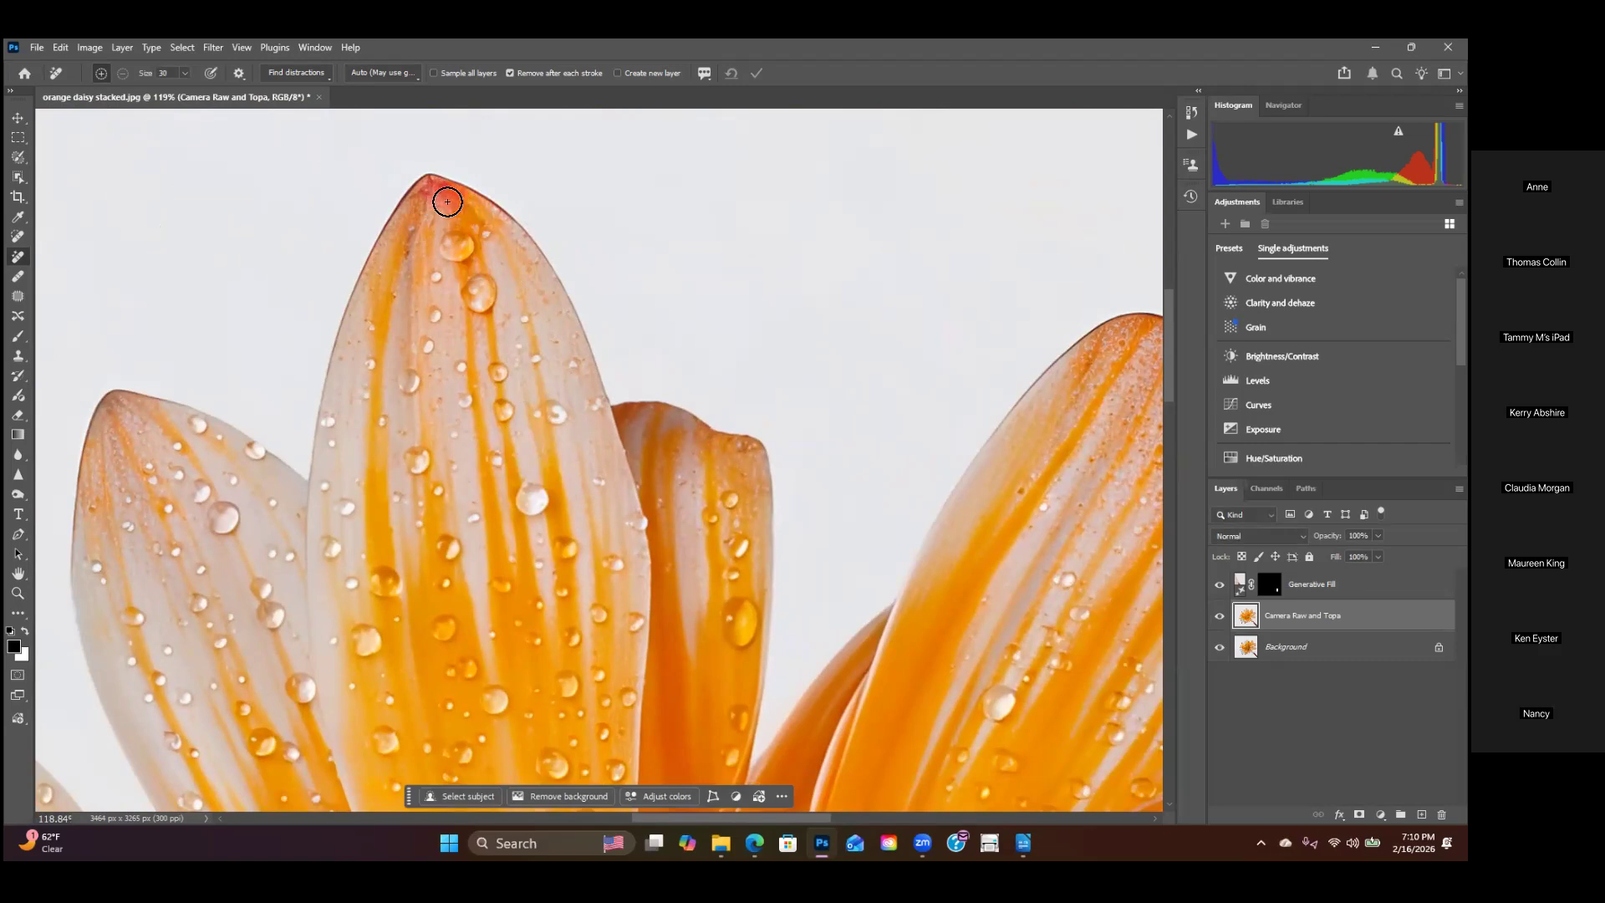
left_click_drag(420, 200, 387, 275)
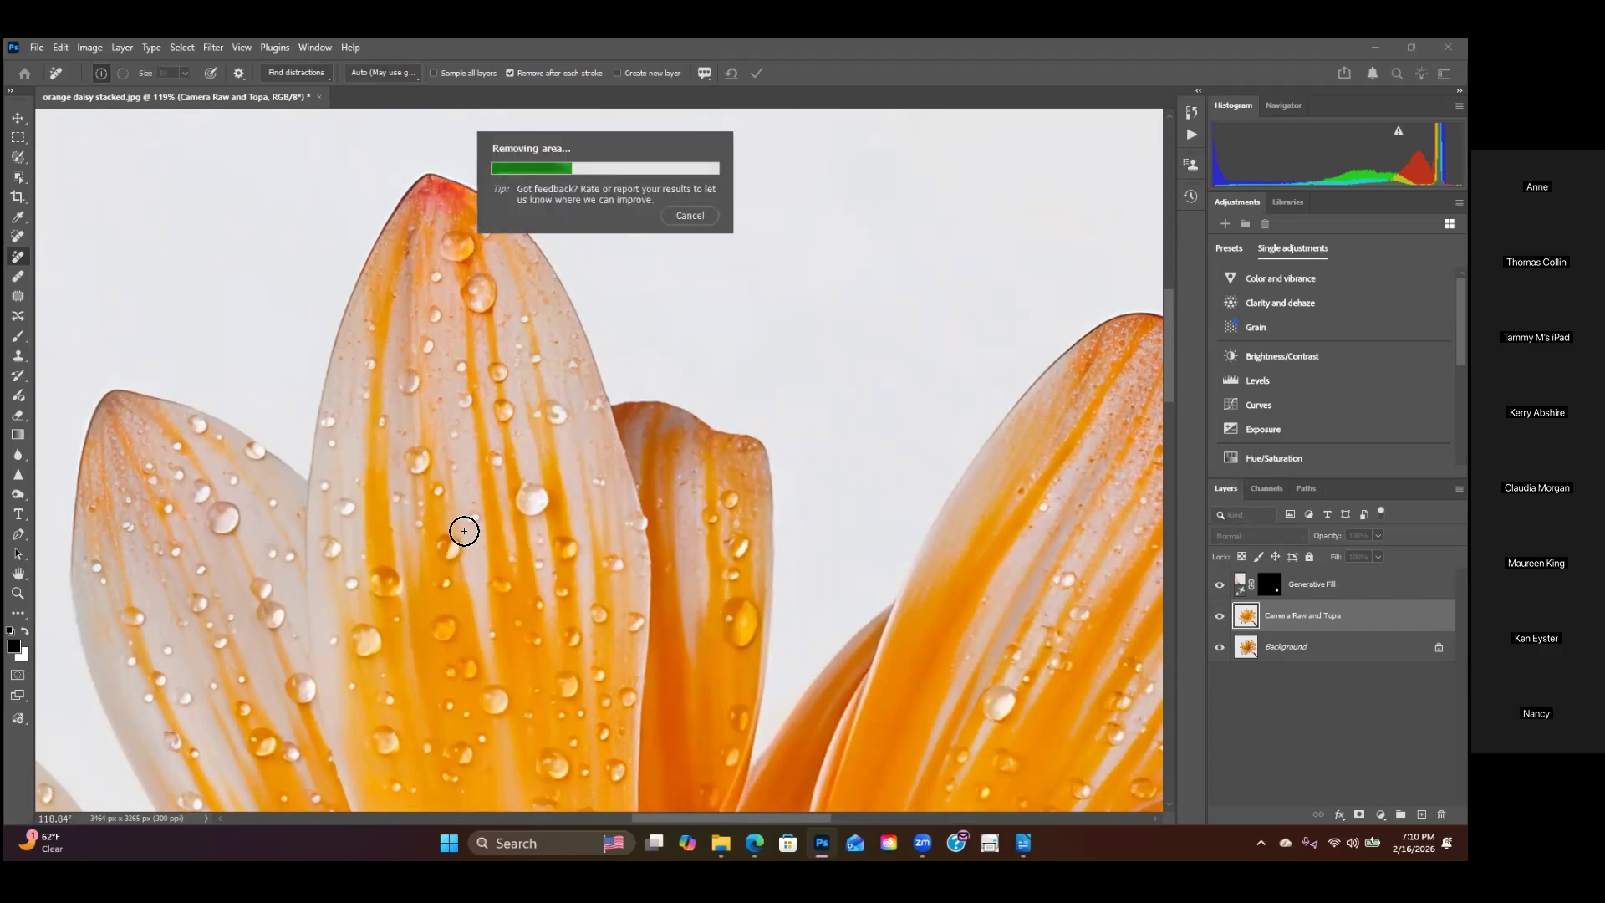
Step: Examine the petals on the flower's left side up close for stray spots and uneven edges
left_click_drag(475, 584, 717, 358)
left_click_drag(524, 683, 804, 548)
left_click_drag(641, 535, 670, 384)
left_click_drag(418, 639, 507, 442)
left_click_drag(543, 650, 504, 500)
left_click_drag(605, 430, 652, 220)
scroll(347, 510, "up", 5)
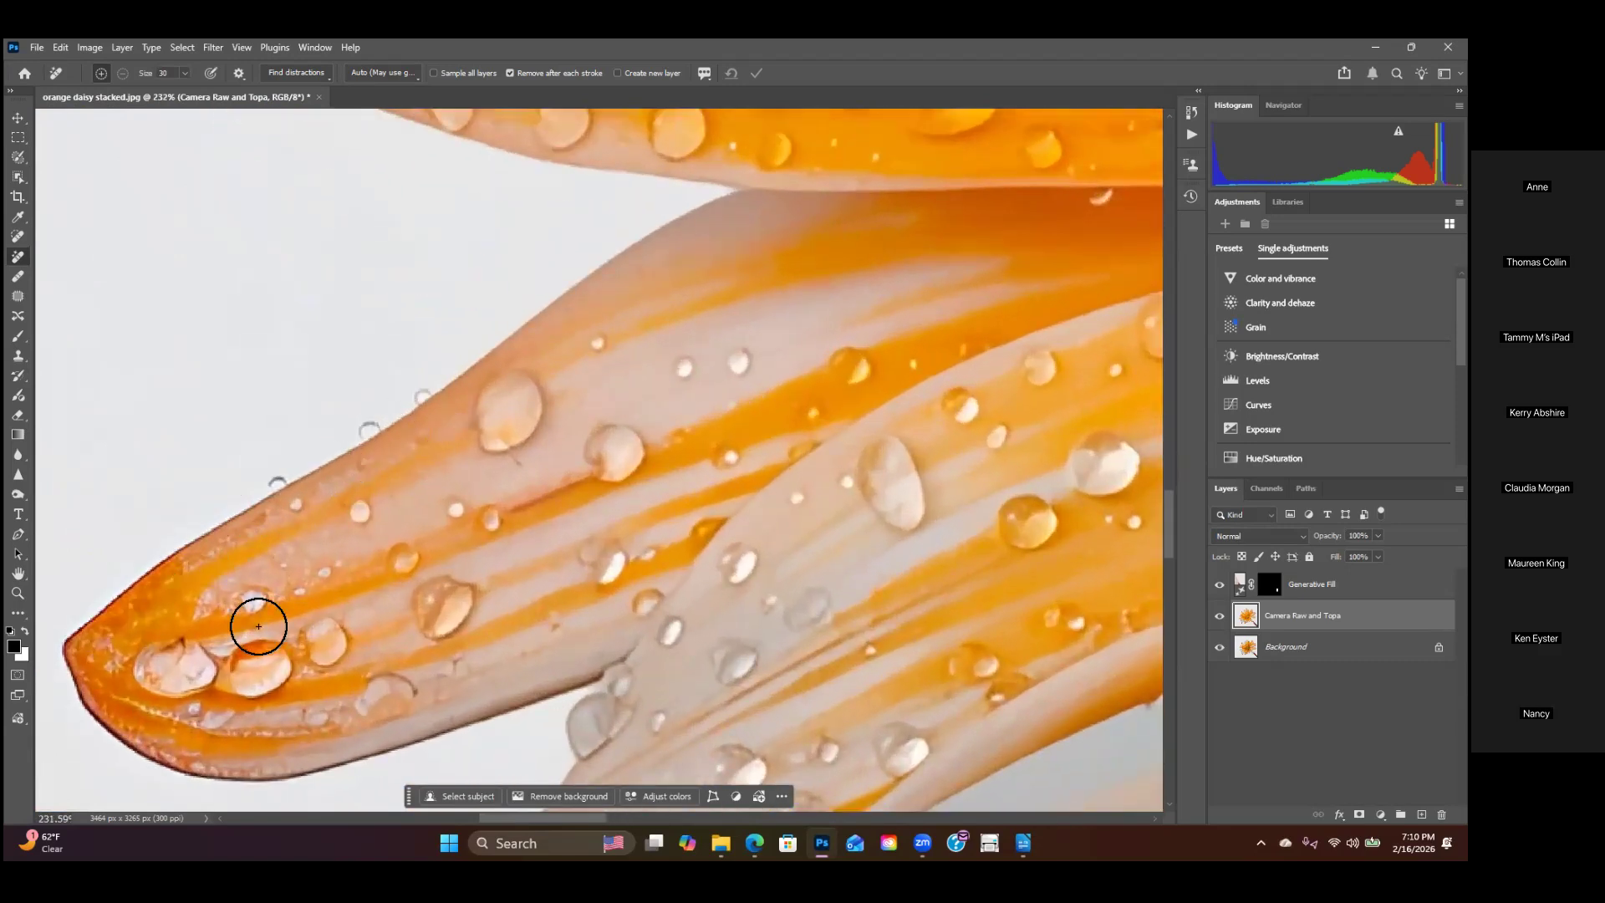
left_click_drag(454, 655, 456, 438)
scroll(549, 562, "down", 5)
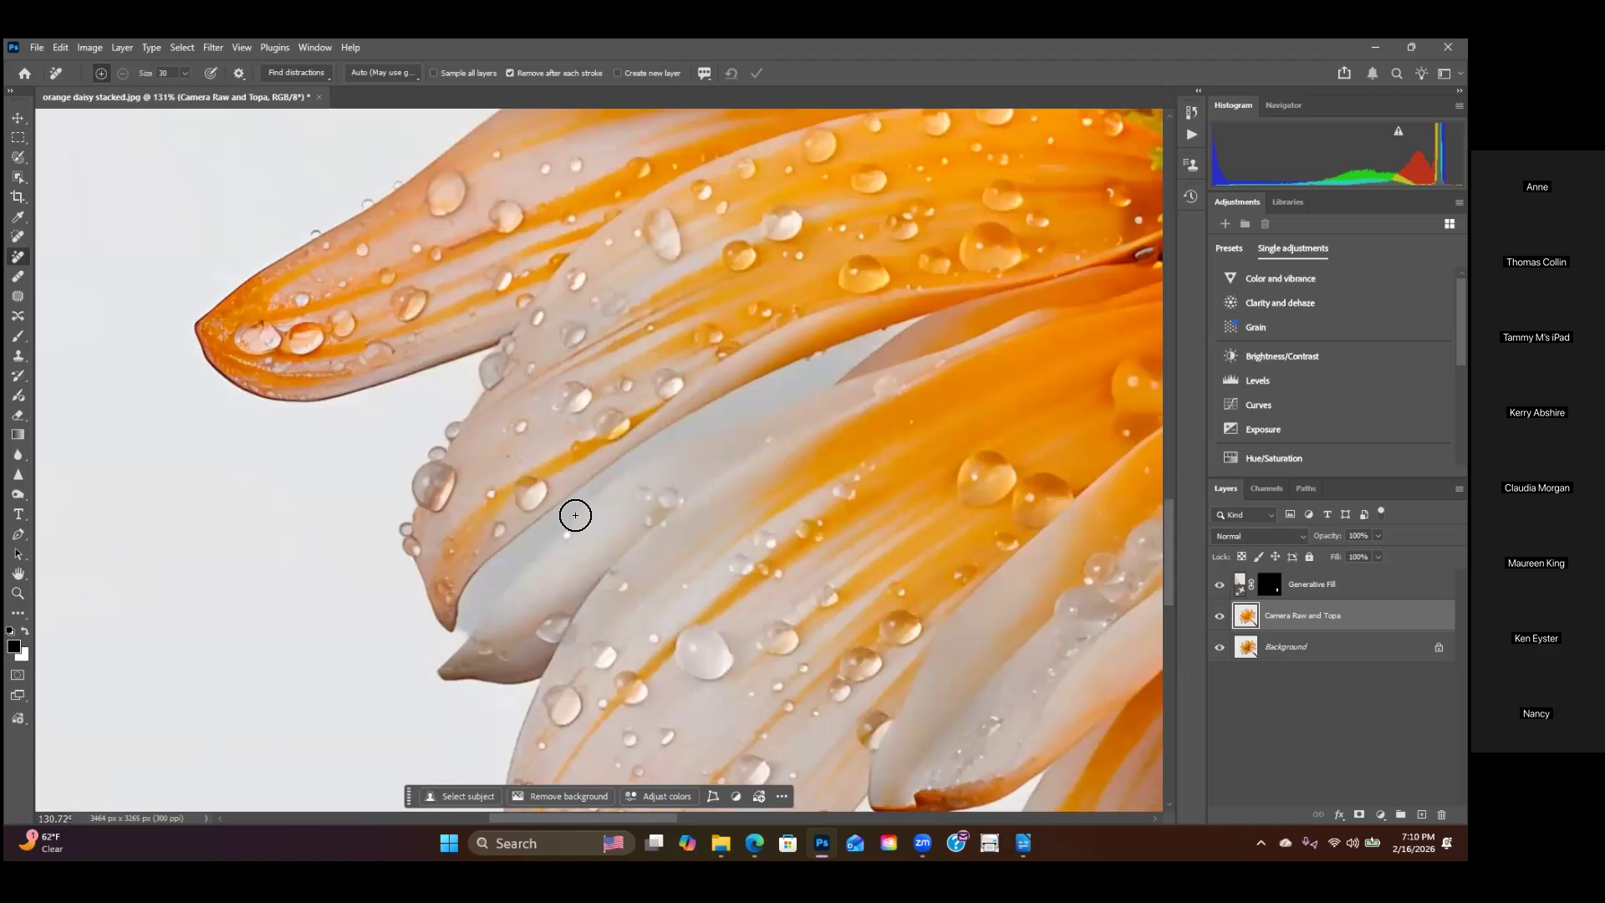
Step: Replace the bluish strip between the two lower-left petals with petal texture and remove the small drop and protruding dark point near the tip
scroll(452, 448, "down", 3)
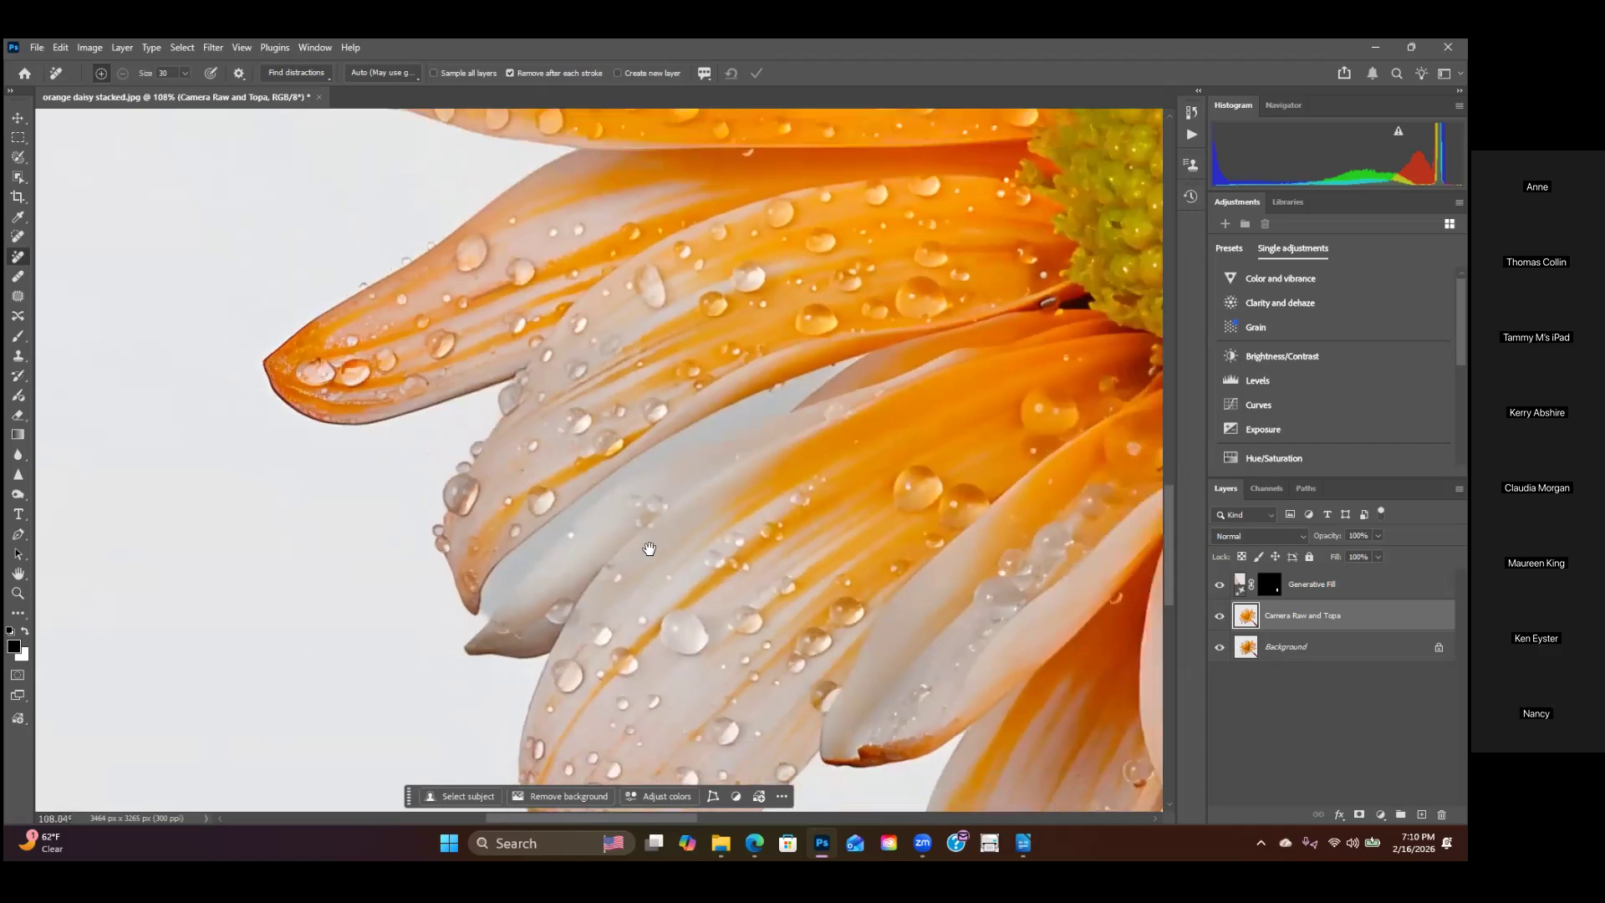
left_click_drag(843, 523, 718, 530)
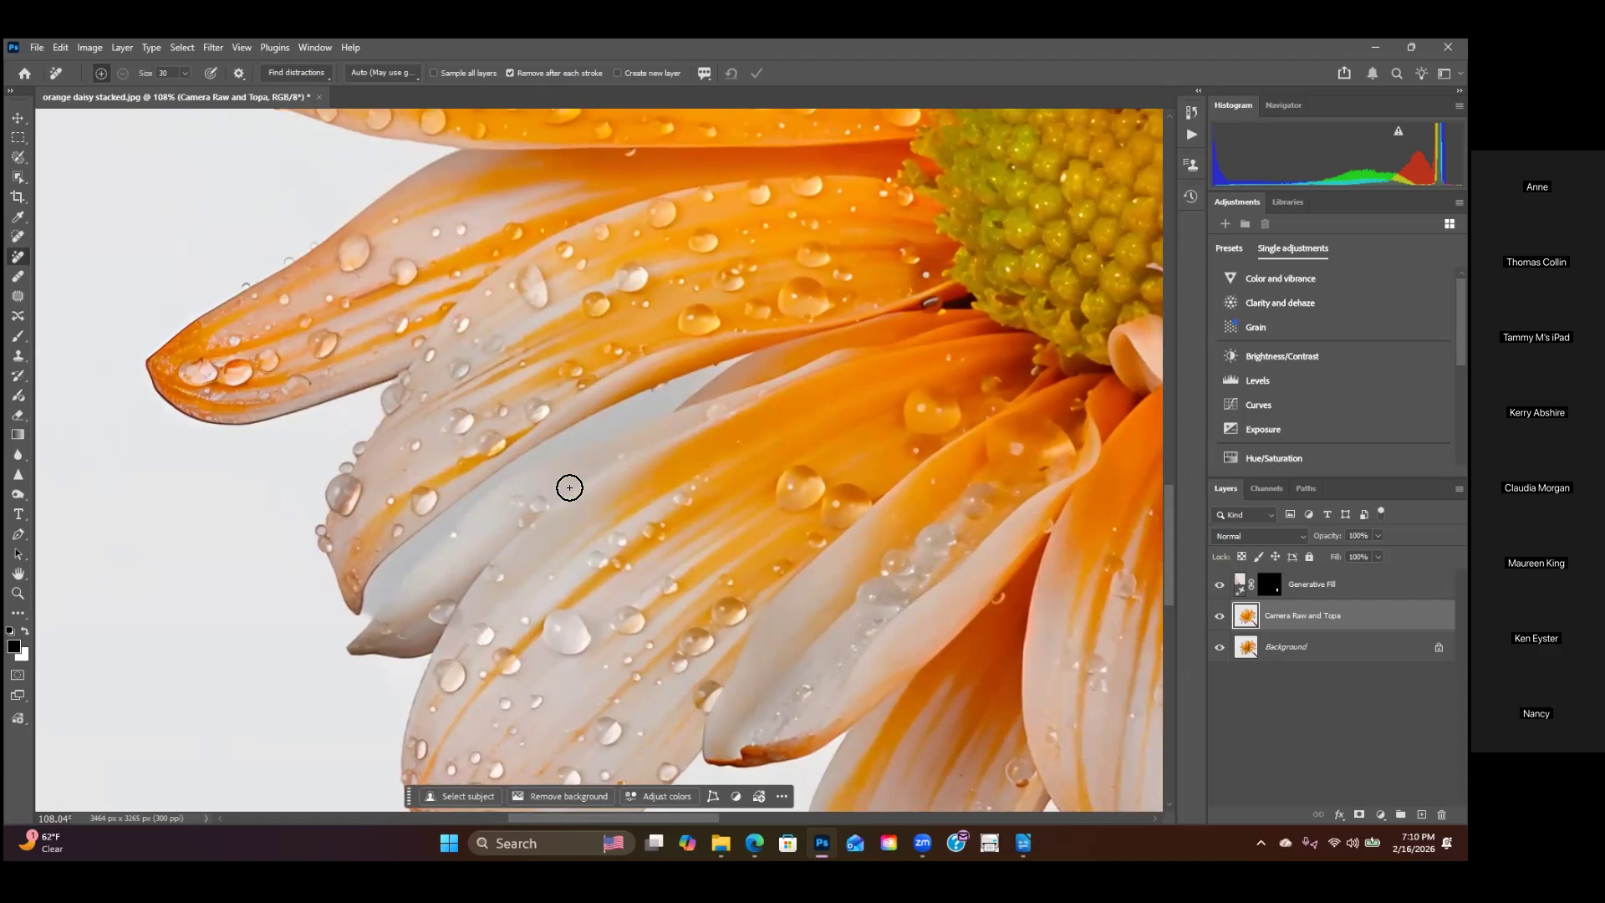
scroll(552, 535, "up", 4)
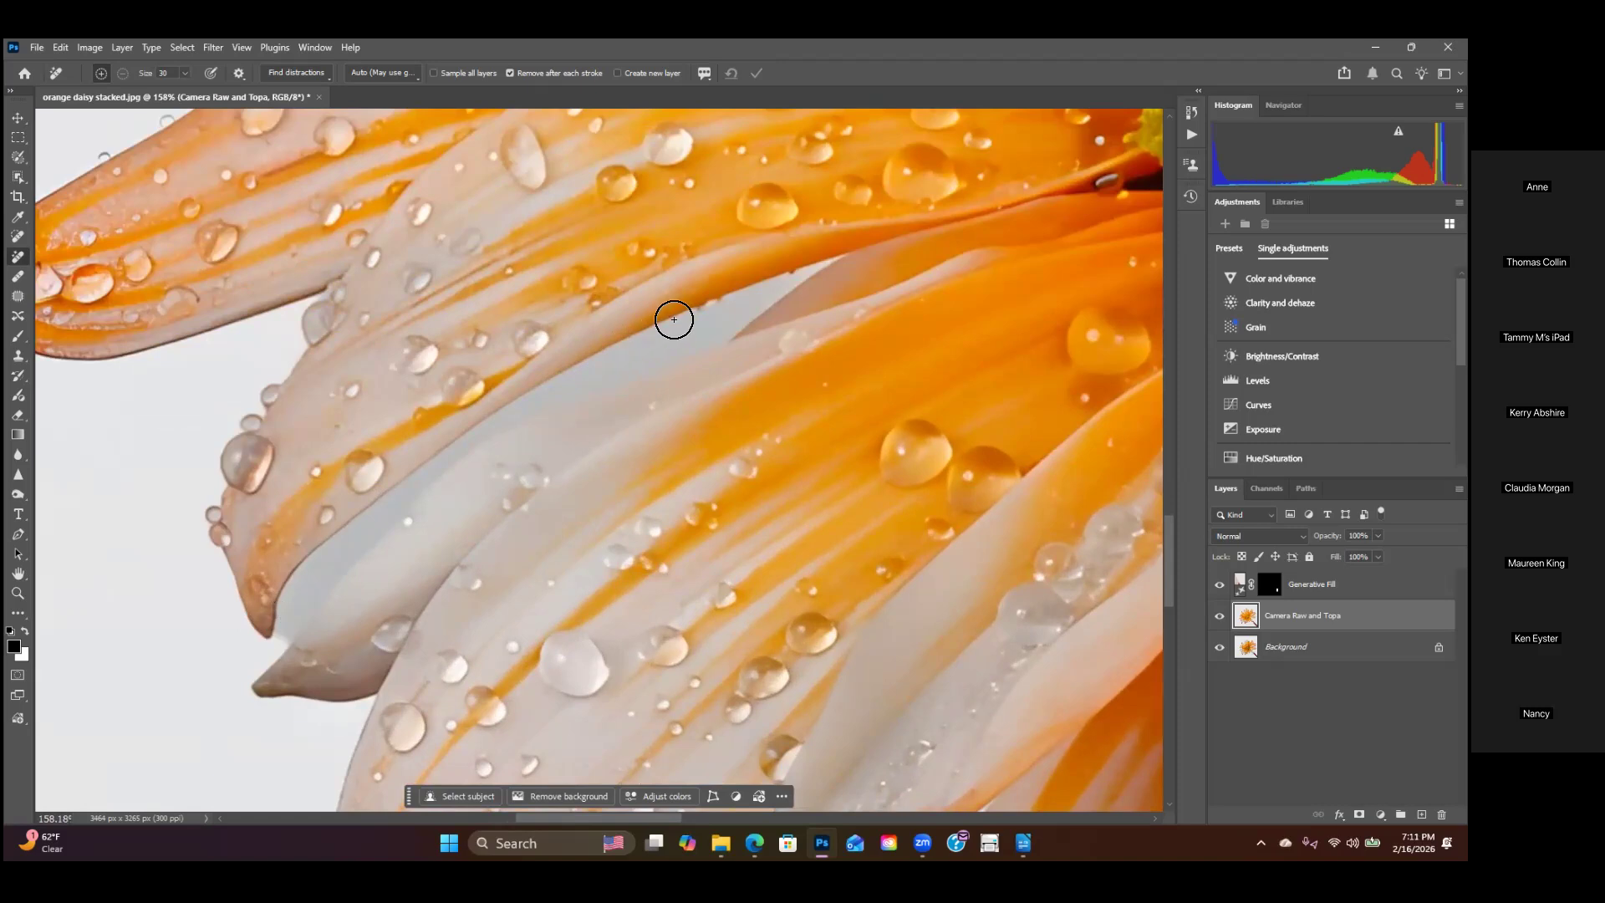
left_click(255, 699)
mouse_move(847, 254)
left_mouse_down()
mouse_move(662, 323)
mouse_move(455, 446)
mouse_move(336, 540)
mouse_move(268, 619)
mouse_move(252, 681)
mouse_move(362, 554)
mouse_move(469, 468)
mouse_move(705, 361)
mouse_move(847, 264)
left_mouse_up()
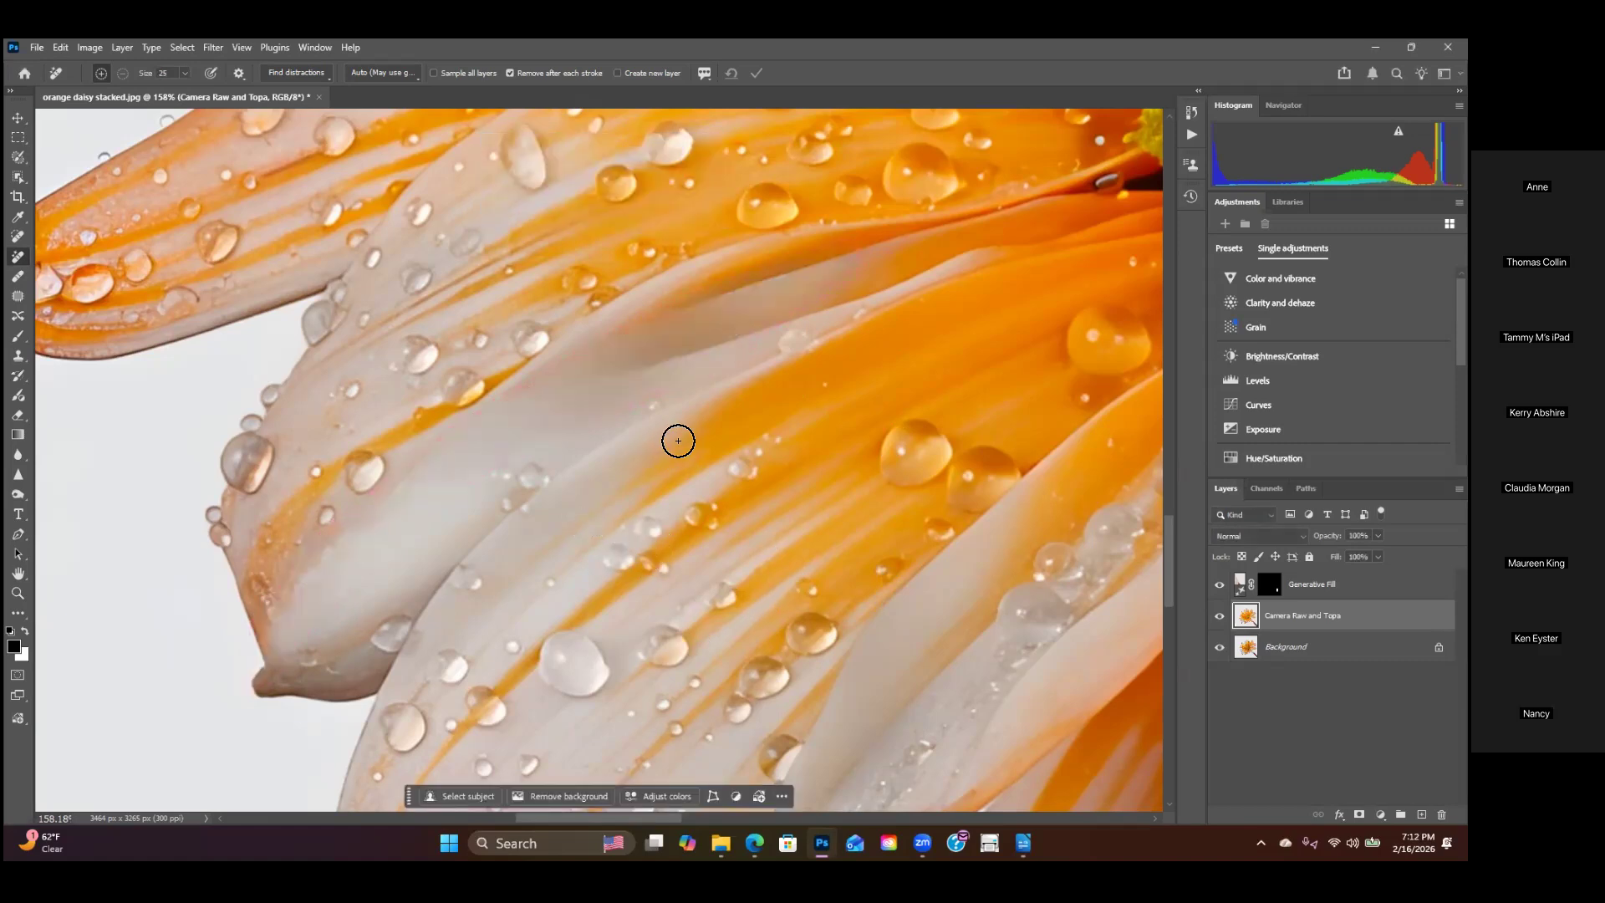
mouse_move(427, 461)
left_mouse_down()
mouse_move(273, 628)
mouse_move(277, 553)
mouse_move(442, 437)
left_mouse_up()
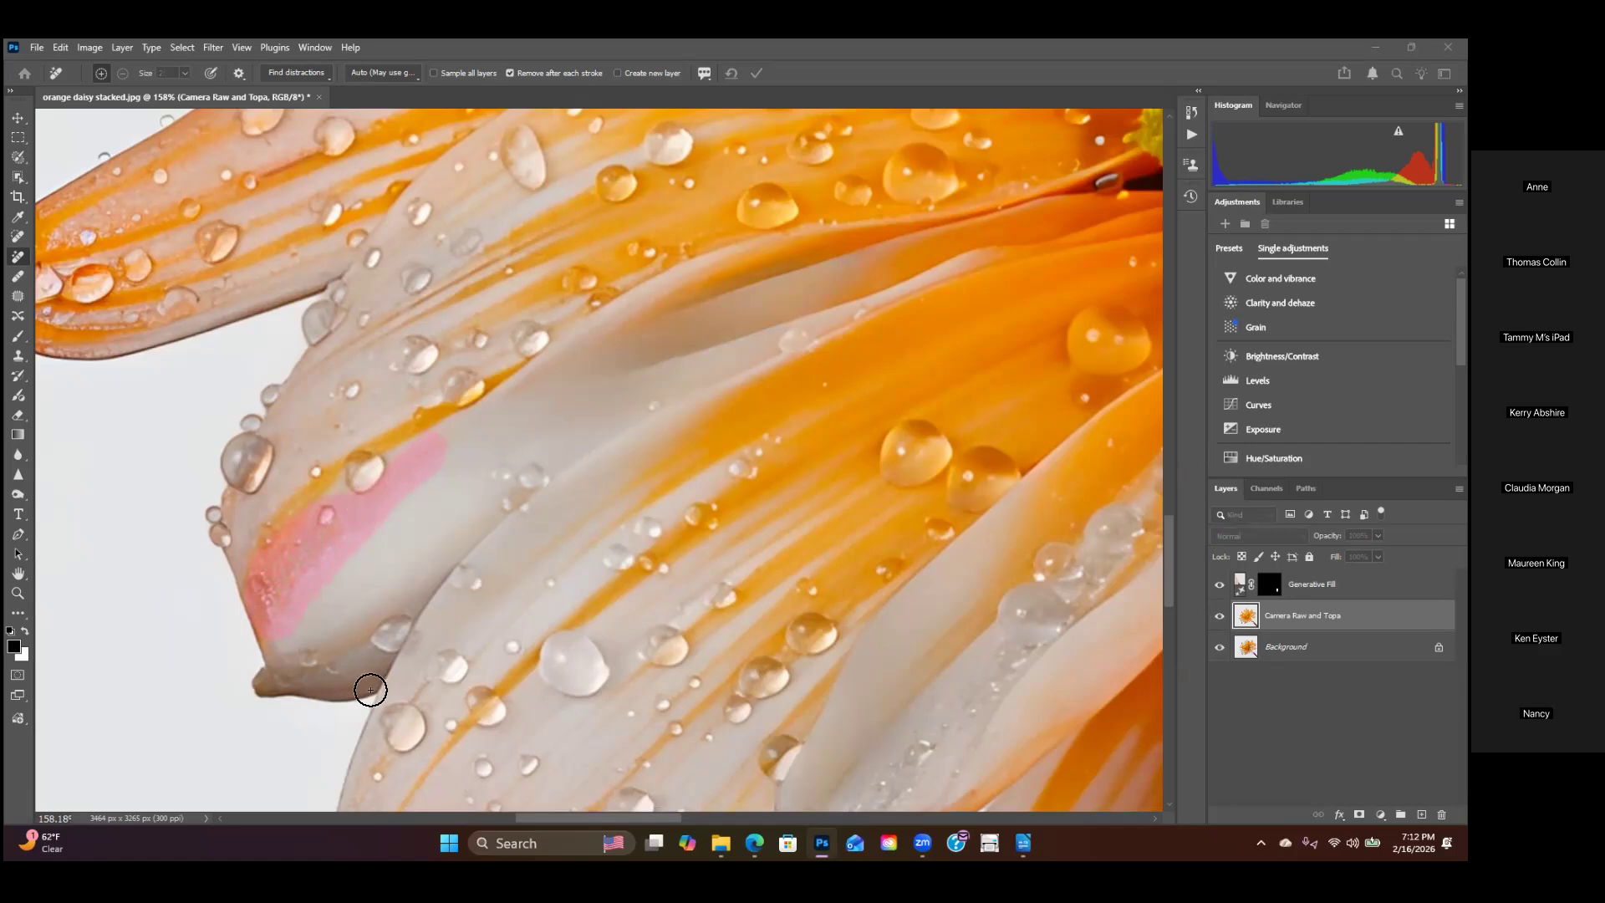
mouse_move(251, 616)
left_mouse_down()
mouse_move(251, 673)
mouse_move(289, 706)
left_mouse_up()
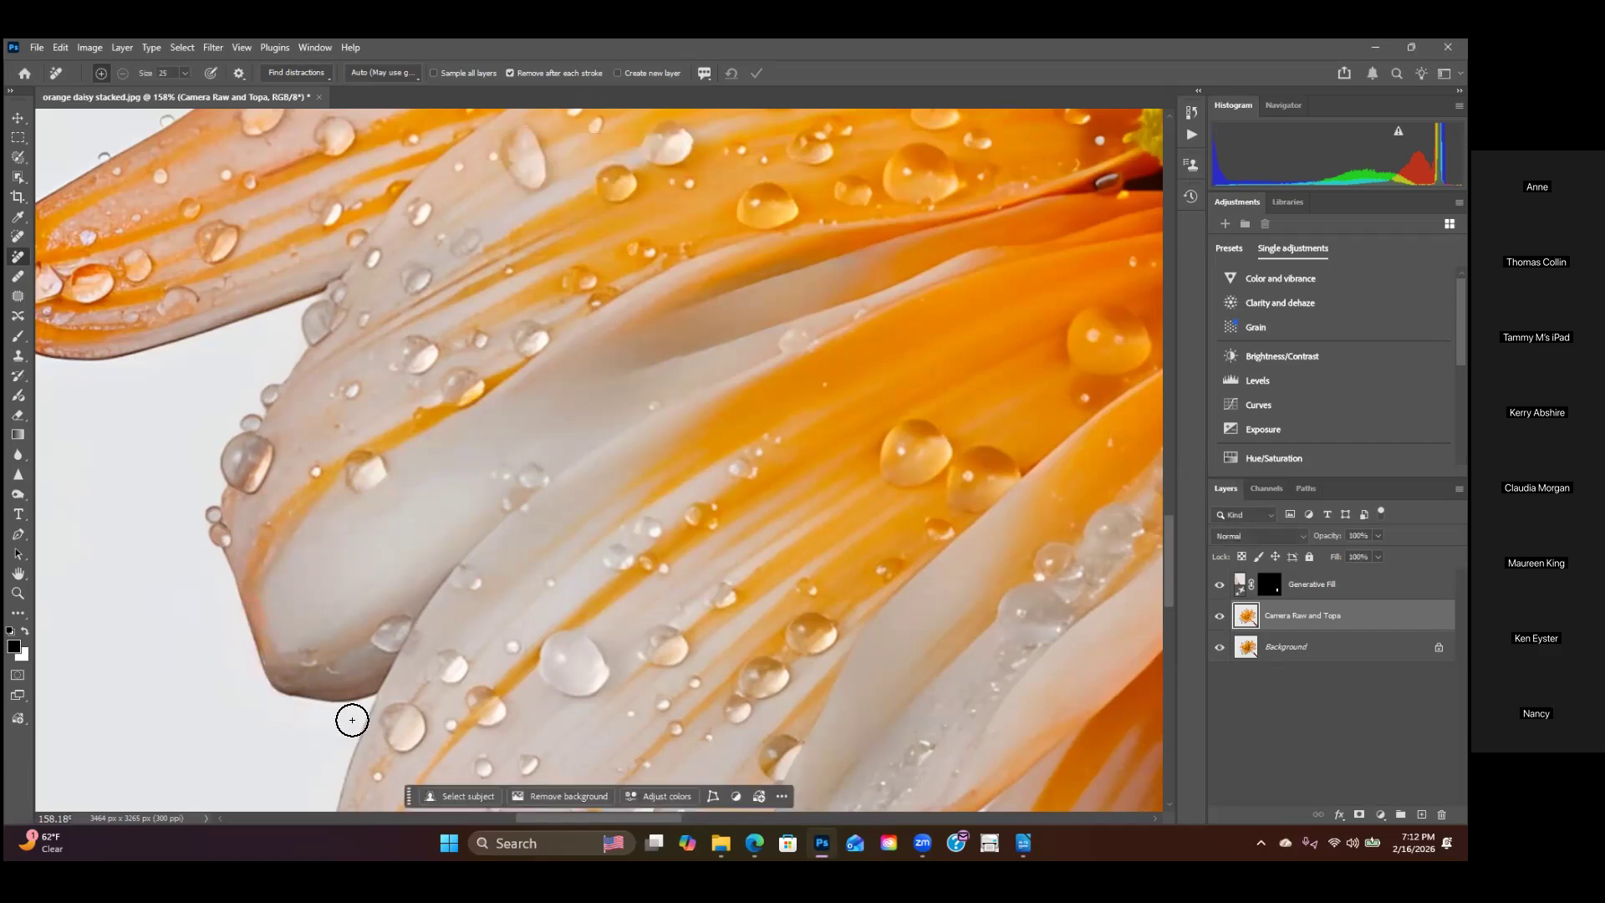
Step: Review the whole flower and flatten the image into a single background layer
scroll(497, 489, "down", 1)
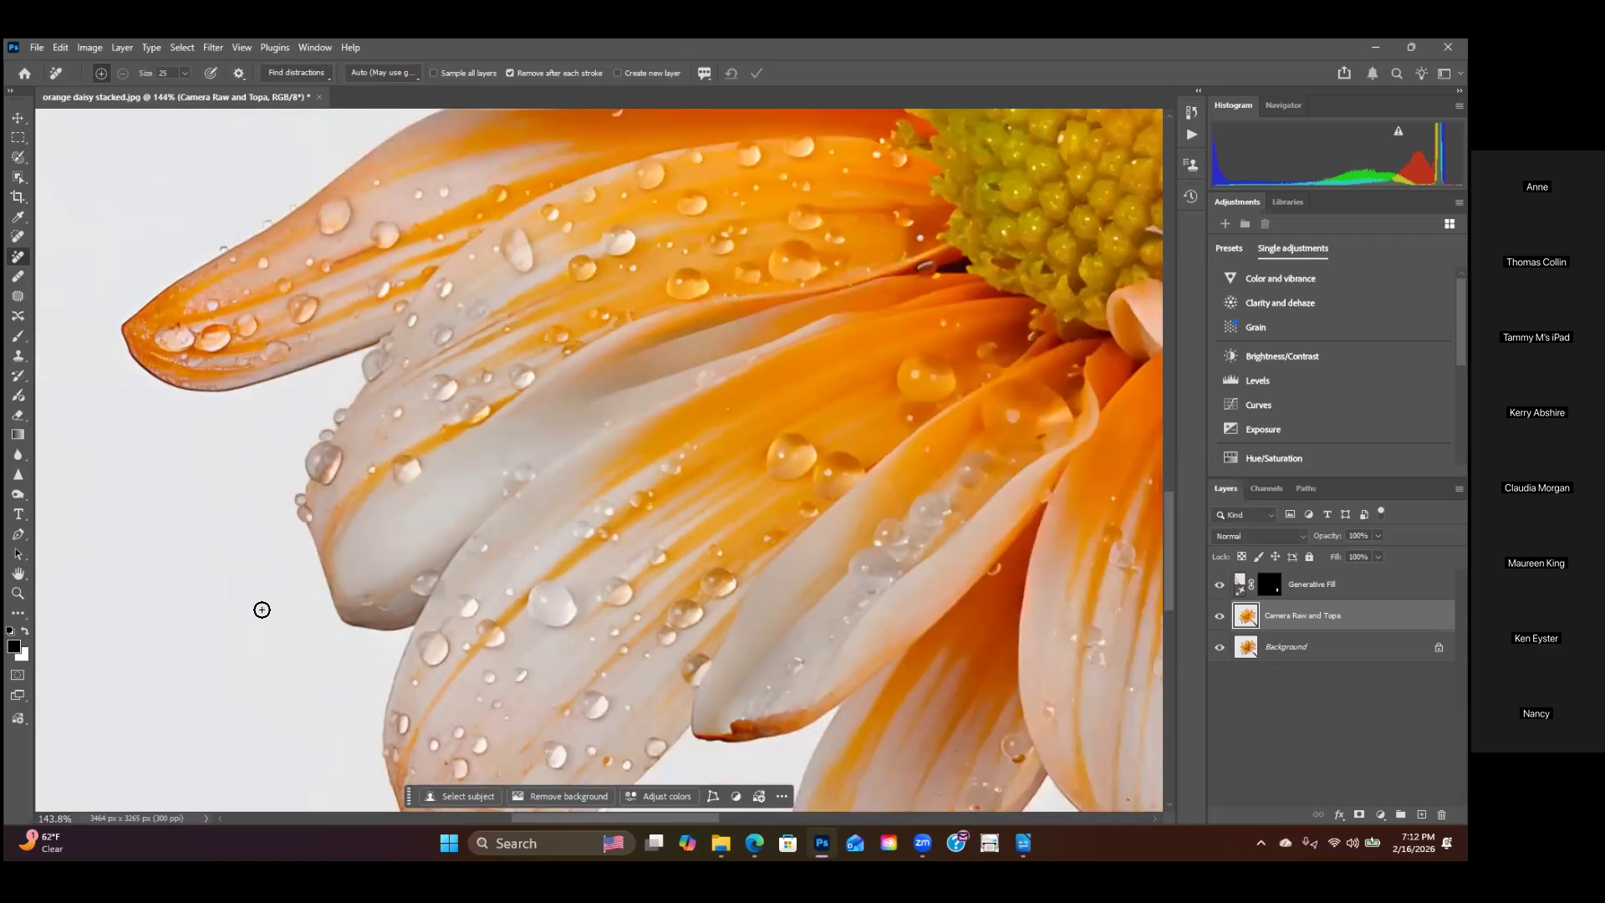
scroll(534, 569, "down", 5)
scroll(493, 607, "down", 2)
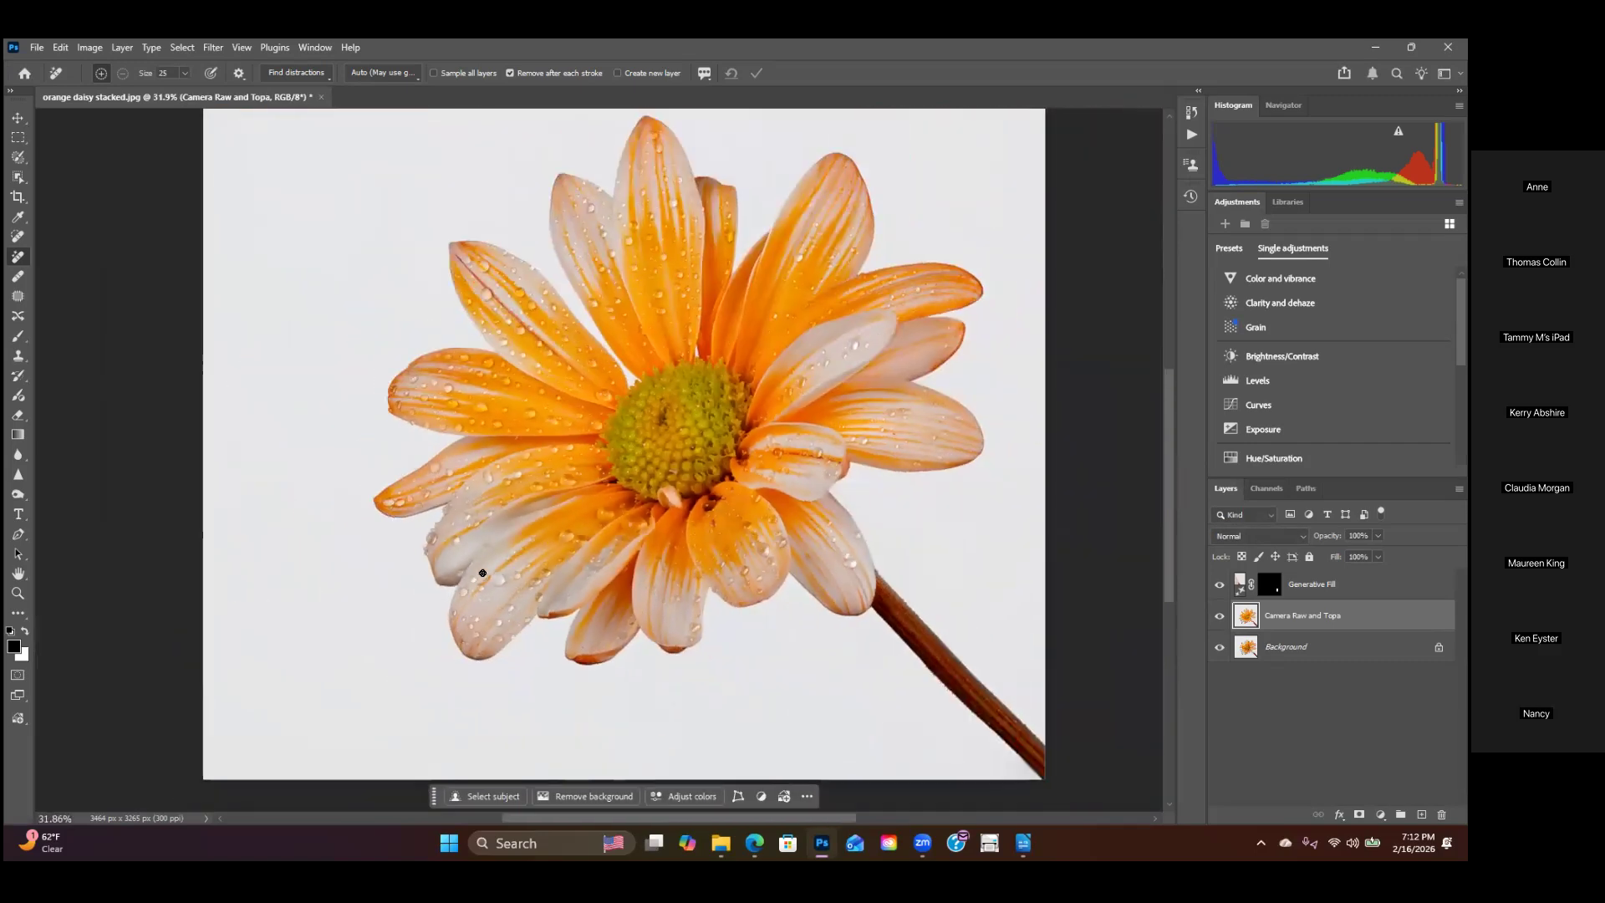
scroll(753, 601, "right", 2)
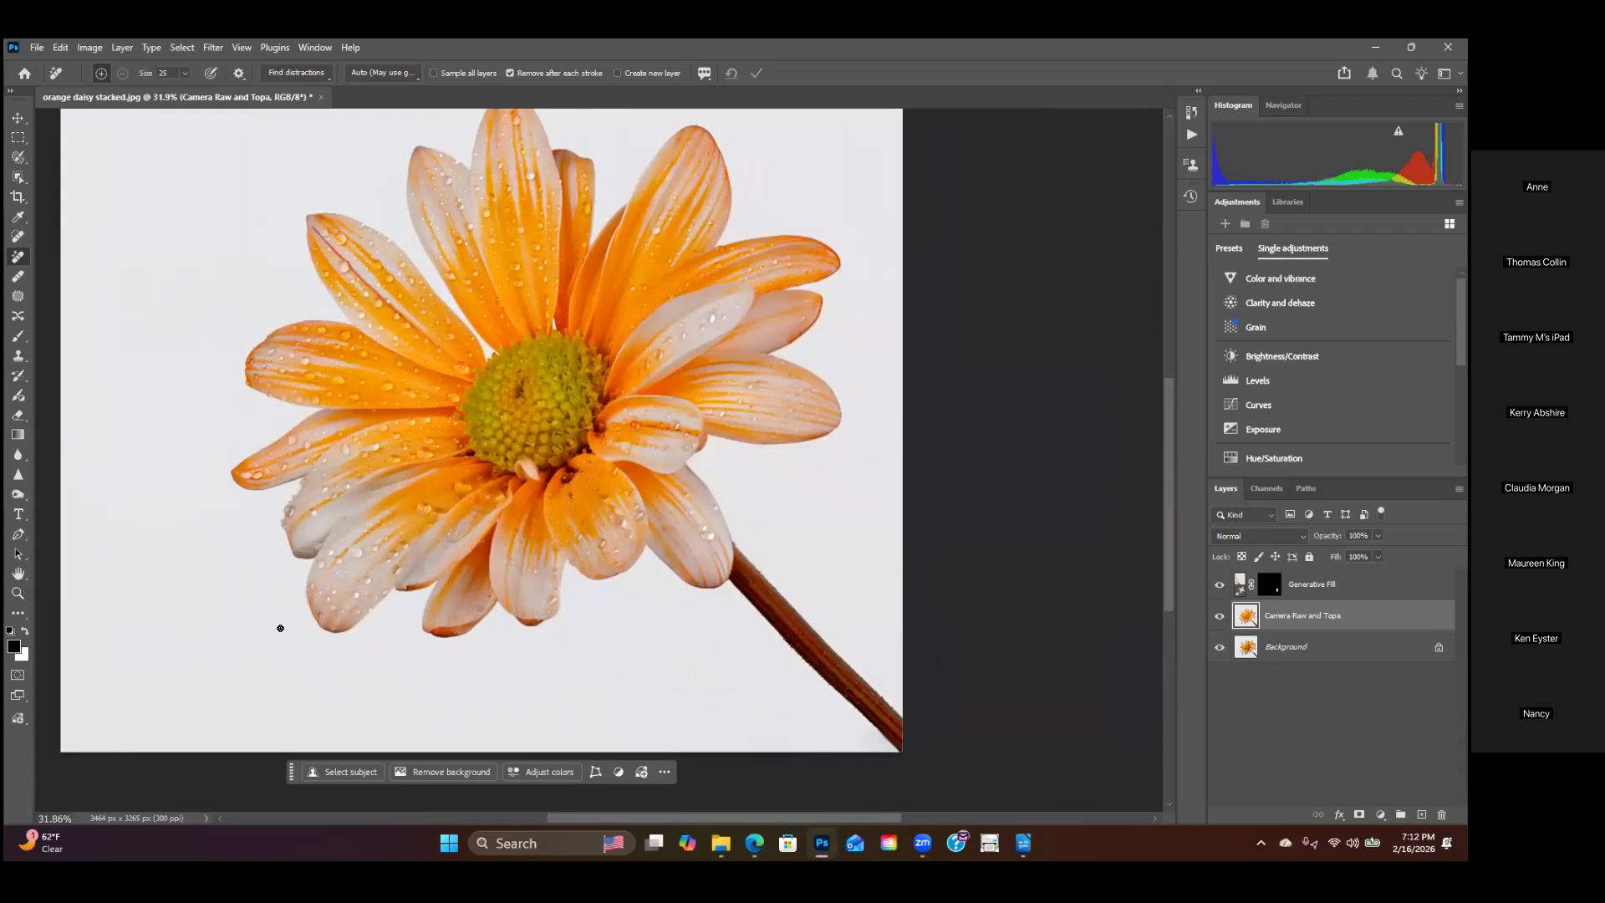
scroll(432, 551, "up", 2)
scroll(433, 551, "down", 4)
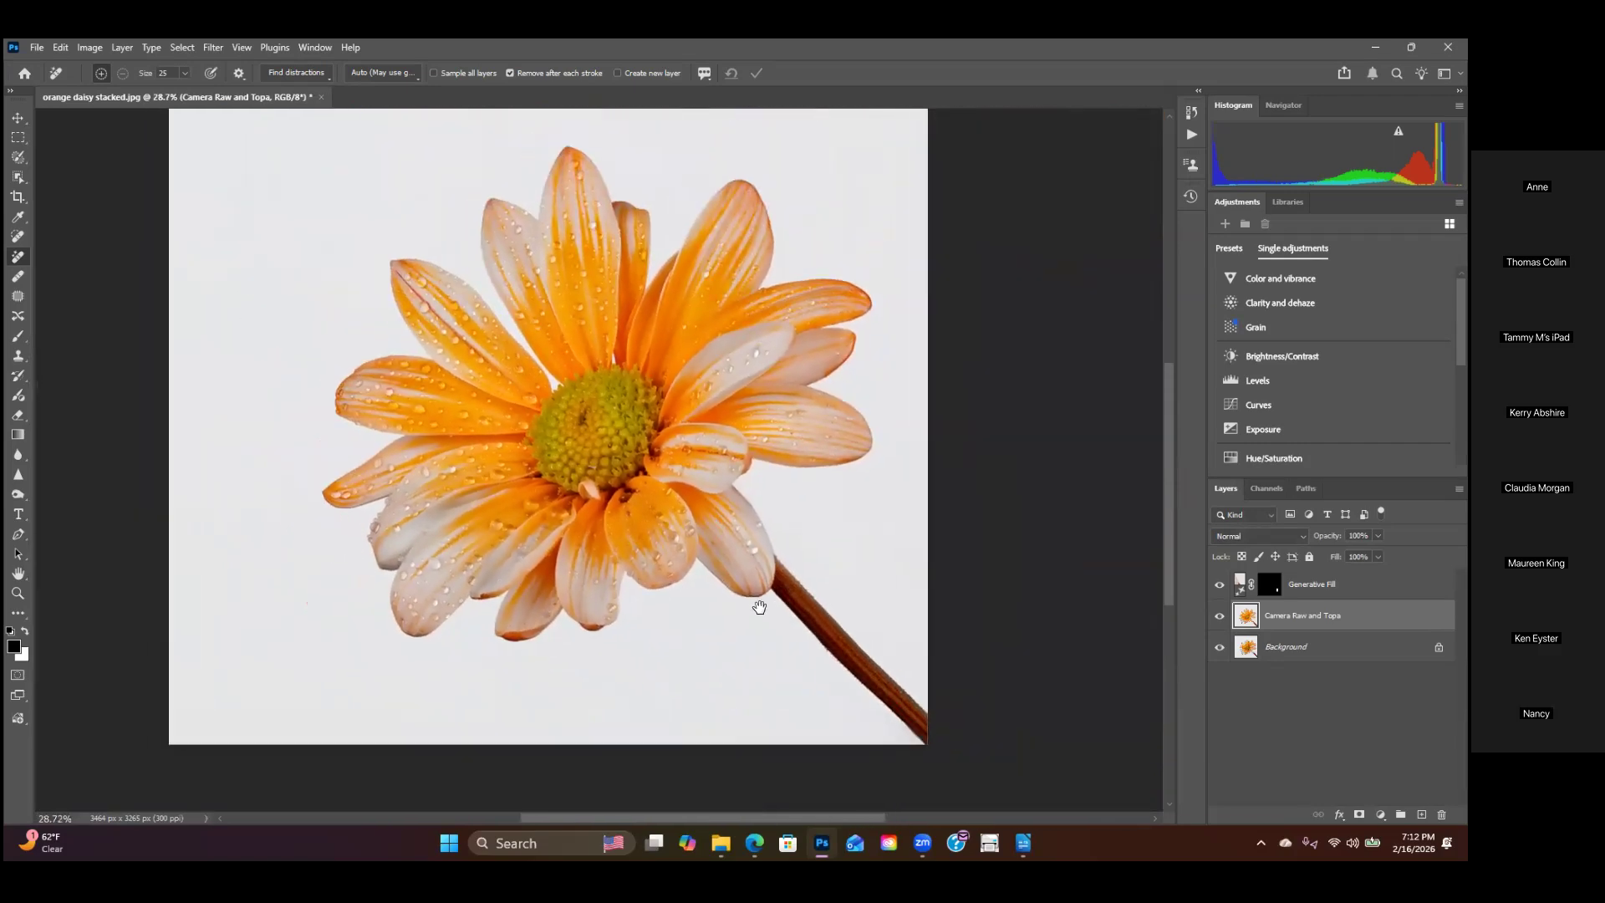
right_click(1296, 616)
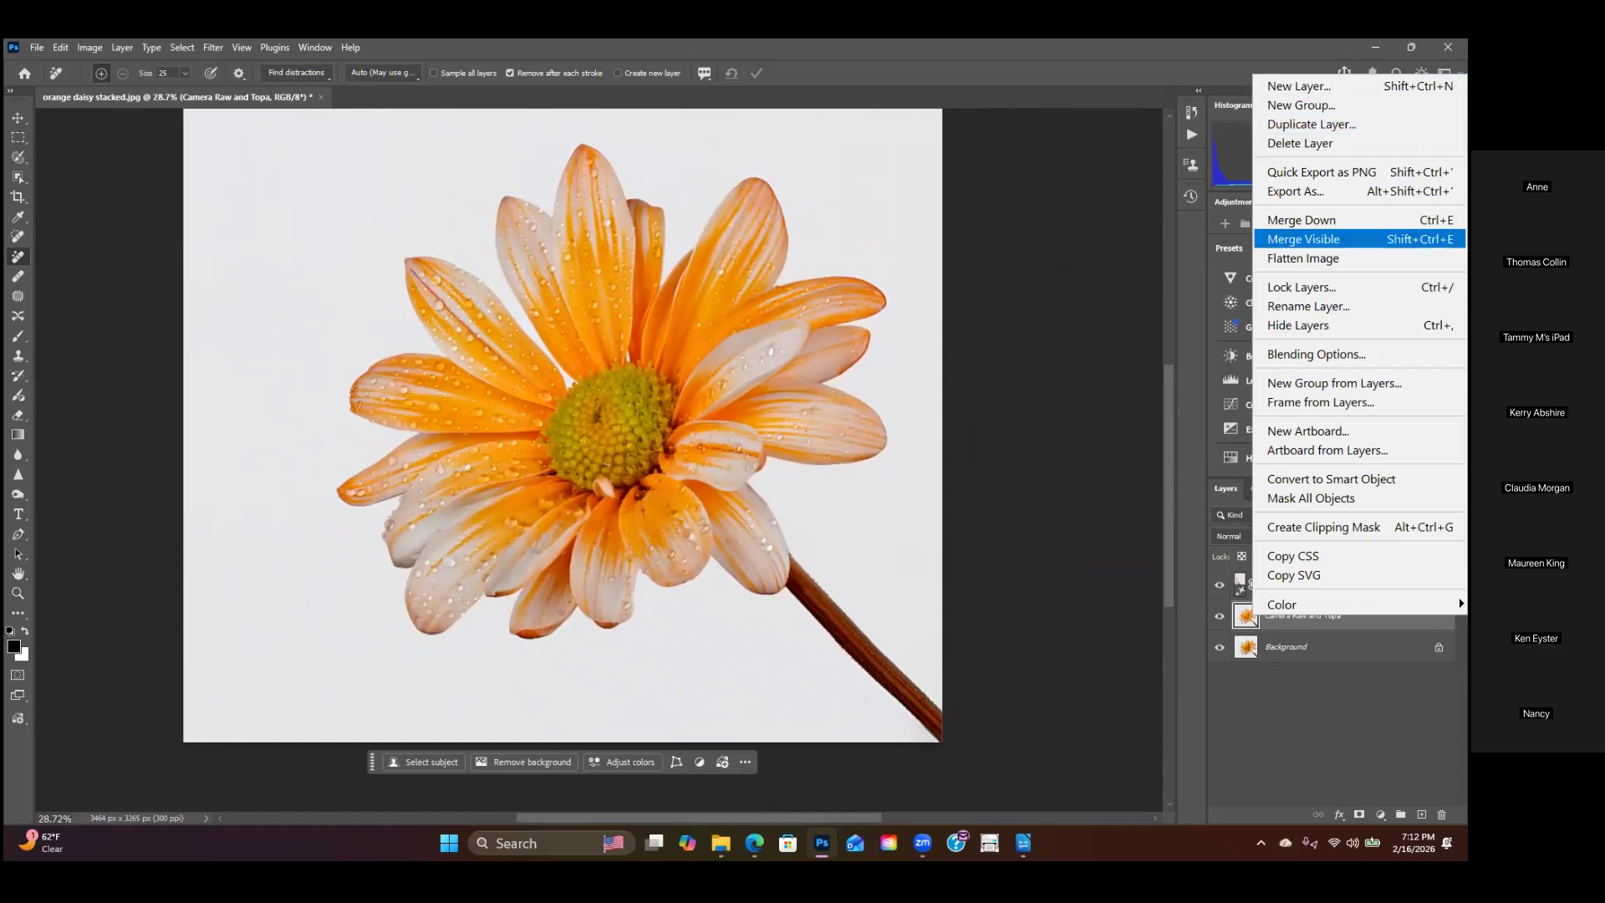
left_click(1304, 258)
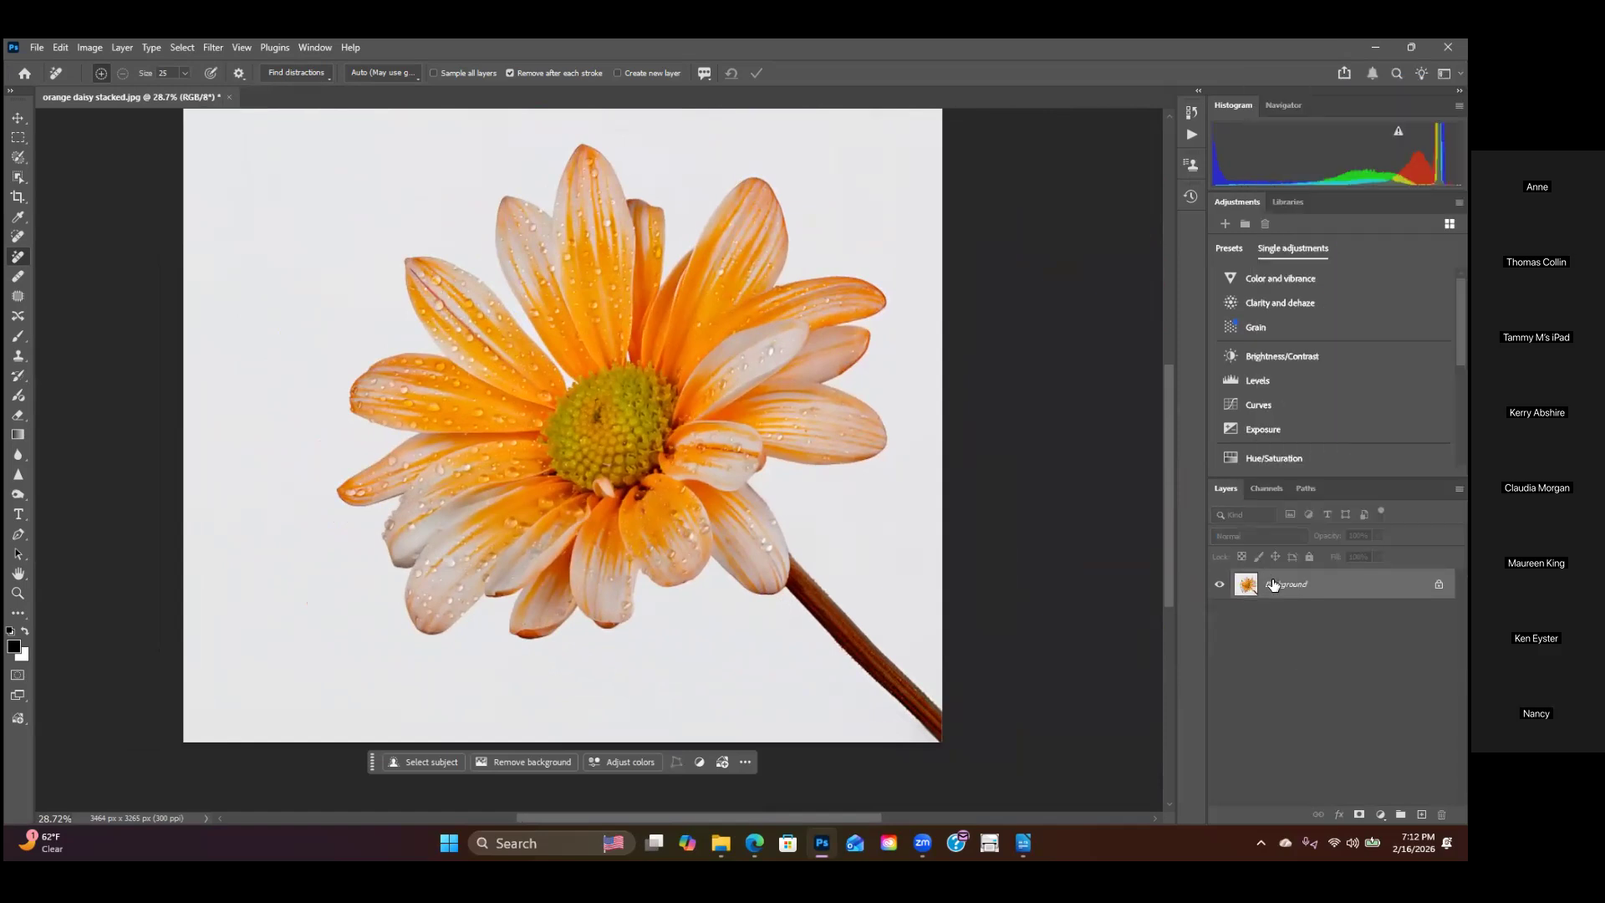
scroll(722, 517, "up", 3)
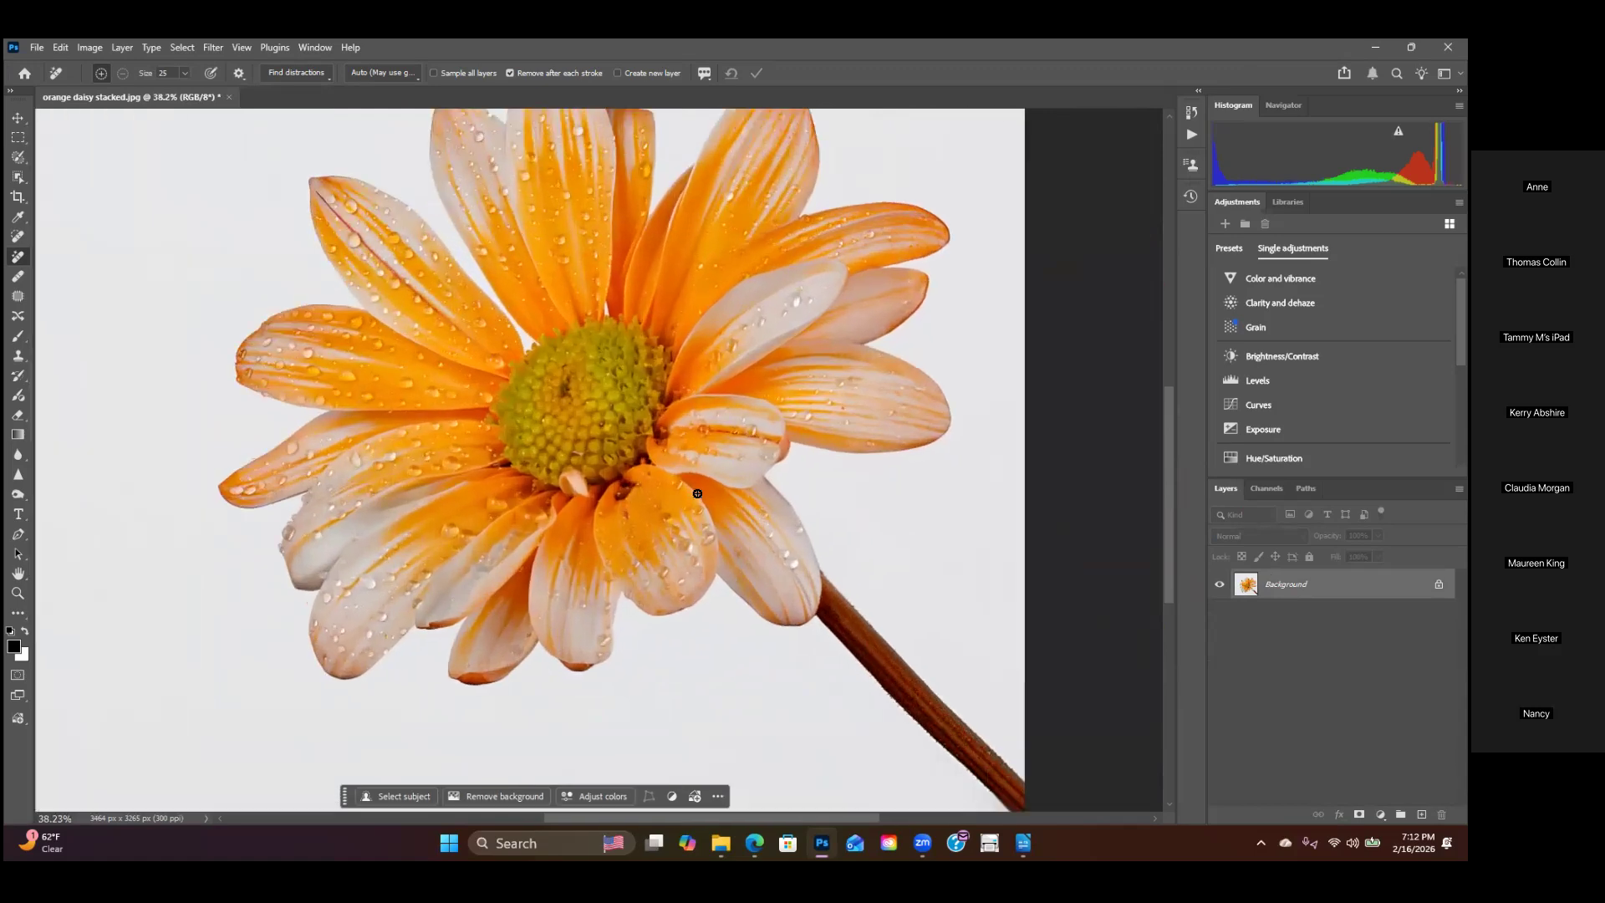
Step: Send the flattened orange daisy image to the Topaz Photo plug-in
left_click_drag(622, 508, 633, 529)
scroll(633, 528, "down", 2)
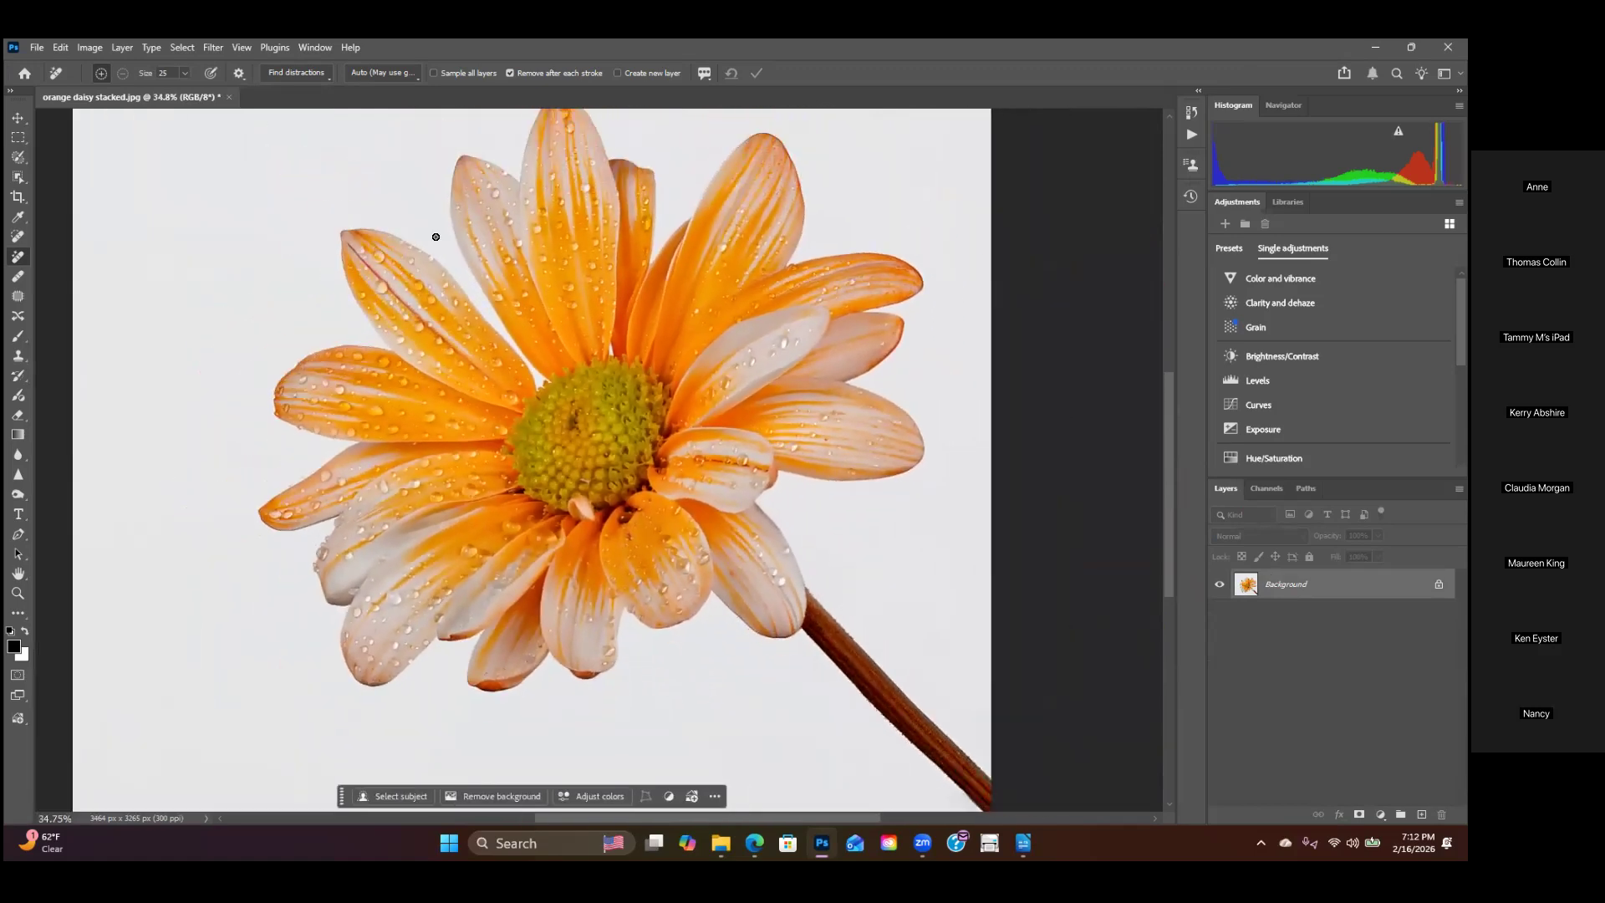
left_click(213, 48)
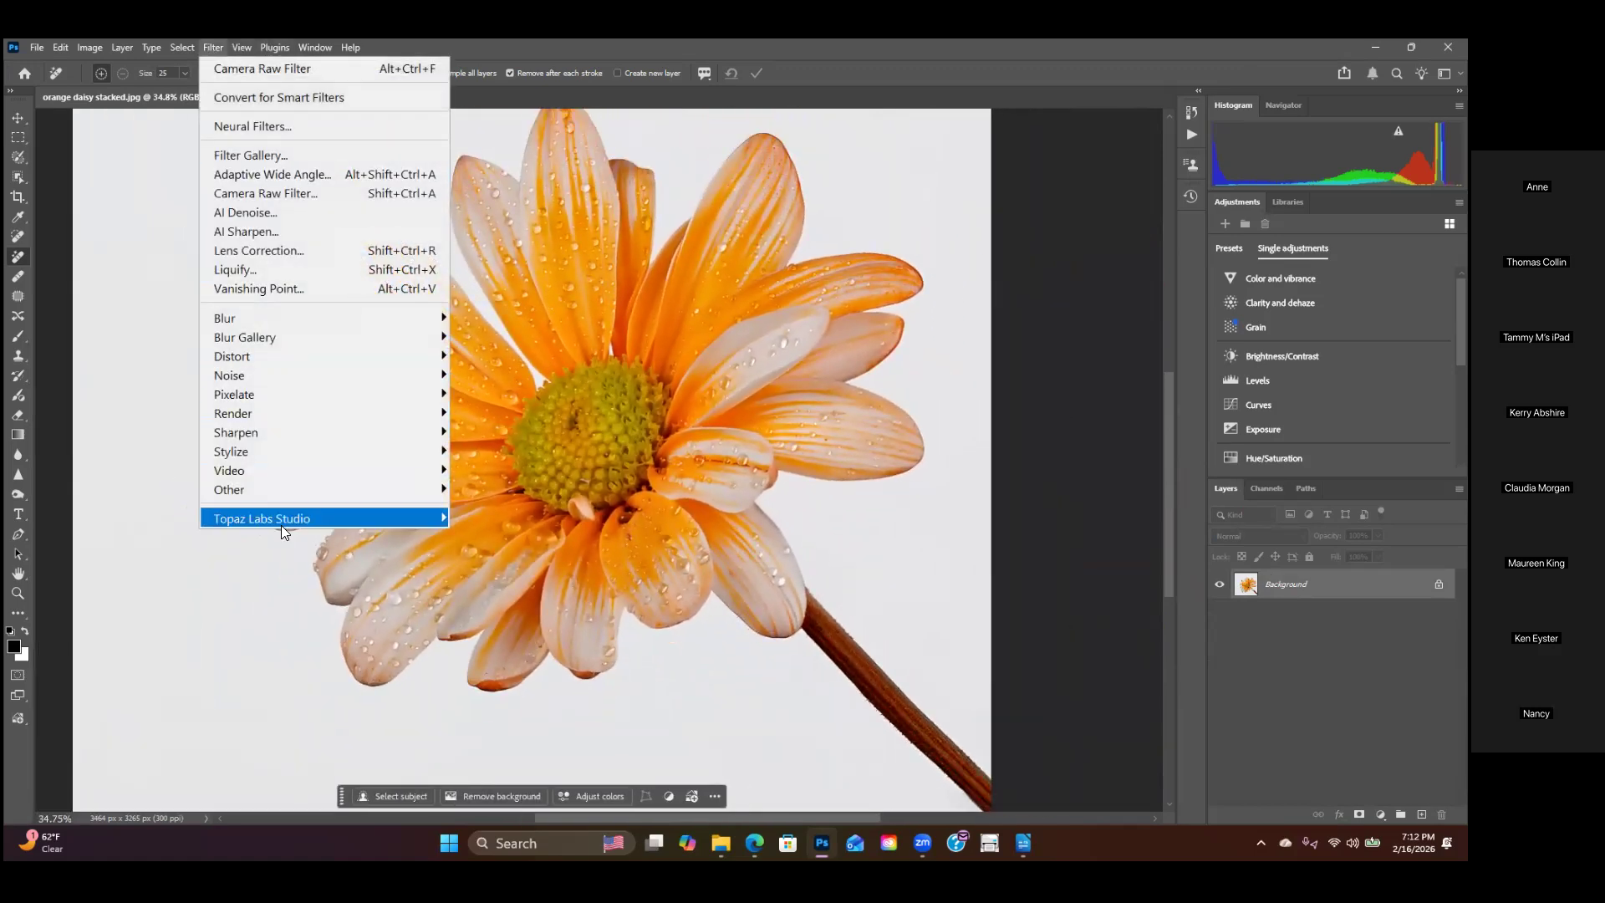
mouse_move(278, 516)
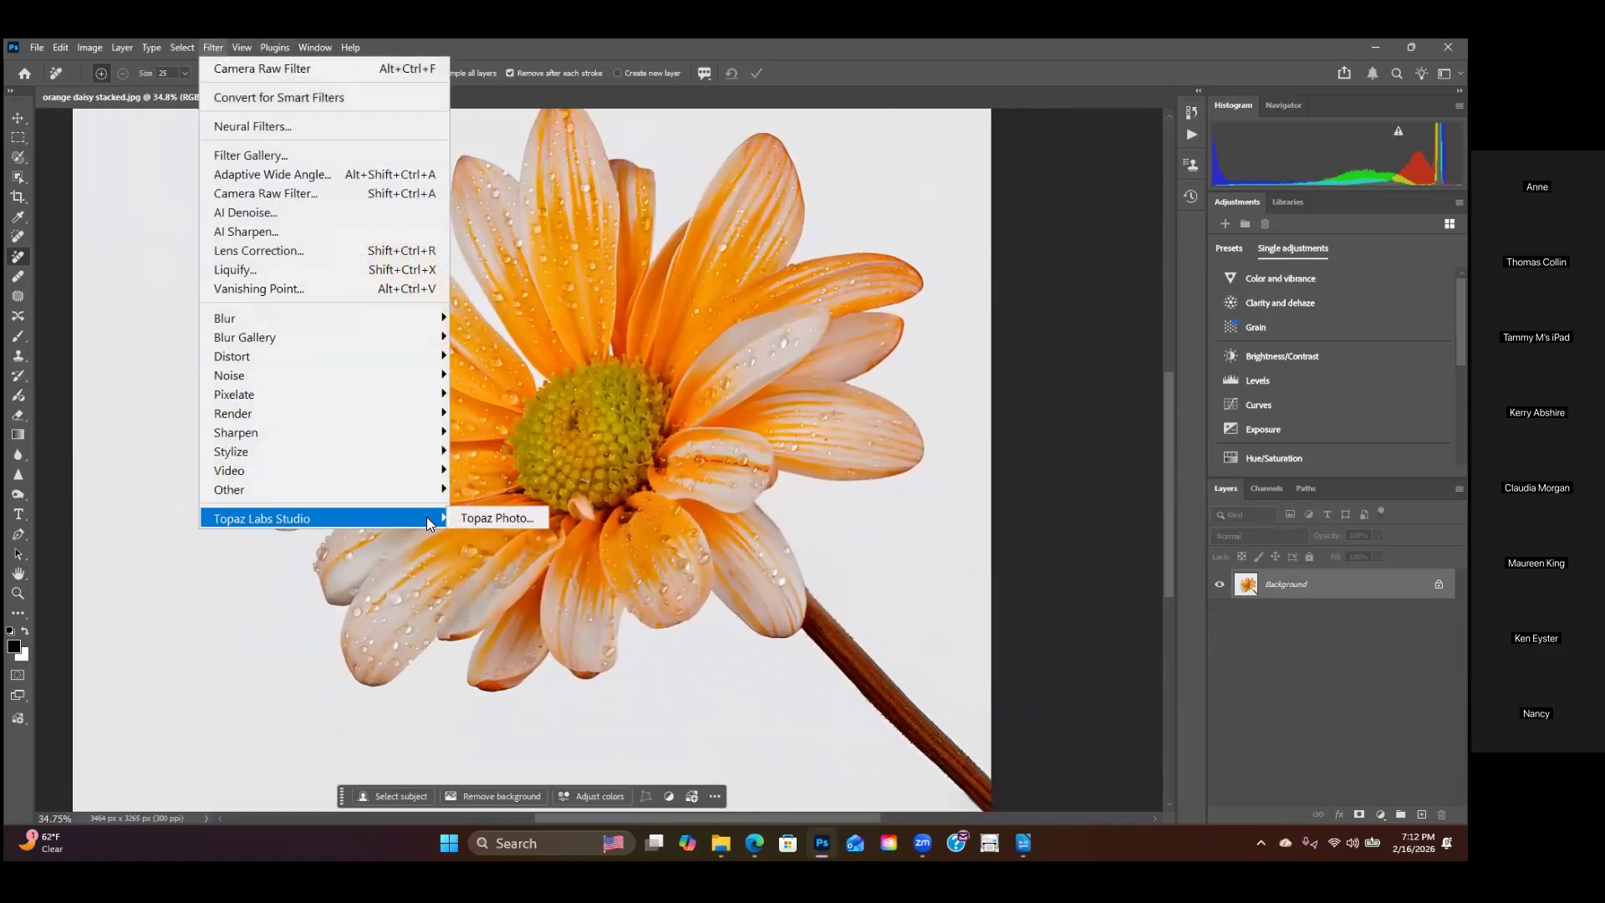
left_click(494, 516)
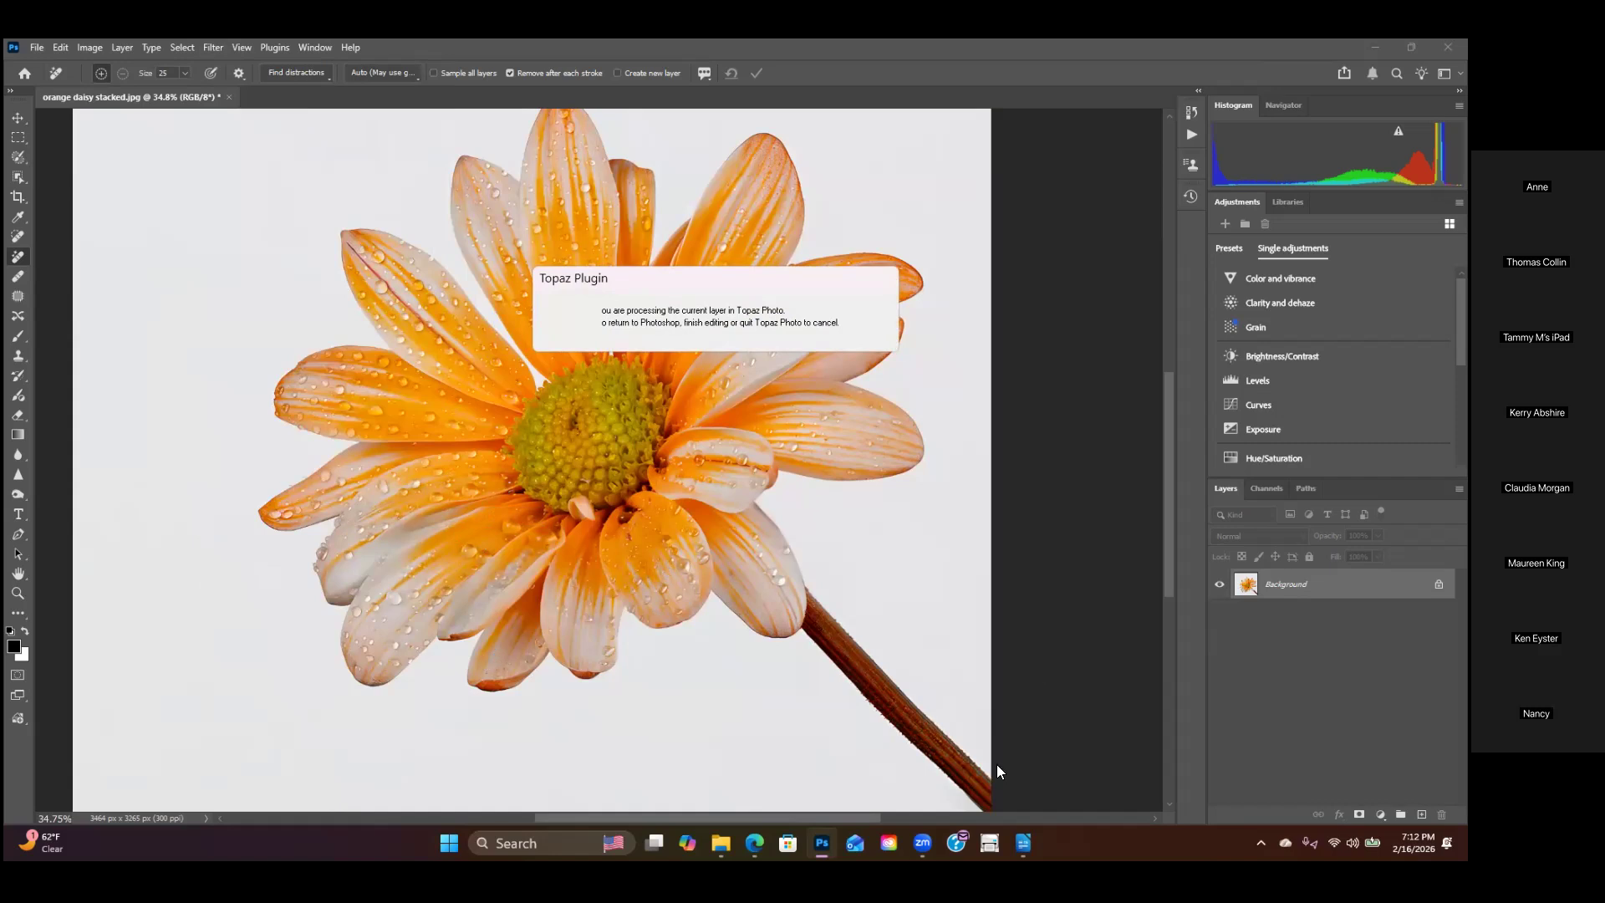
Step: Switch to the Links and Notes document and look up the Topaz sharpening settings in the Orange High Key Daisy section
key("alt+Tab")
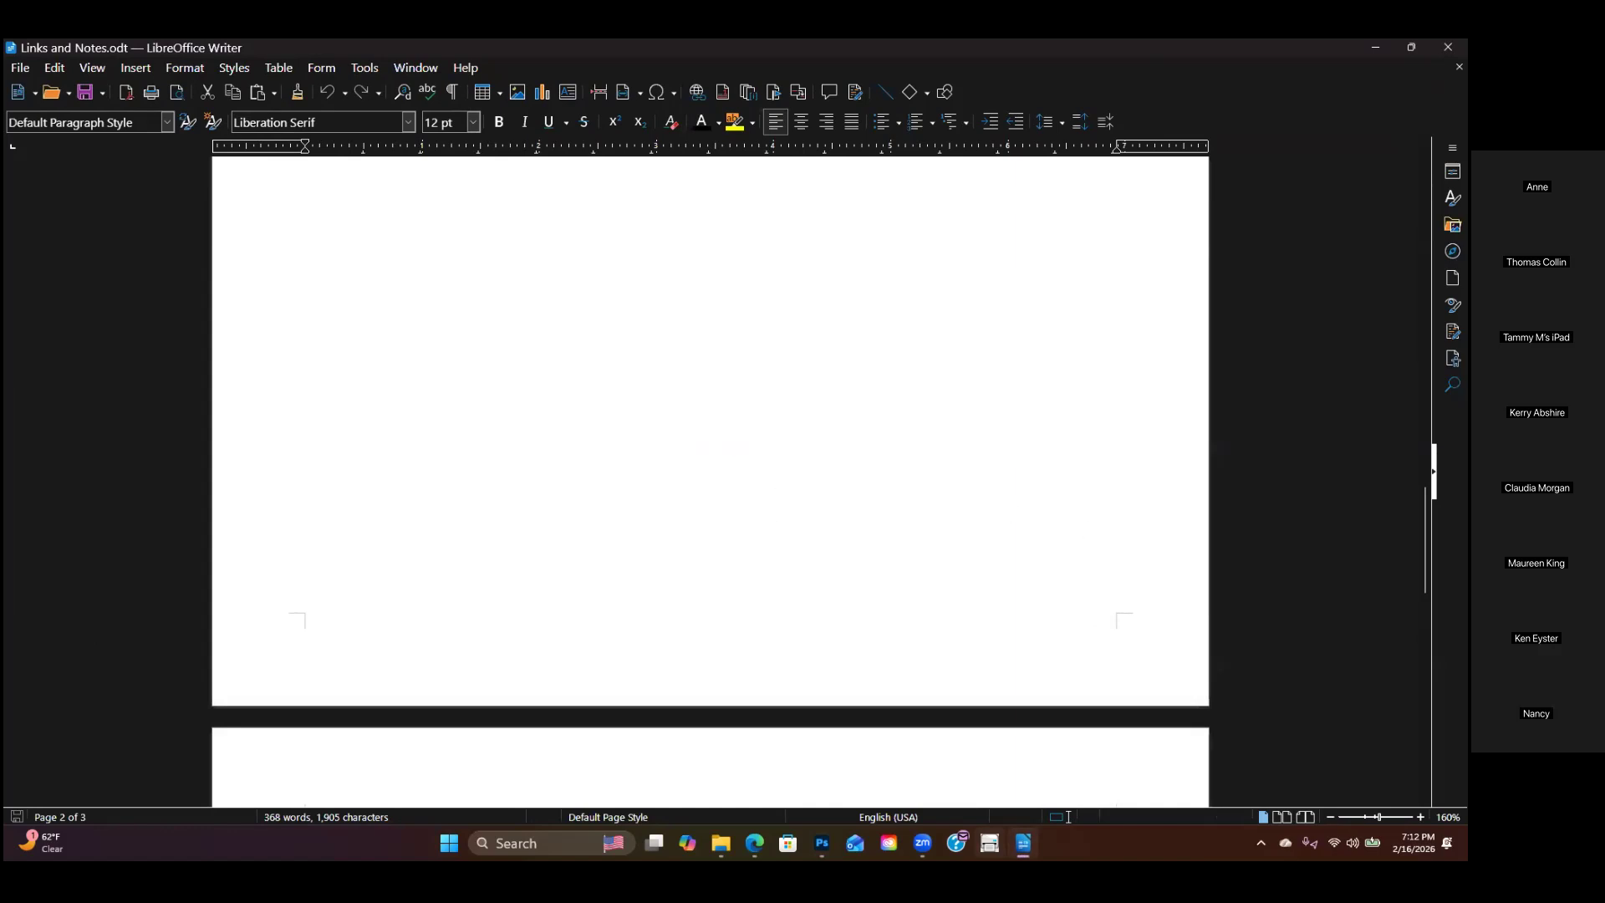
scroll(710, 480, "up", 10)
scroll(577, 437, "up", 10)
scroll(638, 409, "down", 14)
scroll(638, 400, "down", 20)
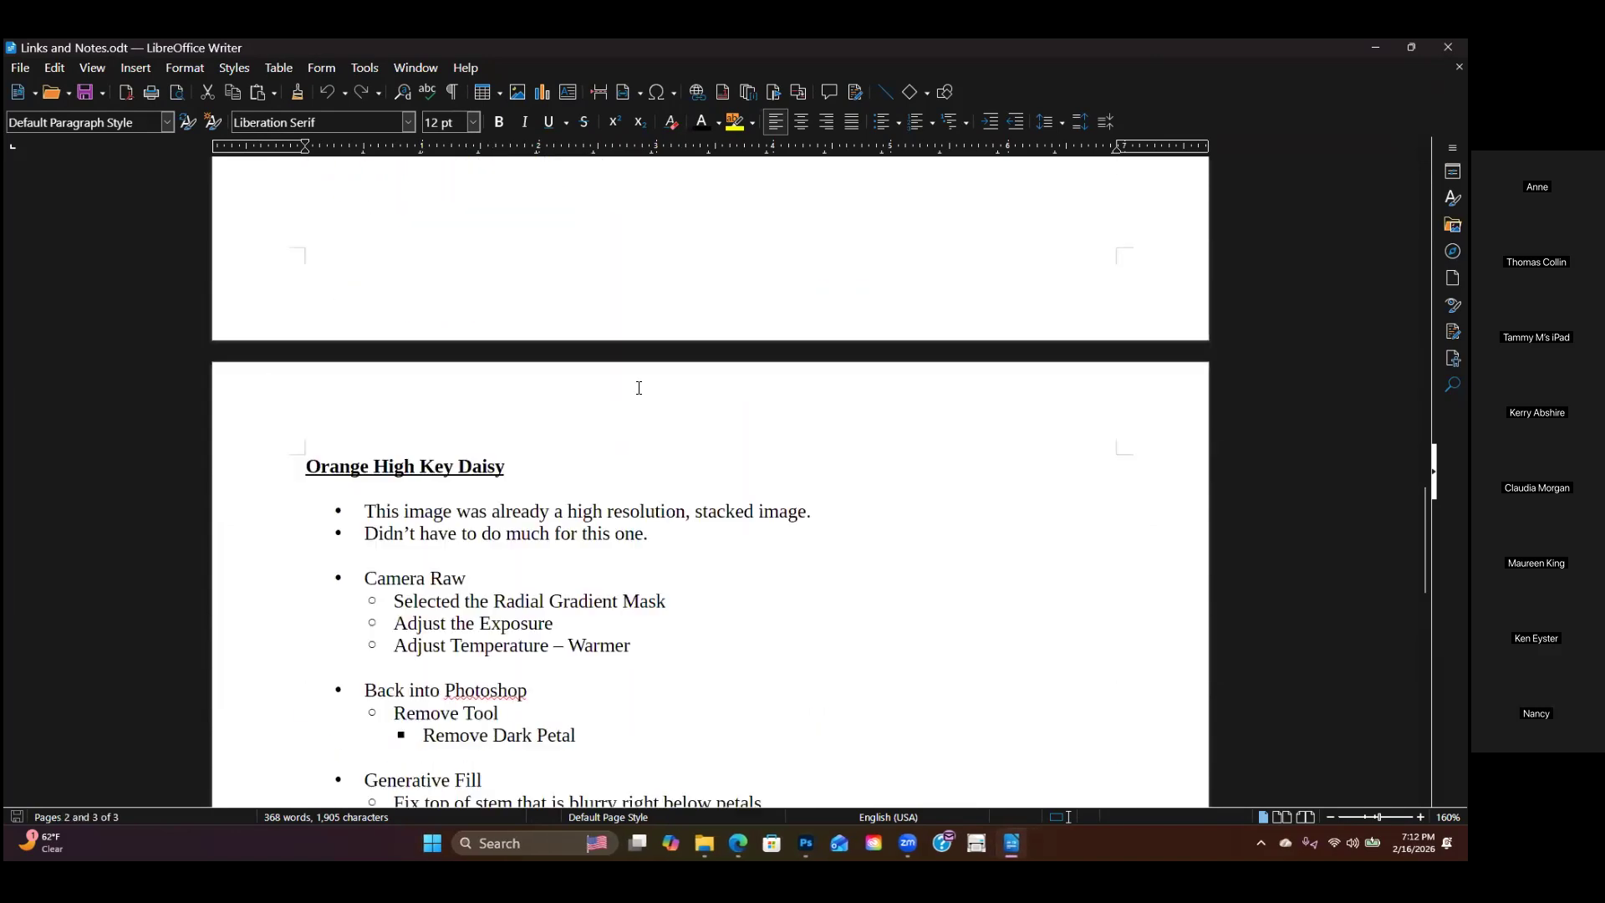
scroll(577, 447, "down", 1)
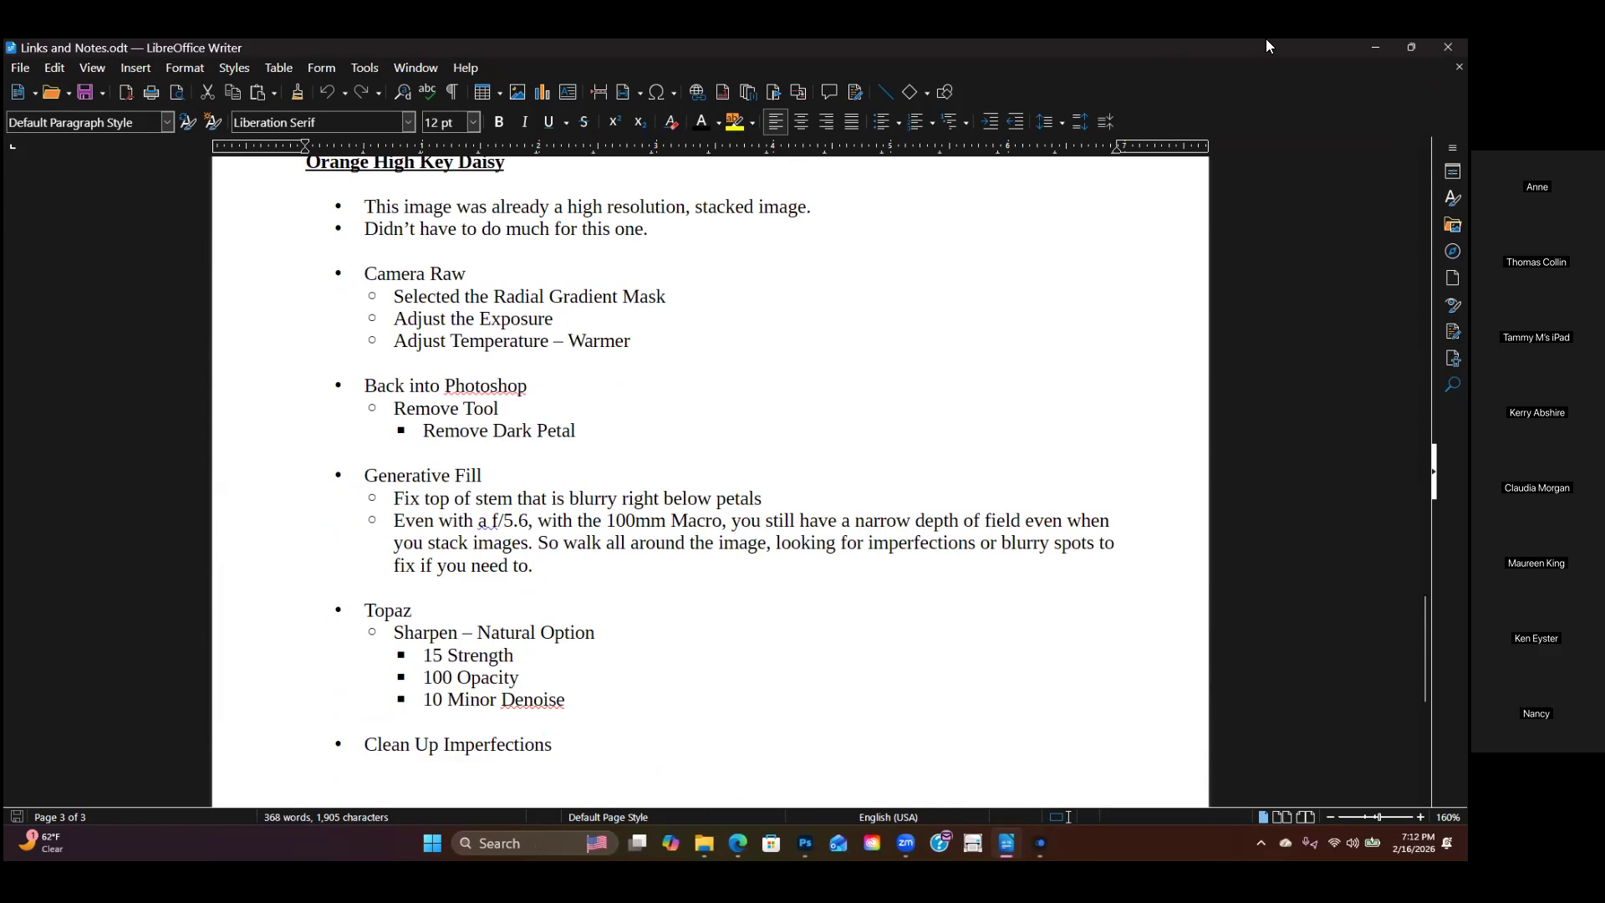
left_click(1375, 47)
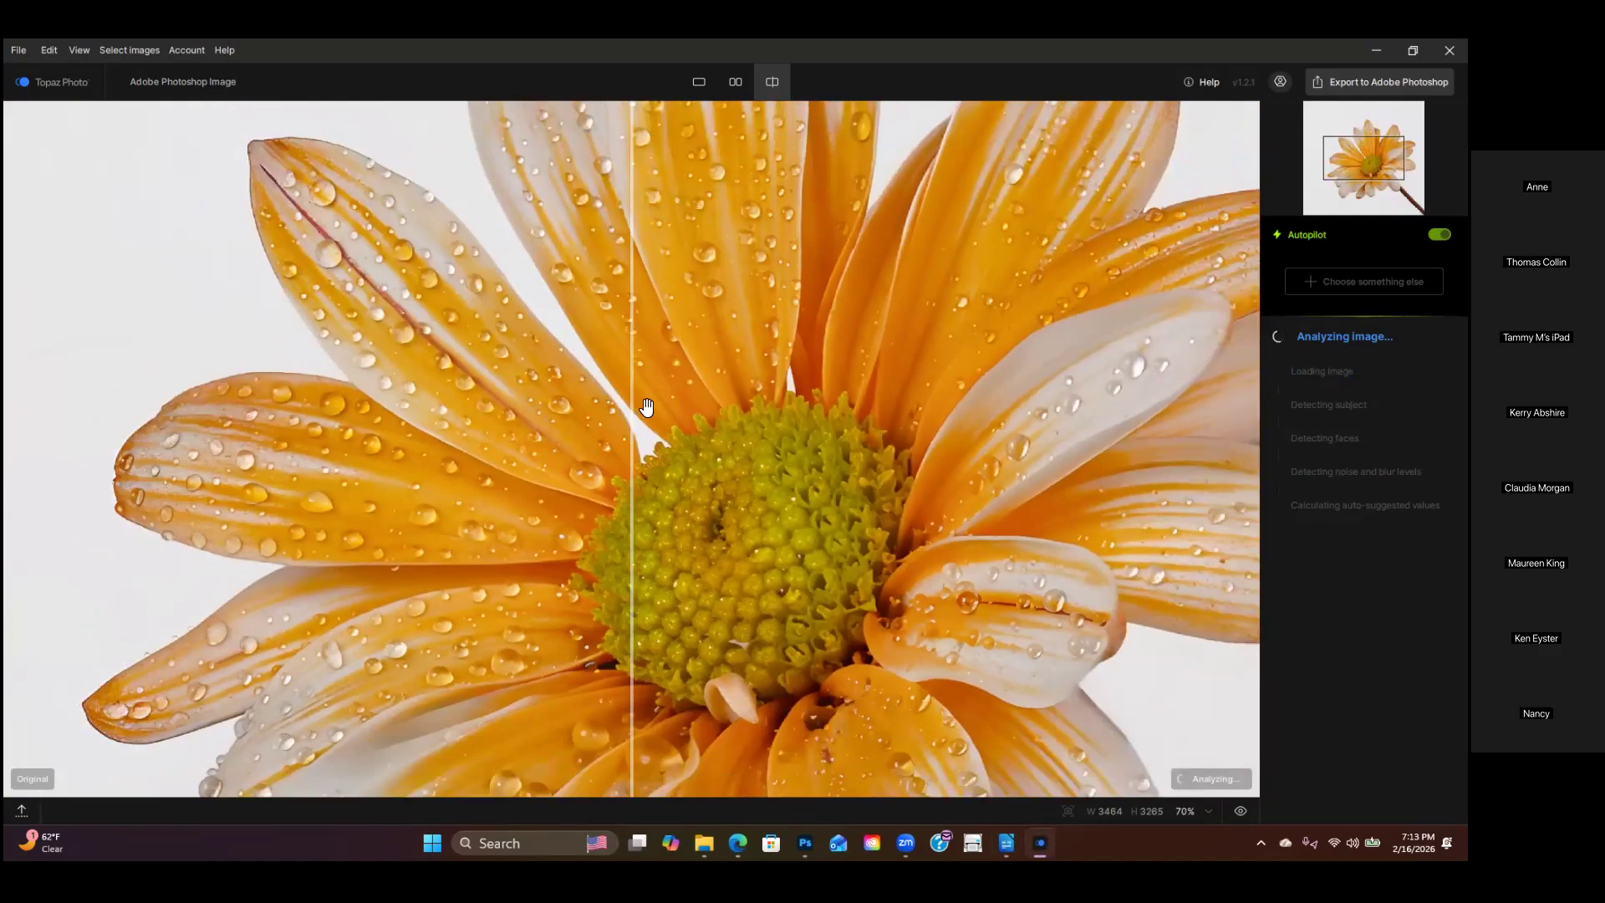
Step: In Topaz Photo, shift the before/after divider past the flower's petals and review the original daisy in the preview
scroll(647, 407, "down", 1)
left_click_drag(635, 407, 1166, 351)
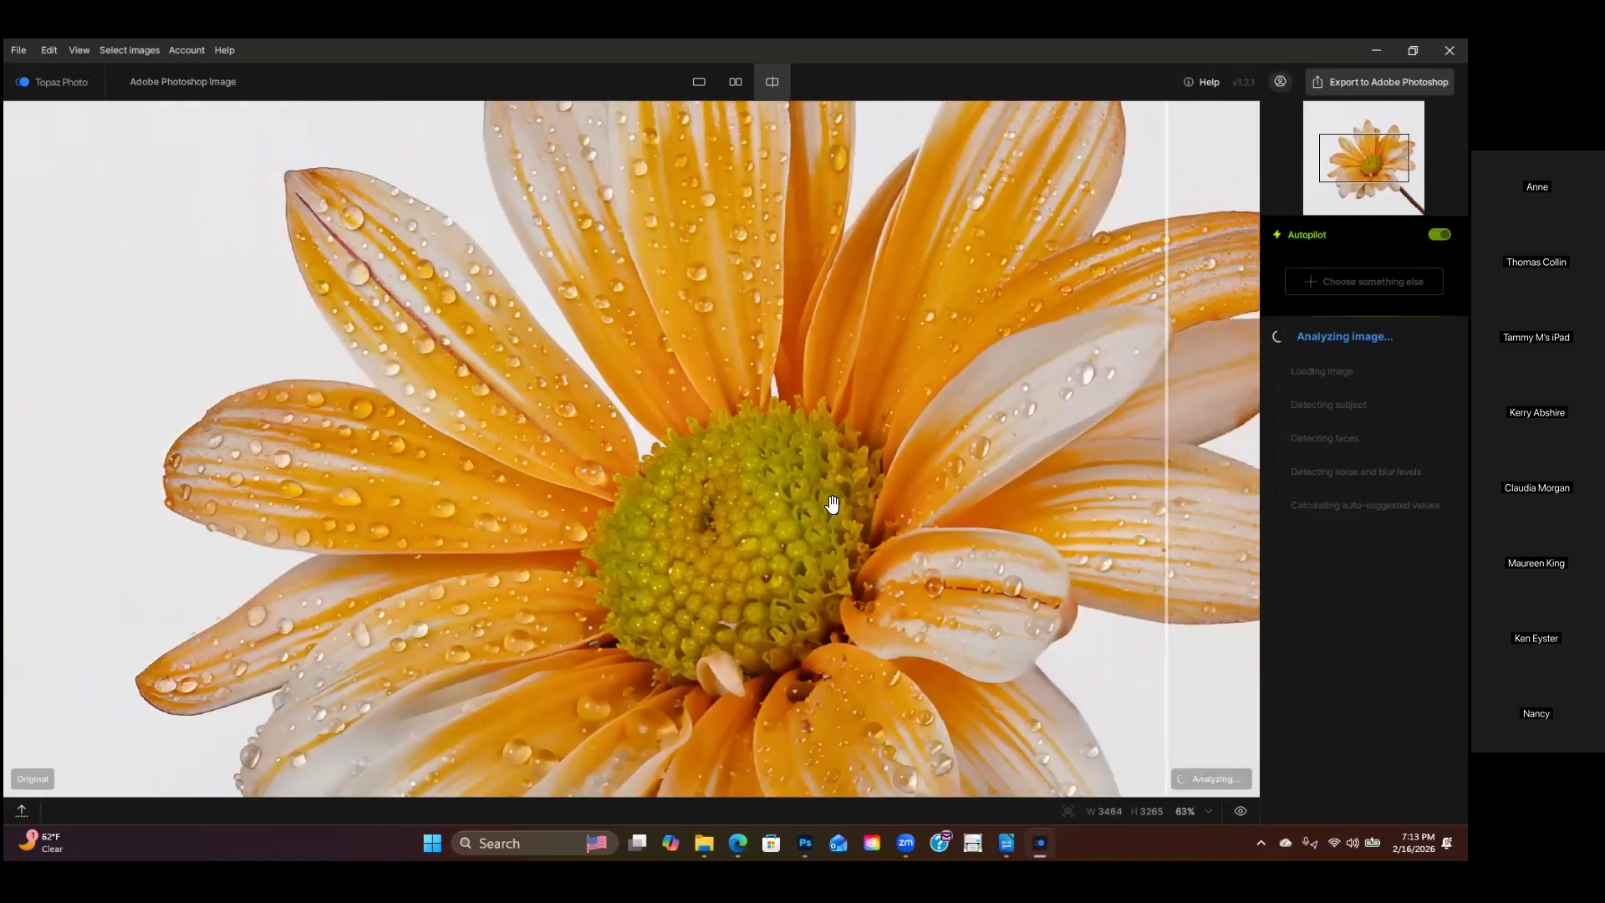
scroll(740, 472, "down", 1)
left_click_drag(705, 506, 682, 504)
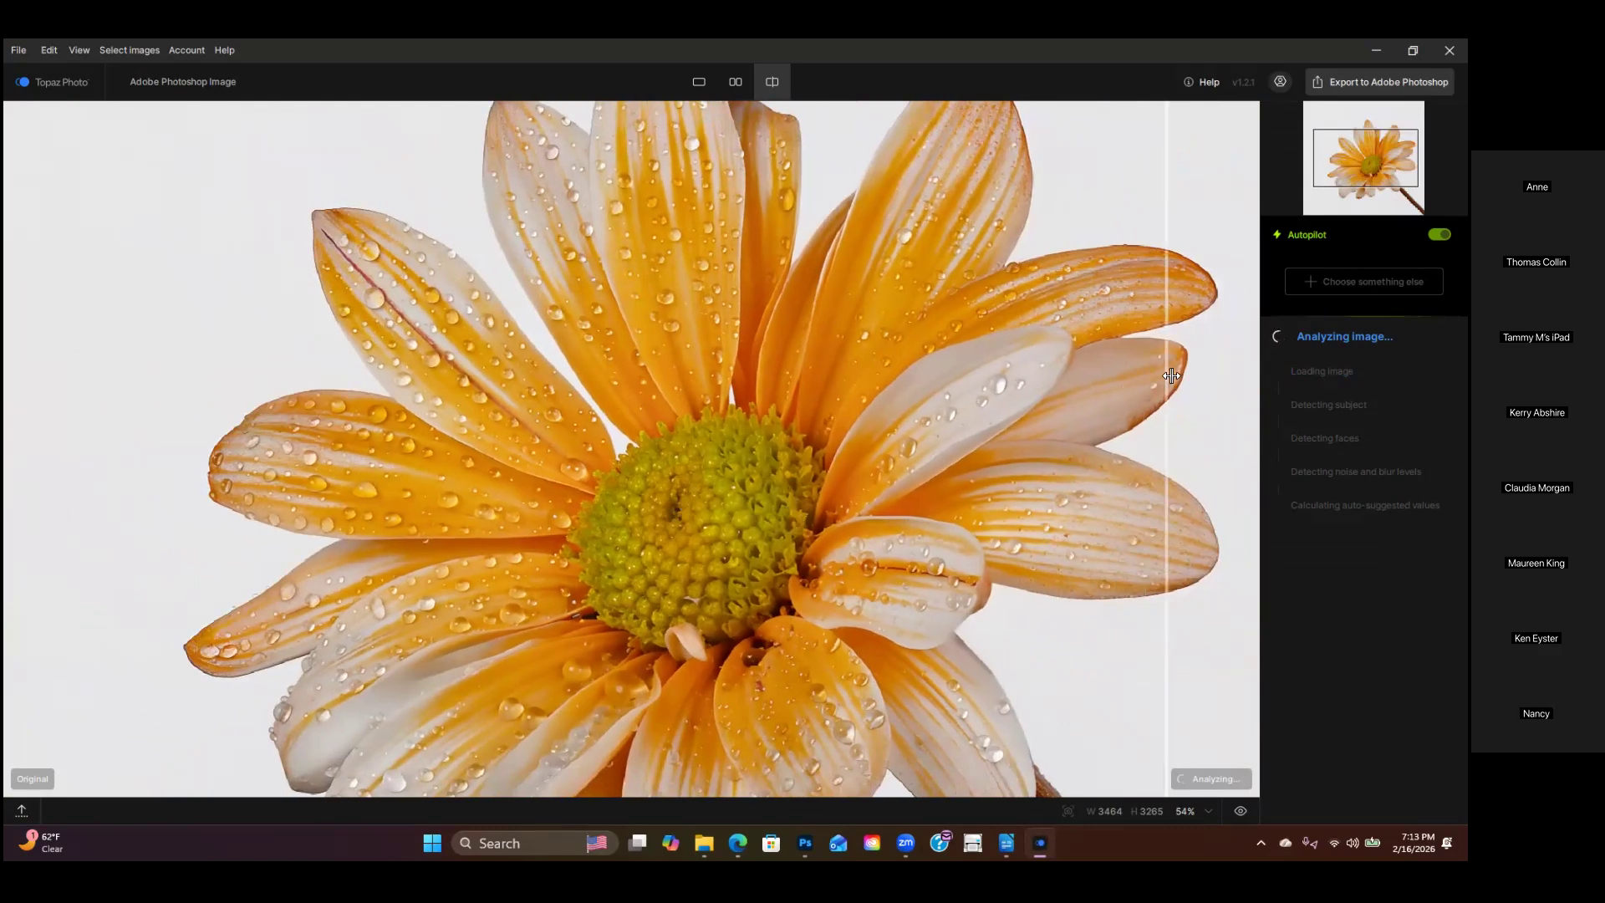
left_click_drag(1166, 440, 1230, 497)
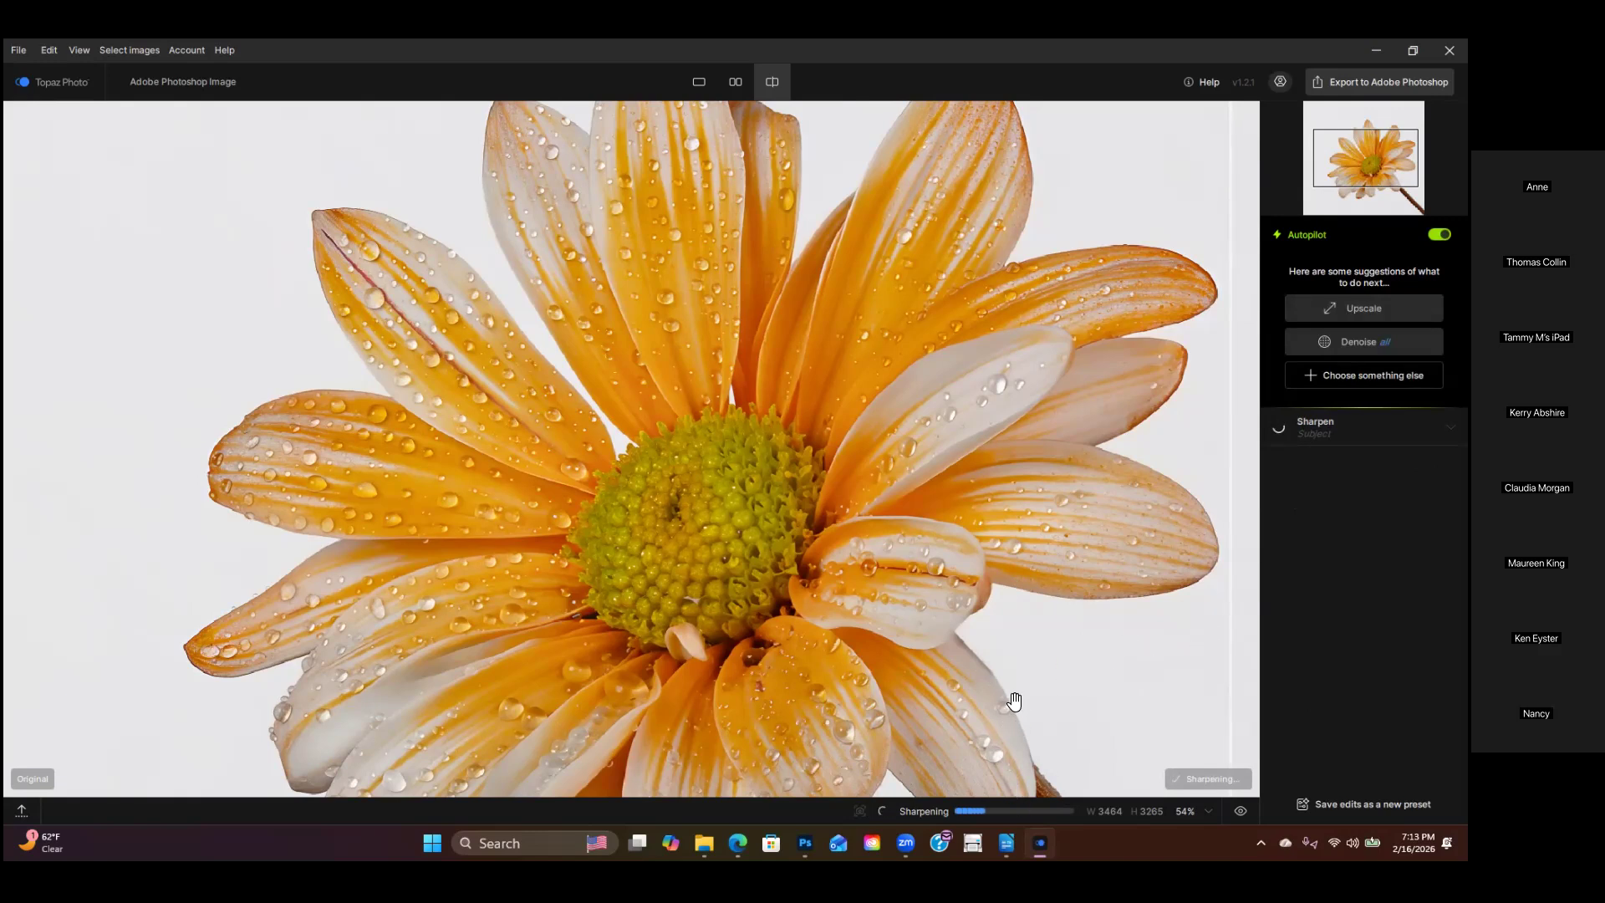
scroll(981, 660, "down", 1)
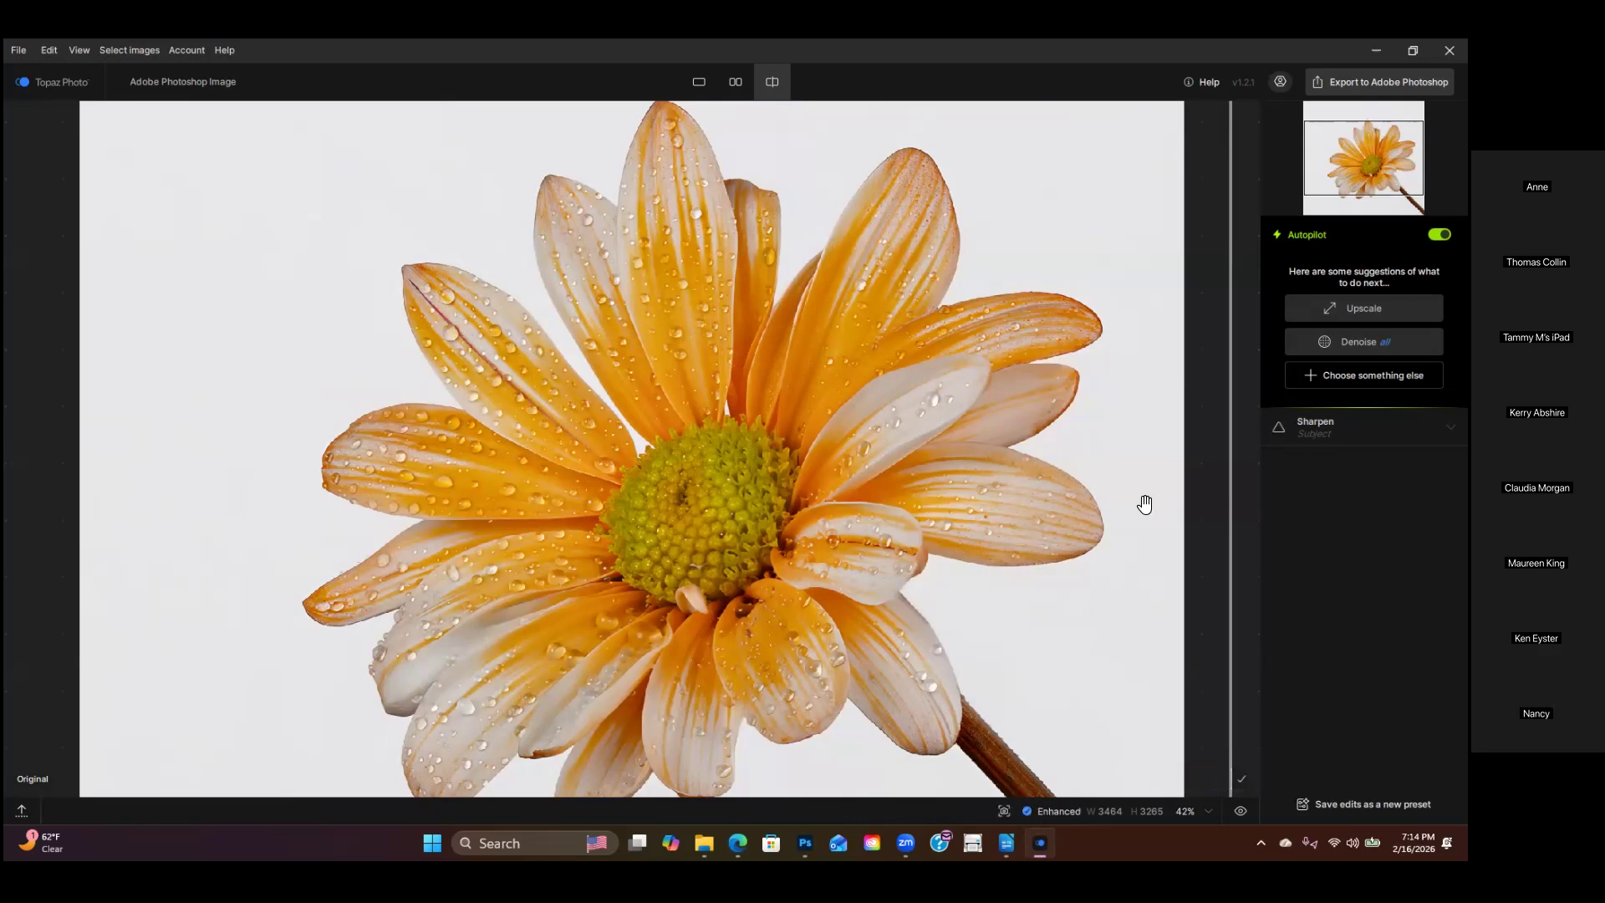
scroll(1015, 561, "up", 1)
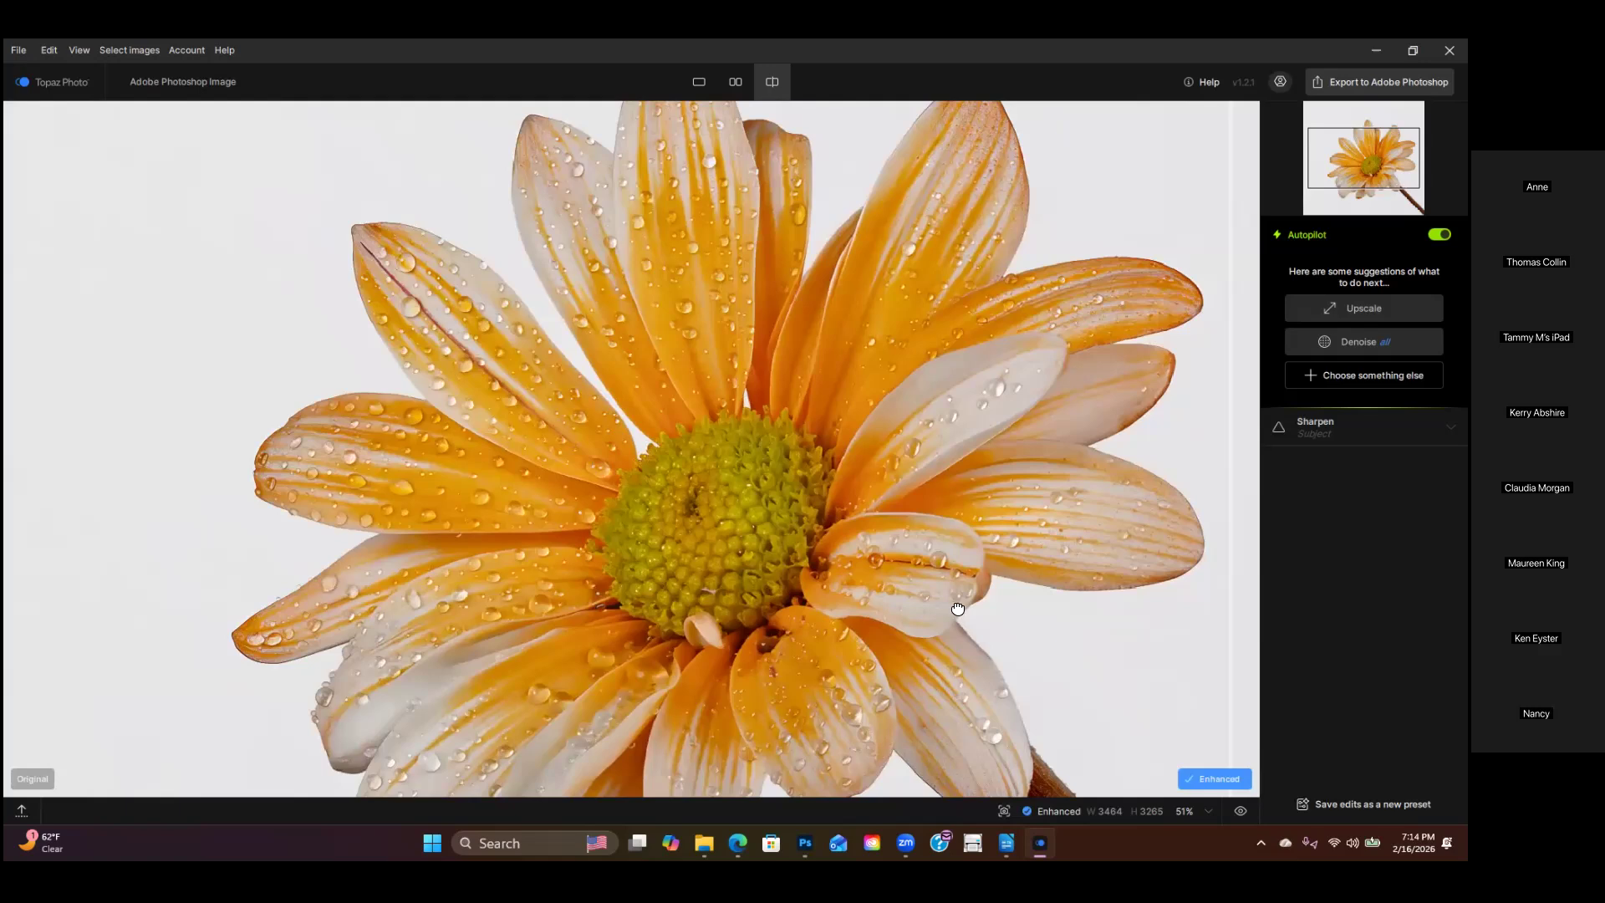
scroll(1049, 614, "up", 1)
Step: Expand the Sharpen settings and compare the suggested sharpening with the original across the whole flower
mouse_move(1315, 441)
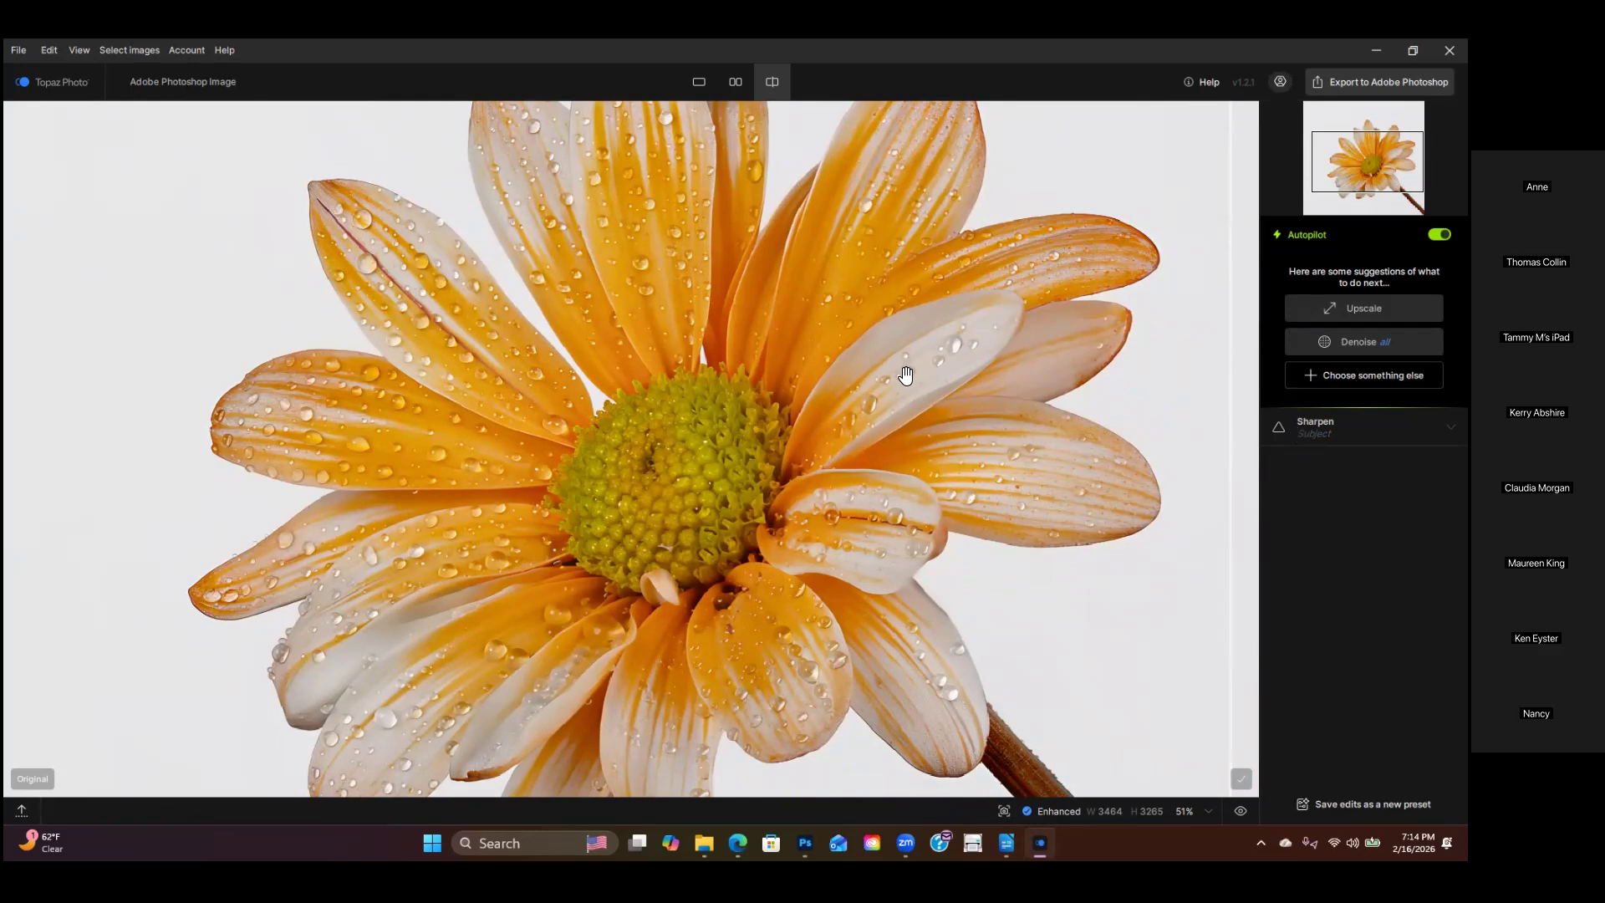
scroll(859, 498, "down", 1)
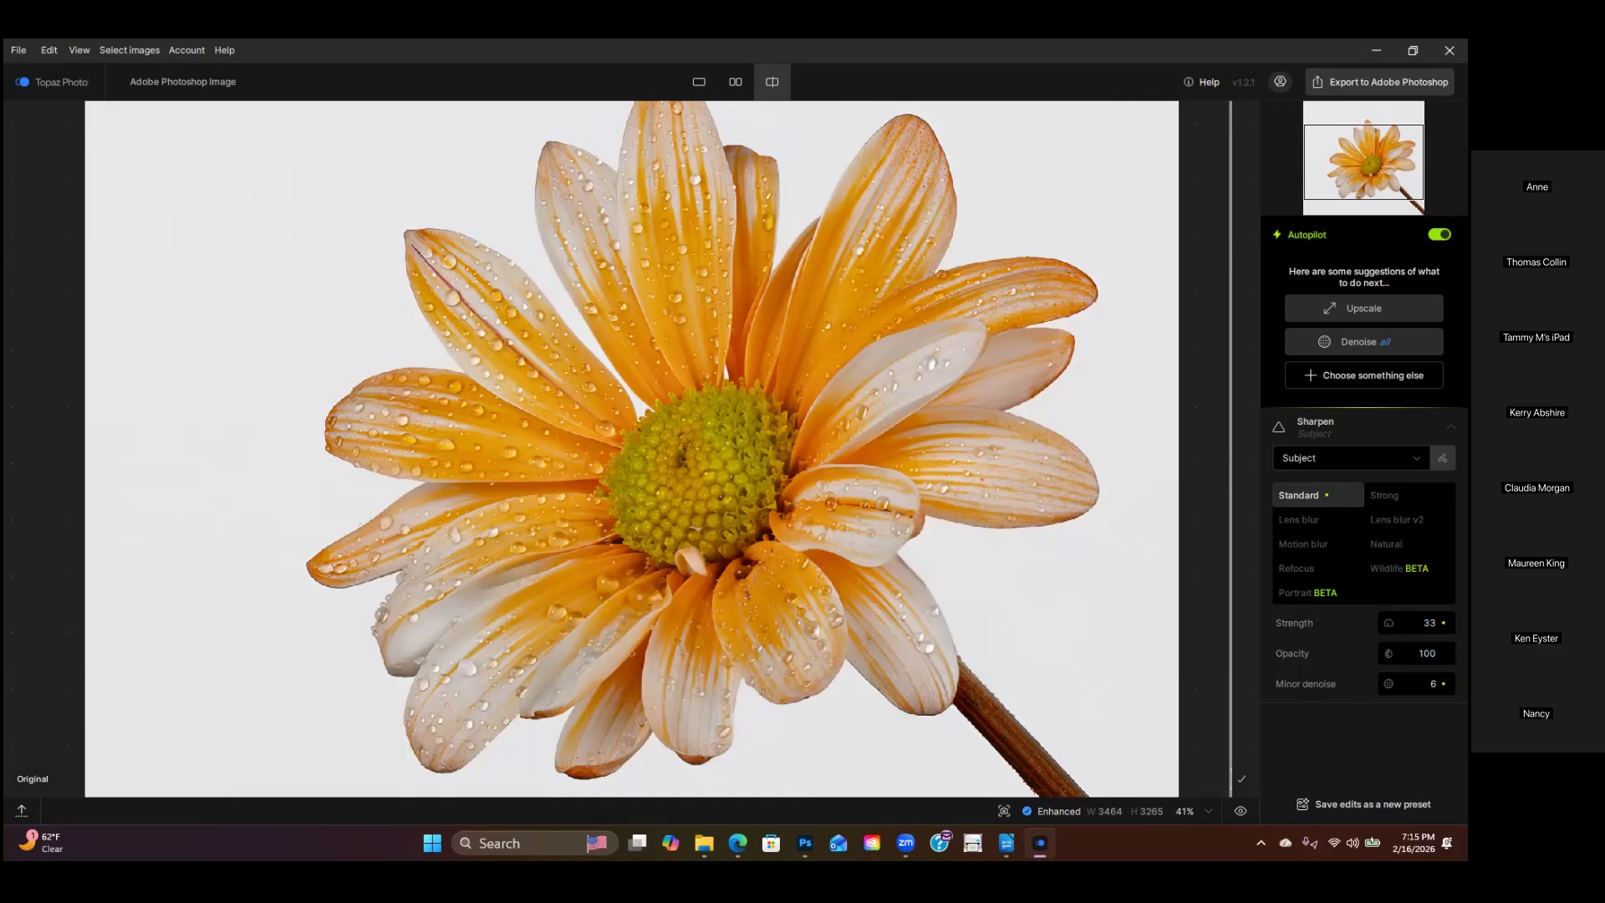
mouse_move(1389, 653)
scroll(851, 462, "up", 3)
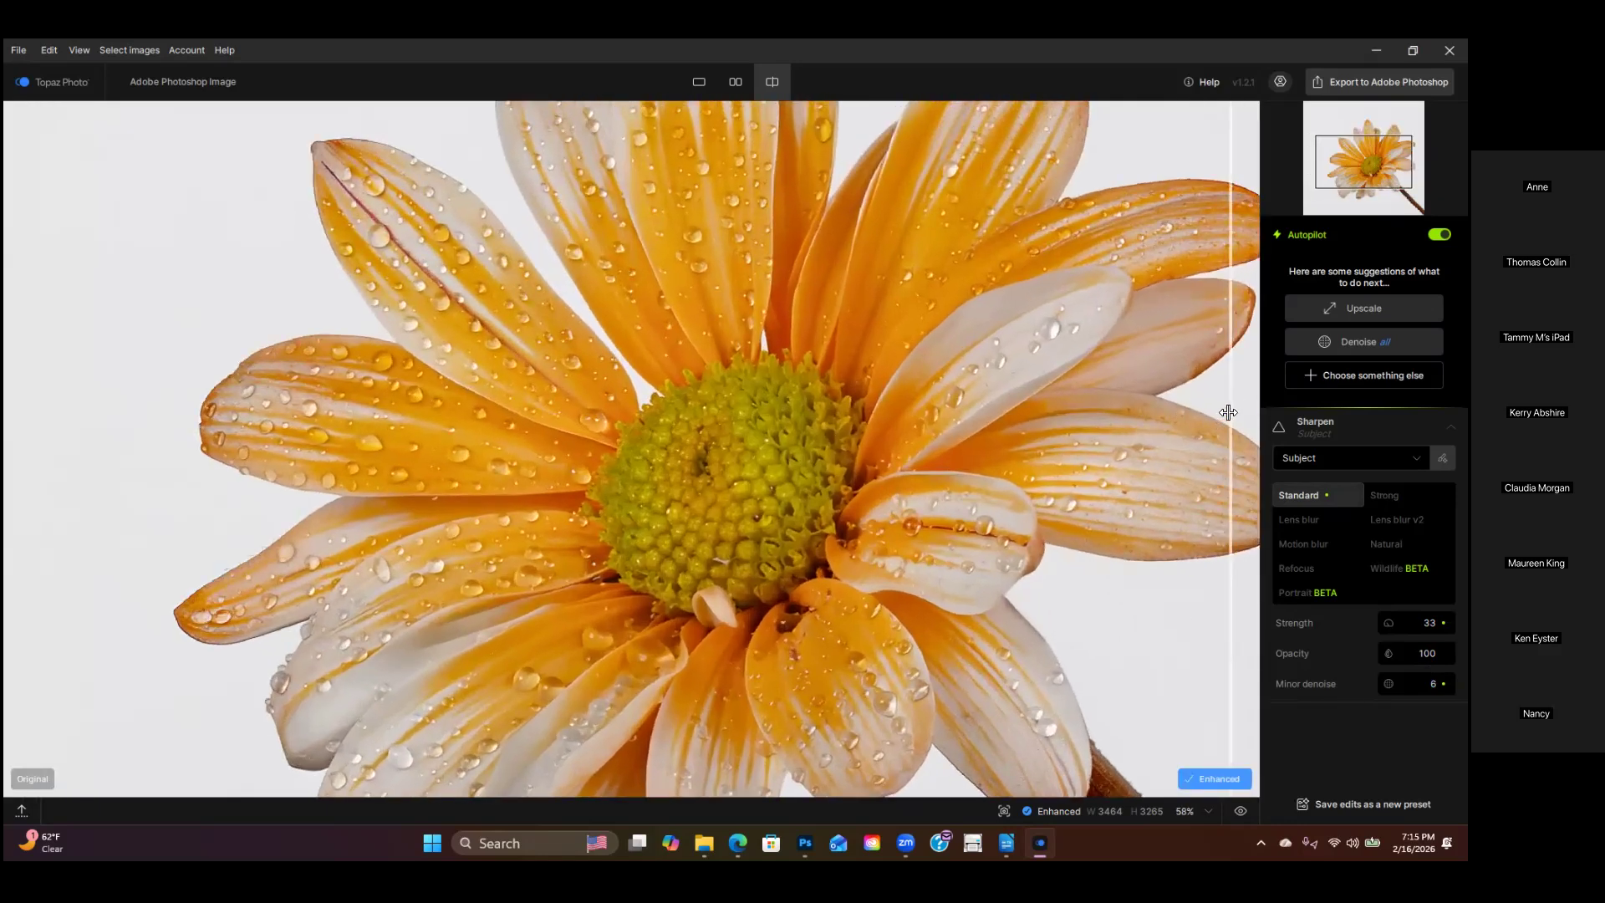
left_click_drag(1230, 418, 153, 610)
left_click_drag(701, 570, 580, 543)
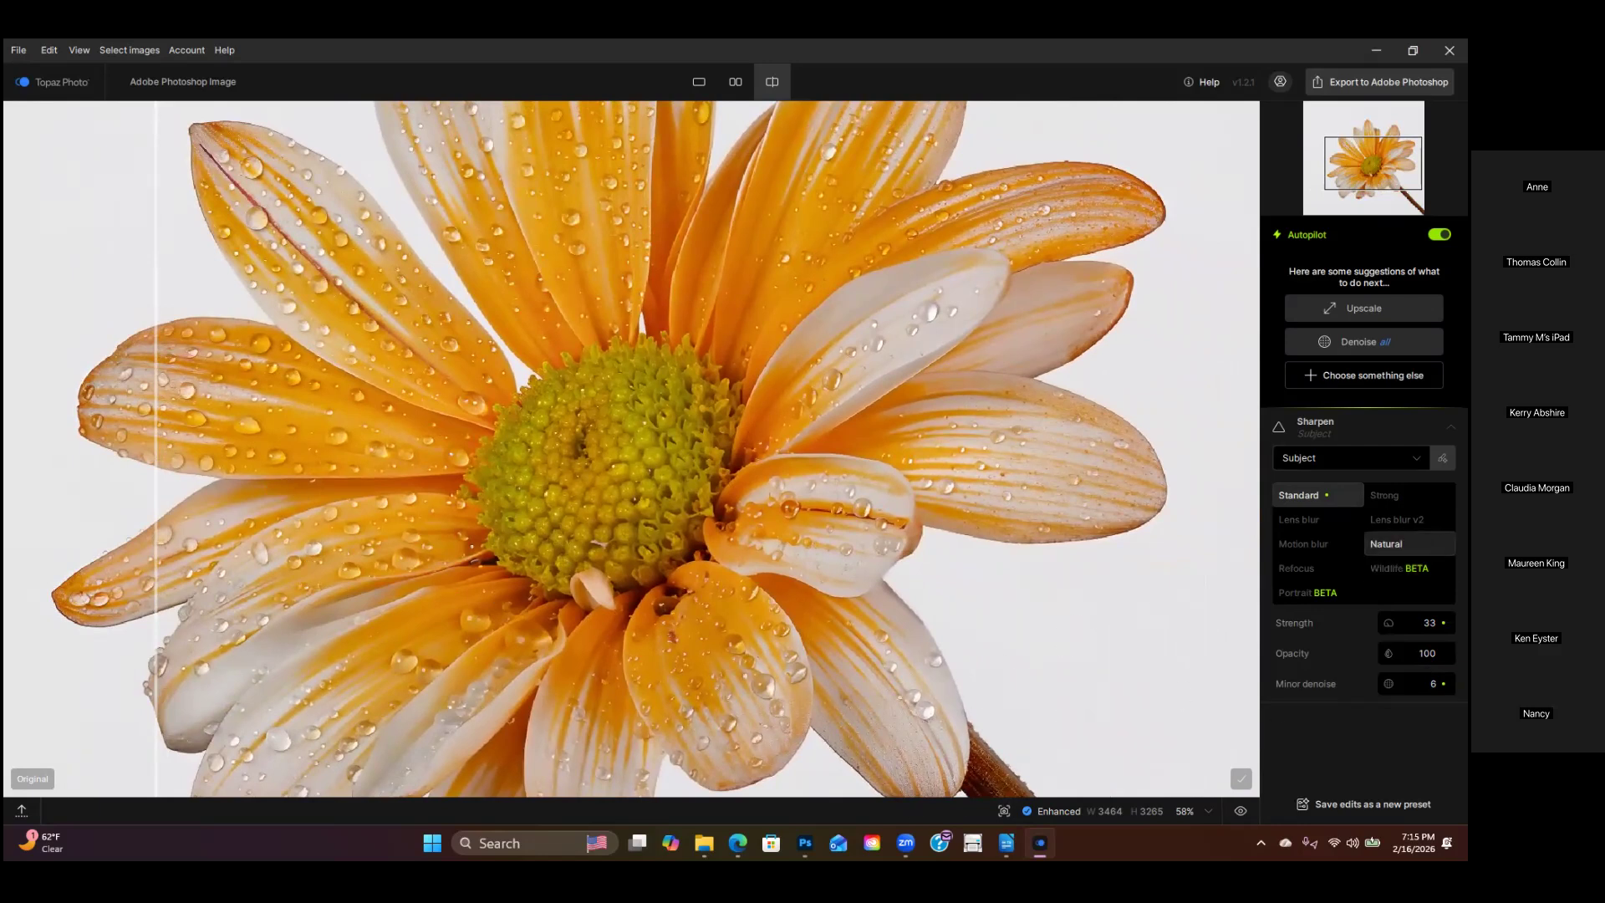
Step: Sharpen the subject with the Natural model at strength 15 and export the result back to Photoshop
left_click(1409, 543)
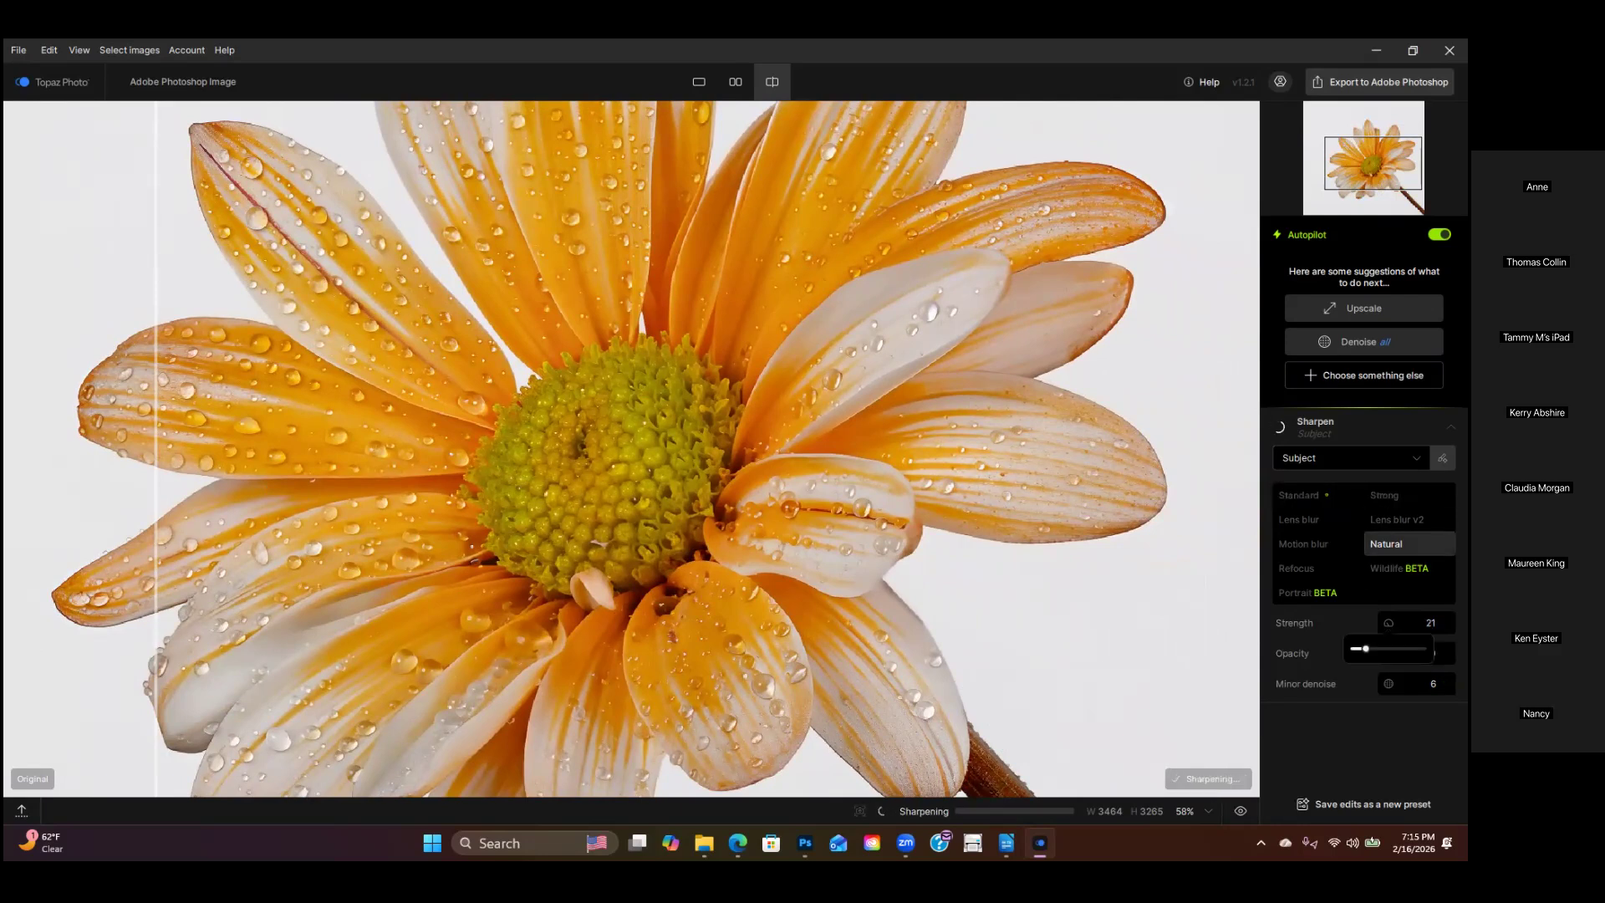
left_click_drag(1364, 649, 1366, 649)
left_click_drag(157, 389, 1227, 584)
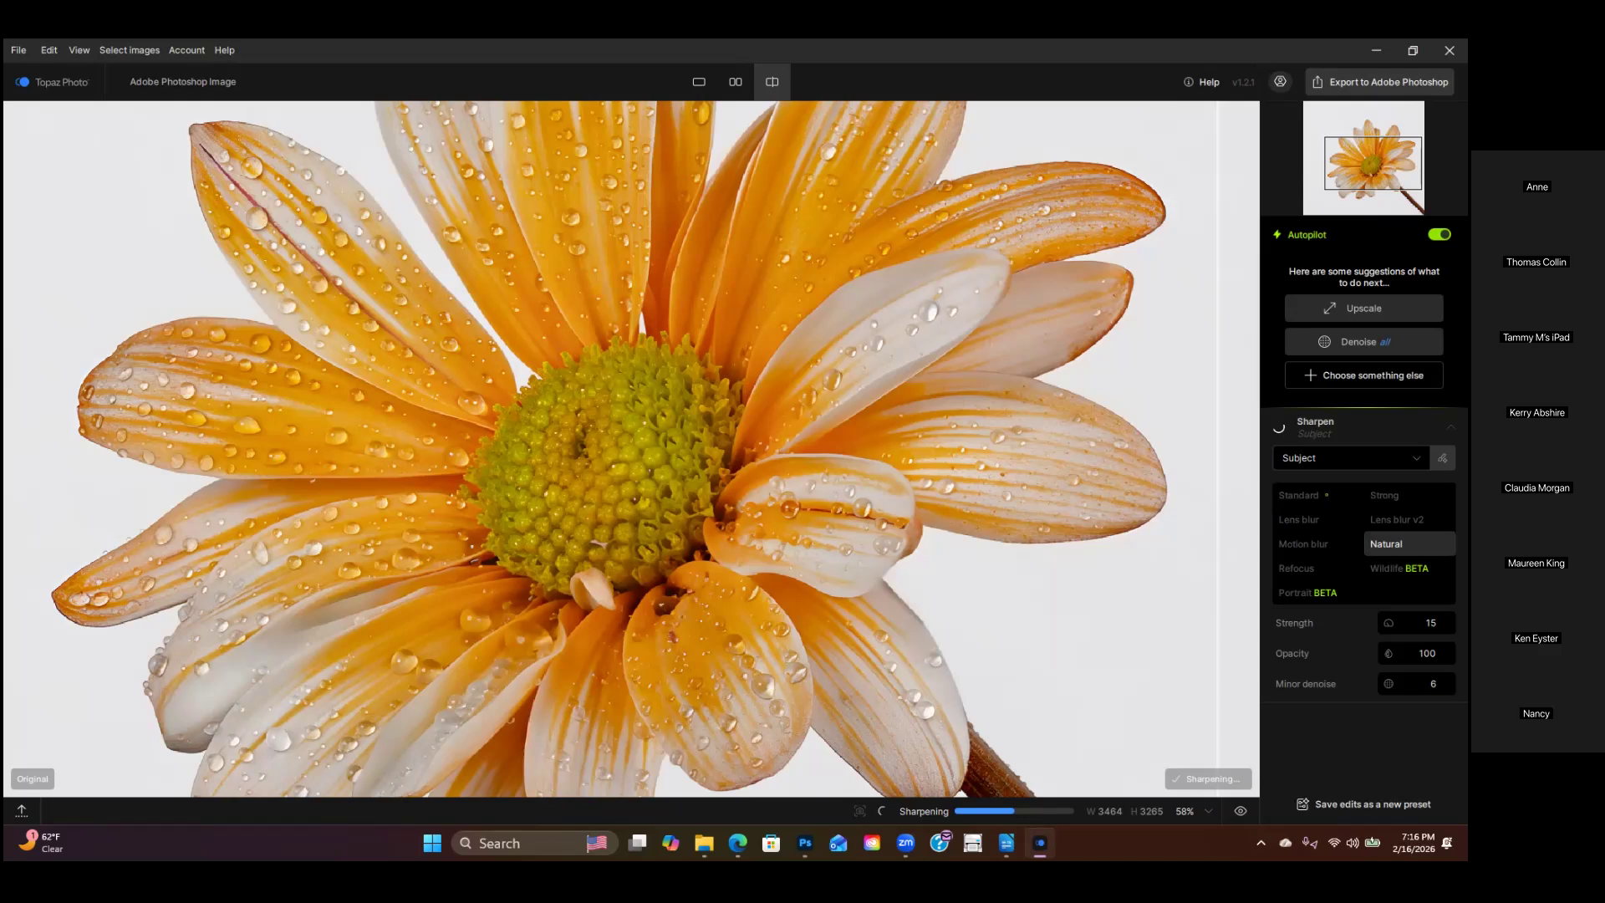
mouse_move(1389, 654)
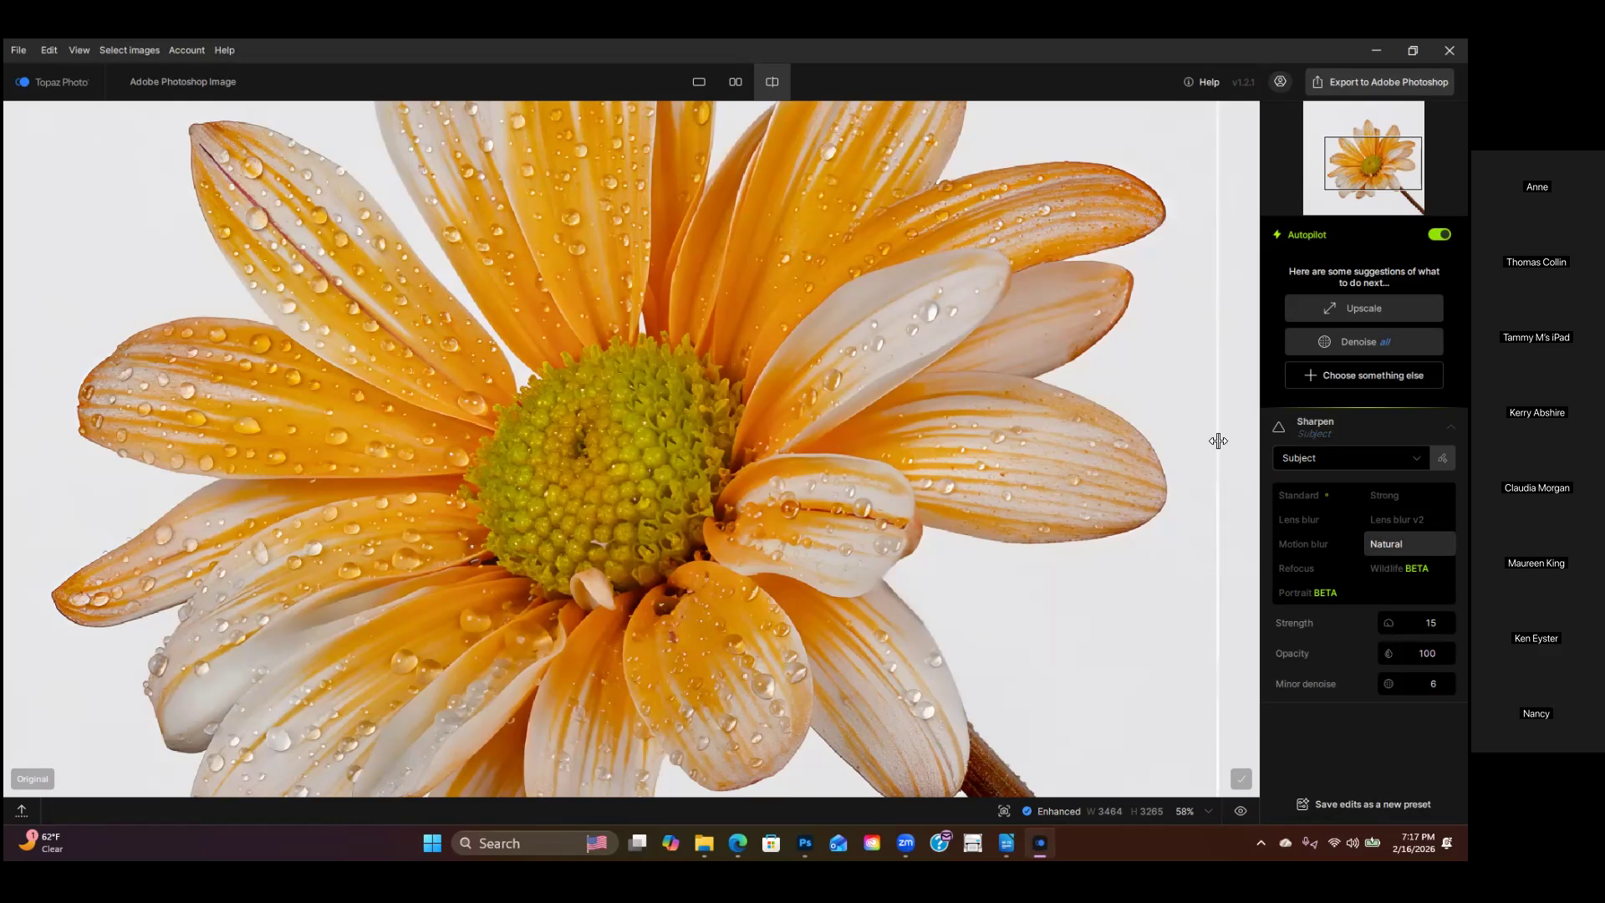
left_click_drag(1218, 440, 20, 595)
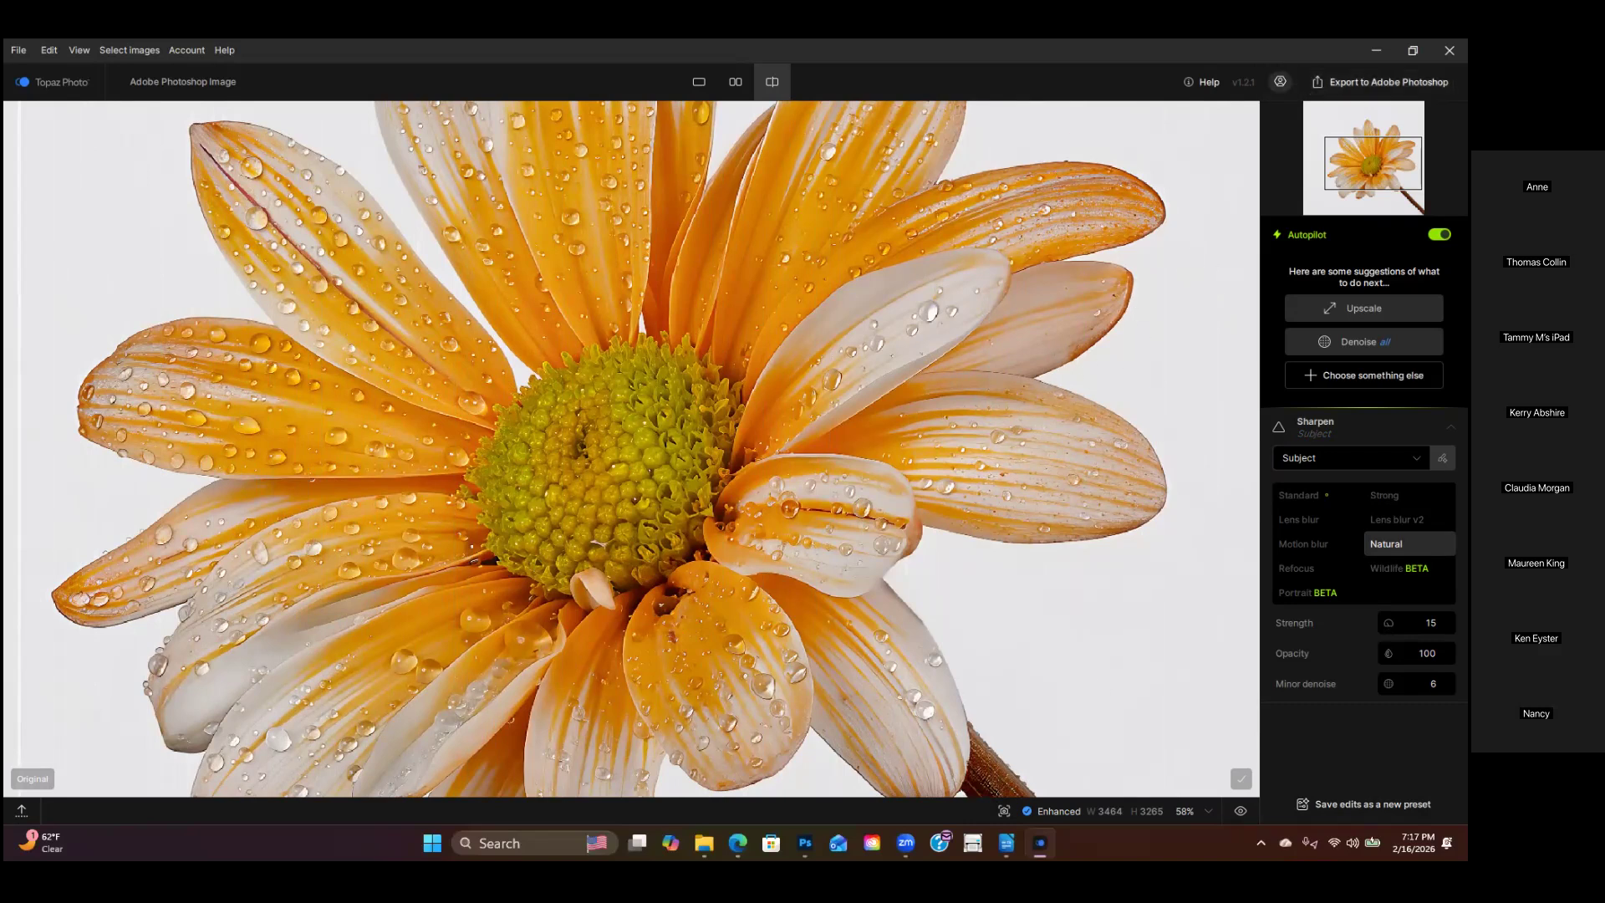
left_click(1380, 81)
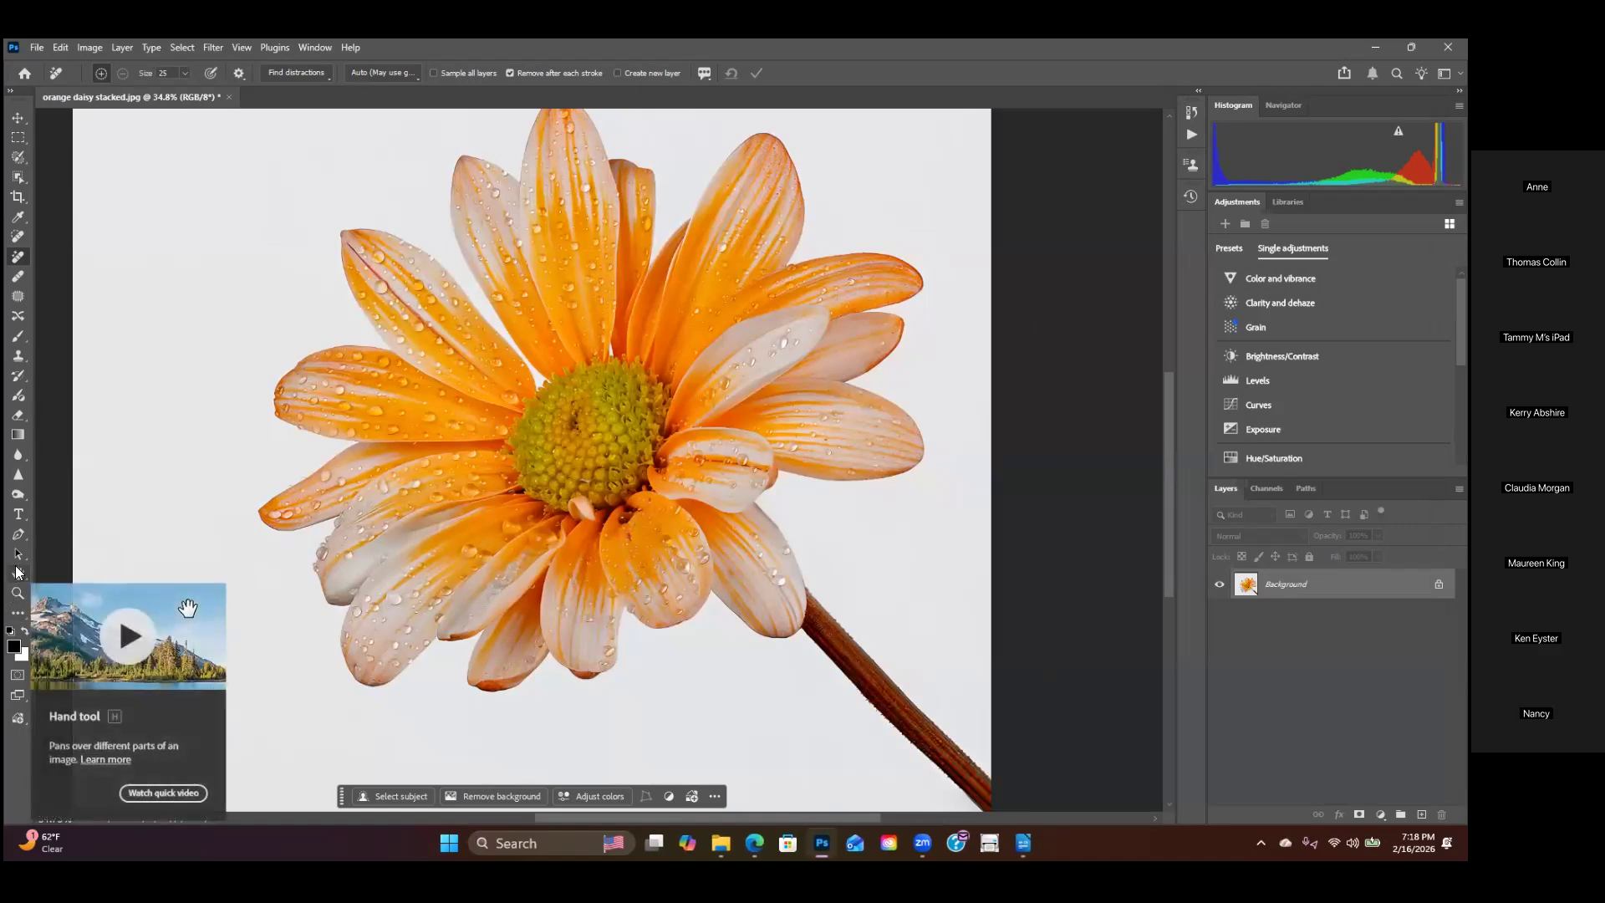
Step: Switch to the Hand tool and open the layered file Orange Daisy Stacked Working.psd
left_click(16, 573)
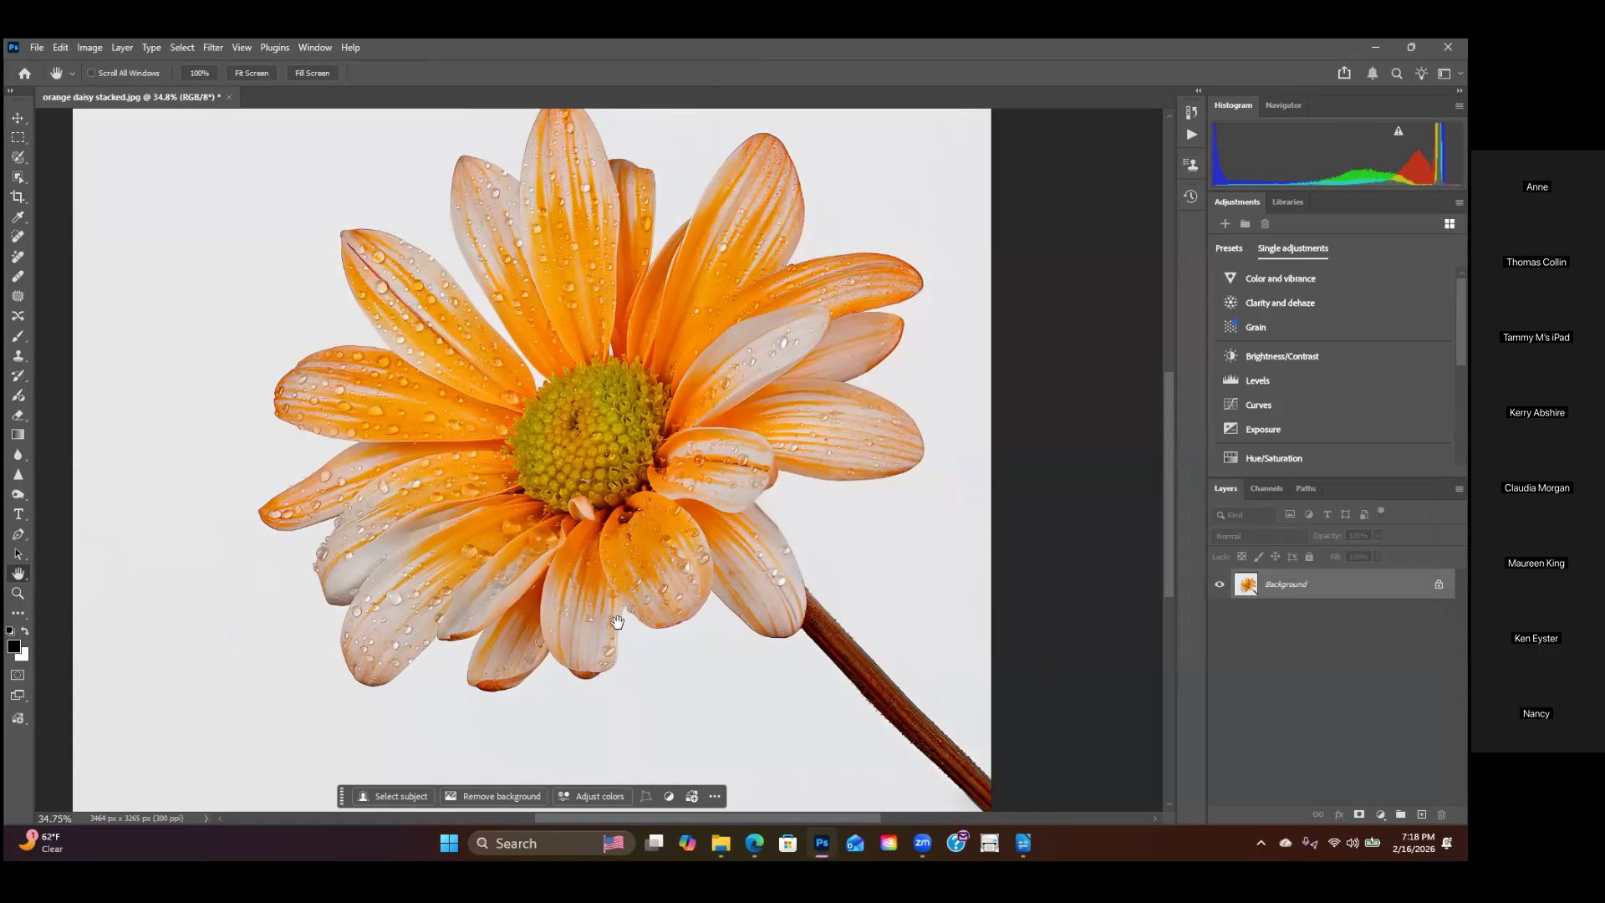
left_click(36, 47)
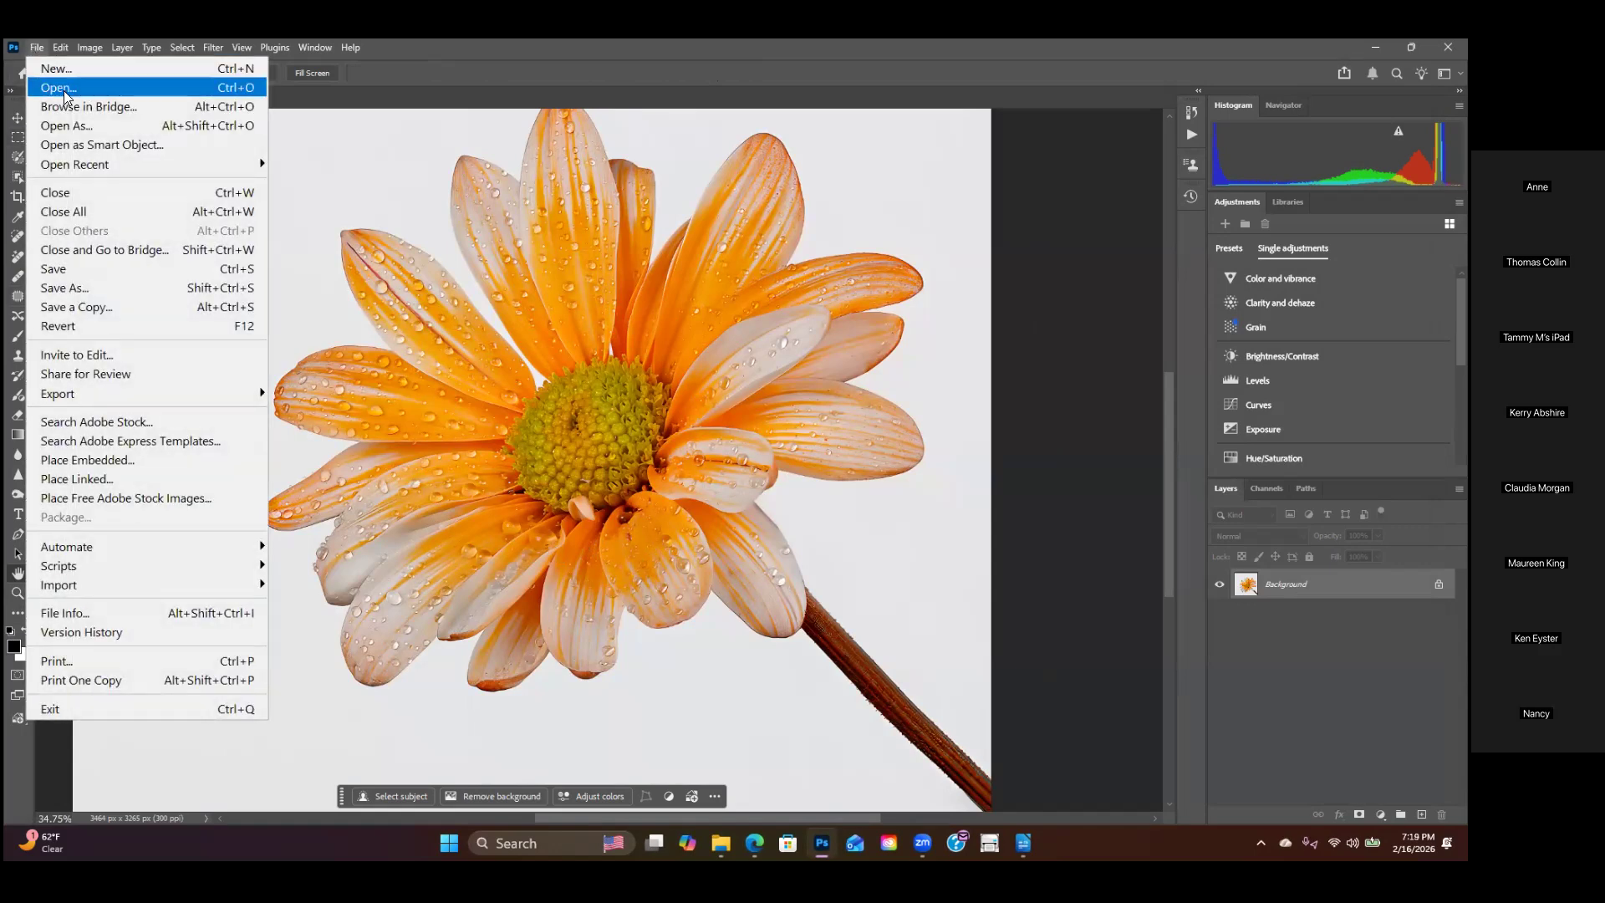
left_click(57, 88)
left_click(205, 199)
left_click(1167, 736)
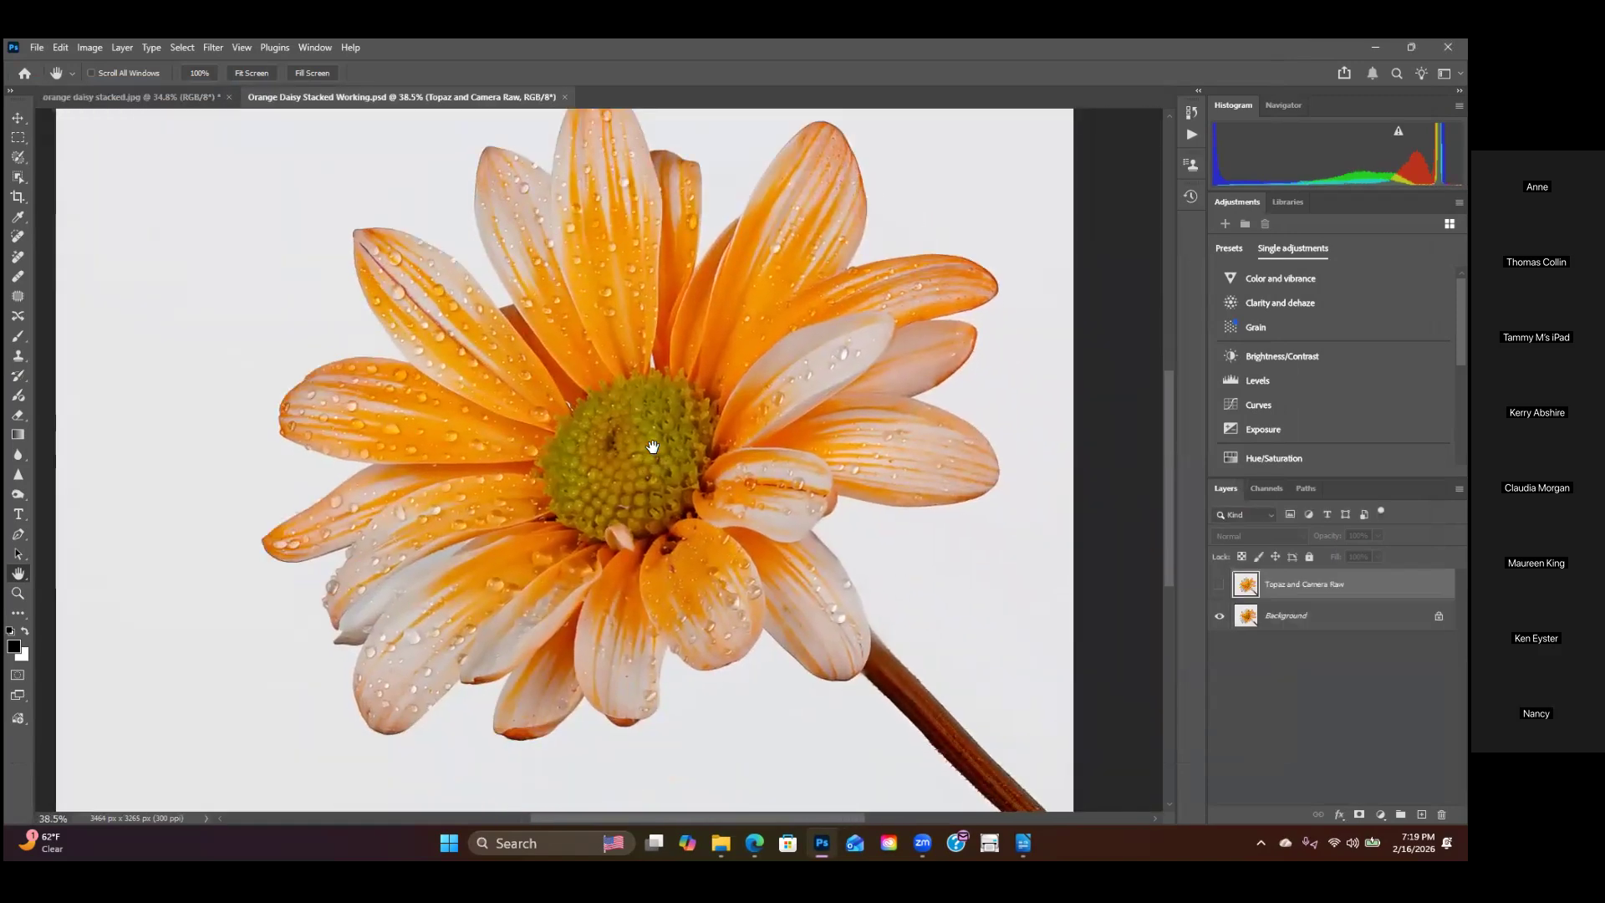
Step: Compare the daisy with and without the Topaz and Camera Raw layer by toggling that layer's visibility
scroll(742, 507, "up", 3)
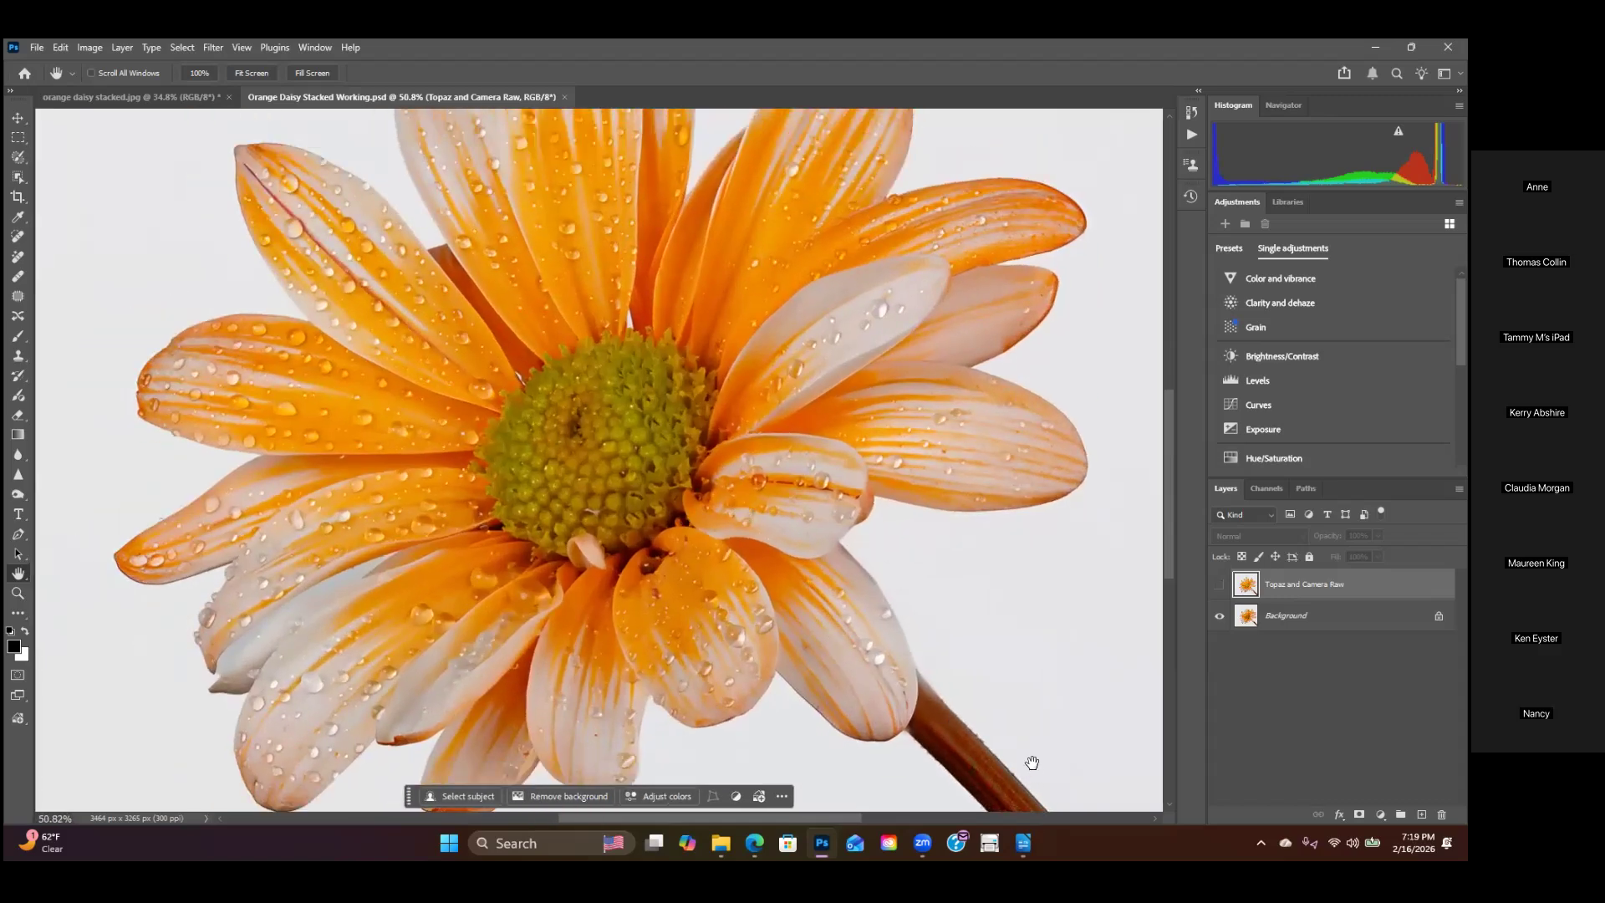
left_click(1218, 584)
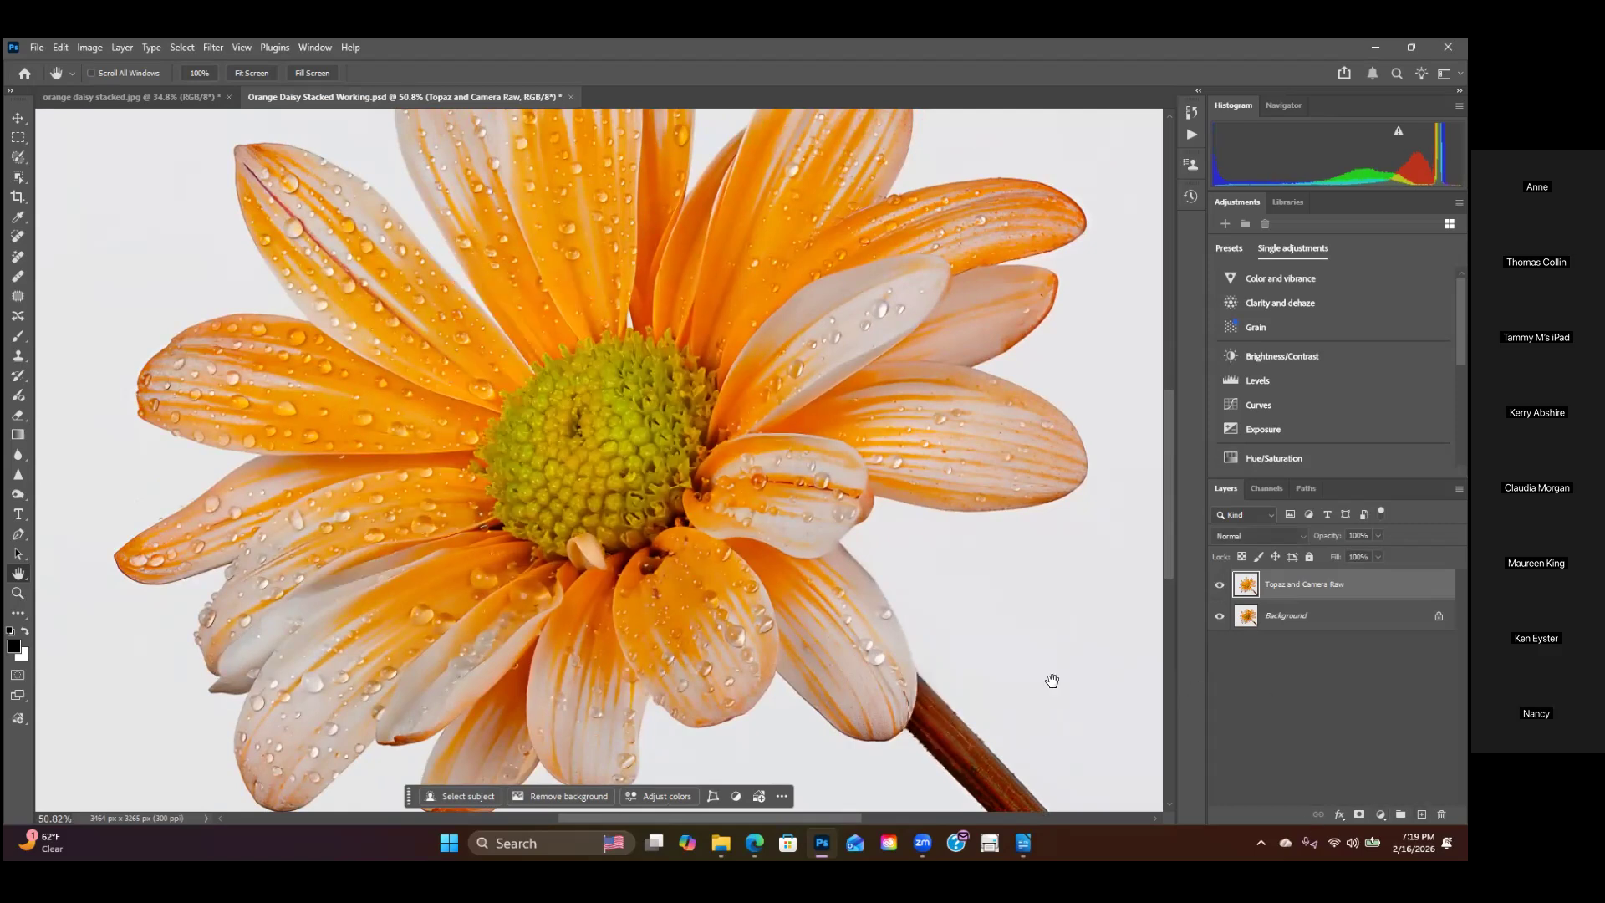
scroll(1050, 678, "down", 2)
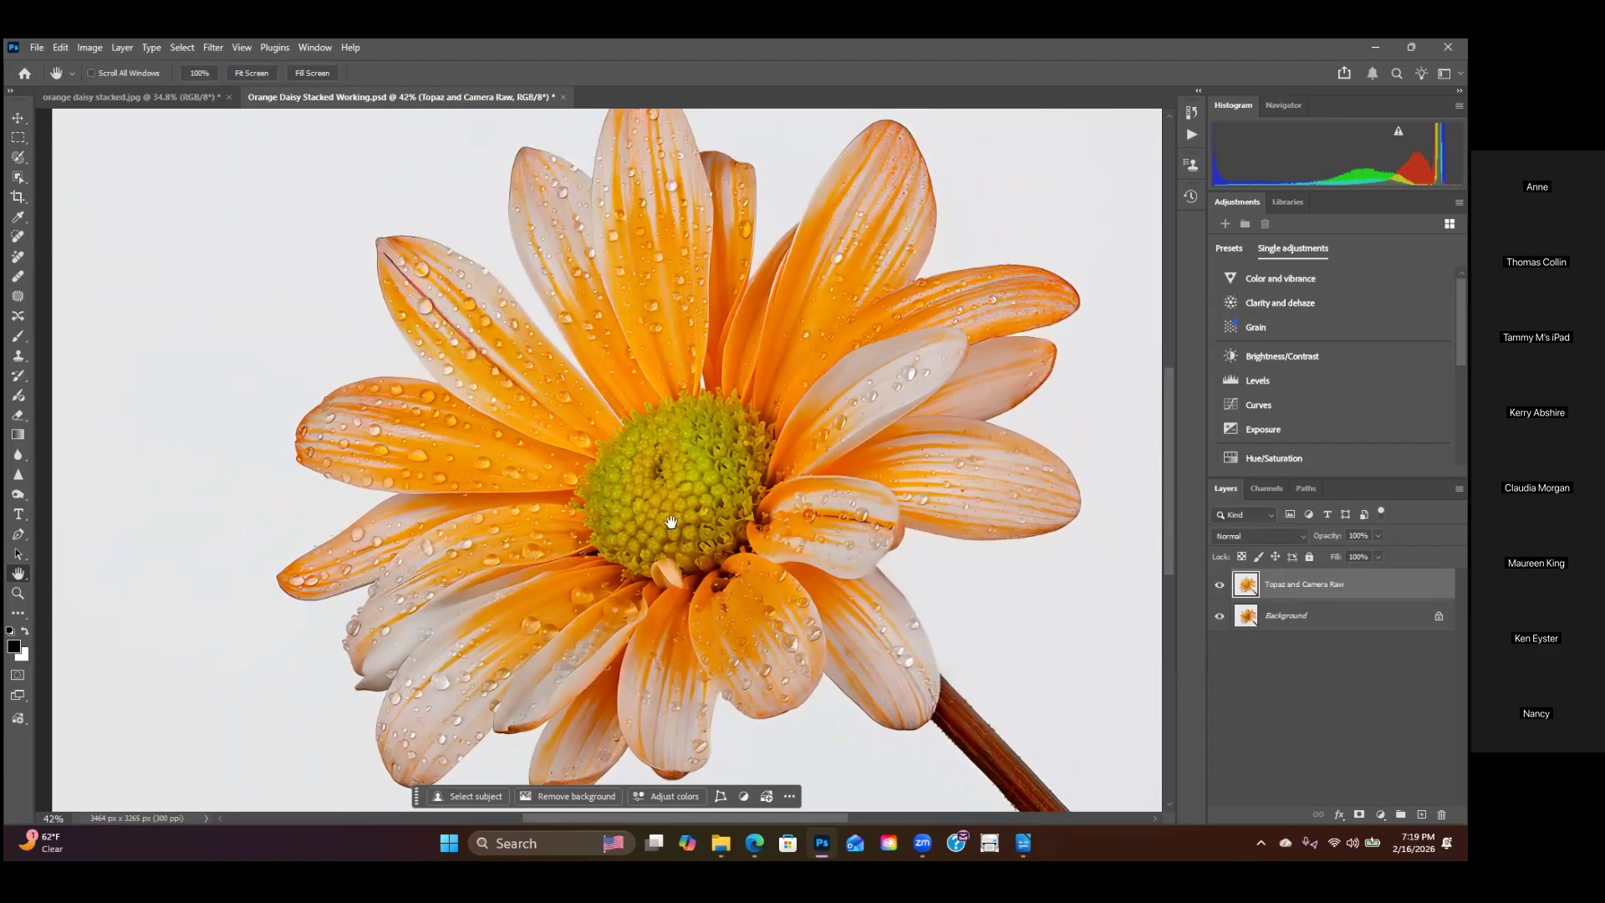
left_click(1220, 586)
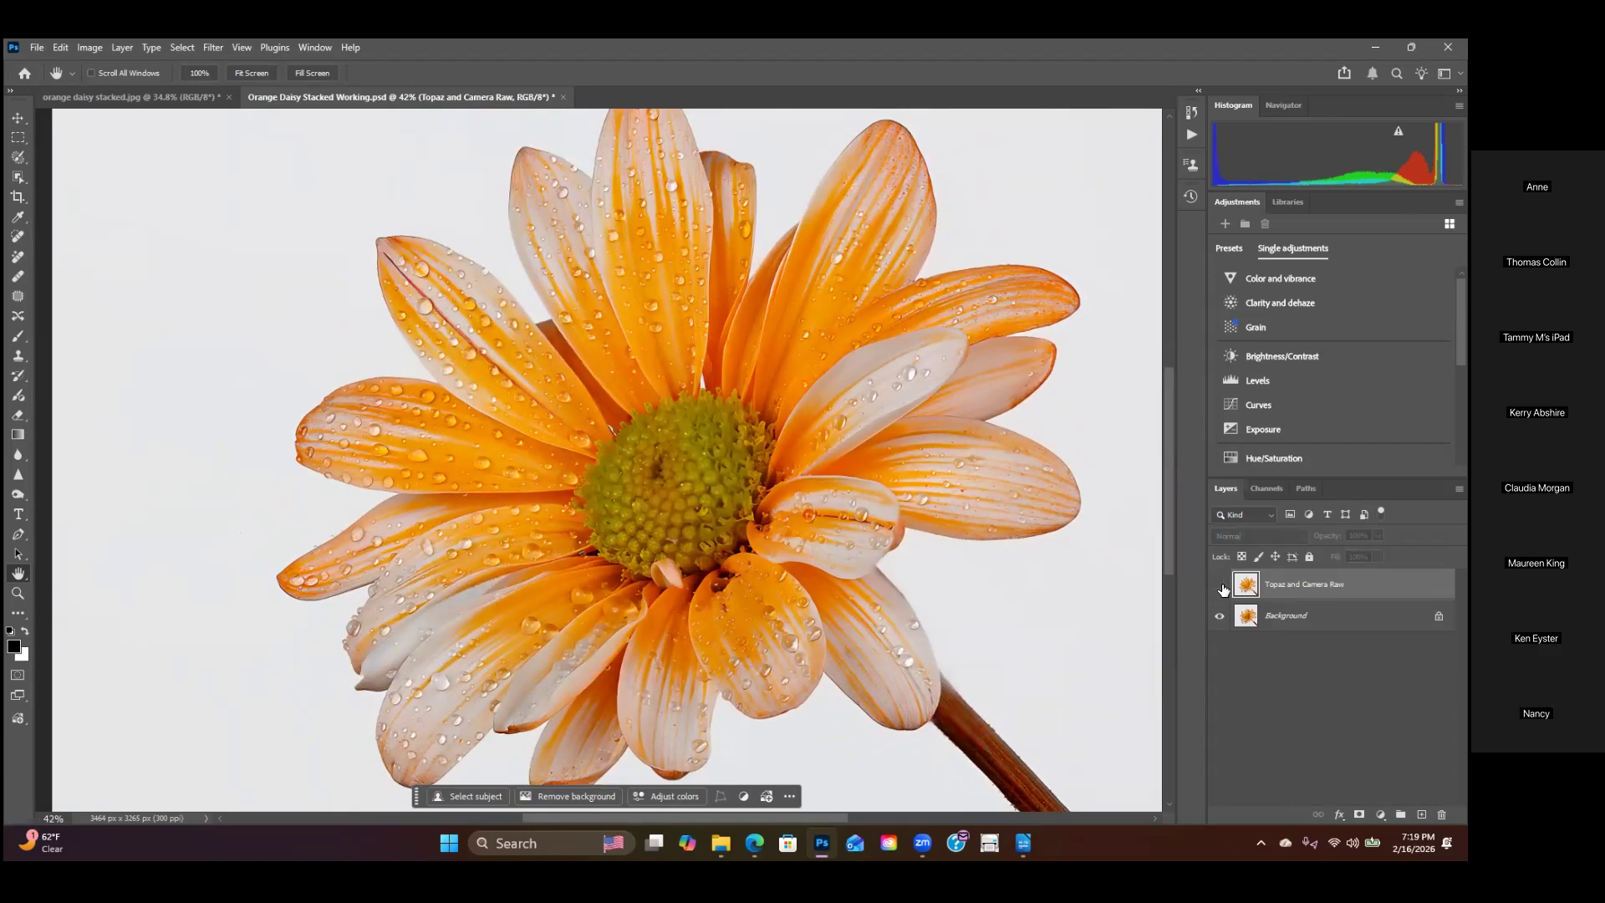
left_click(1220, 585)
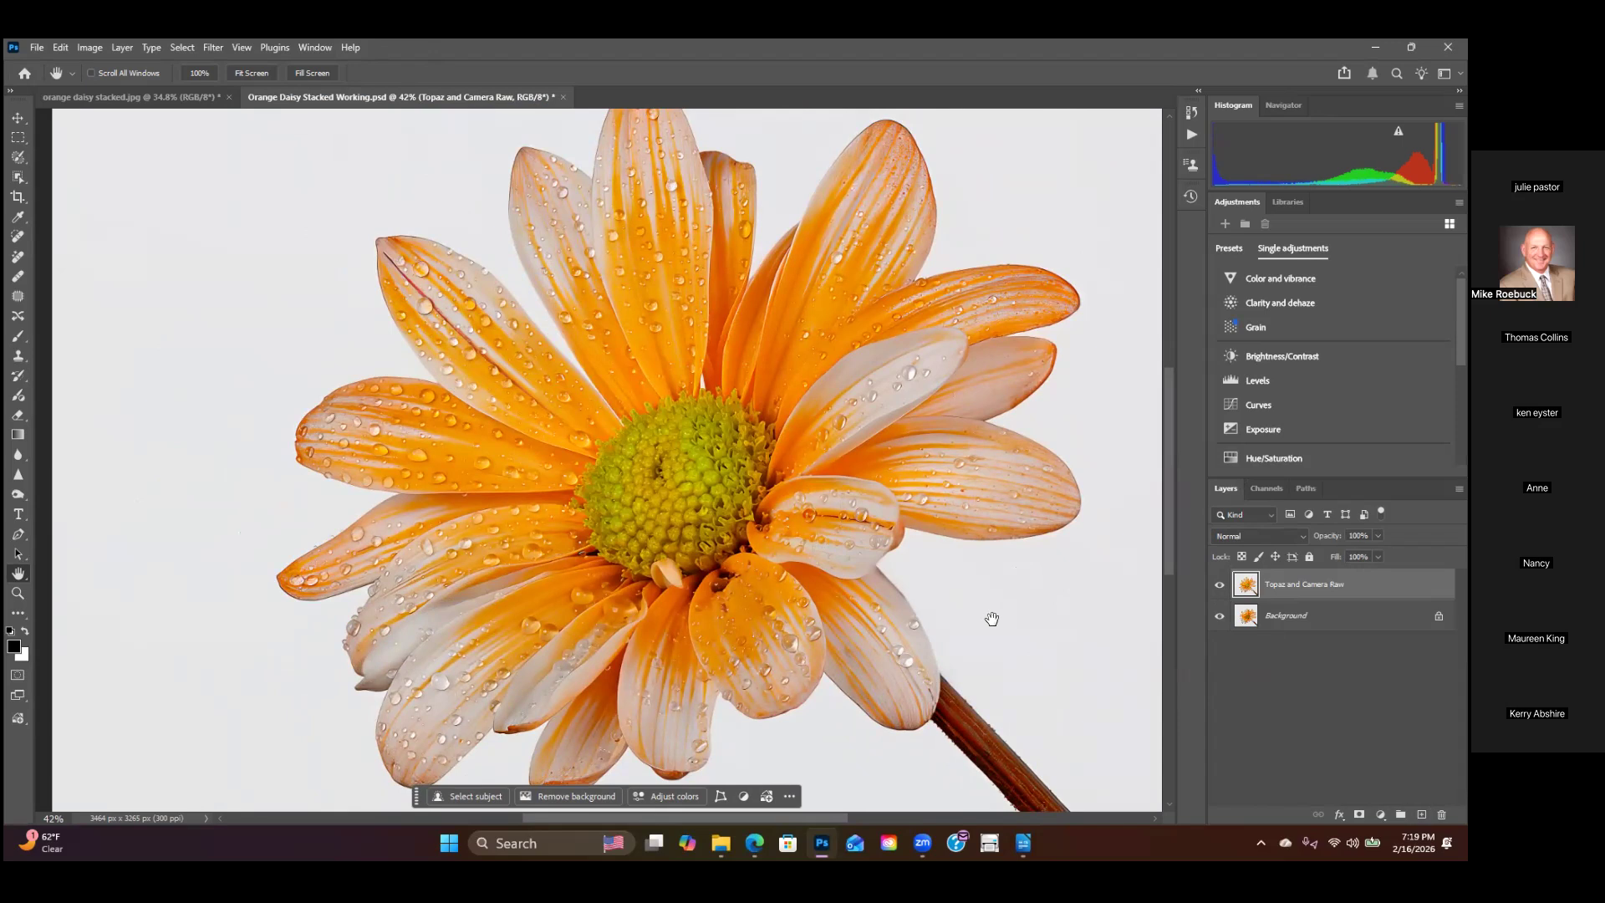
Step: Select the Background layer and hide the Topaz and Camera Raw layer above it
left_click(1290, 618)
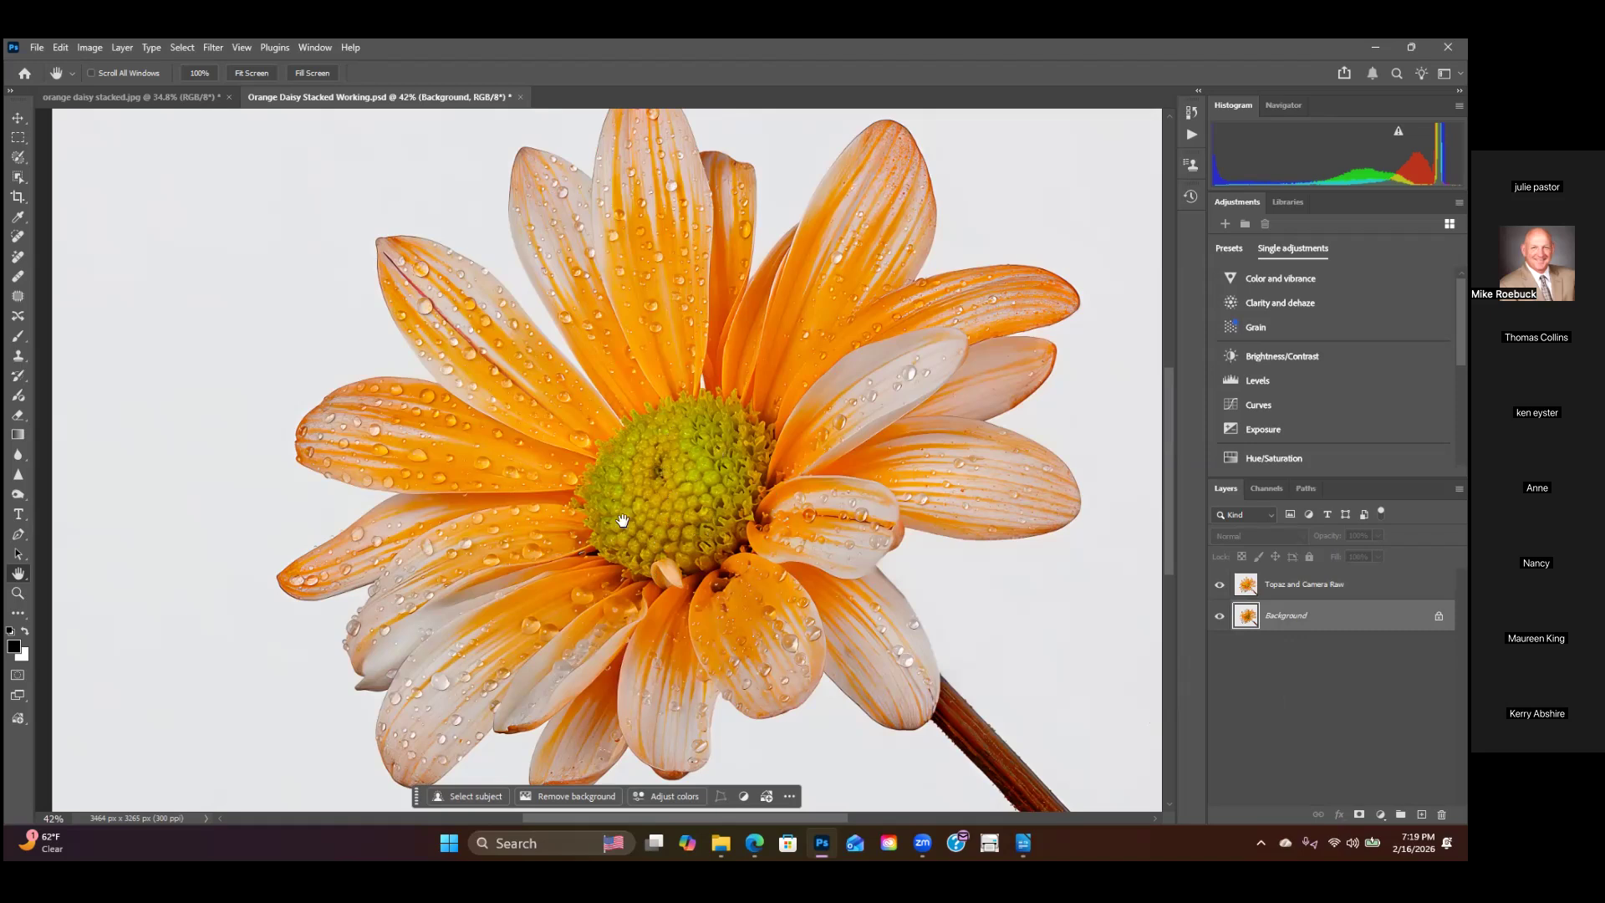
scroll(707, 515, "up", 2)
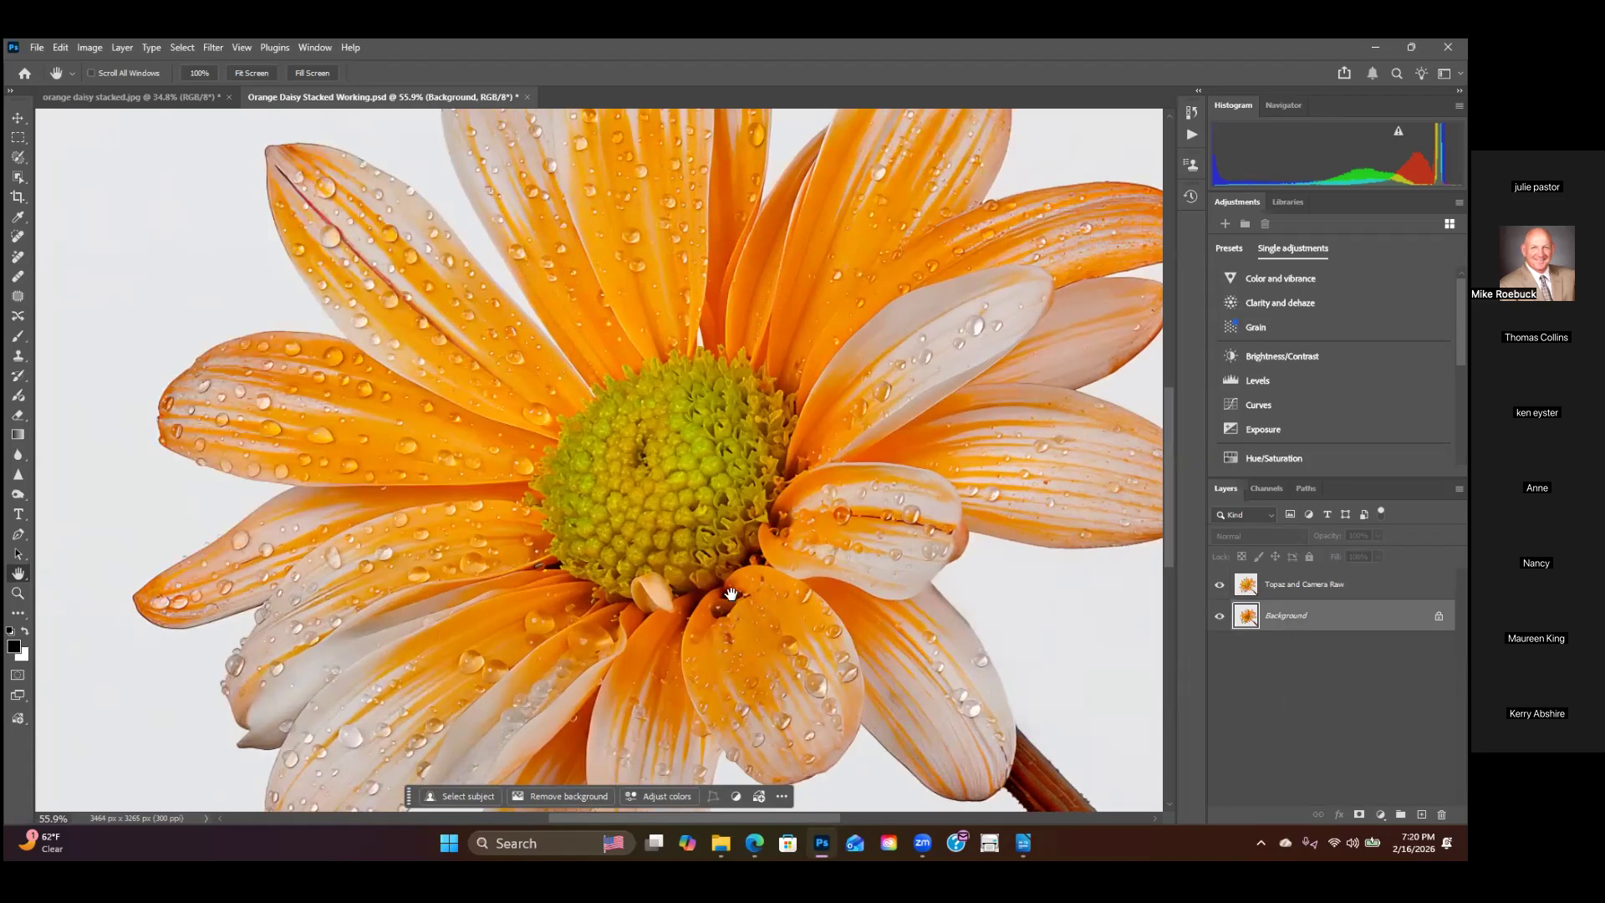
left_click(1219, 585)
scroll(769, 514, "down", 2)
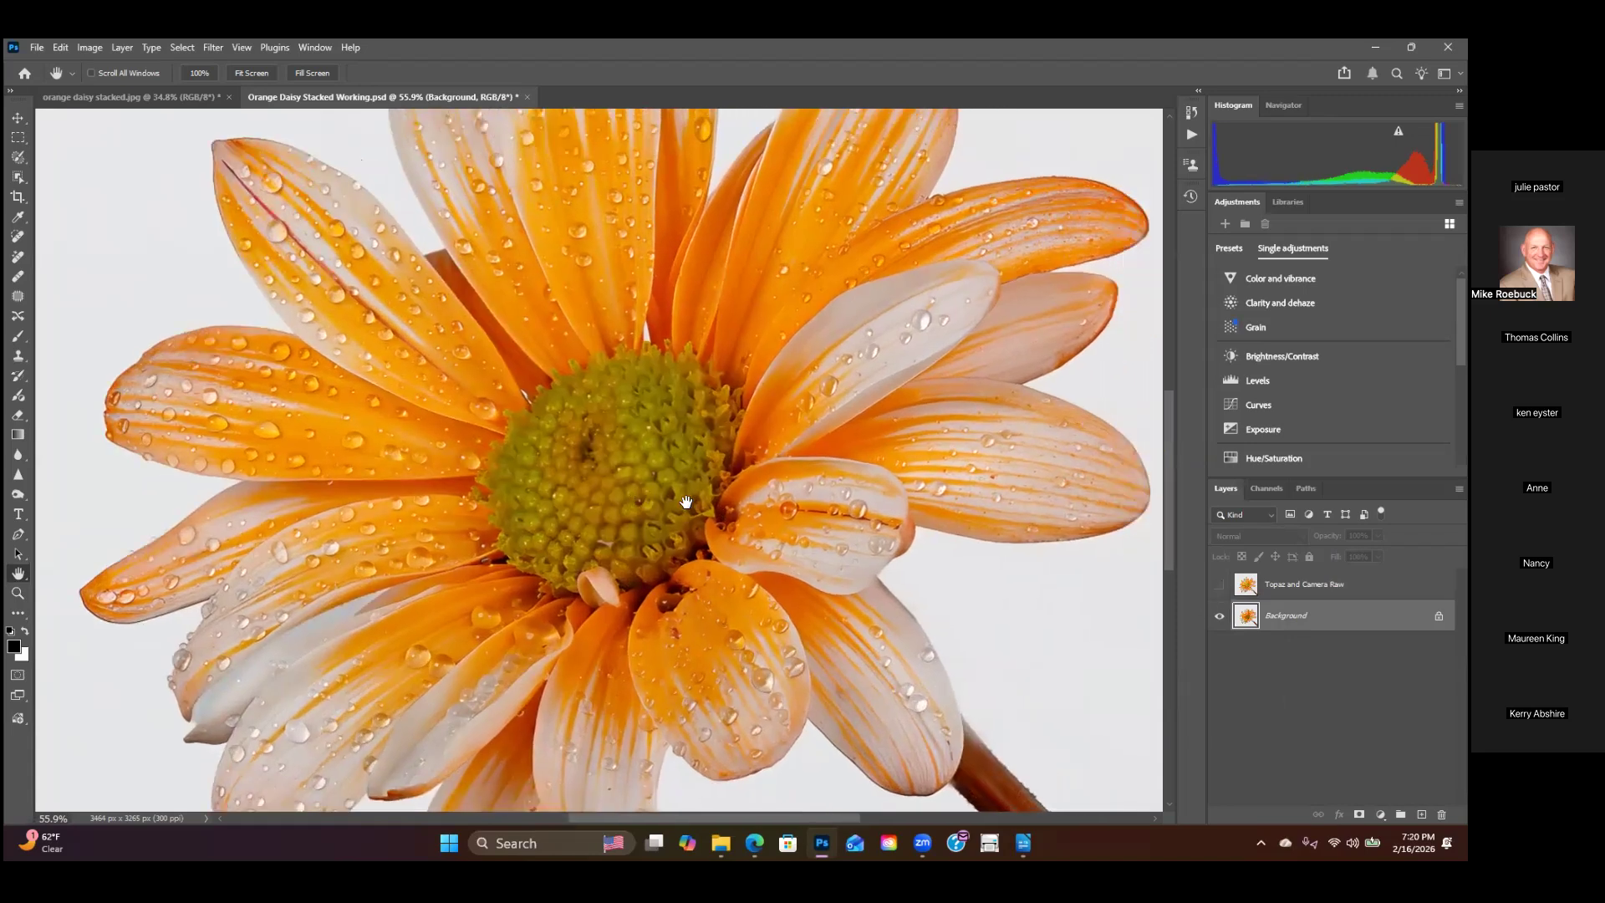
scroll(682, 483, "down", 1)
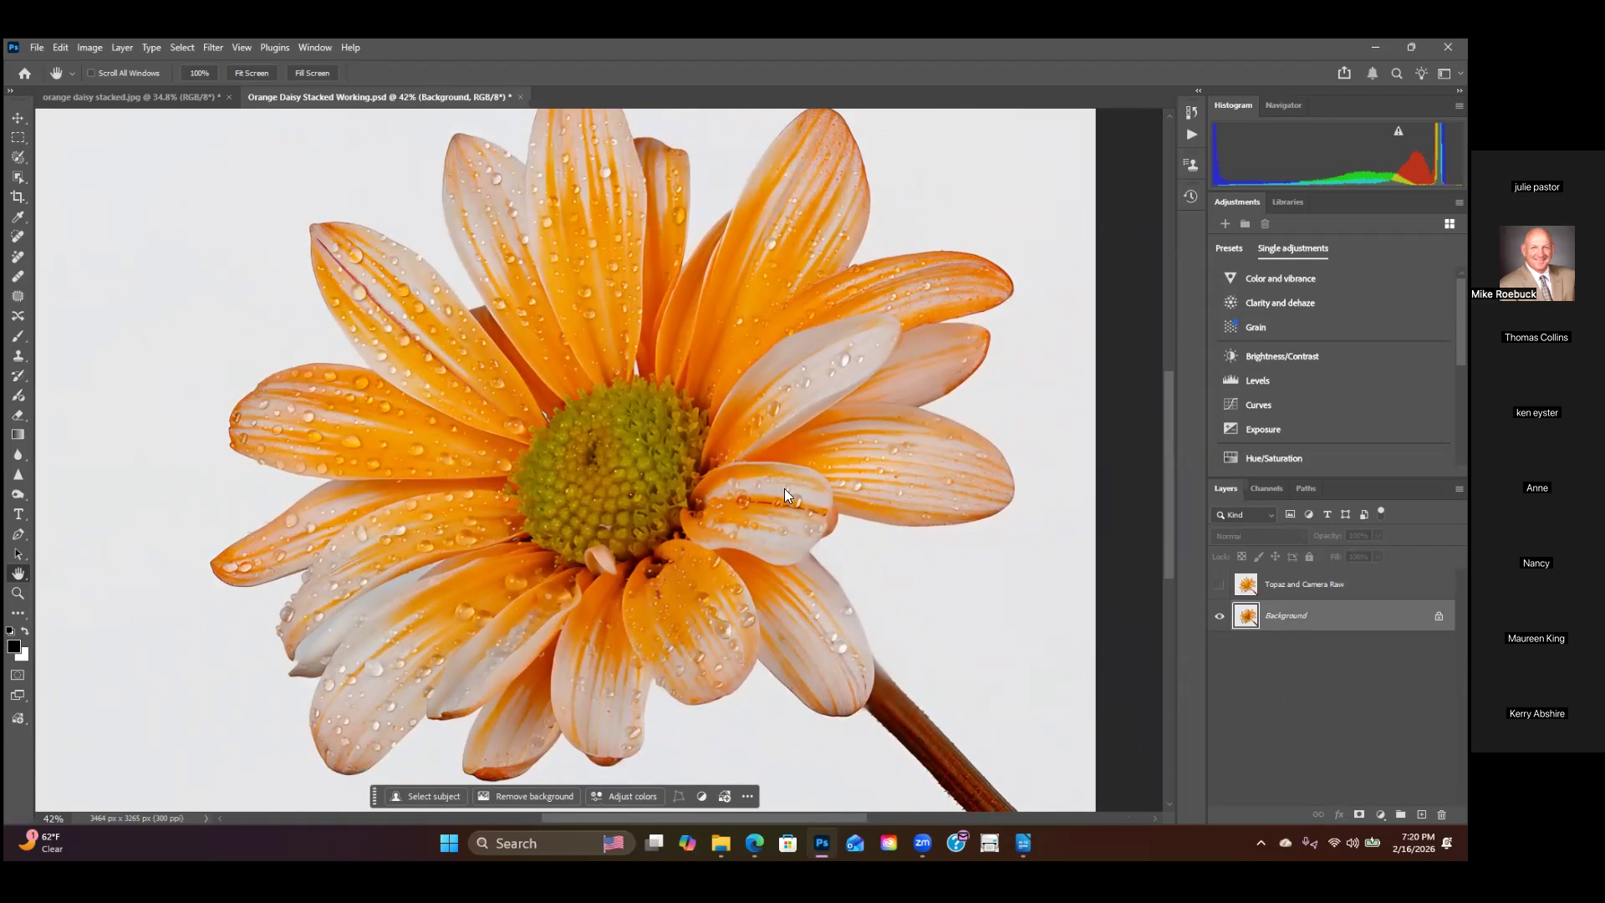
Step: Open the Camera Raw Filter on the Background layer and look through its Light, Color, Effects and Curve settings
left_click(213, 47)
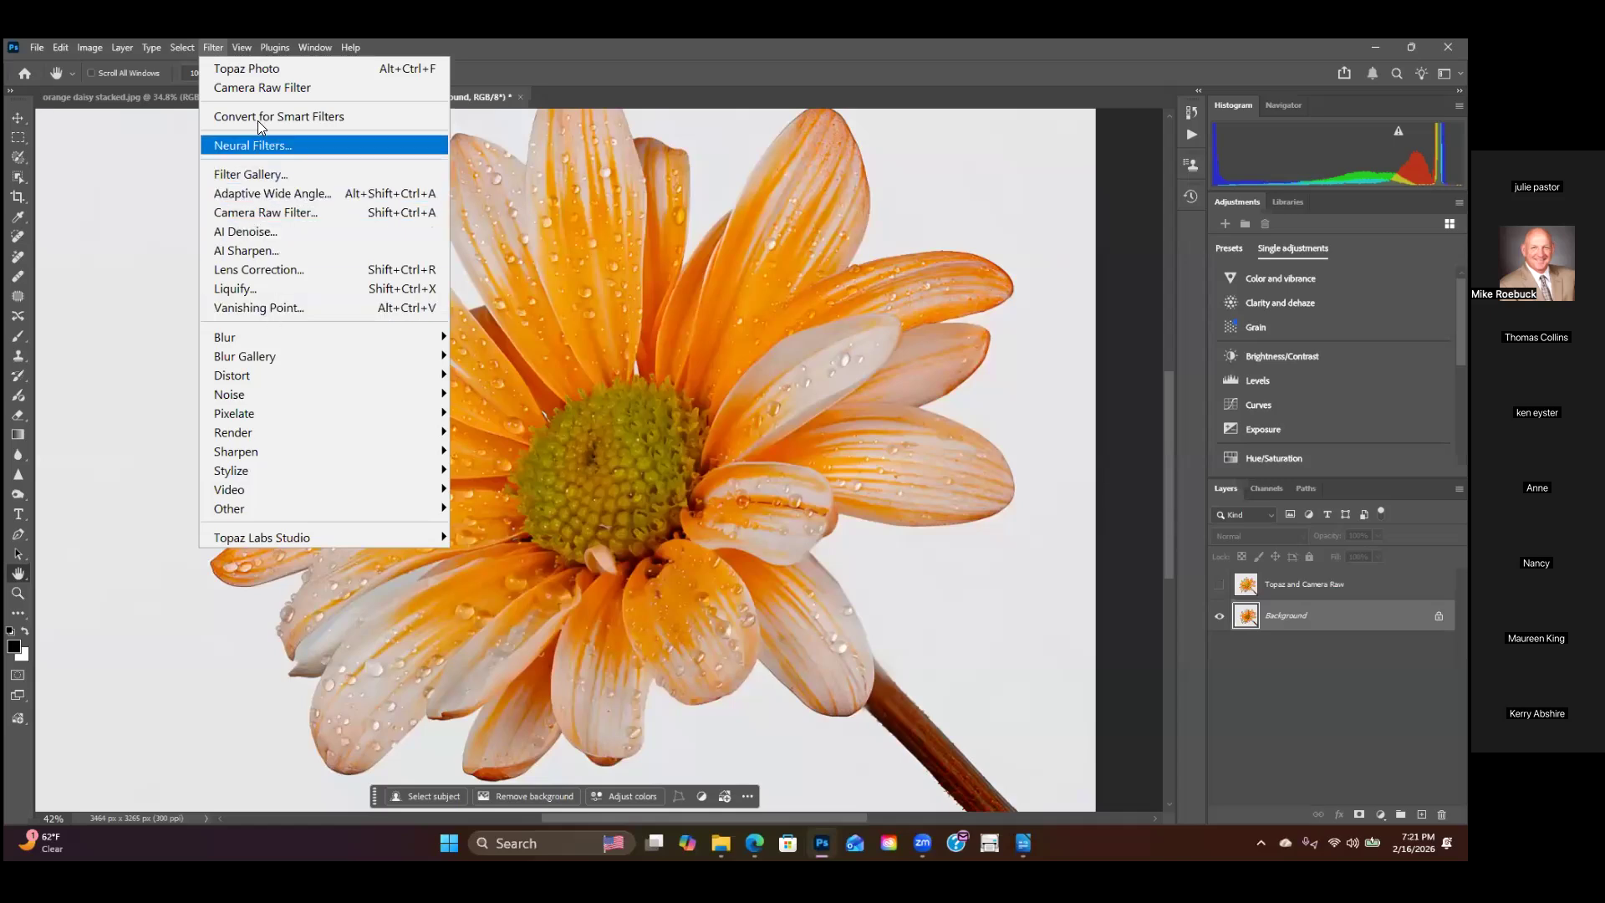
mouse_move(241, 47)
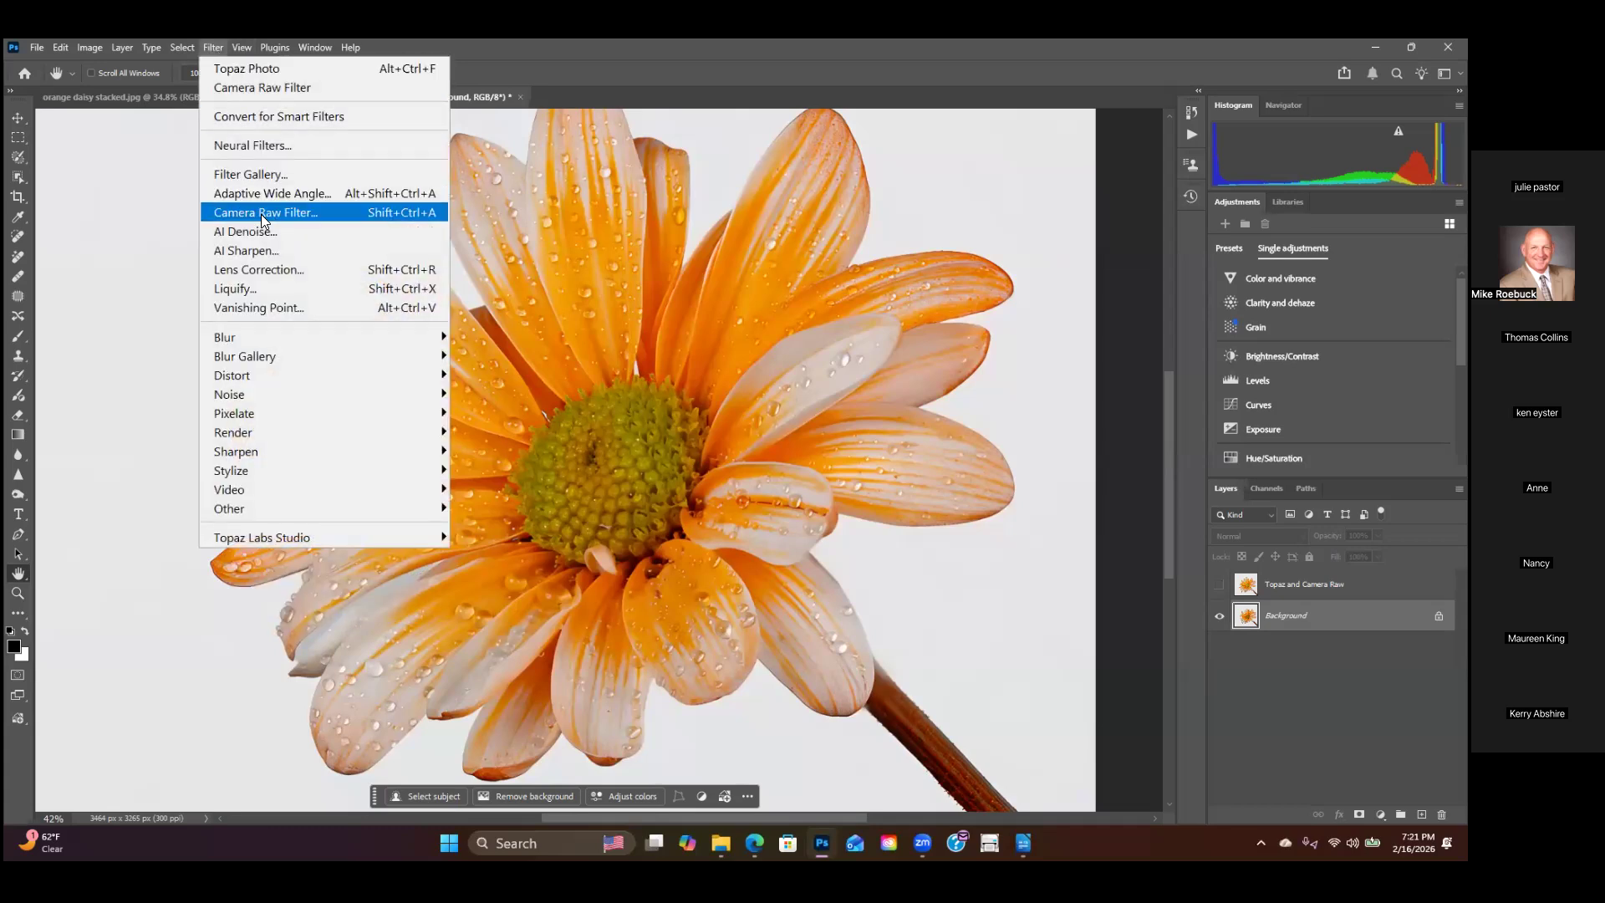
left_click(261, 214)
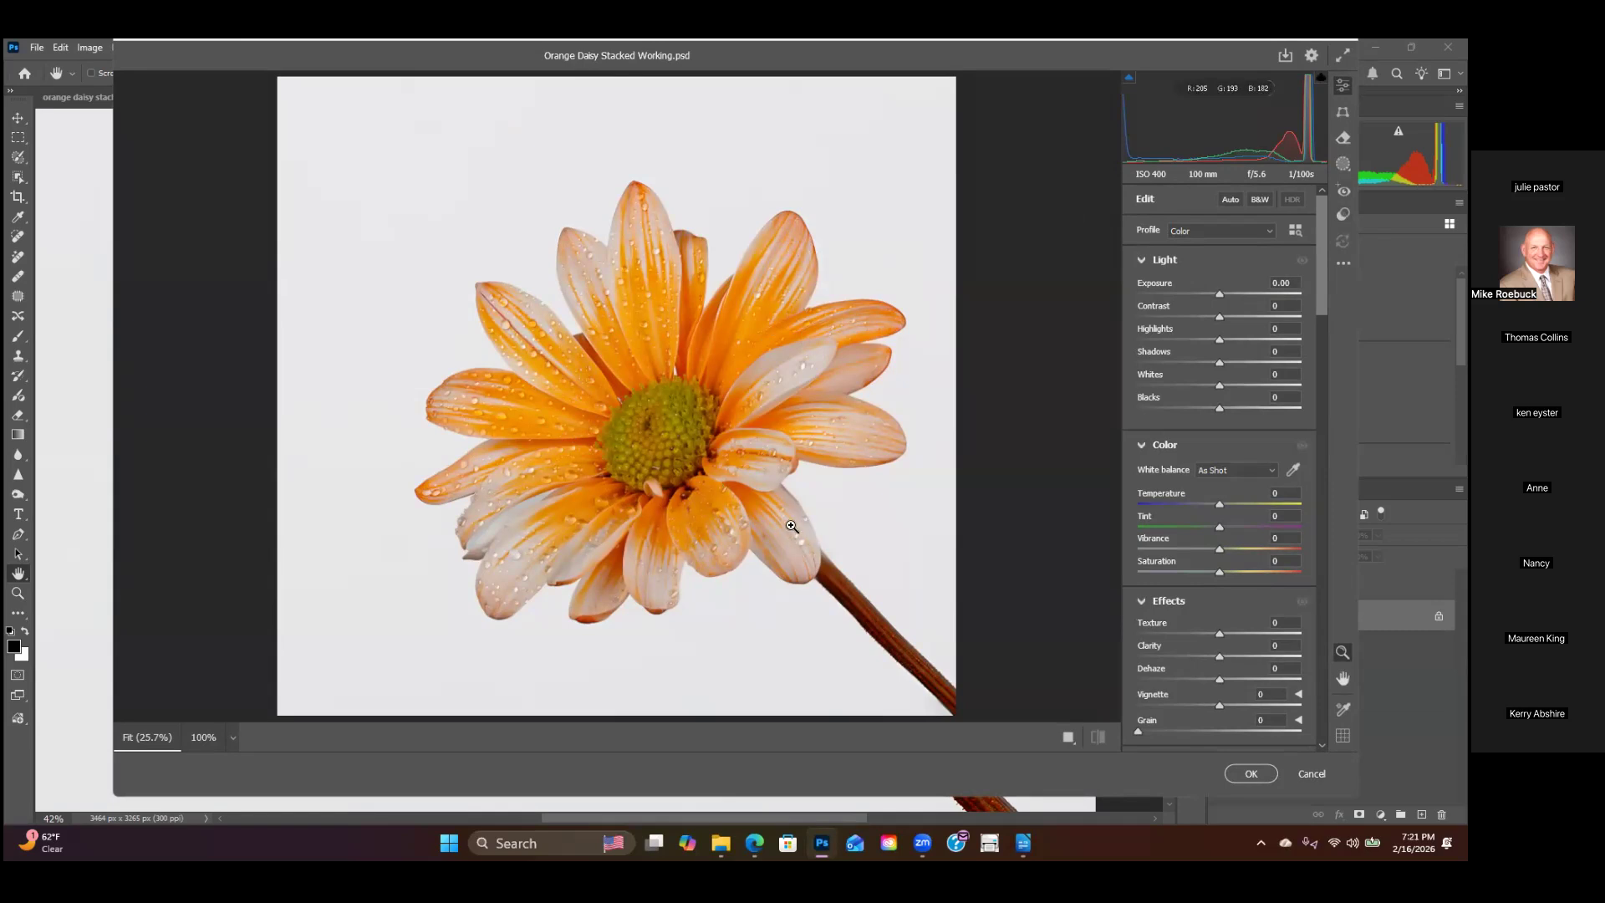
left_click(719, 397)
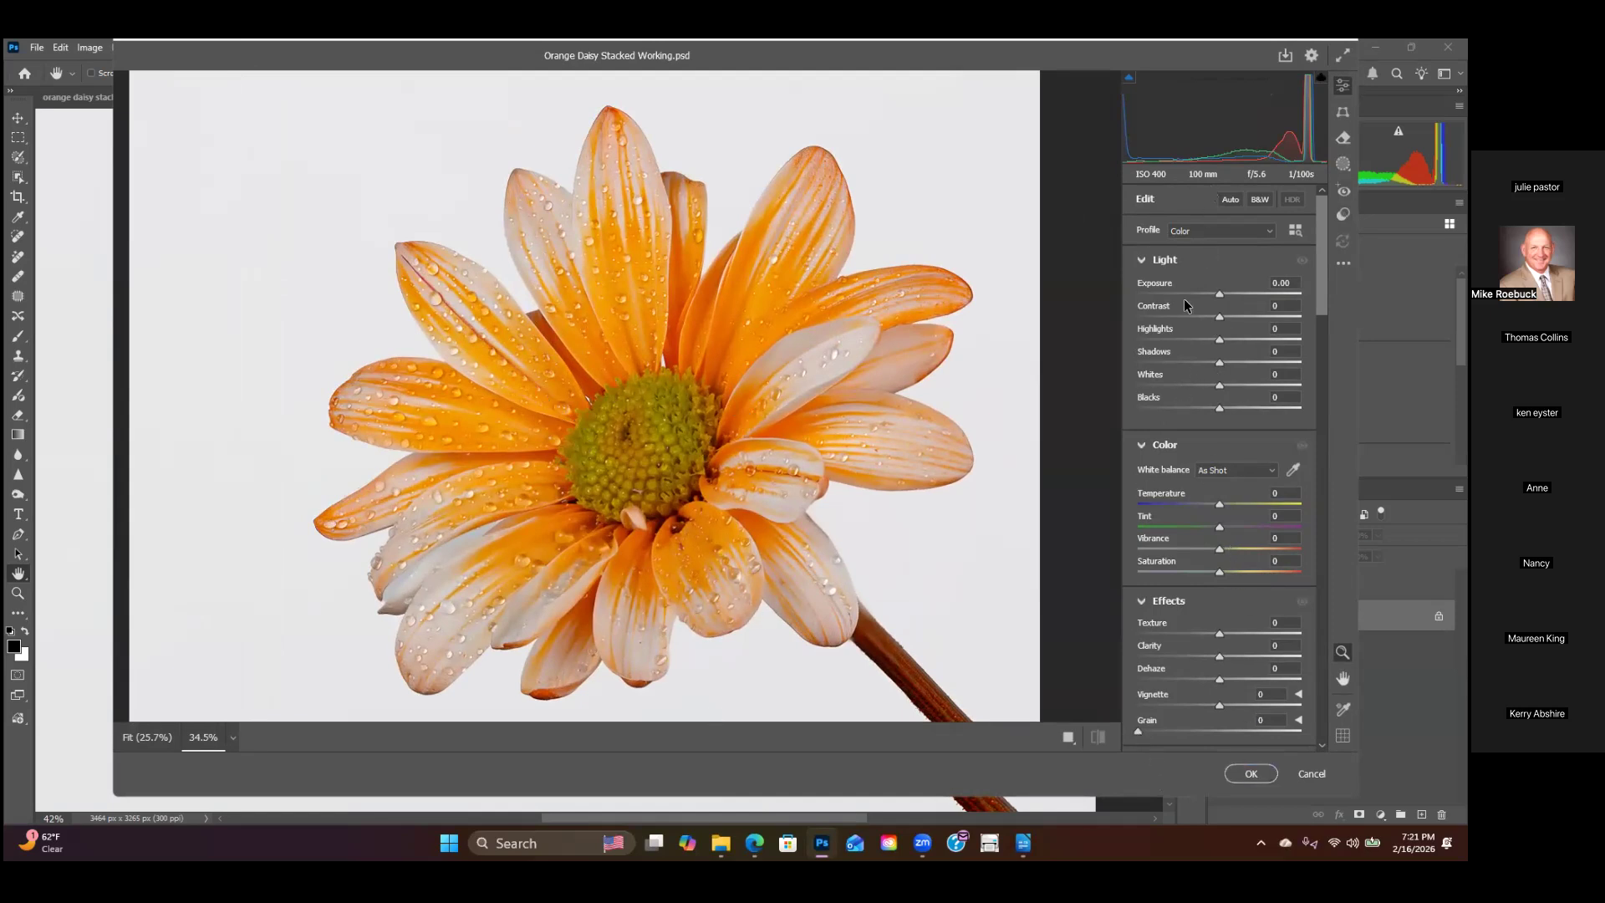
scroll(1220, 418, "down", 5)
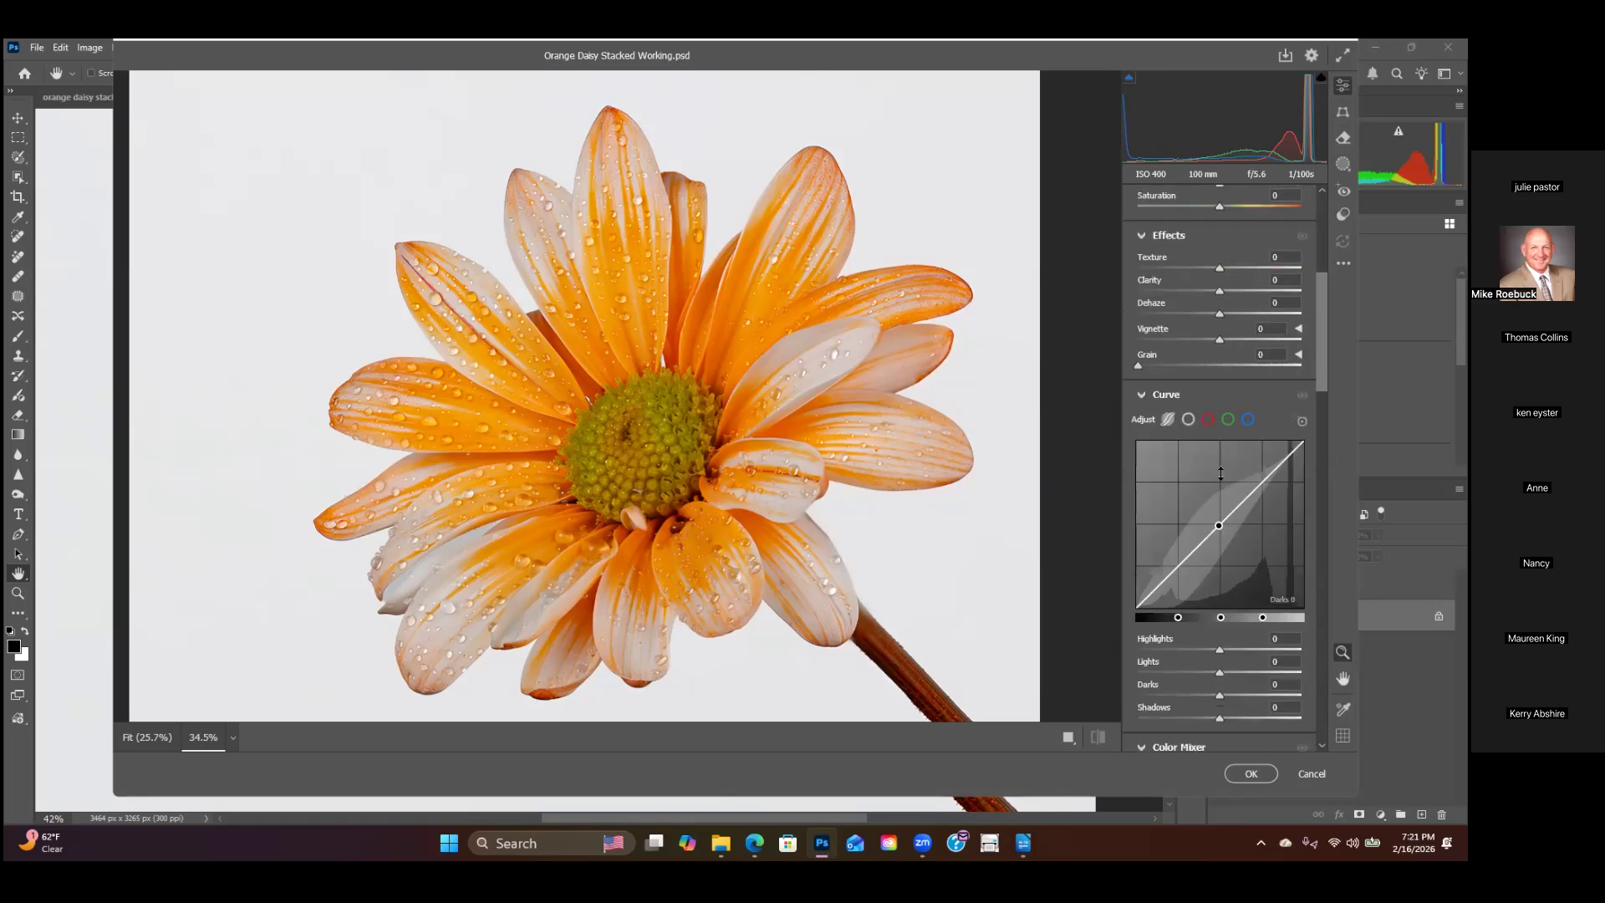
scroll(1238, 744, "down", 2)
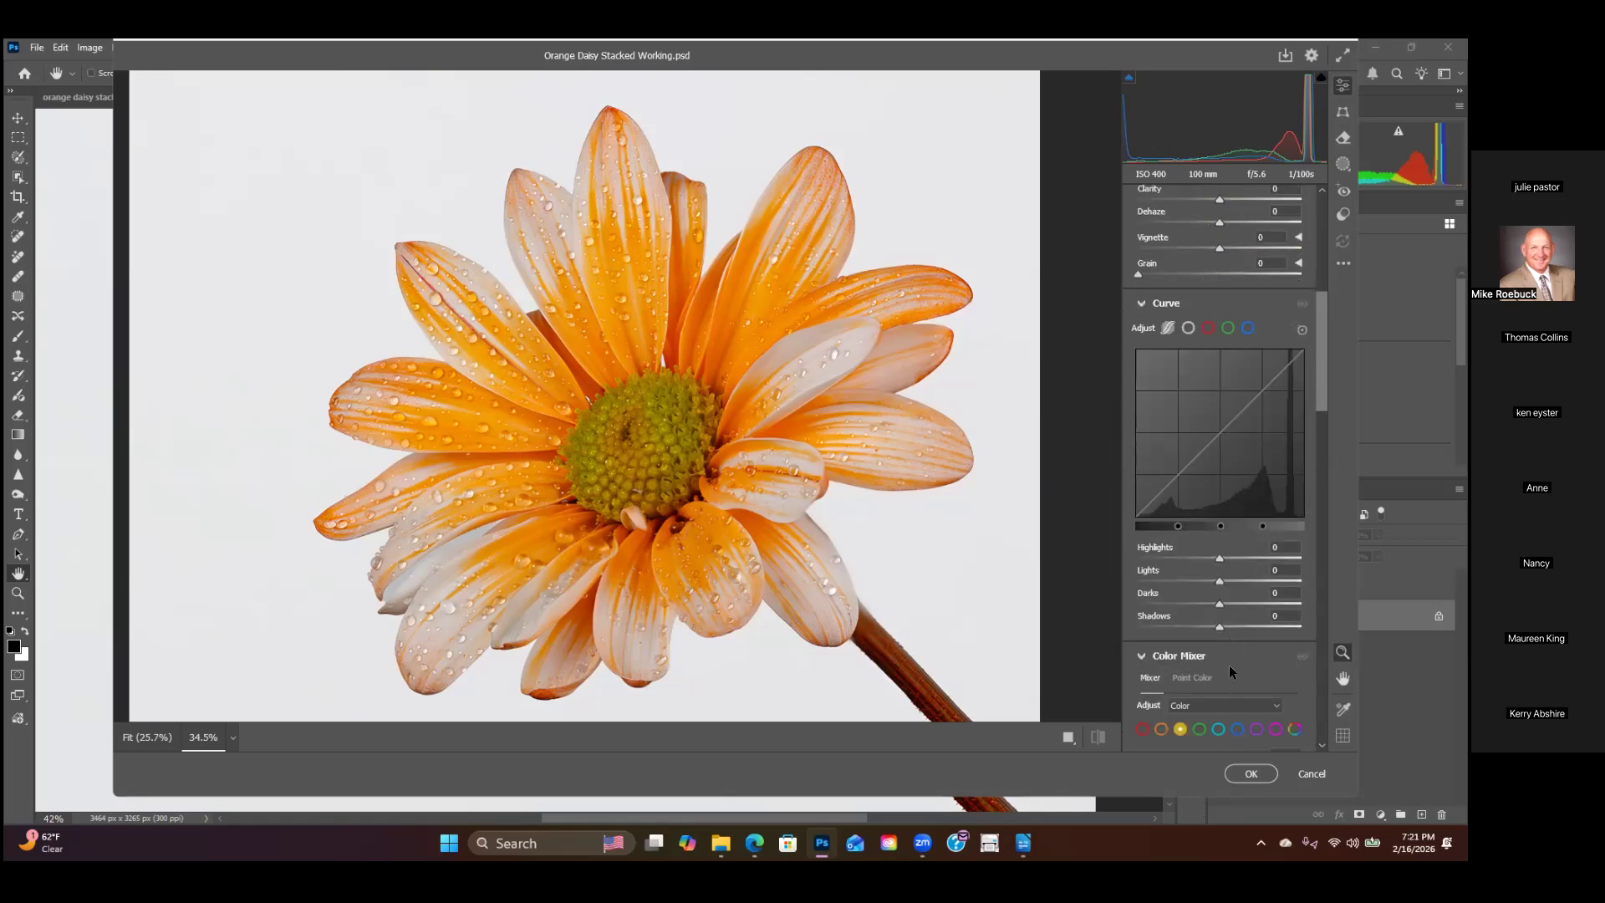
scroll(1229, 664, "up", 6)
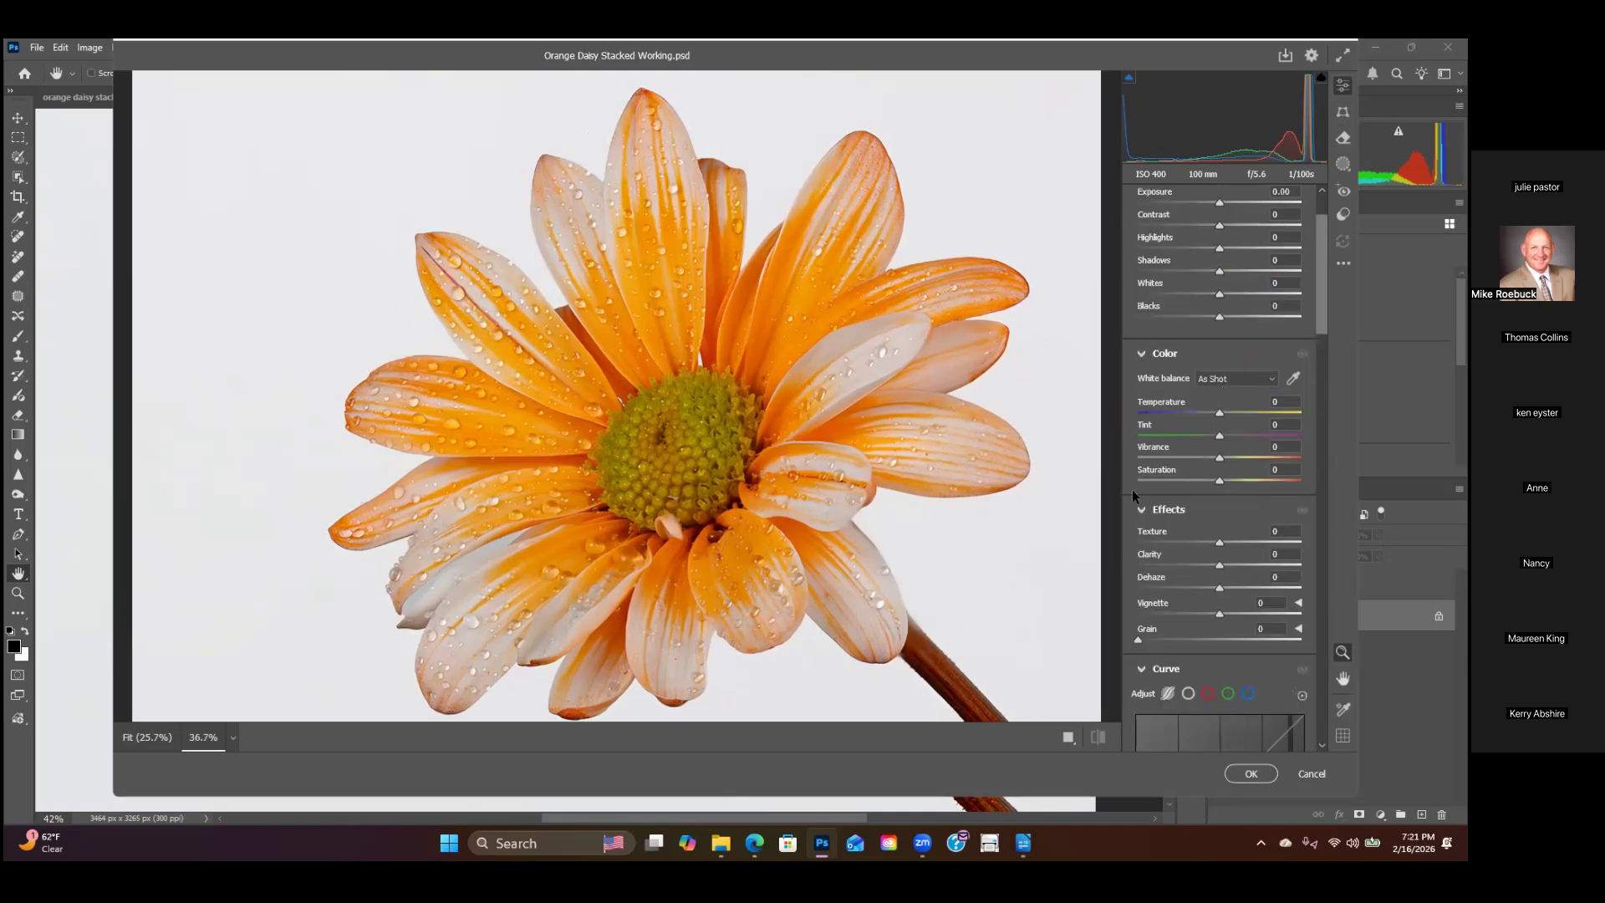
scroll(1170, 468, "up", 2)
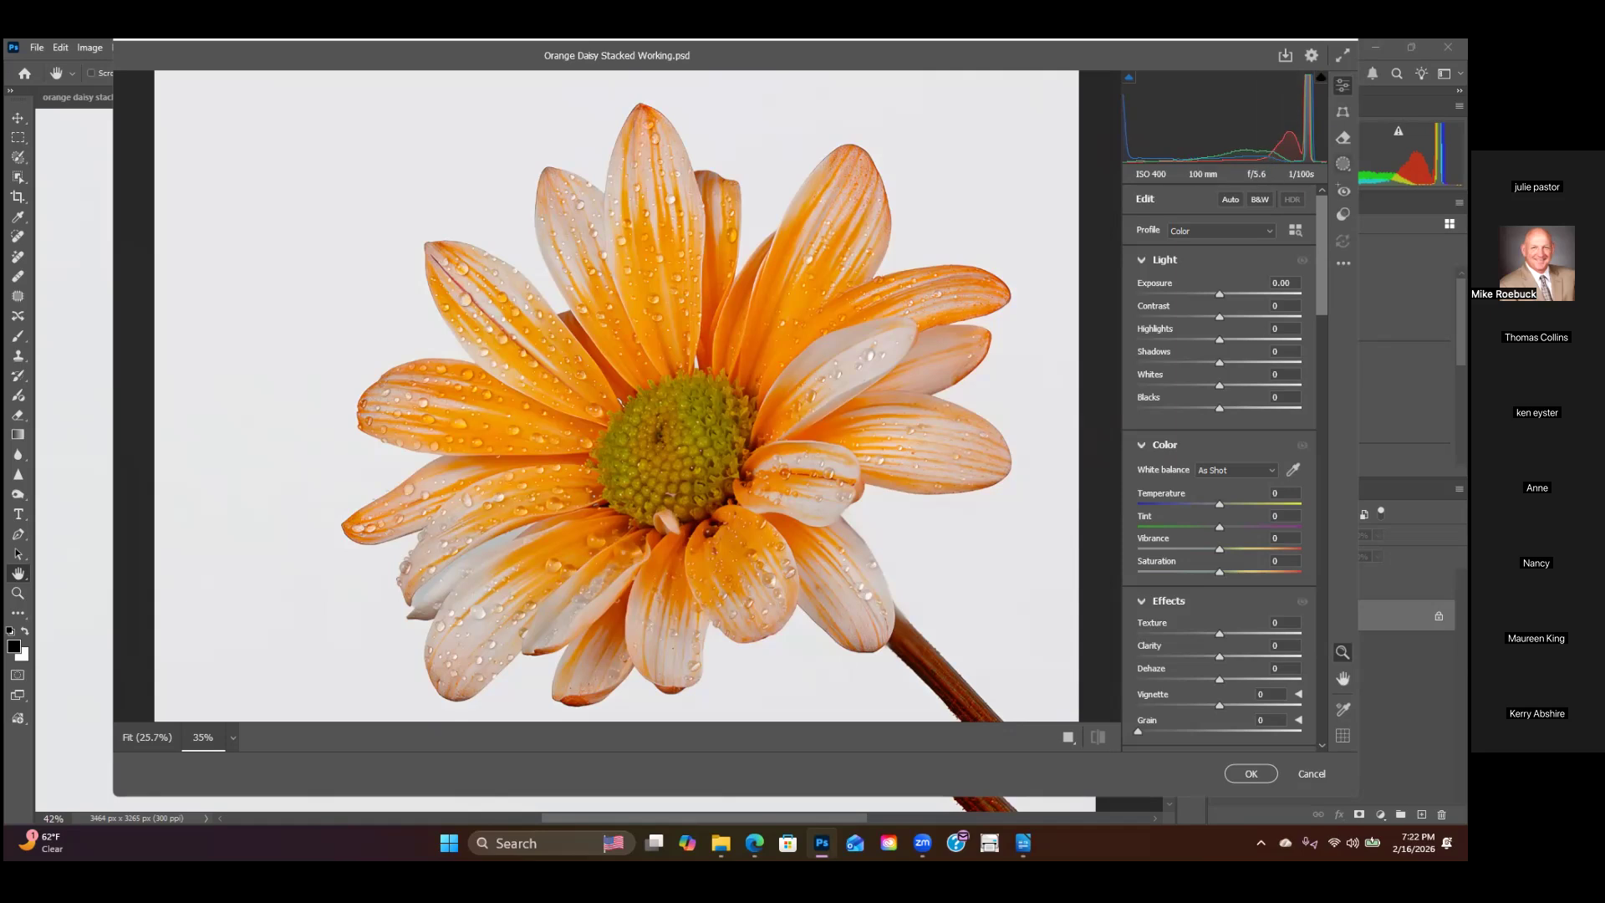
Step: Create a radial gradient mask covering the flower's center and the inner parts of the petals
key("m")
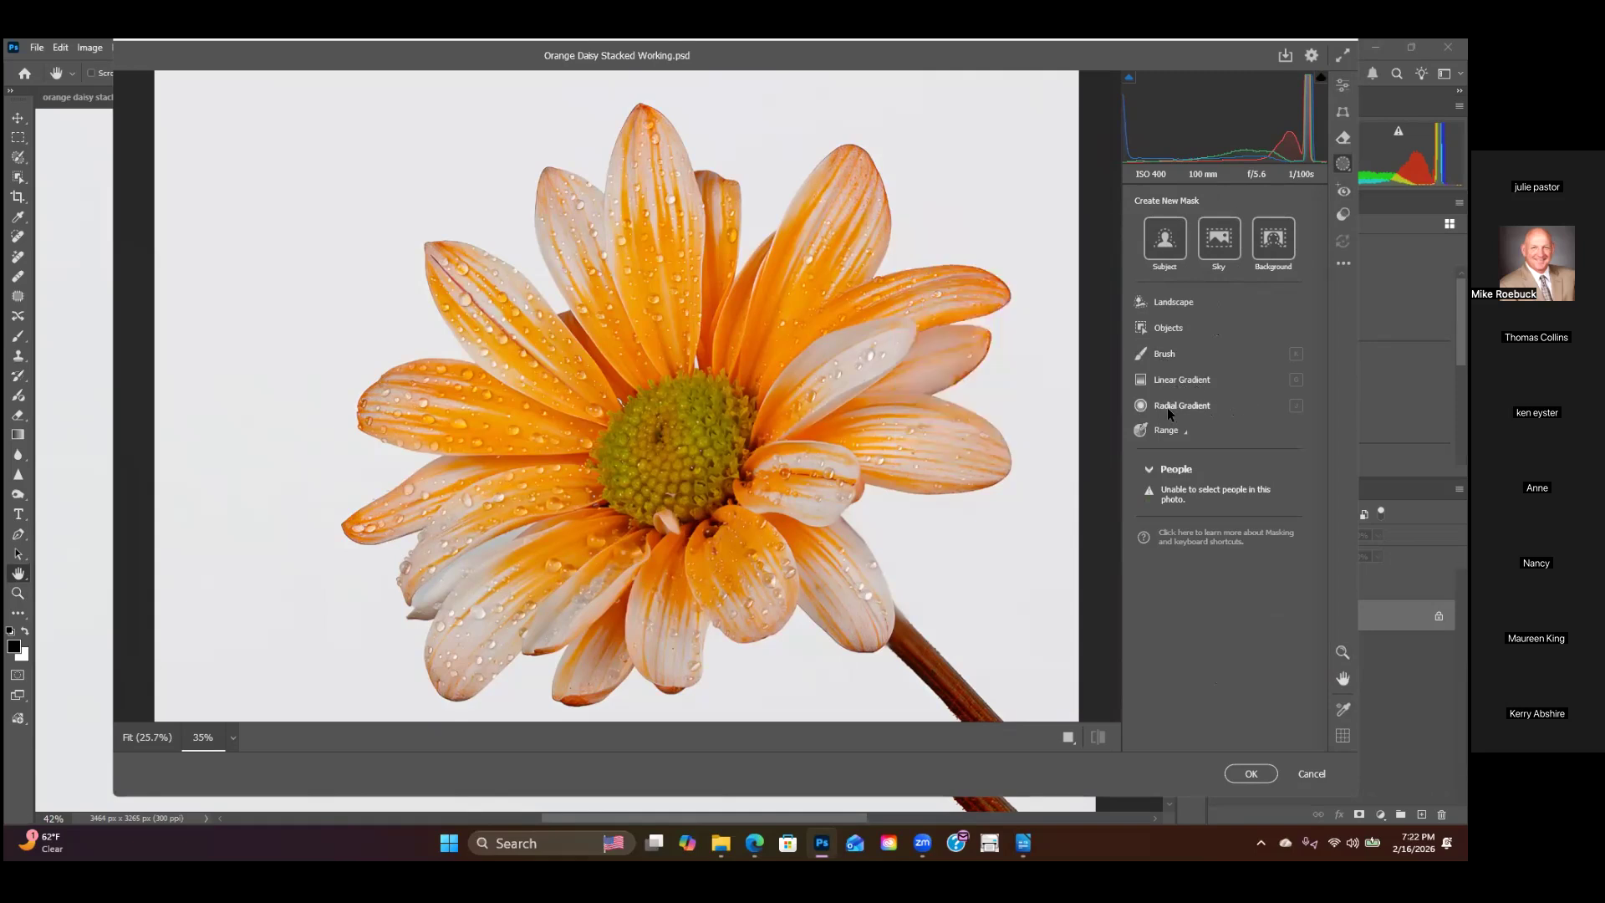
mouse_move(1166, 408)
left_click(1167, 404)
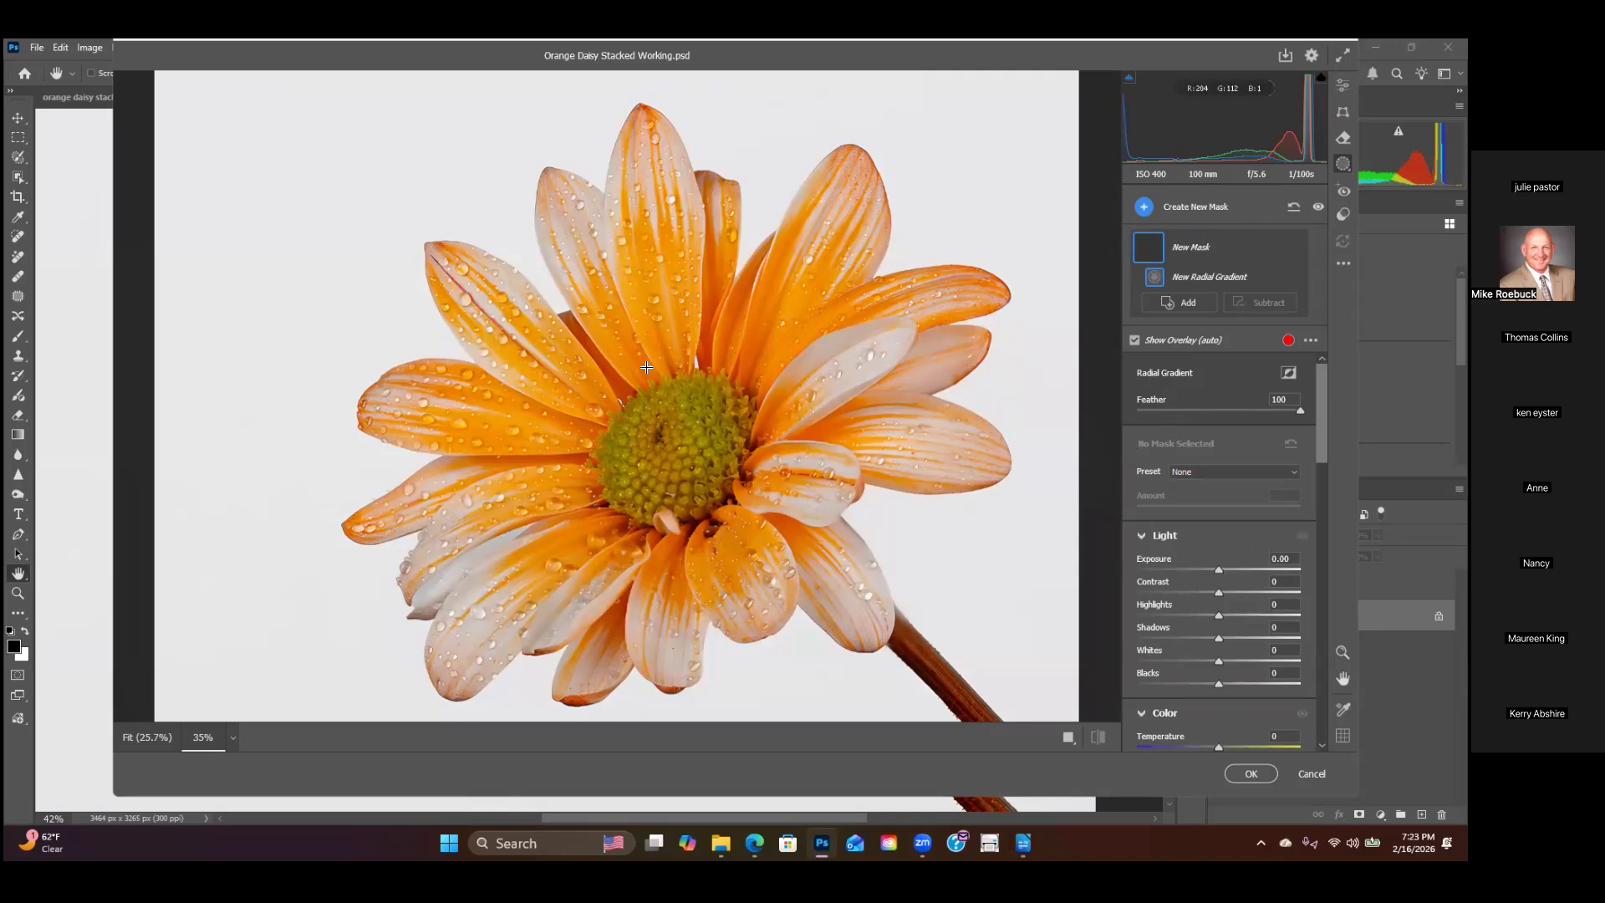
left_click_drag(605, 346, 662, 421)
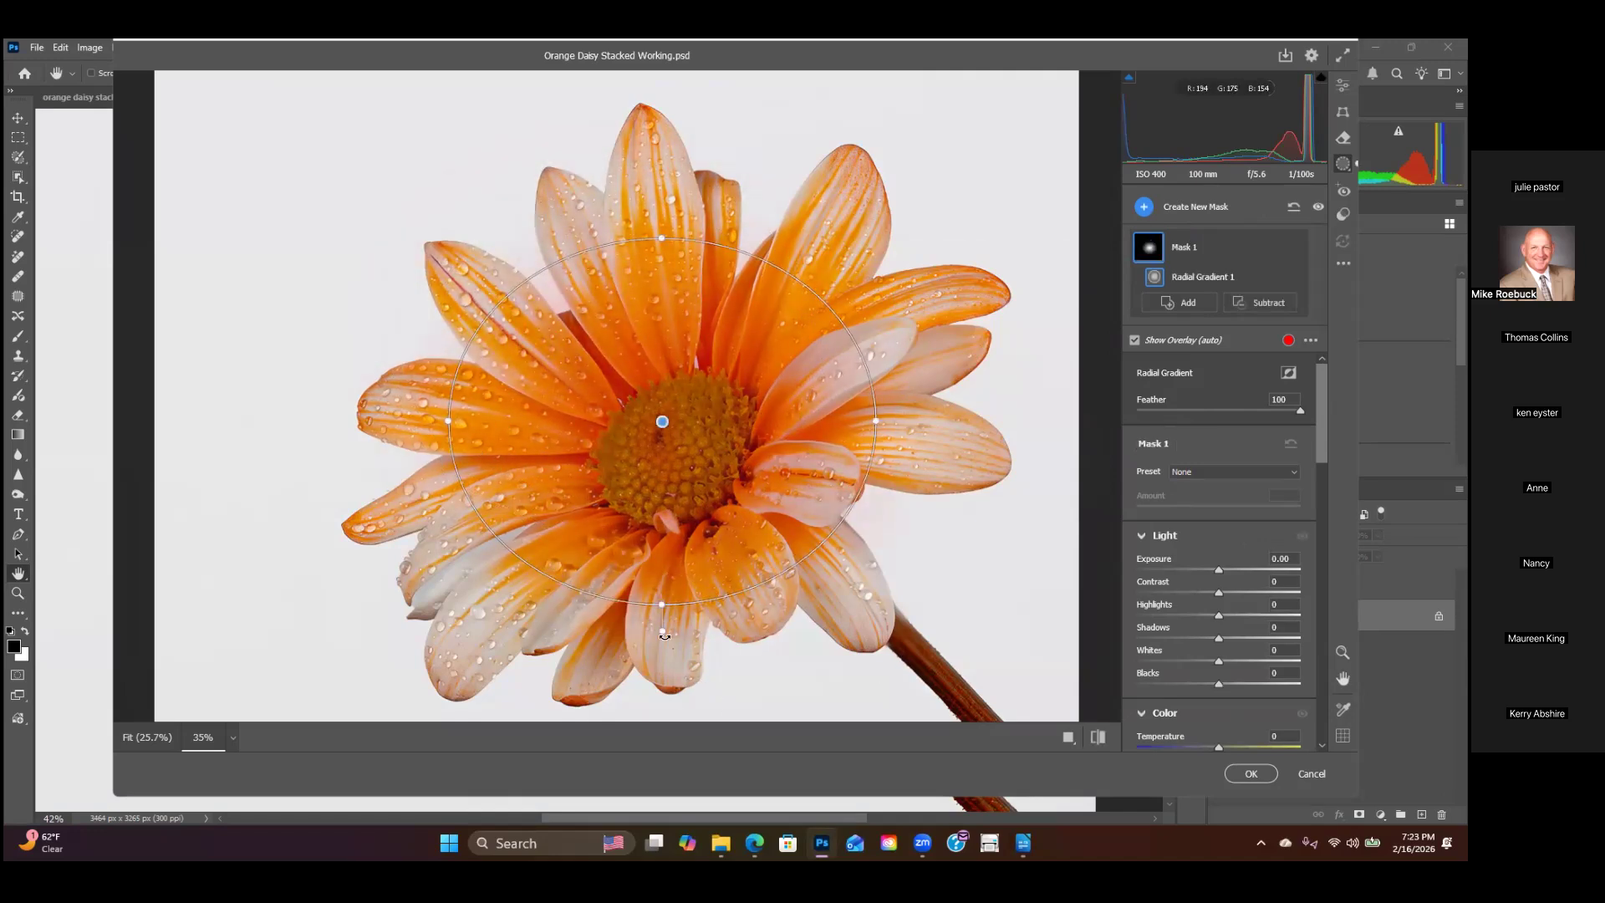
Step: Try flattening the radial gradient into a narrow ellipse, rotating it and moving it onto the stem
left_click_drag(659, 608, 706, 452)
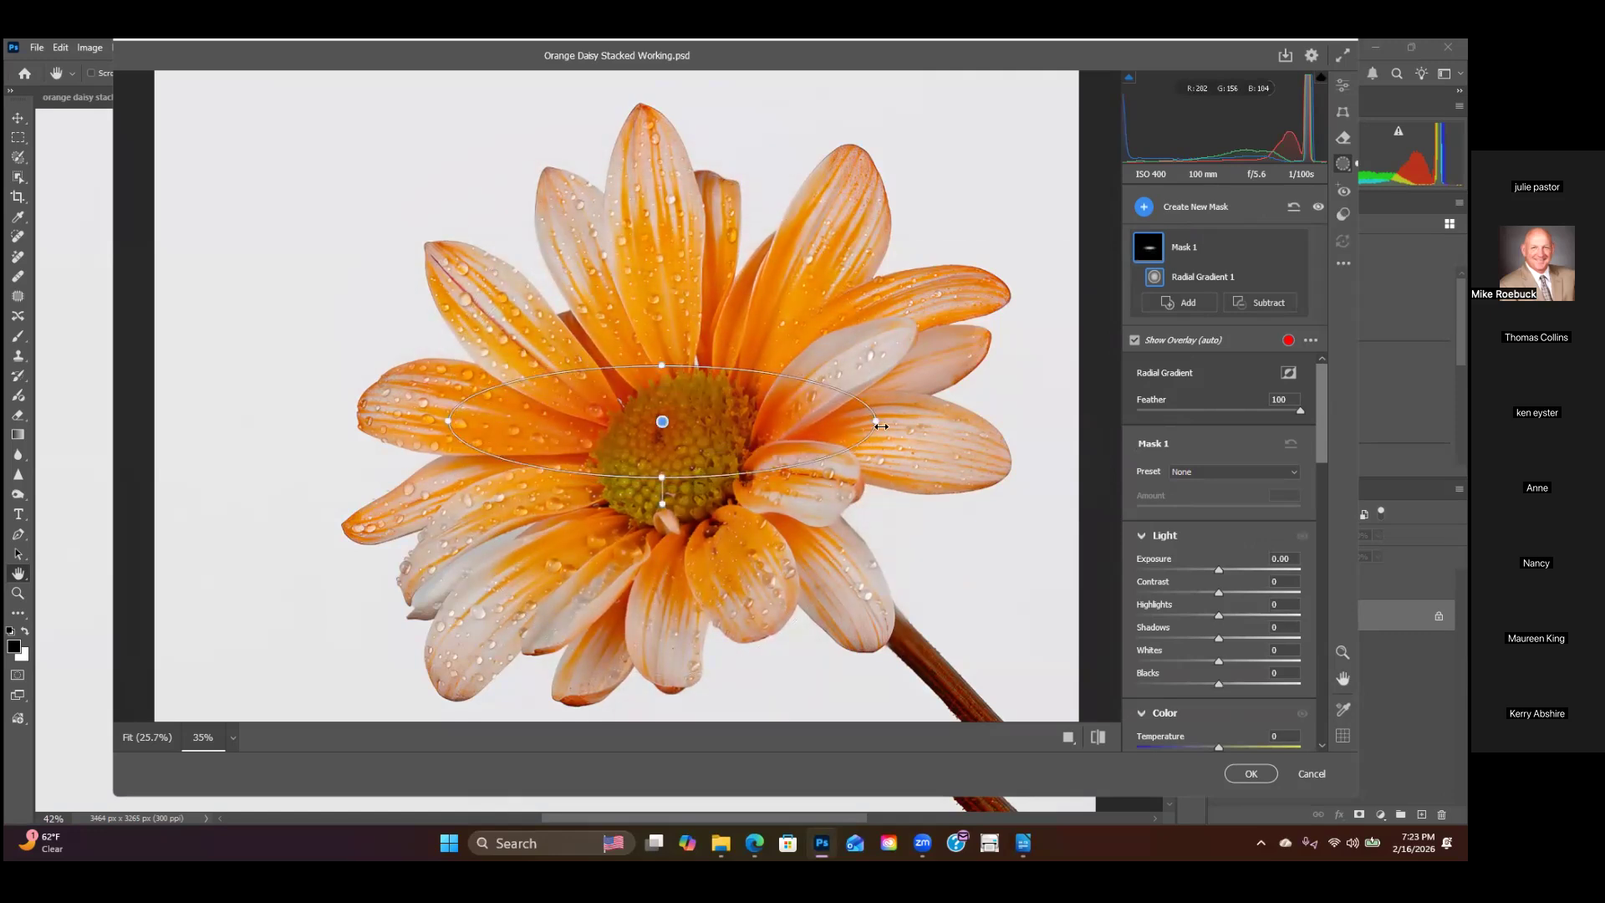
left_click_drag(909, 432, 799, 574)
left_click_drag(668, 432, 873, 612)
scroll(750, 446, "down", 3)
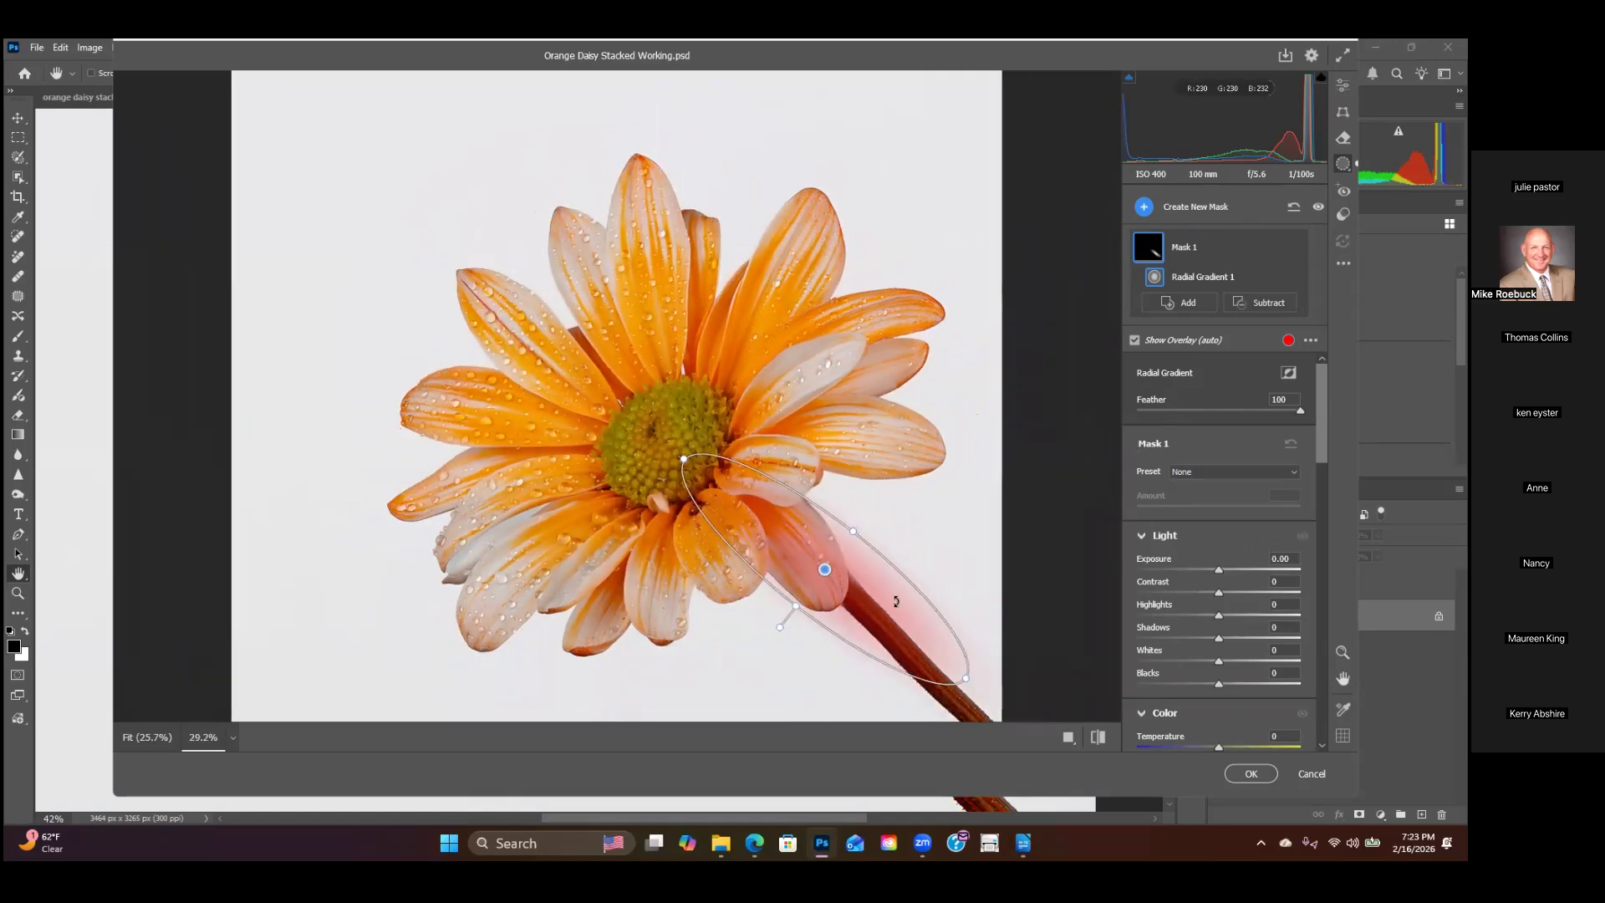
Step: Restore the radial gradient to a near-circular shape around the flower's center and nudge it slightly downward
left_click_drag(906, 679, 759, 282)
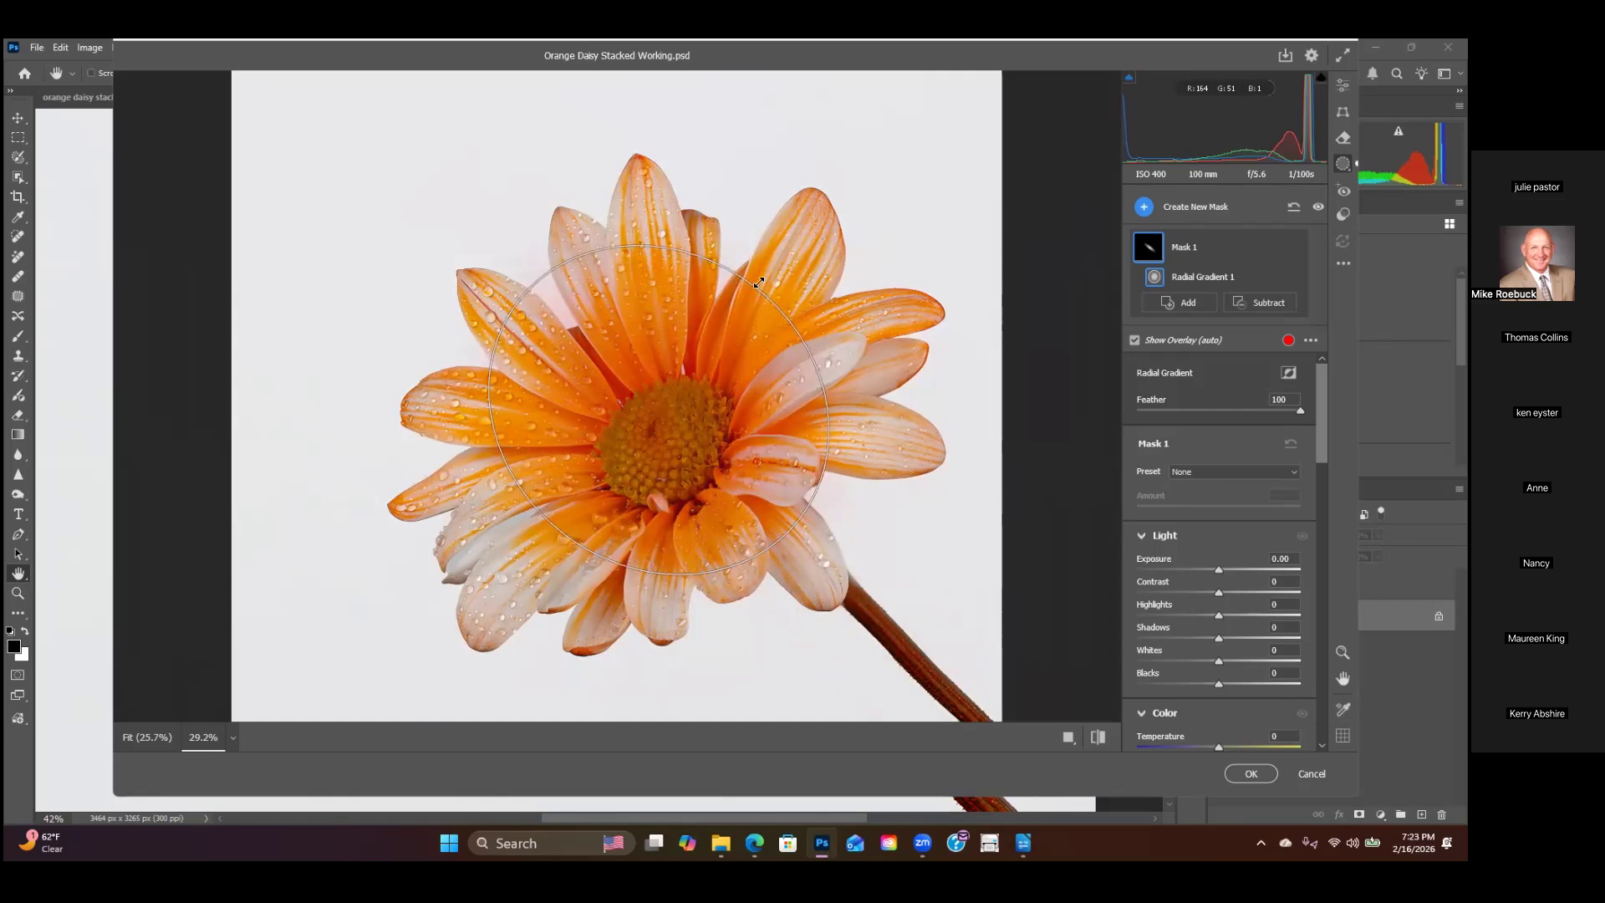
scroll(809, 432, "up", 3)
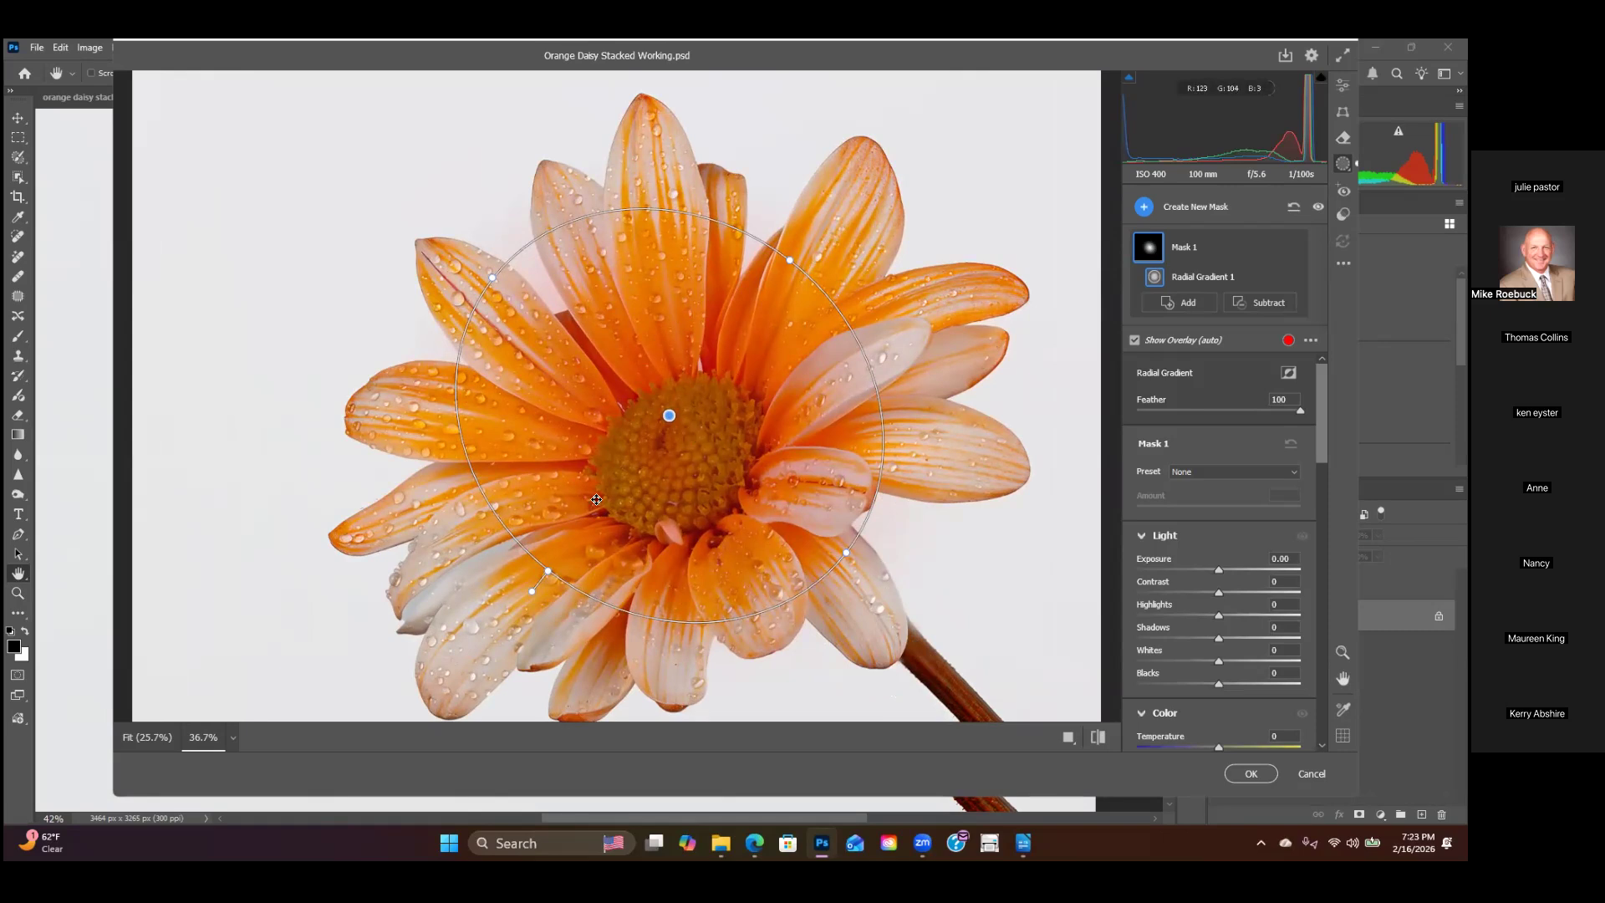
left_click_drag(694, 532, 693, 549)
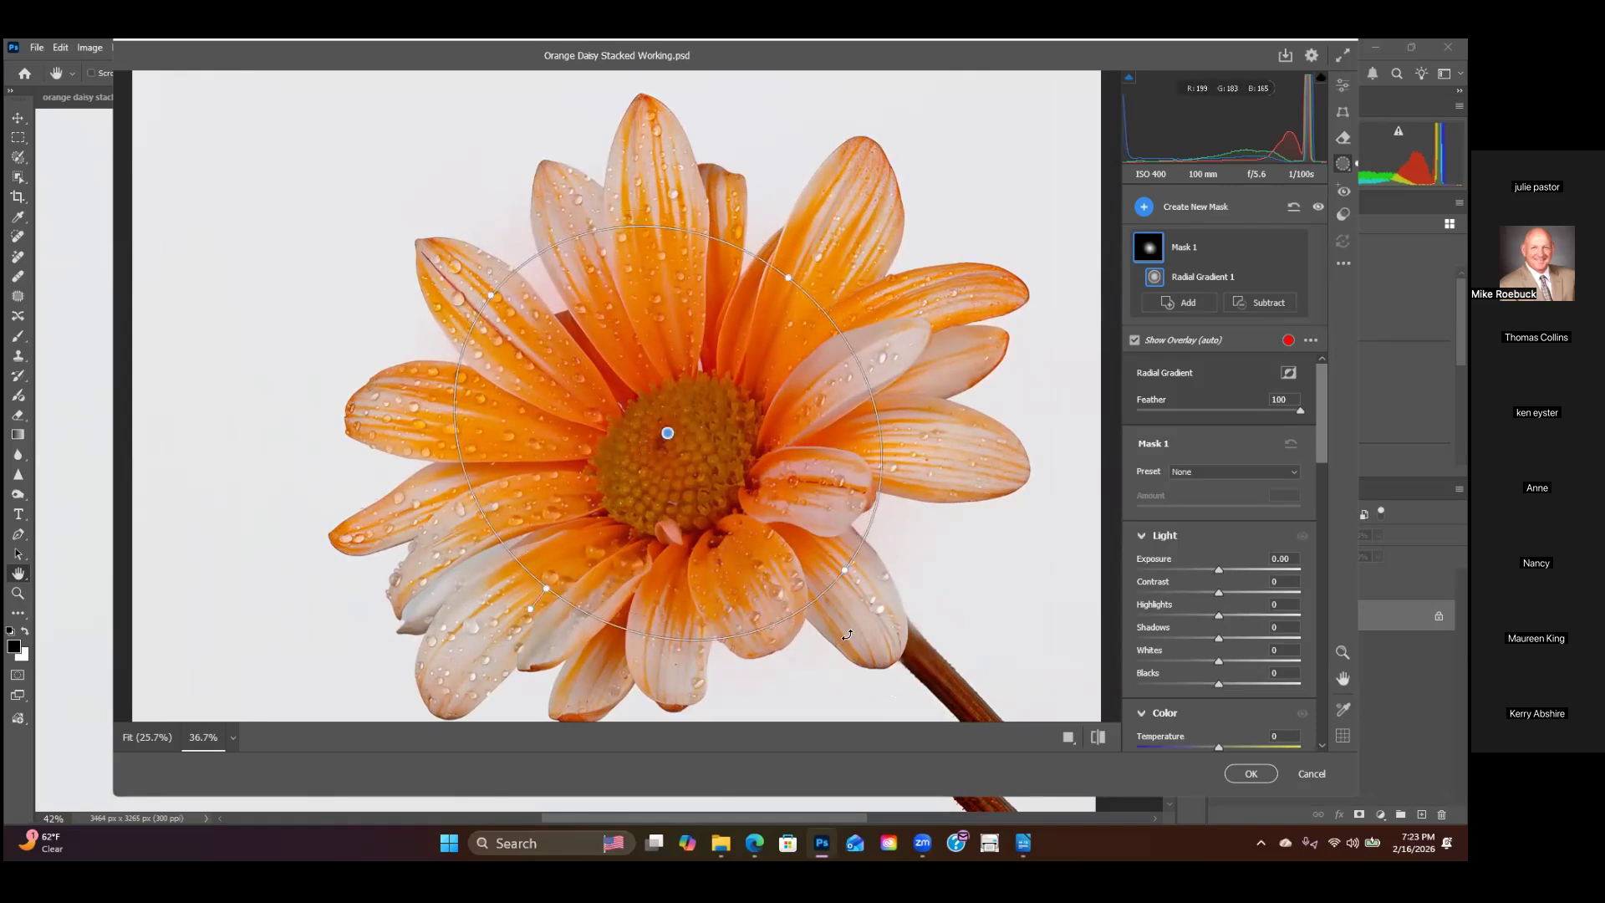
Step: Brighten the radial gradient mask by setting its Exposure to +0.50
scroll(1220, 552, "down", 3)
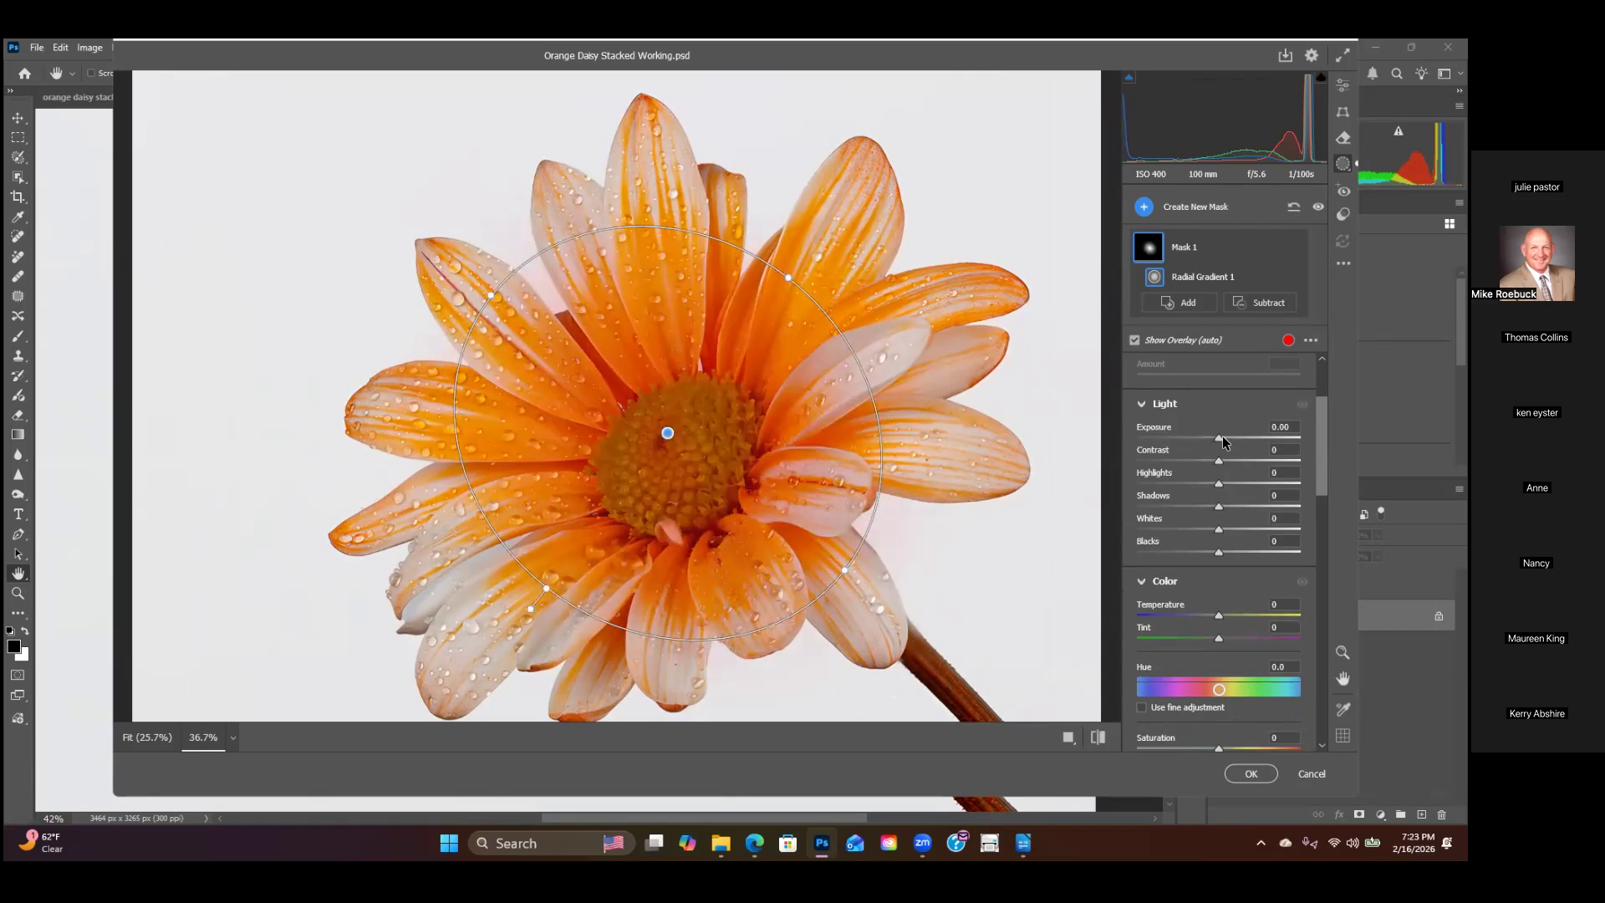
left_click_drag(1219, 441, 1227, 448)
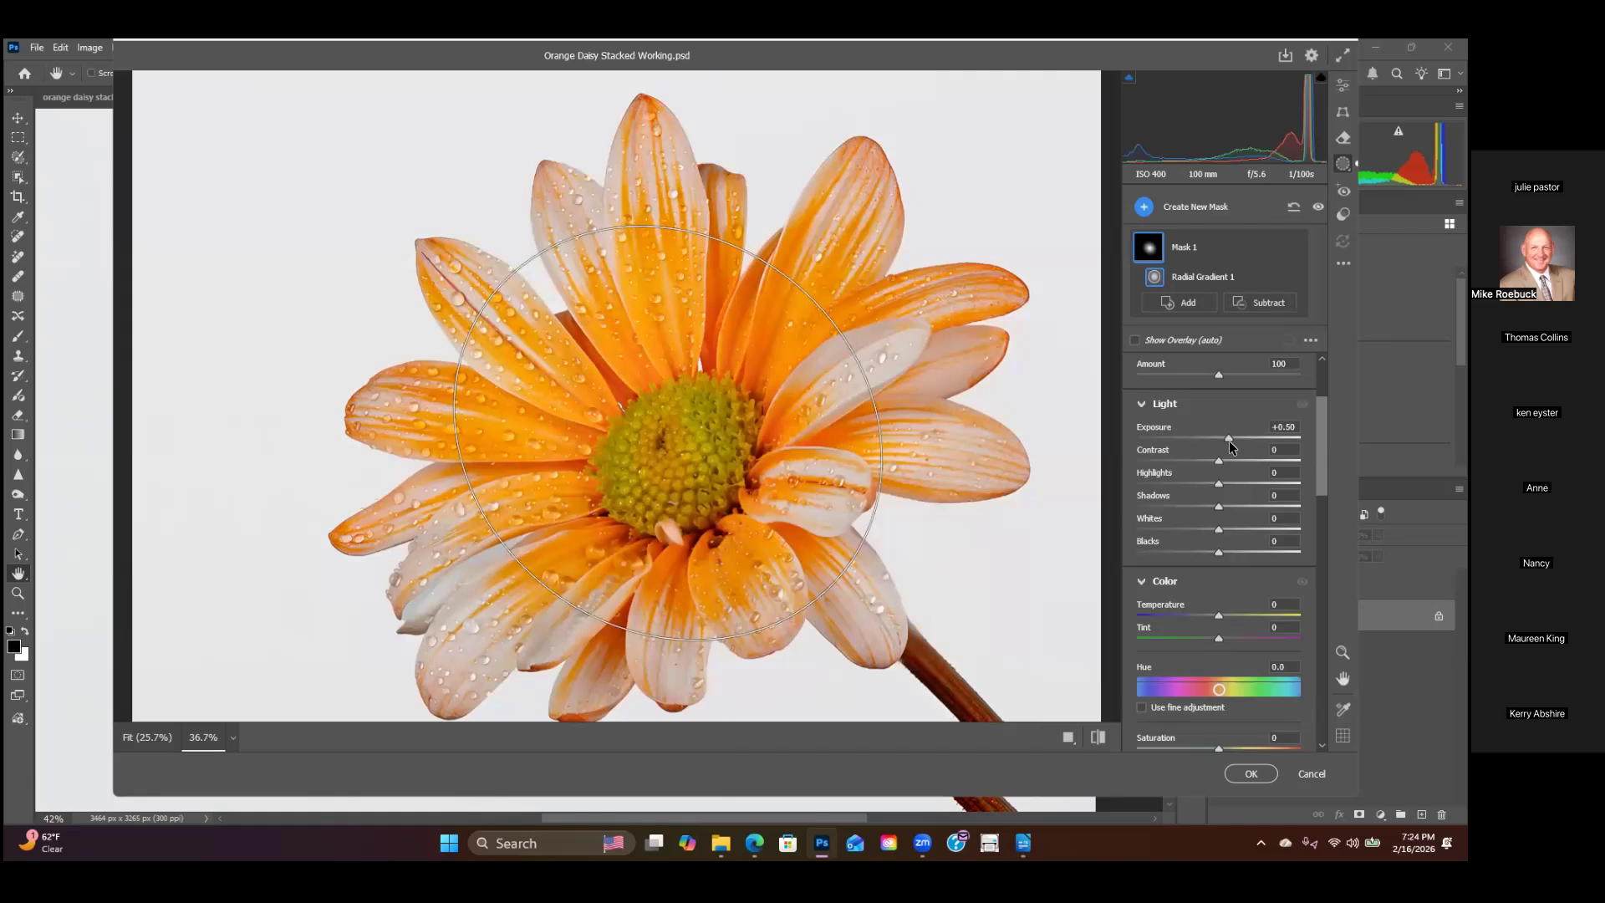
left_click_drag(1229, 443, 1229, 443)
scroll(1220, 552, "down", 1)
scroll(1221, 552, "up", 1)
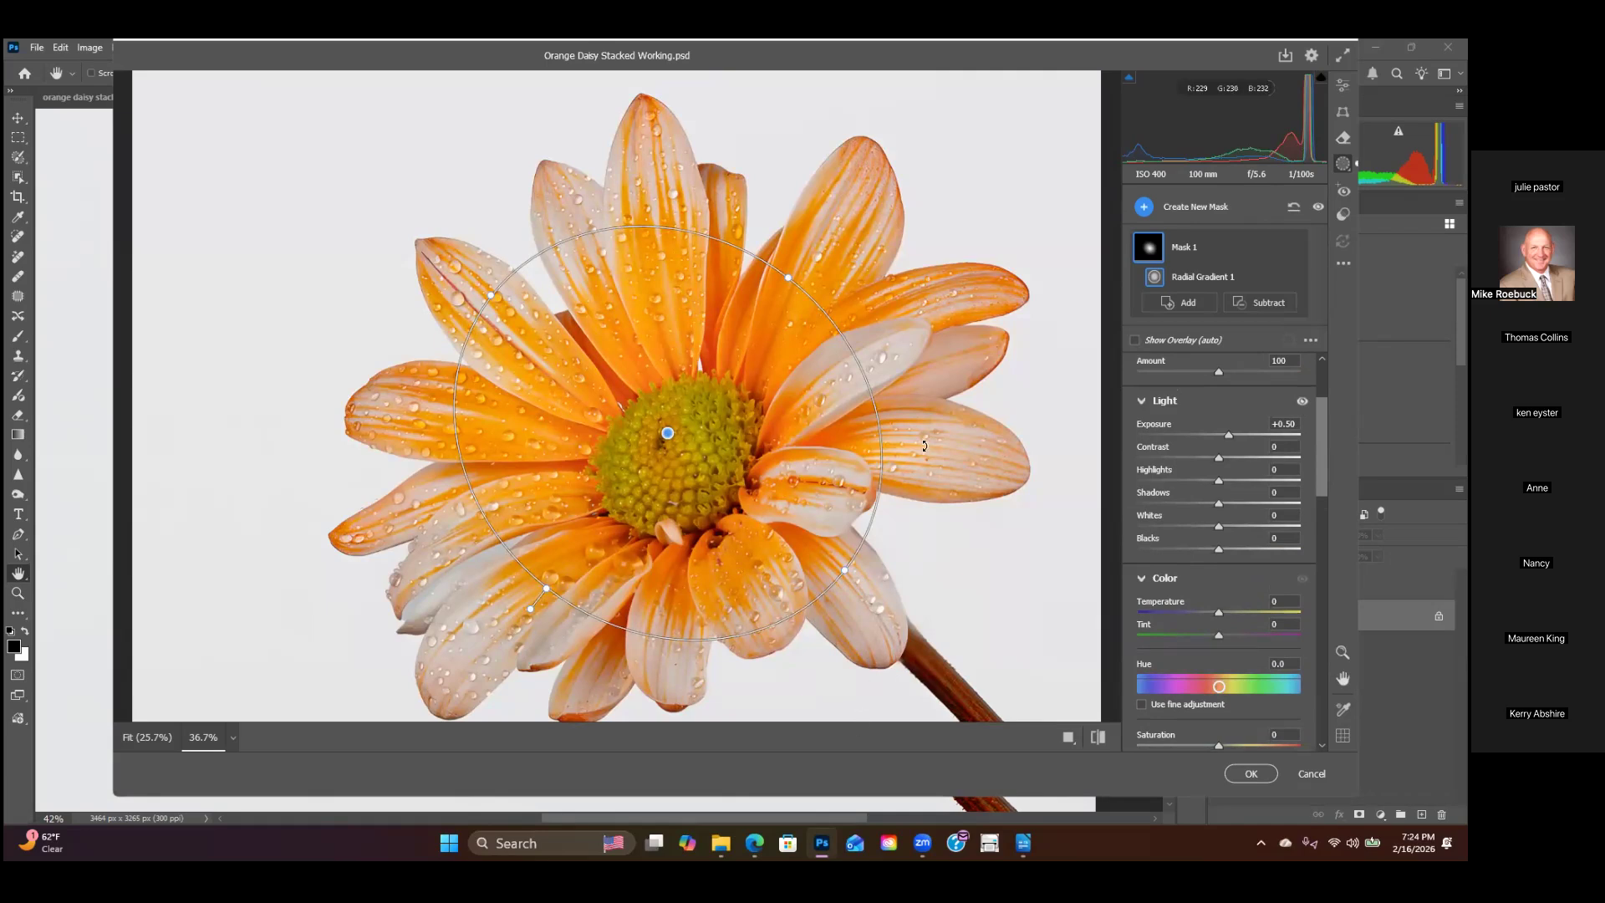
Step: Compare the flower's center with and without the mask's Light adjustments by toggling their visibility
left_click(1301, 402)
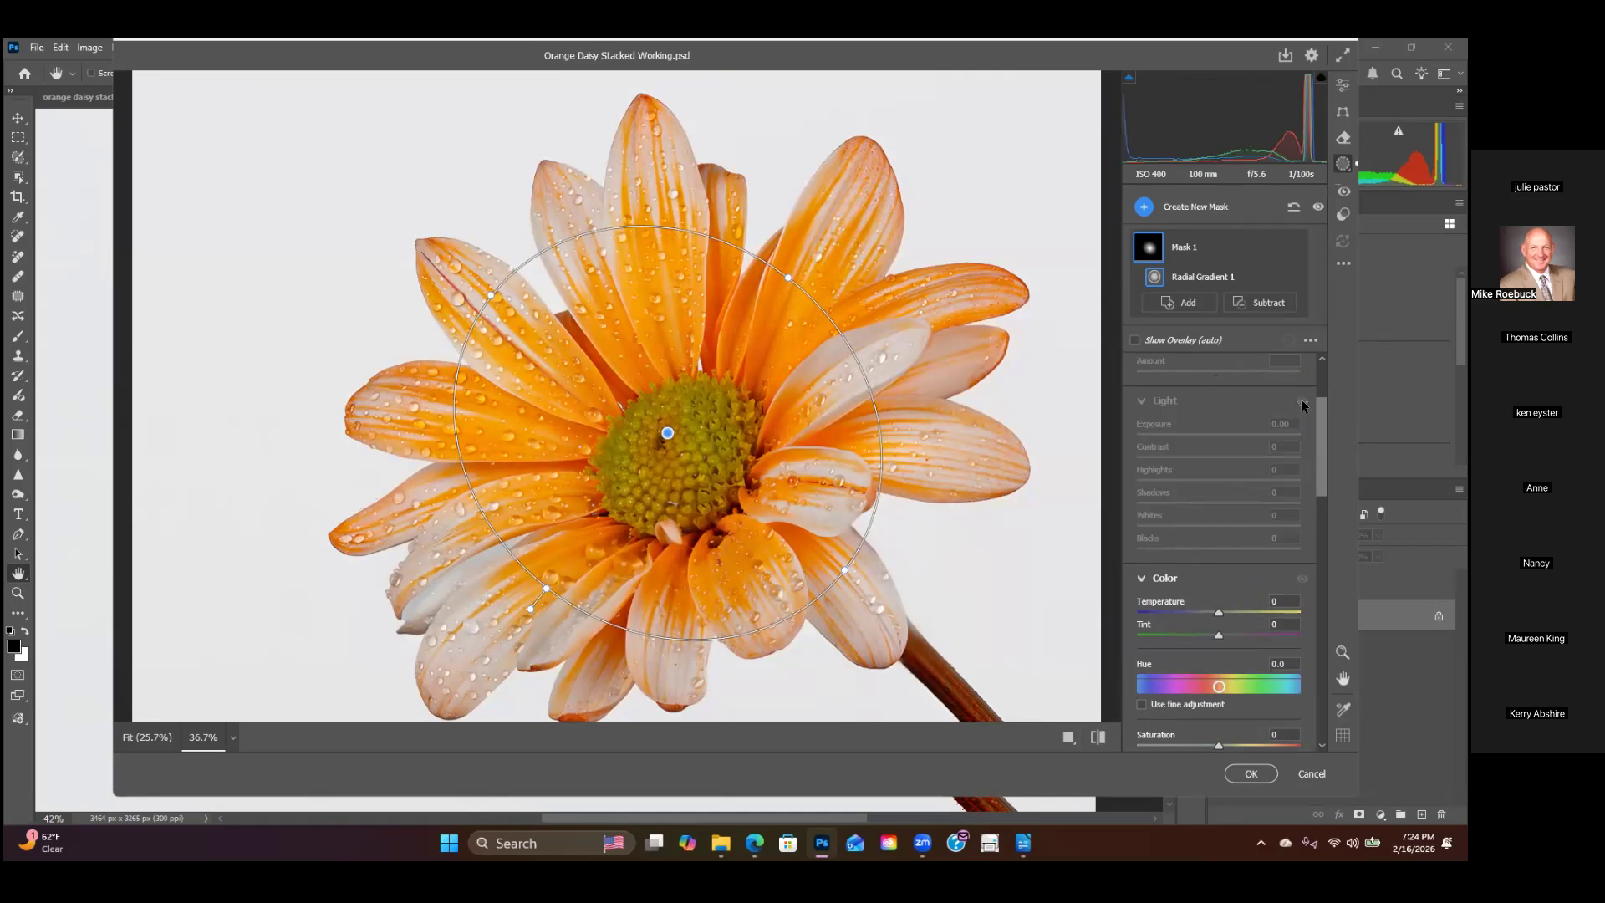
left_click(1301, 402)
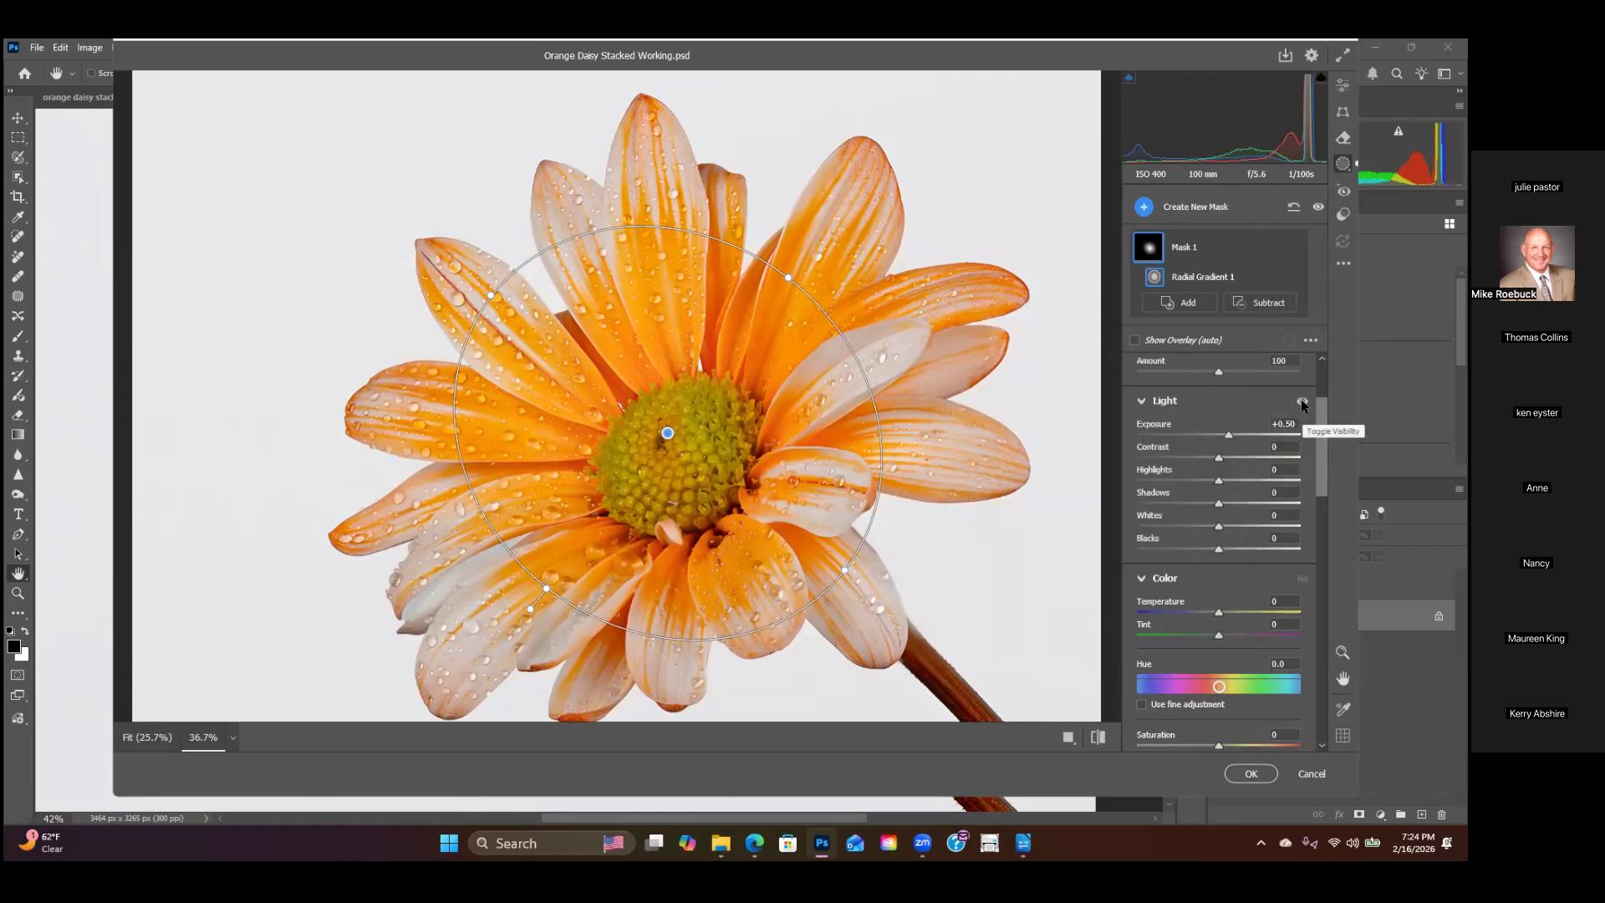
left_click(1301, 402)
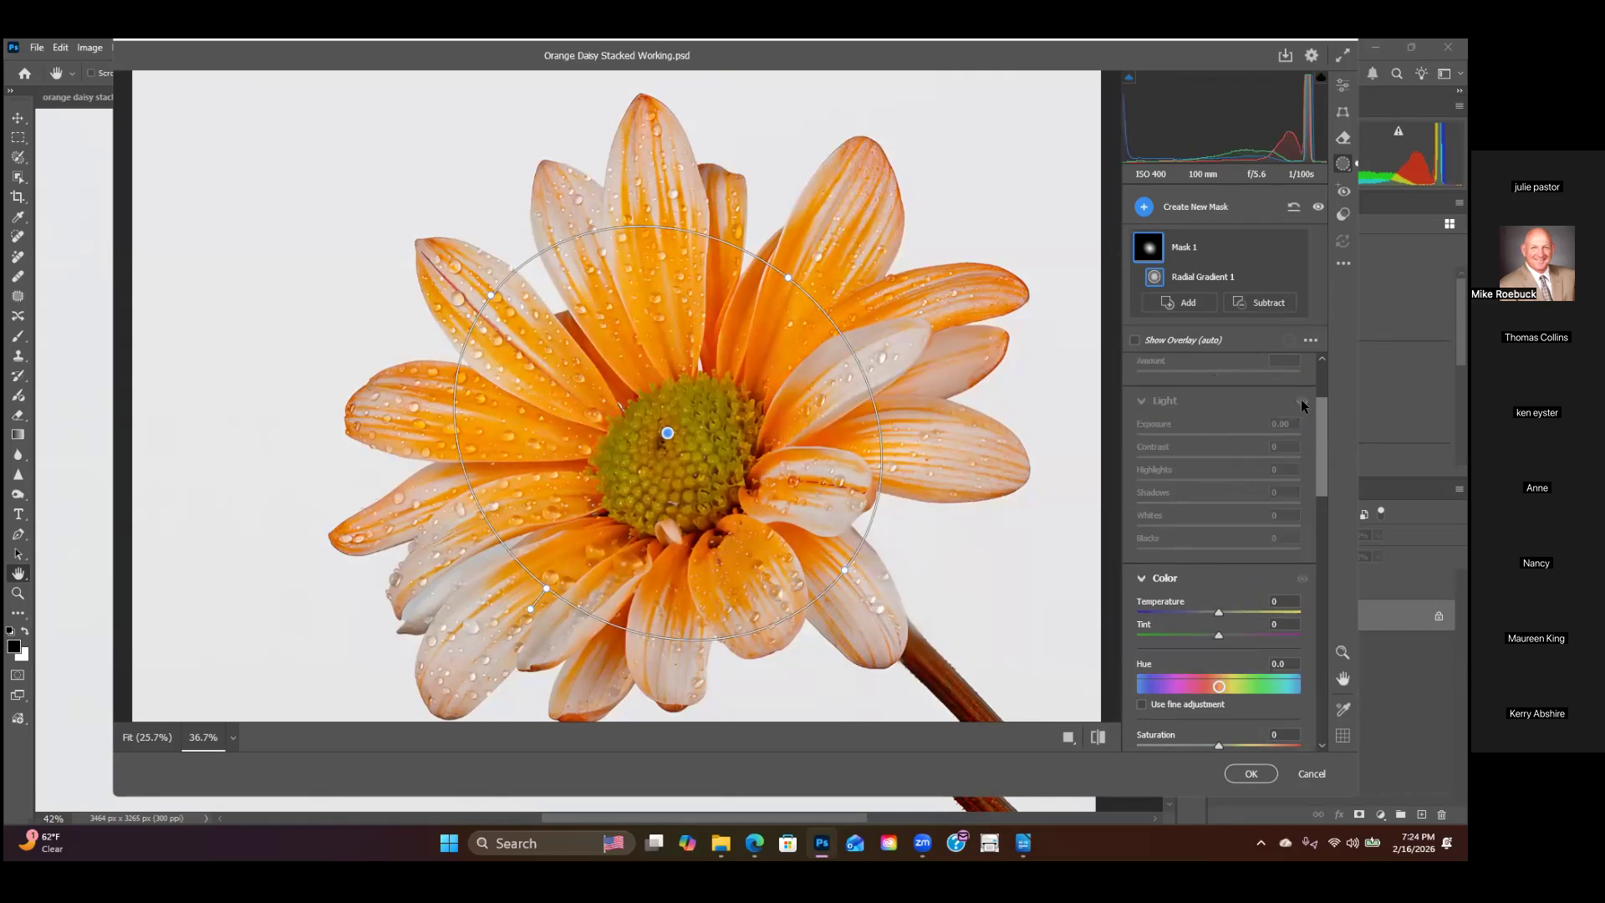
left_click(1301, 401)
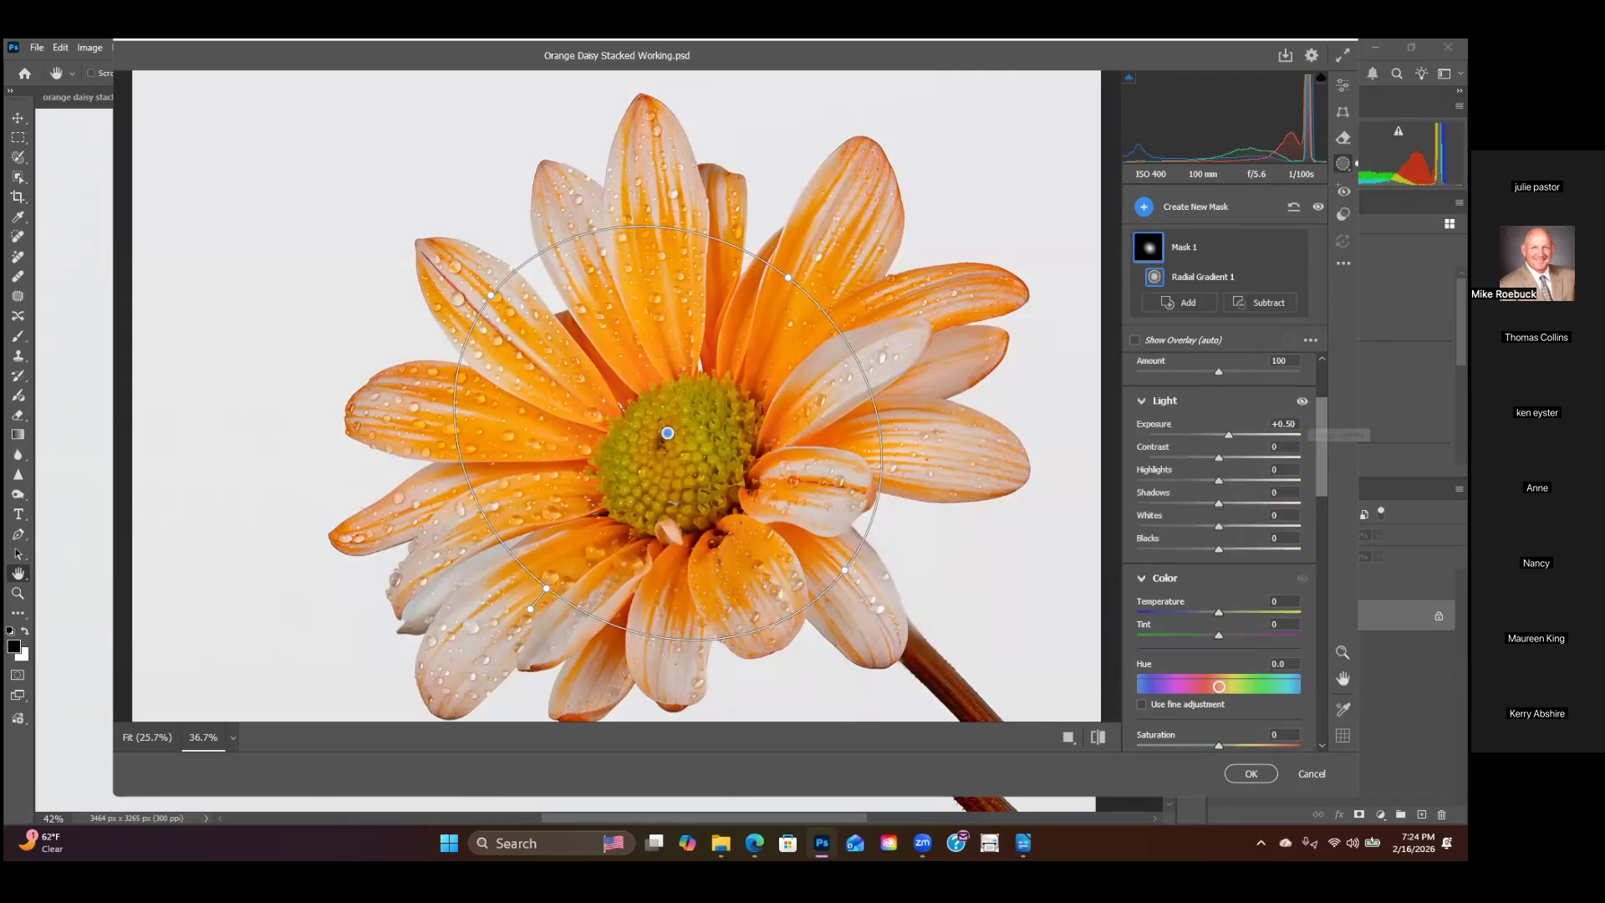
Step: Set the radial mask's Temperature to +20 and Saturation to +11, and try a Hue shift before resetting it to 0
left_click_drag(1219, 613, 1234, 614)
scroll(1233, 613, "down", 4)
left_click_drag(1219, 520, 1228, 522)
mouse_move(1220, 465)
left_mouse_down()
mouse_move(1187, 464)
mouse_move(1258, 482)
mouse_move(1215, 474)
left_mouse_up()
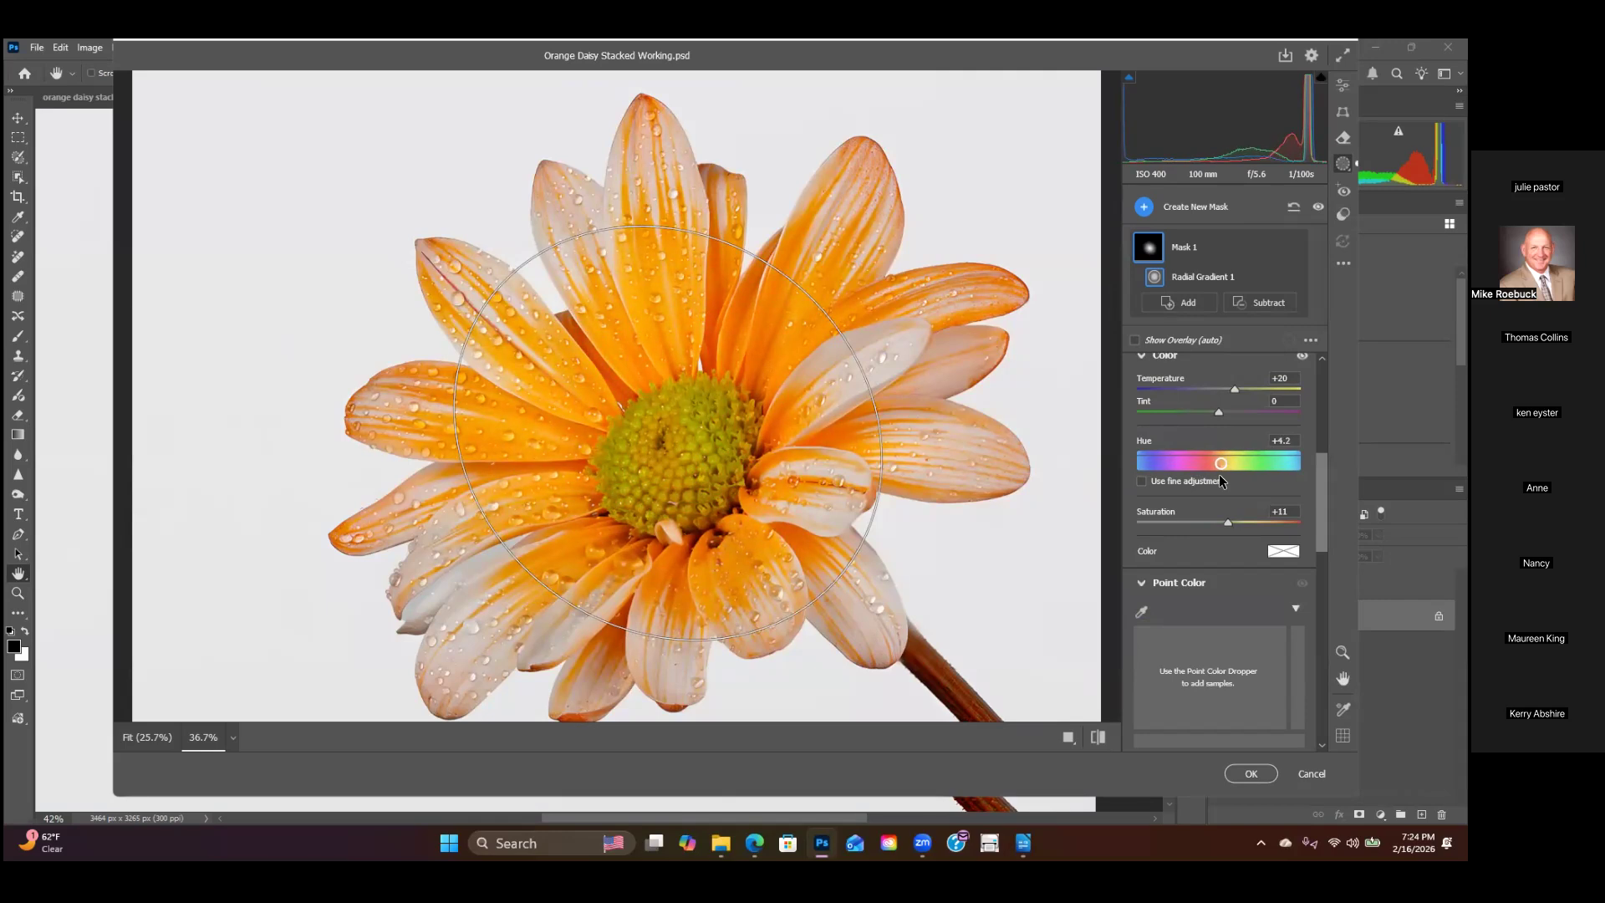
double_click(1218, 465)
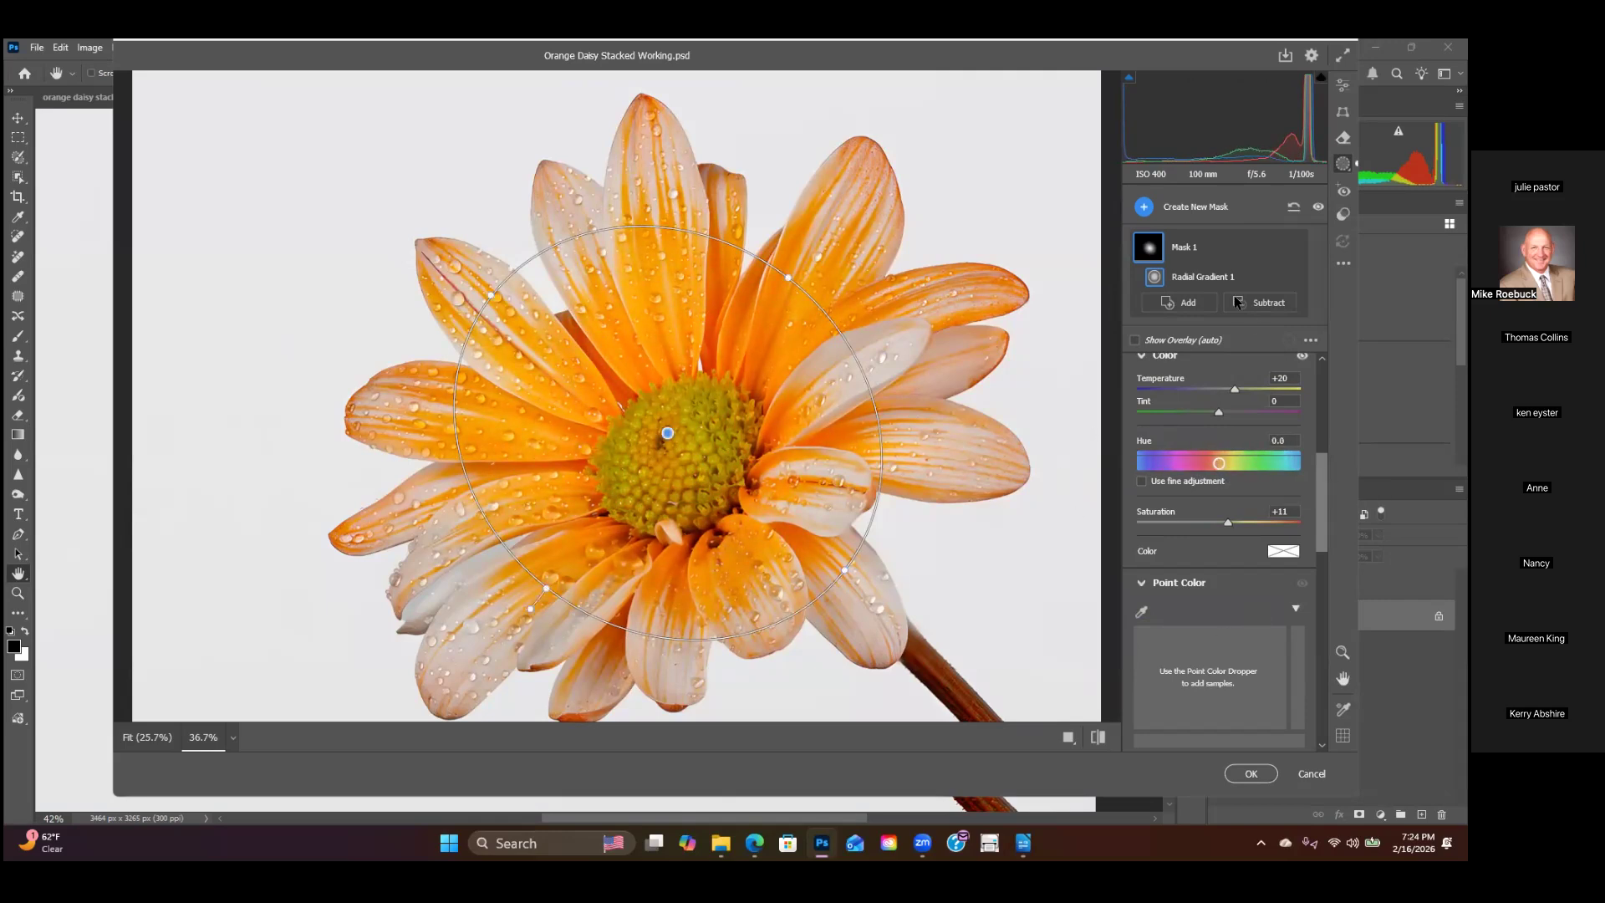
scroll(1220, 551, "up", 5)
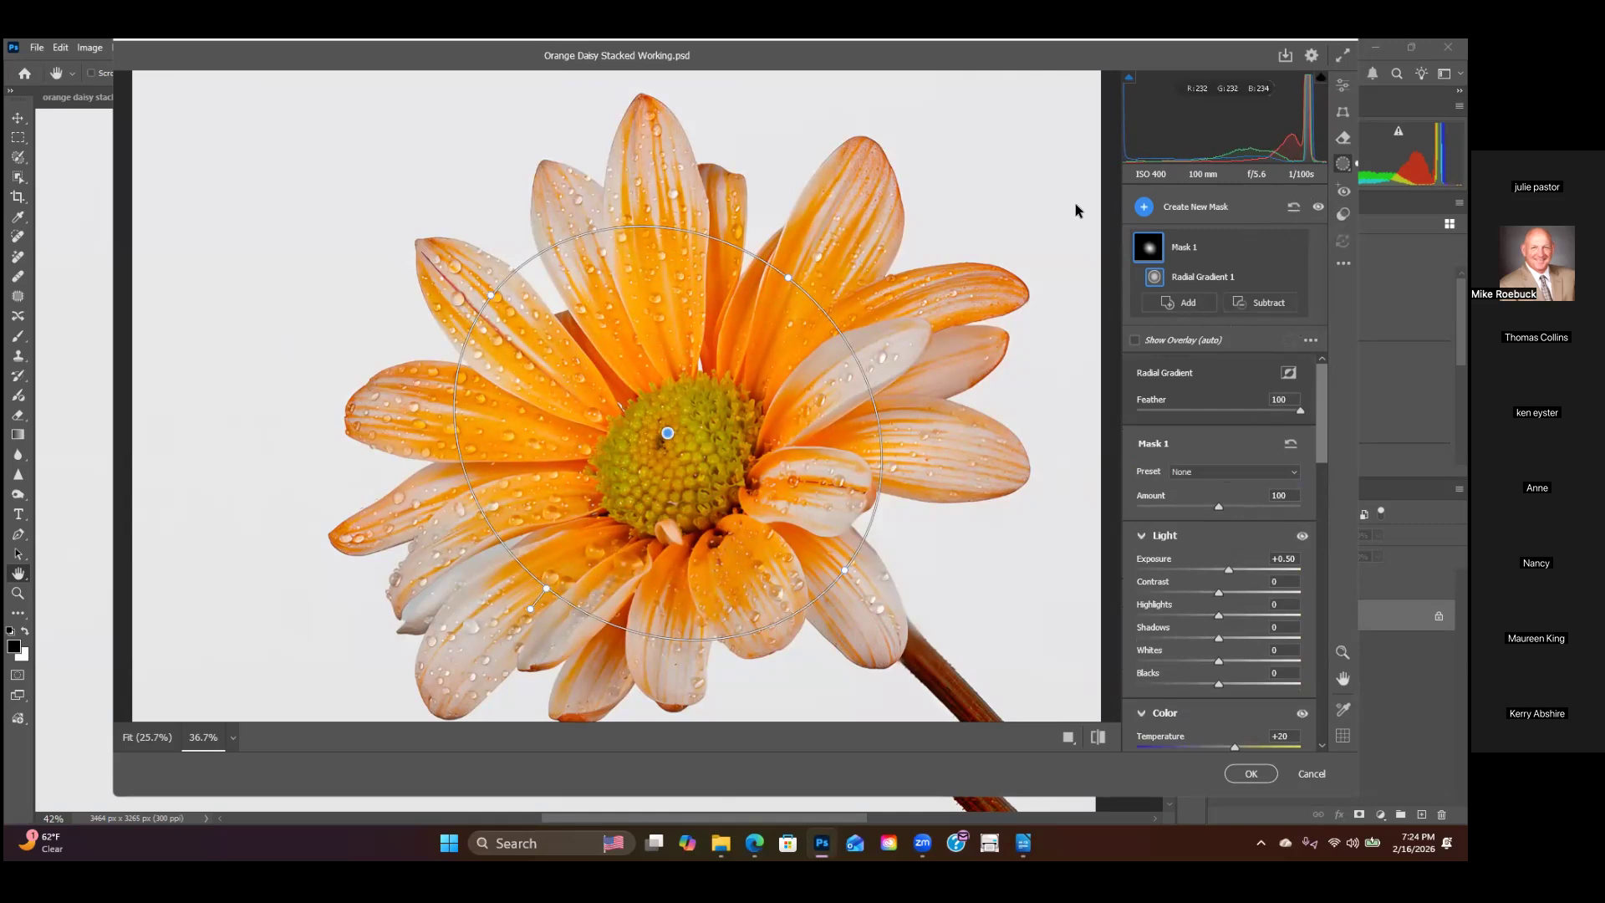
Step: Add a linear gradient mask fading horizontally from the photo's left edge to just past the flower's center
left_click(1139, 208)
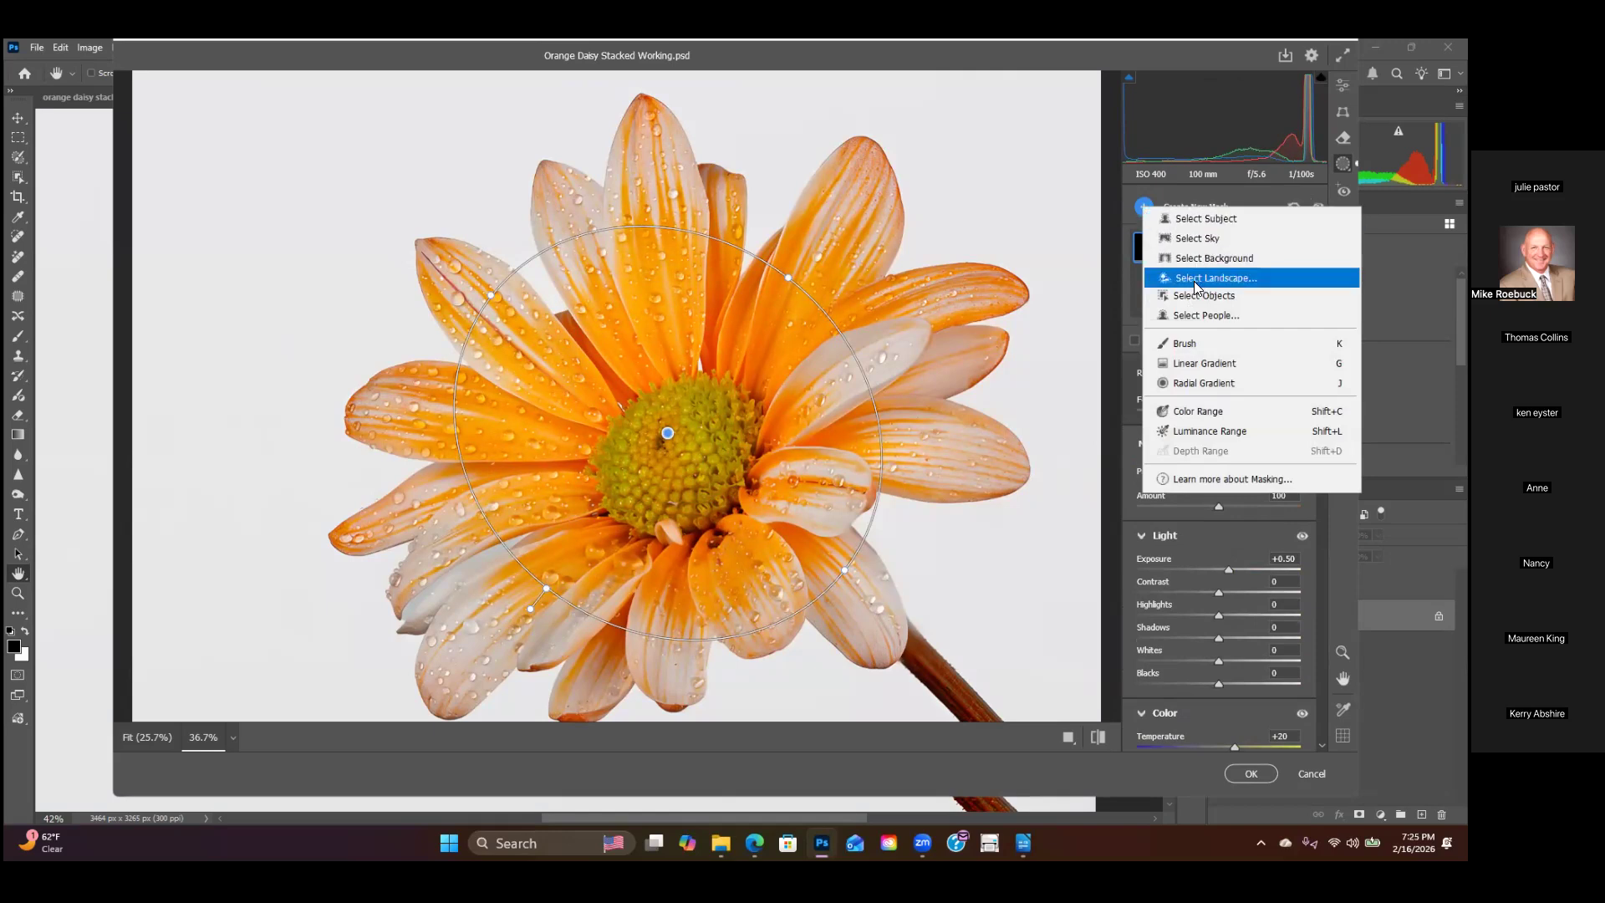
left_click(1217, 366)
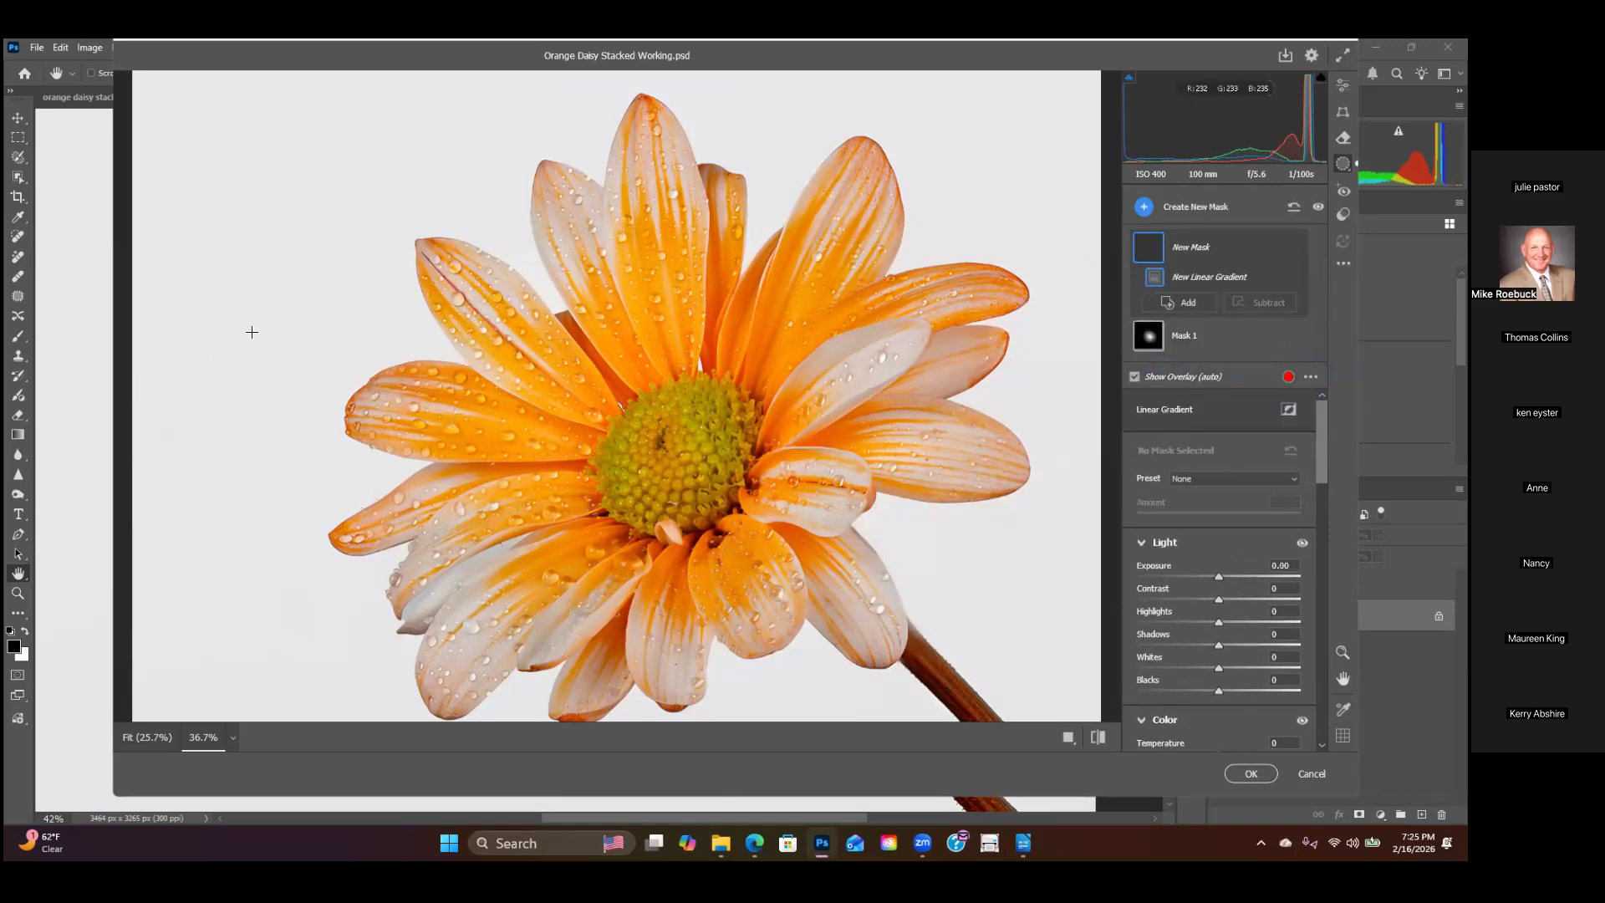
left_click_drag(132, 341, 775, 335)
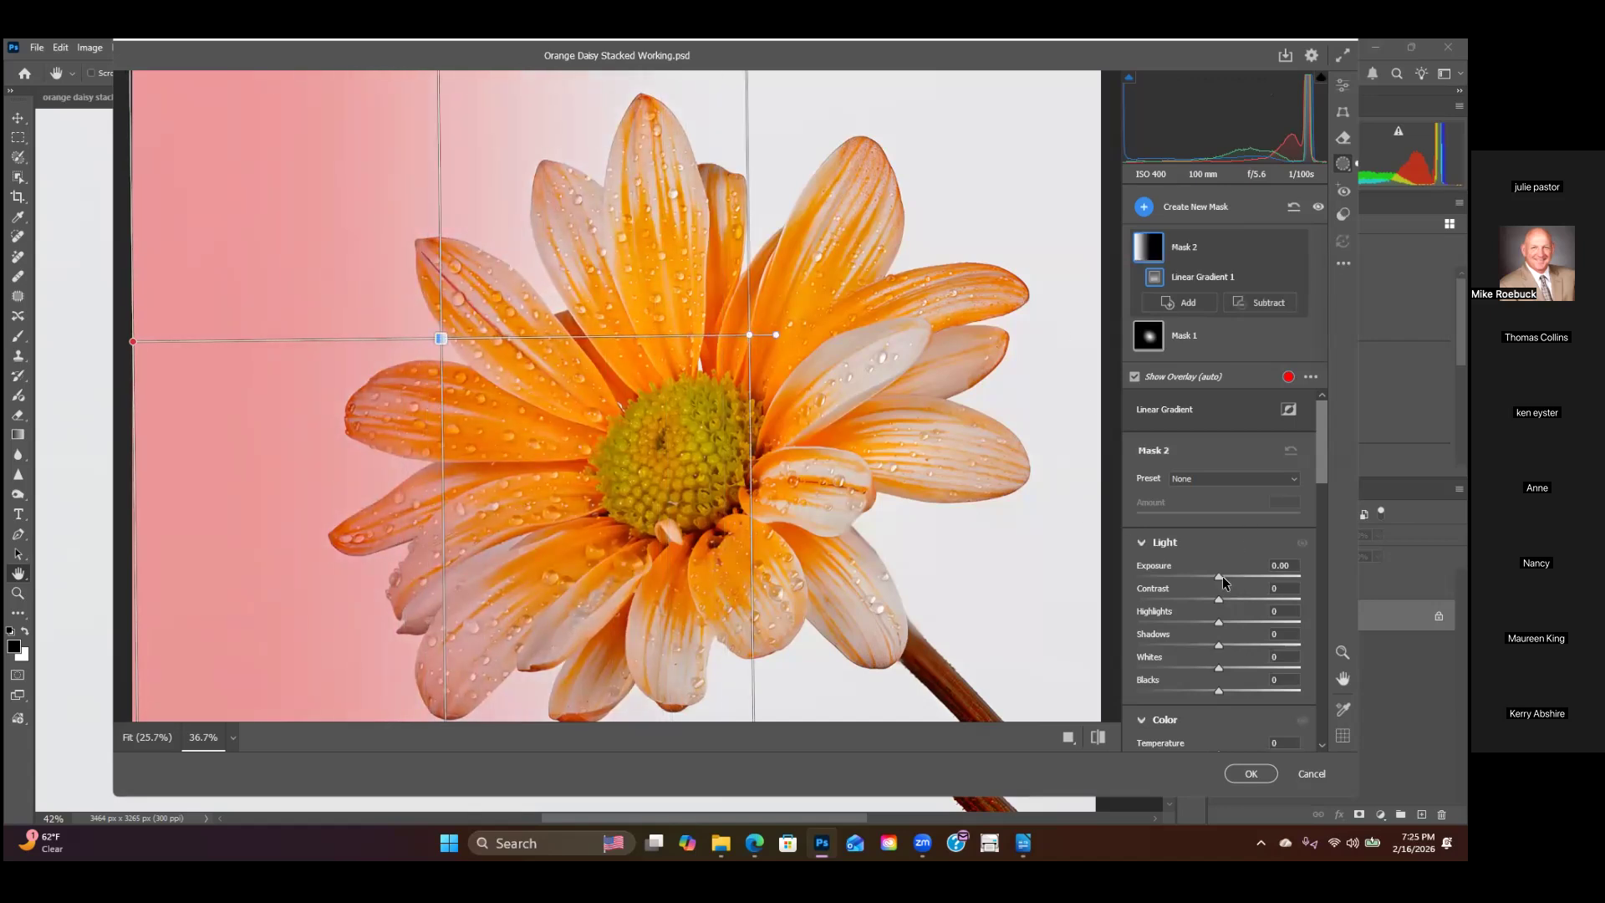
Step: Darken the linear gradient mask, trying an Exposure of -0.60 and settling on -0.20
left_click_drag(1218, 576, 1205, 577)
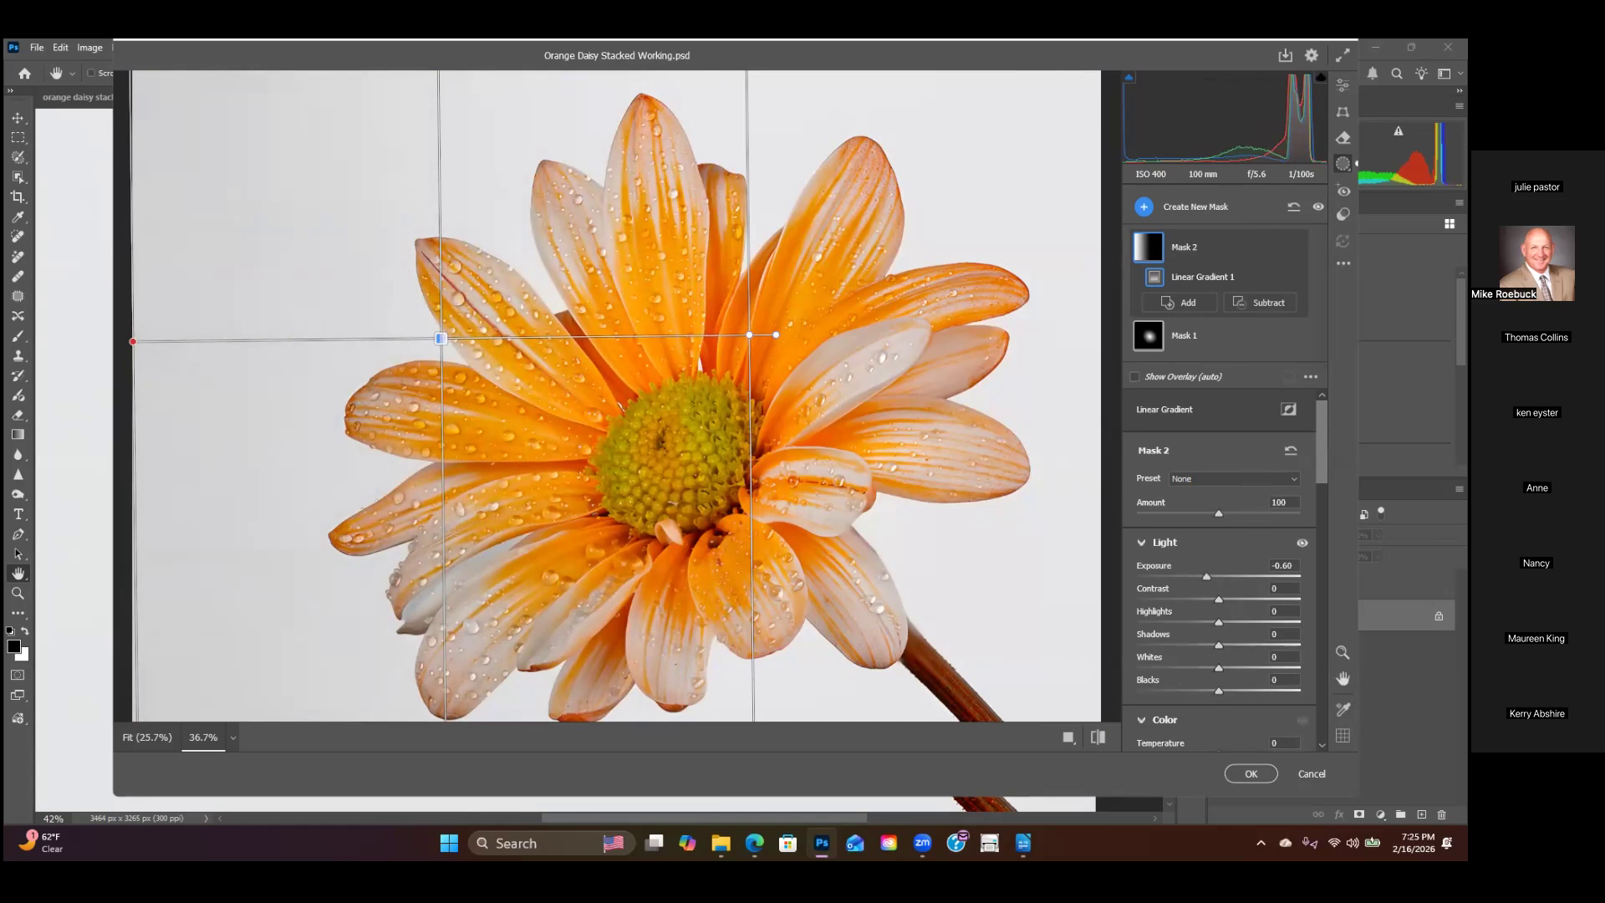
scroll(1206, 576, "down", 3)
left_click_drag(1206, 435, 1213, 427)
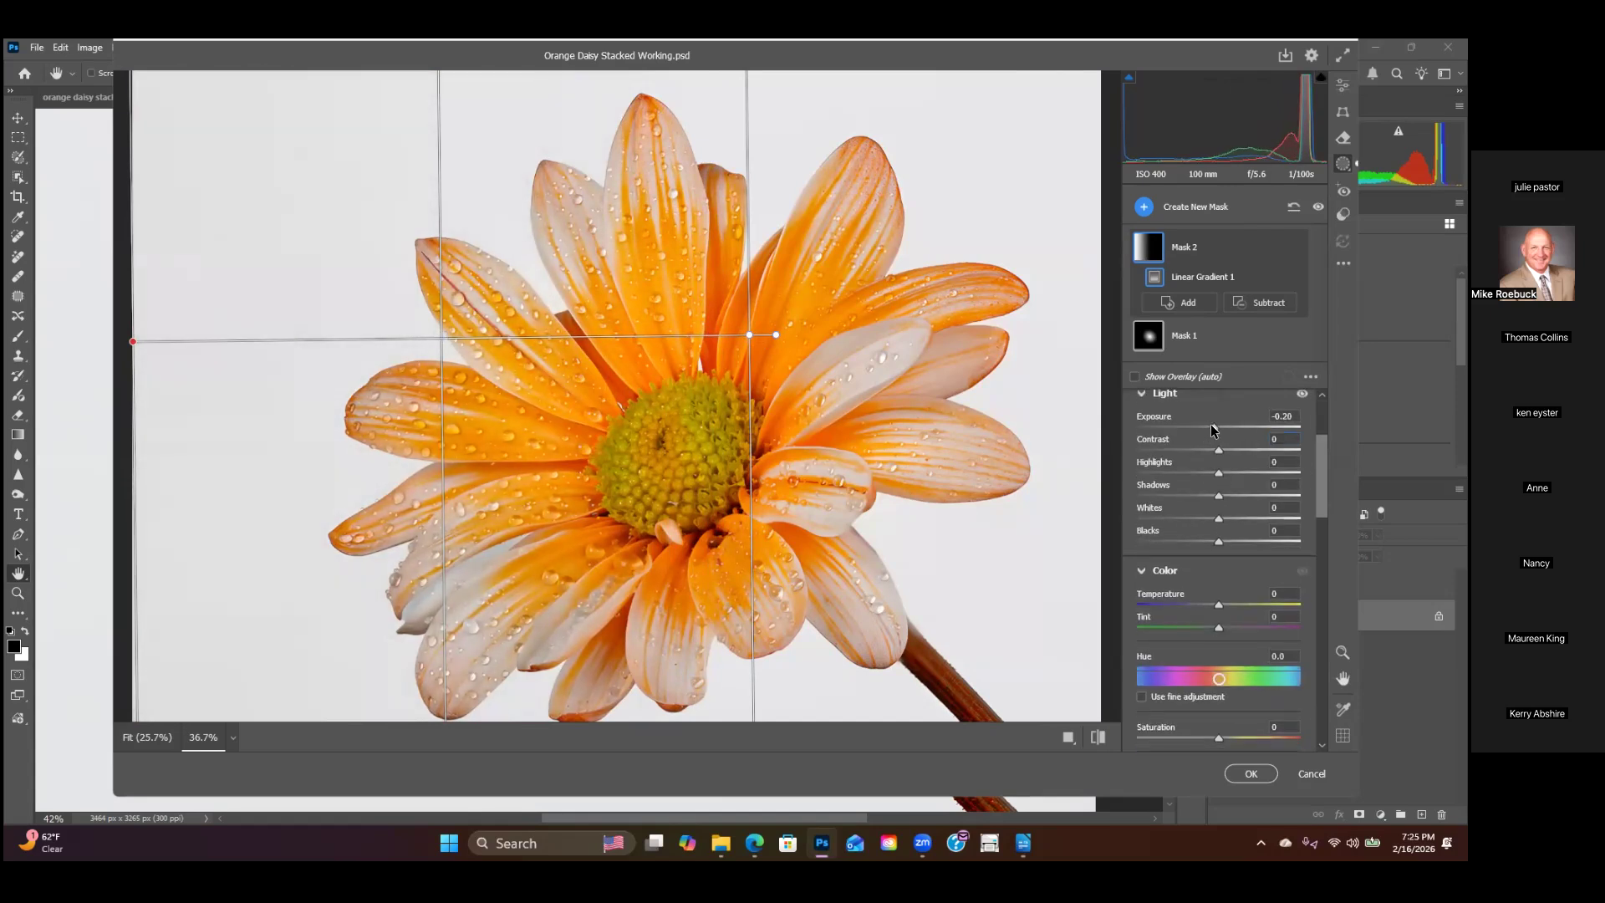
Step: Sample the orange of the petal above the flower's center as a Point Color and set its Variance to +43
scroll(1212, 429, "down", 5)
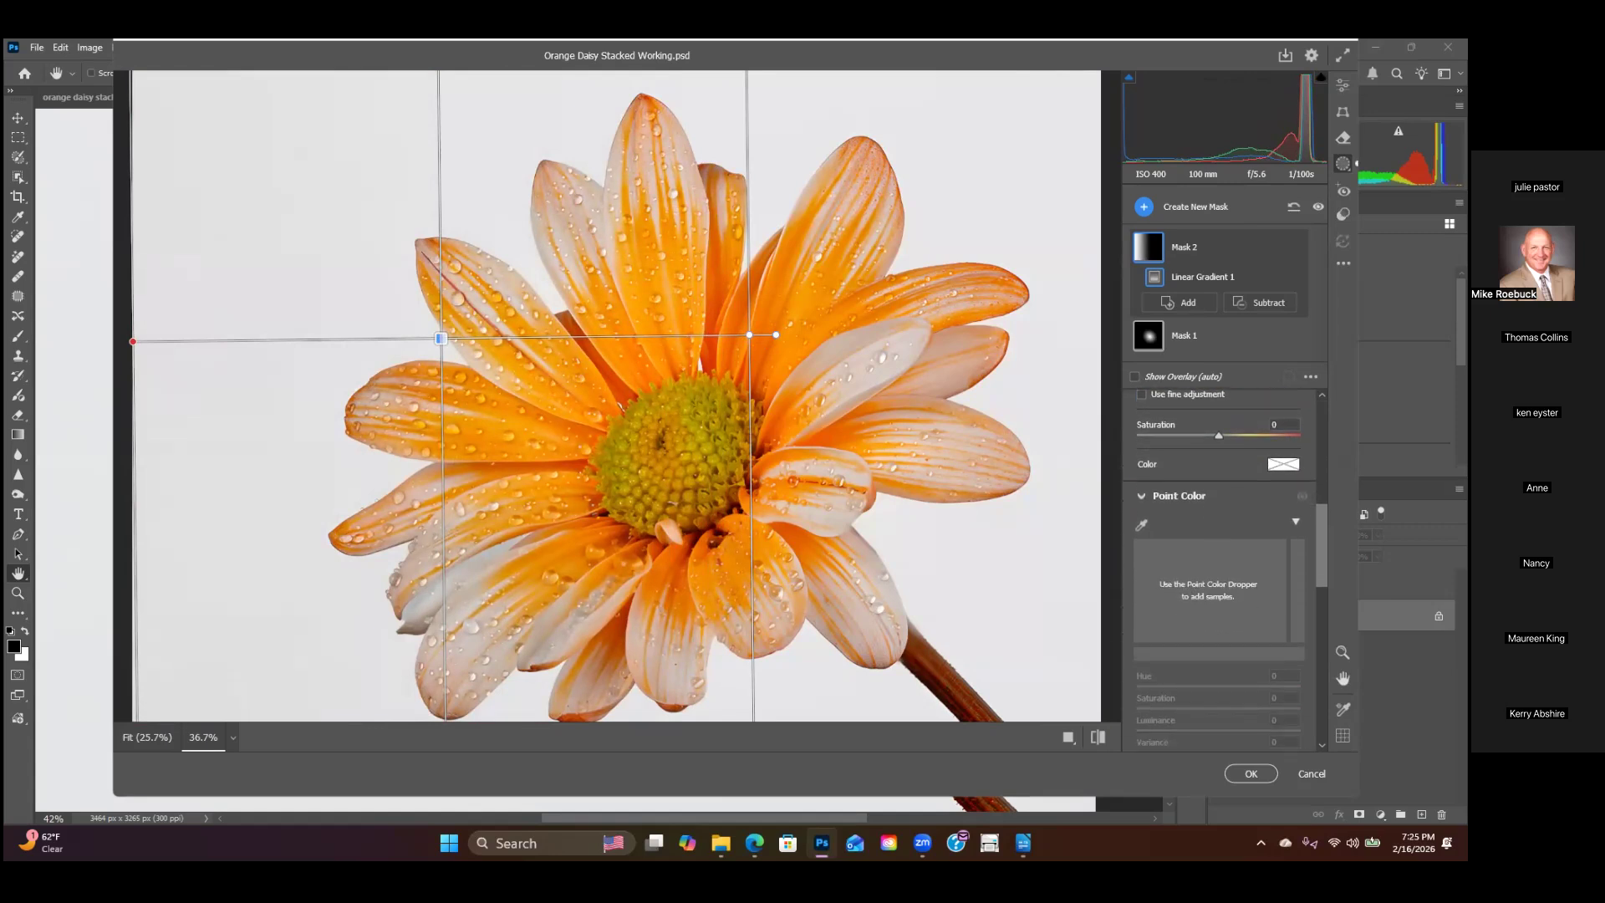
scroll(1212, 543, "down", 1)
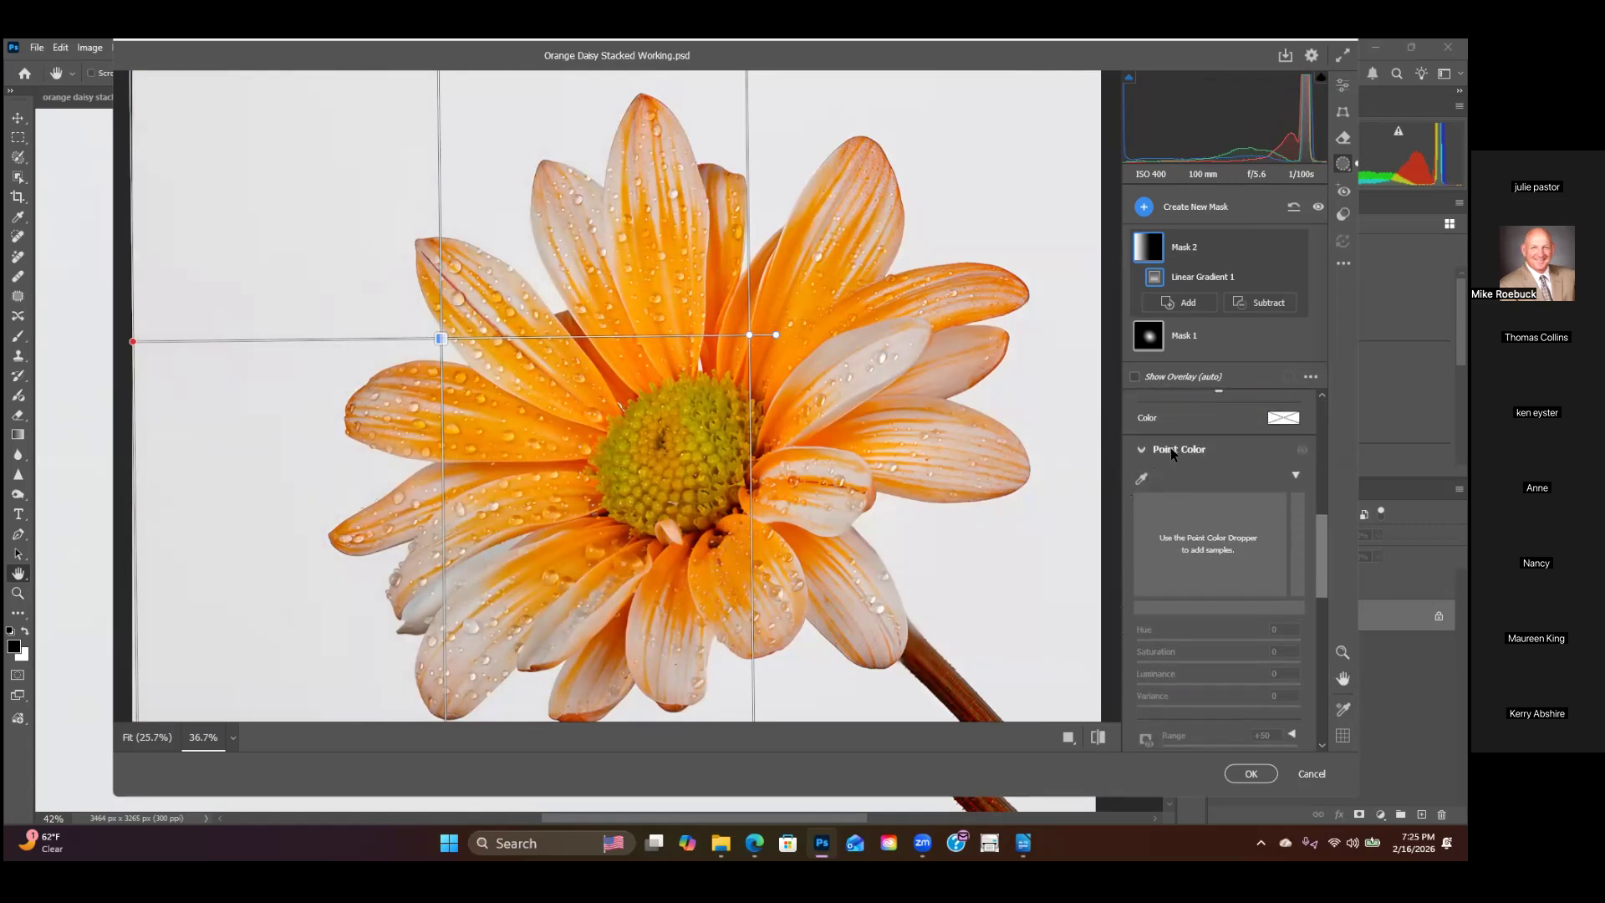
left_click(1141, 480)
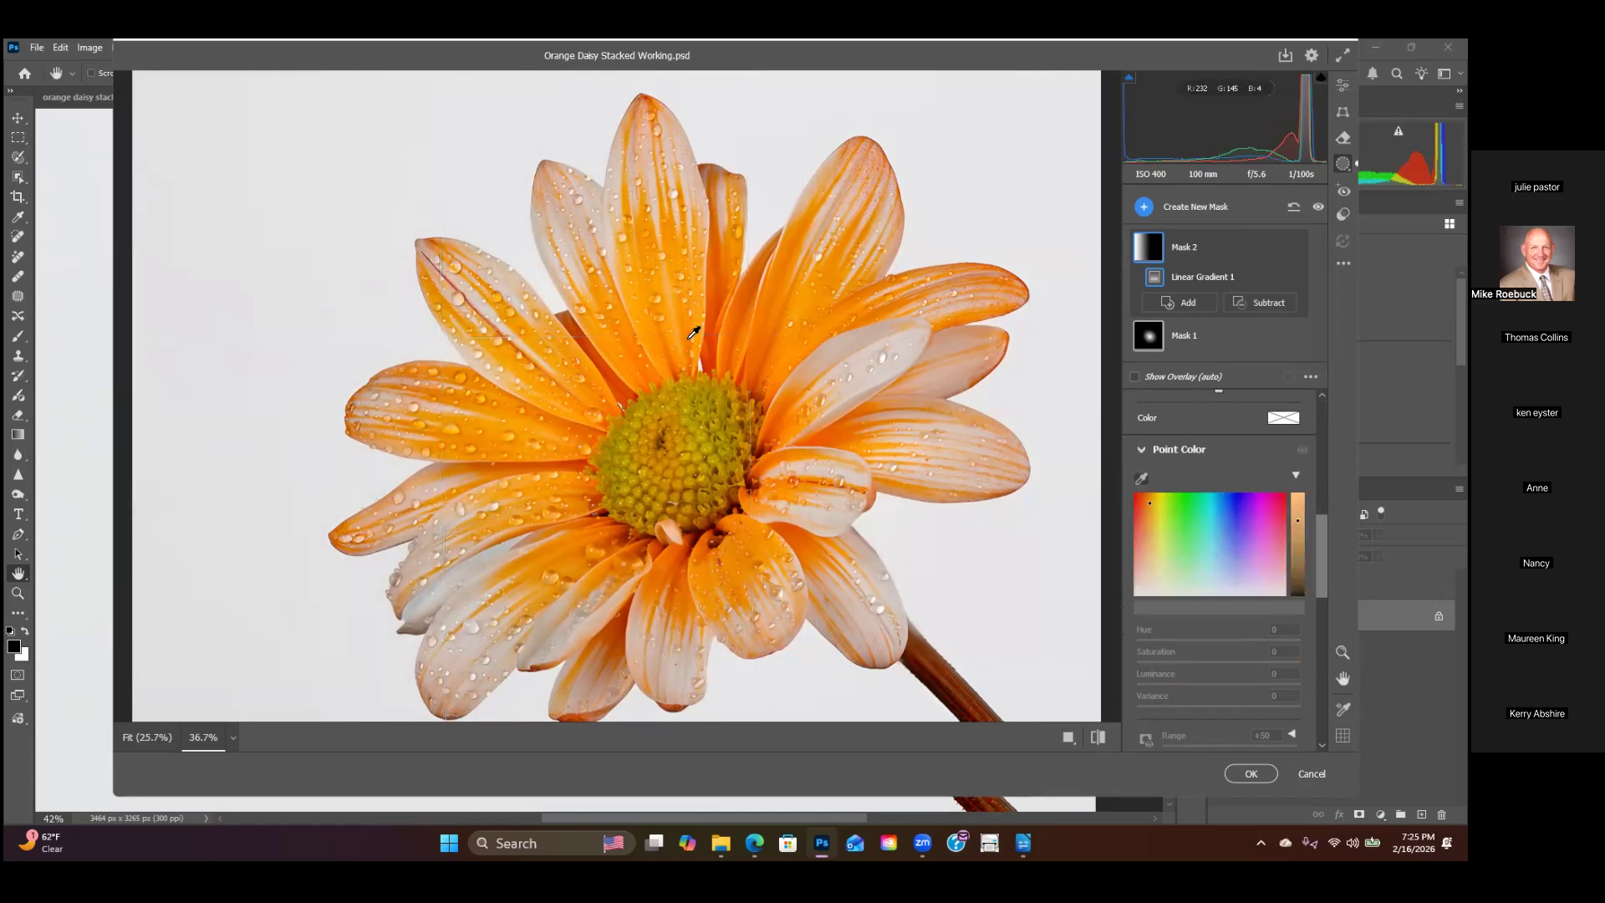
left_click(673, 333)
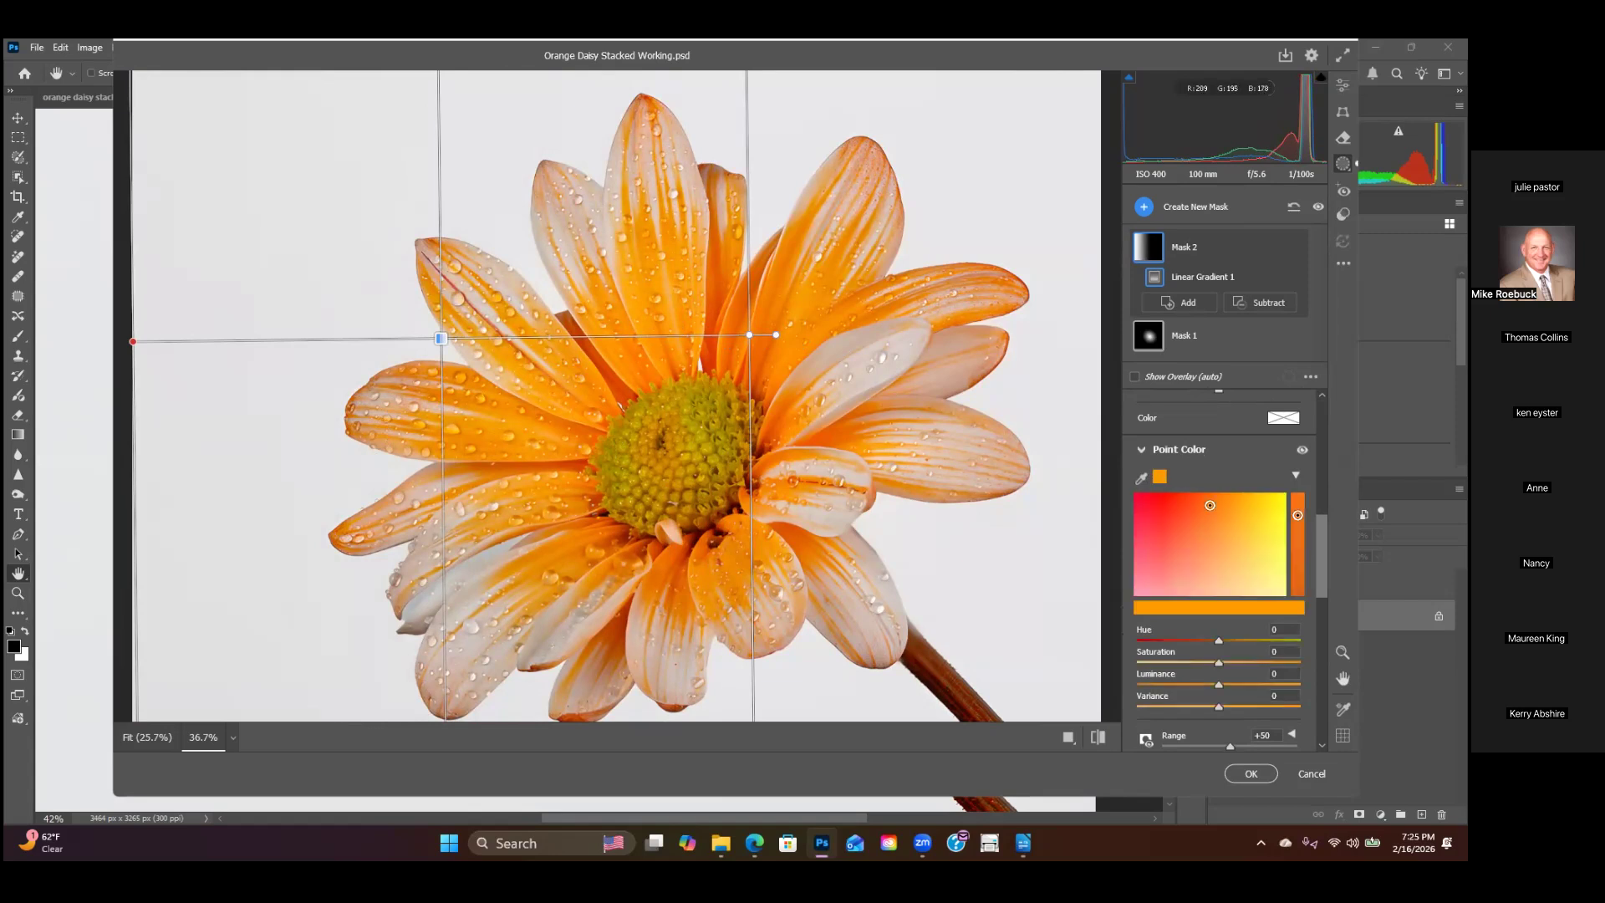
scroll(1219, 543, "down", 3)
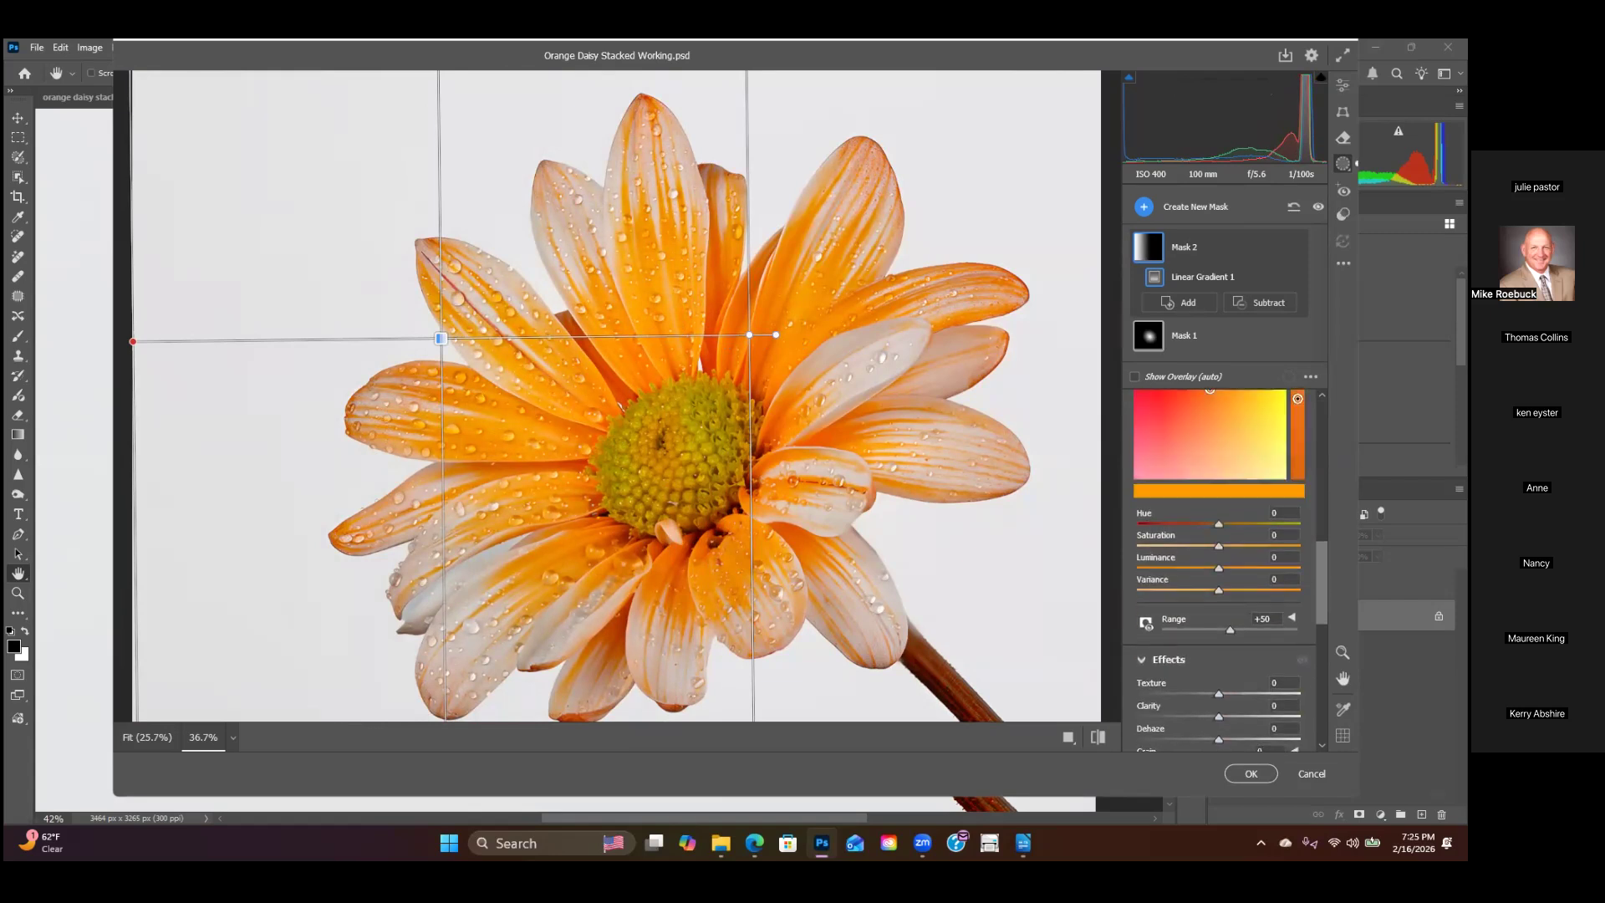
left_click_drag(1218, 591, 1253, 590)
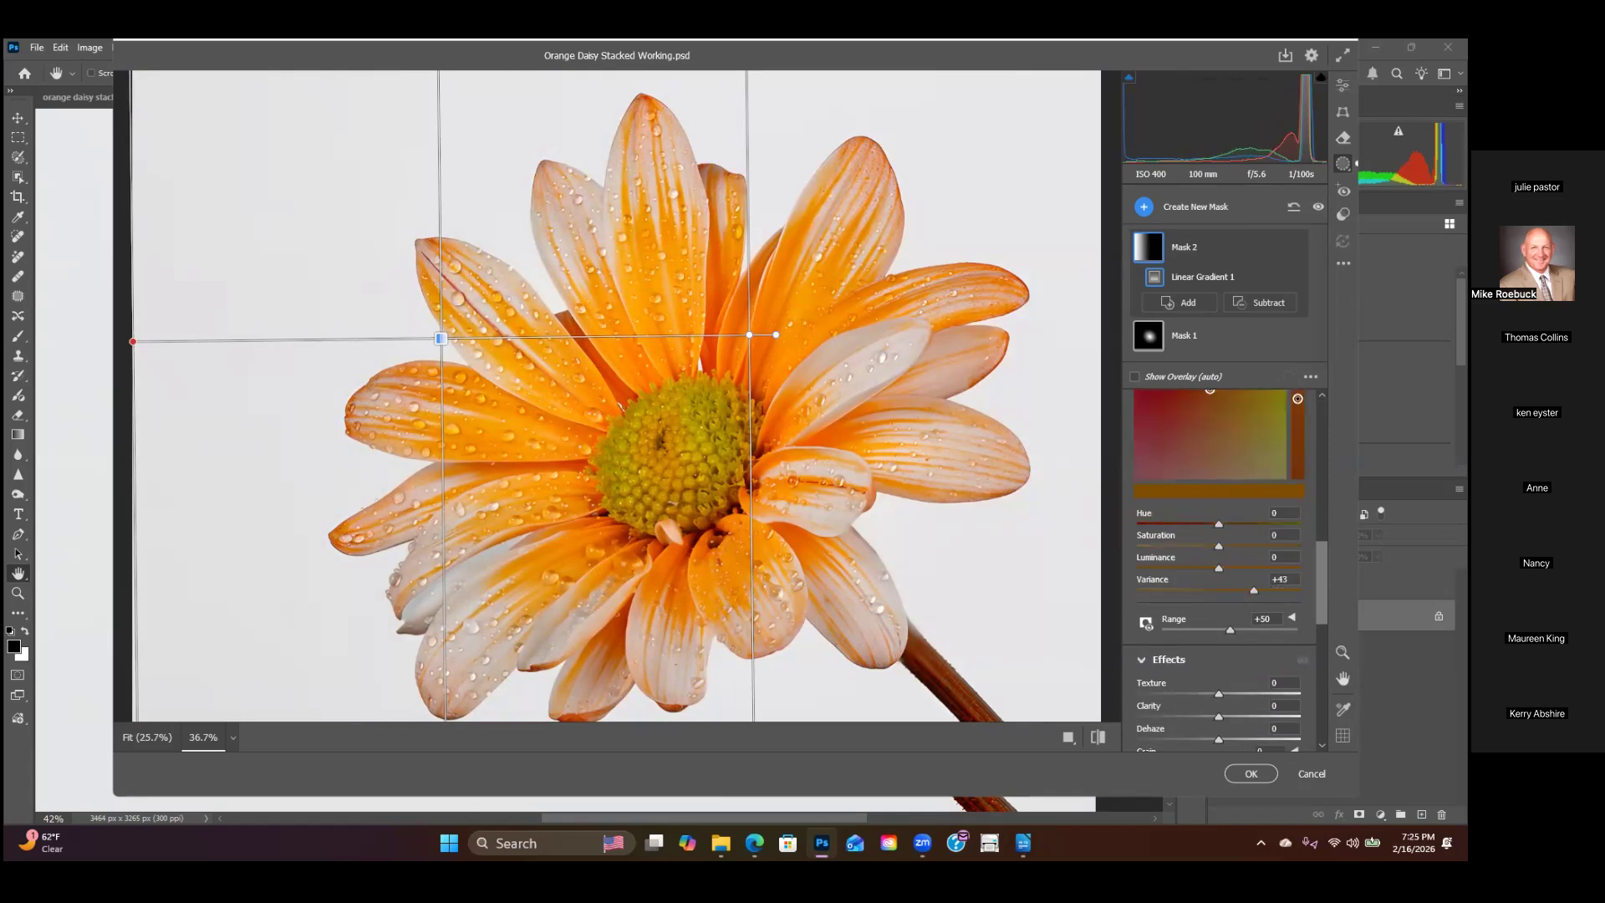
Step: Set the linear gradient mask's Temperature to +44 and Exposure to +0.05, and apply the Camera Raw edits
scroll(1298, 573, "up", 8)
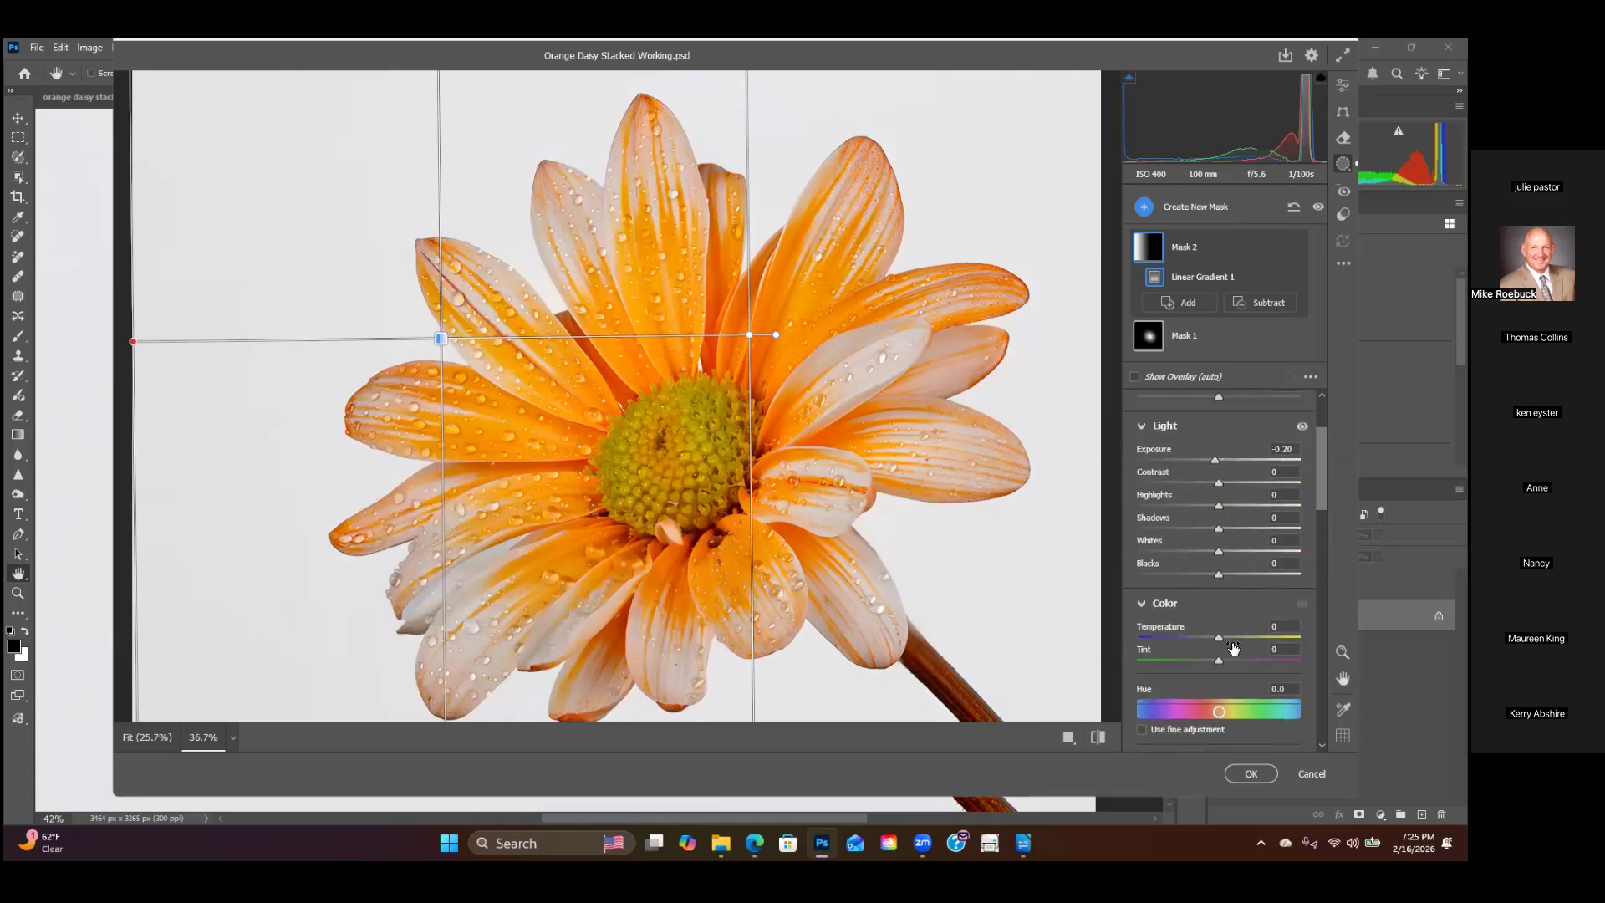
left_click_drag(1218, 639, 1254, 640)
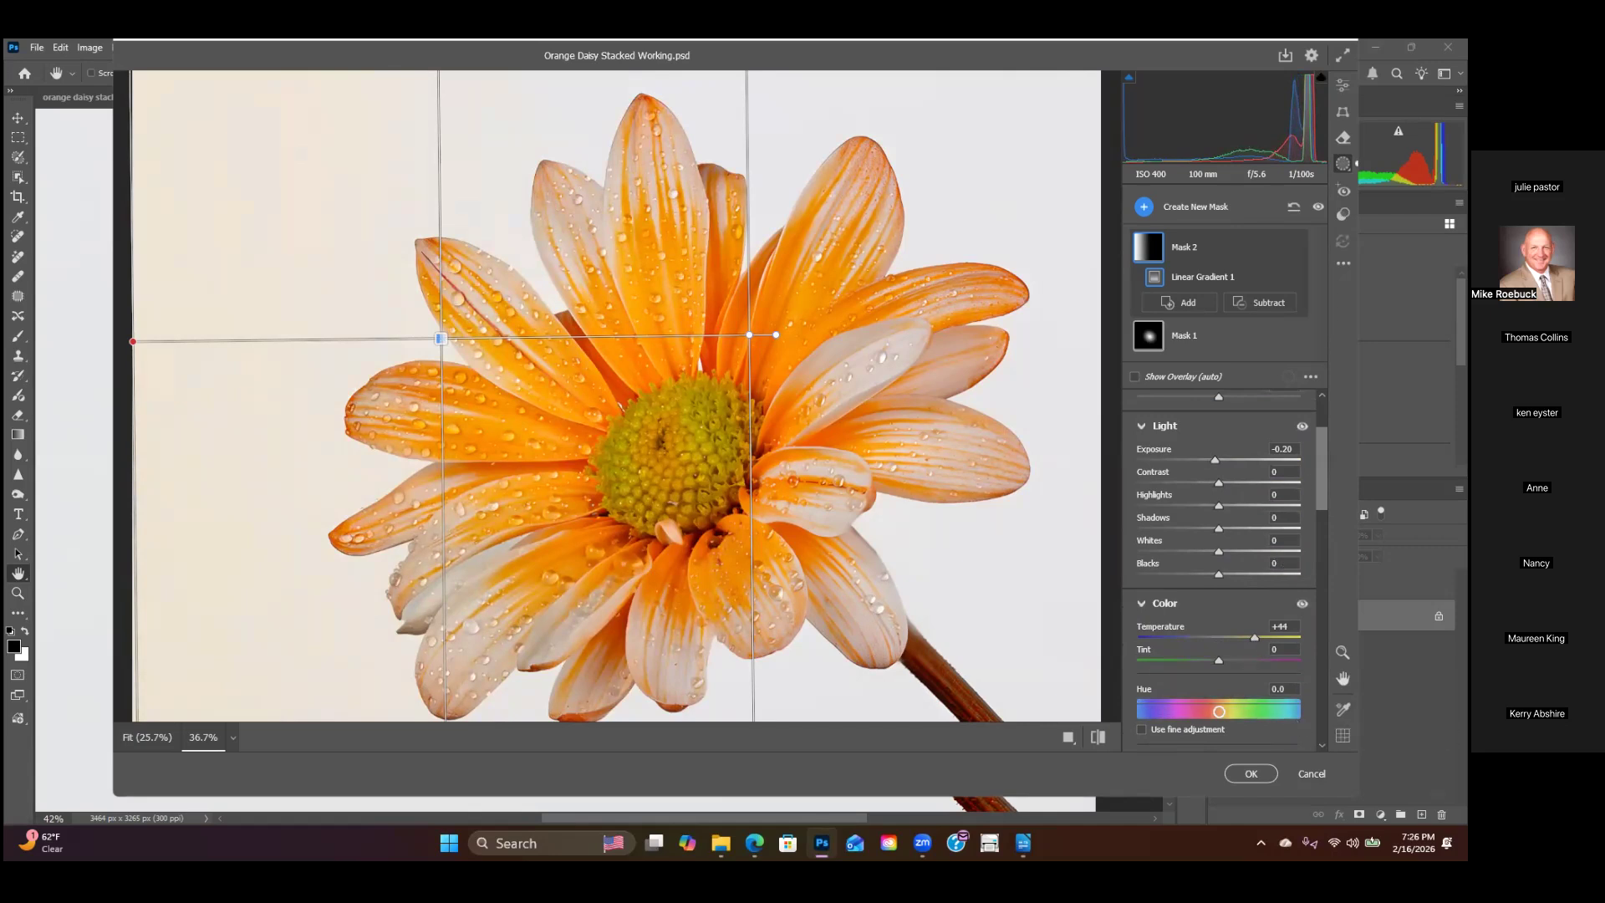
mouse_move(1218, 466)
left_mouse_down()
mouse_move(1188, 468)
mouse_move(1222, 465)
left_mouse_up()
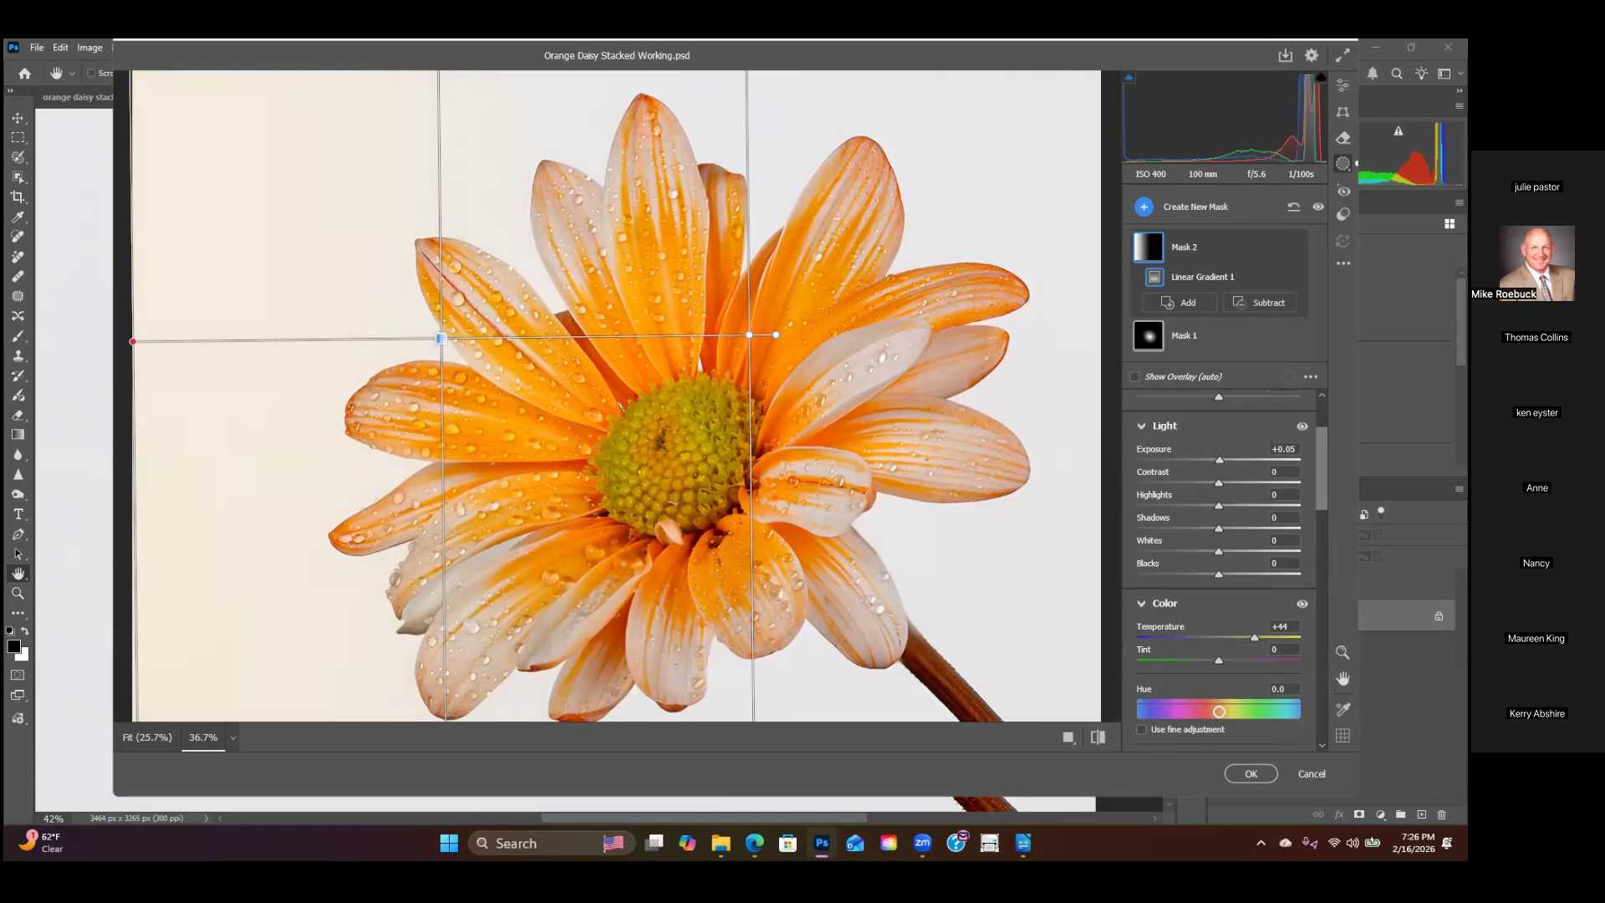
left_click(1250, 773)
Step: Compare the edited Background layer with the Topaz and Camera Raw layer by showing and hiding the upper layer
scroll(175, 481, "down", 3)
left_click_drag(289, 521, 544, 527)
scroll(544, 527, "up", 3)
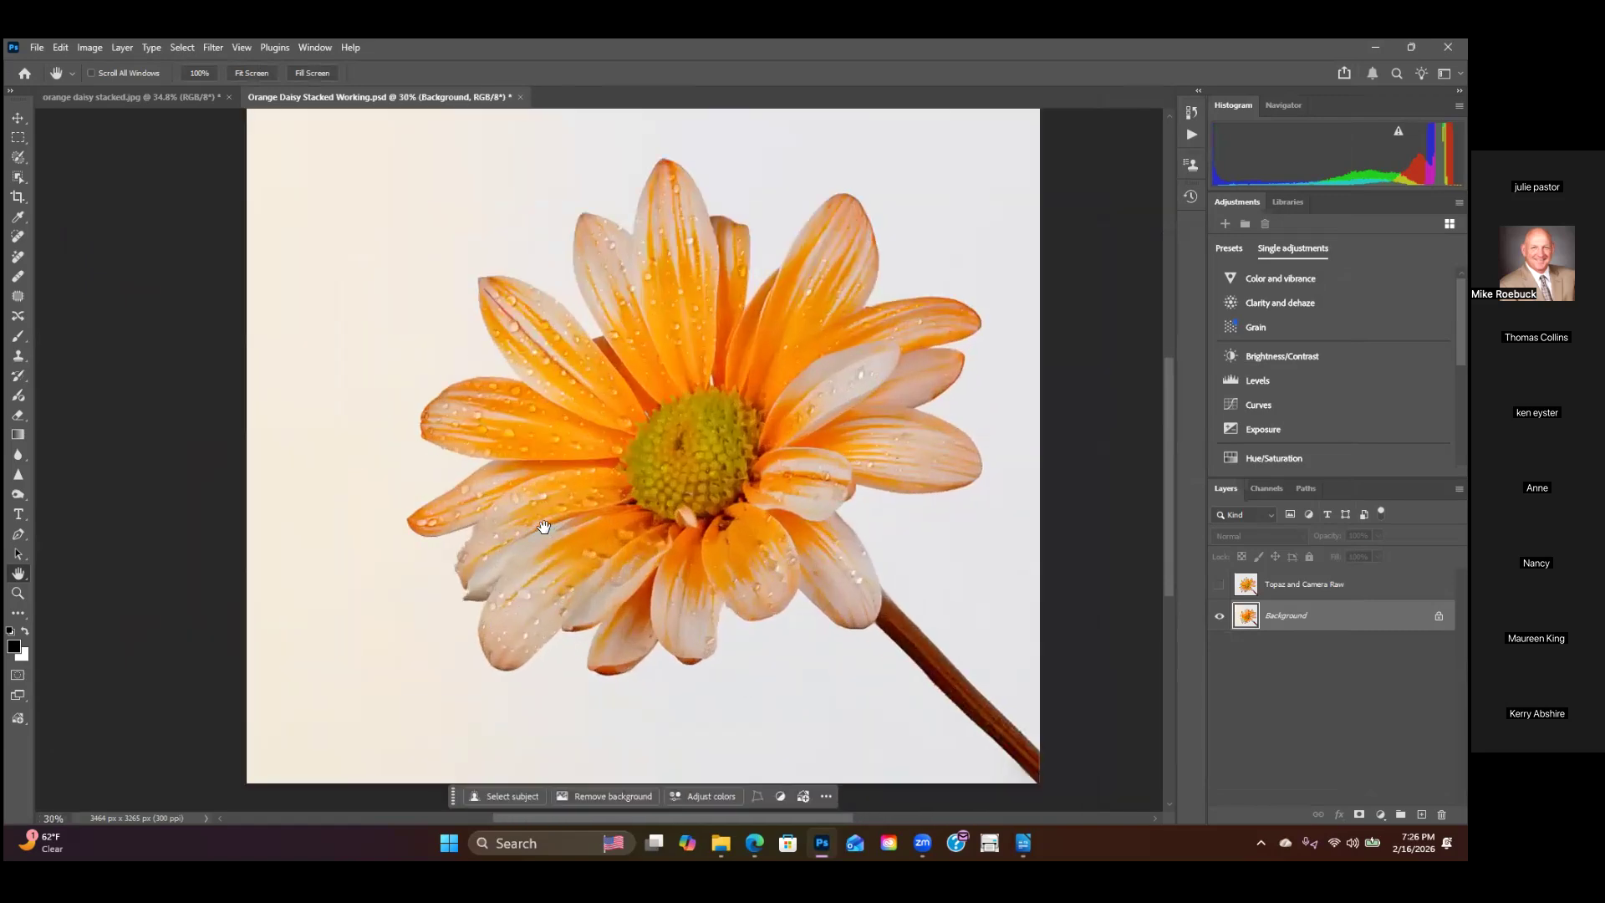
scroll(527, 321, "up", 1)
scroll(530, 356, "down", 3)
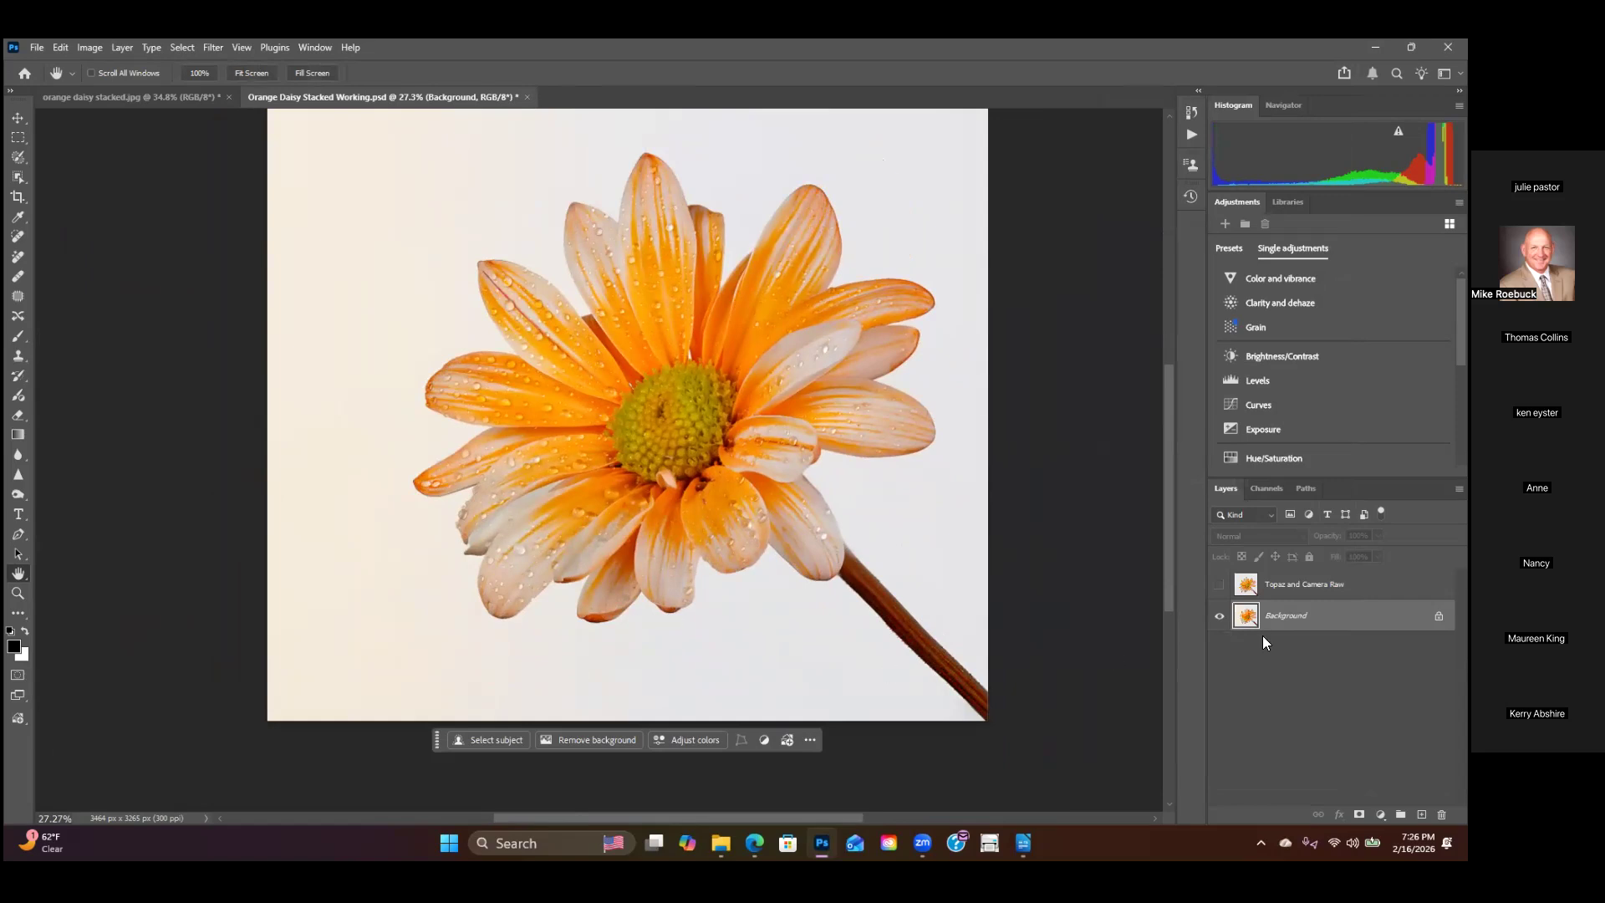
left_click(1219, 584)
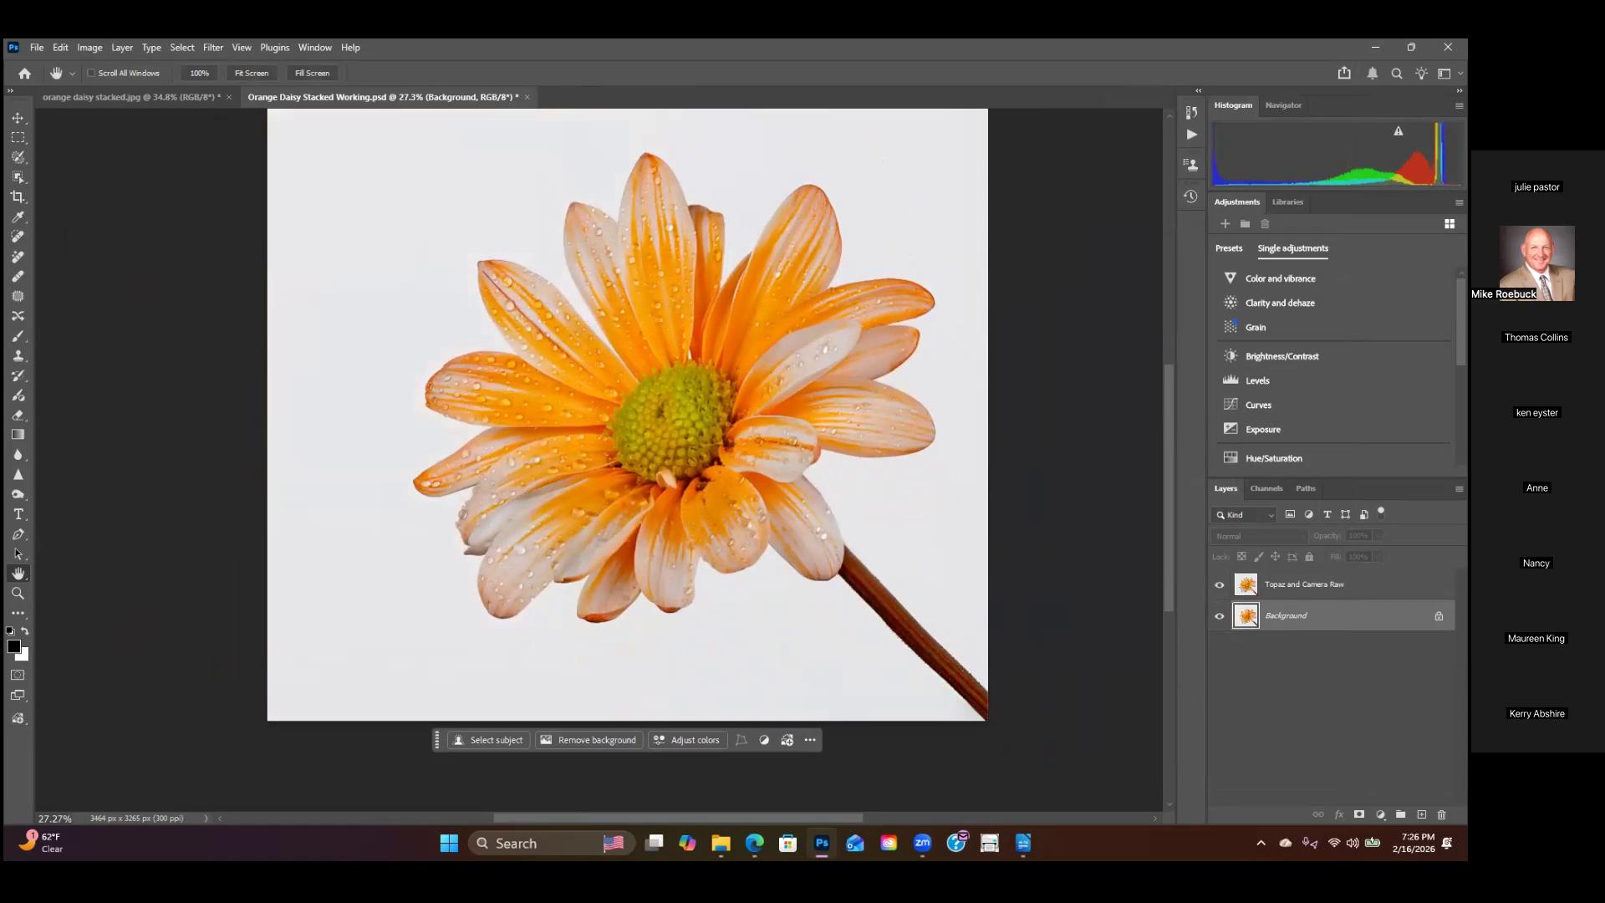
left_click(1219, 584)
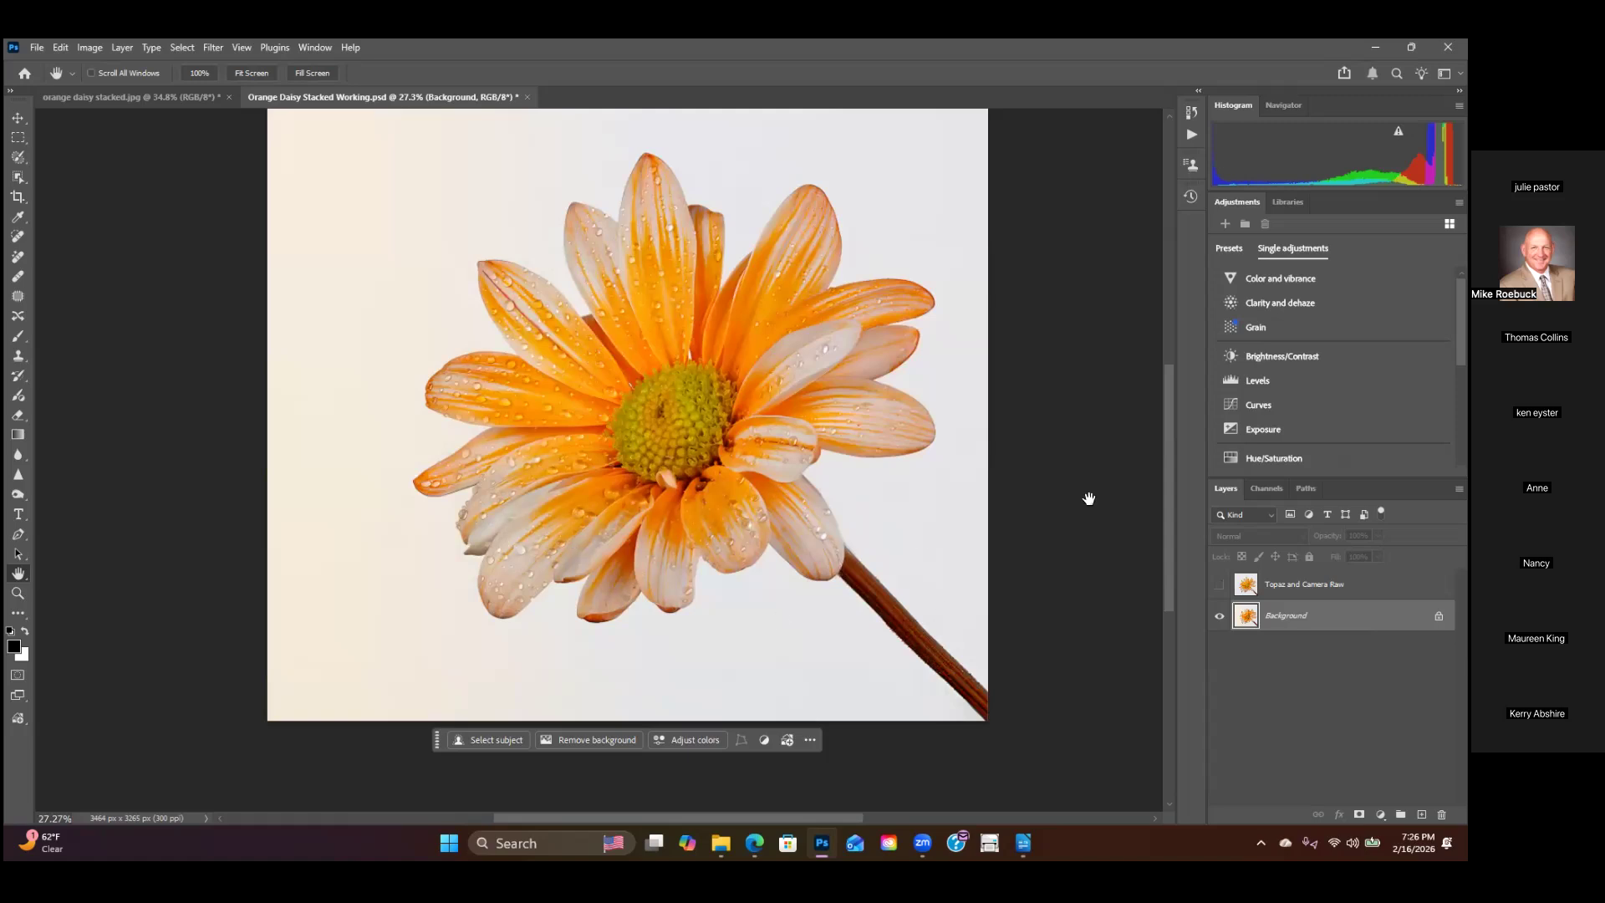
Step: Close both orange daisy documents without saving changes and return to the empty editing workspace
left_click(526, 97)
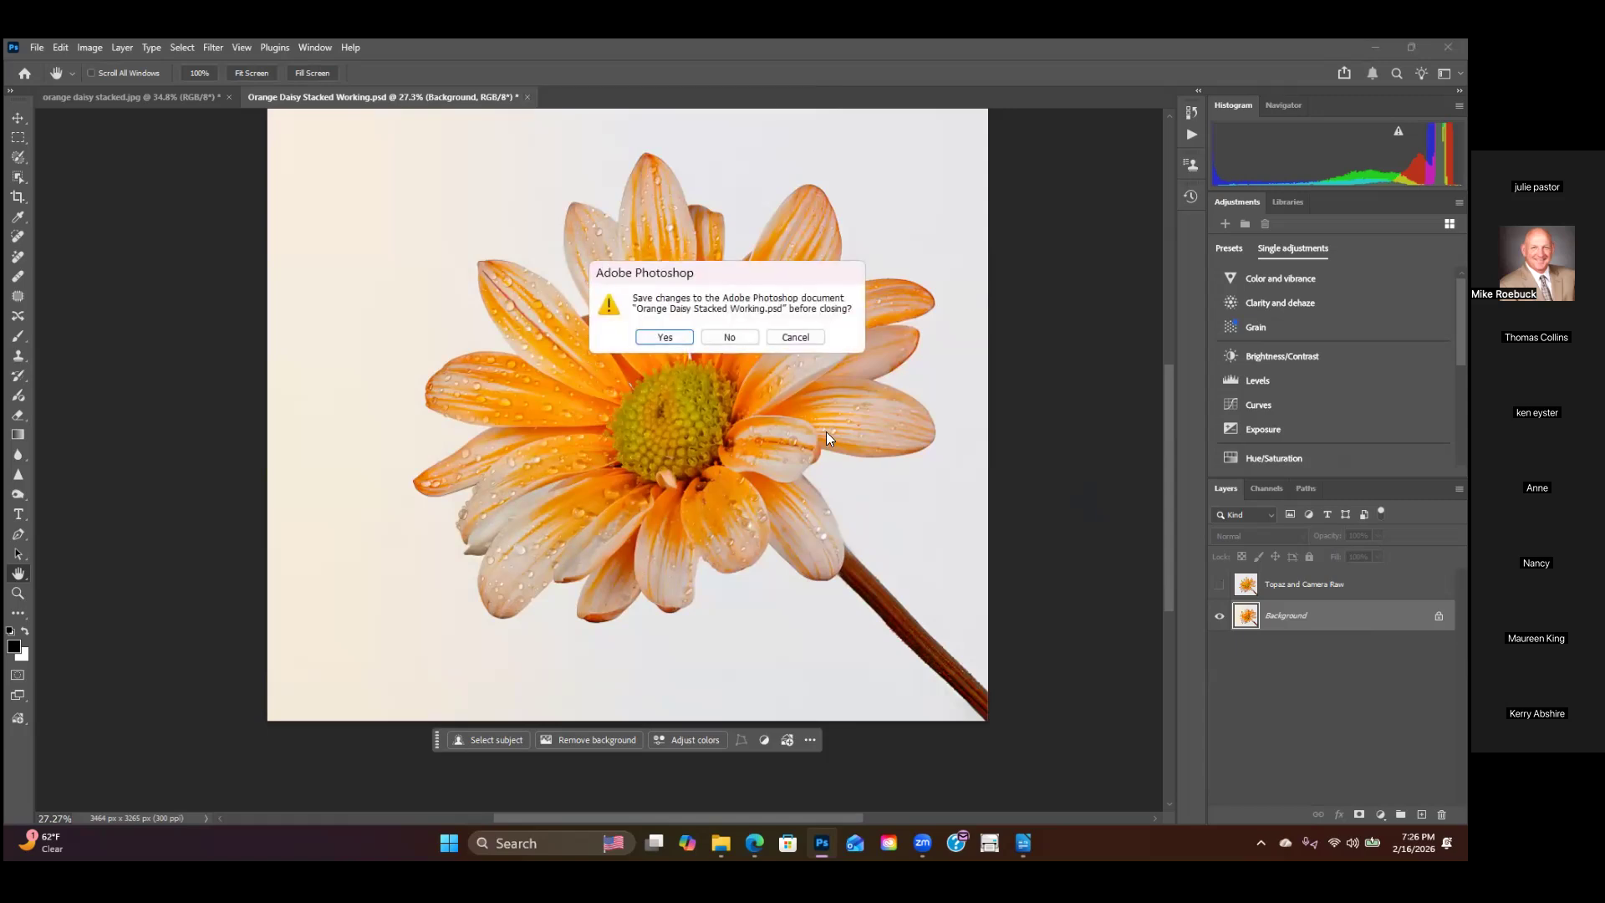
left_click(739, 338)
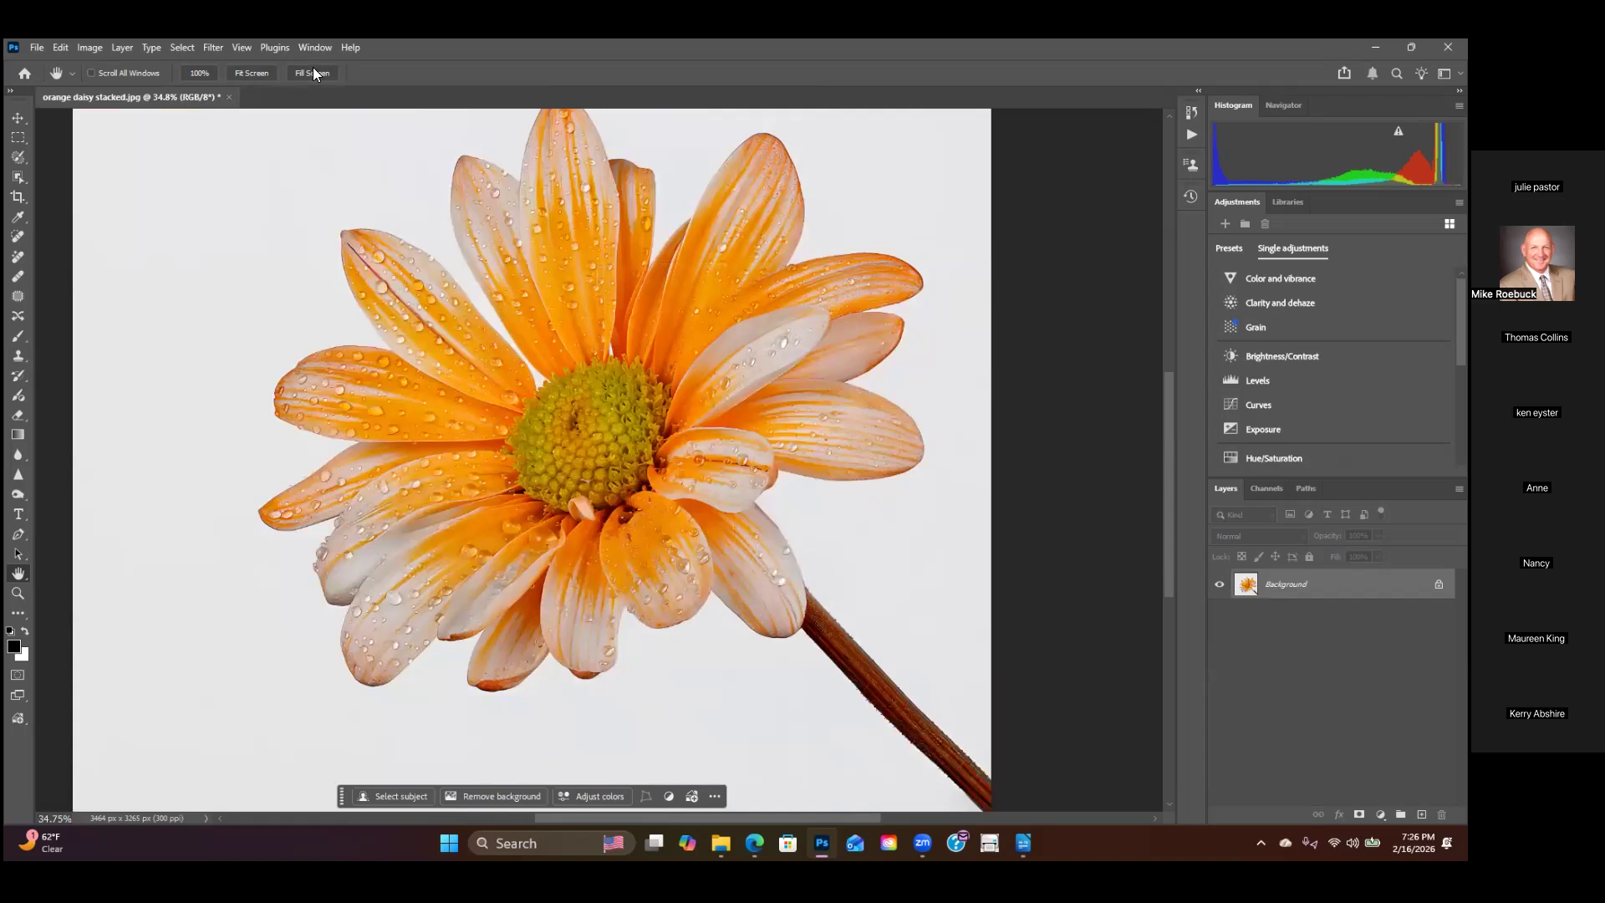
left_click(227, 99)
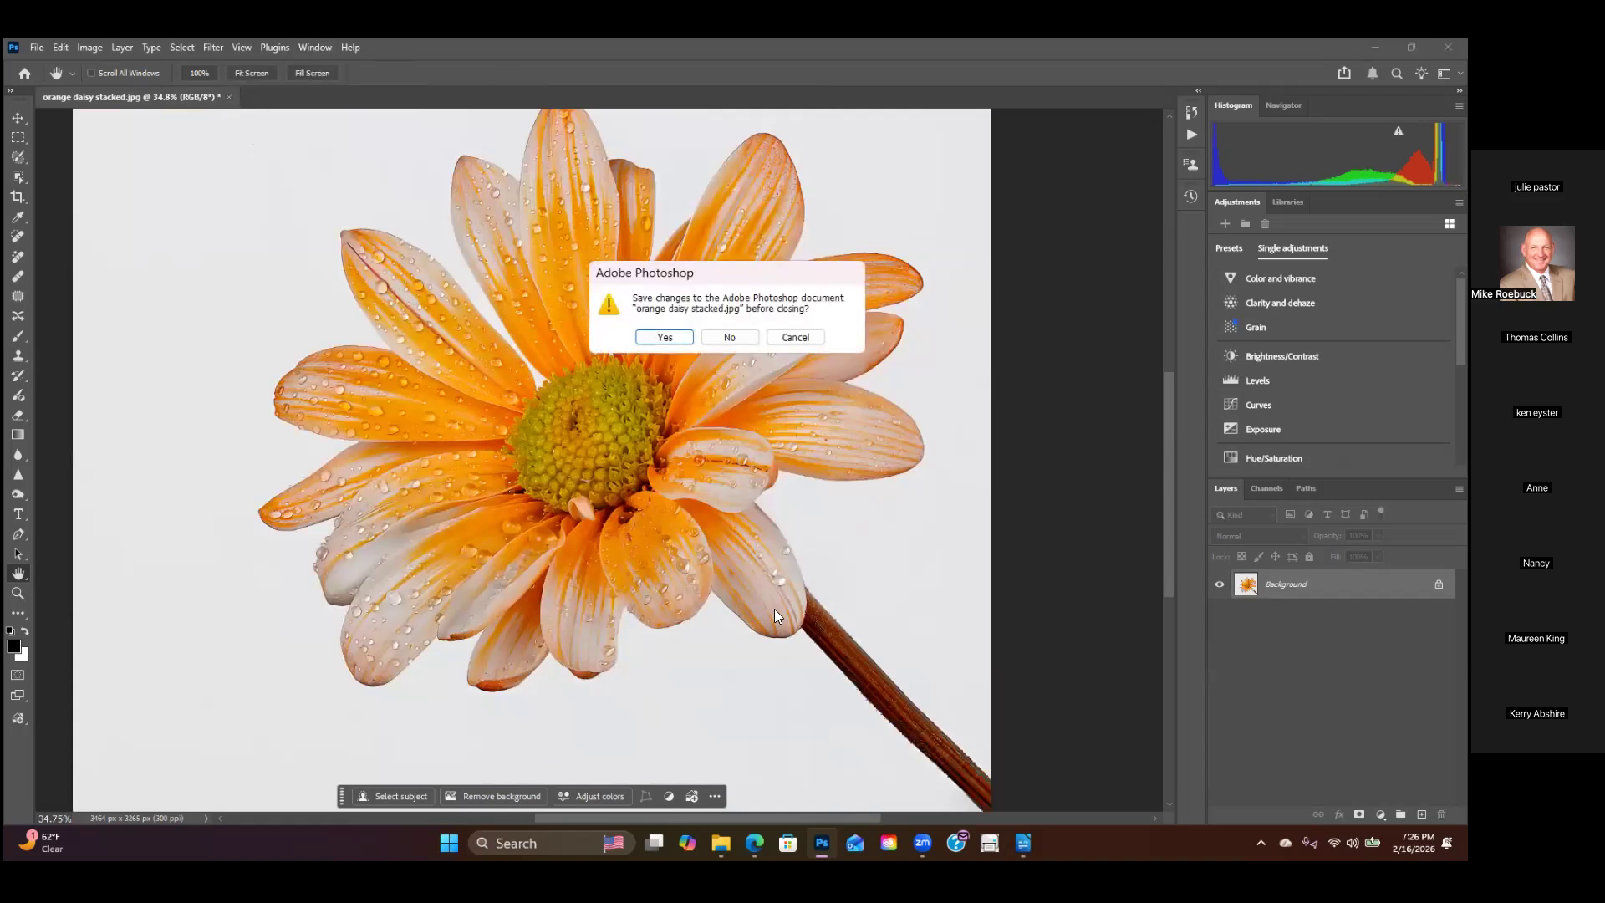
left_click(709, 338)
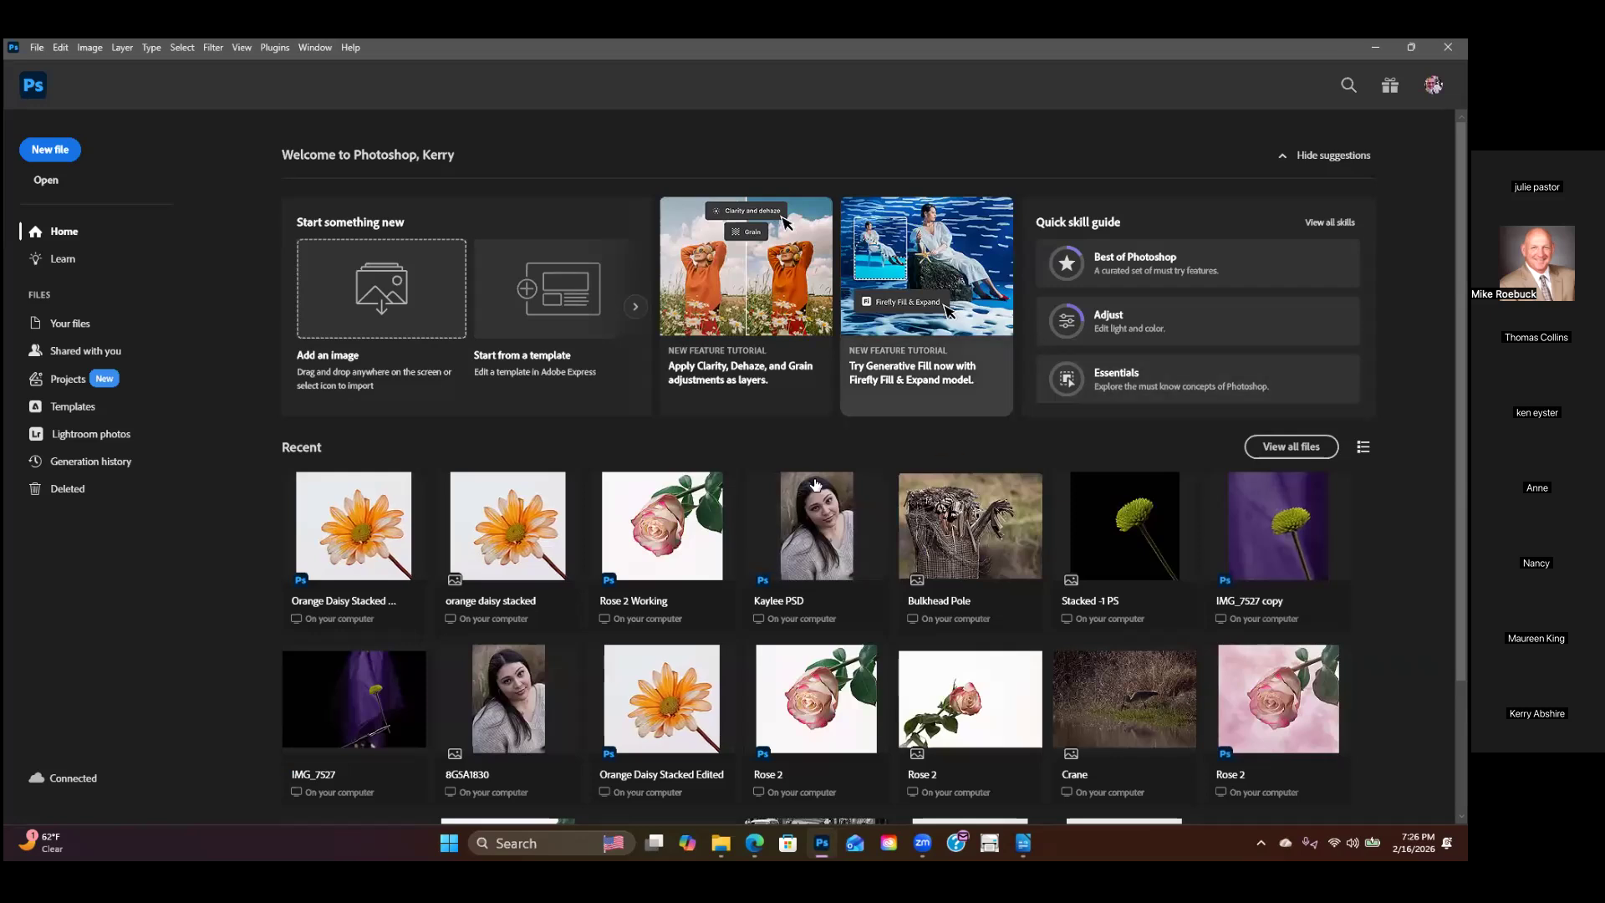
left_click(30, 88)
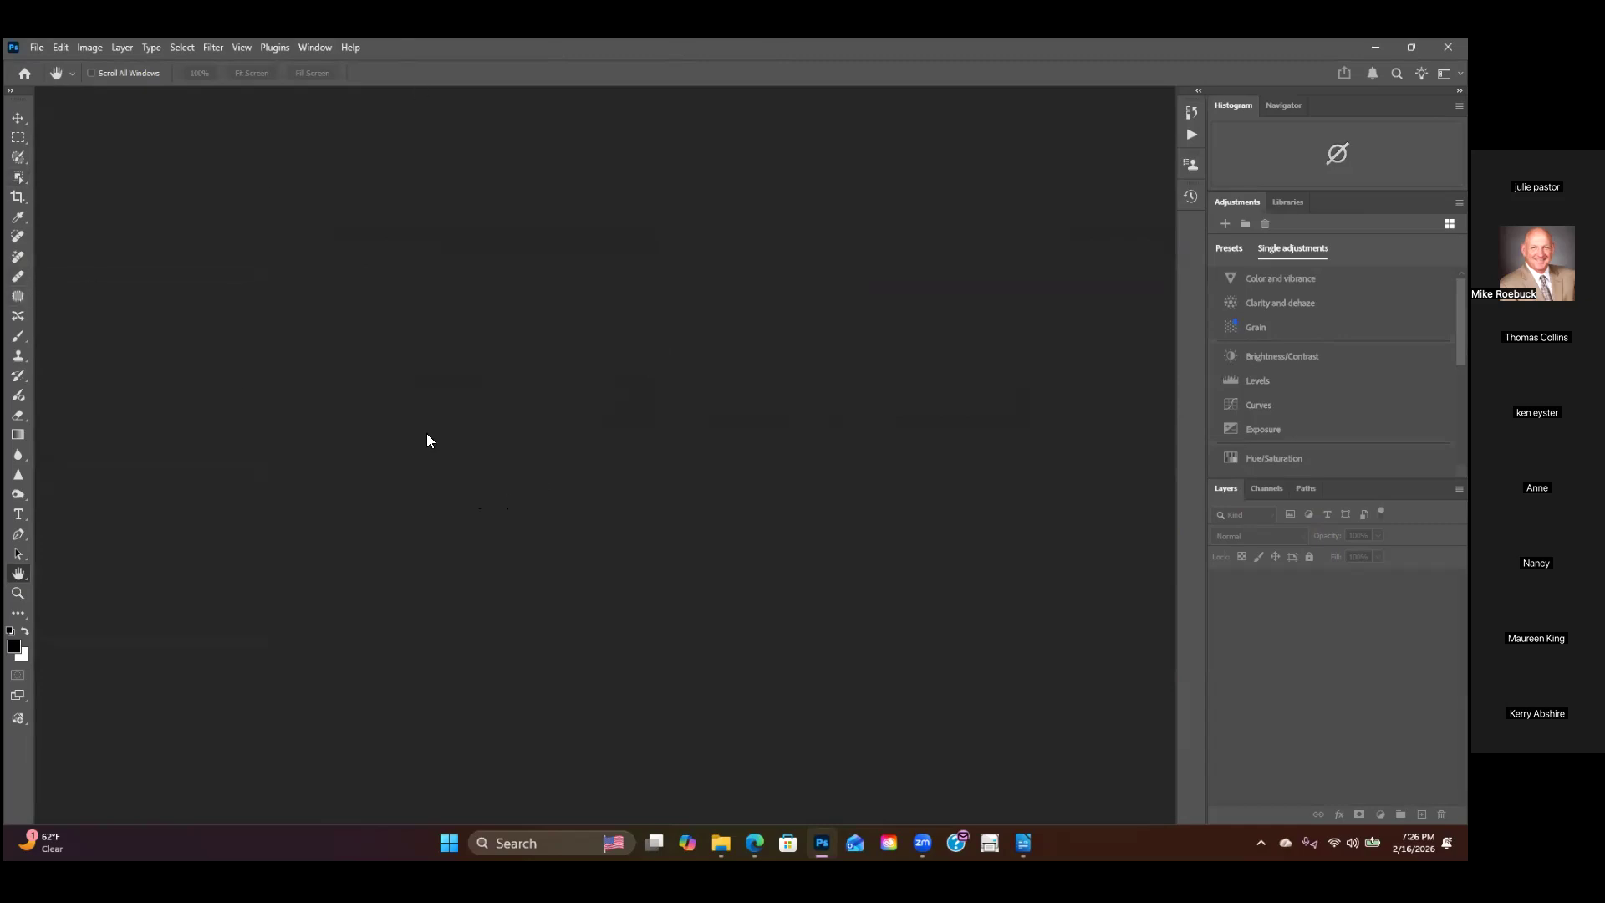
left_click(35, 48)
left_click(37, 47)
left_click(52, 48)
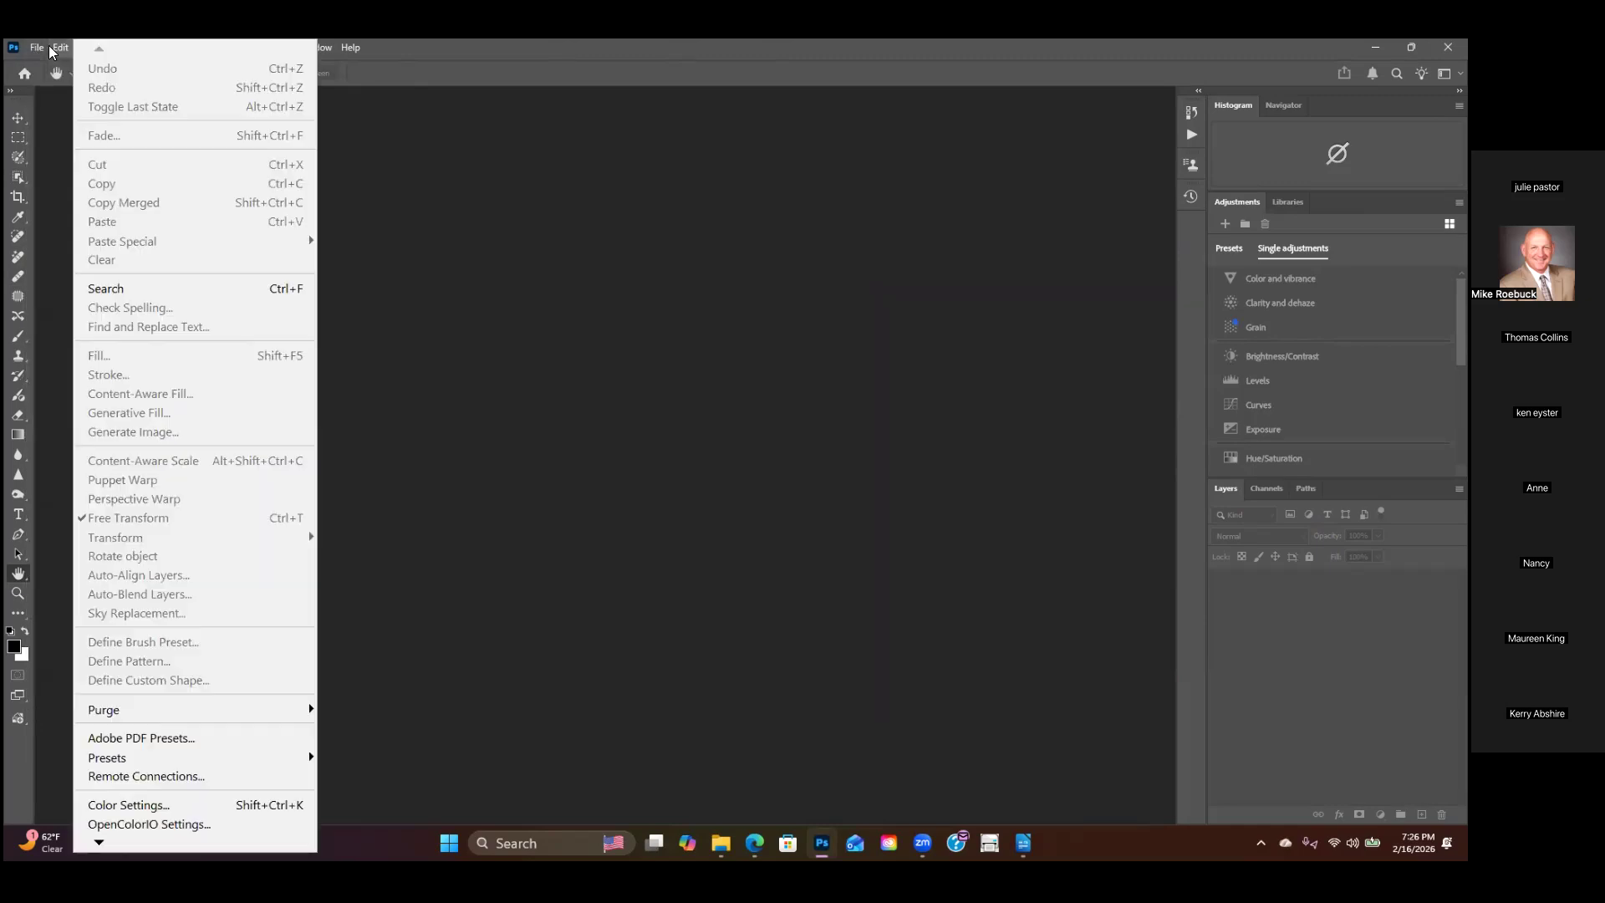
left_click(22, 52)
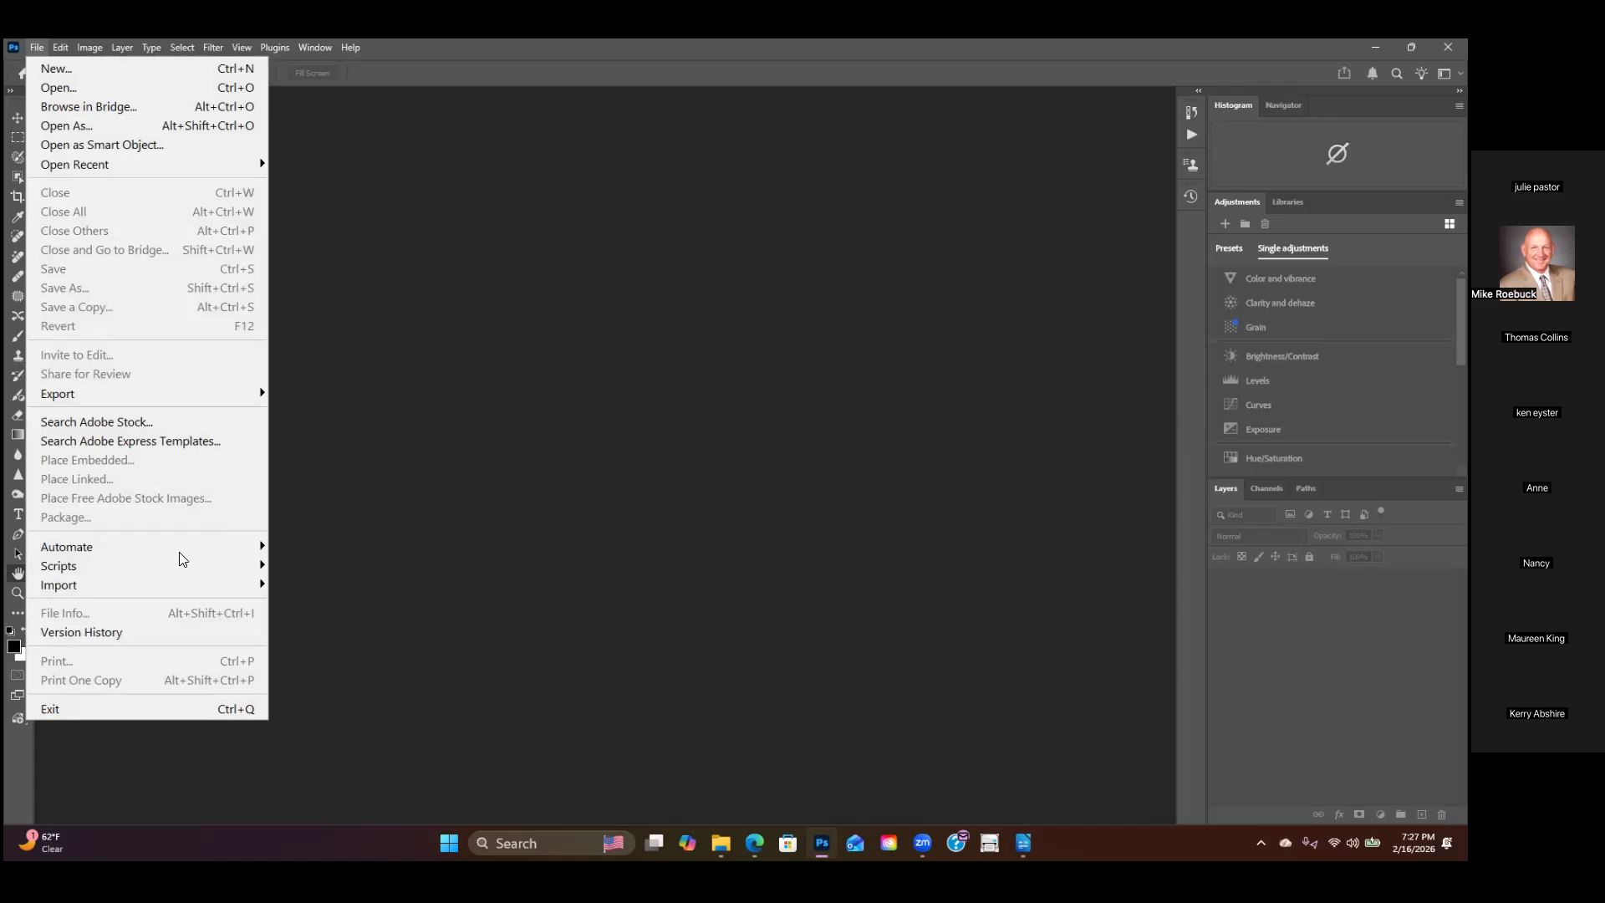
mouse_move(151, 568)
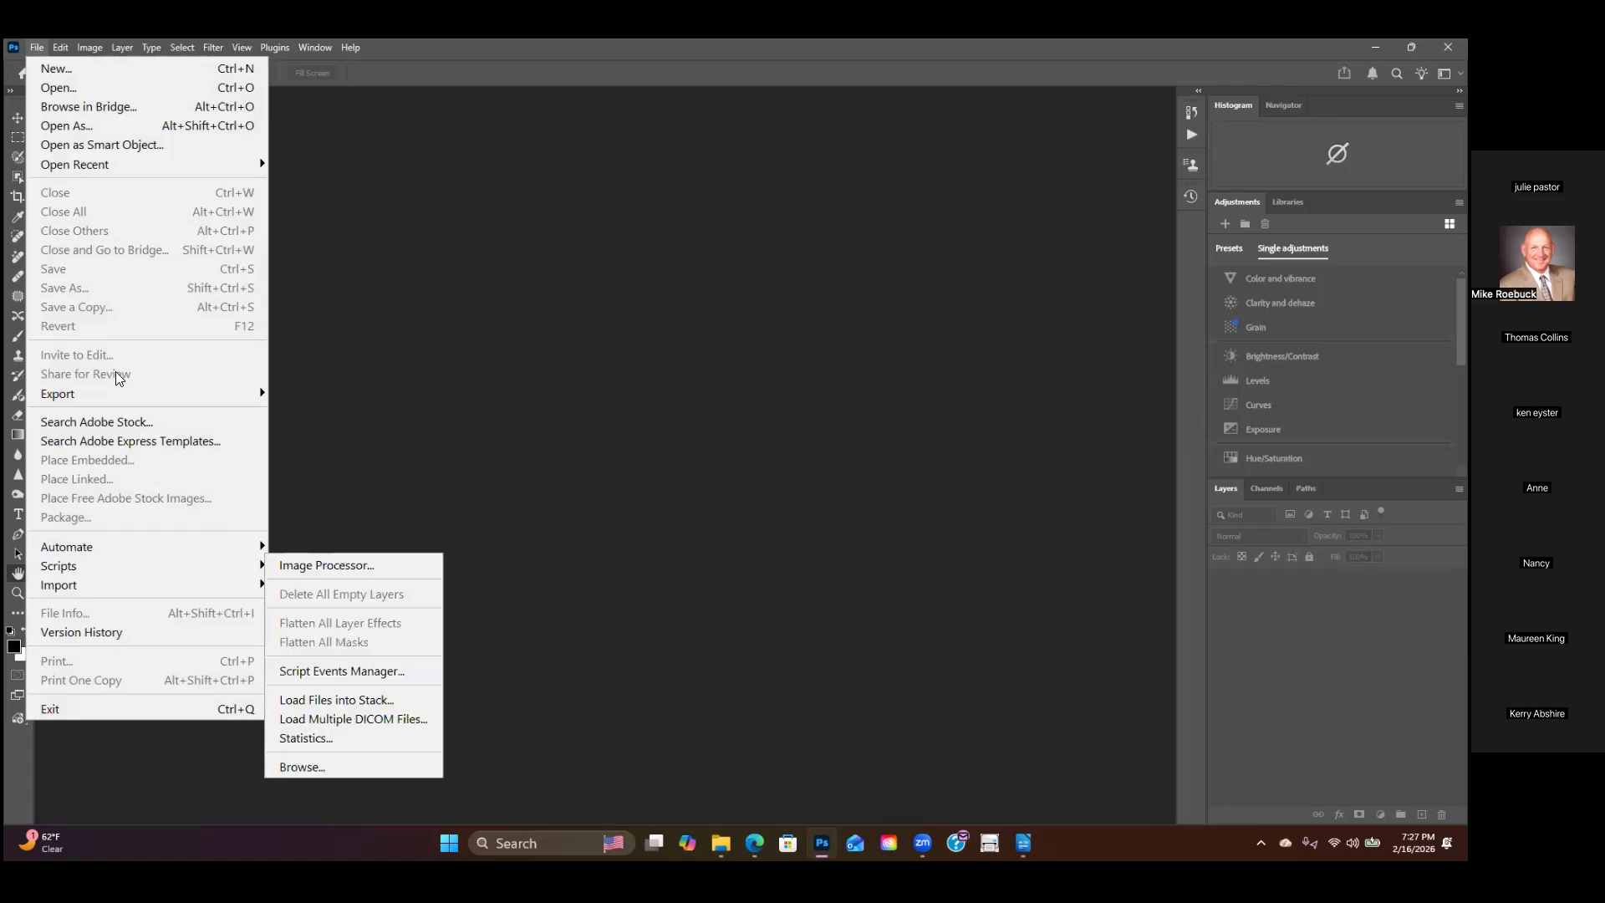
left_click(433, 390)
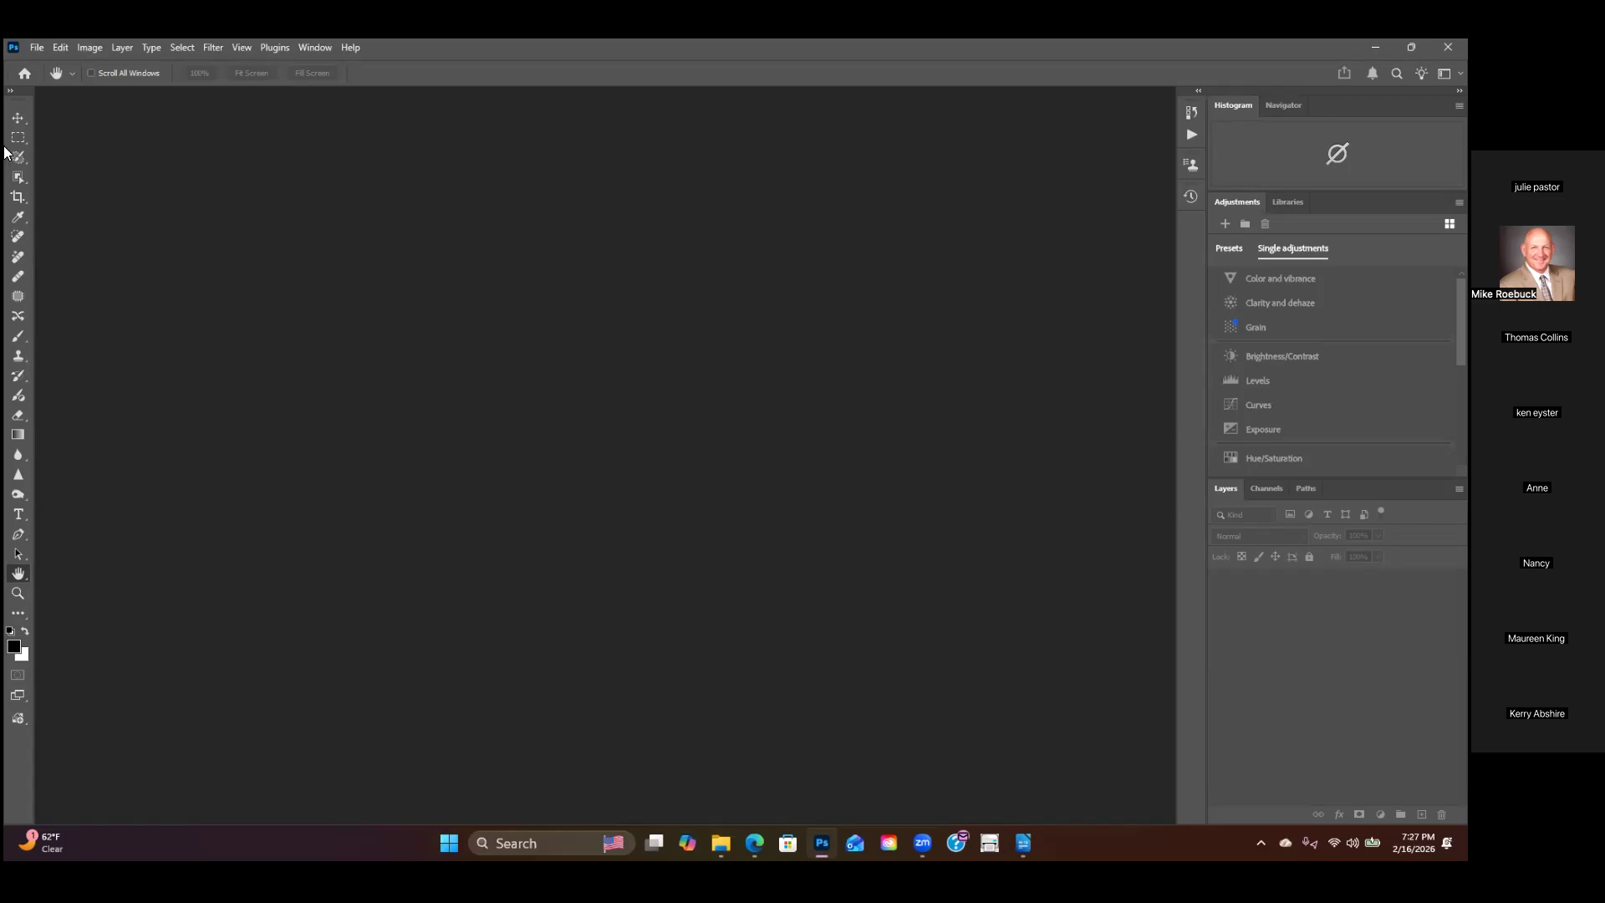
Step: Start the Load Files into Stack script and browse to the Rose - KA folder inside Edit with Me
left_click(36, 48)
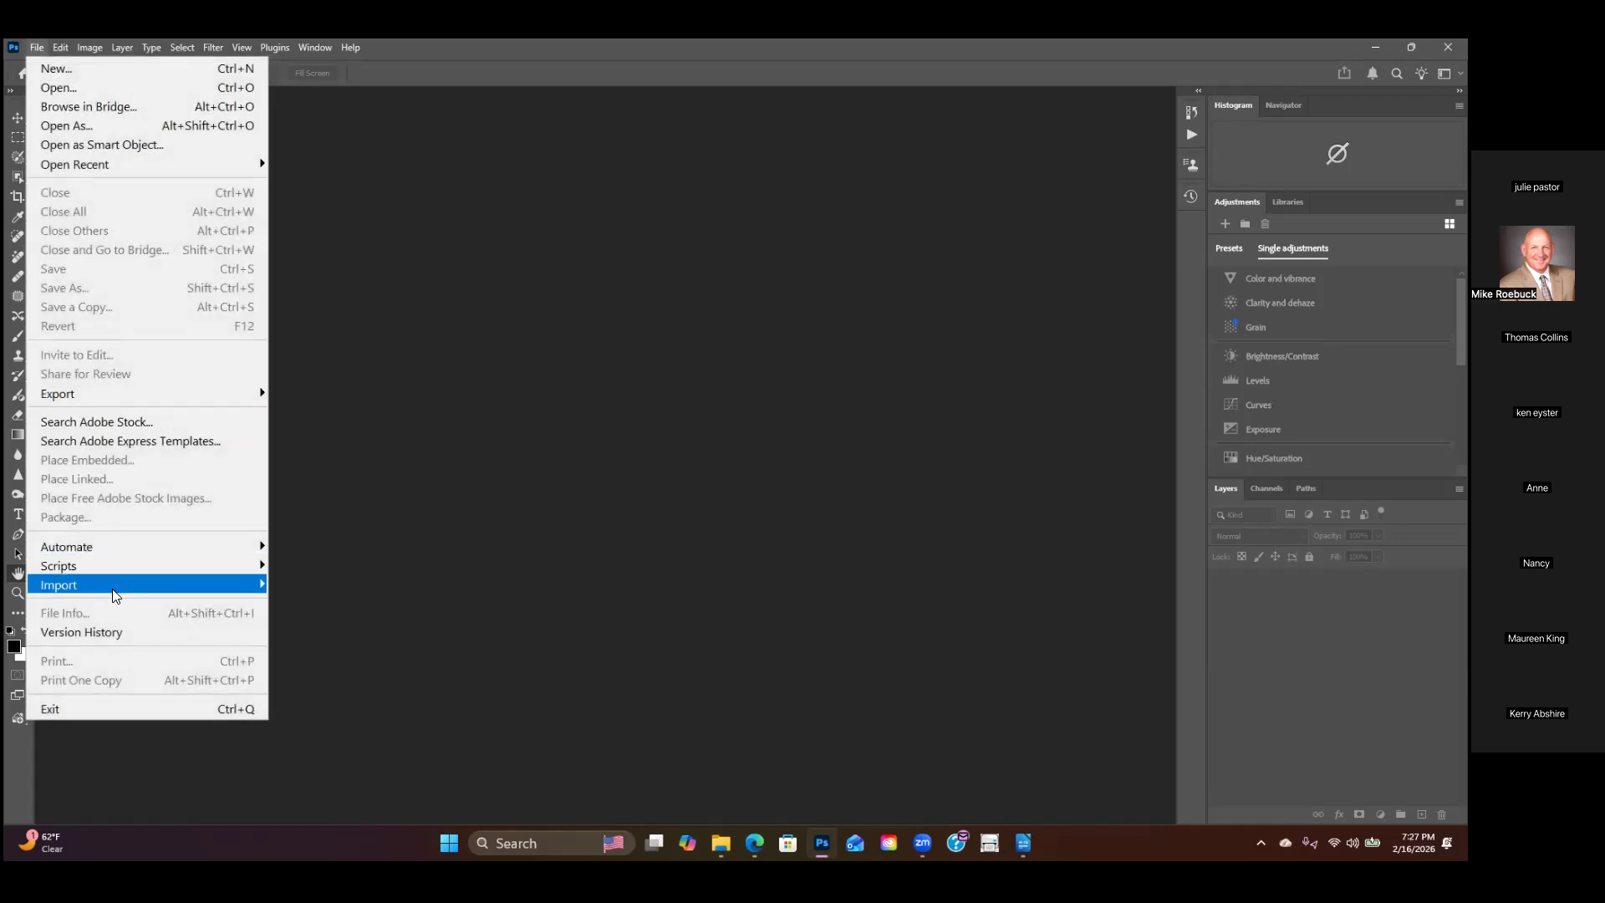
mouse_move(82, 572)
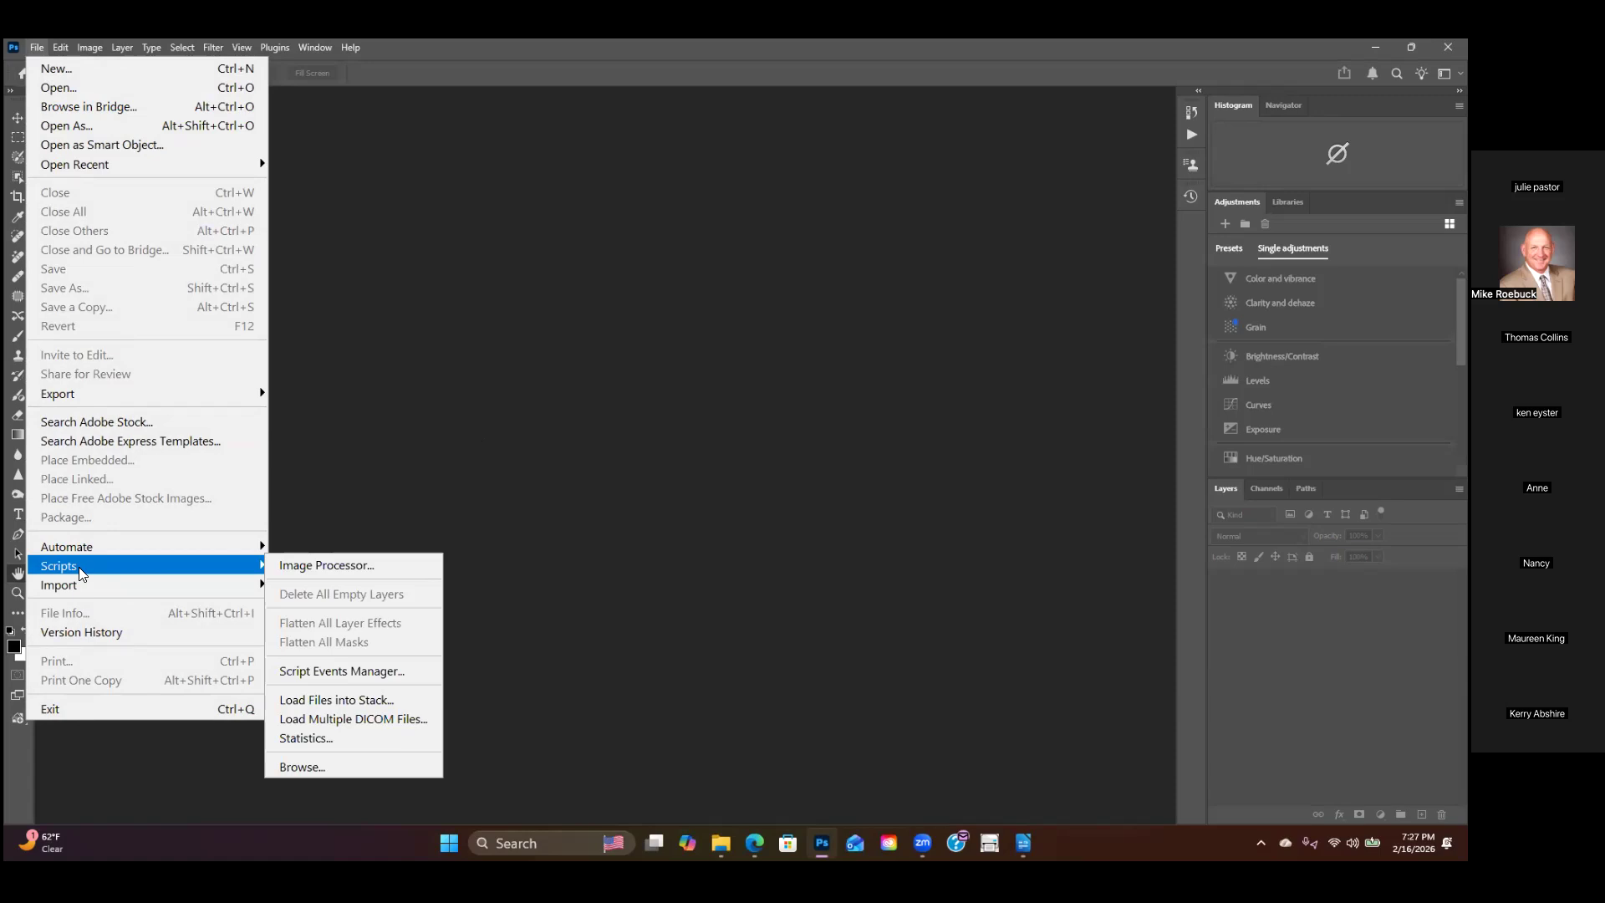
left_click(361, 702)
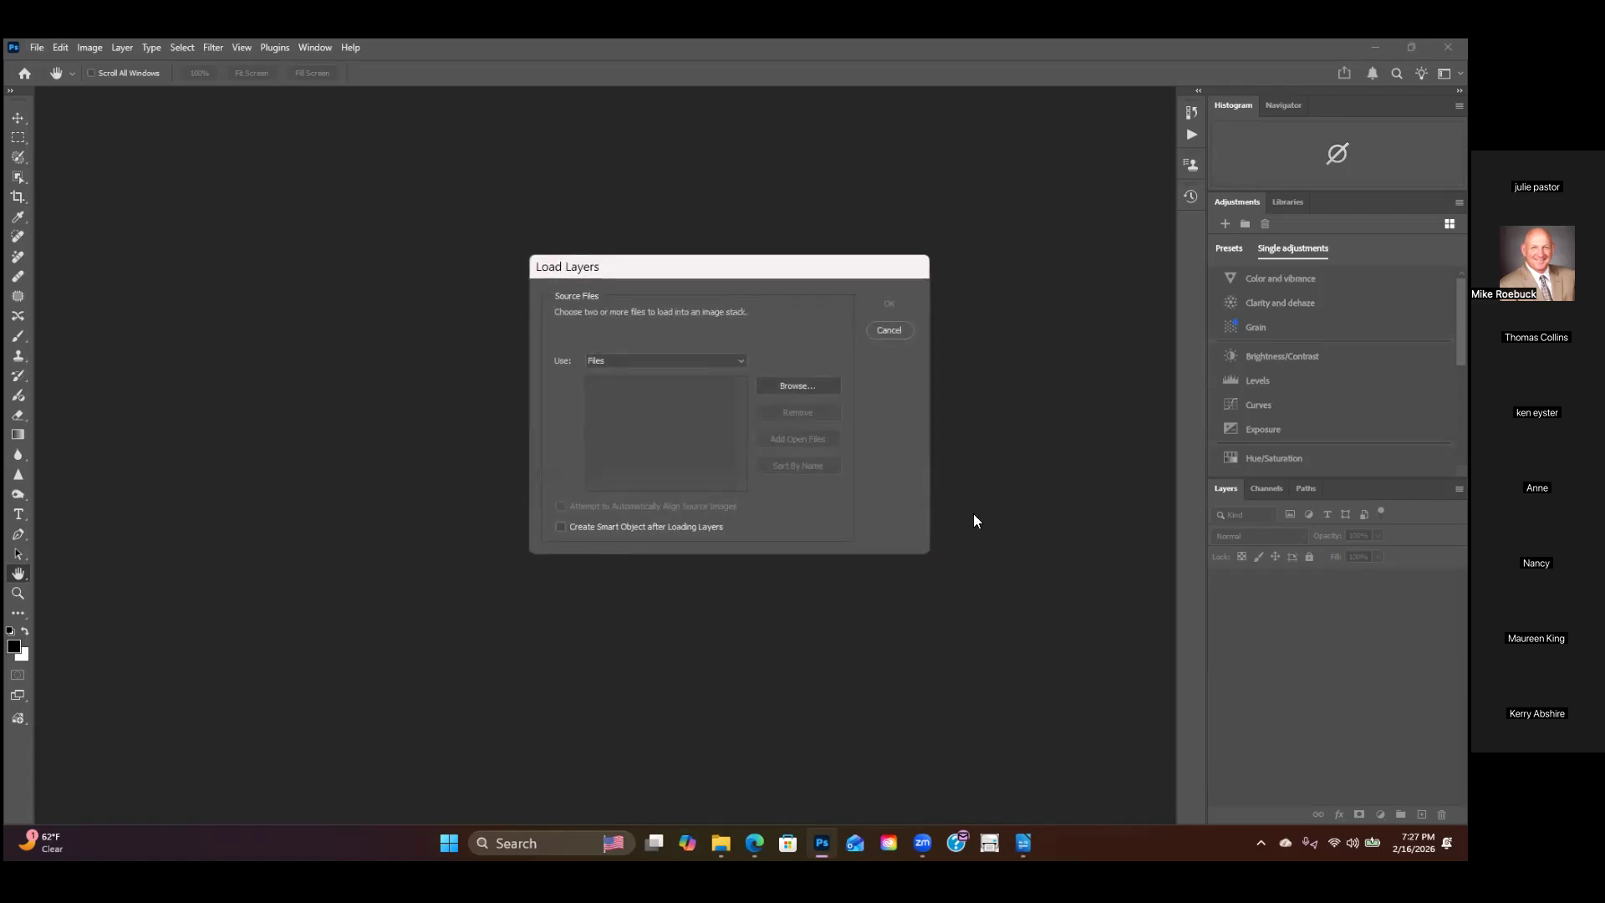
left_click(796, 387)
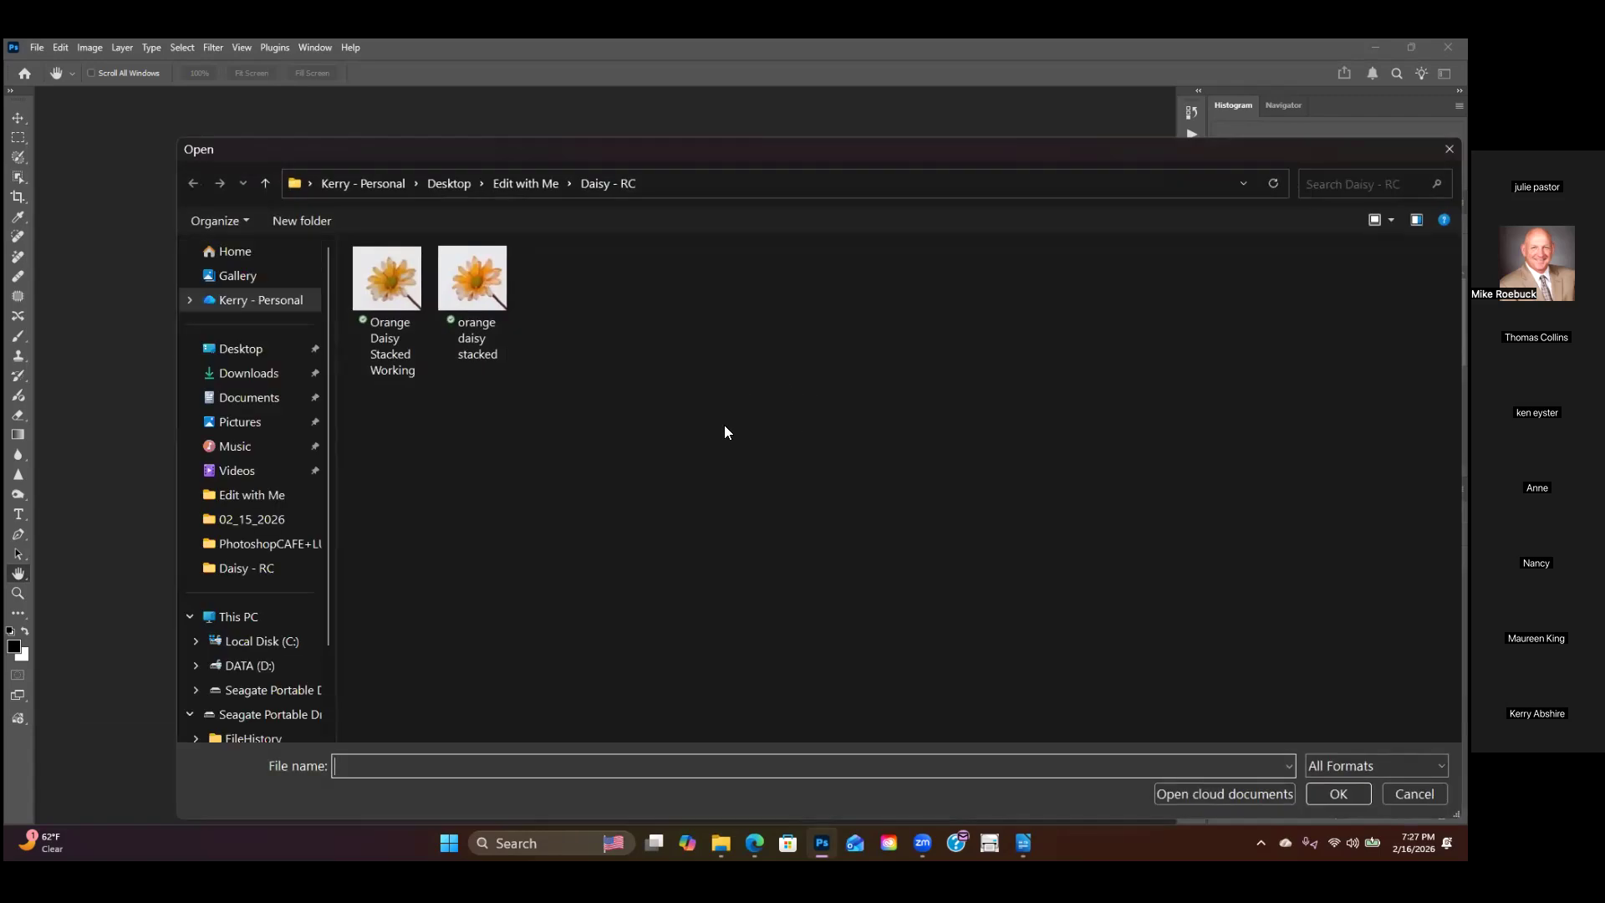
left_click(251, 520)
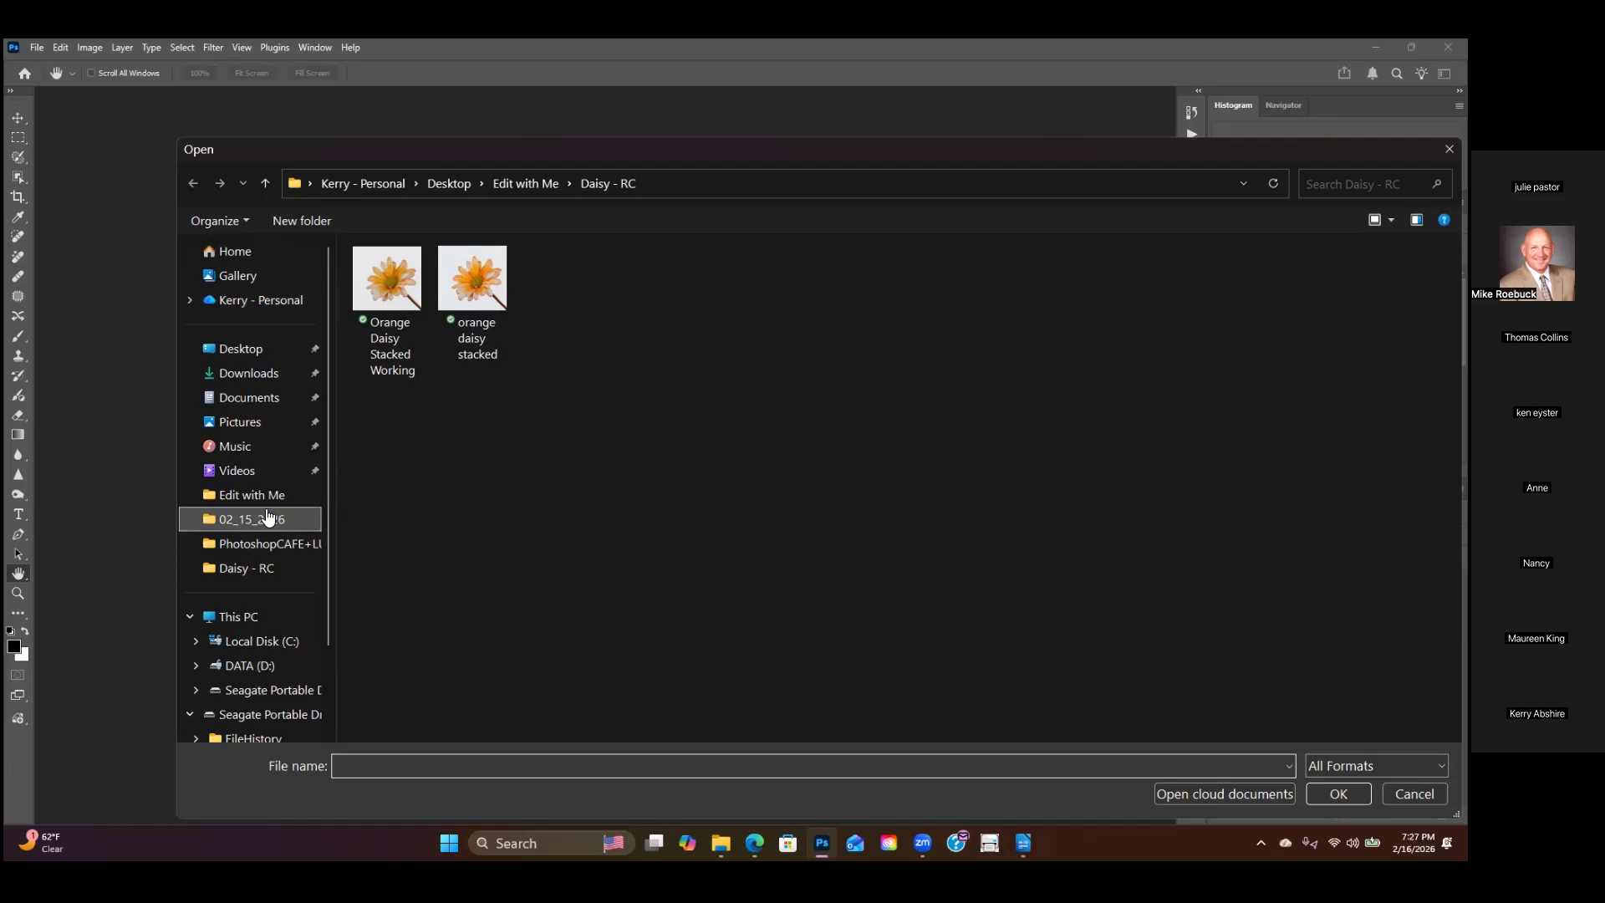
left_click(294, 496)
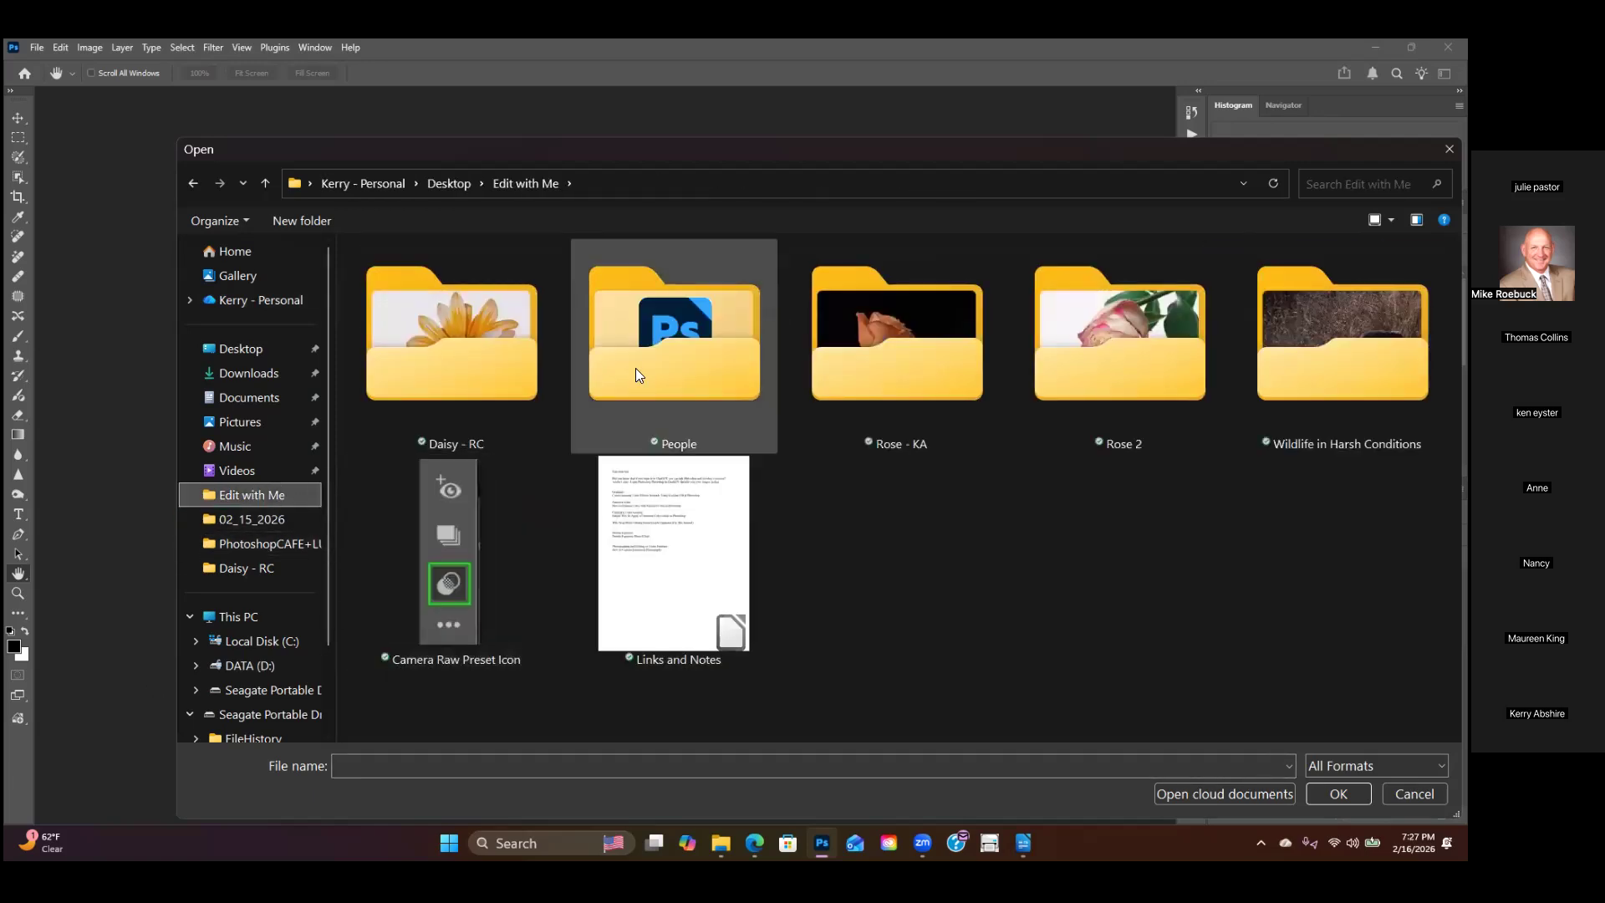
double_click(900, 346)
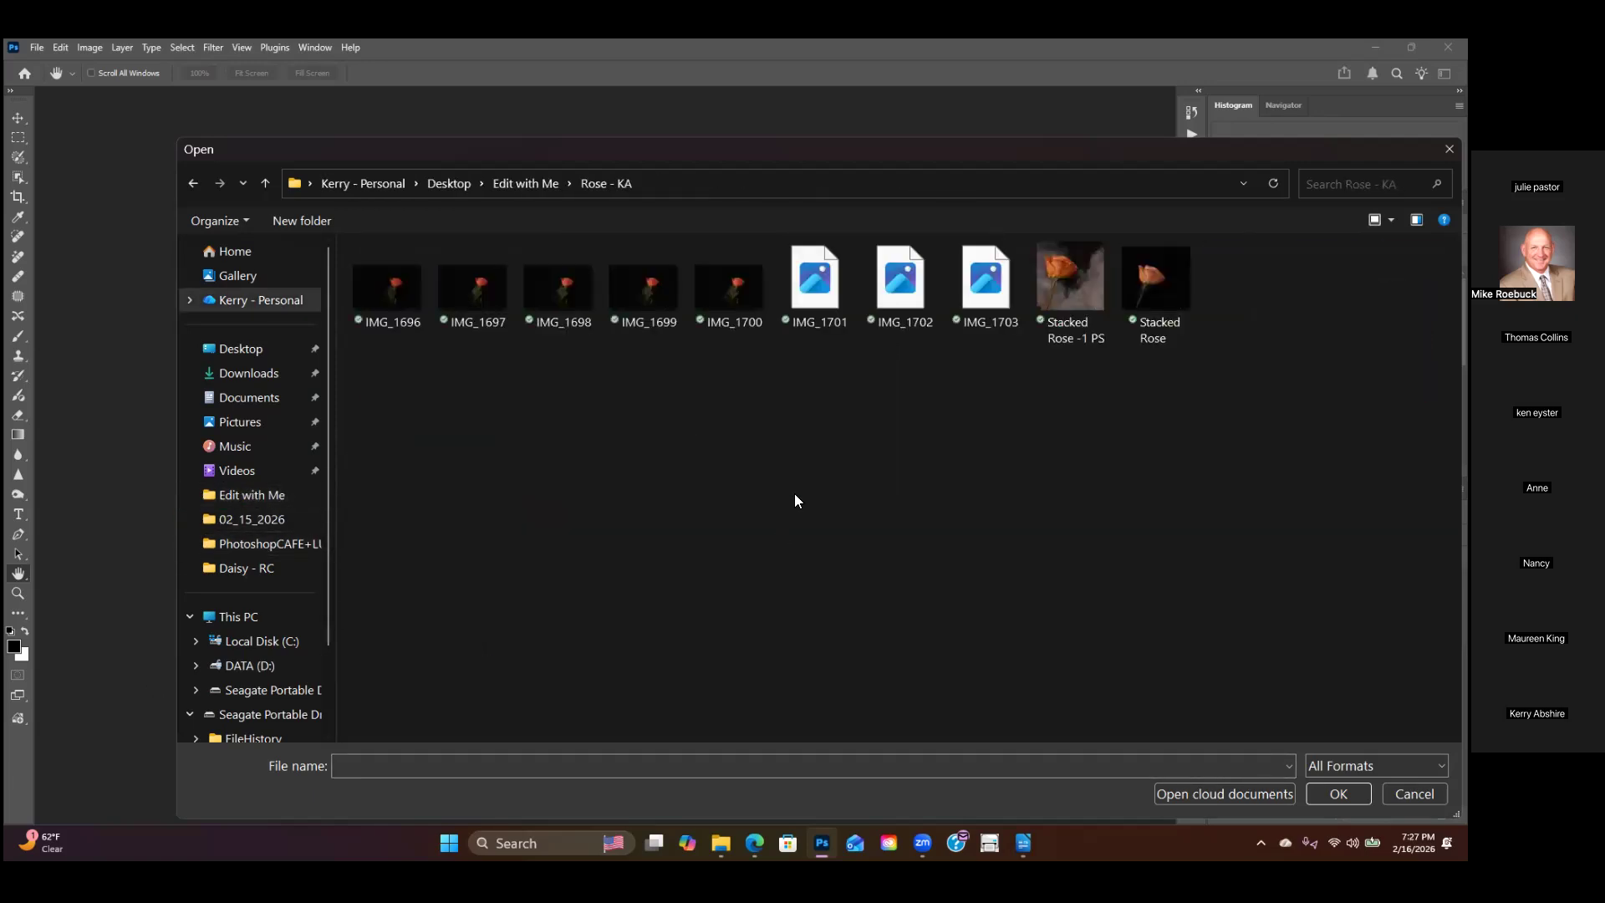
Step: Select the eight rose raw files IMG_1696 through IMG_1703 and load them as layers of one new document
scroll(887, 452, "up", 3, "ctrl")
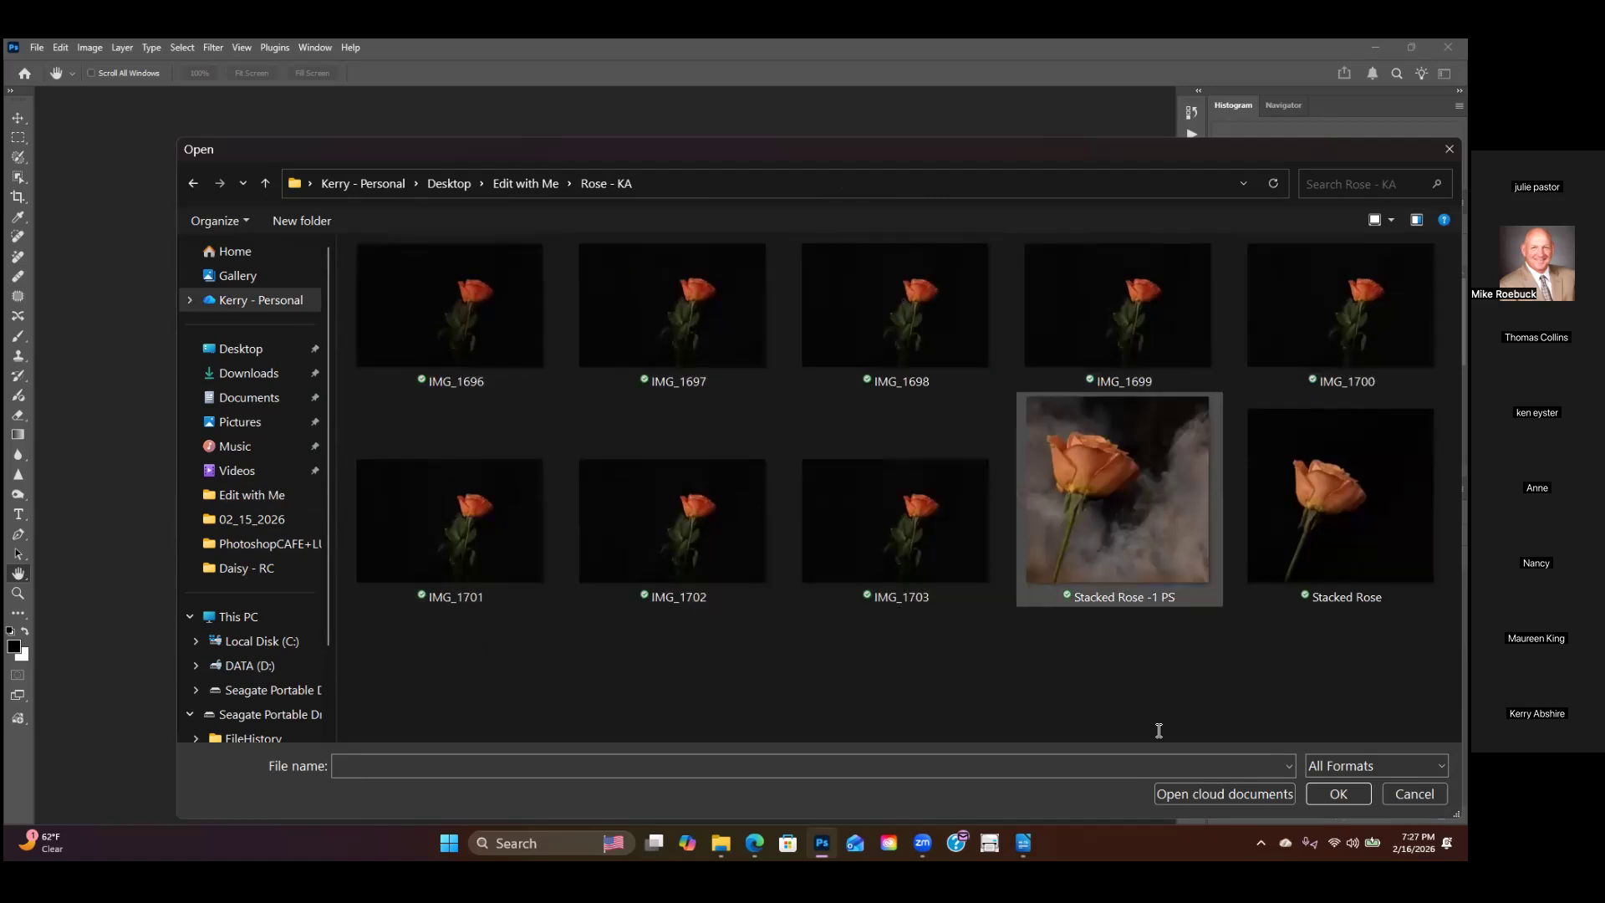
left_click(441, 359)
left_click(687, 348, "ctrl")
left_click(857, 336, "ctrl")
left_click(1110, 341, "ctrl")
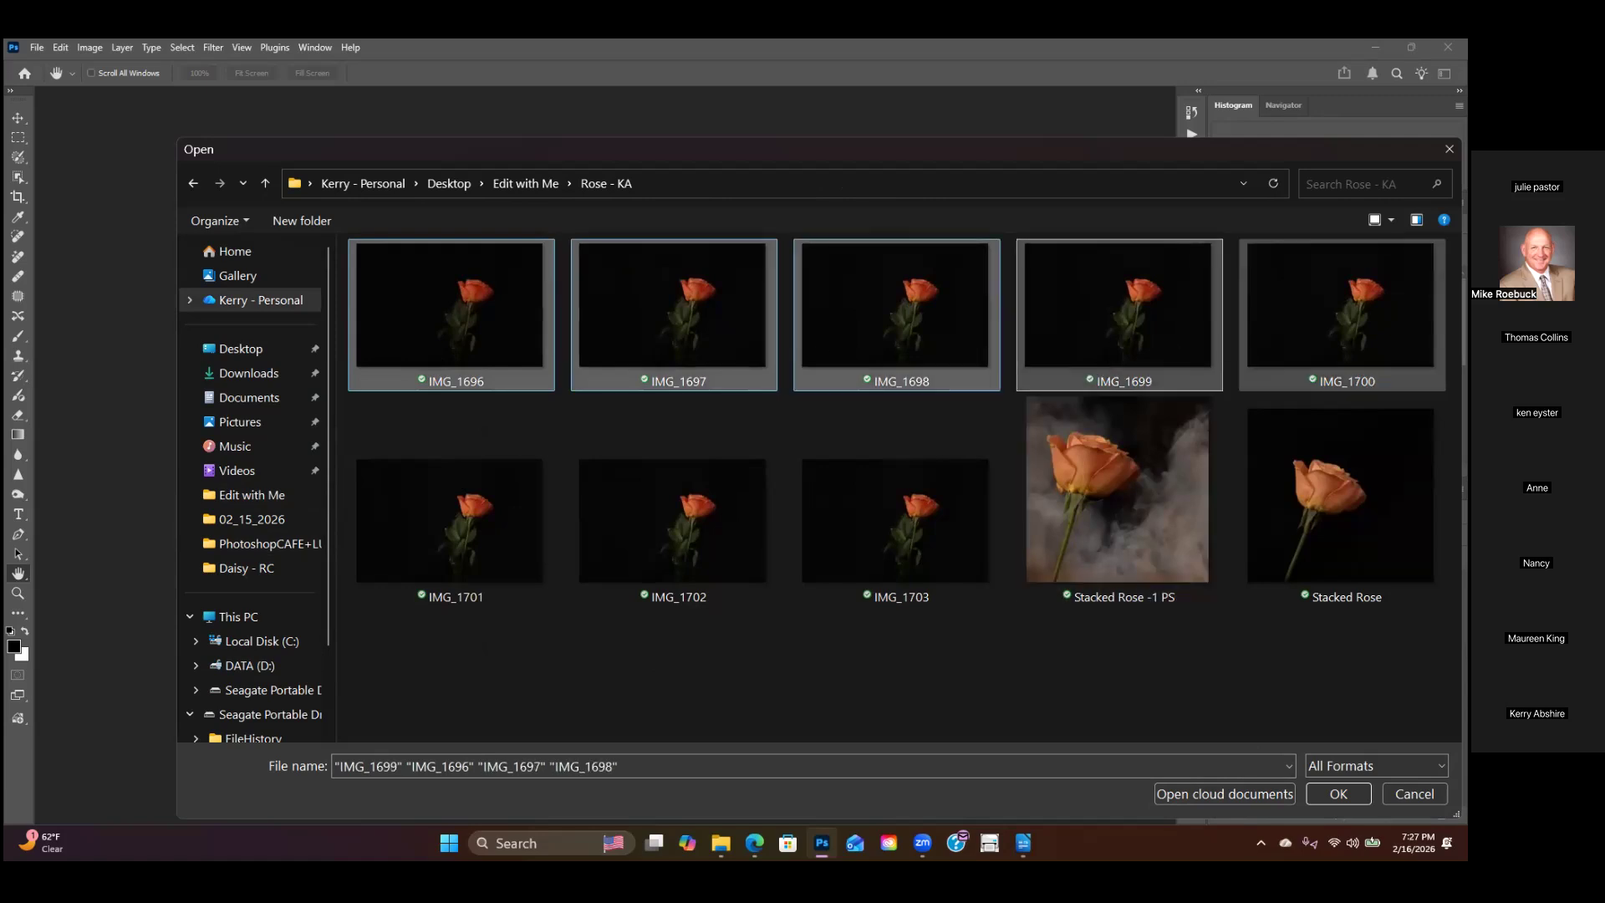
left_click(1337, 335, "ctrl")
left_click(473, 527, "ctrl")
left_click(705, 534, "ctrl")
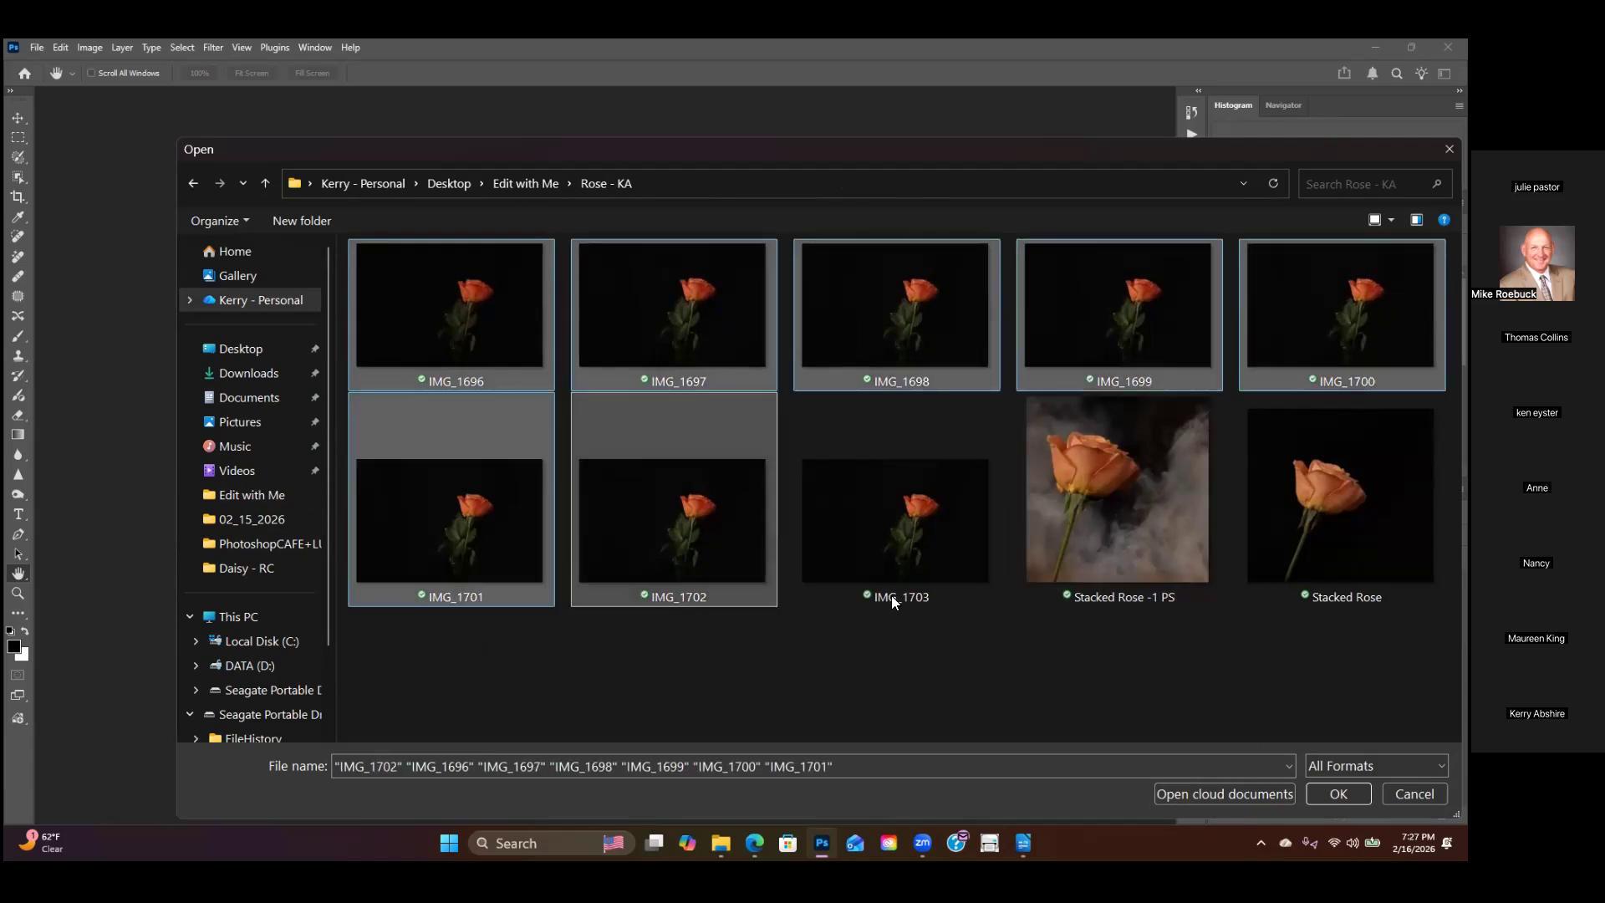
left_click(891, 530, "ctrl")
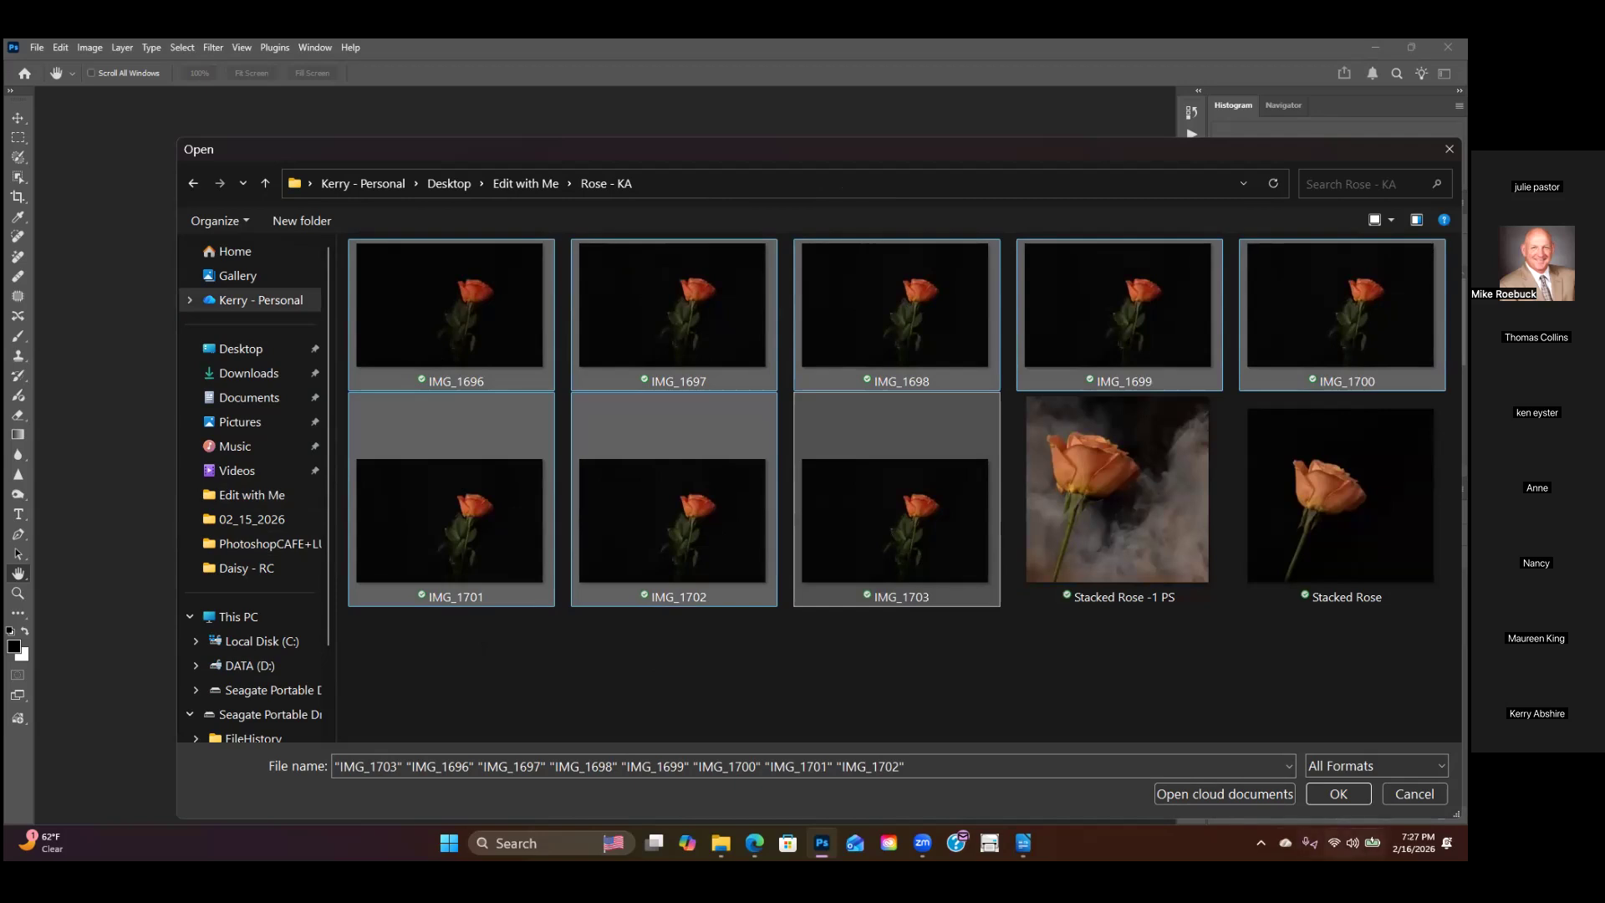
left_click(1338, 793)
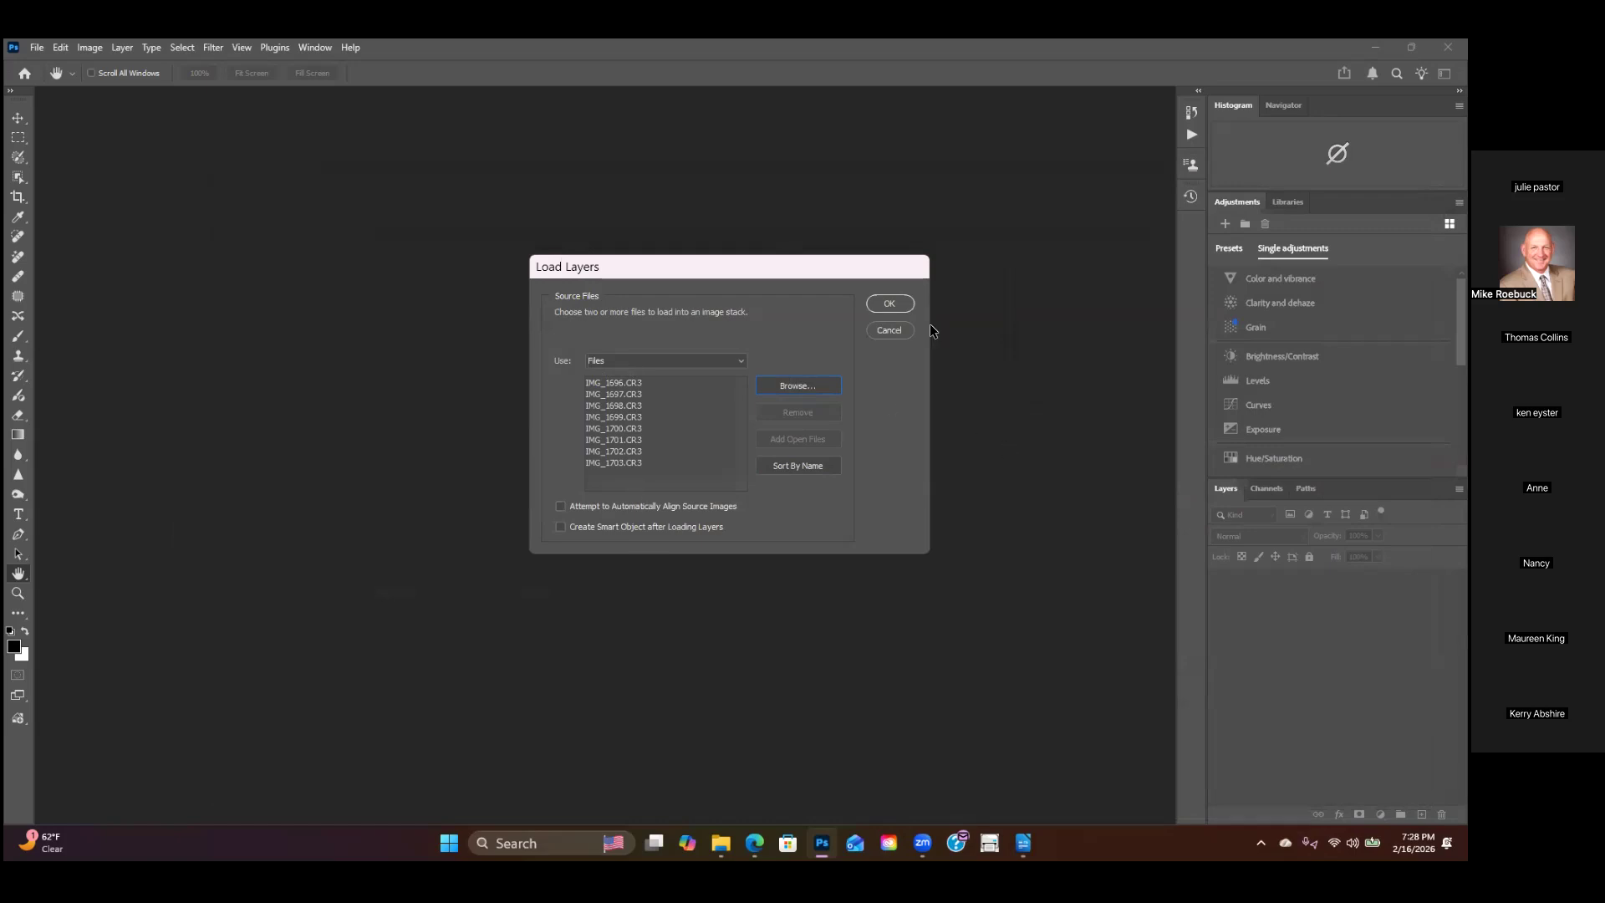
left_click(889, 303)
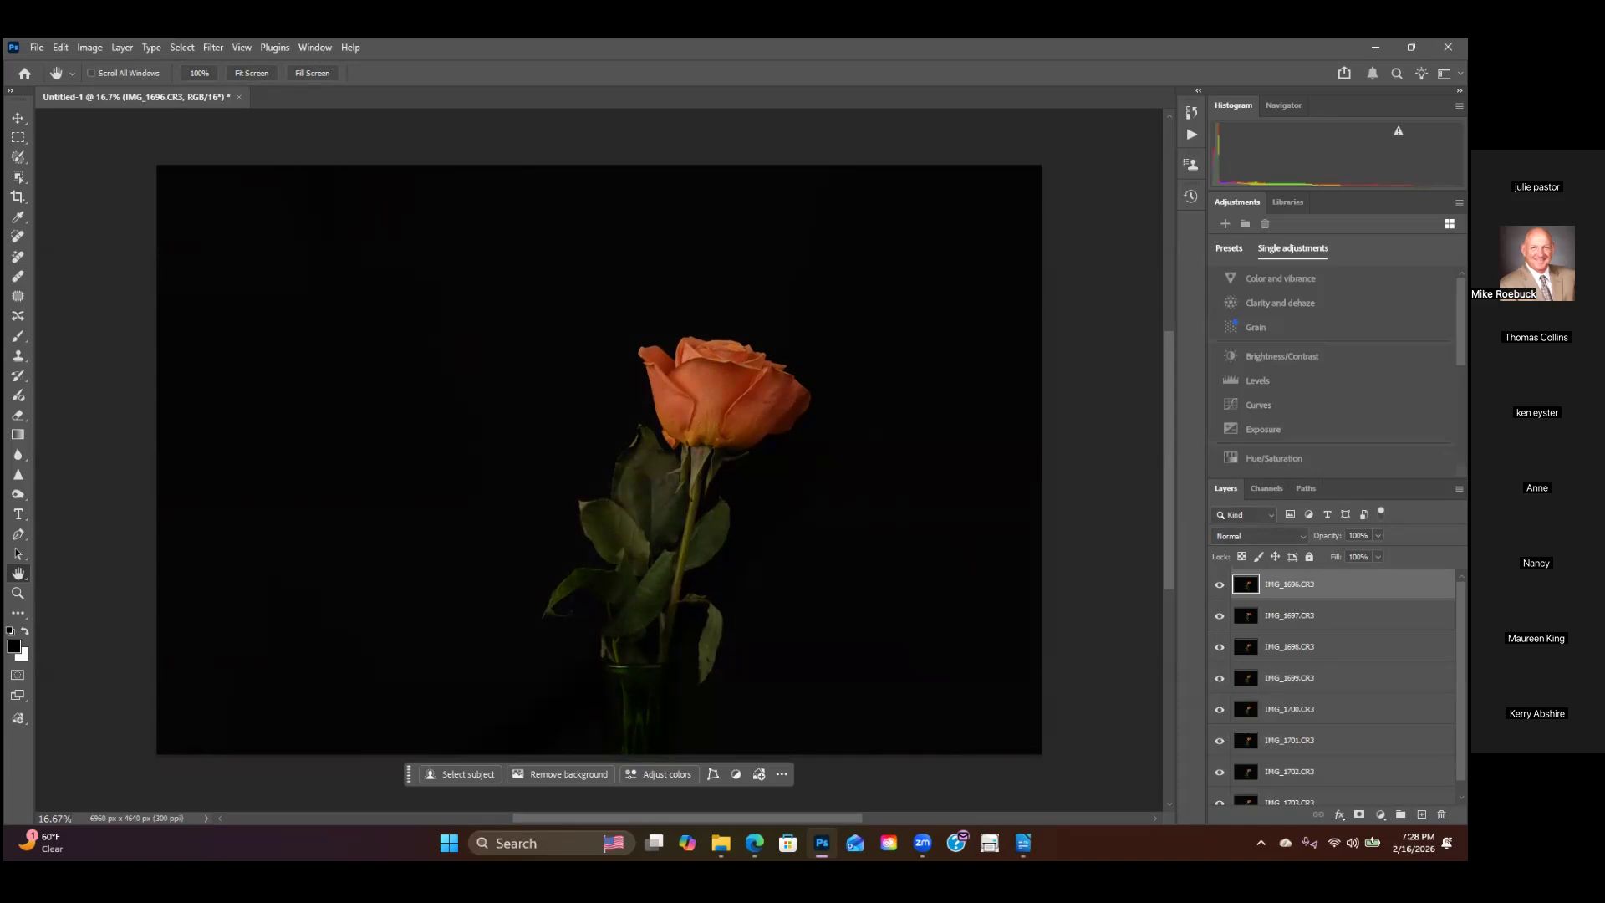
Step: Enlarge the Layers panel to show the whole stack and select all eight layers, IMG_1696 through IMG_1703
left_click_drag(1337, 477, 1337, 430)
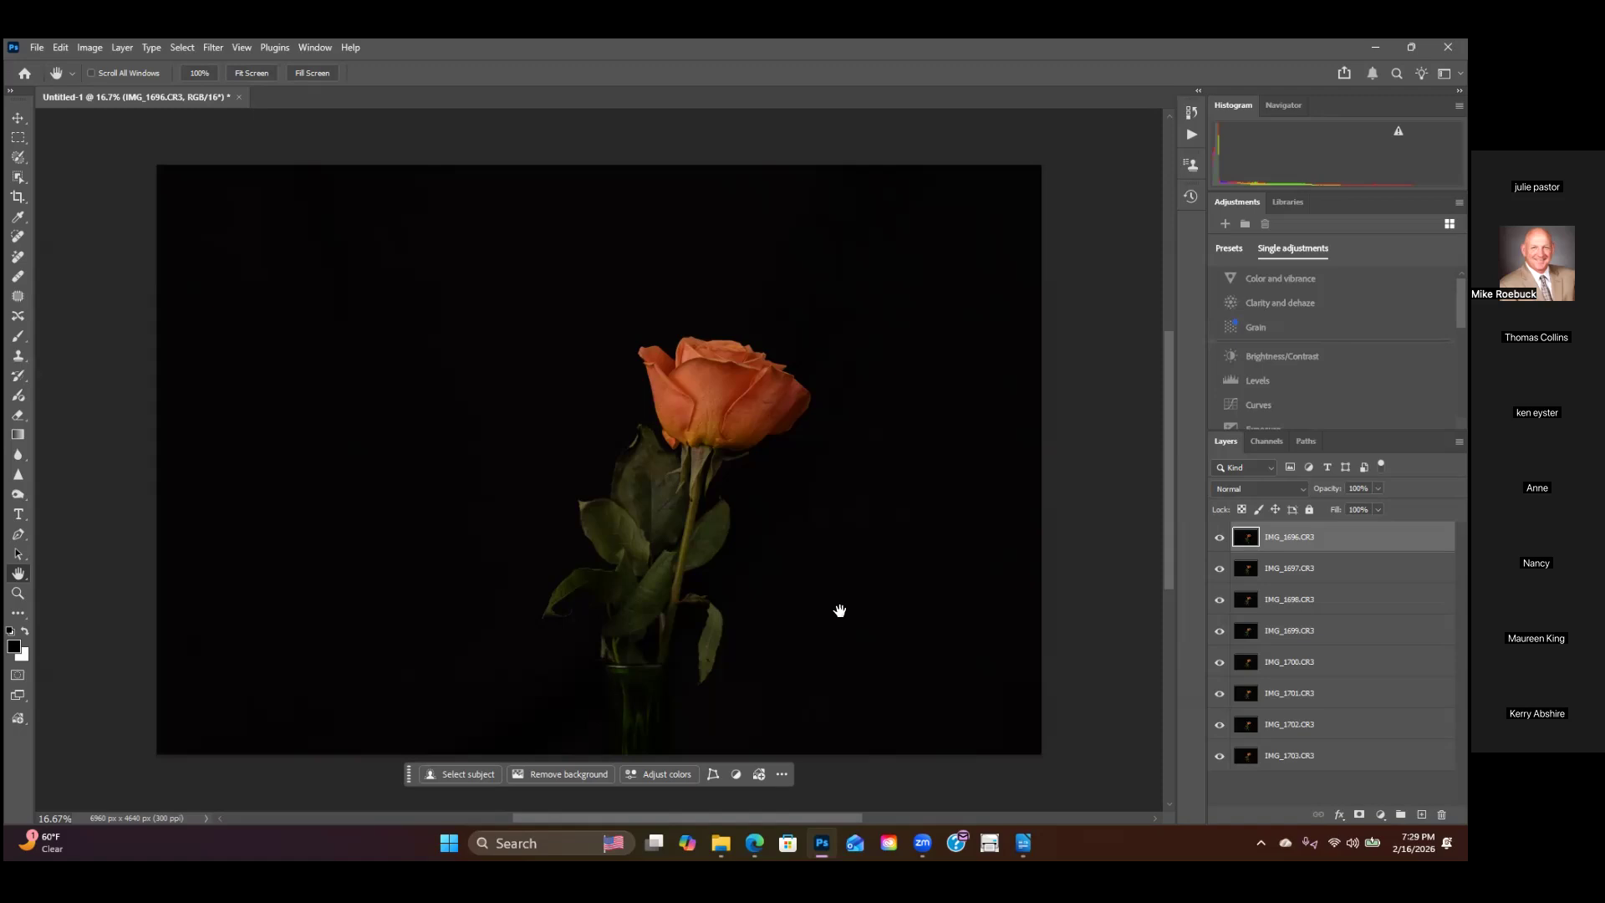
scroll(736, 380, "up", 8)
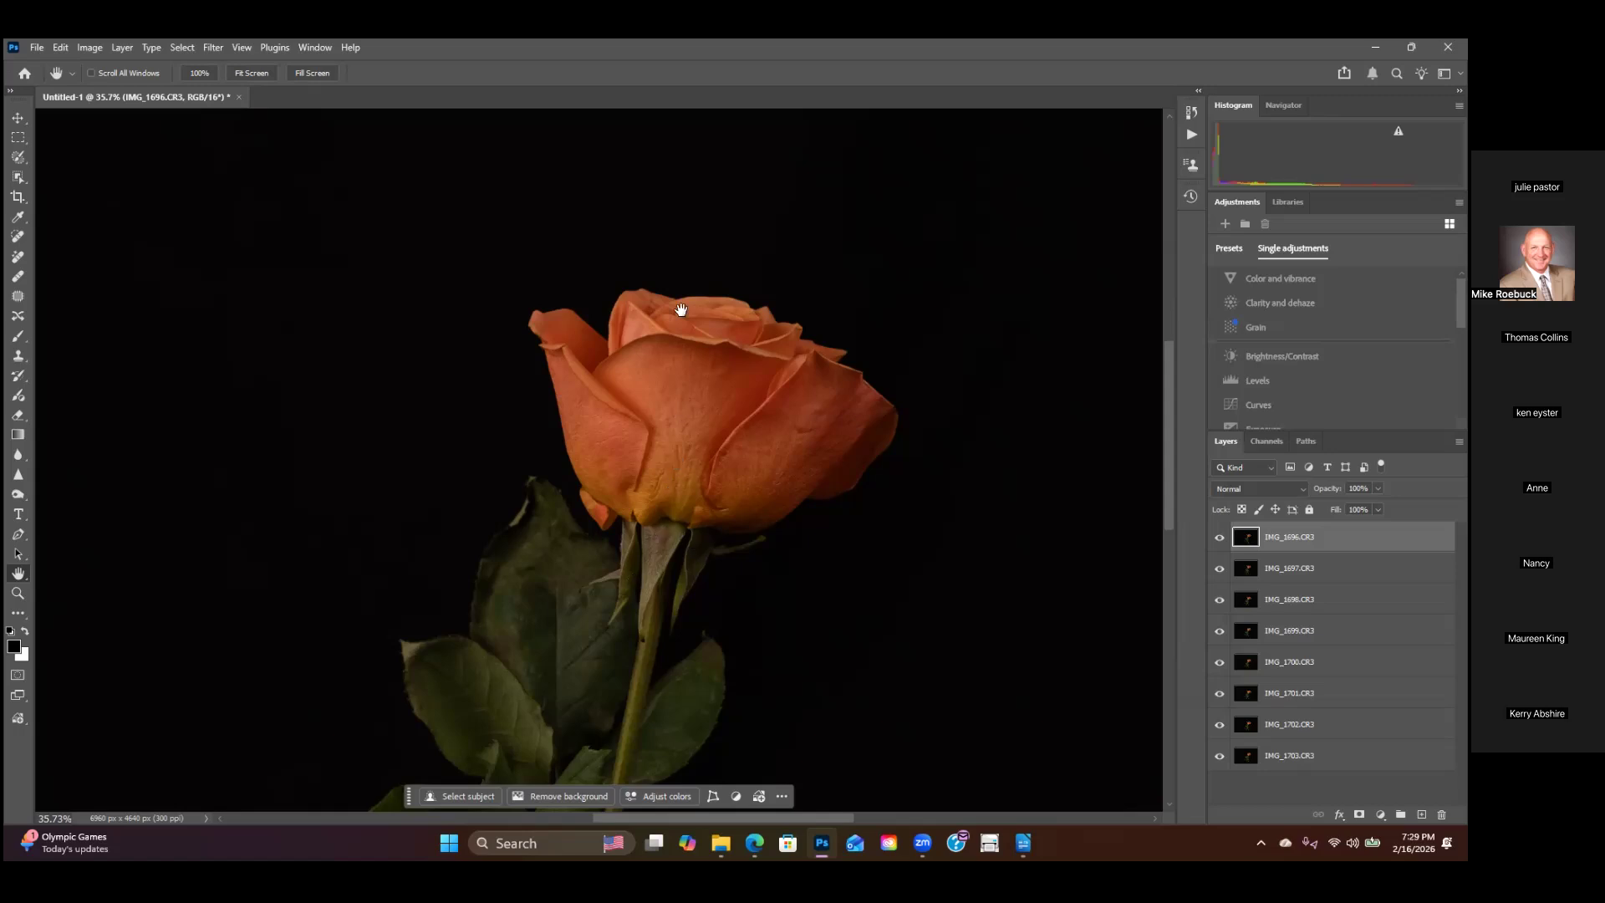
scroll(679, 485, "down", 2)
scroll(842, 481, "down", 1)
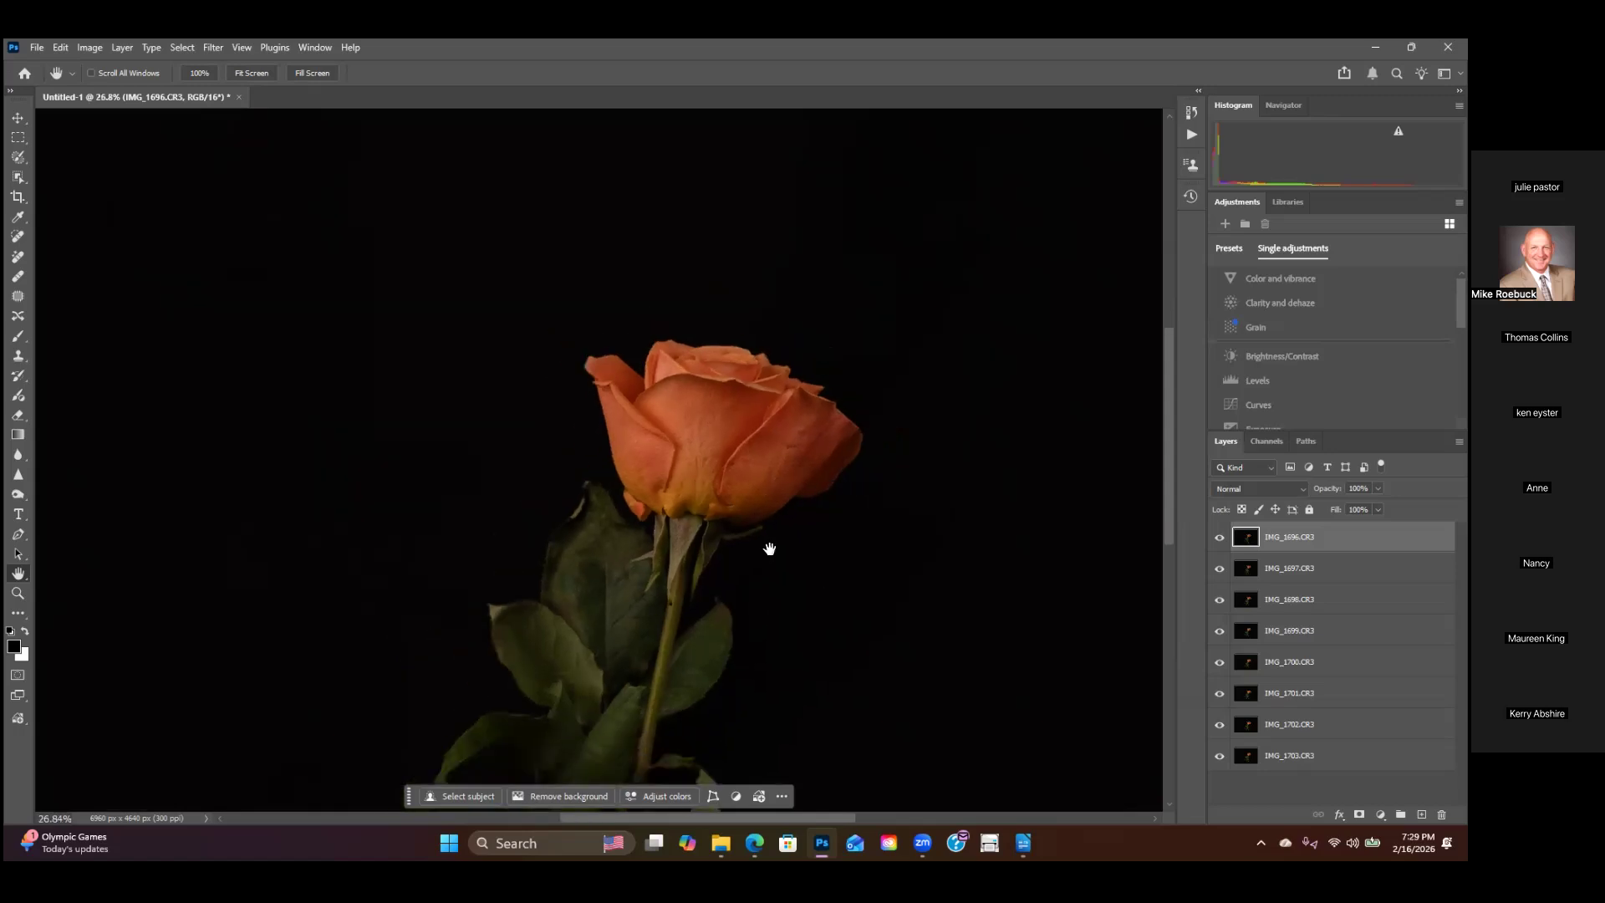
left_click_drag(800, 492, 720, 480)
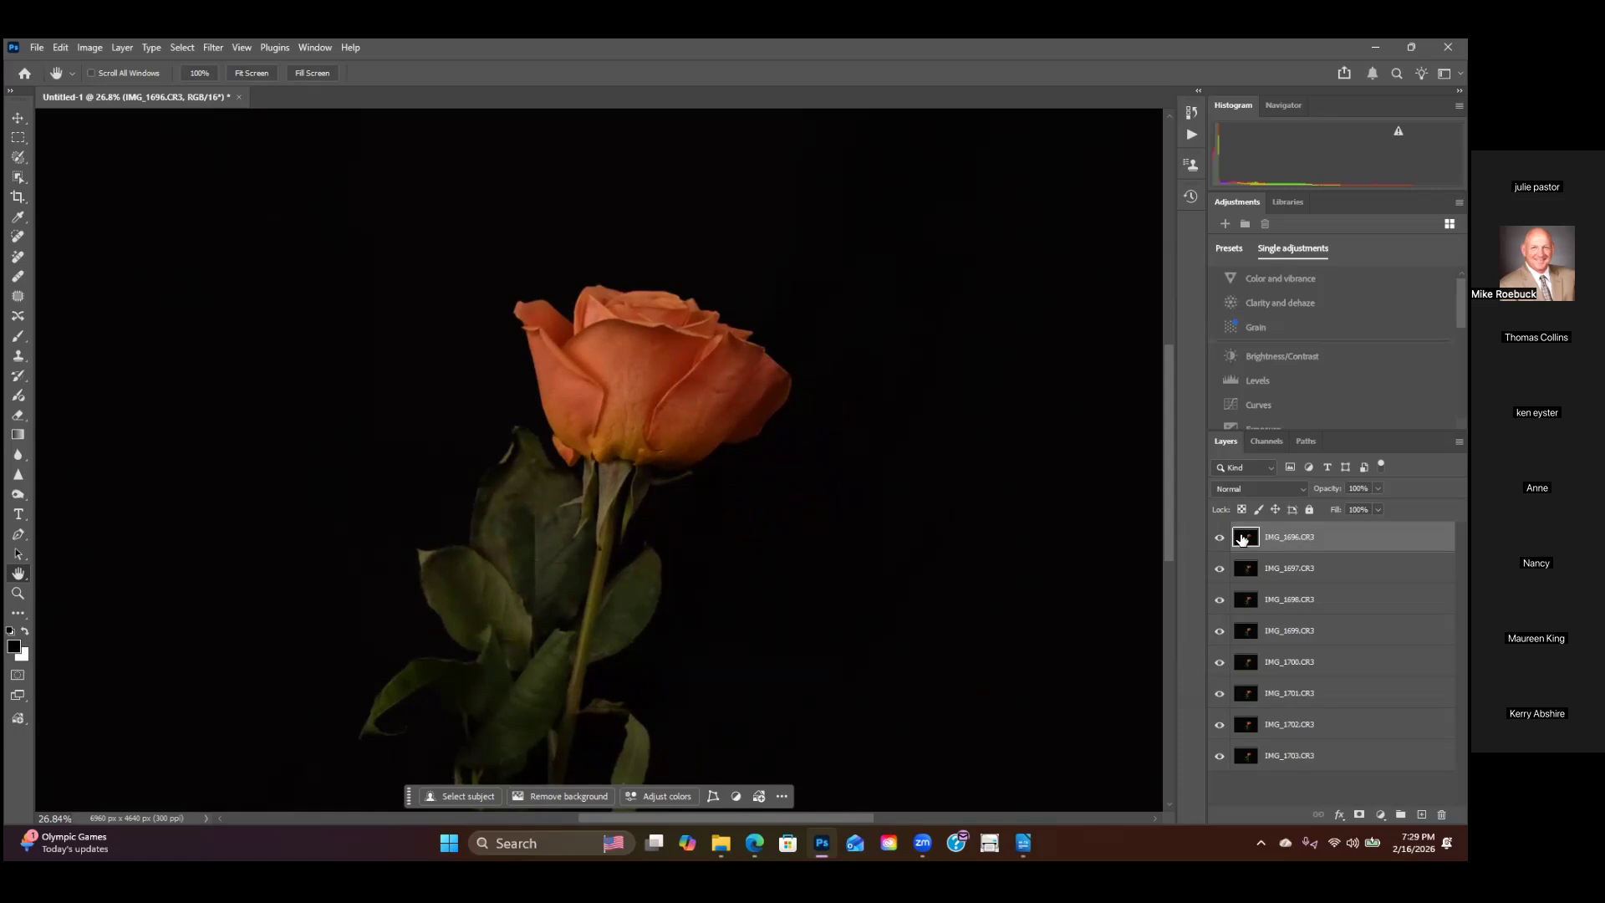
left_click(1269, 762, "shift")
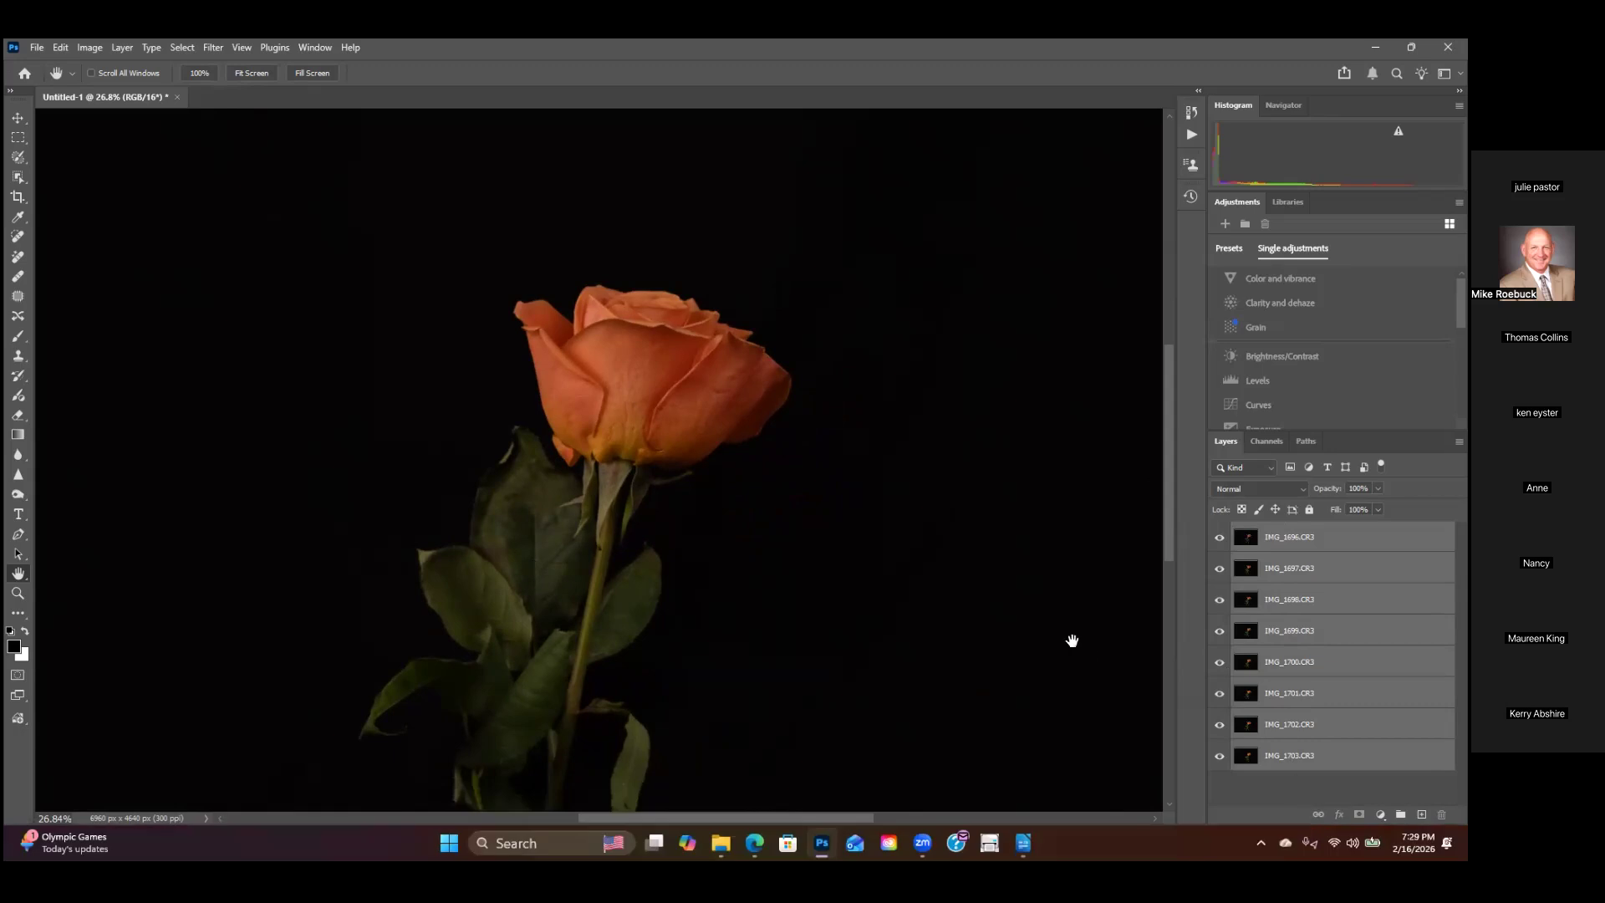
Step: Auto-align the eight selected rose layers using the Auto projection, without vignette removal or geometric distortion correction
left_click(38, 48)
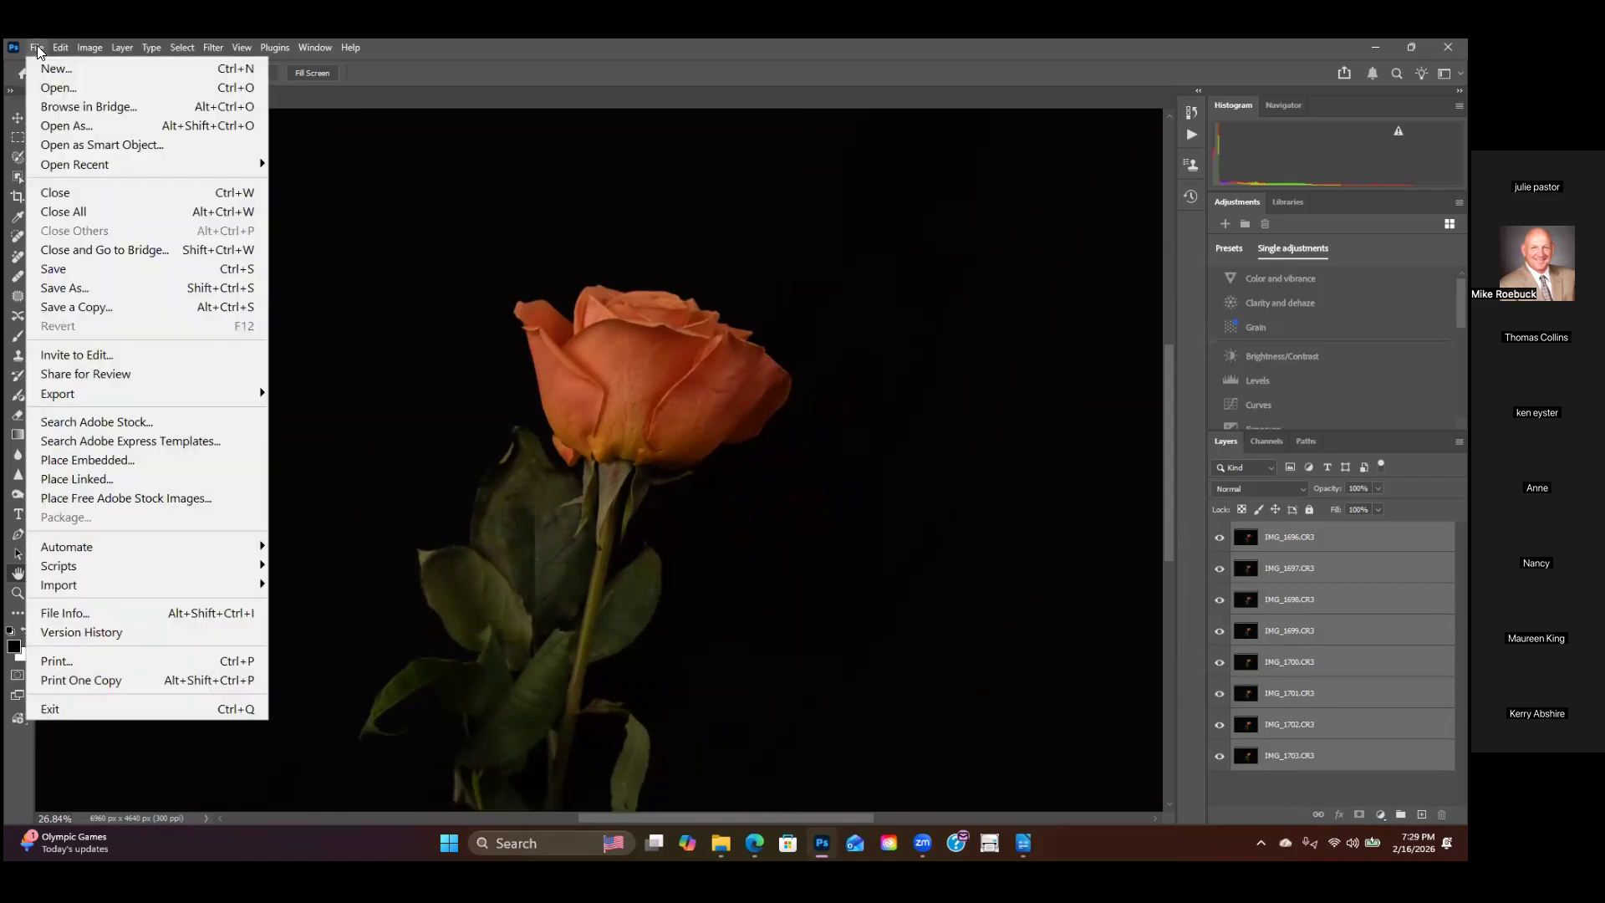
left_click(60, 48)
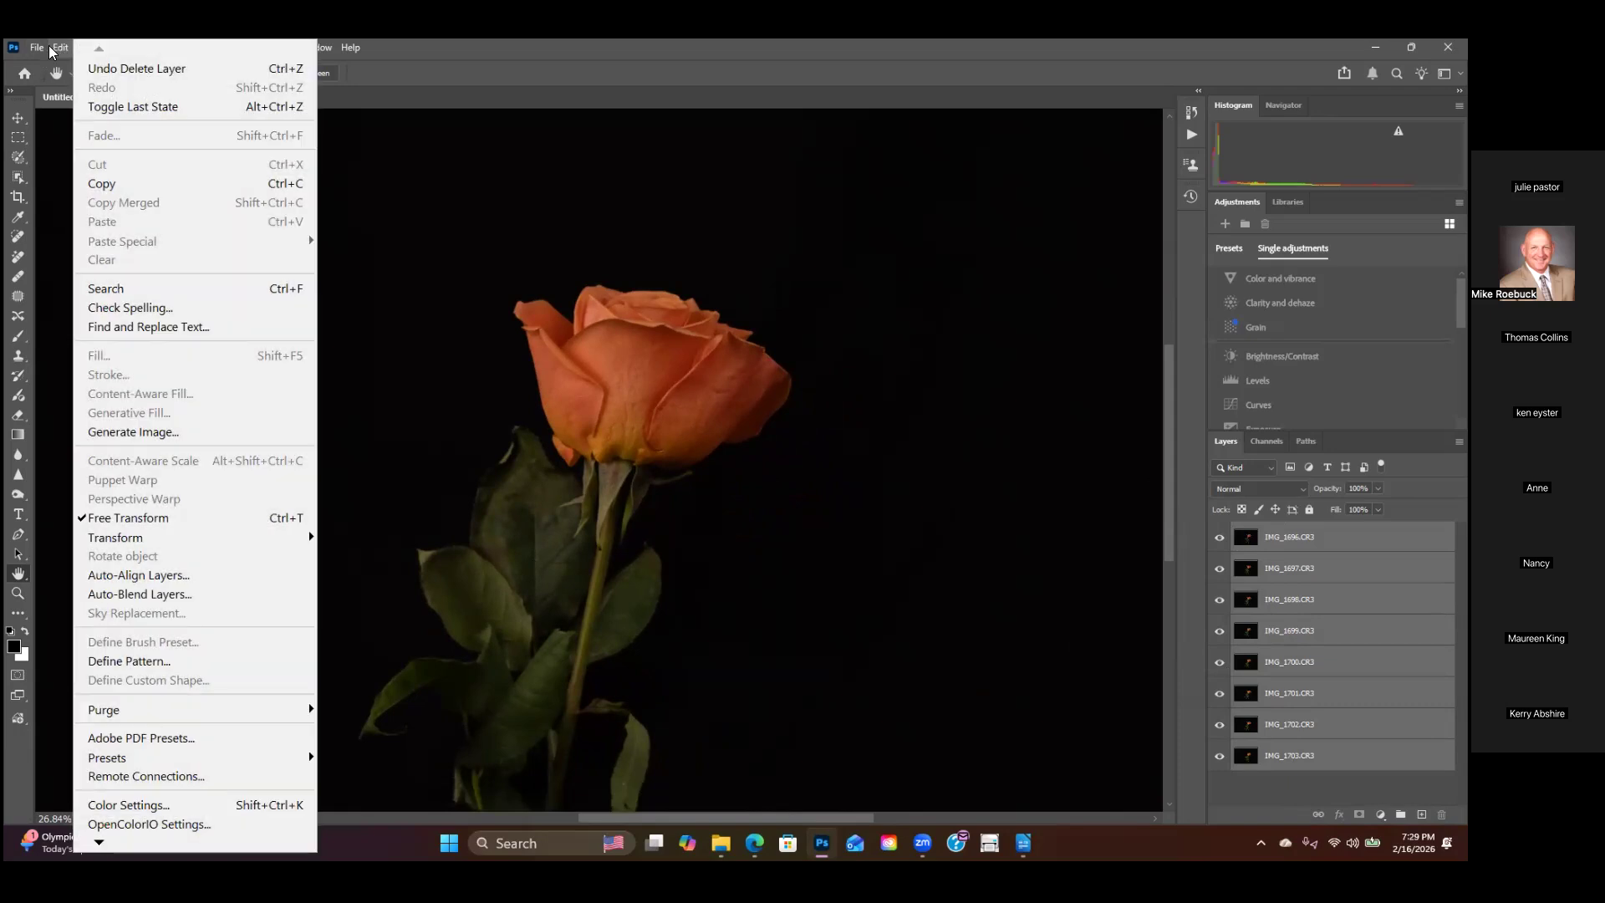
left_click(174, 577)
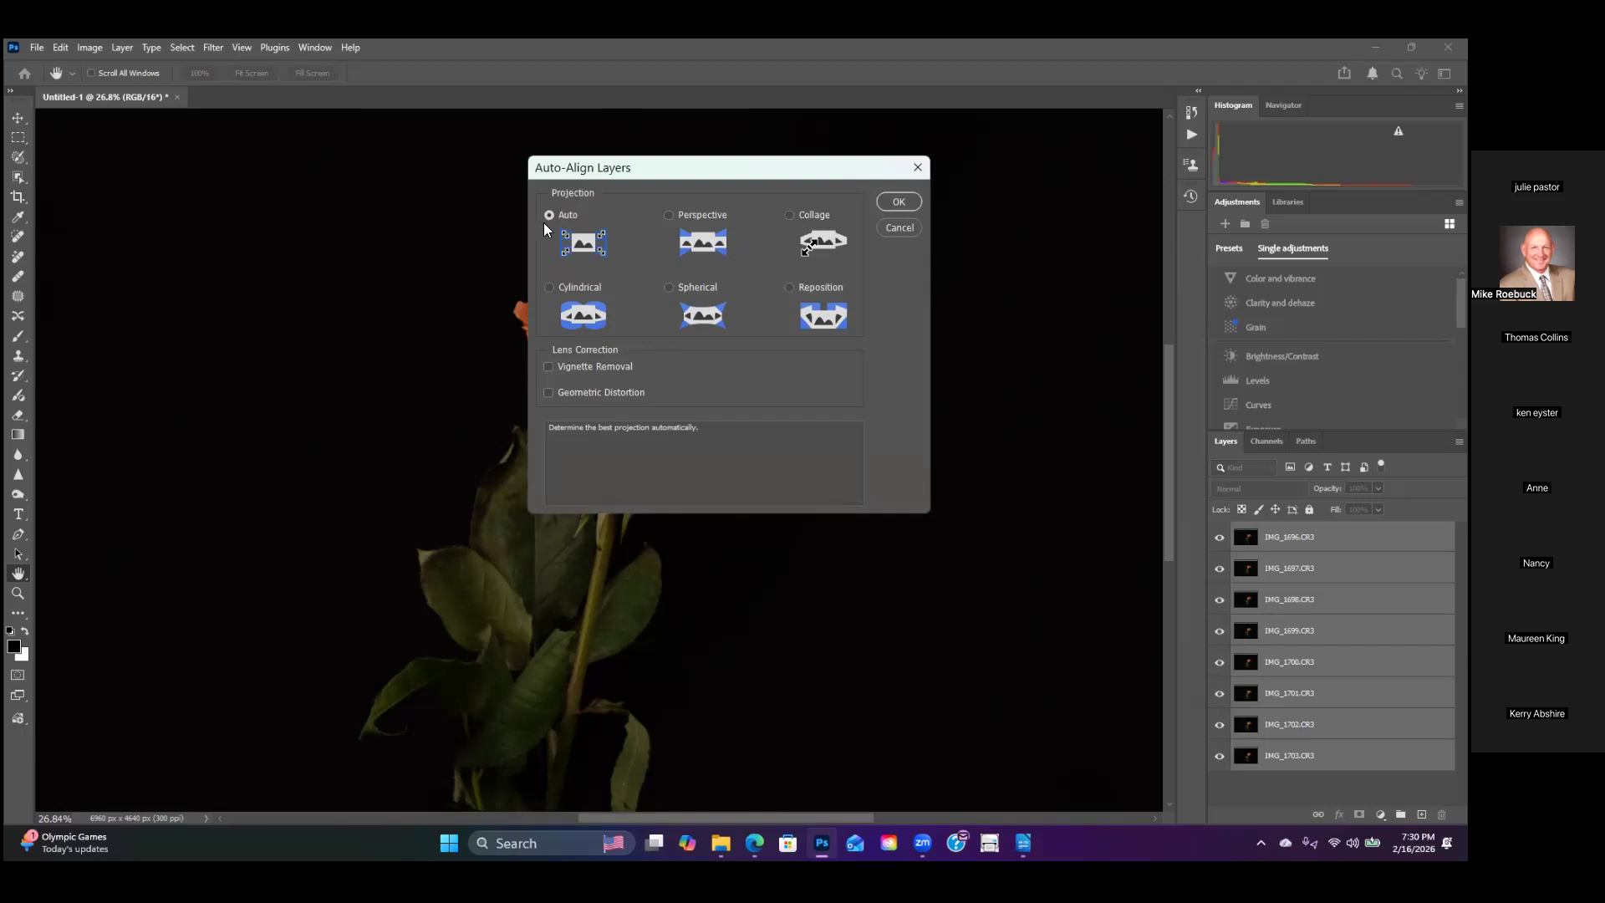
left_click(897, 201)
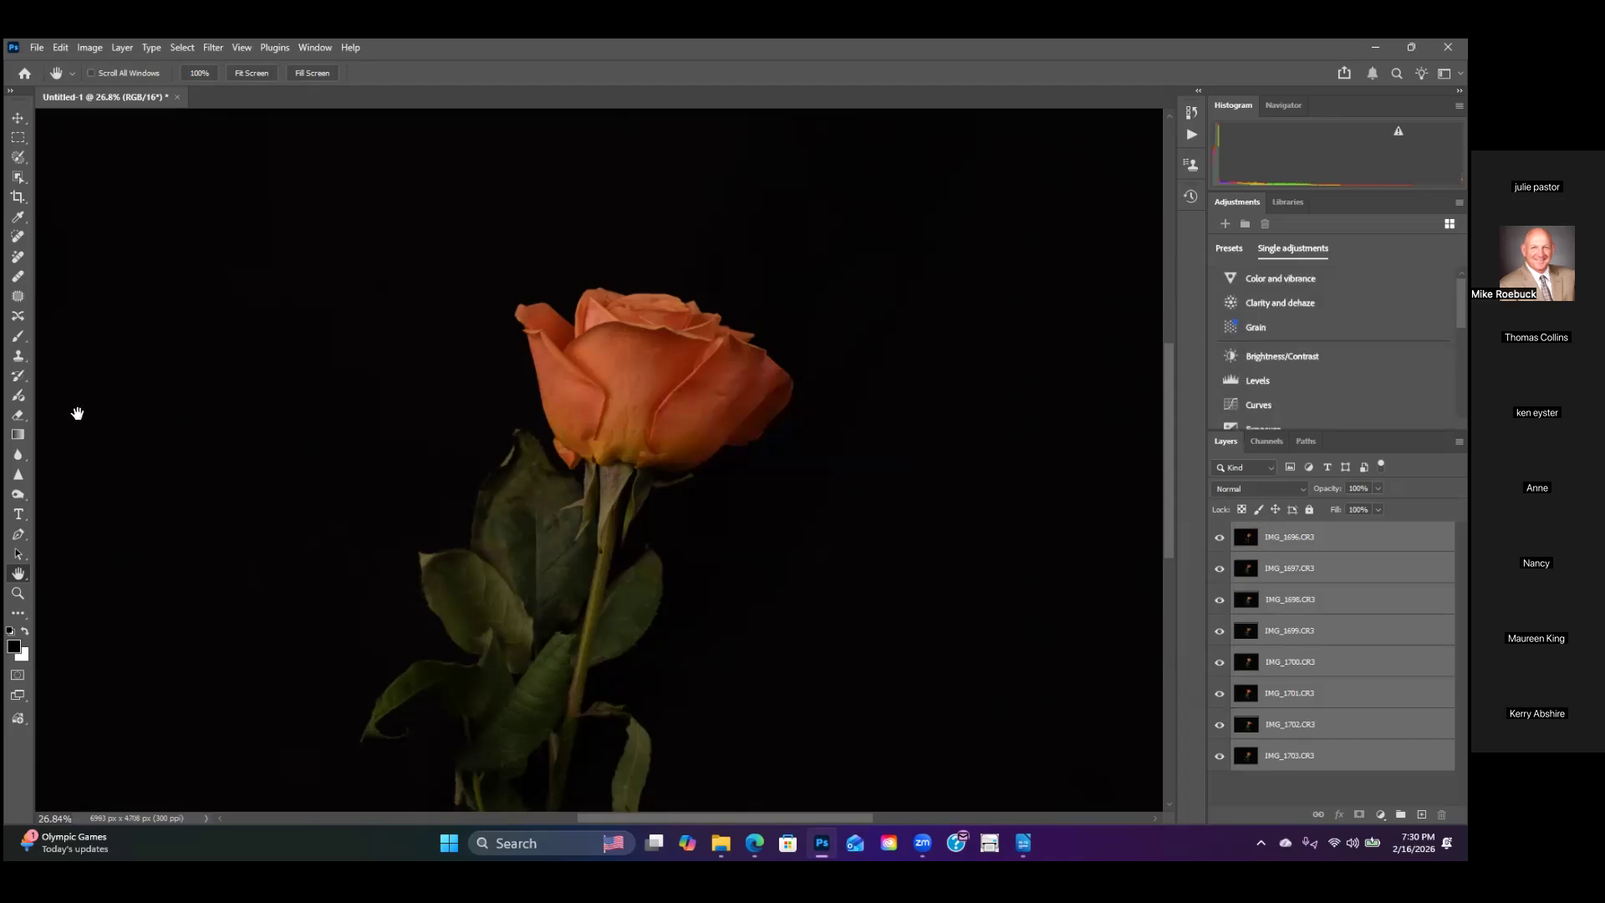
Step: Auto-blend the aligned layers with the Stack Images method, Seamless Tones and Colors, and Content Aware Fill Transparent Areas
left_click(59, 48)
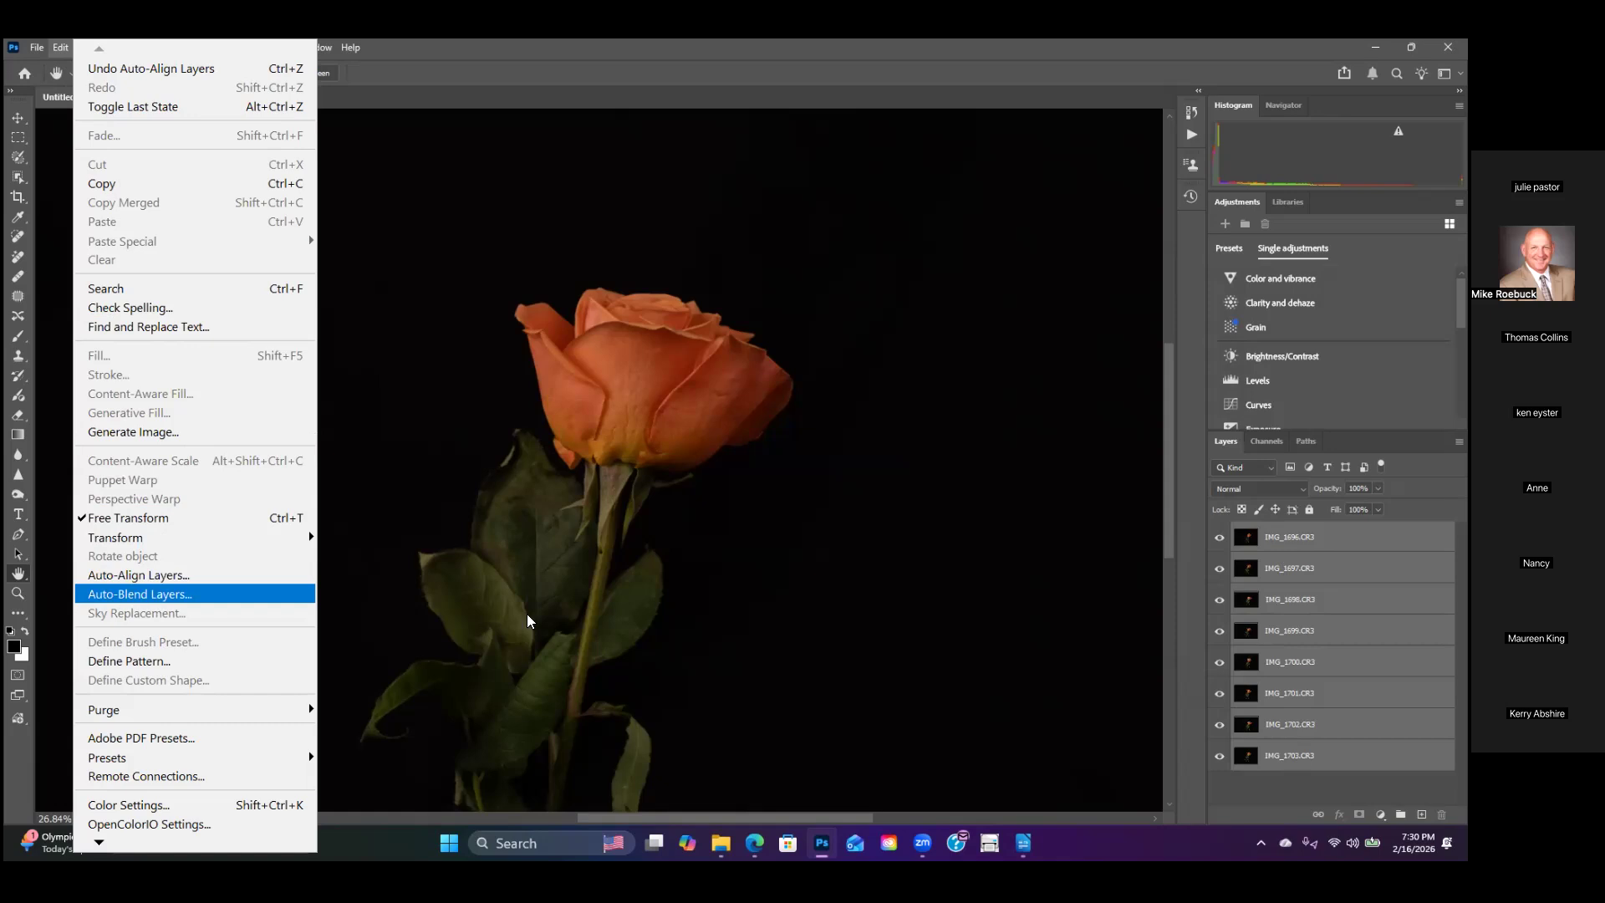
key("Return")
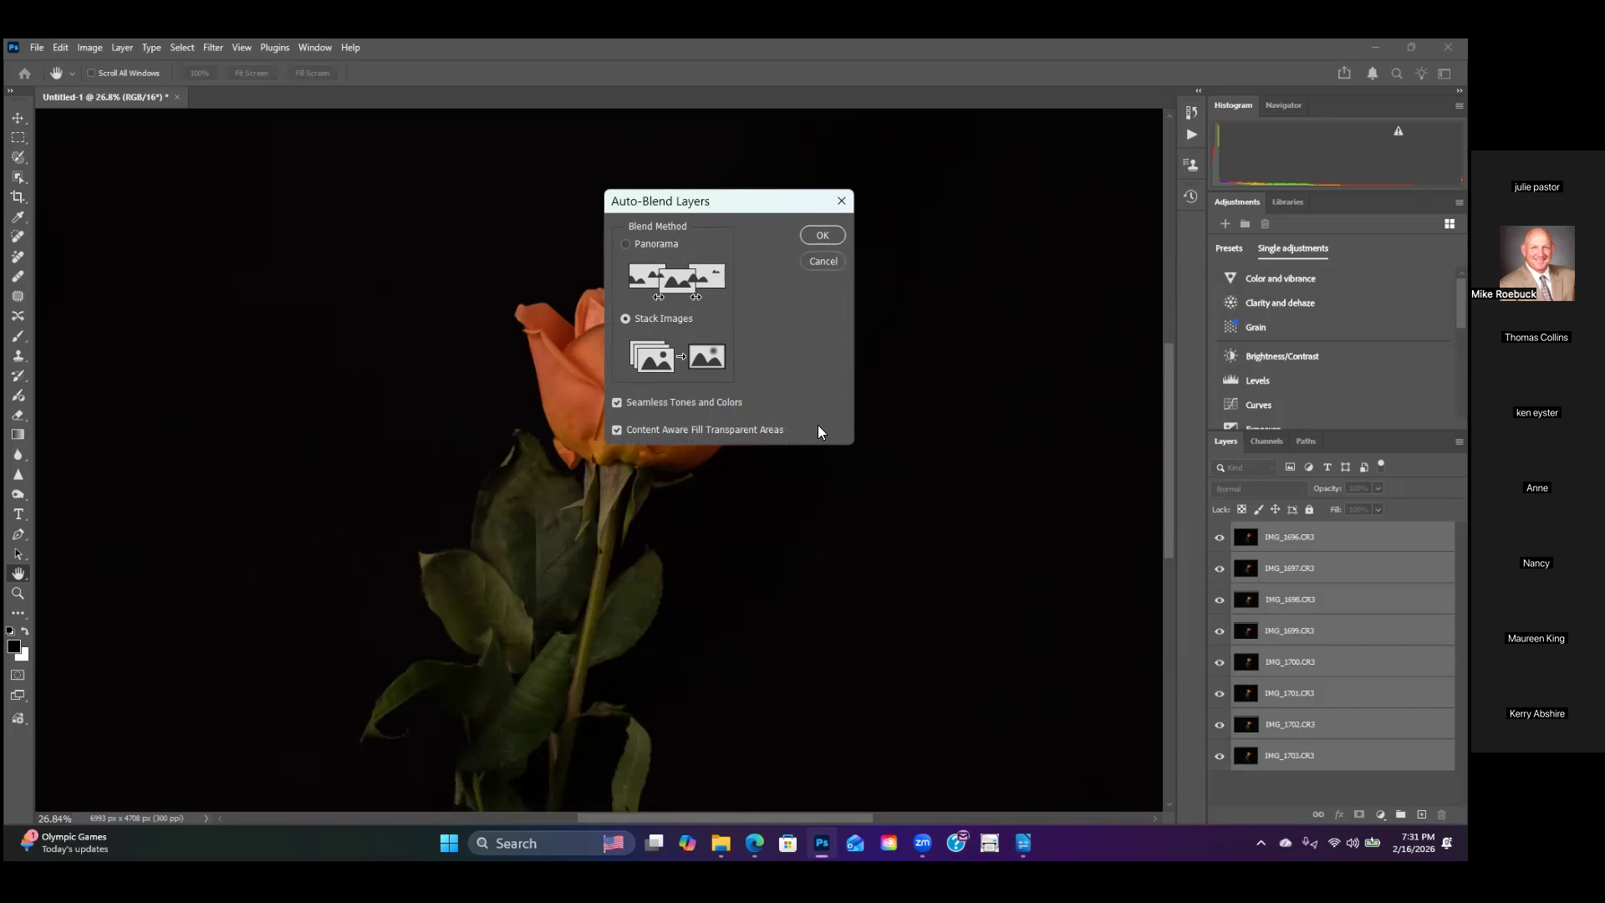
left_click(822, 235)
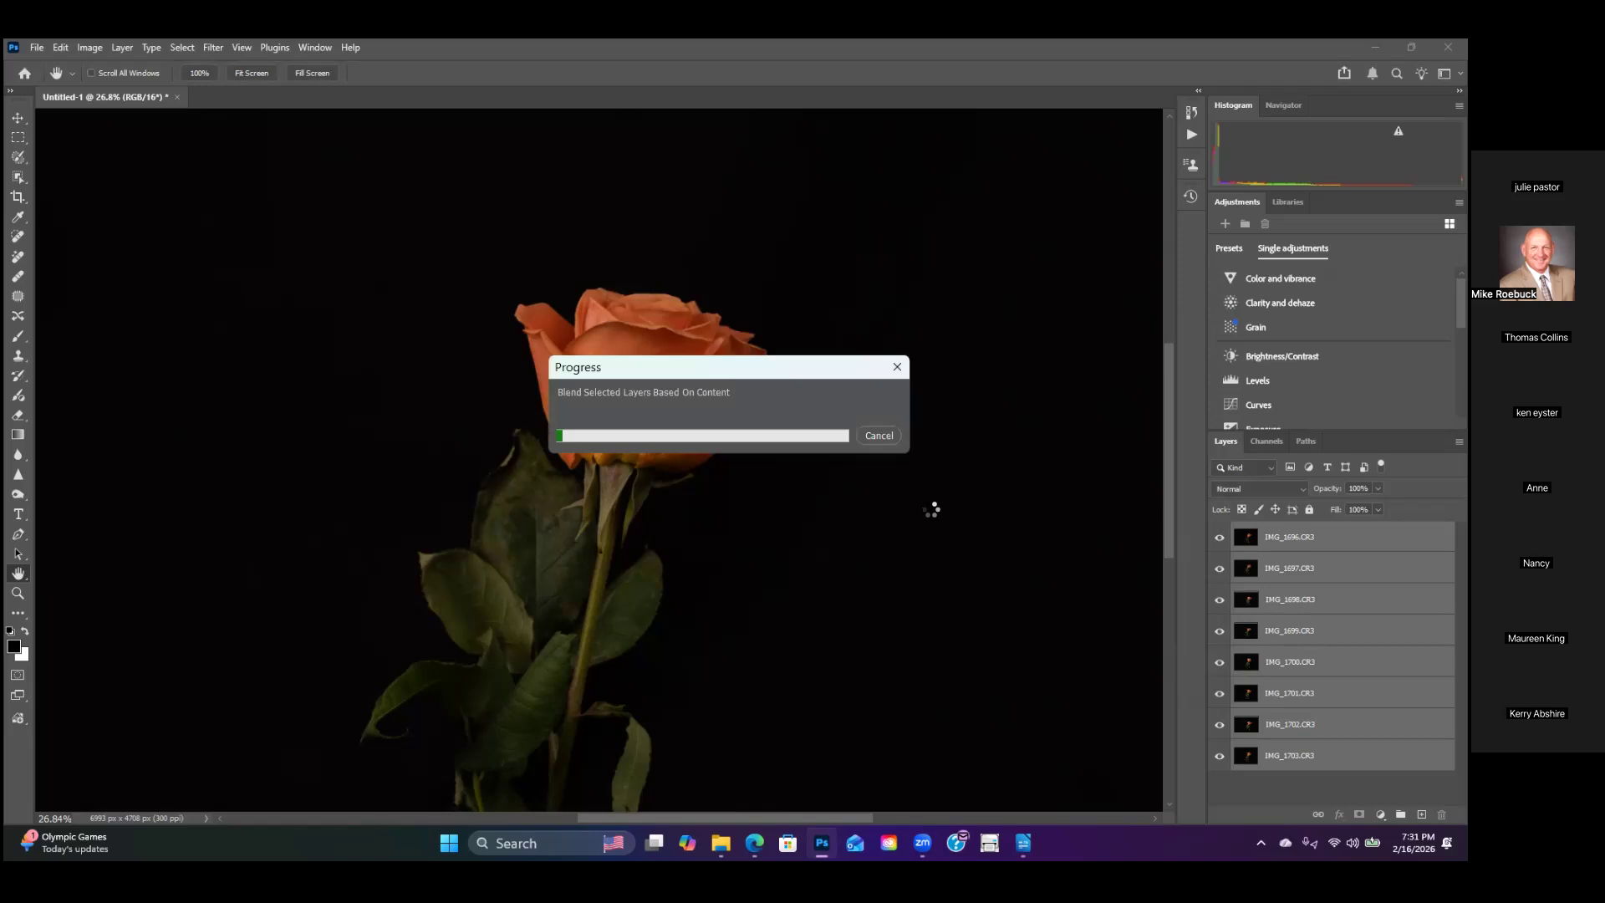
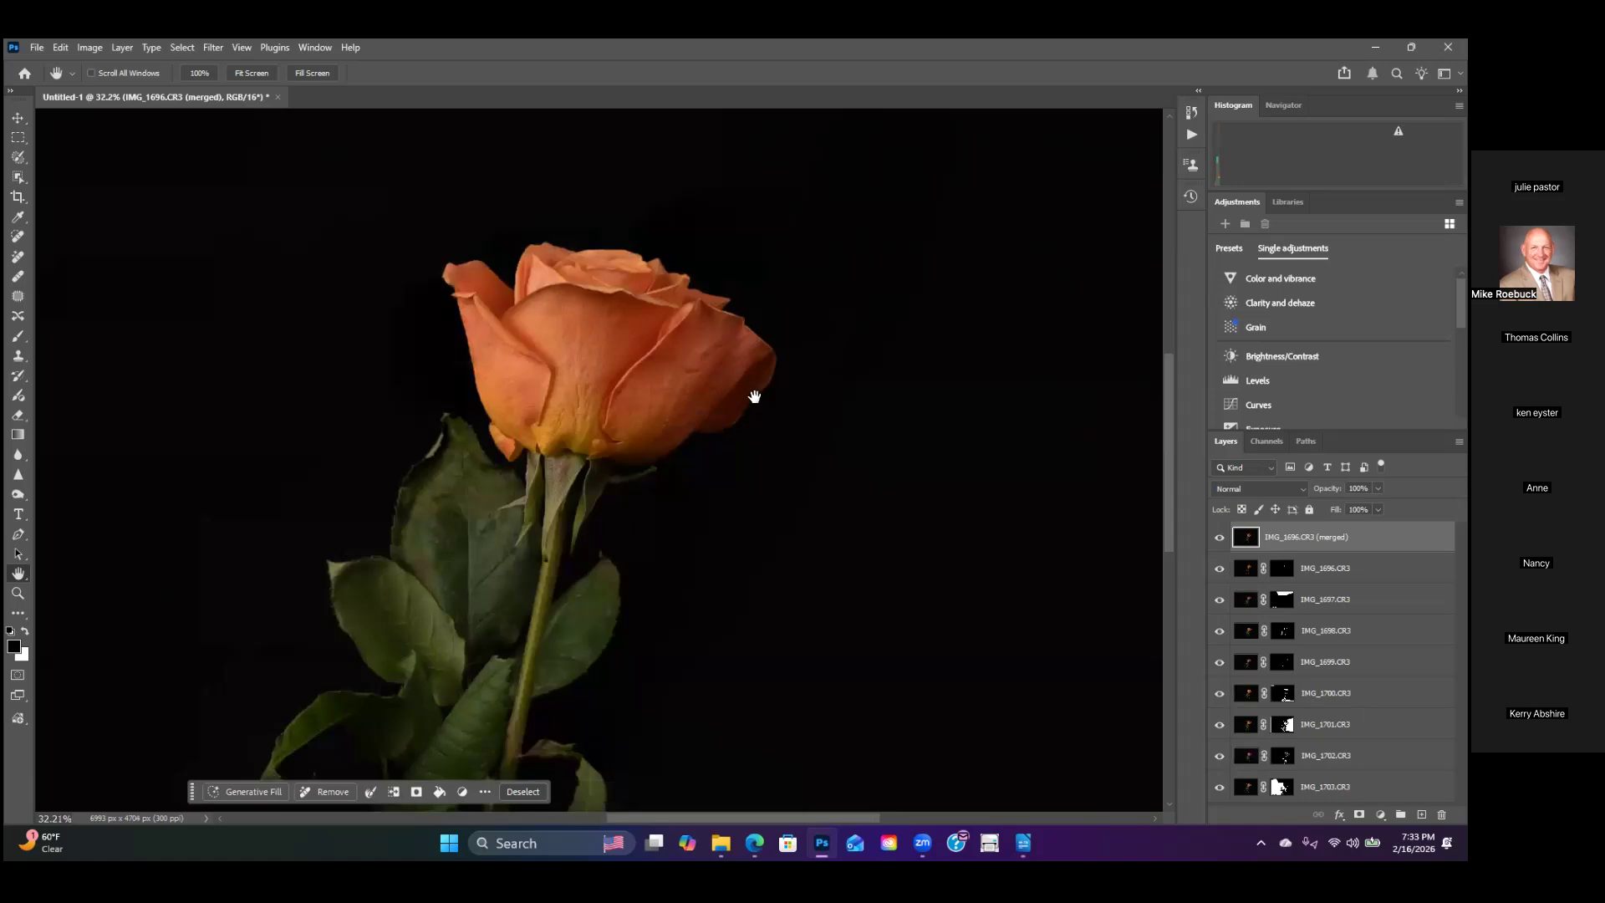
Step: Examine the sharpness of the blended rose's petals and stem up close
scroll(612, 265, "up", 3)
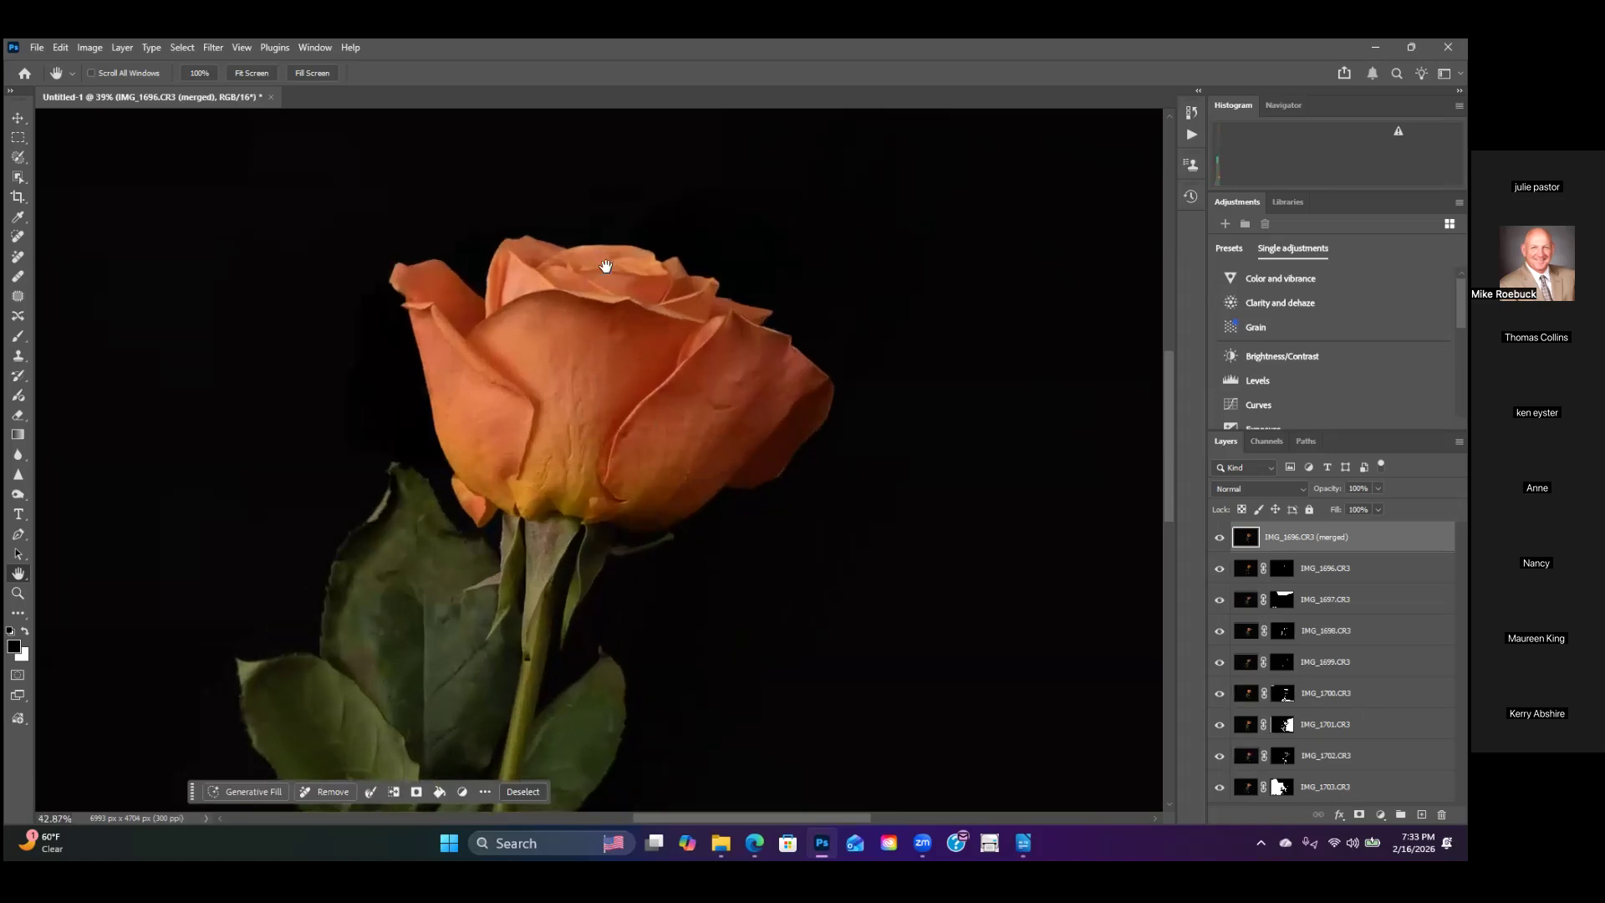
scroll(700, 404, "up", 1)
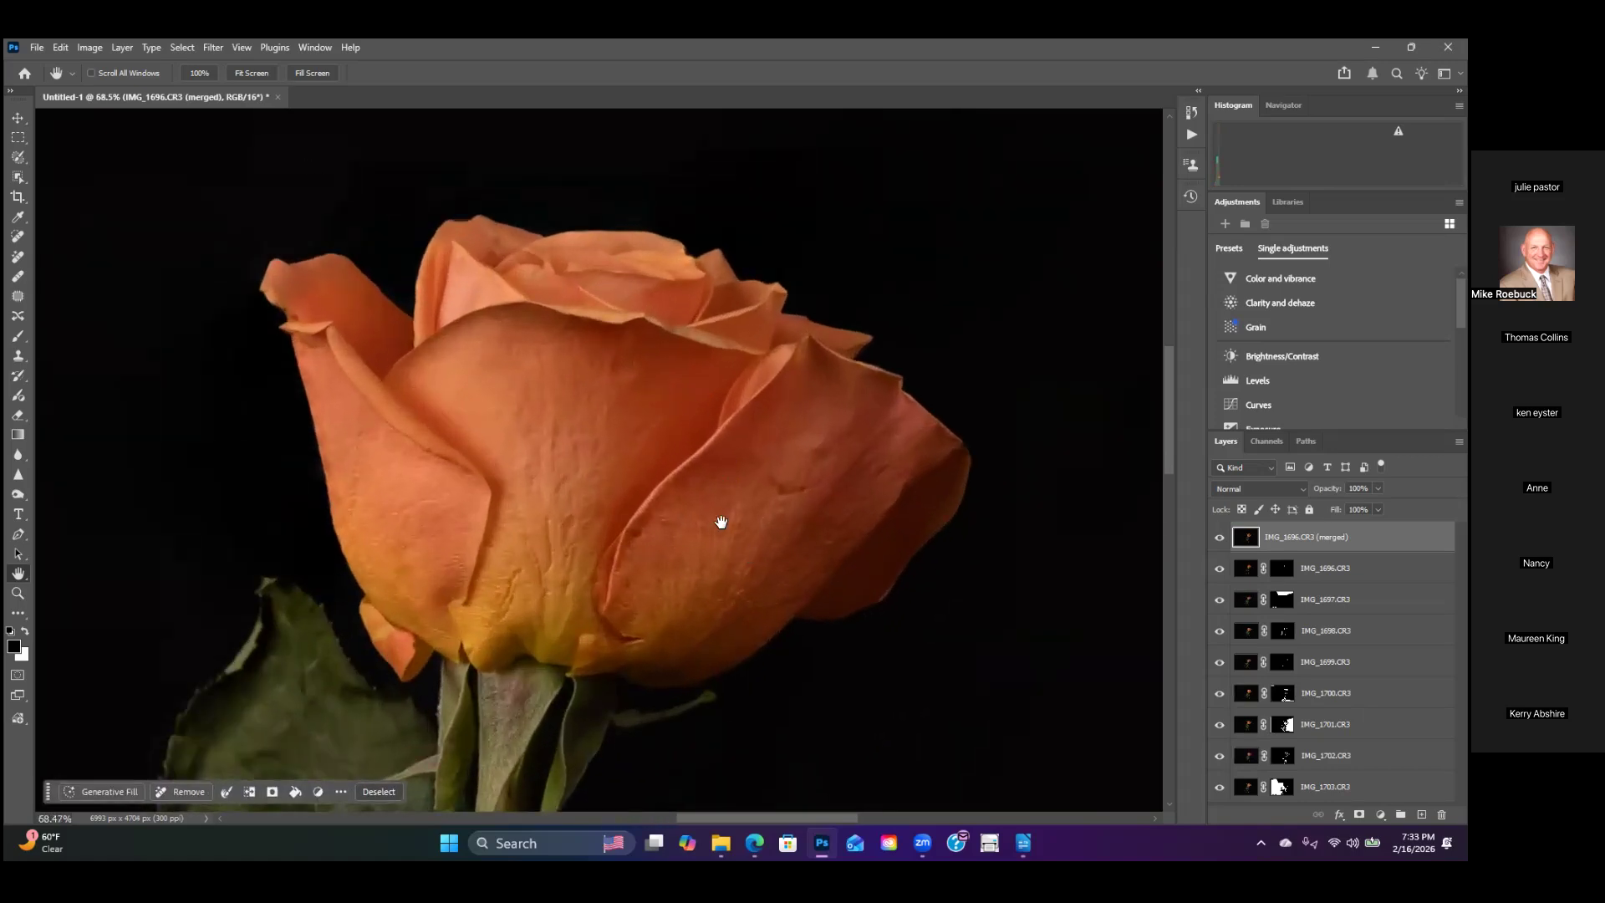
left_click_drag(577, 436, 613, 484)
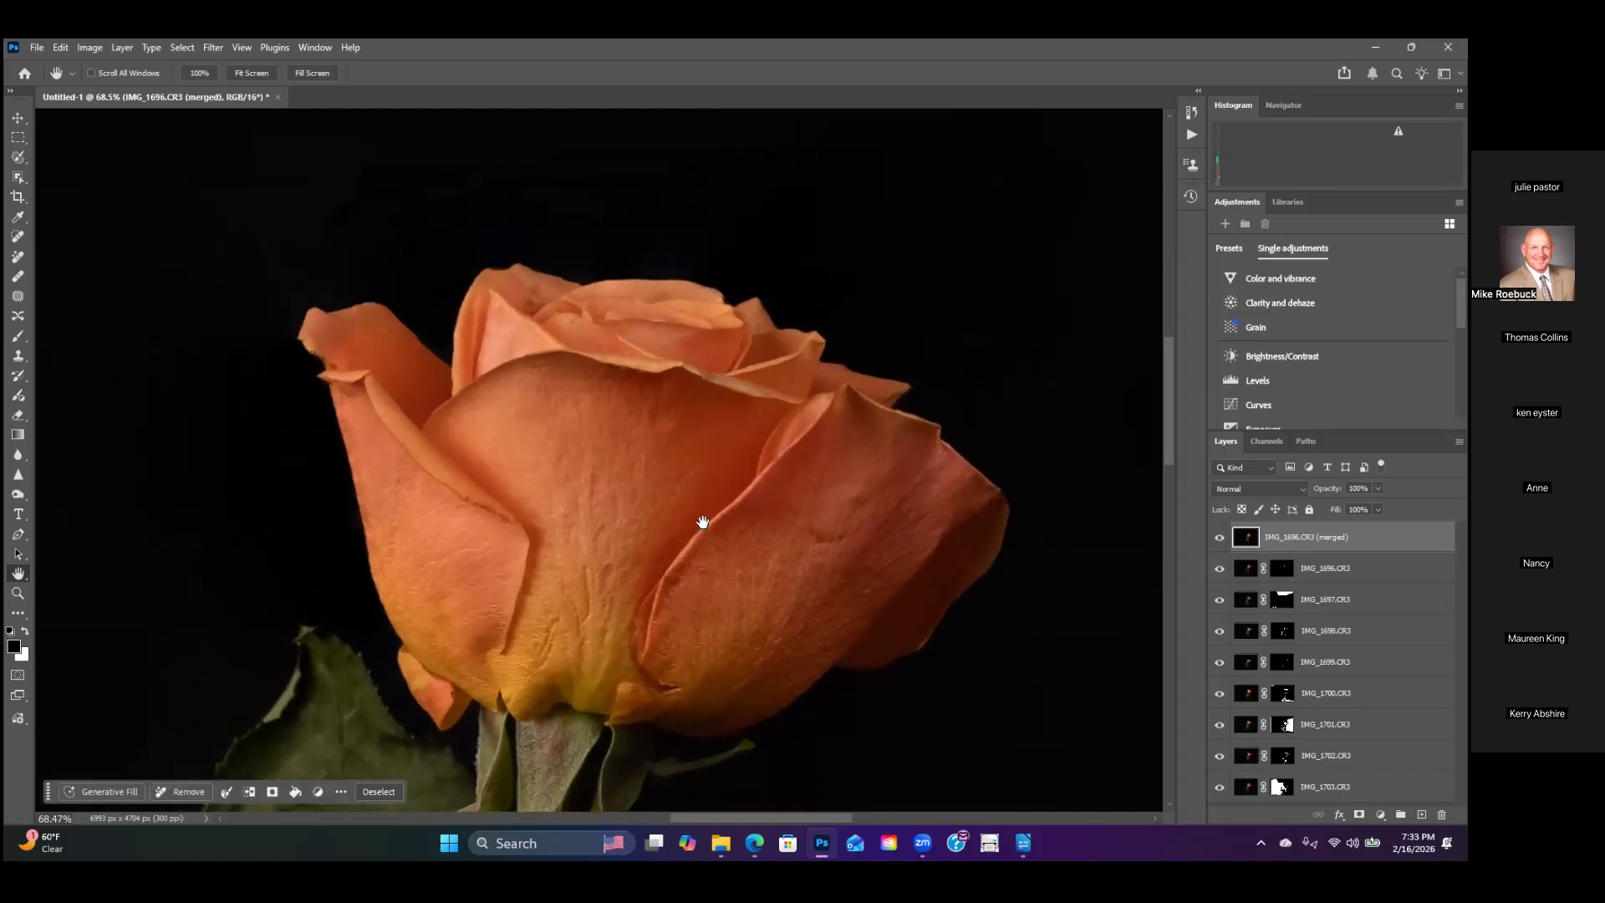
scroll(703, 522, "down", 2)
left_click_drag(724, 562, 716, 498)
left_click_drag(744, 620, 742, 570)
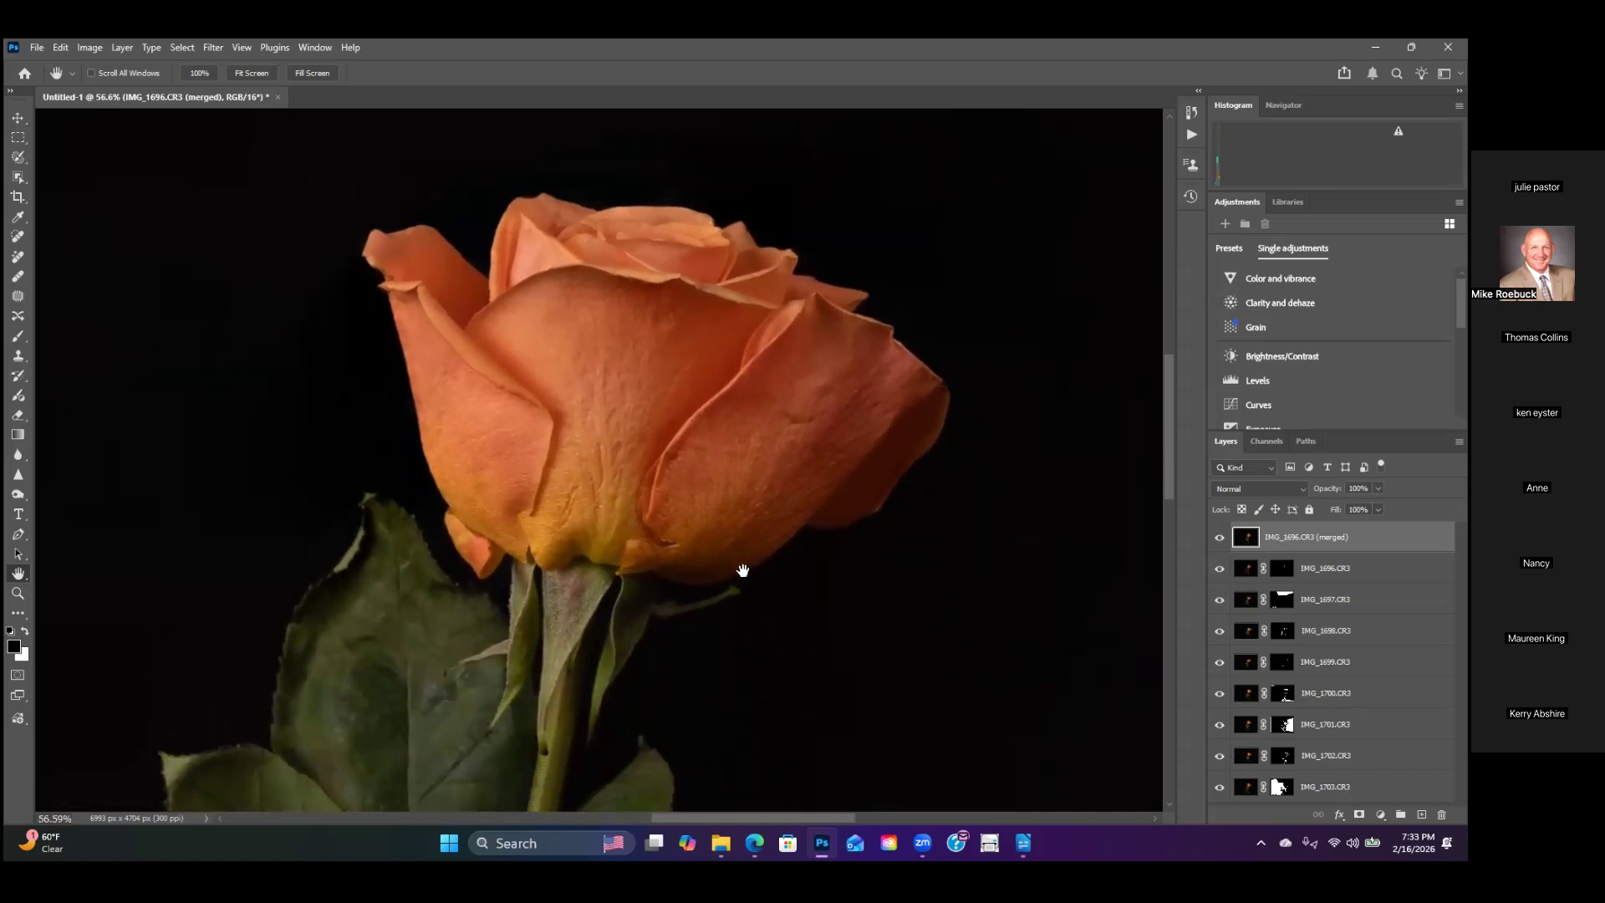
scroll(705, 387, "up", 6)
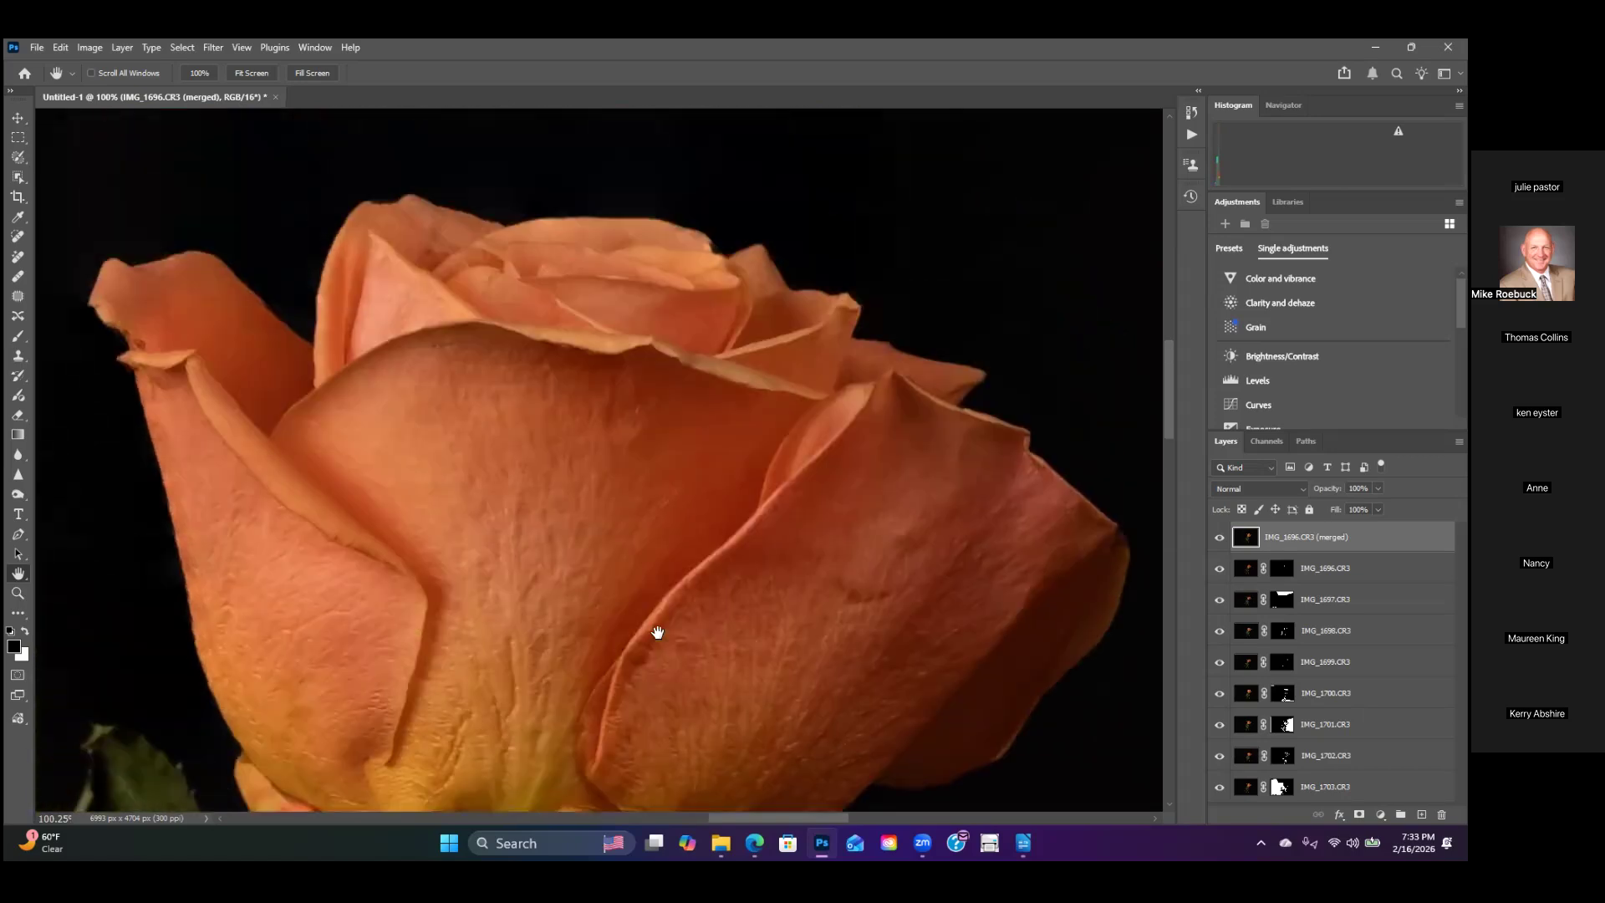
scroll(657, 633, "down", 2)
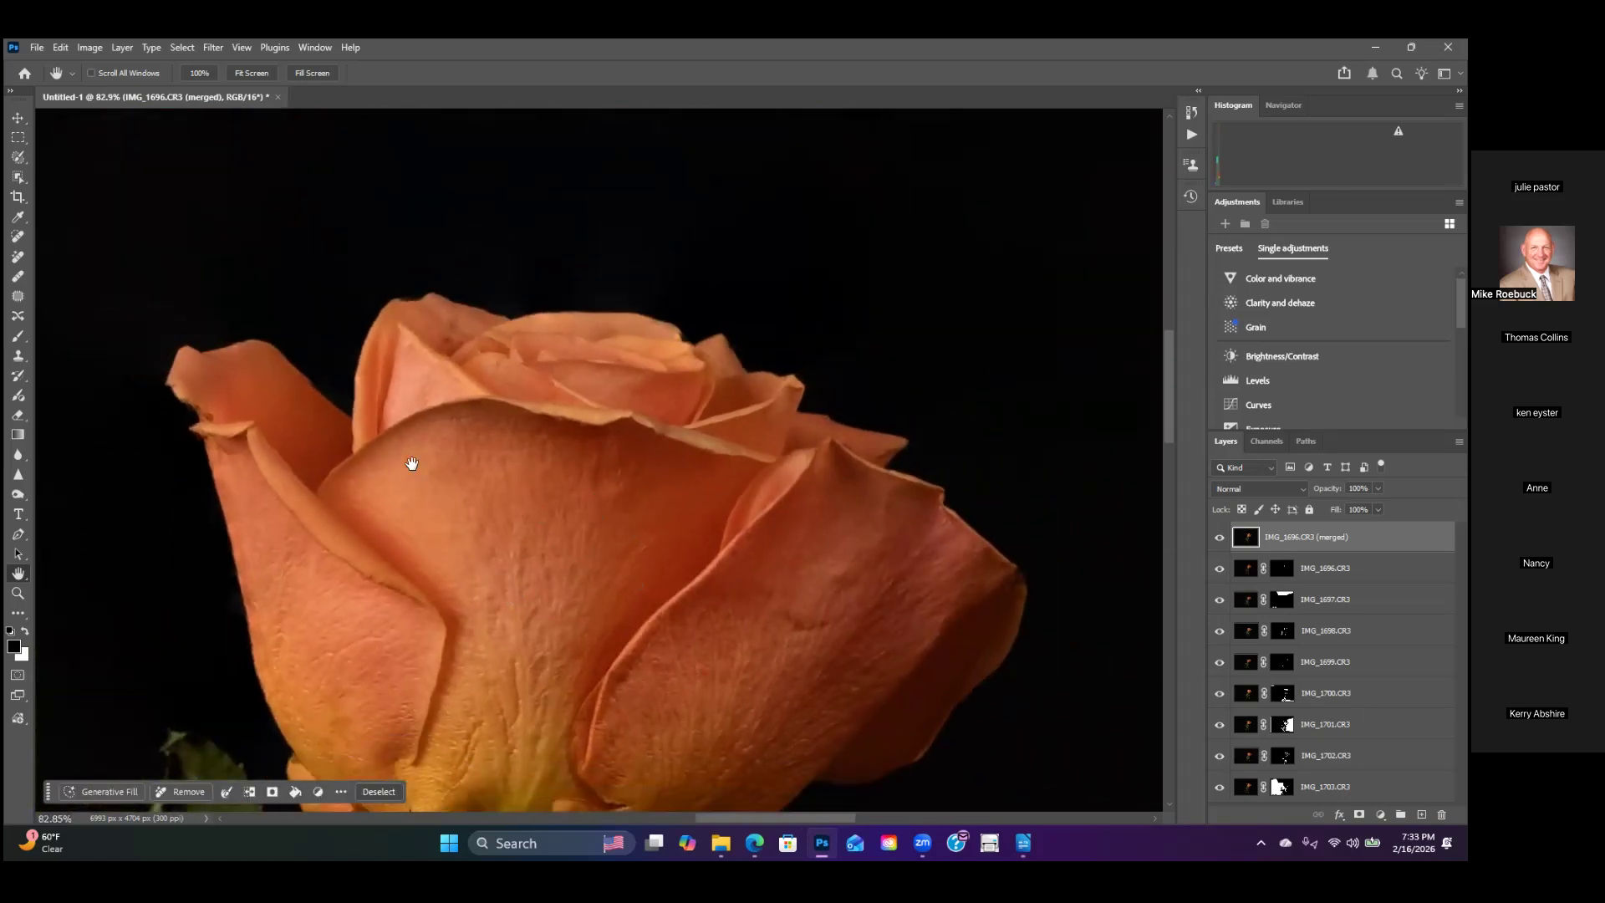
Step: Flatten the merged result and all the masked rose layers into a single Background layer
right_click(1278, 540)
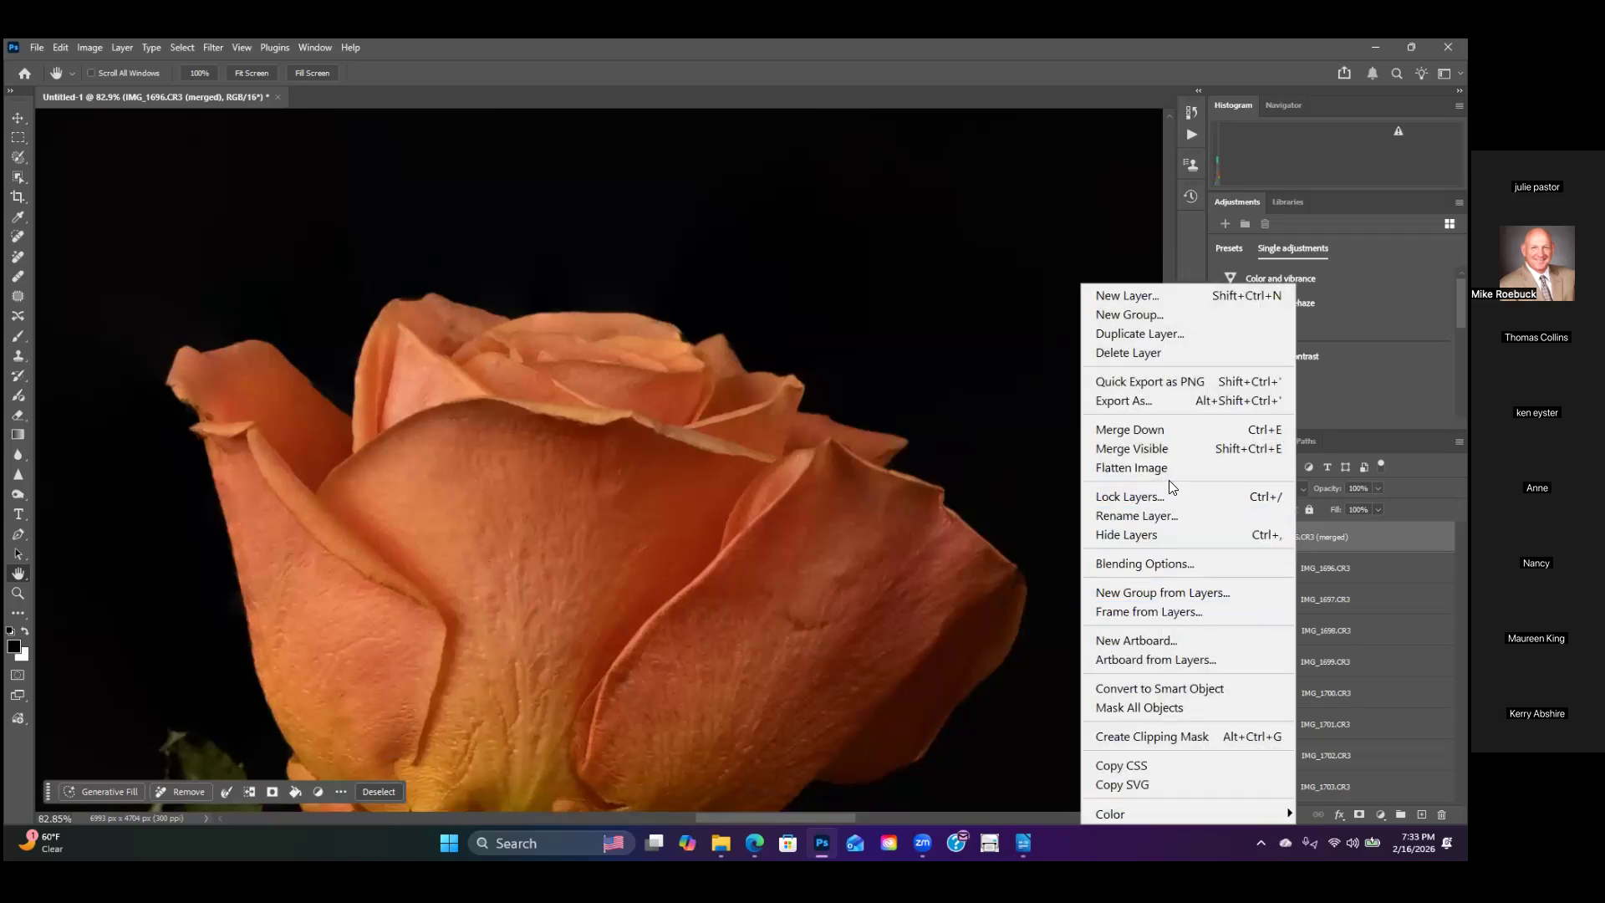
left_click(1153, 465)
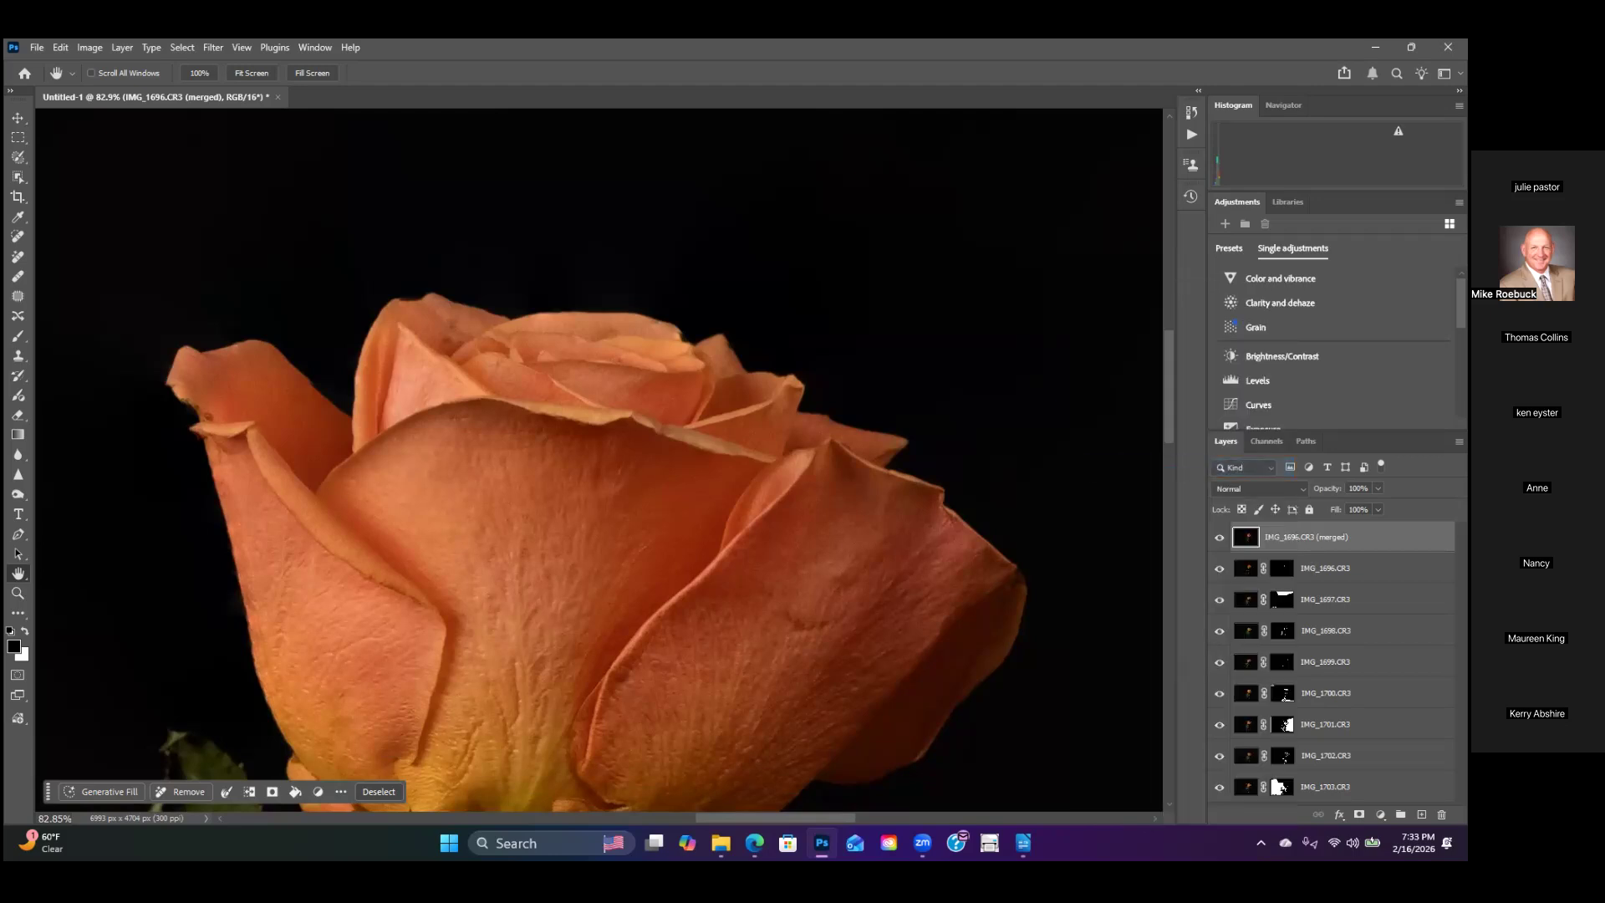
scroll(637, 498, "down", 8)
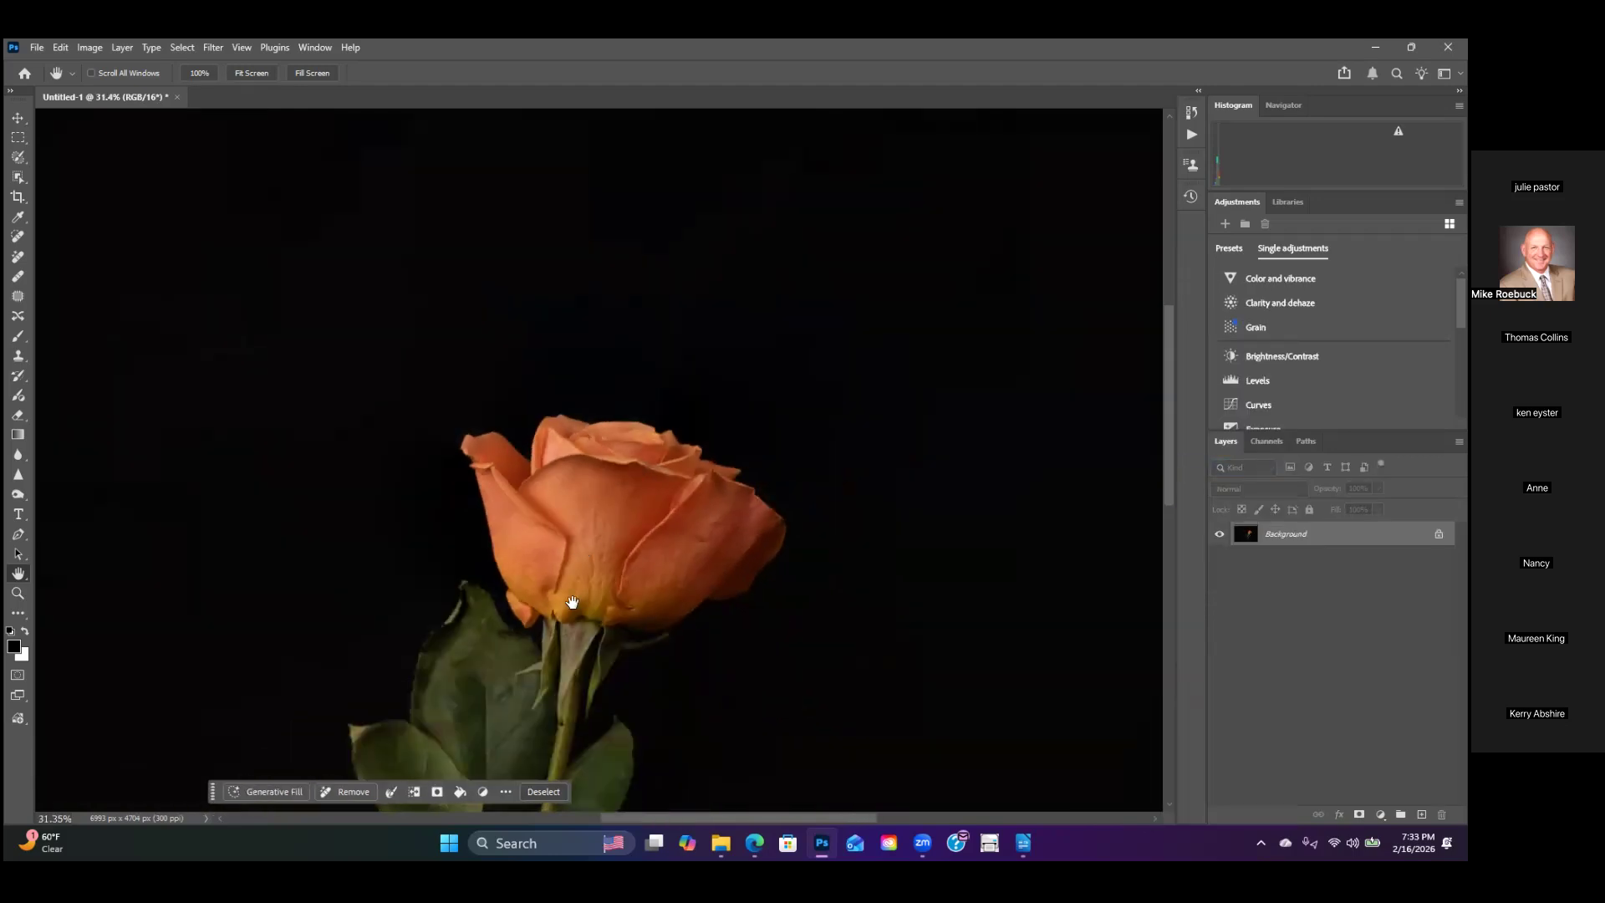
scroll(609, 661, "down", 3)
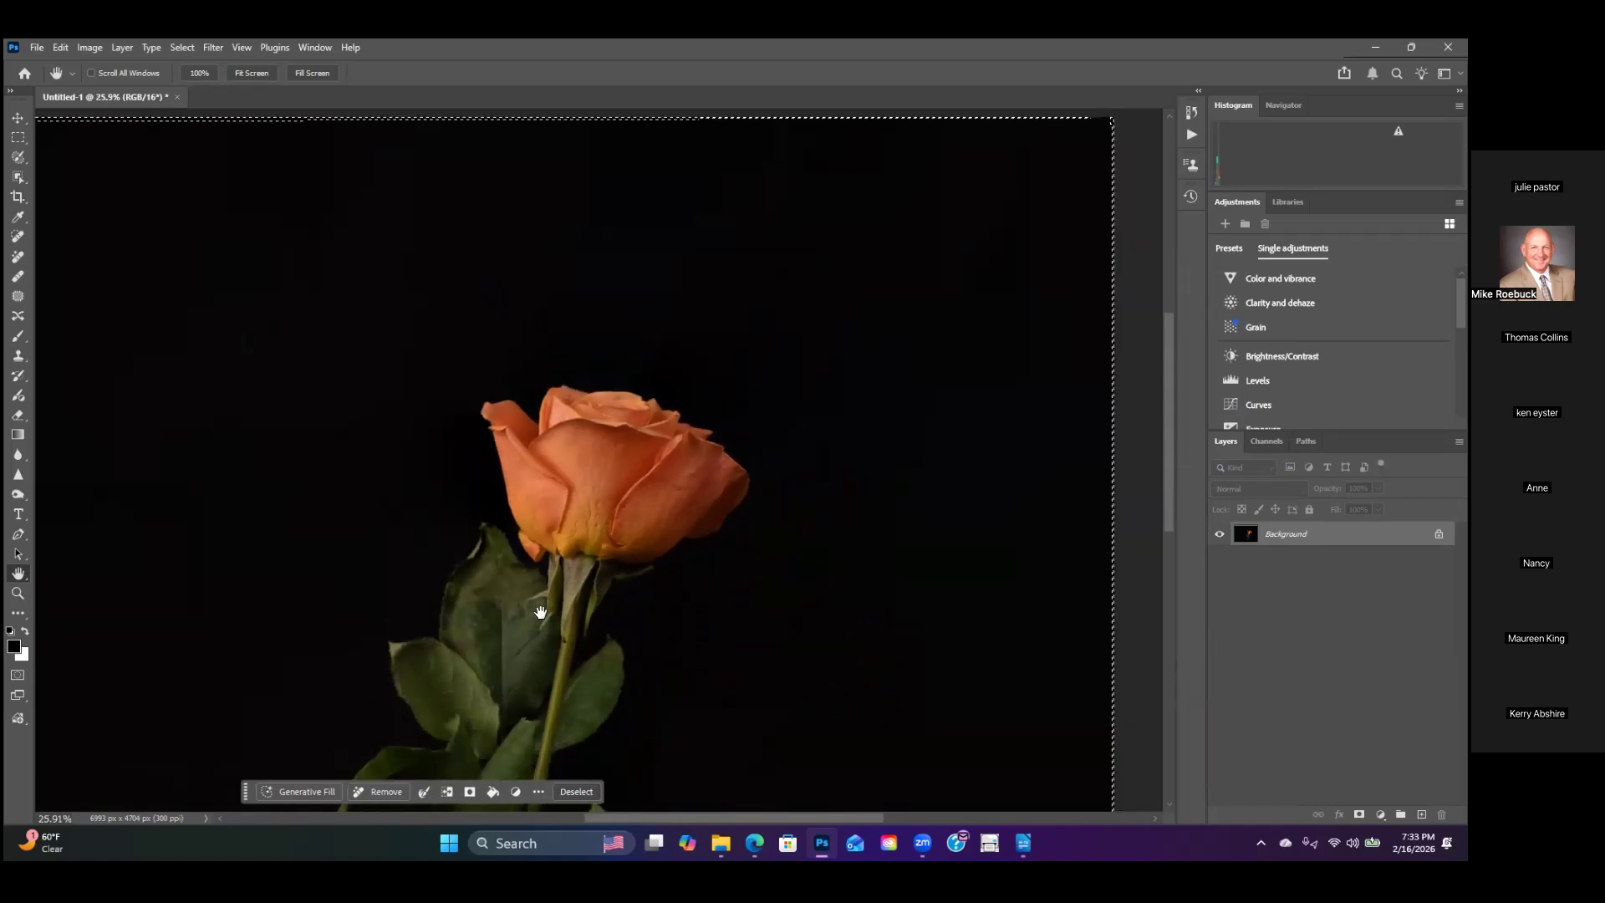
left_click_drag(455, 594, 501, 496)
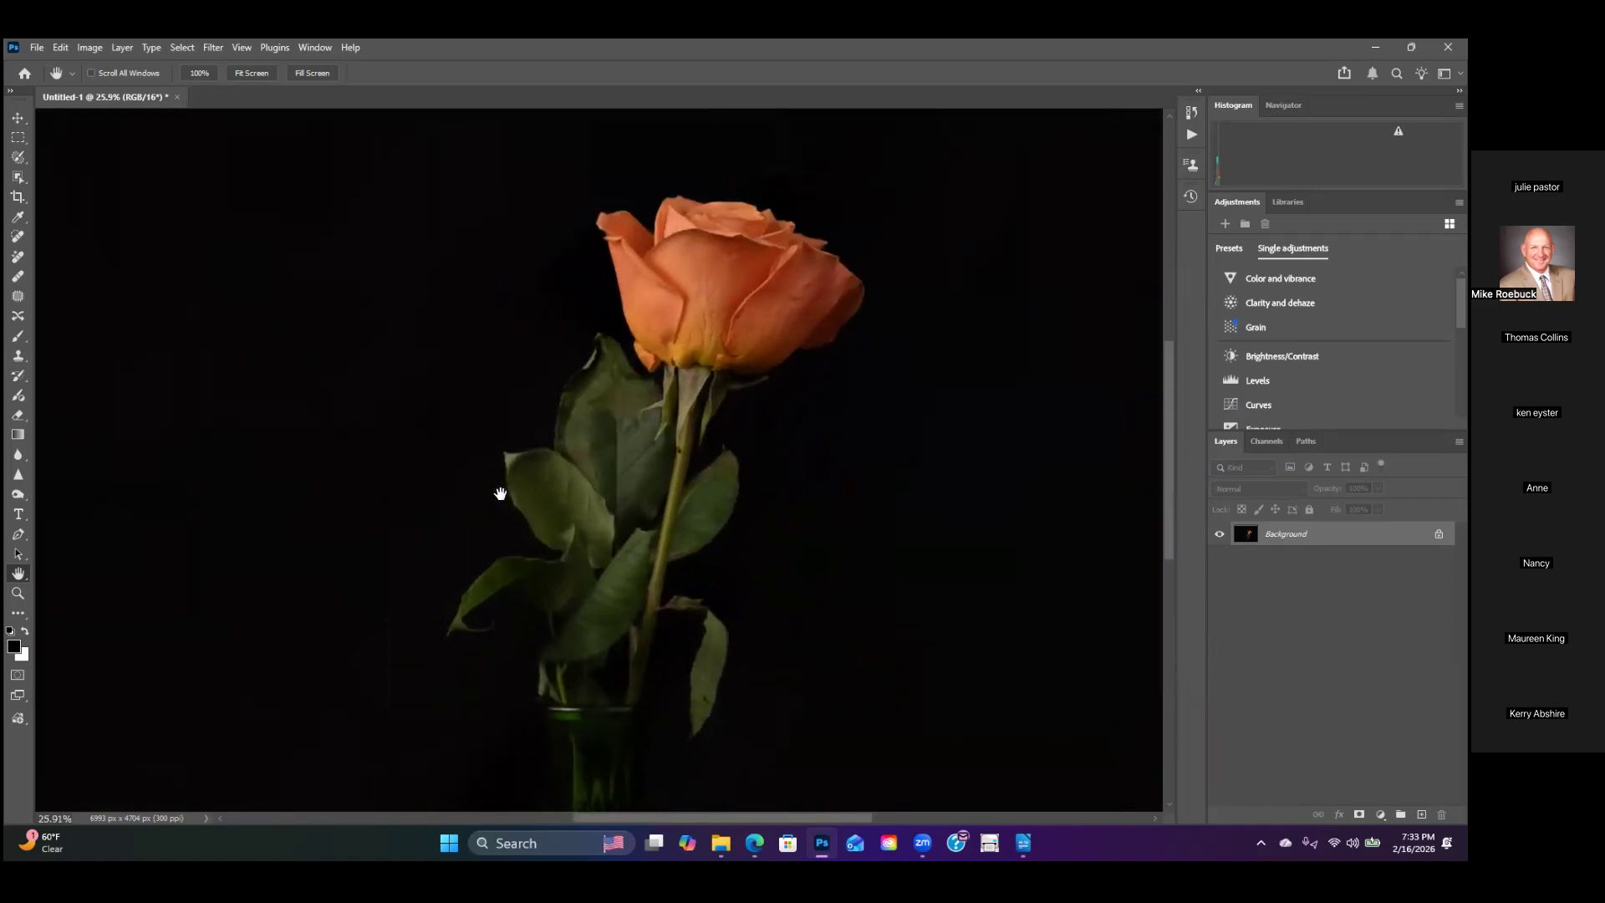
scroll(504, 497, "down", 5)
scroll(655, 483, "up", 3)
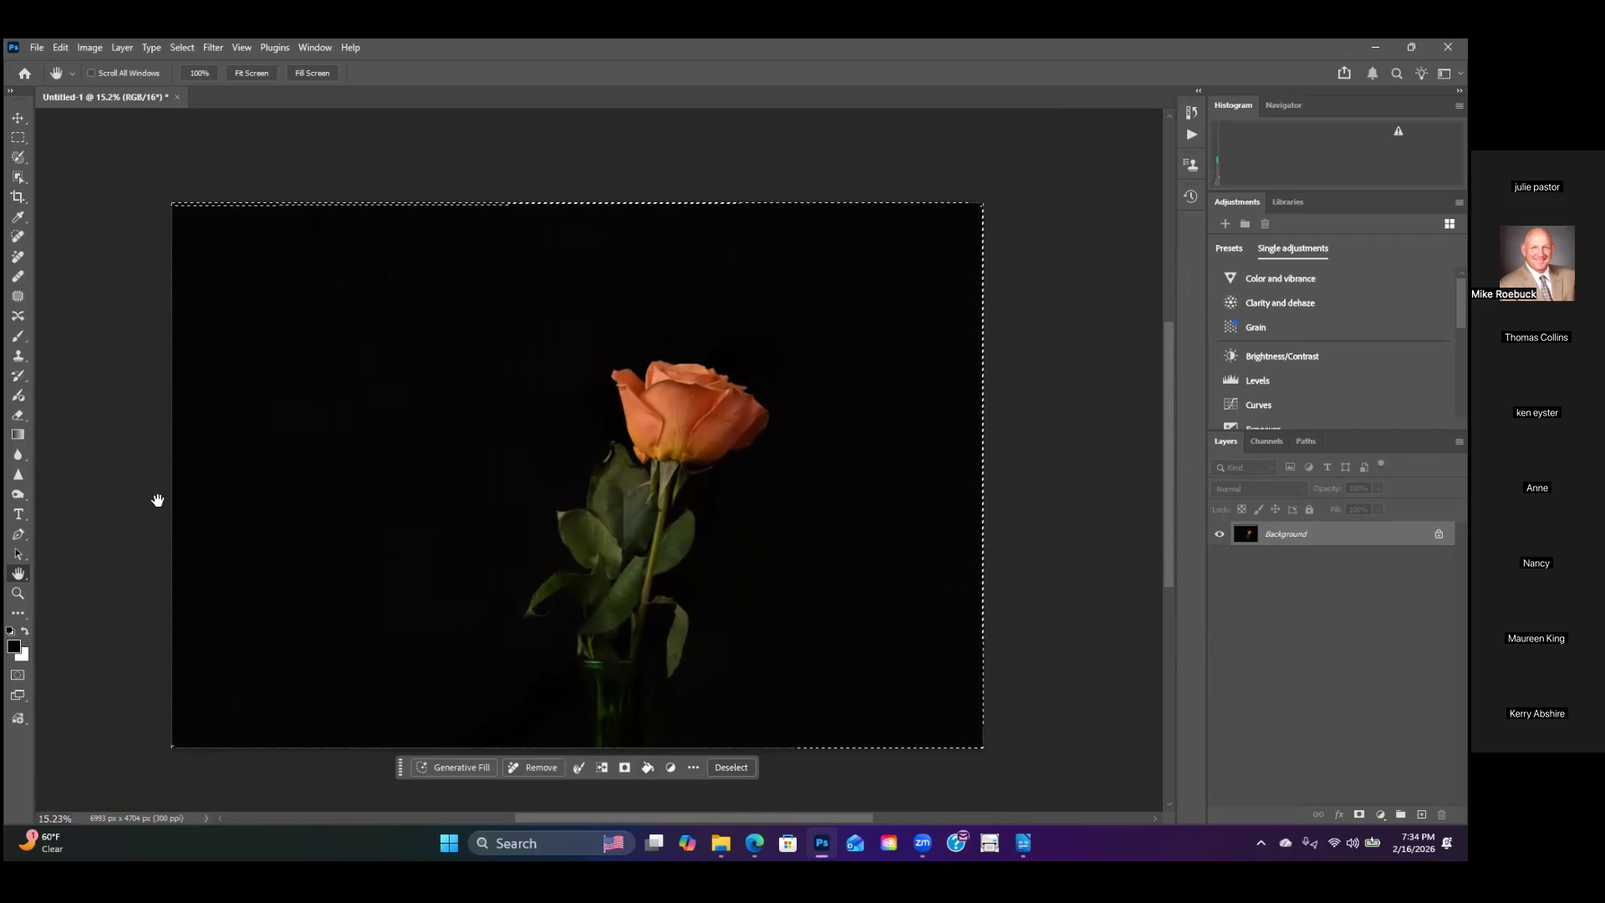
Step: Crop the photo around the rose to about 3630 px wide, tilting it slightly clockwise and cutting off the vase
key("c")
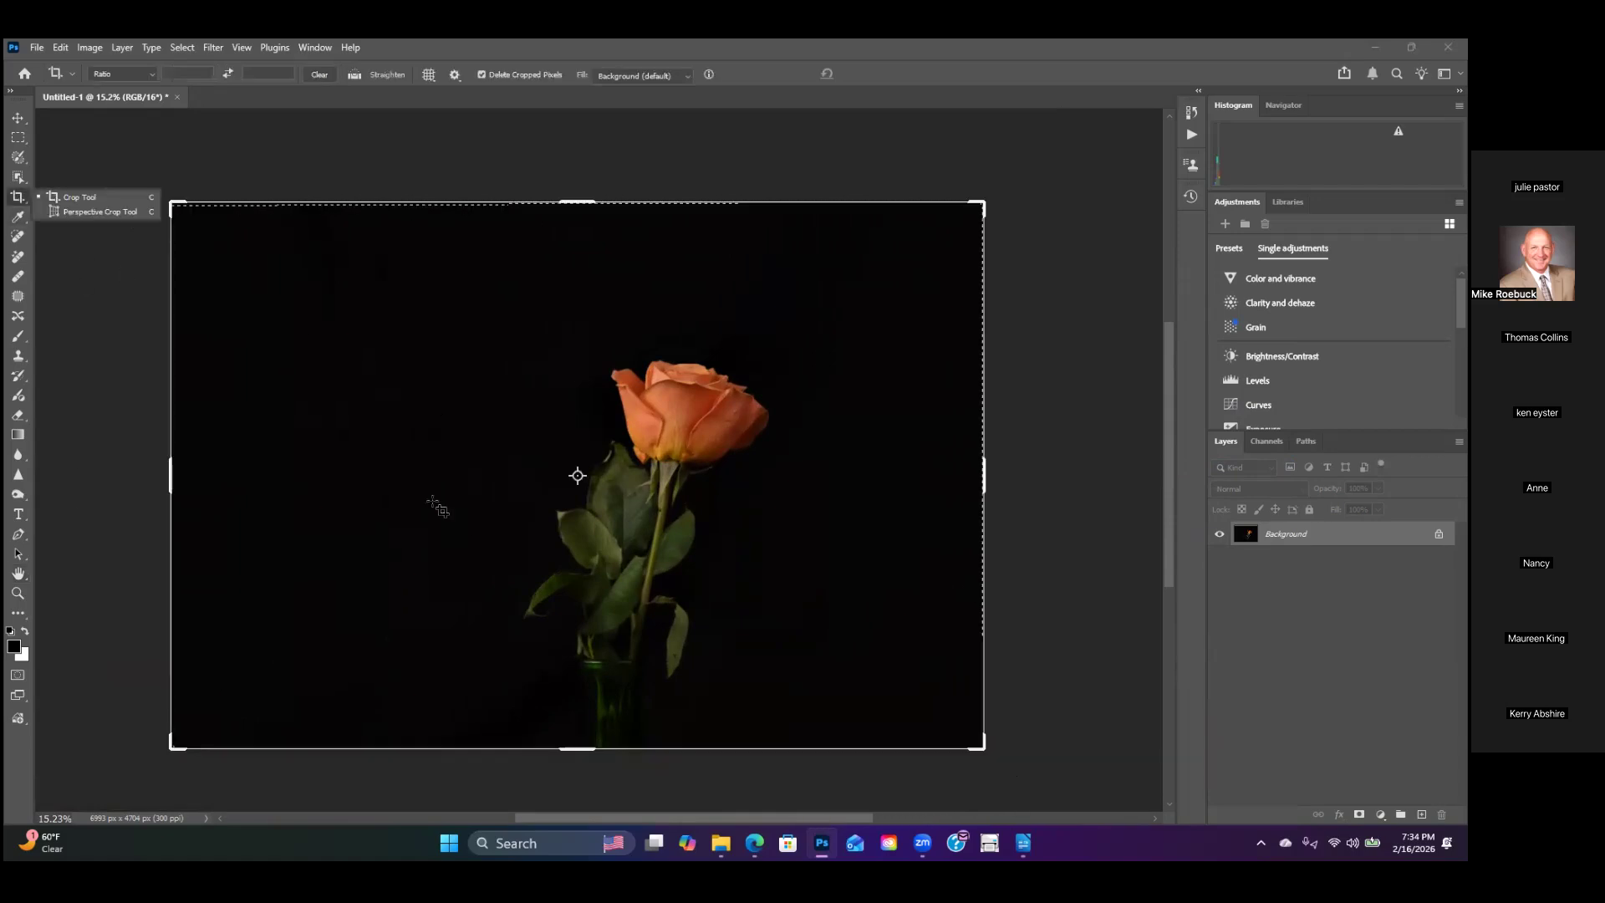
left_click_drag(186, 221, 281, 251)
left_click_drag(874, 704, 833, 648)
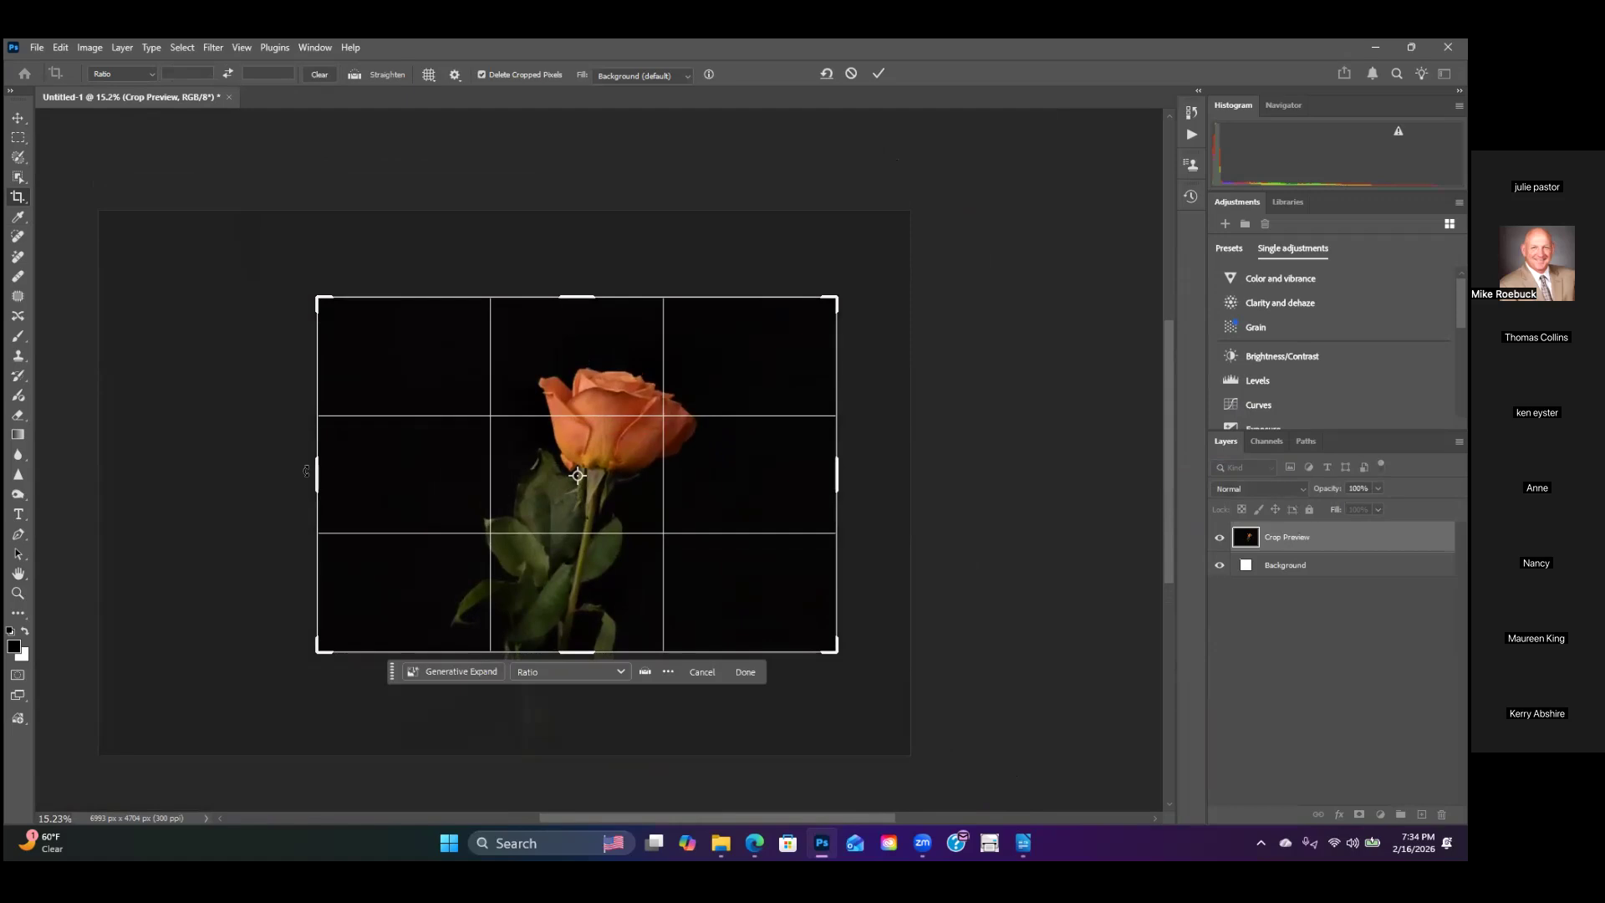
left_click_drag(316, 473, 365, 469)
left_click_drag(840, 693, 822, 661)
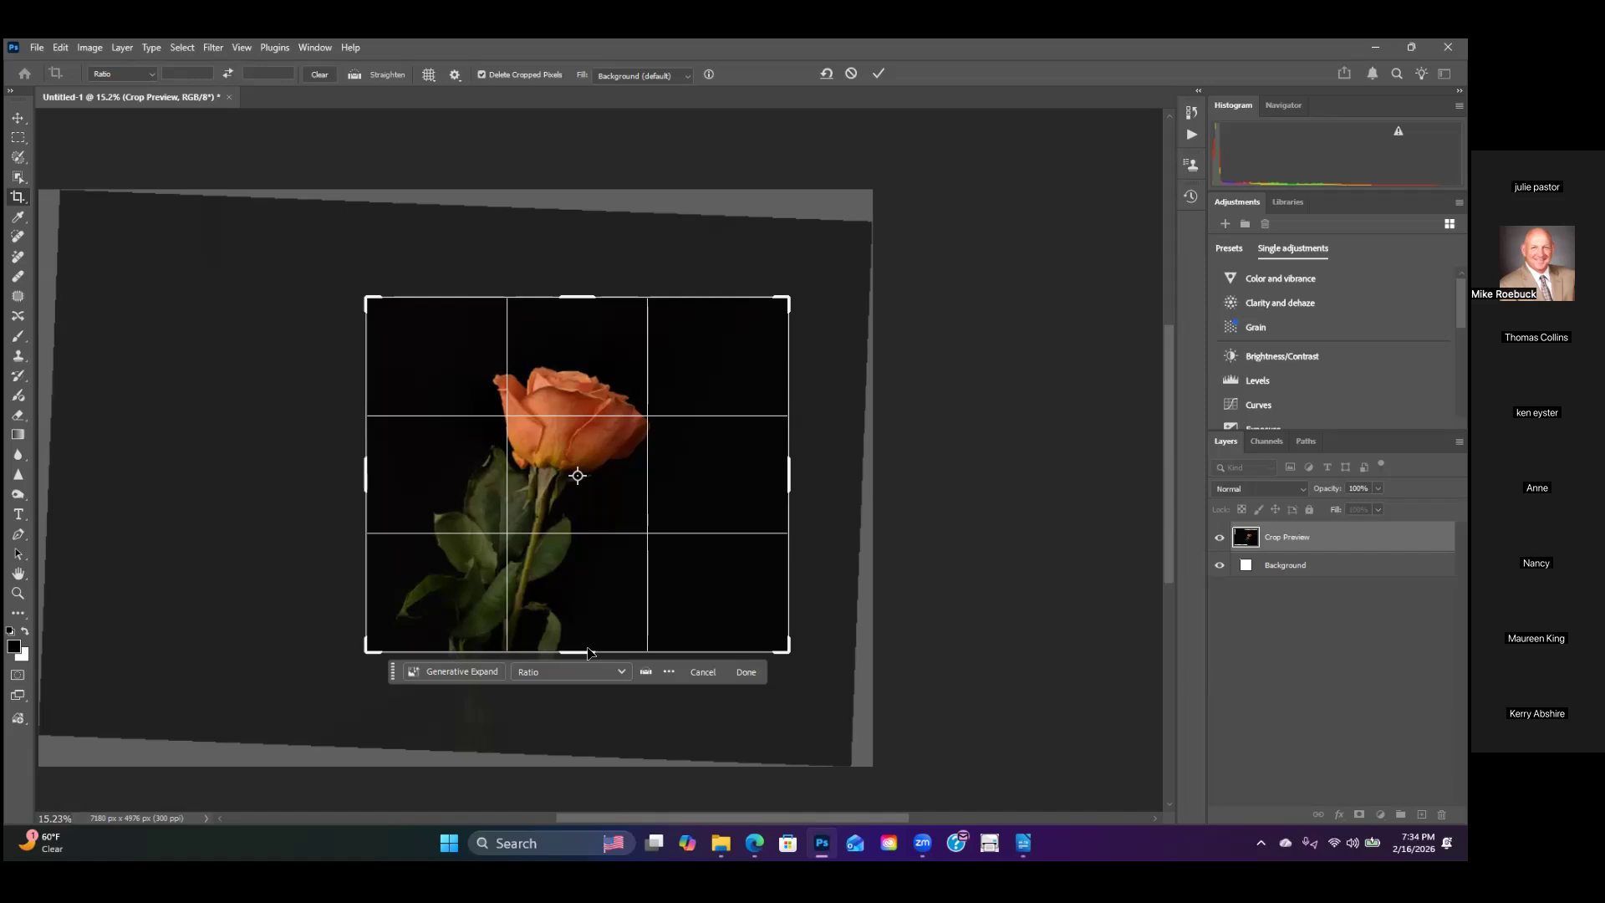
left_click_drag(582, 654, 582, 632)
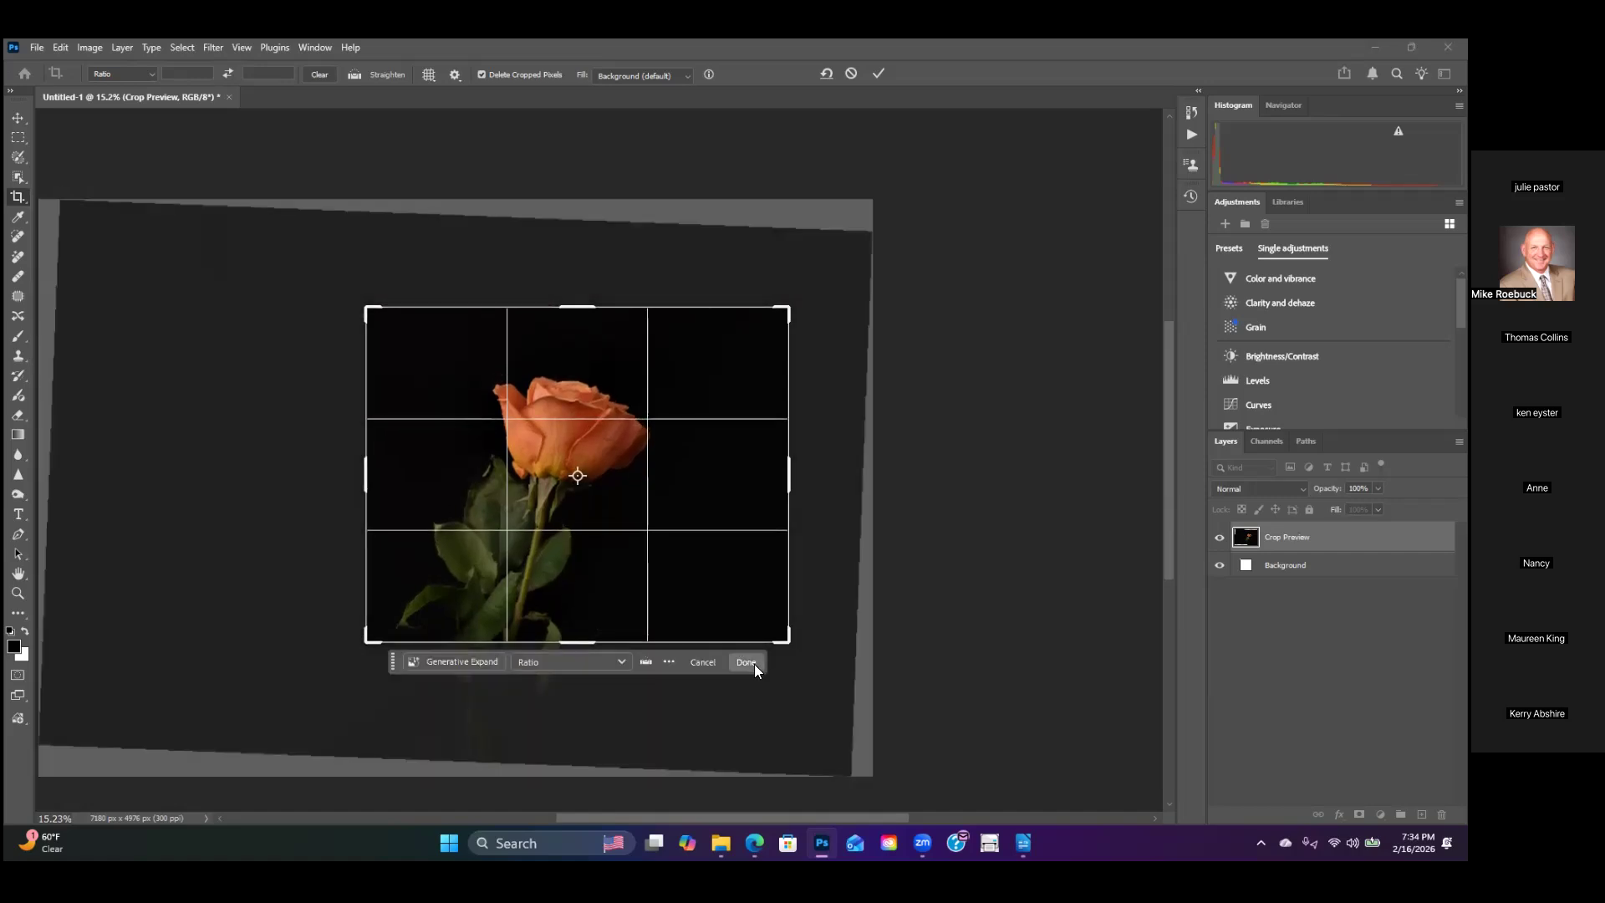
left_click(752, 662)
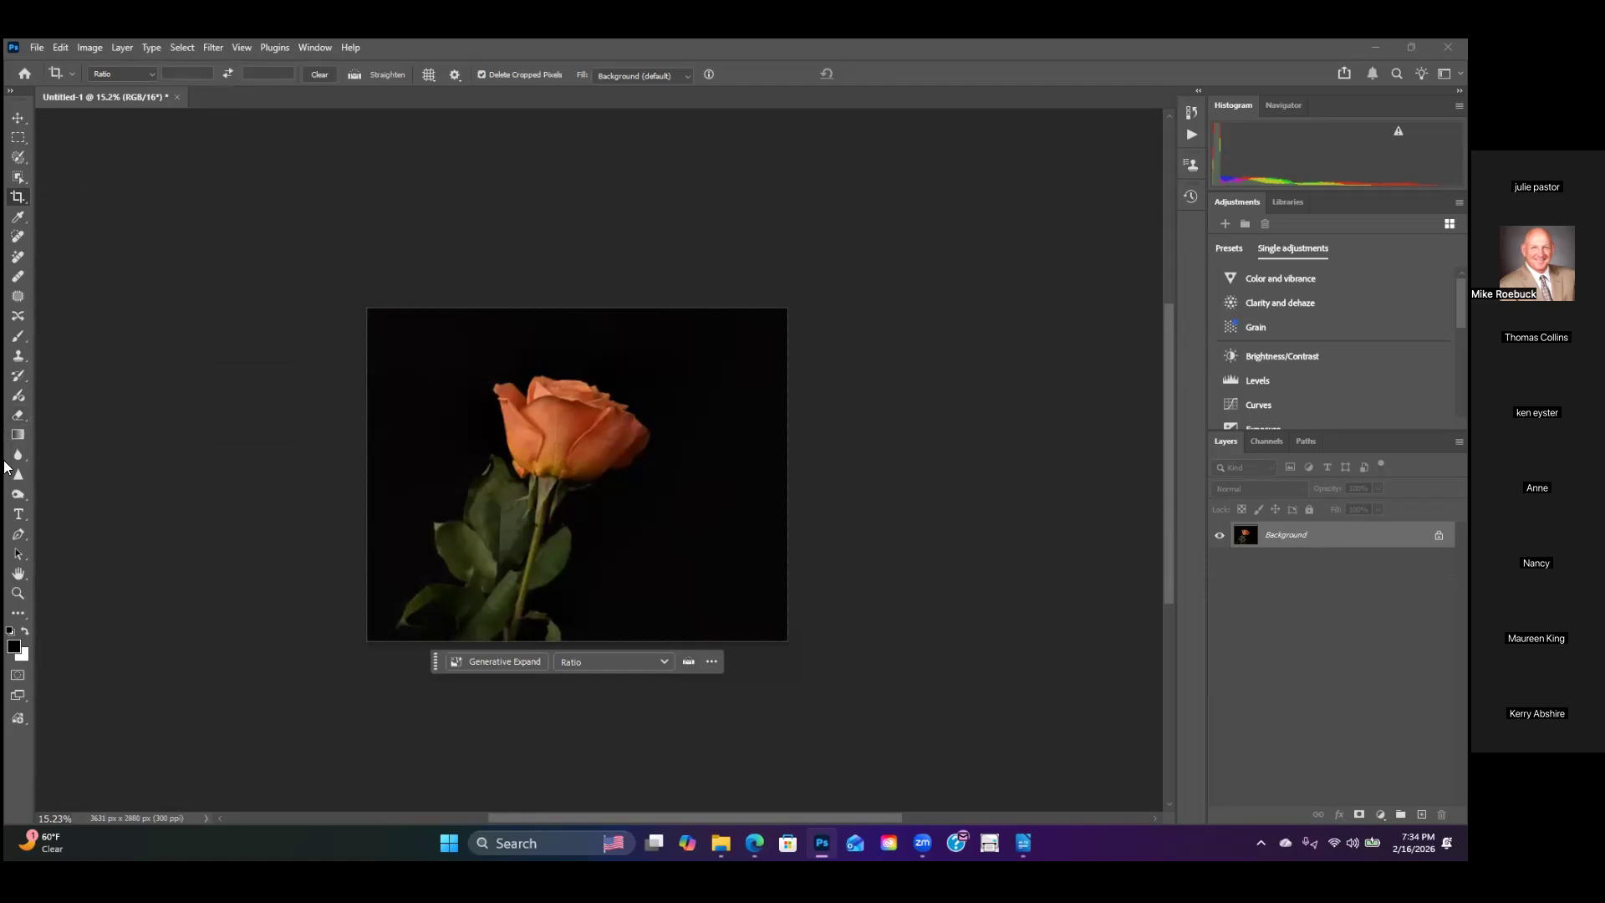
Step: Erase the large leaves on the left side of the rose's stem with the Remove tool
double_click(17, 575)
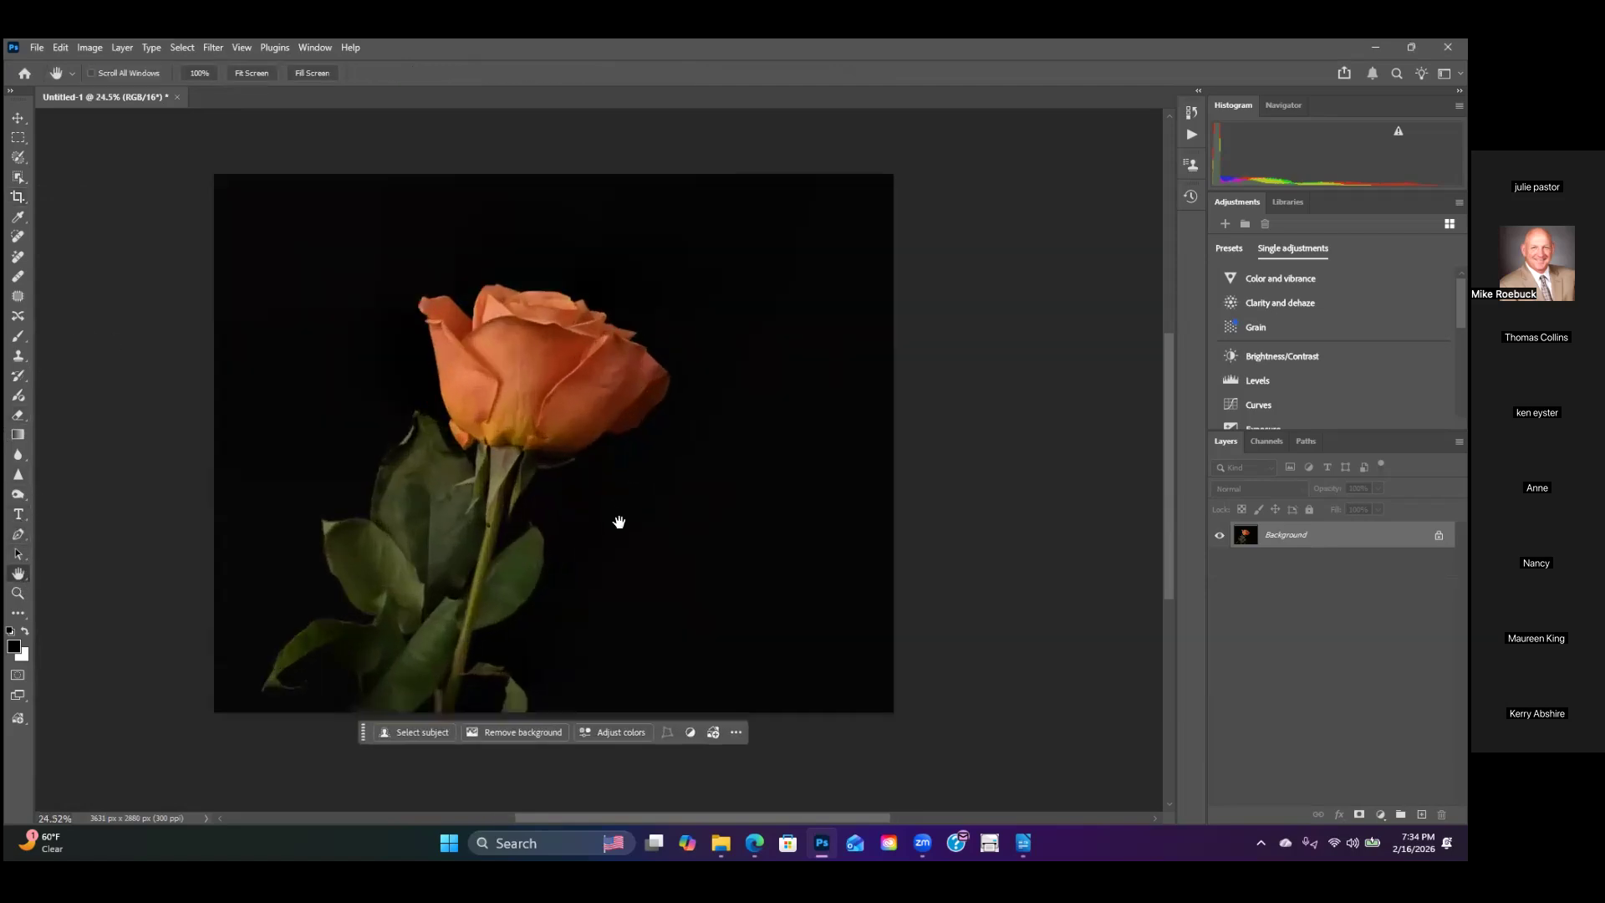
left_click_drag(466, 480, 516, 473)
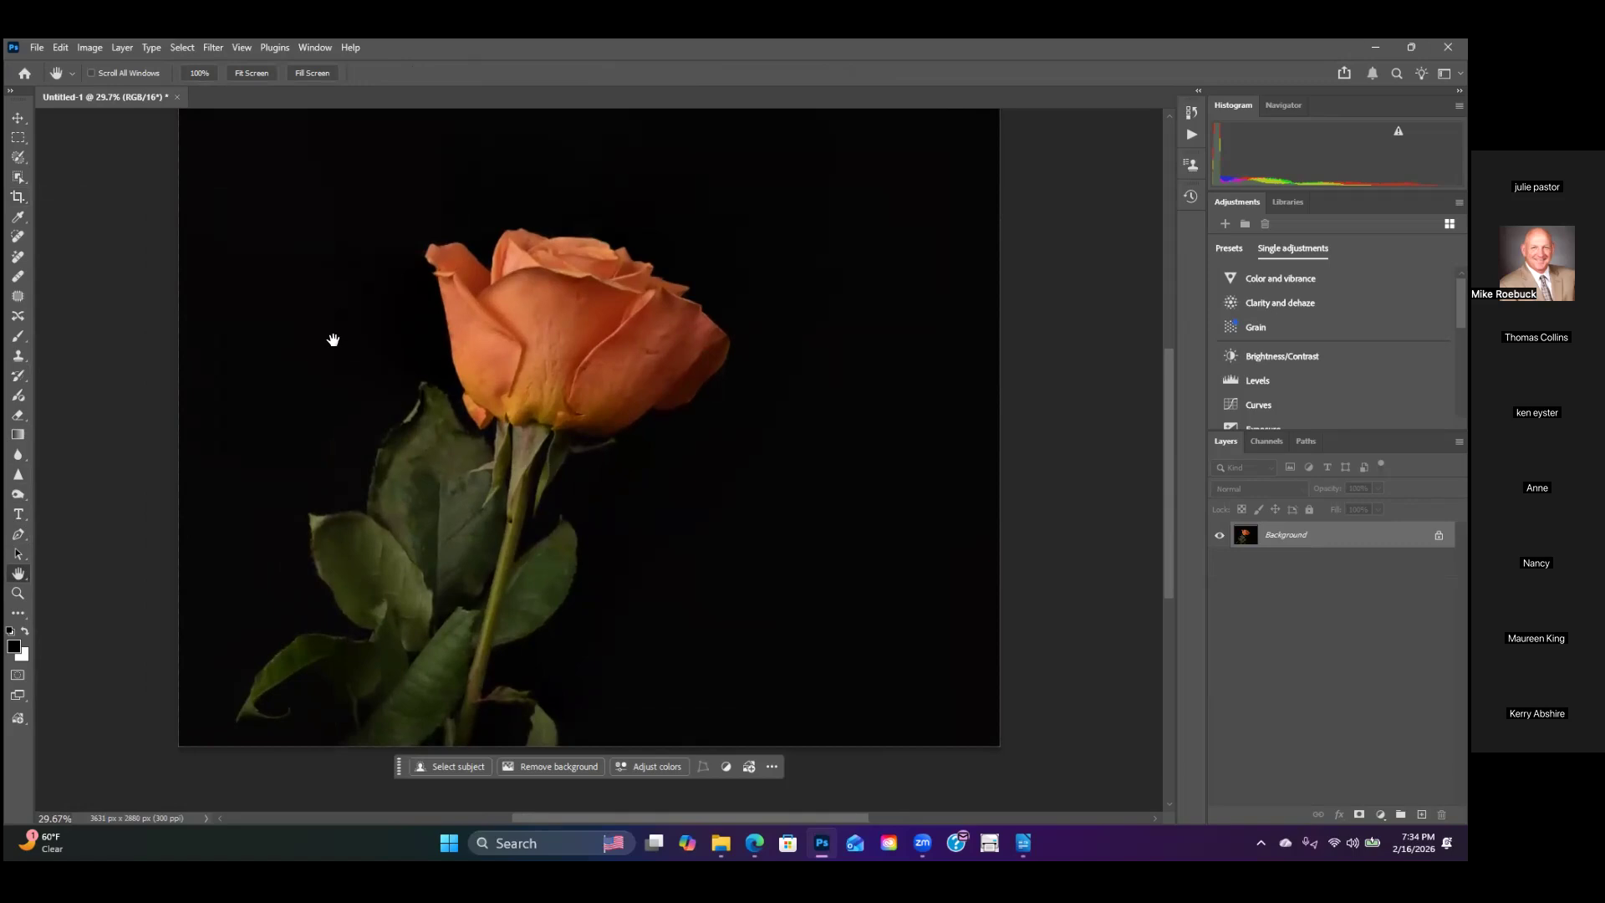
left_click(20, 256)
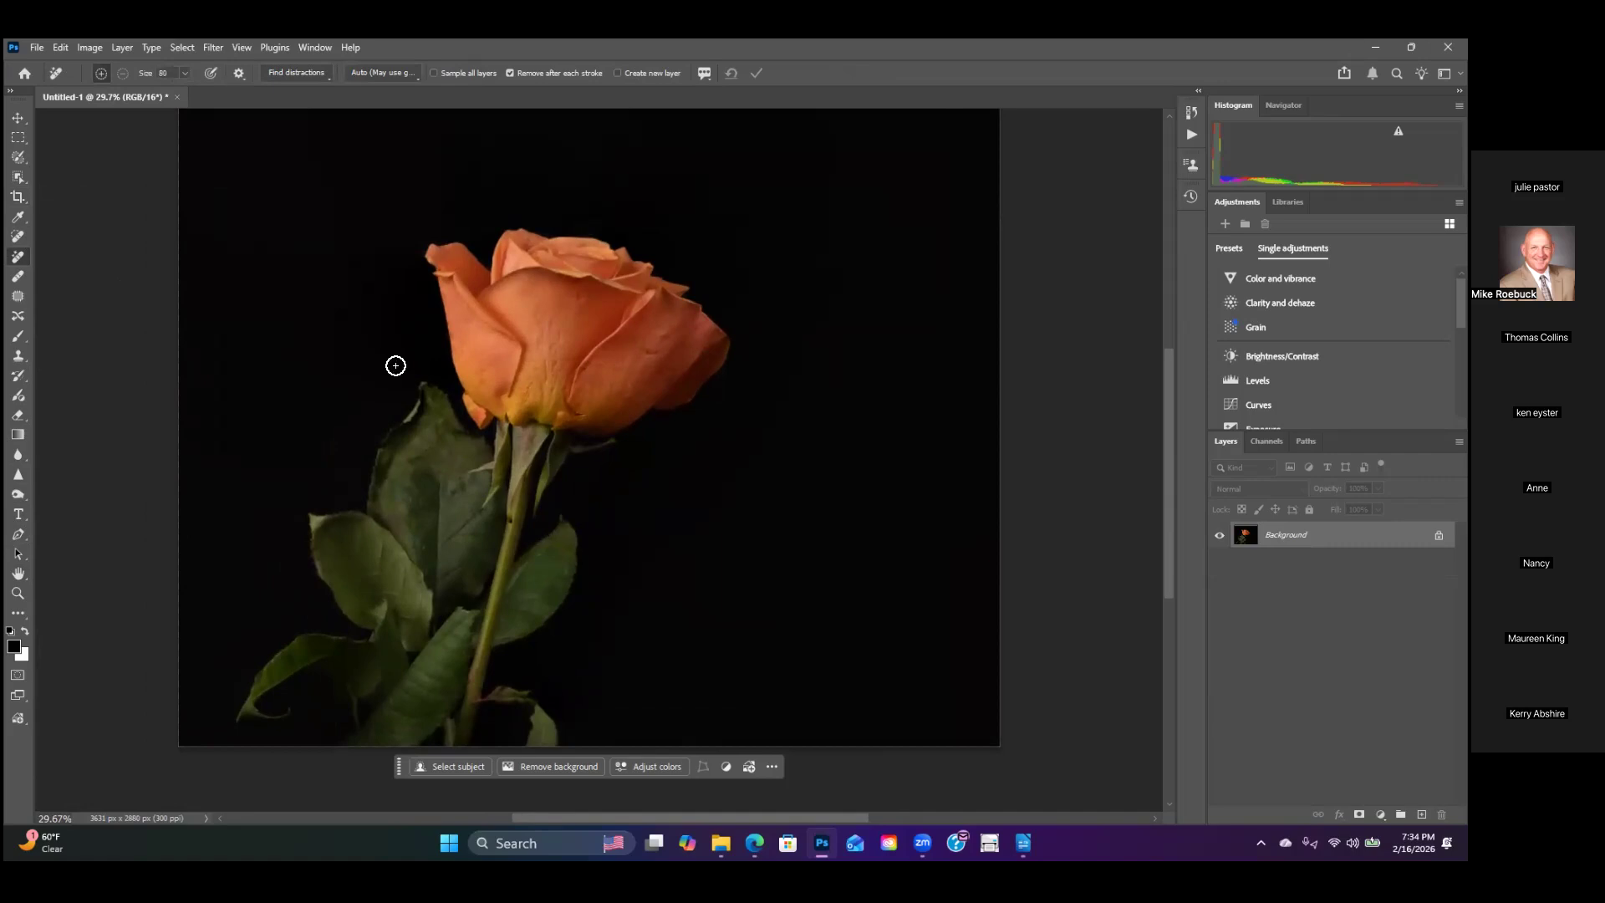
key("bracketright")
mouse_move(424, 388)
left_mouse_down()
mouse_move(478, 444)
mouse_move(492, 506)
mouse_move(442, 744)
mouse_move(333, 693)
mouse_move(294, 736)
mouse_move(243, 735)
mouse_move(225, 715)
mouse_move(293, 581)
mouse_move(295, 498)
mouse_move(416, 391)
left_mouse_up()
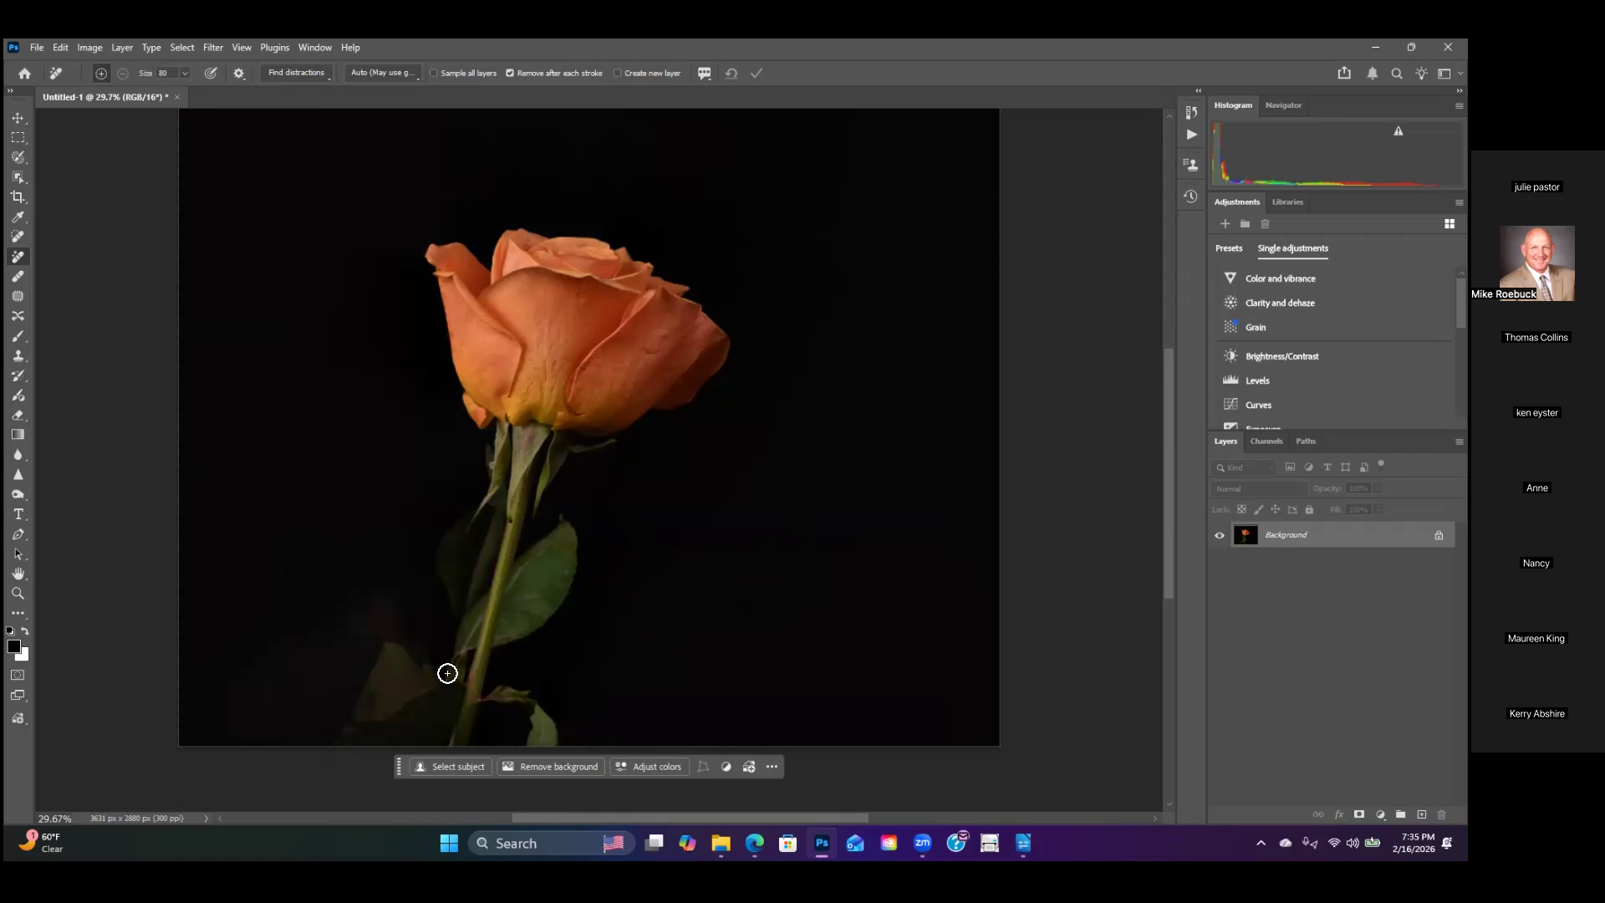
Step: Paint over the large leaf on the right side of the rose's stem with the Remove tool to erase it
scroll(526, 577, "up", 1)
mouse_move(568, 622)
left_mouse_down()
mouse_move(634, 550)
mouse_move(609, 599)
left_mouse_up()
mouse_move(644, 459)
left_mouse_down()
mouse_move(604, 495)
mouse_move(562, 611)
mouse_move(623, 599)
mouse_move(660, 547)
mouse_move(652, 462)
left_mouse_up()
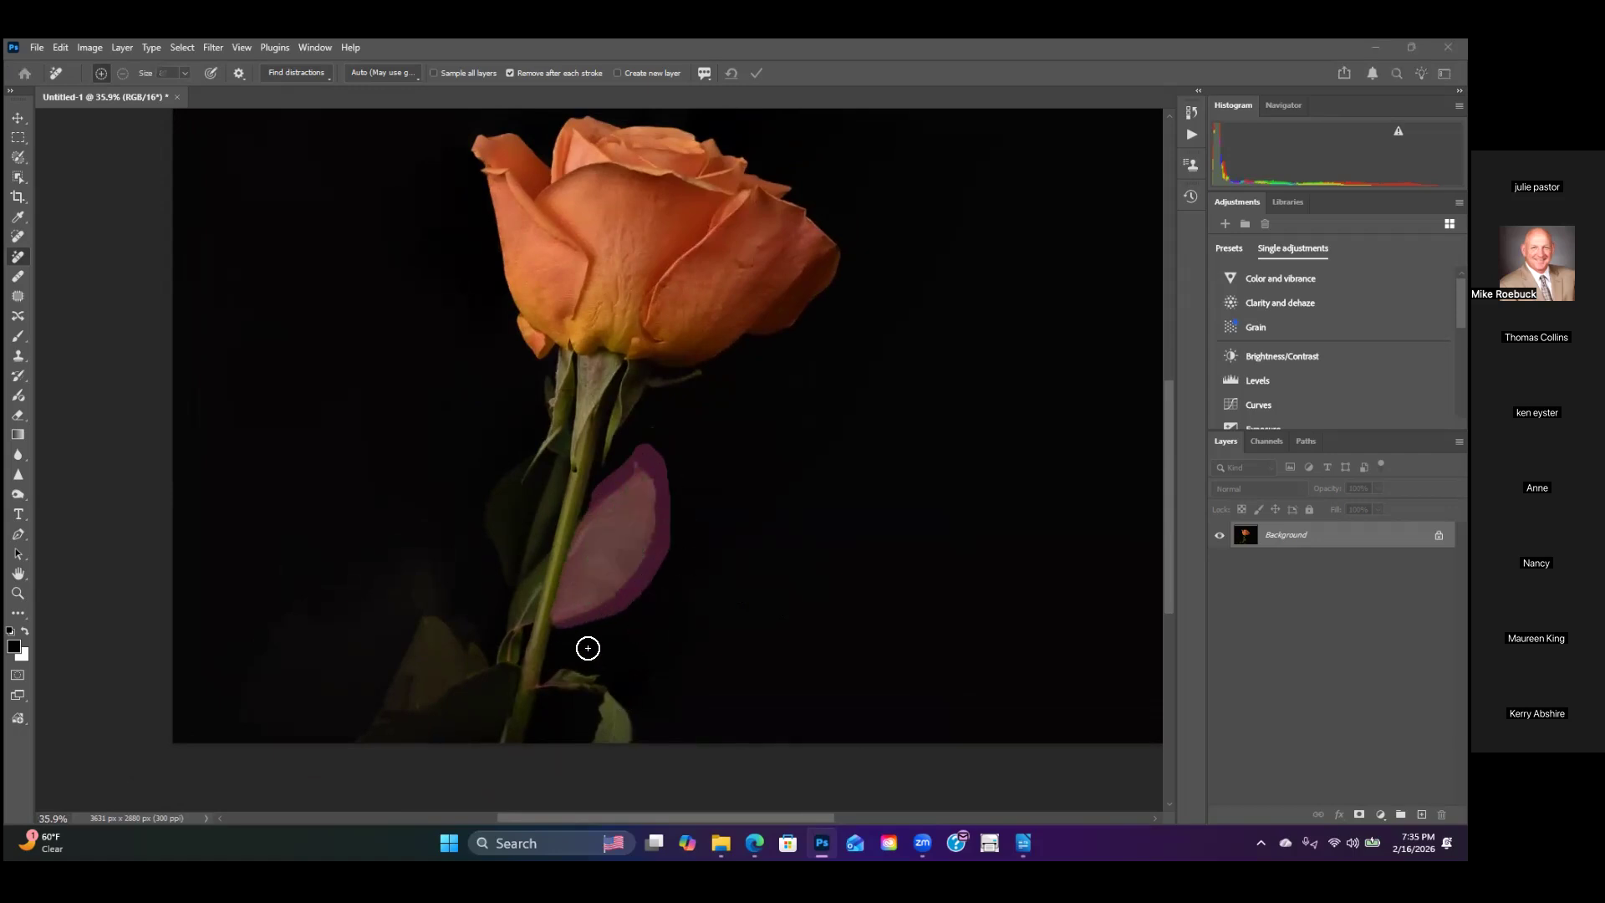
Step: Inspect the rose and the area around its stem after the leaf removal
scroll(711, 600, "down", 3)
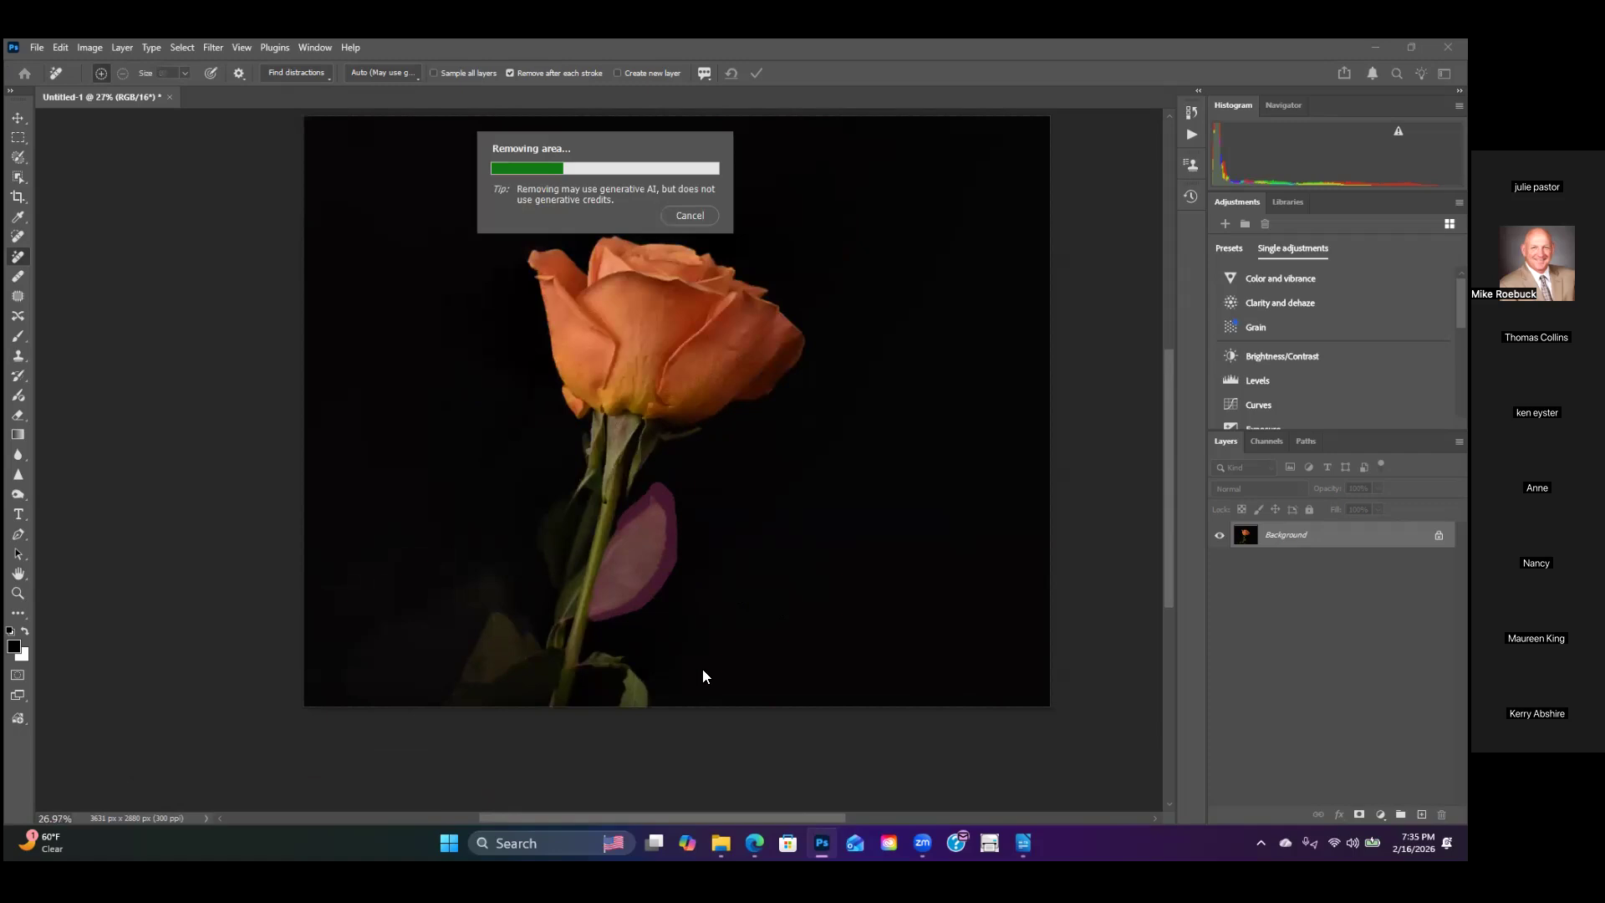
scroll(737, 621, "up", 1)
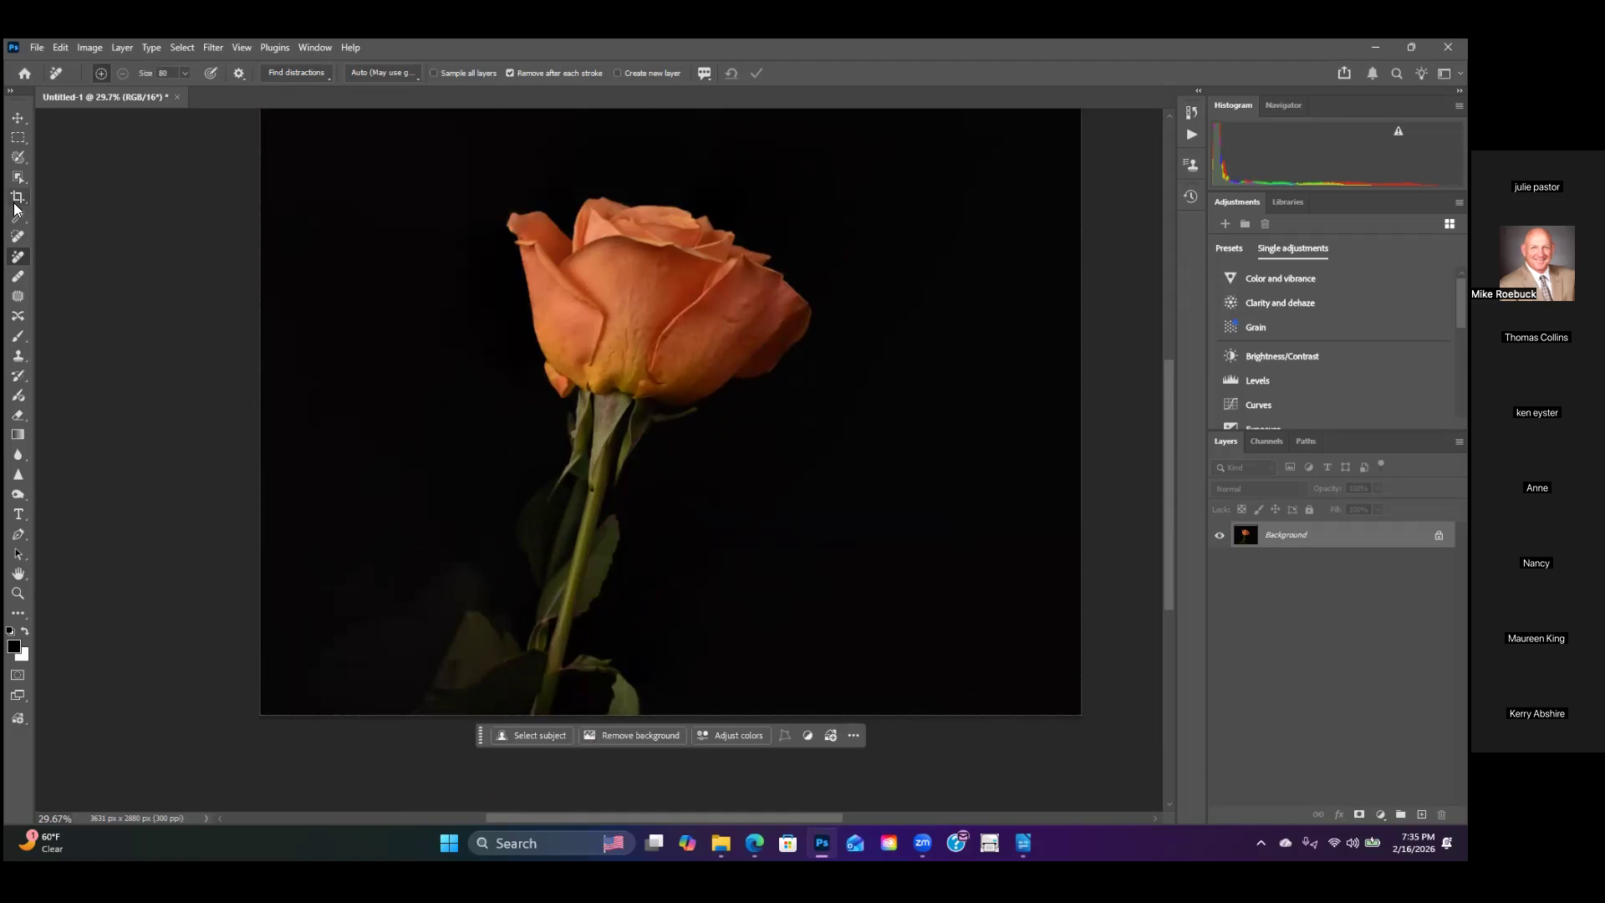
scroll(602, 484, "up", 2)
scroll(602, 484, "right", 1)
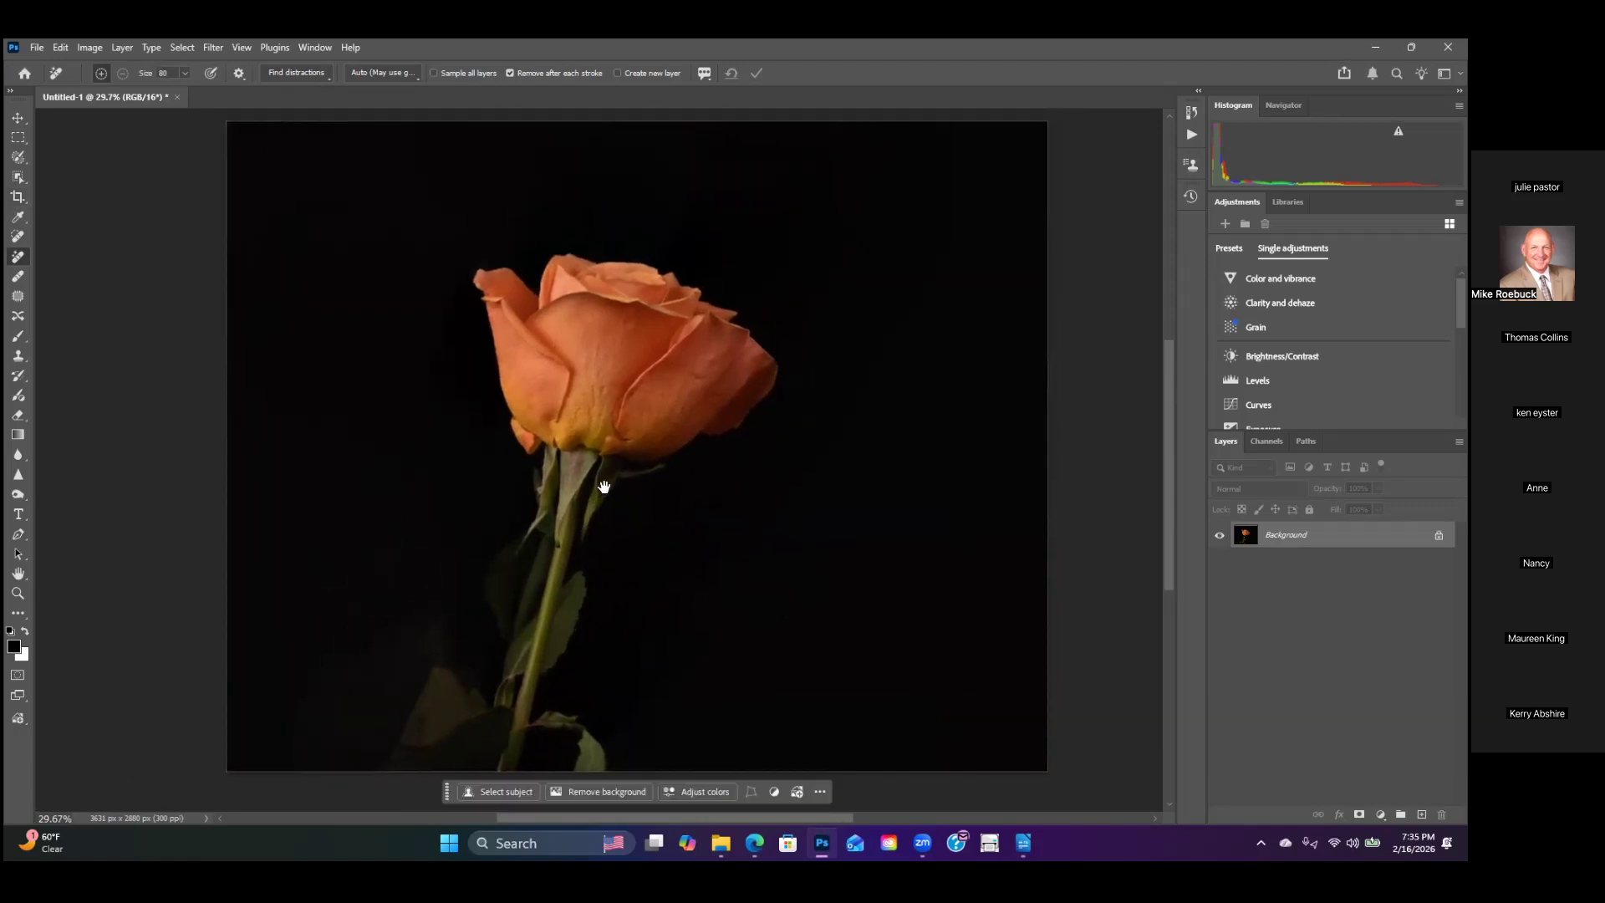
left_click(18, 574)
scroll(637, 469, "up", 2)
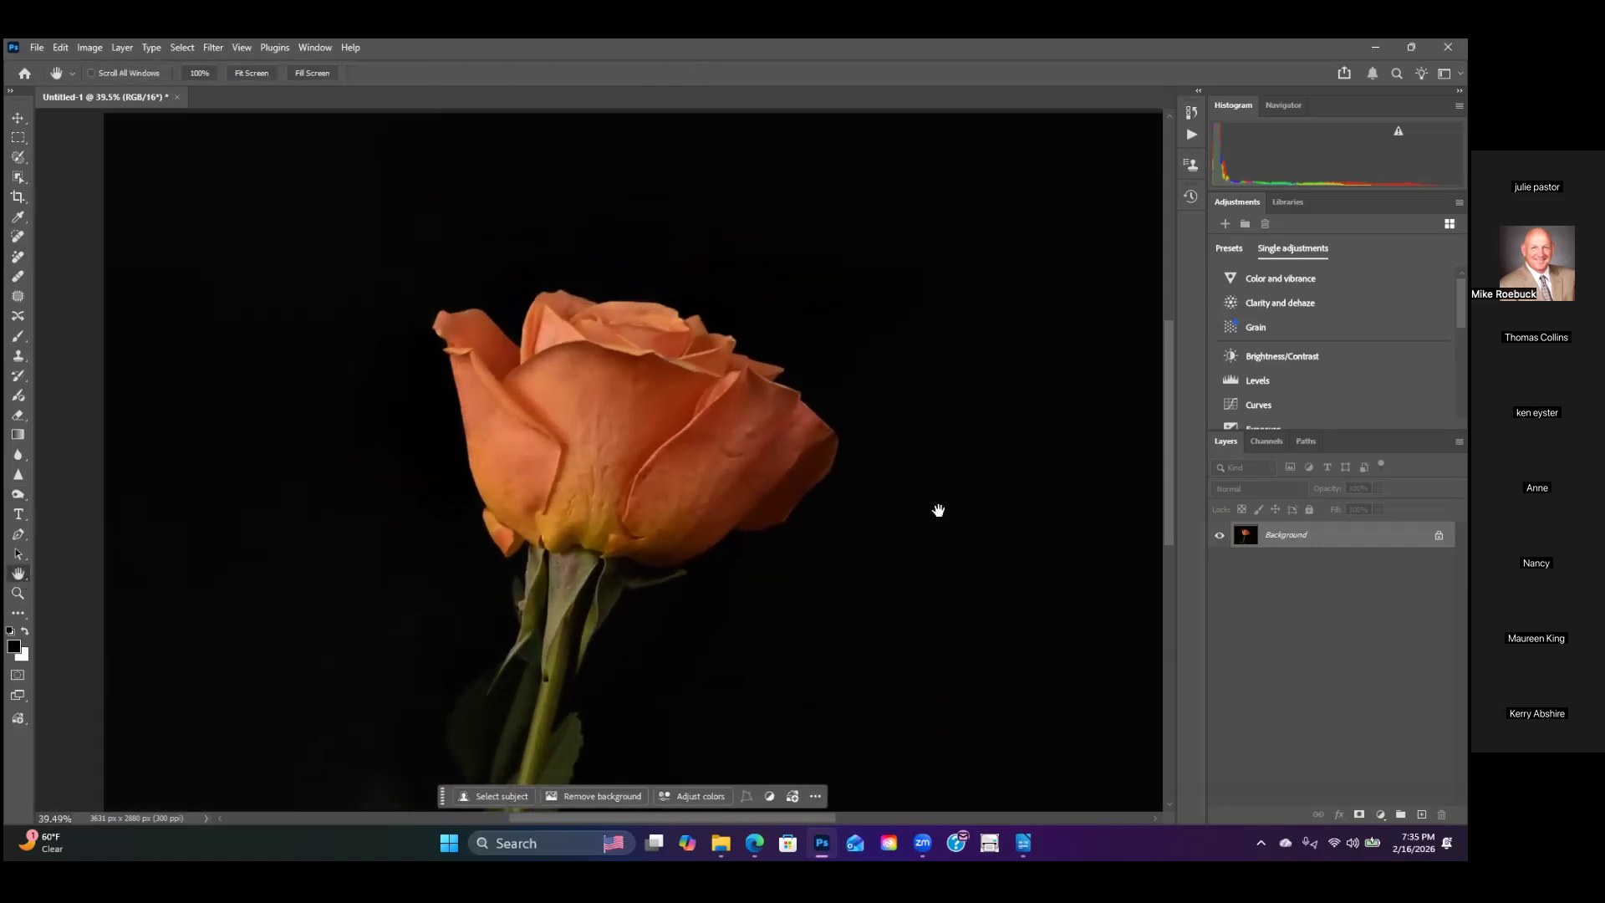
left_click_drag(822, 459, 771, 501)
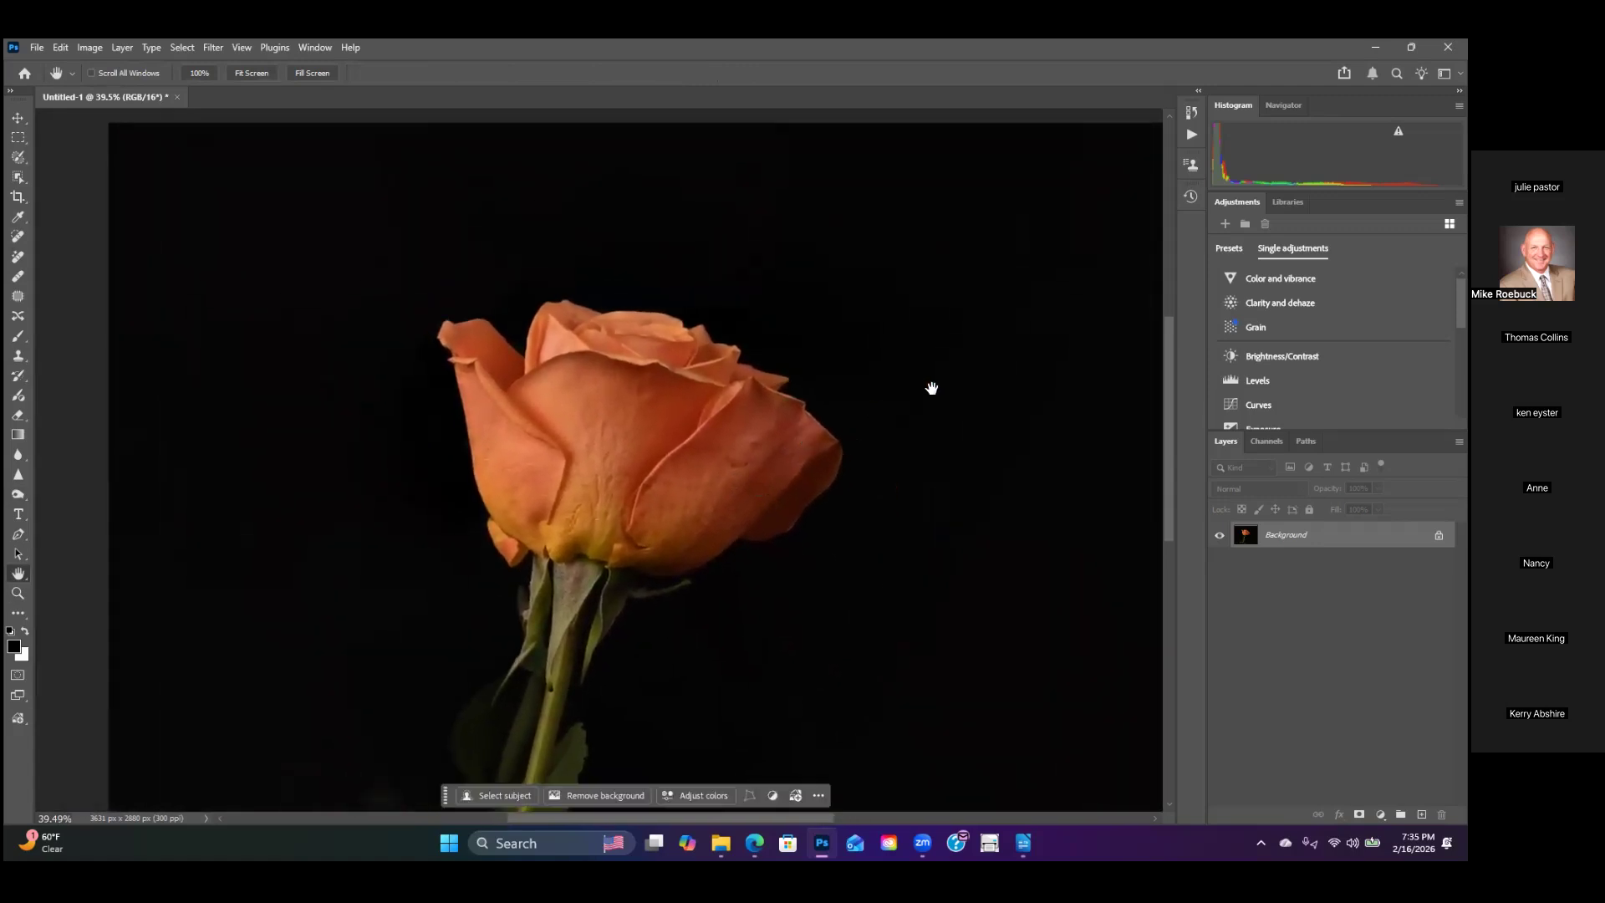
left_click(1191, 136)
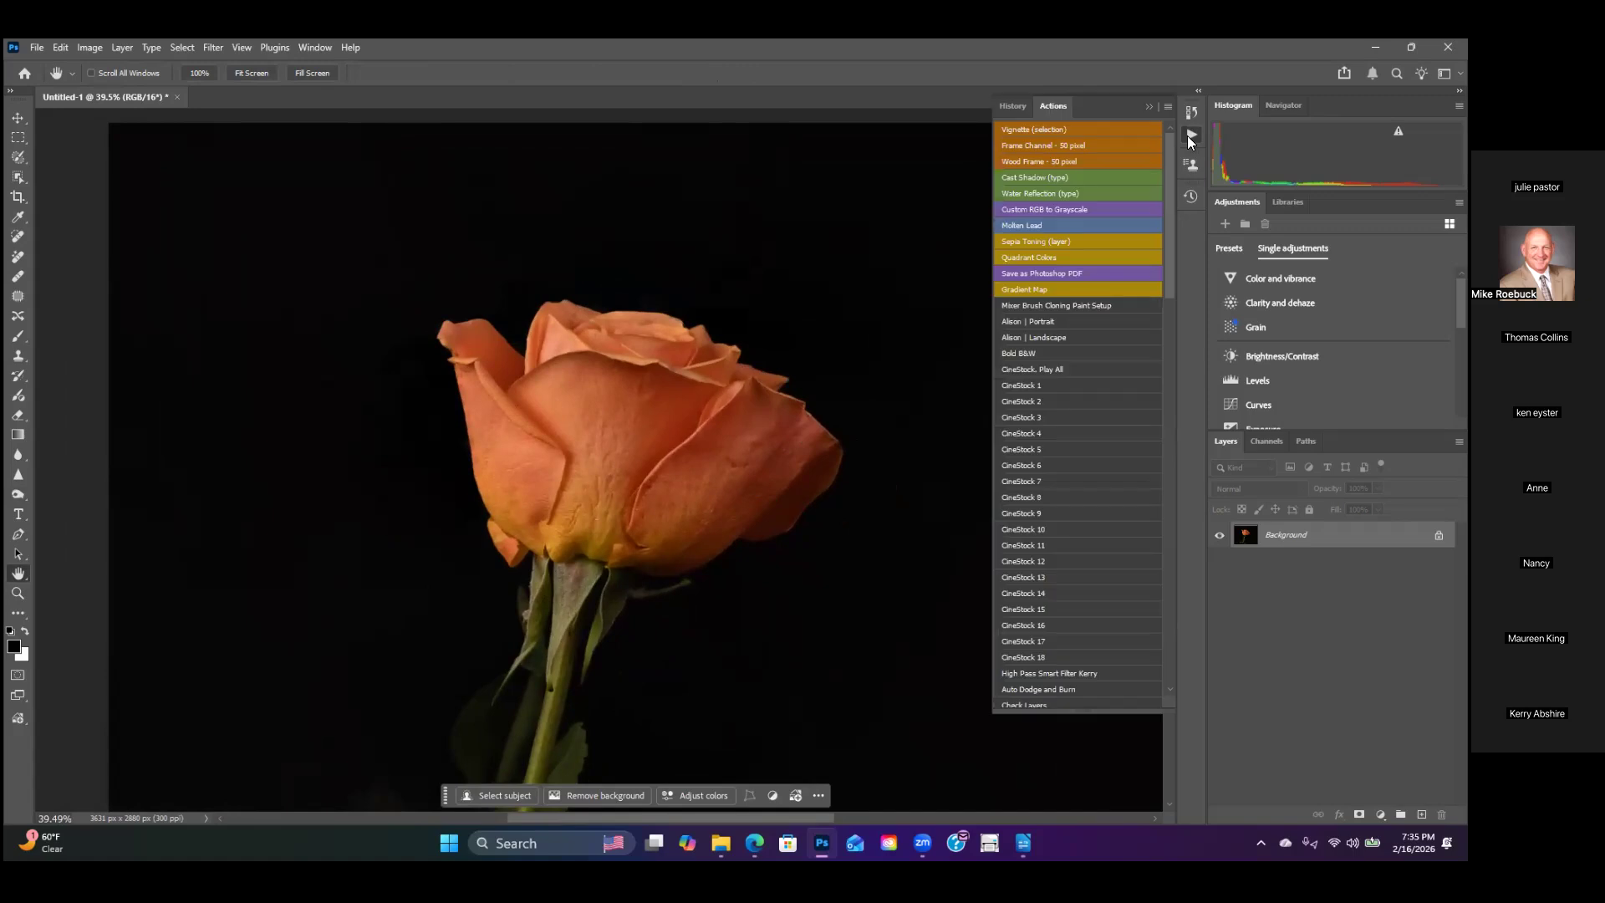
scroll(1059, 401, "down", 4)
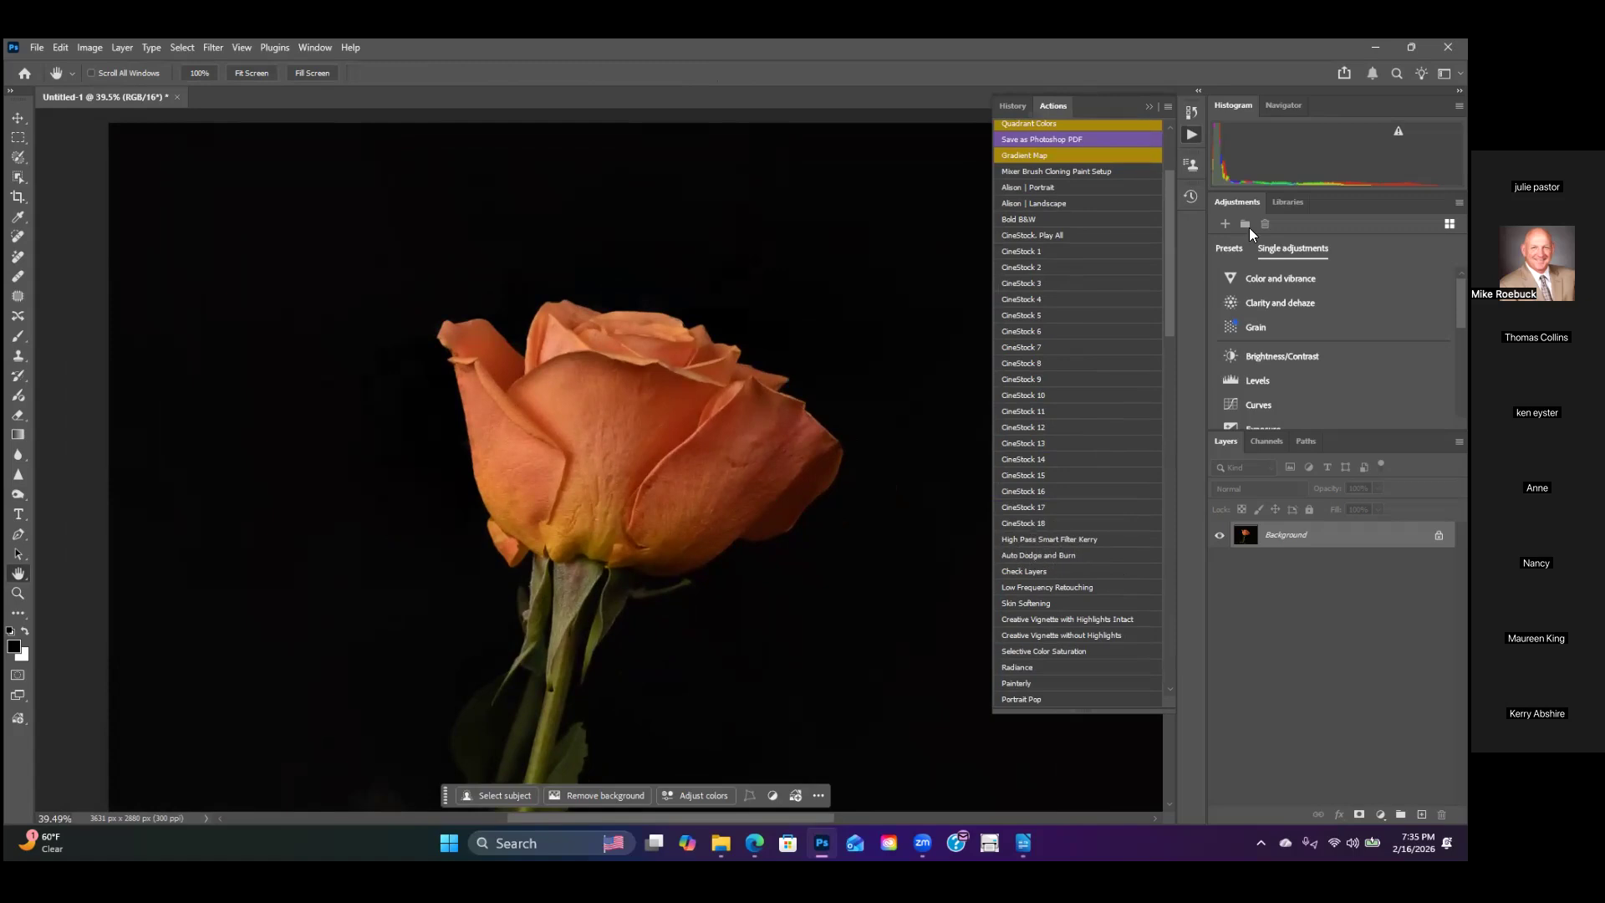
left_click(1149, 108)
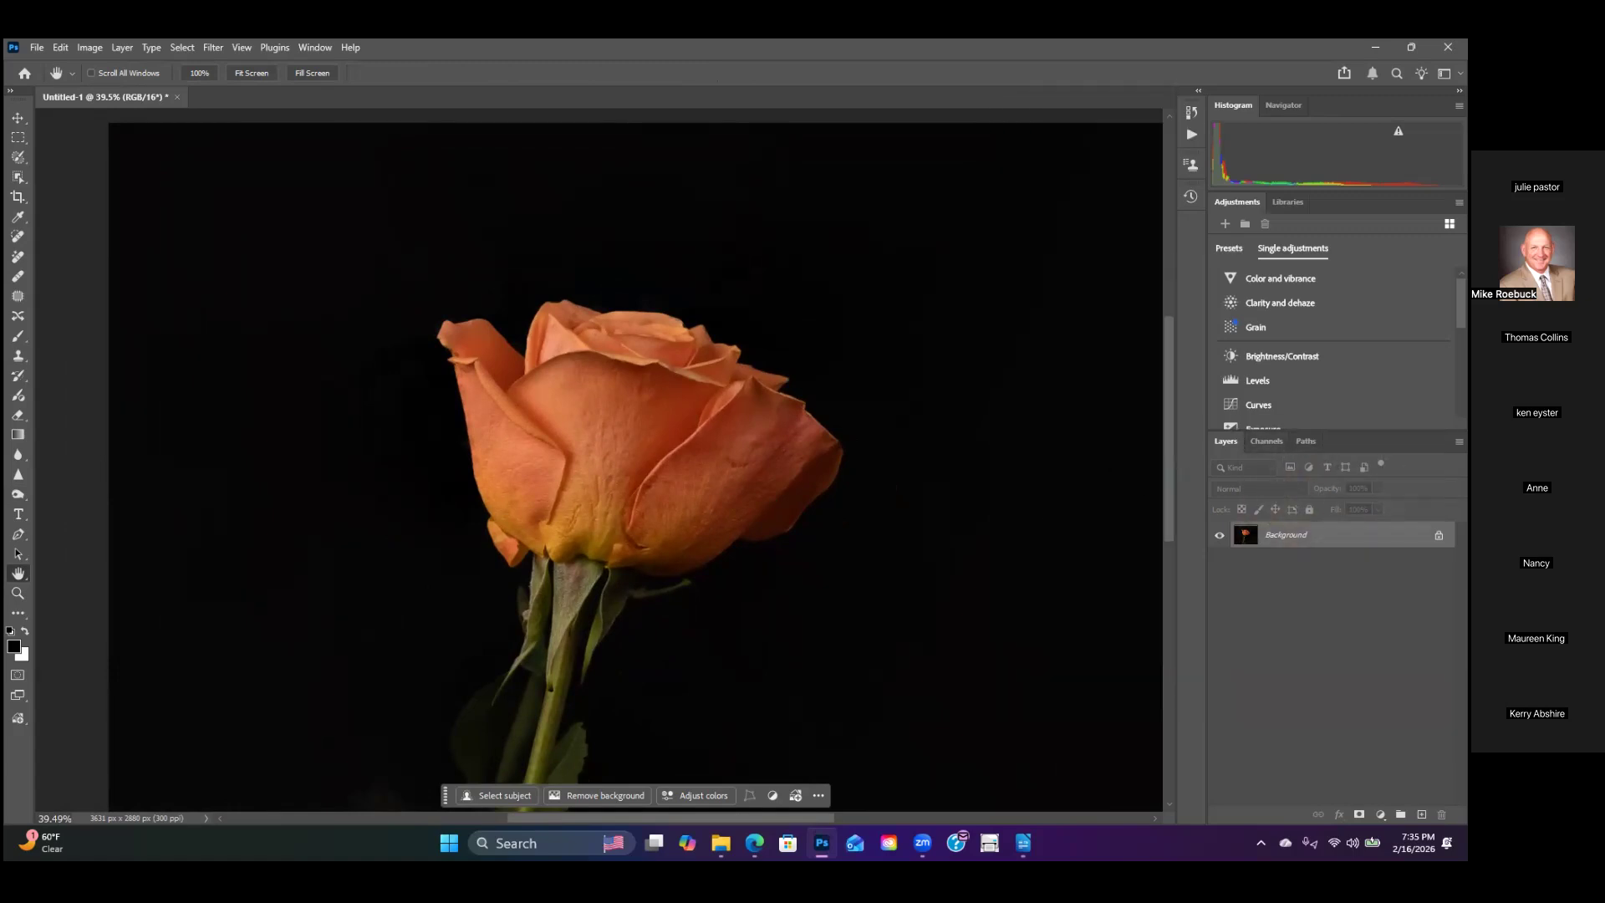
Step: Duplicate the Background layer and rename the copy as Topaz & Camera Raw
left_click_drag(1331, 430, 1330, 442)
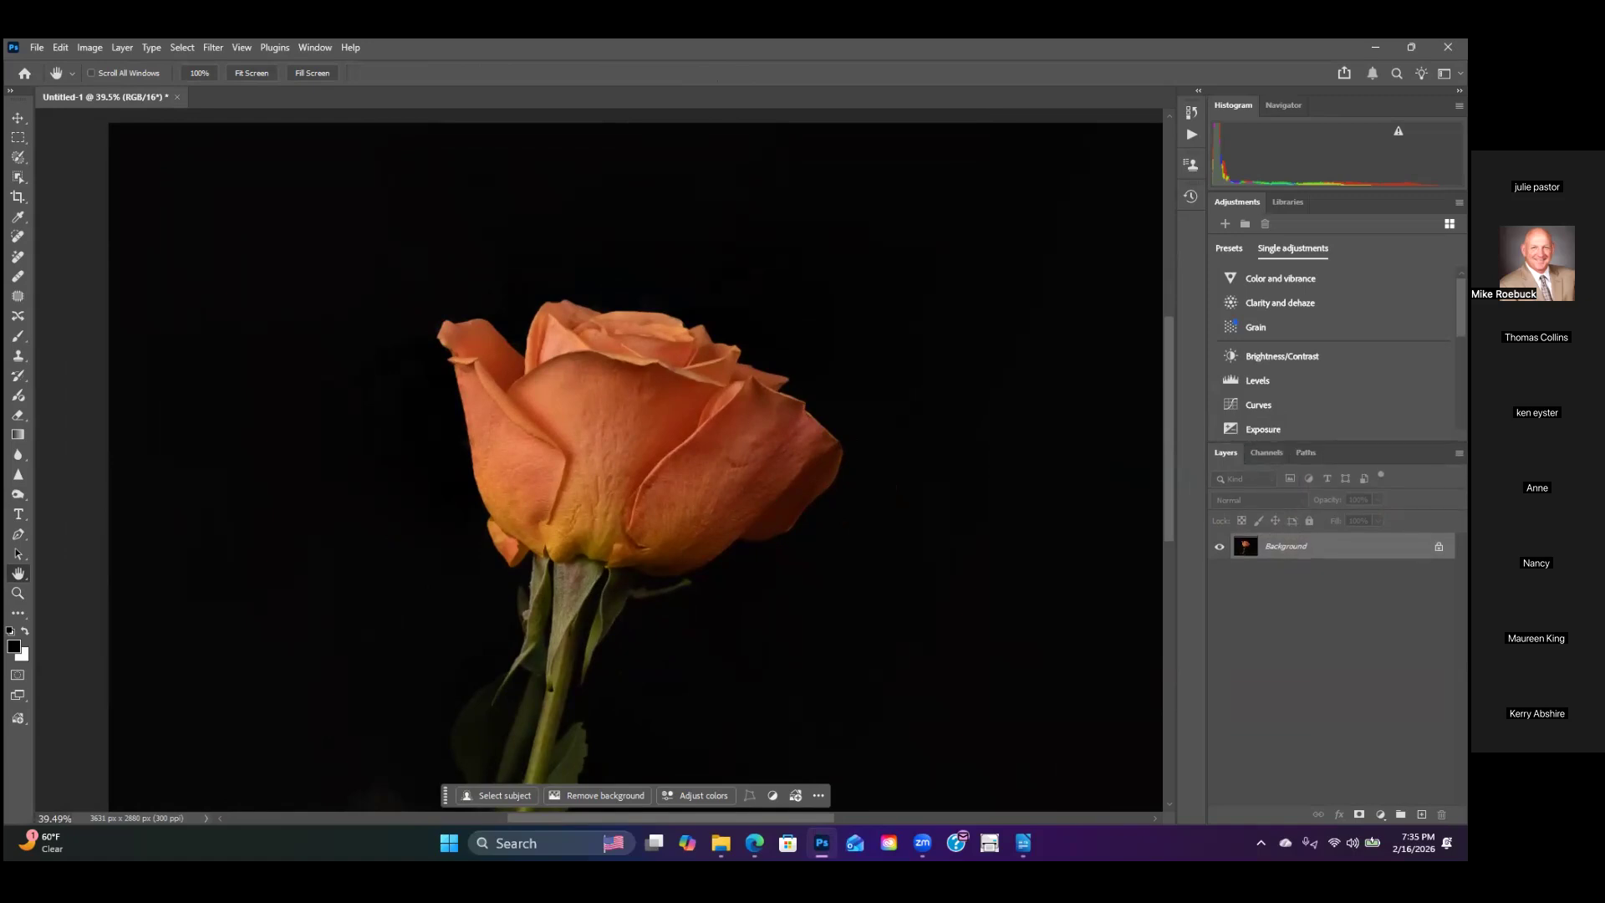
left_click_drag(692, 521, 655, 448)
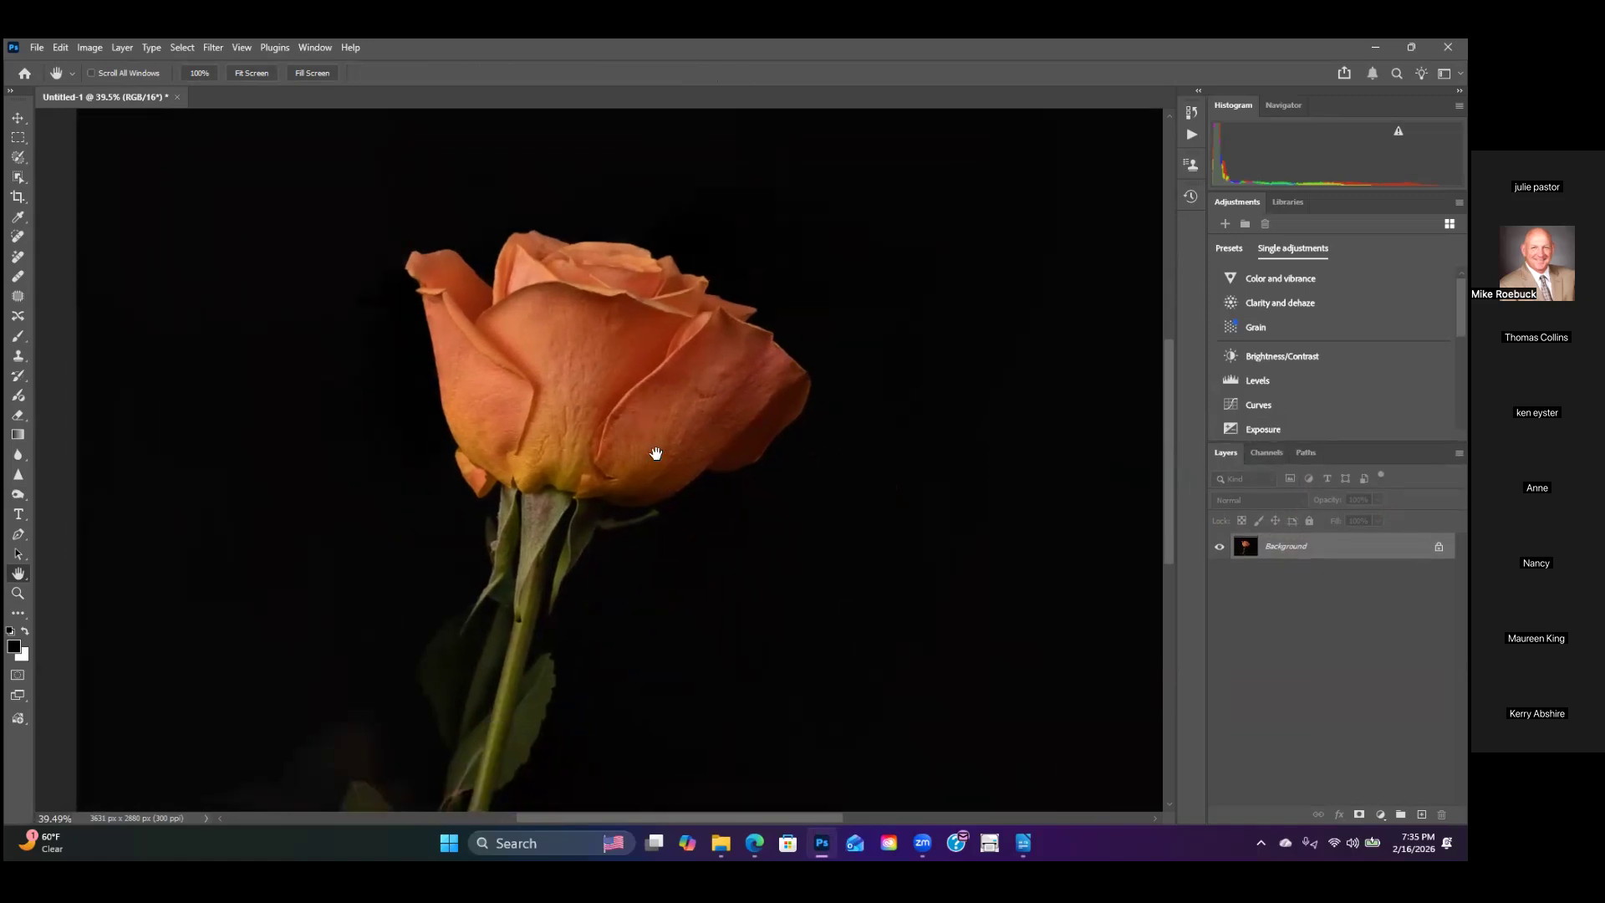
right_click(1296, 548)
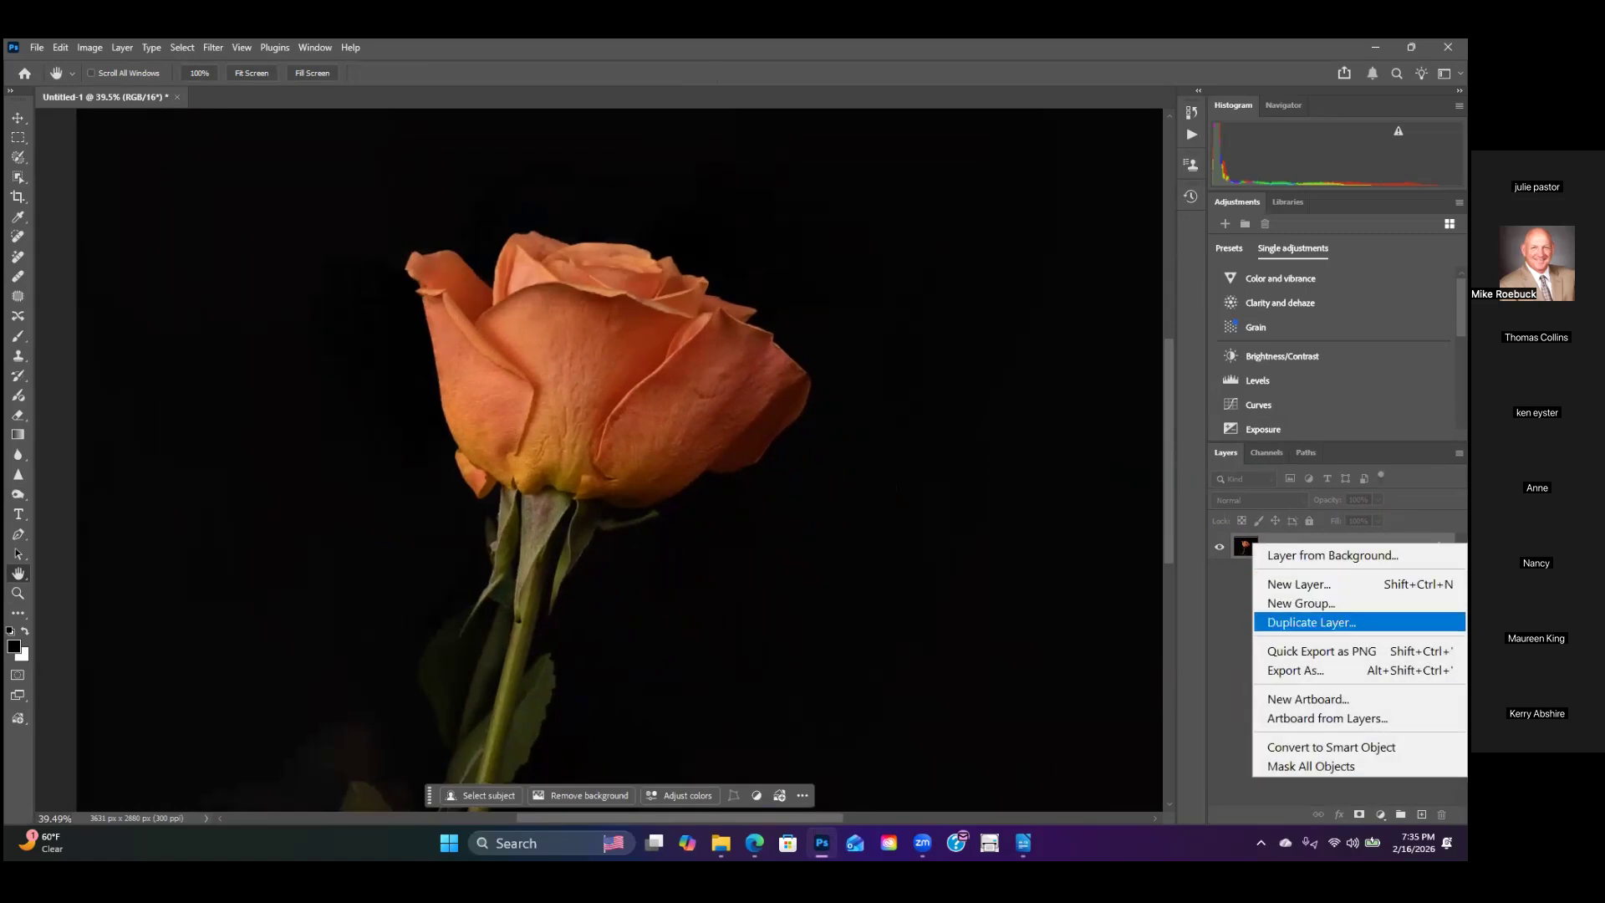
left_click(1310, 621)
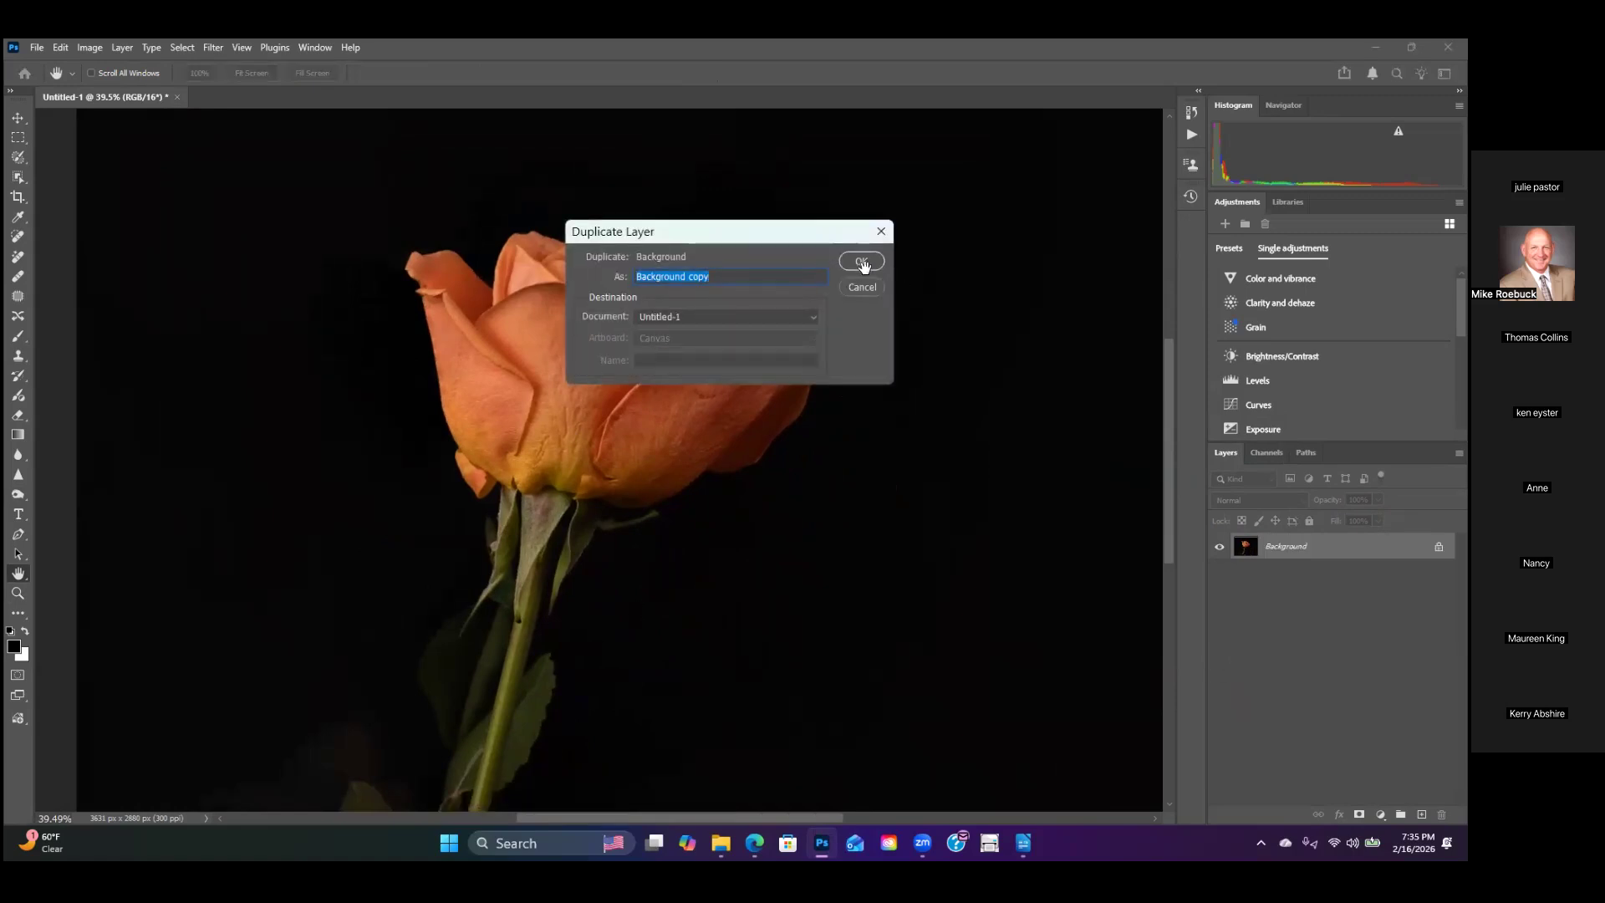
left_click(860, 263)
left_click(858, 262)
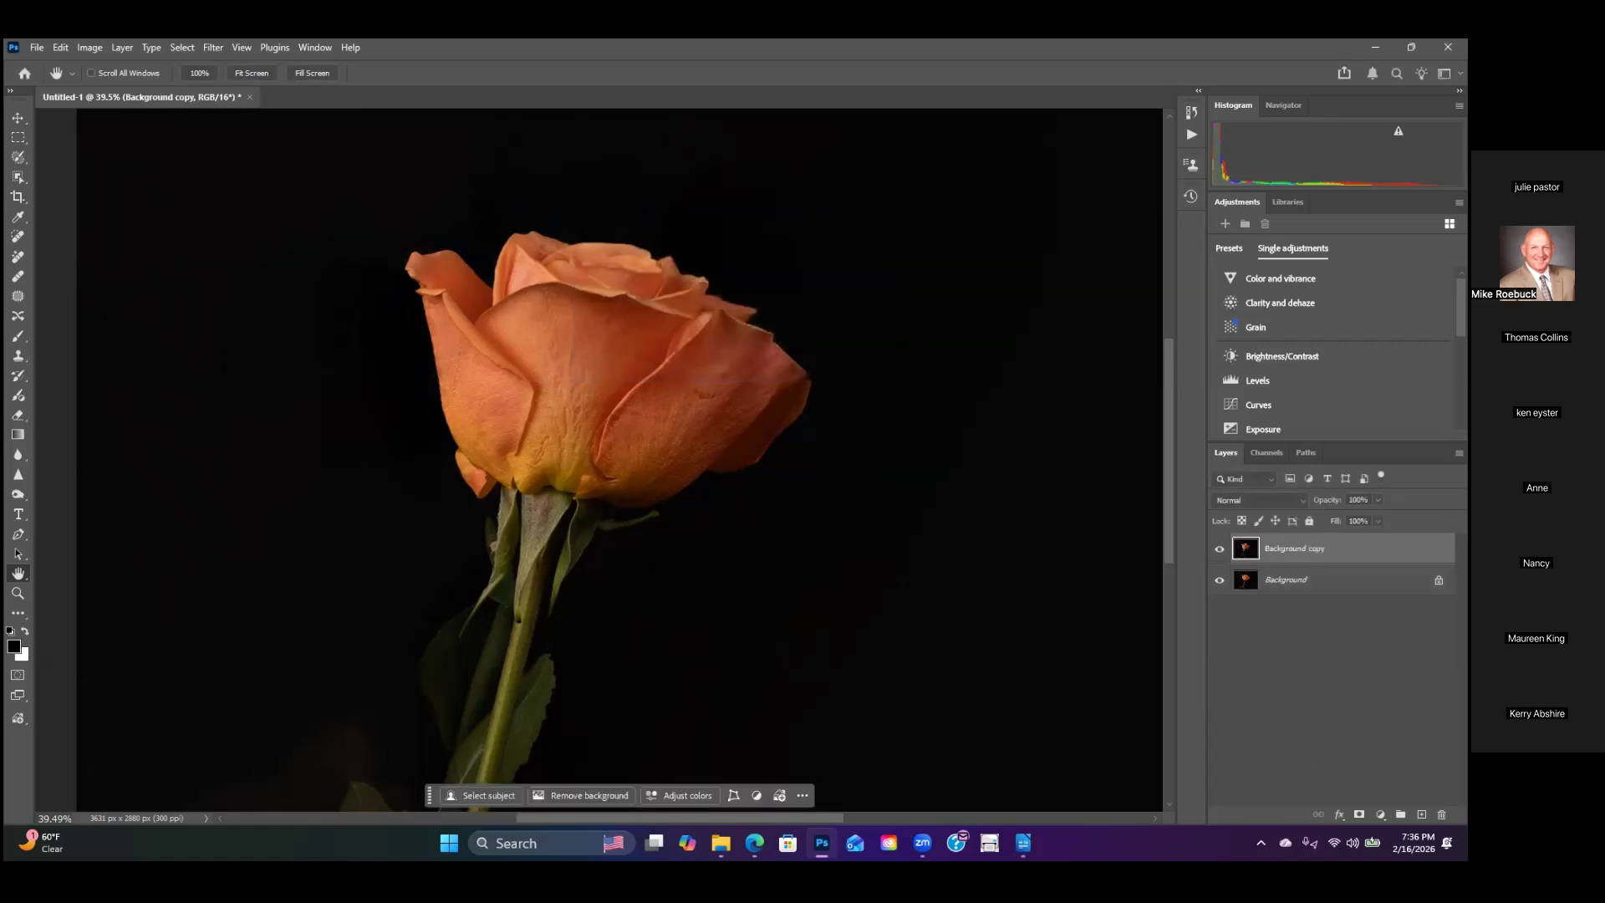
double_click(1295, 548)
type("To")
type("rm")
type("amera Raw")
key("Return")
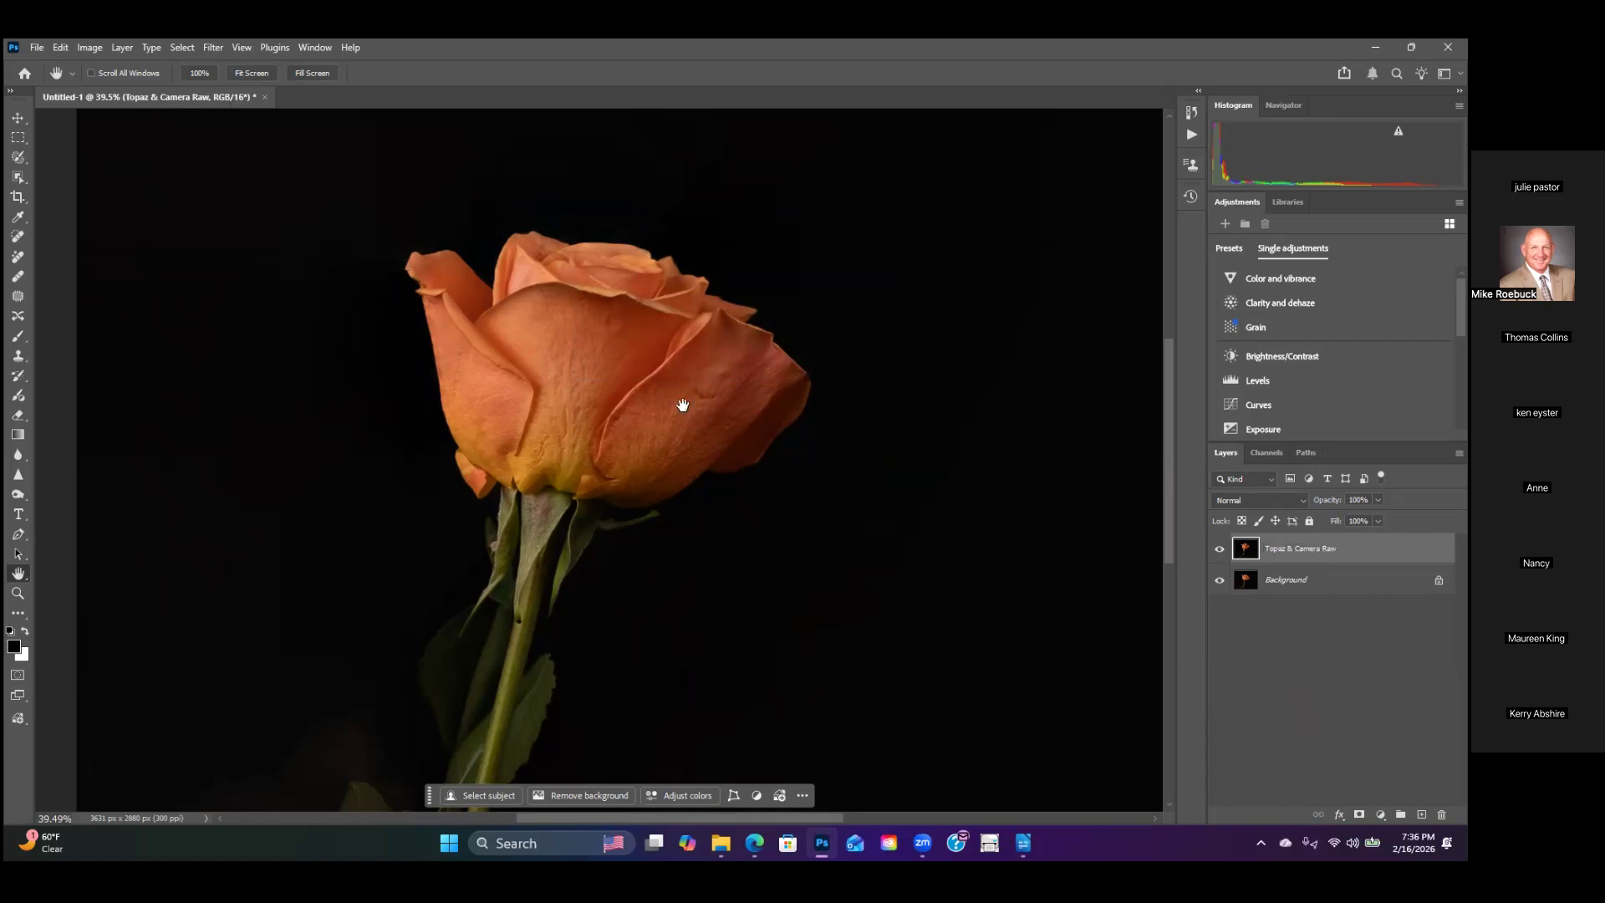
Step: Send the Topaz & Camera Raw layer to the Topaz Photo filter and compare its automatic sharpening with the original rose
left_click(213, 48)
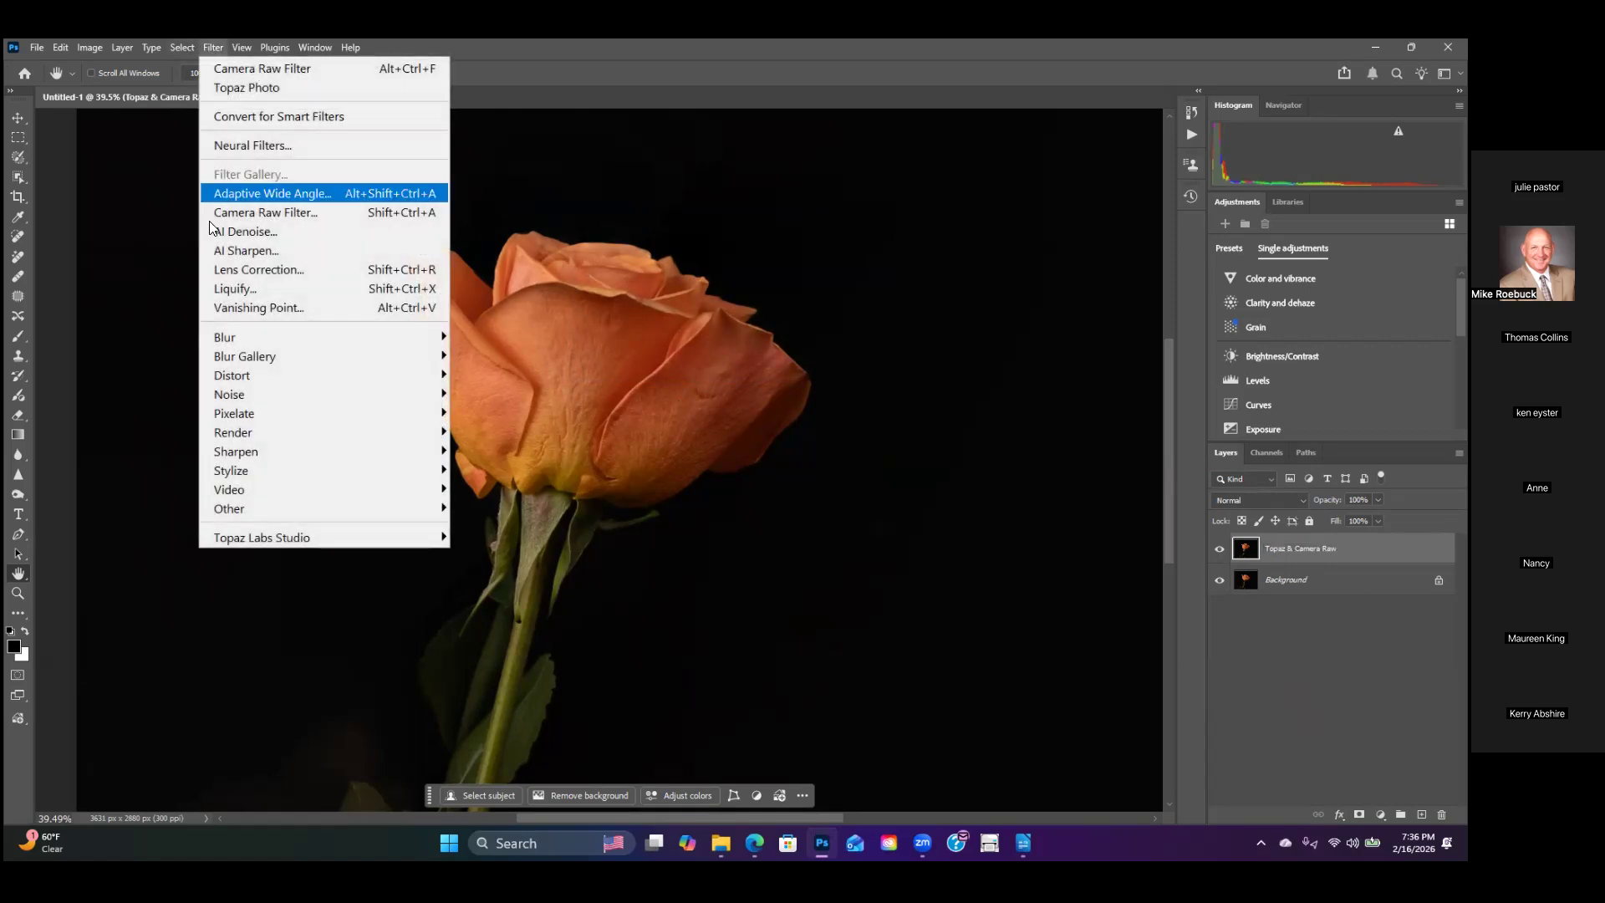
mouse_move(255, 537)
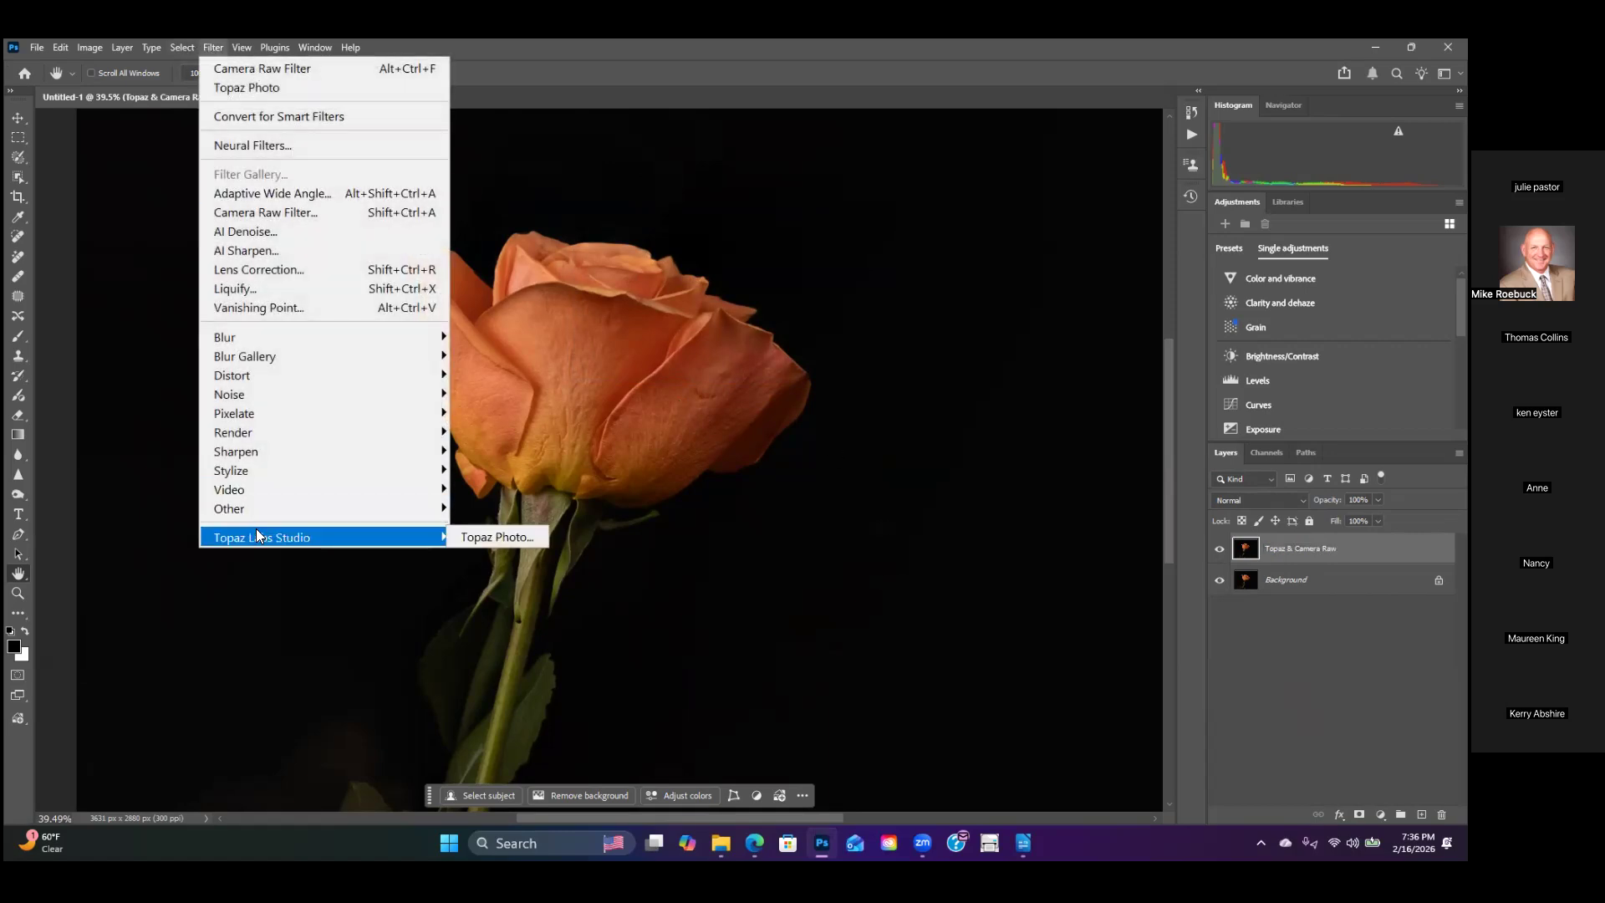
left_click(472, 539)
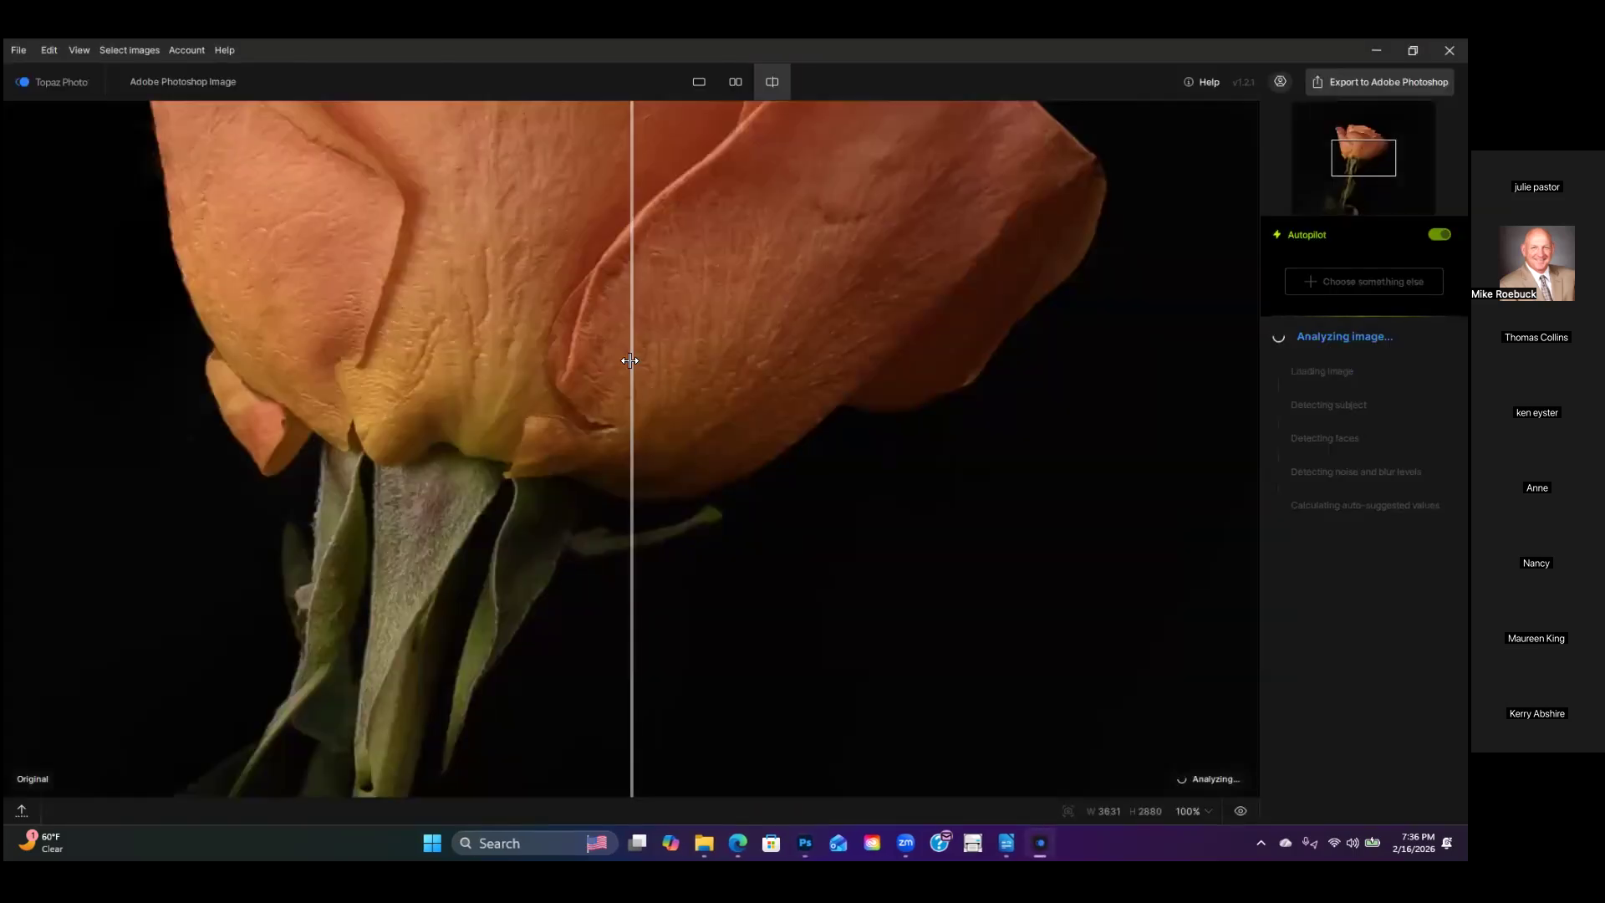
scroll(471, 480, "down", 3)
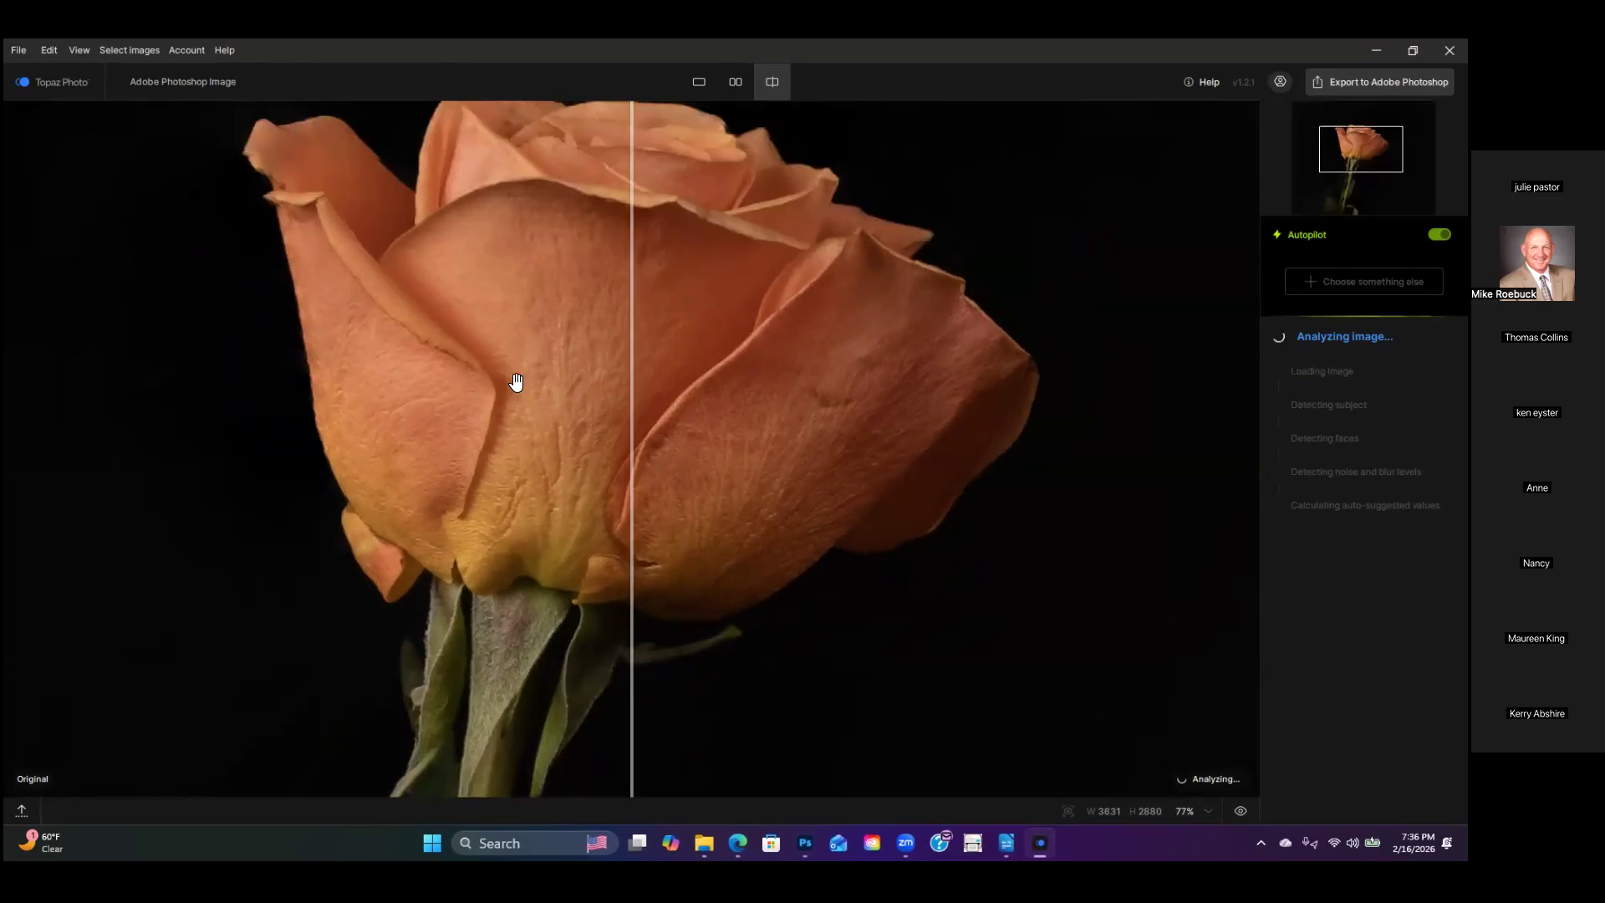
left_click_drag(634, 387, 1131, 476)
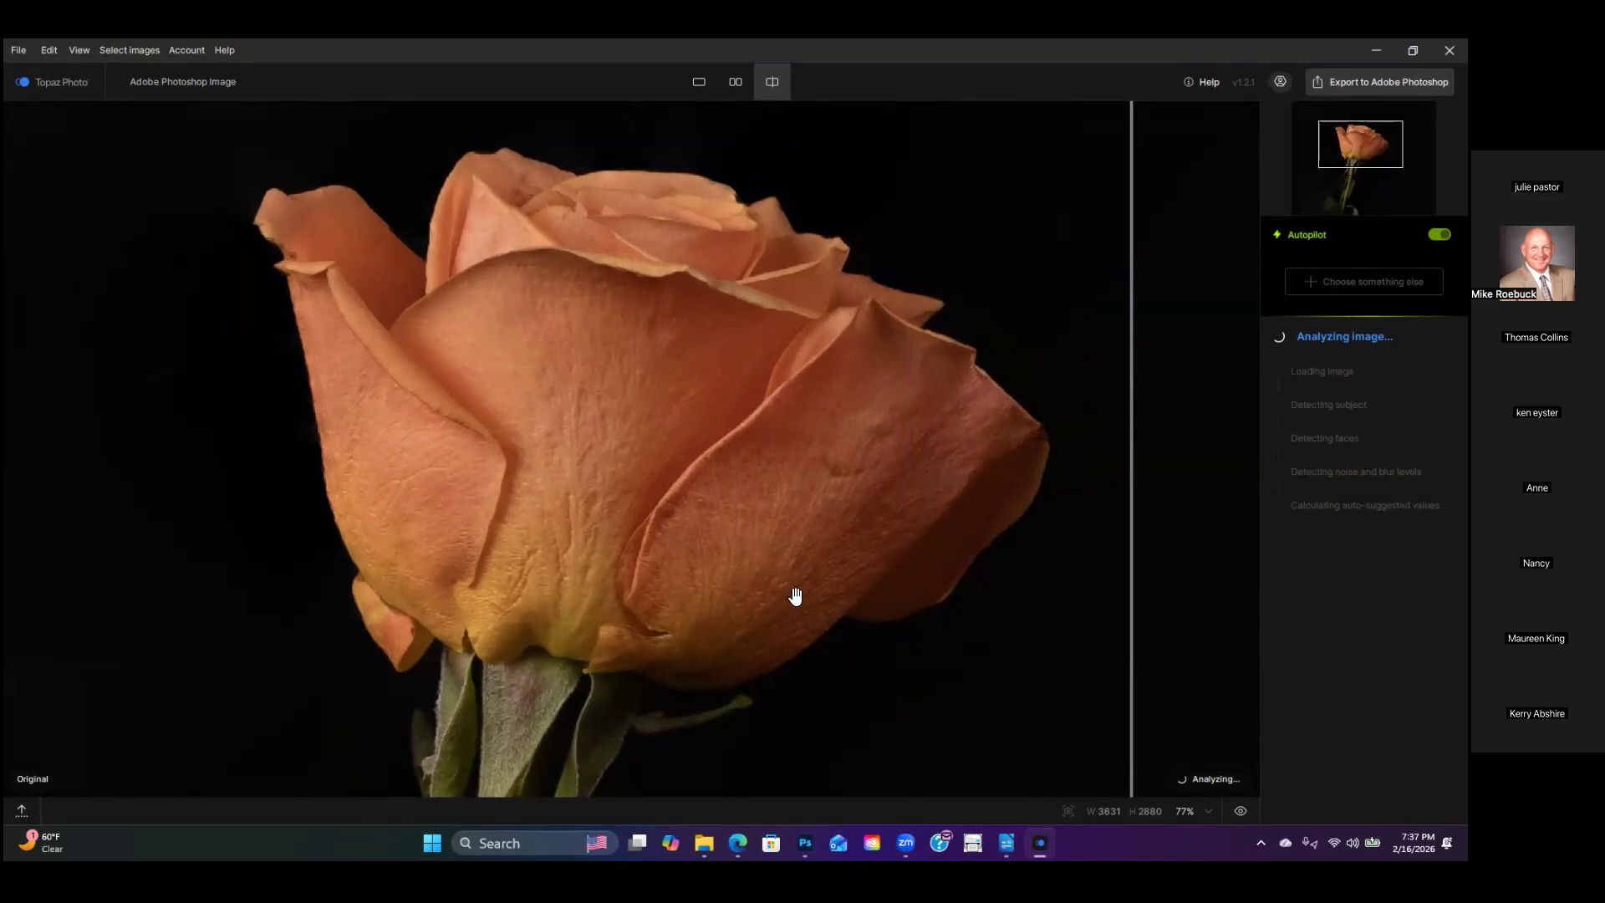
scroll(889, 479, "down", 1)
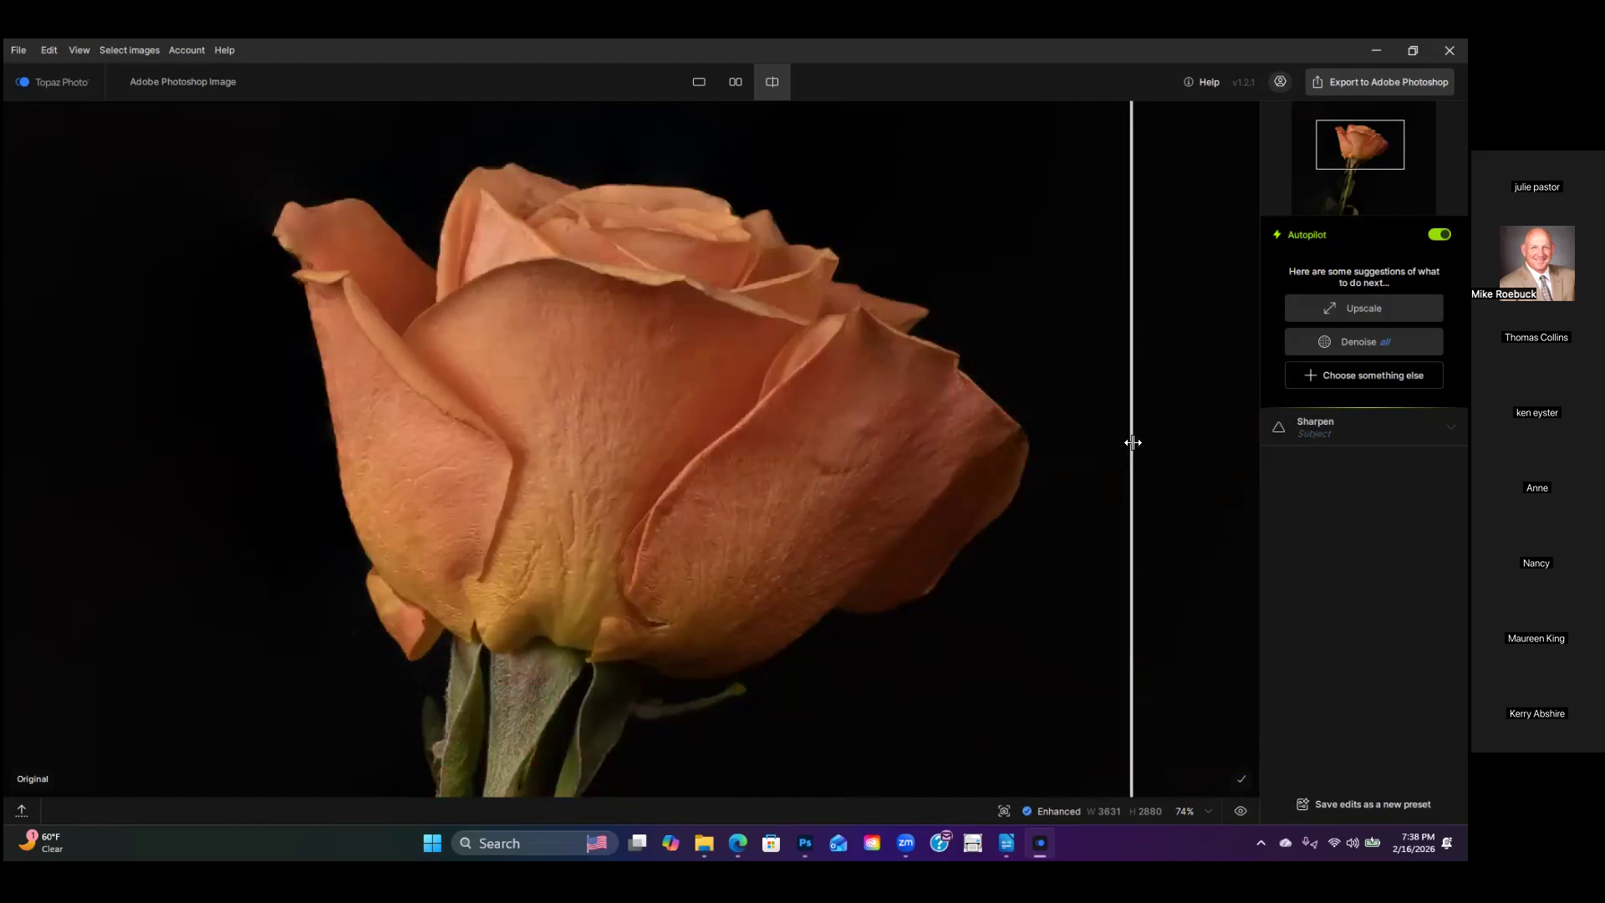
left_click_drag(1120, 443, 176, 590)
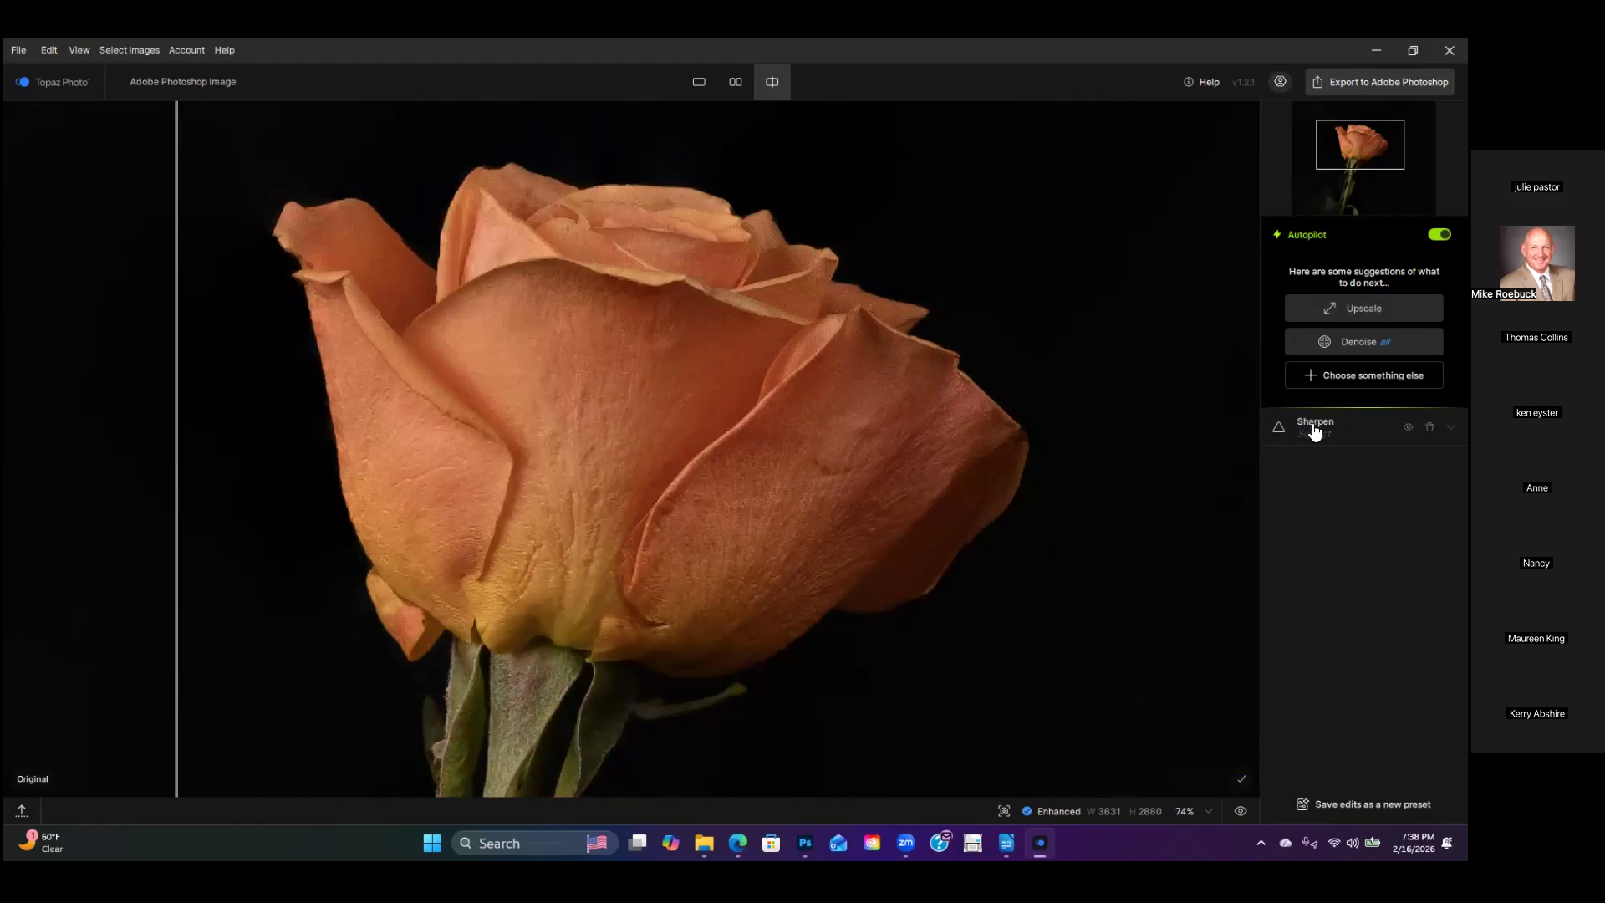
Step: Change the sharpening model for the subject from Standard to Natural
left_click(1450, 427)
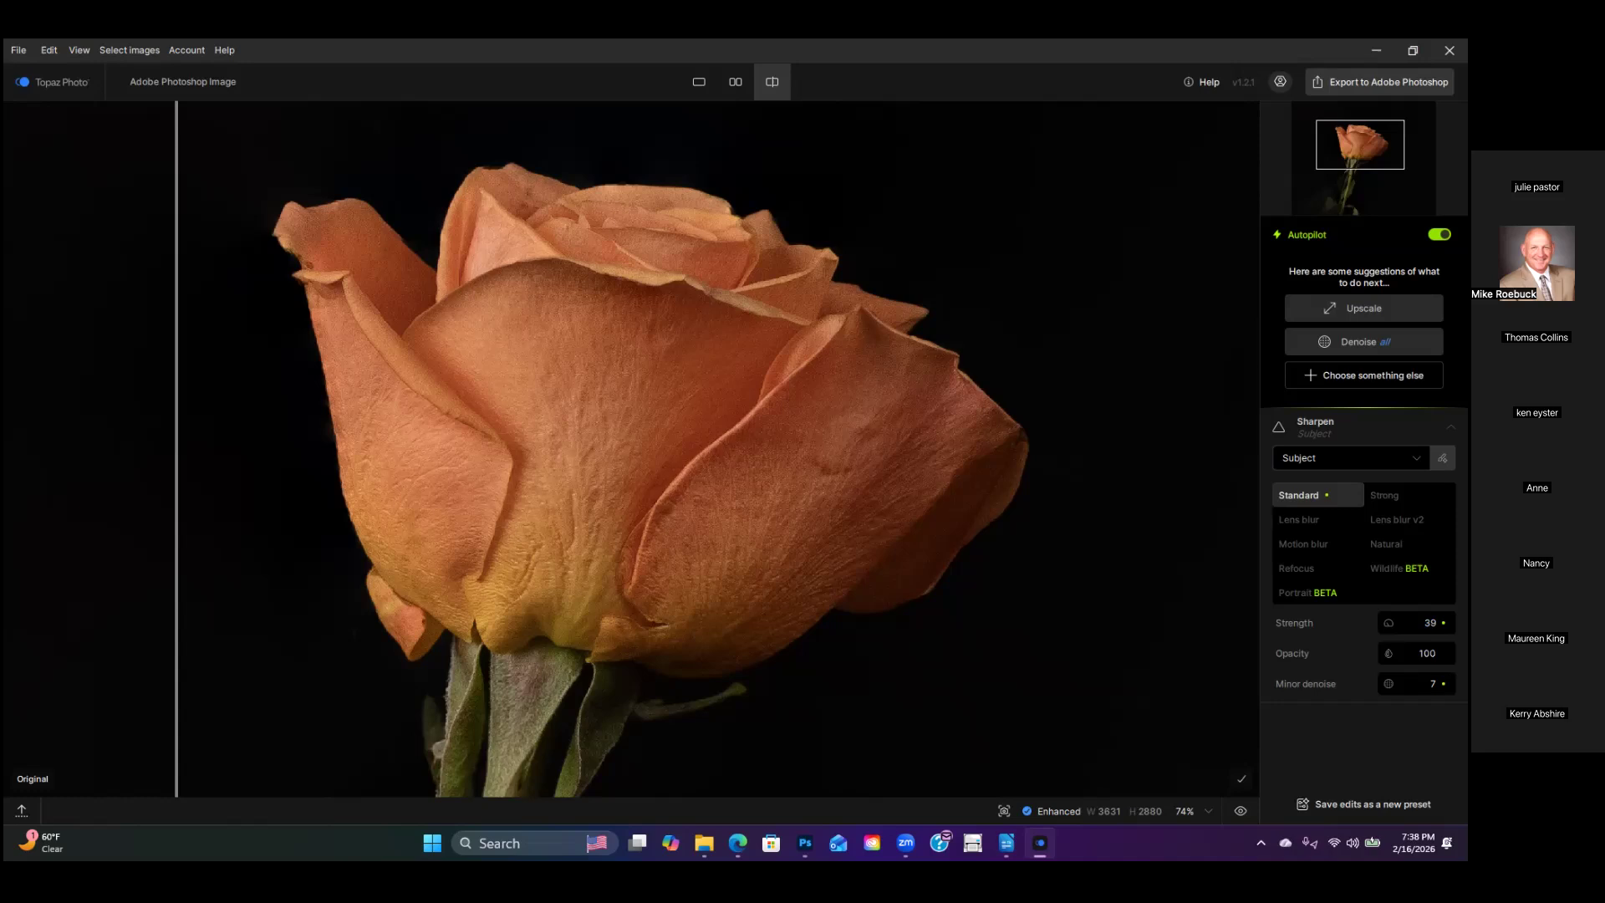
left_click(1386, 544)
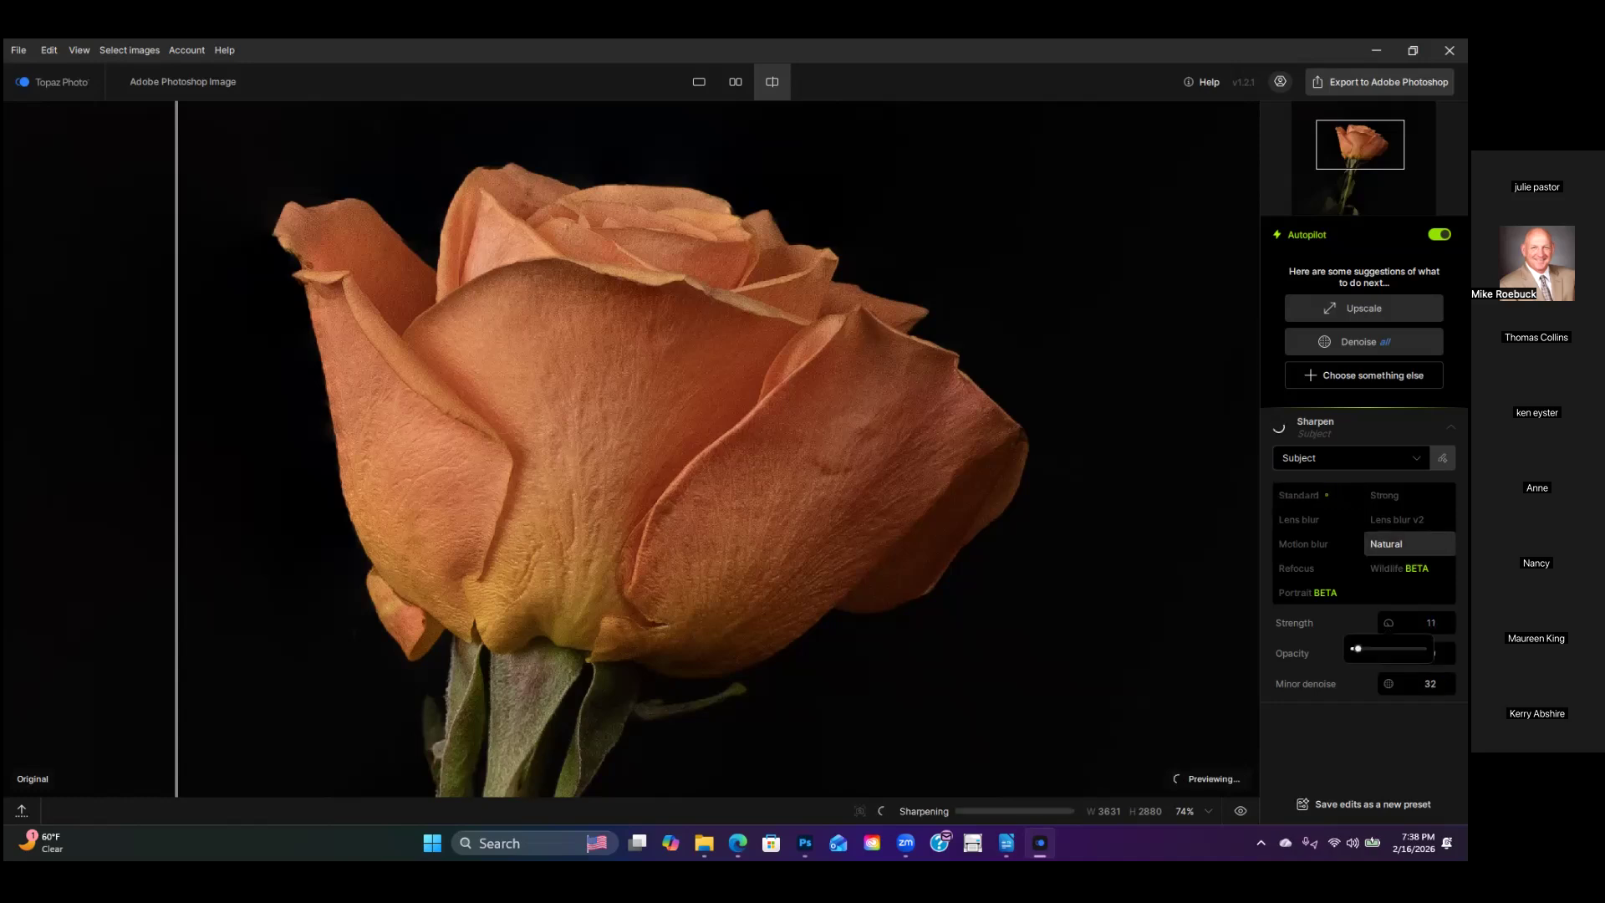
left_click_drag(189, 327, 1111, 459)
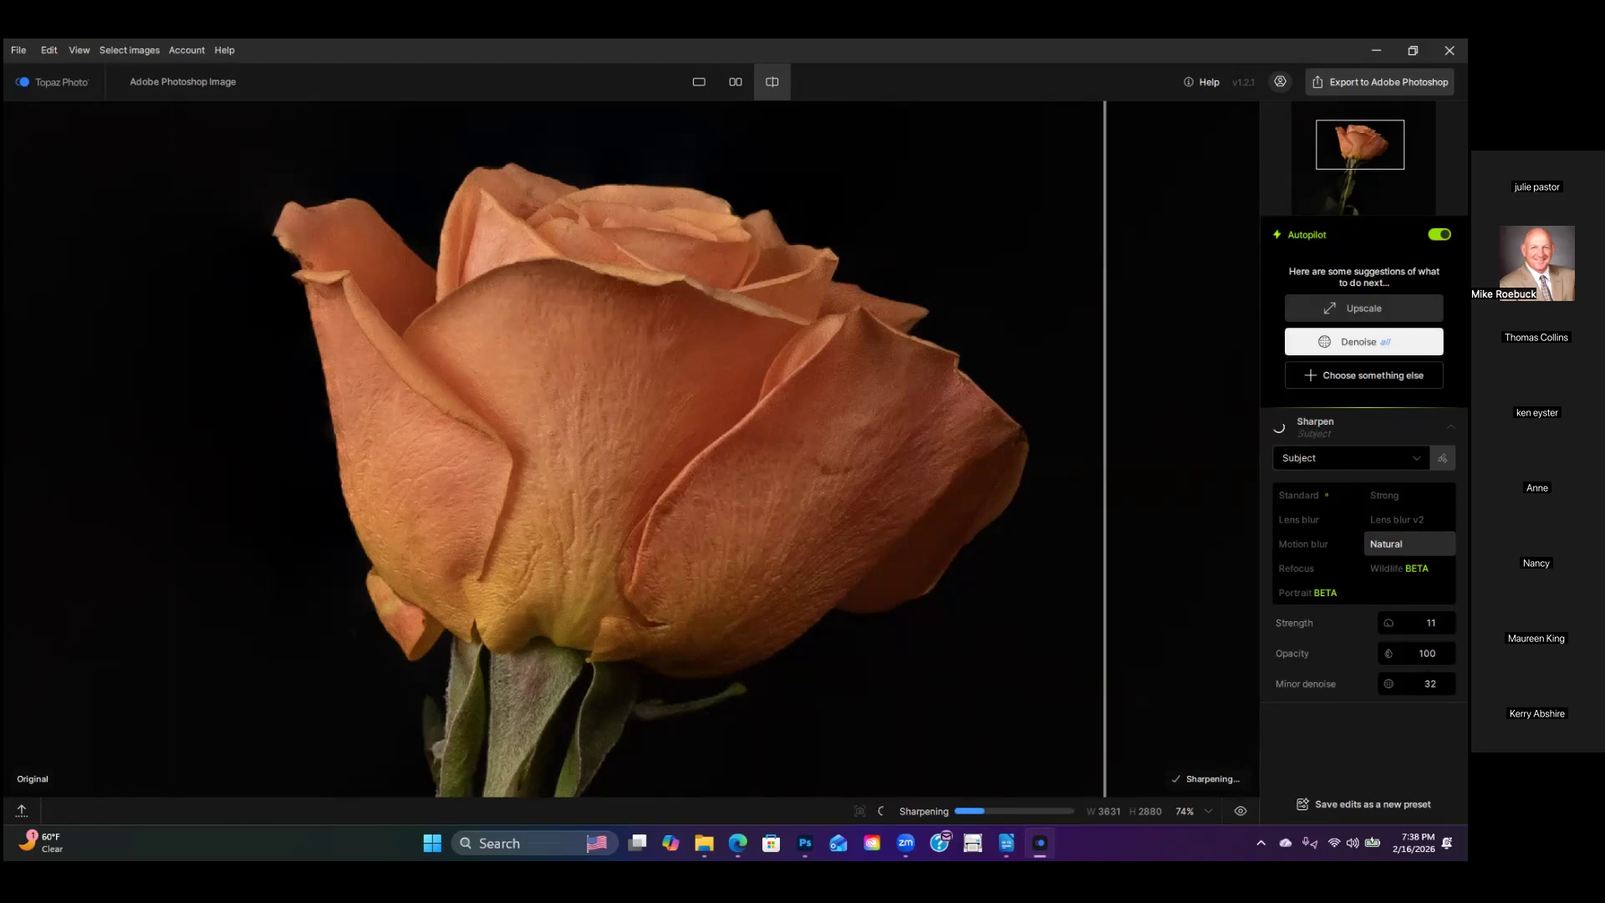
left_click(1451, 427)
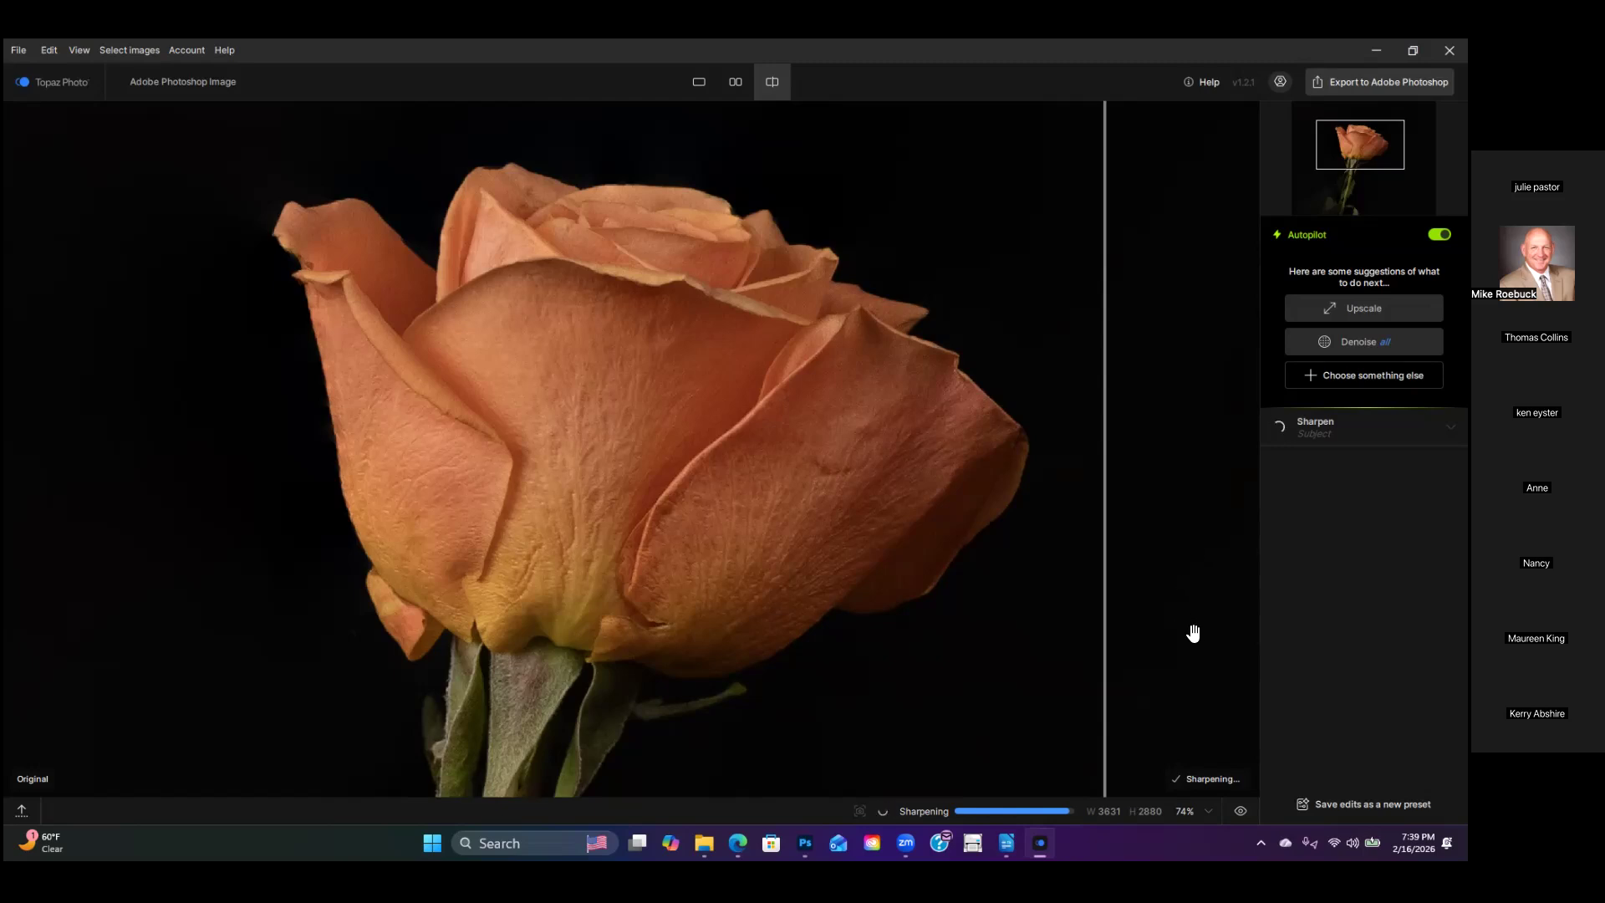
Step: Compare the Natural sharpening with the original across the whole rose, and export the result back to Photoshop
left_click_drag(1104, 425, 175, 562)
scroll(623, 597, "down", 2)
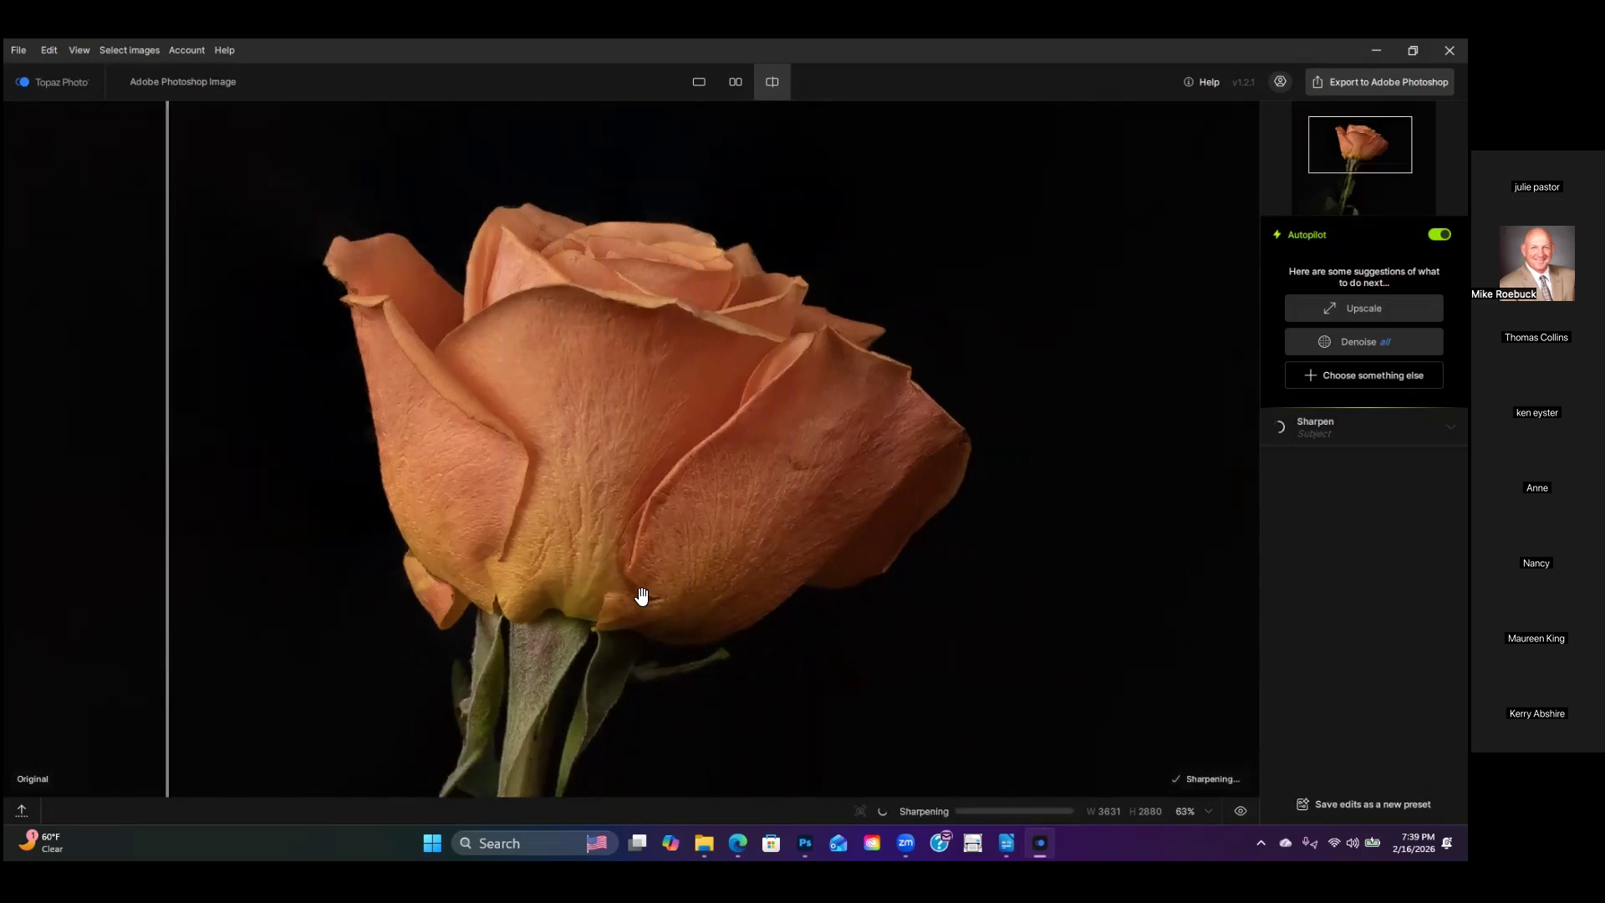
scroll(642, 596, "down", 1)
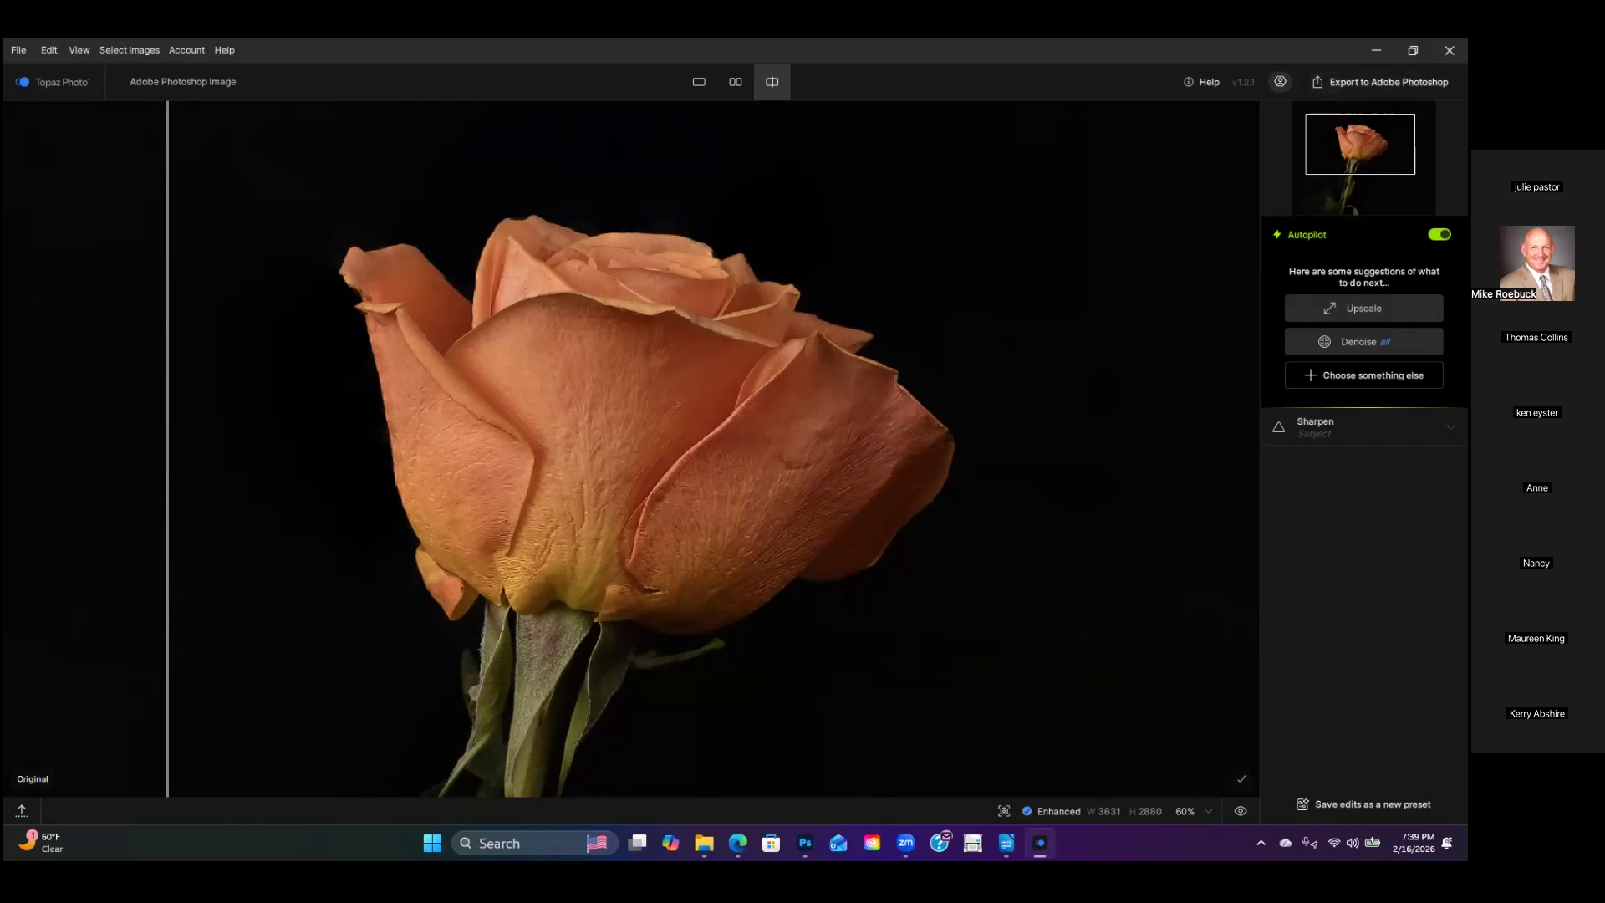
left_click(1381, 82)
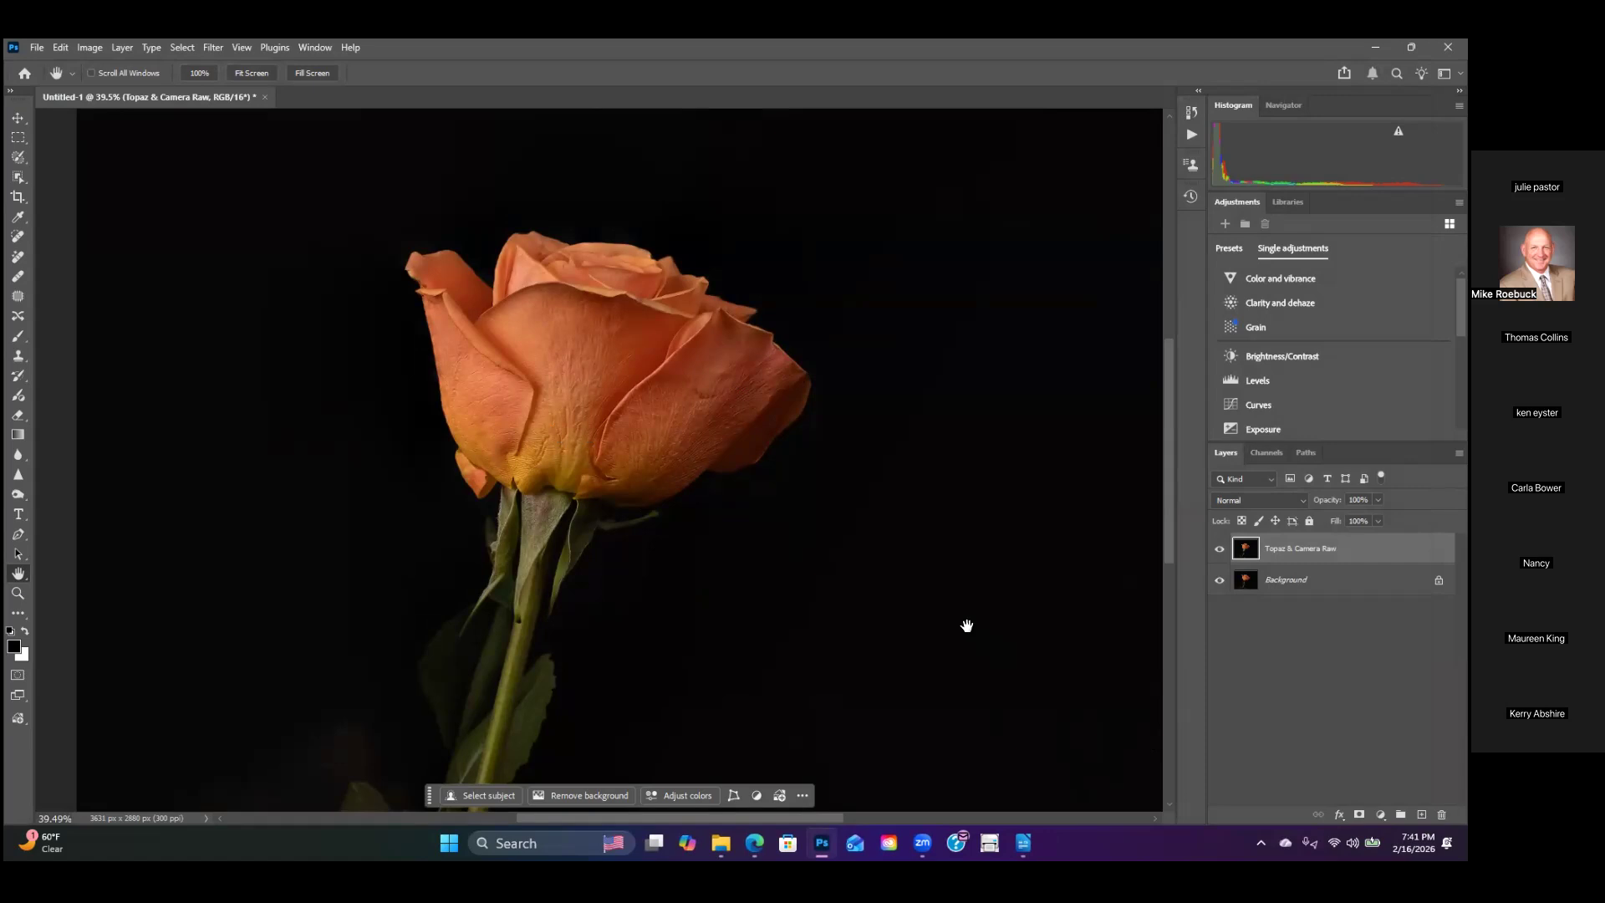
Step: Toggle the Topaz & Camera Raw layer's visibility to compare petal detail with the Background, leaving the layer hidden
scroll(774, 548, "down", 1)
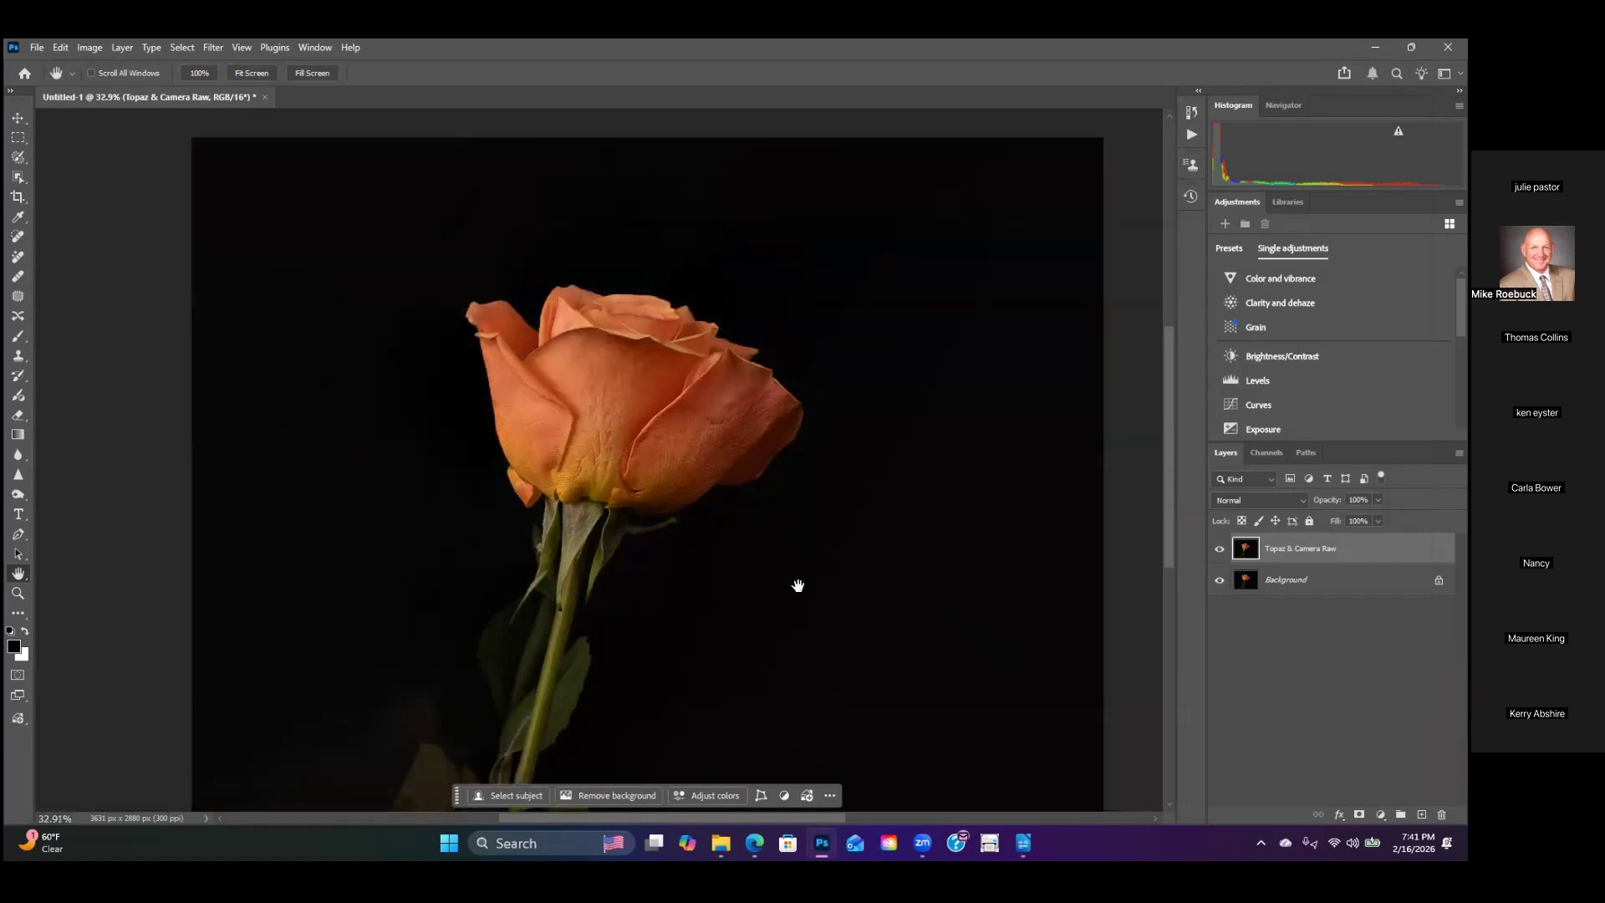
scroll(589, 451, "up", 4)
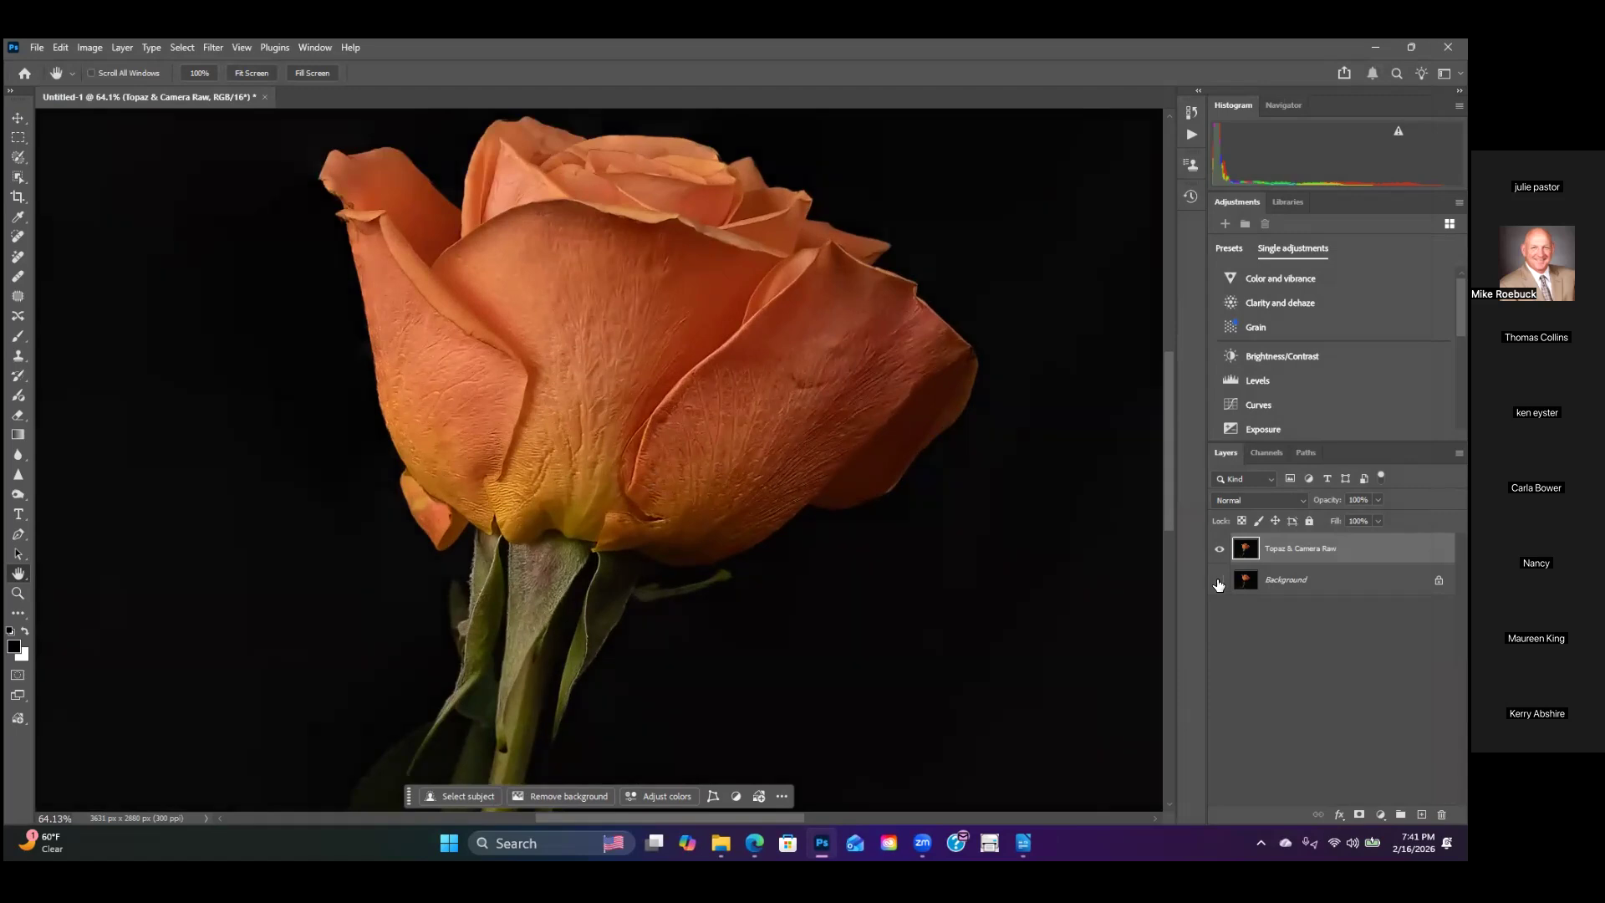
left_click(1218, 580)
left_click(1219, 549)
left_click(1219, 550)
scroll(666, 466, "up", 1)
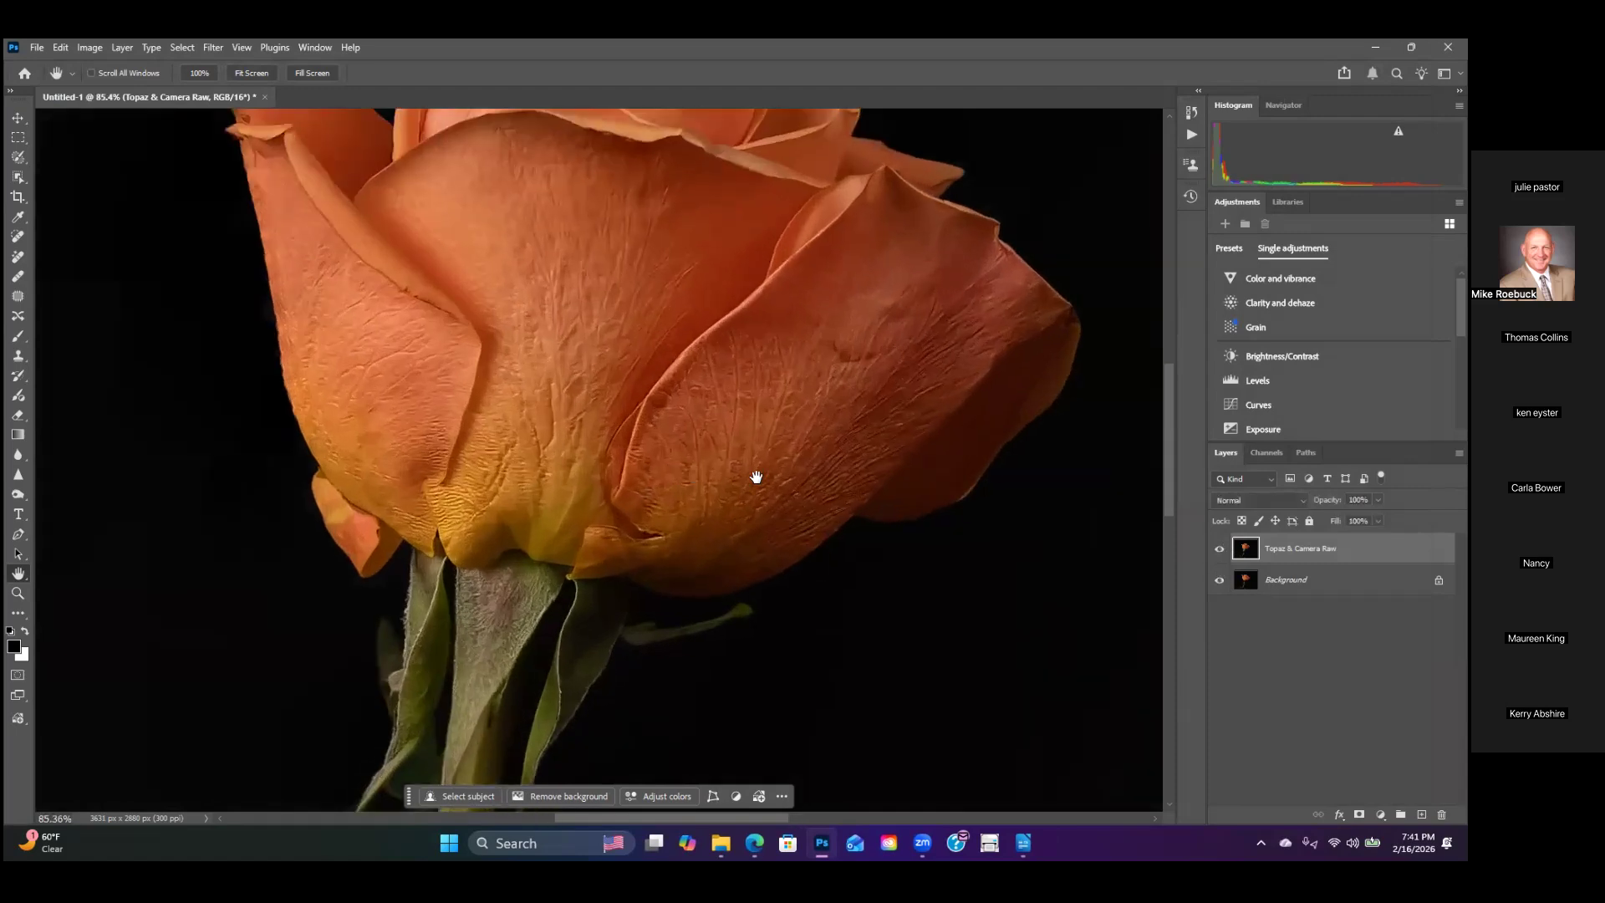
scroll(755, 477, "up", 1)
left_click_drag(822, 441, 788, 563)
left_click(1219, 548)
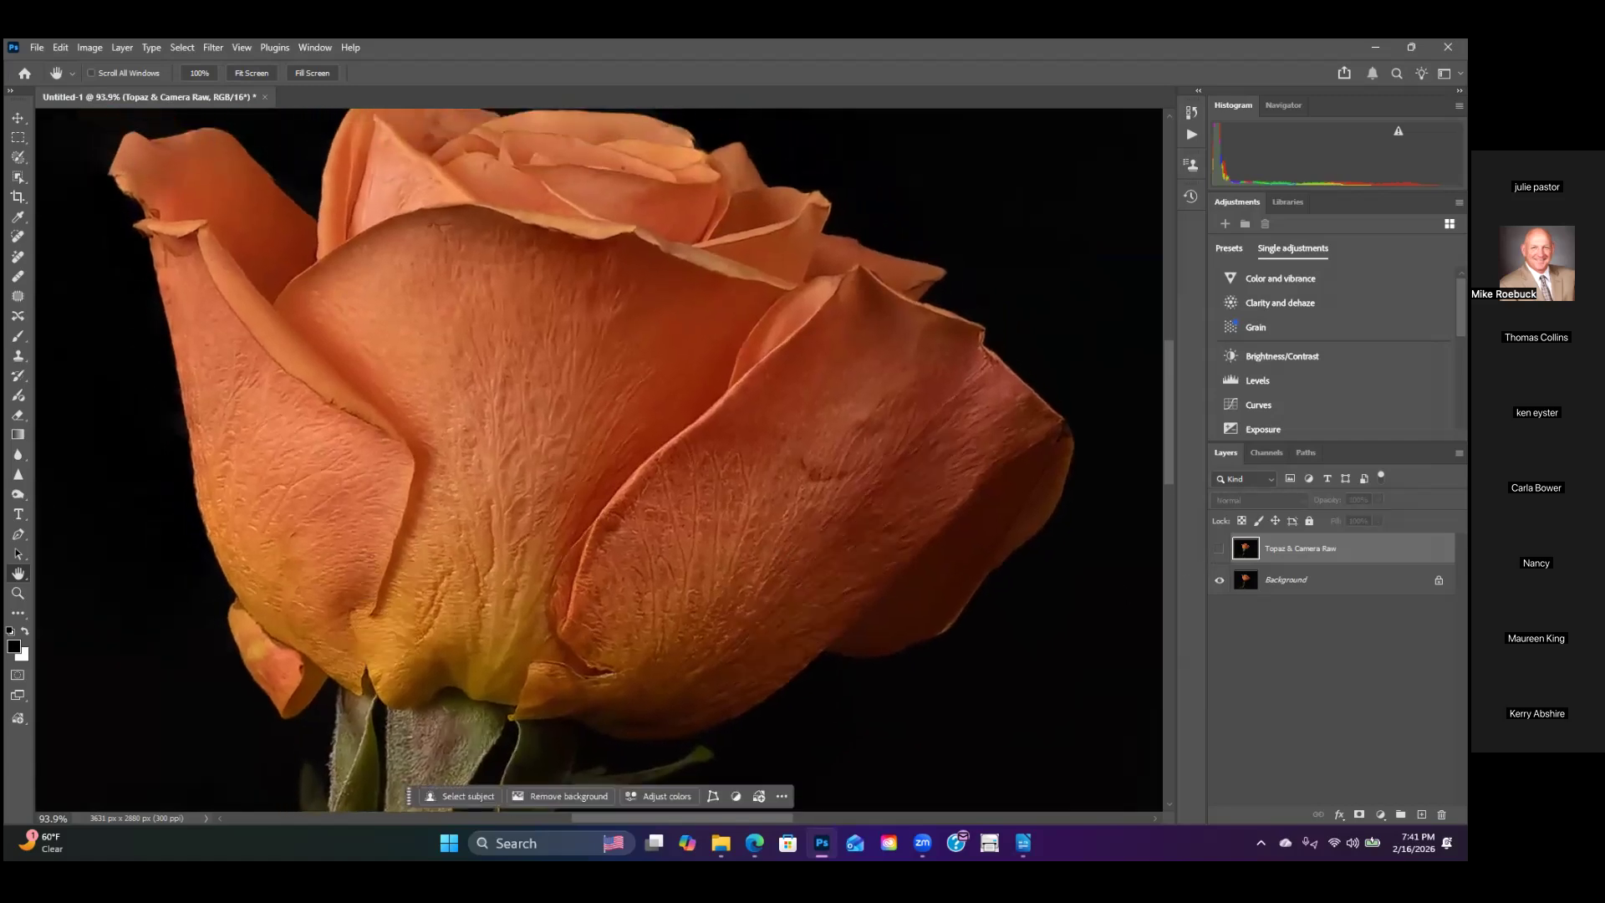
Step: Duplicate the Background layer under the default name Background copy
right_click(1296, 582)
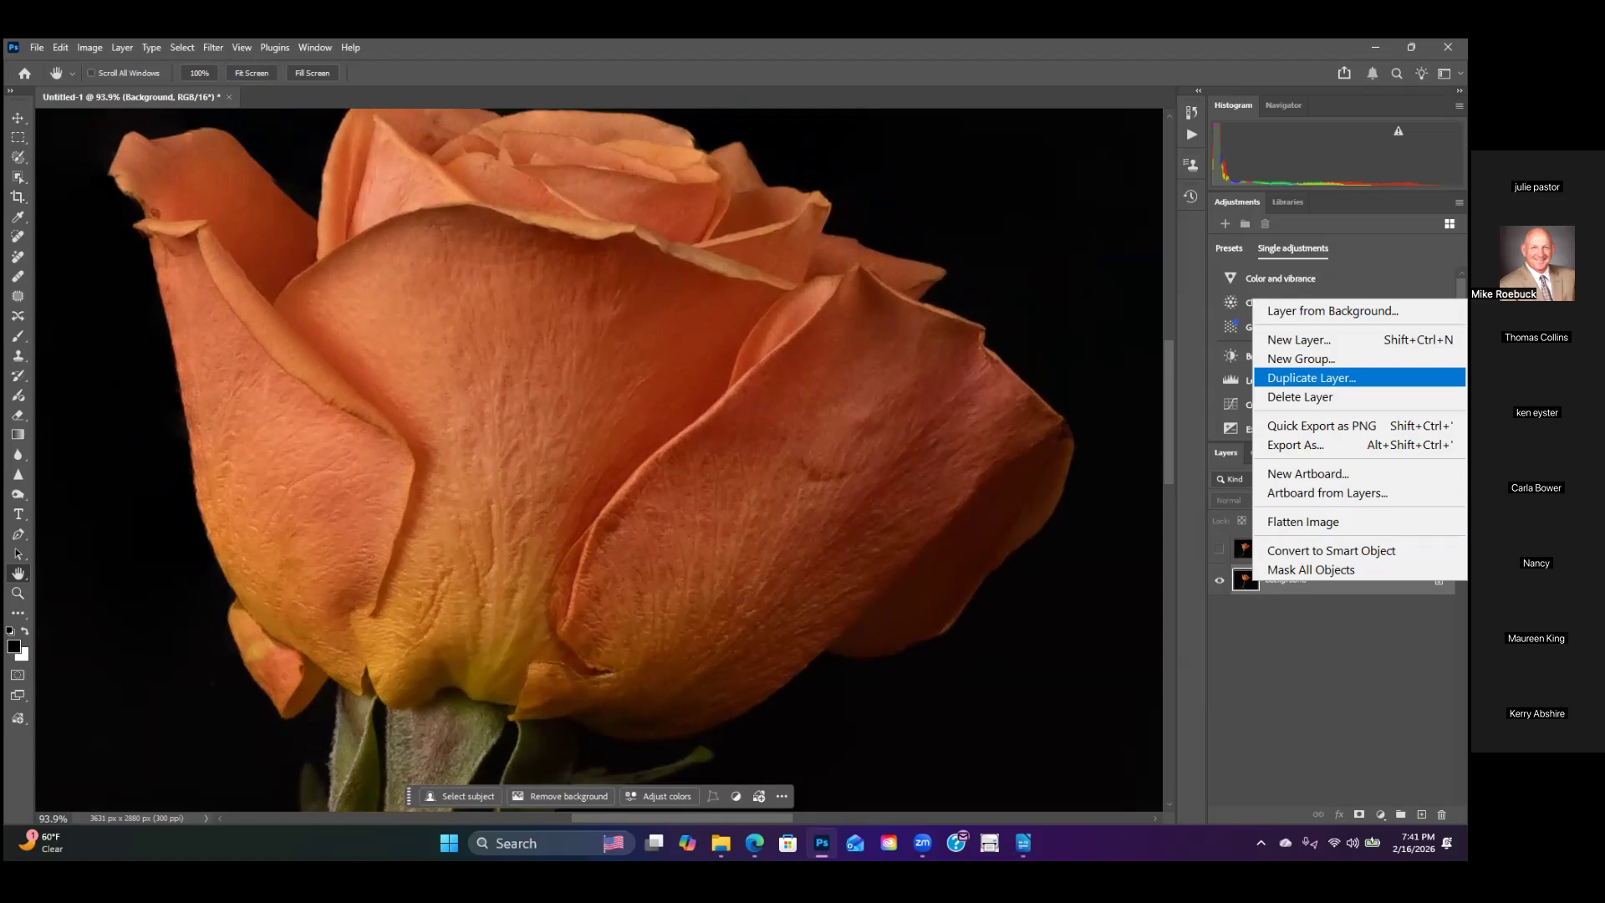
left_click(1311, 378)
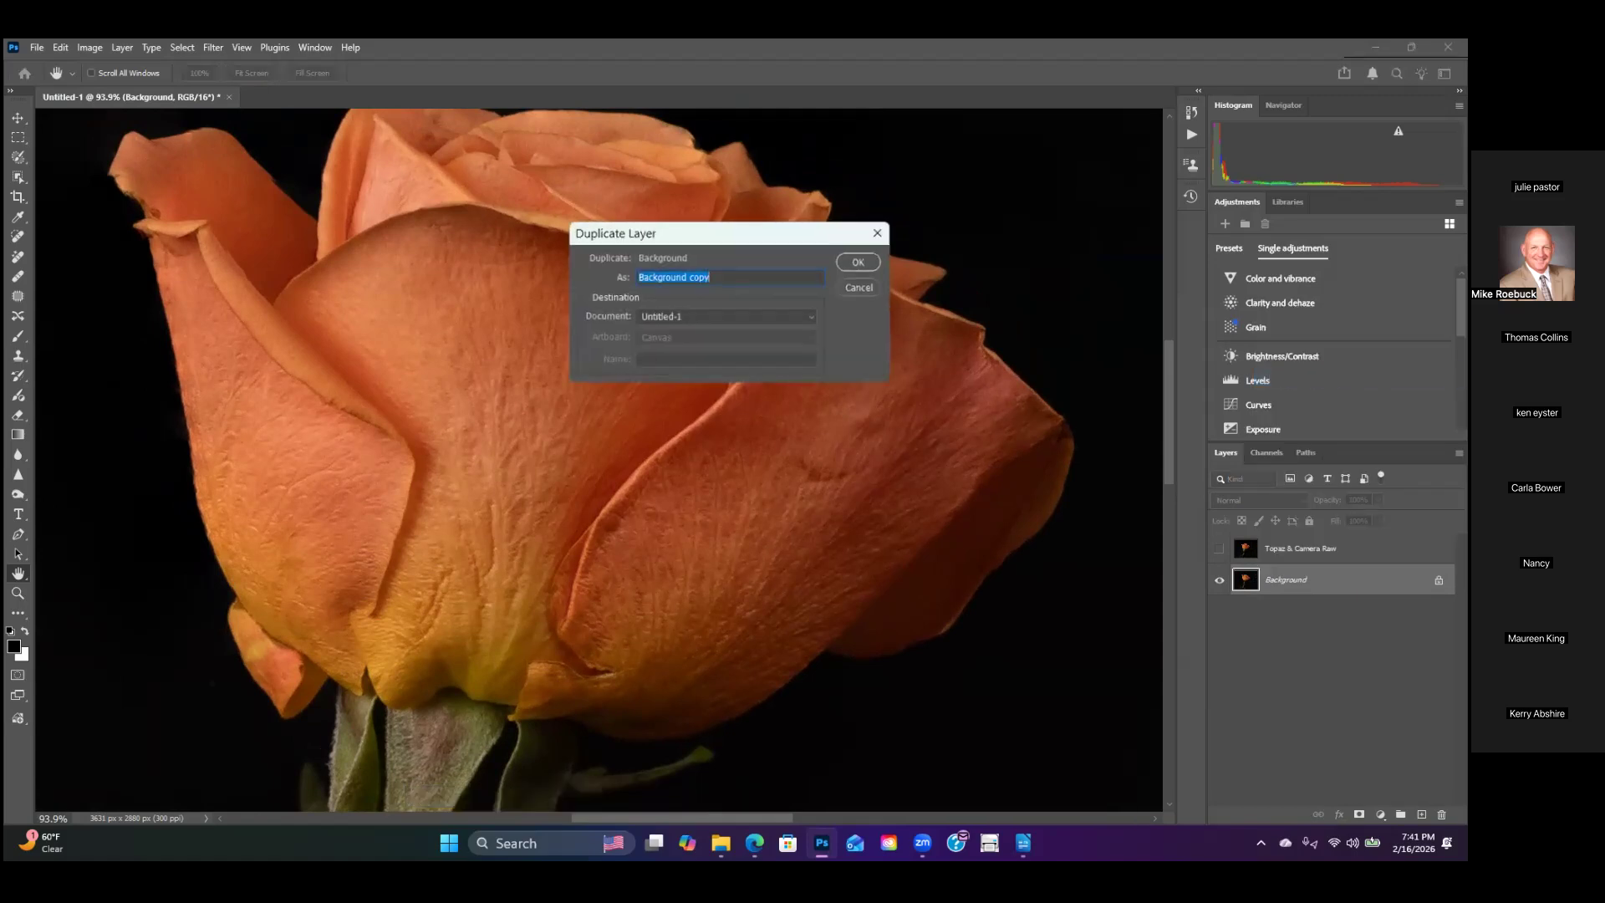
left_click(861, 261)
Step: Open the list of recorded actions with the Background copy layer selected
scroll(680, 530, "down", 3)
left_click_drag(819, 572, 731, 566)
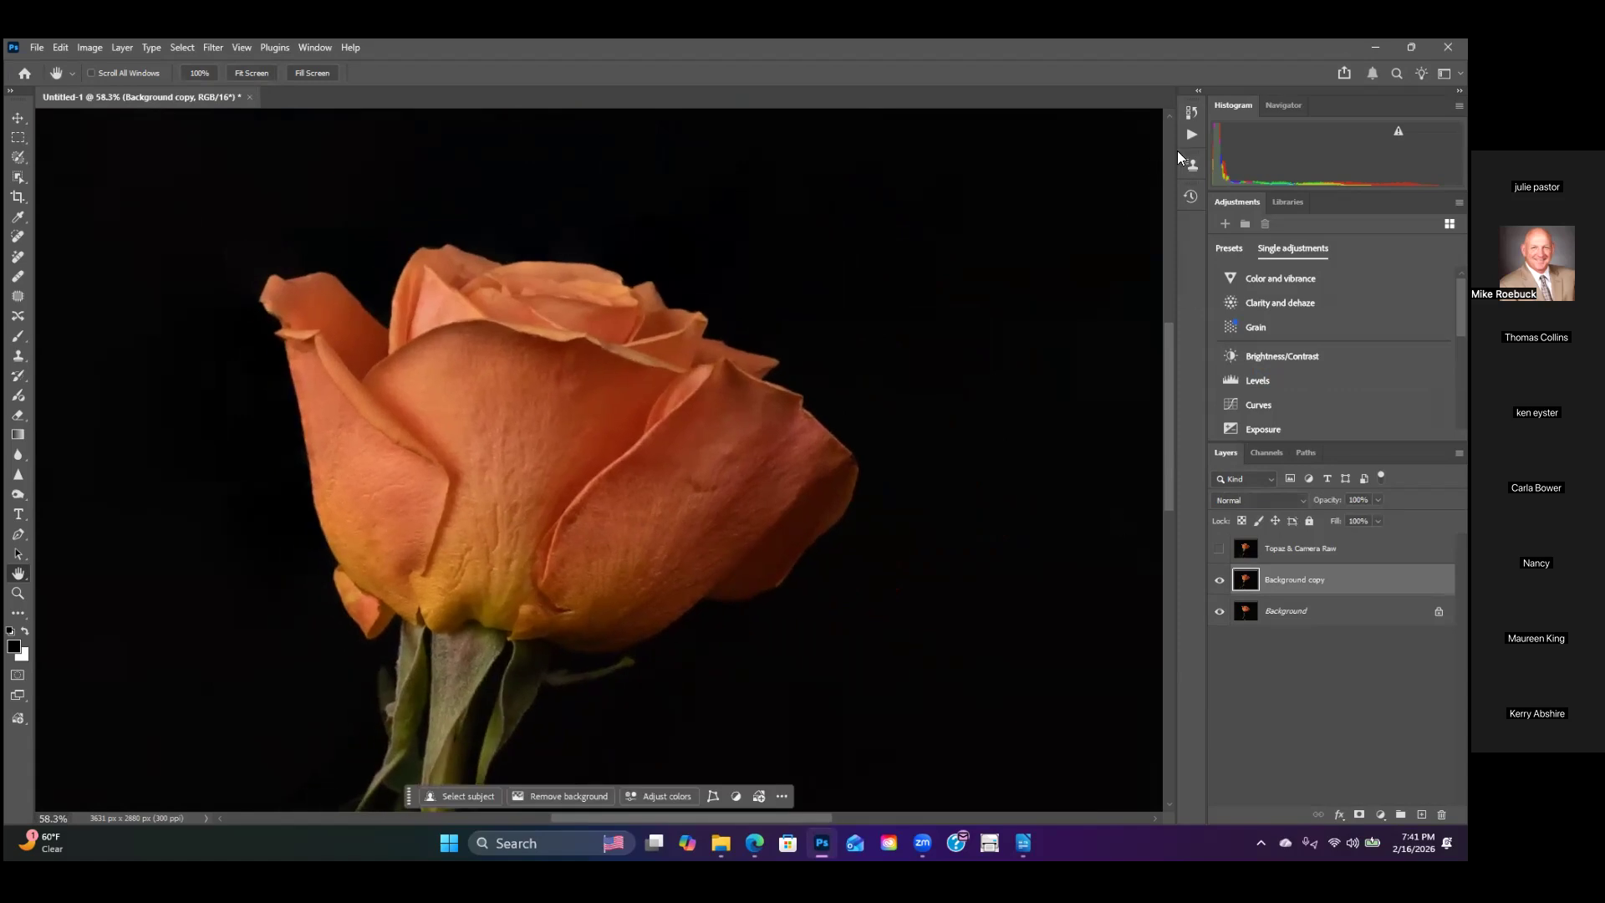
left_click(1191, 135)
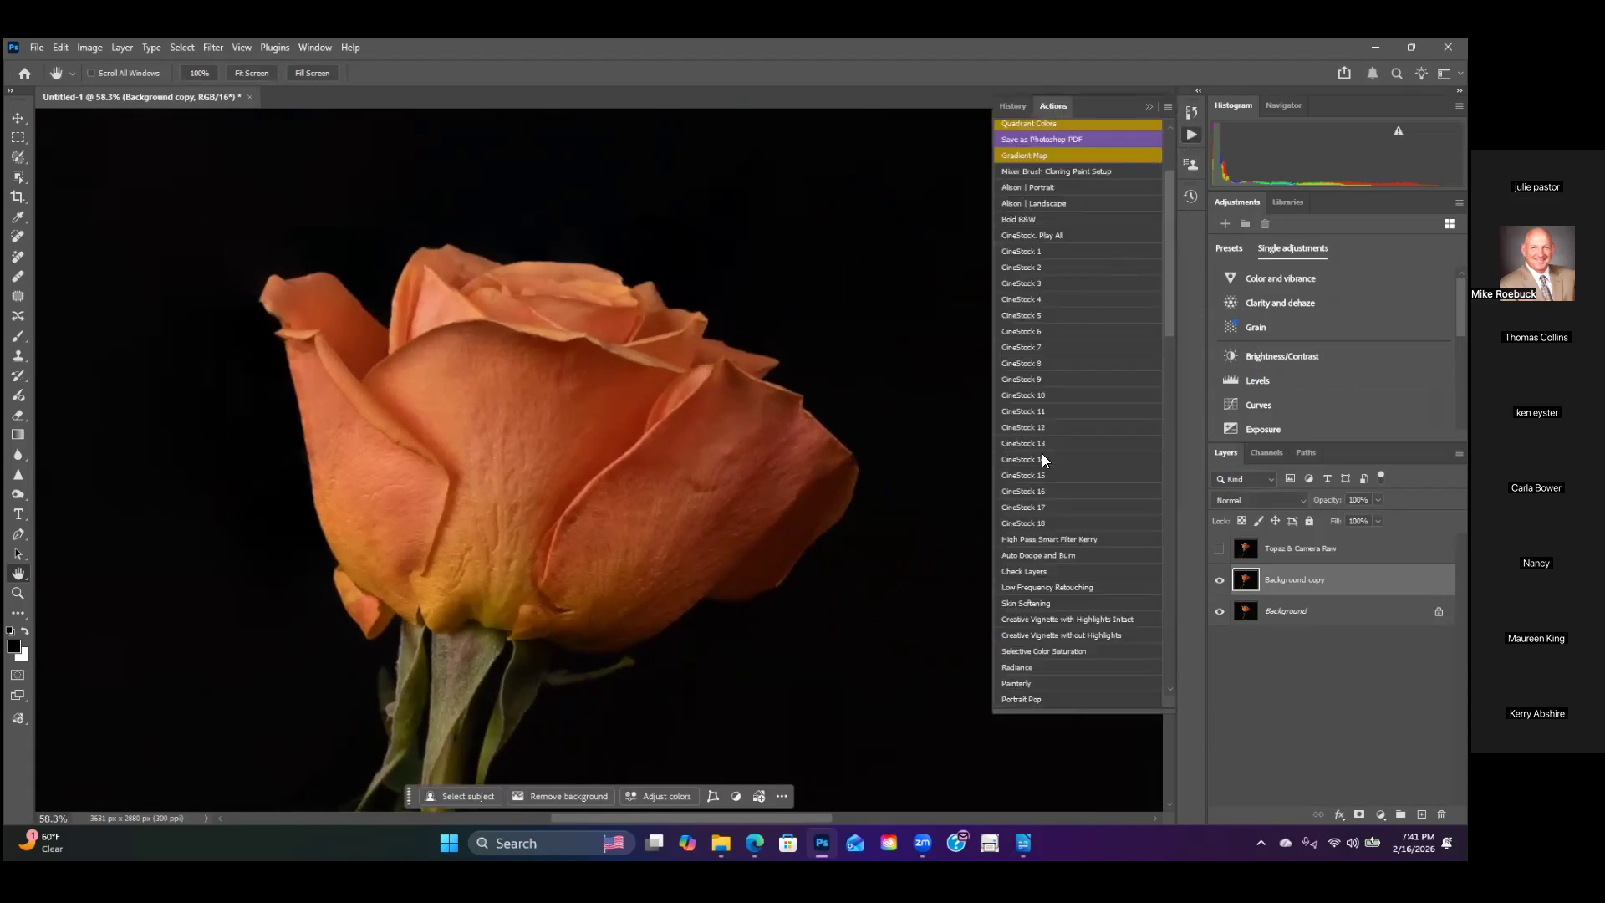
Step: Run the High Pass Smart Filter action and convert the Background into a layer named Layer 0
left_click(1044, 546)
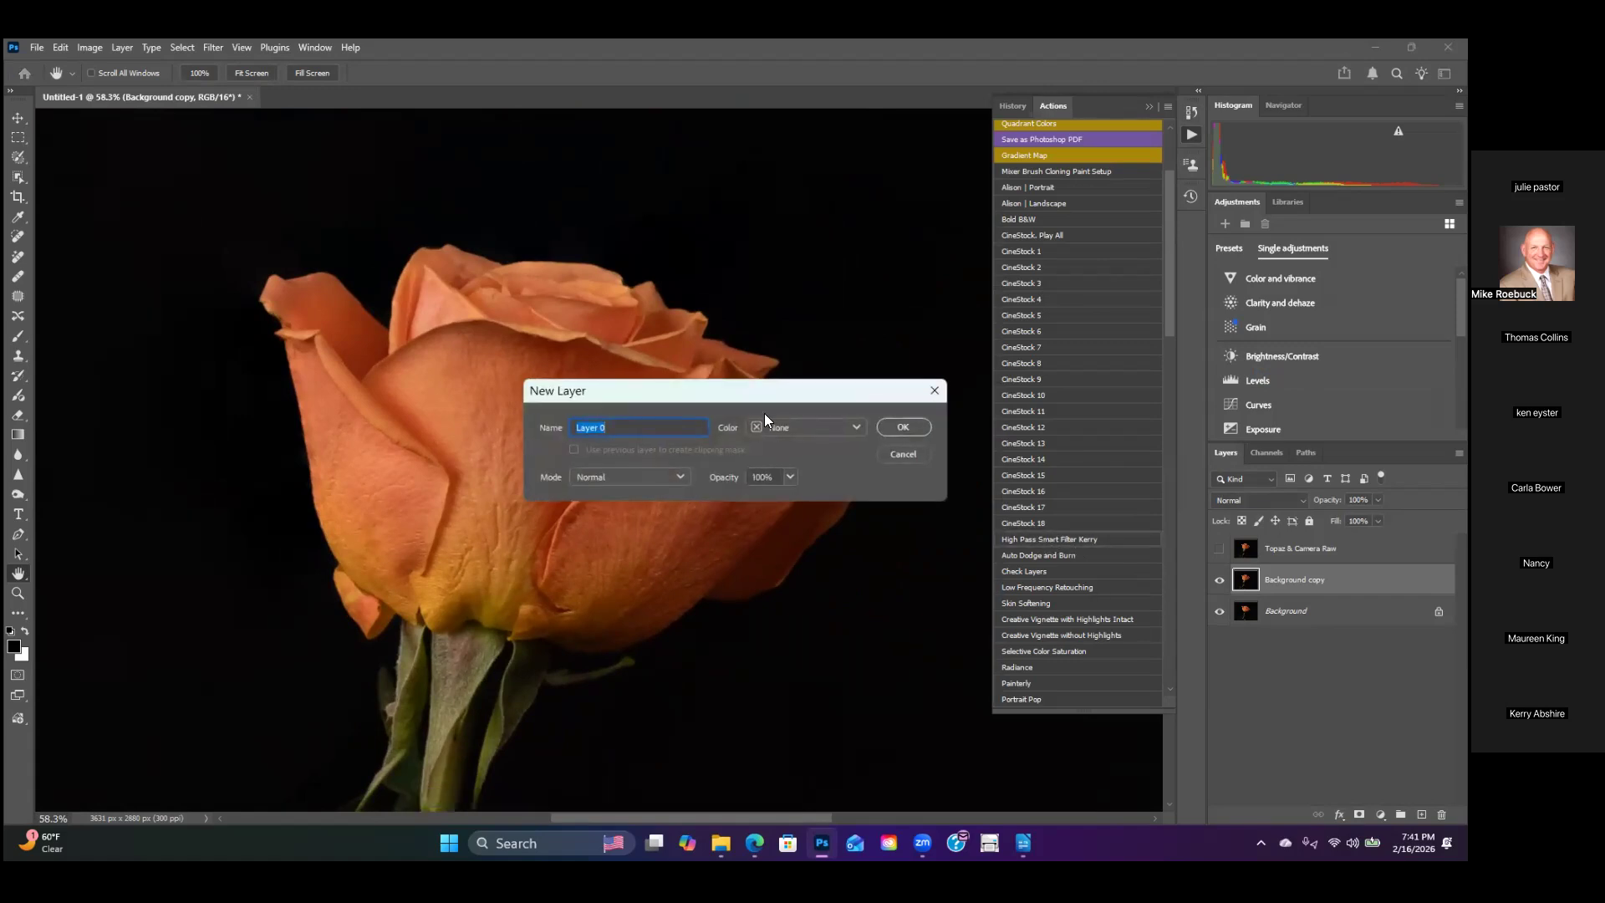
left_click_drag(764, 397, 1077, 185)
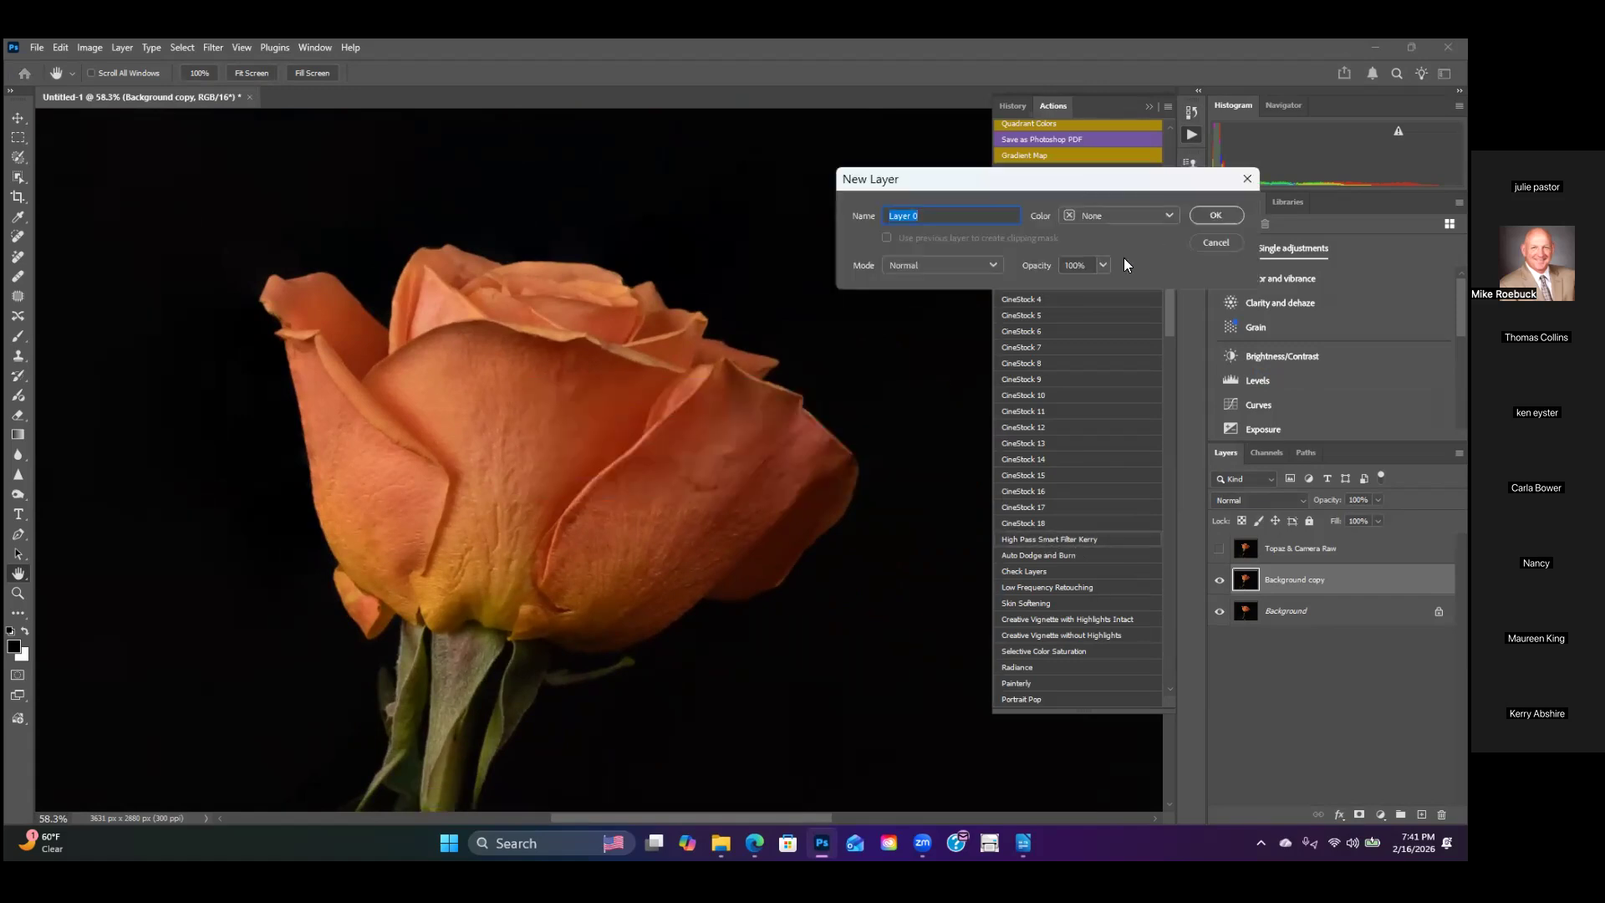
left_click(1220, 219)
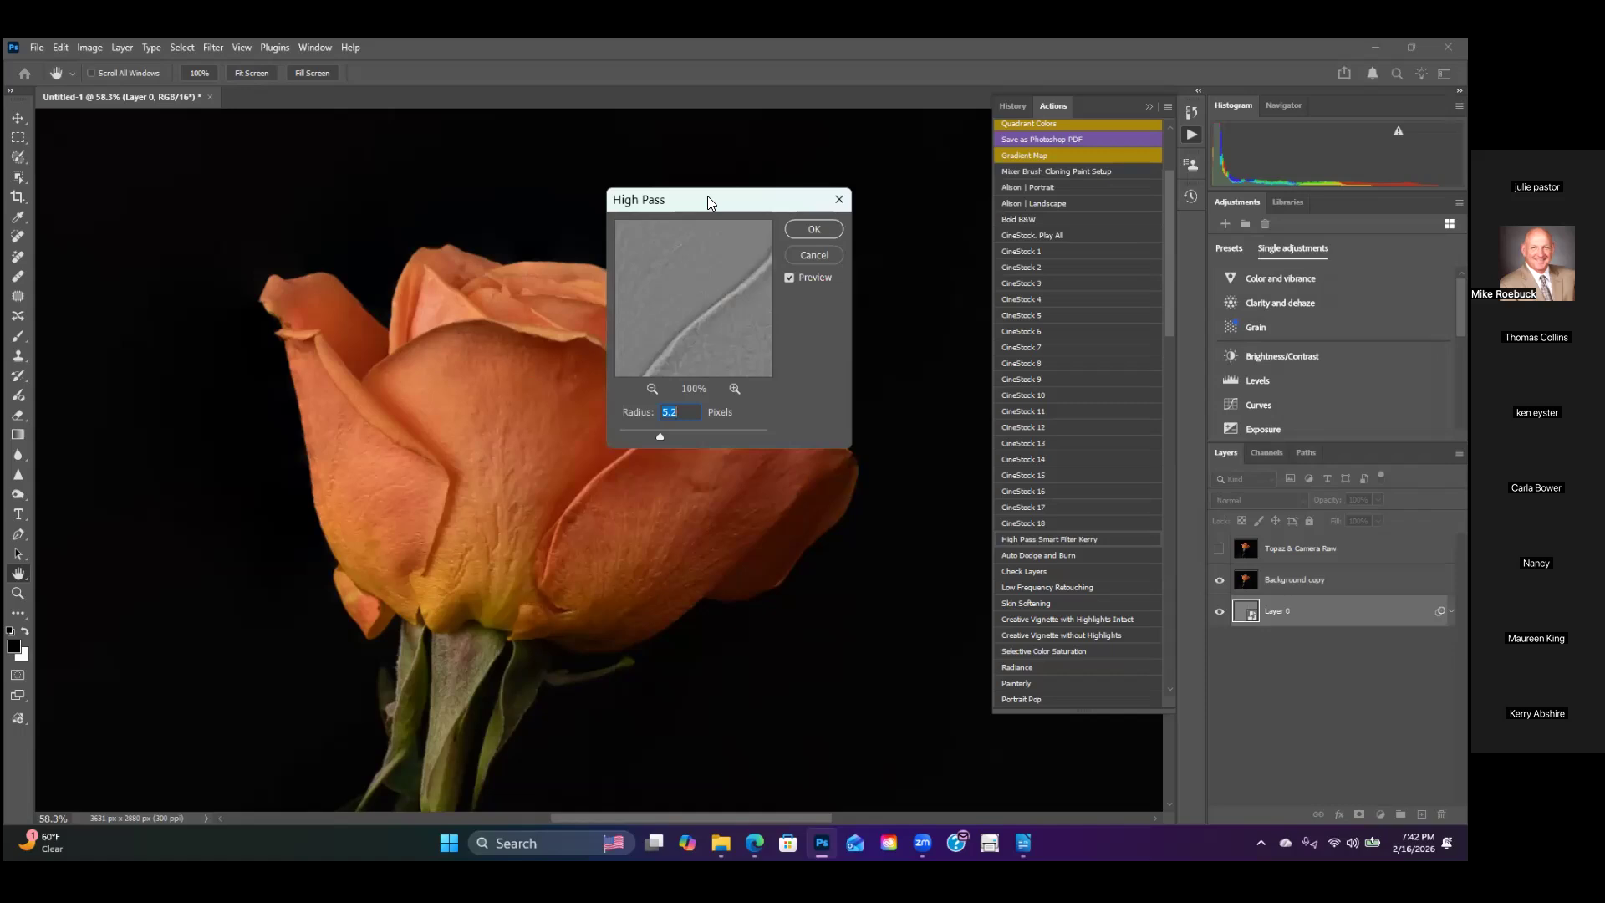
Step: Apply the High Pass filter to Layer 0 with a radius of about 1.8 pixels, checking the petal edges in the preview
left_click_drag(707, 196, 1067, 93)
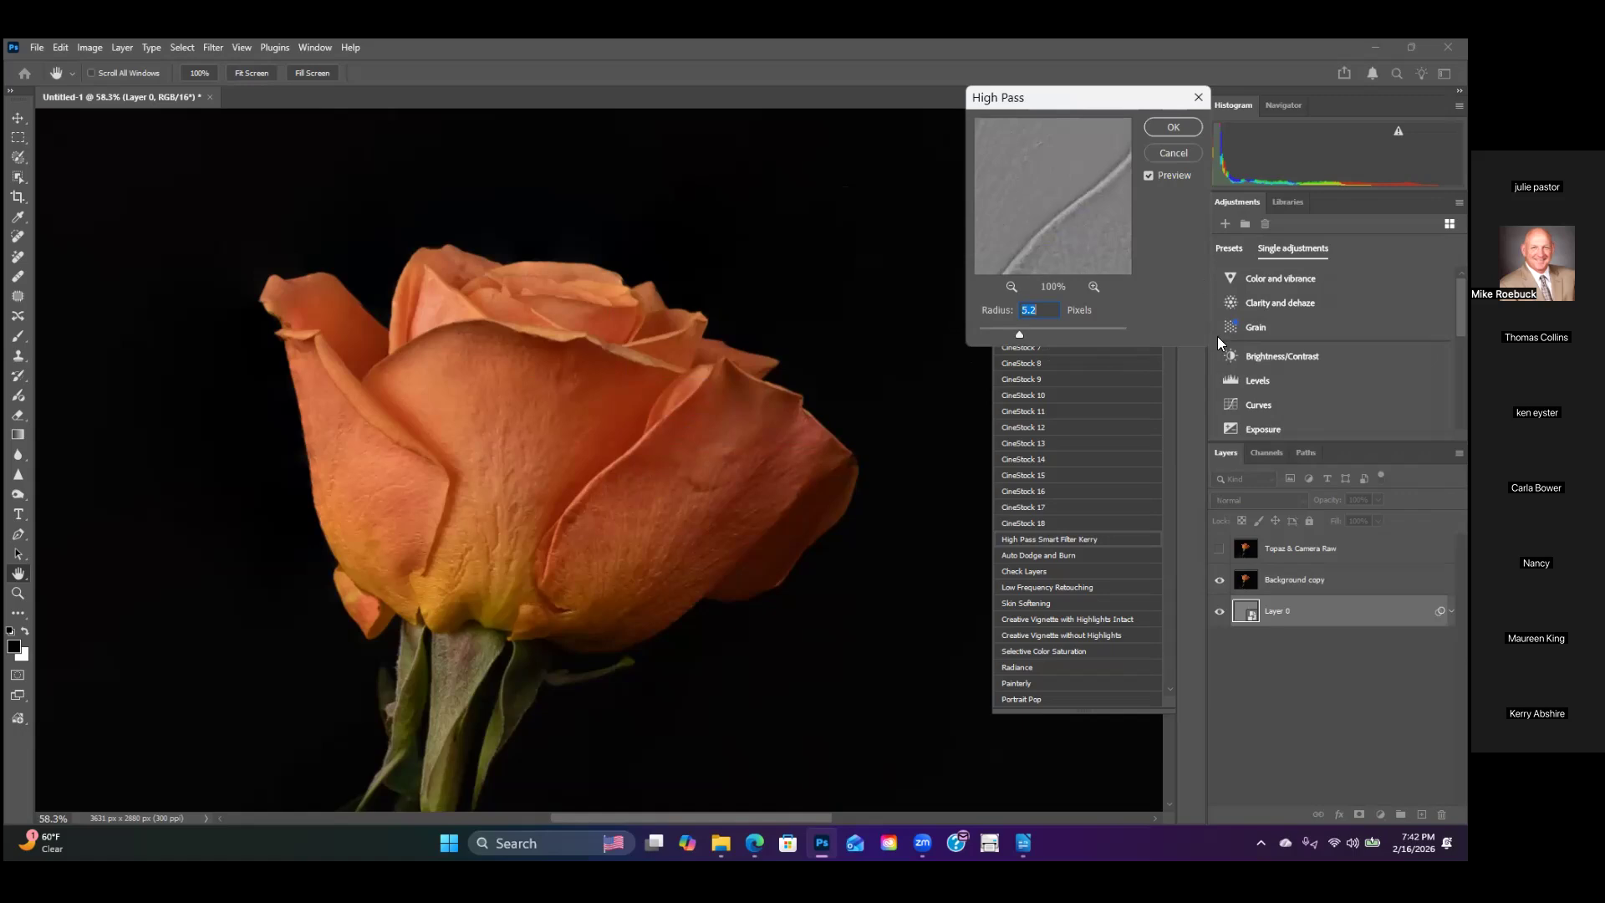
left_click_drag(1082, 99, 1083, 92)
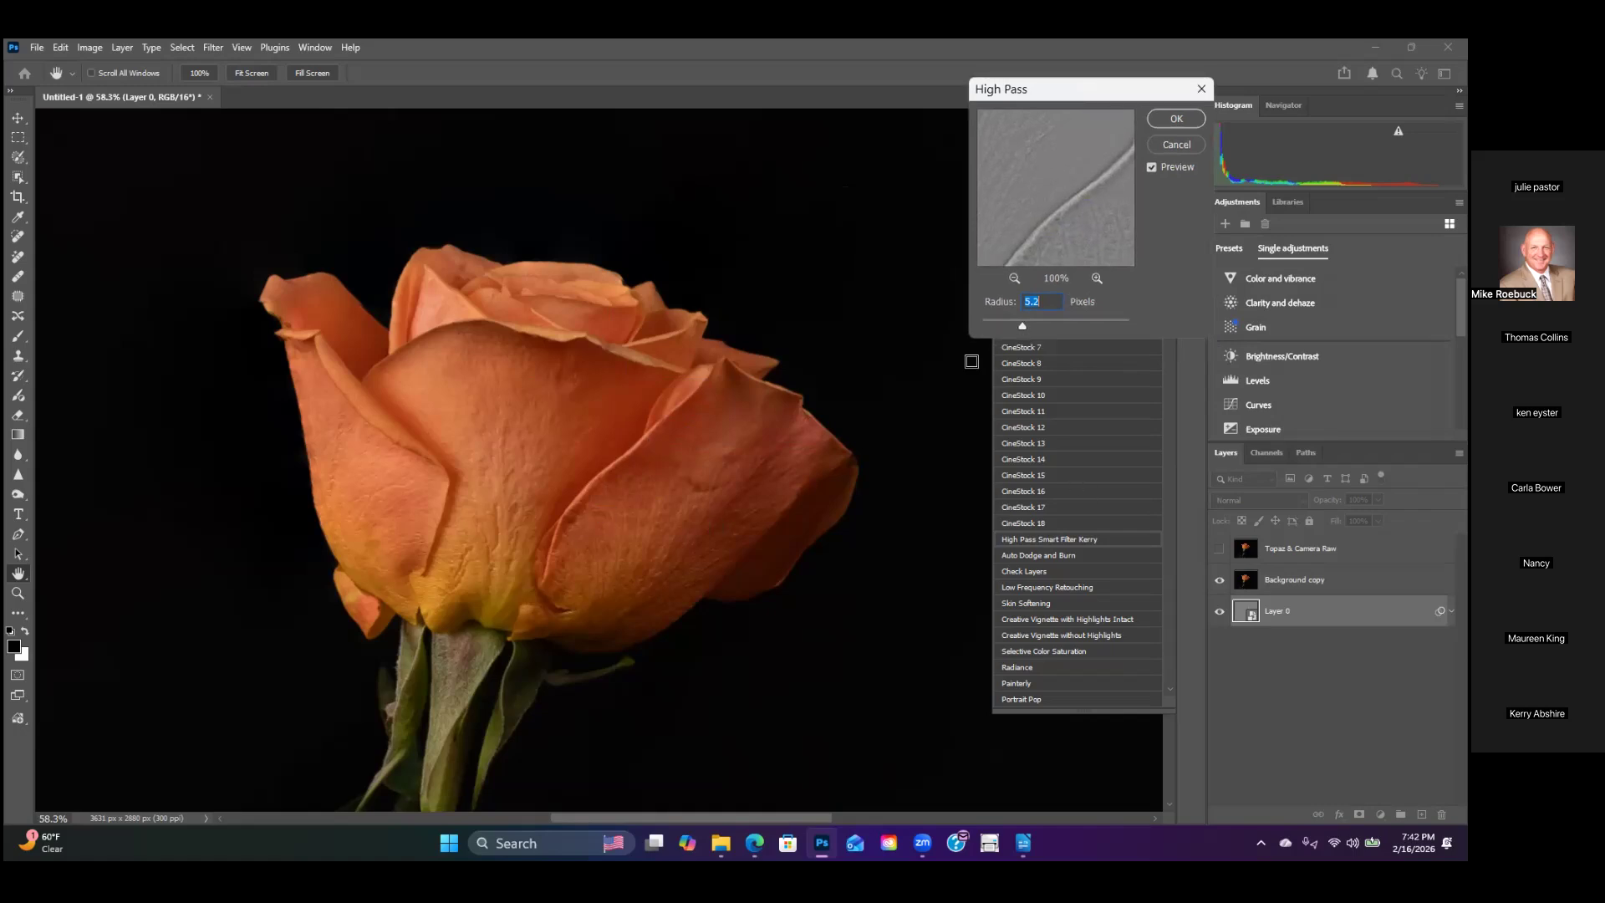
left_click(1014, 278)
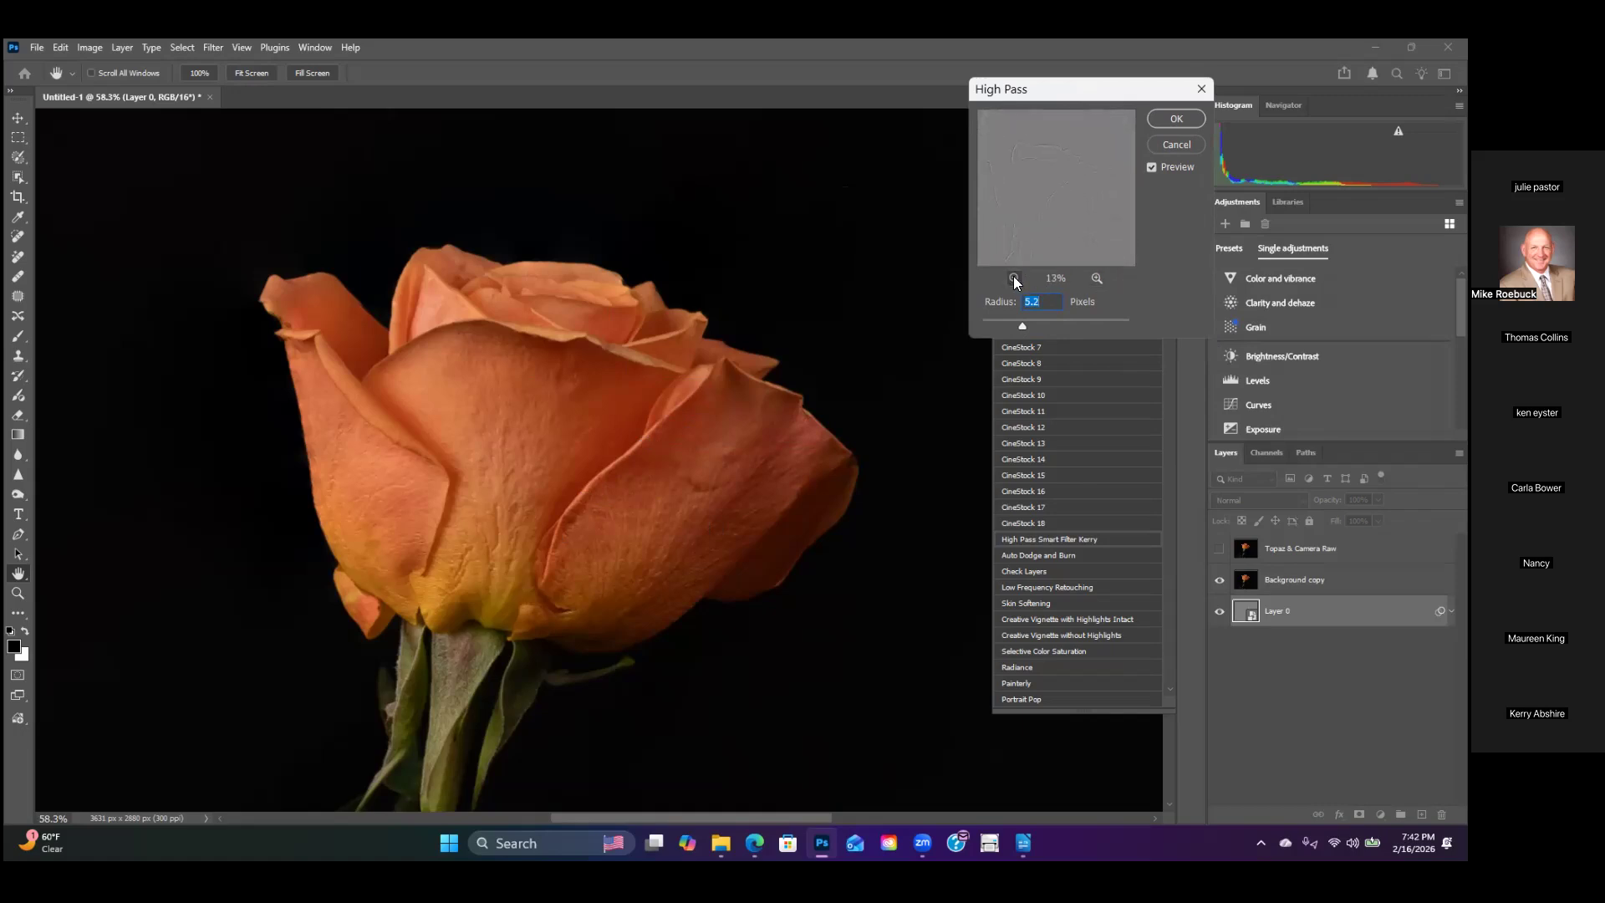
left_click(1097, 277)
left_click(1096, 277)
left_click(1096, 278)
left_click(1097, 277)
left_click(1096, 278)
left_click_drag(1088, 221, 1062, 192)
left_click_drag(1086, 329, 1088, 327)
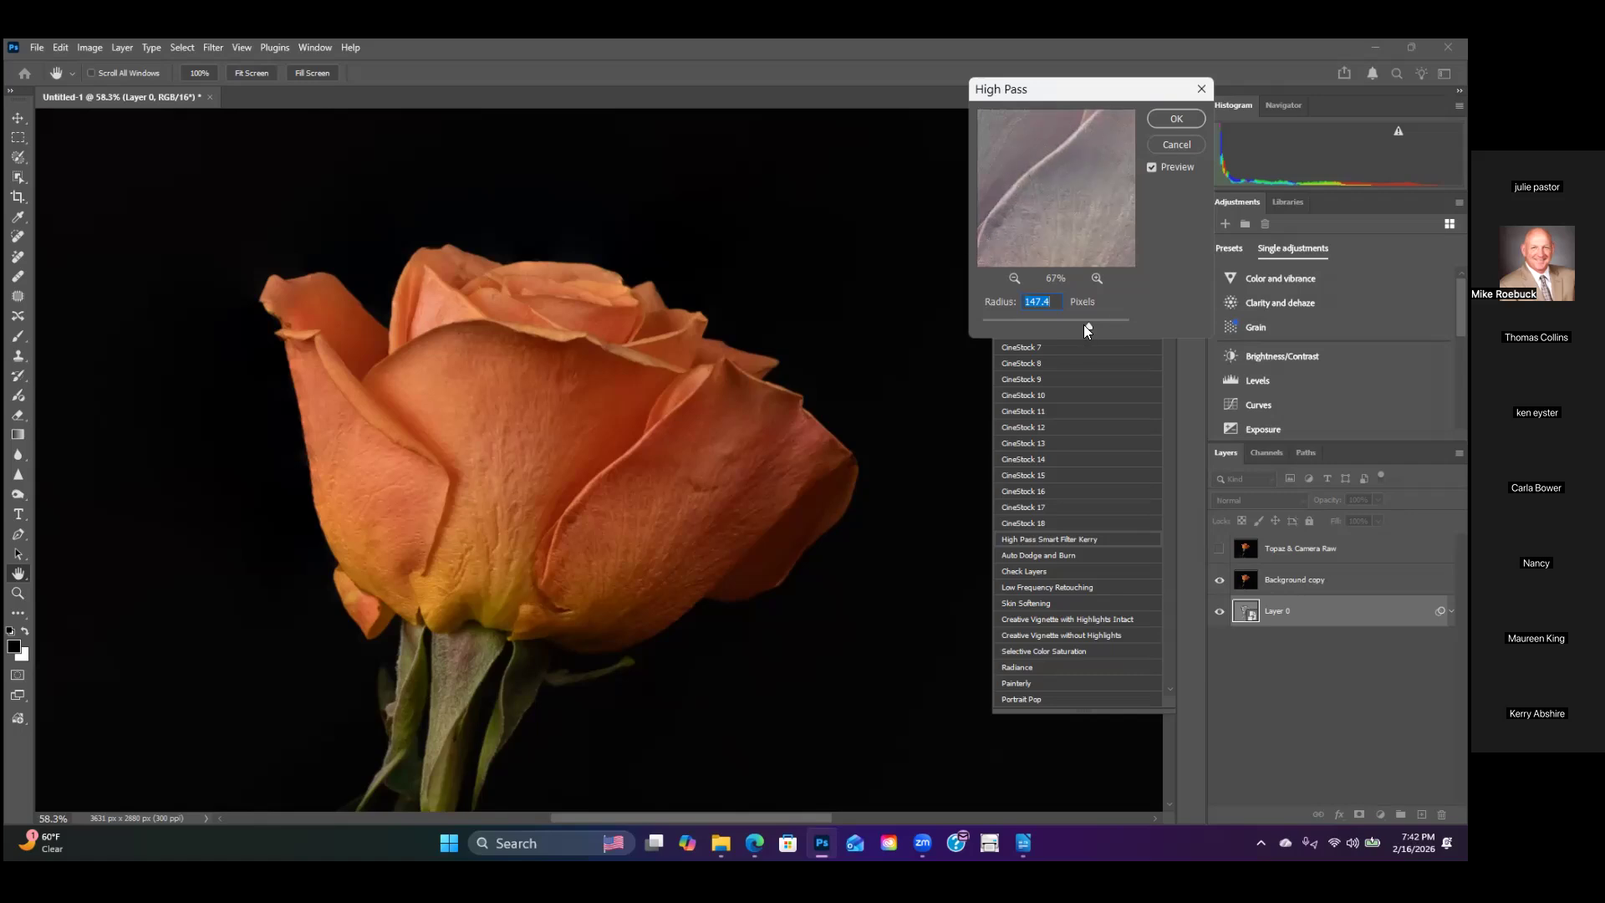
left_click_drag(1088, 328, 1003, 324)
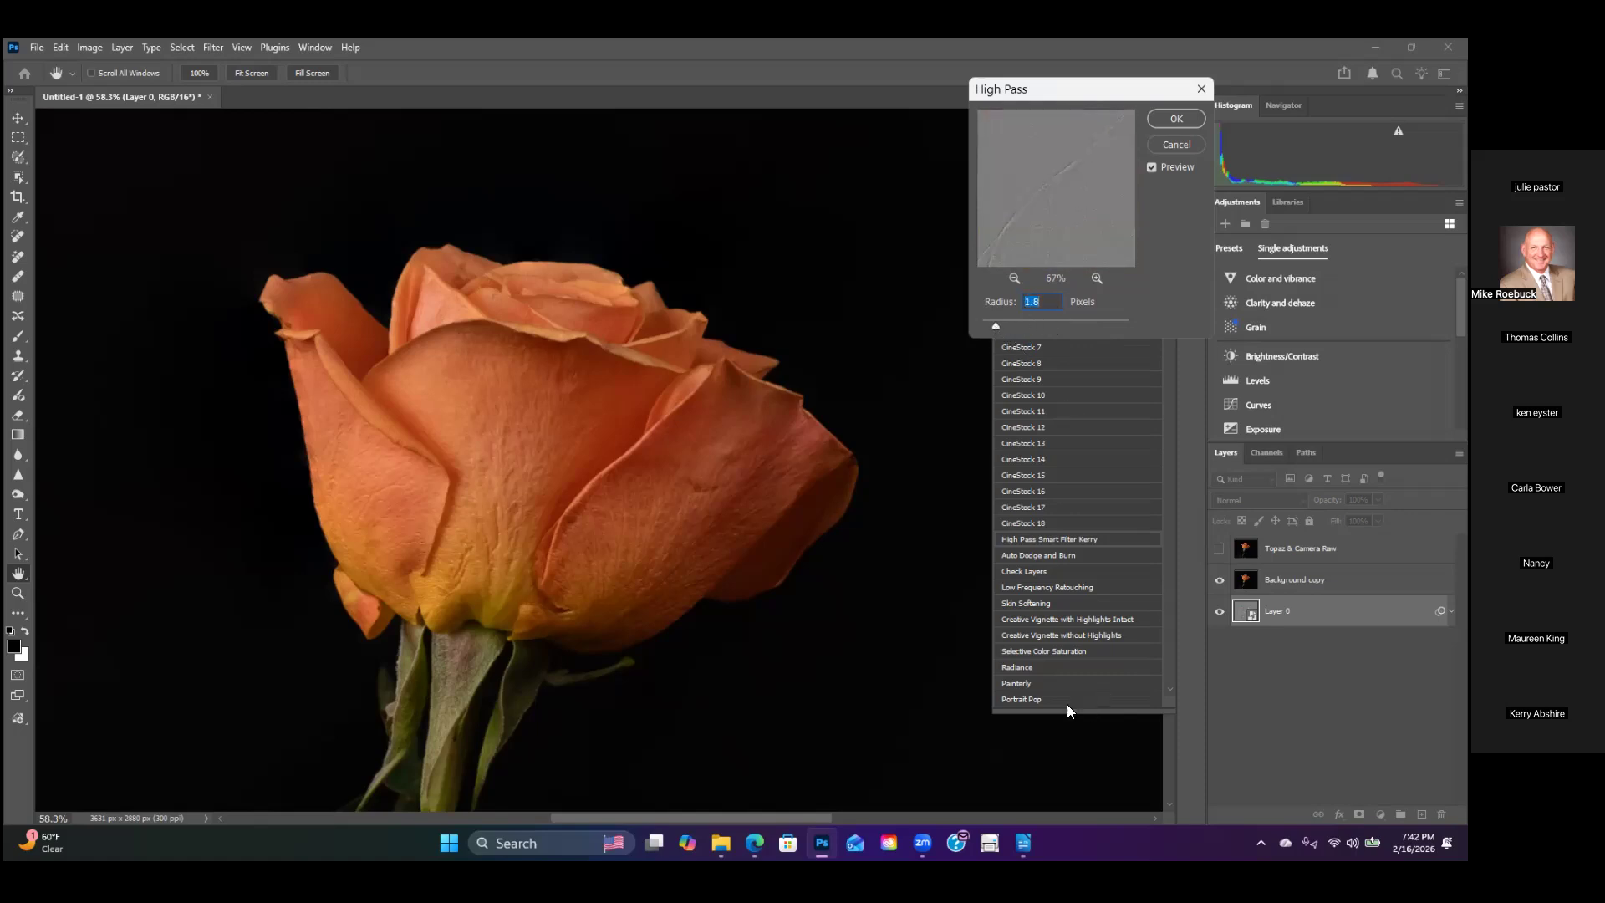
left_click_drag(995, 326, 996, 325)
left_click(1177, 119)
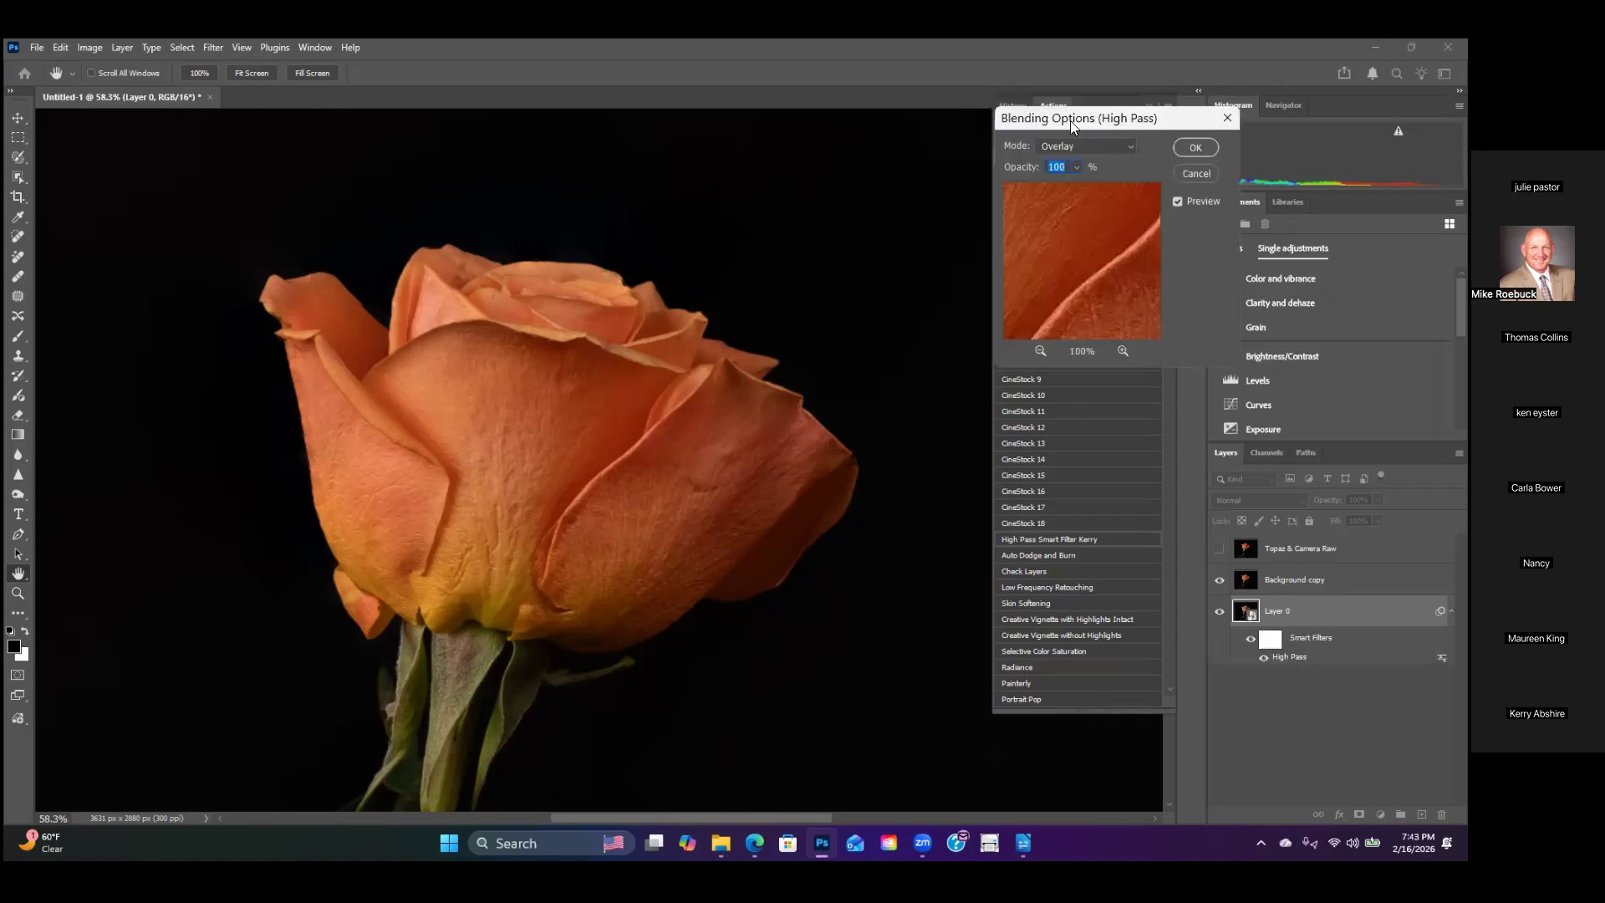
Step: Set the High Pass filter's blending opacity to 80% and apply the blending options
left_click(1075, 167)
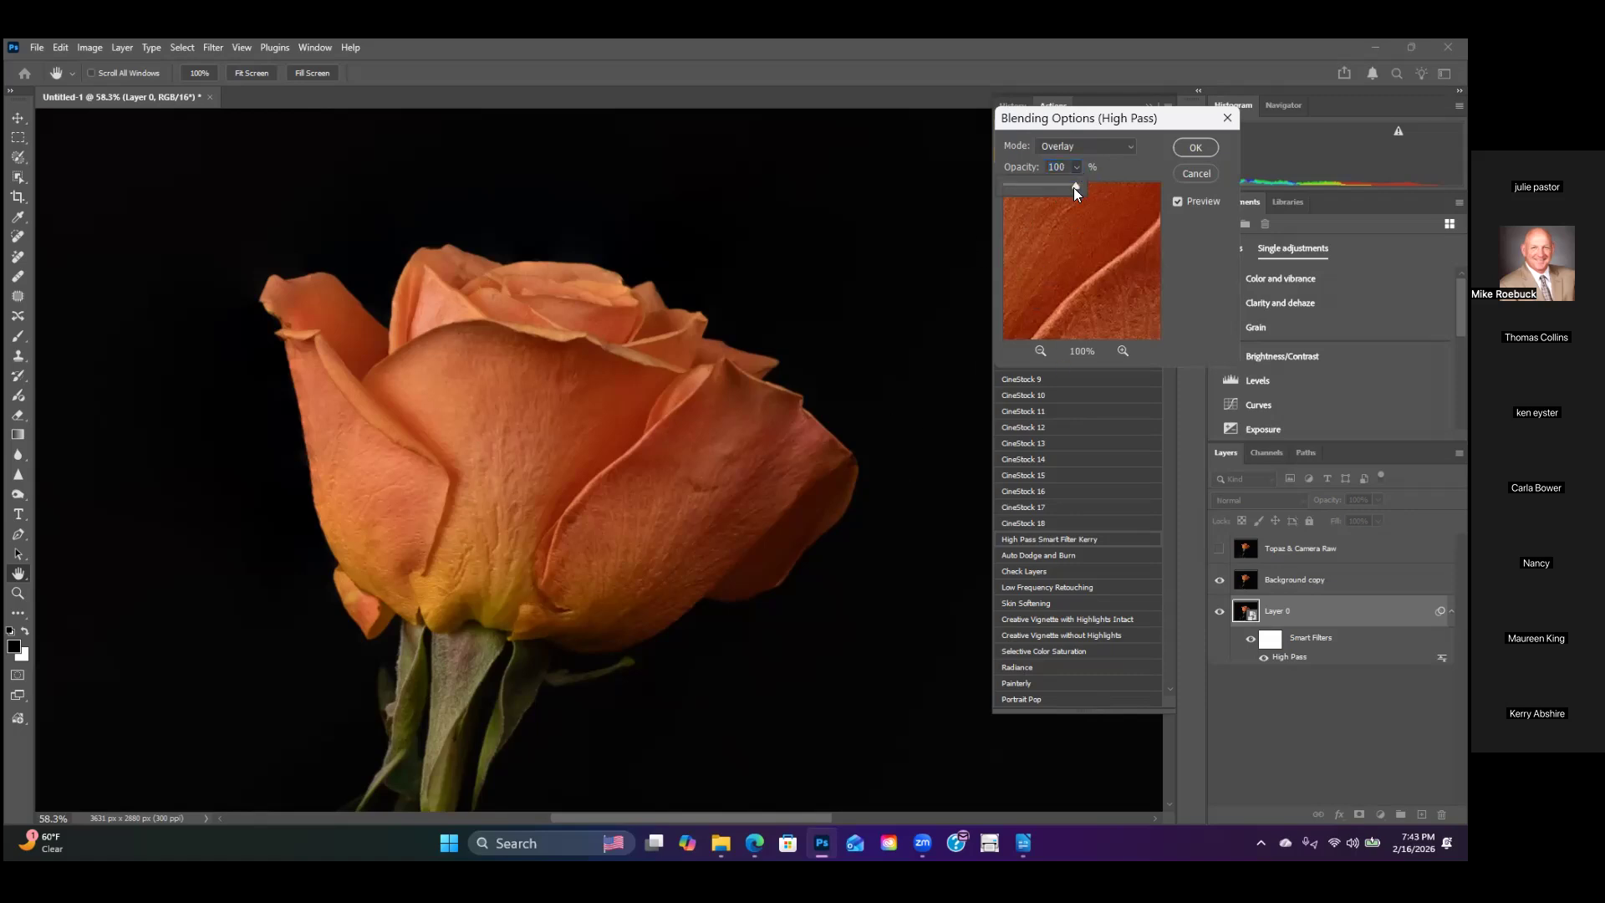
left_click_drag(1071, 184, 1068, 183)
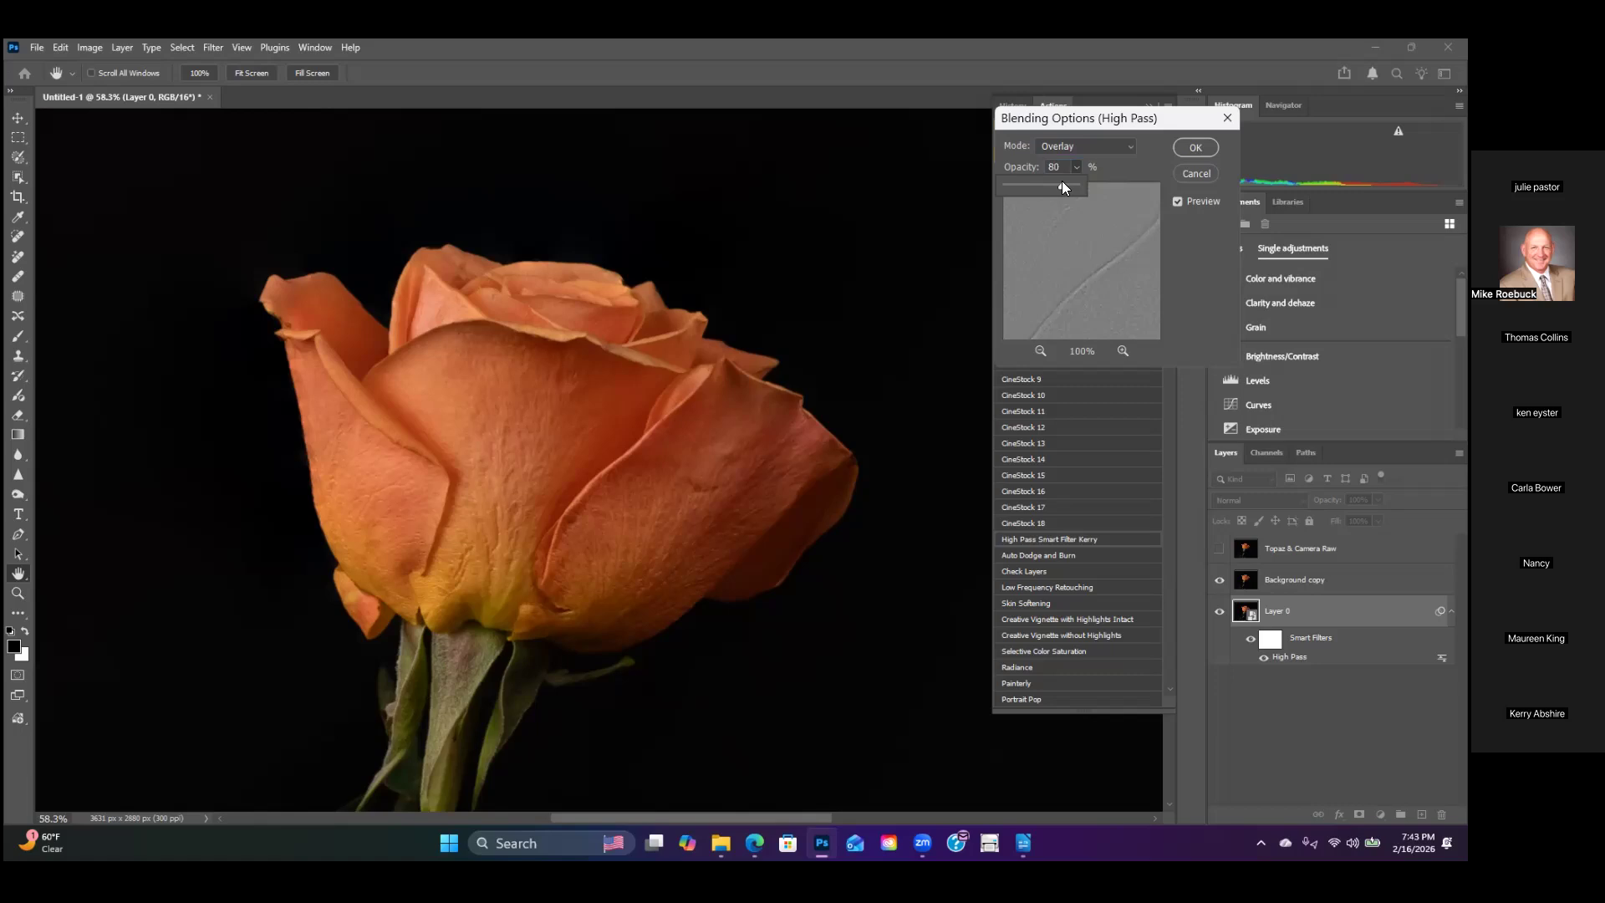
left_click(1195, 148)
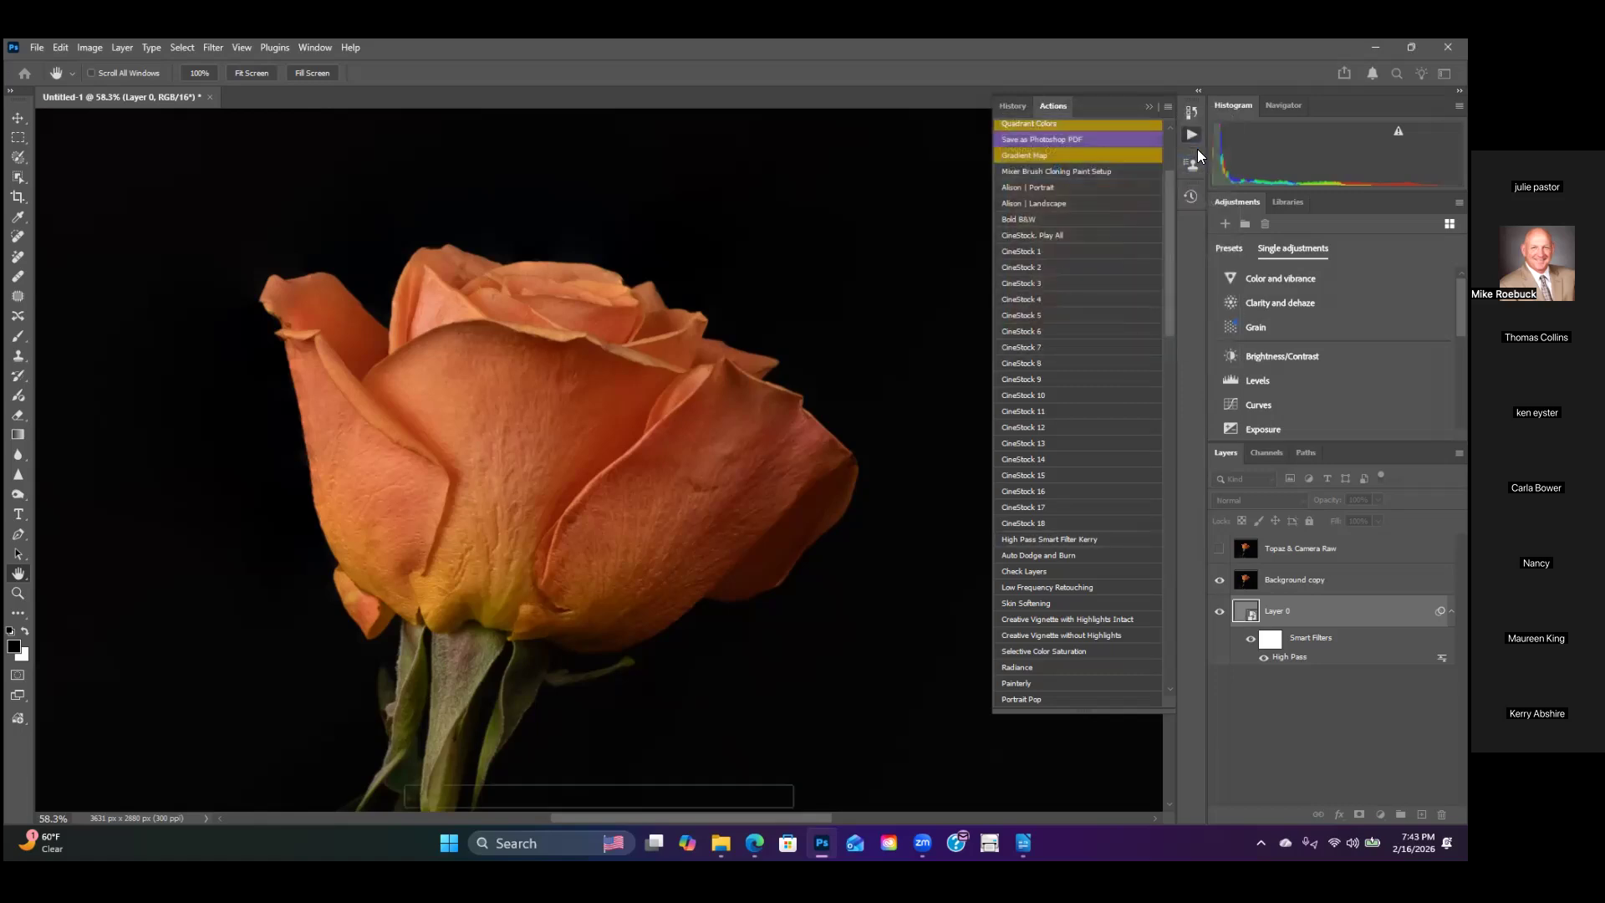
Step: Merge the visible layers, then toggle the merged layer's visibility off and back on
right_click(1289, 609)
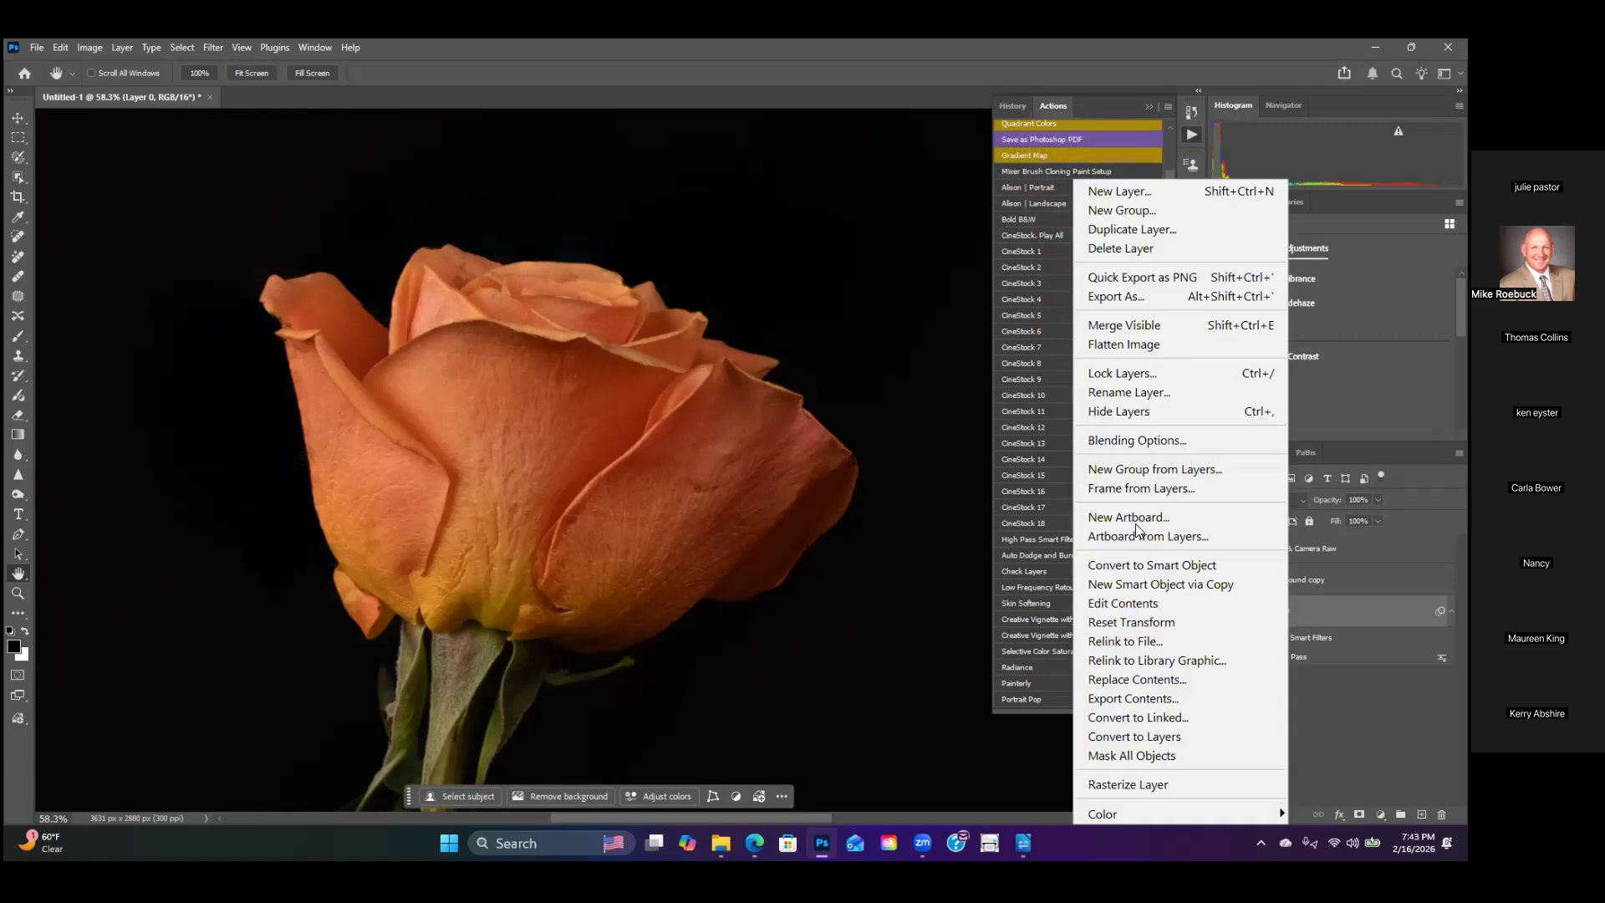
left_click(1150, 334)
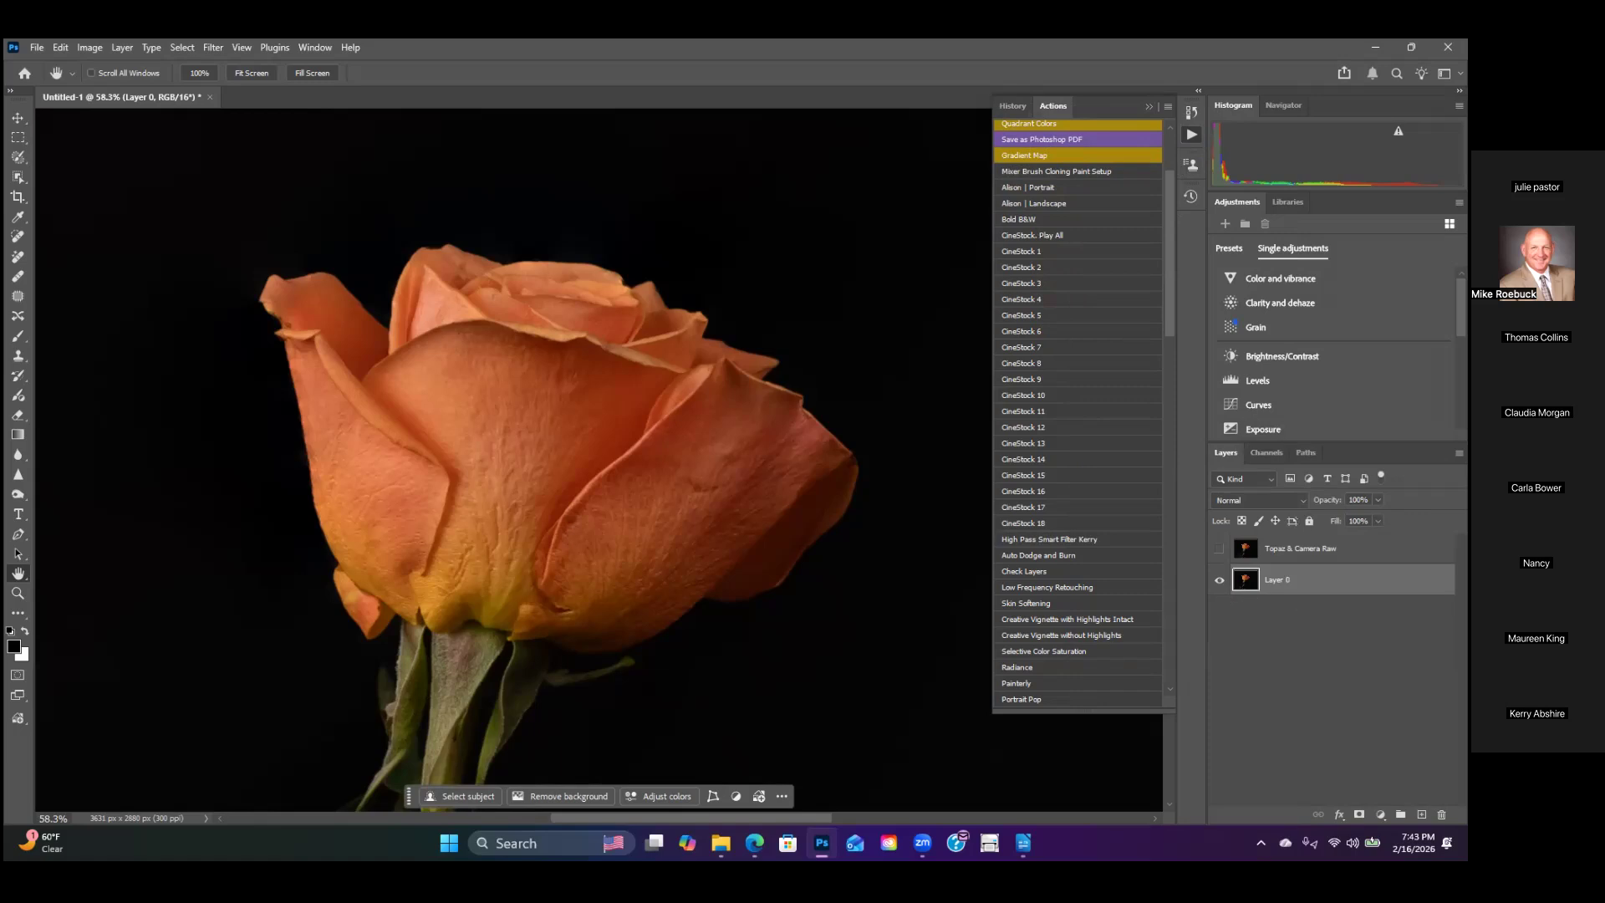
left_click(1219, 579)
left_click(1219, 580)
Step: Collapse the Actions list and show the Topaz & Camera Raw layer over the merged rose
scroll(691, 555, "up", 3)
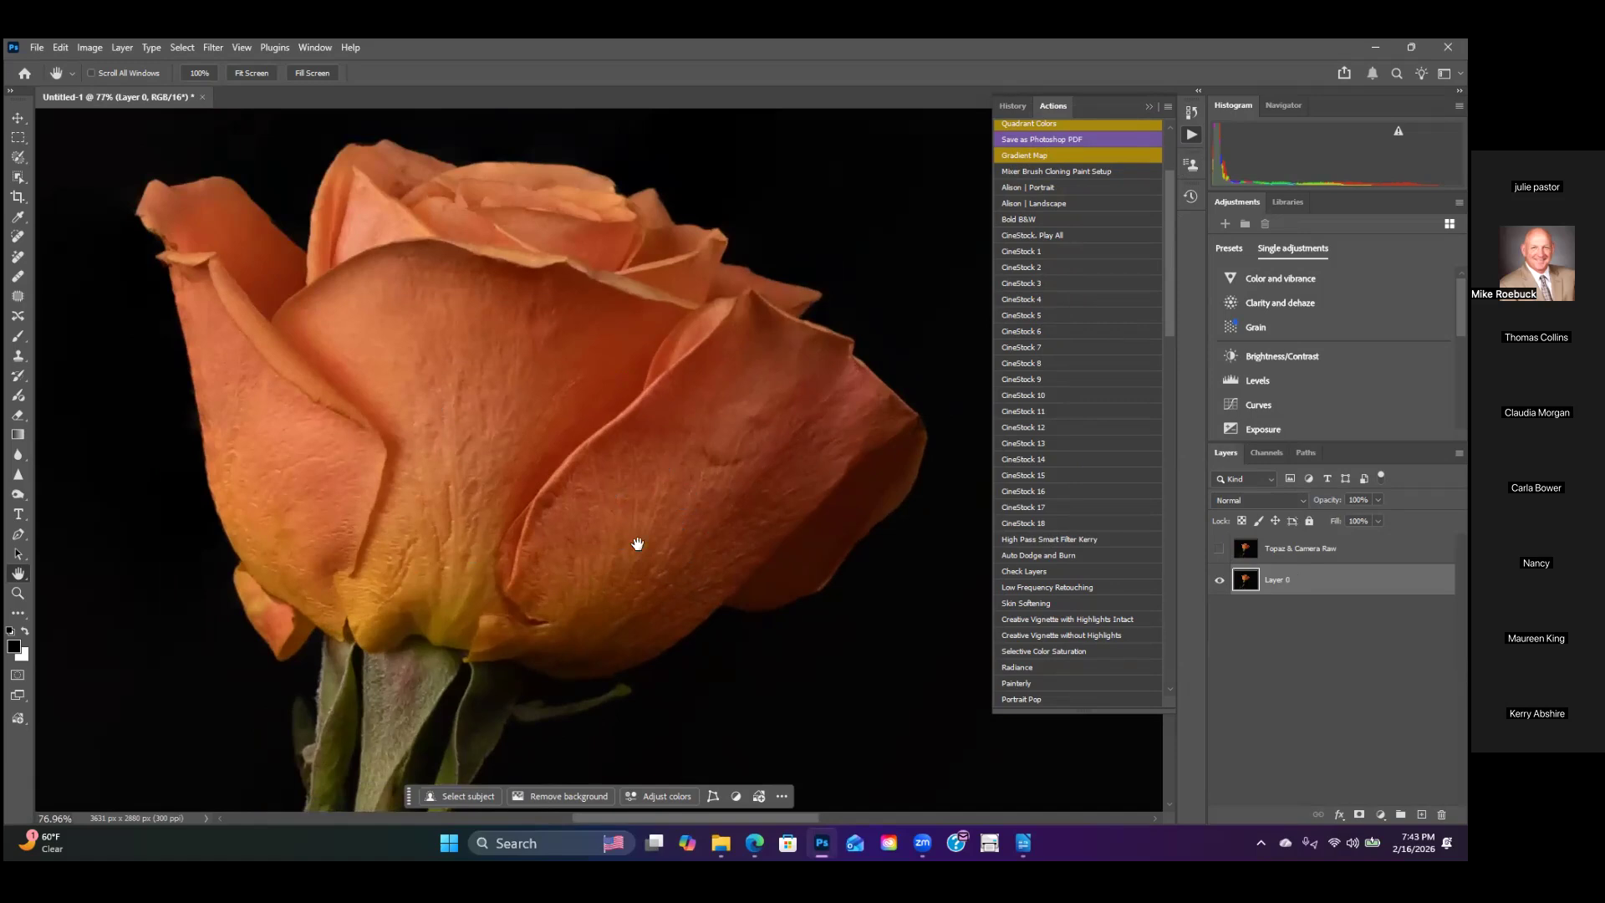
left_click_drag(635, 544, 683, 560)
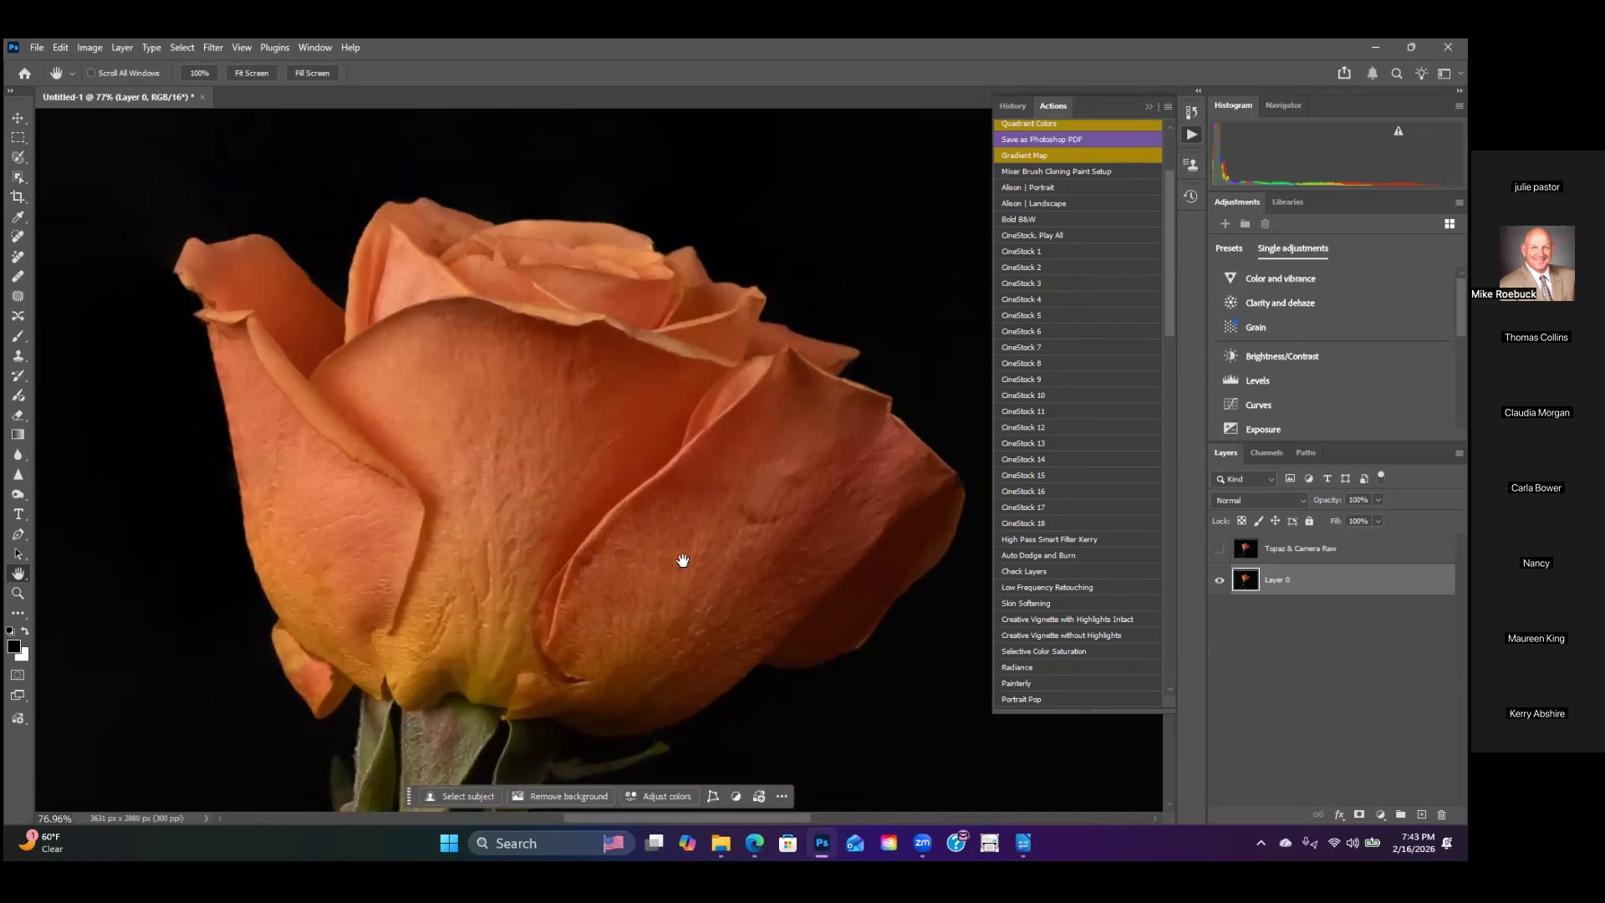
left_click(1149, 106)
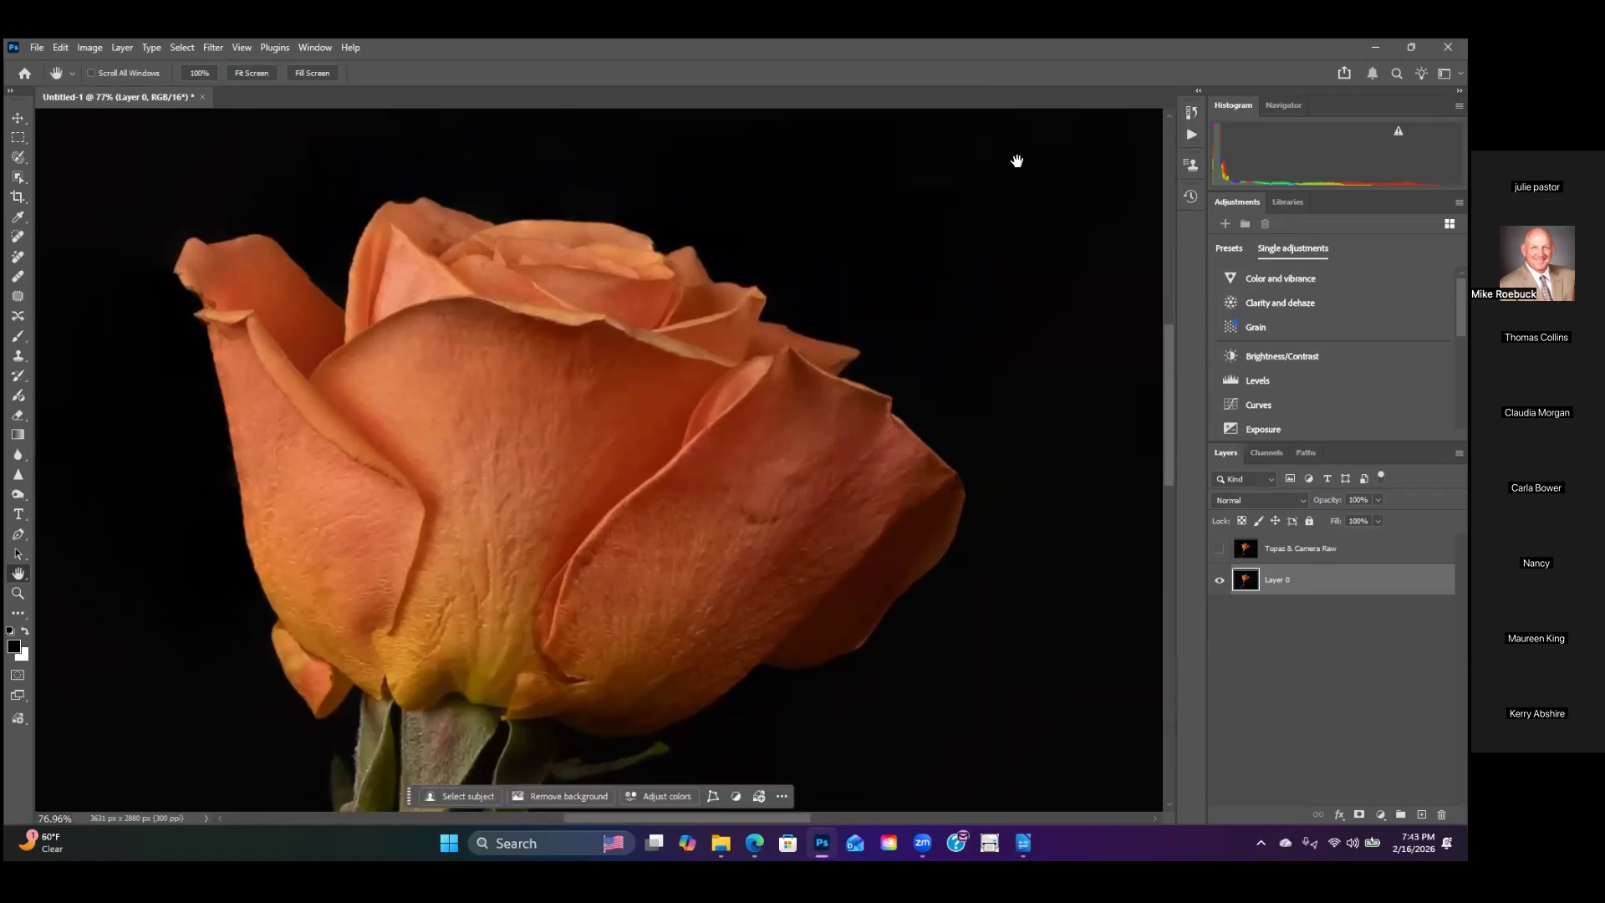
left_click_drag(650, 565, 679, 500)
scroll(605, 425, "down", 1)
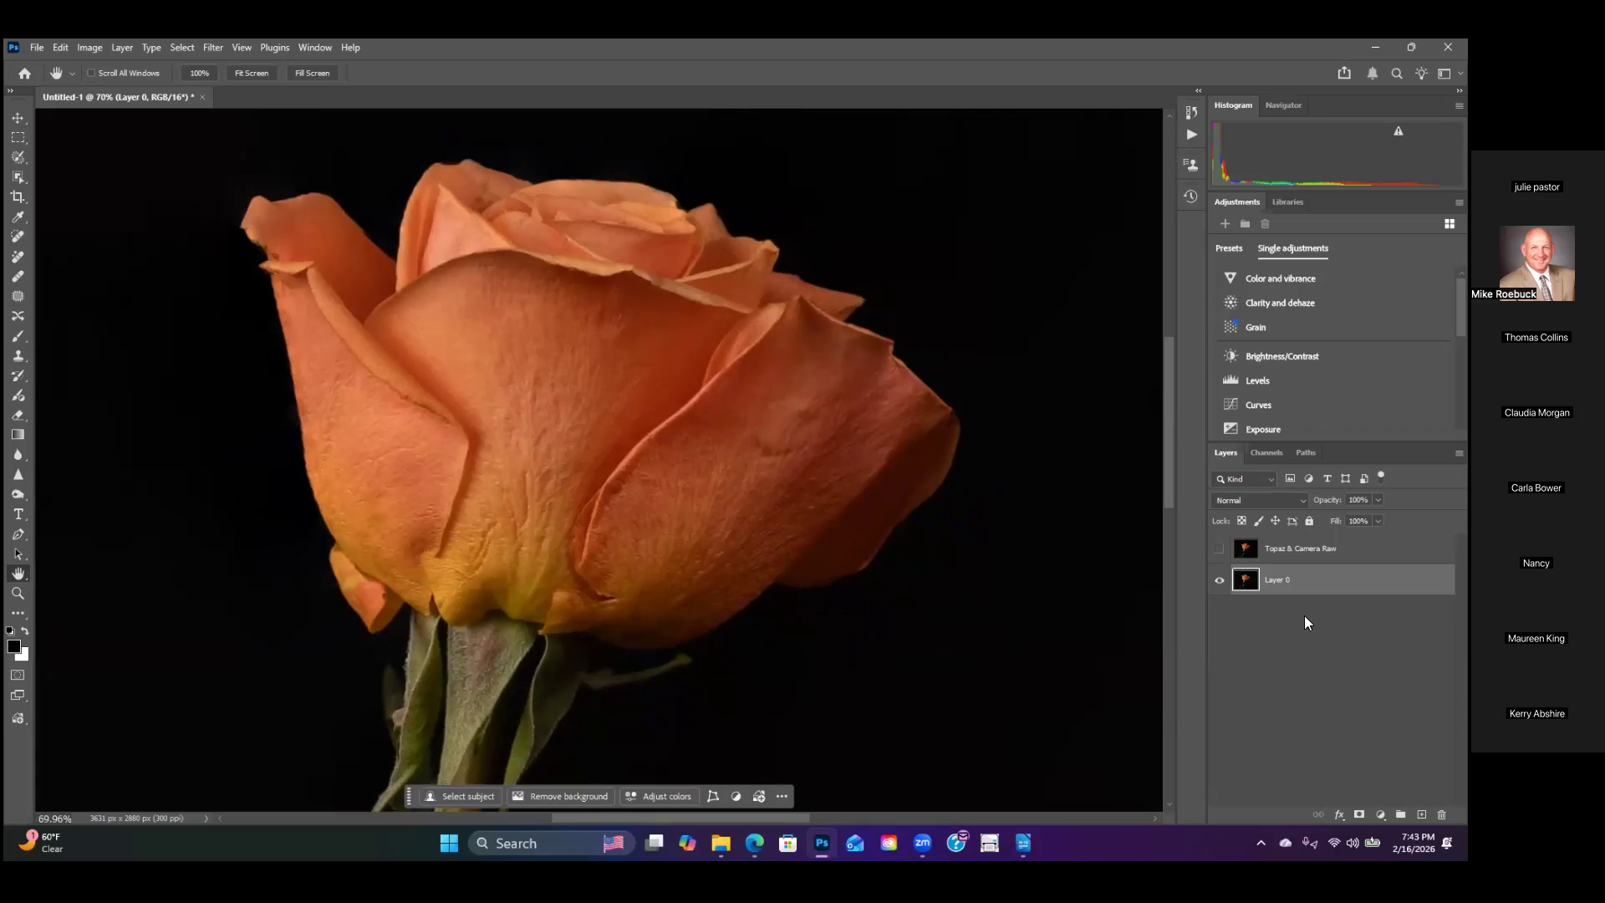
left_click(1219, 549)
scroll(876, 562, "down", 4)
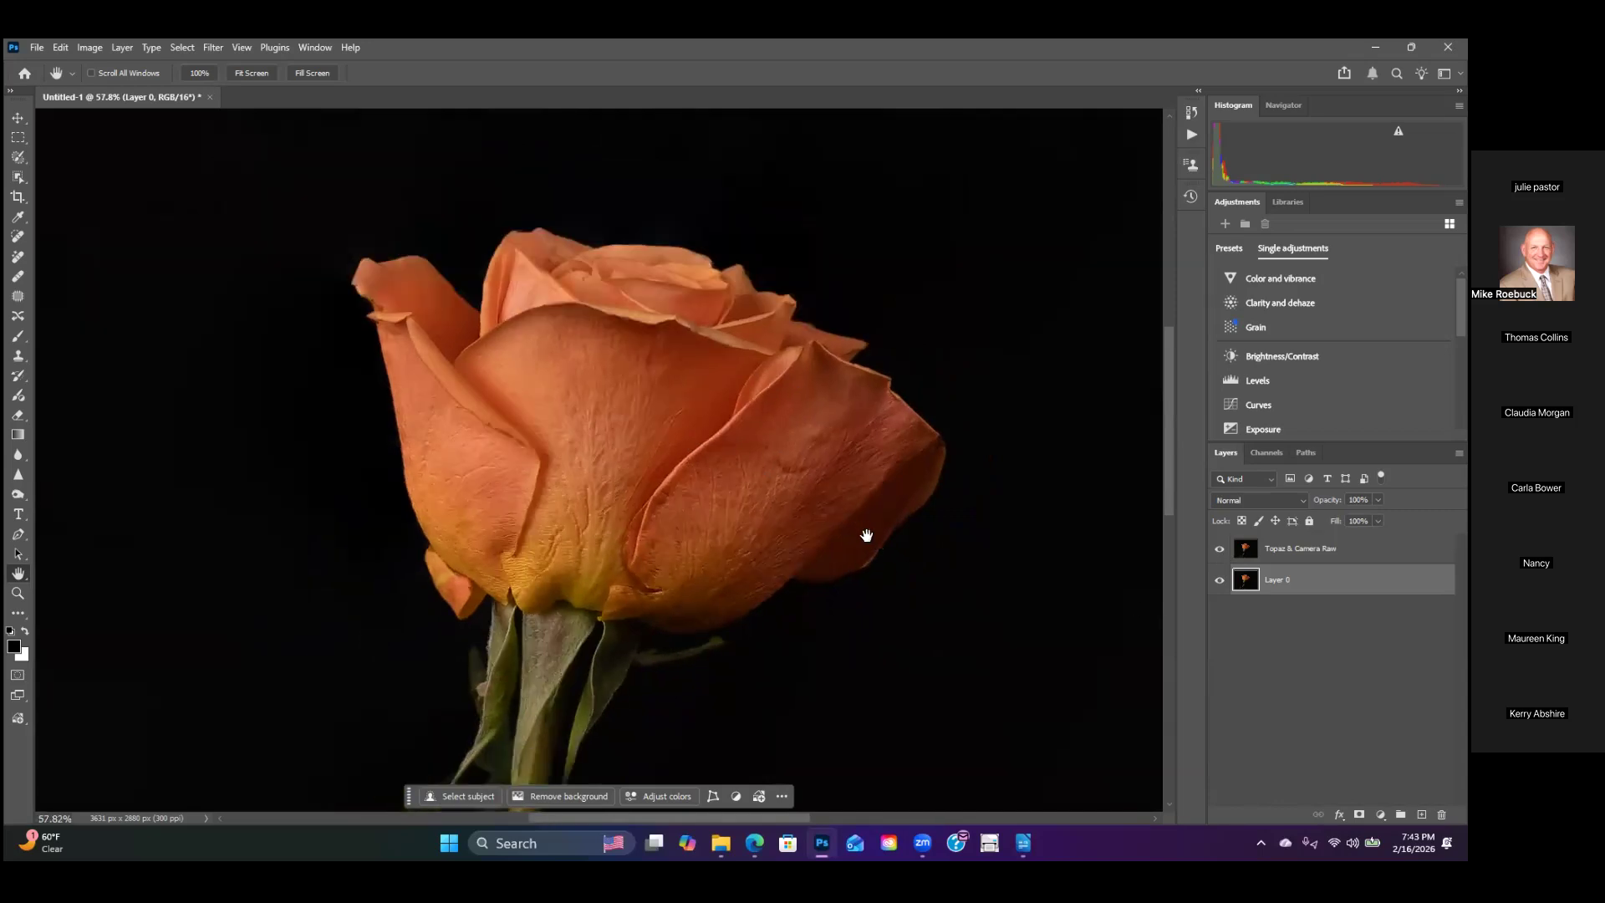
Step: Open the Stacked Rose image from the Rose - KA folder
left_click(40, 49)
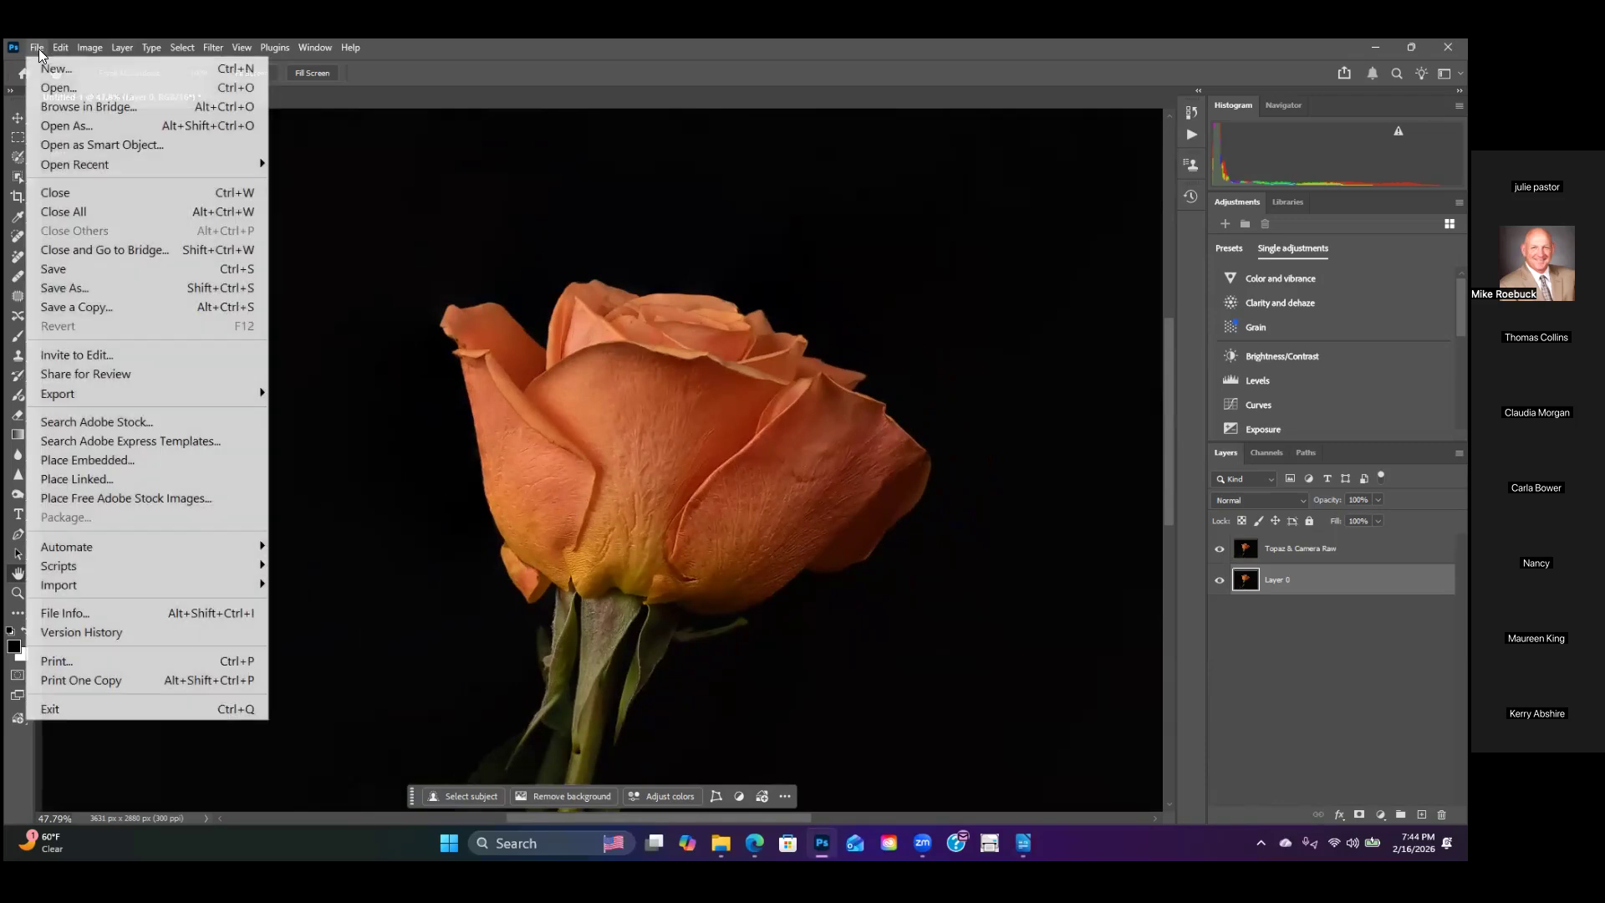
mouse_move(39, 49)
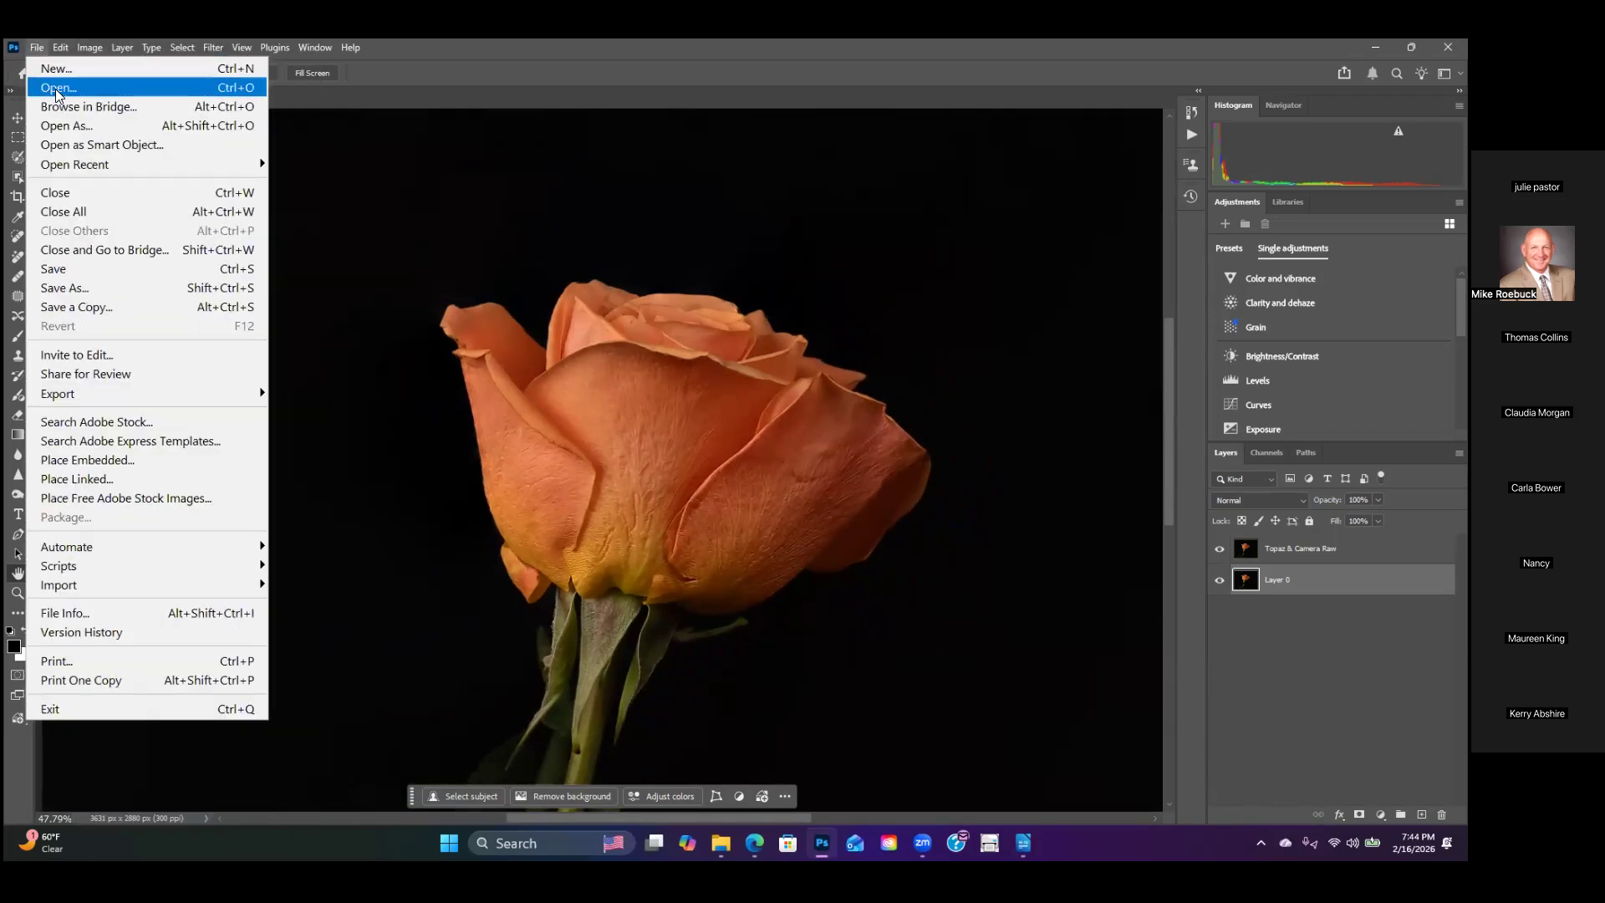
left_click(56, 88)
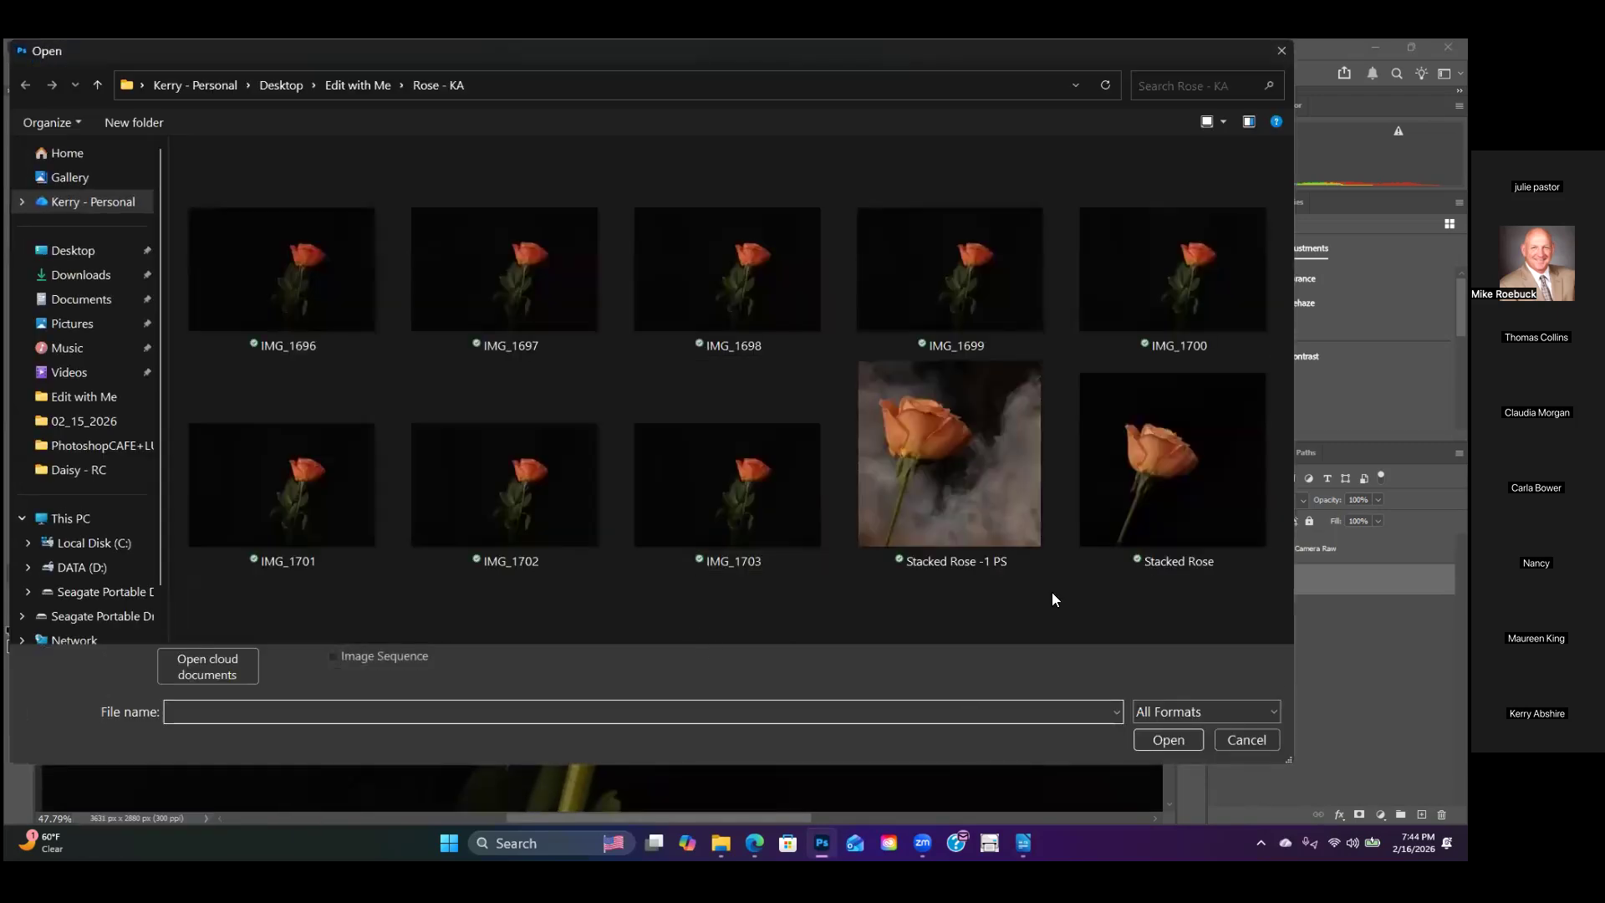
left_click(1153, 498)
left_click(1168, 740)
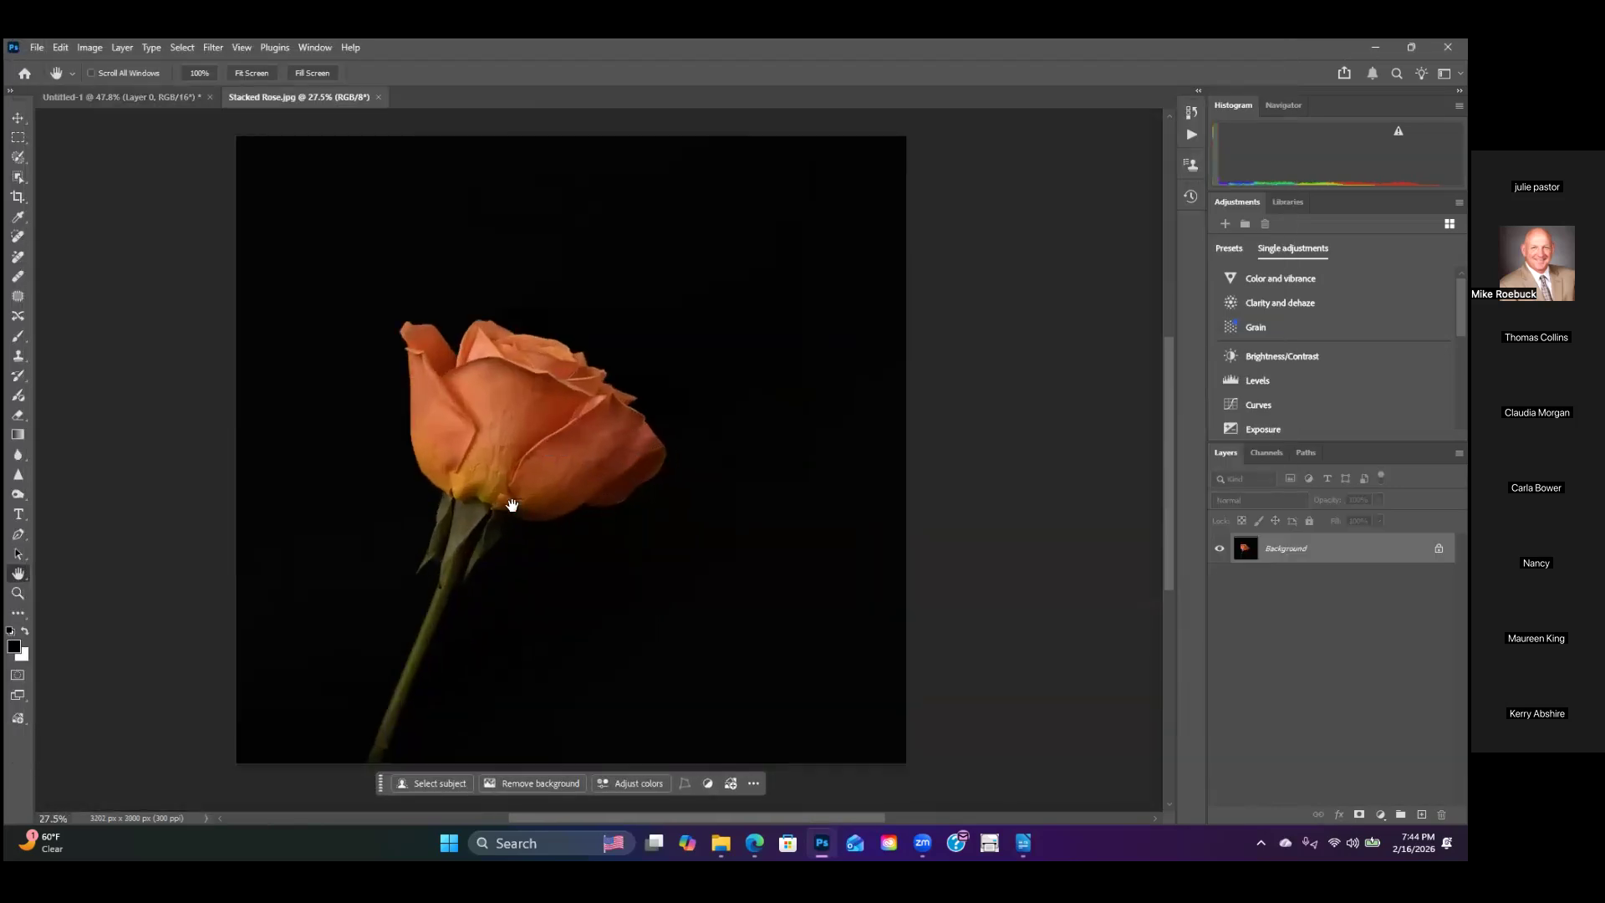
Step: Compare the petal texture, edges and stem of the rose in Stacked Rose.jpg with those in the Untitled-1 document
scroll(548, 476, "up", 4)
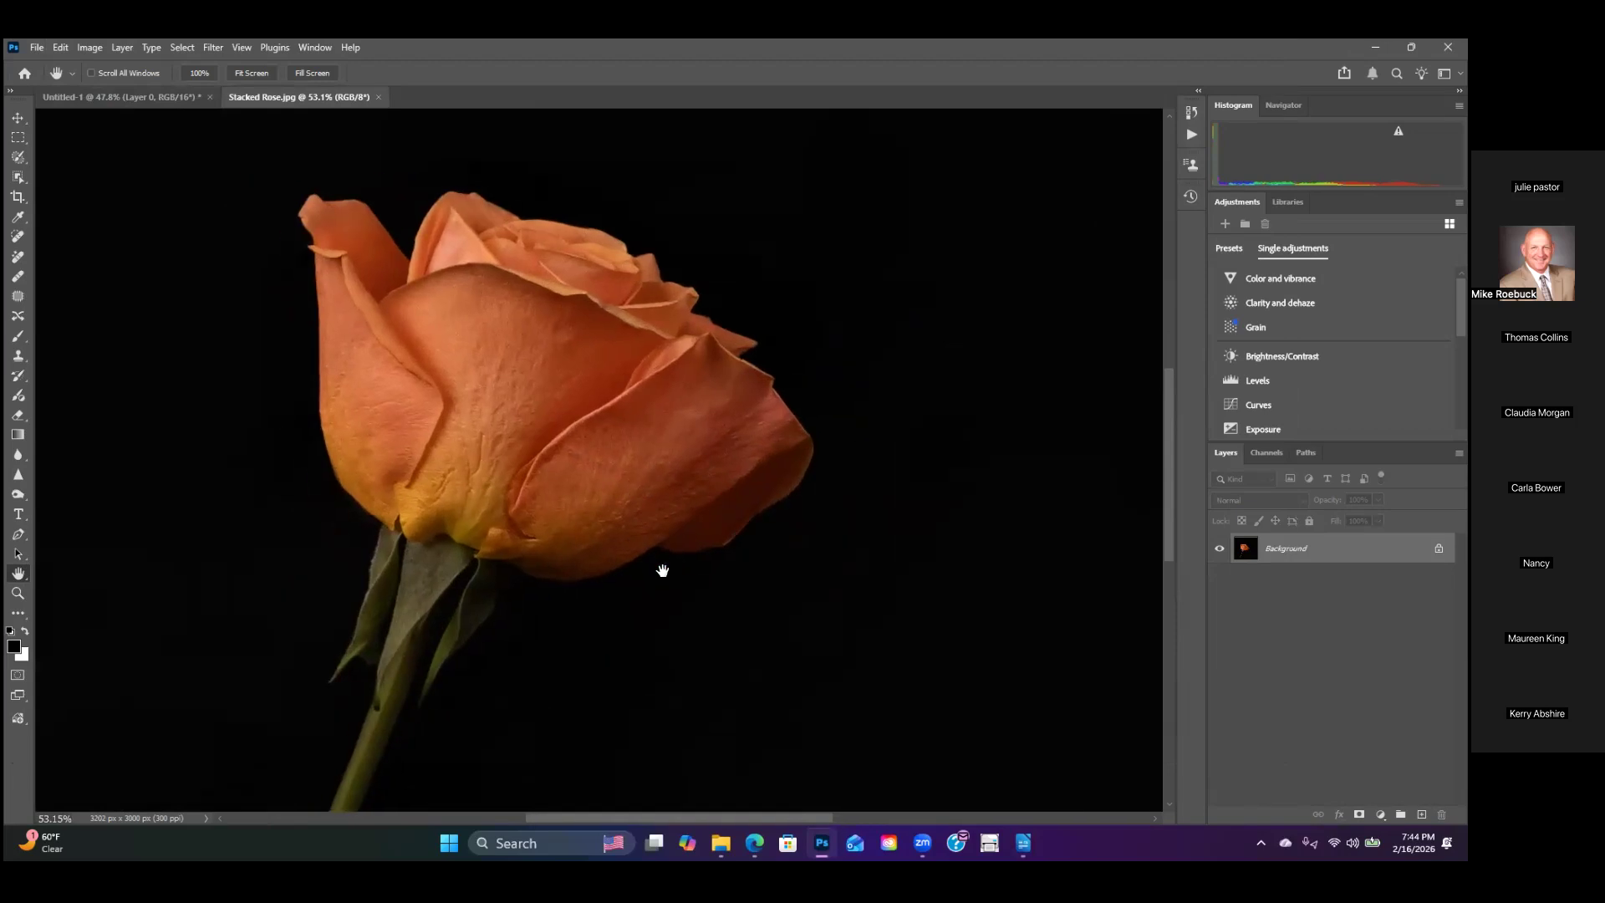
left_click_drag(632, 538, 662, 571)
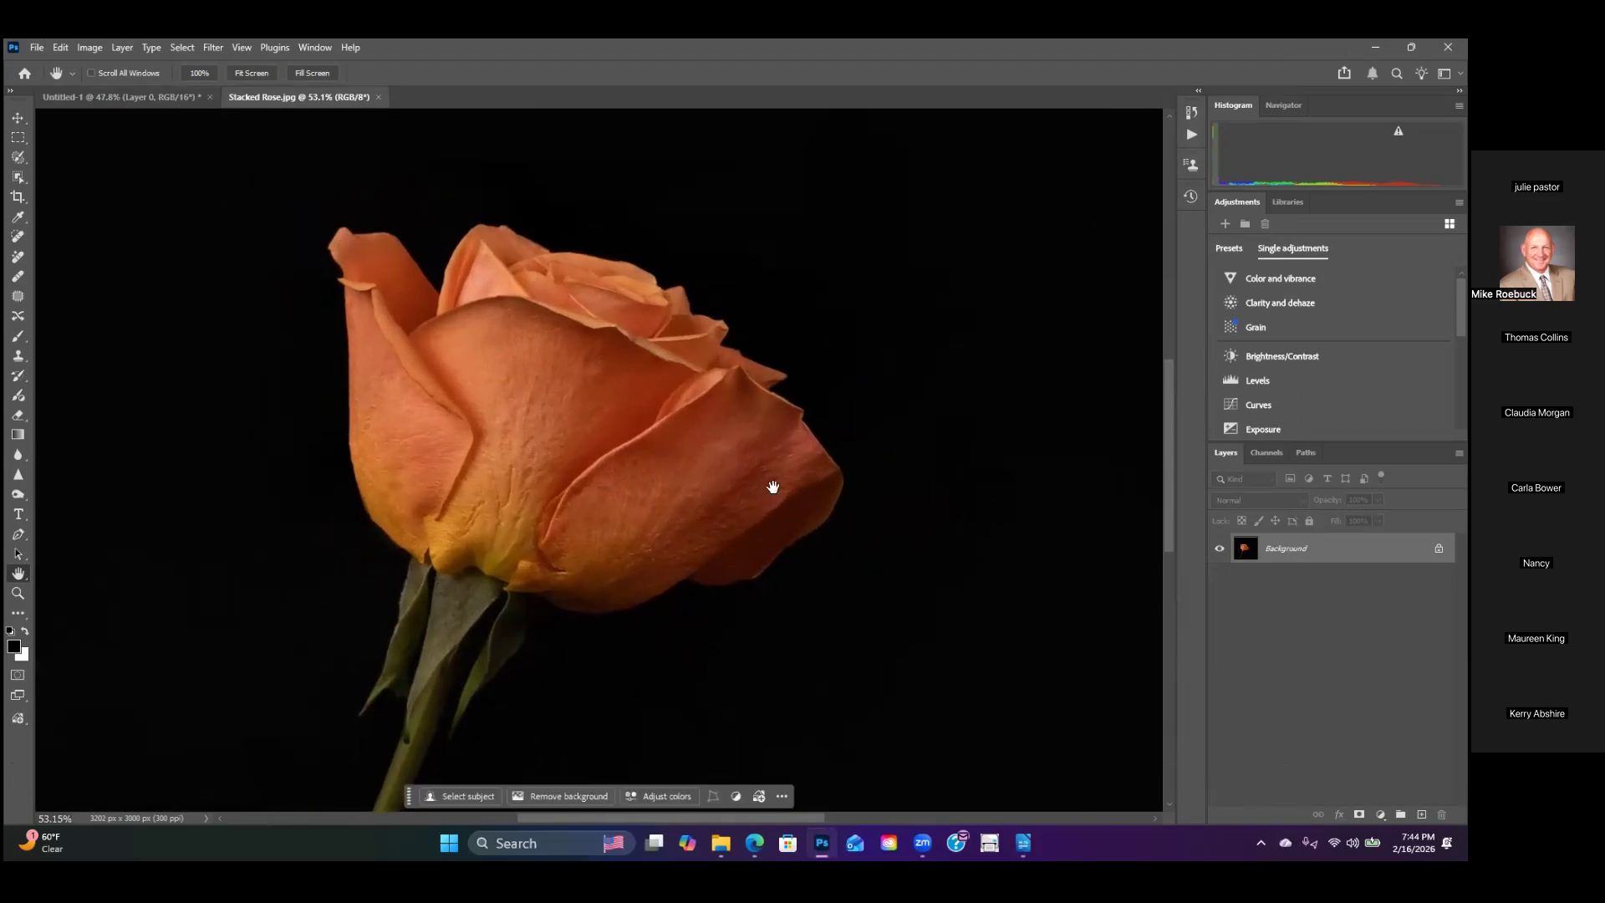
scroll(738, 498, "up", 2)
left_click_drag(523, 443, 602, 534)
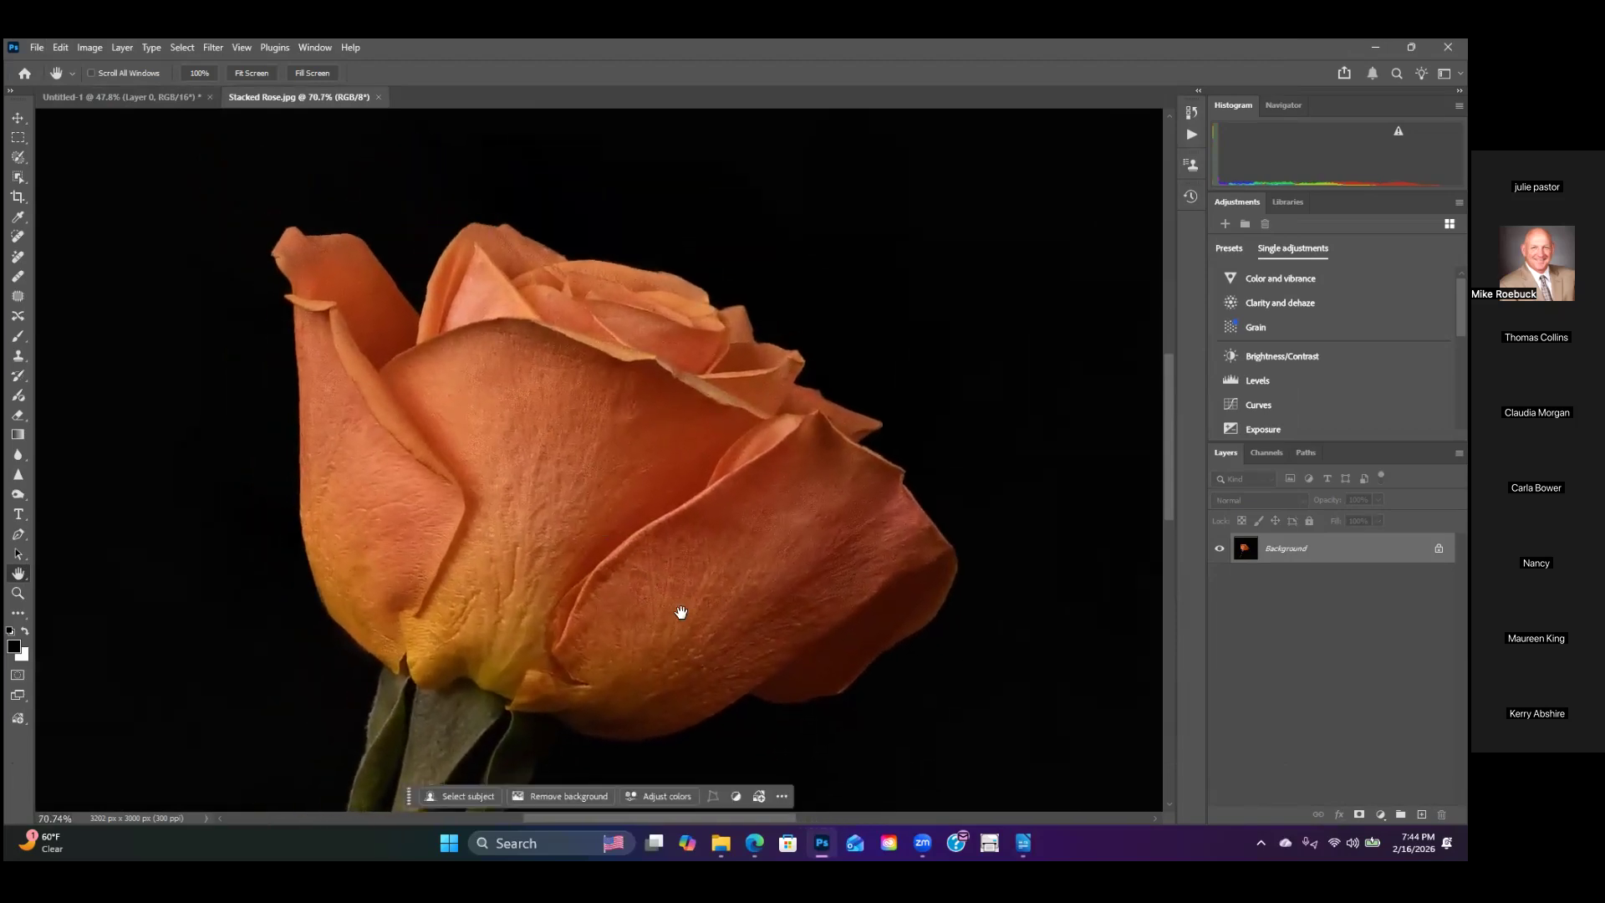
left_click(121, 97)
scroll(570, 410, "up", 2)
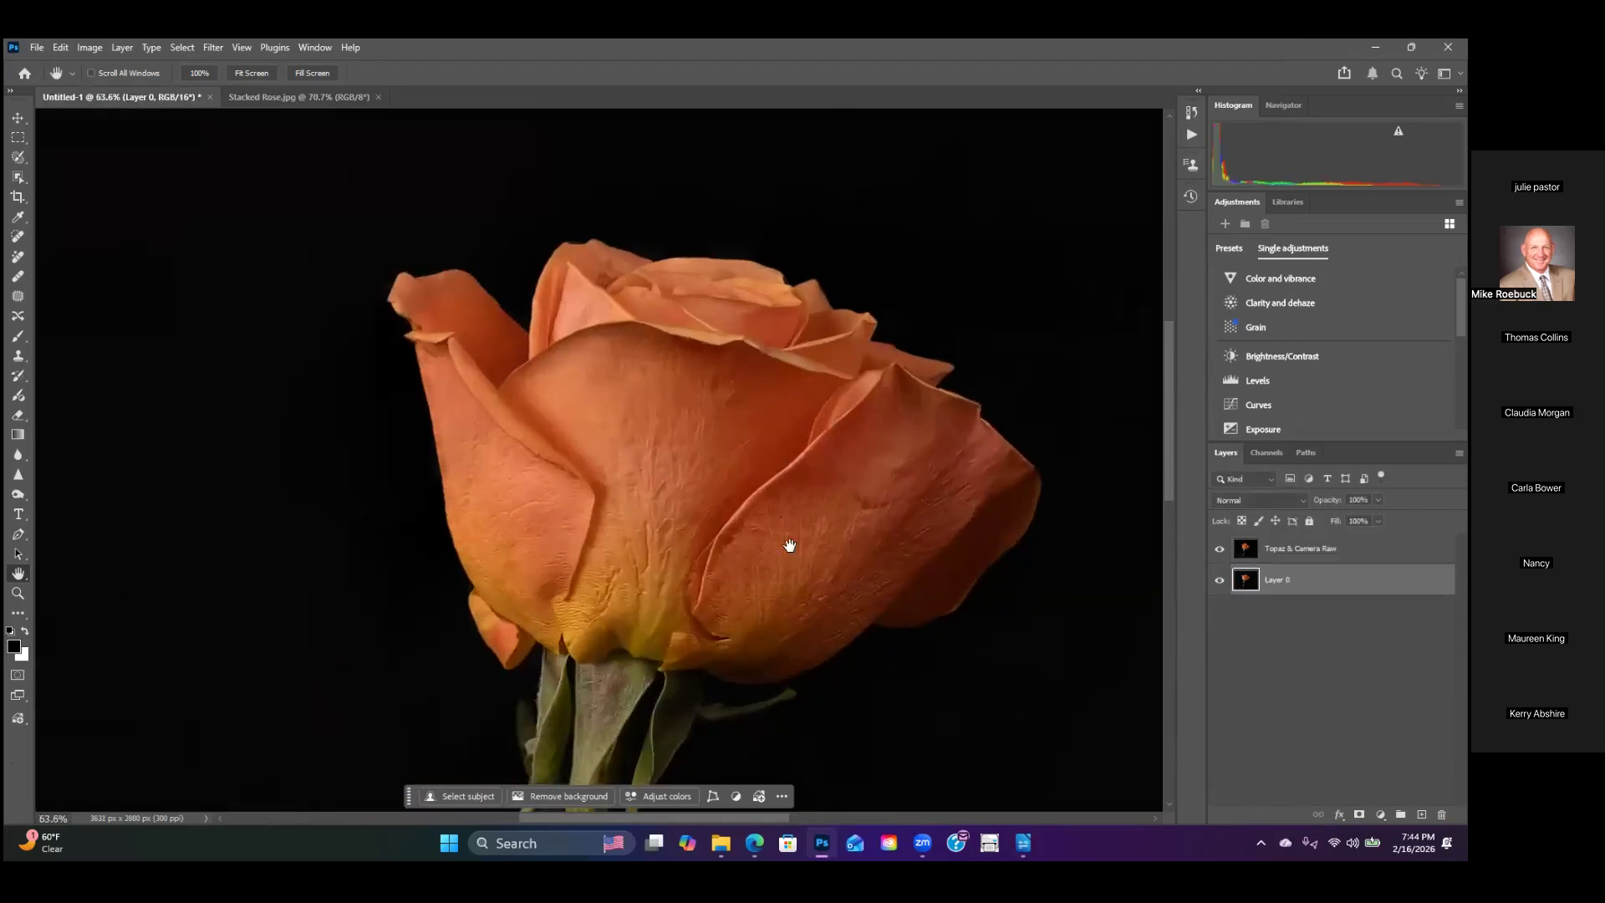
scroll(852, 510, "up", 2)
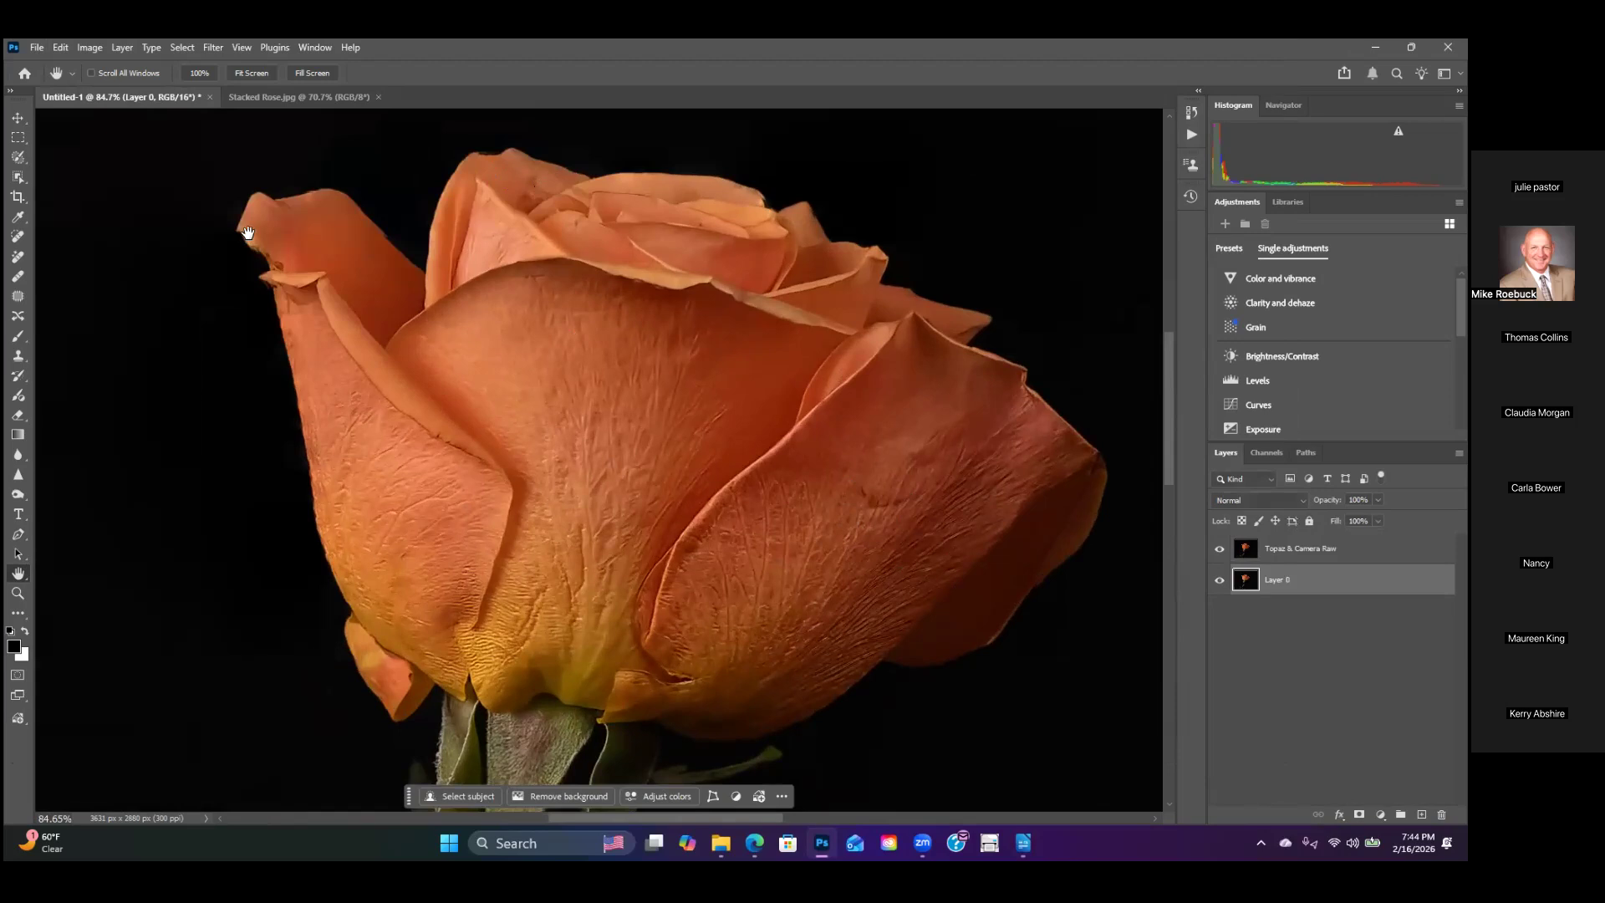
scroll(468, 362, "down", 5)
scroll(523, 608, "down", 2)
left_click_drag(489, 649, 555, 622)
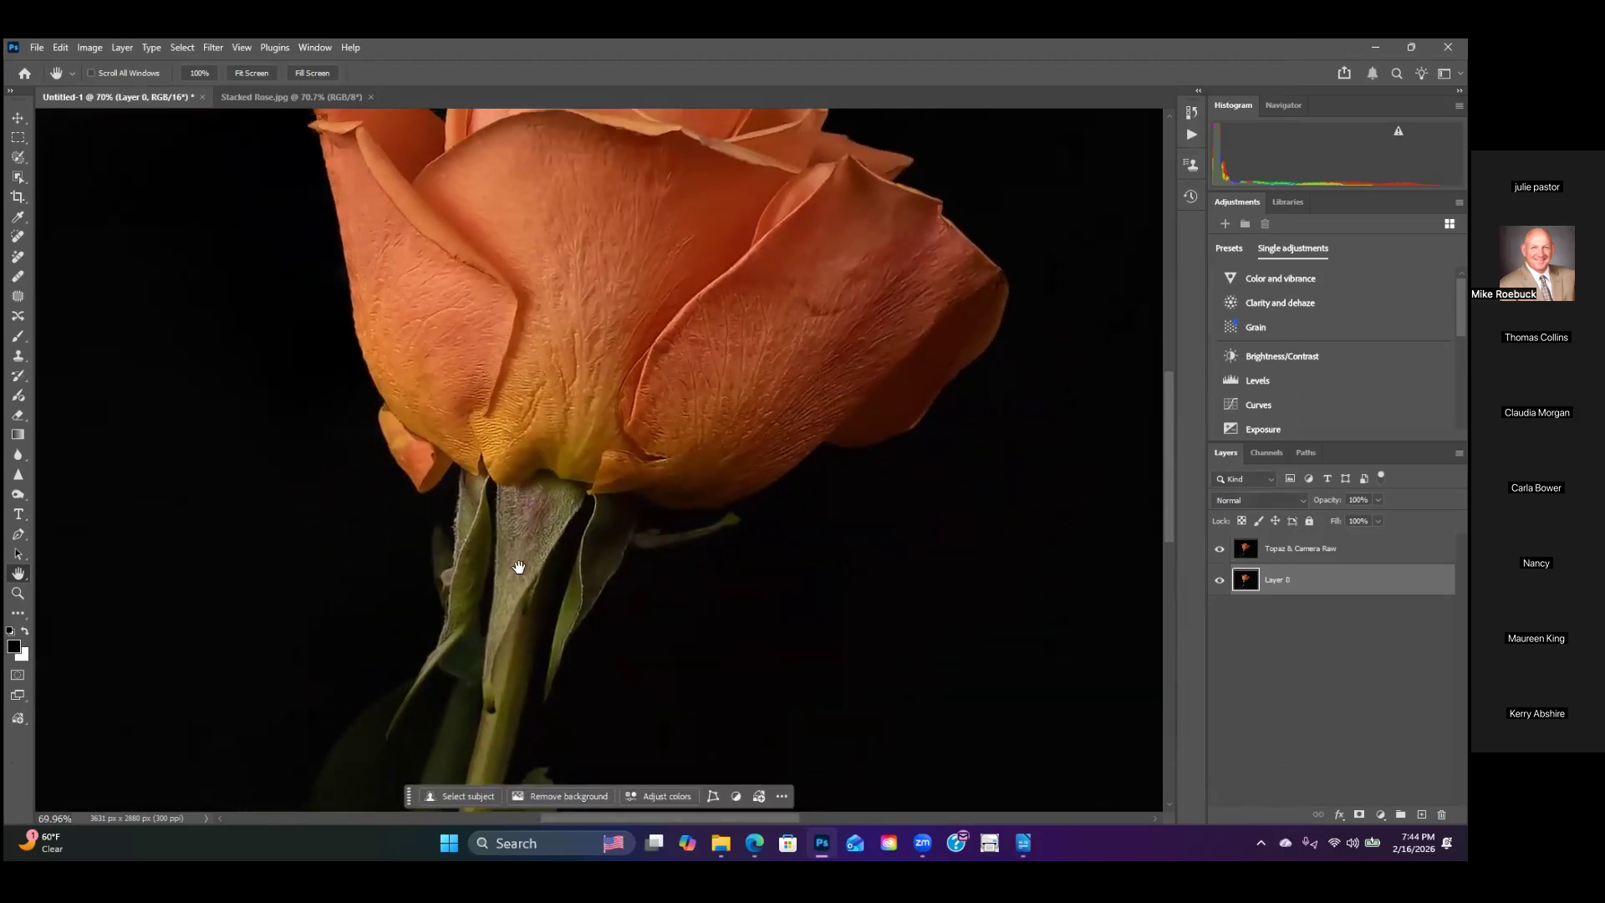
scroll(585, 510, "down", 2)
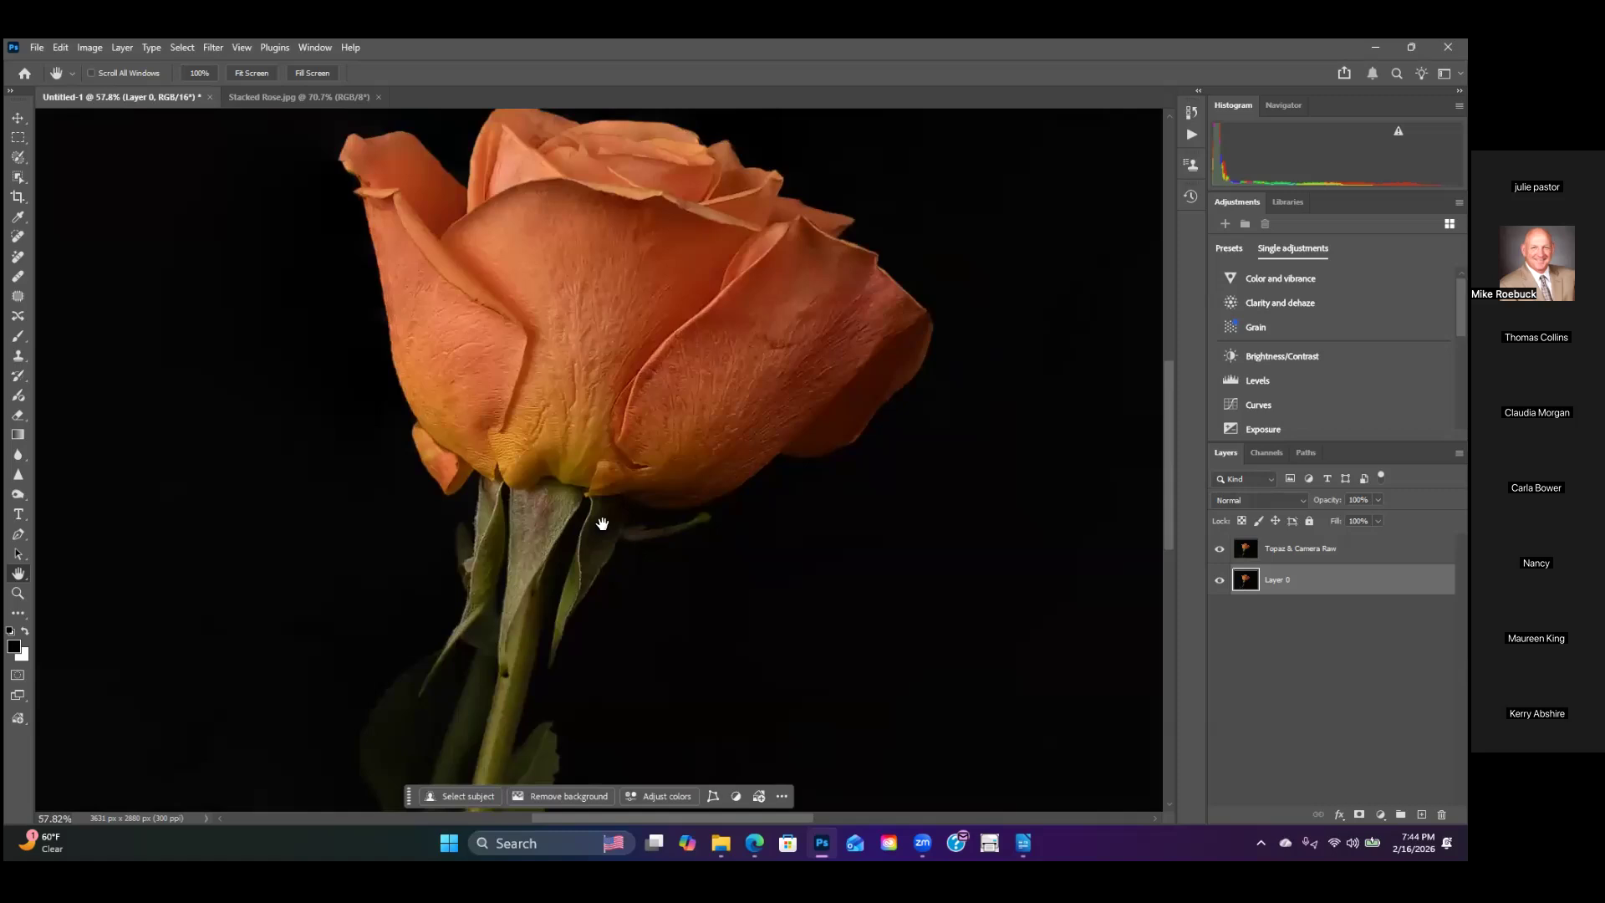
Step: Return to Stacked Rose.jpg and examine the bloom, the stem and the overall composition
left_click(298, 98)
scroll(512, 573, "down", 1)
left_click_drag(512, 537, 450, 441)
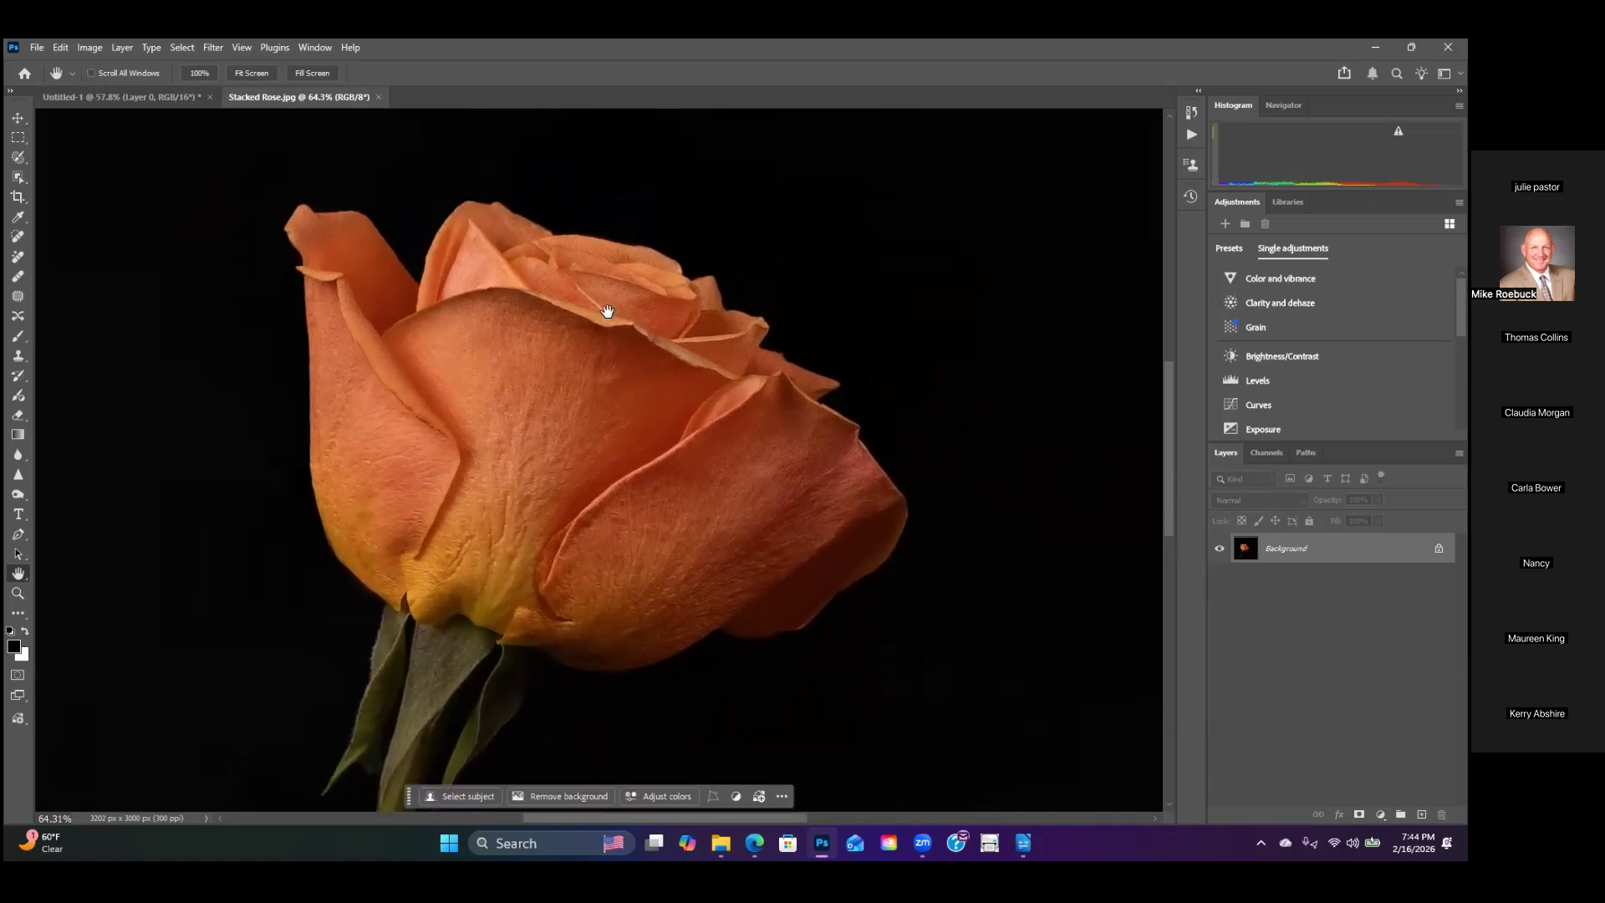
scroll(419, 409, "down", 6)
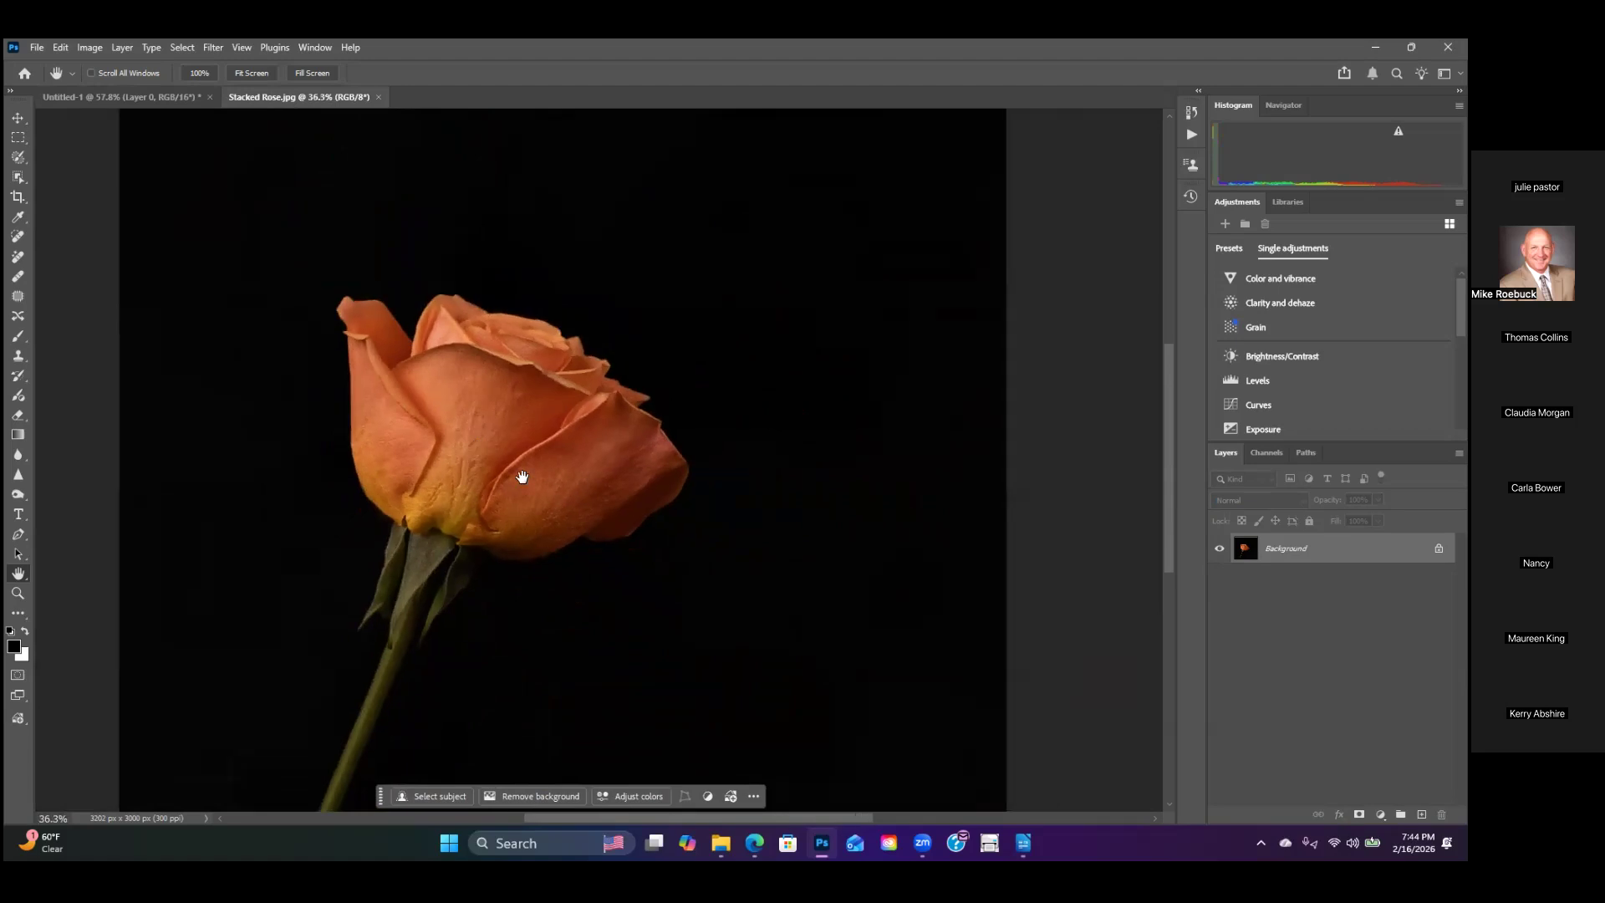
scroll(523, 476, "down", 3)
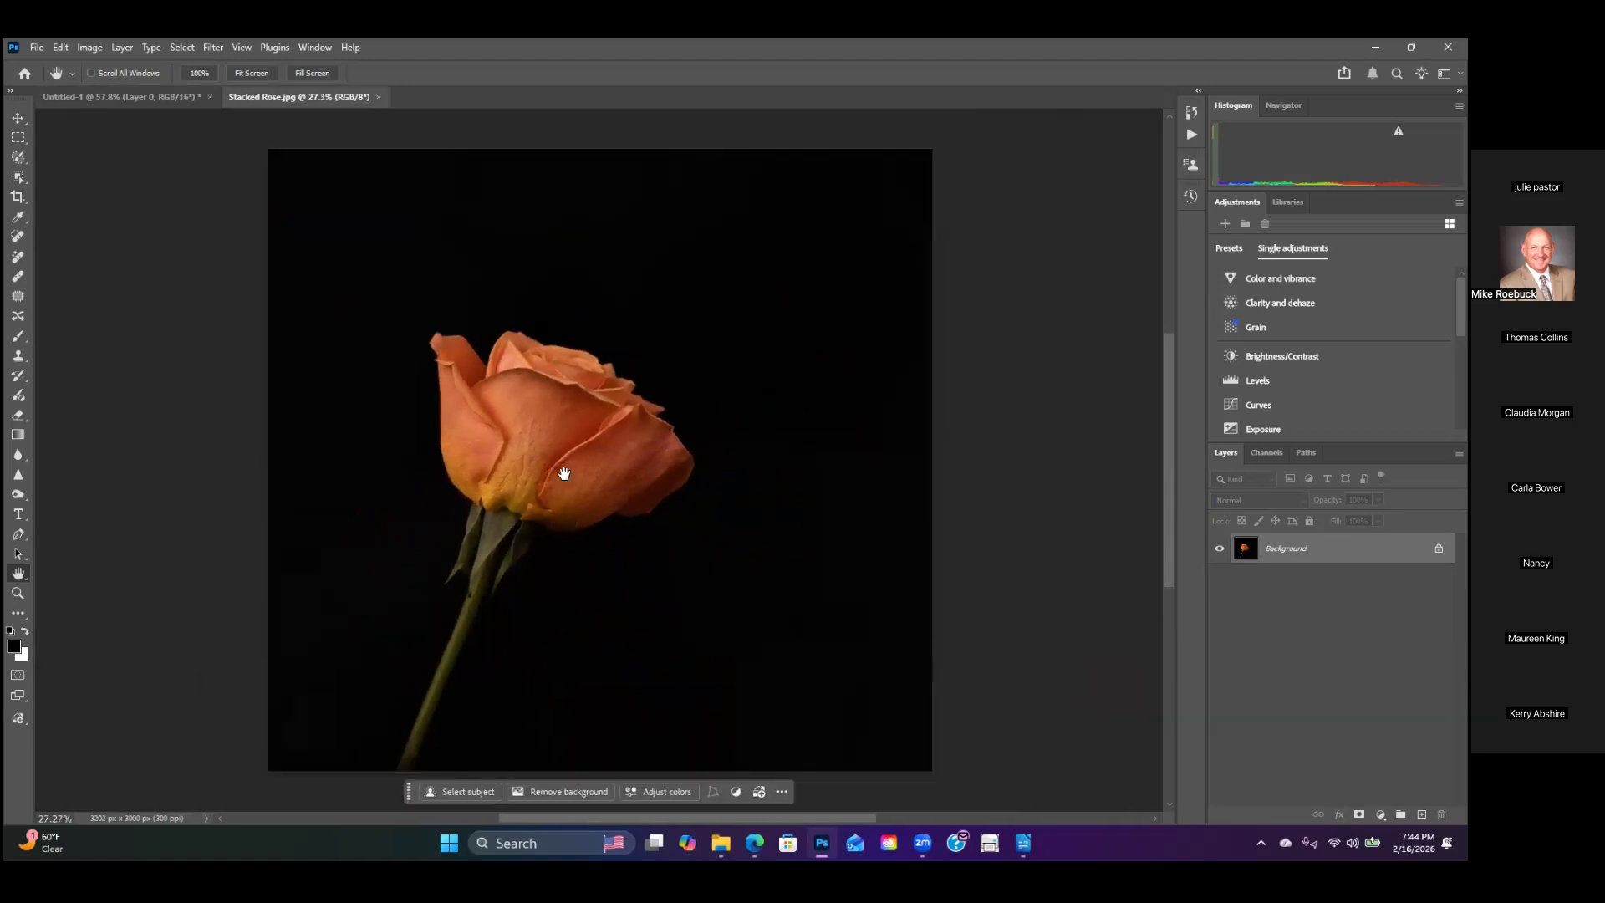
scroll(566, 476, "up", 4)
scroll(612, 517, "down", 3)
left_click_drag(535, 562, 537, 523)
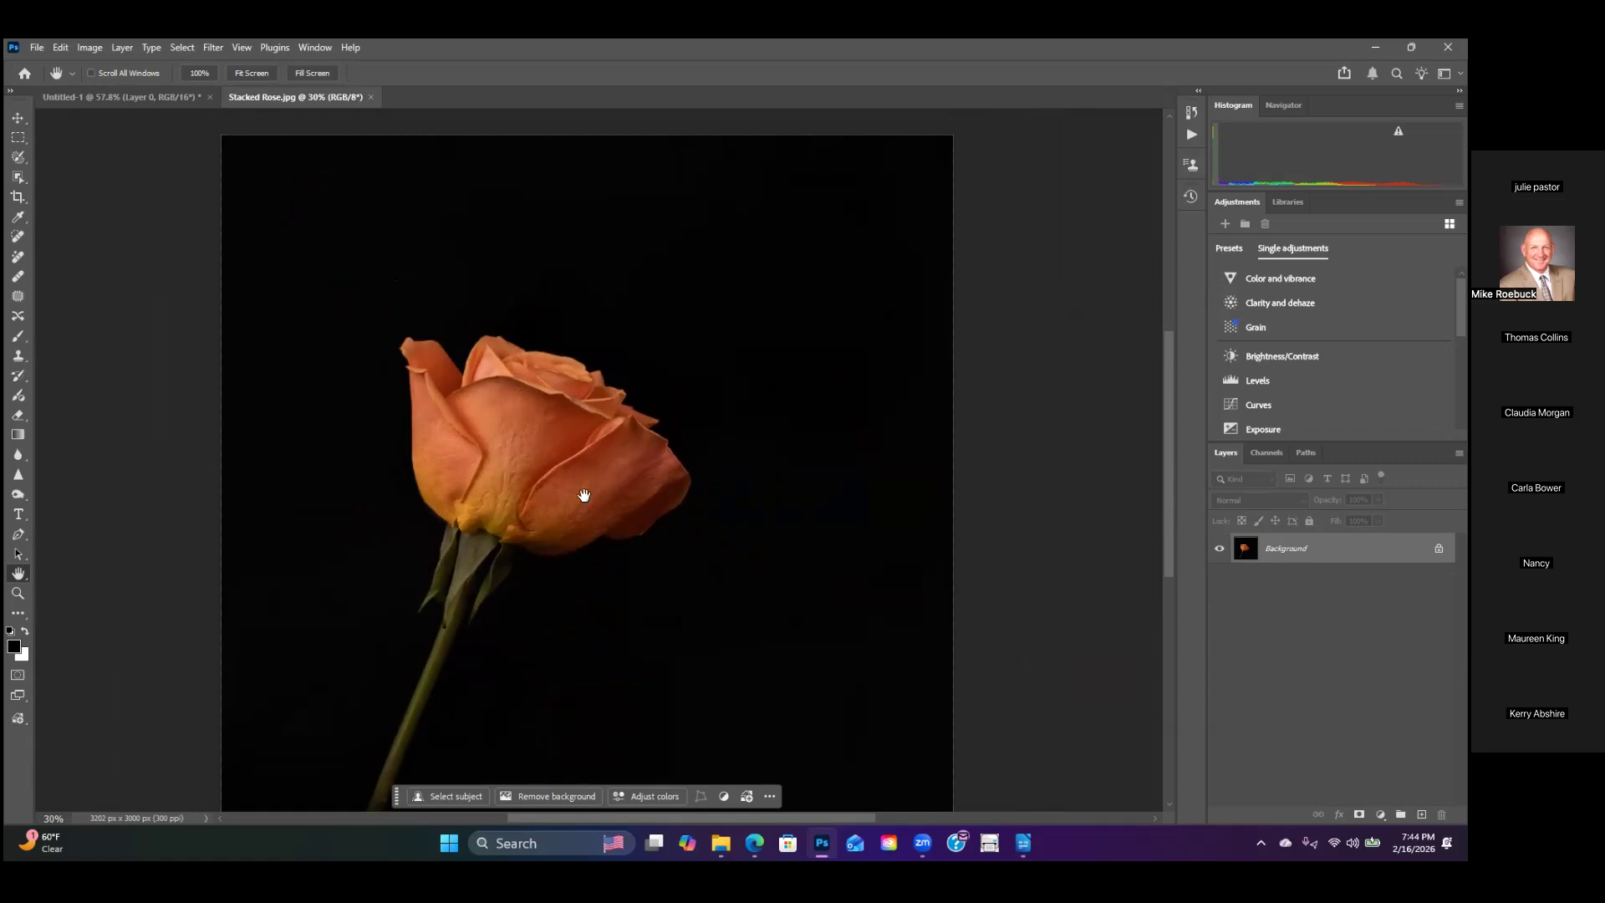
scroll(556, 512, "up", 1)
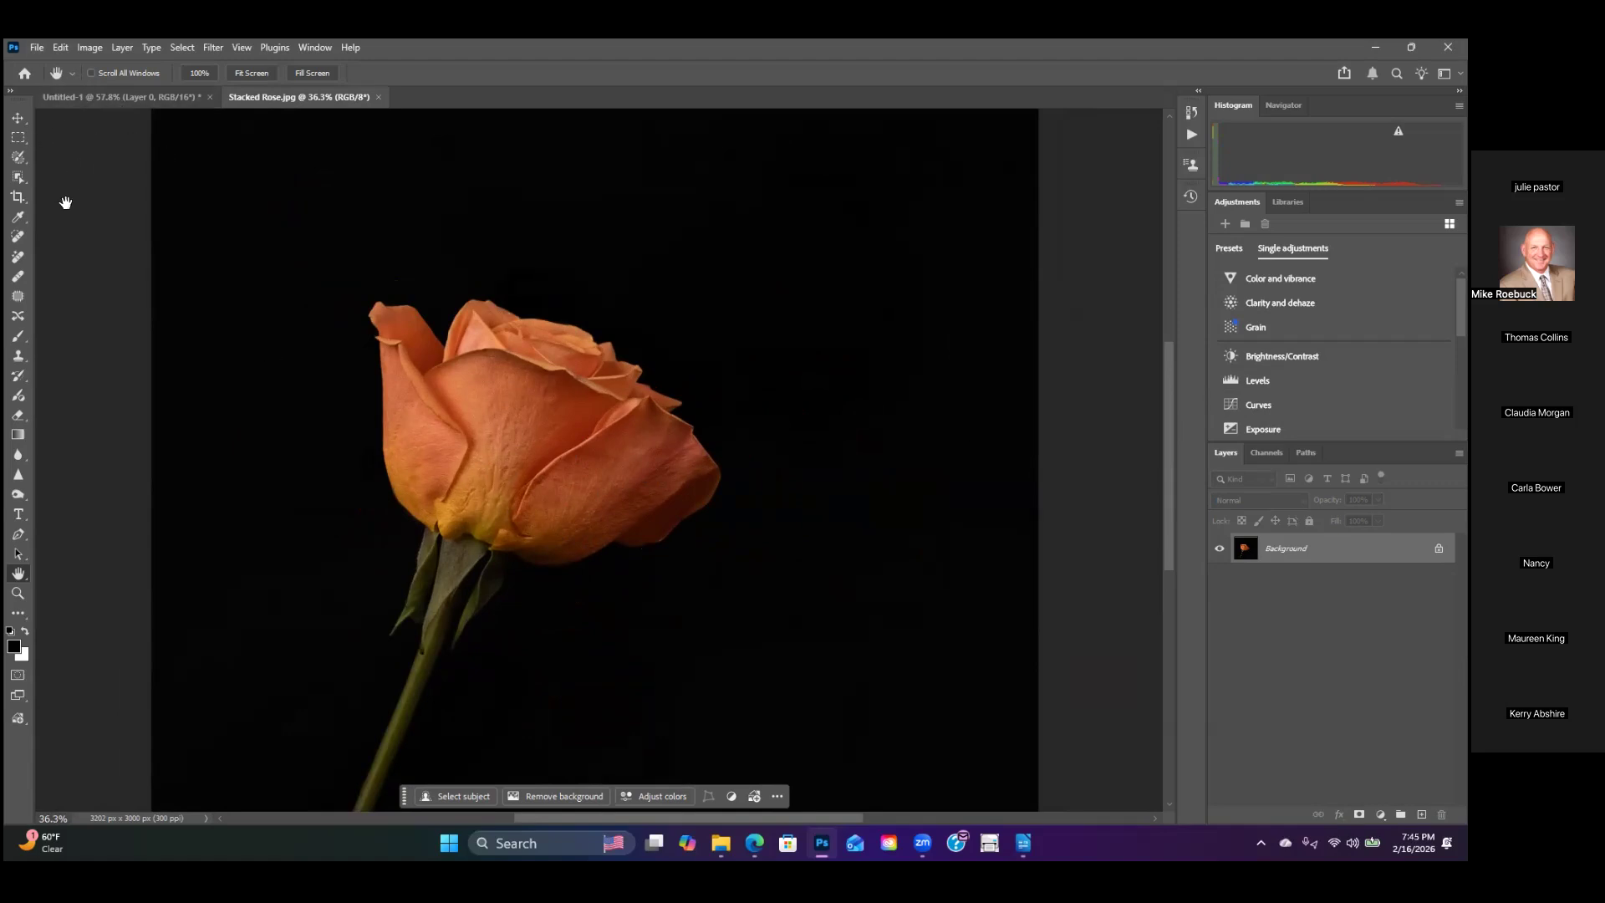
Step: With the Brush tool, look through the Atmospheric smoke bundle 16bit v4_30 brushes, collapse Smoke 16bit and expand the Smoke II 16bit group
left_click(19, 336)
left_click(114, 73)
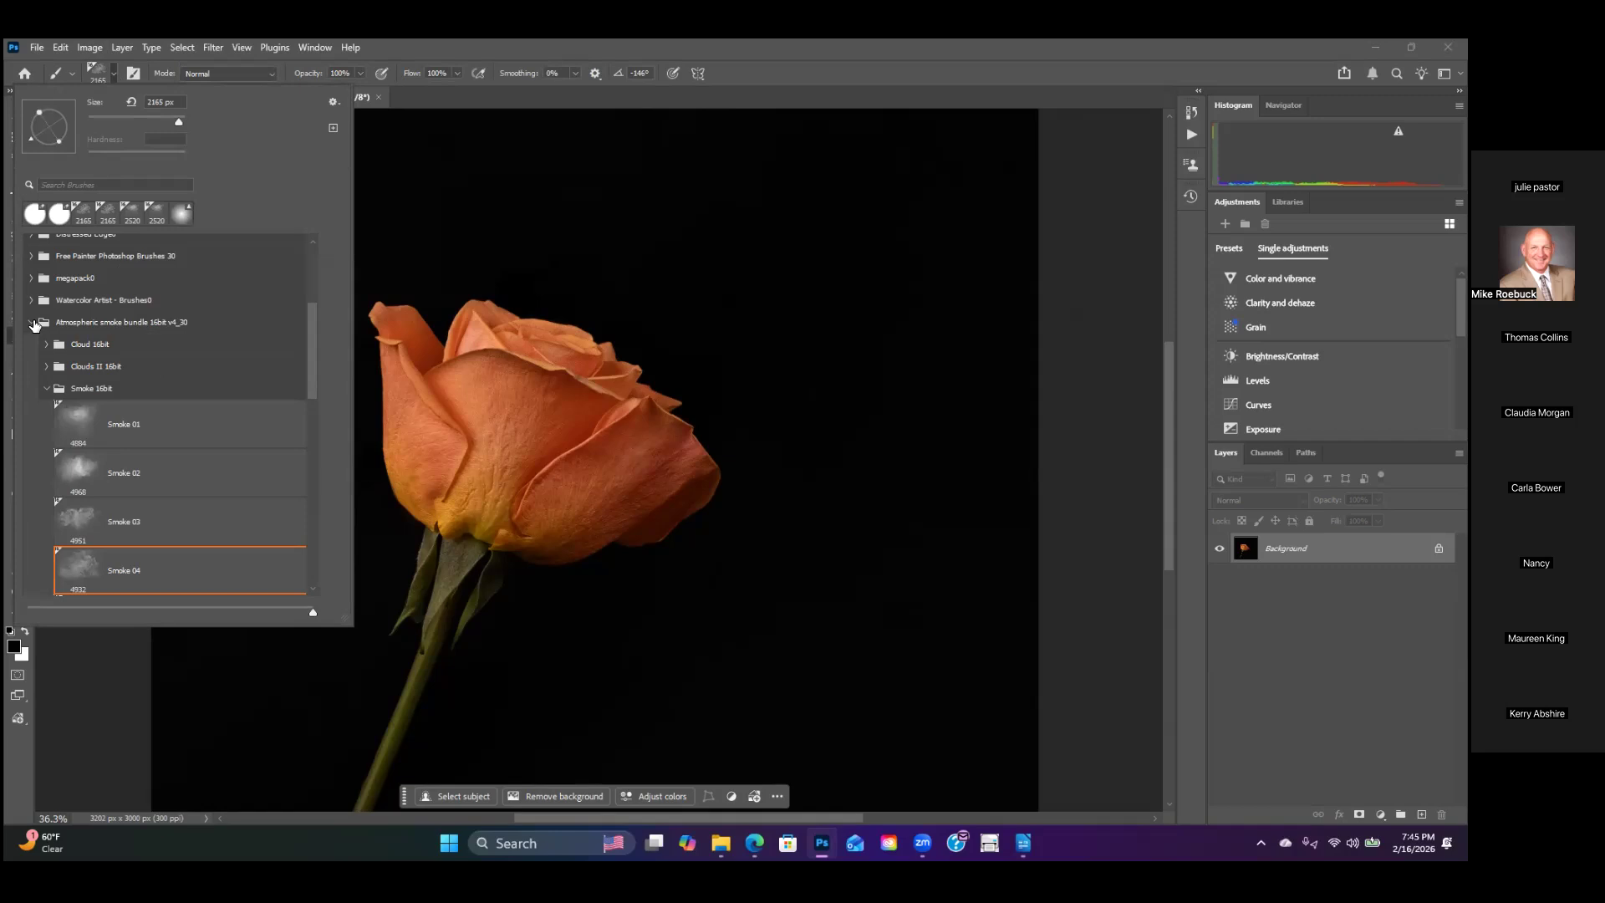
left_click(46, 388)
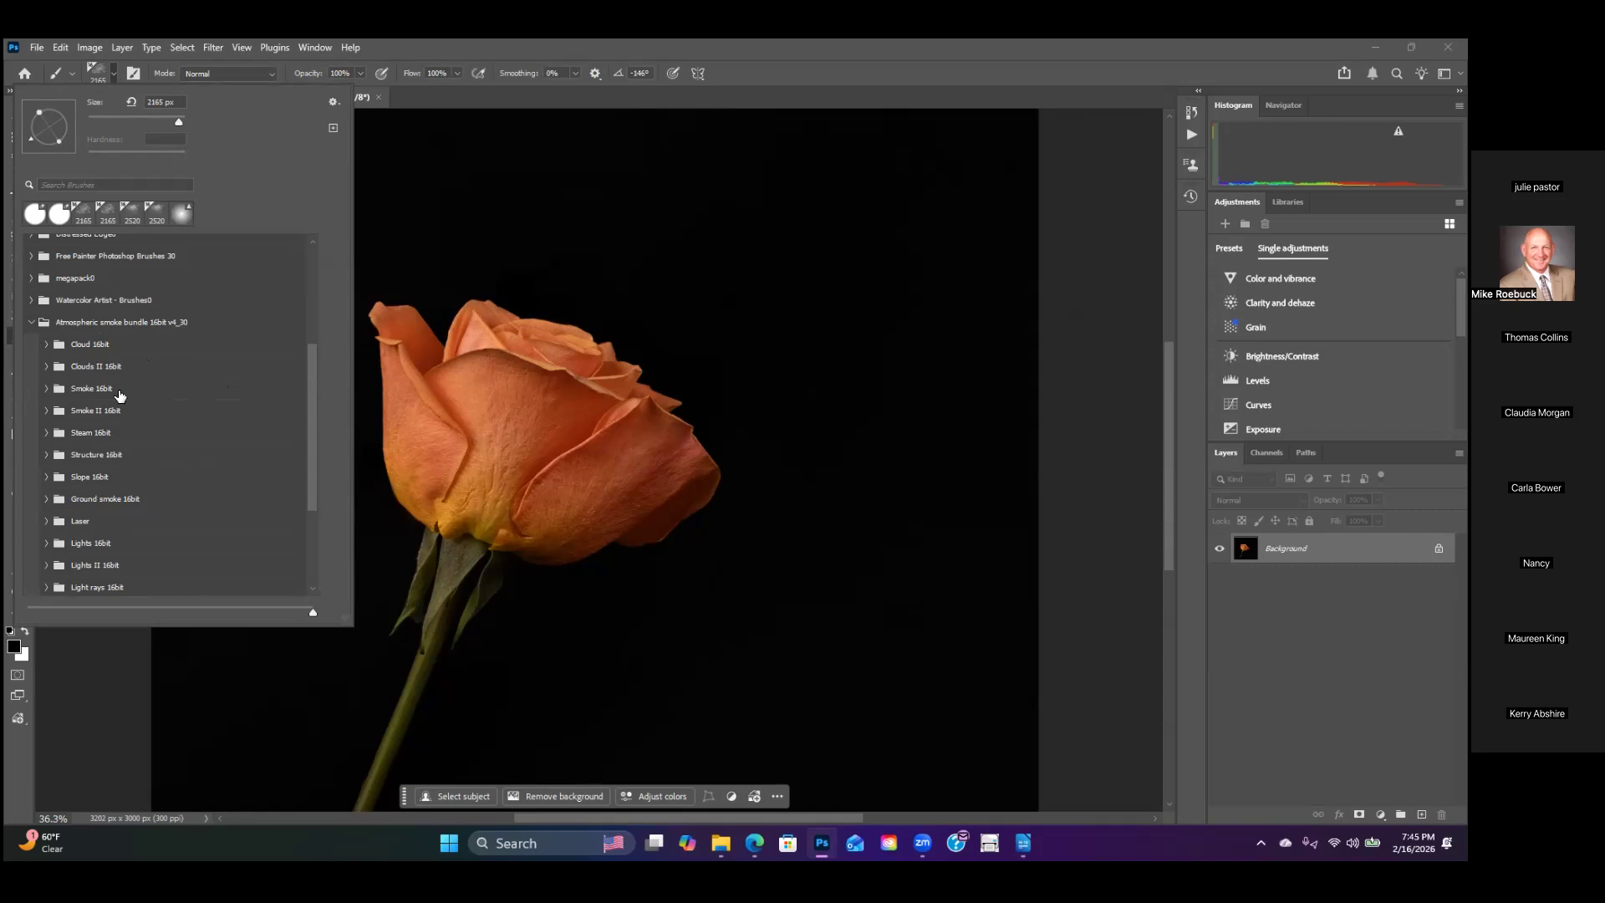
scroll(141, 464, "down", 4)
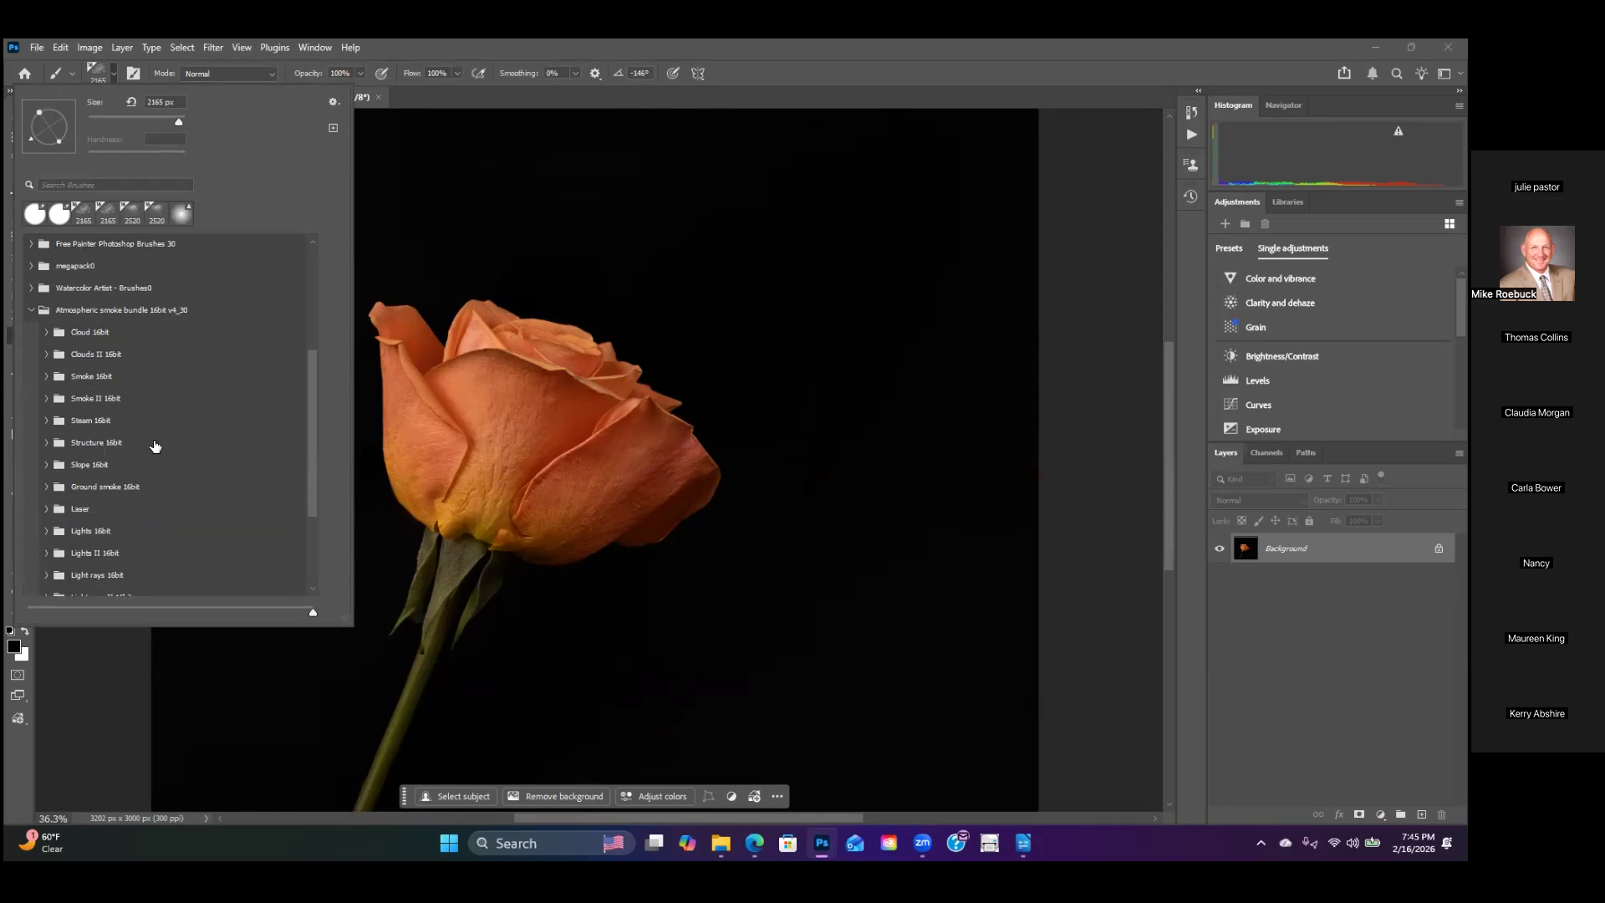
scroll(126, 402, "down", 3)
scroll(118, 455, "down", 1)
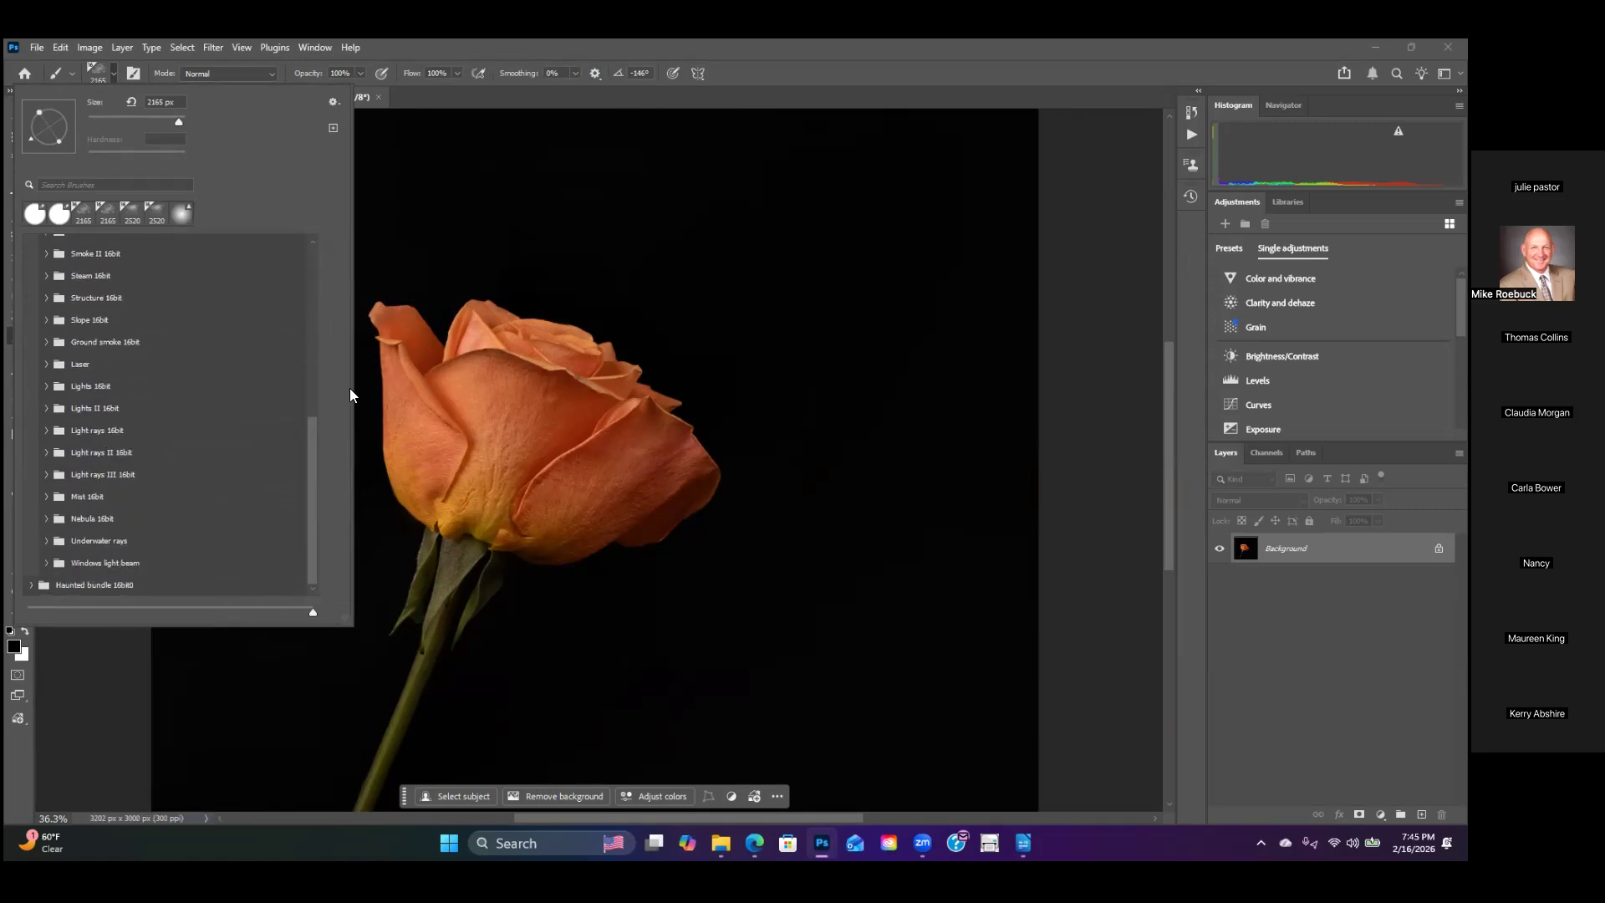
scroll(107, 475, "up", 3)
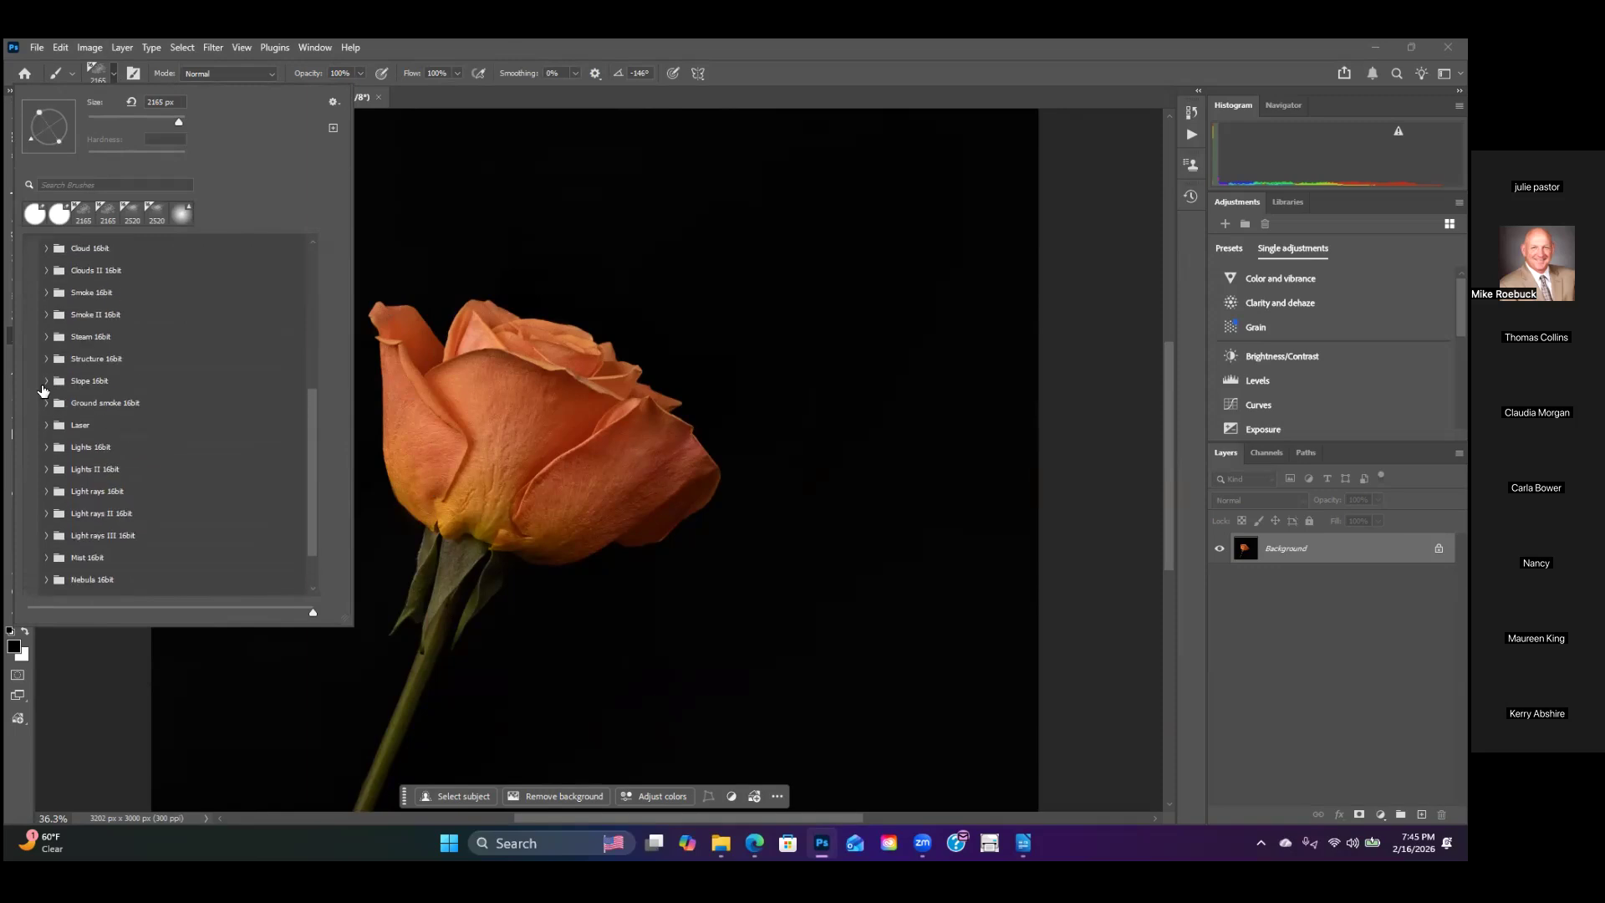
scroll(64, 316, "up", 3)
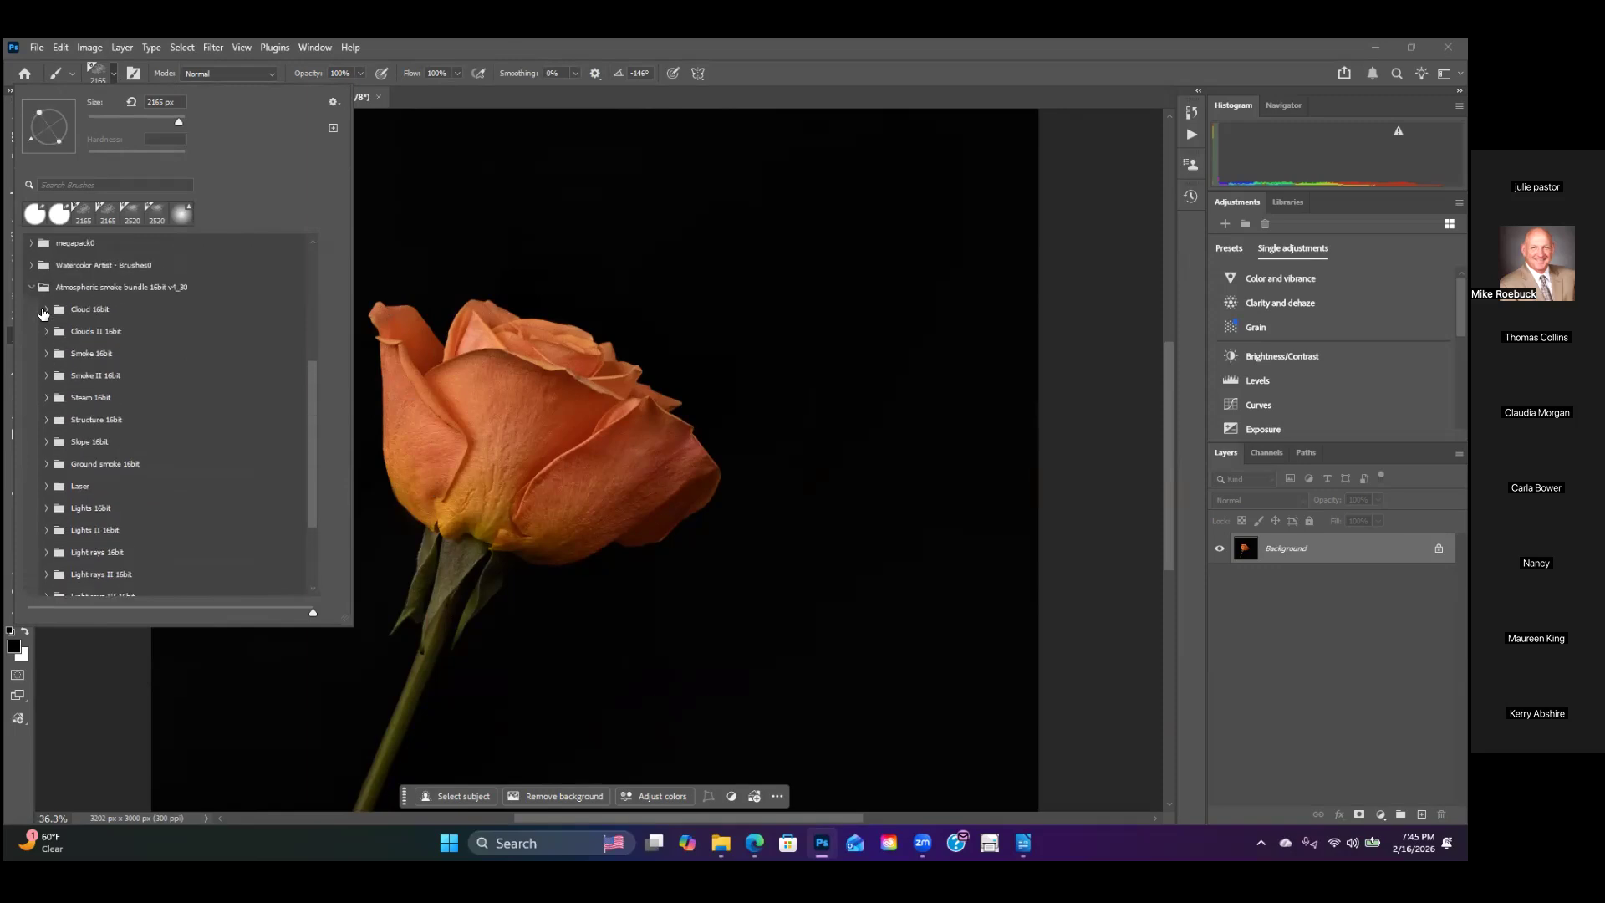
left_click(46, 376)
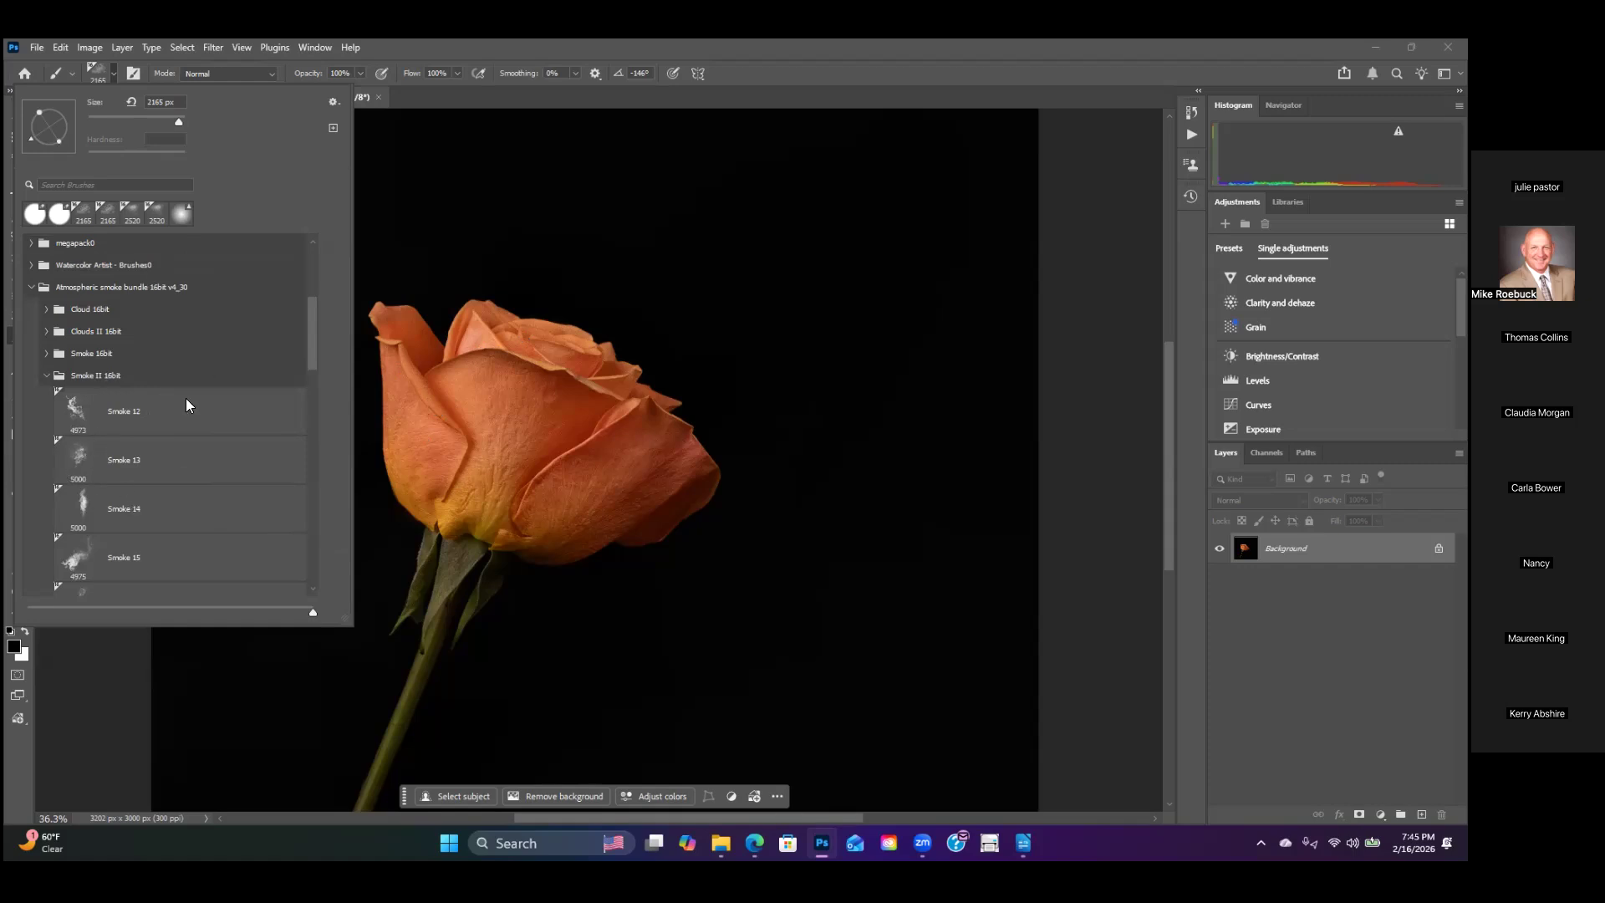
left_click(339, 106)
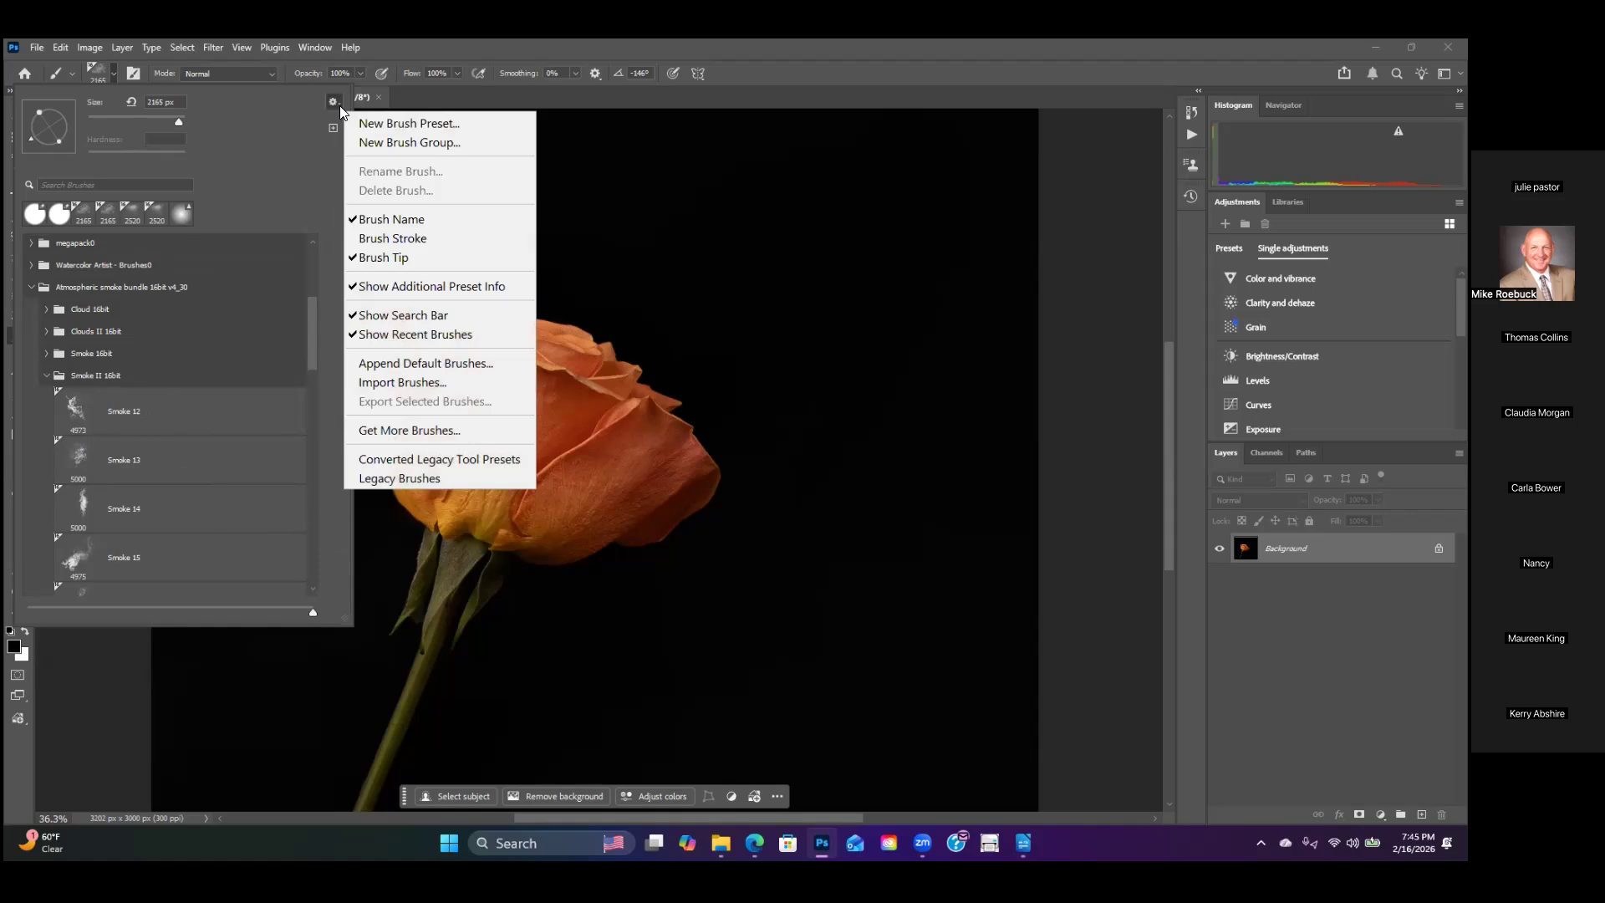
left_click(392, 237)
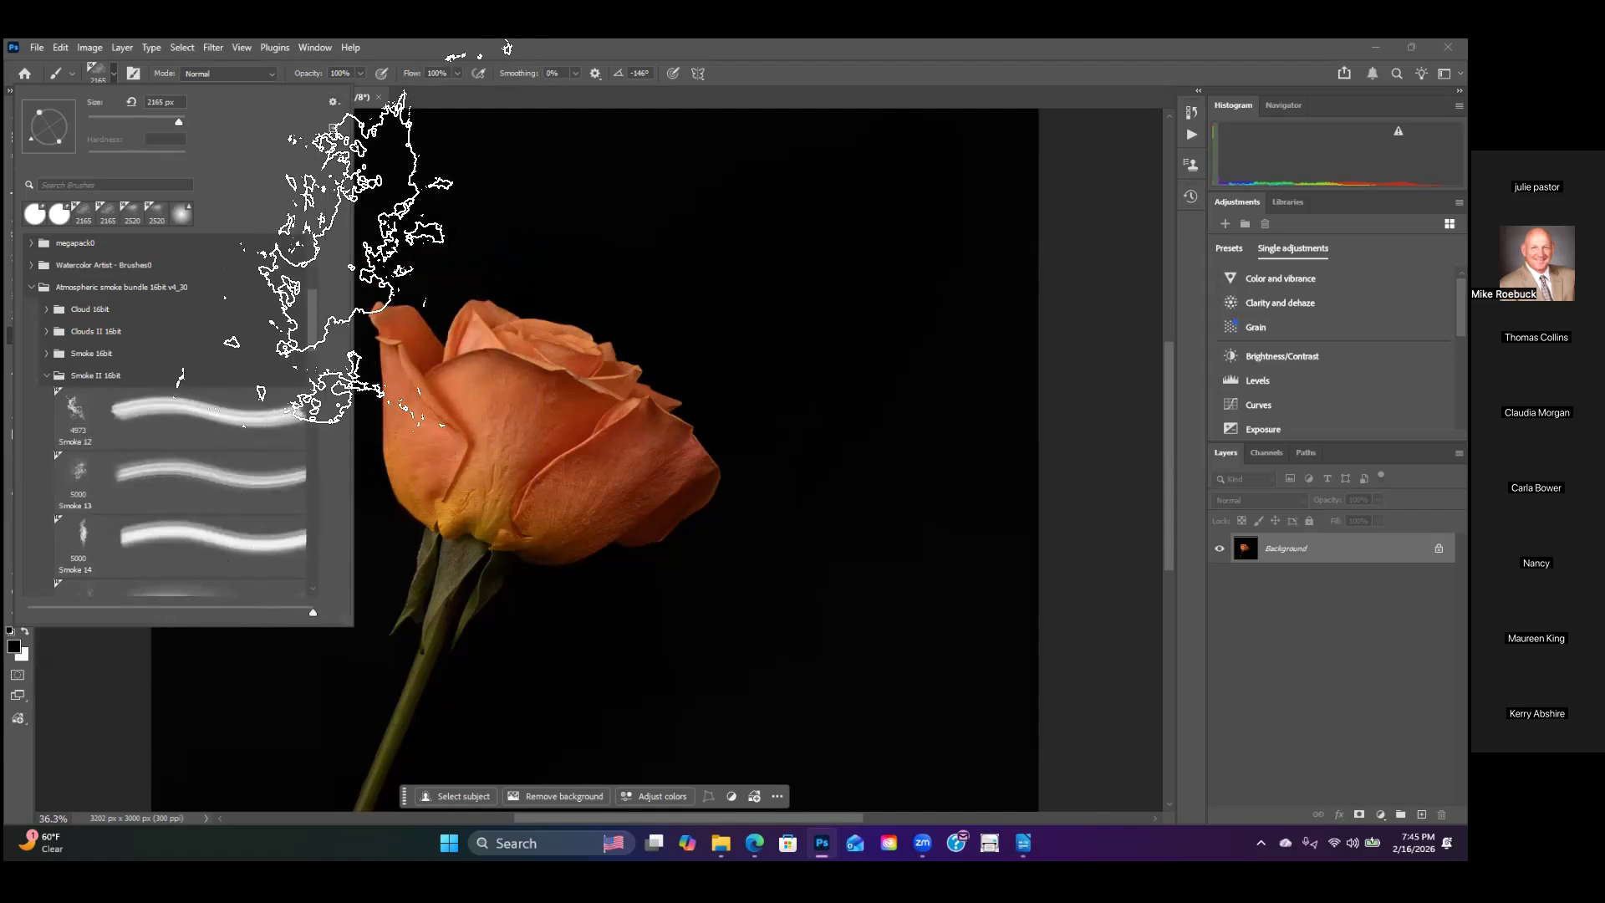
left_click(334, 101)
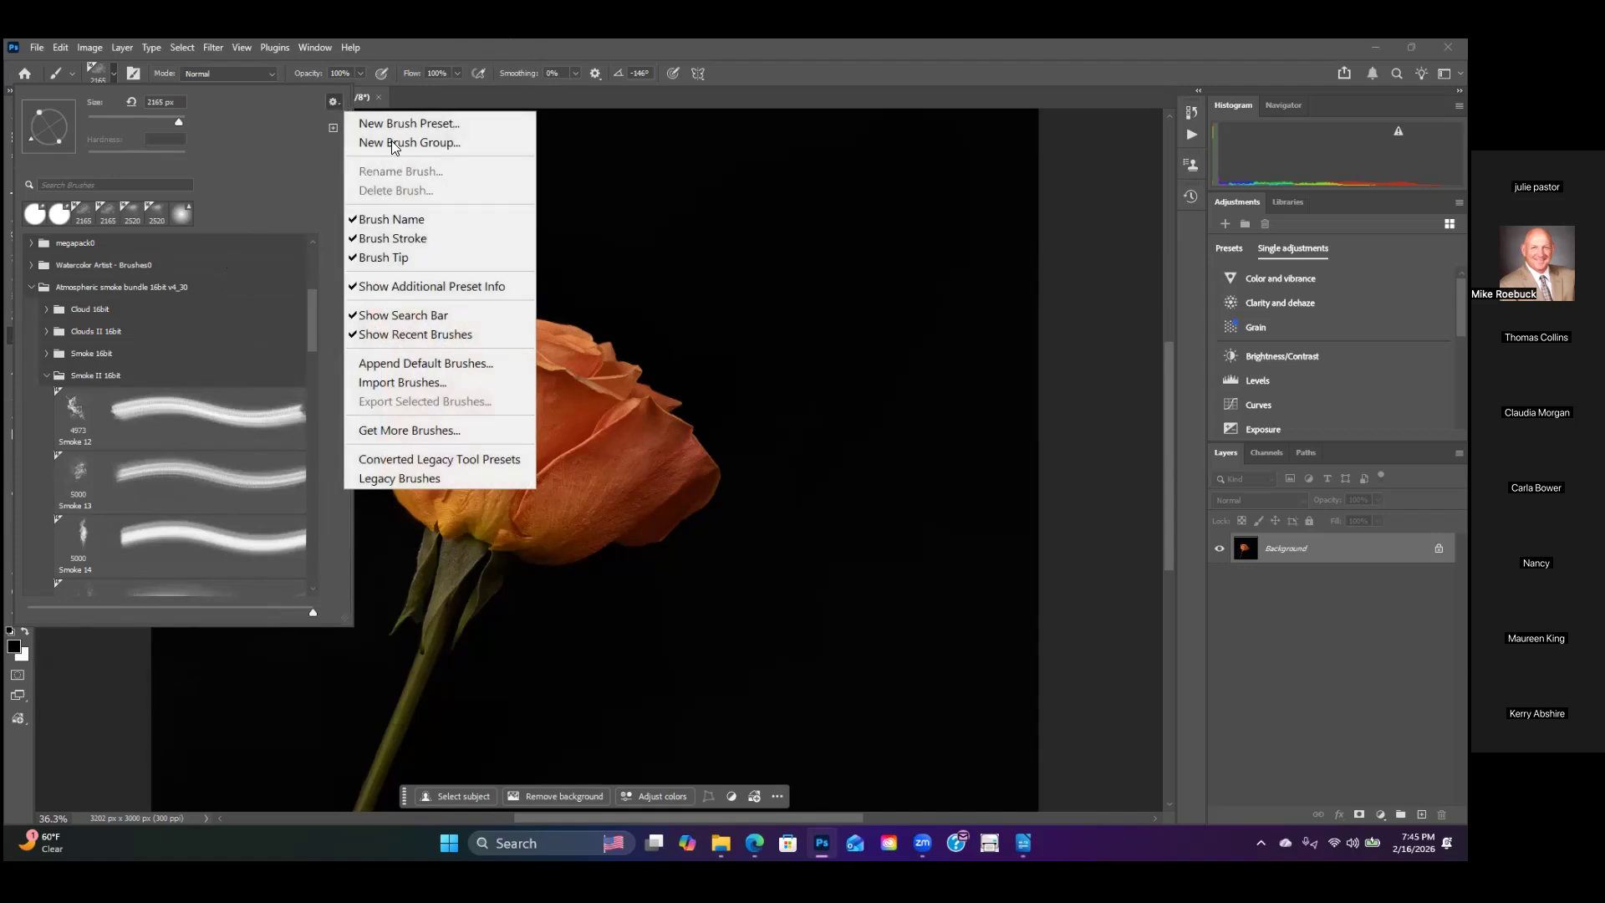
left_click(401, 238)
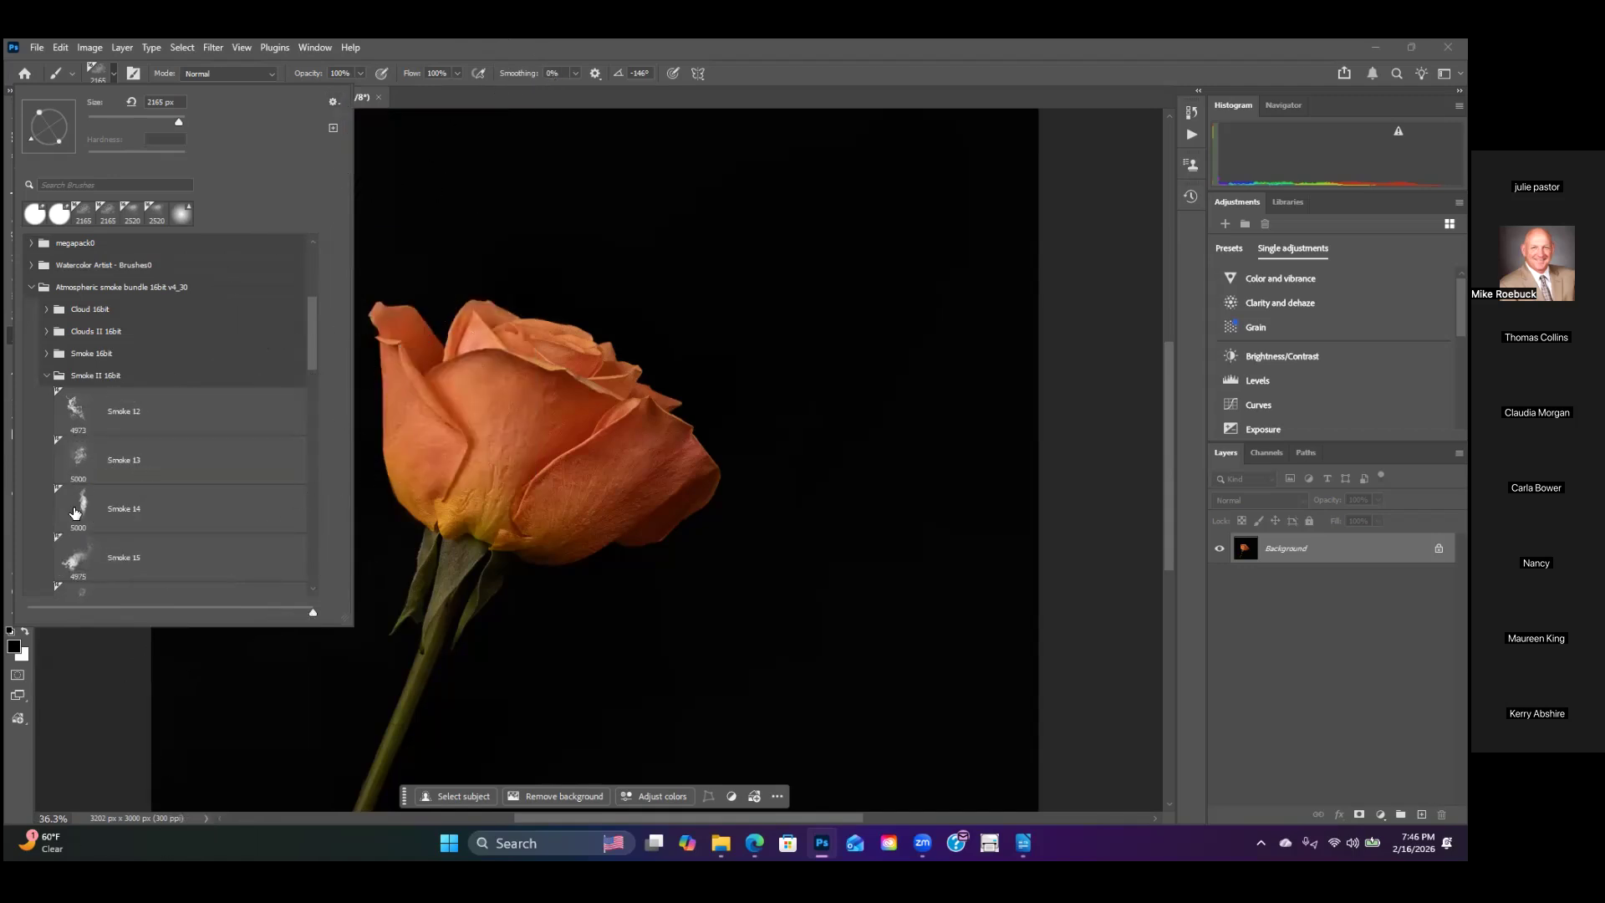
Step: Select the Smoke 12 brush and sample the orange of the rose petals as its foreground color
left_click(77, 408)
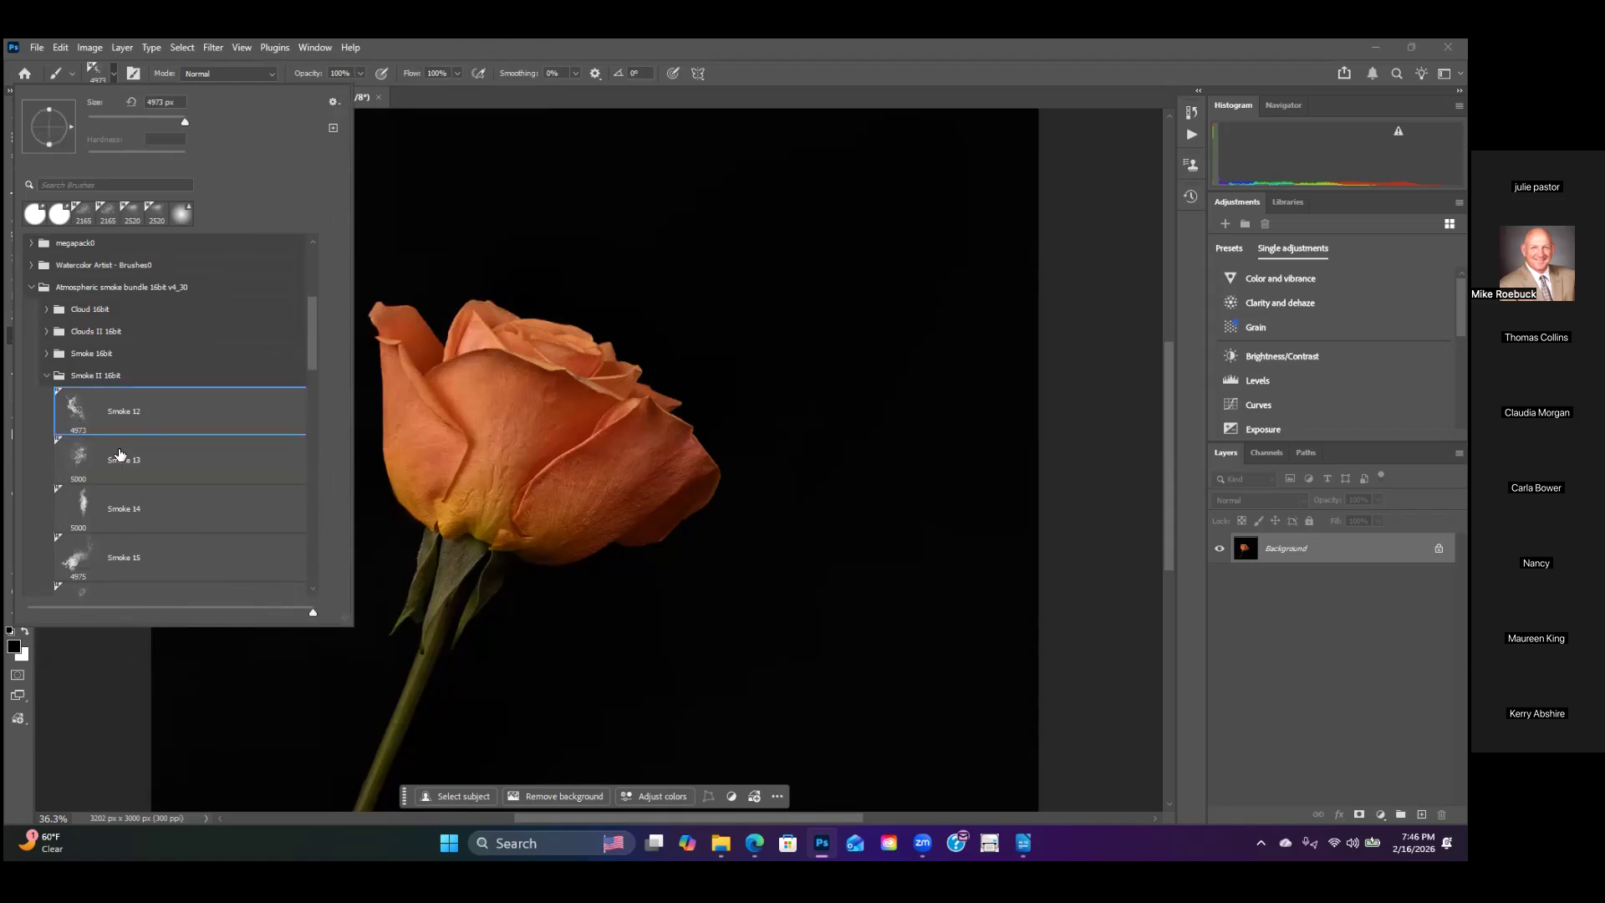
left_click(497, 46)
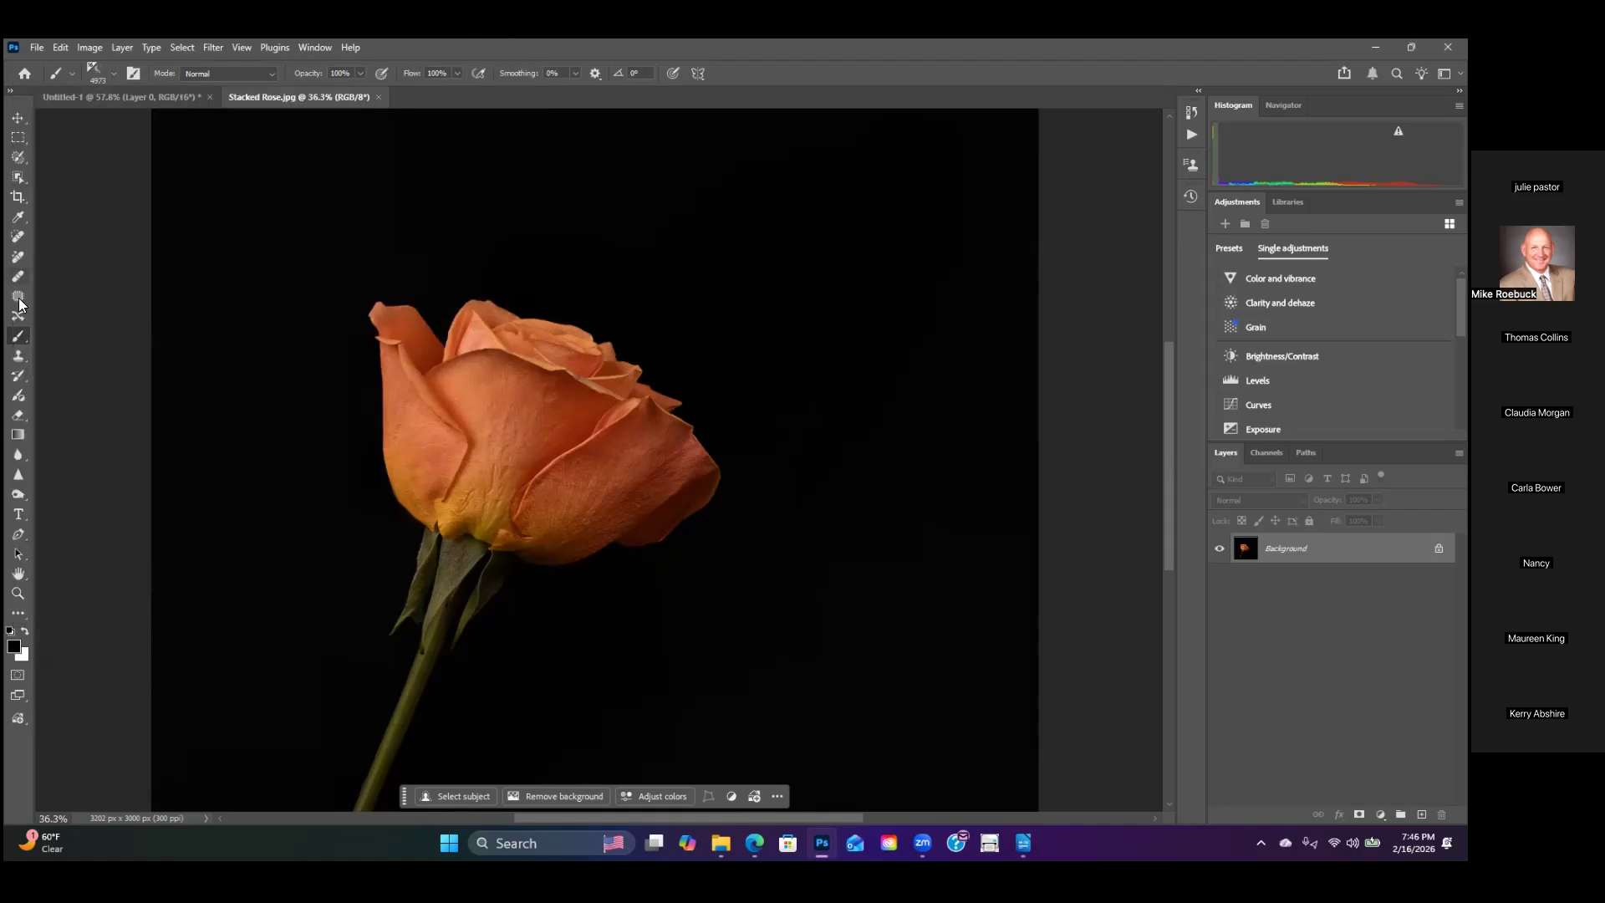
left_click(18, 216)
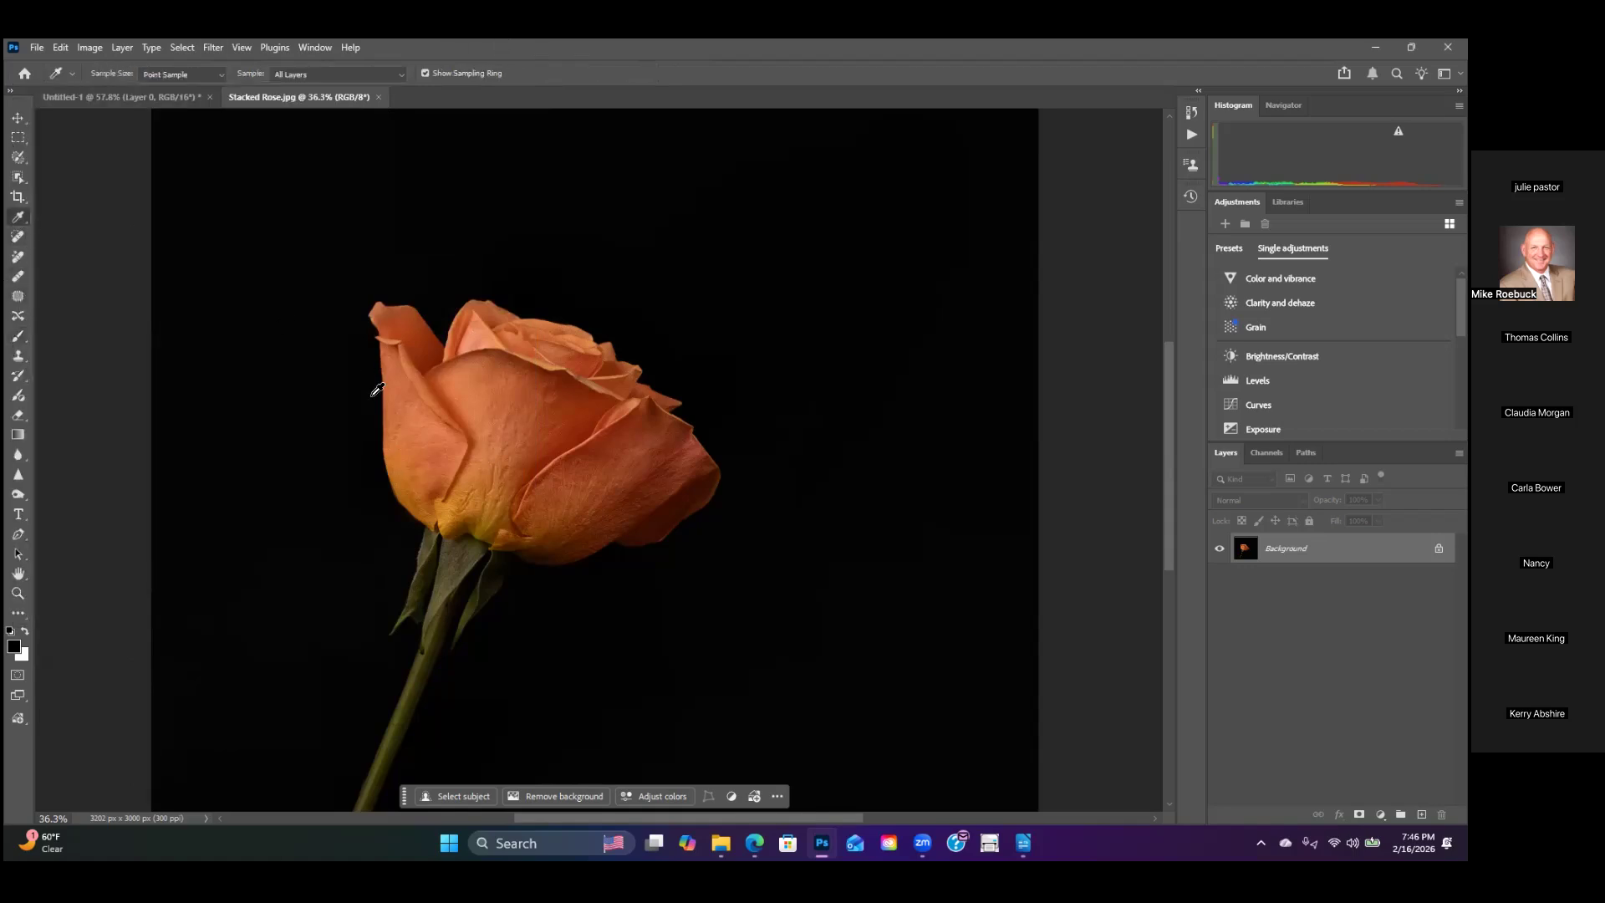
left_click(438, 443)
left_click(19, 338)
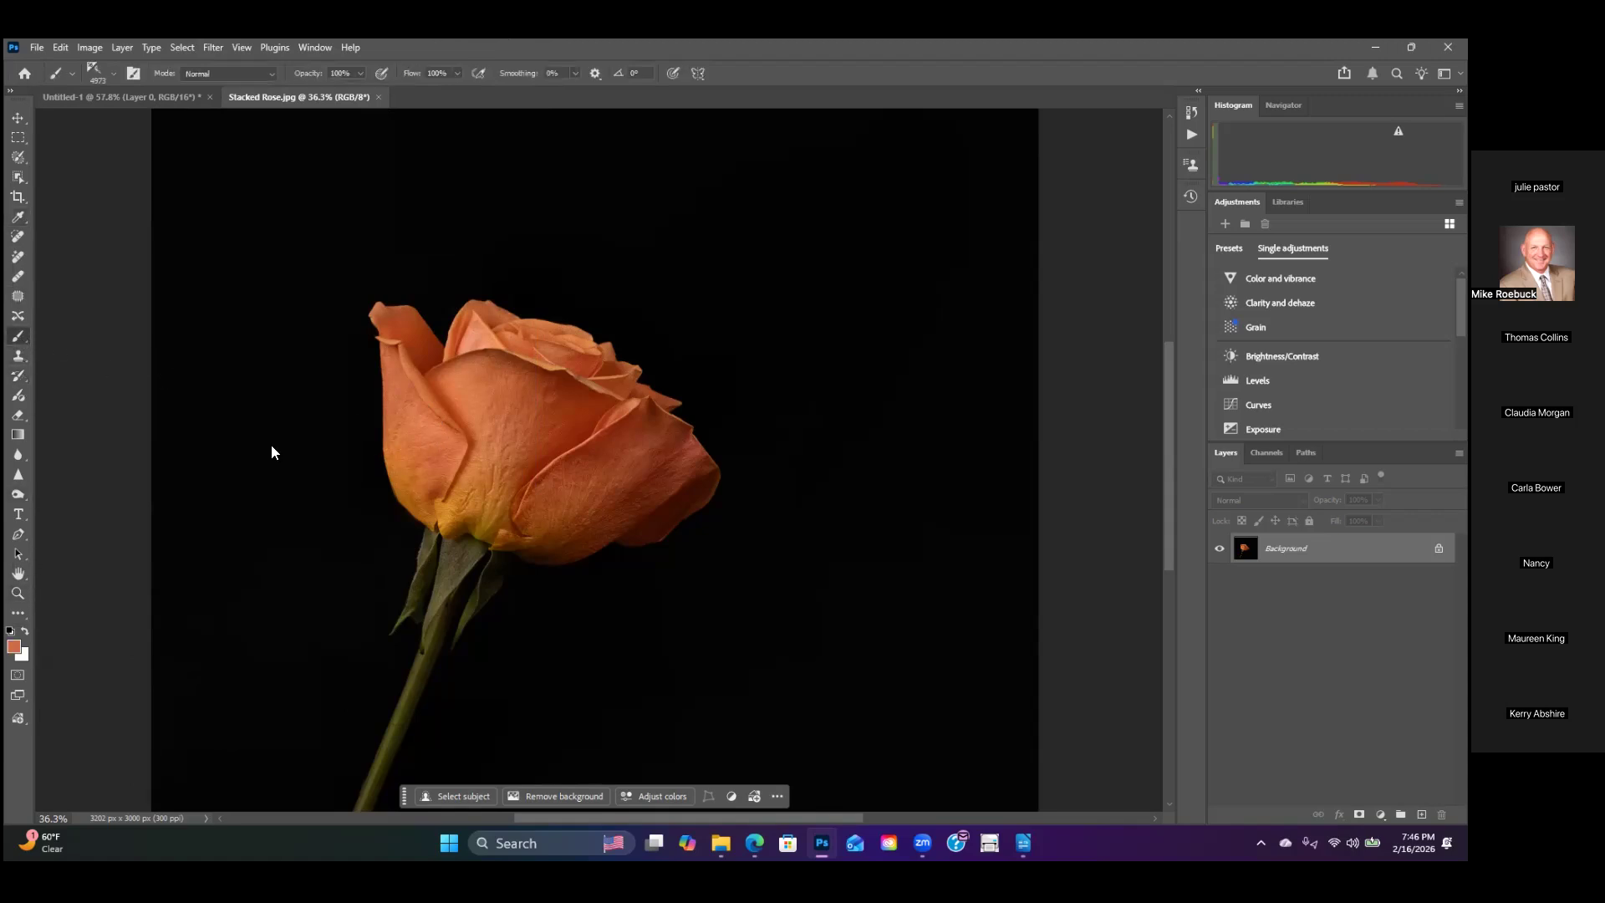
Step: Resize the Smoke 12 brush to about 3937 px so it suits the full rose image
scroll(553, 358, "down", 3)
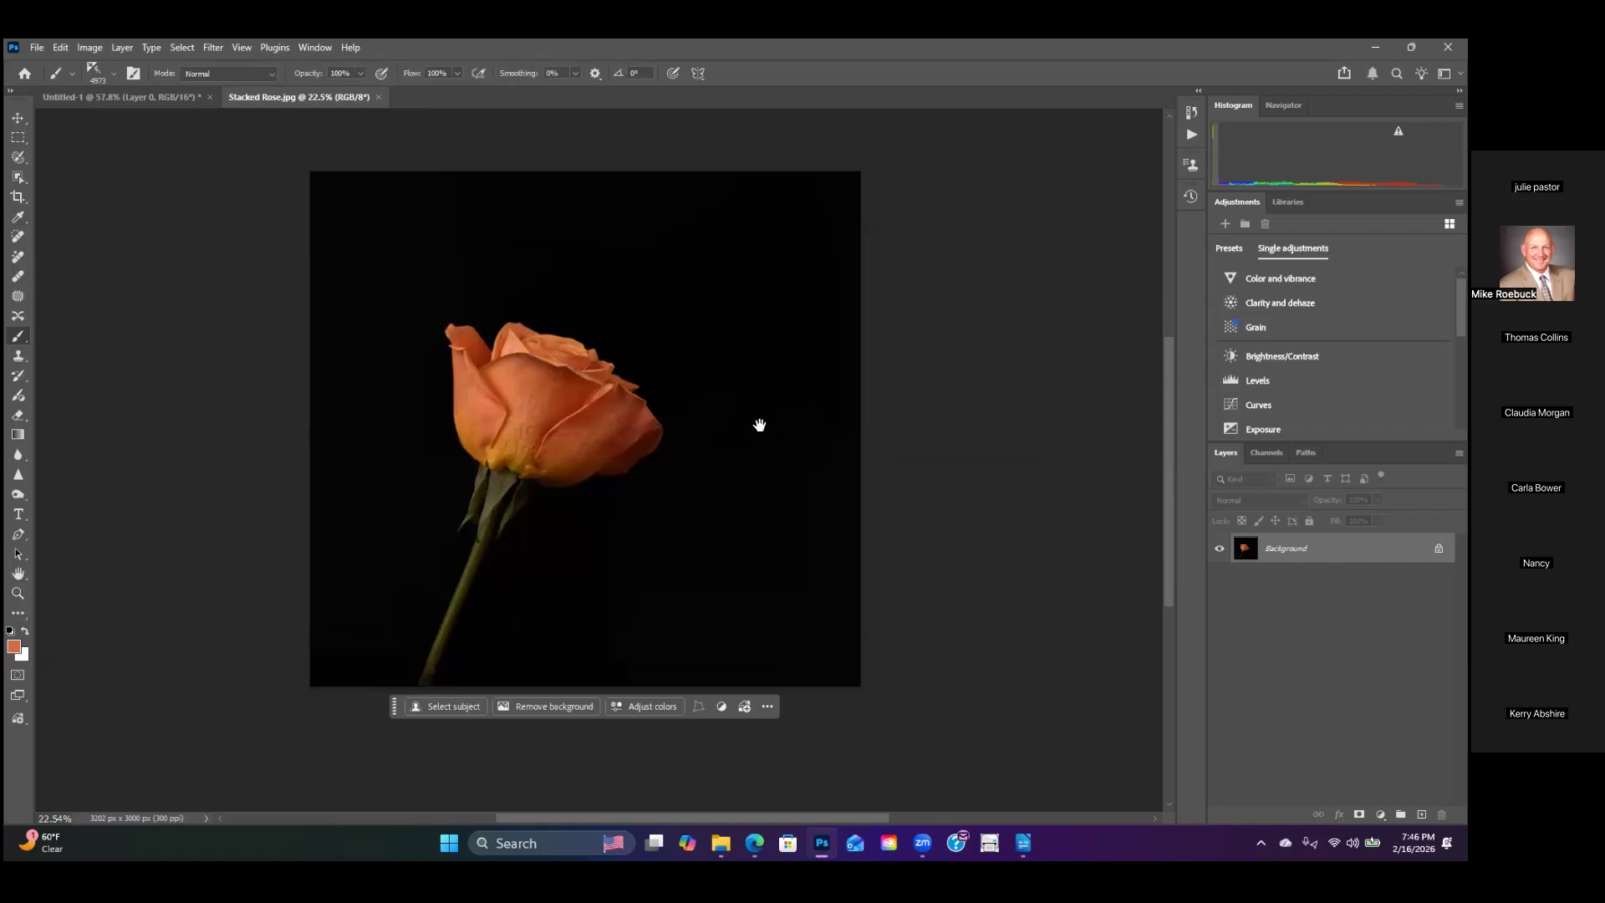
left_click(114, 73)
left_click_drag(185, 118, 161, 120)
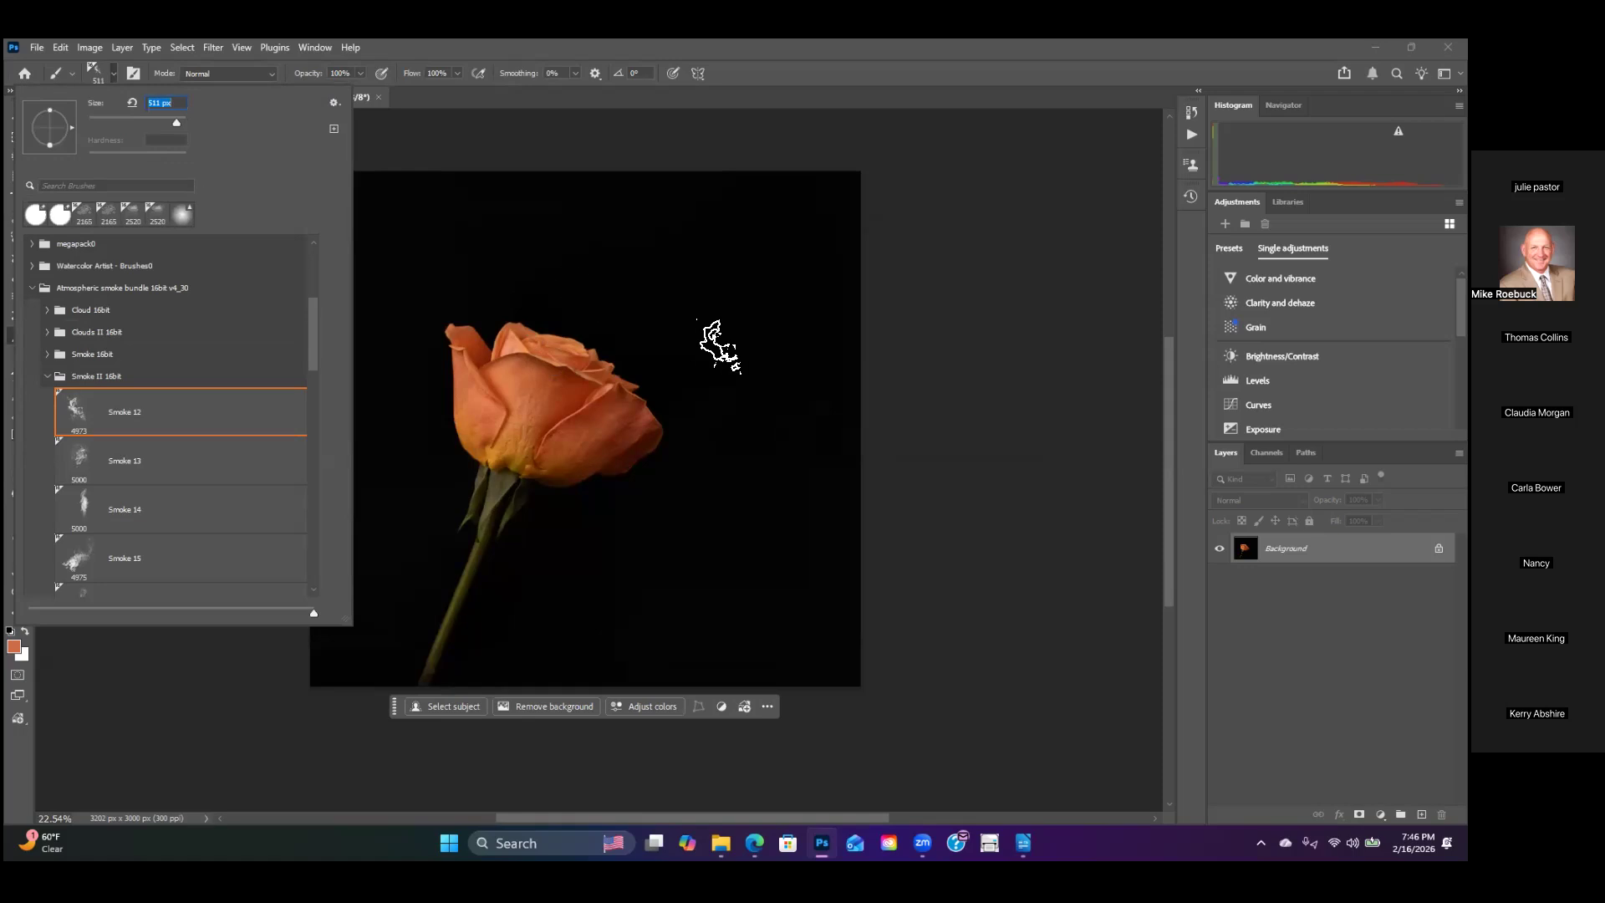
left_click_drag(174, 119, 181, 120)
key("space")
Step: Try stamping orange smoke around the stem directly on the Background layer, and undo the brush mark
left_click(726, 530)
left_click(719, 336)
left_click(738, 308)
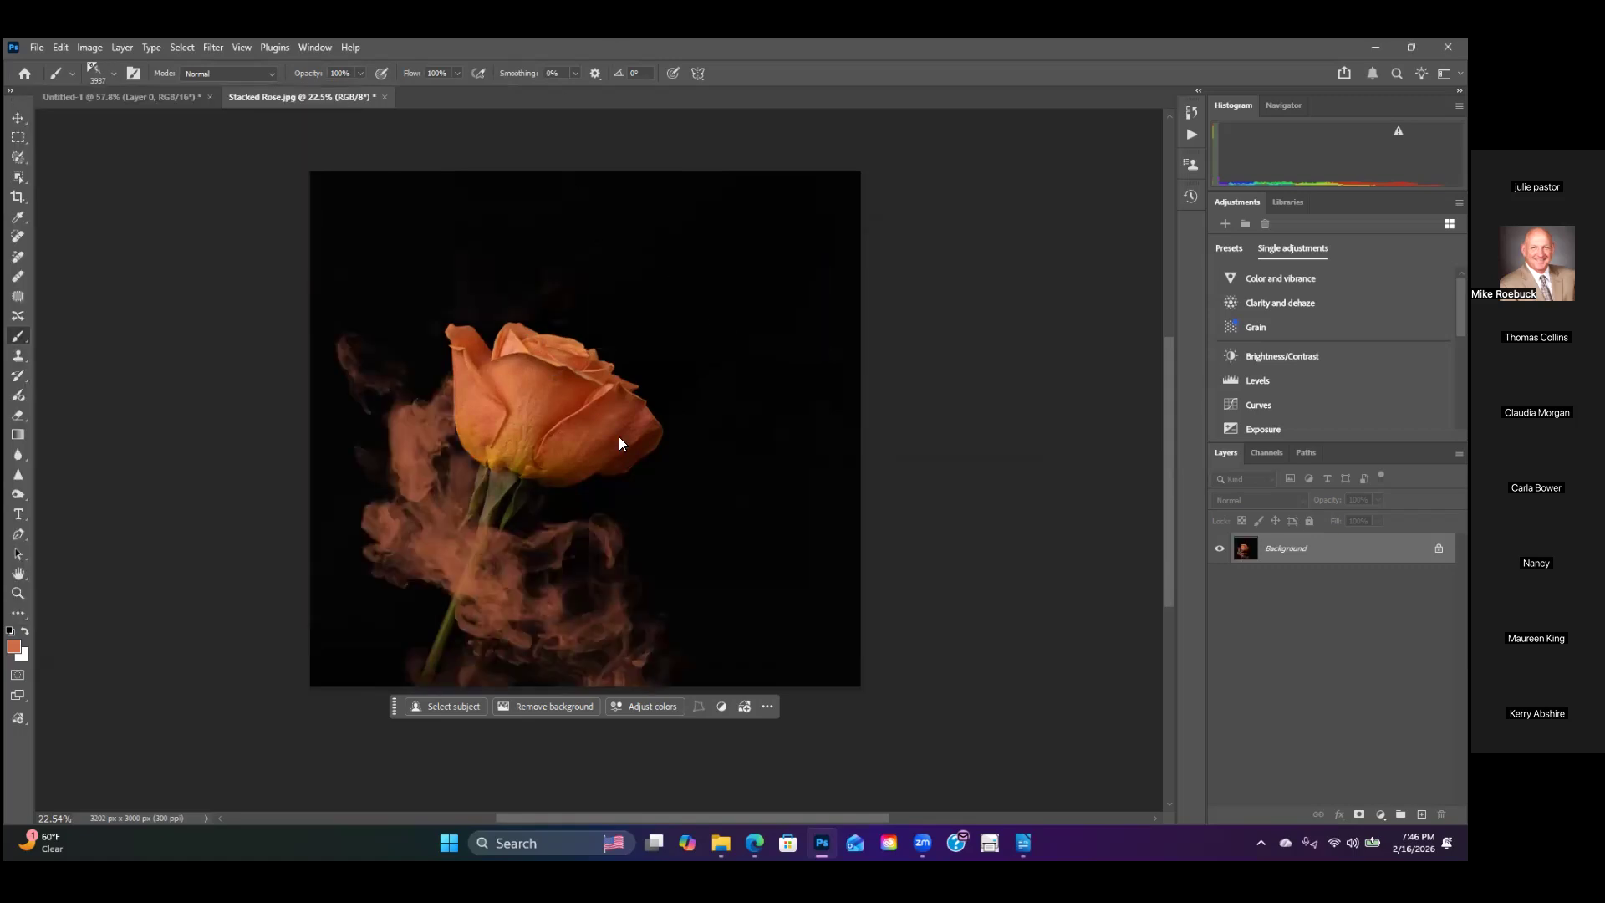
left_click_drag(669, 502, 802, 504)
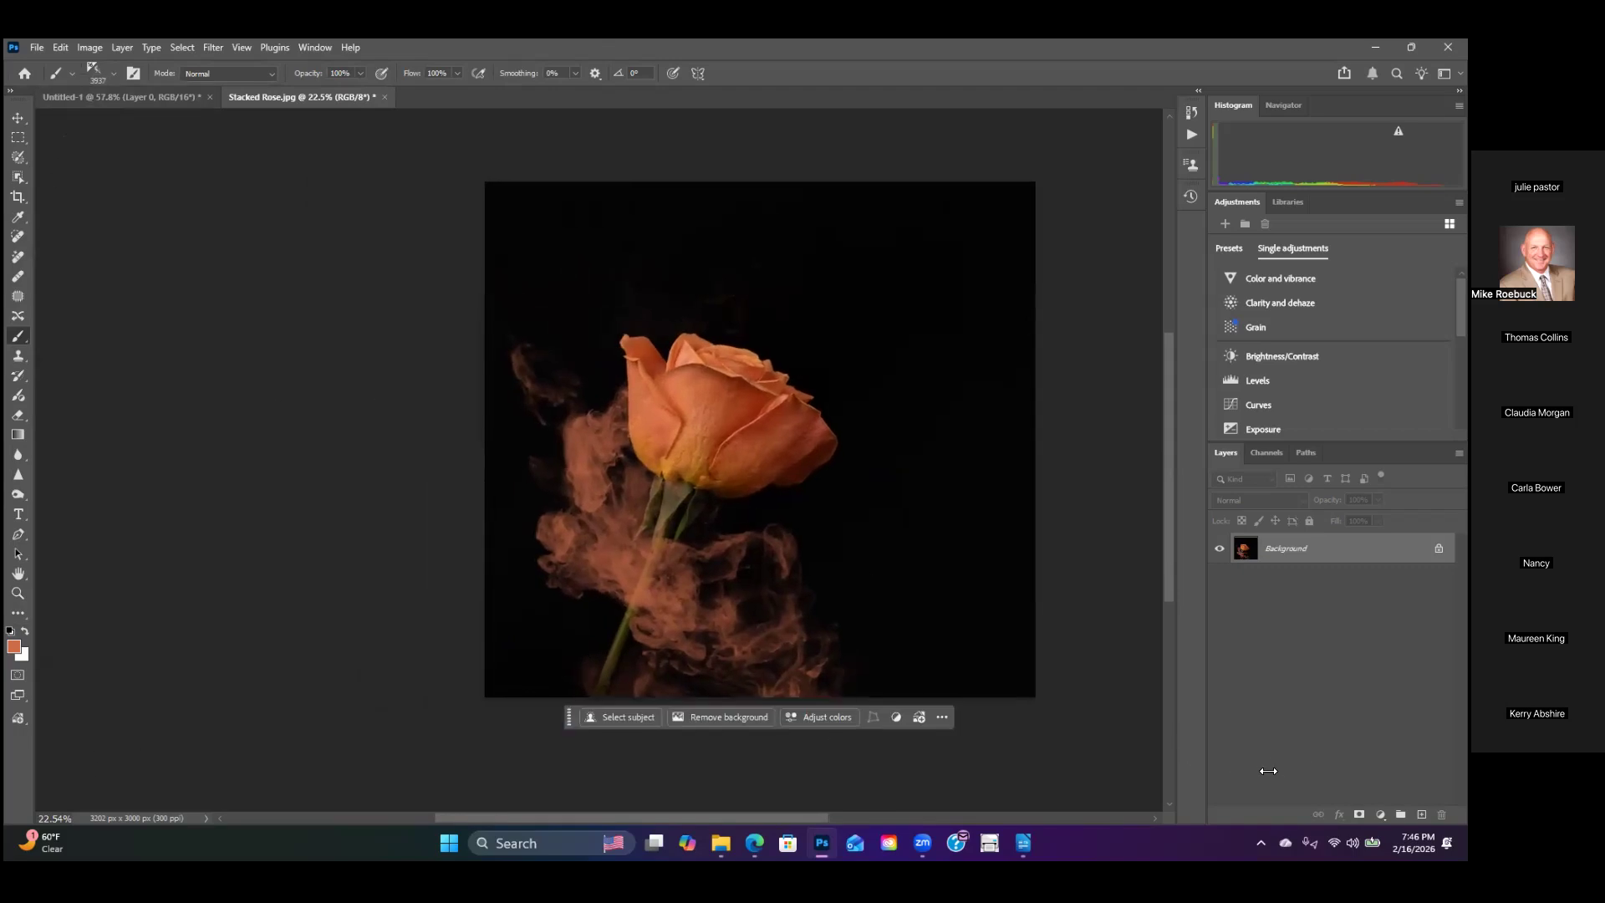
left_click(59, 47)
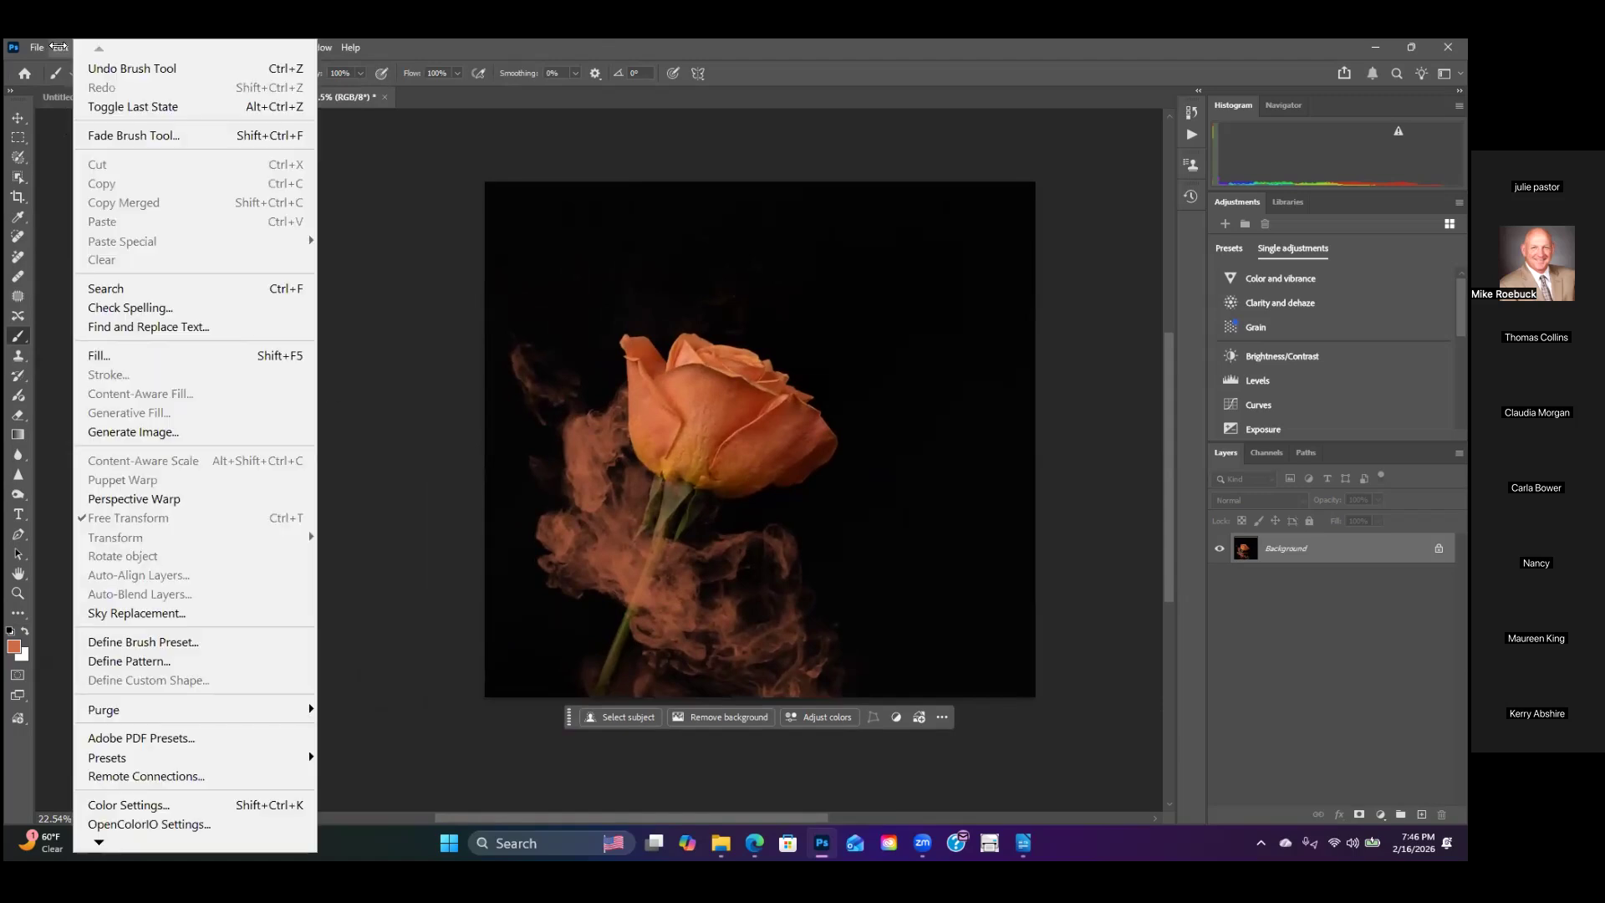
left_click(111, 69)
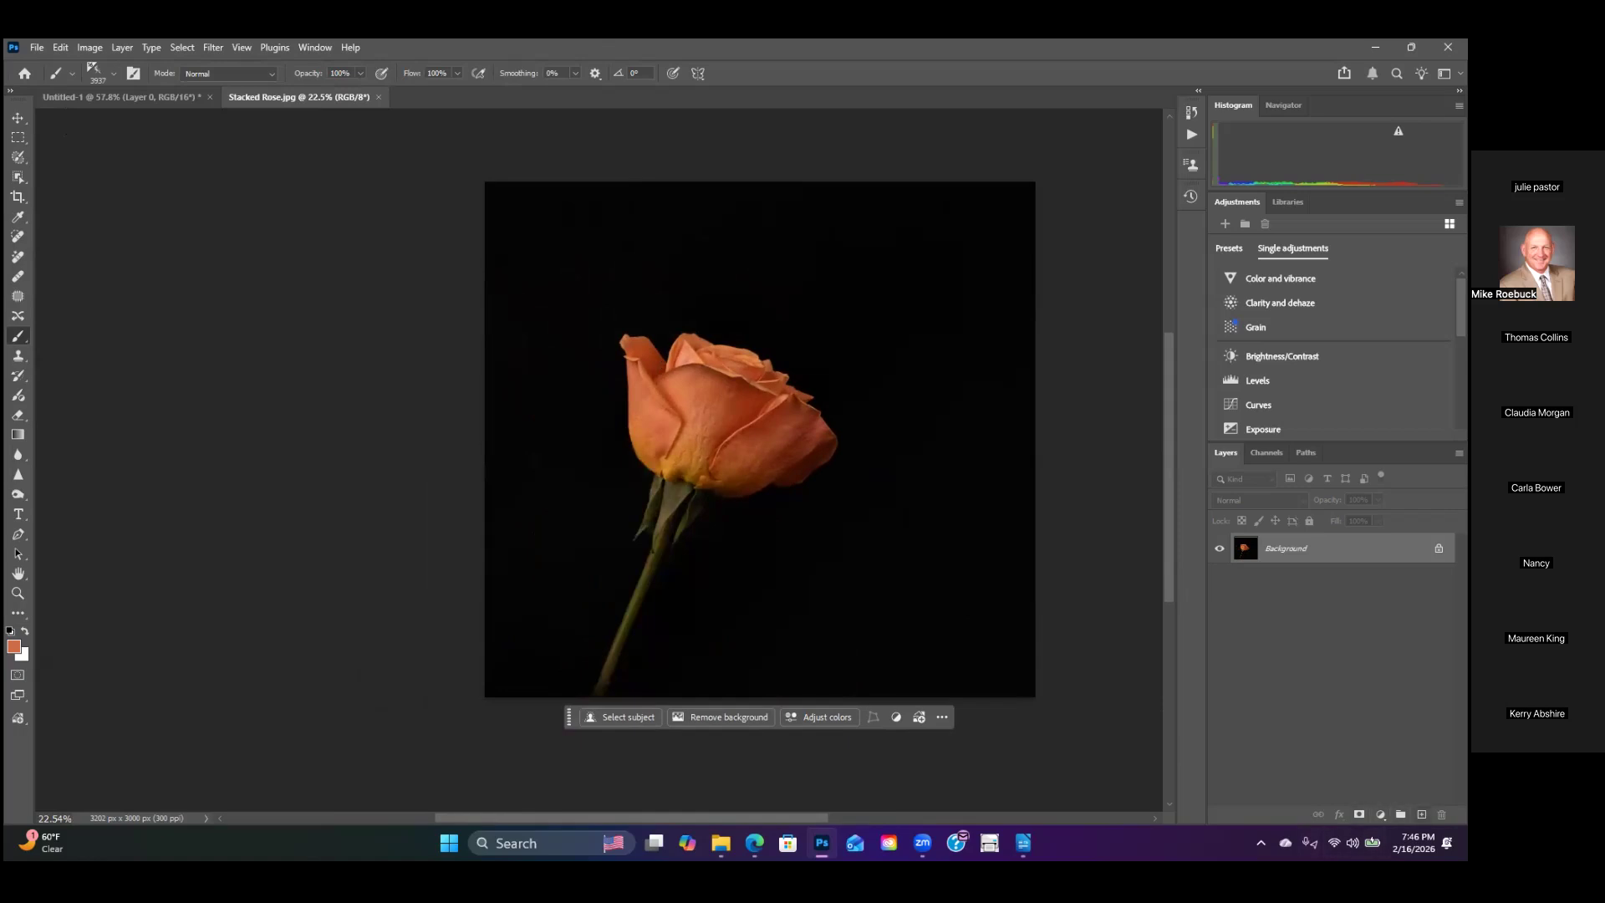
Step: Add a new layer, rotate the smoke brush to 66° and stamp orange smoke across the image's lower right, beside the stem
left_click(1421, 814)
left_click_drag(964, 433, 892, 424)
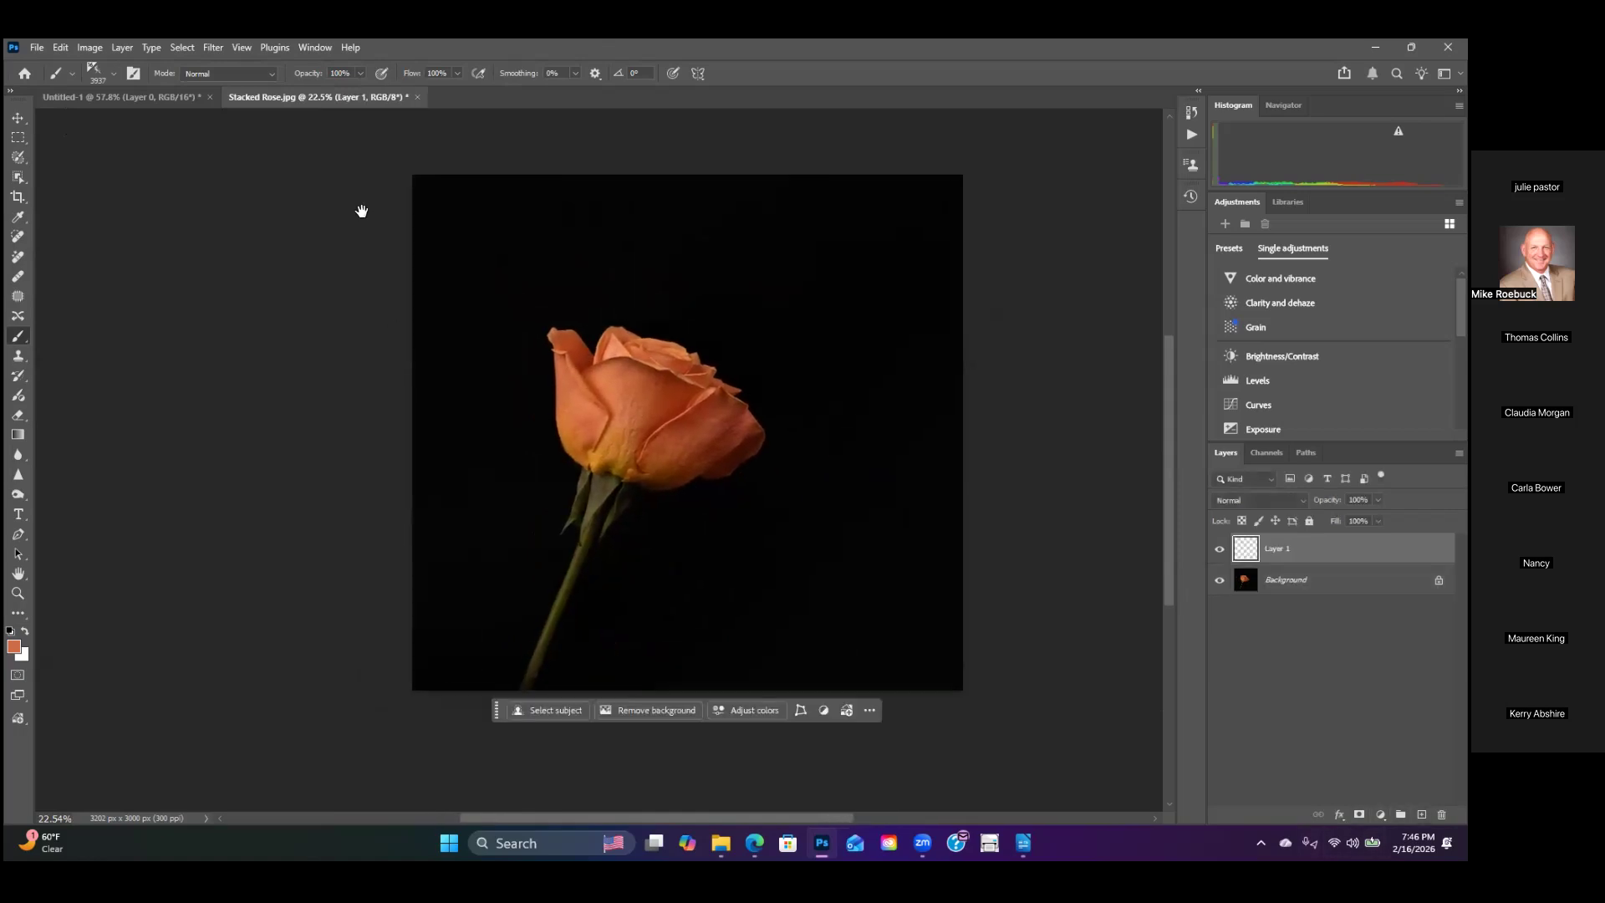
left_click(112, 74)
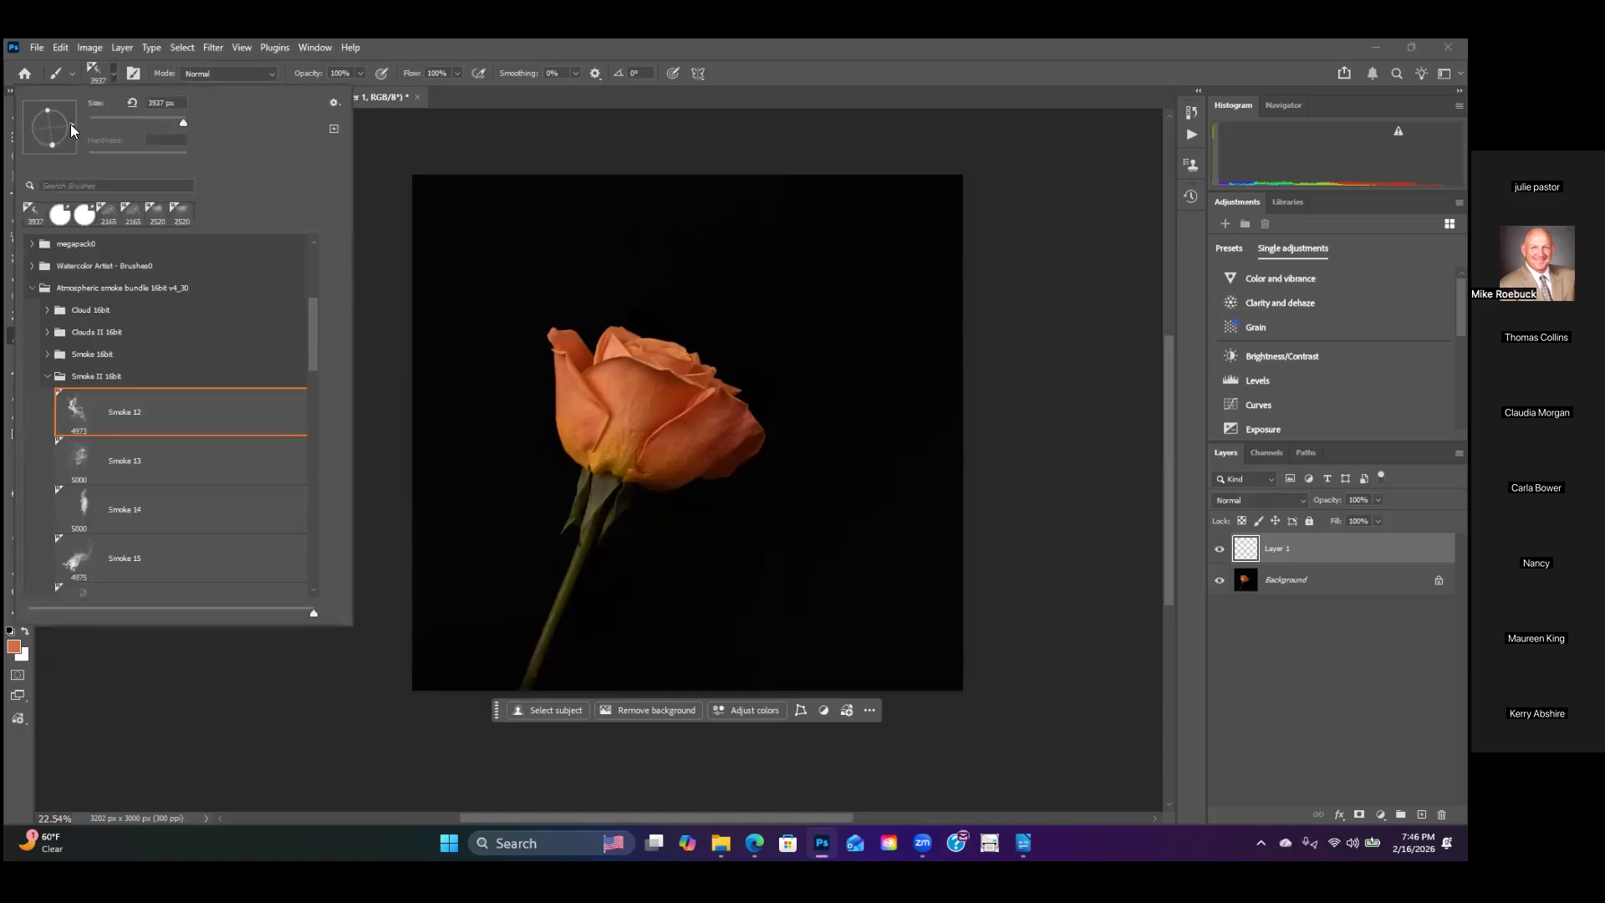
left_click(57, 142)
left_click(67, 111)
left_click(759, 562)
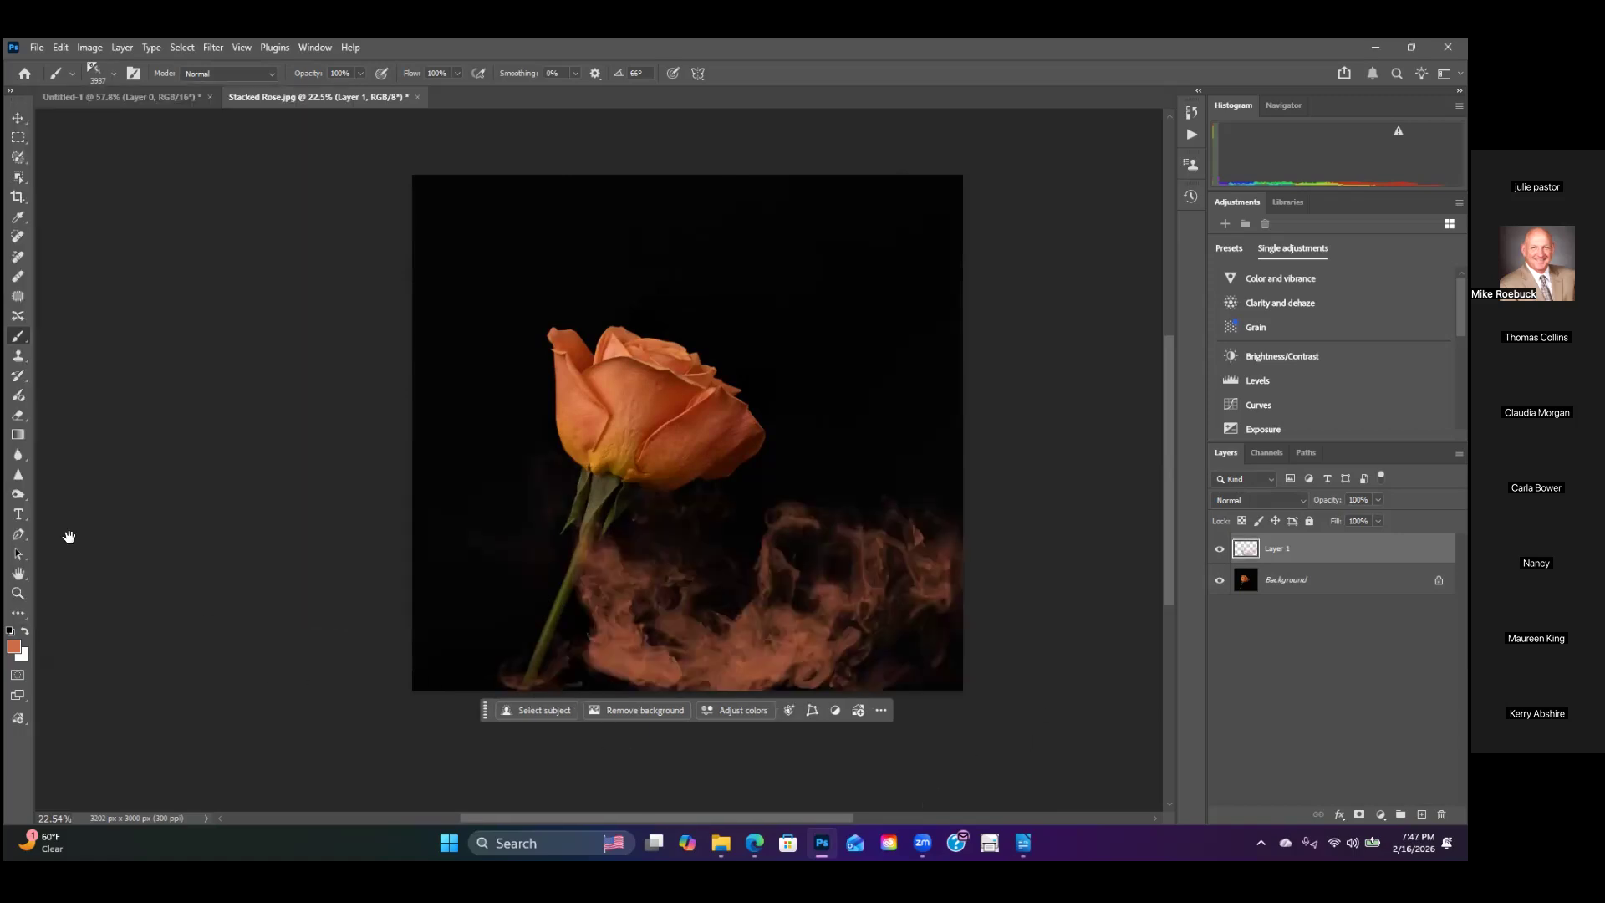
Step: Rotate the smoke brush to -175° and stamp orange smoke on the same layer across the image's lower left, over the stem
left_click(72, 74)
left_click(111, 74)
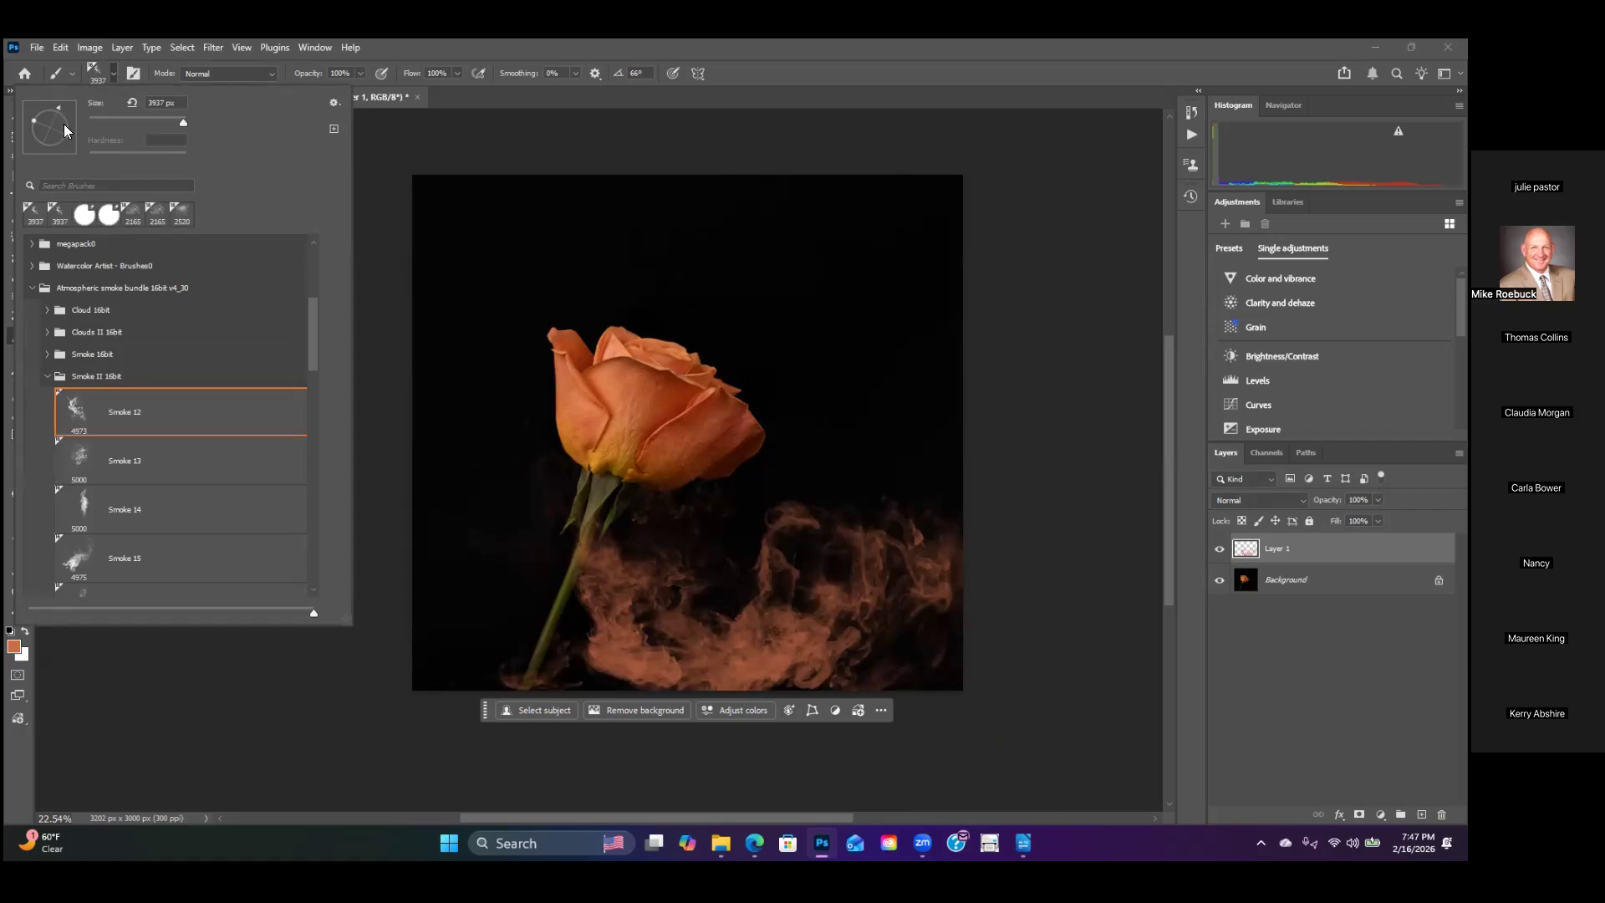
left_click_drag(63, 113, 41, 106)
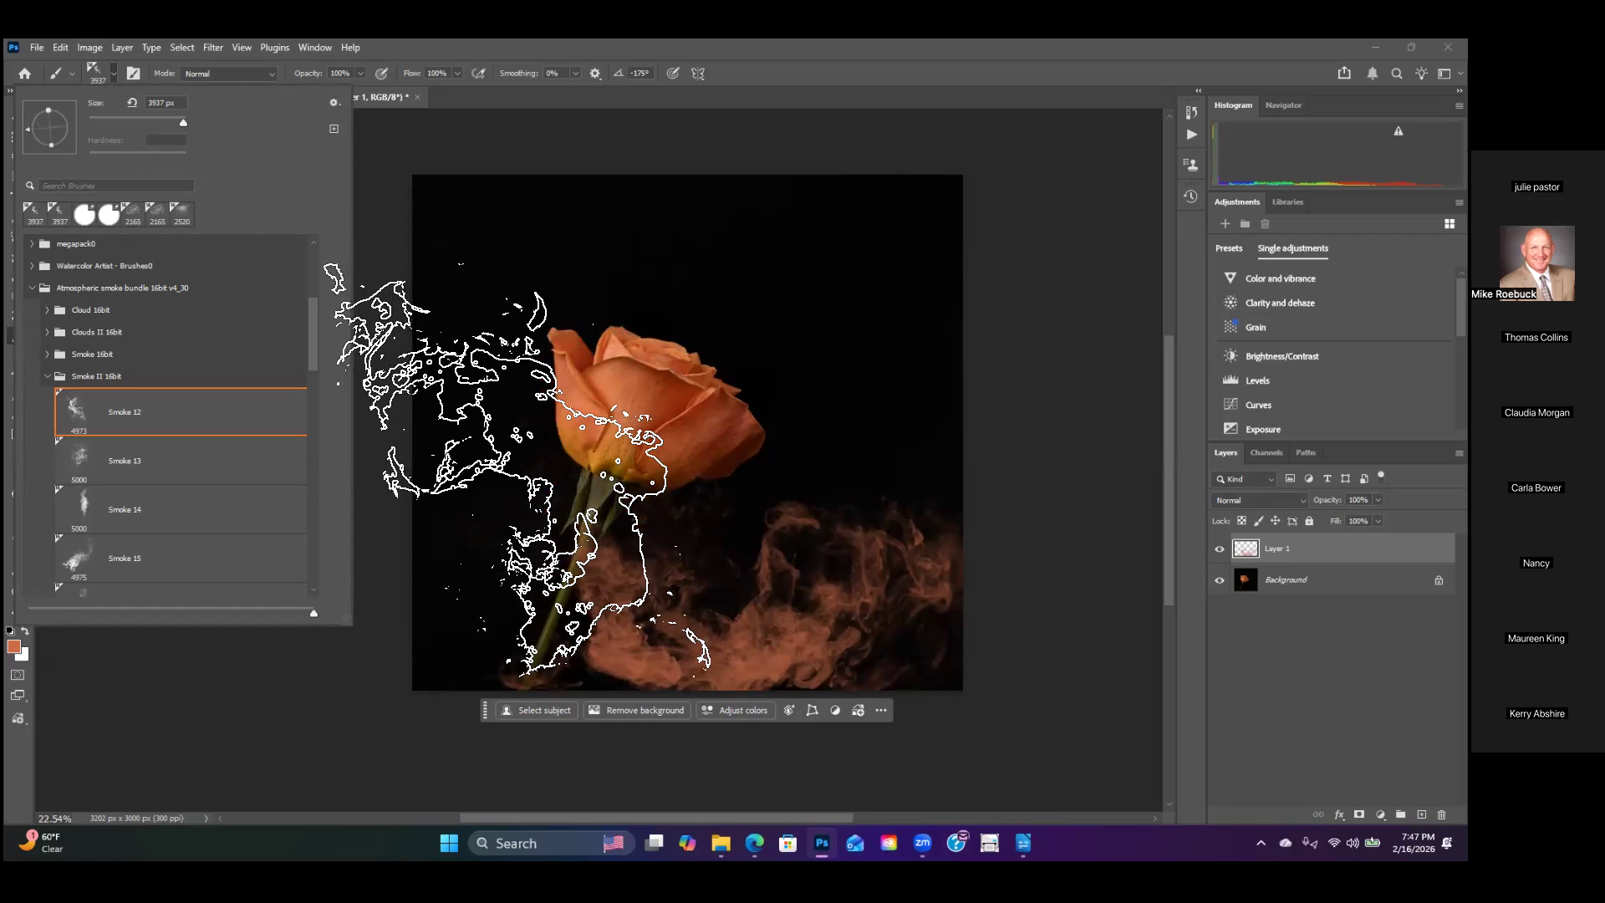
left_click(496, 562)
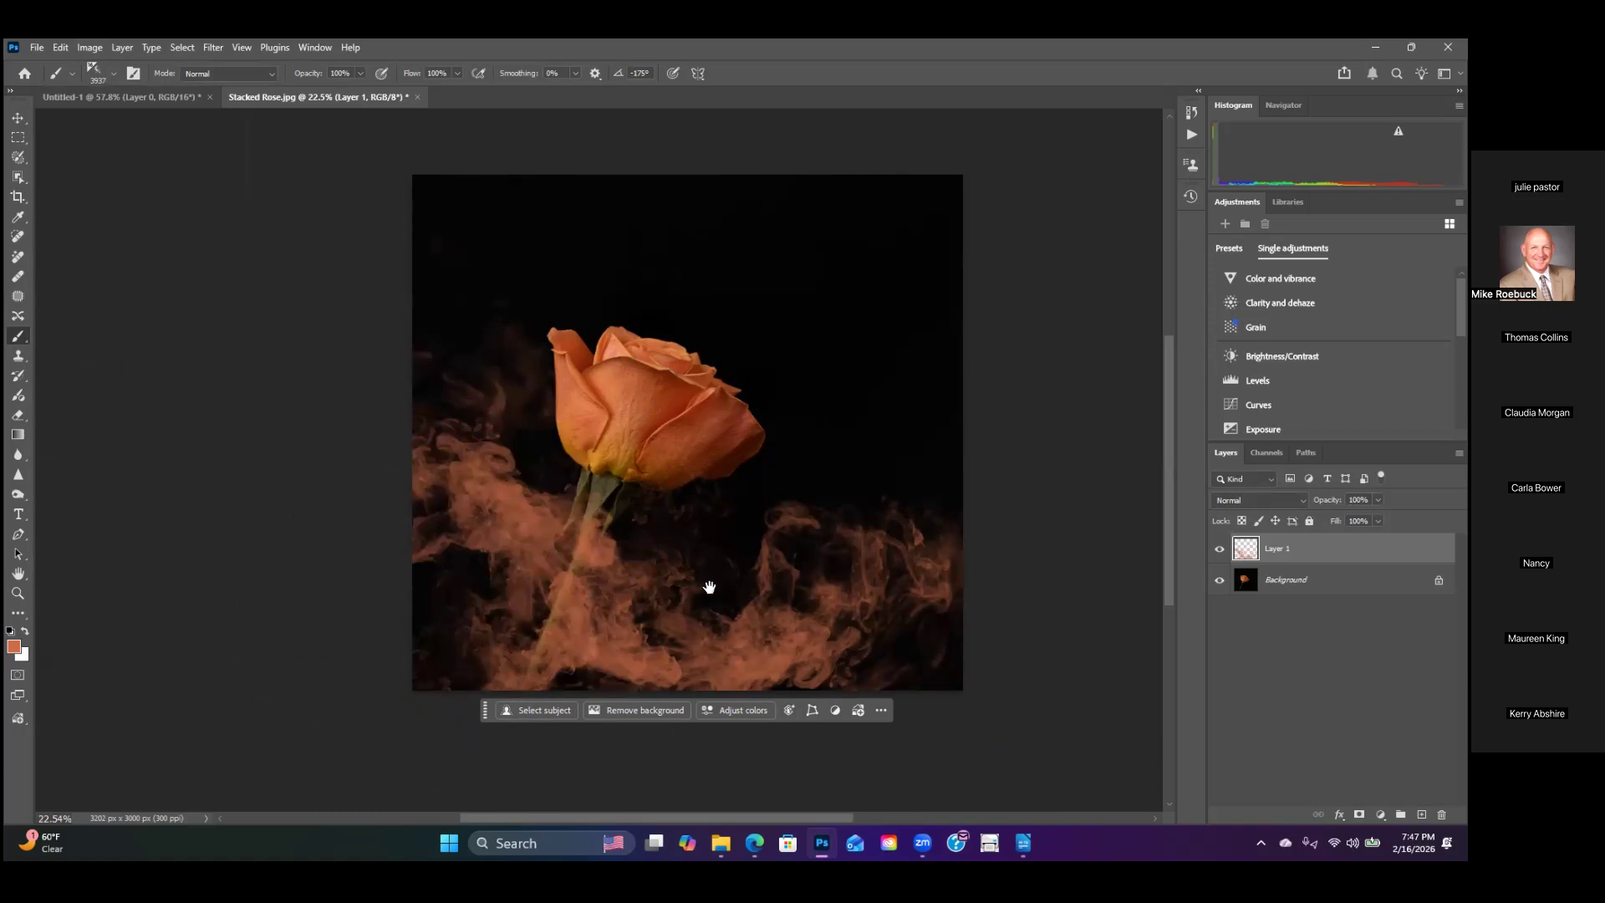
Step: Lower the smoke layer's opacity to 41% and restore the default foreground and background colors
scroll(761, 585, "up", 3)
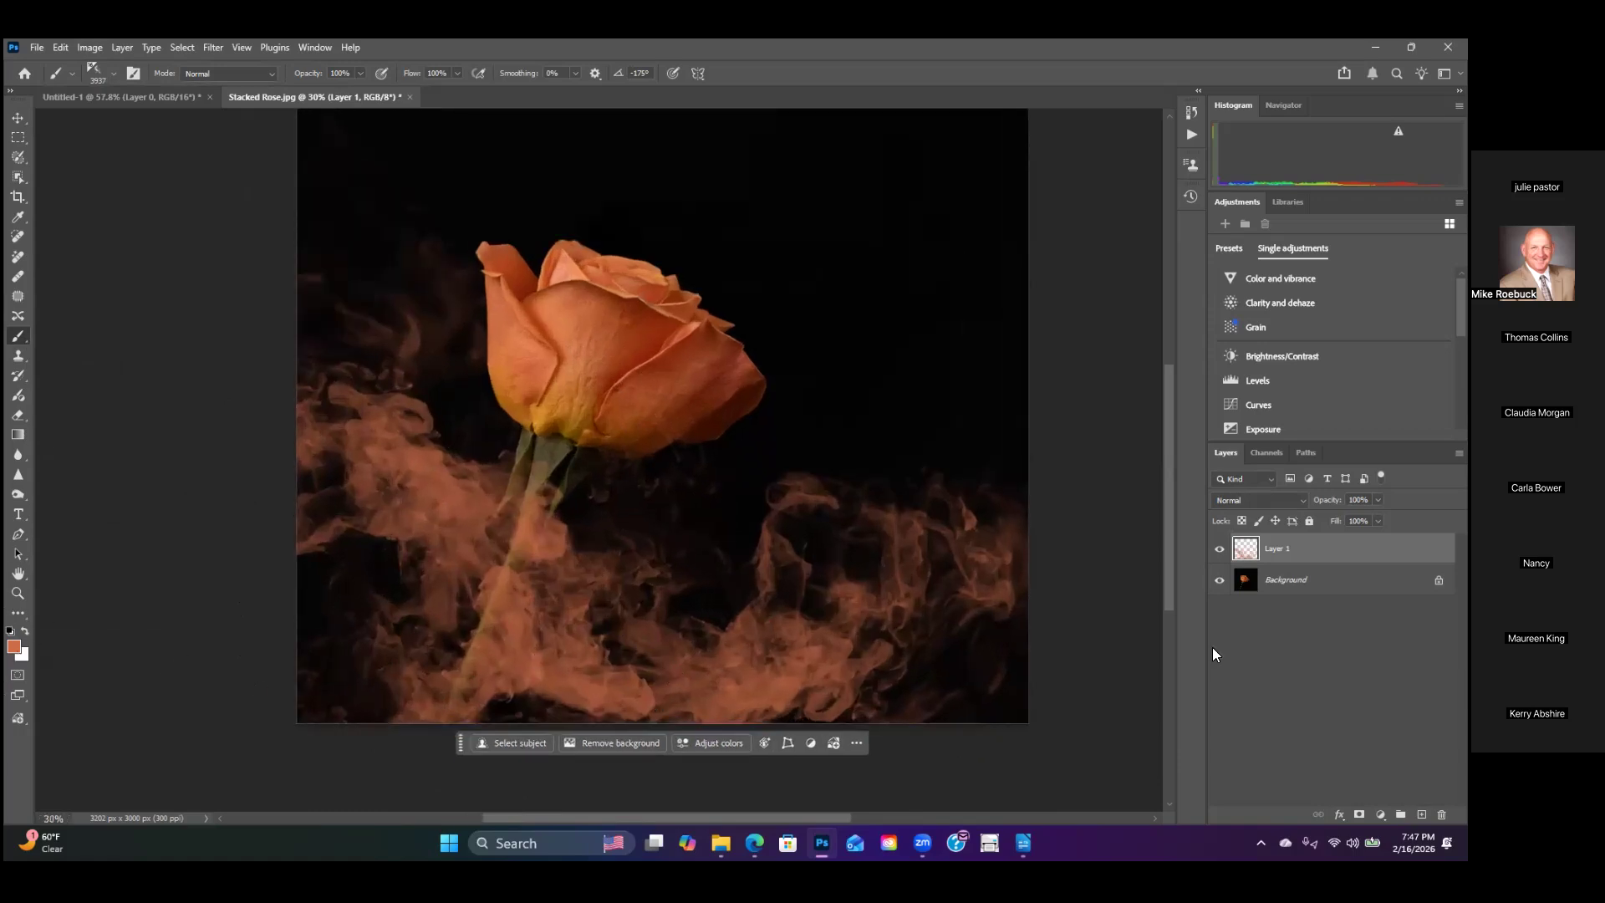
left_click(1377, 521)
left_click_drag(1378, 517, 1337, 517)
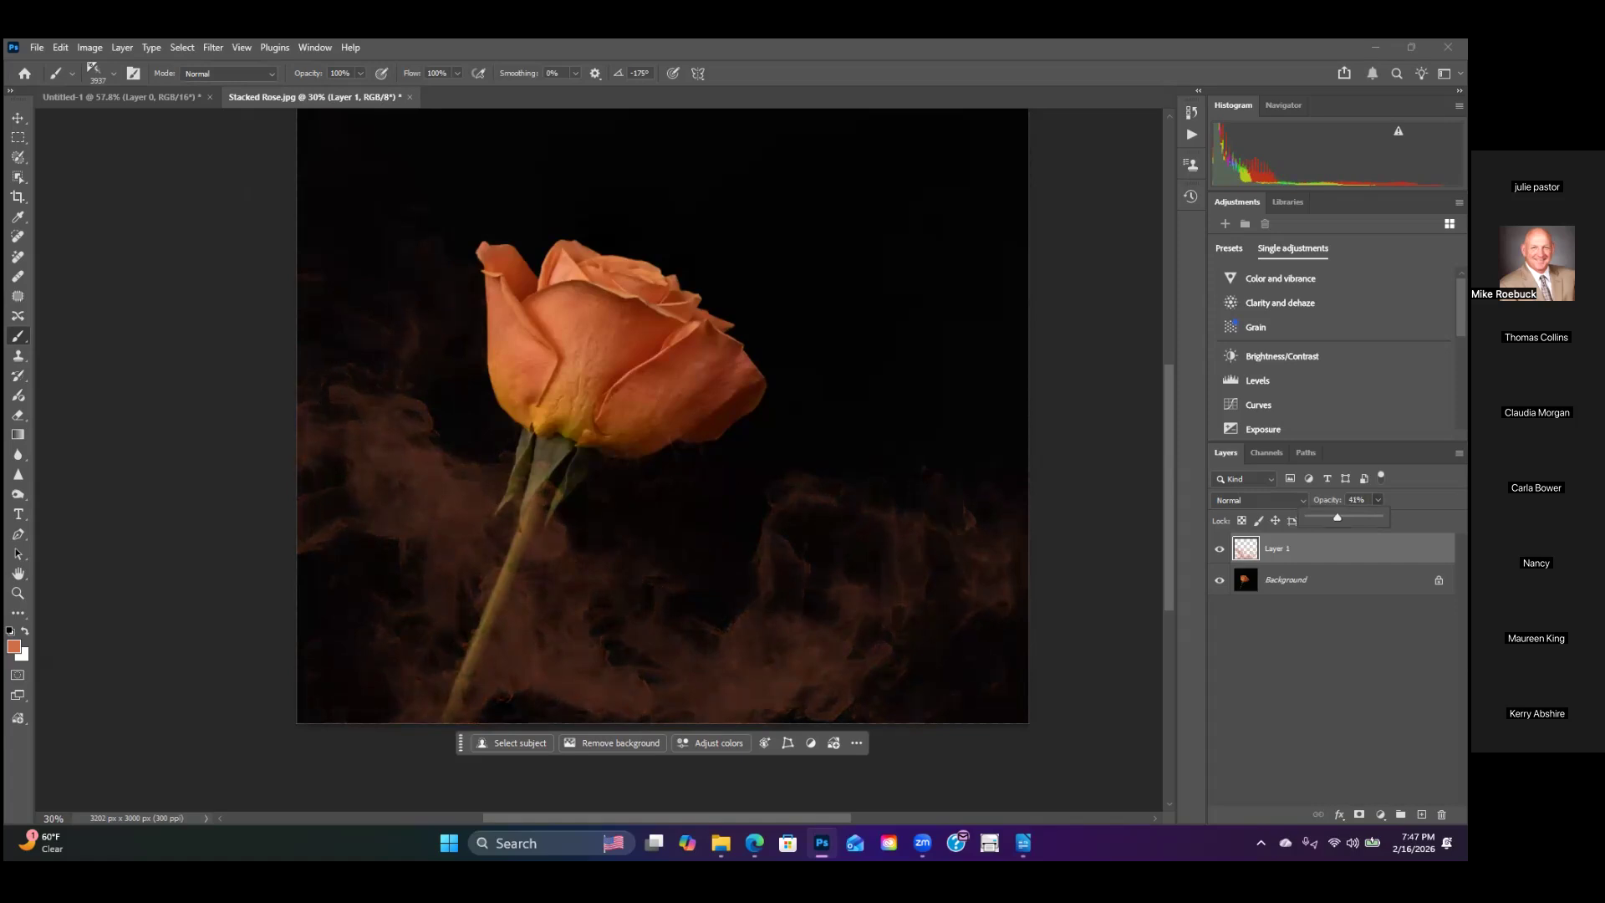
left_click(10, 631)
Step: Open the finished smoke version of the rose, Stacked Rose -1 PS.jpg
left_click(37, 47)
left_click(50, 85)
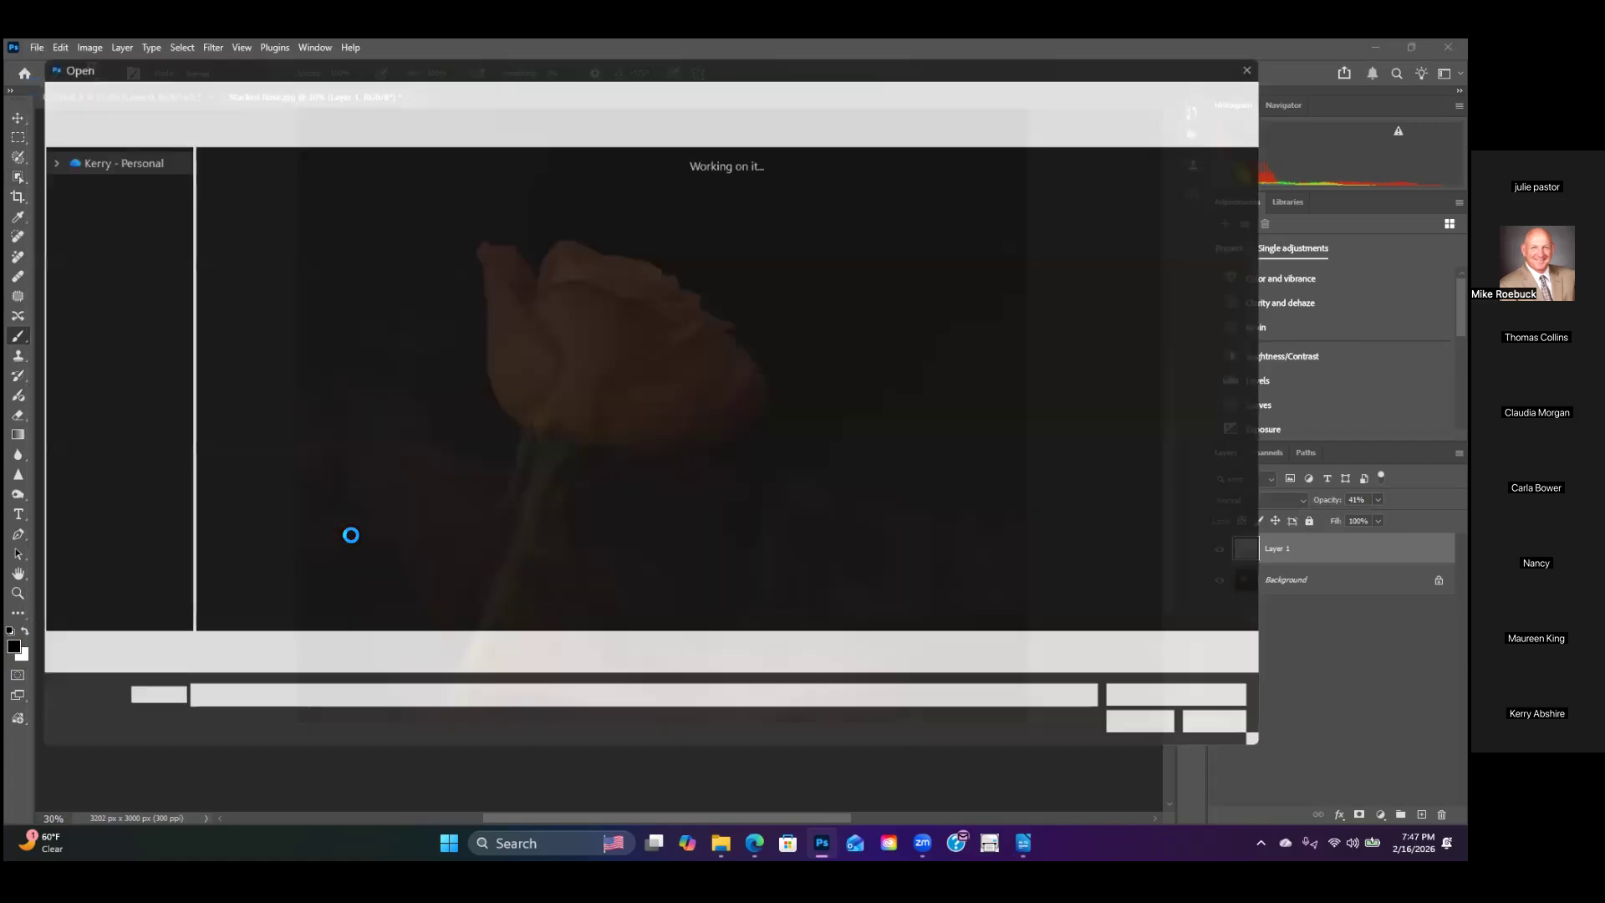
left_click(975, 487)
left_click(1190, 746)
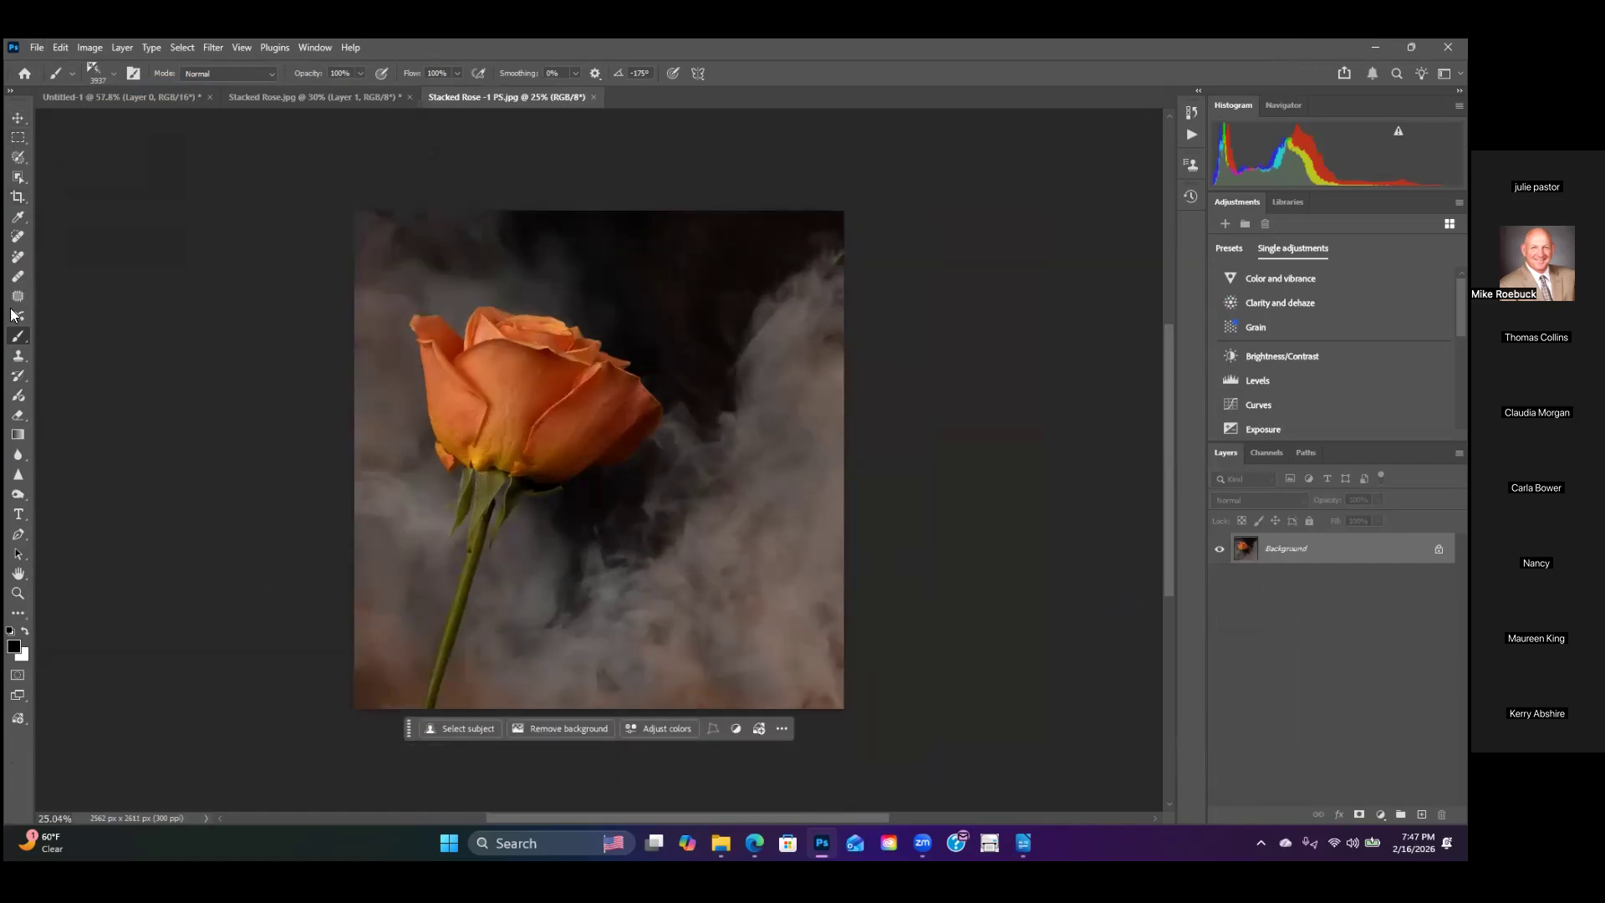
Step: Examine the smoke background in Stacked Rose -1 PS.jpg and compare it with the smoke layer in Stacked Rose.jpg
left_click(19, 573)
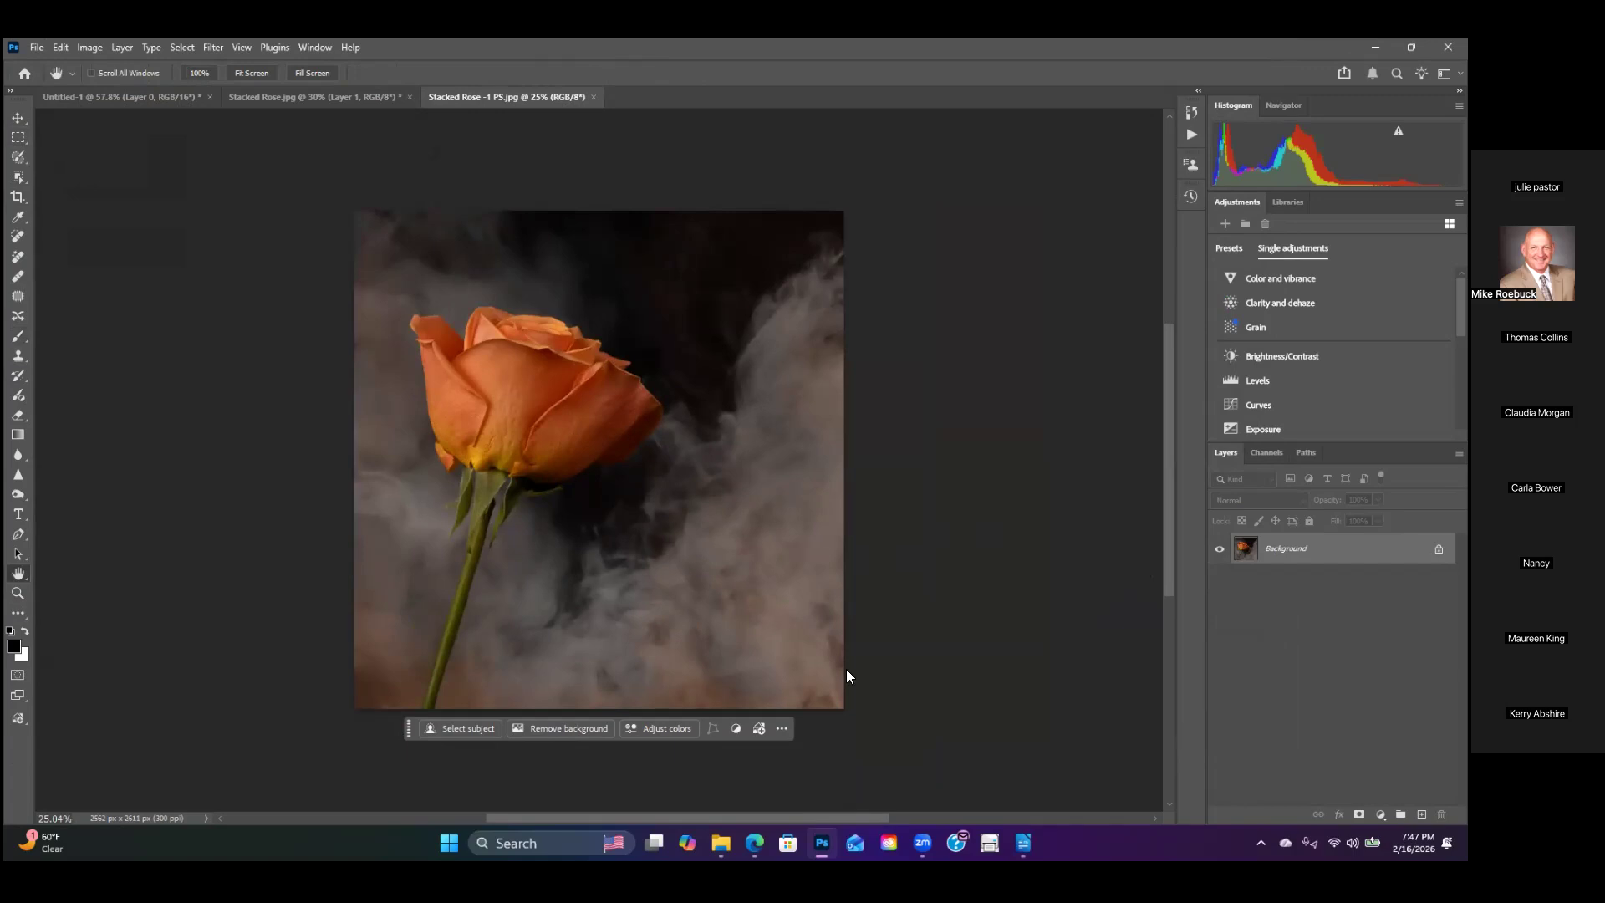
scroll(577, 432, "up", 3)
scroll(583, 432, "up", 1)
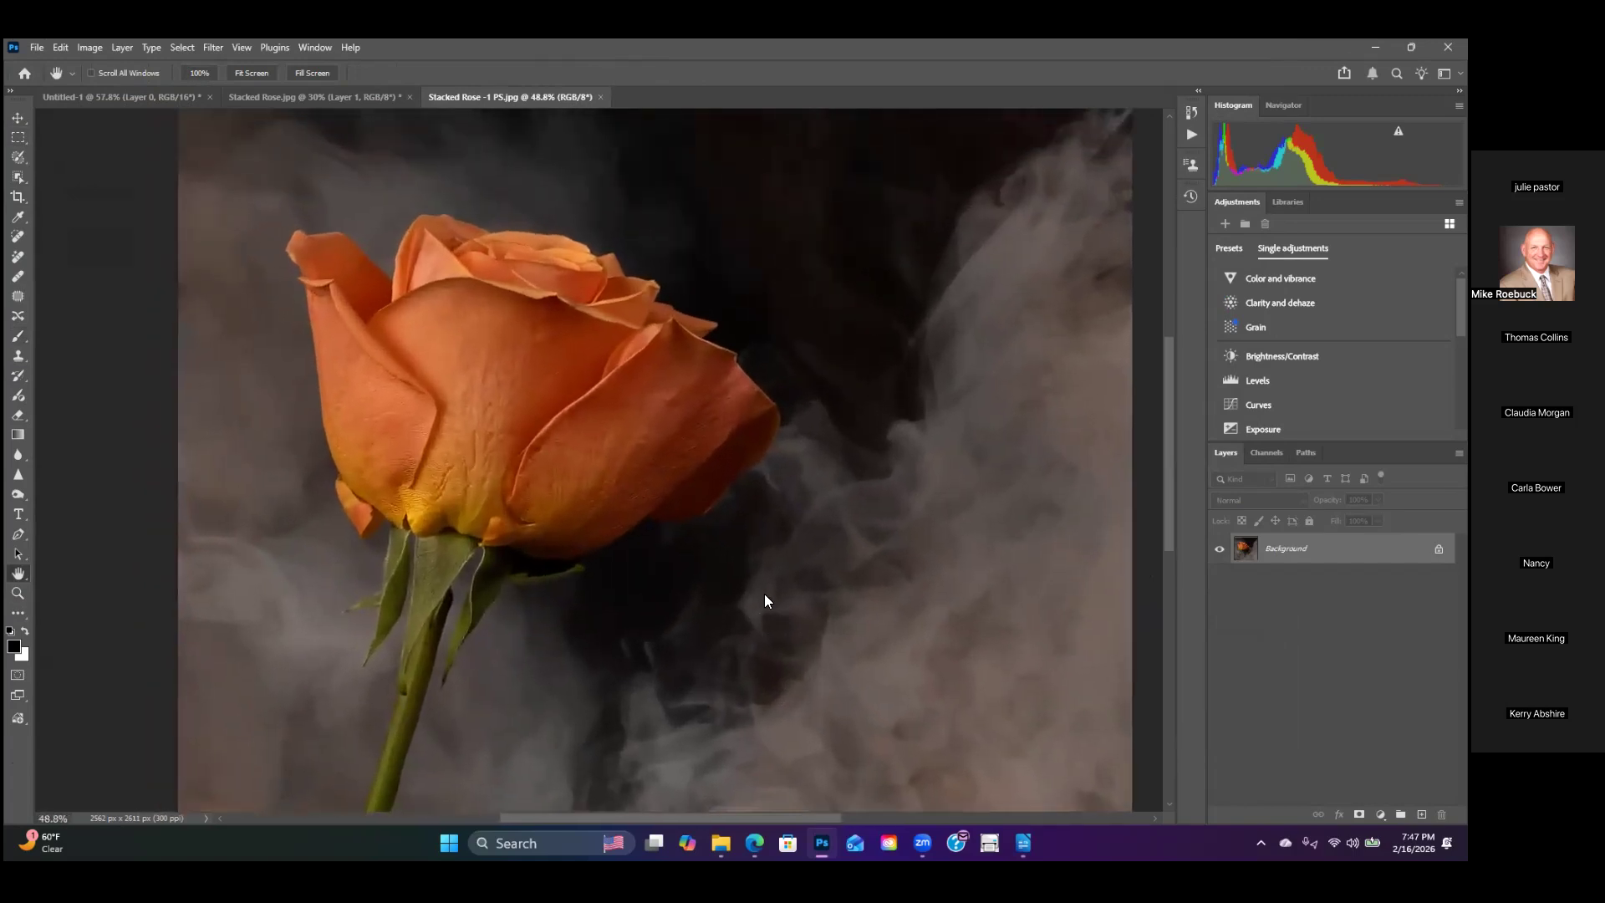
left_click(288, 96)
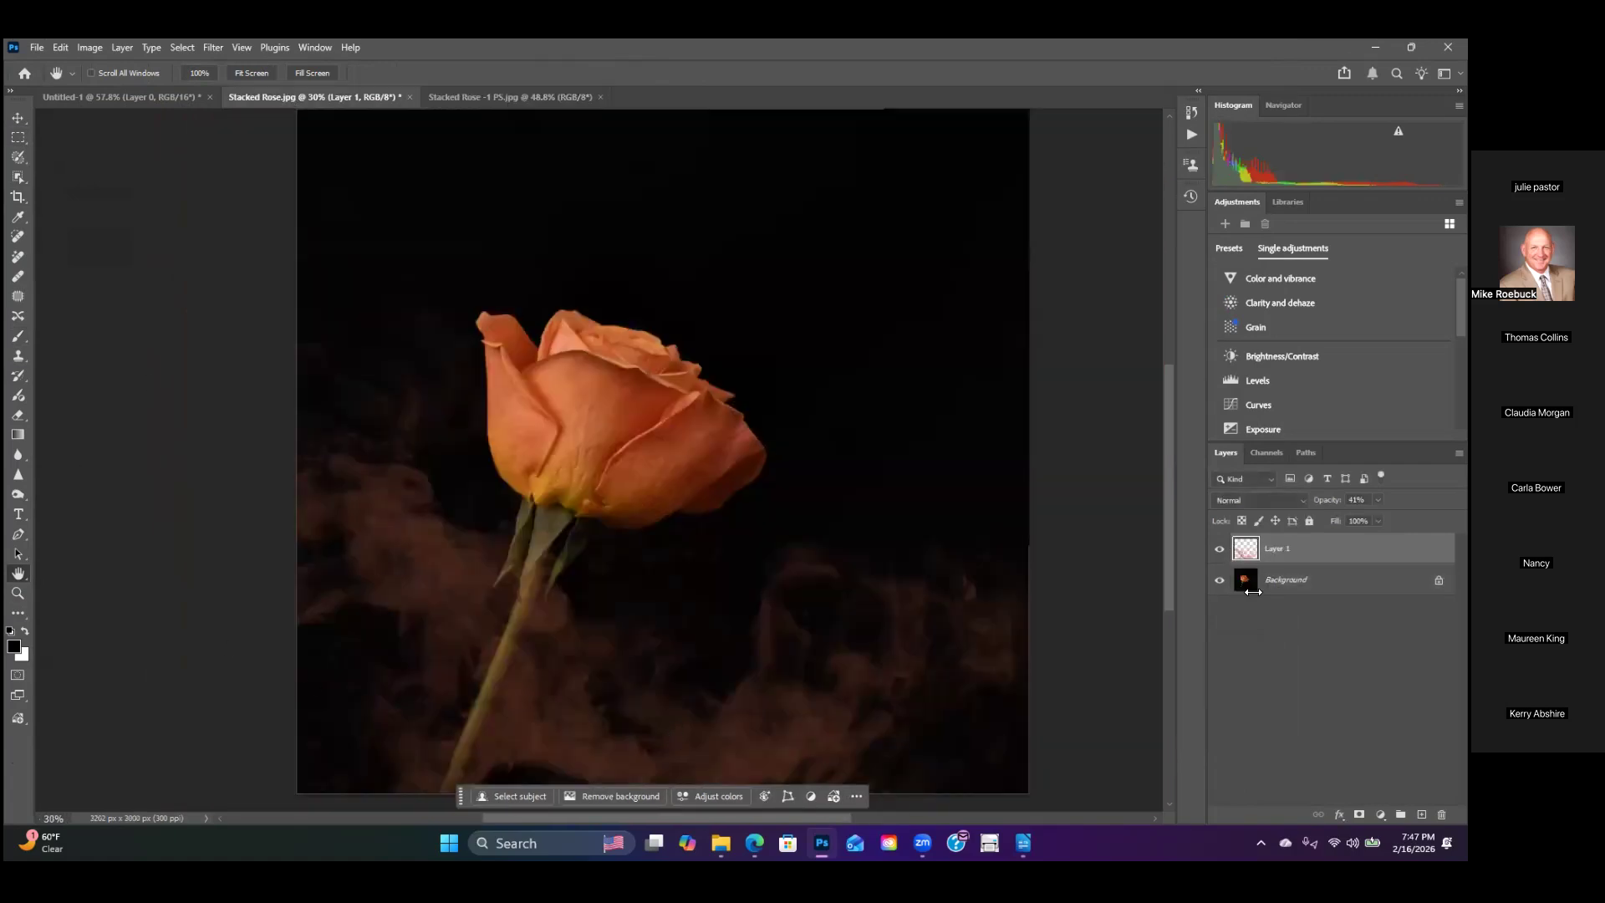
scroll(137, 447, "up", 2)
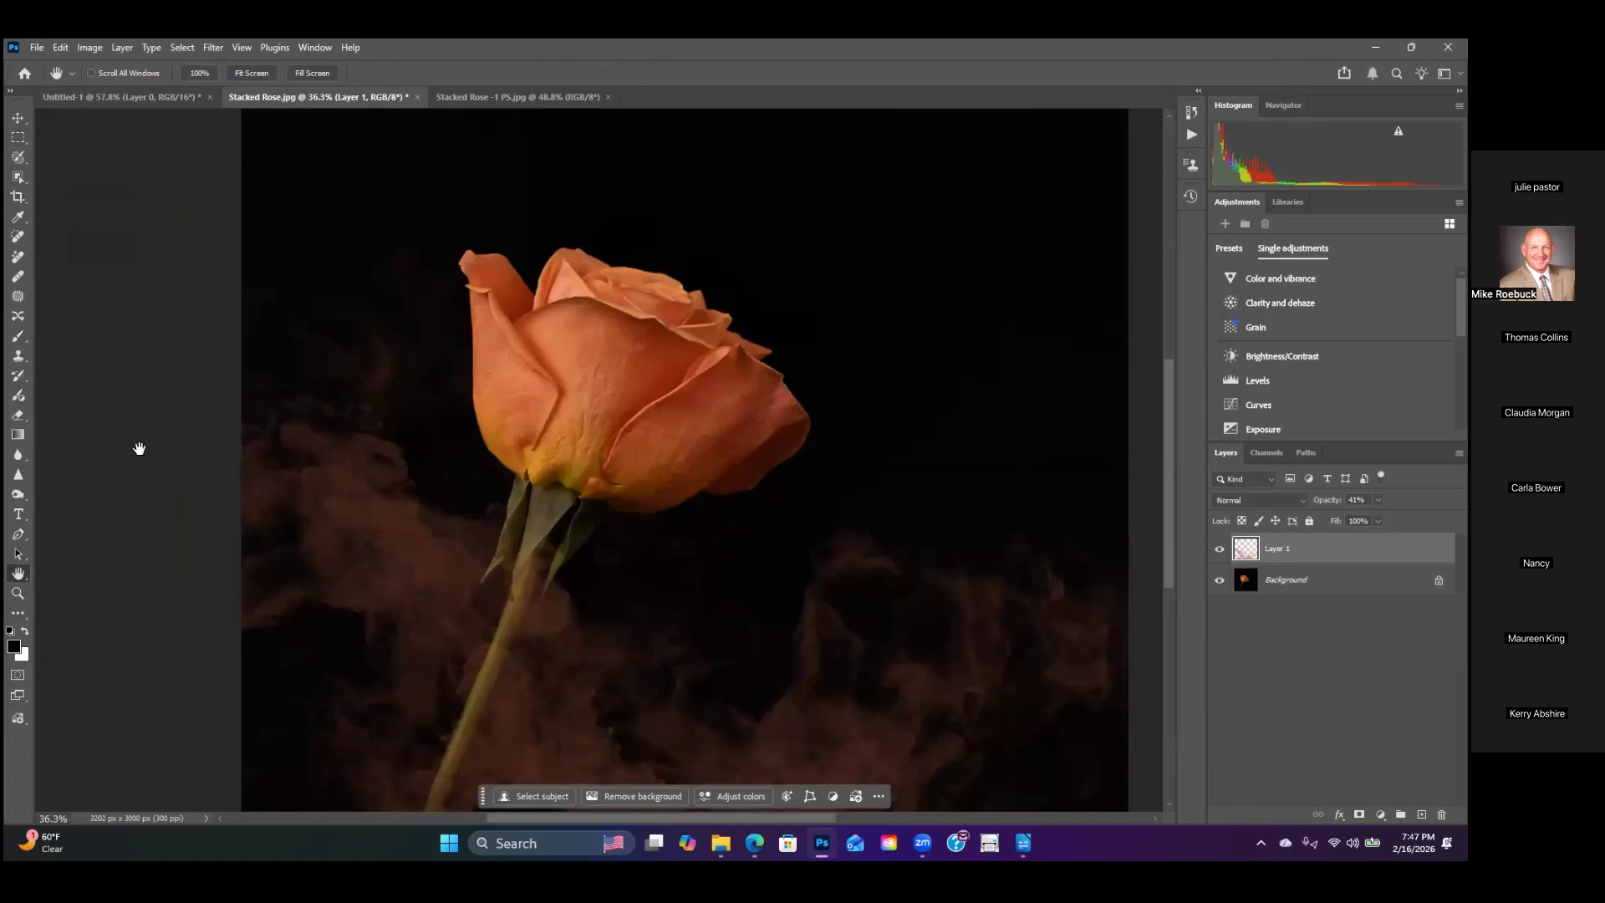
Step: Erase the smoke covering the rose's stem and sepals on Layer 1, and lower that layer's opacity to 32%
left_click(18, 415)
left_click_drag(584, 632, 594, 515)
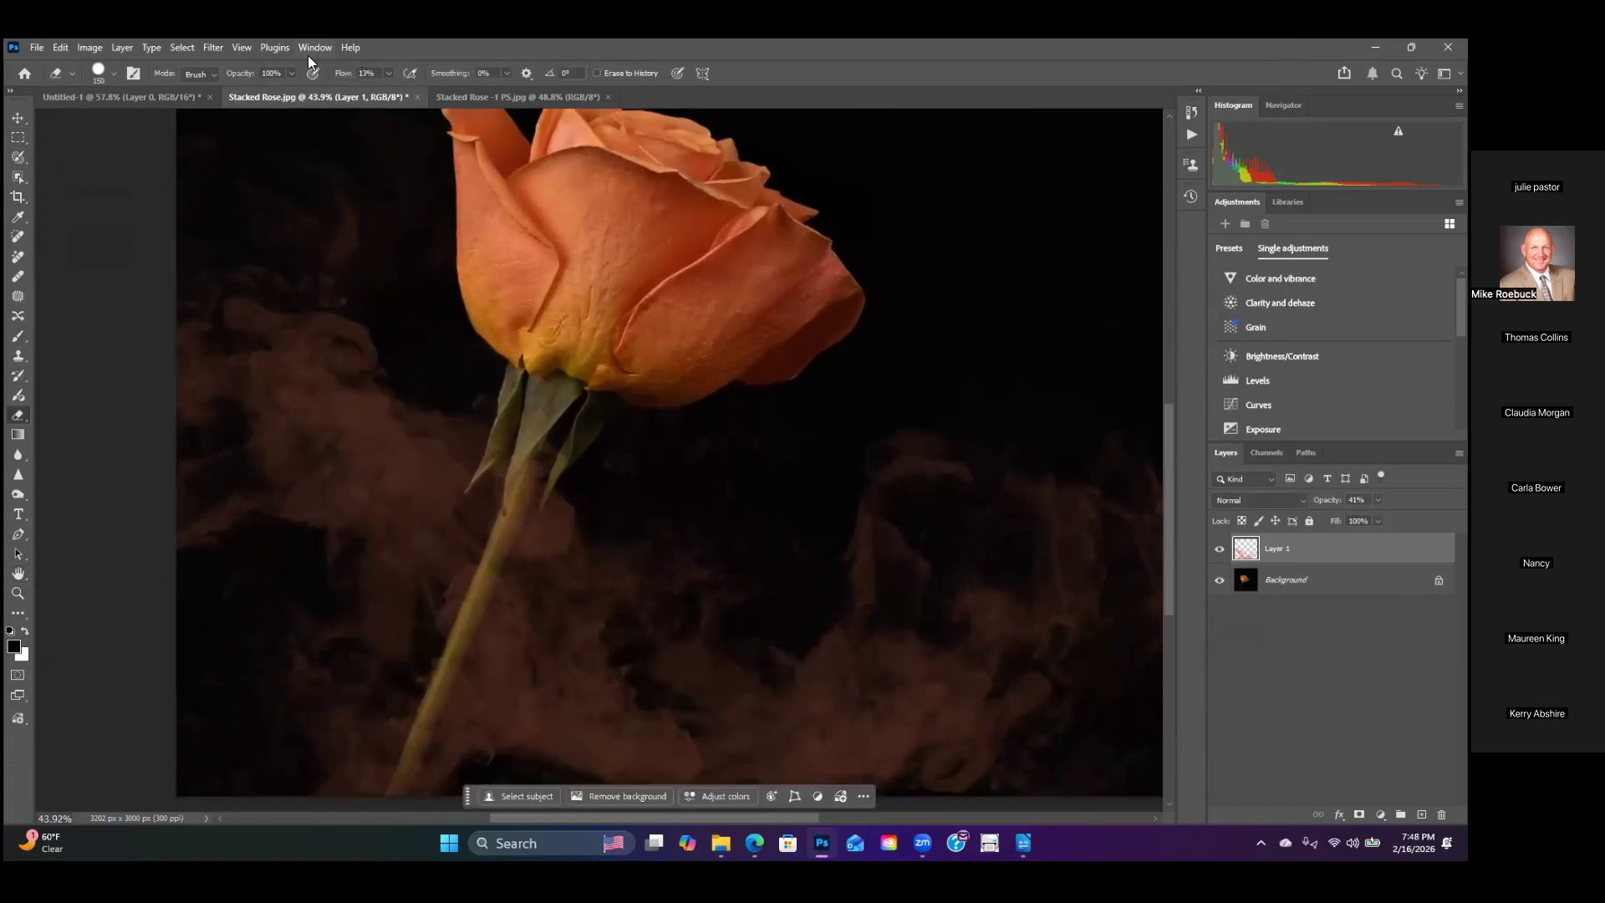
mouse_move(535, 460)
left_mouse_down()
mouse_move(555, 418)
mouse_move(555, 473)
left_mouse_up()
mouse_move(538, 348)
left_mouse_down()
mouse_move(494, 585)
mouse_move(453, 670)
mouse_move(415, 684)
mouse_move(384, 744)
left_mouse_up()
left_click_drag(464, 658, 433, 726)
scroll(598, 443, "up", 2)
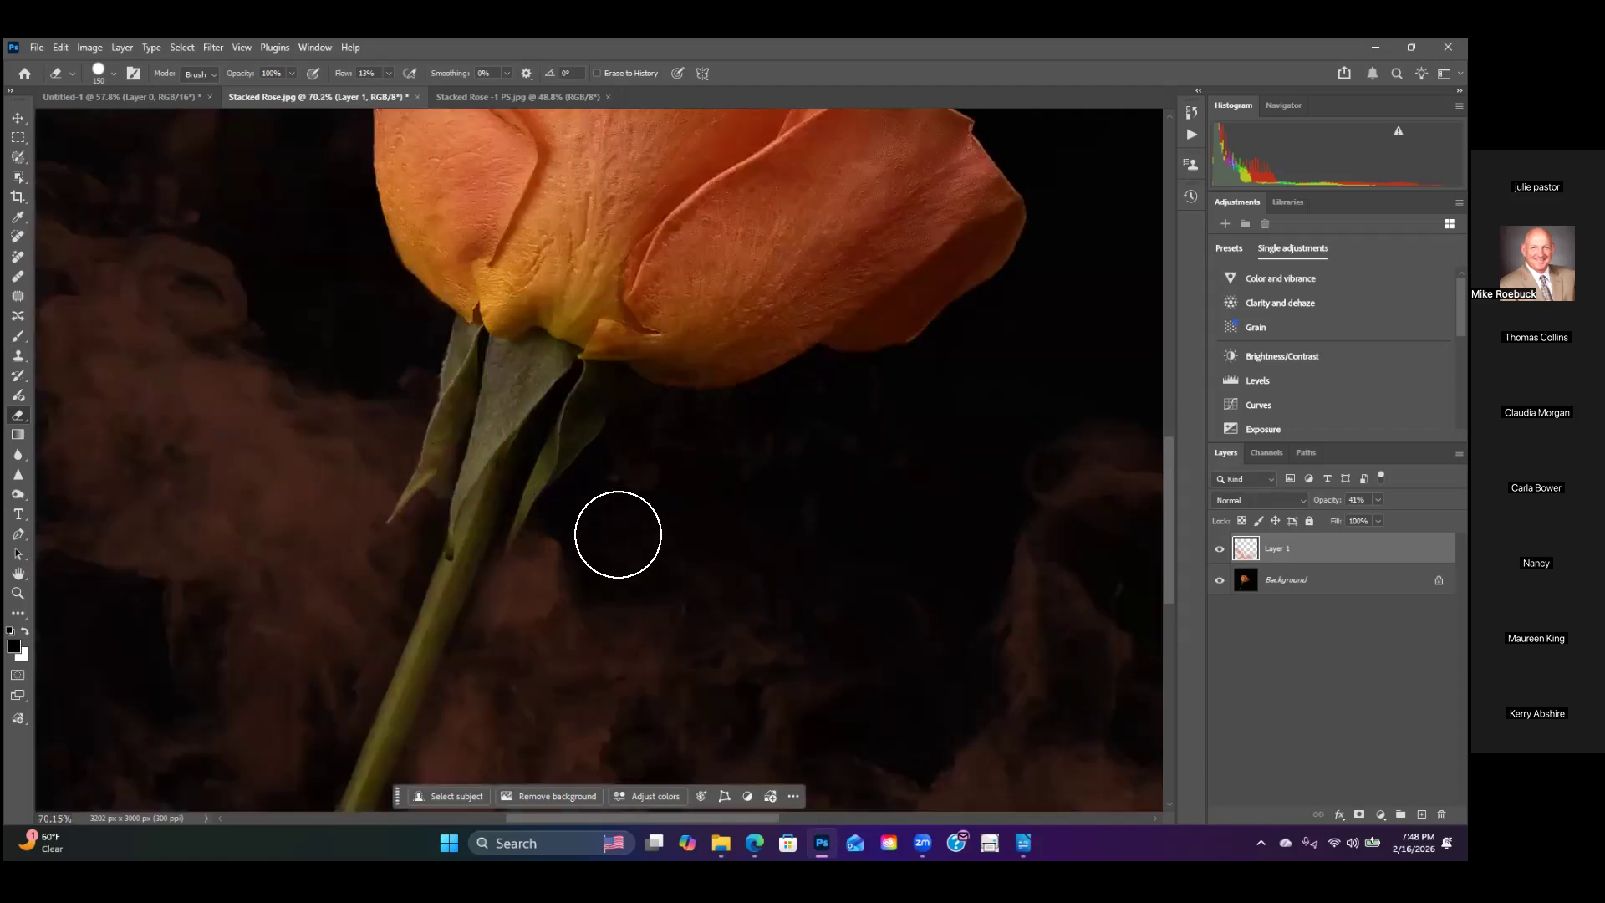
mouse_move(629, 444)
left_mouse_down()
mouse_move(555, 691)
mouse_move(585, 803)
left_mouse_up()
scroll(820, 617, "down", 5)
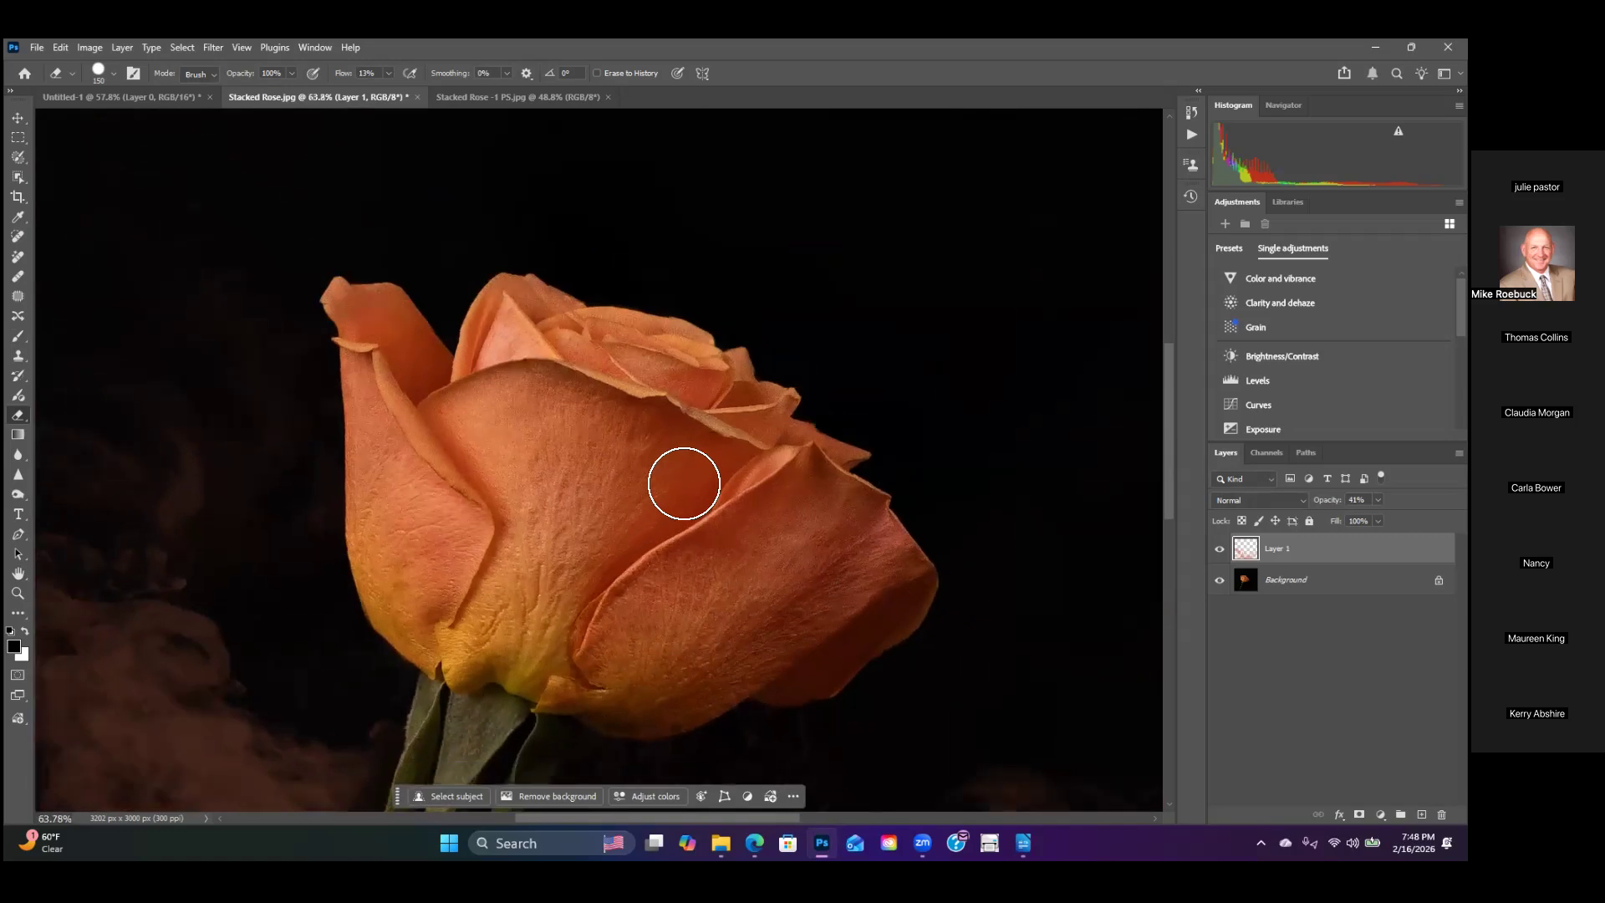
left_click(1378, 499)
mouse_move(1379, 518)
left_mouse_down()
mouse_move(1420, 517)
mouse_move(1371, 517)
left_mouse_up()
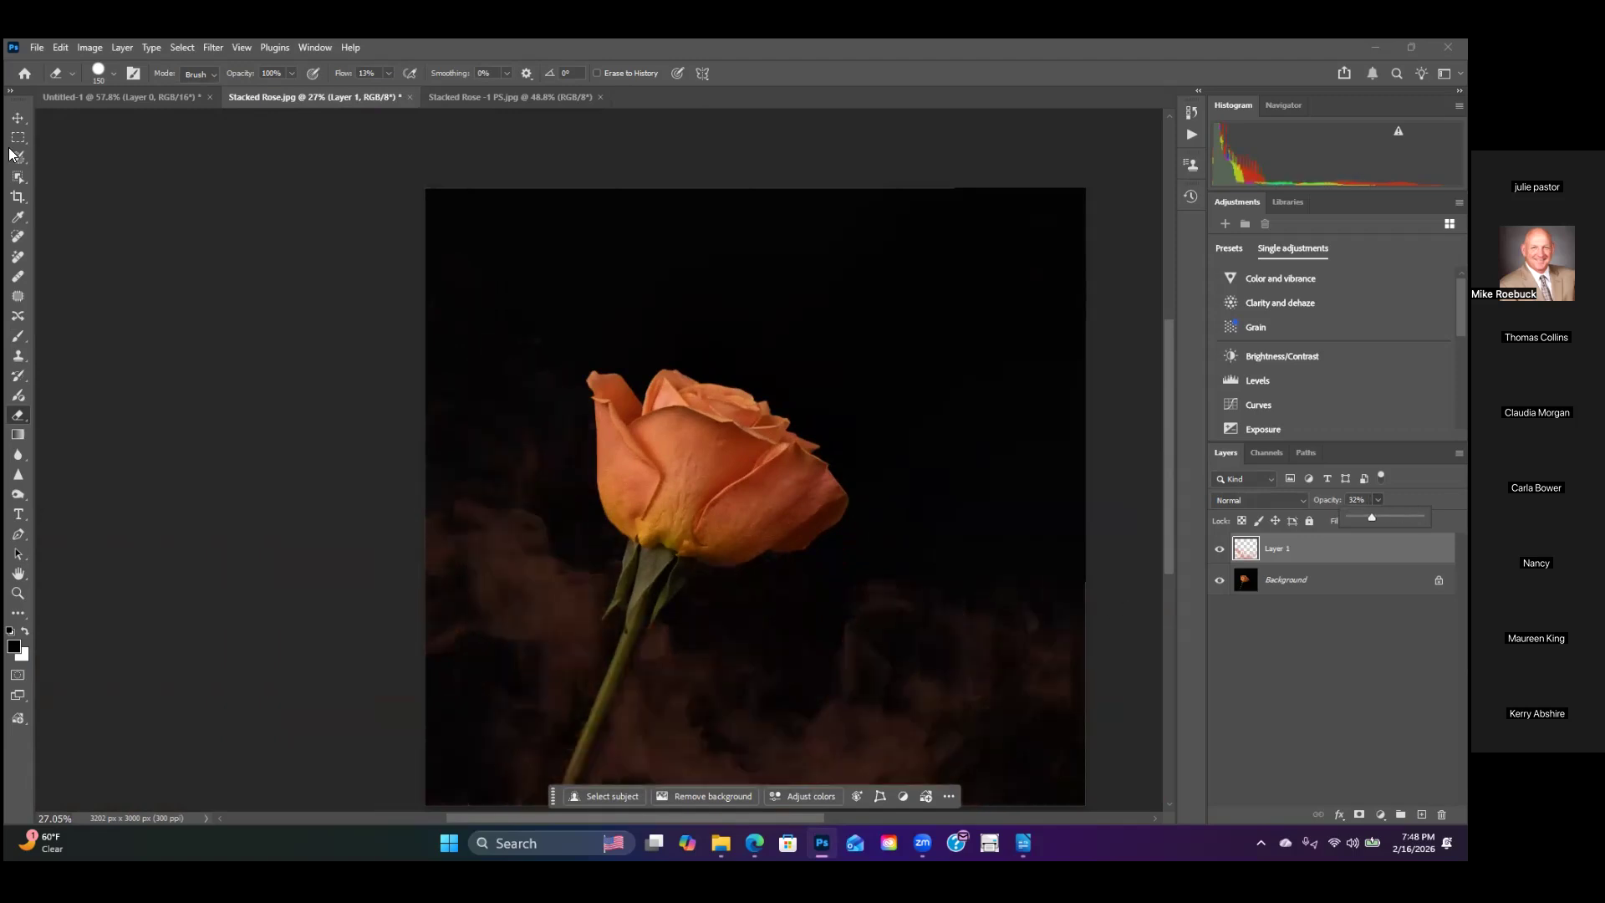
Step: Close Stacked Rose.jpg, Stacked Rose -1 PS.jpg and Untitled-1 without saving any changes
left_click(409, 97)
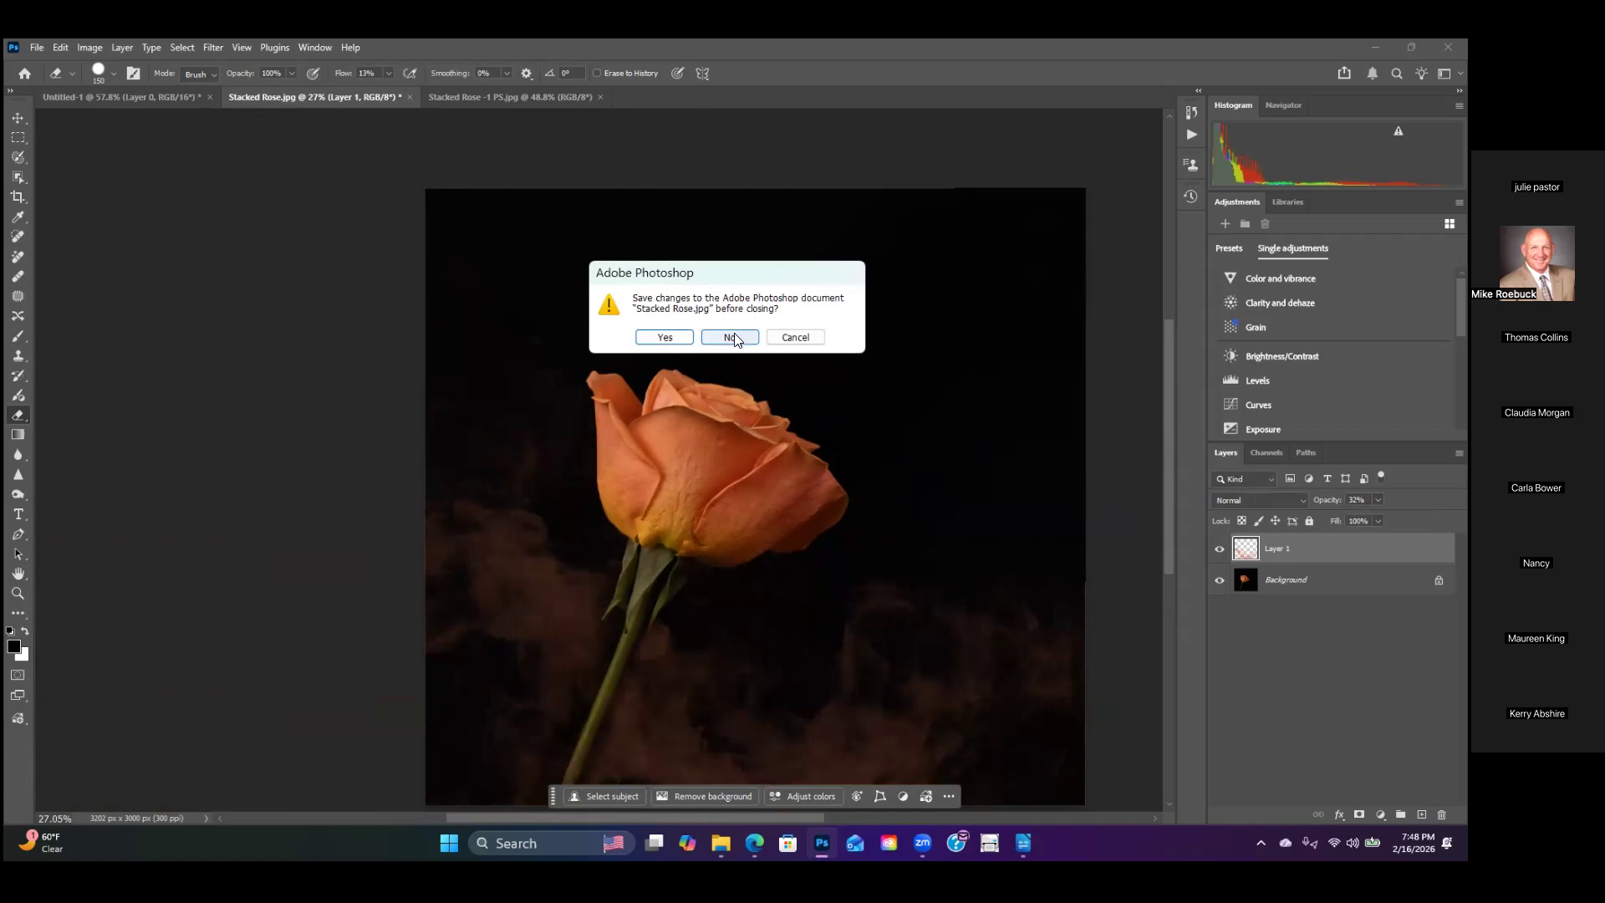
left_click(730, 336)
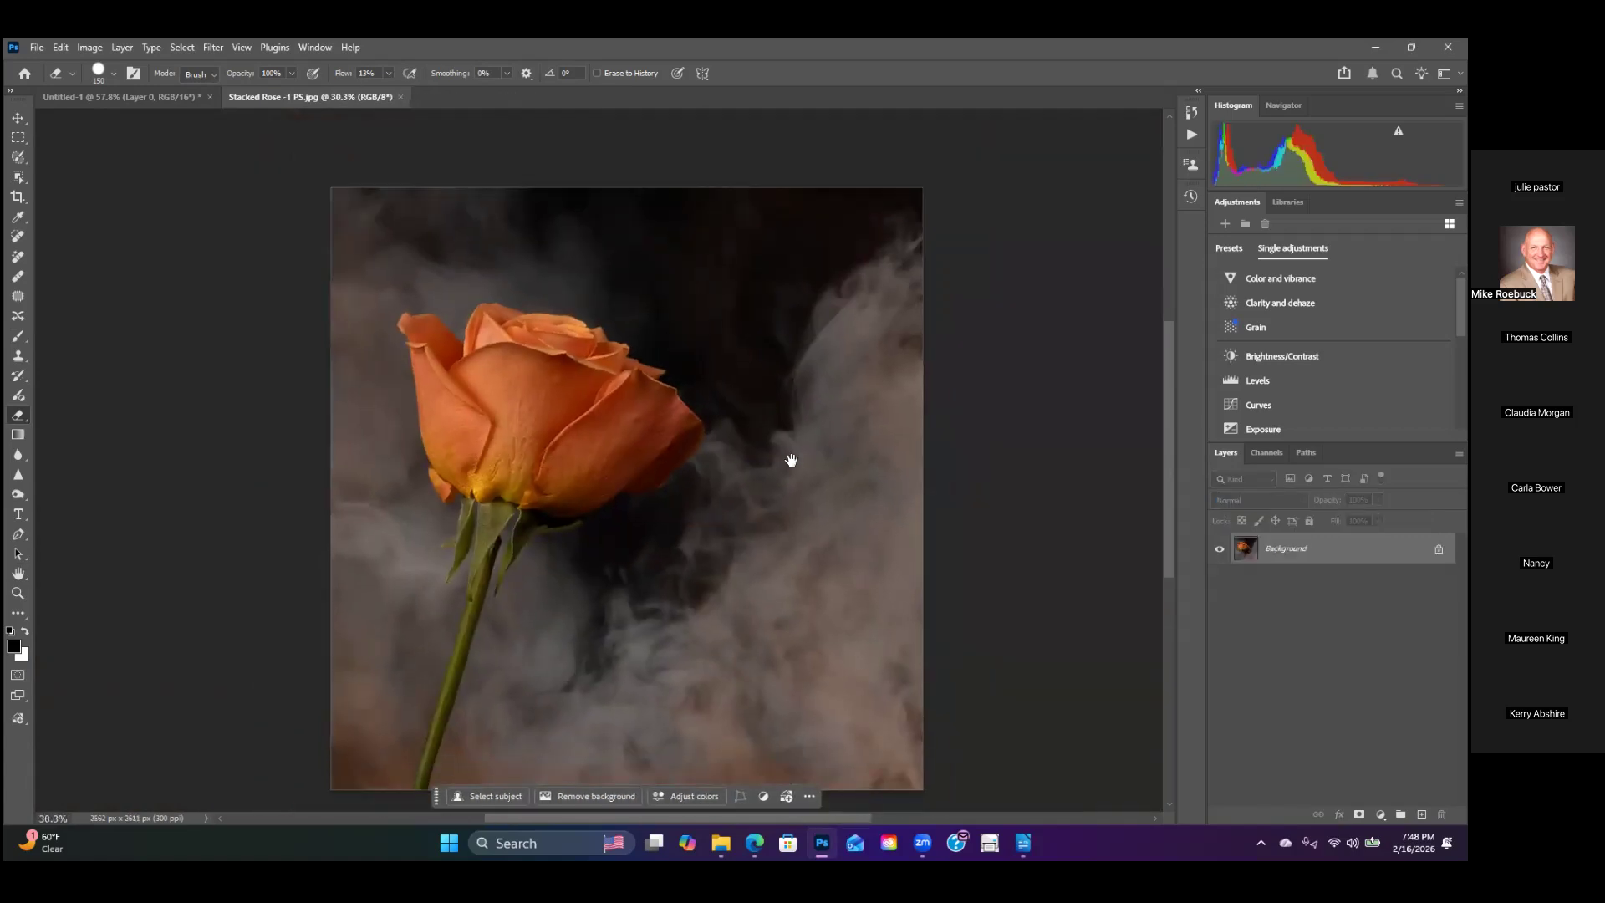
left_click(402, 98)
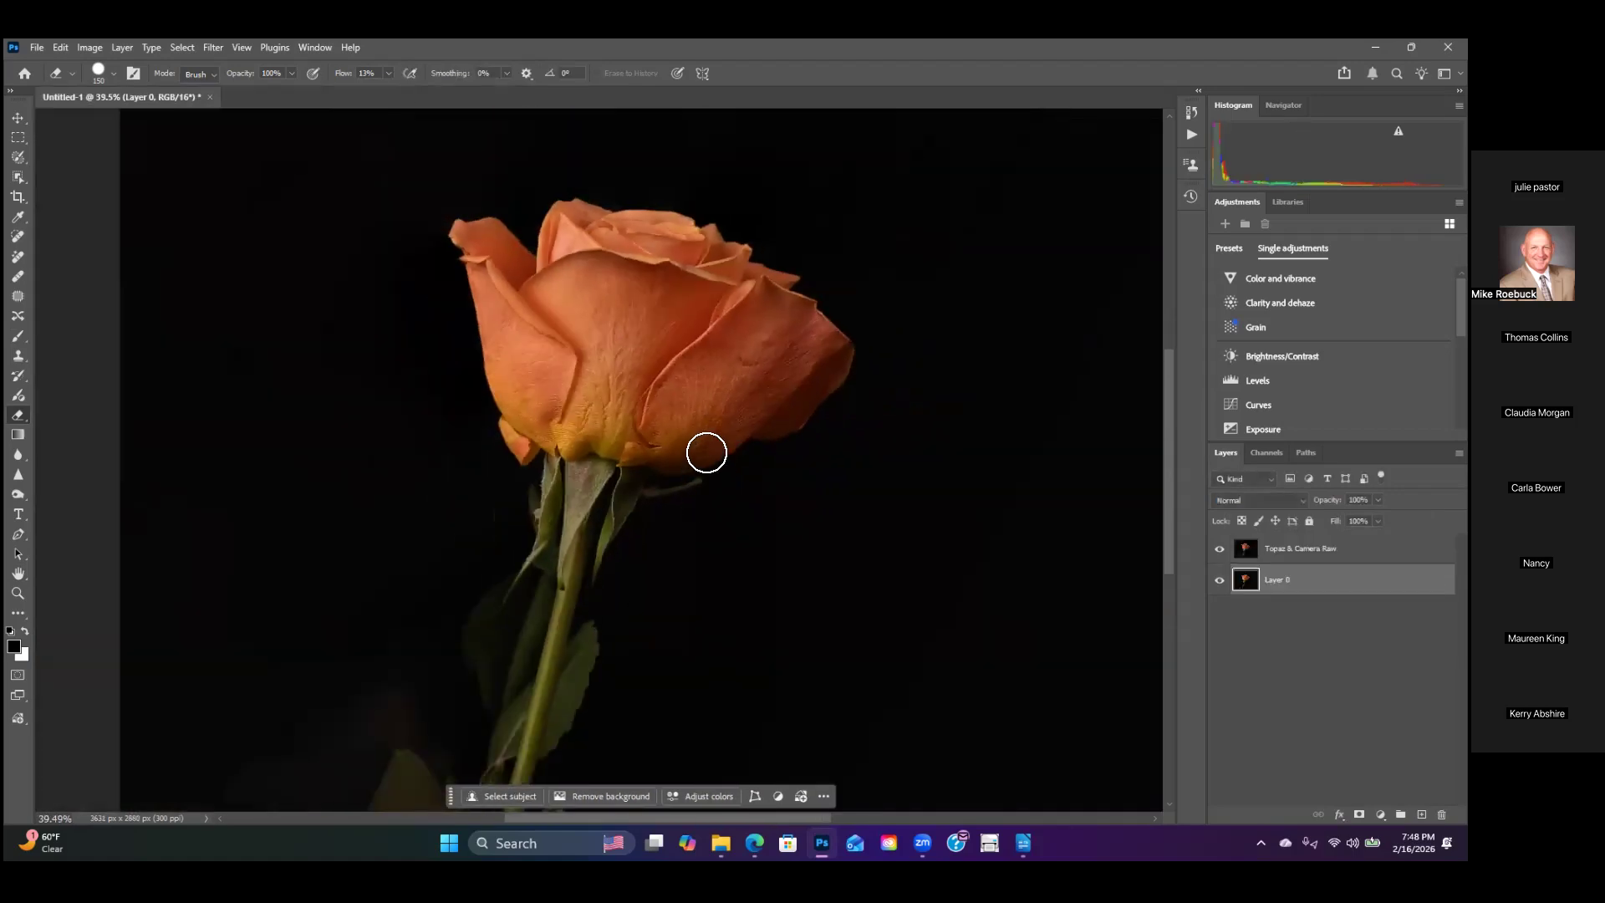
left_click(202, 97)
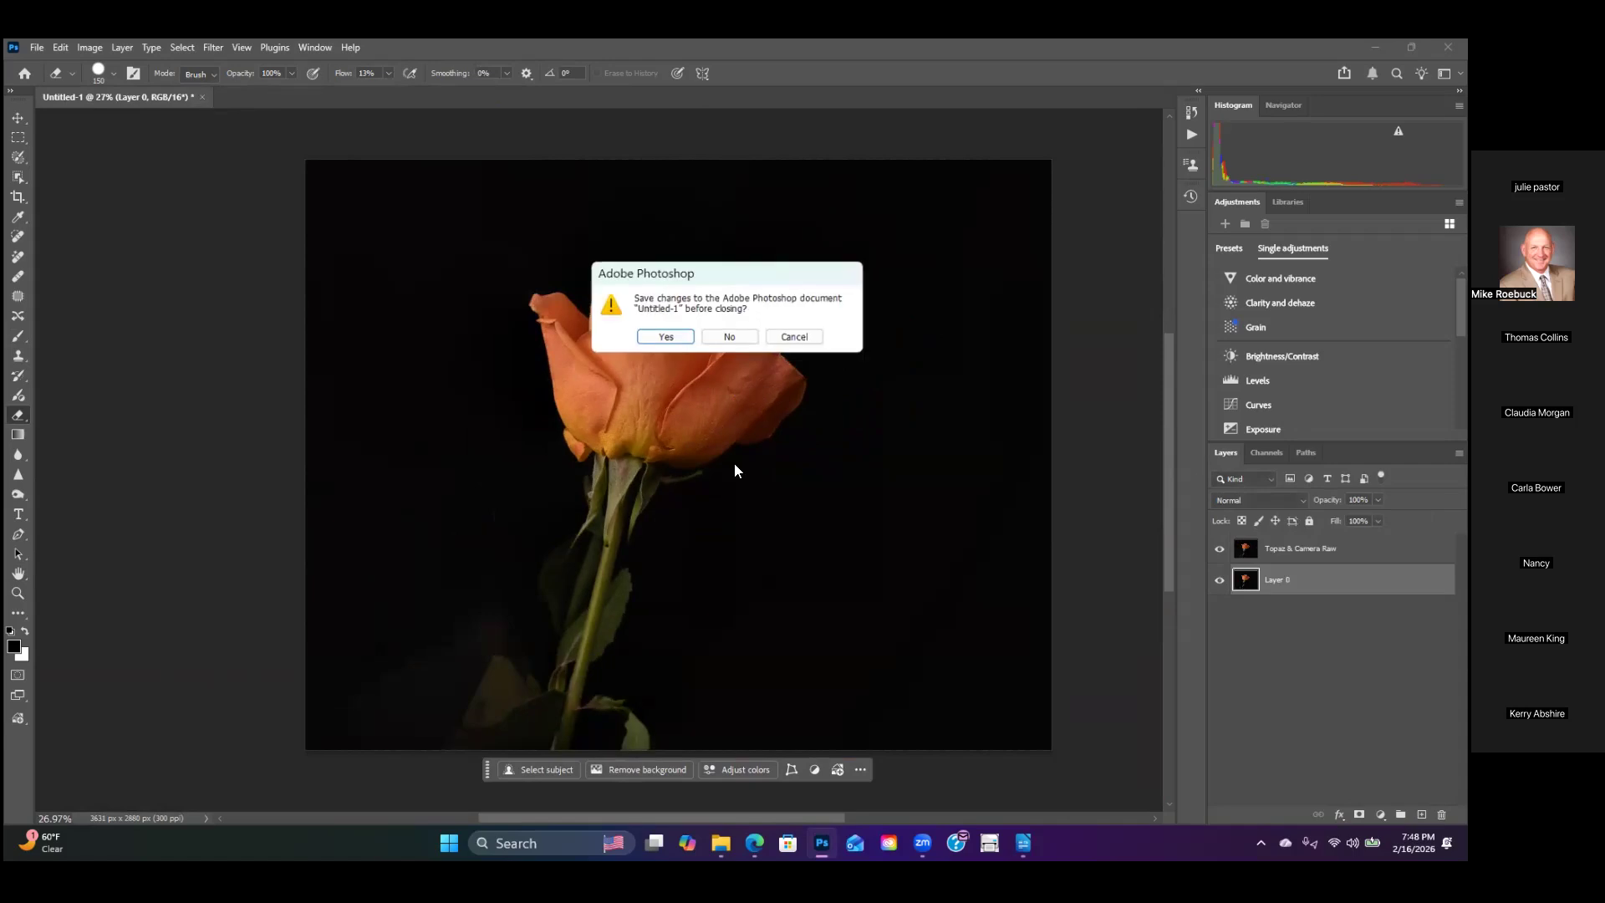
left_click(729, 338)
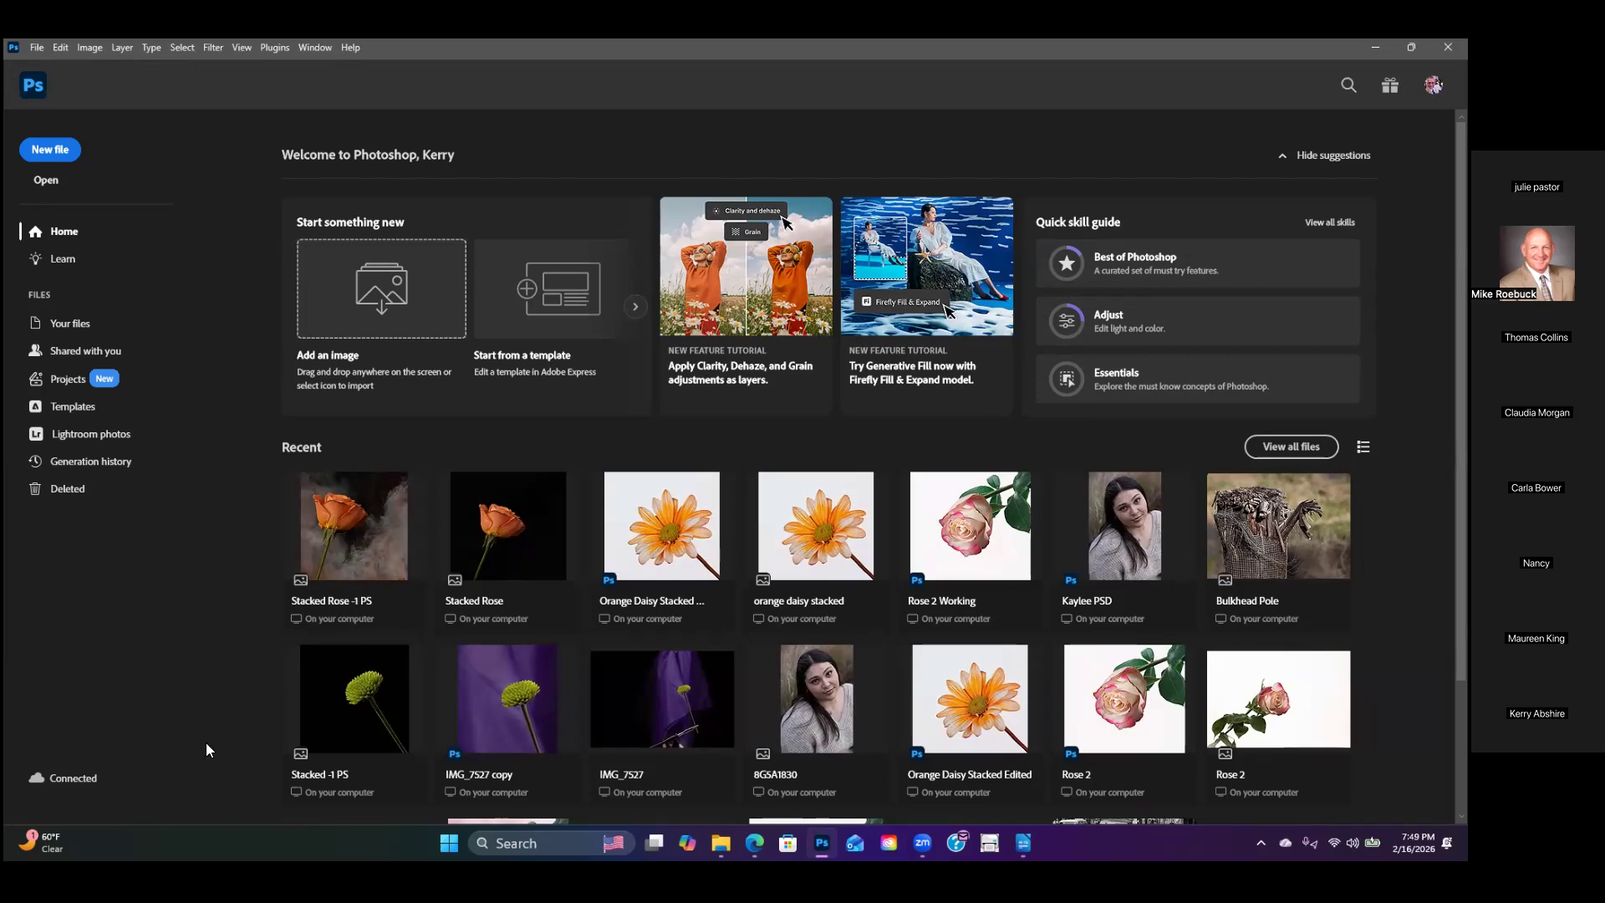
Step: Open the recent file IMG_7527 copy.psd and its smoke version, IMG_7527 -1 PS Smoke WM, from the 02_15_2026 folder
left_click(510, 717)
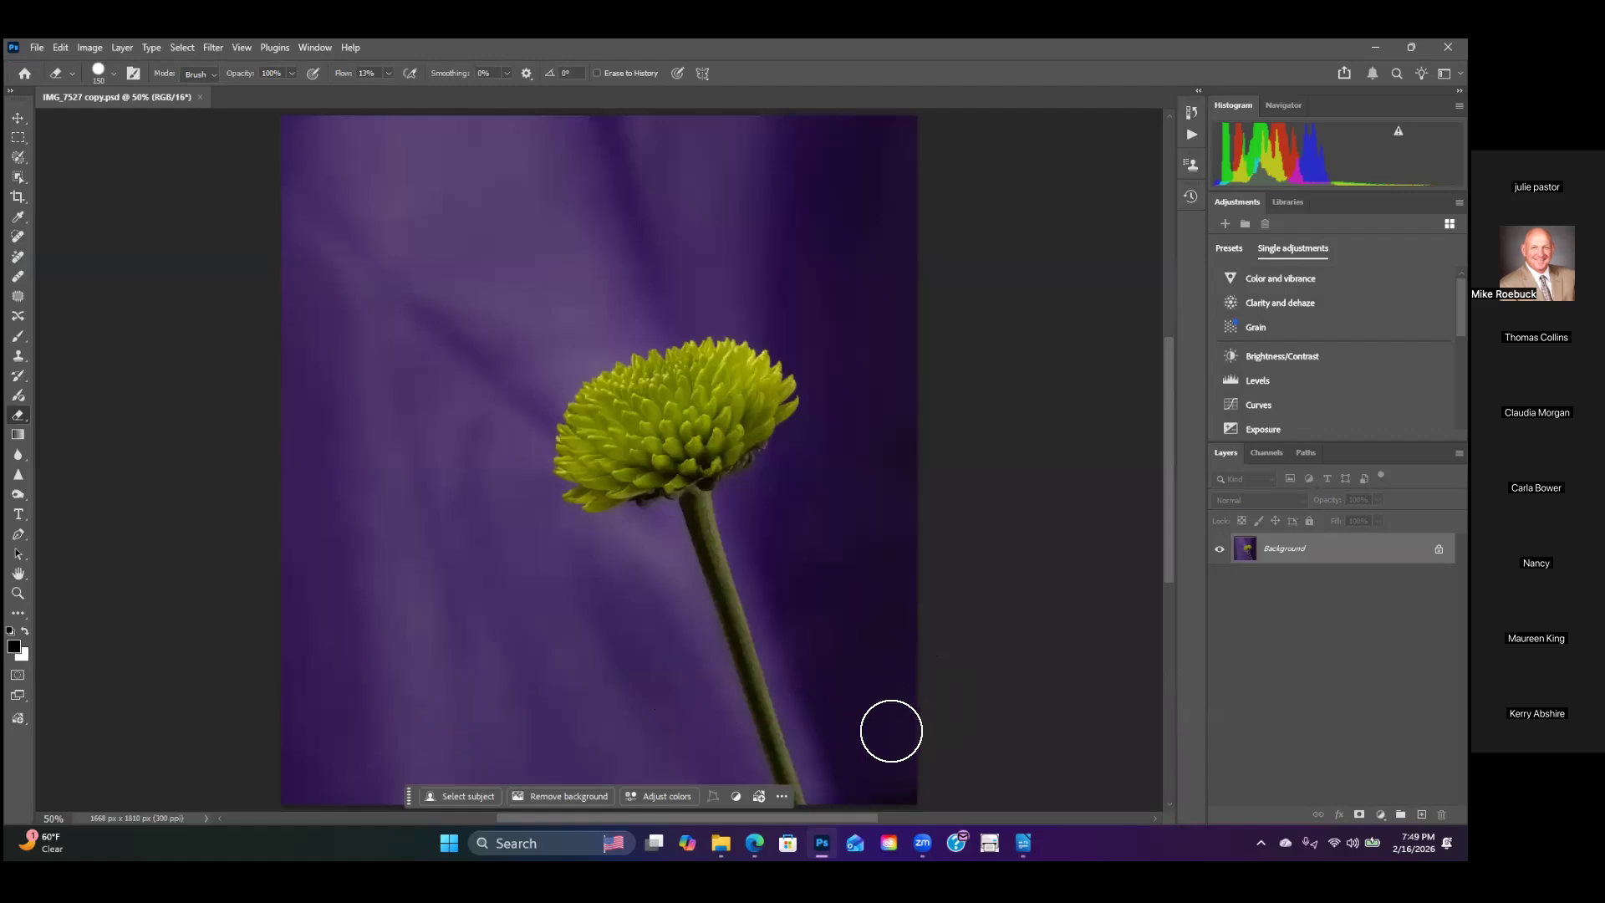
left_click(35, 46)
key("Escape")
left_click(37, 47)
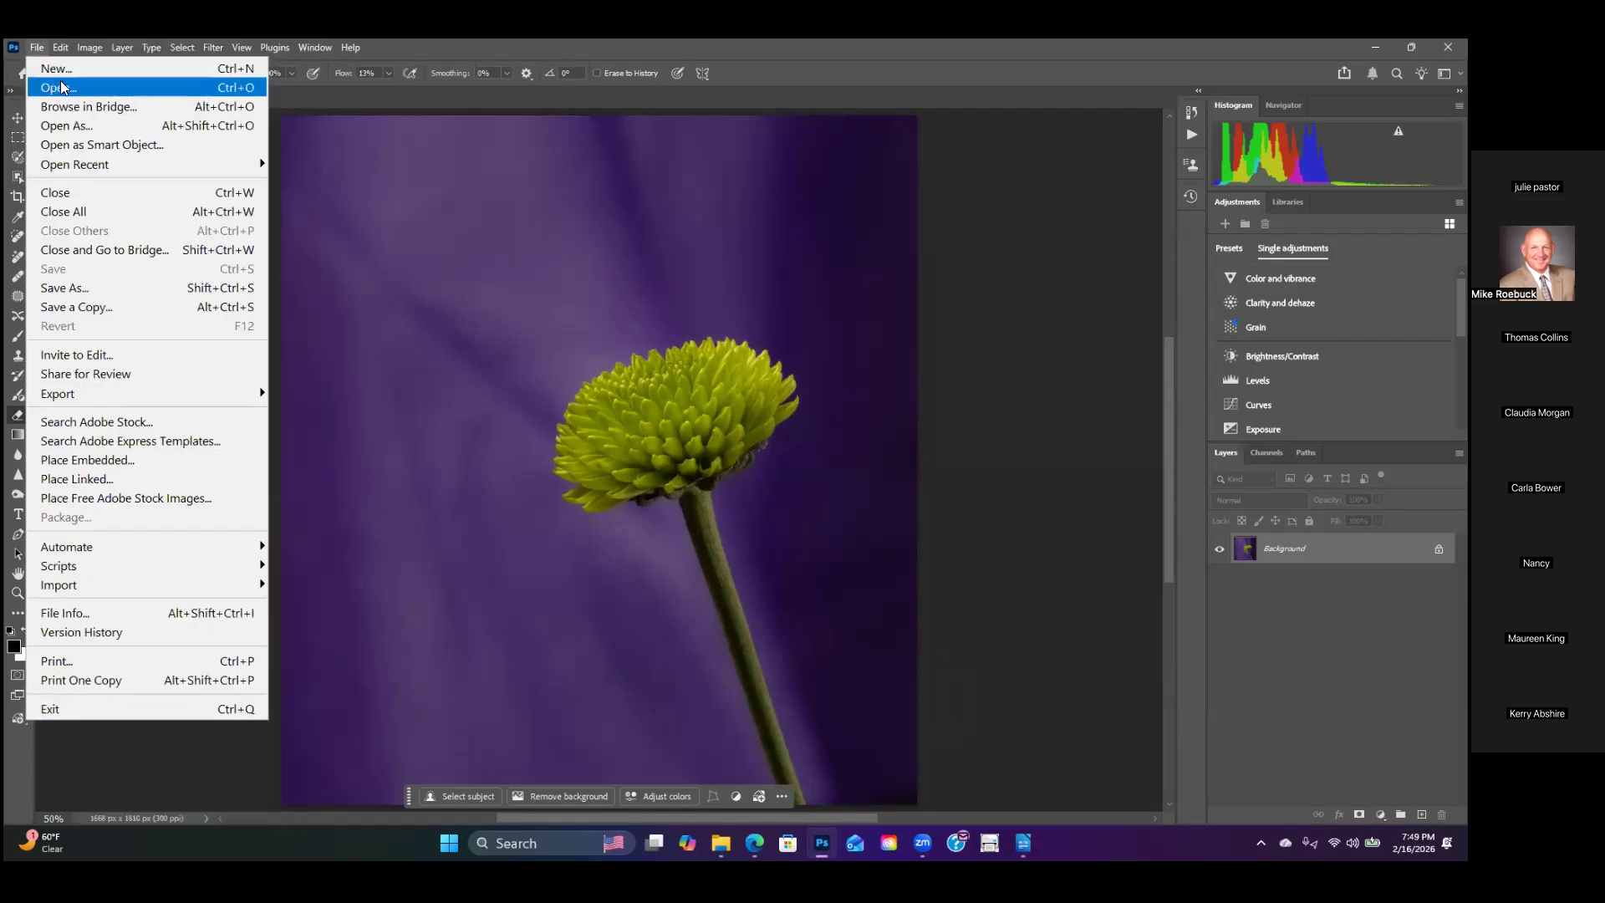
left_click(60, 87)
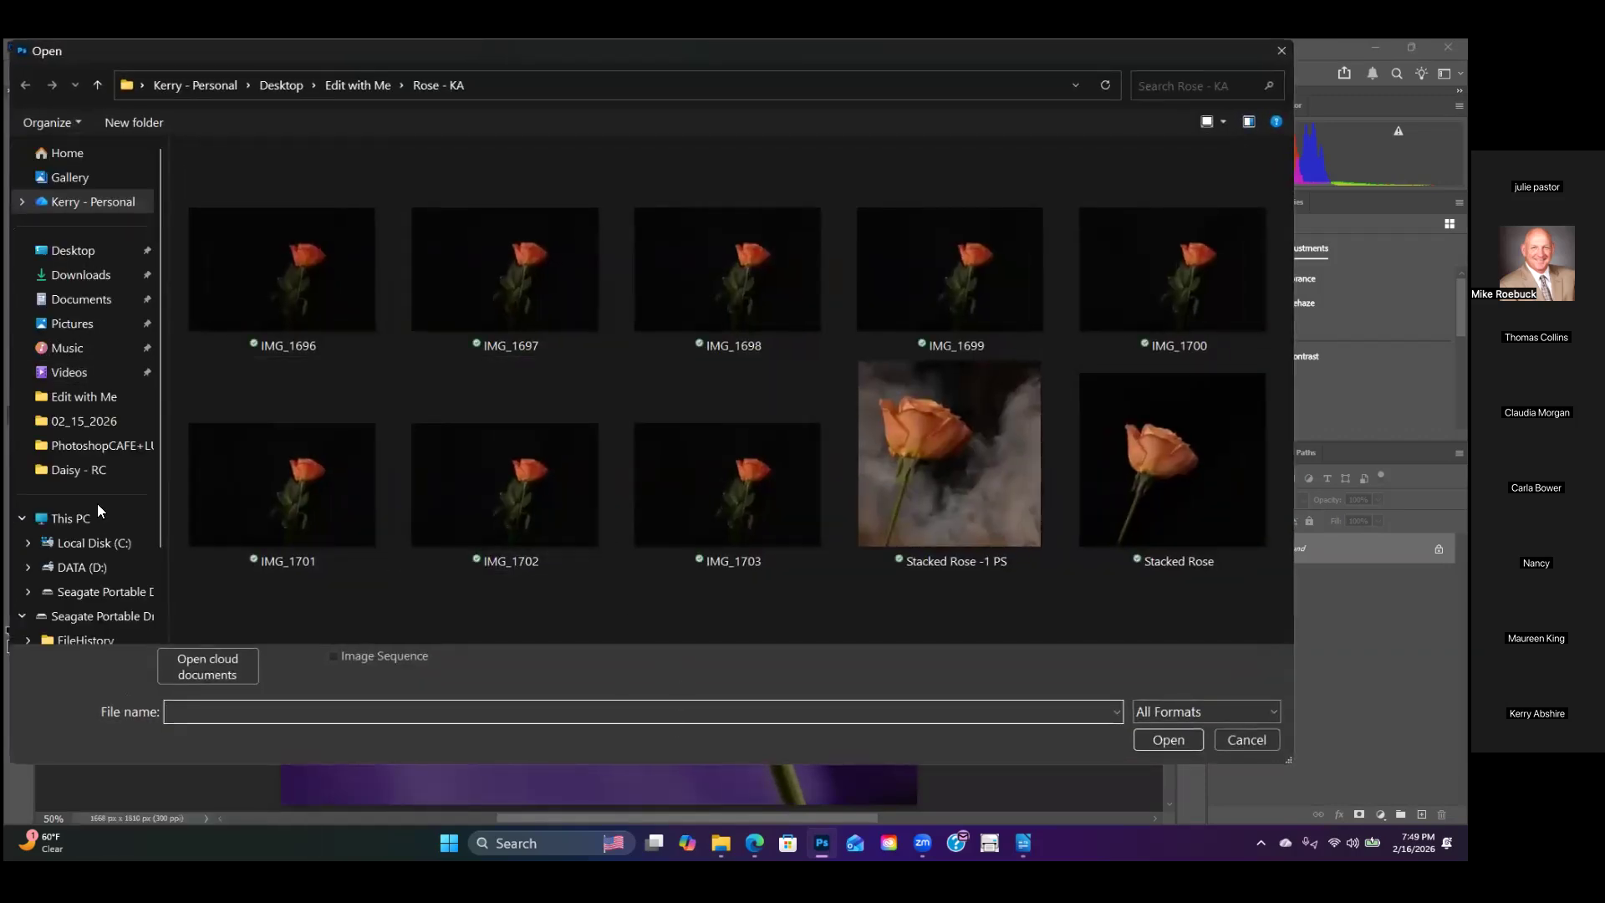
left_click(83, 422)
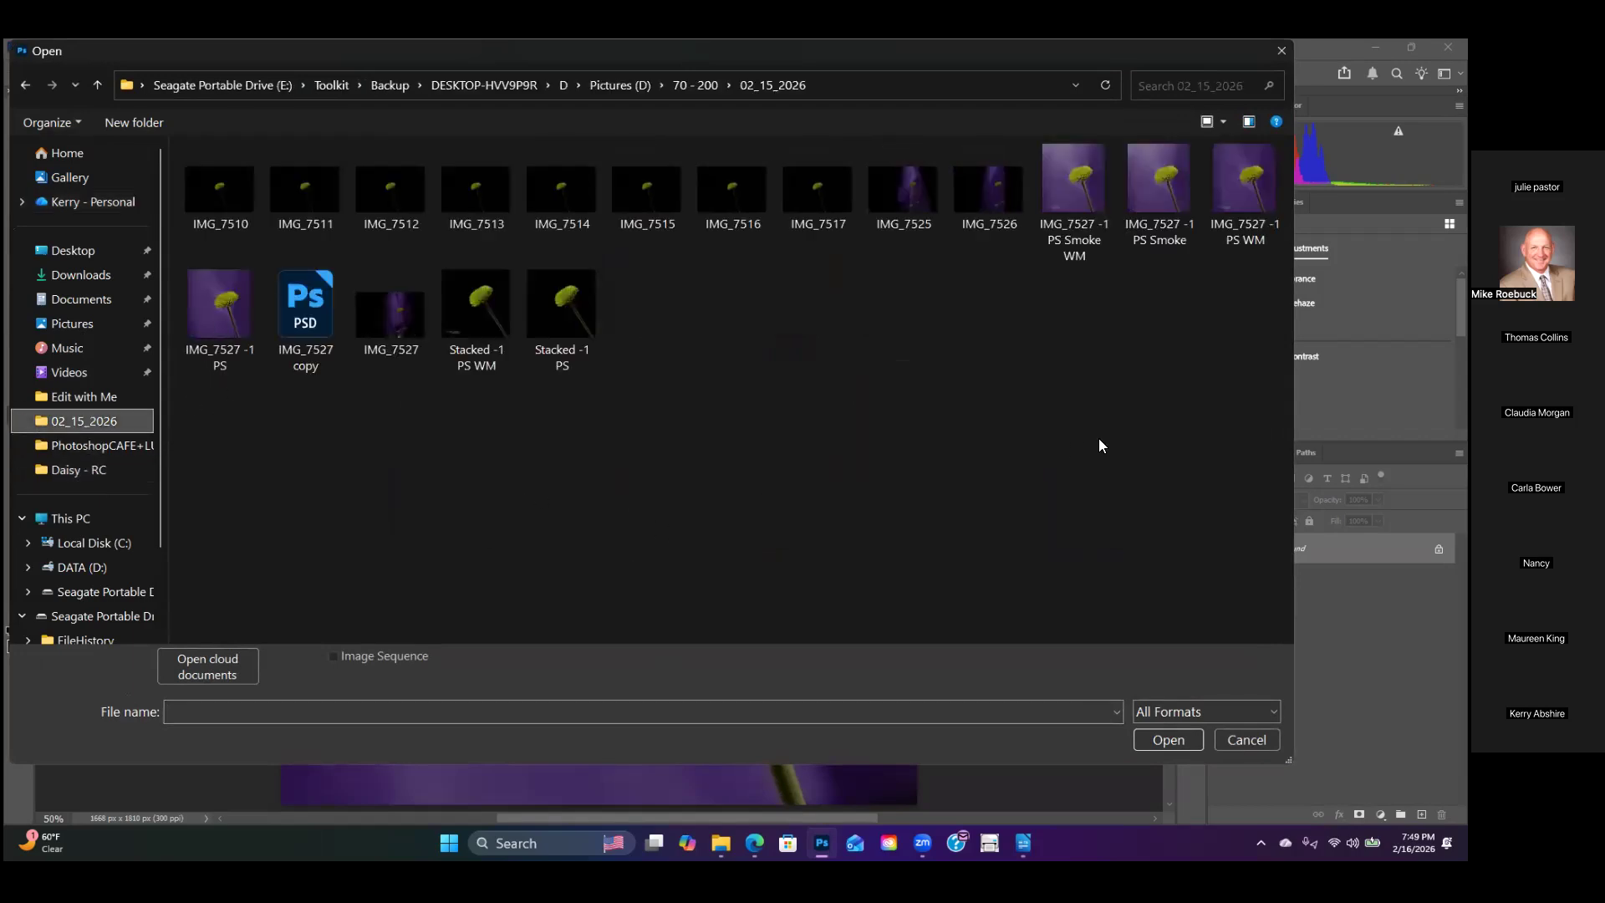
left_click(1061, 169)
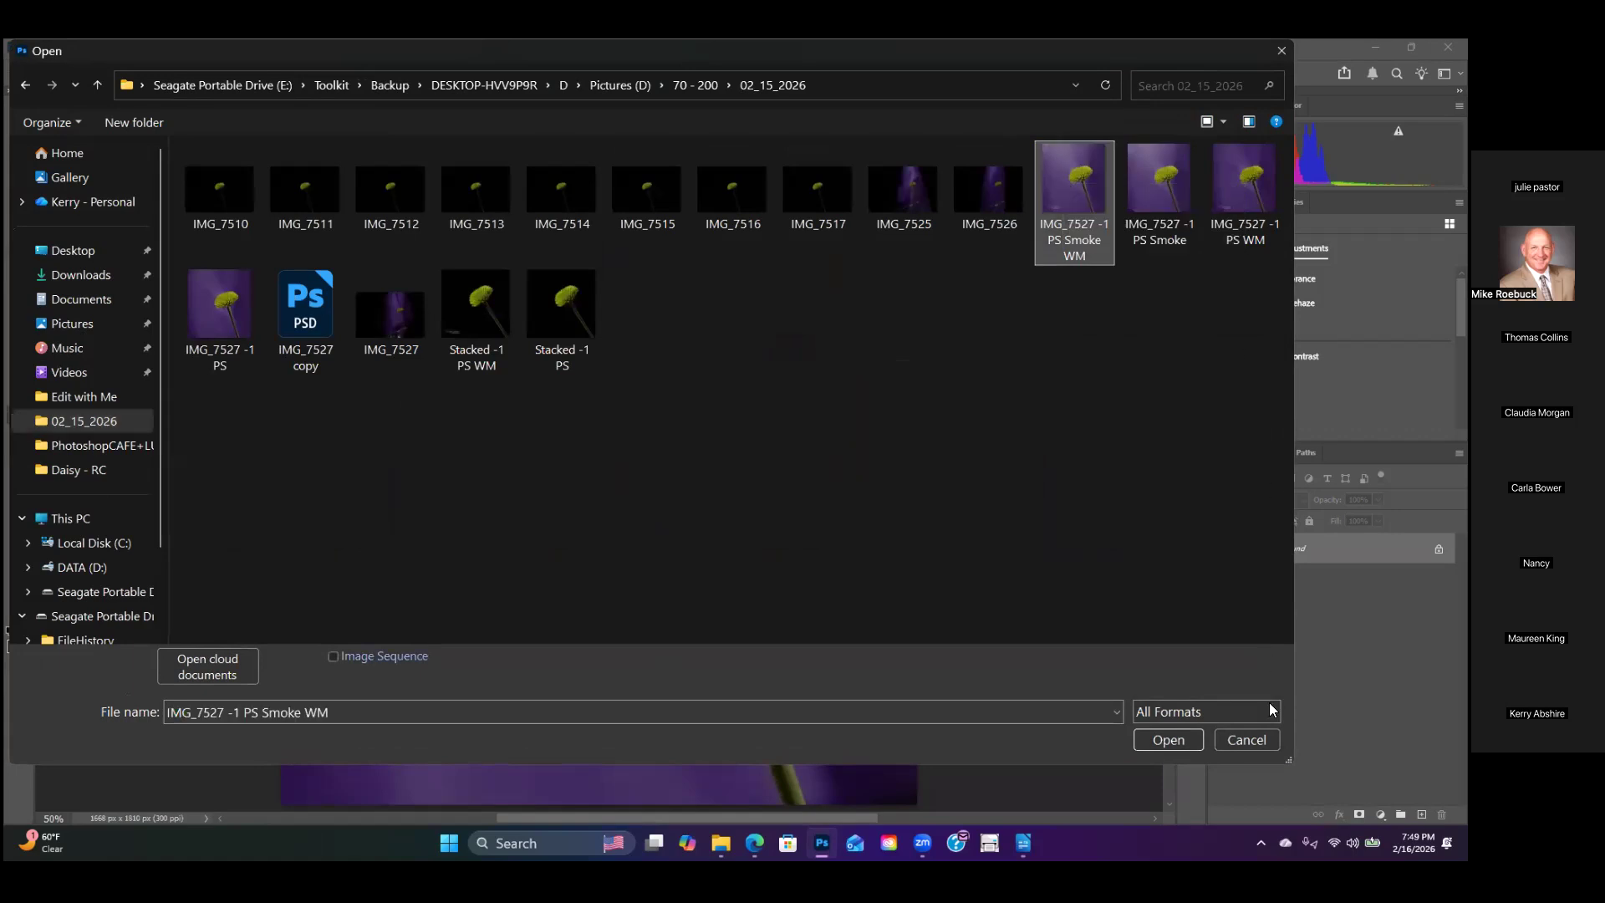
left_click(1167, 740)
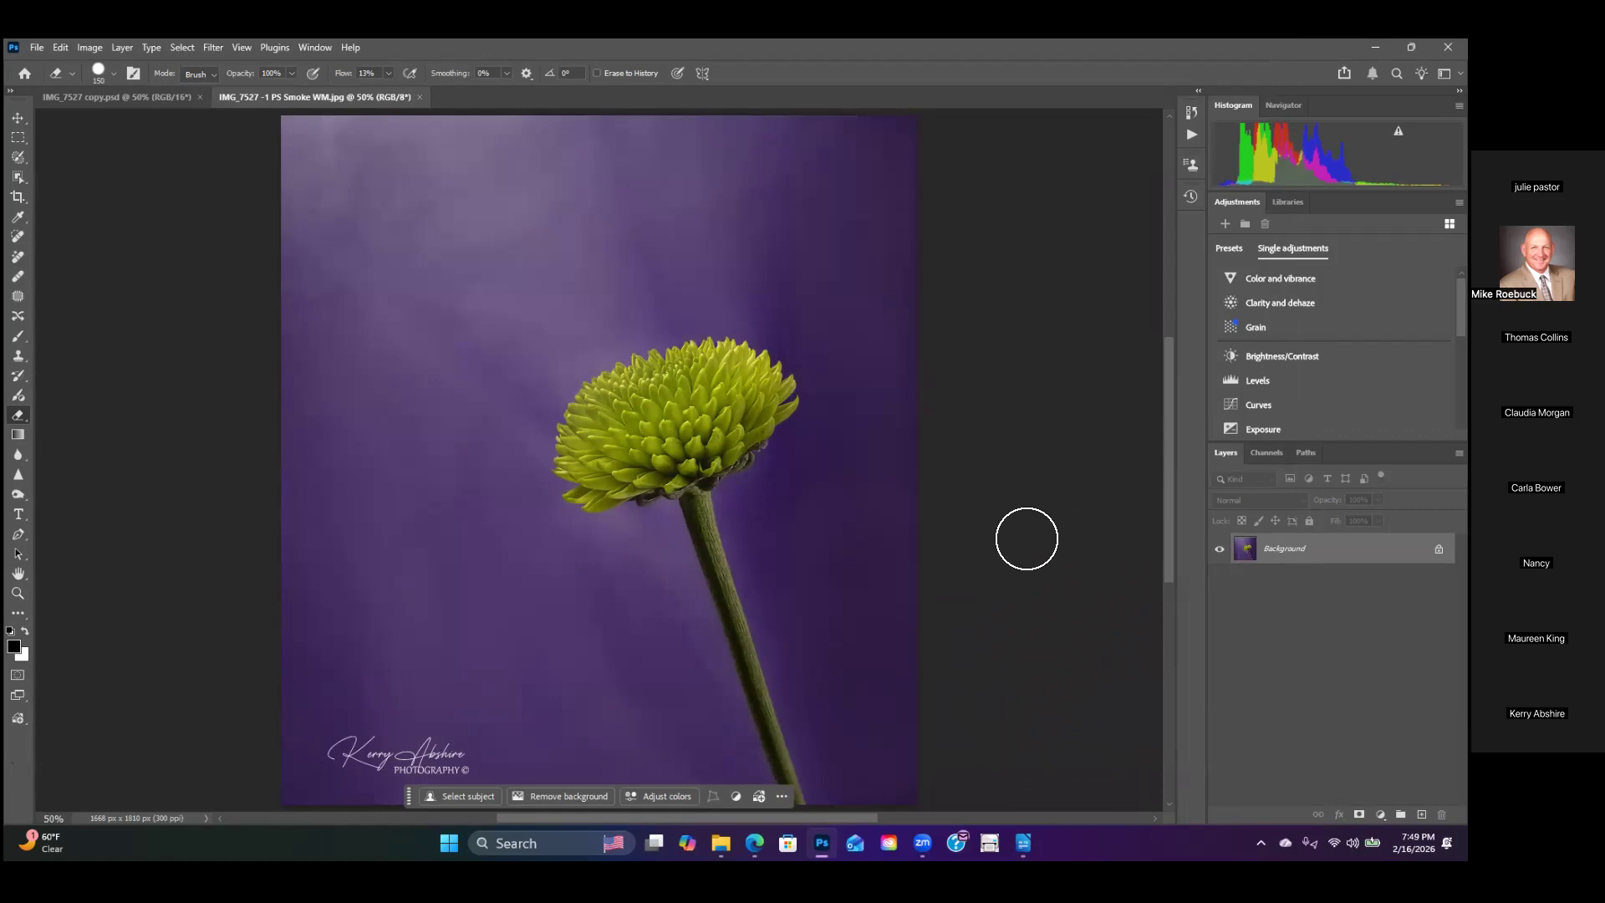
Step: Compare the purple fabric background in IMG_7527 copy.psd with the smoke background in IMG_7527 -1 PS Smoke WM.jpg and examine the smoke up close
scroll(1072, 511, "down", 1)
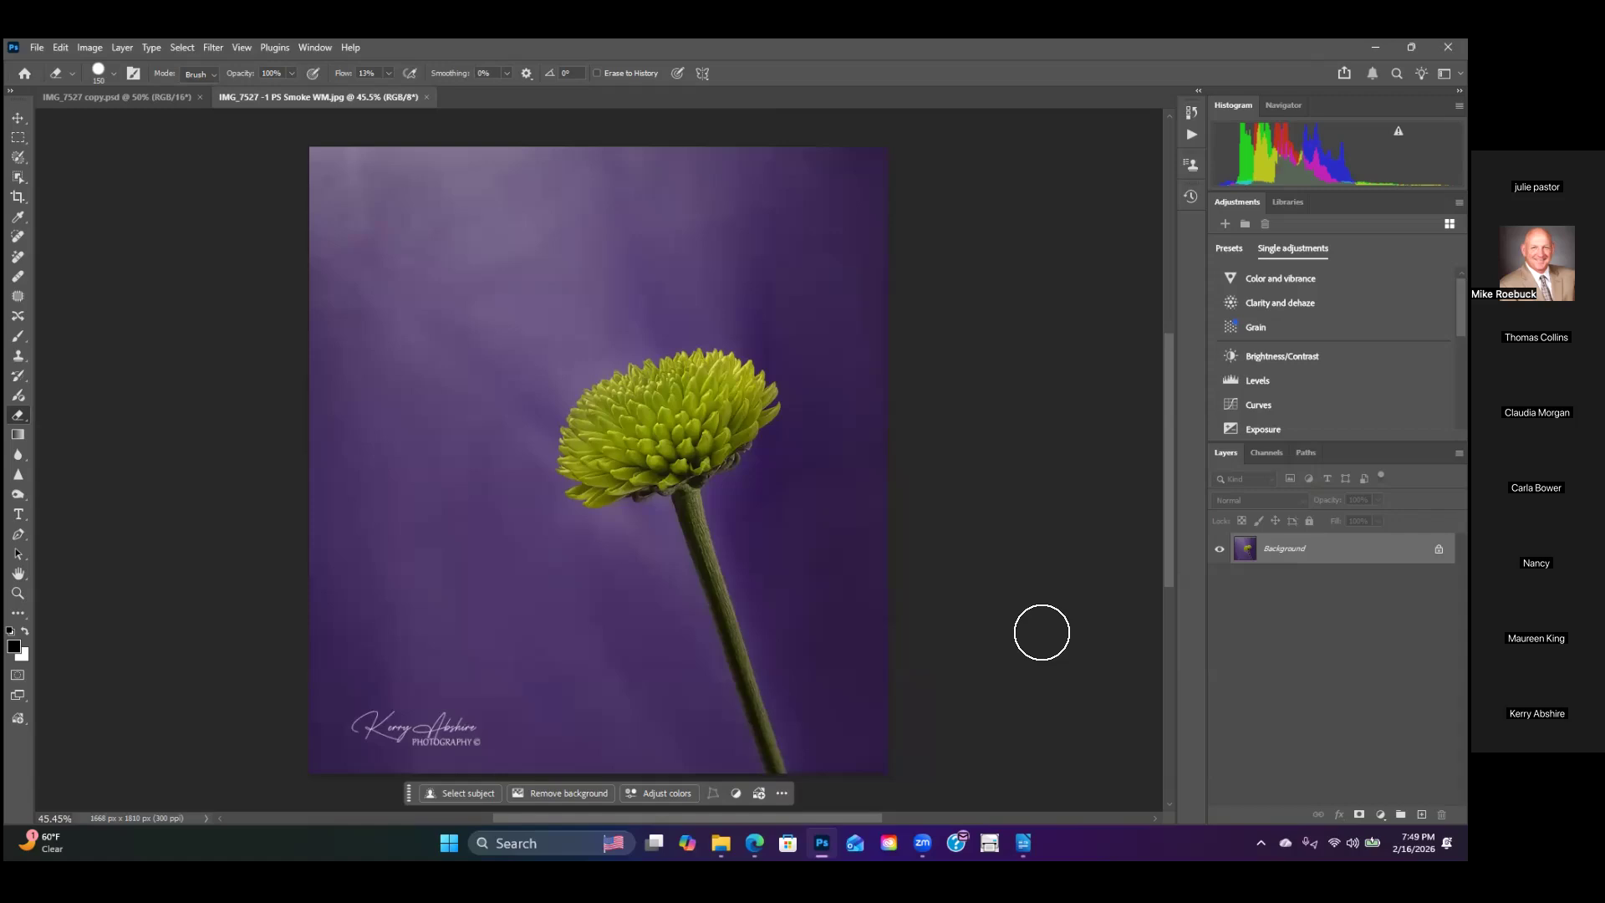
left_click(100, 99)
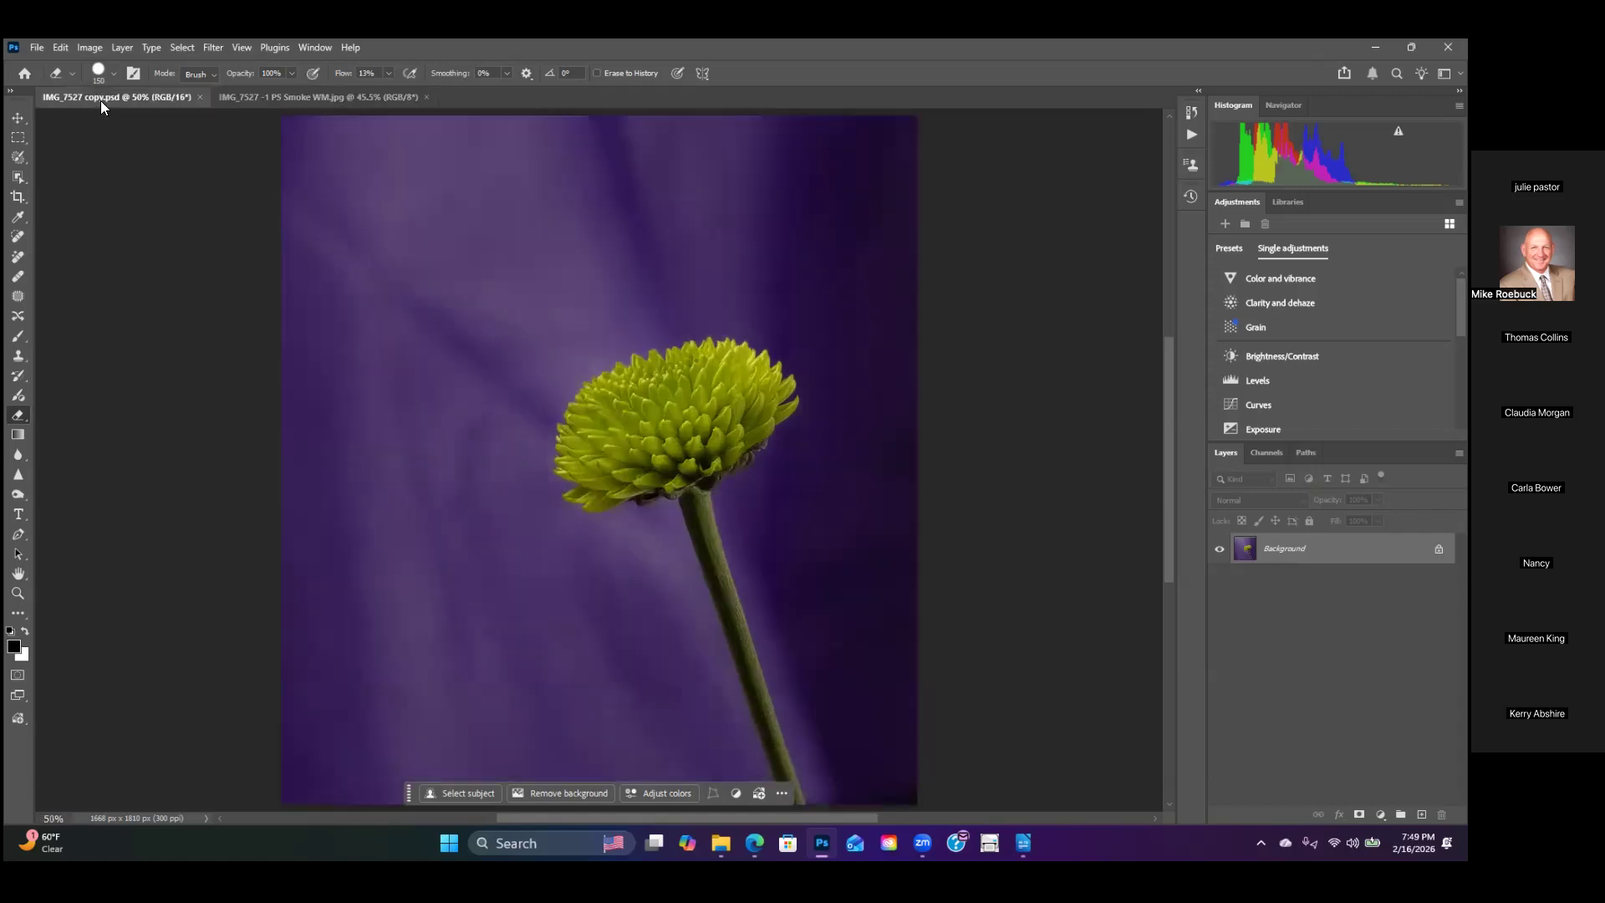
scroll(360, 368, "down", 3)
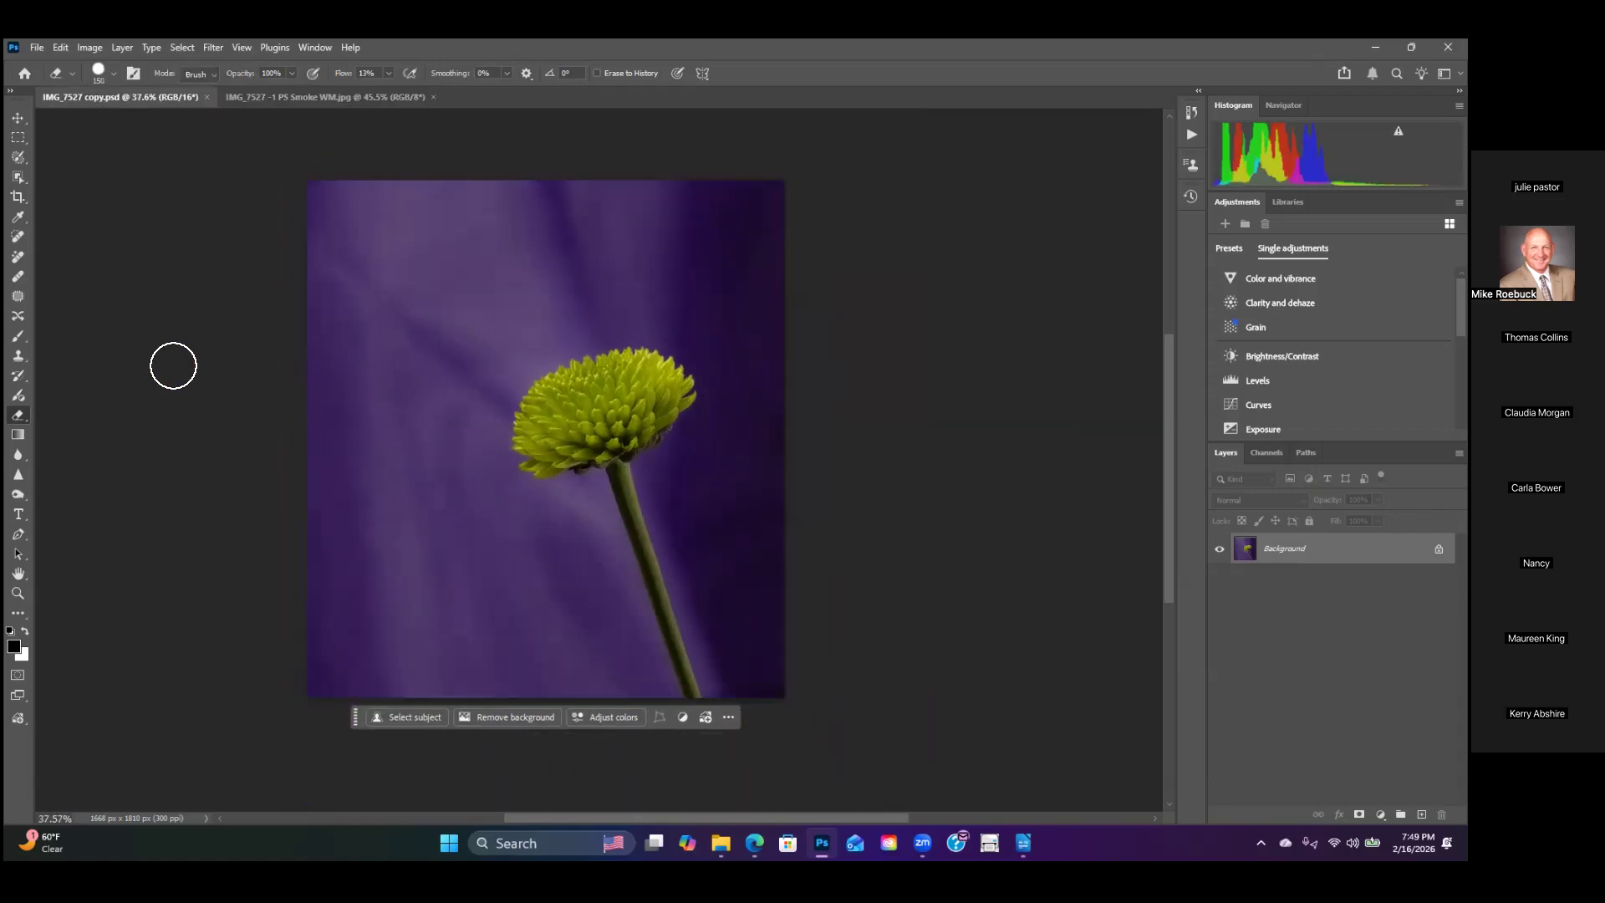
left_click(268, 98)
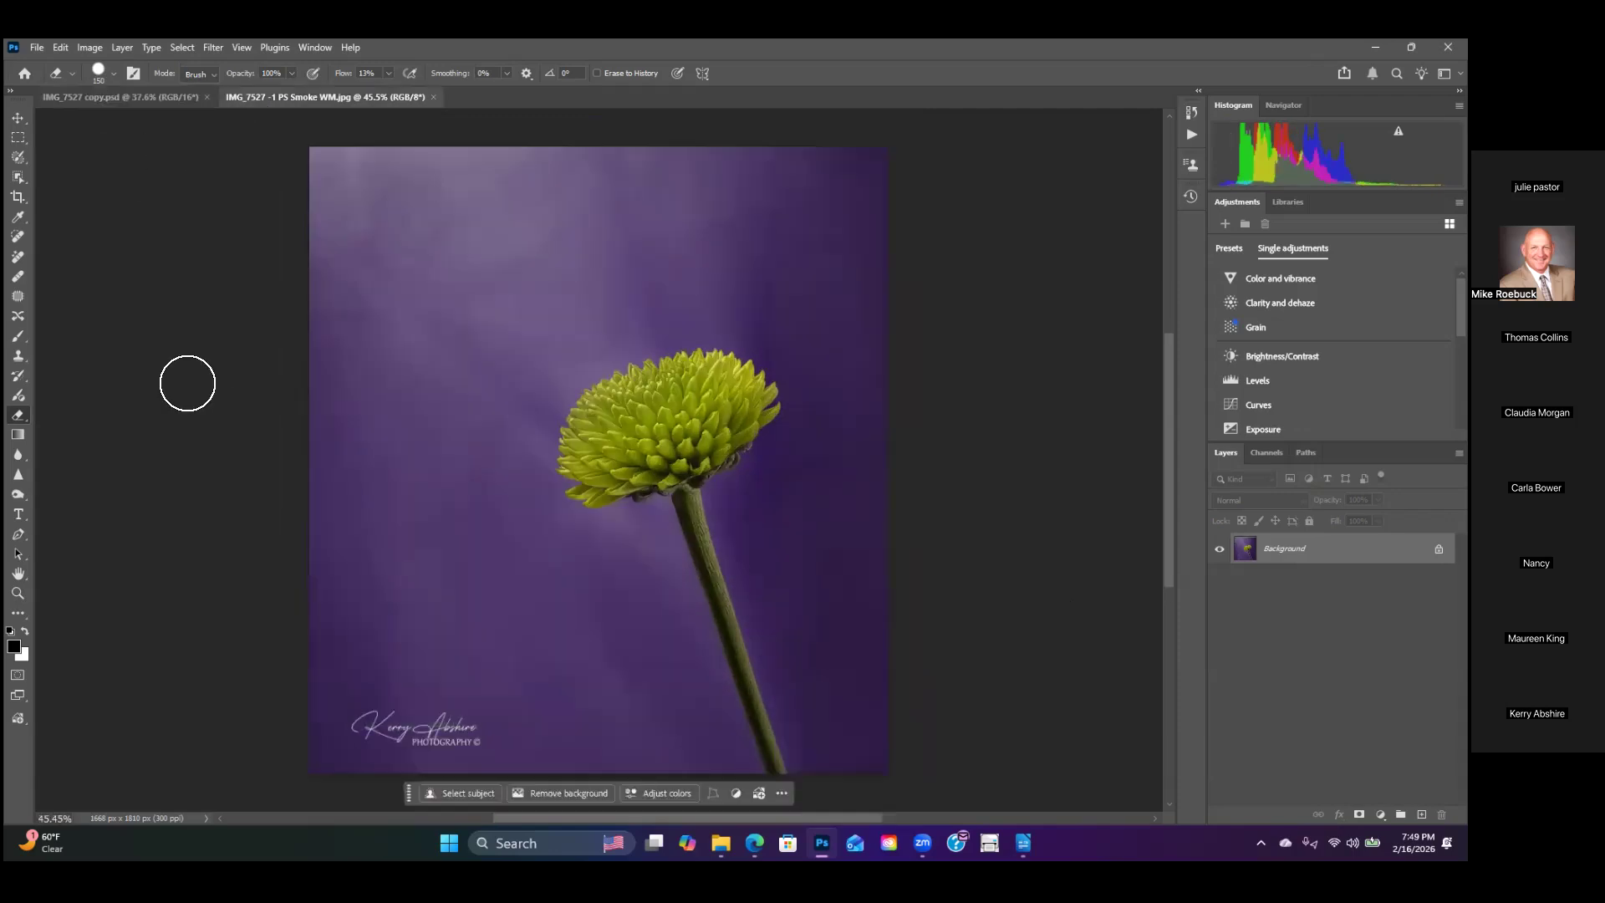
key("ctrl+plus")
scroll(444, 312, "up", 8)
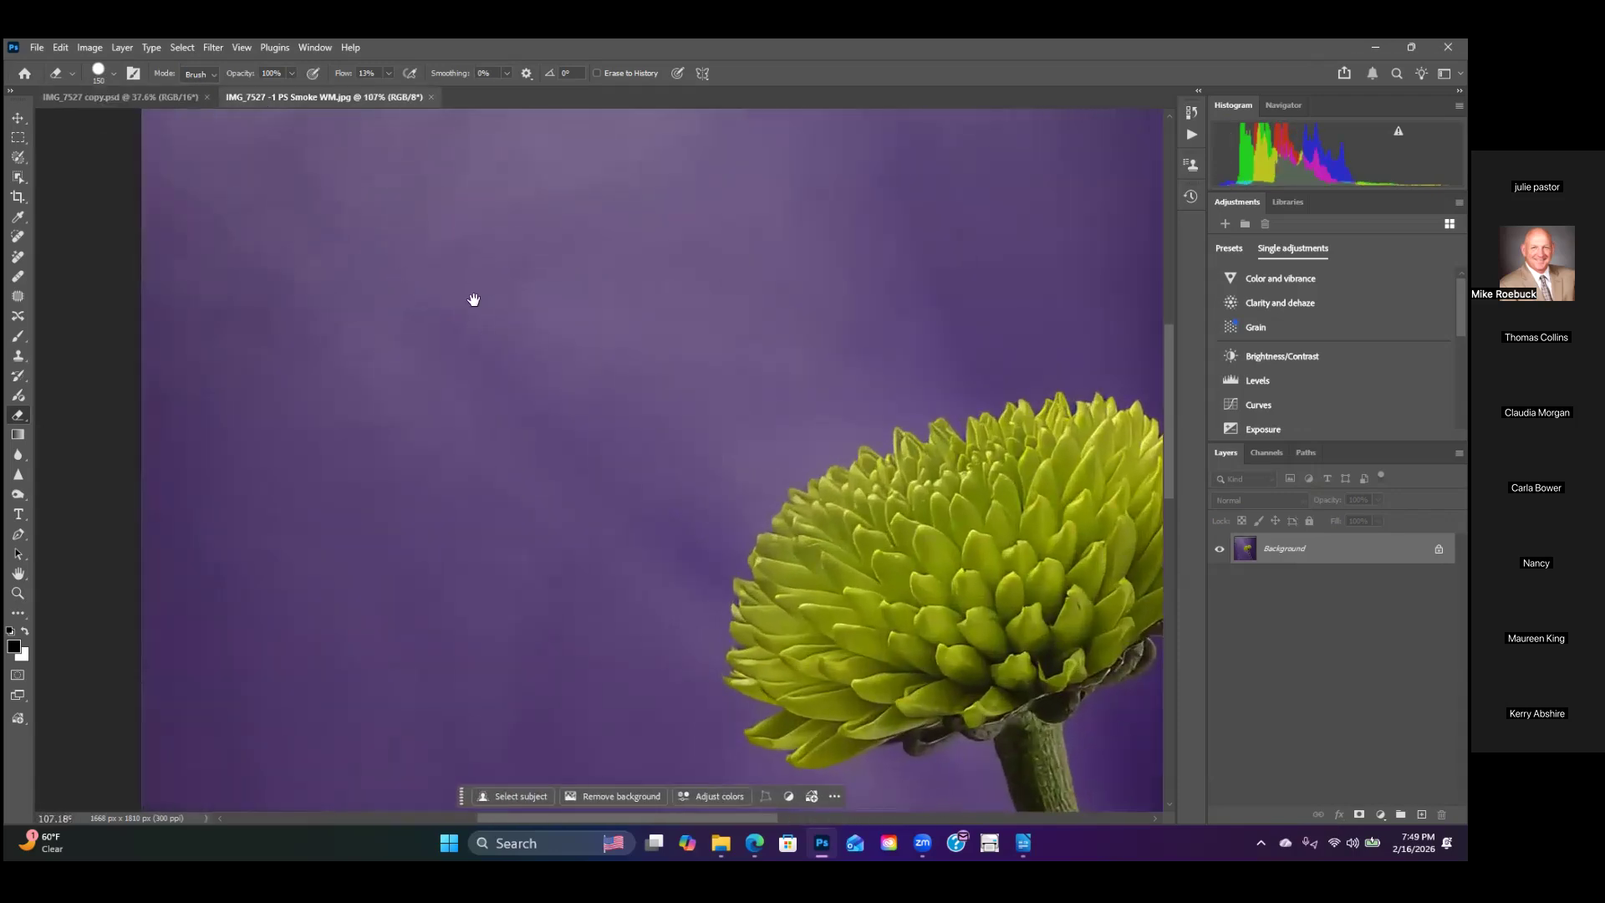
left_click_drag(473, 298, 643, 535)
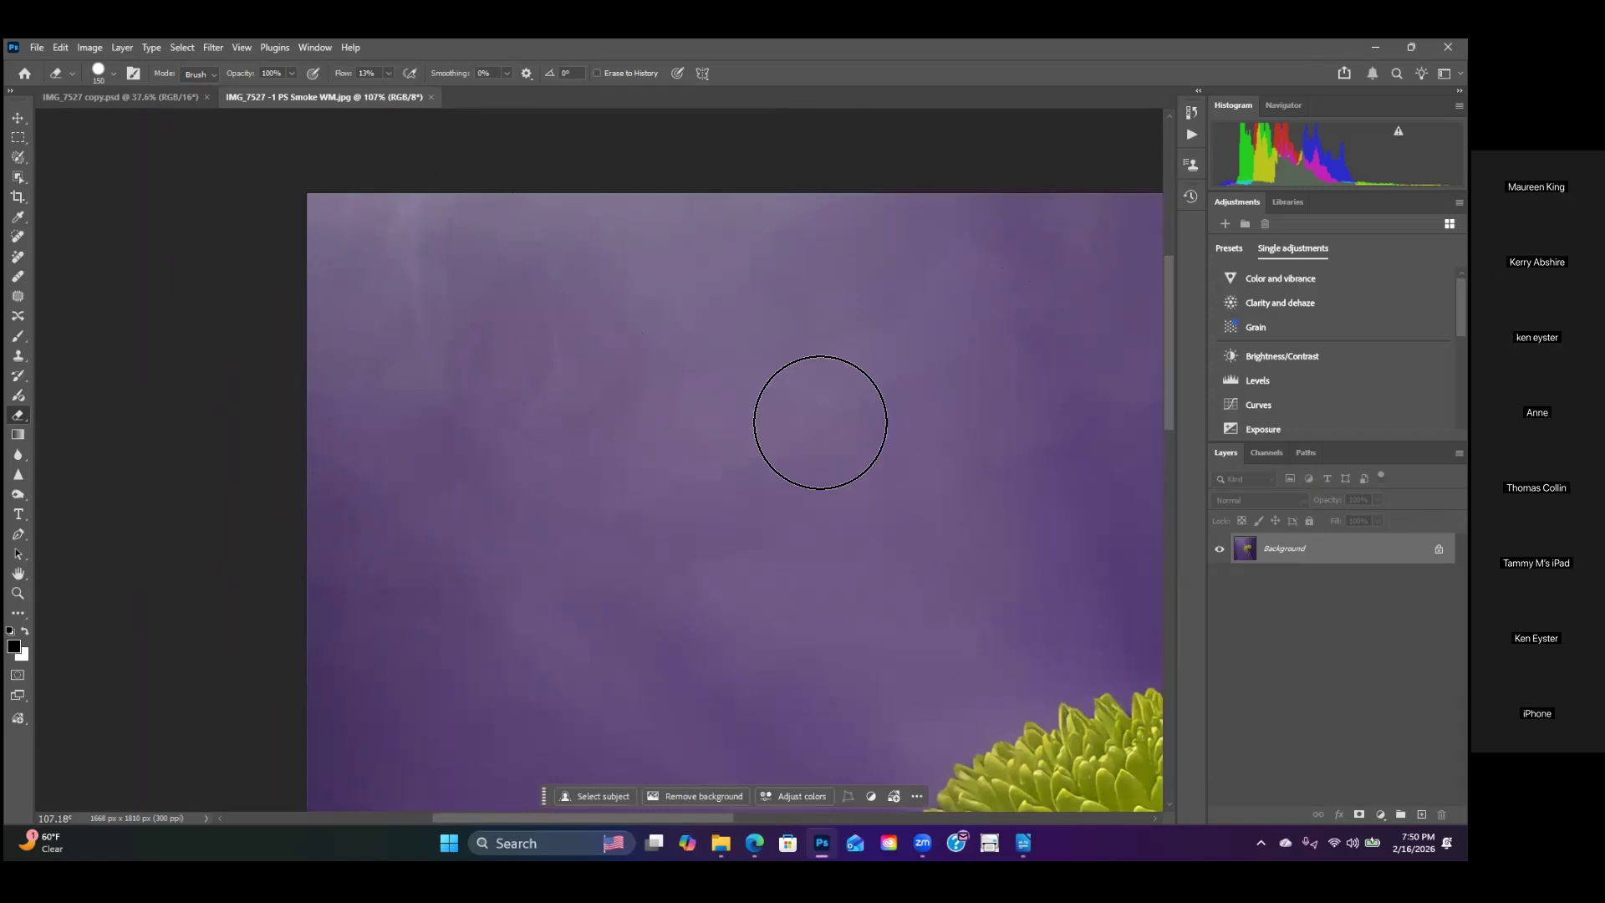
scroll(799, 423, "down", 2)
left_click_drag(819, 530, 587, 347)
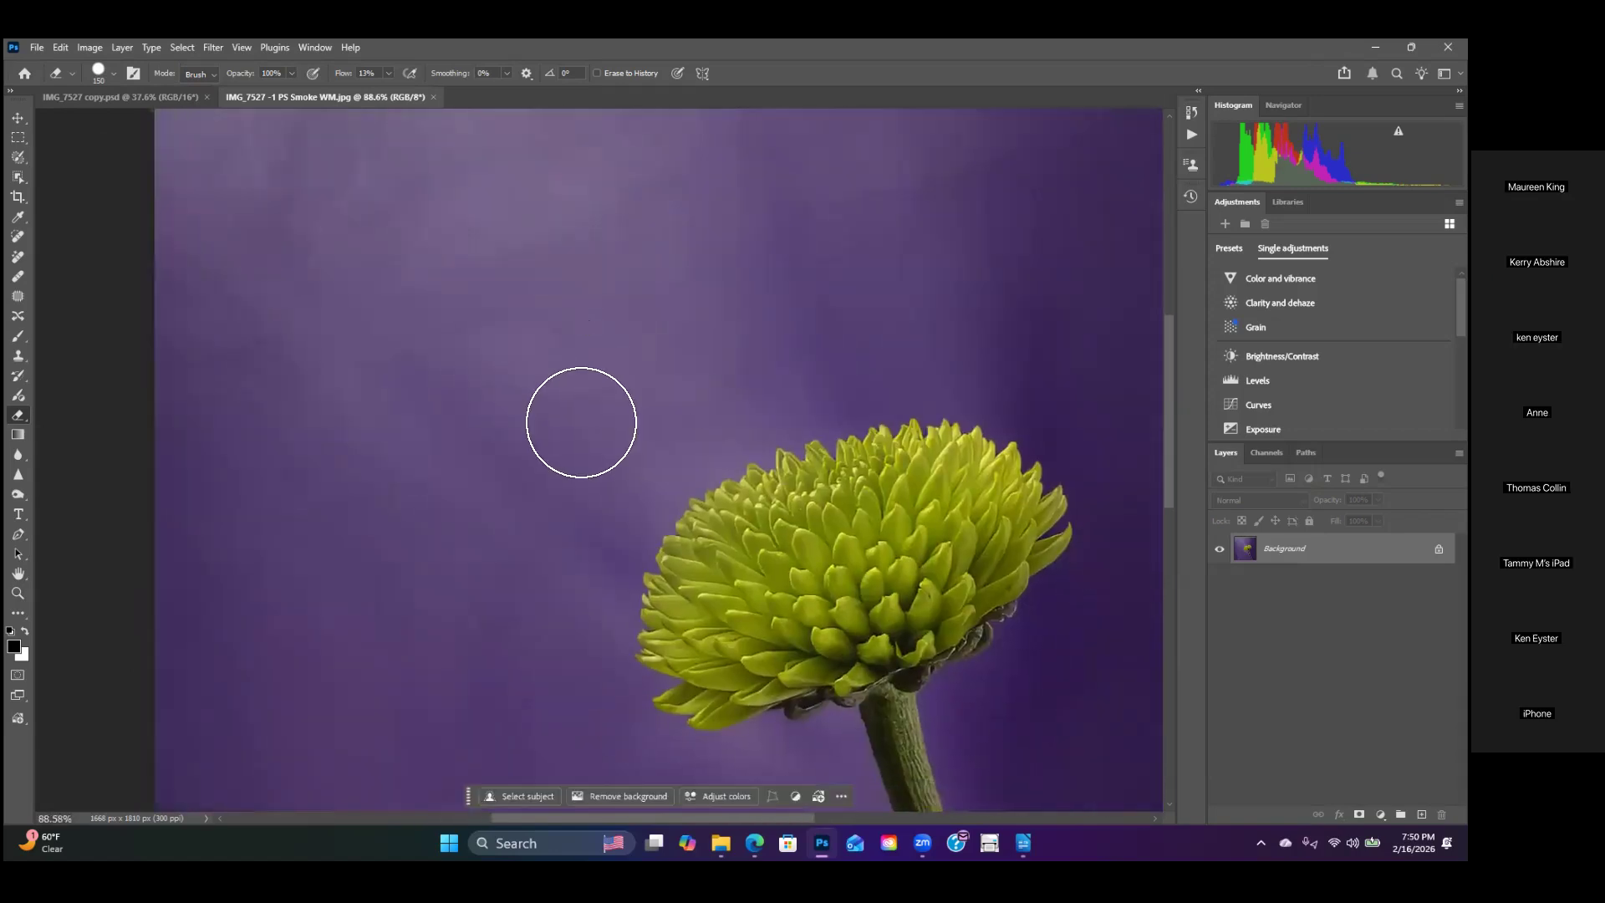
scroll(565, 430, "down", 3)
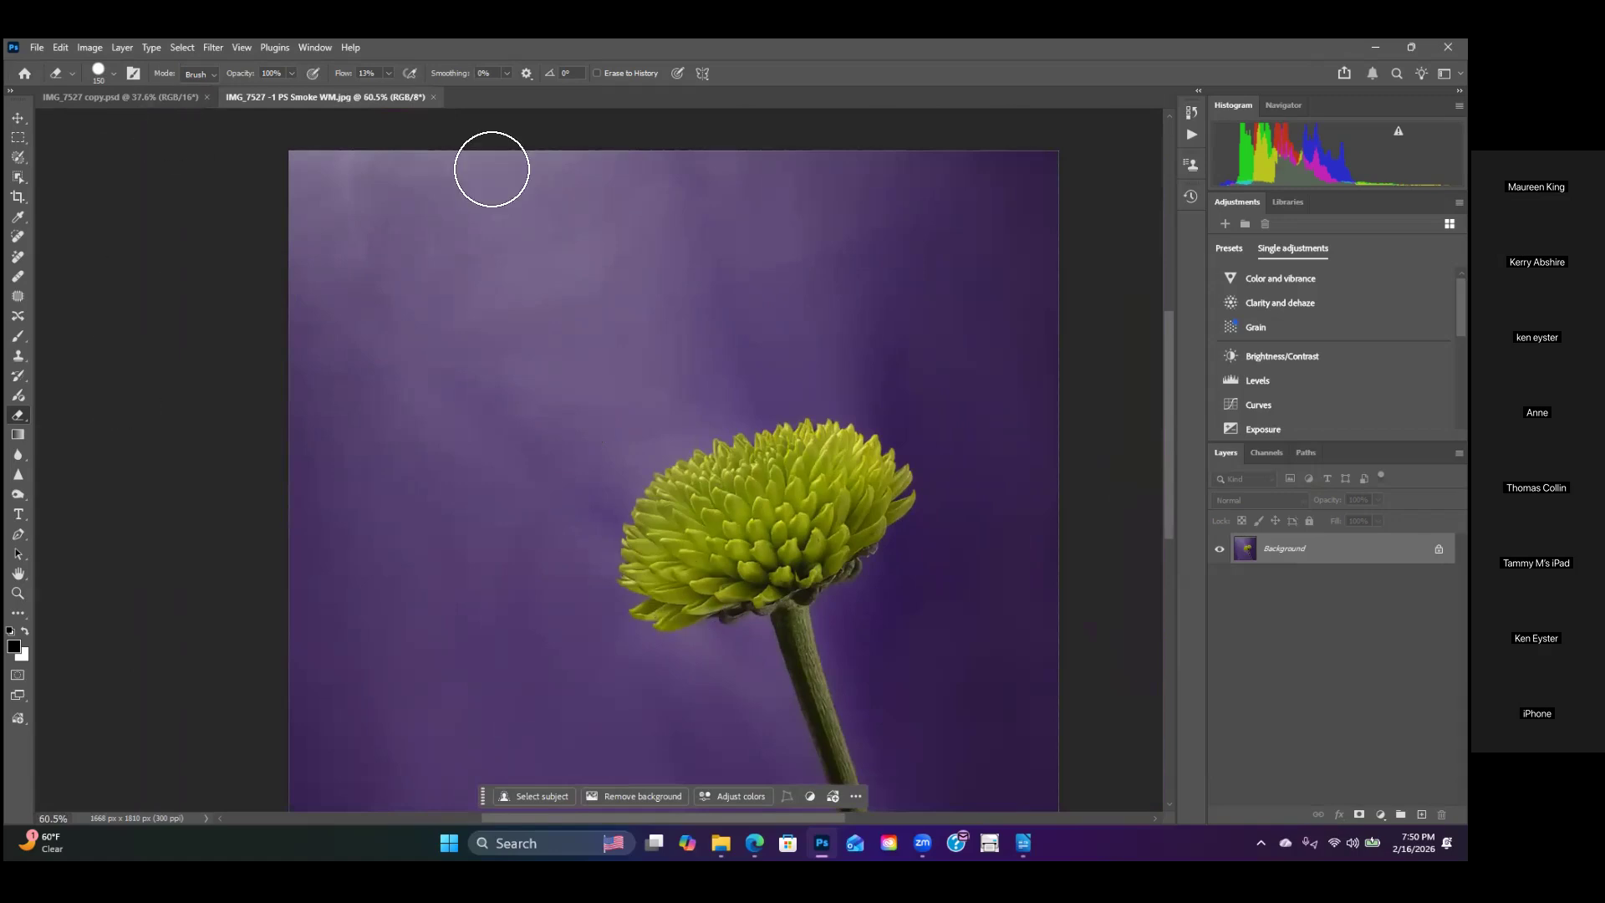
Step: Close both green flower images and return to the empty editing workspace
left_click(432, 97)
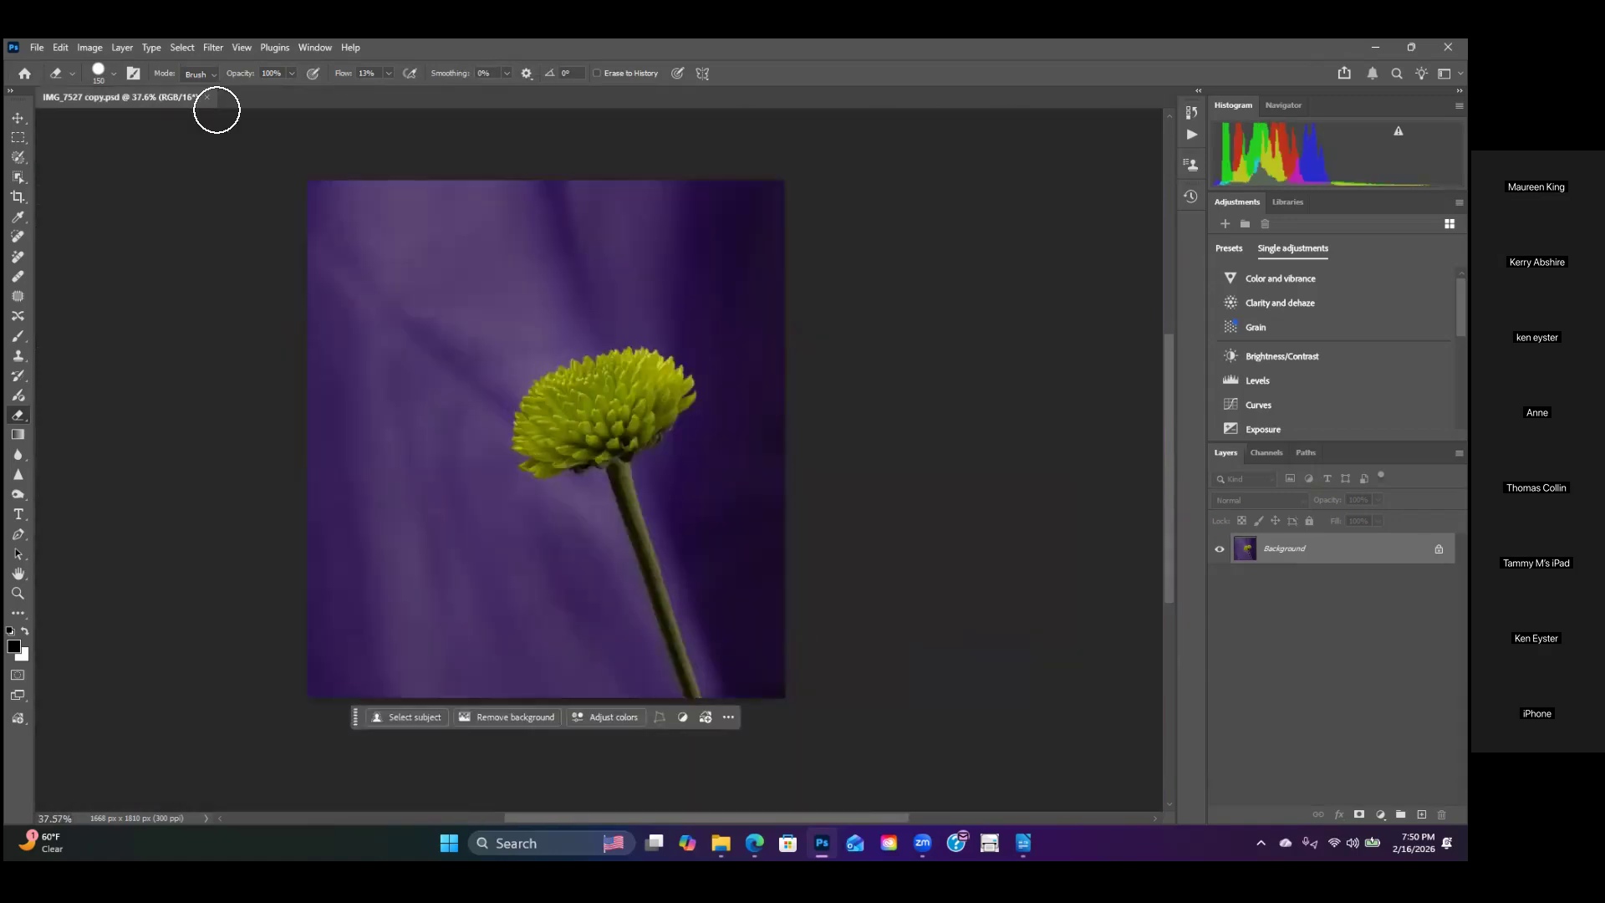
left_click(207, 98)
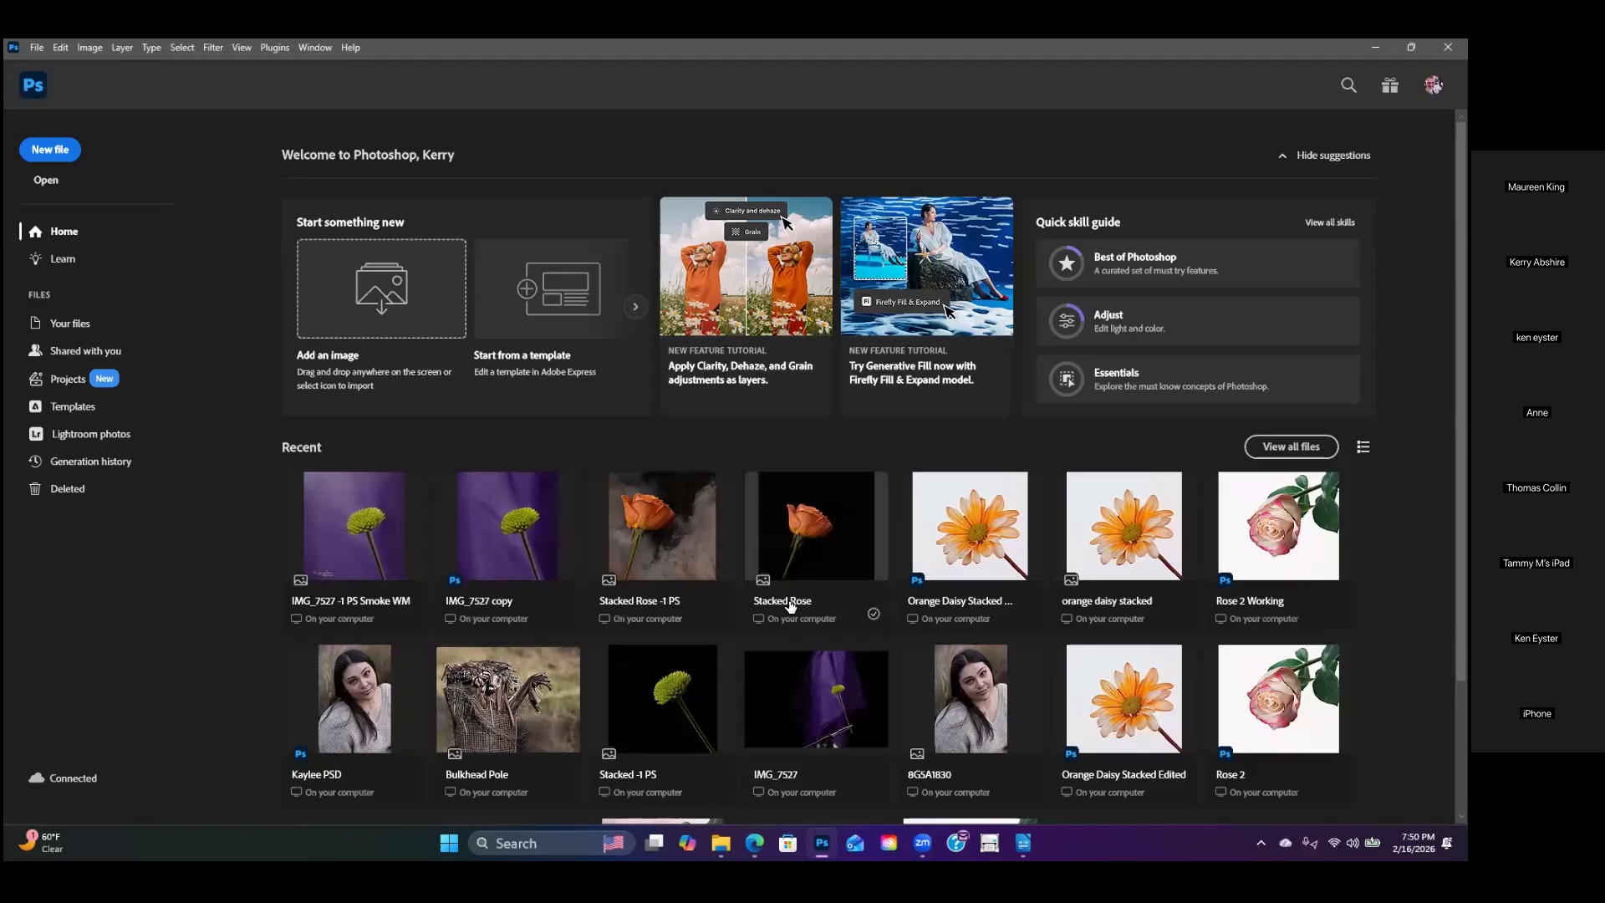
left_click(33, 84)
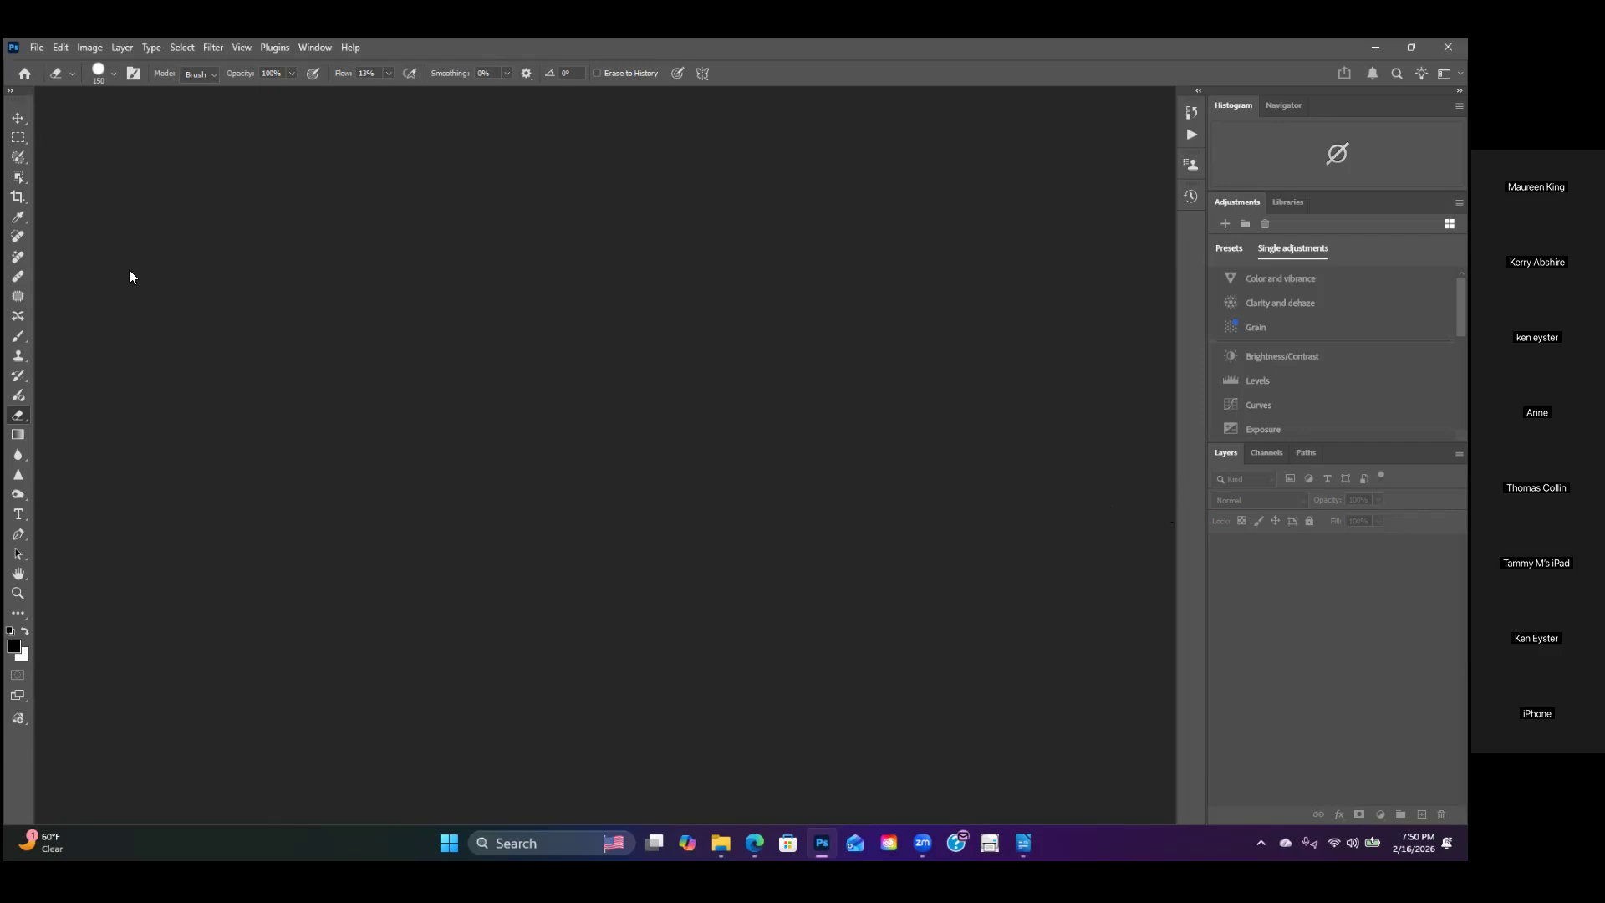
Step: Open the Rose 2 image from the Rose 2 folder inside Edit with Me
left_click(37, 46)
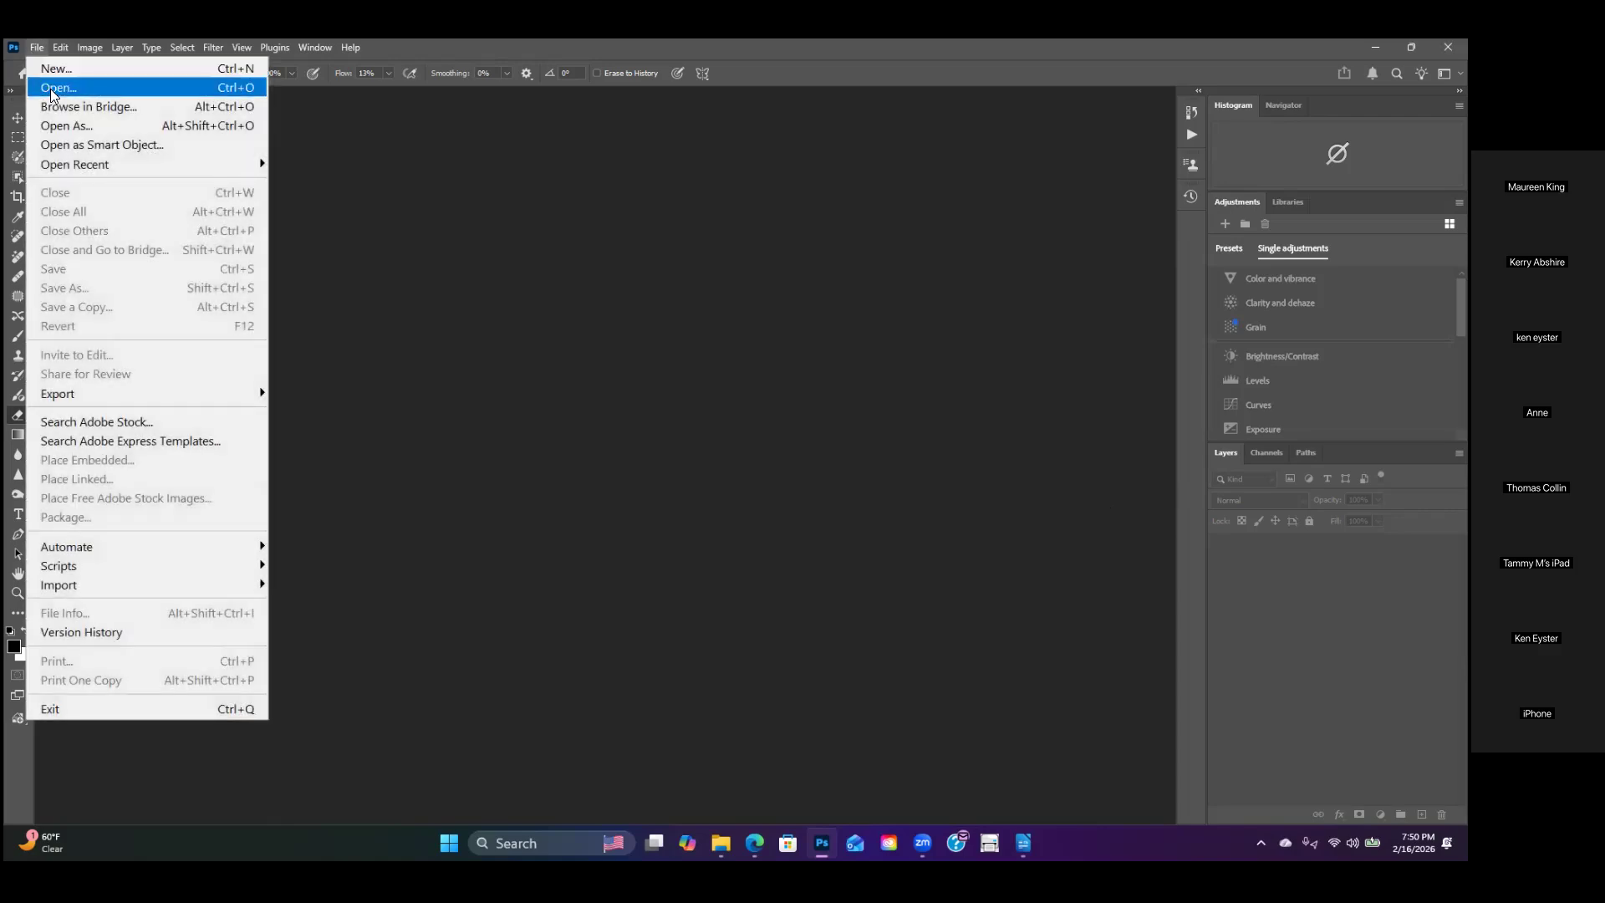
left_click(52, 88)
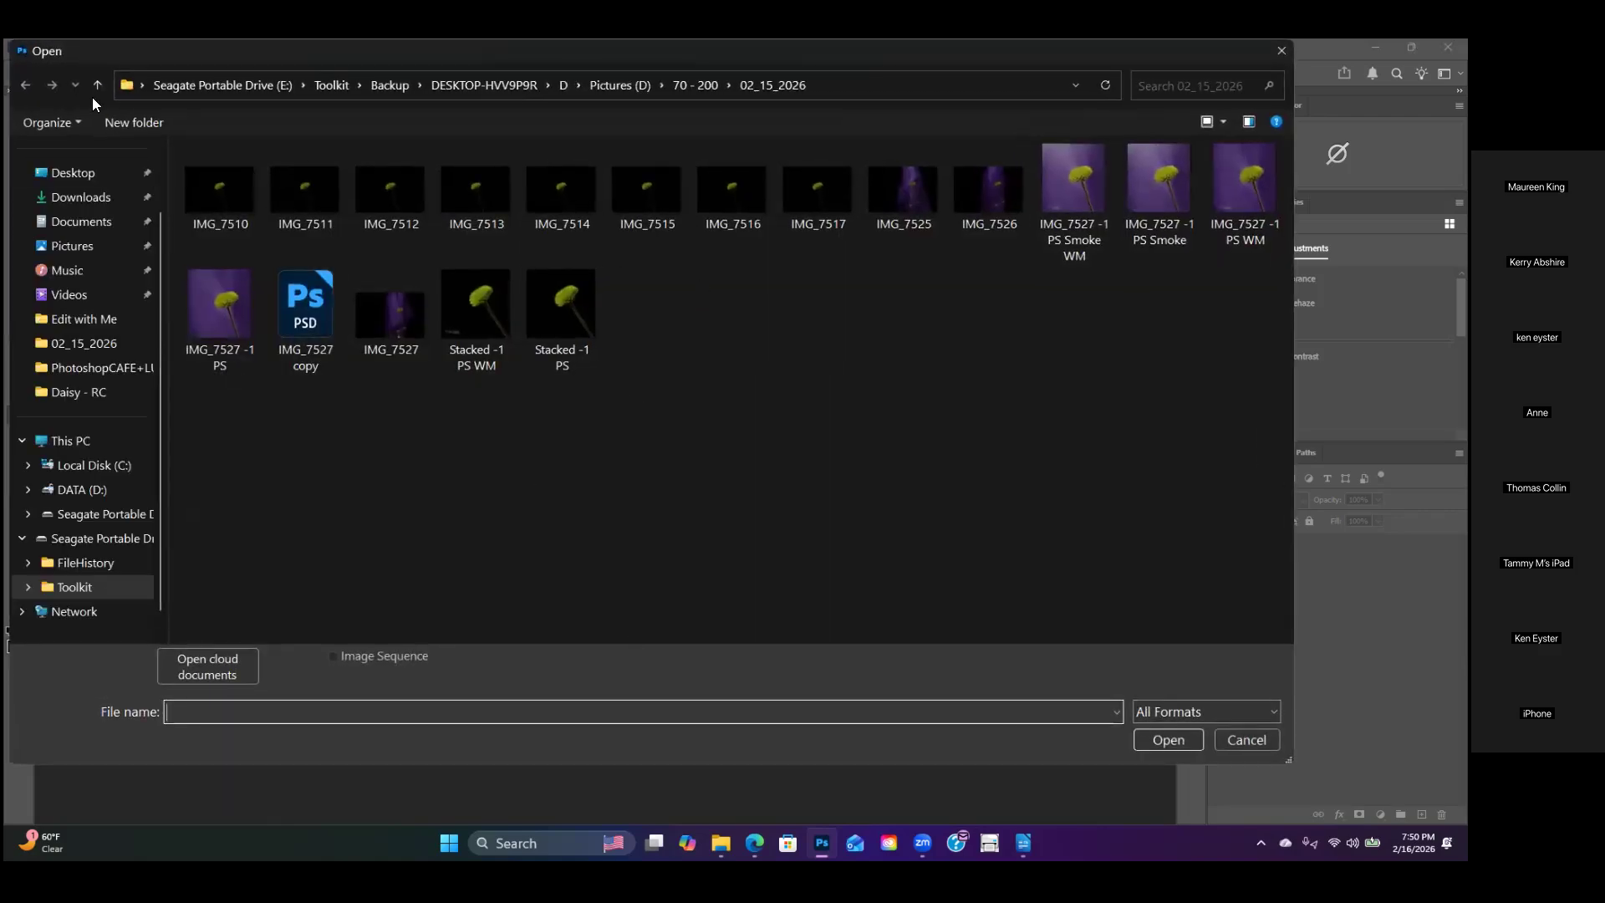
left_click(97, 84)
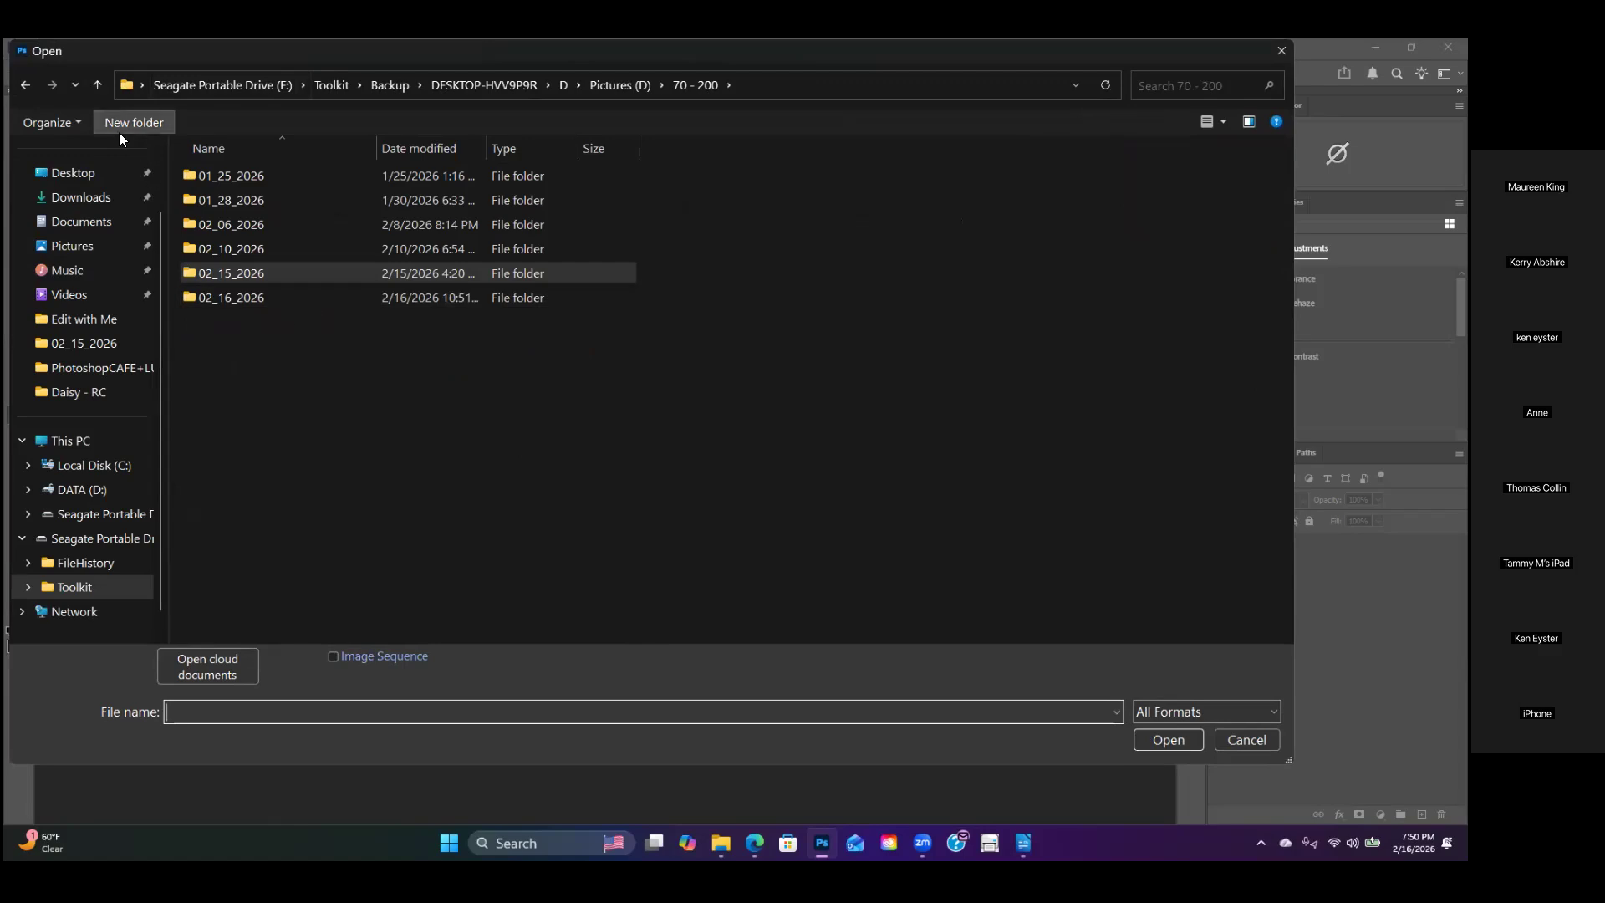
left_click(127, 318)
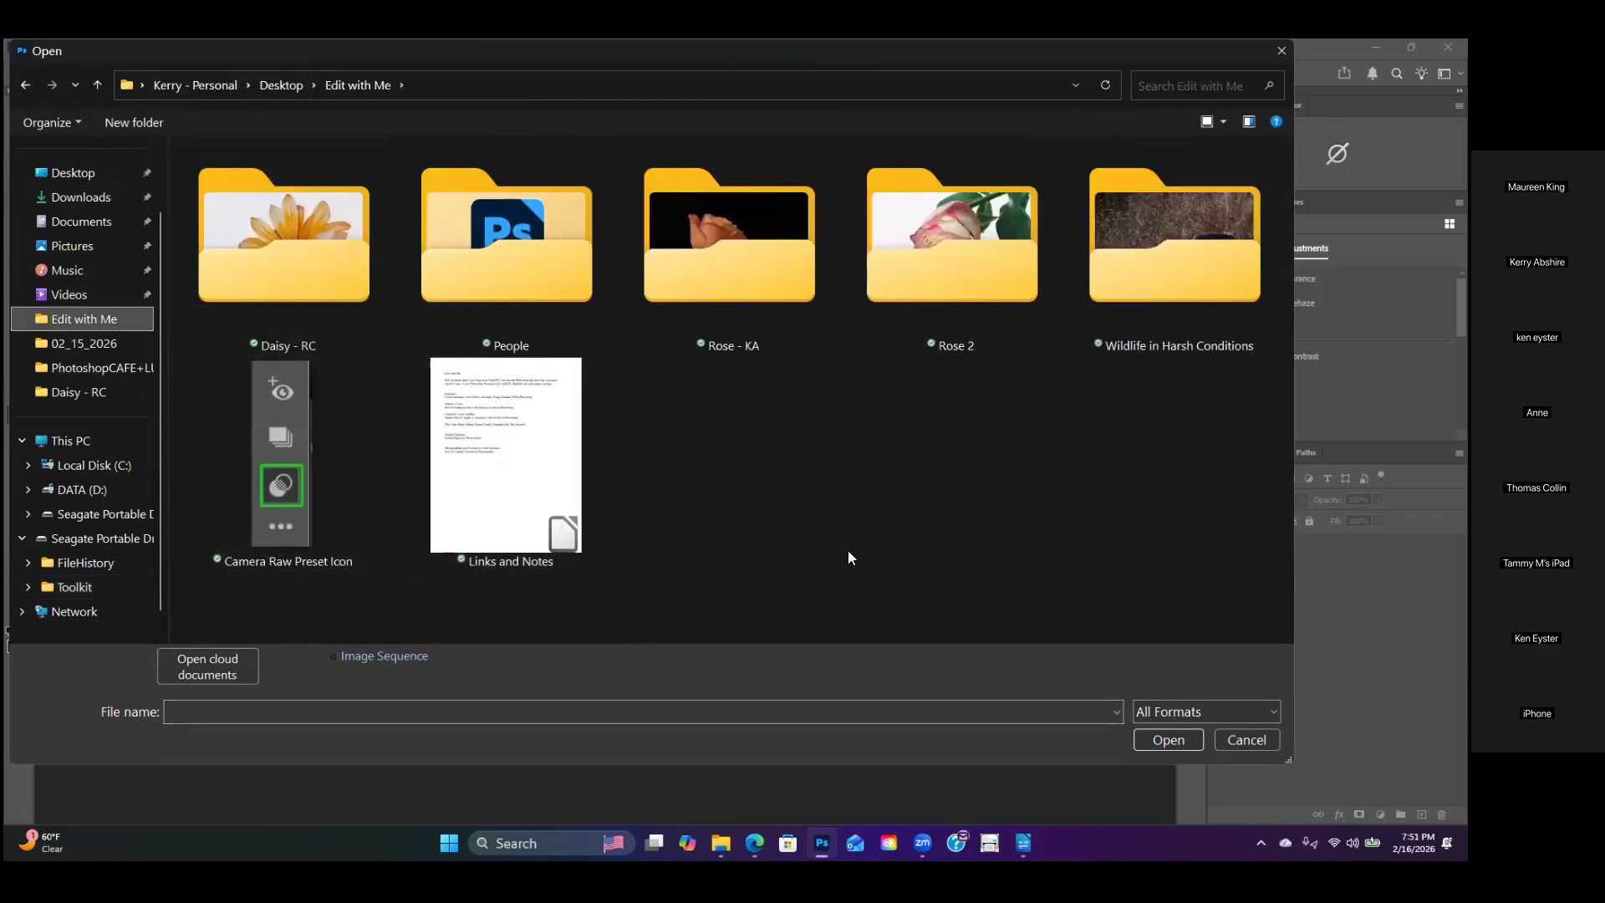
double_click(905, 274)
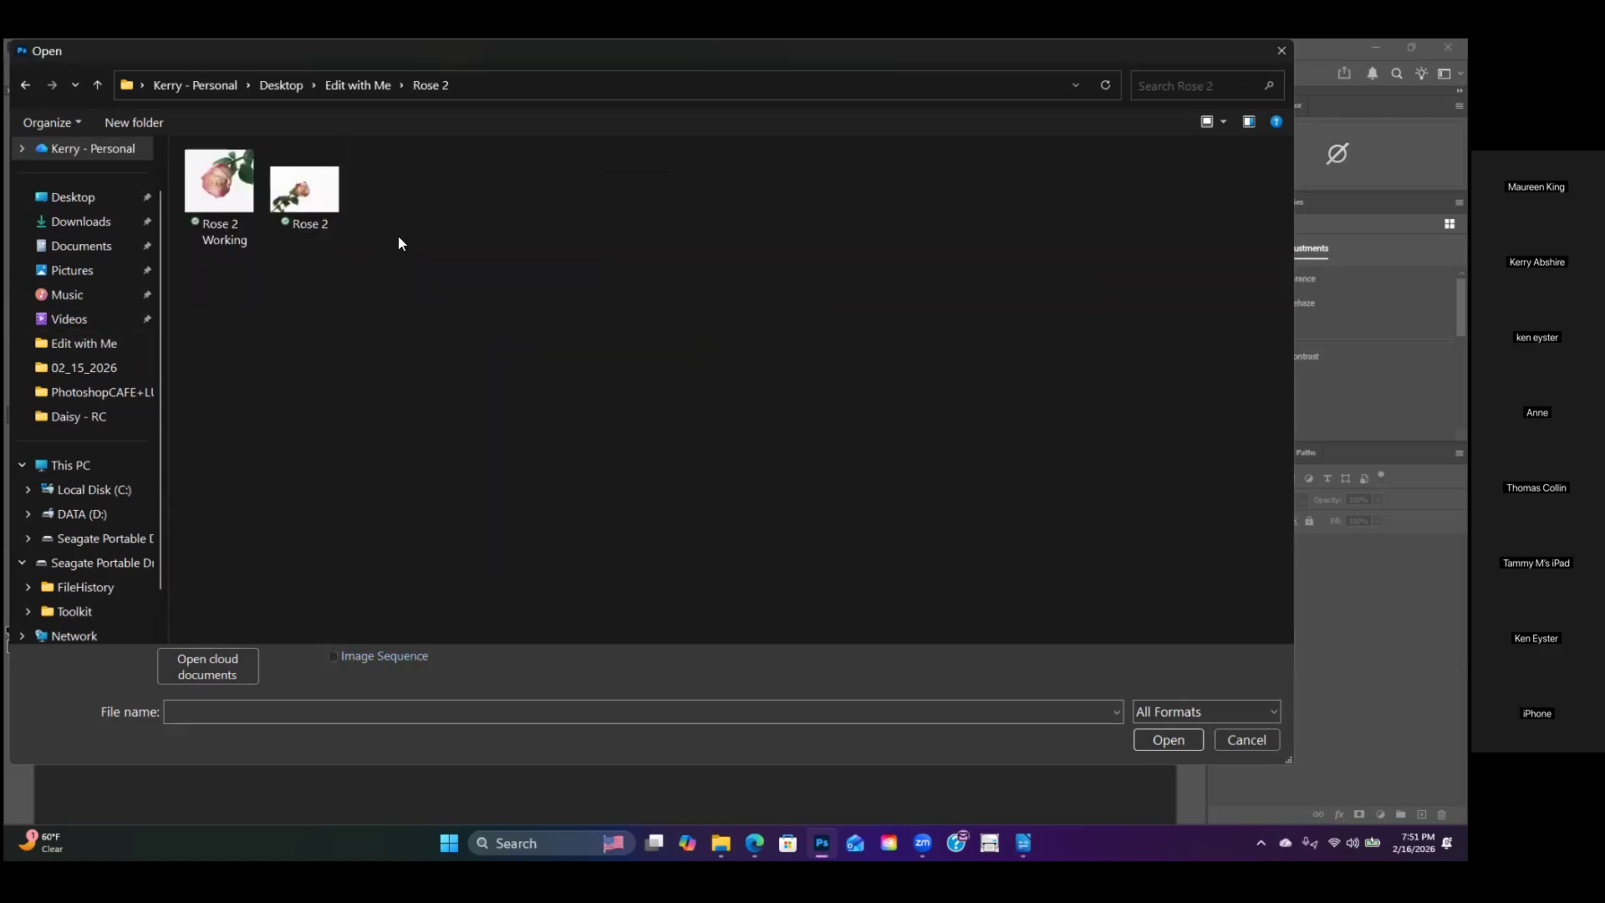
left_click(326, 204)
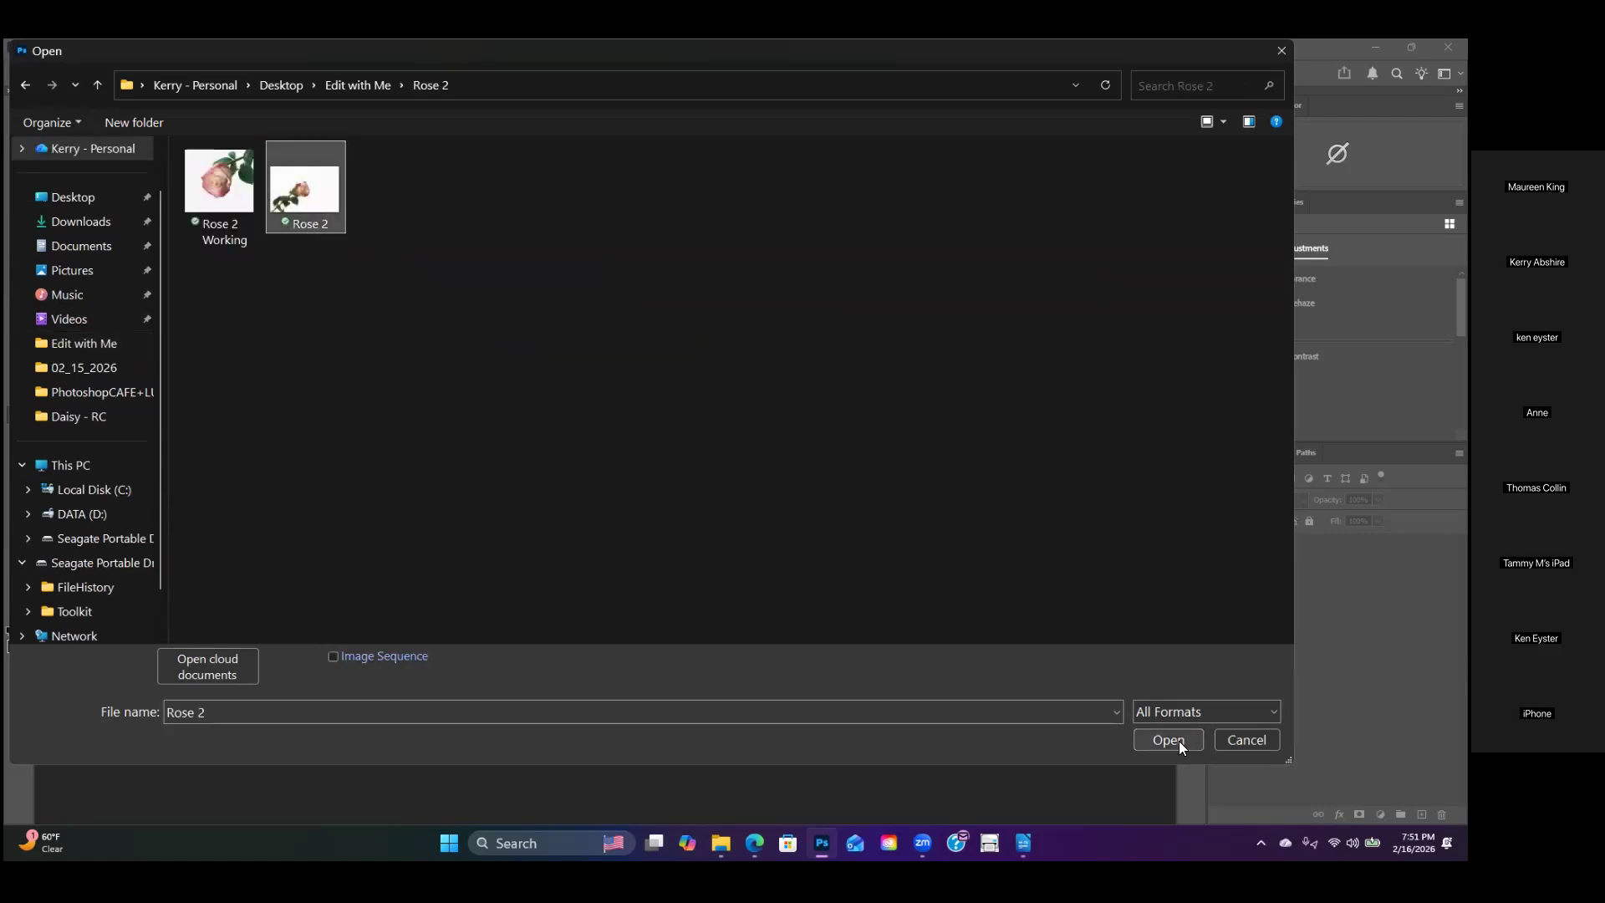
left_click(1168, 739)
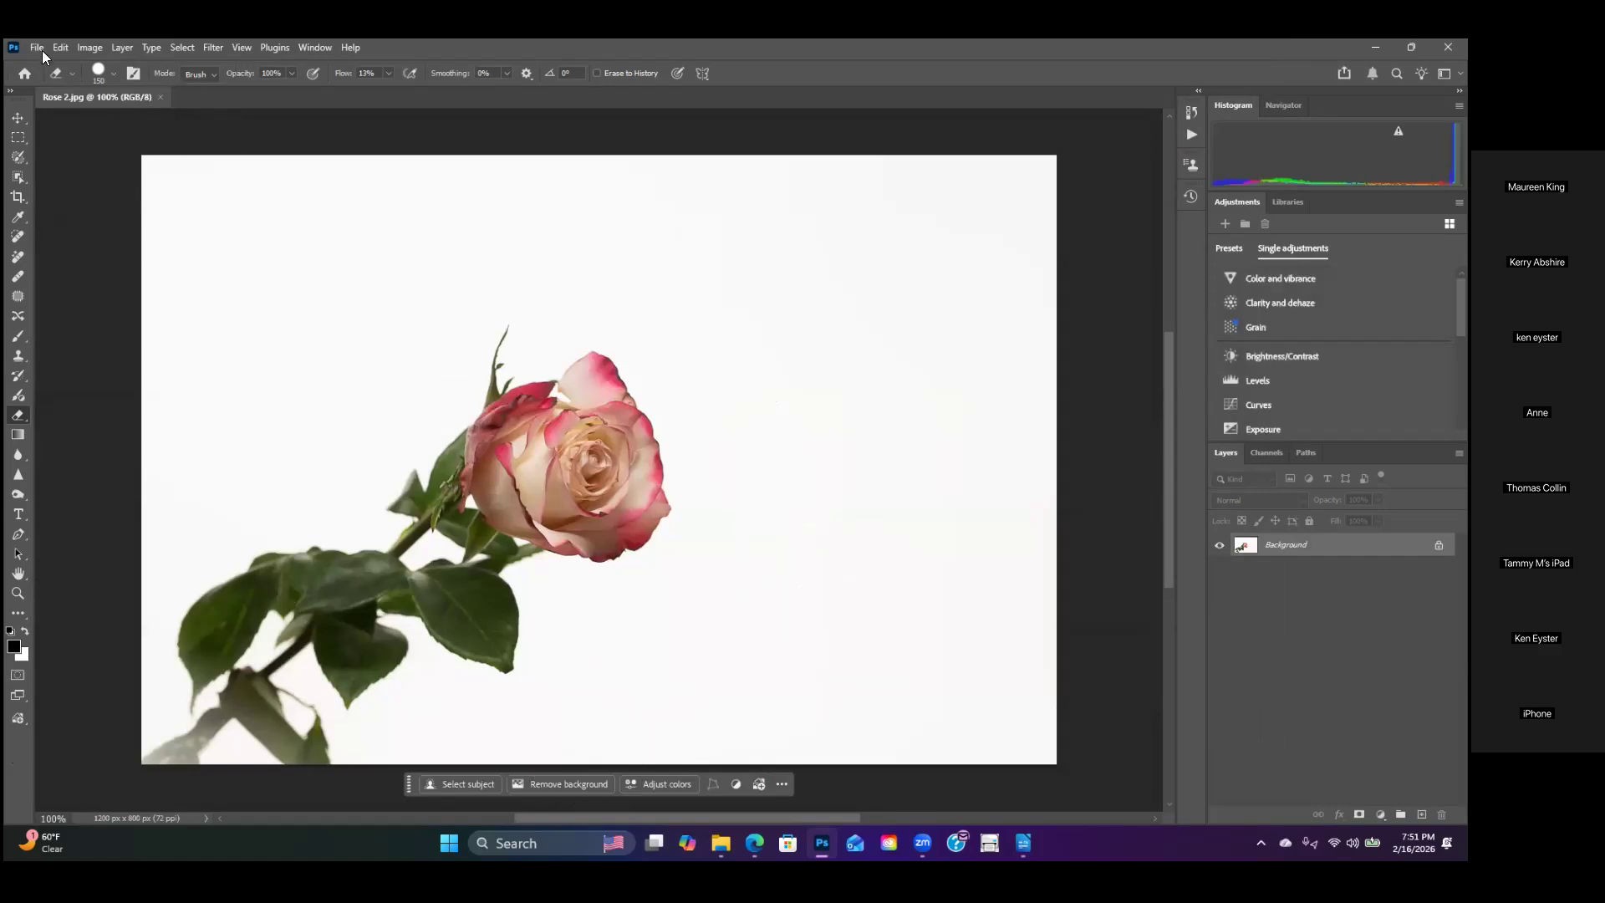
Step: Open the Rose 2 Working.psd file alongside Rose 2.jpg
left_click(37, 48)
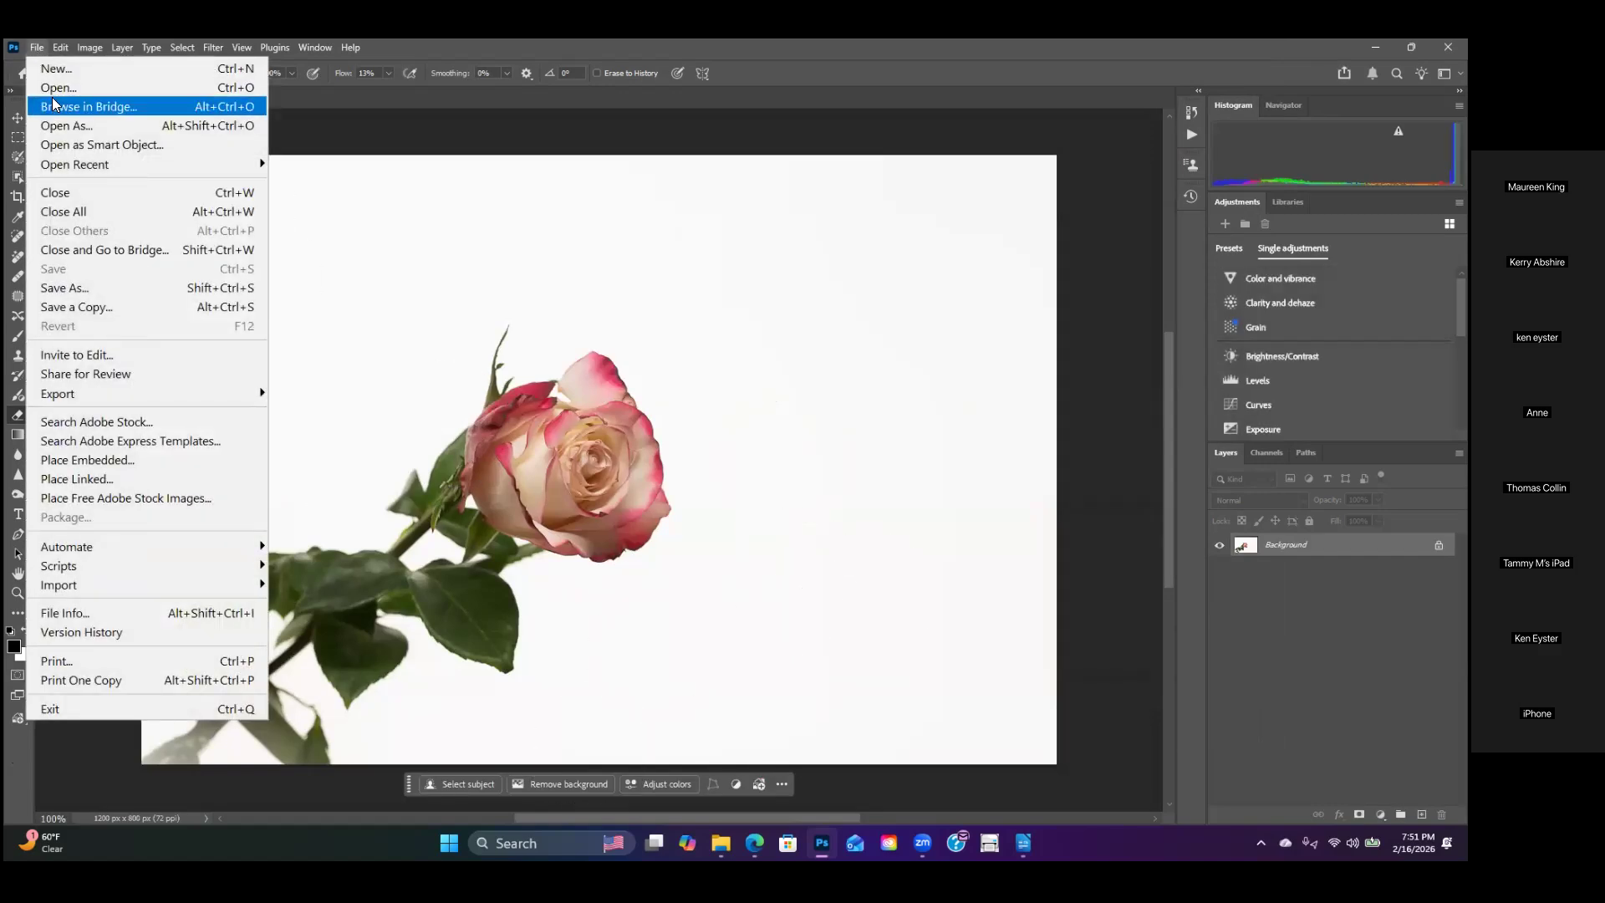
key("Escape")
left_click(37, 47)
left_click(65, 85)
left_click(37, 47)
left_click(59, 85)
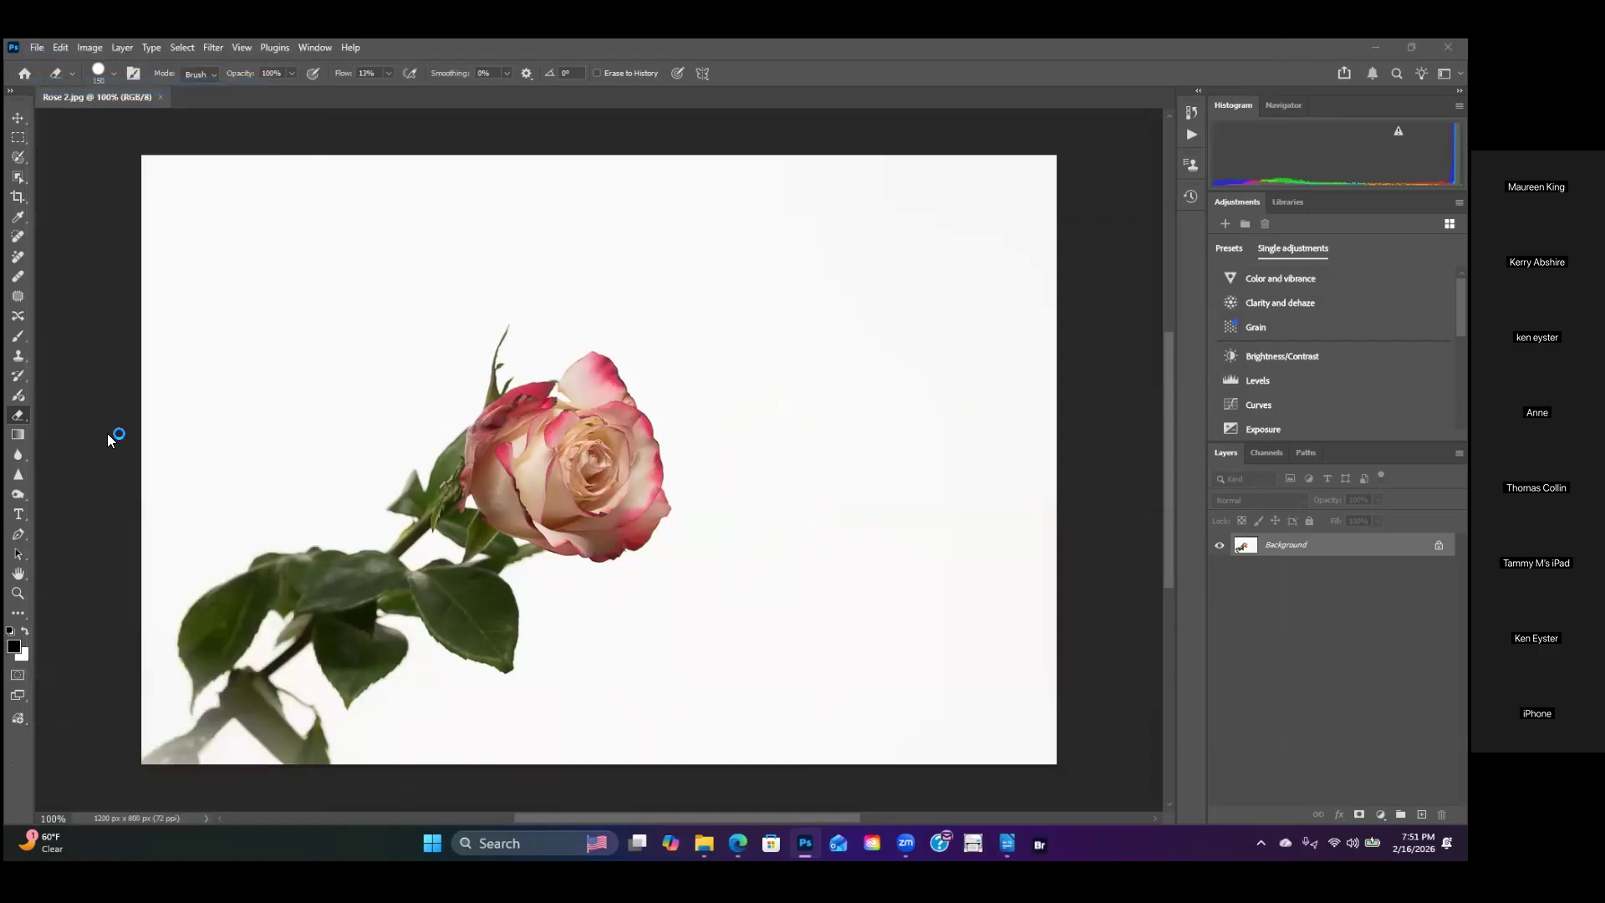
left_click(219, 180)
left_click(1167, 740)
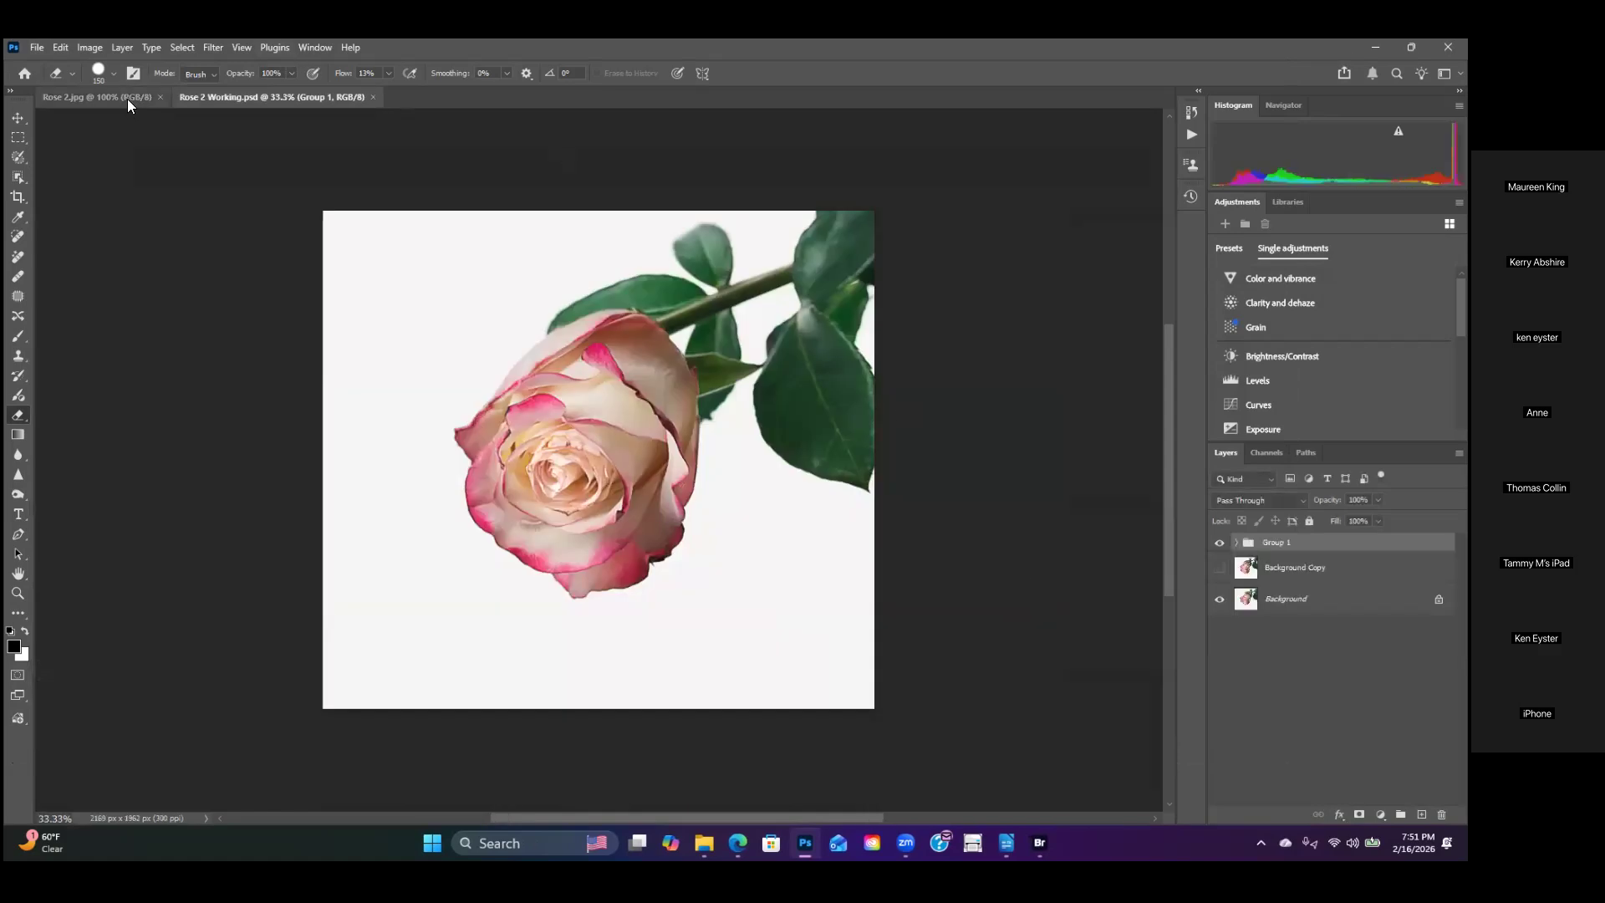
Step: Compare the original flower in Rose 2.jpg with the edited flower in Rose 2 Working.psd, examining both up close
left_click(99, 97)
scroll(633, 647, "up", 4)
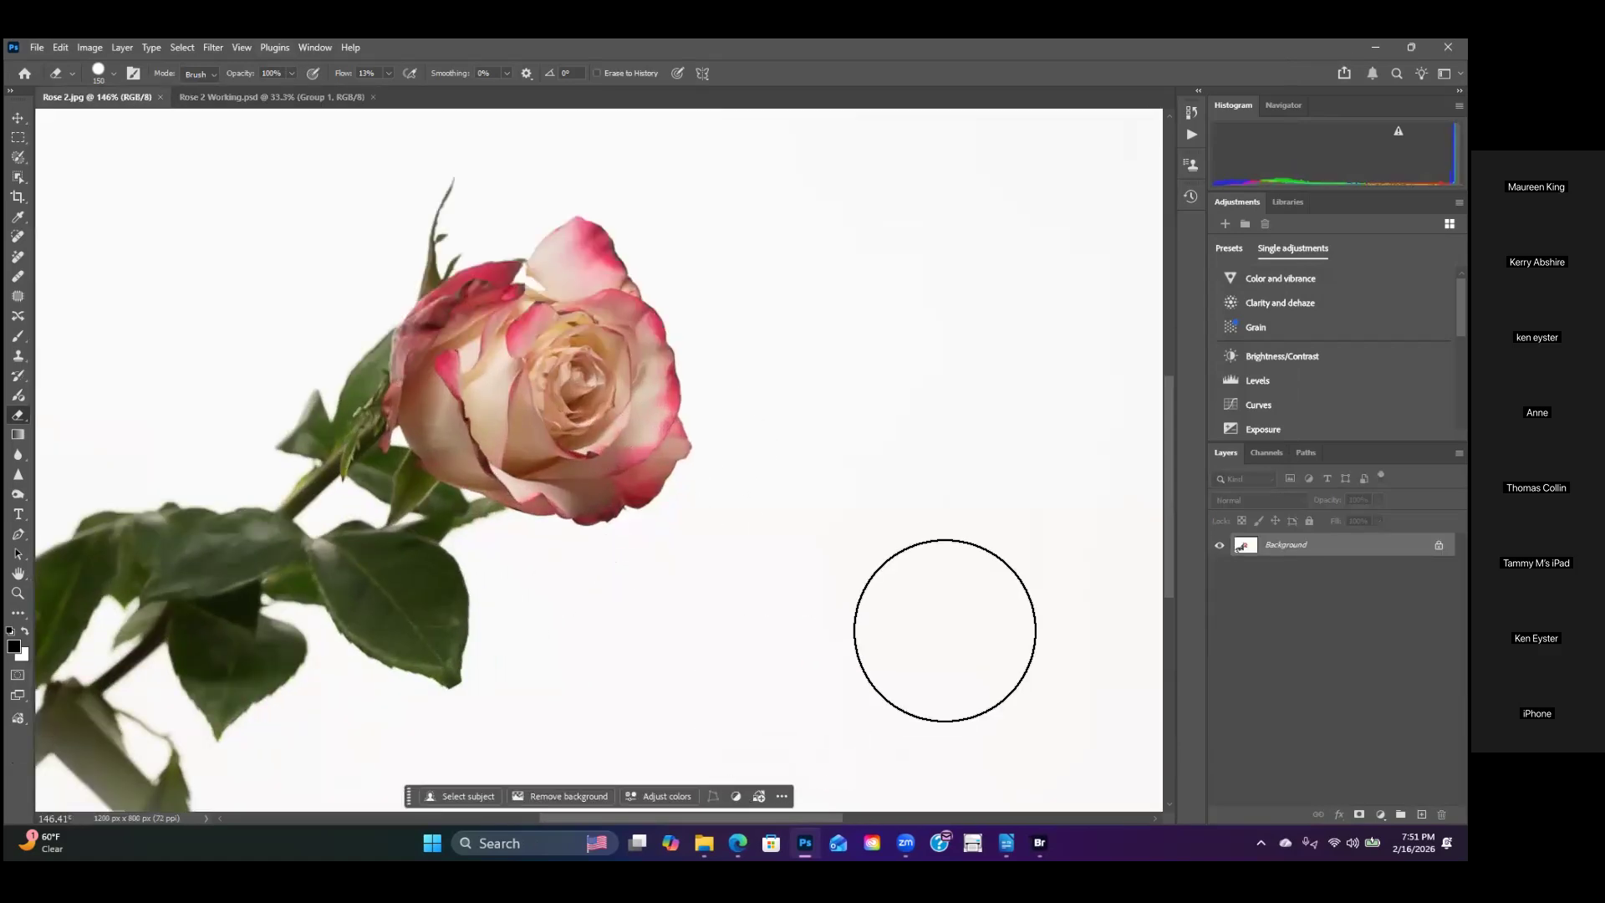
scroll(723, 501, "down", 3)
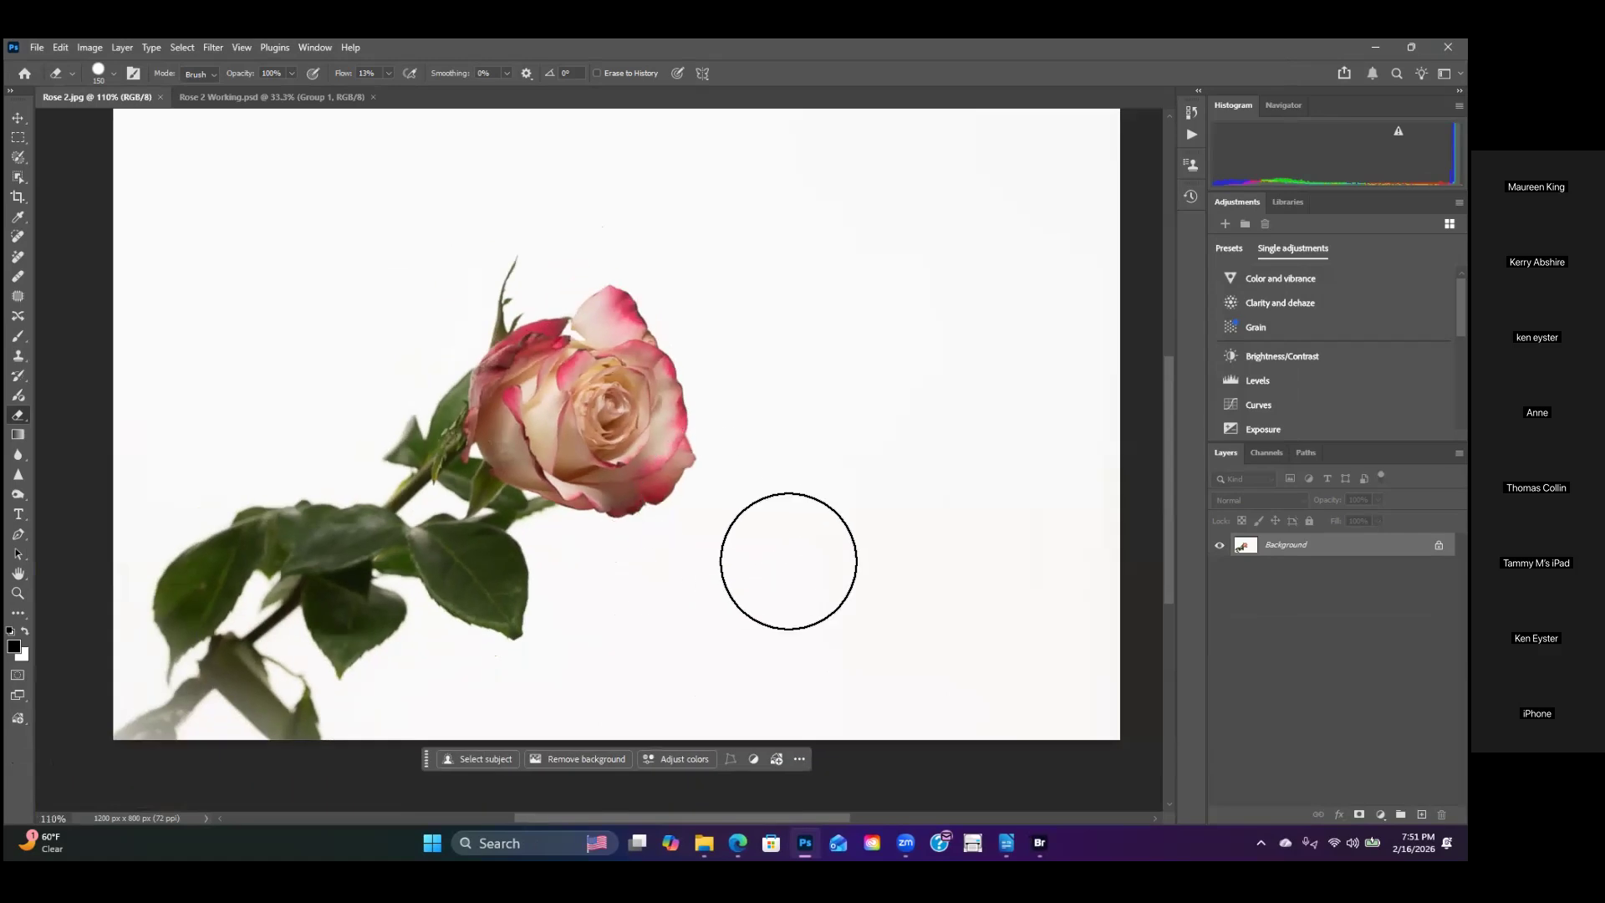
scroll(535, 460, "up", 6)
left_click_drag(506, 356, 588, 465)
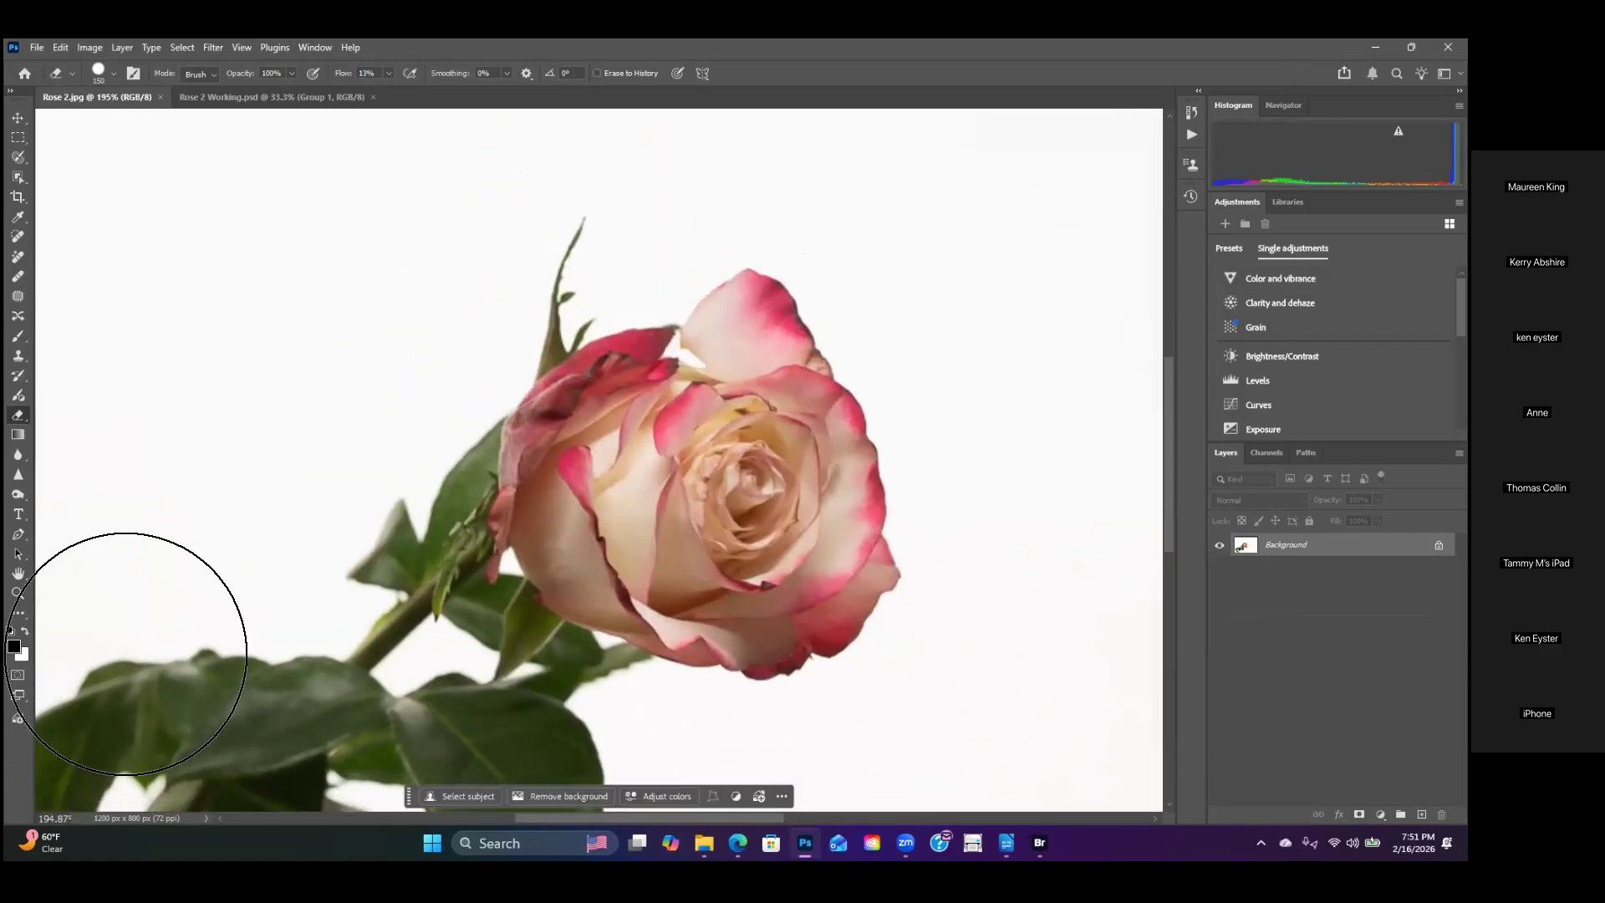
left_click(18, 573)
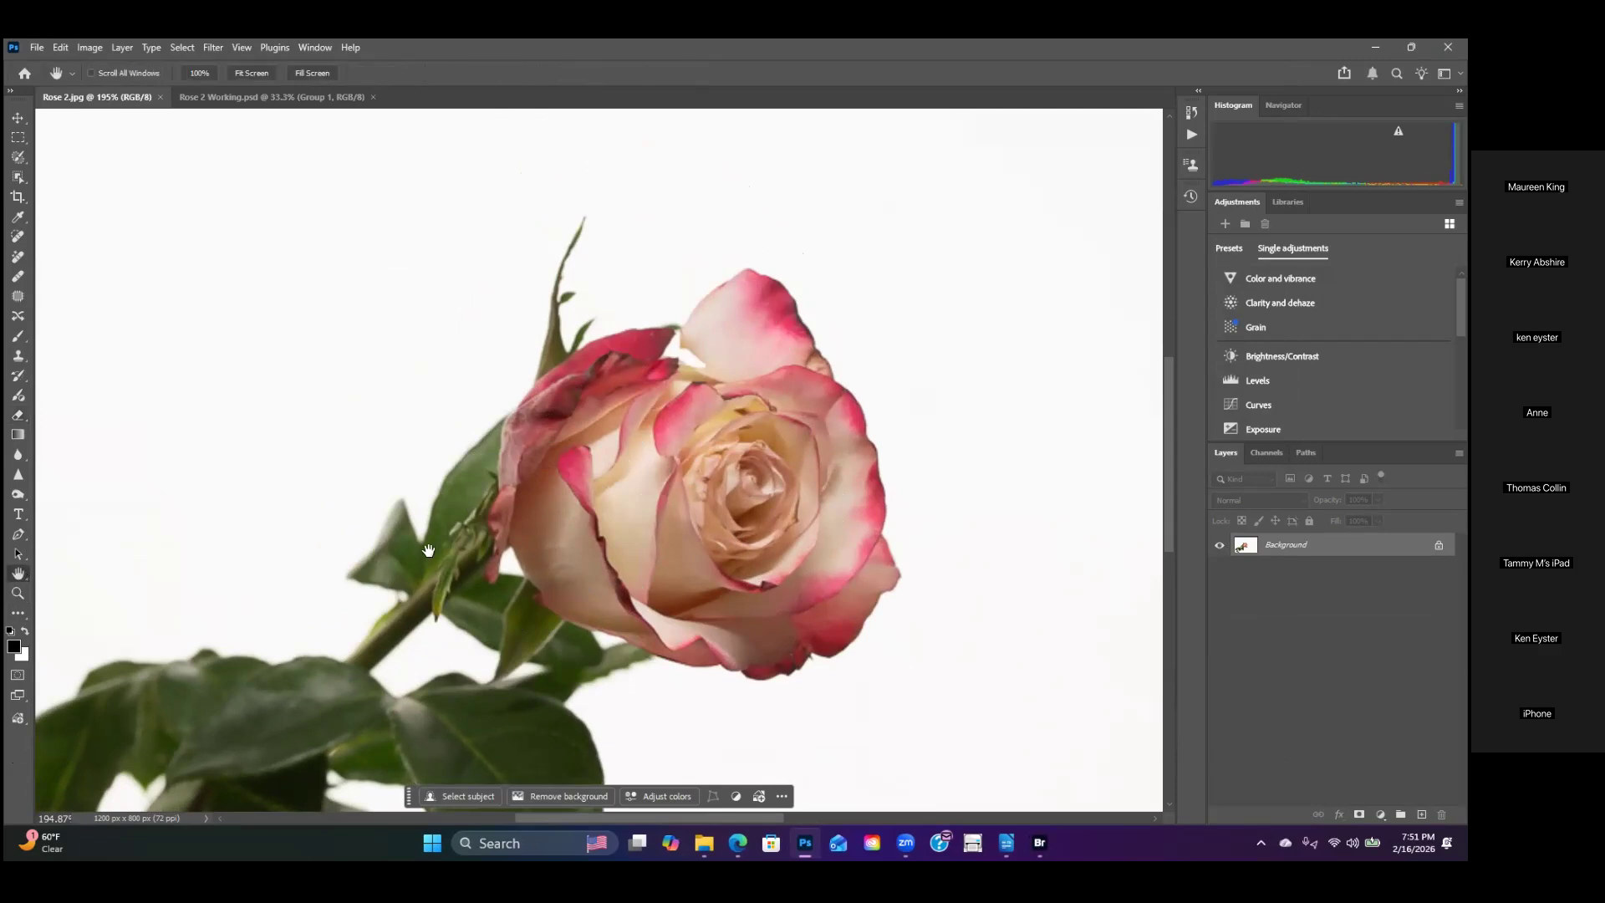
scroll(744, 514, "down", 2)
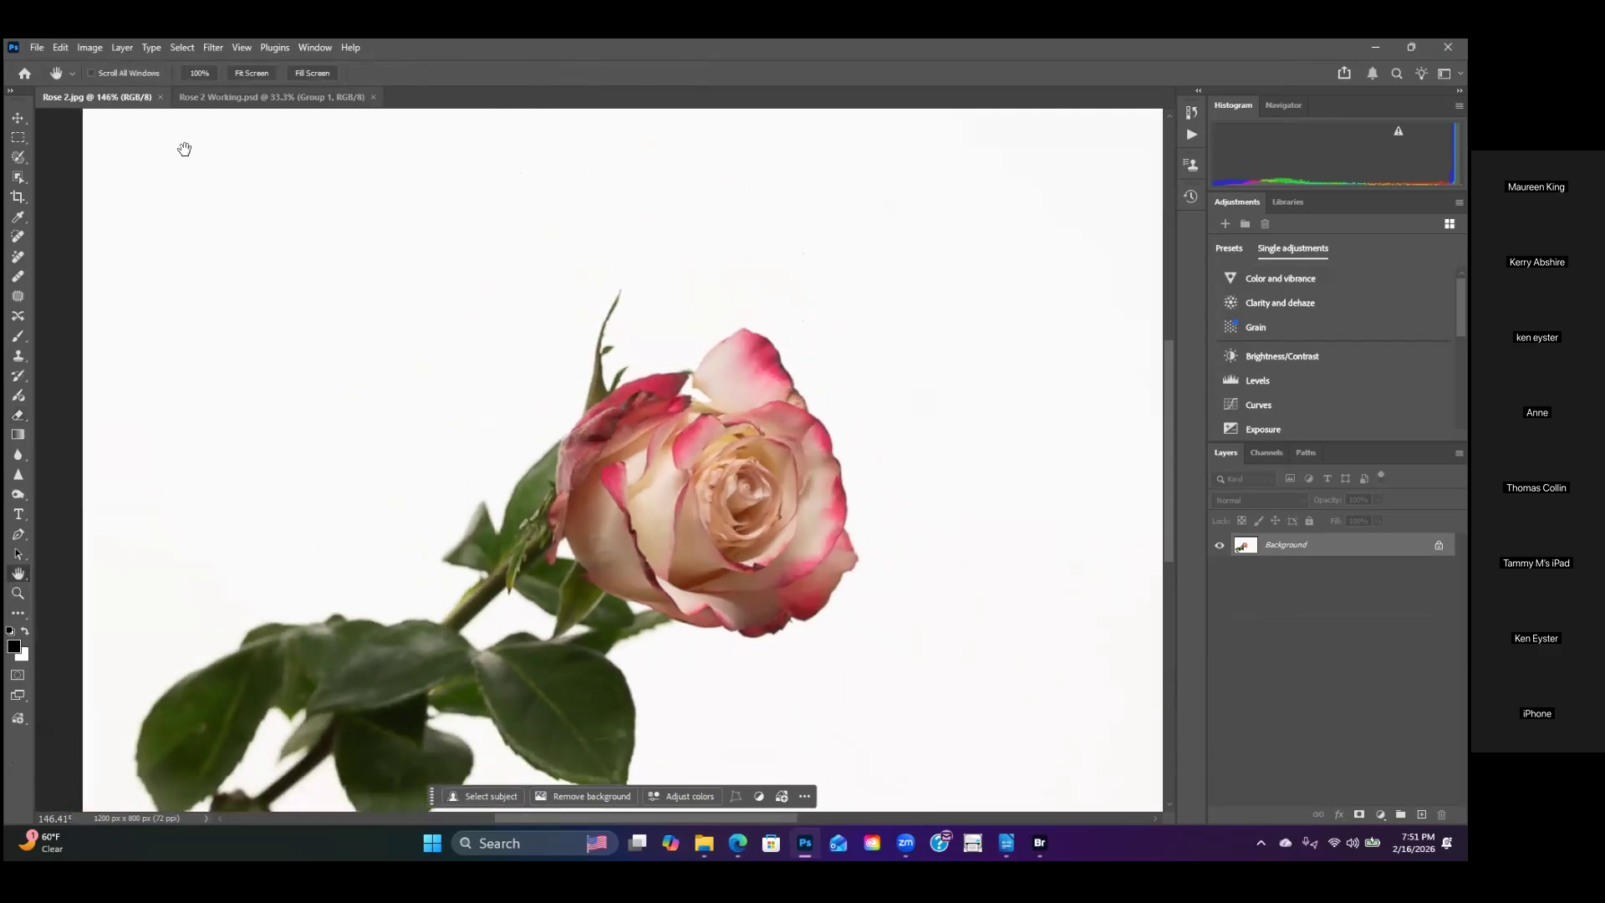
left_click(247, 97)
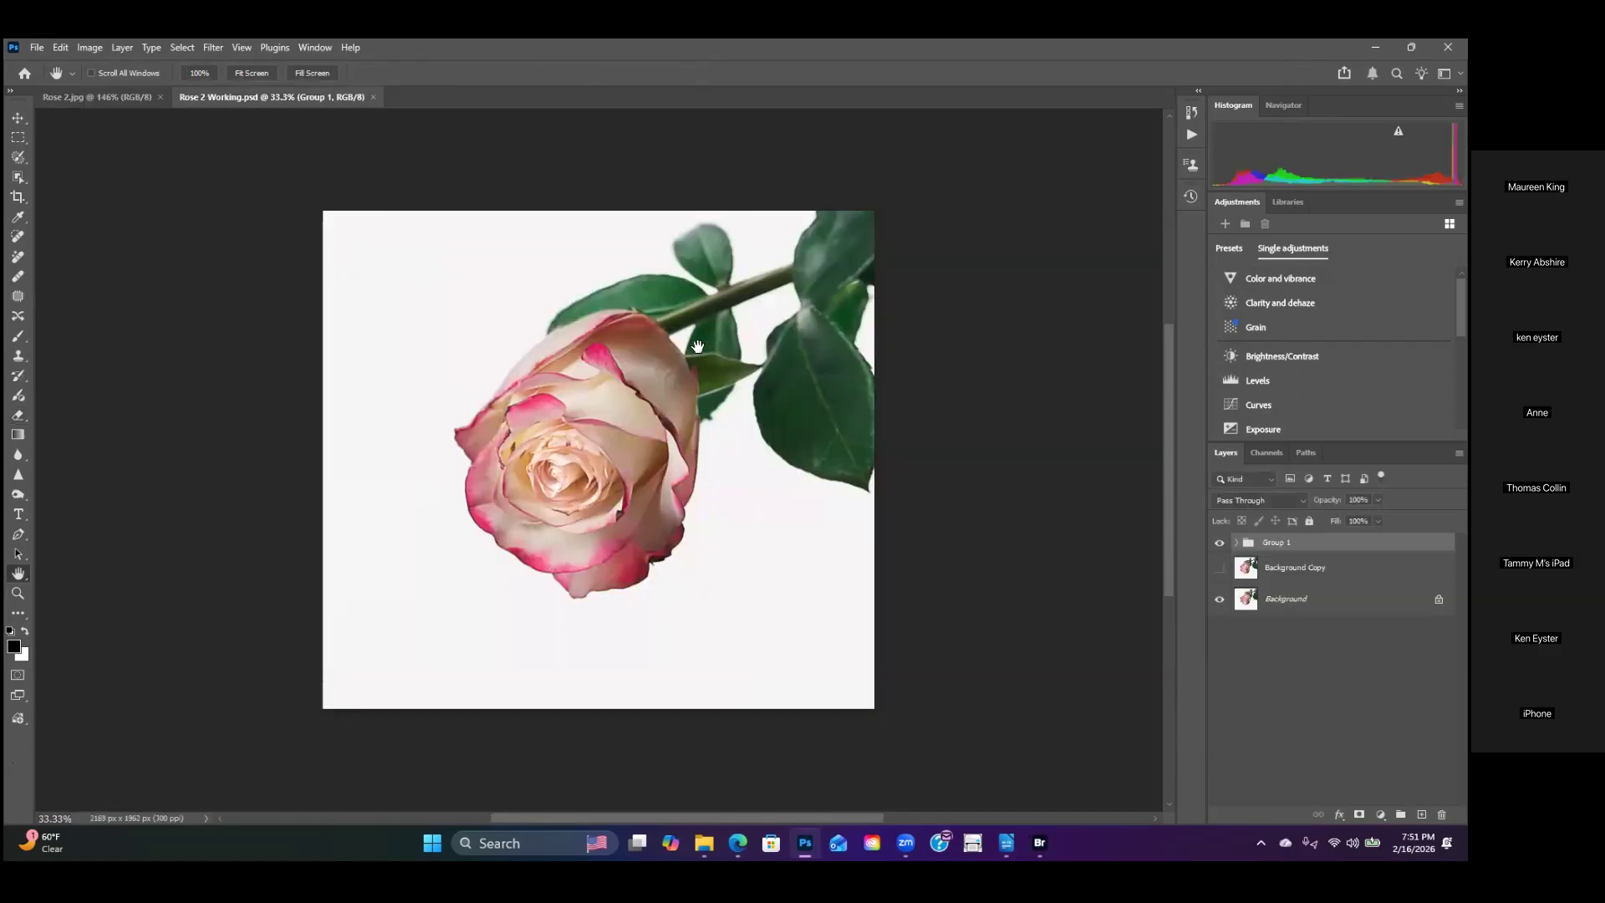
scroll(698, 346, "up", 3)
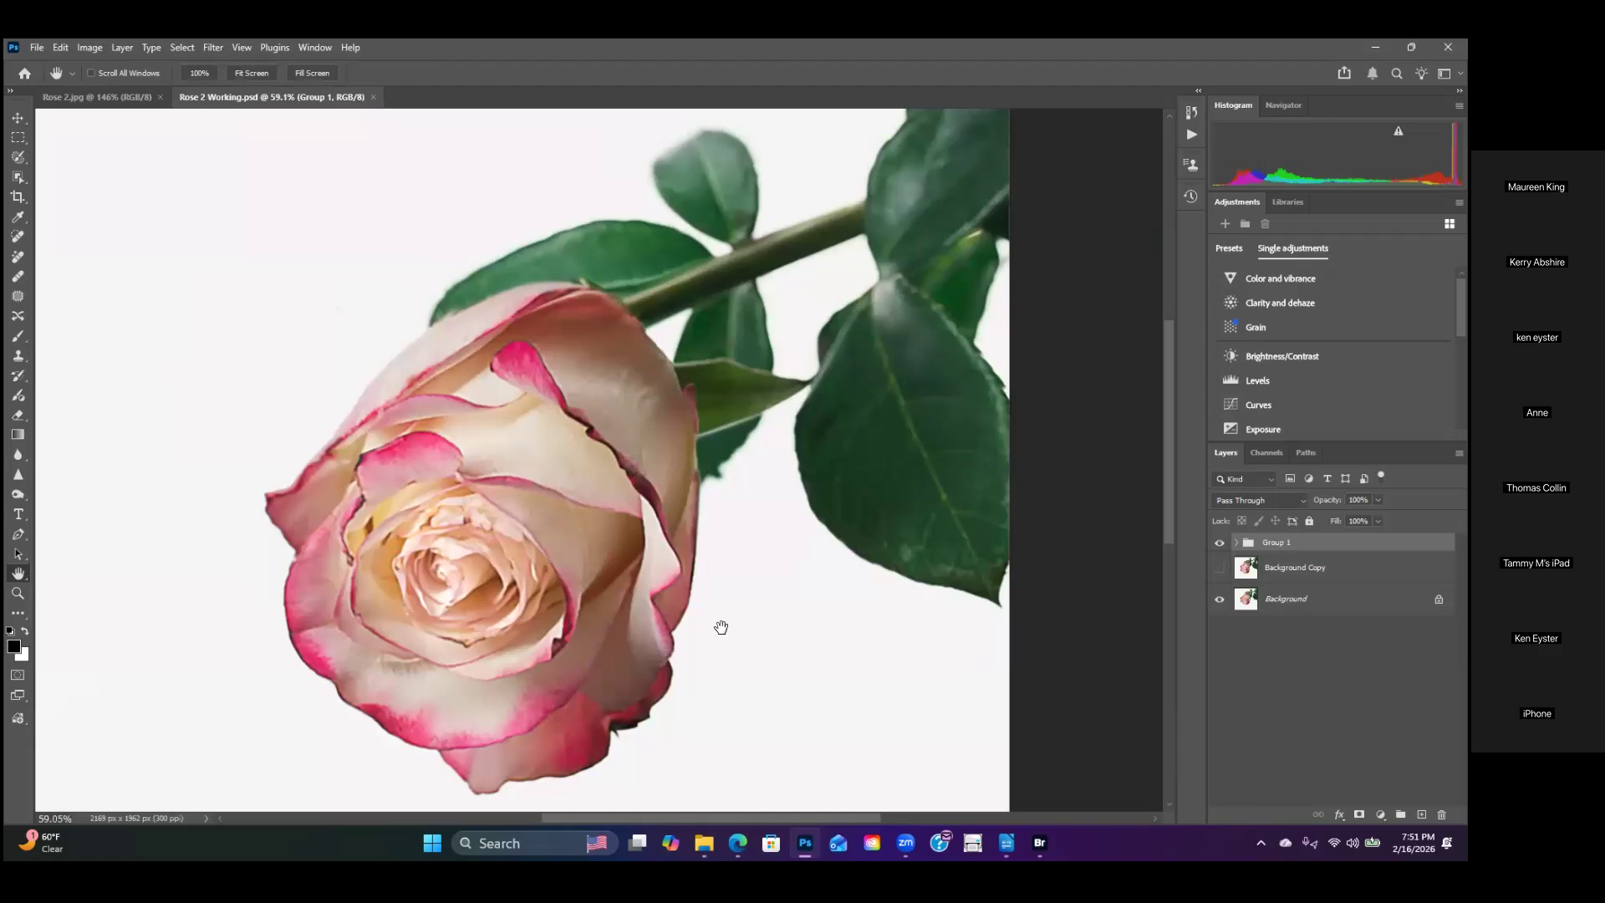
scroll(746, 563, "down", 2)
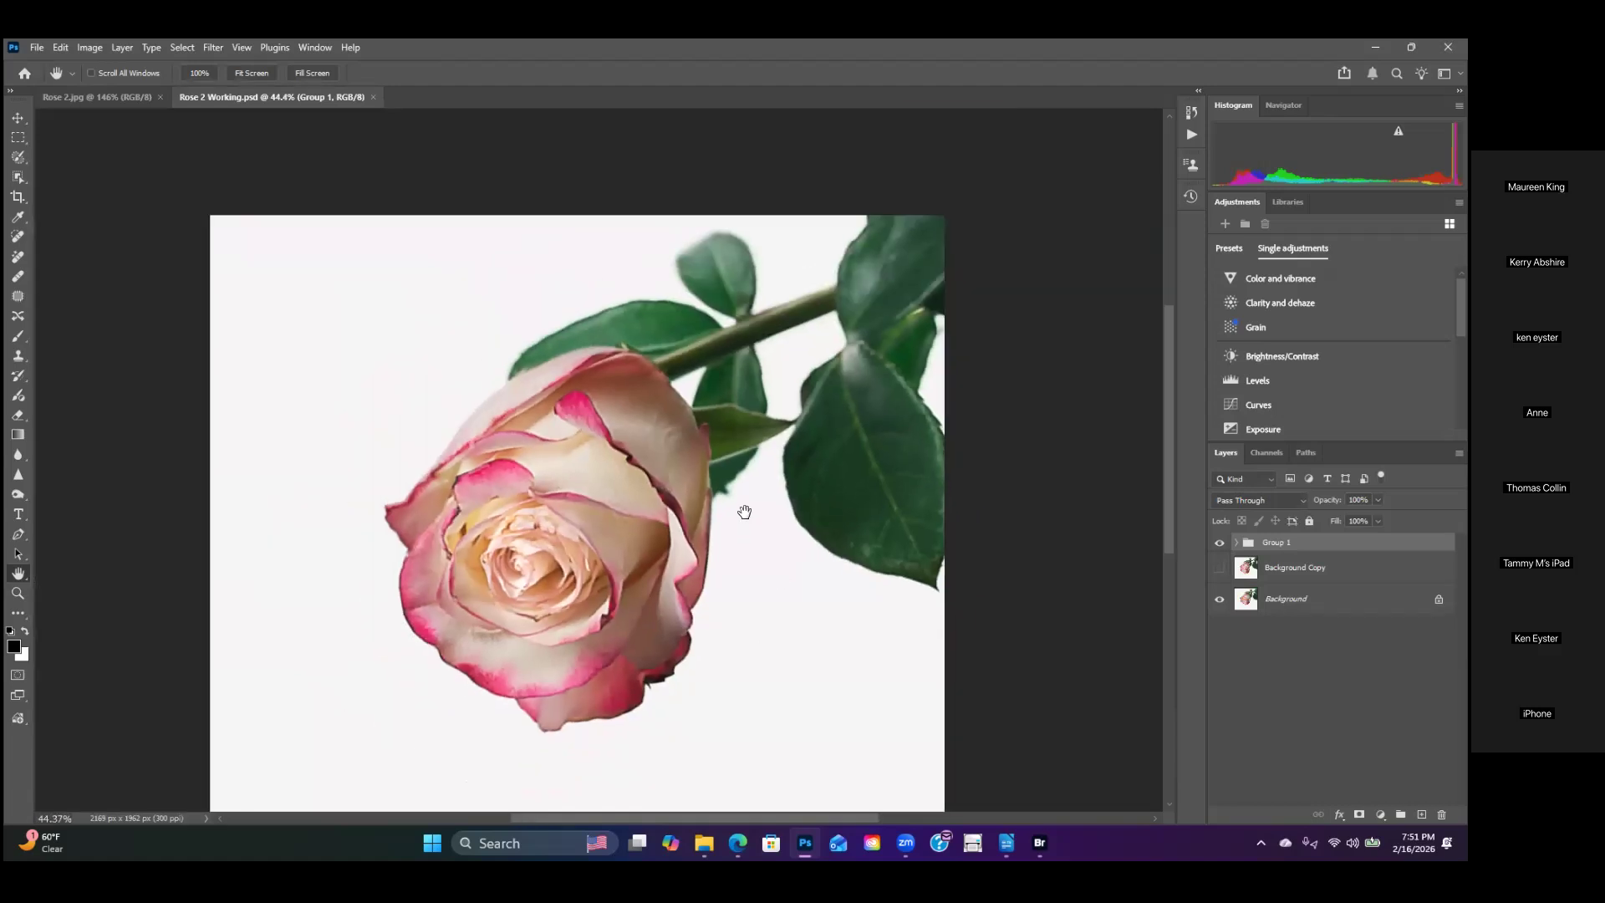
left_click_drag(778, 627, 817, 540)
scroll(817, 540, "down", 2)
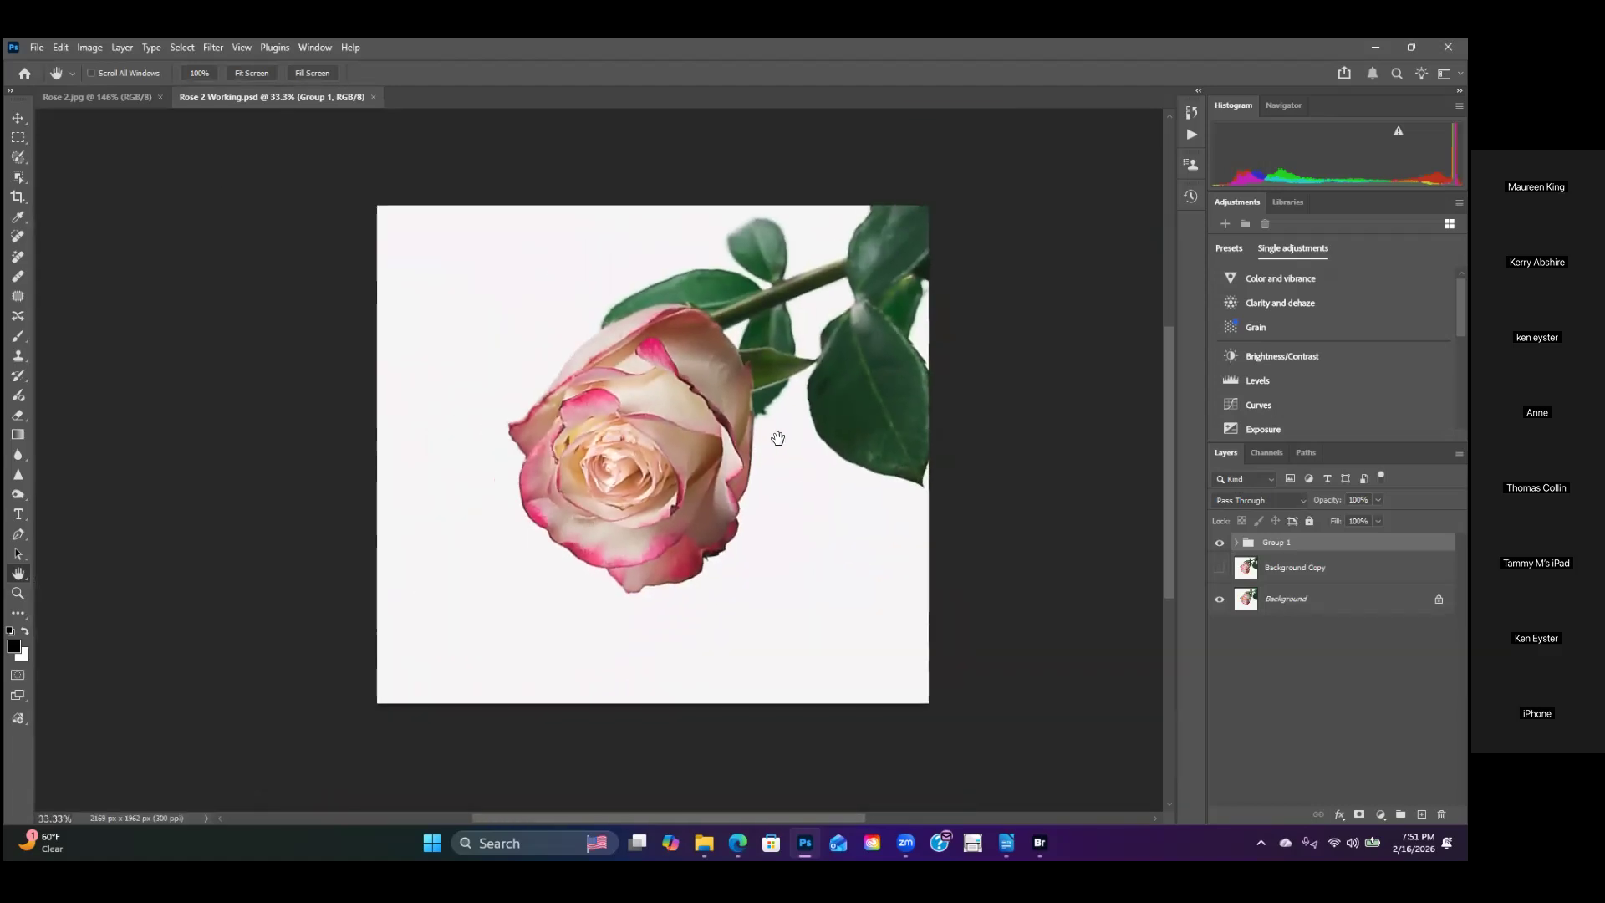
Step: Hide Group 1, show the Background Copy layer, and select the Topaz and Camera Raw layer inside the group
left_click(1219, 542)
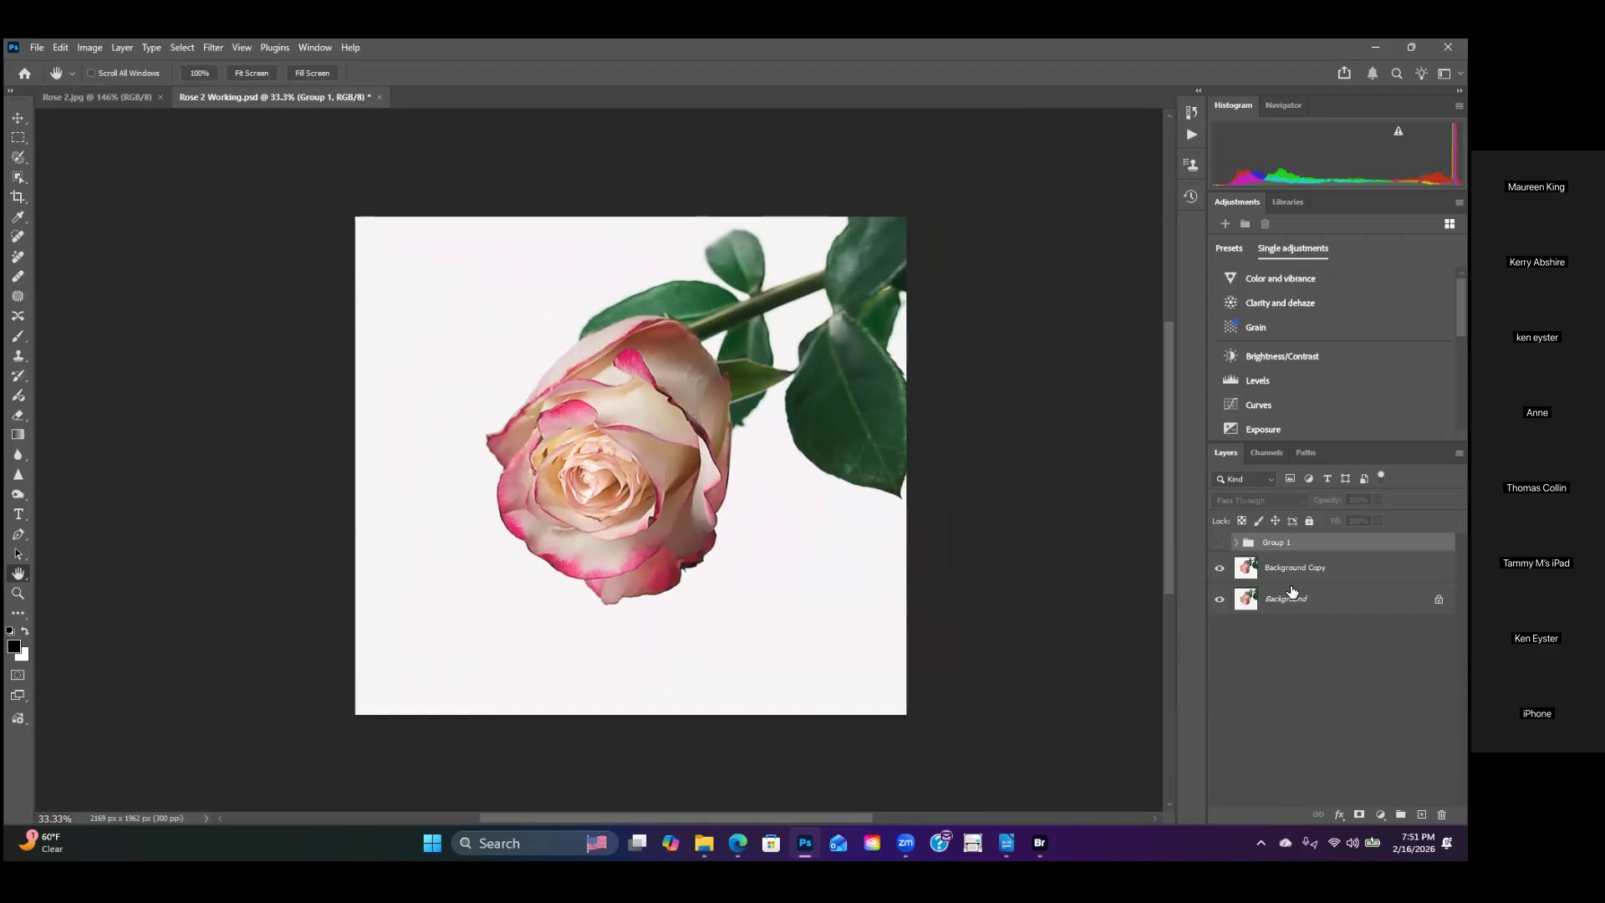
left_click(1237, 542)
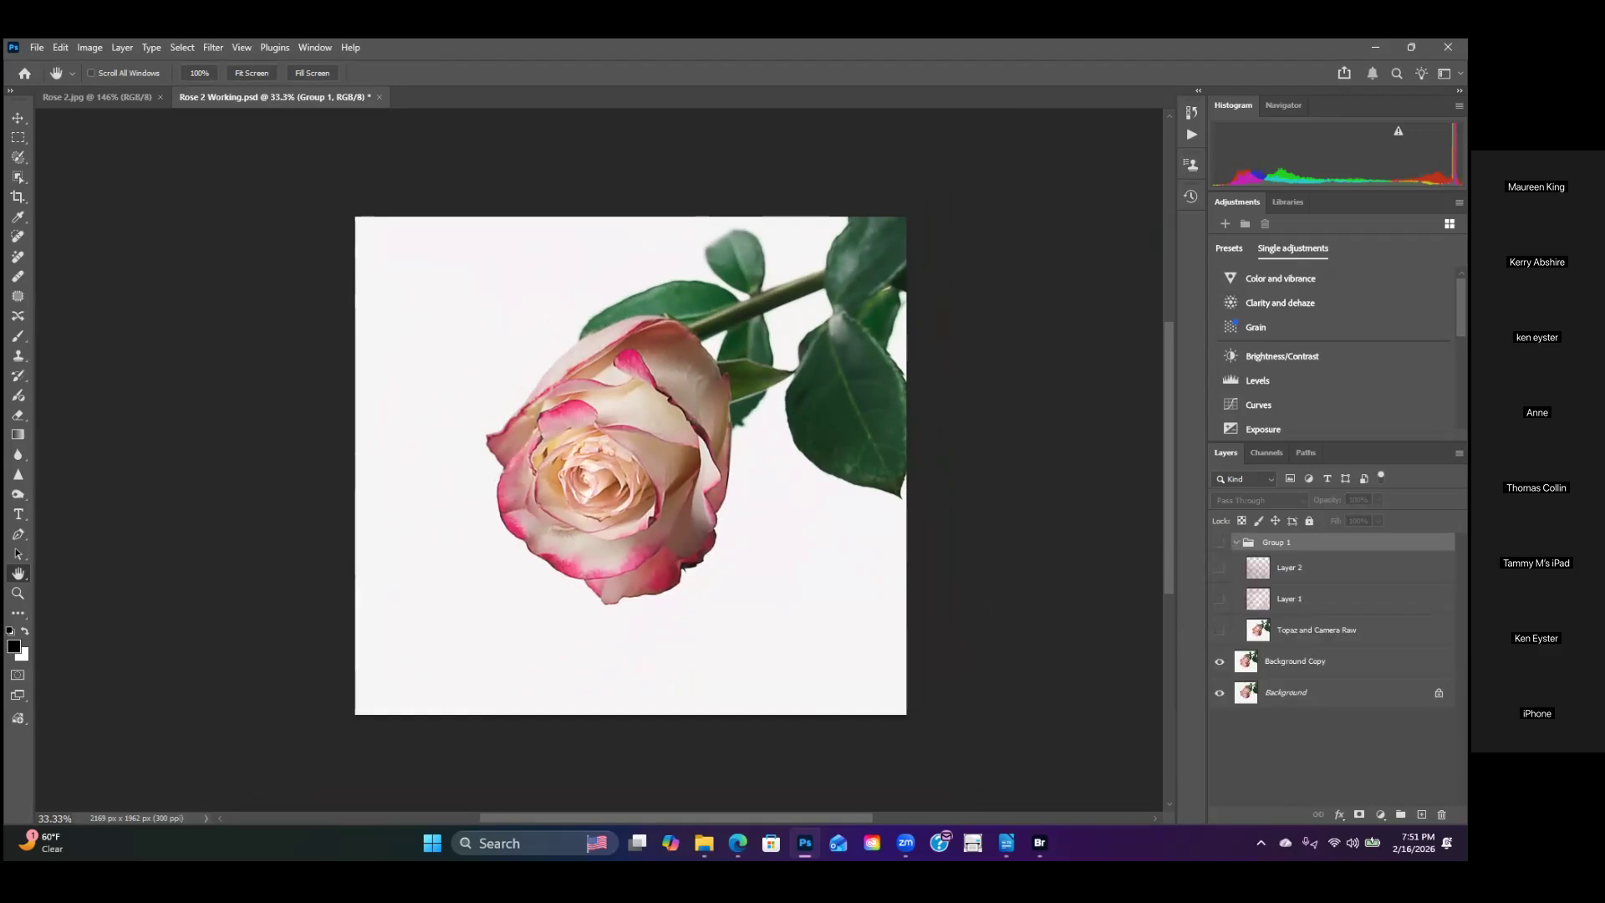
left_click(1304, 637)
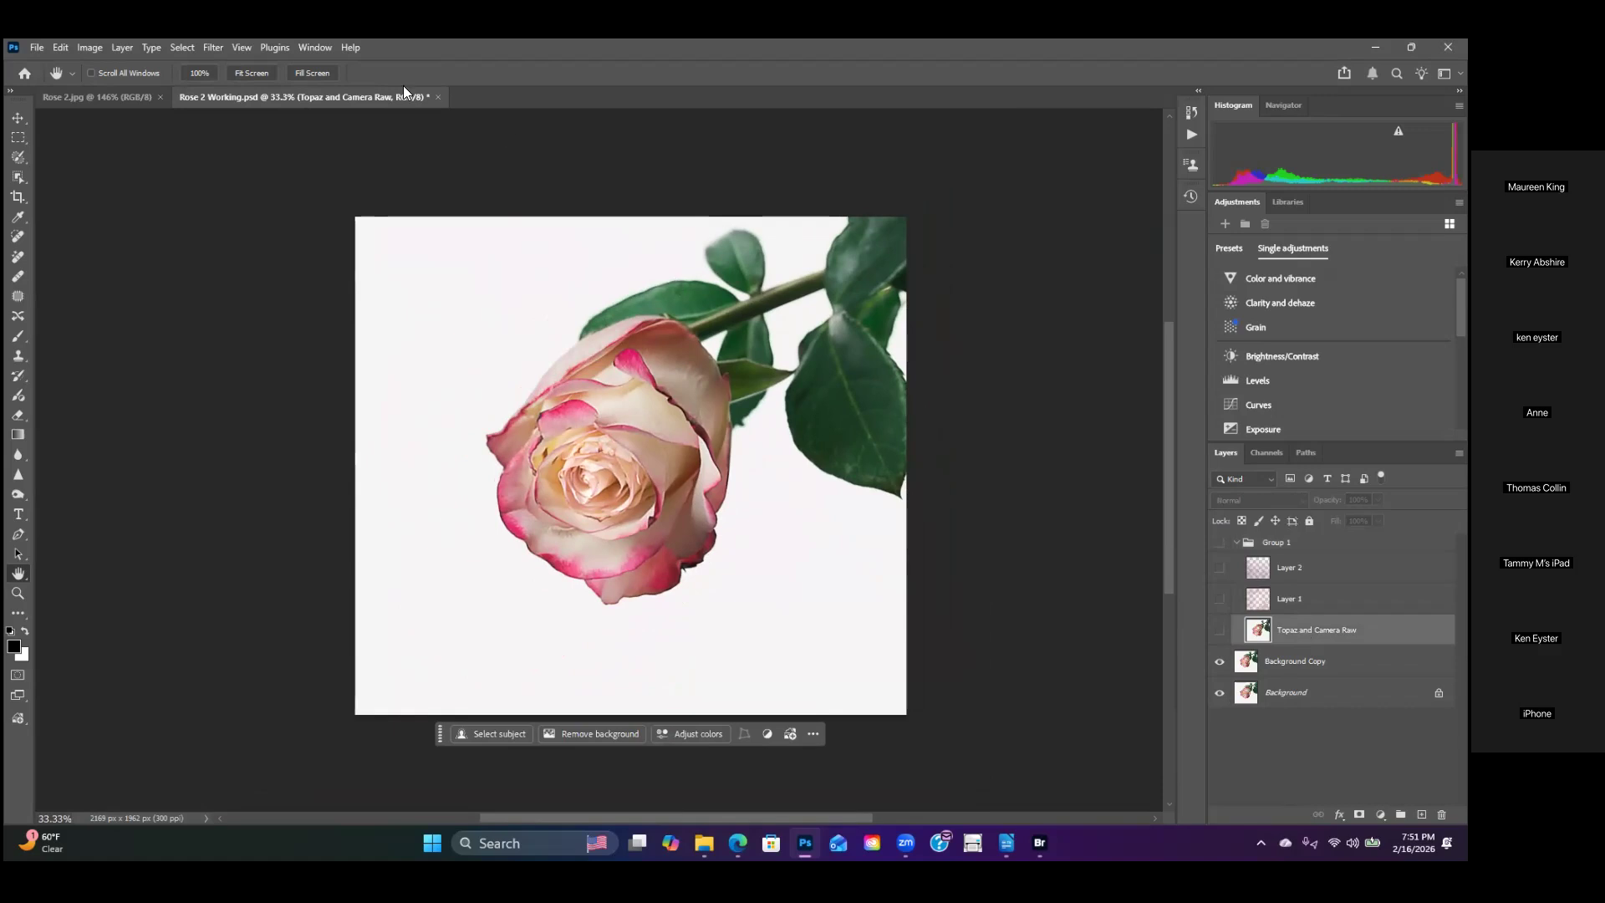
Step: Toggle the Topaz and Camera Raw layer to compare it with Background Copy, leaving the layer shown
left_click(211, 49)
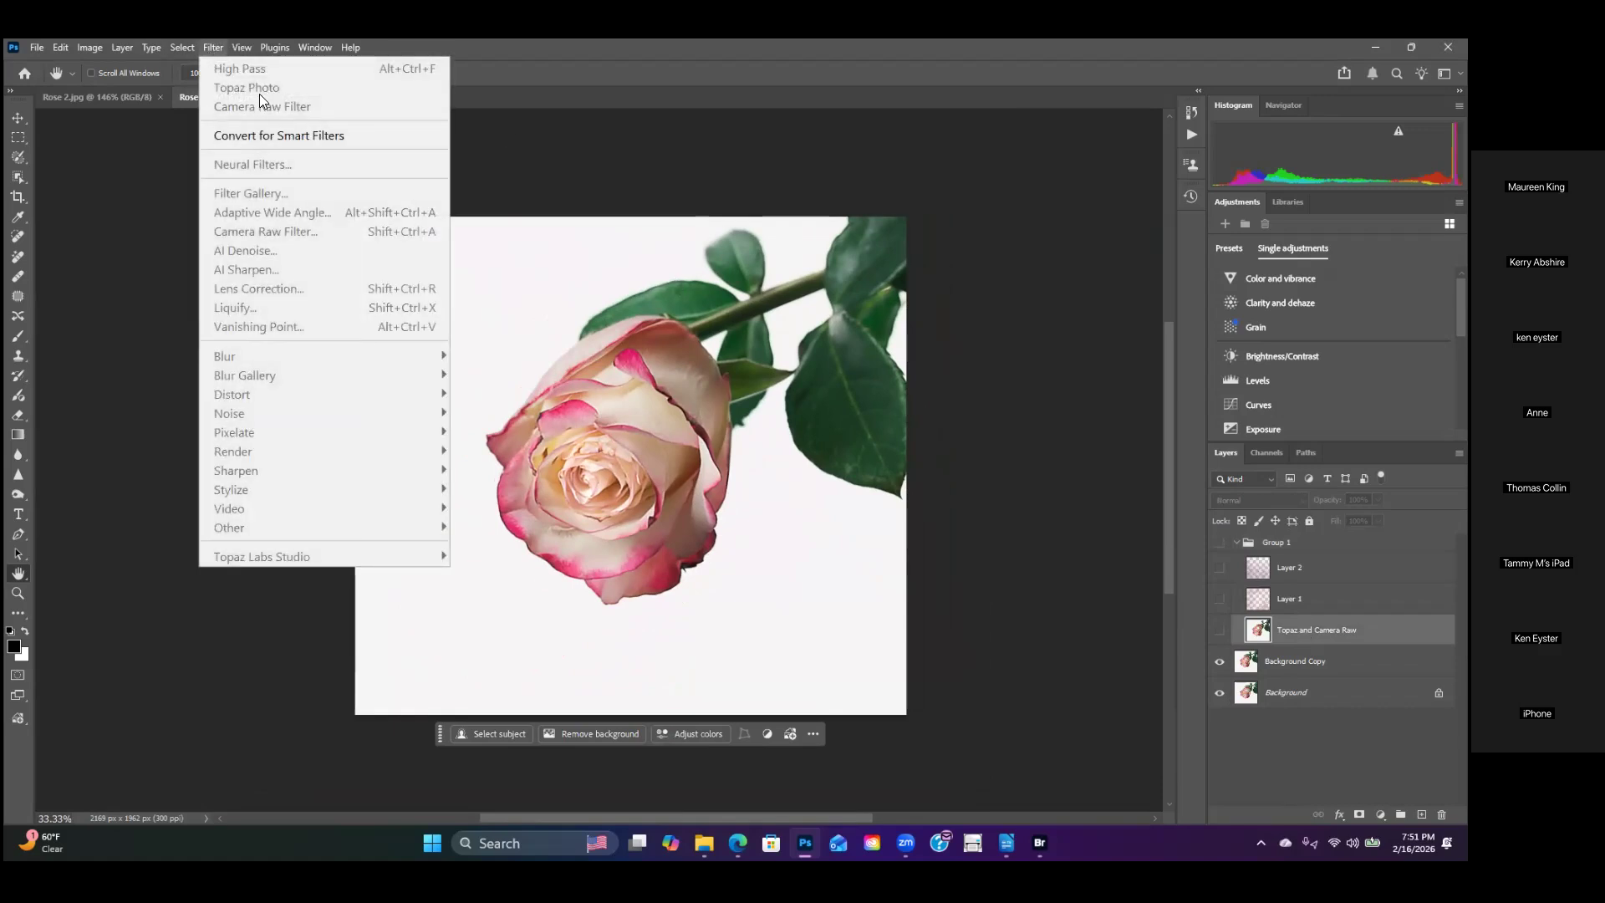
left_click(183, 48)
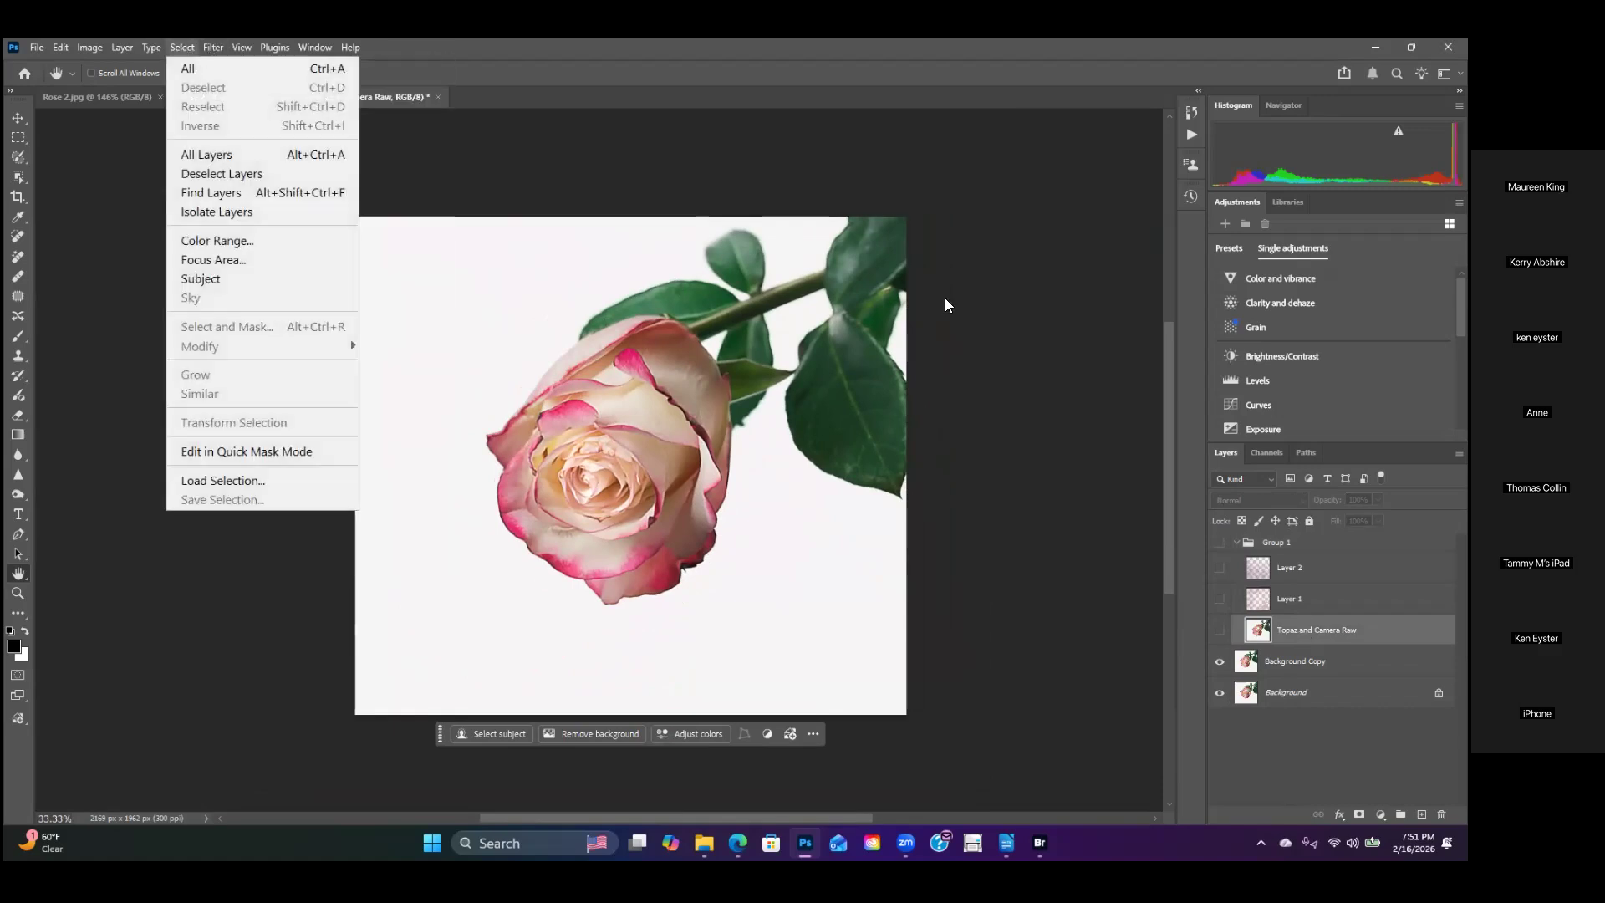
left_click(1213, 631)
left_click(1218, 630)
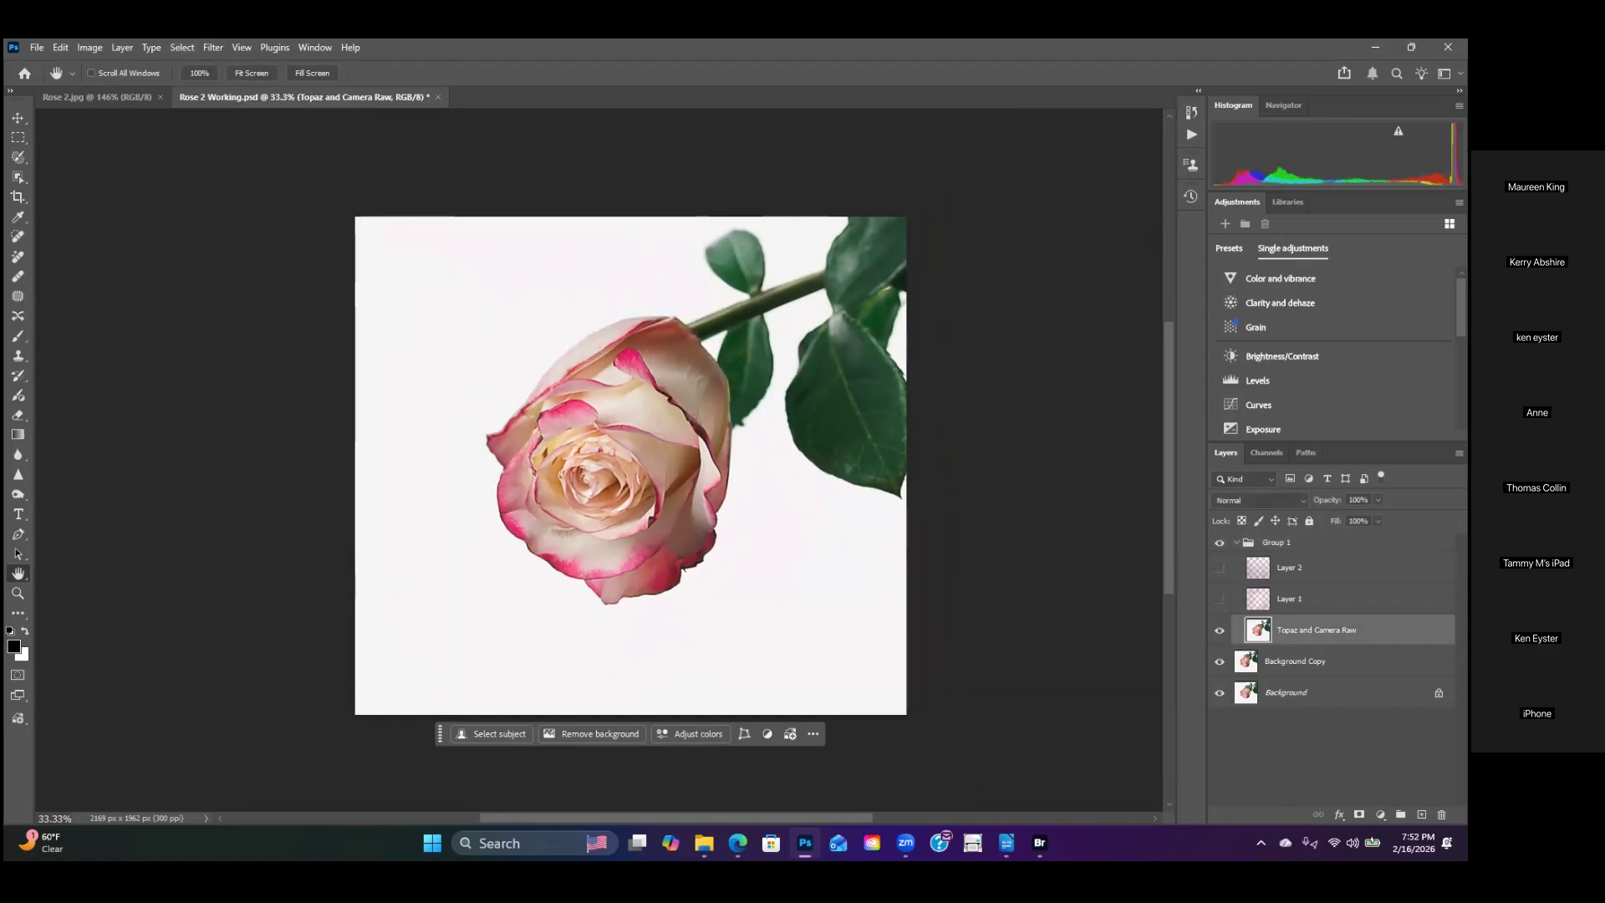
left_click(1219, 630)
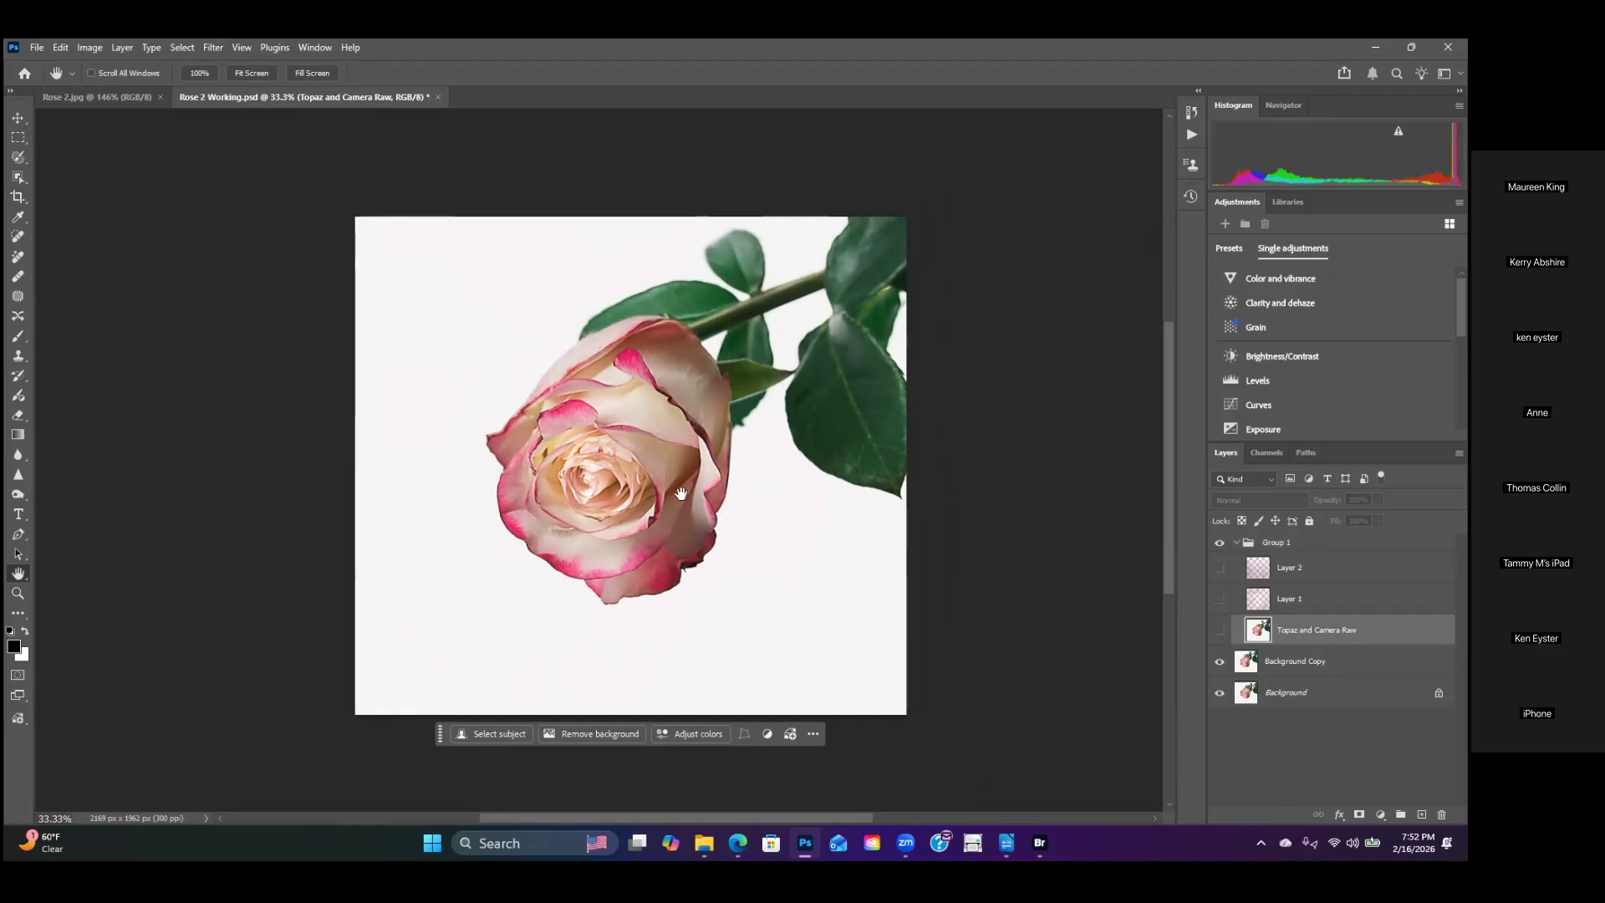
left_click(1219, 631)
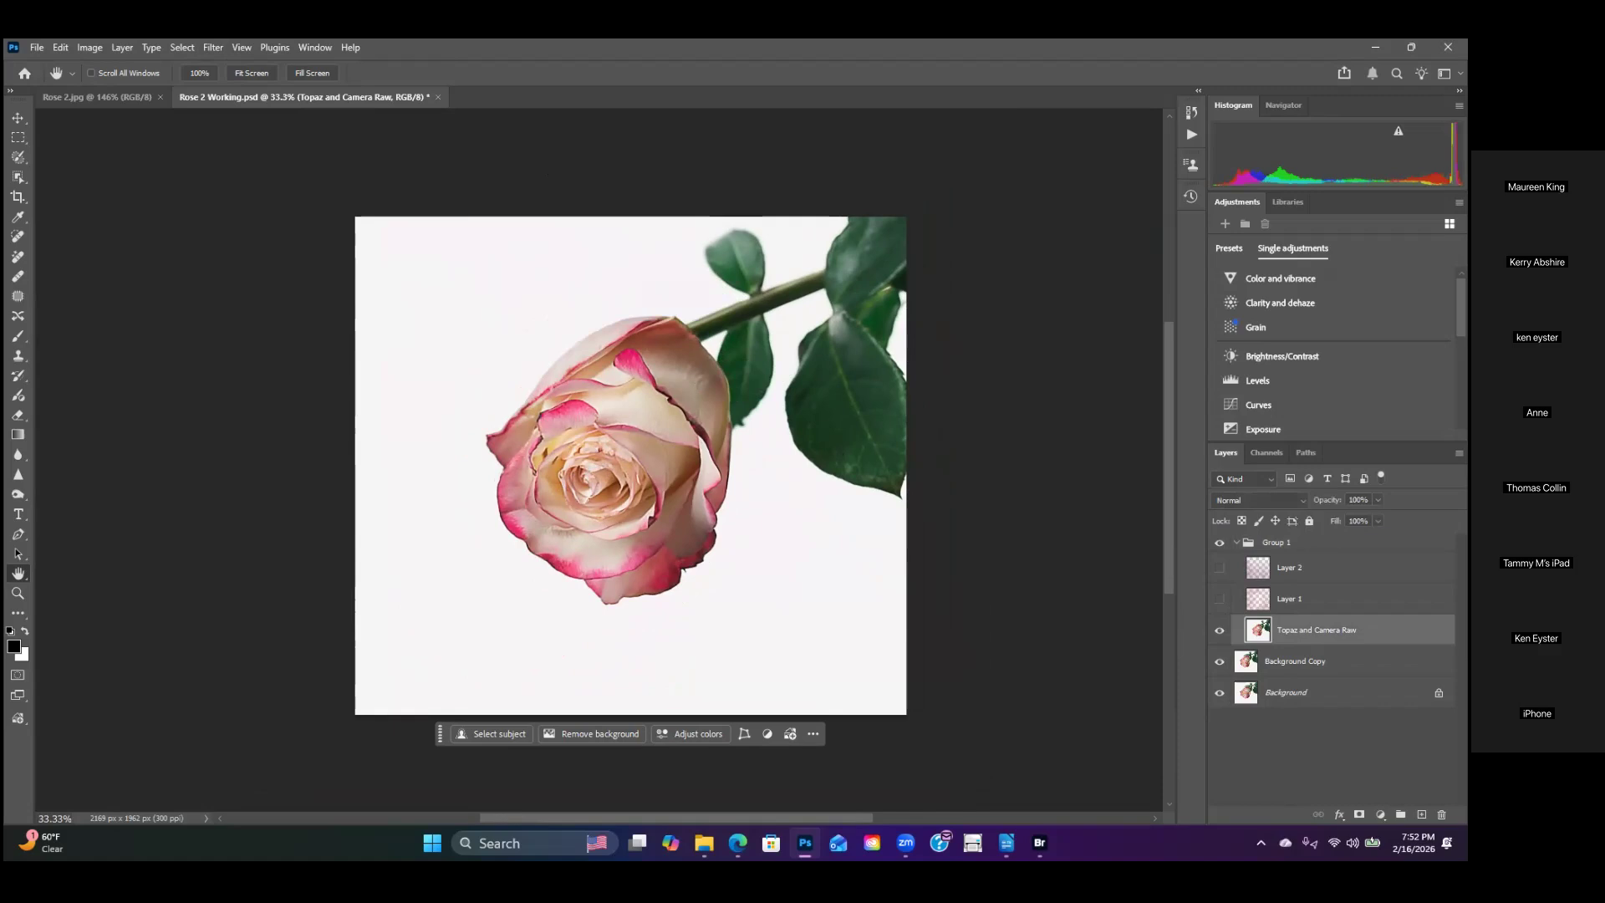
Step: Open the Topaz and Camera Raw layer in the Camera Raw Filter
scroll(767, 441, "up", 2)
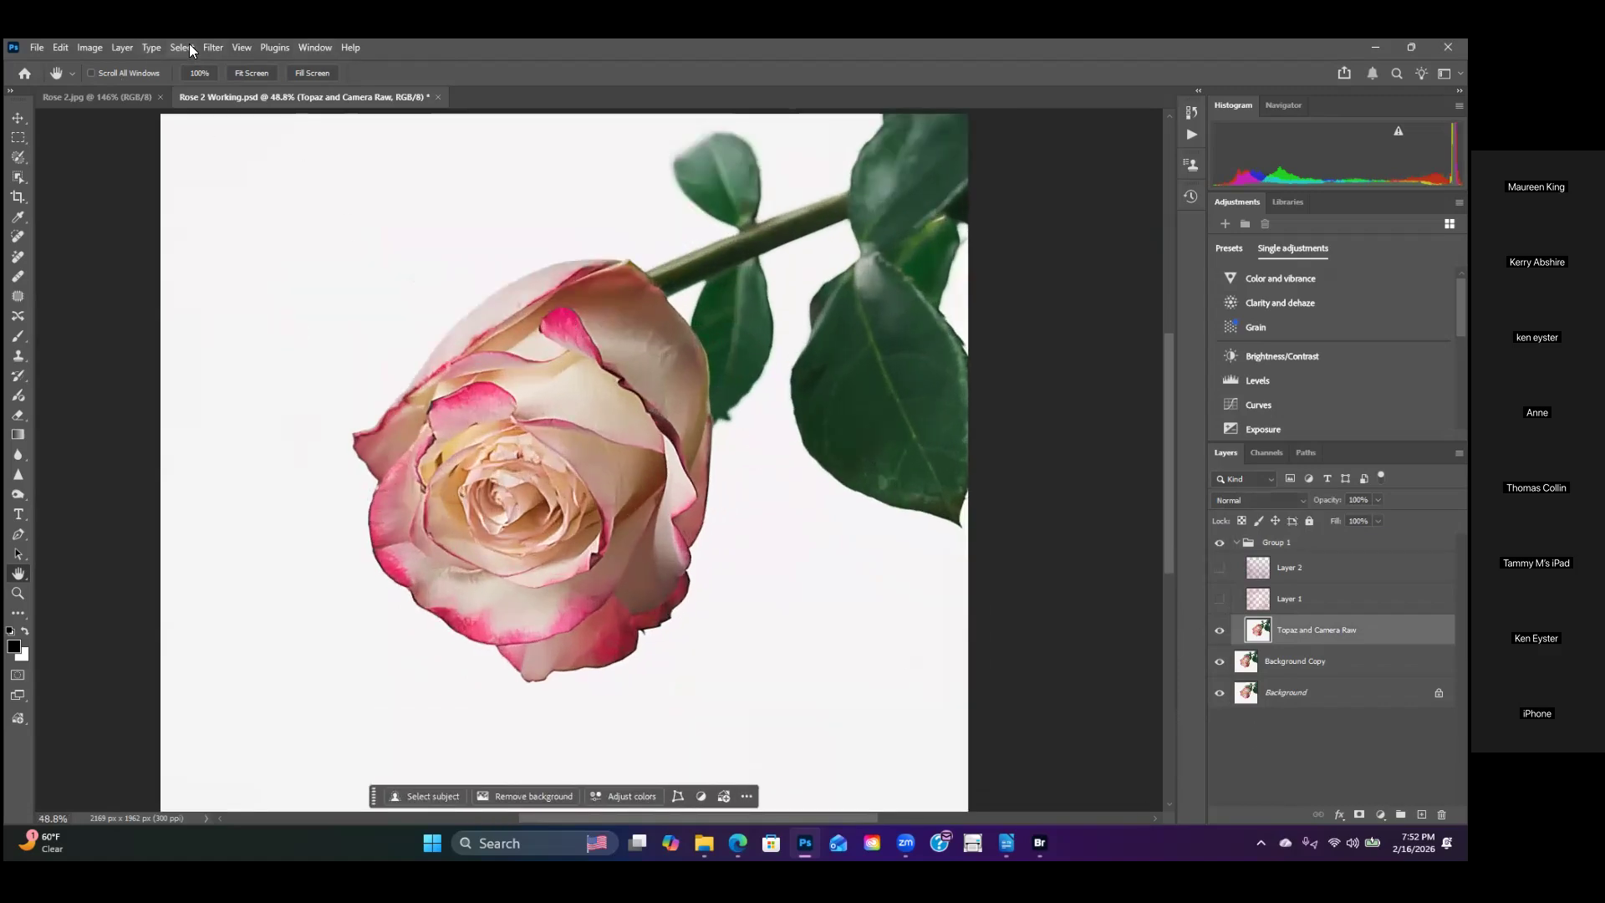
left_click(212, 48)
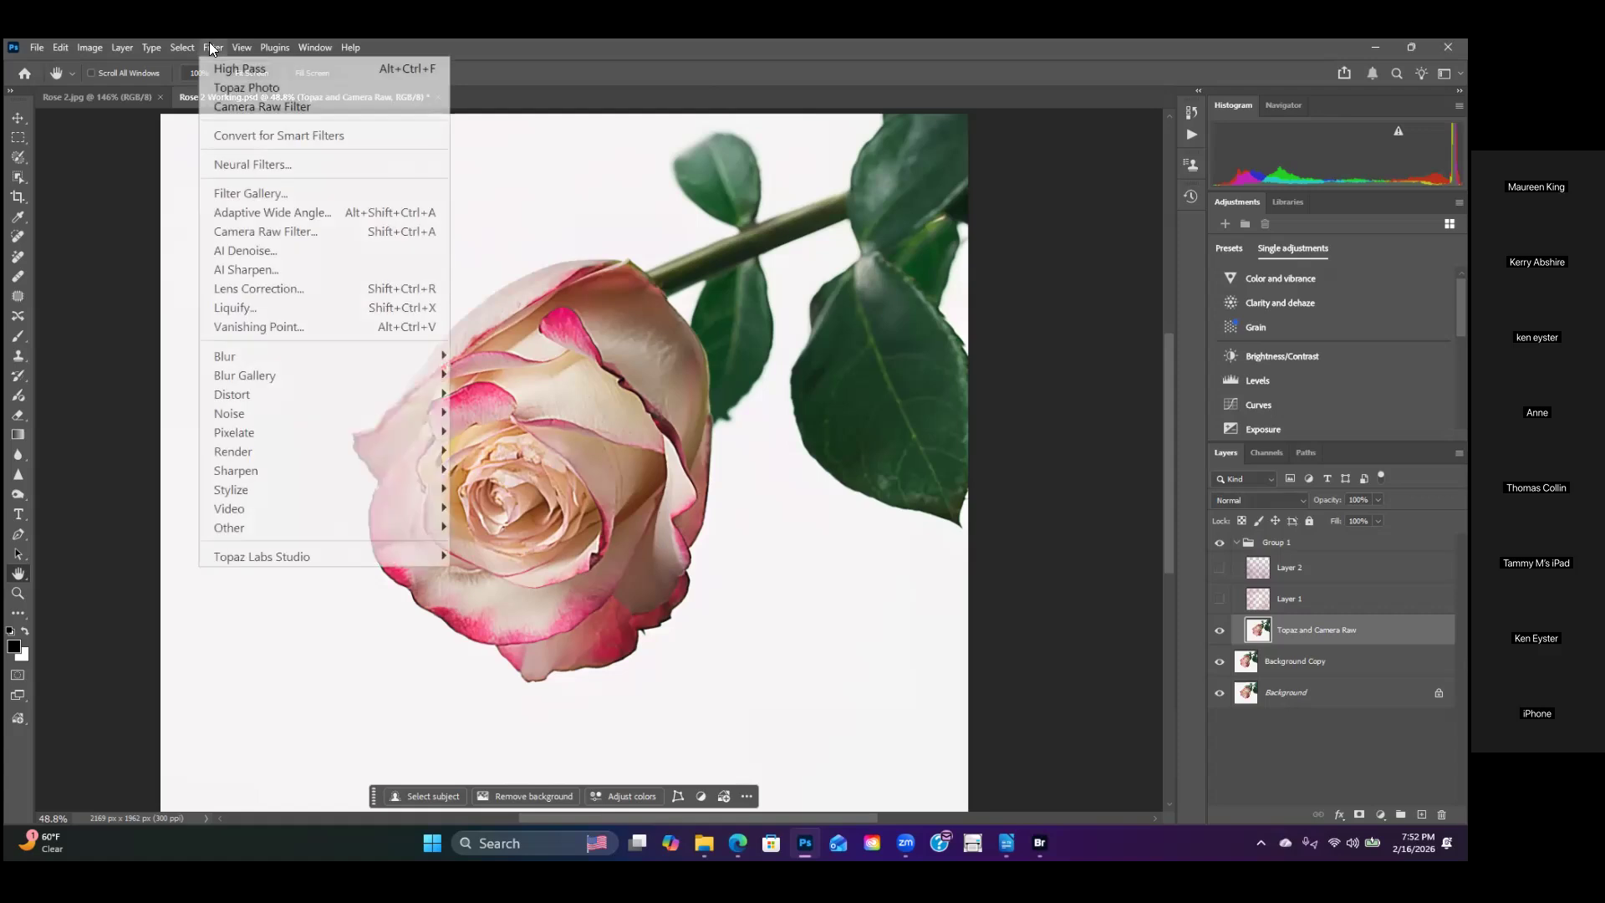
left_click(293, 233)
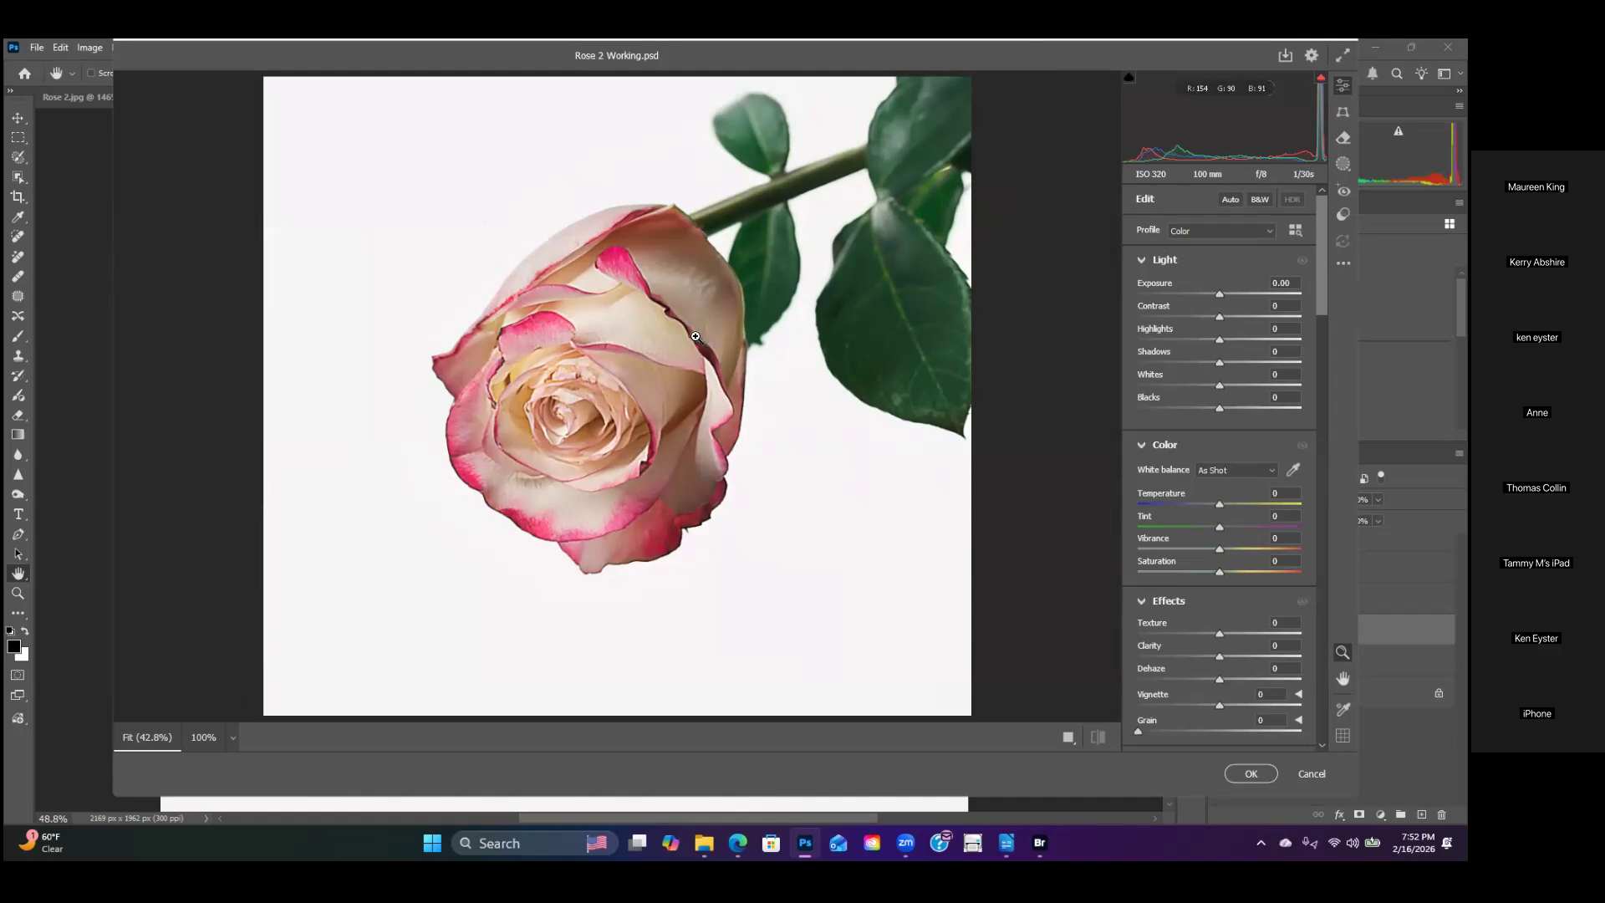
scroll(695, 336, "up", 2)
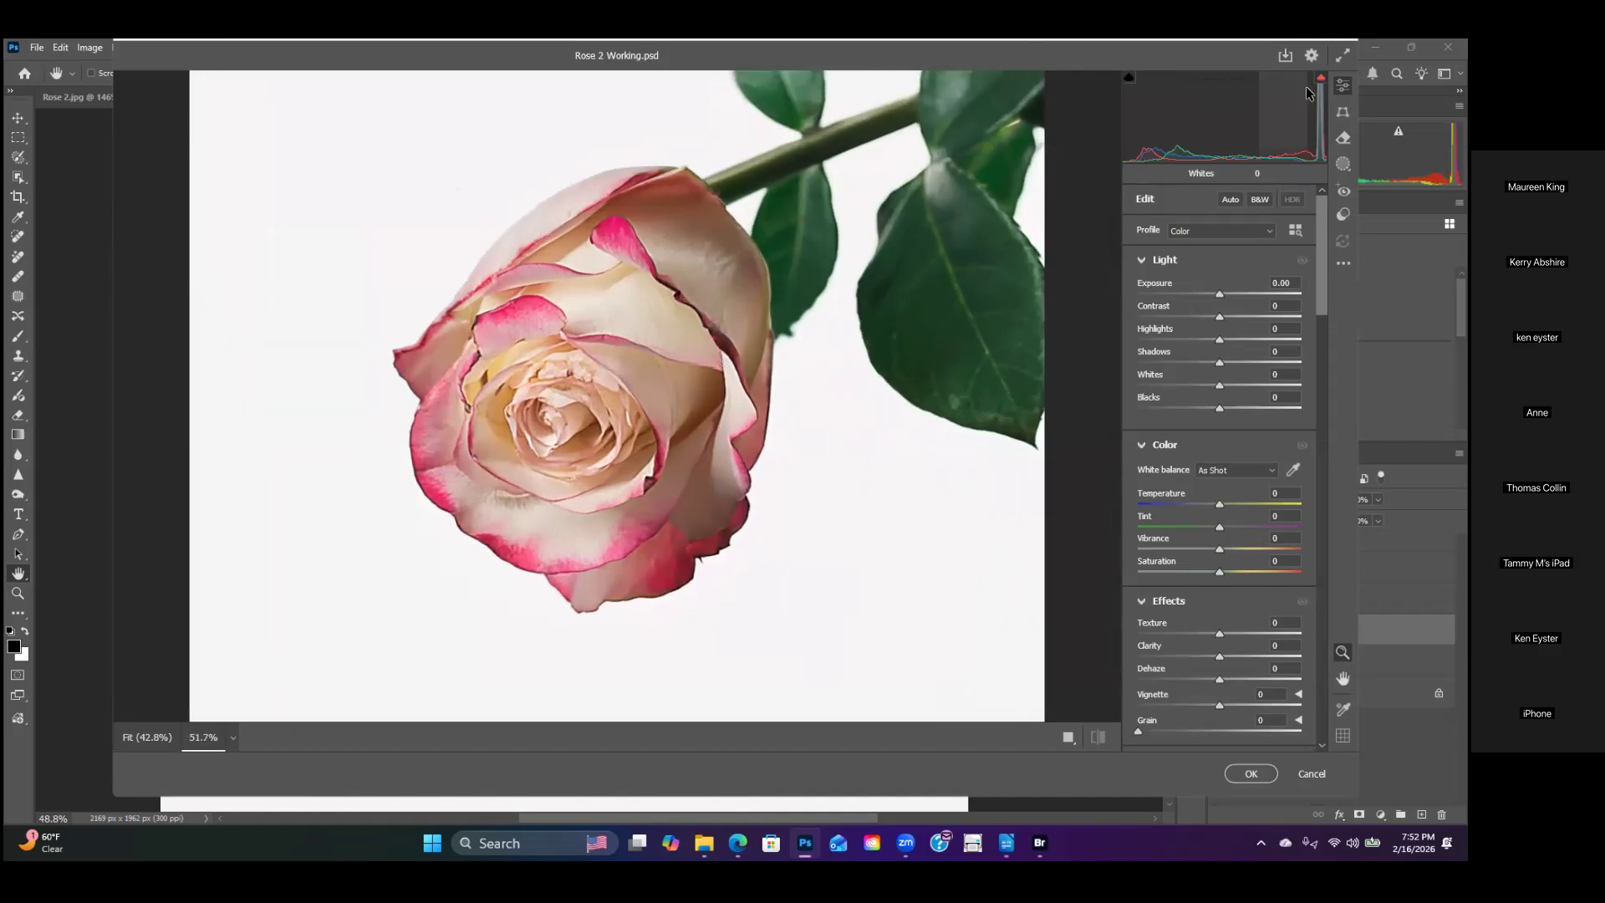
Step: Examine the Camera Raw profile groups, including Photoshop Cafe LUTS, along with the preset groups and masking options
left_click(1295, 230)
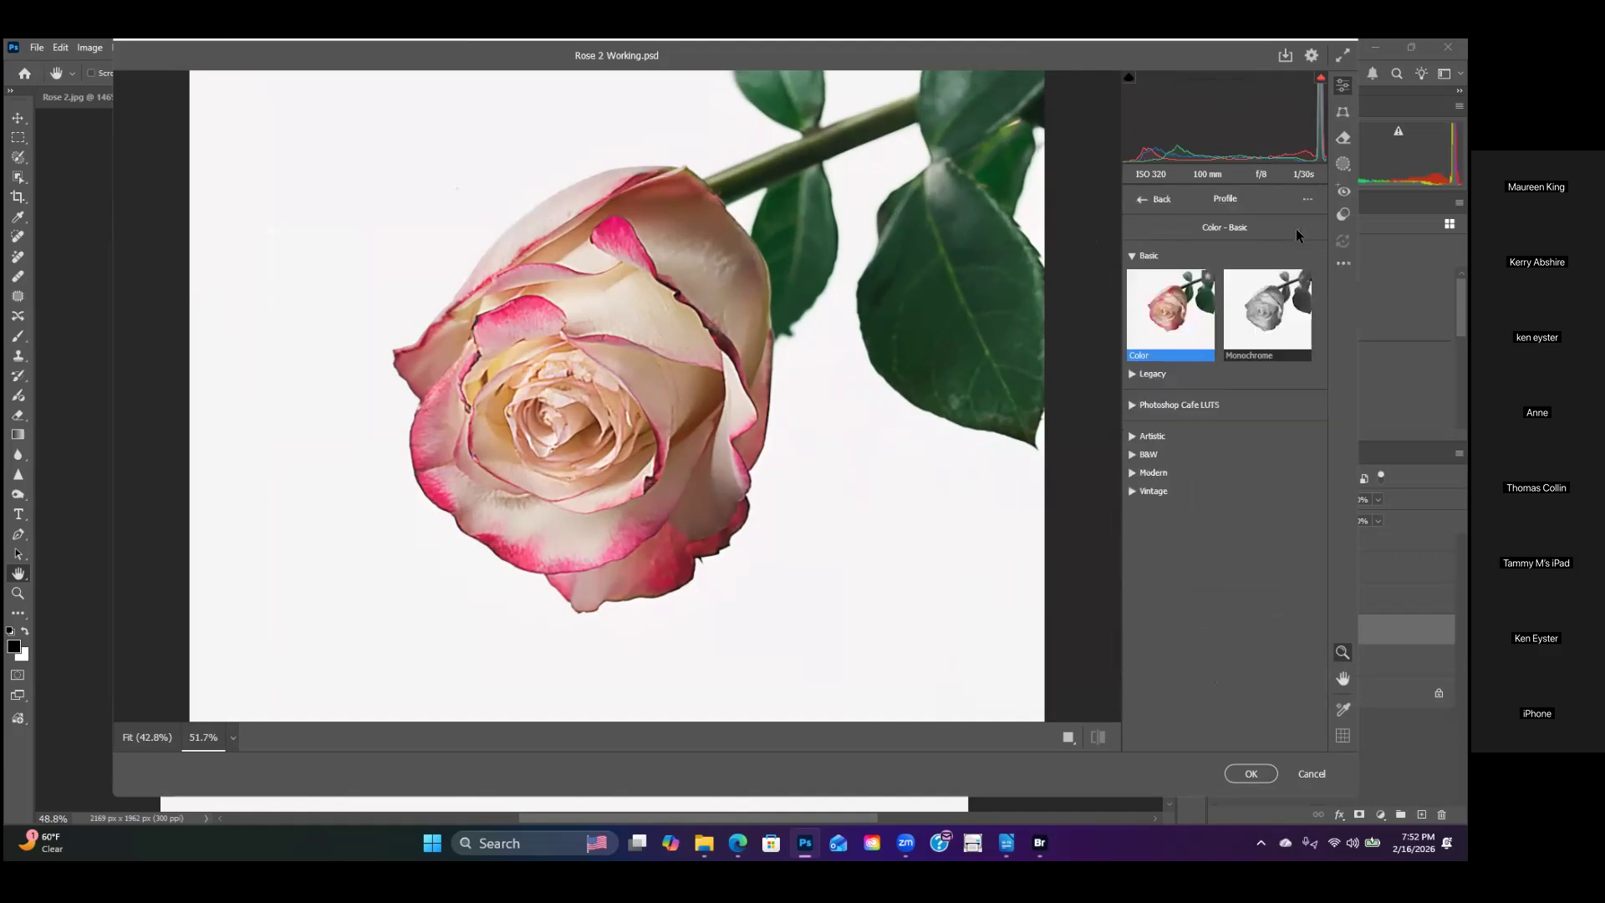
left_click(1133, 257)
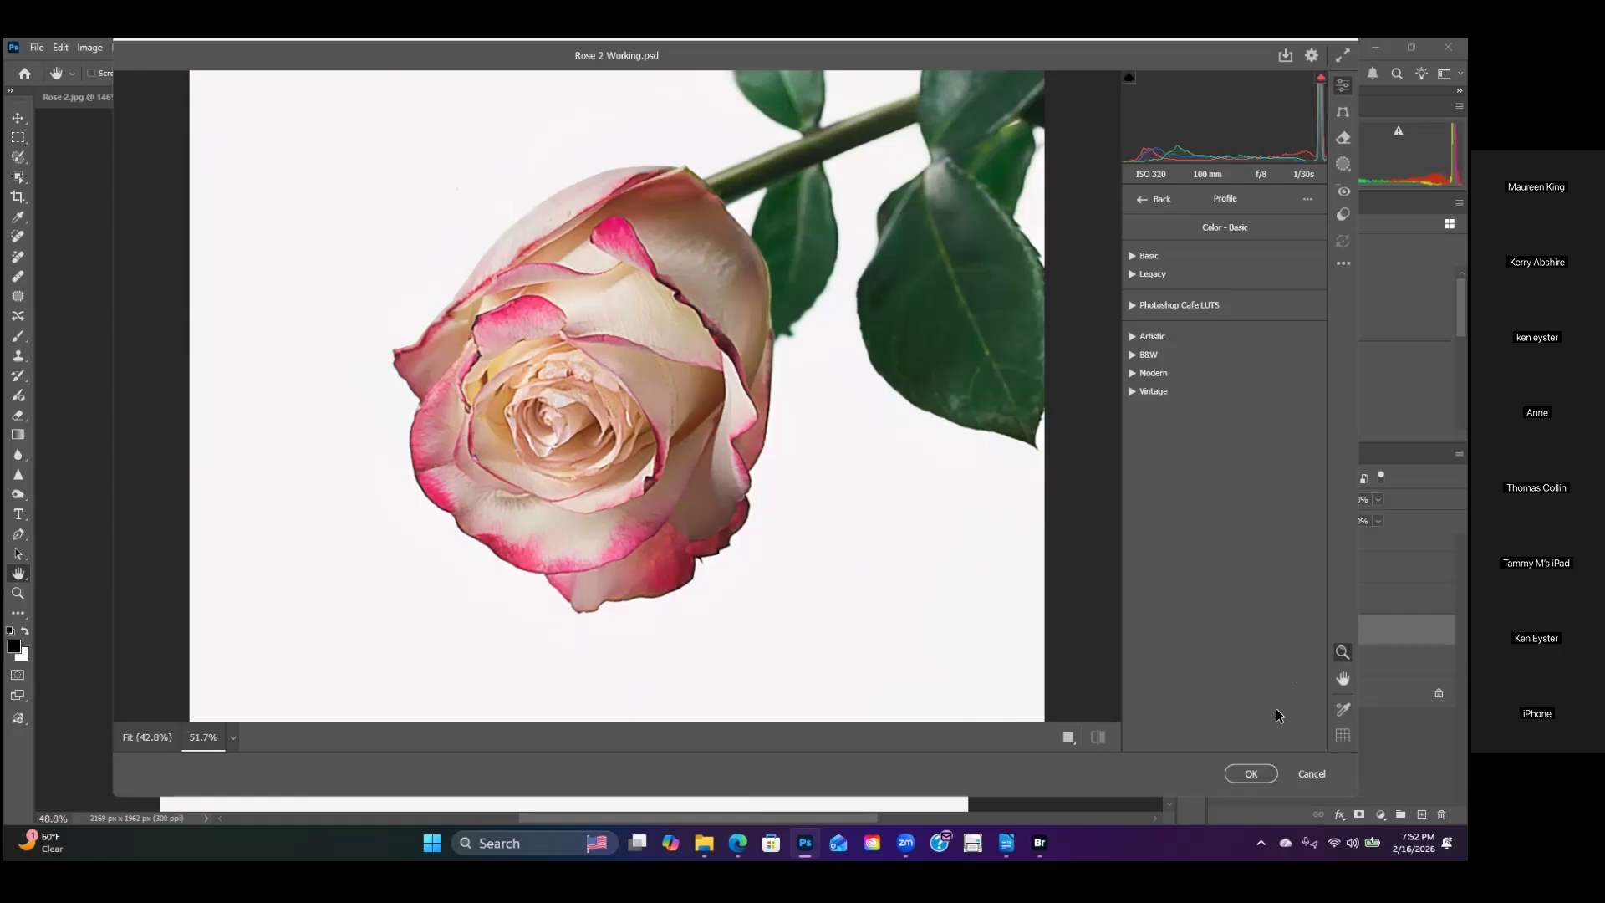
left_click(1132, 305)
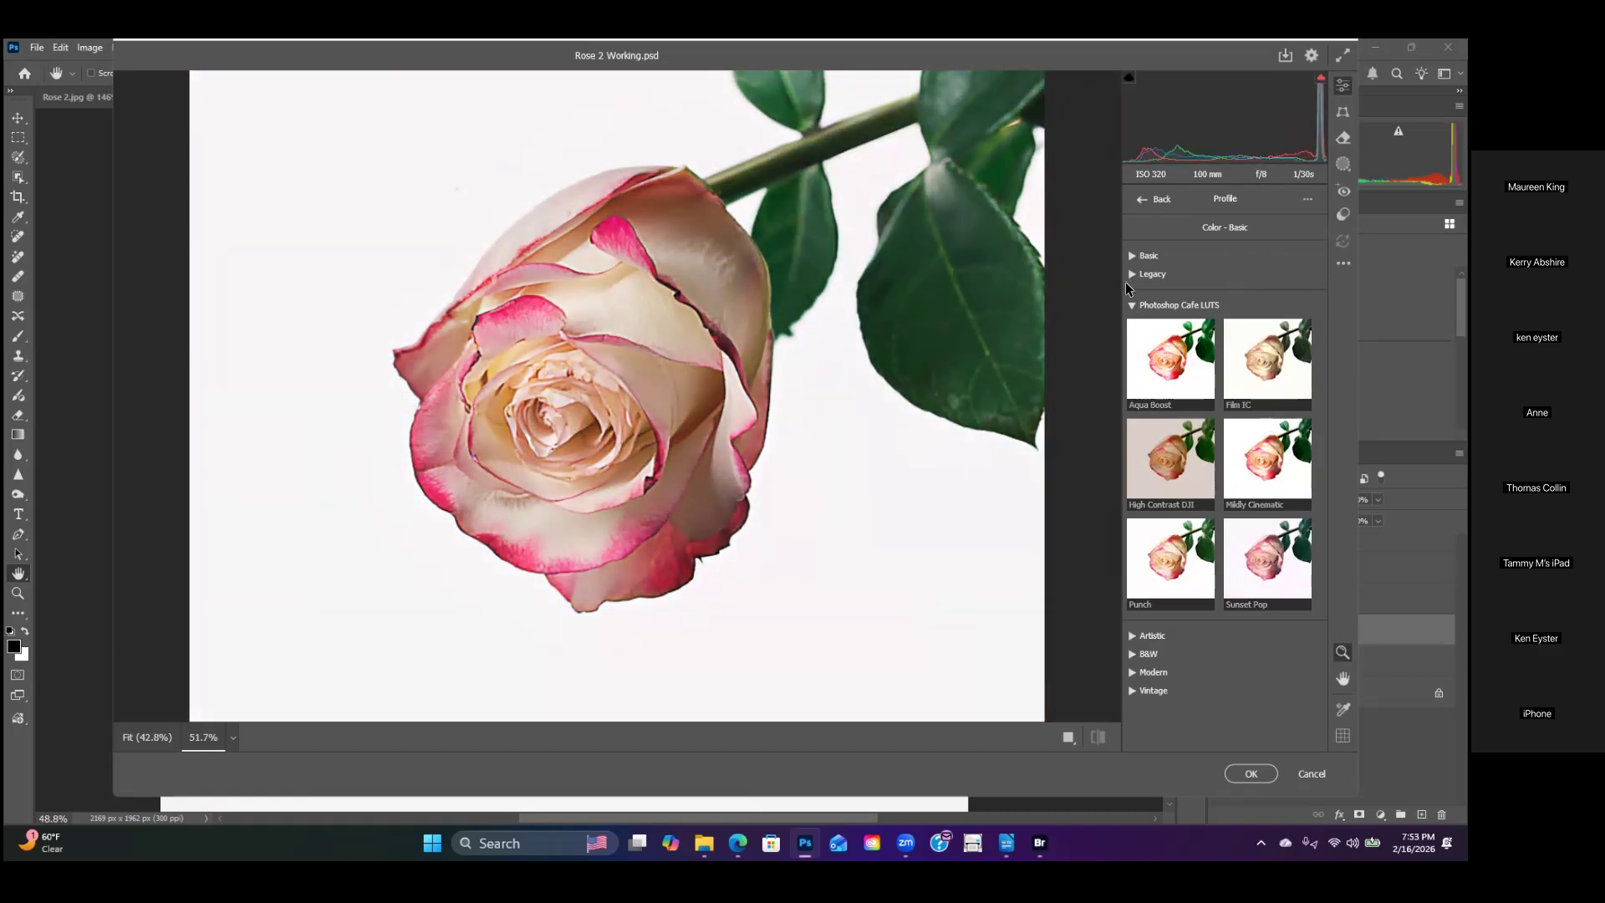
left_click(1133, 305)
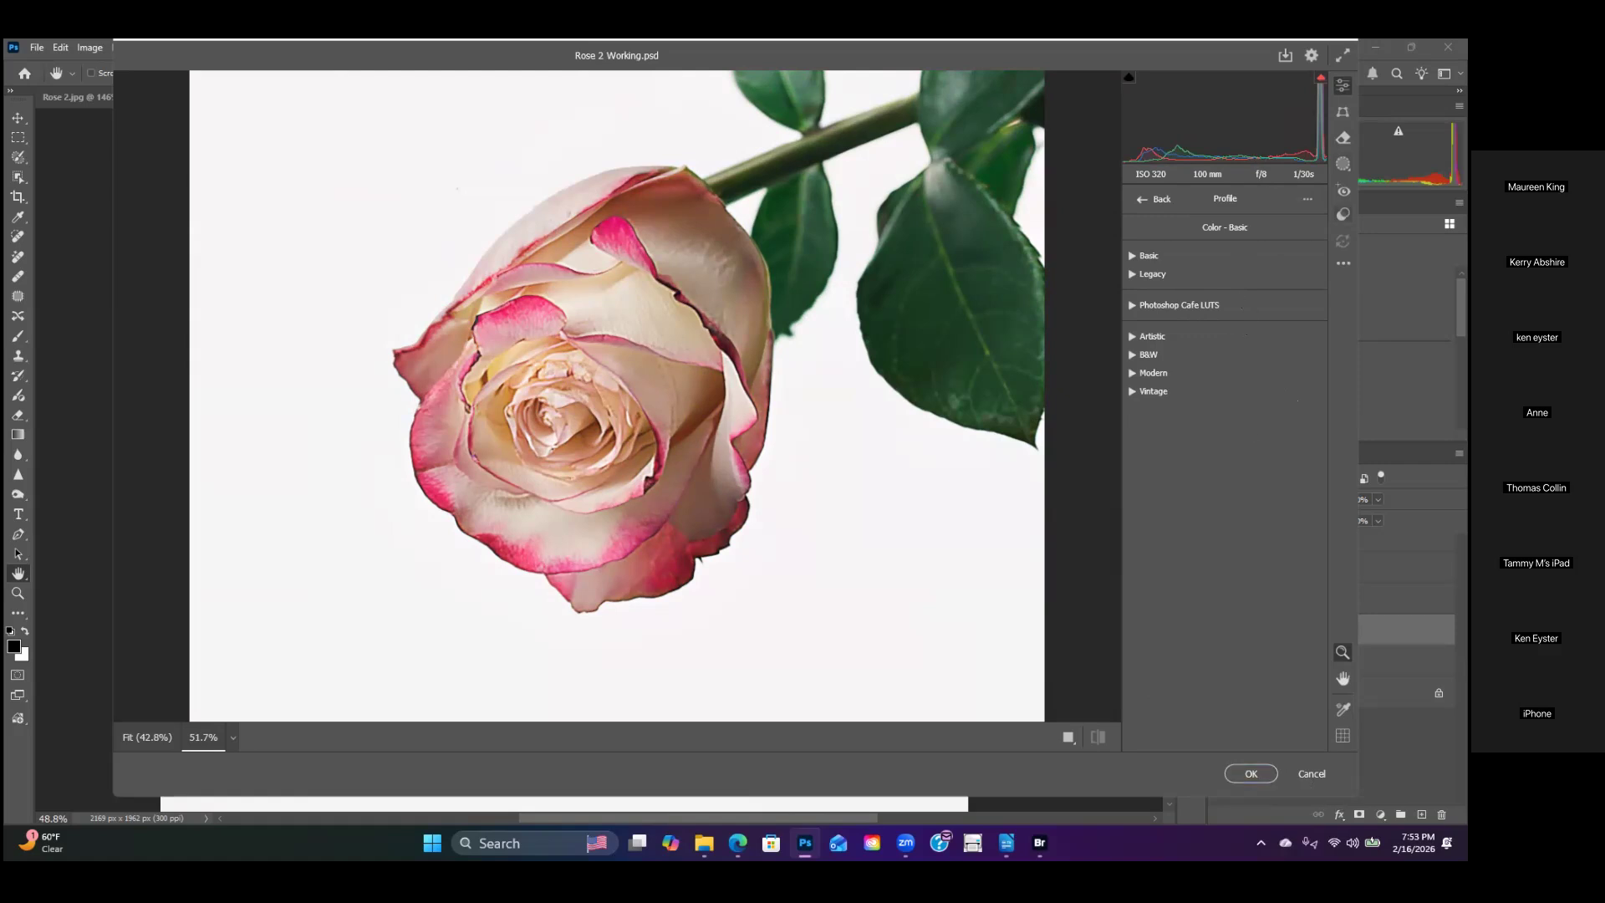
left_click(1344, 214)
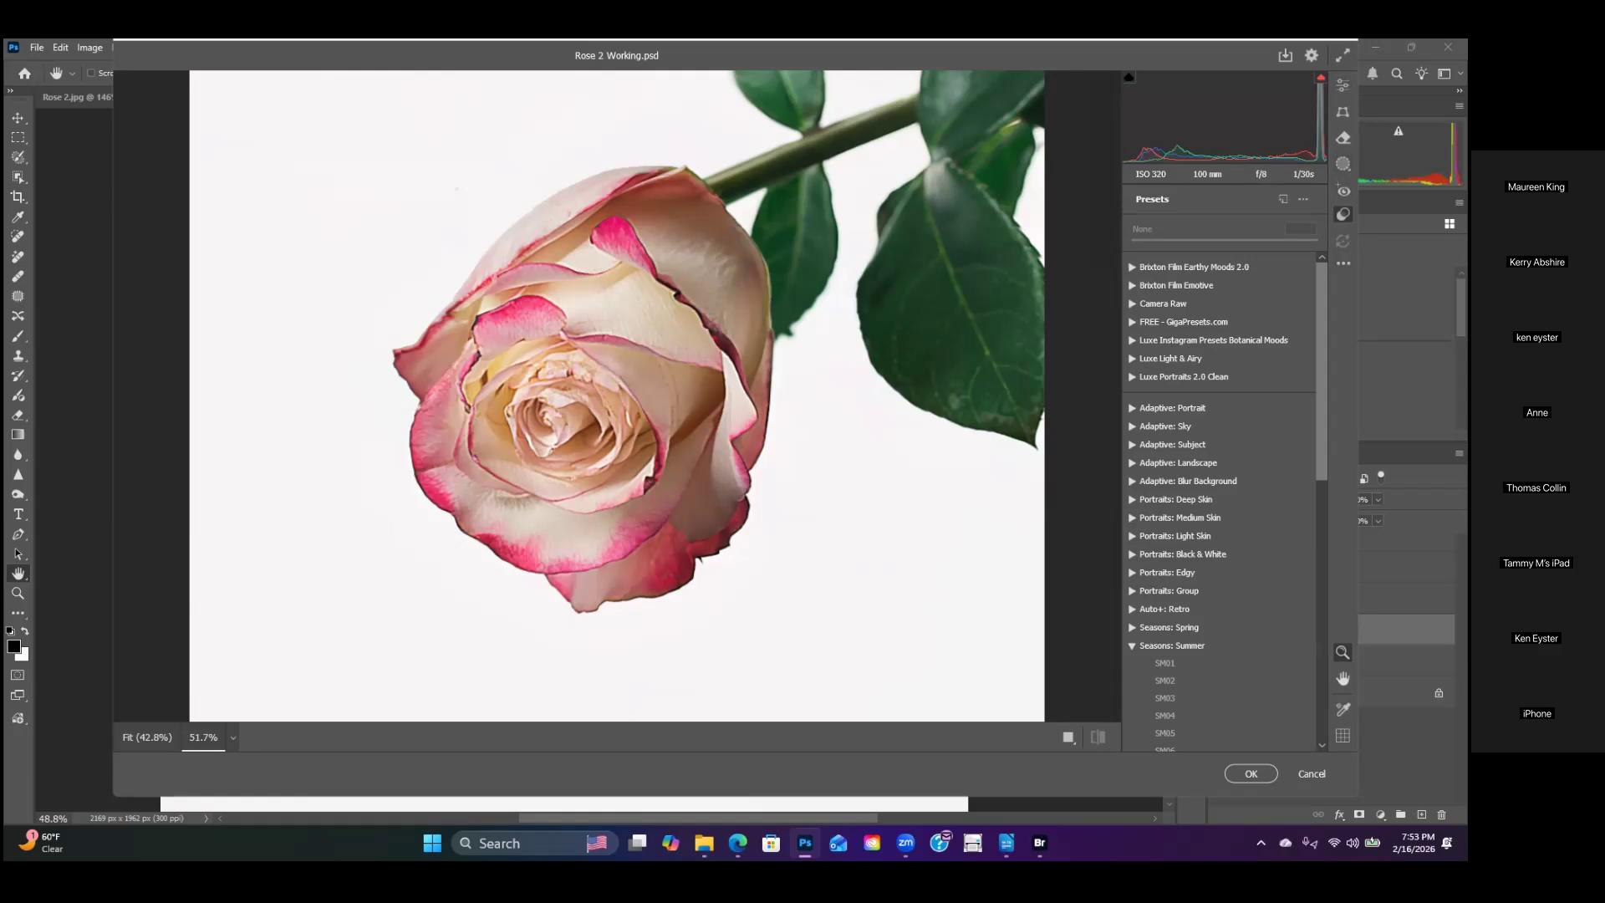
left_click(1344, 191)
left_click(1343, 164)
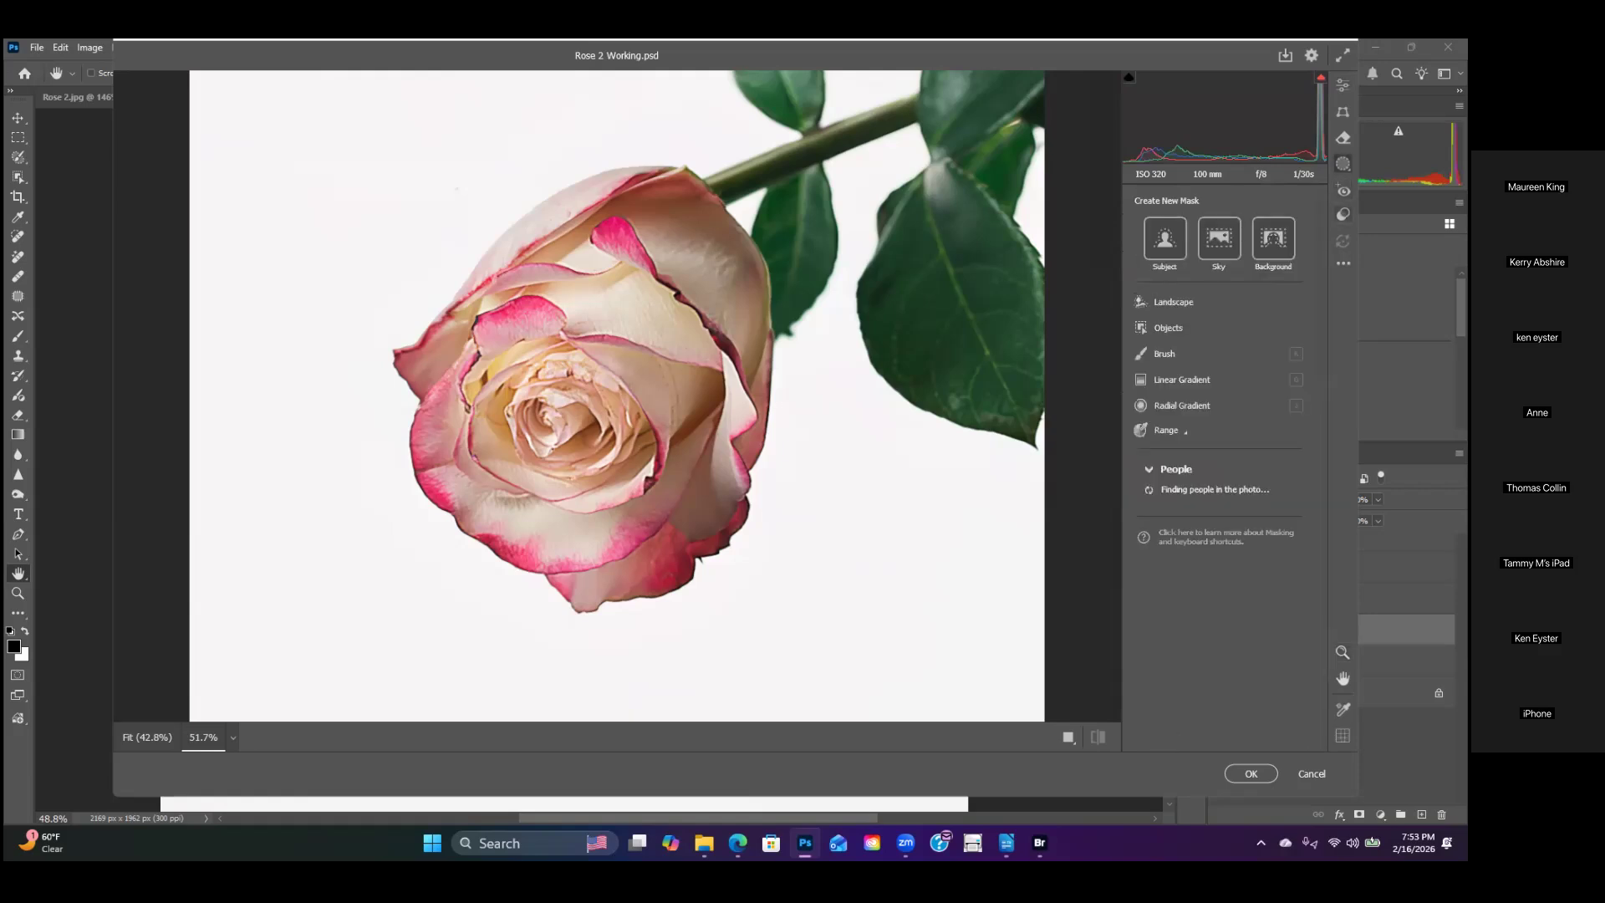
Step: Apply the SM07 preset from Seasons: Summer to the rose and accept the Camera Raw edit
left_click(1343, 214)
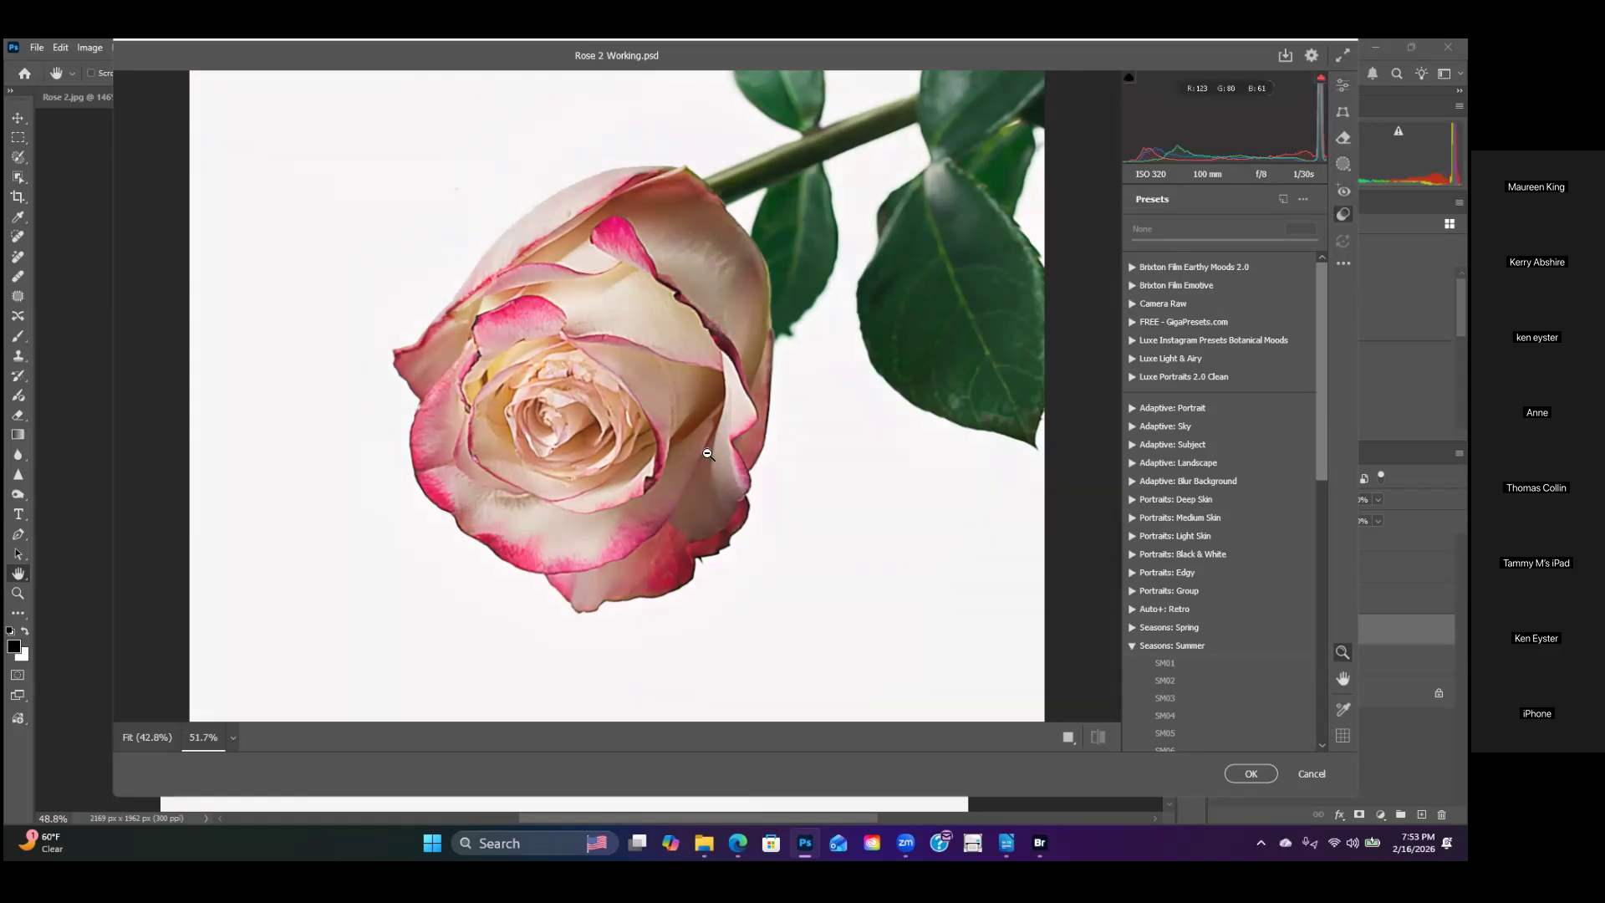
left_click(945, 496, "alt")
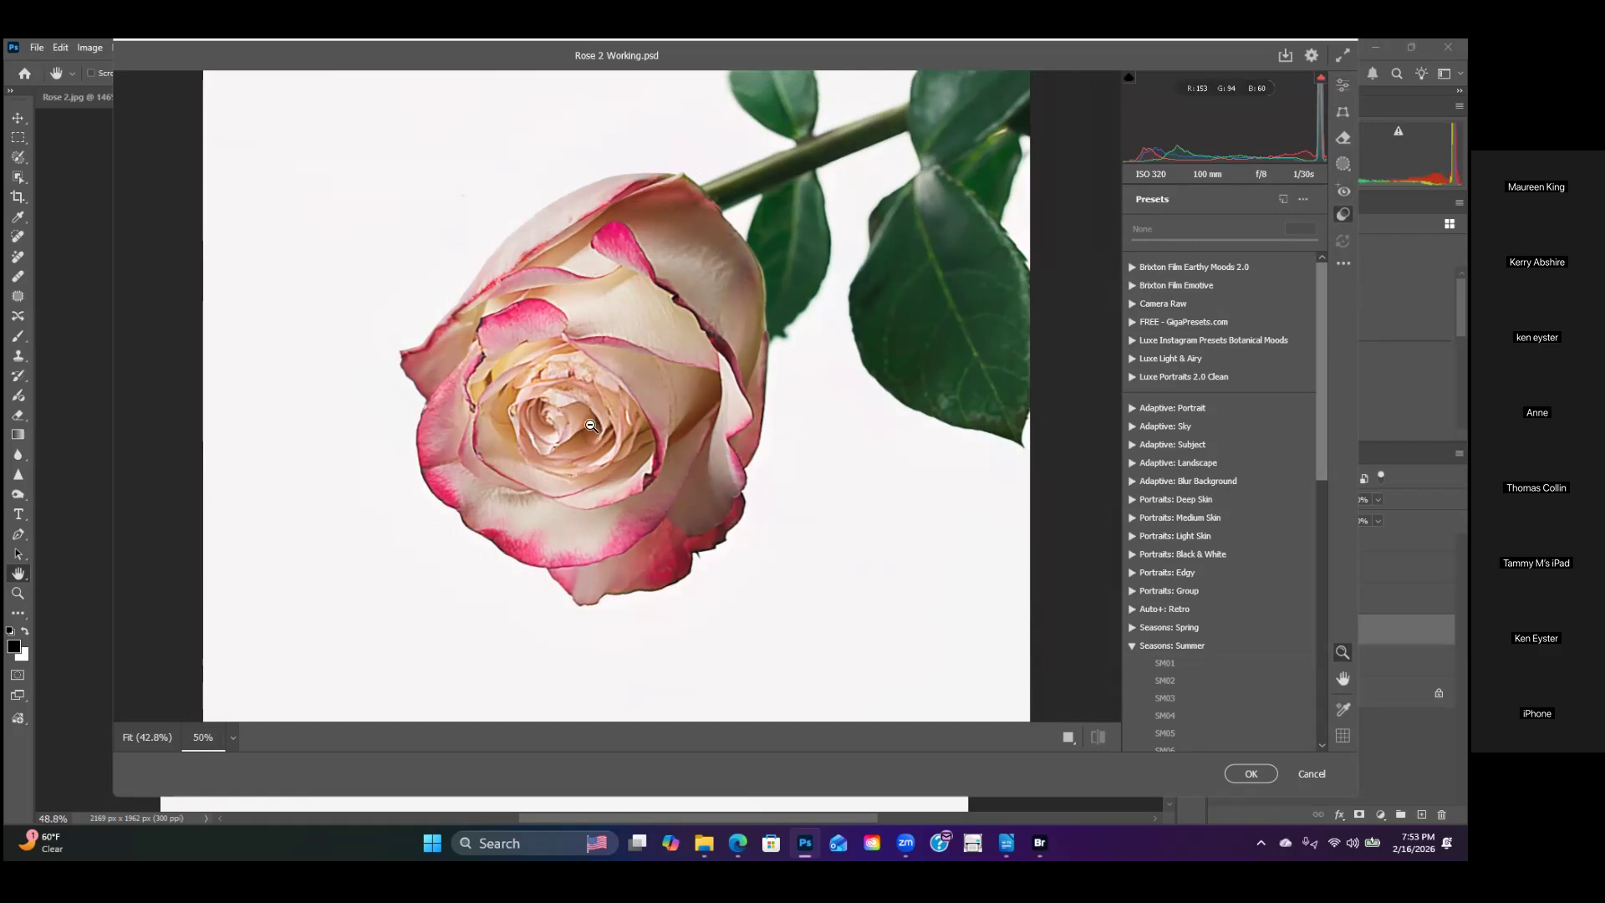
left_click_drag(624, 423, 641, 433)
scroll(1221, 502, "down", 3)
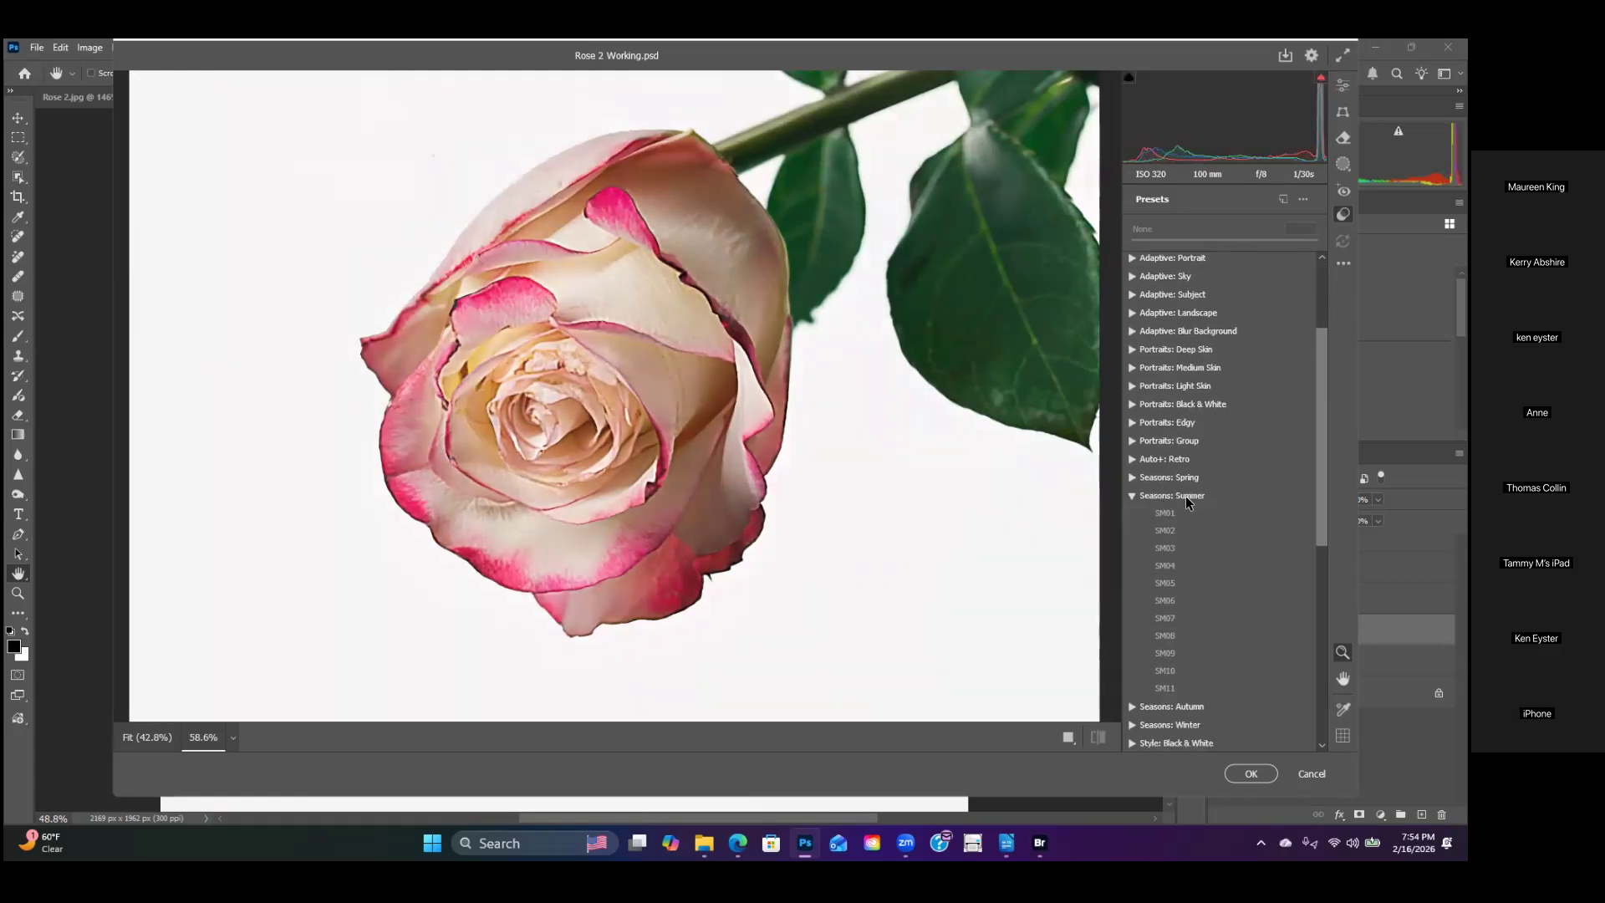
left_click(1163, 618)
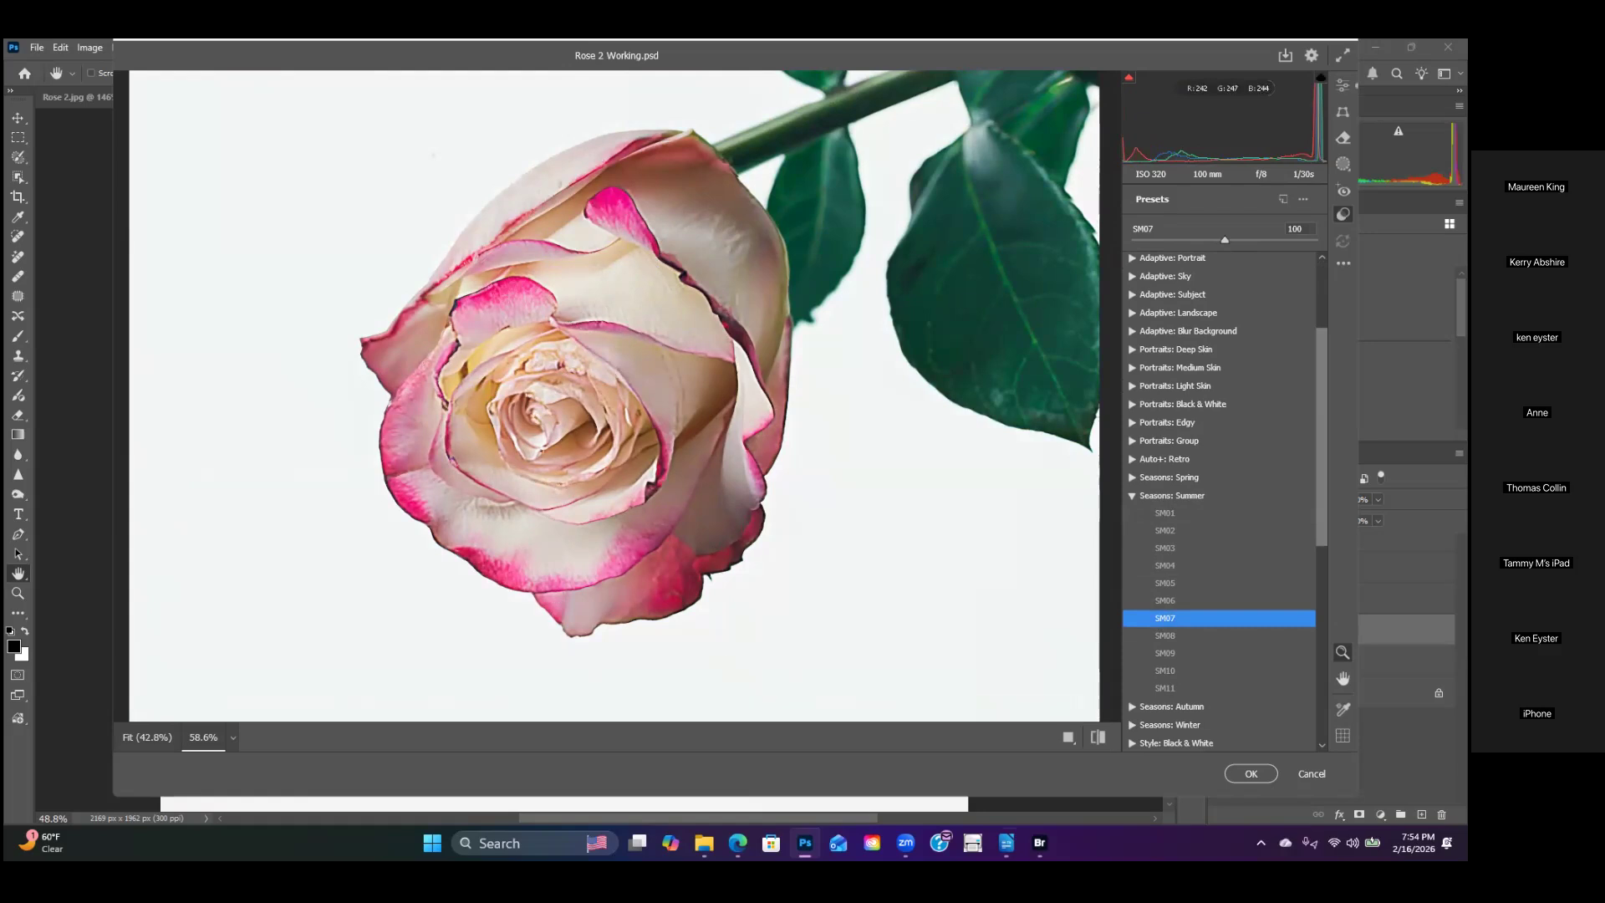
left_click(1252, 774)
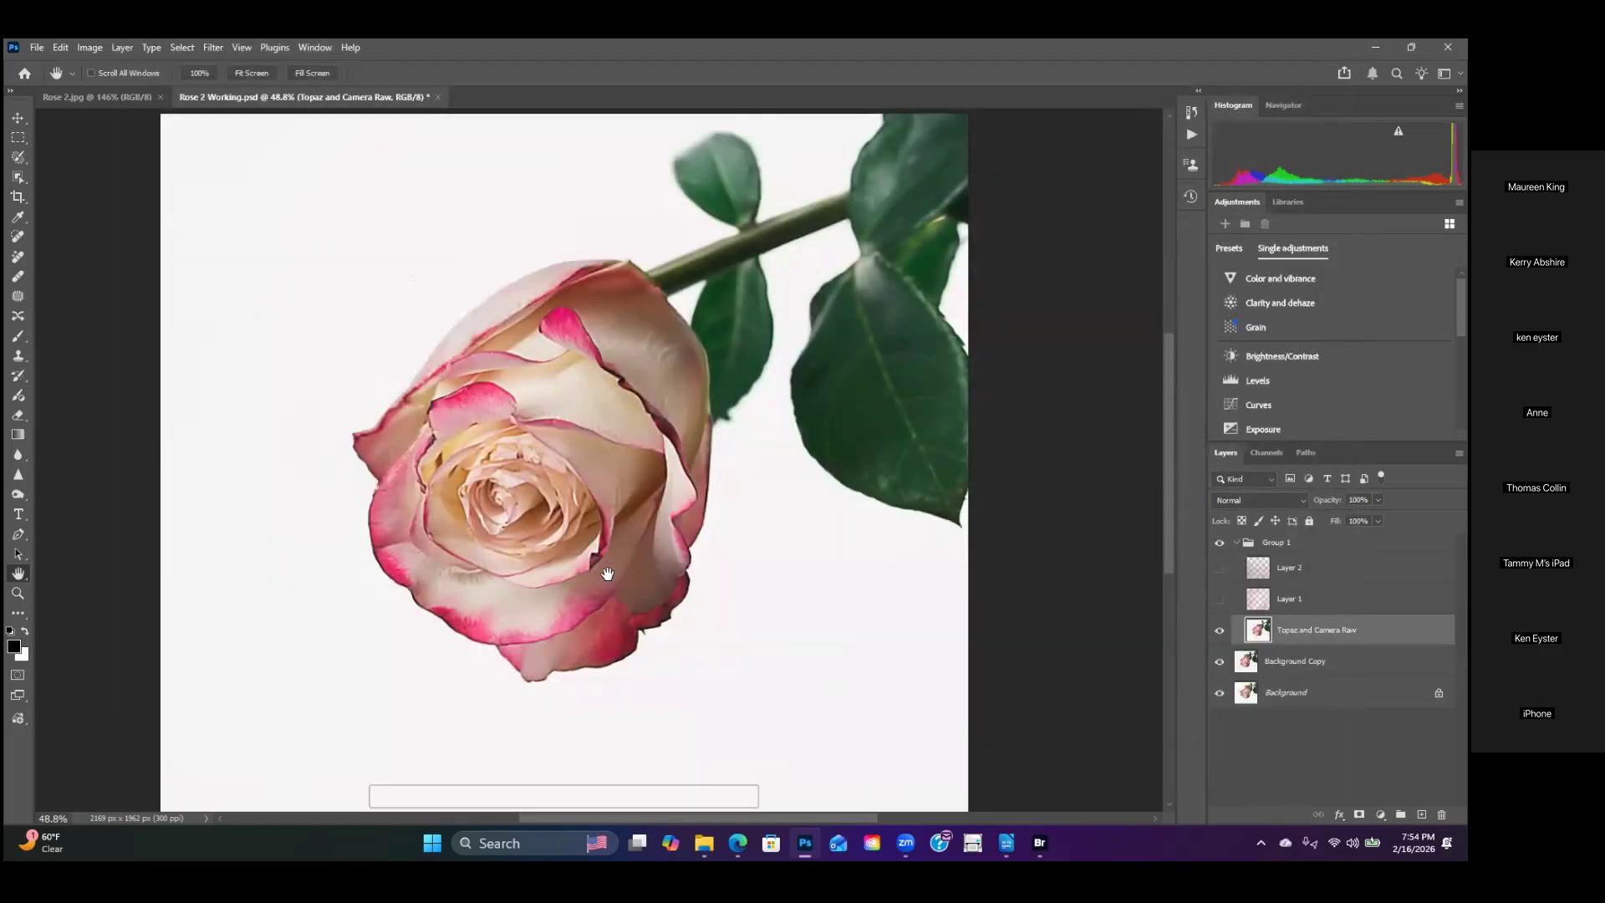
Step: Toggle the Topaz and Camera Raw layer off and on to compare the summer preset result, and inspect the petals up close
left_click(1220, 633)
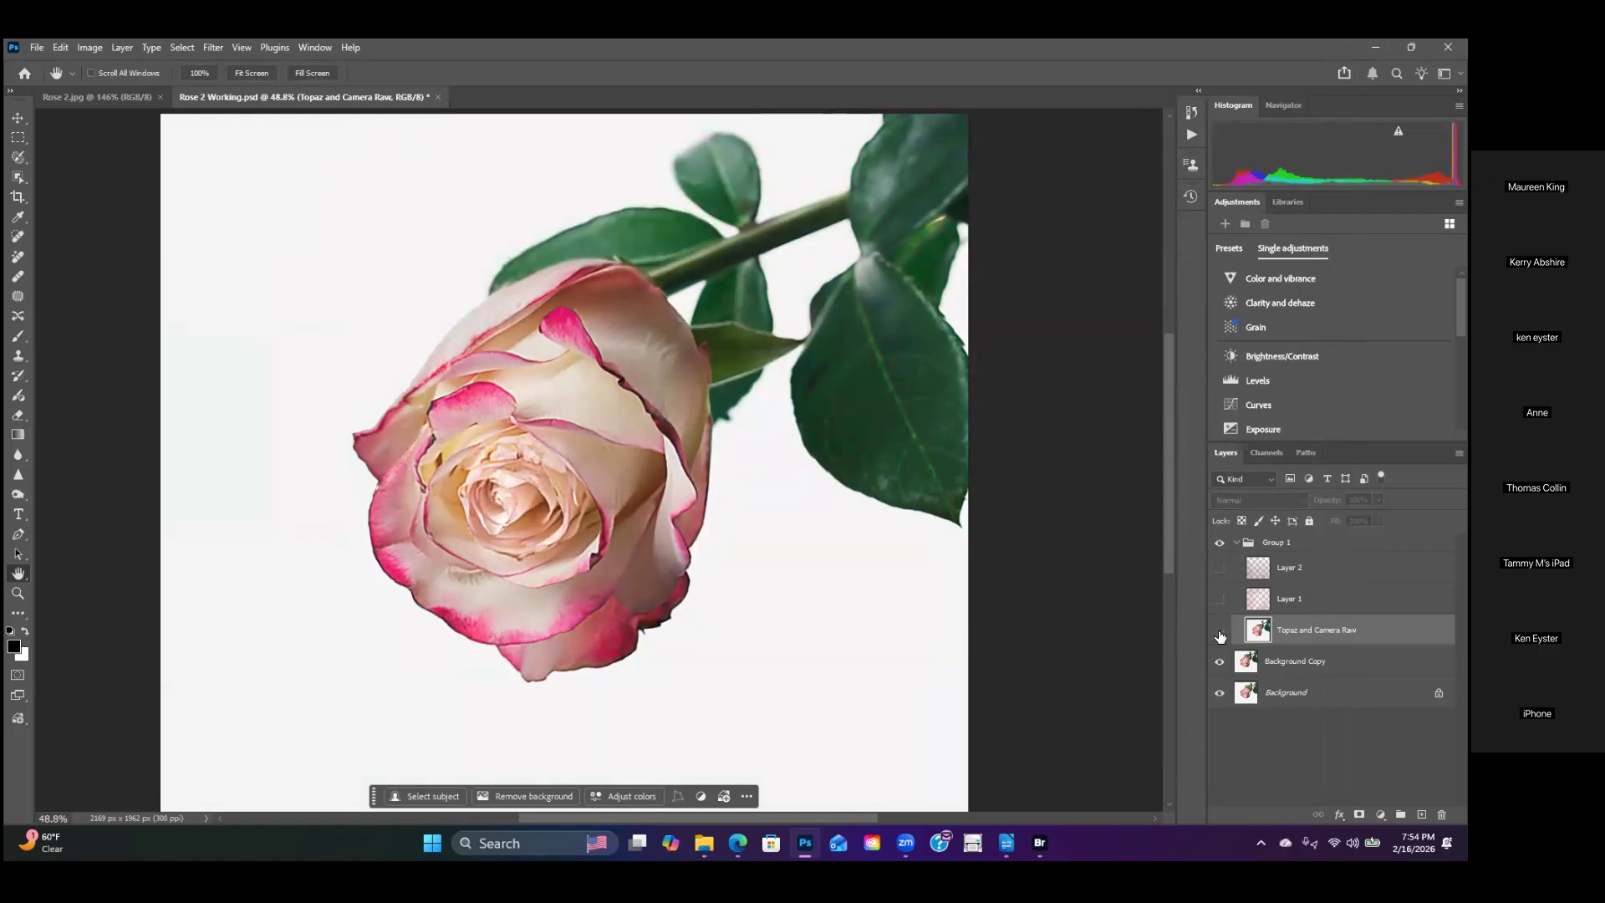
left_click(1219, 632)
scroll(562, 466, "up", 3)
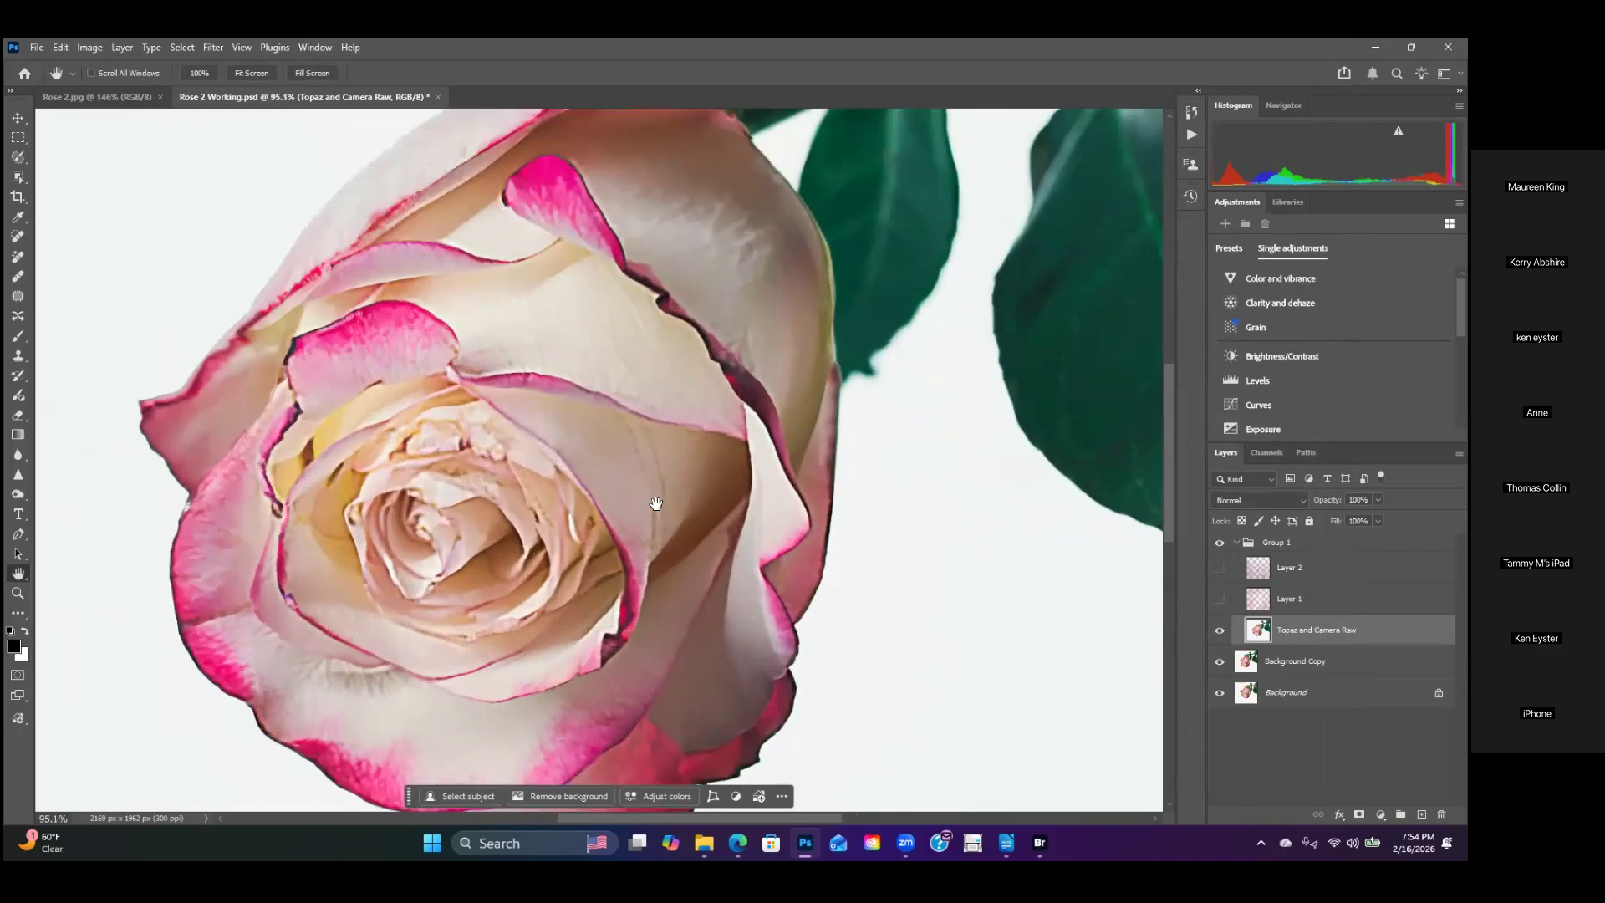
scroll(656, 503, "down", 3)
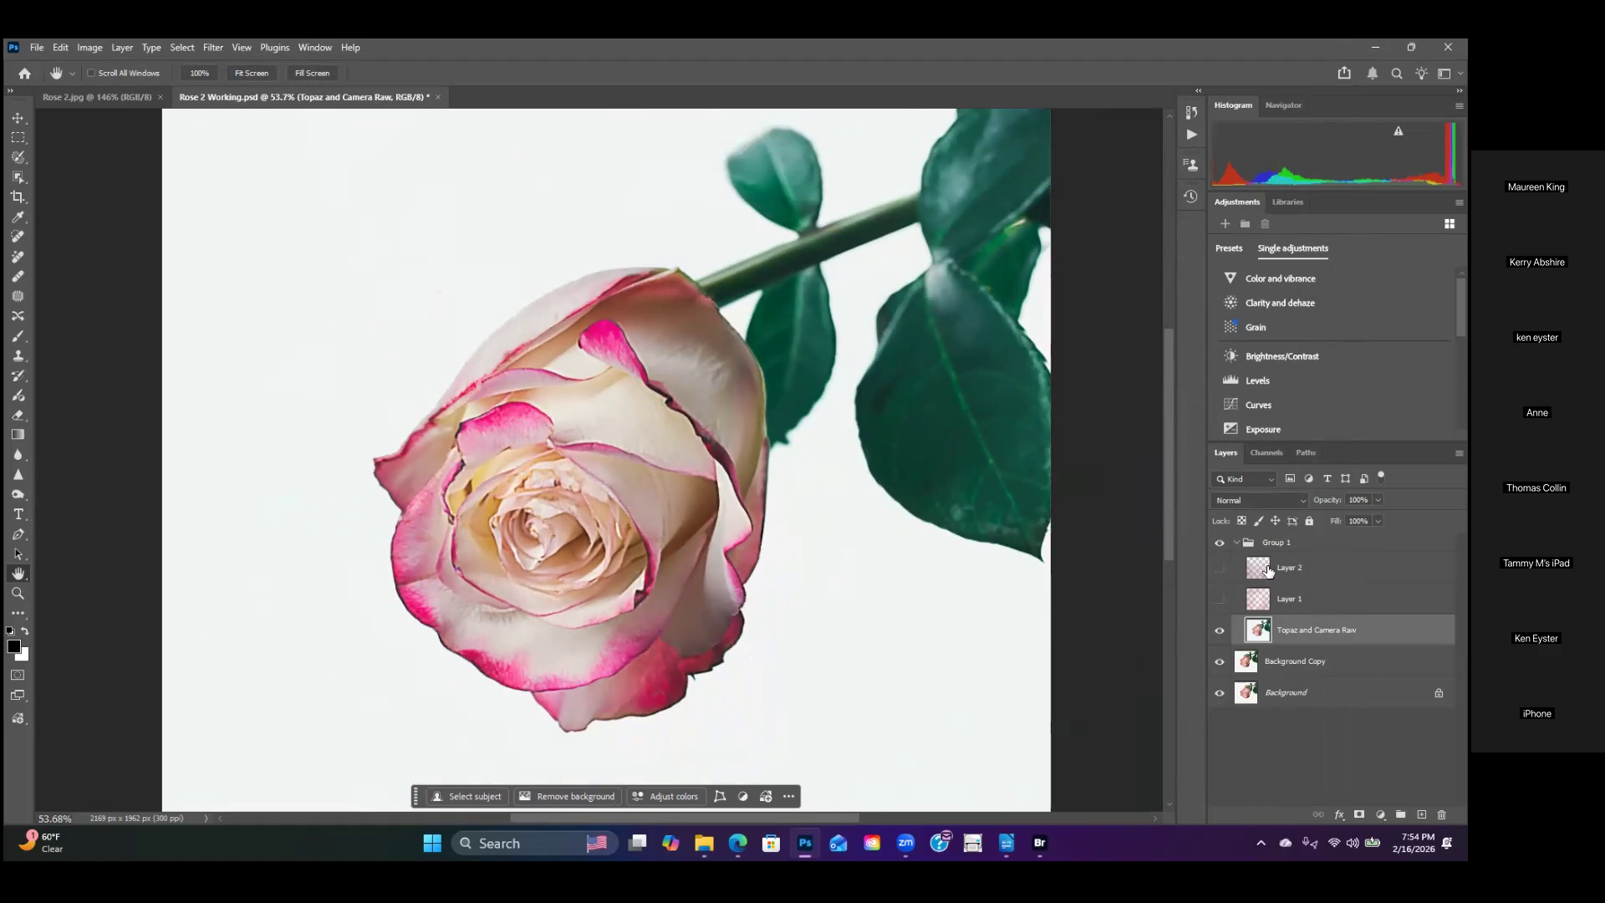
Step: Show Layer 1 to add the pink smoke-brush texture over the white background, and check it across the whole image
left_click(1219, 598)
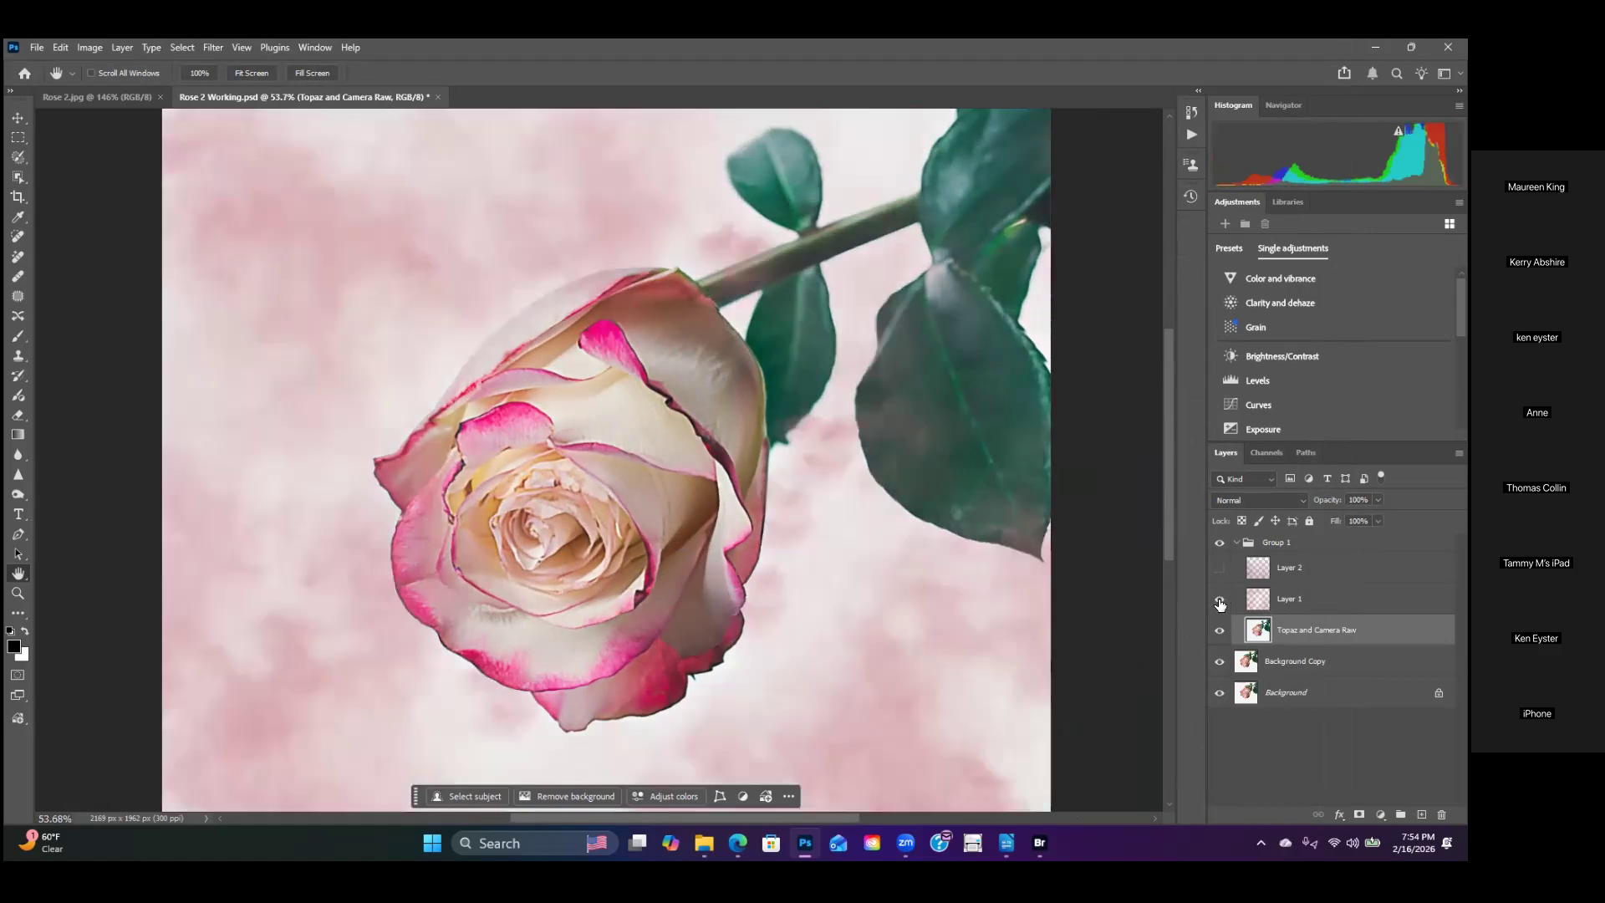
scroll(759, 544, "down", 1)
scroll(727, 474, "down", 1)
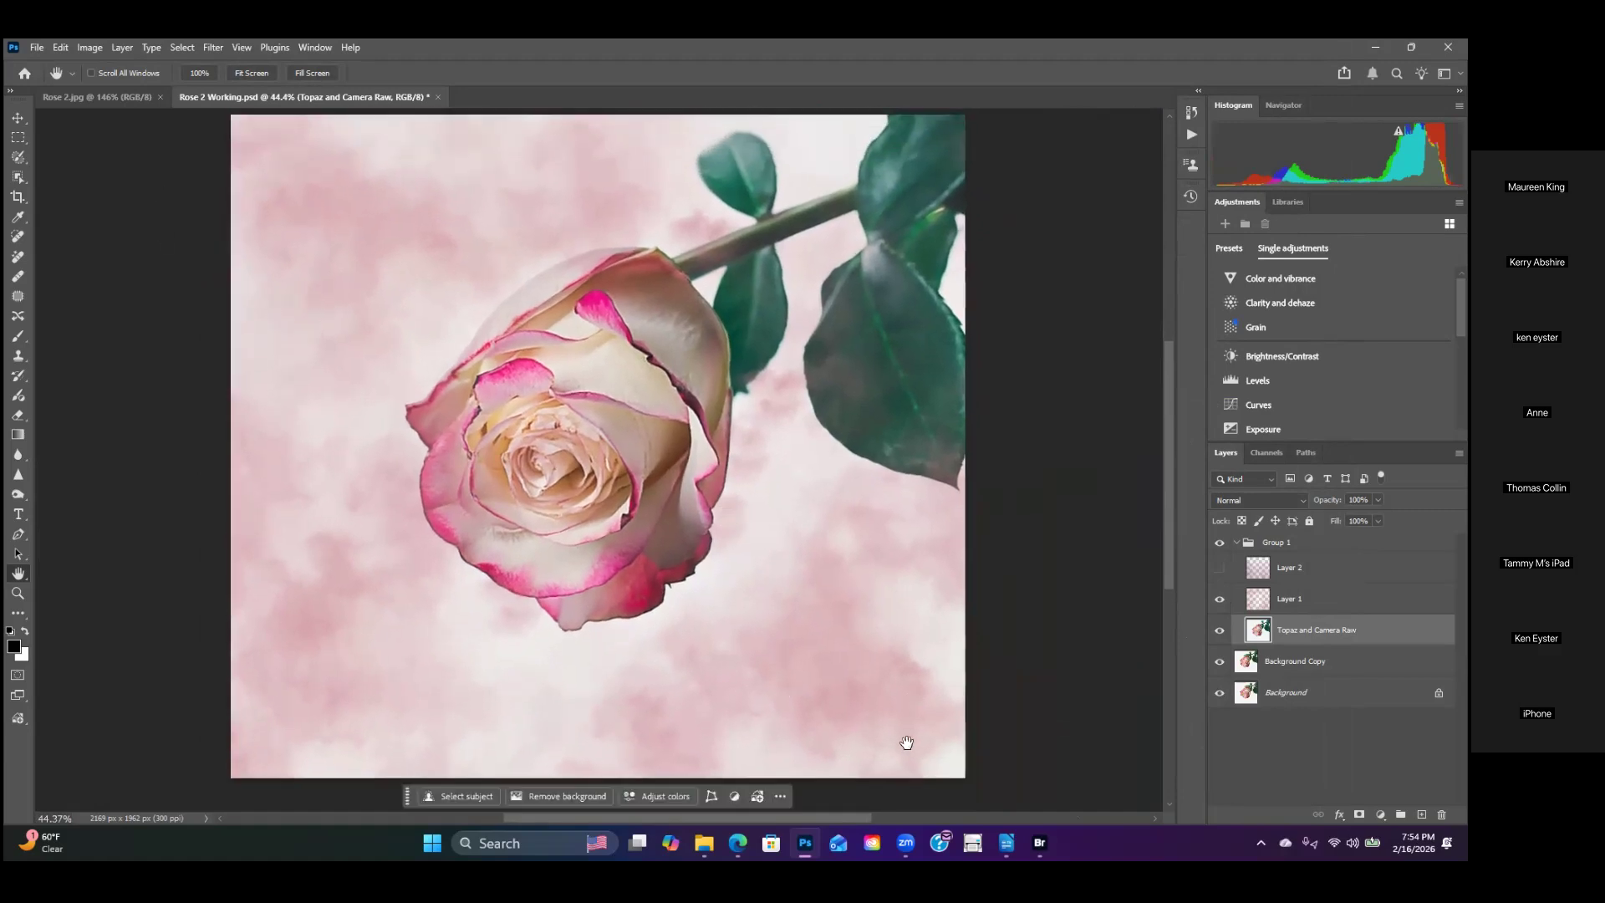
scroll(458, 695, "up", 1)
scroll(449, 680, "down", 1)
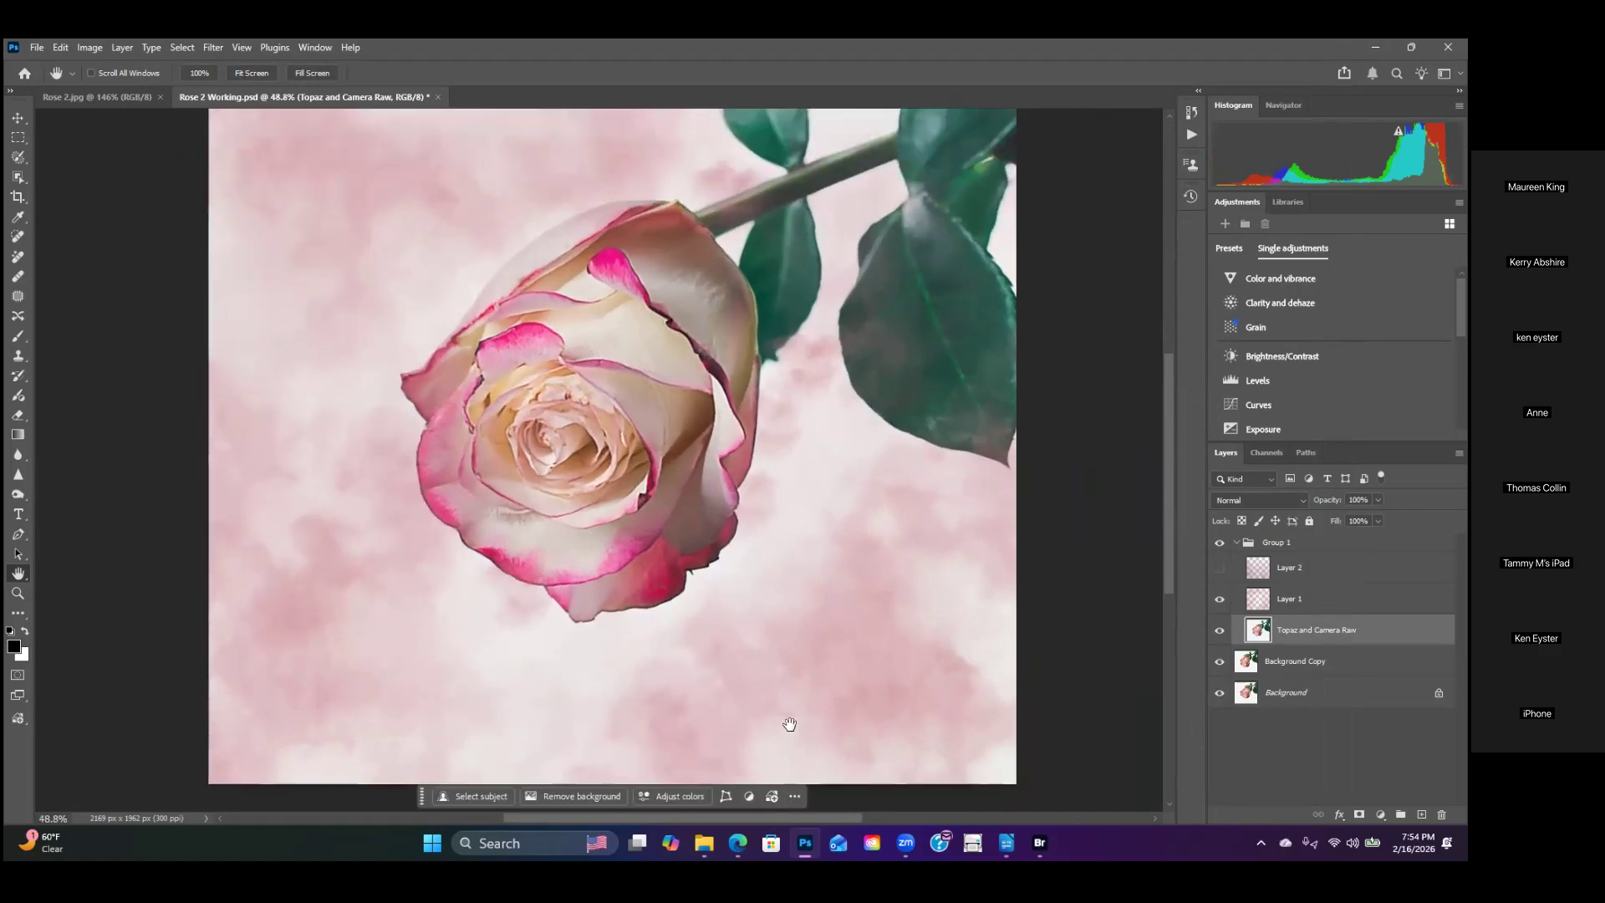
Step: Show Layer 2 above Layer 1 and toggle it to compare the two smoke layers, leaving it shown
left_click(1219, 569)
left_click(1218, 567)
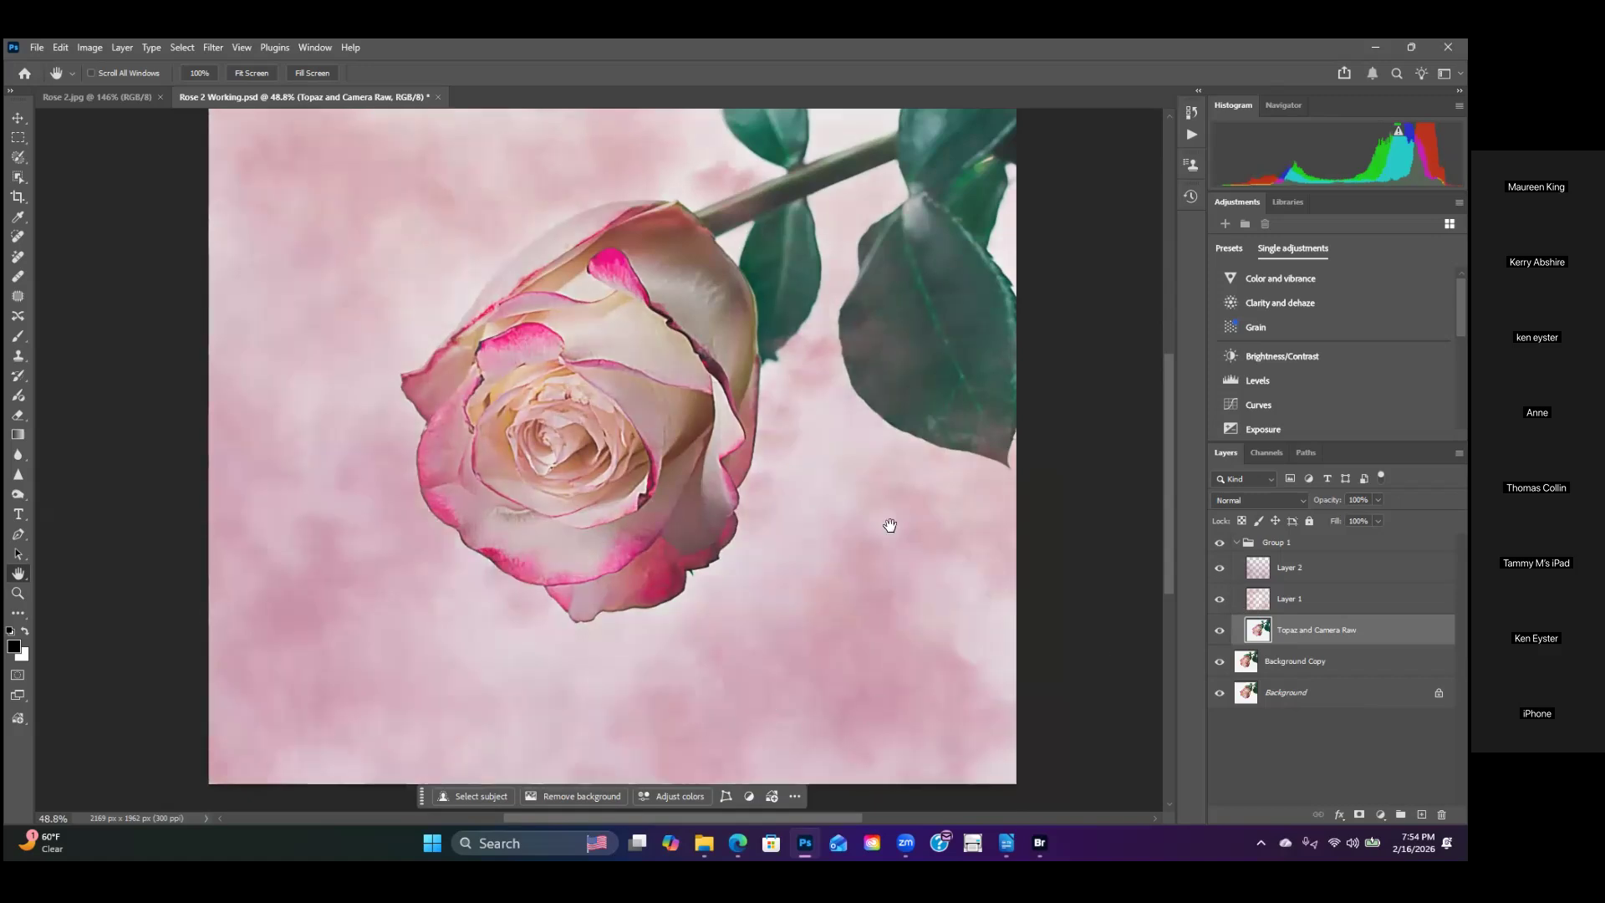
scroll(605, 273, "down", 1)
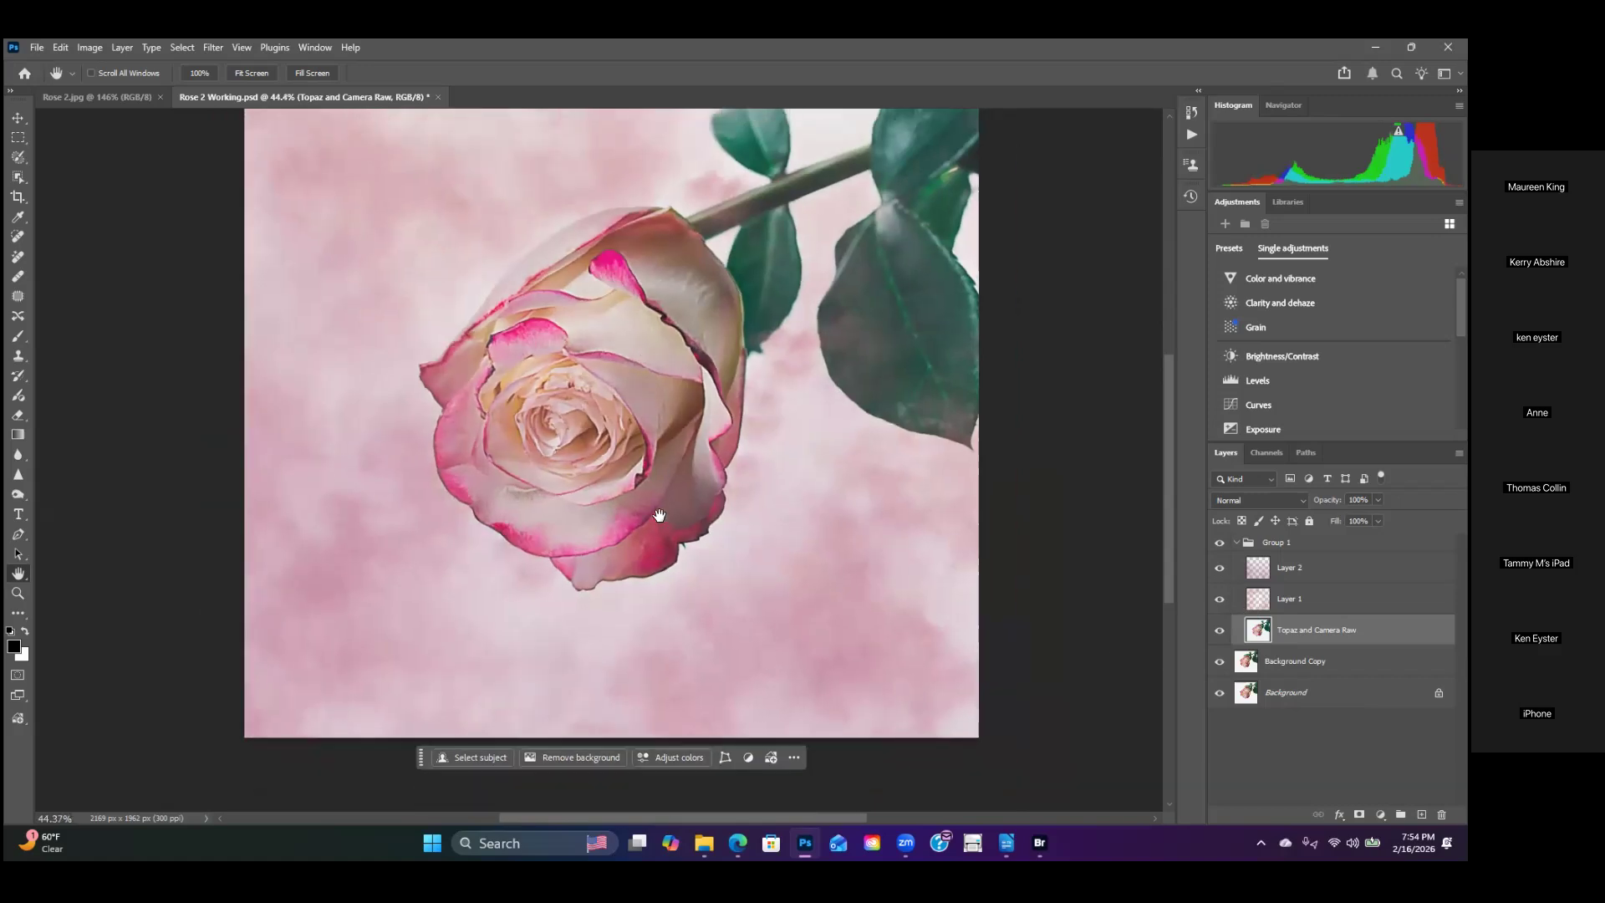
left_click_drag(673, 516, 651, 547)
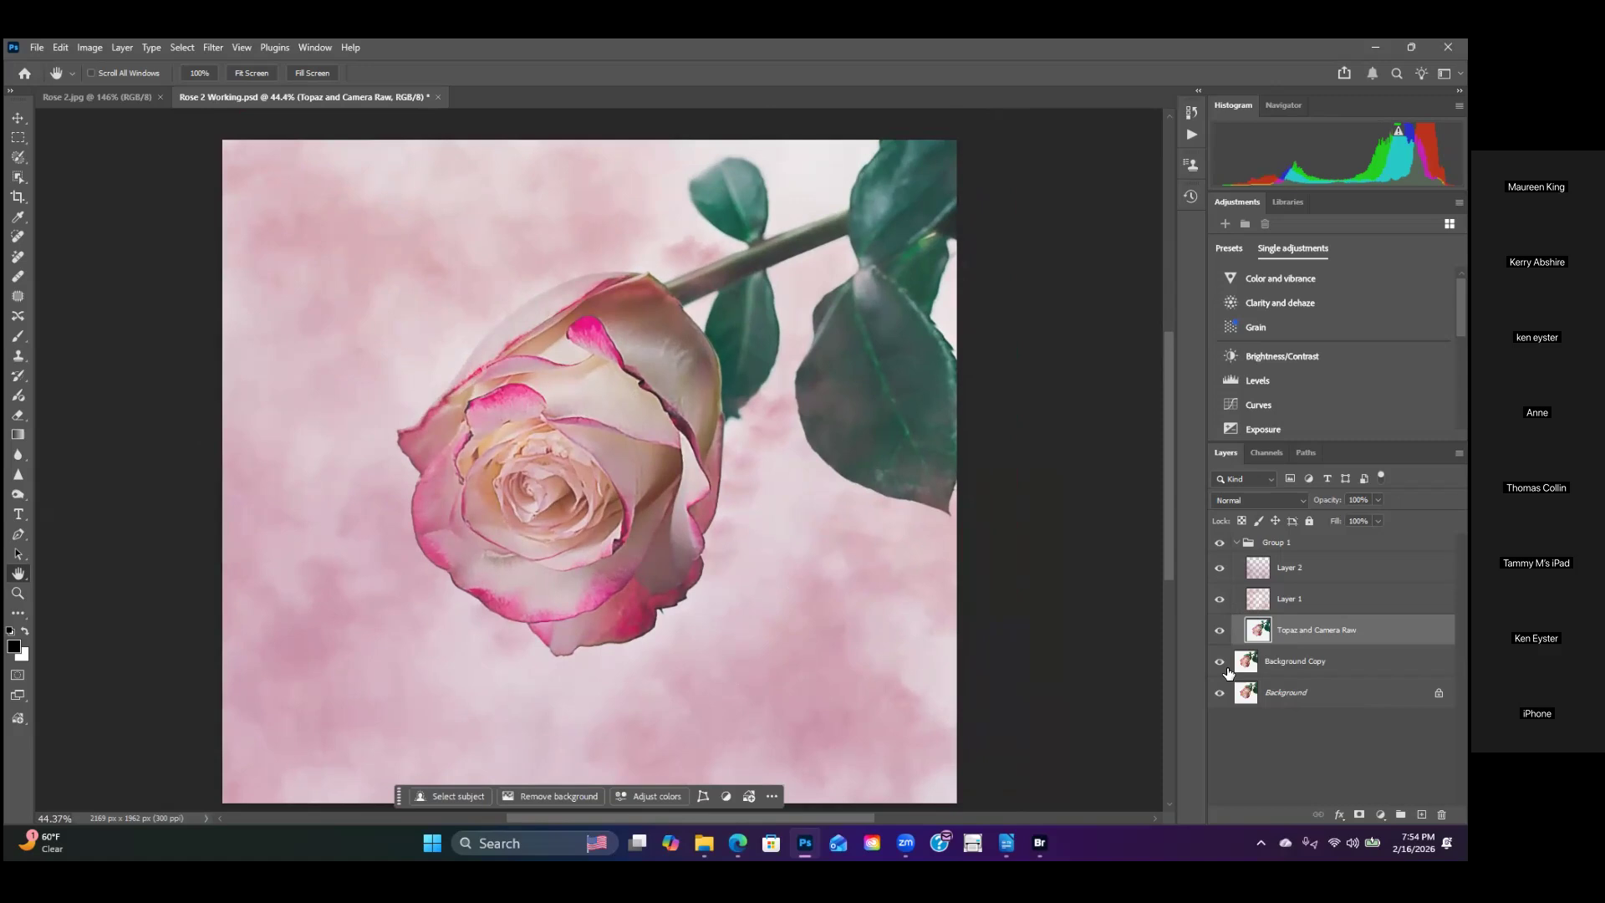
left_click(1219, 568)
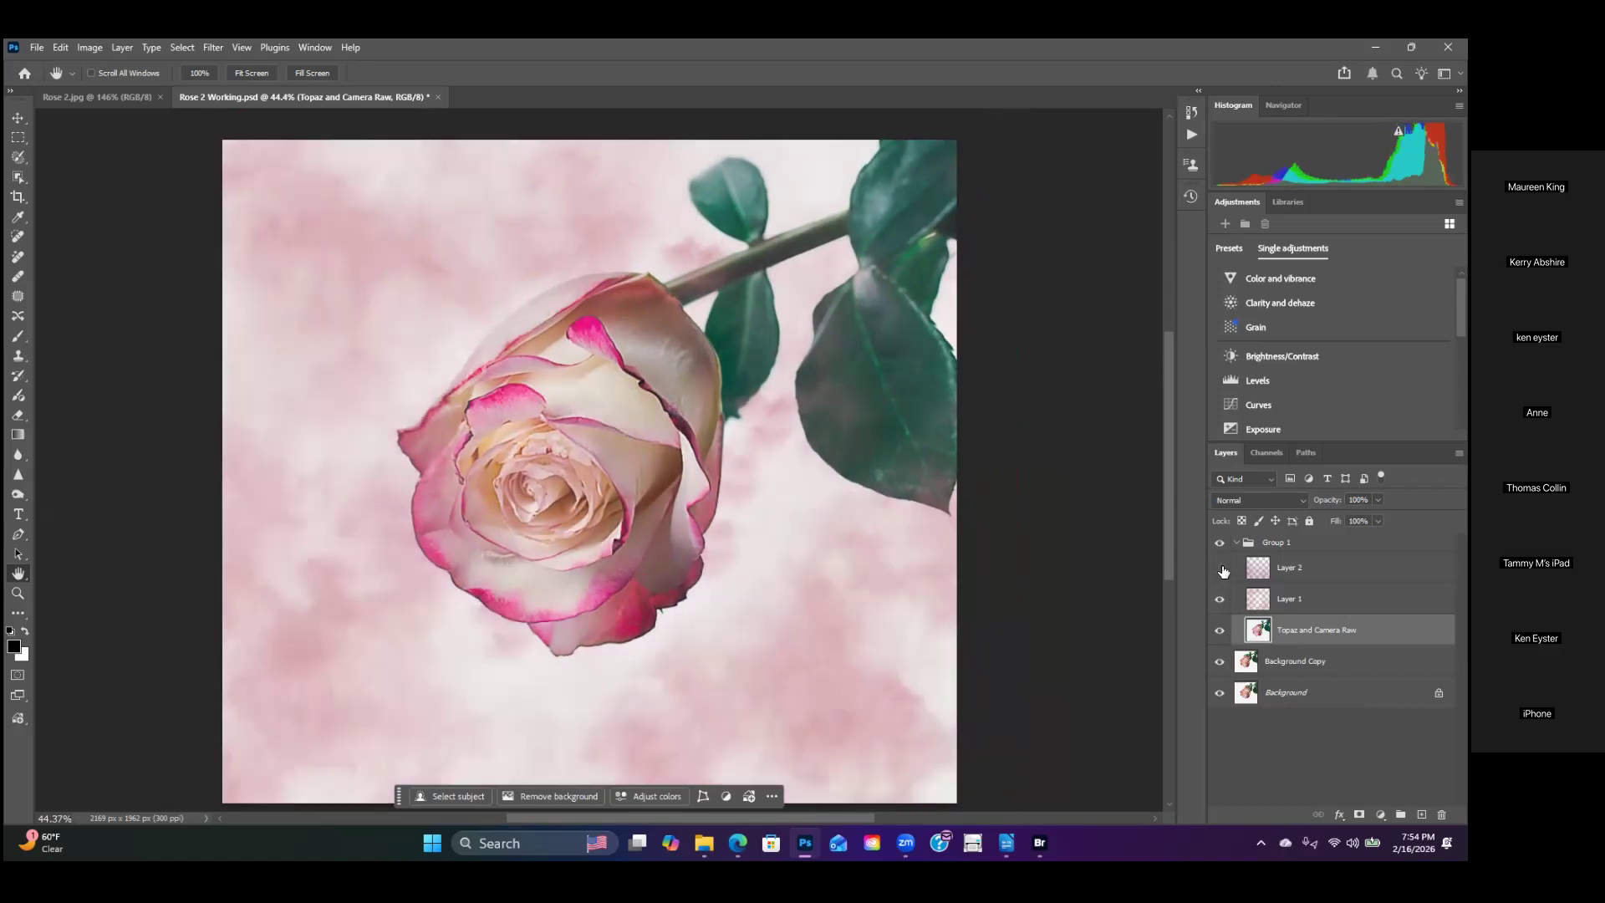
left_click(1220, 568)
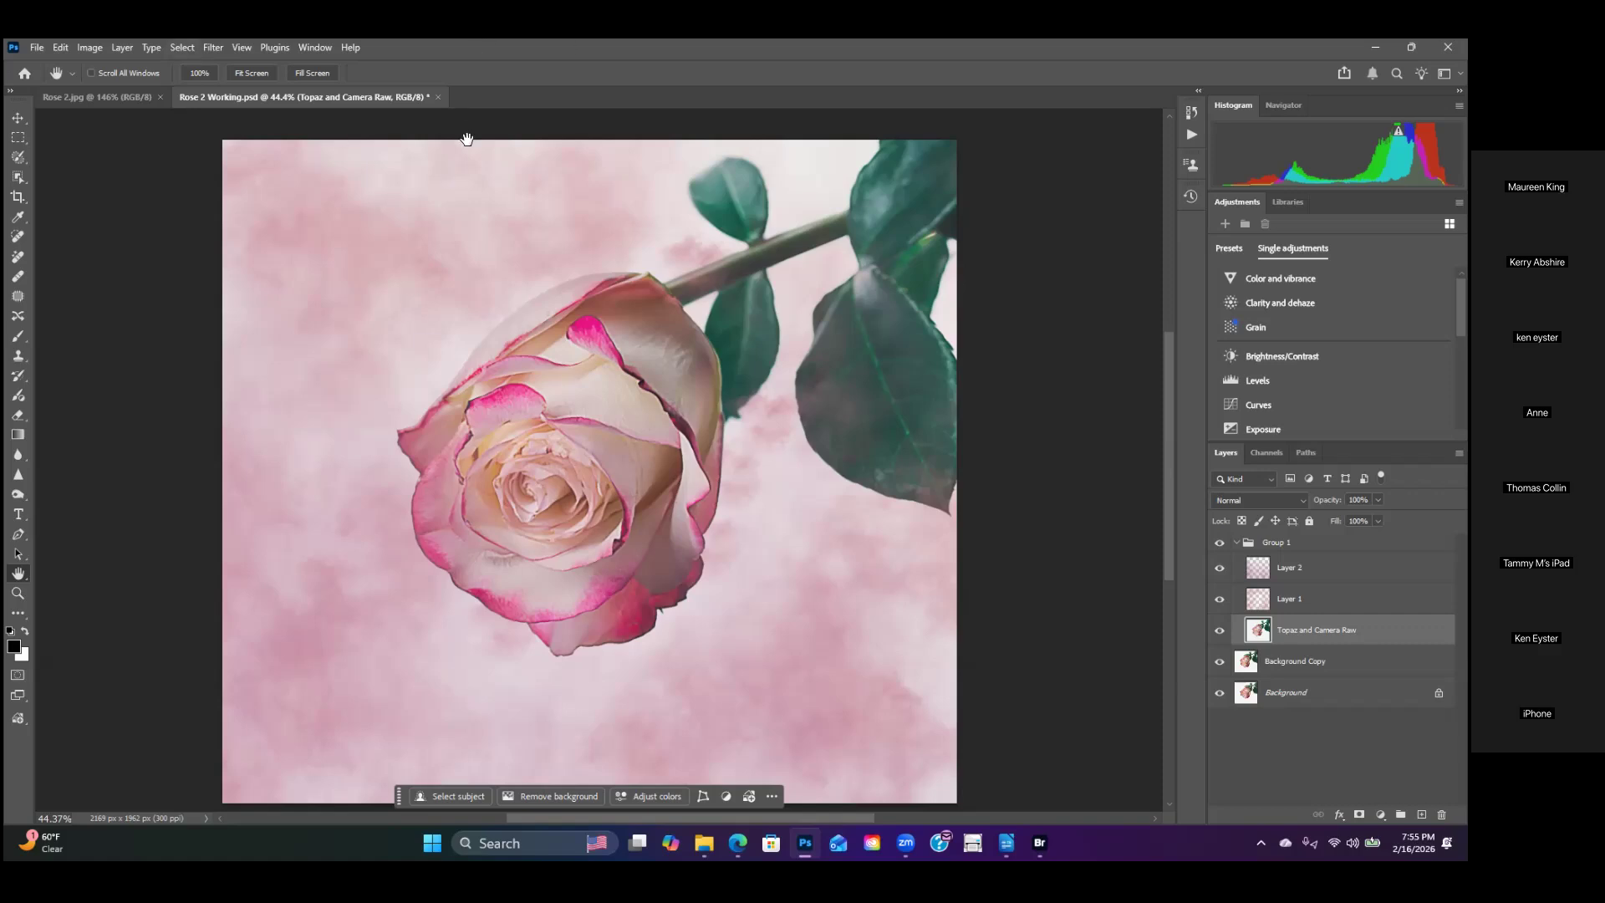
Step: Close Rose 2 Working.psd without saving the changes, then review the original Rose 2.jpg and close it too
left_click(437, 99)
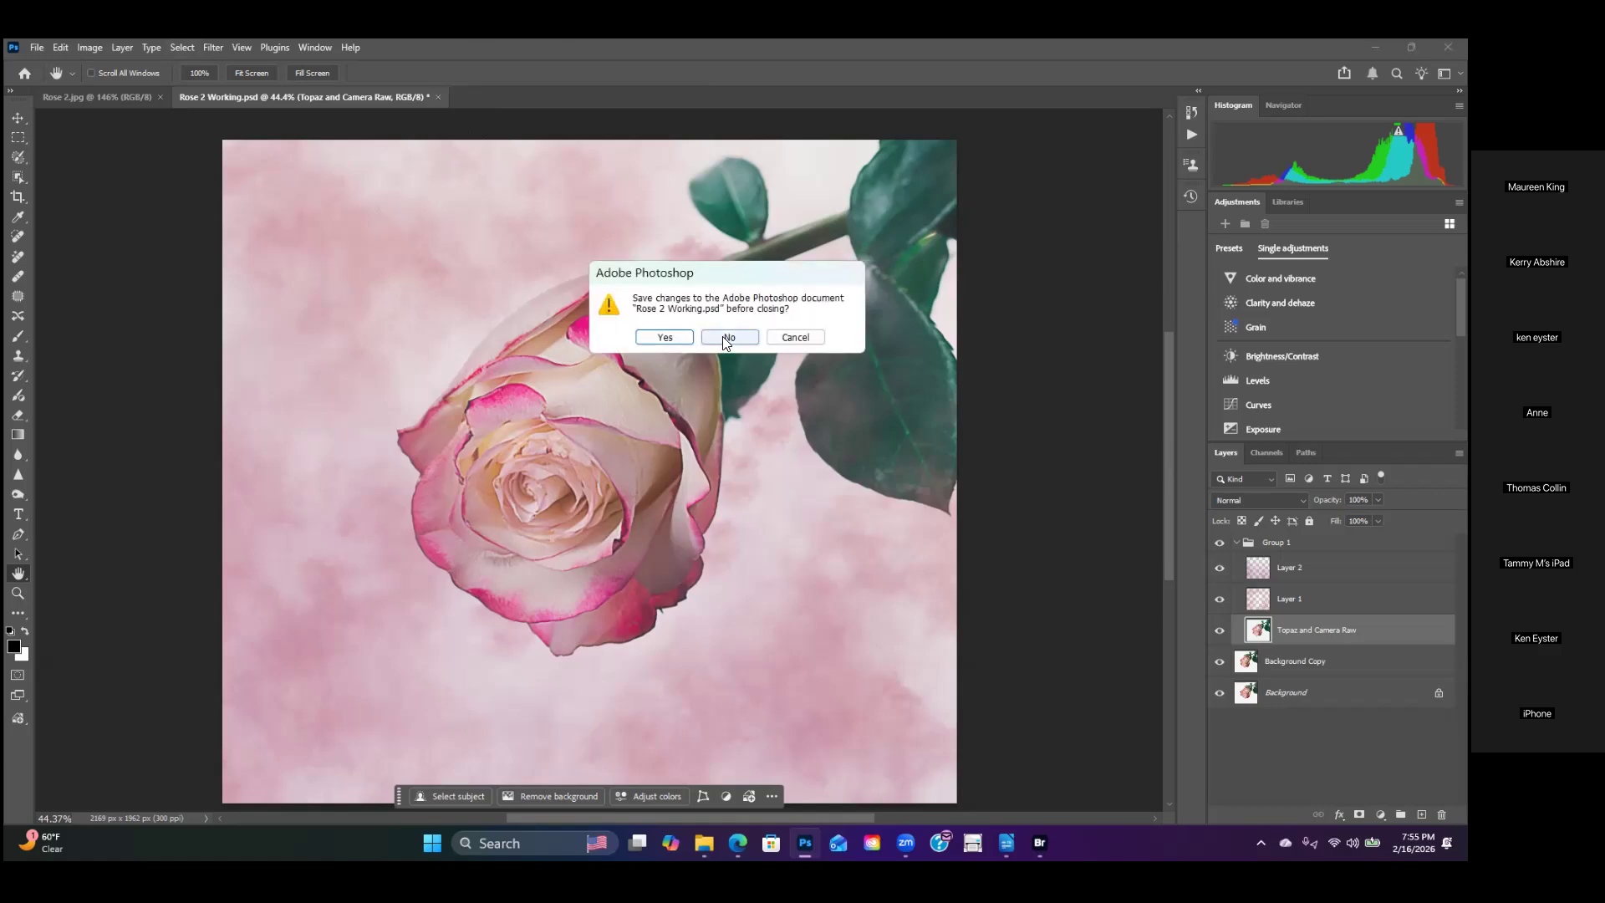
left_click(729, 338)
key("ctrl+1")
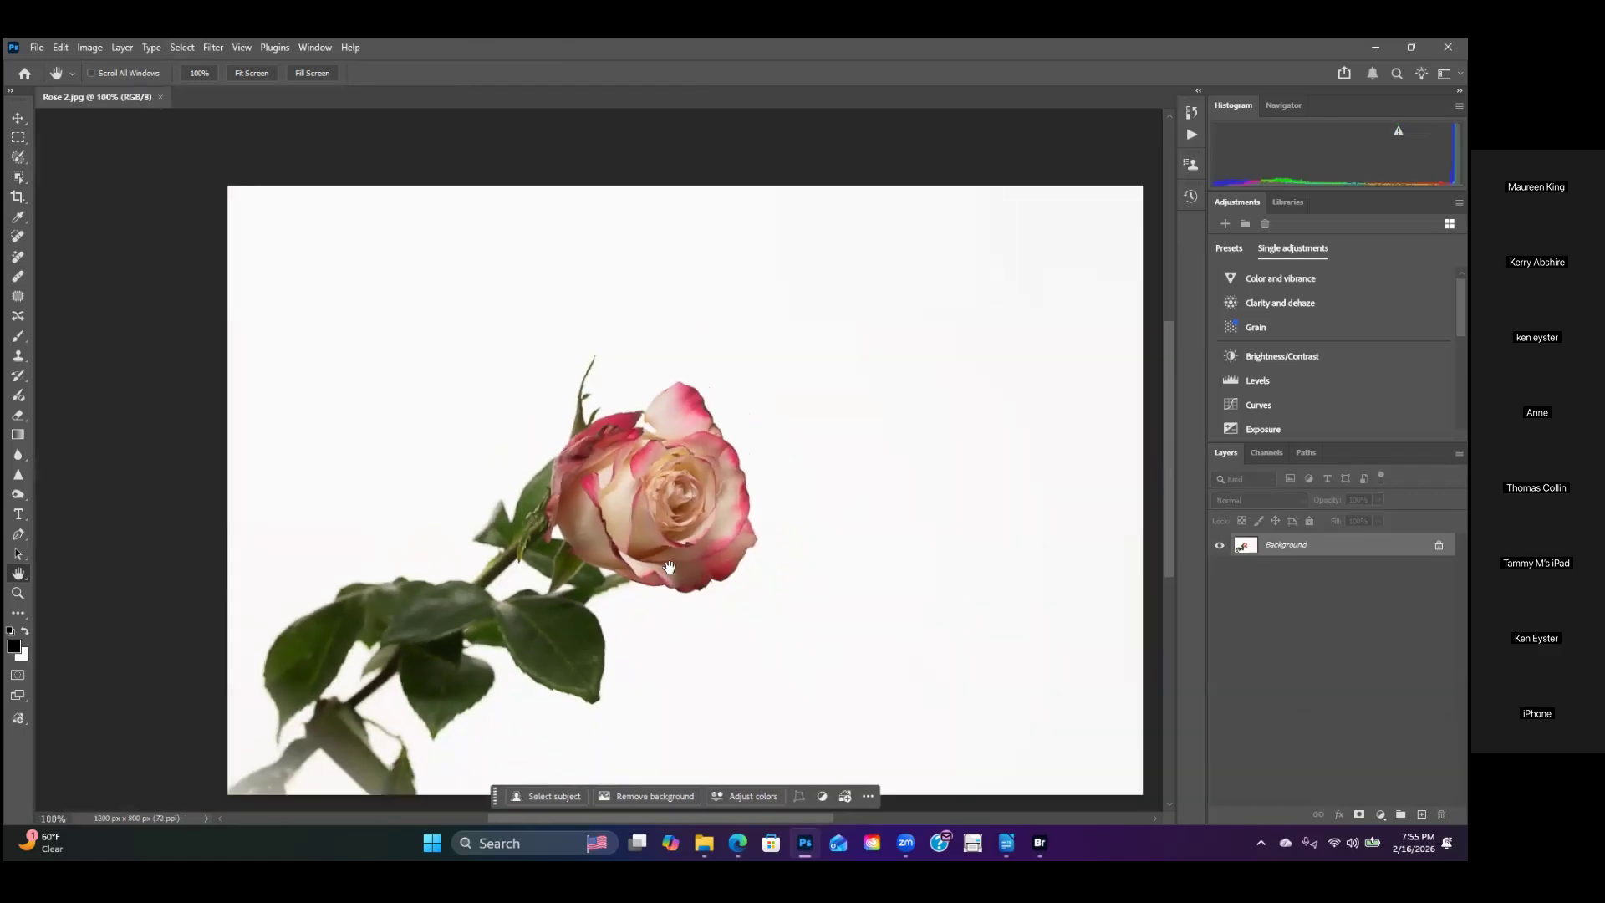
left_click_drag(670, 575, 587, 516)
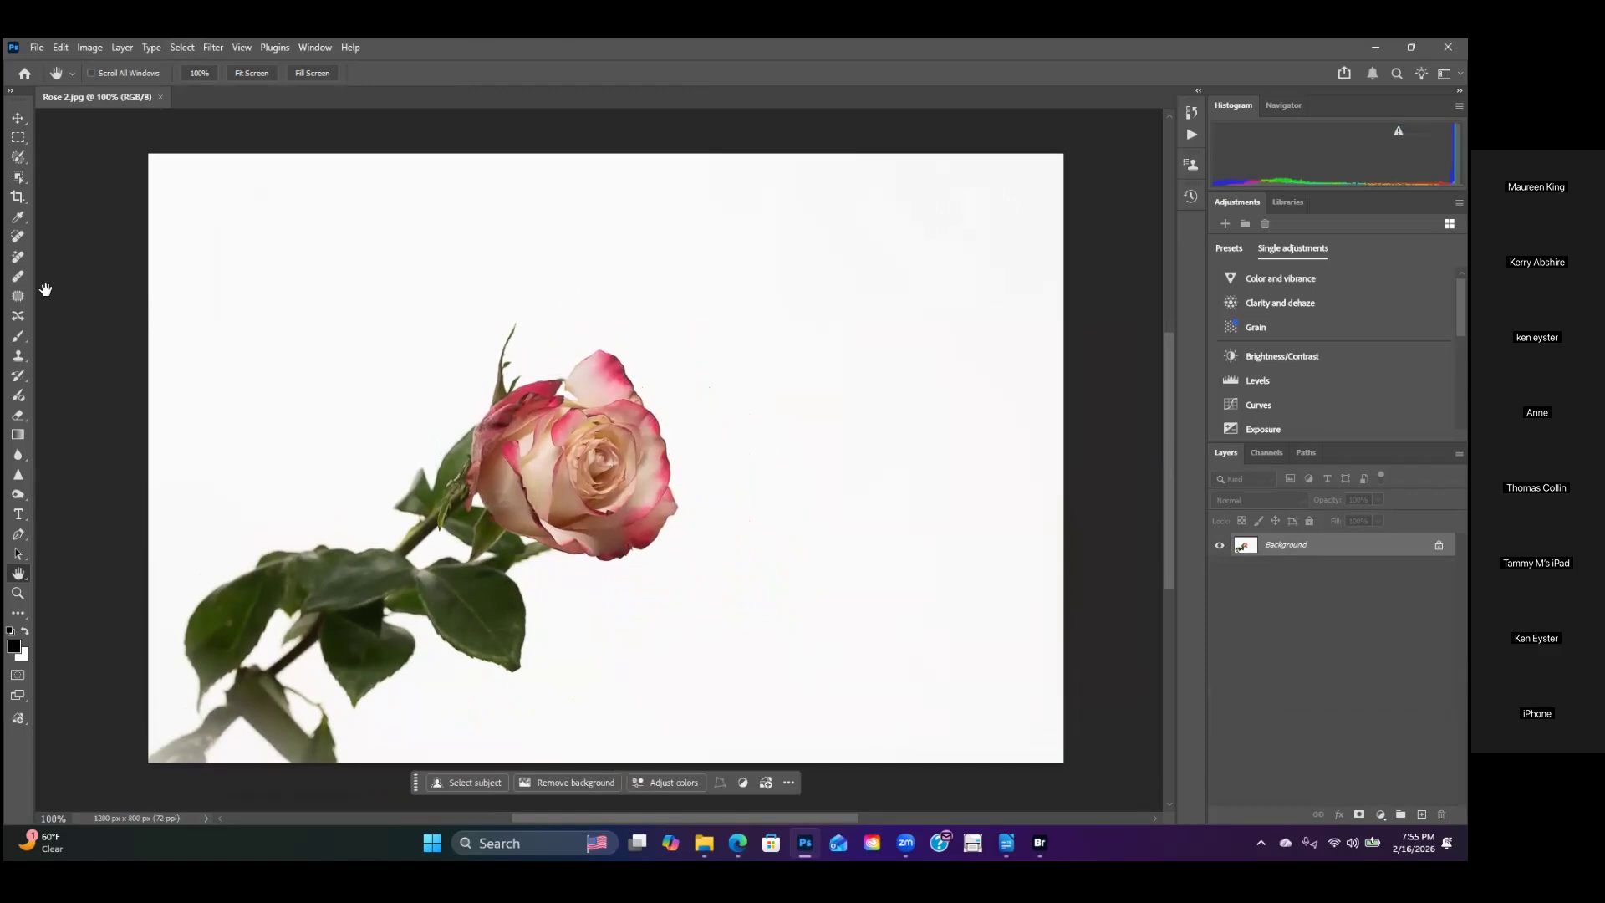
left_click(160, 99)
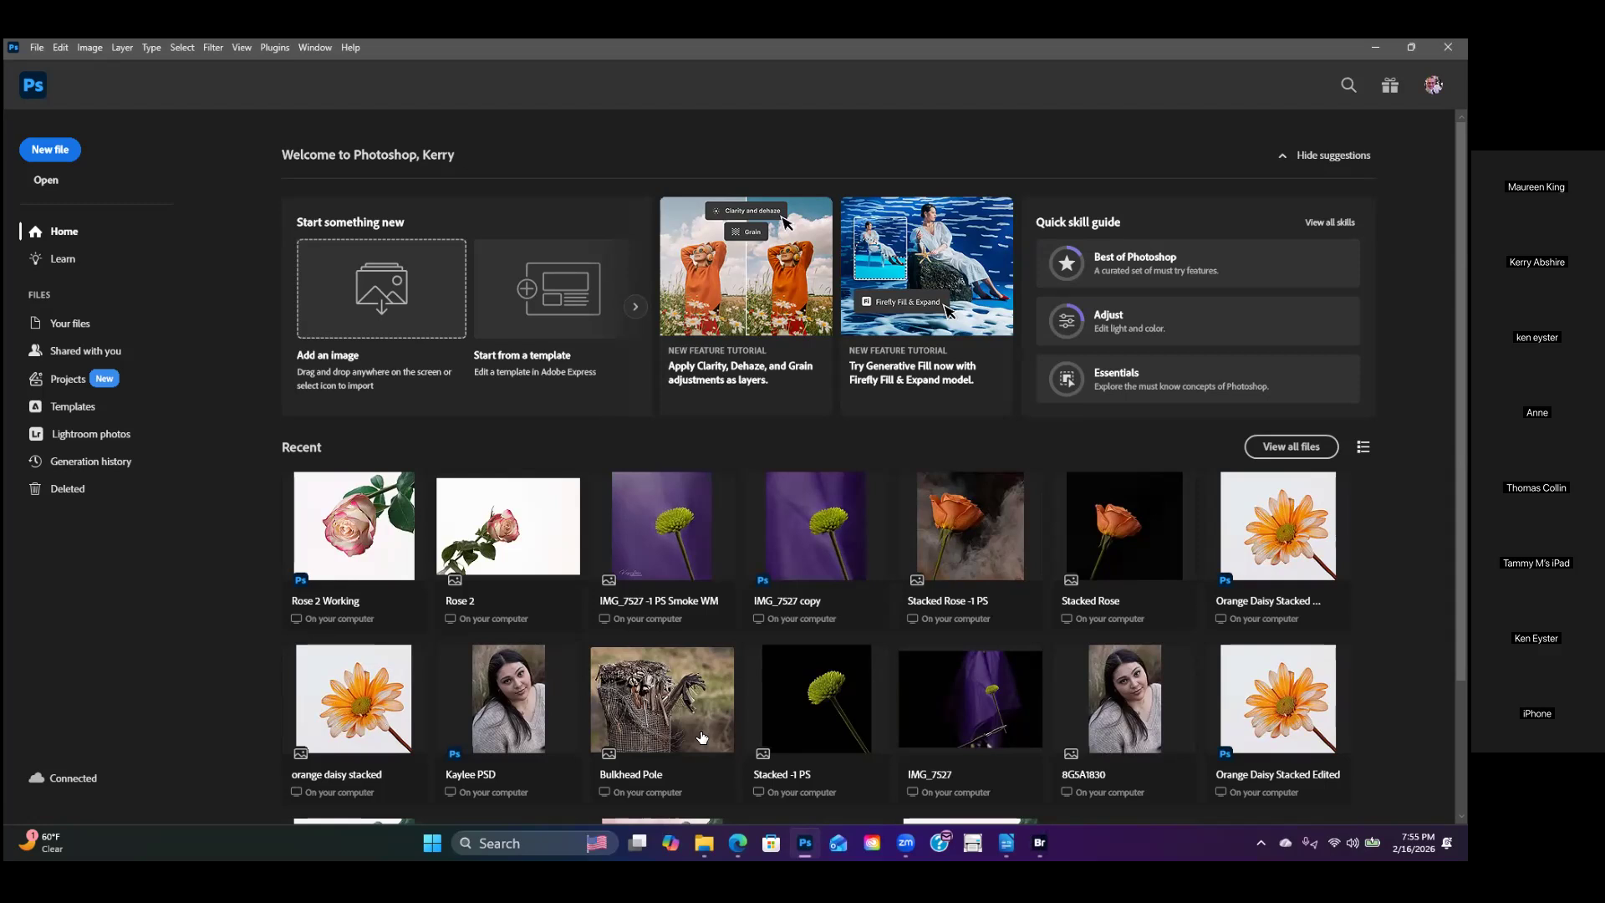
Step: Open the recent raw file IMG_7527, the green flower against purple cloth, in Camera Raw
scroll(978, 517, "down", 2)
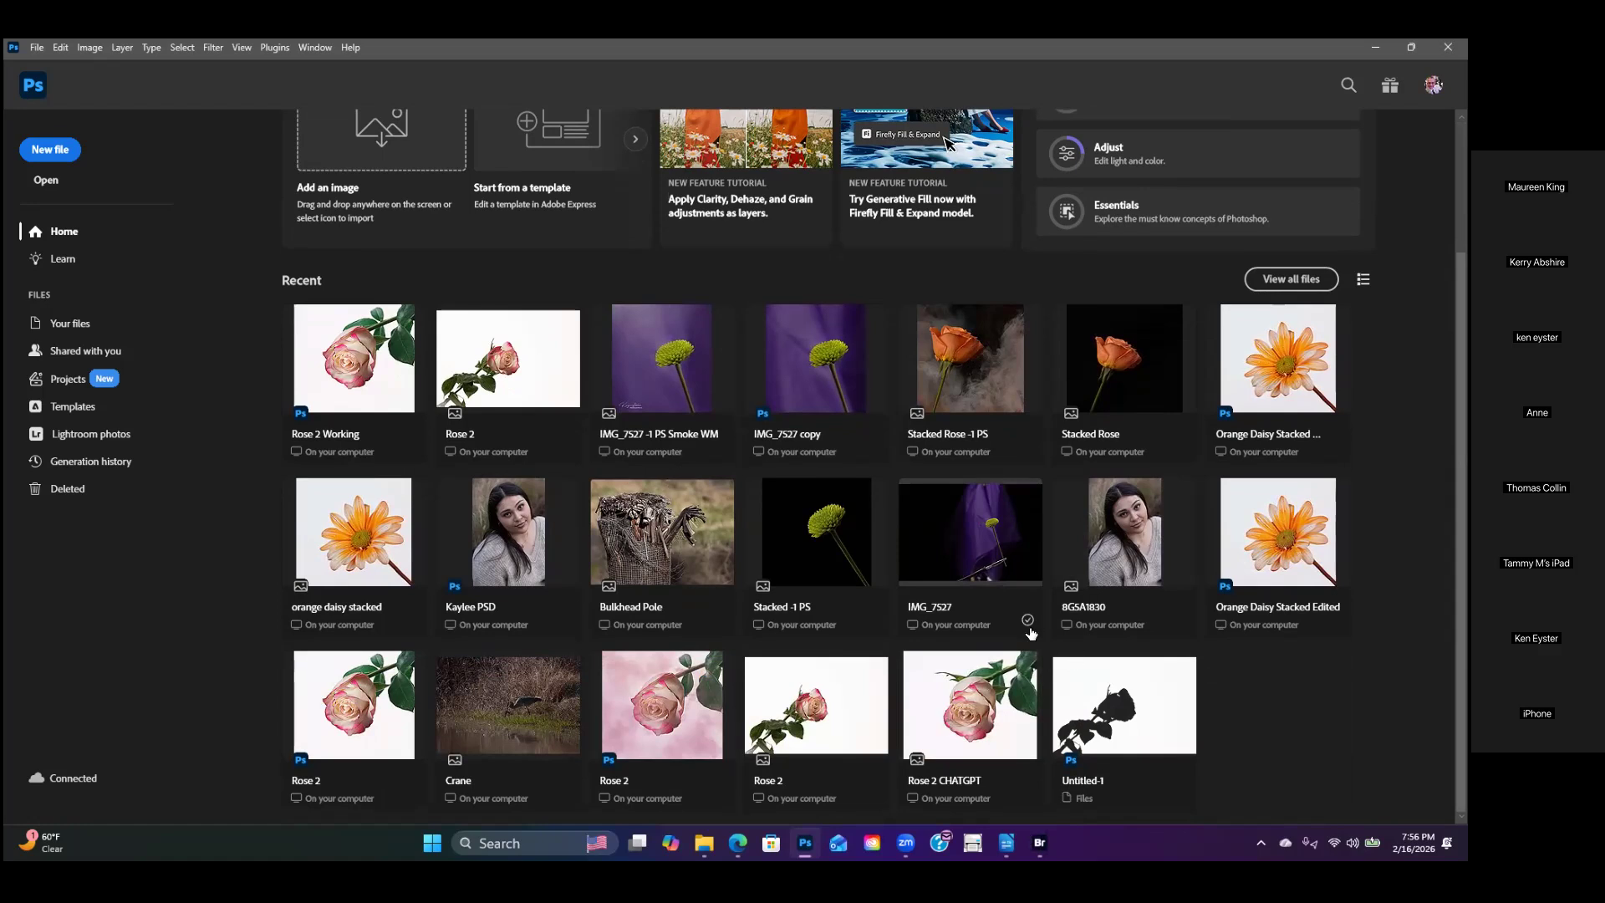
left_click(961, 577)
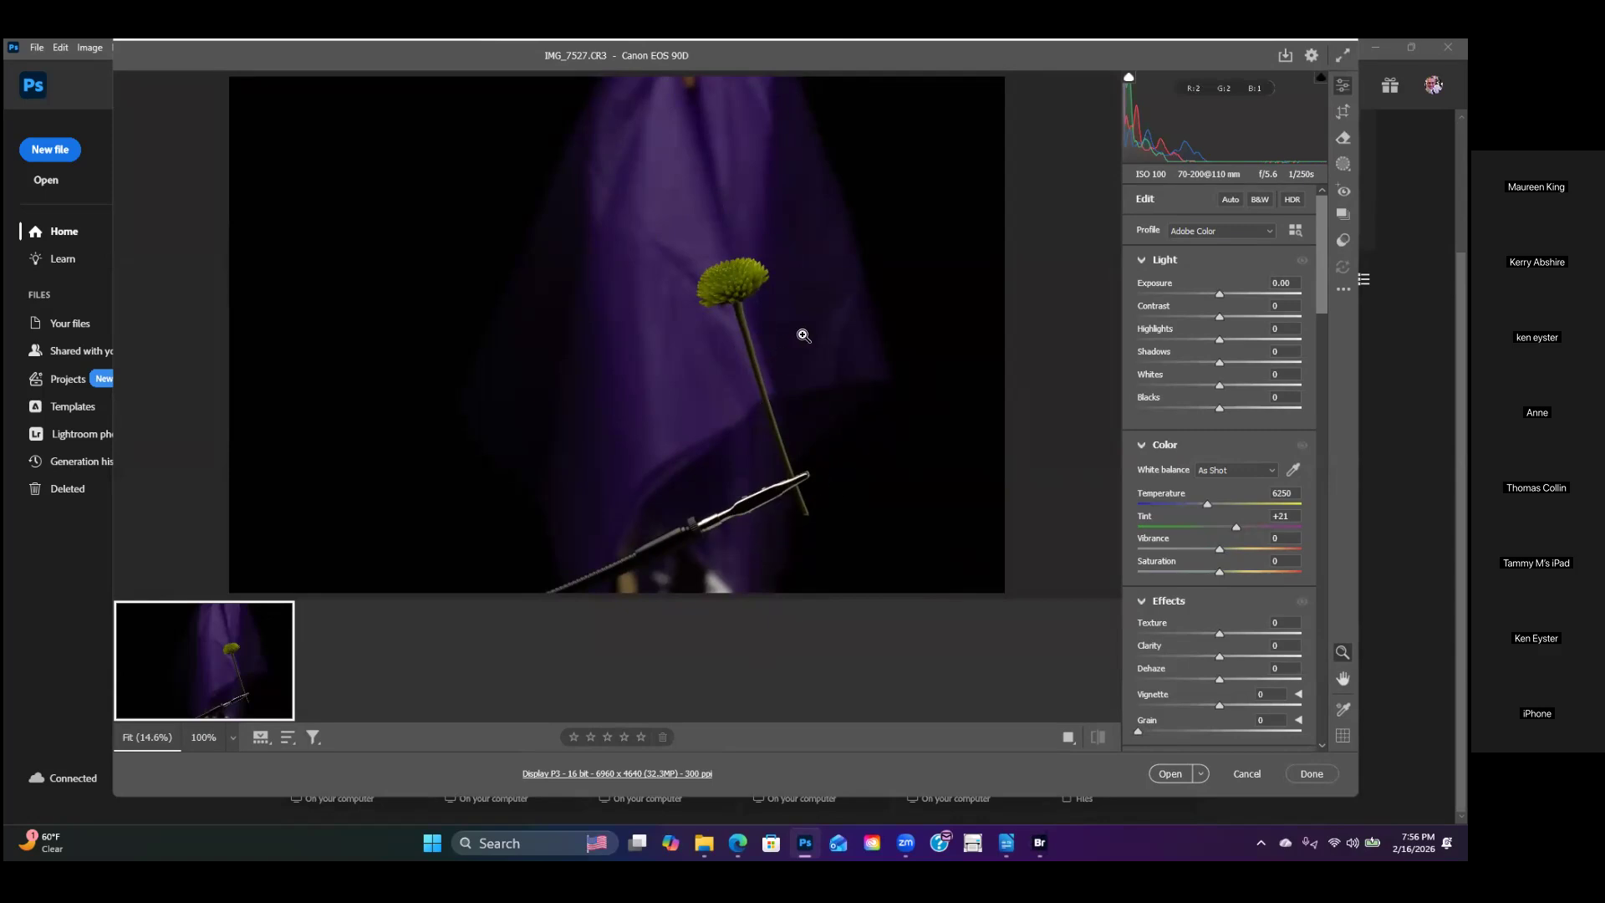
scroll(852, 376, "up", 1)
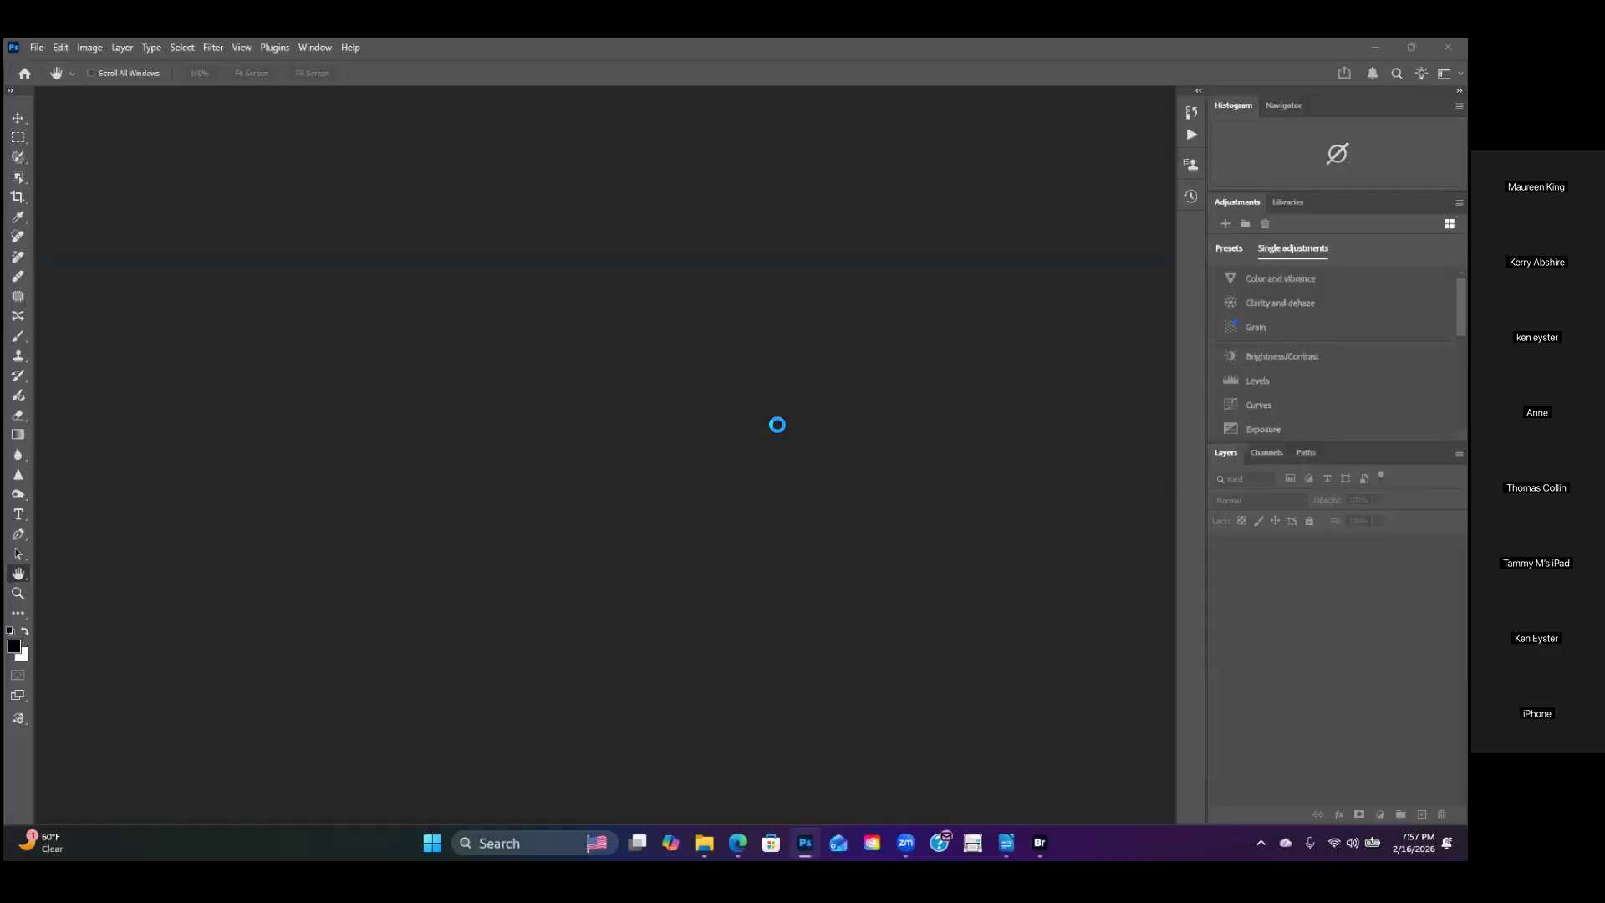
Step: Open Task Manager to view the running processes
key("ctrl+shift+Escape")
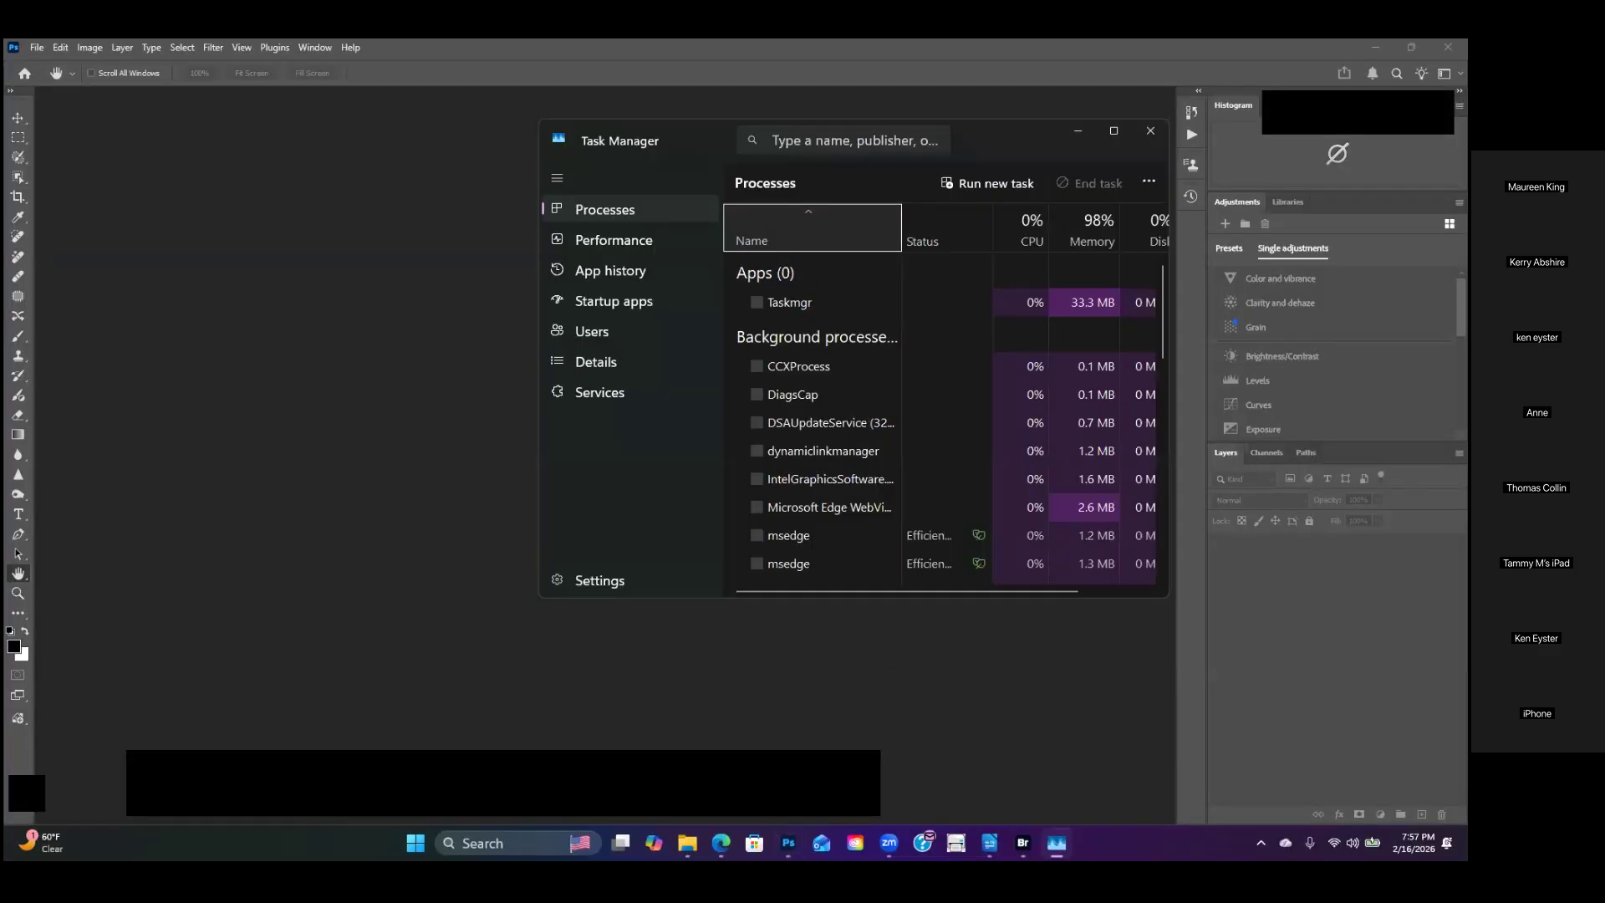
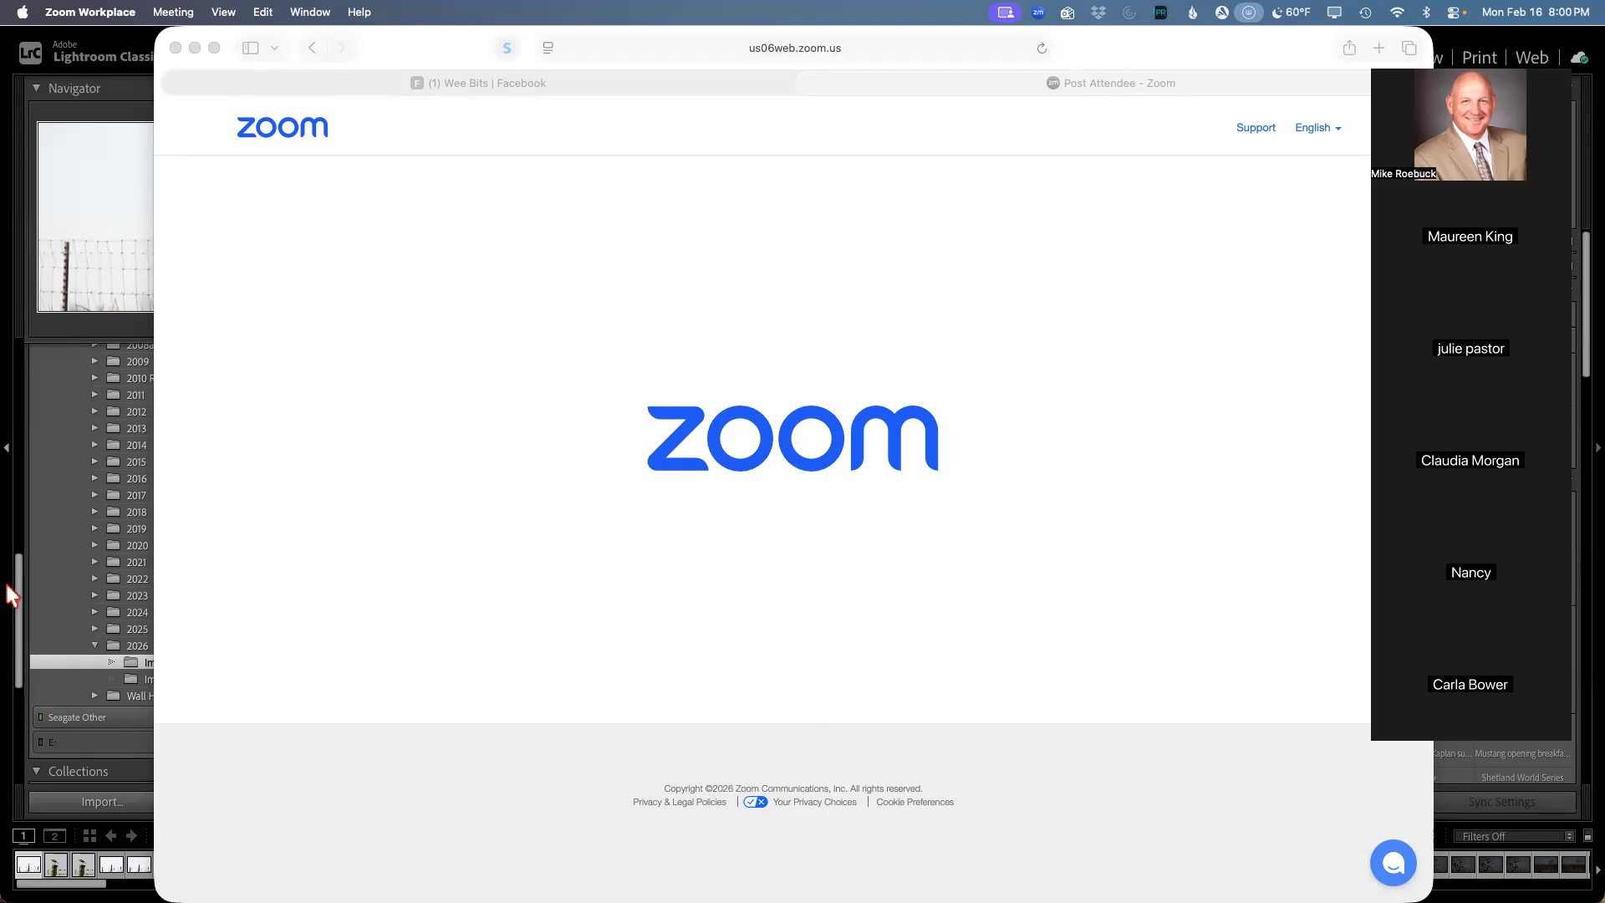
Step: Switch from the Zoom web page to Lightroom Classic and view the photos in the Imported on February 9, 2026 folder
left_click(115, 46)
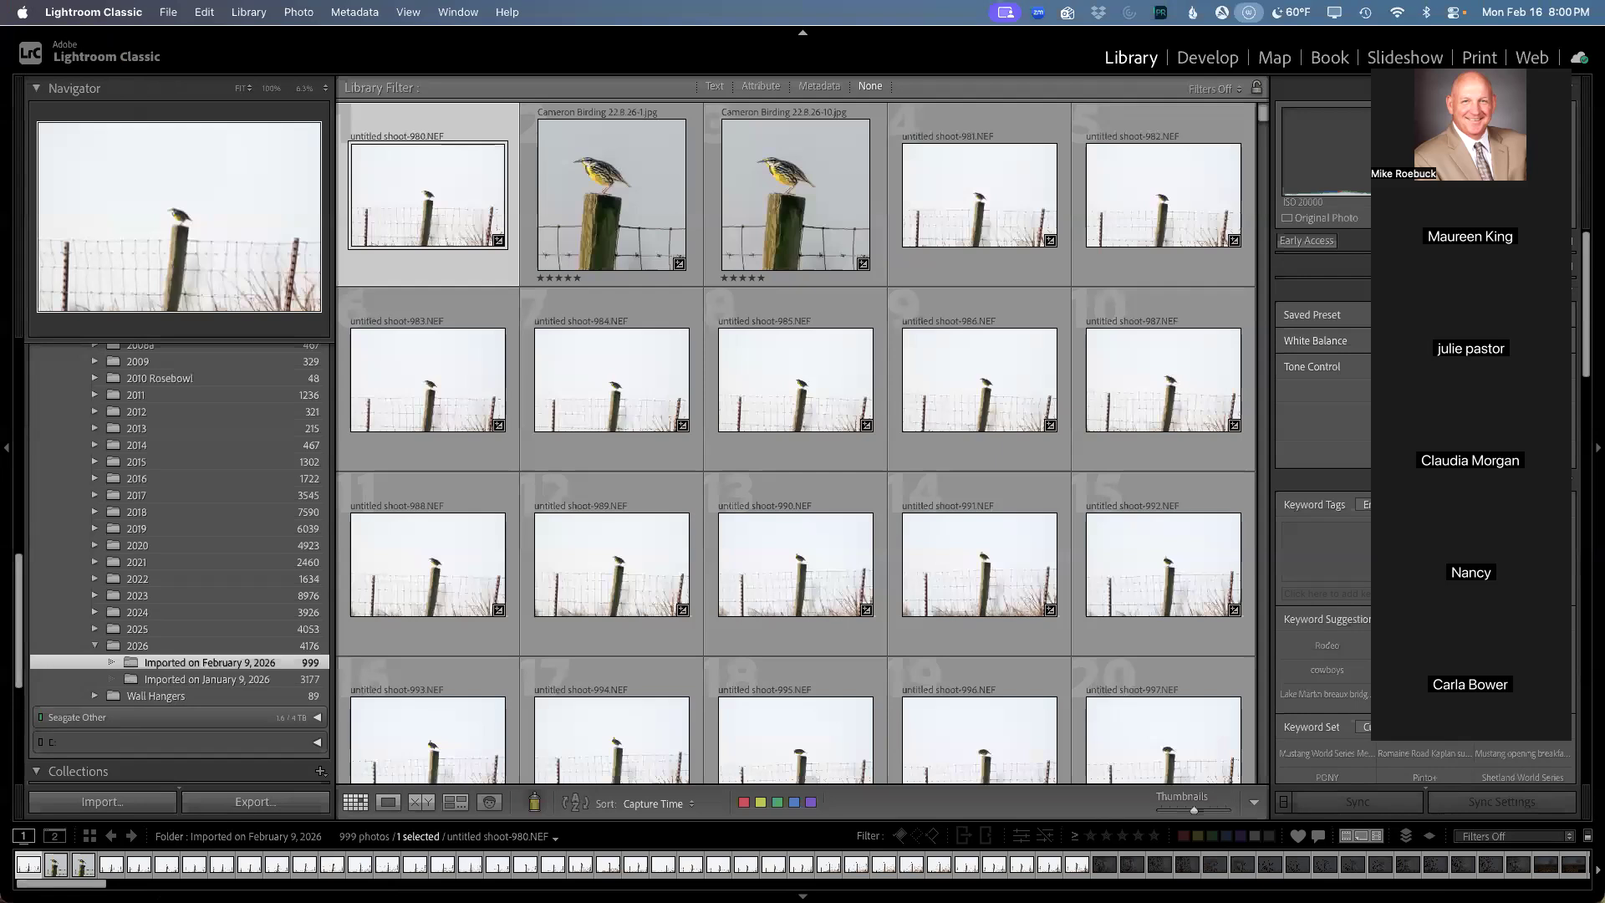
mouse_move(690, 869)
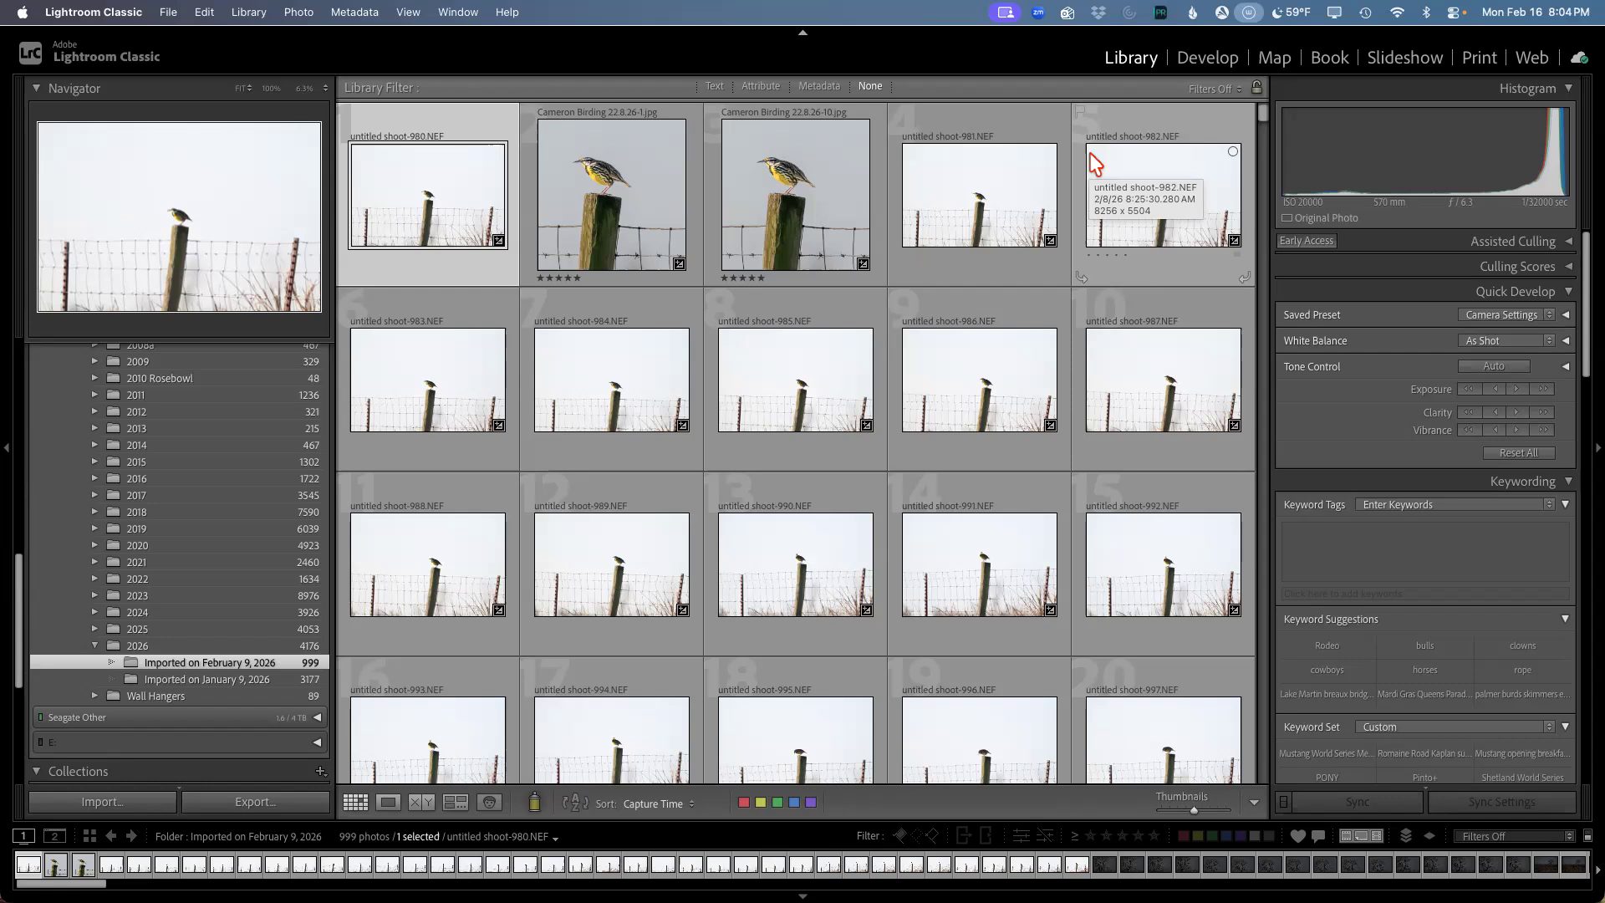
mouse_move(996, 865)
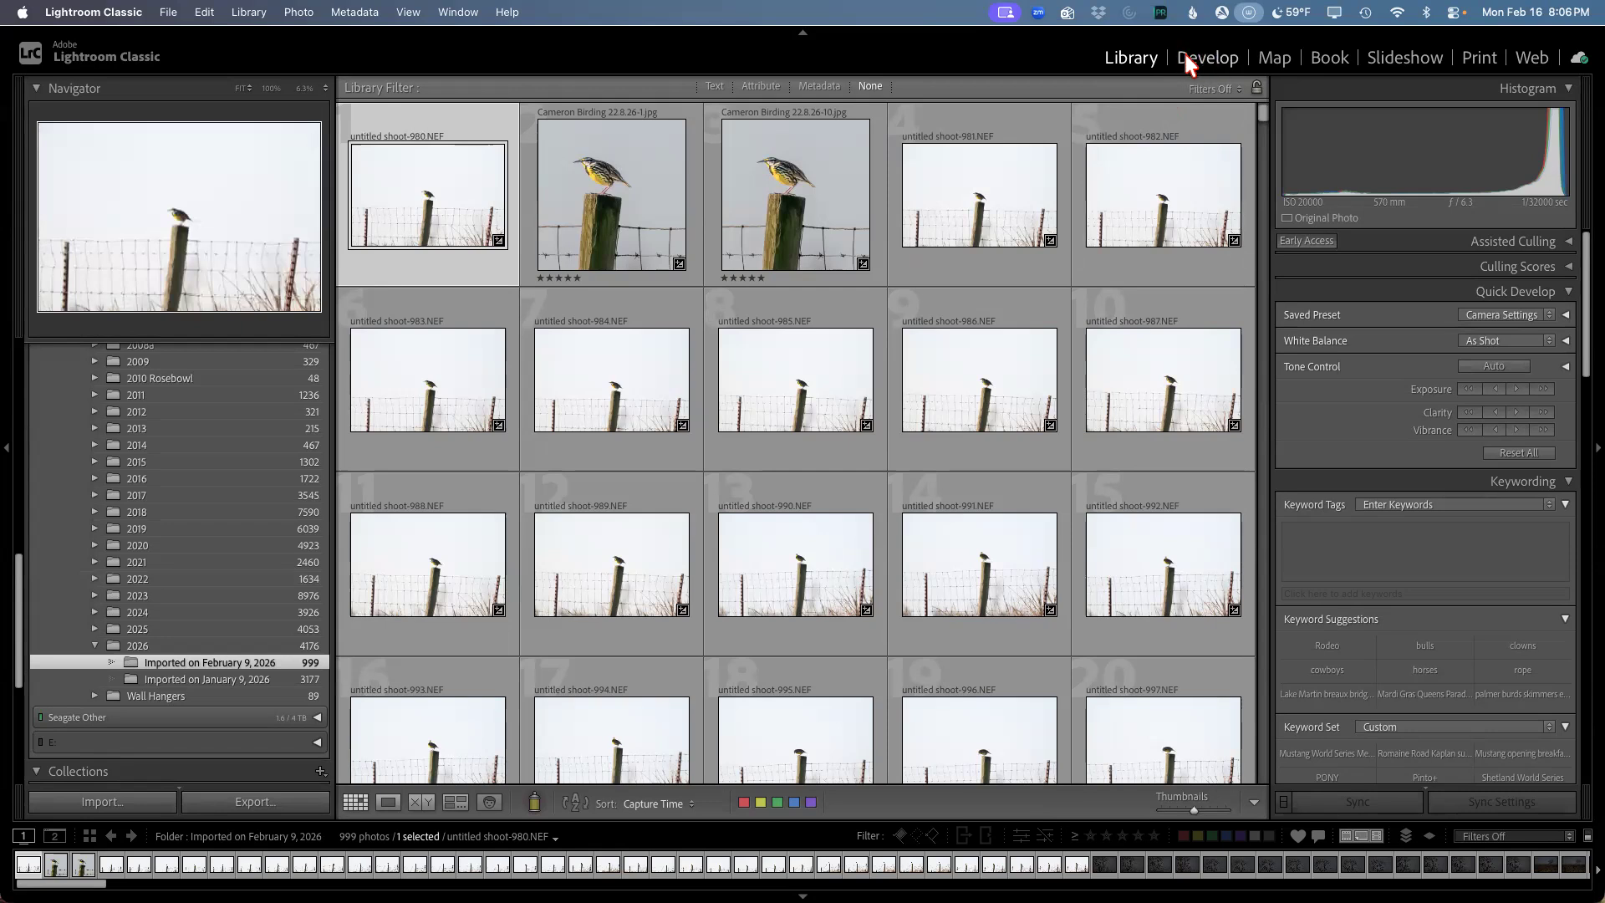
Step: Open untitled shoot-980.NEF in Develop, view the Add New Mask options, and close the masking tool
left_click(1218, 63)
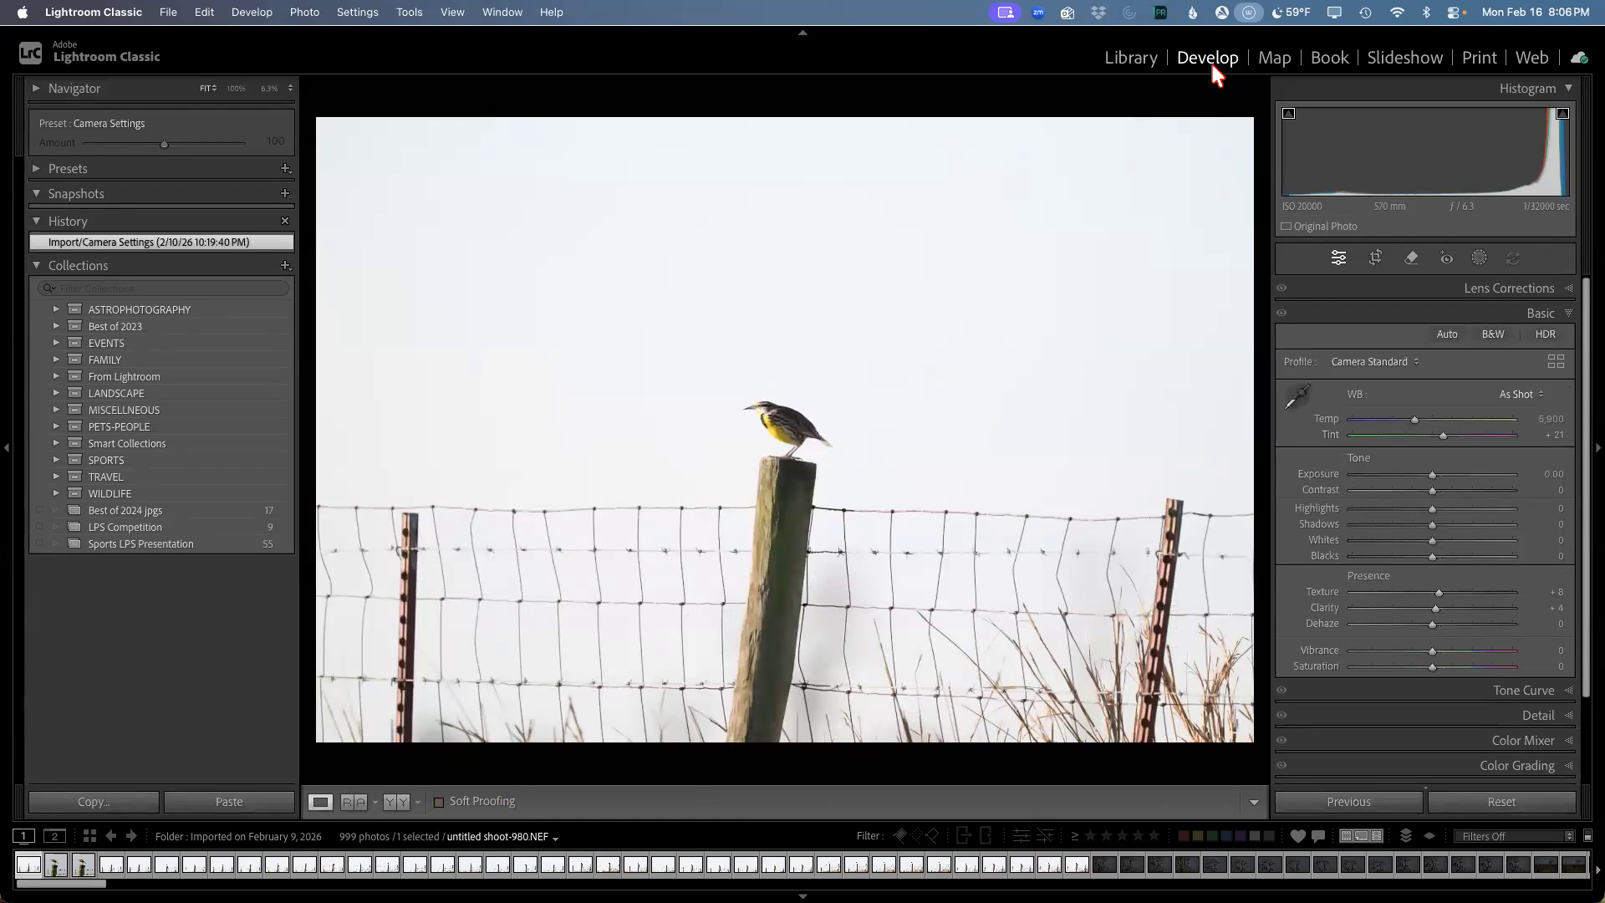
left_click(1480, 259)
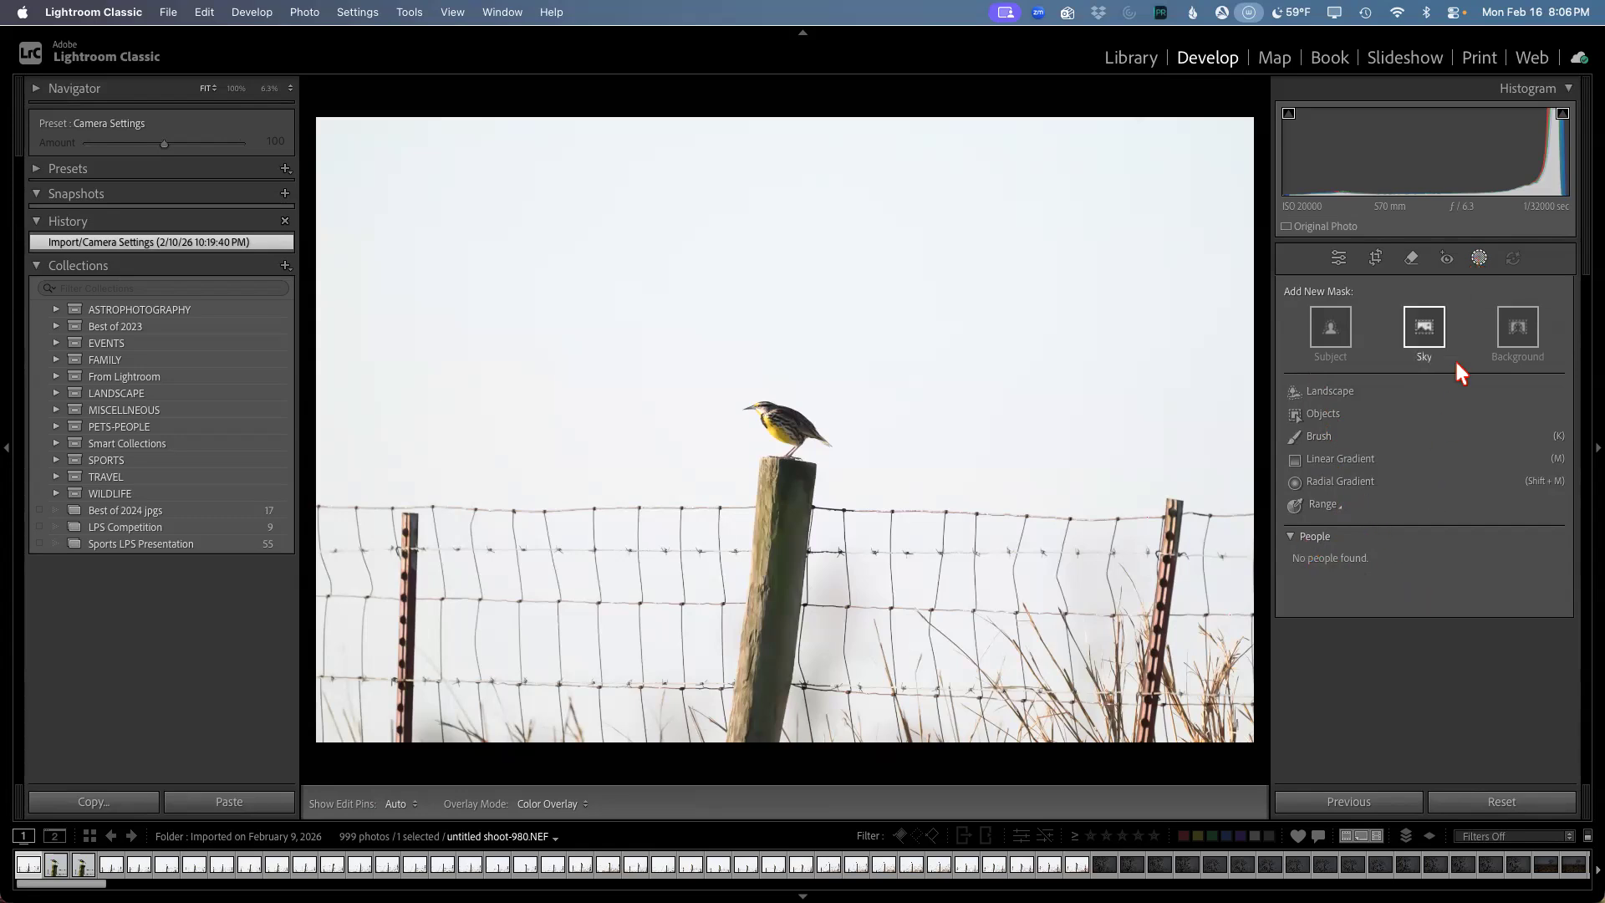
left_click(1479, 260)
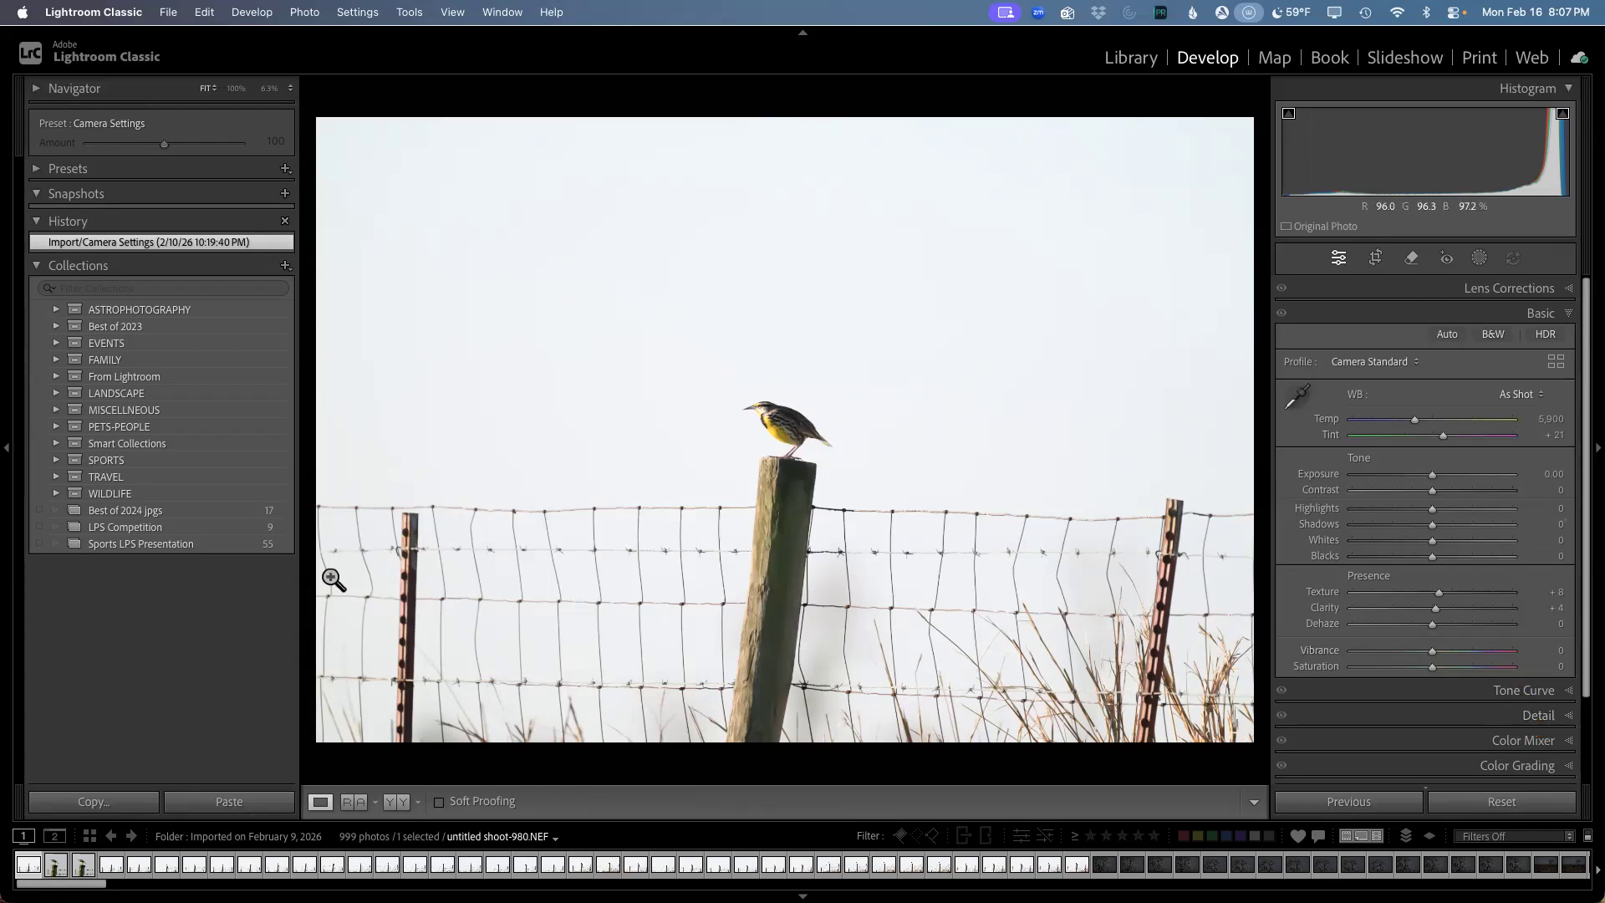
Step: Return to the Library and look through the yearly photo folders on the Seagate Backup Drive
left_click(1112, 56)
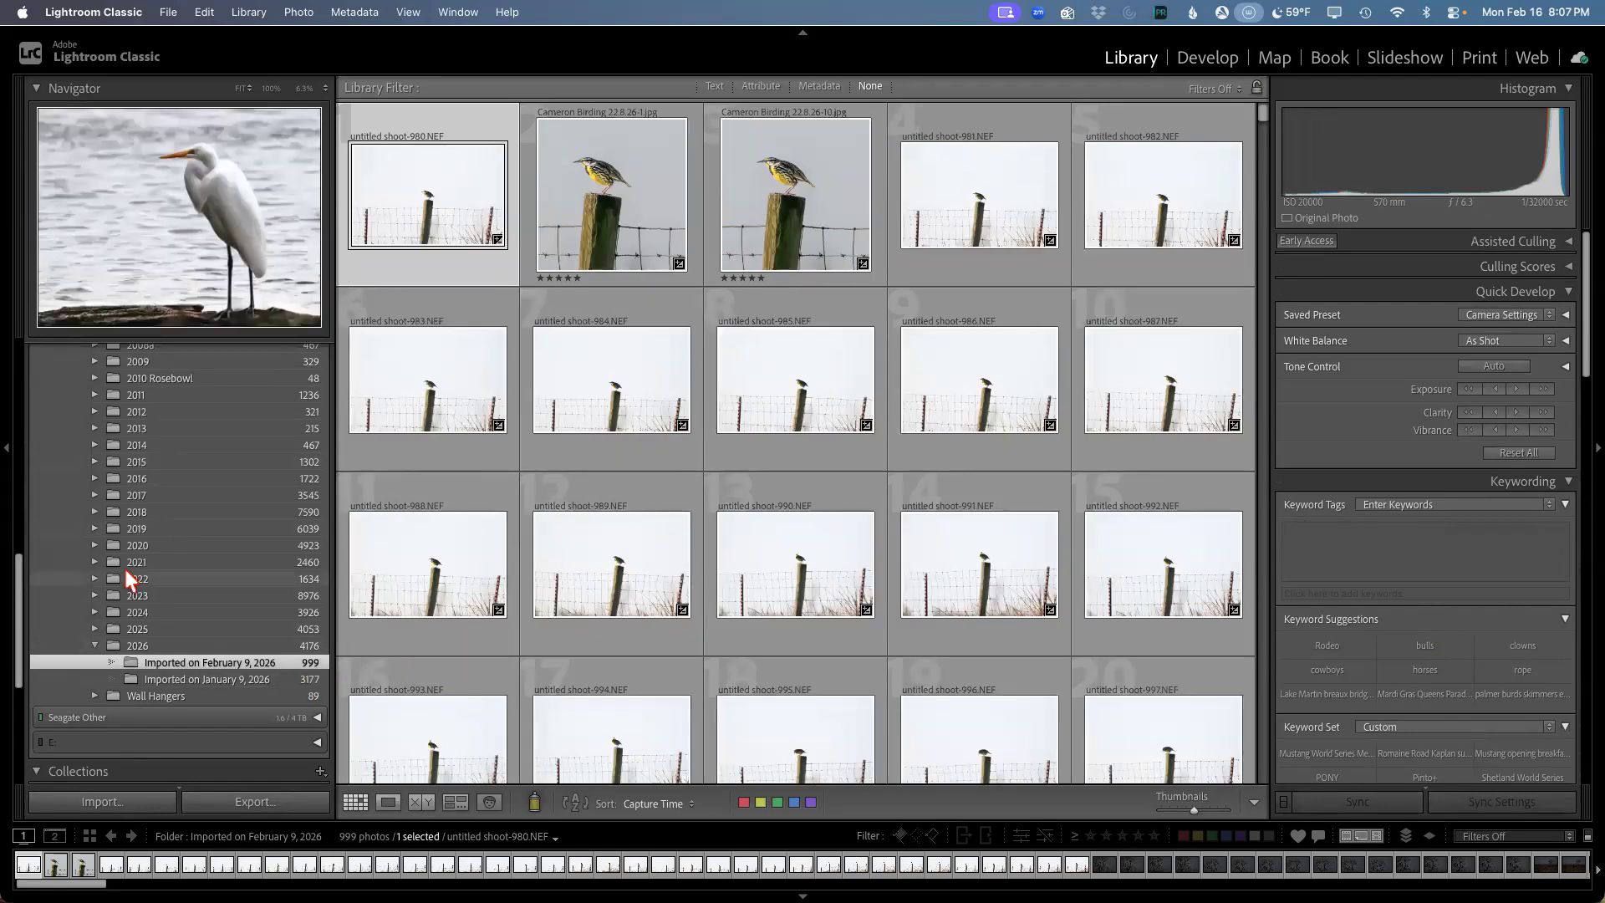
scroll(126, 574, "up", 5)
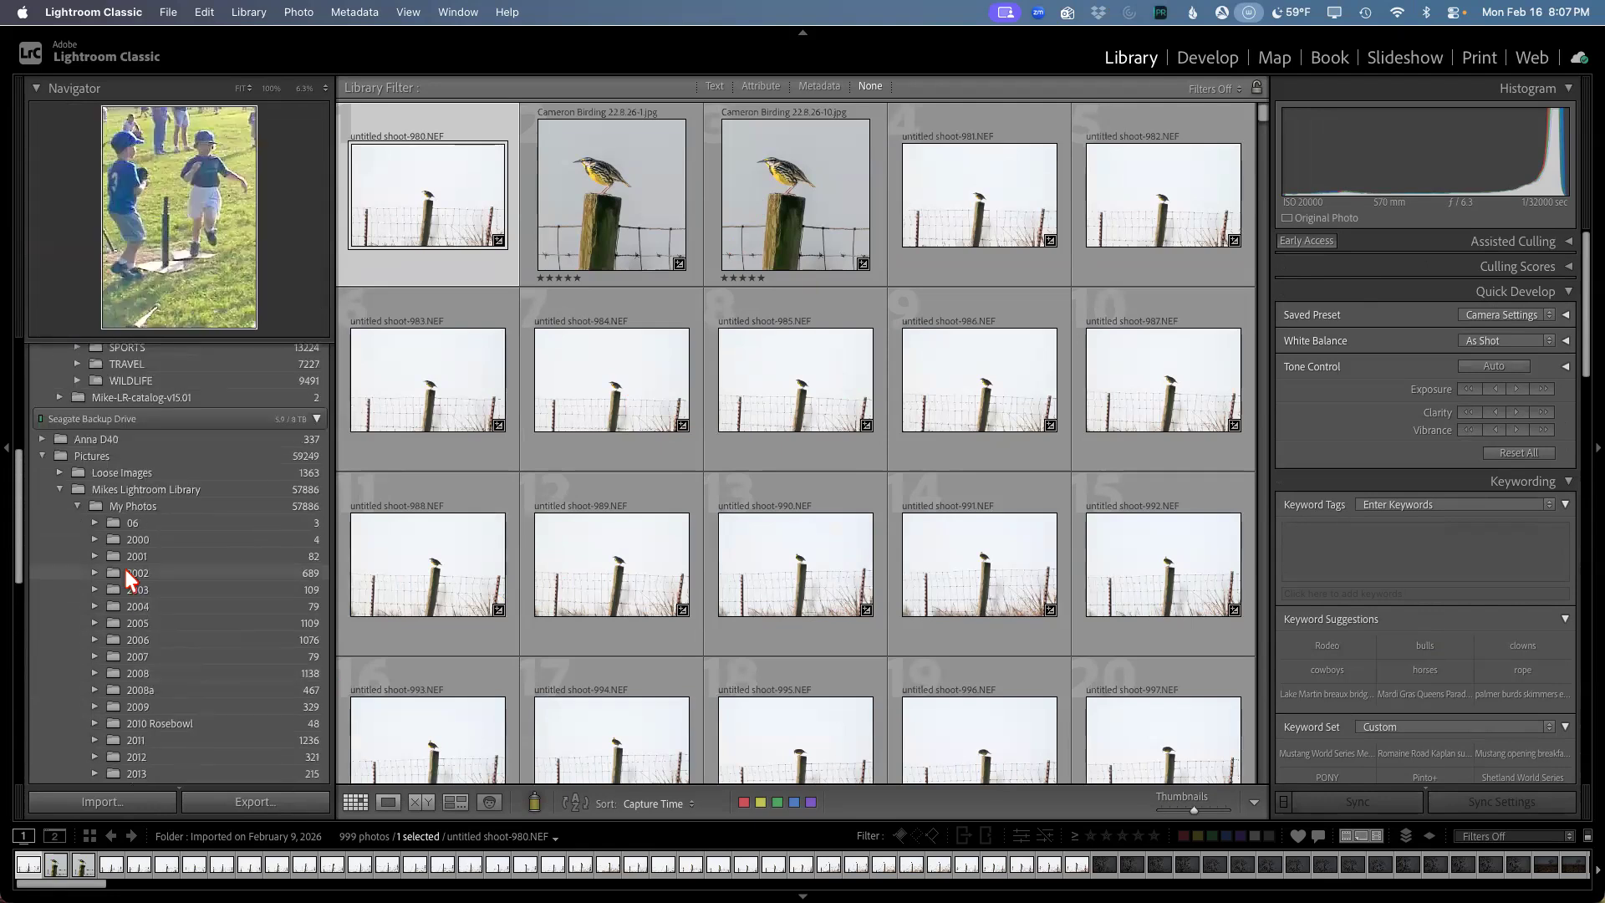
scroll(125, 572, "down", 2)
scroll(126, 571, "down", 5)
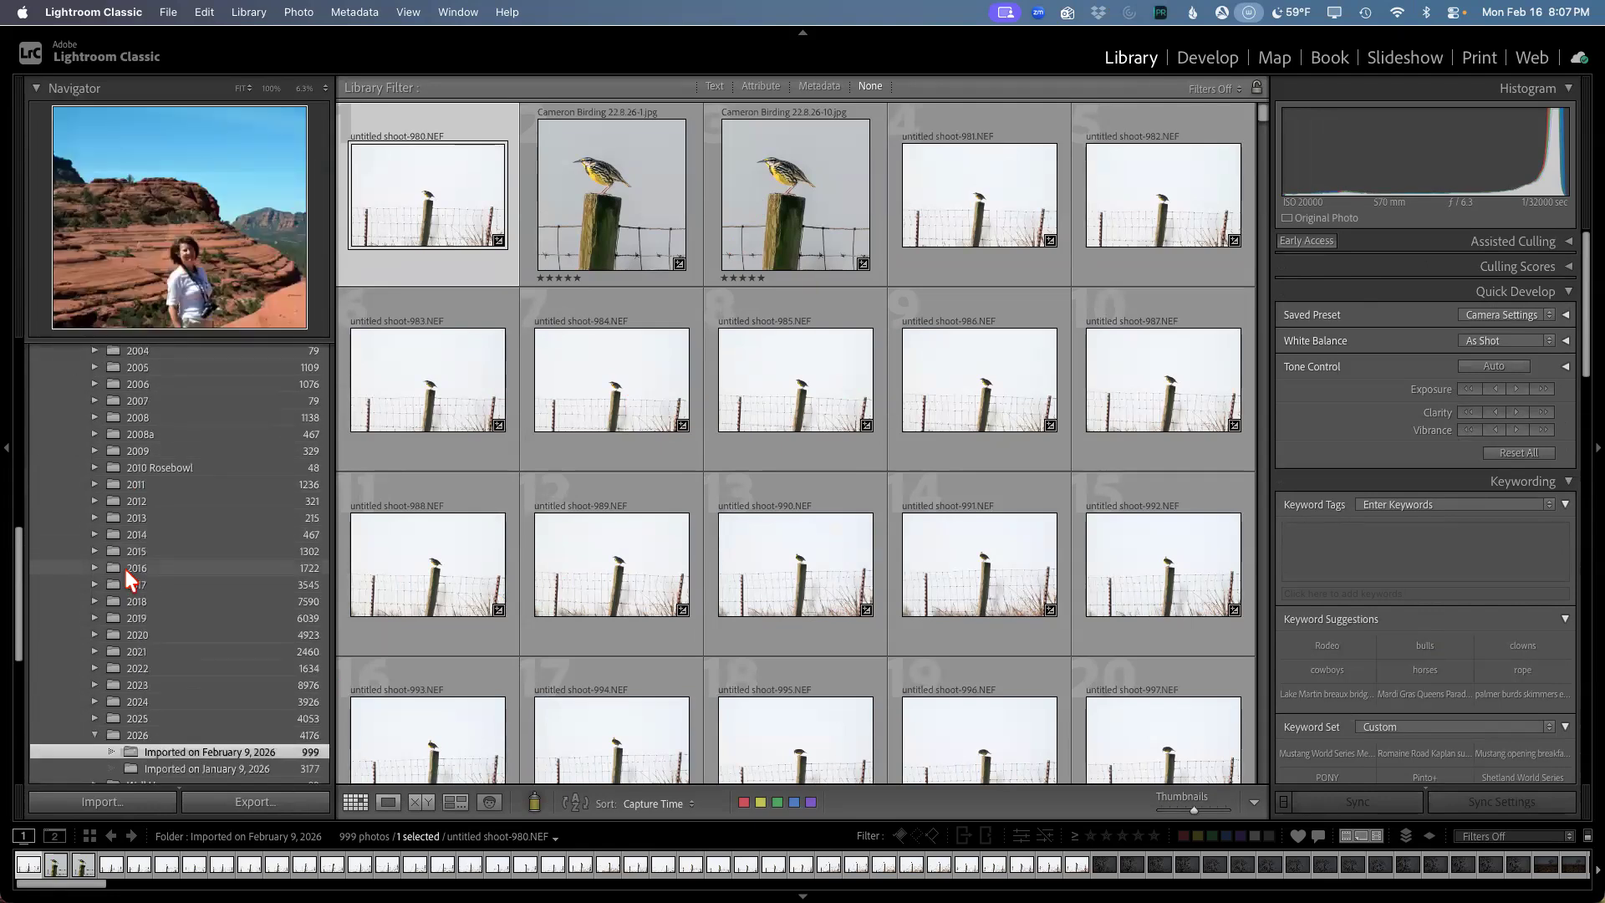
scroll(129, 578, "down", 1)
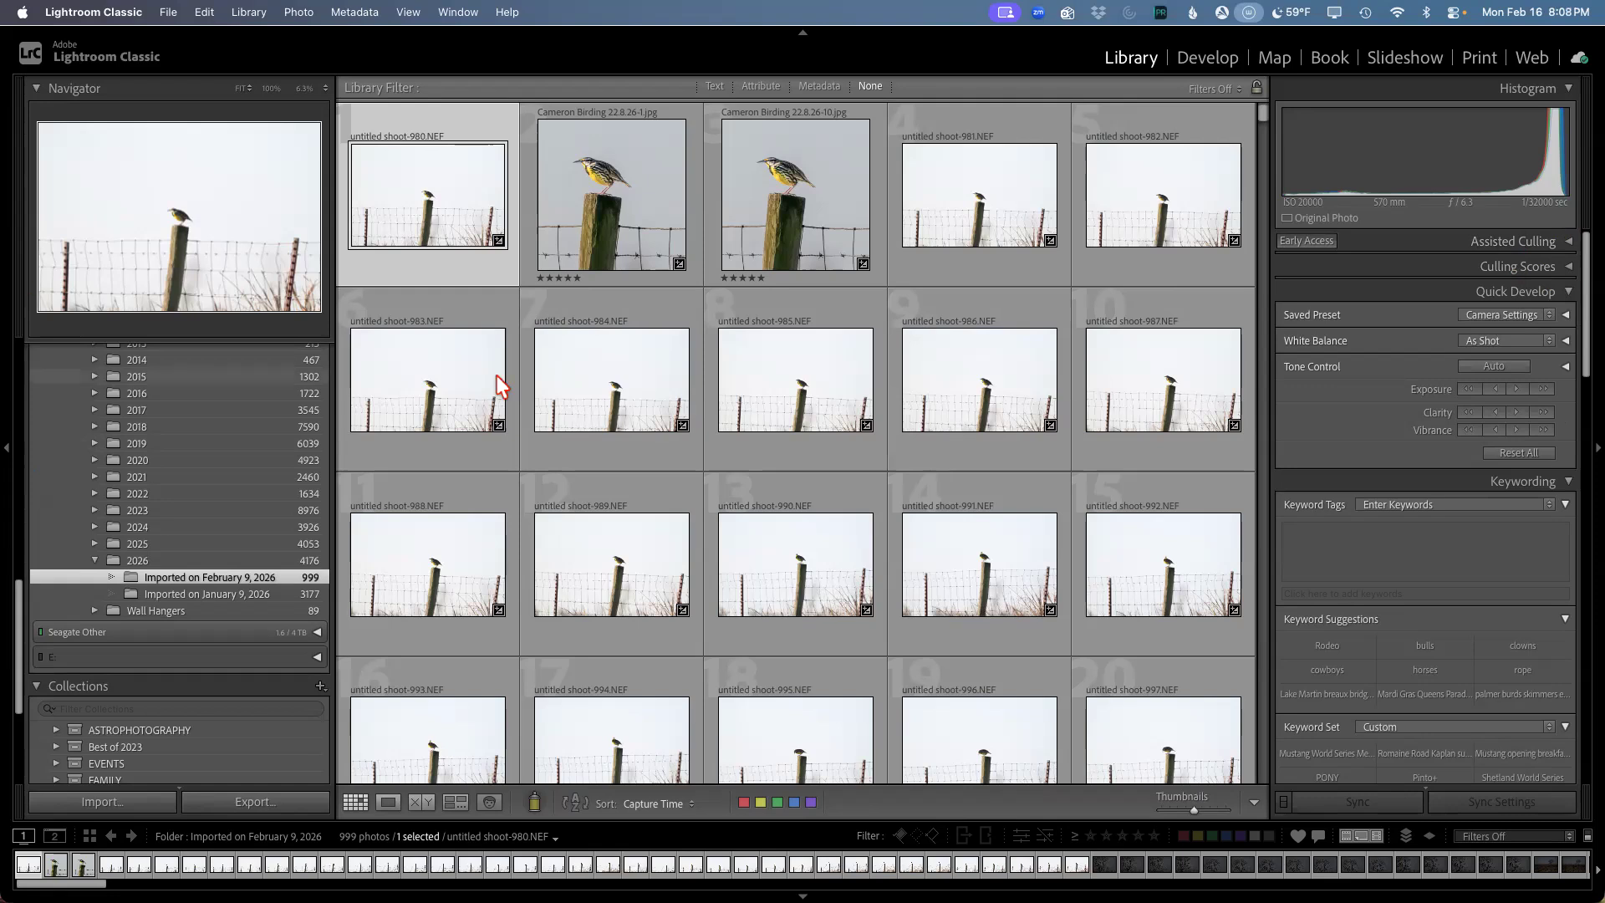
Step: Expand Assisted Culling, enable rejecting photos with Exposure Issues, and look through the flagged thumbnails
left_click(1543, 247)
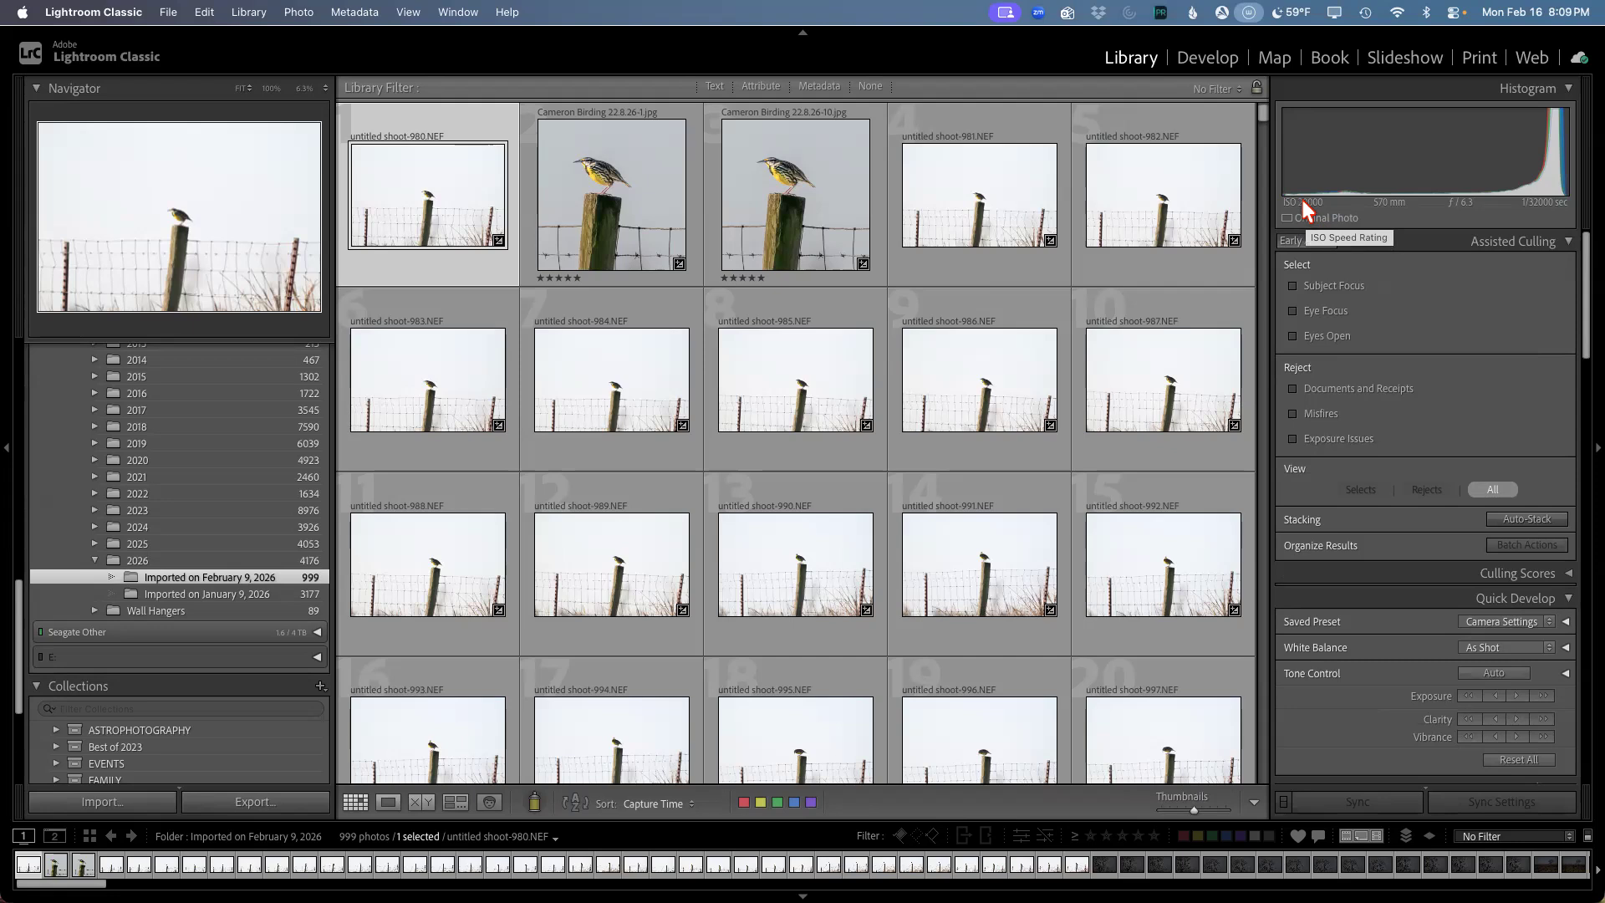
left_click(1293, 438)
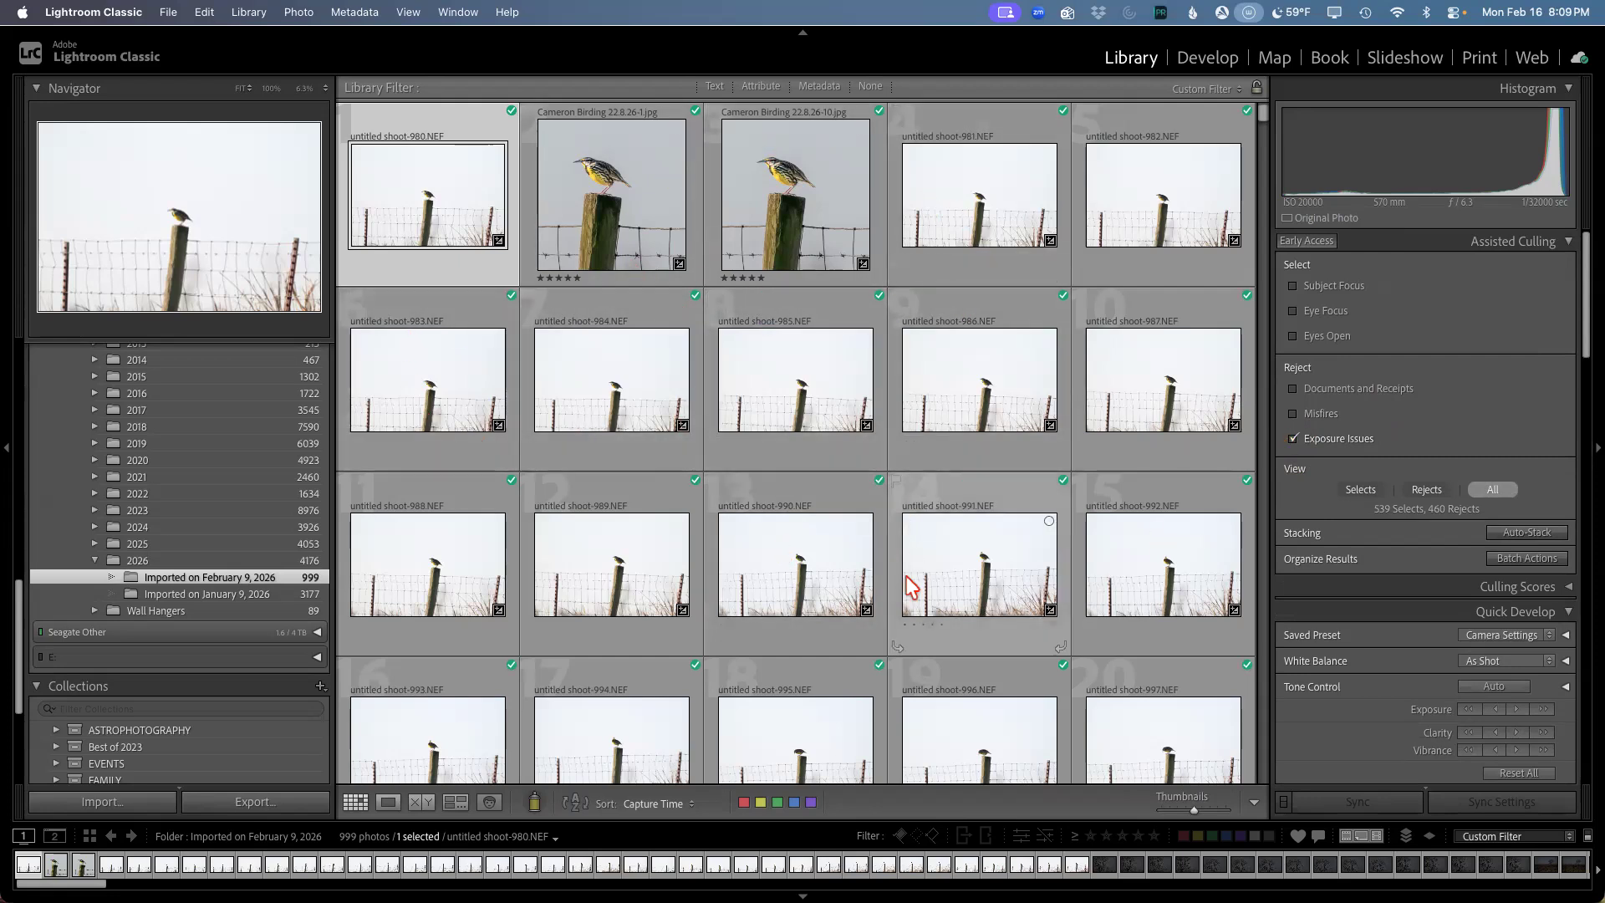
scroll(869, 593, "down", 20)
scroll(869, 593, "up", 20)
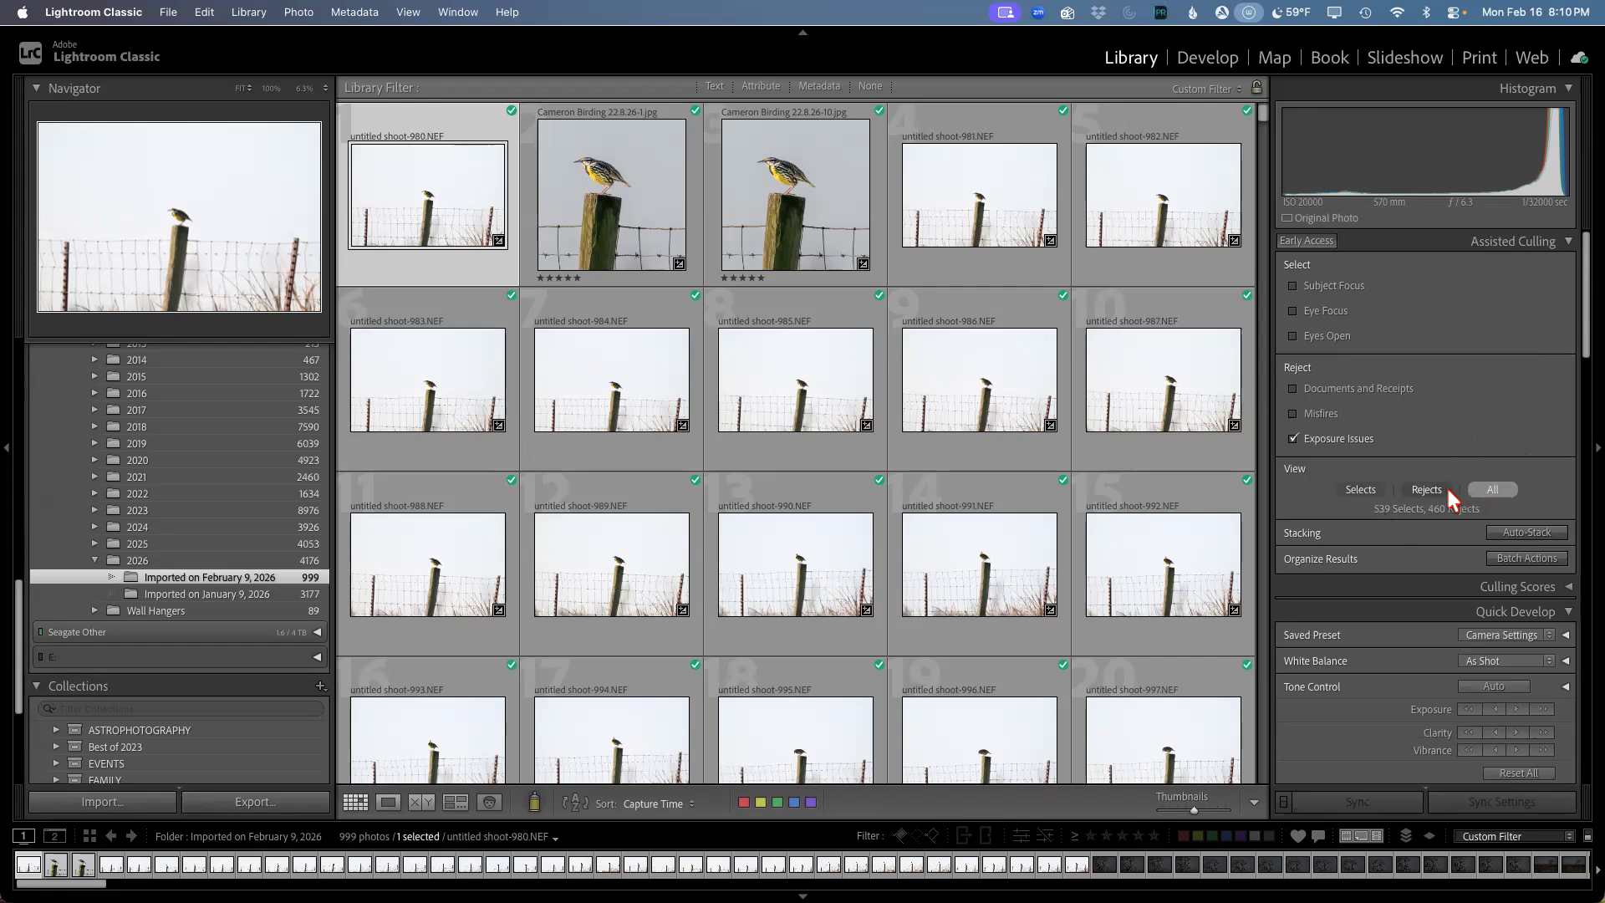
Step: Switch the culling view from Selects to Rejects and examine the rejected photos
left_click(1361, 490)
left_click(1416, 493)
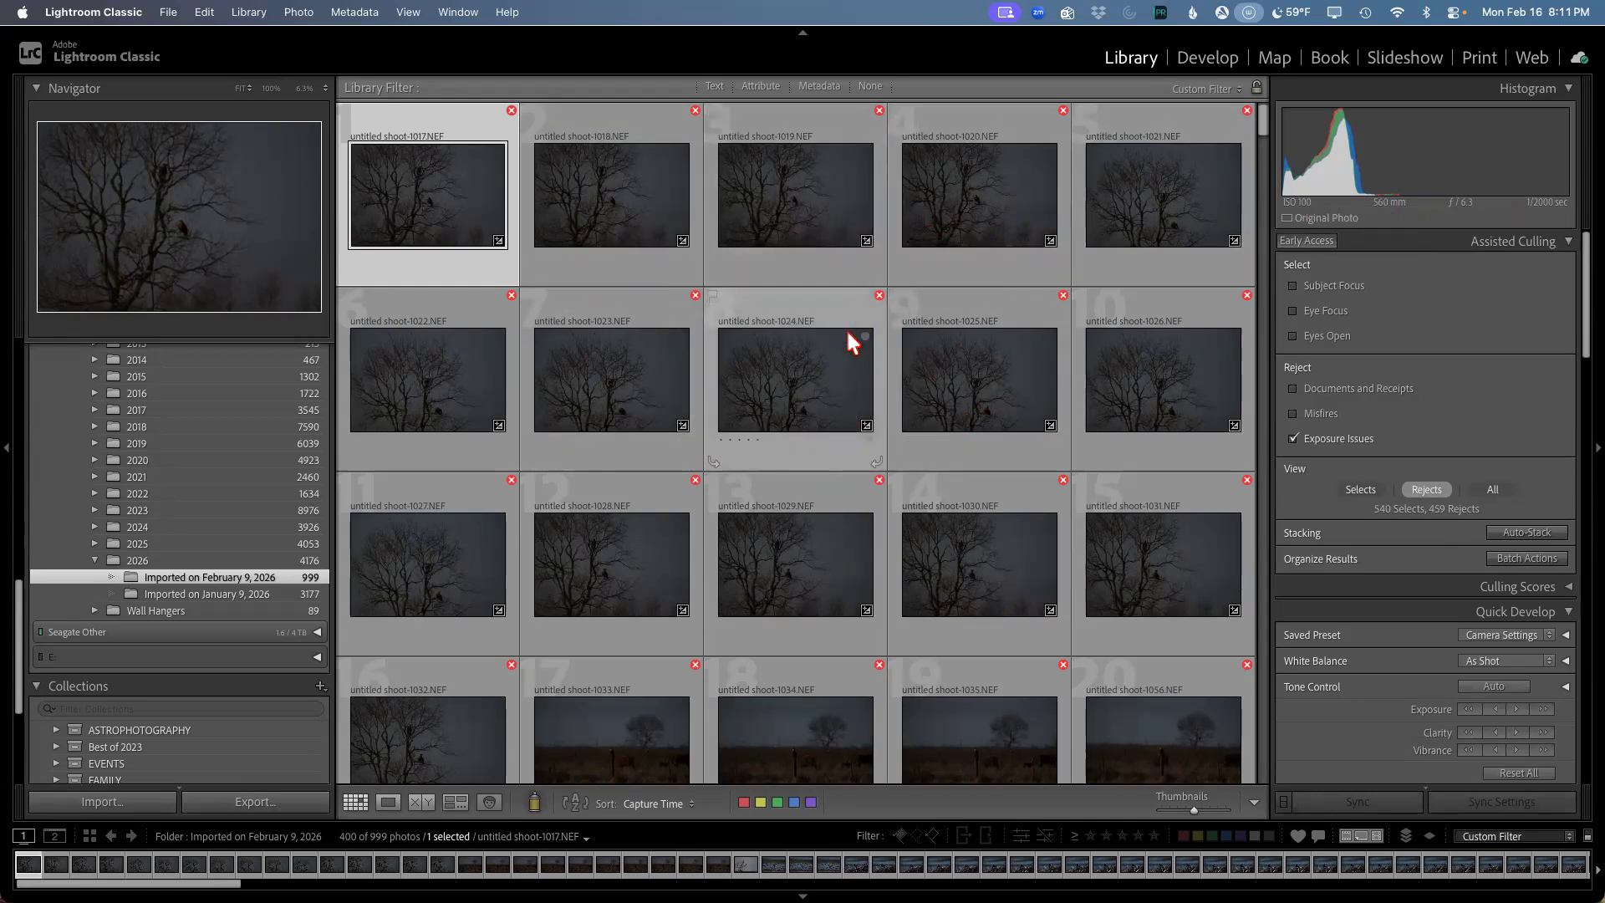
scroll(894, 474, "down", 20)
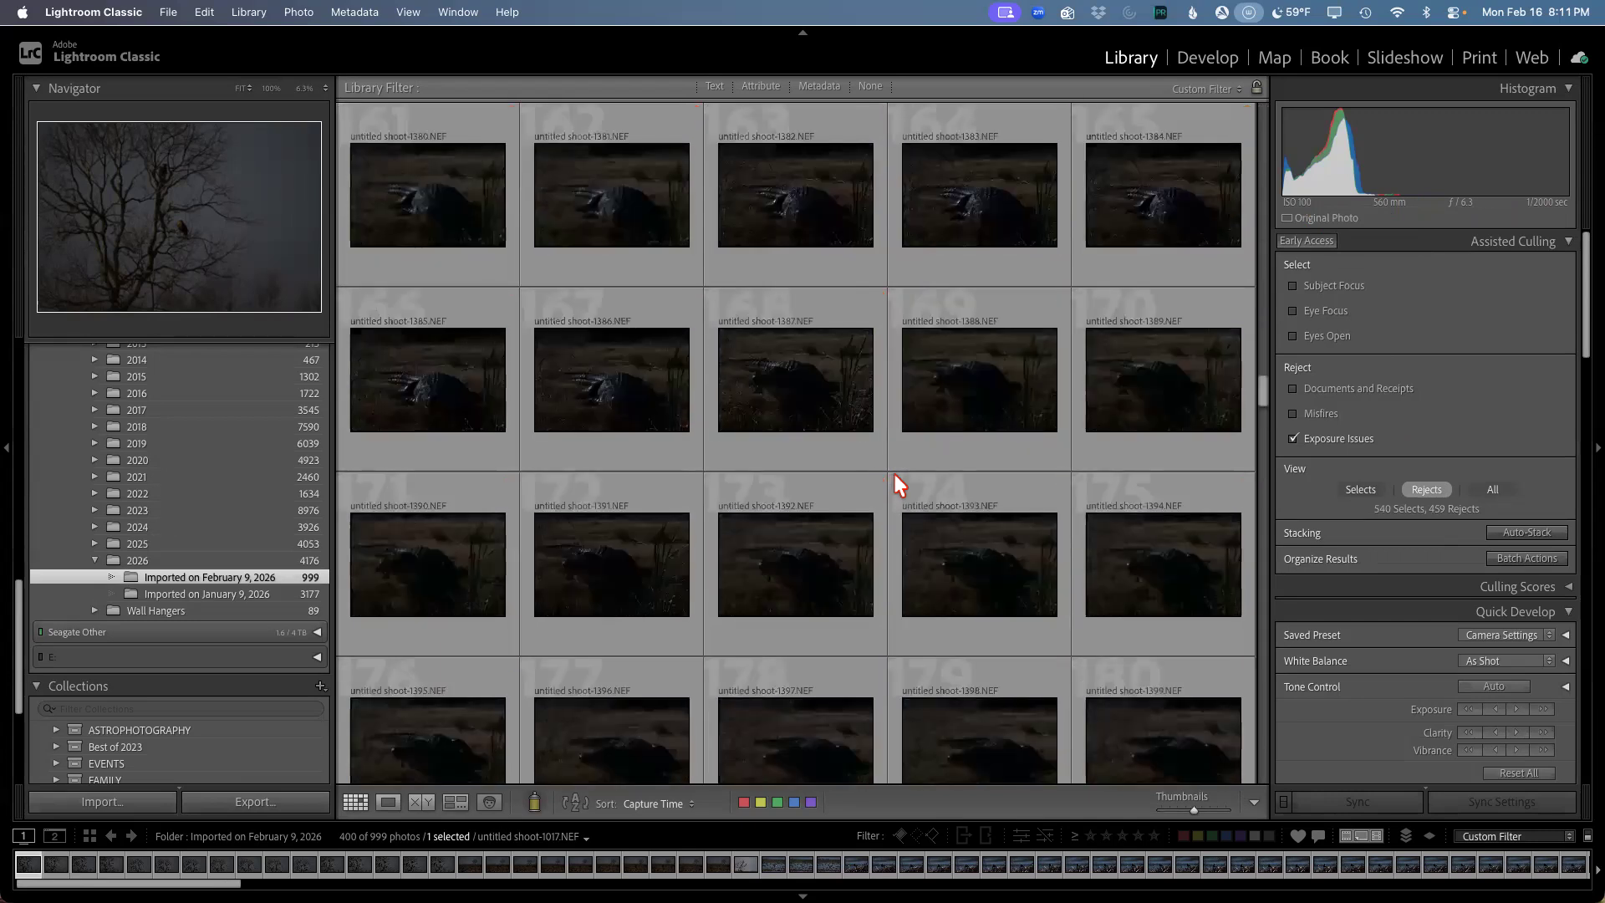
Step: Look through the rejected thumbnails across the February 9, 2026 import to check which photos were flagged for exposure
scroll(895, 474, "down", 10)
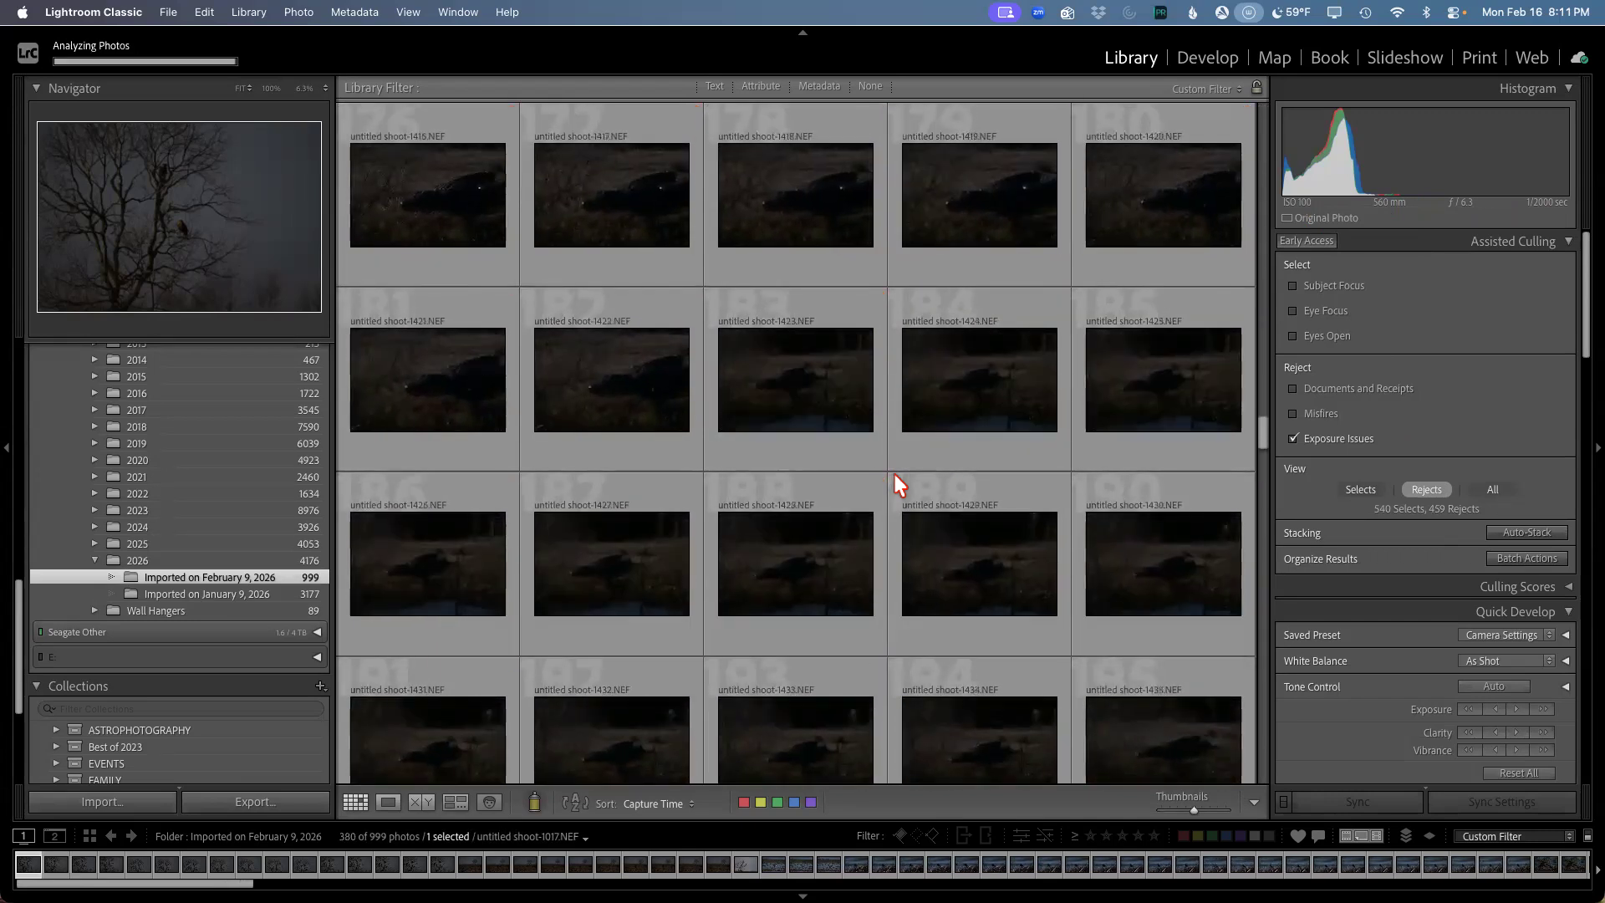
scroll(894, 474, "down", 2)
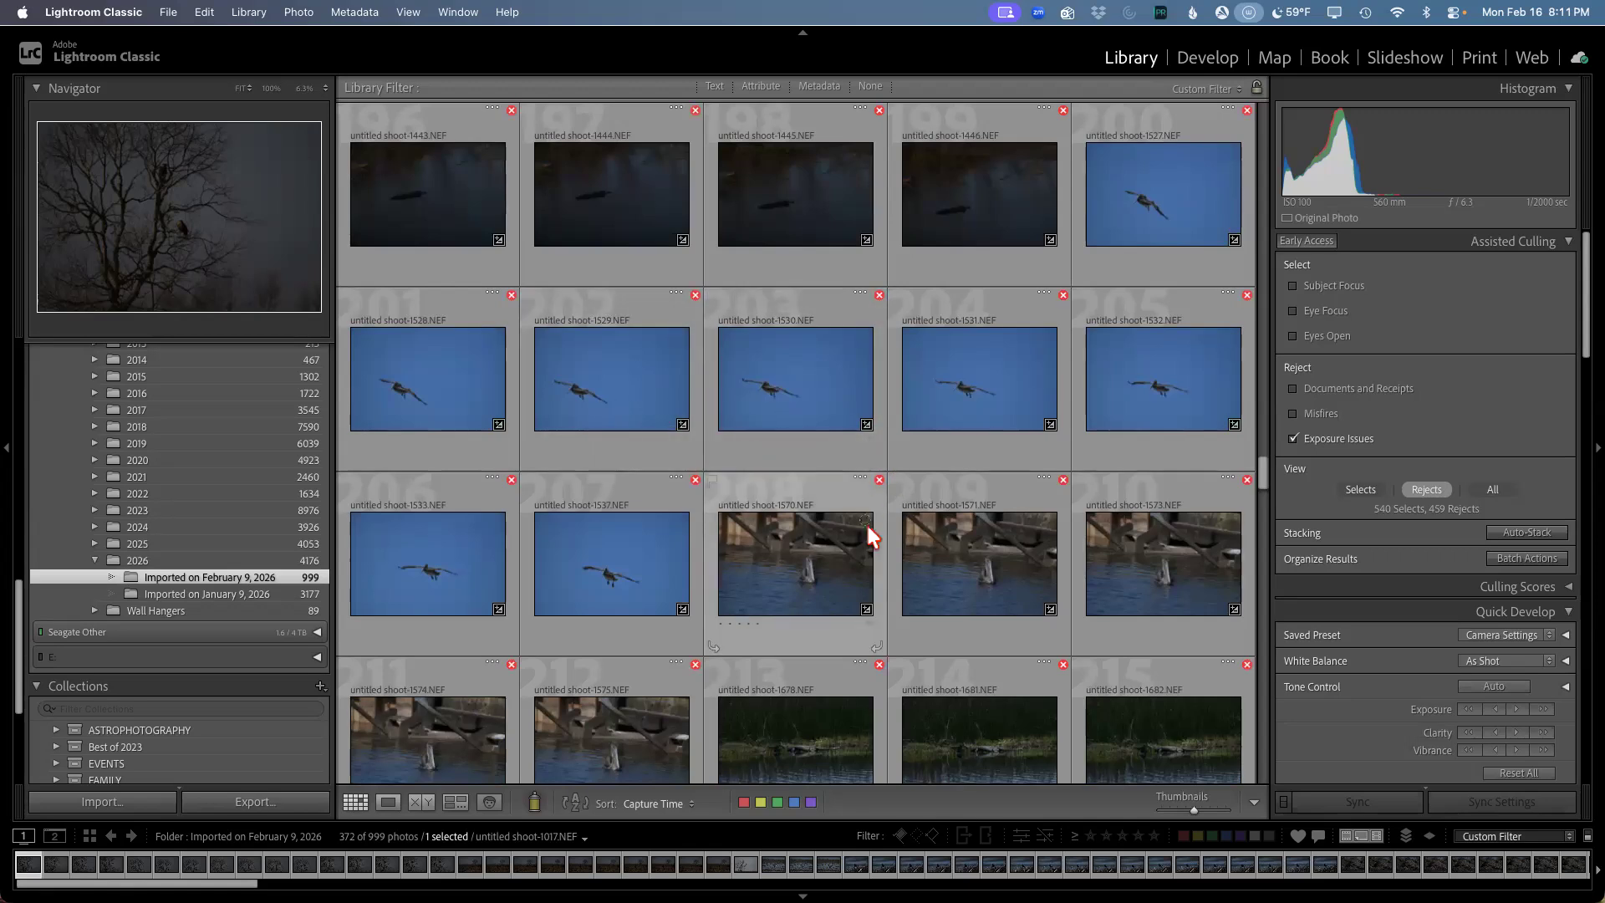
scroll(869, 536, "up", 15)
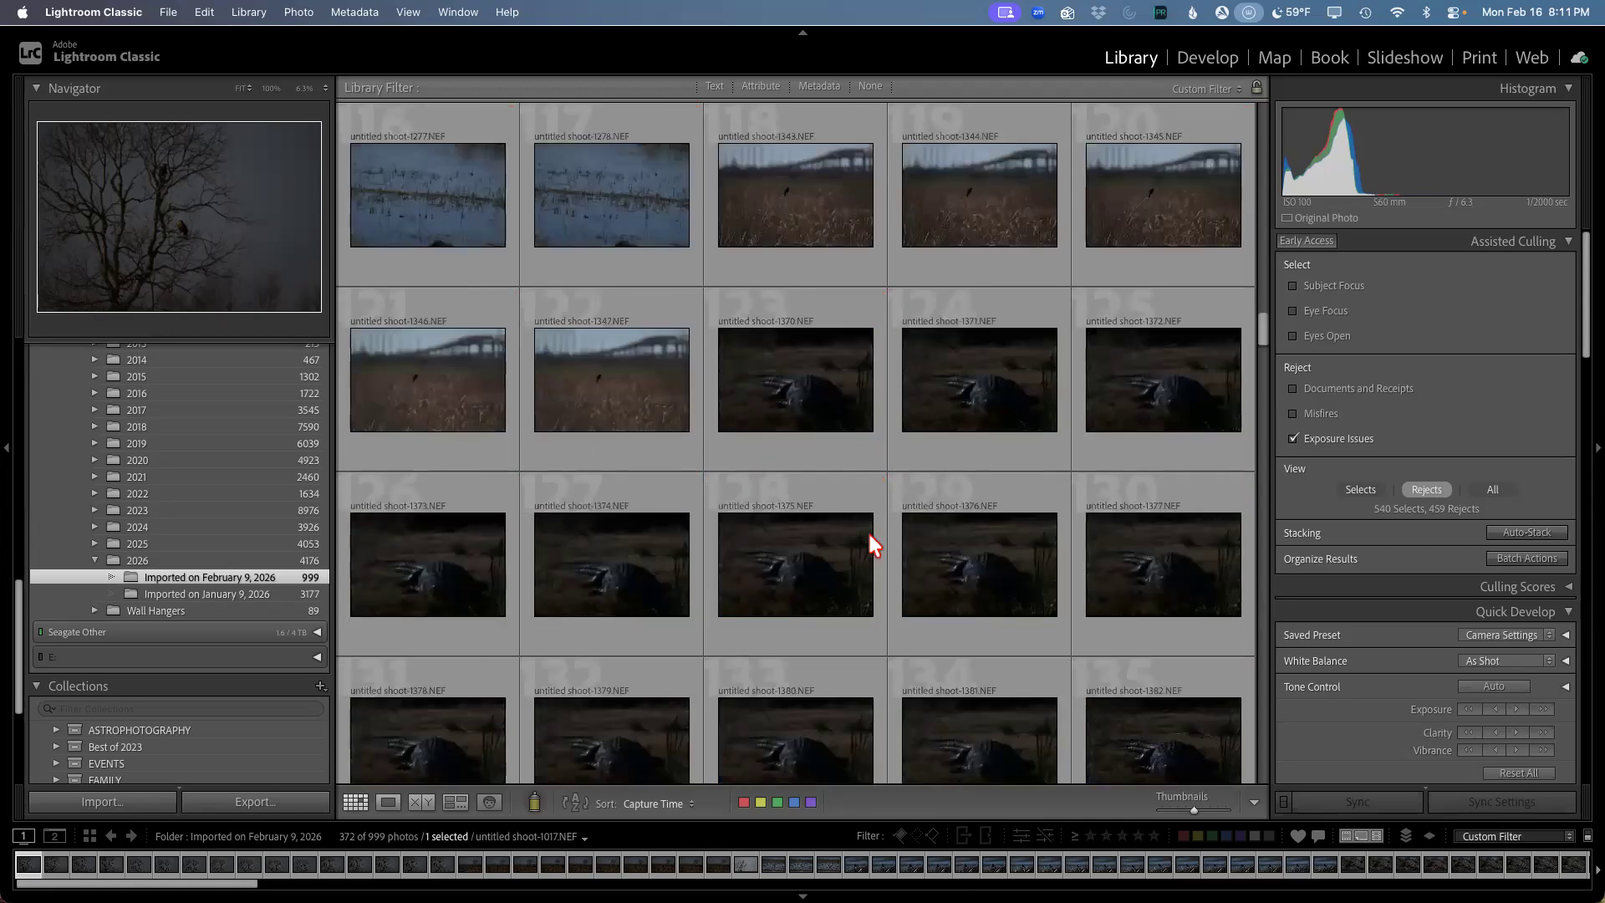
scroll(870, 541, "up", 5)
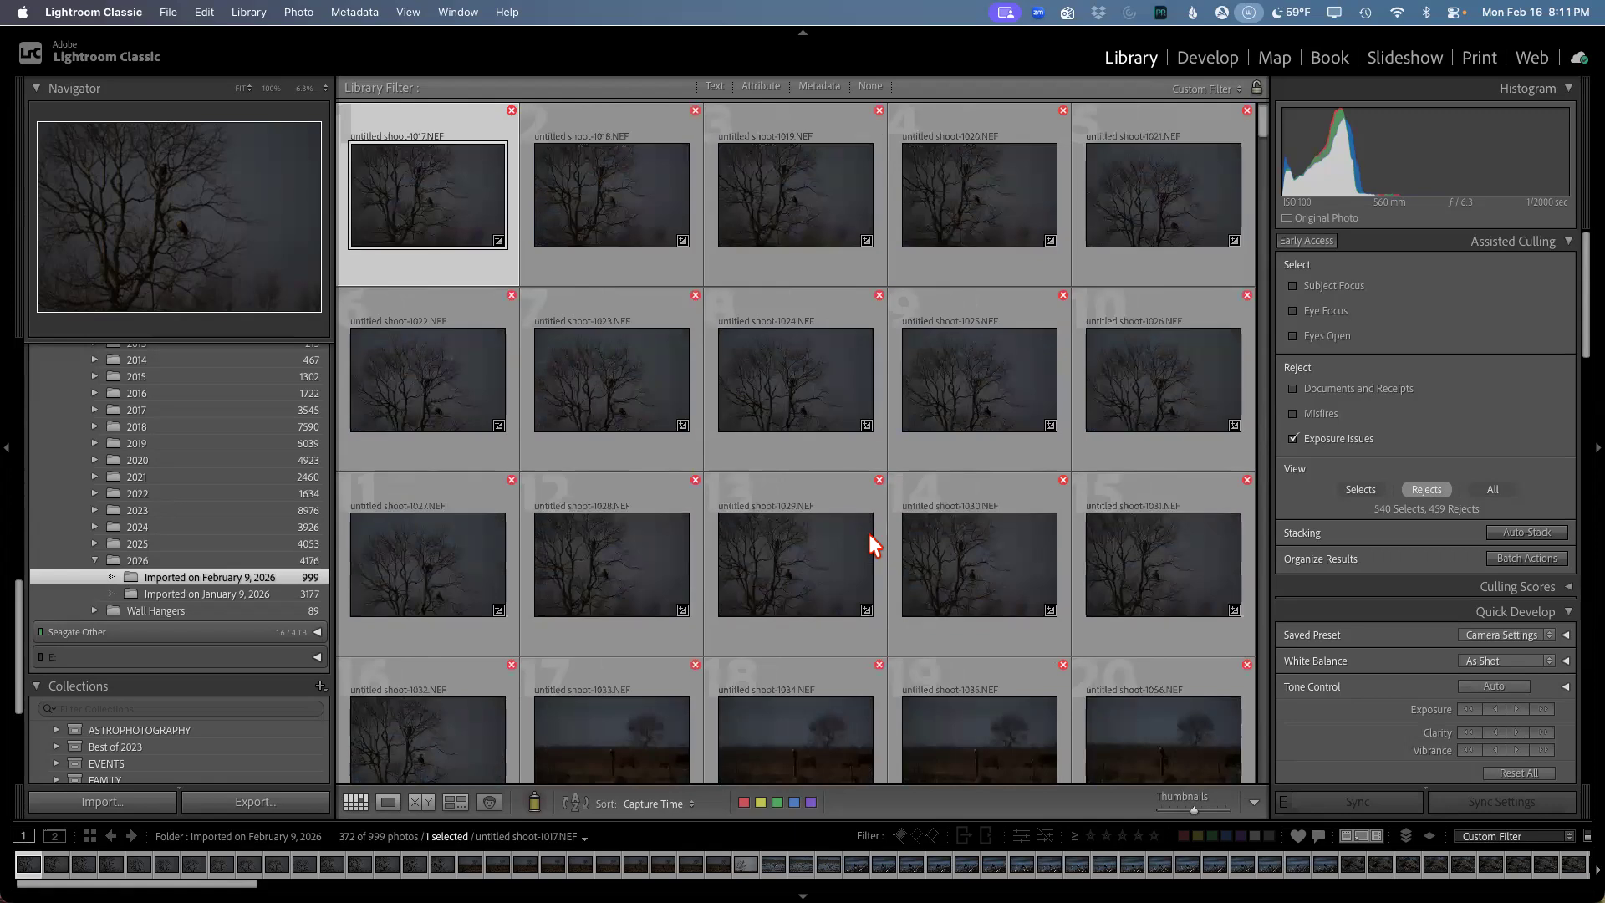
scroll(869, 544, "down", 3)
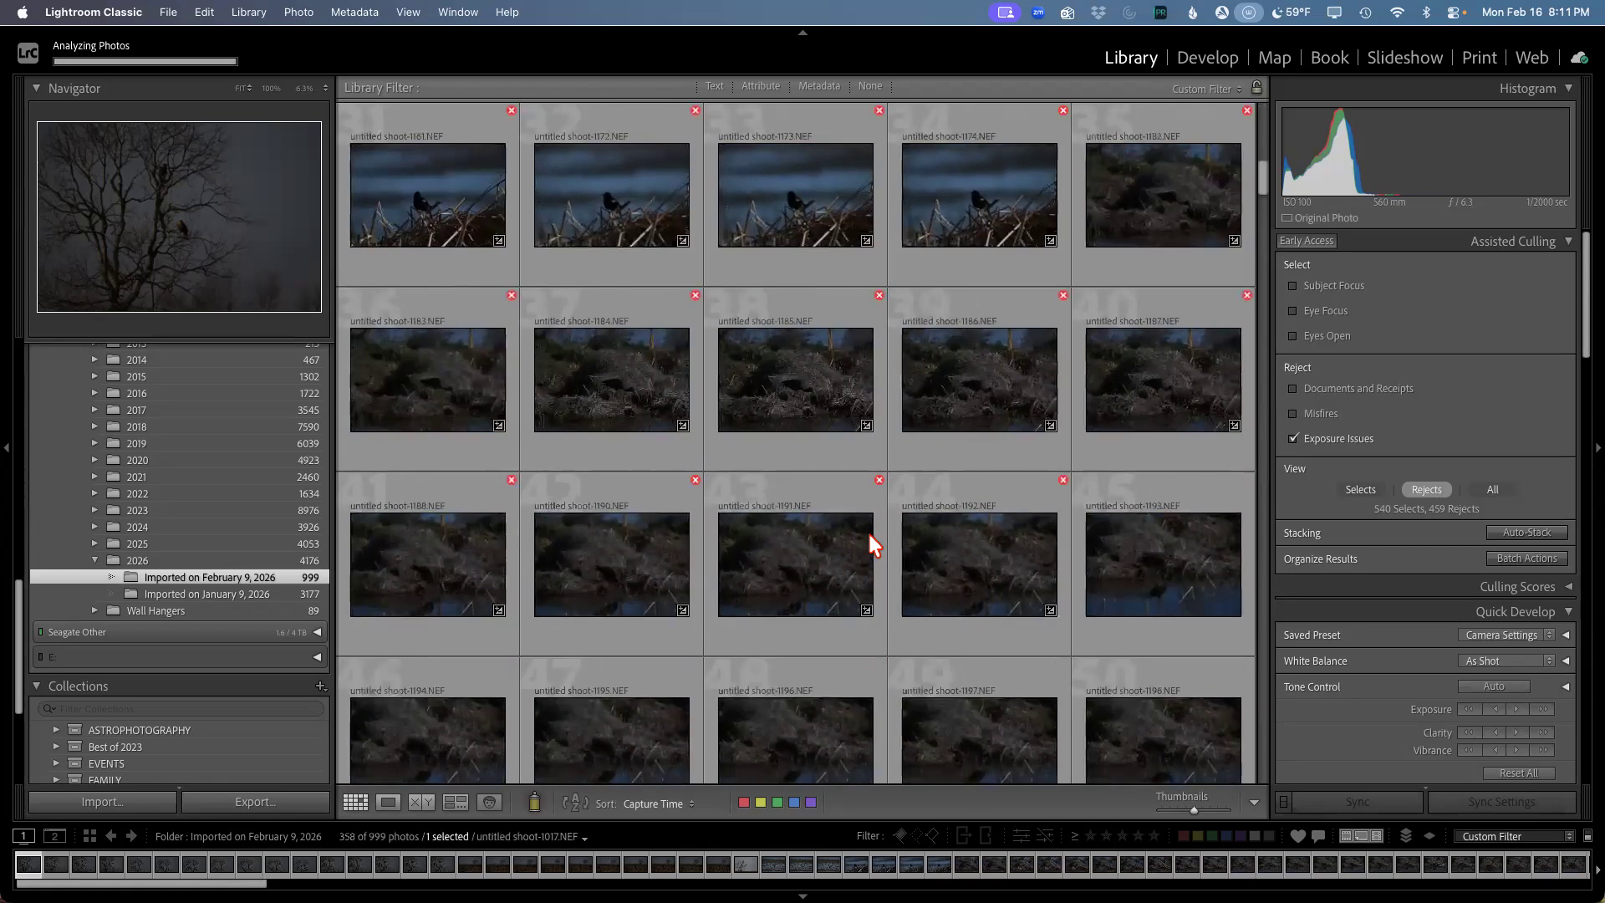
scroll(870, 535, "down", 4)
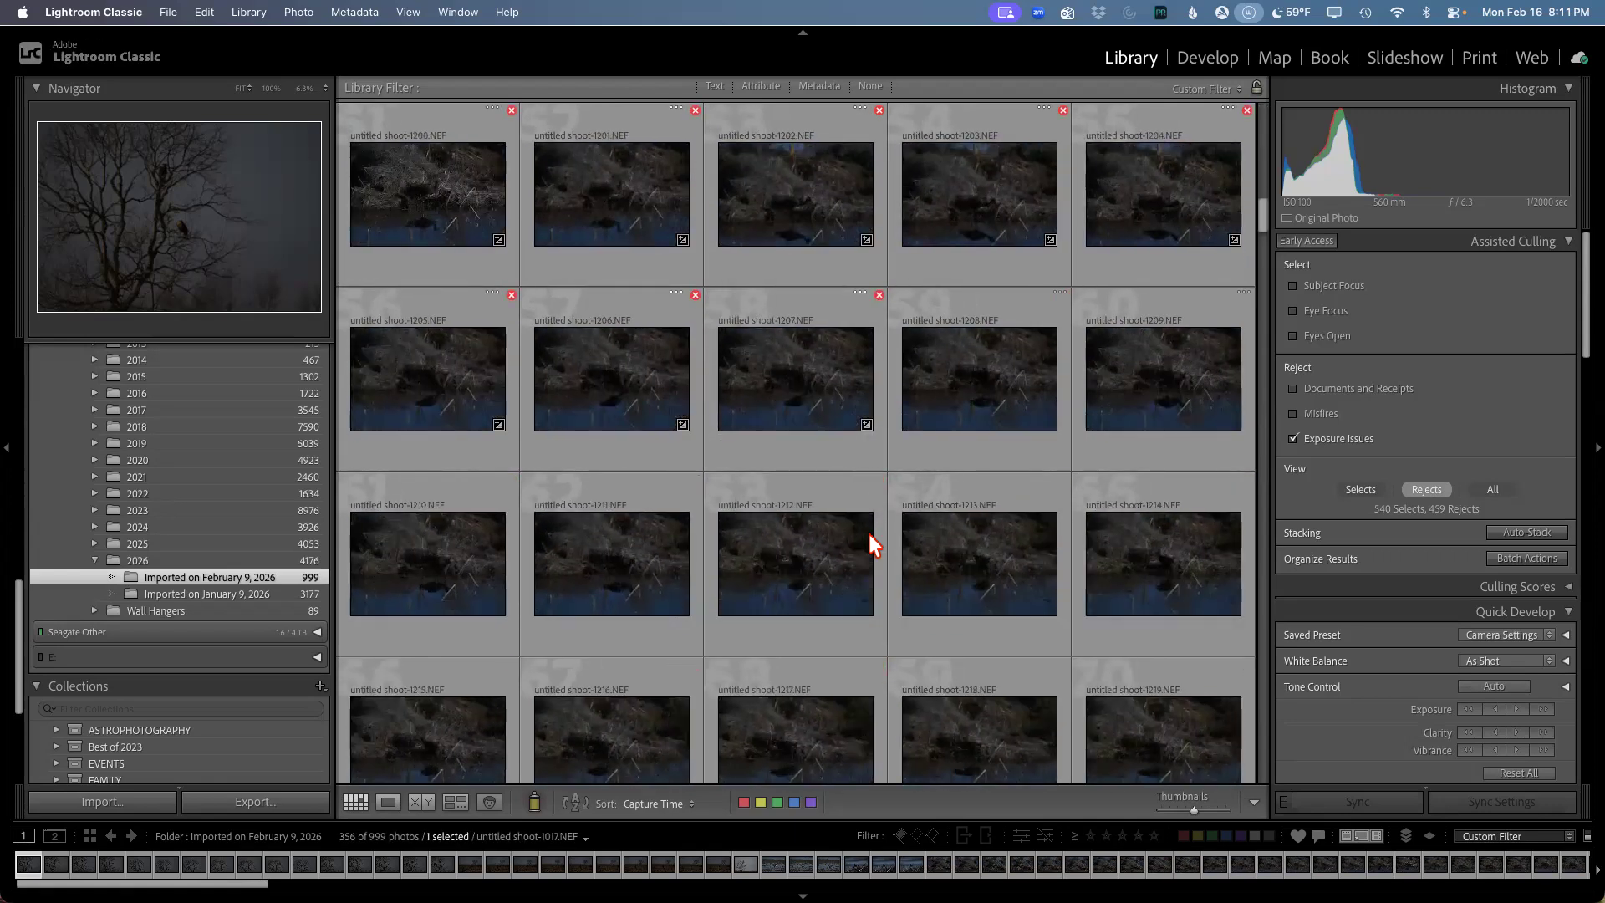
scroll(869, 536, "down", 3)
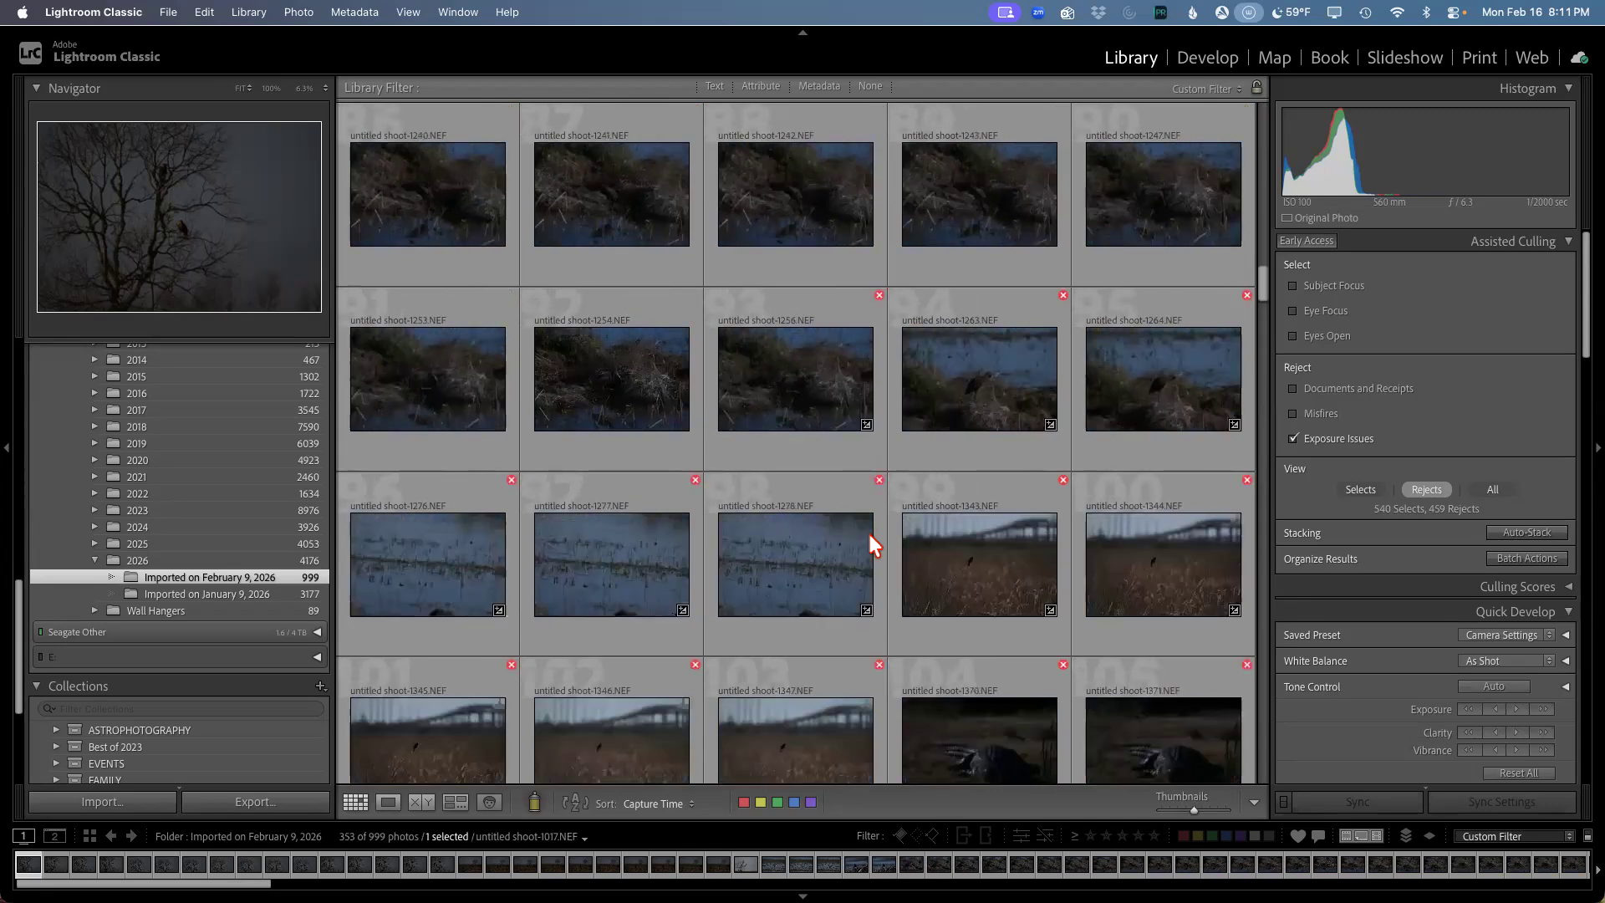
scroll(869, 544, "down", 3)
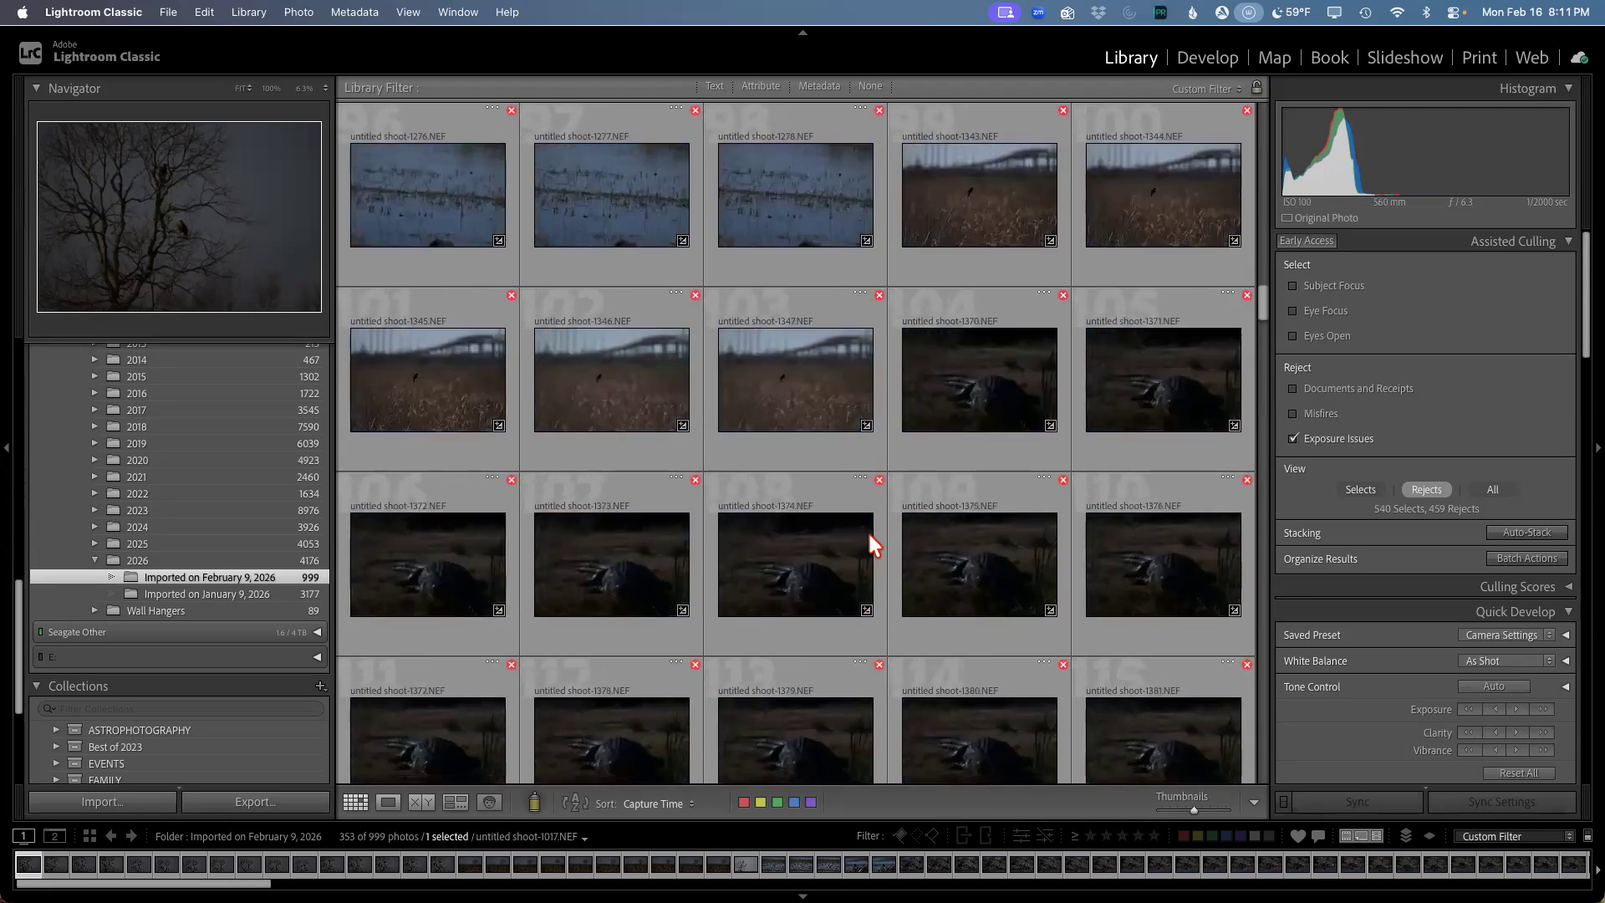
scroll(869, 539, "down", 3)
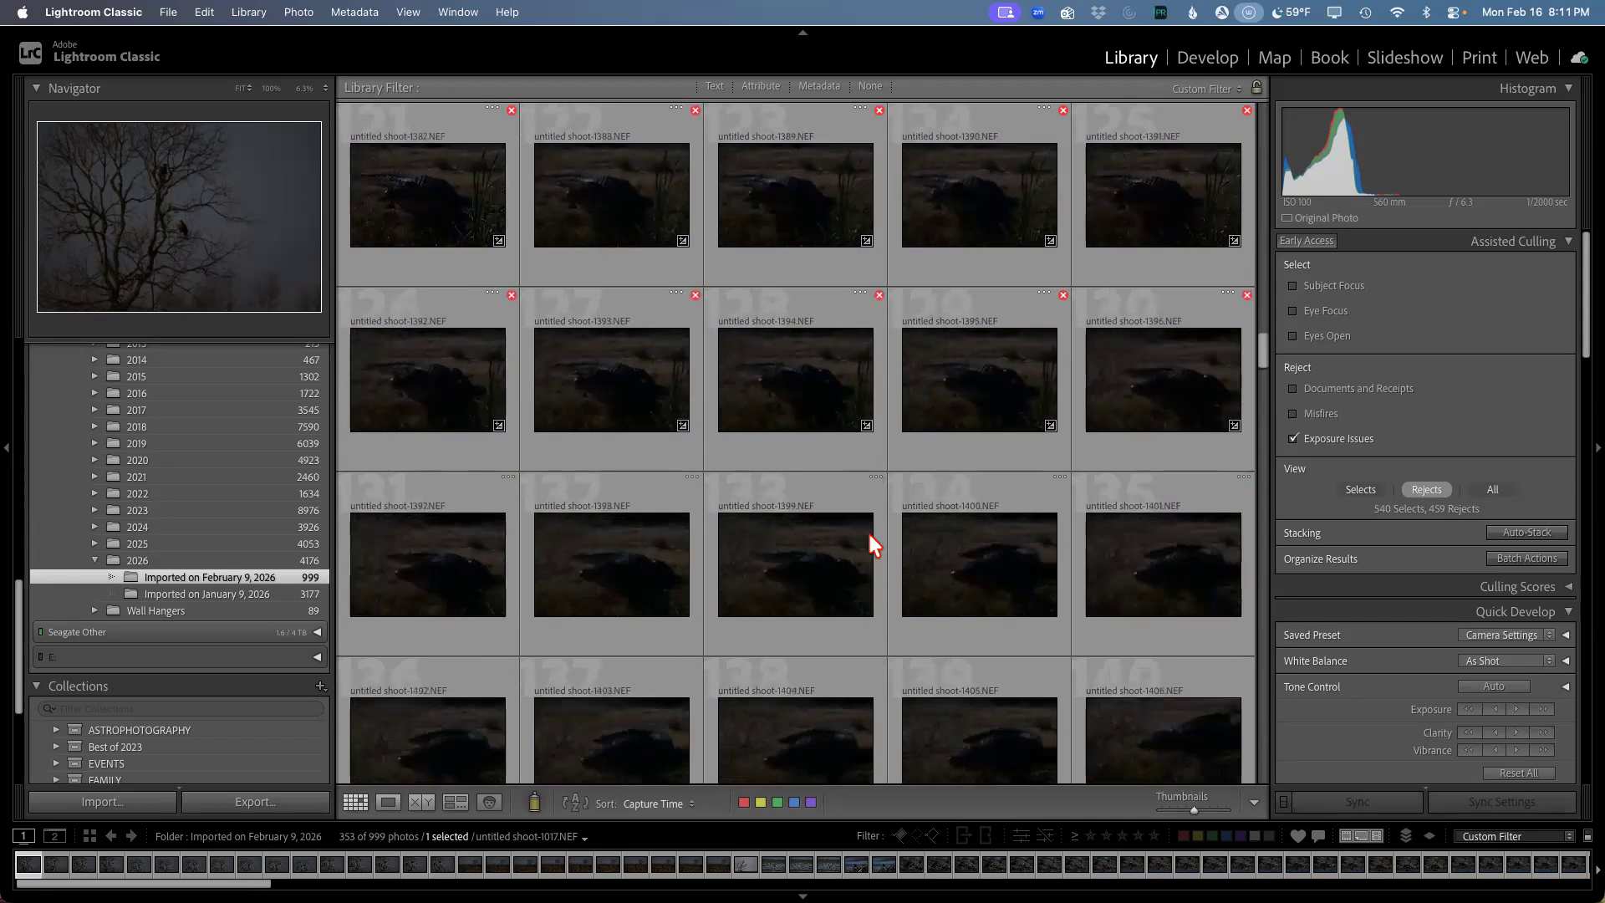
scroll(869, 535, "down", 6)
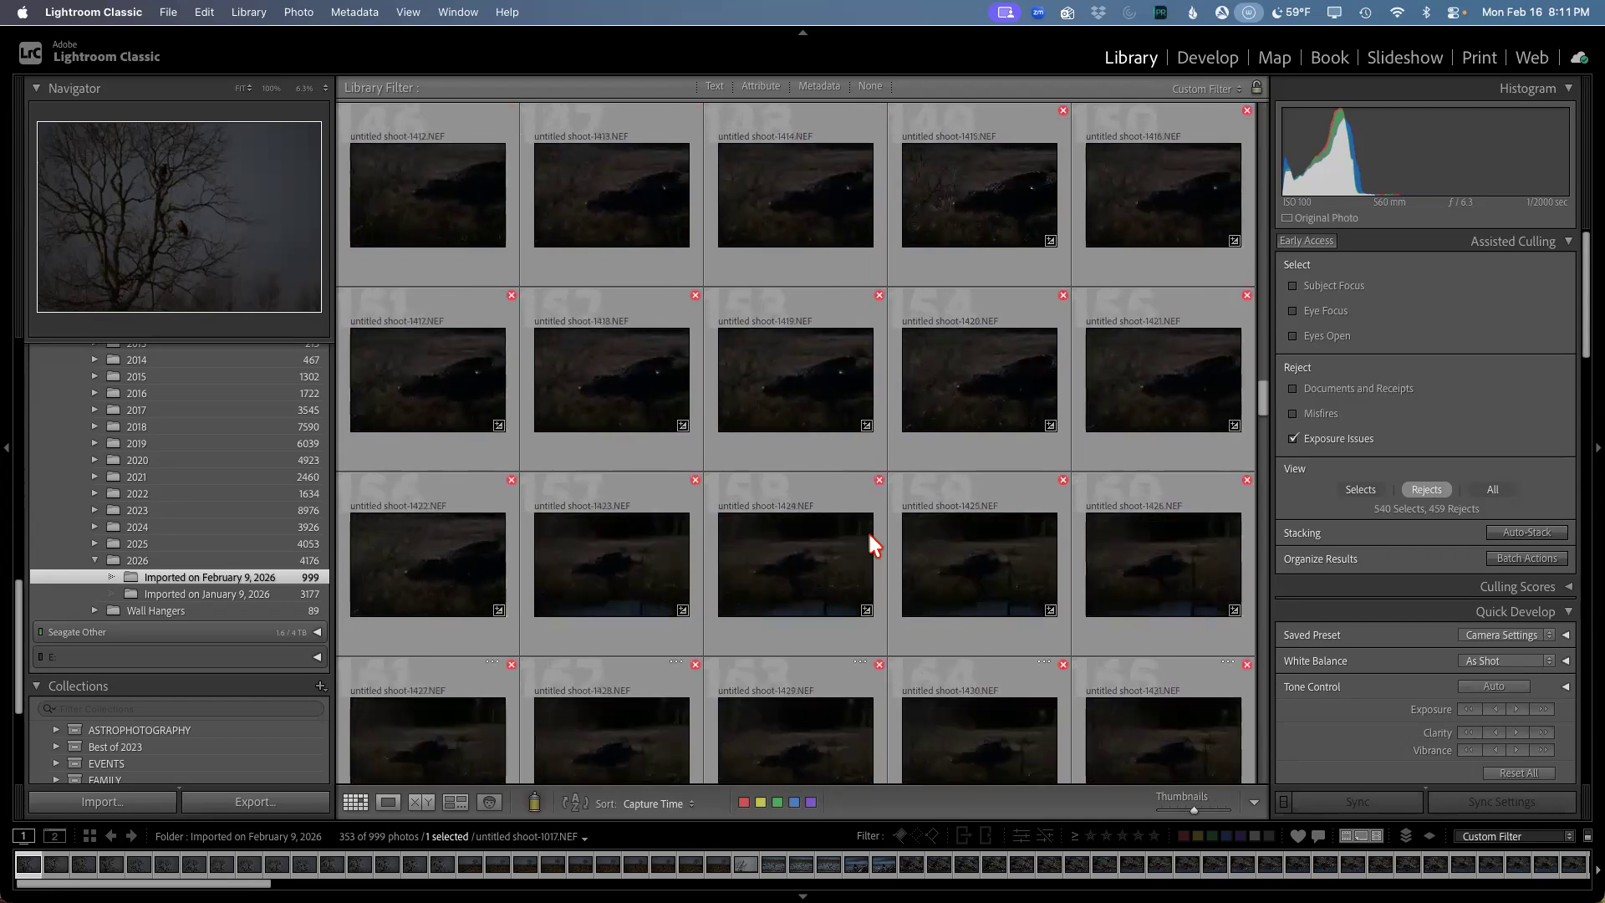
scroll(870, 544, "down", 4)
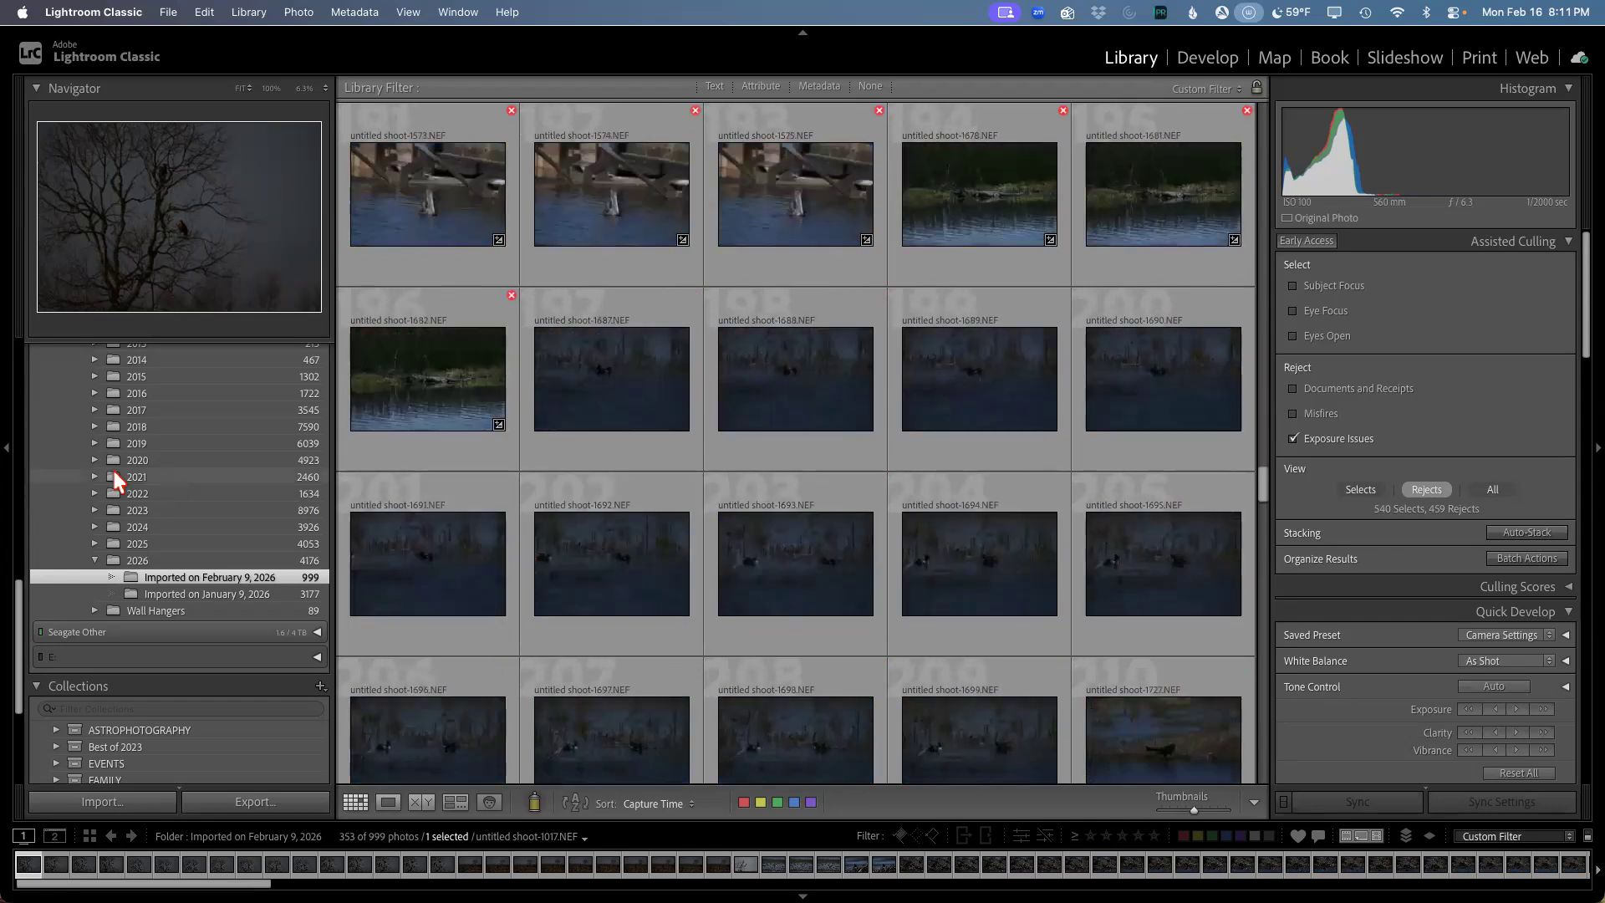
Step: Expand the WILDLIFE folder and open its Cameron Parish 2.8.26 subfolder
scroll(165, 512, "up", 6)
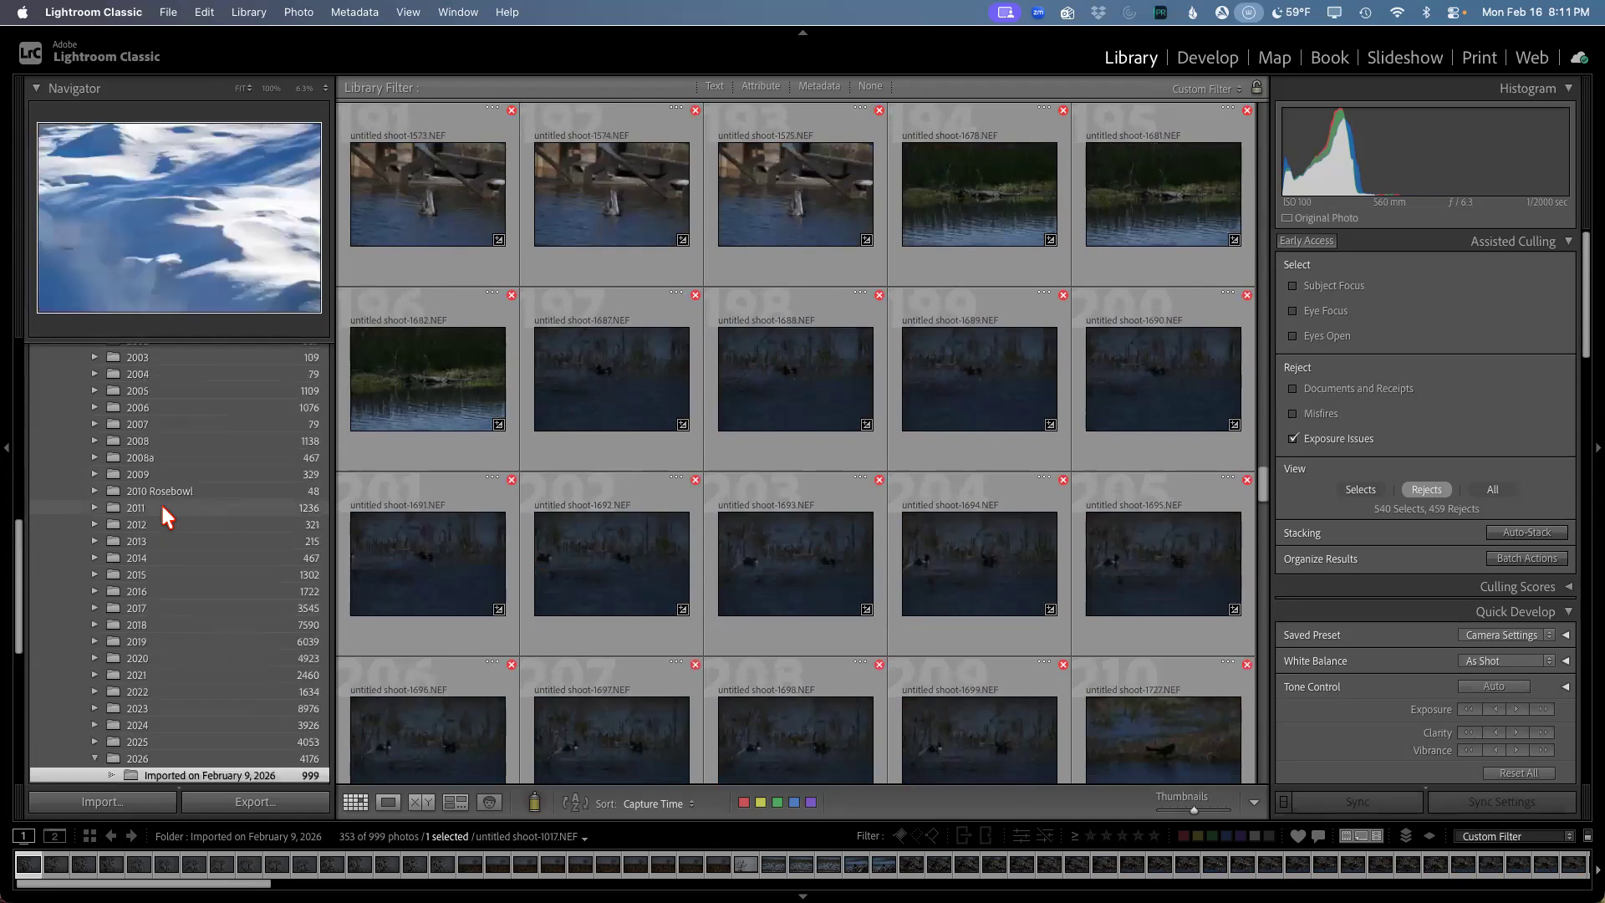
scroll(163, 507, "up", 5)
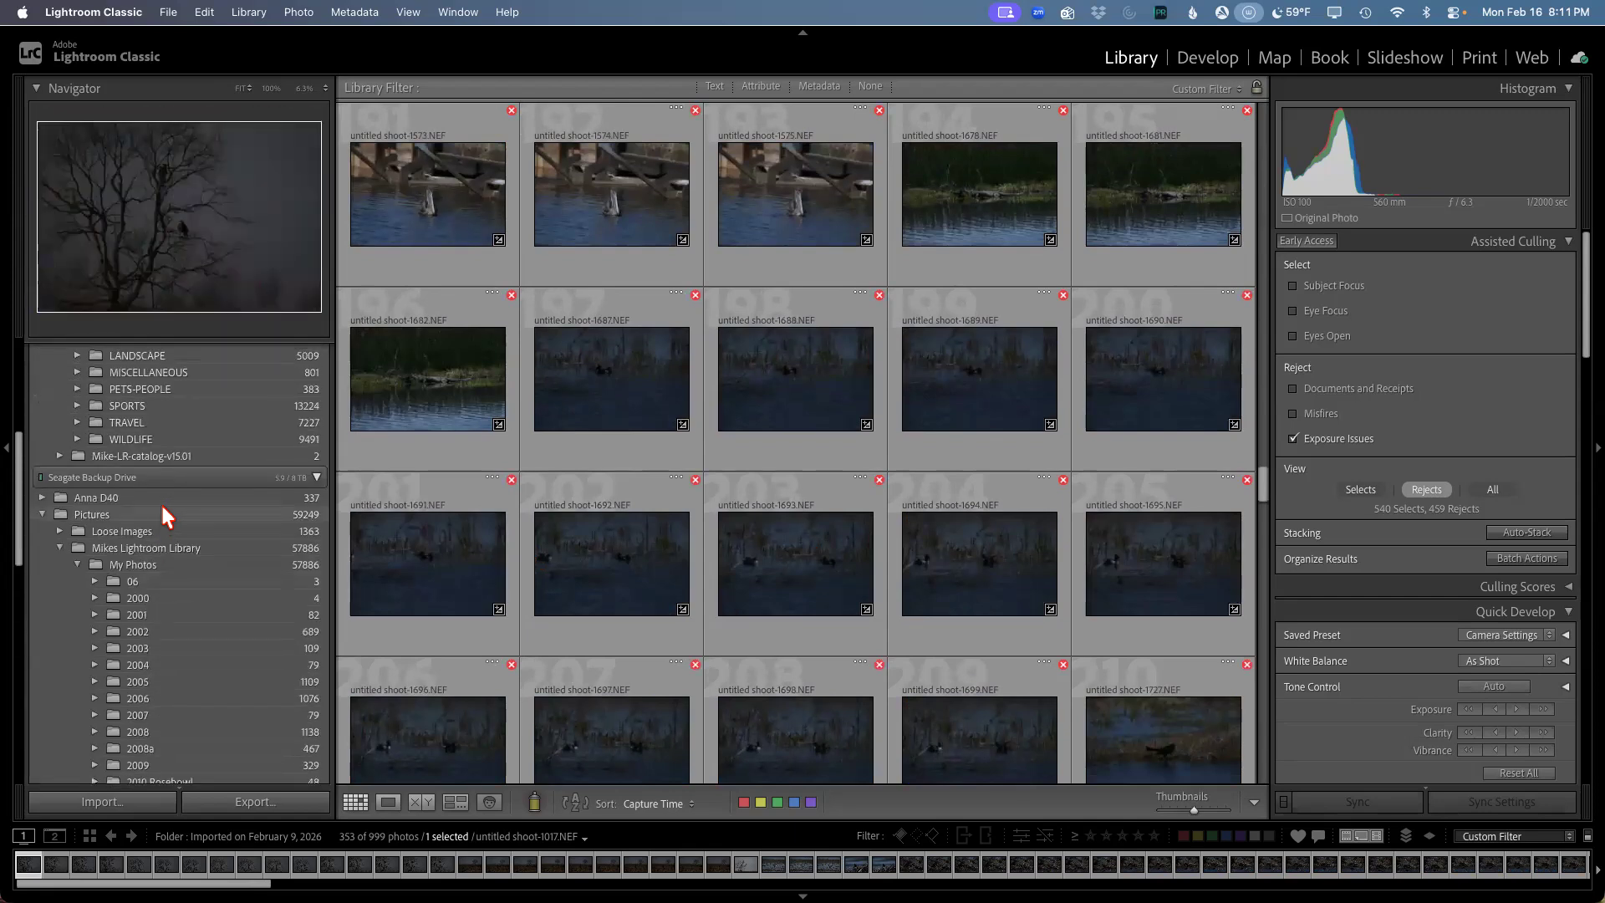
scroll(163, 508, "up", 4)
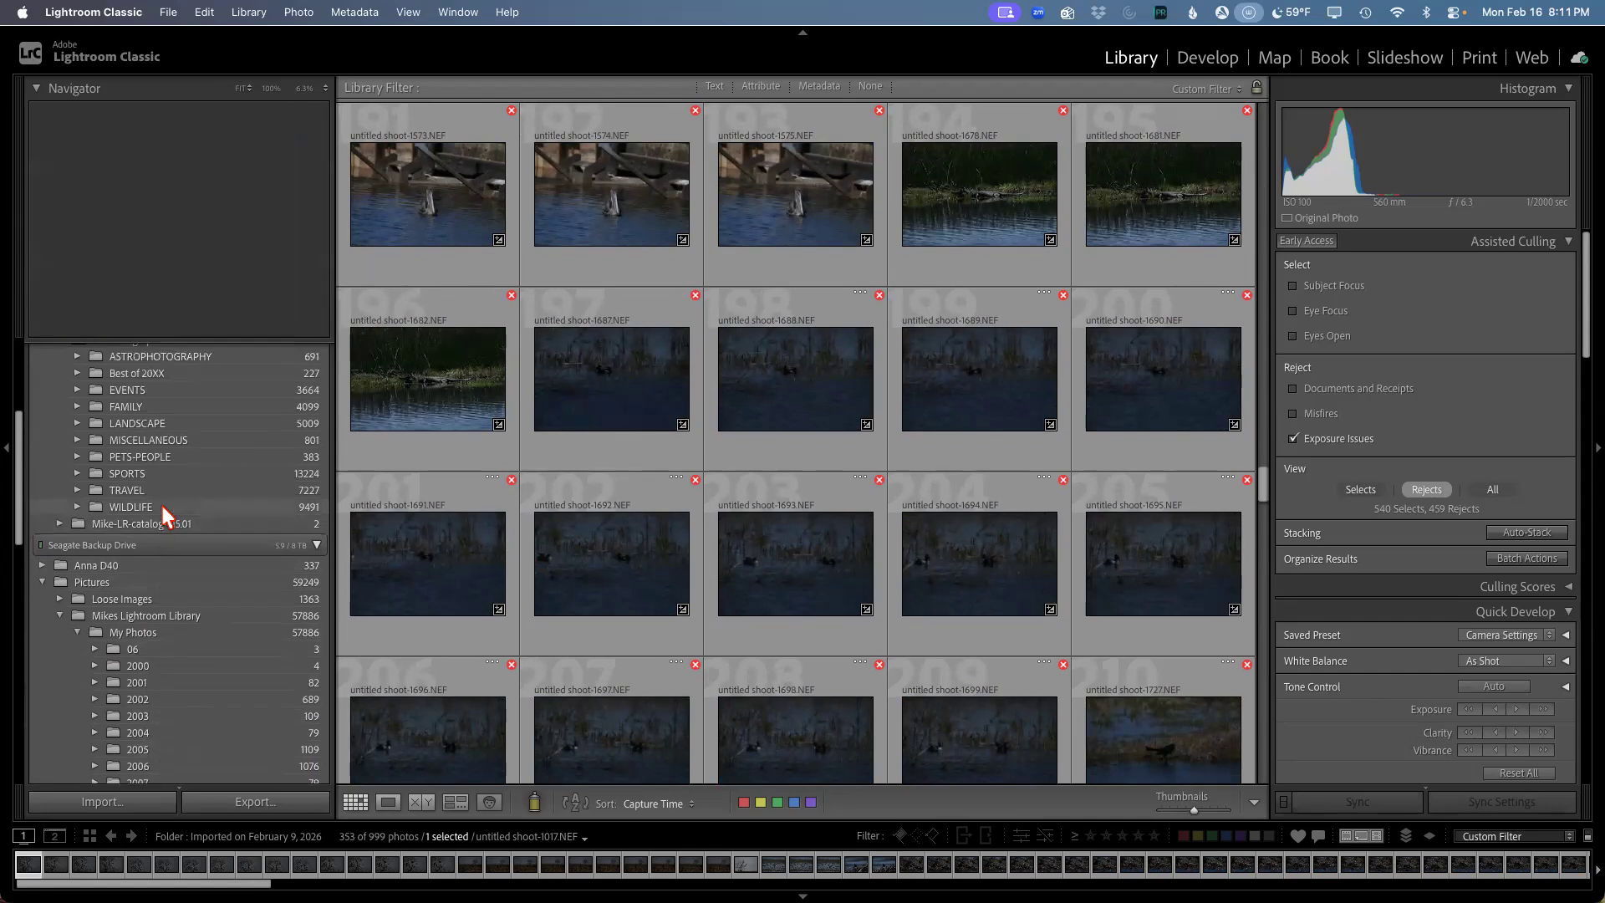
scroll(163, 508, "up", 2)
scroll(163, 507, "down", 6)
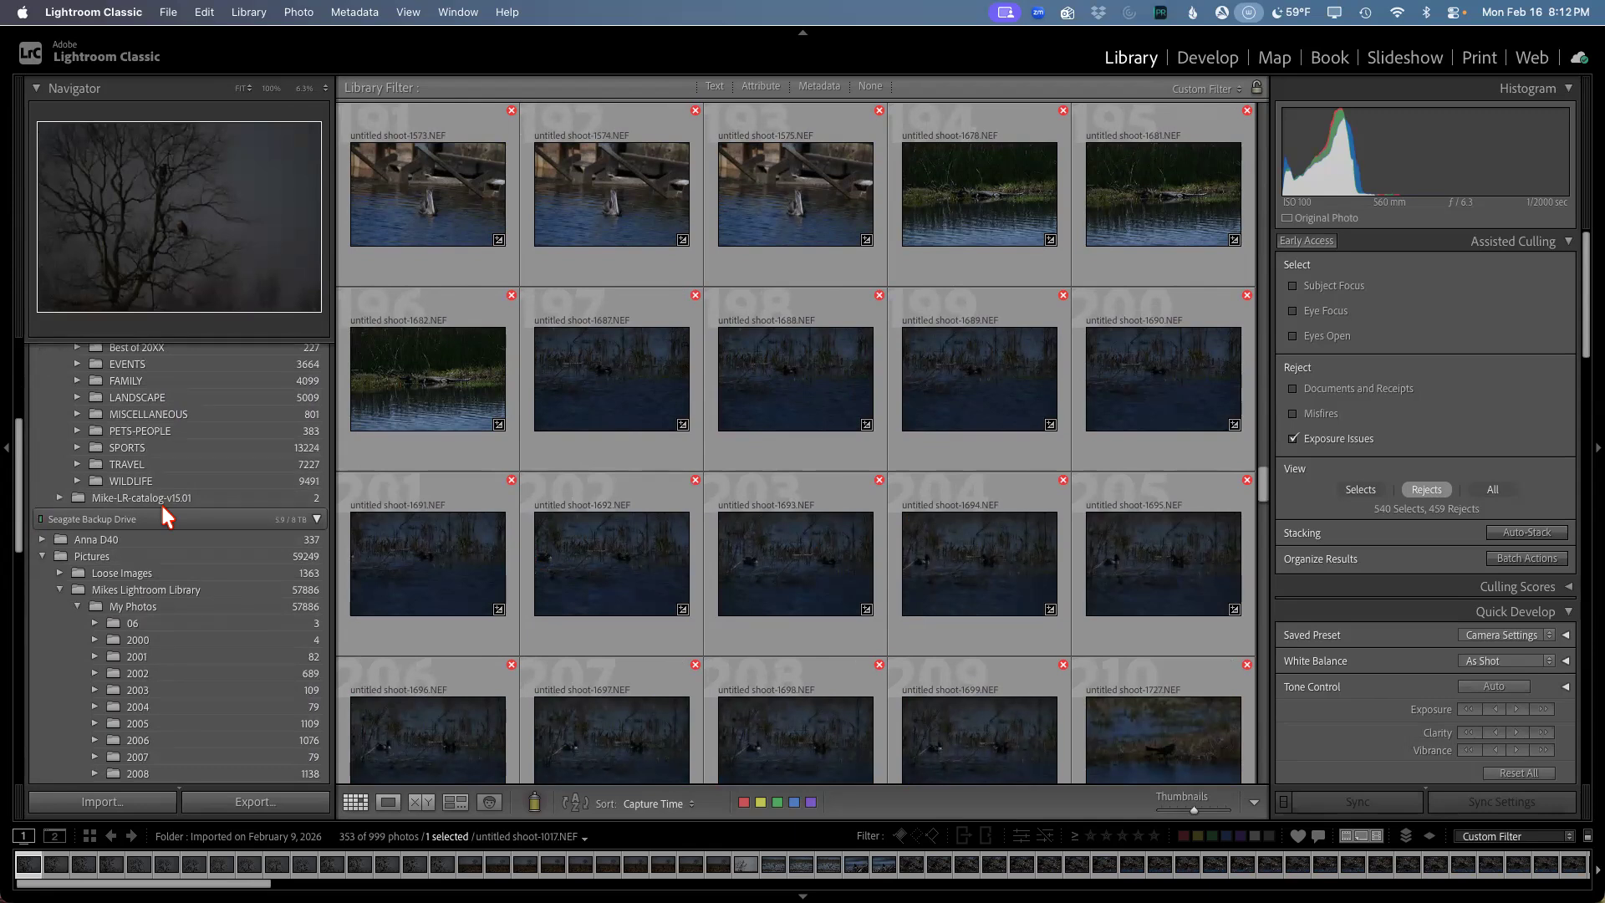
scroll(926, 619, "down", 2)
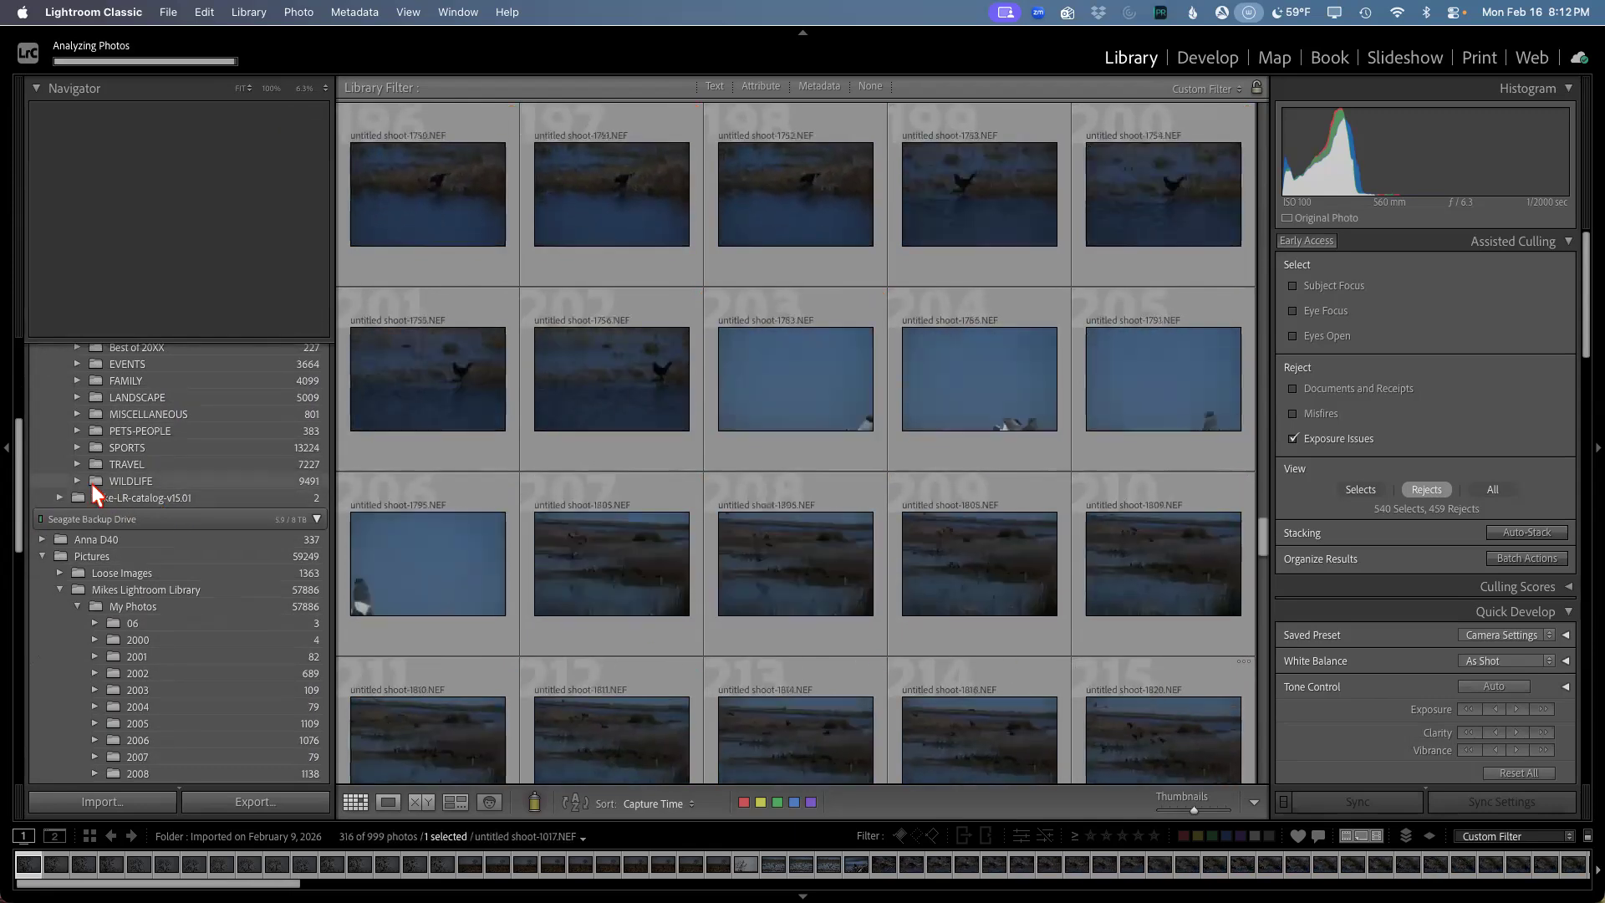
left_click(91, 483)
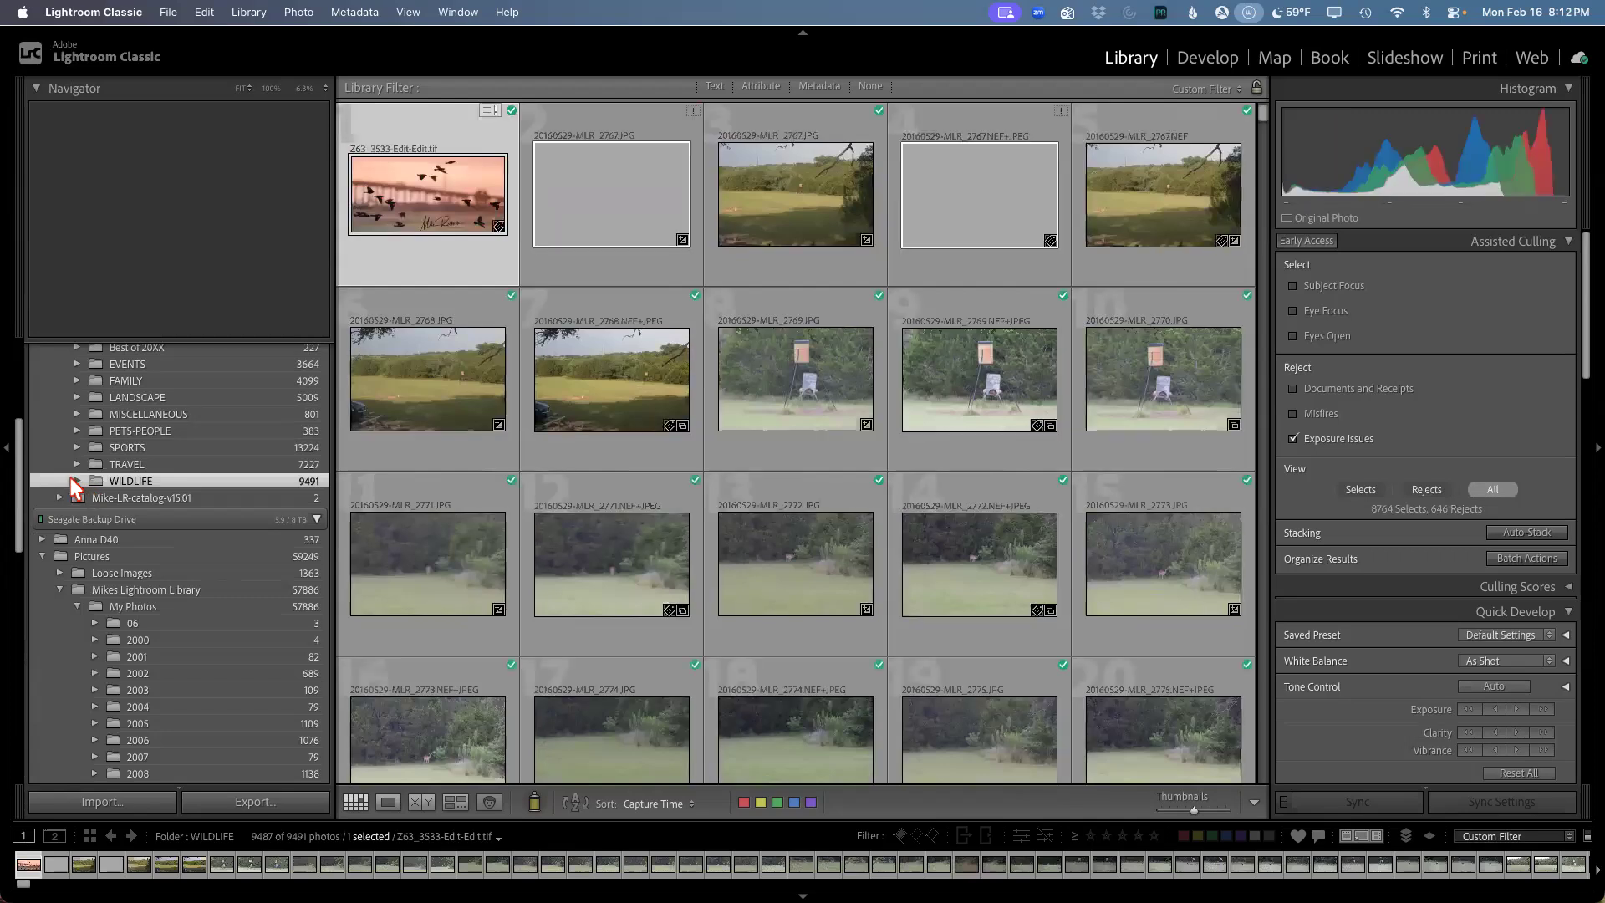
left_click(73, 481)
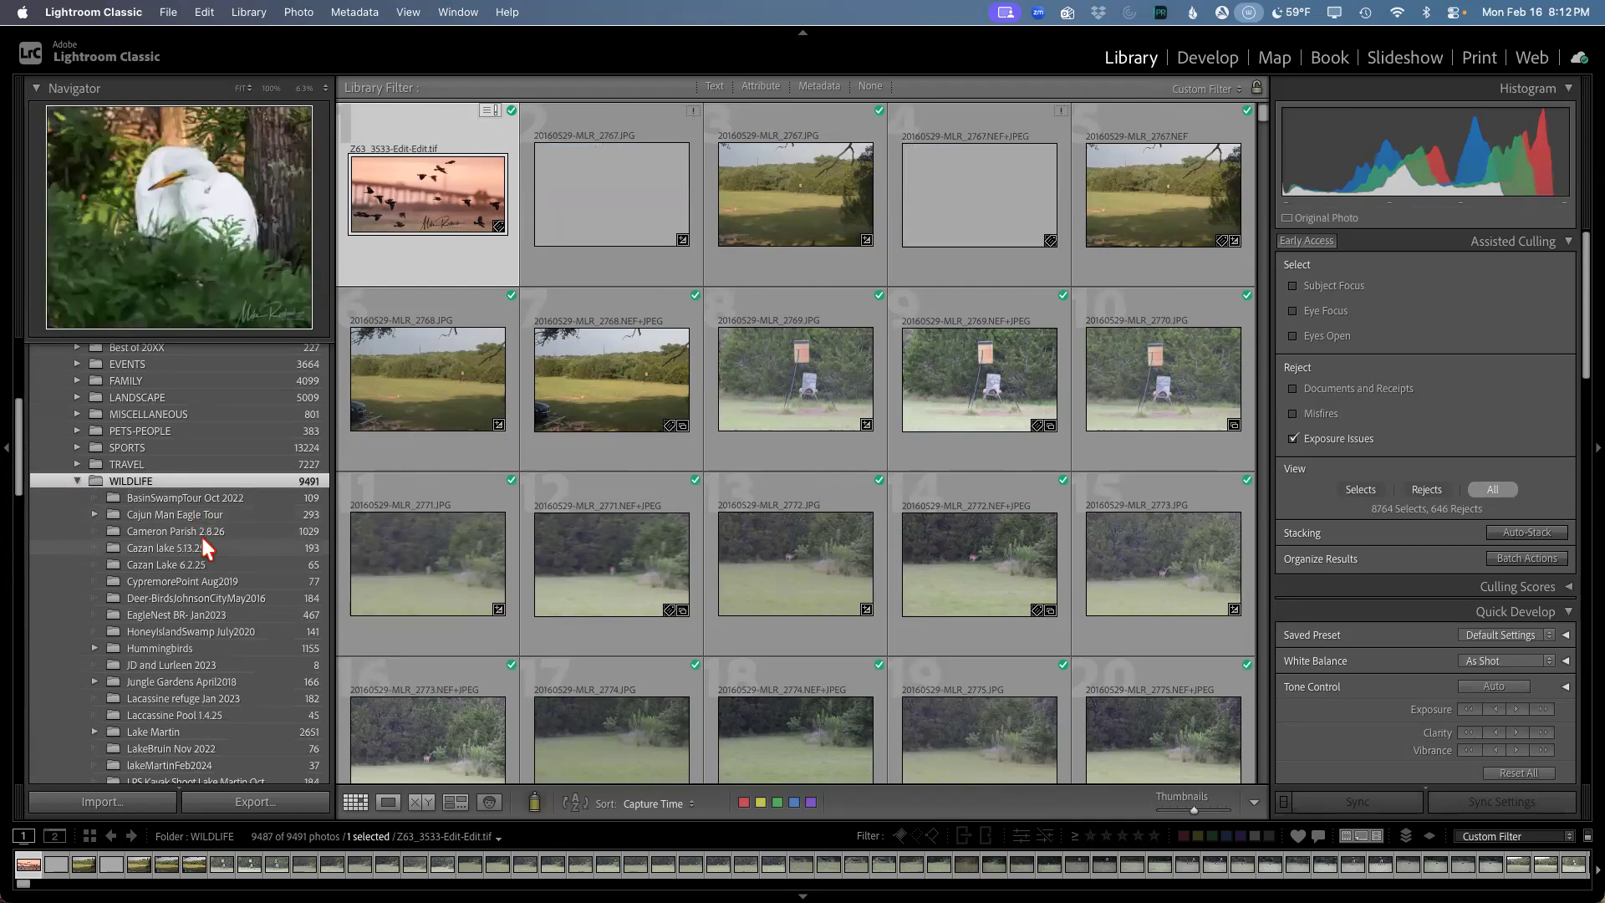
left_click(201, 535)
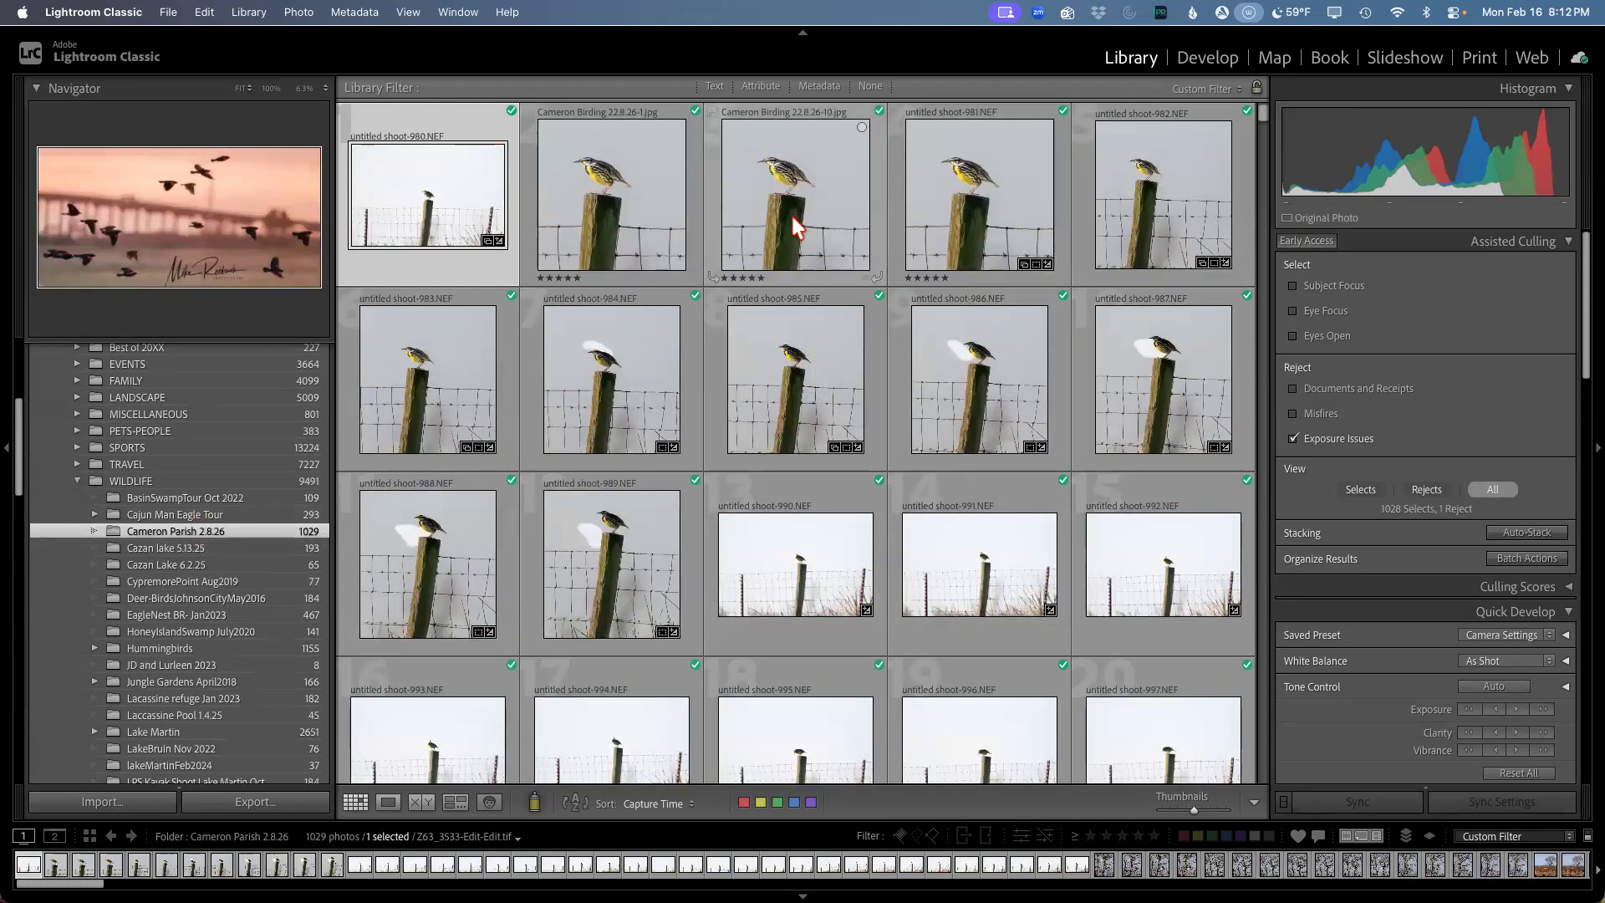
Step: Browse the Cameron Parish 2.8.26 photos, view Cameron Birding 22.8.26-11.jpg enlarged, and return to the grid
scroll(1013, 458, "down", 5)
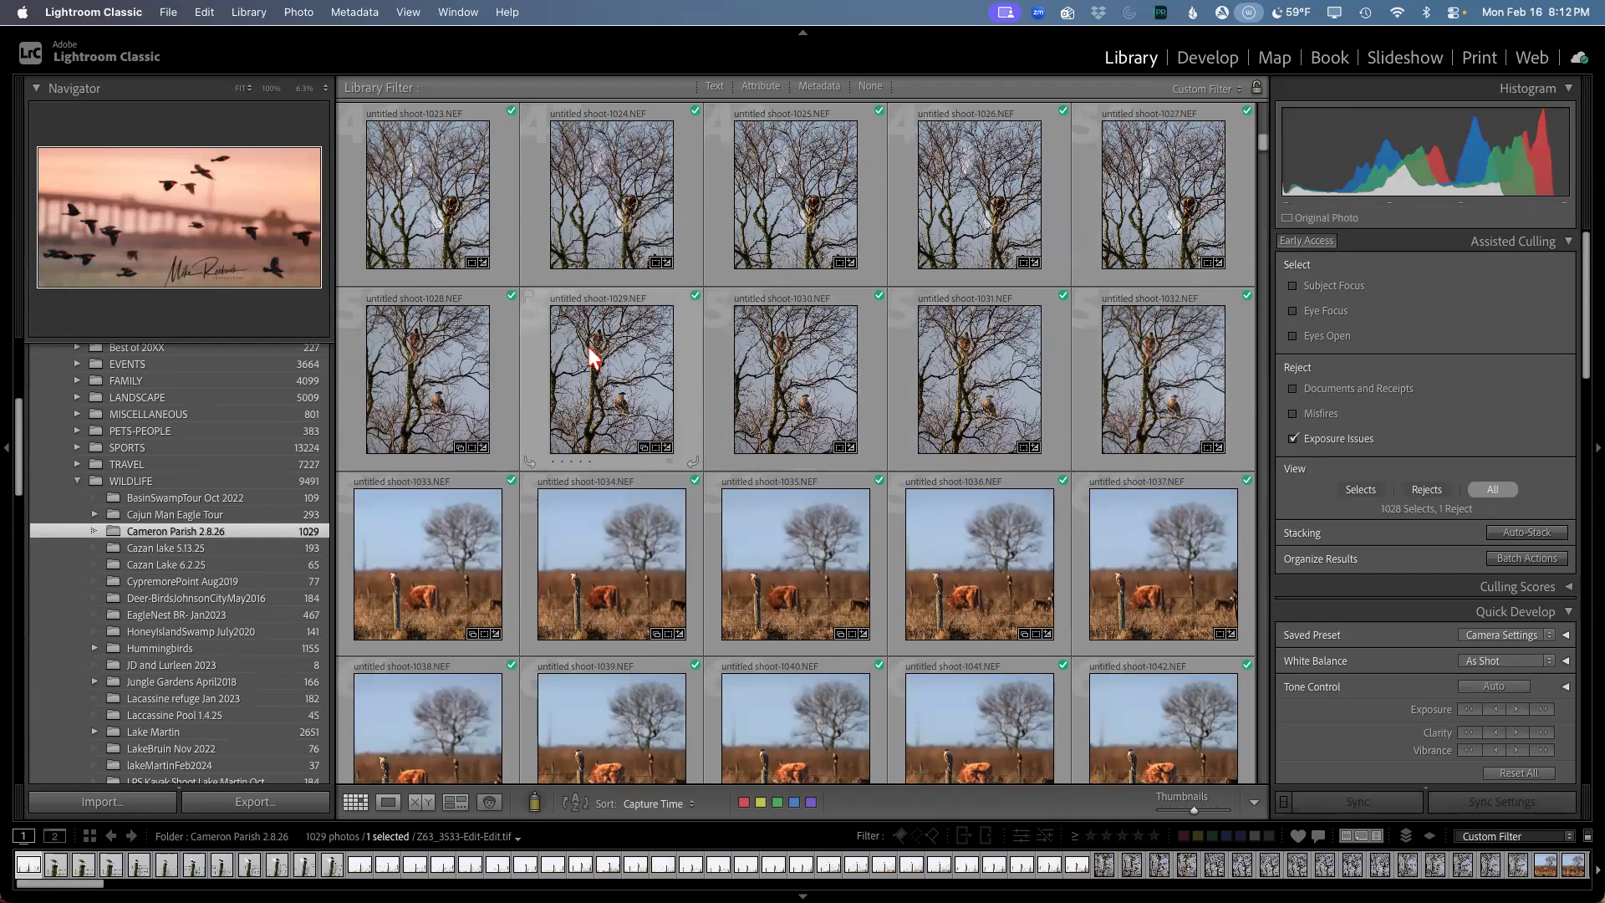
scroll(577, 394, "up", 2)
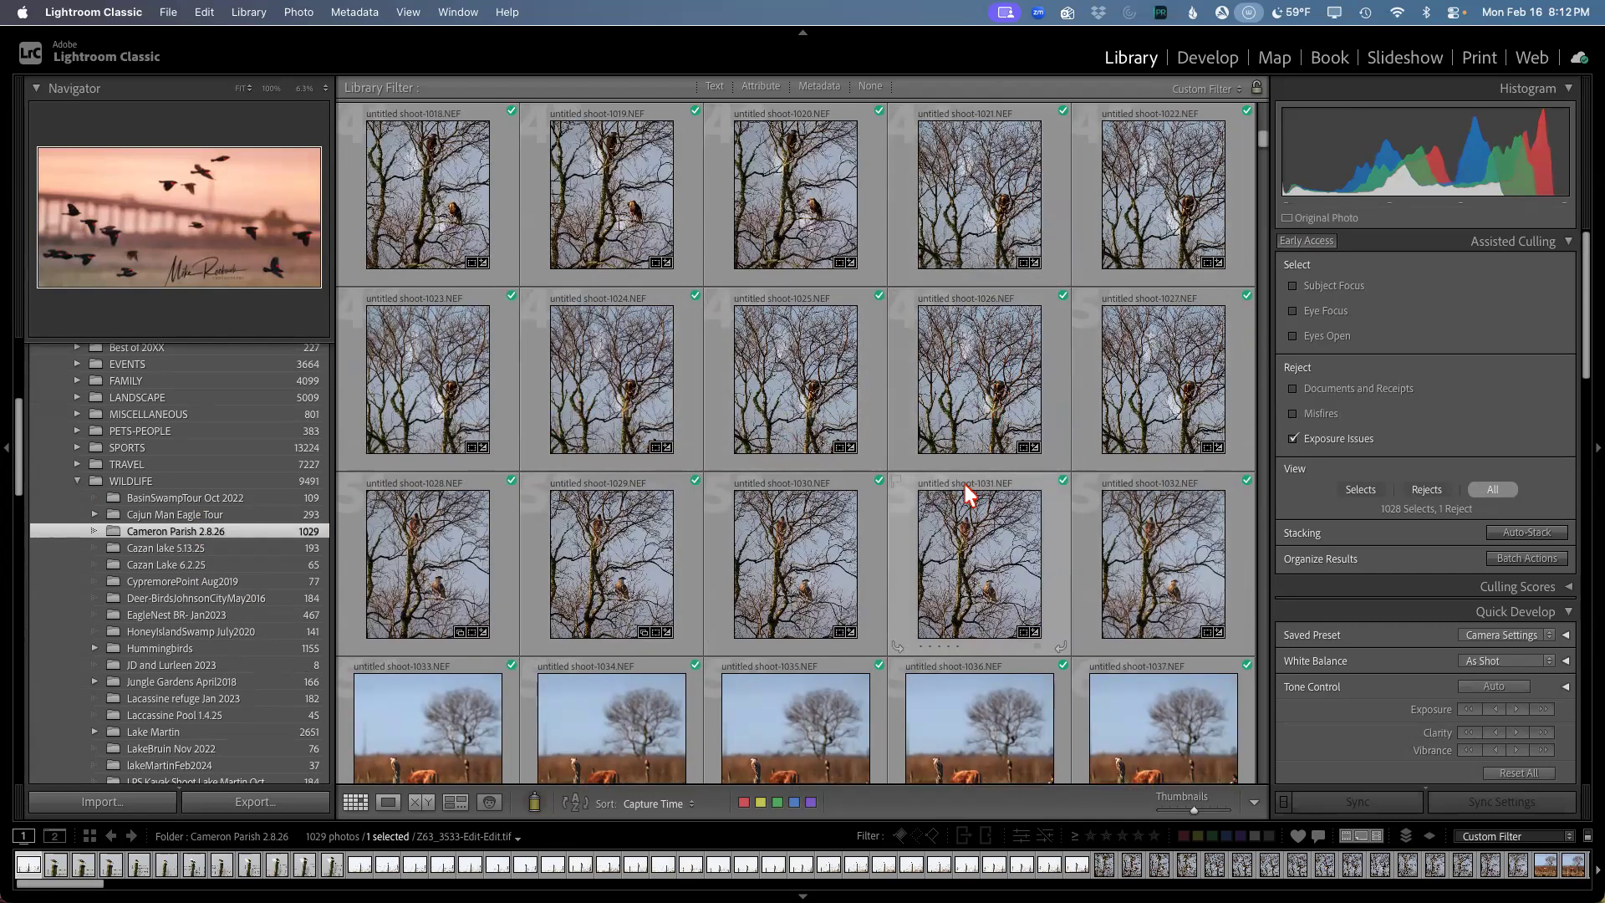
scroll(965, 484, "down", 5)
scroll(964, 484, "up", 2)
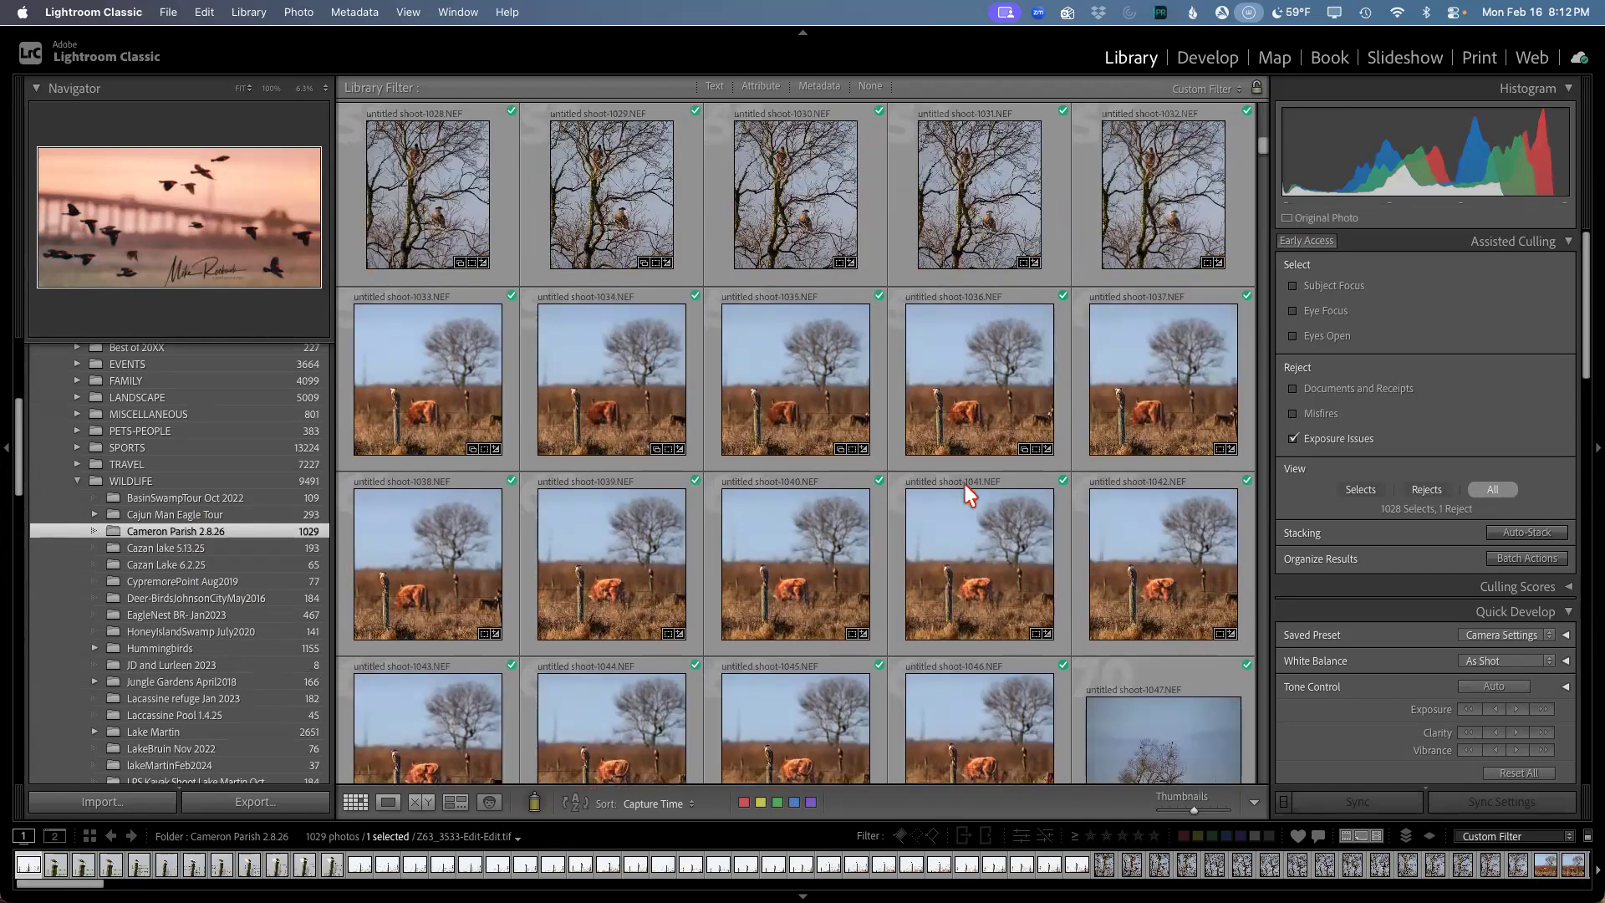
scroll(843, 549, "down", 4)
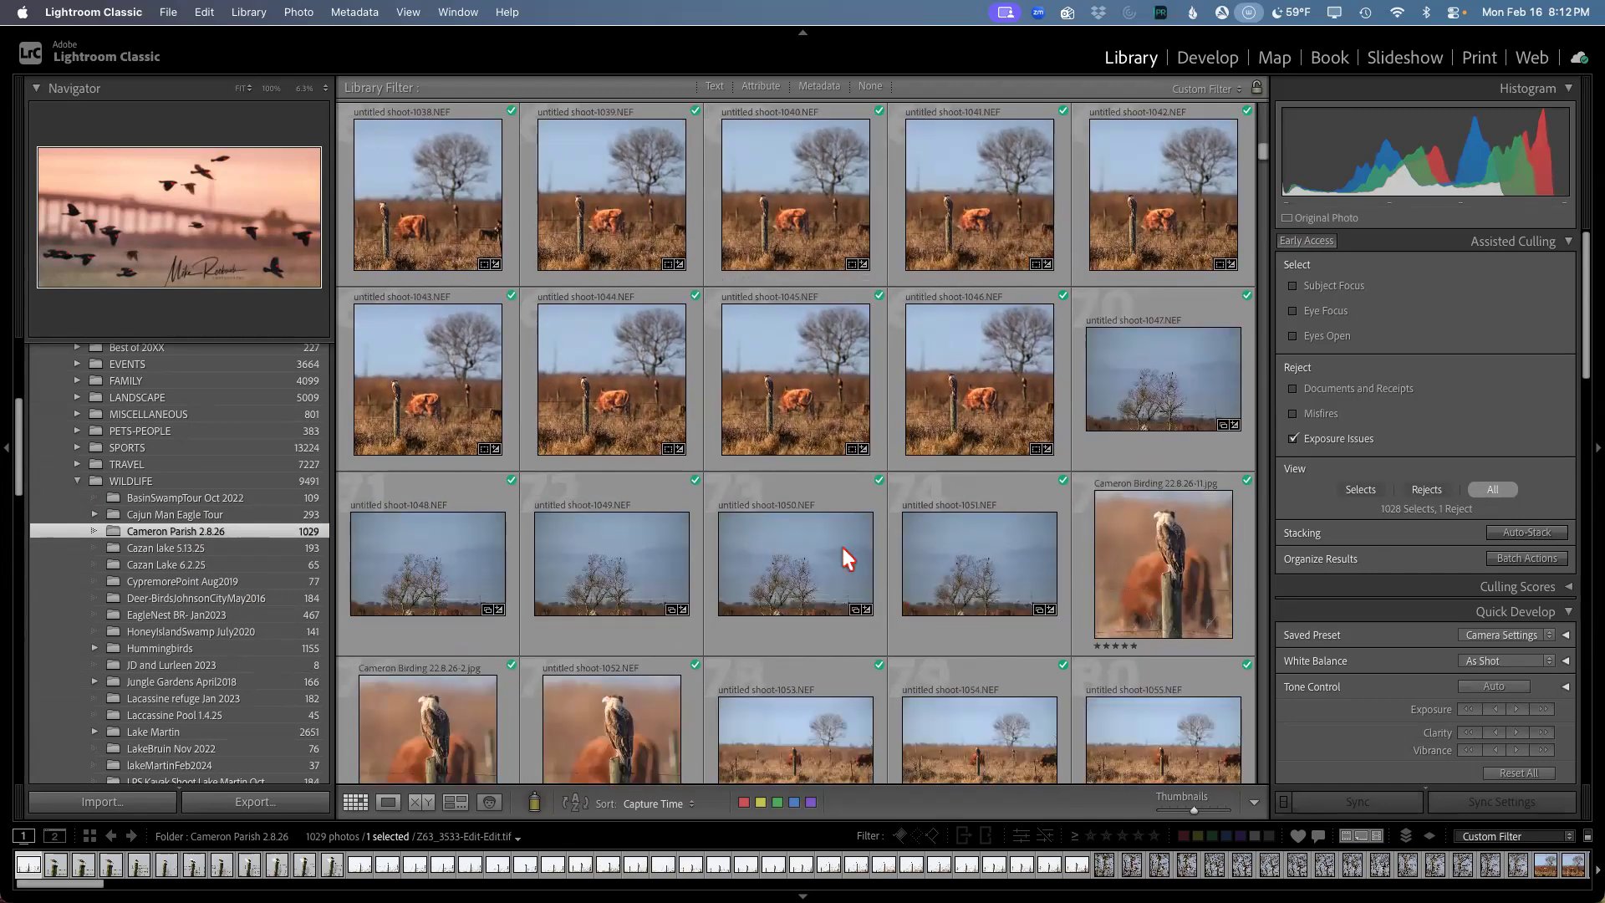
double_click(1150, 543)
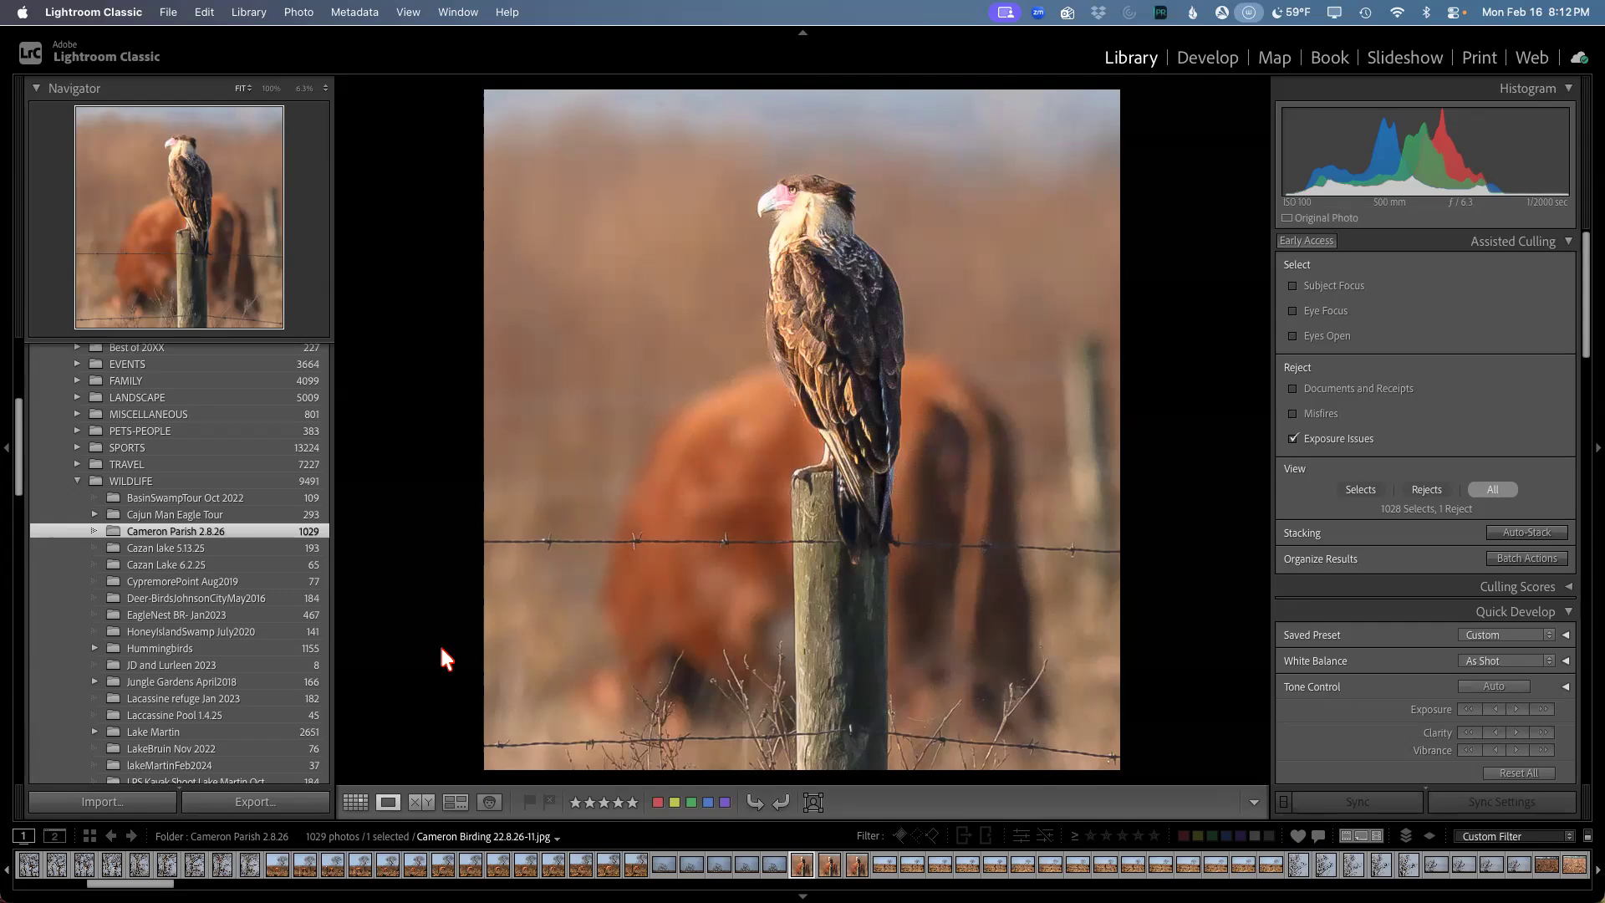
left_click(356, 802)
Step: Reopen the Imported on February 9, 2026 folder under 2026 on the Seagate Backup Drive
scroll(236, 709, "down", 15)
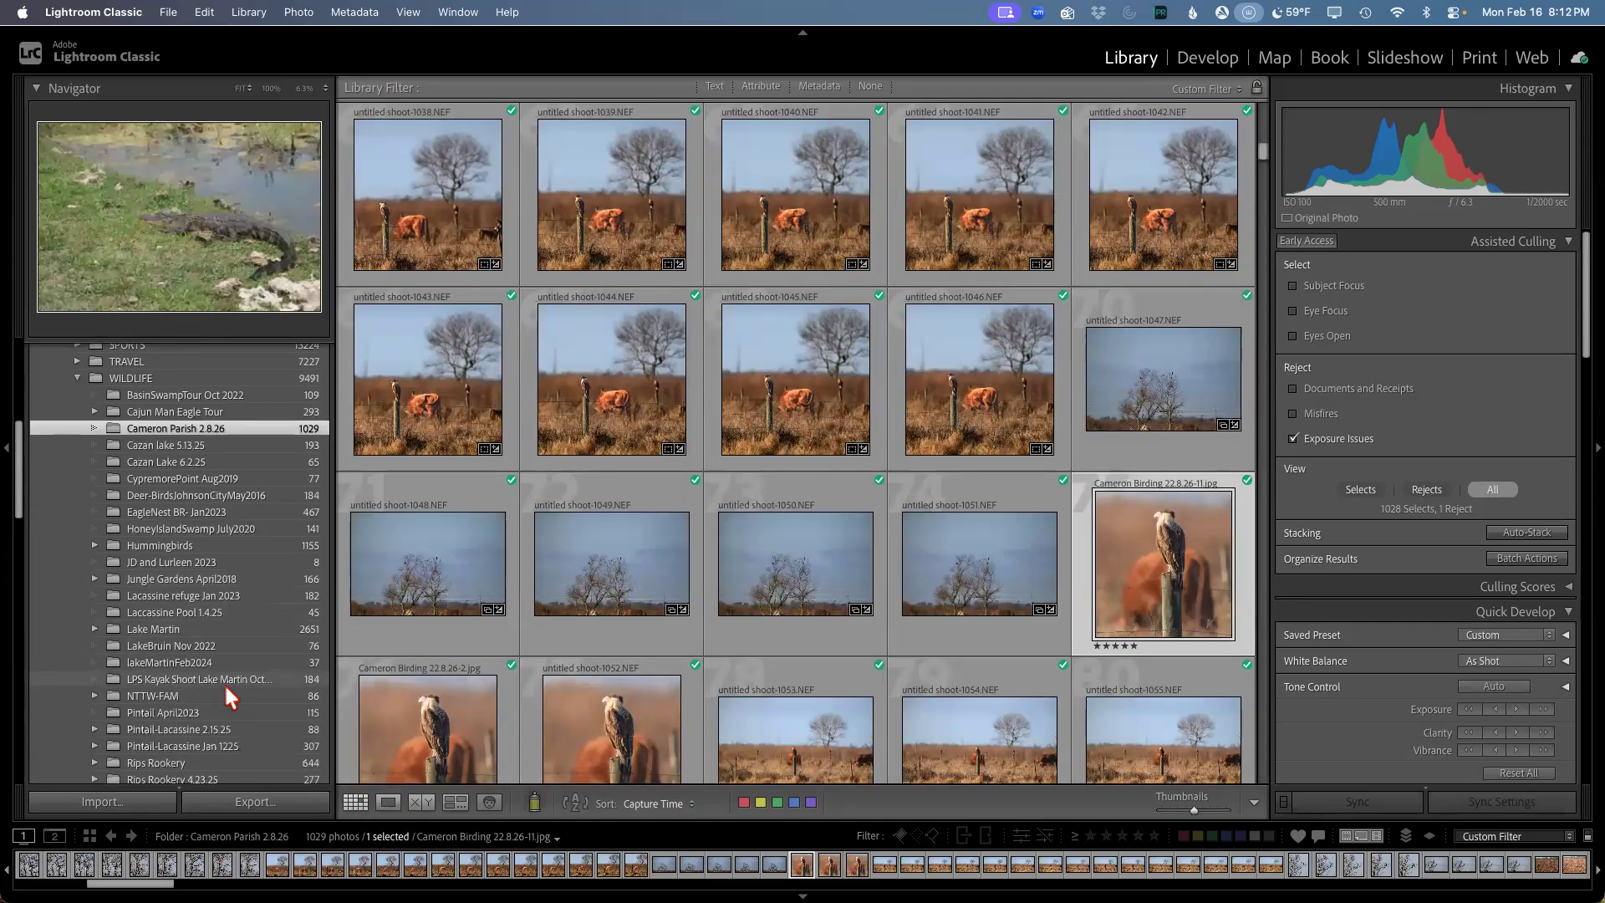
scroll(227, 690, "down", 8)
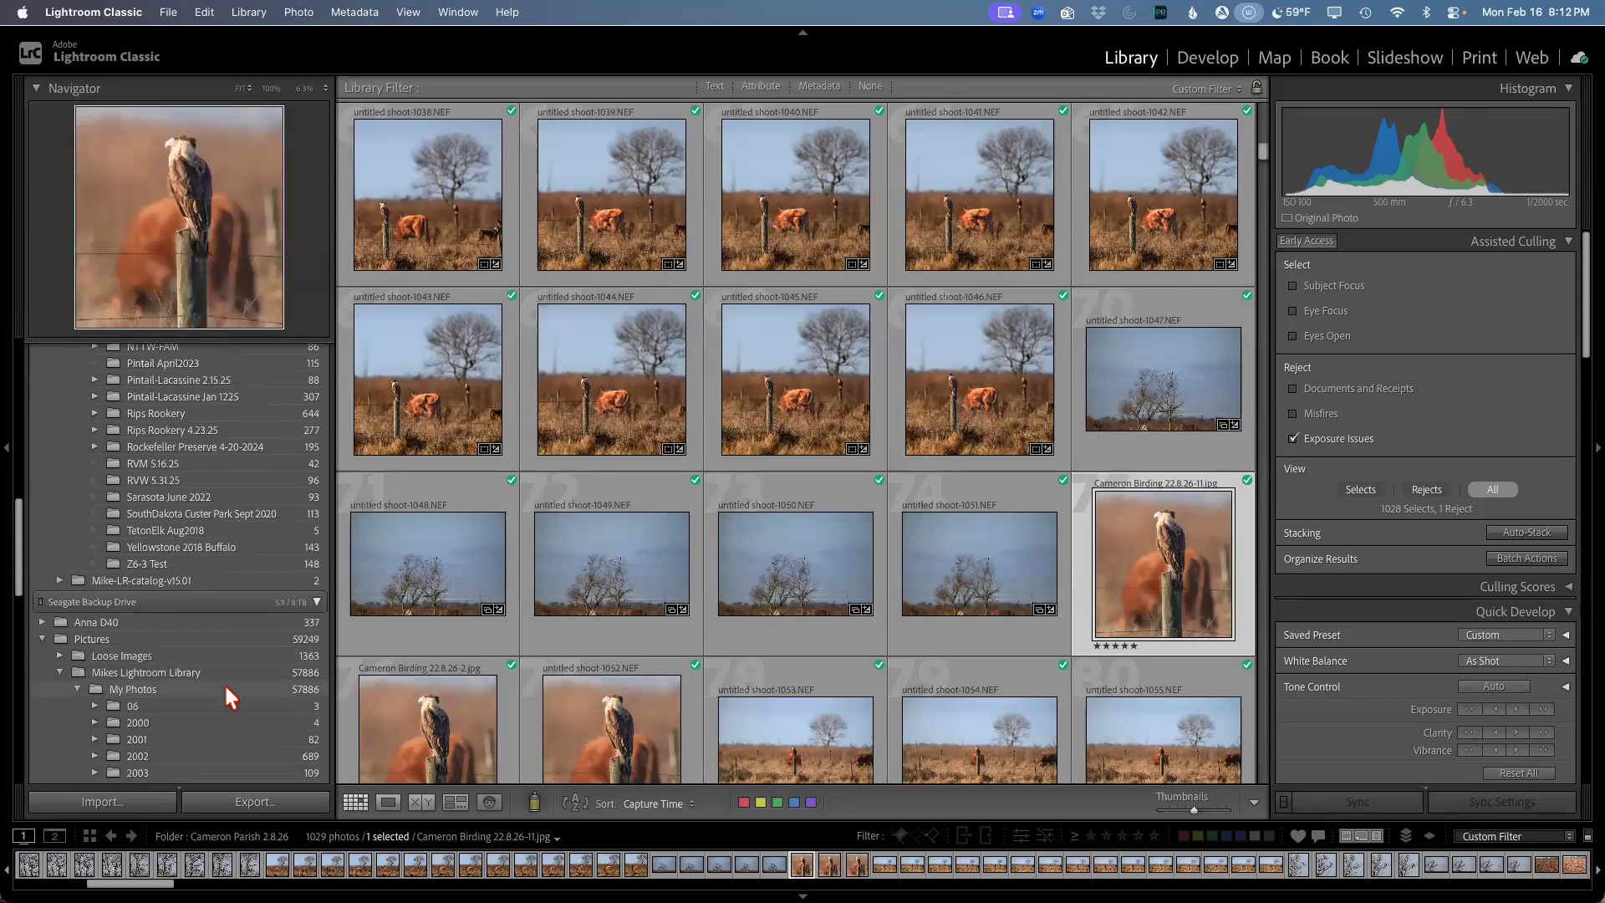
scroll(224, 682, "down", 10)
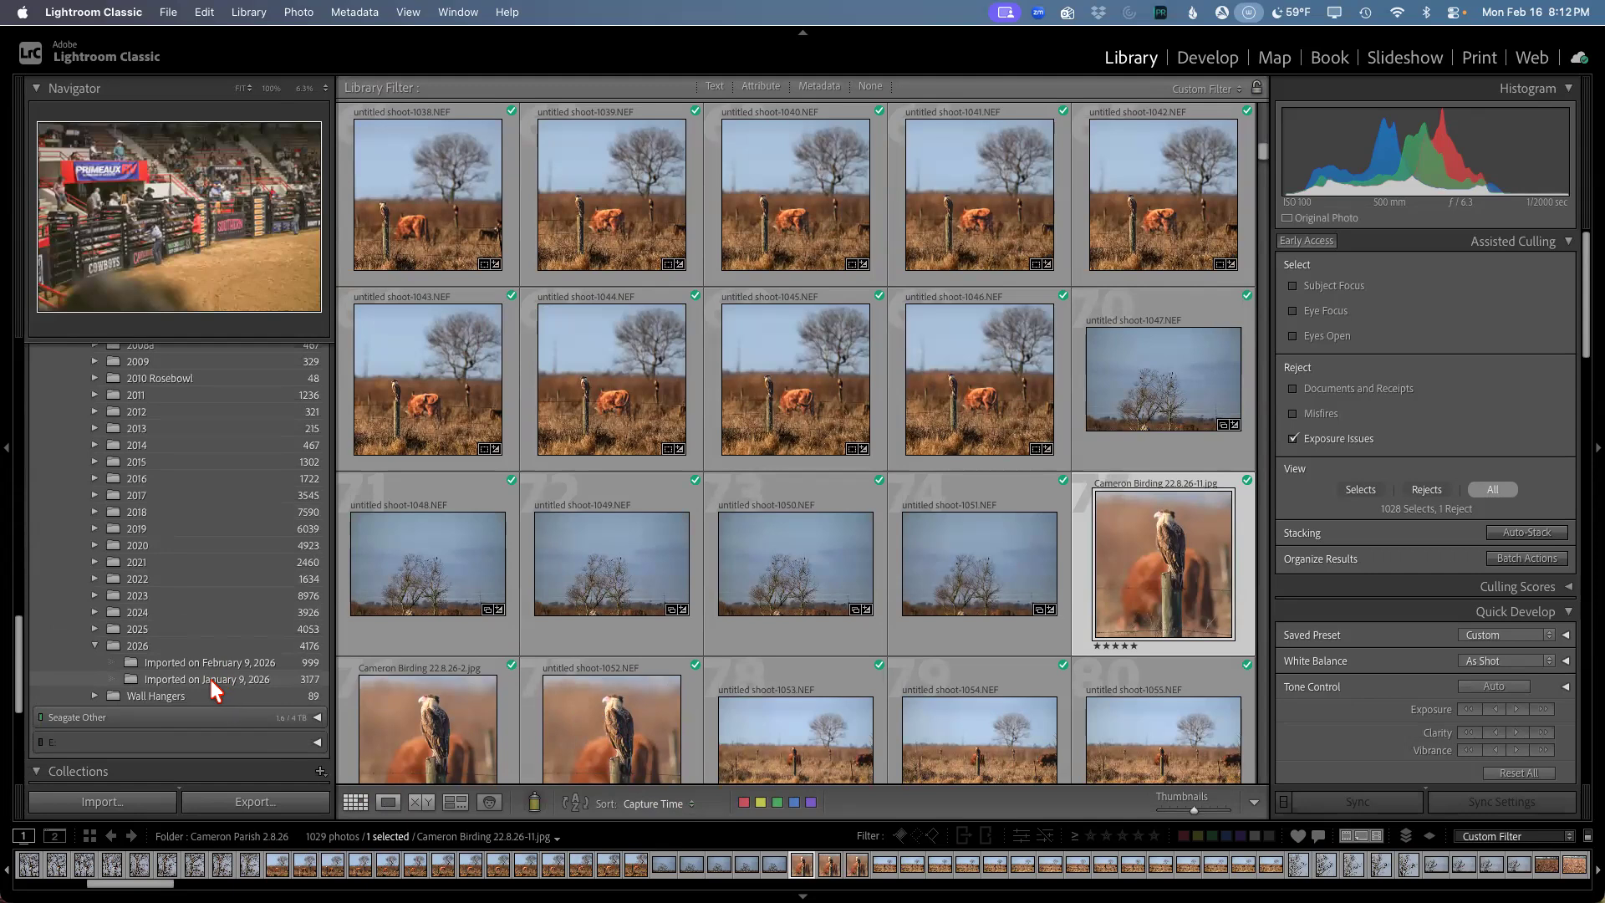
left_click(197, 664)
Step: View untitled shoot-1083.NEF enlarged from the unedited import and return to the thumbnail grid
scroll(518, 659, "down", 10)
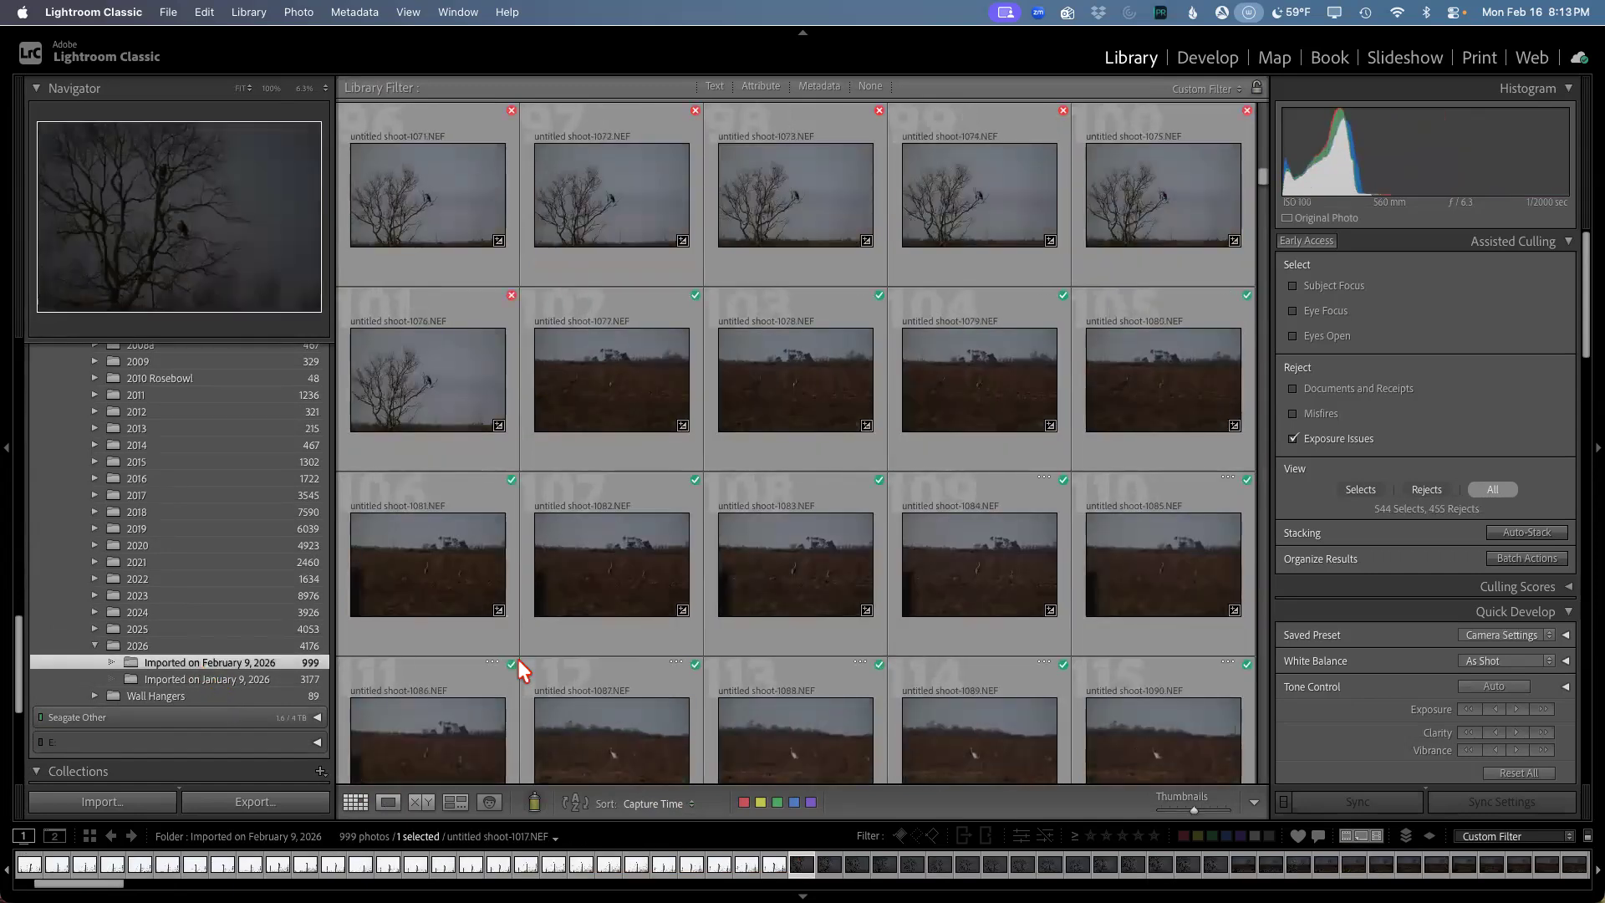
double_click(768, 534)
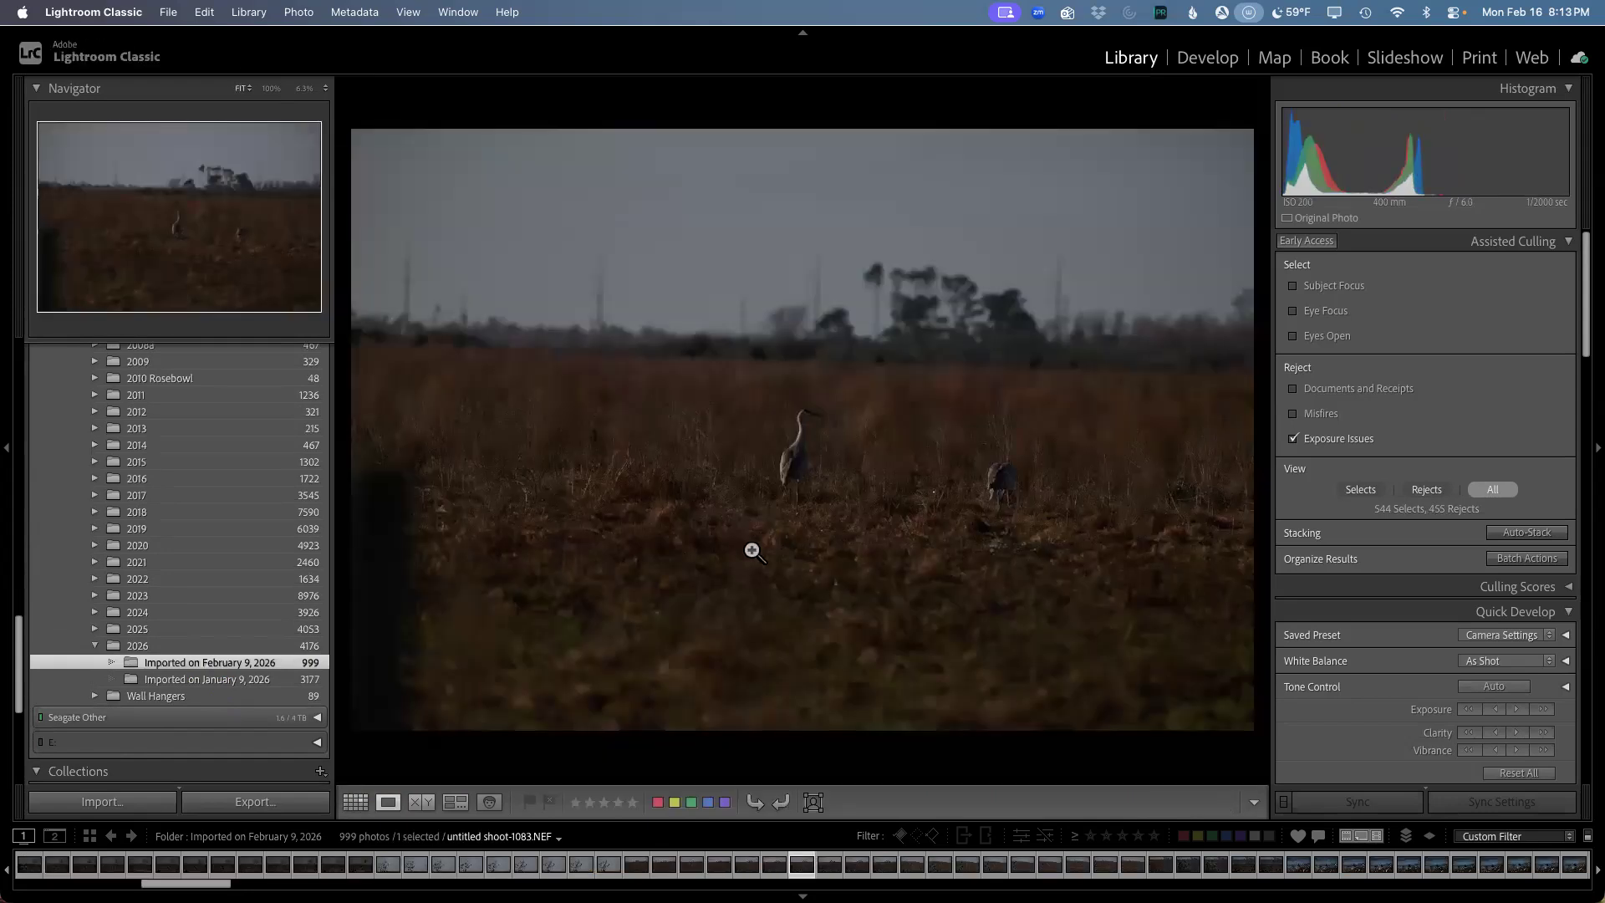
left_click(356, 803)
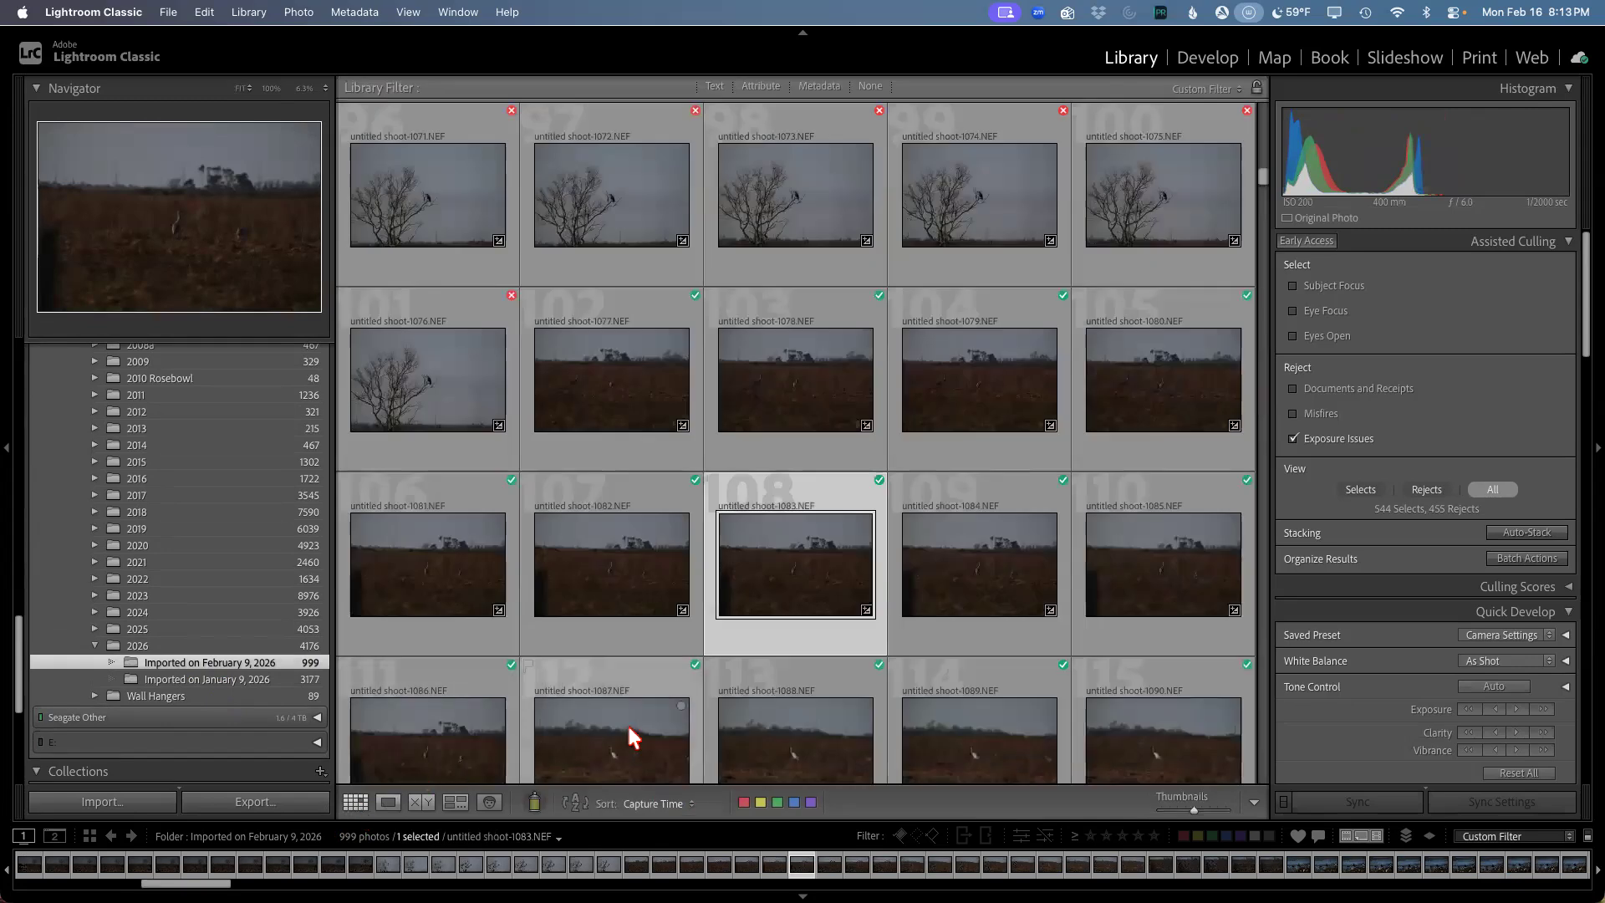
Step: Find the unedited raw shots beside the Cameron Birding JPEGs and view untitled shoot-1052.NEF enlarged
scroll(710, 692, "down", 8)
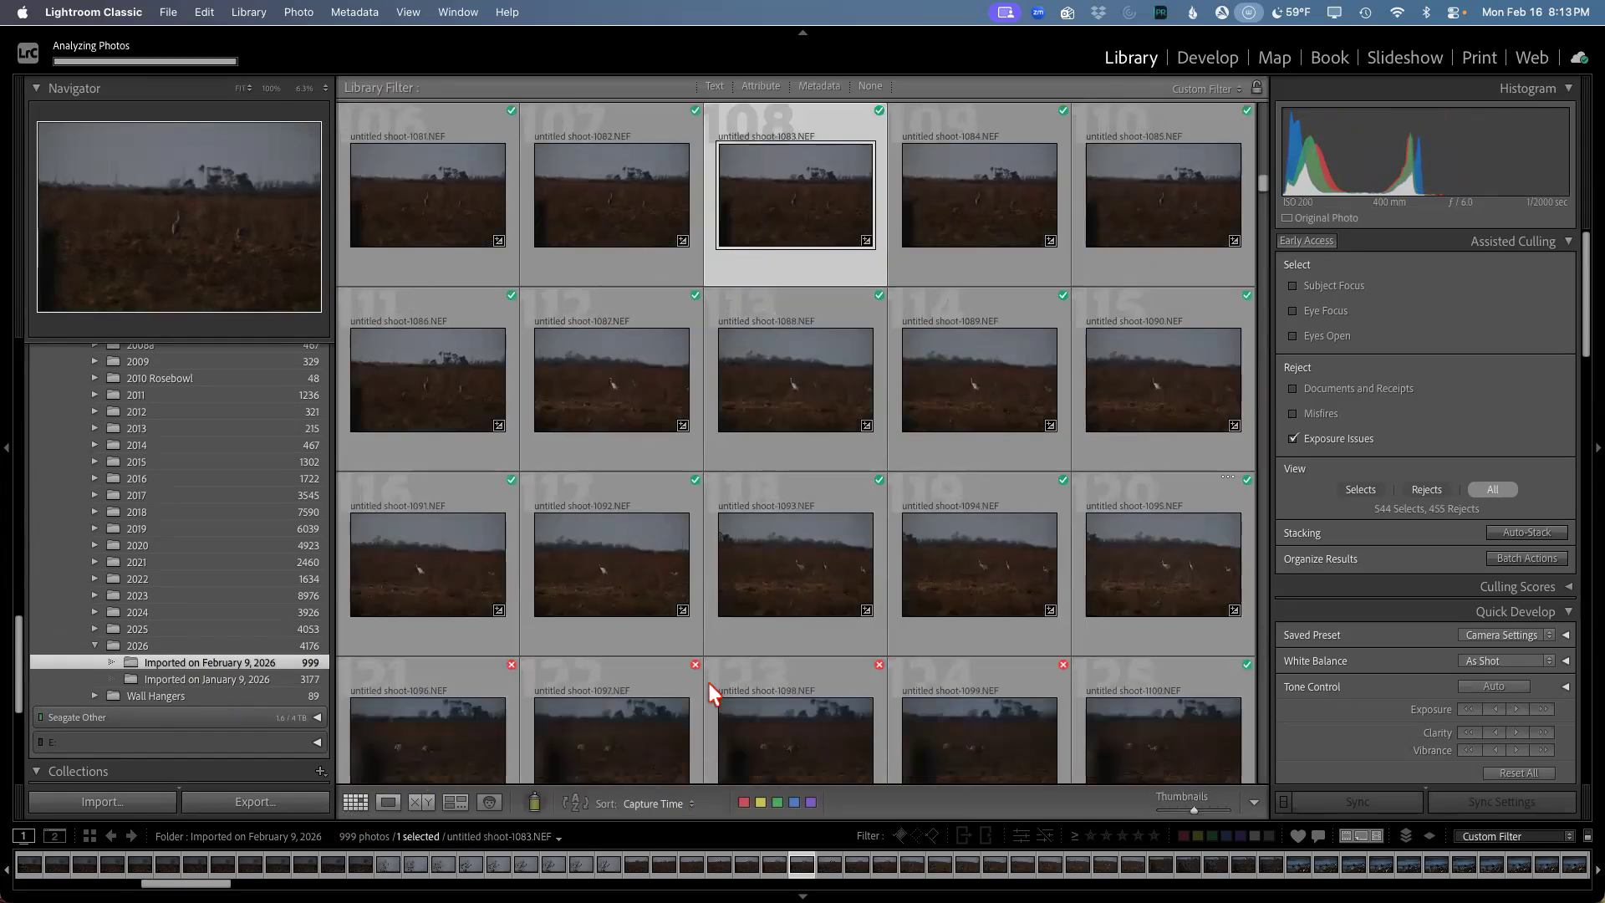
scroll(710, 692, "up", 10)
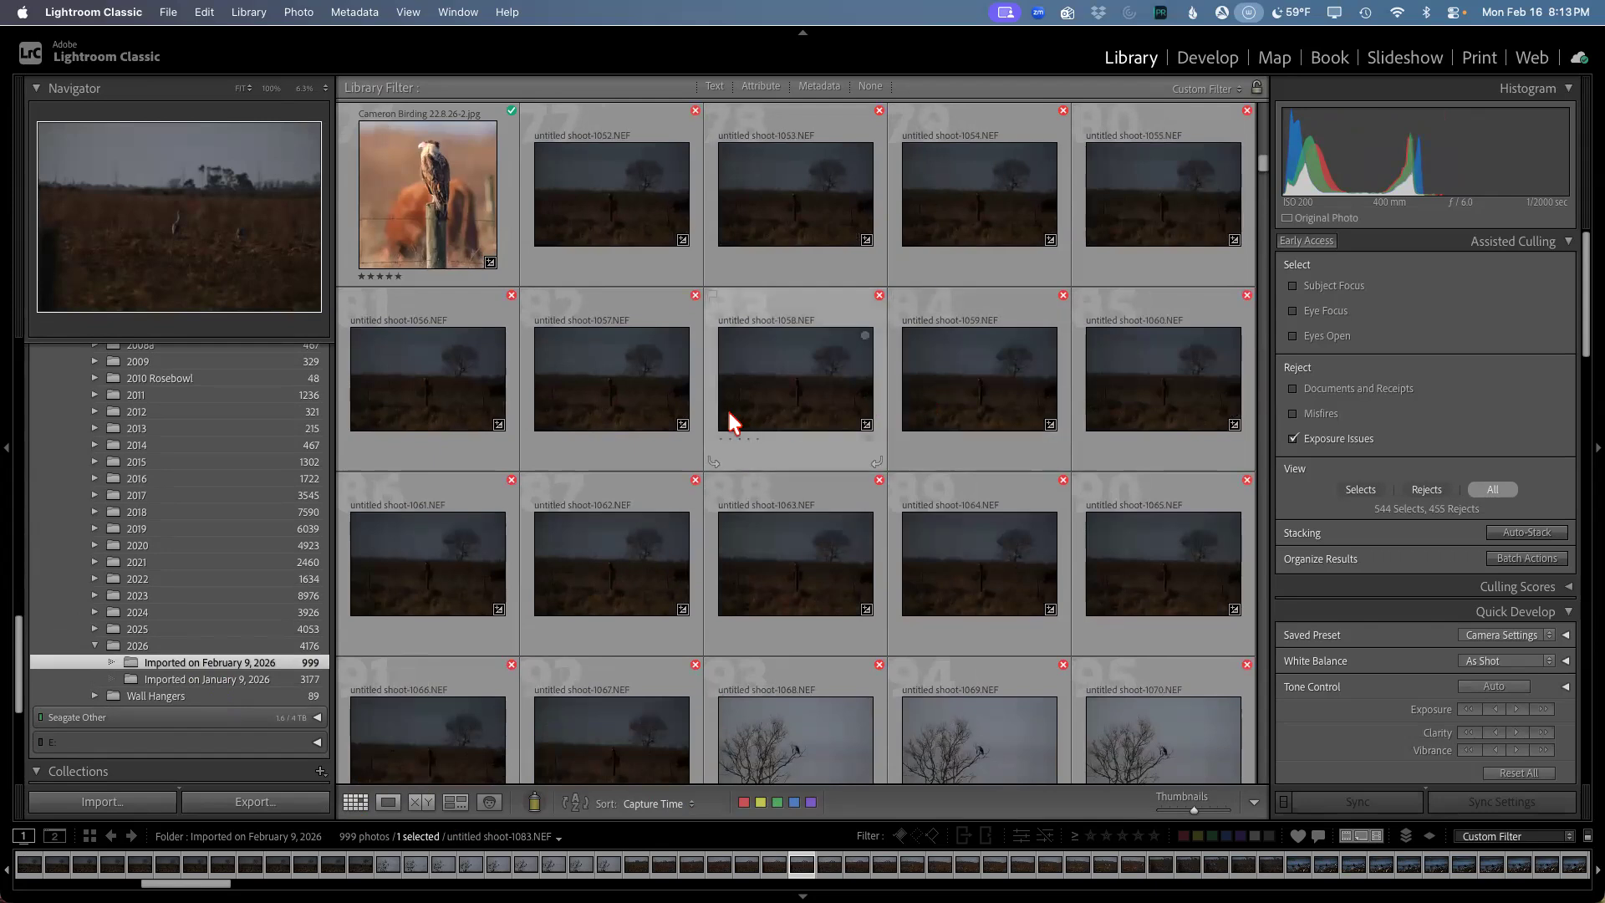
scroll(726, 408, "up", 2)
scroll(727, 422, "up", 4)
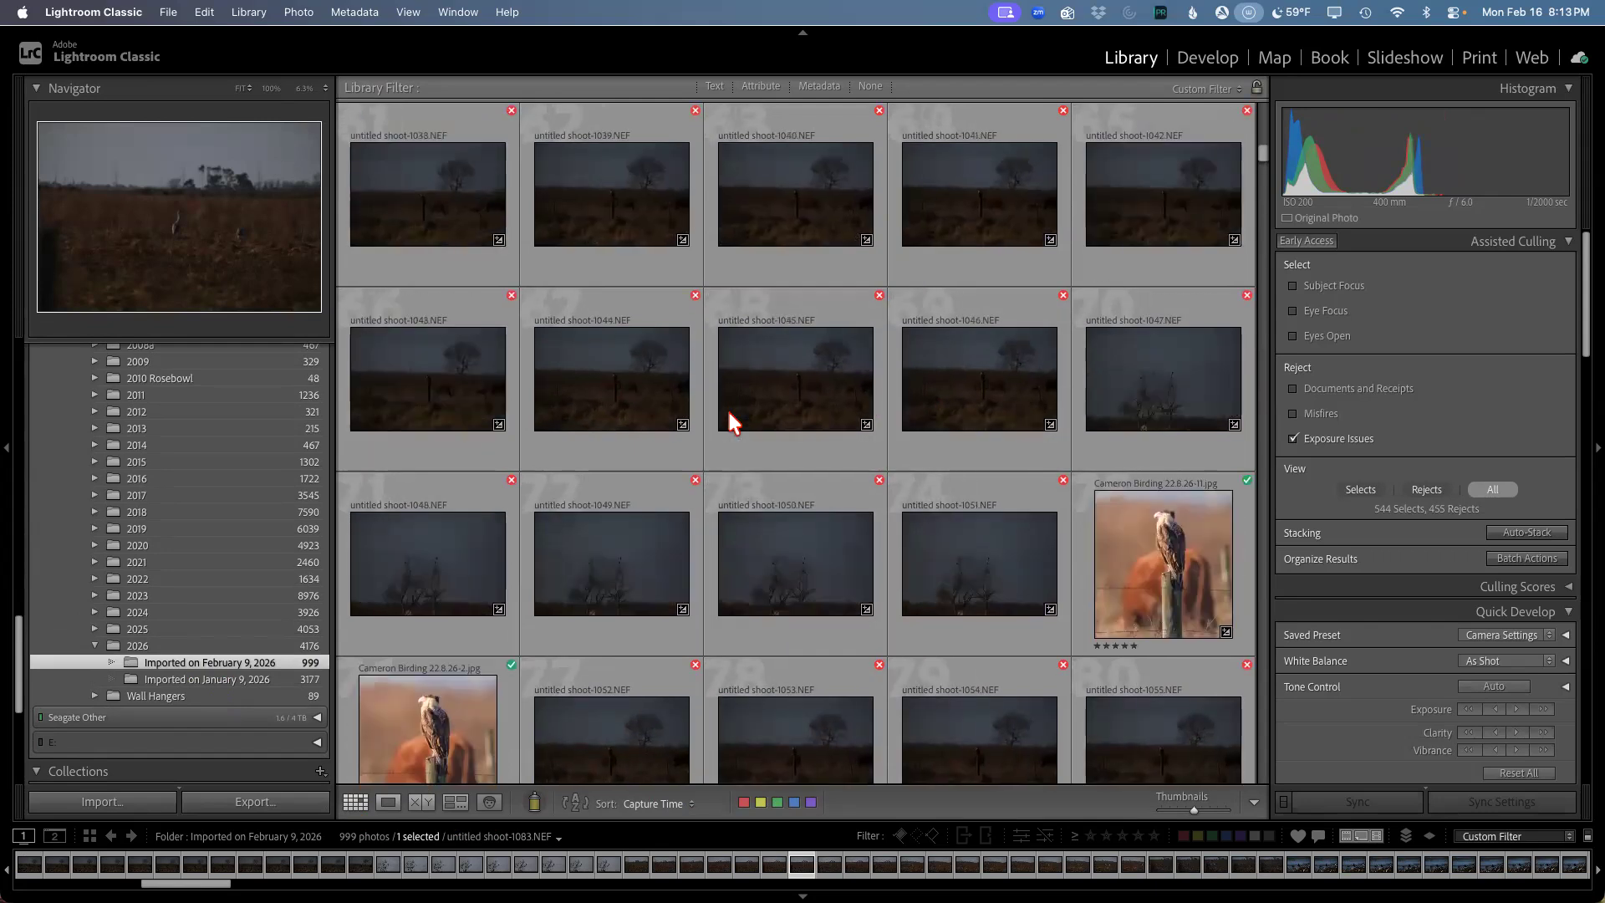
scroll(1048, 625, "down", 2)
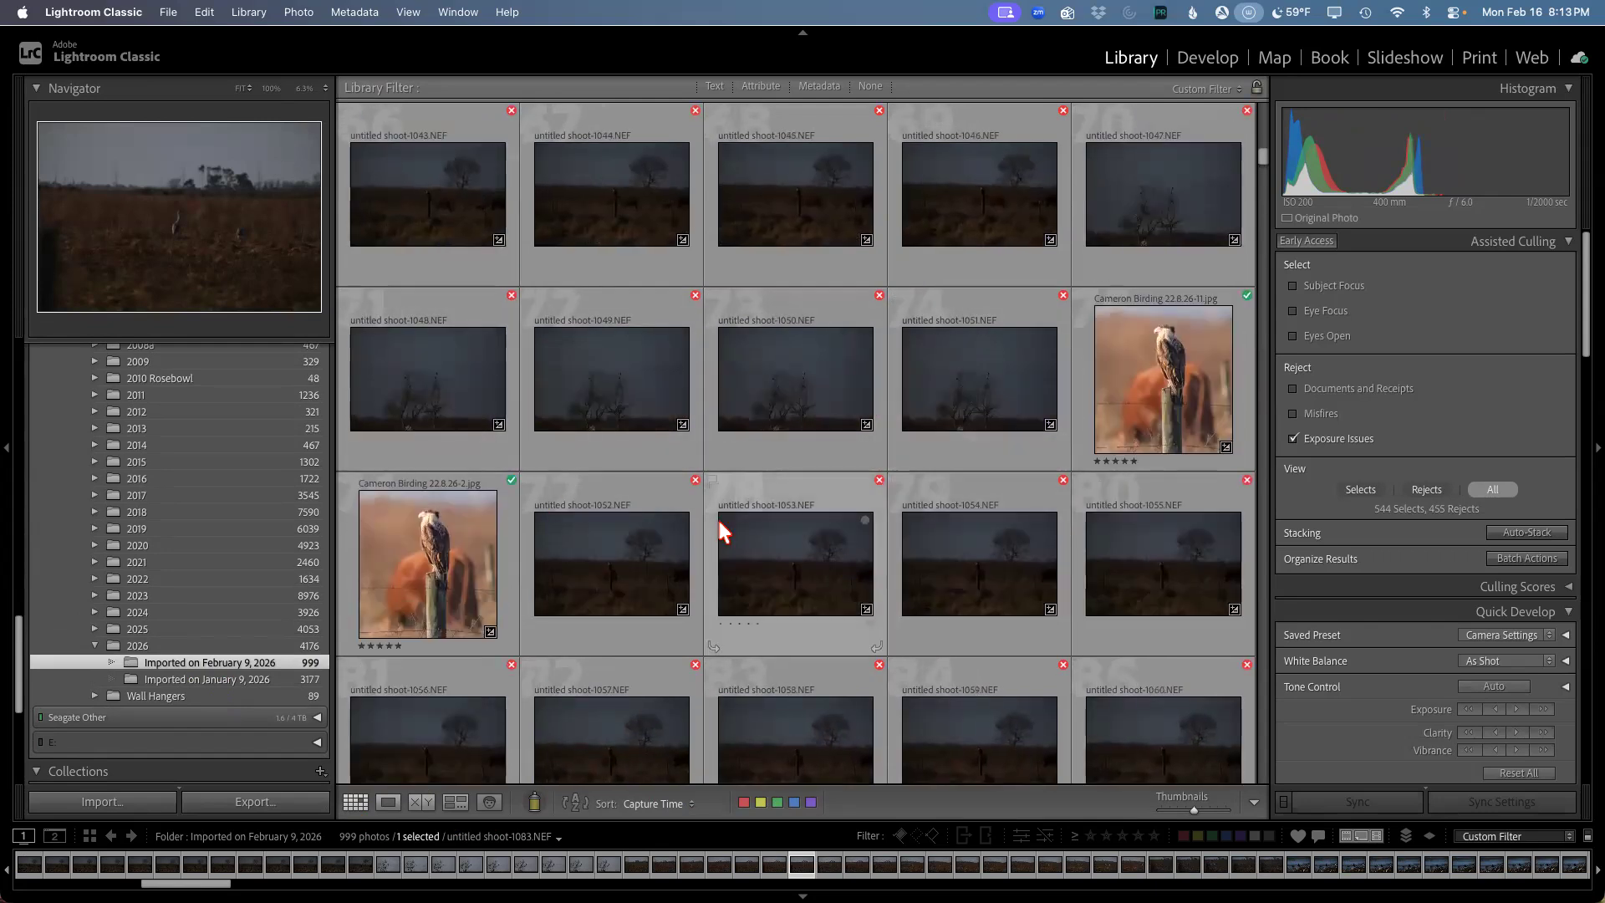
double_click(613, 542)
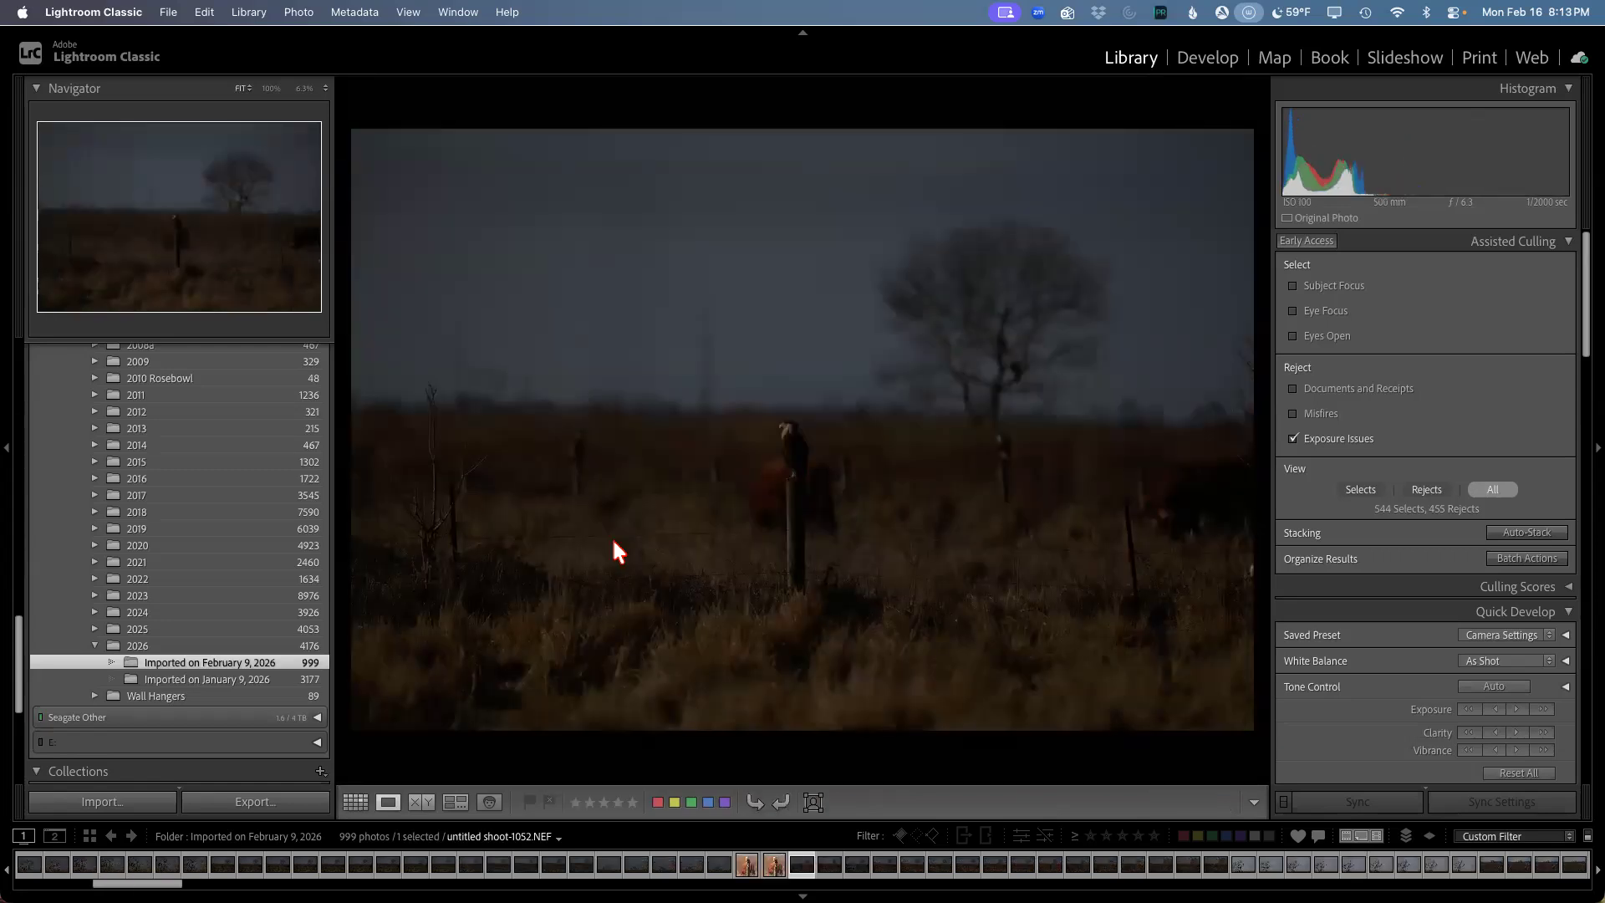
Step: Show only the rejects and brighten untitled shoot-1052.NEF in Develop with Exposure +1.85 and Blacks +100, returning to the Library
left_click(1420, 493)
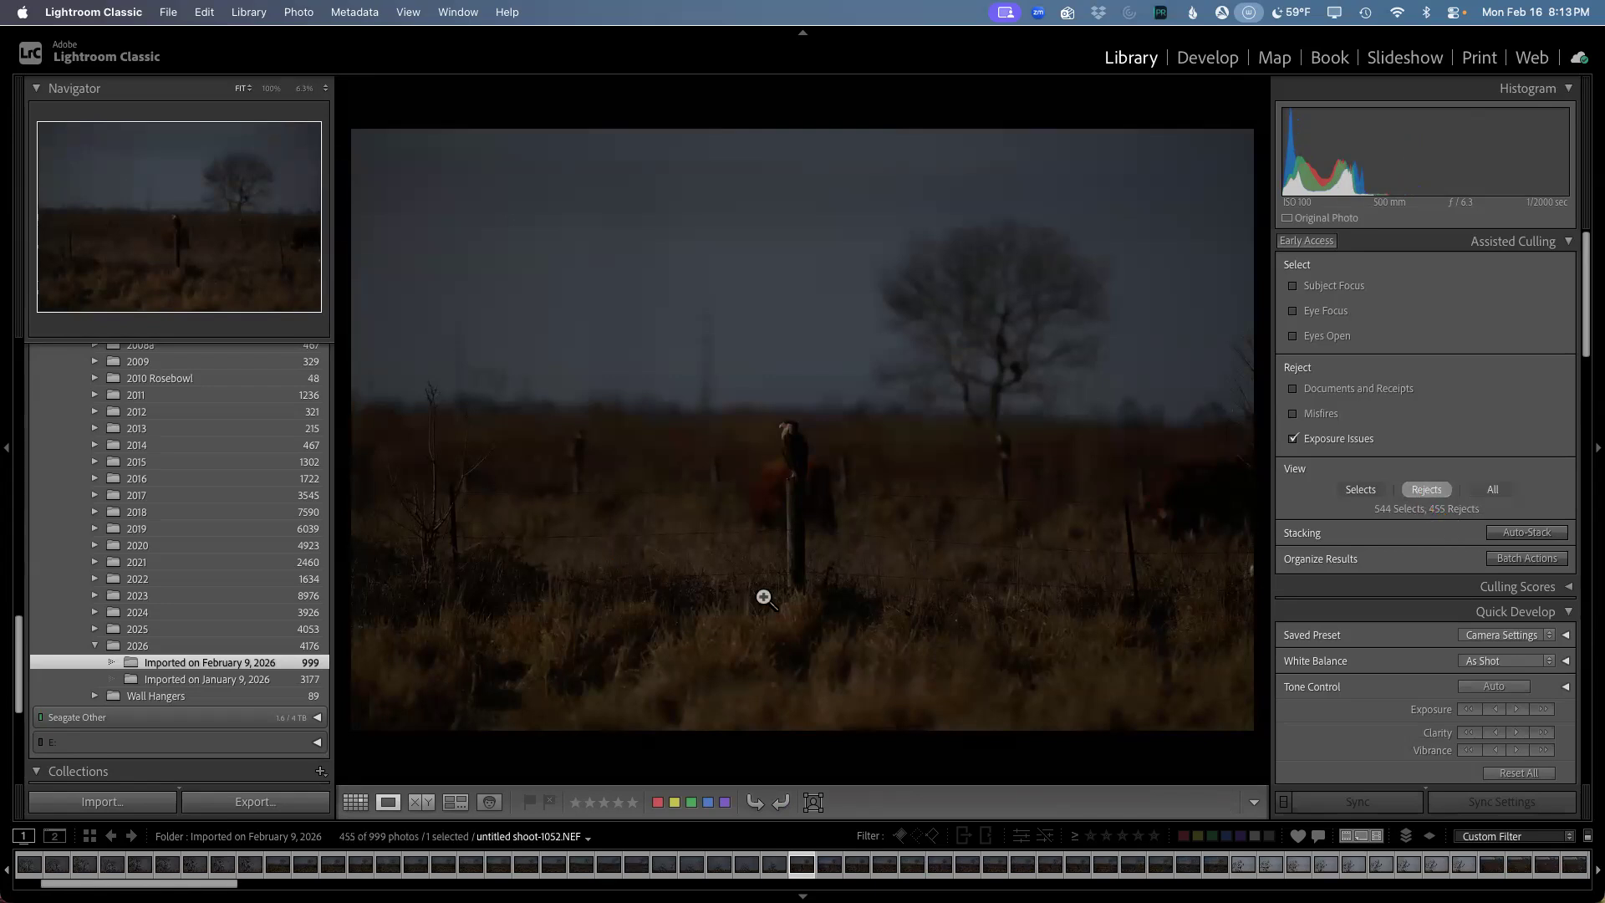
left_click(1221, 59)
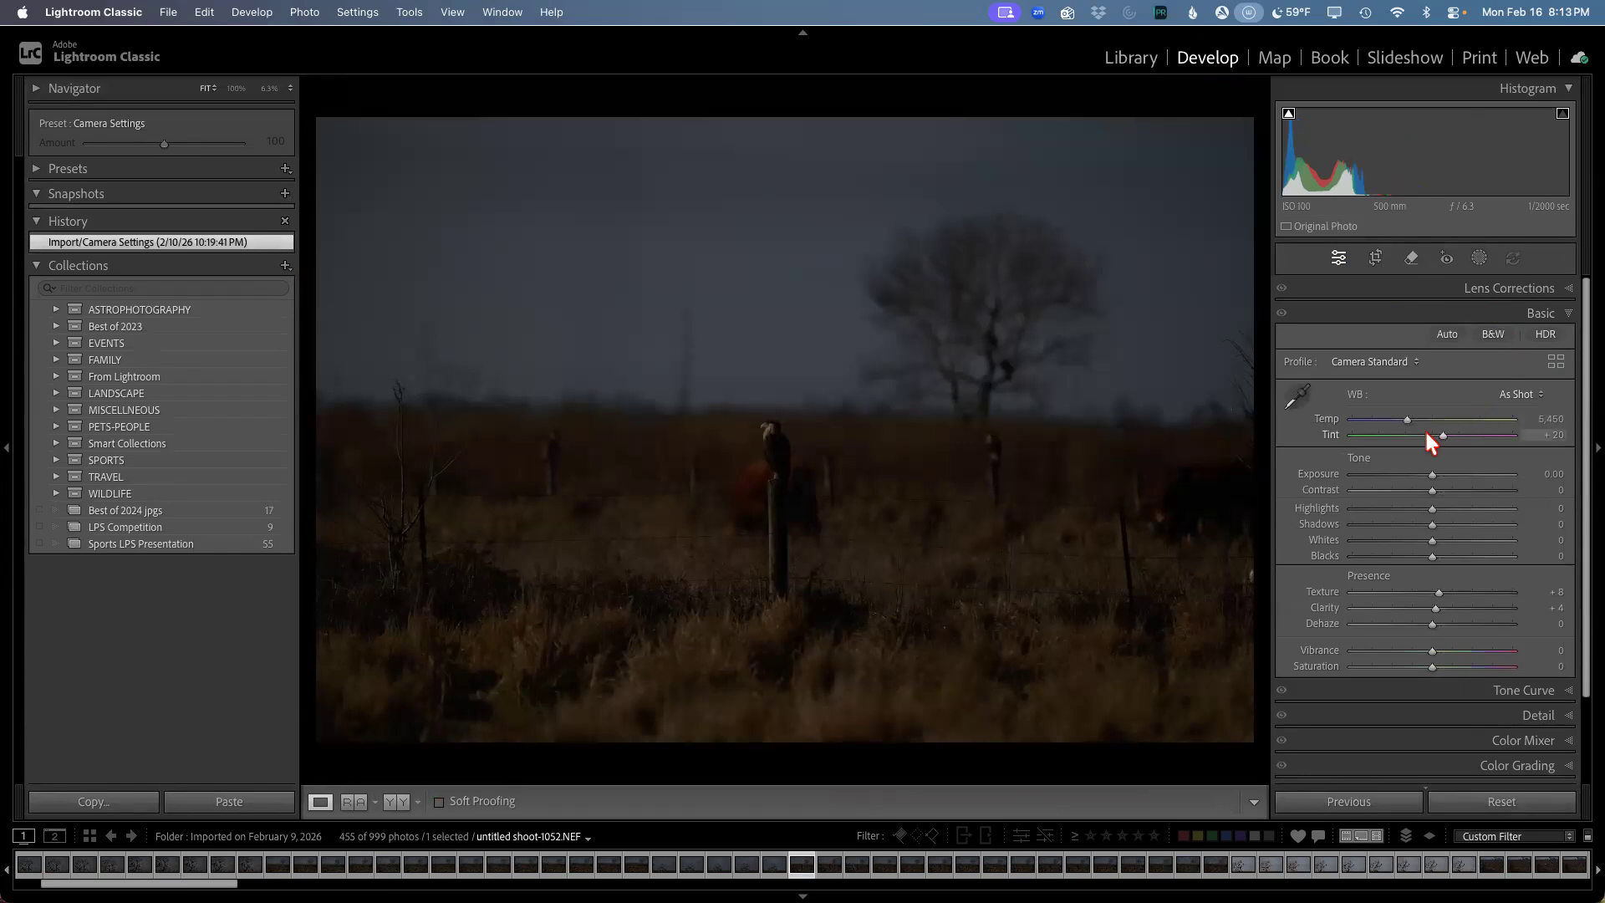
left_click_drag(1434, 474, 1462, 478)
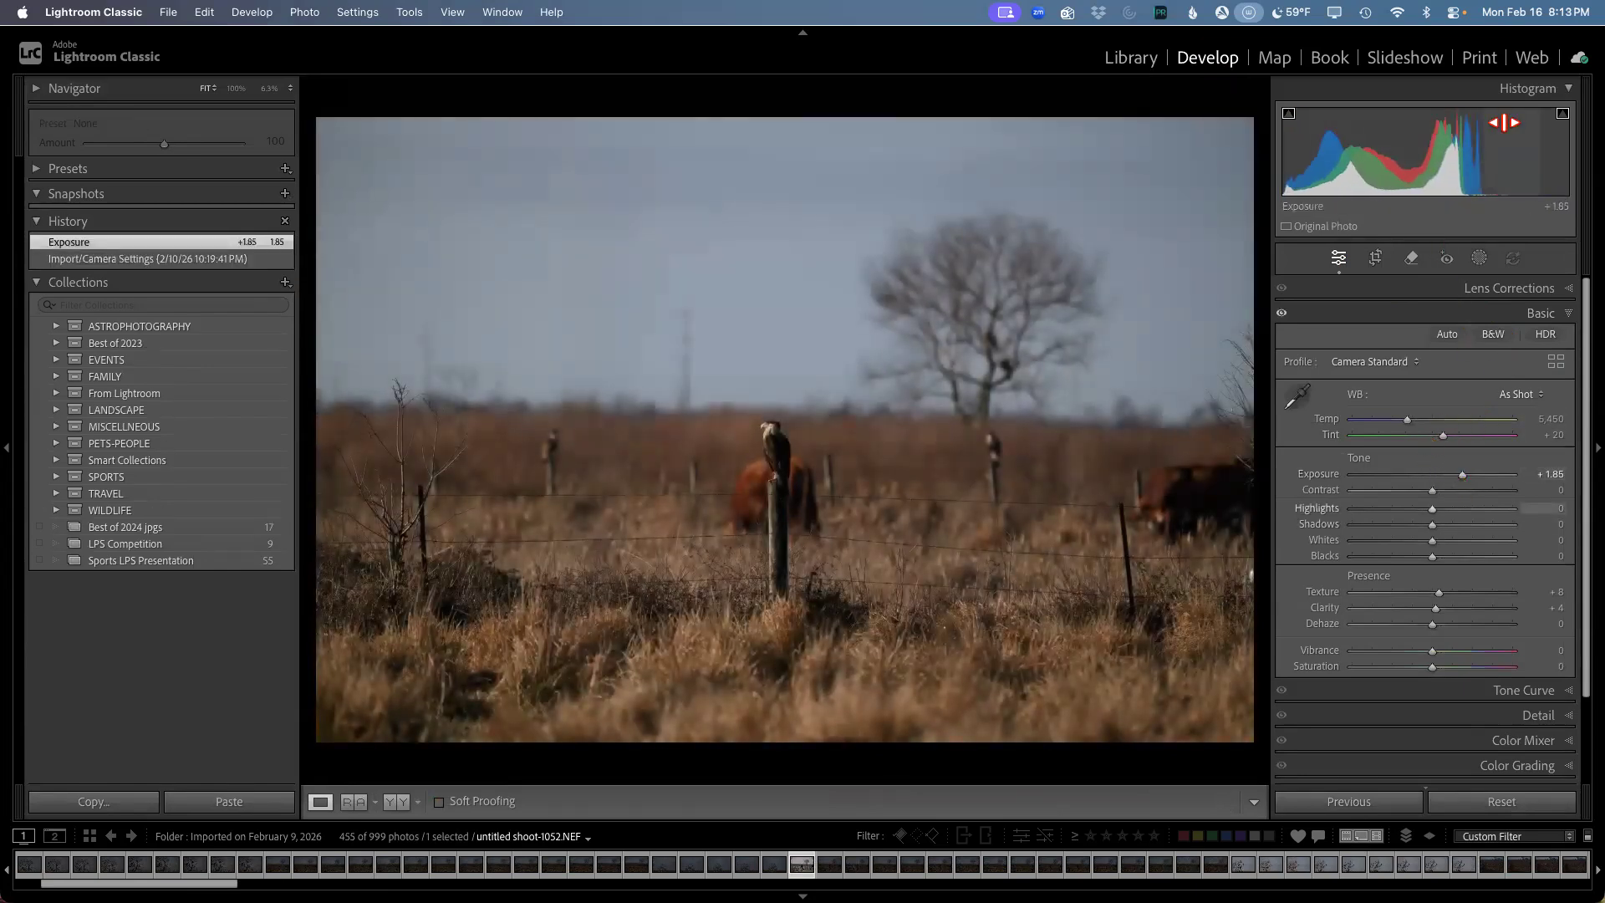
left_click_drag(1282, 130, 1356, 130)
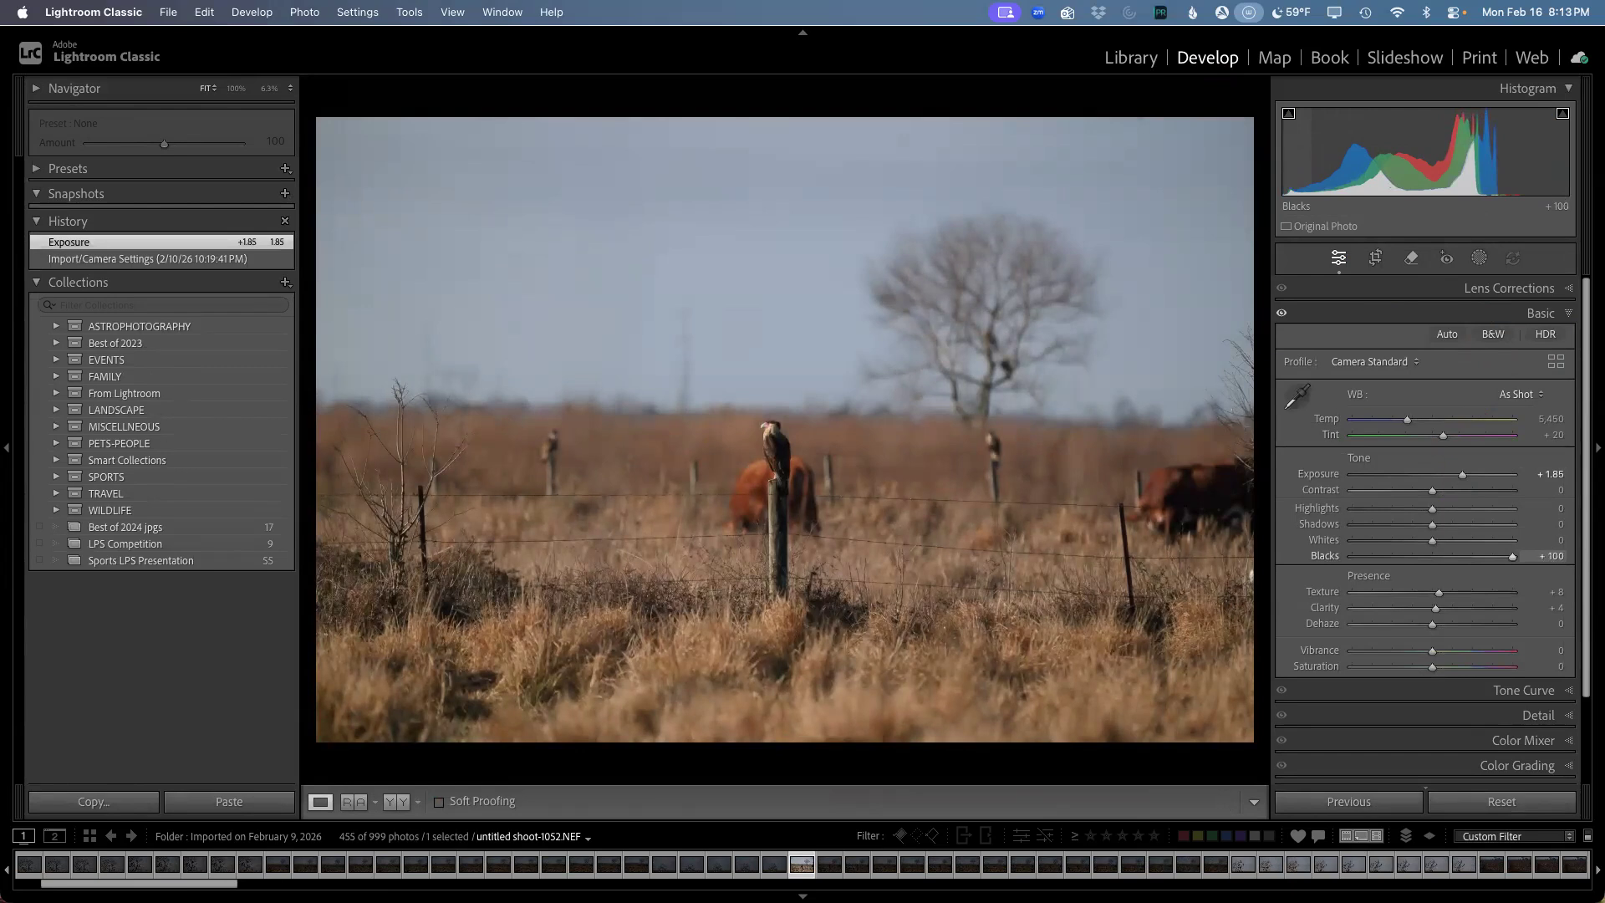
left_click_drag(1356, 131, 1356, 130)
left_click(1130, 58)
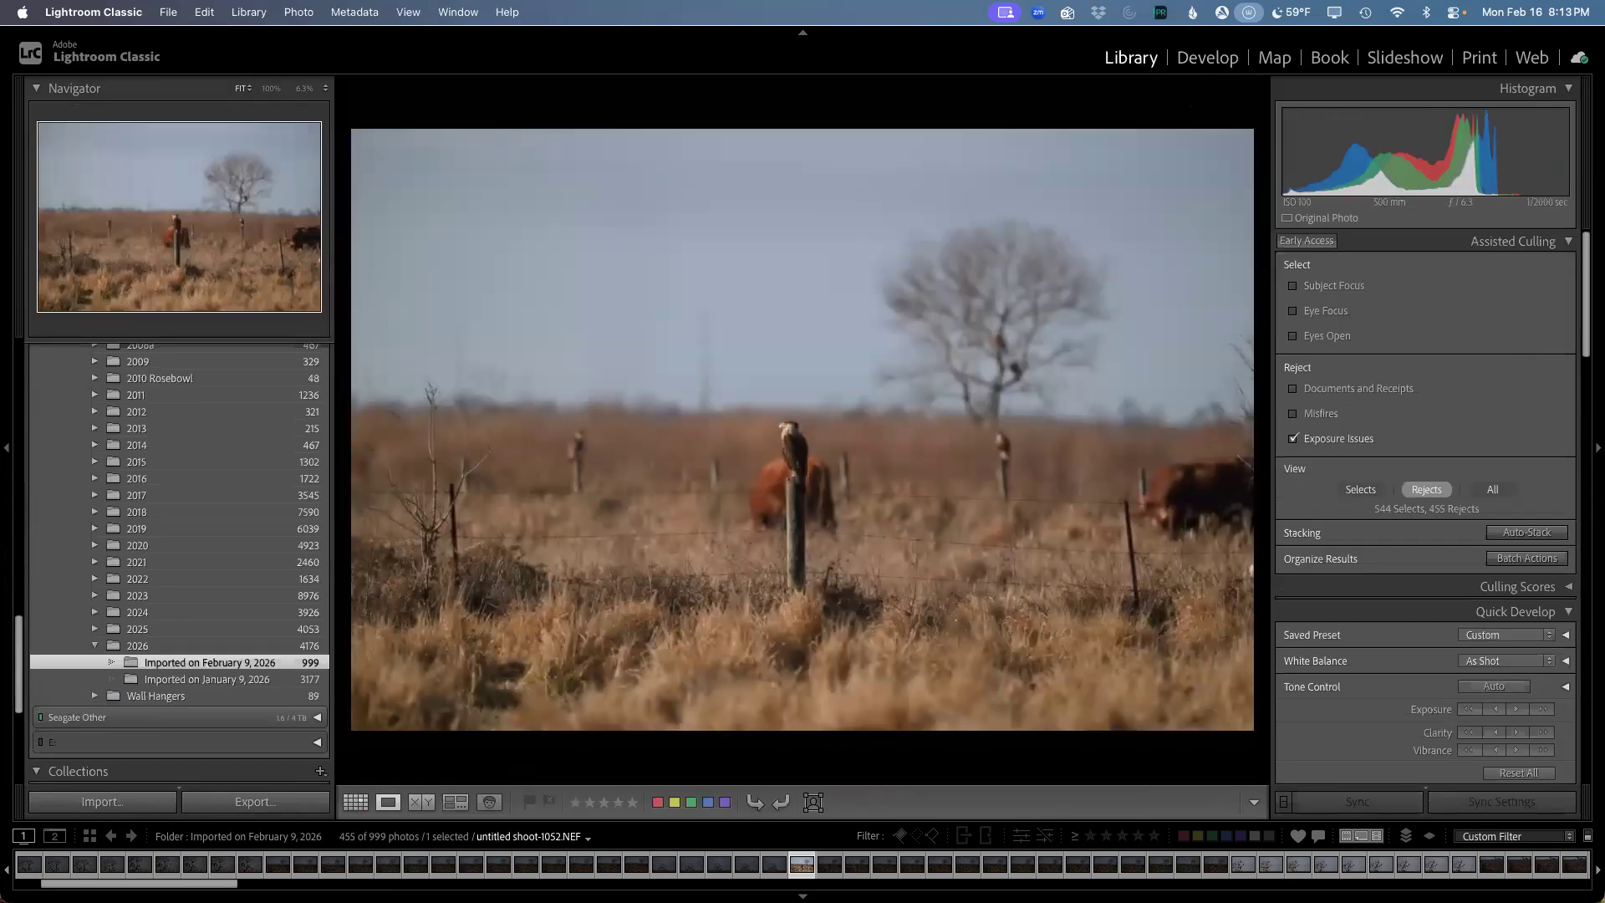
Step: Filter the grid to the culling selects, find the brightened untitled shoot-1052.NEF and view it enlarged
left_click(357, 803)
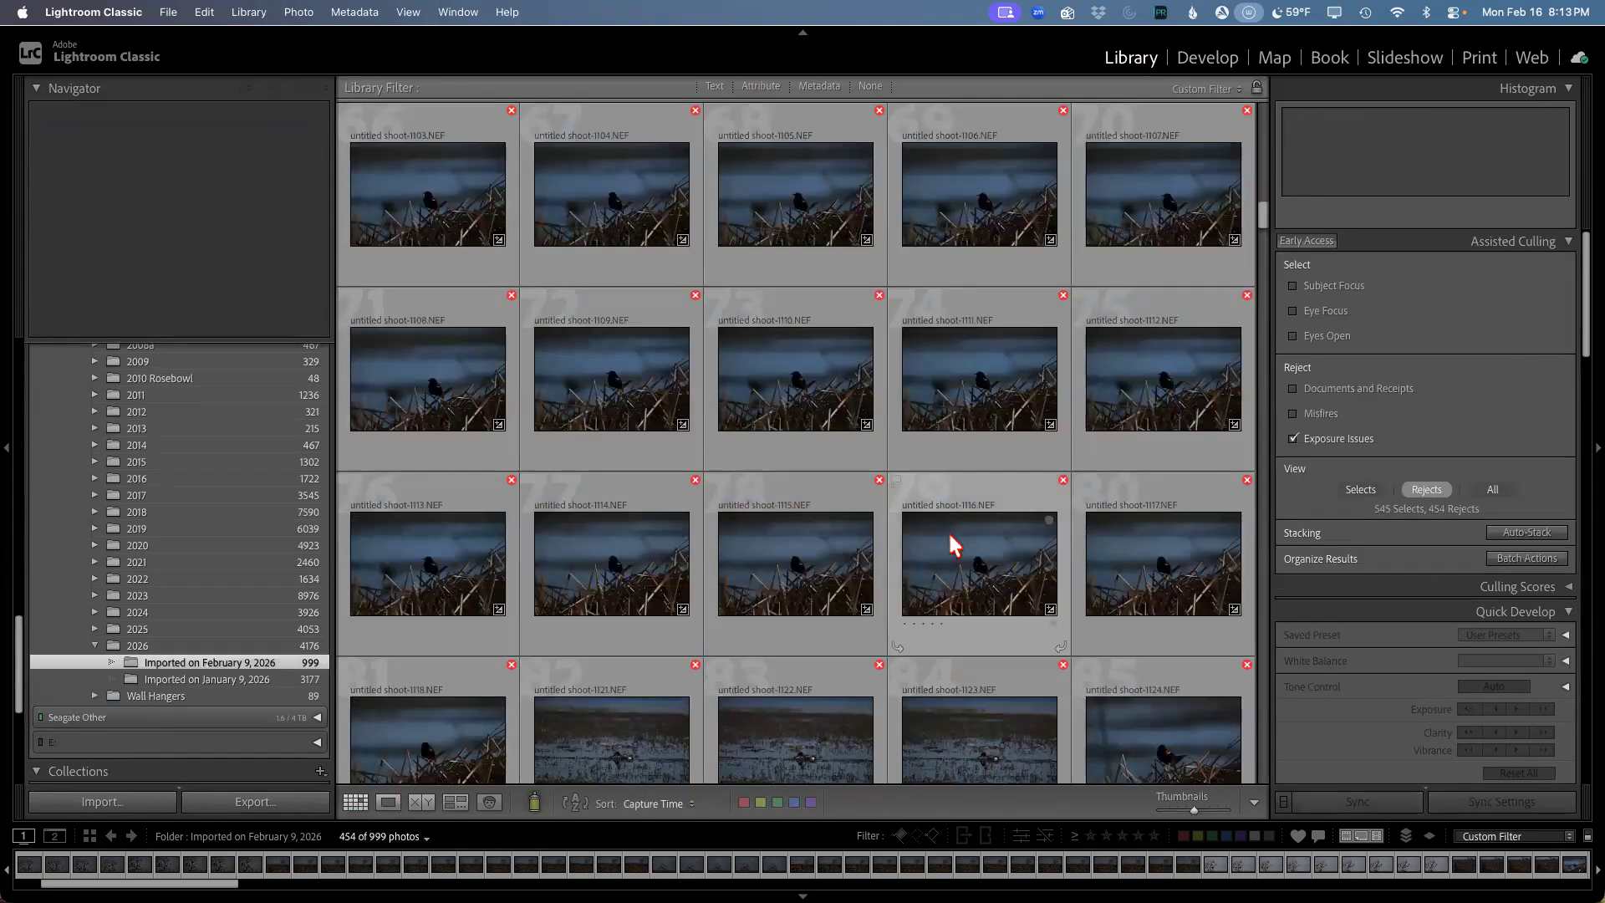
left_click(1363, 490)
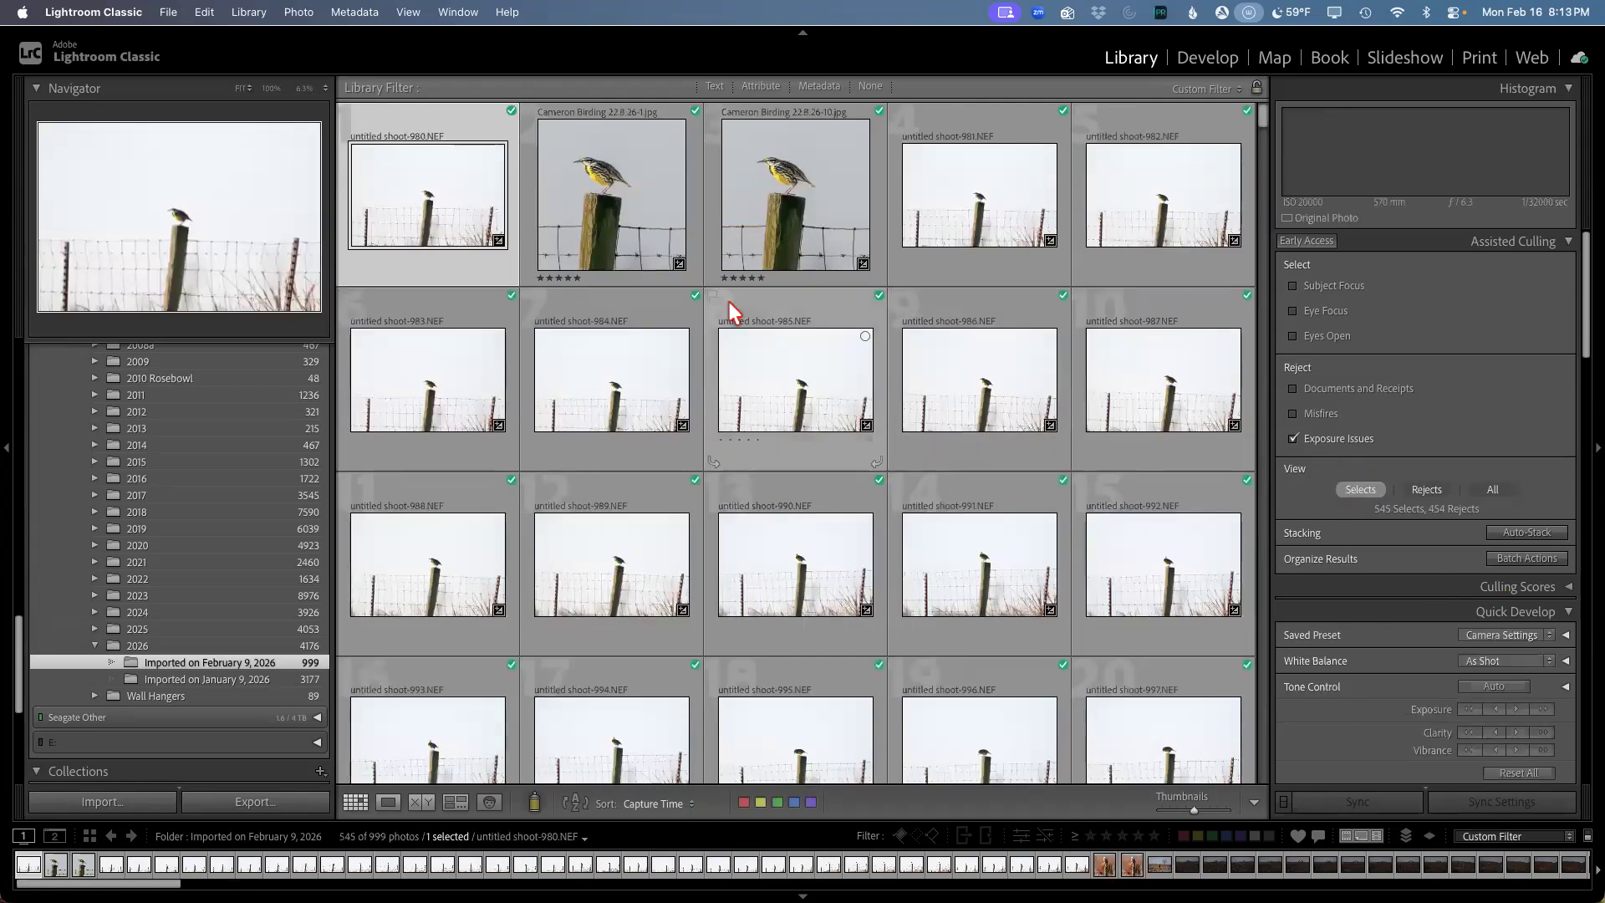
scroll(724, 495, "down", 10)
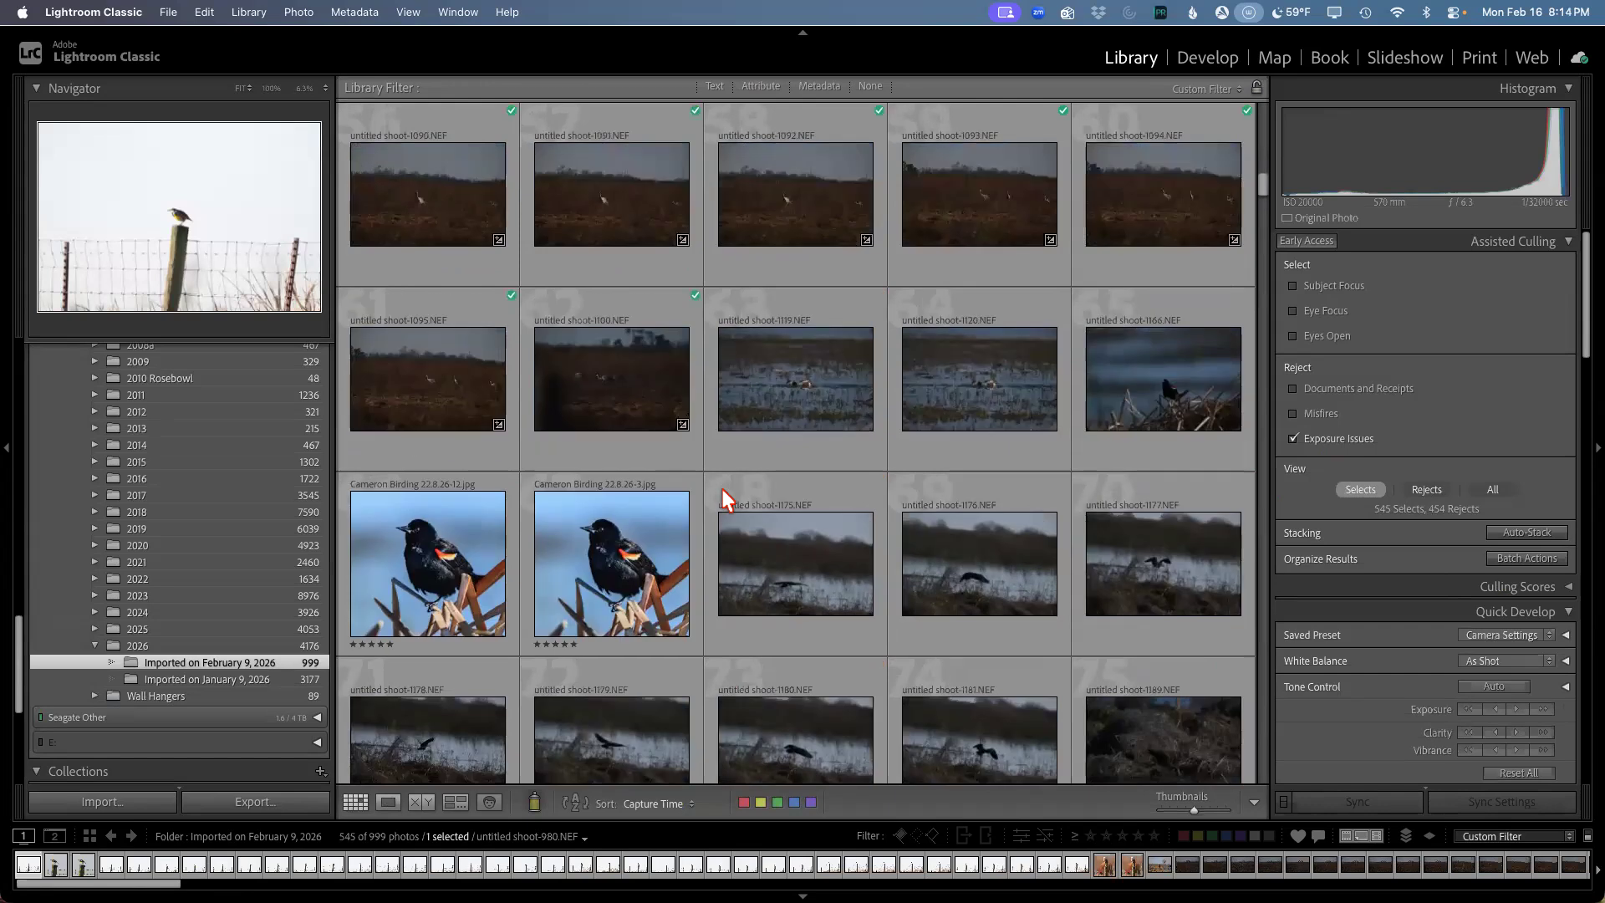
scroll(722, 489, "up", 3)
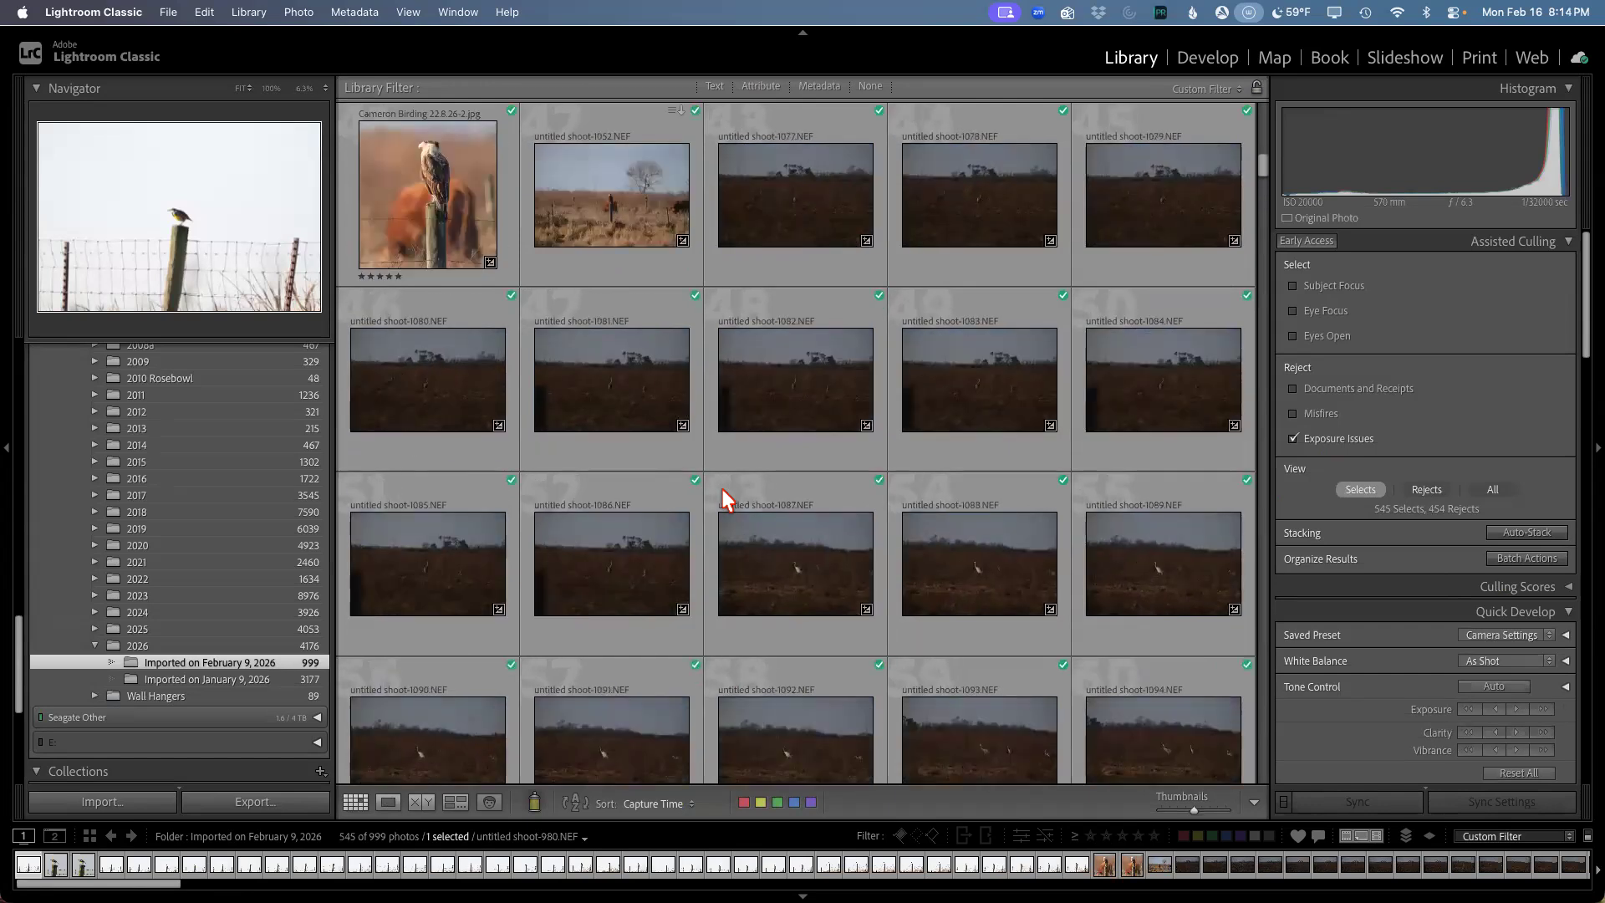
scroll(722, 489, "up", 1)
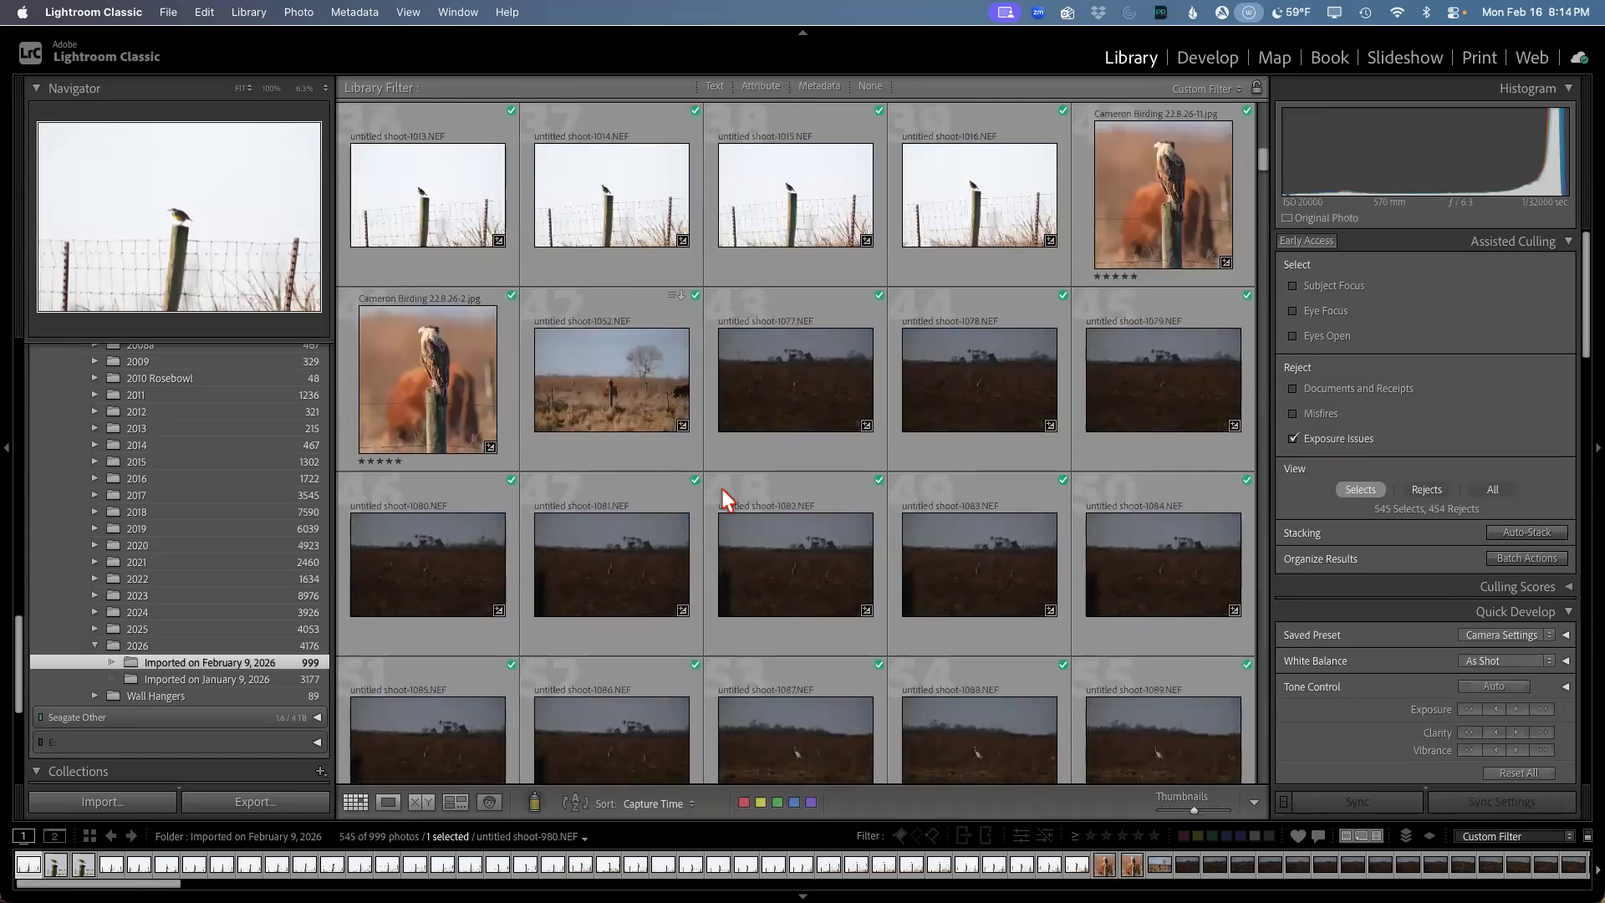
double_click(662, 404)
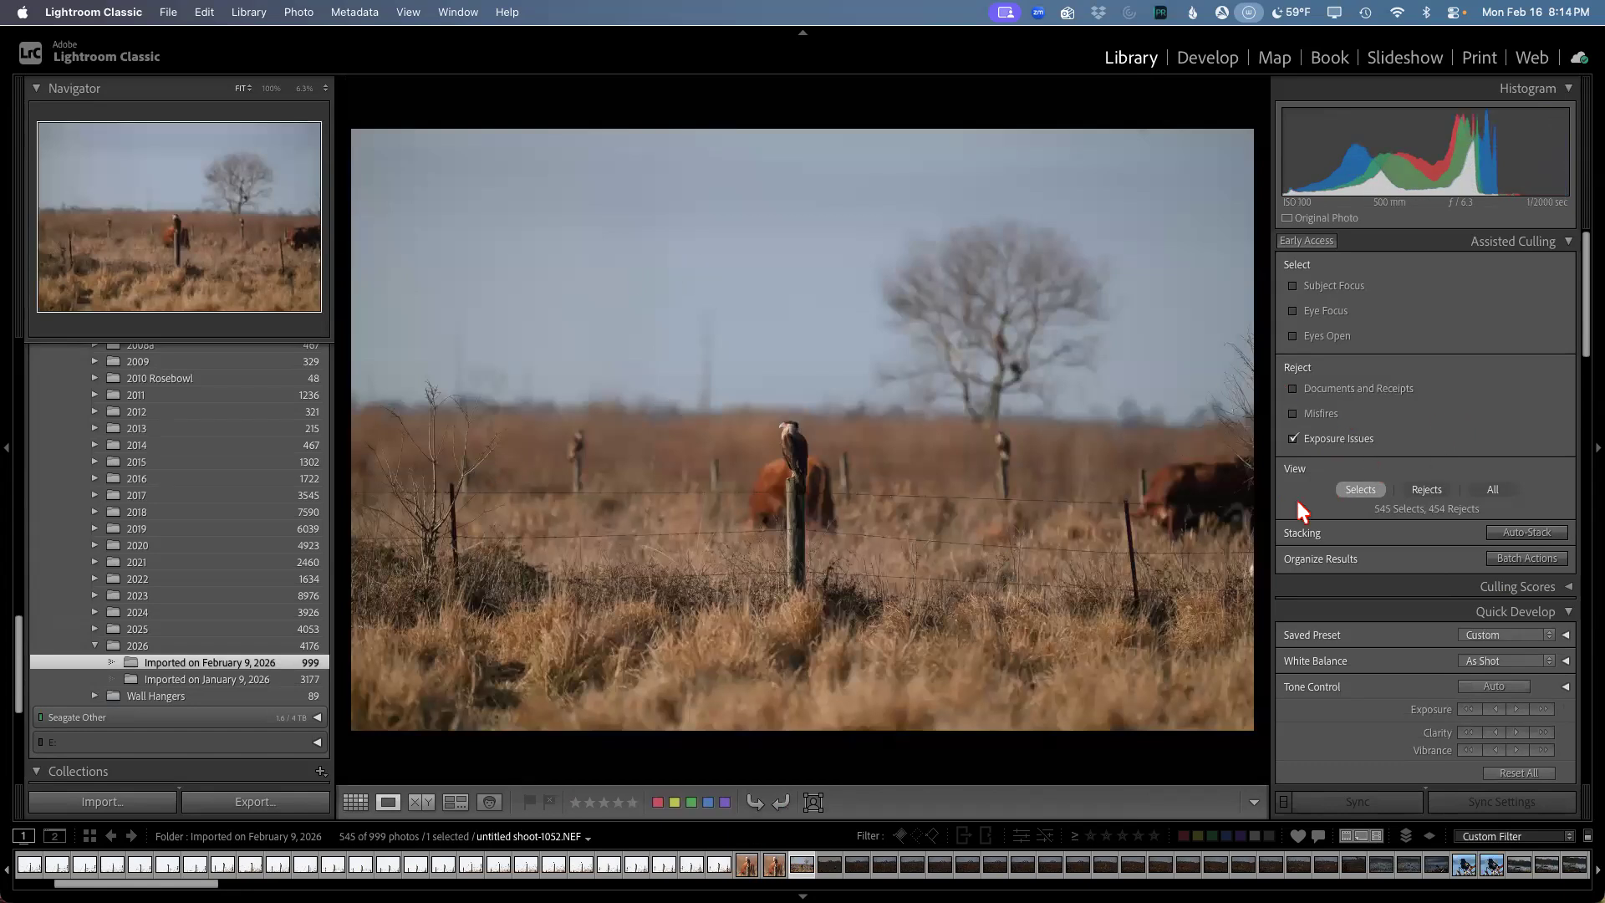
left_click(1350, 491)
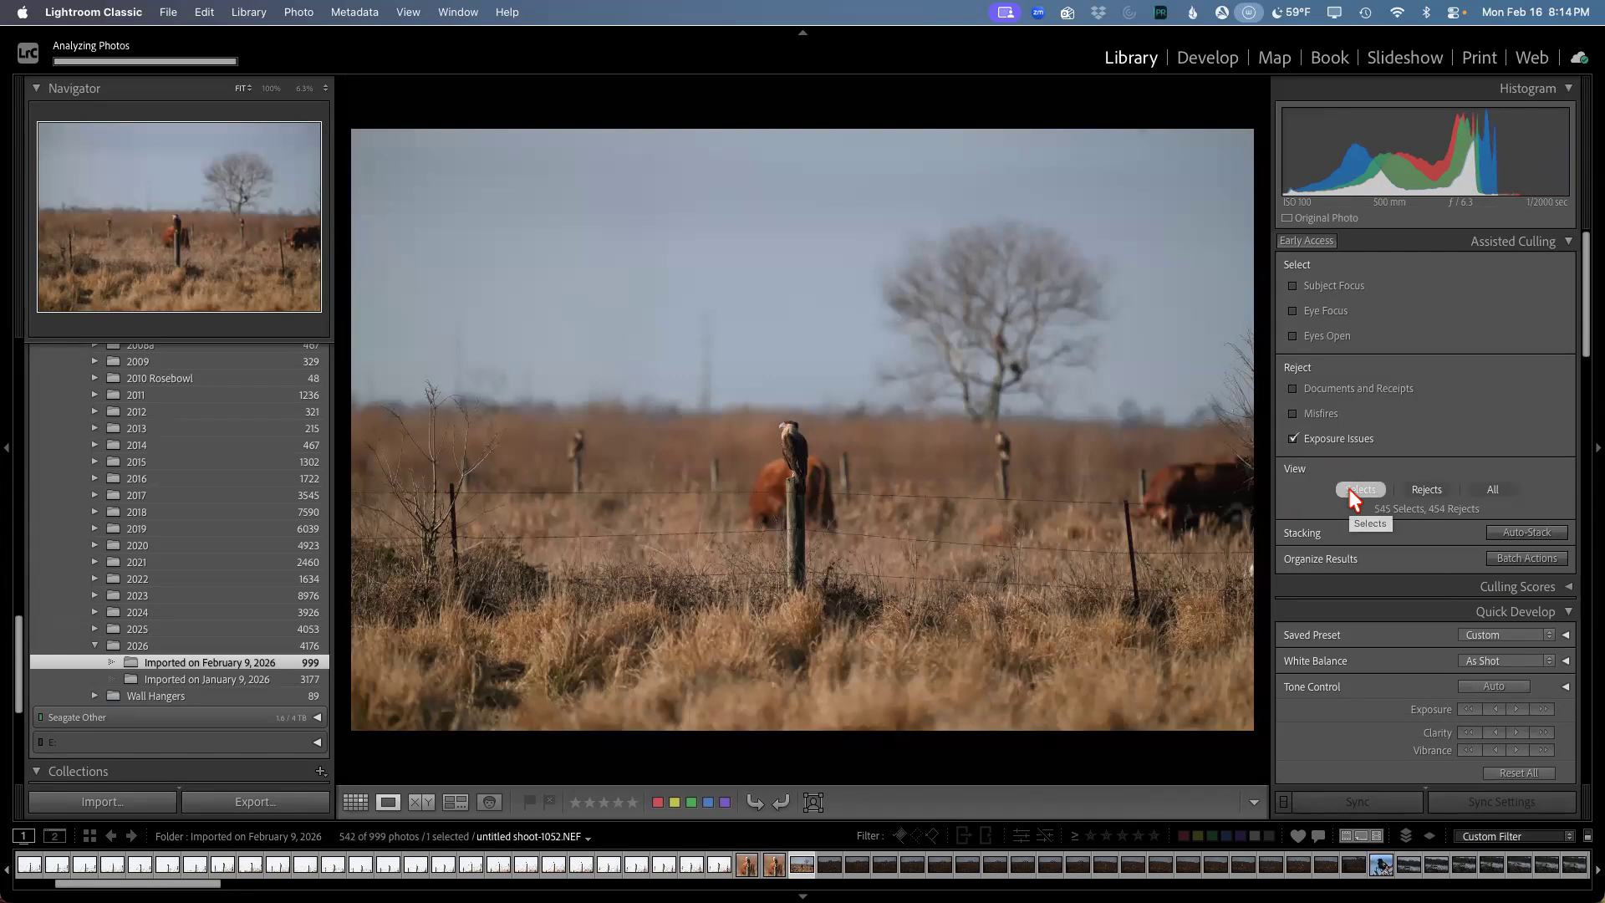
Step: Synchronize the Default subset of develop settings from untitled shoot-1052.NEF to the selects in the grid through untitled shoot-1089.NEF
left_click(356, 801)
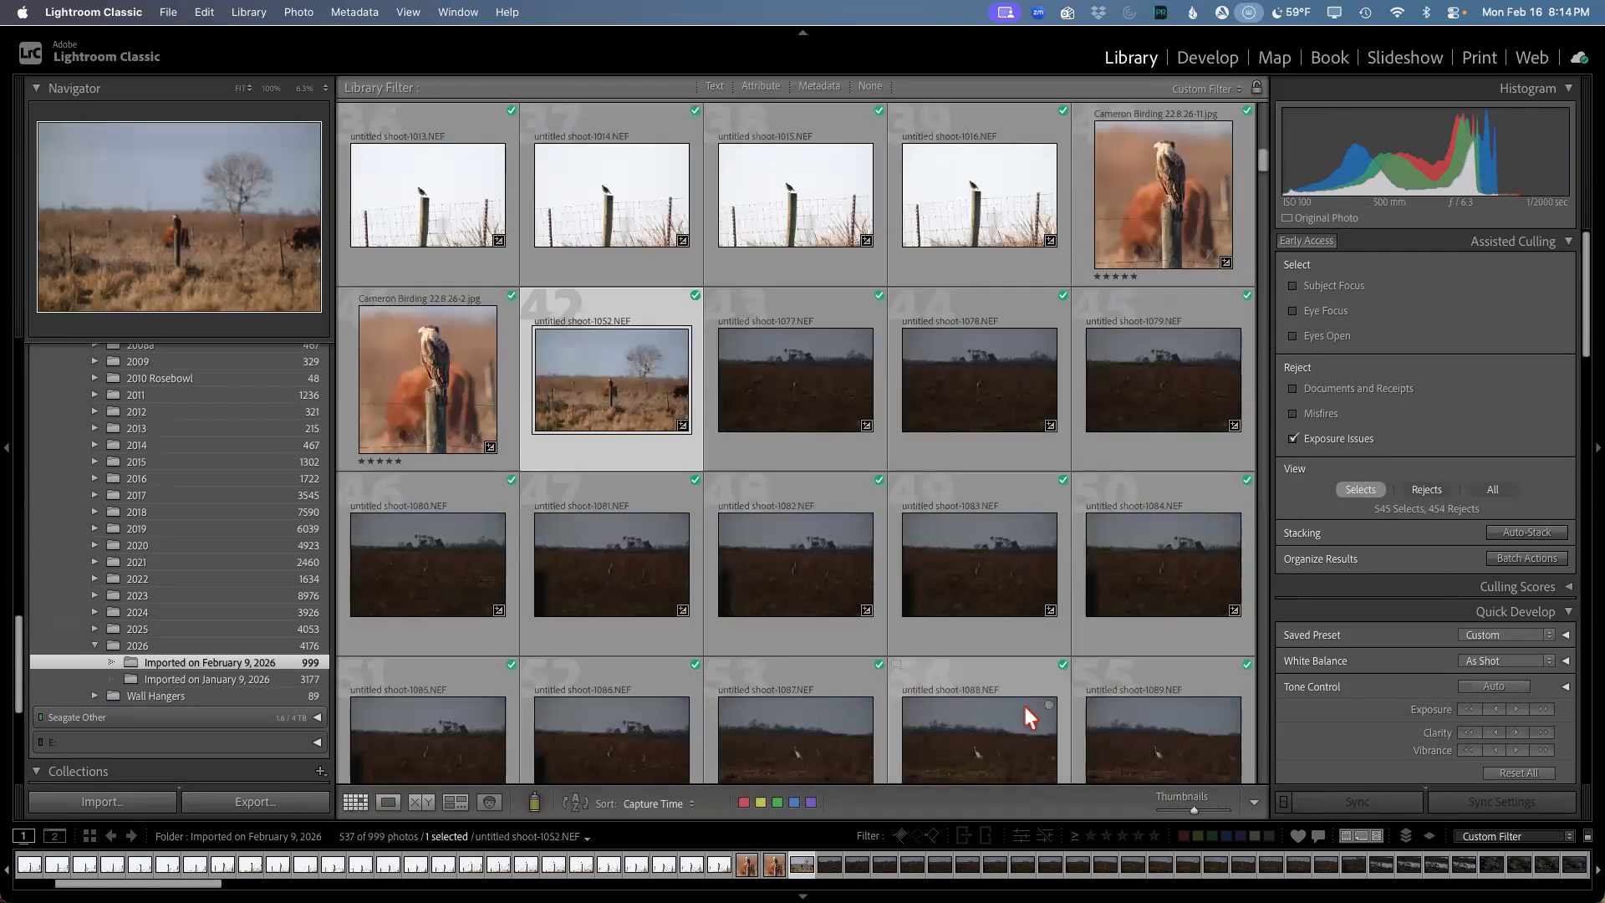
left_click(1141, 724, "shift")
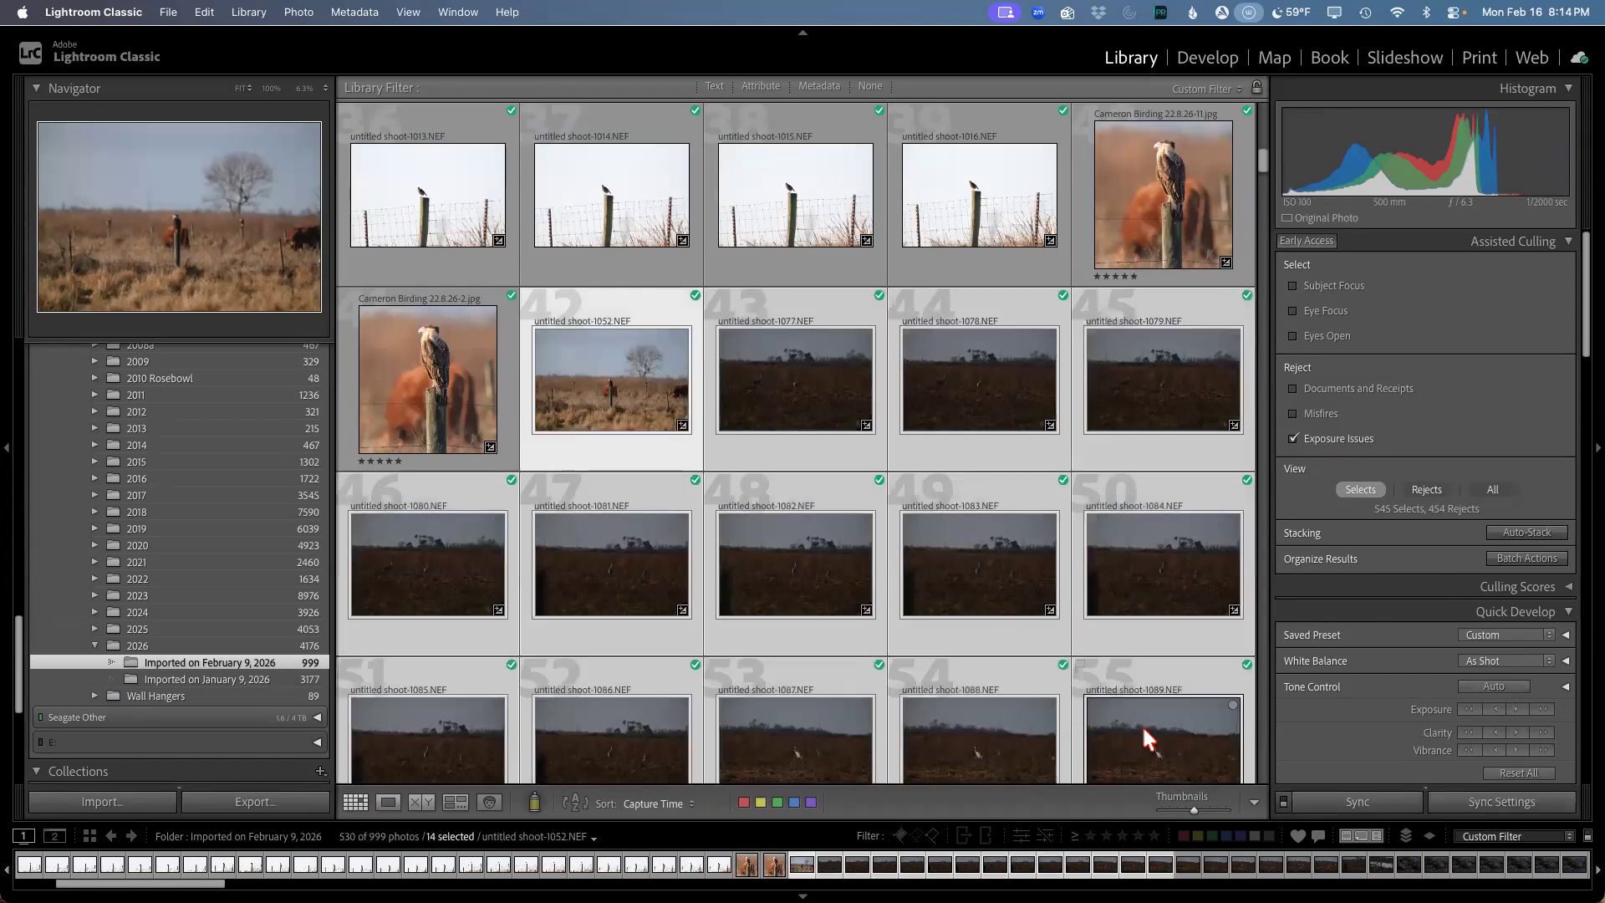
left_click(1473, 806)
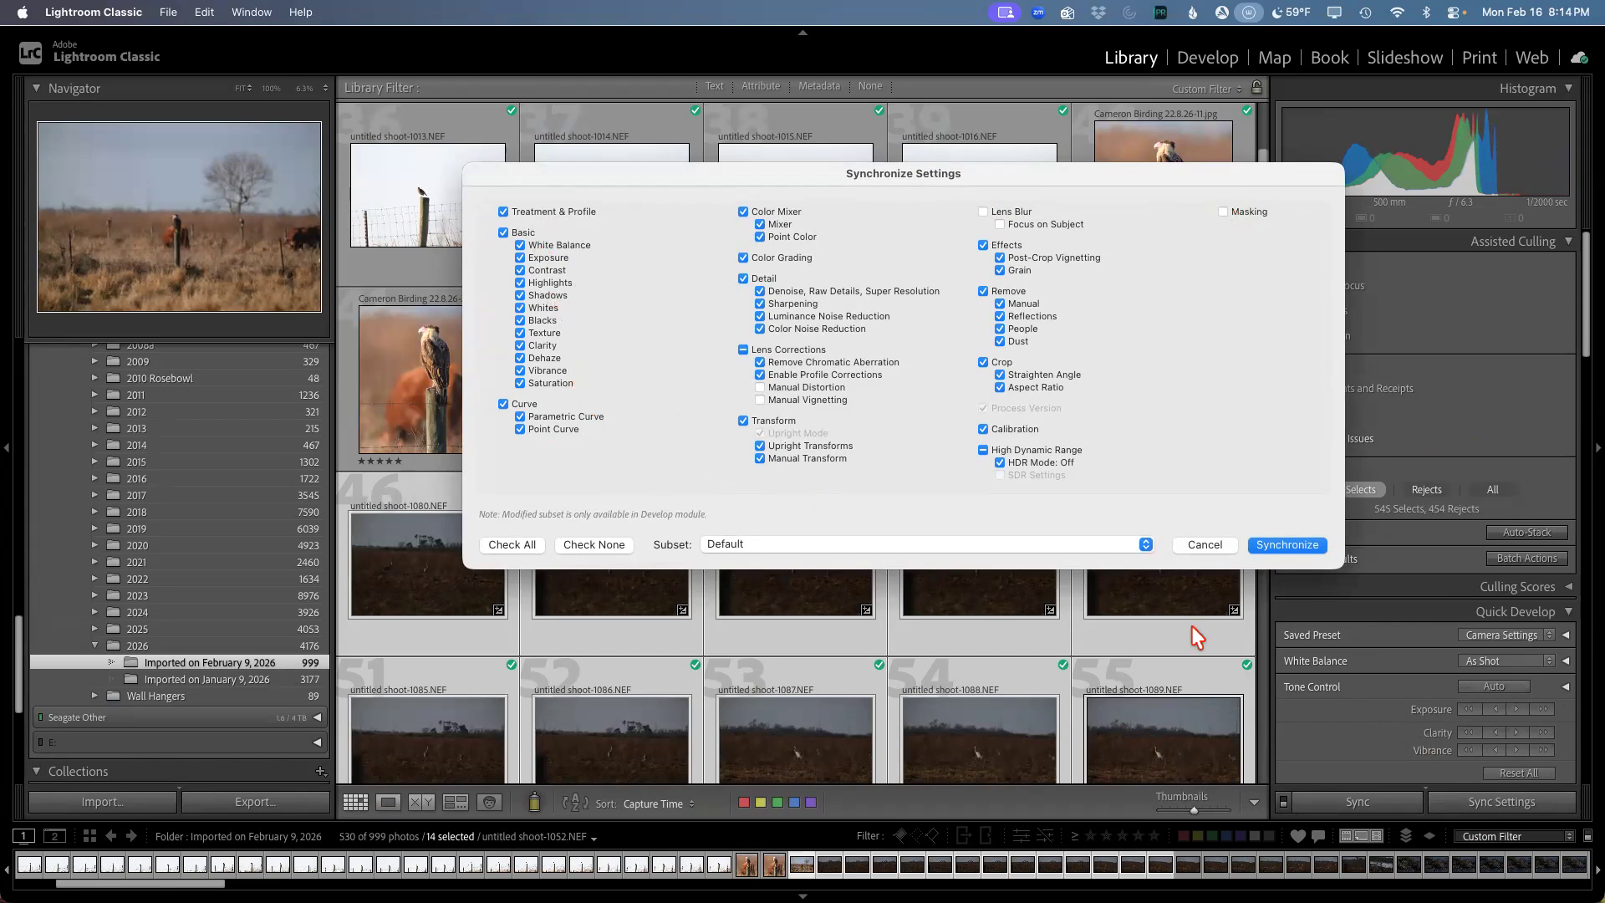
left_click(1272, 547)
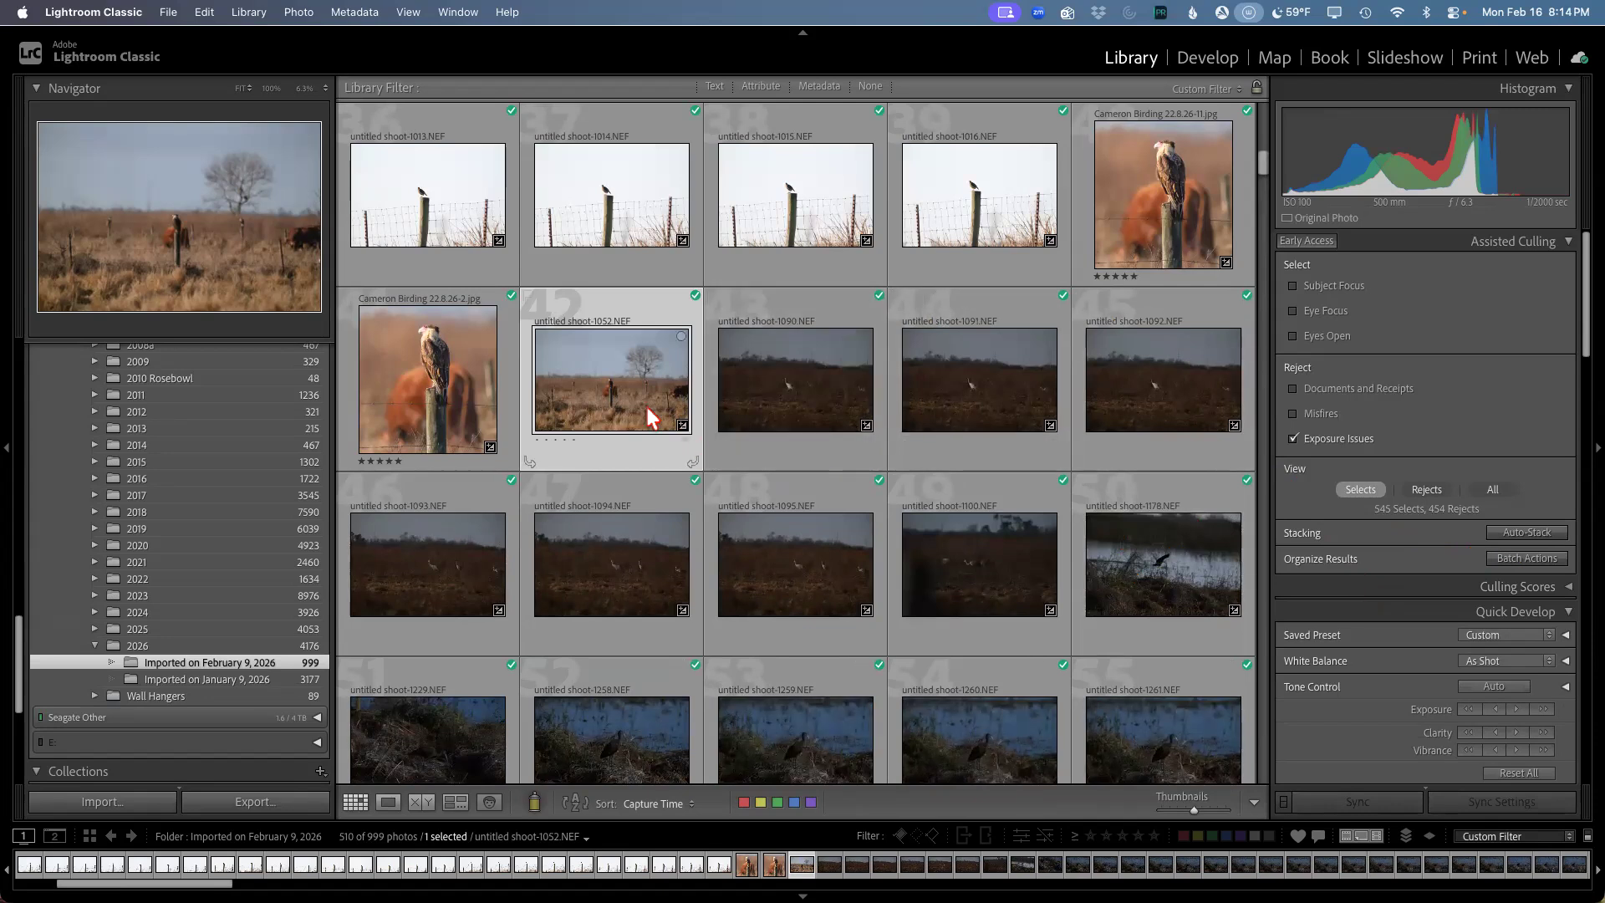
Step: Show all photos and synchronize the develop settings of untitled shoot-1052.NEF to the dark shots through untitled shoot-1065.NEF
left_click(1492, 492)
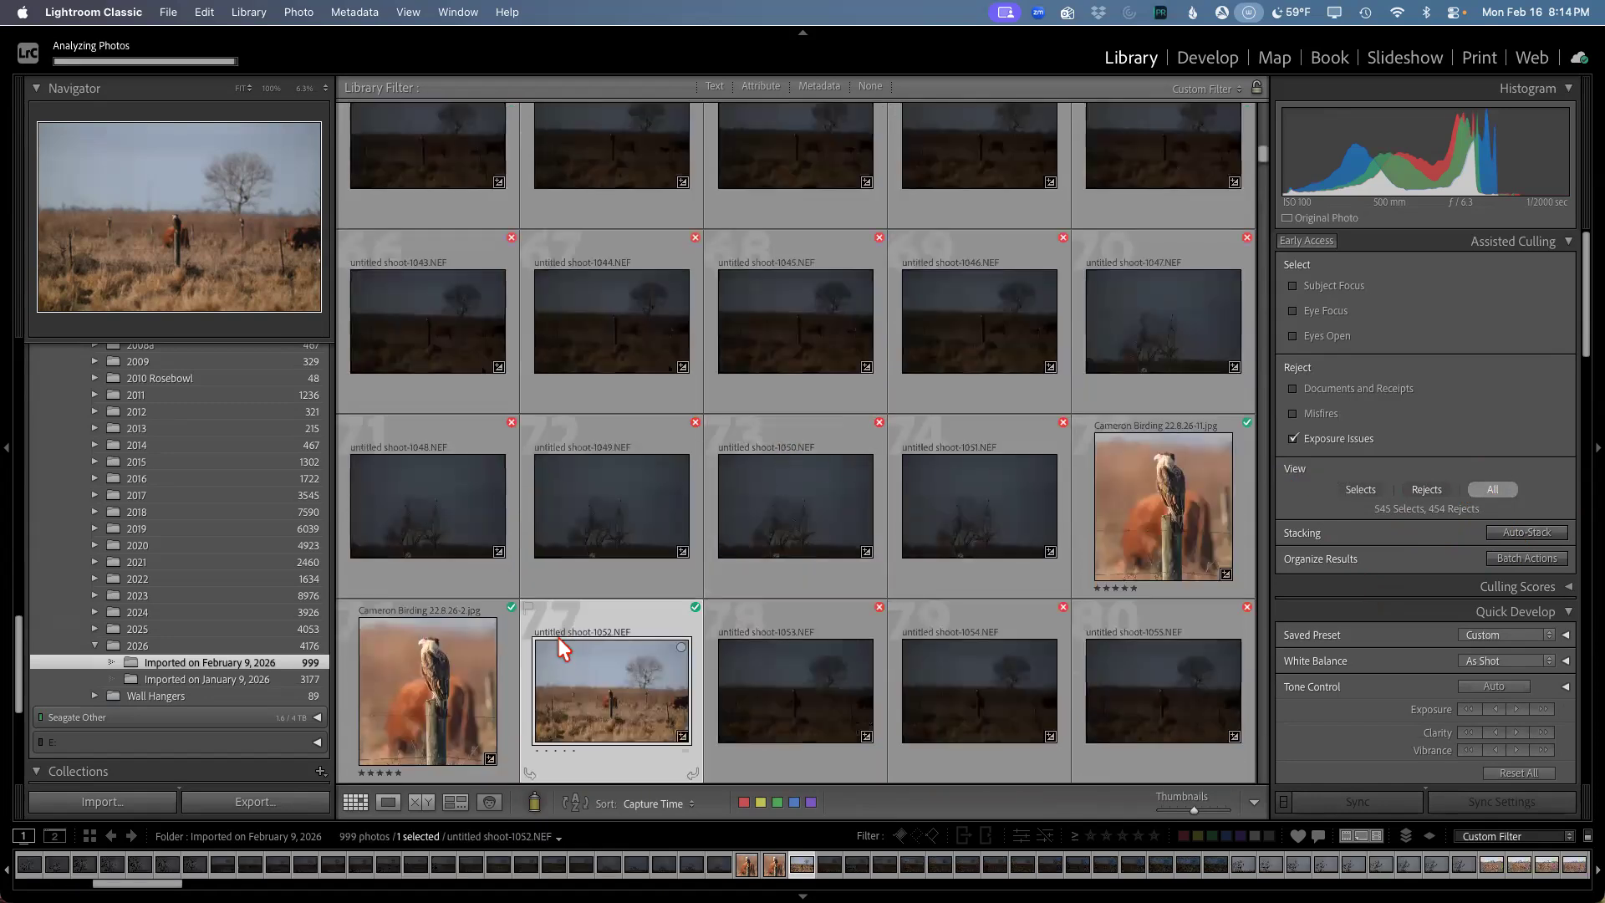
scroll(556, 635, "down", 3)
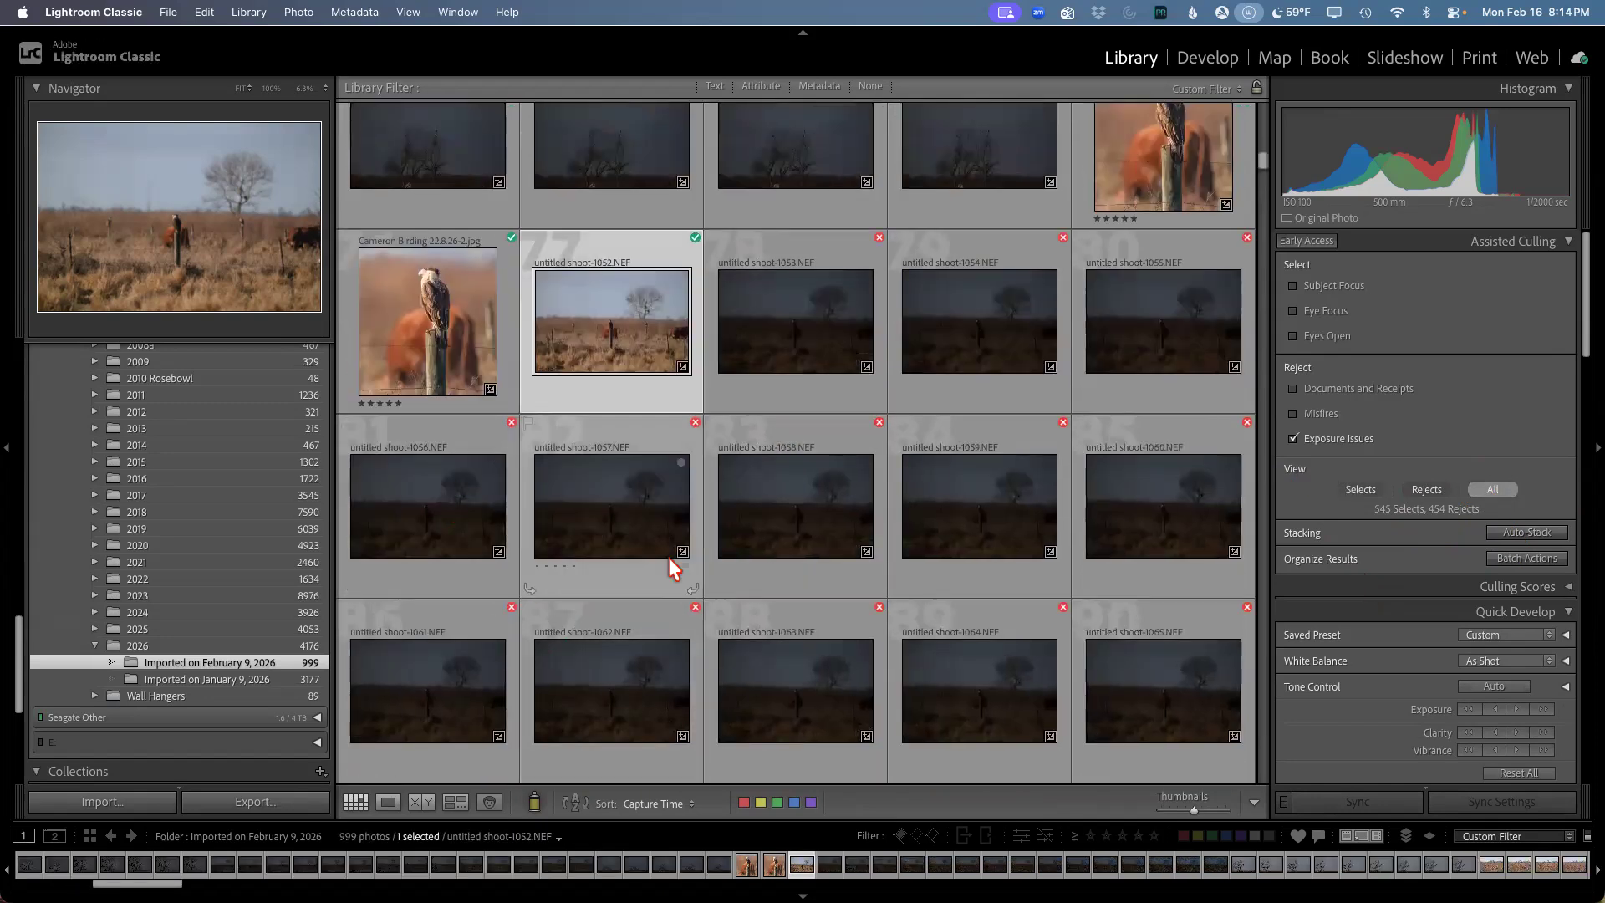
left_click(1176, 680, "shift")
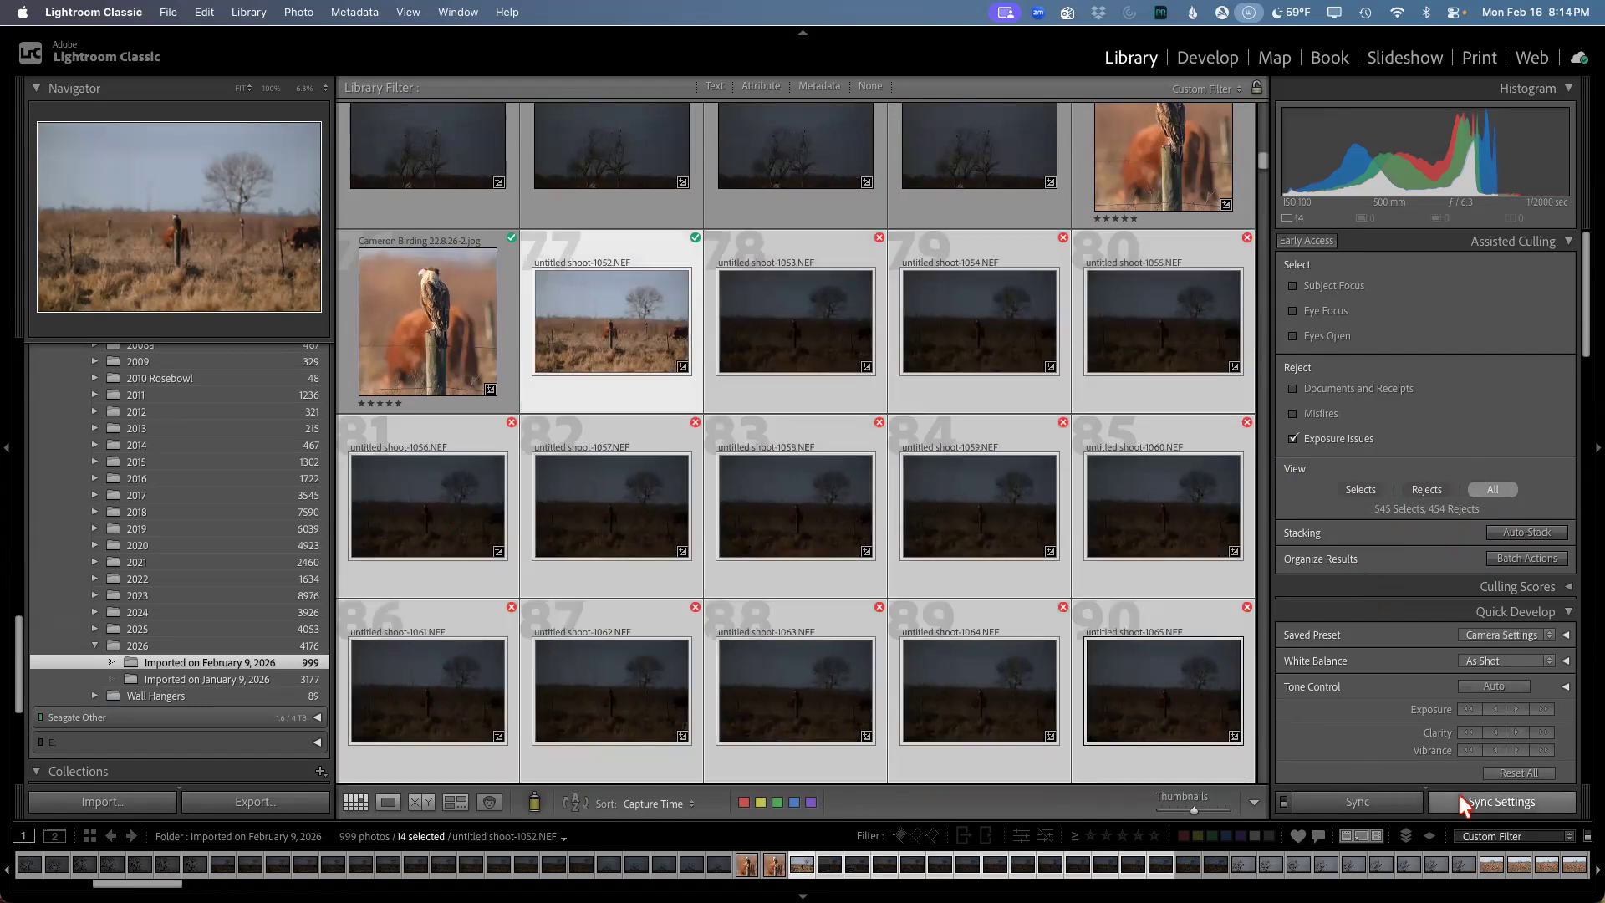
left_click(1459, 801)
left_click(1292, 544)
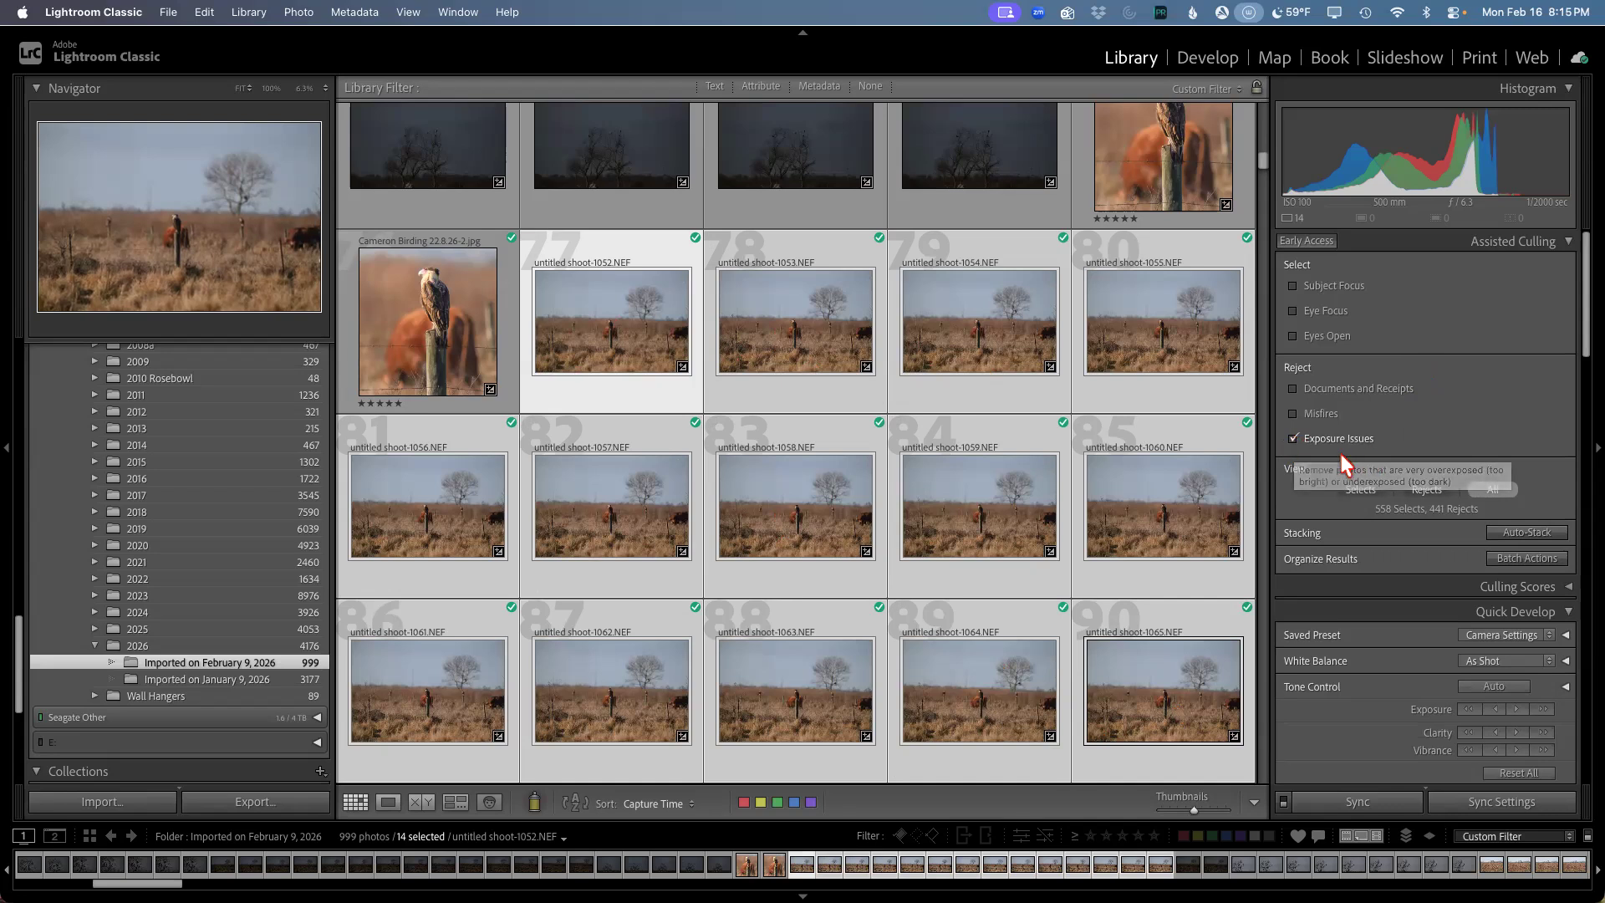
Step: Review the culling marks on the synchronized shots and the dark ones after them, making untitled shoot-1064.NEF the active photo
scroll(998, 490, "up", 2)
scroll(998, 489, "down", 2)
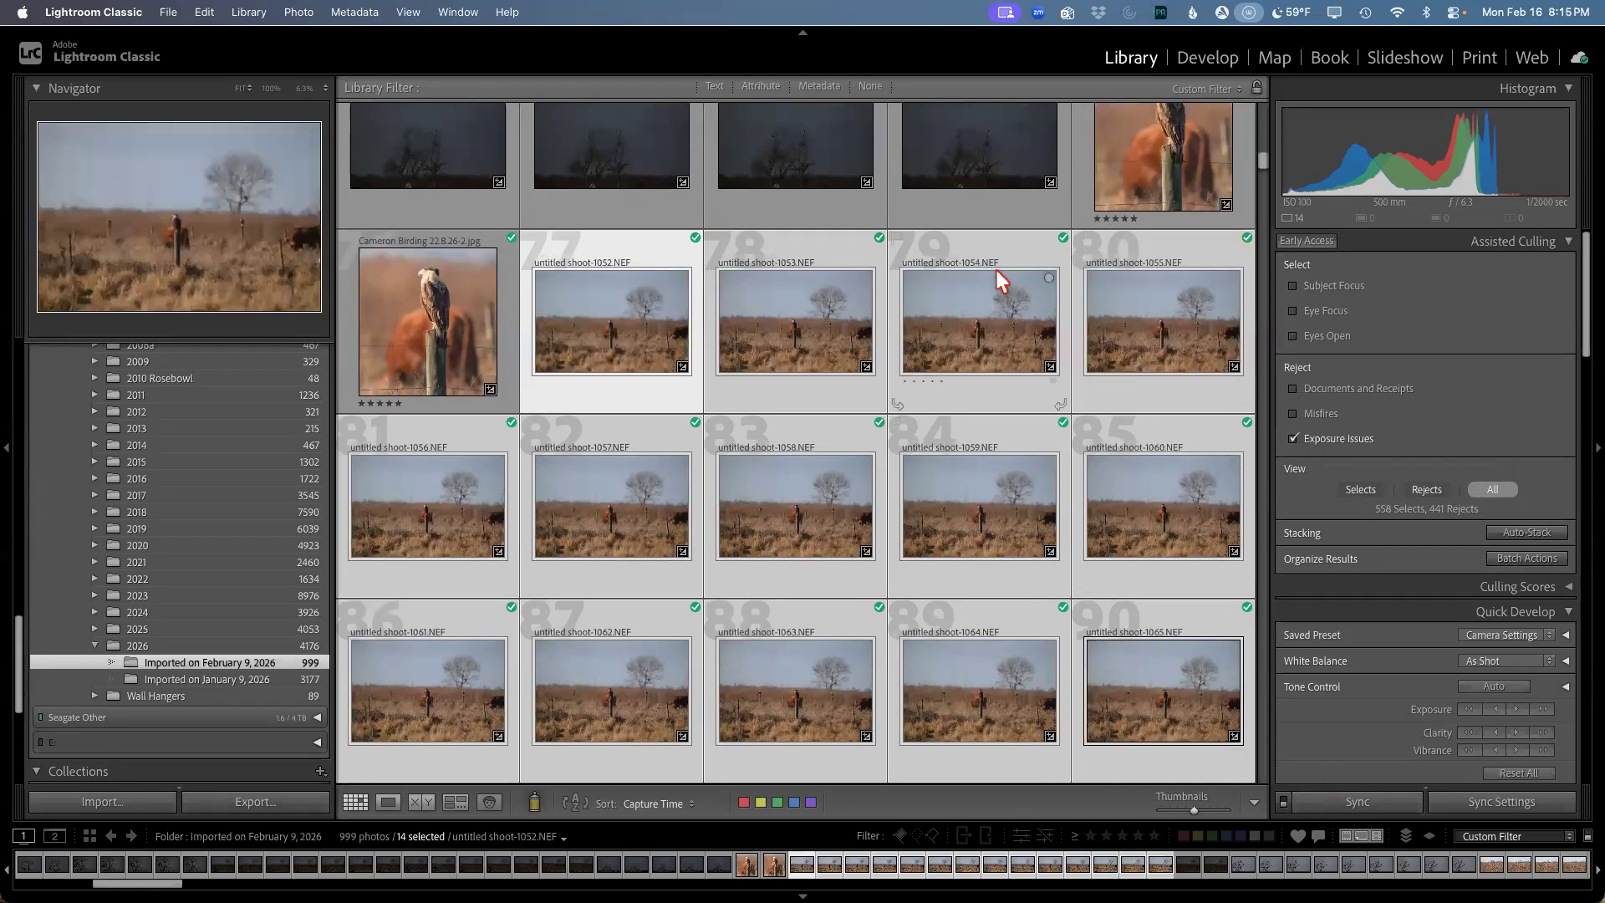
scroll(880, 309, "down", 2)
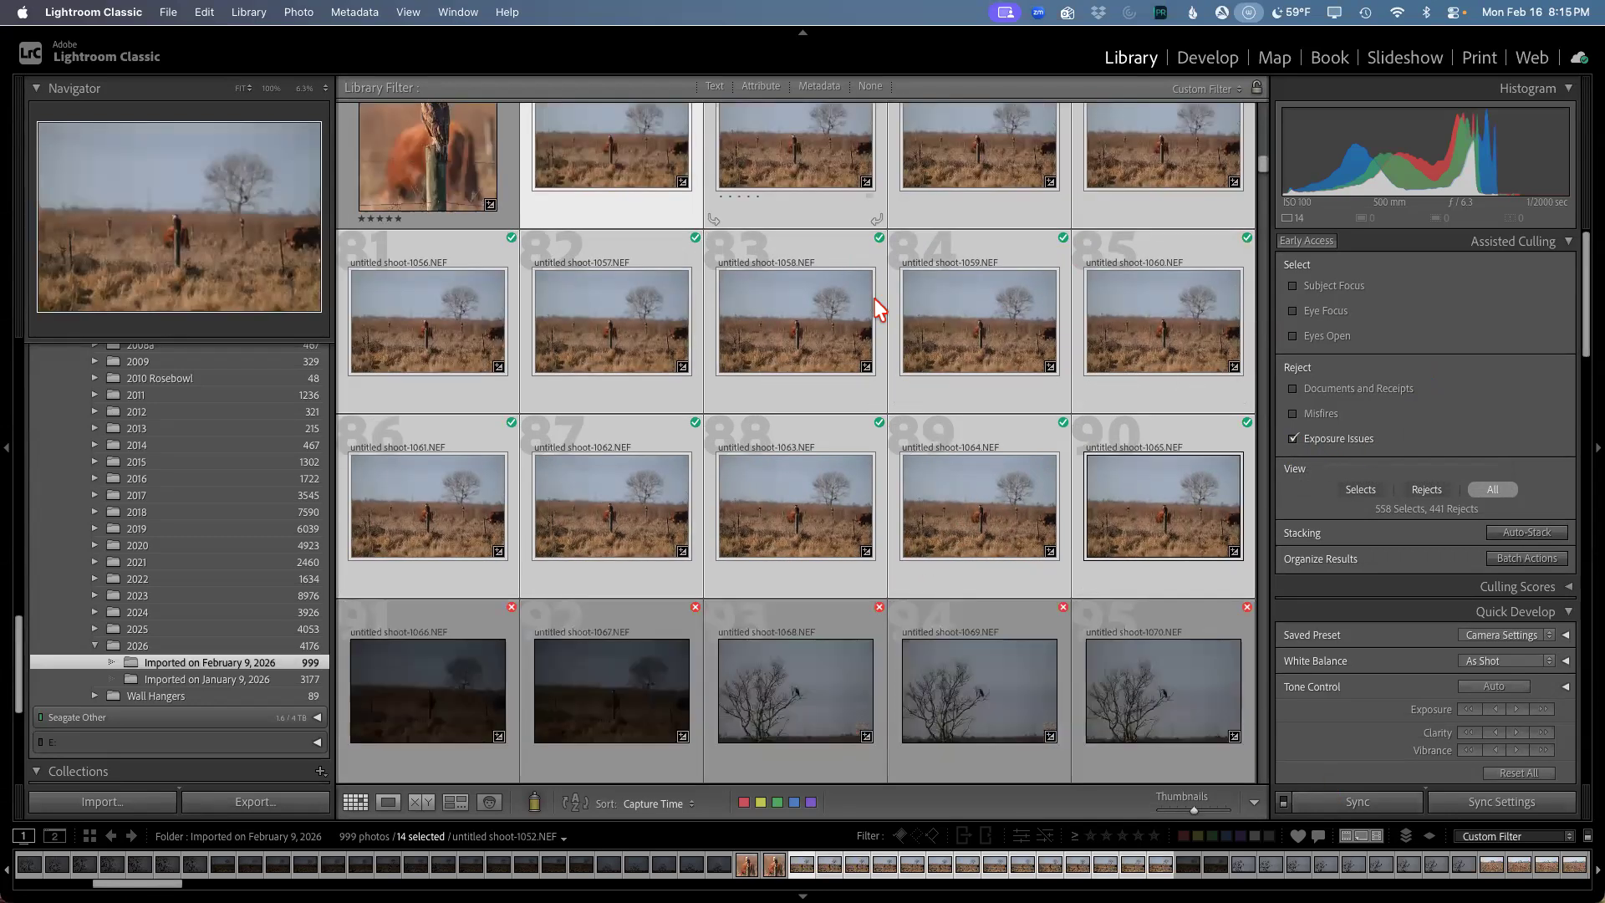
scroll(880, 309, "down", 2)
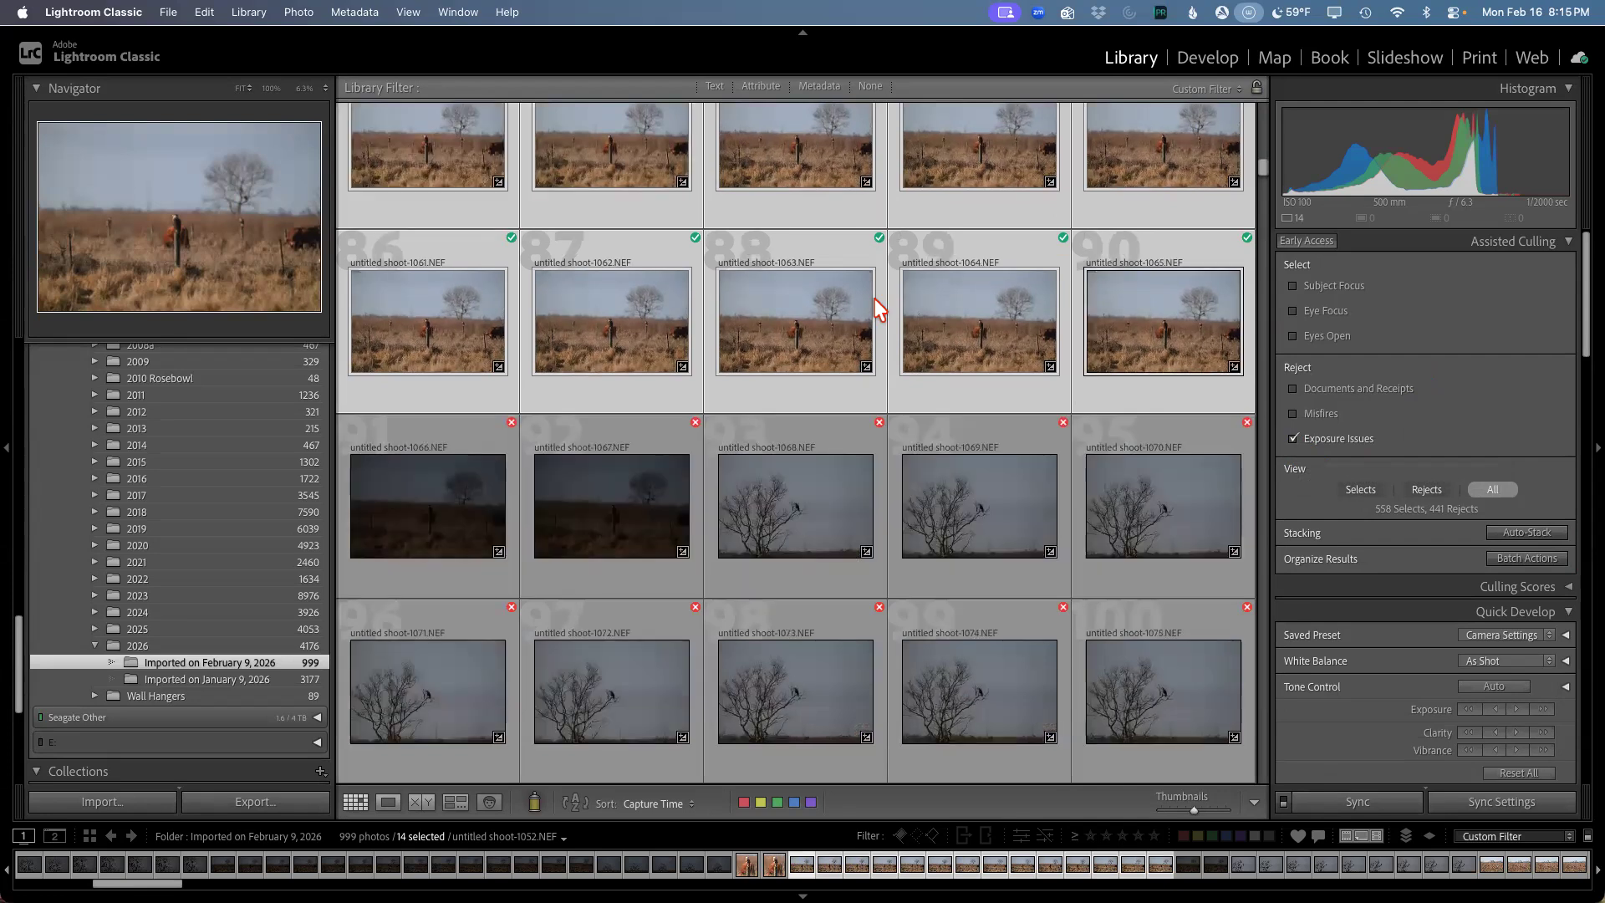
left_click(944, 320)
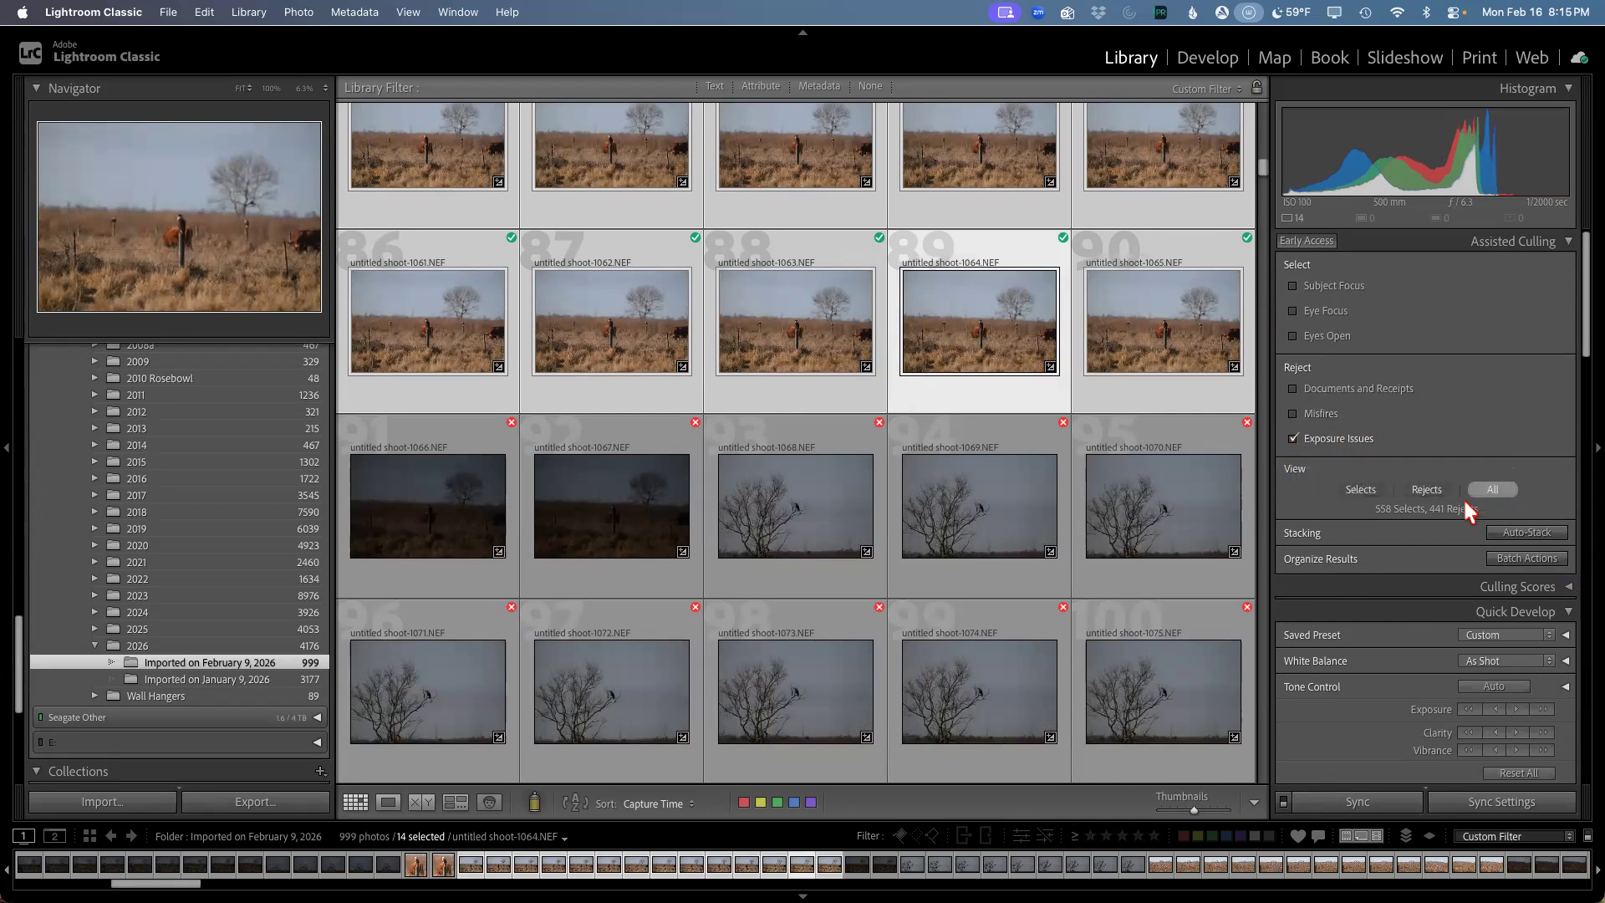
Step: Compare the rejects view with the selects view and browse the selects to the brightened shots
left_click(1427, 491)
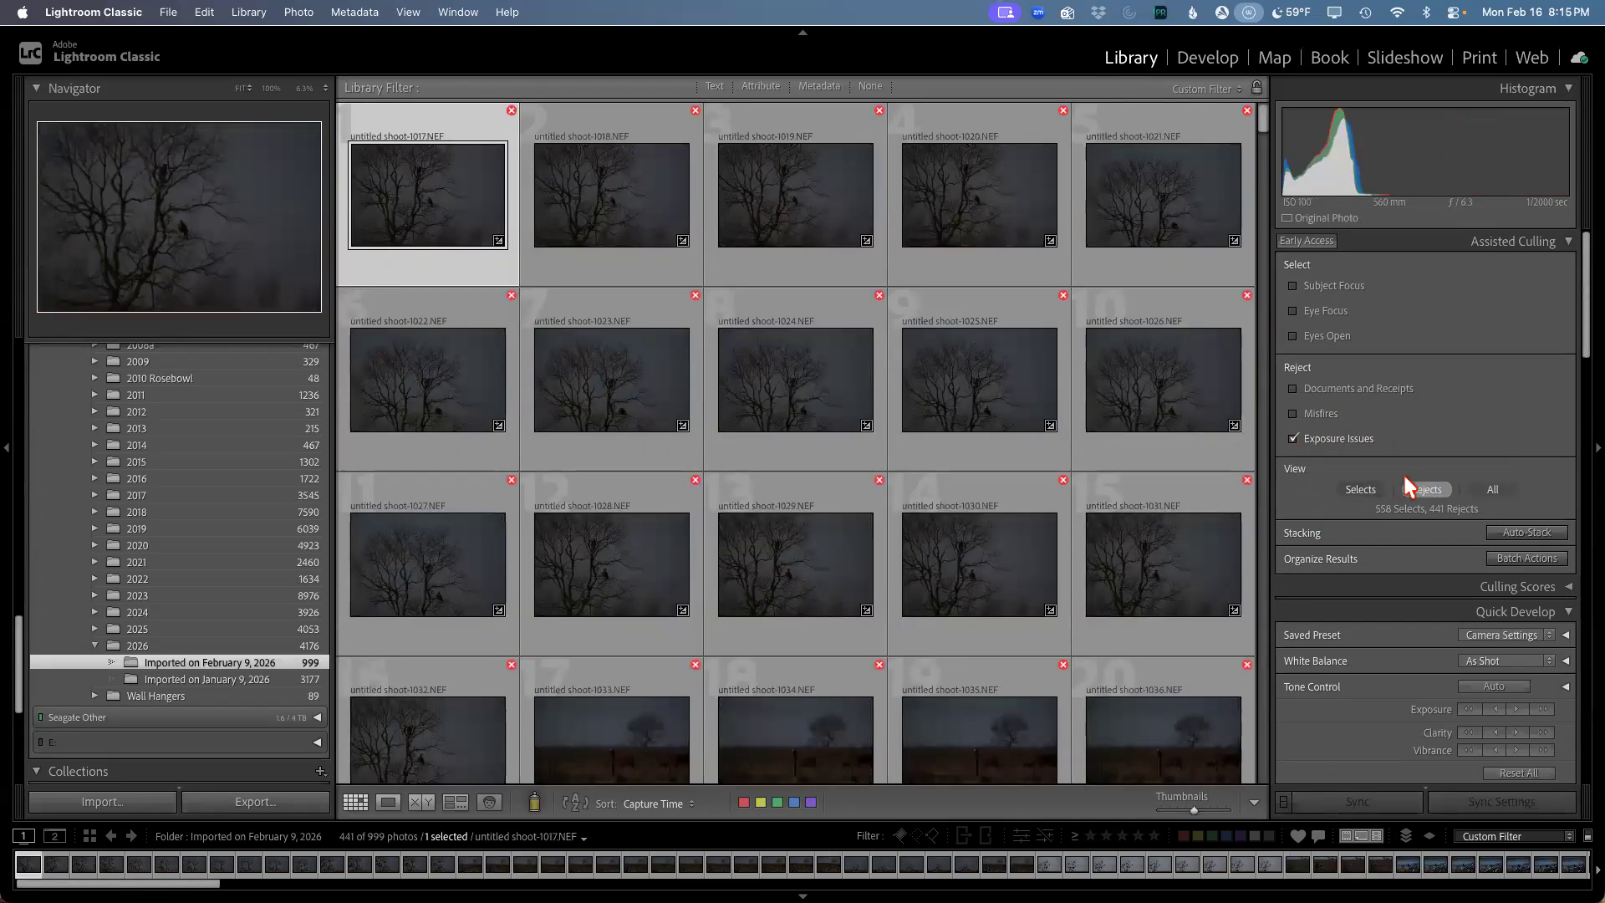
left_click(1358, 490)
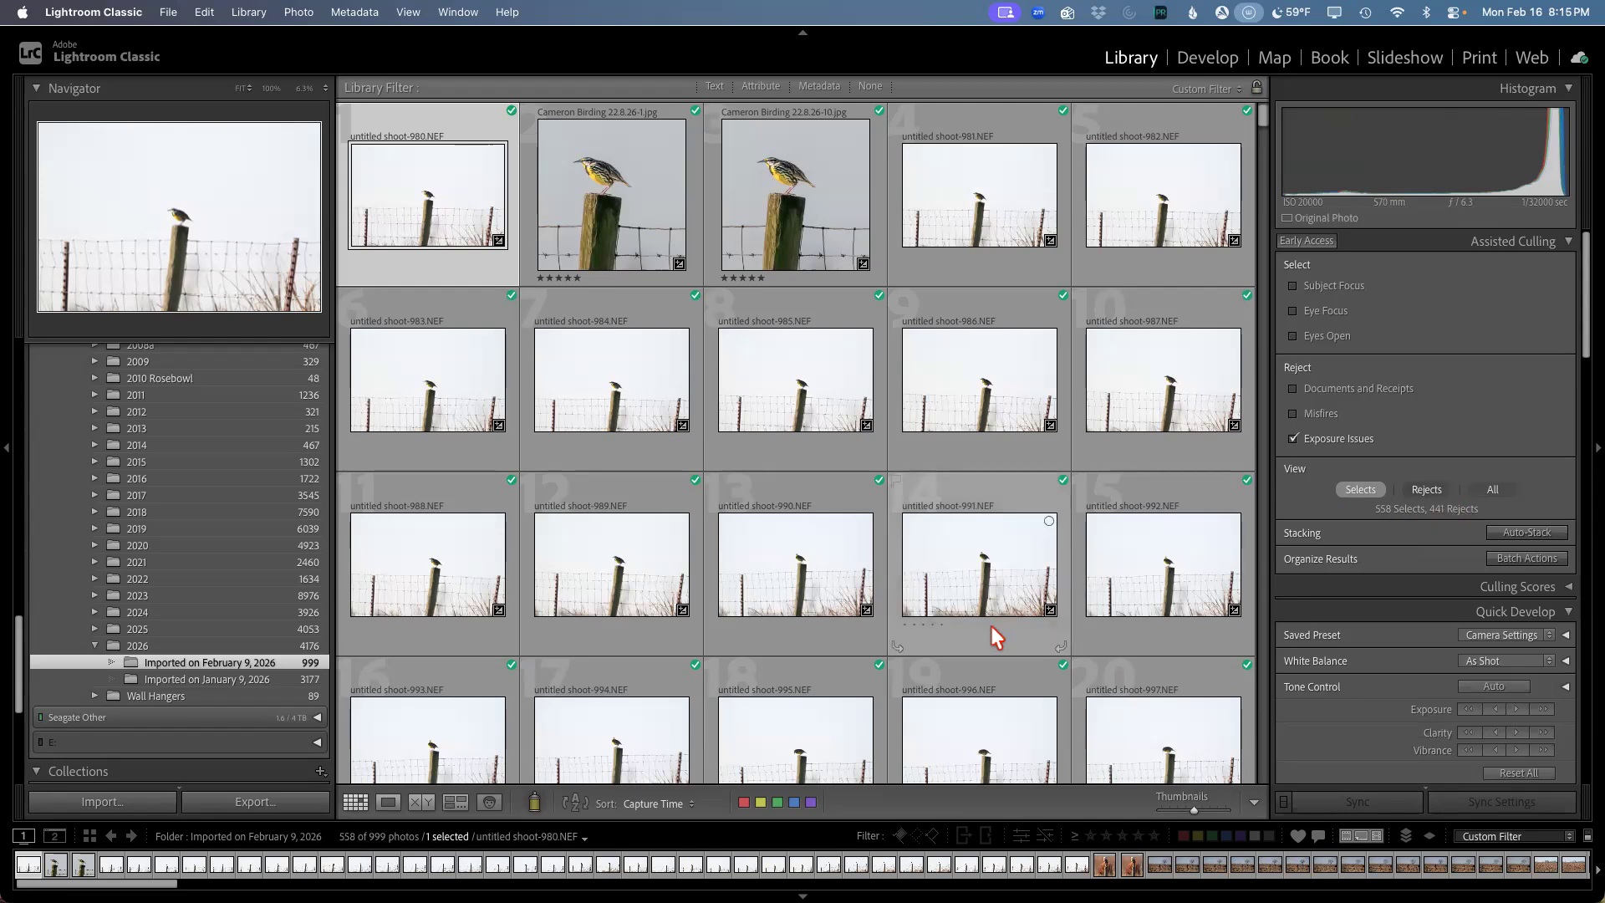
scroll(991, 627, "down", 10)
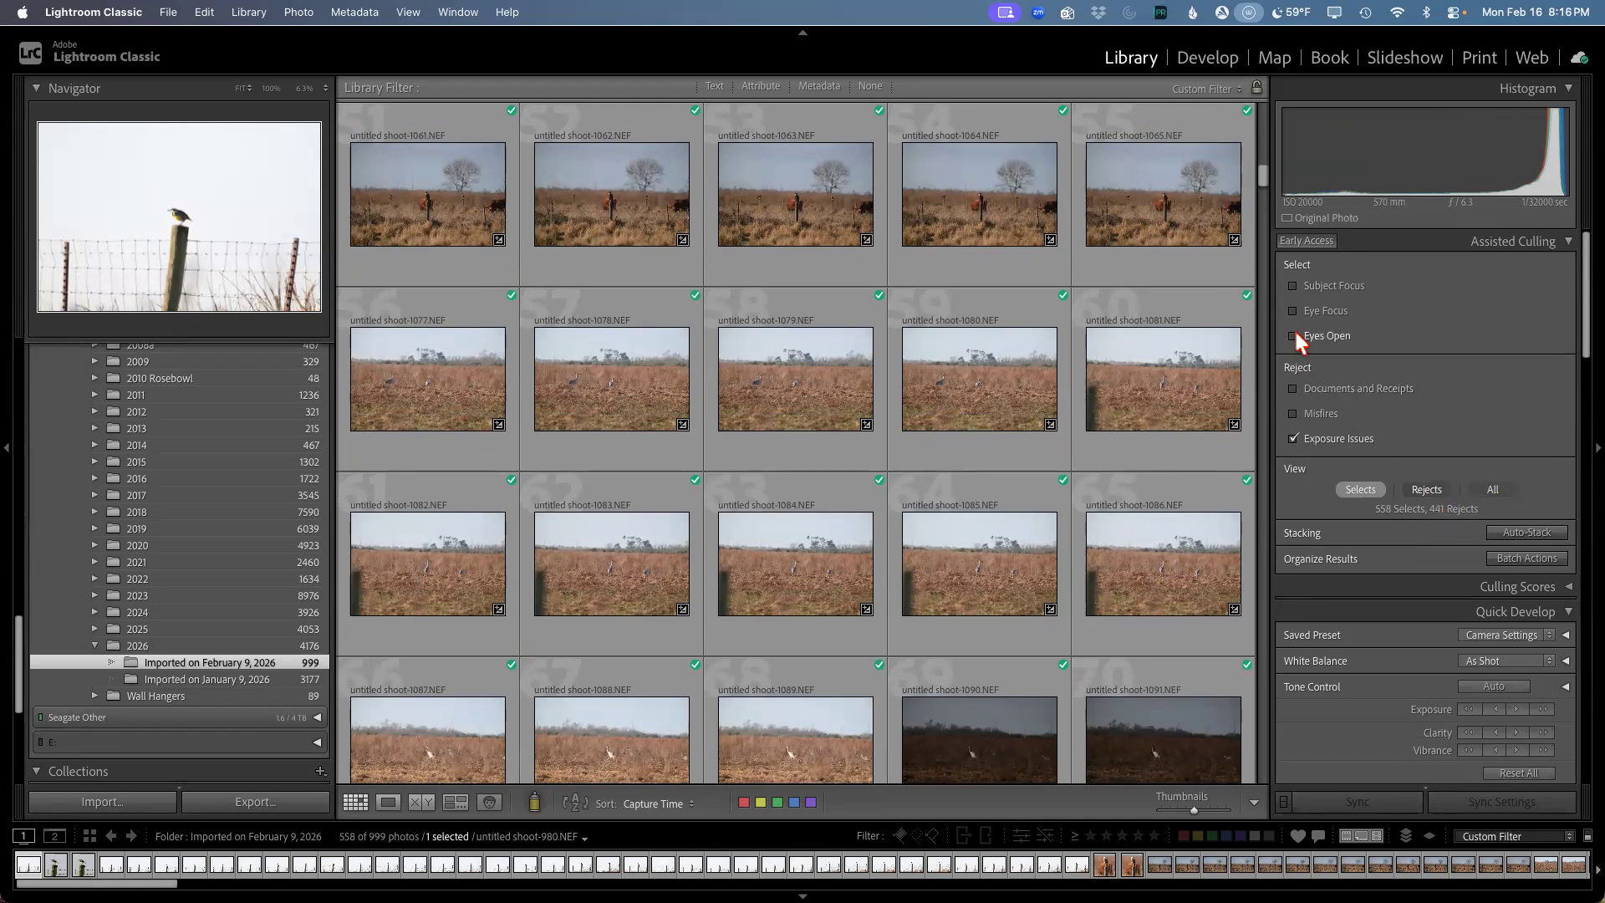
Step: Turn on the Subject Focus selection criterion and browse the rejects to the brightened bird shots
left_click(1293, 286)
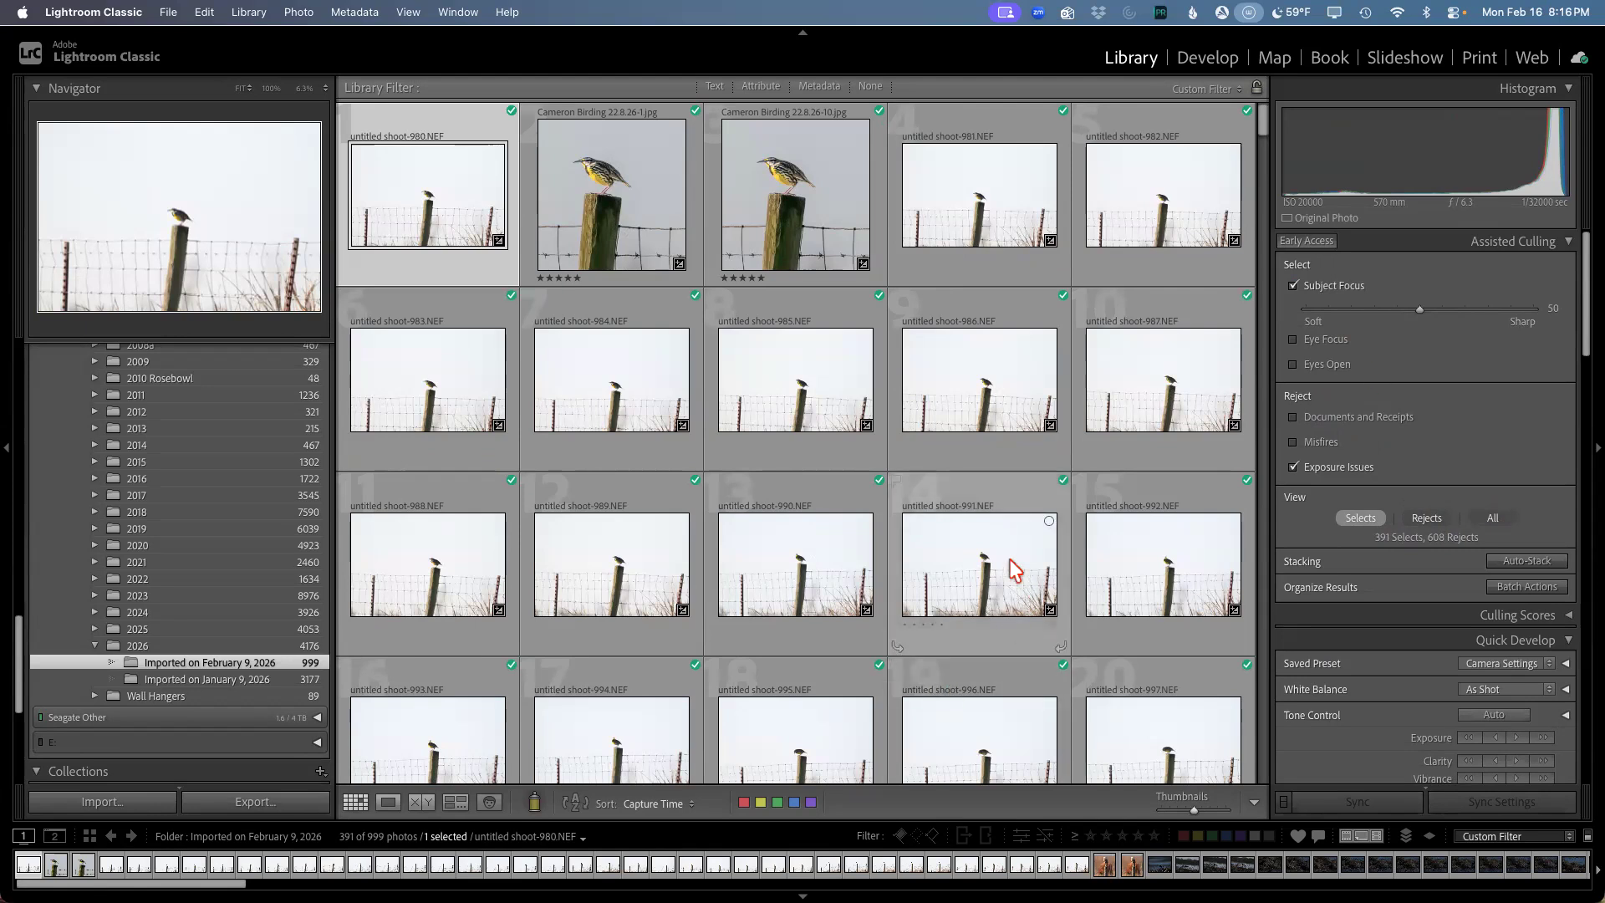
left_click(1428, 520)
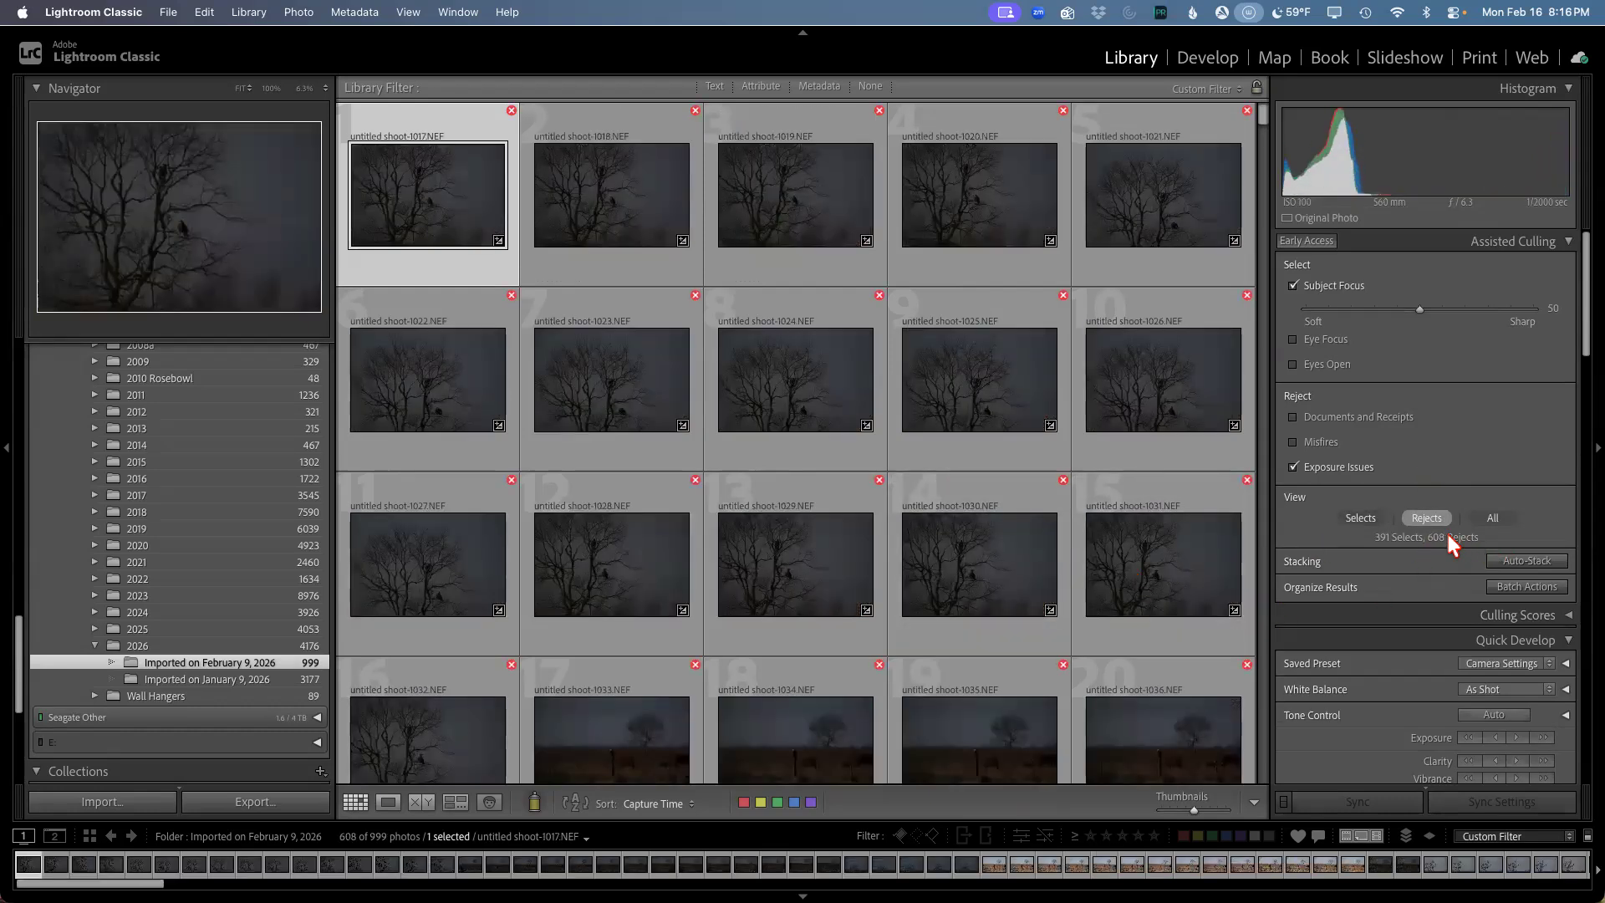
scroll(886, 570, "down", 10)
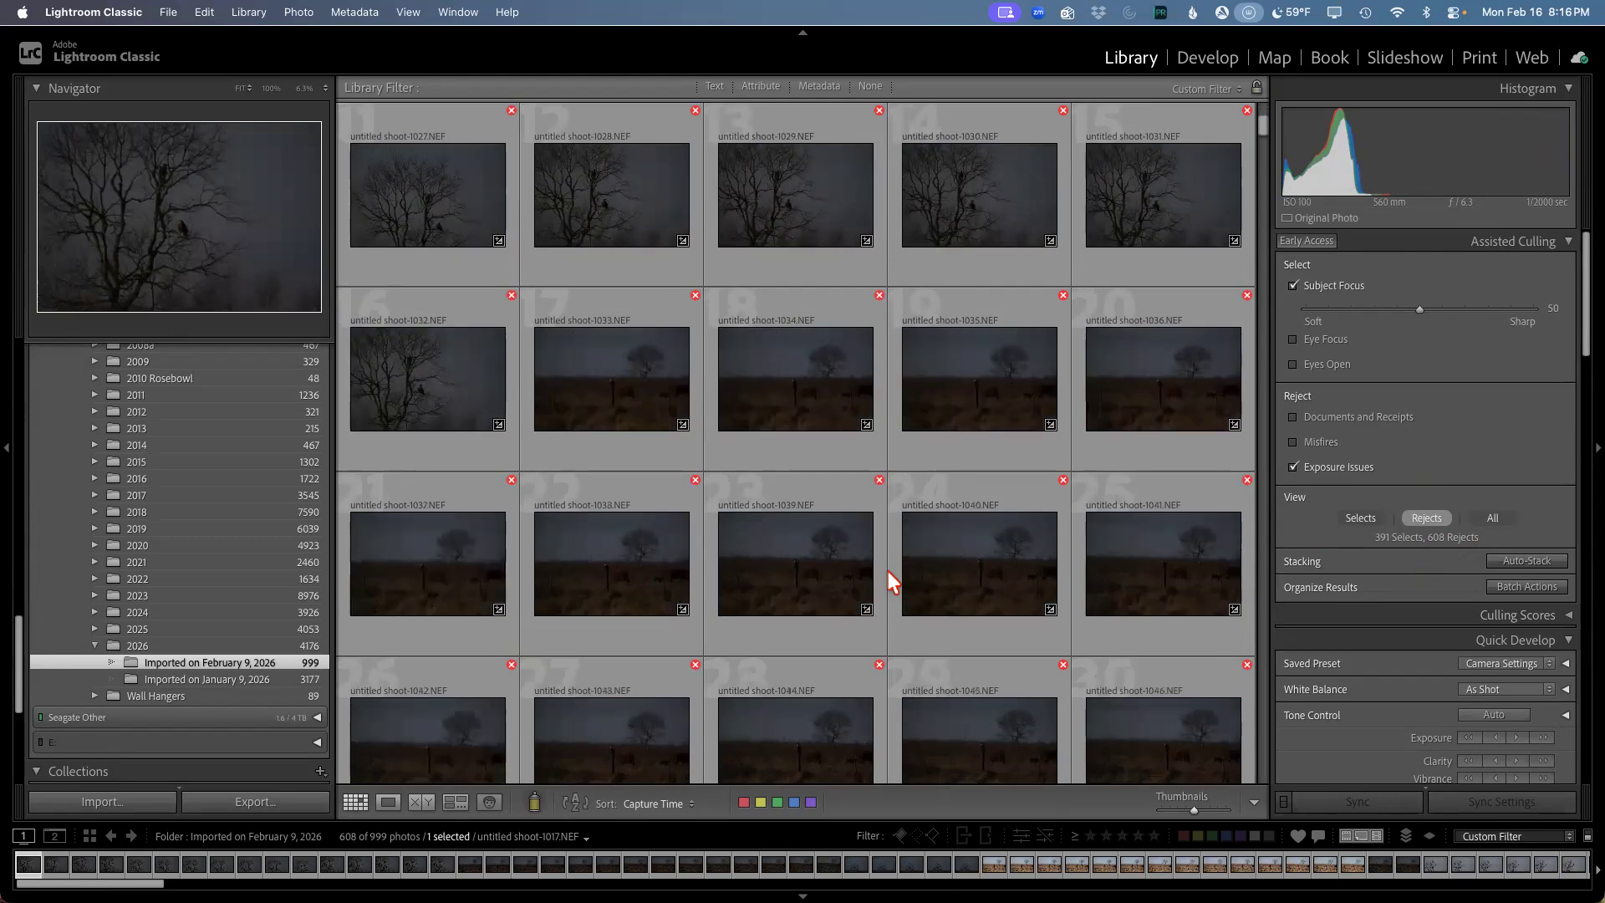
scroll(888, 570, "down", 3)
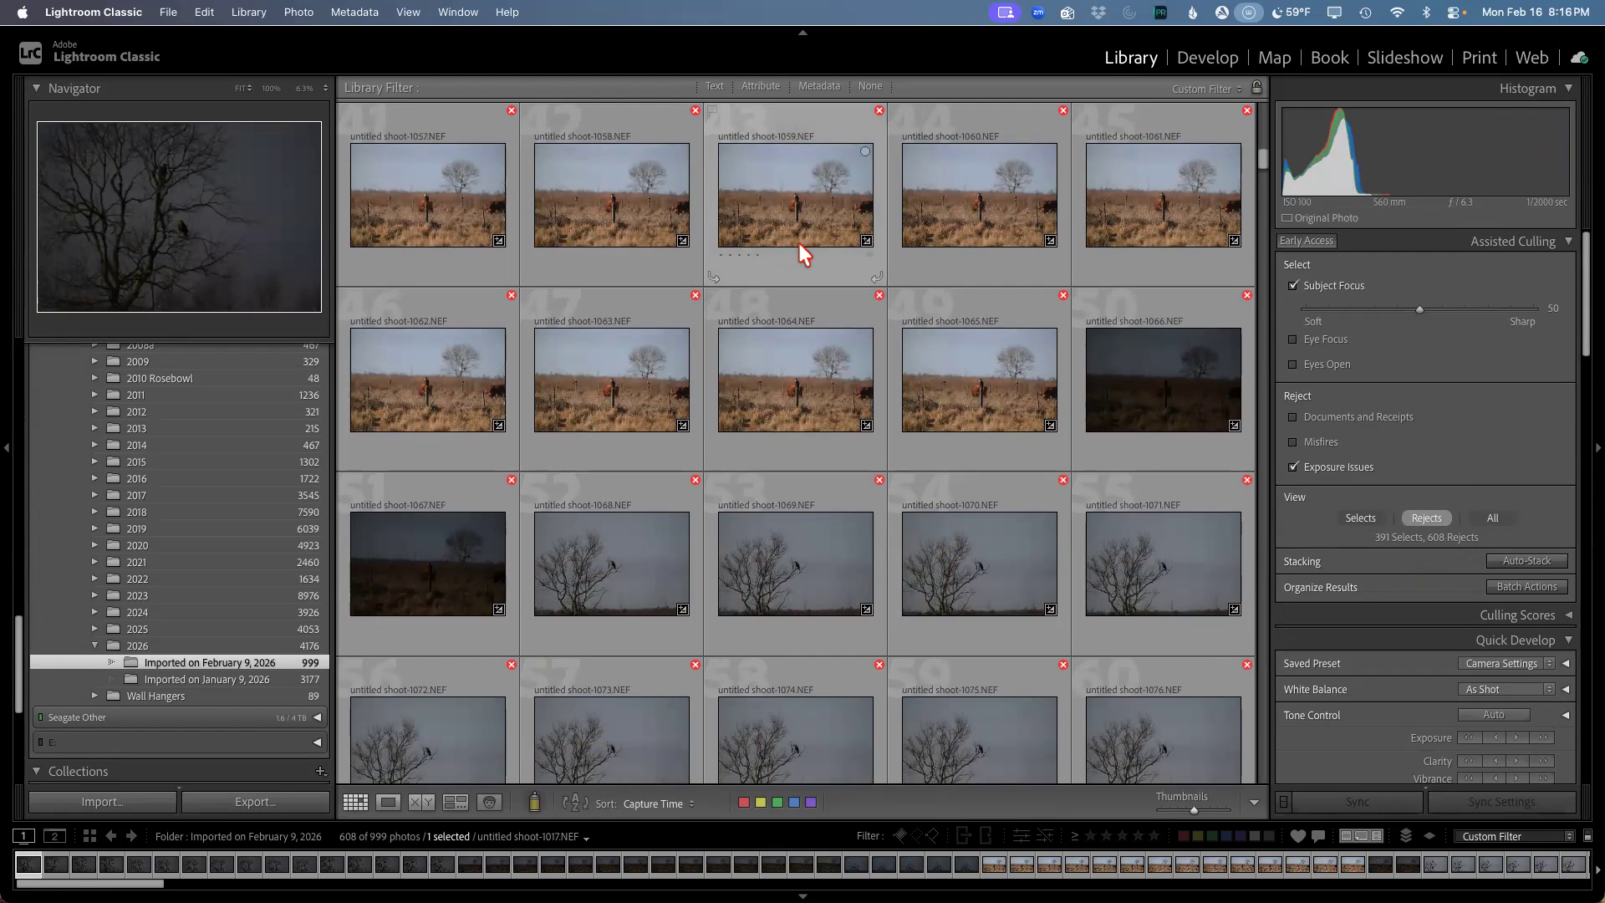
Step: Inspect the bird's sharpness at 100% in the rejected untitled shoot-1060.NEF and untitled shoot-1069.NEF
double_click(983, 227)
left_click(795, 458)
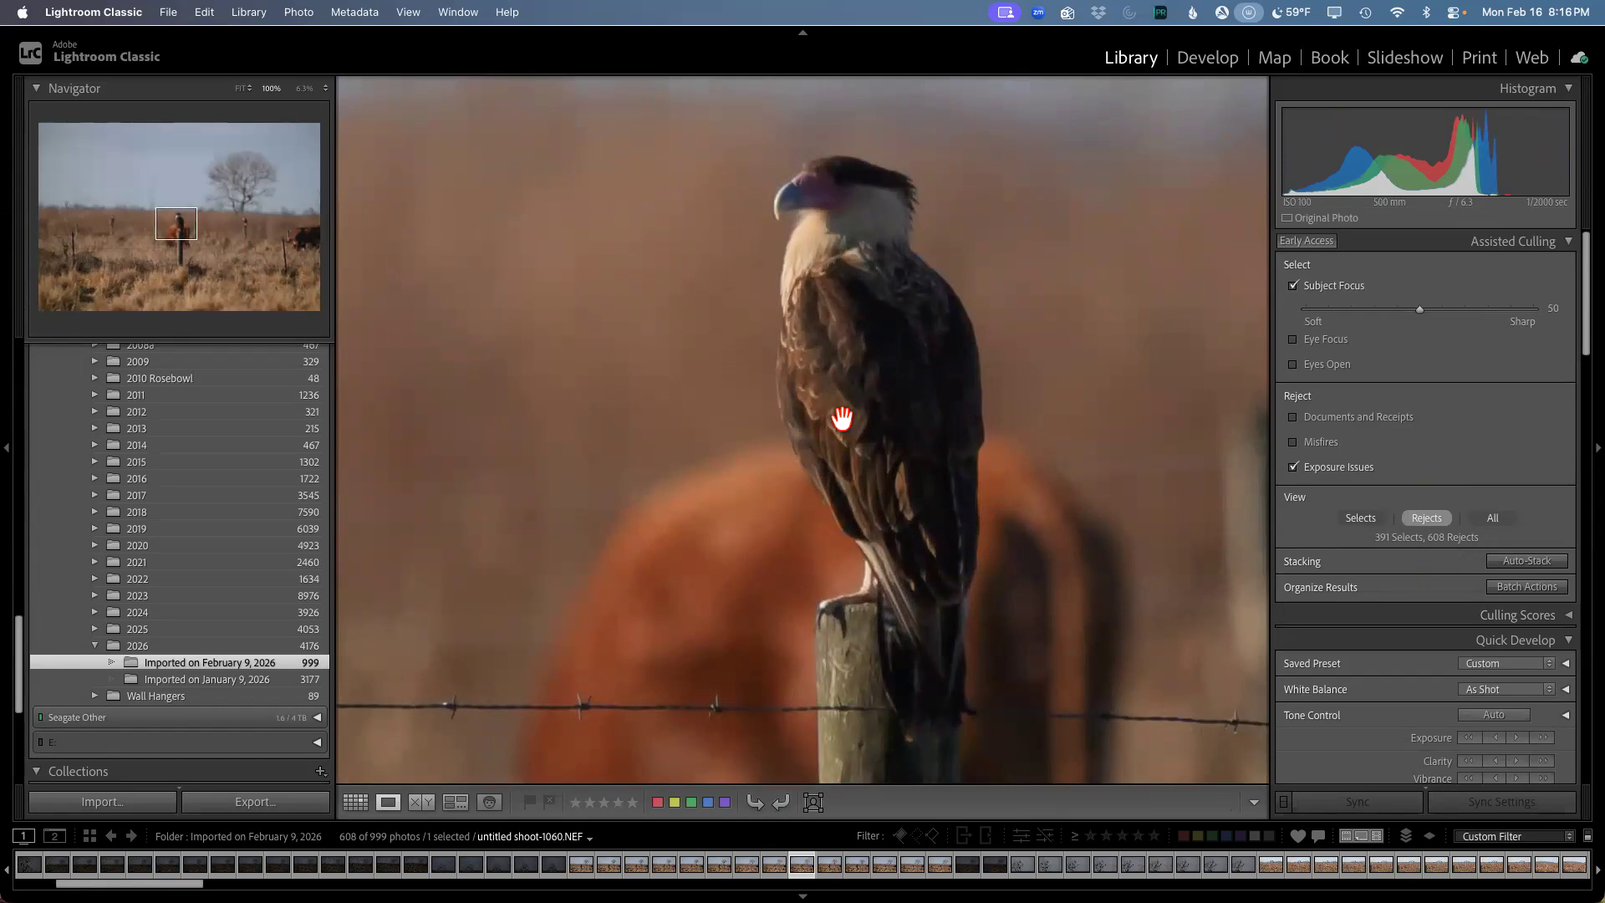
left_click(358, 804)
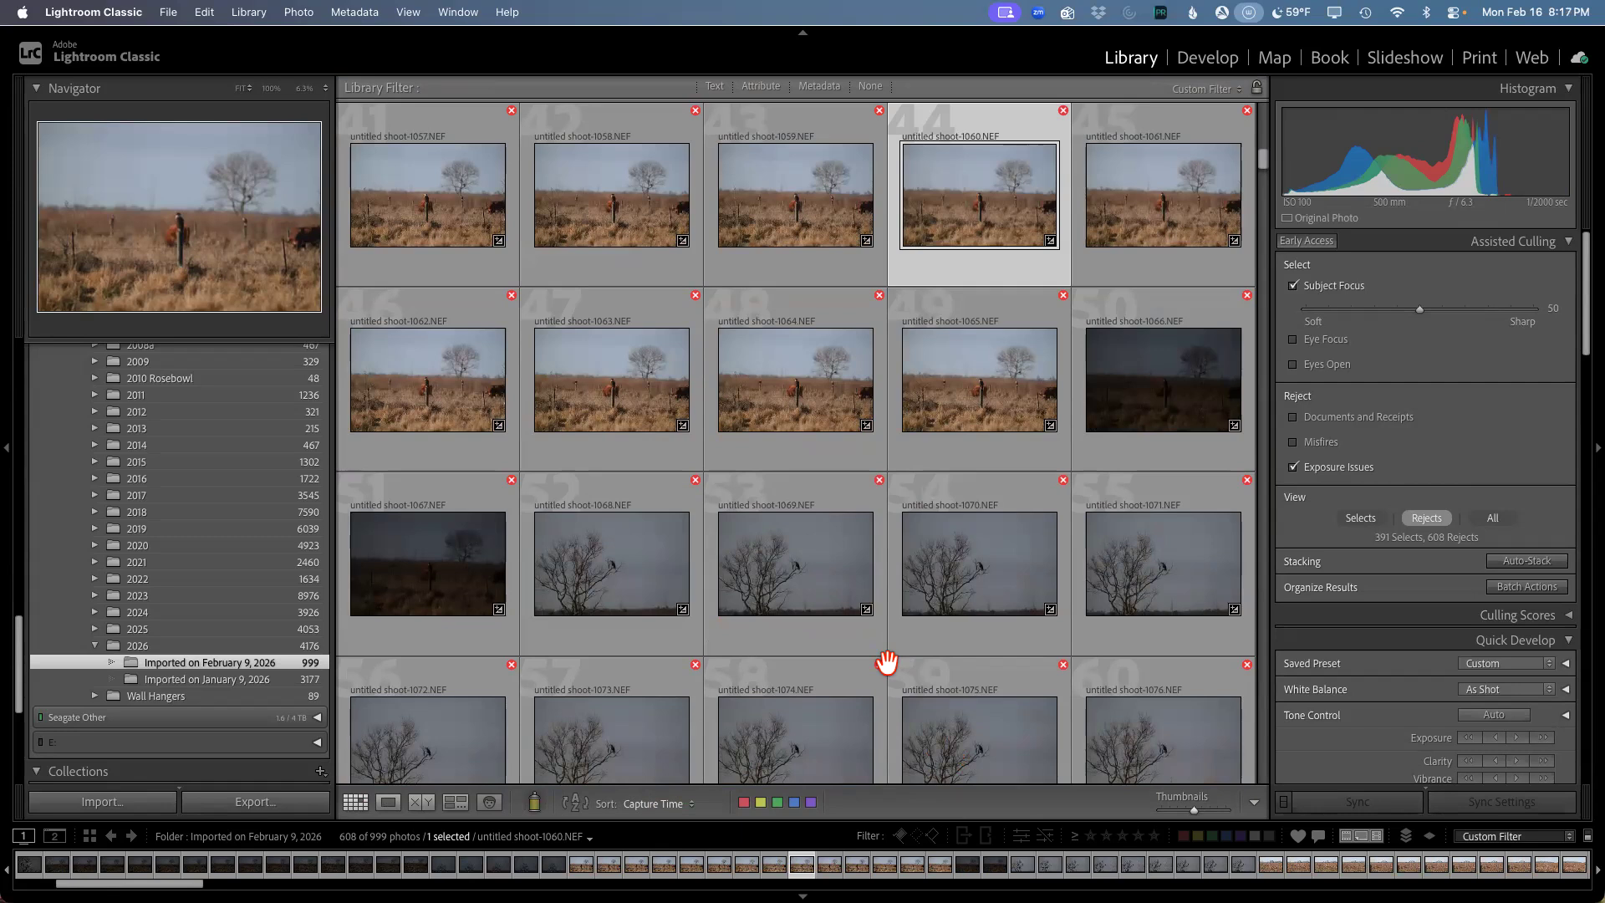
double_click(780, 585)
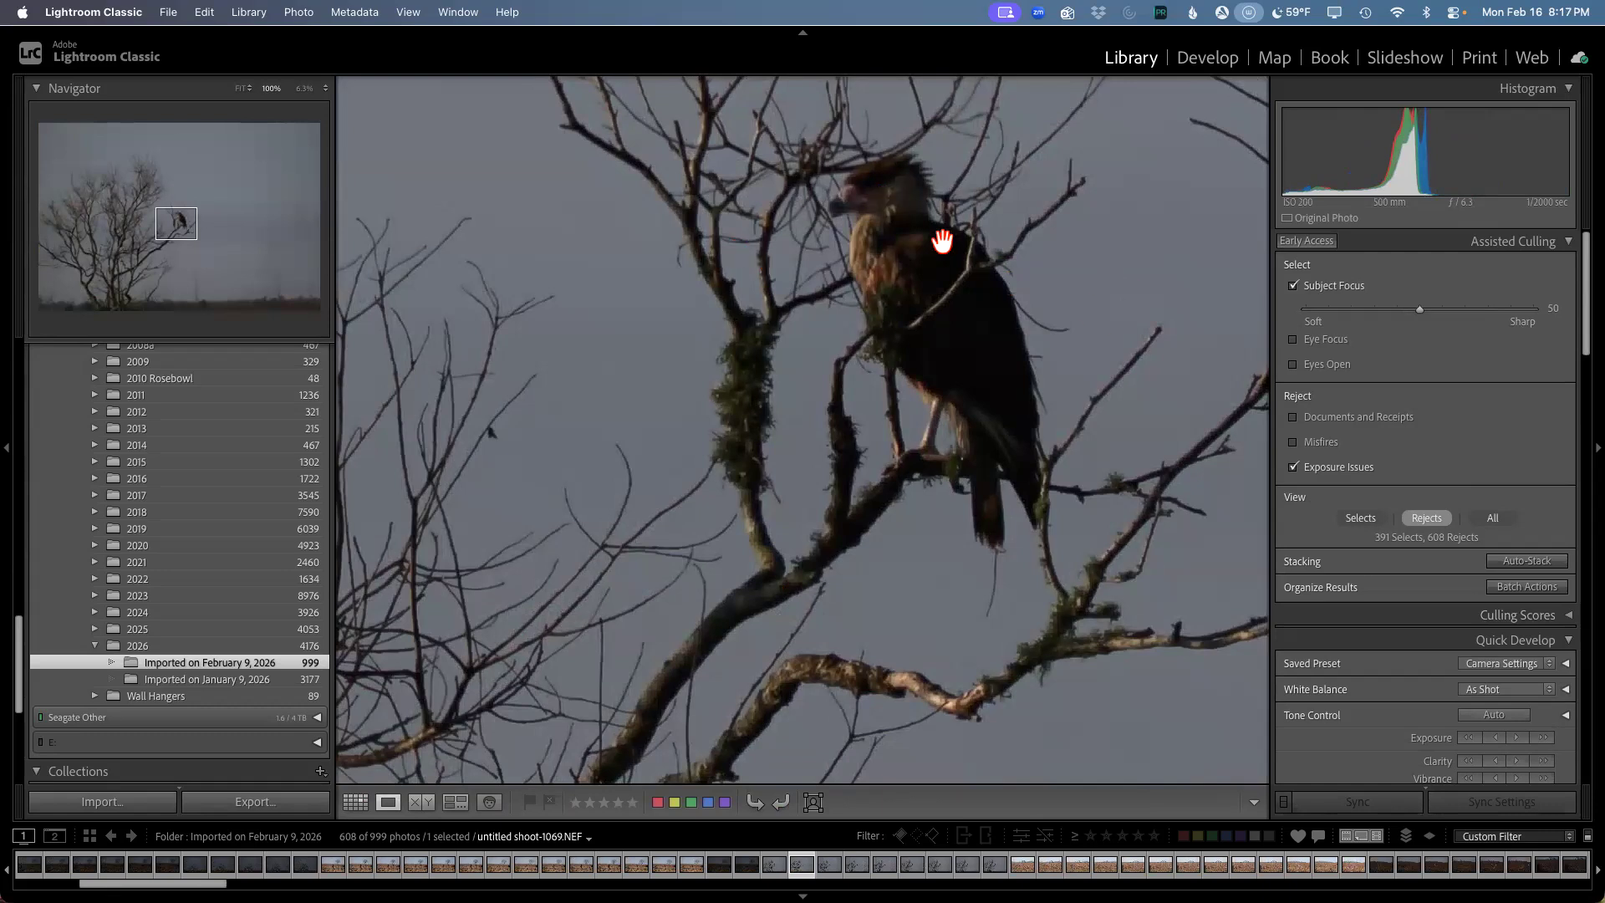
left_click(930, 417)
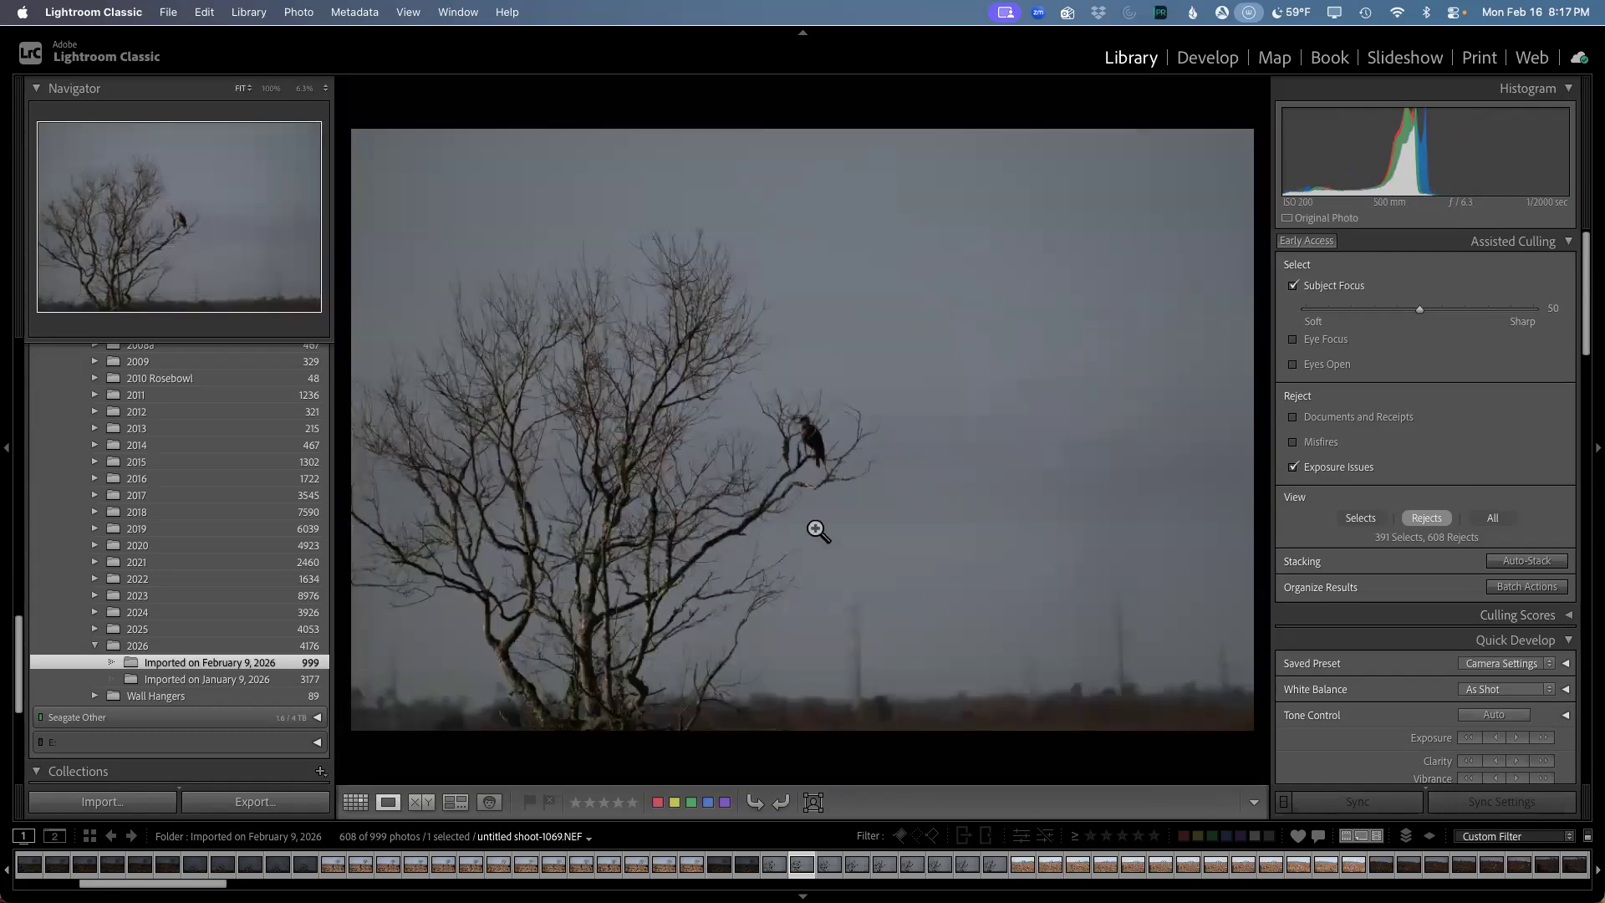
Step: Check the bird's sharpness once more at 100%, then show all photos of the import in the grid
left_click(799, 459)
mouse_move(799, 458)
left_mouse_down()
mouse_move(845, 288)
mouse_move(803, 430)
mouse_move(810, 466)
left_mouse_up()
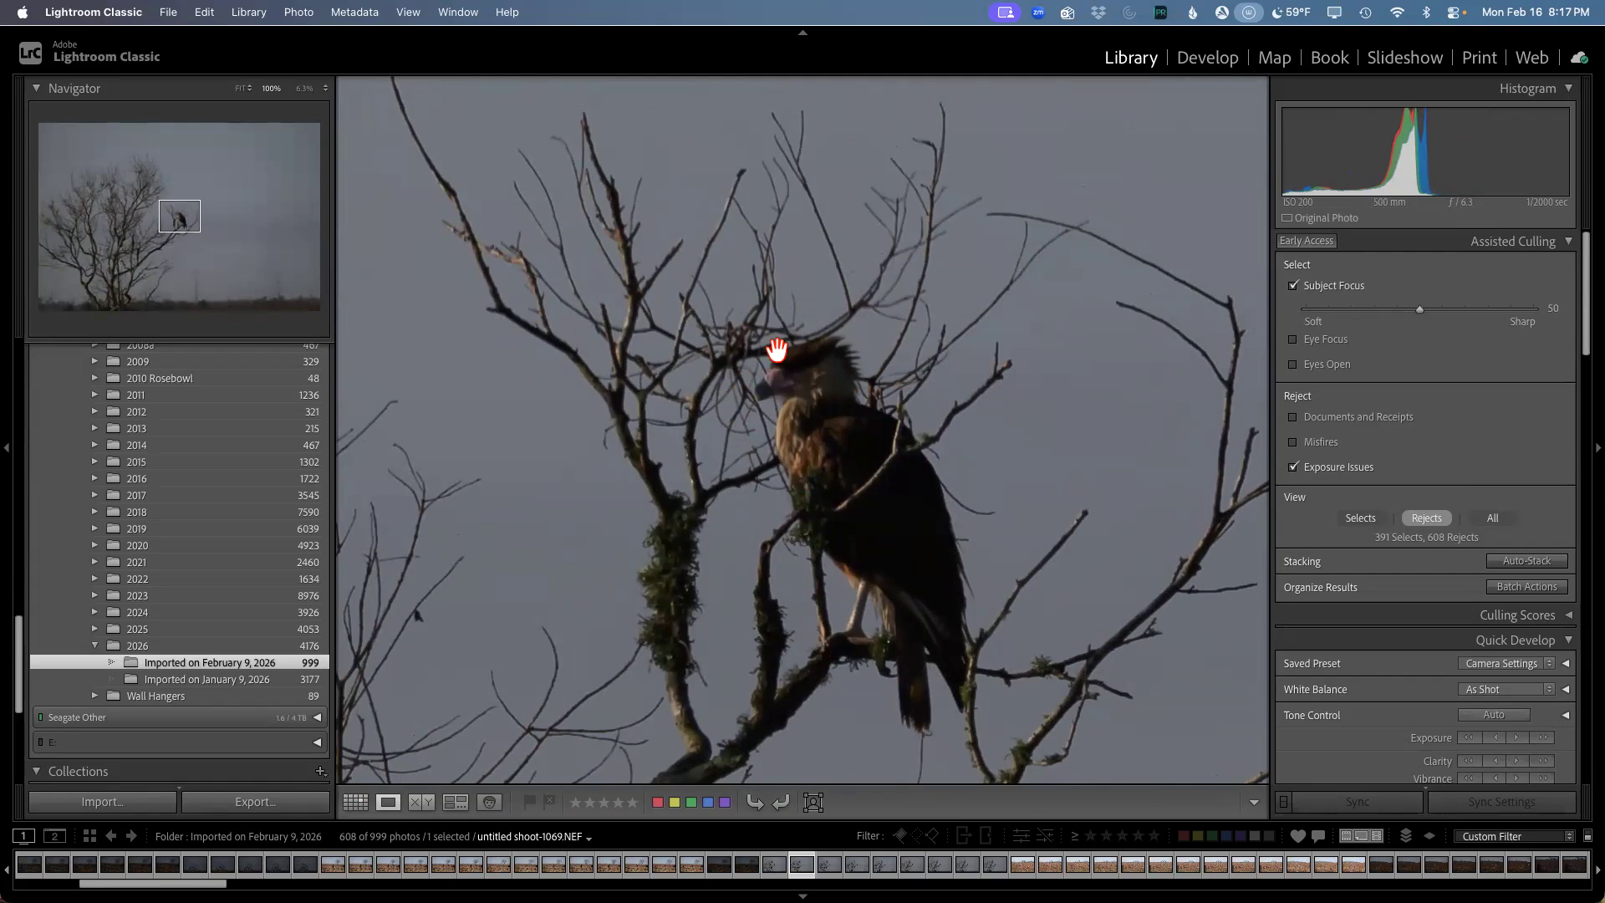
left_click(356, 801)
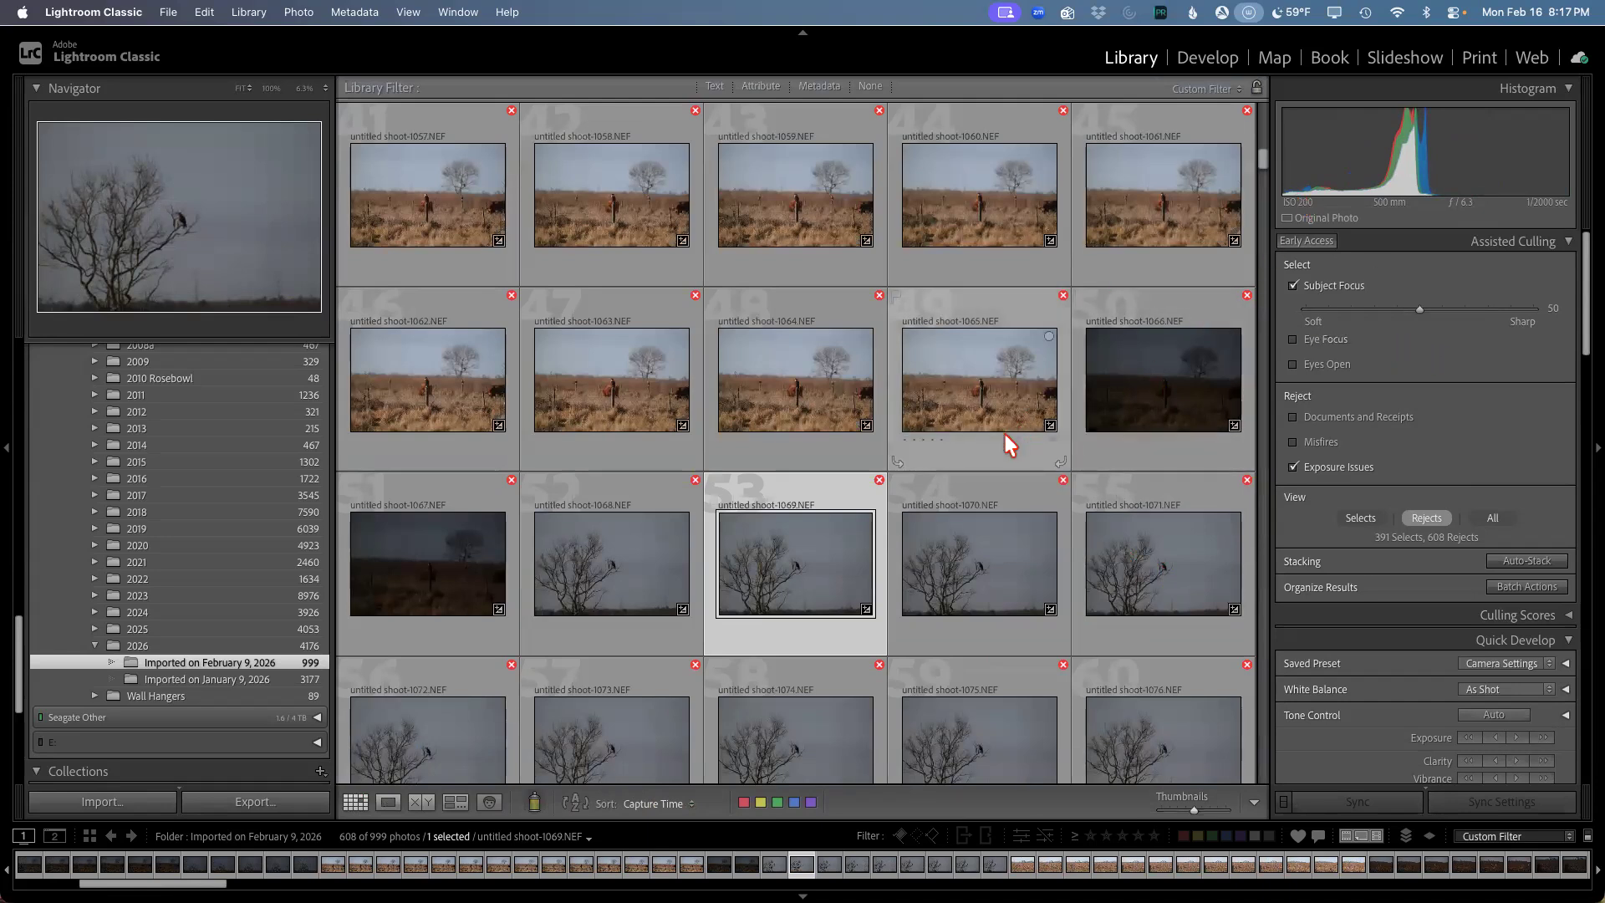
left_click(1490, 517)
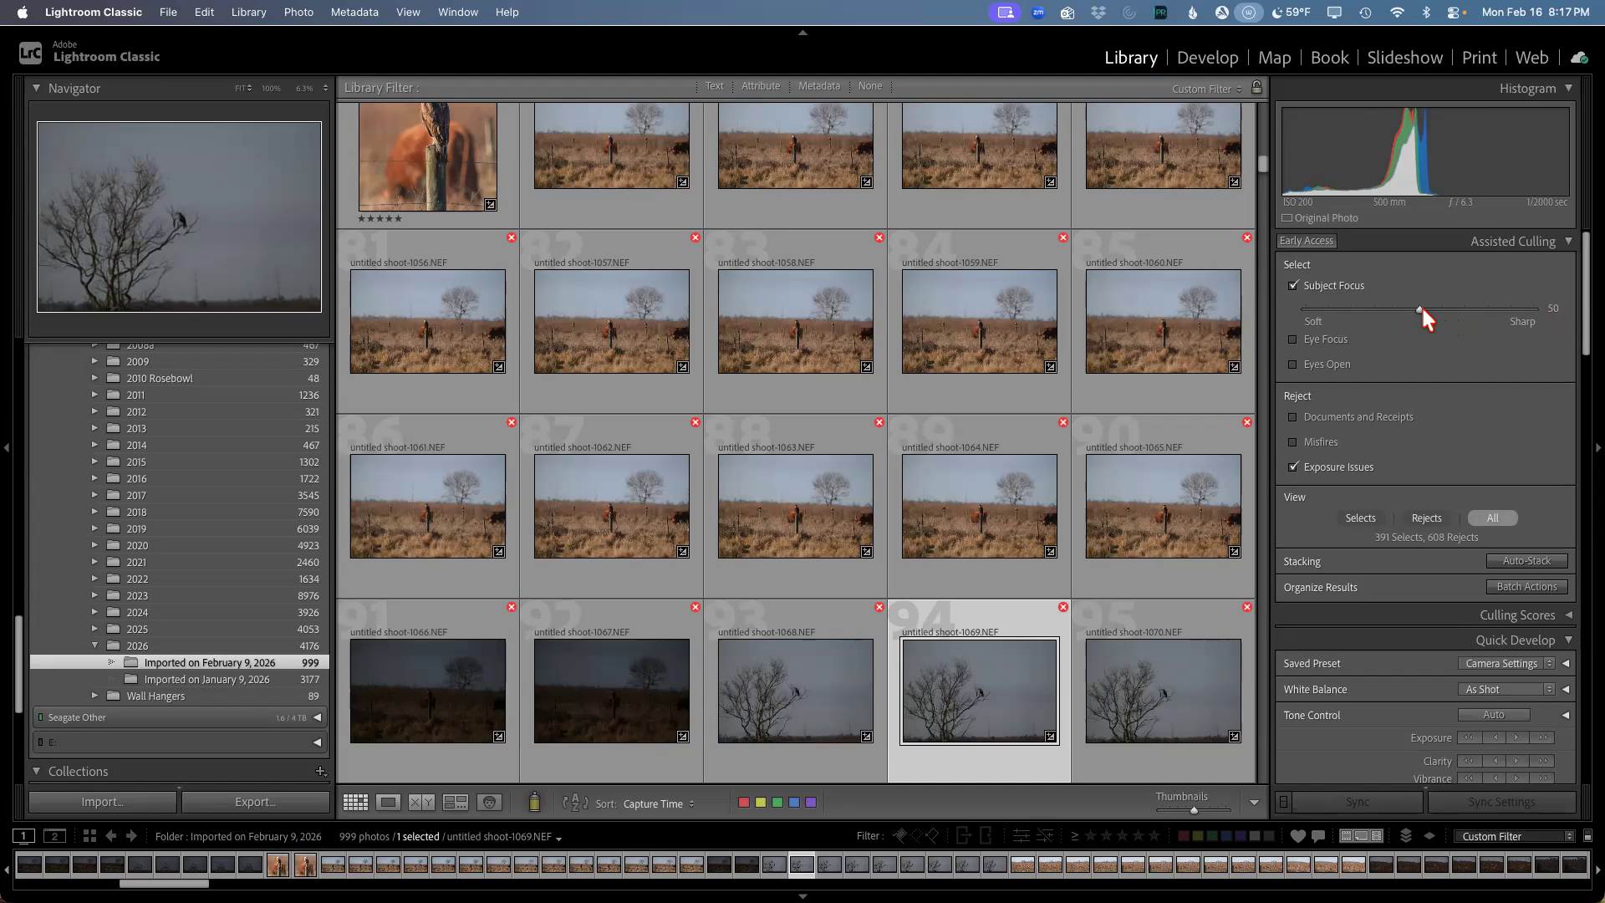
Step: Try softer and sharper Subject Focus thresholds, ending back at 50
left_click_drag(1422, 308, 1351, 315)
left_click_drag(1350, 309, 1456, 318)
left_click_drag(1432, 315, 1425, 309)
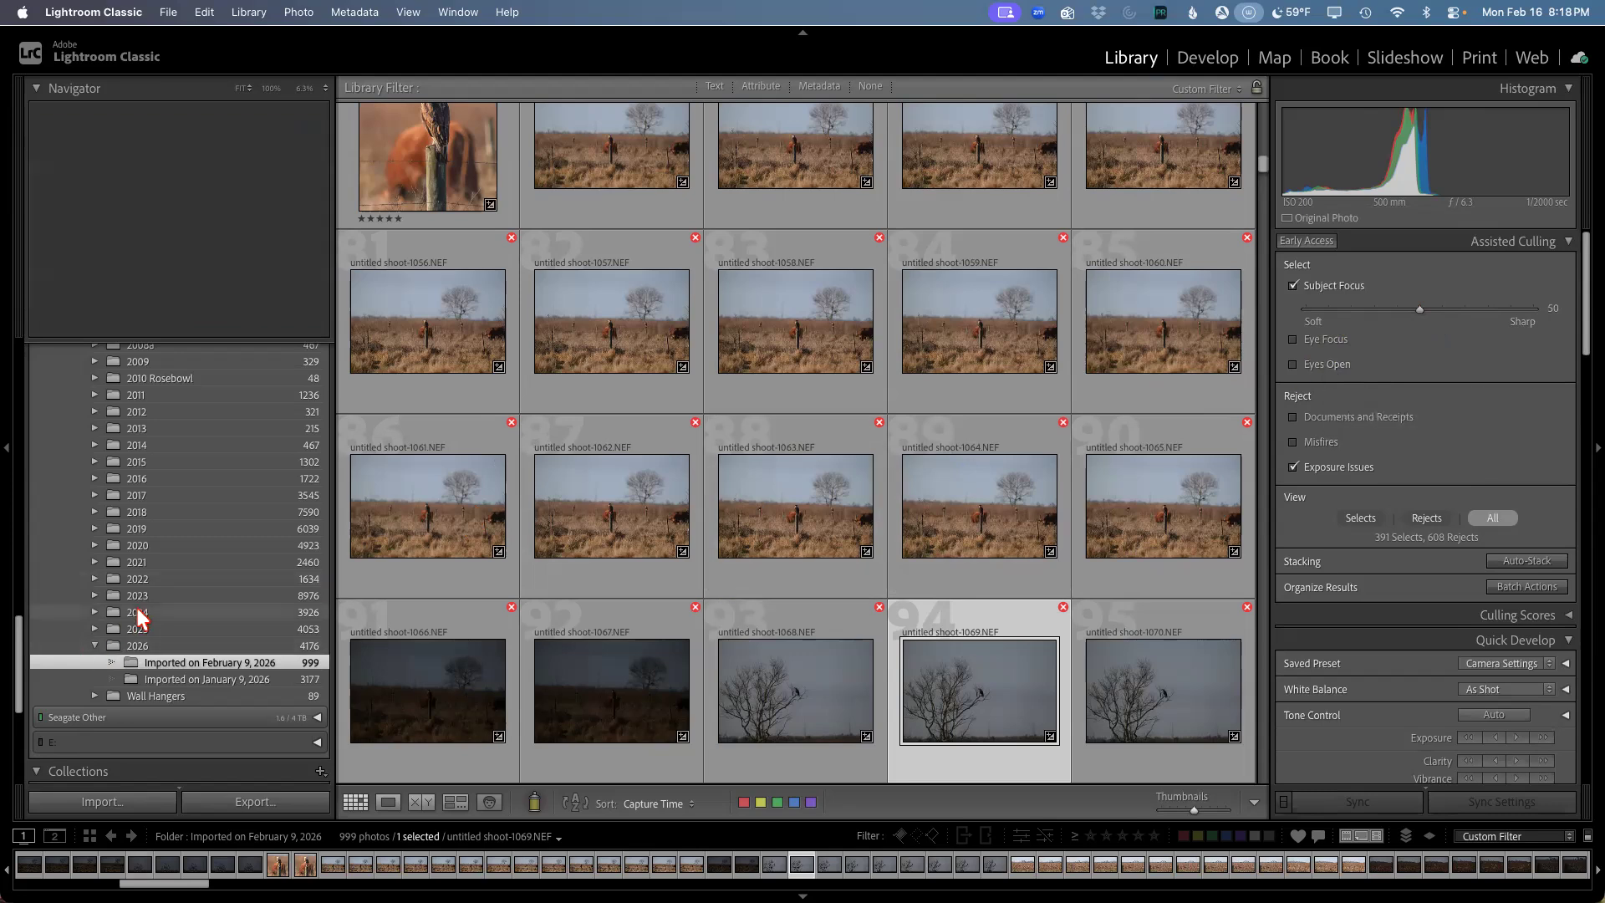
Step: Open the RODEO folder inside SPORTS on the Mike Data Drive
scroll(138, 619, "up", 10)
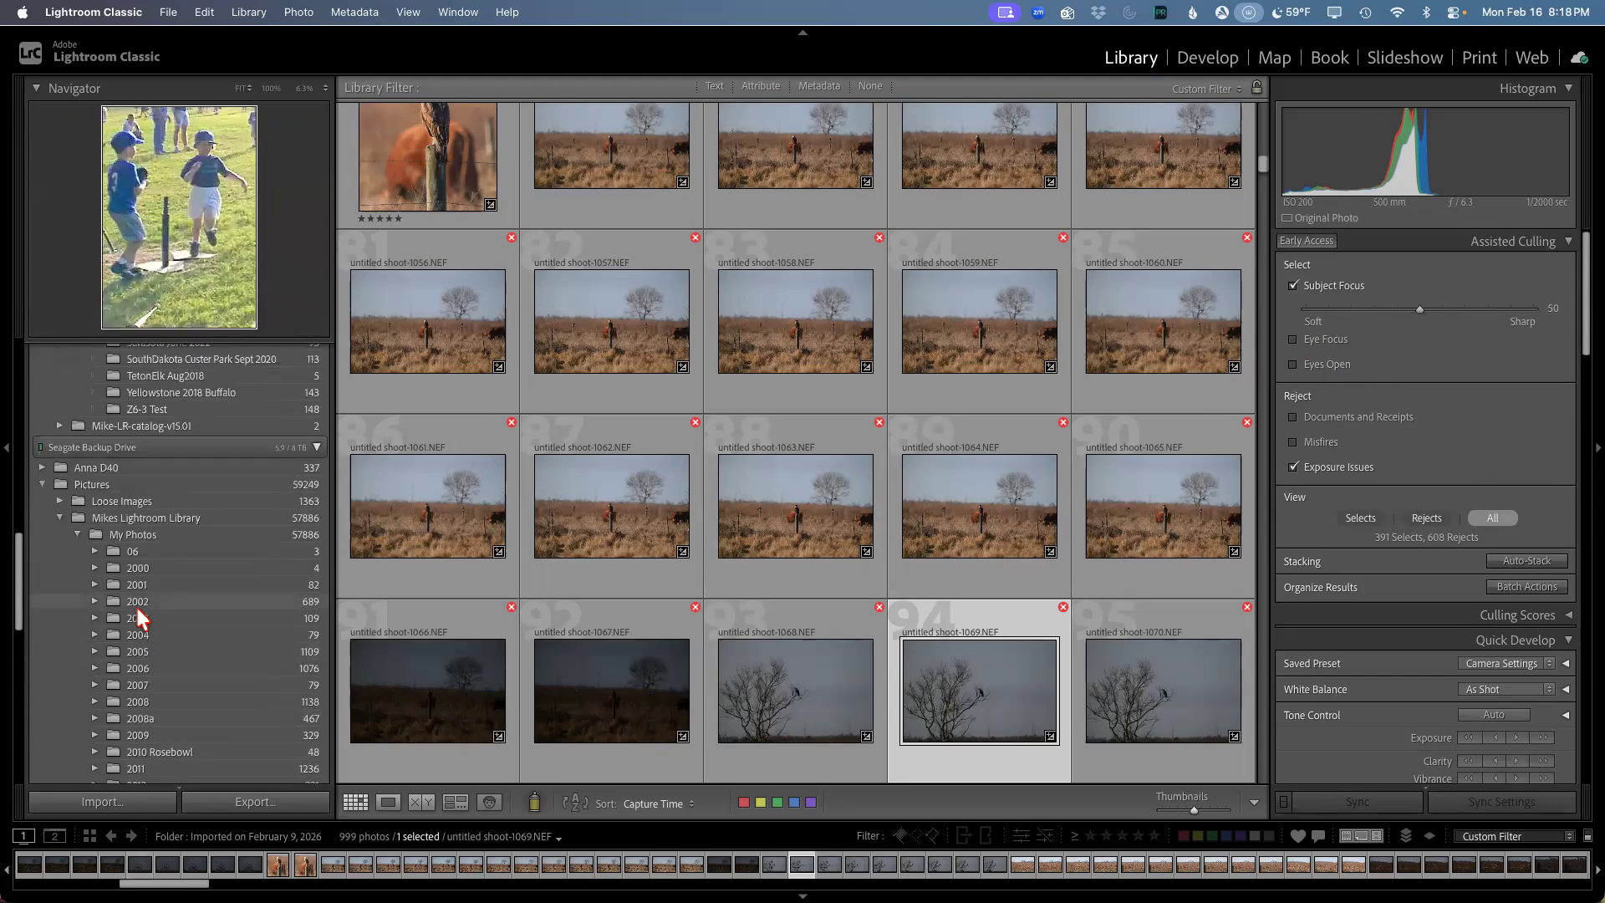
scroll(138, 619, "up", 10)
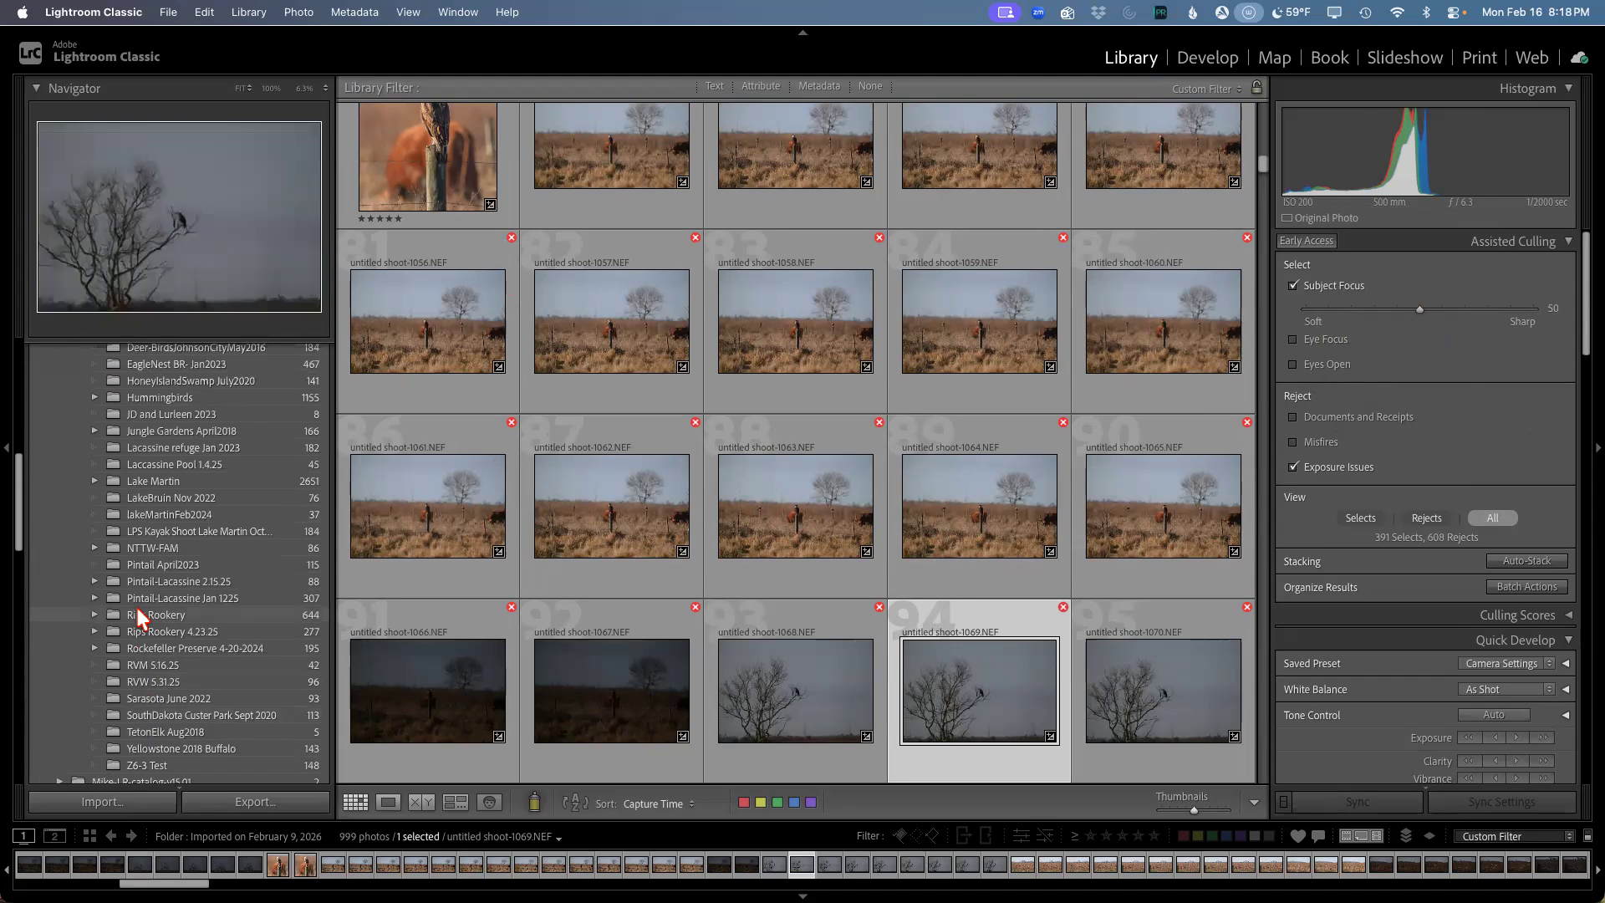
scroll(137, 618, "up", 2)
scroll(137, 608, "up", 15)
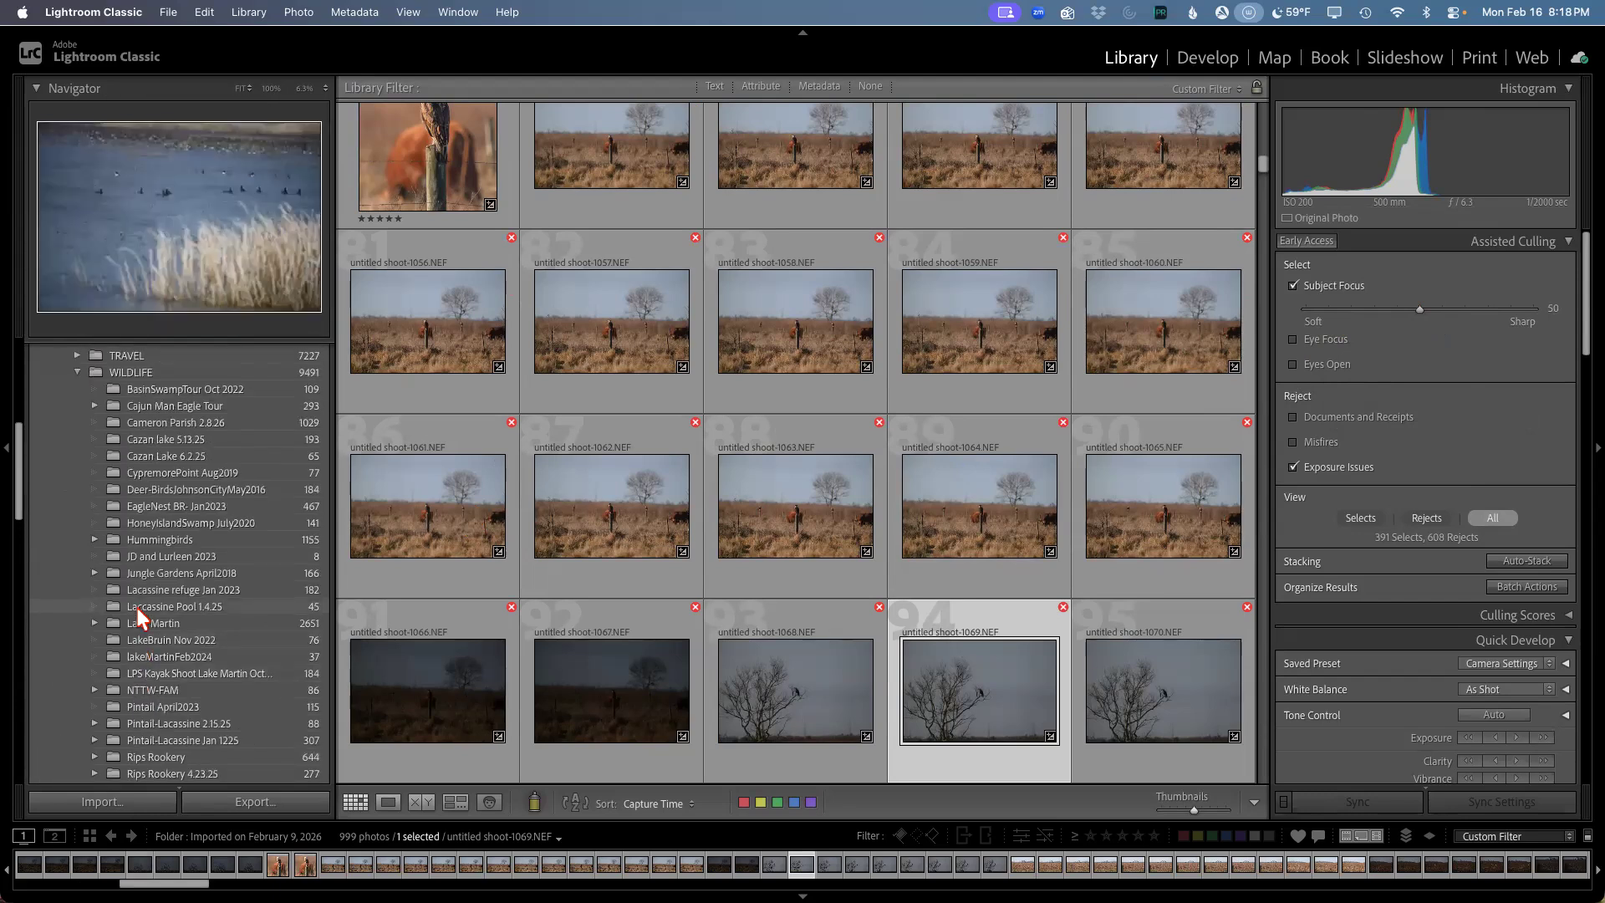
scroll(136, 604, "down", 1)
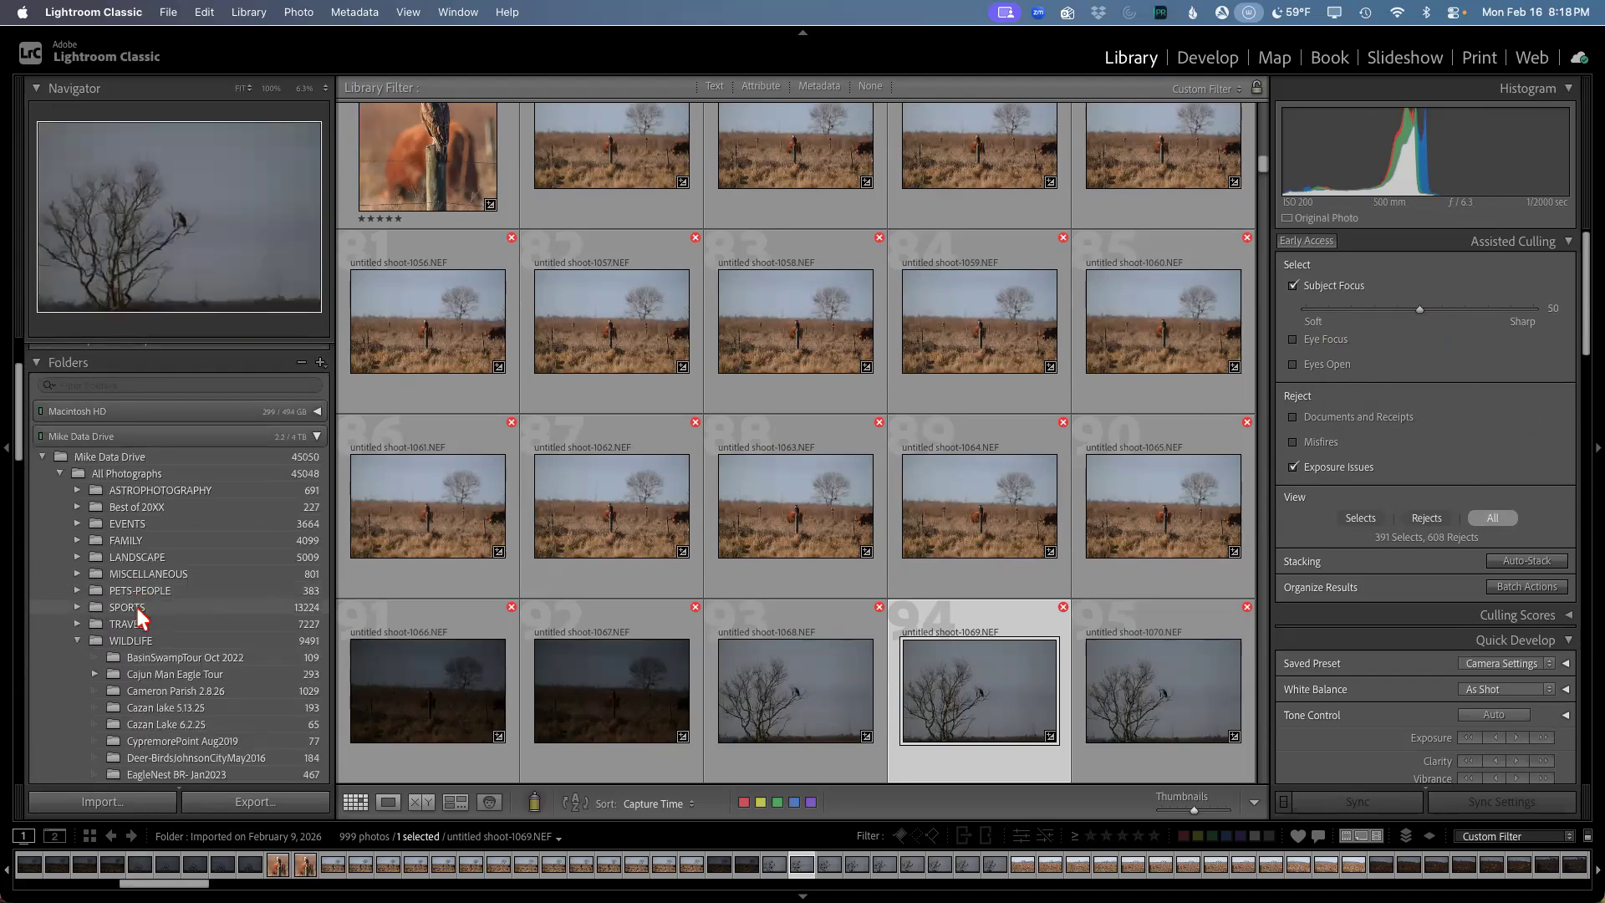
left_click(77, 608)
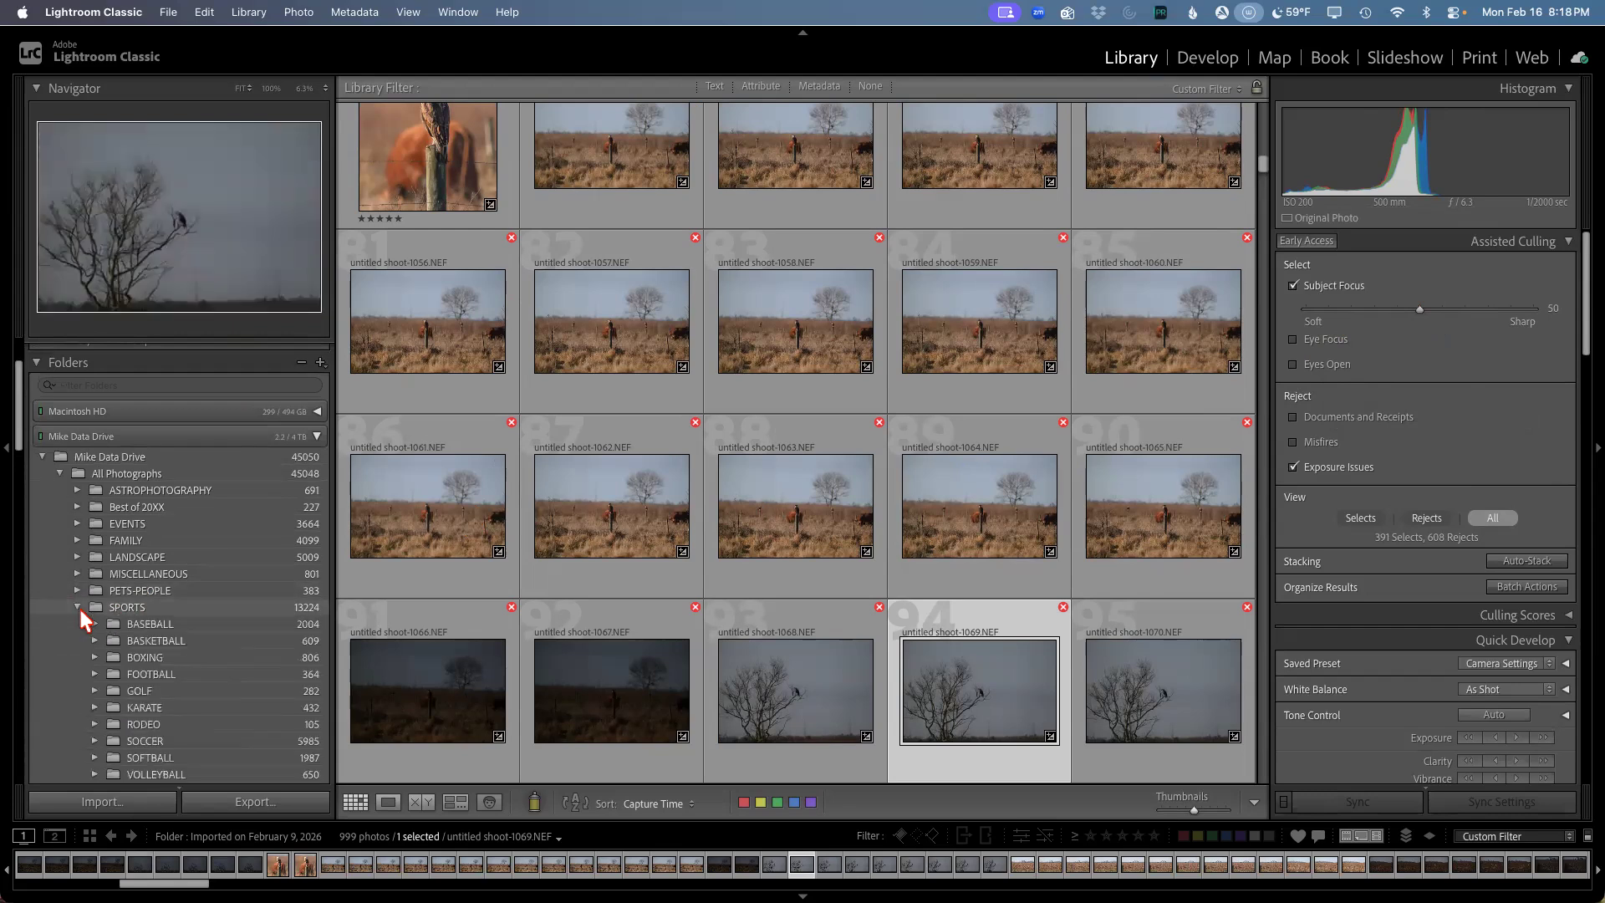
scroll(203, 668, "down", 6)
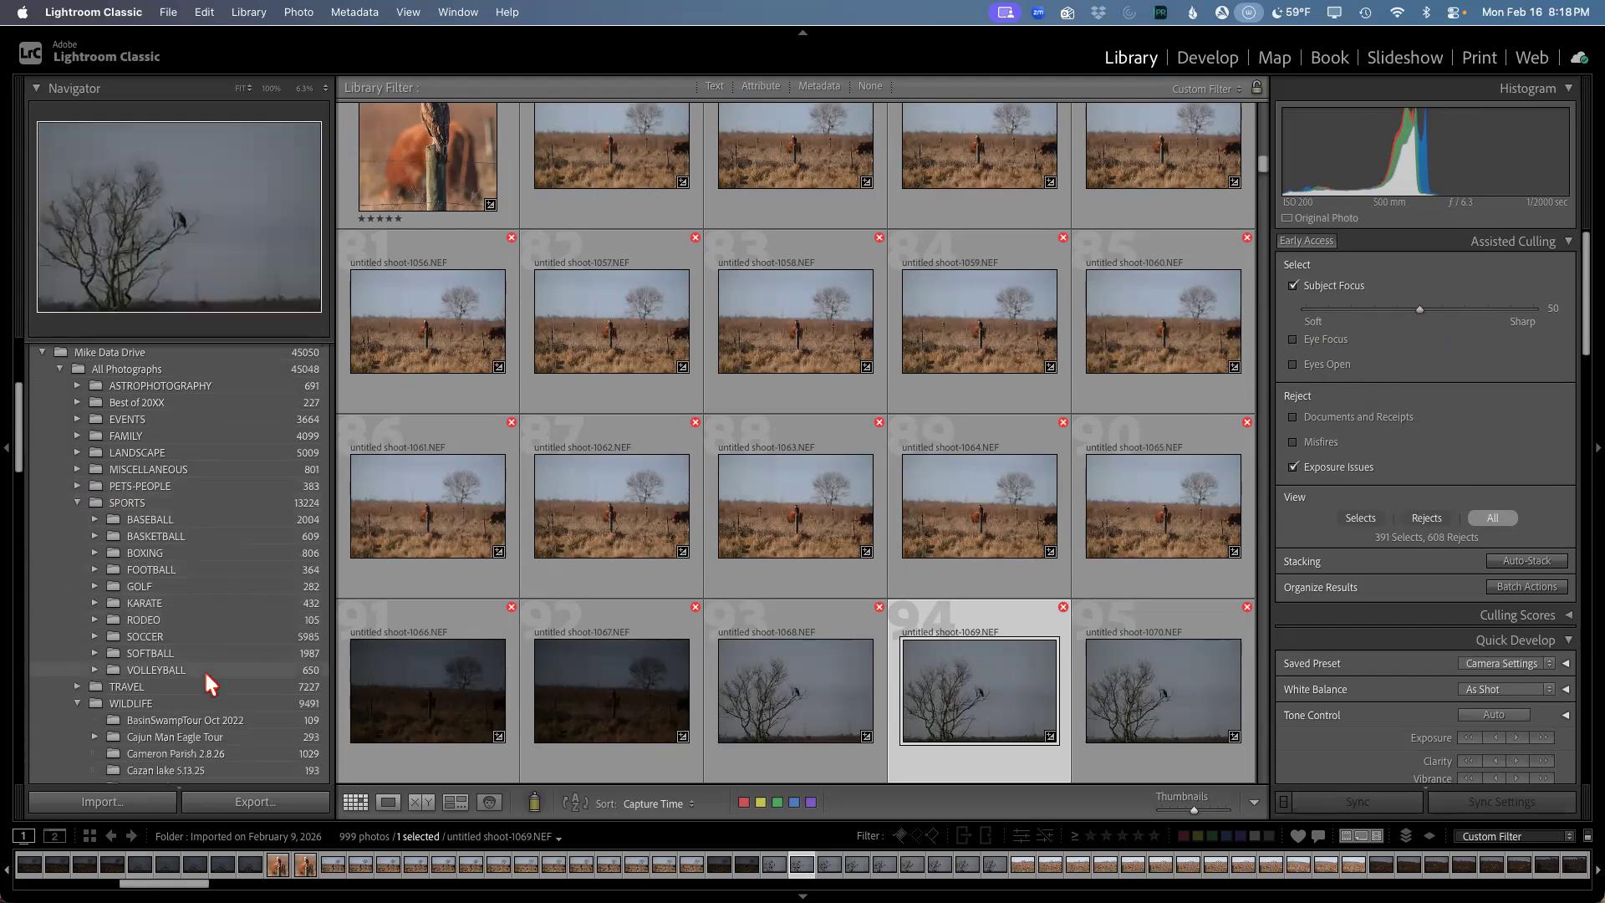
left_click(95, 619)
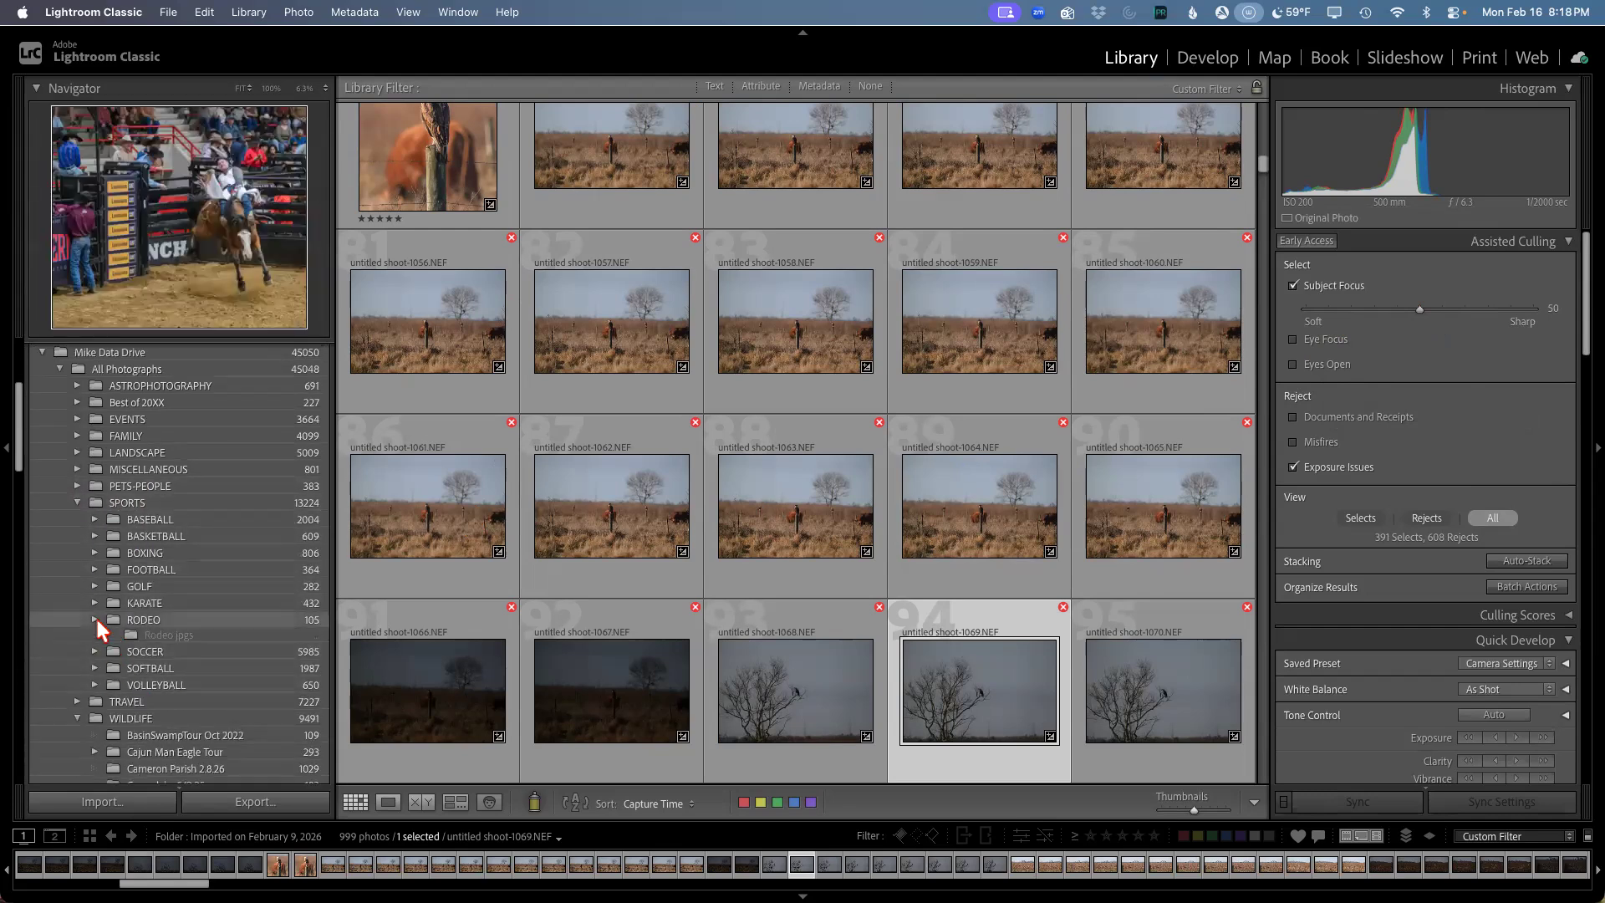
left_click(179, 625)
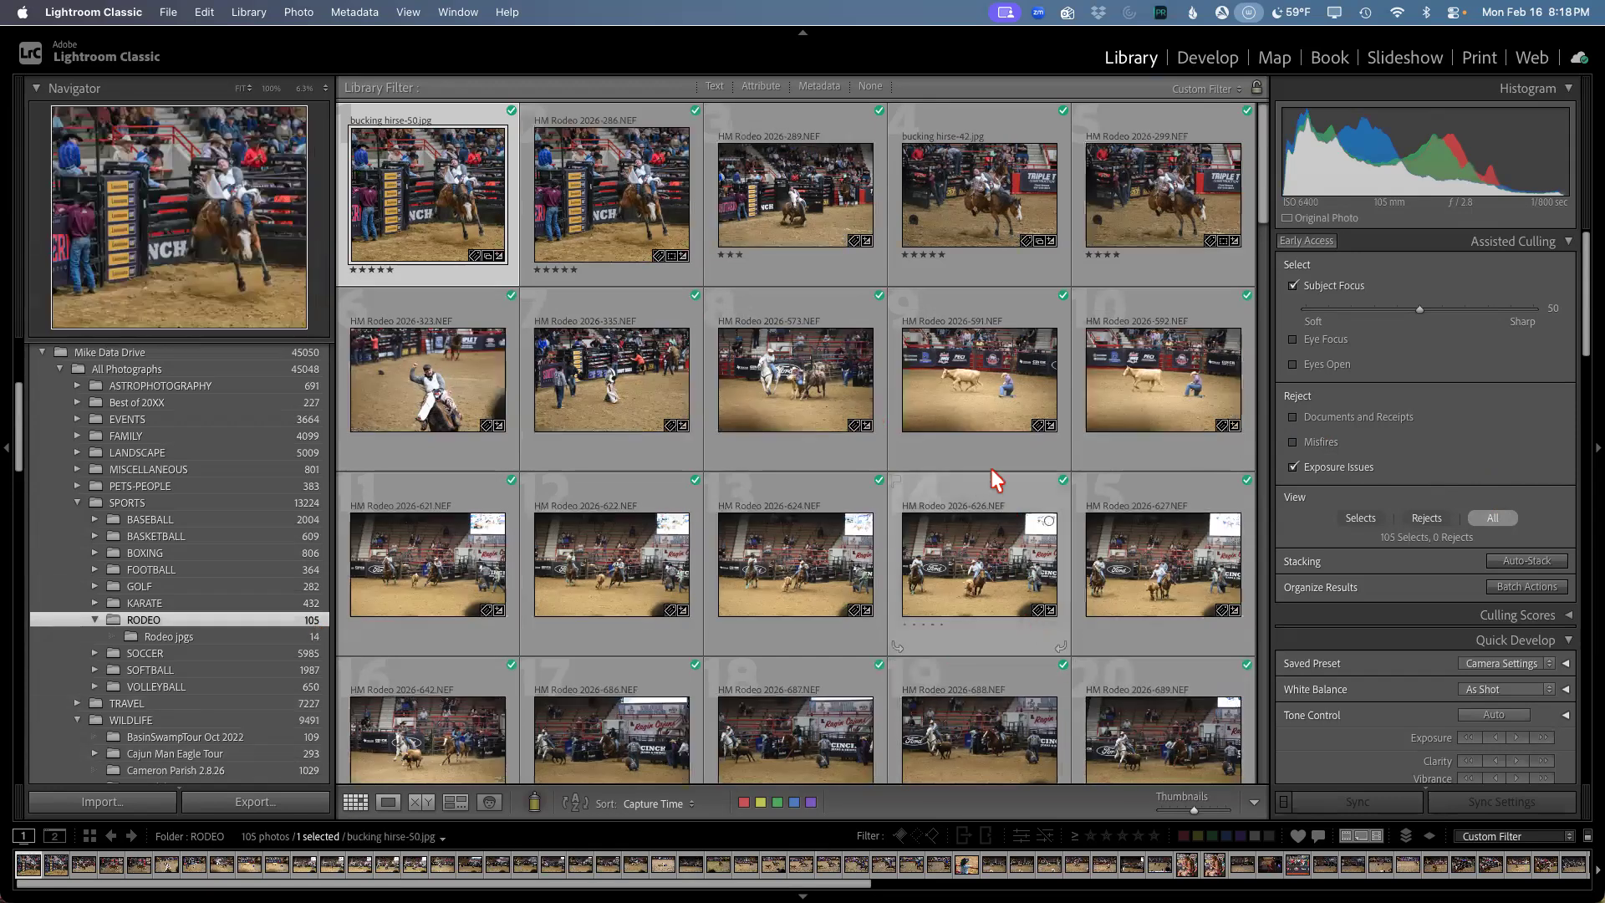
Step: Open HM Rodeo 2026-591.NEF in Loupe view and turn on the Eye Focus selection criterion
double_click(1001, 380)
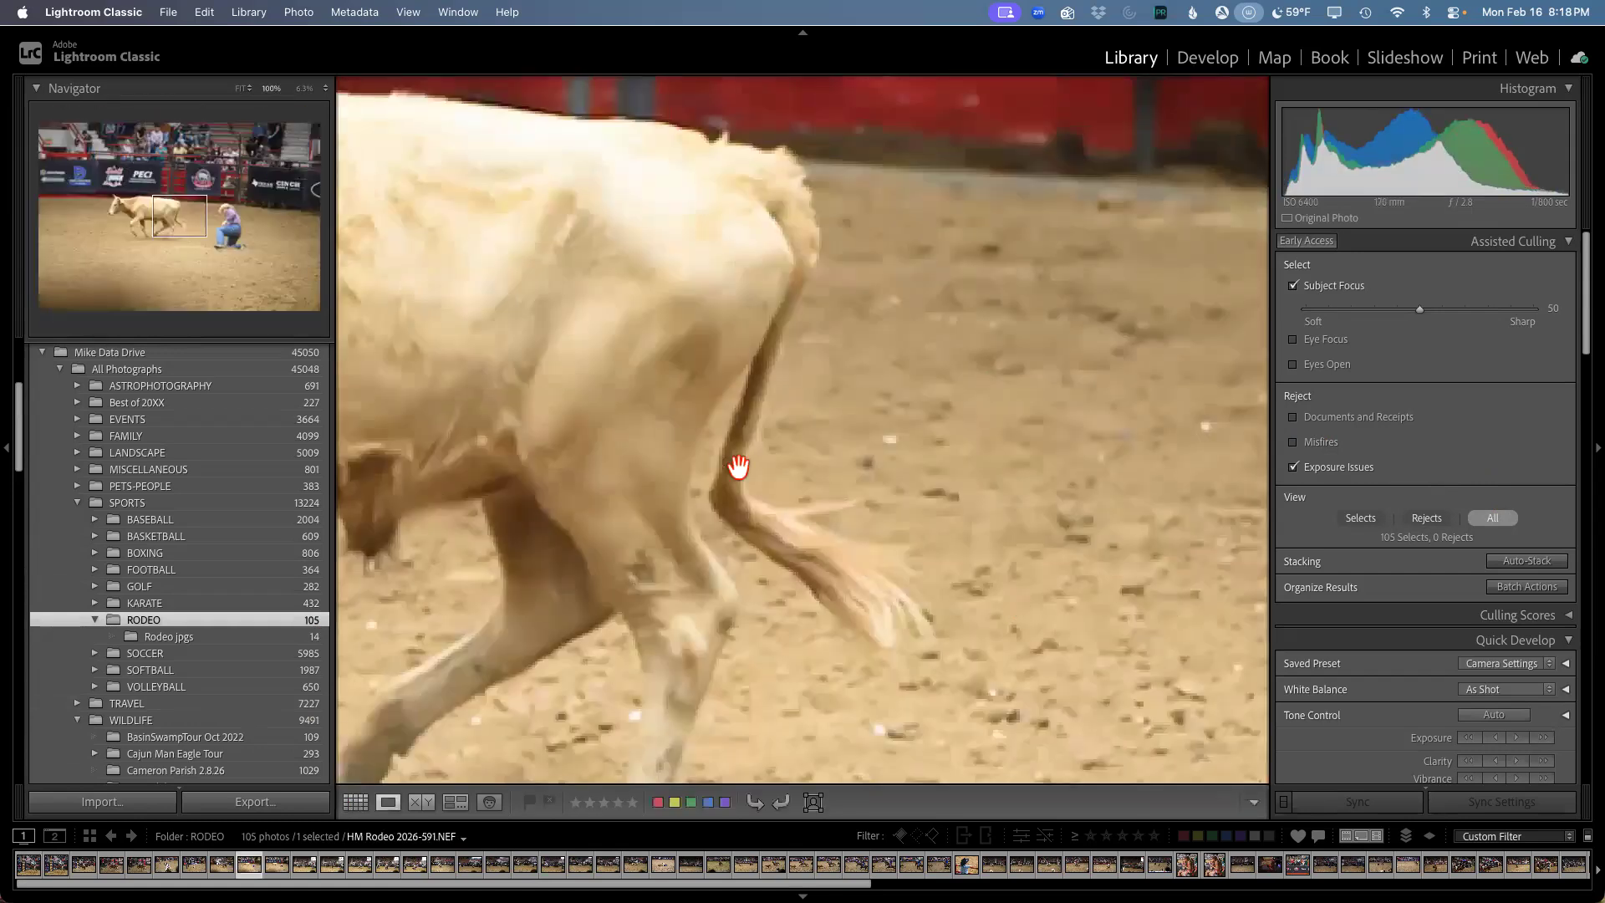
left_click(693, 444)
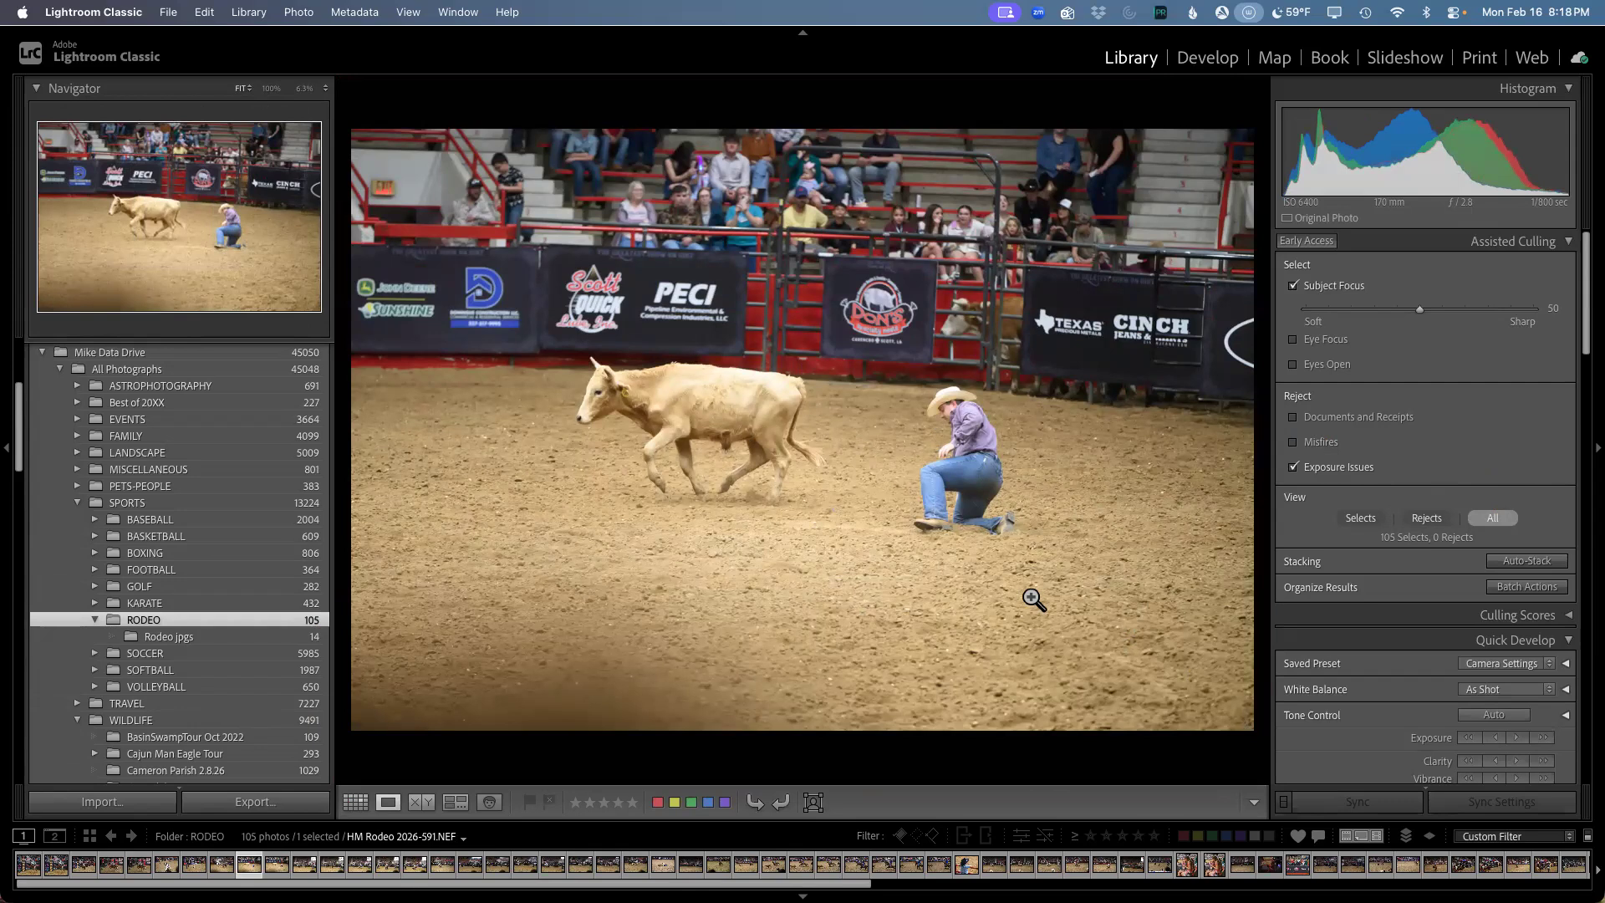
left_click(1293, 338)
Step: Inspect the kneeling cowboy's face at 100% in HM Rodeo 2026-591.NEF to judge whether his eyes can be assessed
mouse_move(693, 870)
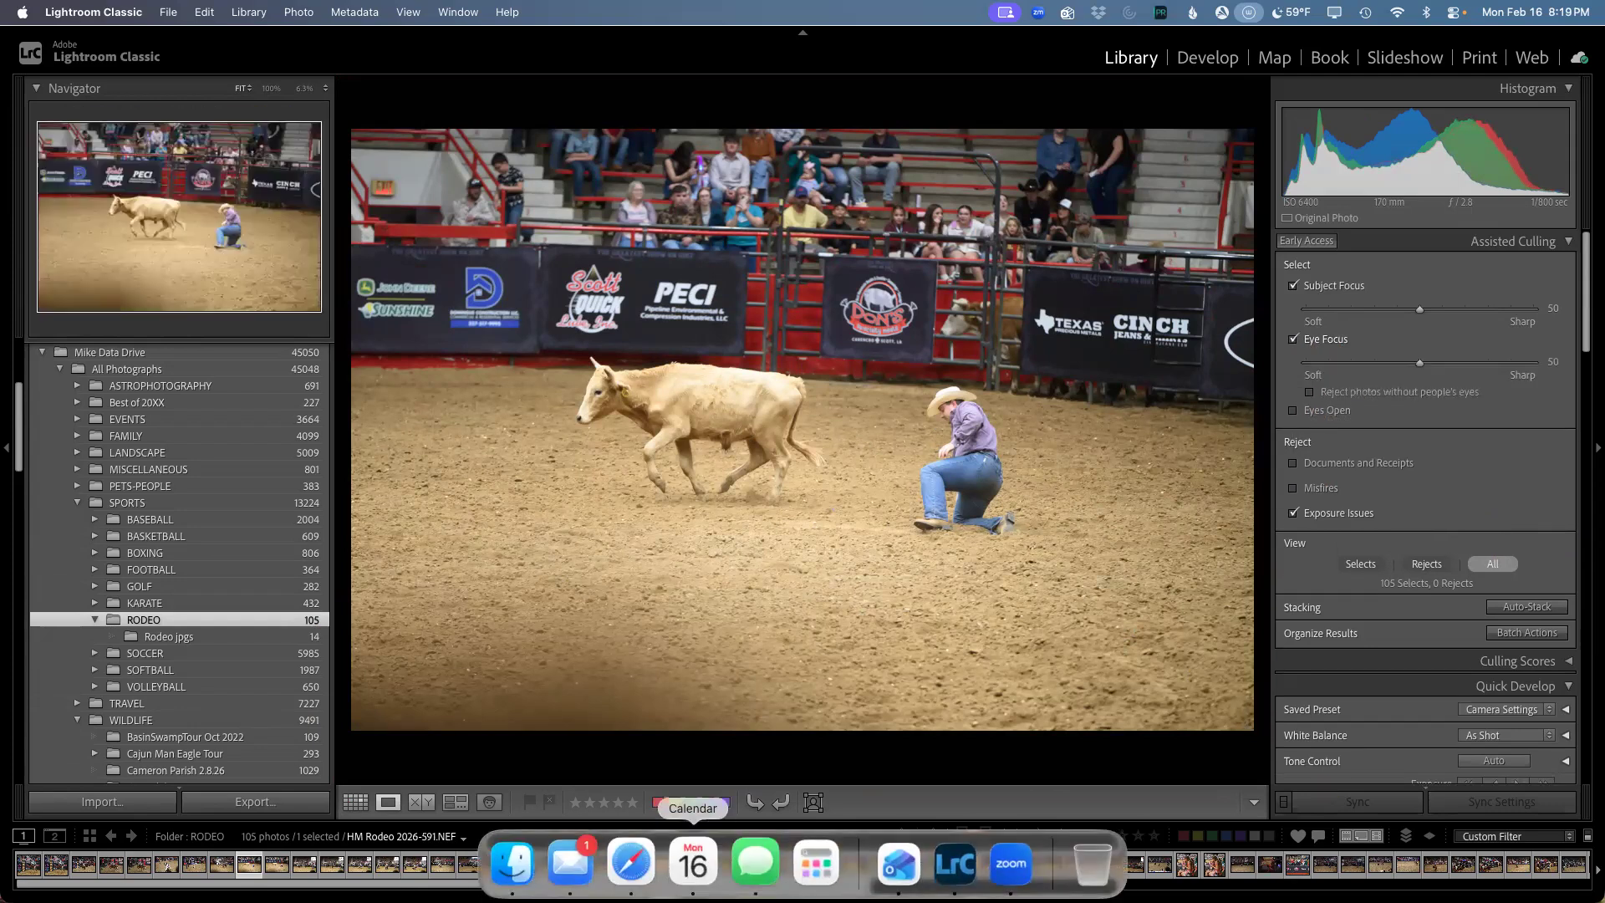
left_click(932, 455)
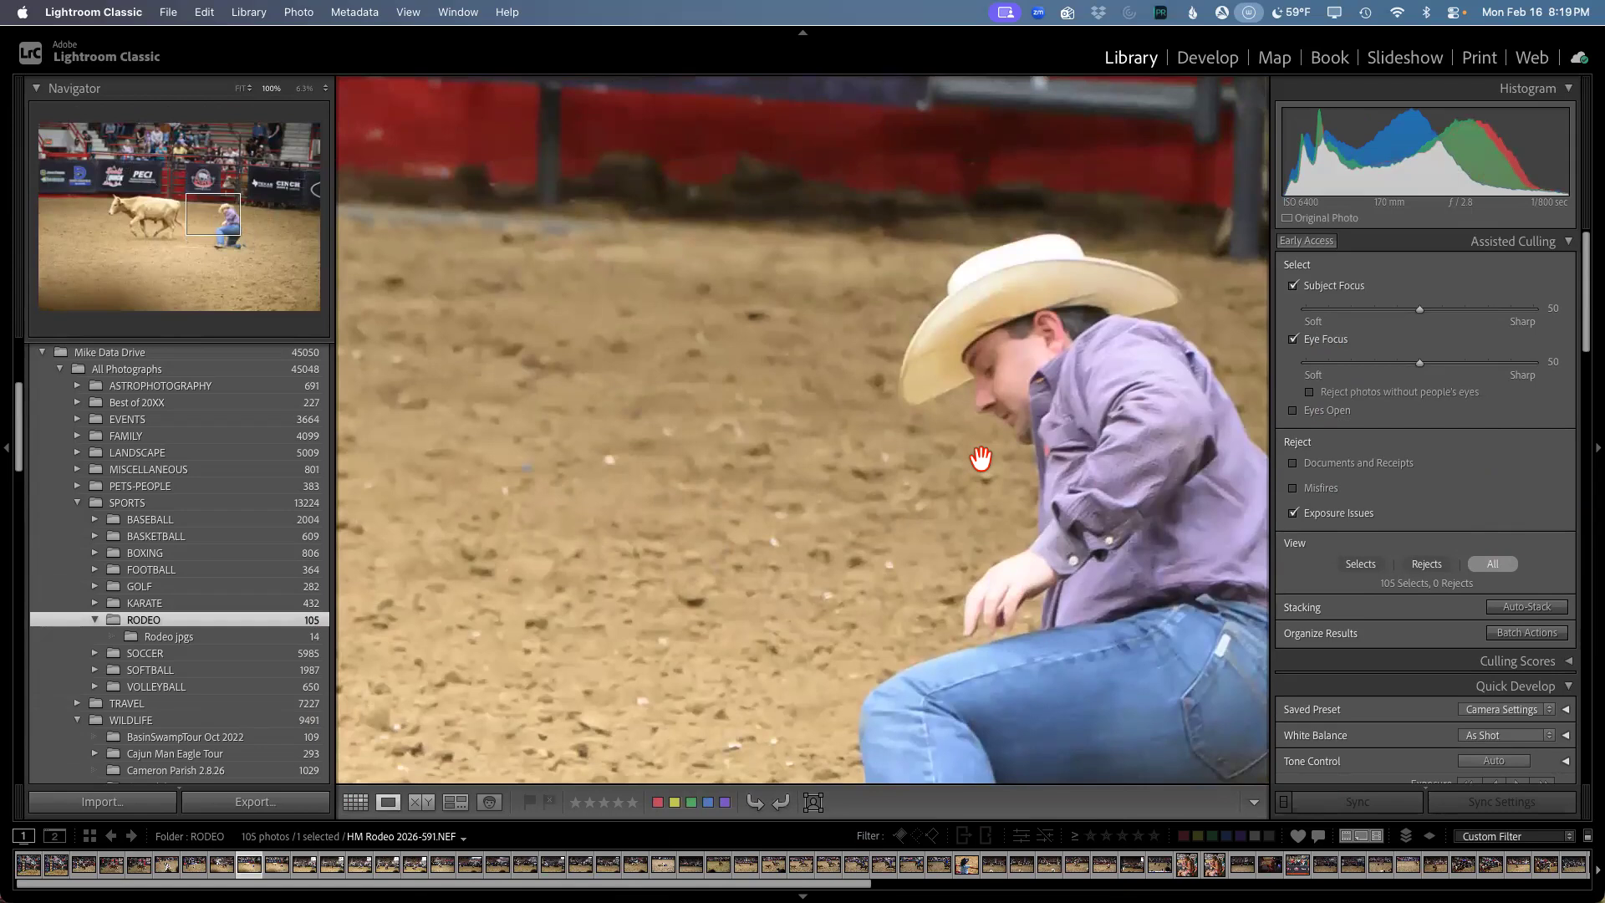
left_click(870, 519)
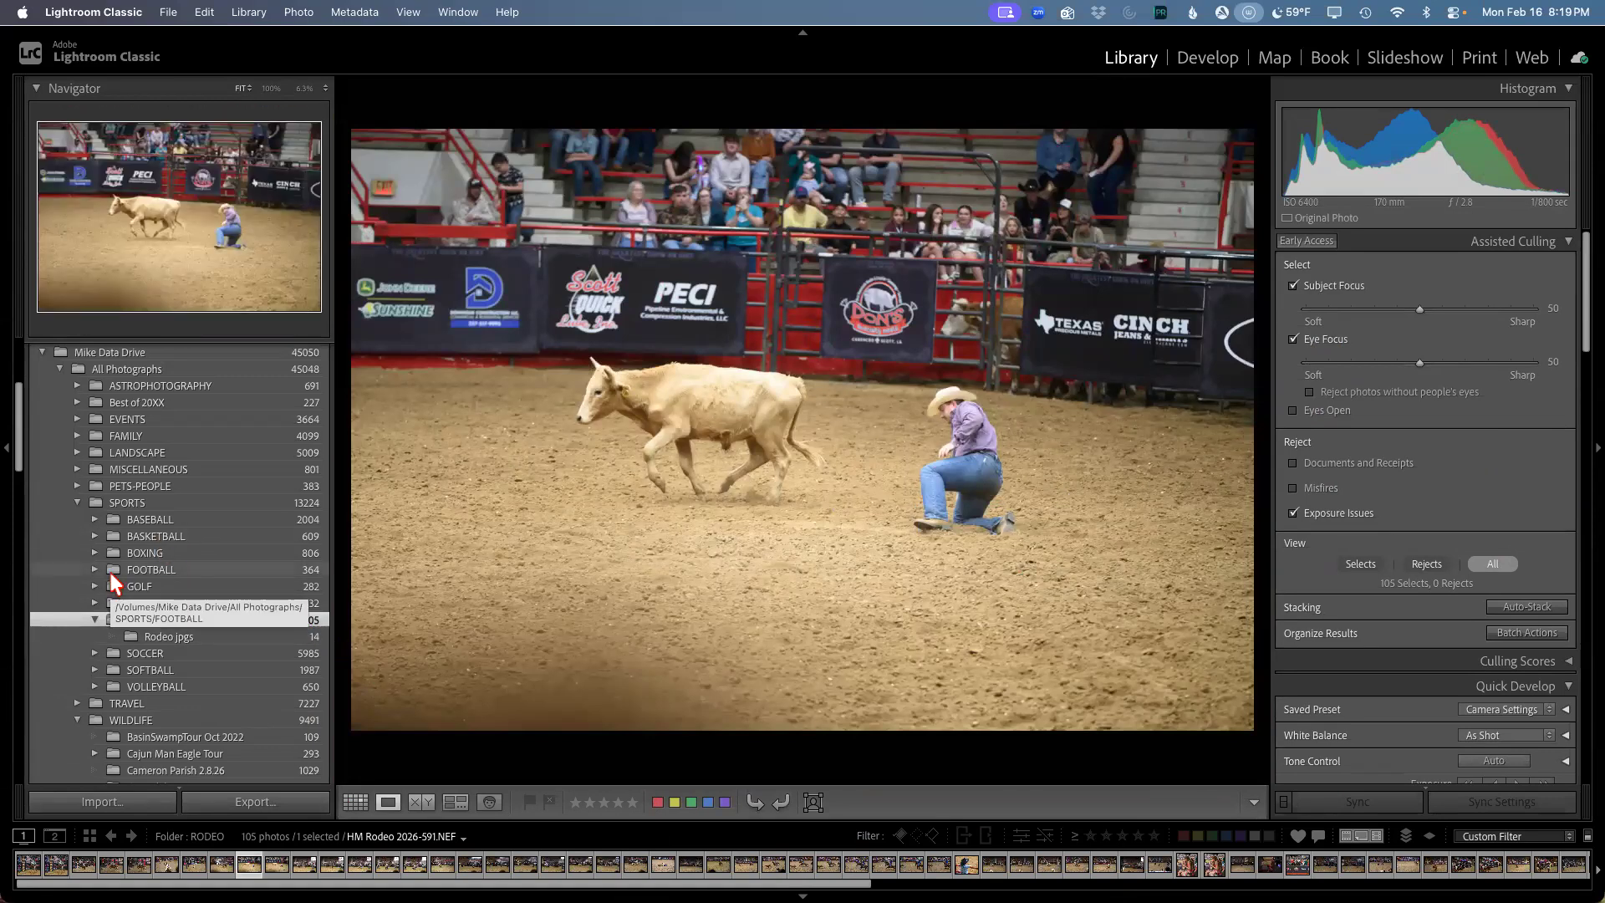
Step: Set the Eye Focus threshold to 80 and return to the grid of rodeo photos
scroll(115, 580, "down", 10)
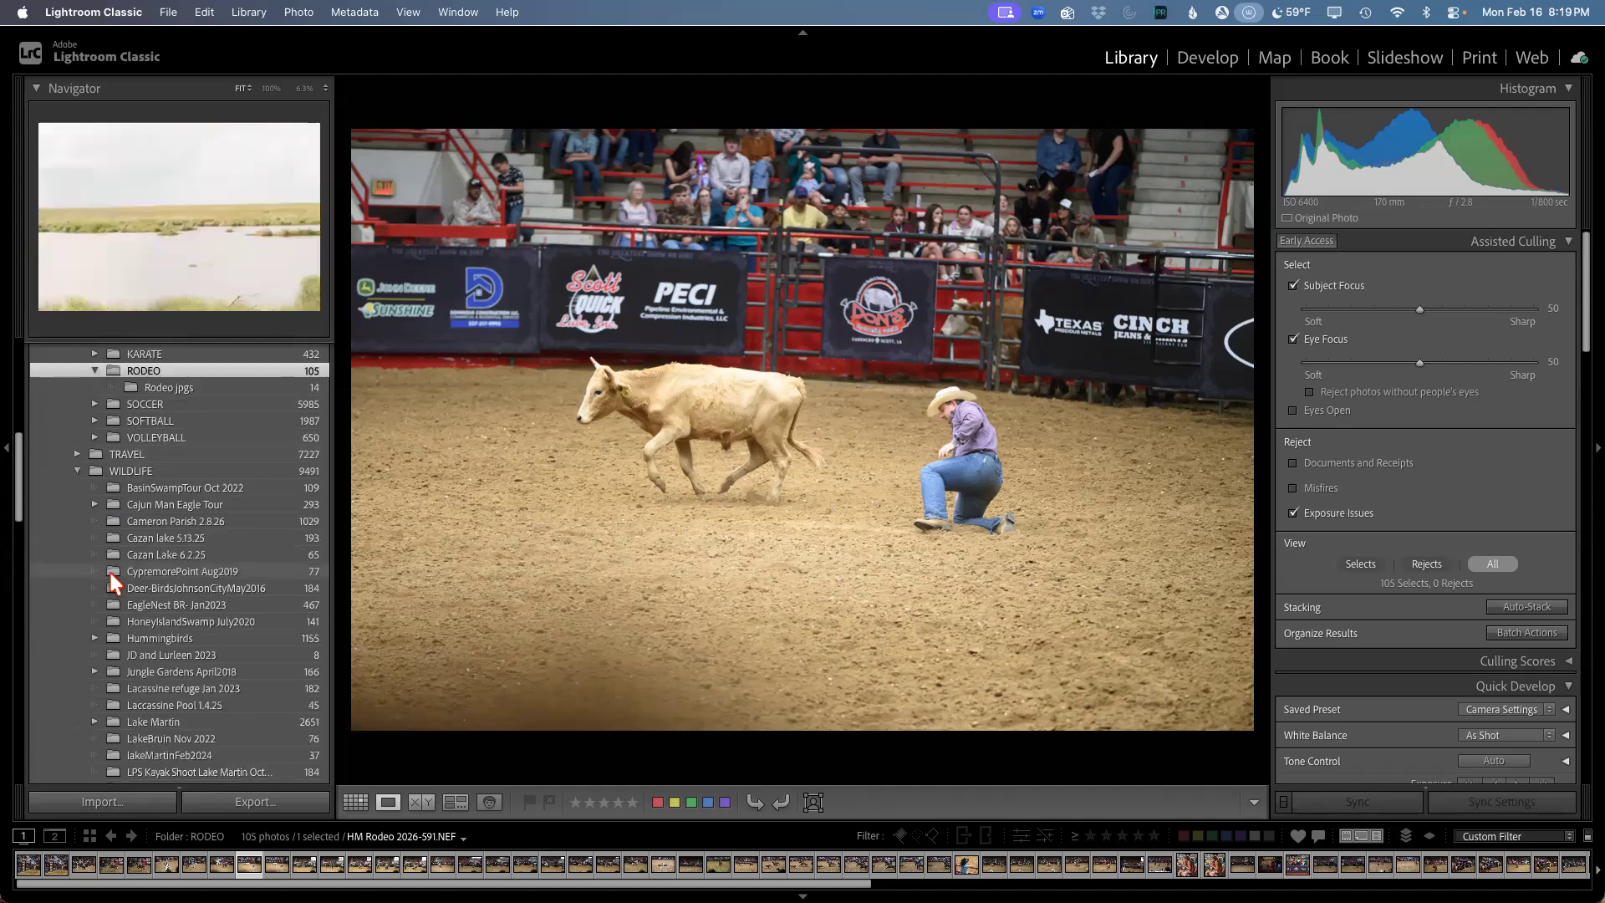
scroll(110, 573, "down", 4)
scroll(110, 574, "down", 1)
scroll(115, 581, "down", 5)
scroll(114, 581, "down", 7)
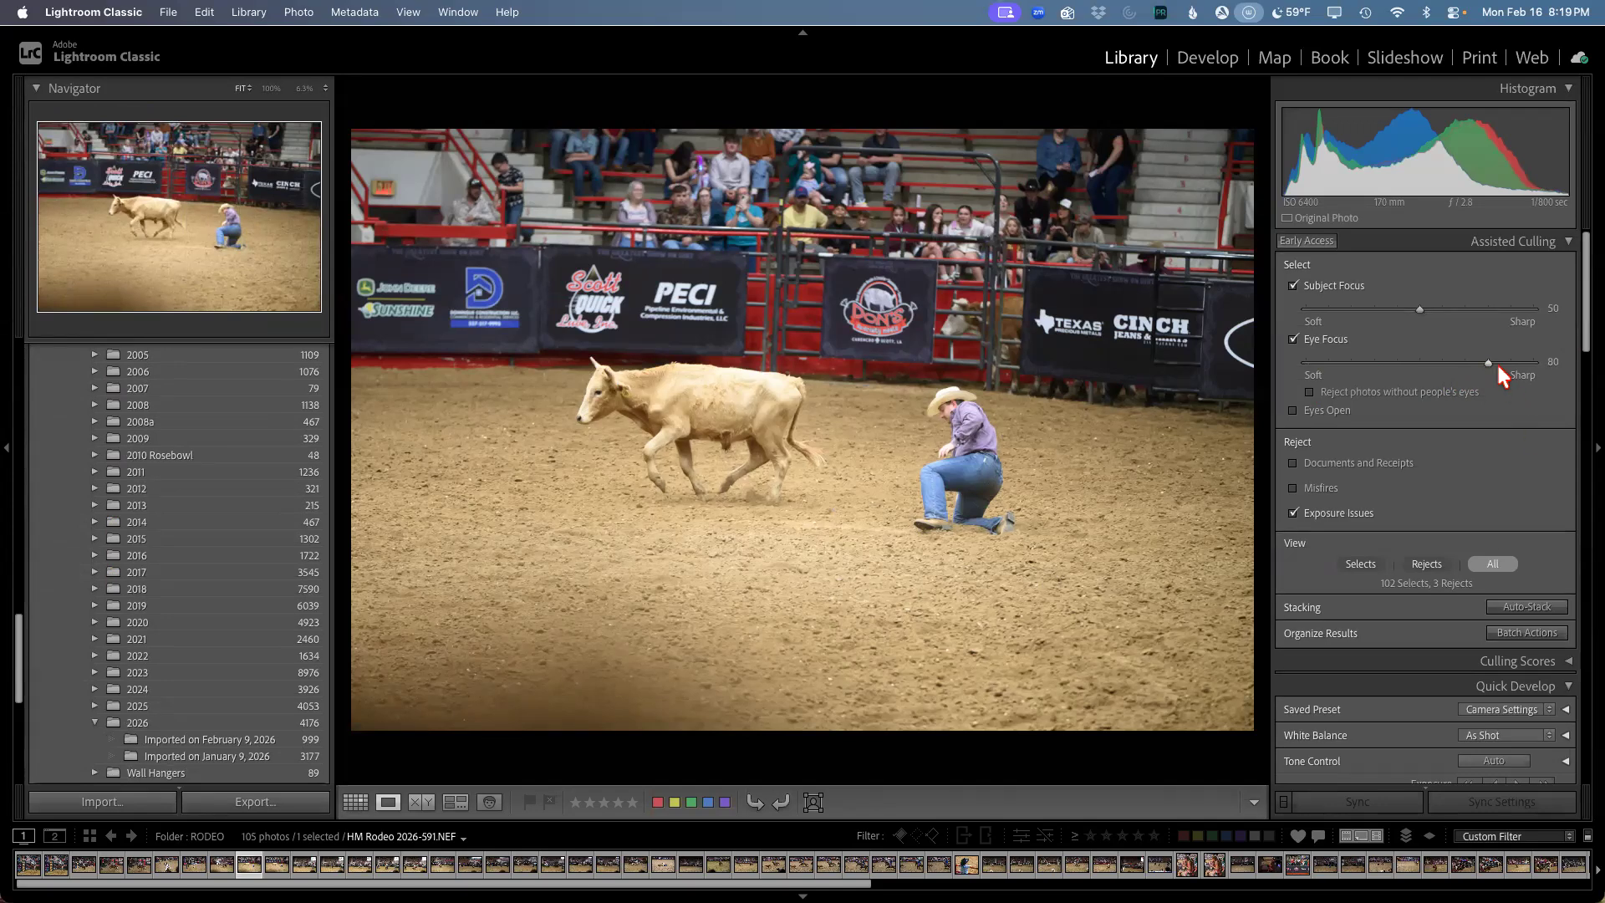
left_click(354, 801)
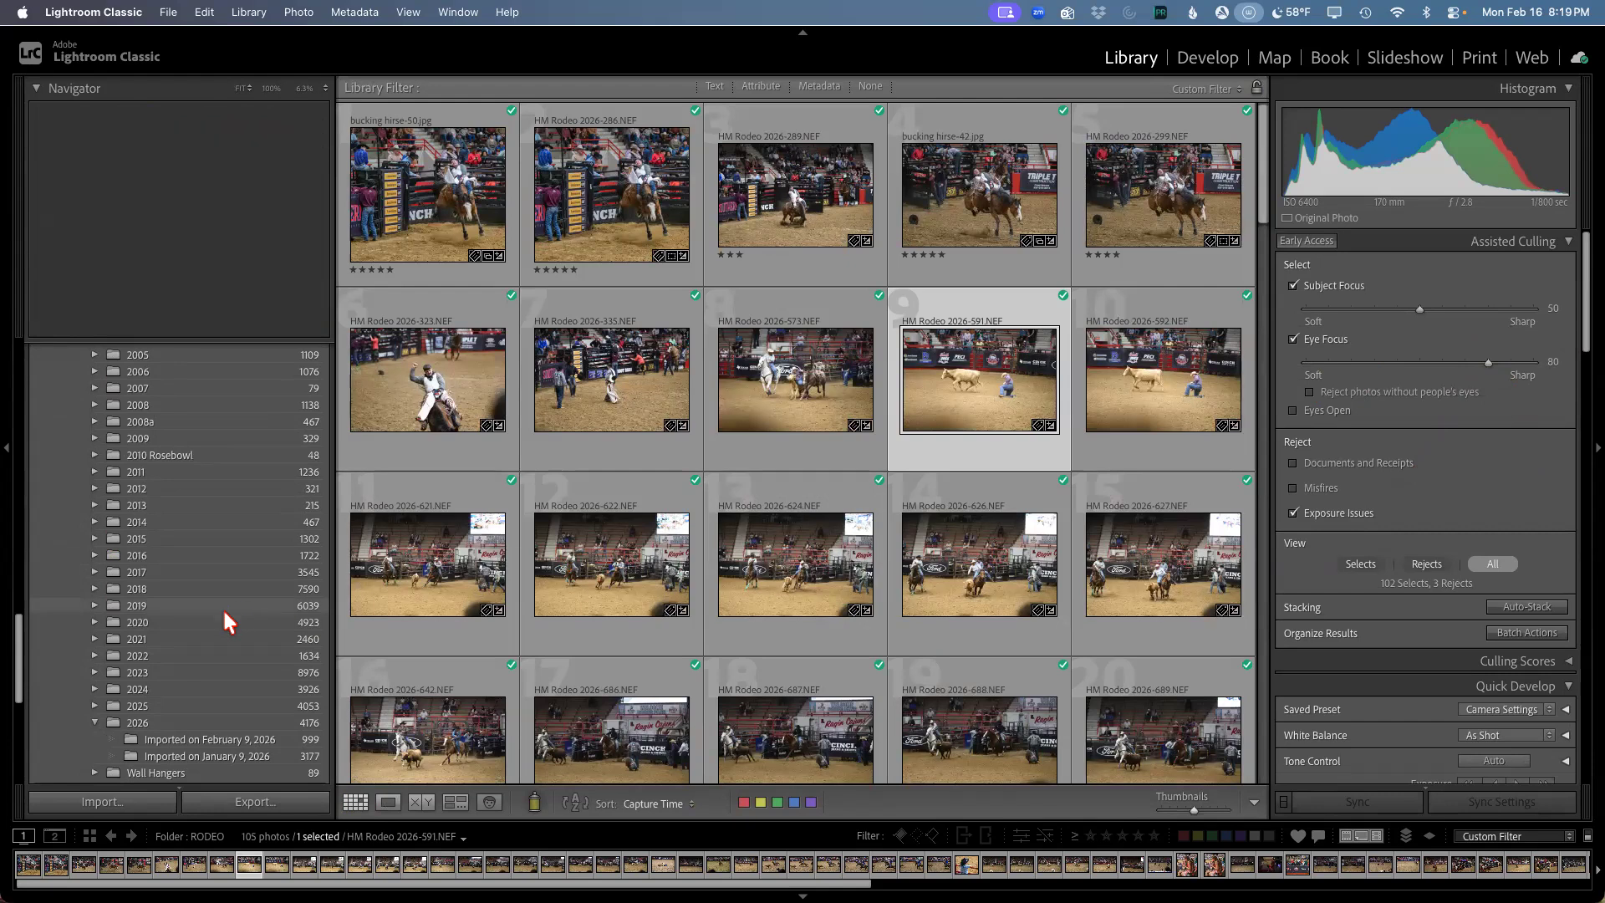
Step: Inspect the bronc rider's eyes at 100% in HM Rodeo 2026-323.NEF and return to the grid
double_click(456, 386)
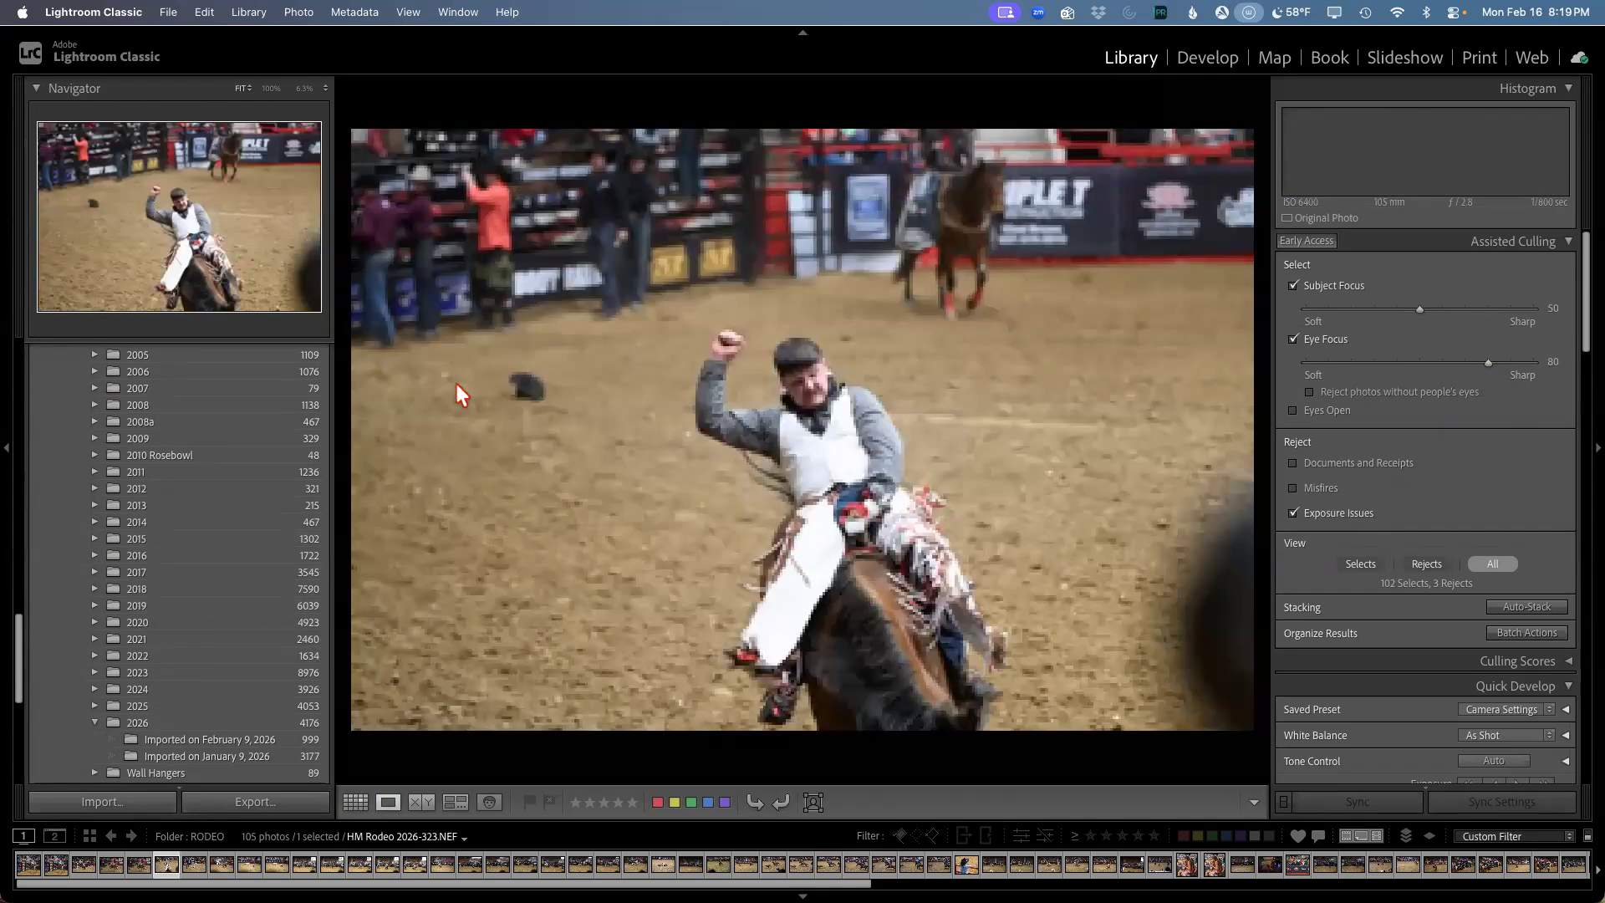
left_click(828, 385)
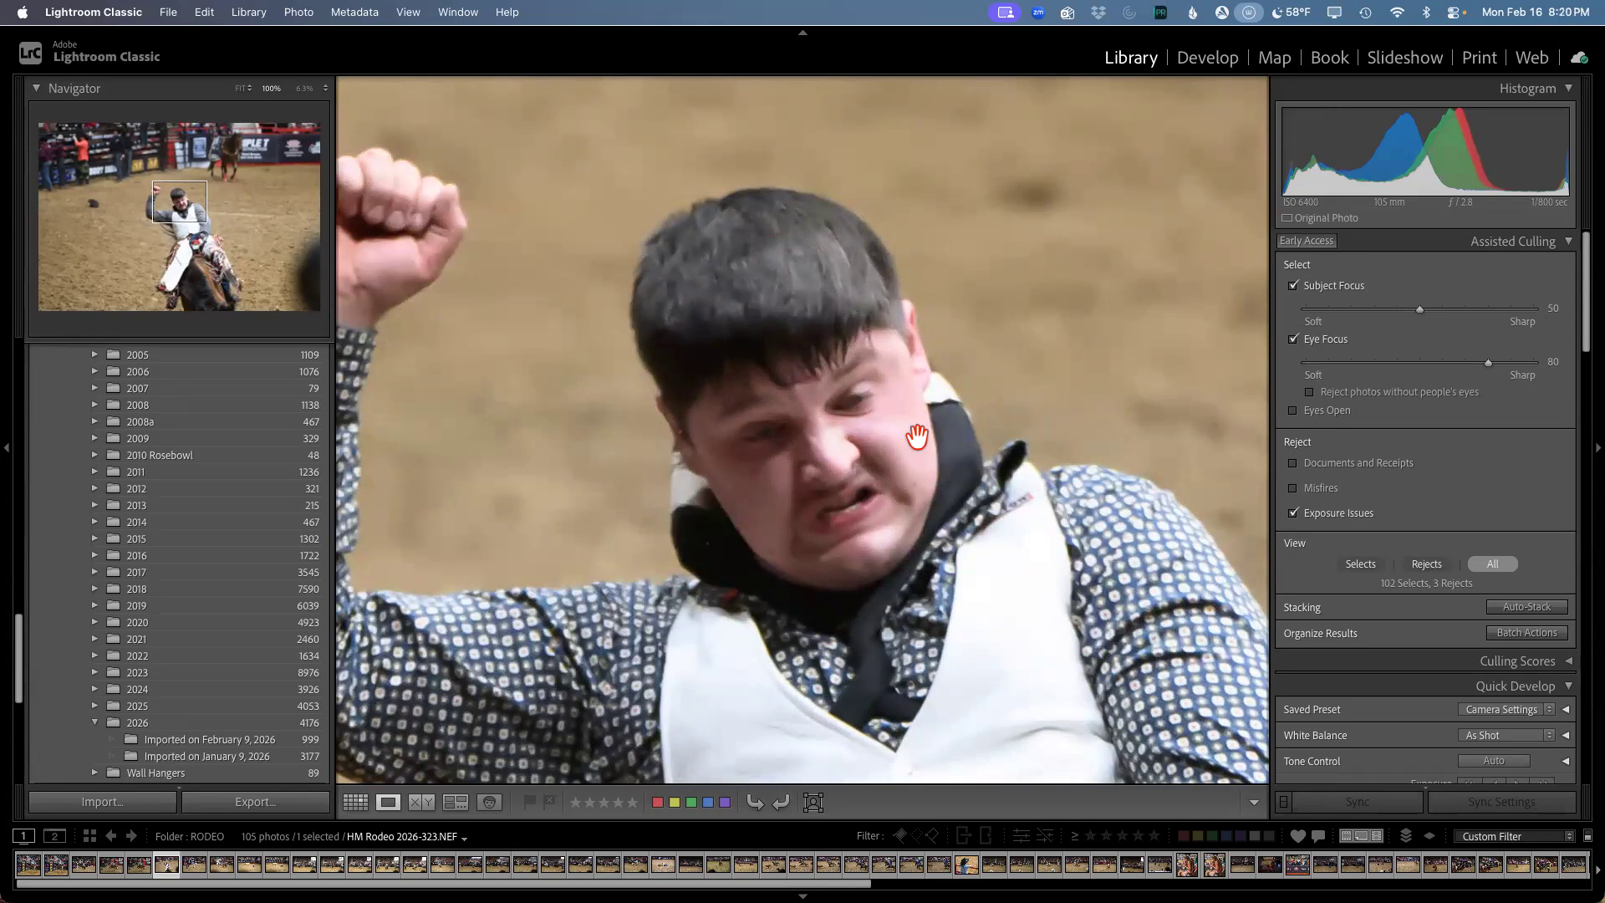
left_click(798, 485)
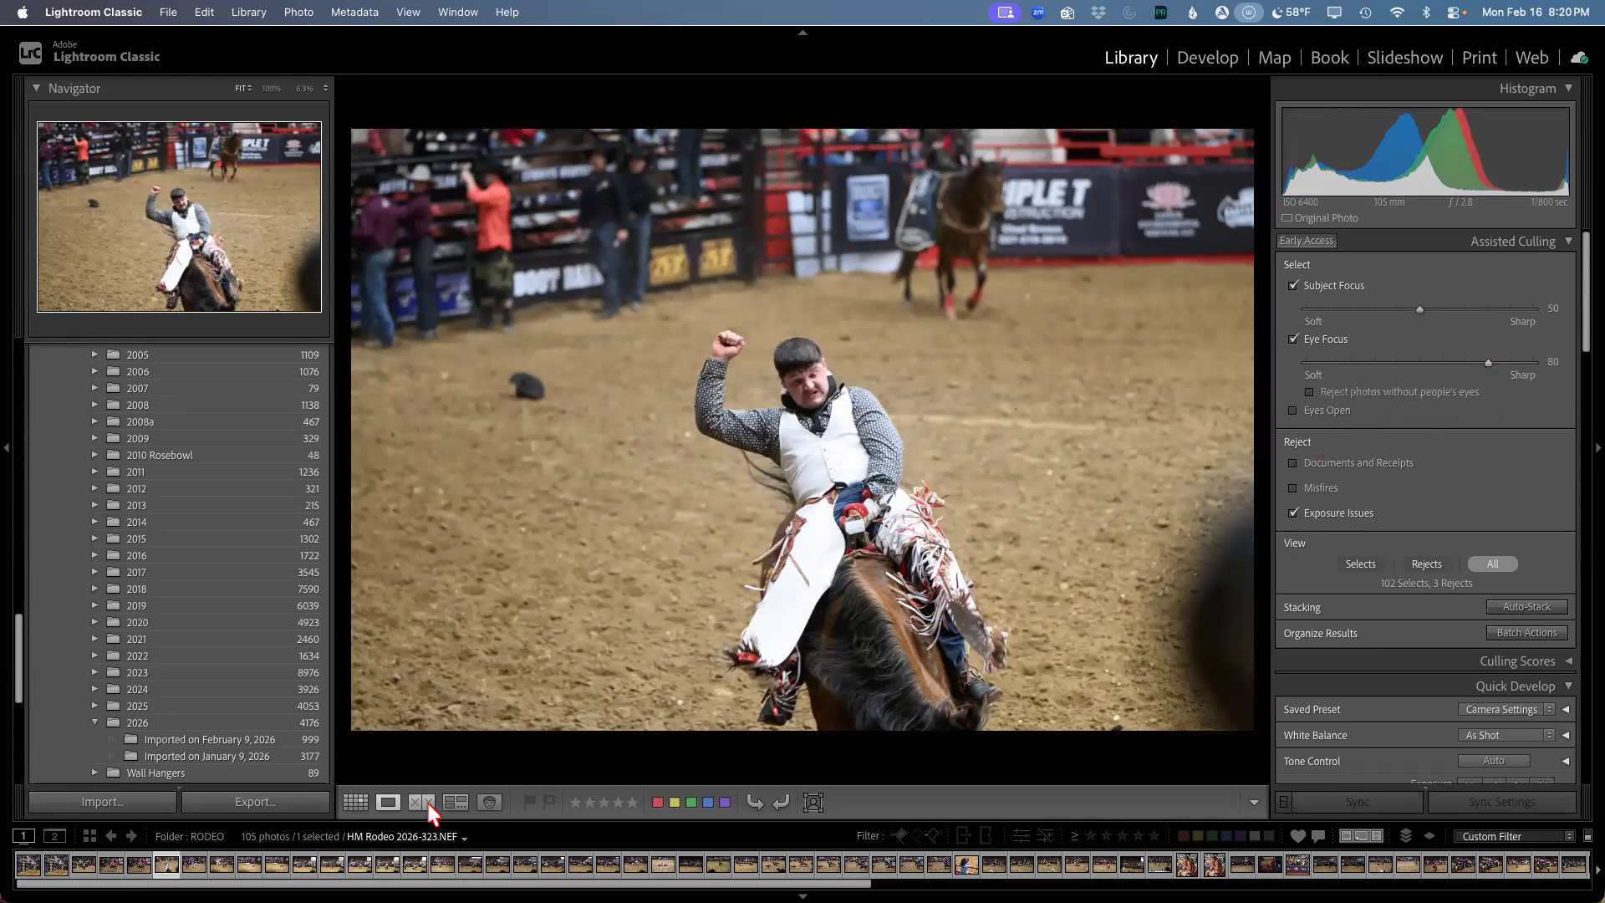
left_click(355, 802)
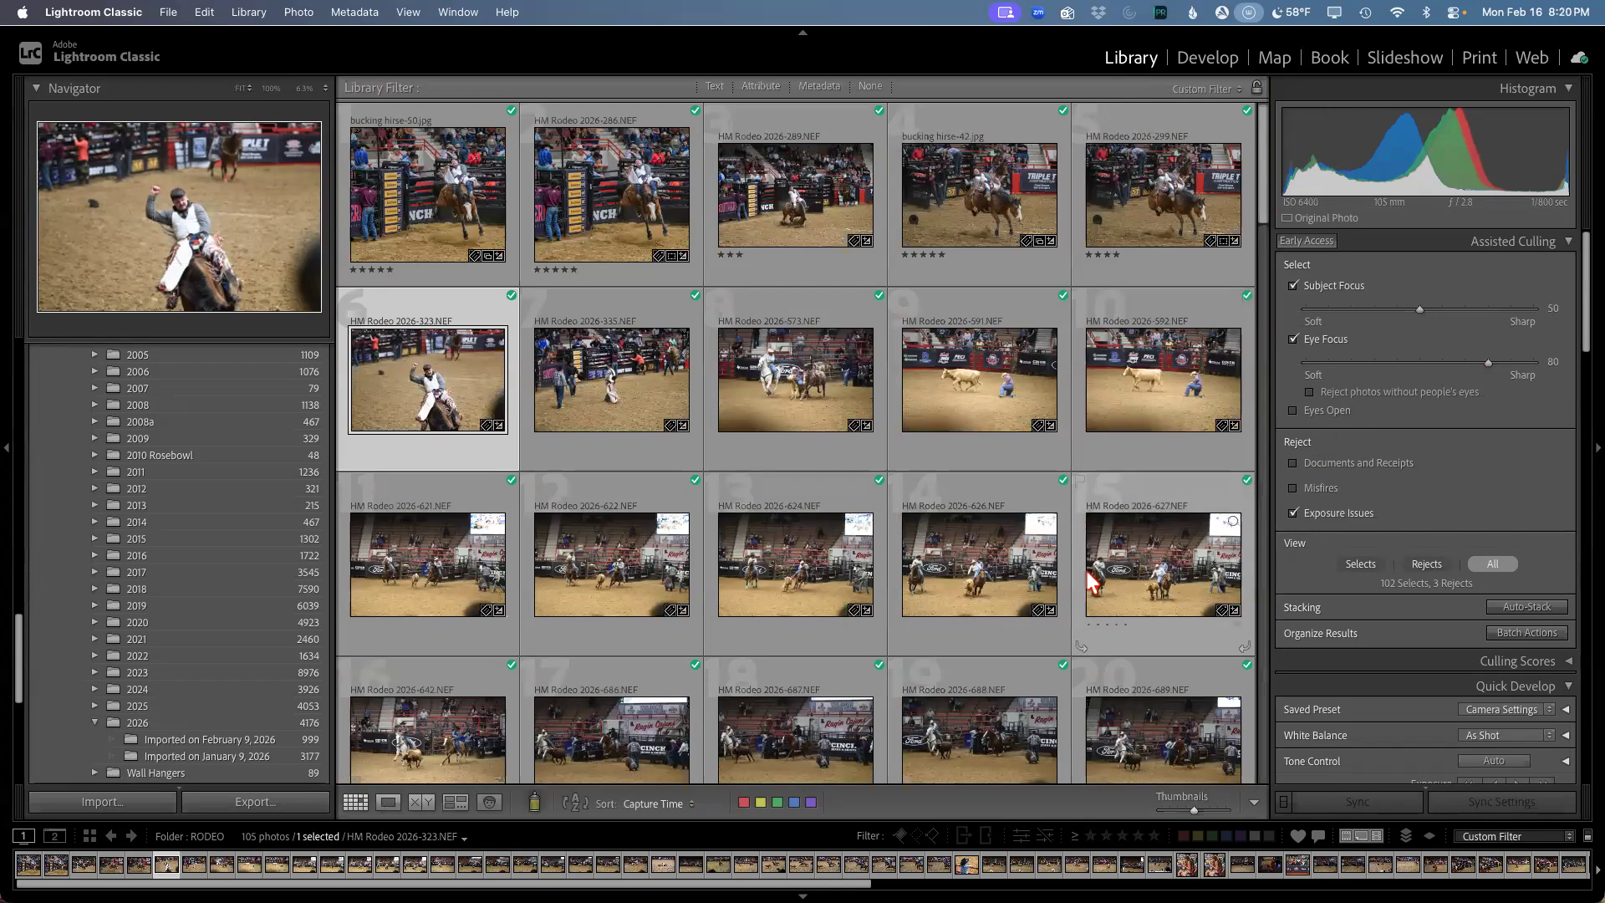
Step: Inspect the focus on the steer, both riders and their horses at 100% in HM Rodeo 2026-624.NEF
left_click(799, 585)
double_click(799, 584)
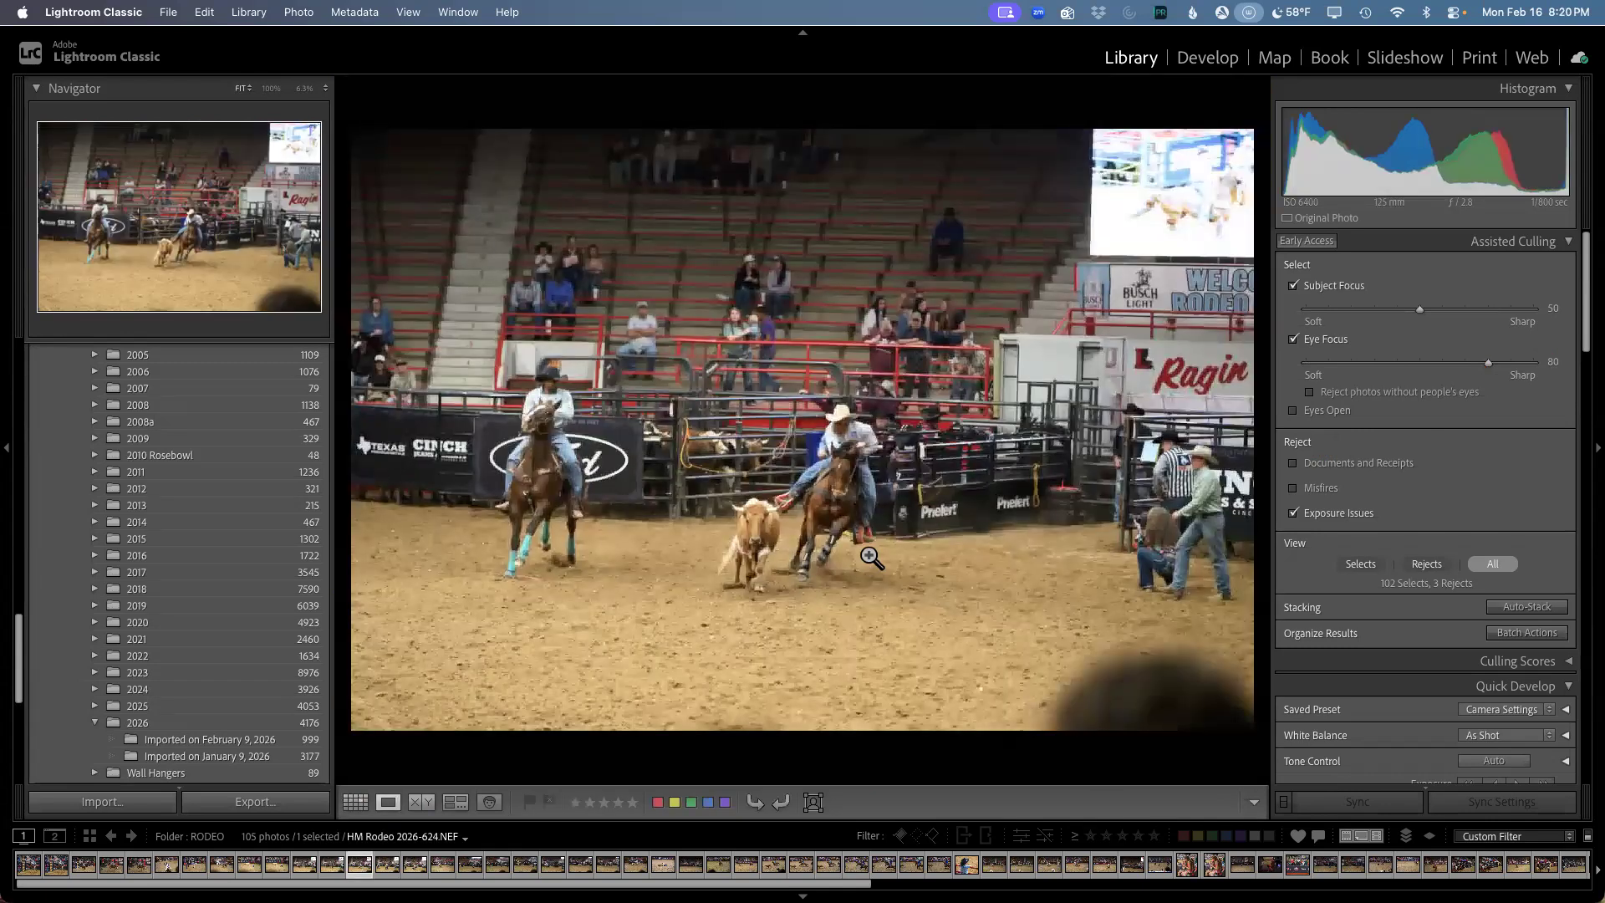
left_click(769, 538)
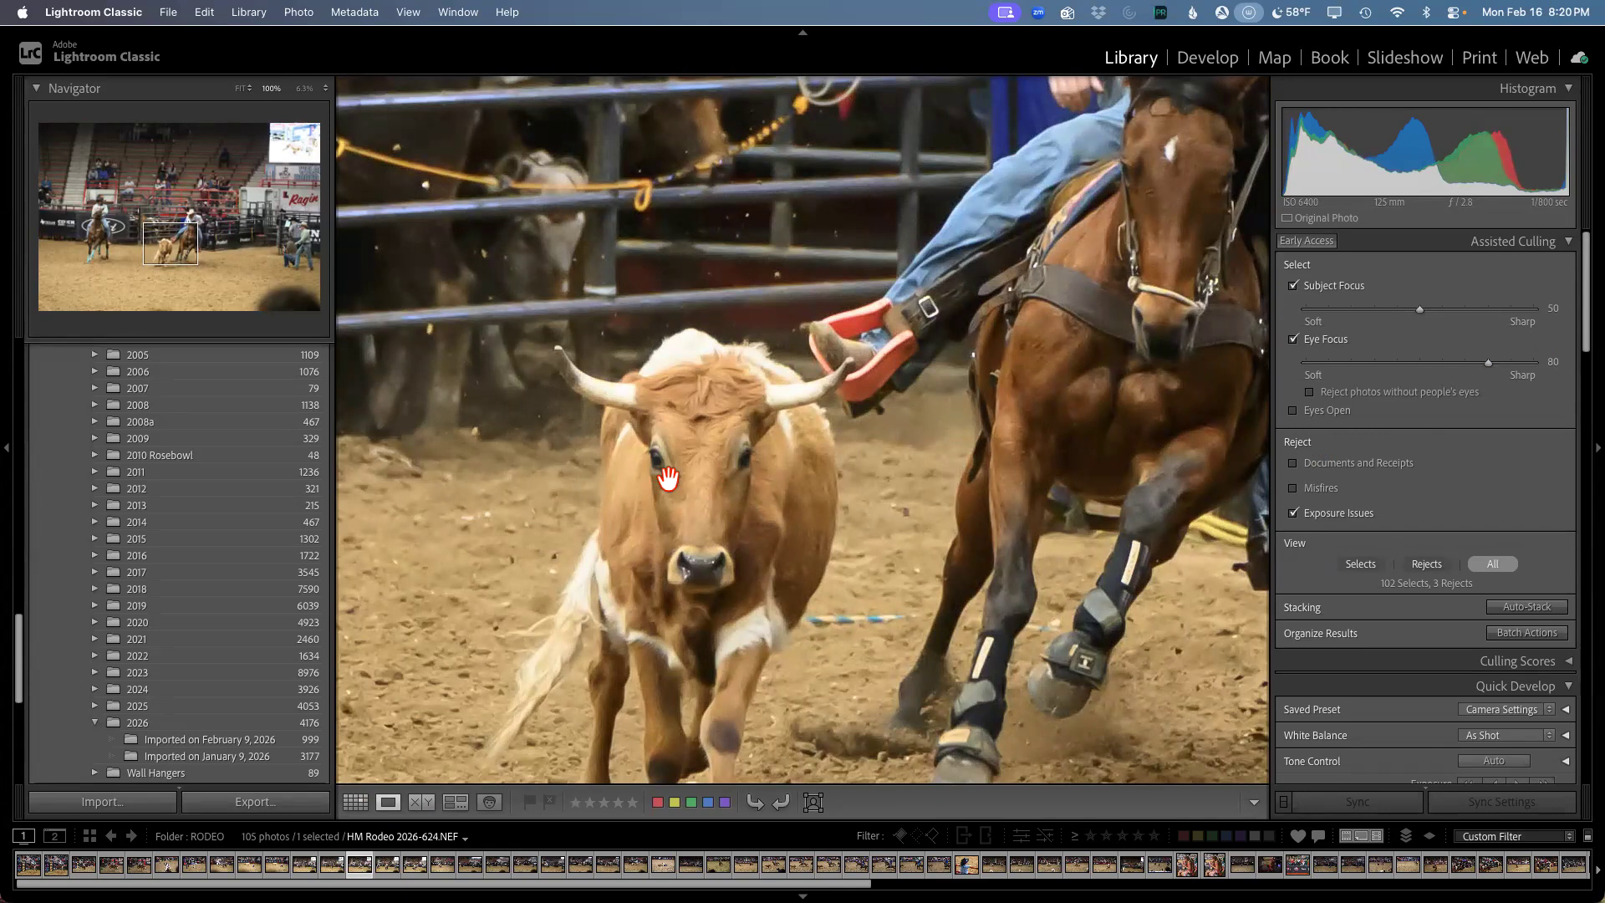
scroll(669, 480, "up", 10)
scroll(669, 480, "right", 8)
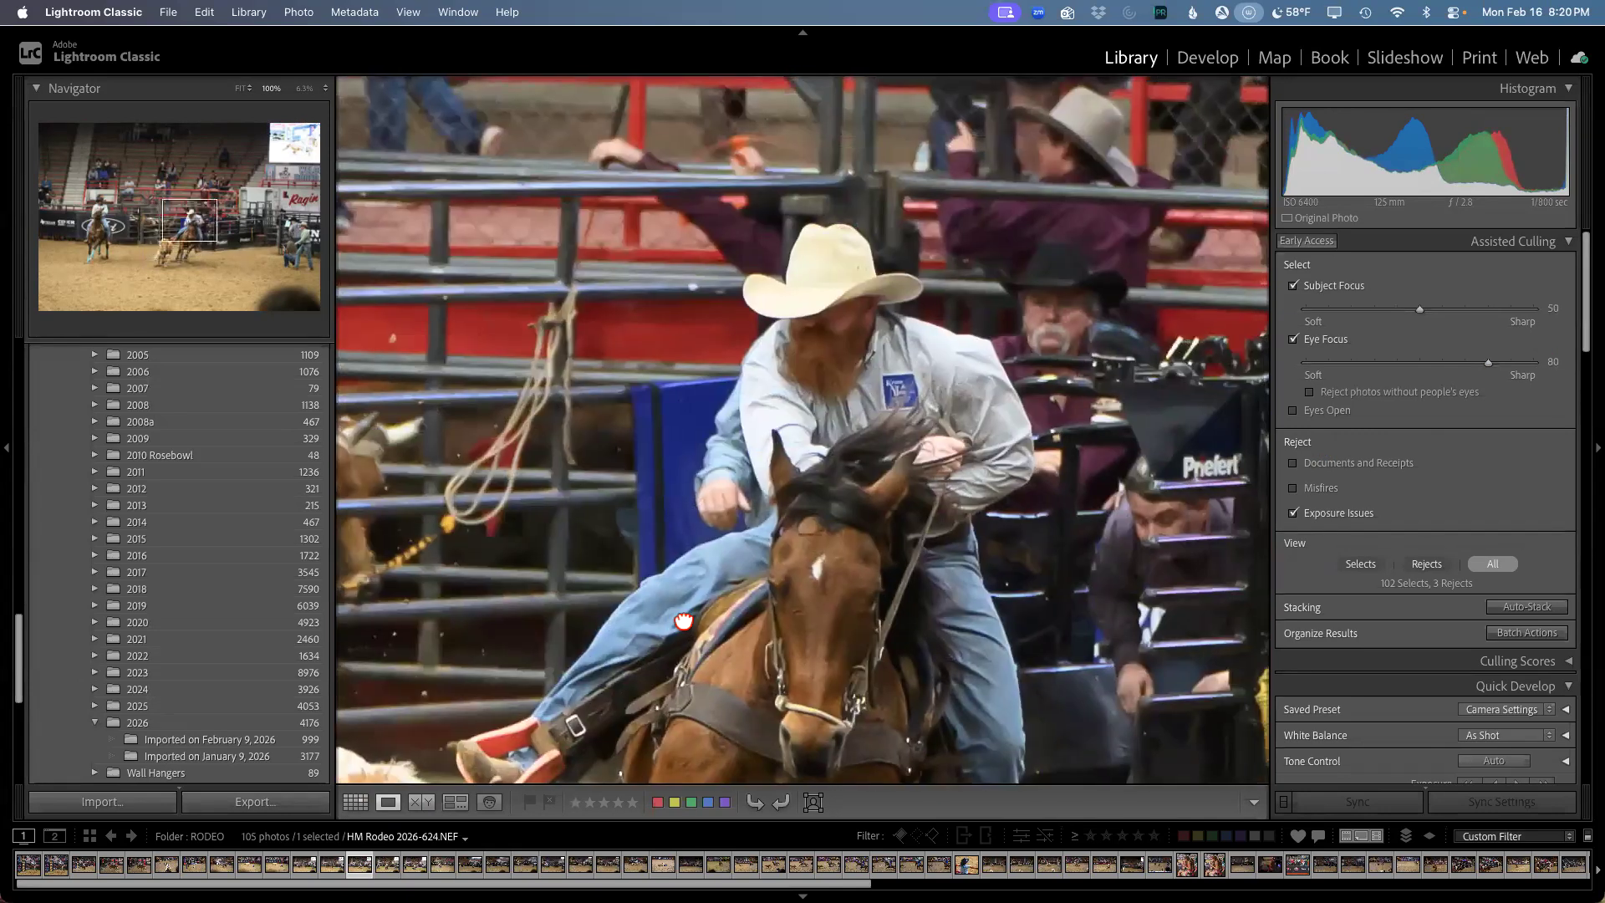
scroll(683, 620, "left", 10)
scroll(683, 620, "down", 3)
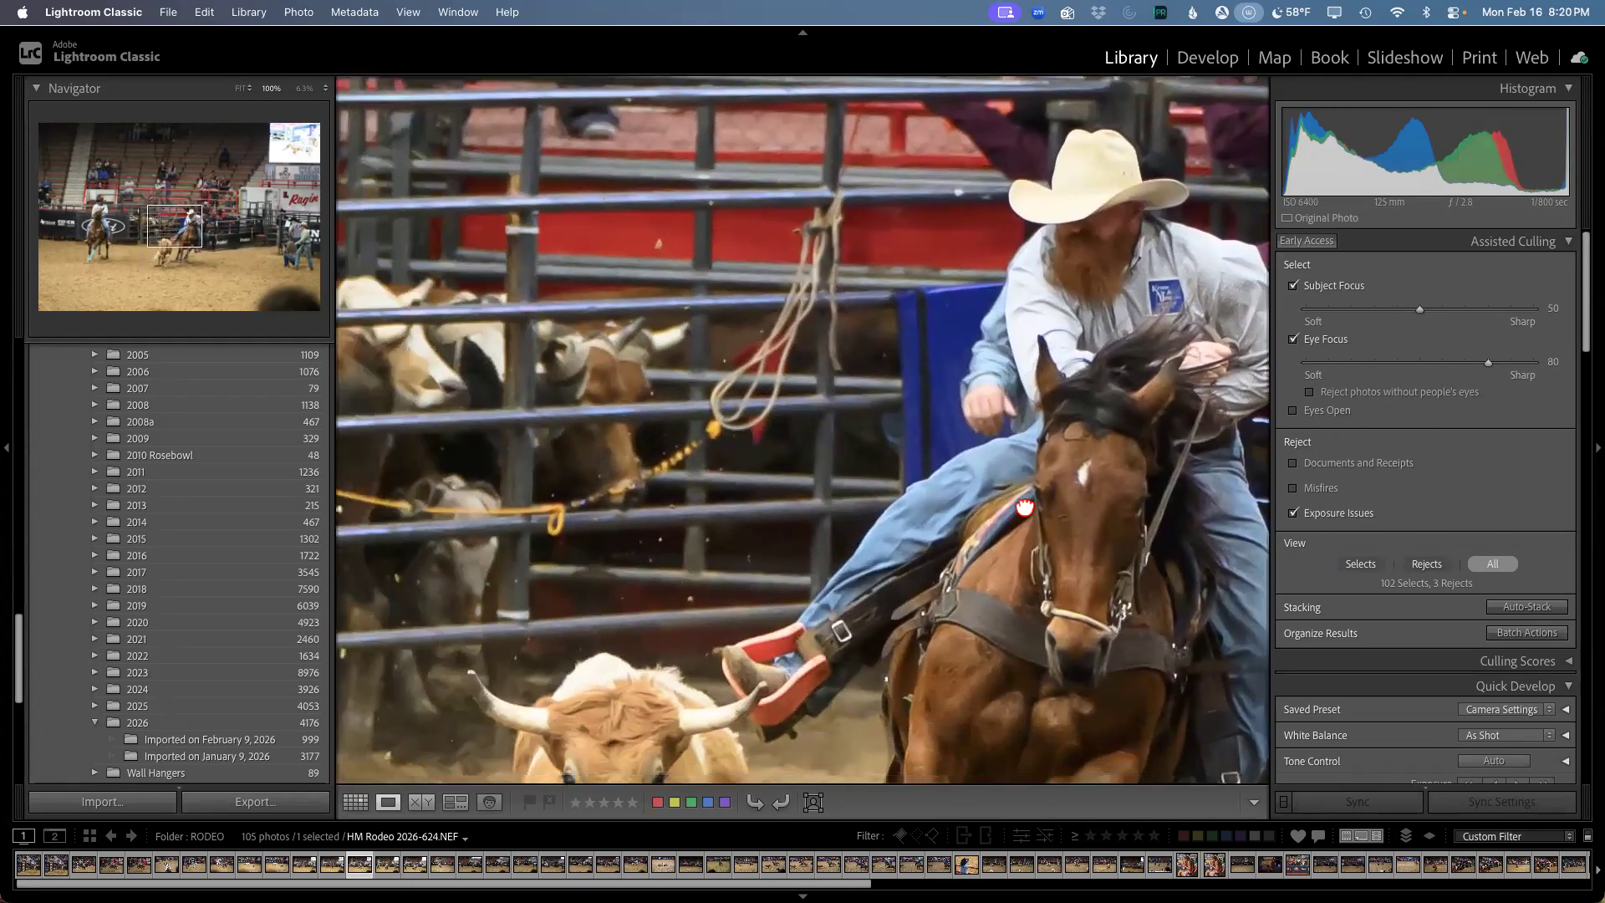
scroll(752, 585, "left", 10)
scroll(752, 585, "up", 4)
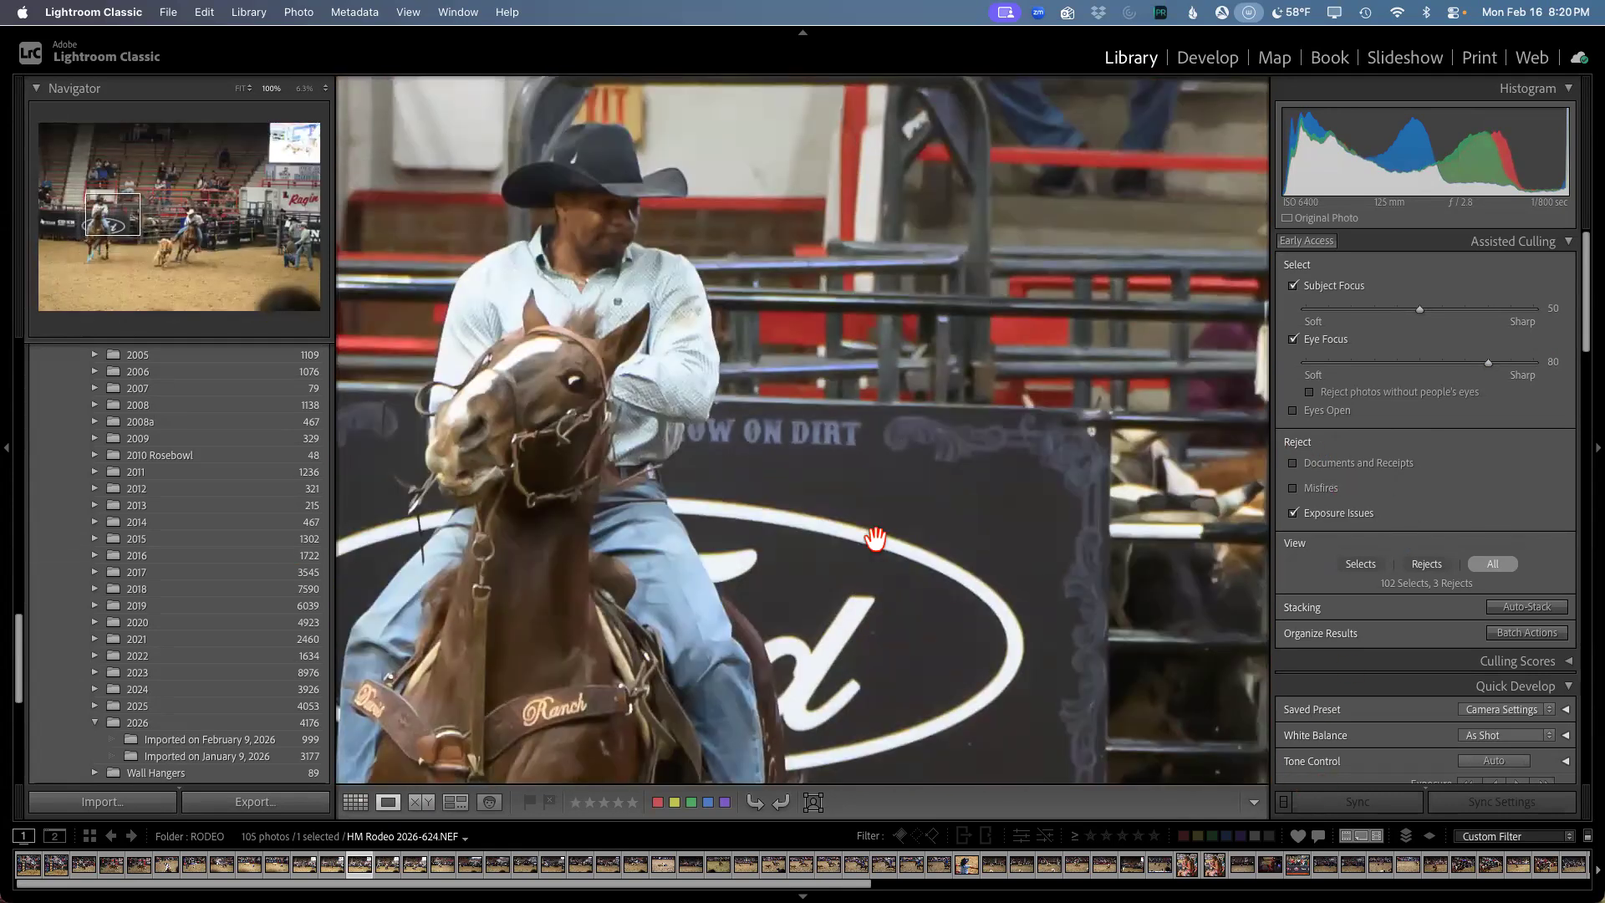
left_click(833, 455)
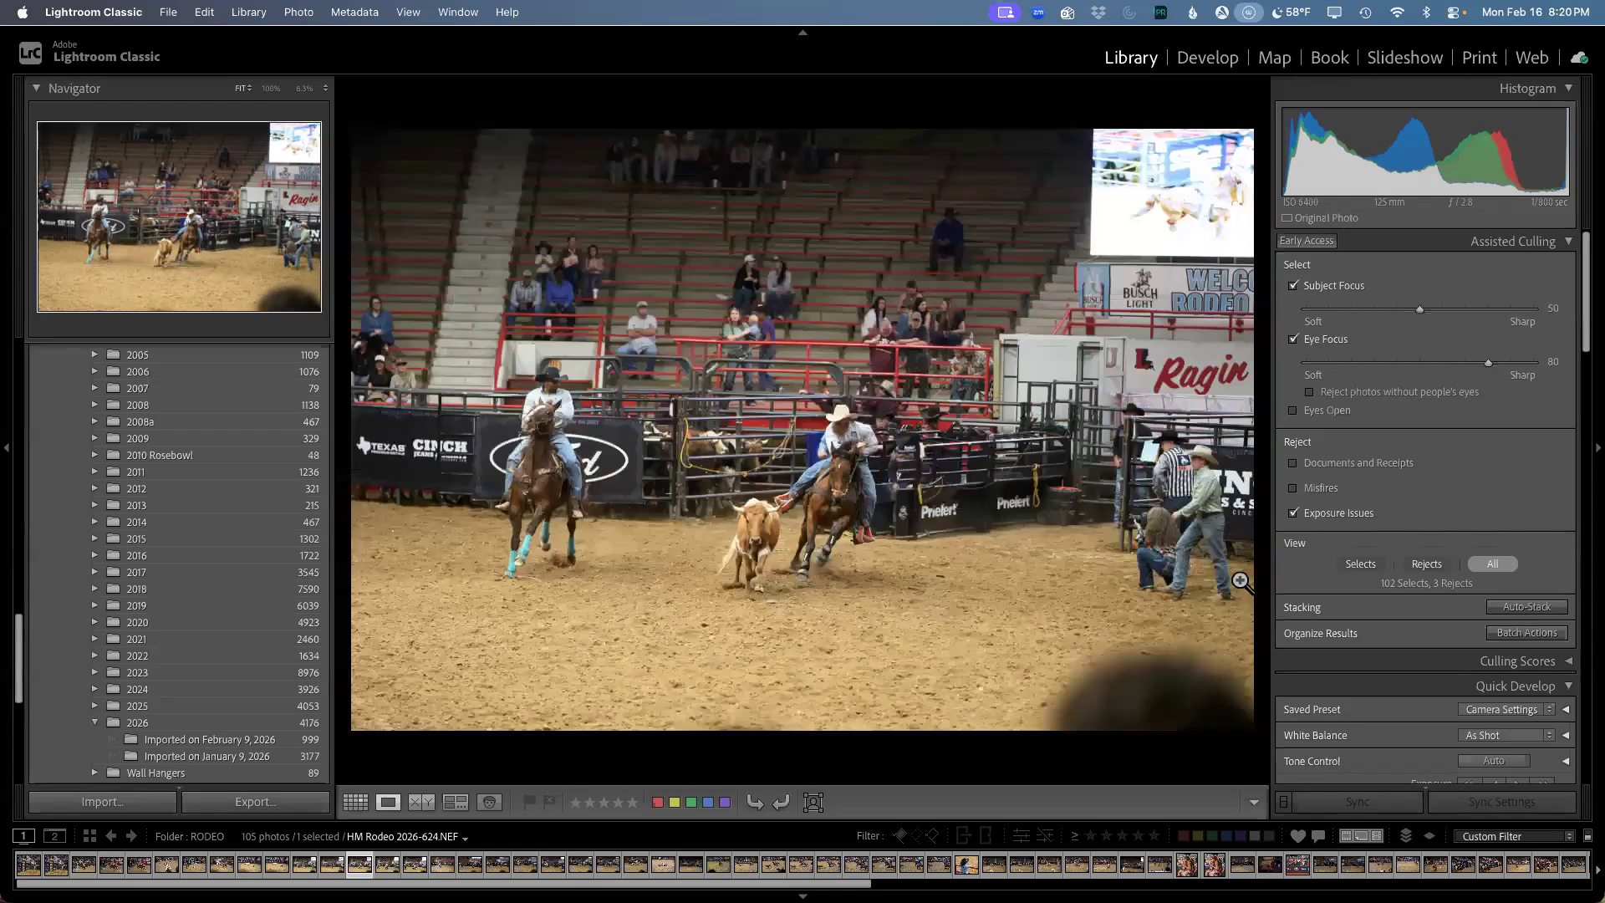
left_click(742, 547)
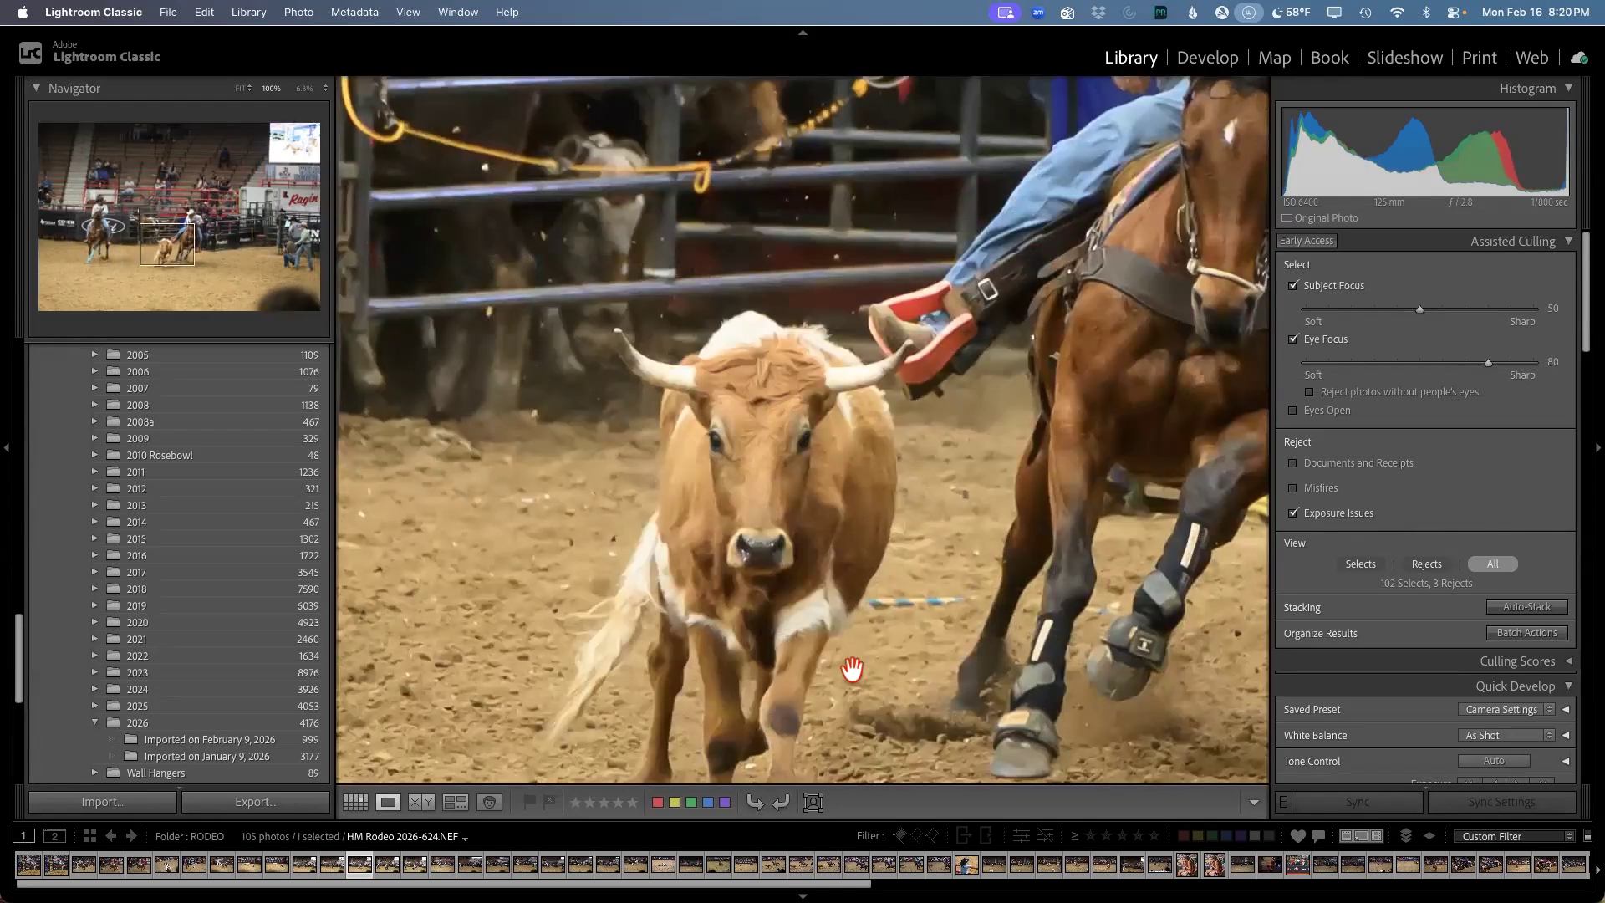
left_click_drag(1038, 575, 1001, 592)
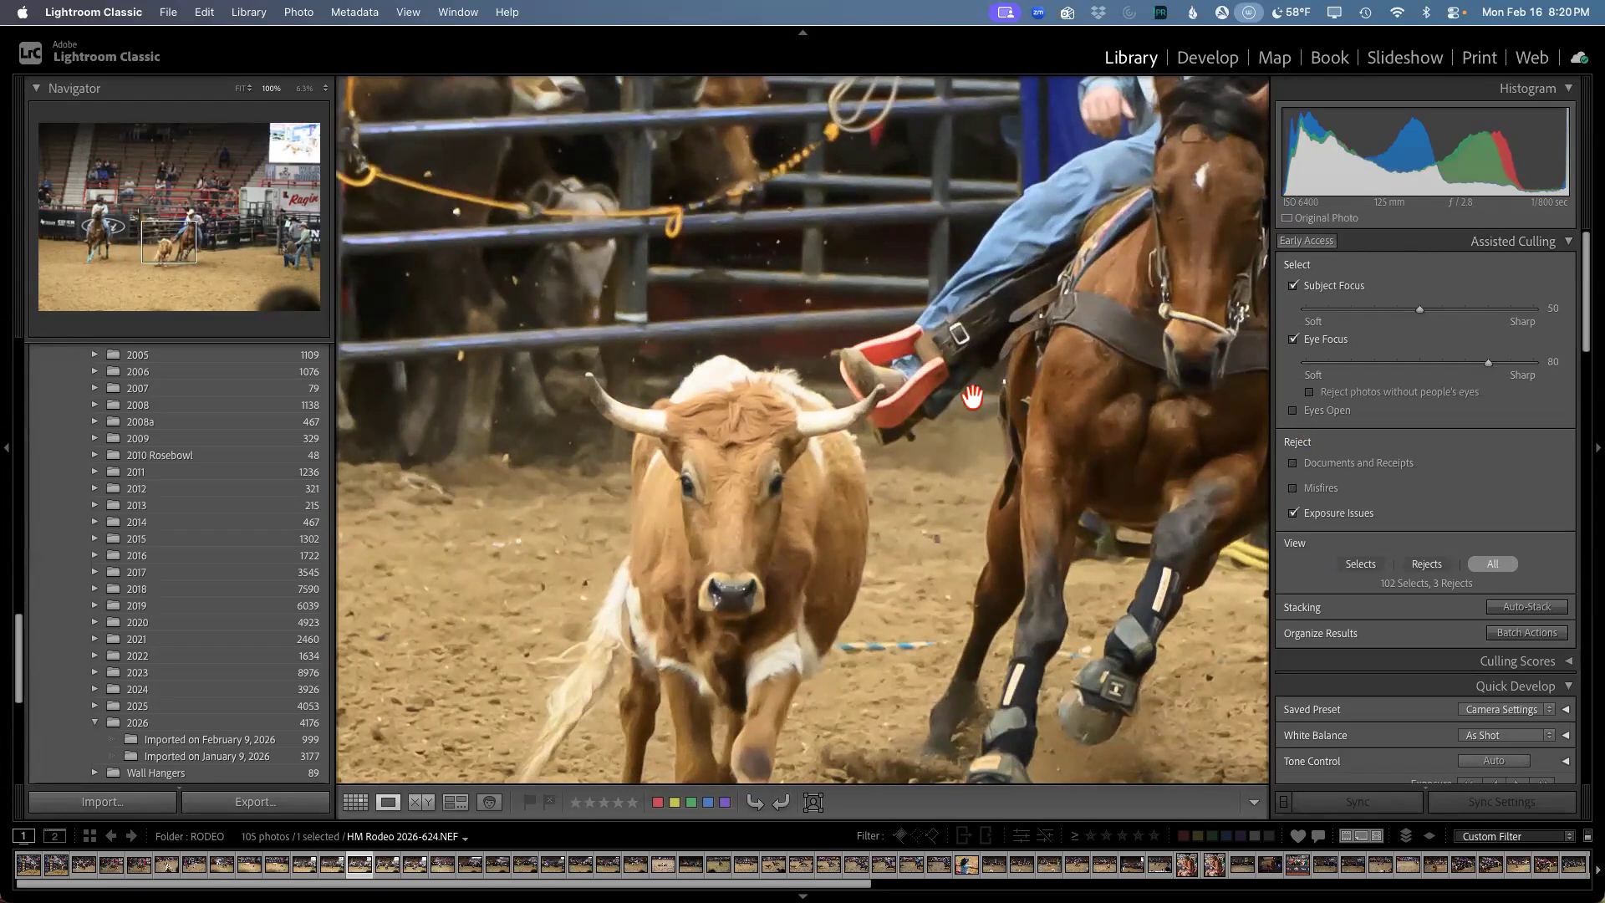
Step: Leave the zoomed photo for the thumbnail grid and open the 2026 folder "Imported on January 9, 2026"
left_click_drag(1075, 405, 823, 604)
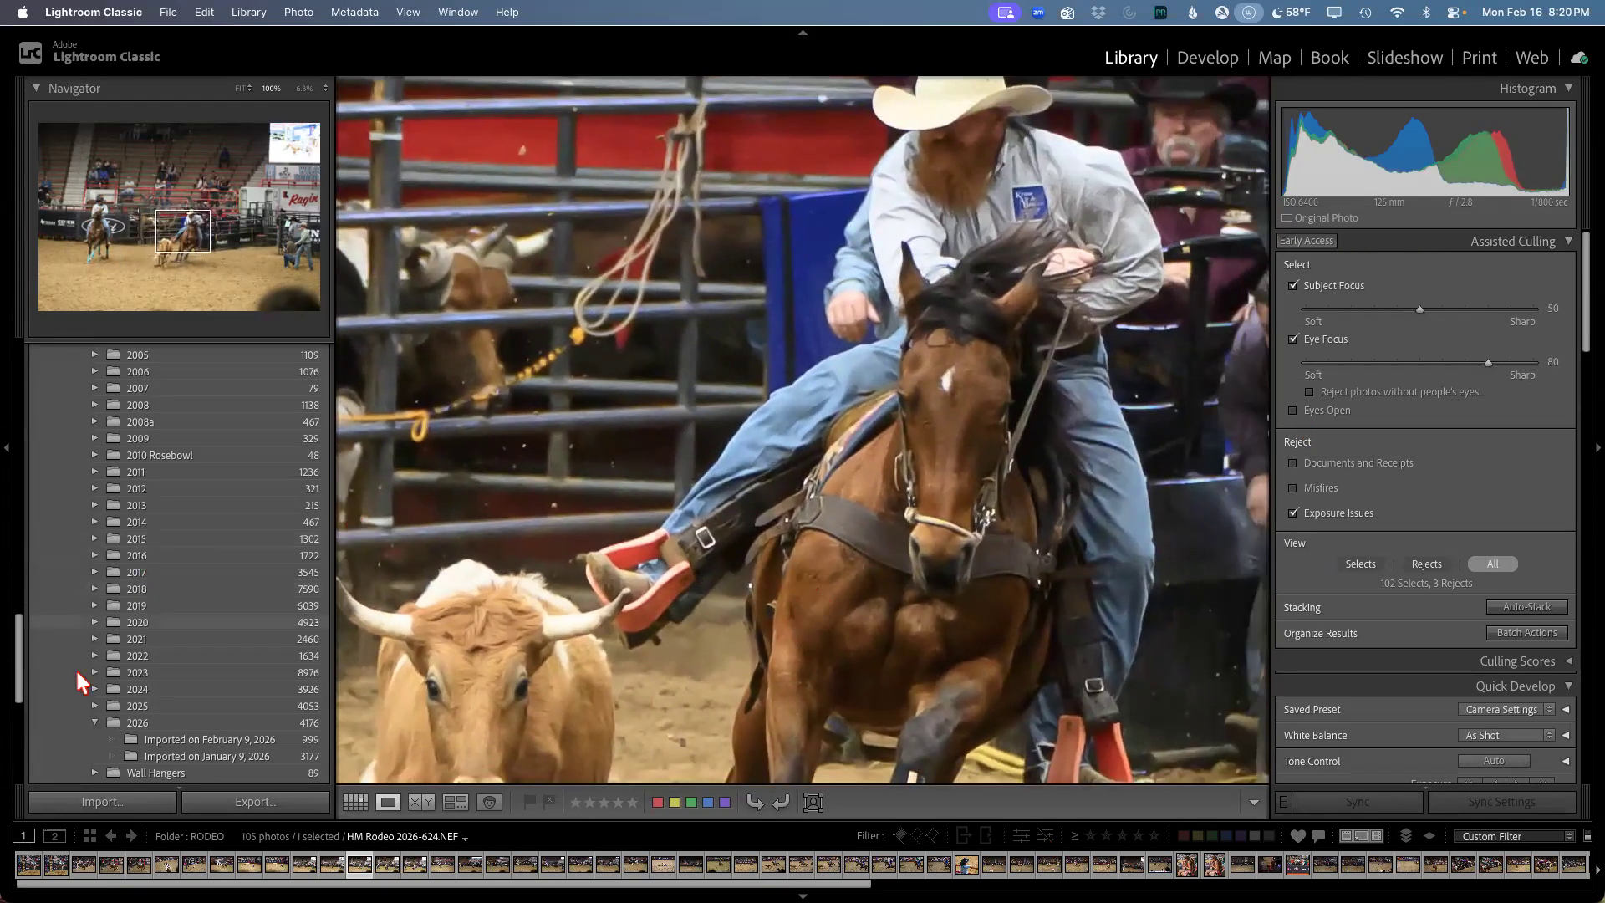
left_click(356, 802)
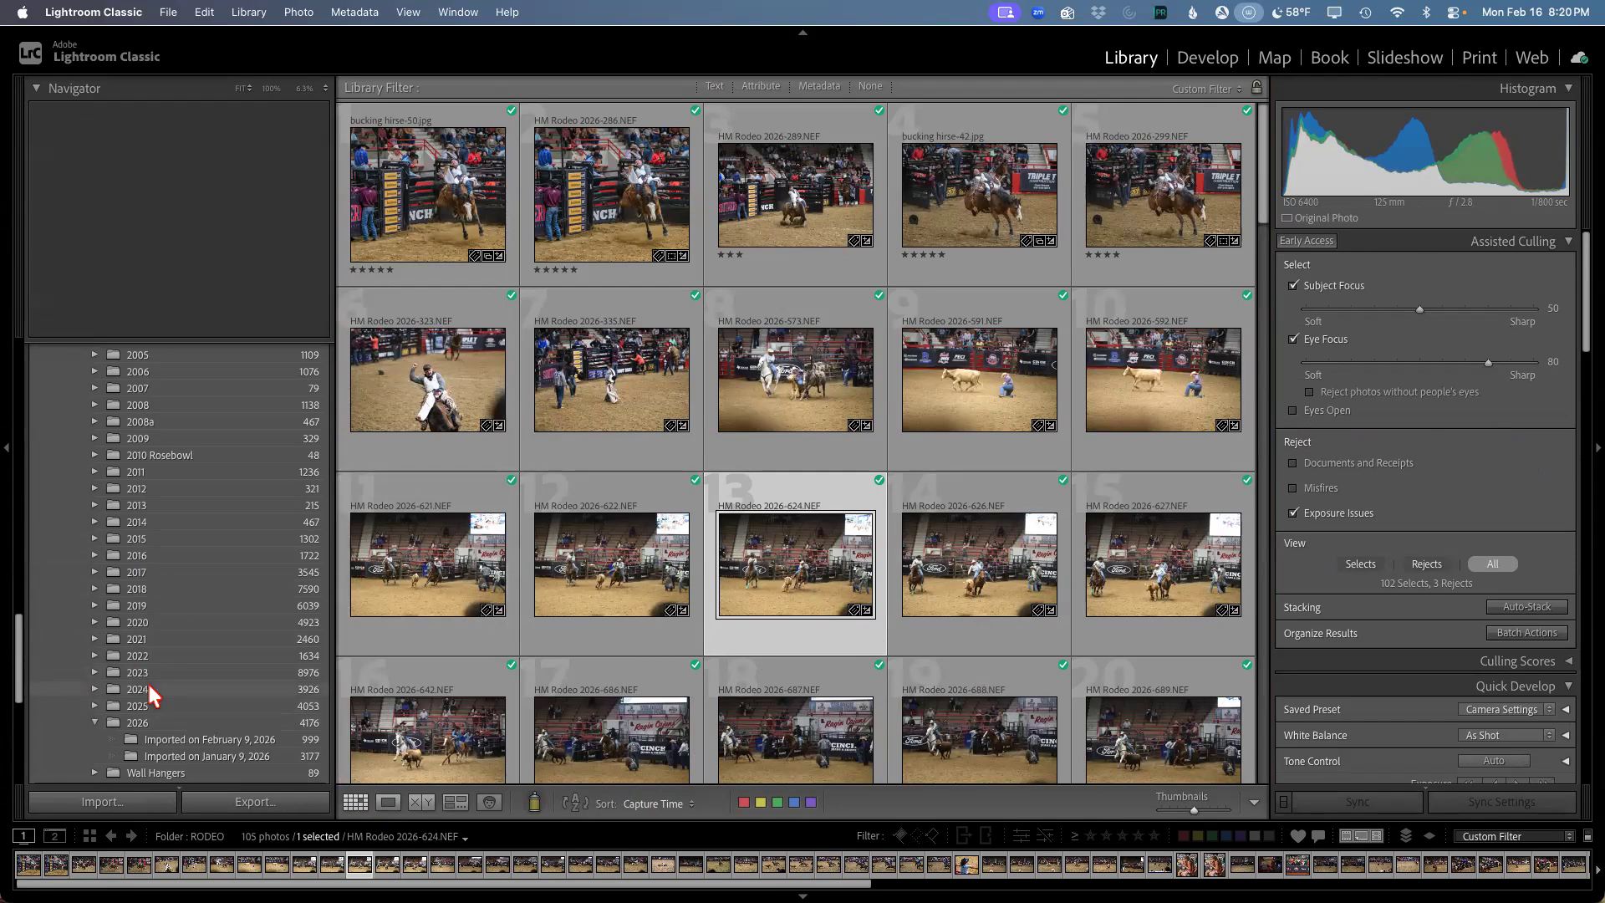
scroll(148, 681, "up", 5)
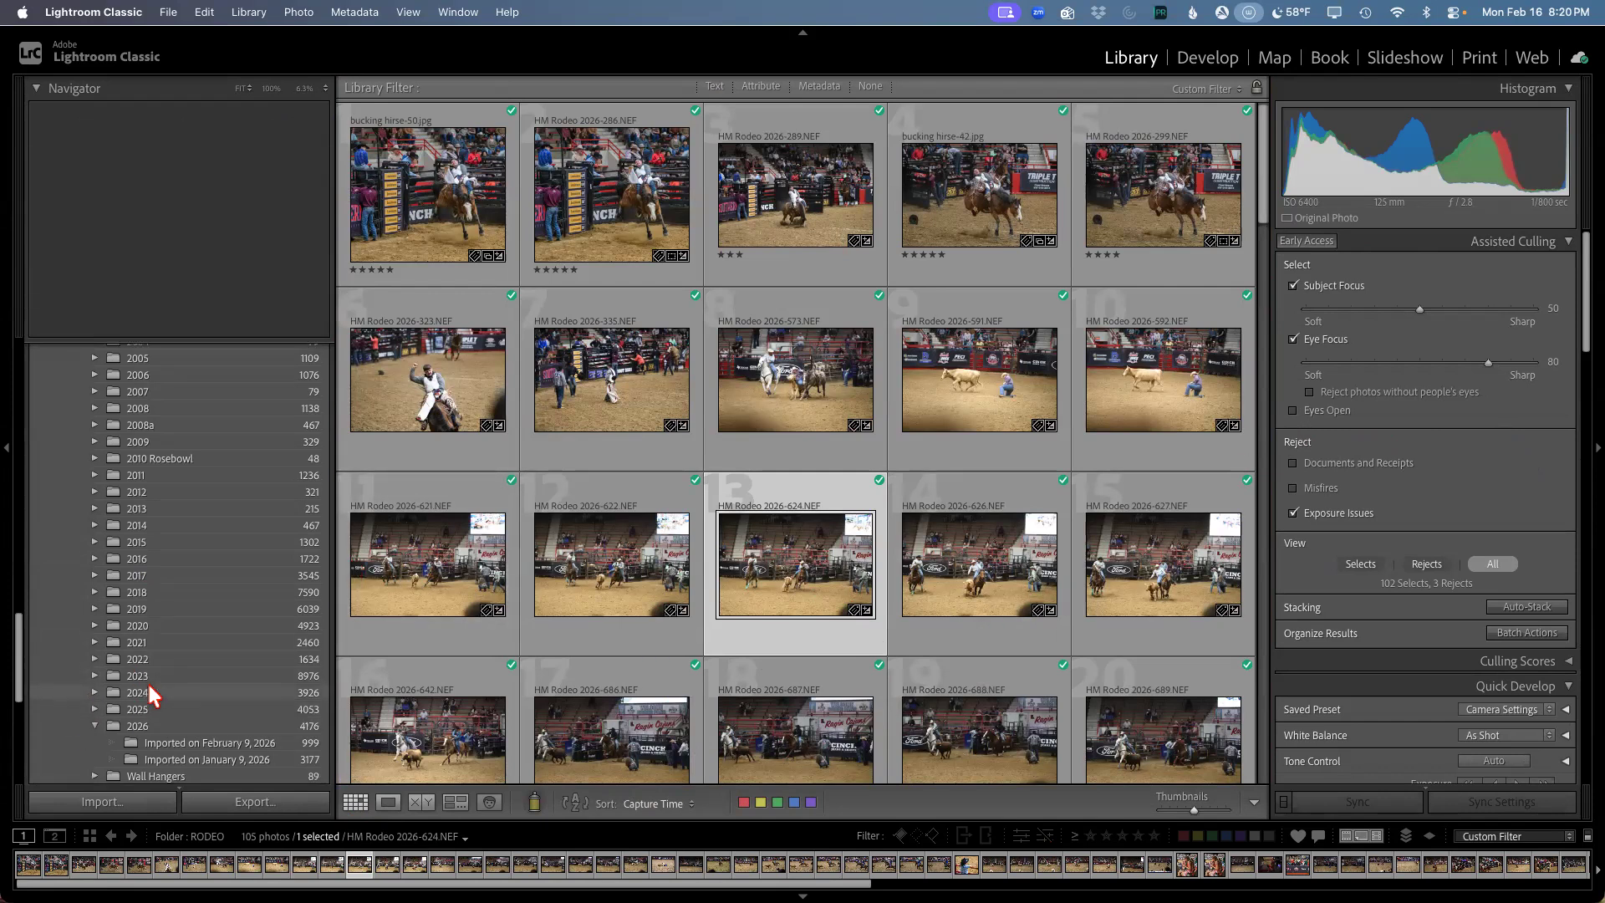
scroll(151, 692, "down", 4)
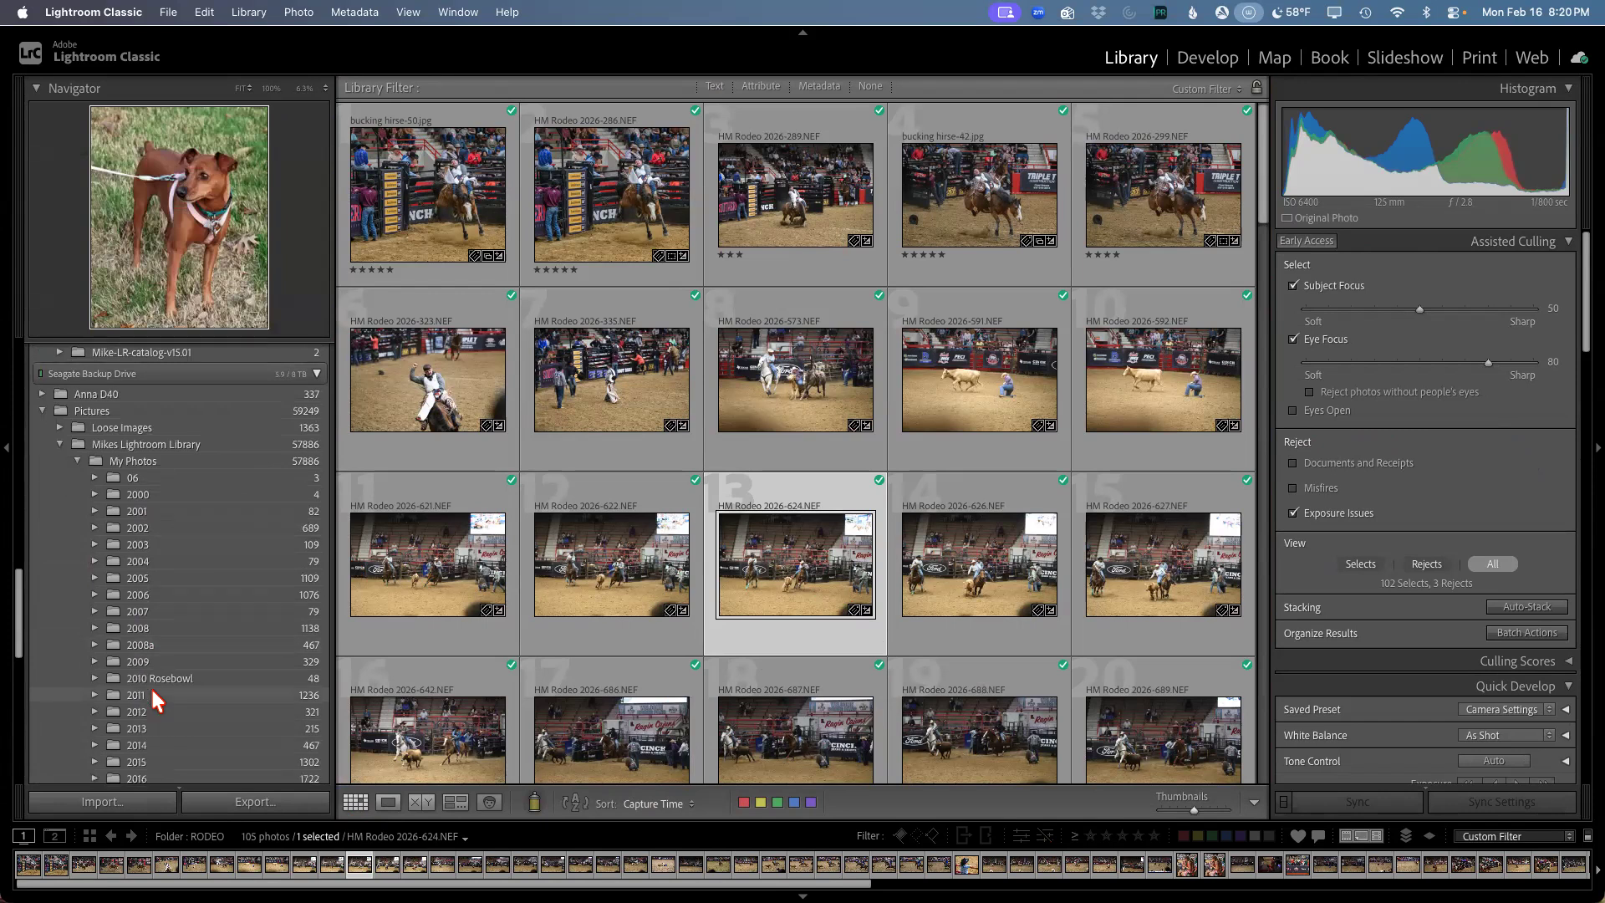
scroll(153, 698, "down", 3)
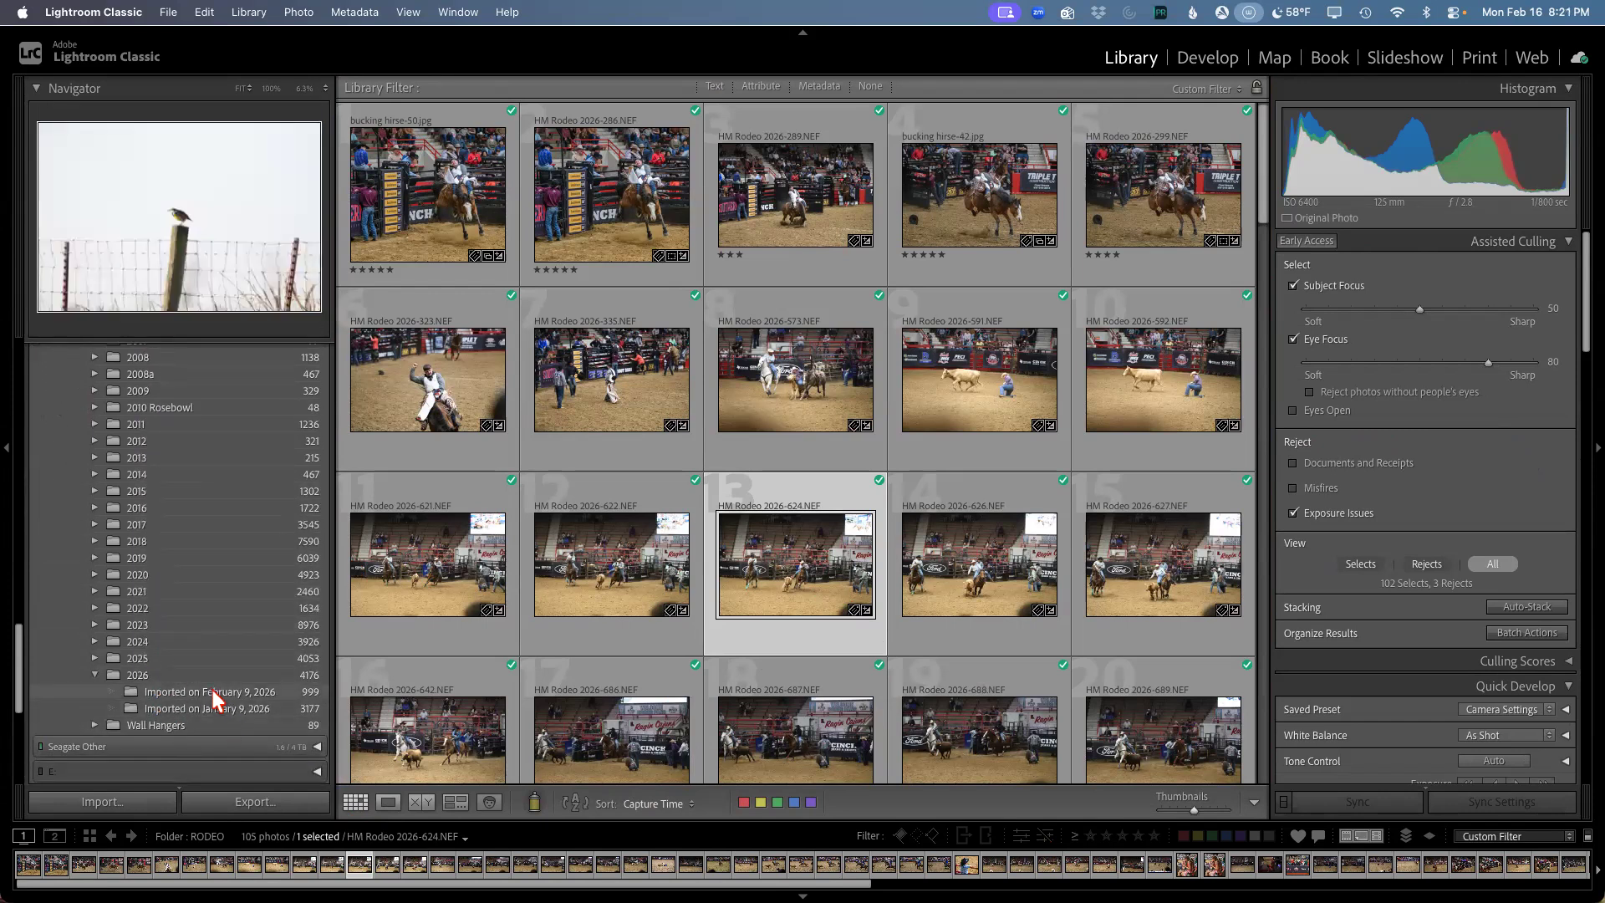
left_click(245, 709)
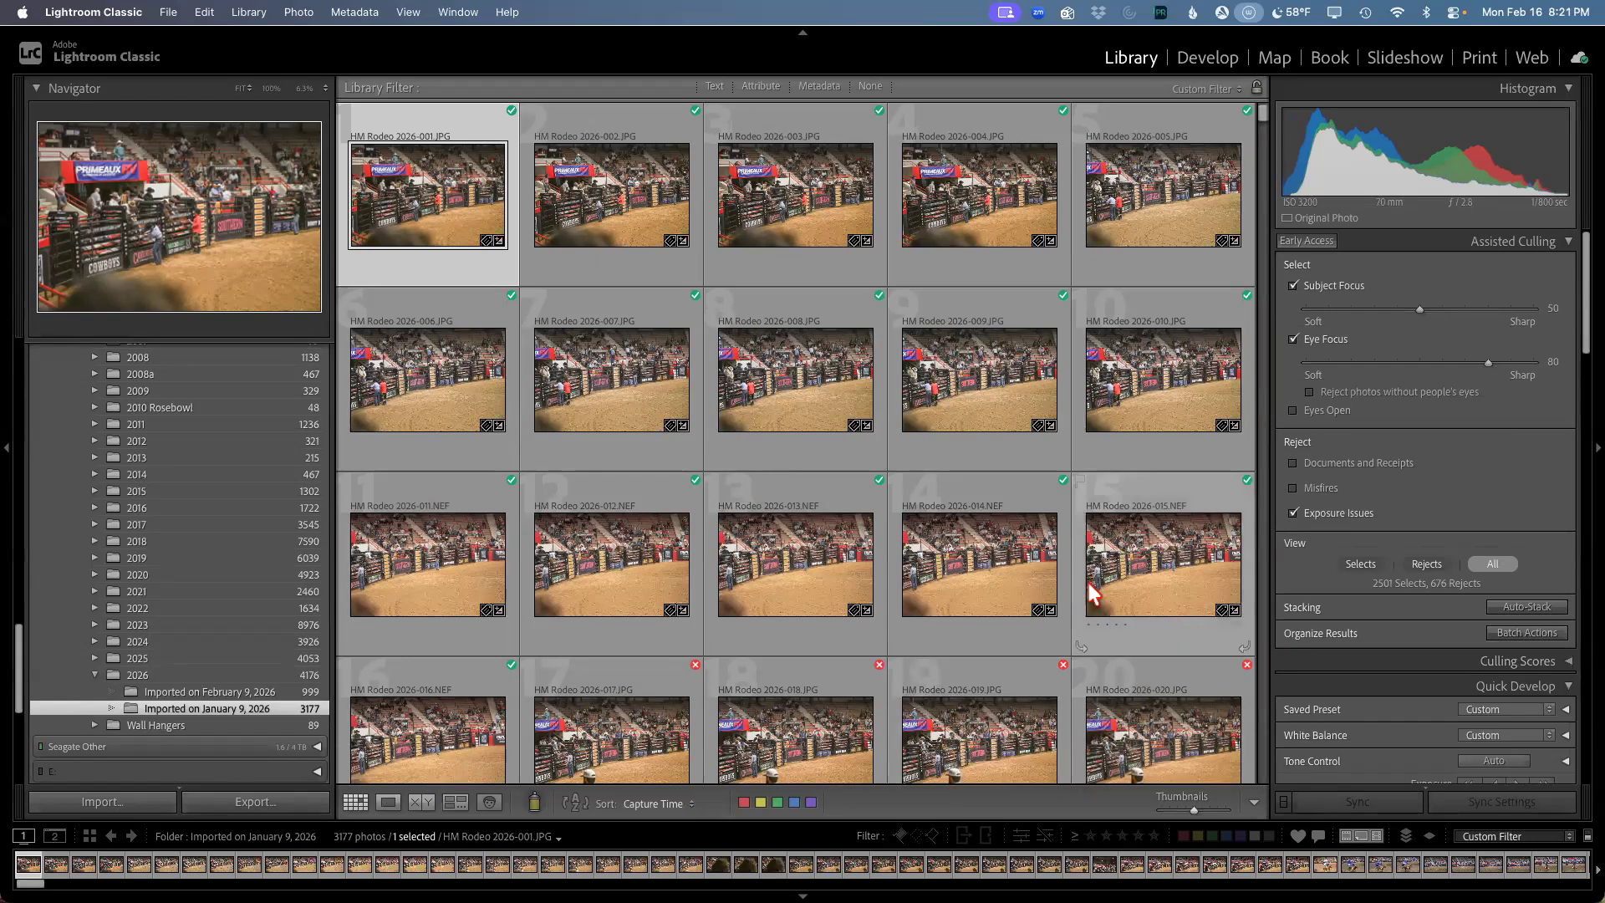
Step: Compare the culling with Eye Focus off and back on, and examine the select and reject flags across the folder's thumbnails
left_click(1294, 339)
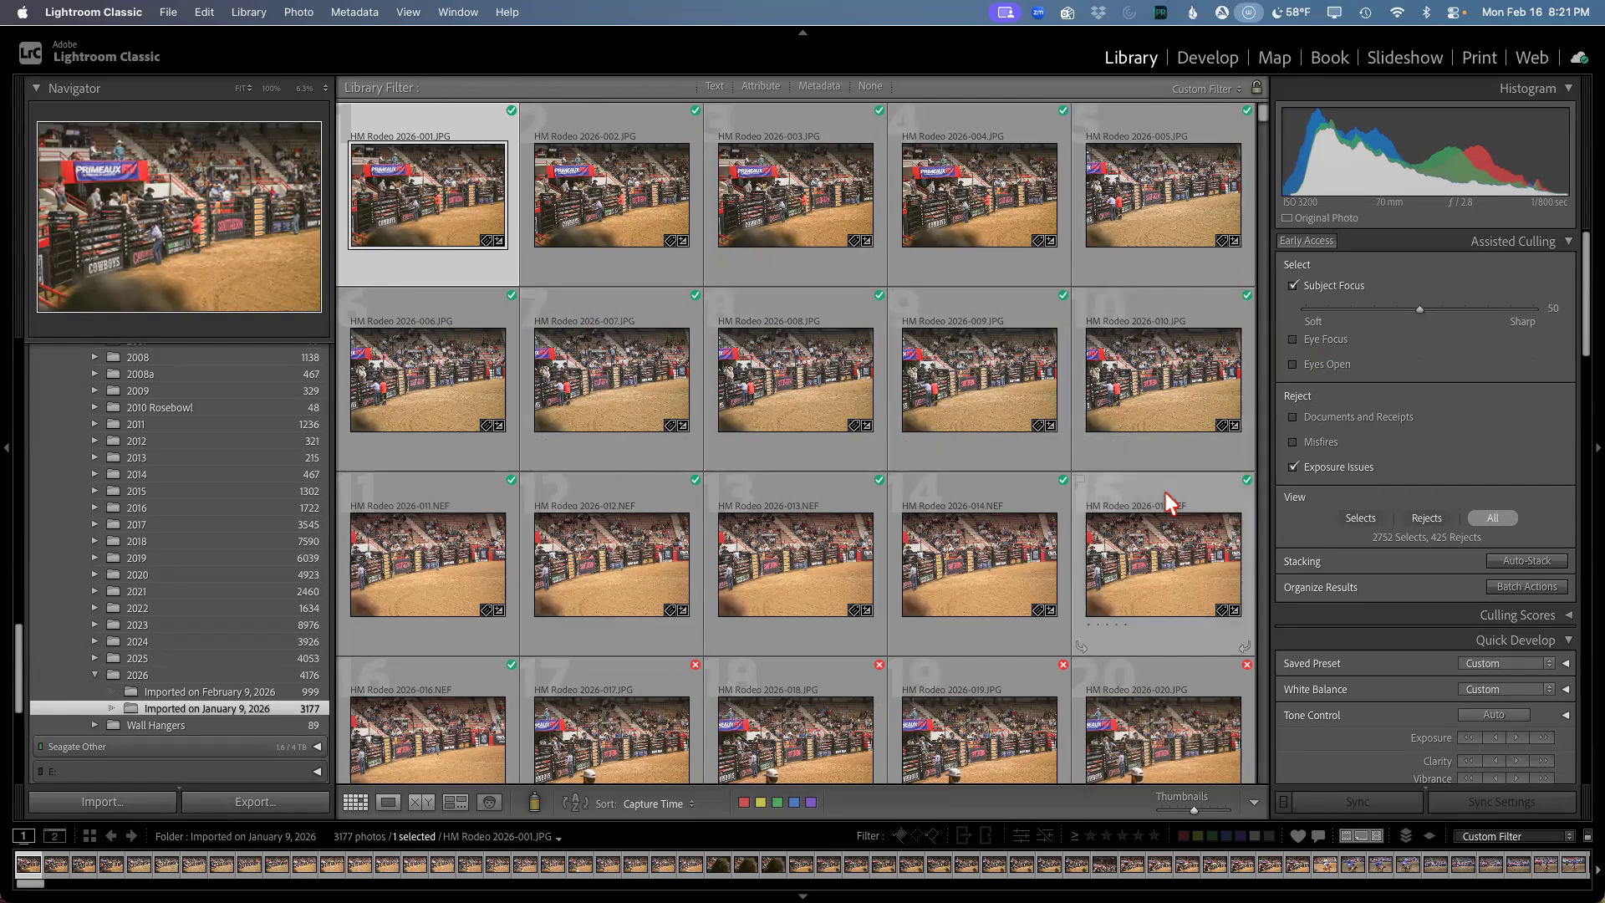
left_click(1291, 340)
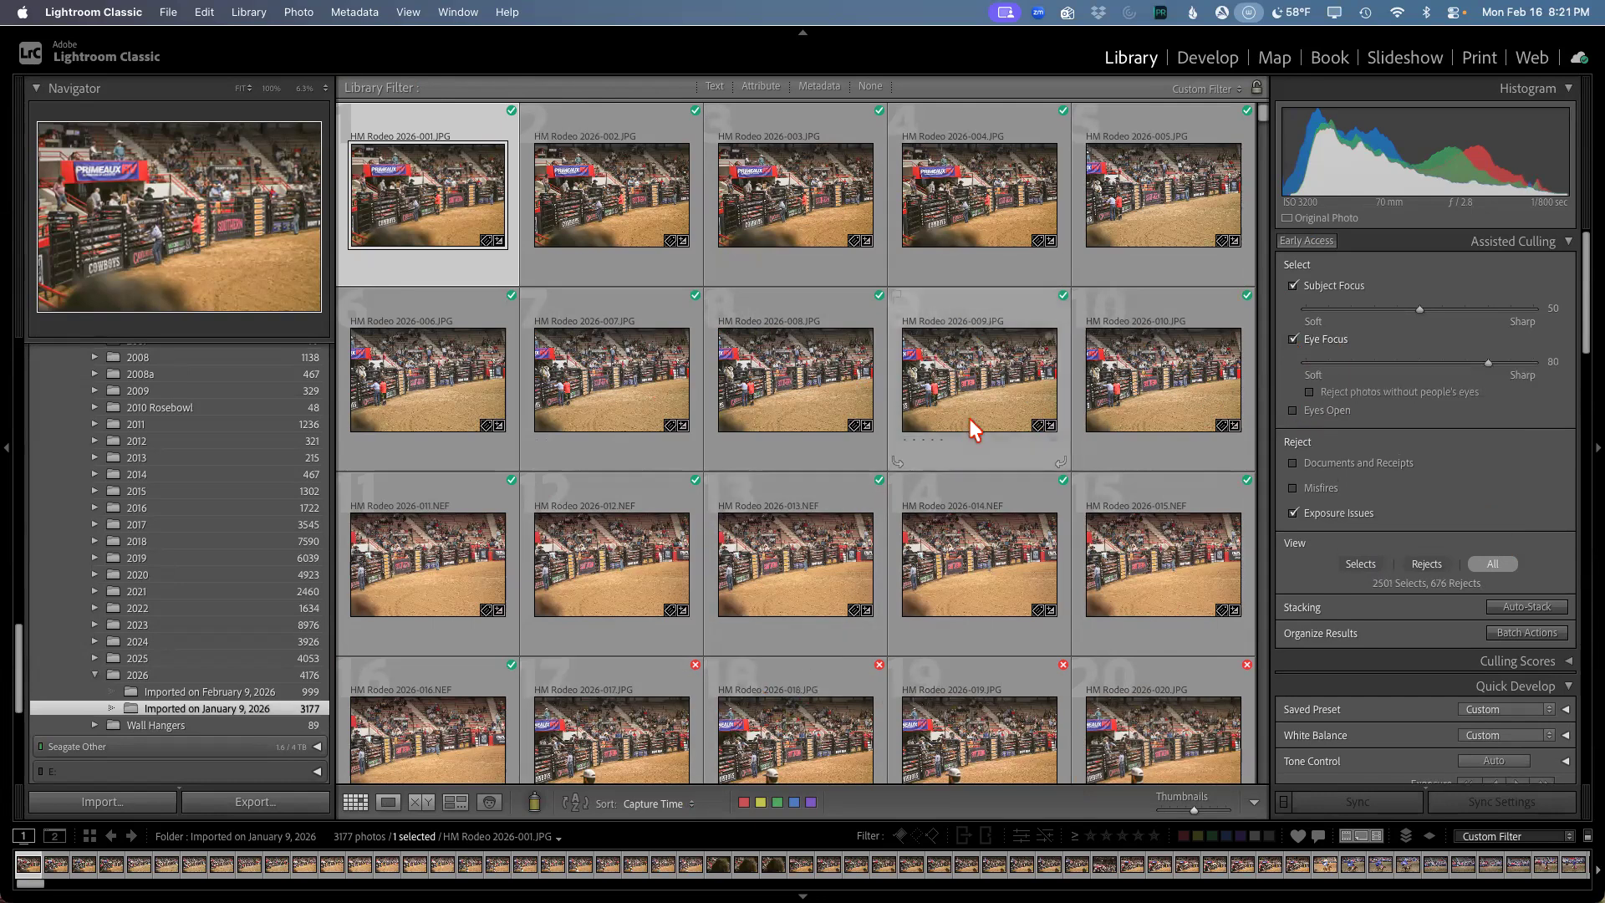
scroll(1021, 766, "down", 10)
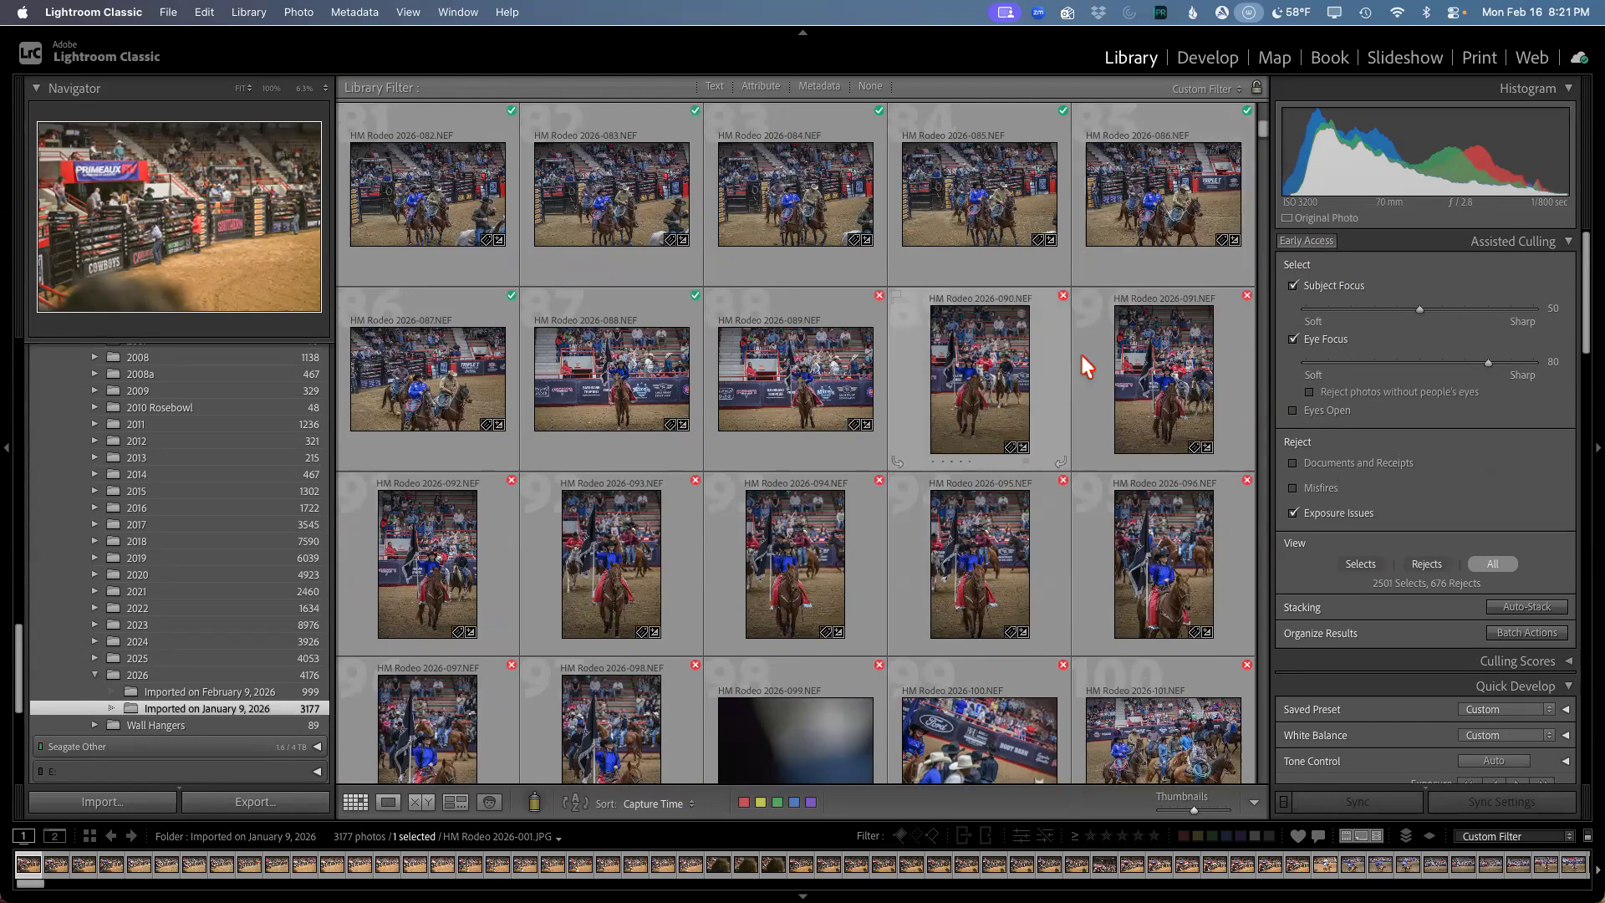
scroll(637, 539, "up", 1)
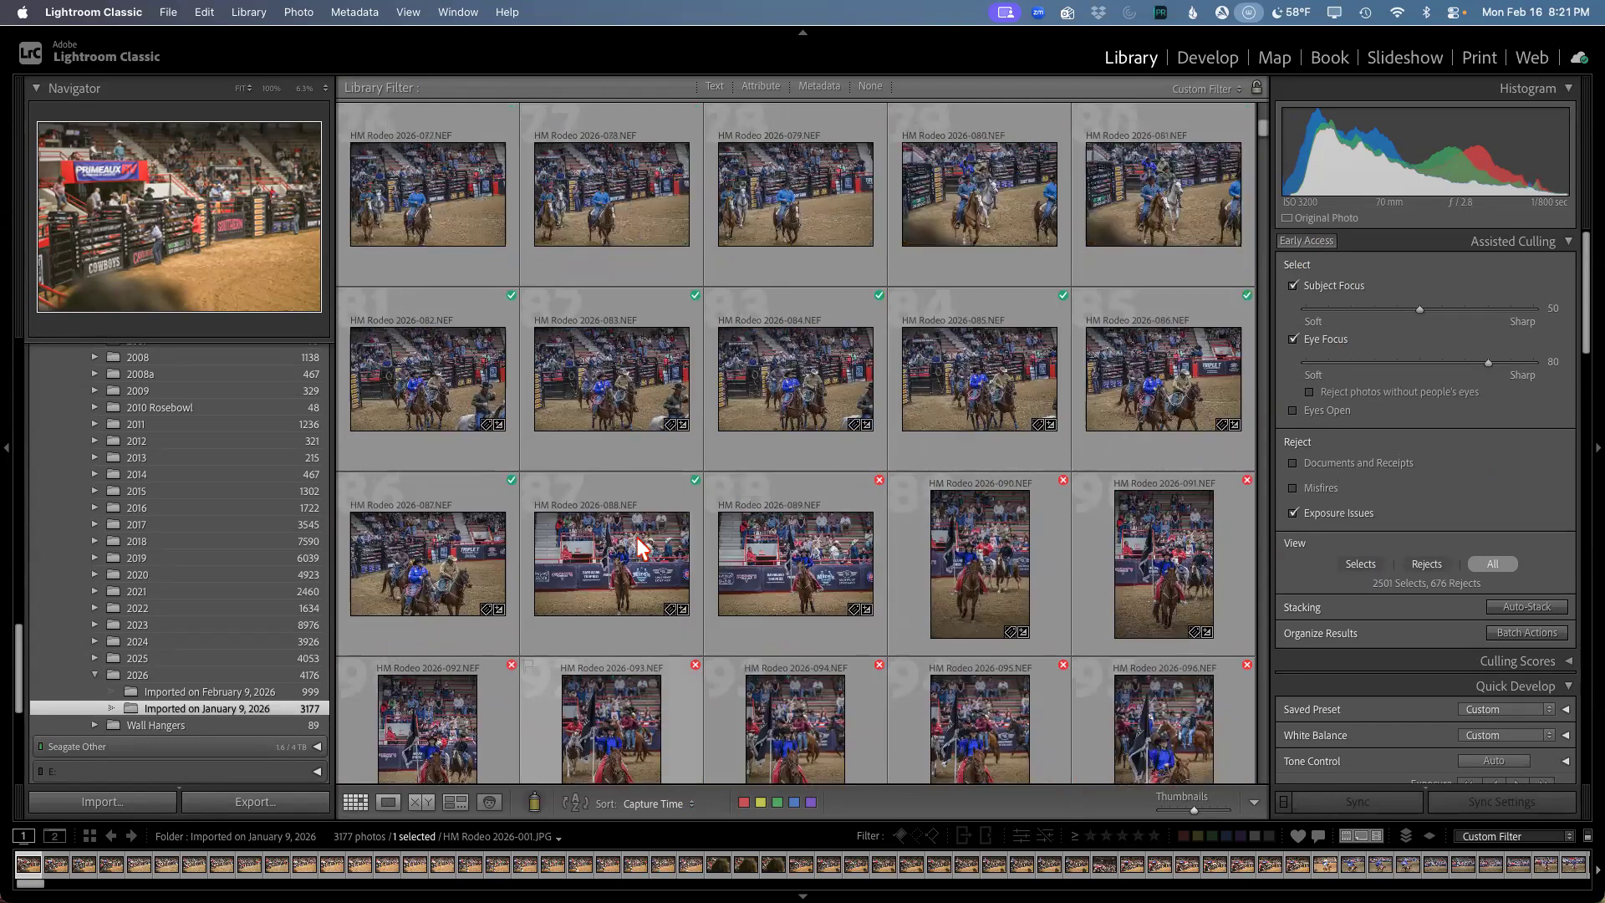
scroll(637, 538, "up", 1)
scroll(637, 538, "up", 7)
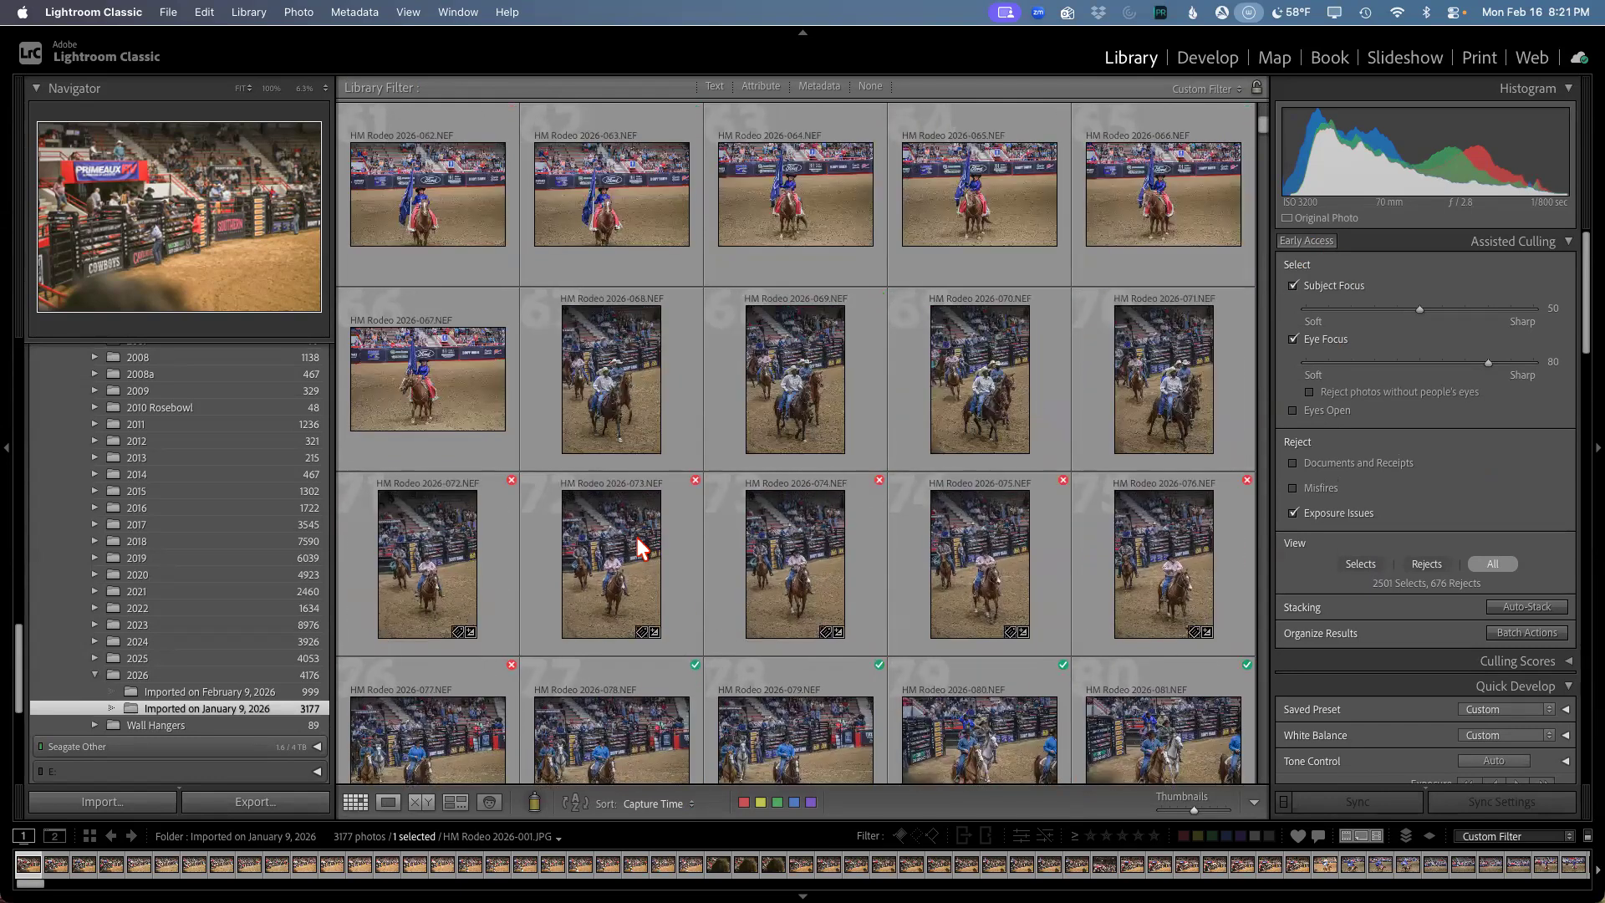
scroll(637, 538, "up", 3)
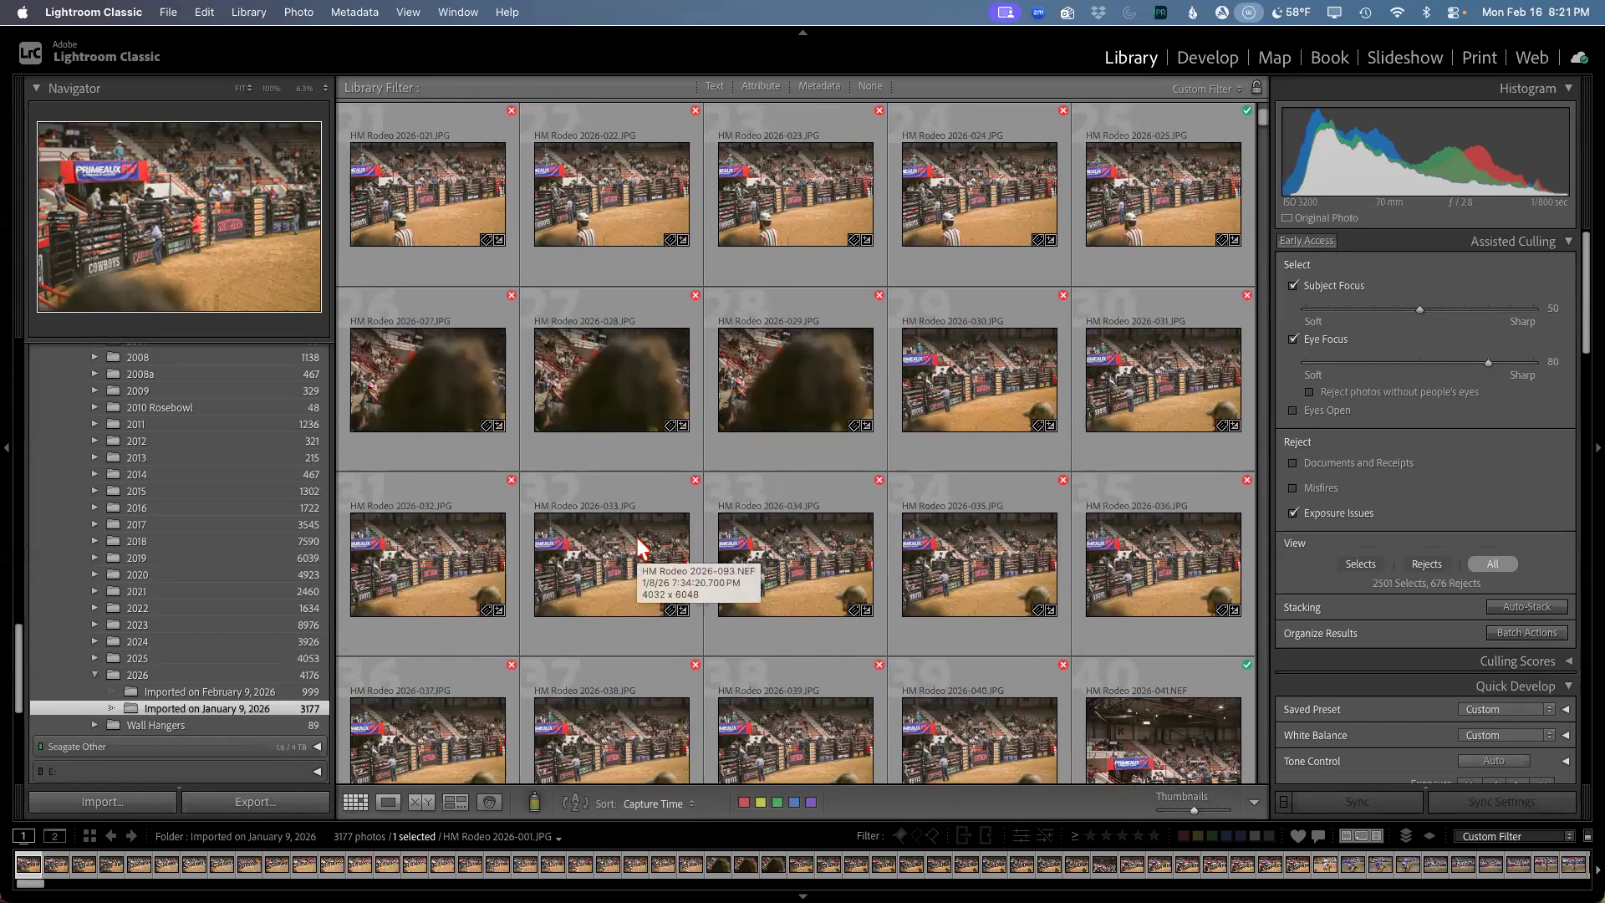
scroll(1018, 520, "down", 4)
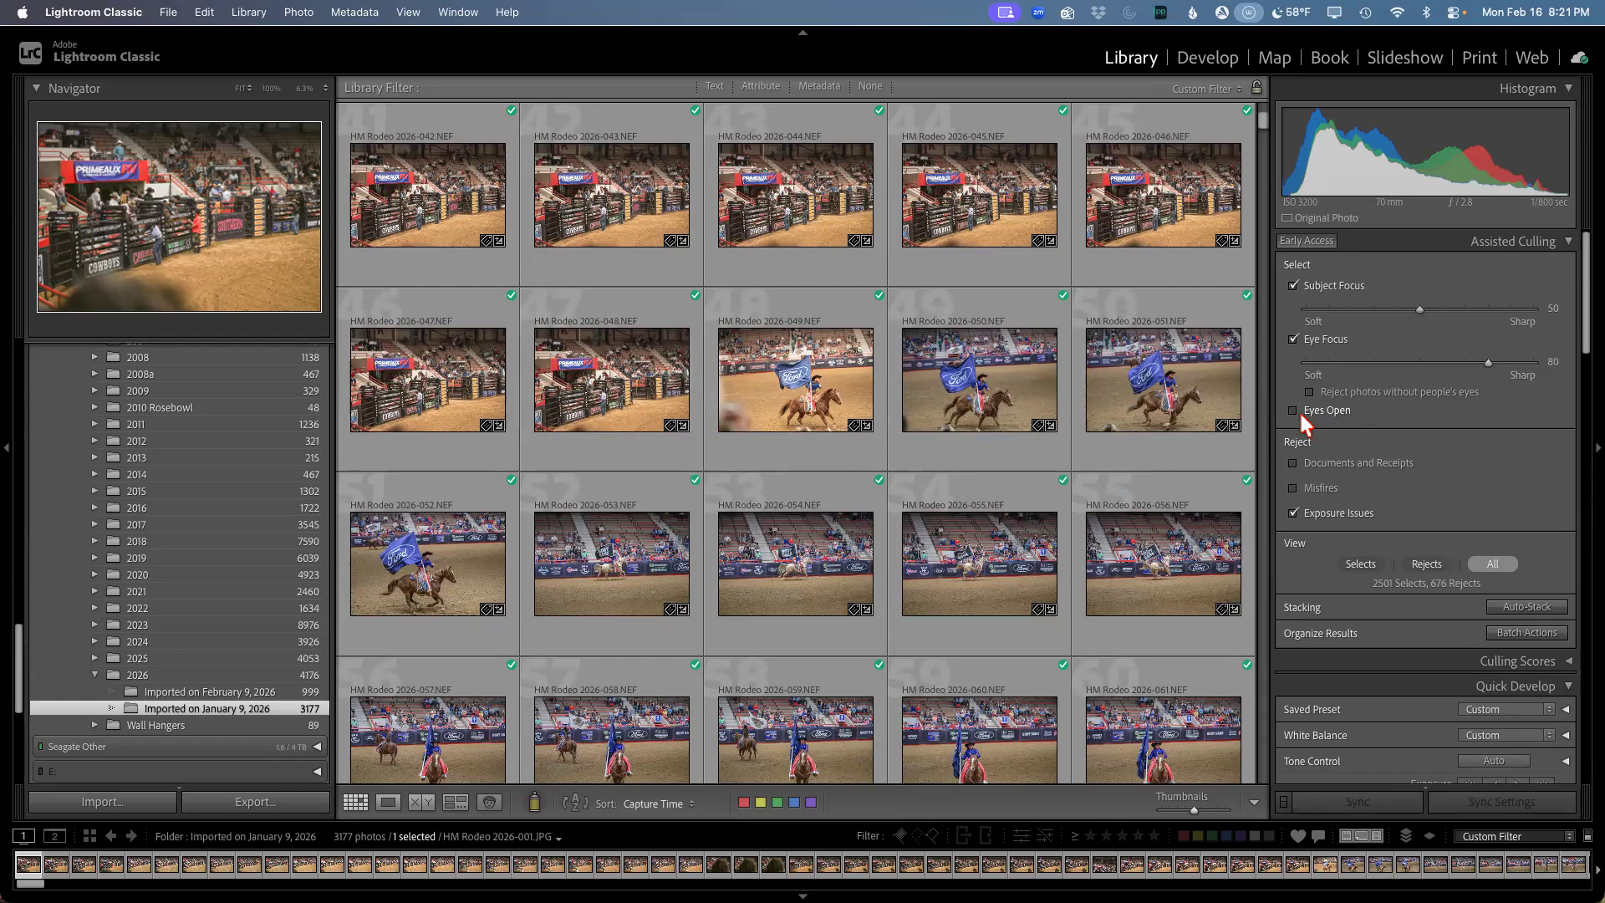
scroll(1022, 500, "down", 15)
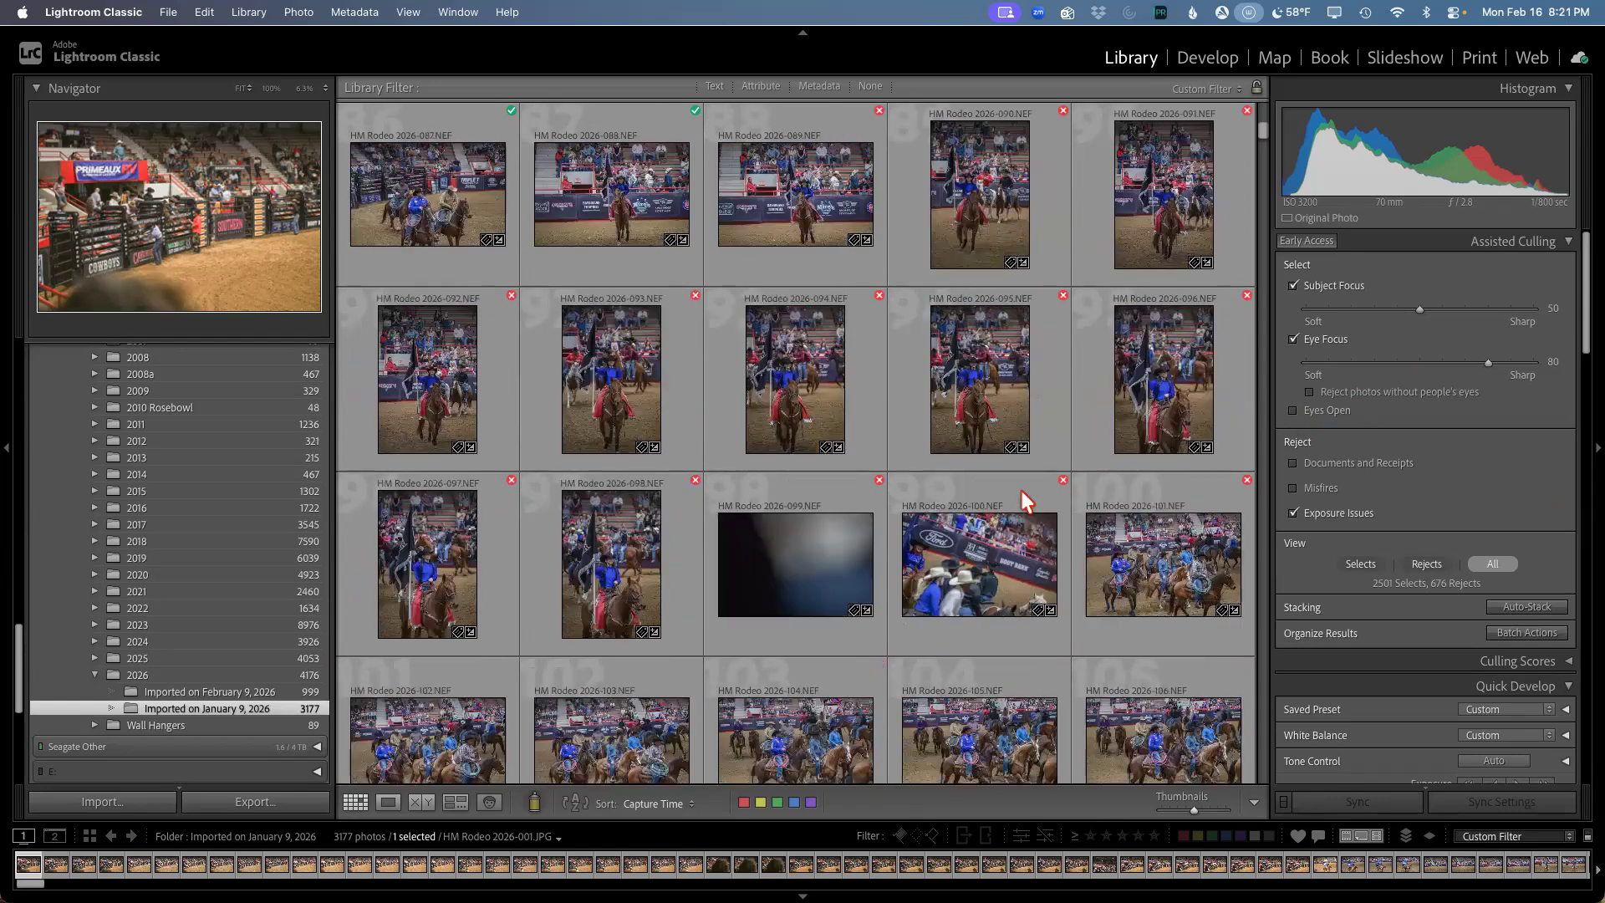
scroll(1021, 490, "down", 10)
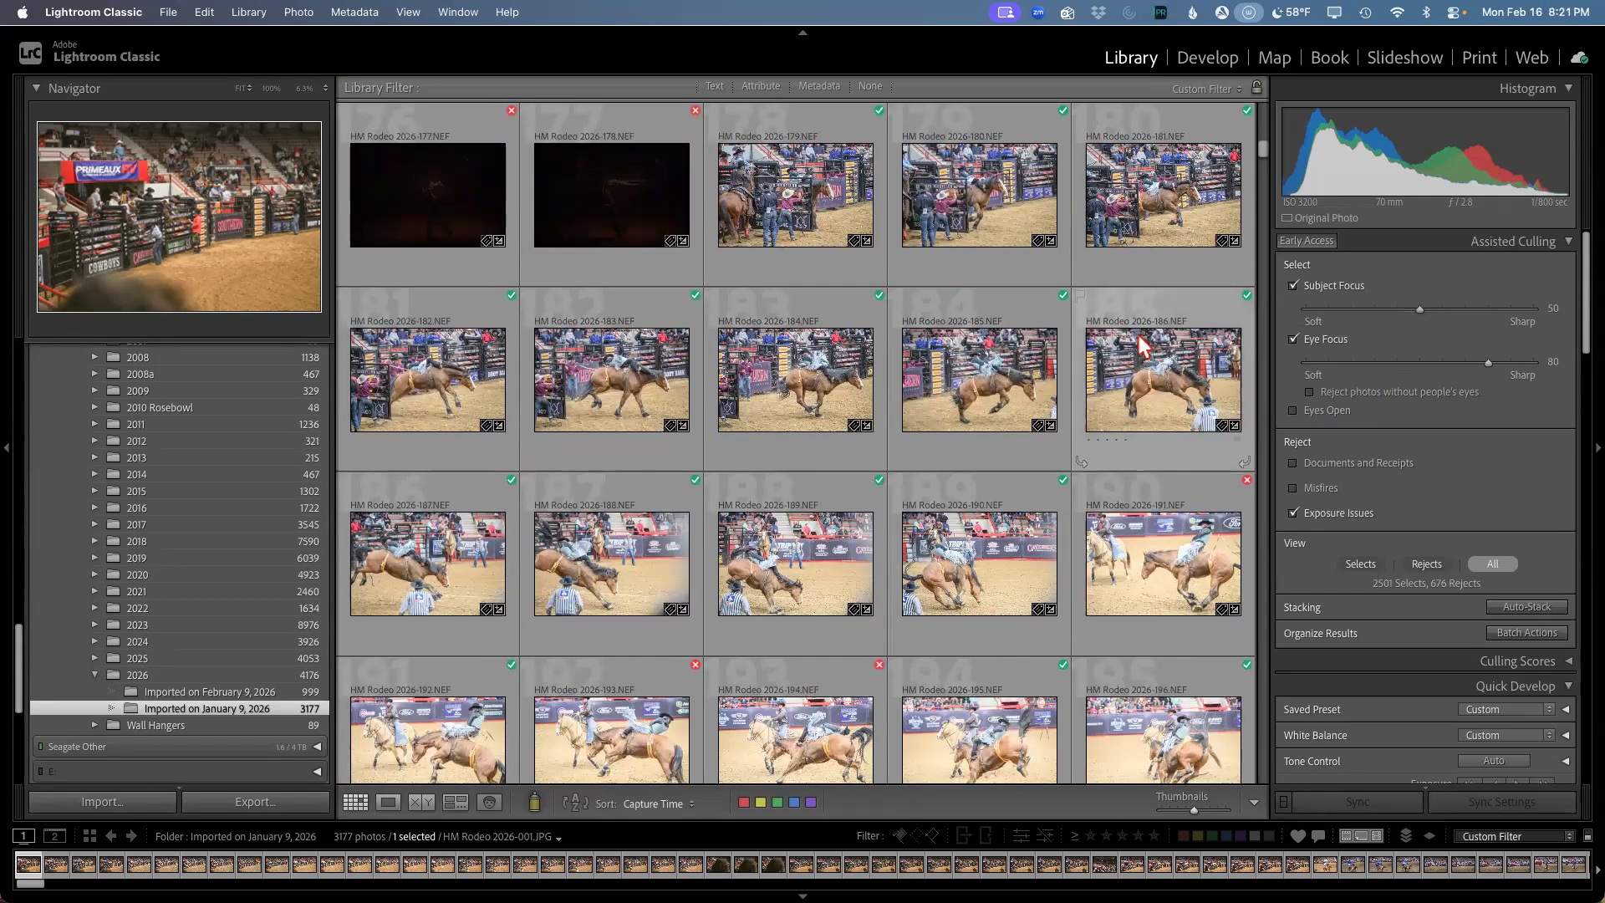
Step: Inspect the bronc rider in HM Rodeo 2026-185.NEF at Fit and 100% zoom, and return to the thumbnail grid
double_click(969, 388)
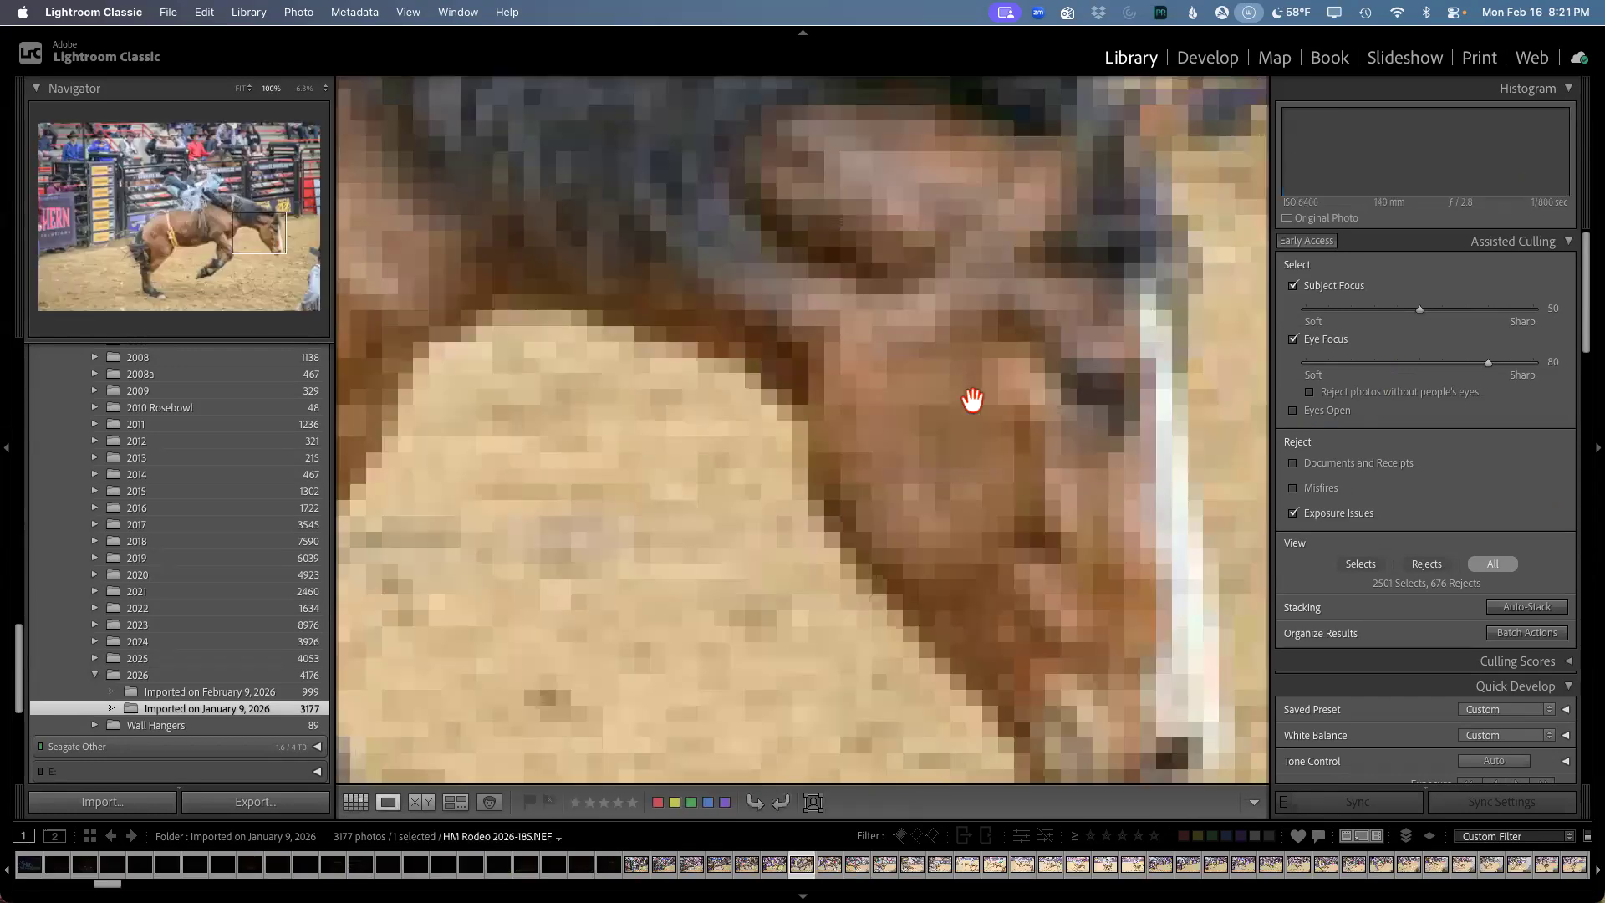
left_click(239, 87)
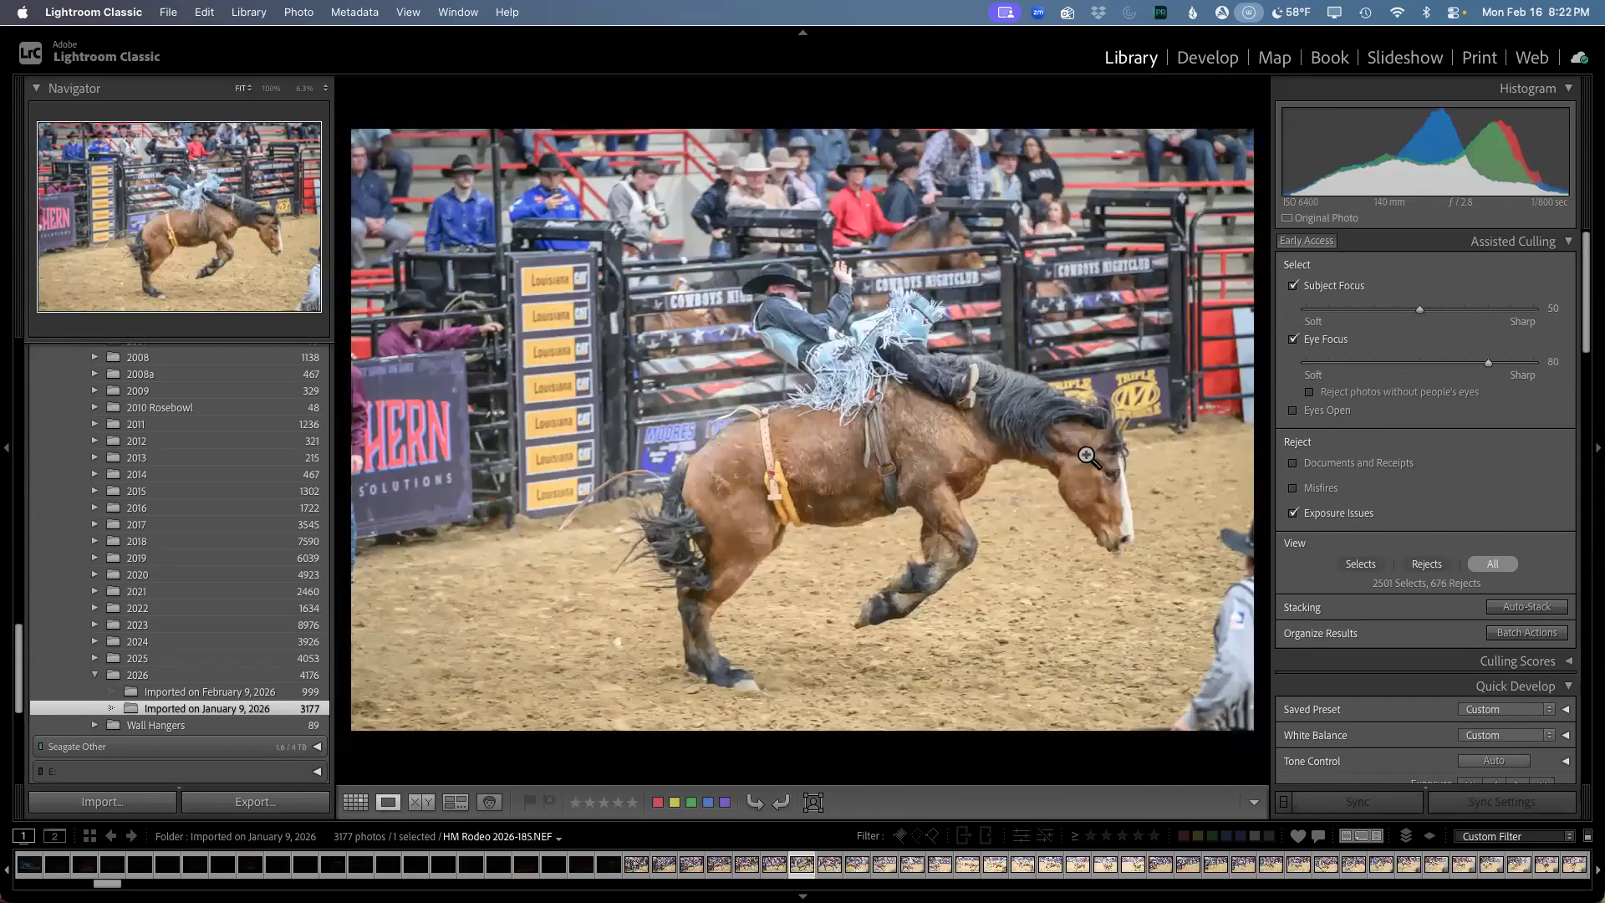
left_click(774, 311)
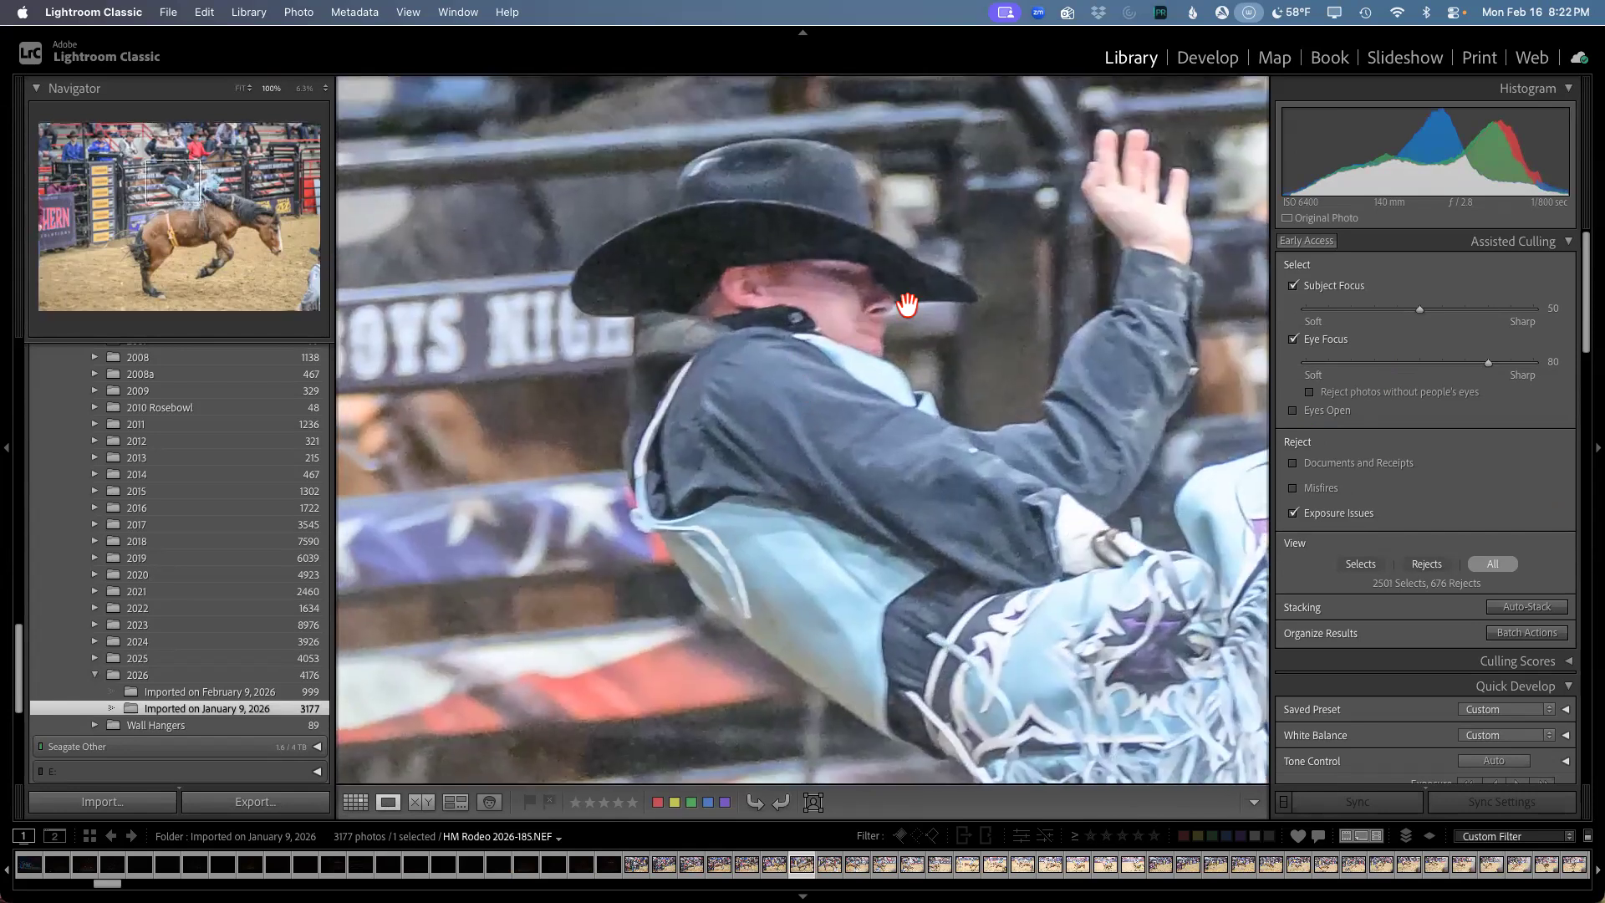
left_click(885, 416)
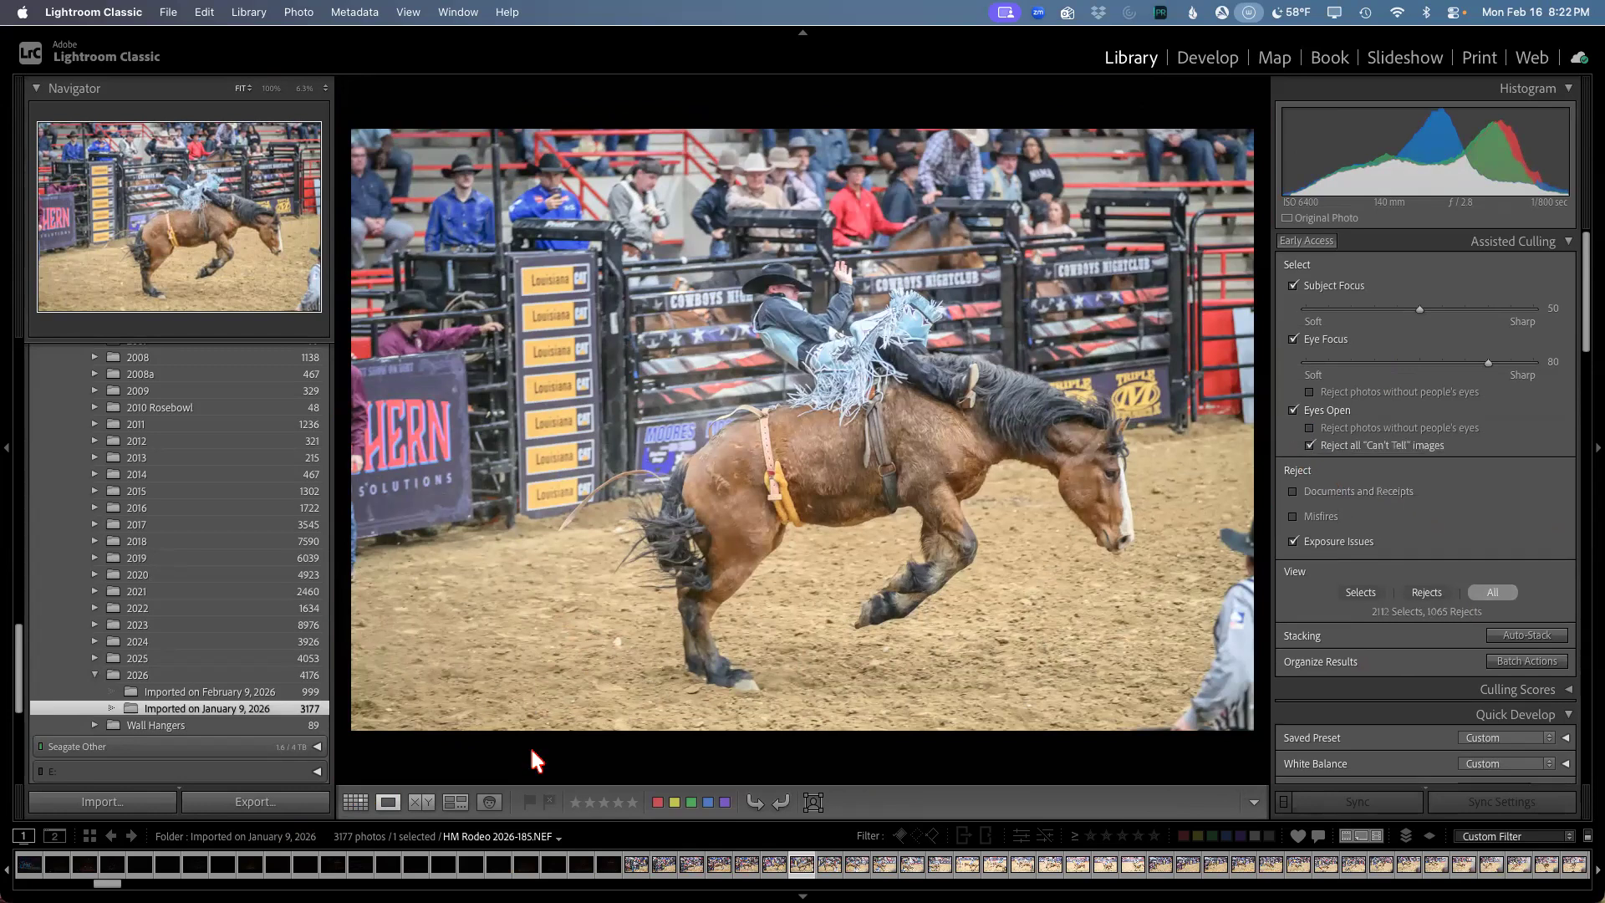
left_click(355, 804)
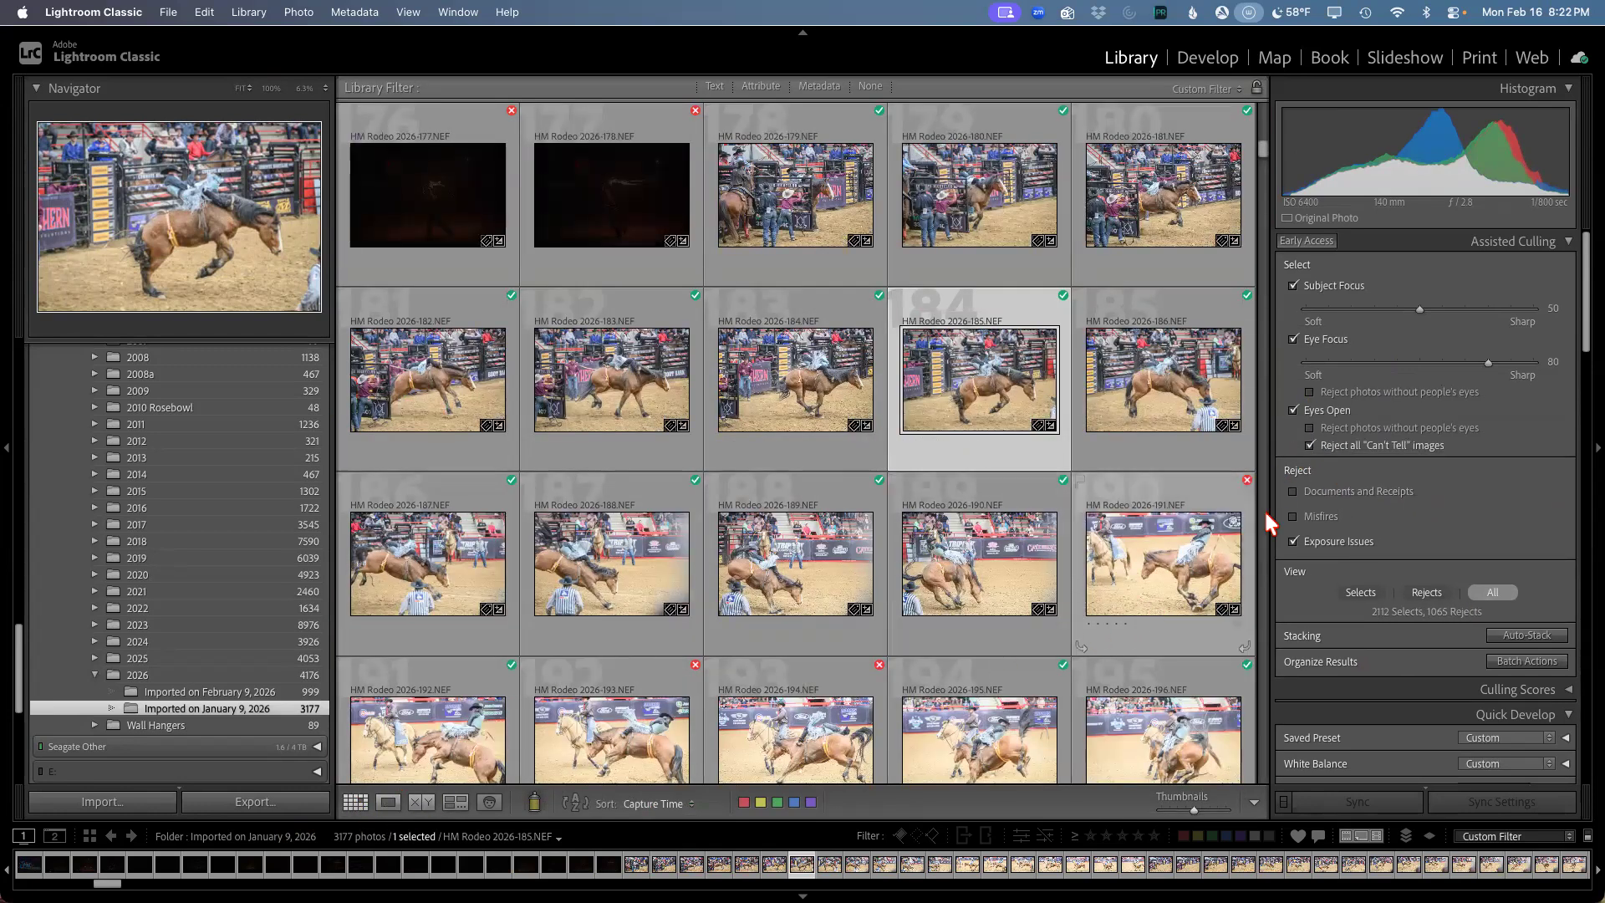
Step: View the rejected photo HM Rodeo 2026-191.NEF full size, and check the flags on the neighbouring thumbnails in the grid
double_click(1138, 553)
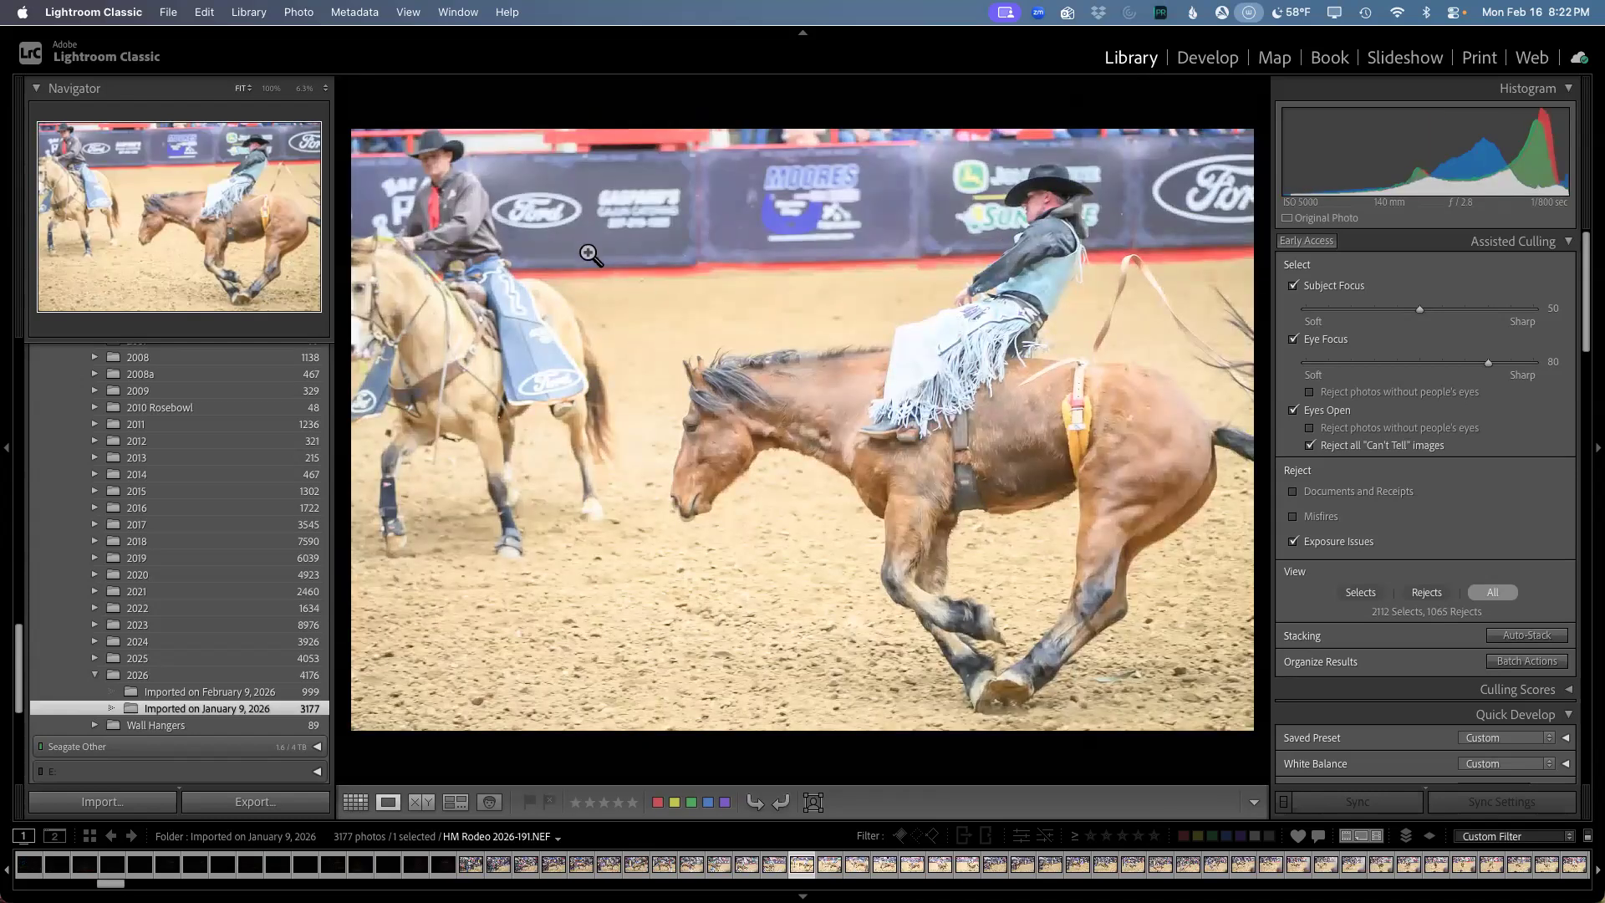
left_click(356, 801)
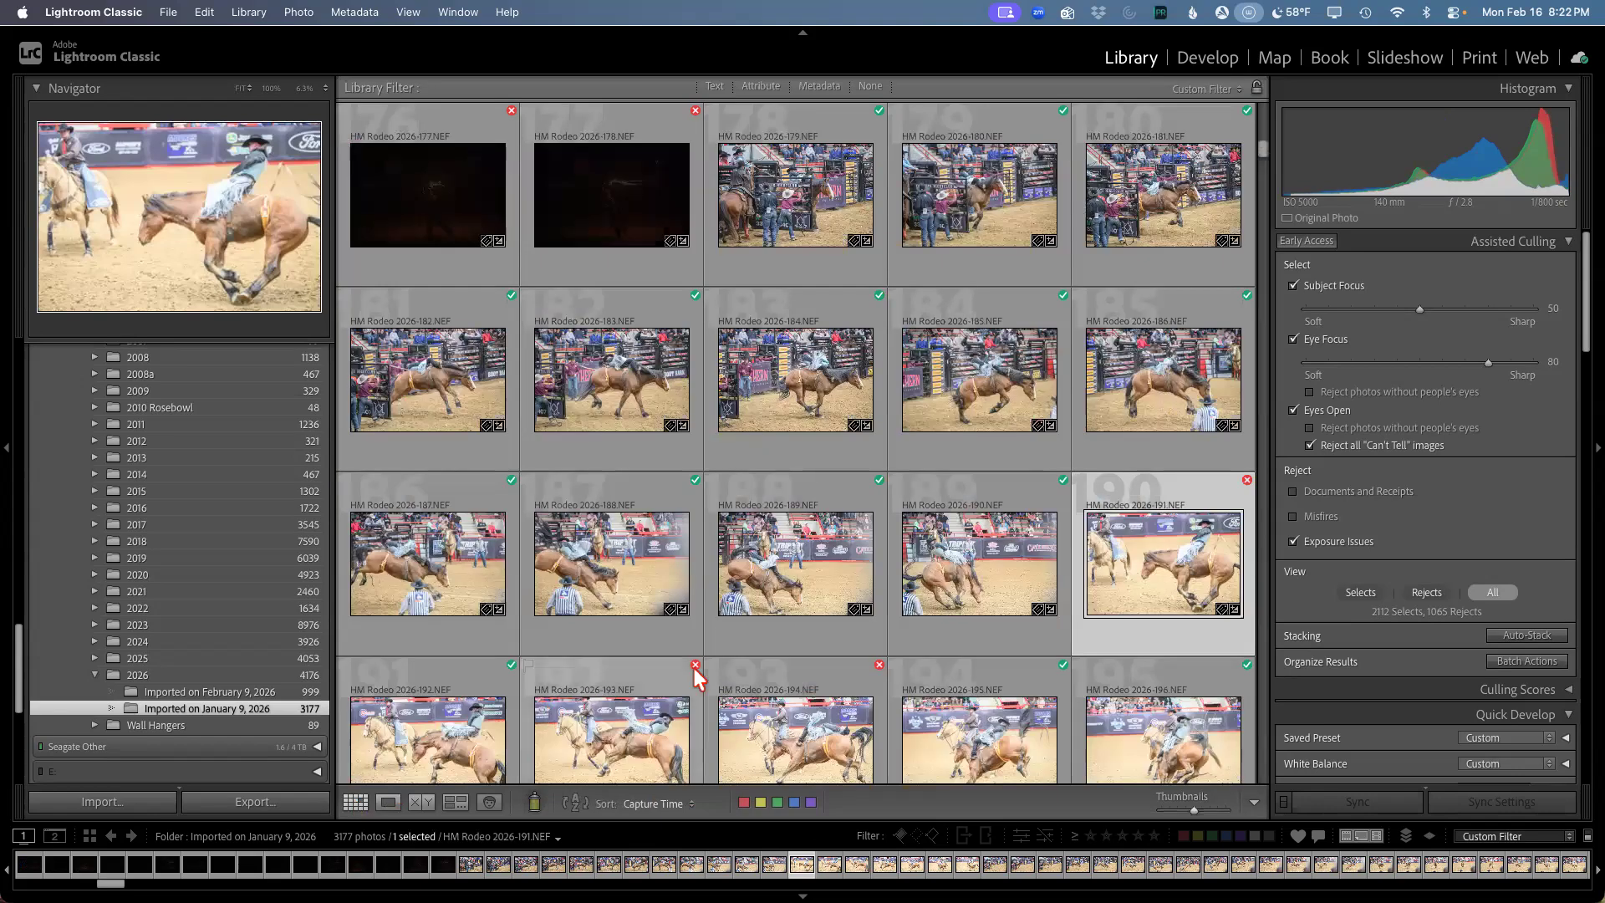
scroll(819, 666, "down", 2)
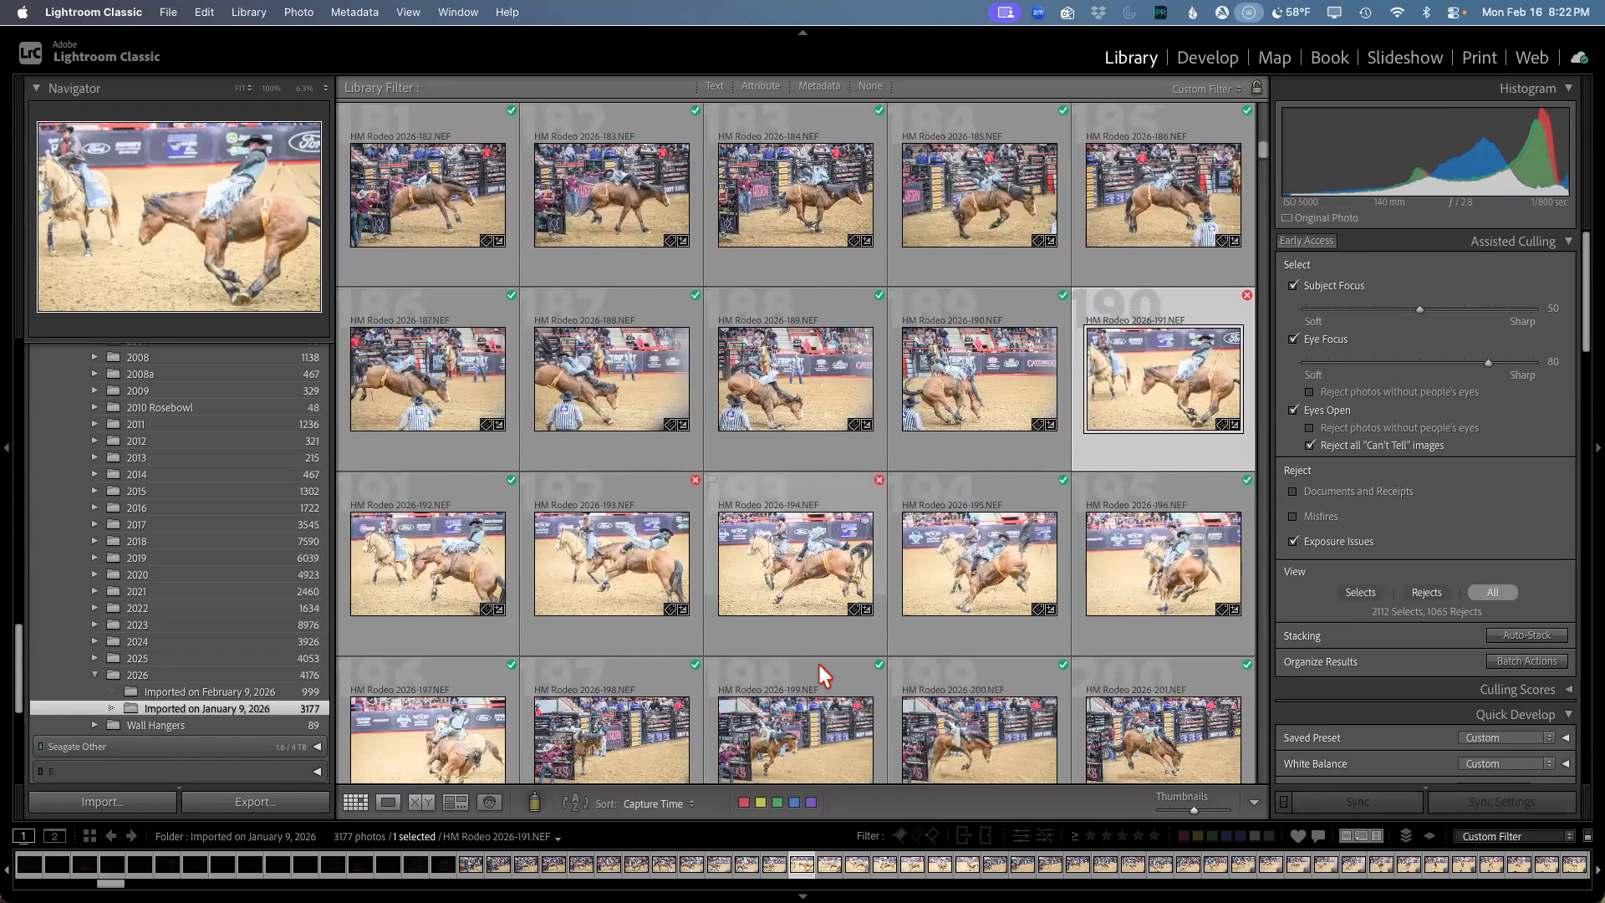
scroll(819, 674, "down", 1)
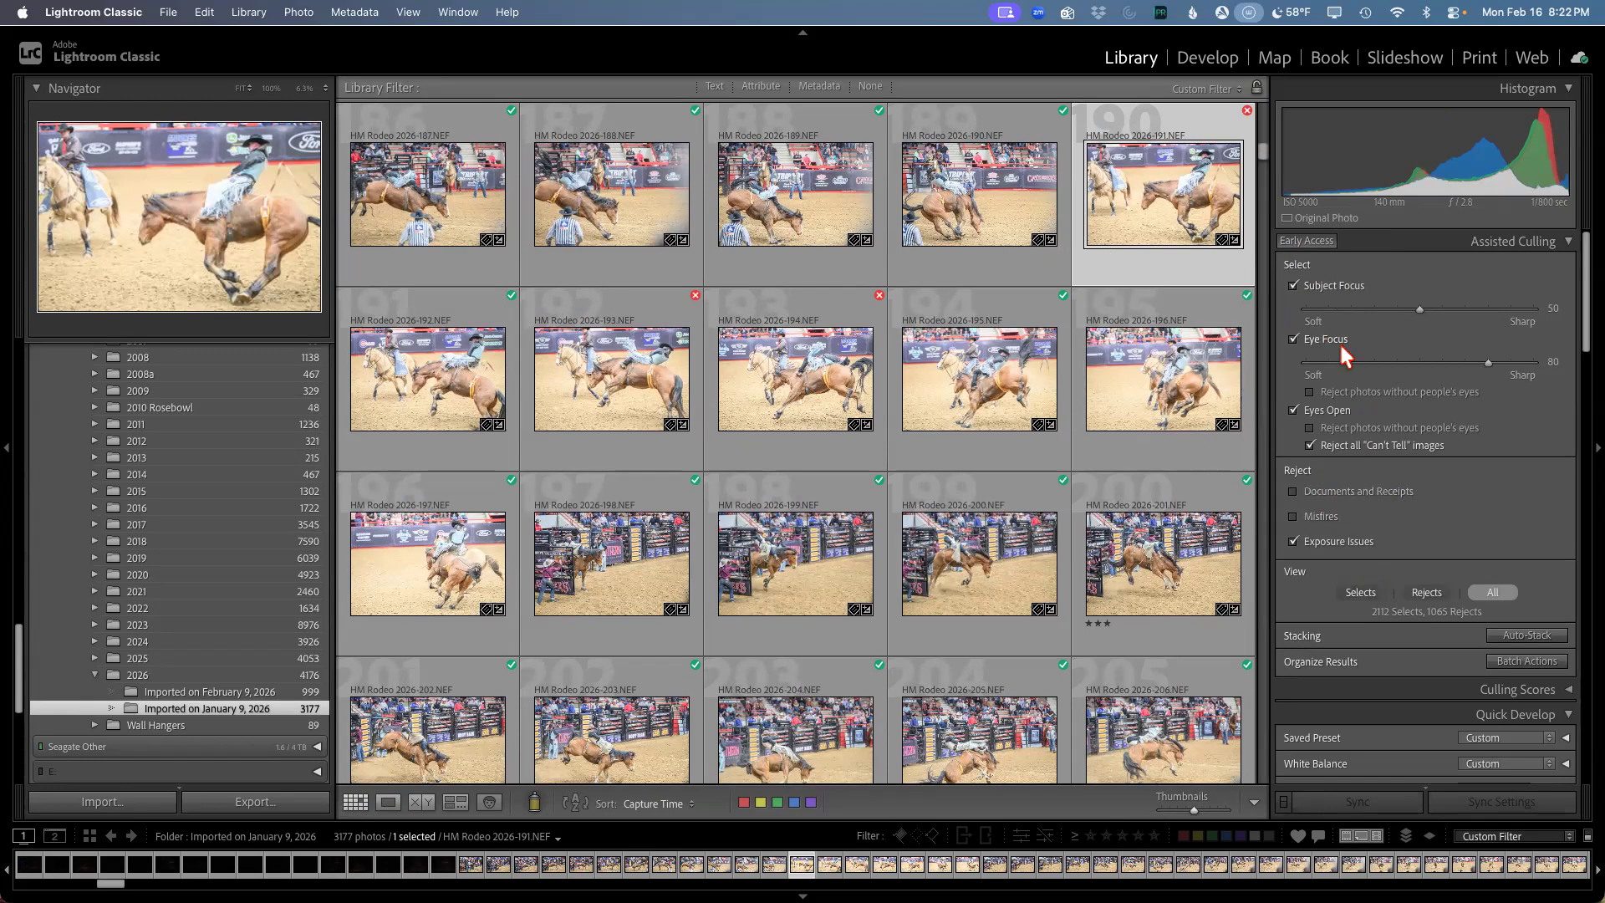
Step: Turn off the Eye Focus, Eyes Open and Subject Focus criteria, leaving only Exposure Issues enabled for Assisted Culling
left_click(1293, 338)
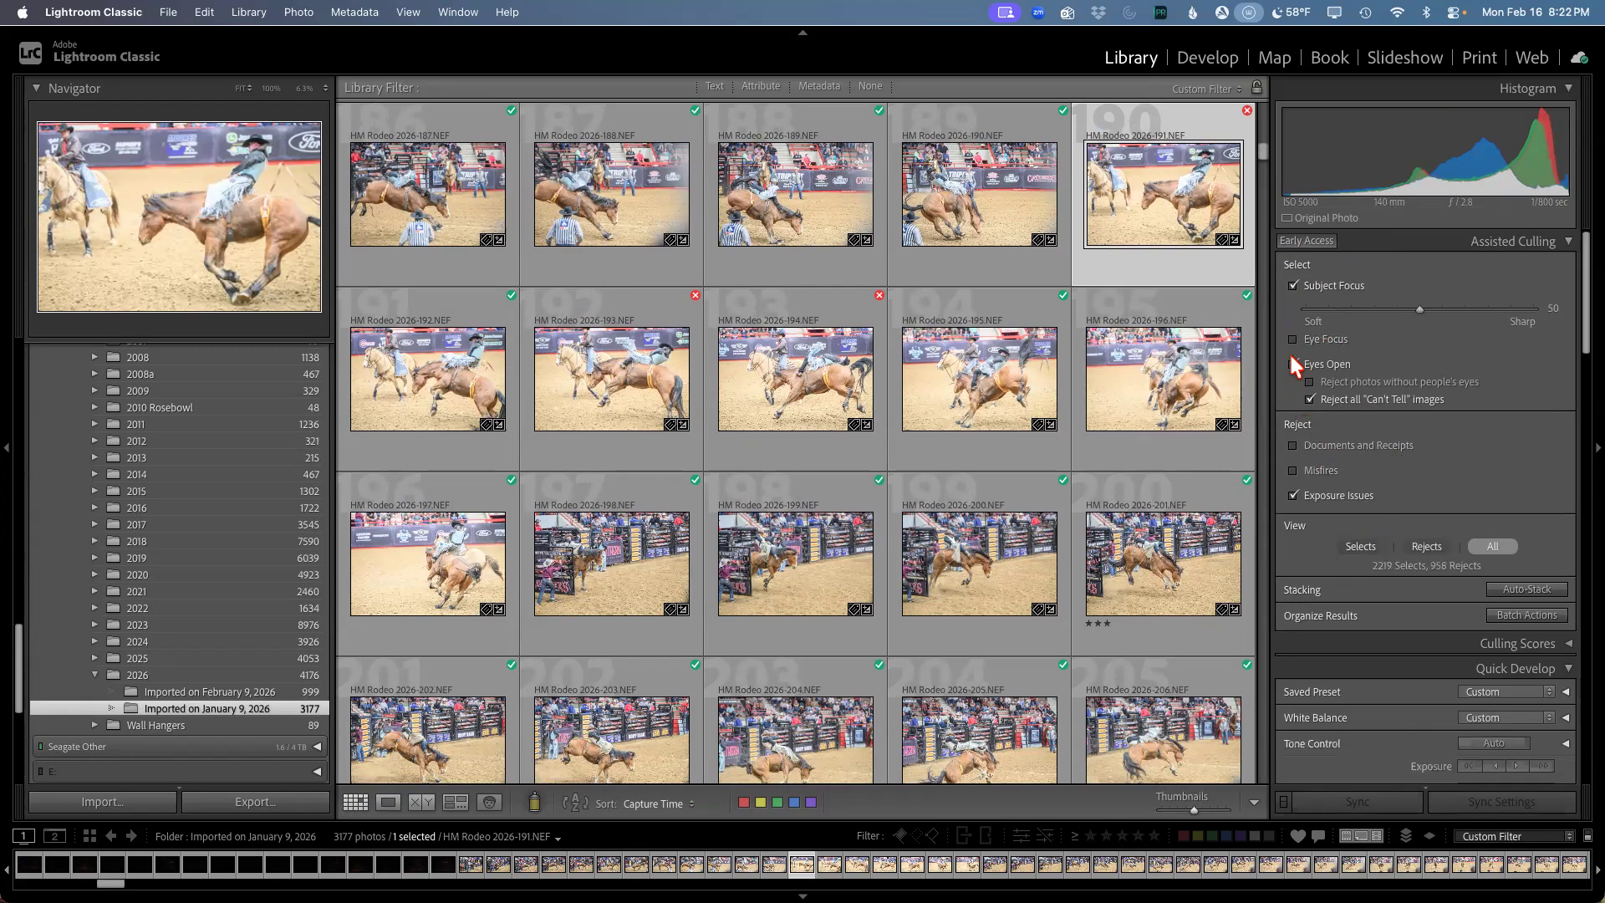
left_click(1293, 365)
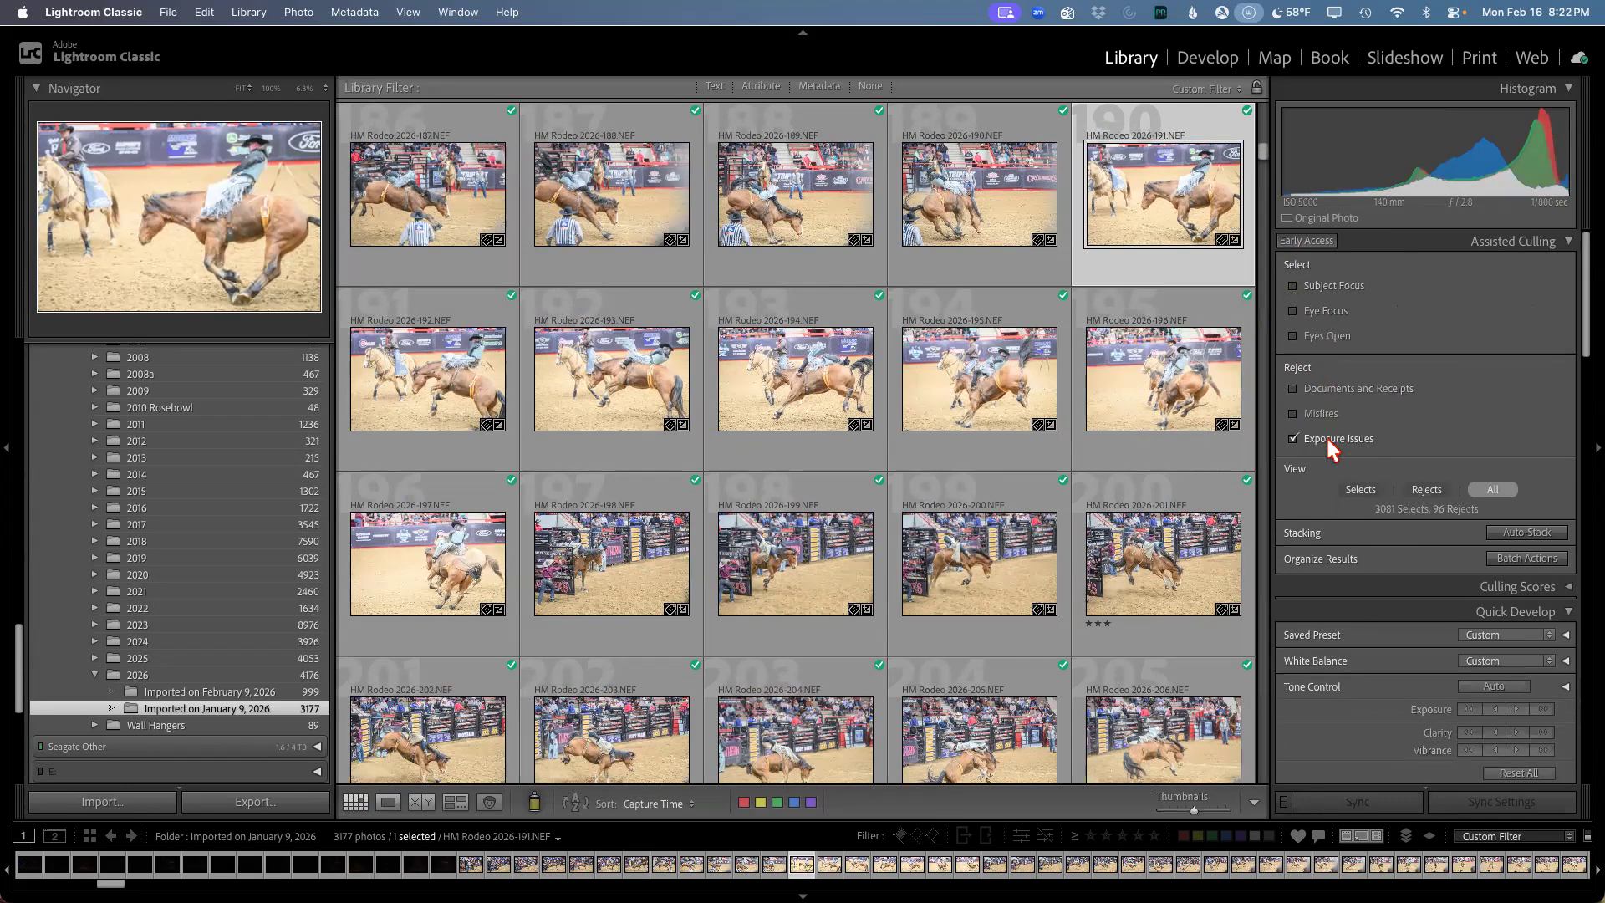
left_click(1292, 439)
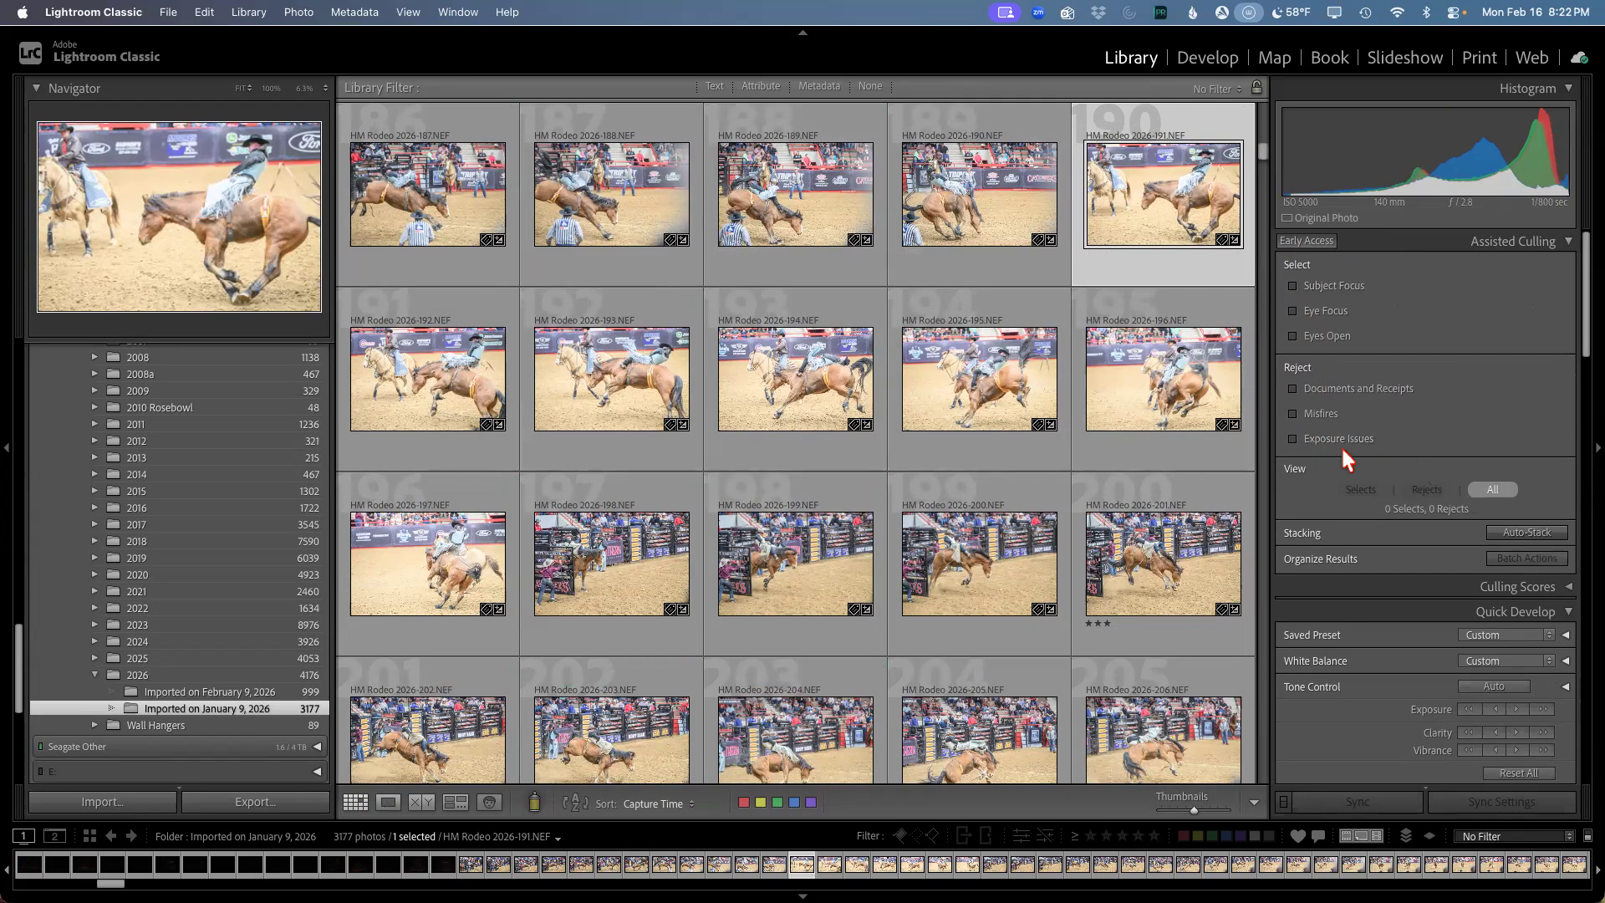
left_click(1289, 439)
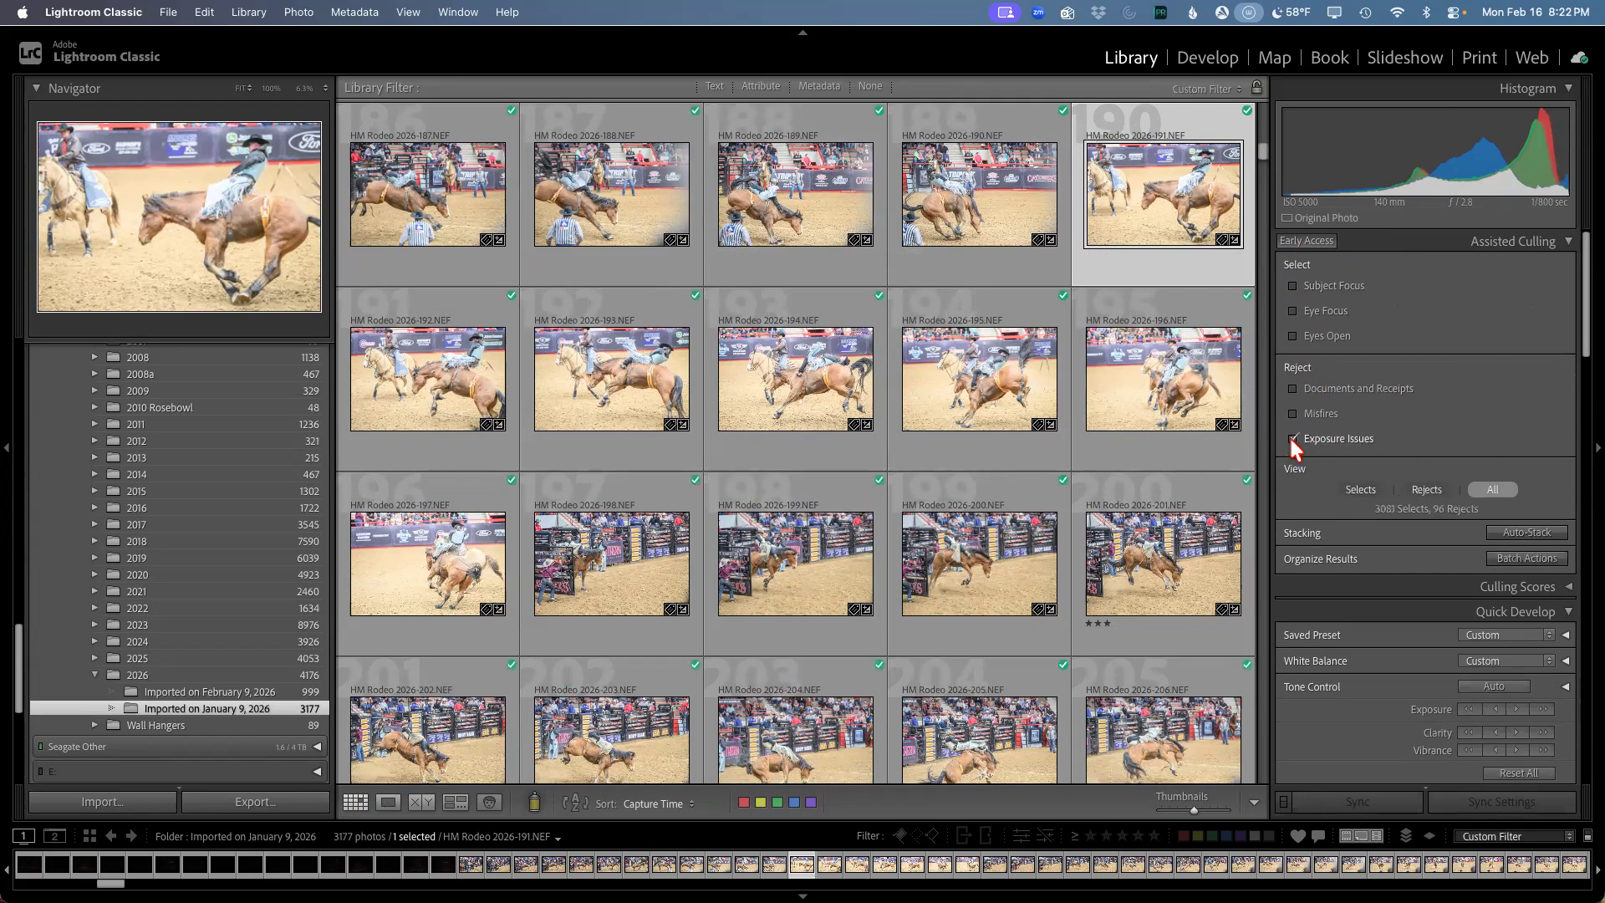
Step: Examine which dark and bright rodeo photos are flagged as selects or rejects by the Exposure Issues criterion
scroll(1058, 424, "up", 4)
scroll(1058, 424, "up", 10)
scroll(1059, 424, "down", 10)
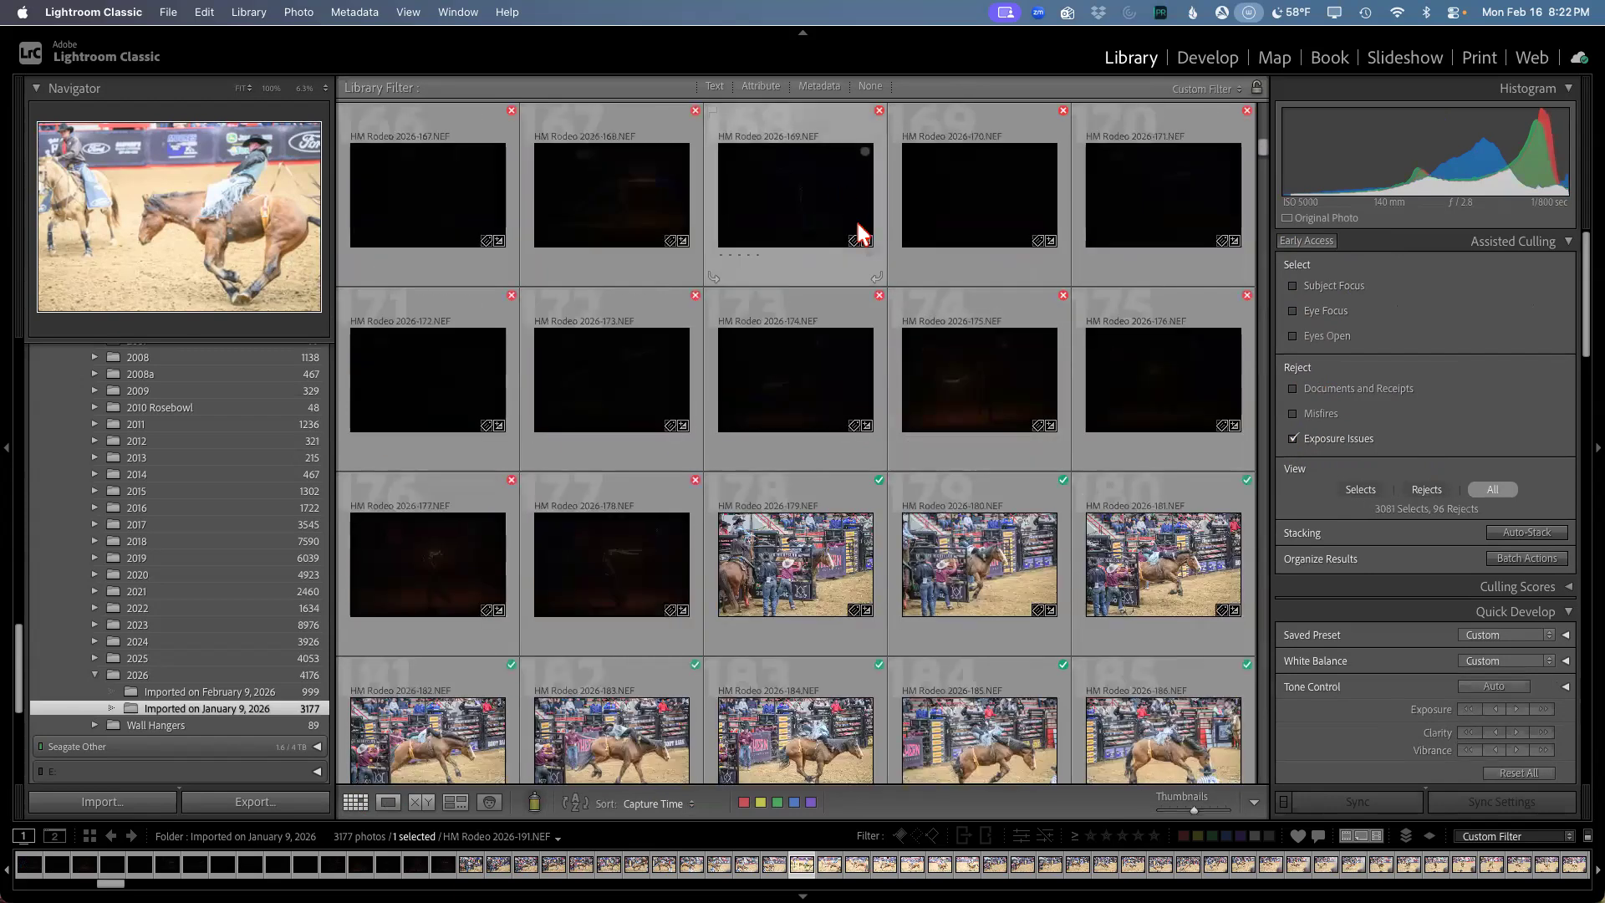
scroll(814, 319, "up", 4)
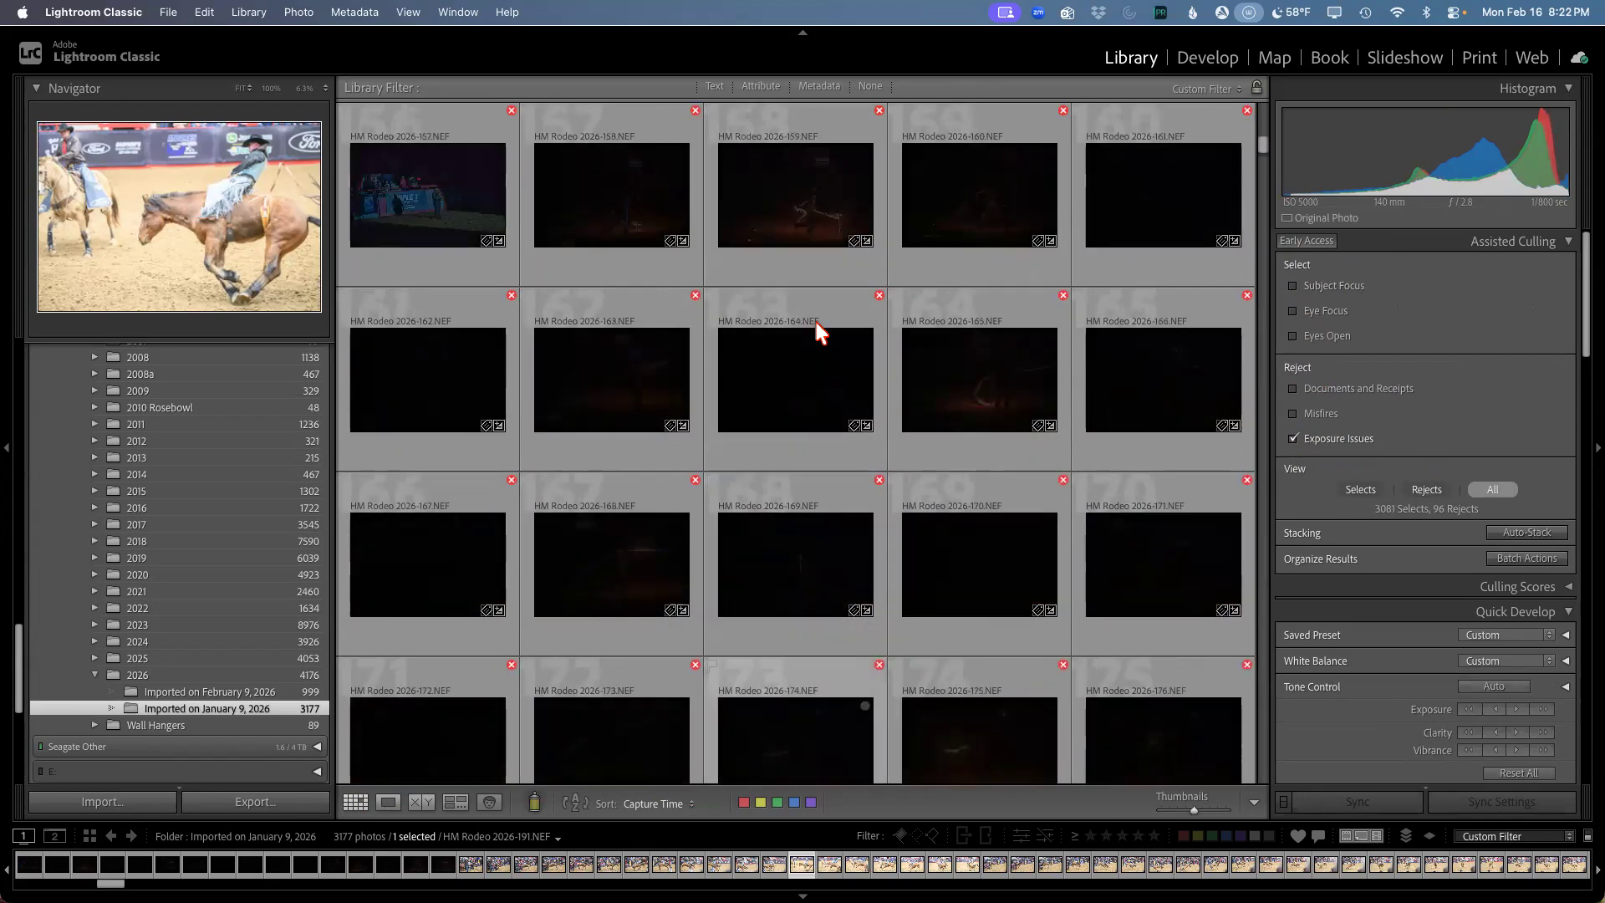
scroll(814, 328, "up", 4)
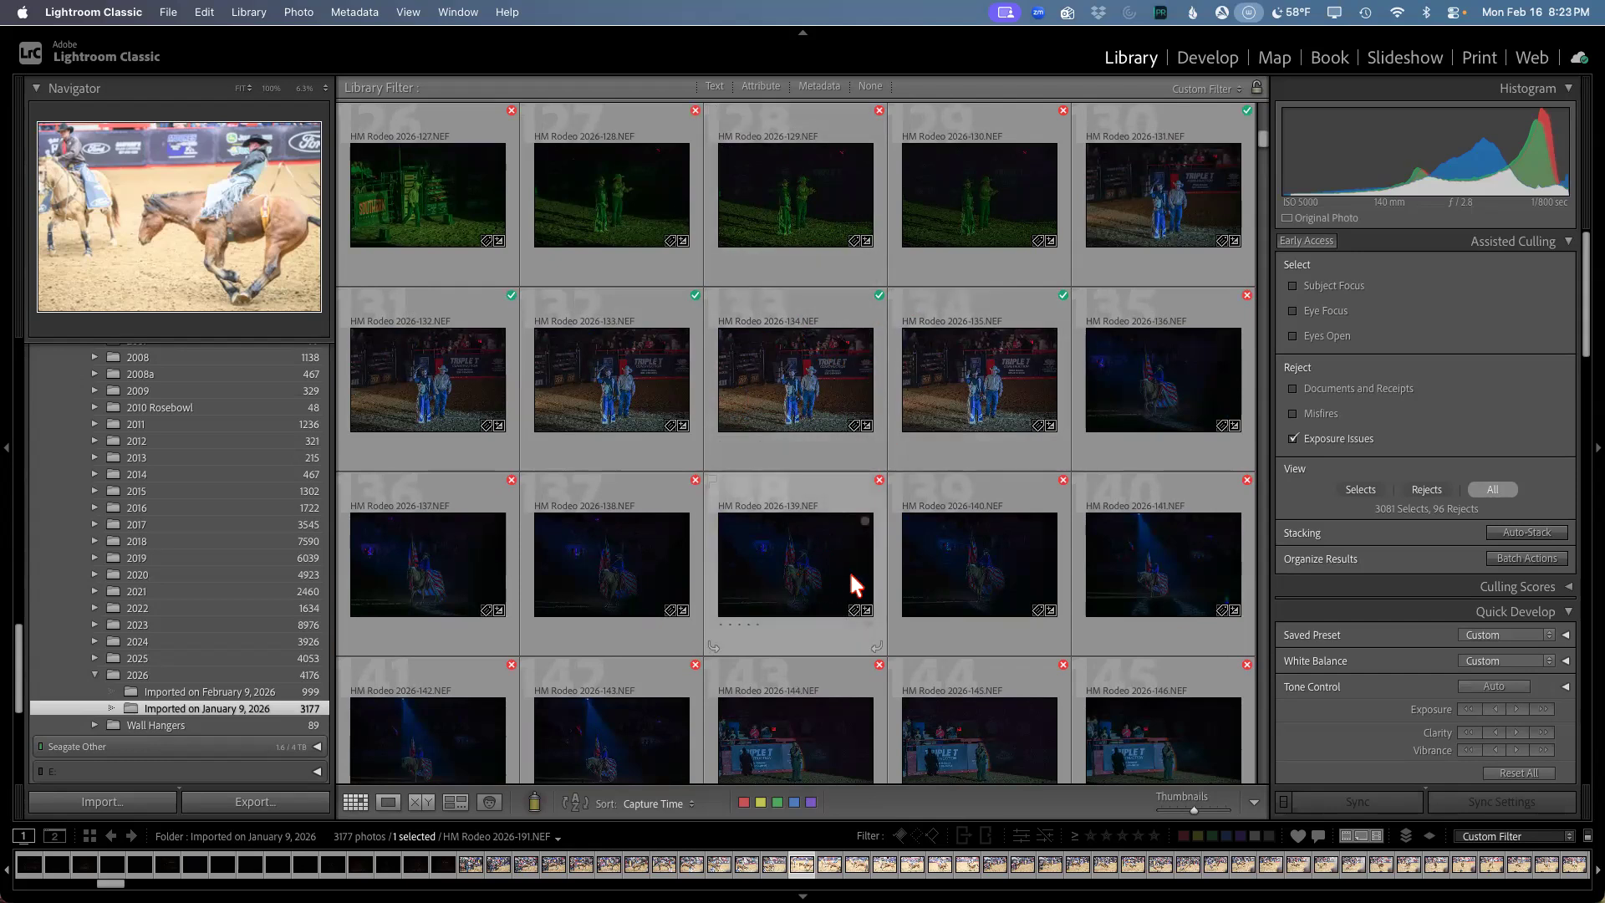
scroll(850, 570, "down", 6)
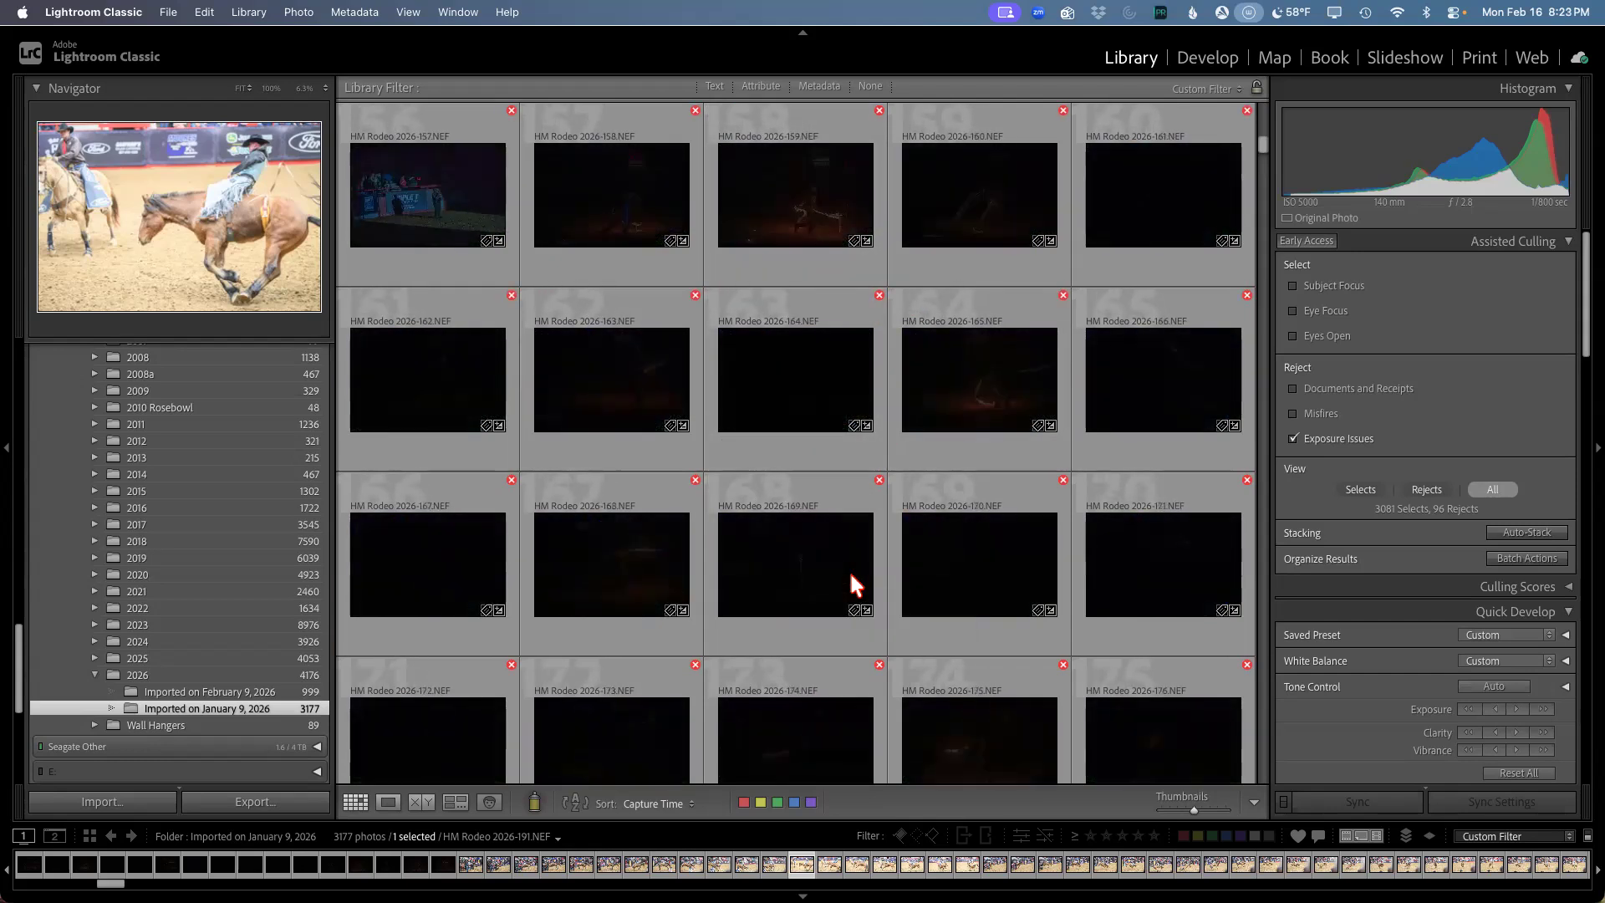
scroll(851, 575, "down", 2)
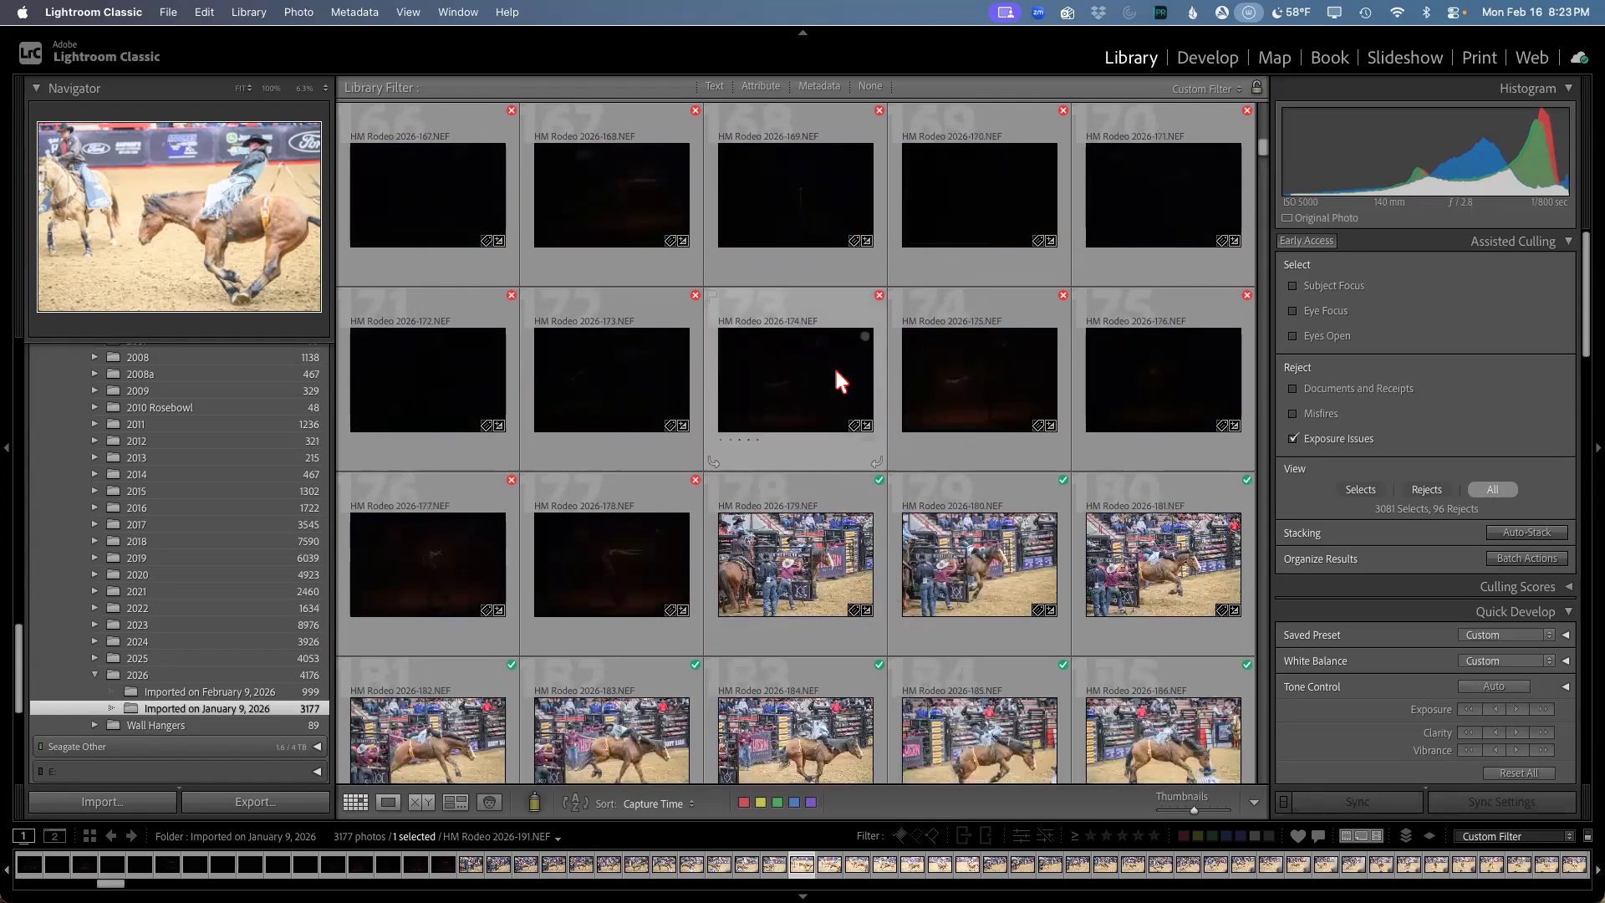
scroll(835, 366, "down", 2)
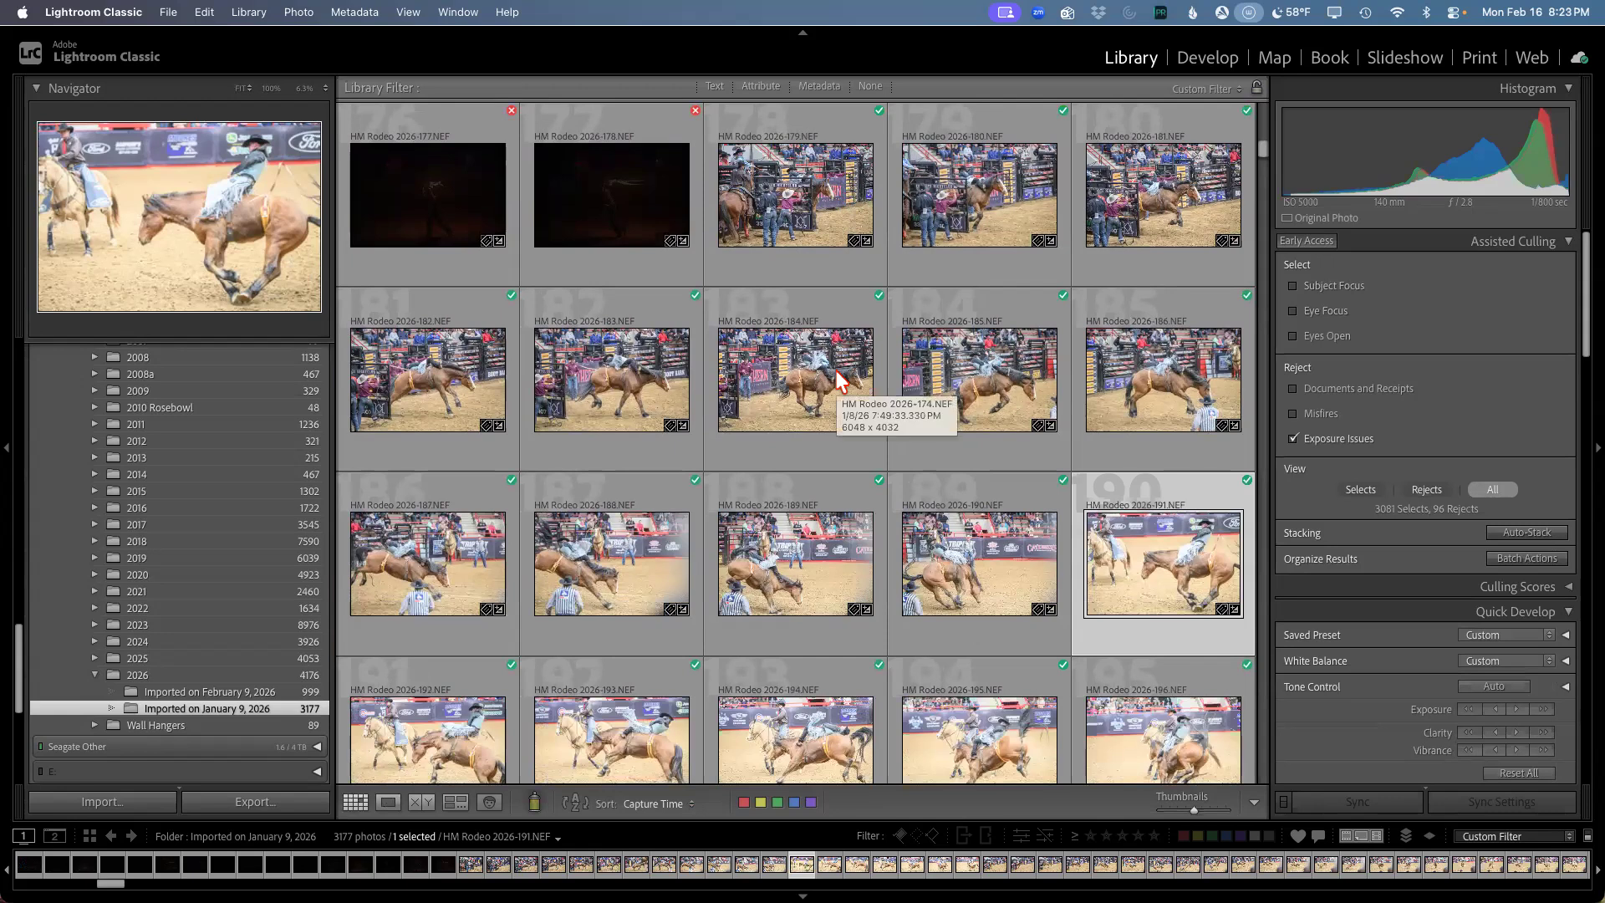
scroll(1140, 383, "down", 1)
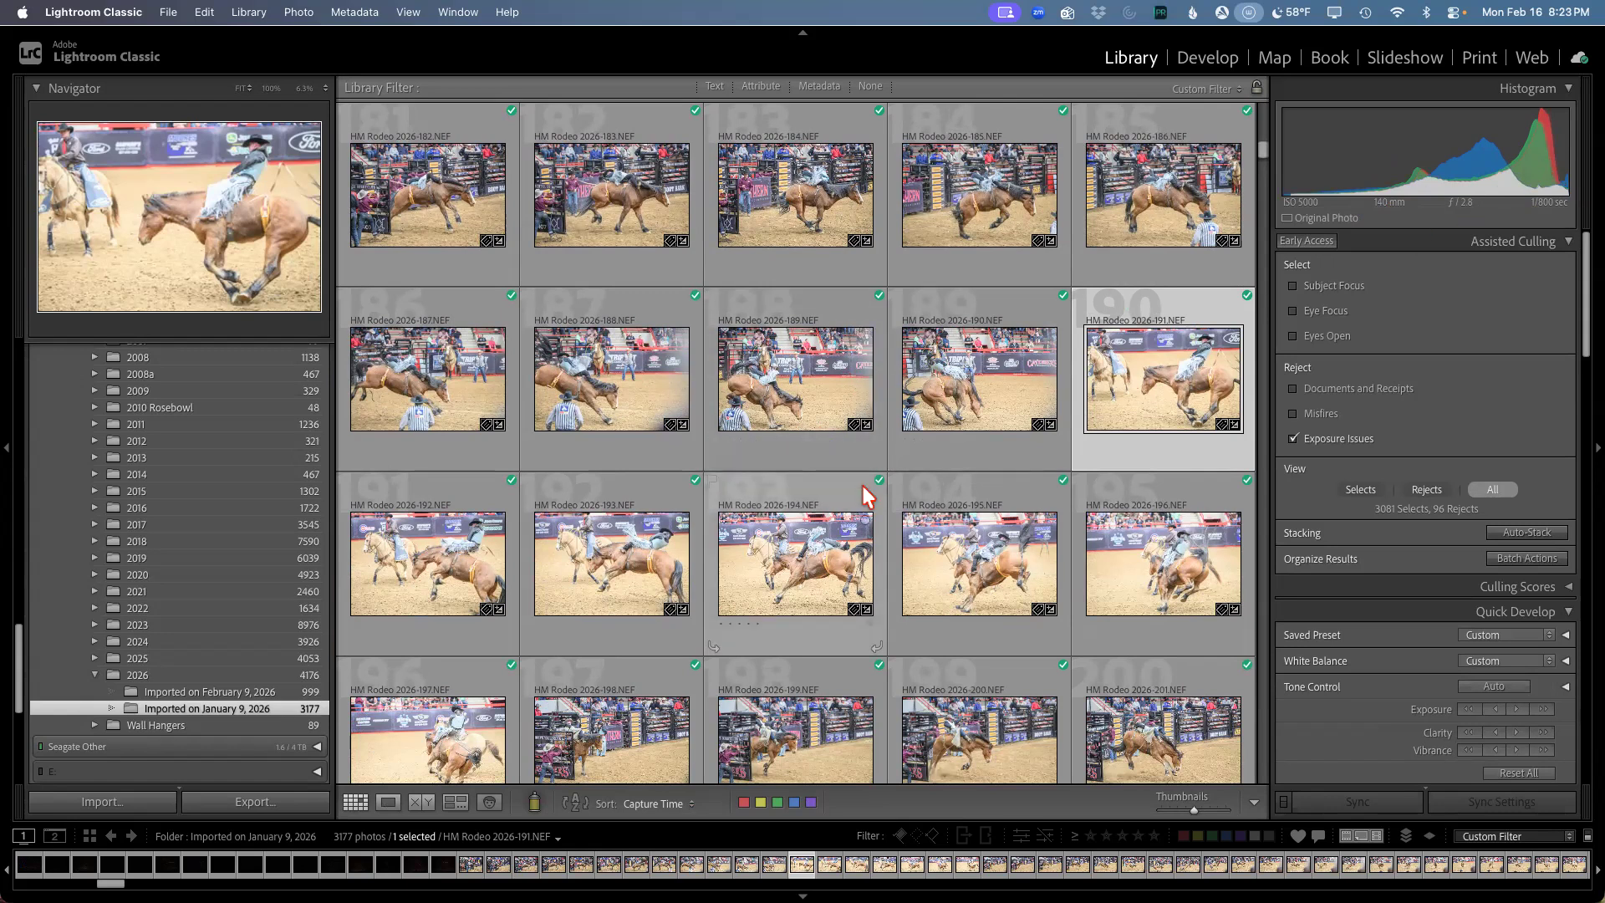
Step: Enable the Subject Focus criterion alongside Exposure Issues, and show only the rejected photos
left_click(1292, 287)
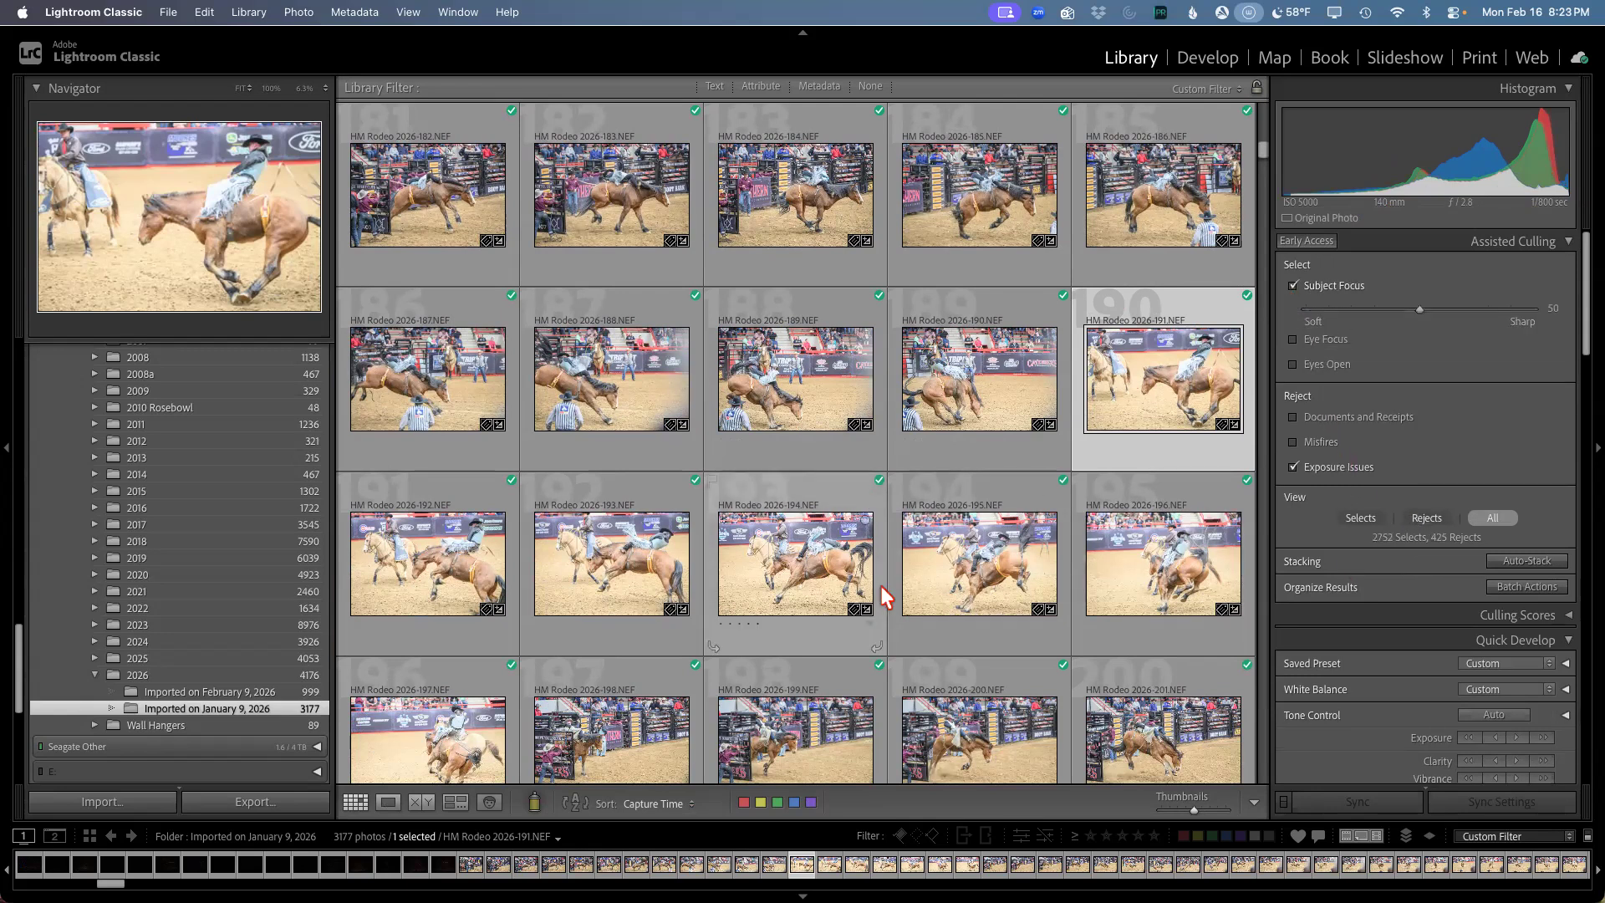
left_click(1426, 518)
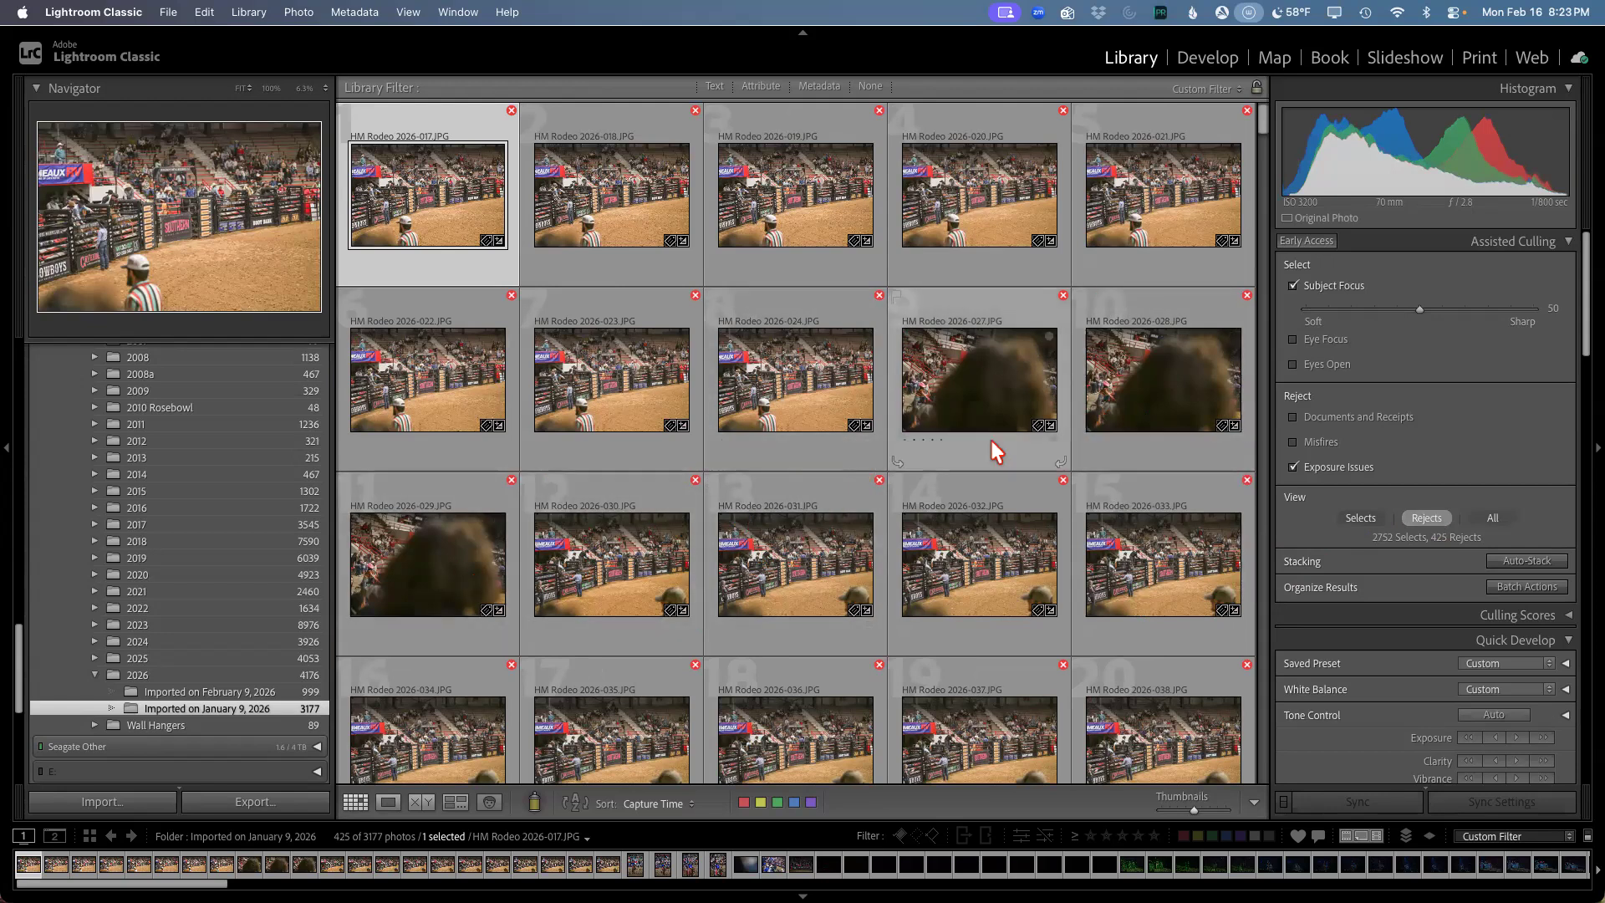
scroll(988, 469, "down", 5)
scroll(988, 470, "down", 2)
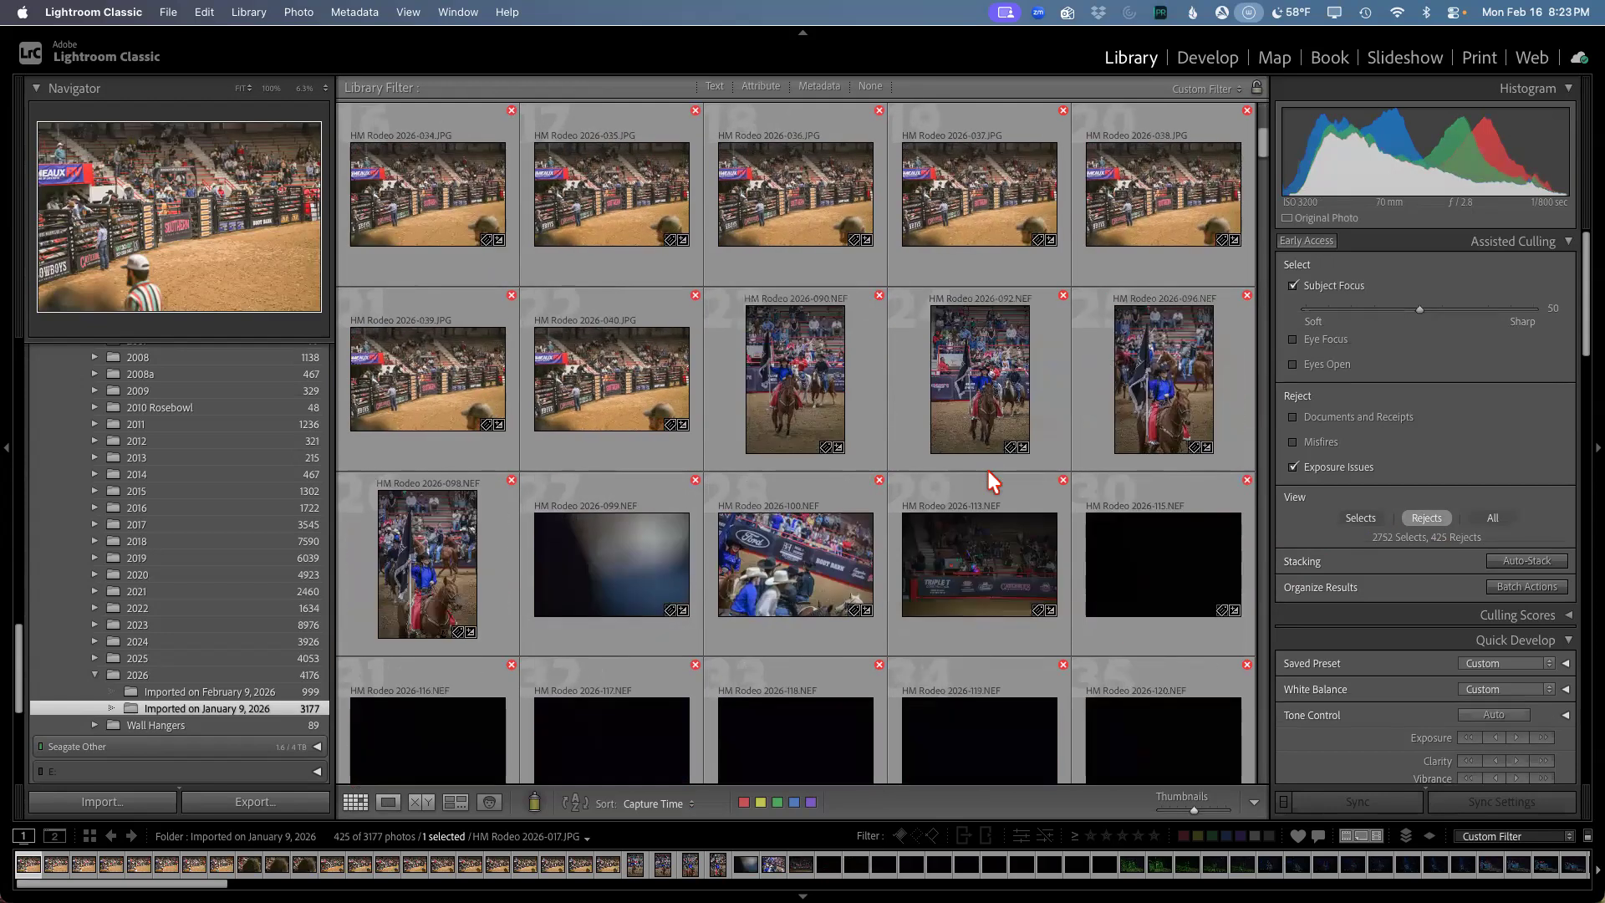
scroll(651, 553, "up", 6)
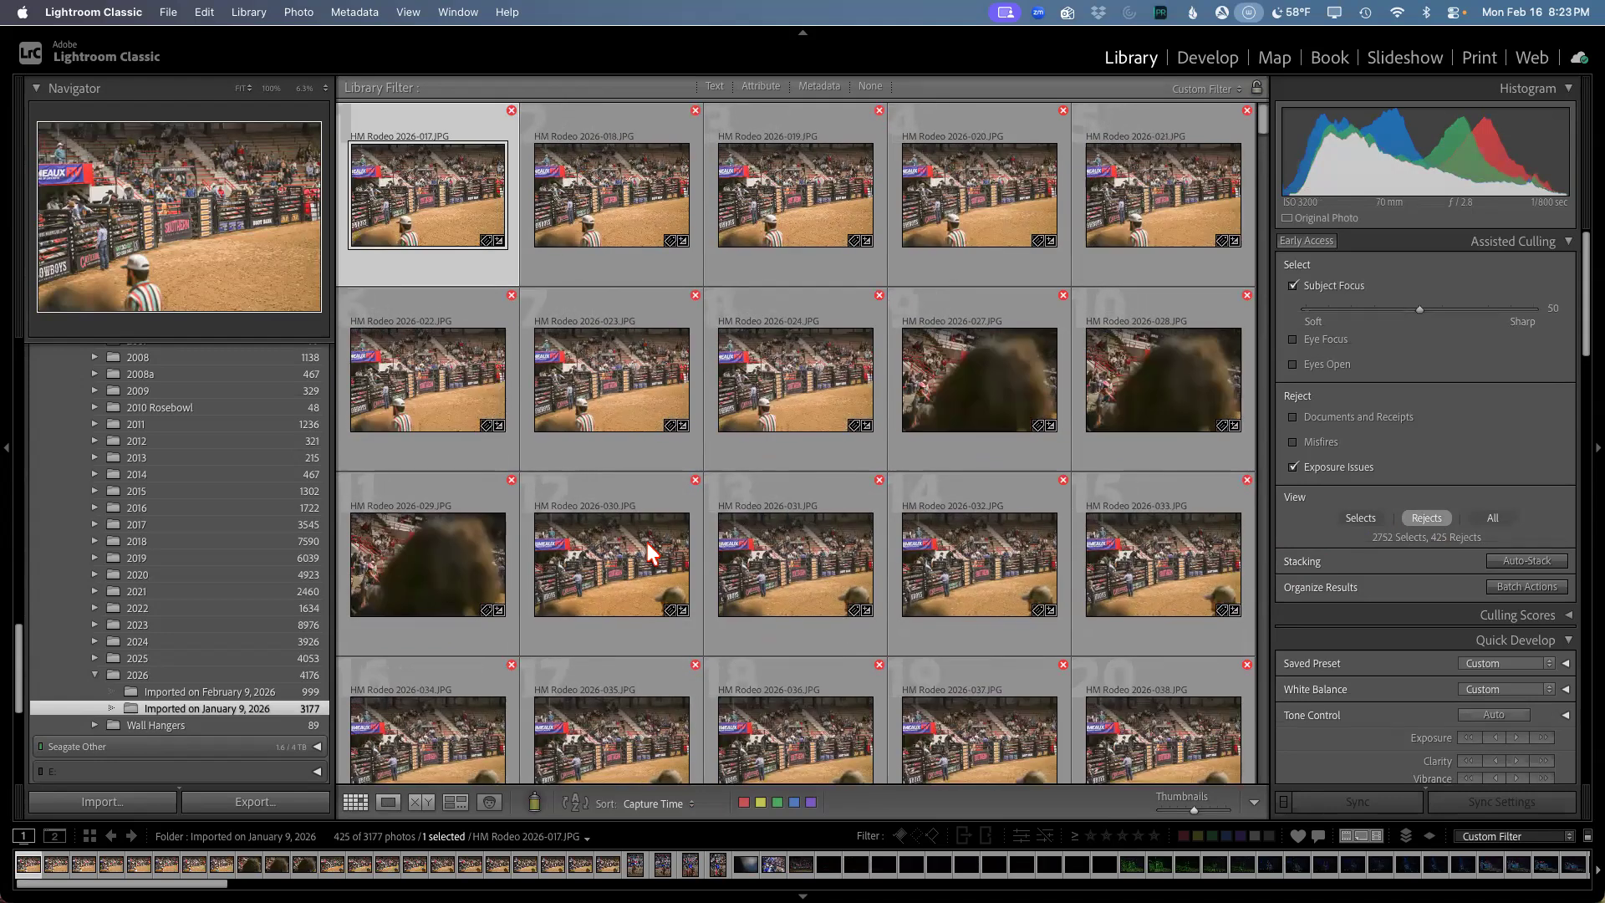
Step: View the rejected arena photo HM Rodeo 2026-036.JPG full size, and return to the thumbnail grid
scroll(652, 553, "down", 4)
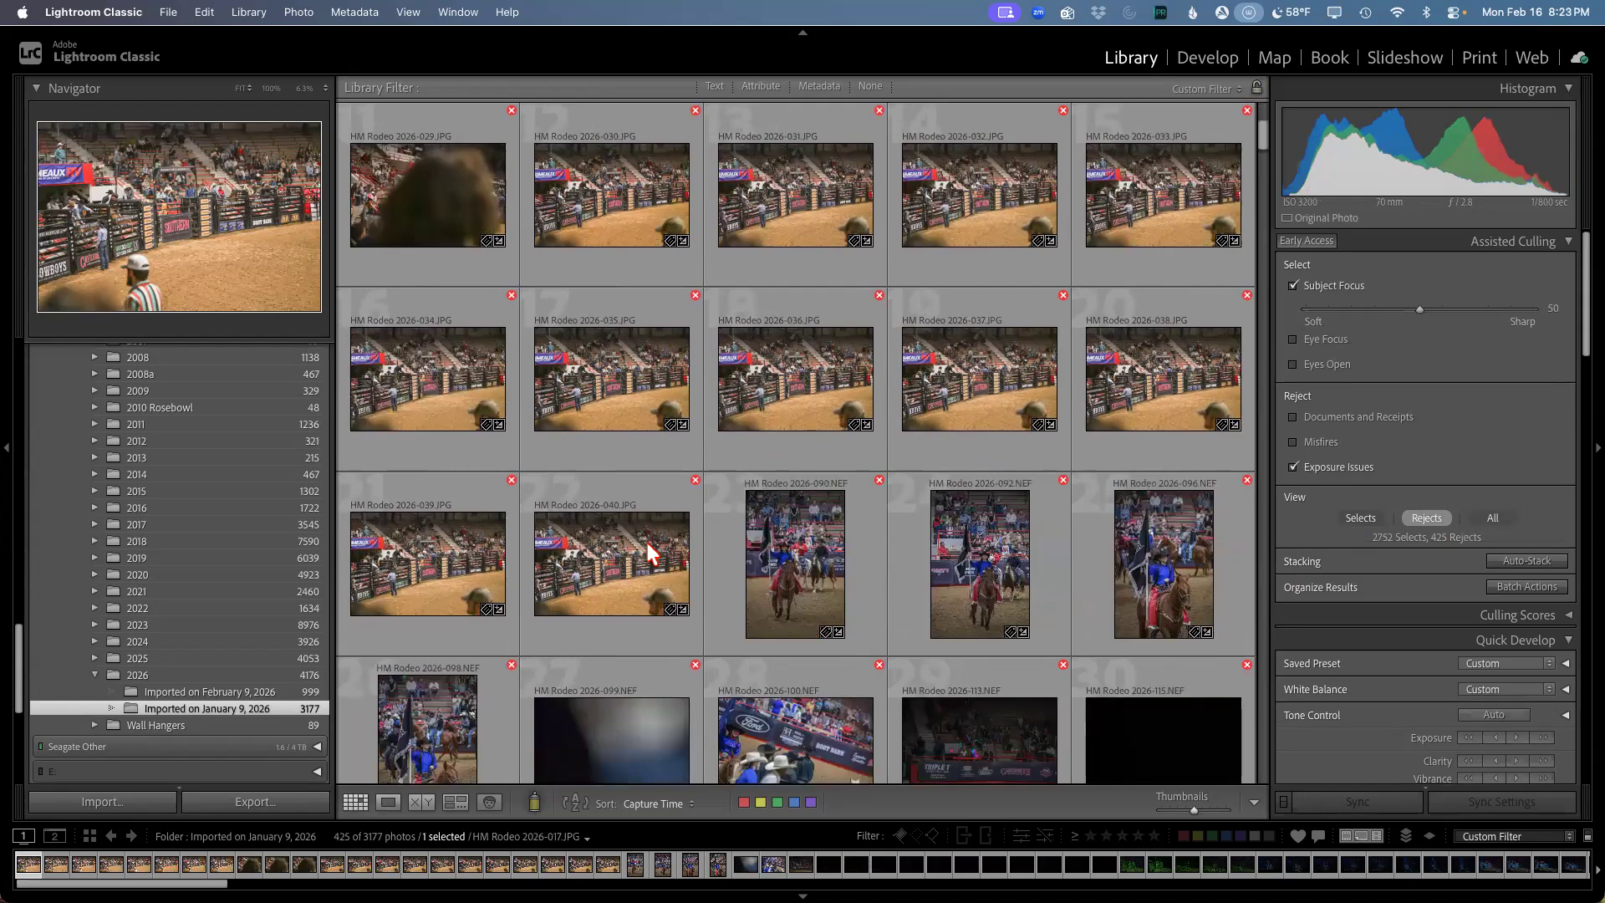
double_click(809, 399)
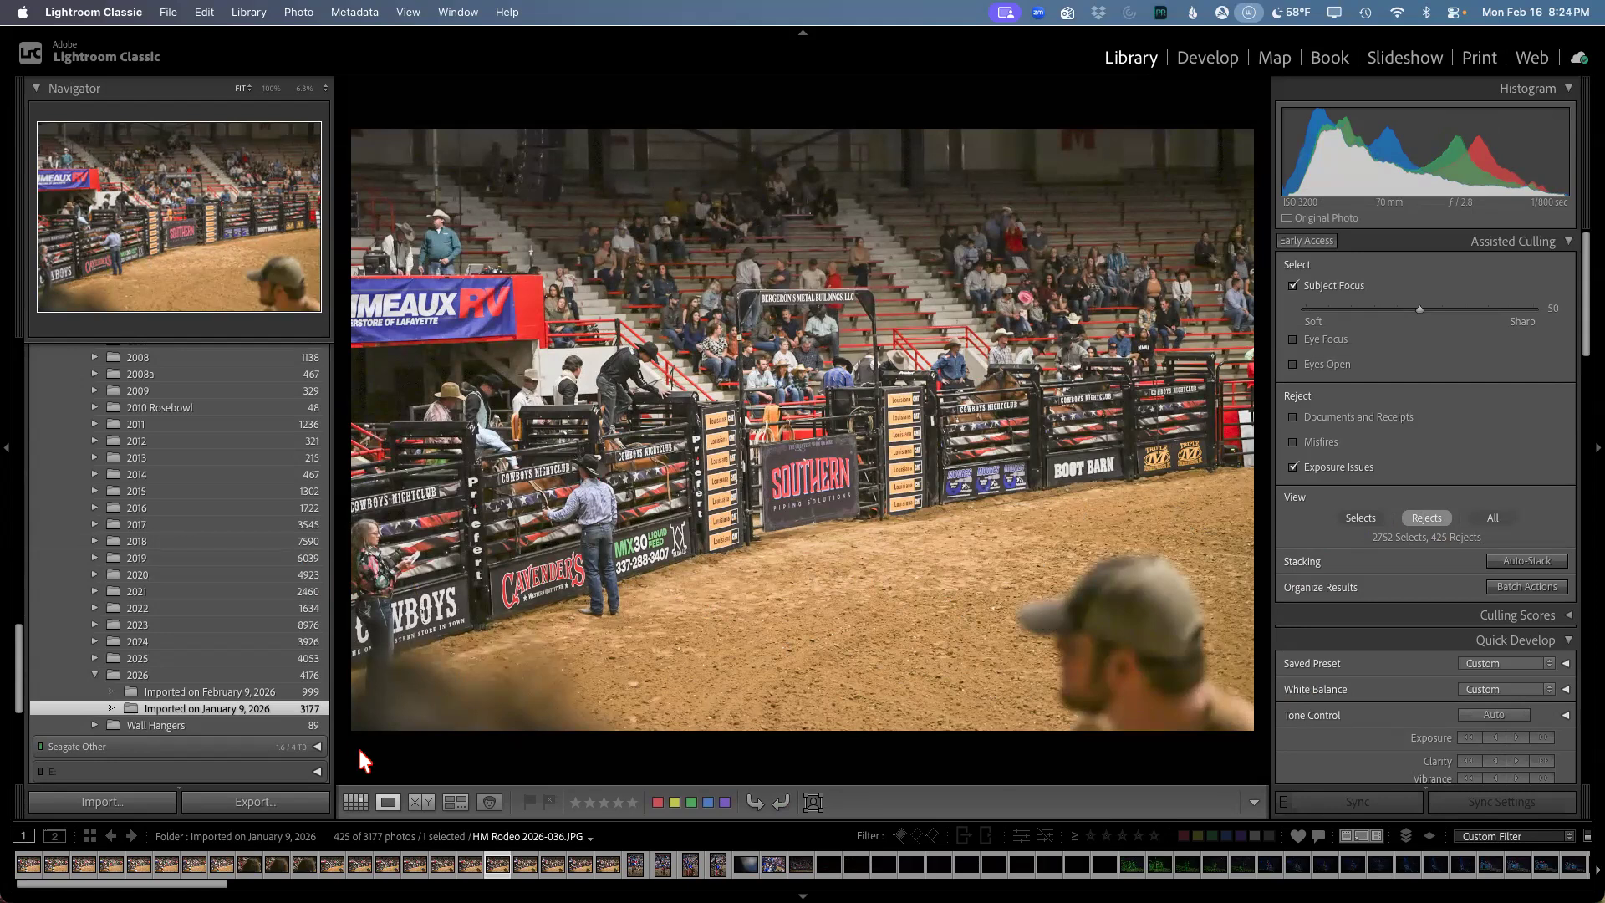
left_click(356, 802)
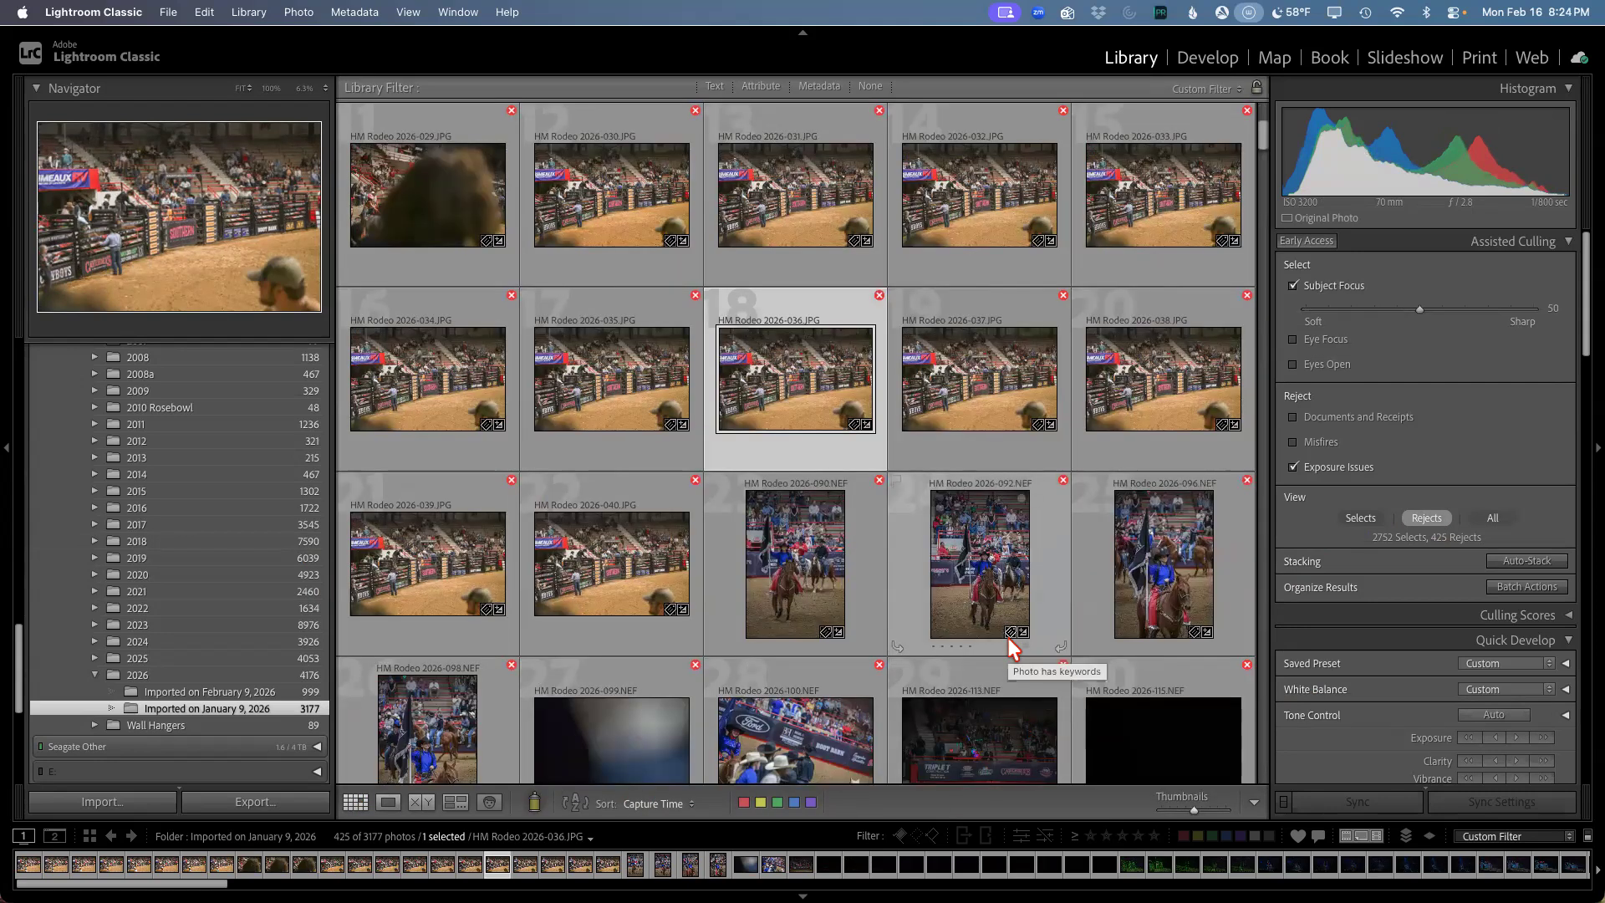
Step: Inspect the rejected bullfighter photo HM Rodeo 2026-2855.NEF at Fit and zoomed in, and return to the thumbnail grid
scroll(952, 624, "down", 20)
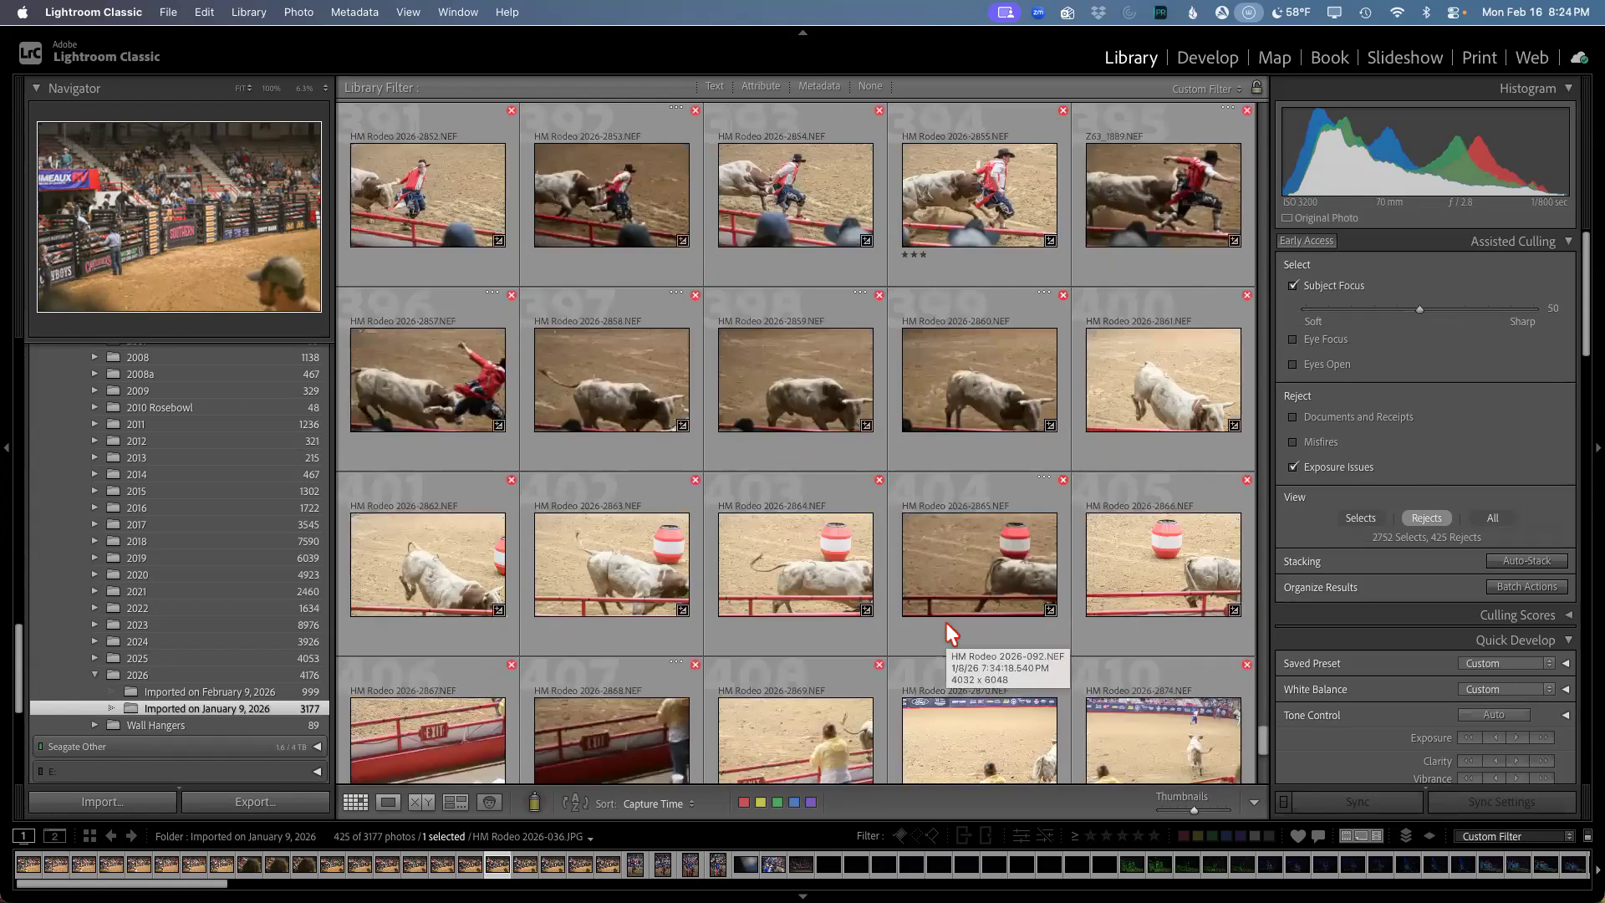
scroll(951, 633, "up", 1)
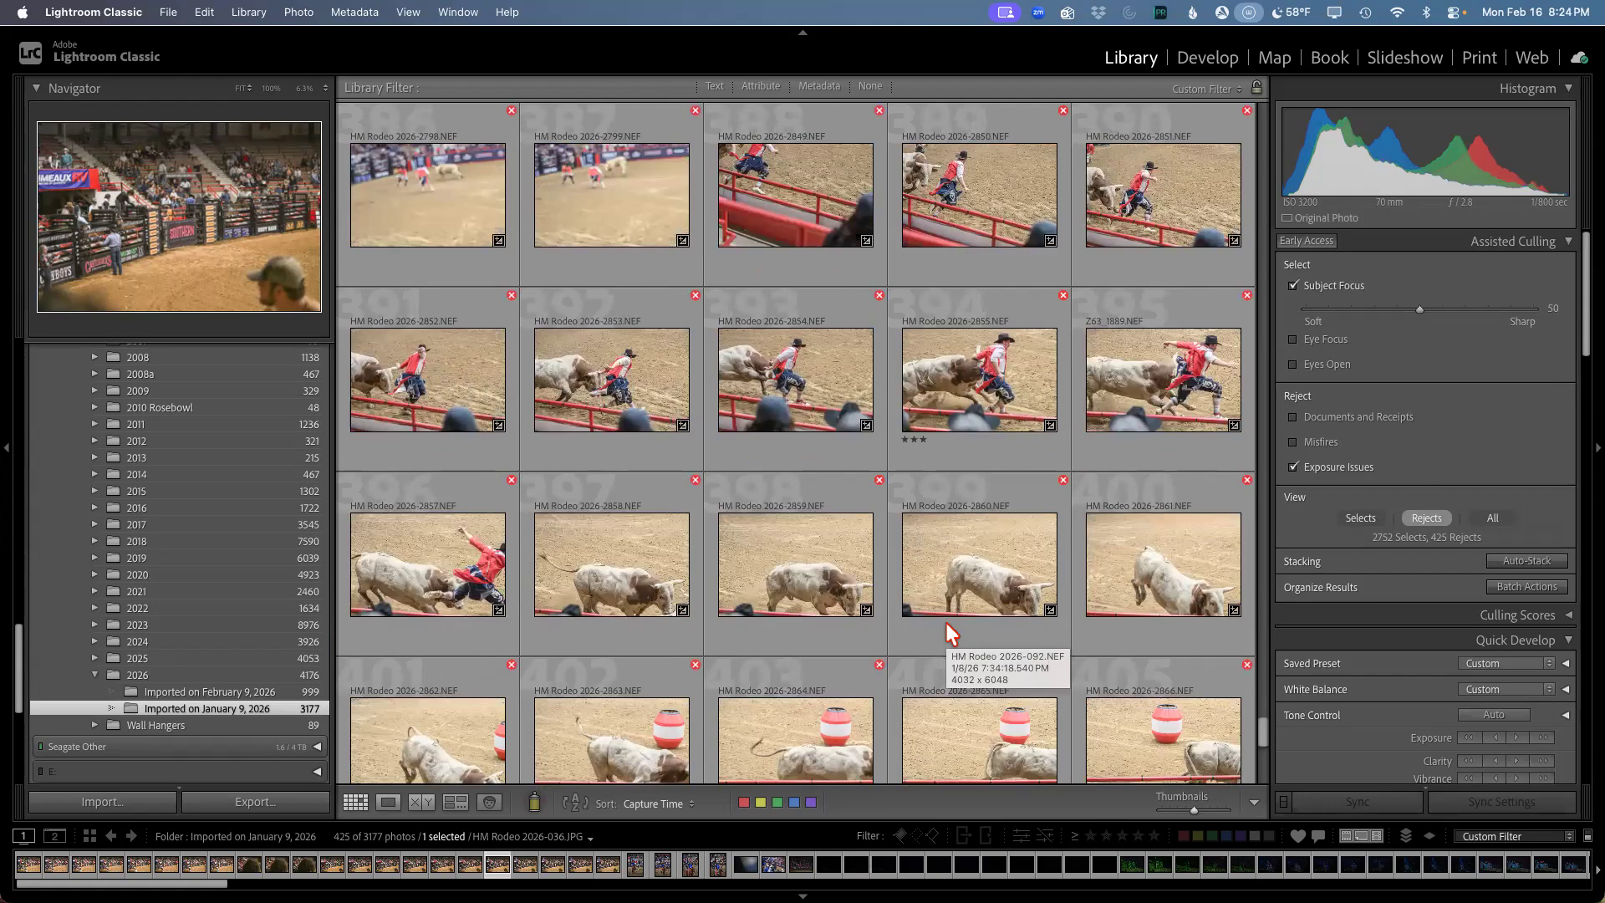
scroll(951, 633, "up", 1)
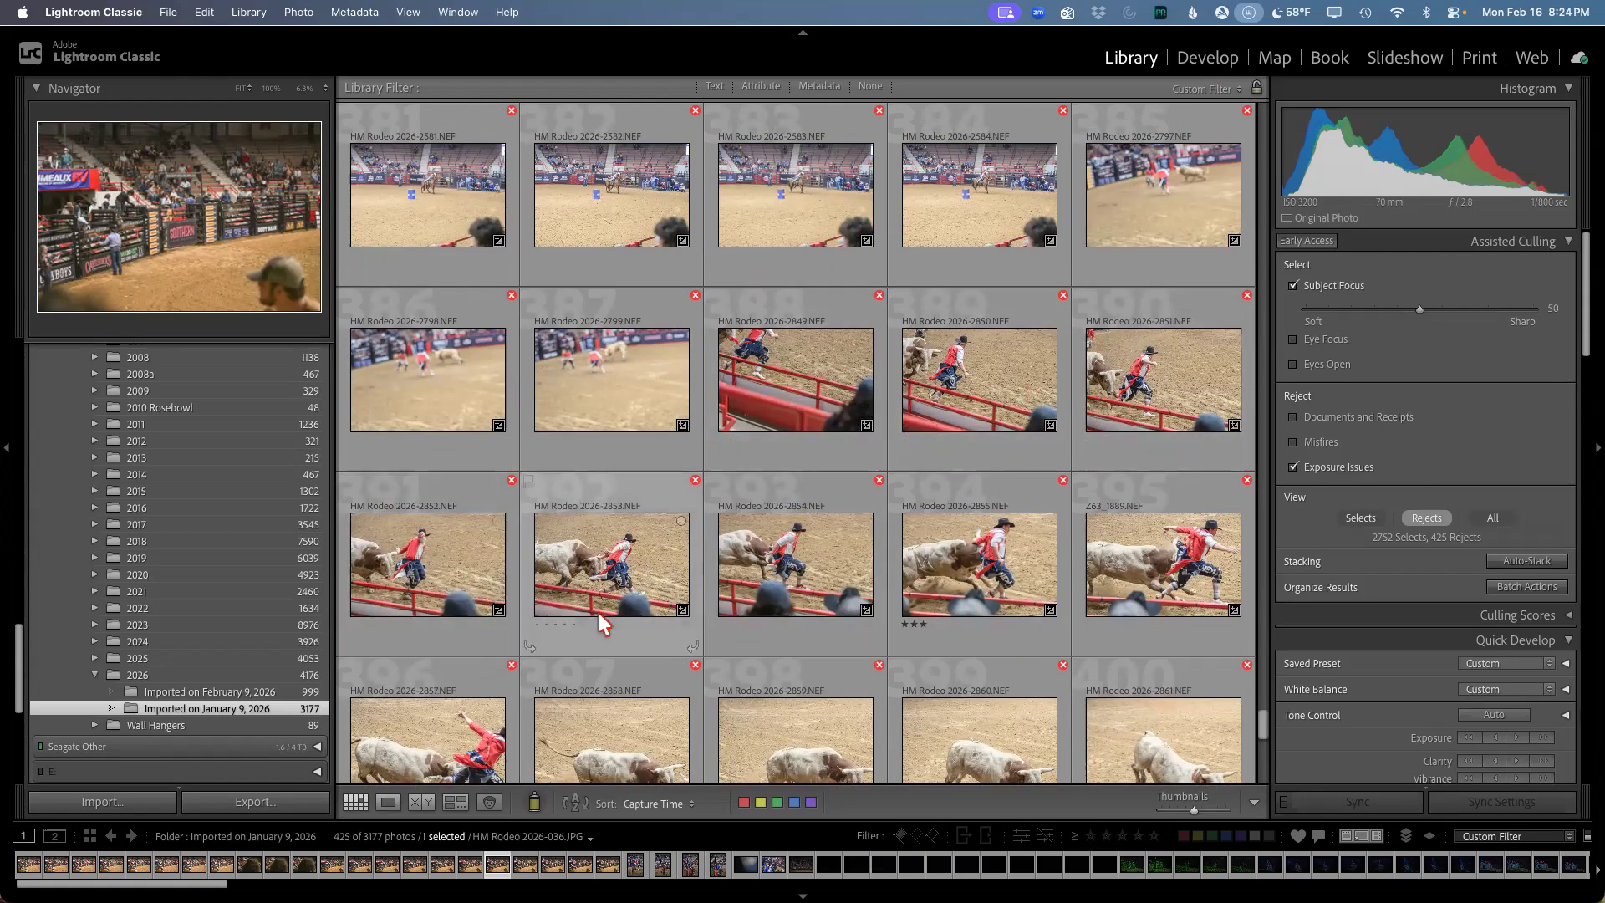
double_click(941, 580)
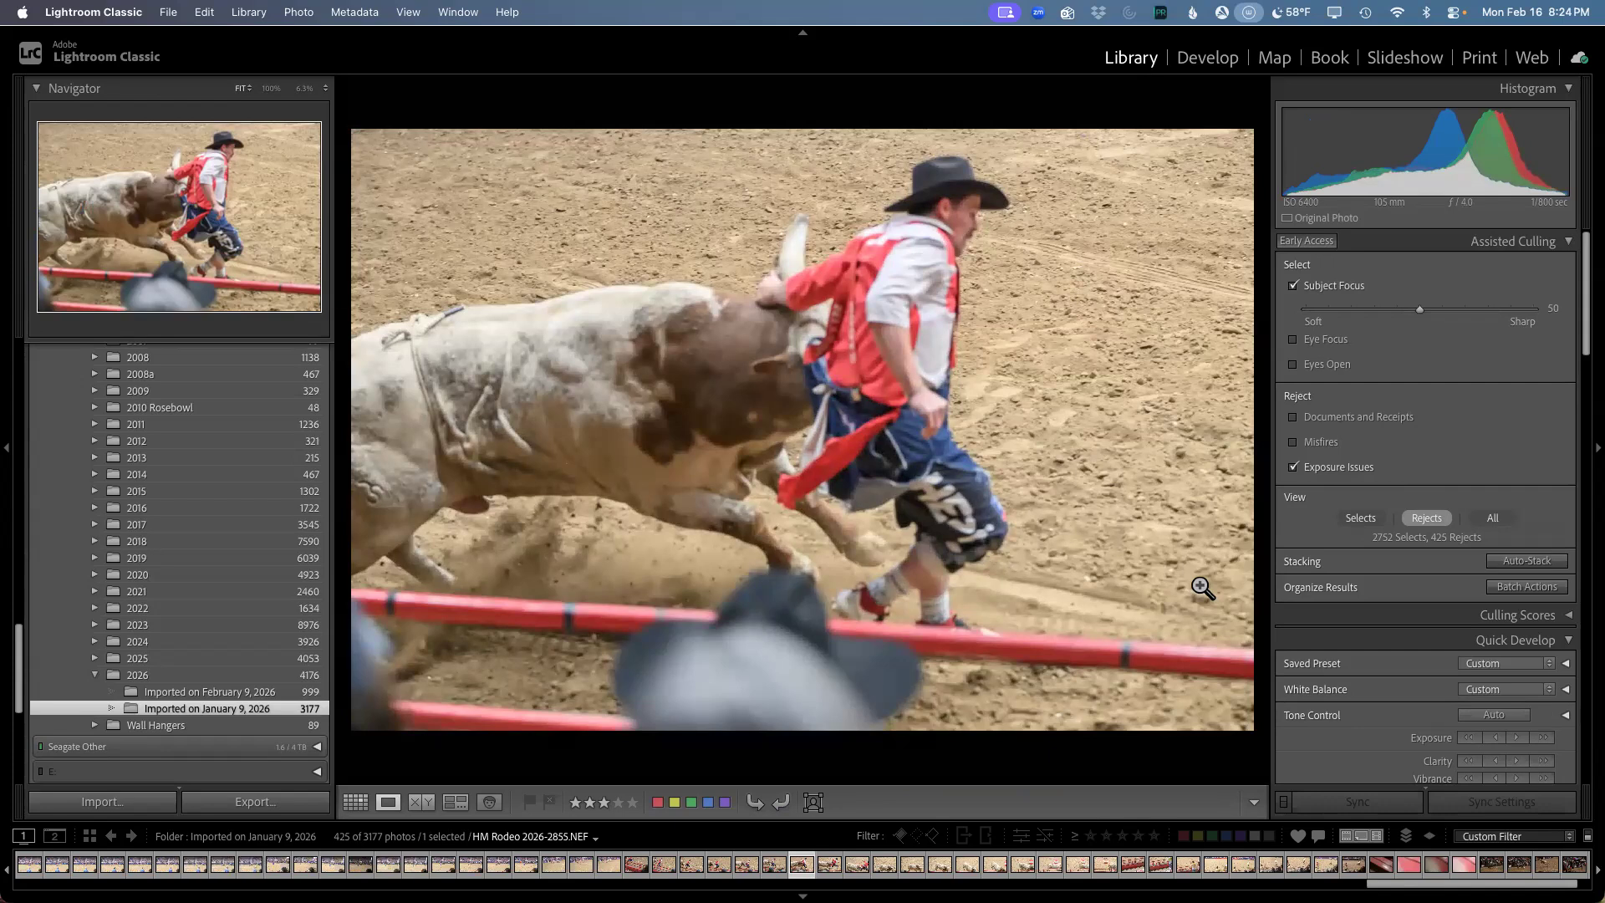
left_click(871, 540)
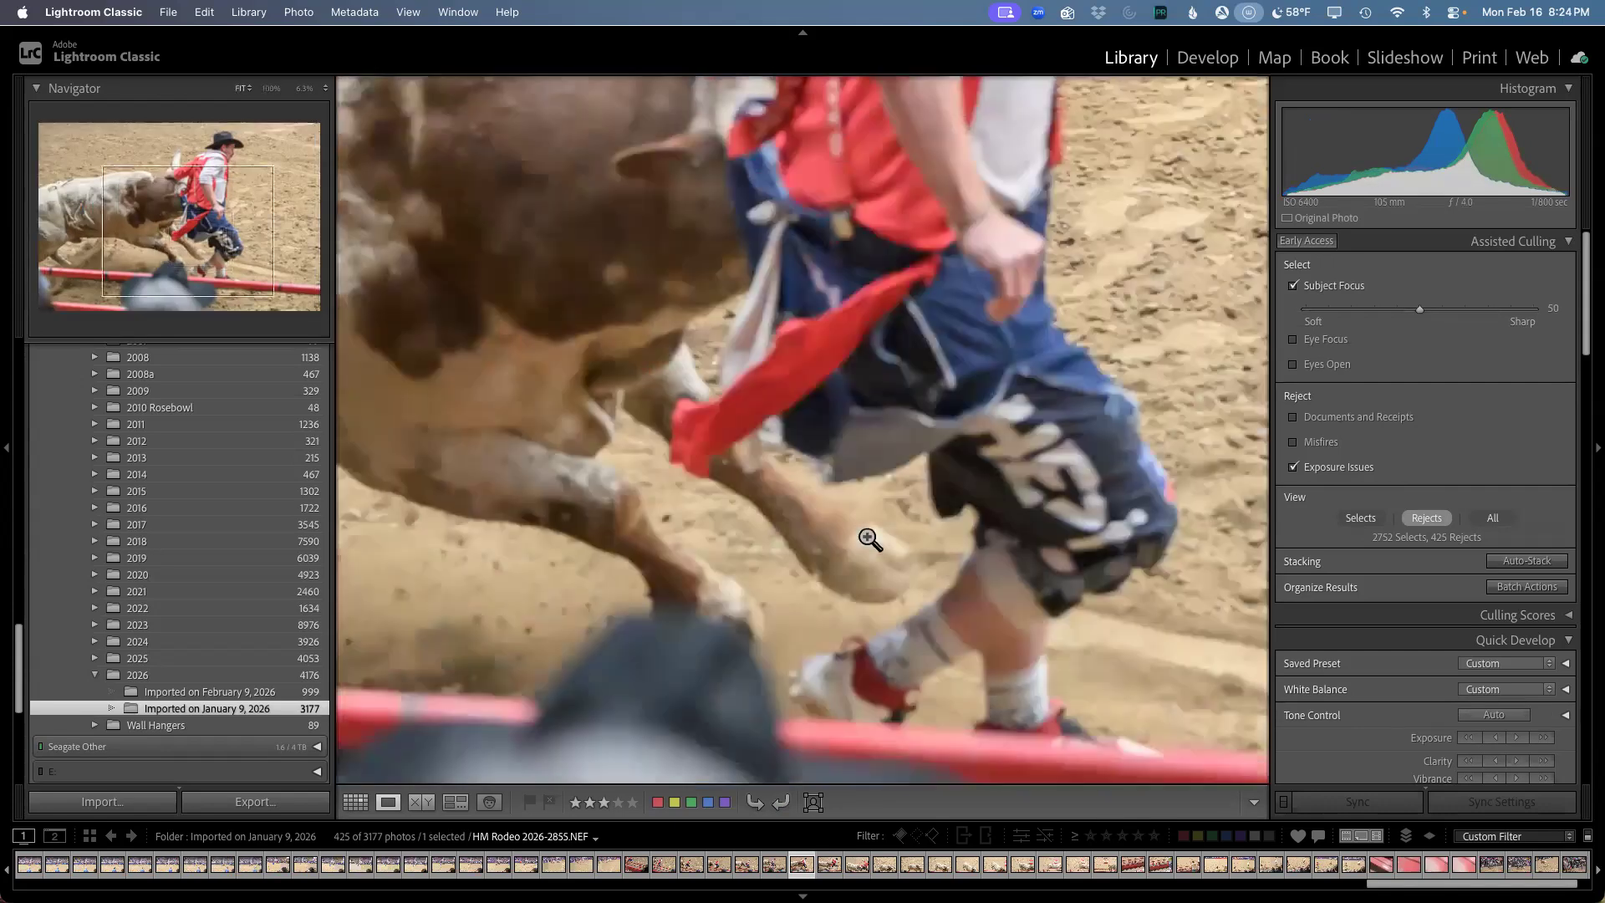
left_click(871, 540)
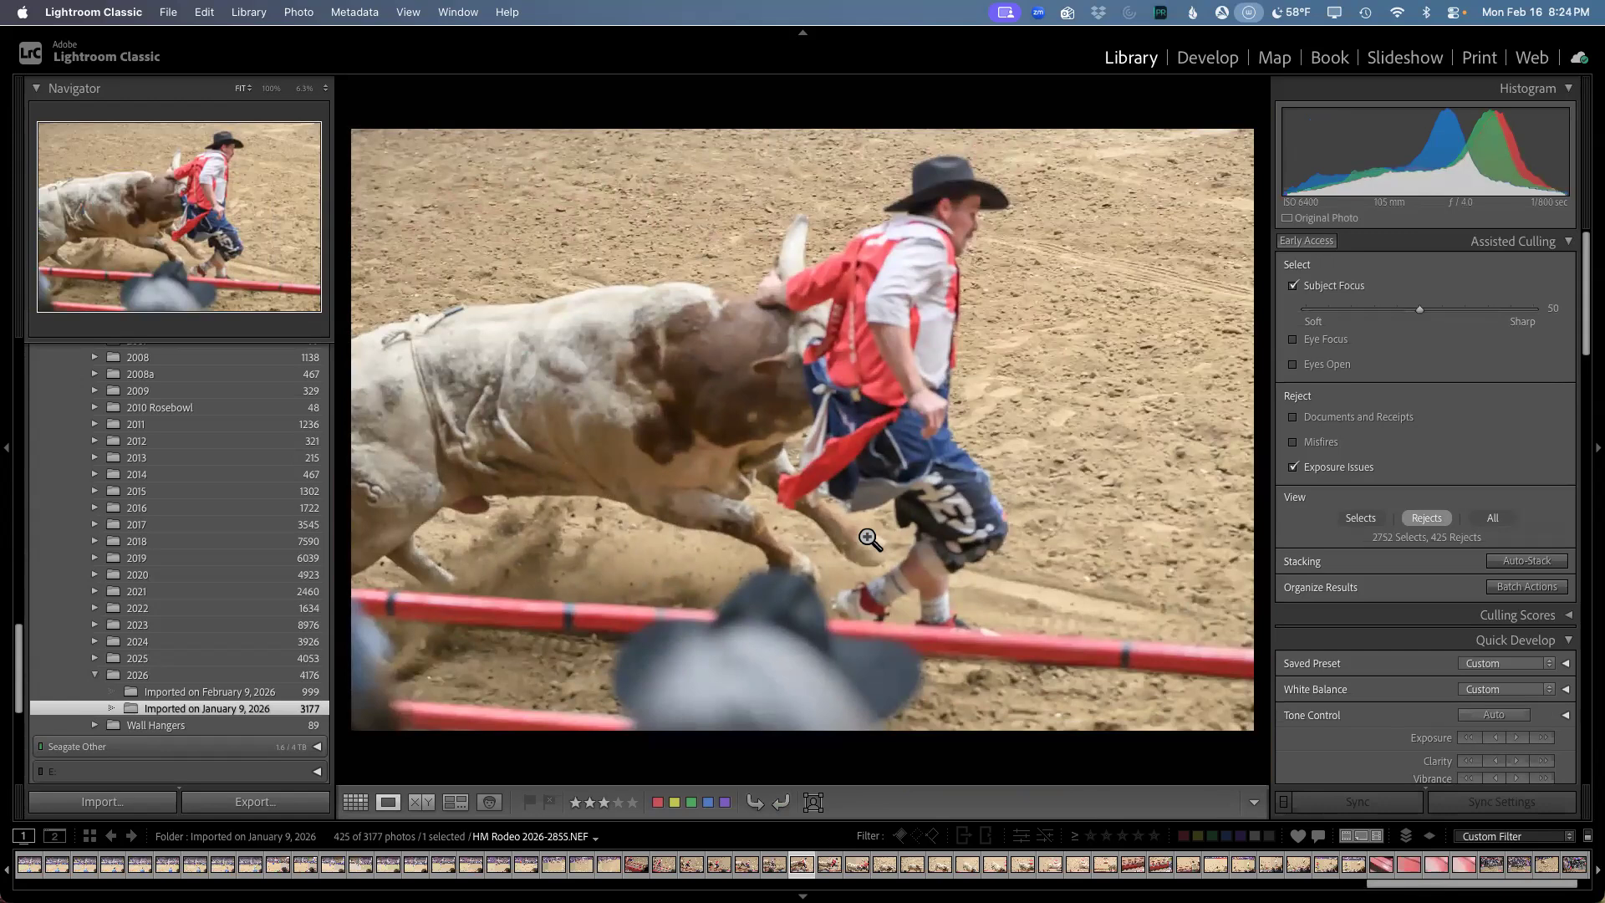
left_click(356, 801)
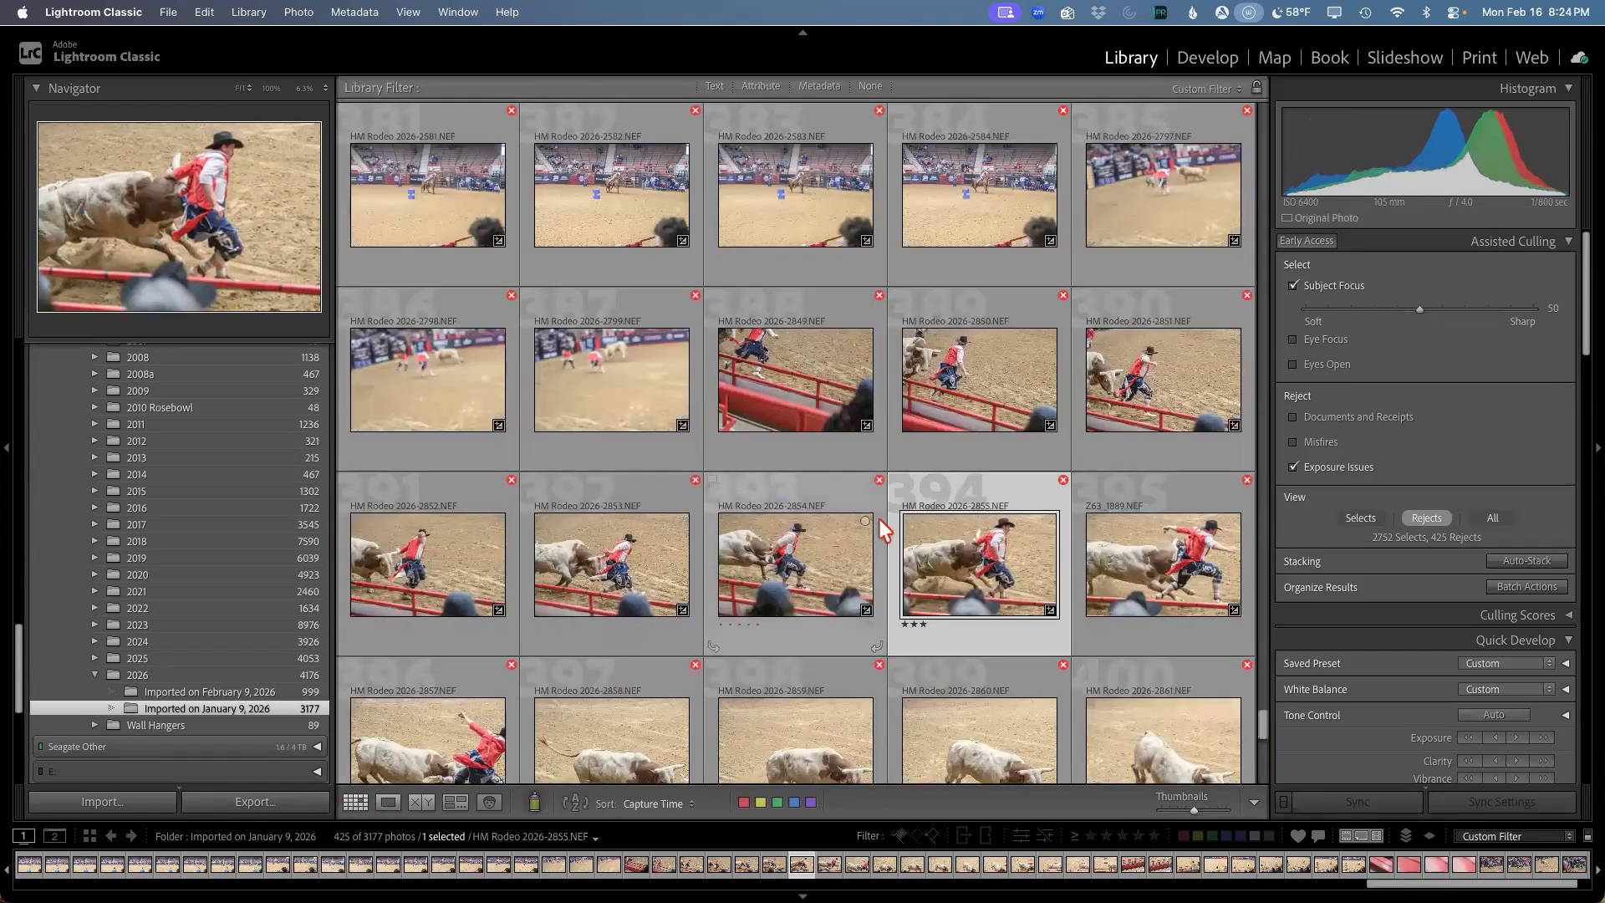
Step: View the rejected bullfighter photos HM Rodeo 2026-2853.NEF and HM Rodeo 2026-2850.NEF full size, returning to the grid after each
double_click(641, 564)
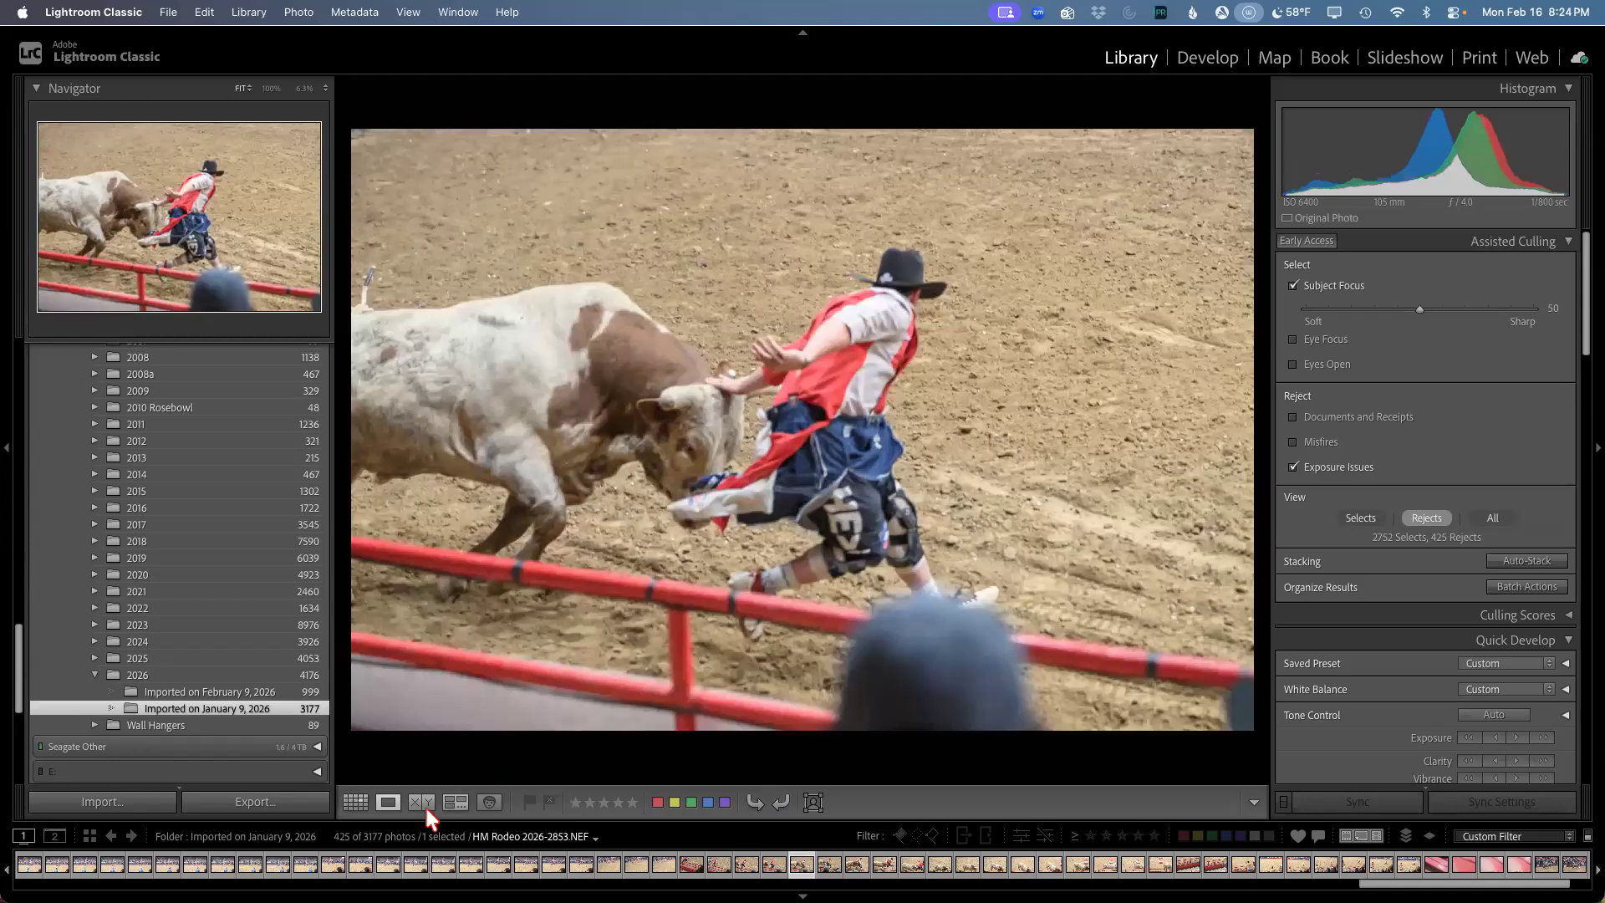
left_click(355, 801)
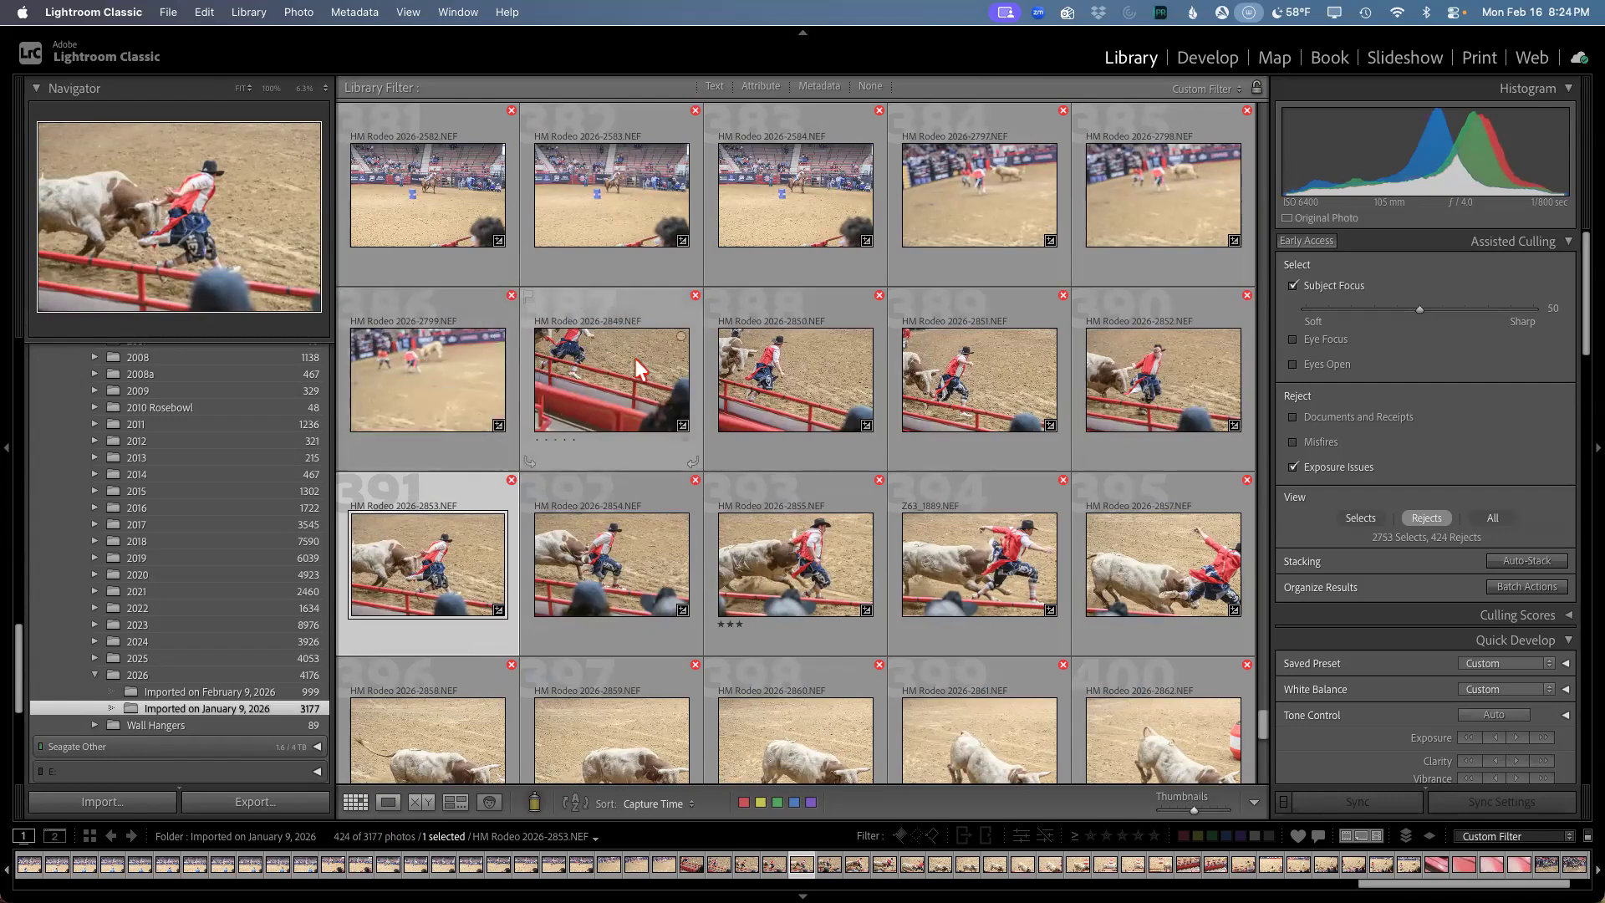
double_click(763, 380)
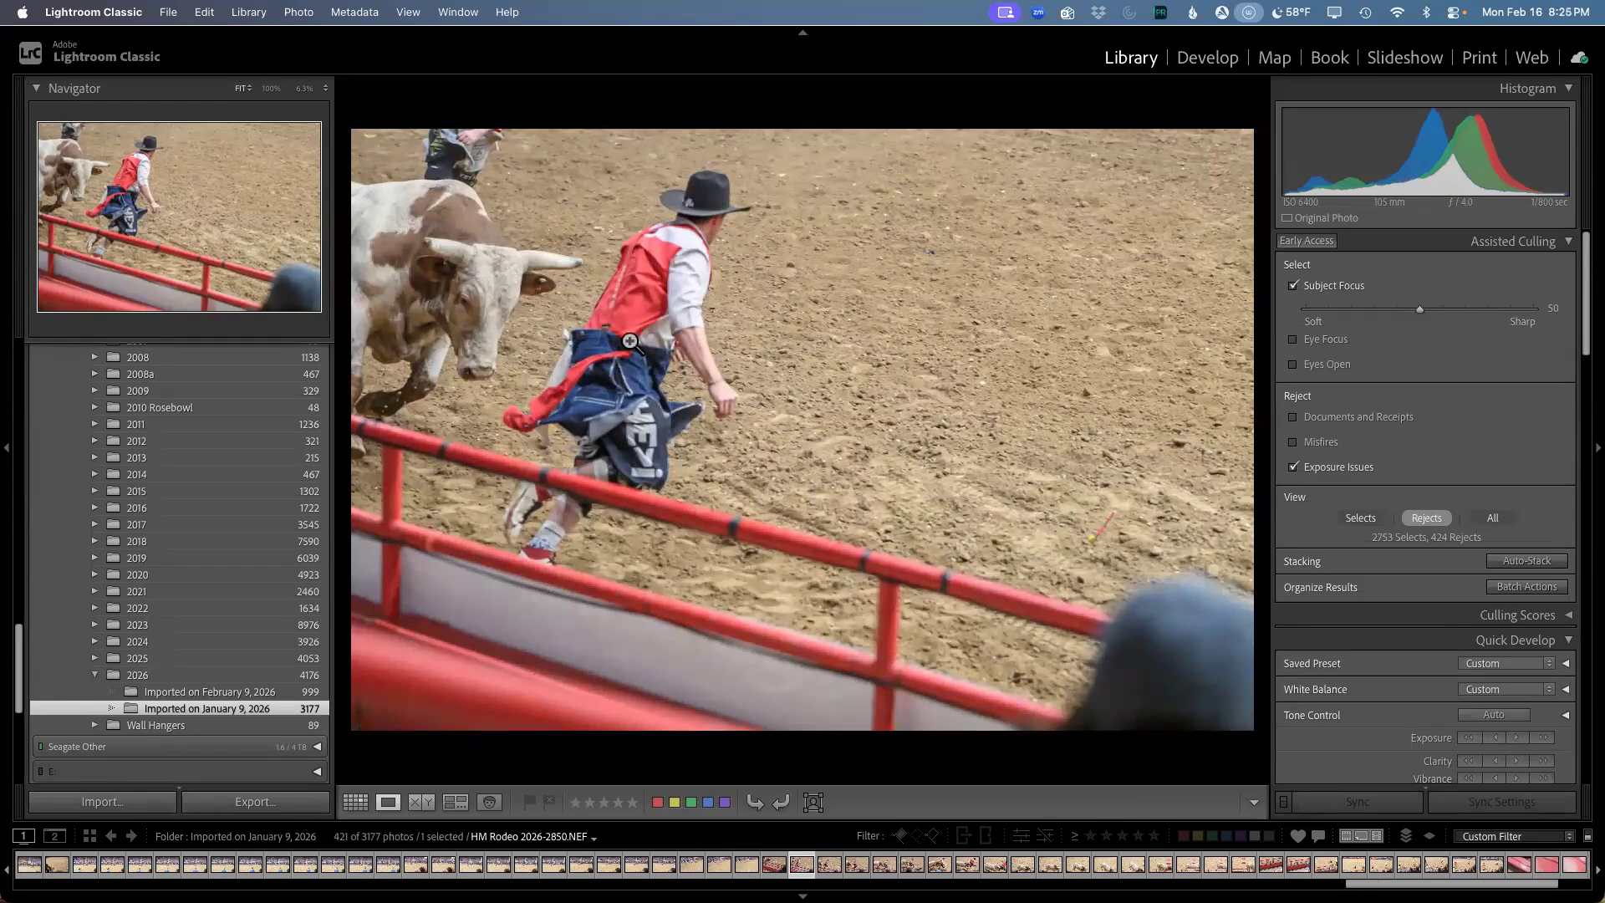
left_click(355, 801)
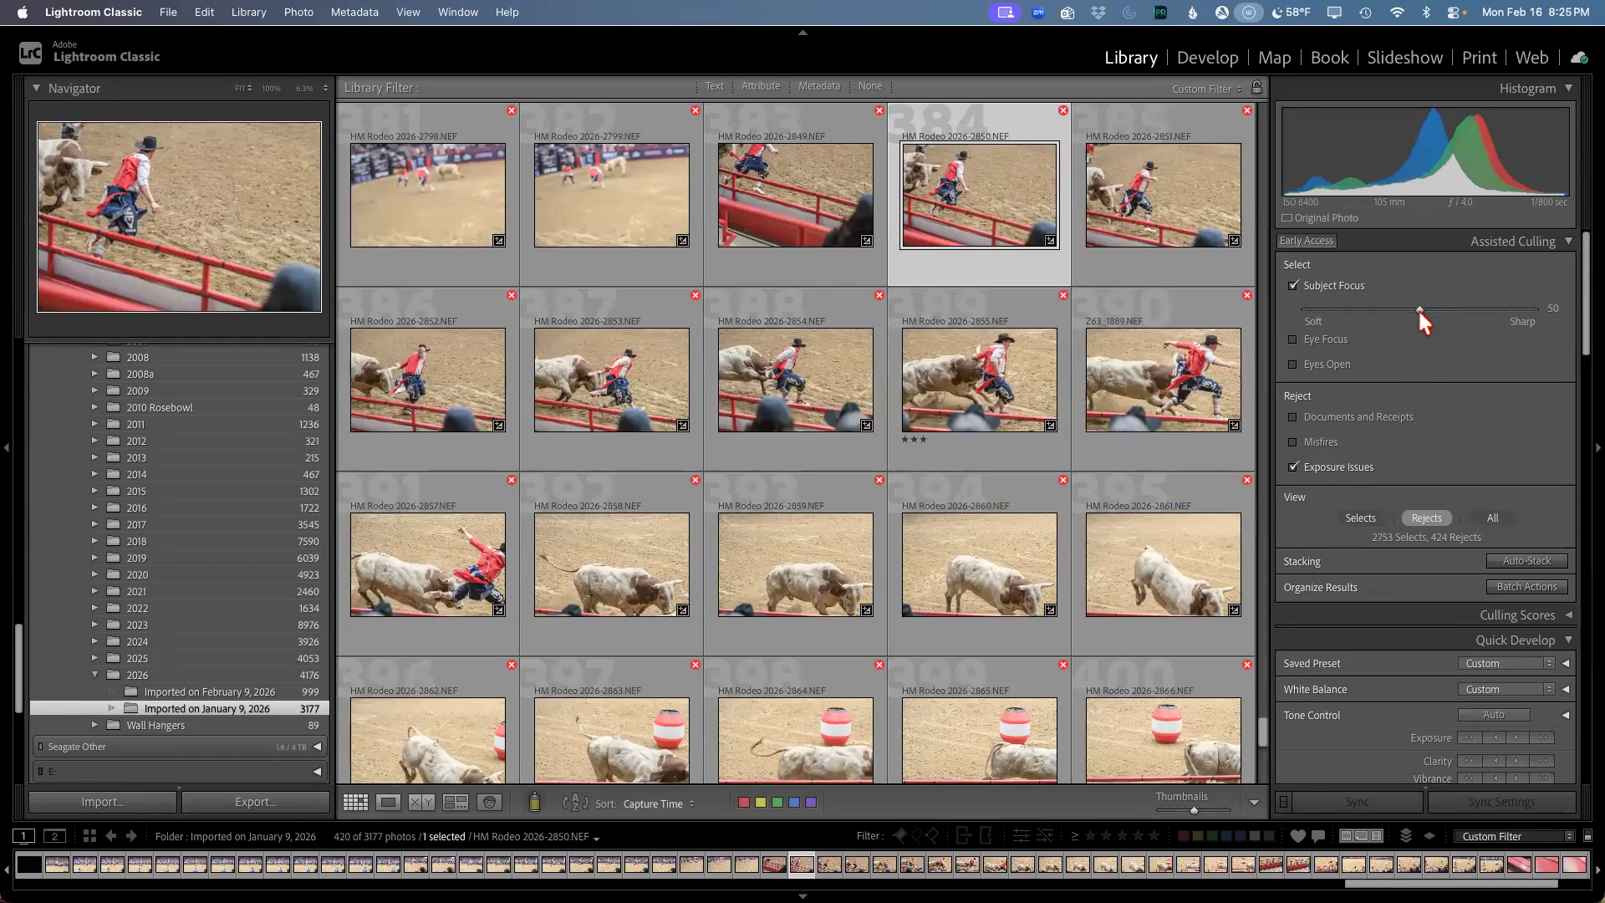
Step: Try a Subject Focus threshold of 60, set it back to 50, and look over the rejects around HM Rodeo 2026-2850.NEF
left_click_drag(1420, 311, 1447, 311)
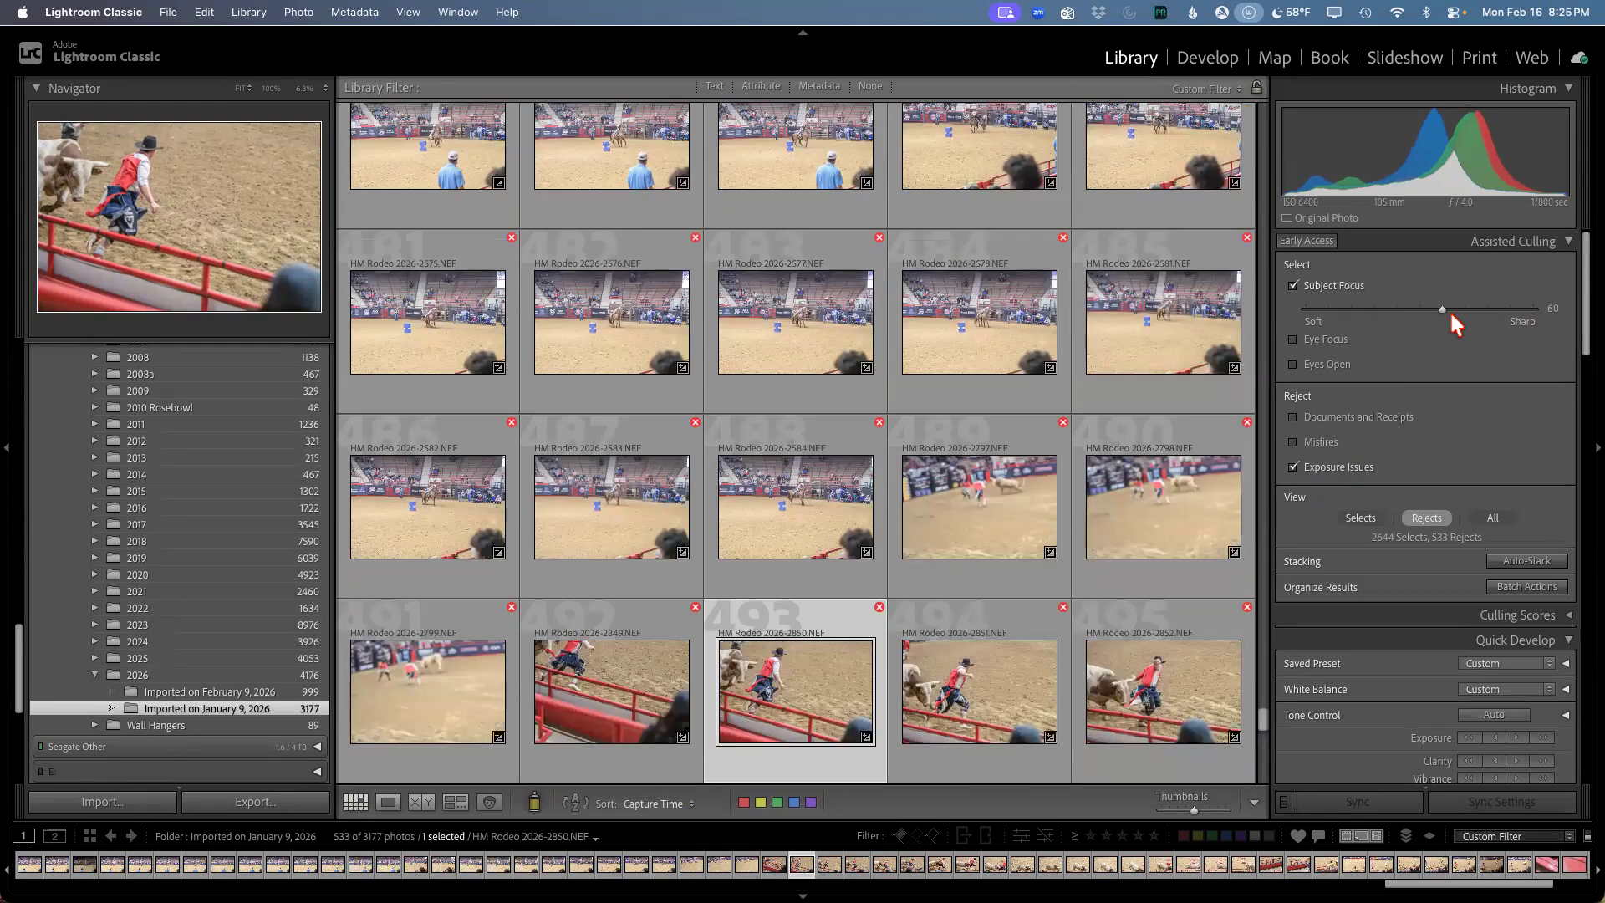
left_click_drag(1448, 311, 1426, 316)
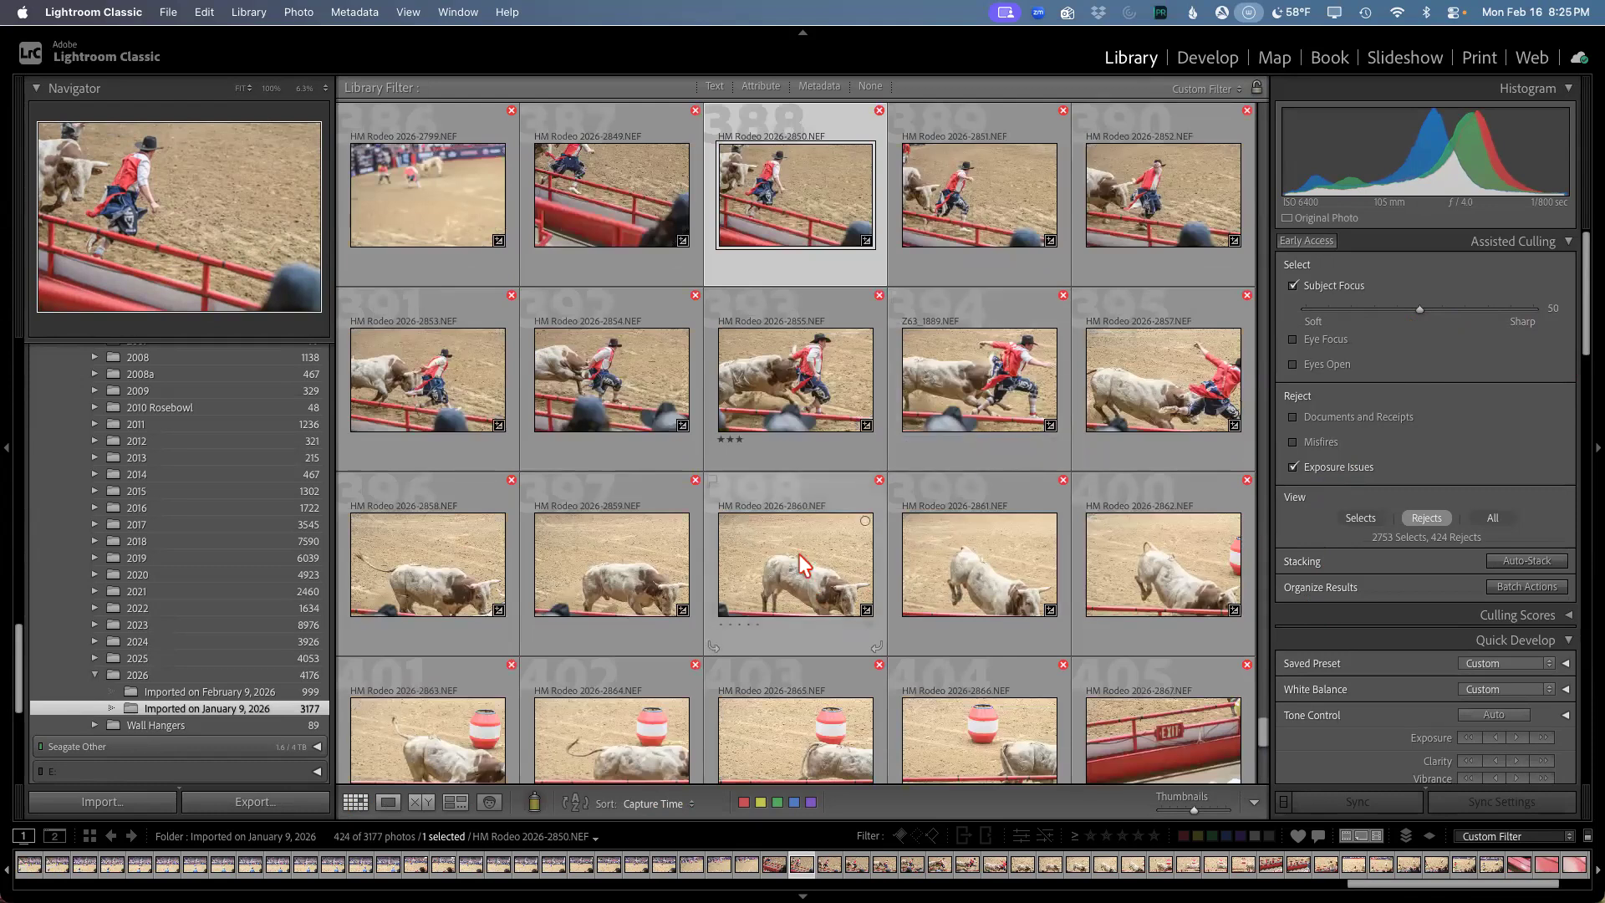
scroll(809, 589, "up", 5)
scroll(799, 565, "down", 2)
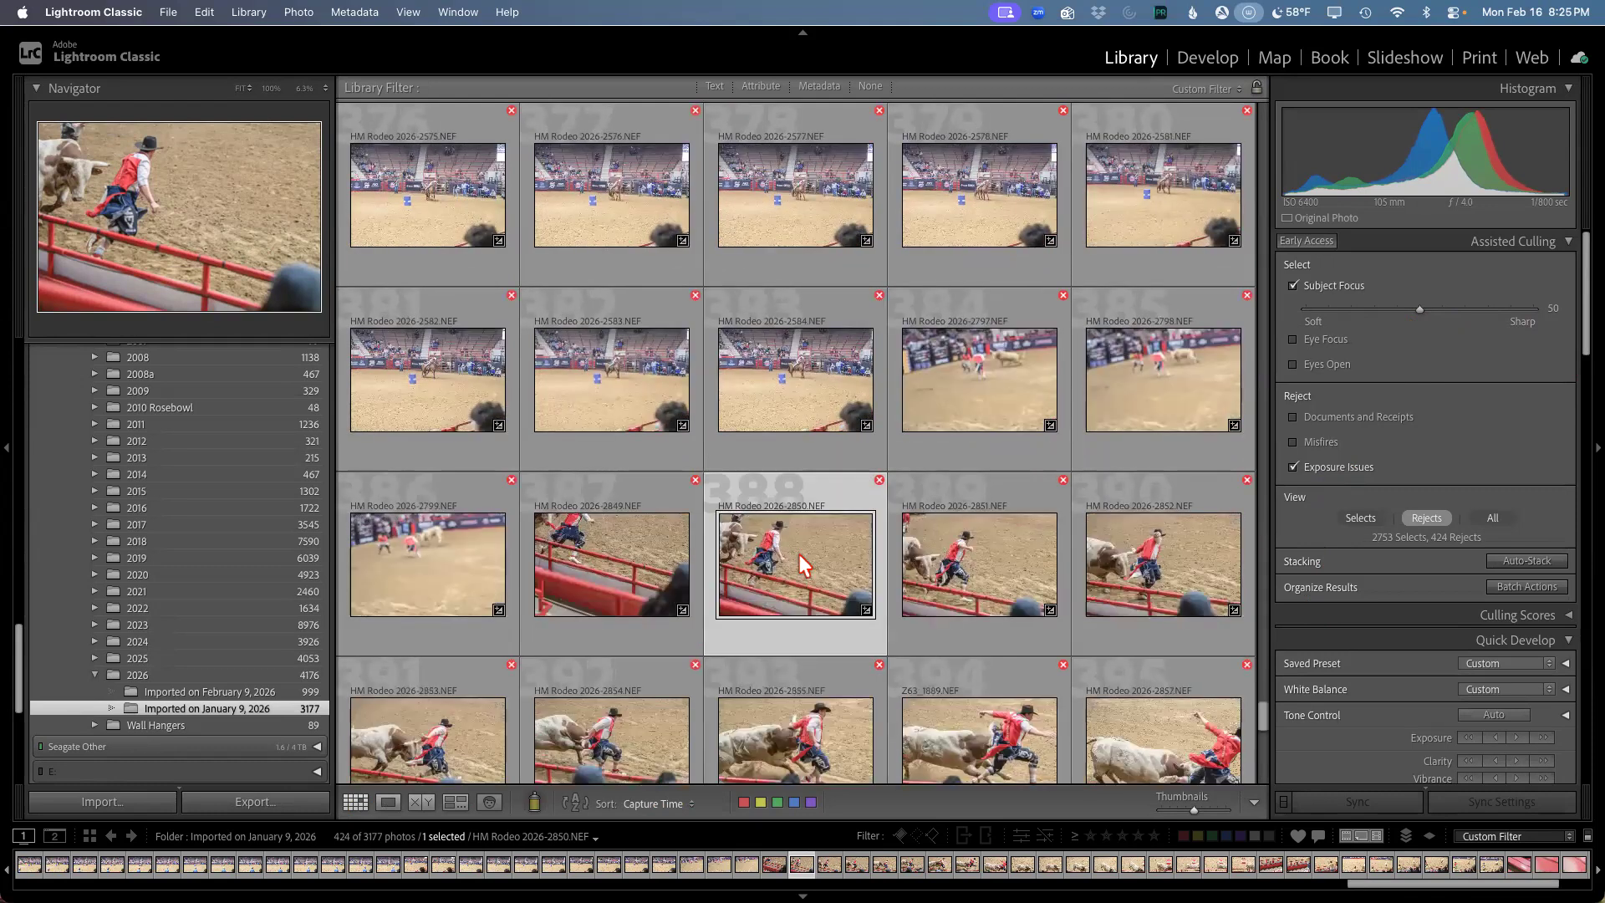
Step: Enable the Eye Focus criterion while viewing the selects, and switch the view to all photos
left_click(1350, 519)
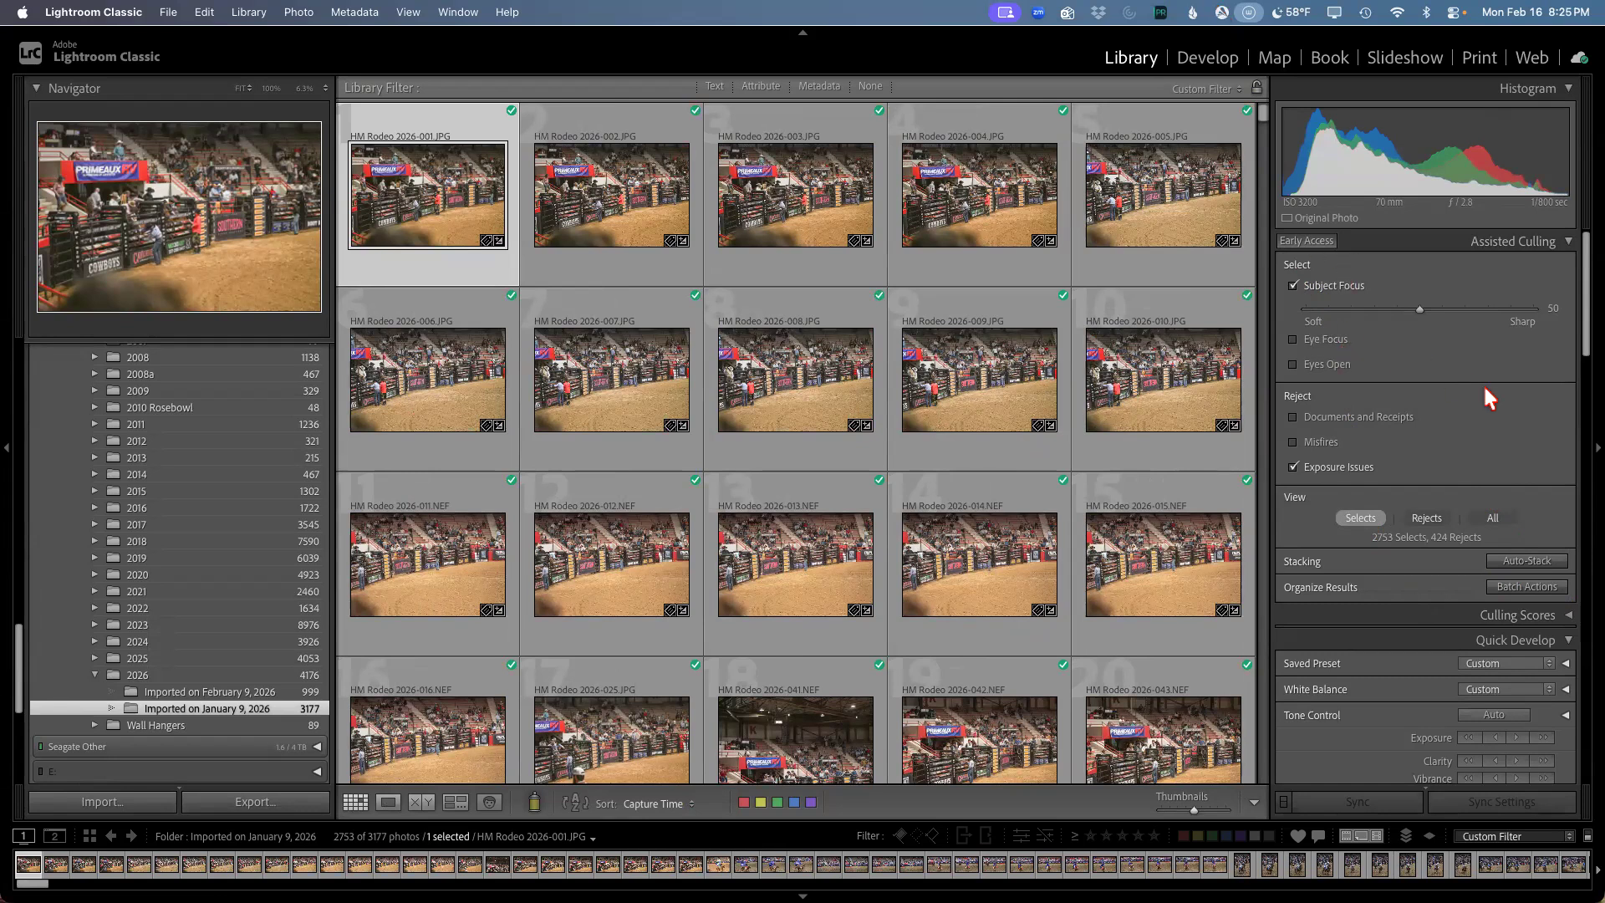
left_click(1292, 338)
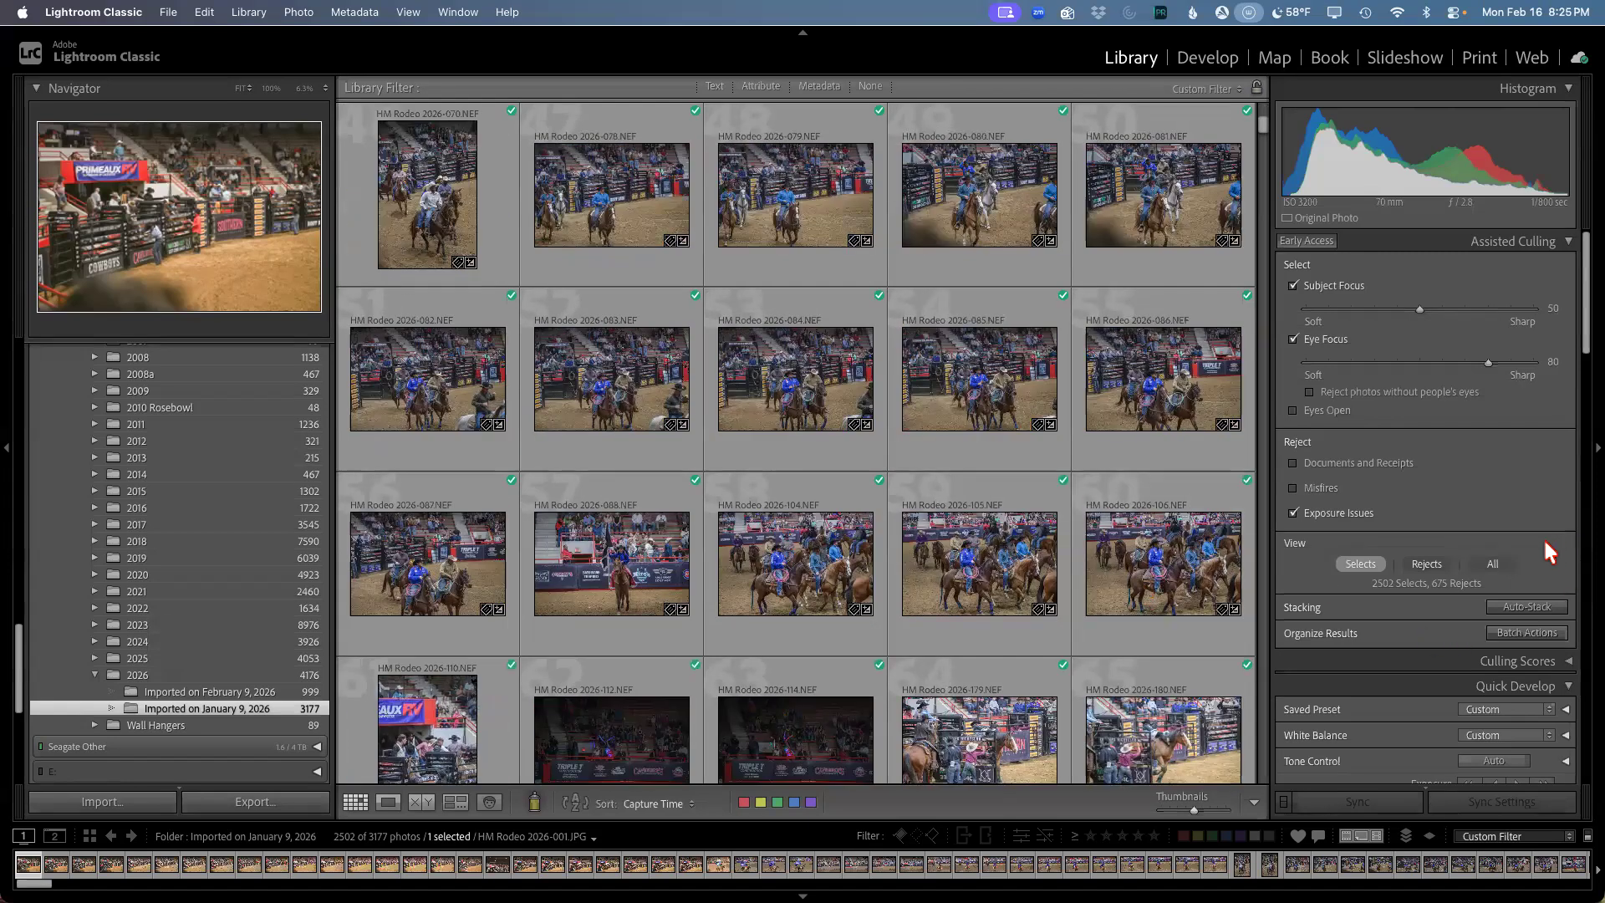
left_click(1492, 564)
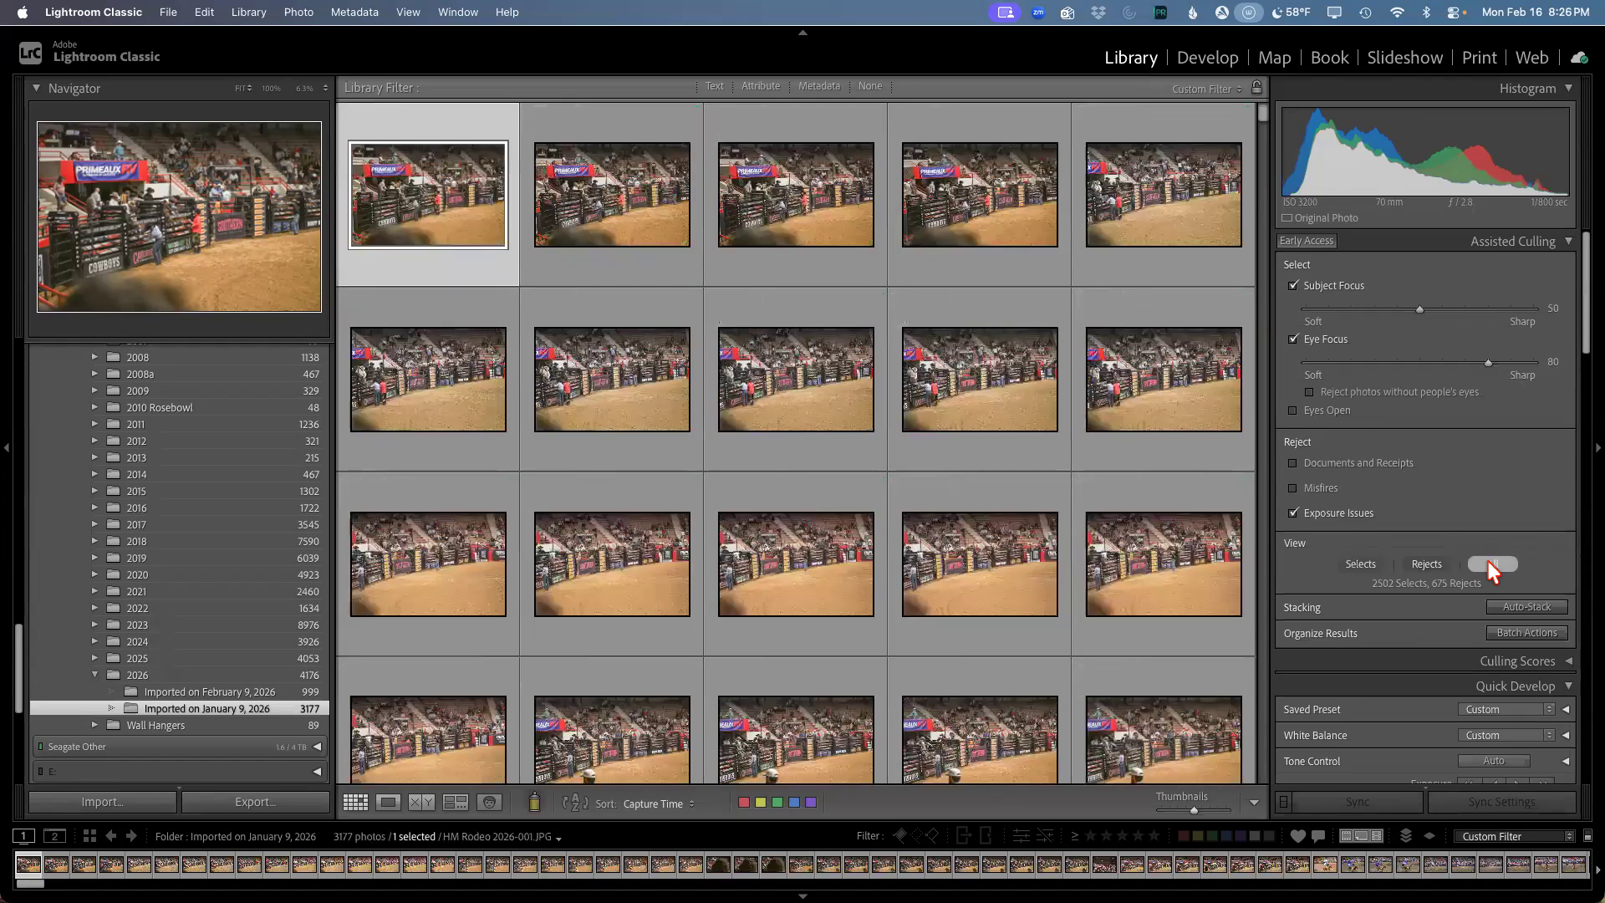
Step: Examine how the arena, flag-rider, dark and first bronc-riding photos are flagged with Subject Focus, Eye Focus and Exposure Issues enabled
scroll(994, 501, "down", 2)
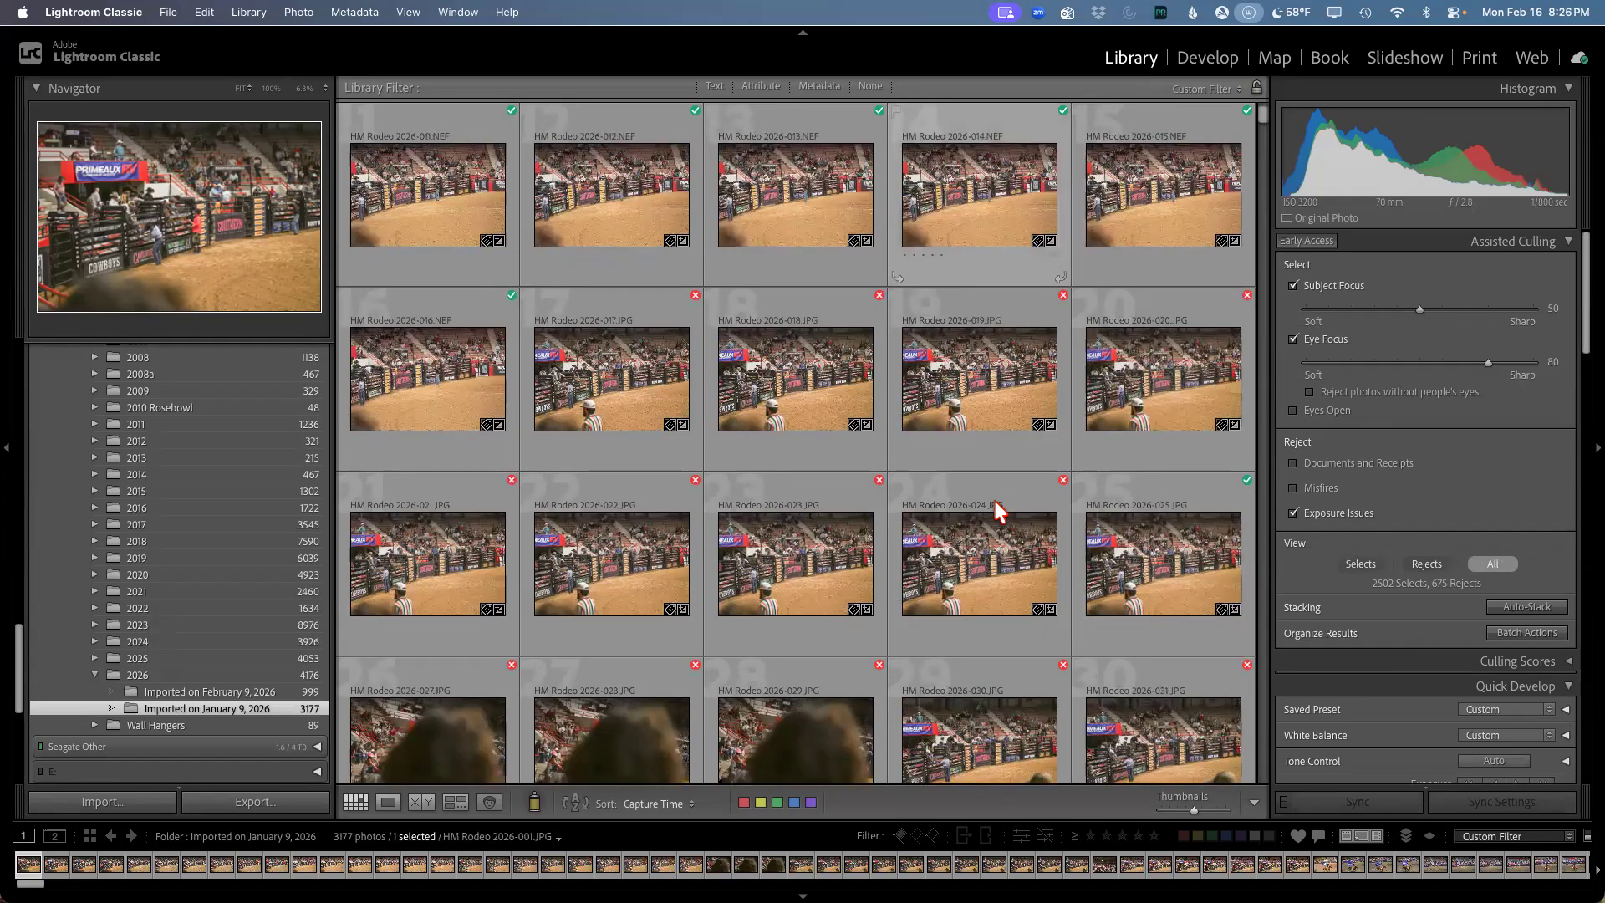
scroll(997, 504, "down", 10)
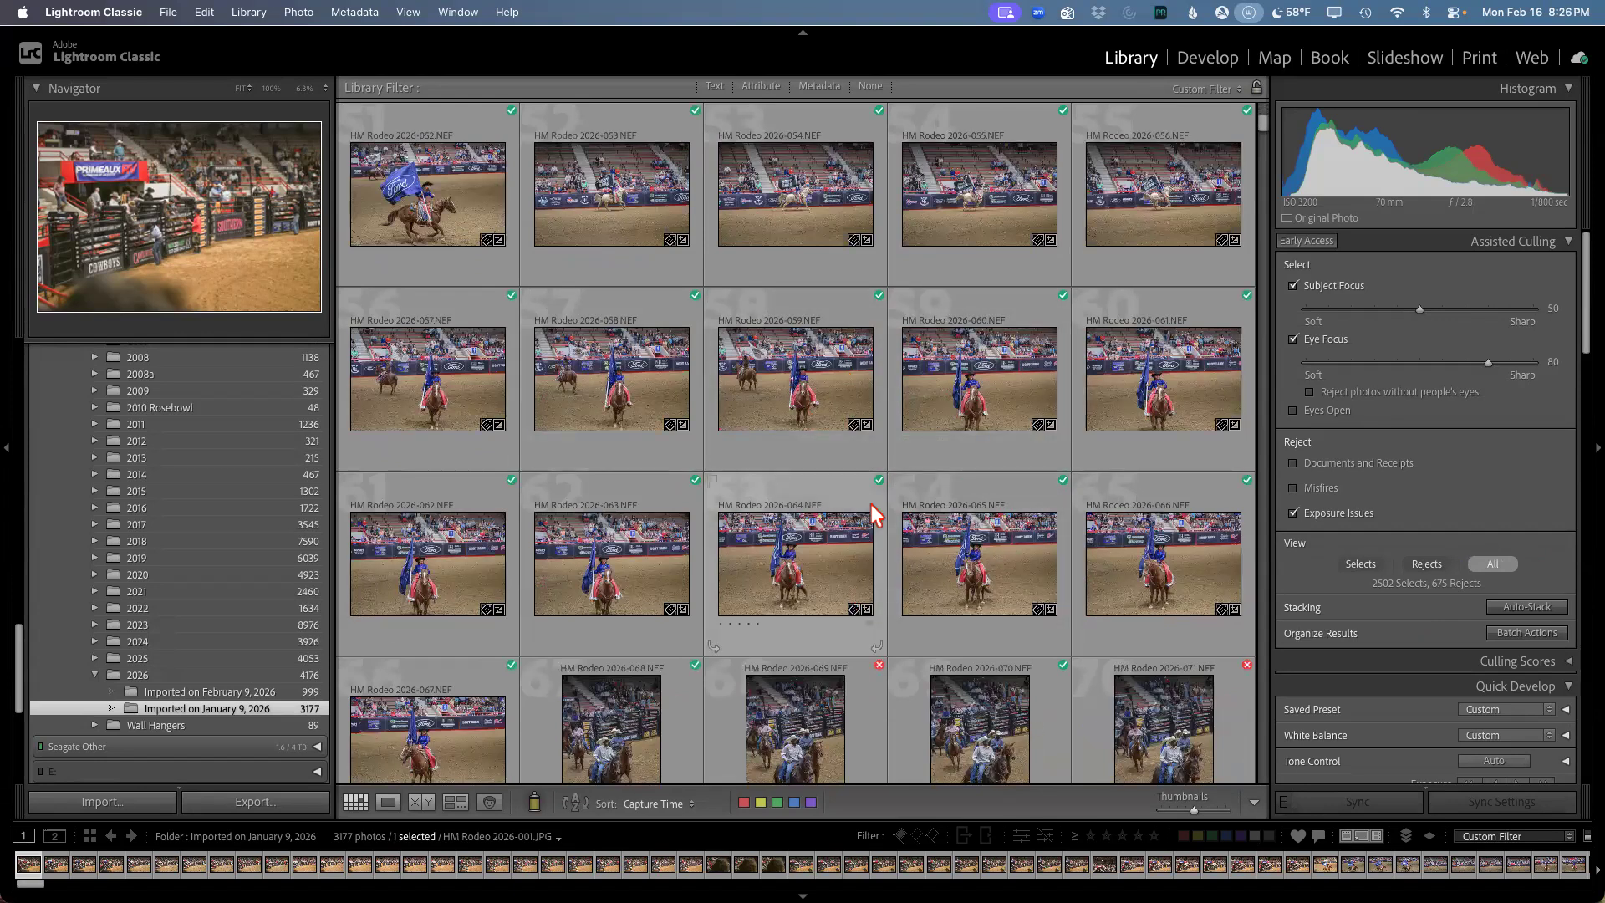
scroll(871, 504, "down", 1)
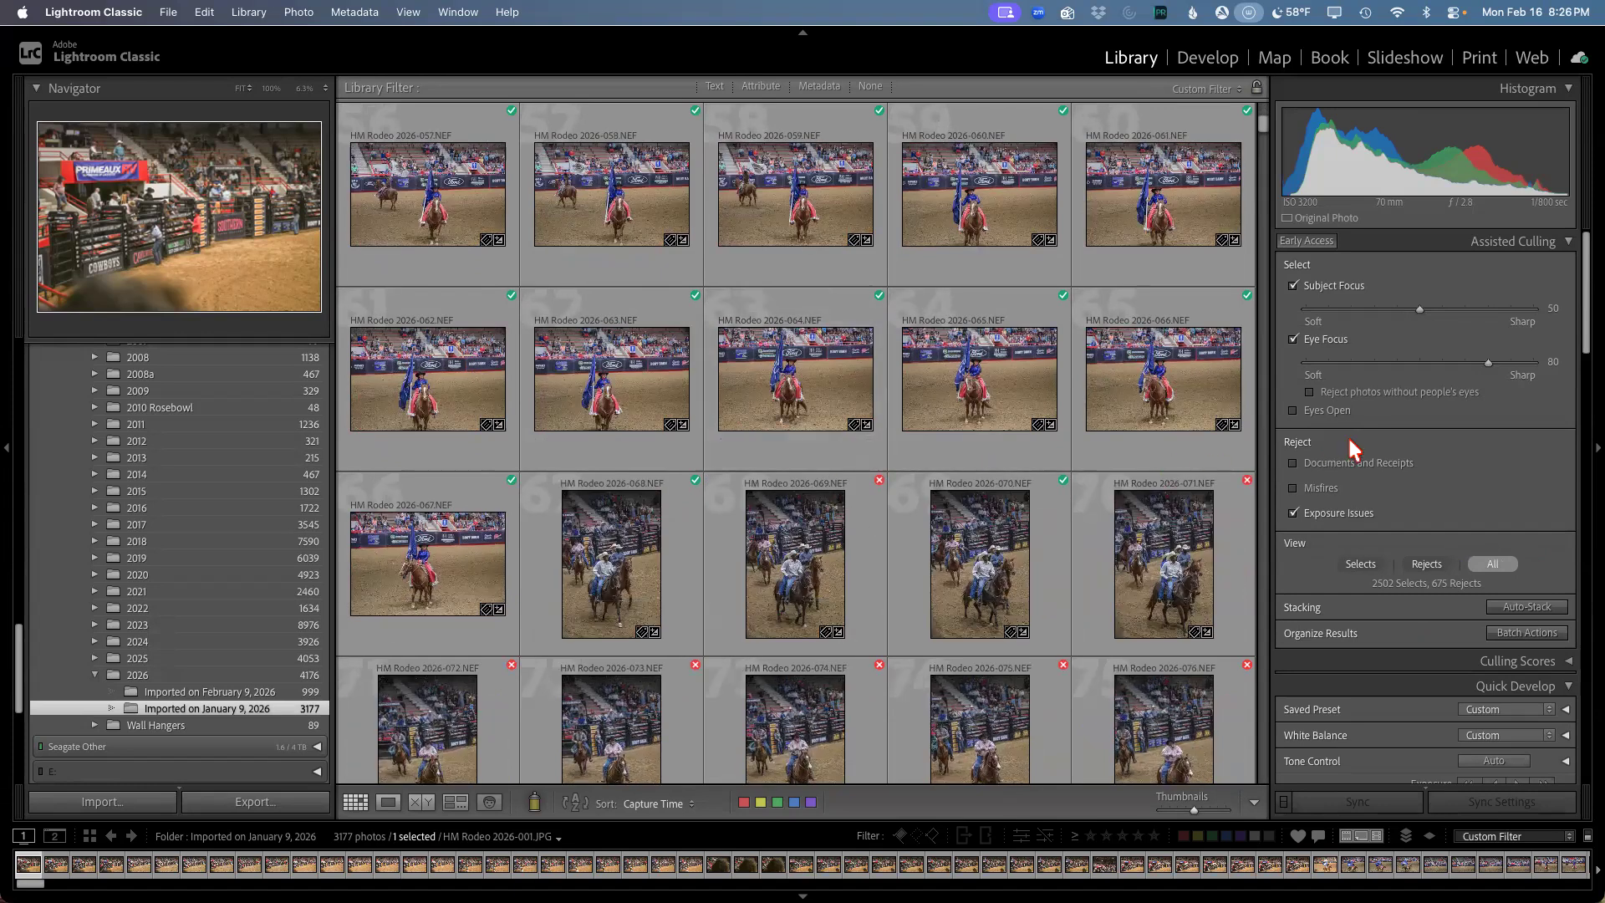
scroll(919, 681, "down", 1)
scroll(919, 686, "down", 20)
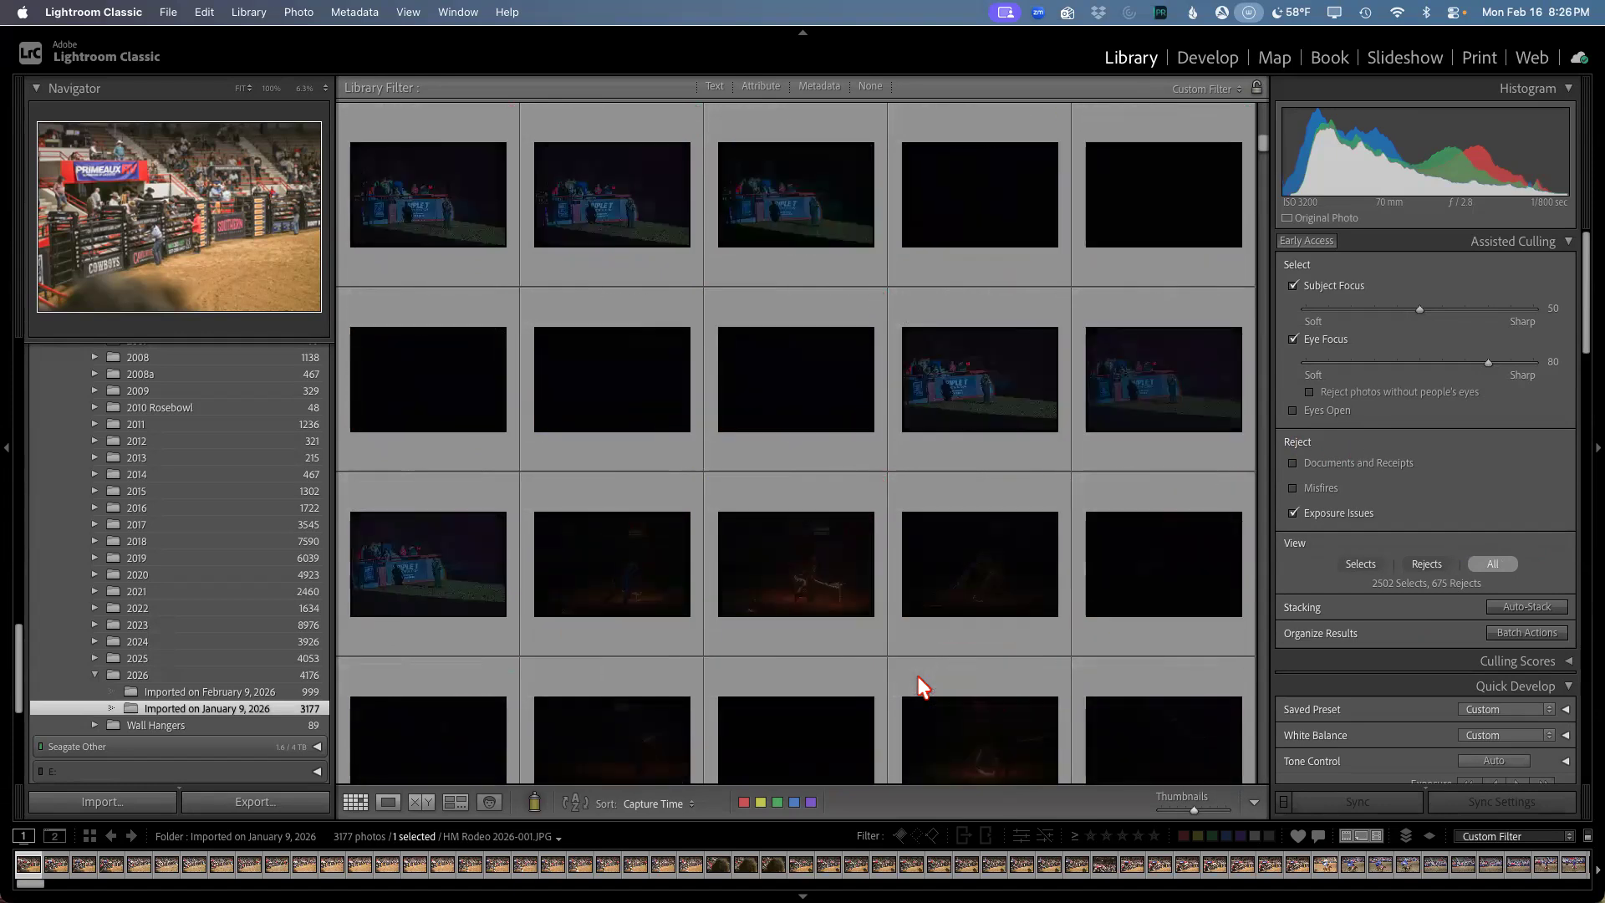
scroll(920, 685, "down", 3)
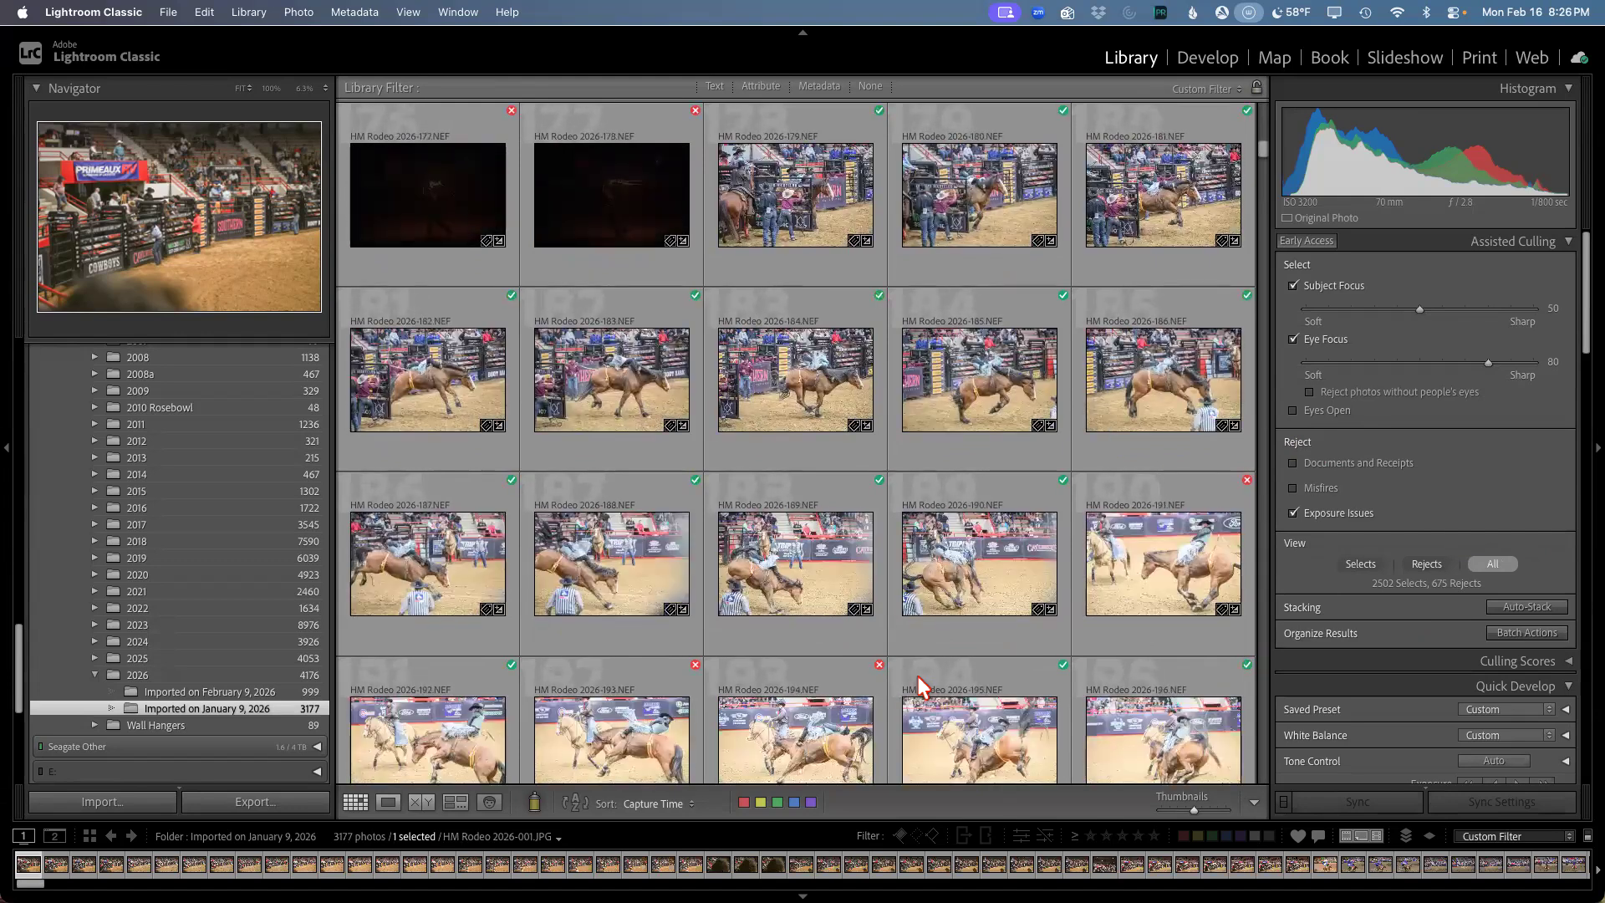
scroll(920, 685, "down", 2)
scroll(920, 685, "up", 1)
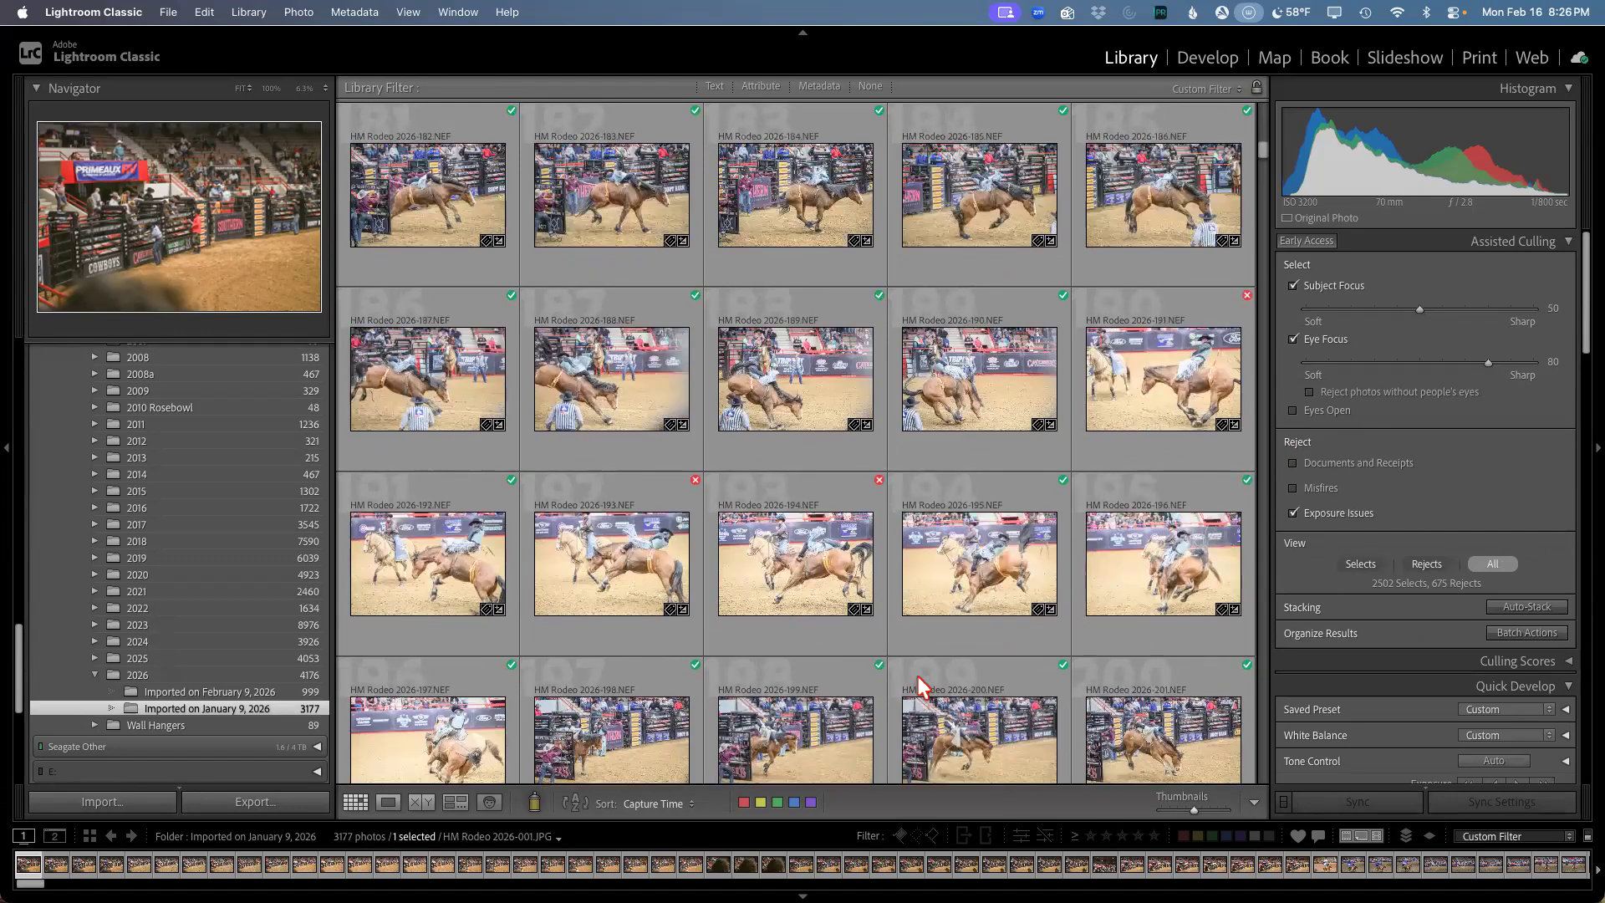
scroll(922, 687, "up", 1)
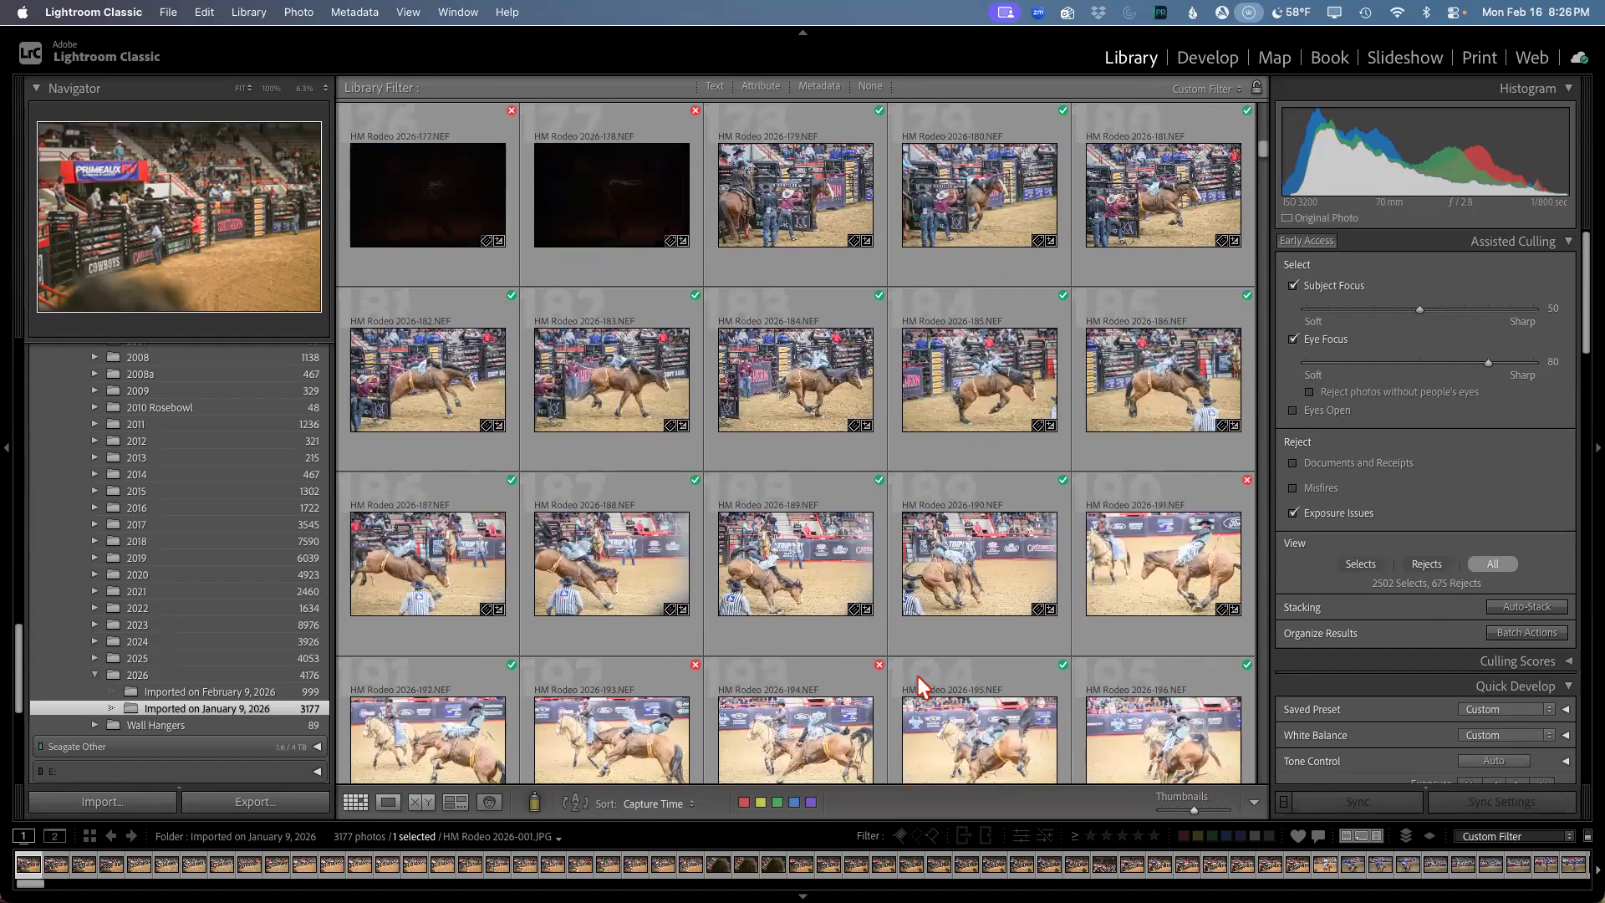
Step: Check the flags on the following bronc-riding photos, and view HM Rodeo 2026-228.NEF full size
scroll(919, 679, "down", 4)
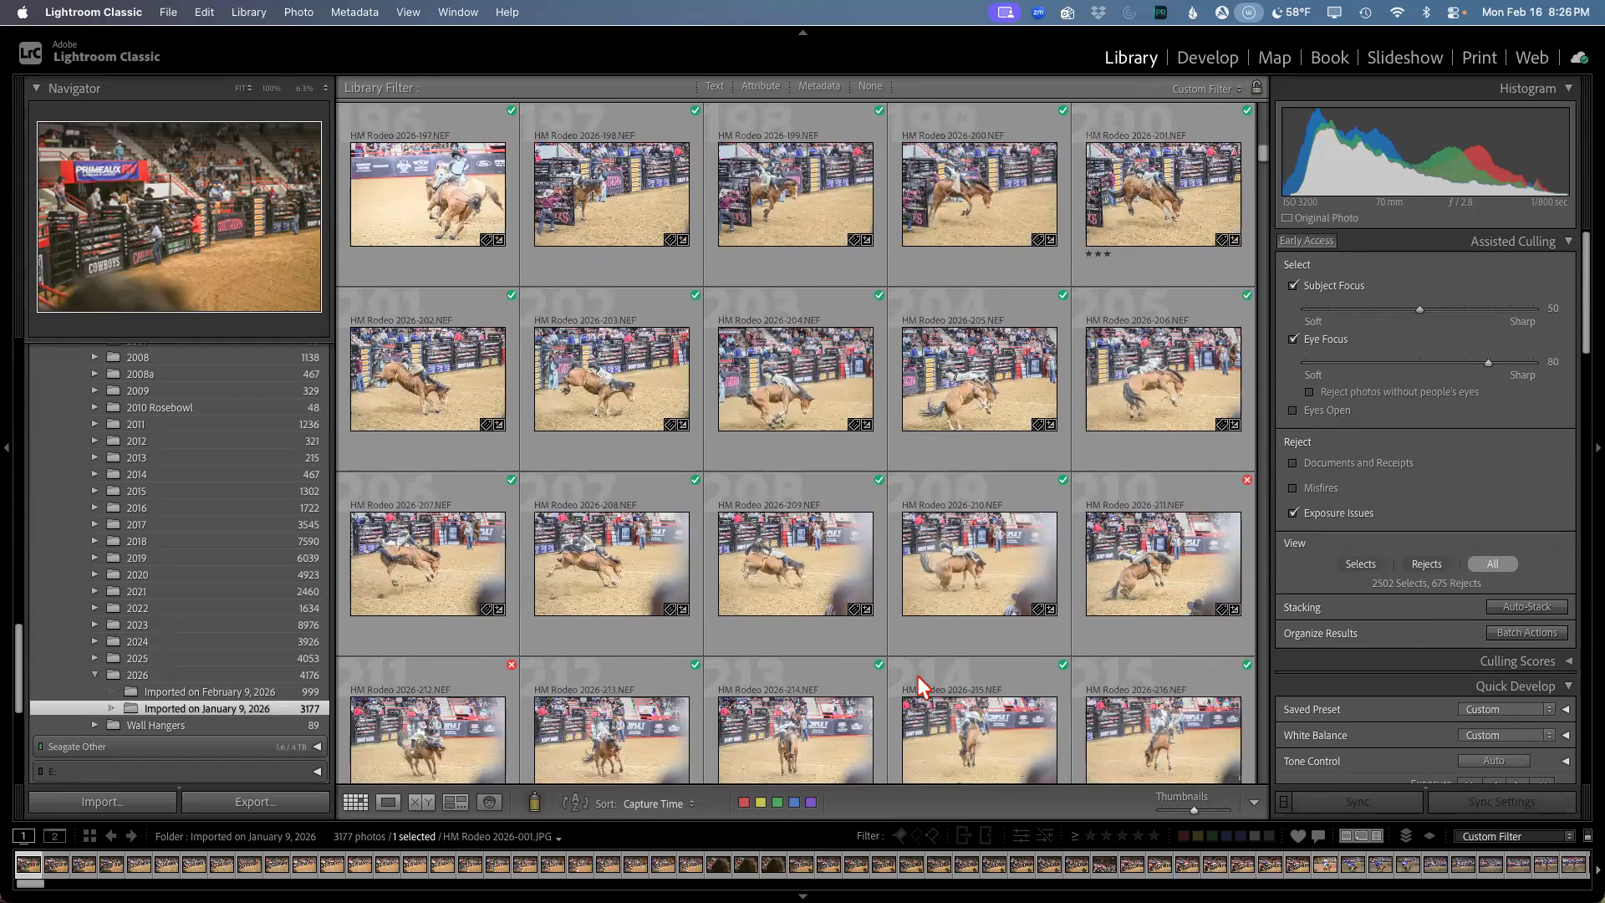
scroll(918, 676, "down", 1)
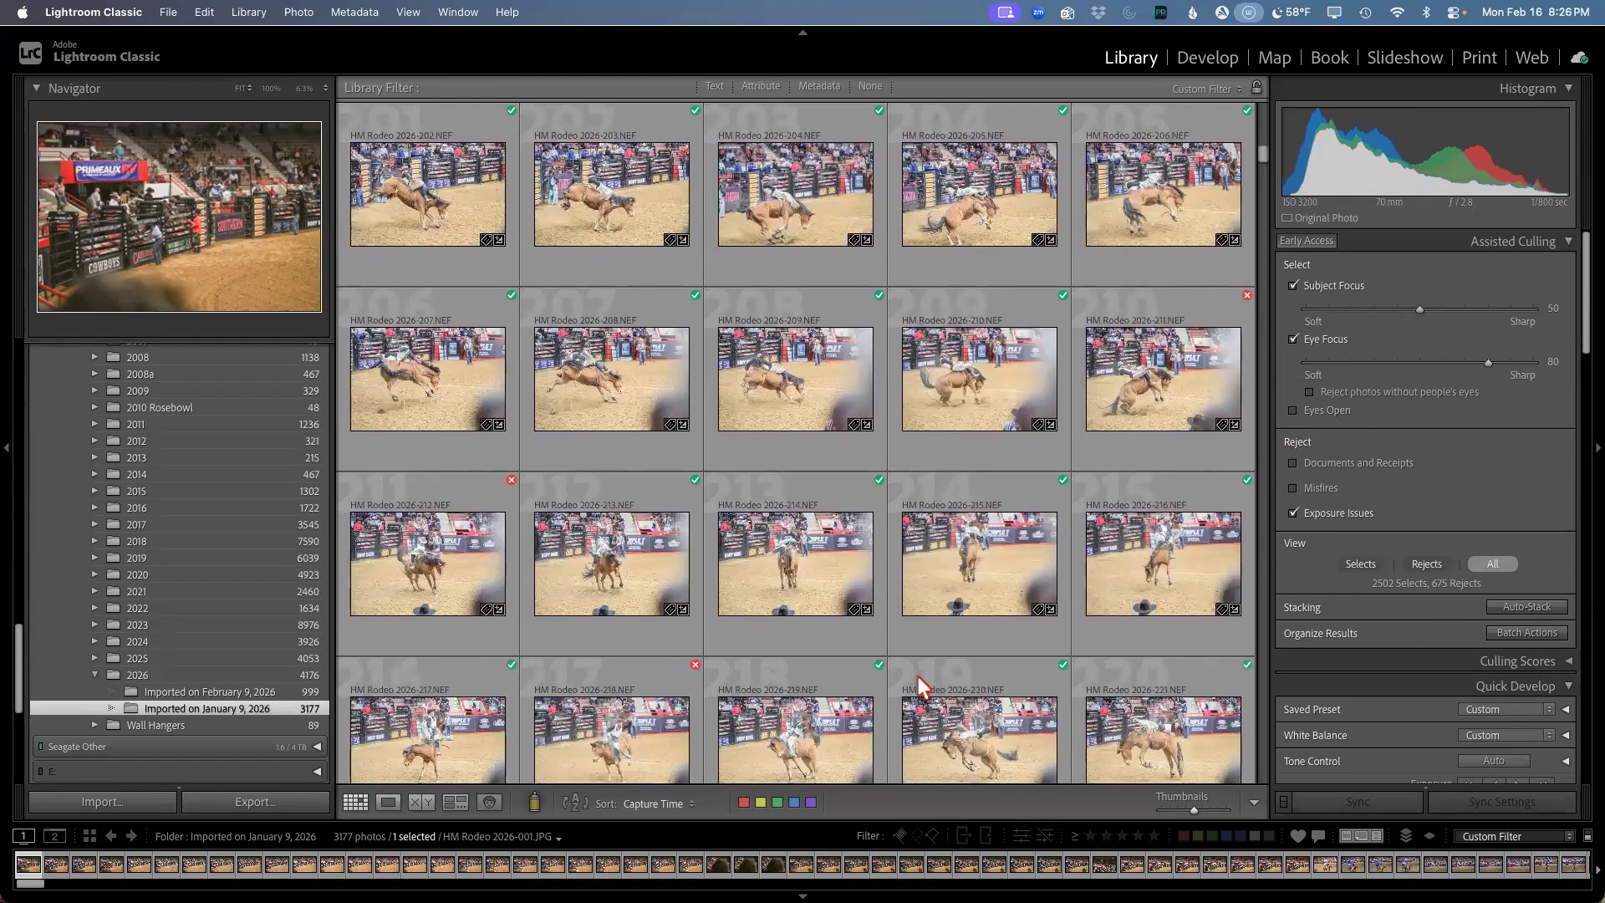
scroll(919, 679, "down", 3)
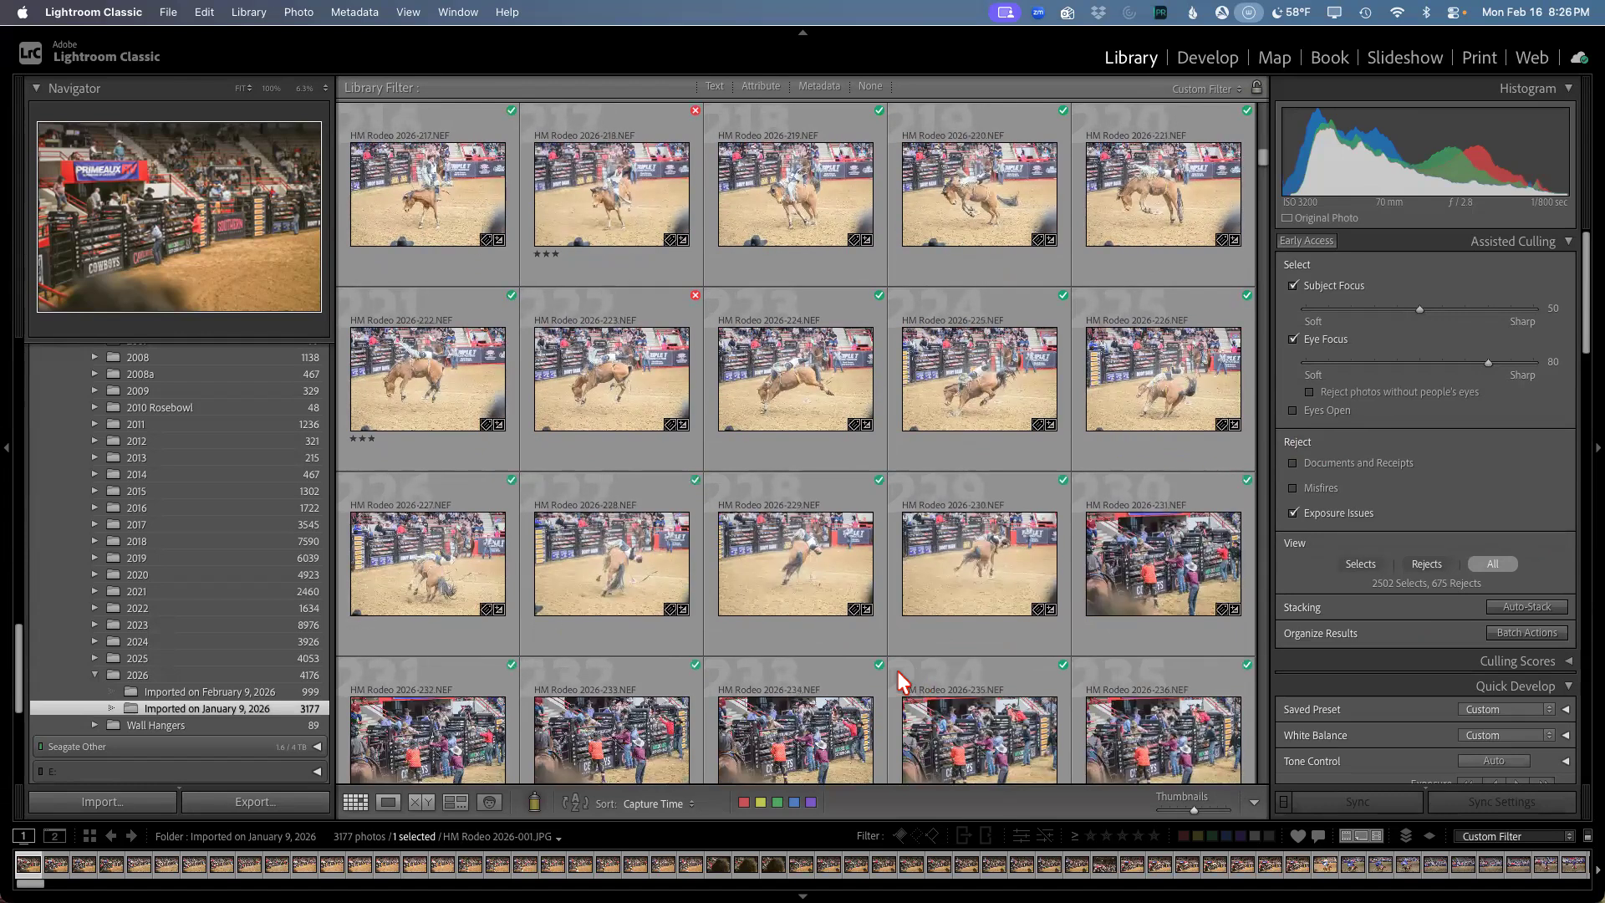
double_click(627, 584)
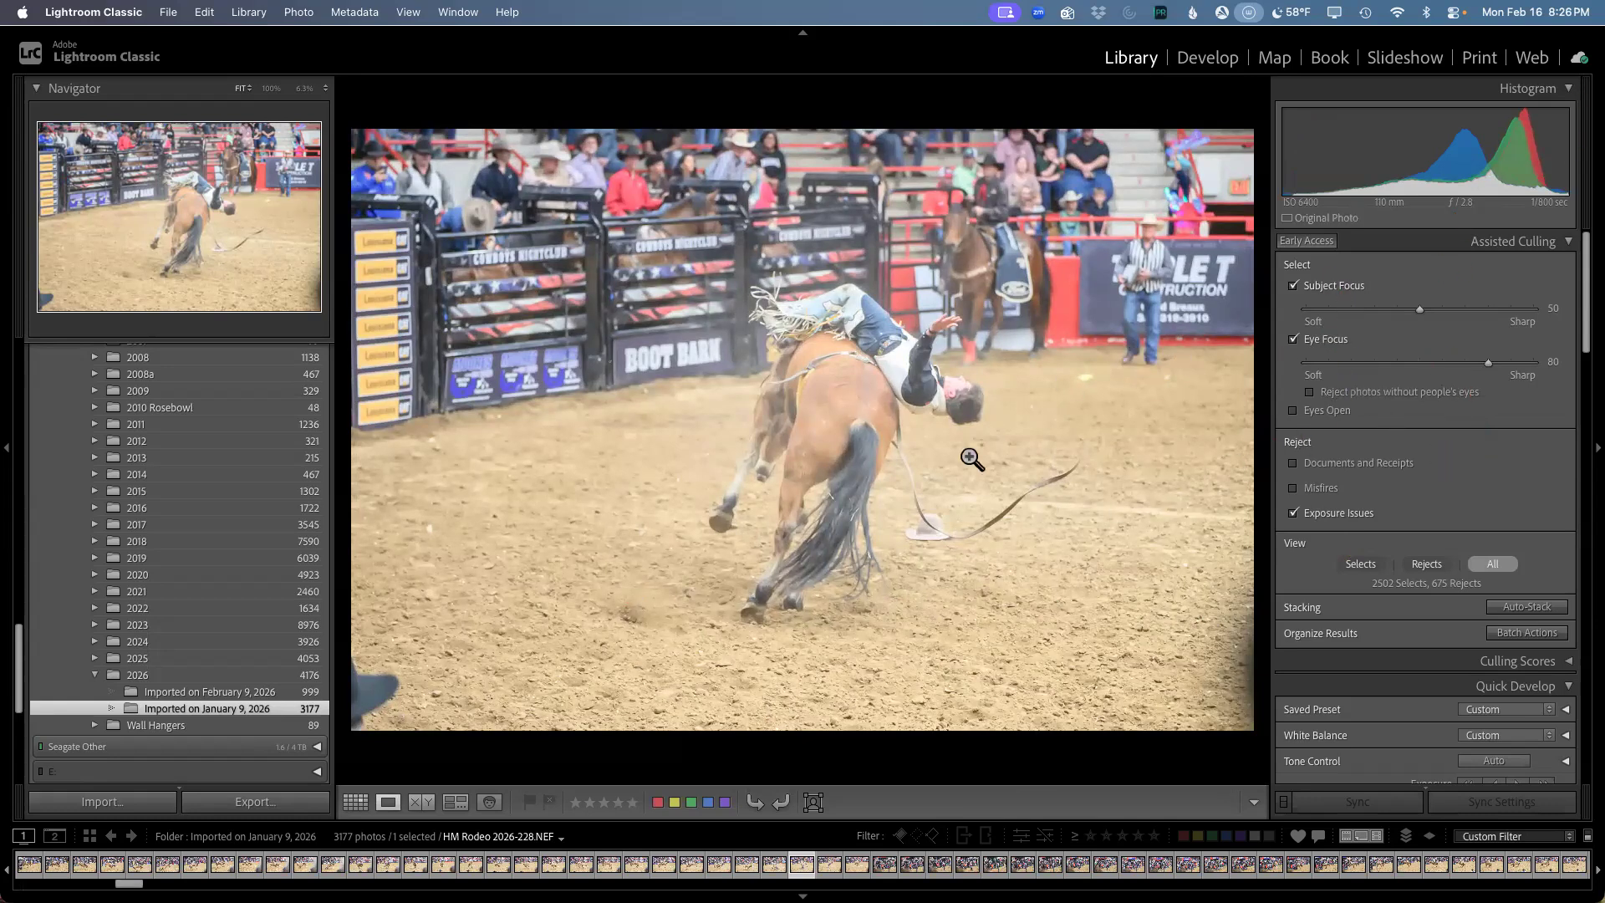
Step: Examine the falling rider's face in HM Rodeo 2026-228.NEF at 100%, and return to the thumbnail grid
left_click(963, 396)
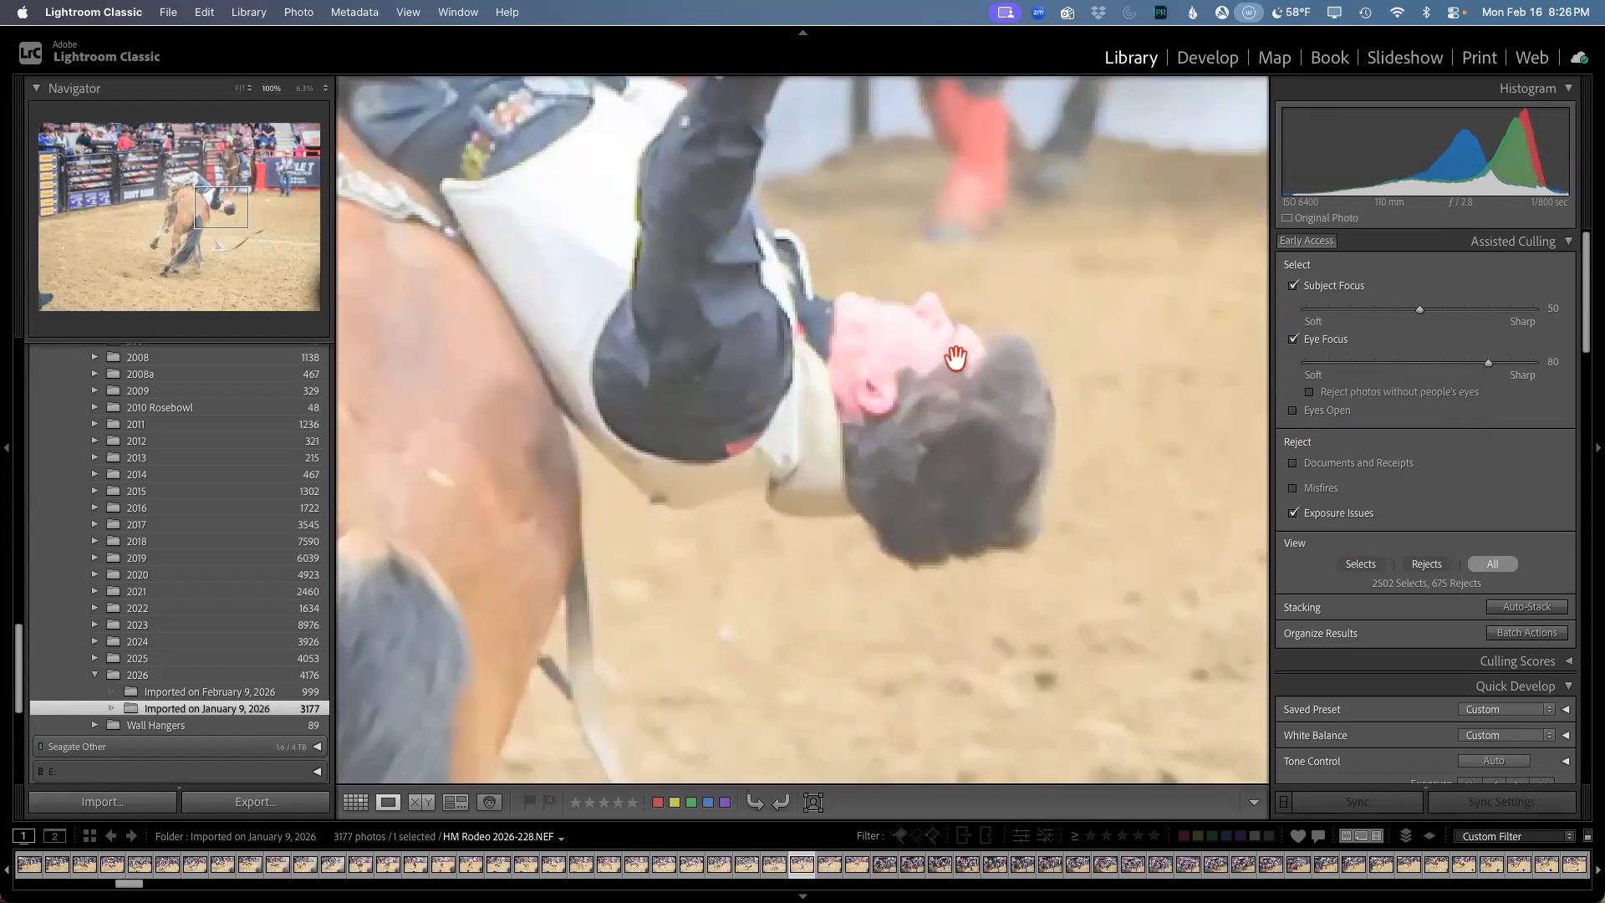
left_click(950, 445)
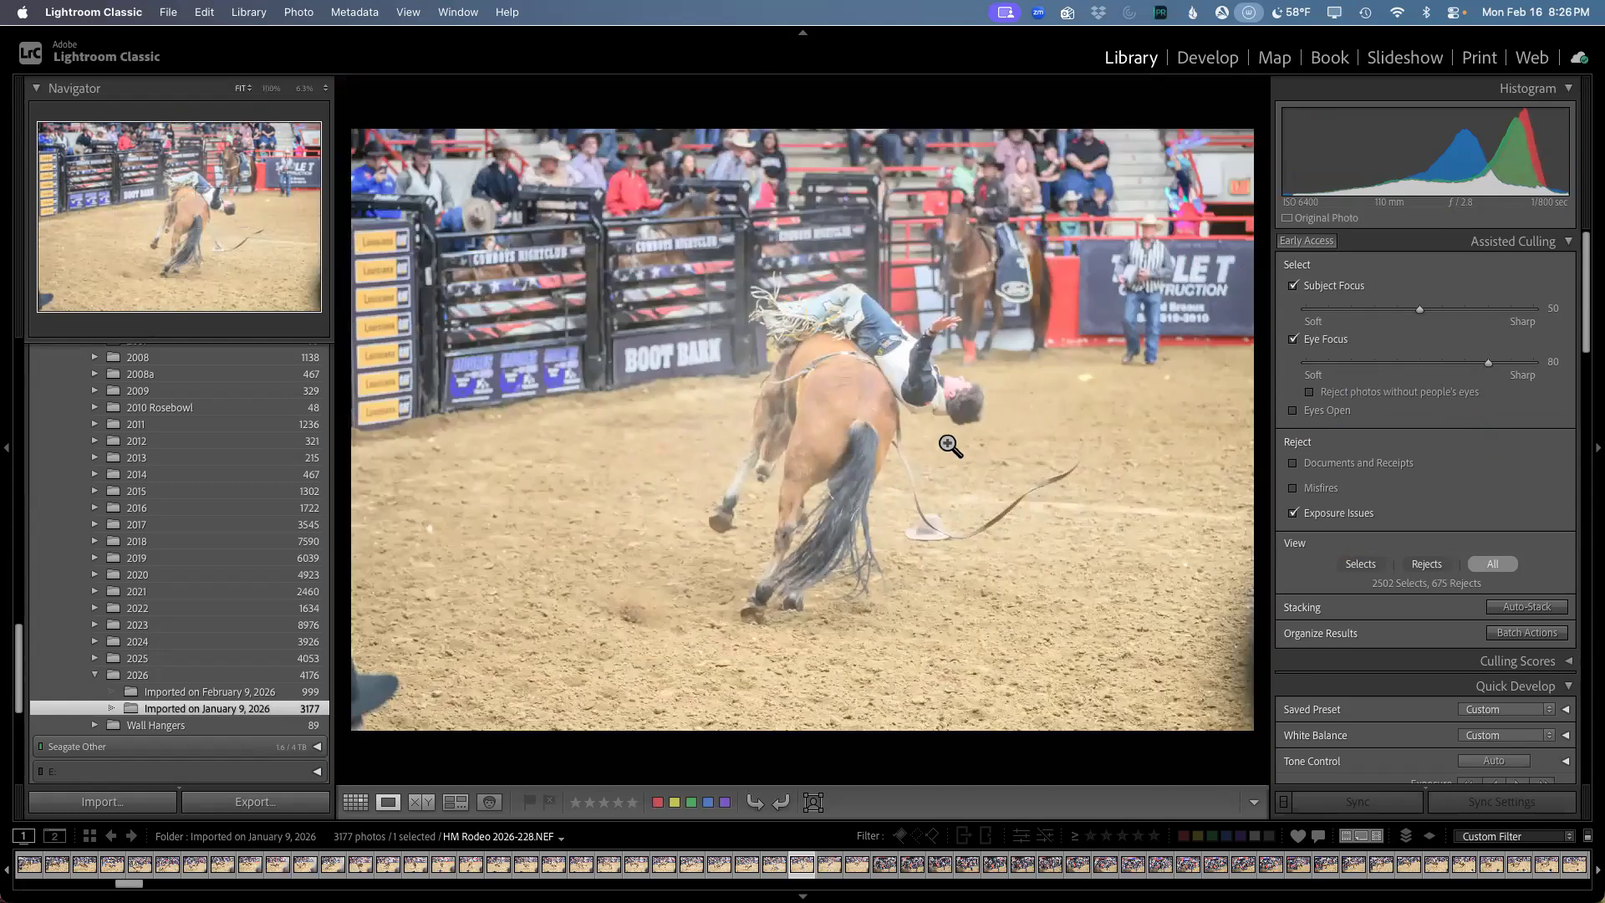
left_click(942, 434)
left_click_drag(1021, 241, 1008, 515)
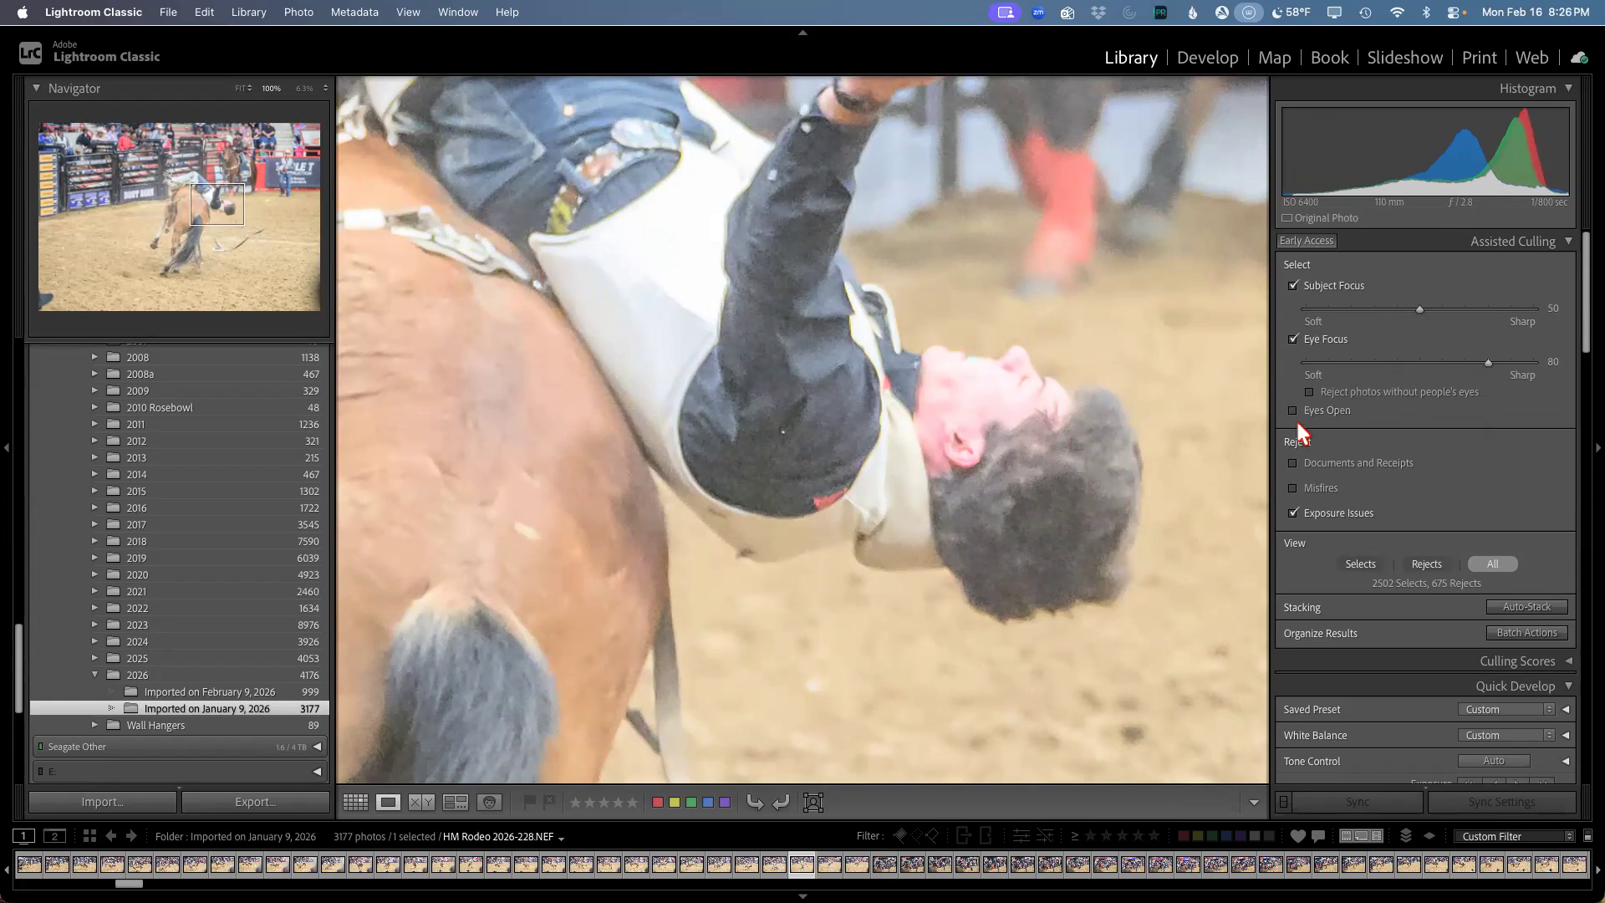
left_click(462, 627)
left_click(355, 801)
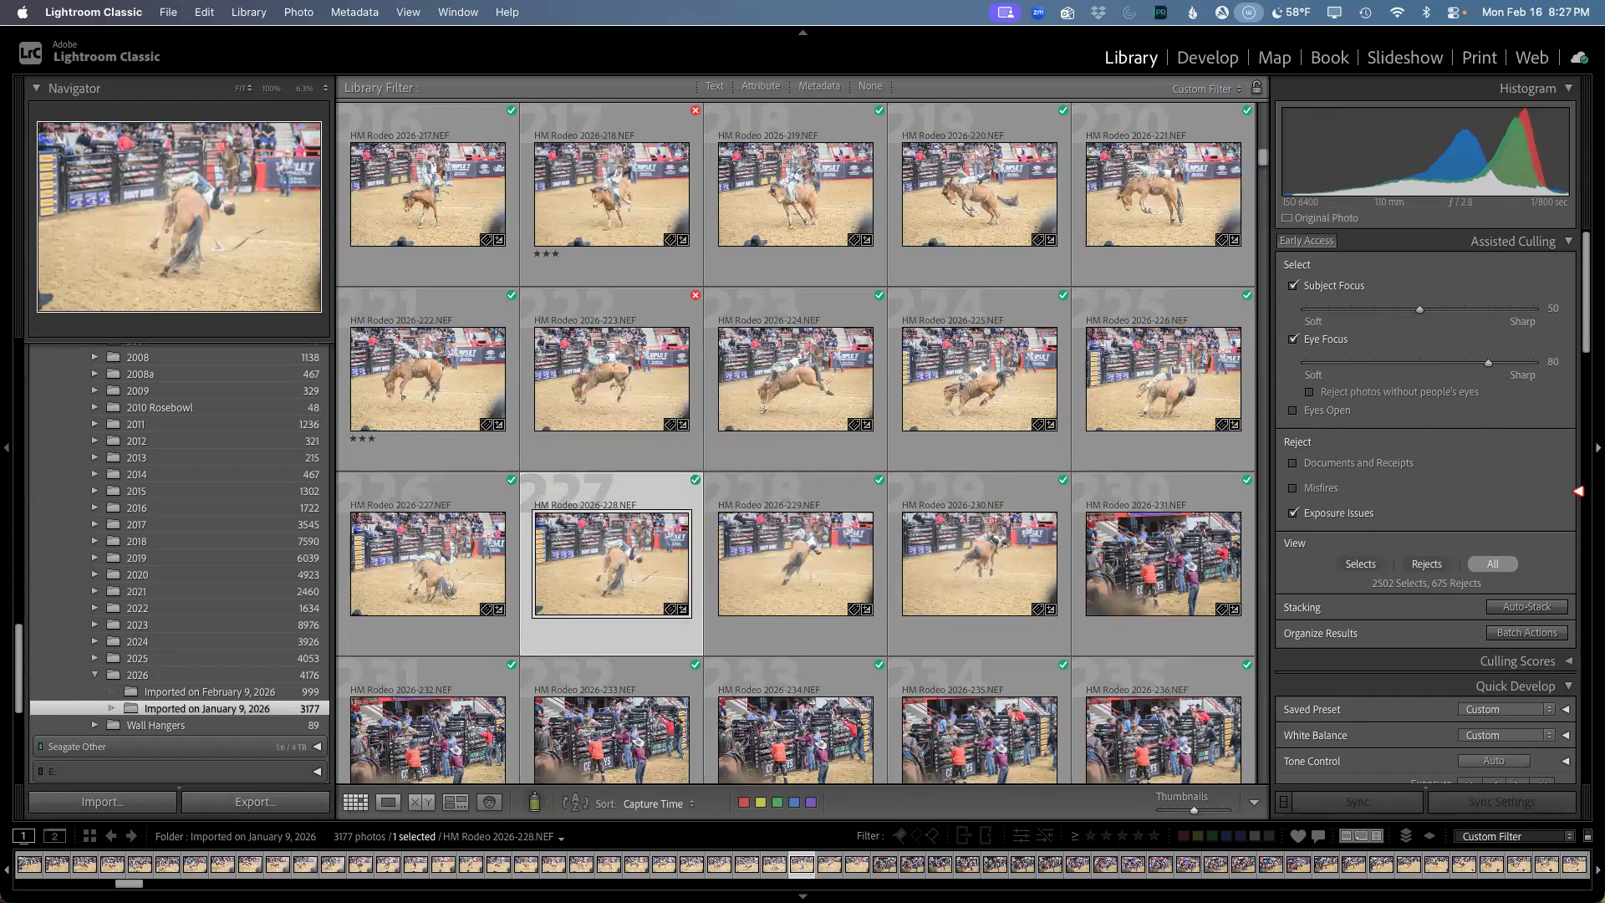
Step: Enable the Eyes Open criterion, and check HM Rodeo 2026-228.NEF up close before returning to the thumbnail grid
left_click(1294, 411)
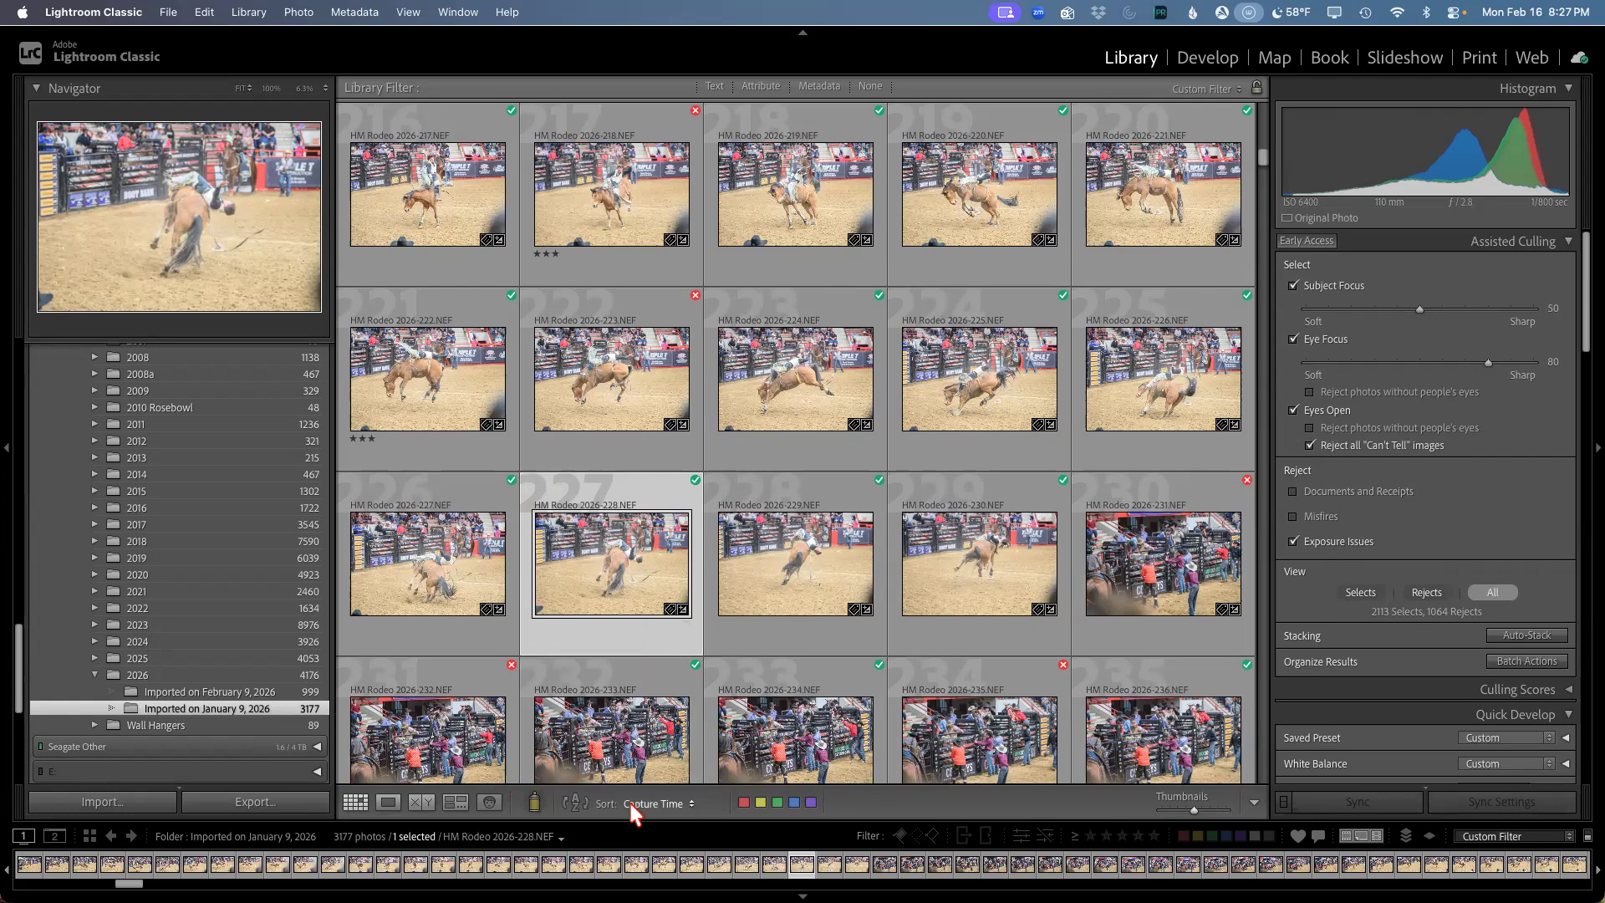
double_click(675, 595)
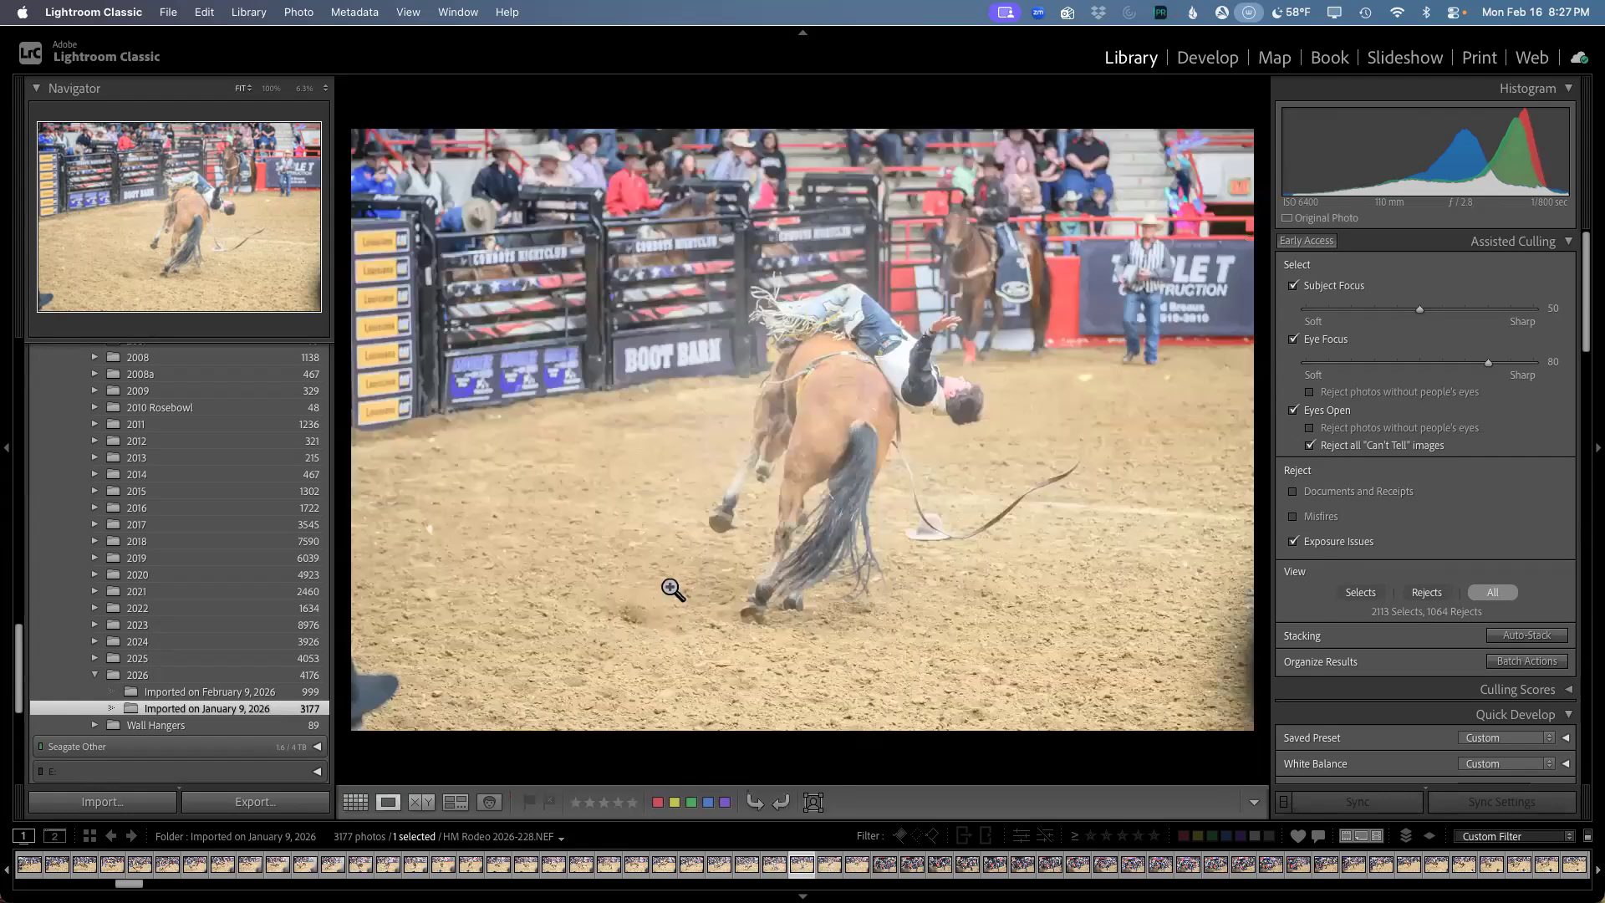
left_click(880, 505)
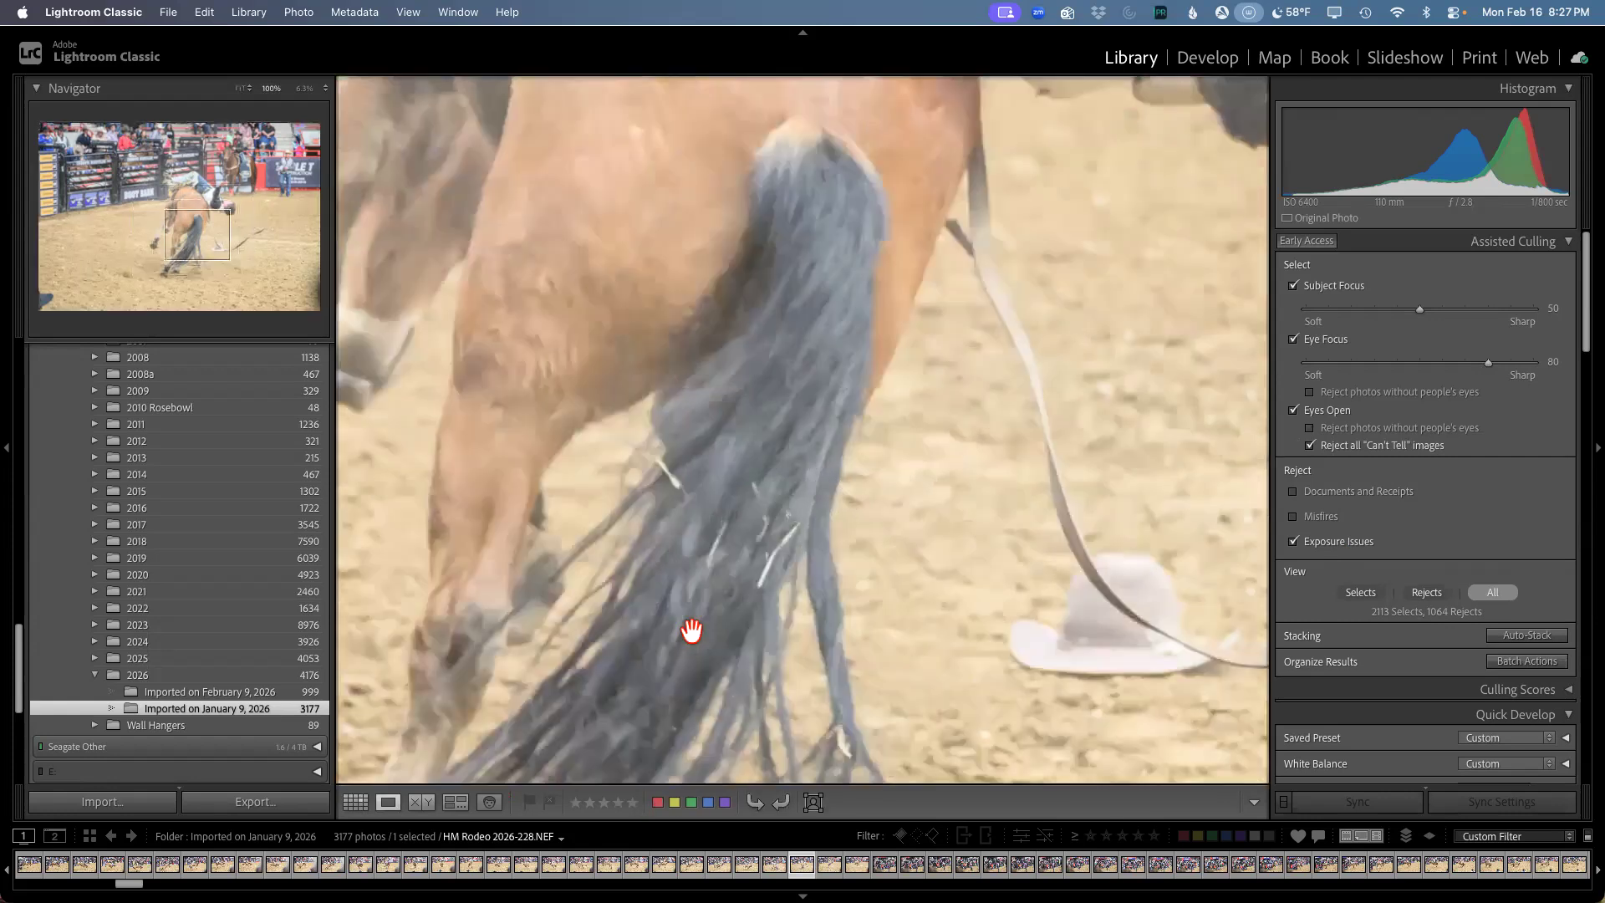
left_click(846, 463)
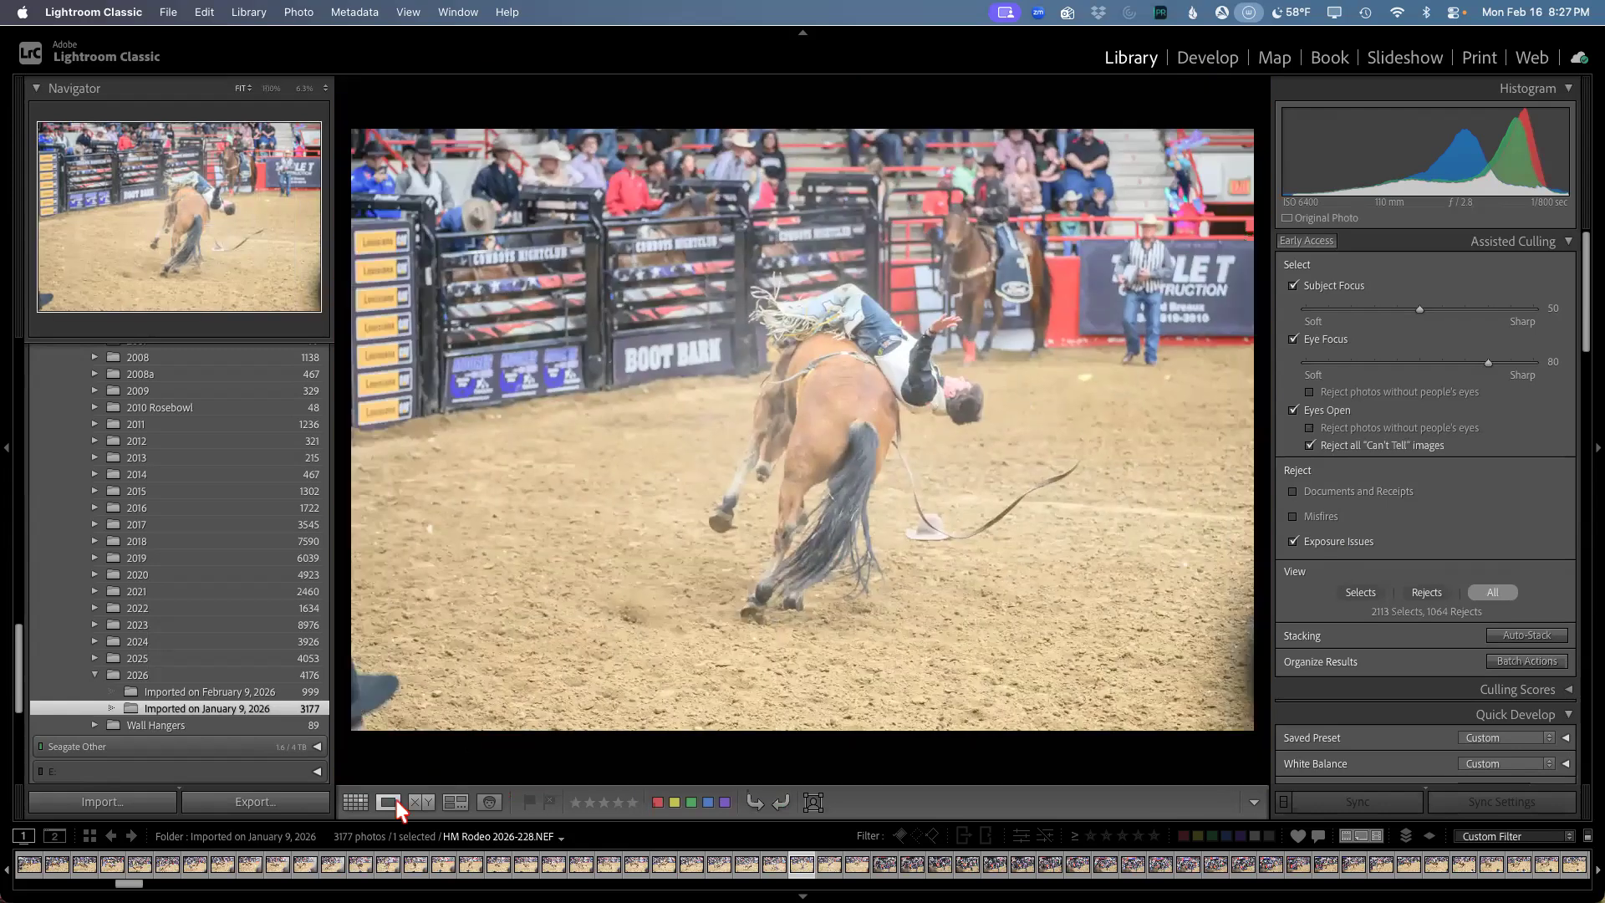
left_click(355, 802)
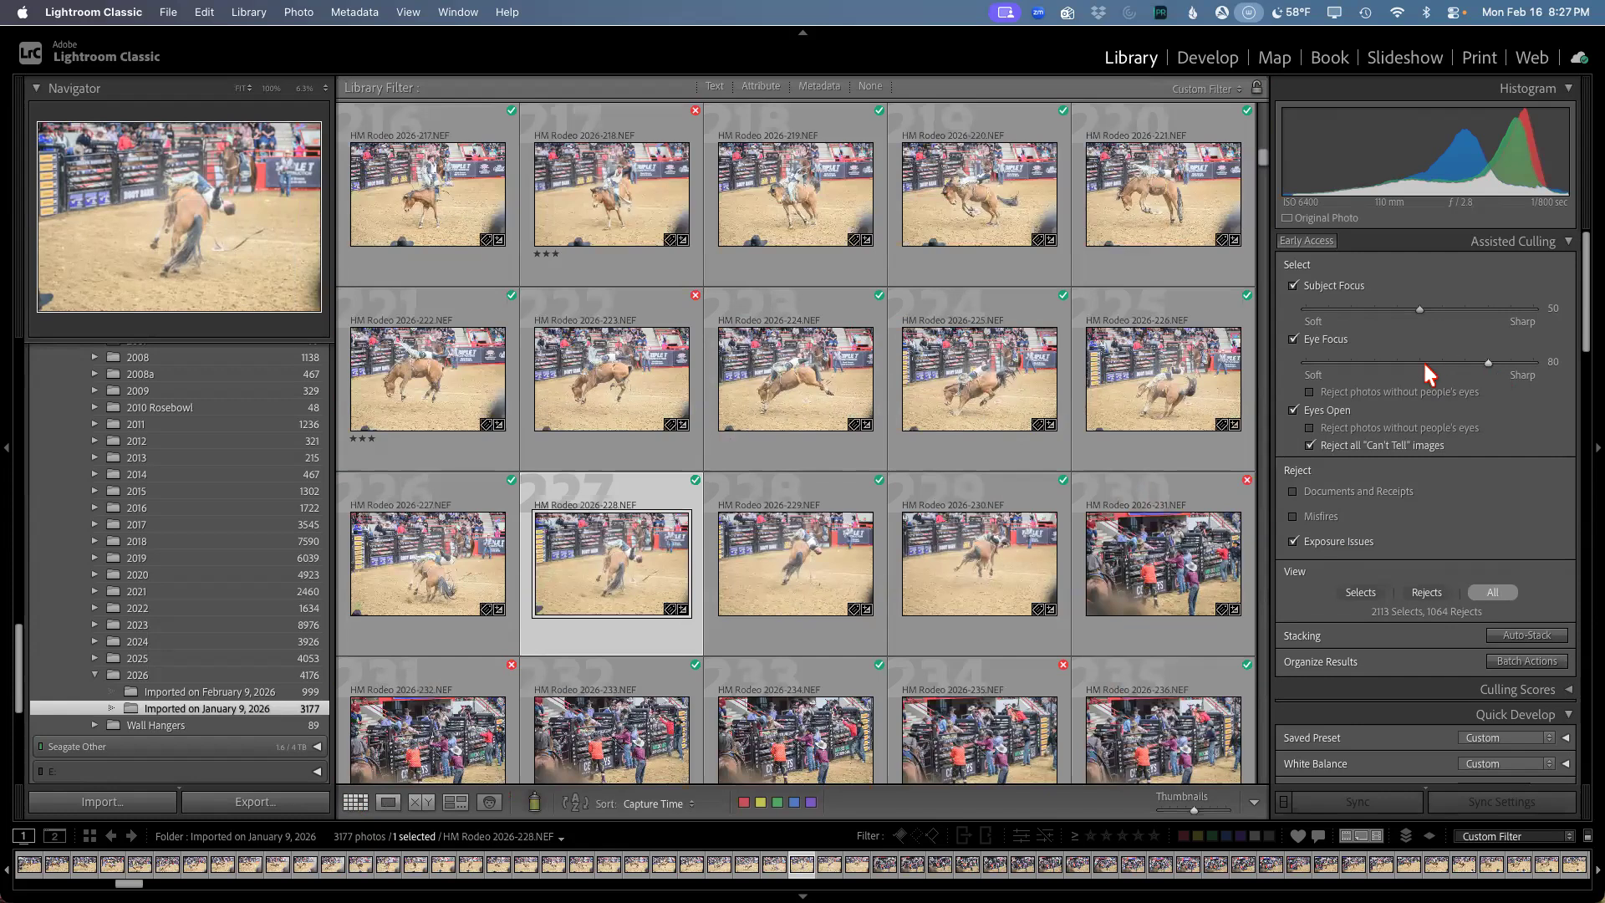
Step: Raise the Subject Focus threshold to 80 and Eye Focus to 90, and check the flags on HM Rodeo 2026-228.NEF and the following photos
left_click_drag(1487, 362, 1511, 363)
double_click(619, 575)
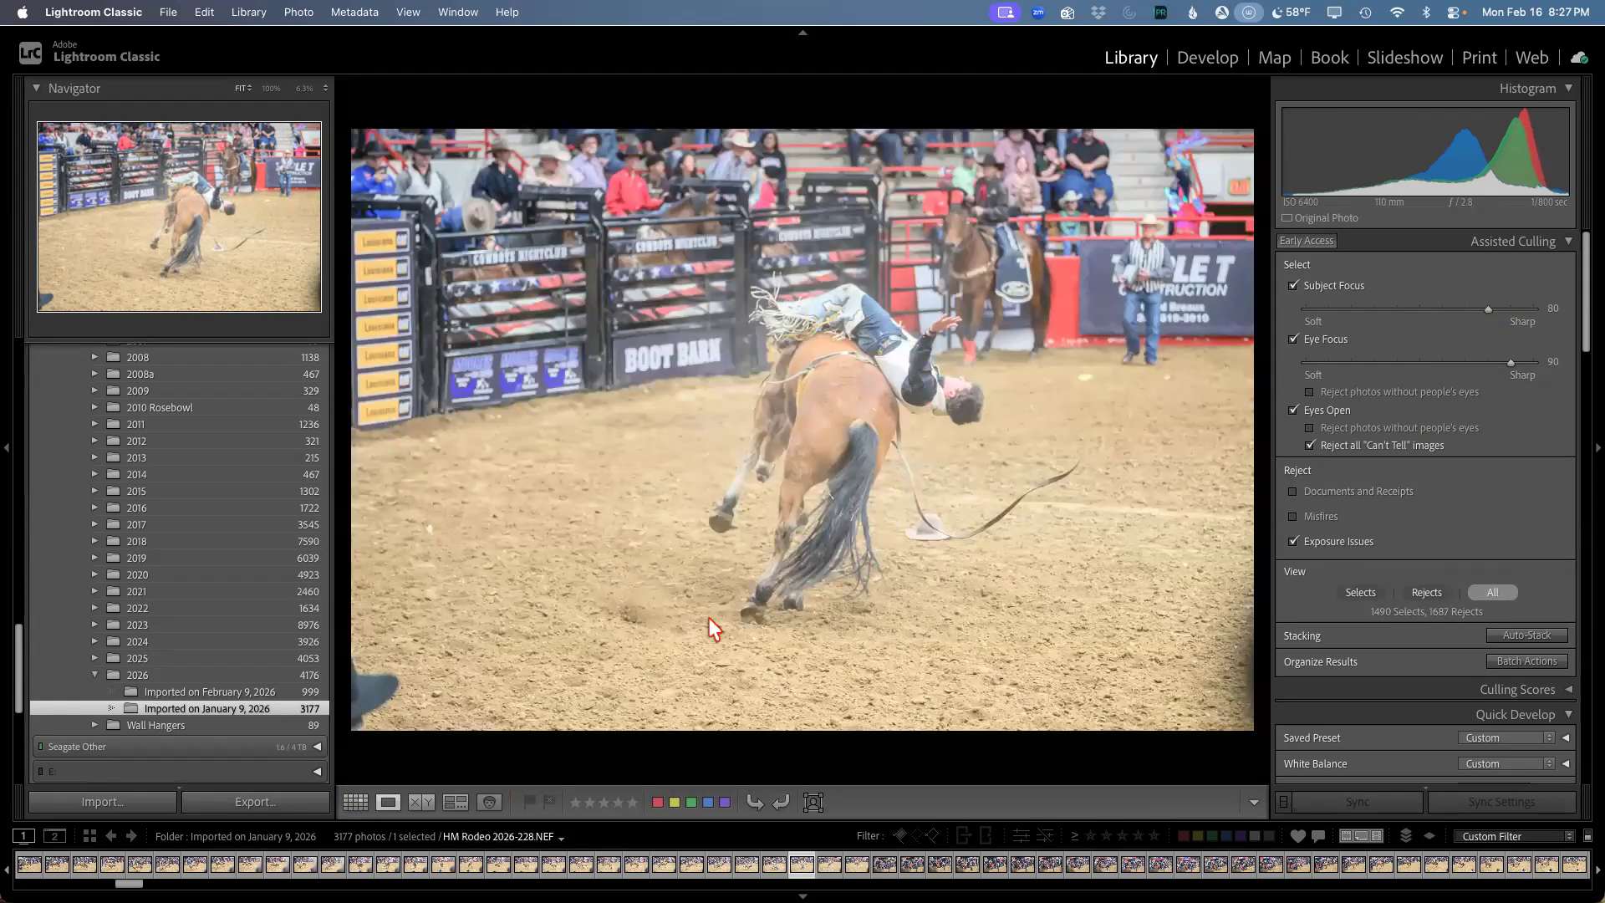
left_click(355, 802)
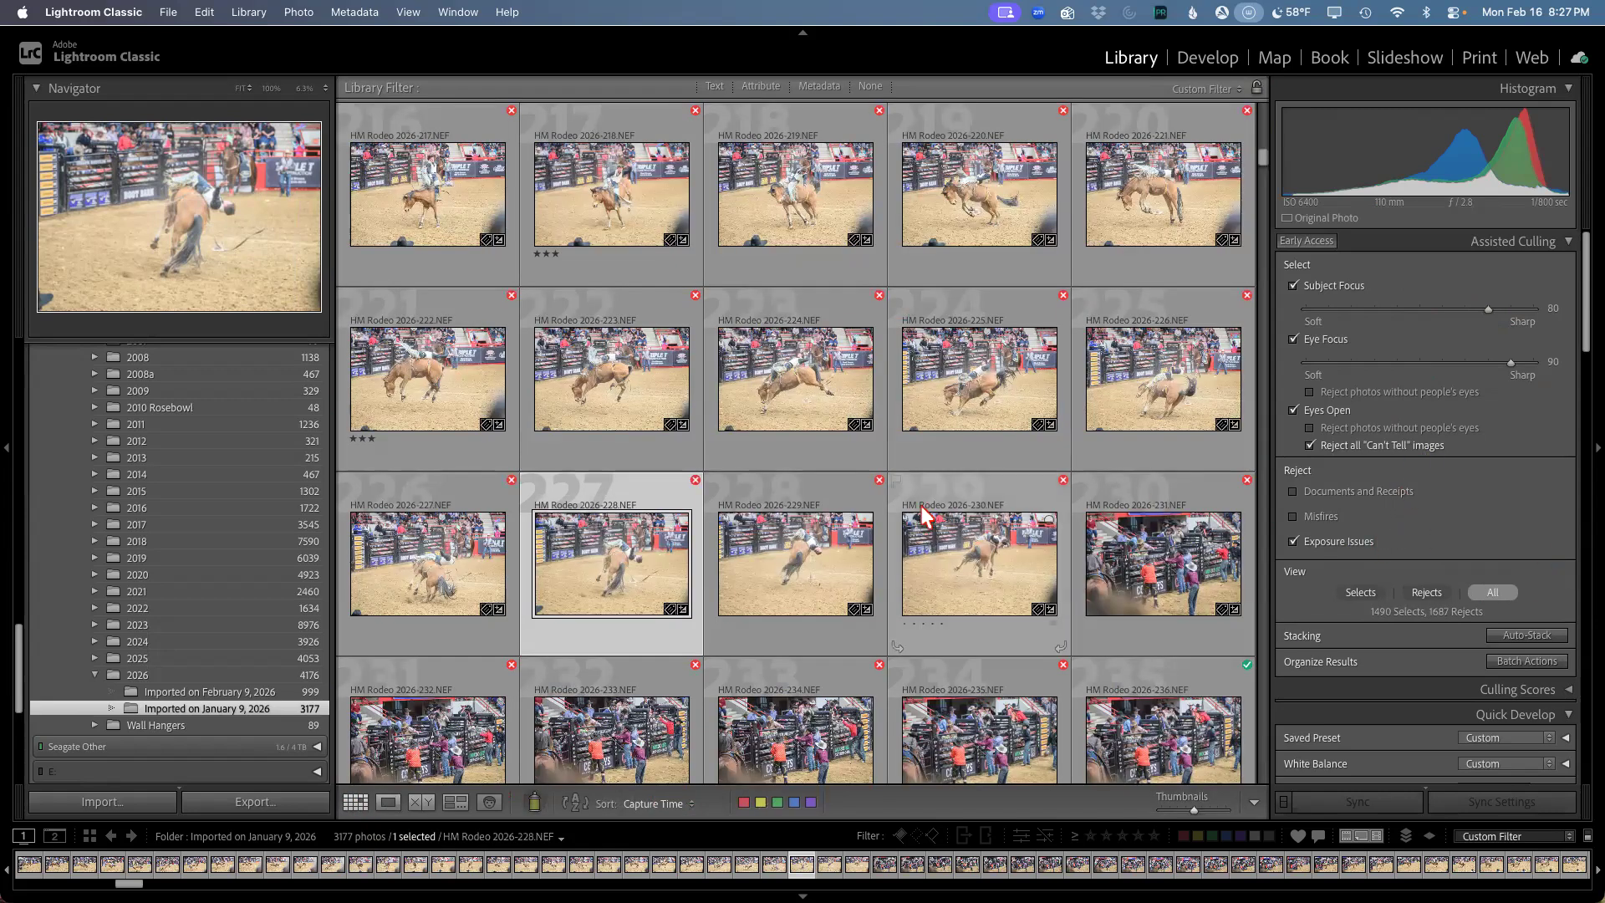
scroll(921, 505, "down", 3)
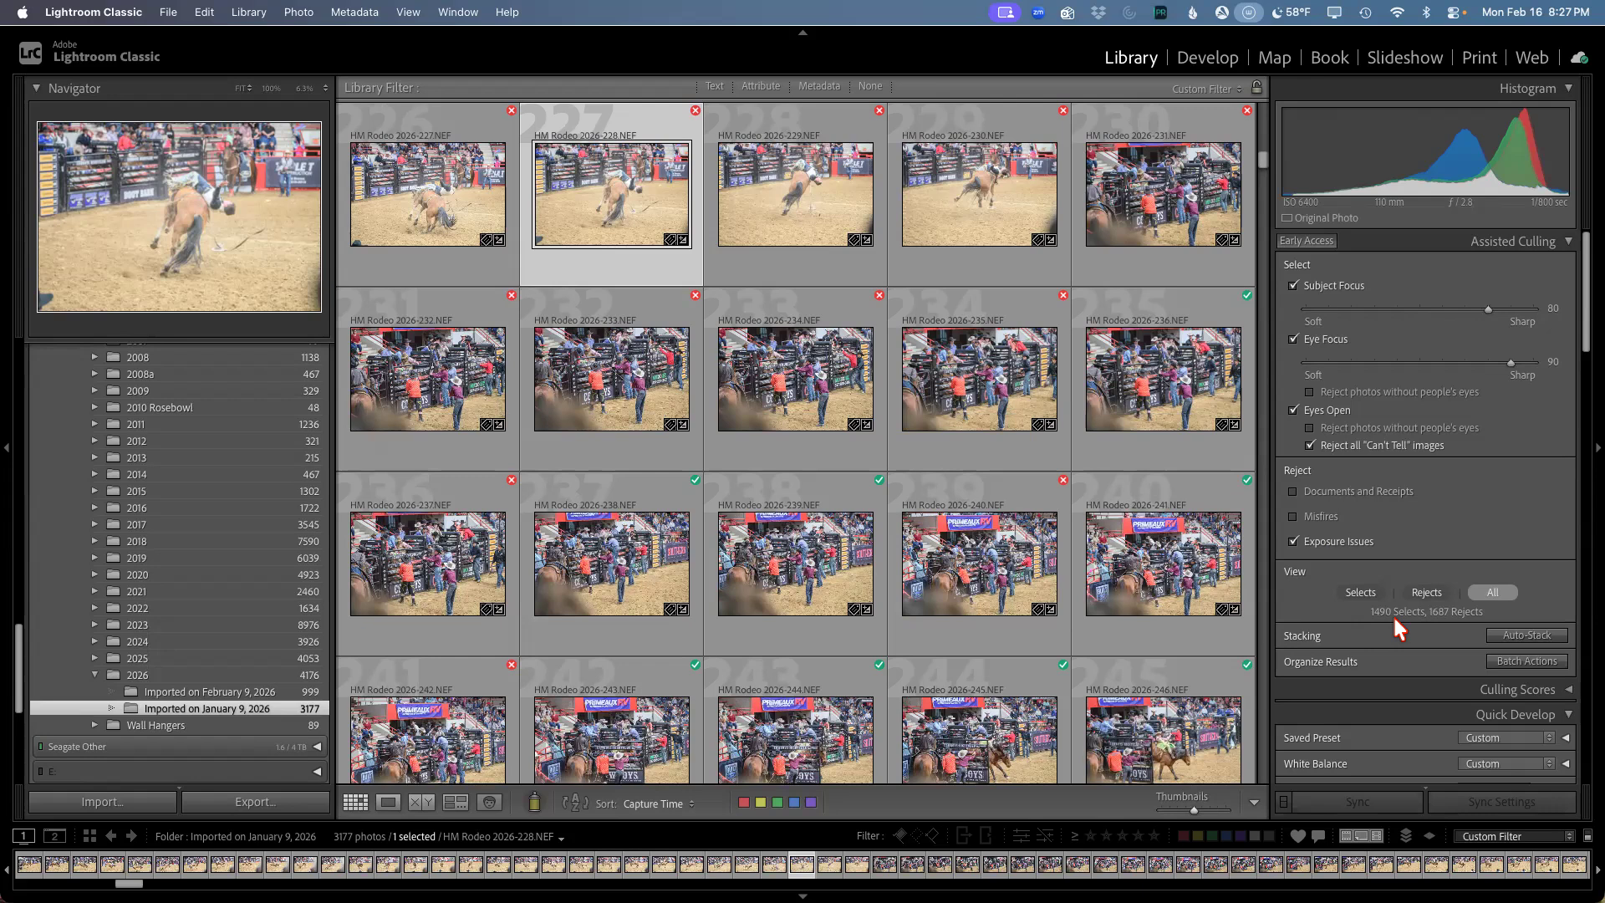
Step: Reject photos without people's eyes, set the Eye Focus threshold to 80, and read the description of Subject Focus
left_click(1309, 388)
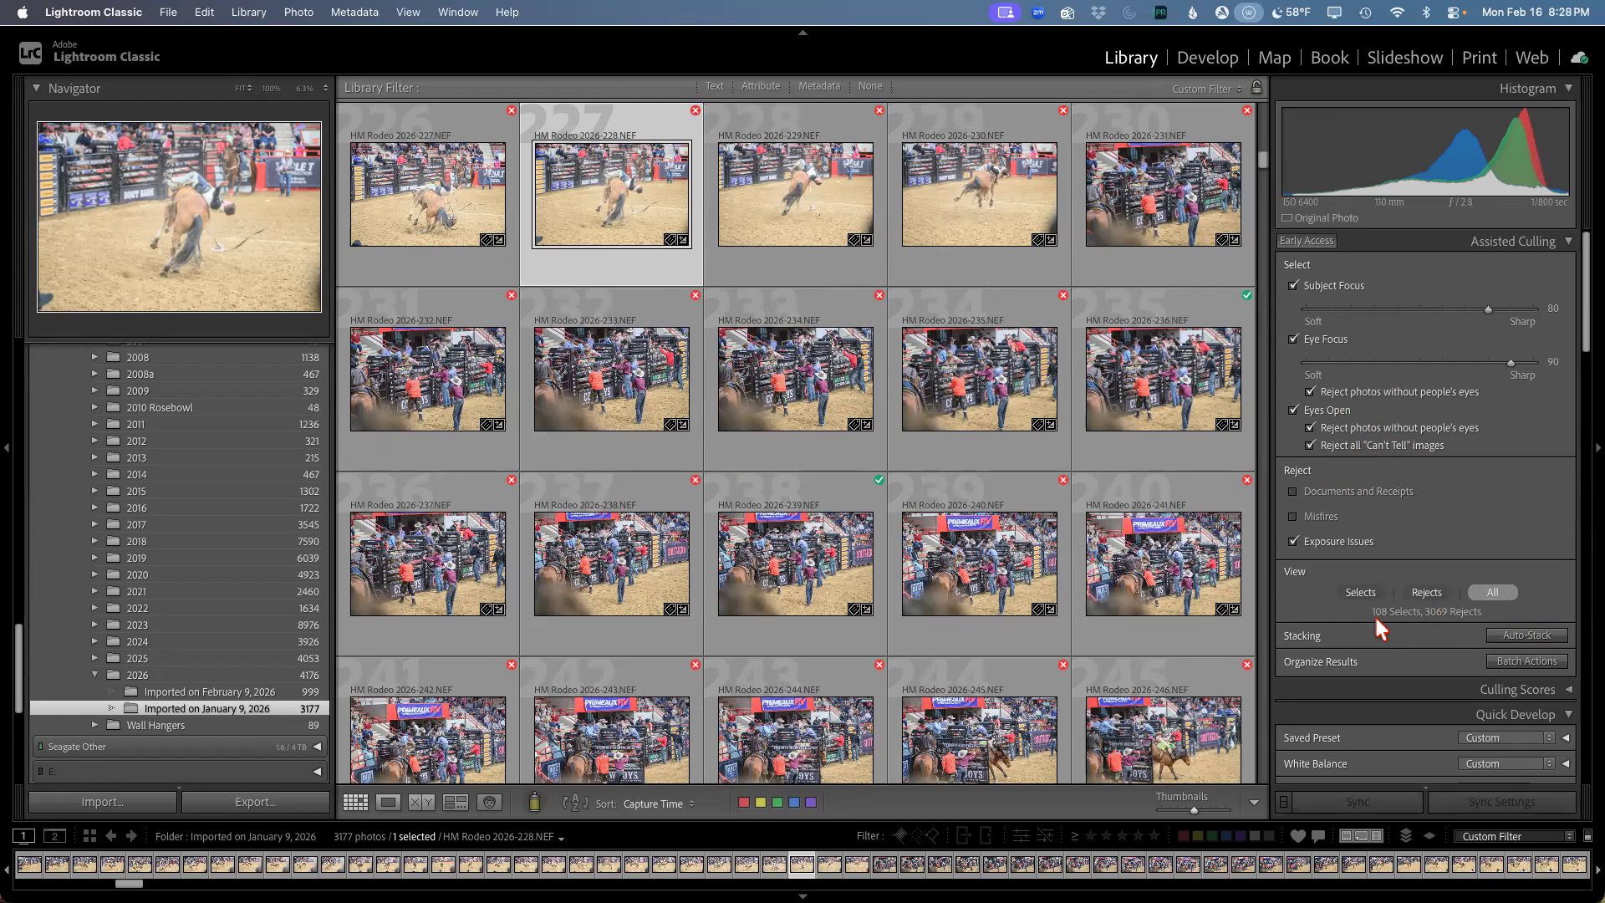
left_click(1488, 362)
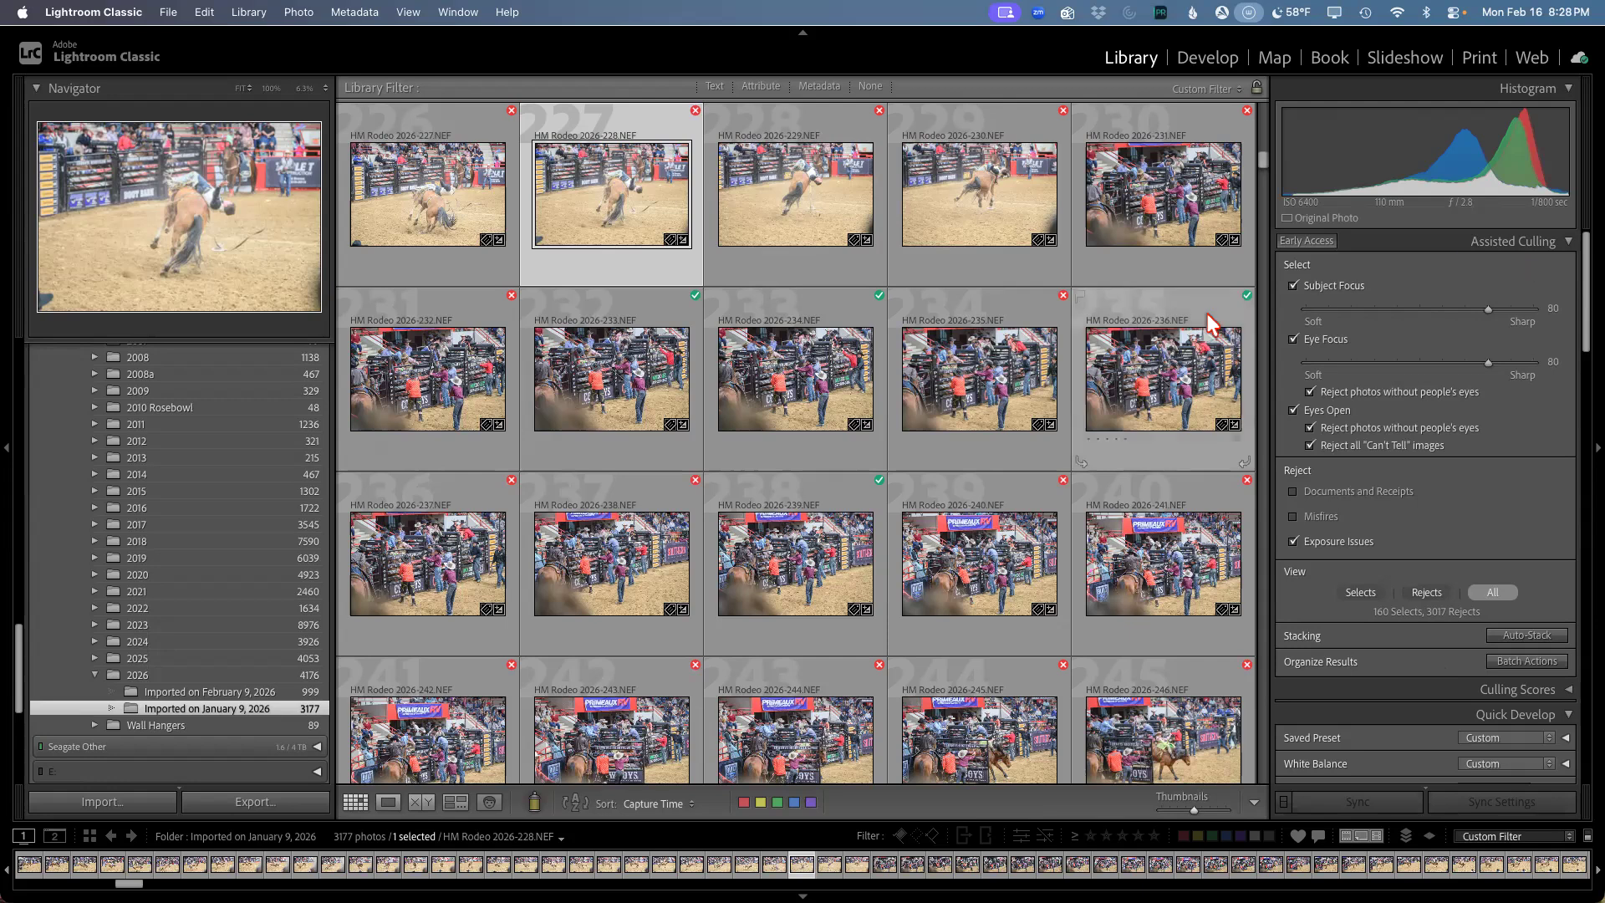
mouse_move(1349, 294)
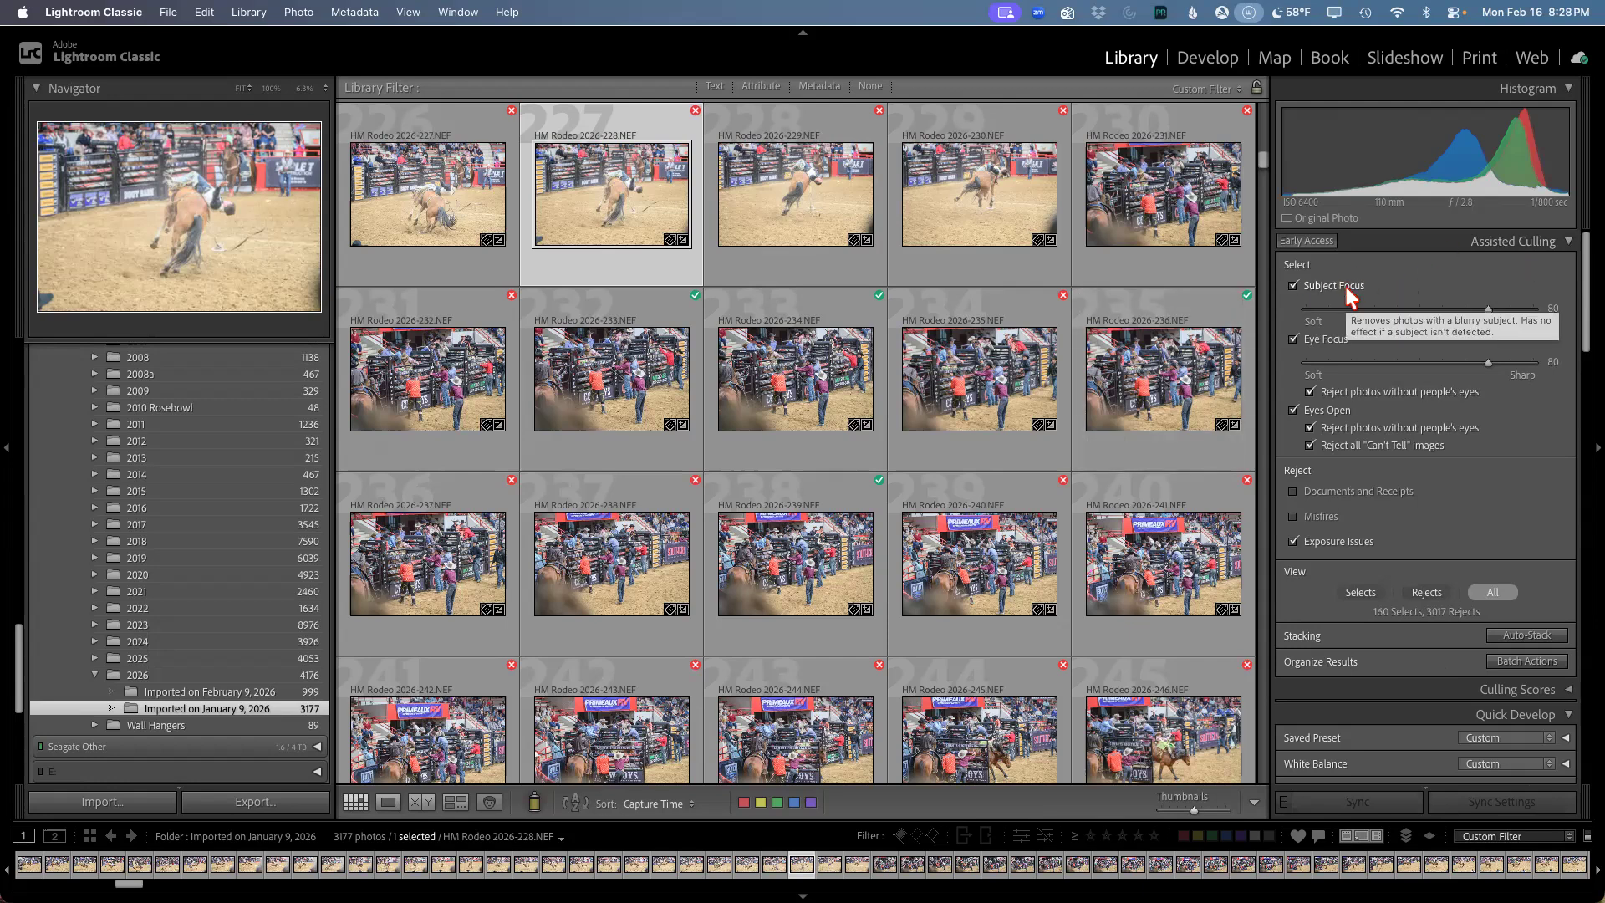
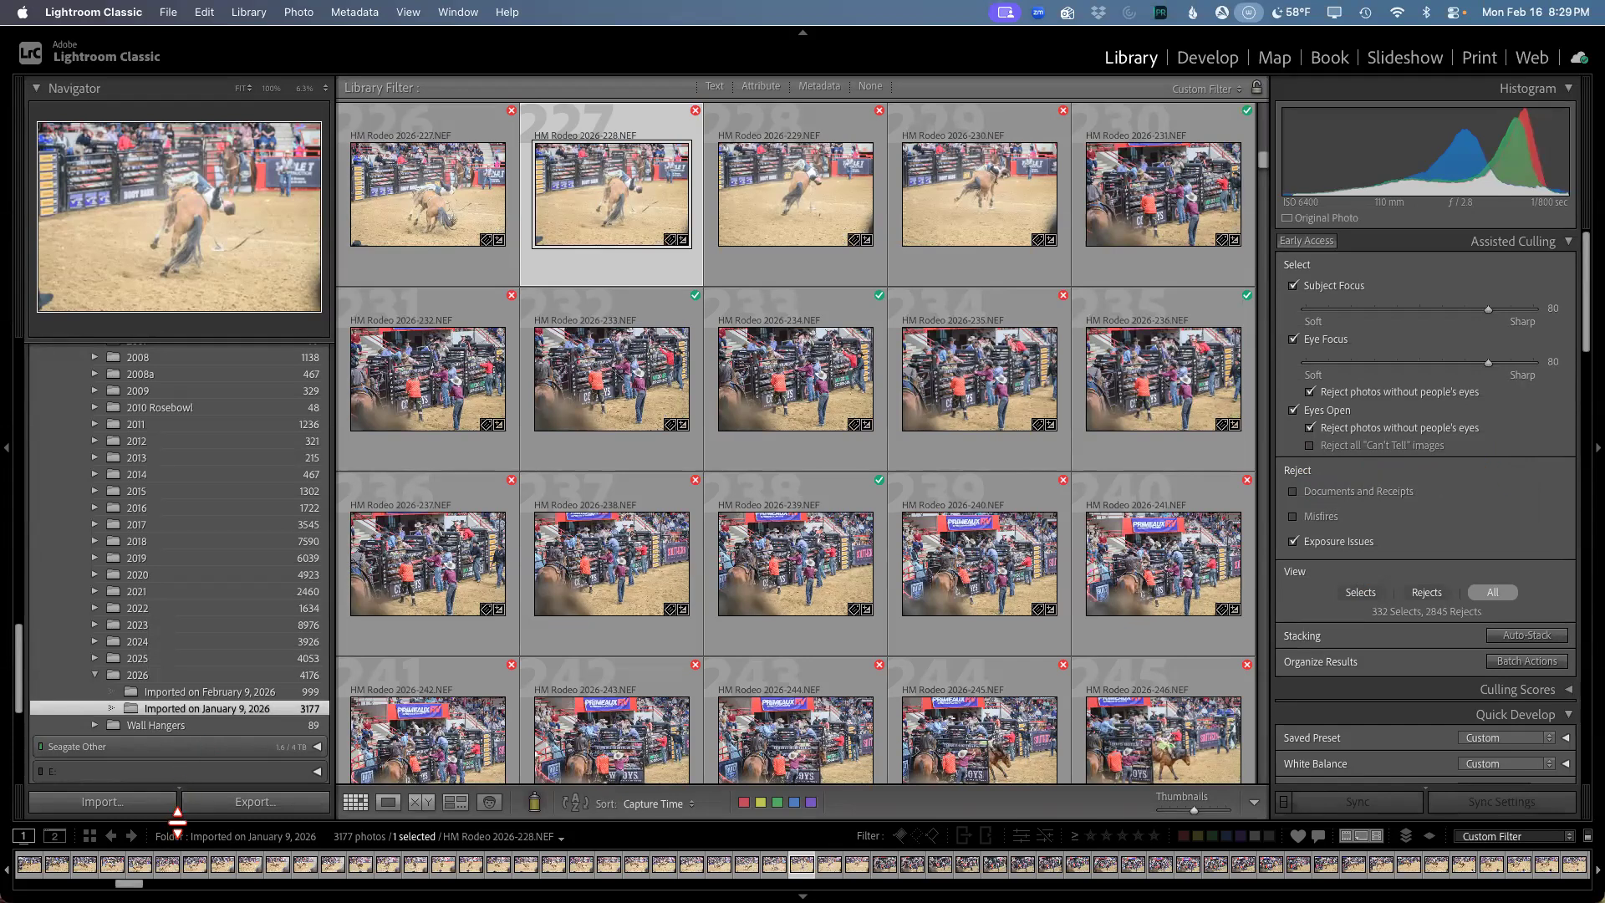
Step: Start a photo import with the DCIM folder 101NCZ_8 on the NIKON Z 8 card as the source
left_click(81, 803)
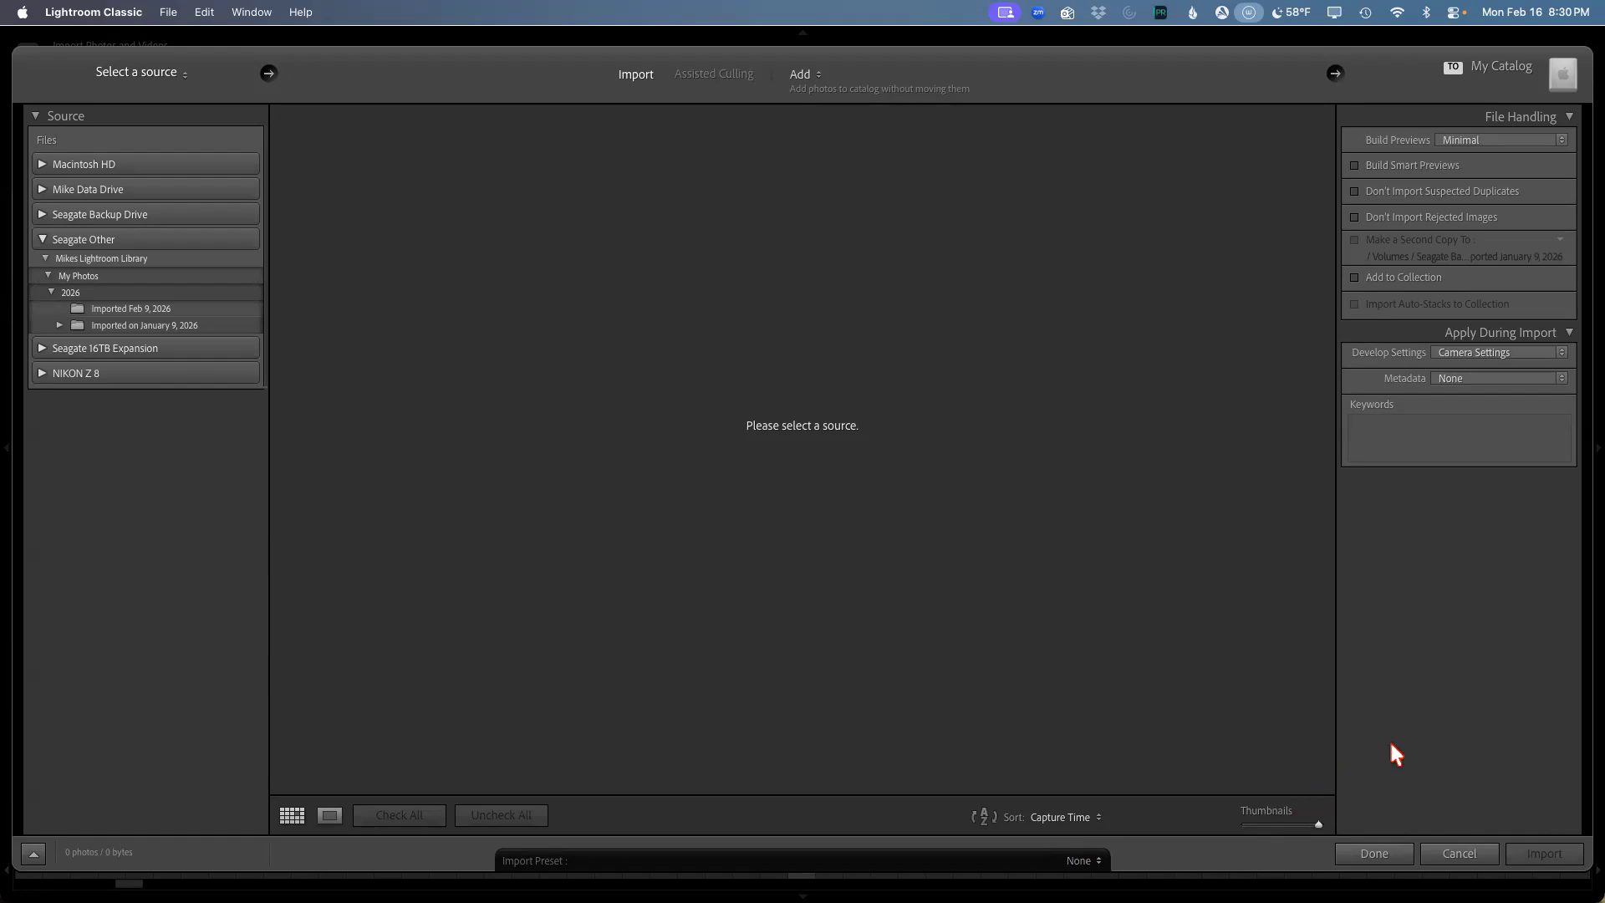
left_click(46, 372)
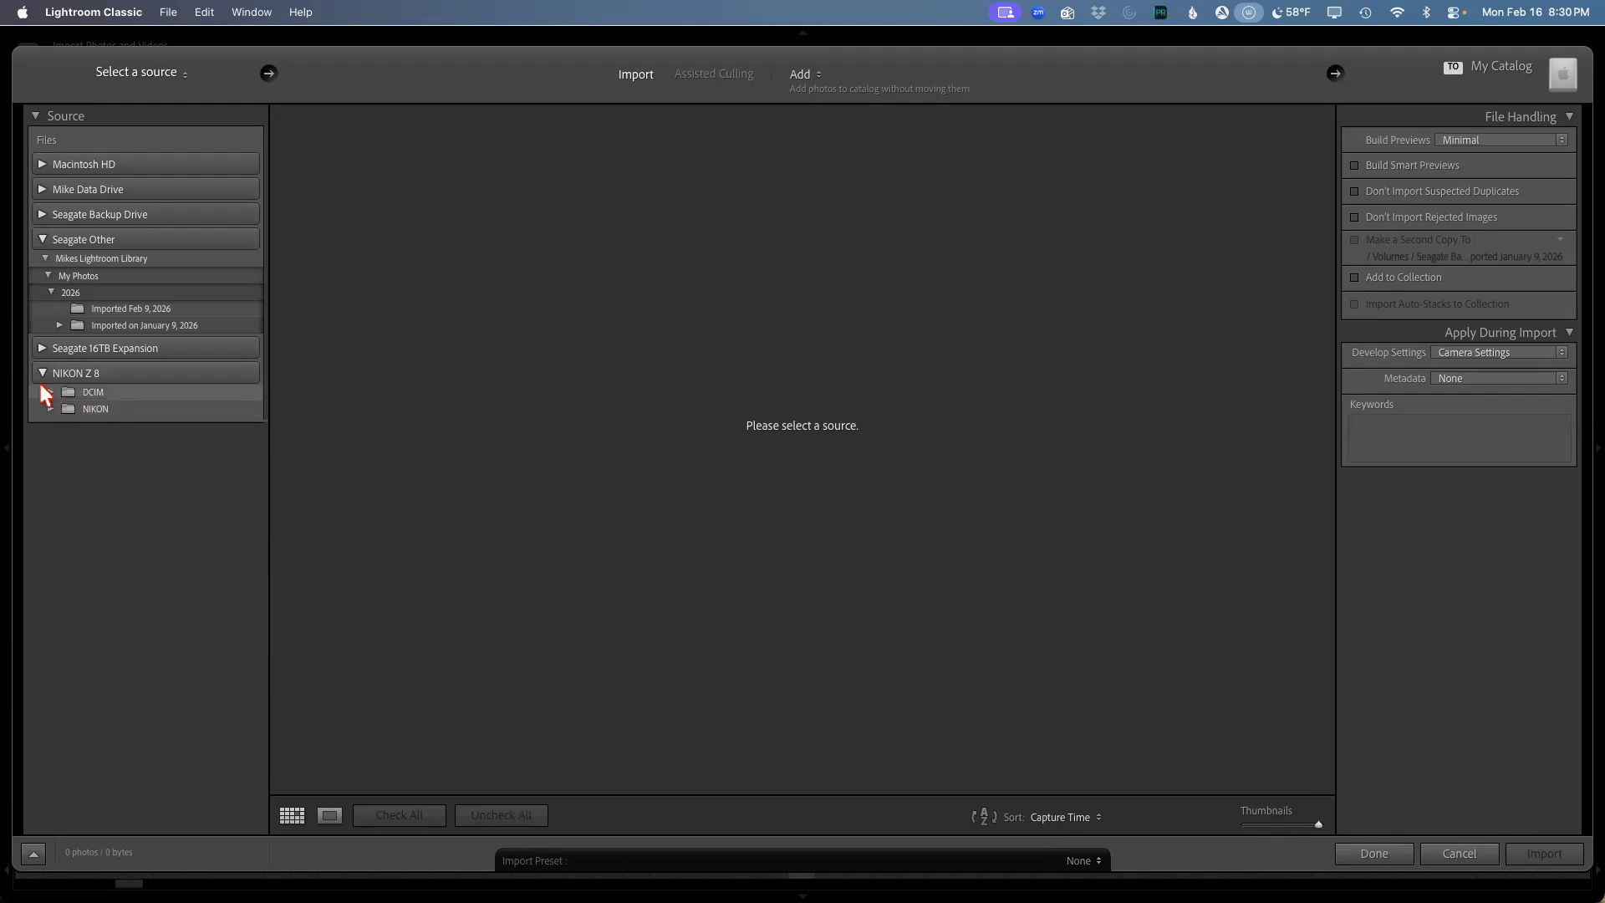
left_click(44, 389)
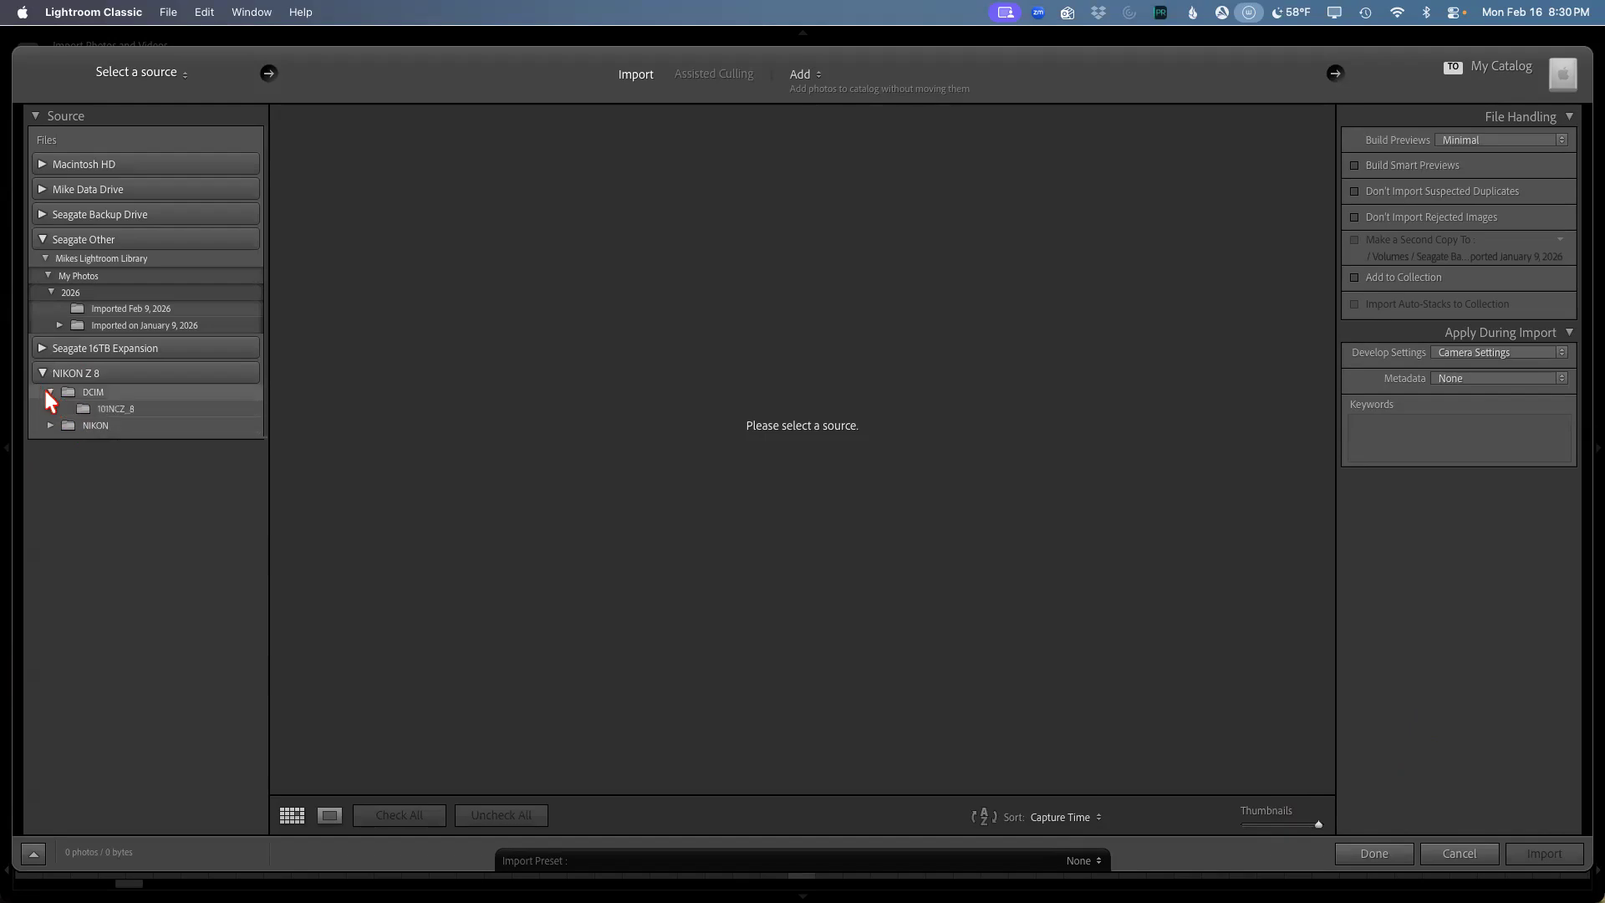
left_click(93, 408)
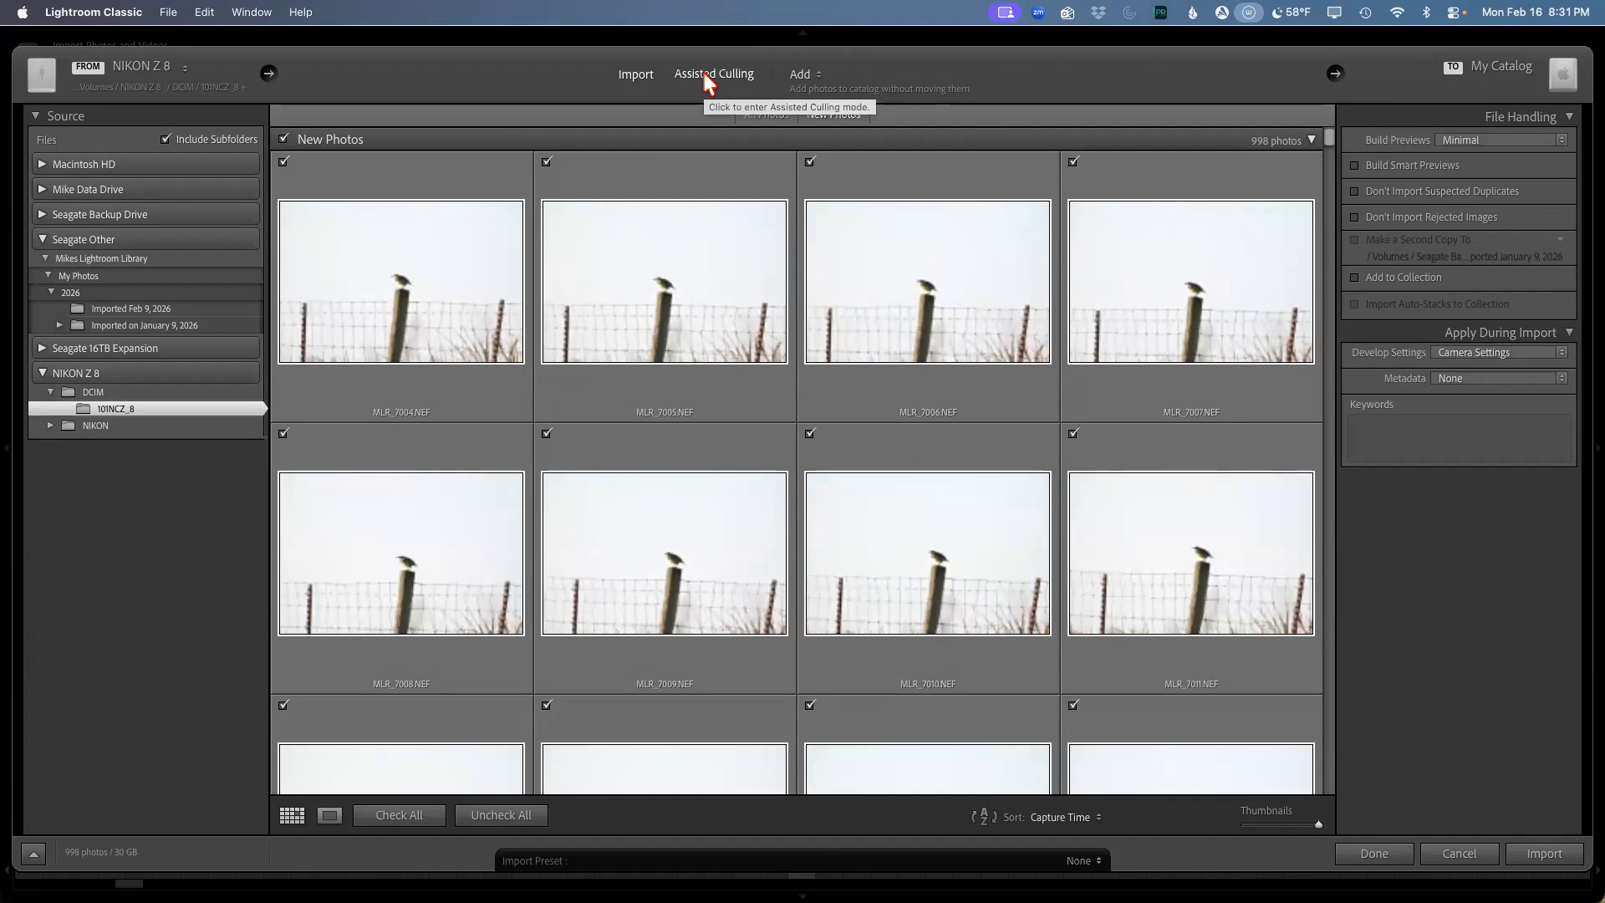
Step: Run Assisted Culling on the card's photos, and turn off rejecting photos without people's eyes for Eye Focus and Eyes Open
left_click(704, 73)
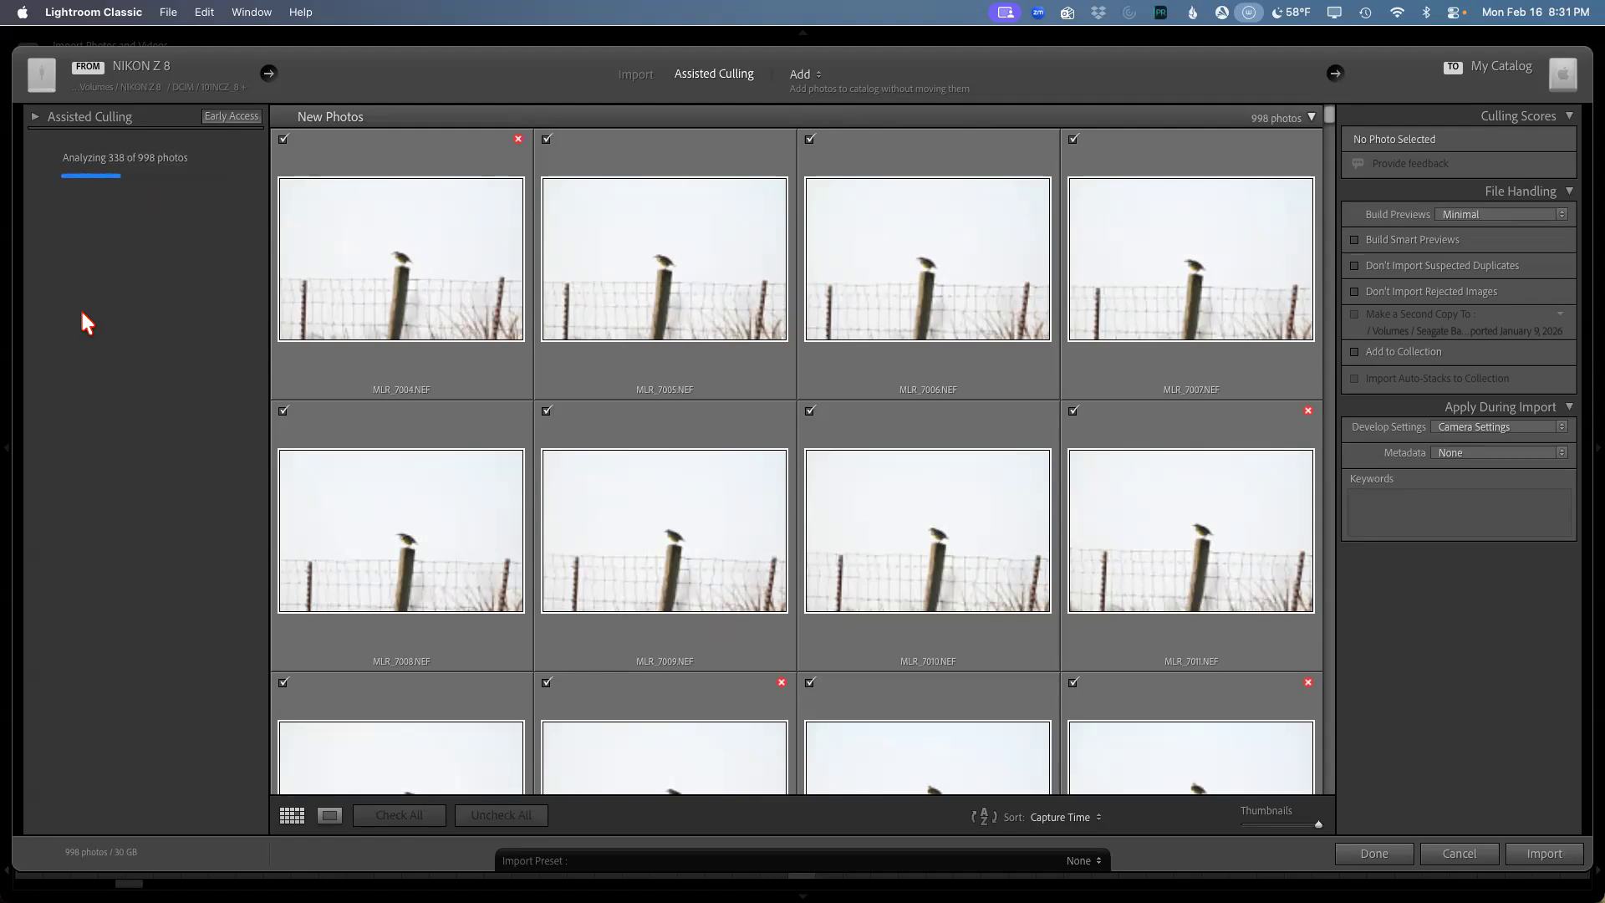
left_click(36, 116)
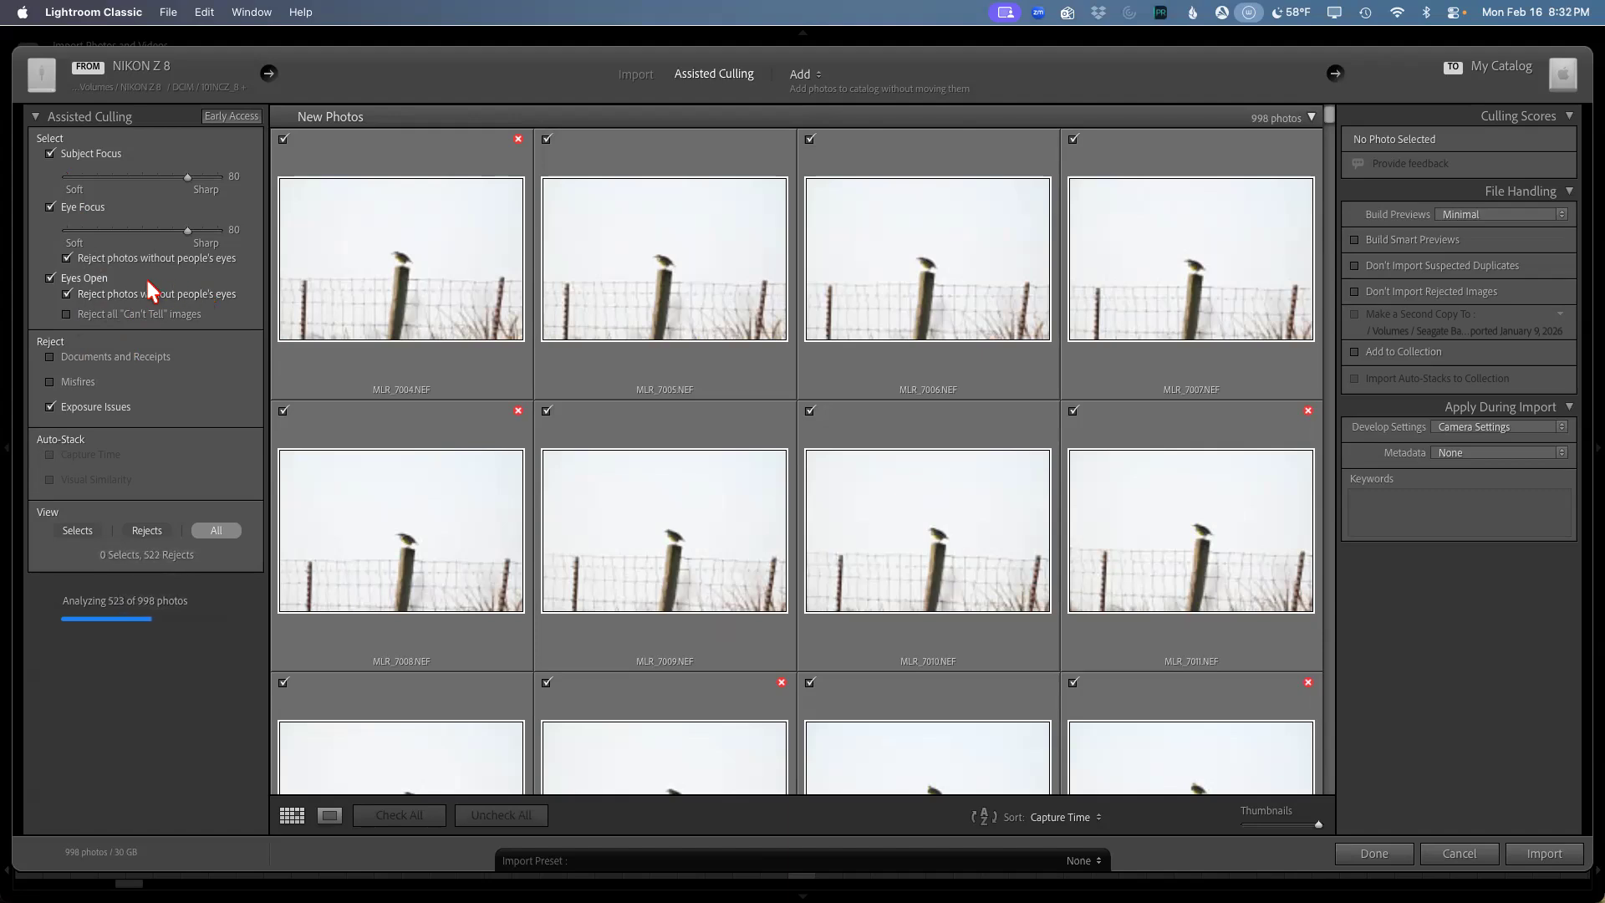
left_click(67, 258)
left_click(67, 293)
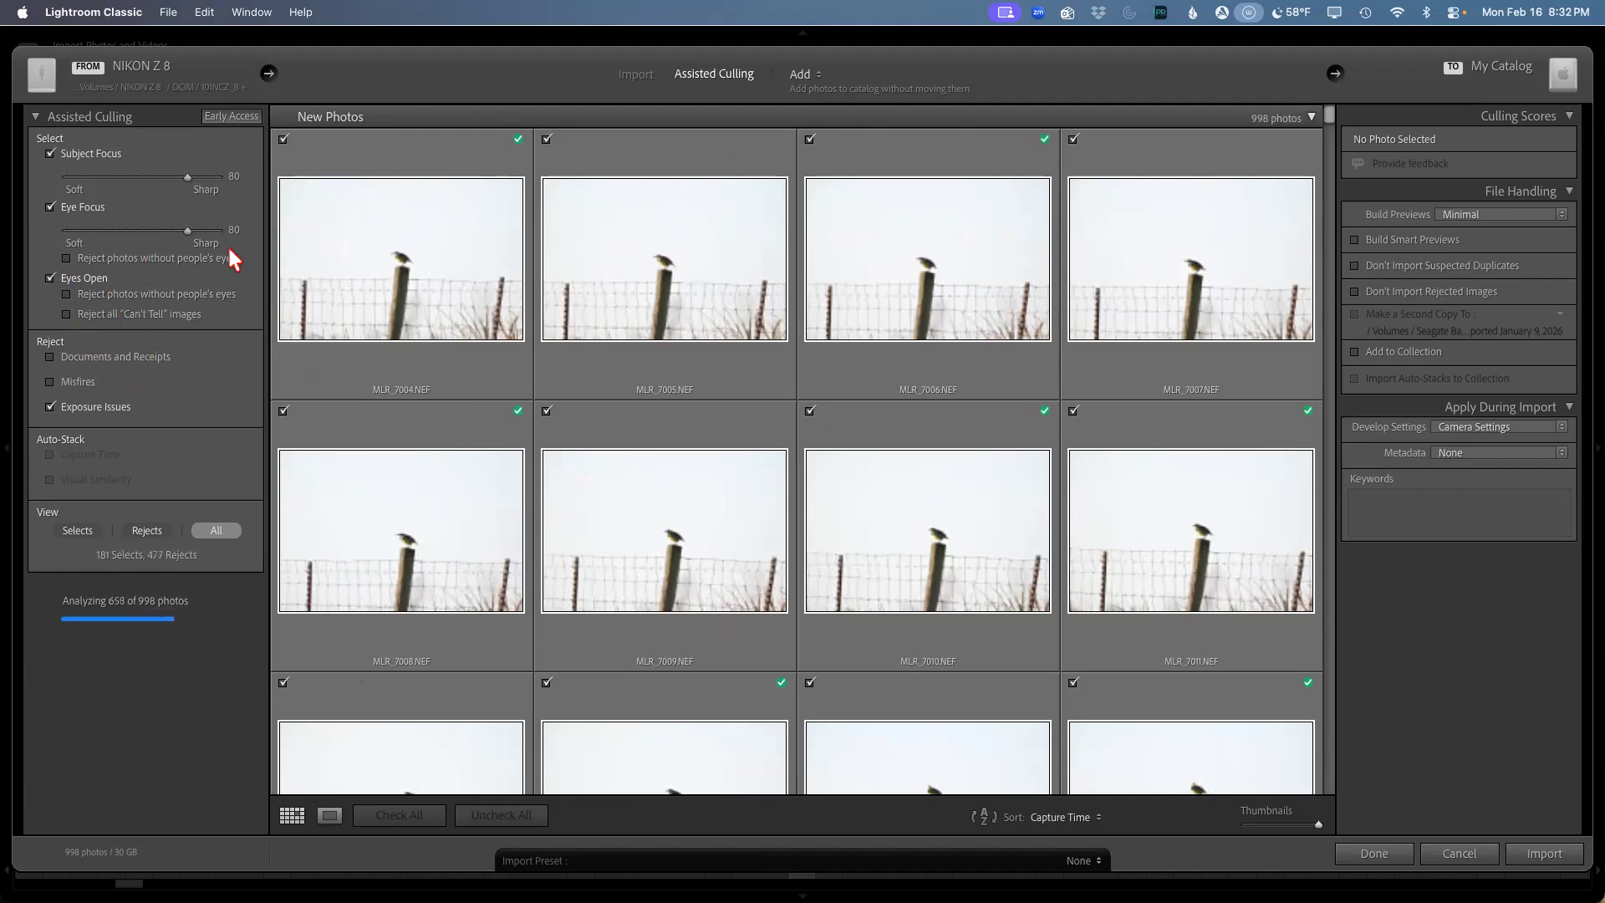
left_click(73, 259)
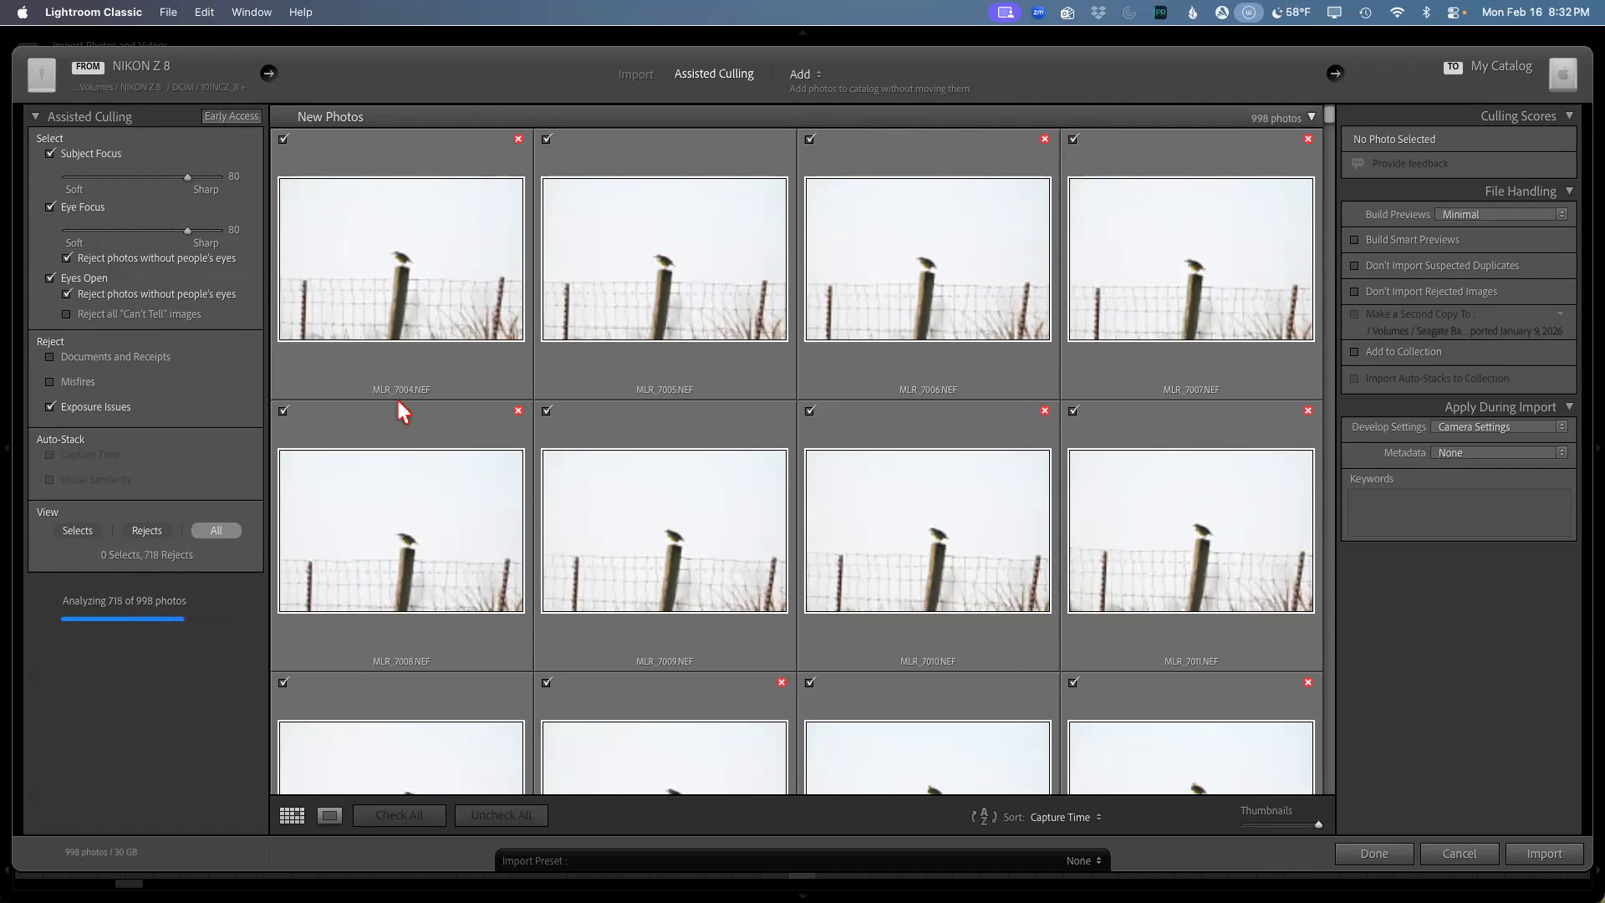
left_click(70, 259)
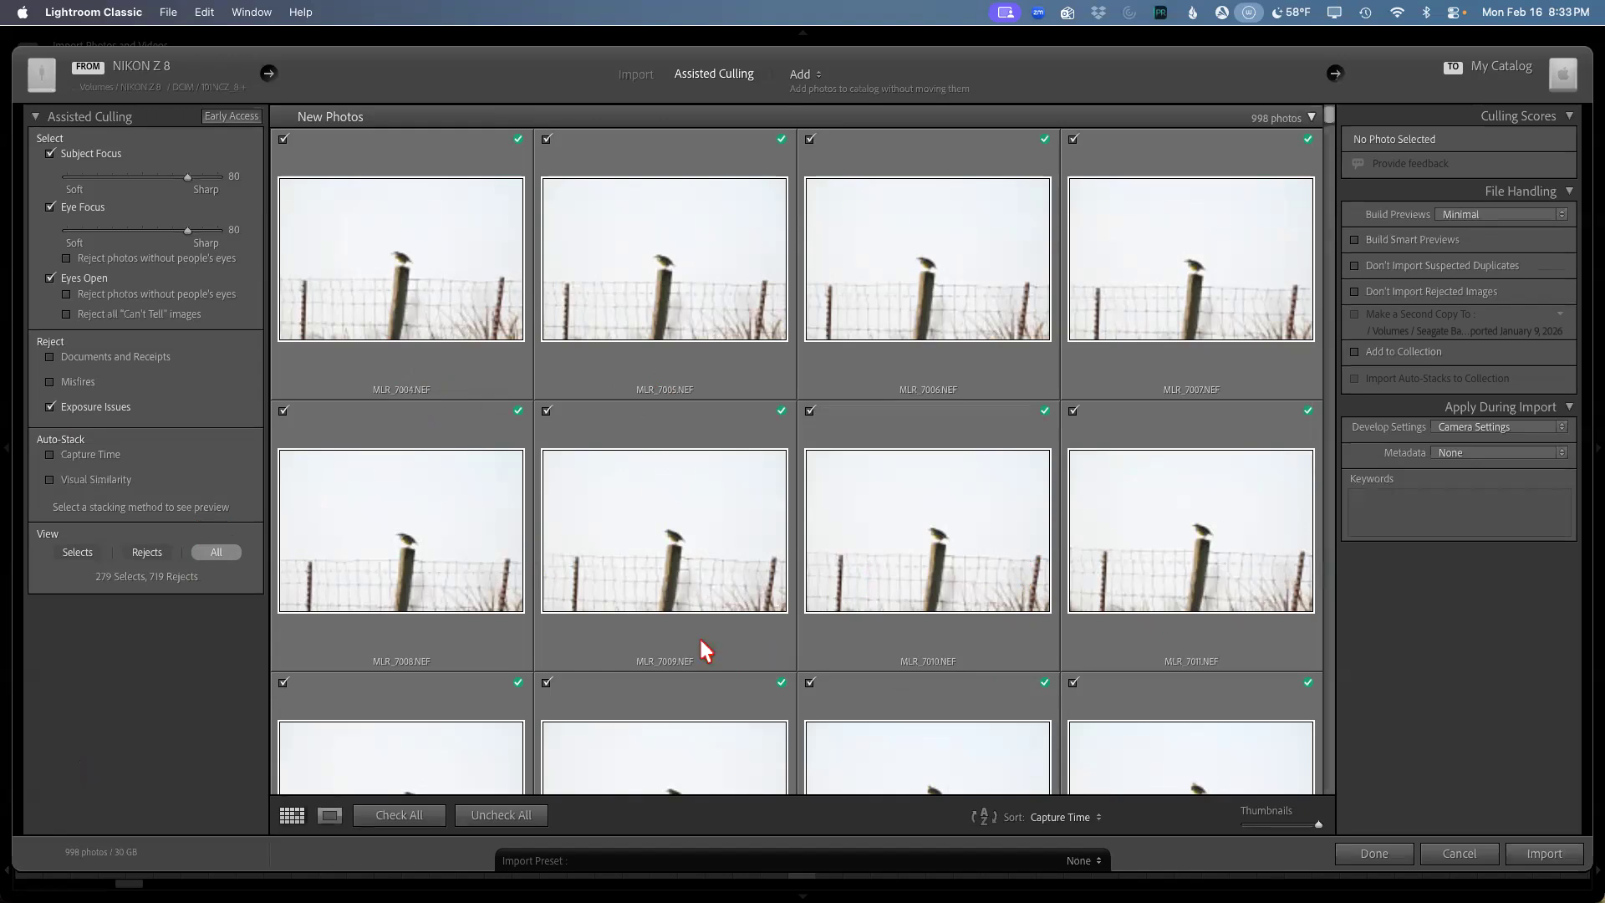
Step: Show only the rejects among the card's photos, select them all and exclude them from the import
left_click(144, 555)
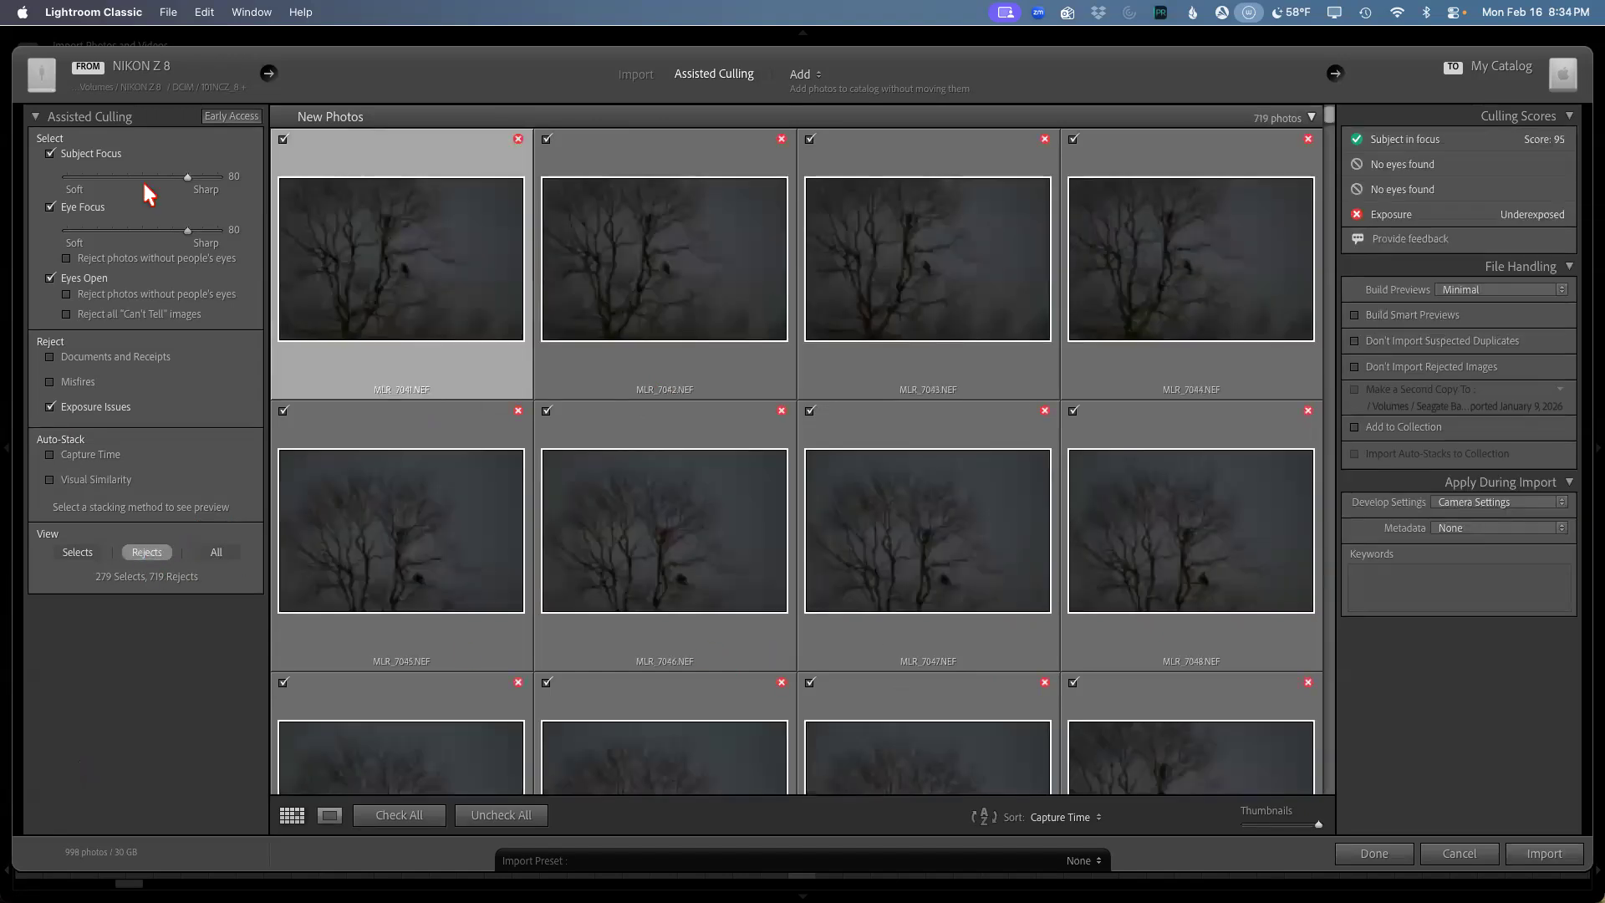
left_click(207, 13)
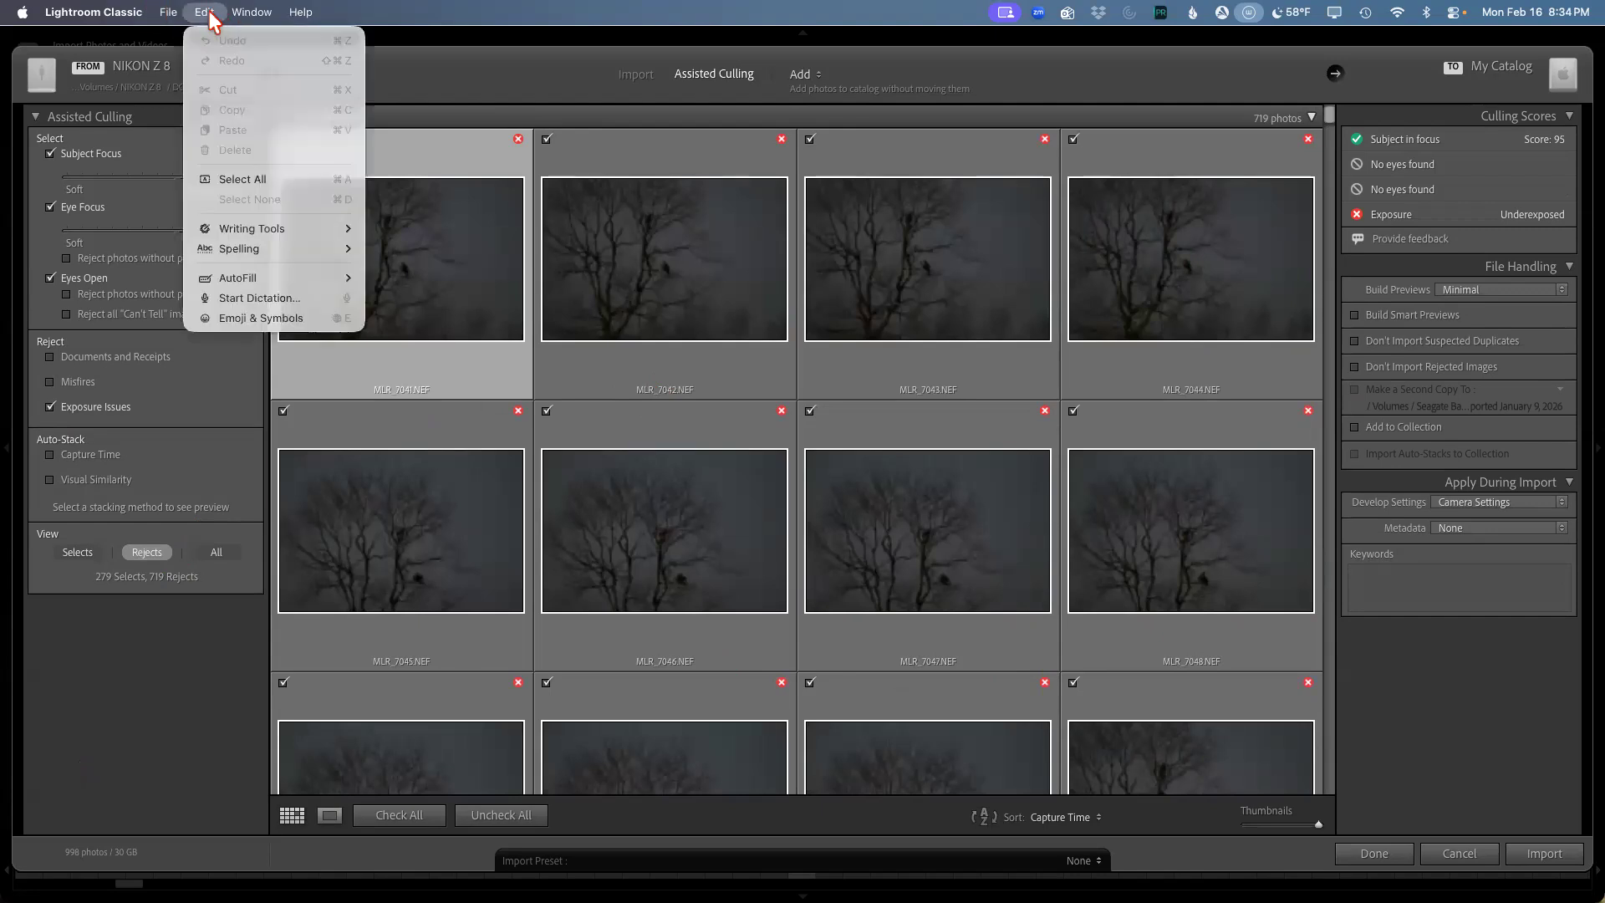
left_click(235, 181)
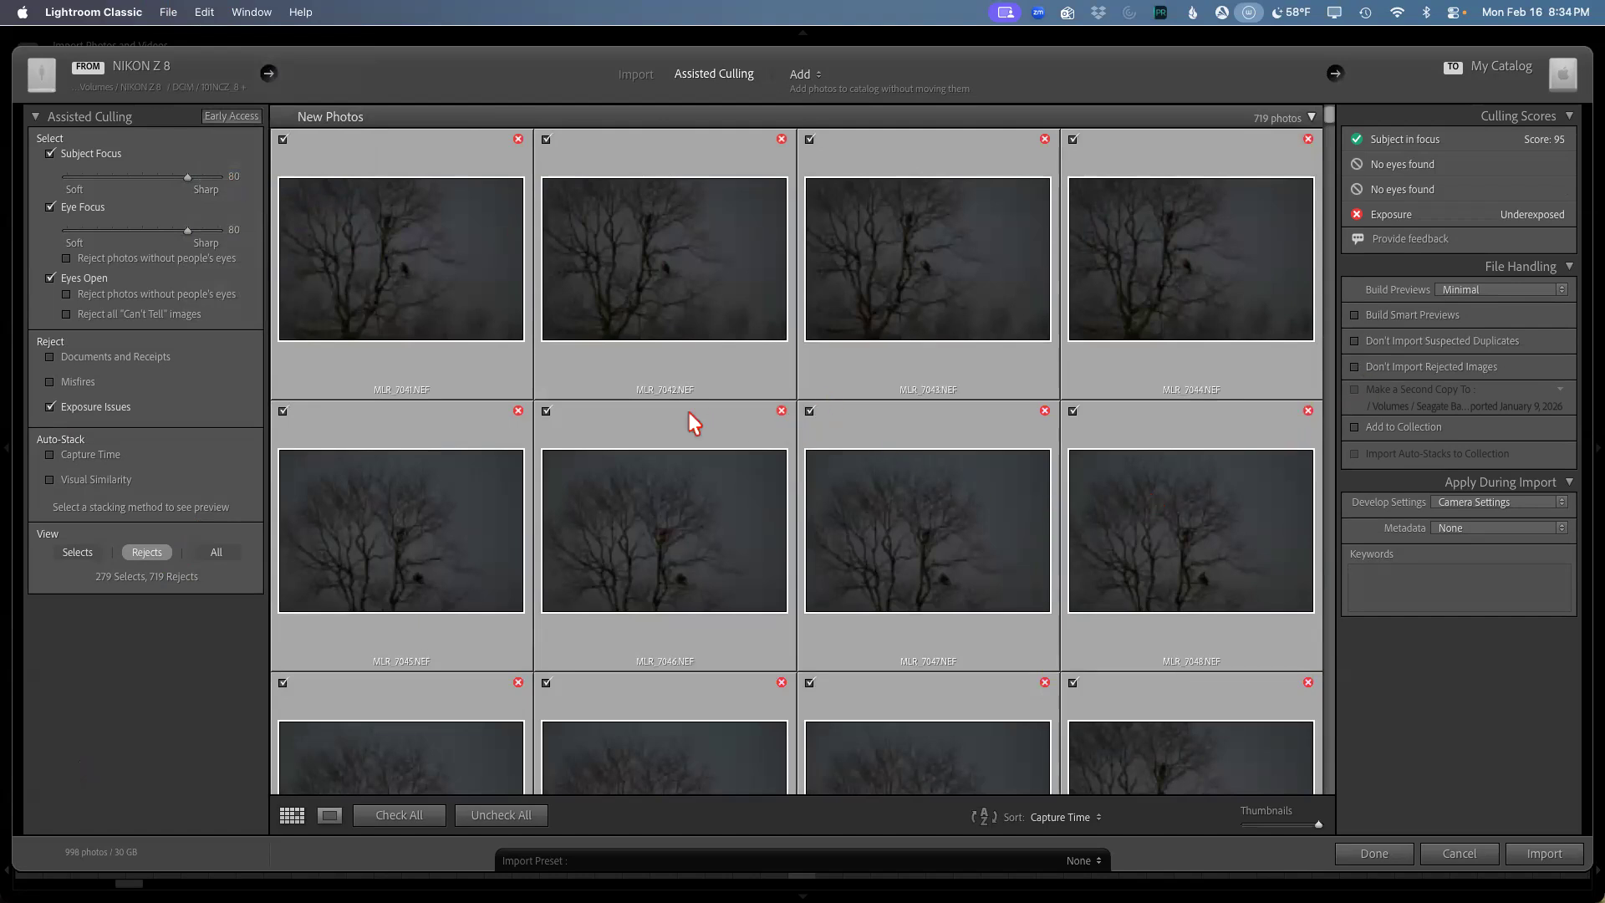
left_click(284, 410)
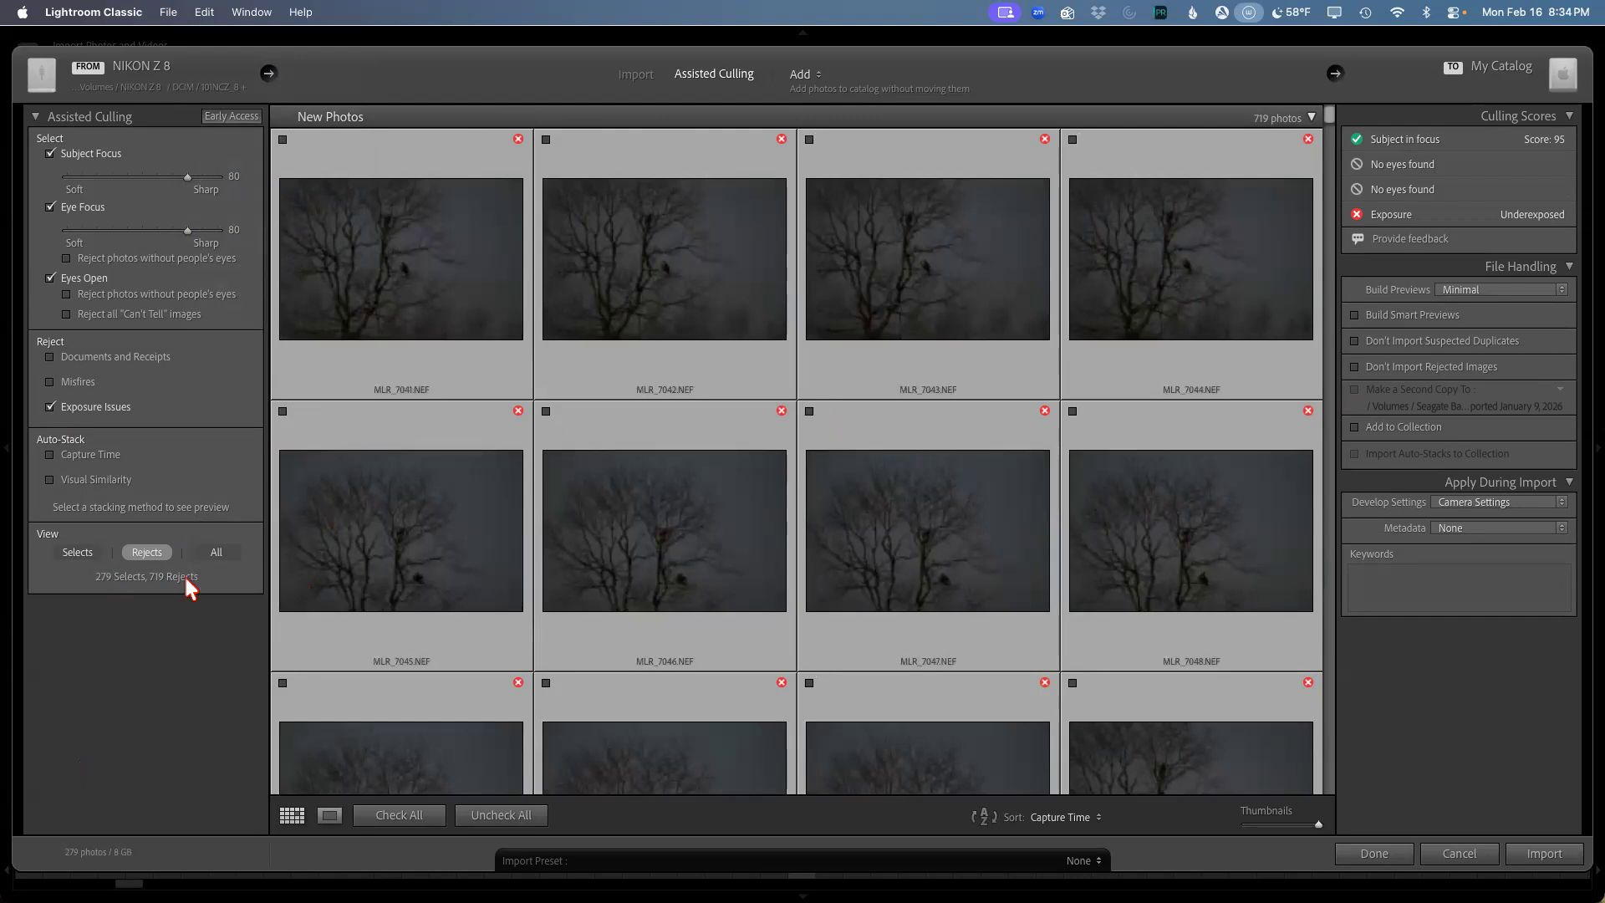
Step: Look through the selects among the card's bird photos from start to pelicans, and cancel the import
left_click(77, 553)
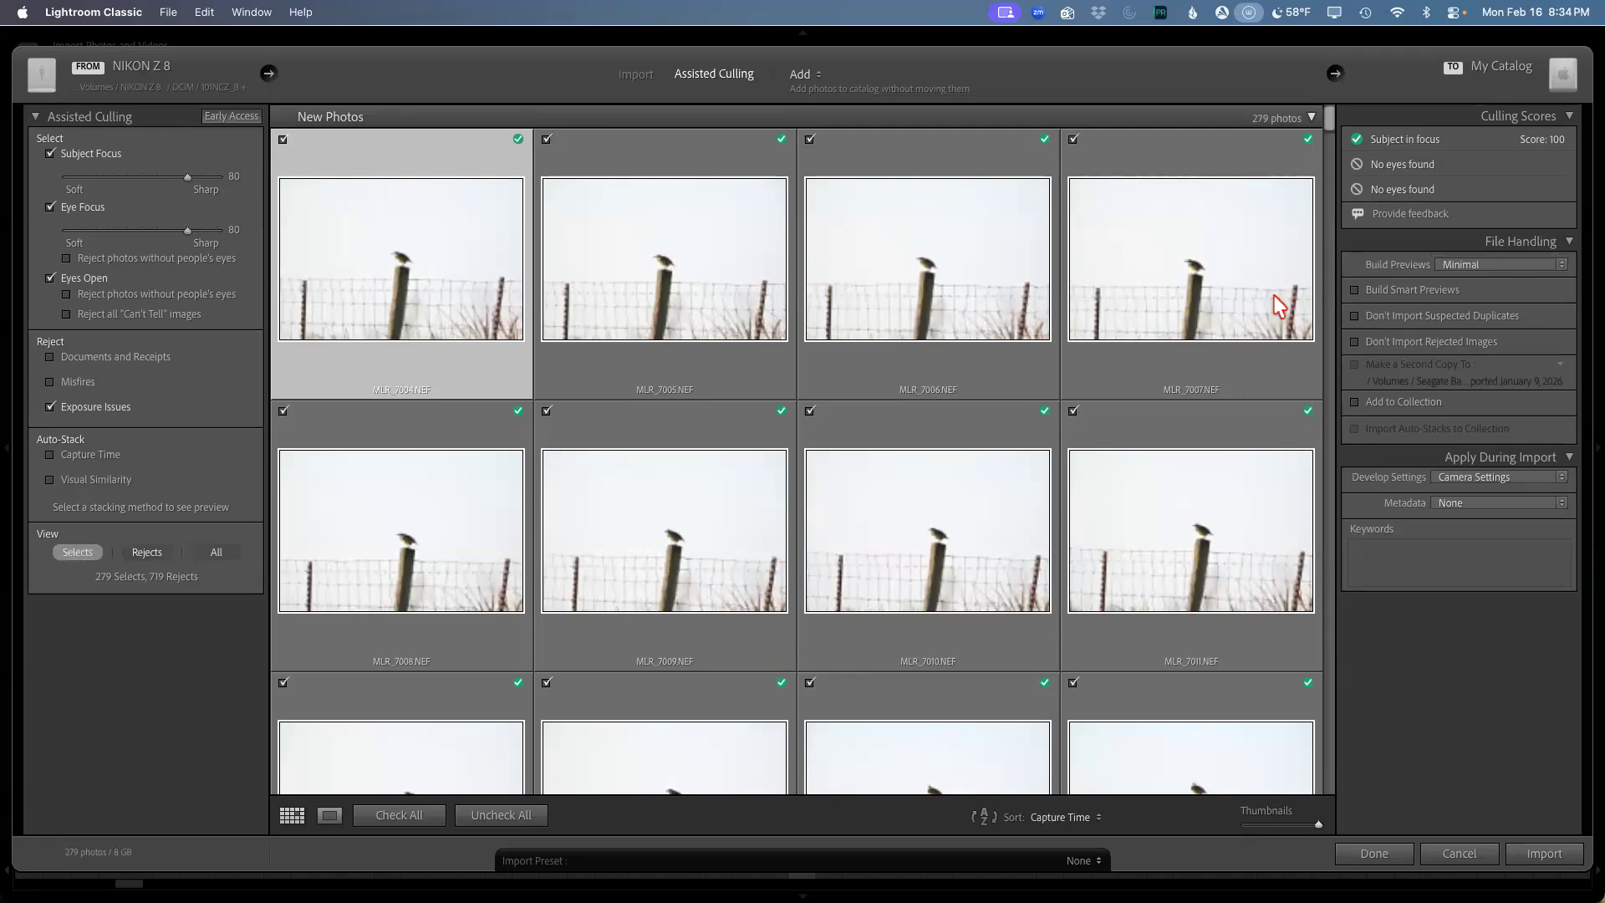
left_click_drag(1333, 114, 1329, 339)
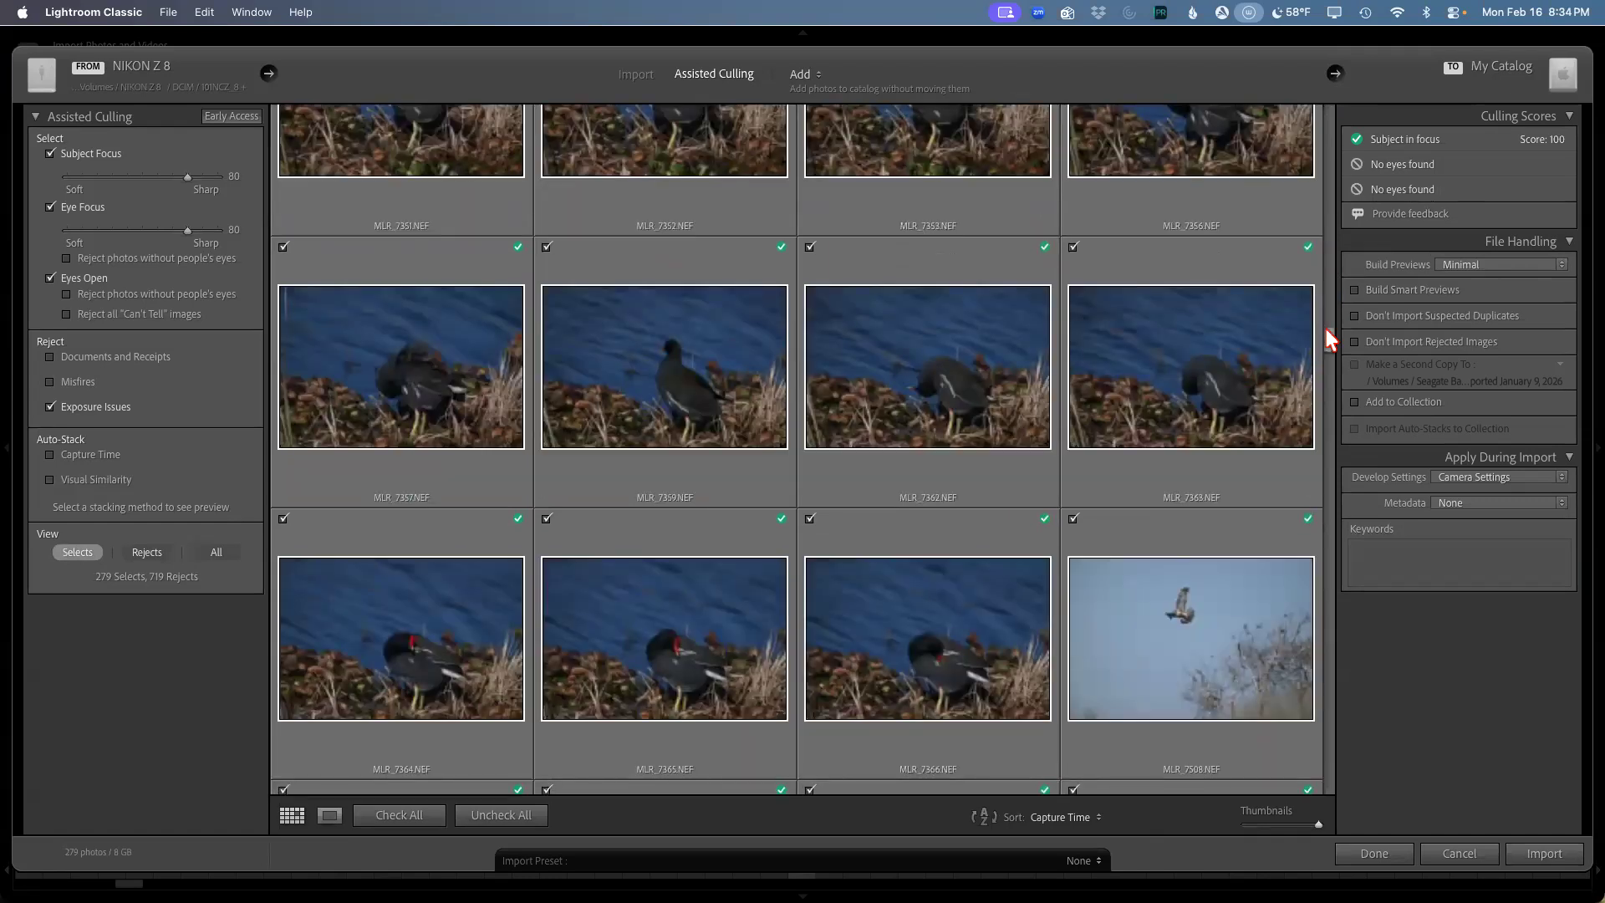
left_click_drag(1329, 338, 1329, 378)
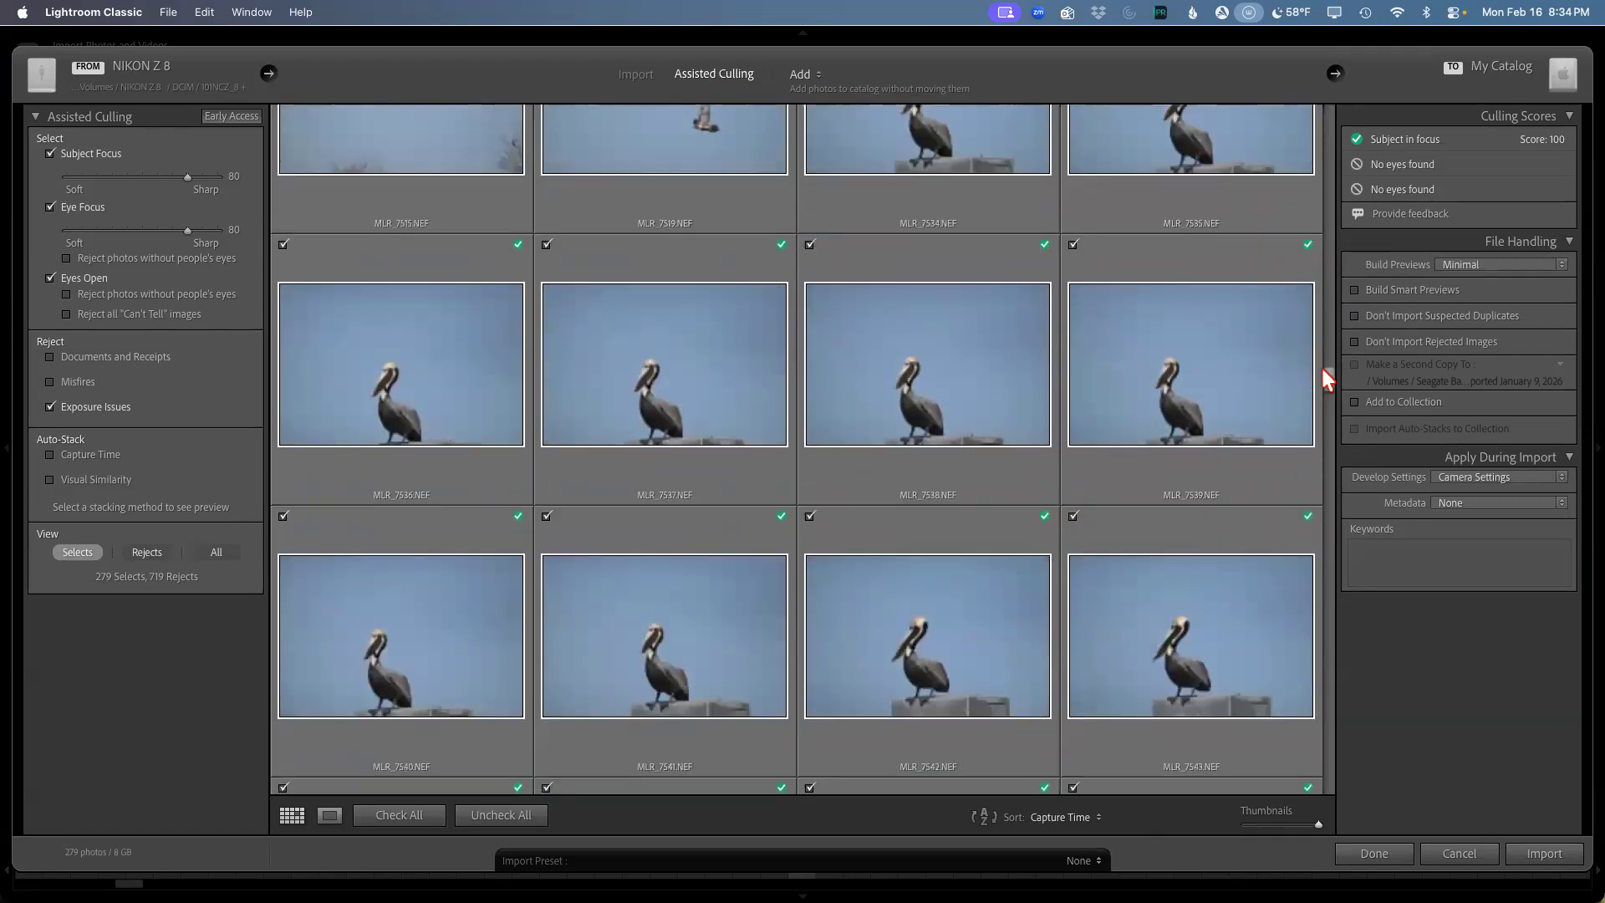
left_click_drag(1323, 370, 1322, 445)
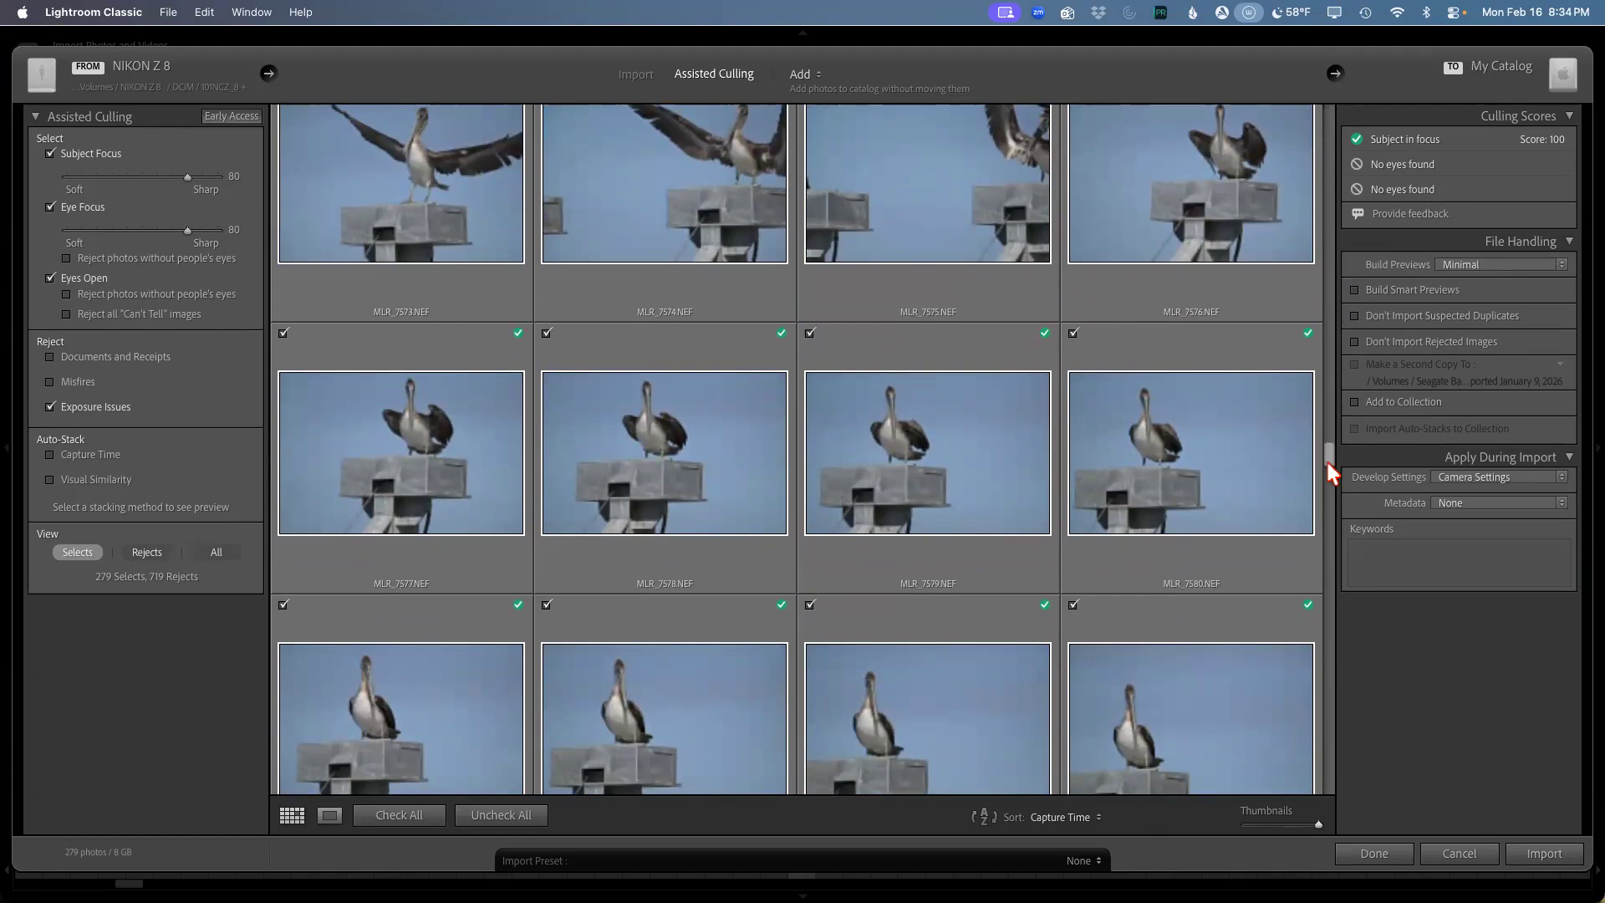
left_click_drag(1327, 463, 1329, 134)
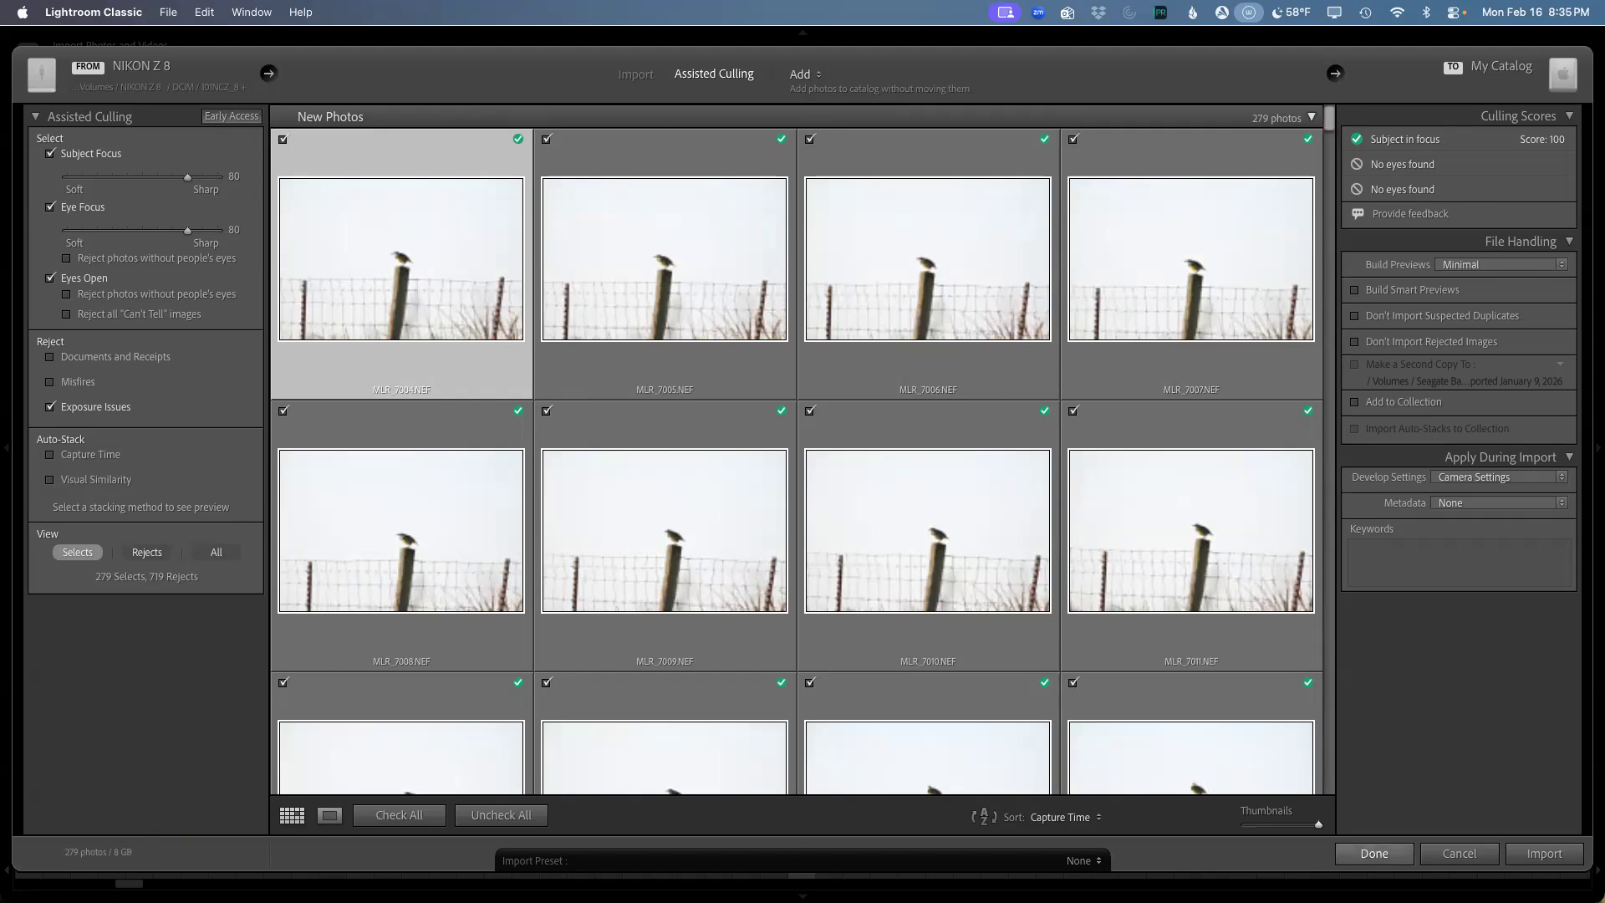
left_click(1459, 852)
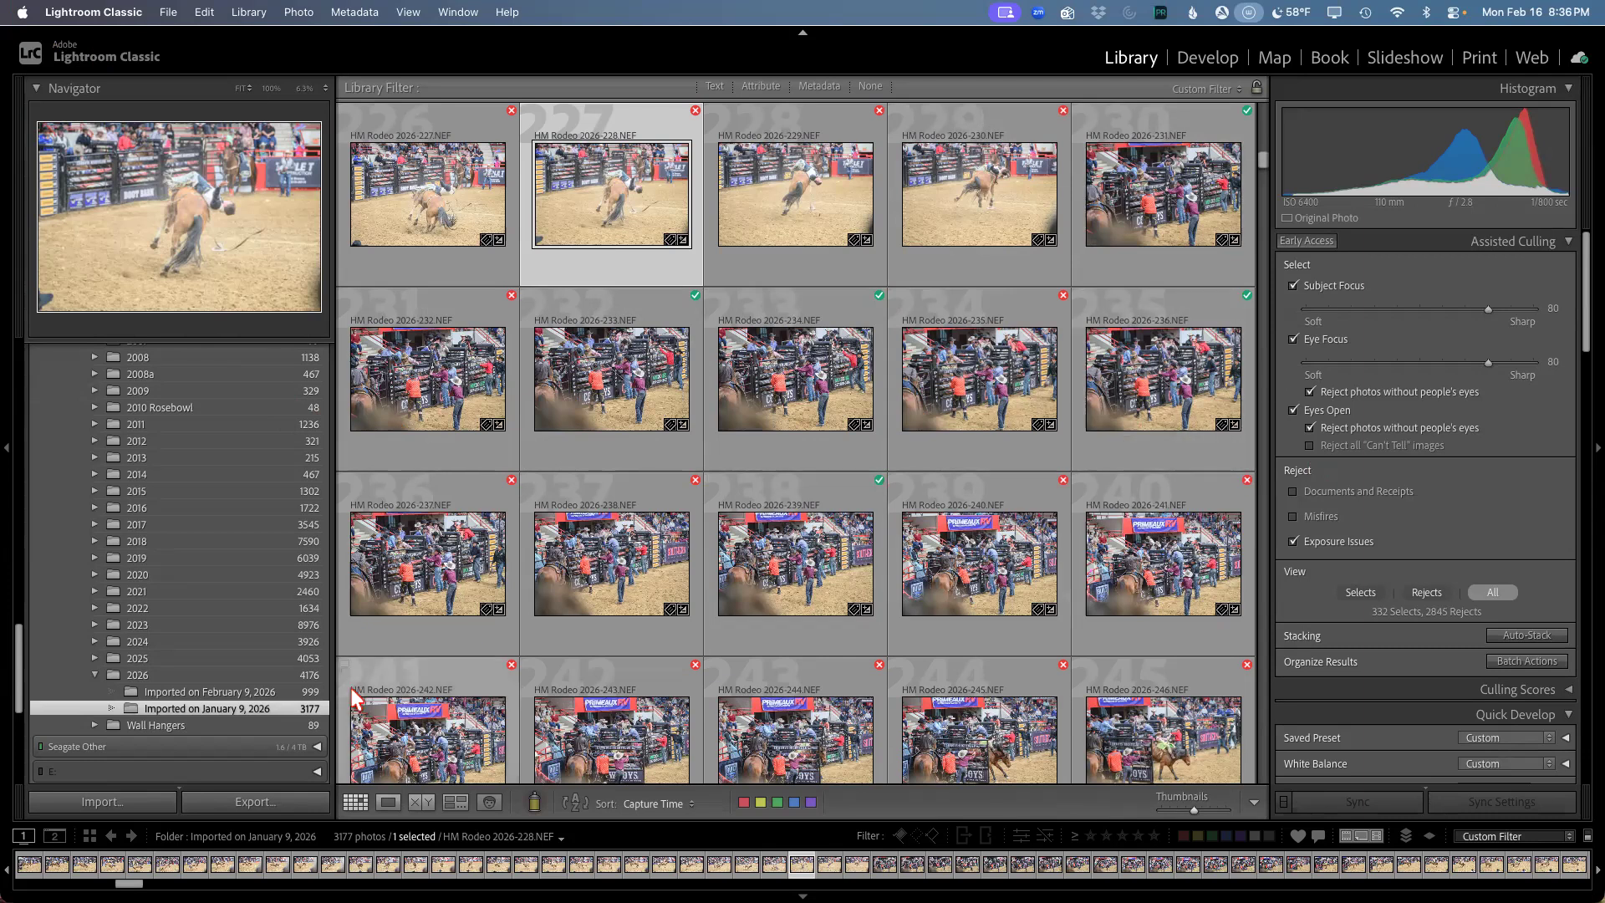
Step: Switch to Adobe Lightroom and reposition its window showing the NIKON Z 8 card's 101NCZ_8 folder
mouse_move(802, 869)
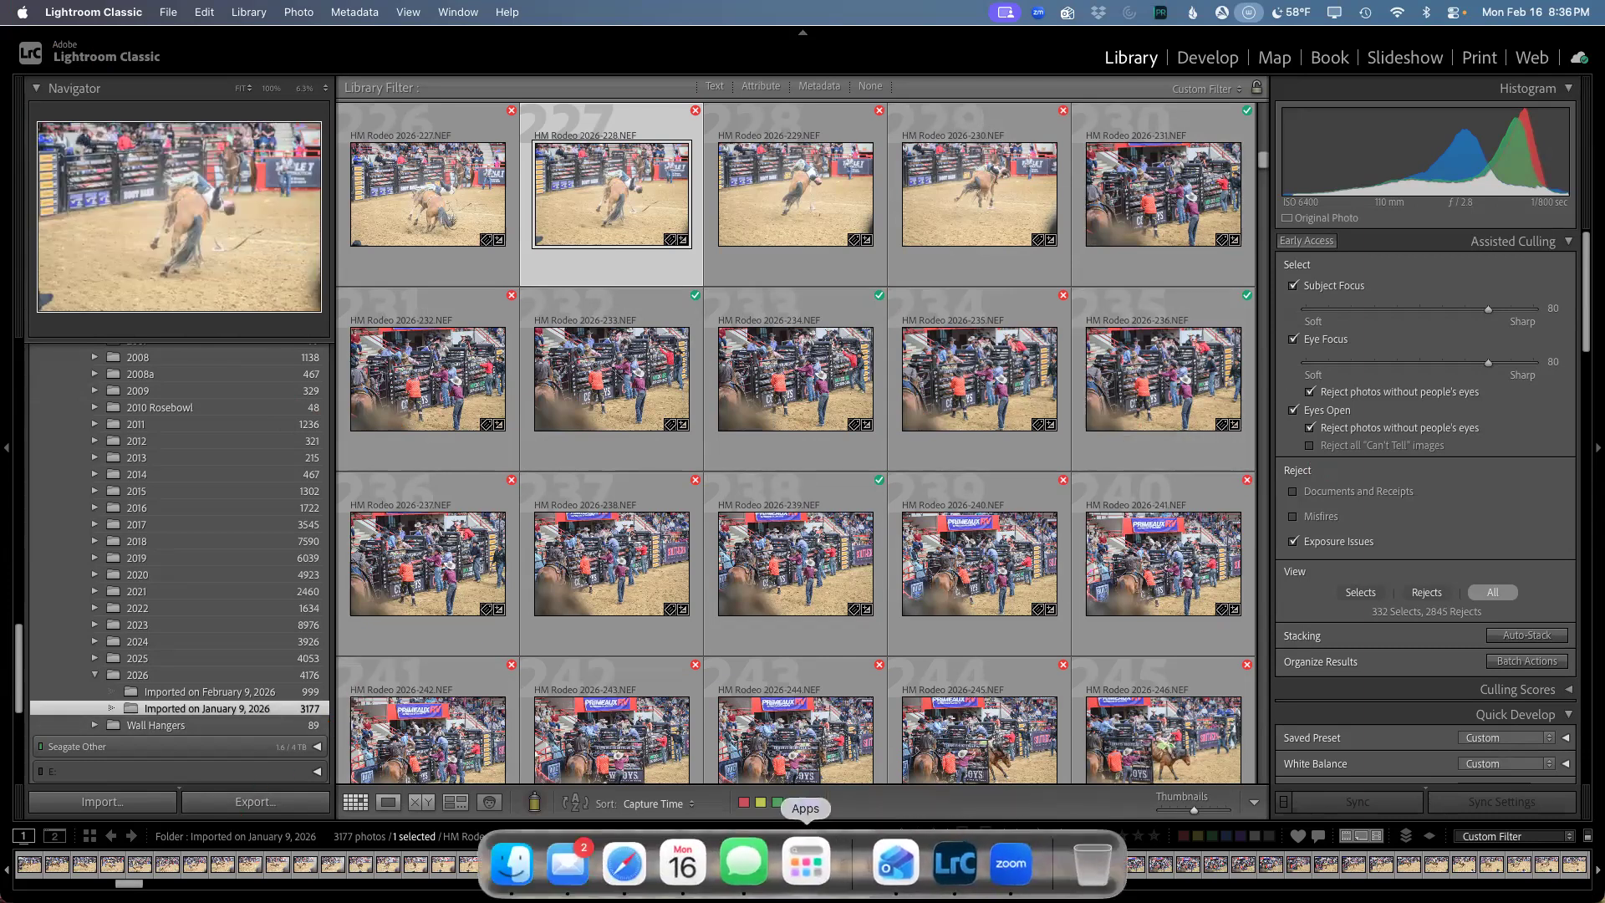
left_click(803, 863)
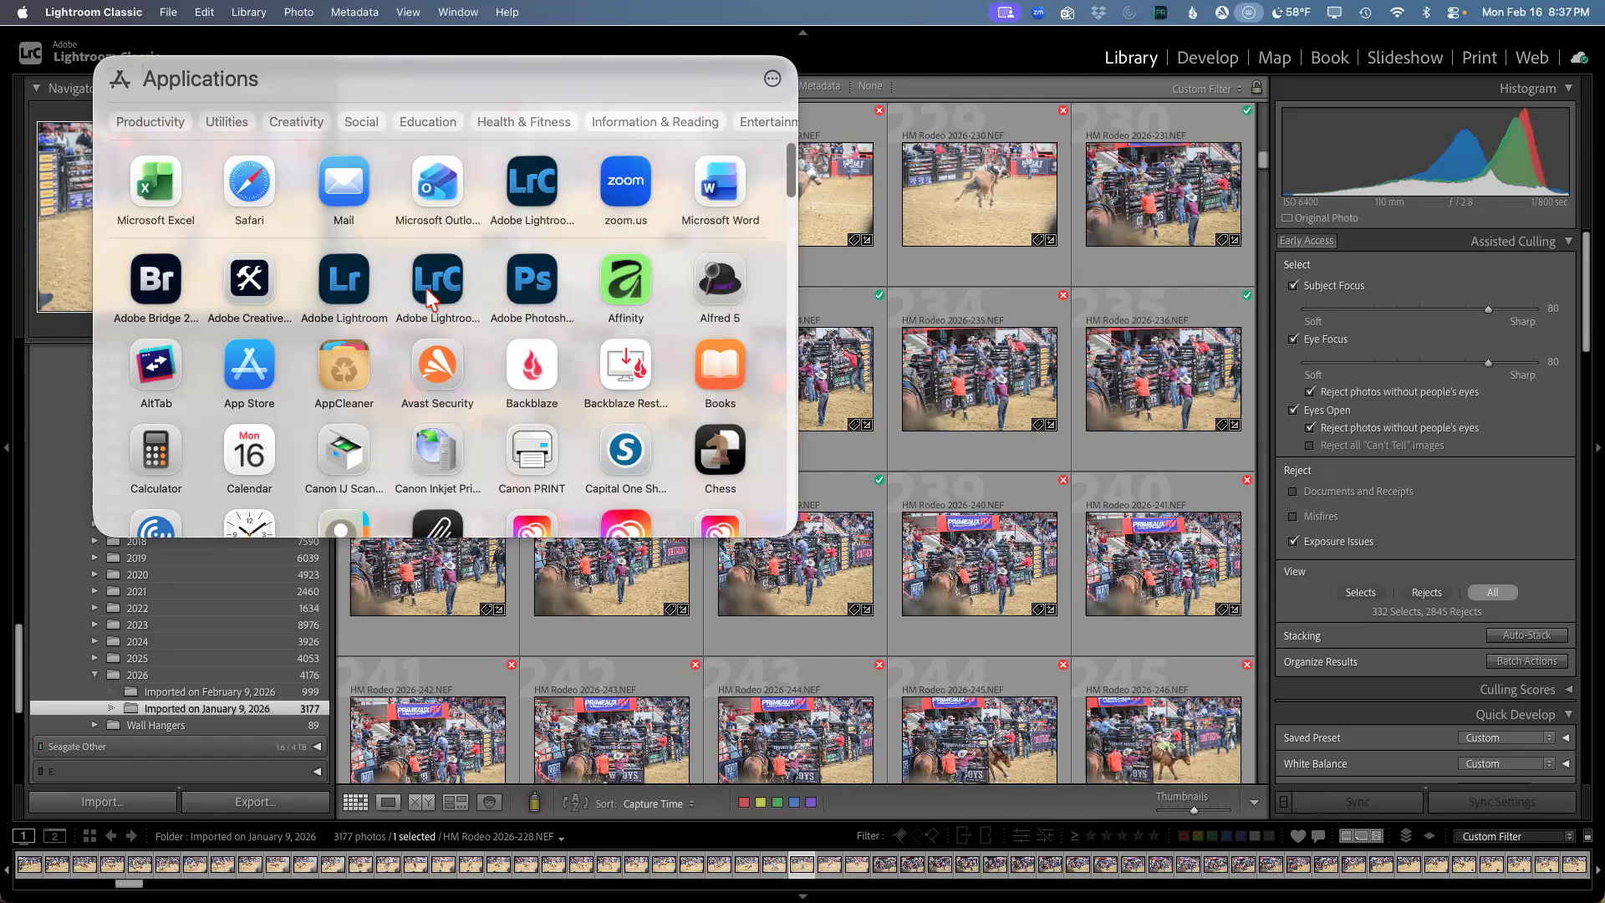
left_click(349, 287)
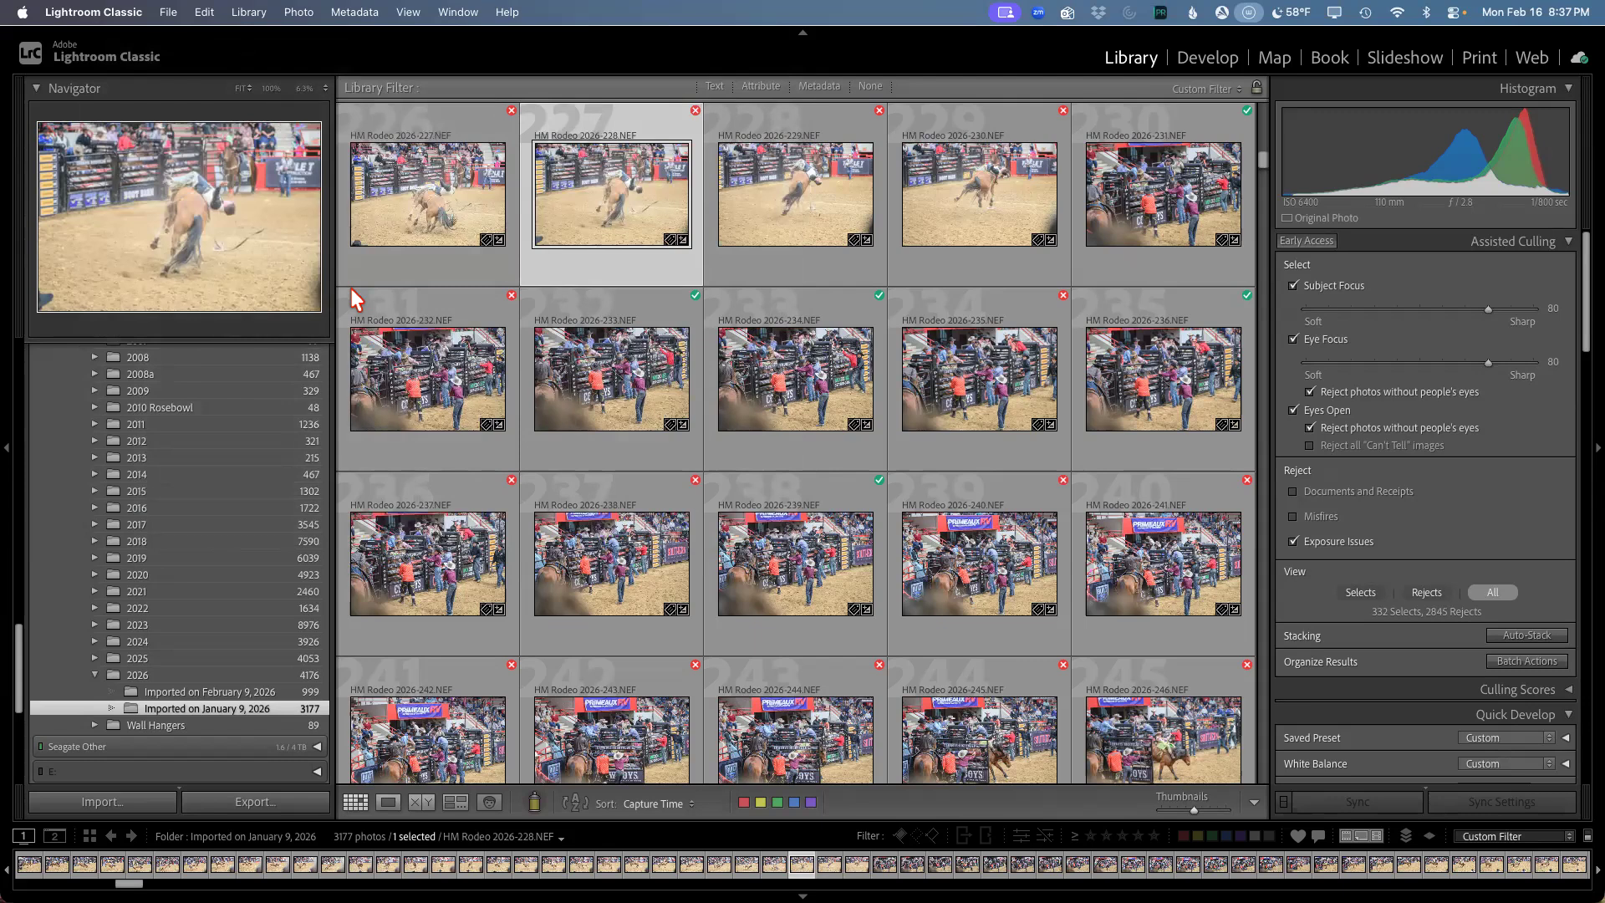
mouse_move(850, 861)
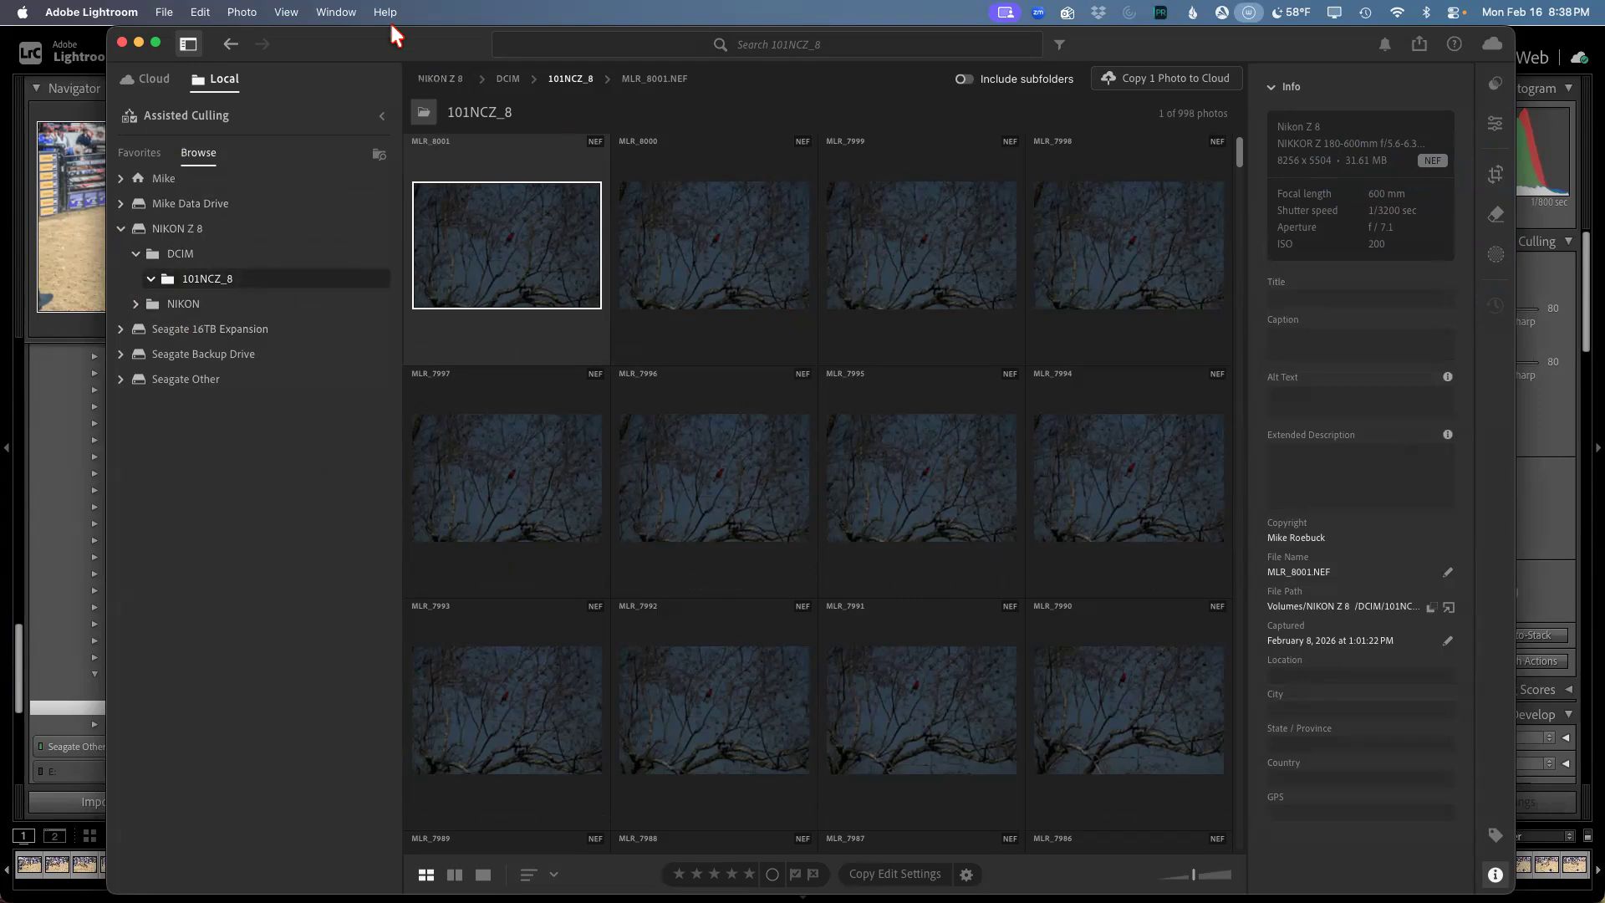
left_click_drag(423, 38, 372, 36)
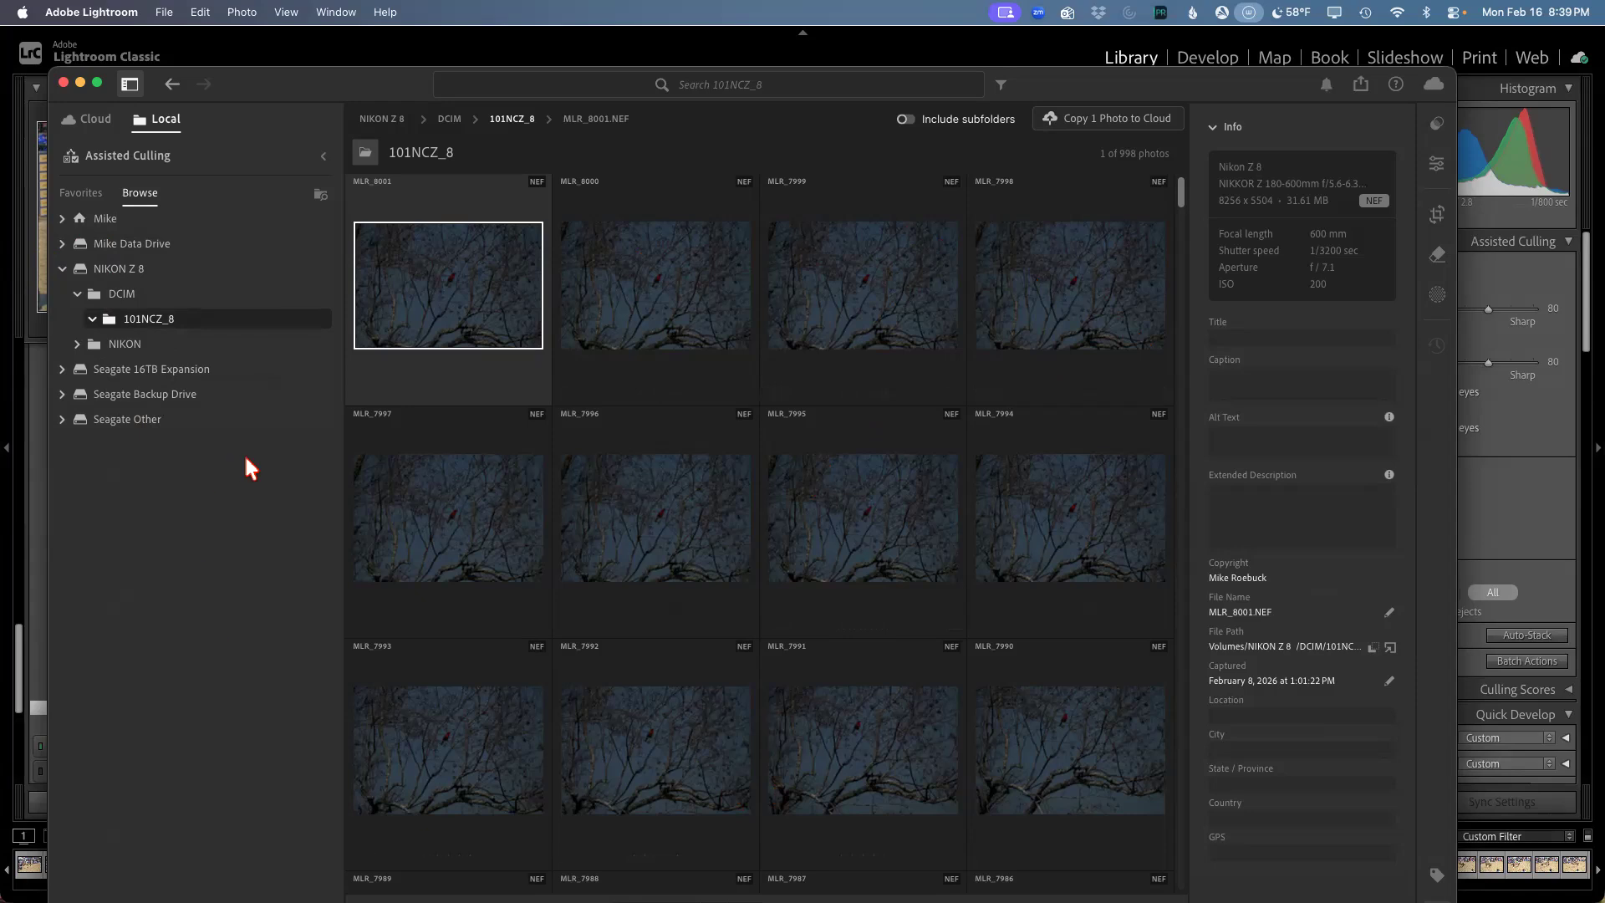
Step: Expand the Assisted Culling options for the 101NCZ_8 folder and turn on Subject Focus to analyze its photos
left_click(322, 158)
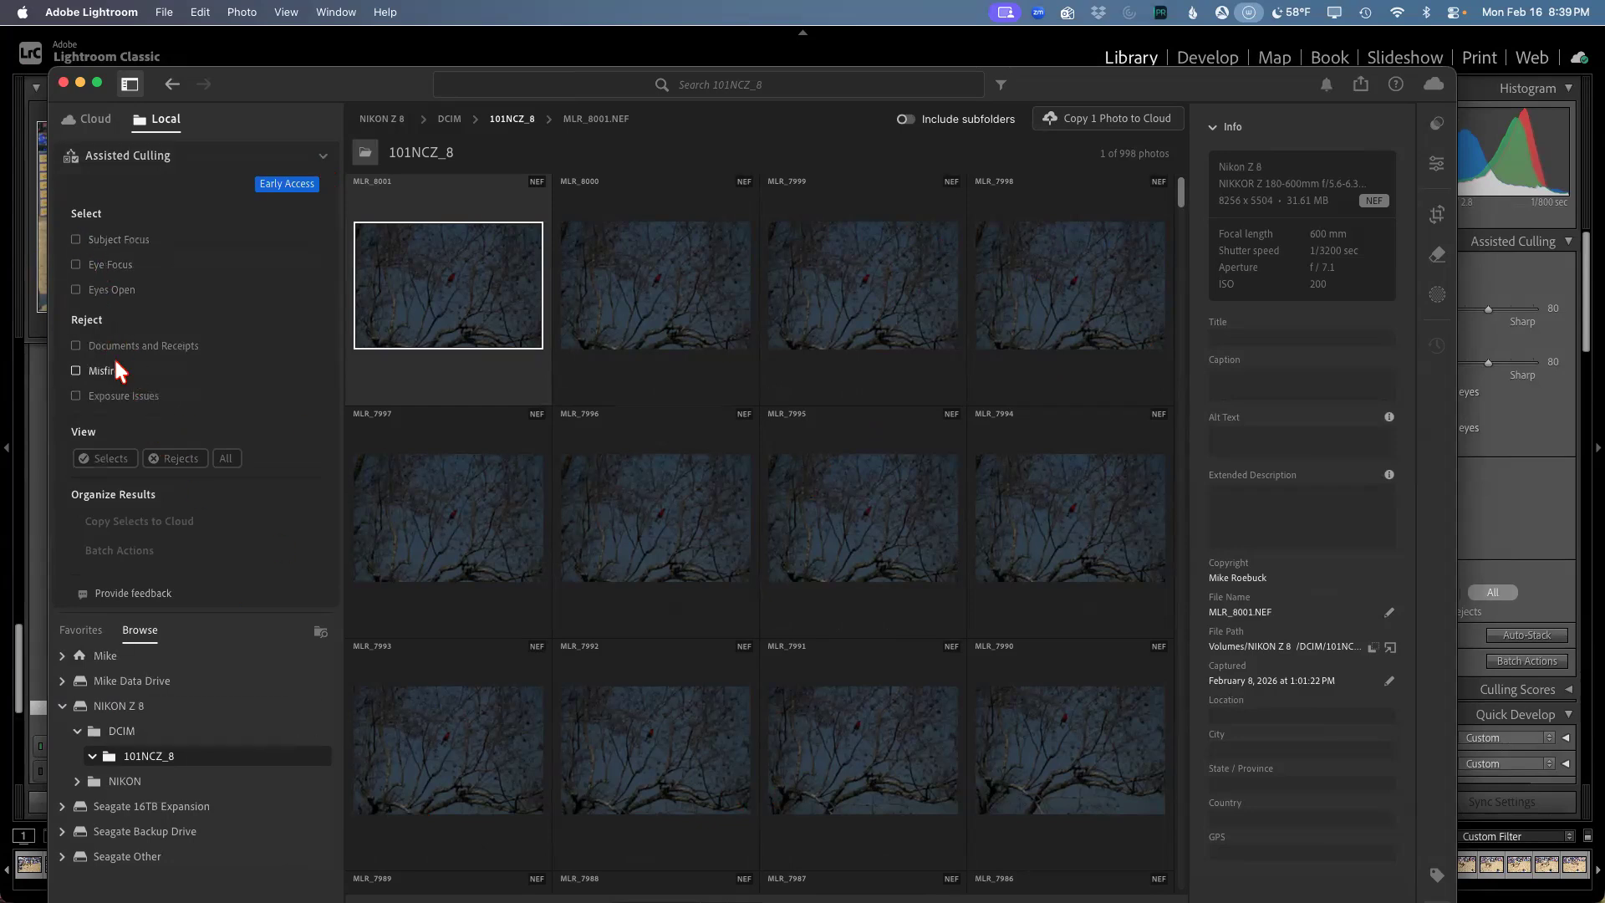
mouse_move(94, 404)
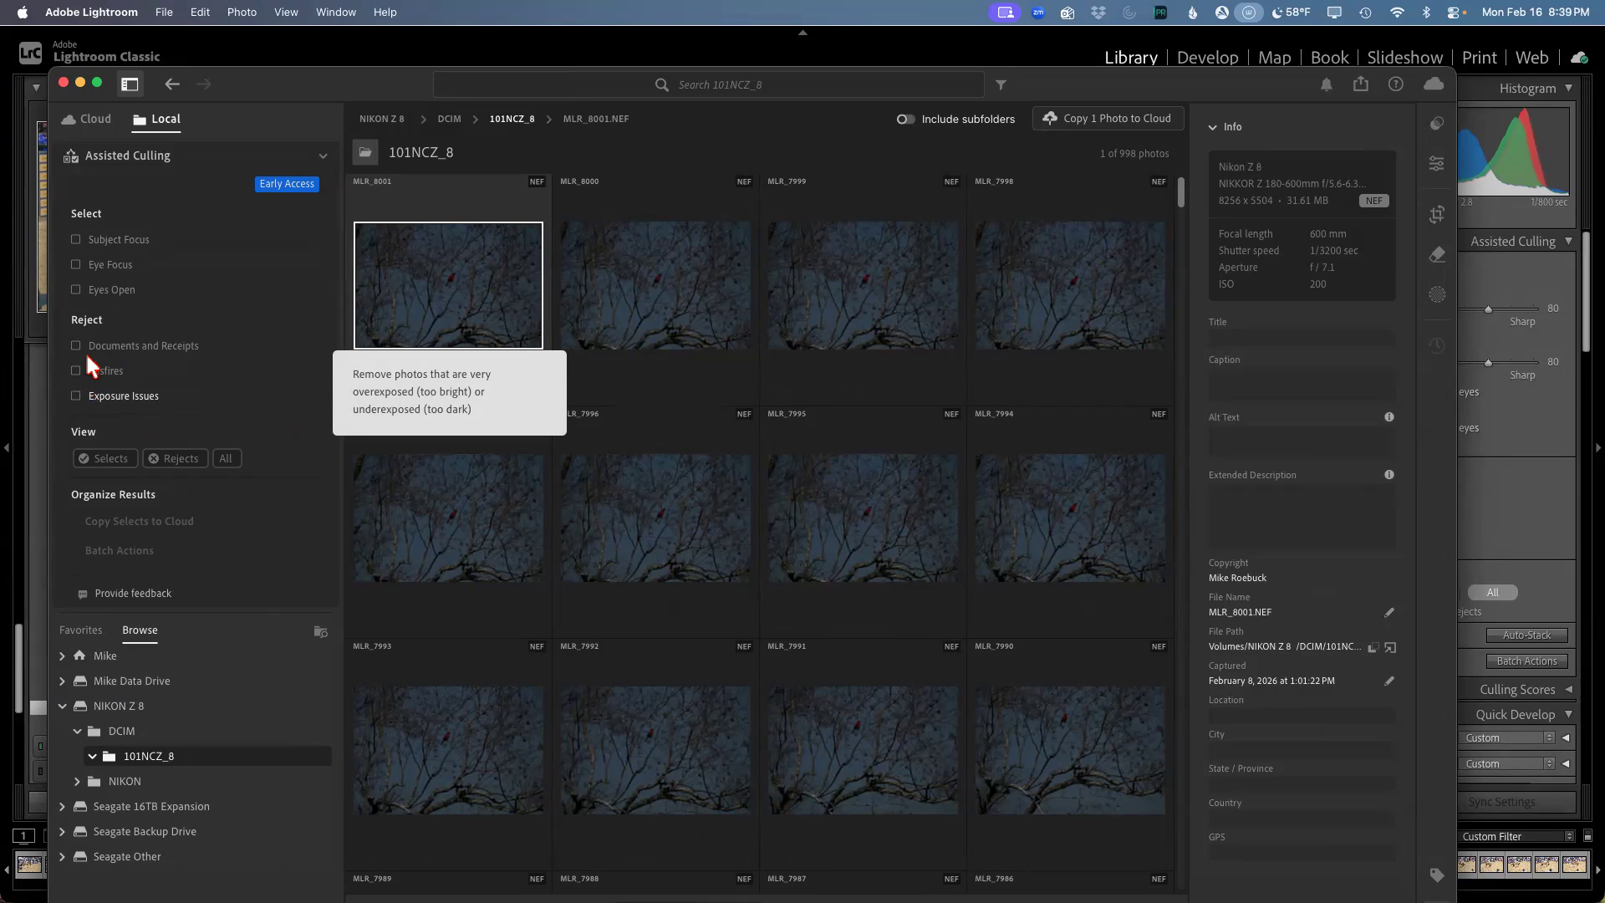
mouse_move(89, 360)
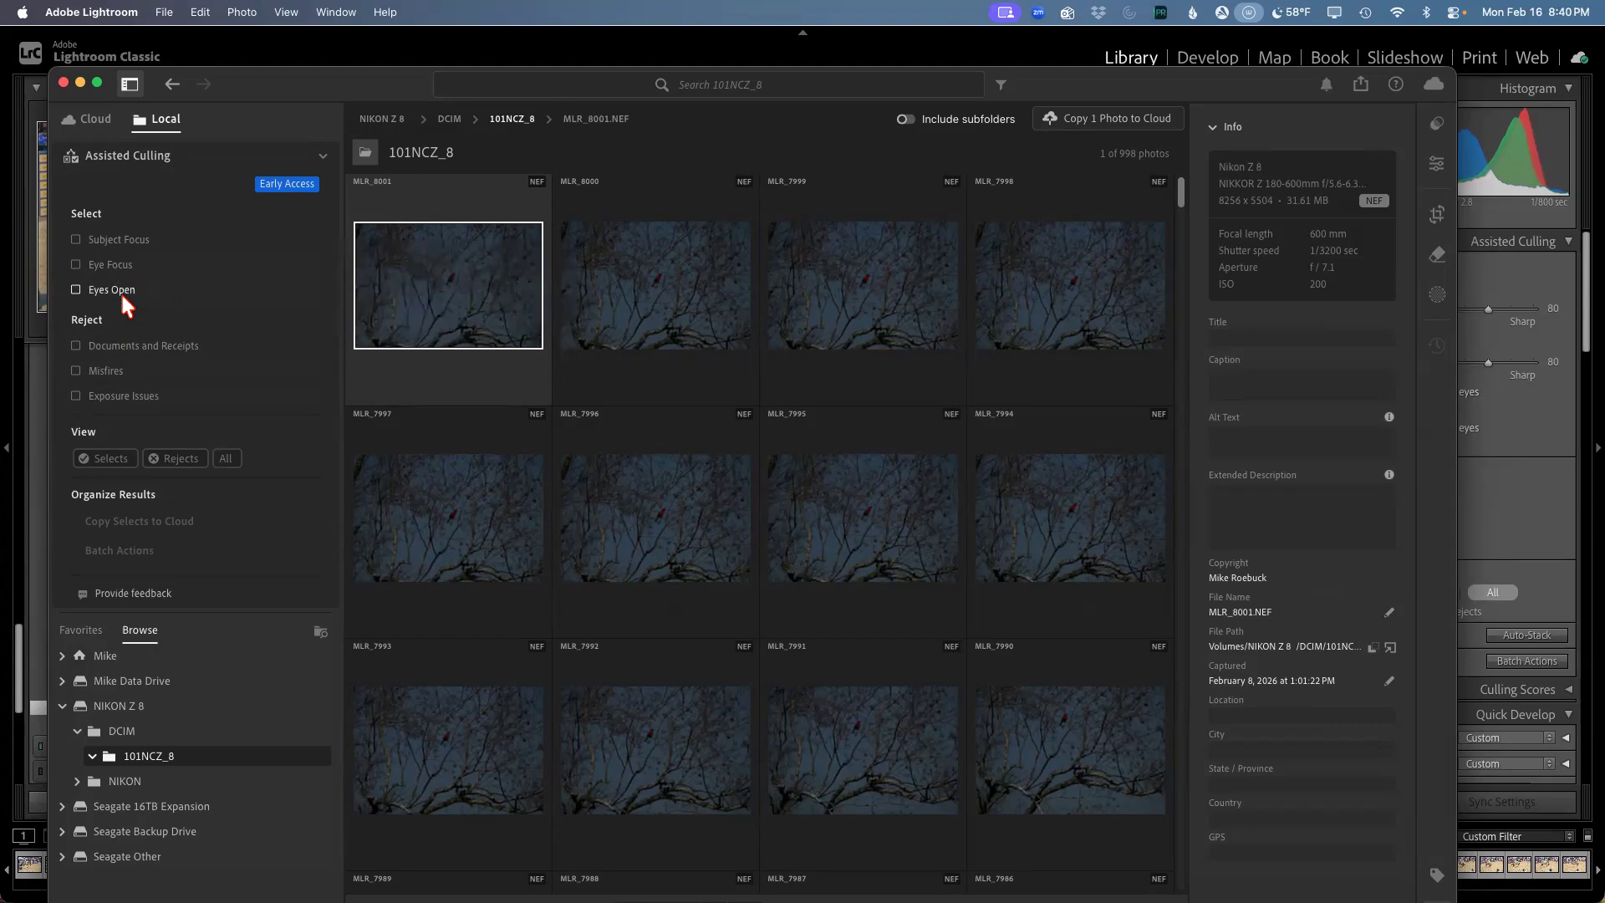
mouse_move(118, 289)
left_click(112, 237)
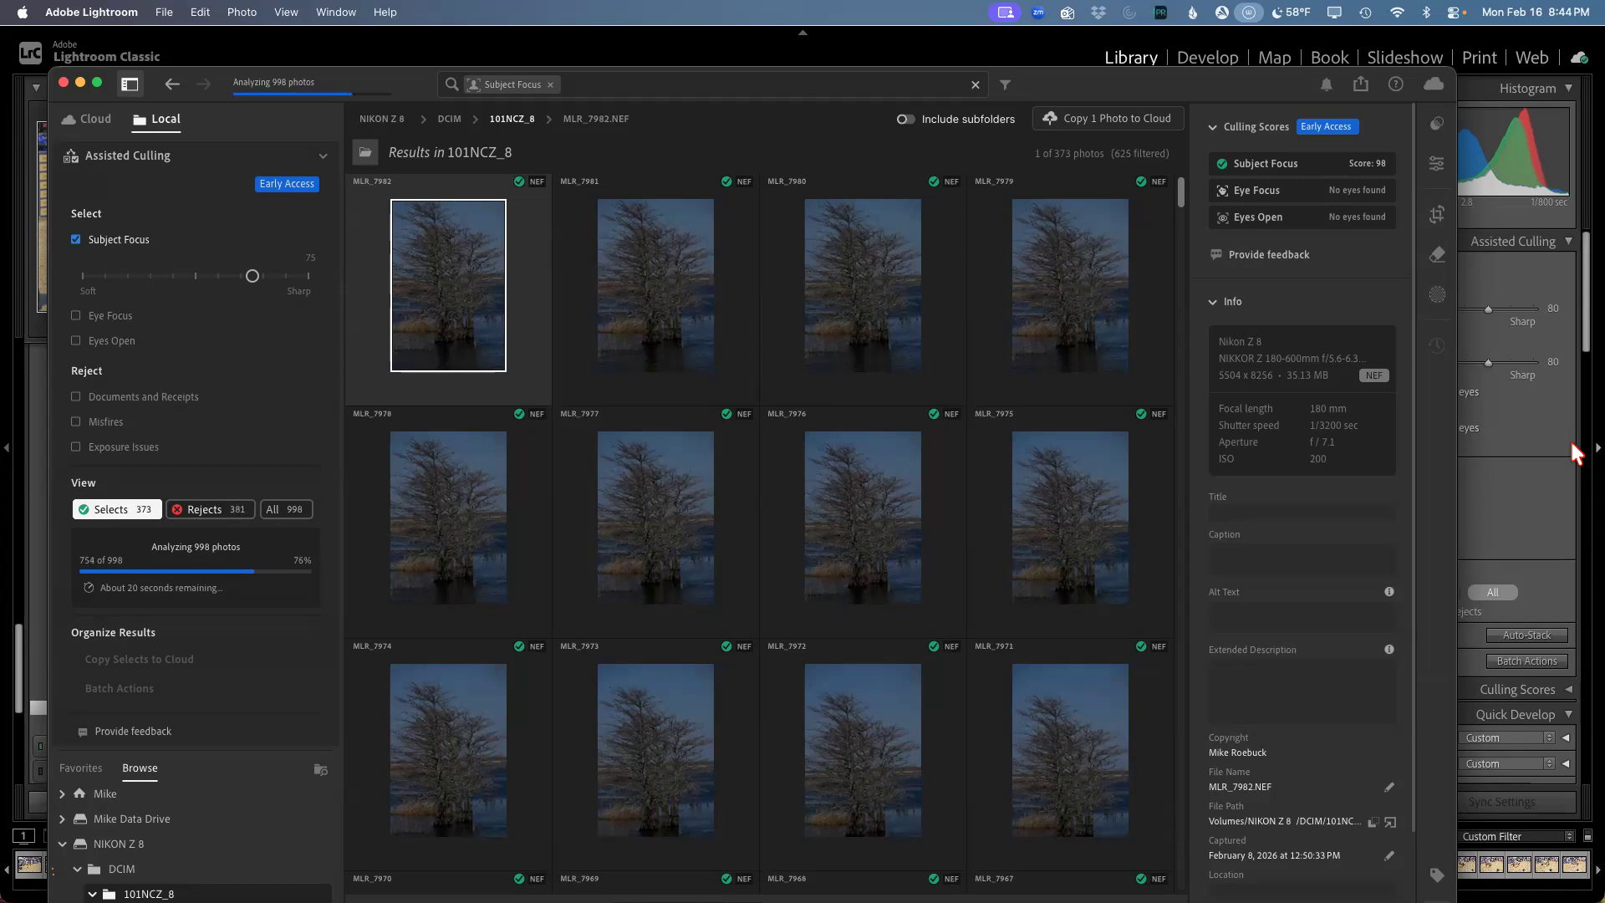
Step: Compare all photos, the rejects and the selects in the Subject Focus results of folder 101NCZ_8
mouse_move(971, 874)
left_click_drag(1137, 88, 1472, 82)
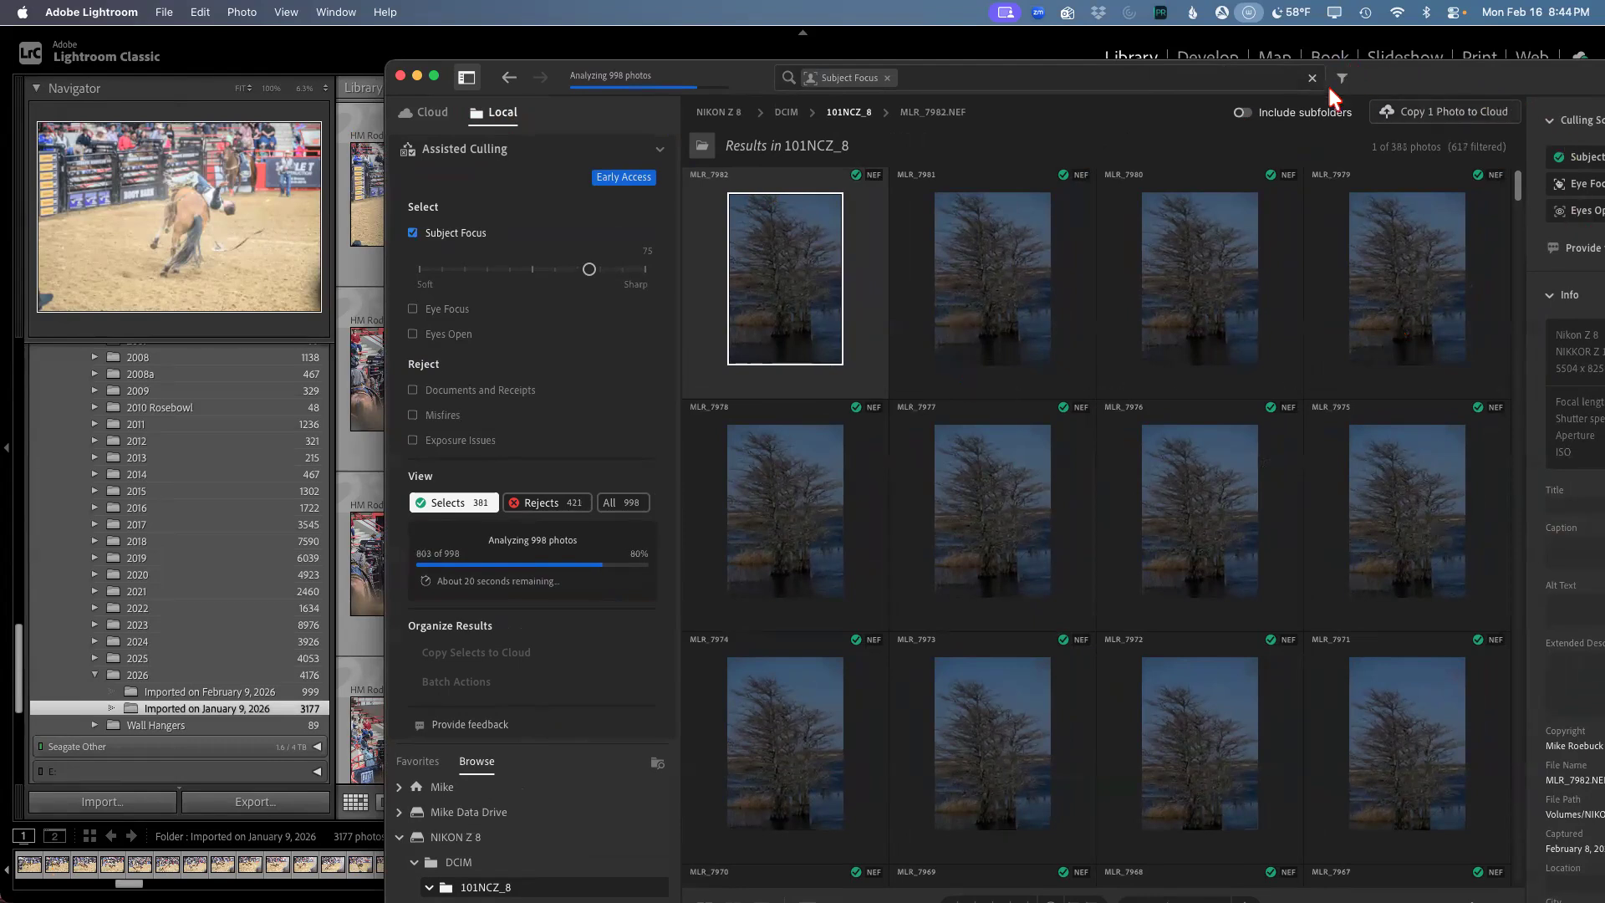
left_click_drag(1397, 80, 1120, 60)
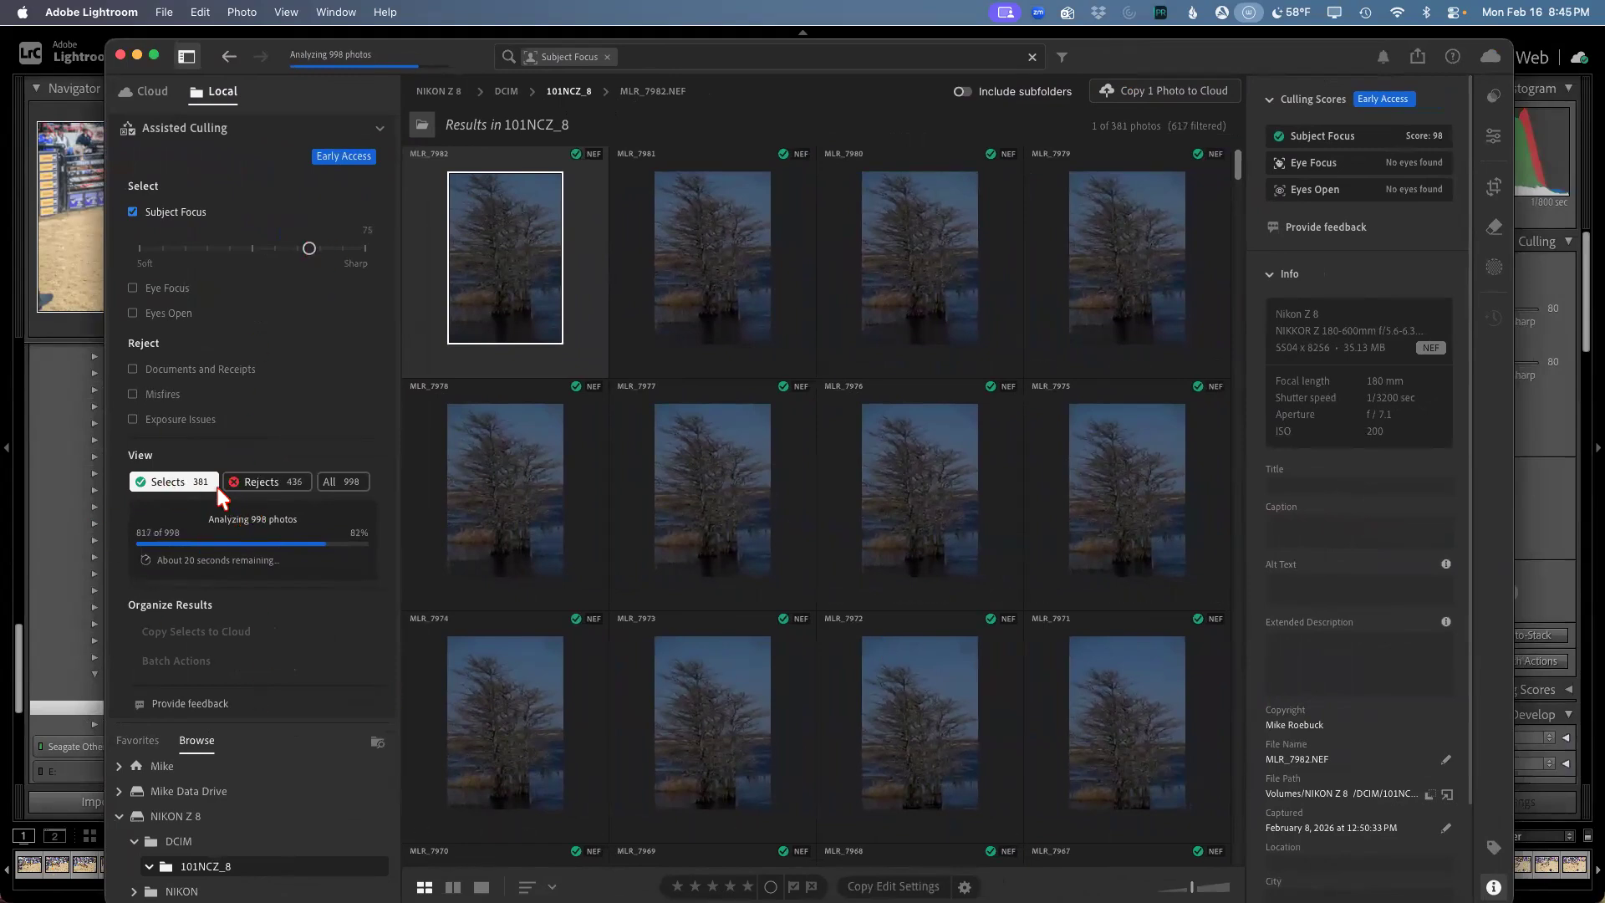
left_click(344, 483)
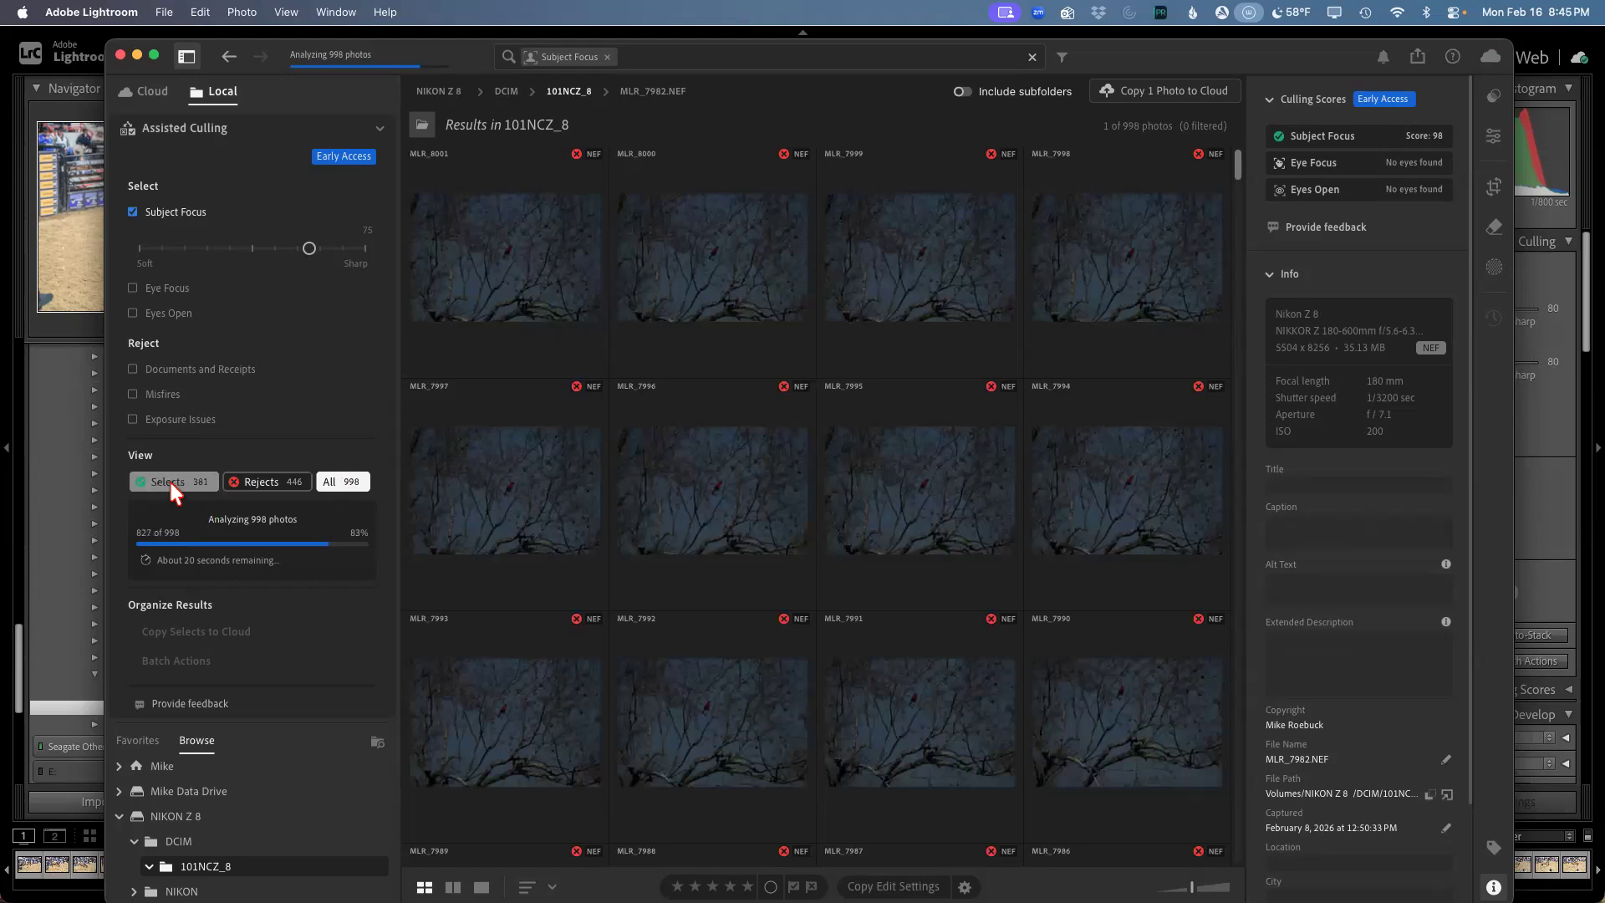
left_click(237, 488)
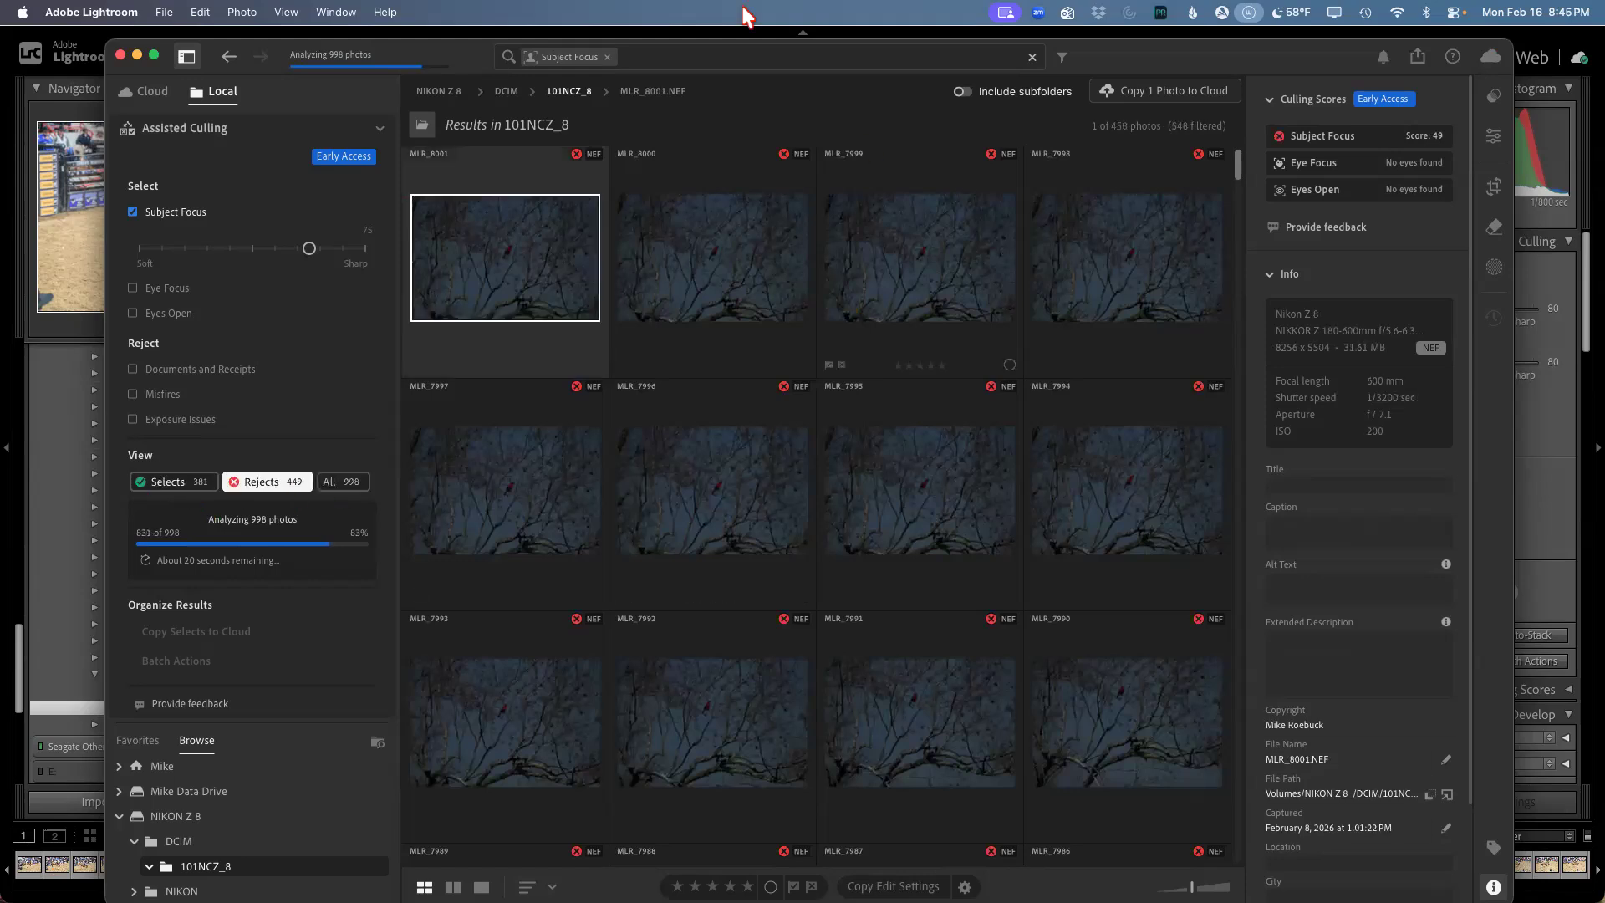
mouse_move(1041, 901)
left_click(165, 485)
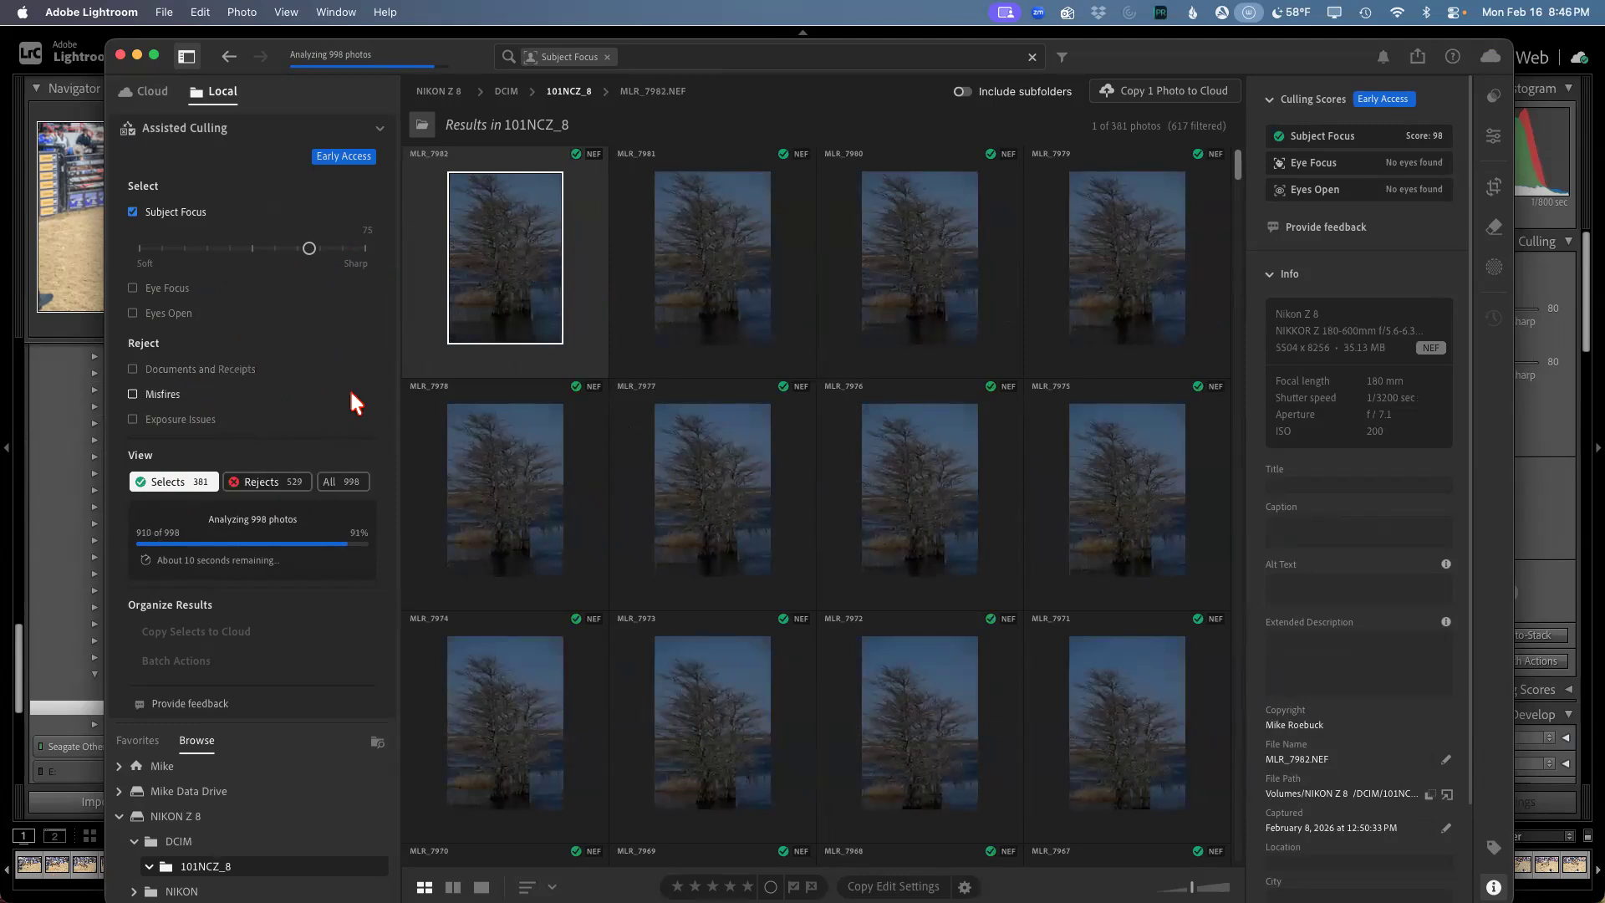
Step: Try Subject Focus thresholds of 50 and 80 on the card's photos, and leave the threshold at 80
mouse_move(351, 393)
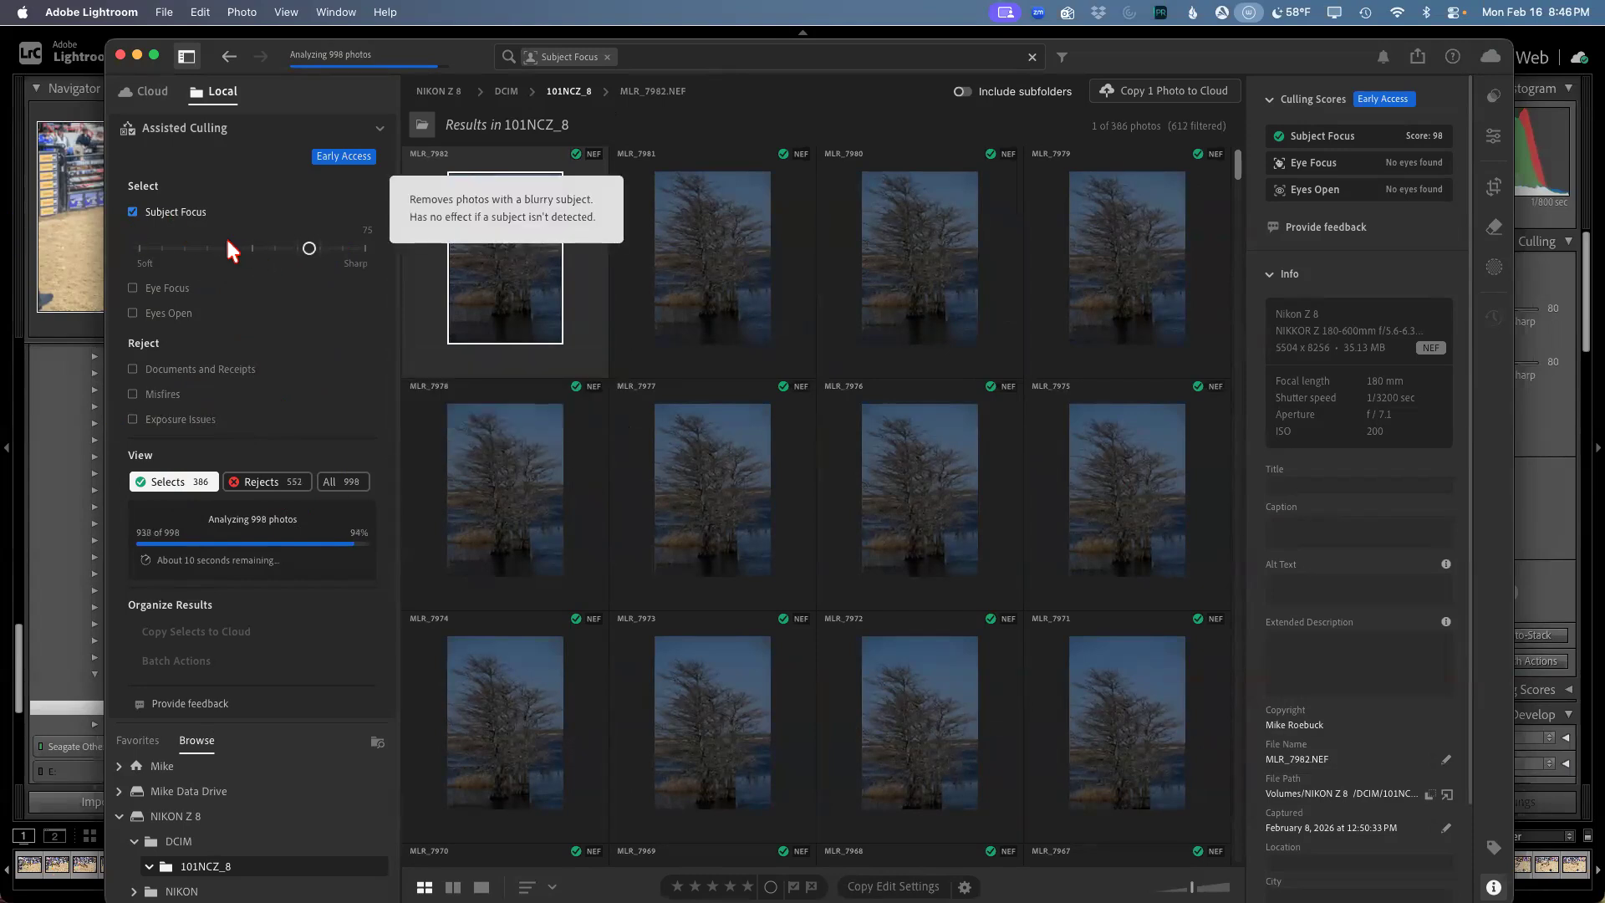
left_click_drag(305, 255, 254, 249)
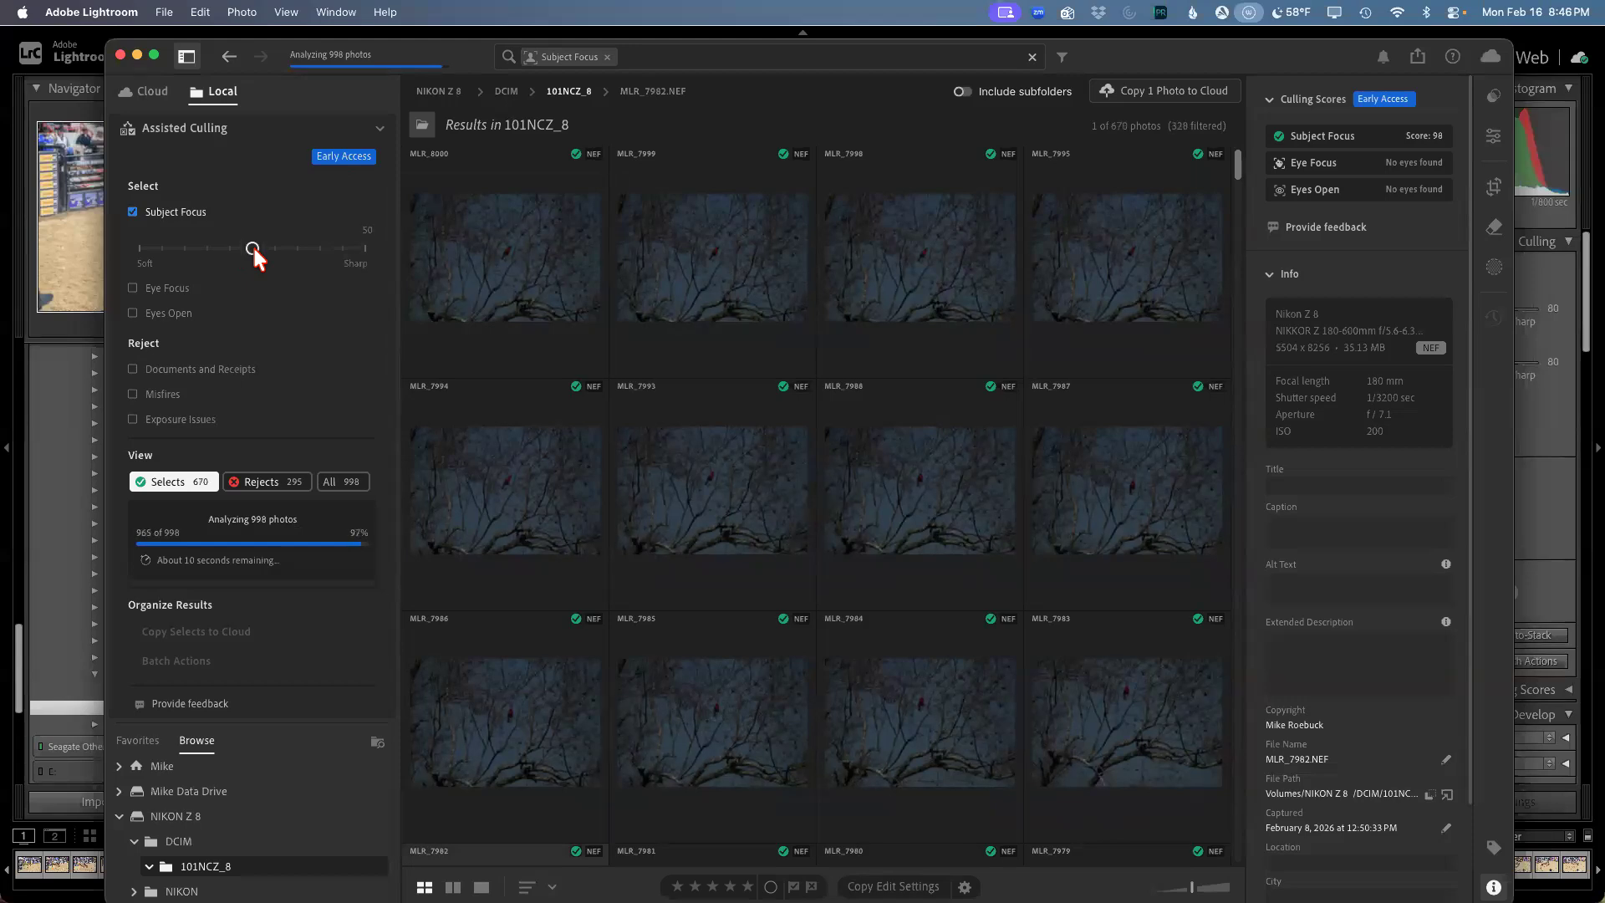
left_click_drag(253, 250, 322, 250)
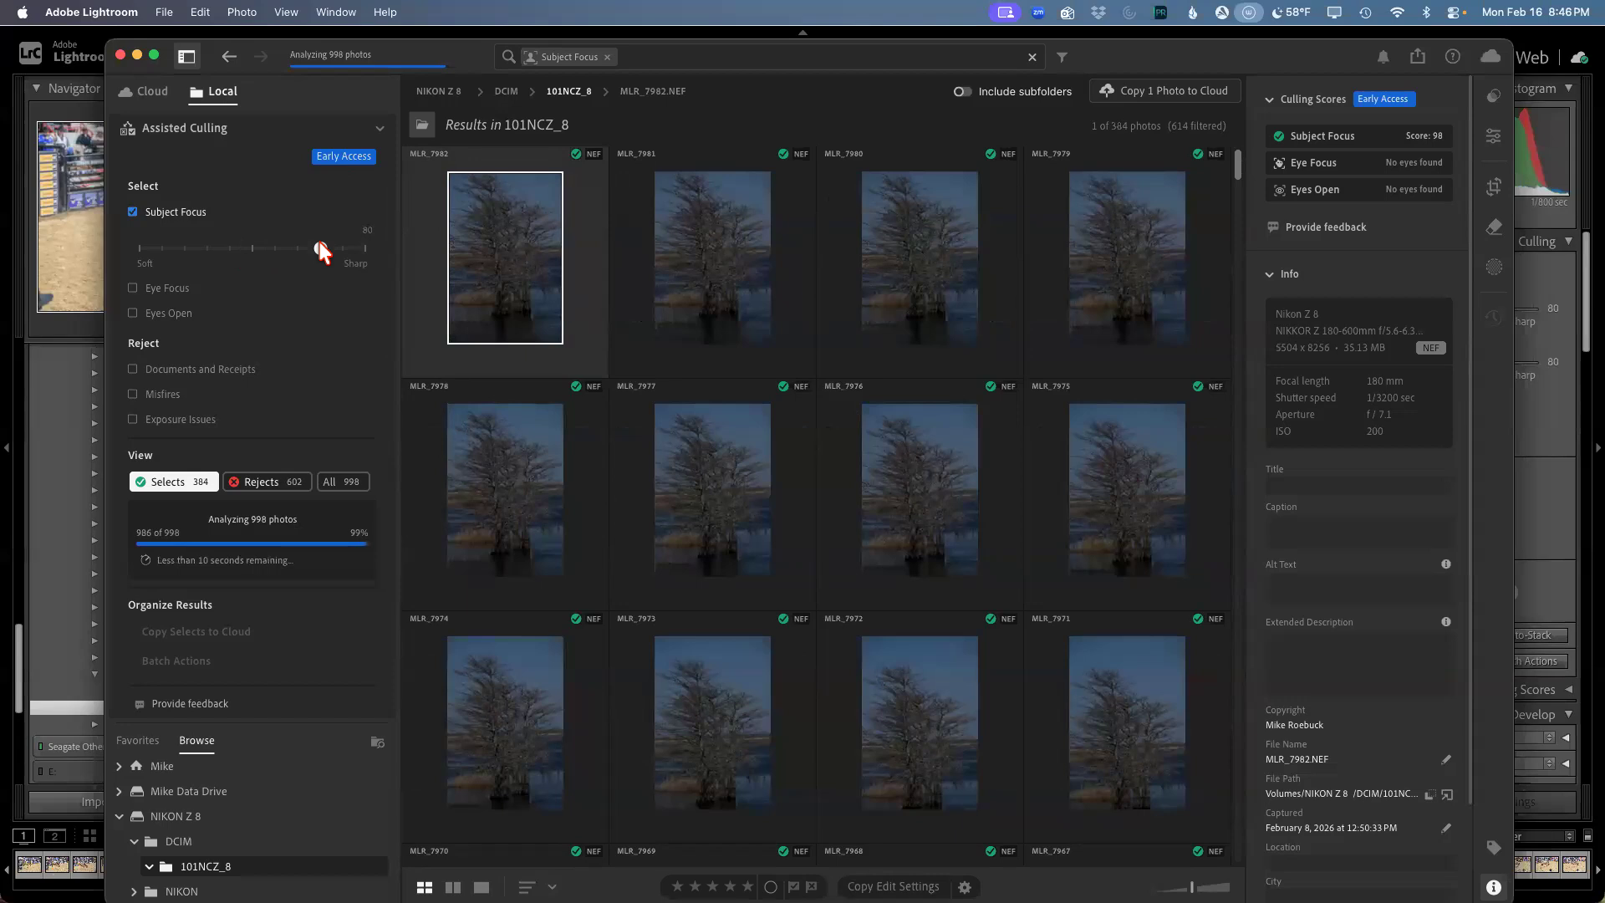
left_click_drag(294, 248, 253, 247)
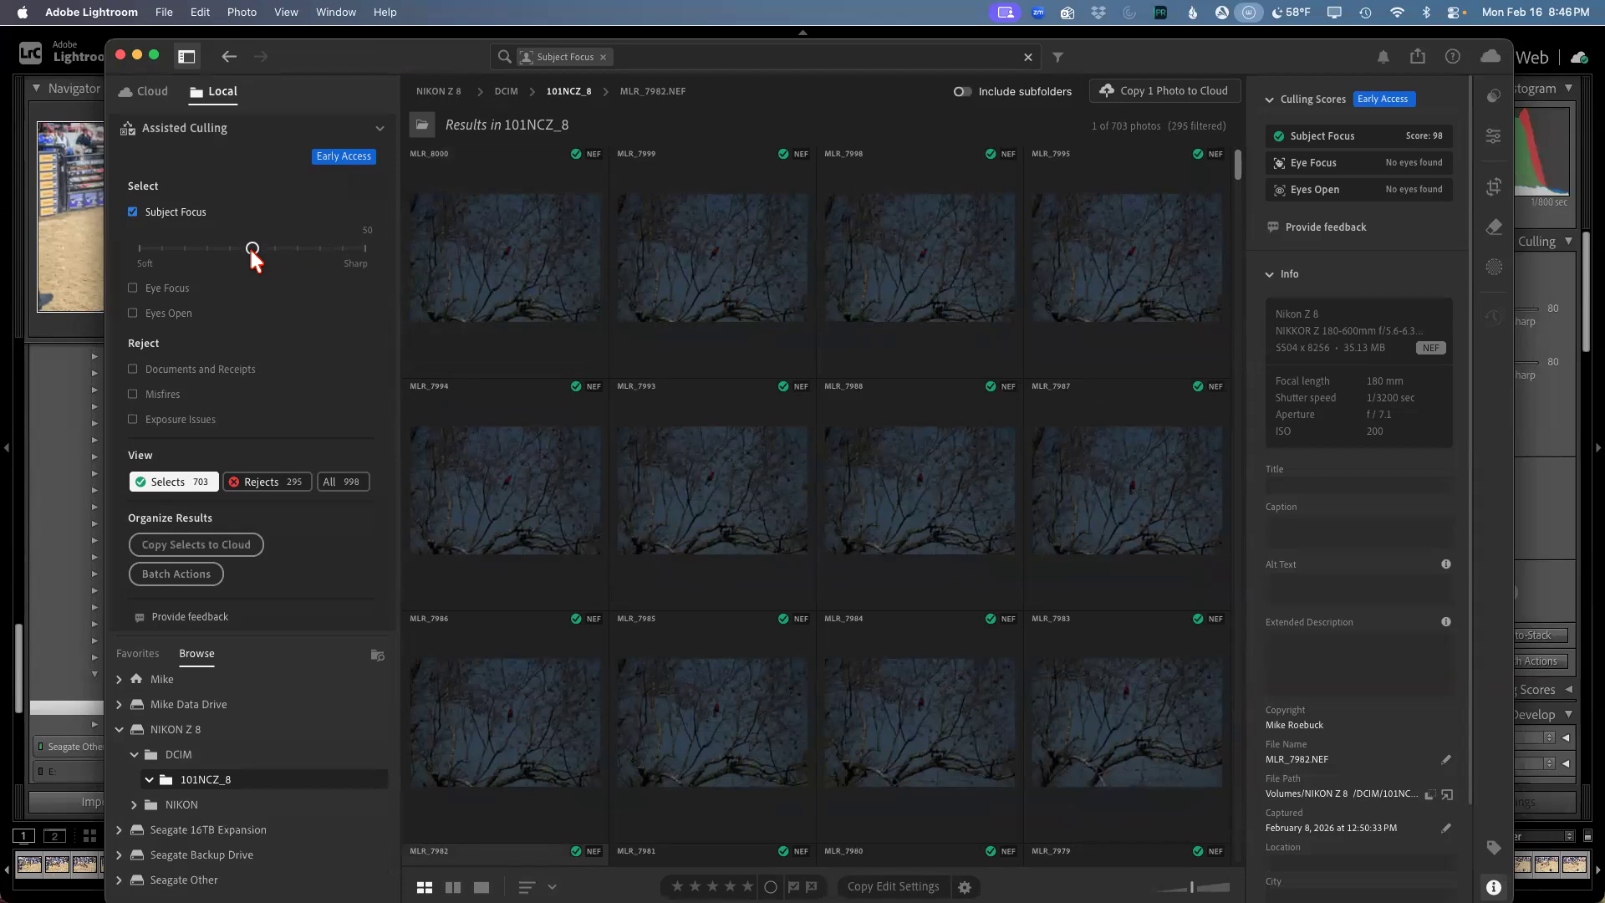
left_click_drag(251, 248, 328, 249)
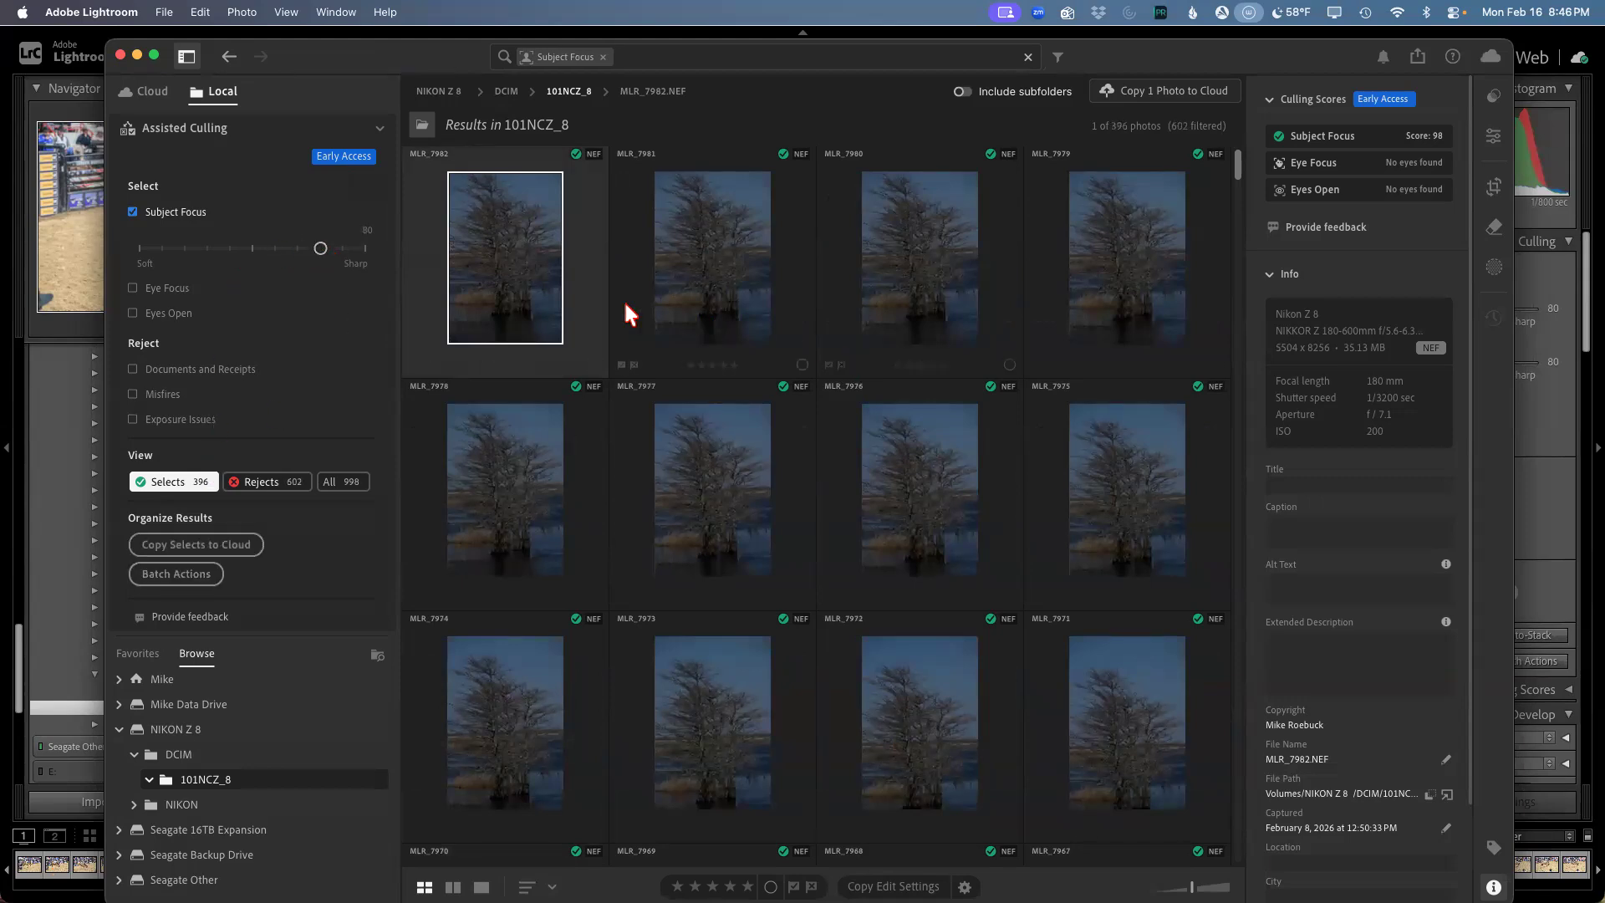
Step: Add Exposure Issues as a reject criterion, and turn on Eye Focus and Eyes Open as select criteria
left_click(155, 421)
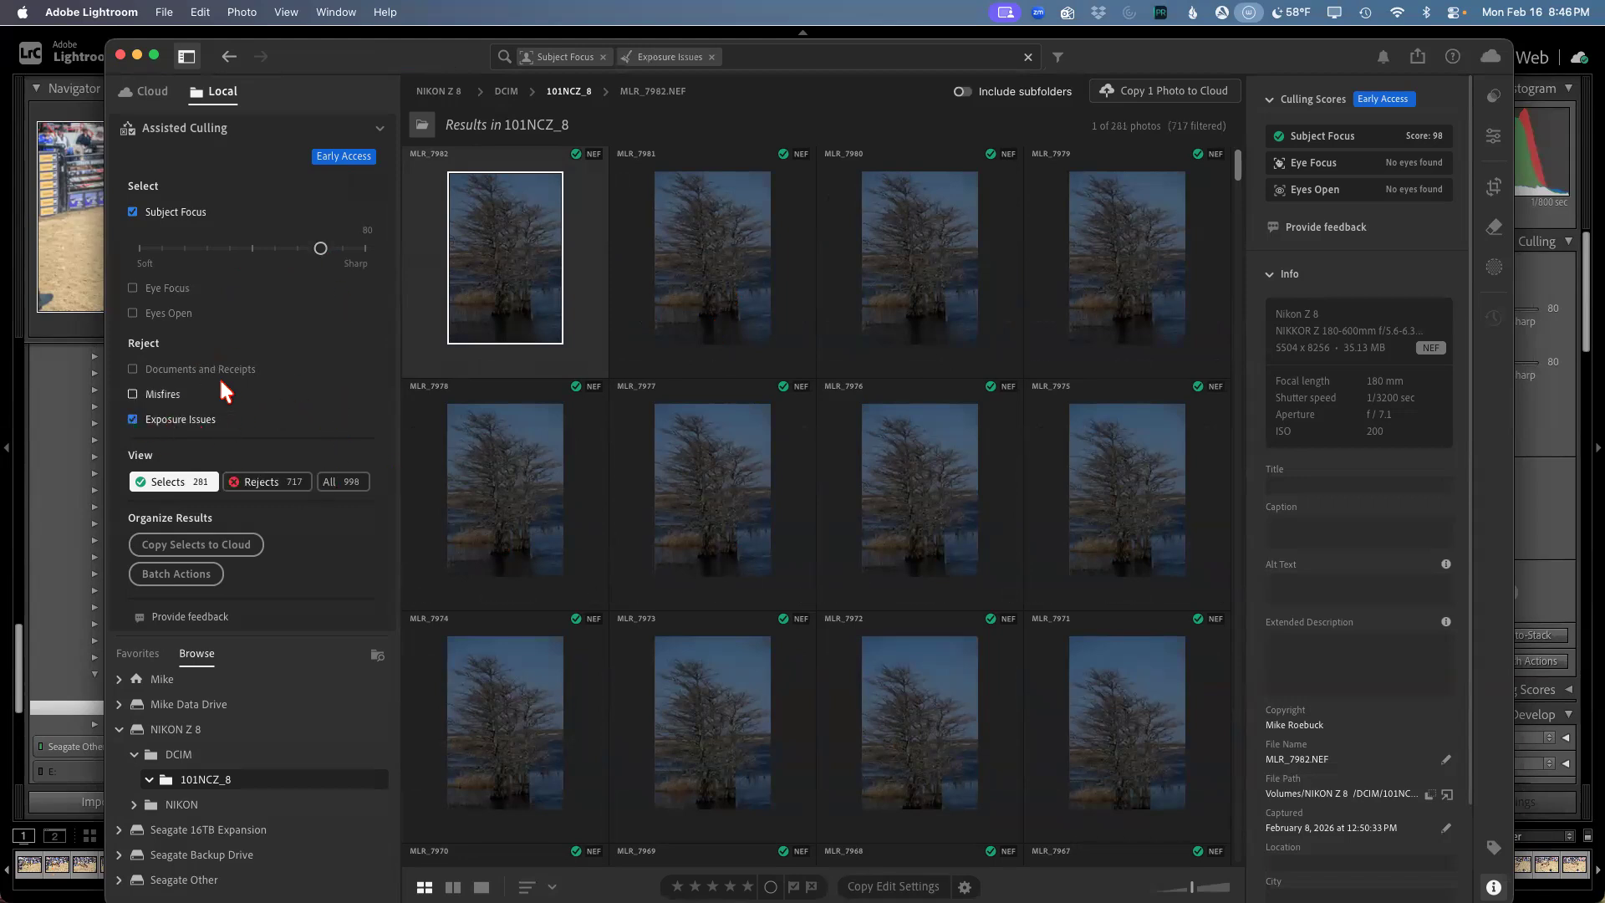
left_click(134, 291)
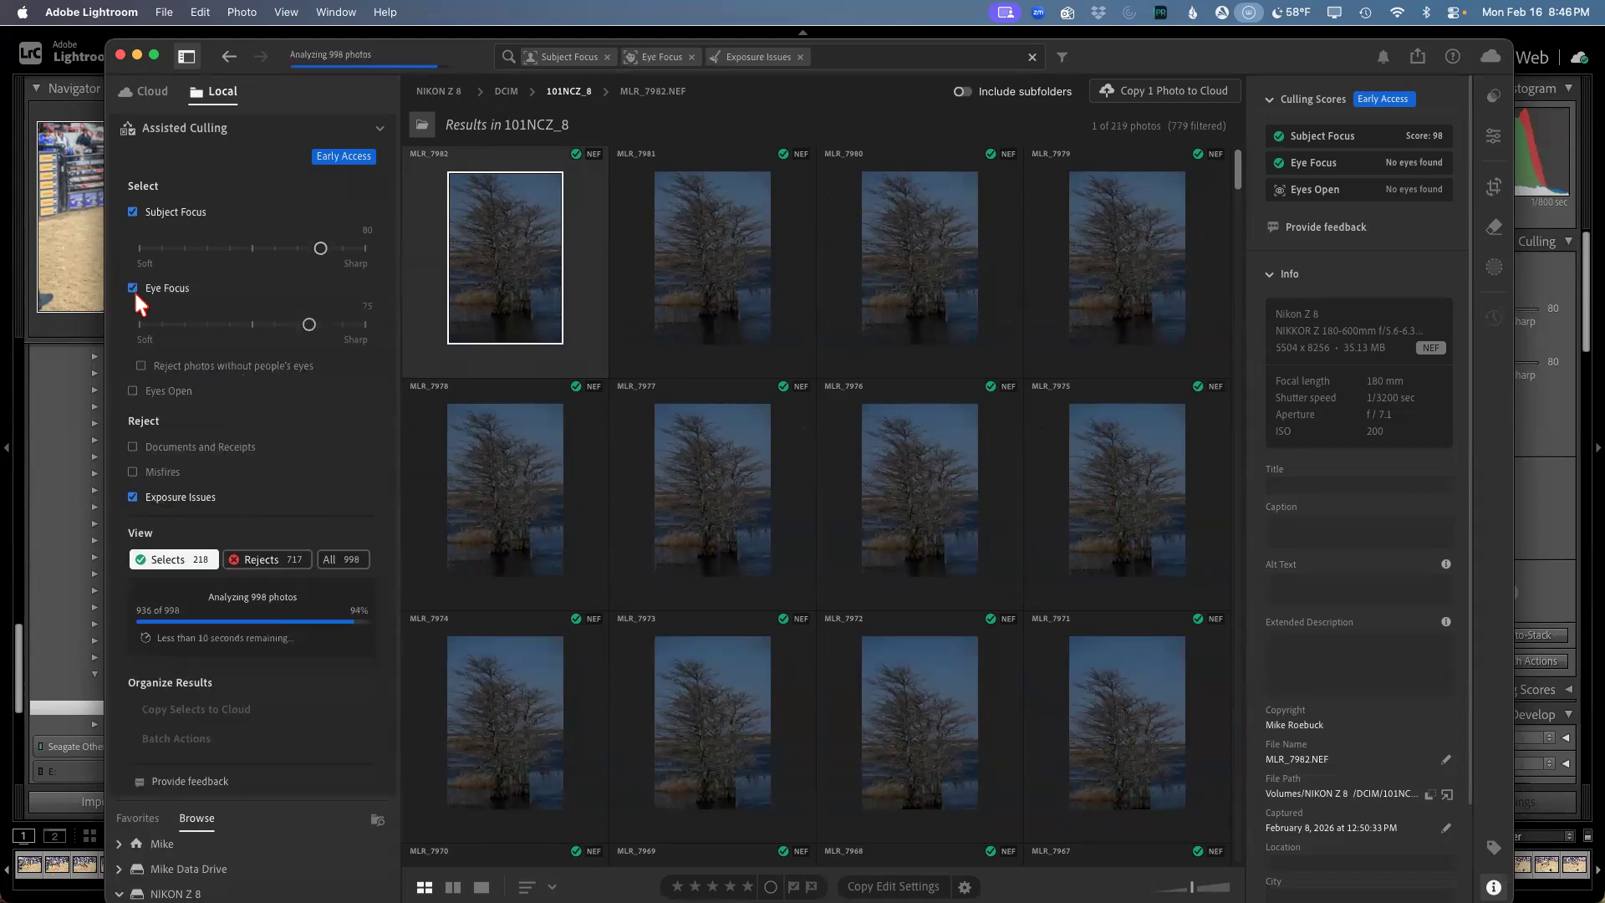
left_click(132, 391)
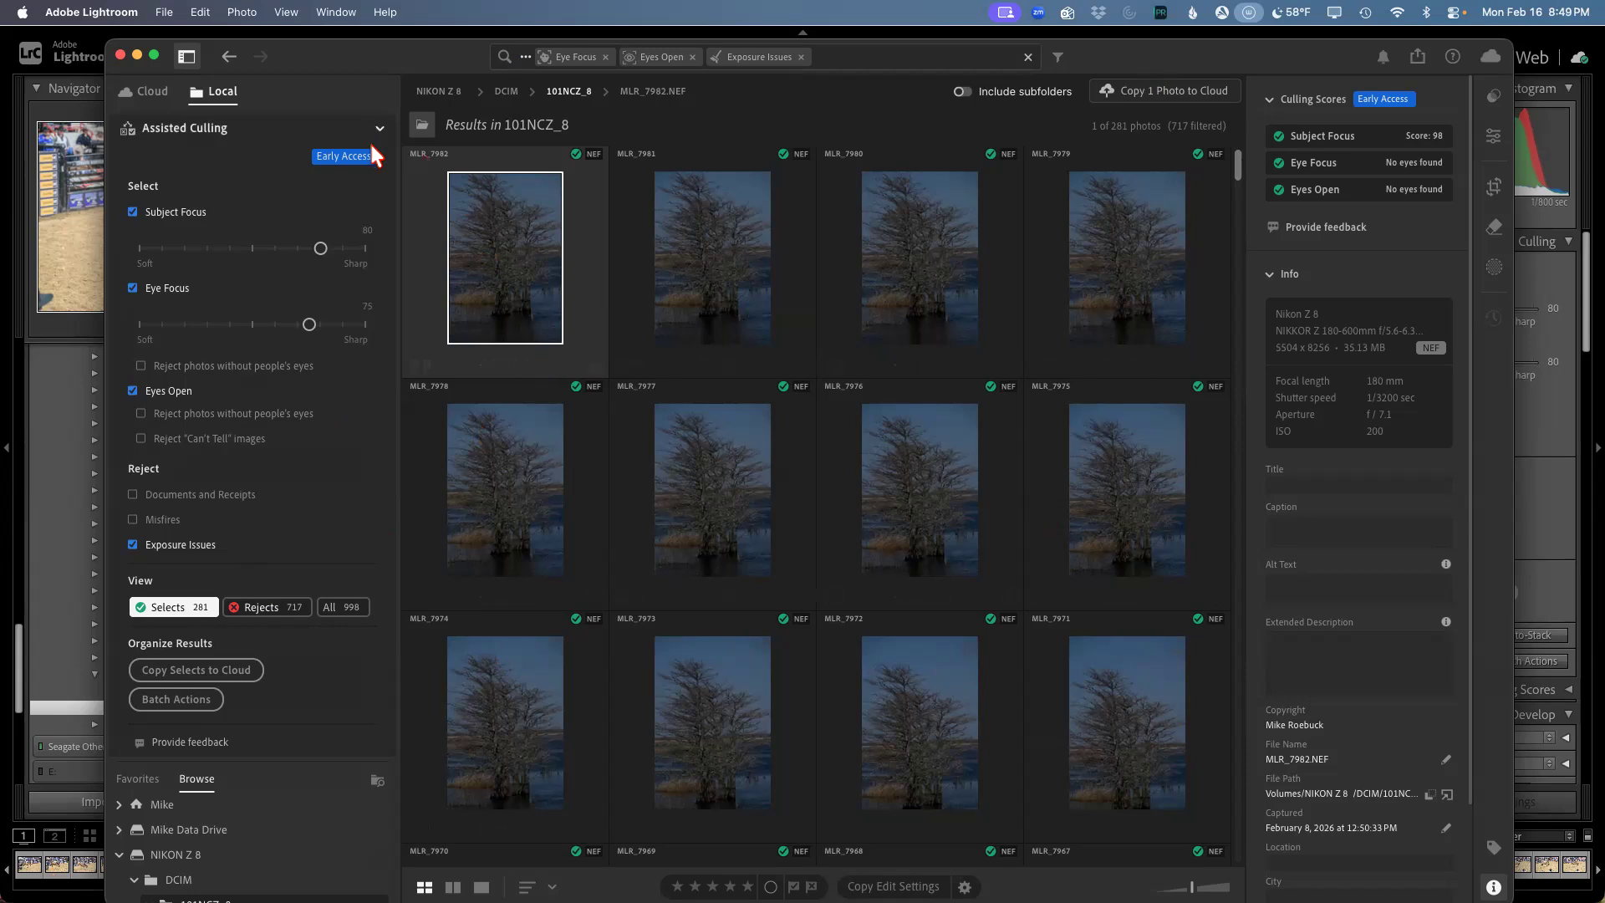
Step: Select all the rejects in folder 101NCZ_8 and delete them from the card, ending with only the selects shown
left_click(259, 608)
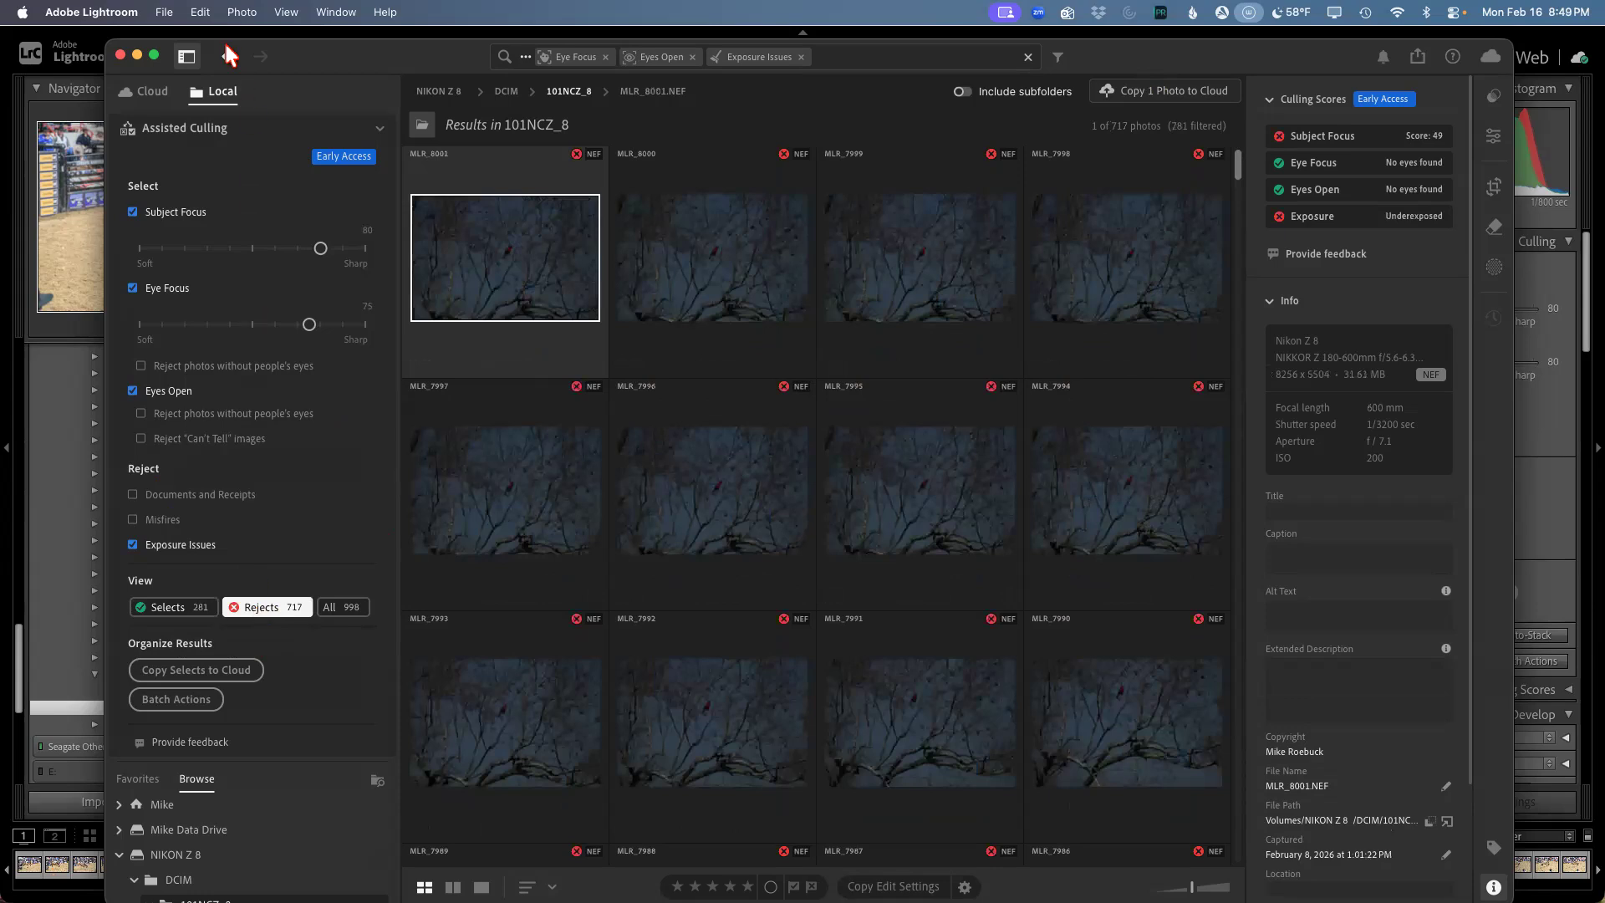
left_click(199, 12)
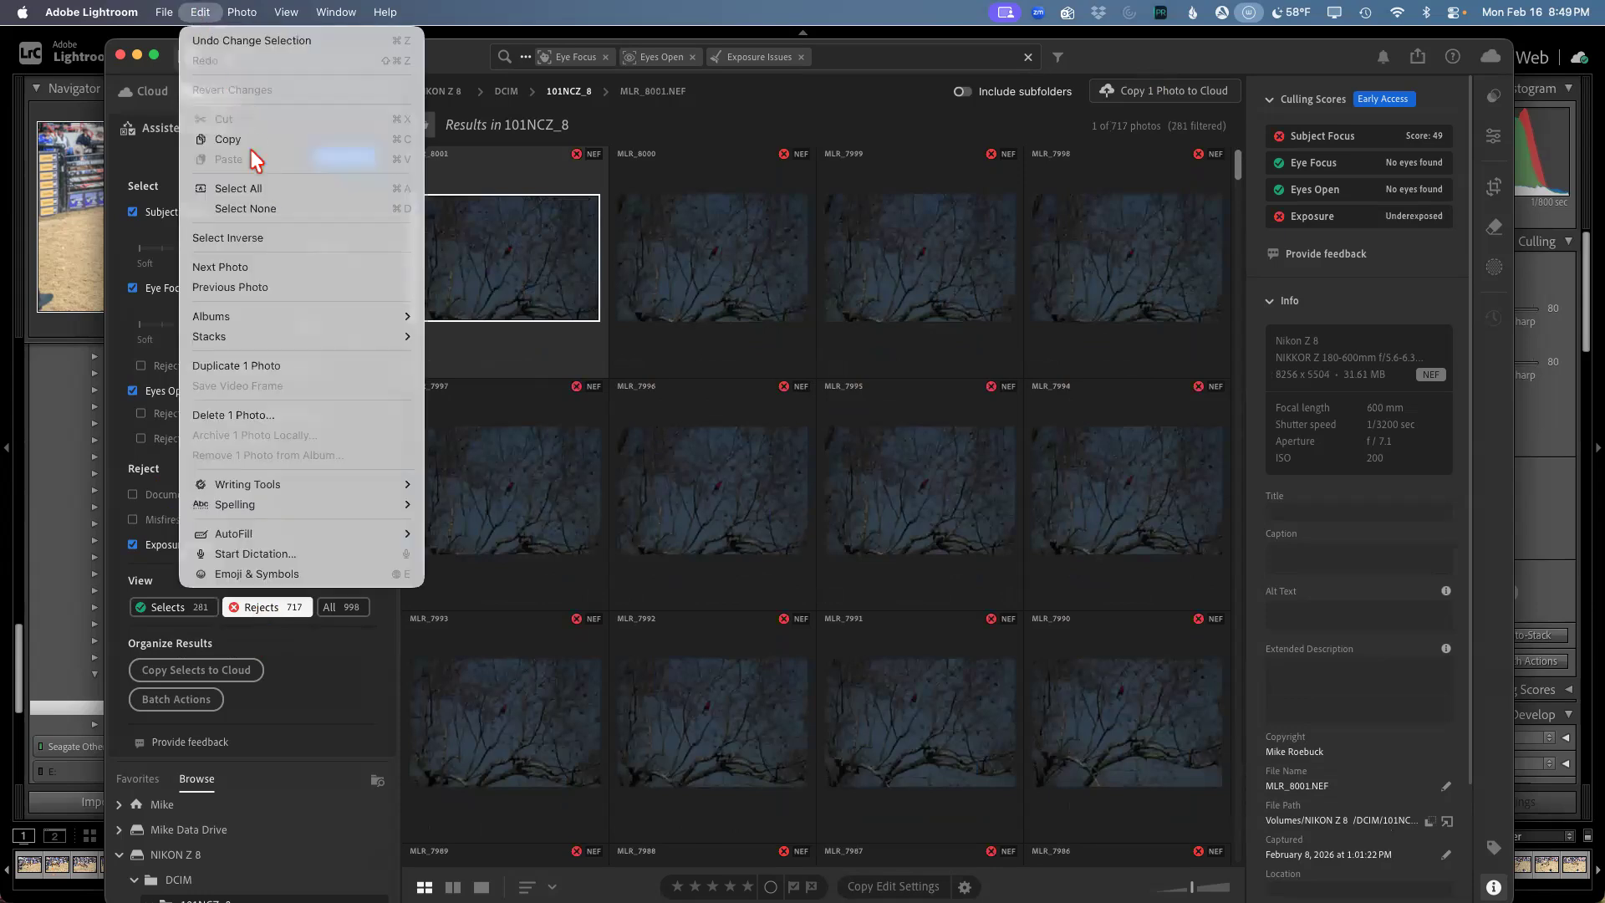
left_click(271, 184)
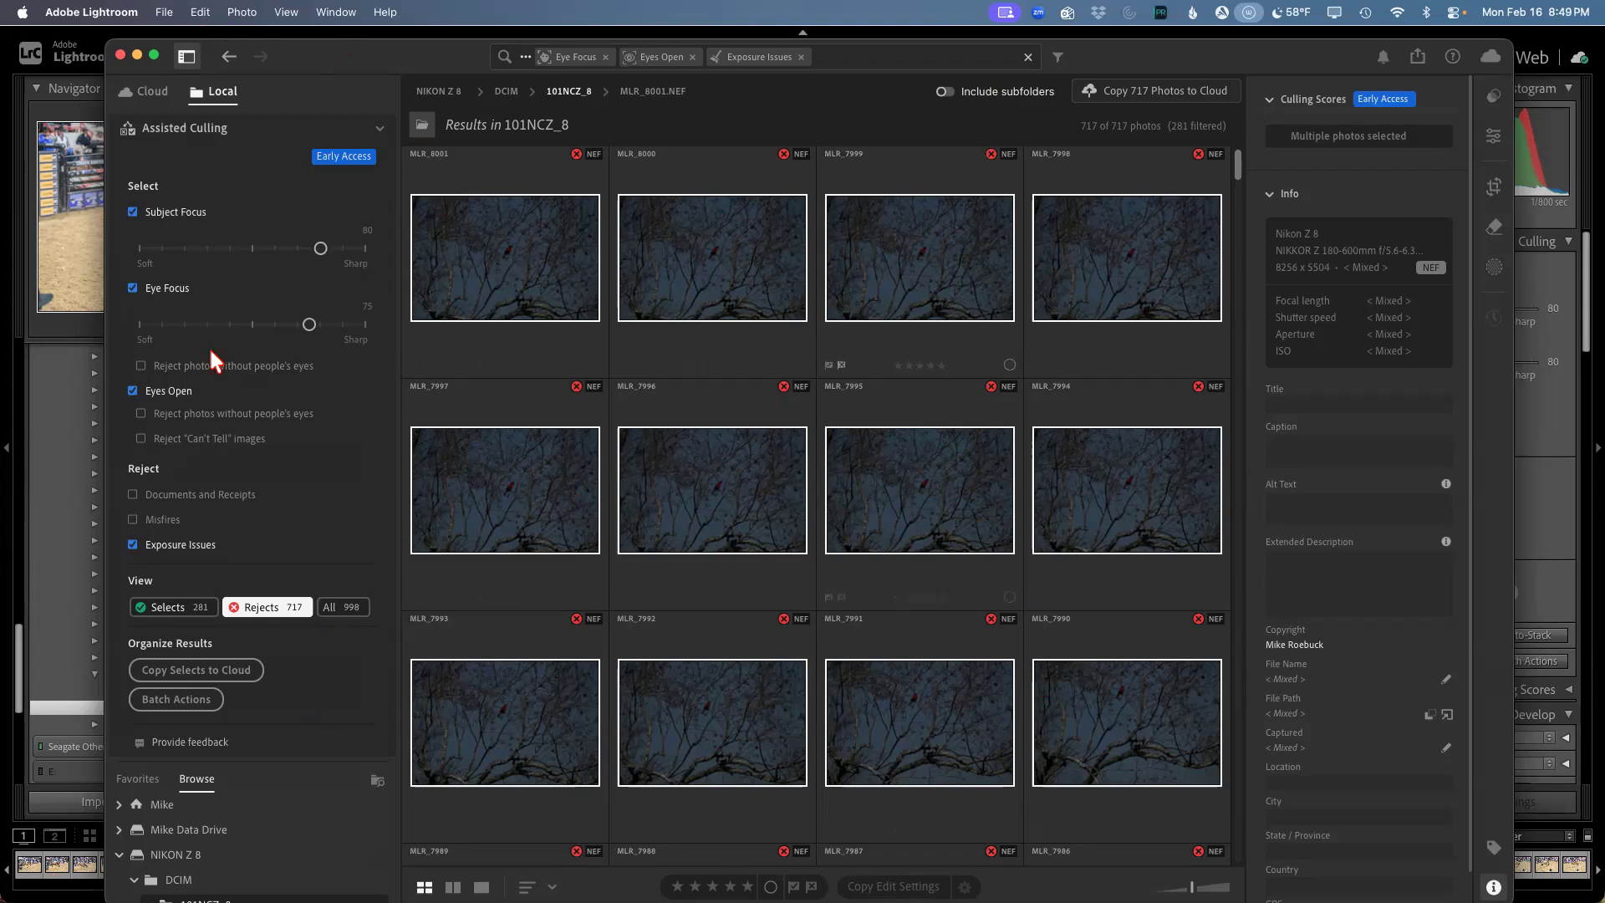
left_click(198, 12)
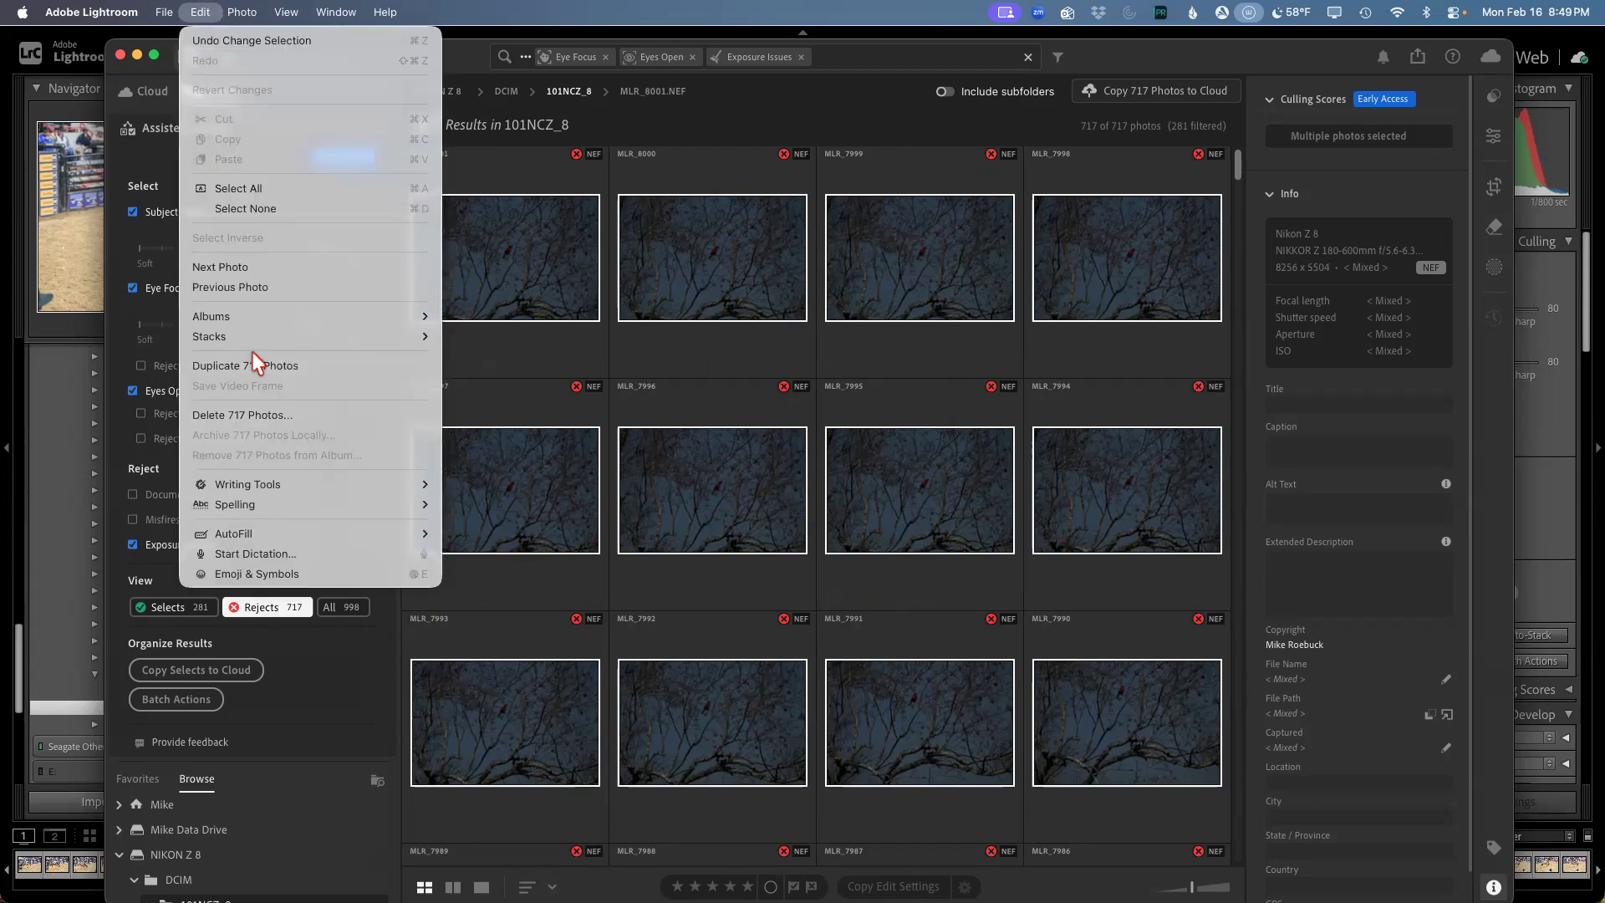
left_click(229, 413)
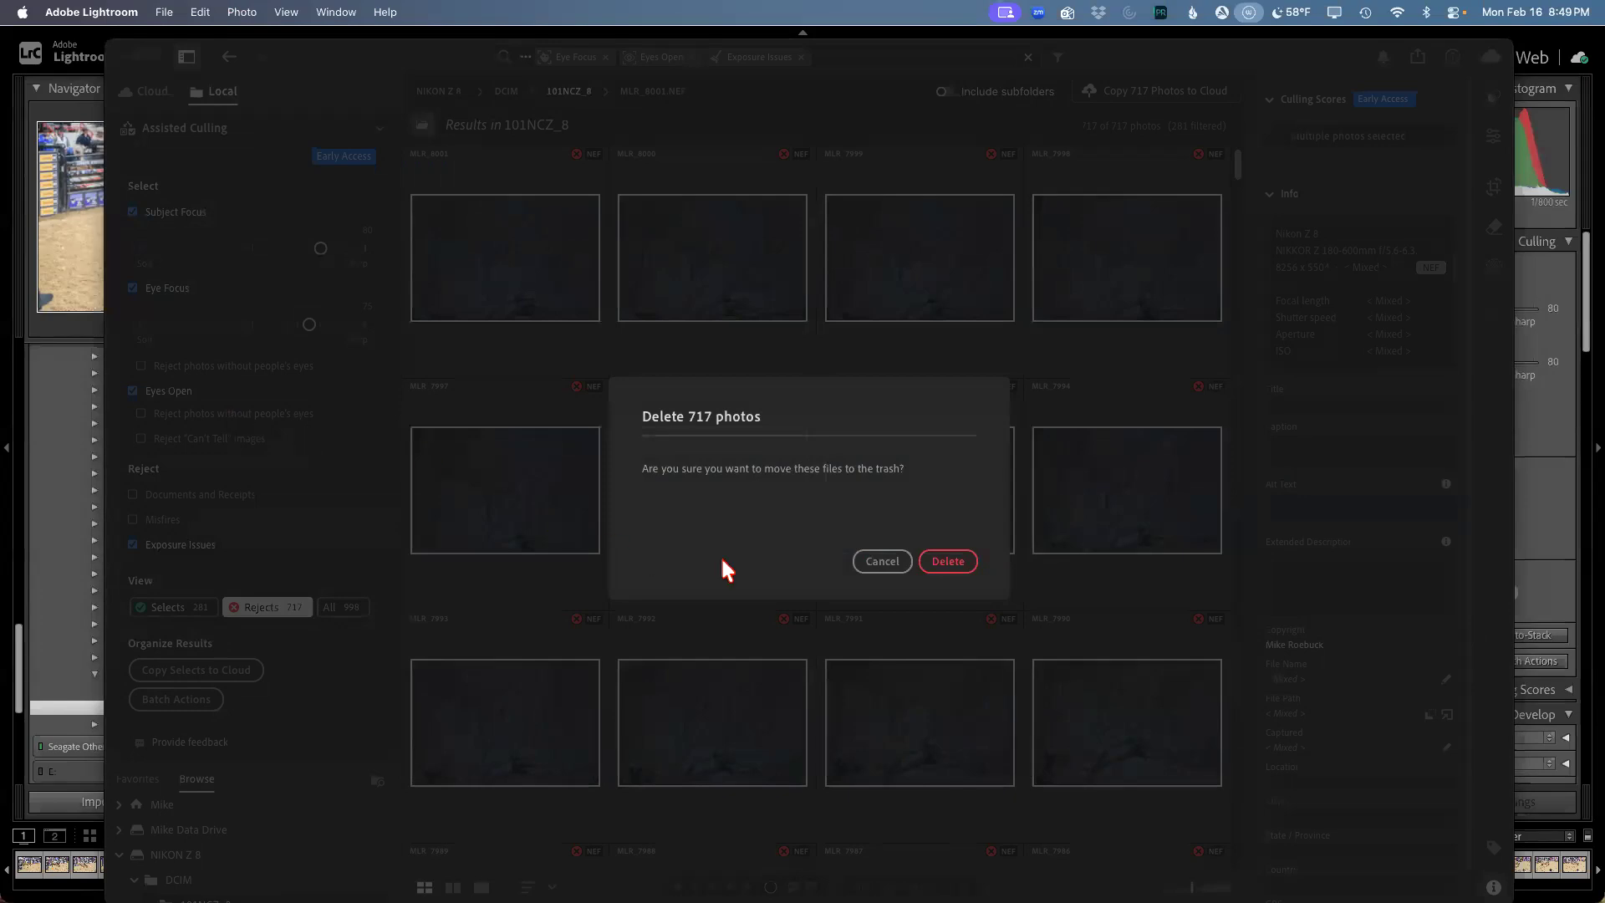
left_click(965, 564)
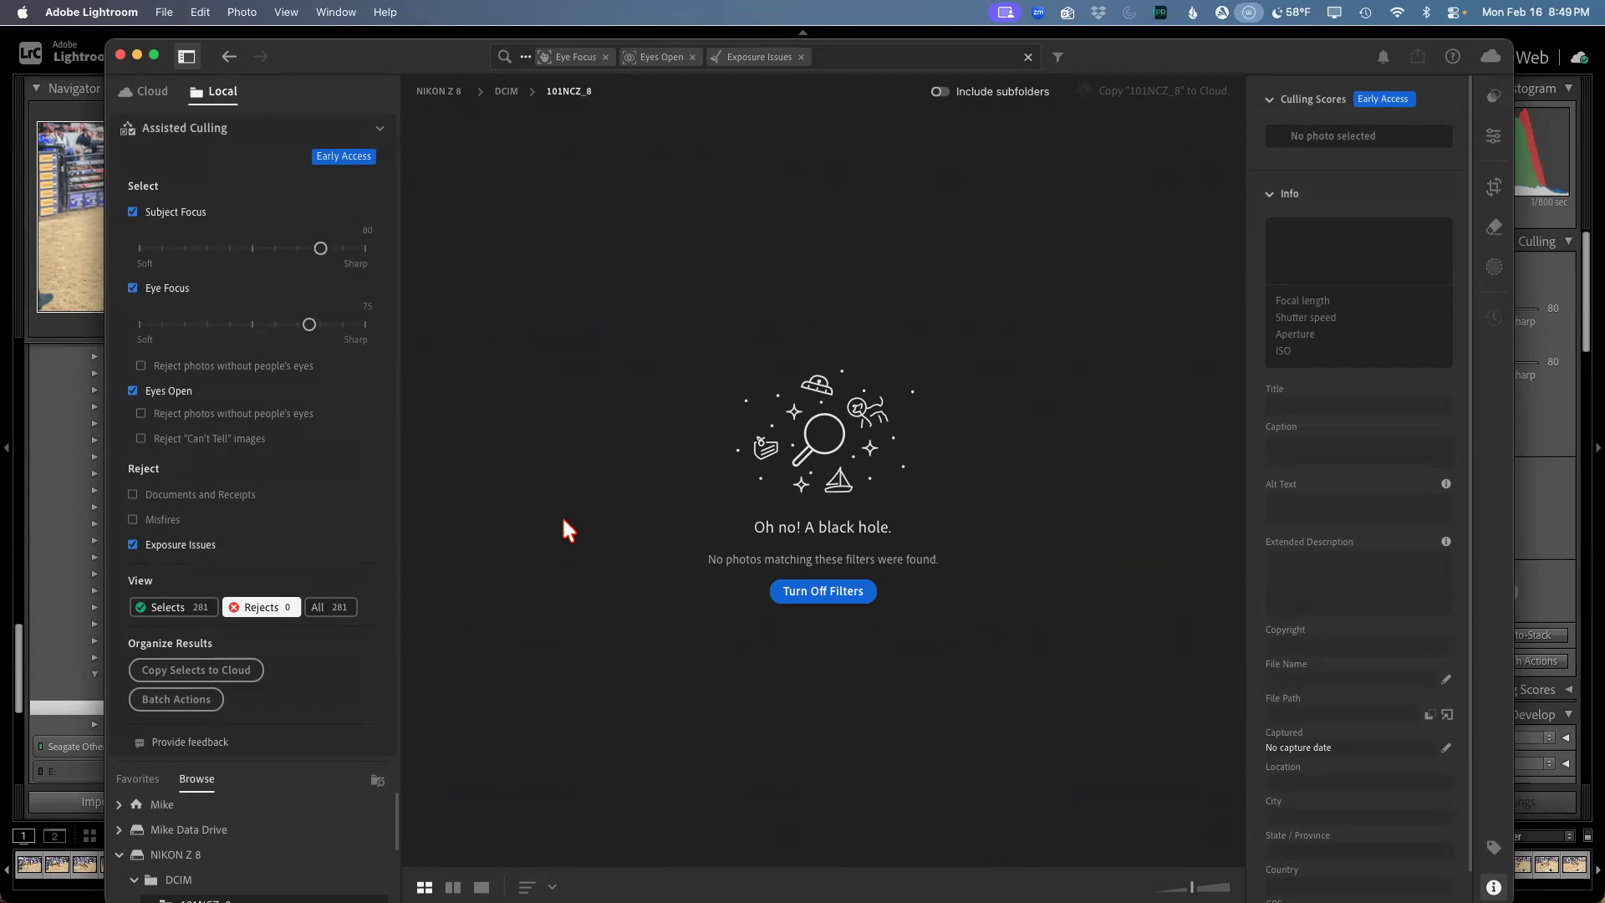
left_click(159, 611)
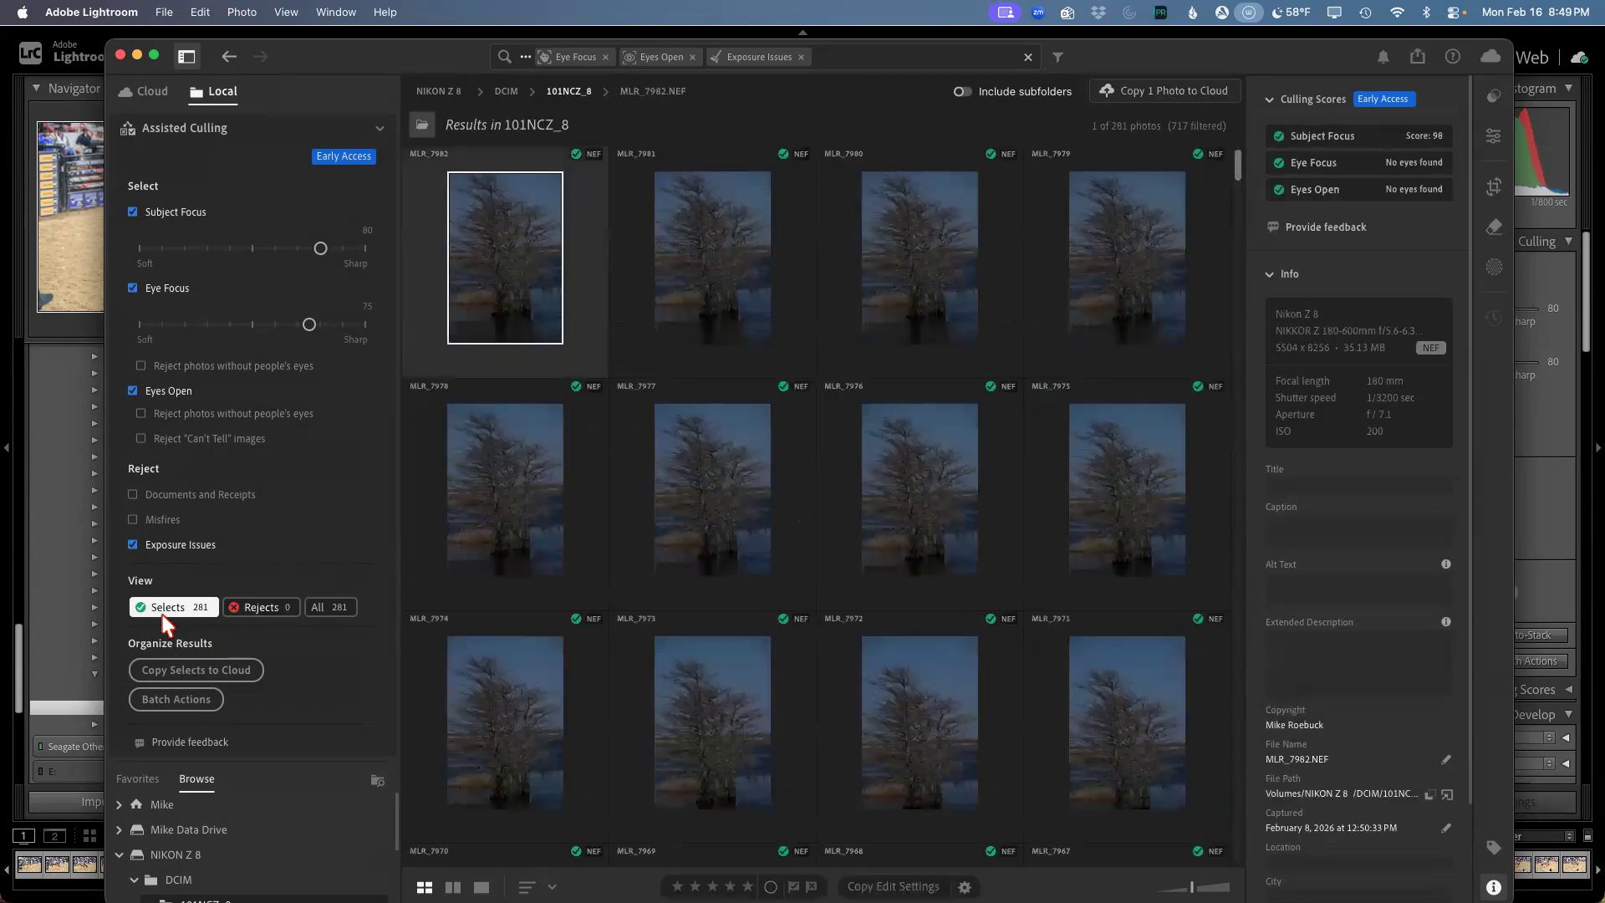
Step: Close the Lightroom window and open the NIKON Z 8 card's DCIM/101NCZ_8 folder in Finder to check the remaining files
left_click(119, 54)
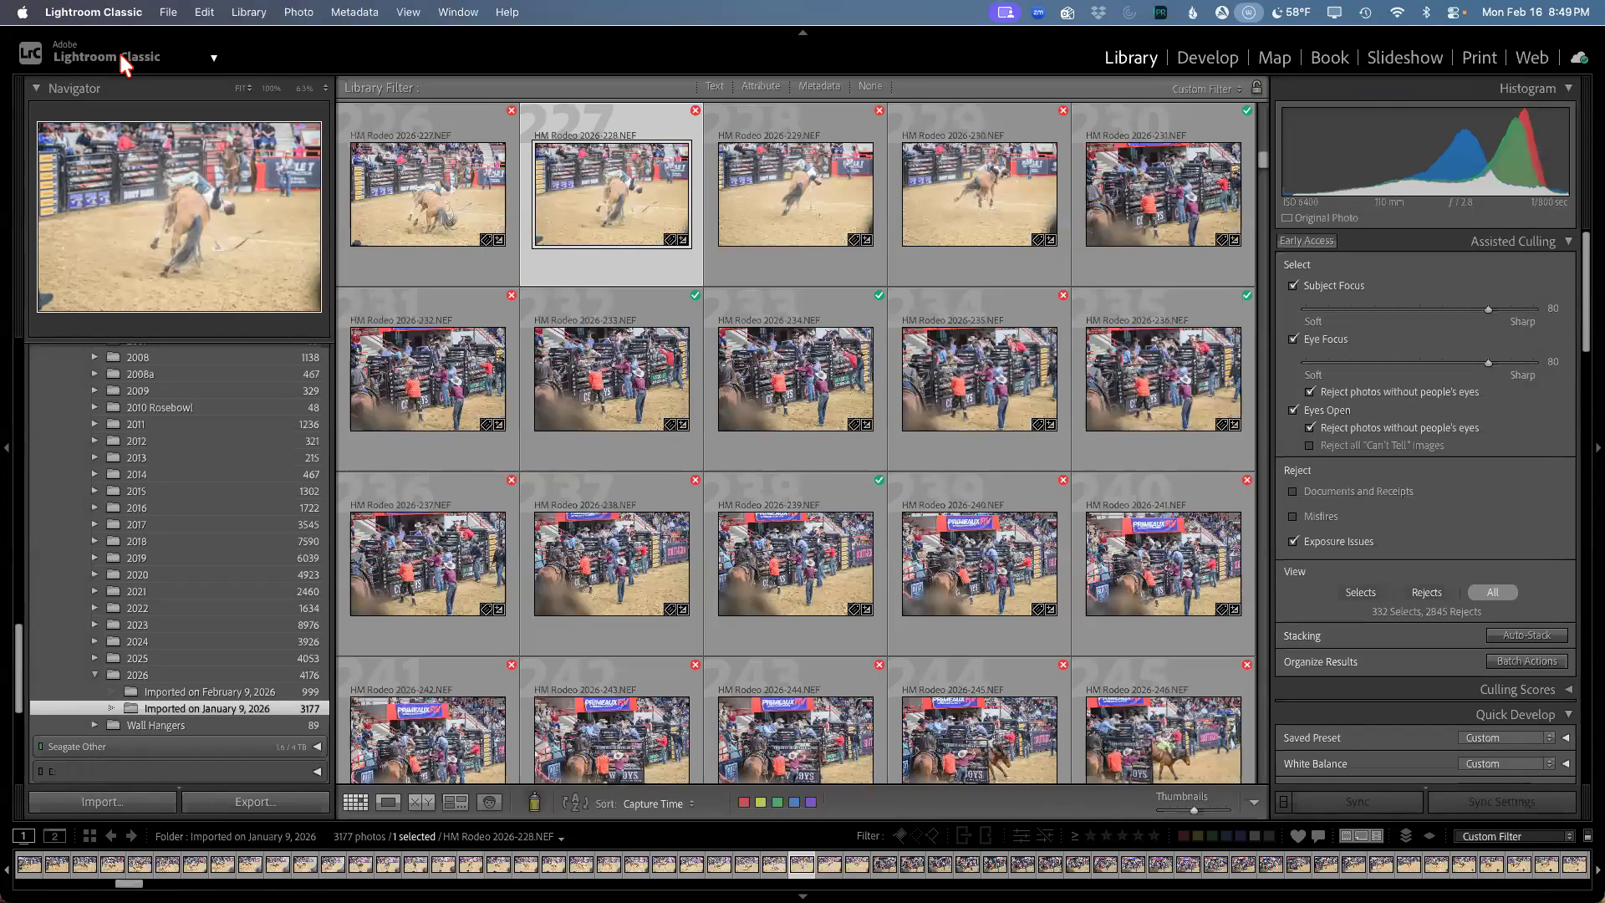
mouse_move(755, 892)
mouse_move(635, 892)
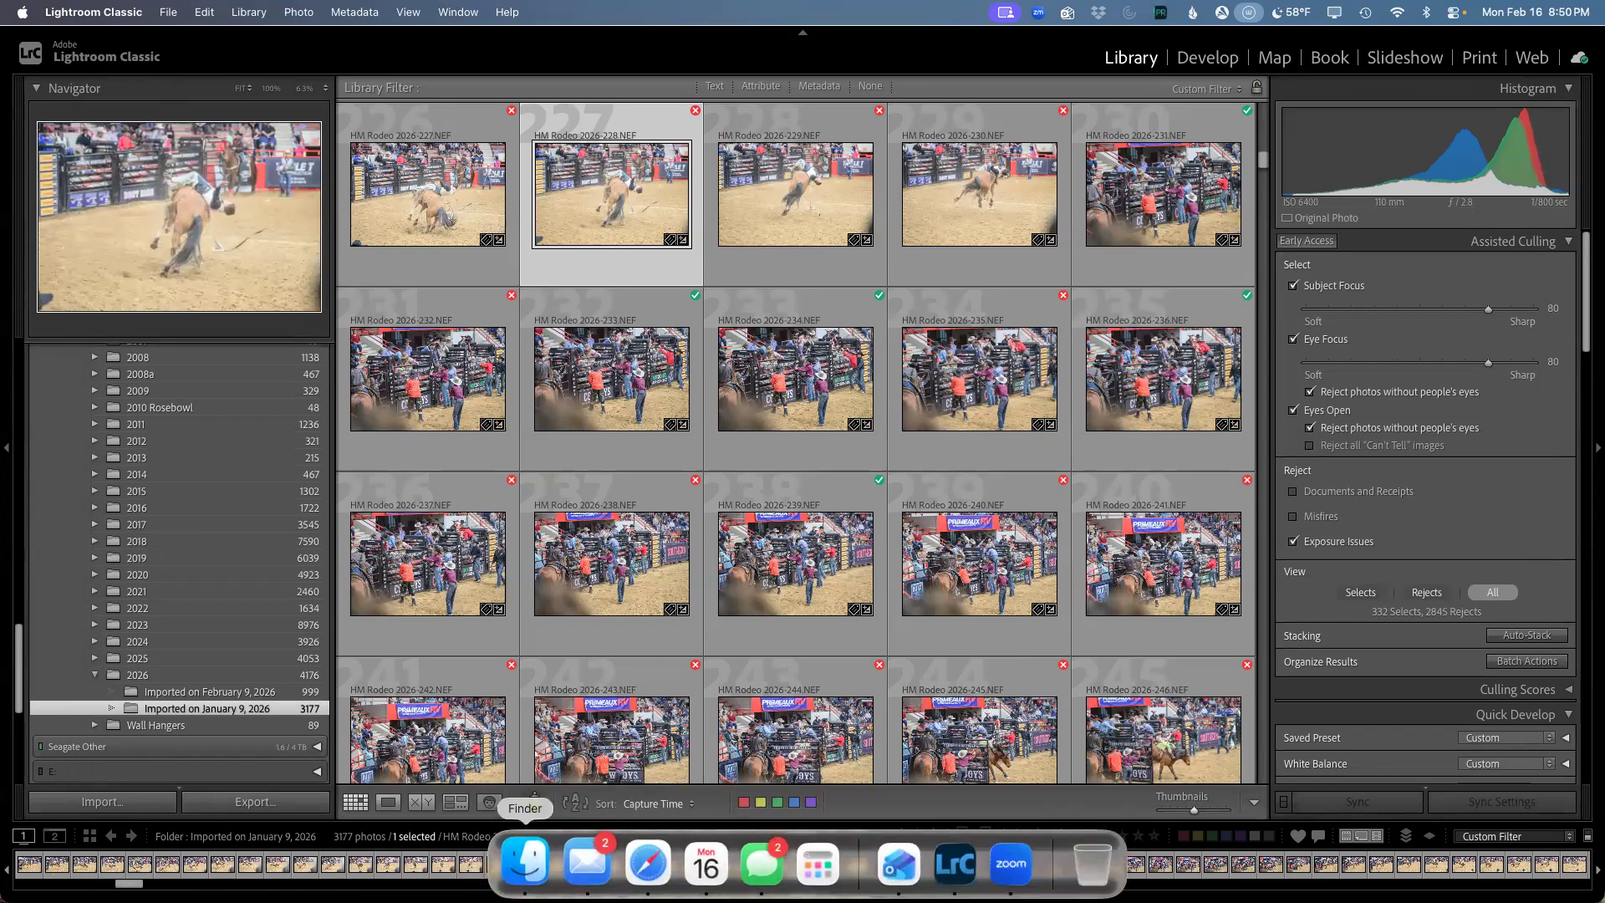
left_click(526, 861)
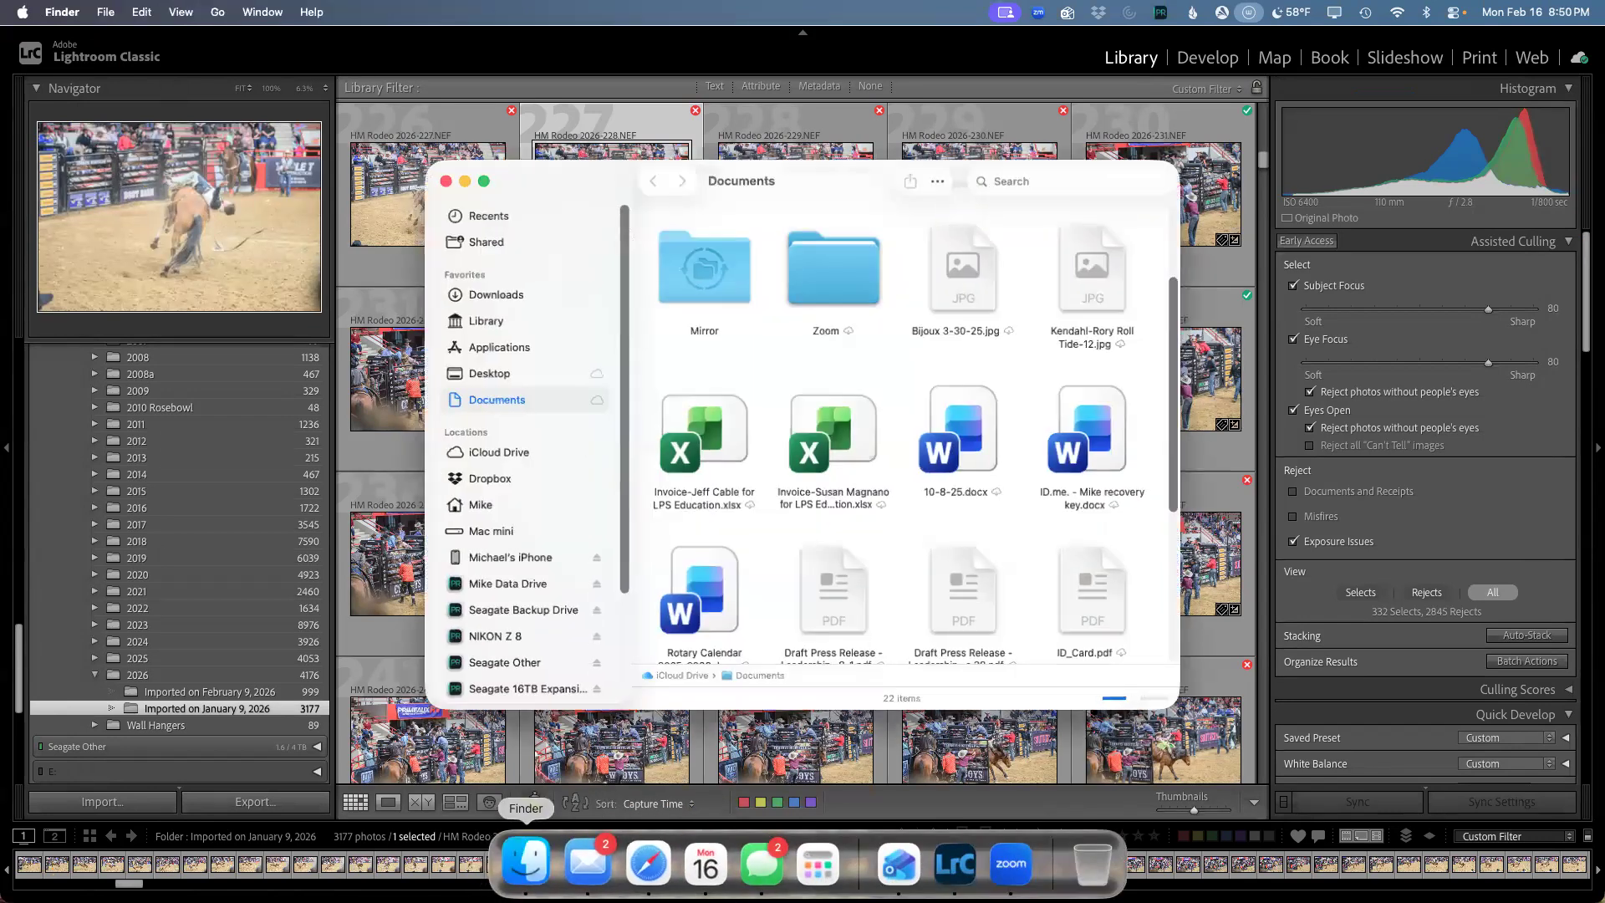
left_click(494, 640)
left_click(818, 326)
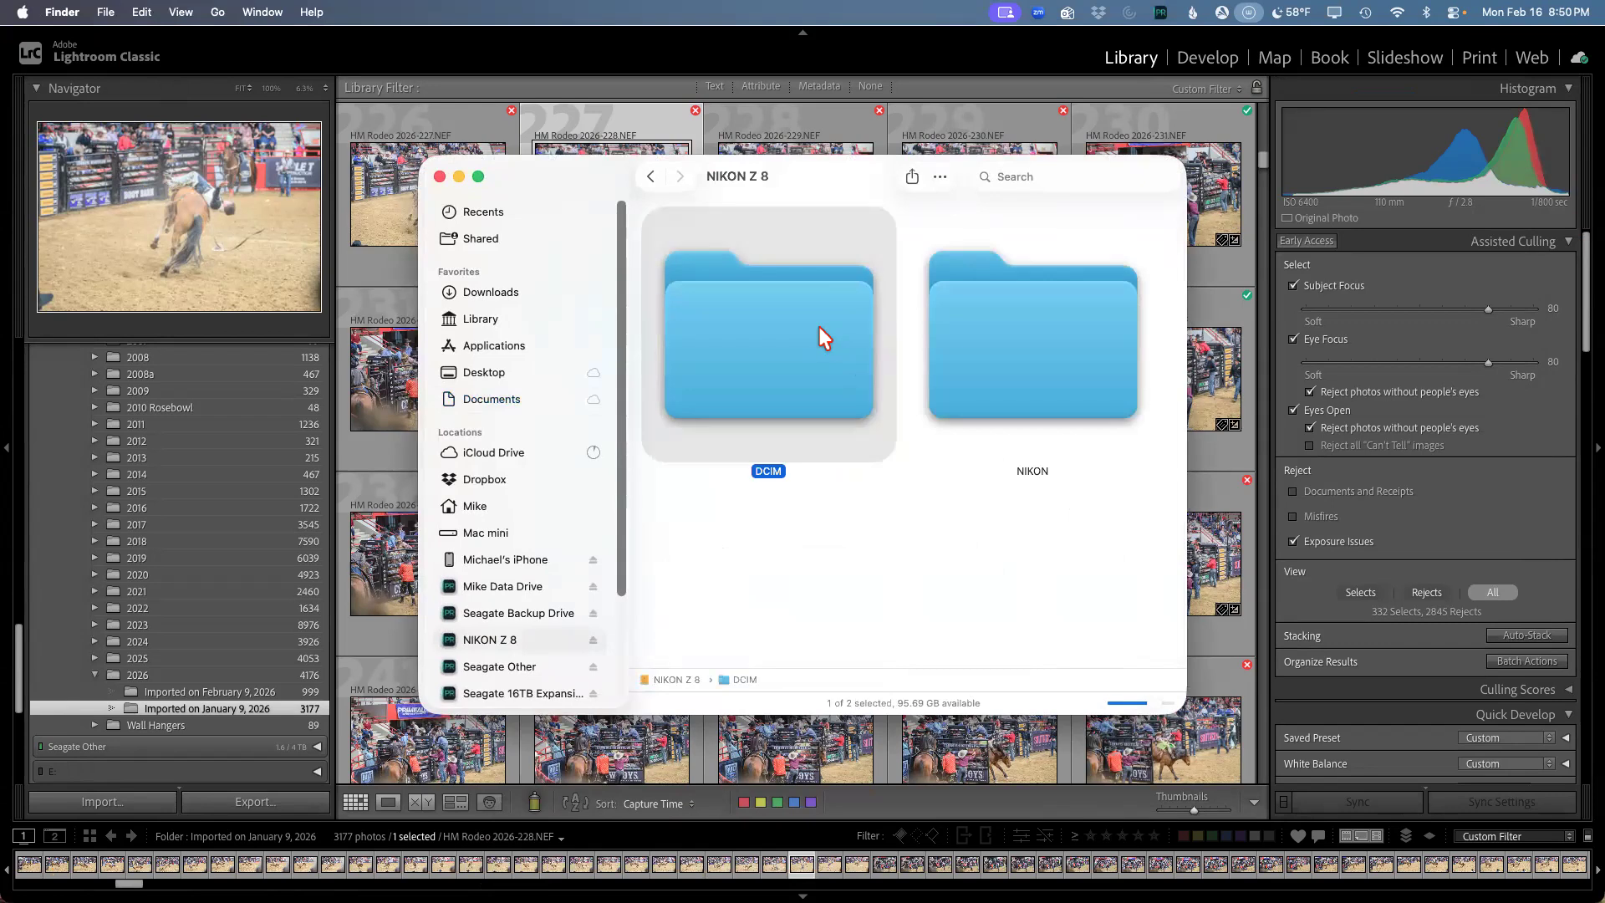
double_click(755, 347)
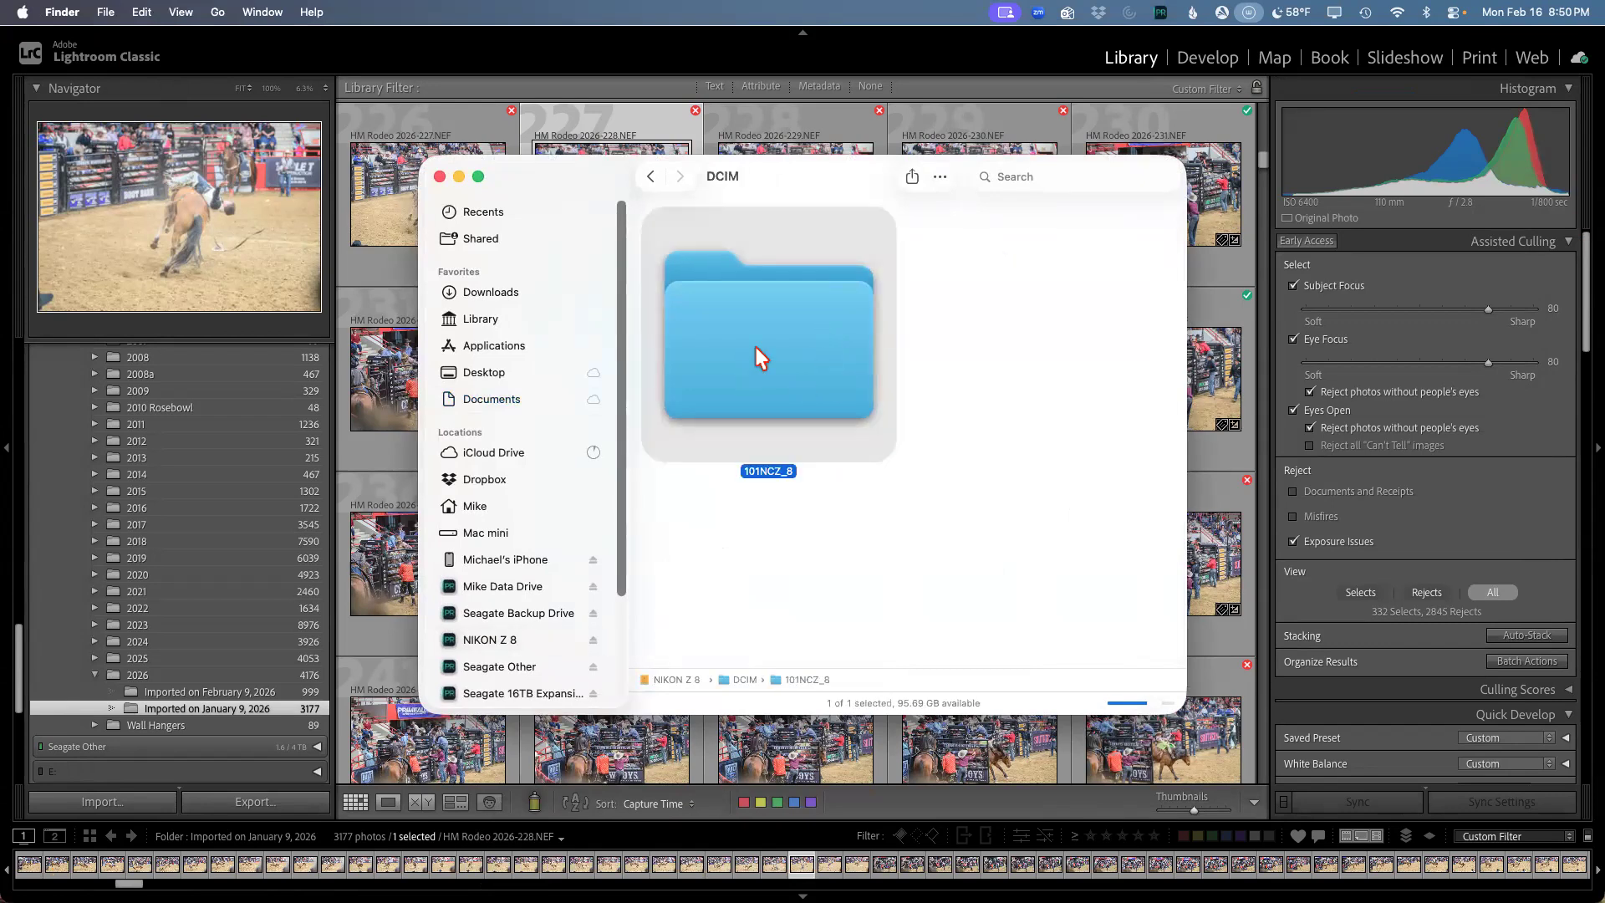
double_click(755, 348)
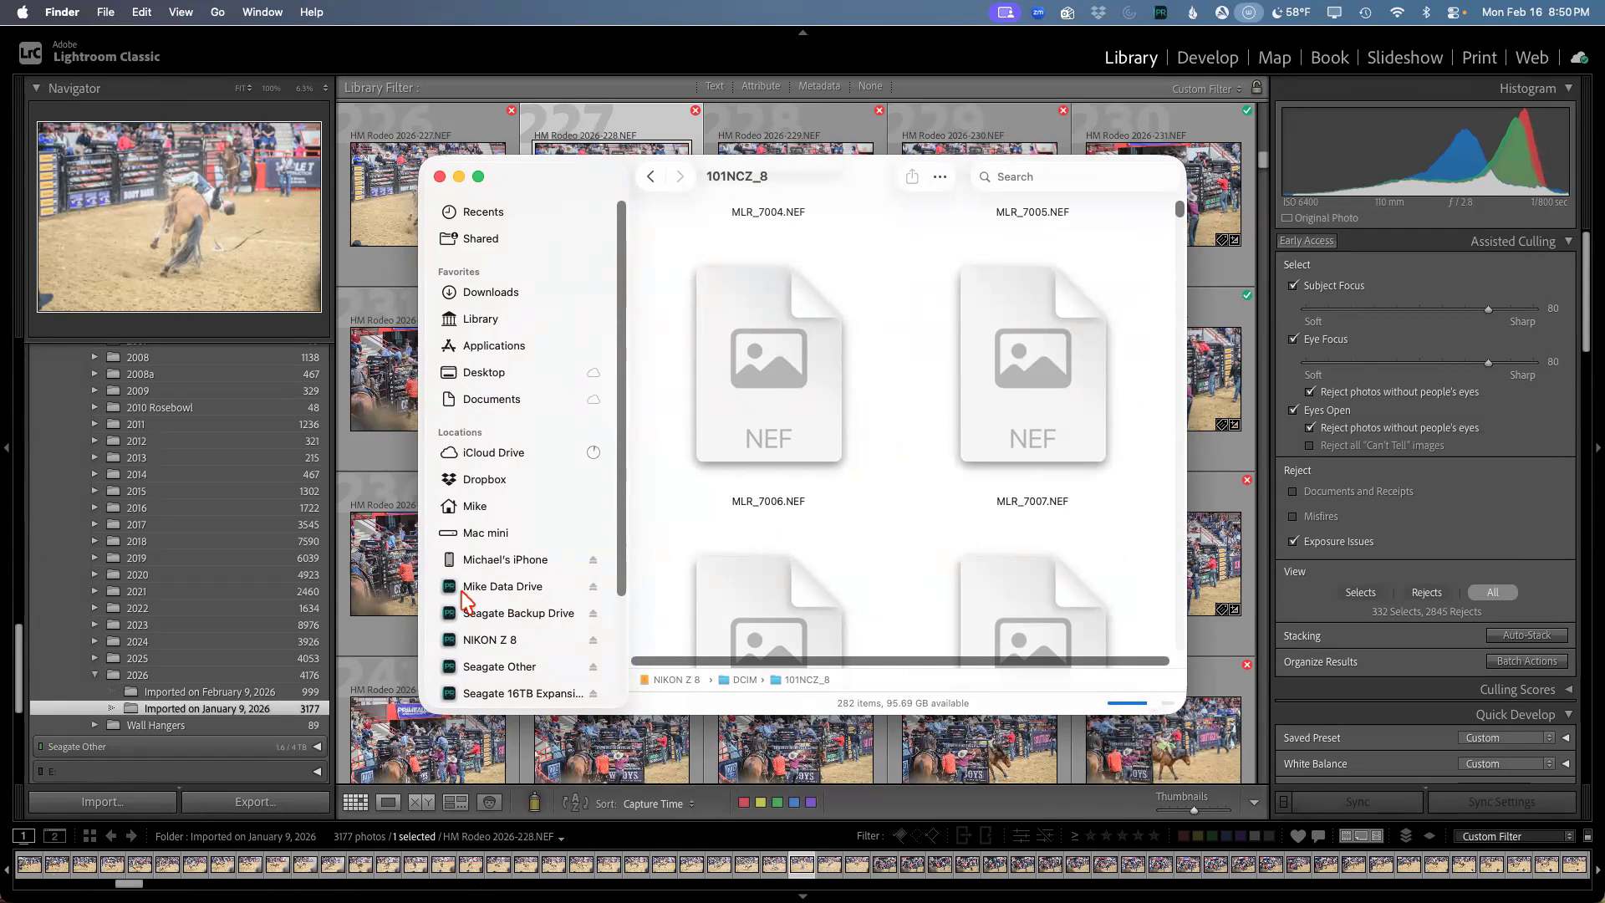
Step: Close the Finder window and launch FastRawViewer from the installed applications
left_click(439, 177)
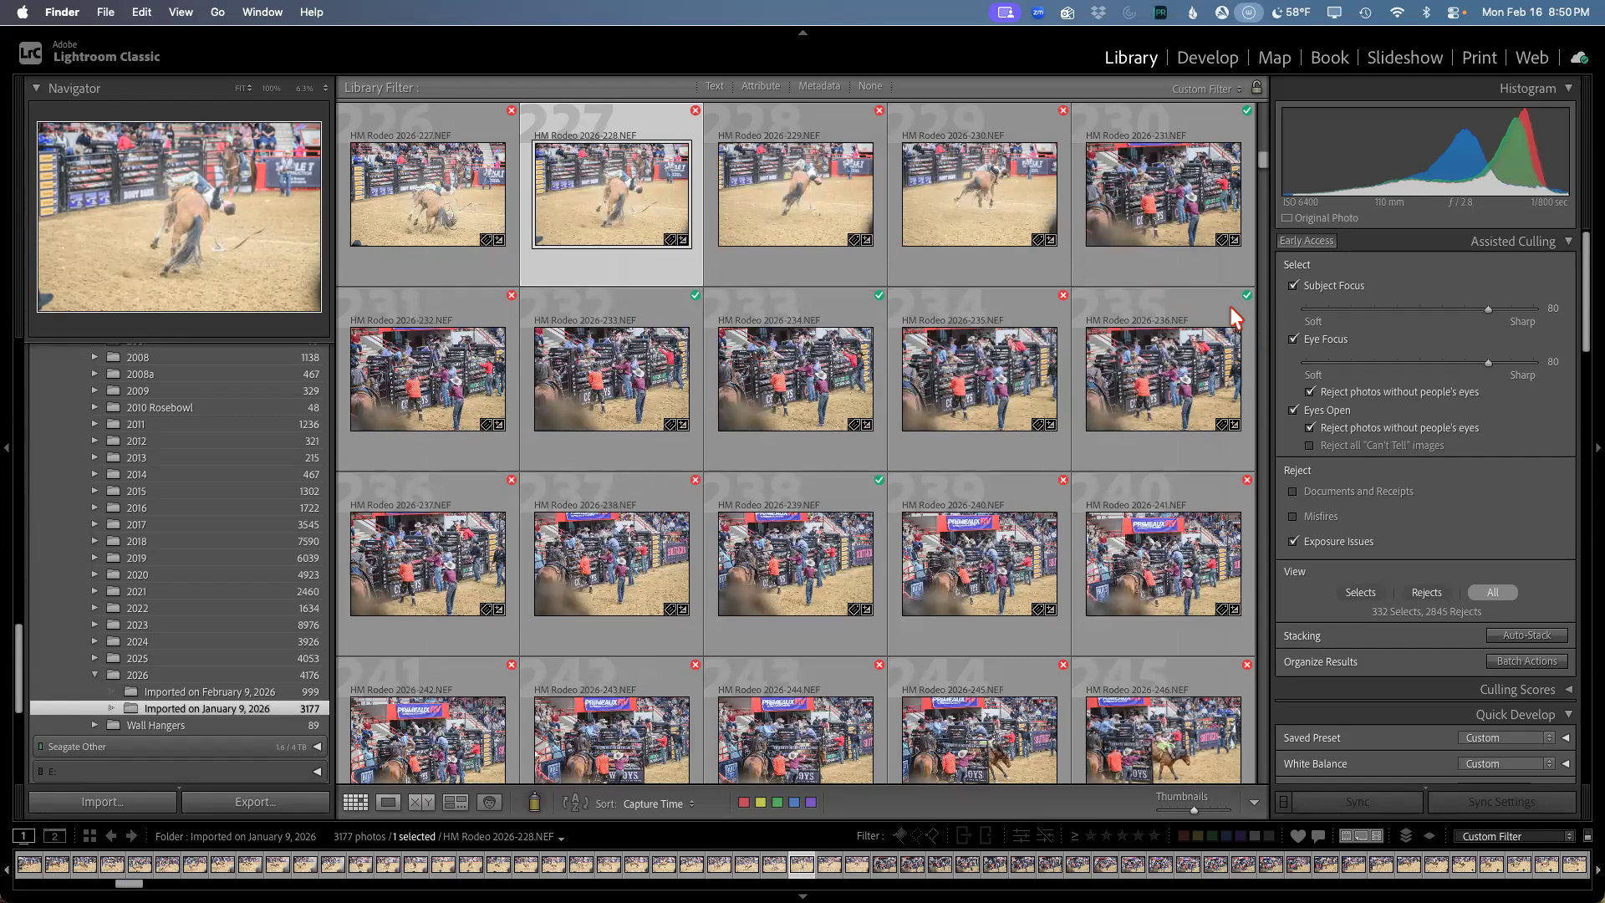
mouse_move(942, 874)
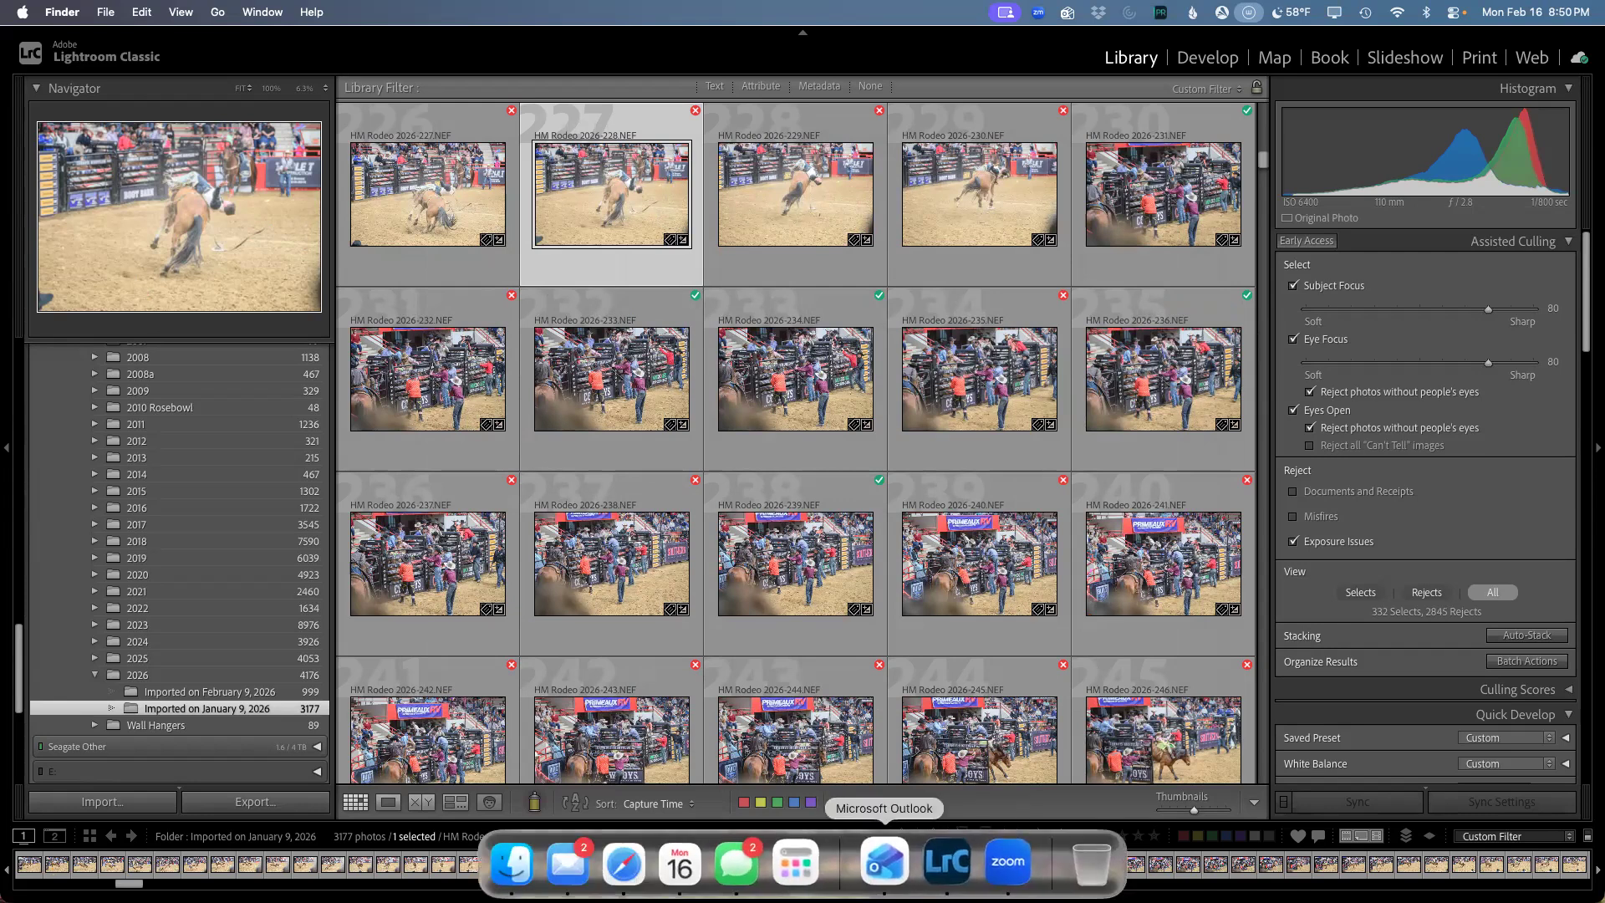
left_click(804, 860)
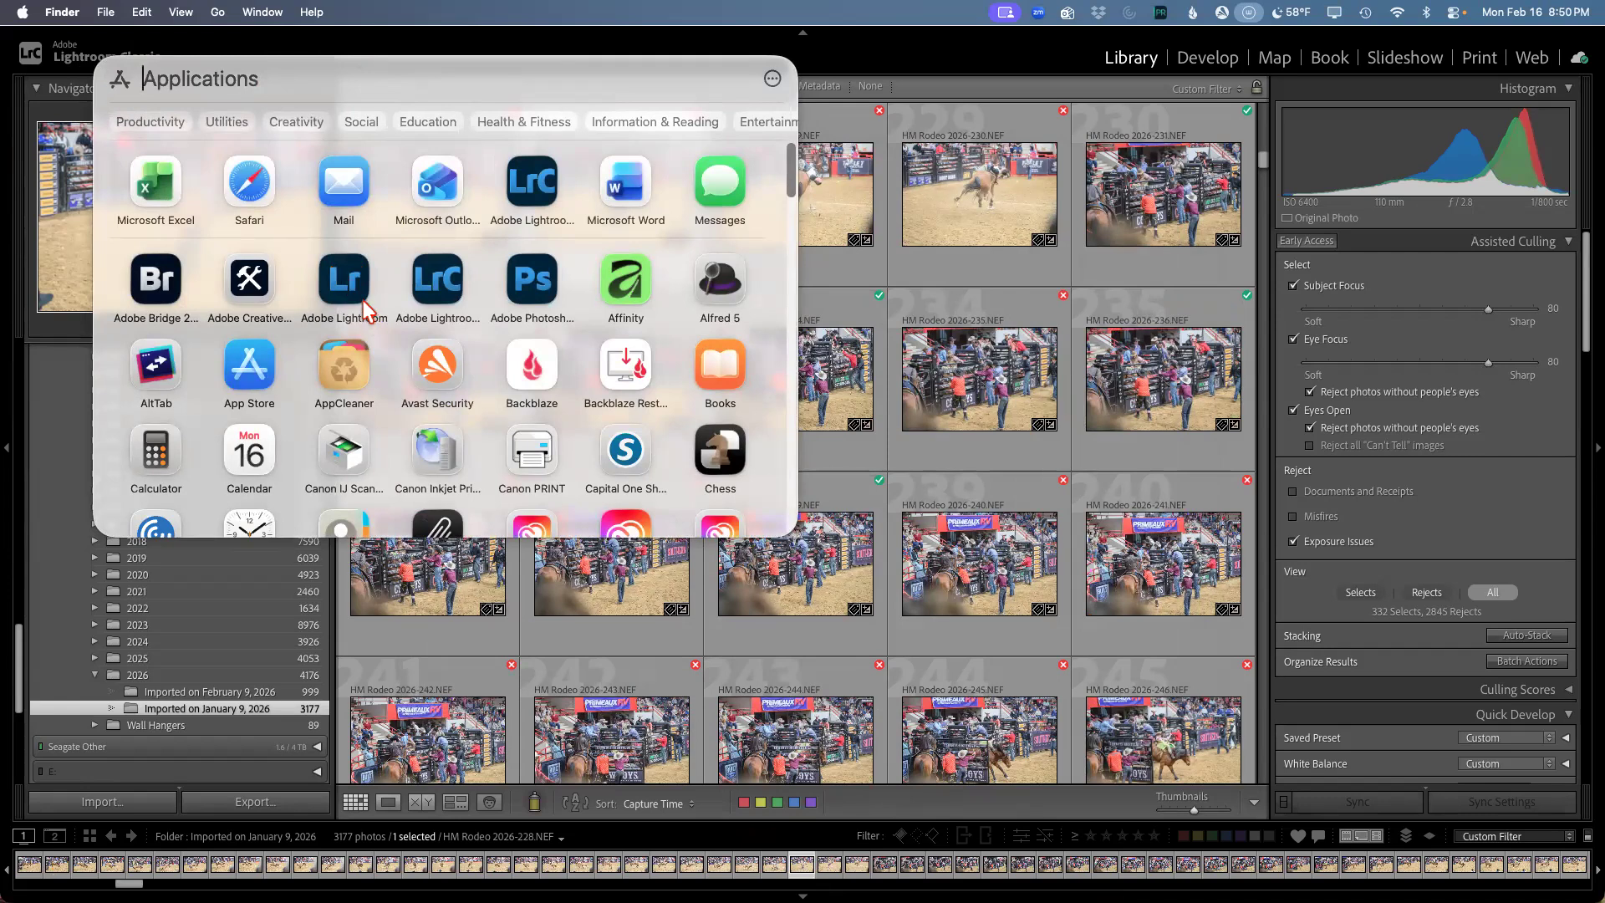
scroll(362, 303, "down", 5)
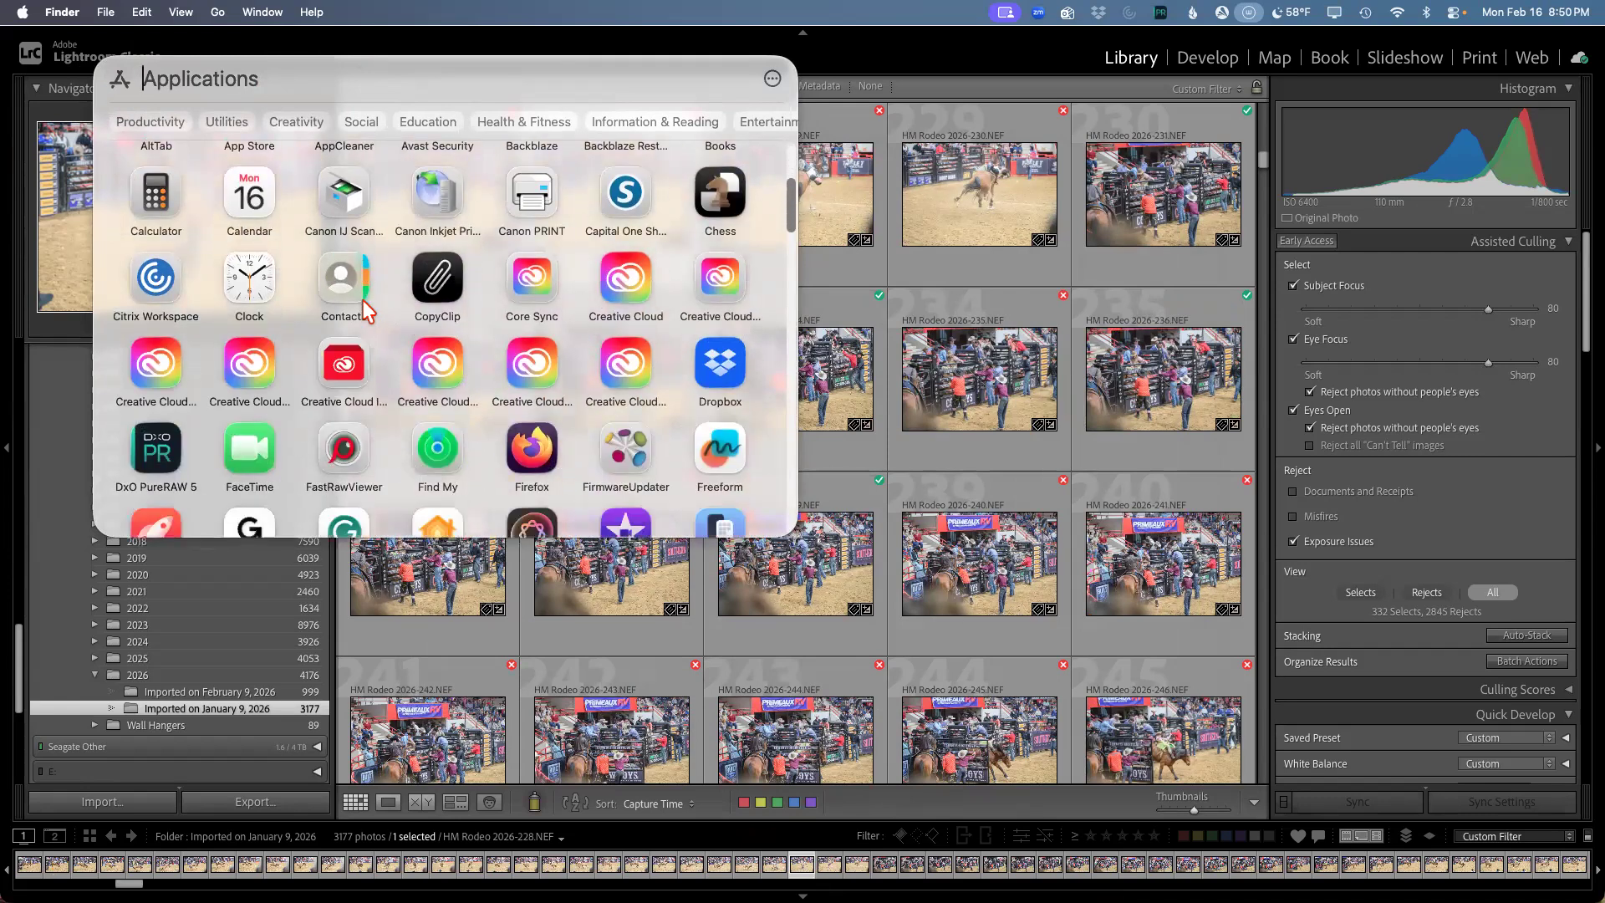
scroll(362, 300, "down", 3)
left_click(352, 298)
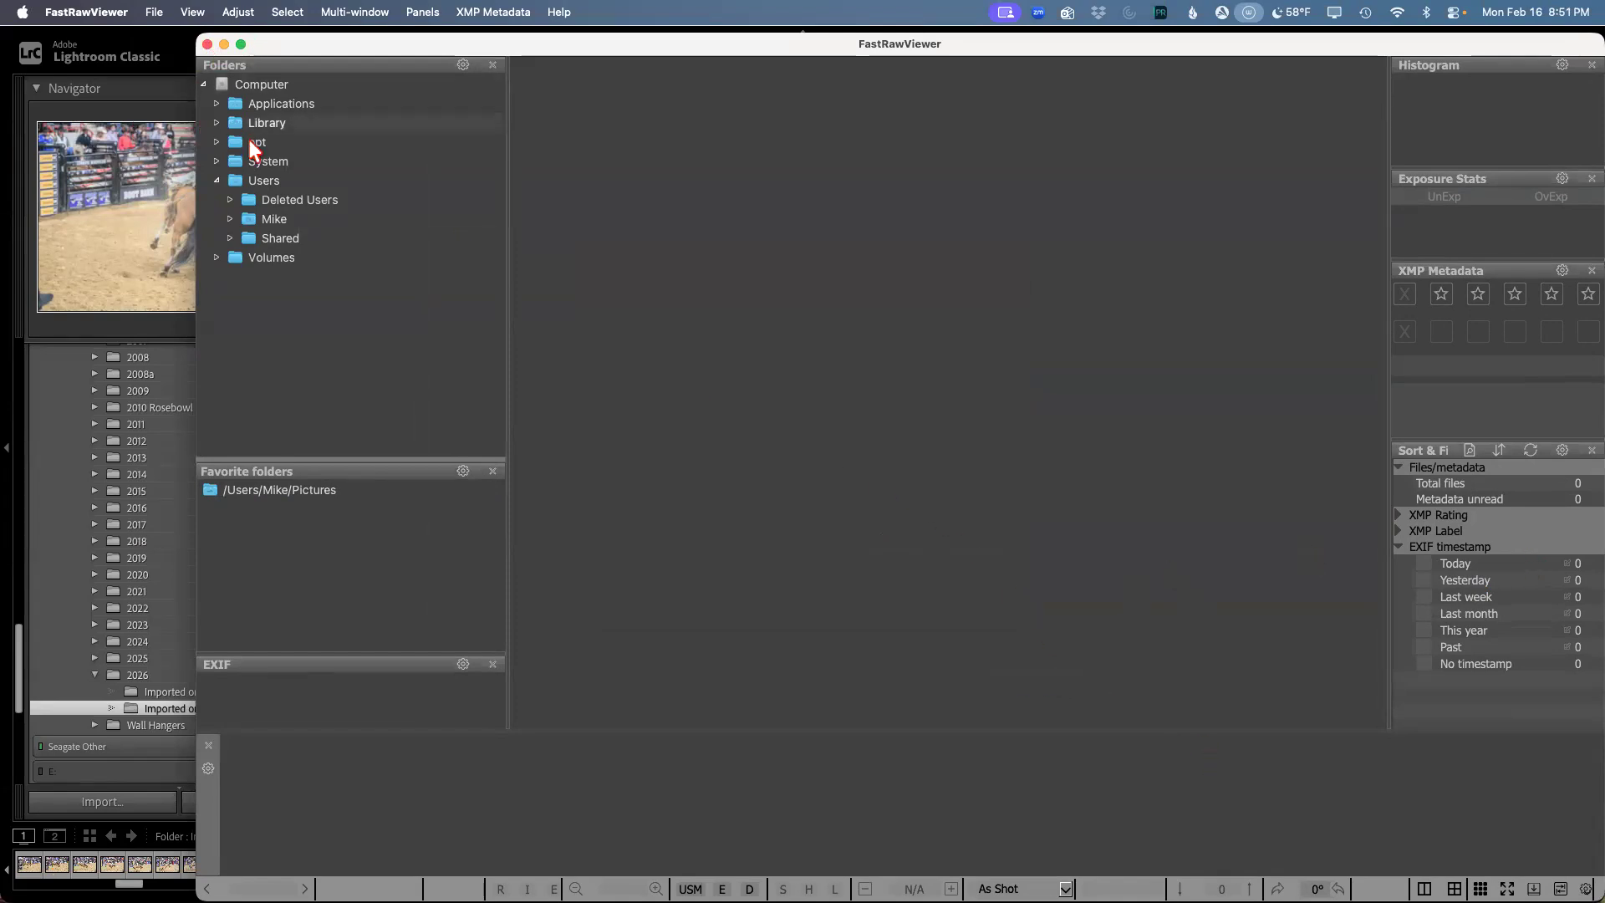
Step: Browse the thumbnails in the NIKON Z 8 card's DCIM/101NCZ_8 folder in FastRawViewer, and close its window
left_click(215, 257)
left_click(253, 313)
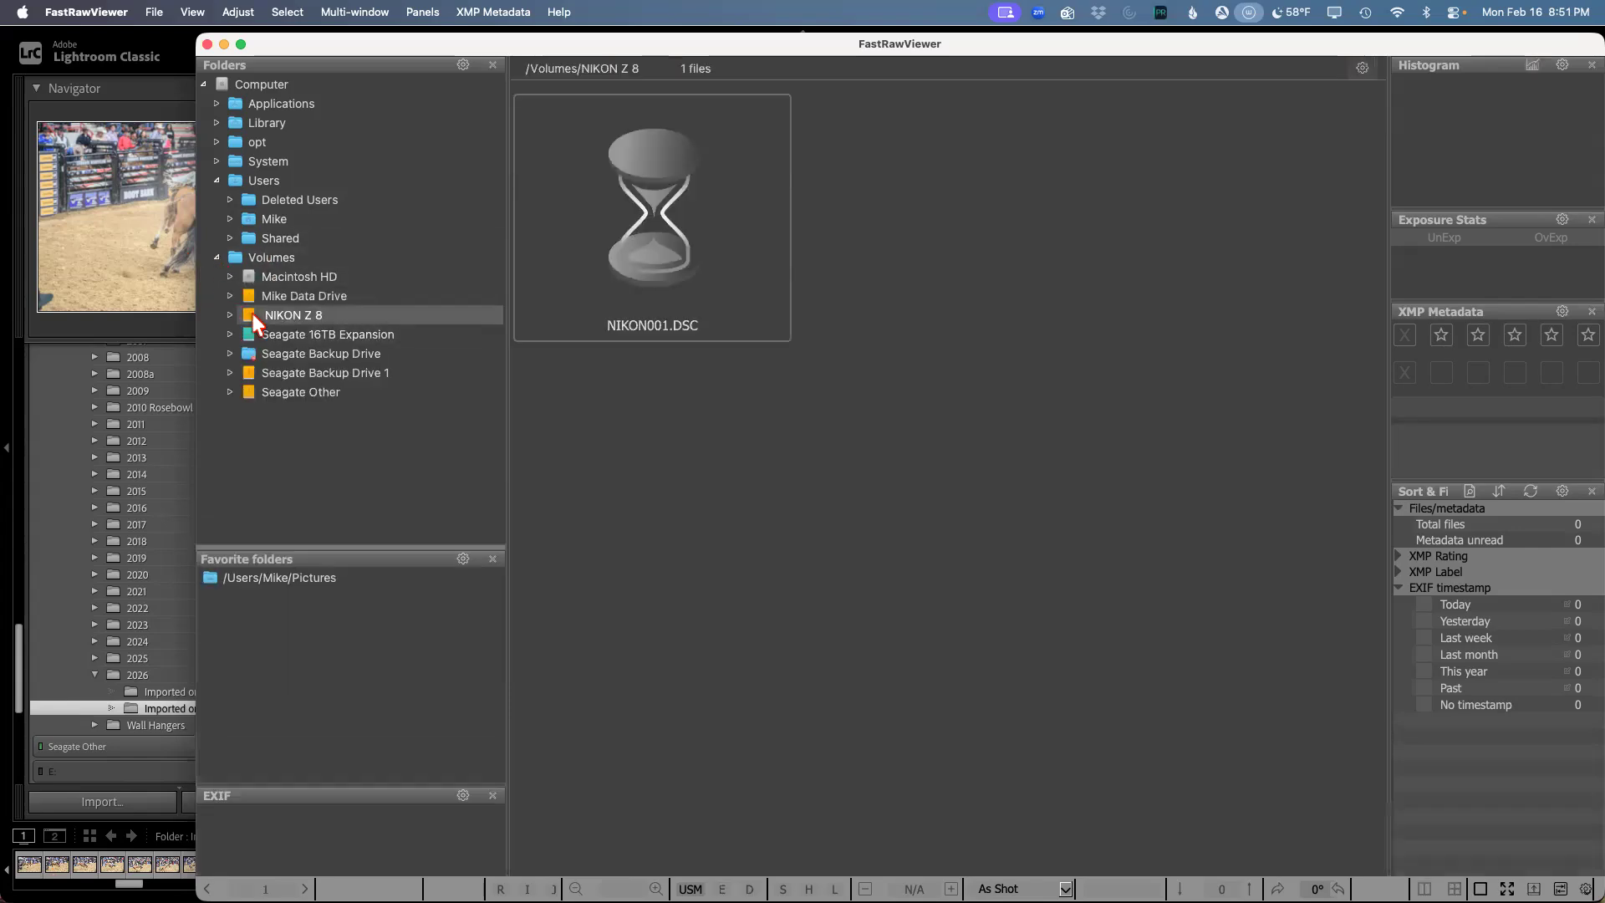
left_click(230, 314)
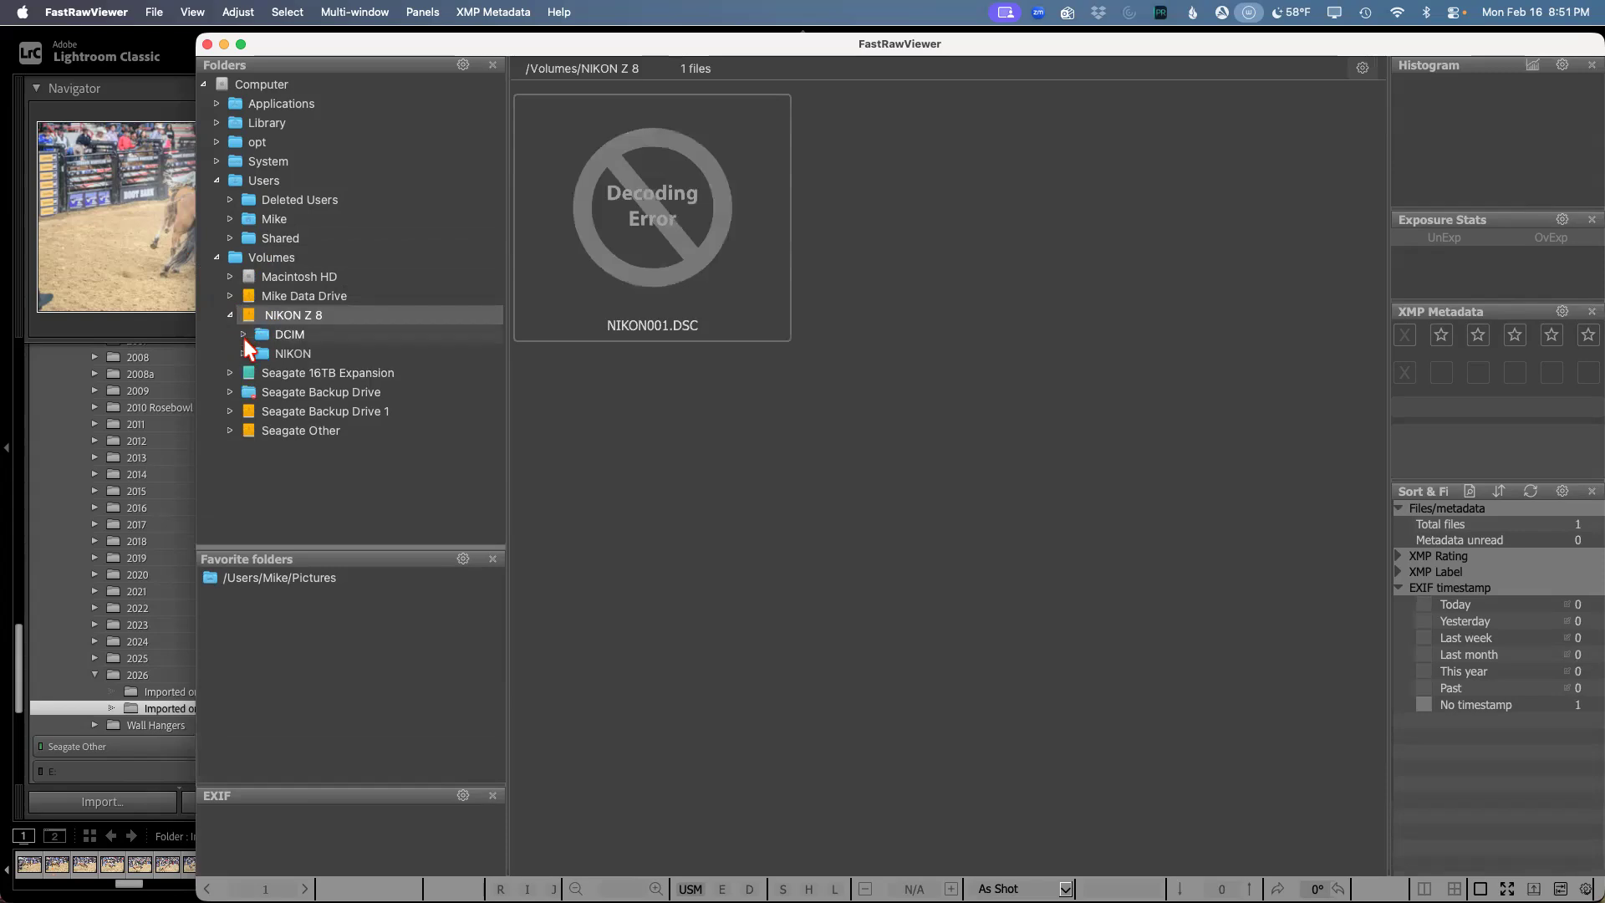
left_click(243, 335)
left_click(271, 358)
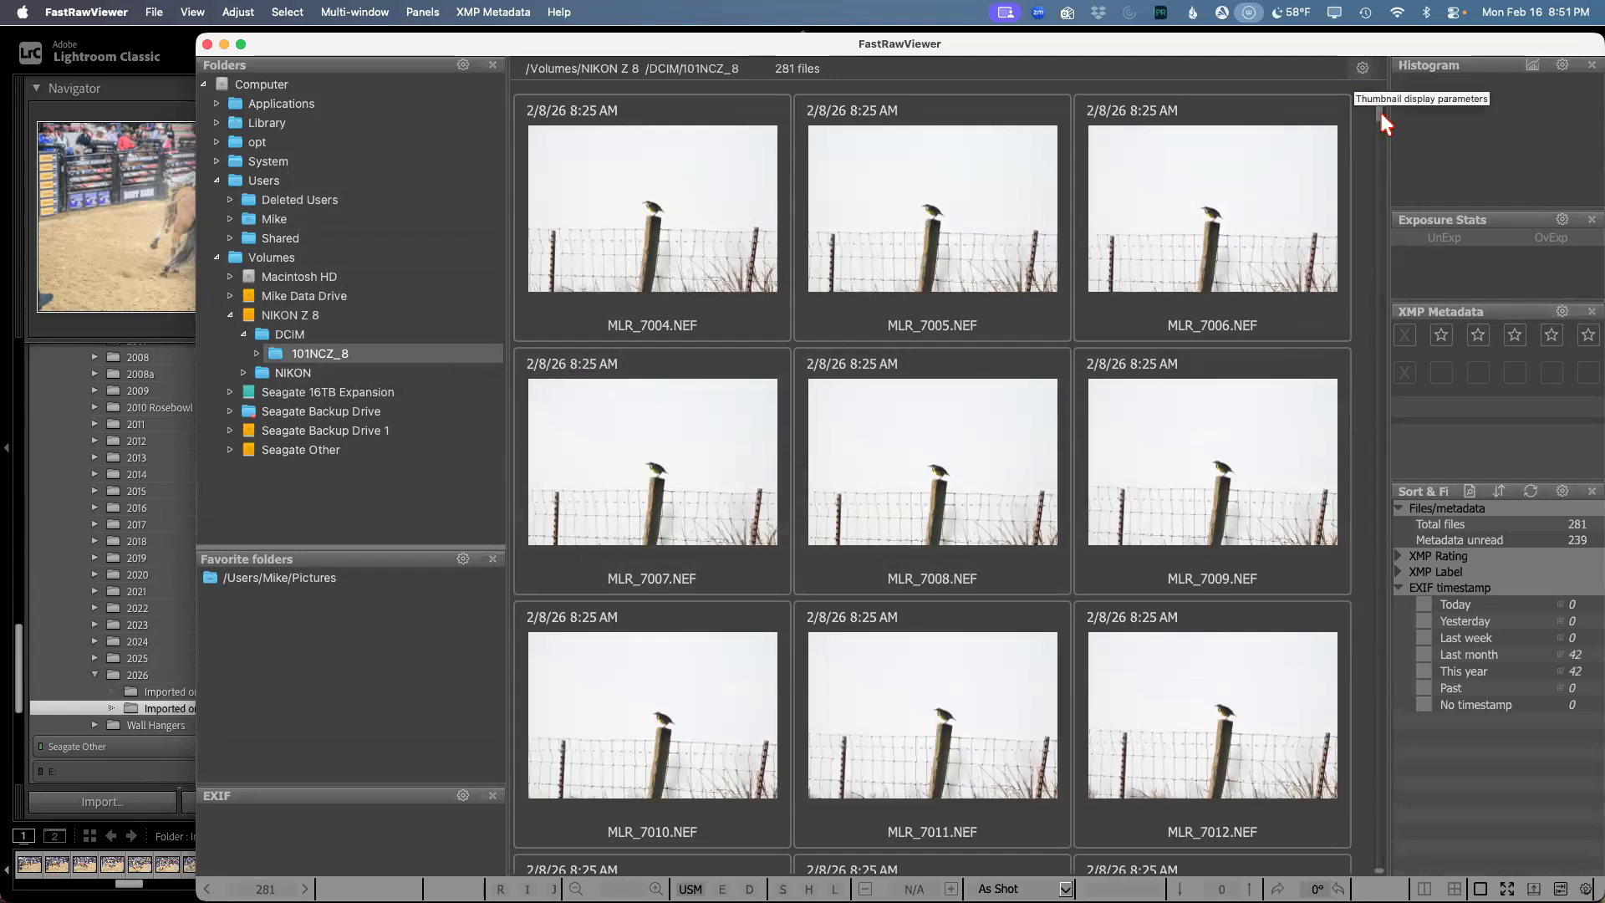
left_click_drag(1379, 113, 1379, 249)
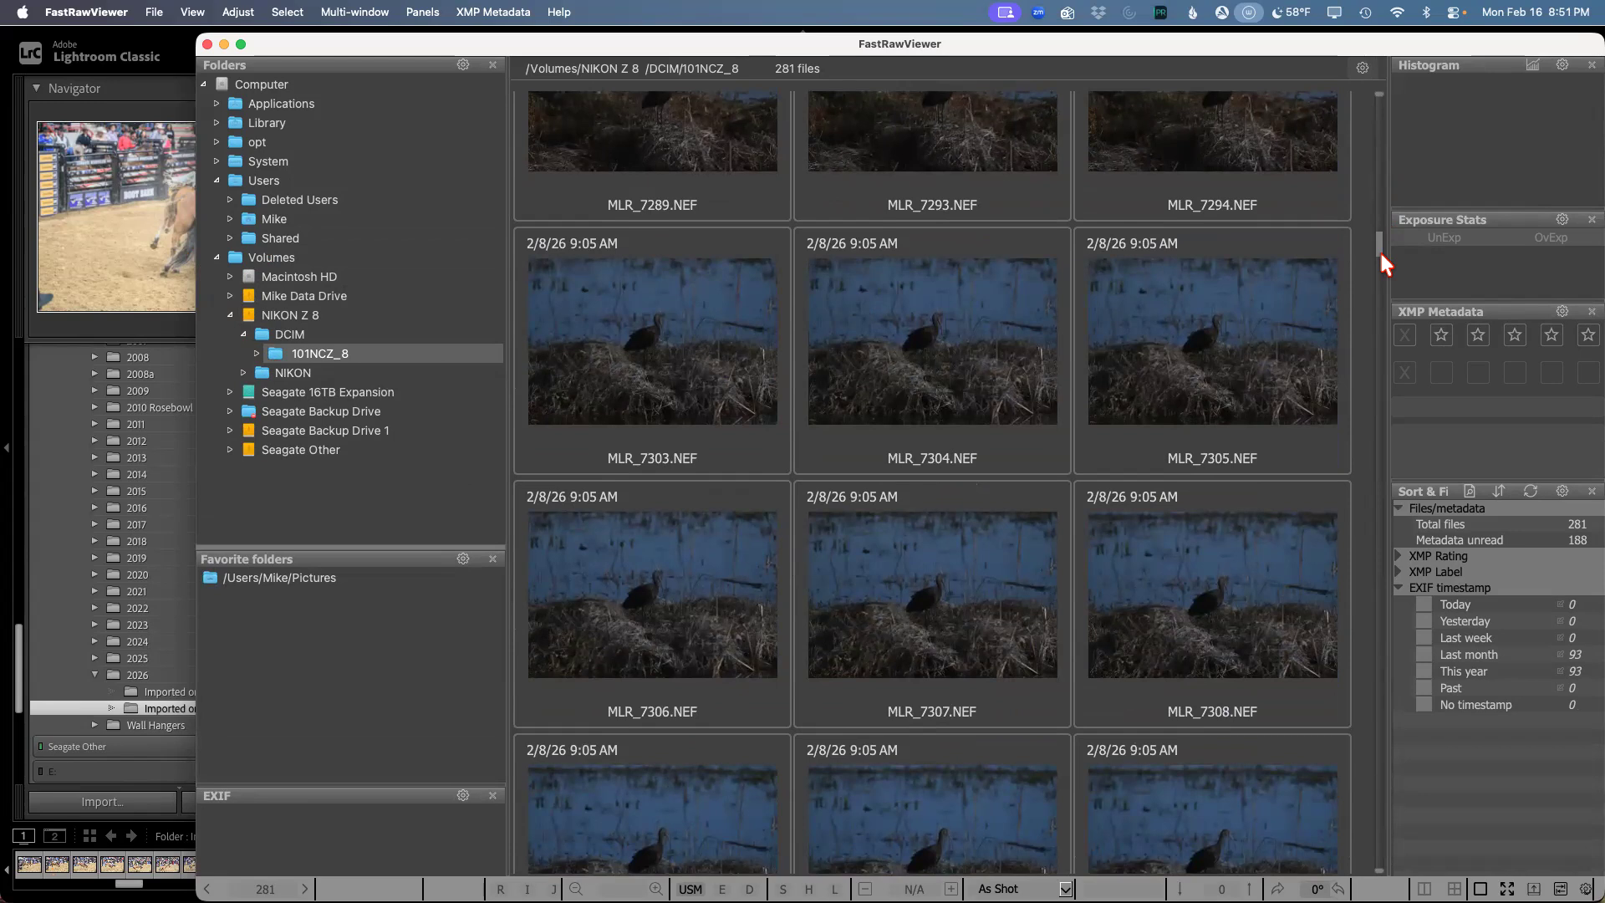
left_click(207, 45)
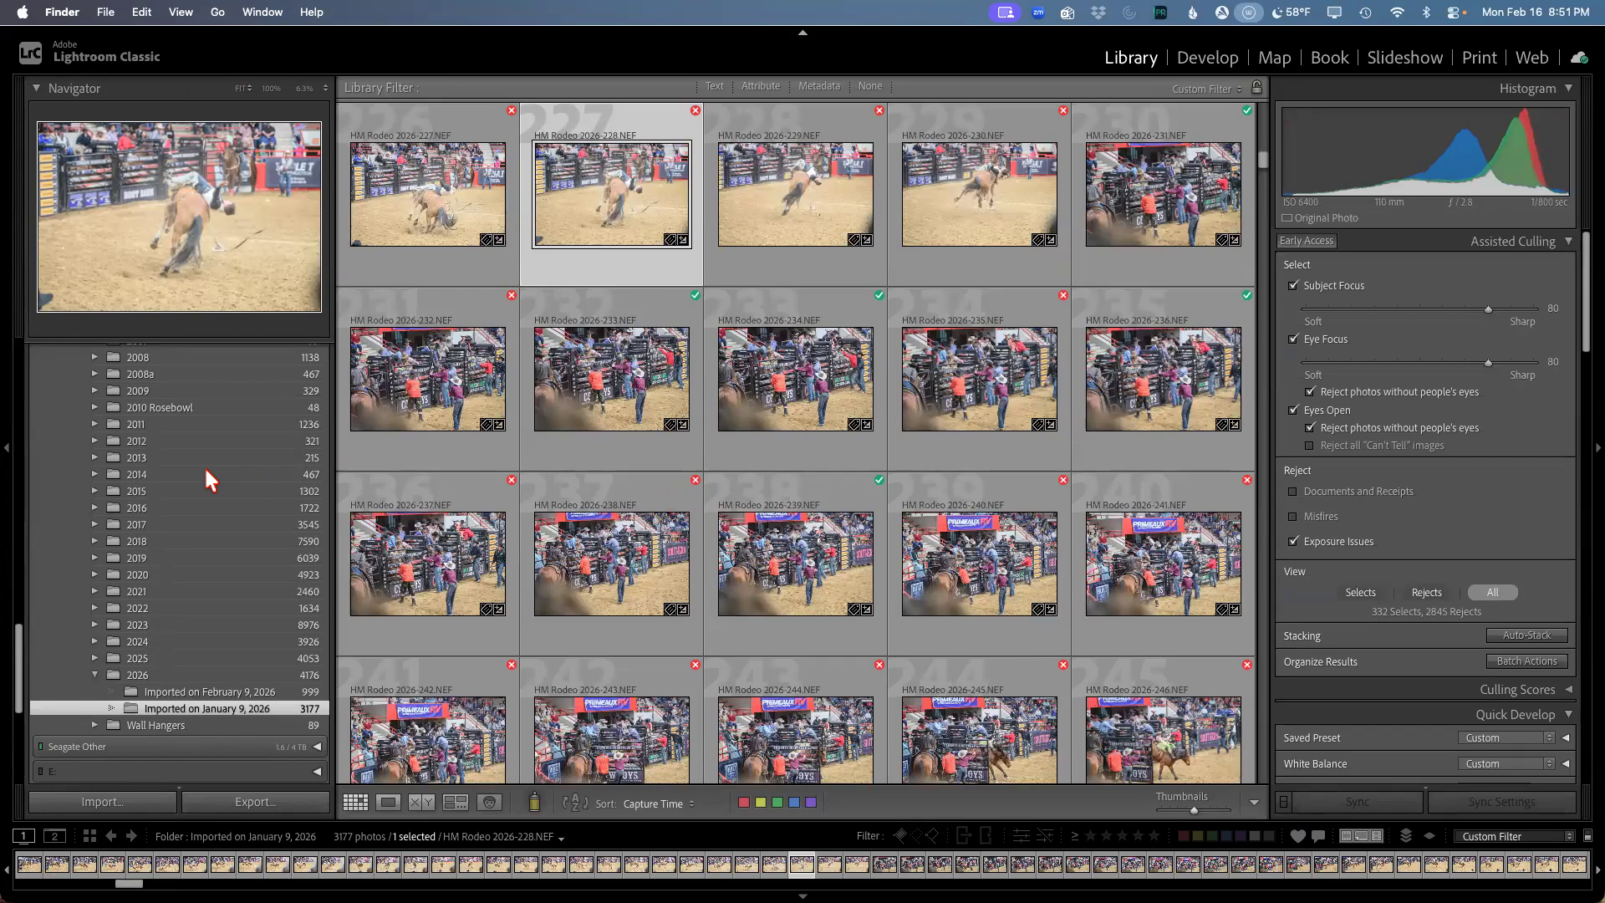
Step: Return to Lightroom Classic and show only the selects in the Imported on January 9, 2026 folder
scroll(209, 500, "up", 10)
scroll(202, 518, "down", 15)
scroll(204, 516, "up", 6)
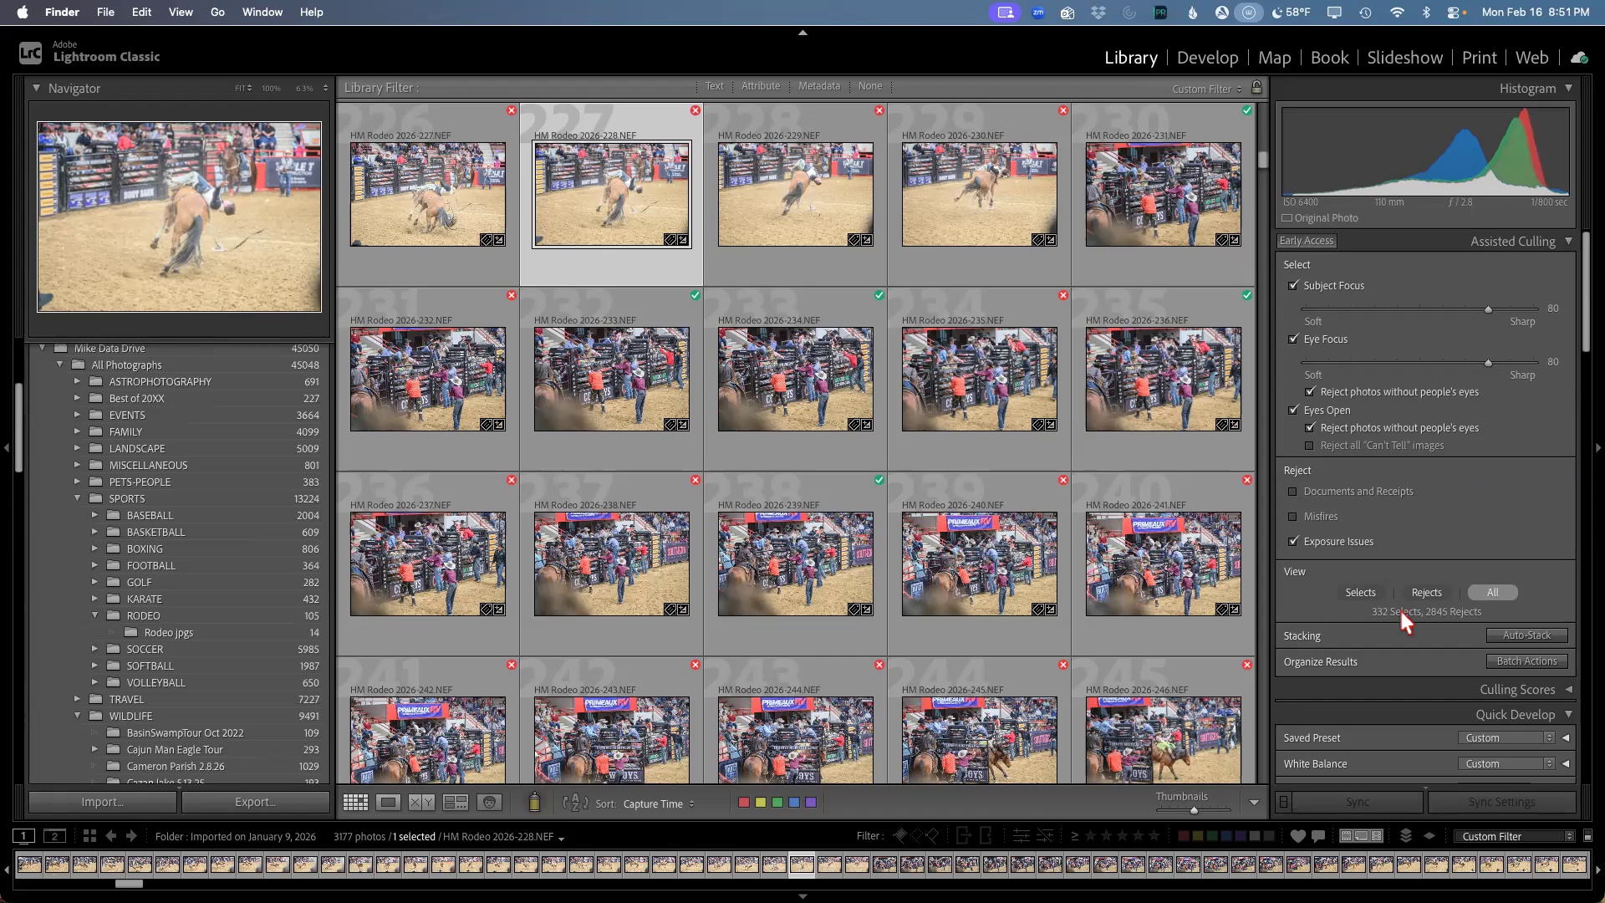
left_click(1379, 594)
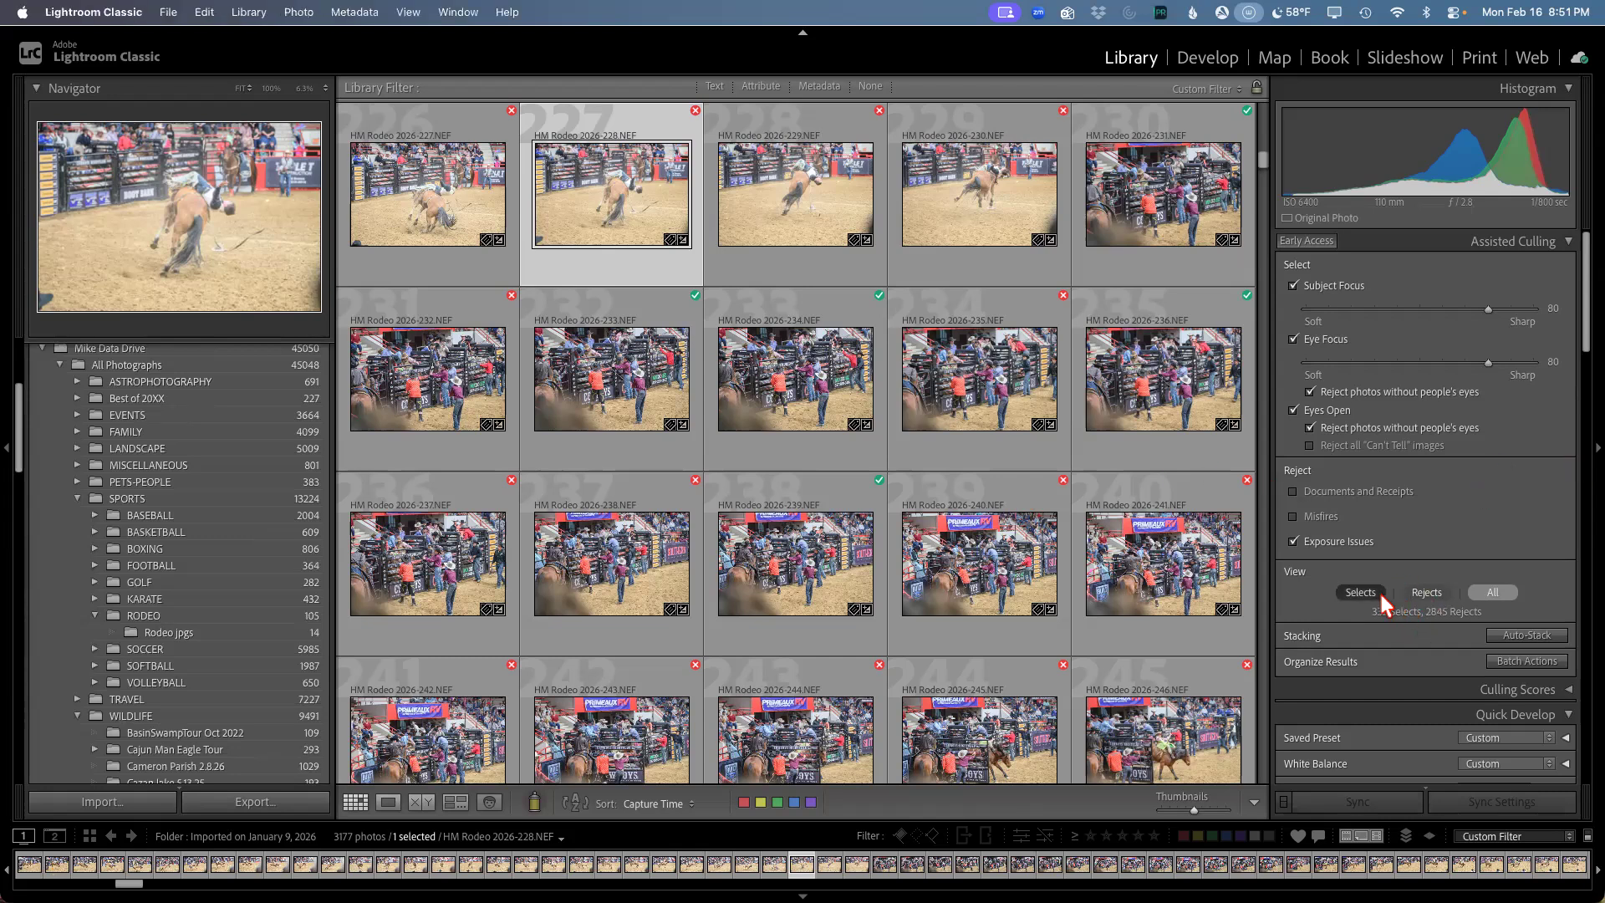
Step: Open the Cameron Parish 2.8.26 folder under WILDLIFE and show only its selects
scroll(232, 504, "up", 5)
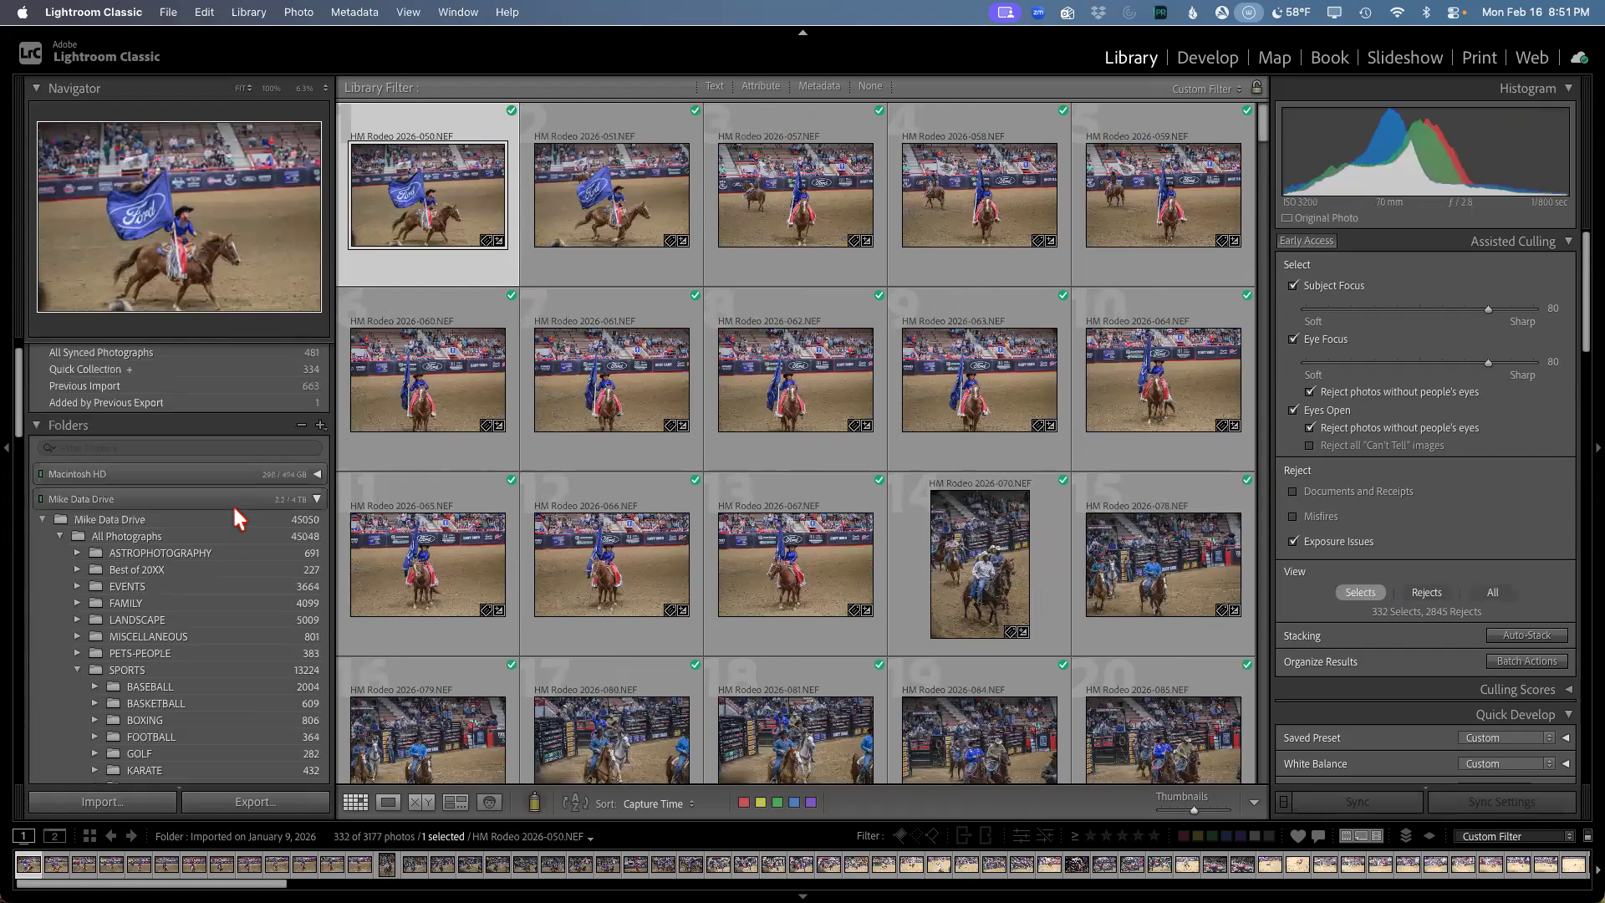
scroll(233, 504, "down", 6)
scroll(235, 508, "down", 5)
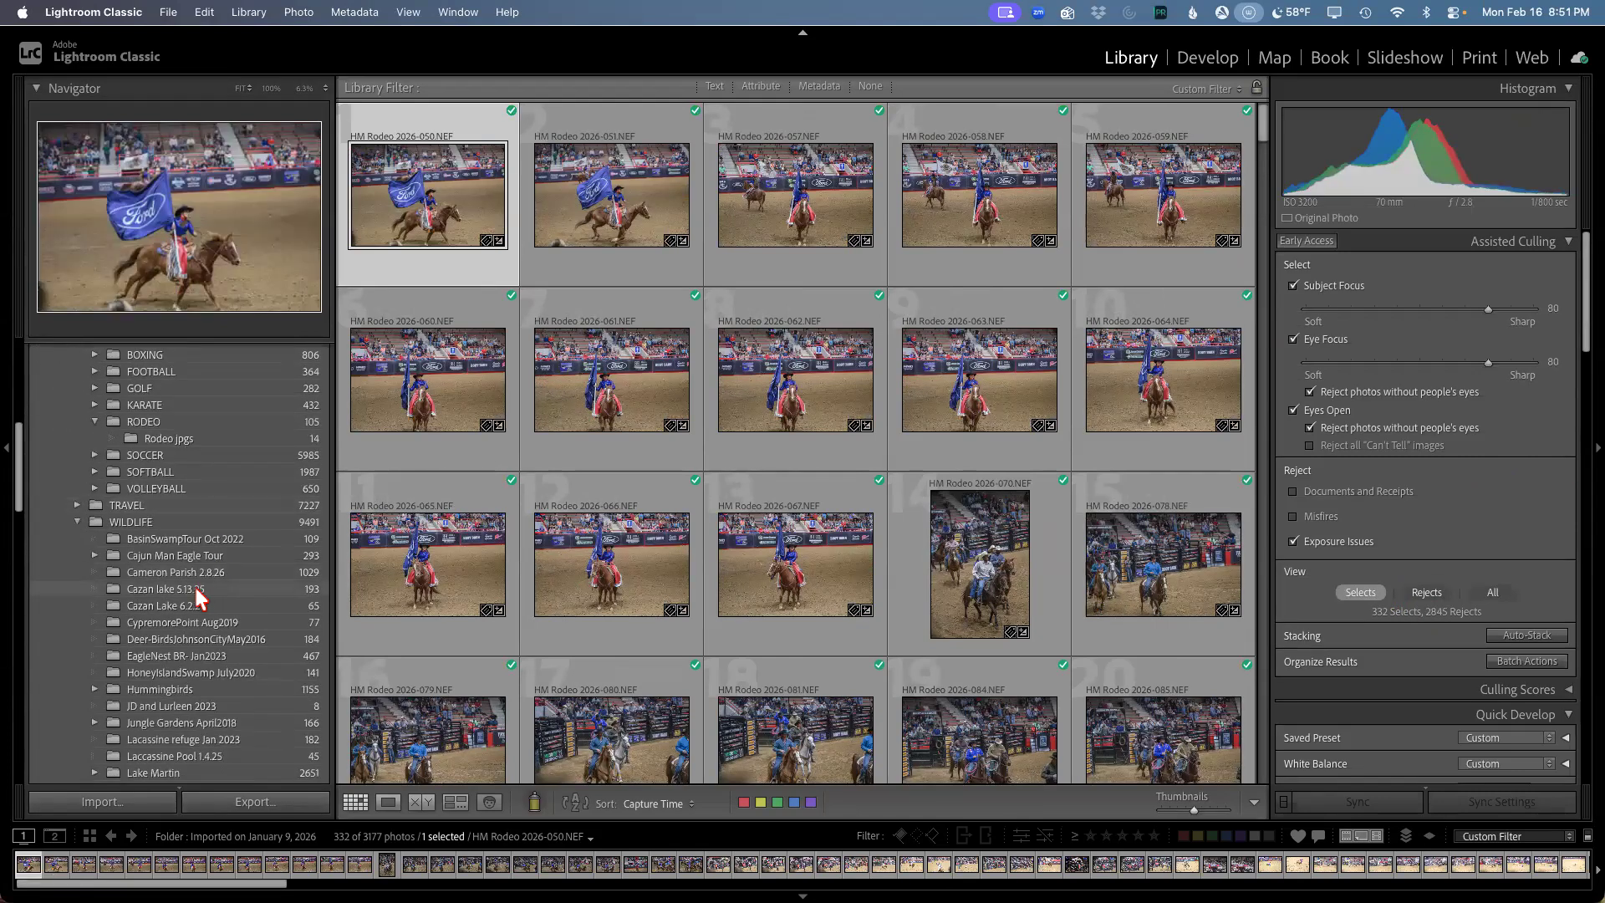
left_click(161, 573)
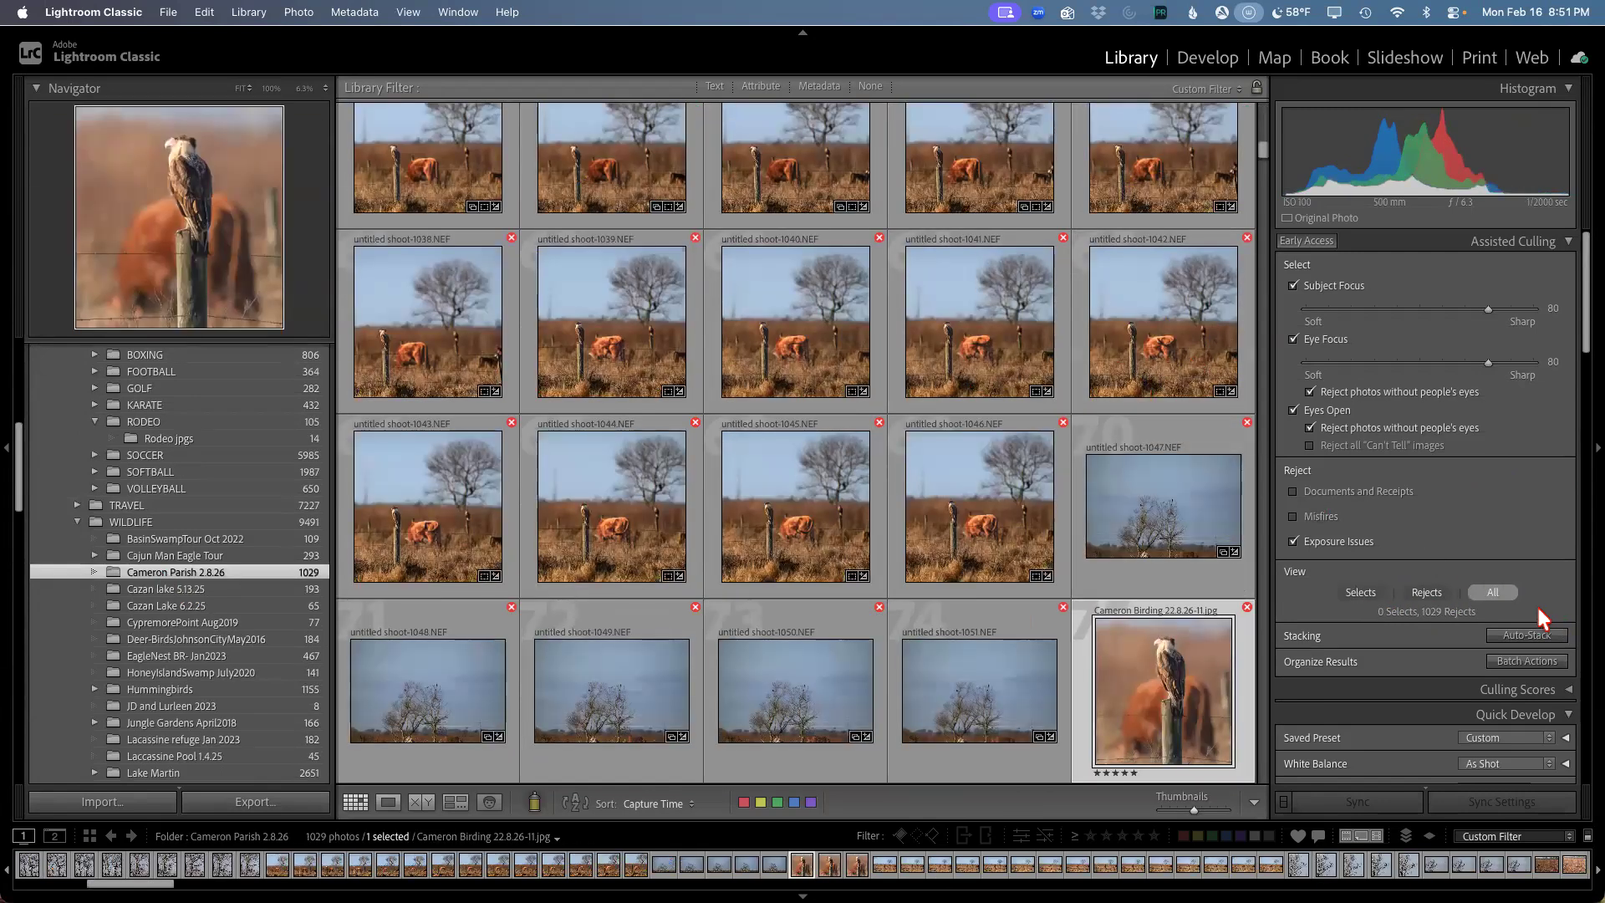
left_click(1362, 593)
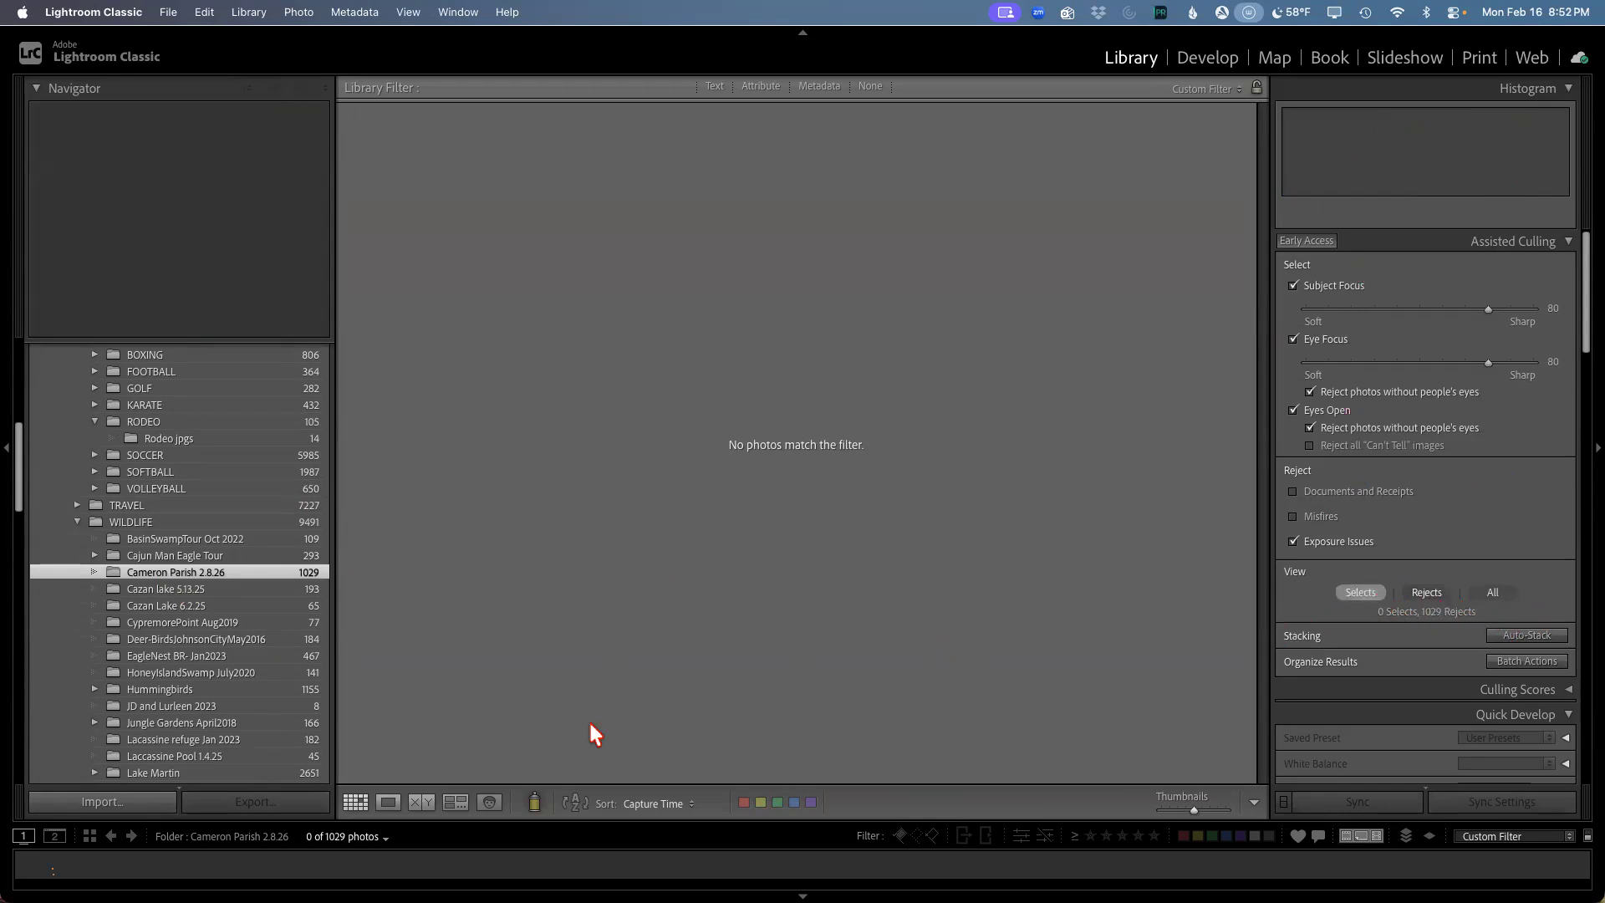
Step: Open the Cameron Parish Birds 2.8.26 collection in the WILDLIFE set, check its selects, and return to viewing all photos
scroll(163, 618, "up", 3)
scroll(164, 610, "down", 3)
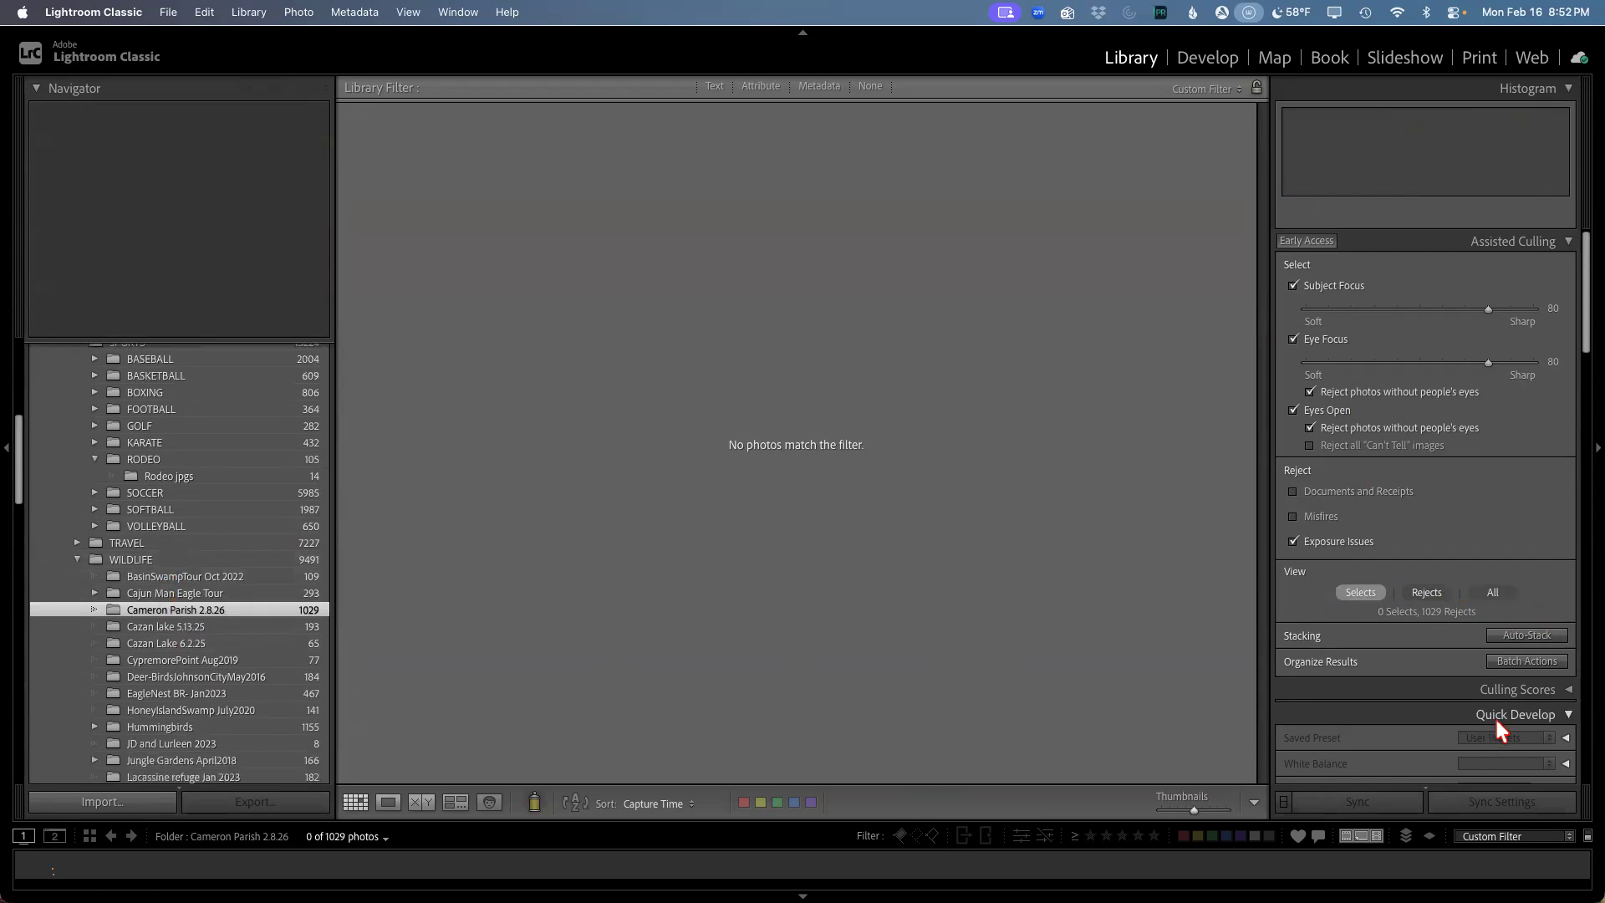
scroll(233, 510, "up", 8)
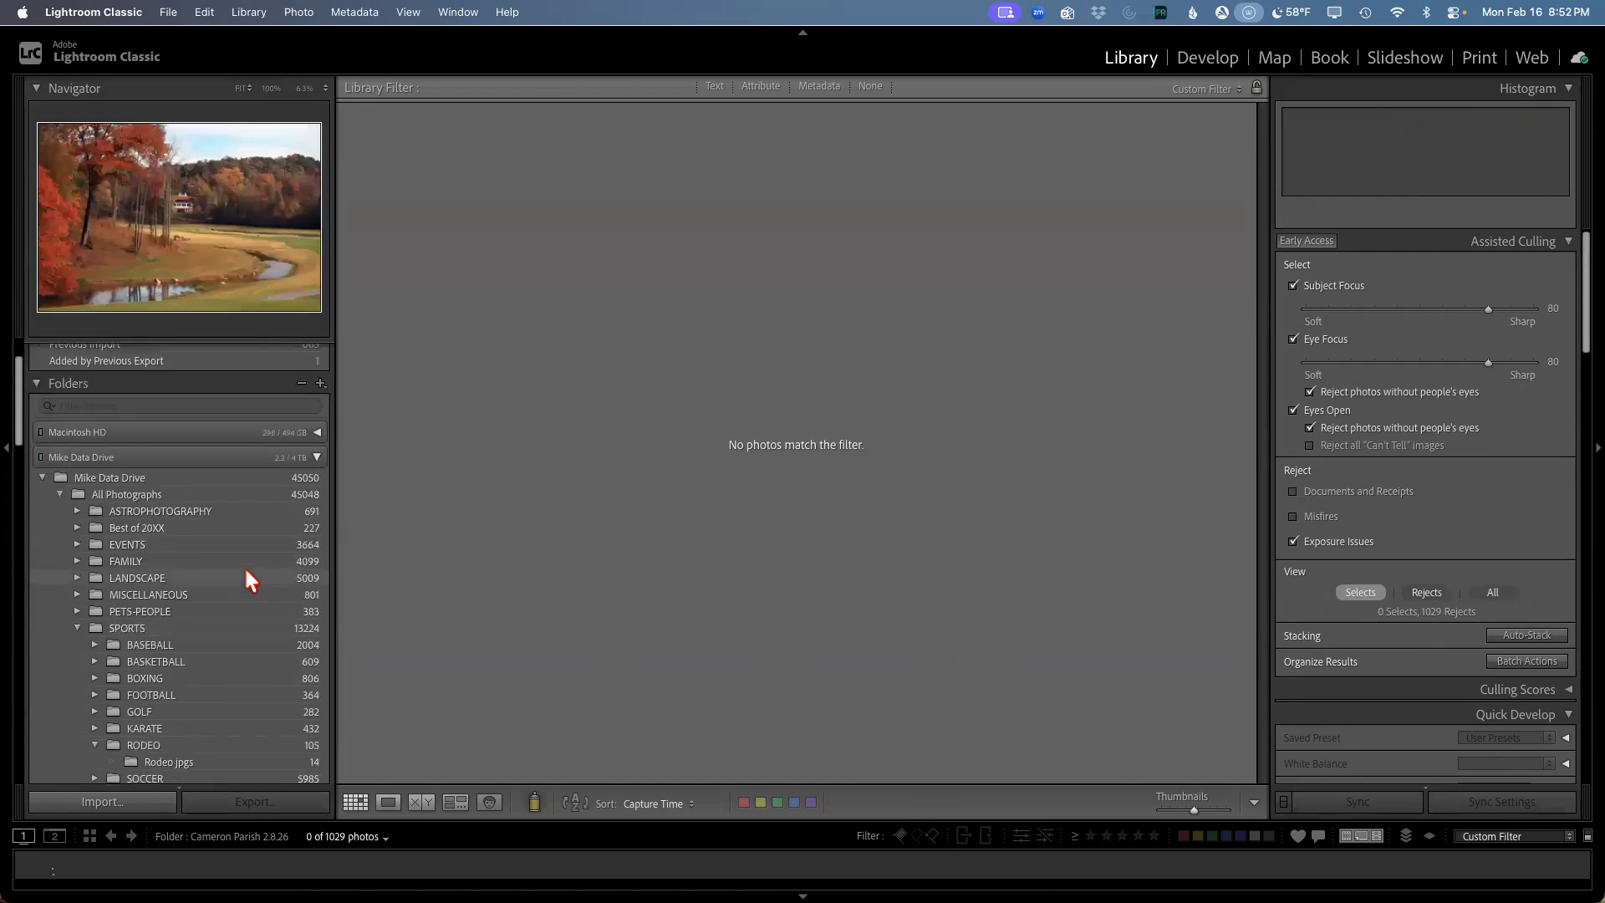
scroll(248, 572, "down", 10)
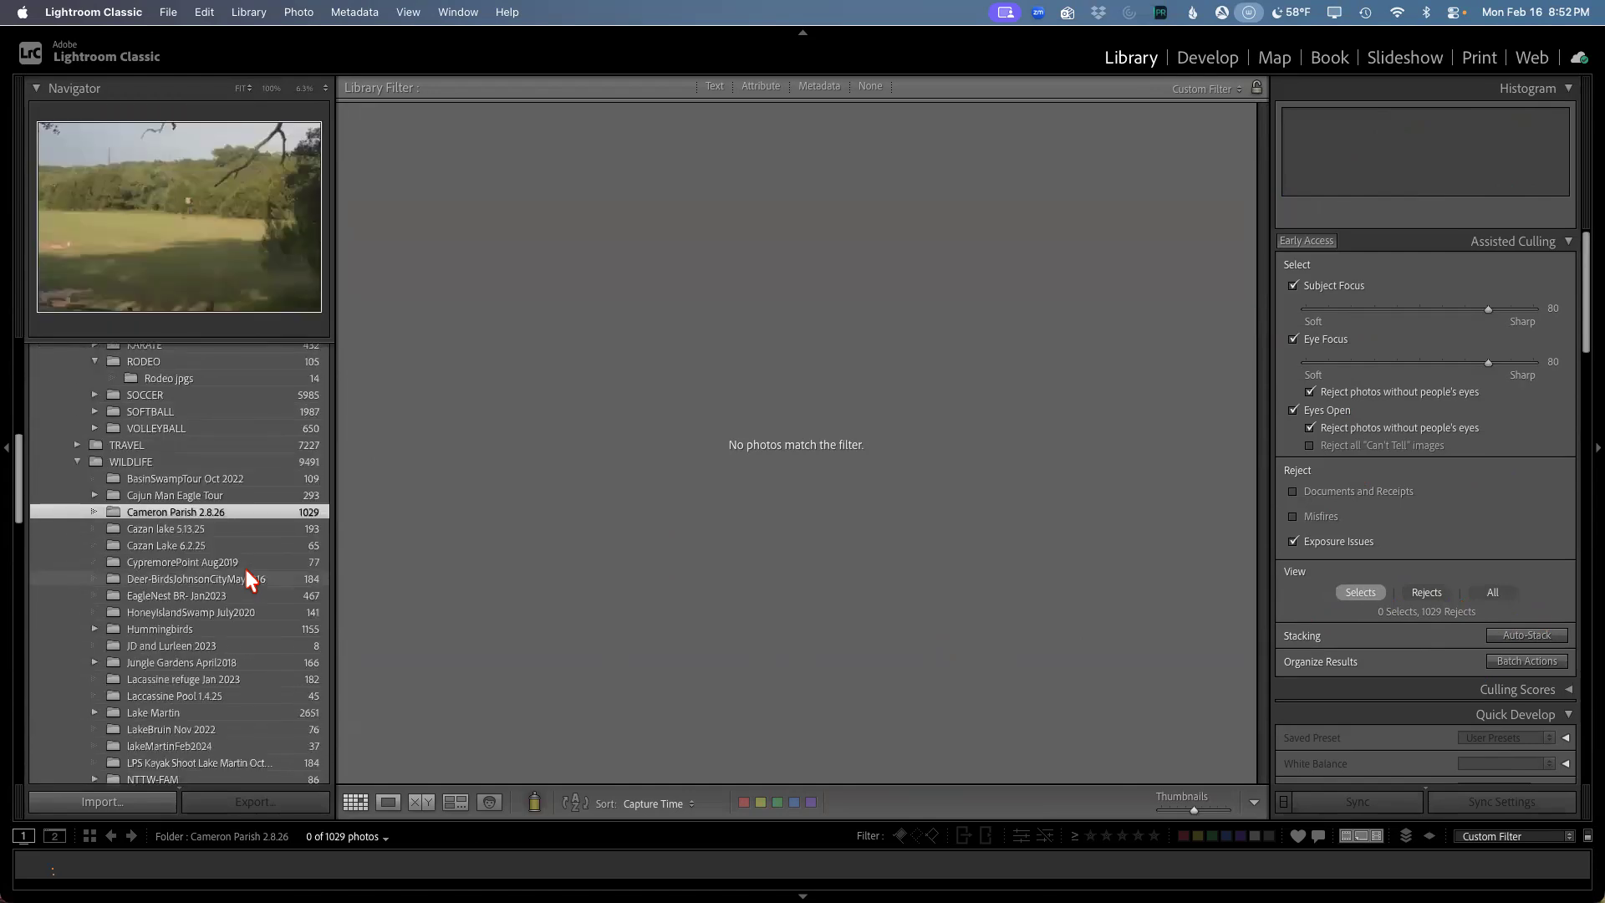
scroll(245, 573, "down", 15)
scroll(246, 577, "down", 12)
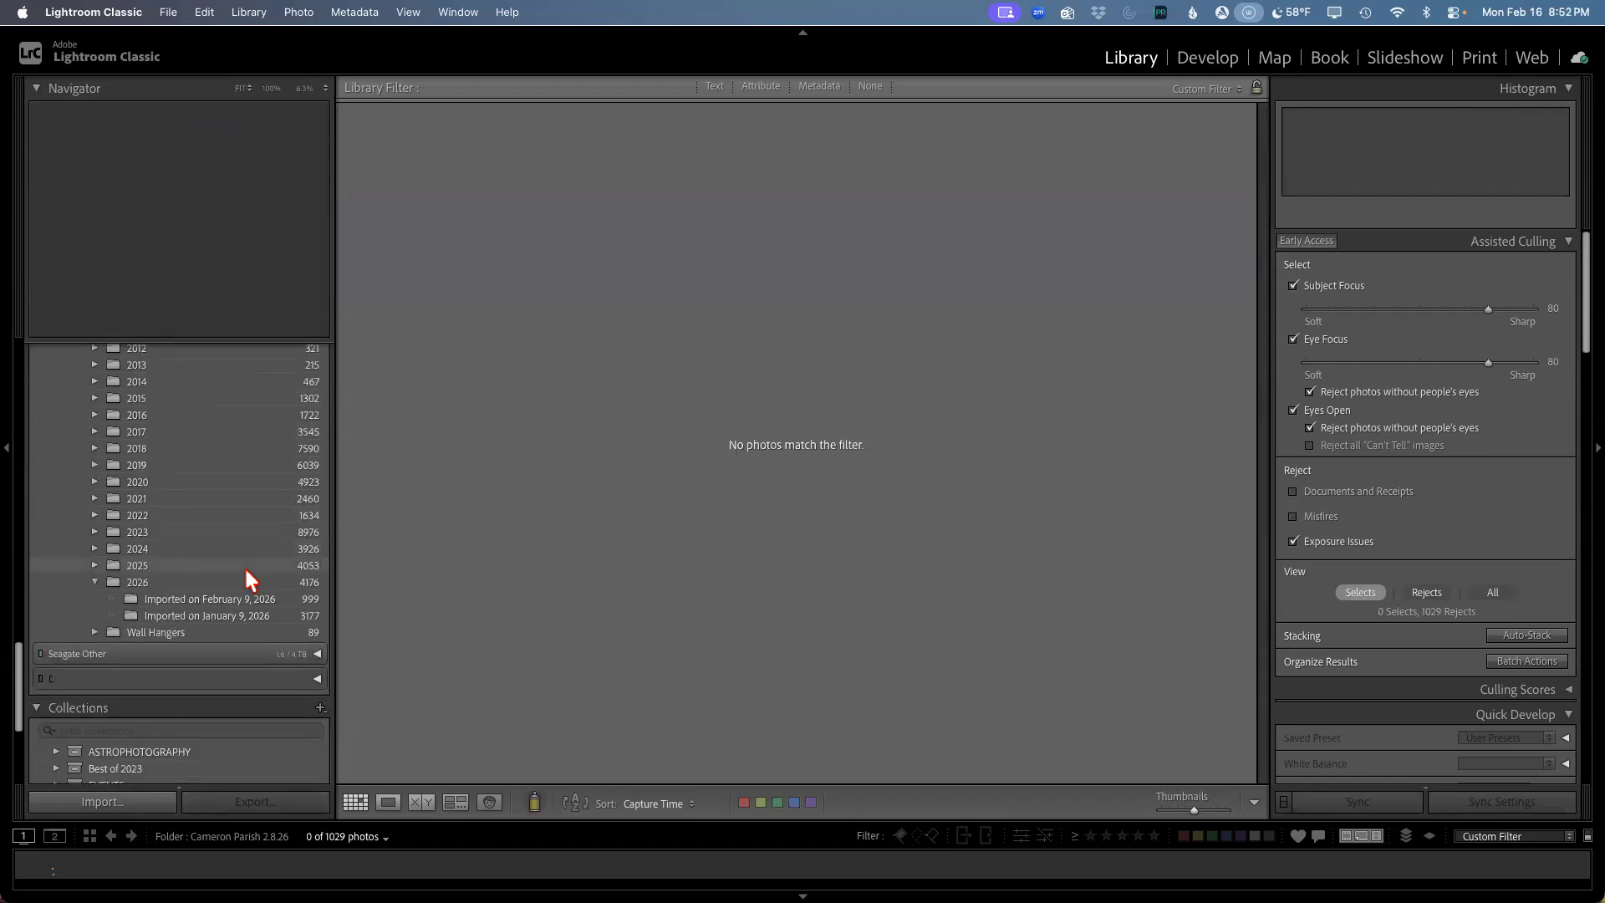
scroll(238, 610, "down", 1)
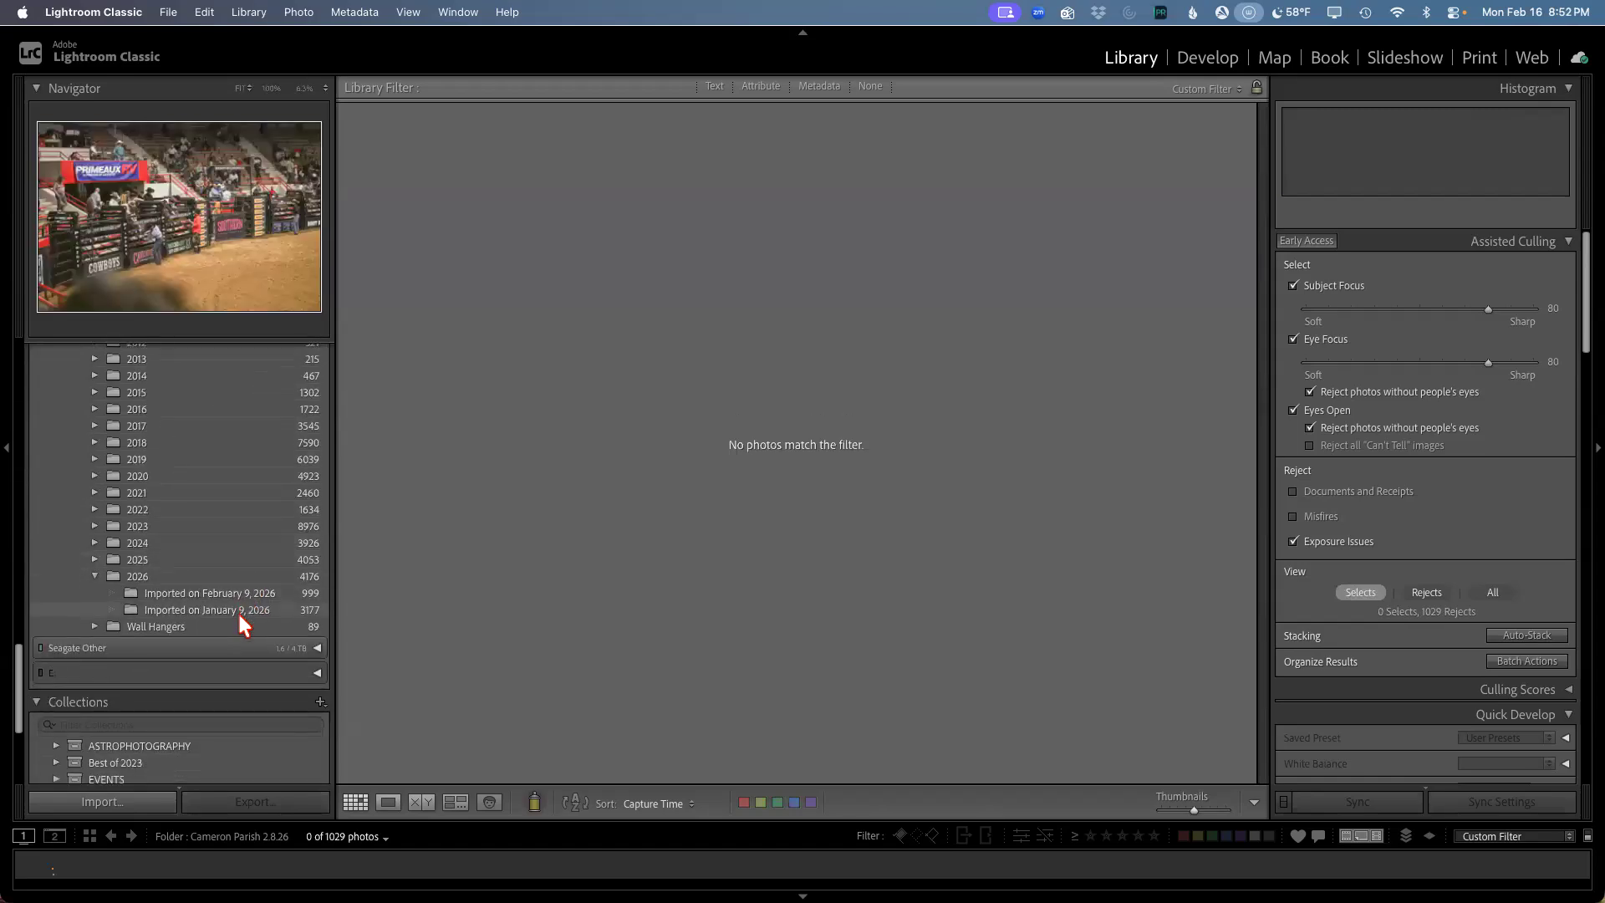
scroll(238, 613, "down", 10)
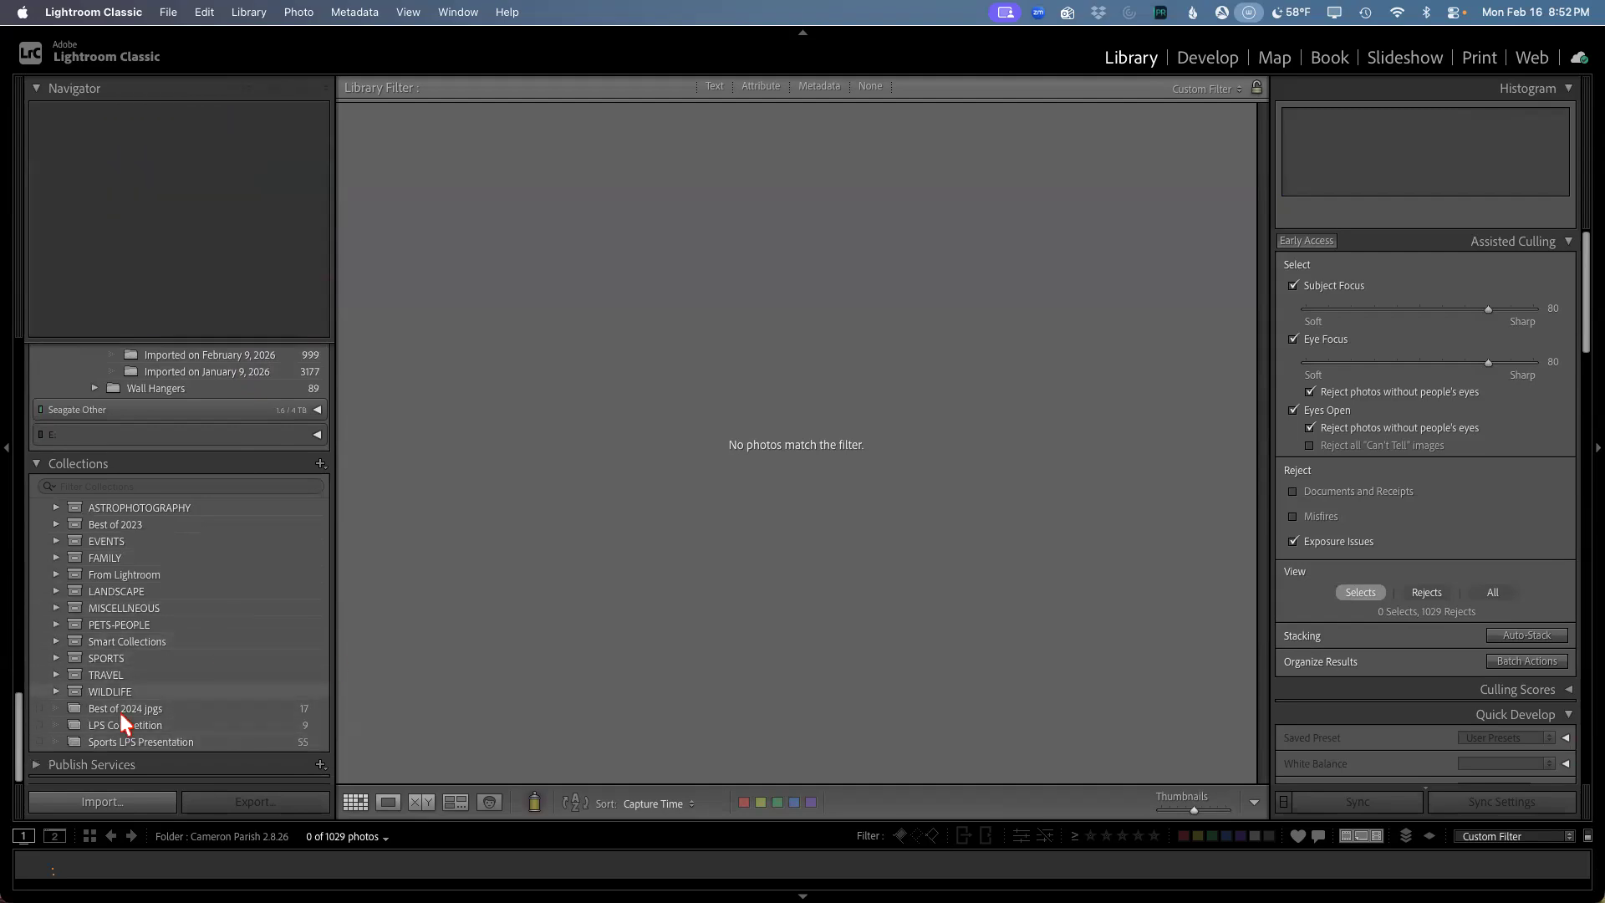
left_click(56, 692)
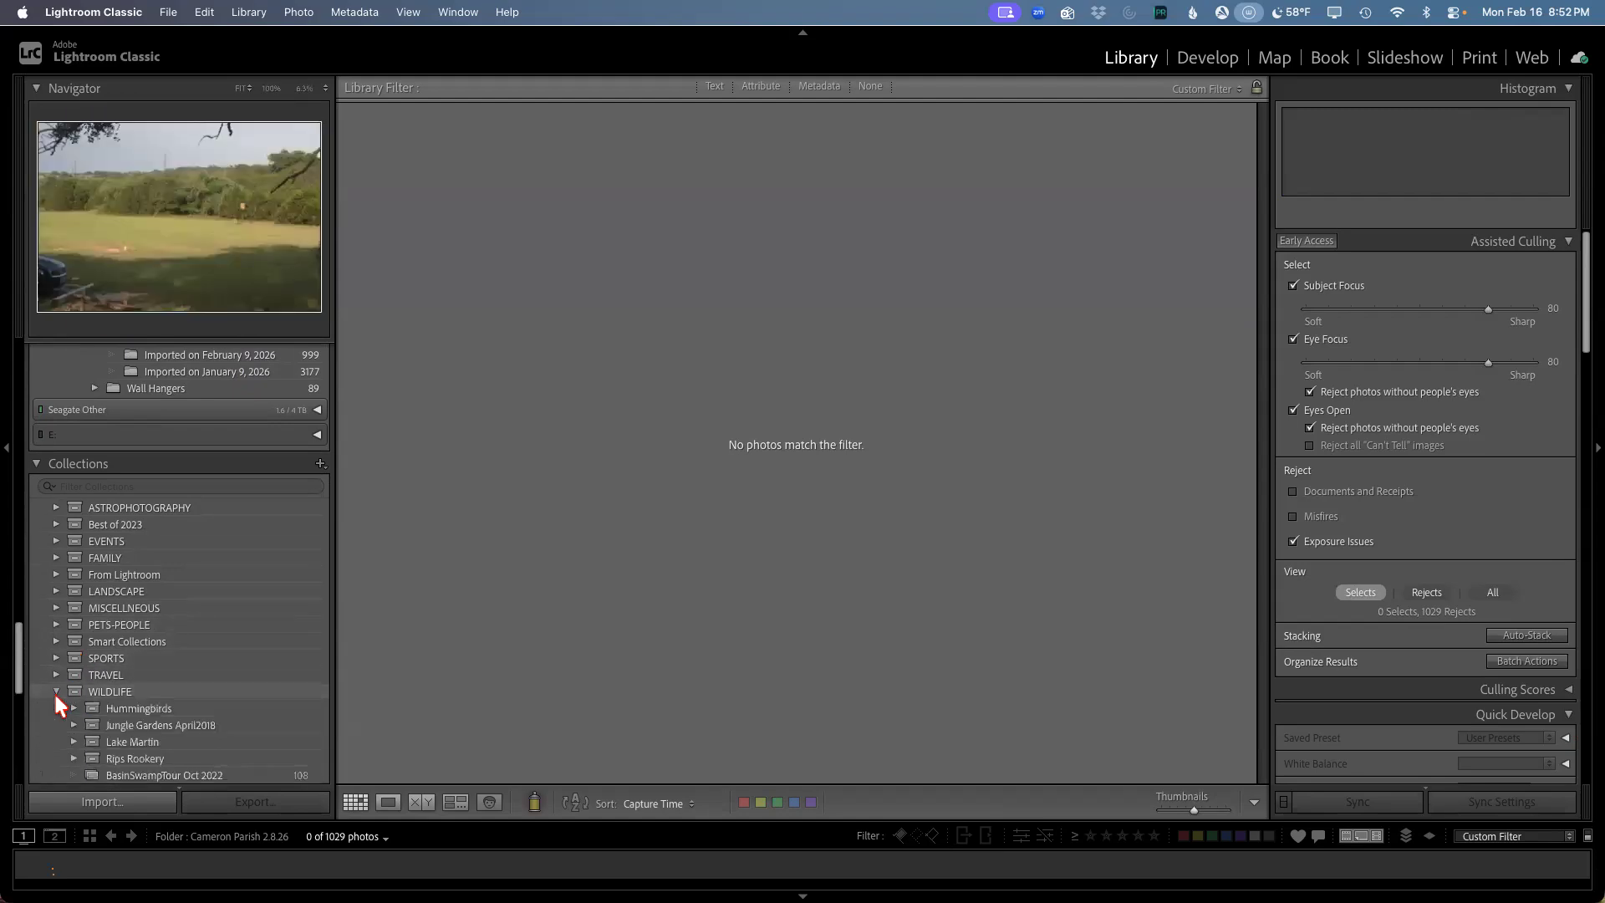
scroll(102, 727, "down", 3)
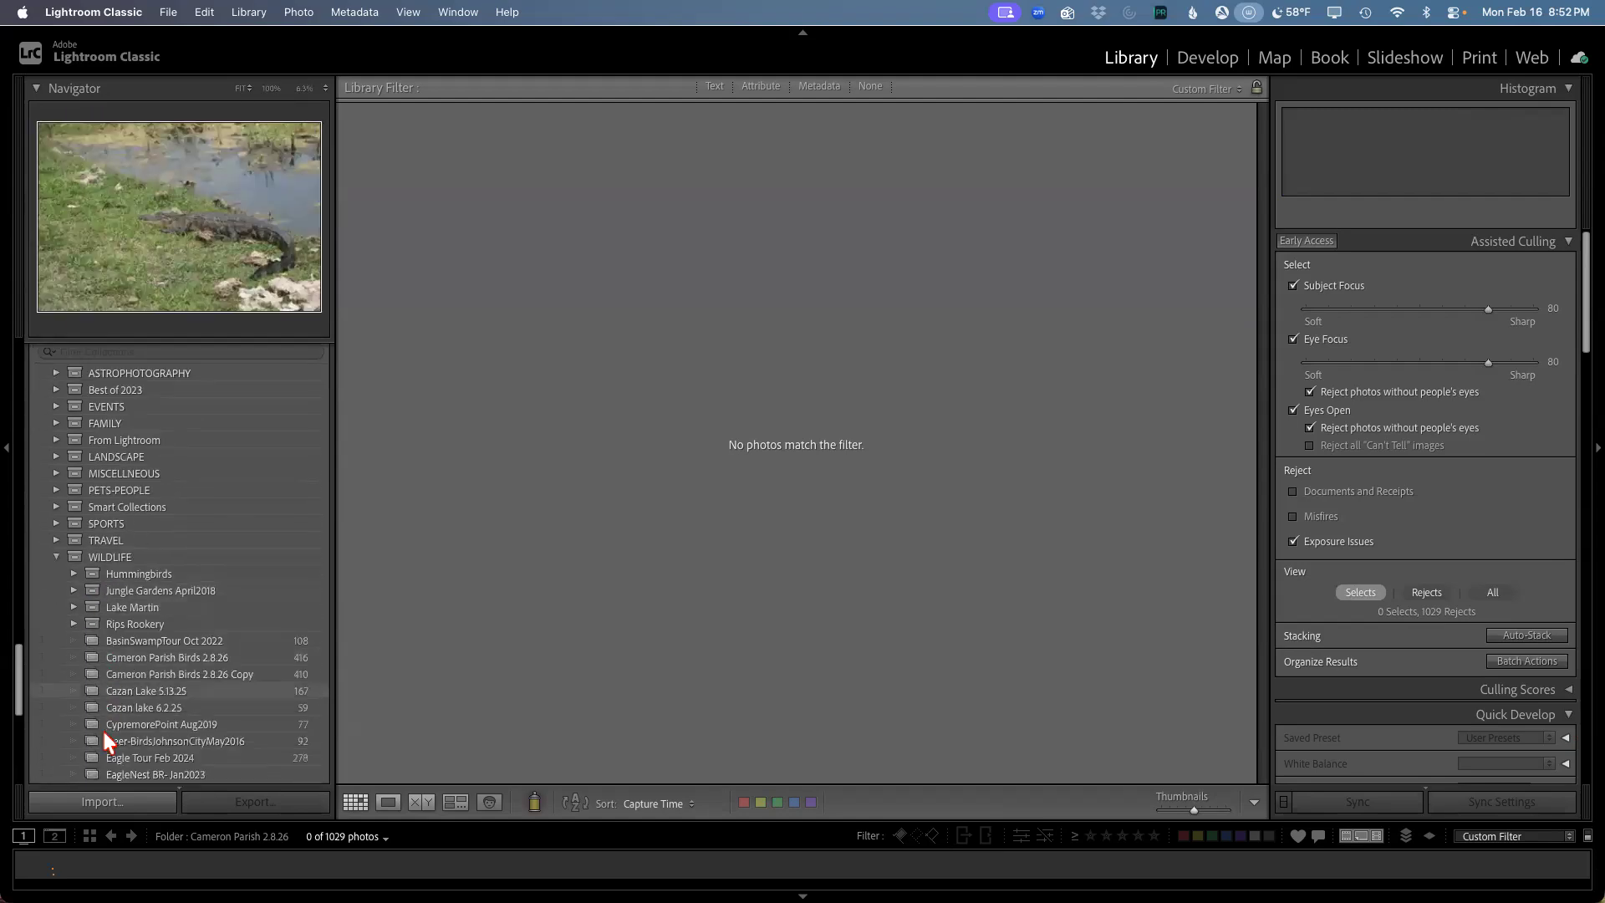
left_click(147, 655)
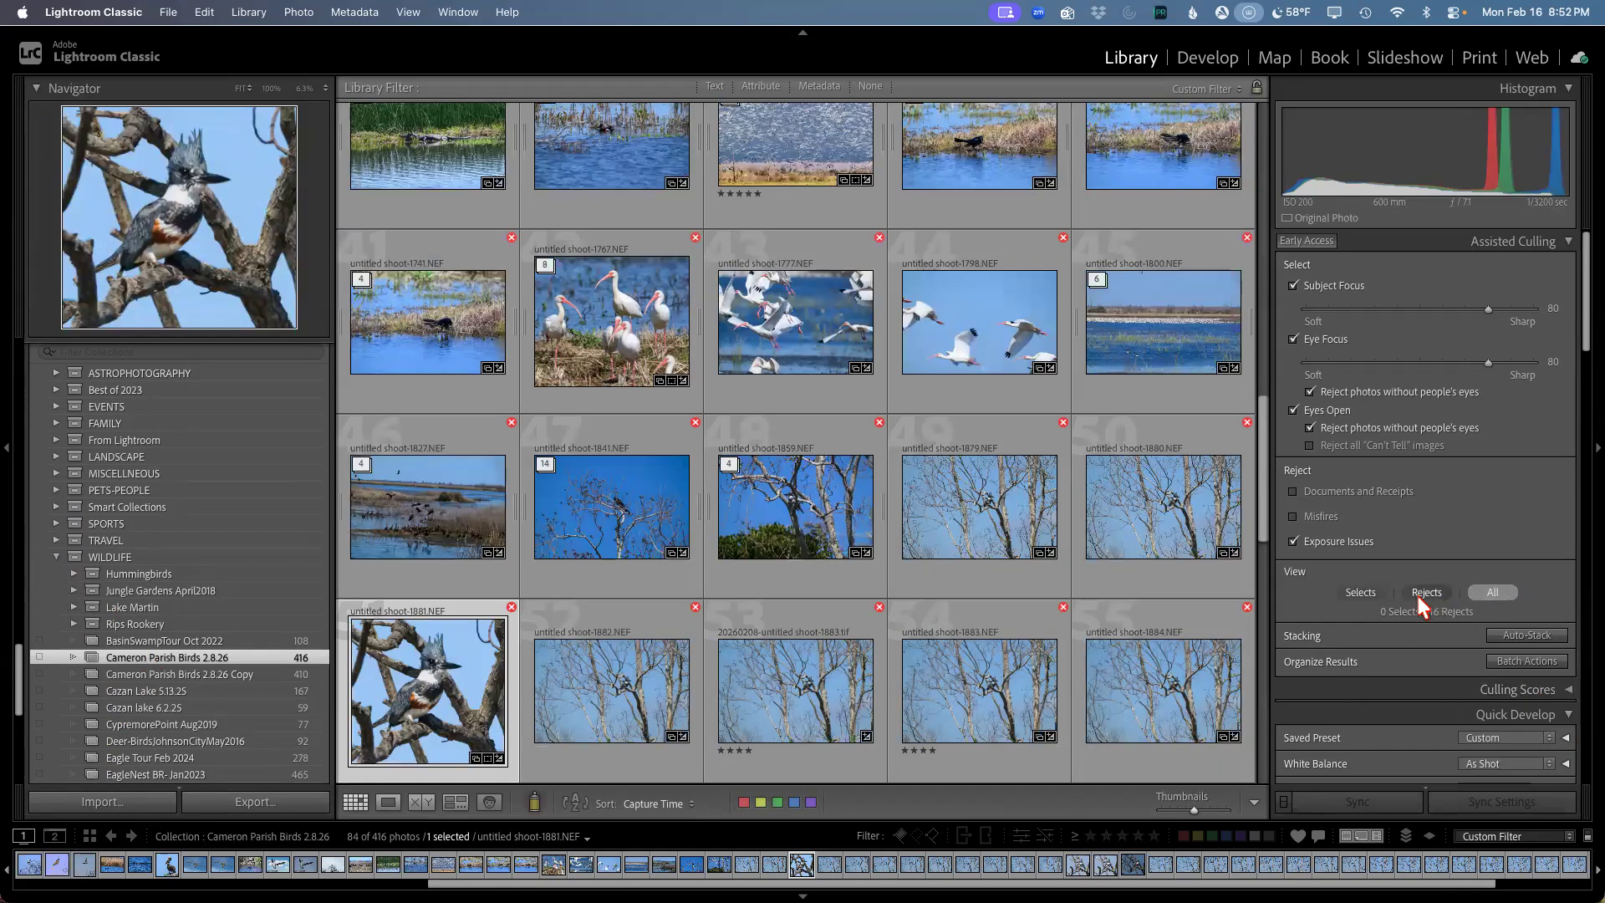
left_click(1375, 596)
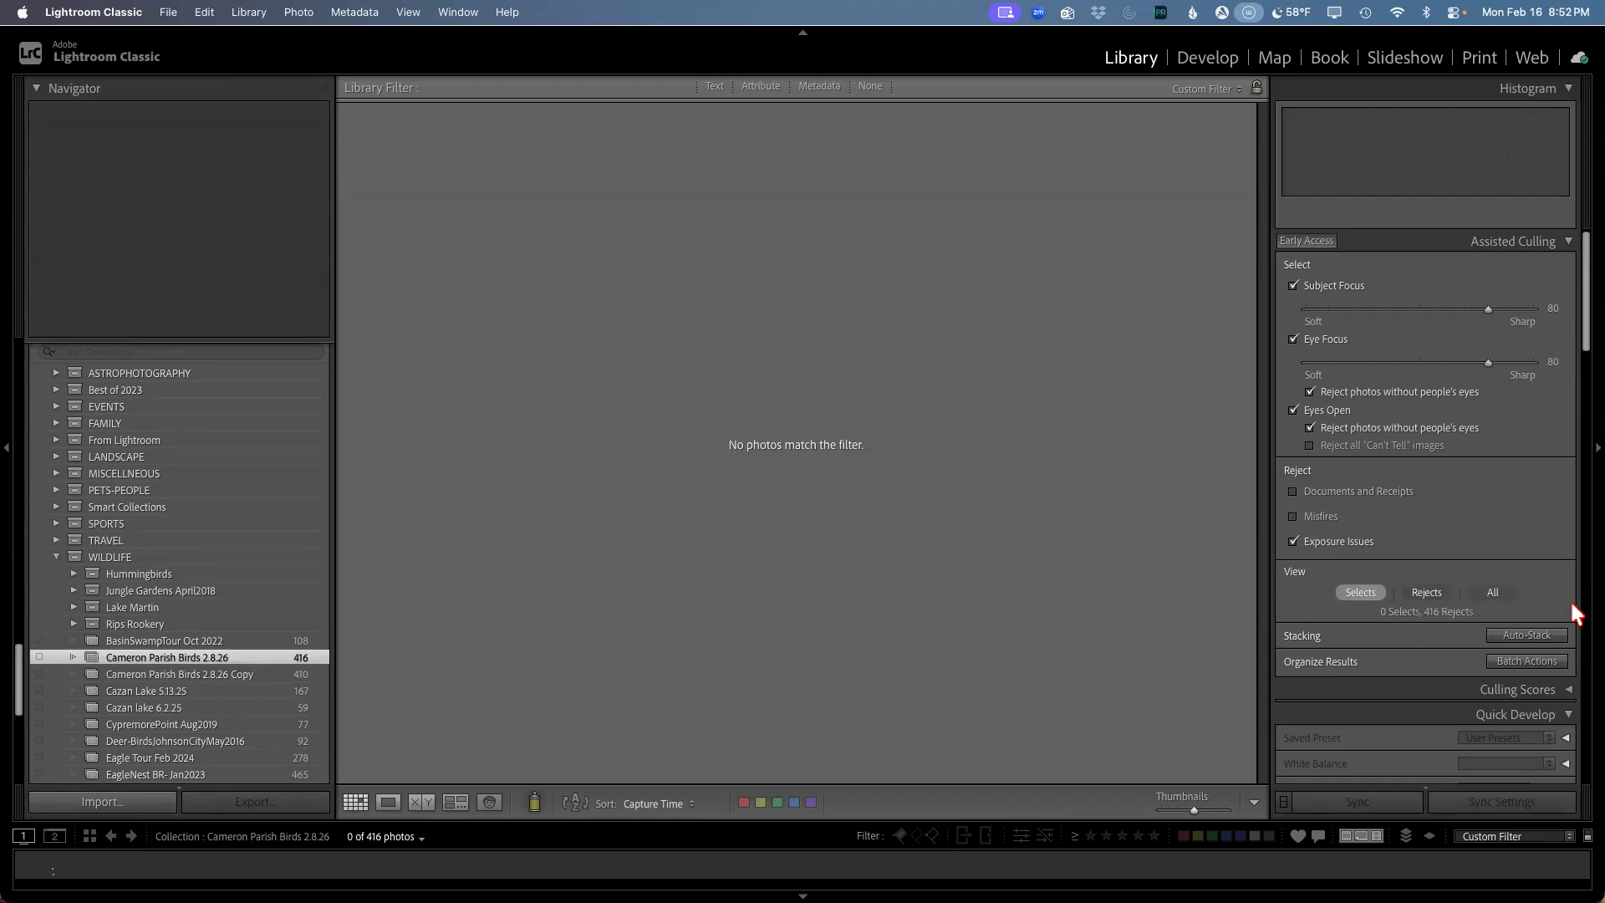
left_click(1511, 591)
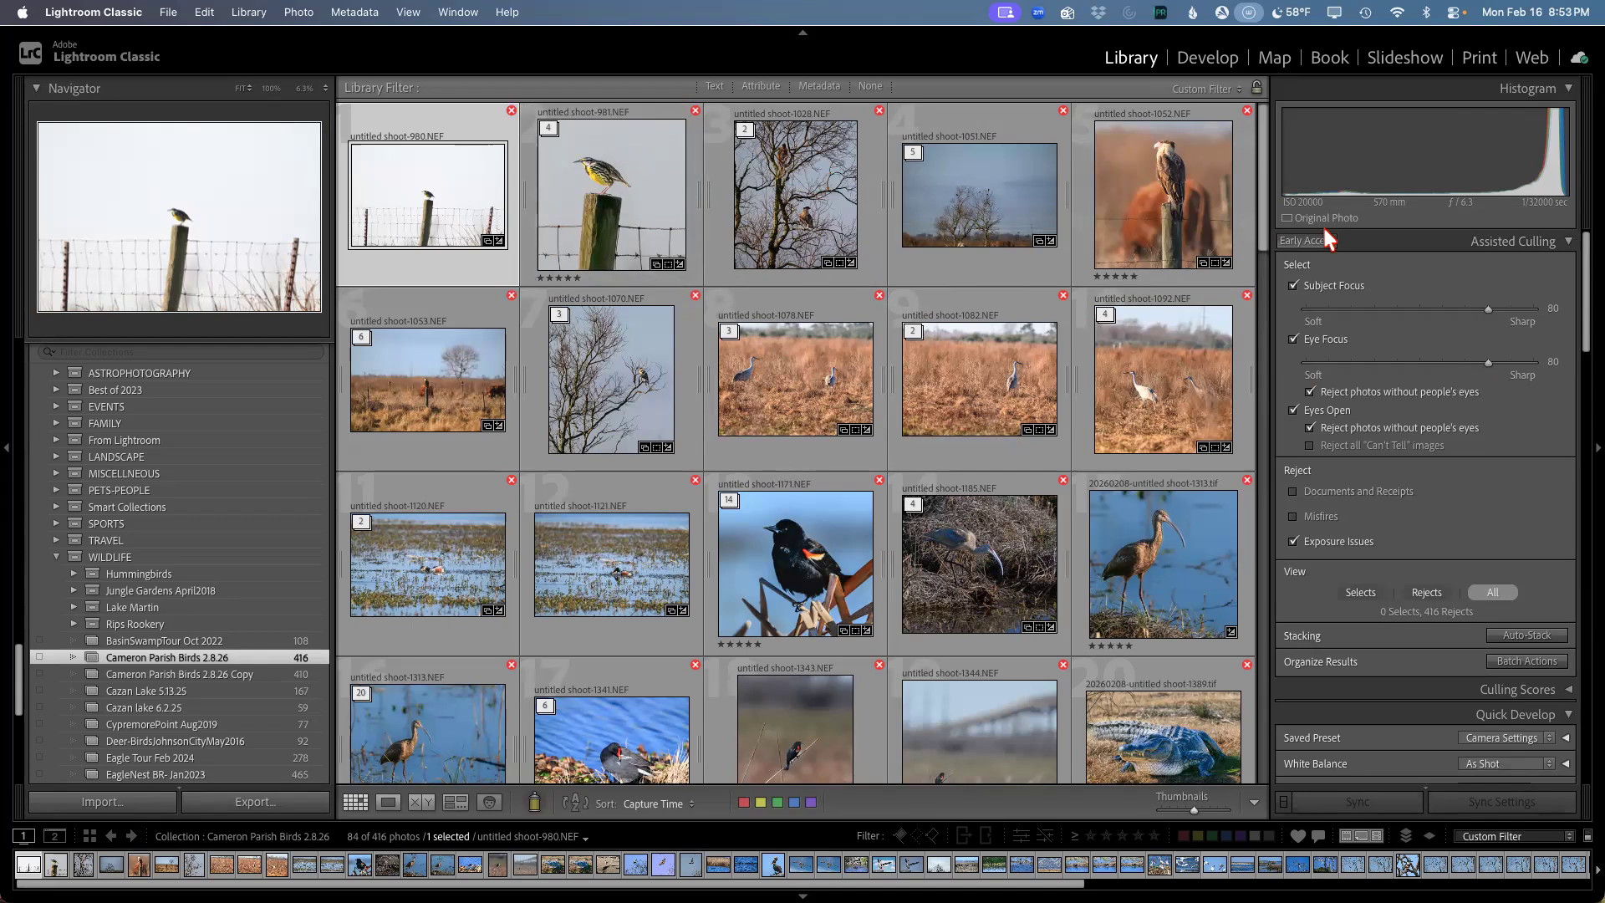
Step: Set Subject Focus to 50 and Eye Focus to 60, and turn off rejecting photos without people's eyes for both eye criteria
left_click(1419, 309)
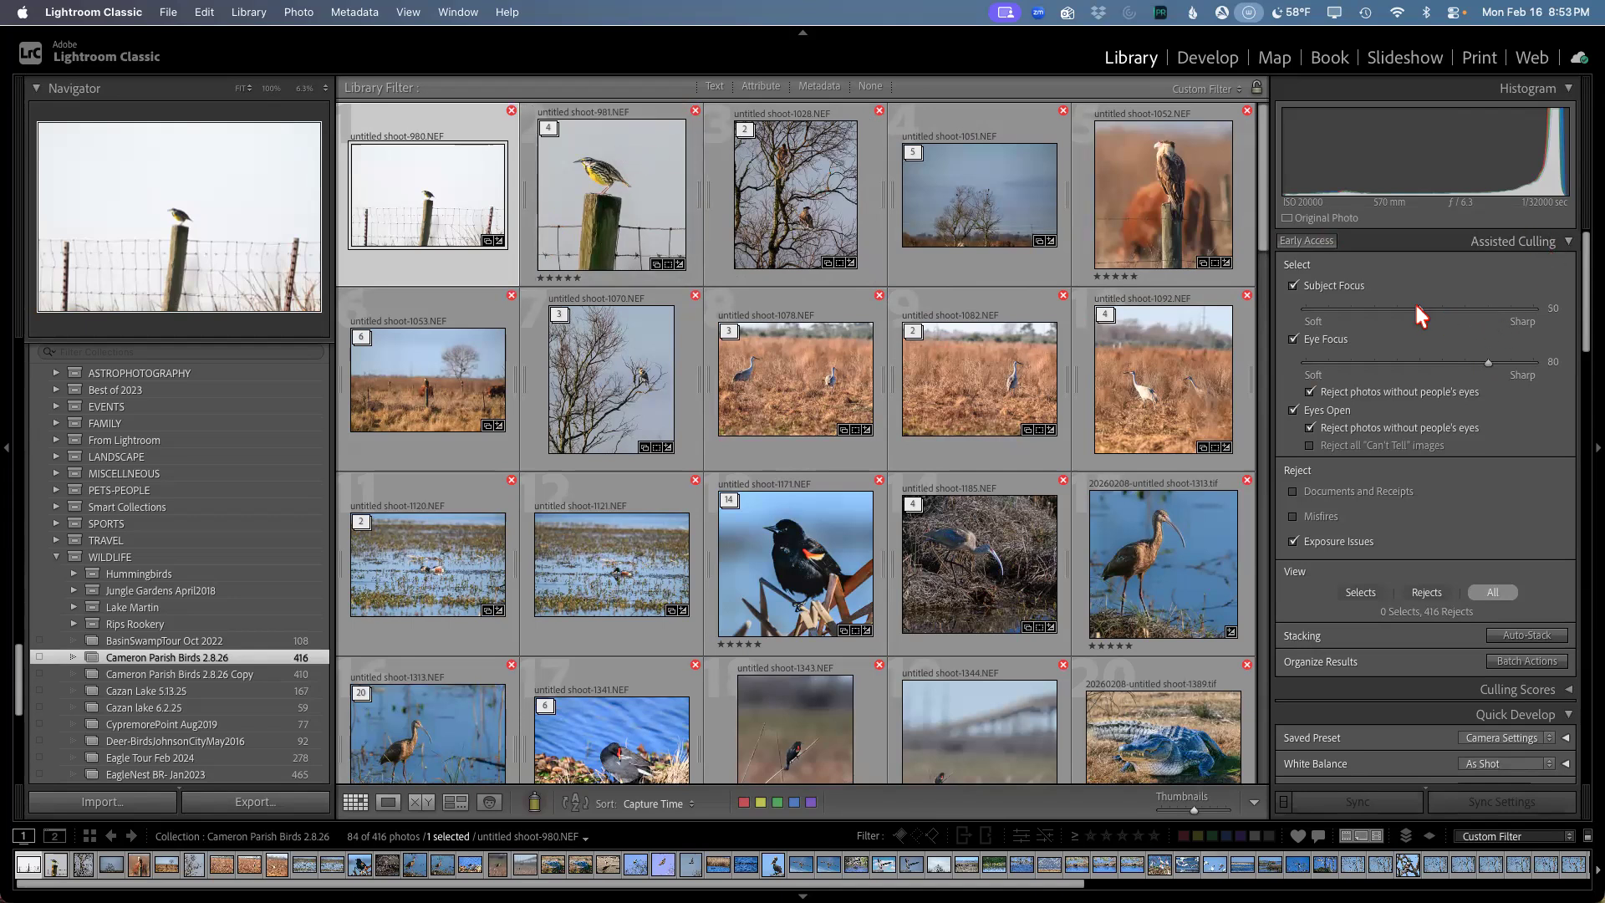
left_click(1431, 363)
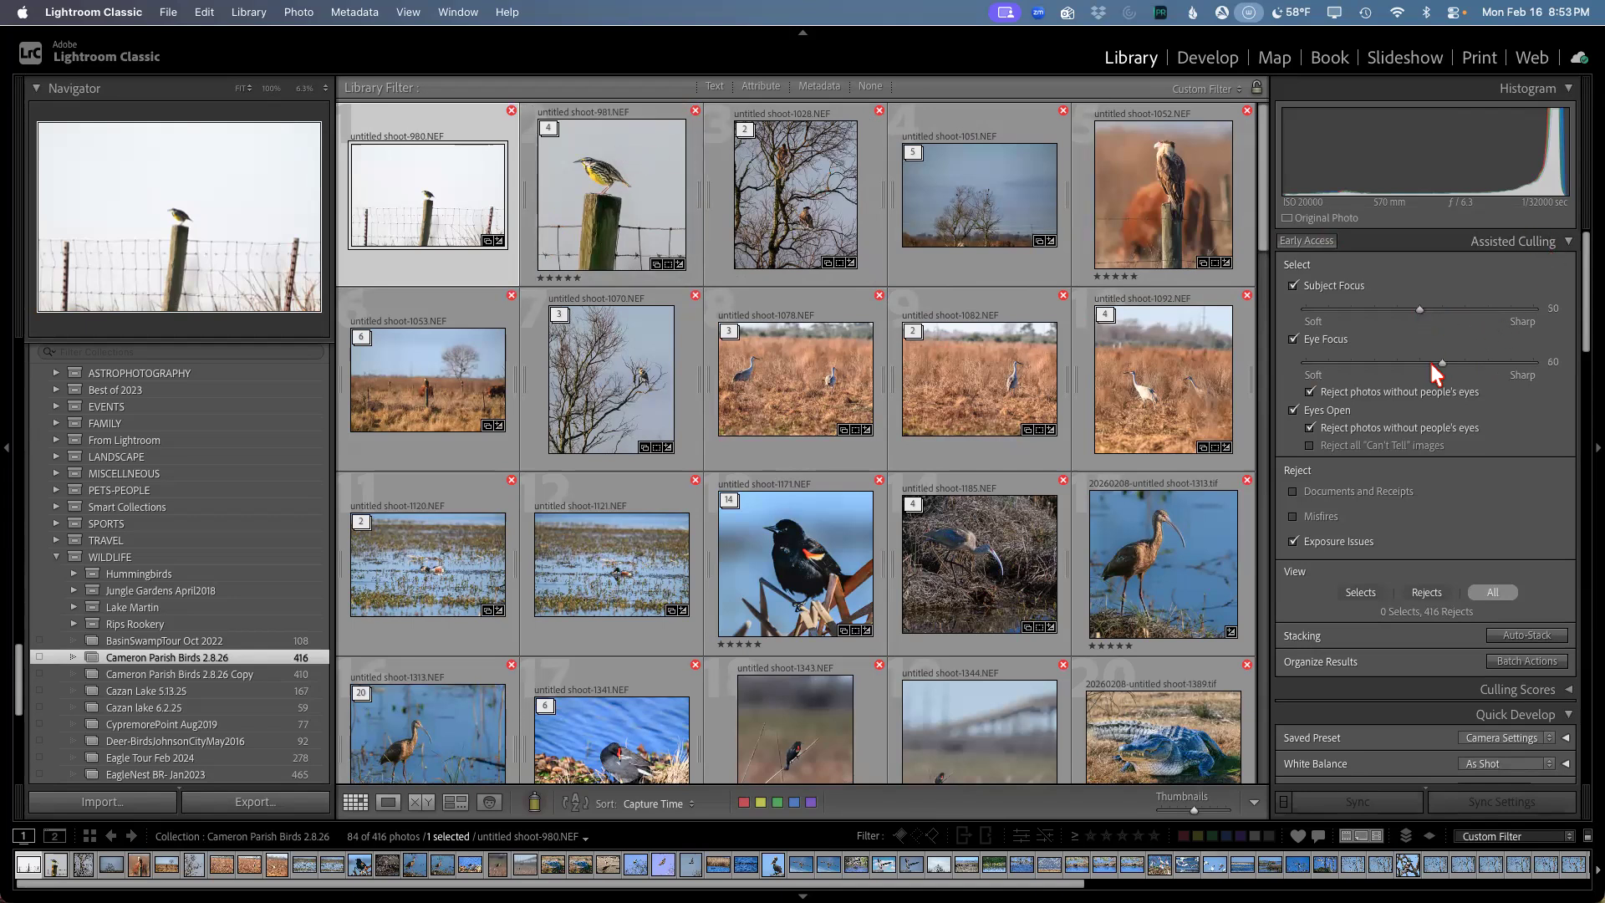
left_click(1310, 428)
left_click(1310, 427)
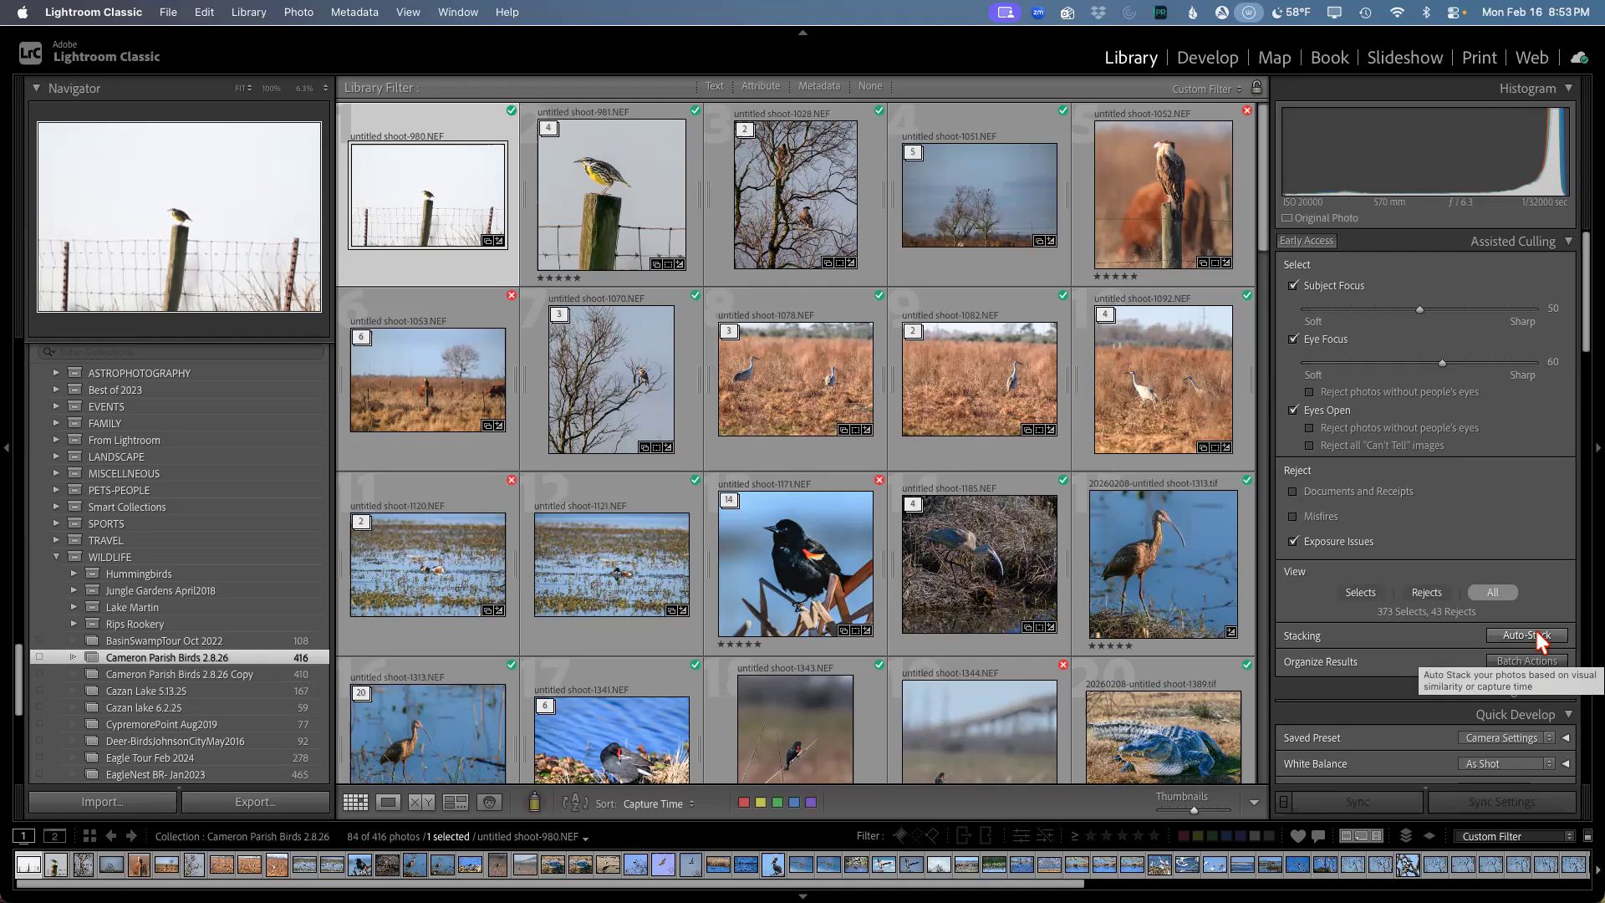
Step: Examine the Auto-Stack options for the collection and close them without stacking
left_click(1526, 636)
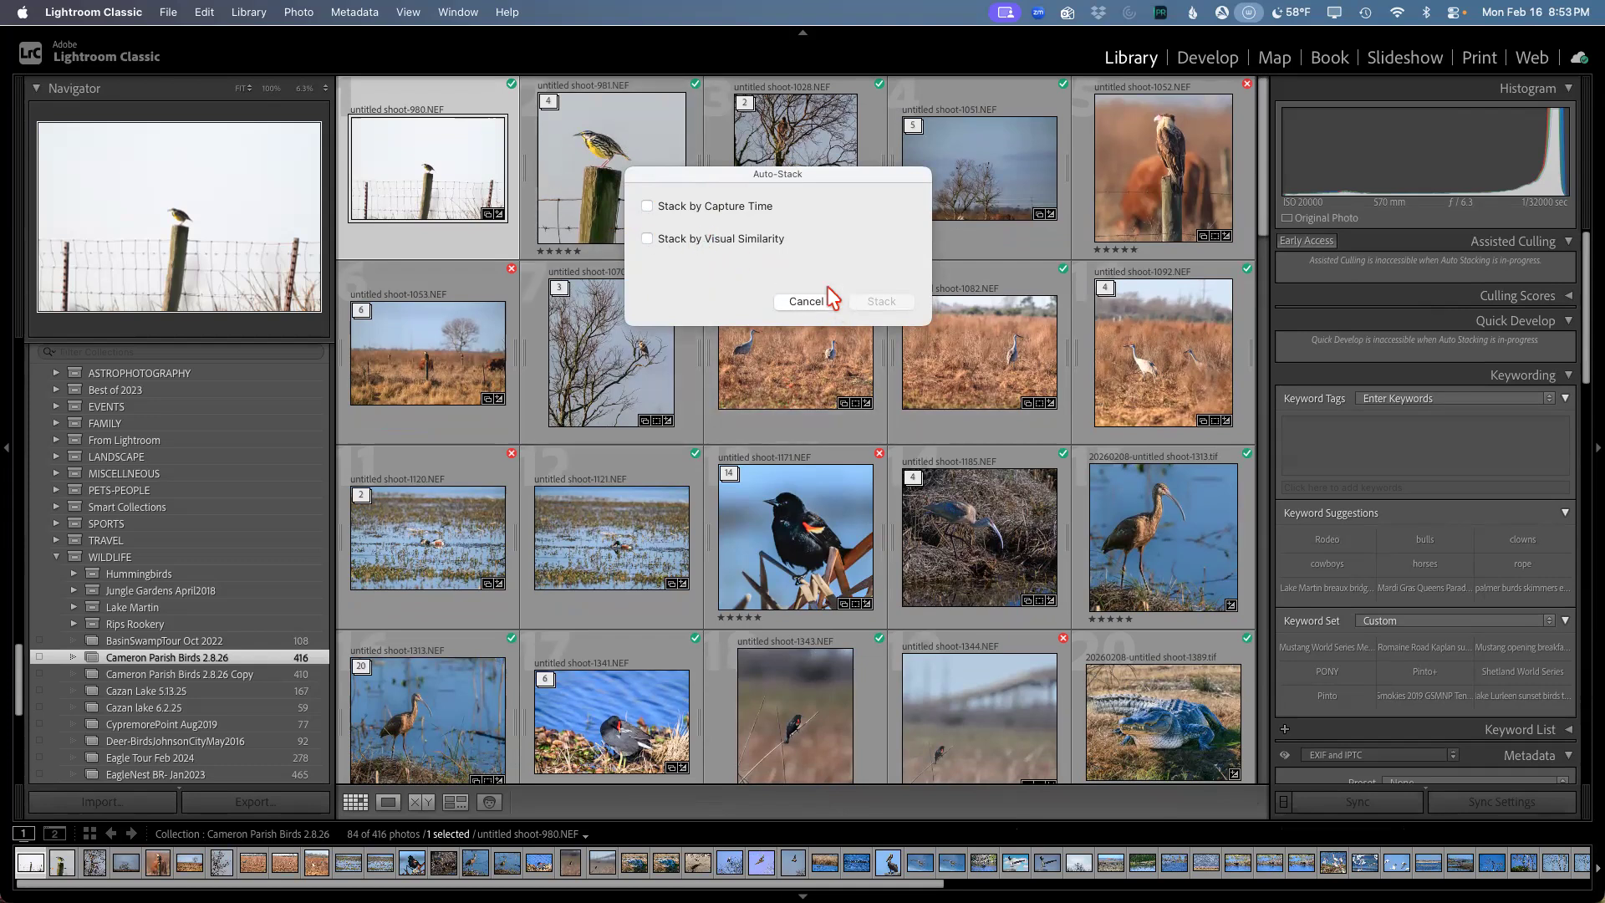
left_click(809, 302)
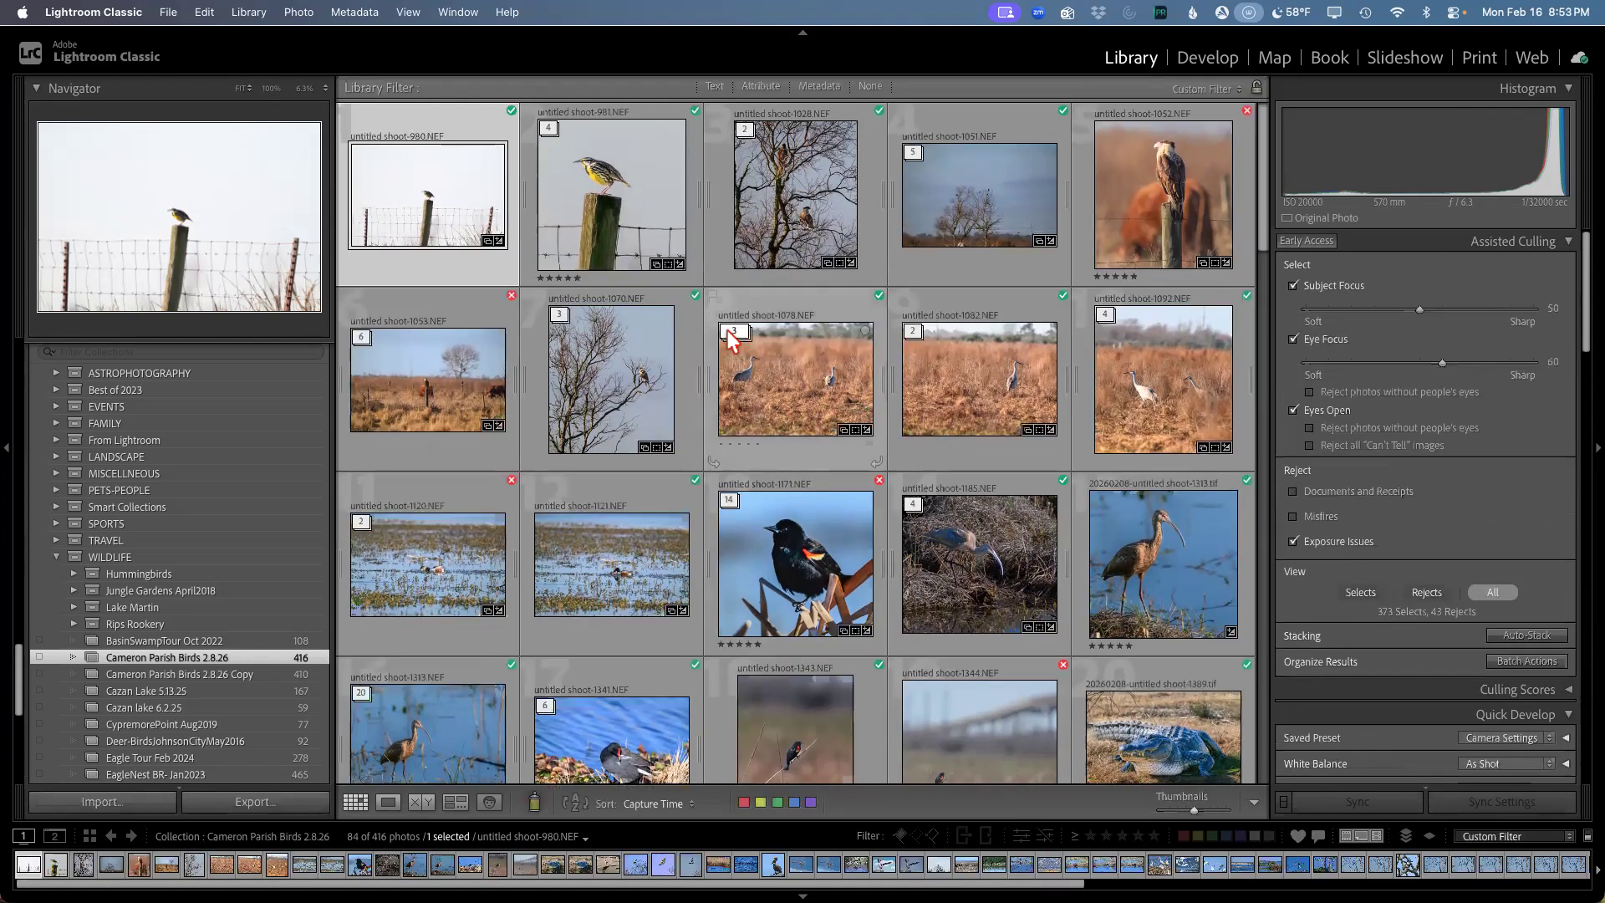
Step: Unstack the four-photo stack headed by the yellow bird photo untitled shoot-981.NEF
left_click(583, 198)
right_click(583, 197)
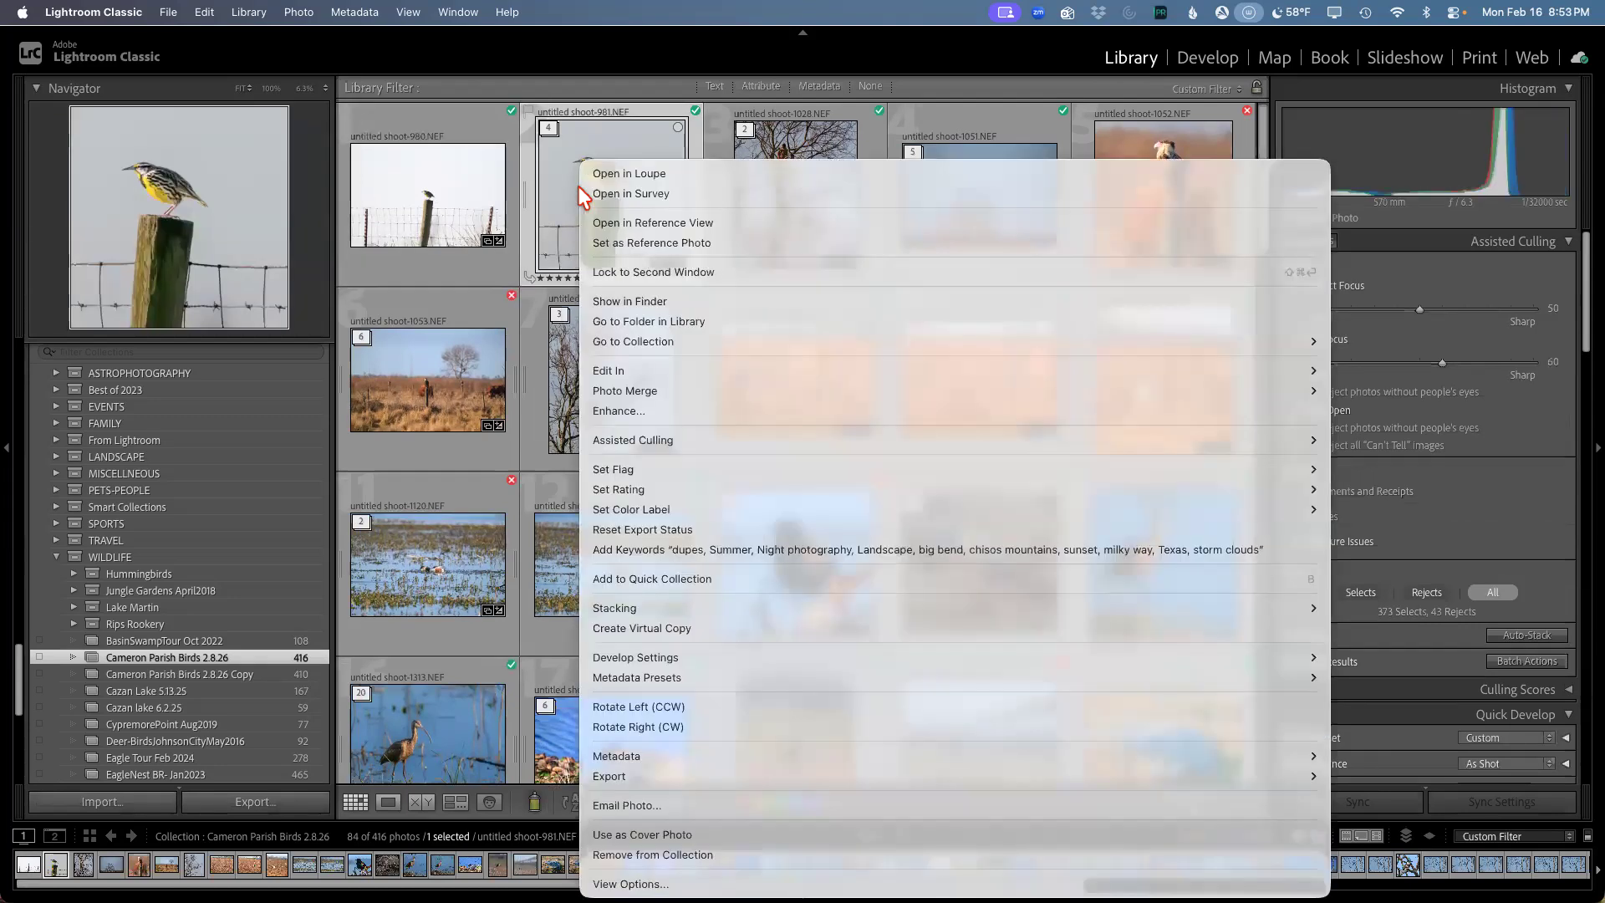
mouse_move(639, 608)
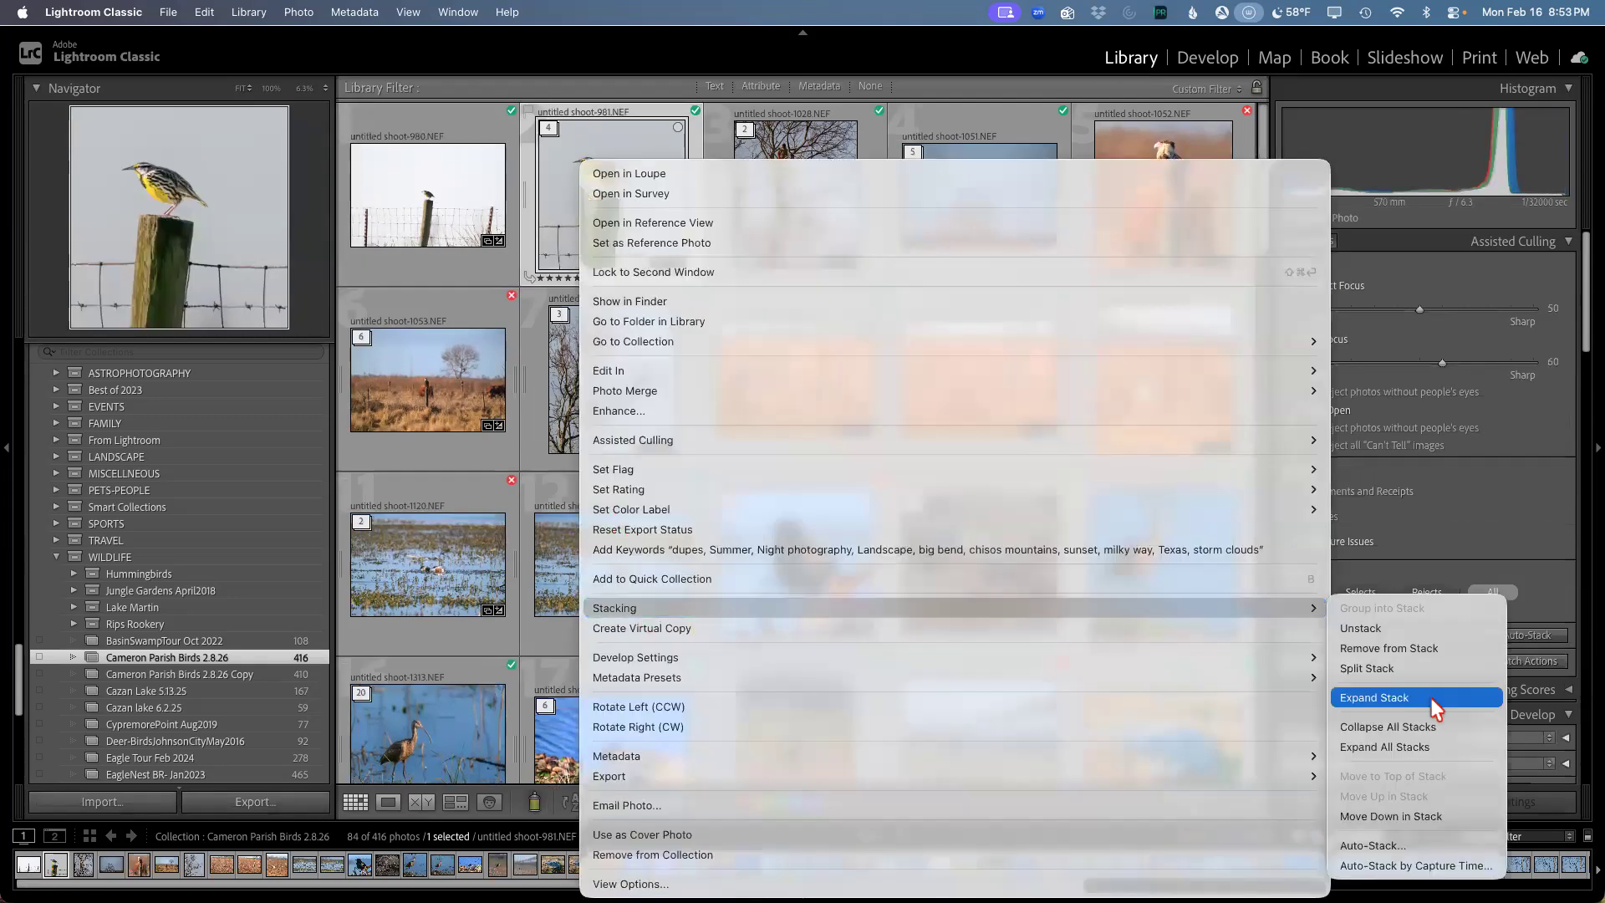
left_click(1372, 629)
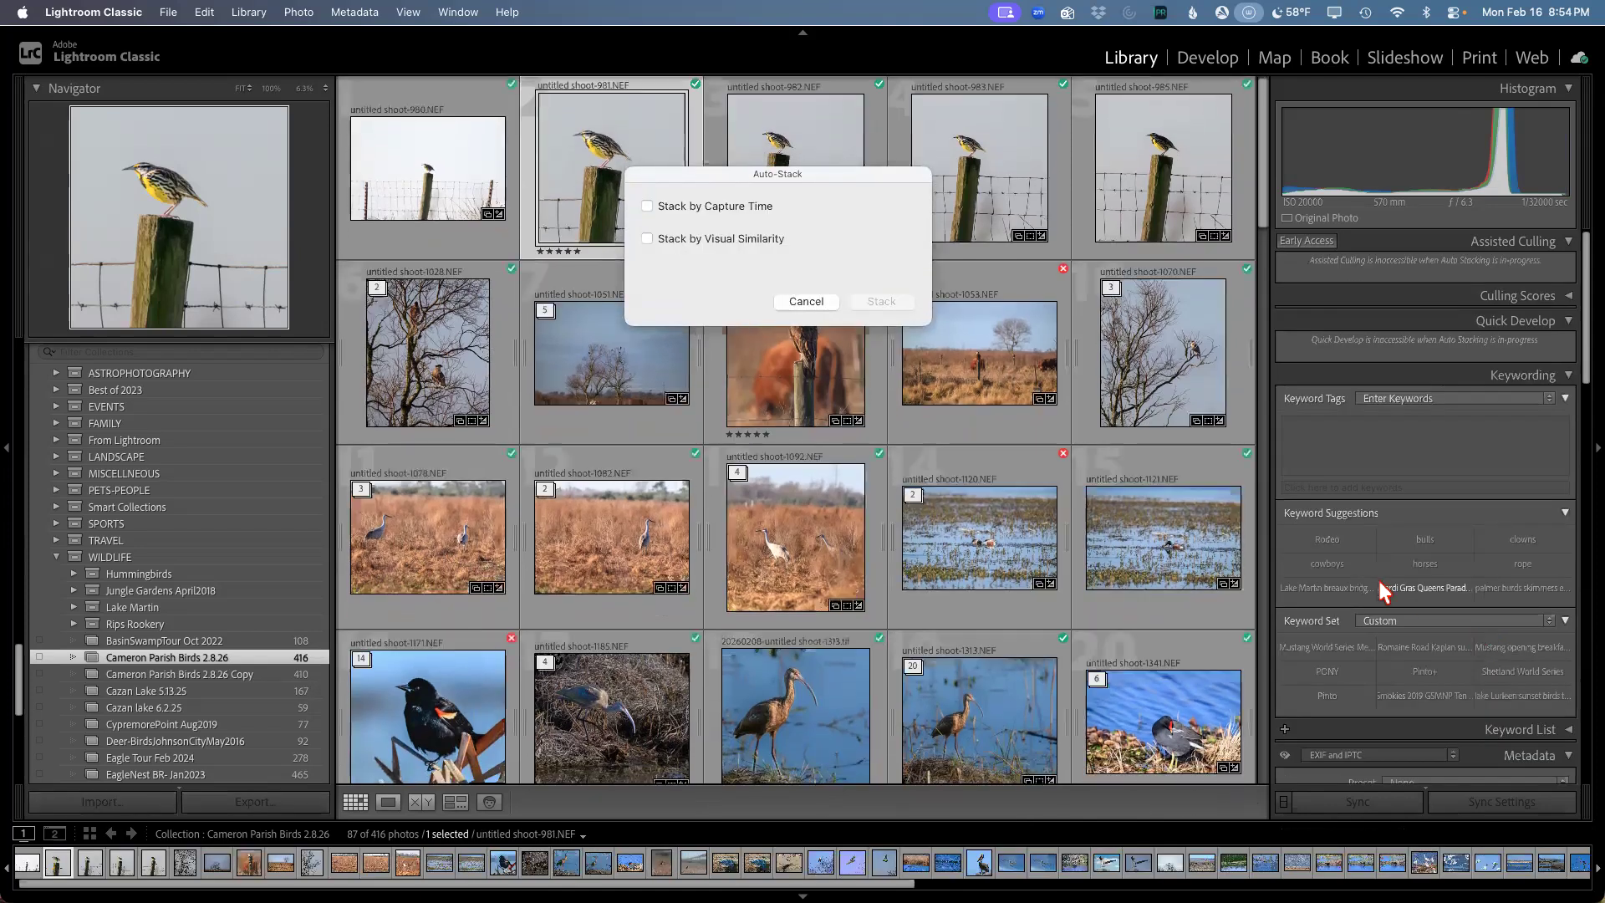
Step: Auto-stack the collection by visual similarity, with the similarity set about nine tenths of the way towards More Similar
left_click(690, 240)
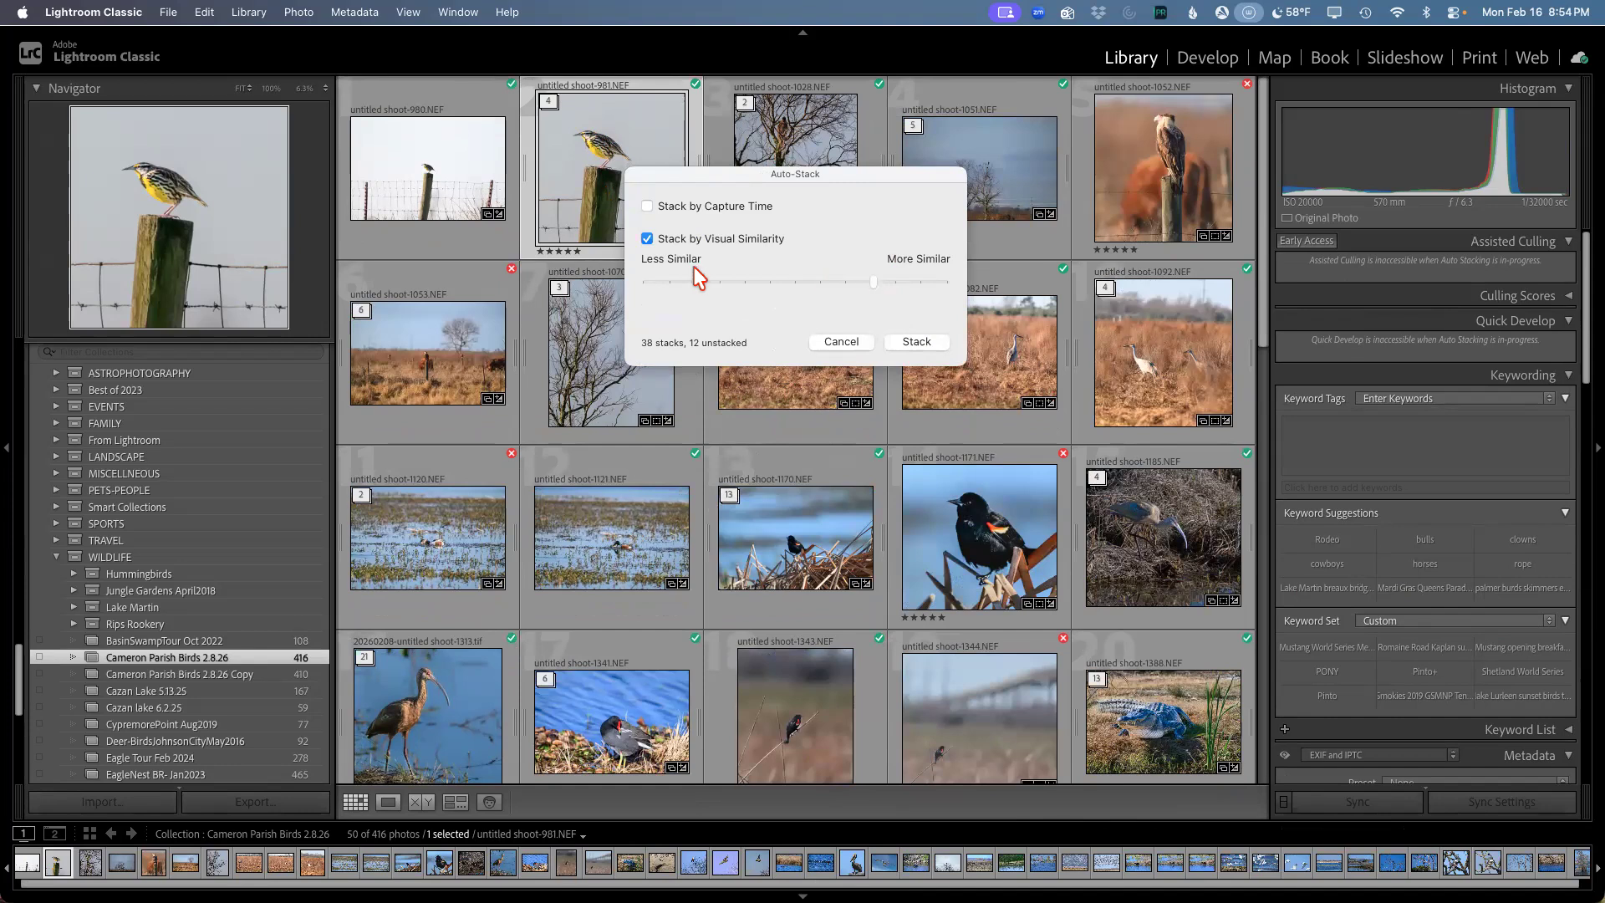
left_click_drag(876, 279, 925, 278)
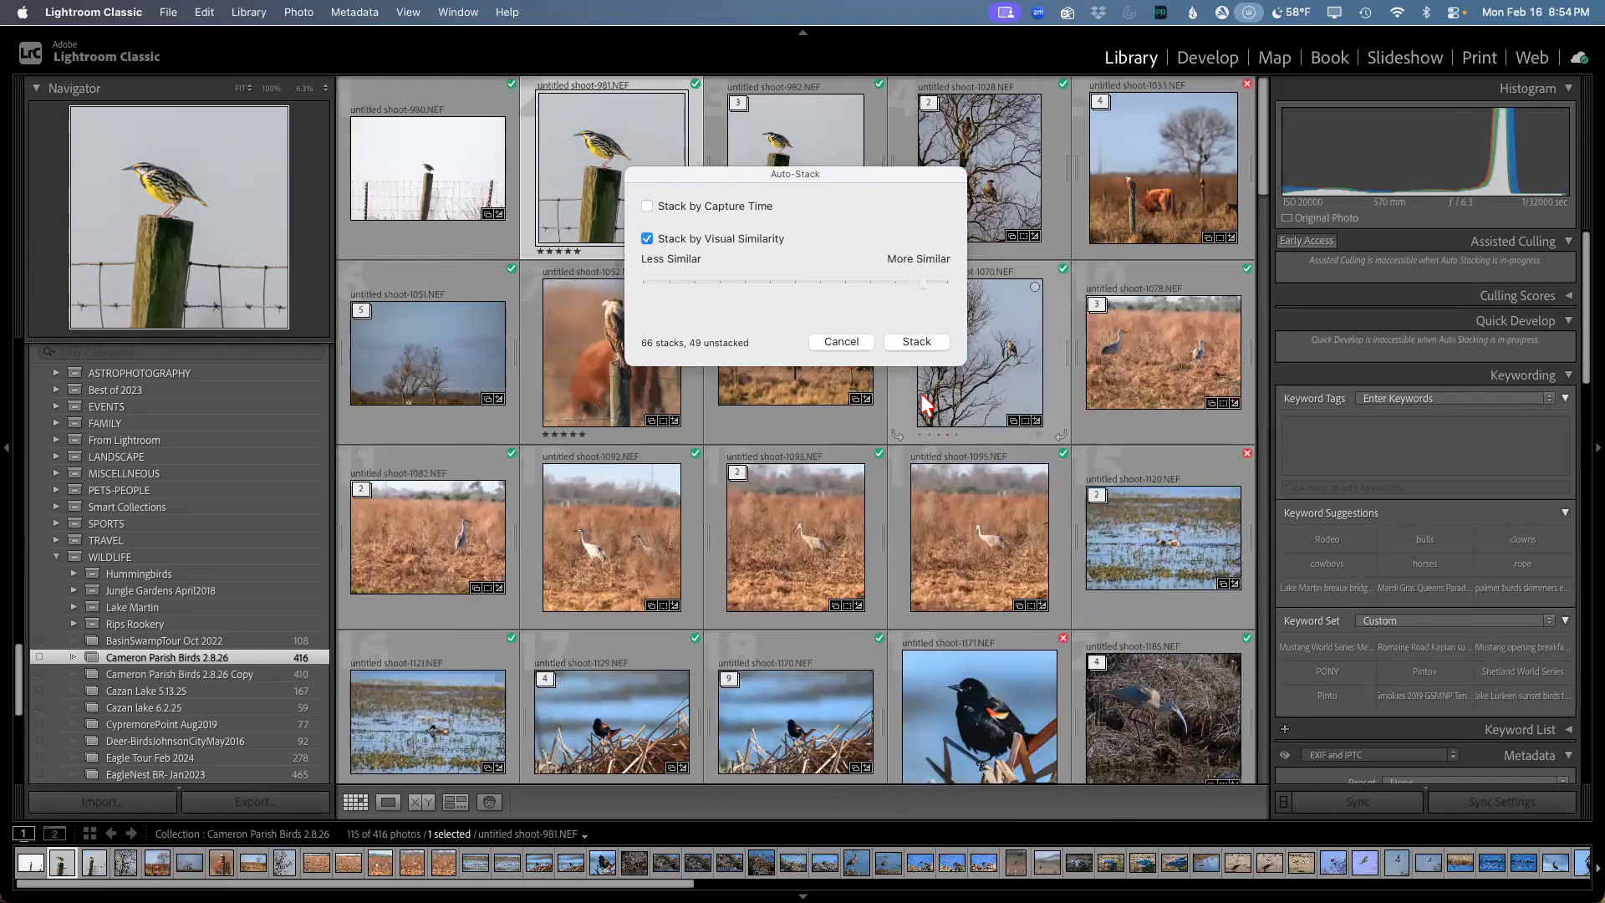
left_click(915, 342)
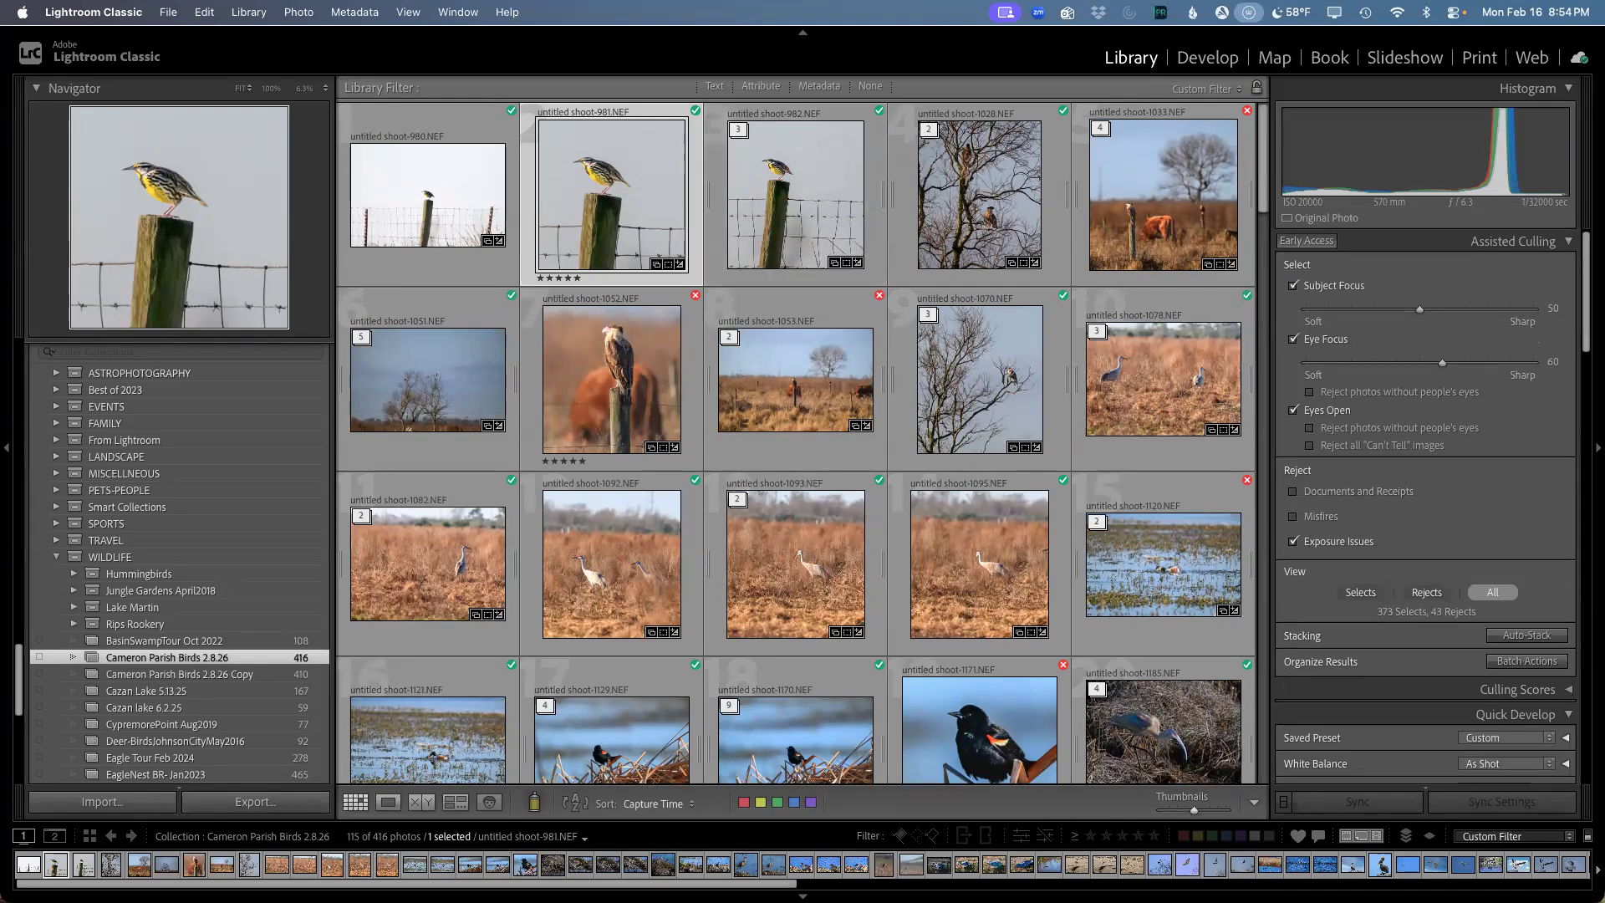
mouse_move(804, 896)
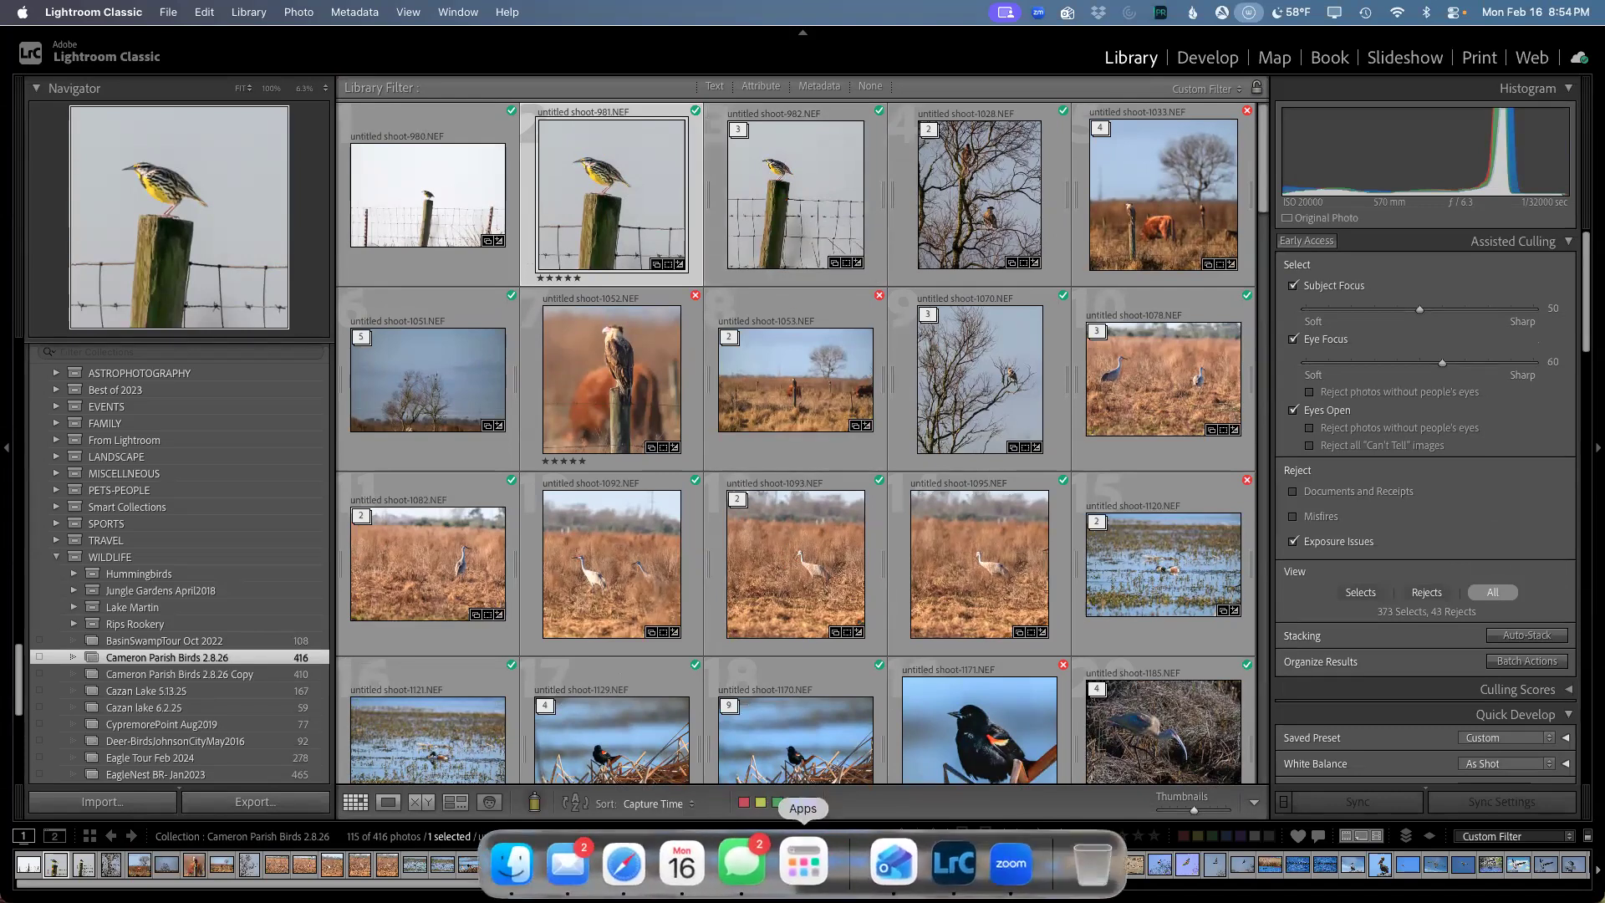
left_click(801, 863)
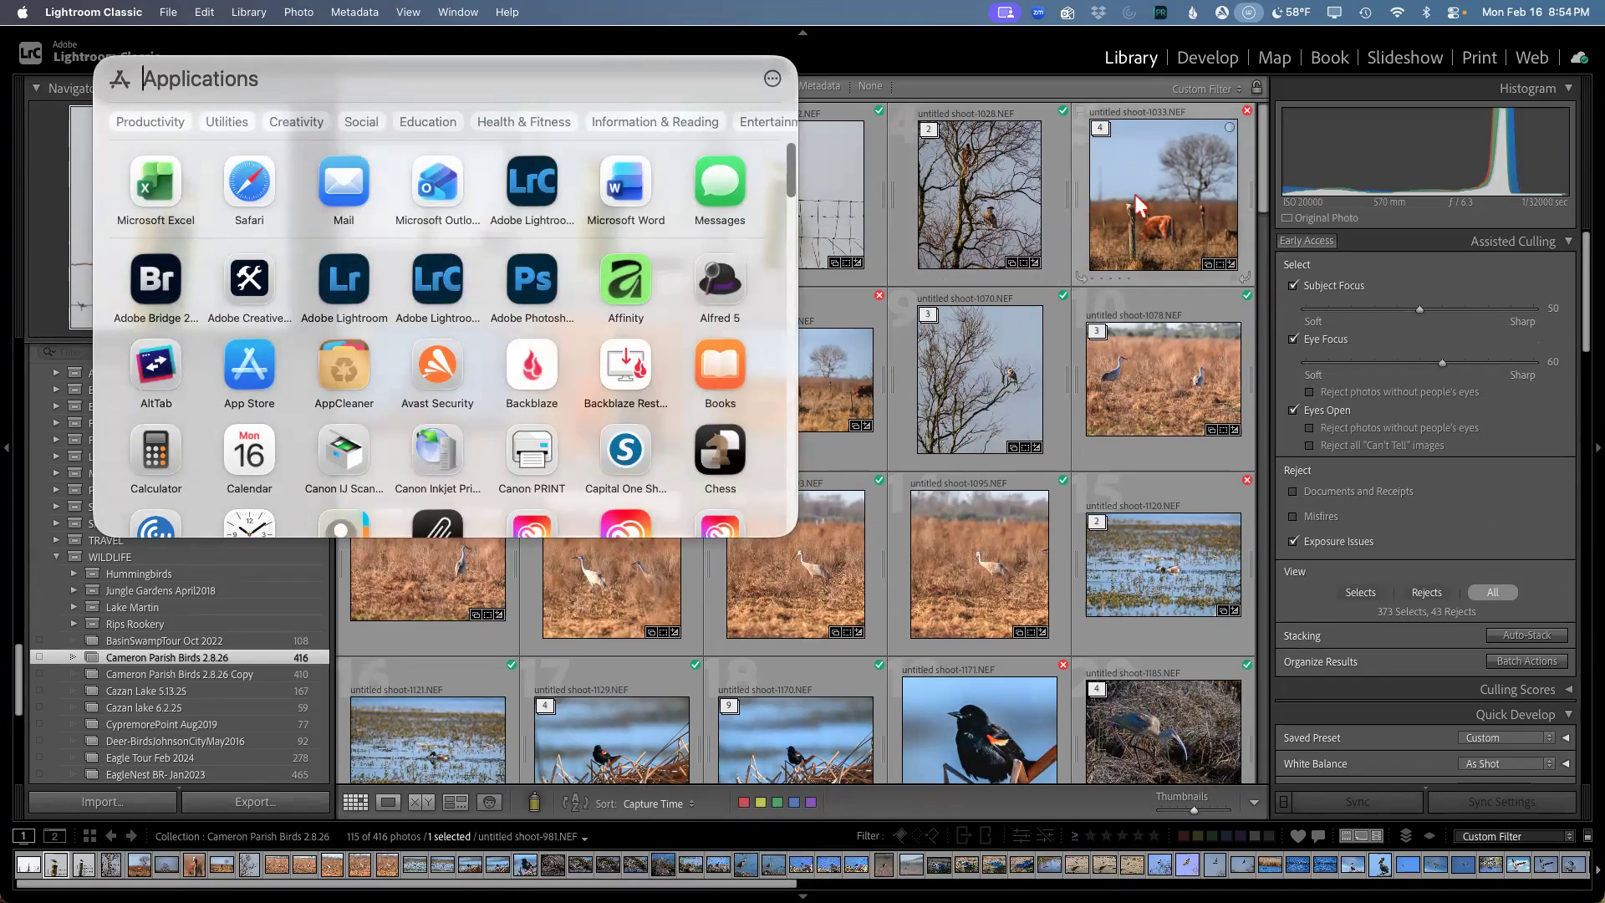
left_click(1030, 75)
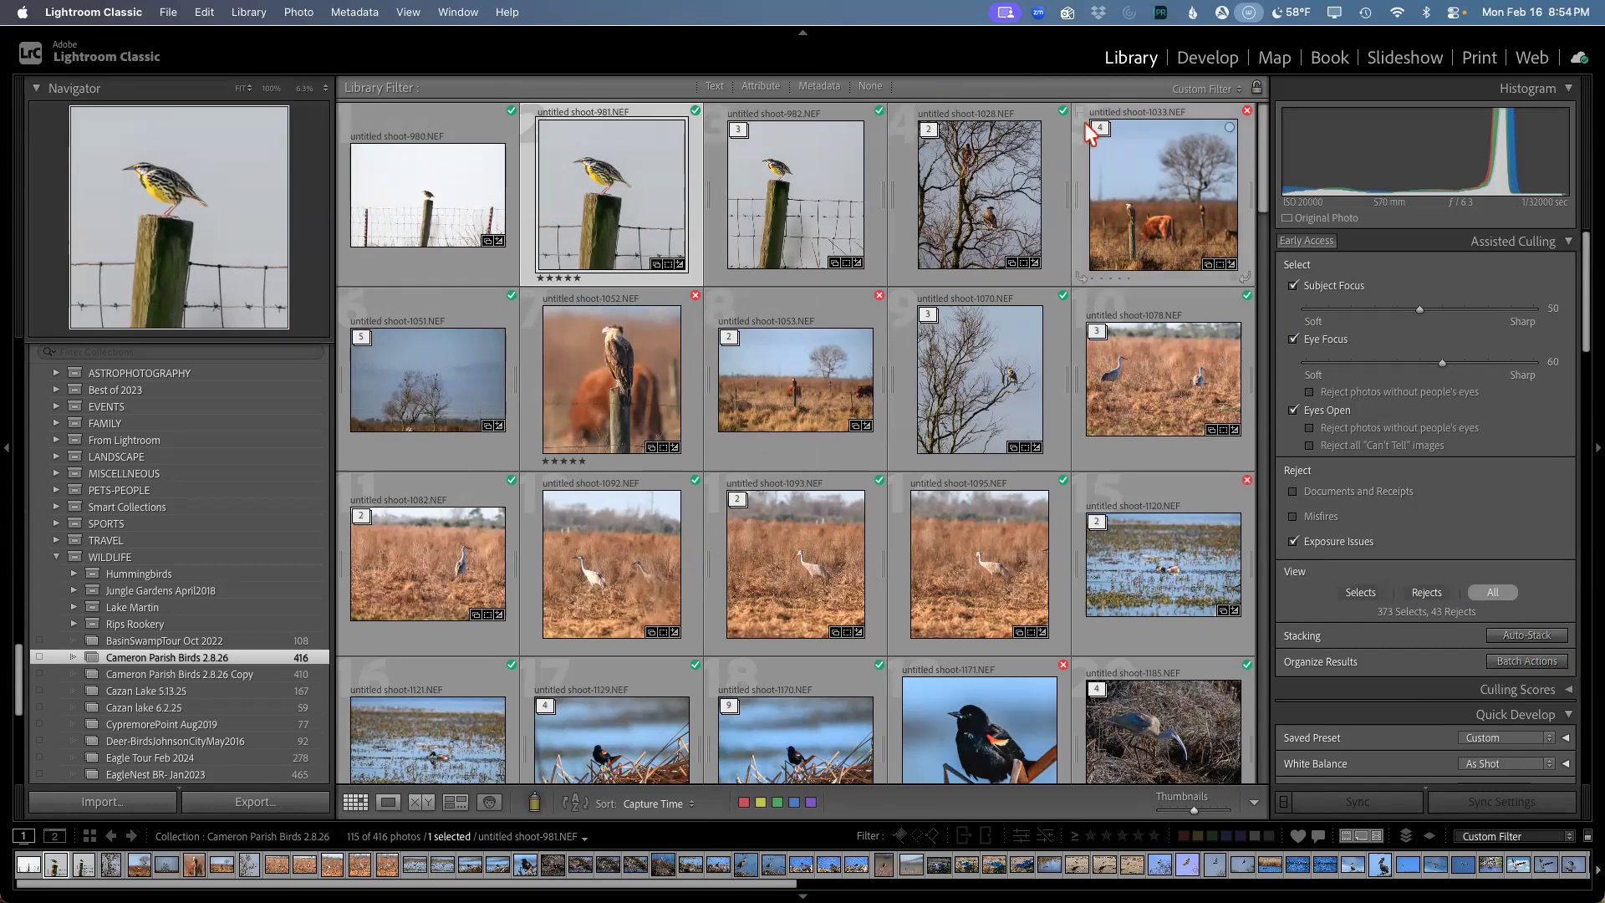
Step: Auto-stack the collection by capture time with 0:52:00 between stacks
scroll(886, 502, "down", 5)
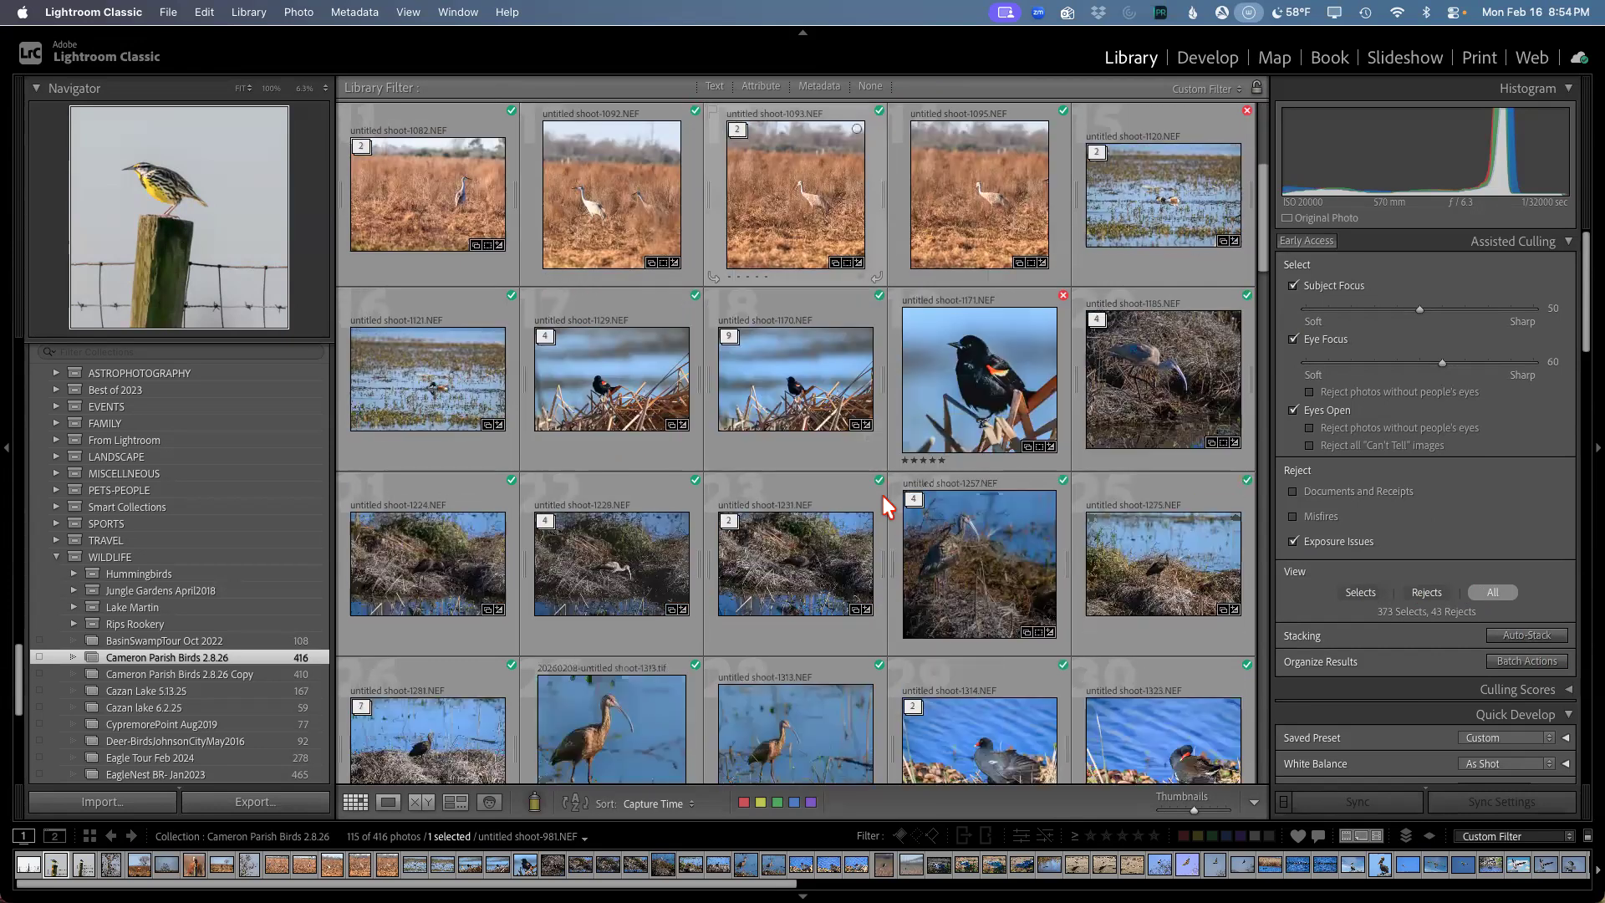
scroll(885, 498, "up", 3)
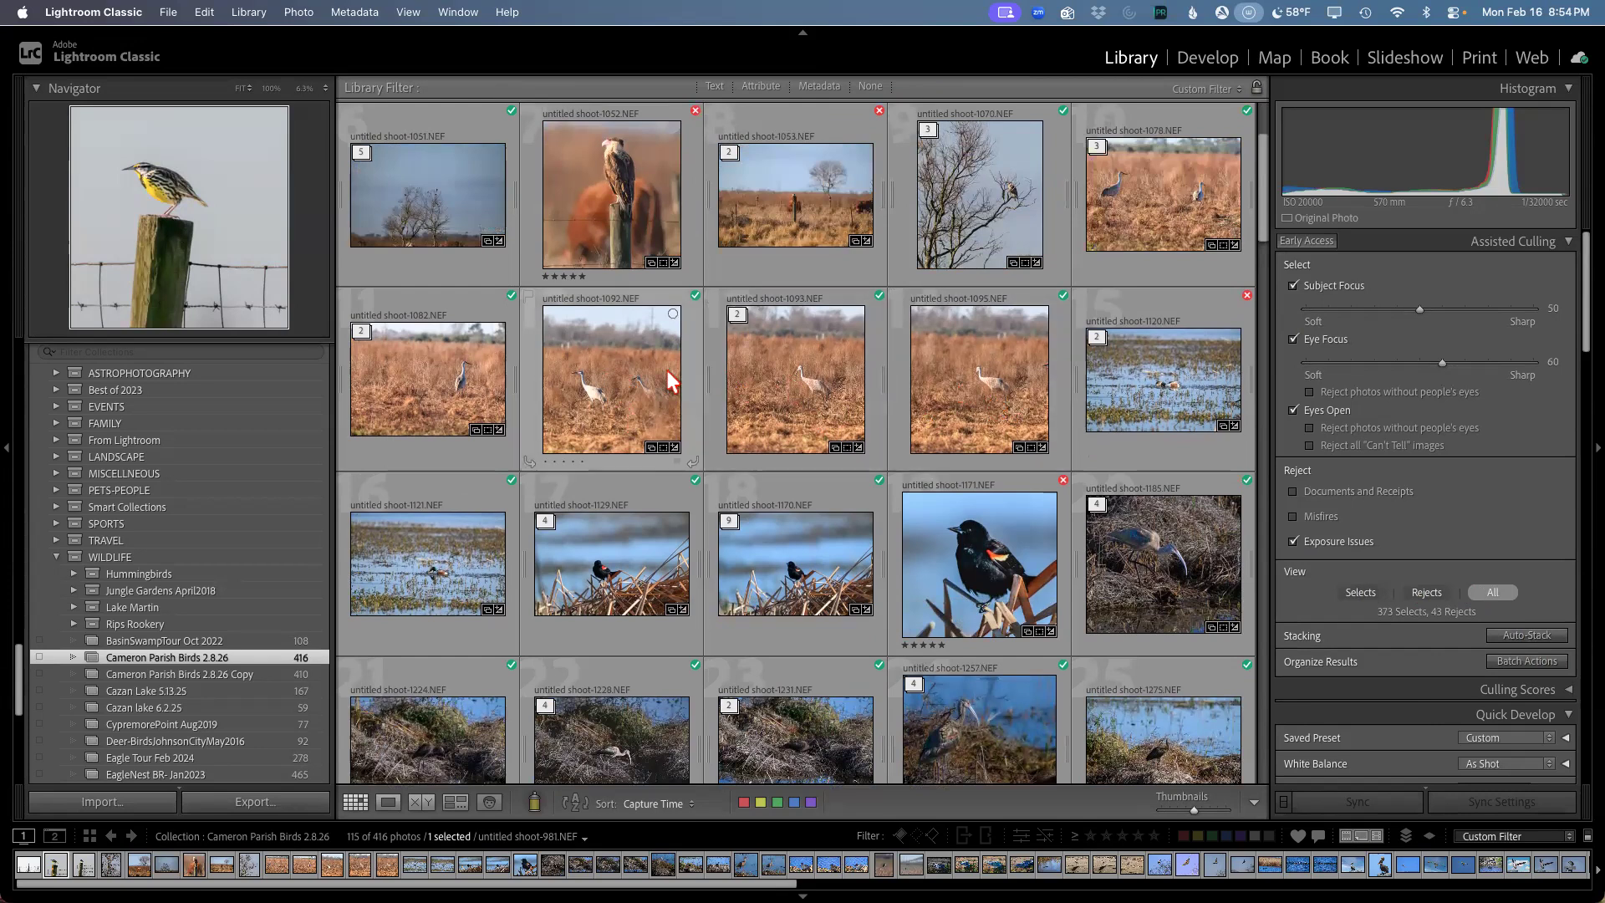
left_click(1524, 633)
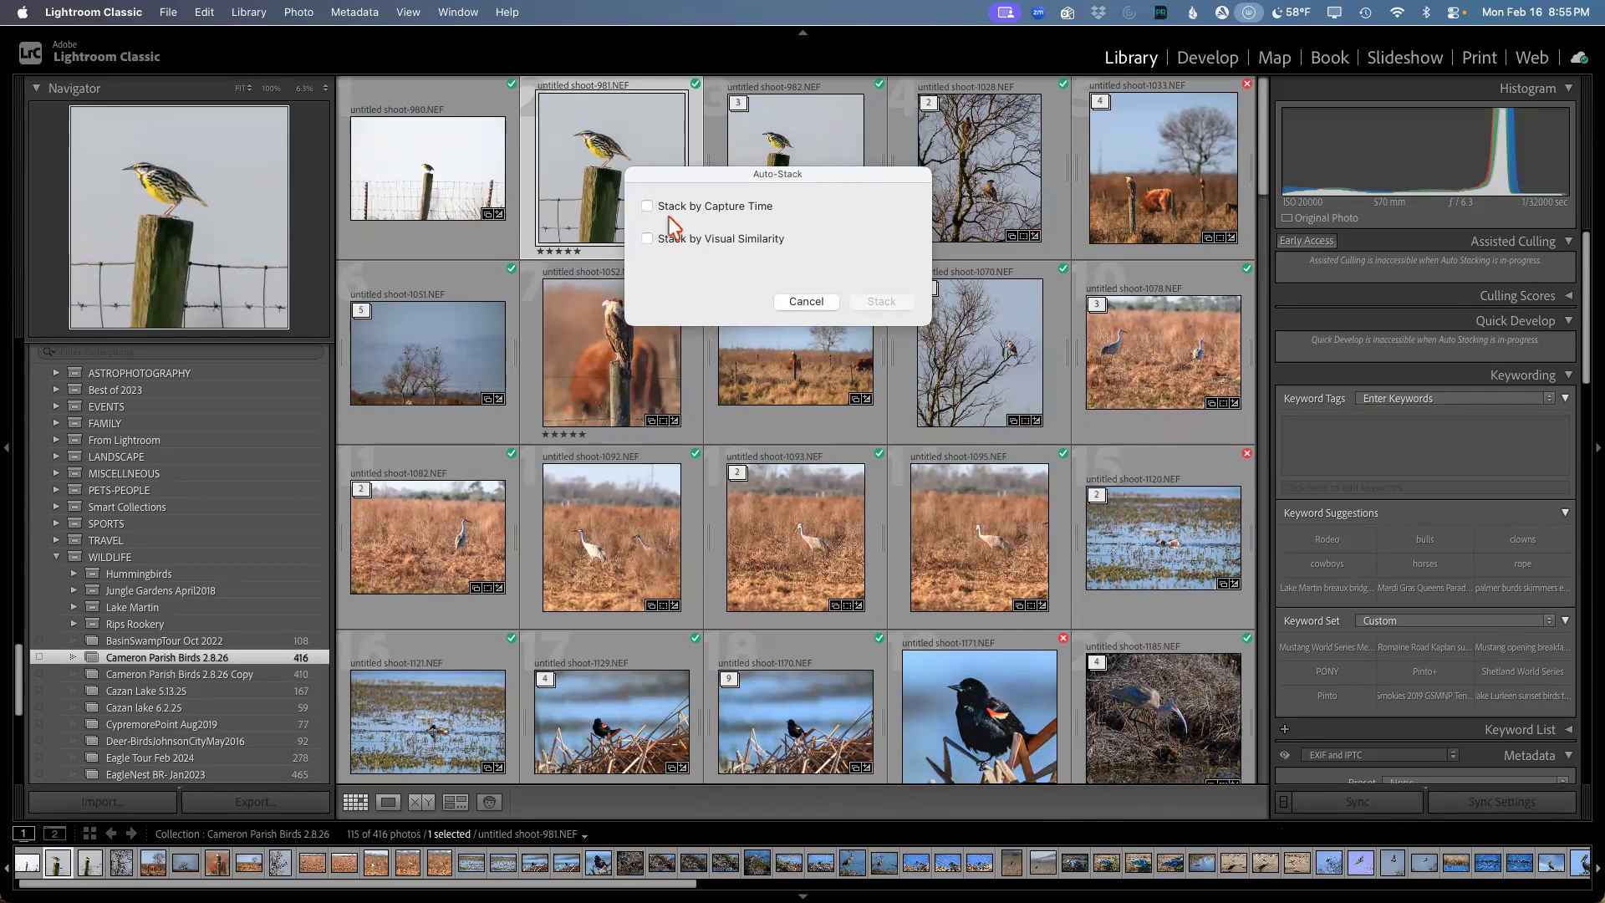
left_click(649, 206)
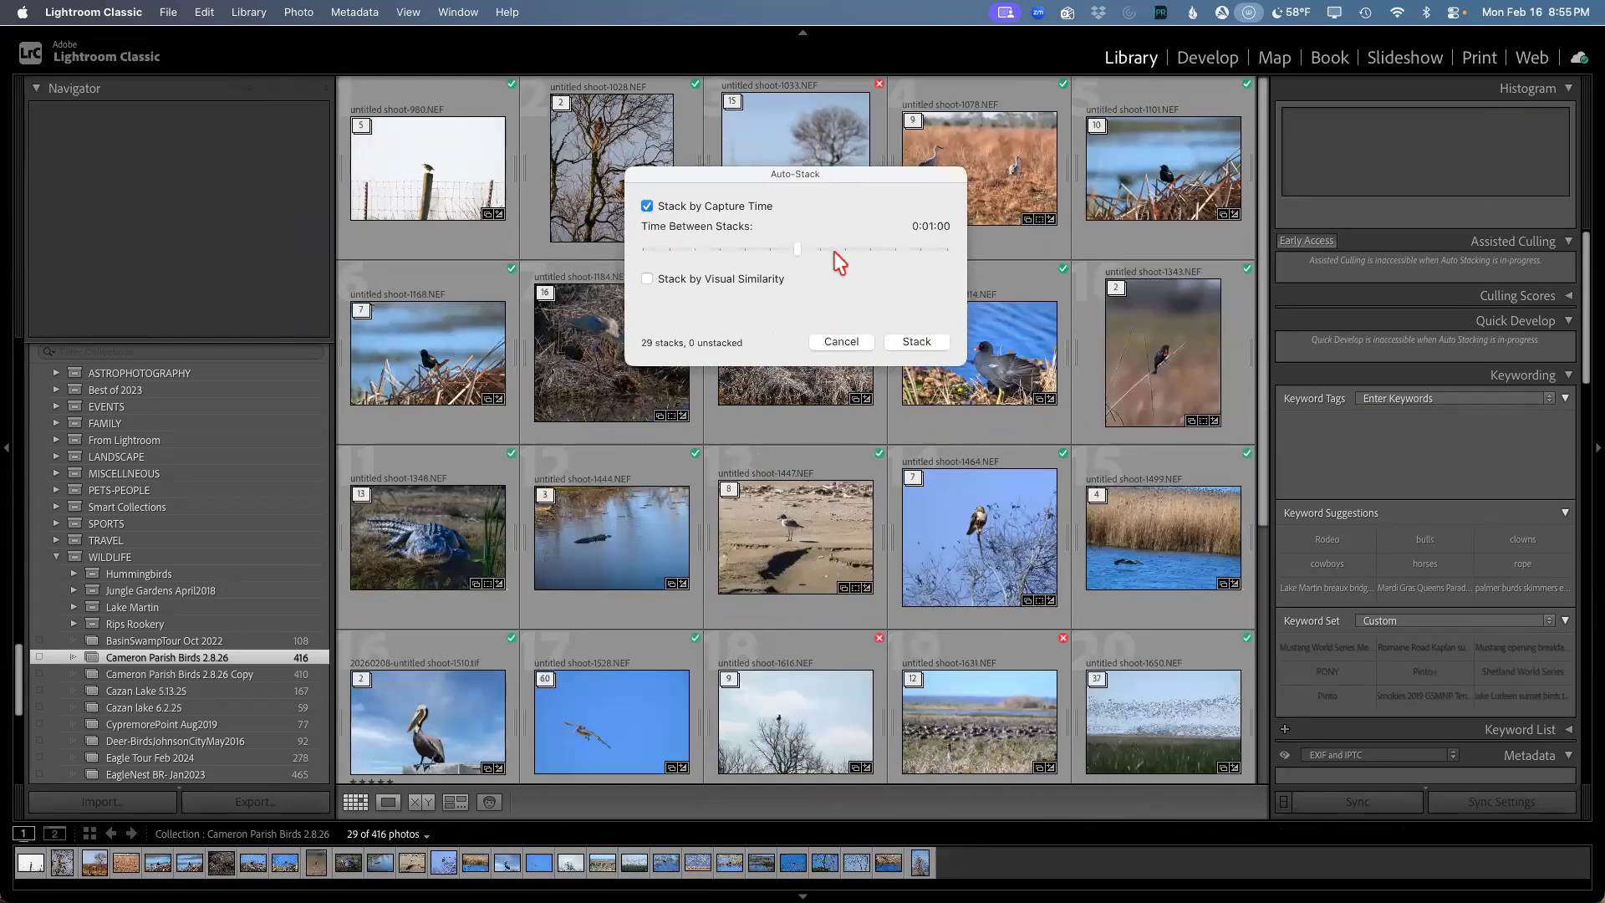
left_click_drag(827, 252, 897, 264)
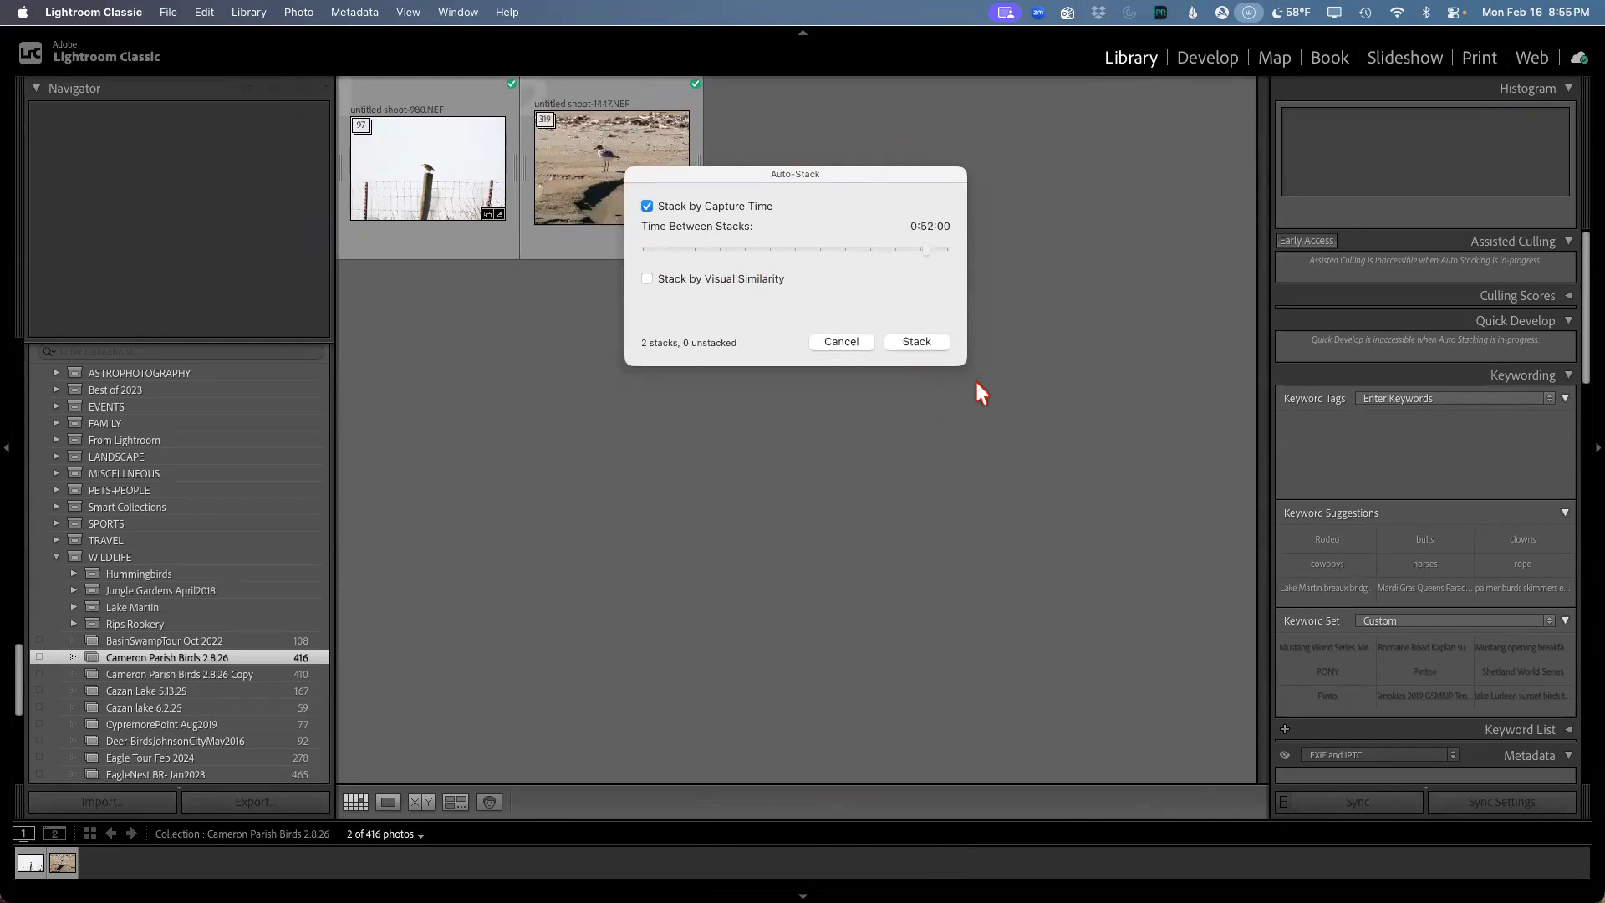
left_click(921, 347)
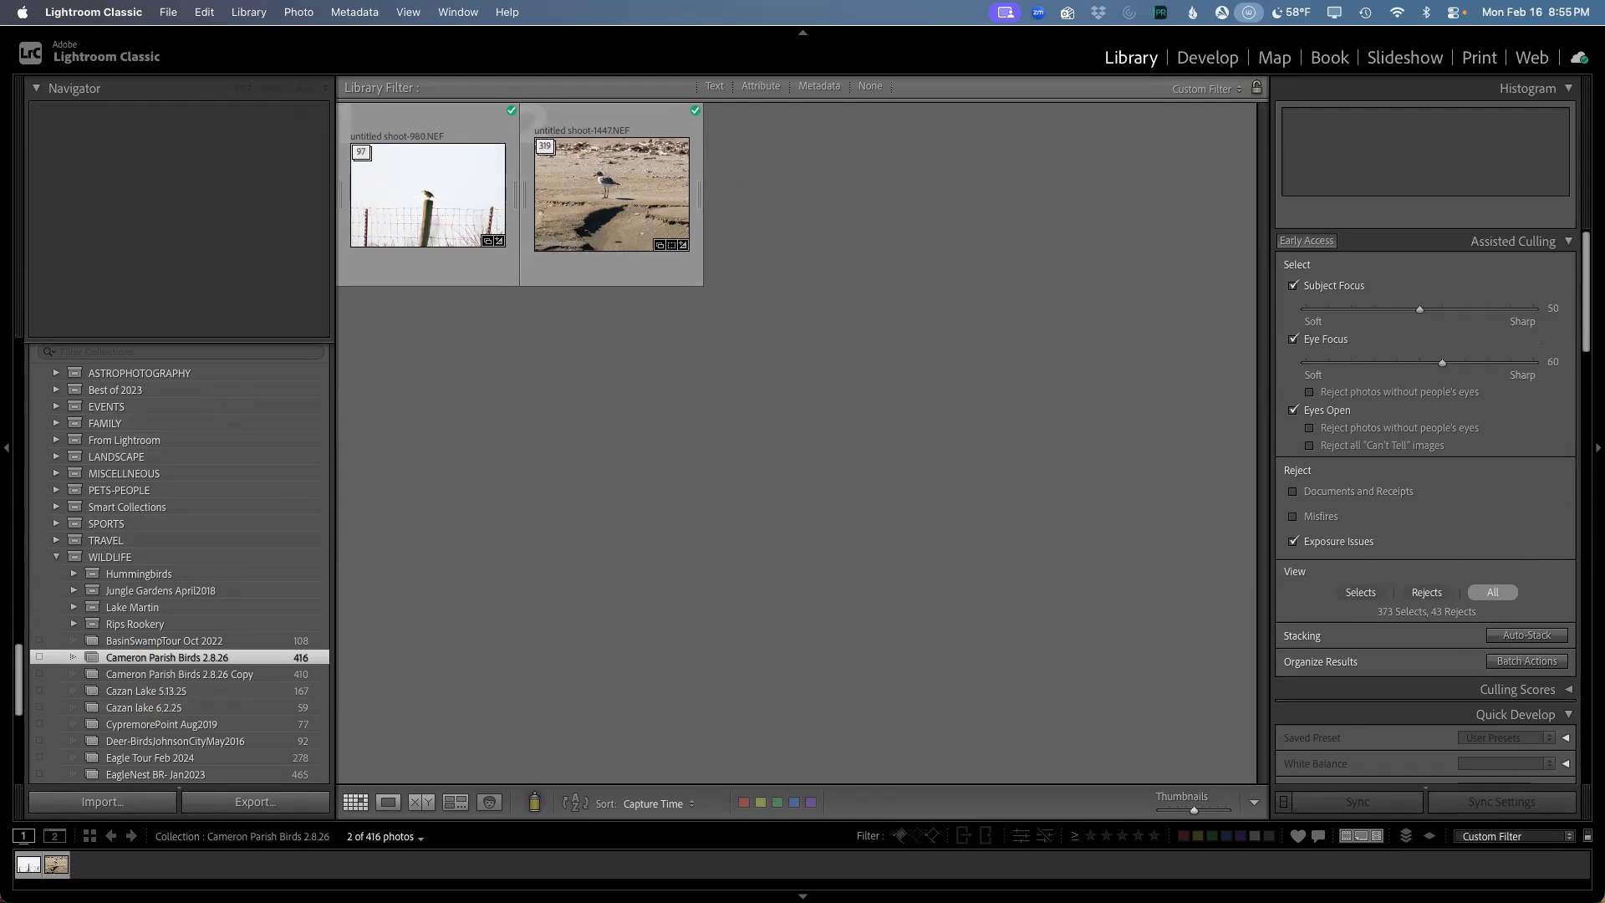
Step: Auto-stack the collection by visual similarity, with the similarity set about two thirds of the way towards More Similar
left_click(1522, 635)
left_click(656, 239)
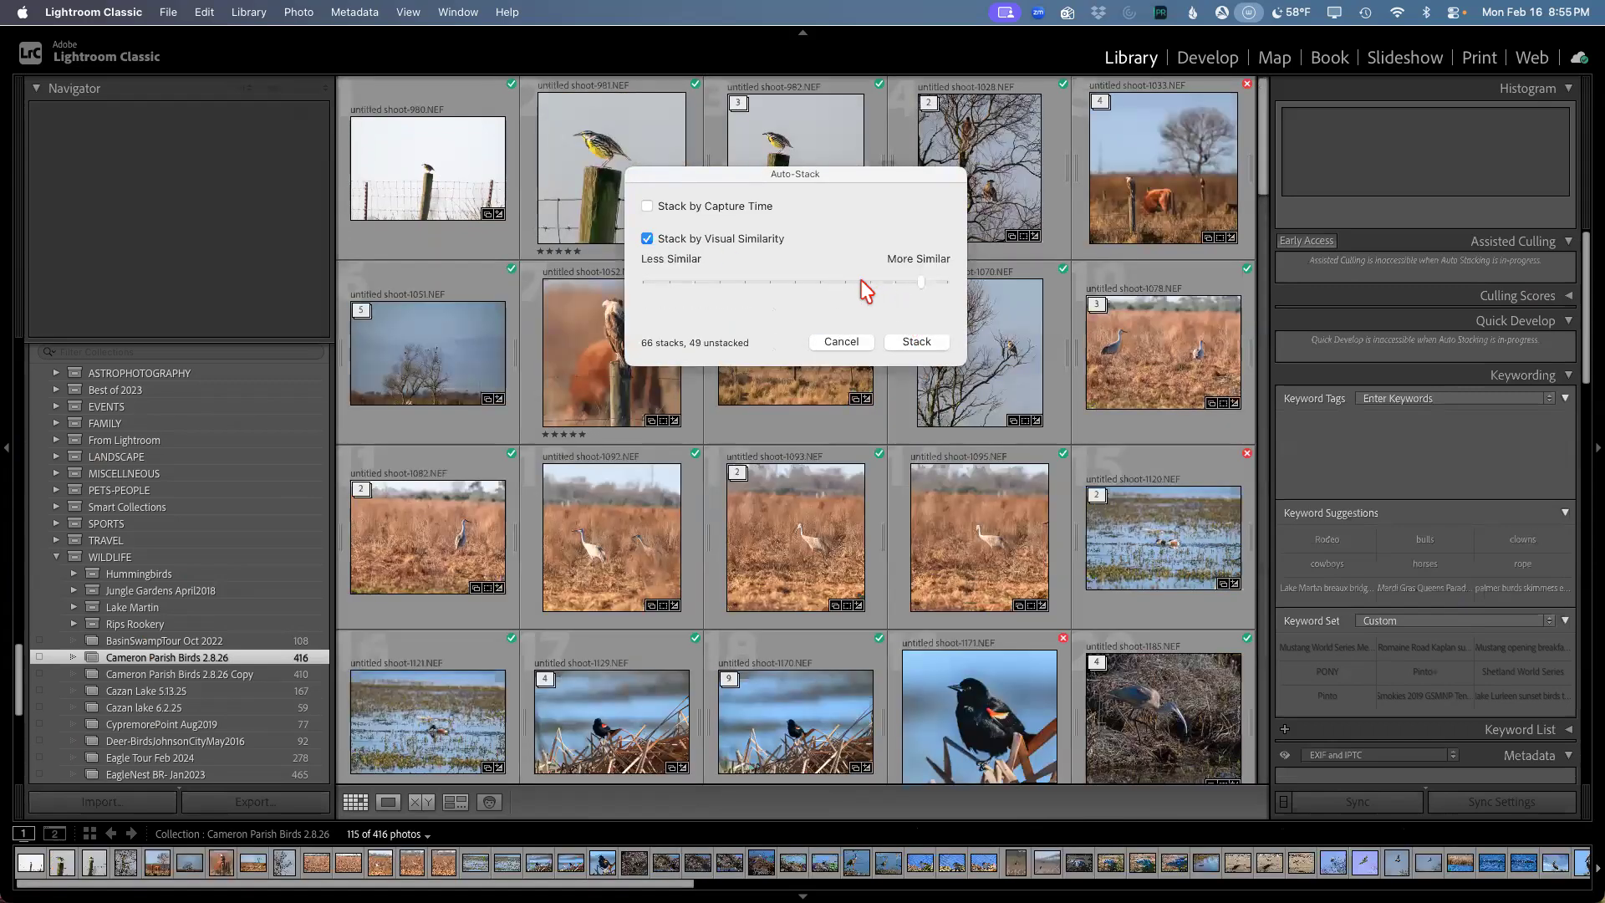
left_click(848, 281)
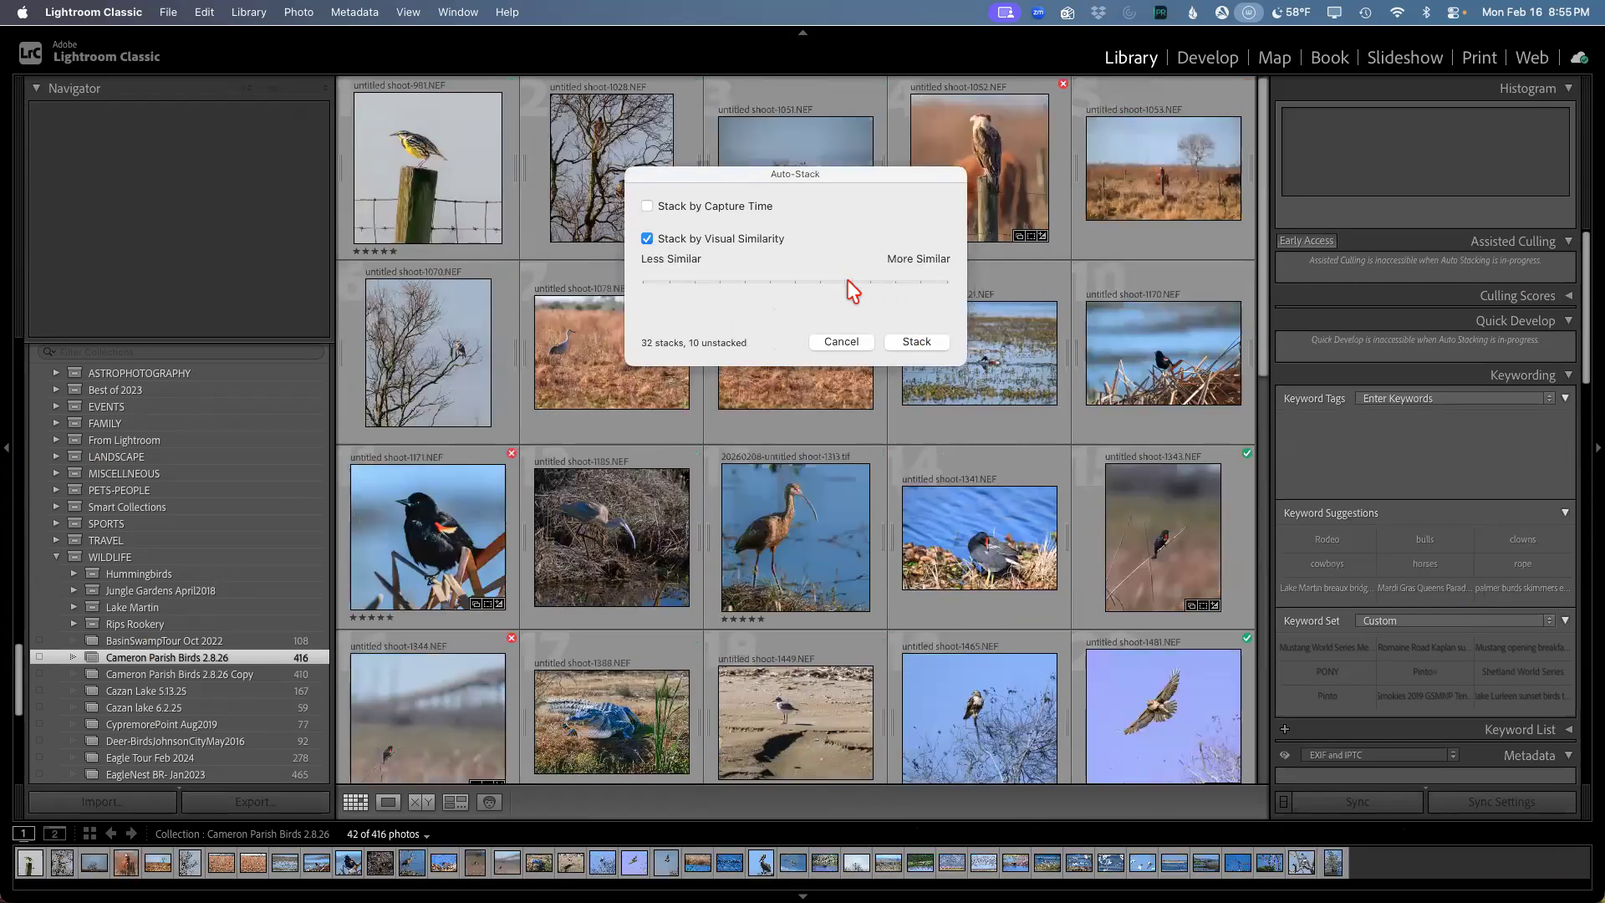
left_click(940, 342)
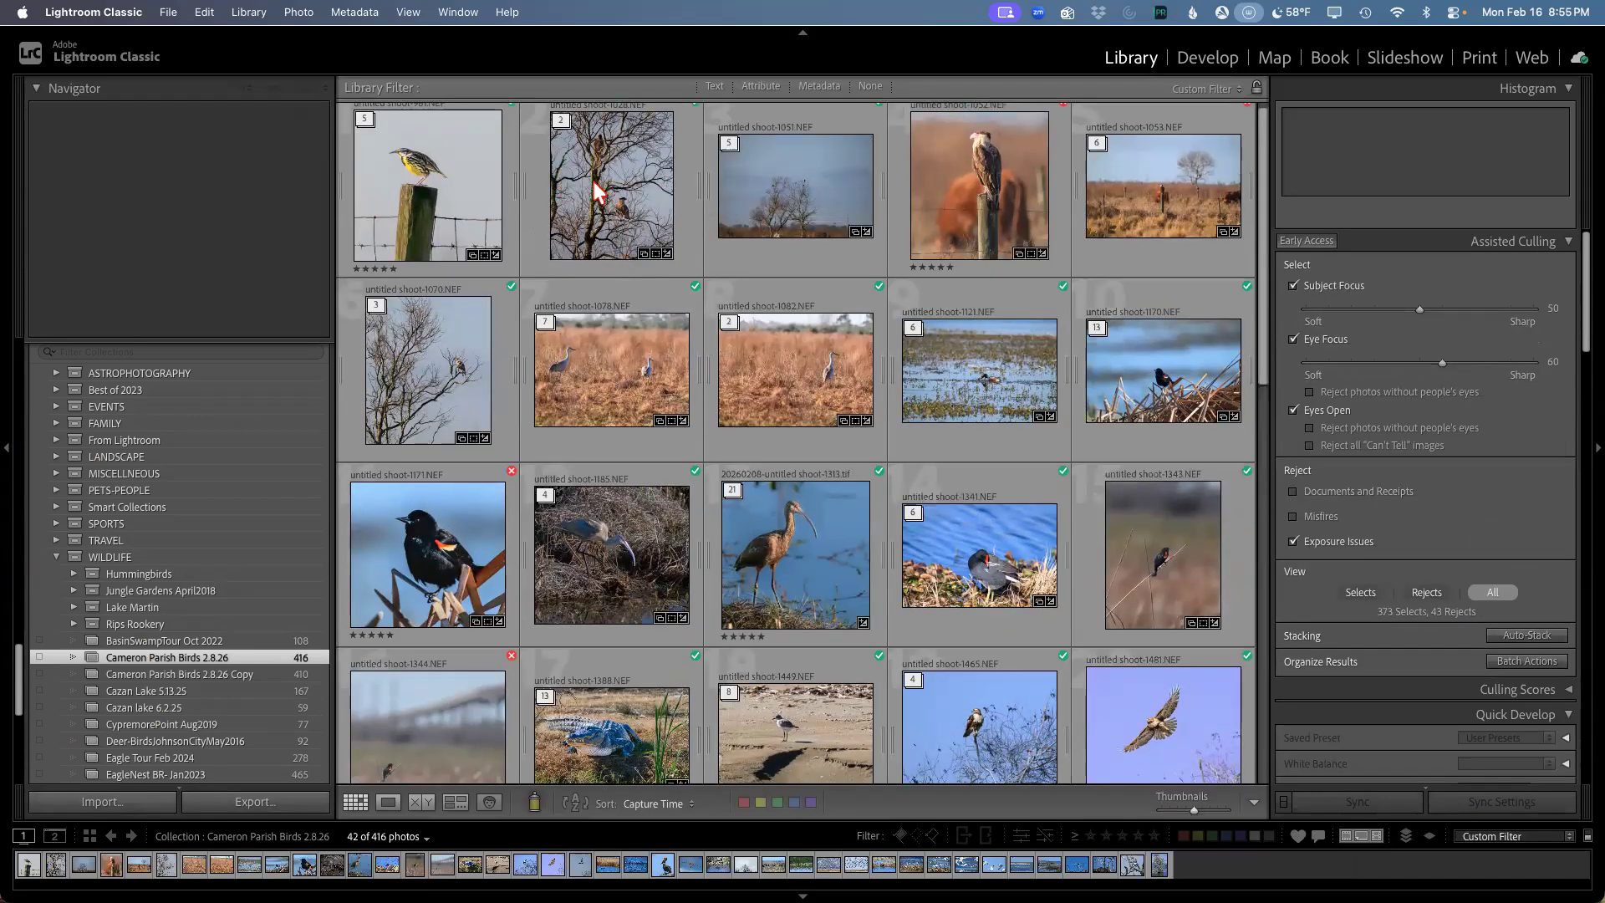
Step: View the bare-trees photo untitled shoot-1051.NEF in Loupe view and return to the grid
double_click(783, 177)
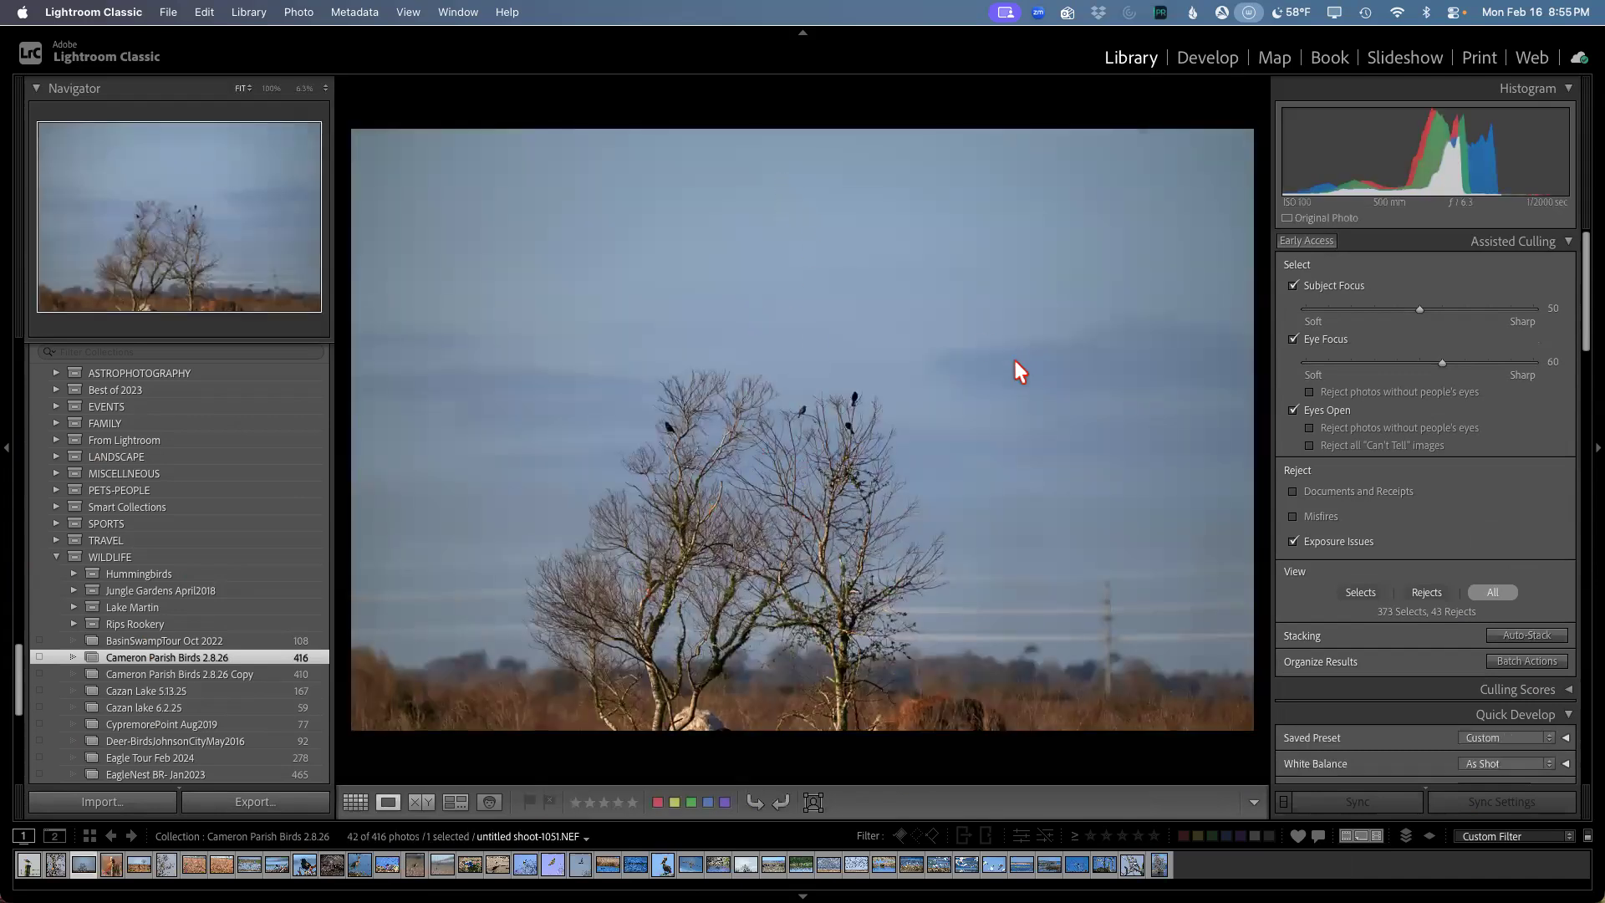
left_click_drag(659, 468, 878, 617)
left_click(354, 803)
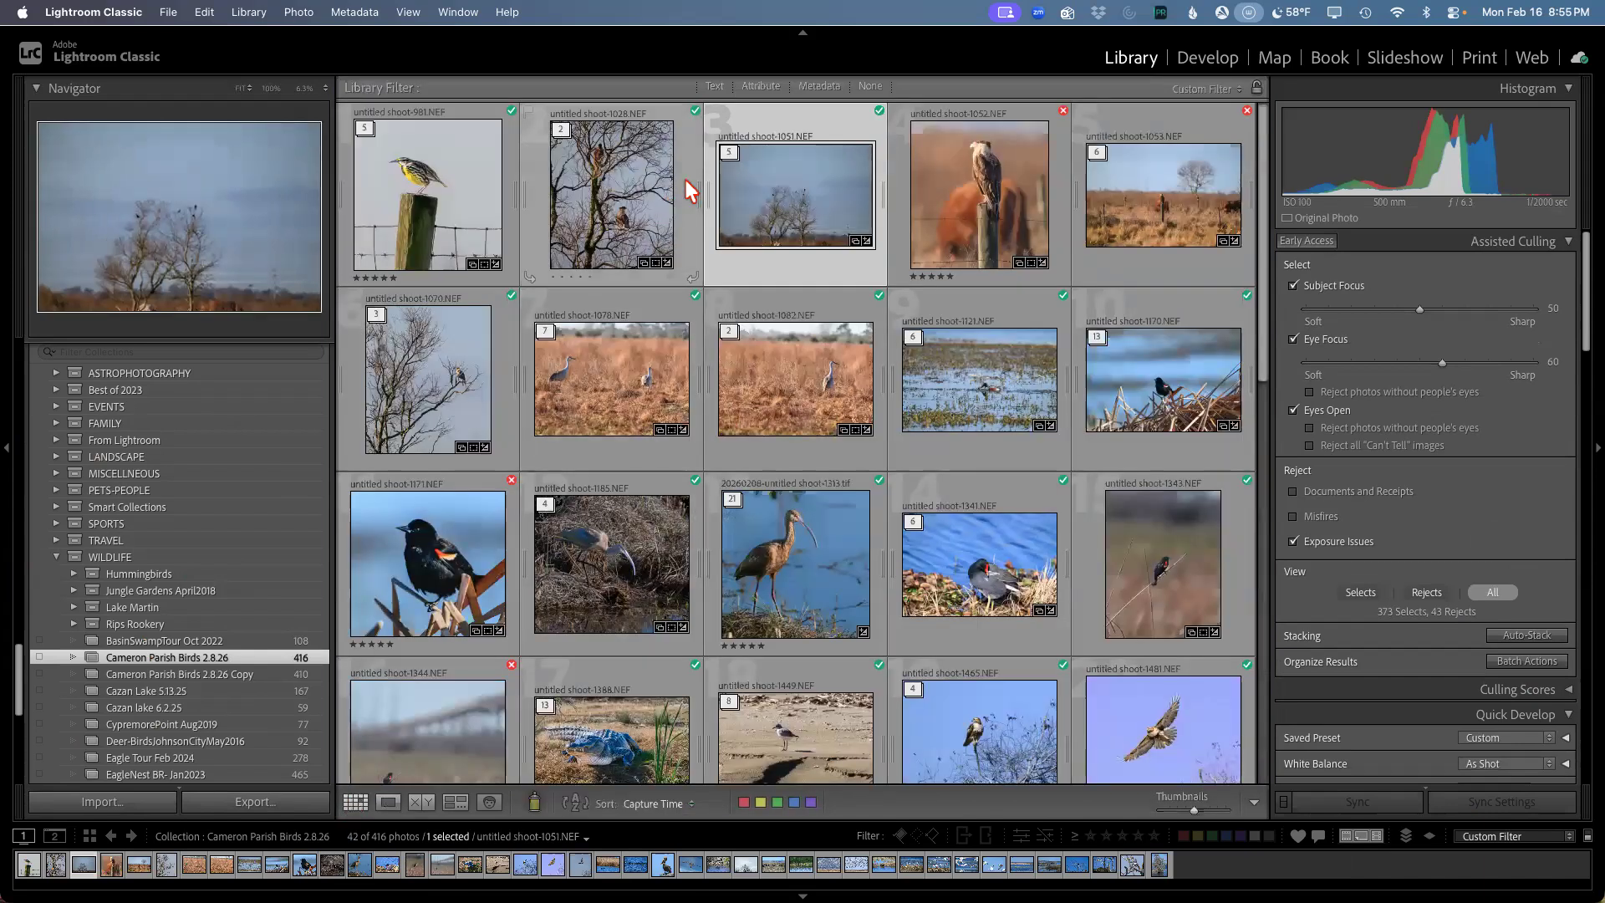
right_click(792, 219)
key("Escape")
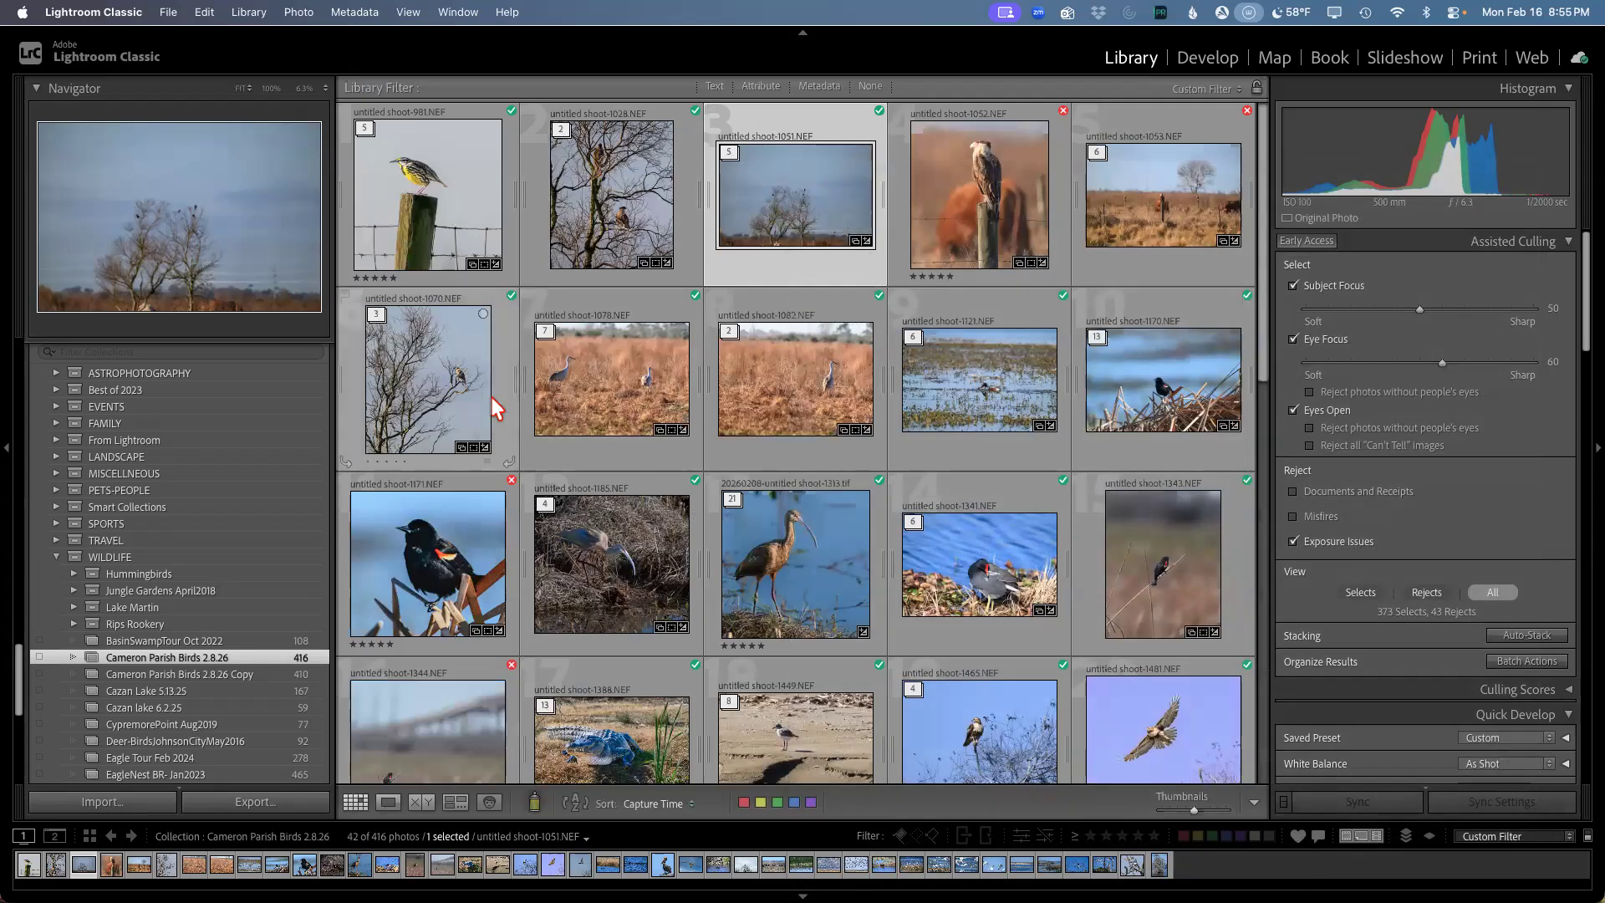
Step: Unstack the seven-photo crane stack headed by untitled shoot-1078.NEF
right_click(578, 383)
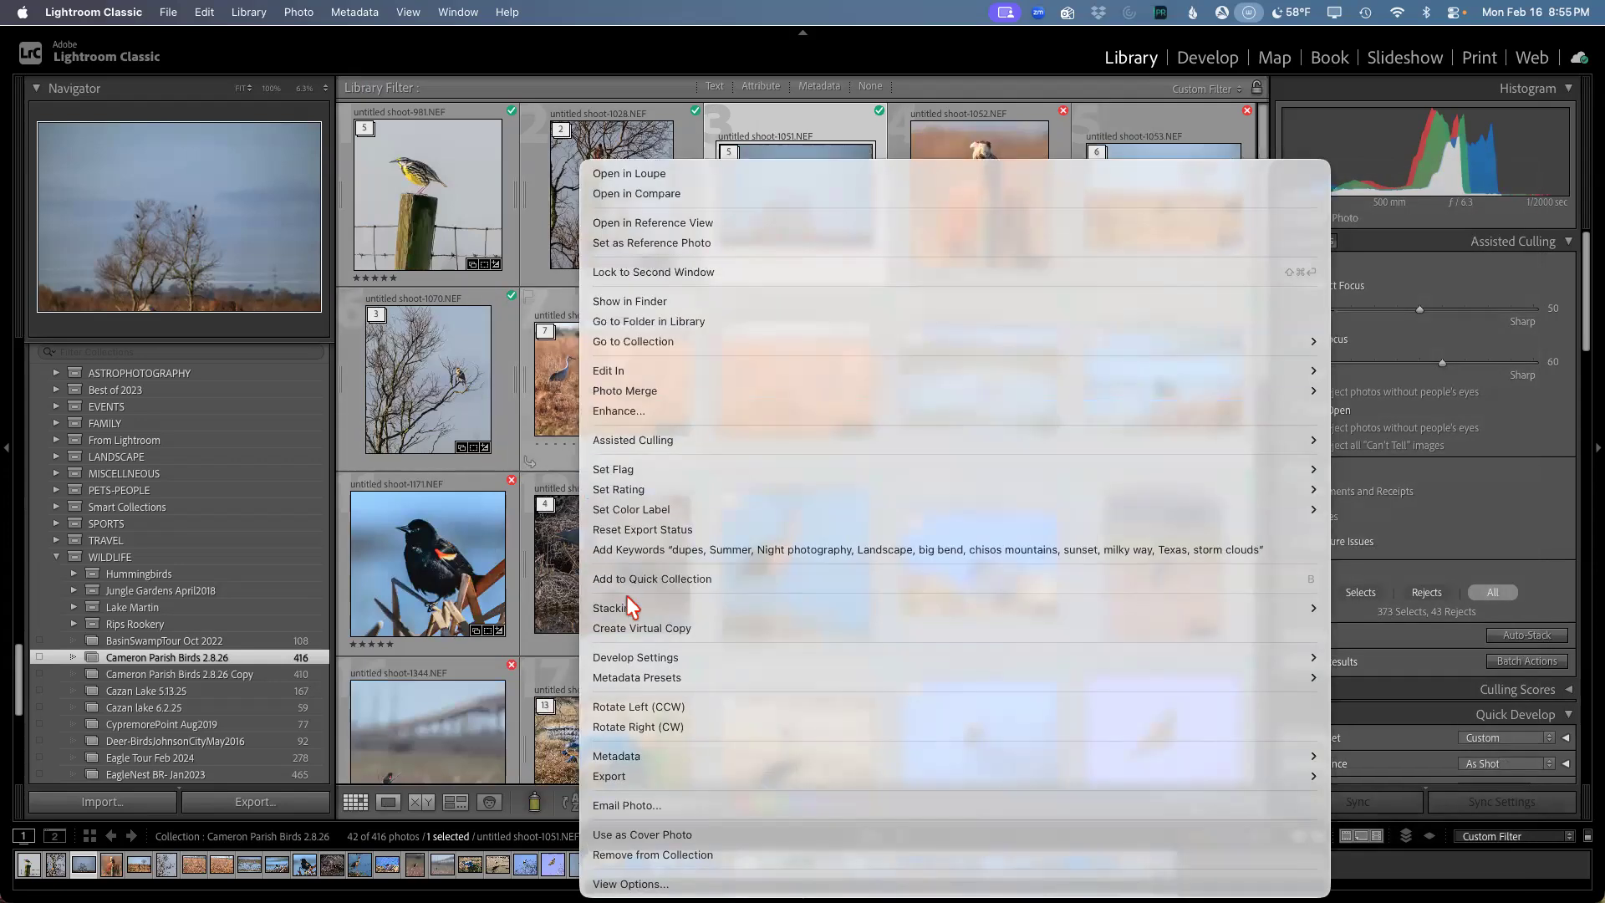
mouse_move(626, 613)
left_click(1347, 631)
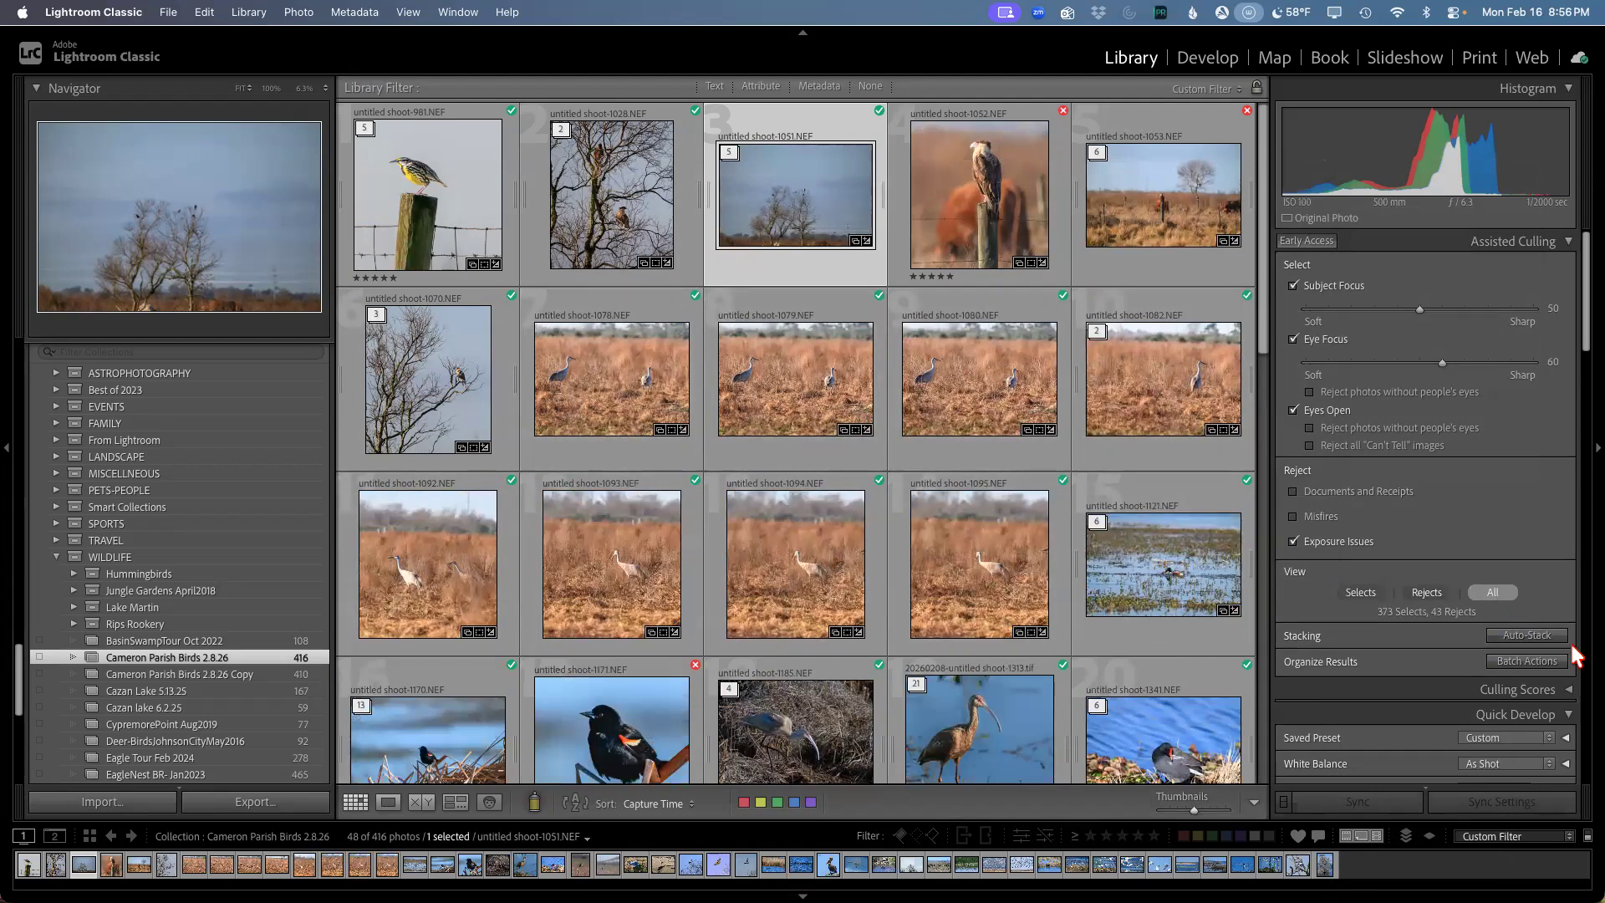
Step: Regroup the unstacked crane photos by auto-stacking the collection by visual similarity only, with capture time turned off
left_click(1534, 635)
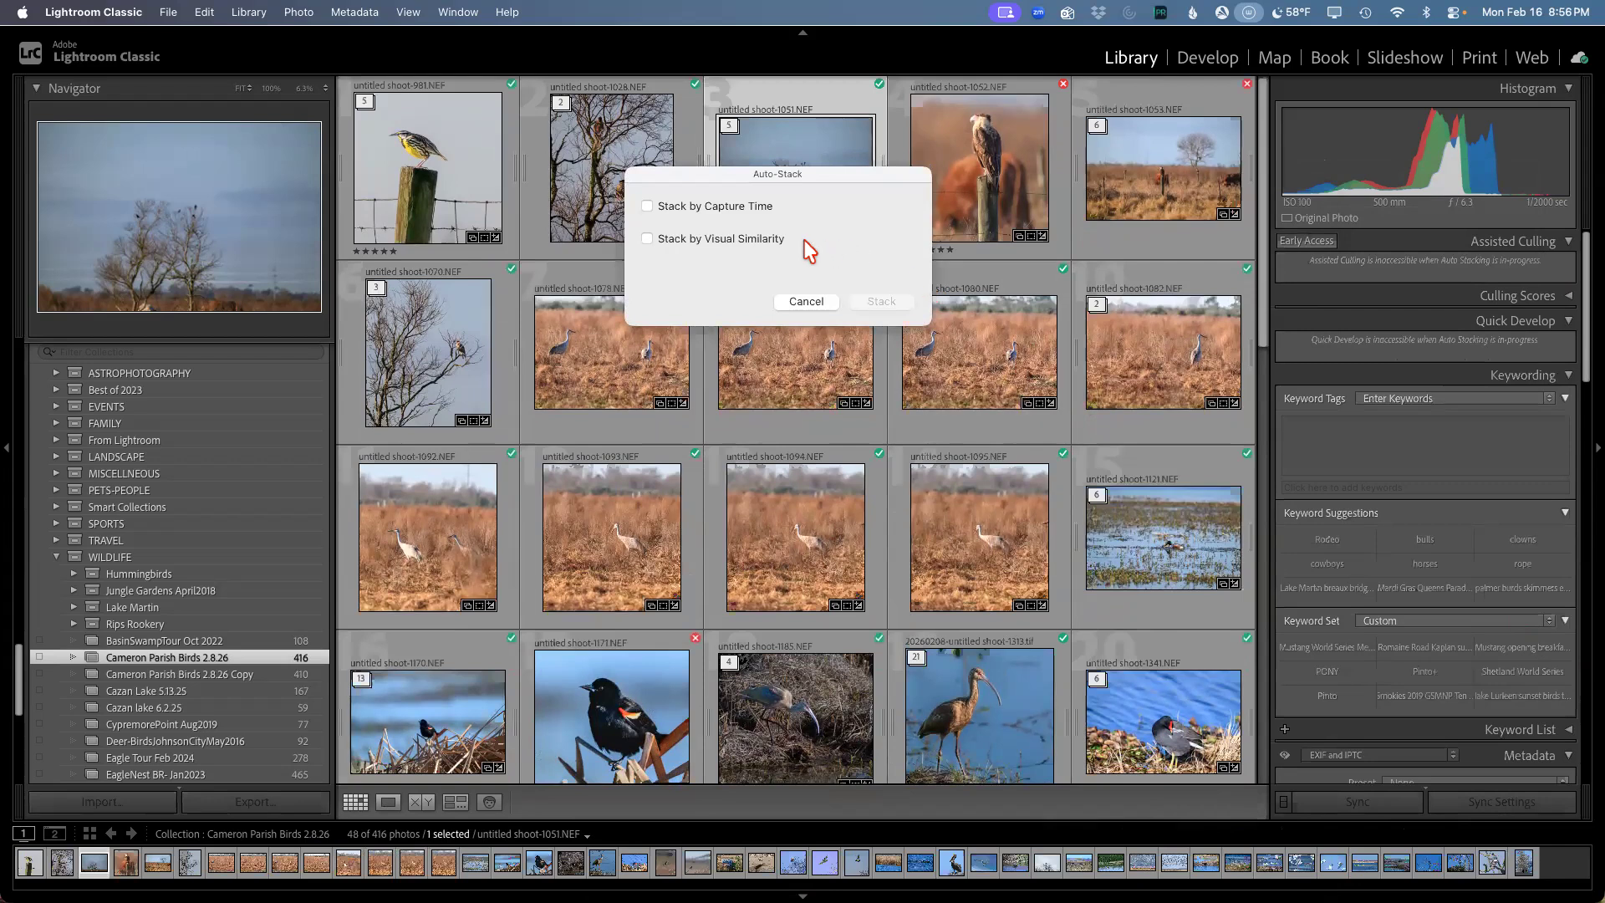
left_click(715, 208)
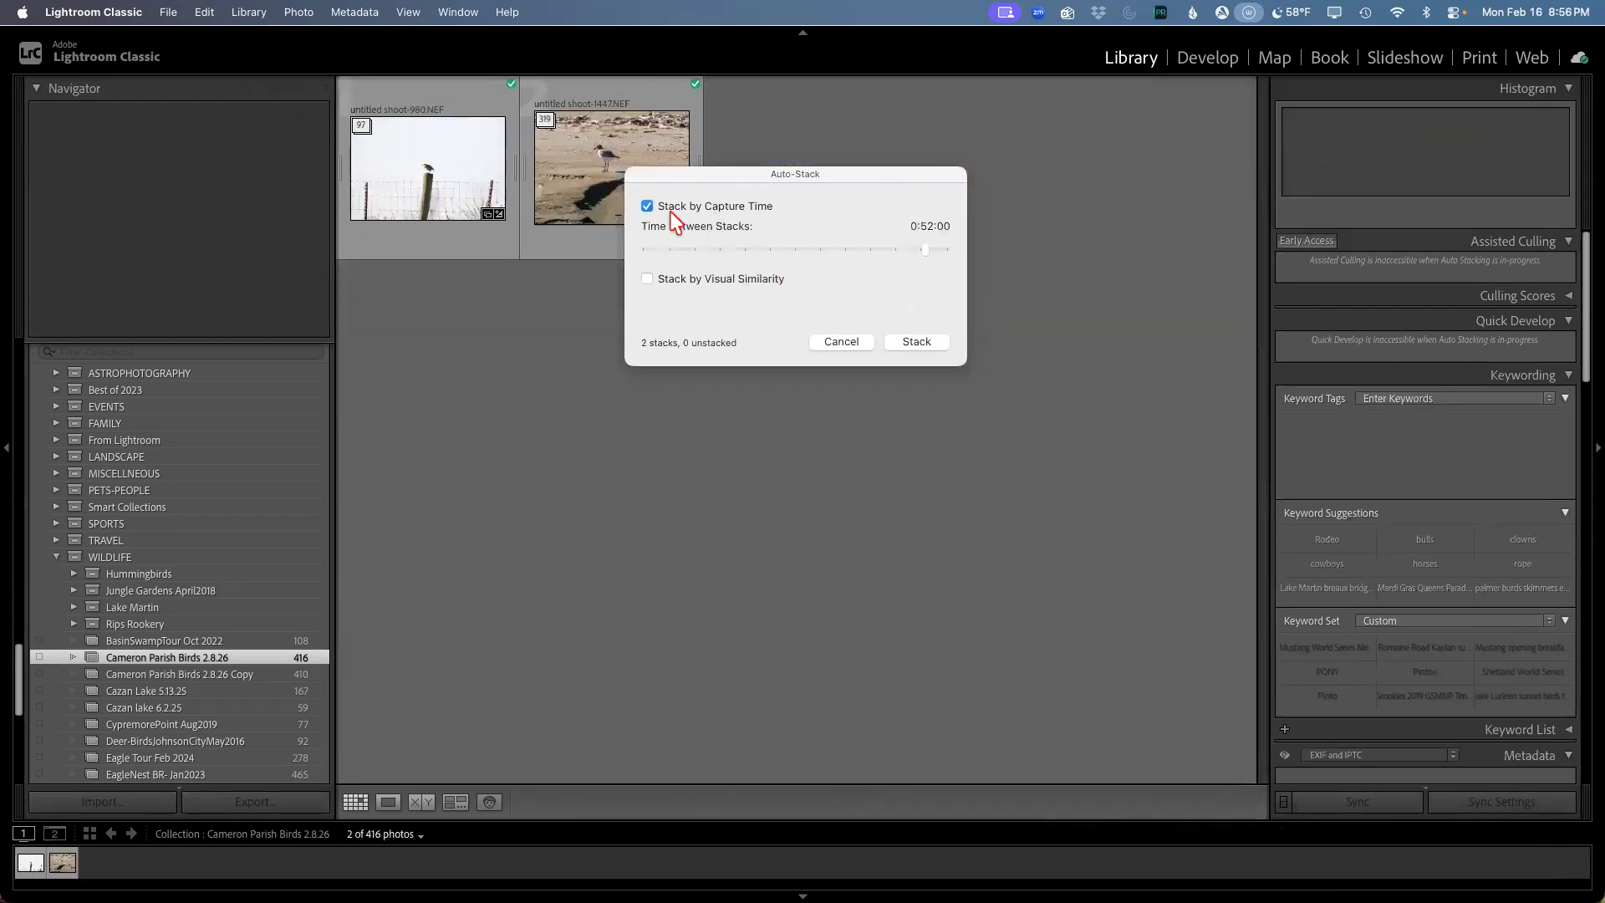
left_click(646, 206)
left_click(677, 241)
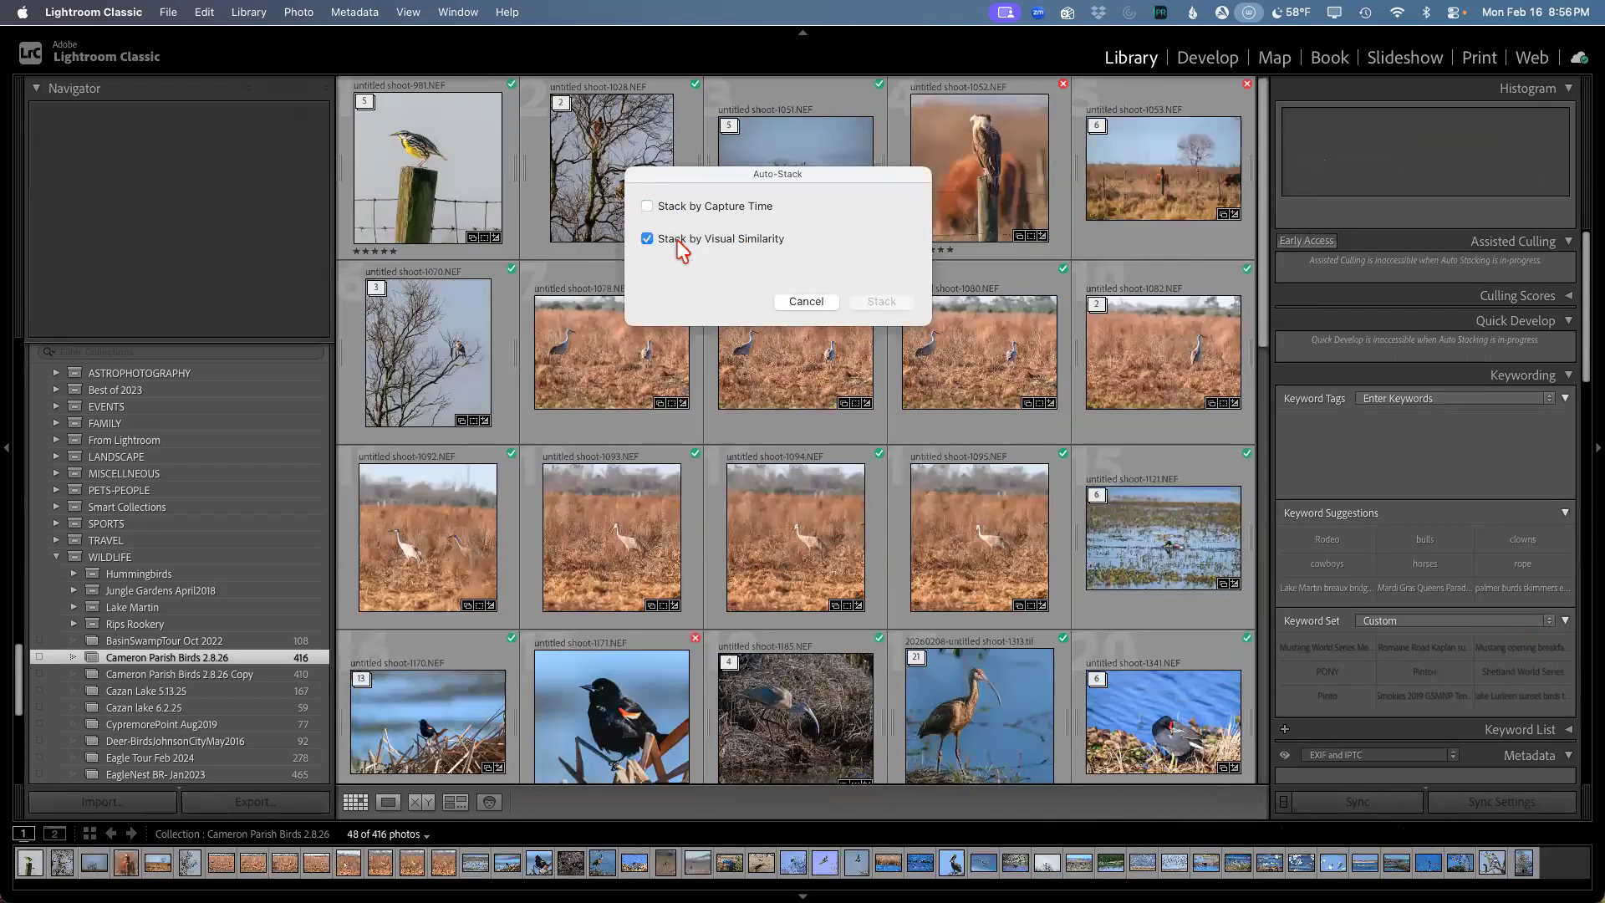
left_click(903, 343)
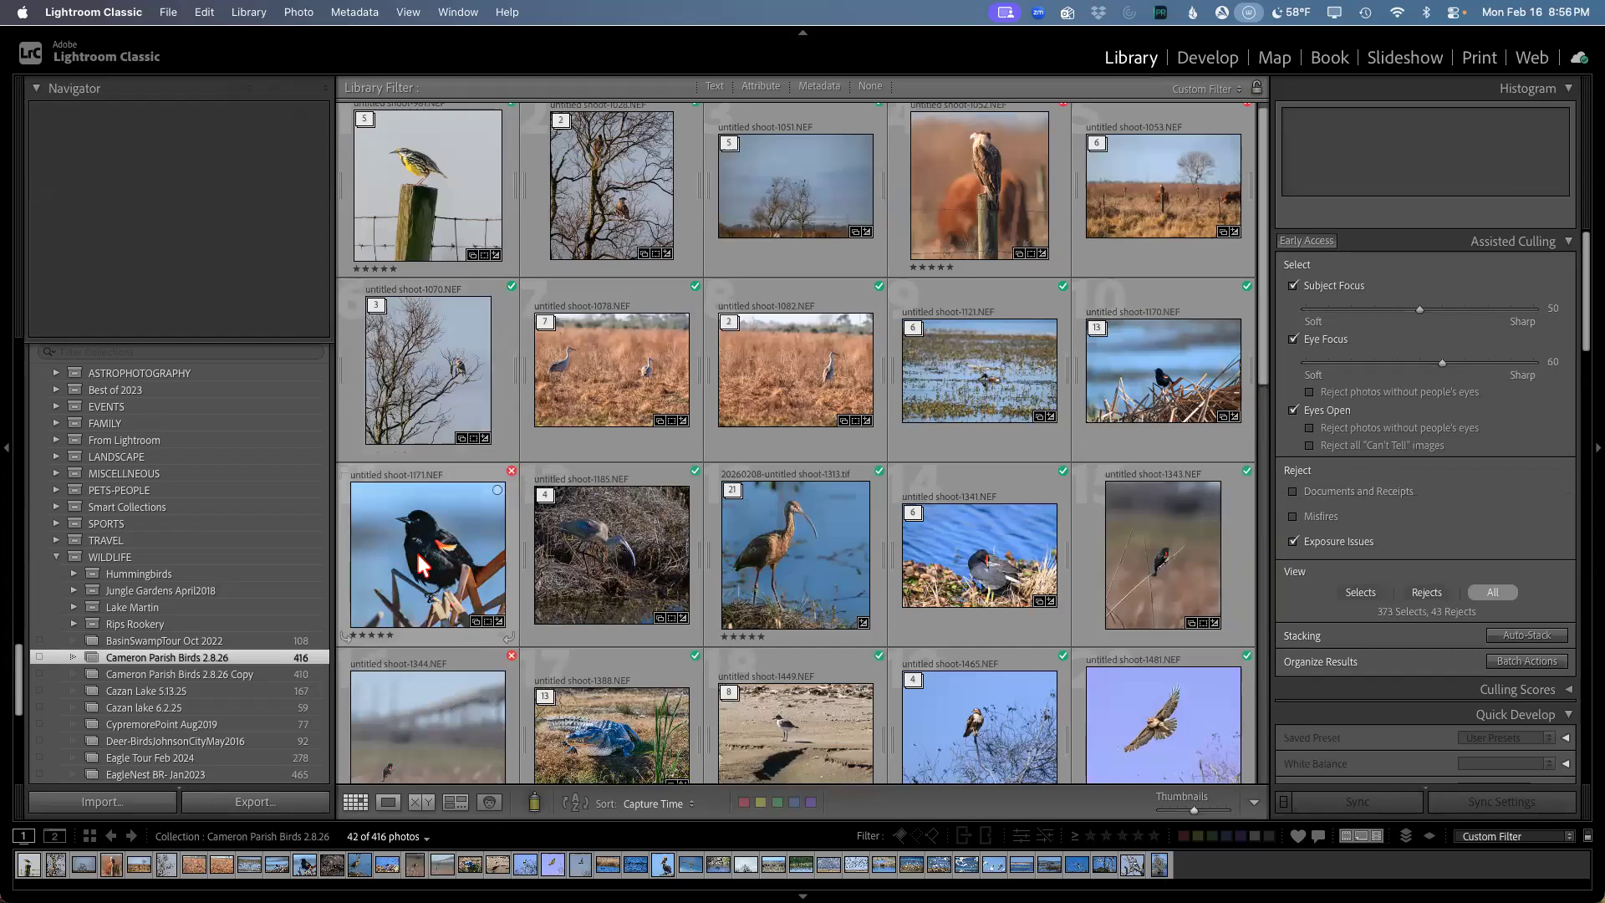
Step: Unstack the 13-photo blackbird stack headed by untitled shoot-1170.NEF and look through its separated photos
right_click(1155, 386)
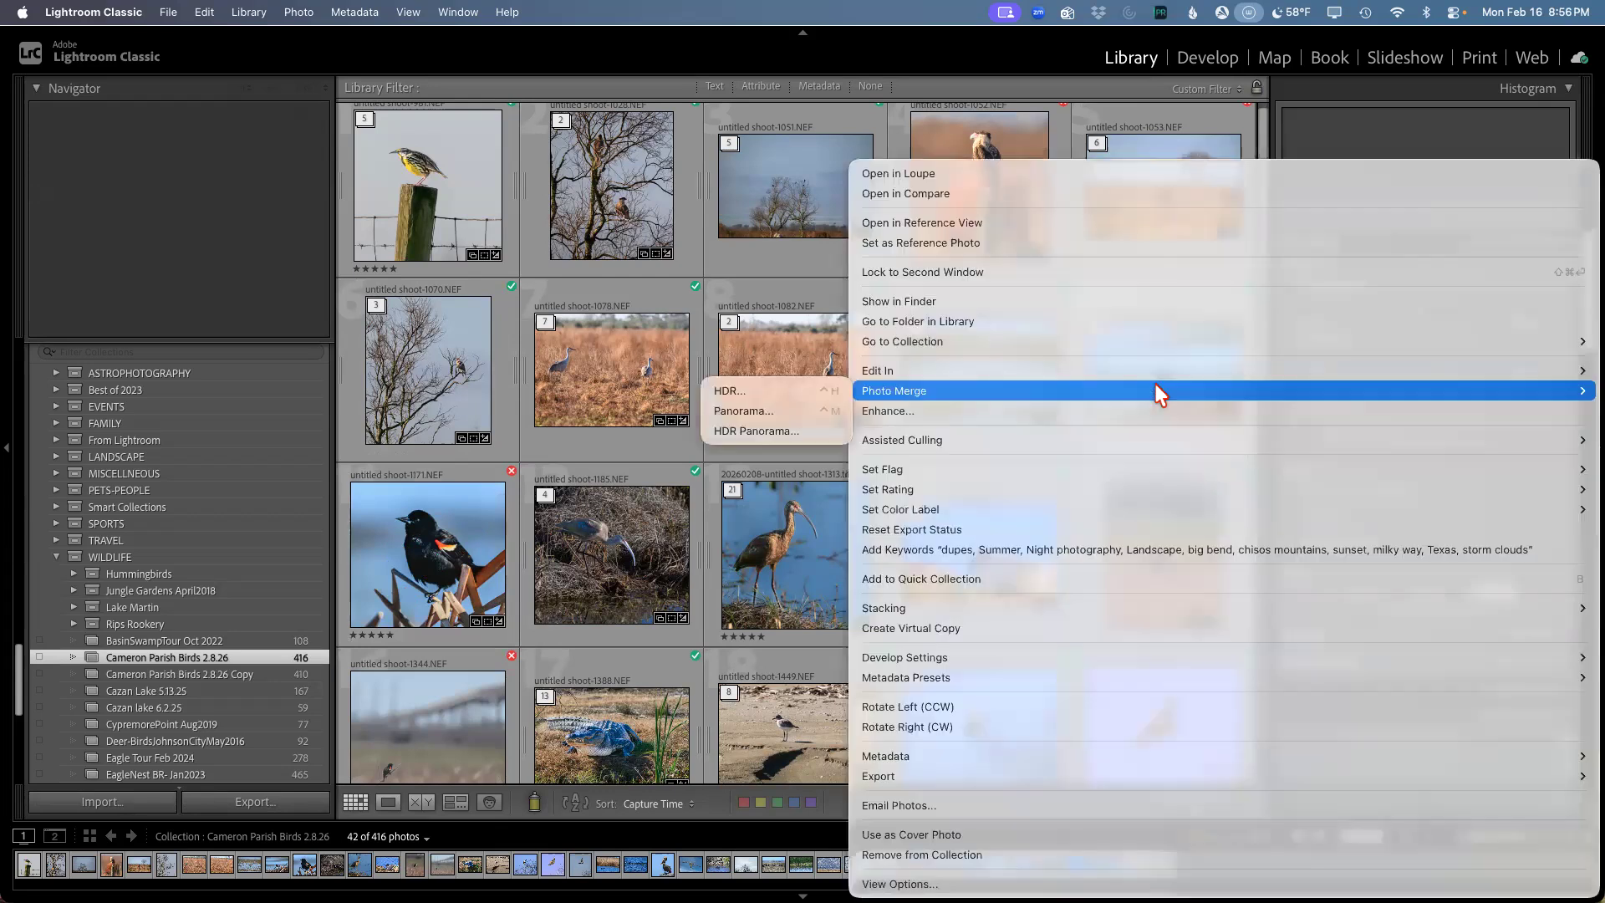
mouse_move(1027, 601)
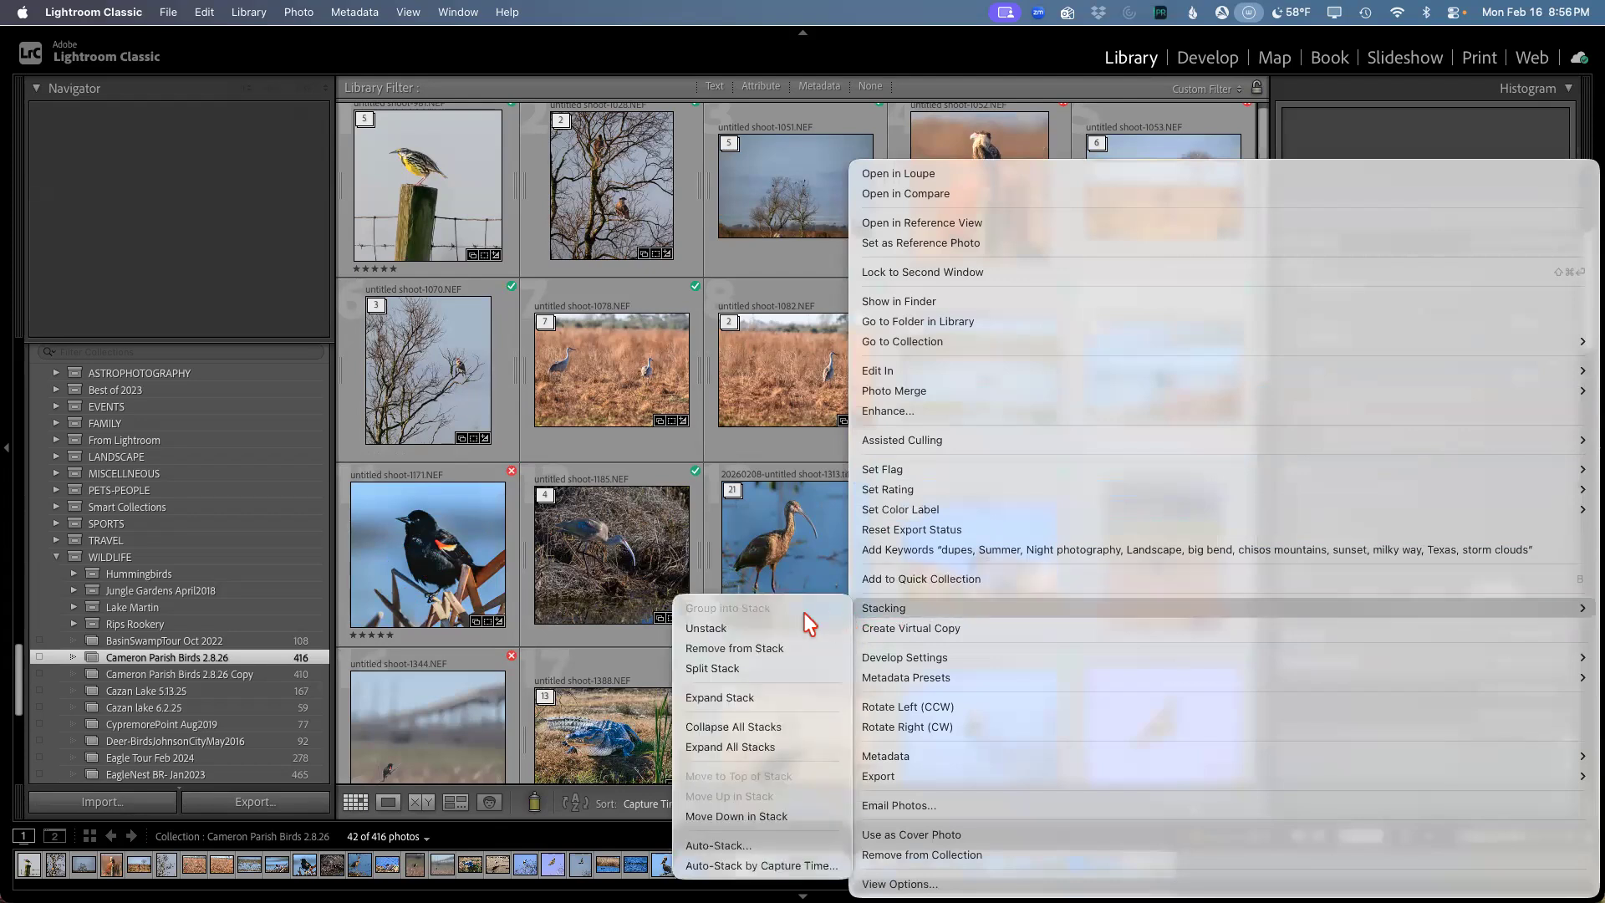
left_click(816, 630)
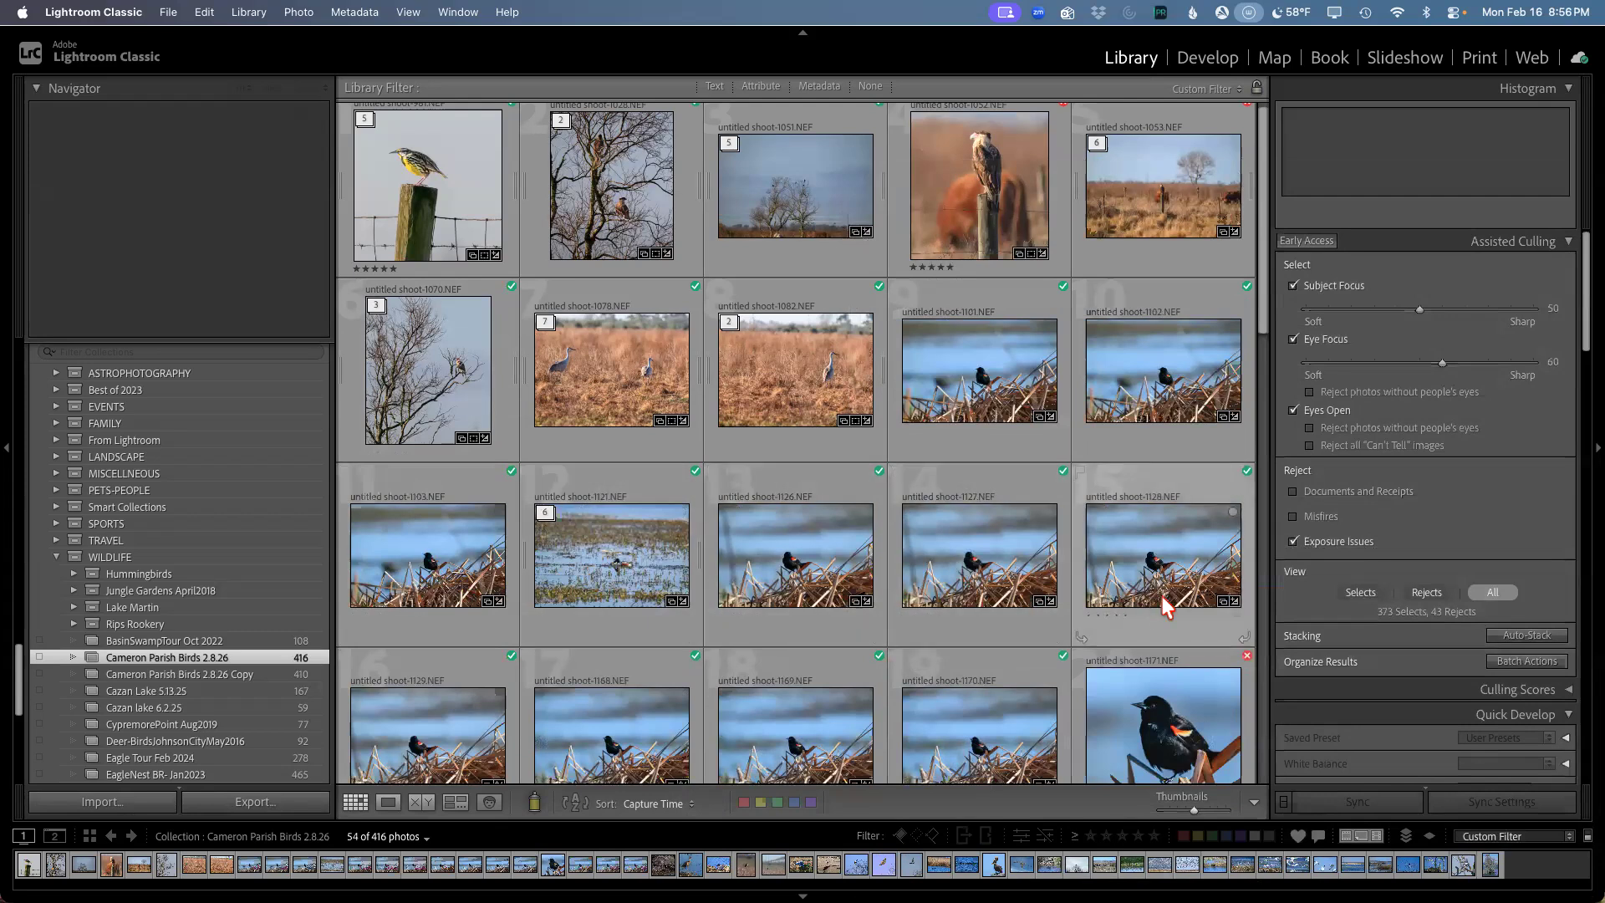
mouse_move(1063, 664)
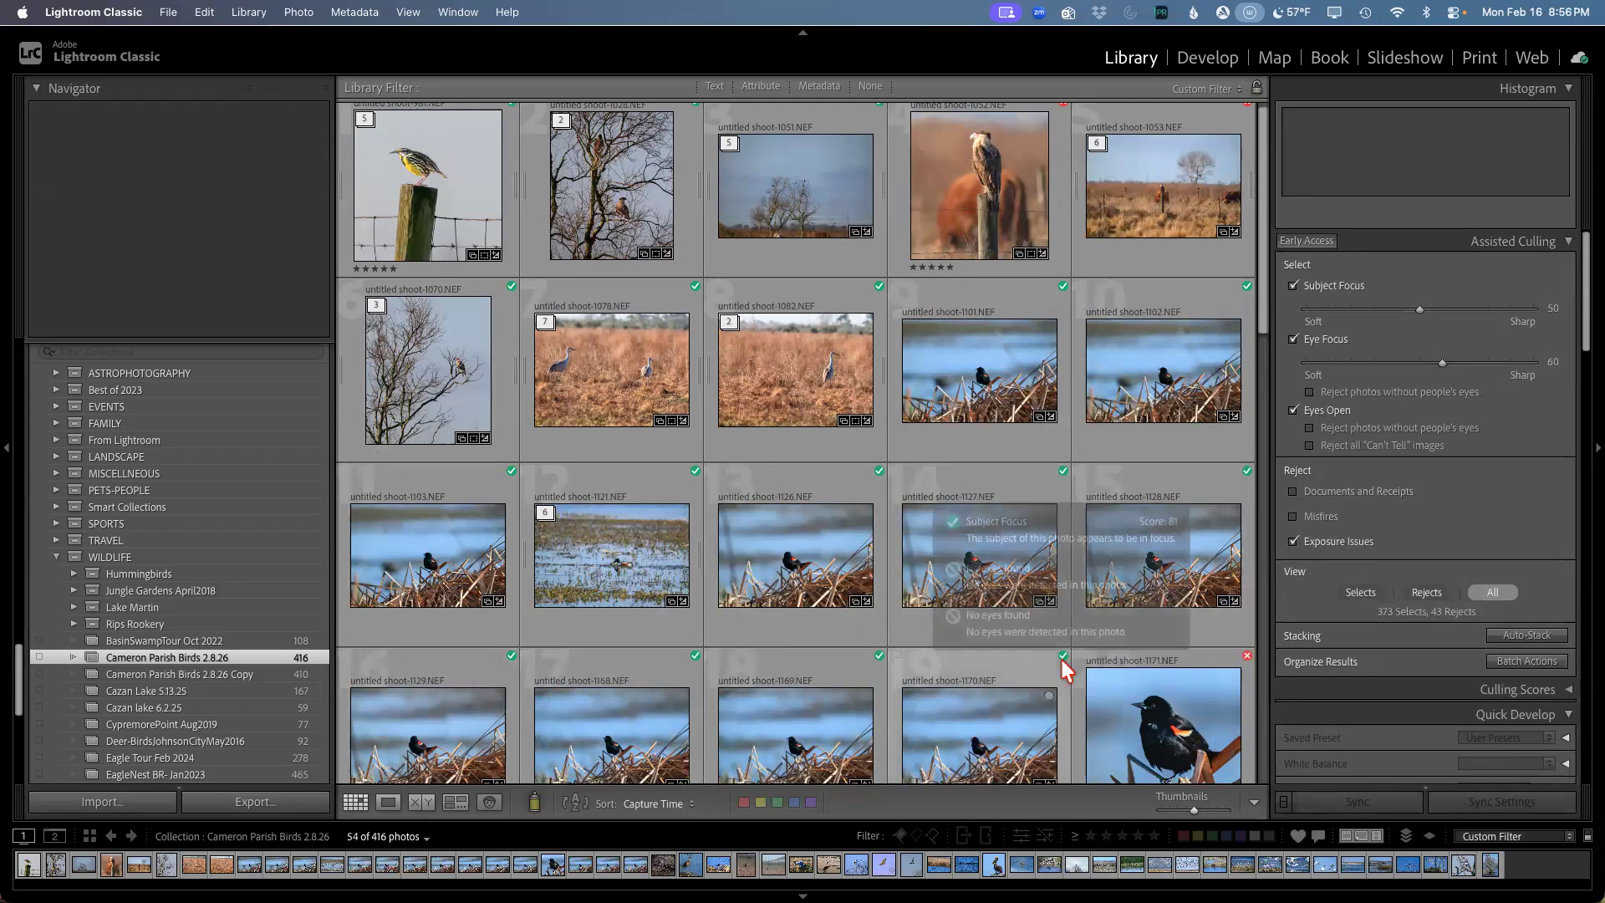
scroll(1064, 669, "down", 3)
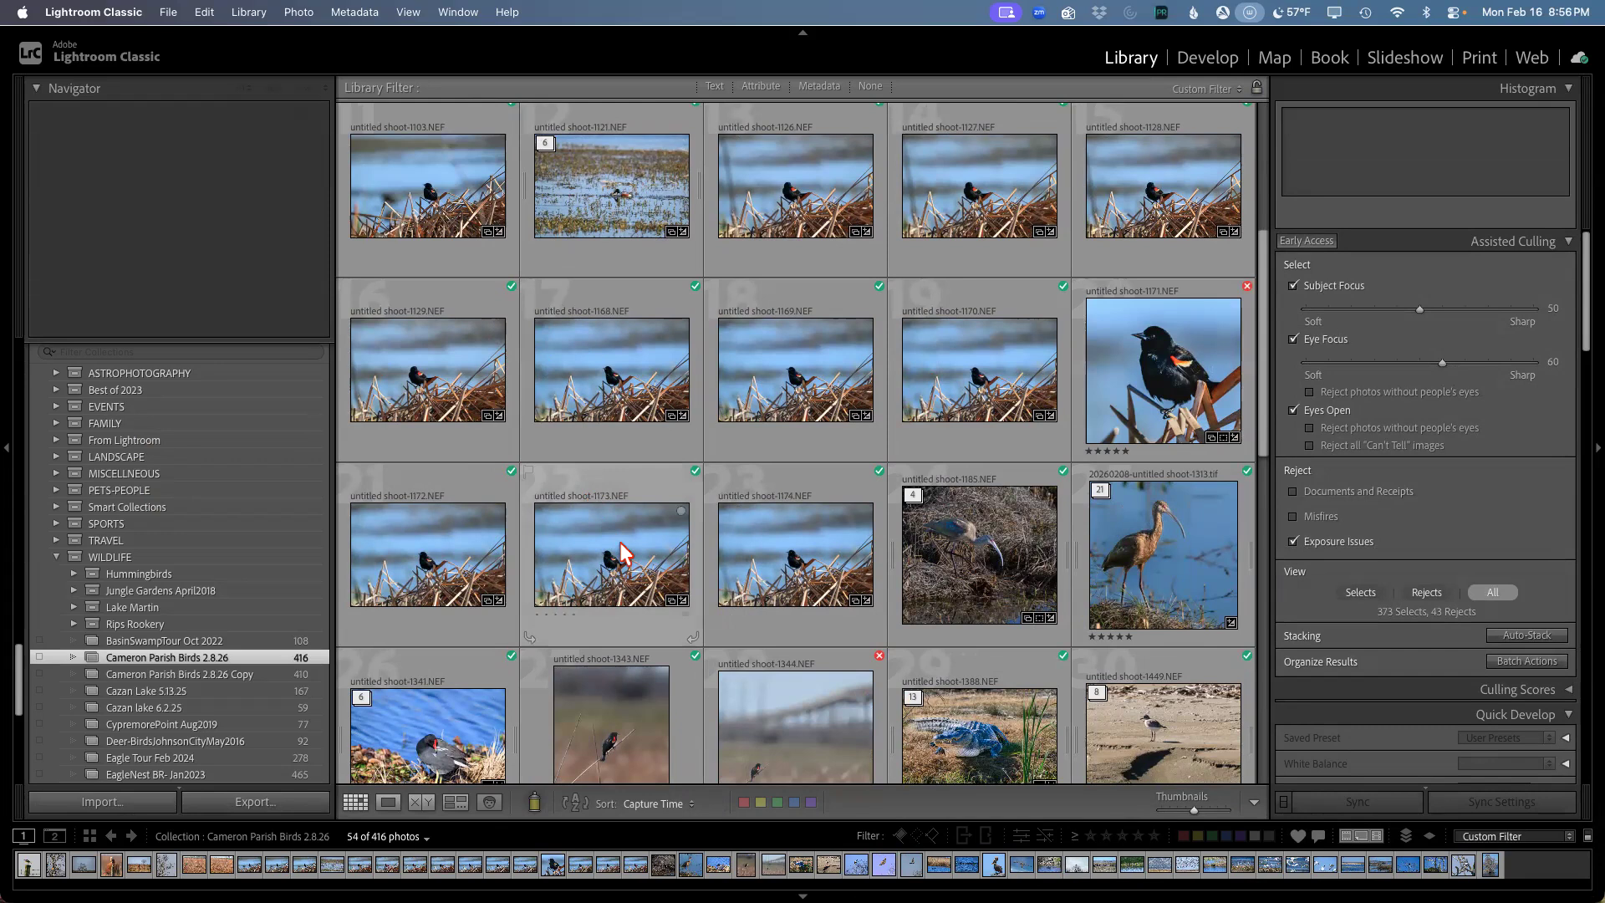
scroll(744, 560, "up", 5)
scroll(760, 555, "down", 7)
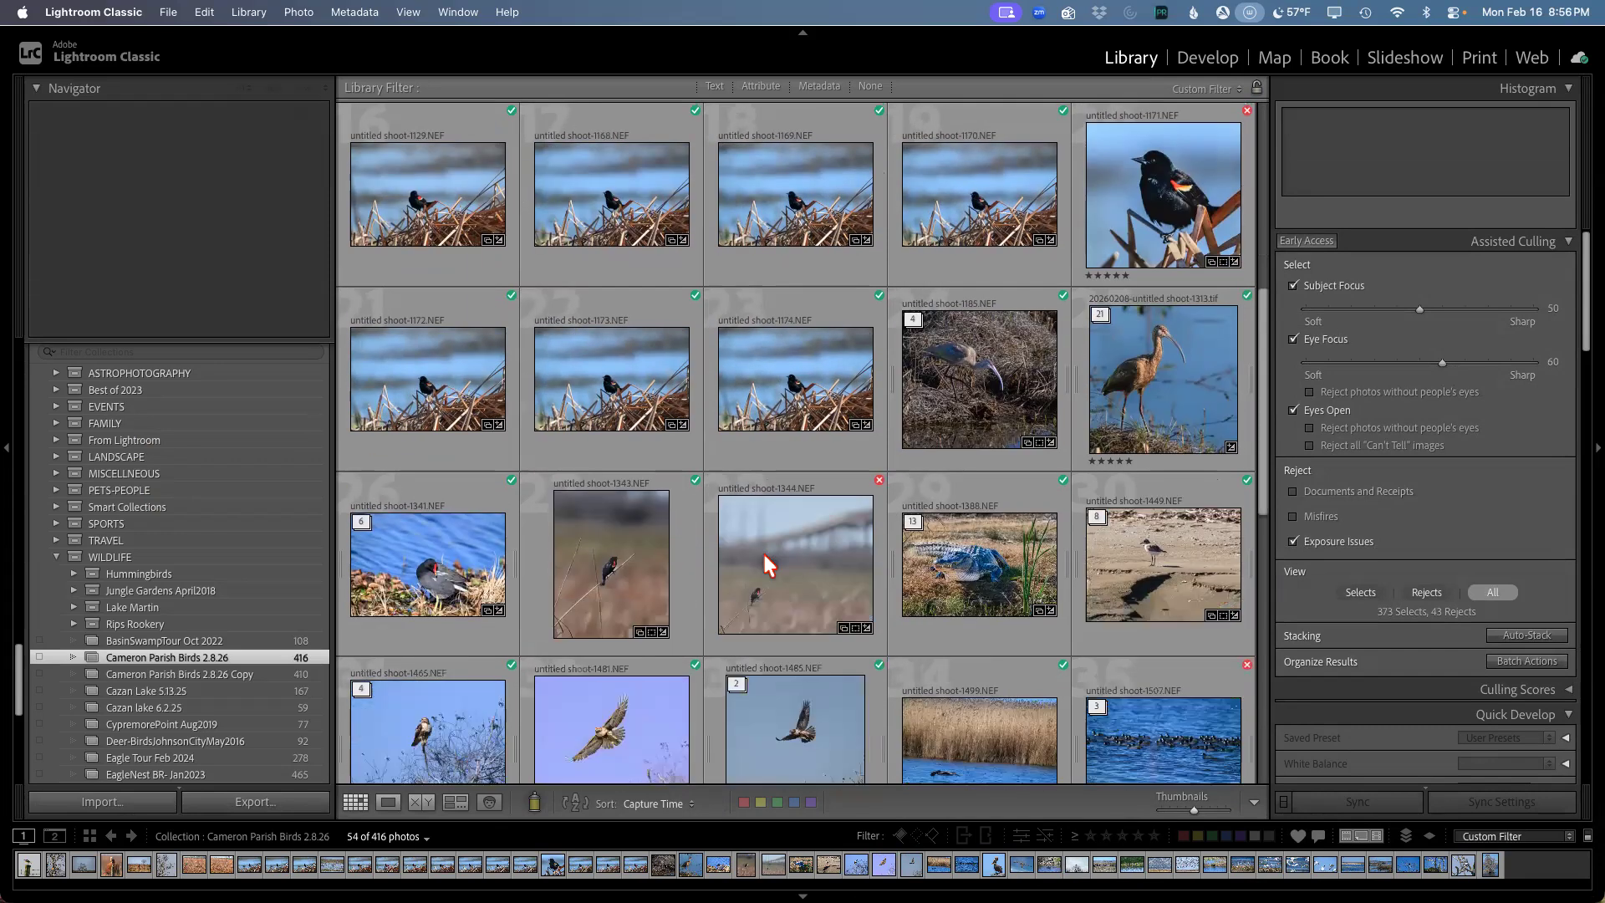
scroll(761, 550, "up", 3)
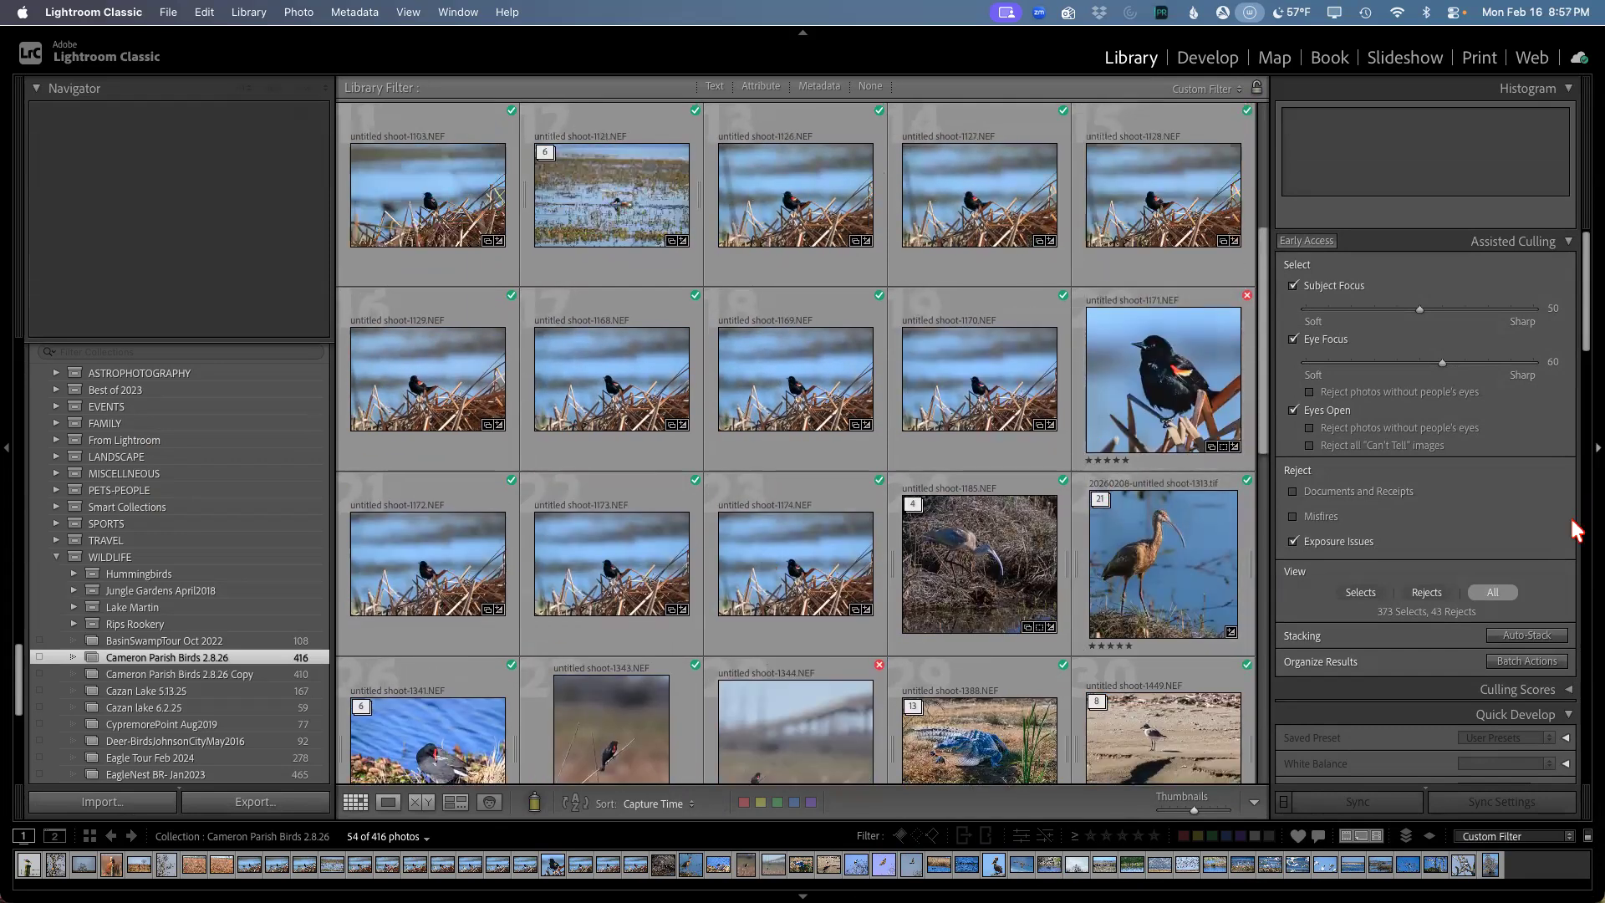
Step: Auto-stack the collection by visual similarity again and open the blackbird photo untitled shoot-1170.NEF in Loupe view
left_click(1516, 636)
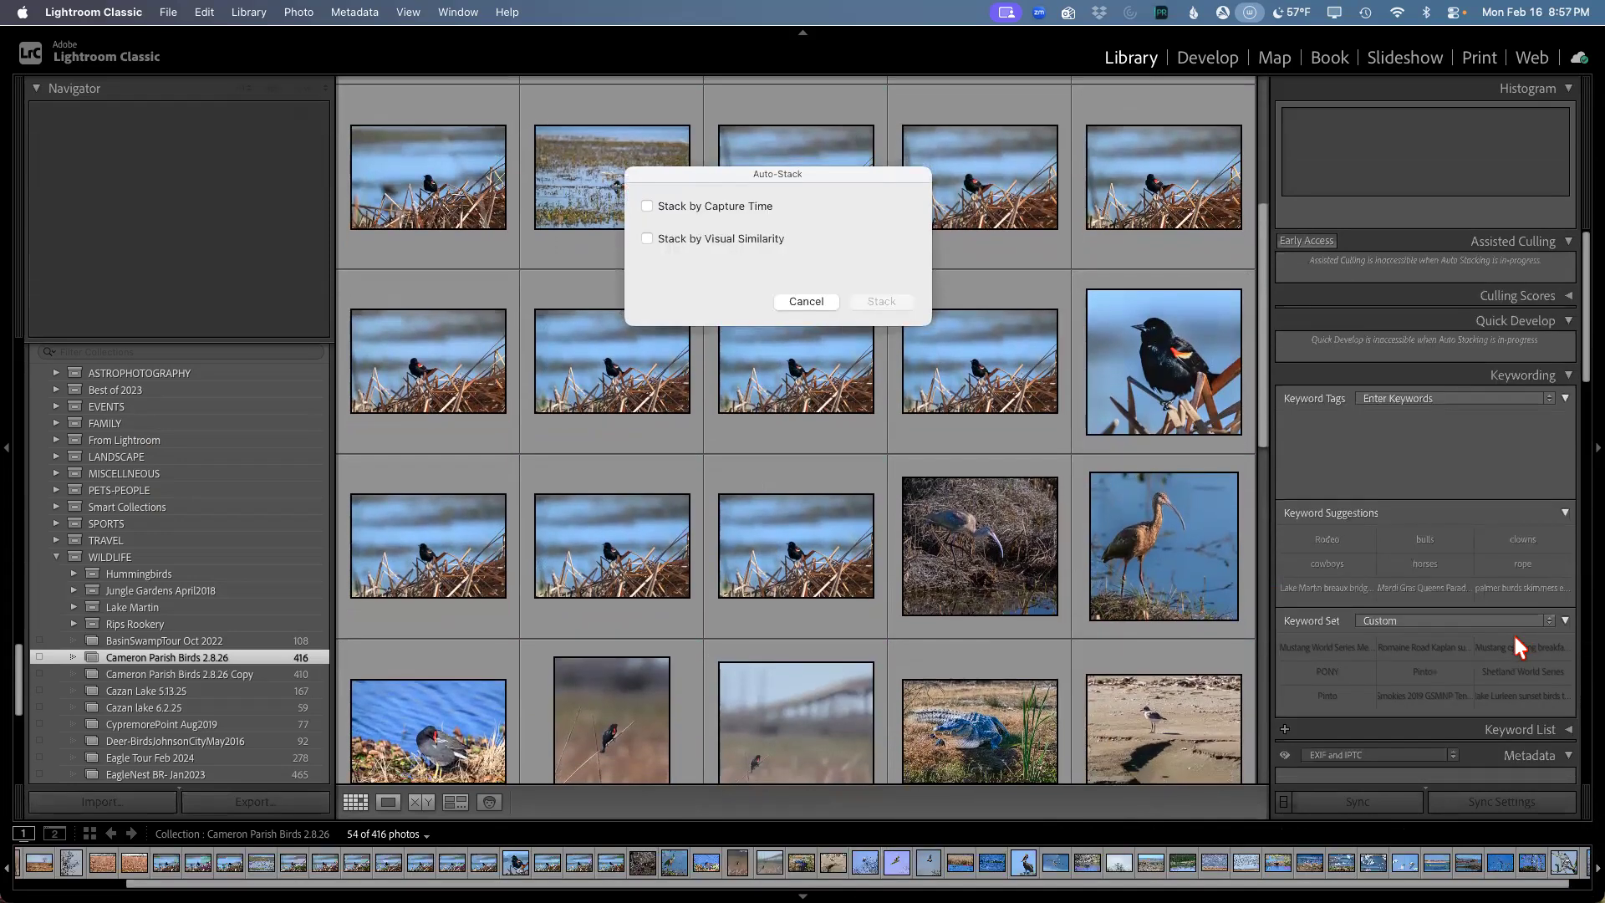
left_click(648, 239)
left_click(932, 342)
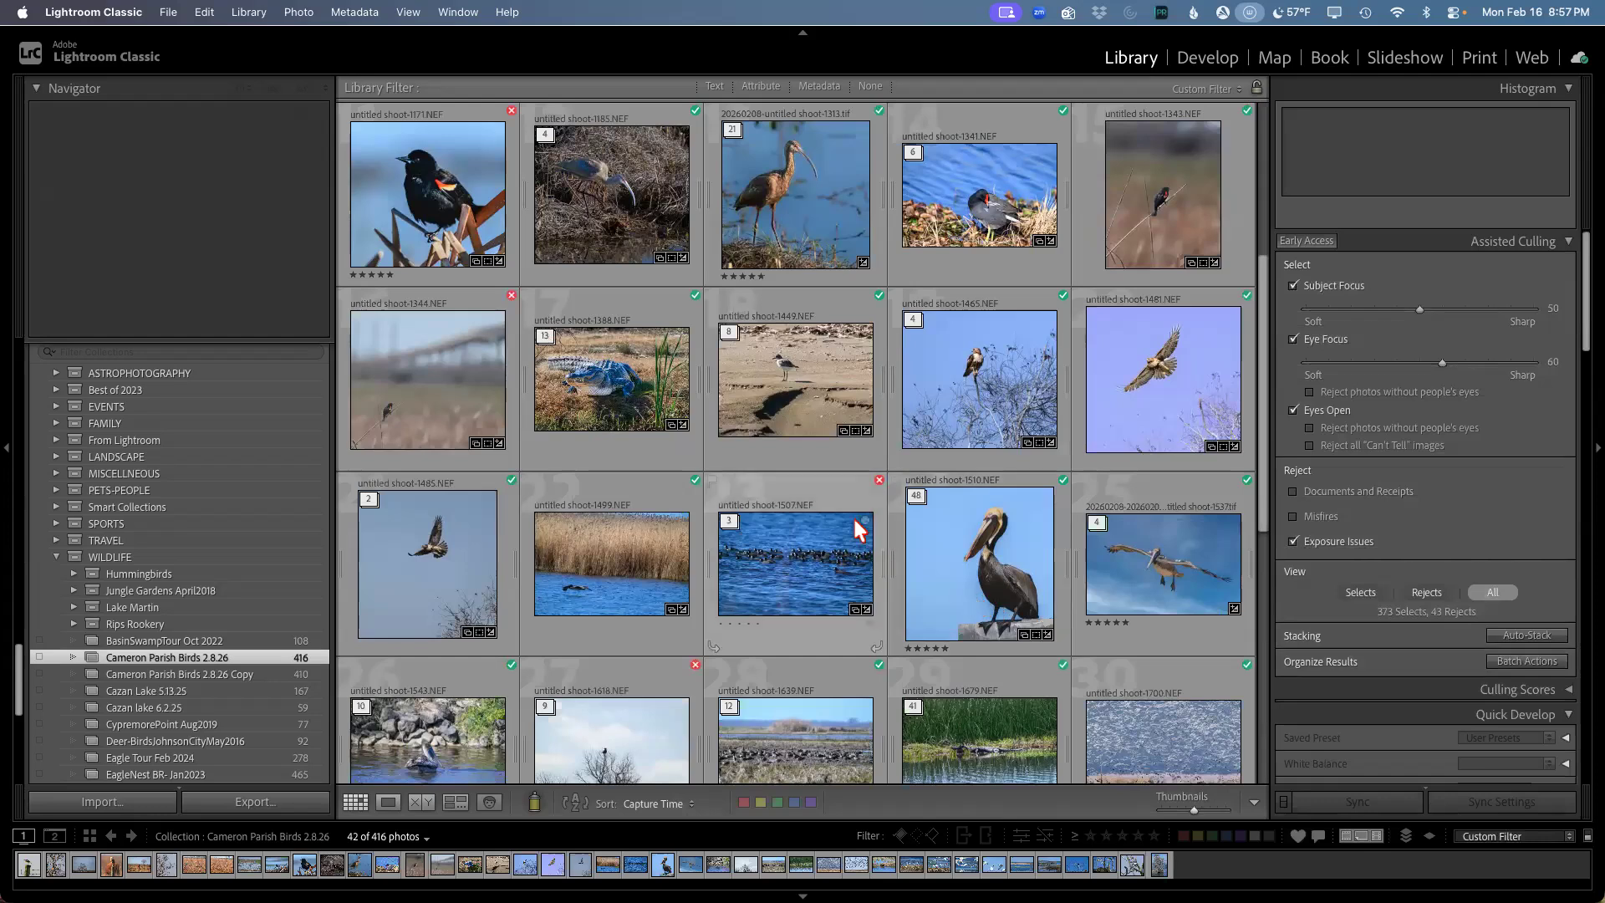
scroll(854, 519, "up", 2)
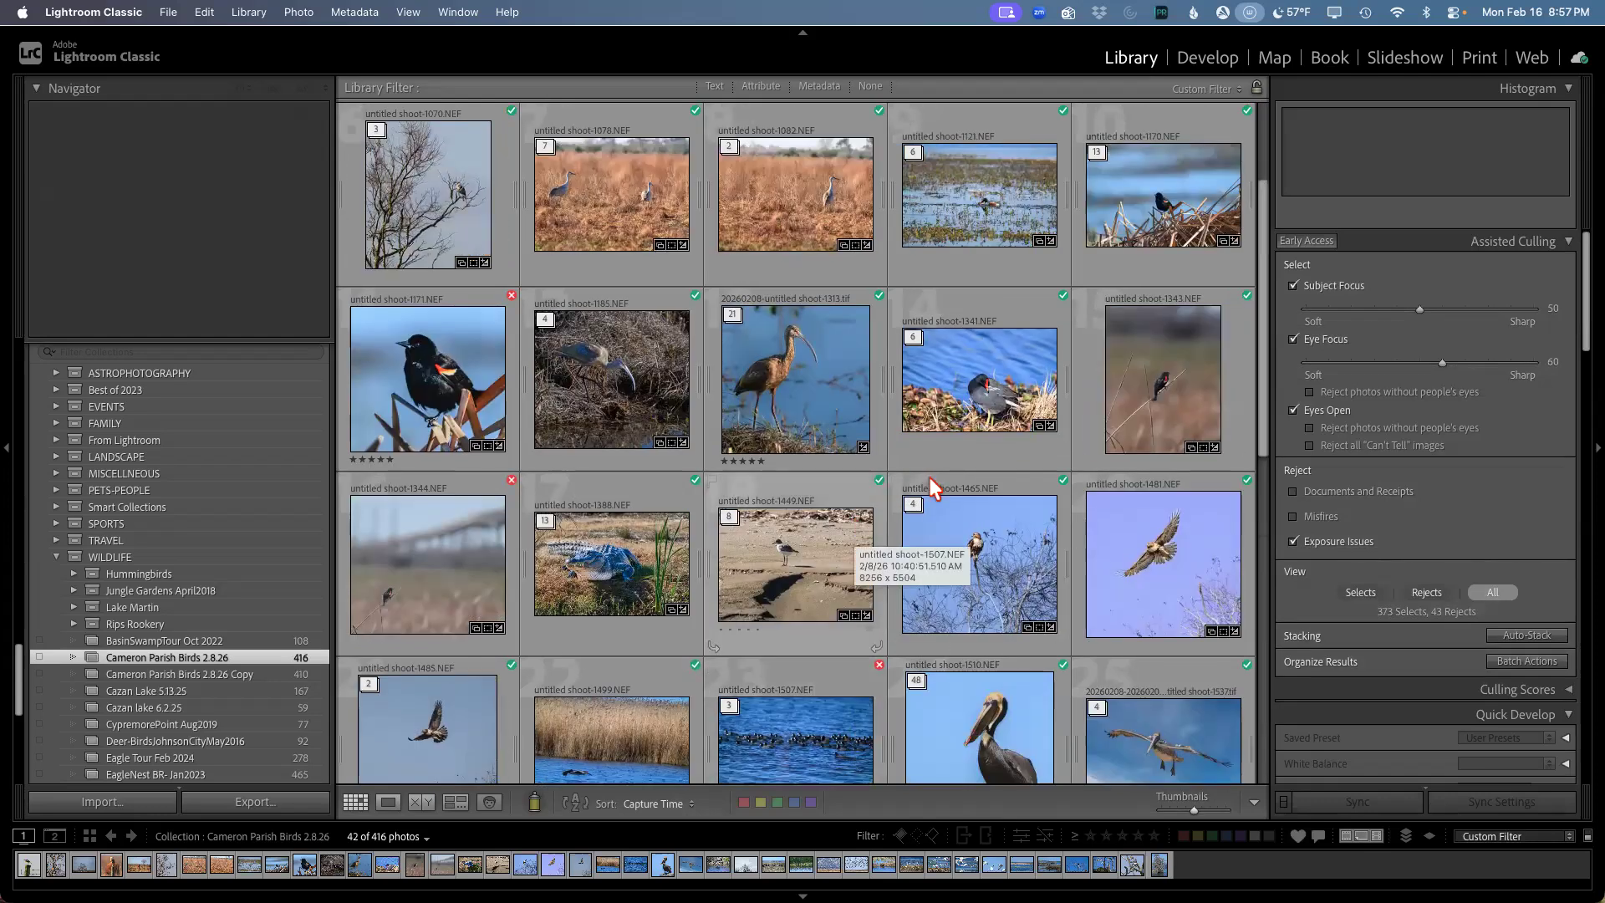
double_click(1132, 204)
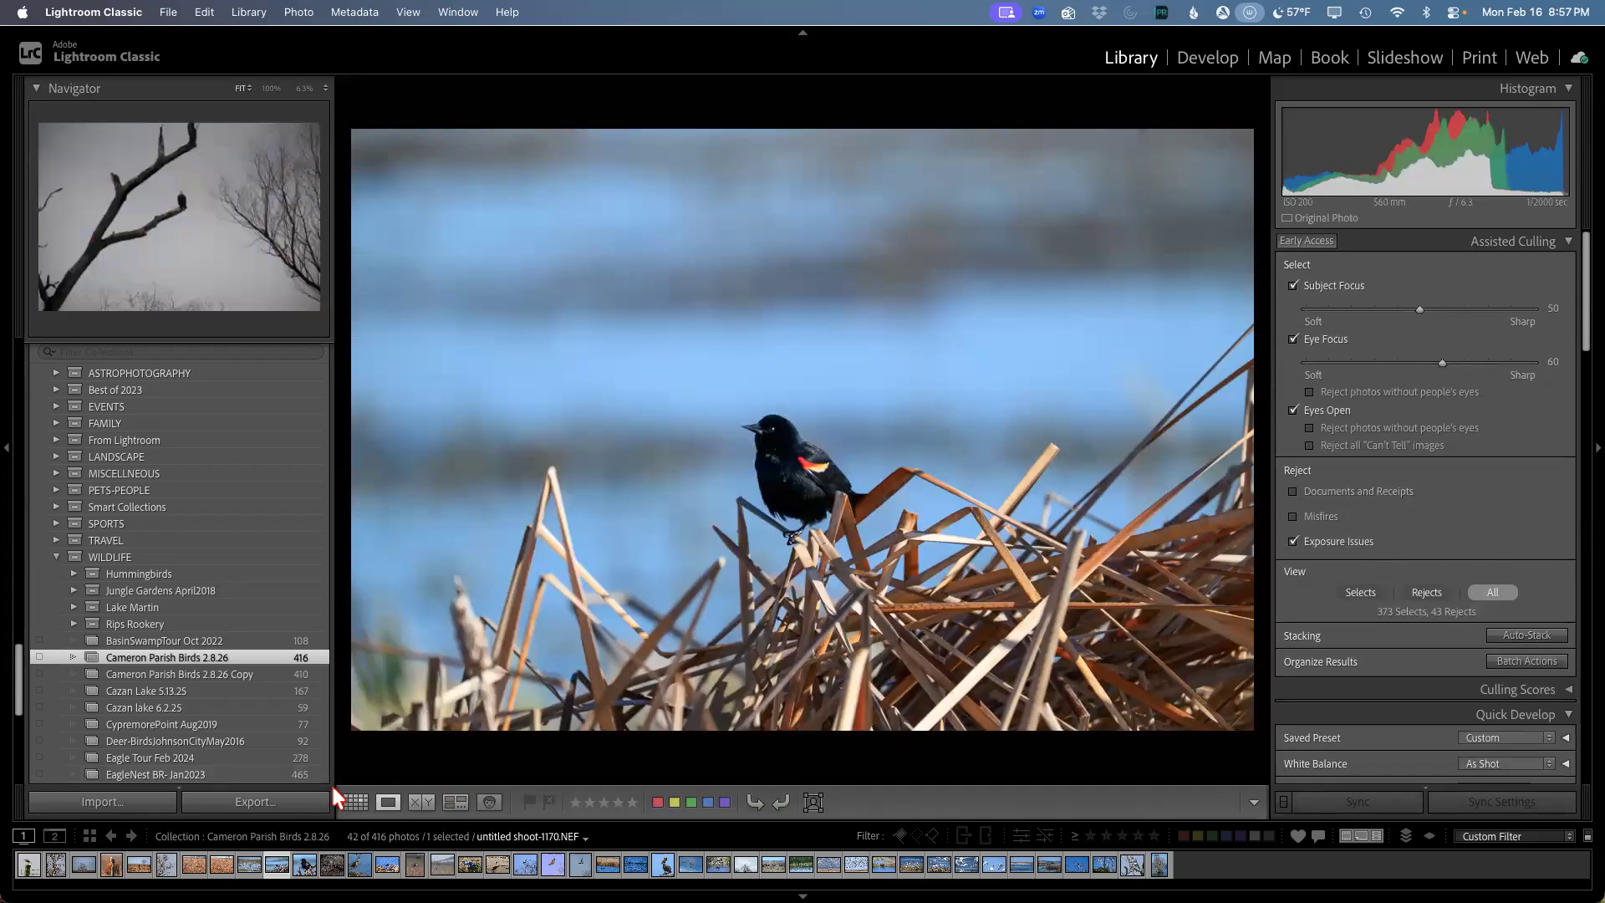
Step: Open the blackbird stack untitled shoot-1170.NEF in Survey view and check which photos come up when moving on from it
left_click(355, 803)
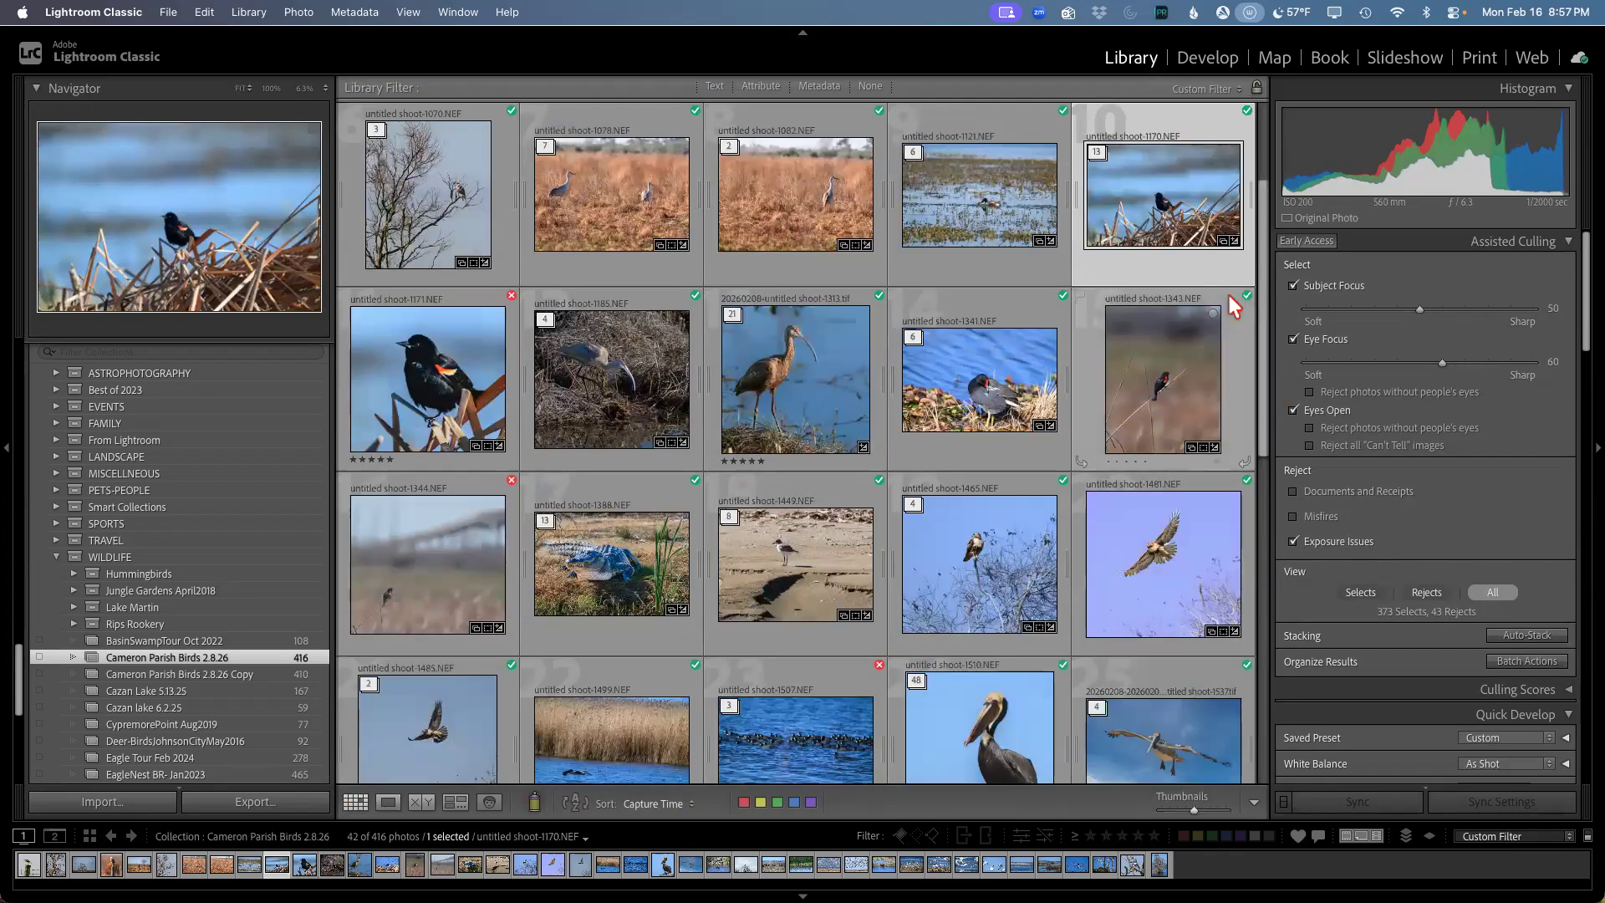
right_click(1170, 236)
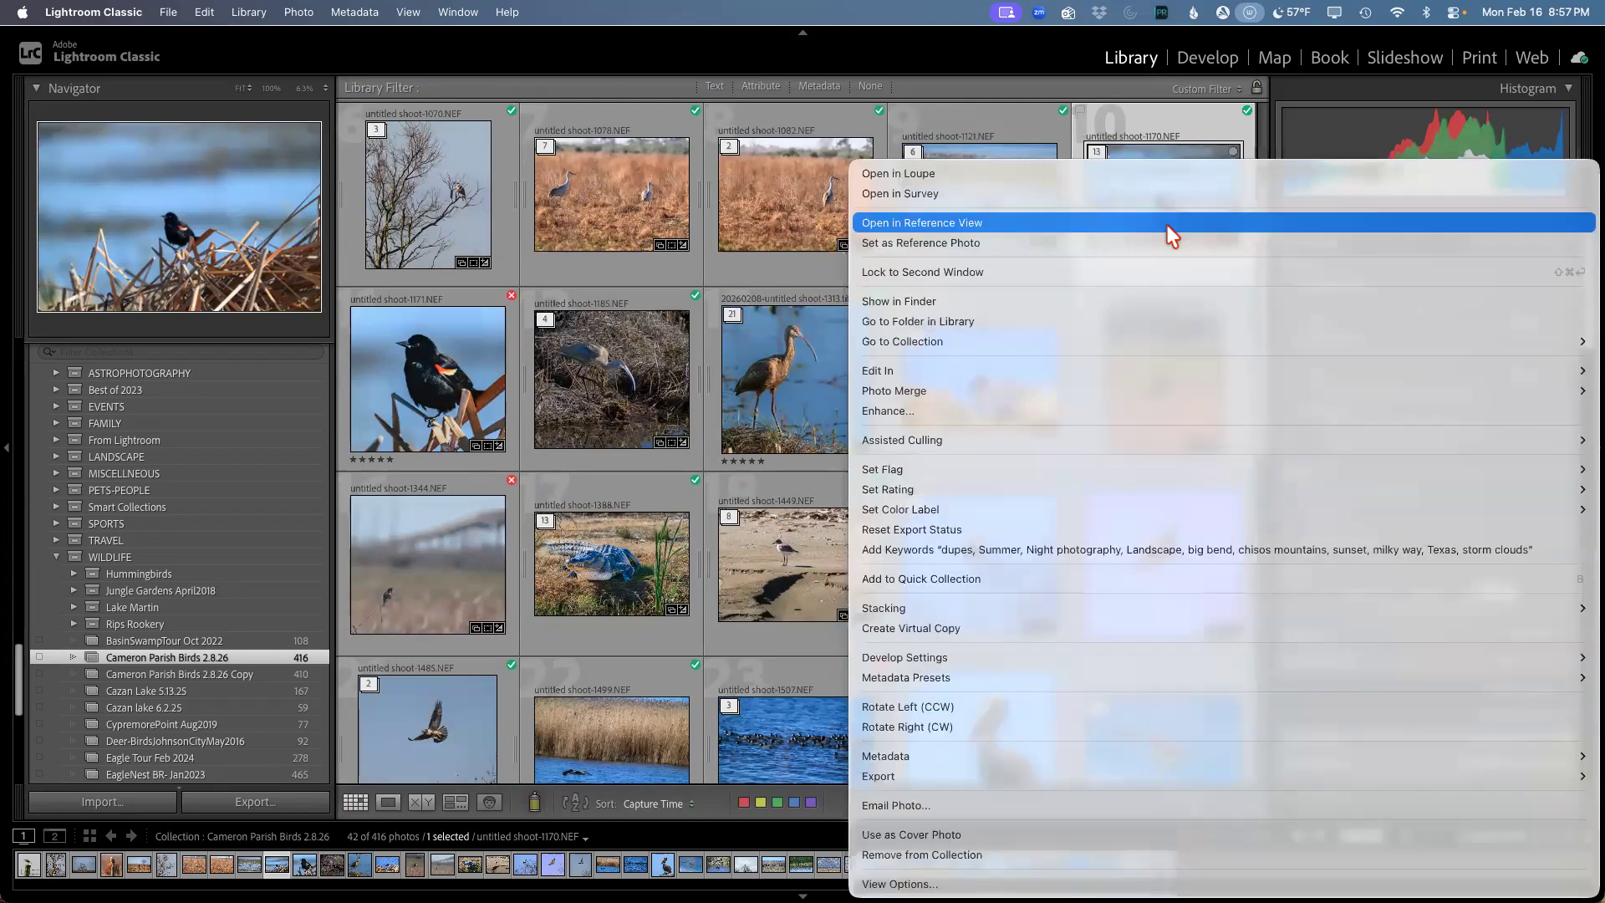
mouse_move(944, 375)
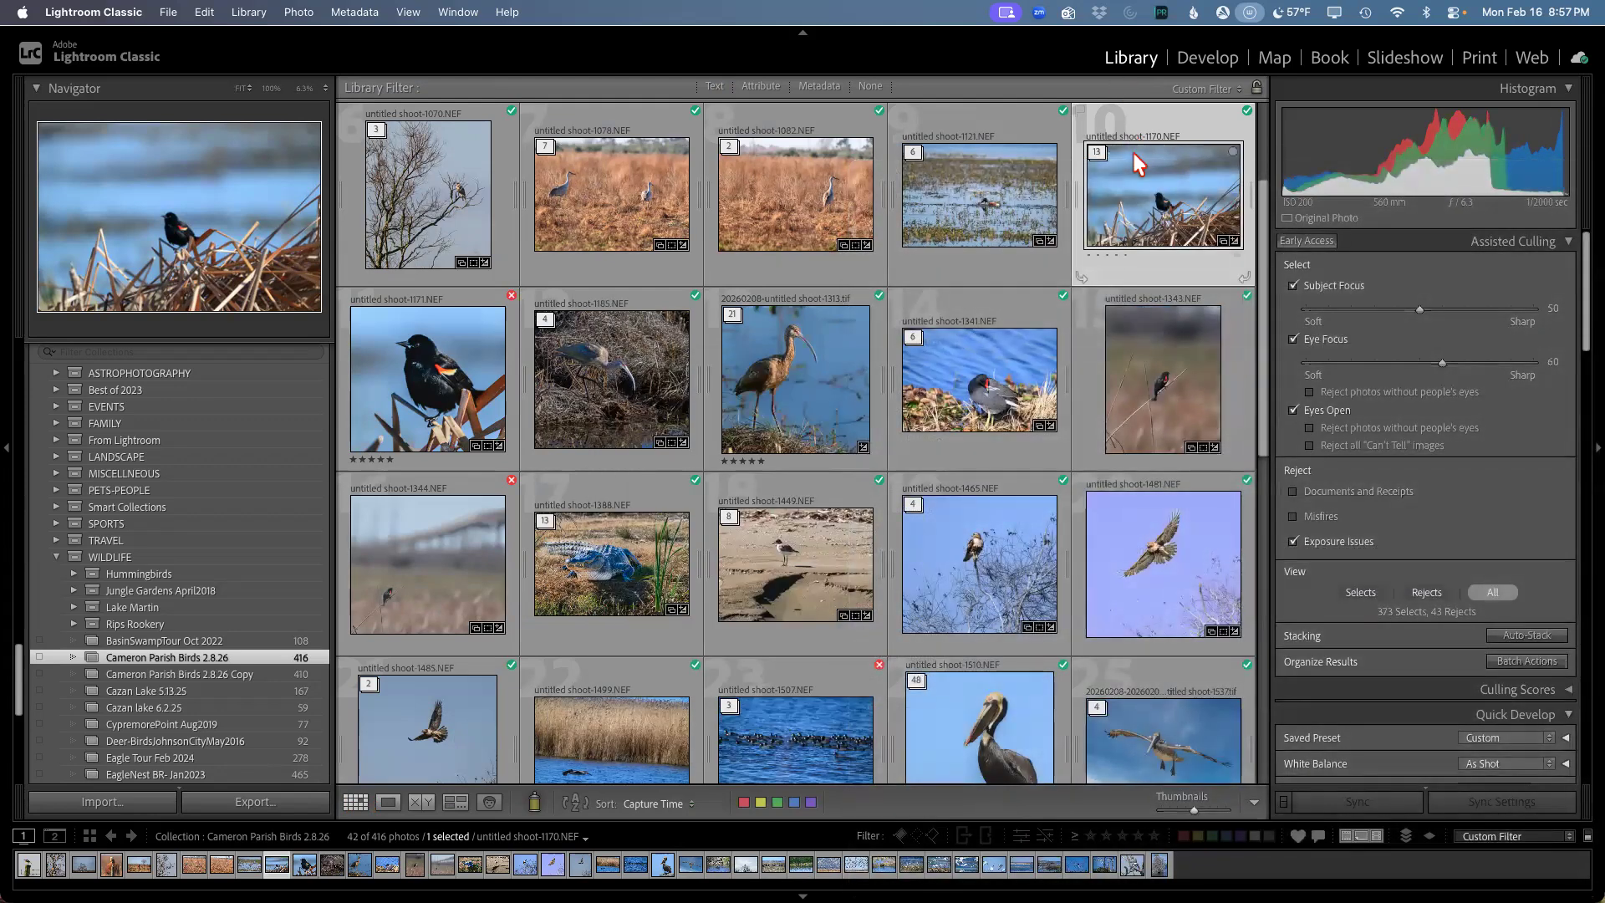
right_click(1171, 210)
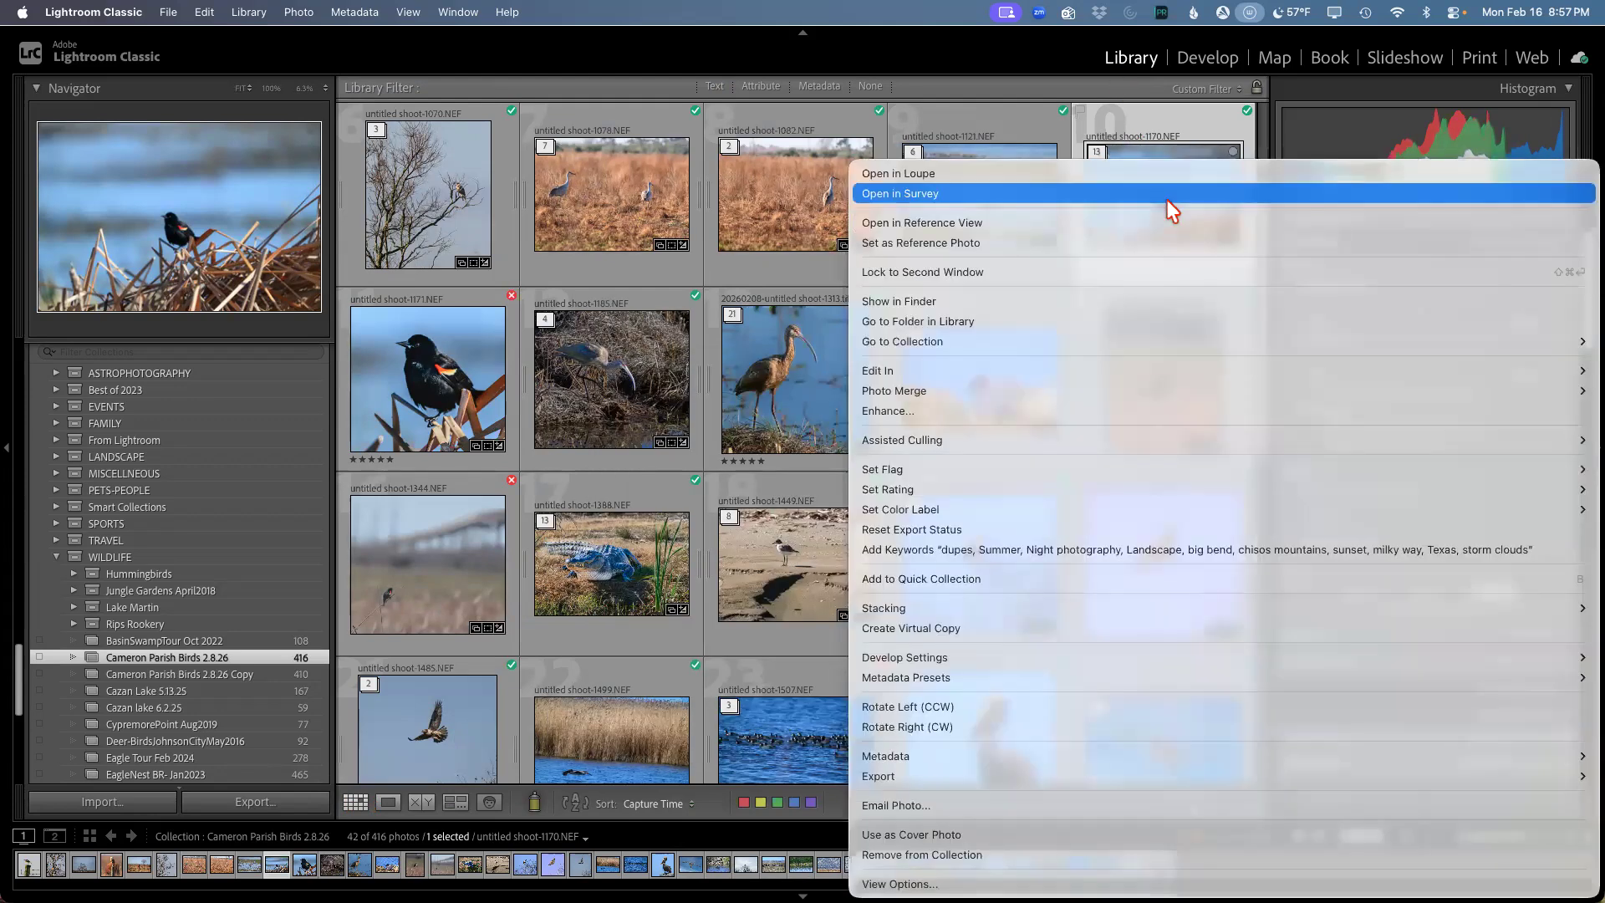
left_click(1168, 201)
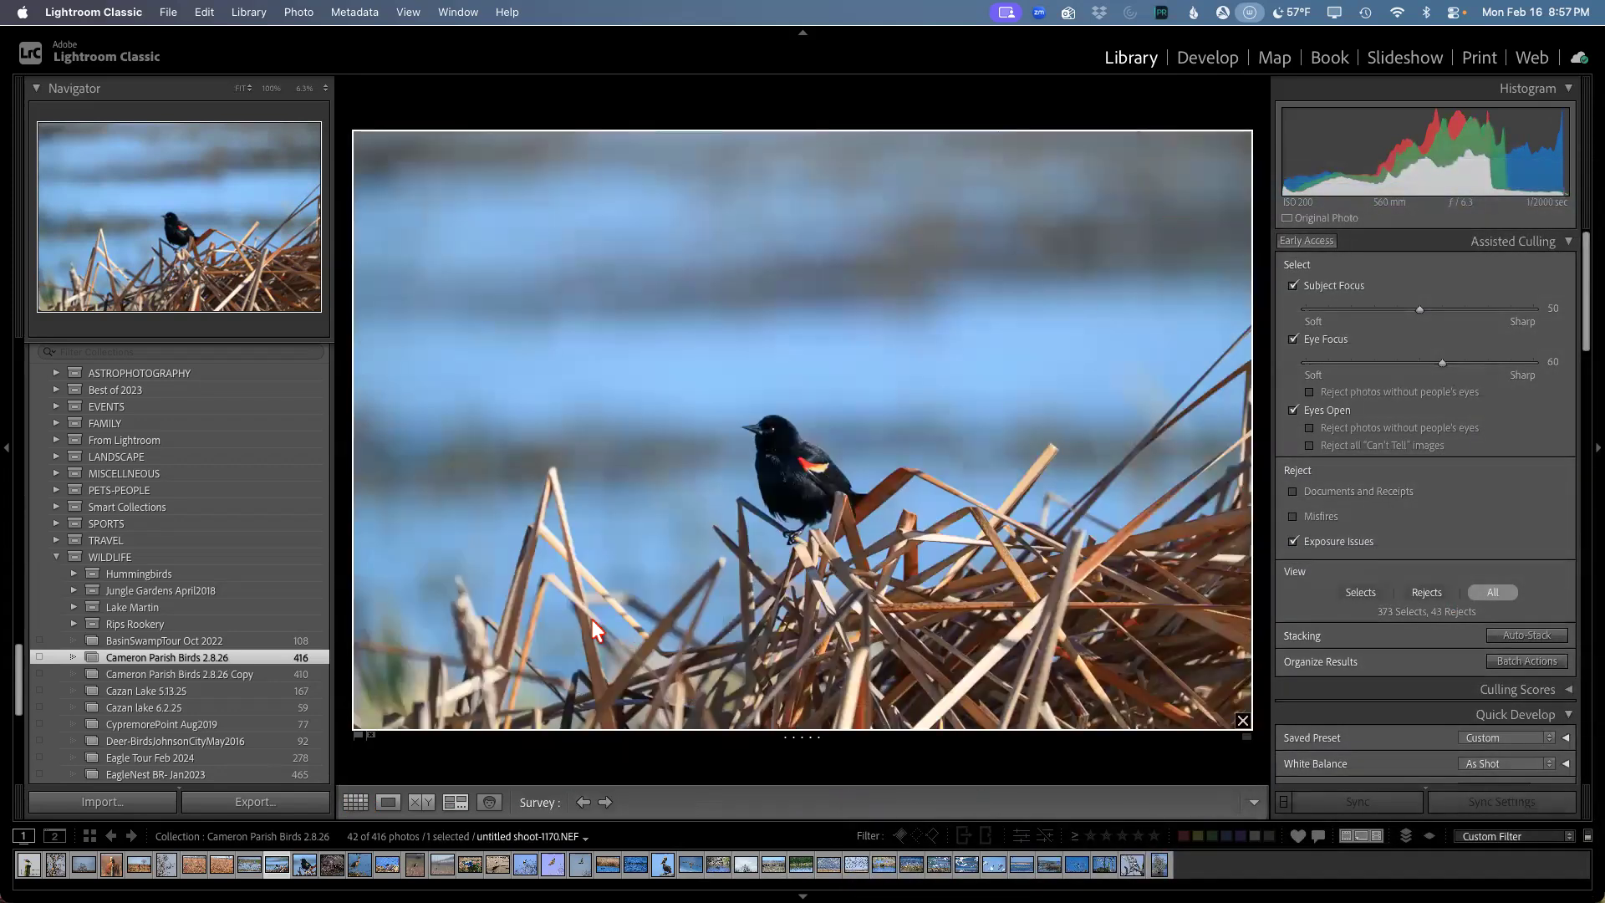
key("Right")
key("Right")
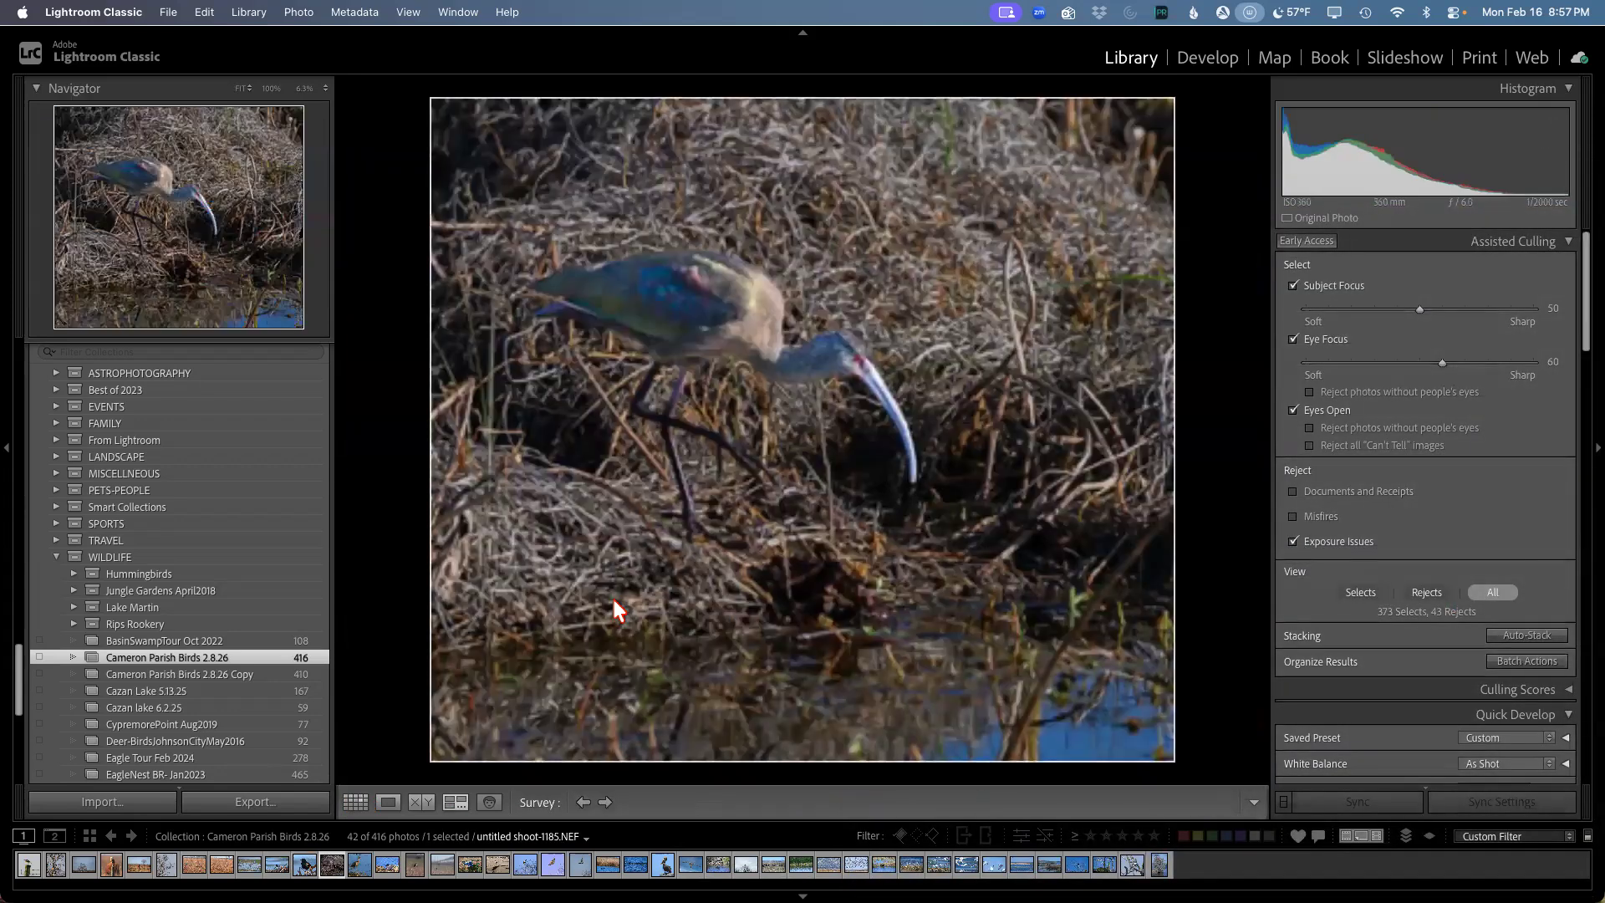
key("Left")
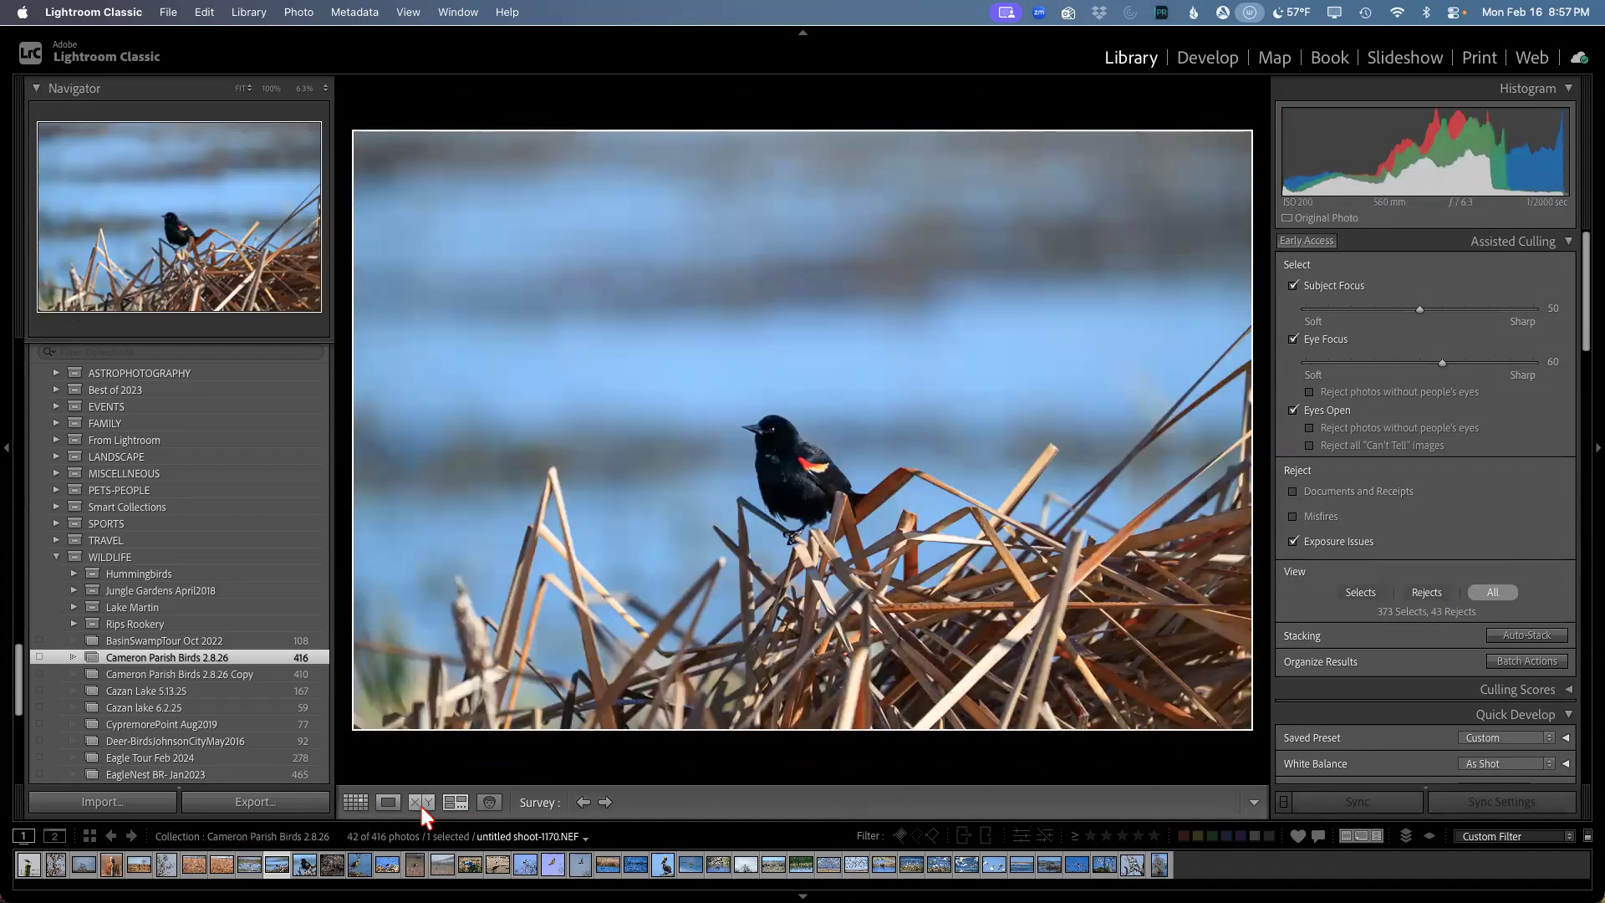
Step: View the blackbird stack in Loupe view and move forward to the ibis photo and back
left_click(387, 802)
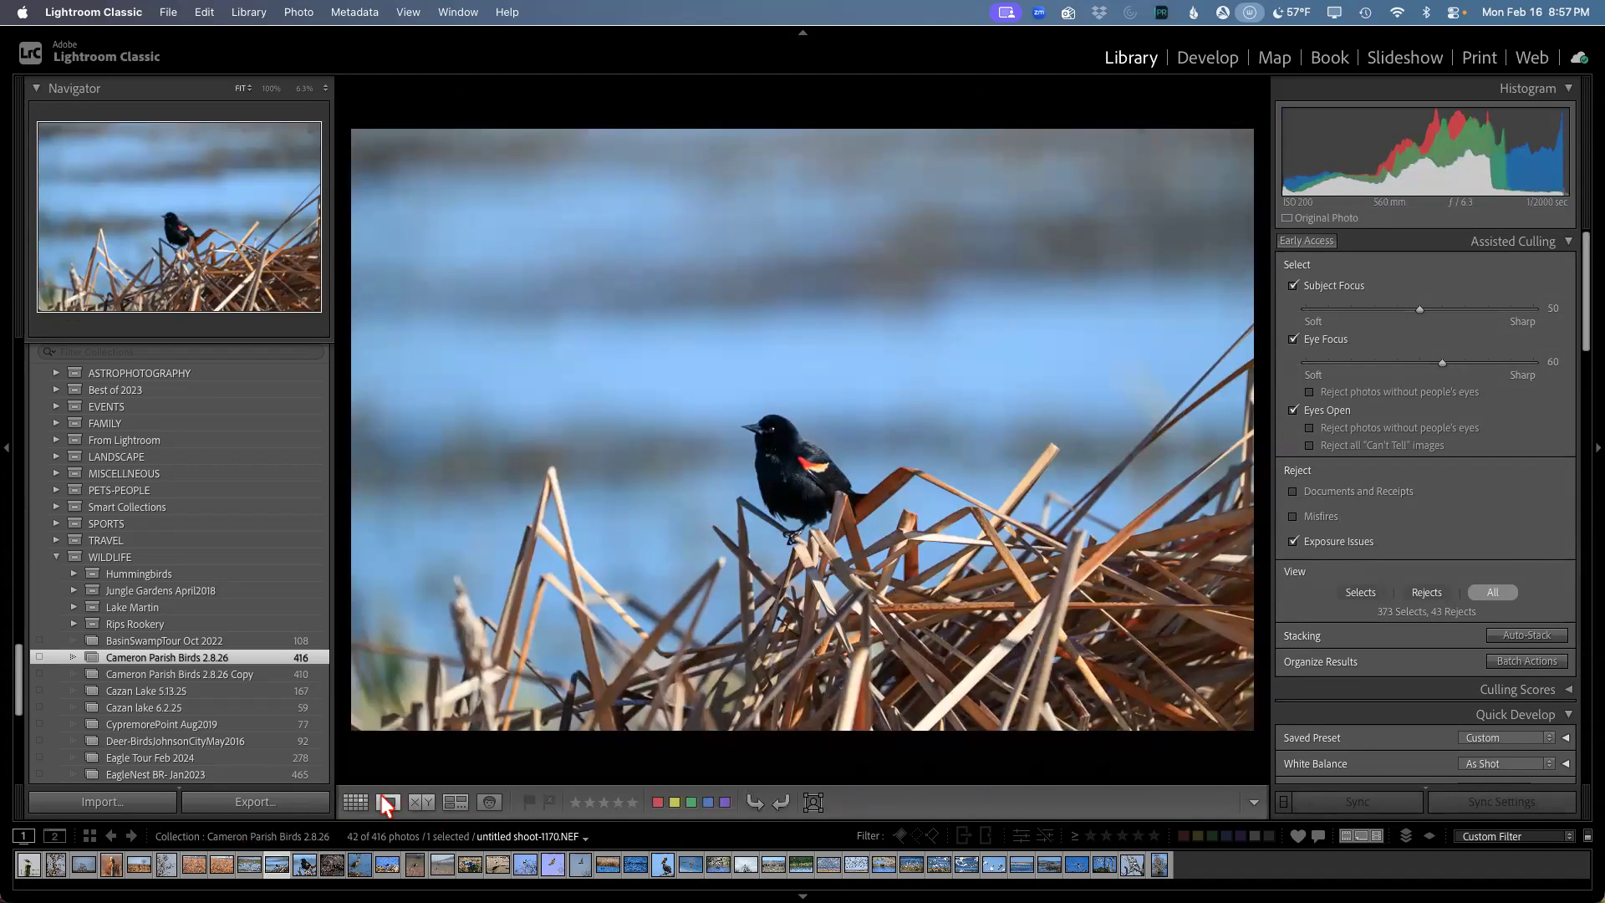
key("Right")
key("Right")
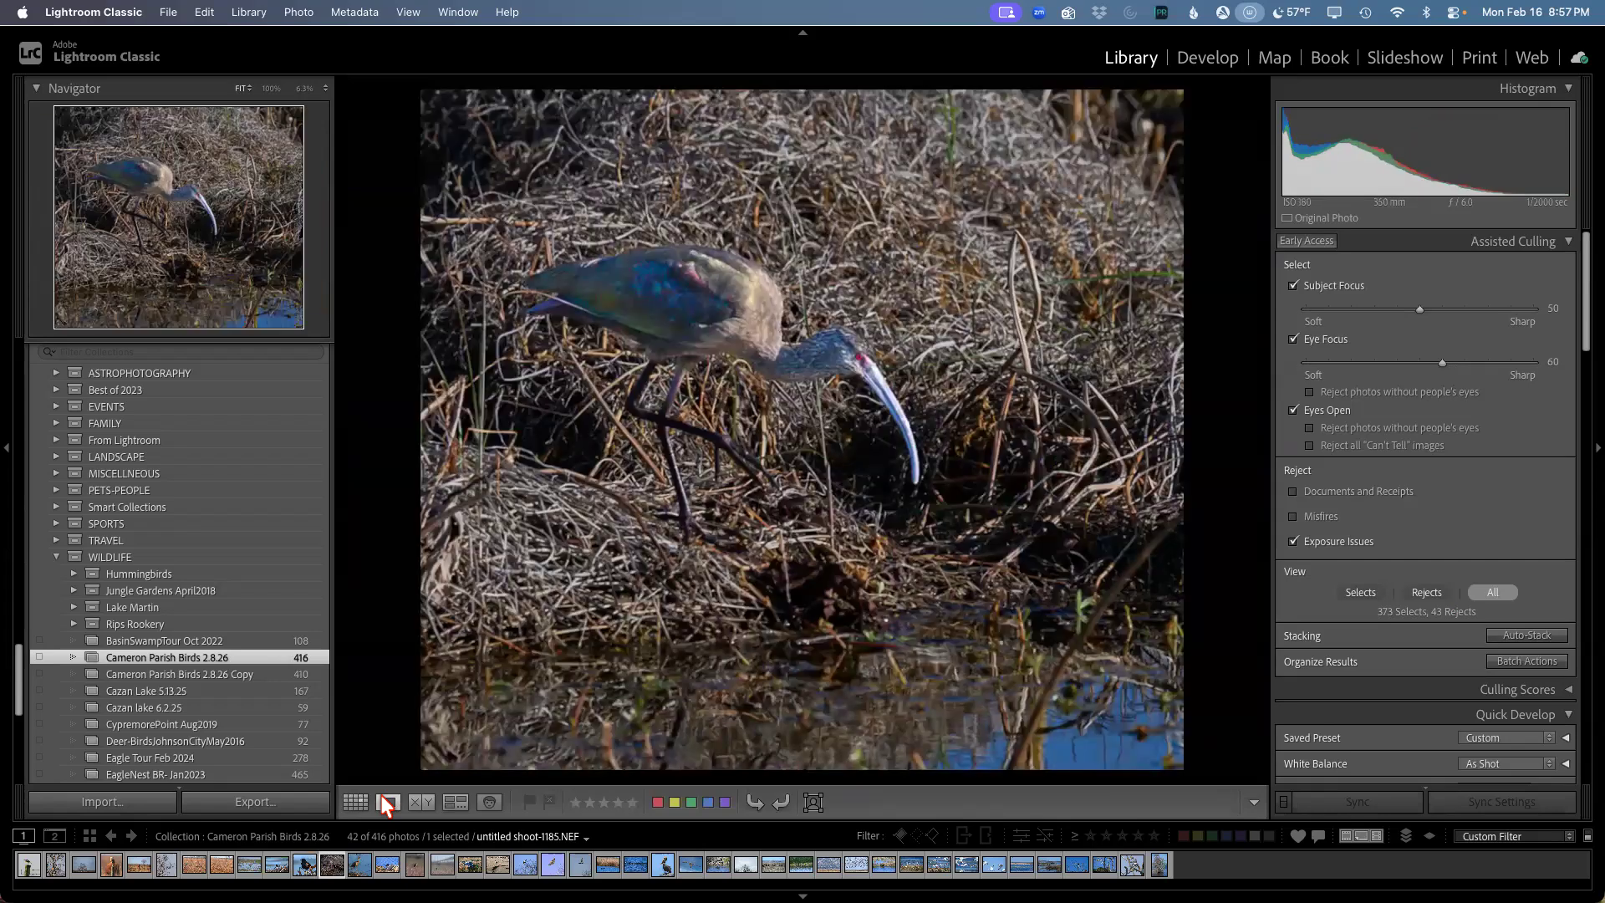
key("Left")
key("Left")
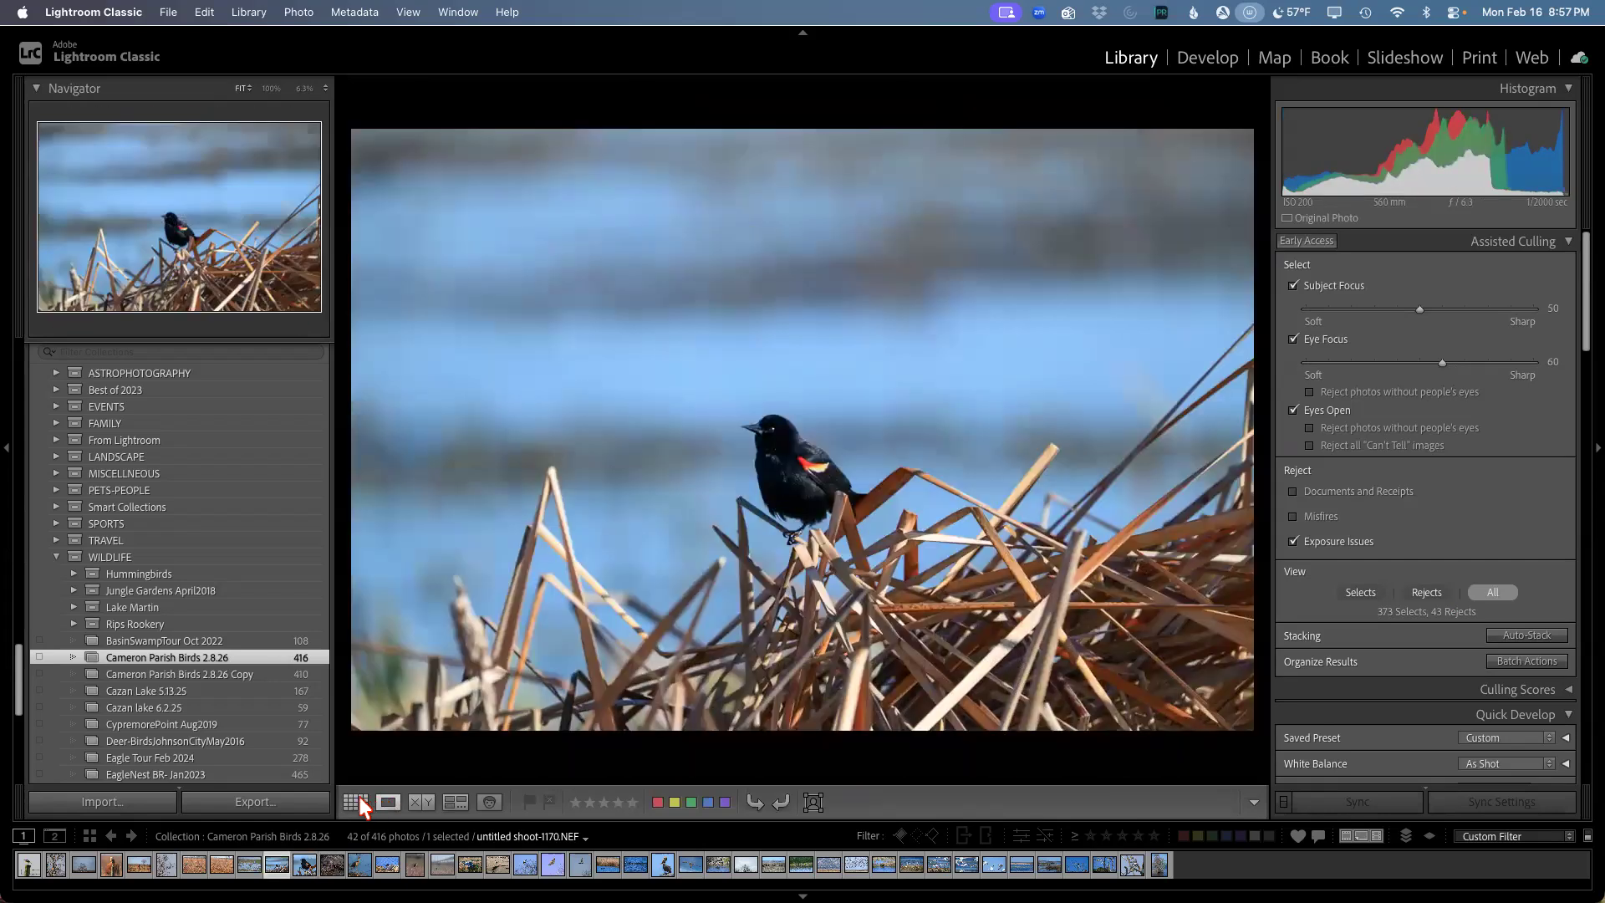
Step: Send the blackbird stack untitled shoot-1170.NEF from the grid to Adobe Photoshop 2026 for editing
left_click(355, 802)
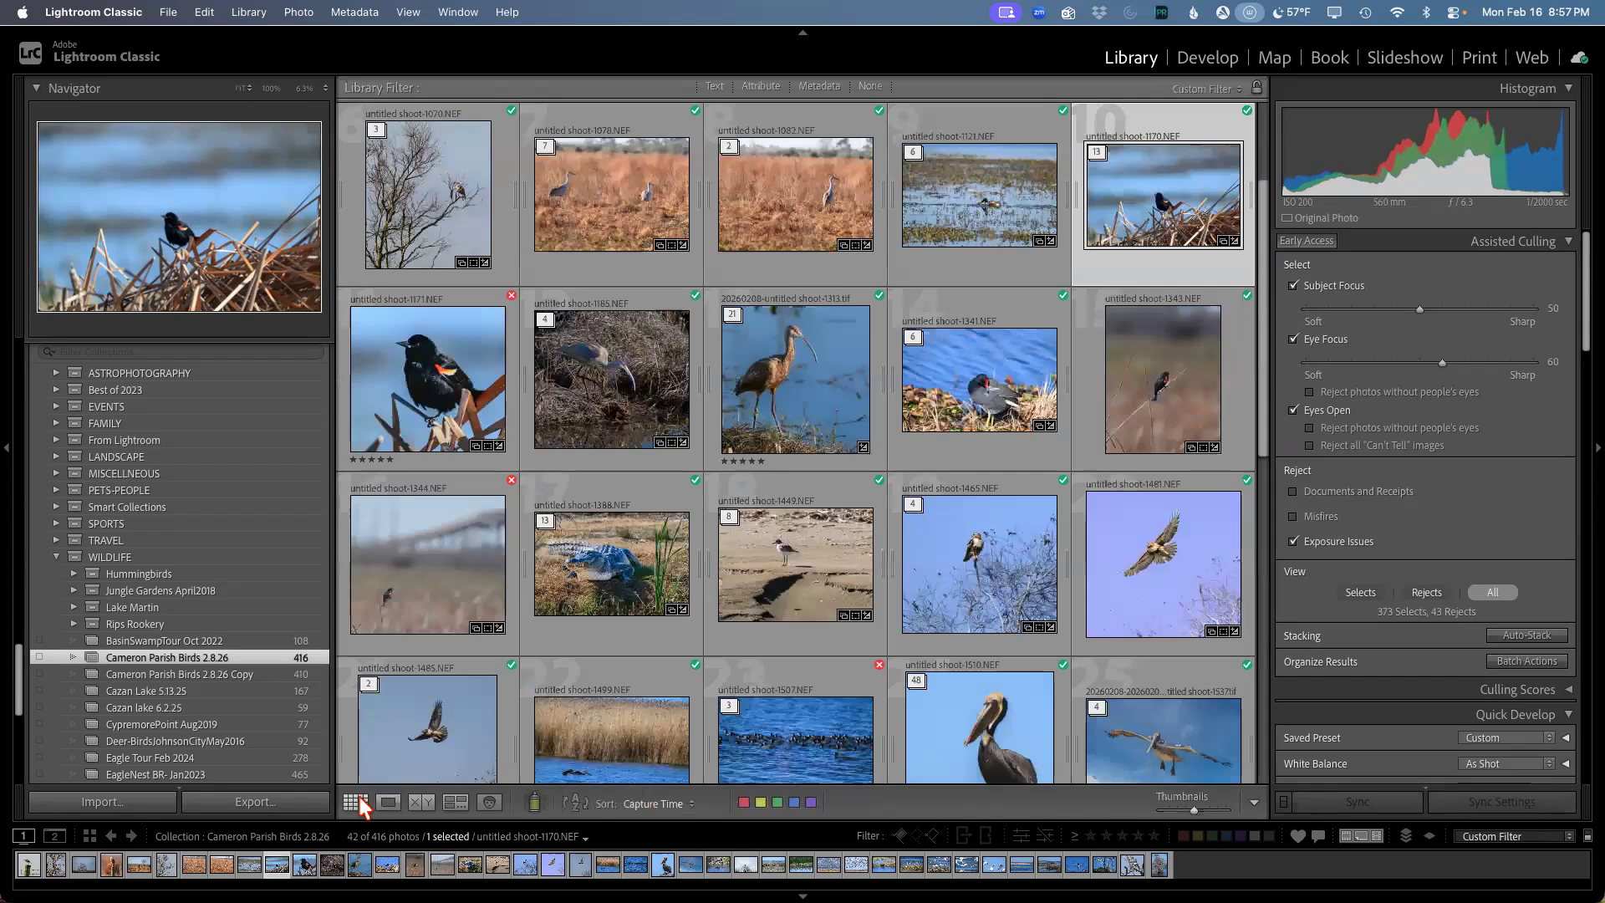
right_click(1151, 209)
mouse_move(1014, 368)
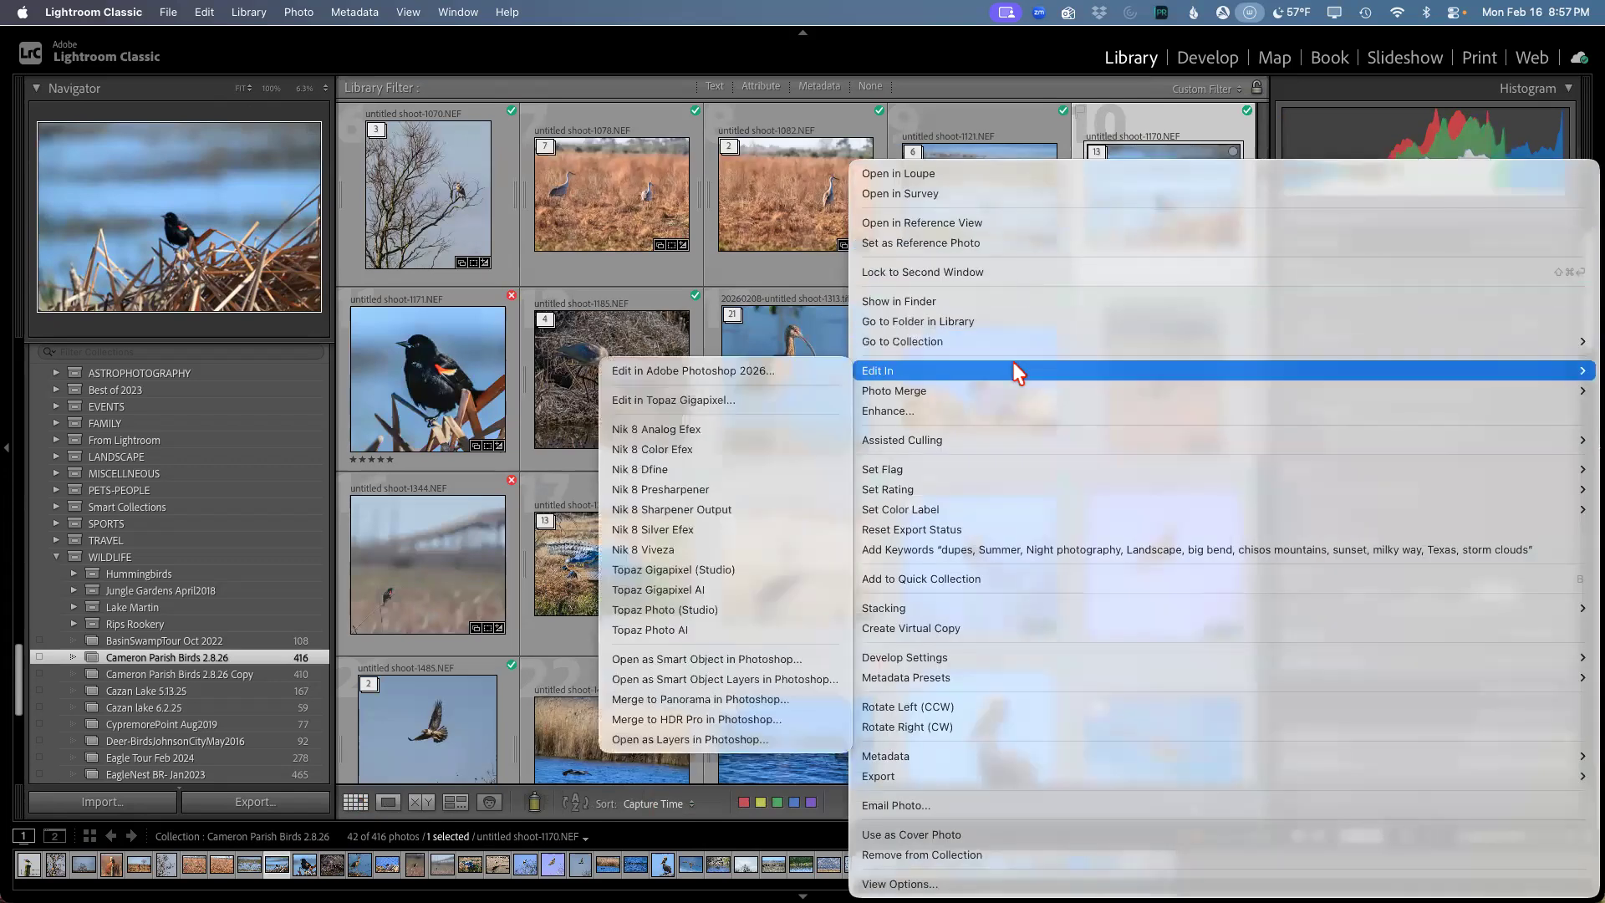
left_click(670, 371)
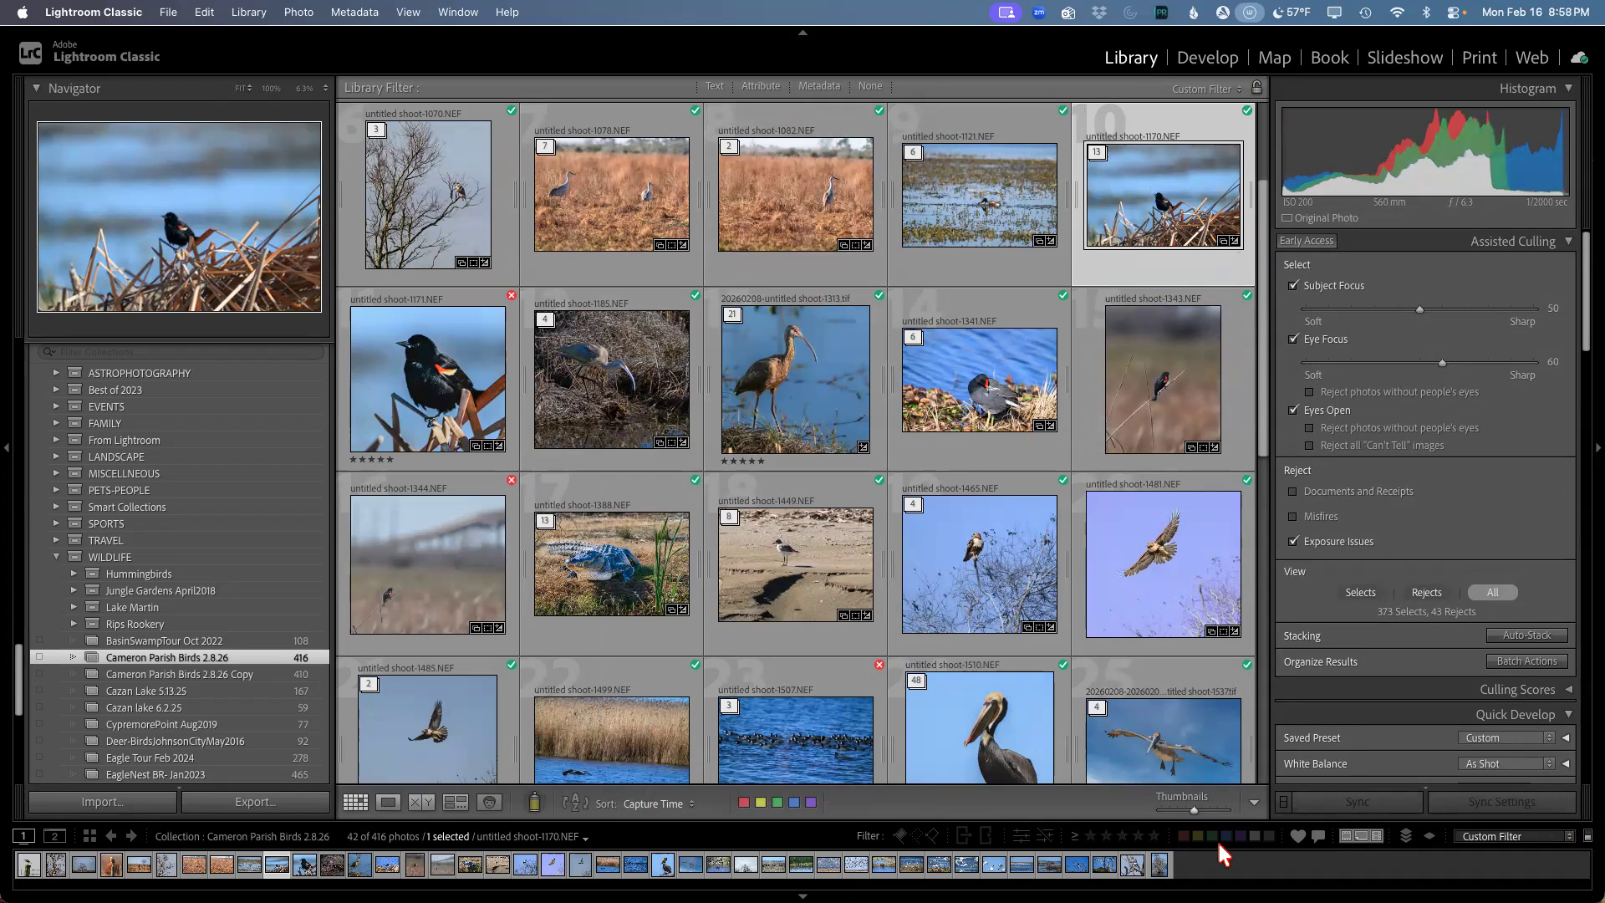
mouse_move(856, 877)
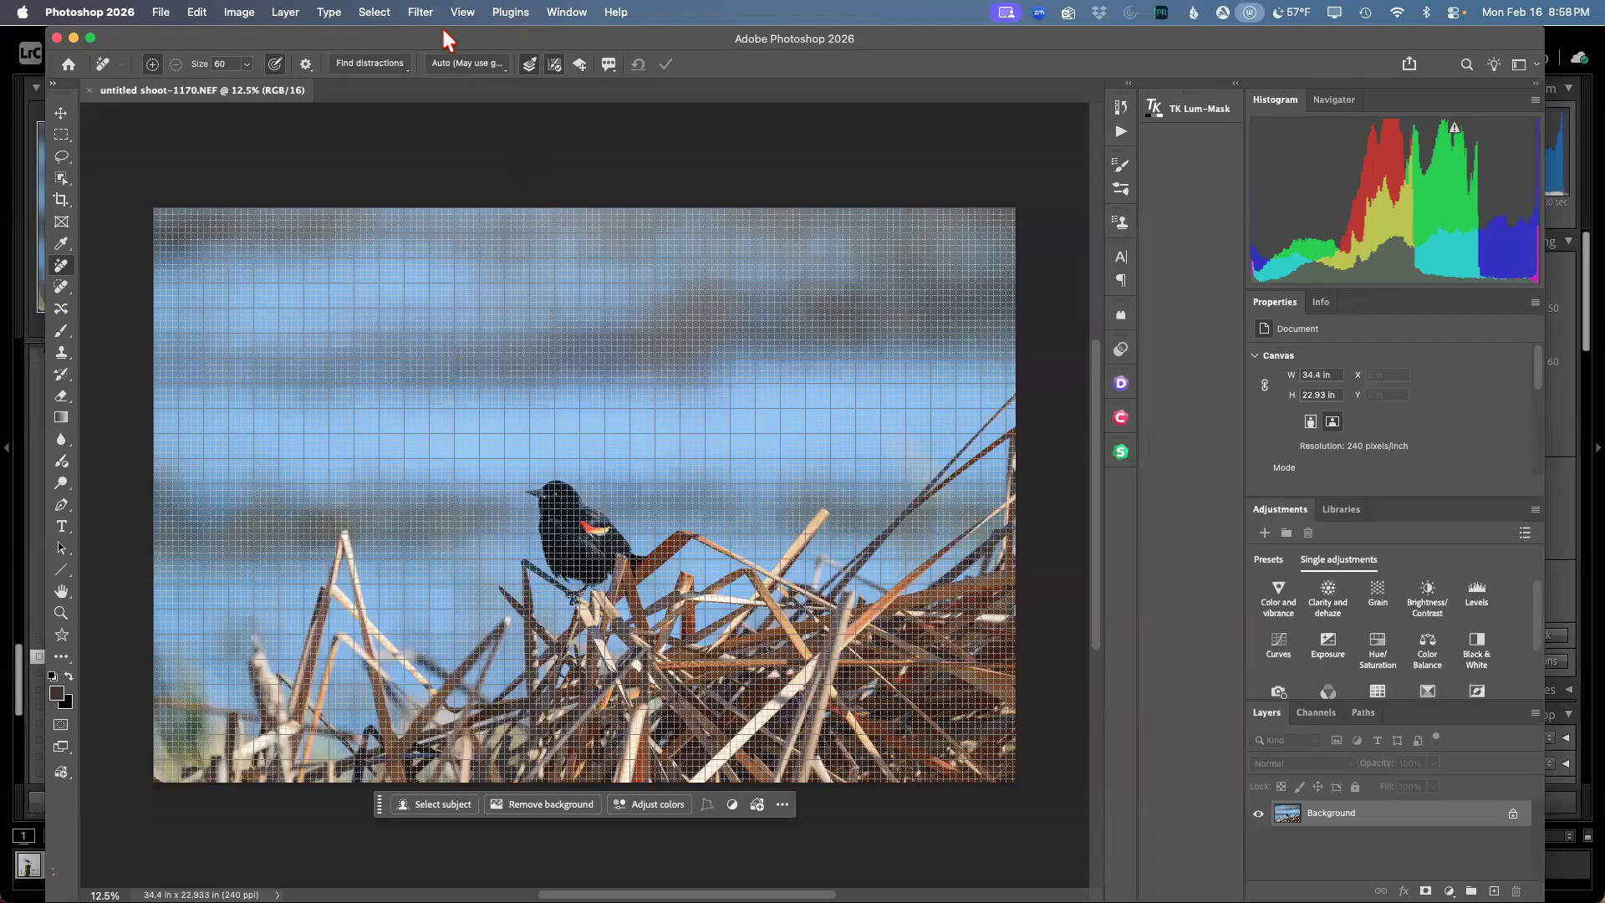
Step: Hide the extras overlaying the blackbird image and unlock its Background layer
left_click(462, 12)
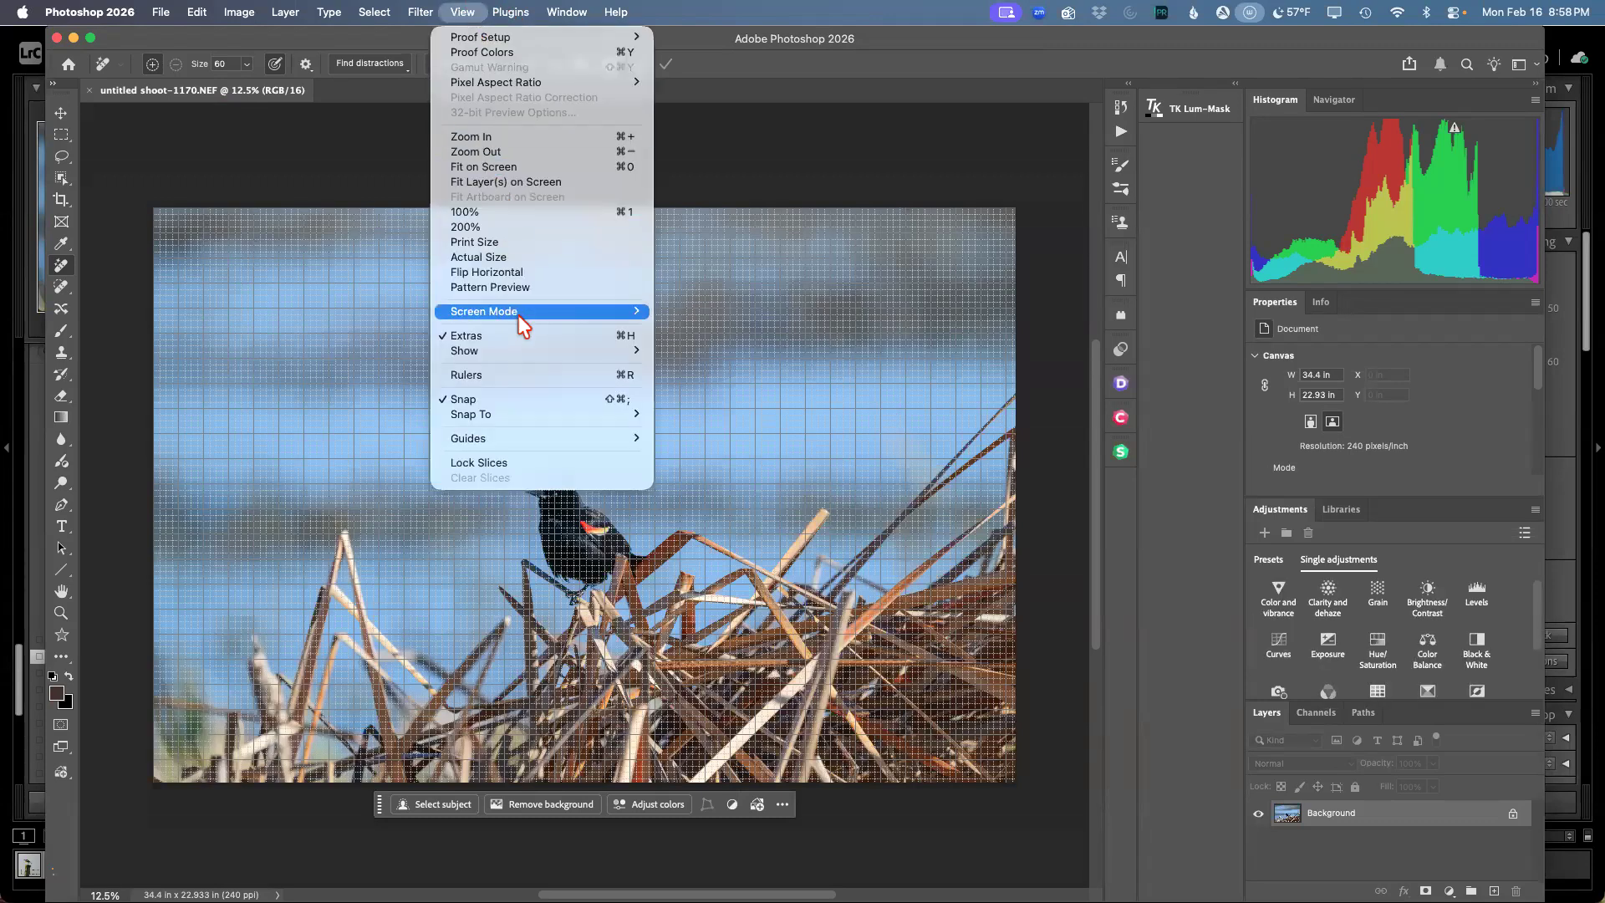
left_click(520, 338)
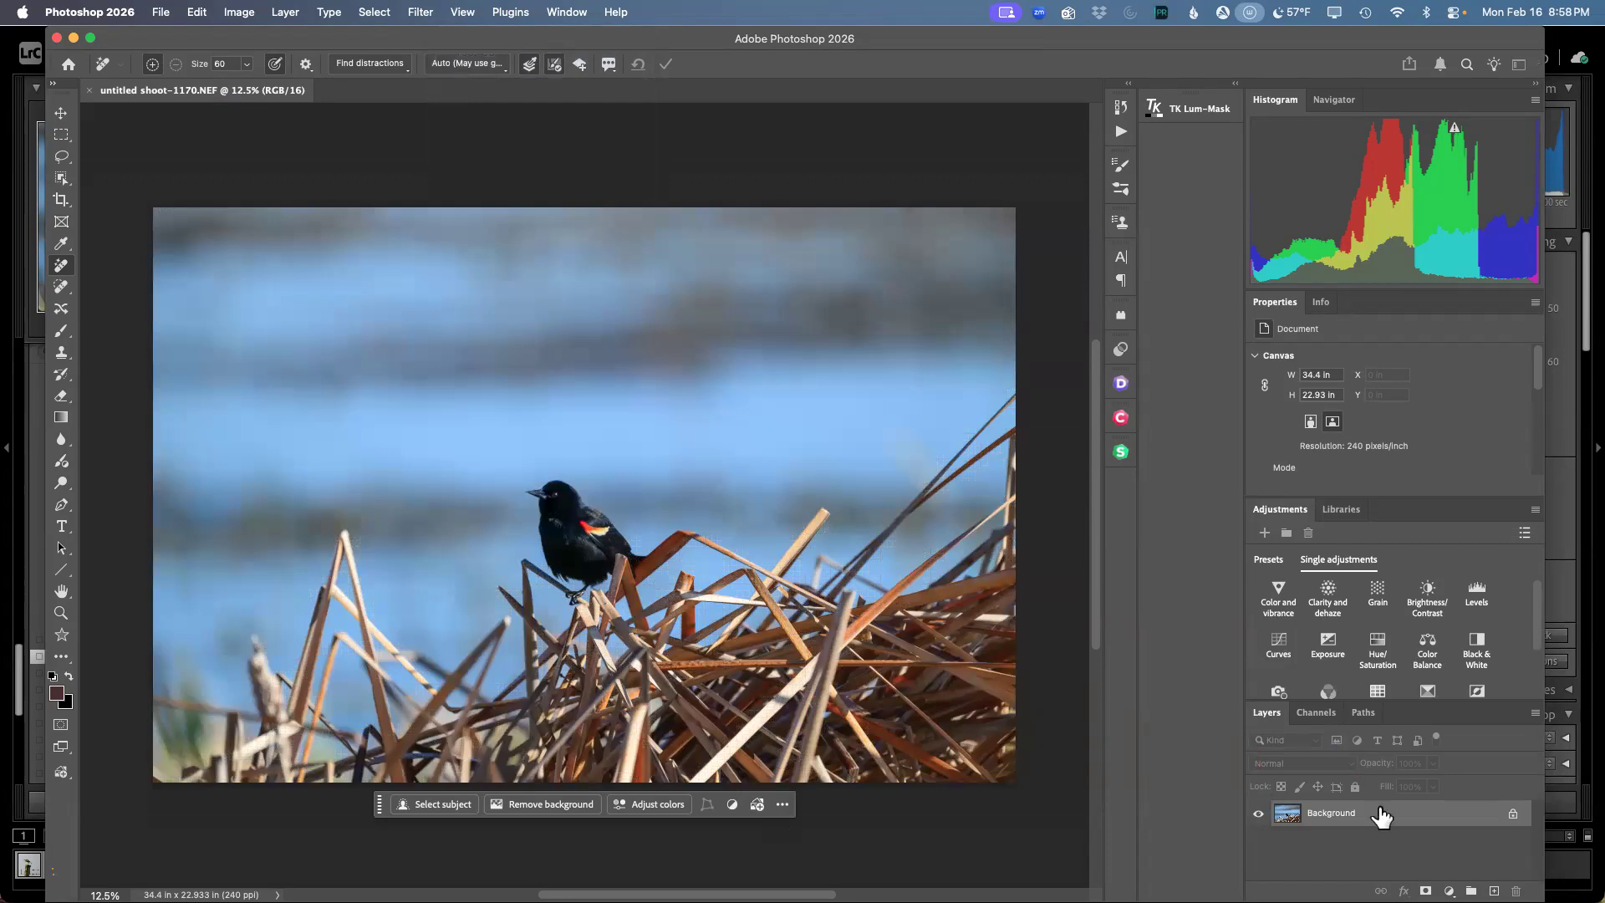
left_click(1512, 814)
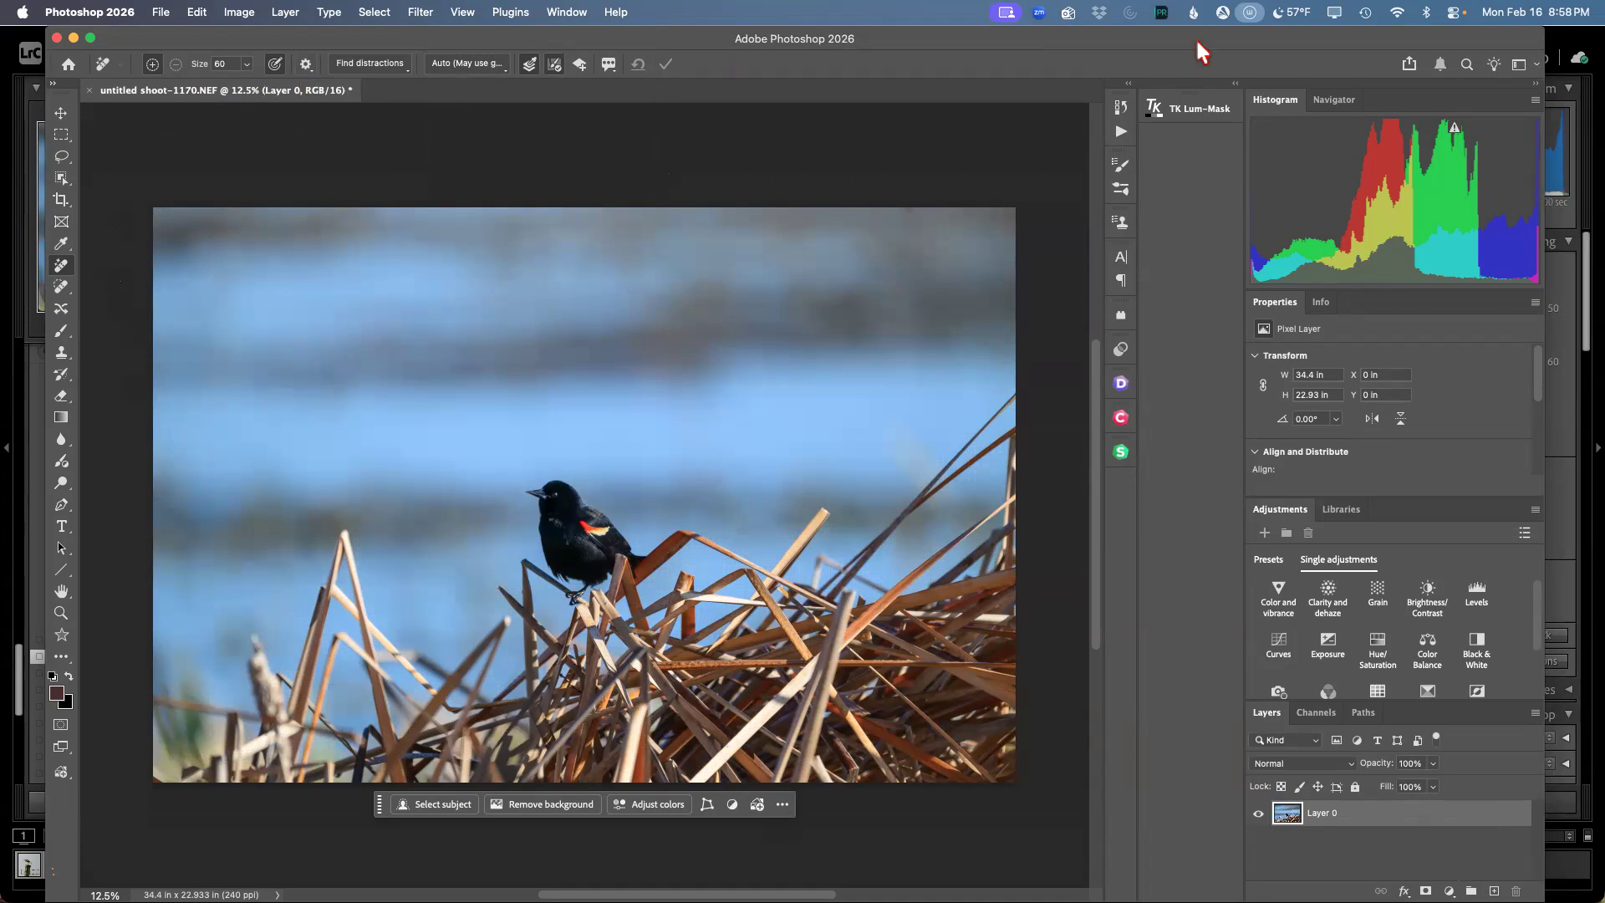
Step: Switch back to Lightroom Classic, open the blackbird stack as layers in Photoshop, and bring Photoshop to the front
left_click(10, 65)
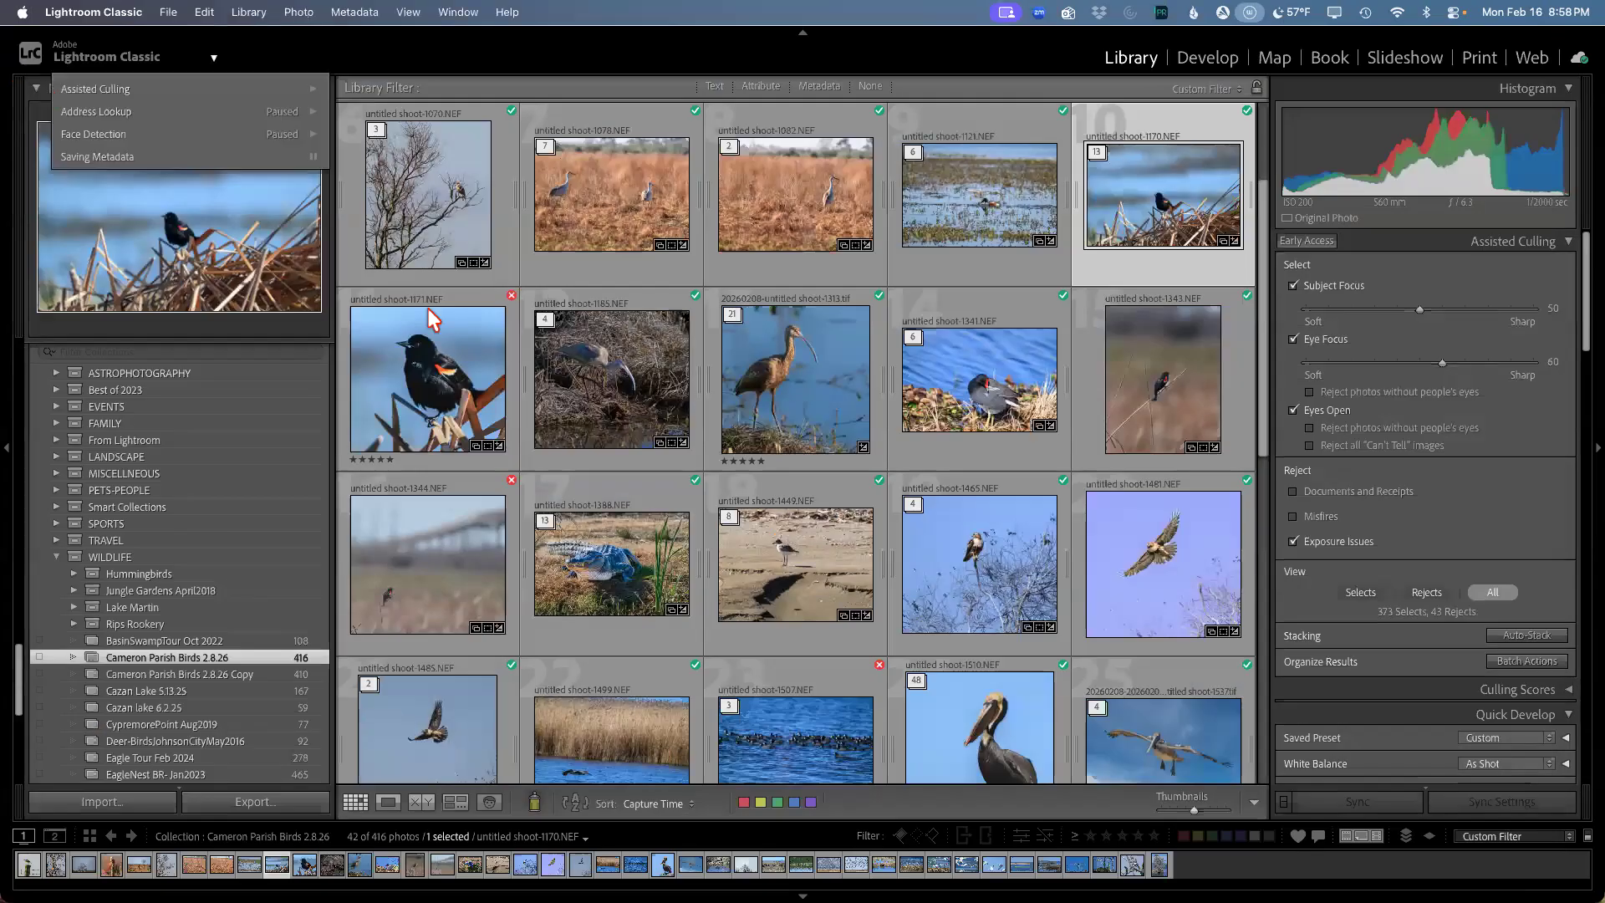
right_click(1174, 216)
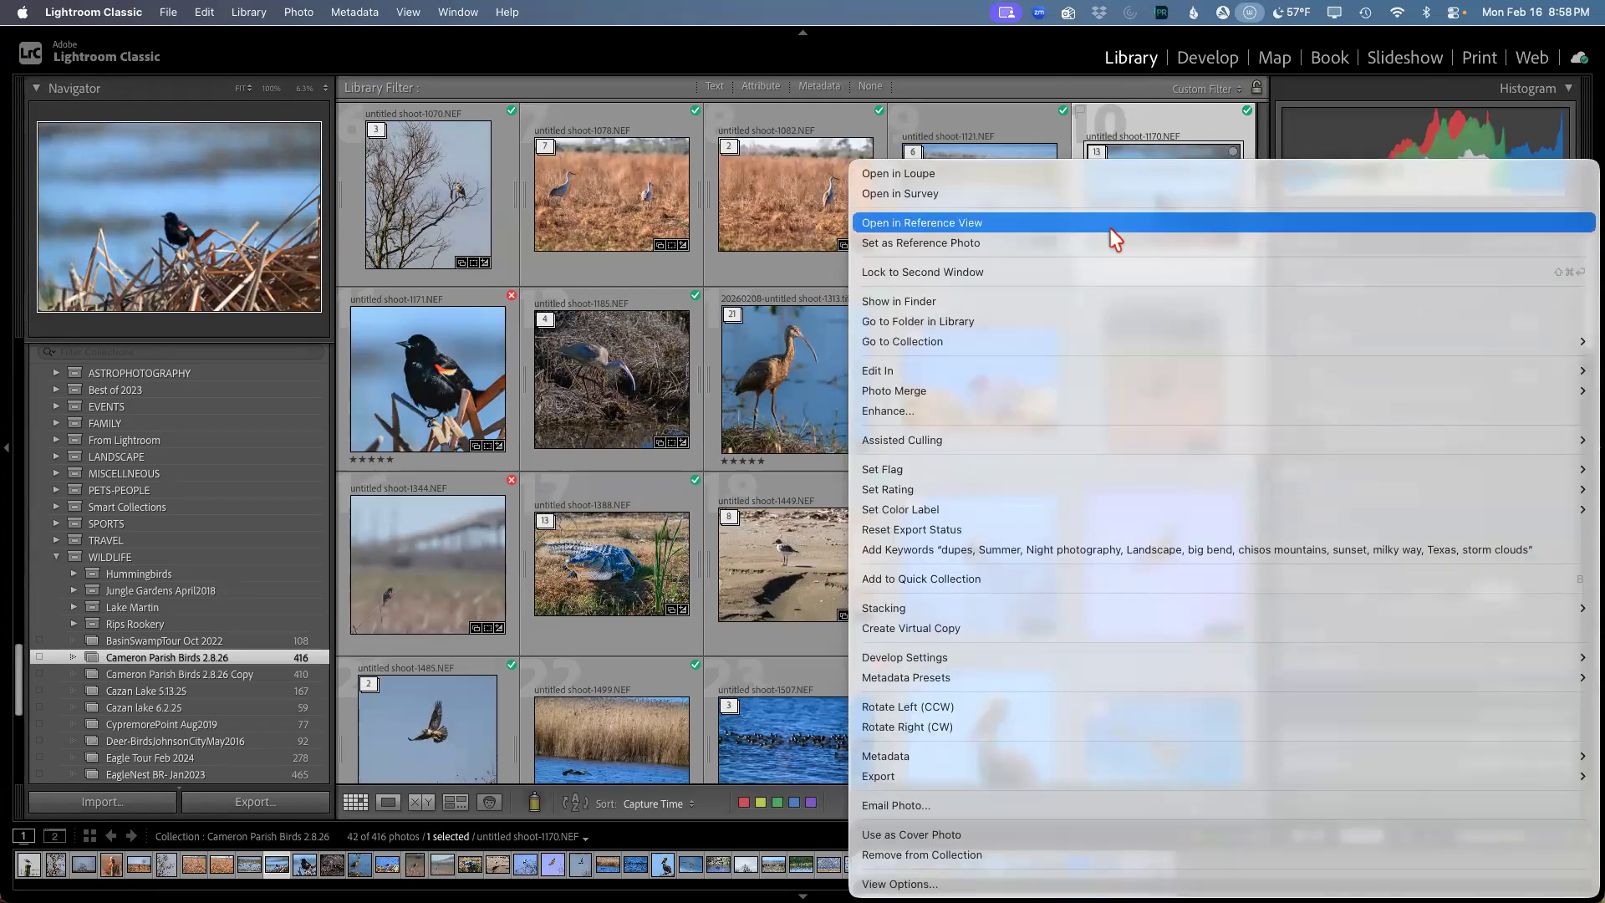
left_click(309, 11)
left_click(299, 12)
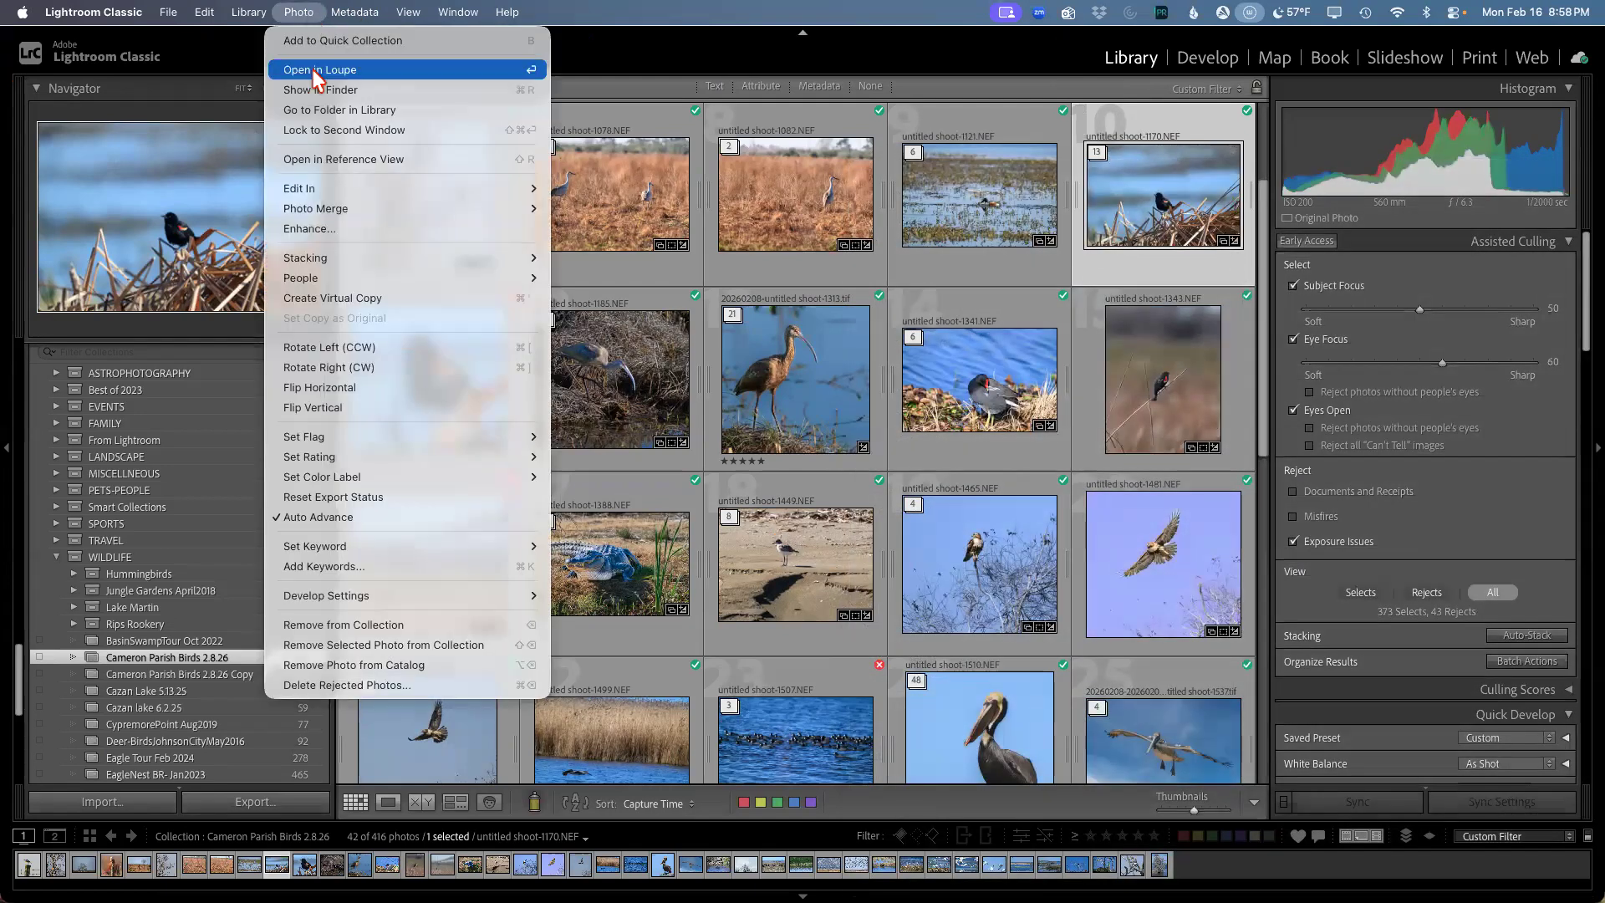
mouse_move(331, 178)
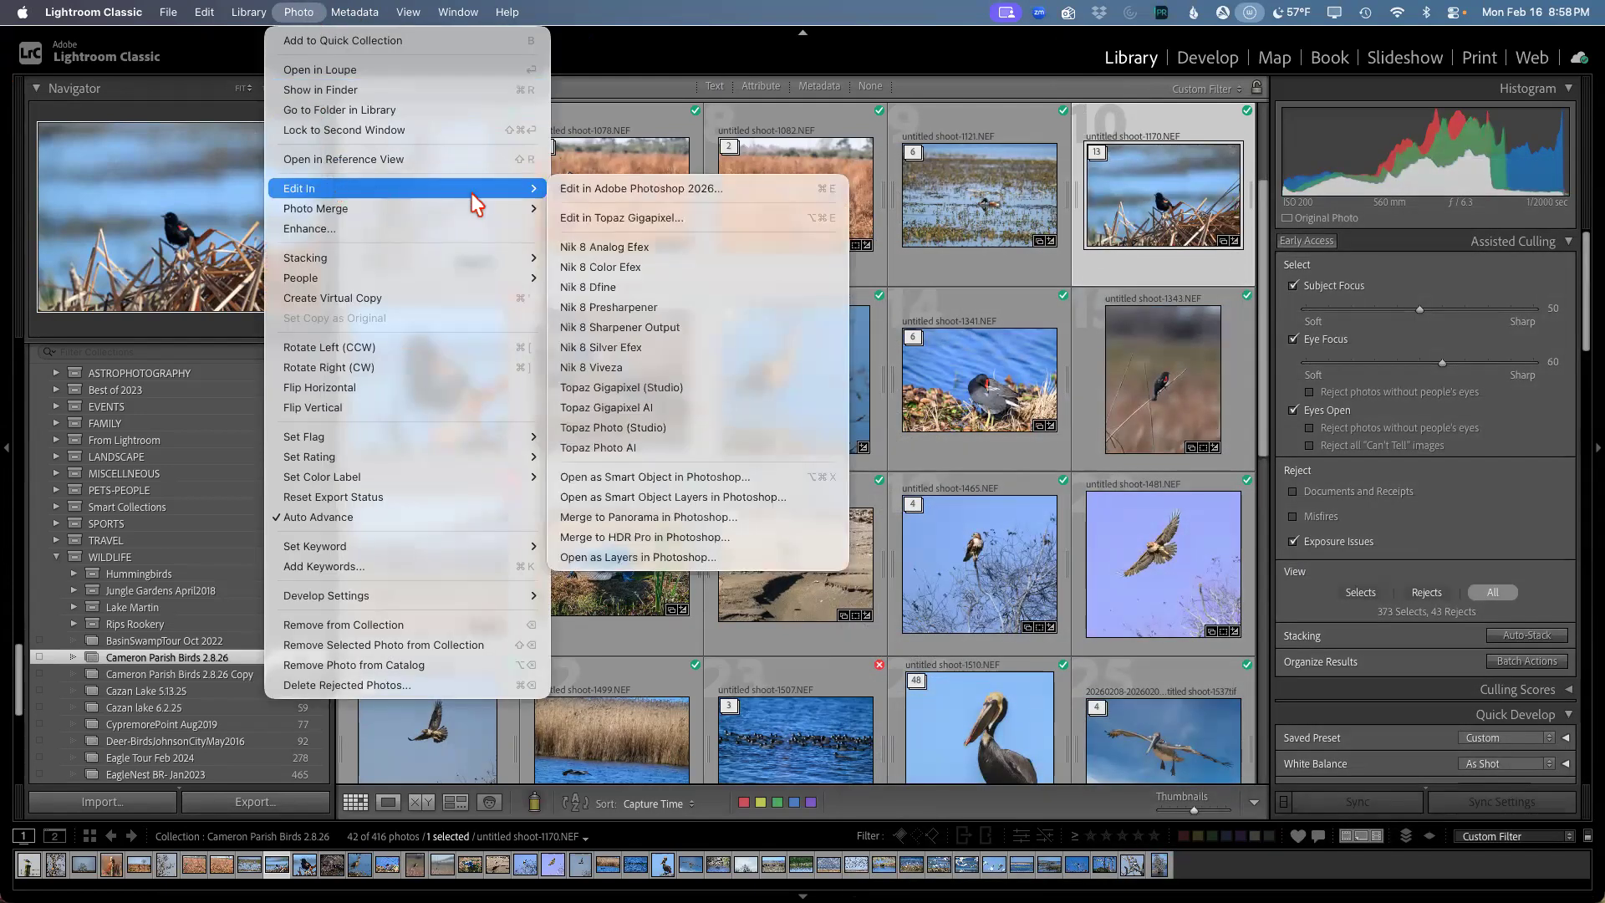
left_click(728, 564)
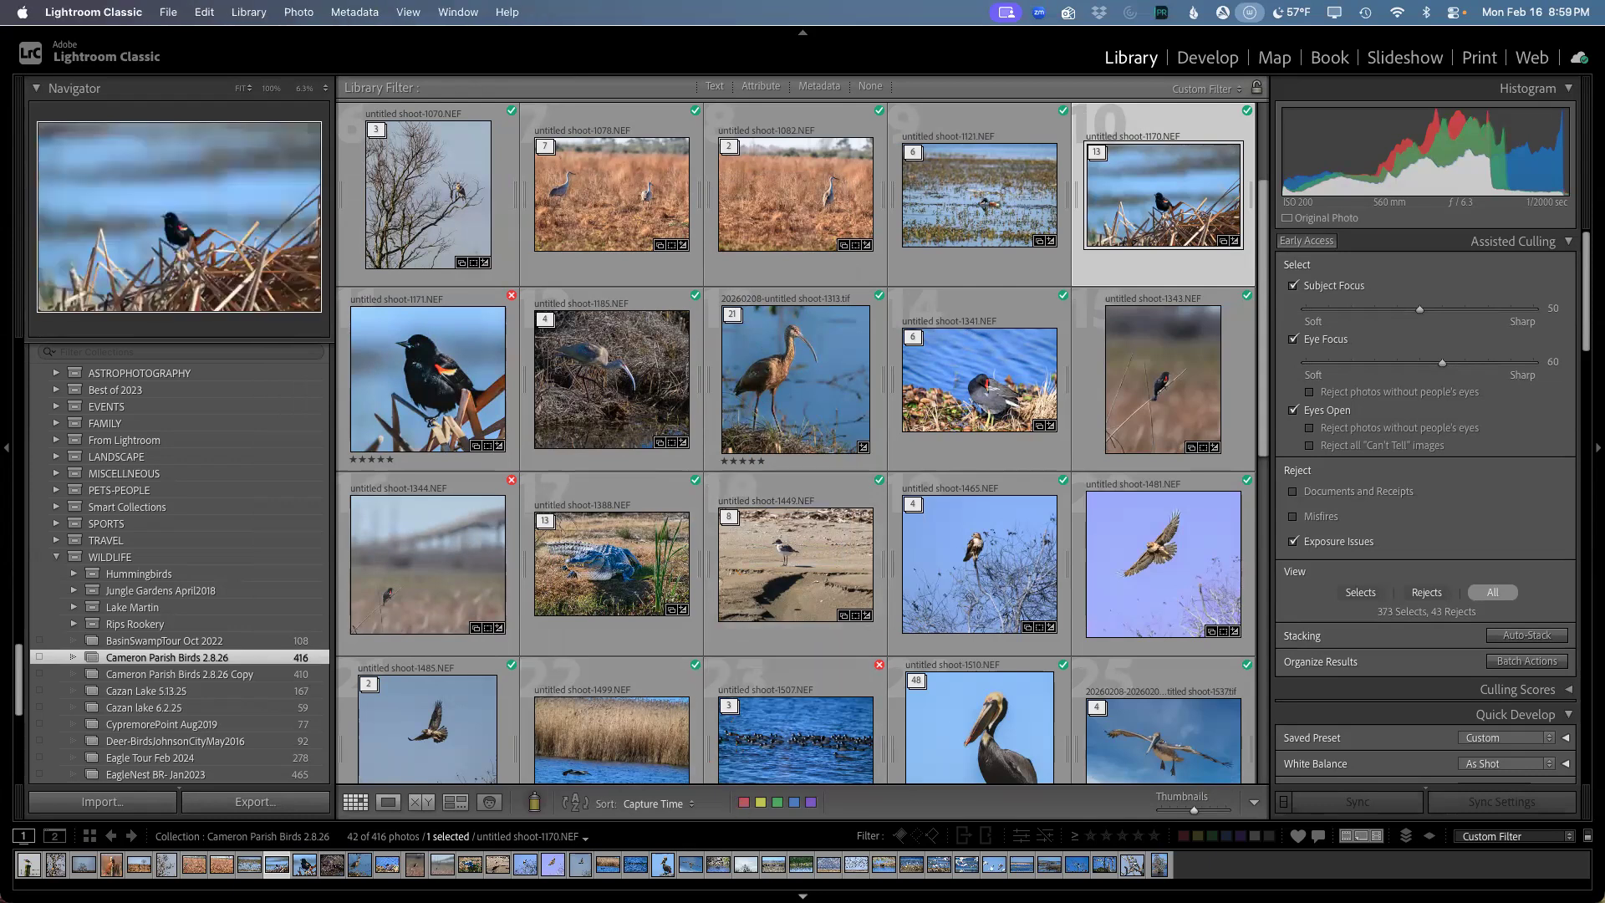
mouse_move(1024, 901)
left_click(1025, 862)
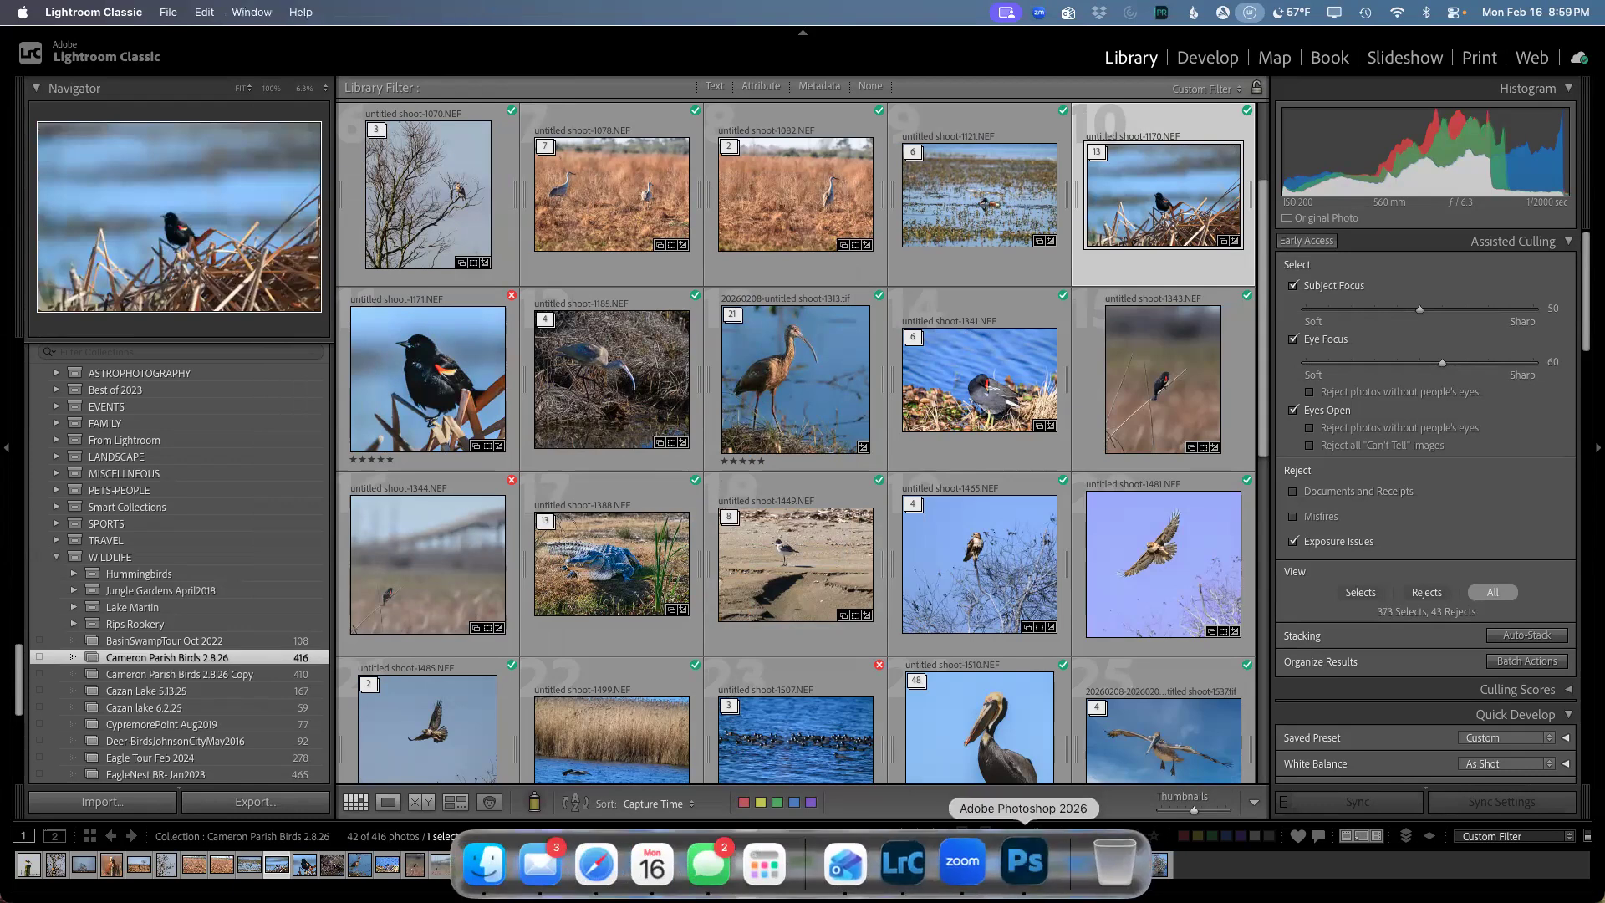
left_click(1025, 862)
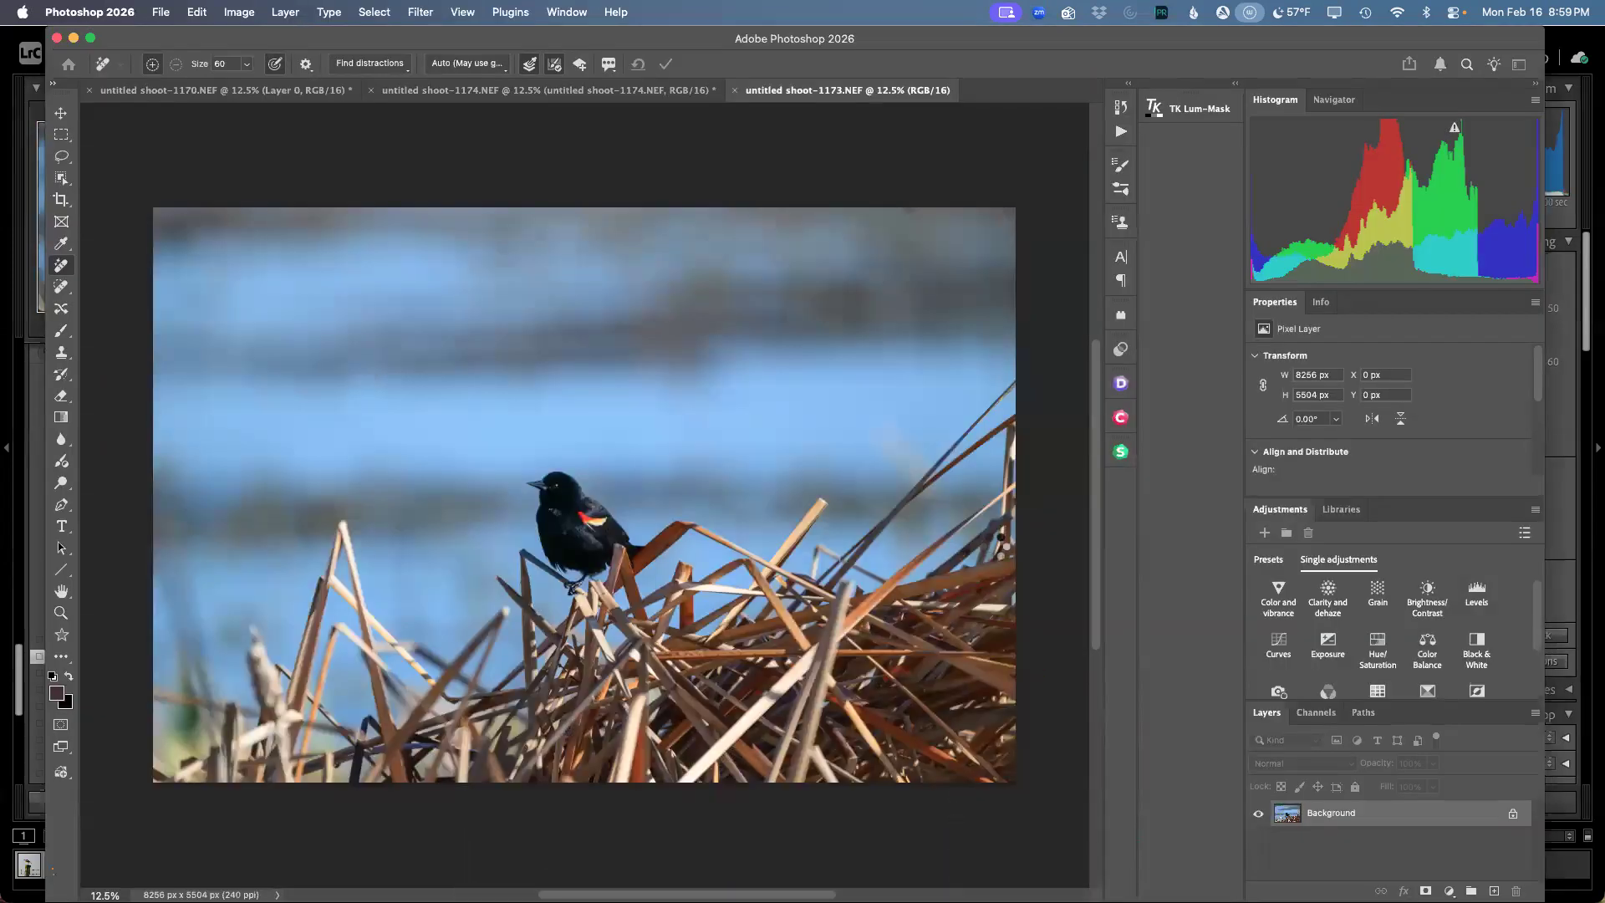
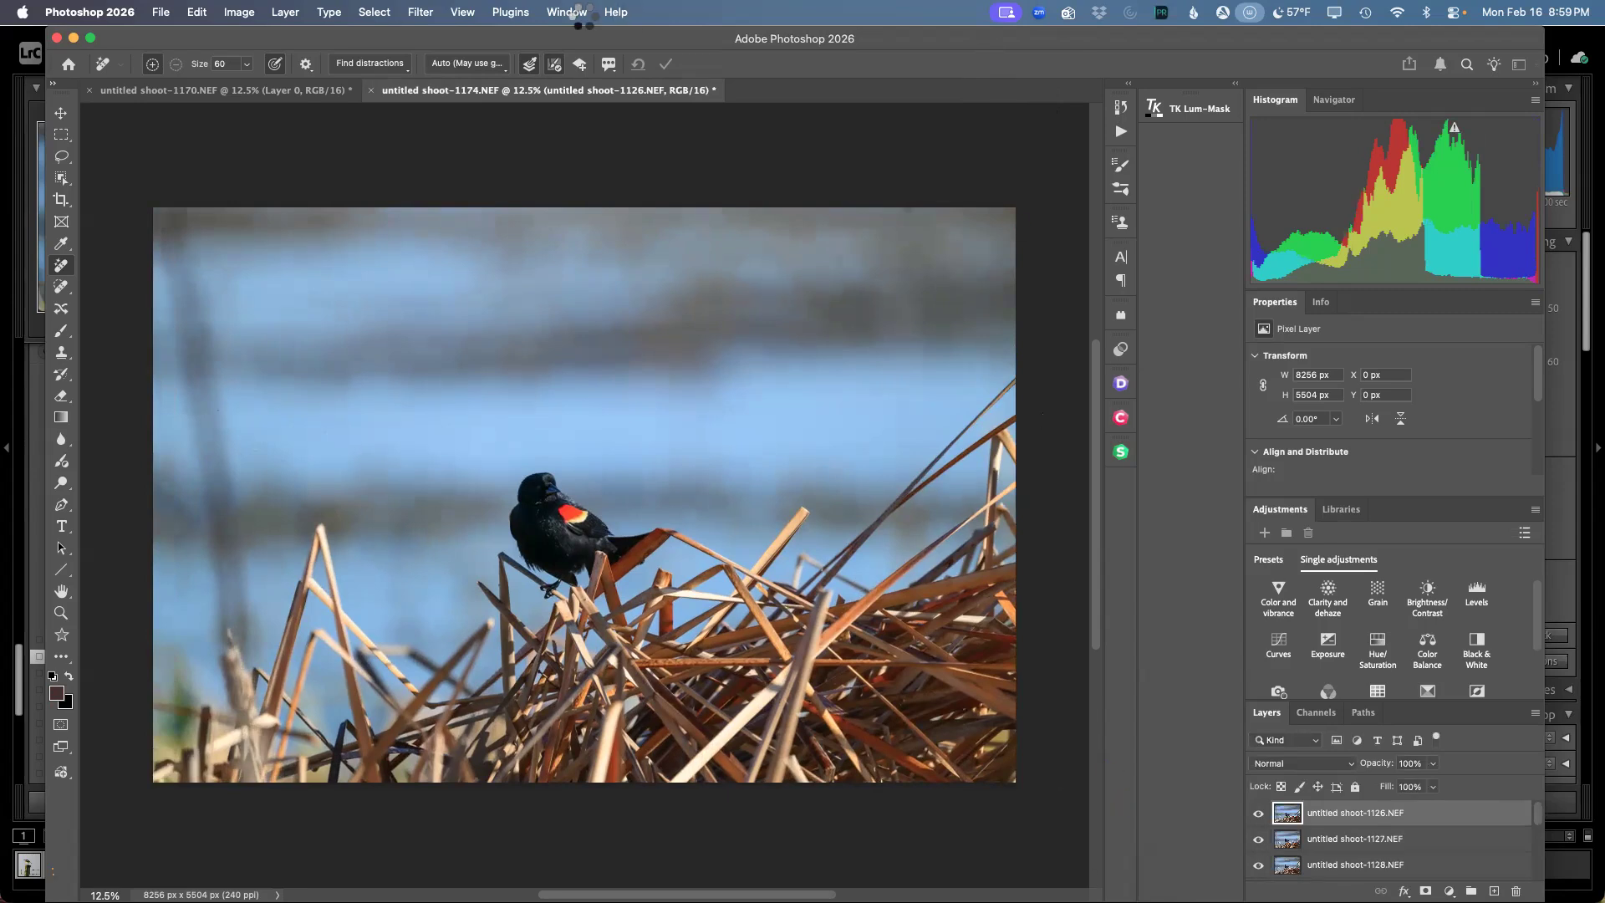
key("super+Tab")
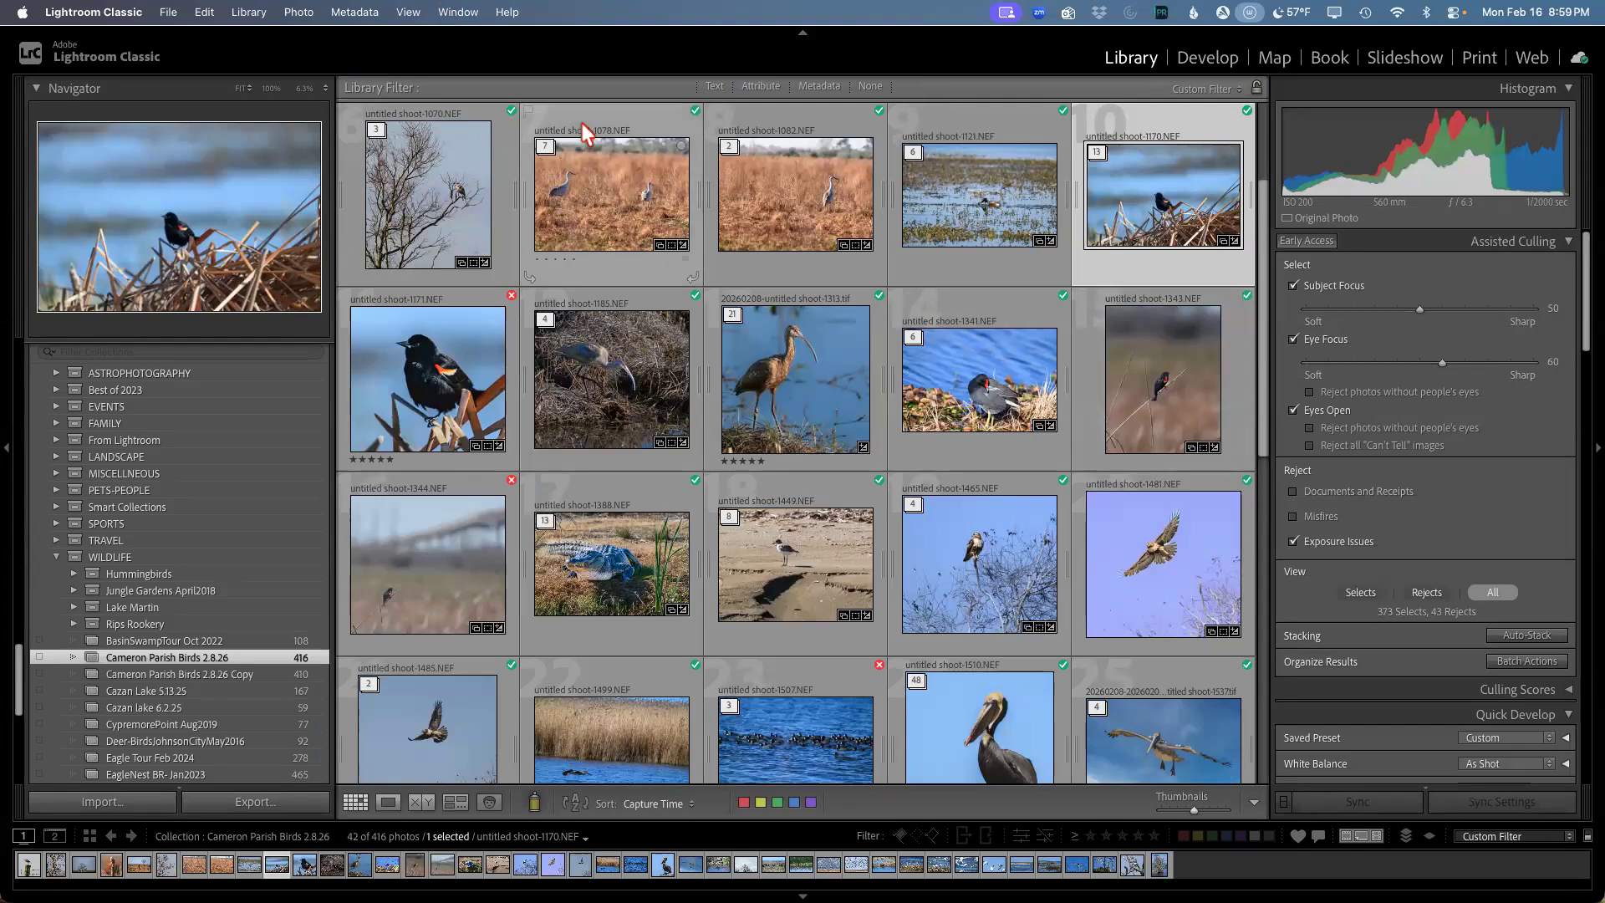
key("super+comma")
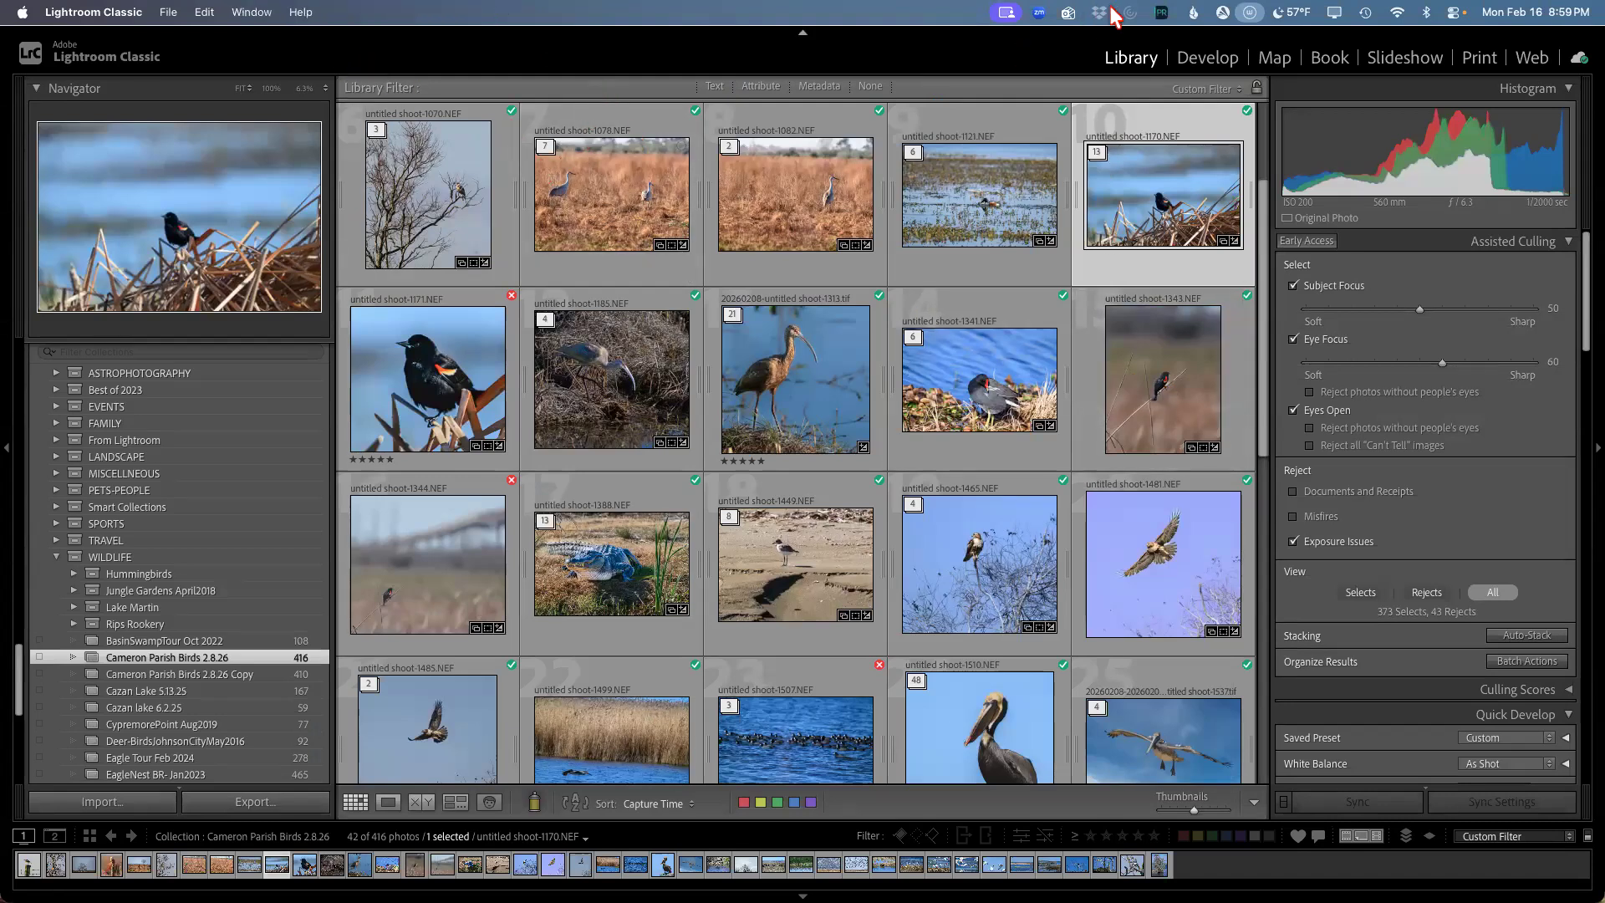
key("super+Tab")
key("super+Tab")
key("super+Tab")
key("super+Tab")
key("super+Tab")
key("super+Tab")
key("super+Tab")
key("super+Tab")
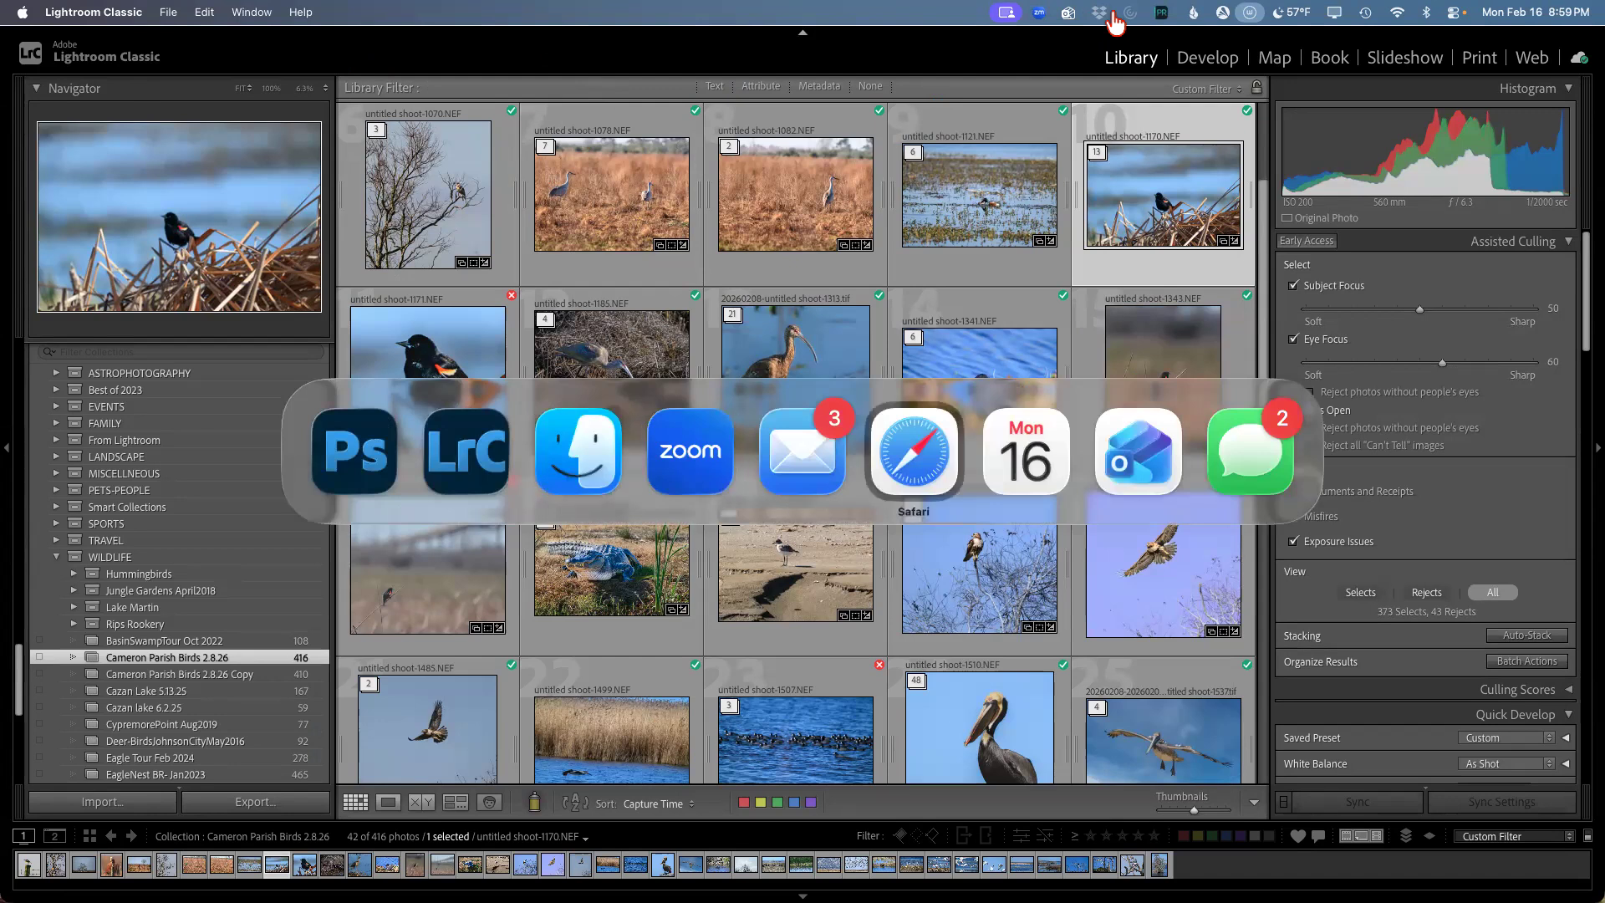
key("super+Tab")
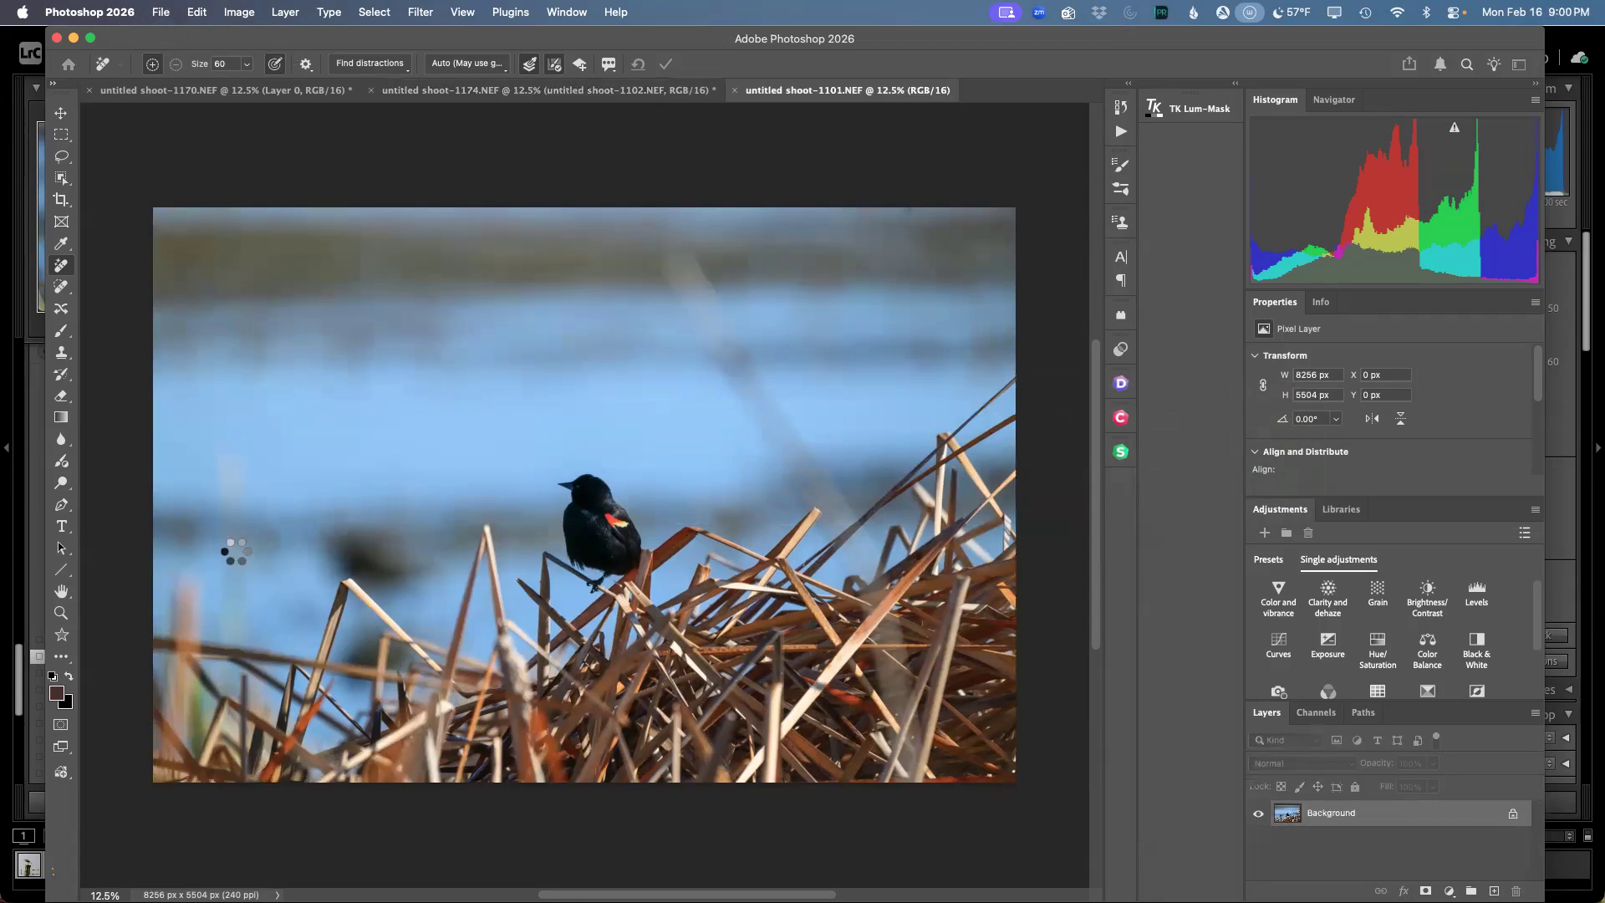
left_click(161, 12)
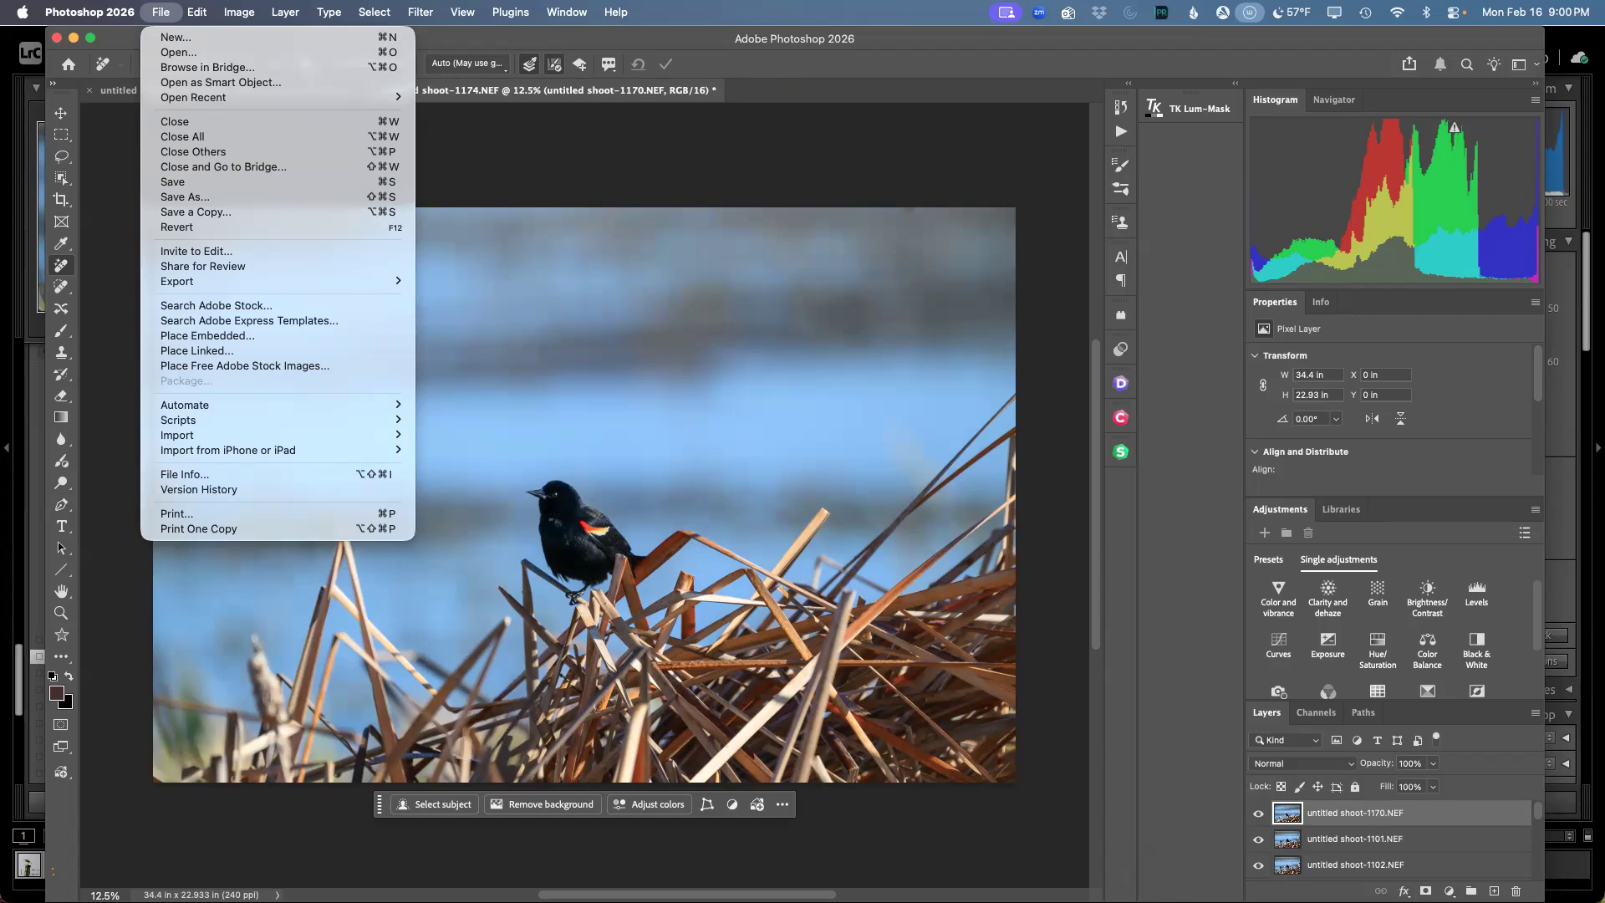
key("Escape")
left_click(289, 869)
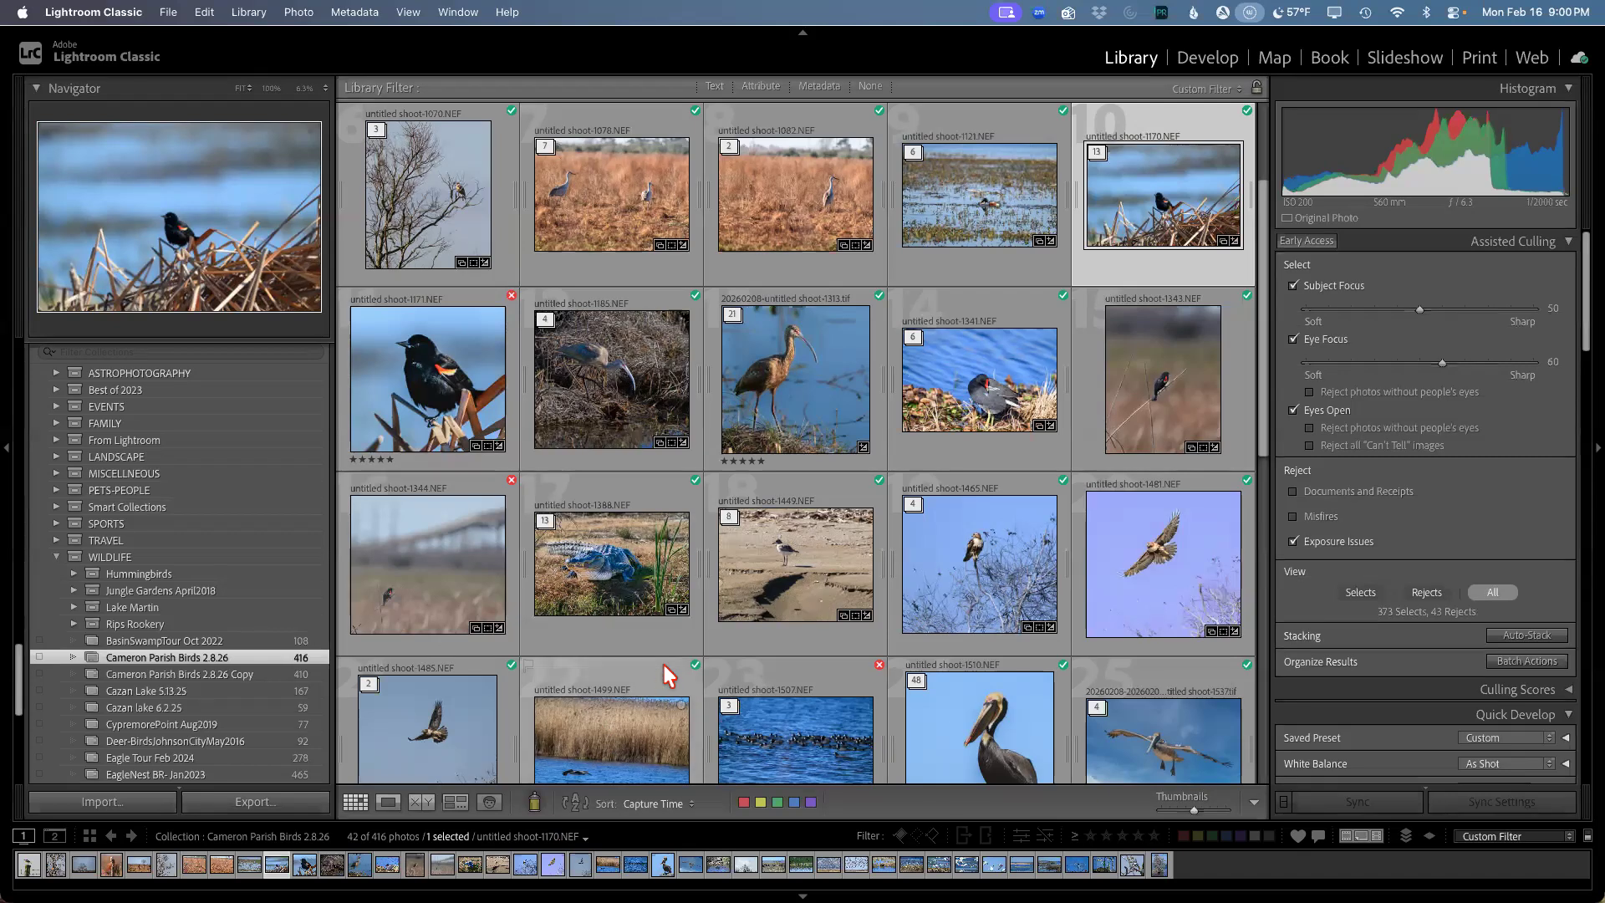
Step: Return to Photoshop and look through the stacked photo layers of the untitled shoot-1174.NEF document
key("super+Tab")
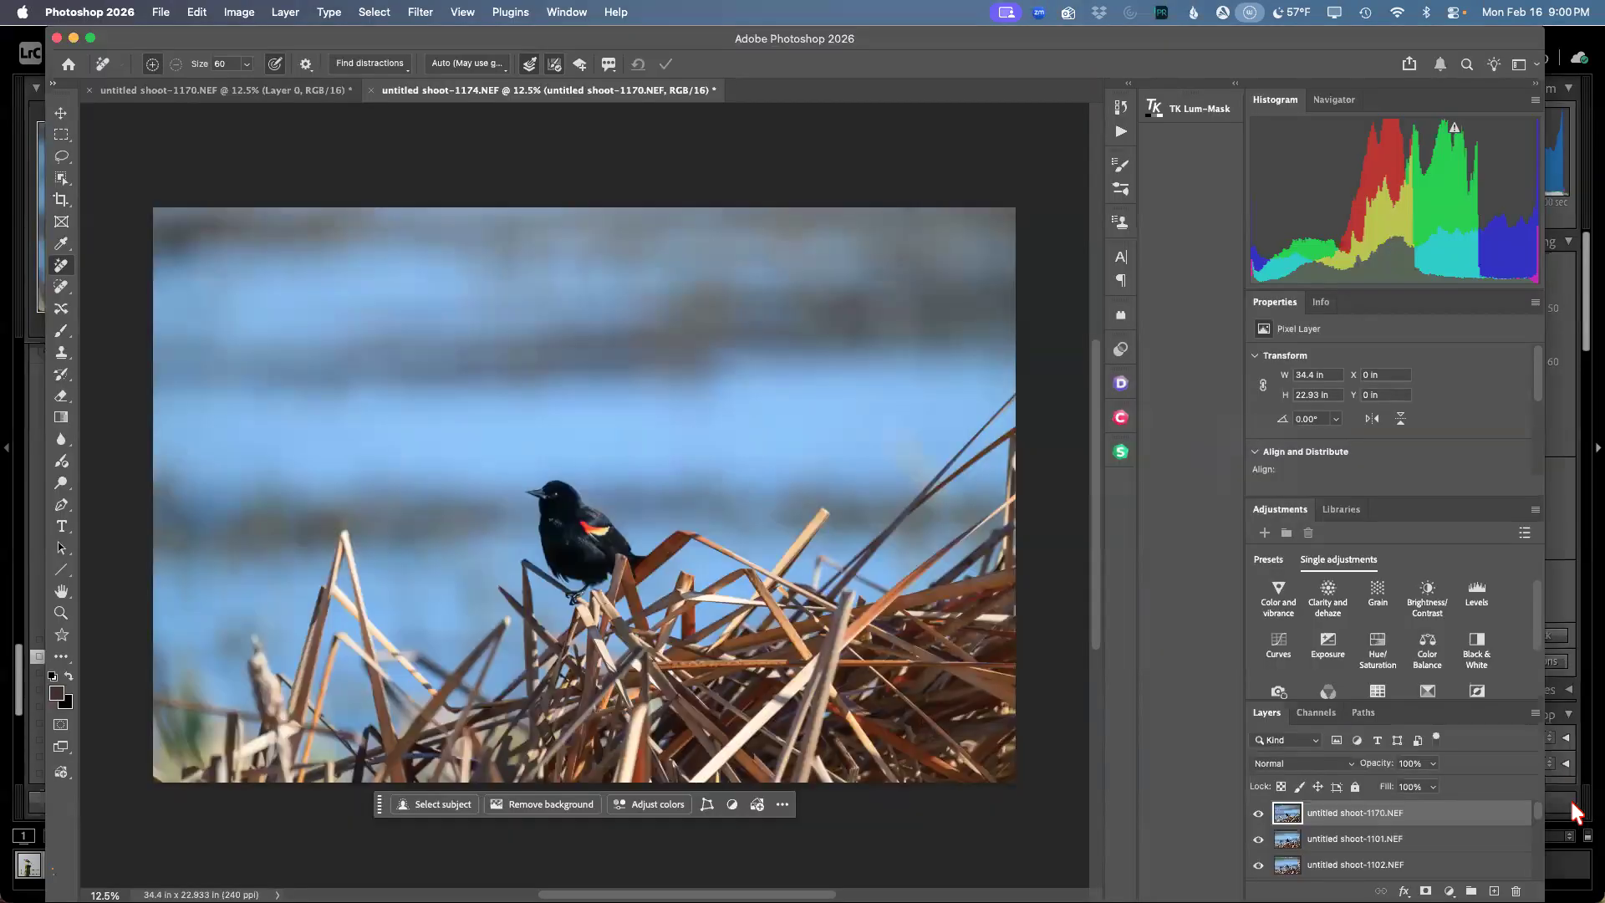
scroll(1484, 827, "down", 5)
scroll(1471, 828, "down", 2)
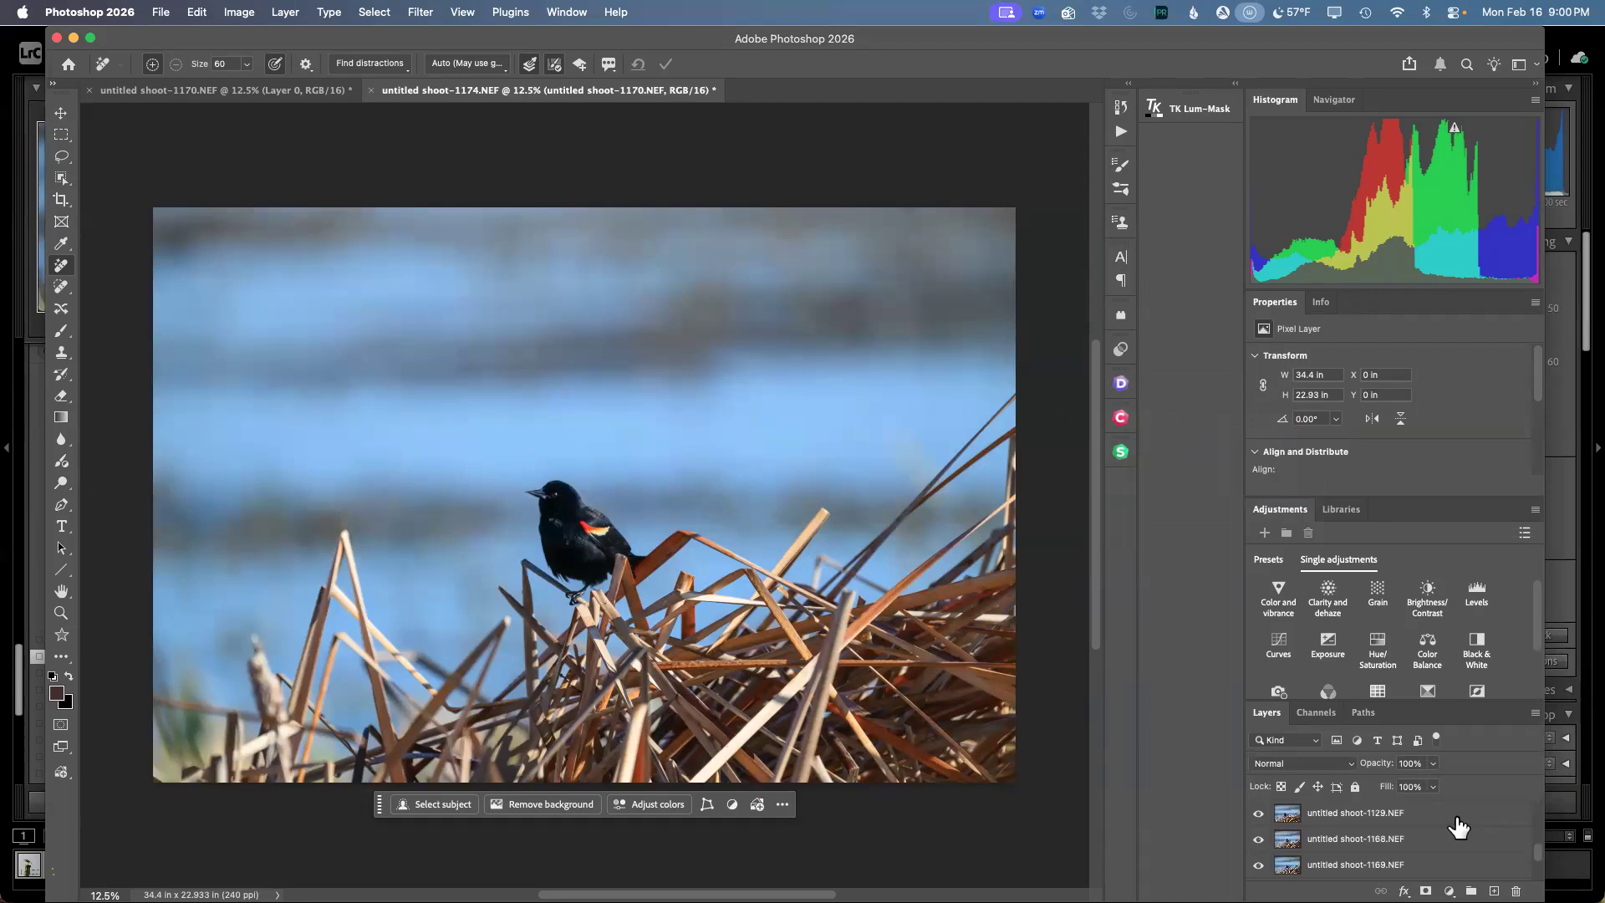
double_click(1278, 35)
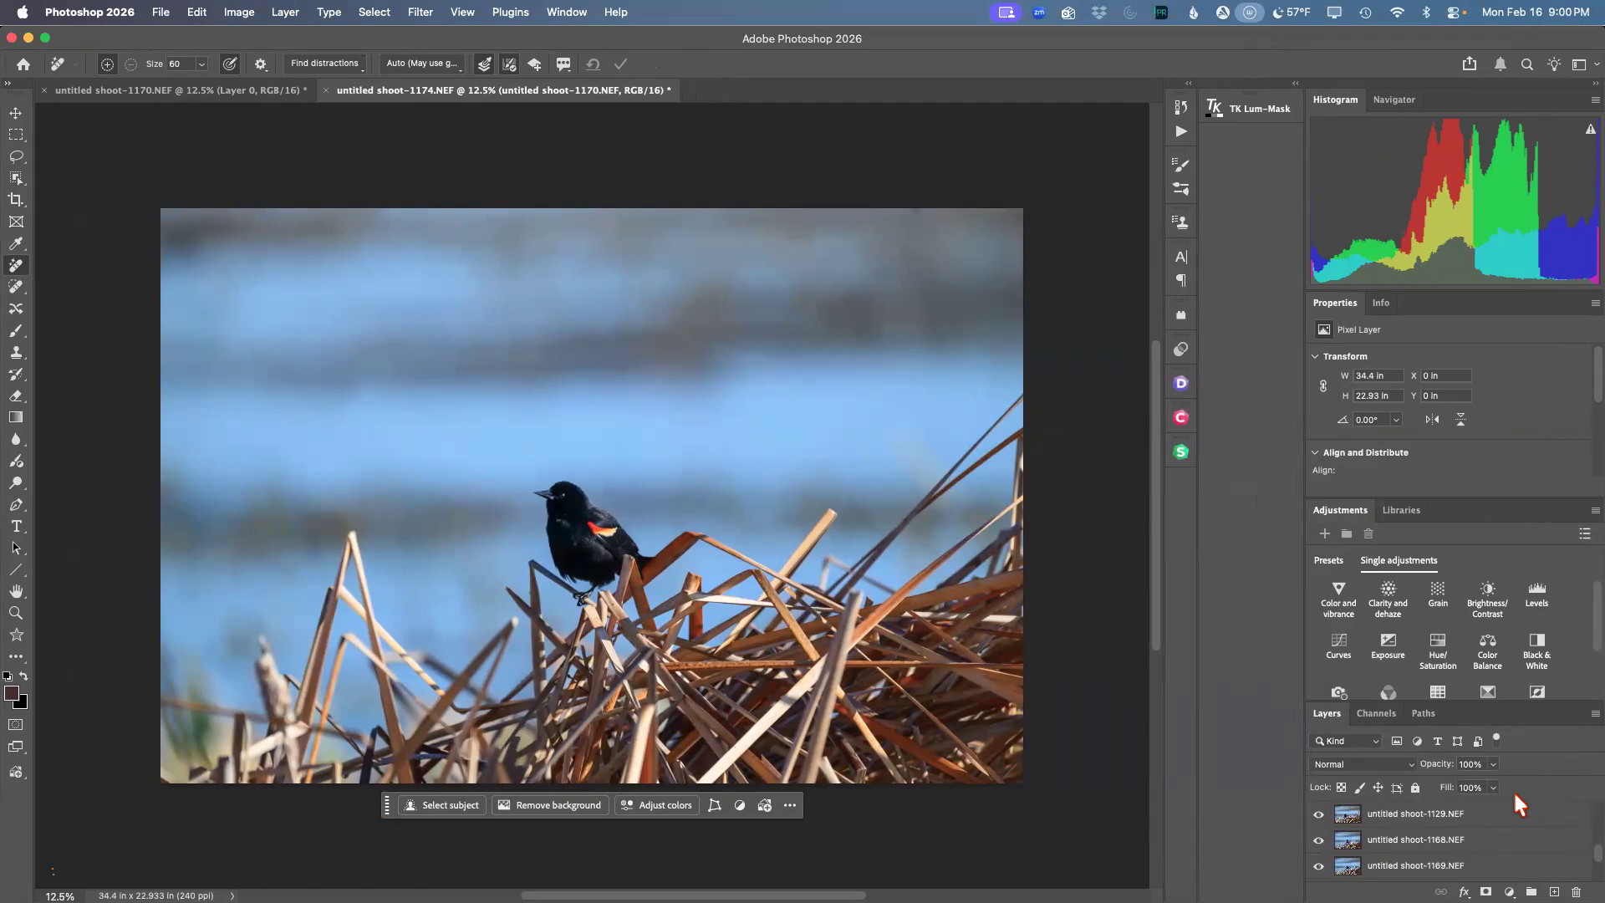
double_click(1320, 35)
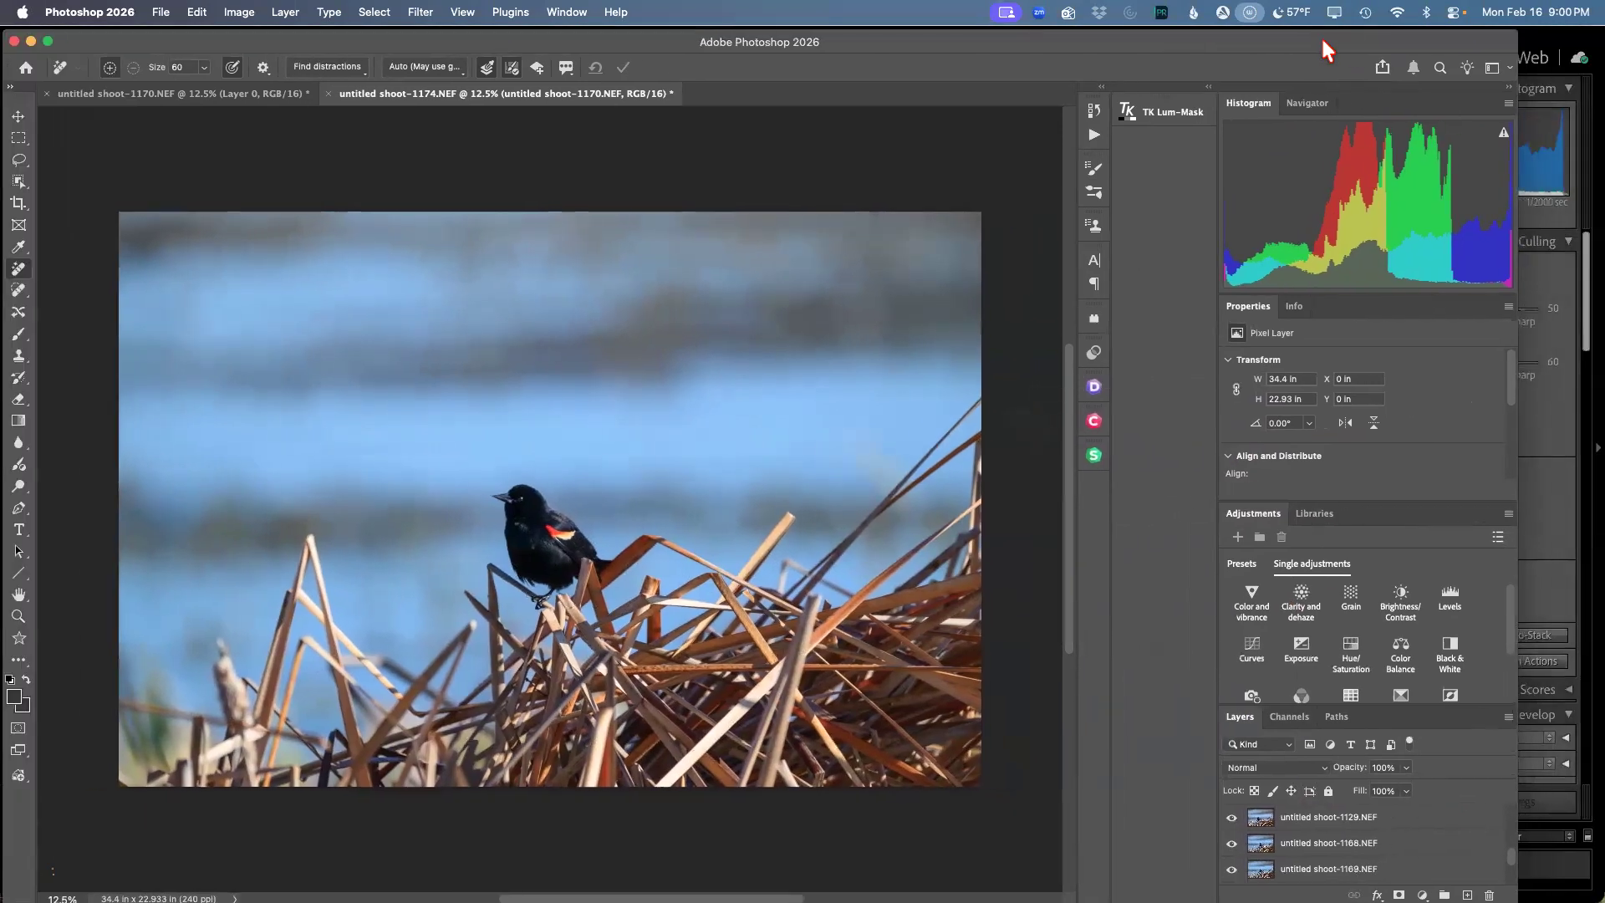
Step: Look through the layer stack up to untitled shoot-1170.NEF, compare with the Lightroom Classic grid, and hide the Photoshop panels
scroll(1444, 846, "up", 5)
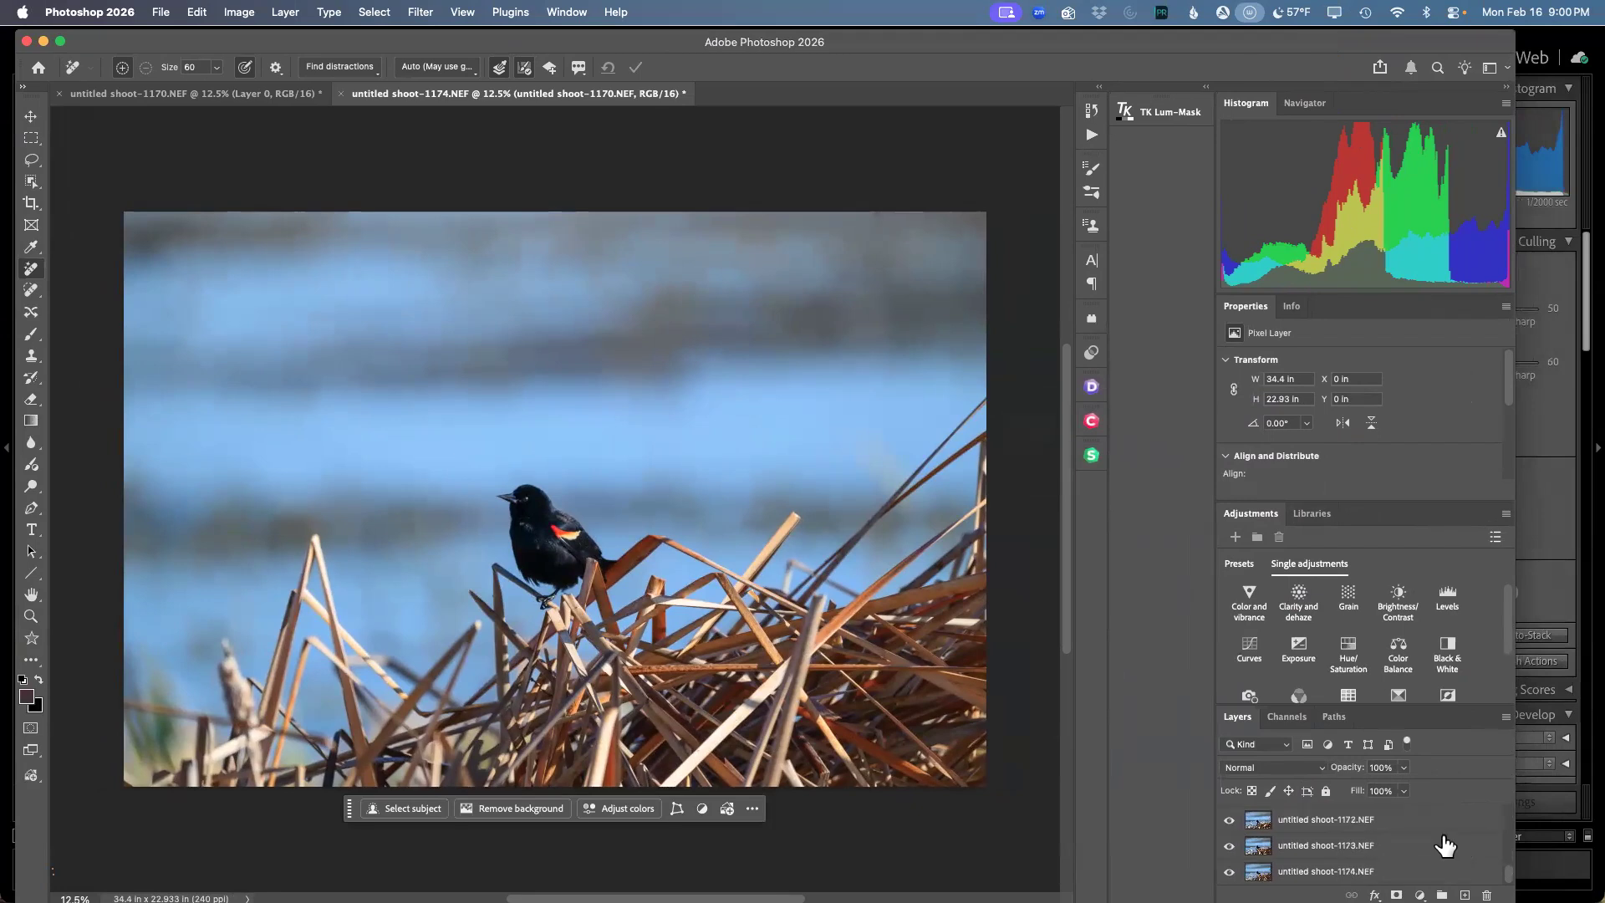
scroll(1336, 826, "up", 2)
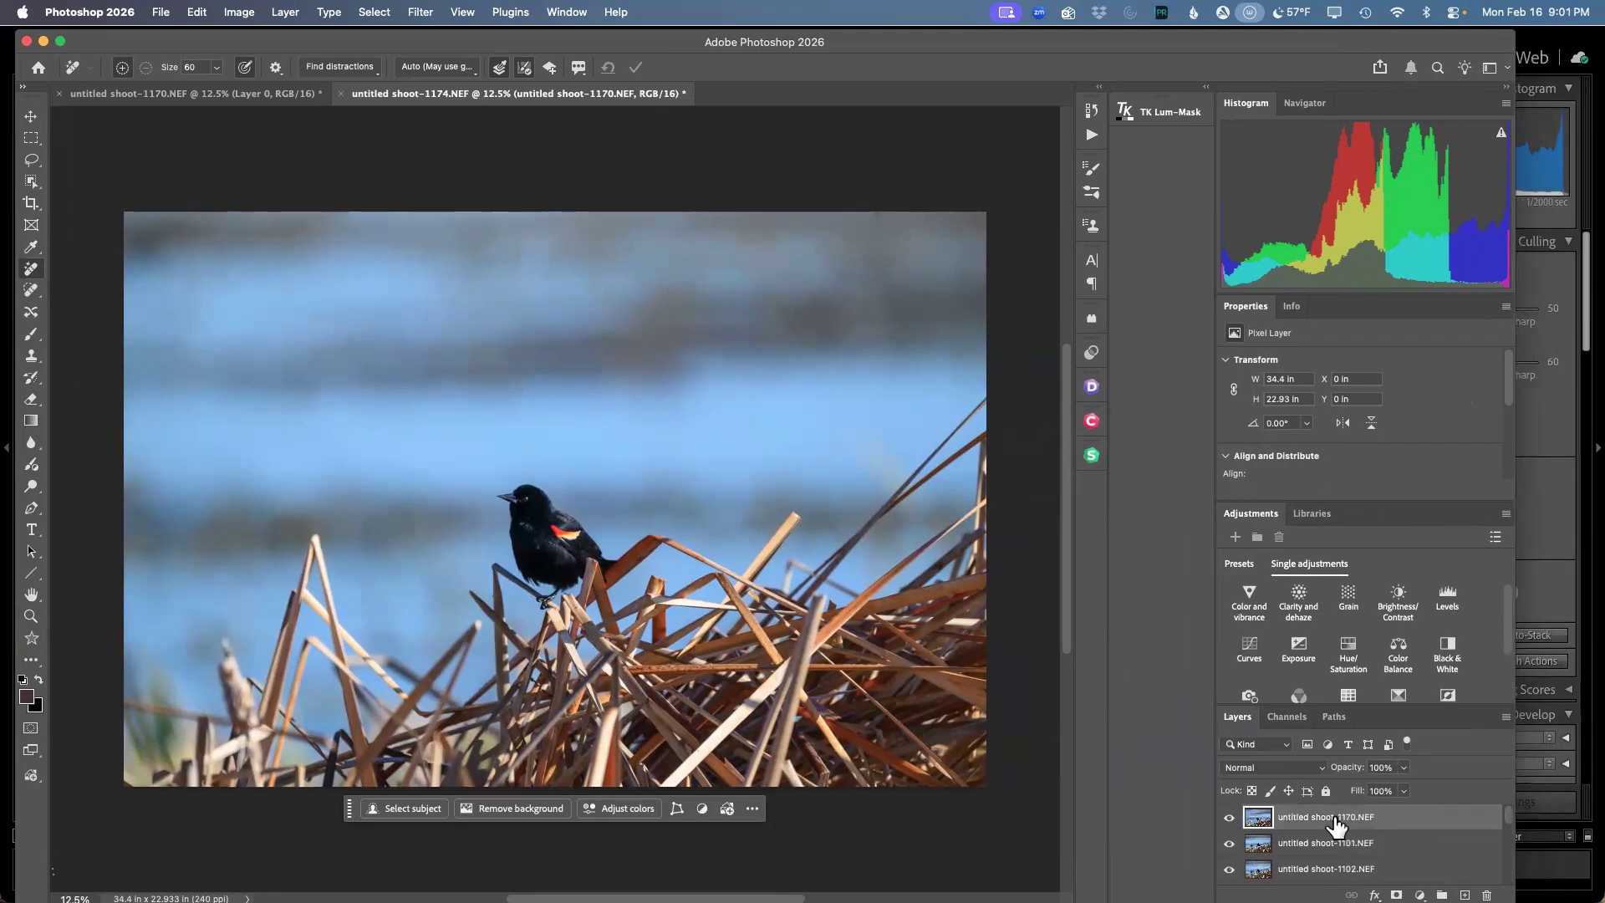
key("super+Tab")
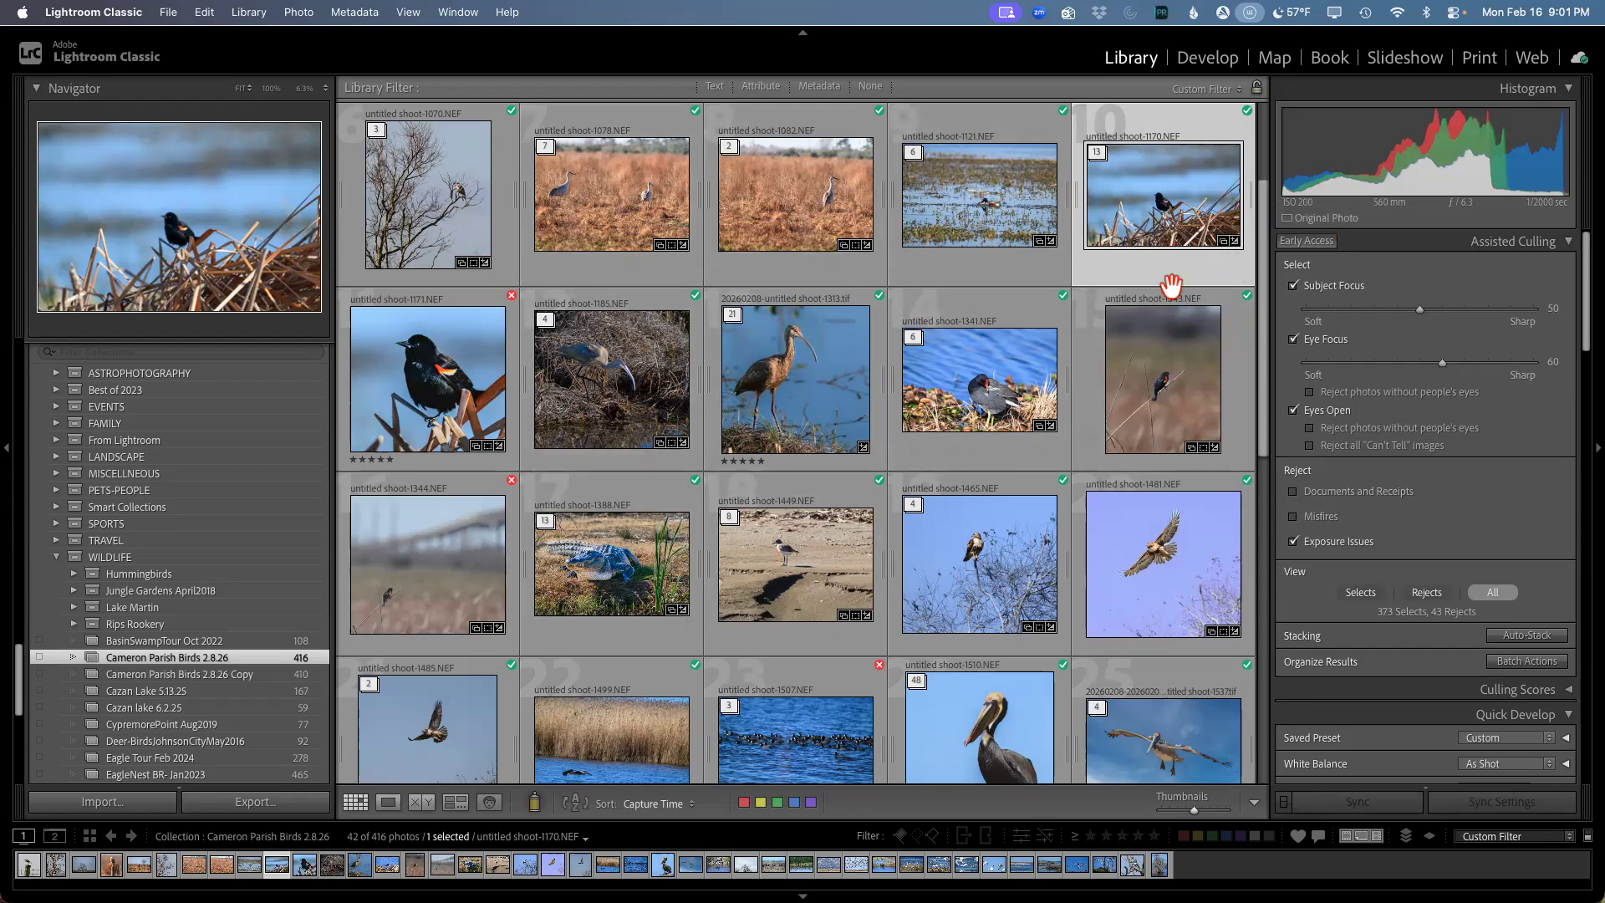
key("super+Tab")
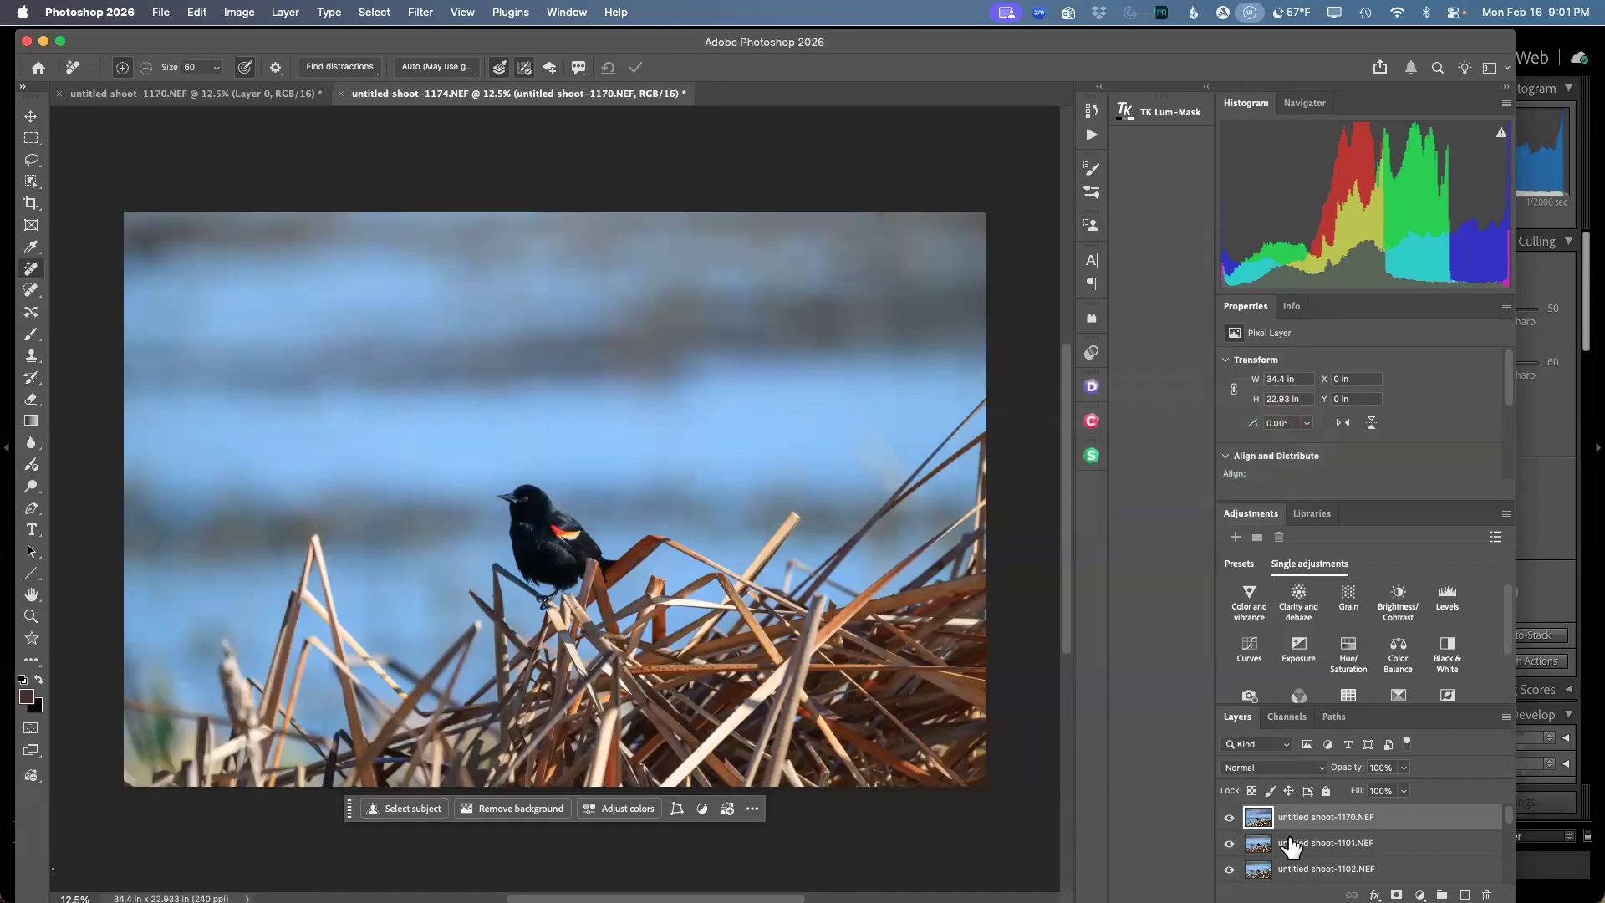
key("Tab")
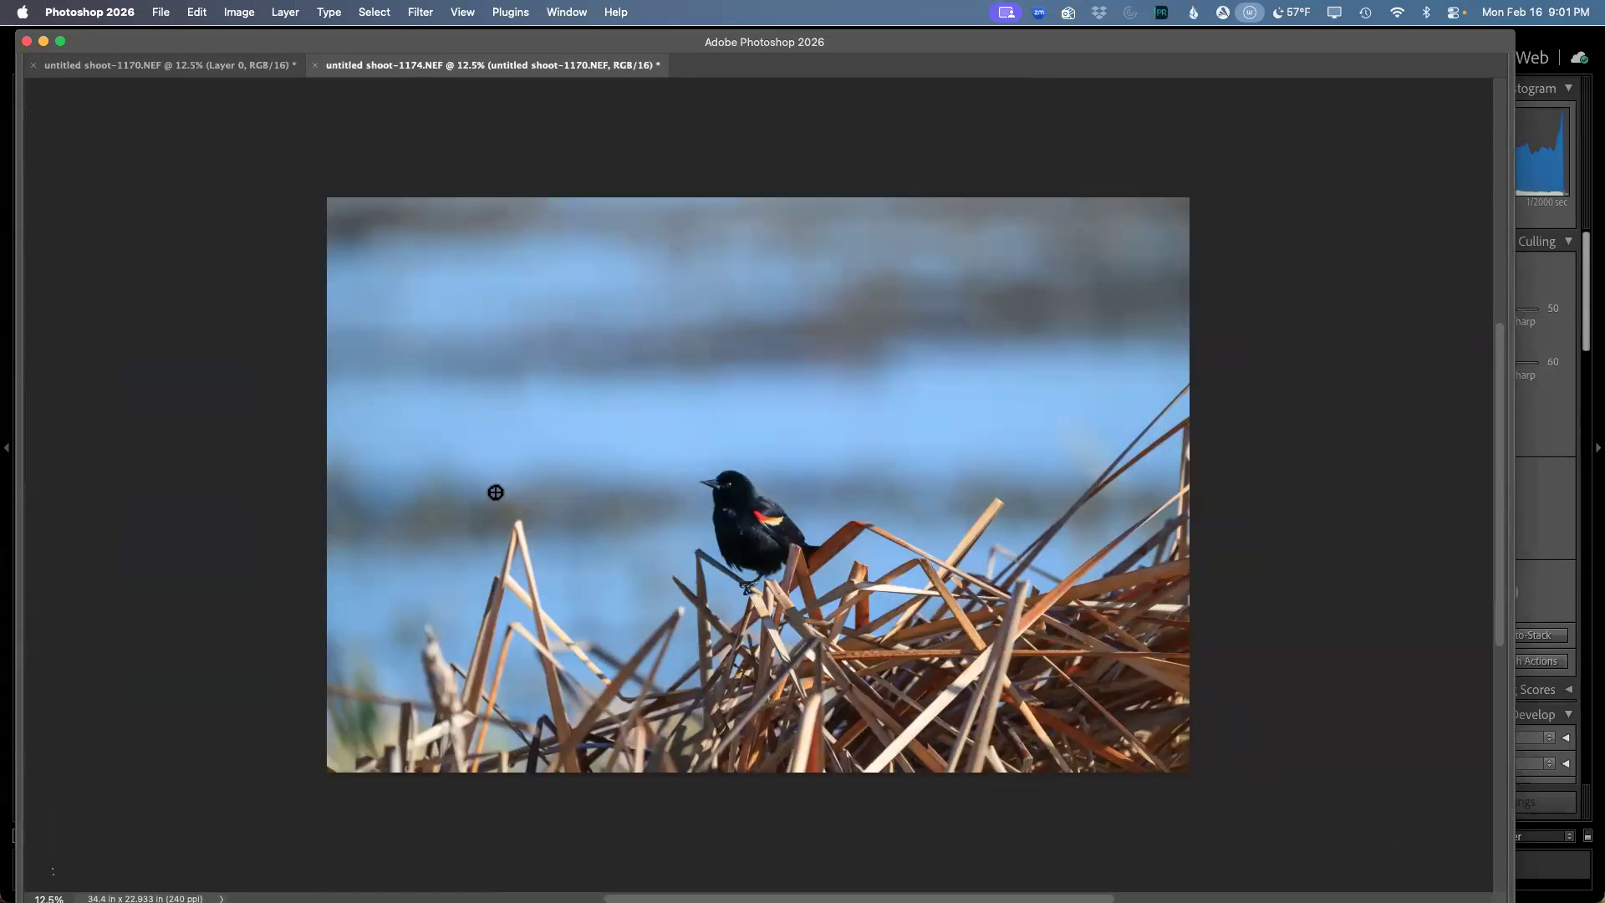
Step: Switch to Lightroom Classic and examine the external editing options available for the blackbird stack
key("super+Tab")
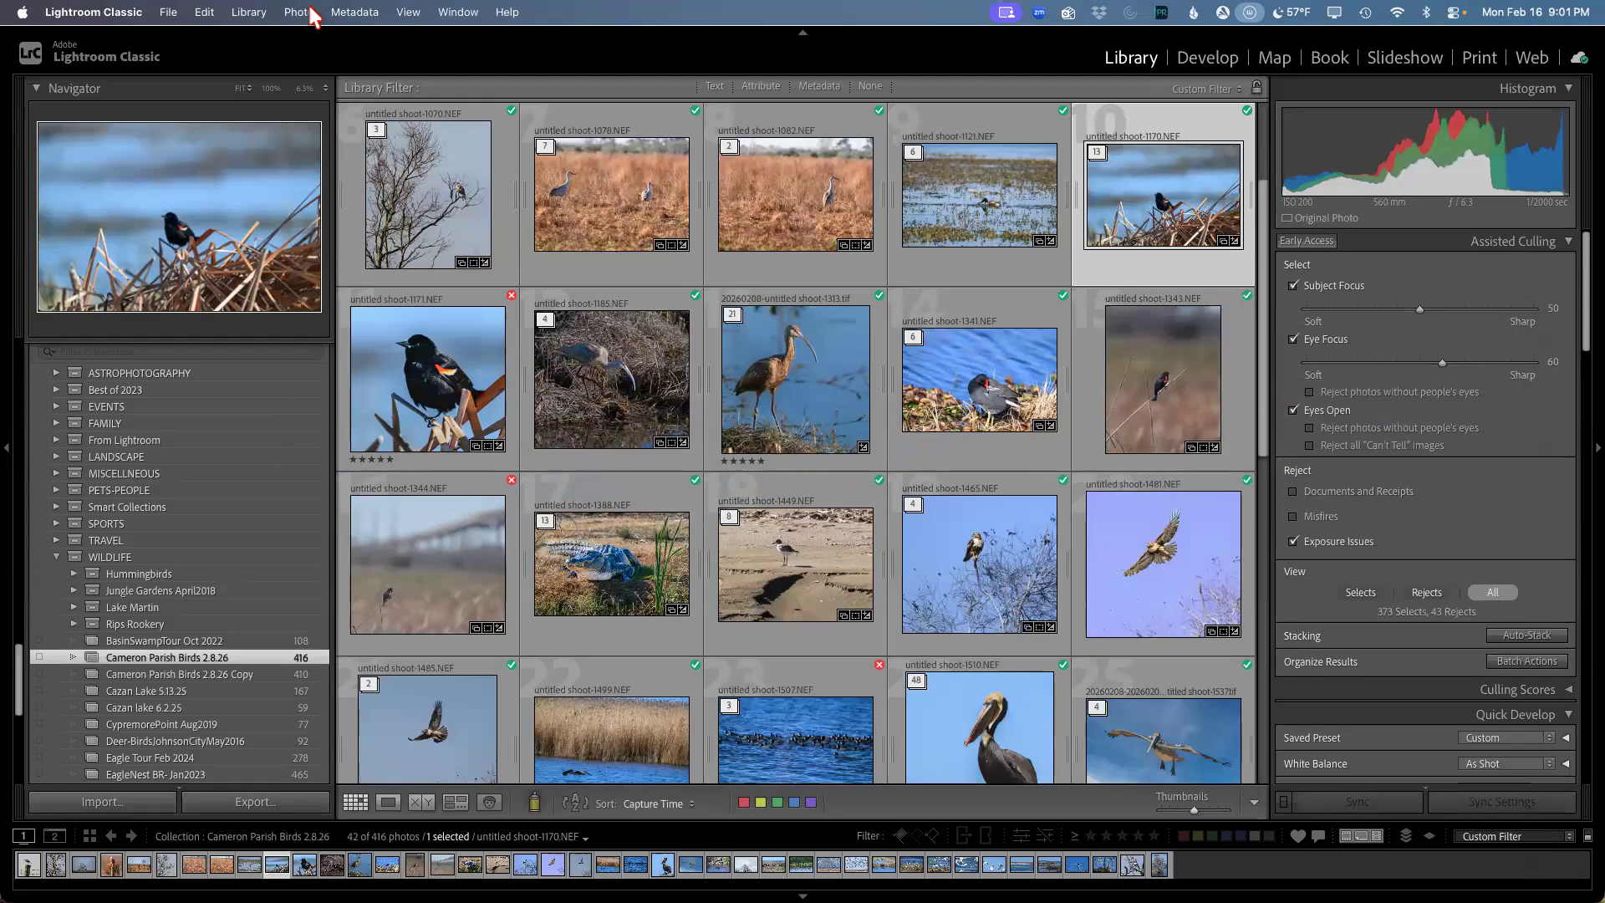
left_click(311, 14)
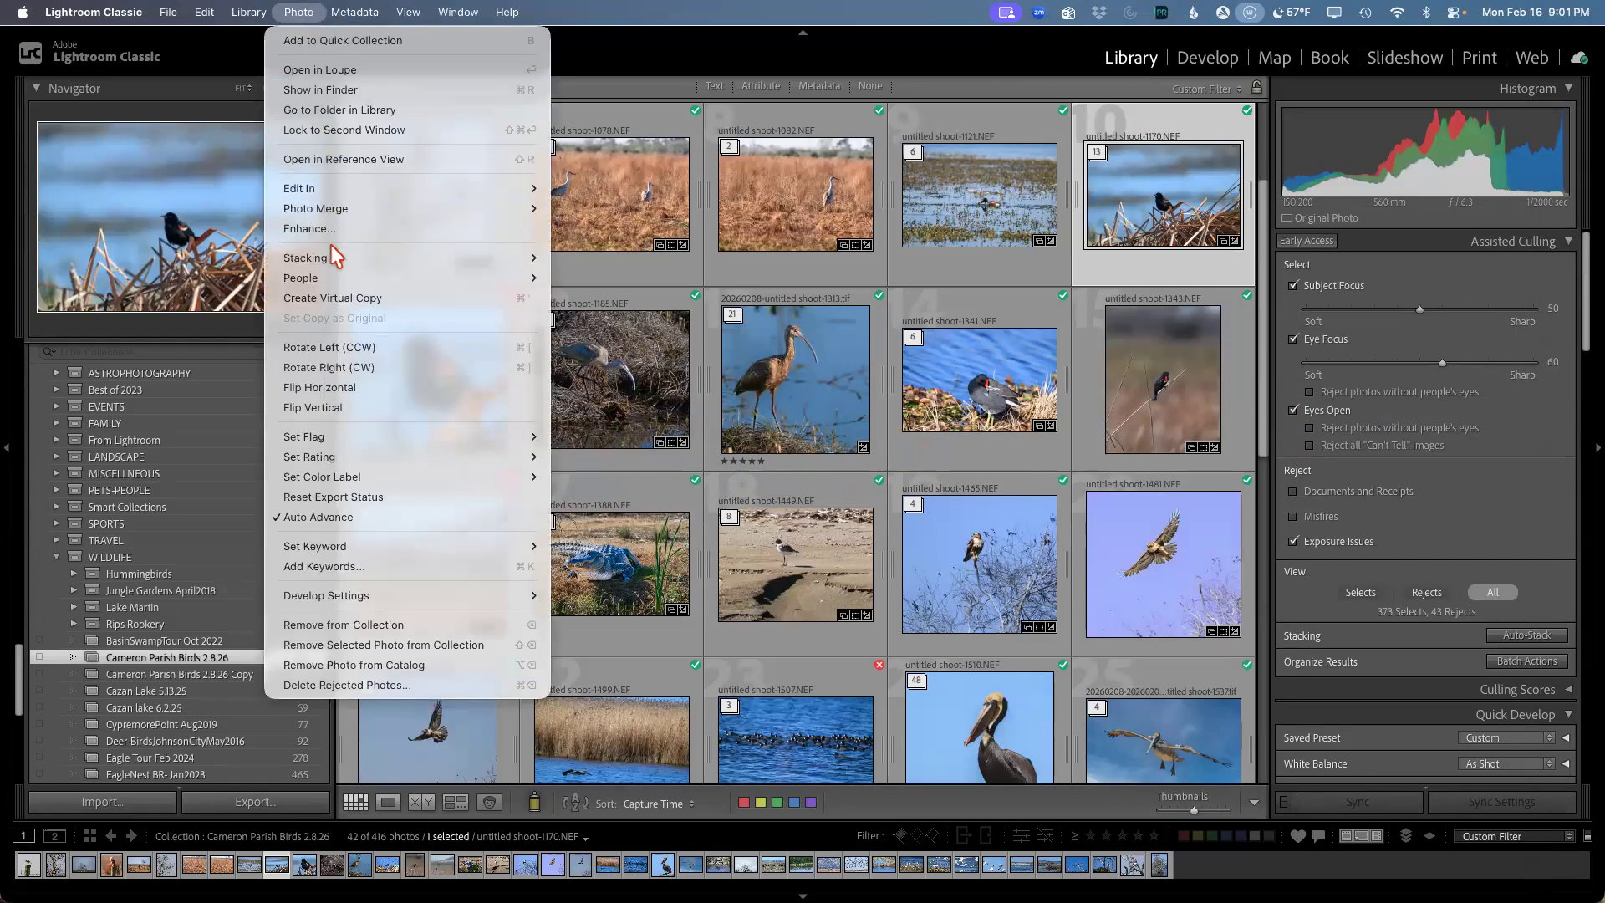
mouse_move(347, 193)
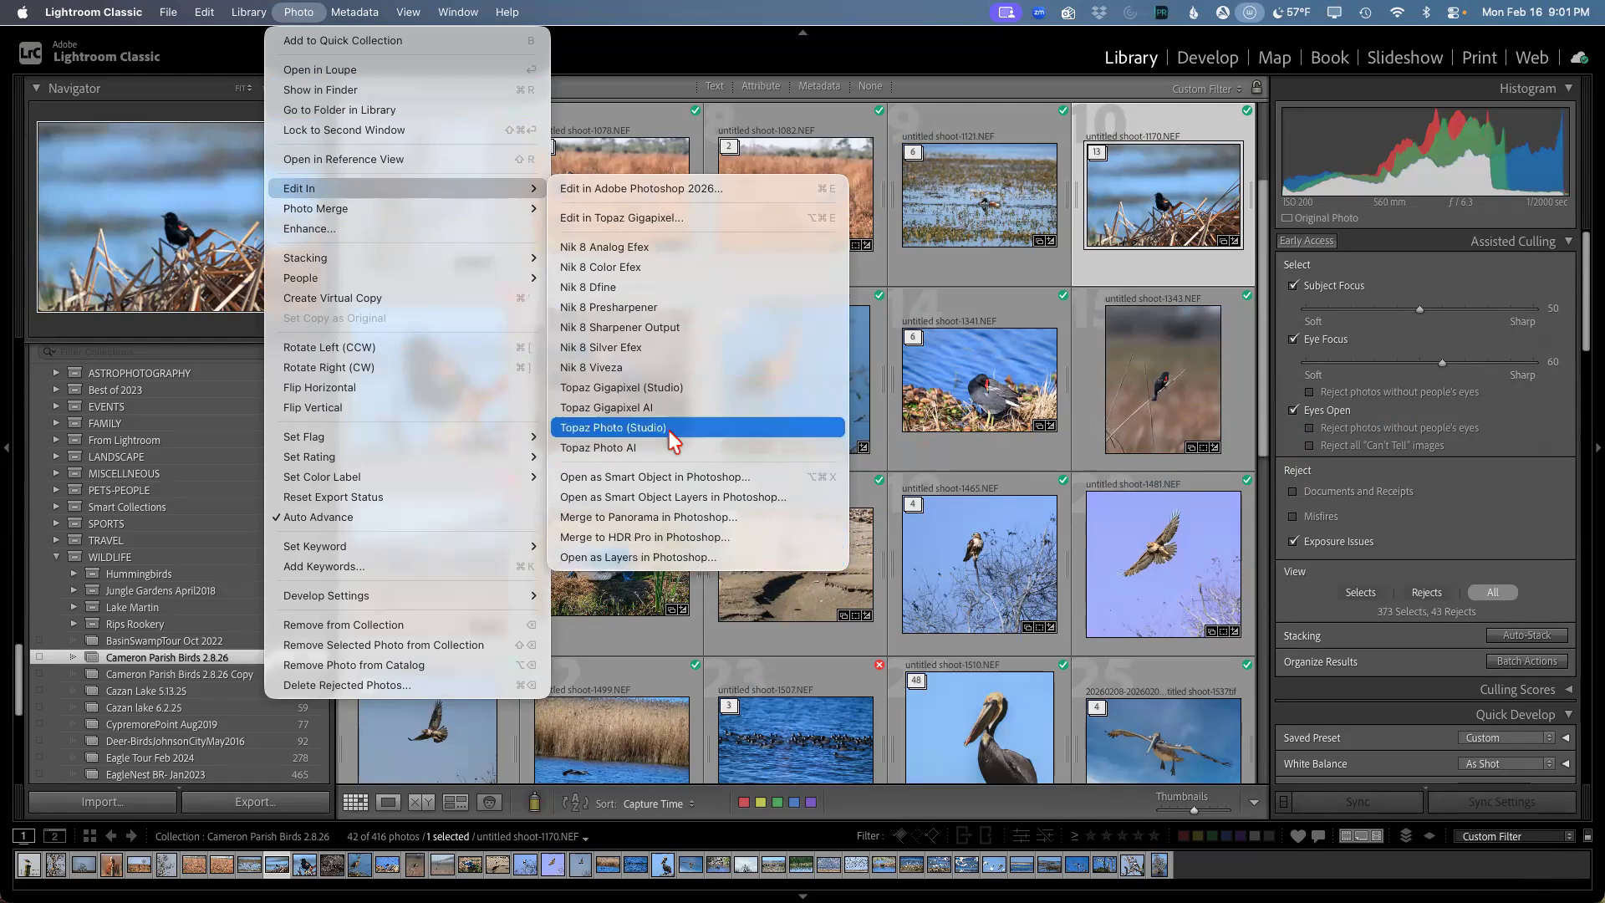
Step: Switch to Photoshop and close the untitled shoot-1174.NEF and untitled shoot-1170.NEF documents without saving them
key("super+Tab")
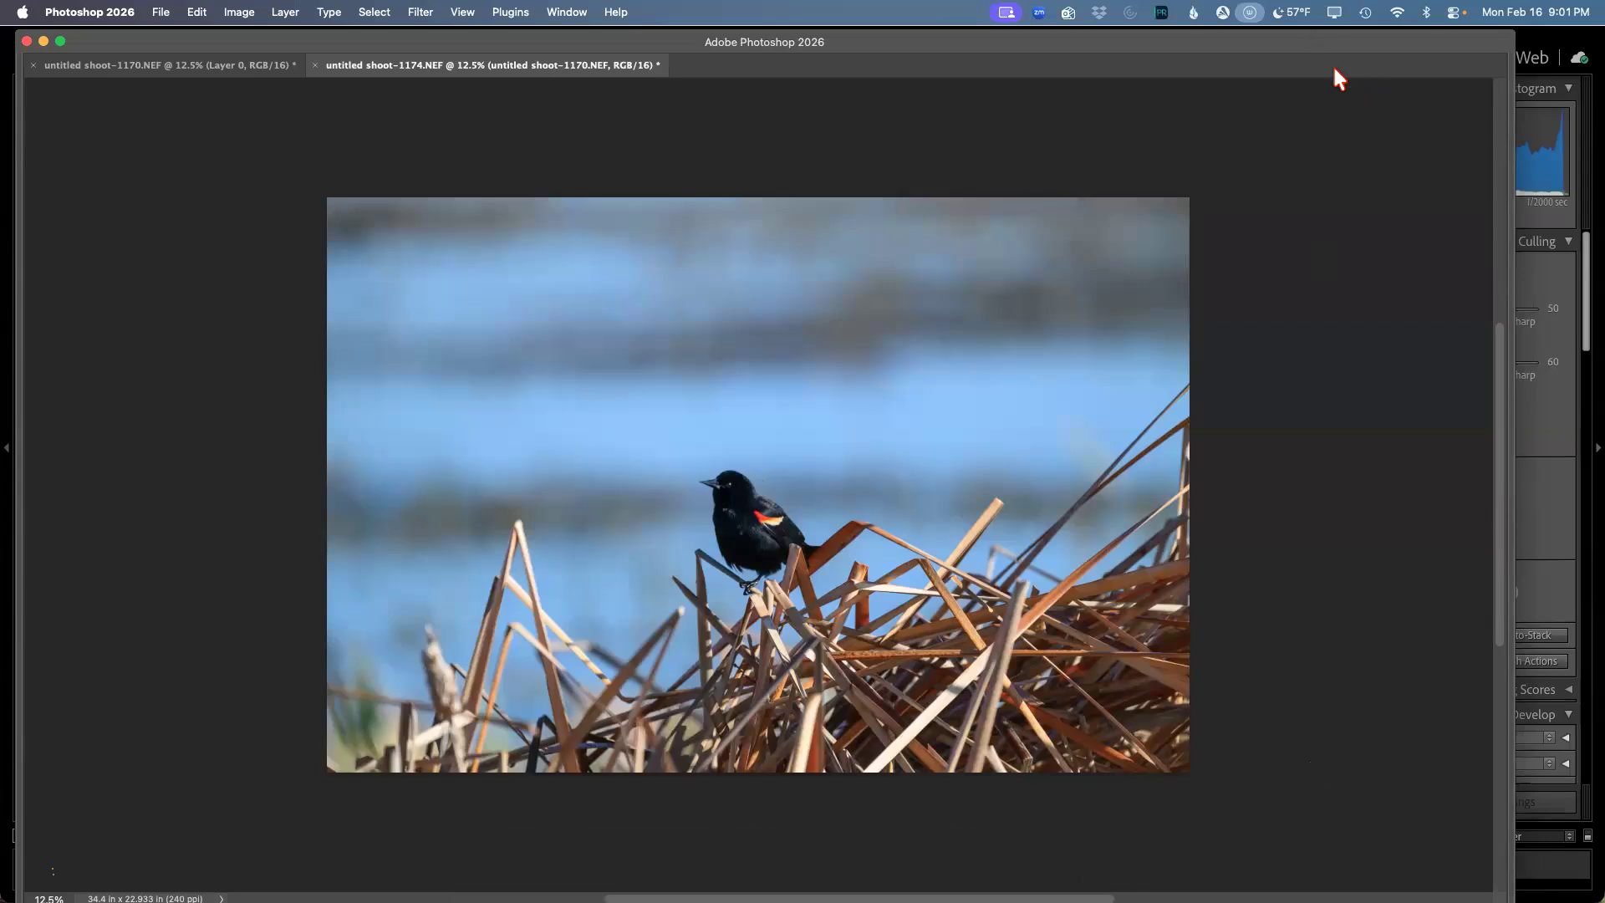
left_click_drag(1298, 47, 1243, 15)
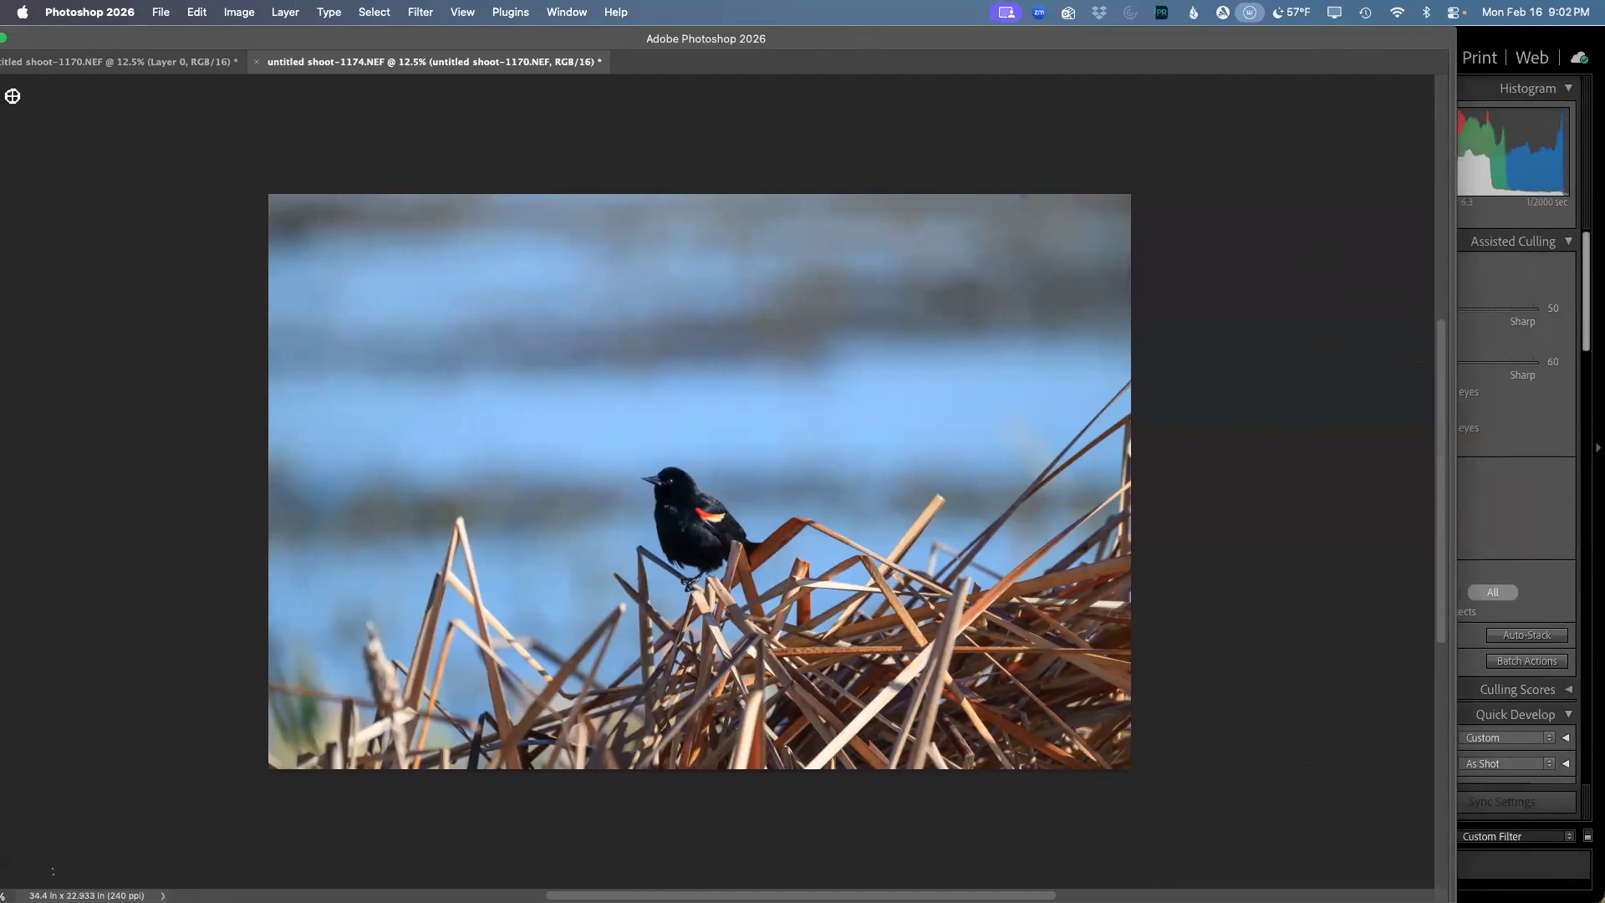
left_click_drag(1028, 42, 1173, 38)
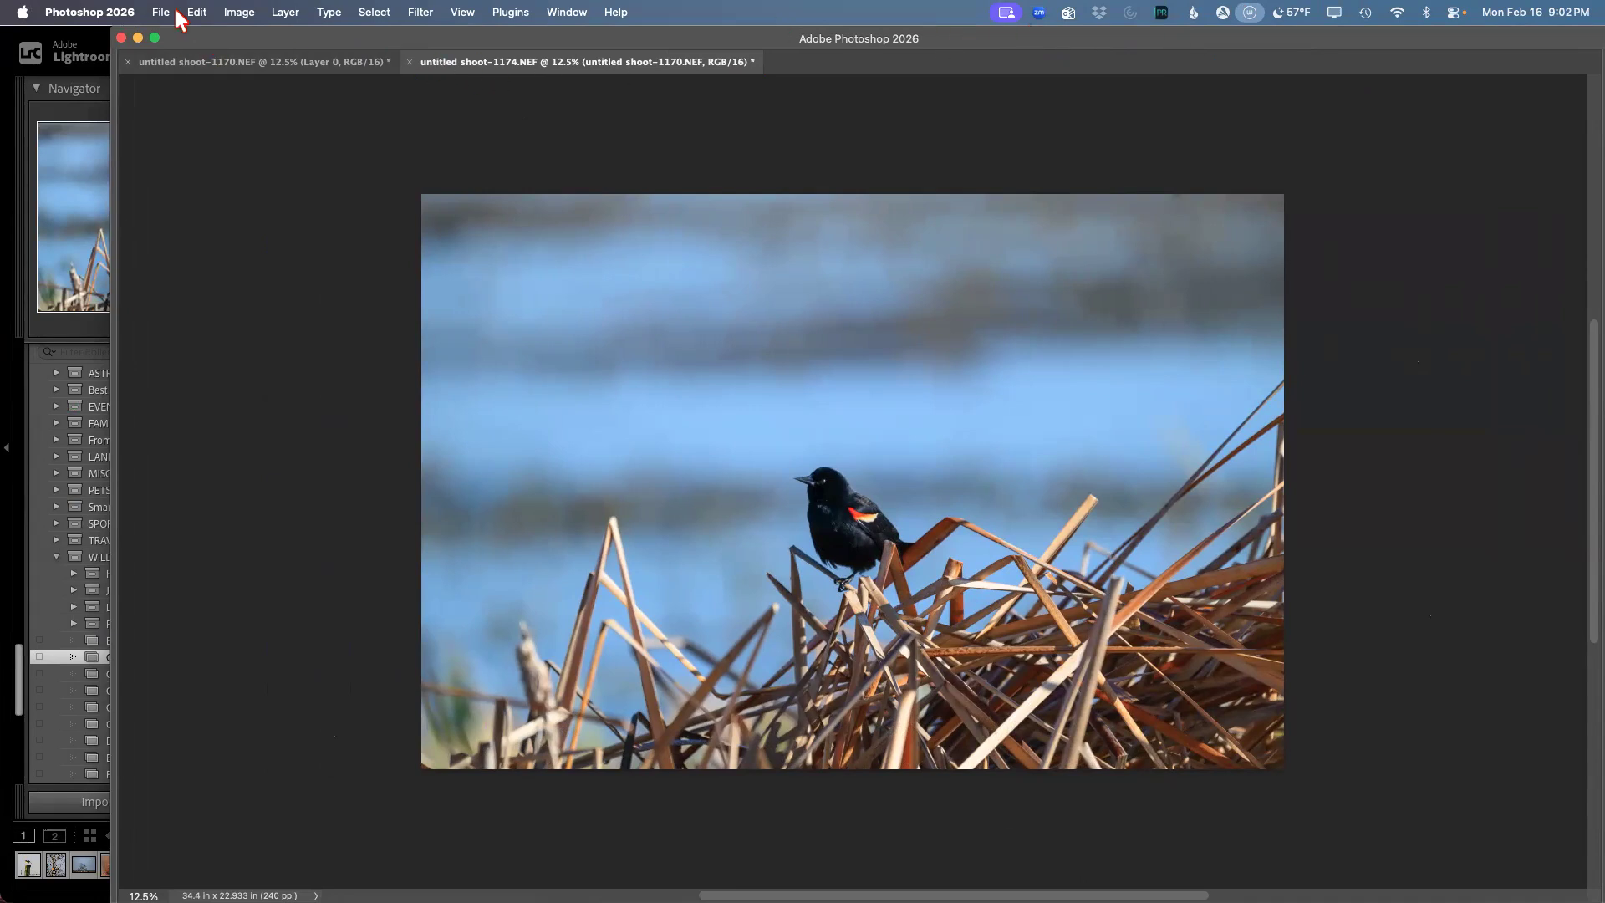
left_click(121, 37)
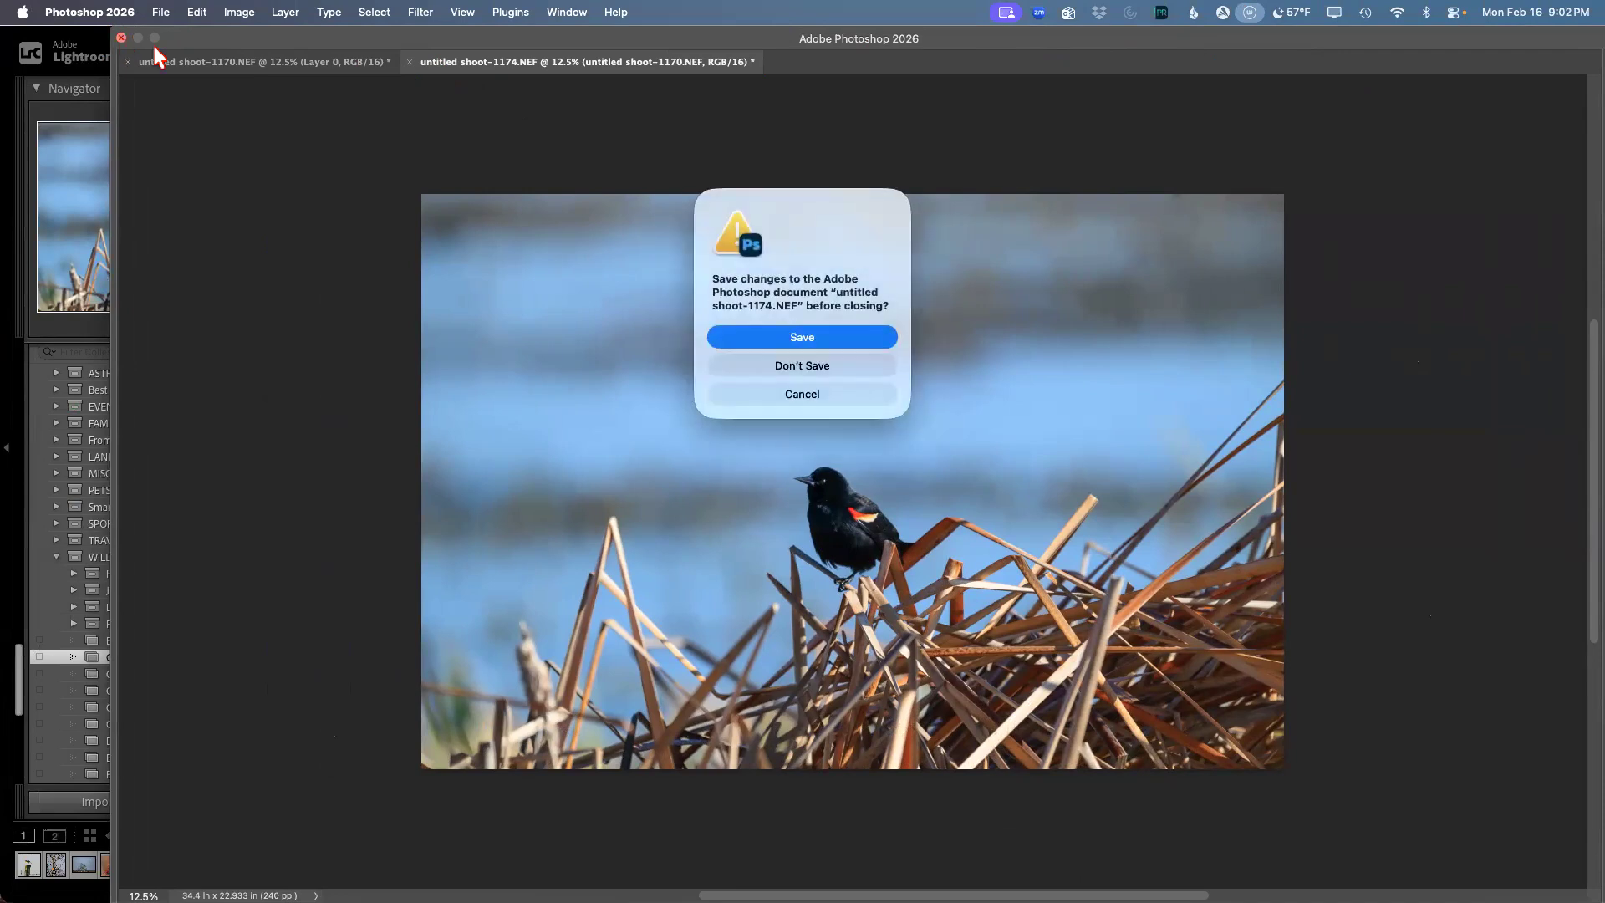
left_click(879, 361)
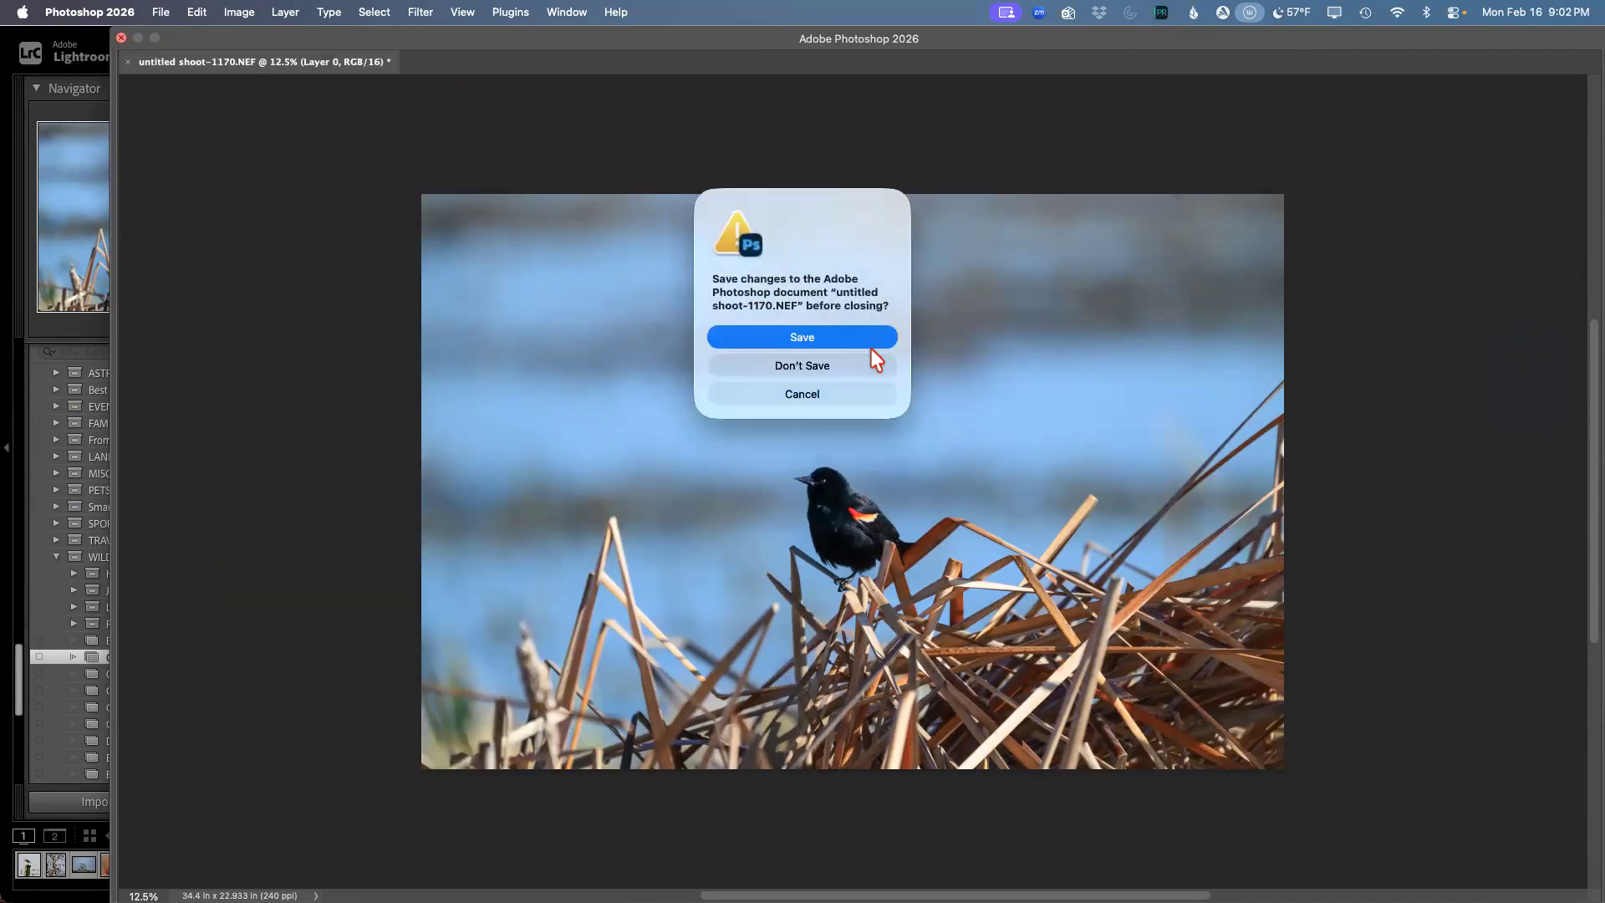
left_click(874, 363)
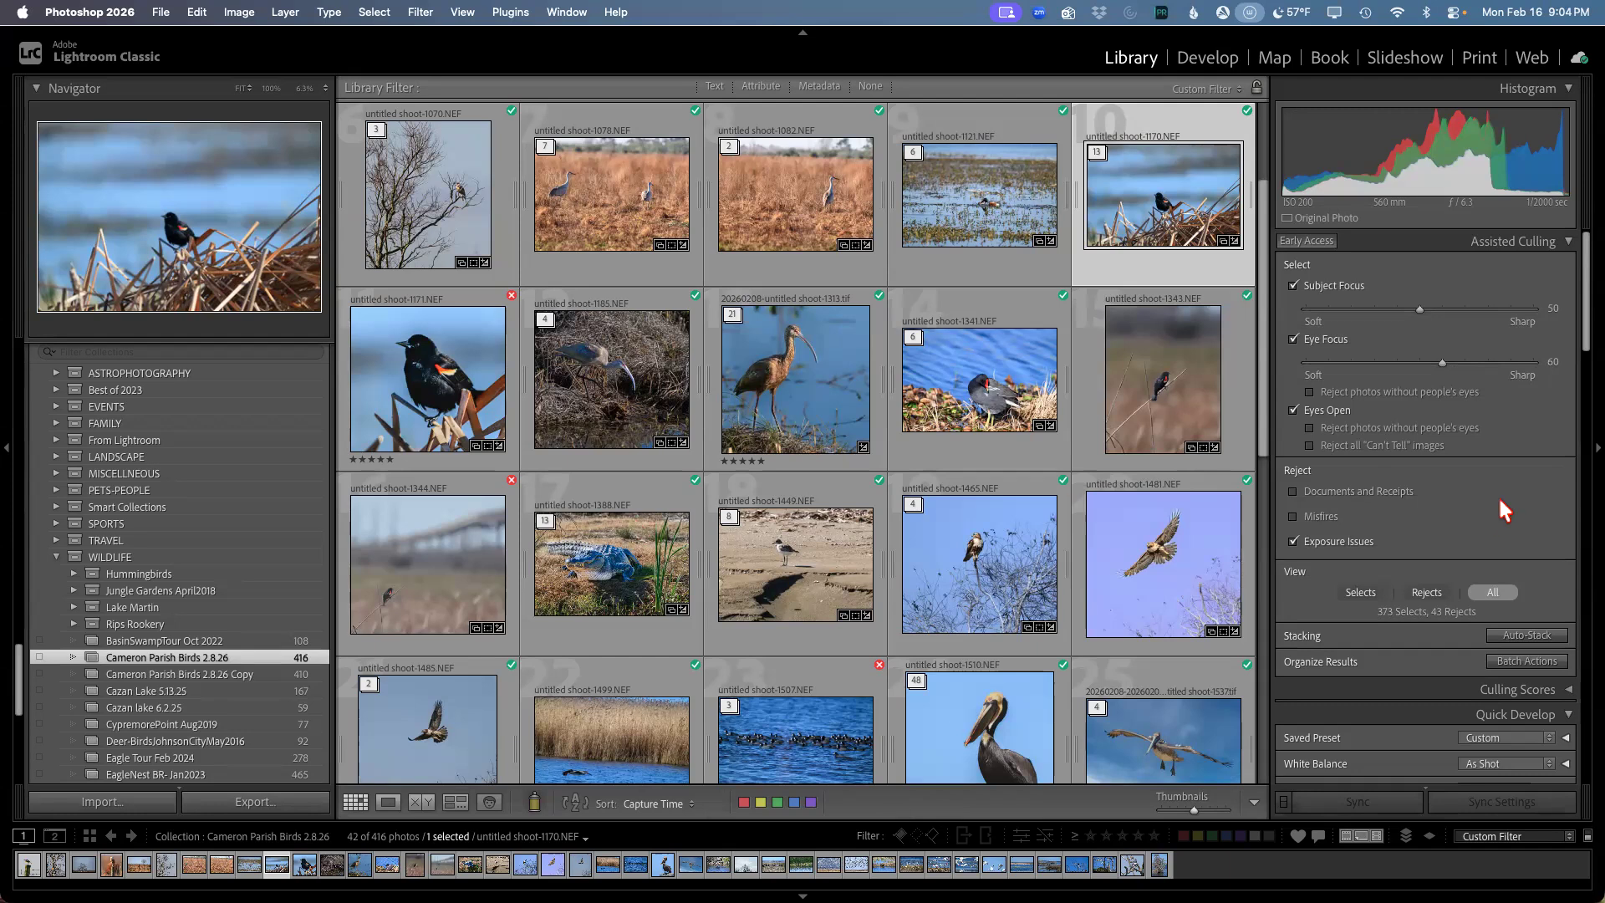
Step: Open the blackbird photo in the Develop module and examine its Detail settings for denoise, sharpening and noise reduction
left_click(1207, 55)
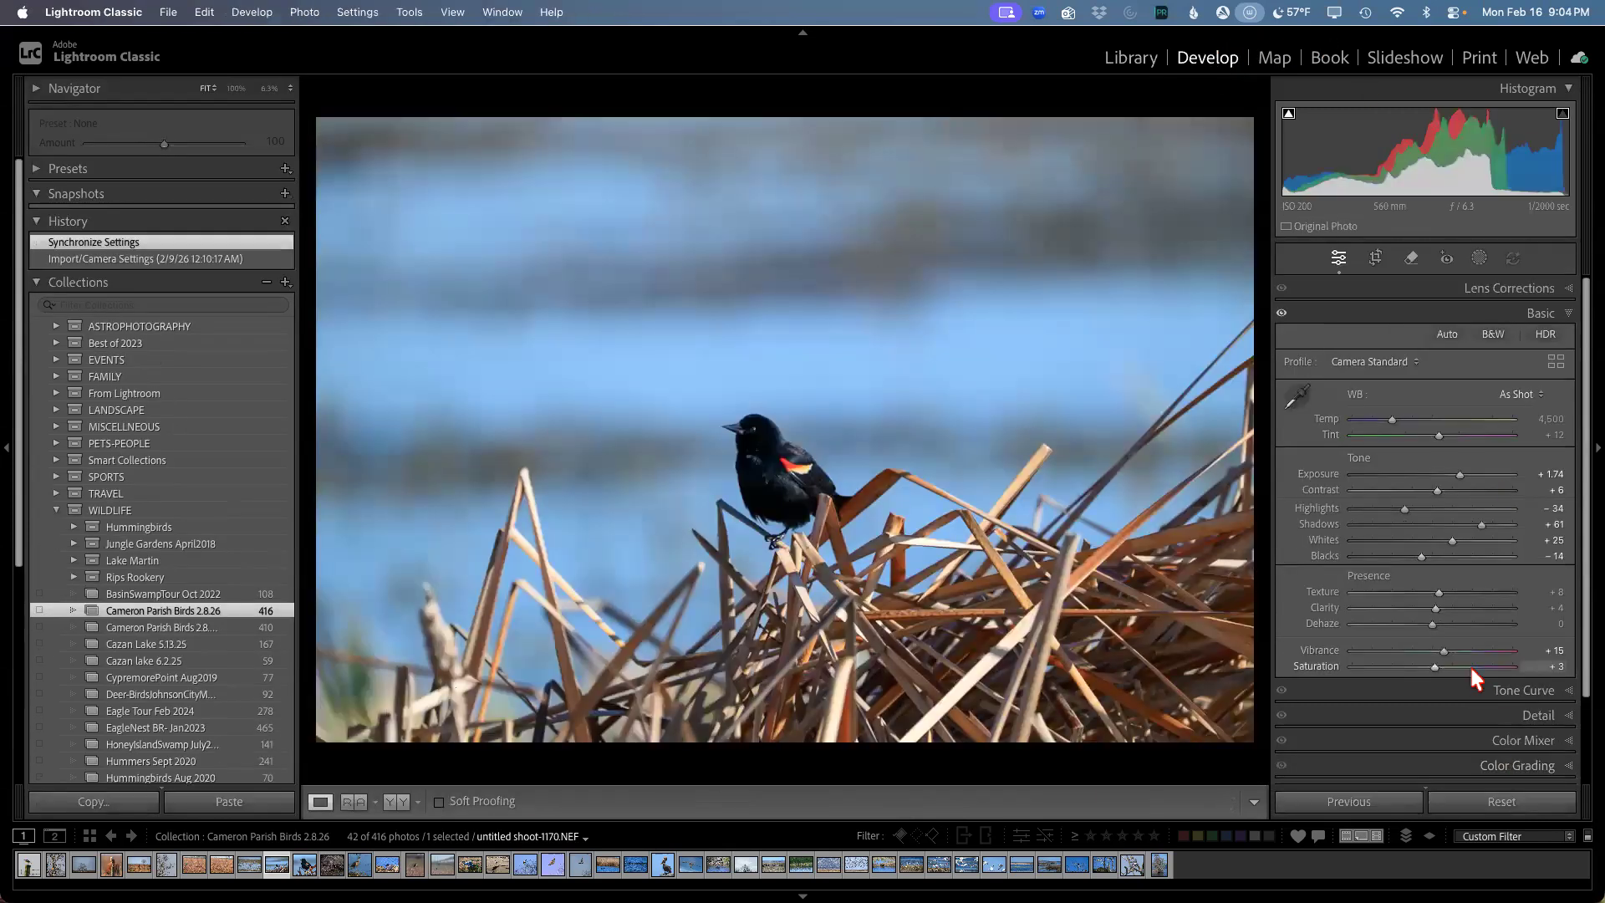
scroll(1470, 667, "down", 5)
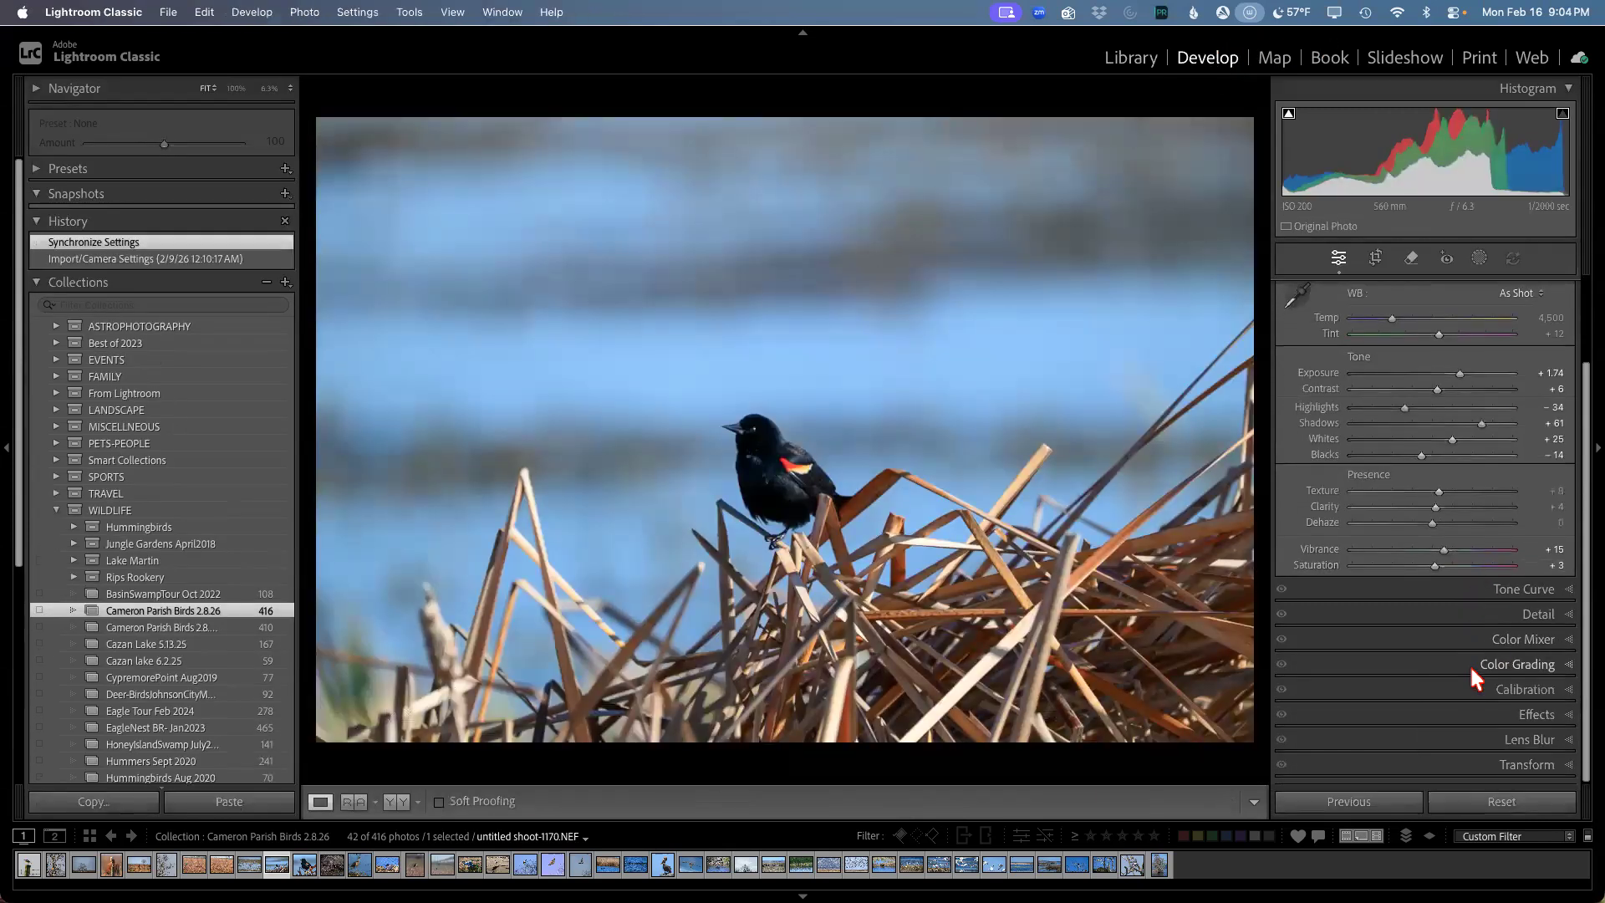
left_click(1492, 613)
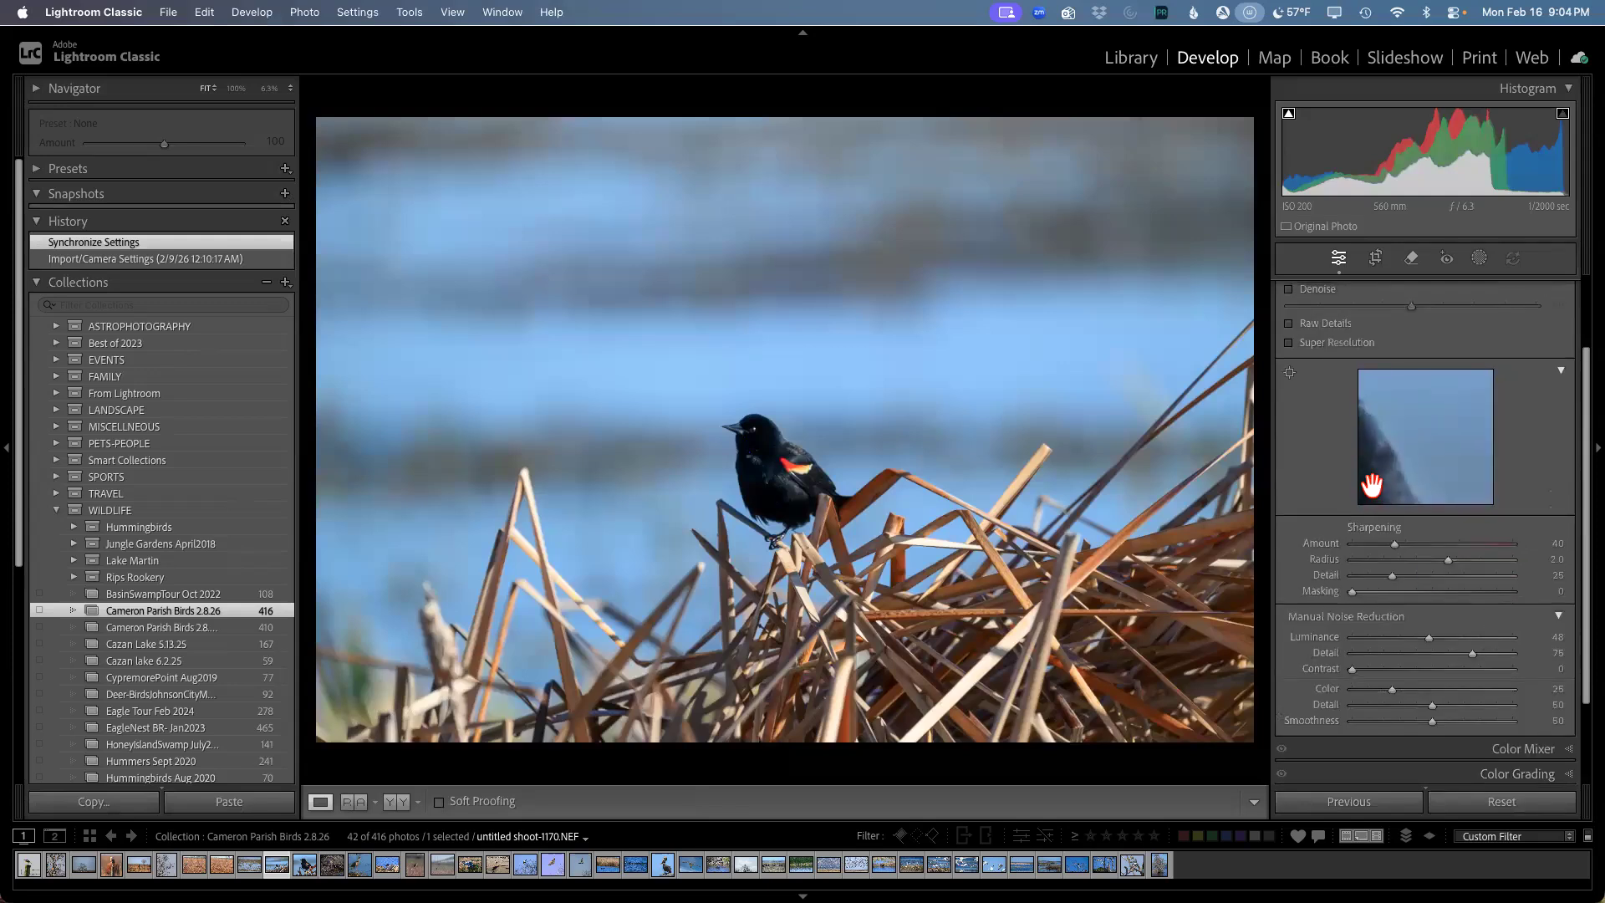
scroll(1371, 485, "up", 3)
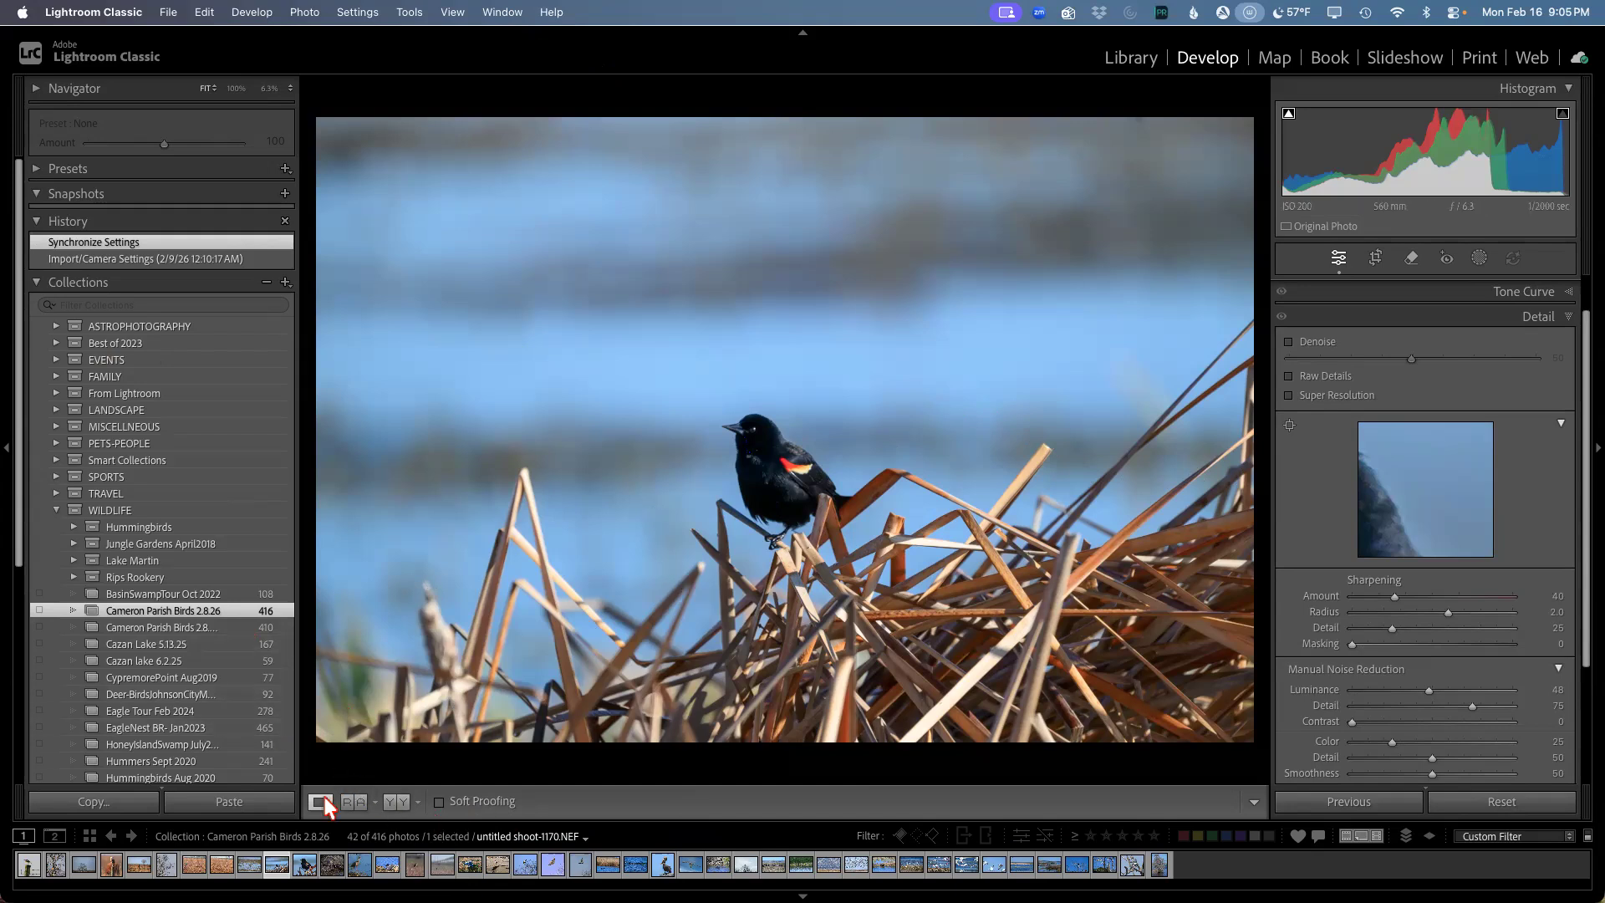
Step: Return to the Library grid and look through the stacks of the Cameron Parish Birds 2.8.26 collection
left_click(1132, 58)
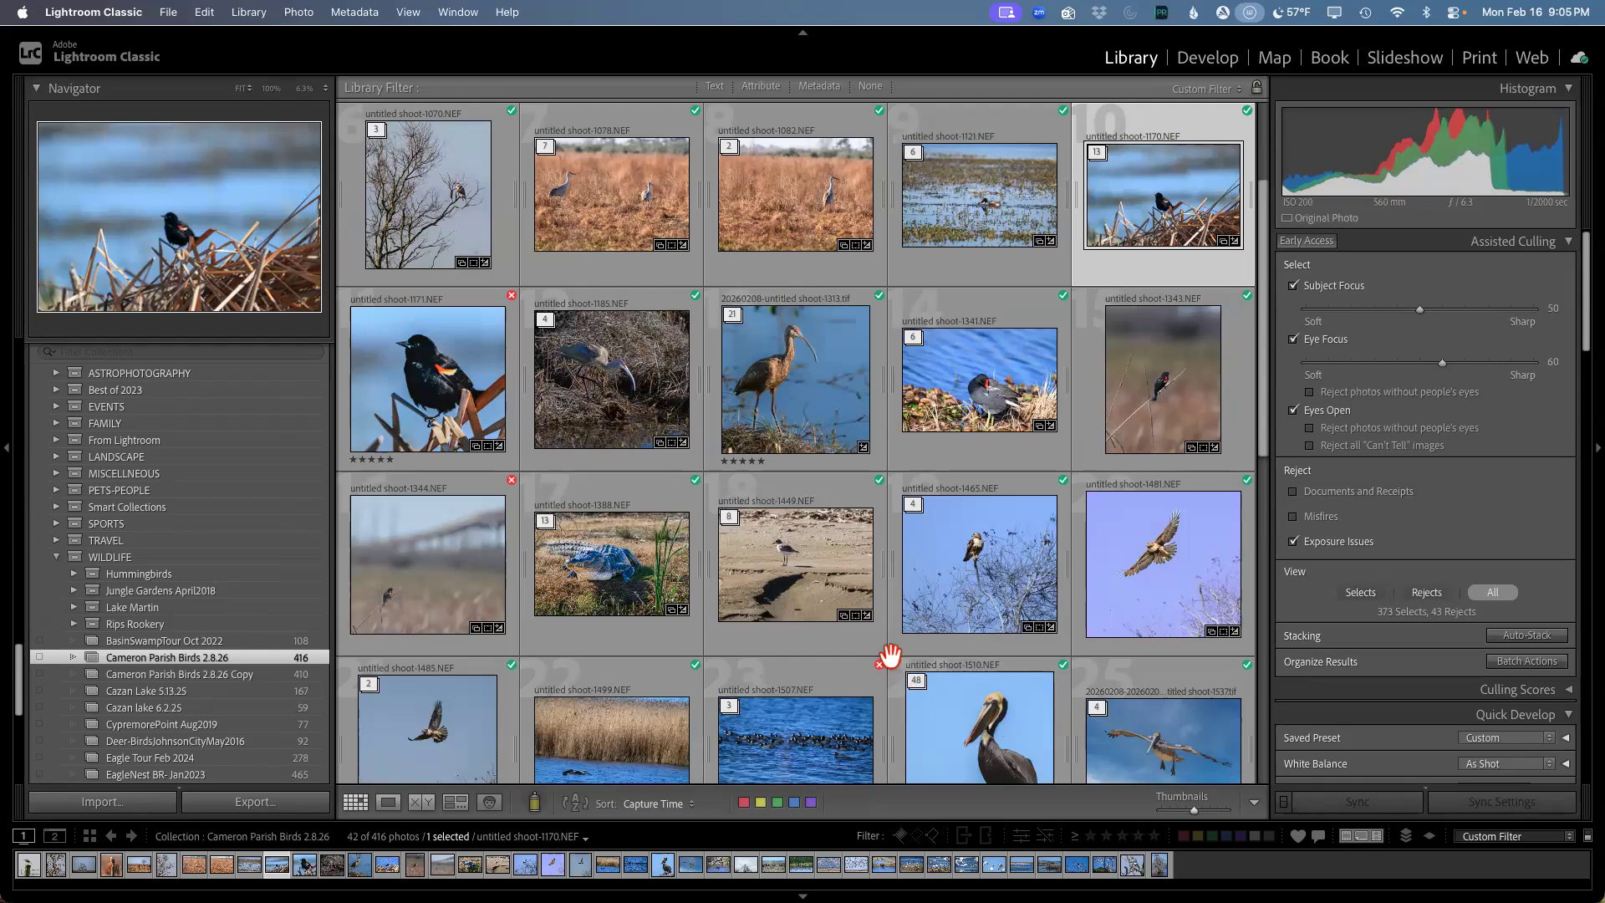
scroll(890, 656, "down", 6)
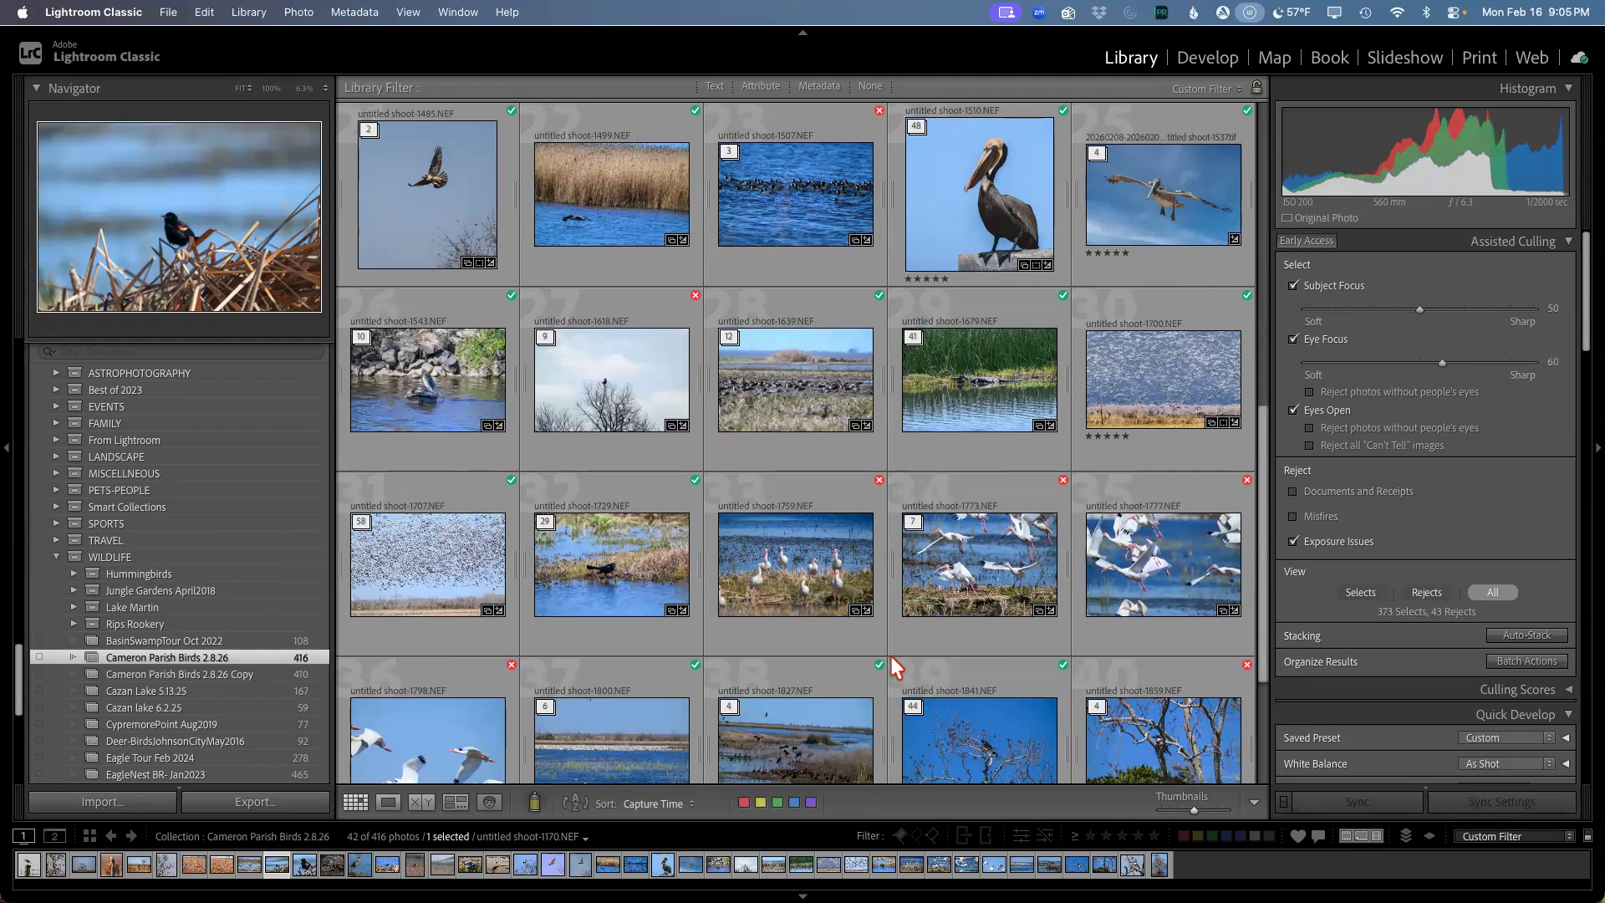
scroll(895, 664, "down", 2)
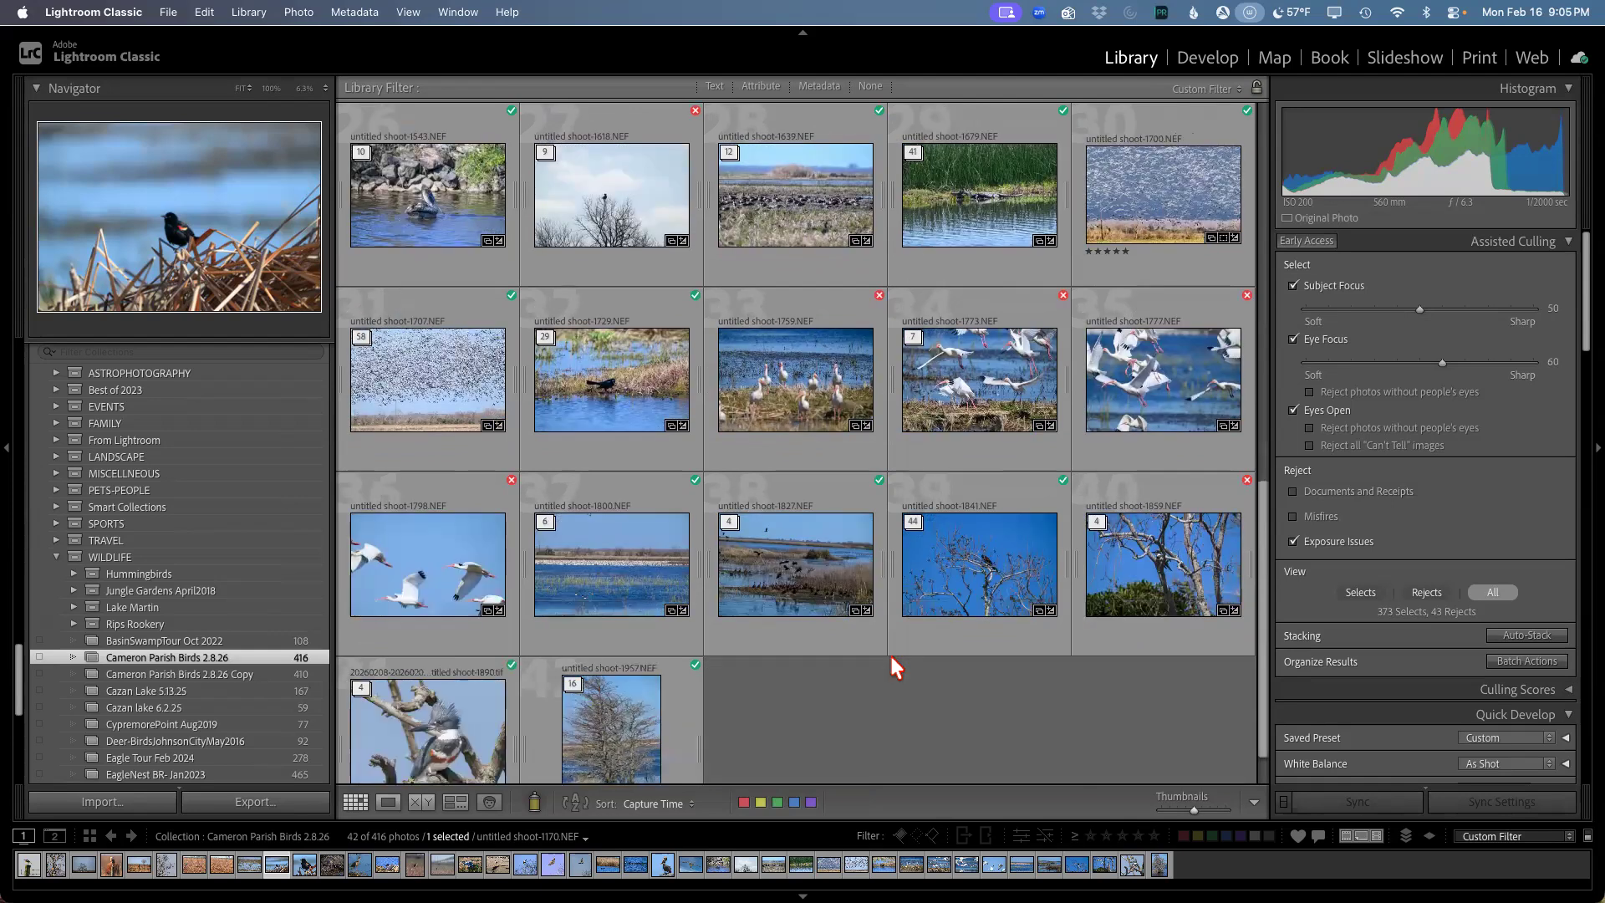
scroll(892, 664, "up", 8)
scroll(891, 655, "up", 2)
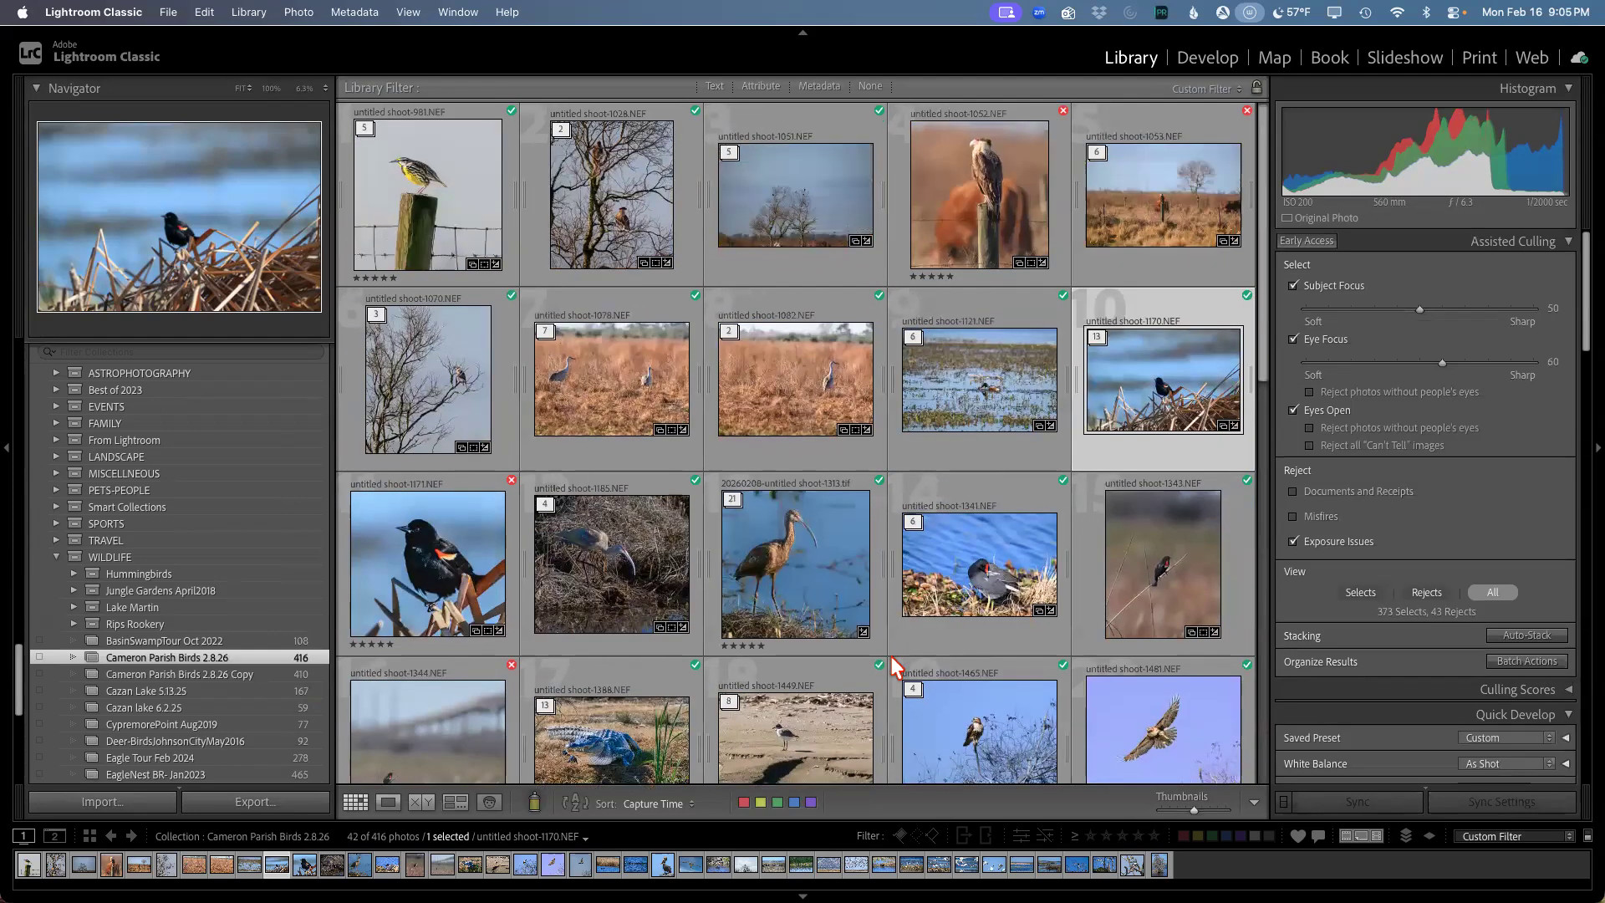
scroll(891, 657, "down", 4)
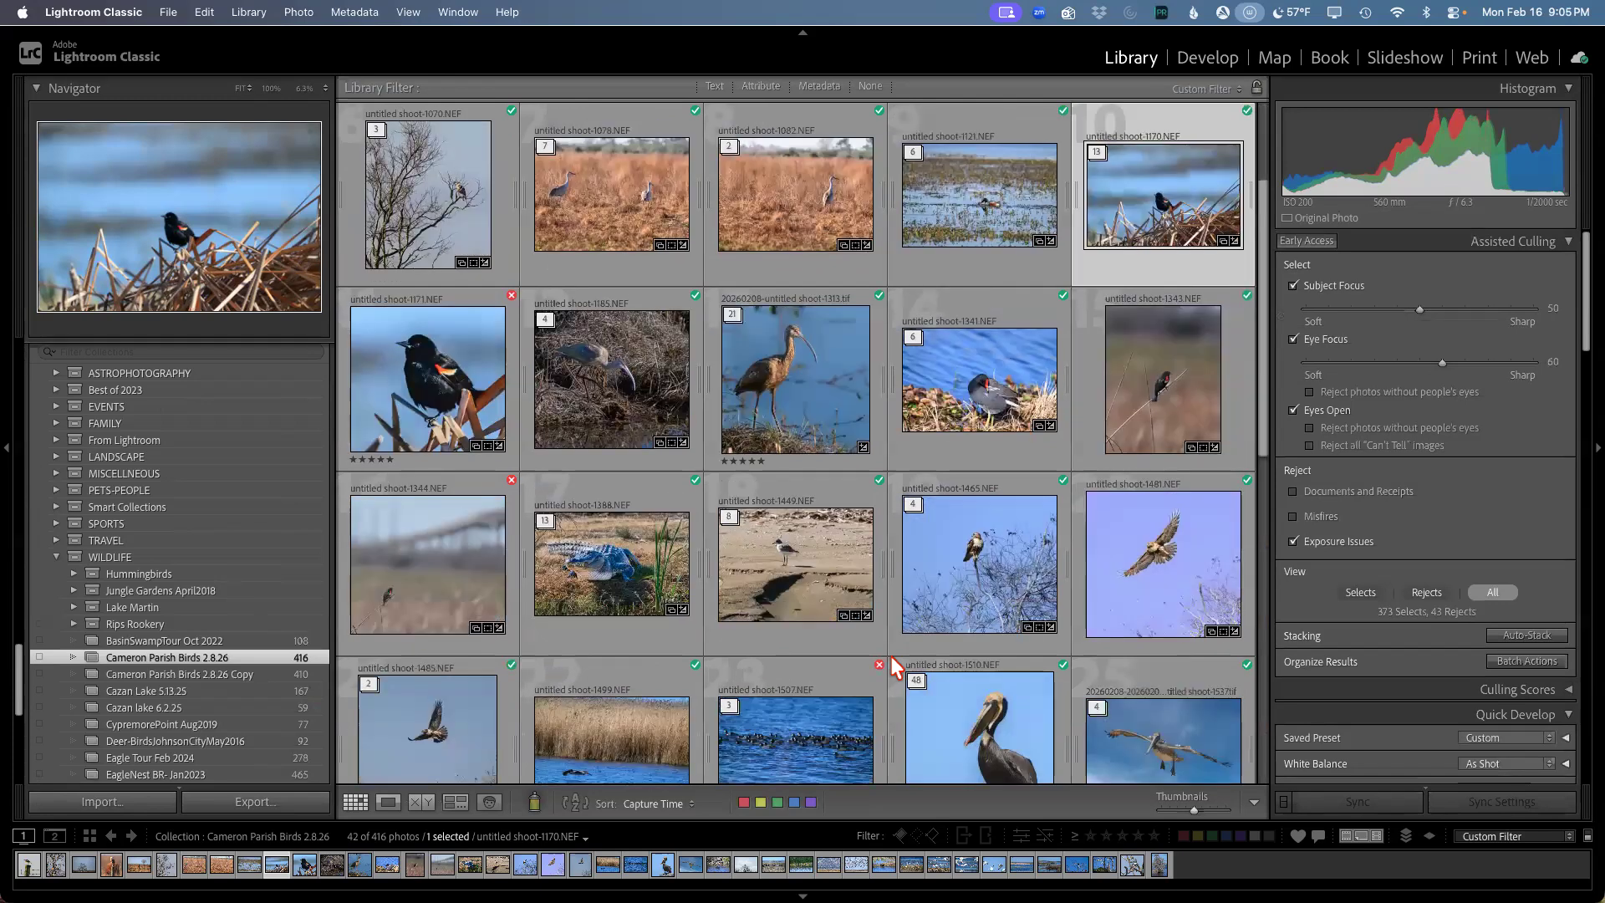
scroll(891, 657, "up", 4)
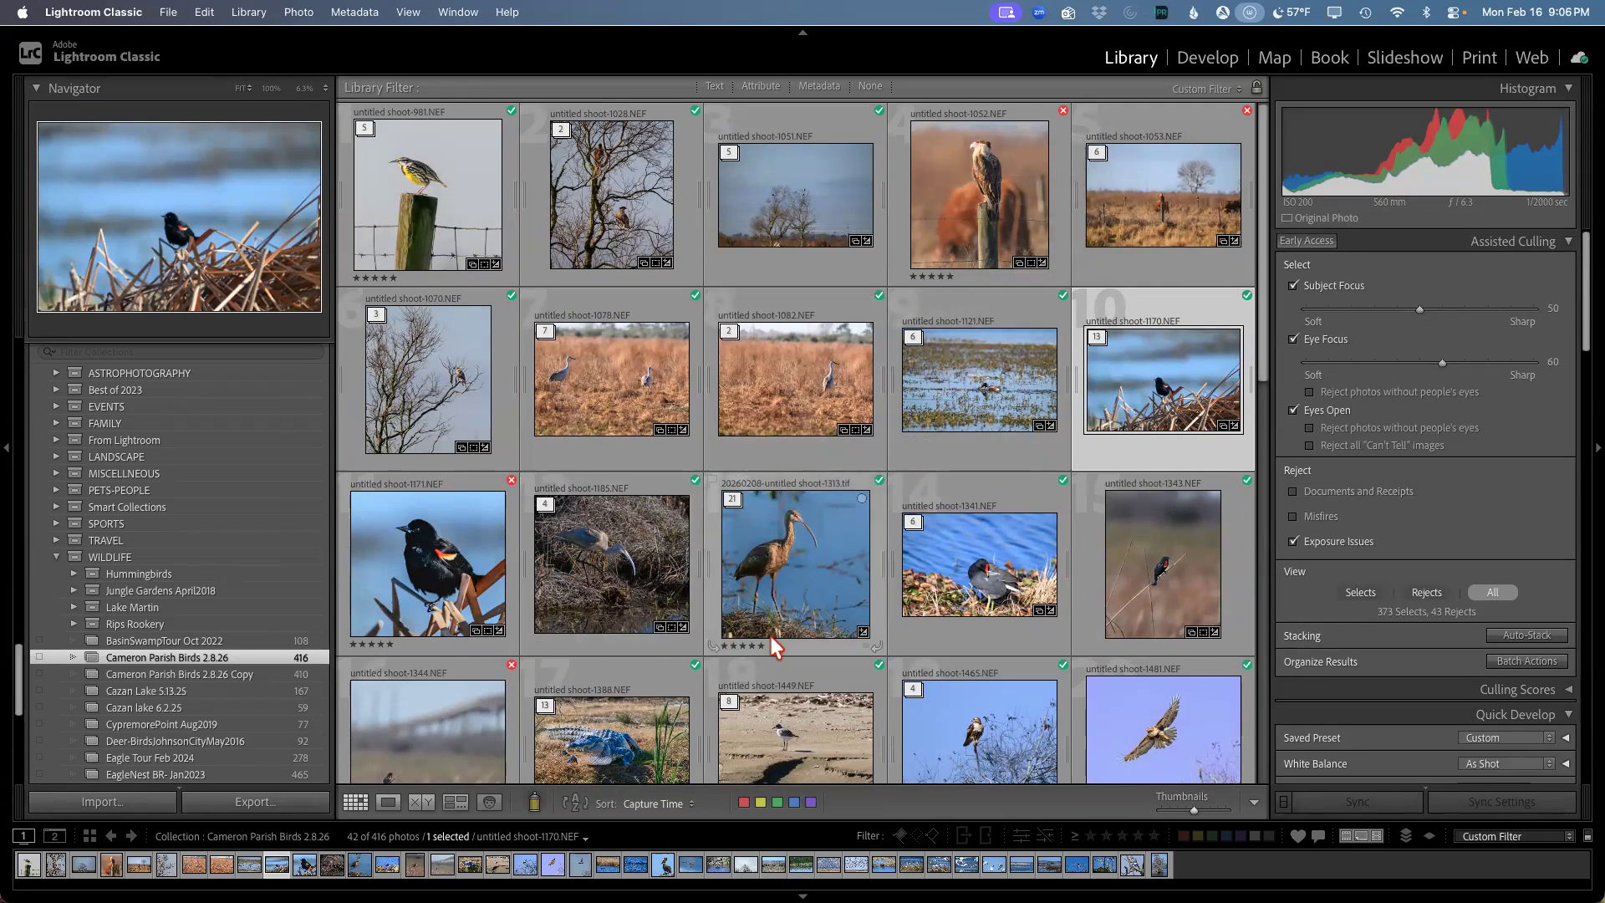
scroll(775, 647, "down", 10)
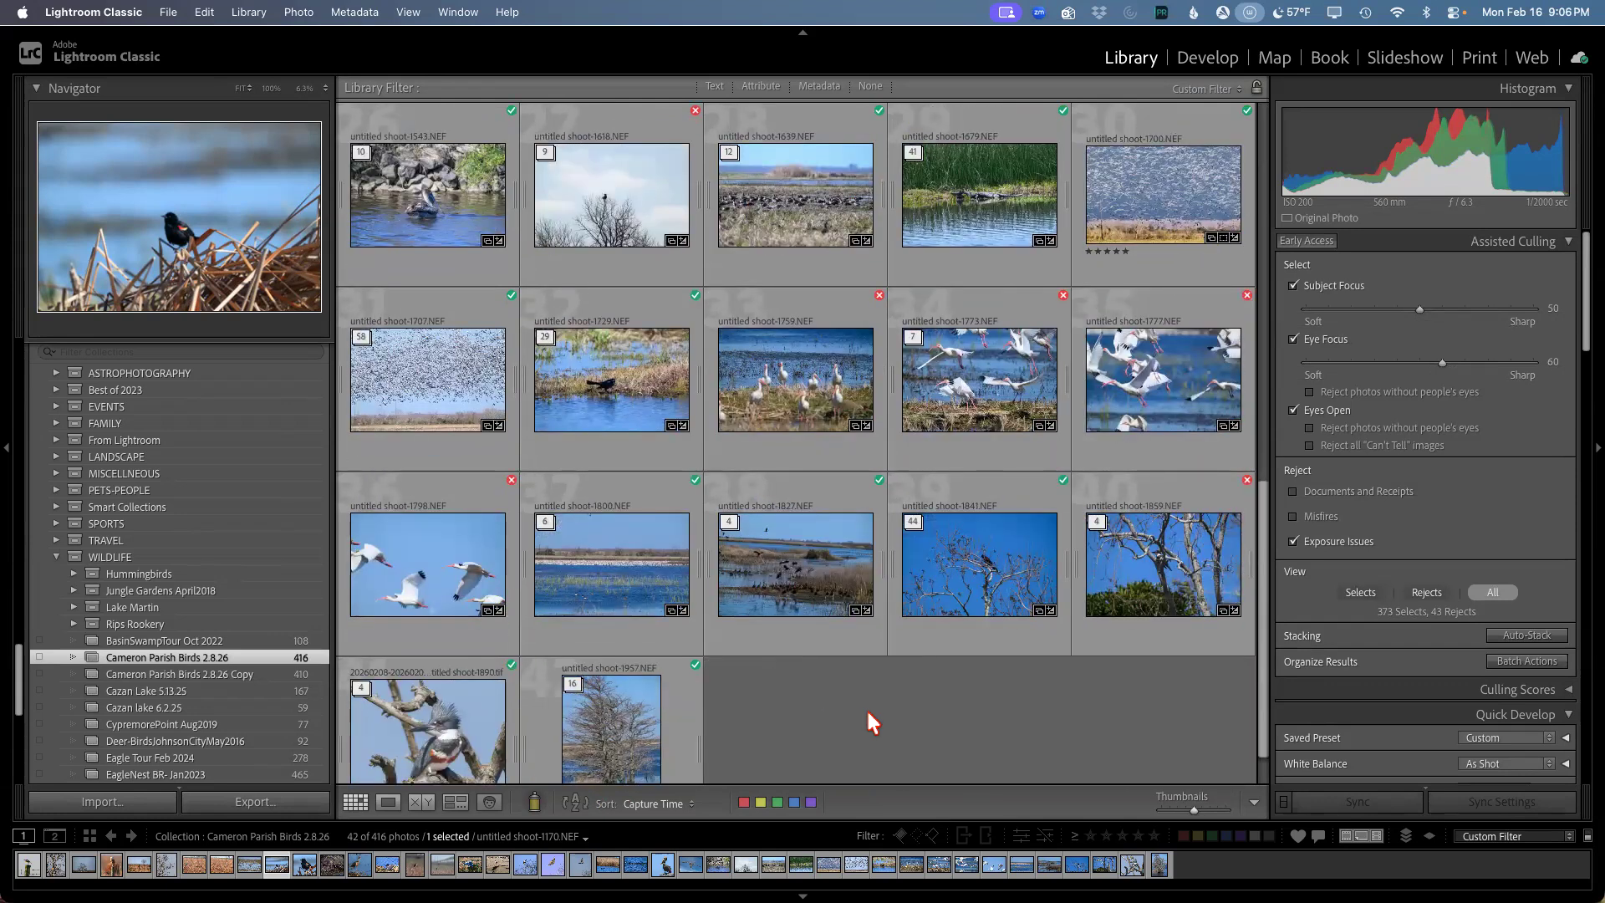
scroll(863, 711, "down", 2)
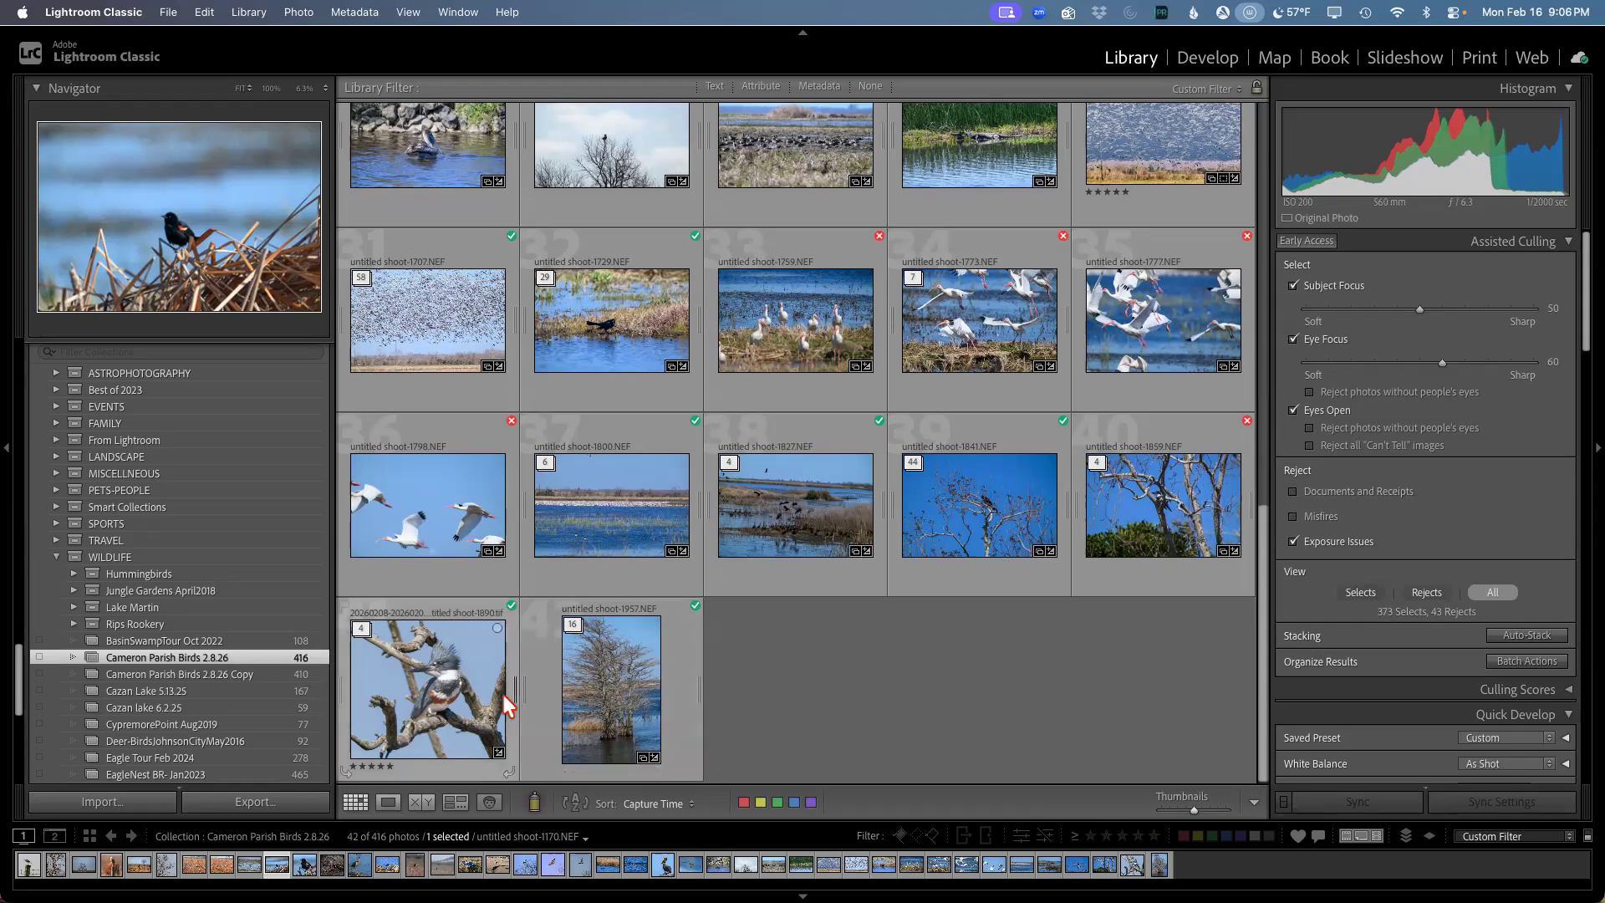
Step: Select the kingfisher stack near the end of the collection and return to the first stacks in the grid
left_click(450, 682)
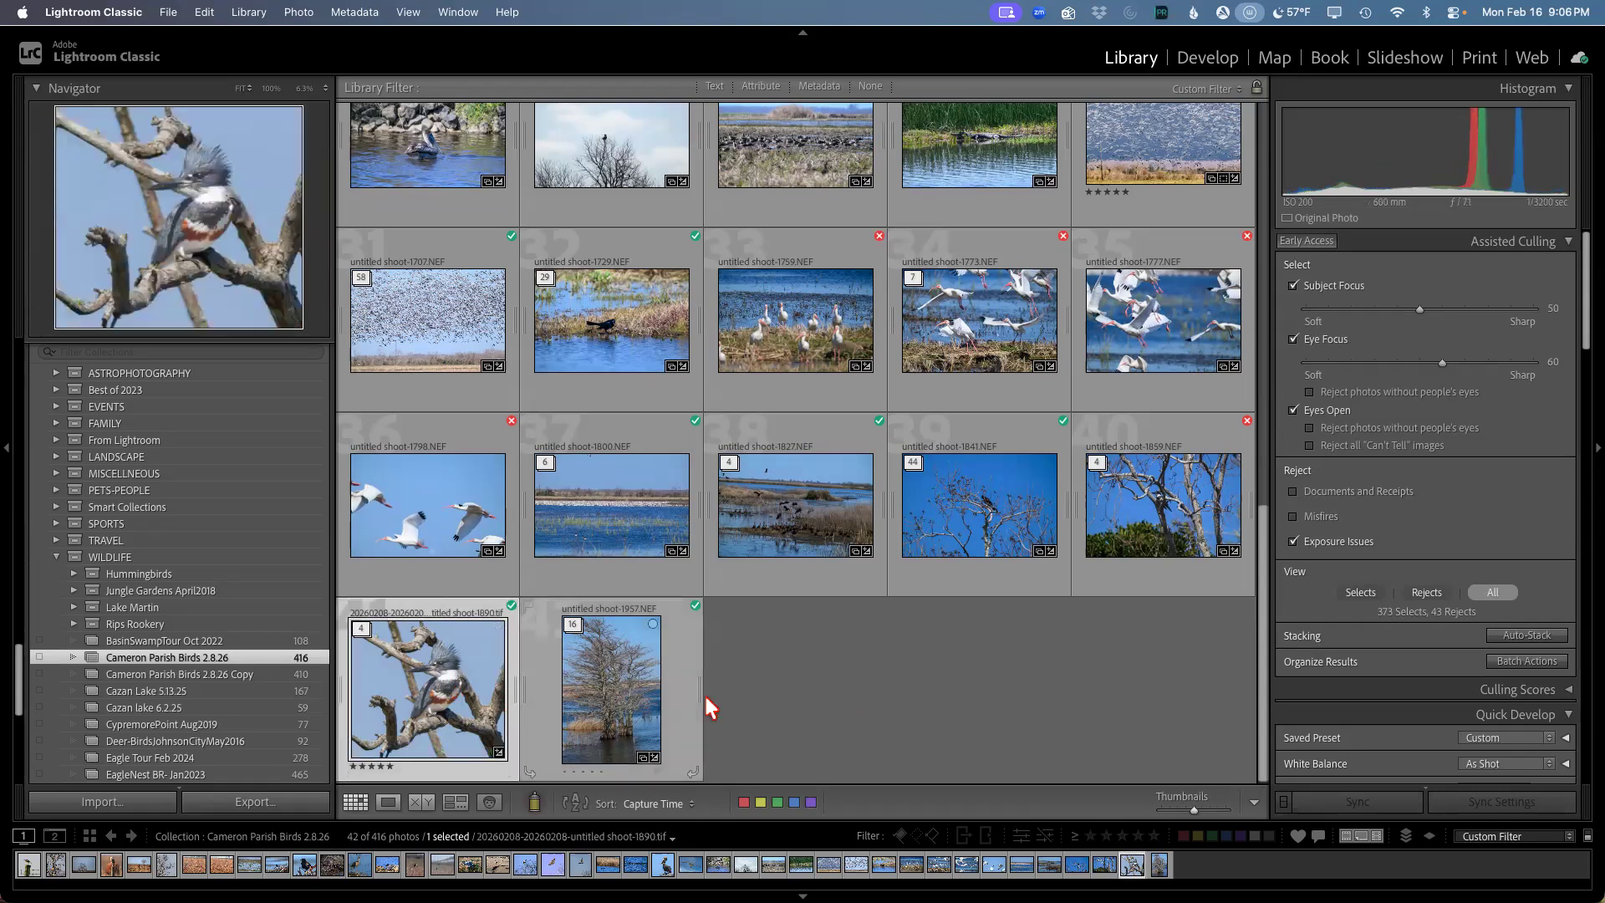
scroll(995, 660, "up", 10)
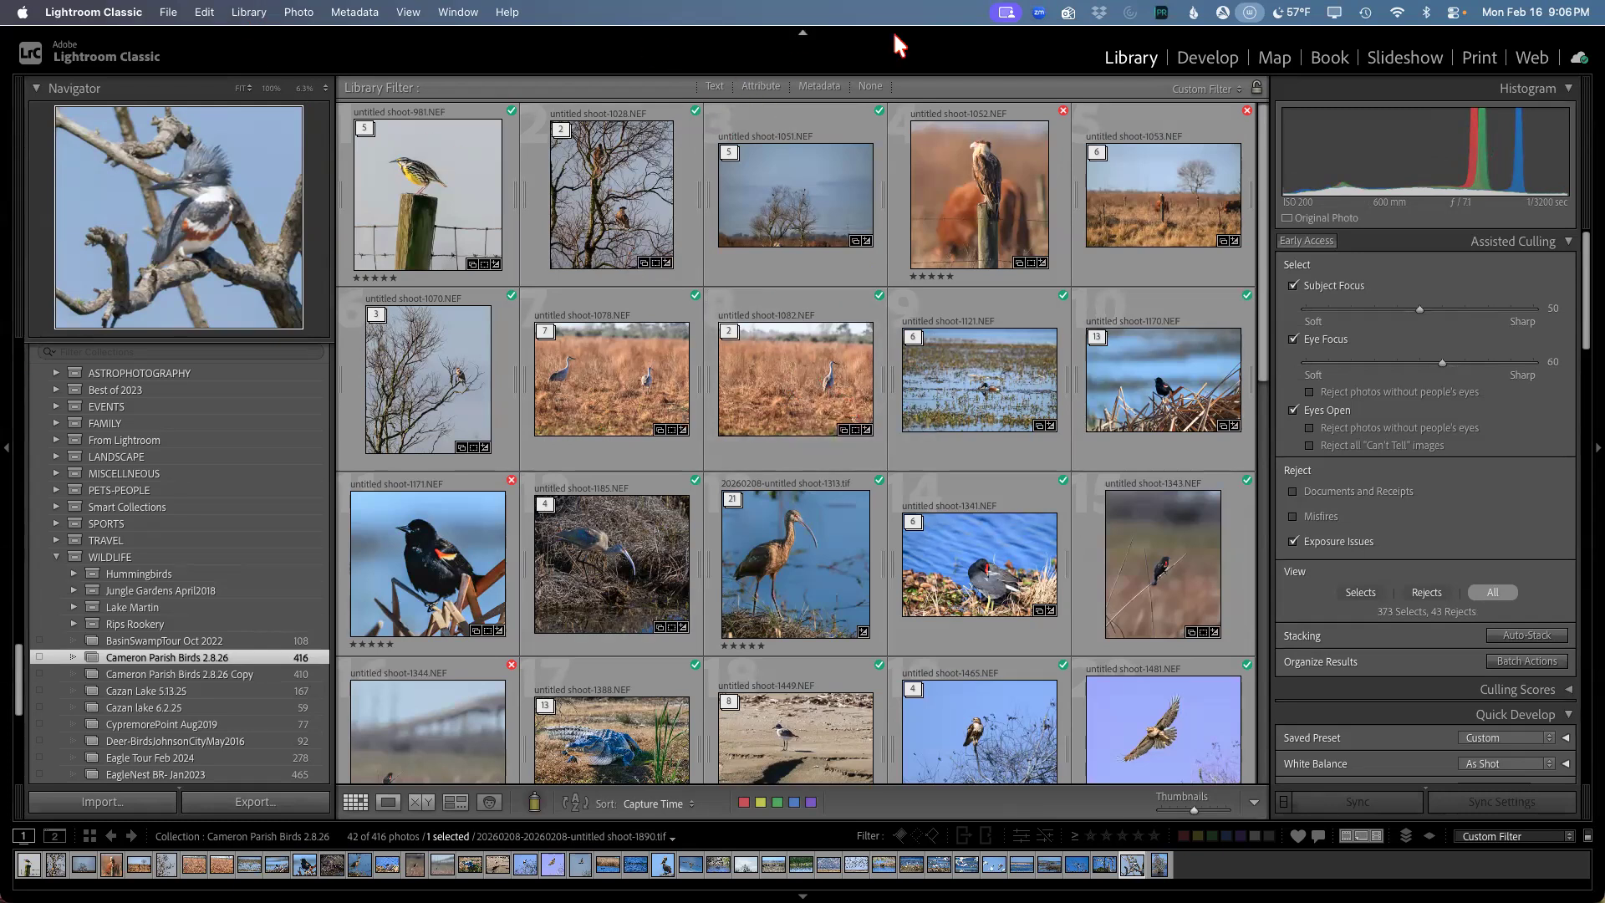
mouse_move(859, 869)
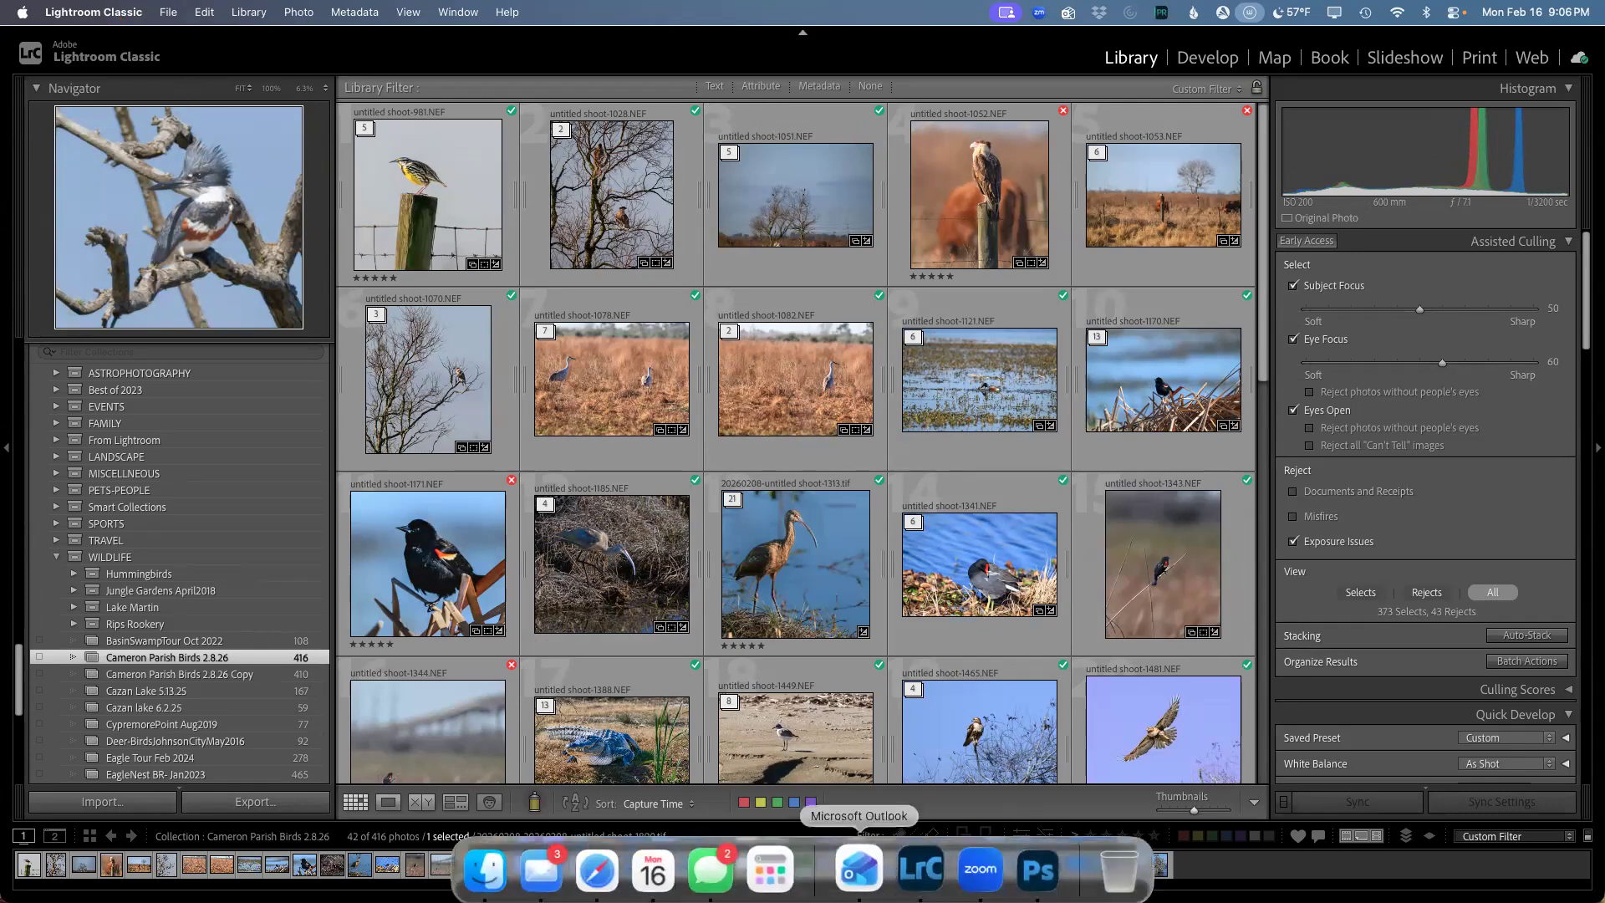